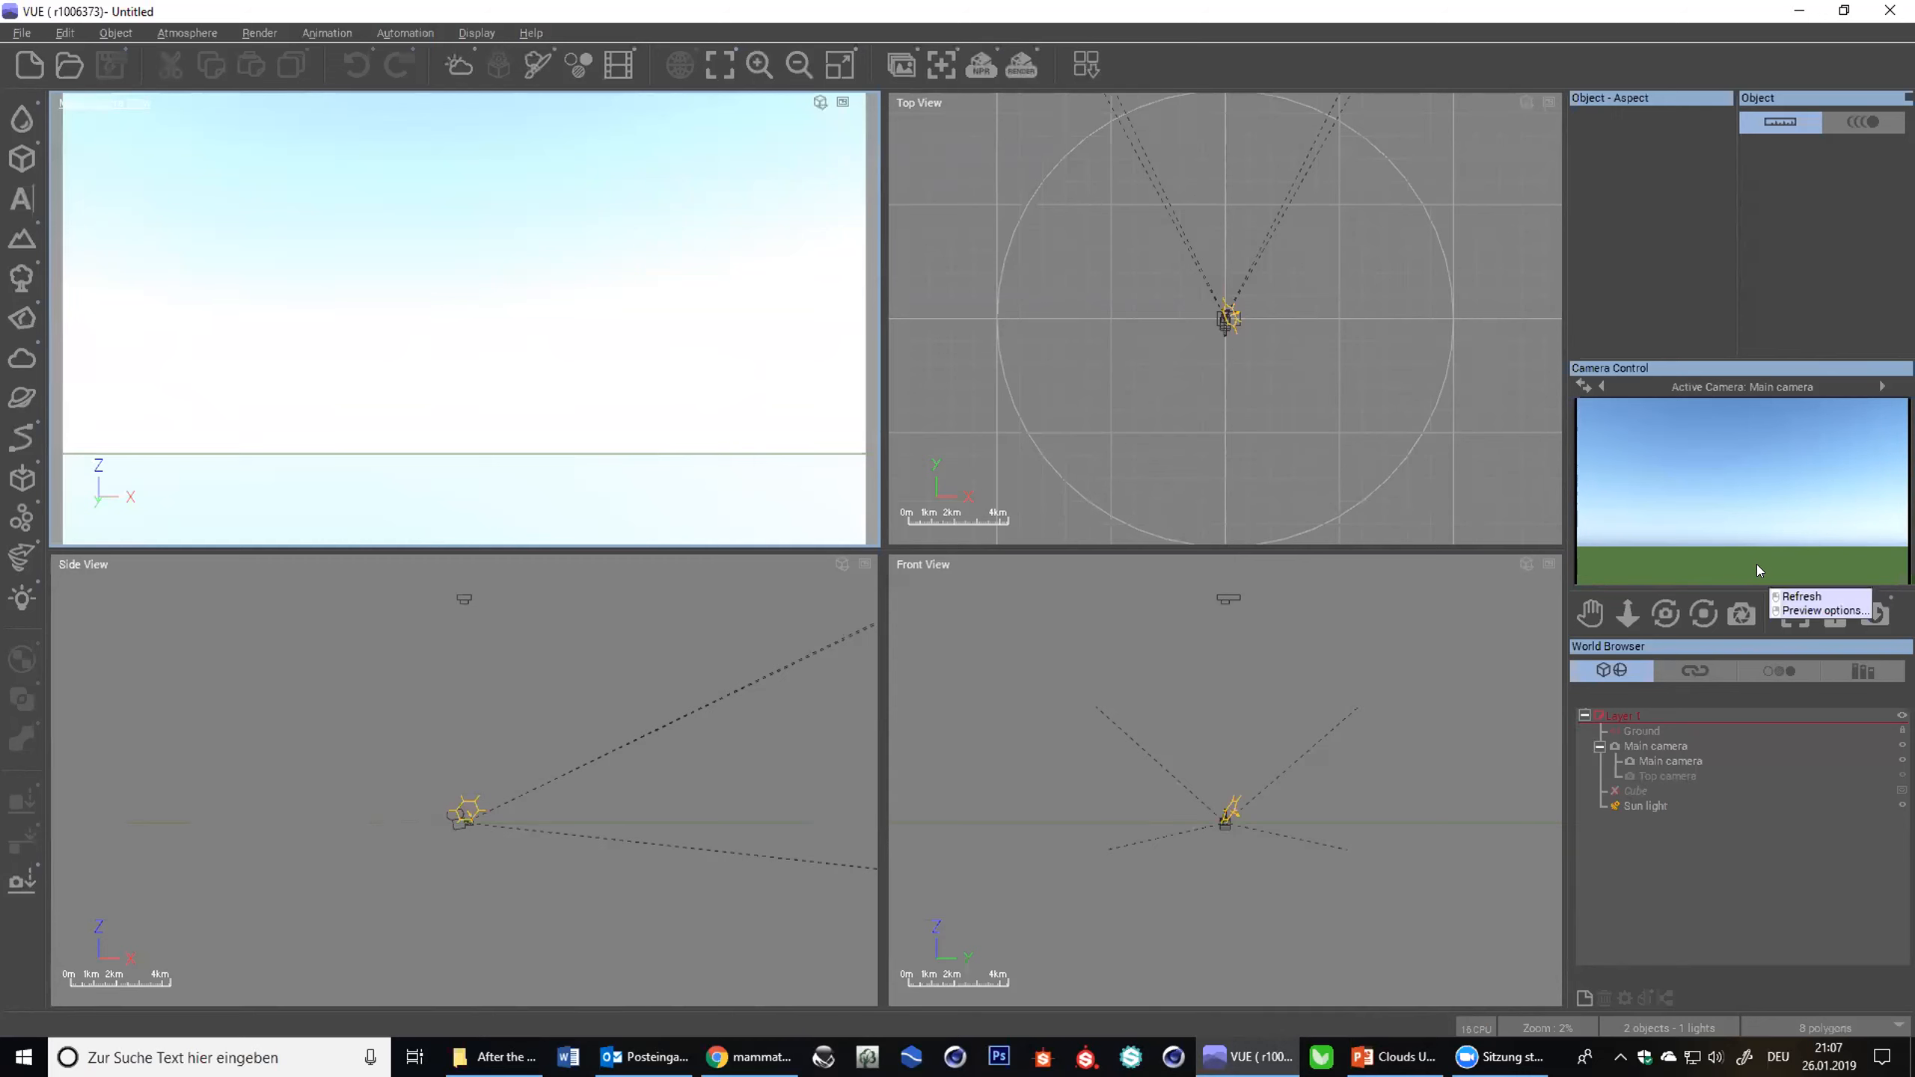
- Add the Empty Cloud Layer from the Clouds/Spectral 2 collection to the scene's atmosphere
click(455, 68)
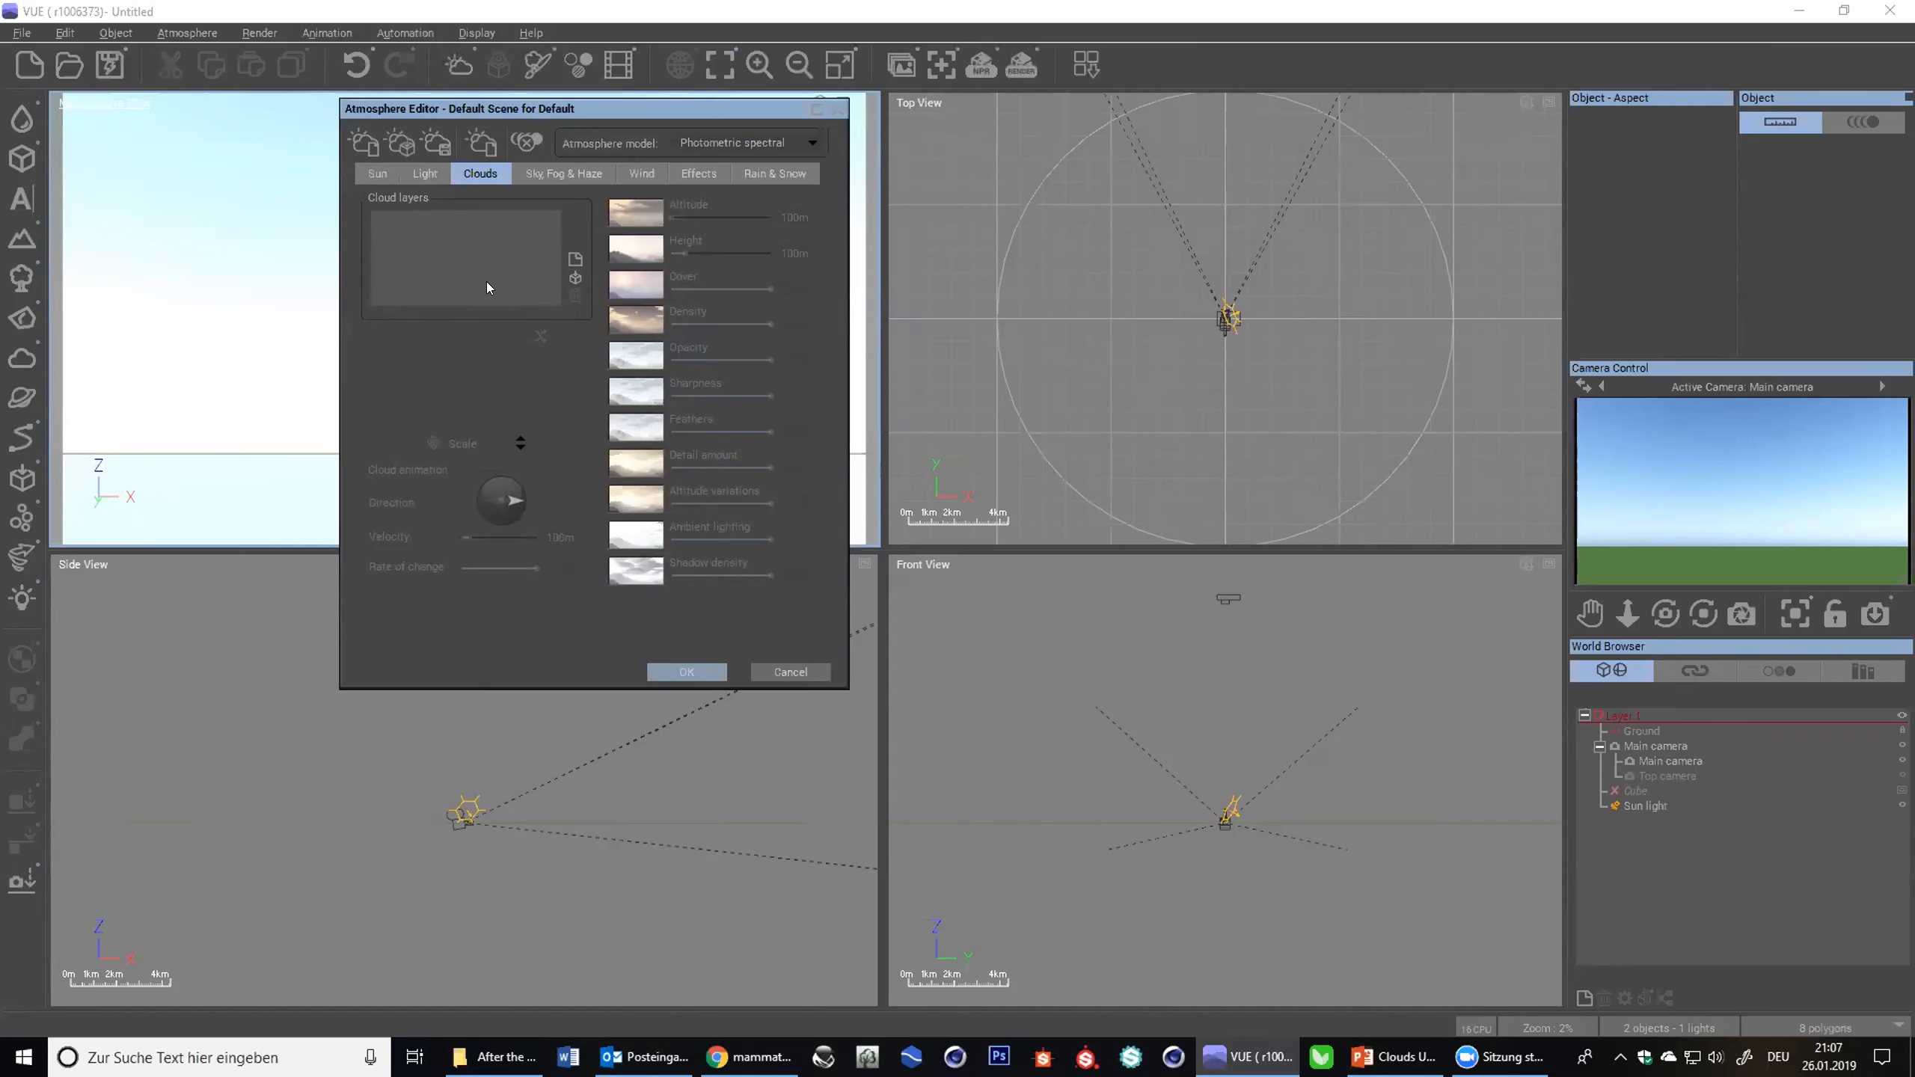
click(575, 279)
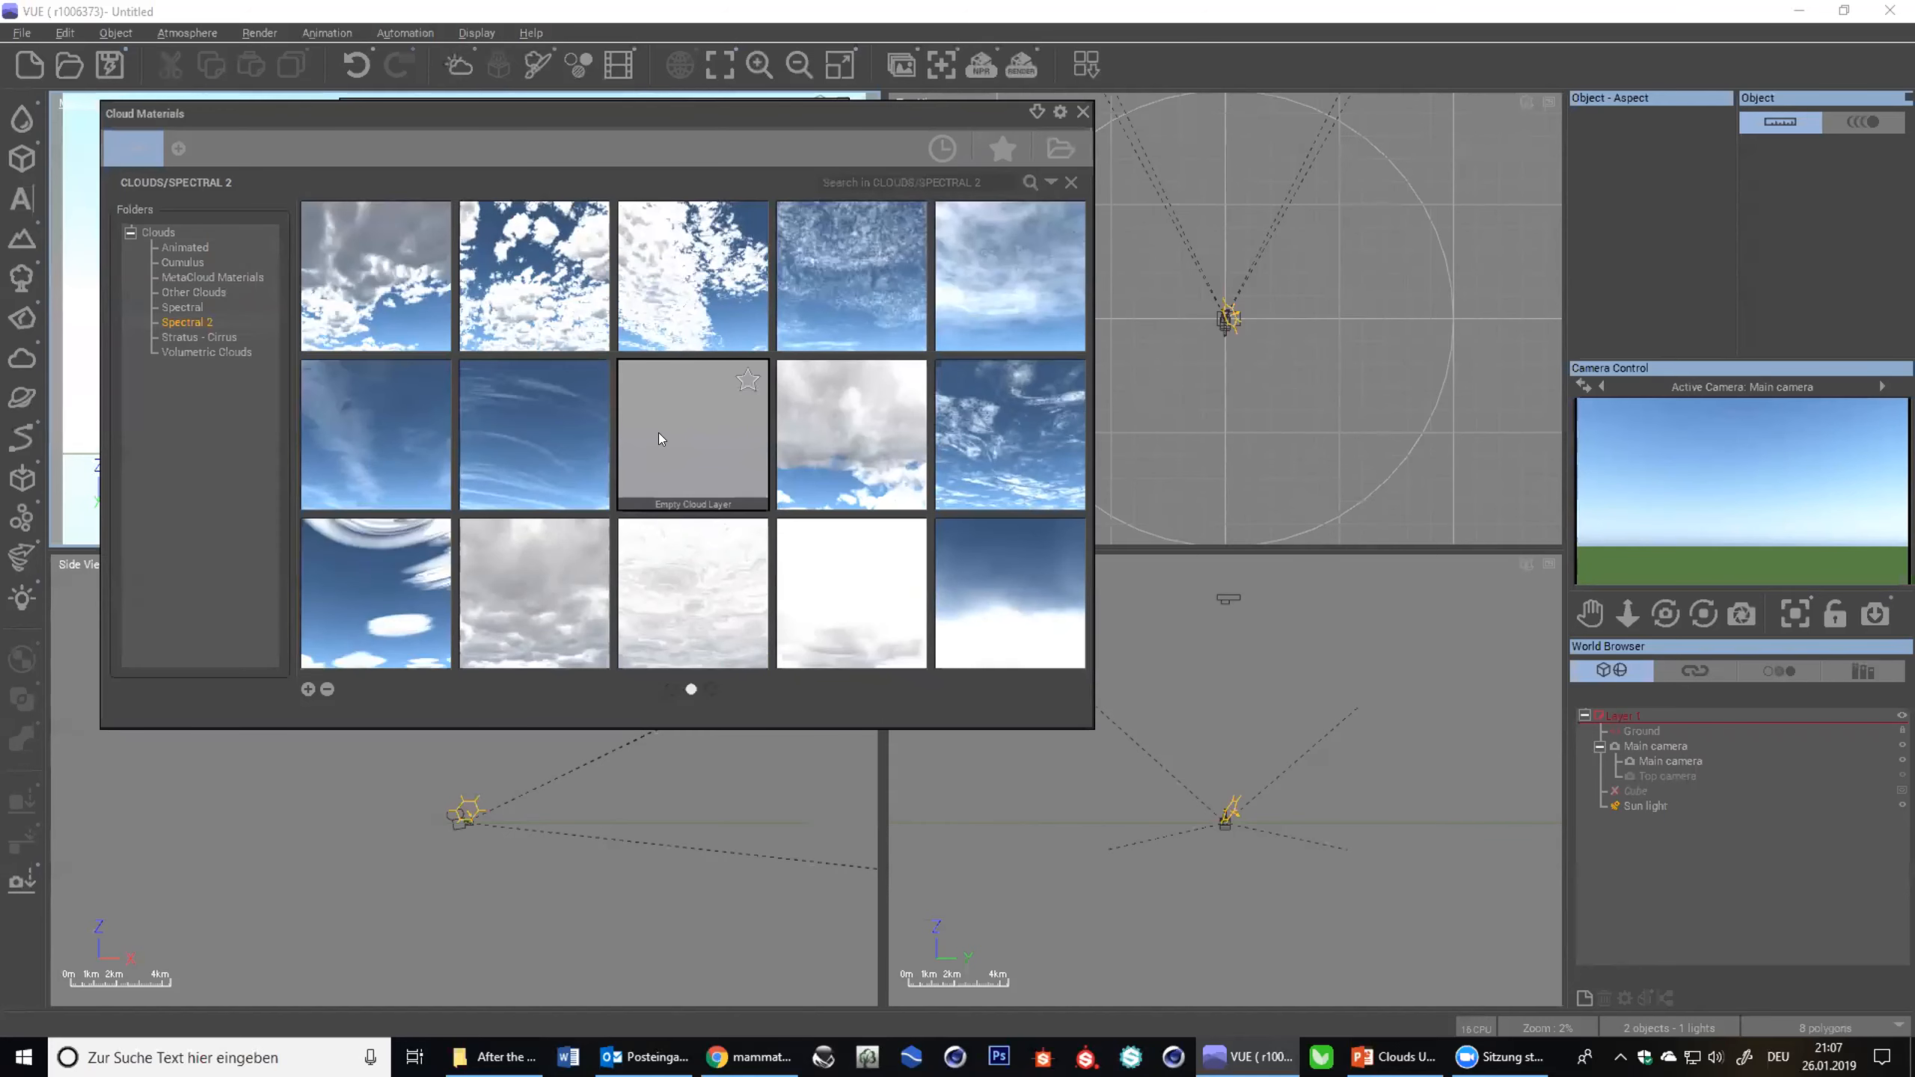
double_click(654, 410)
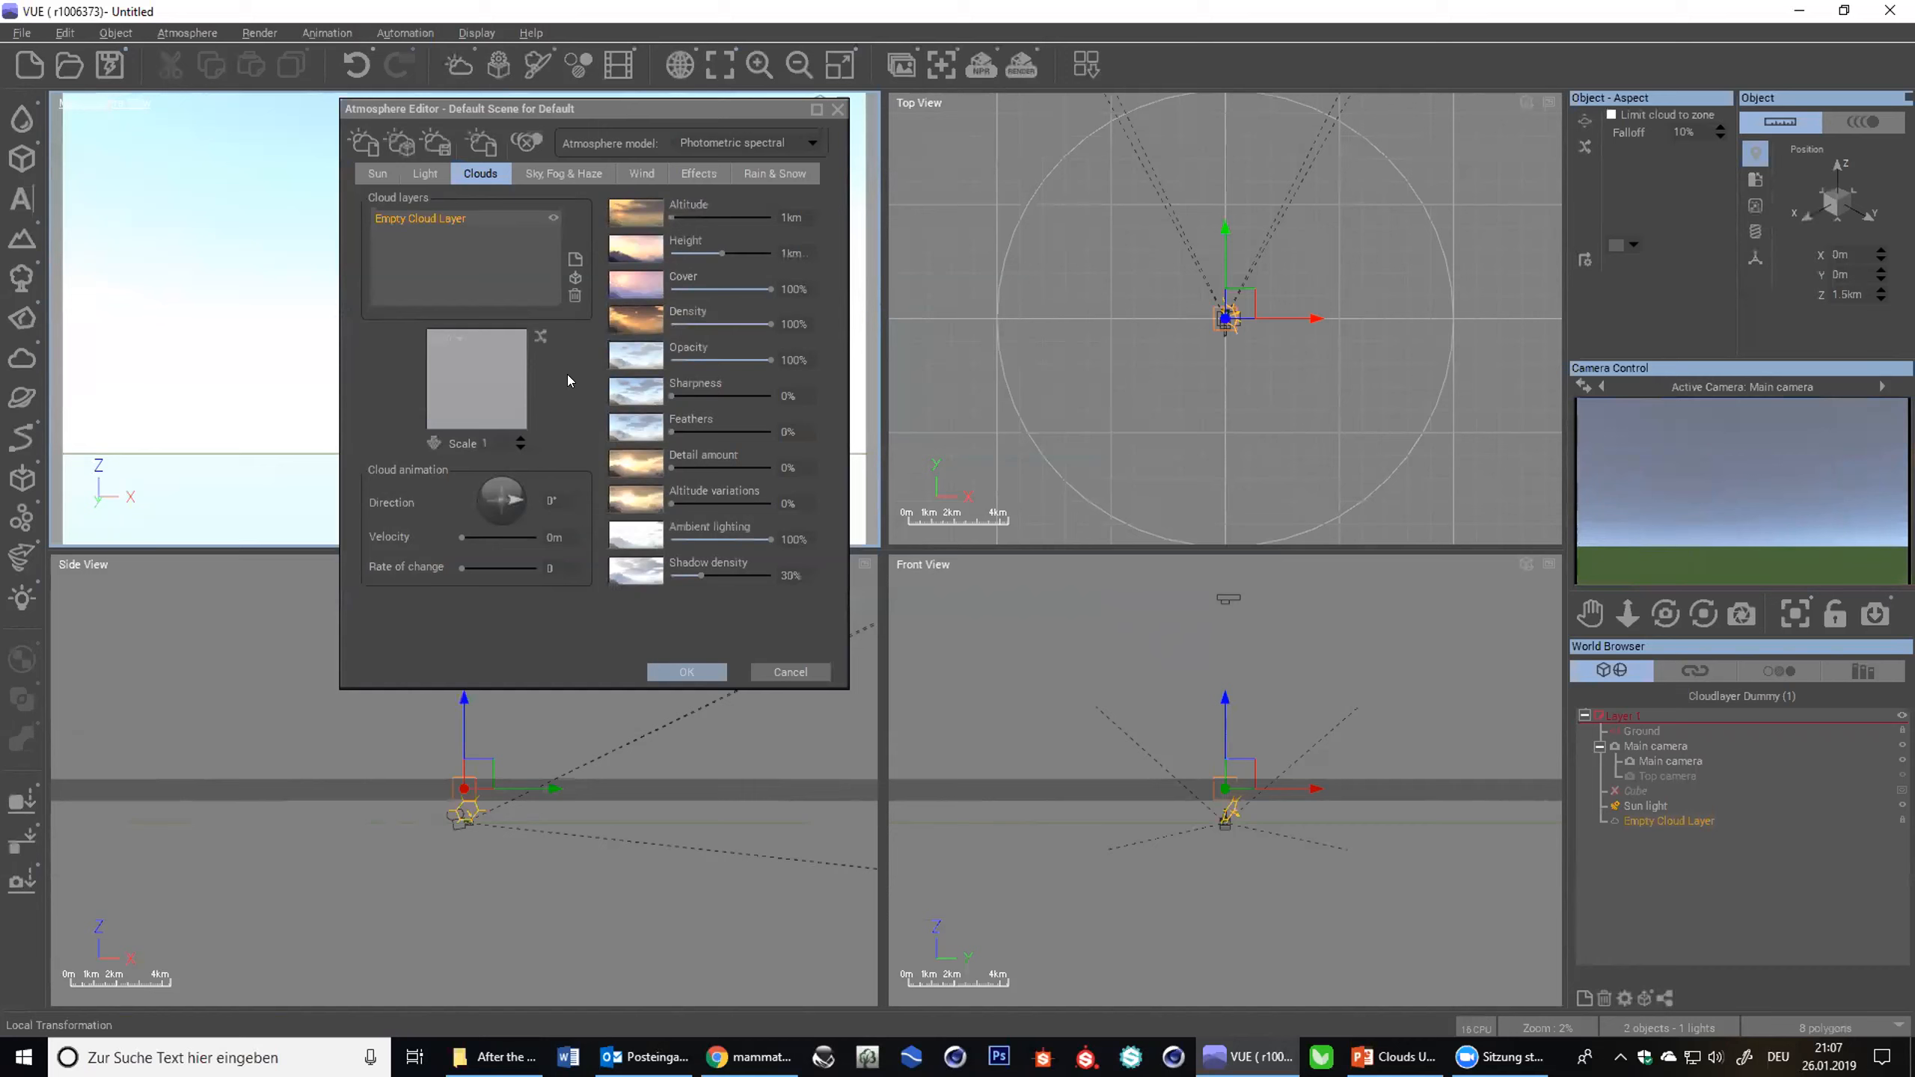
right_click(1619, 488)
drag(621, 110, 694, 126)
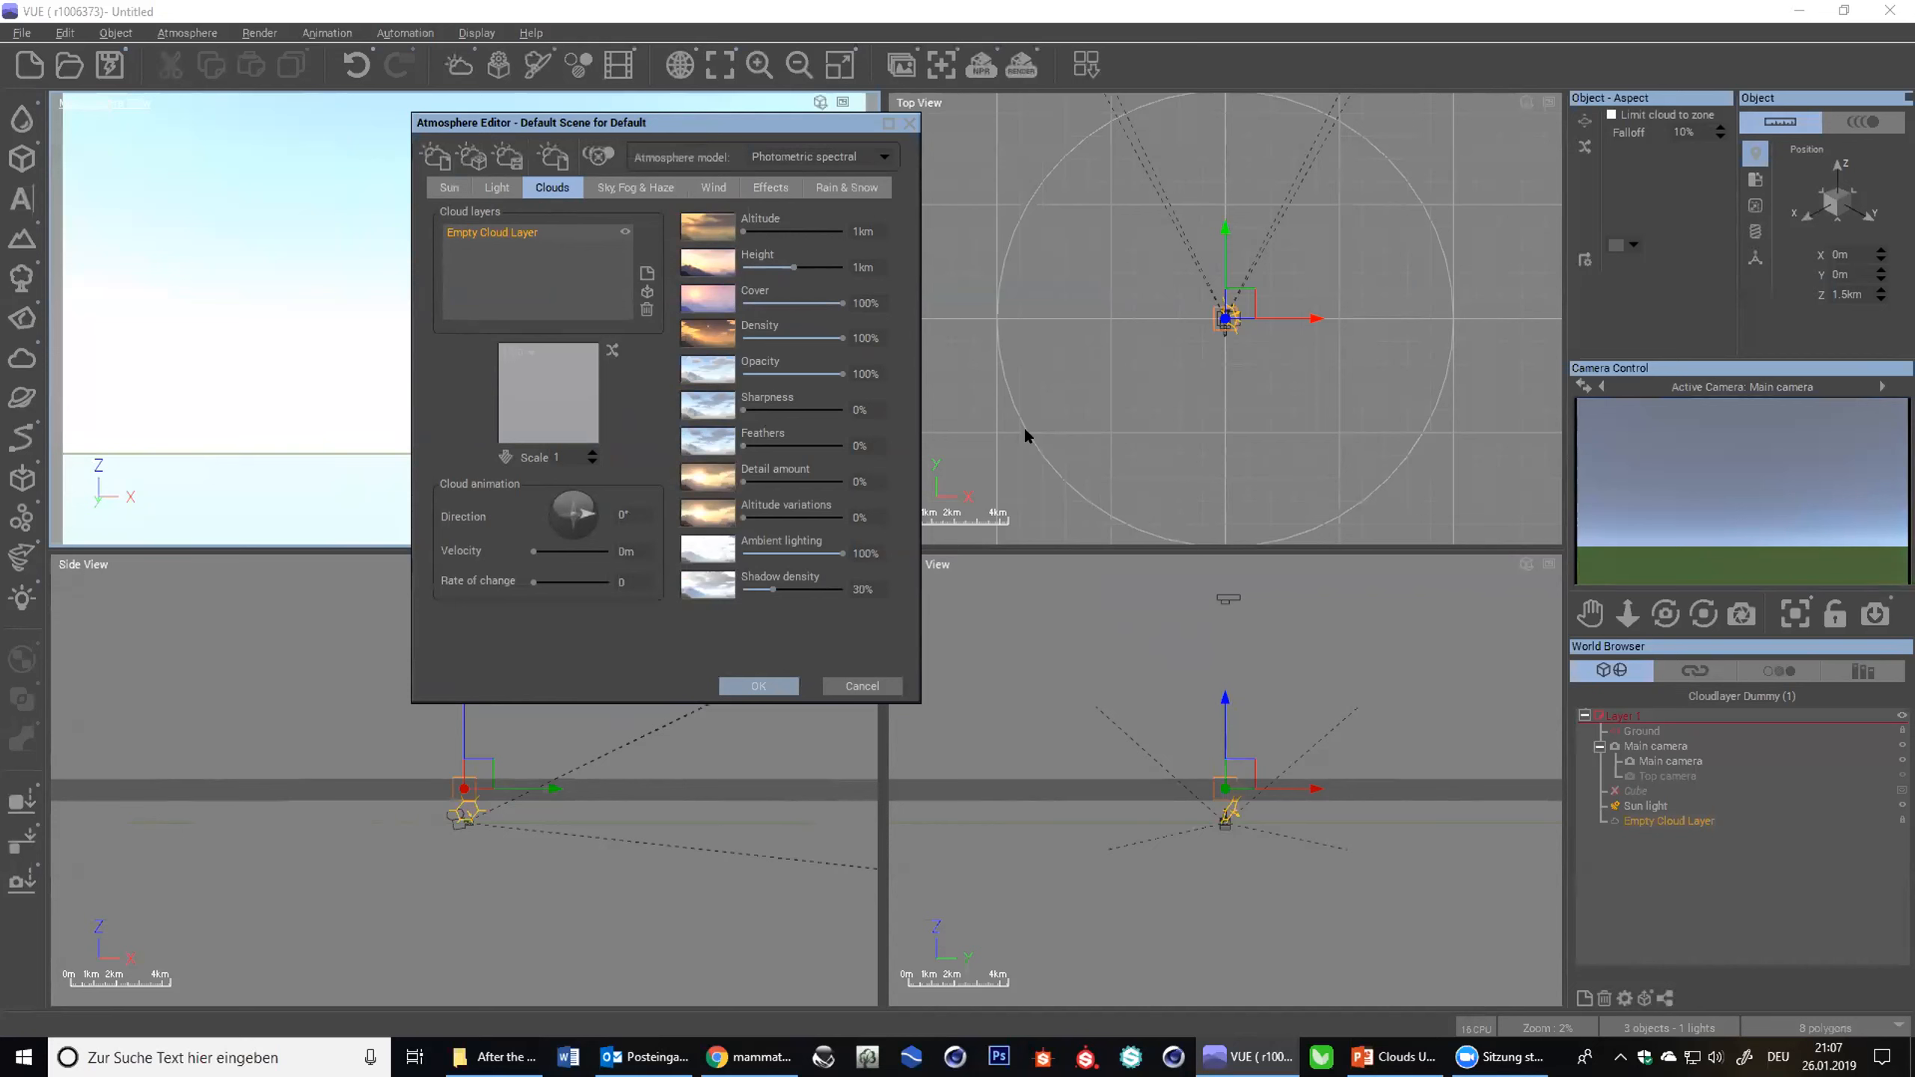
click(758, 686)
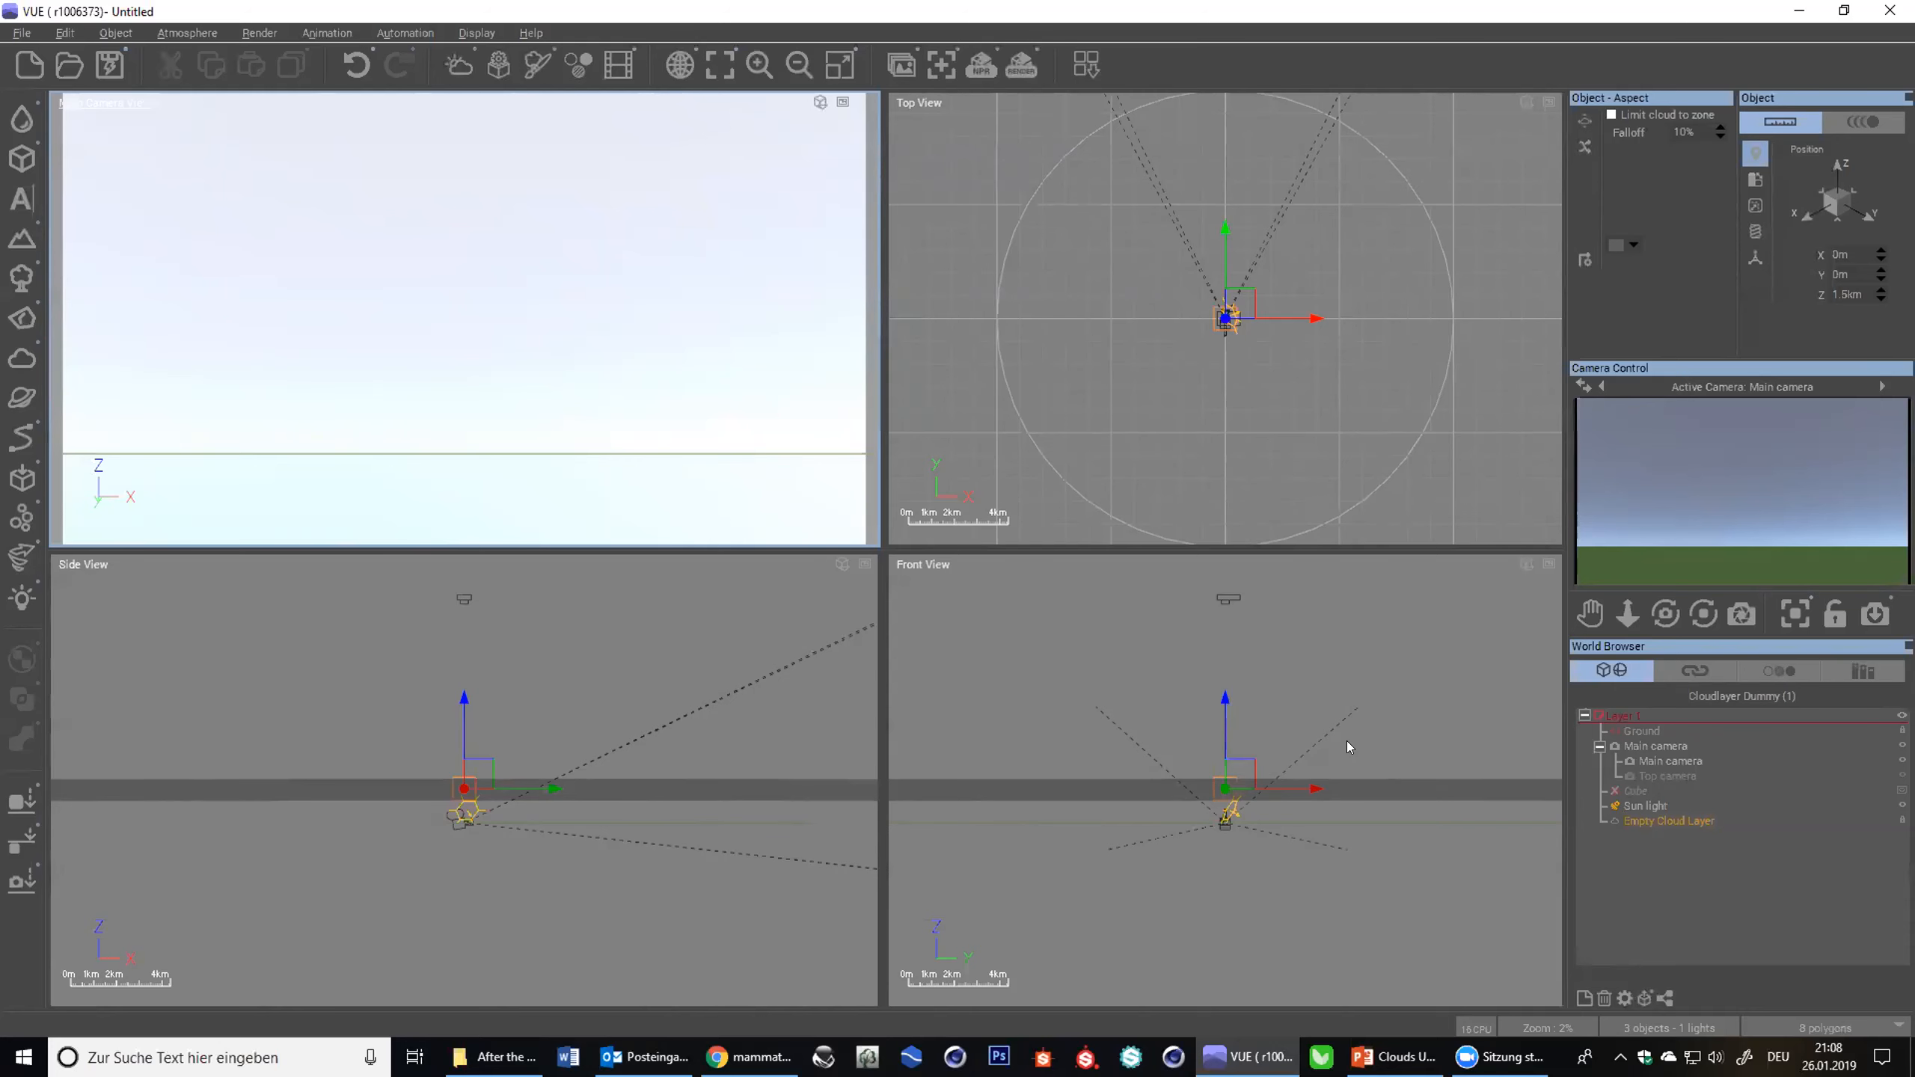
- Move the empty cloud layer vertically in the Front View to a Z position of about 1.41 km
click(459, 64)
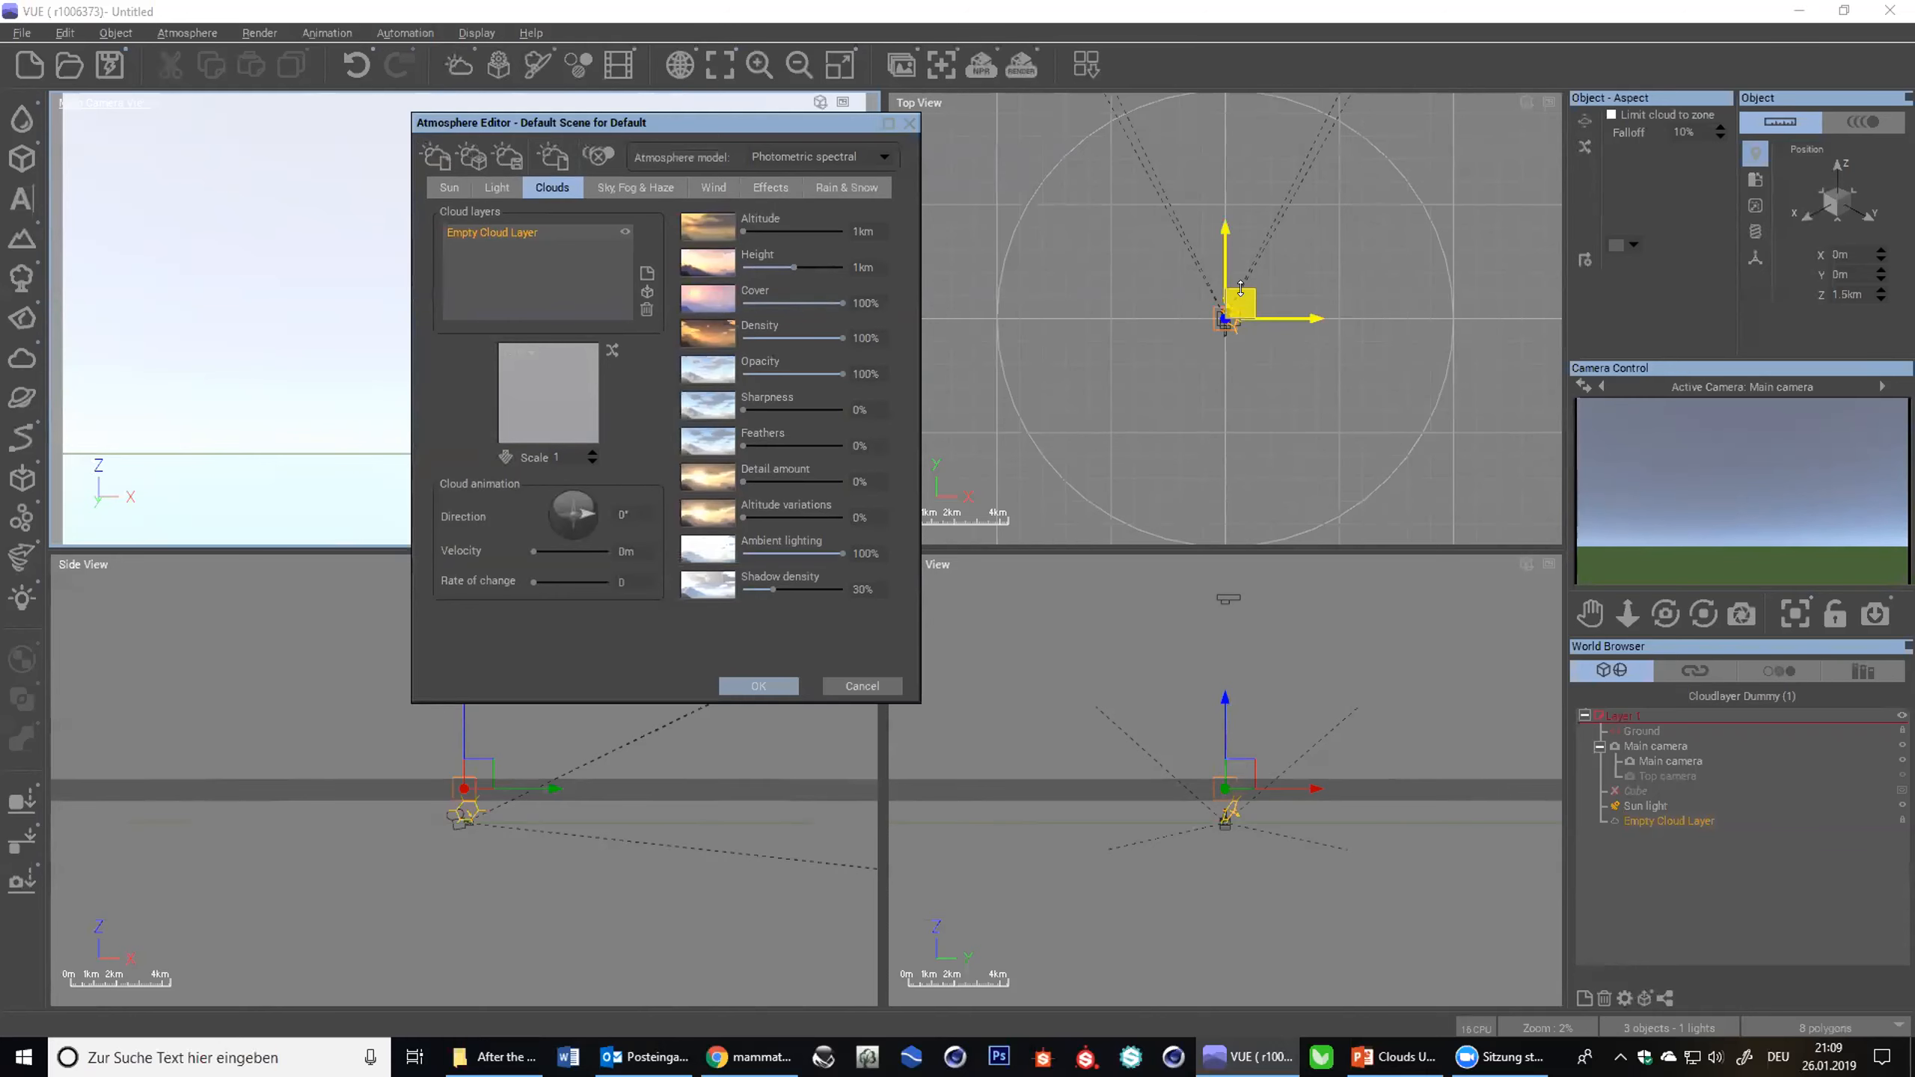
scroll(1234, 312, up, 8)
scroll(1144, 389, up, 3)
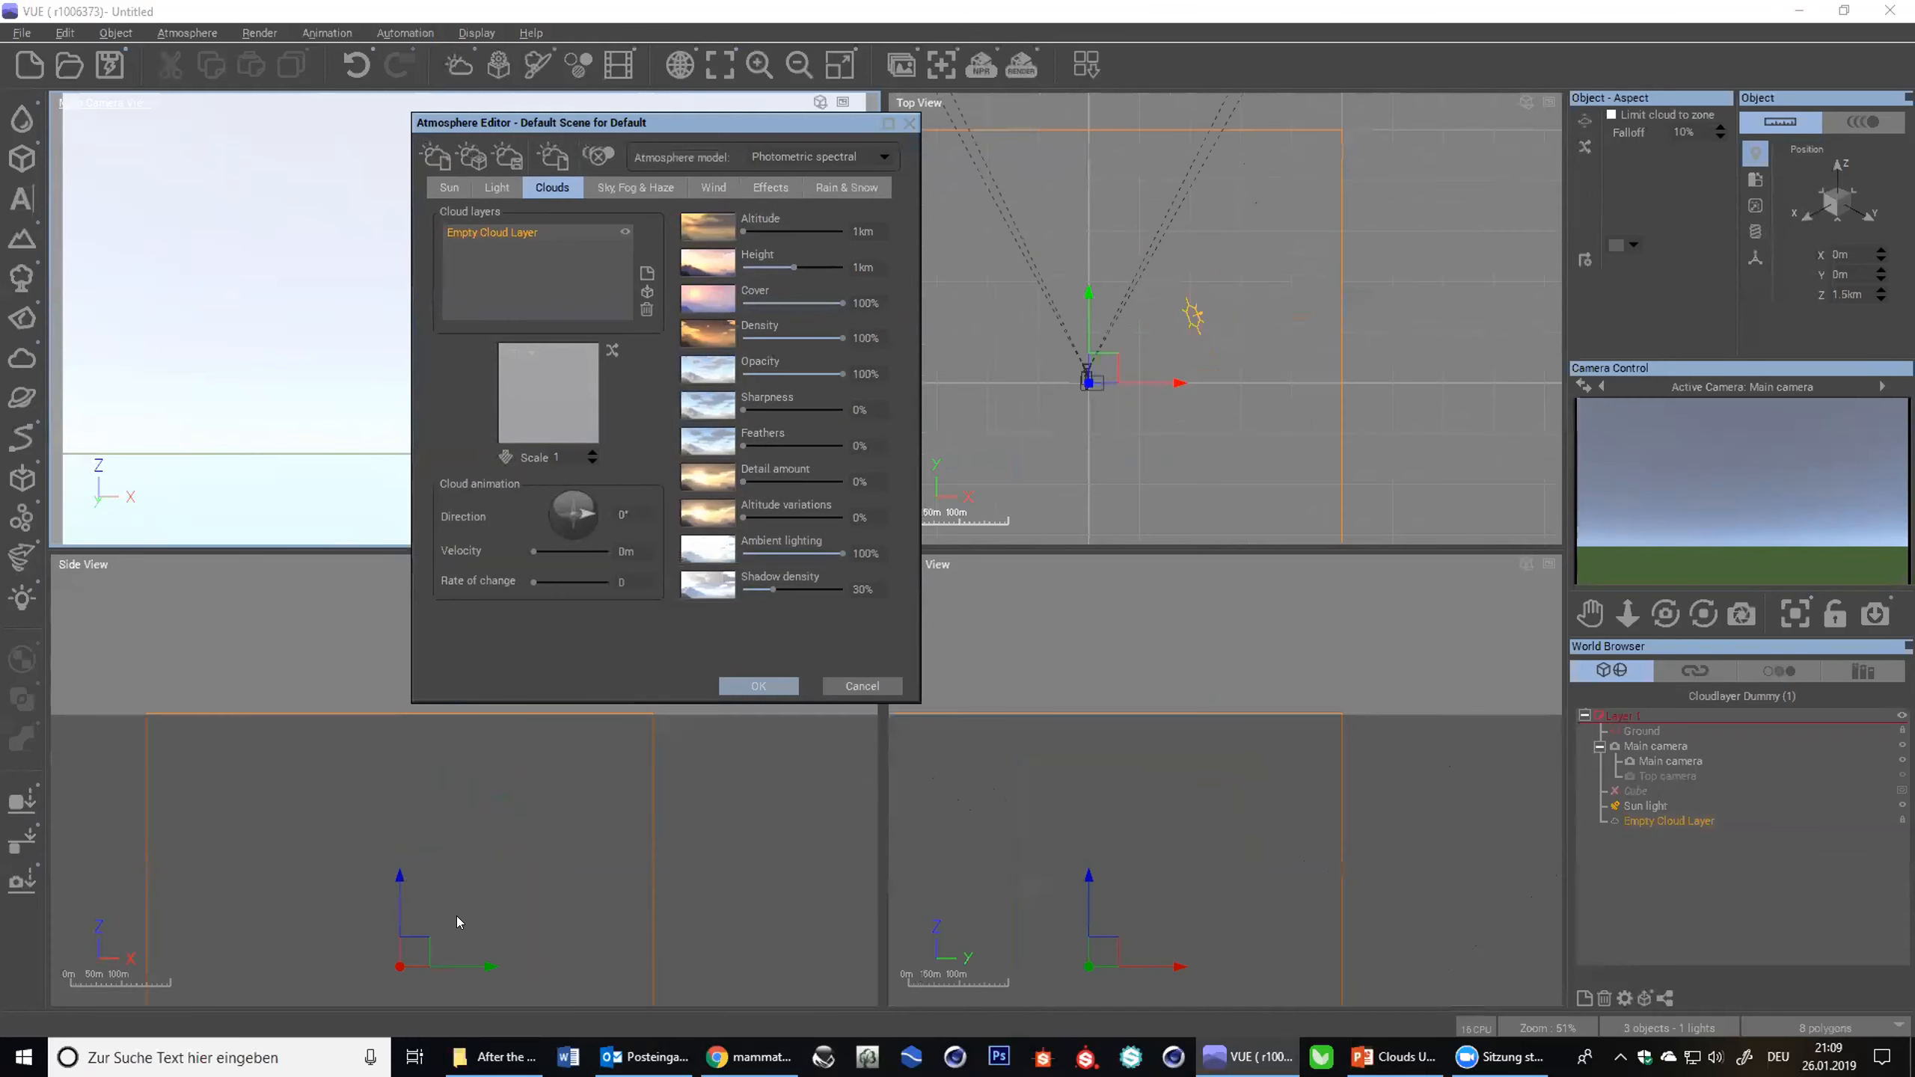
middle_drag(1114, 467, 1235, 278)
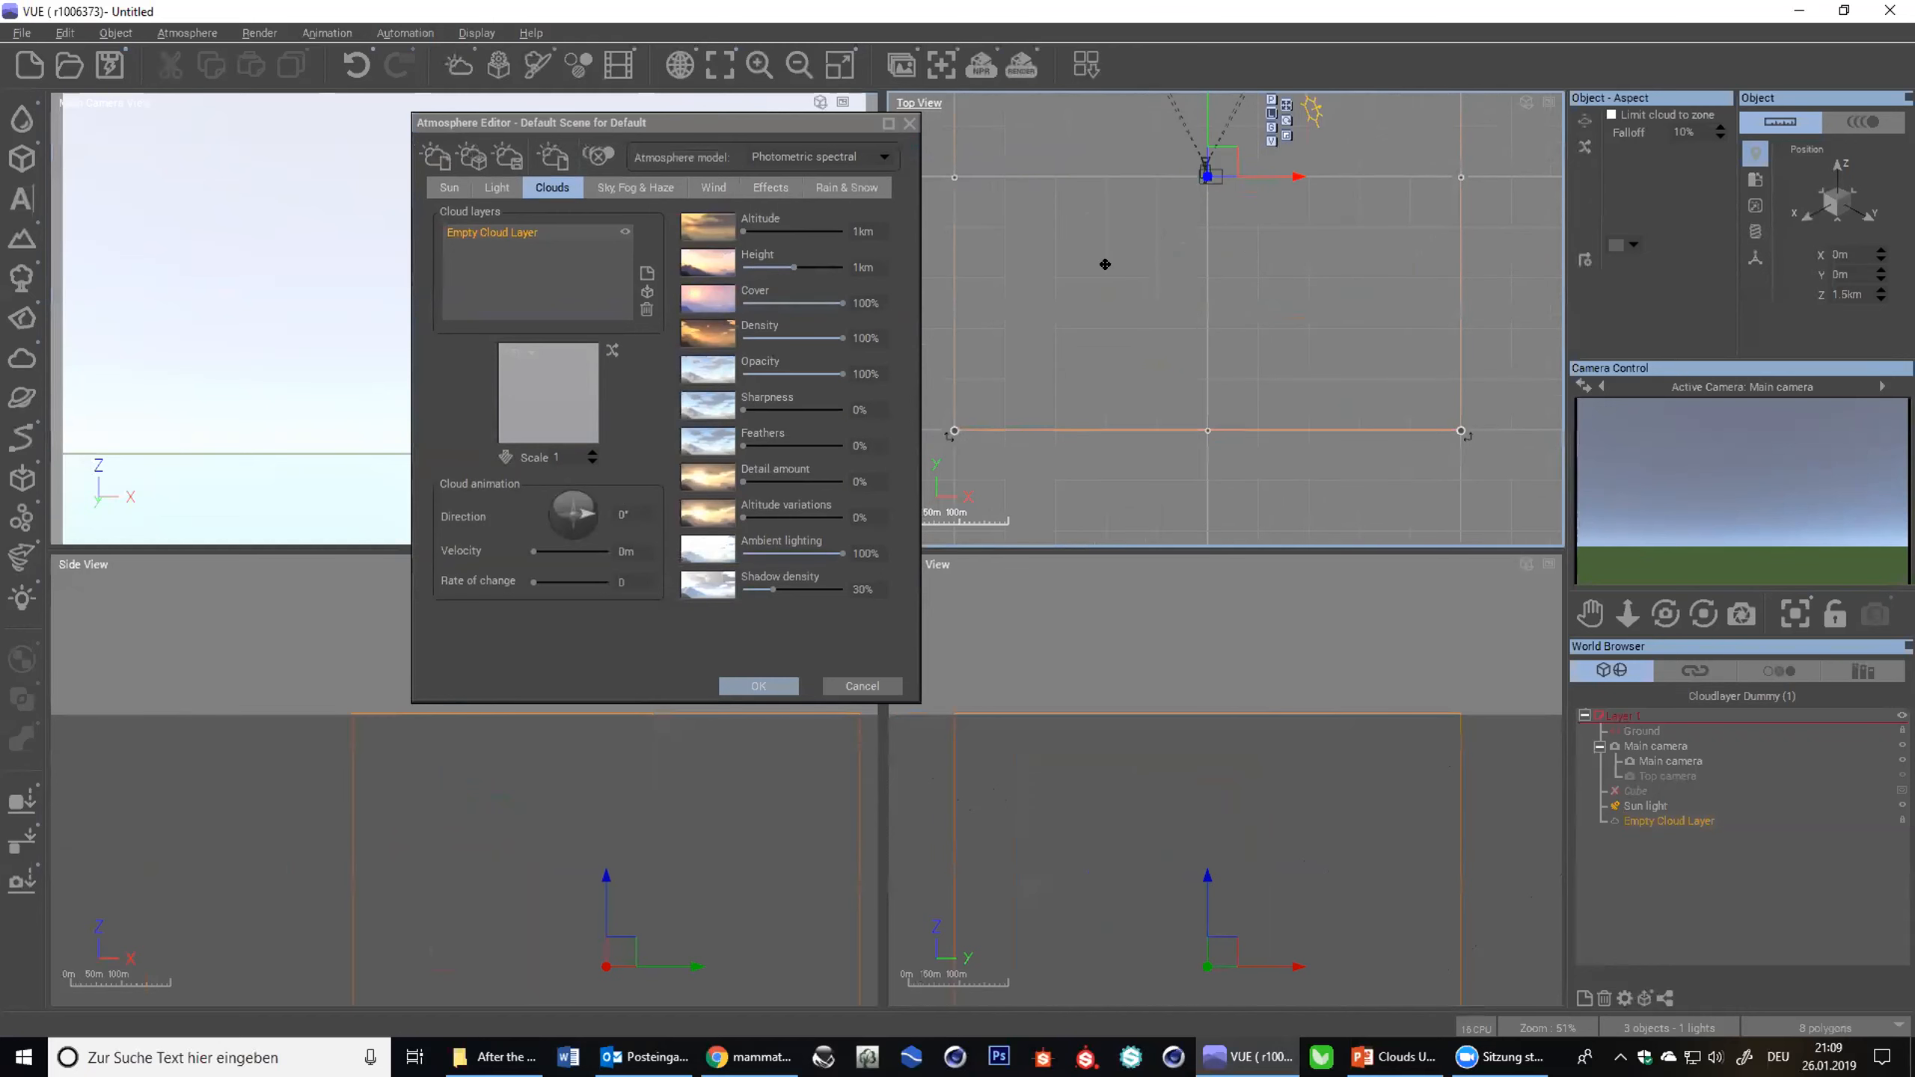
scroll(1189, 713, down, 4)
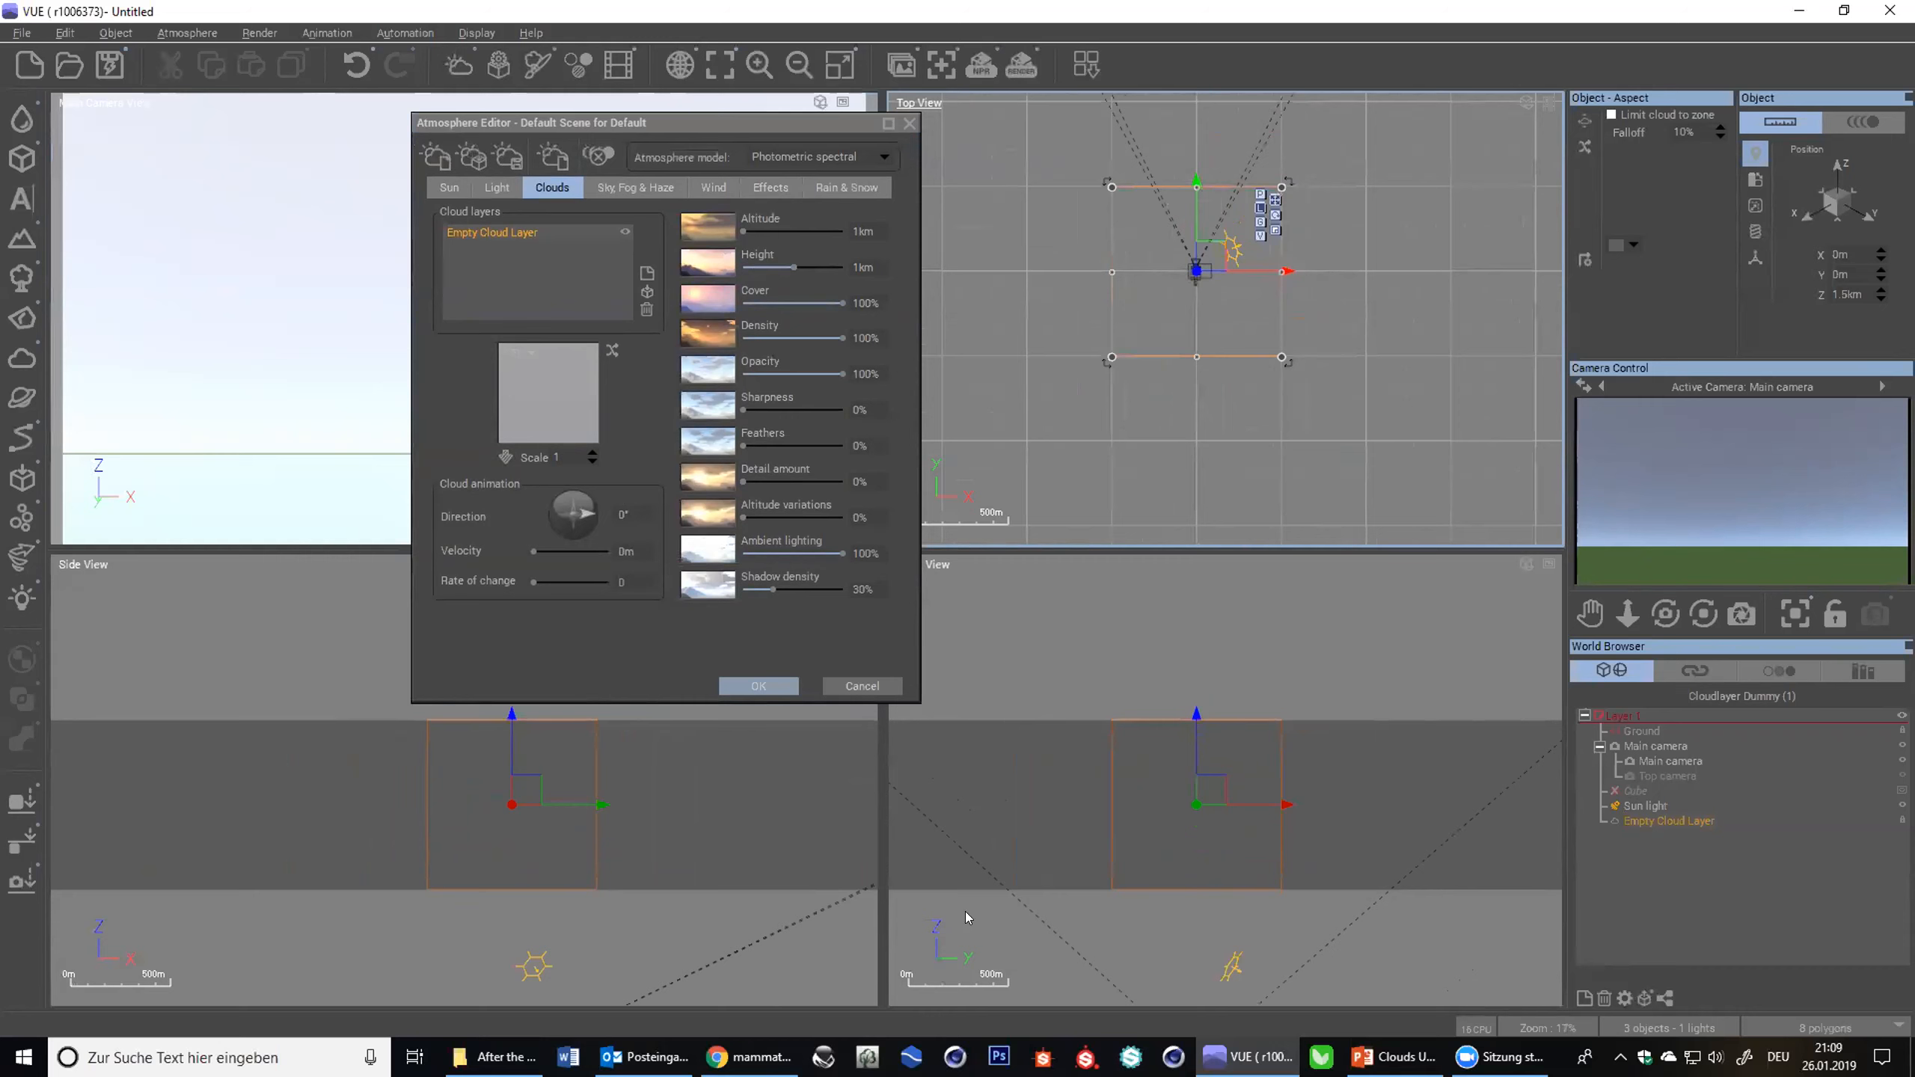
click(1195, 747)
drag(1194, 748, 1139, 758)
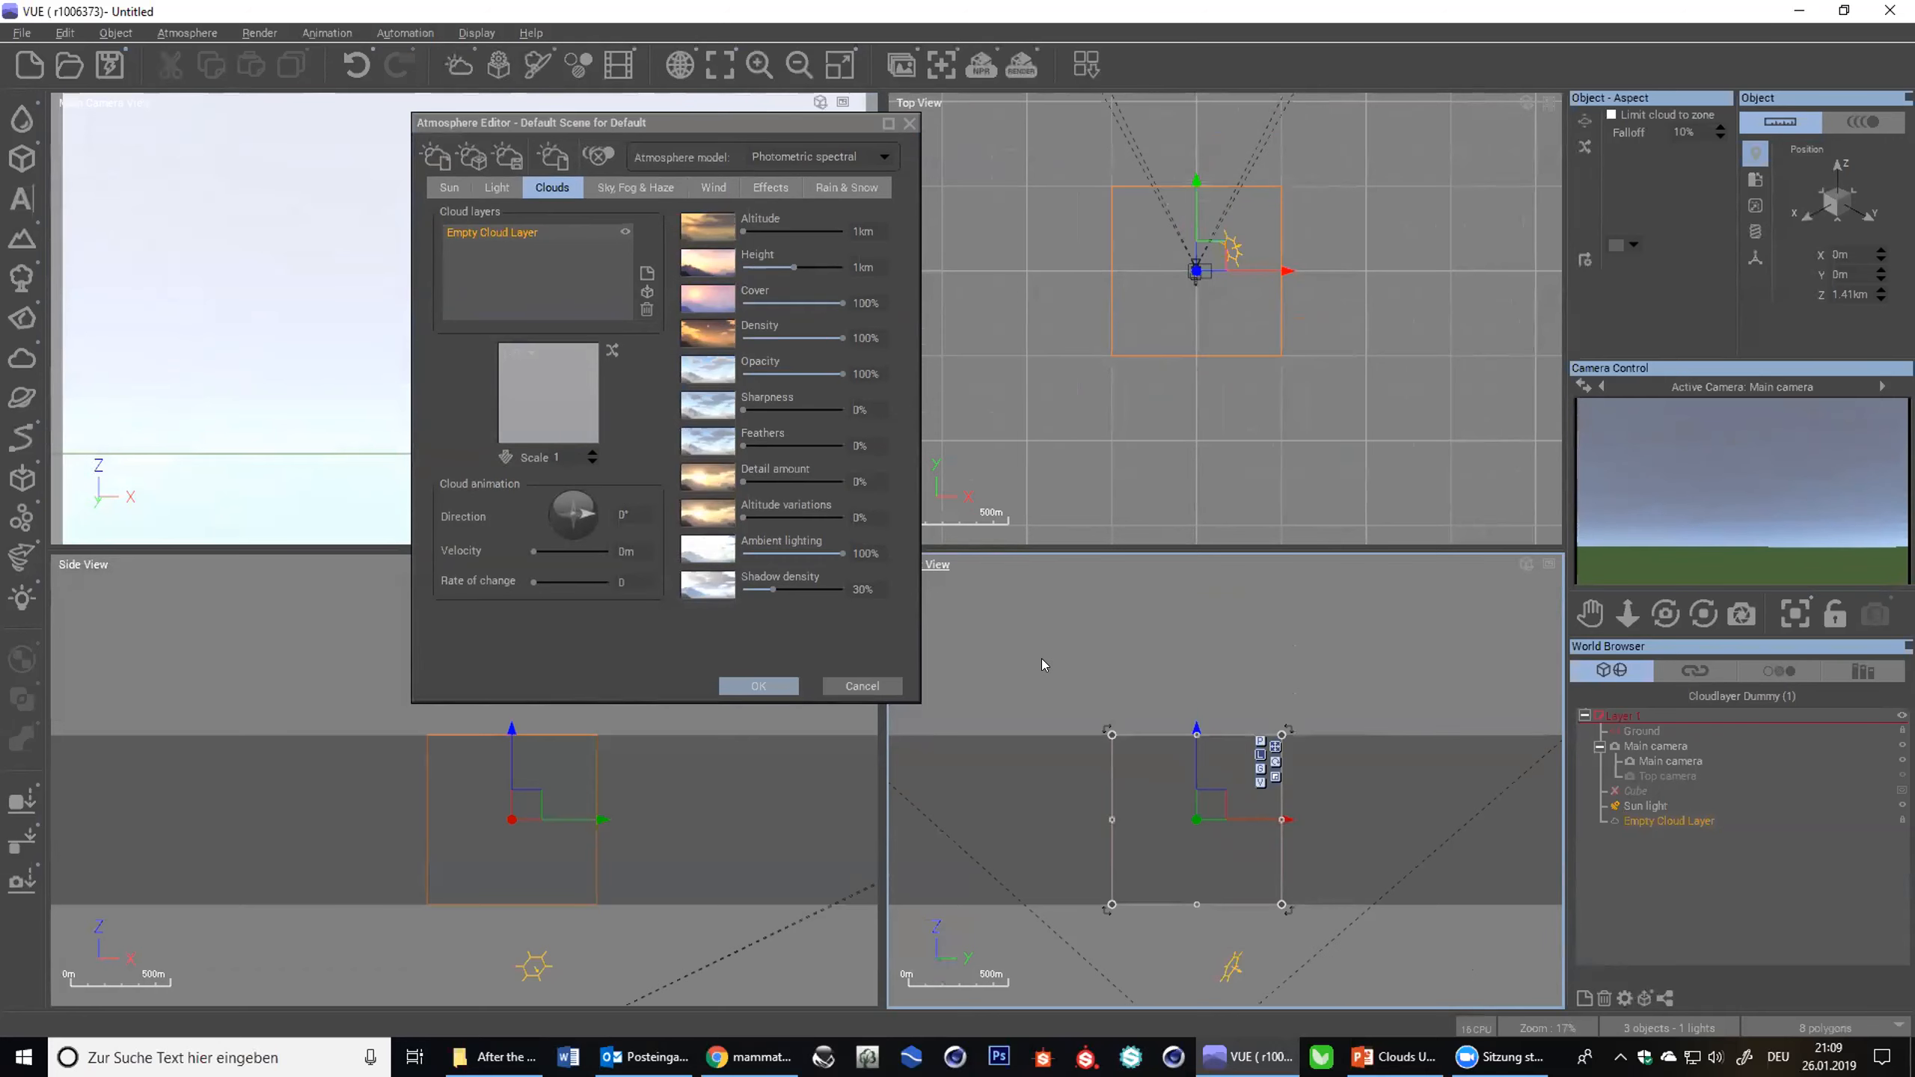
scroll(1274, 875, down, 4)
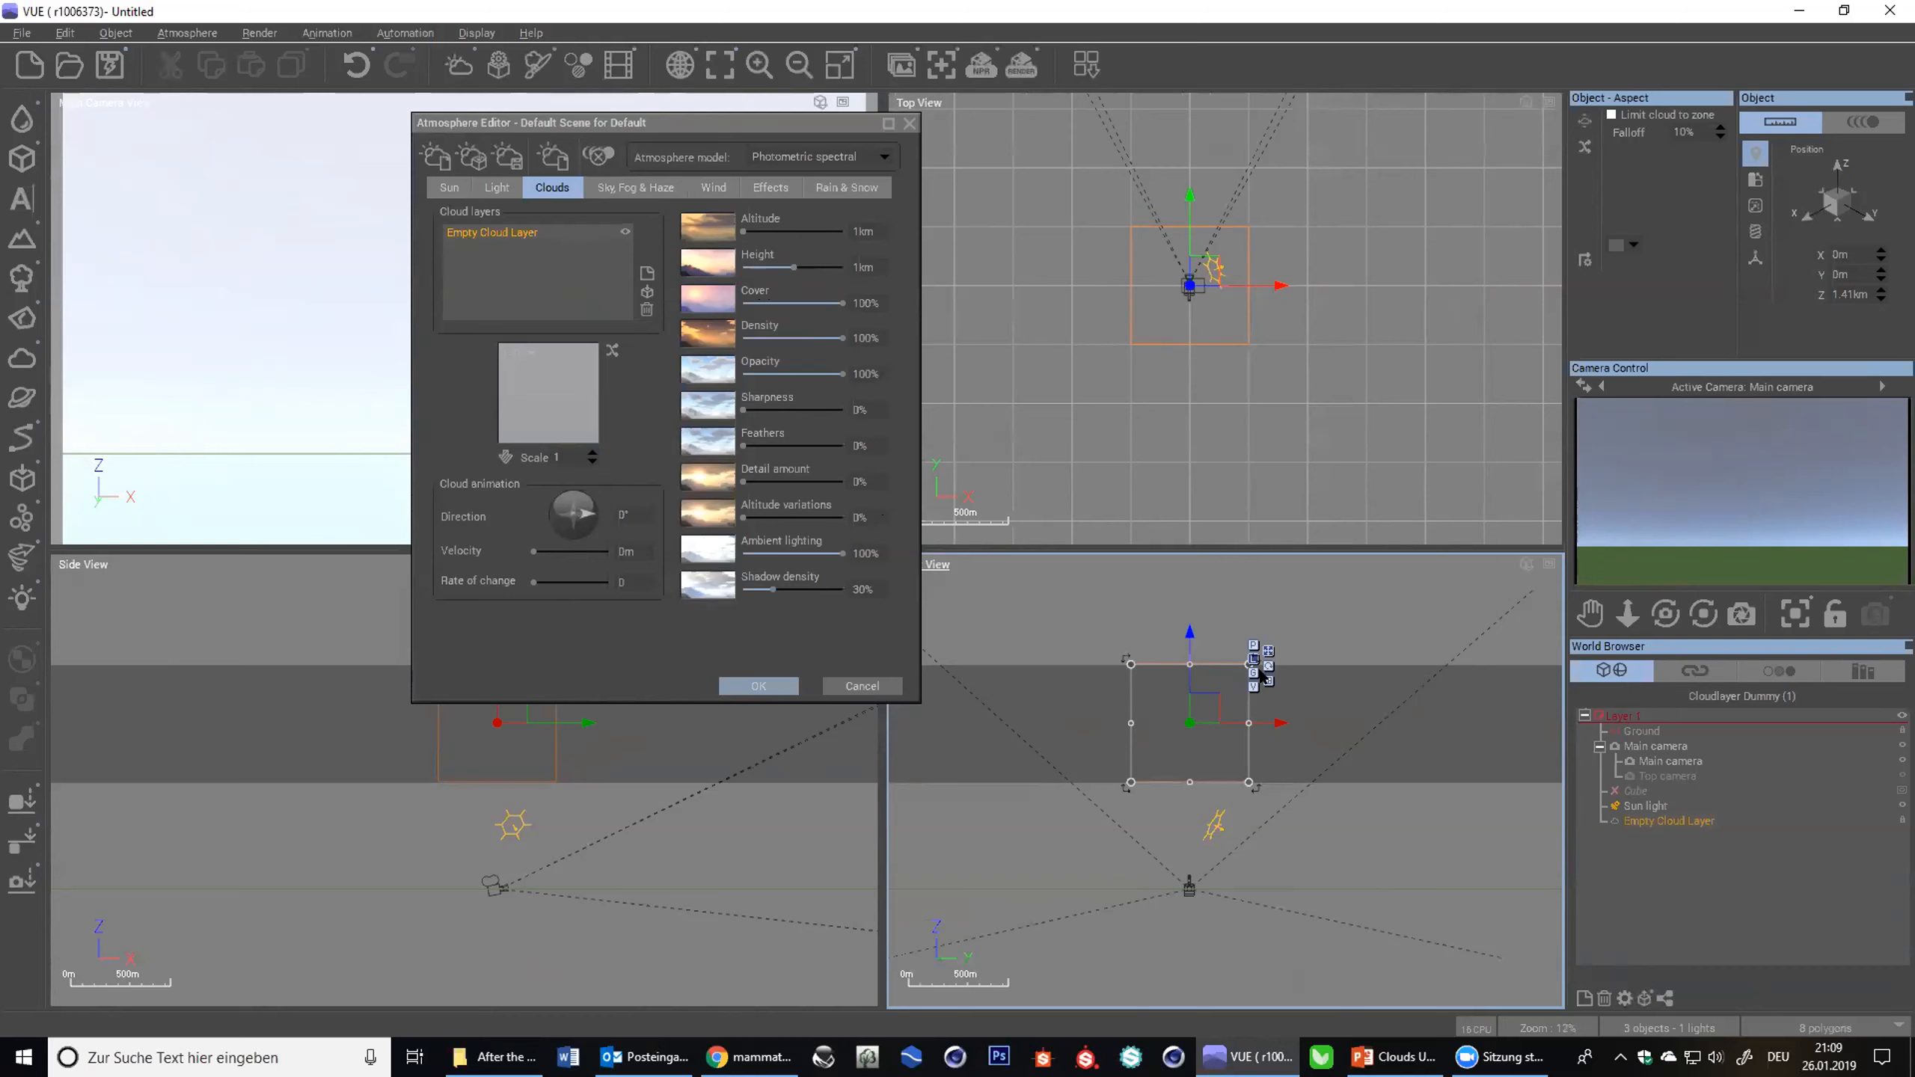
- Edit the empty cloud layer in the Advanced Cloud Material Editor and turn off Local Coordinates for its density production
mouse_move(898, 560)
mouse_down()
mouse_move(891, 545)
mouse_move(873, 585)
mouse_up()
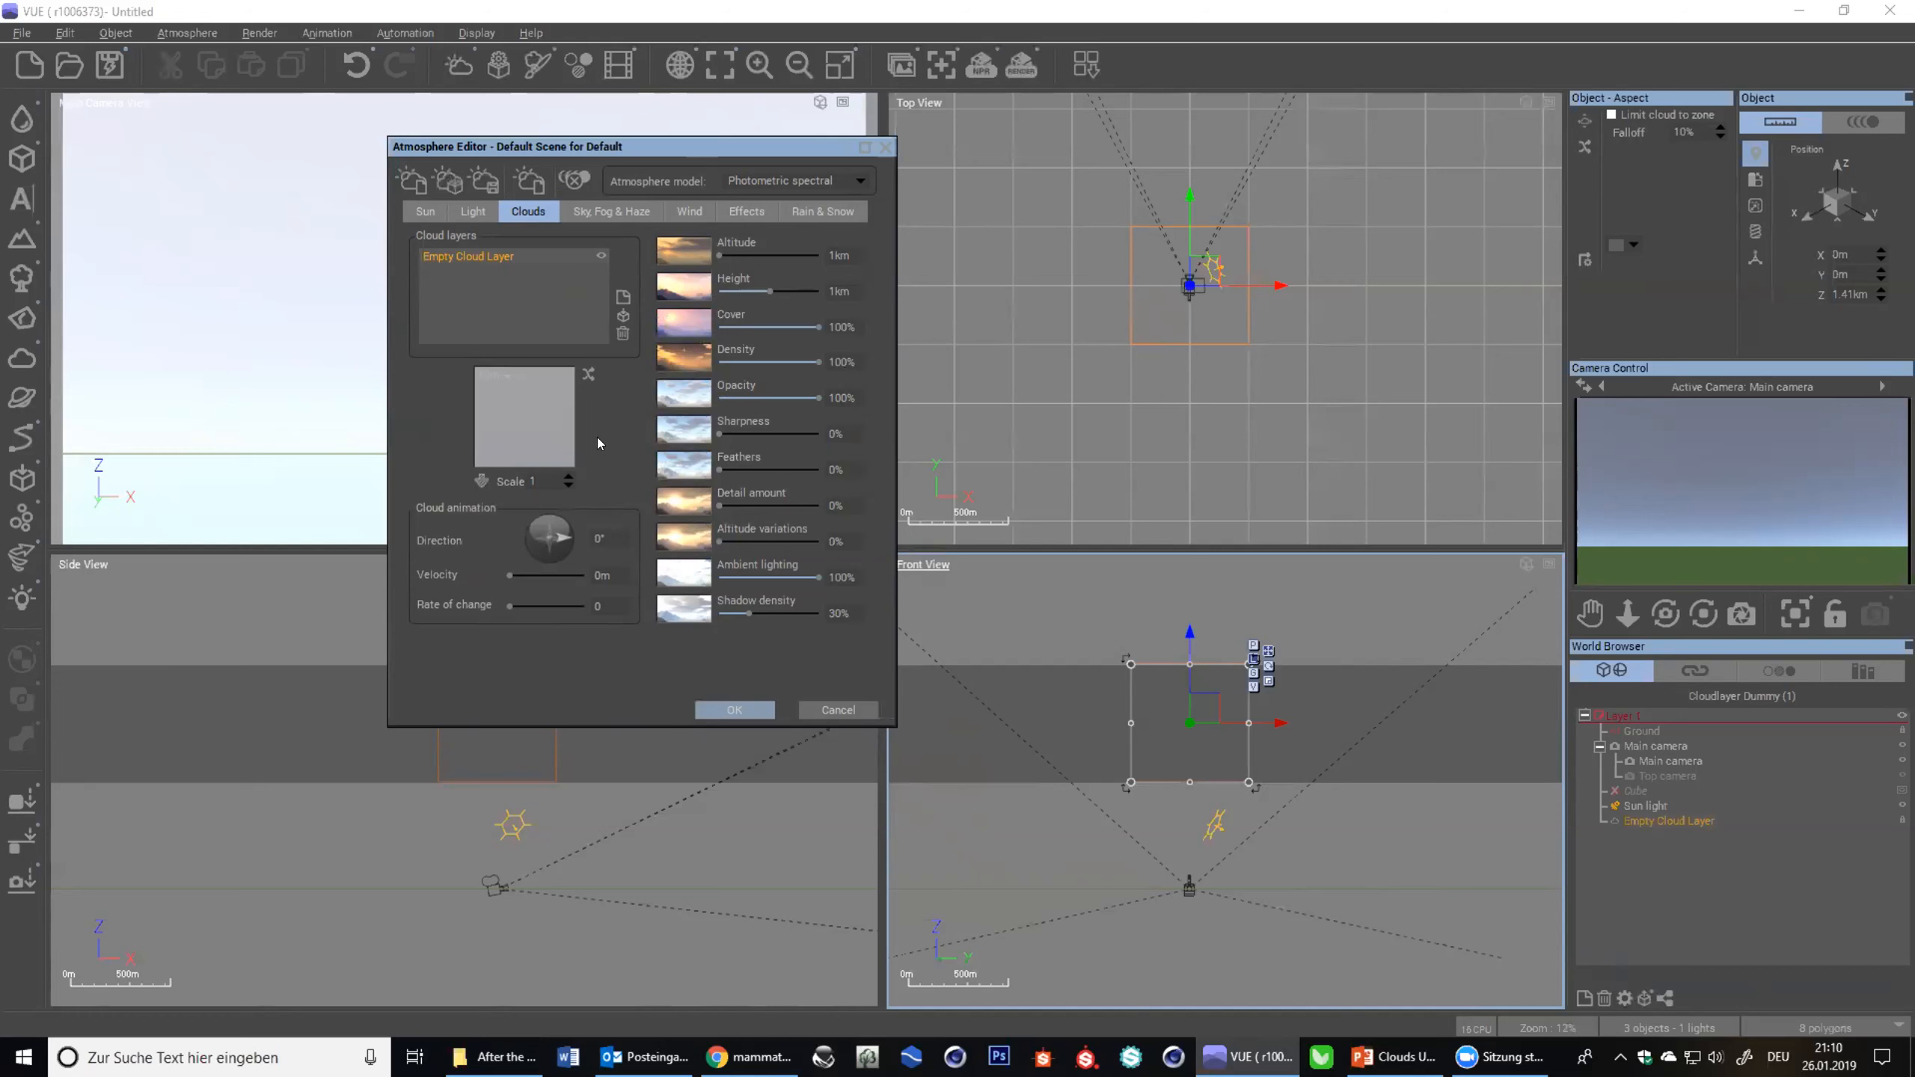
right_click(549, 402)
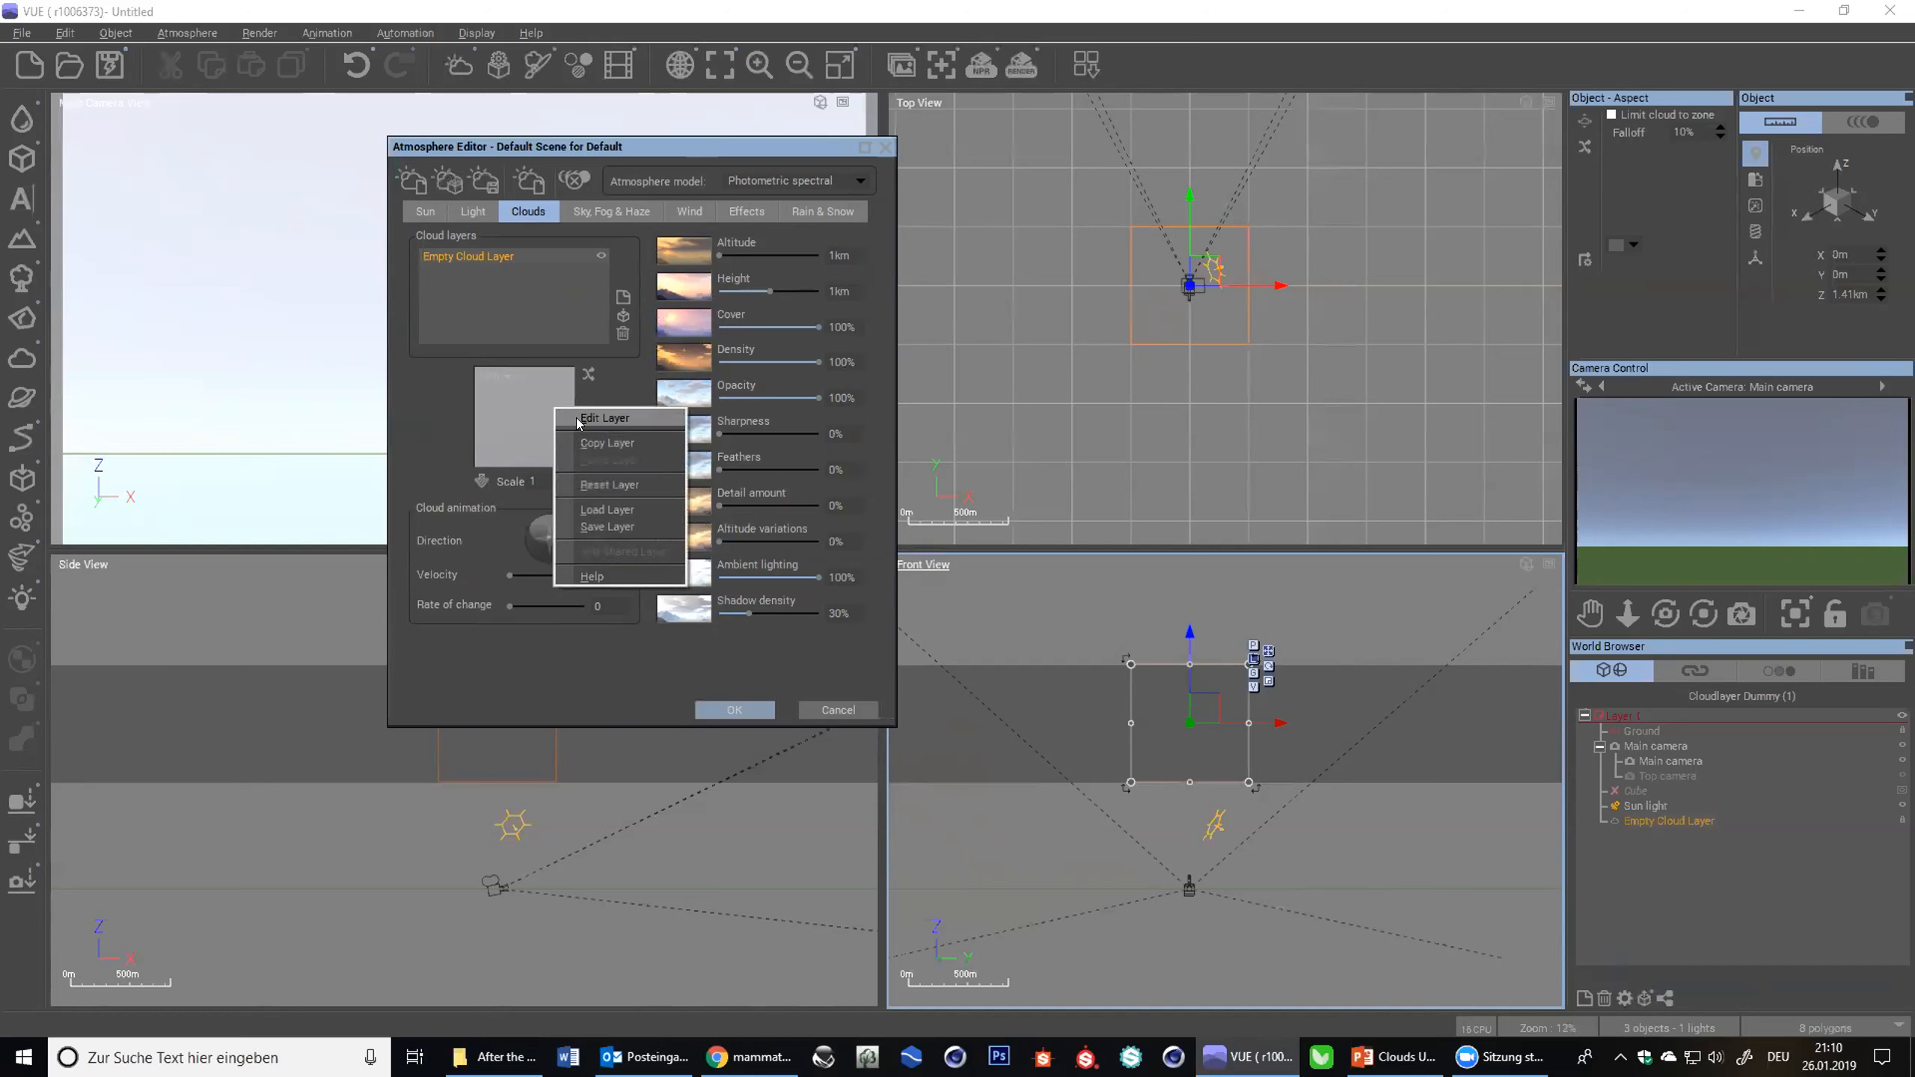
click(577, 420)
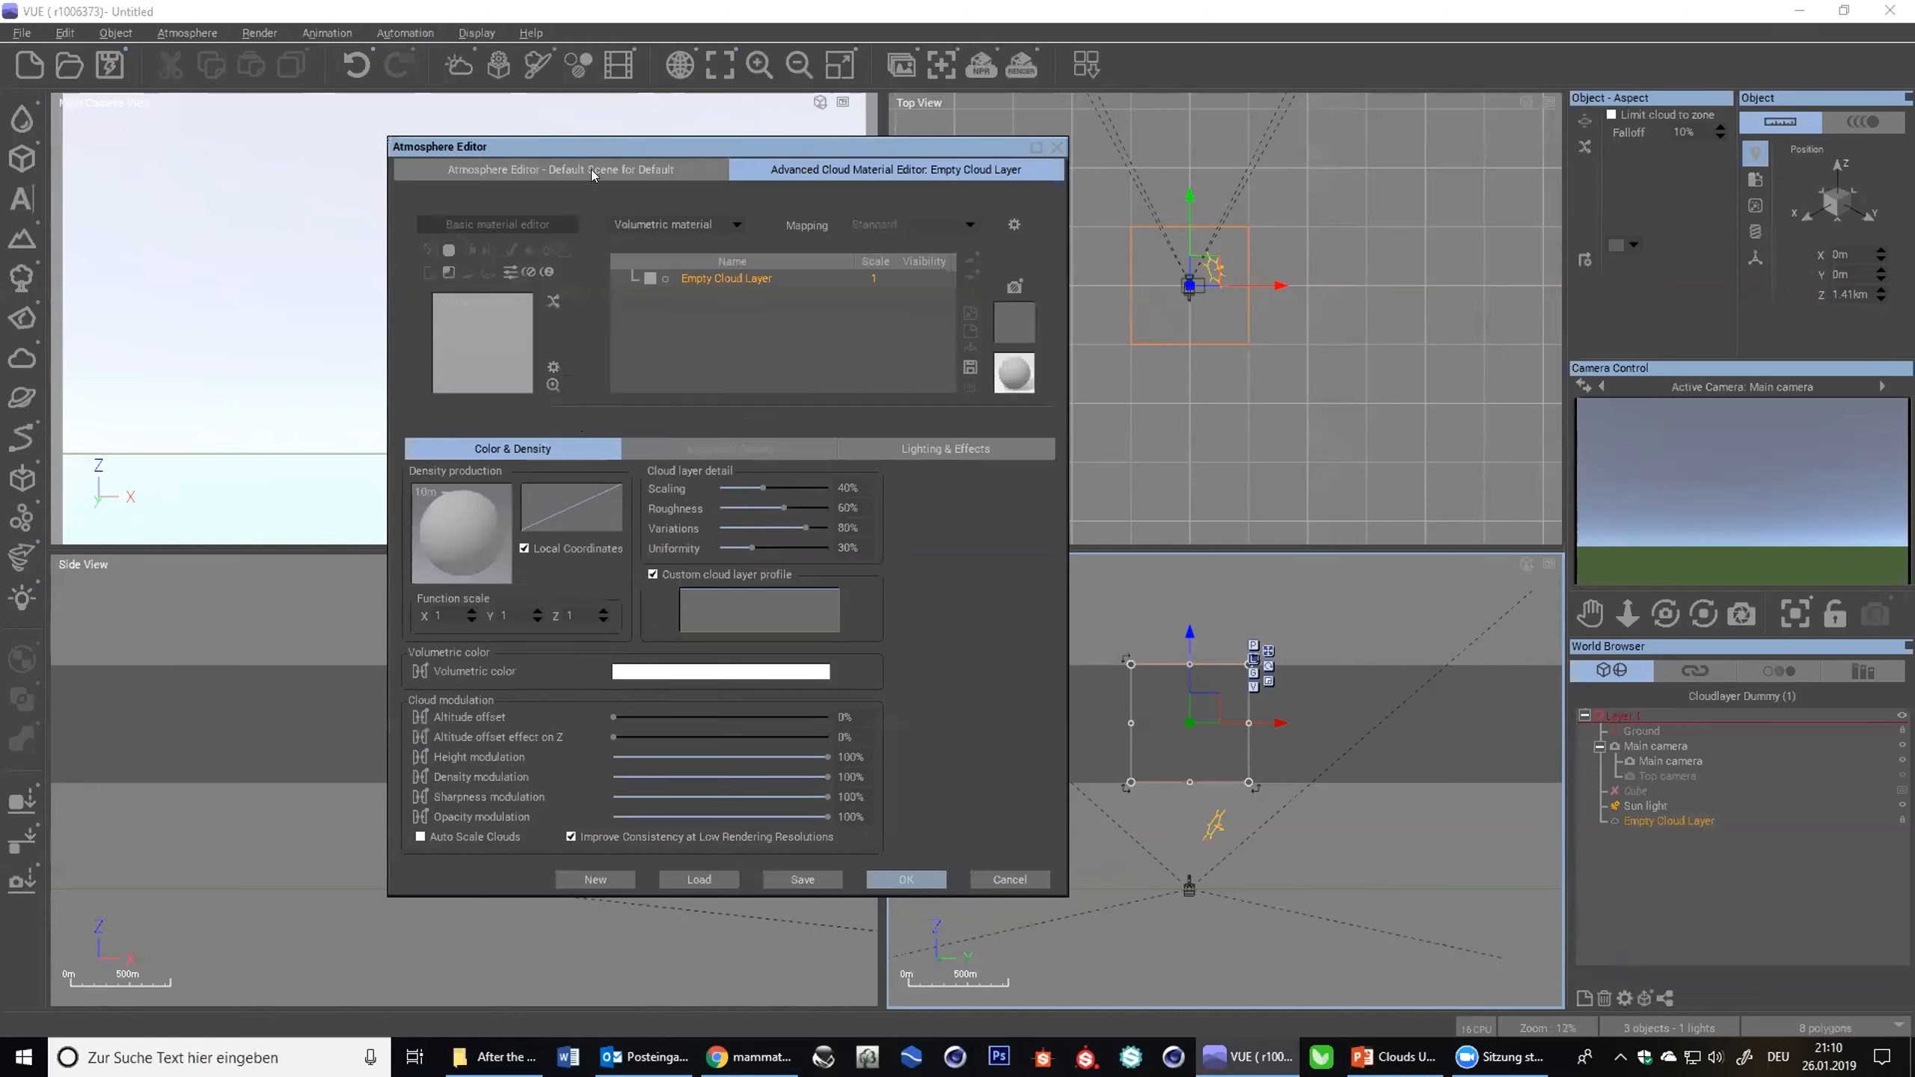
right_click(575, 429)
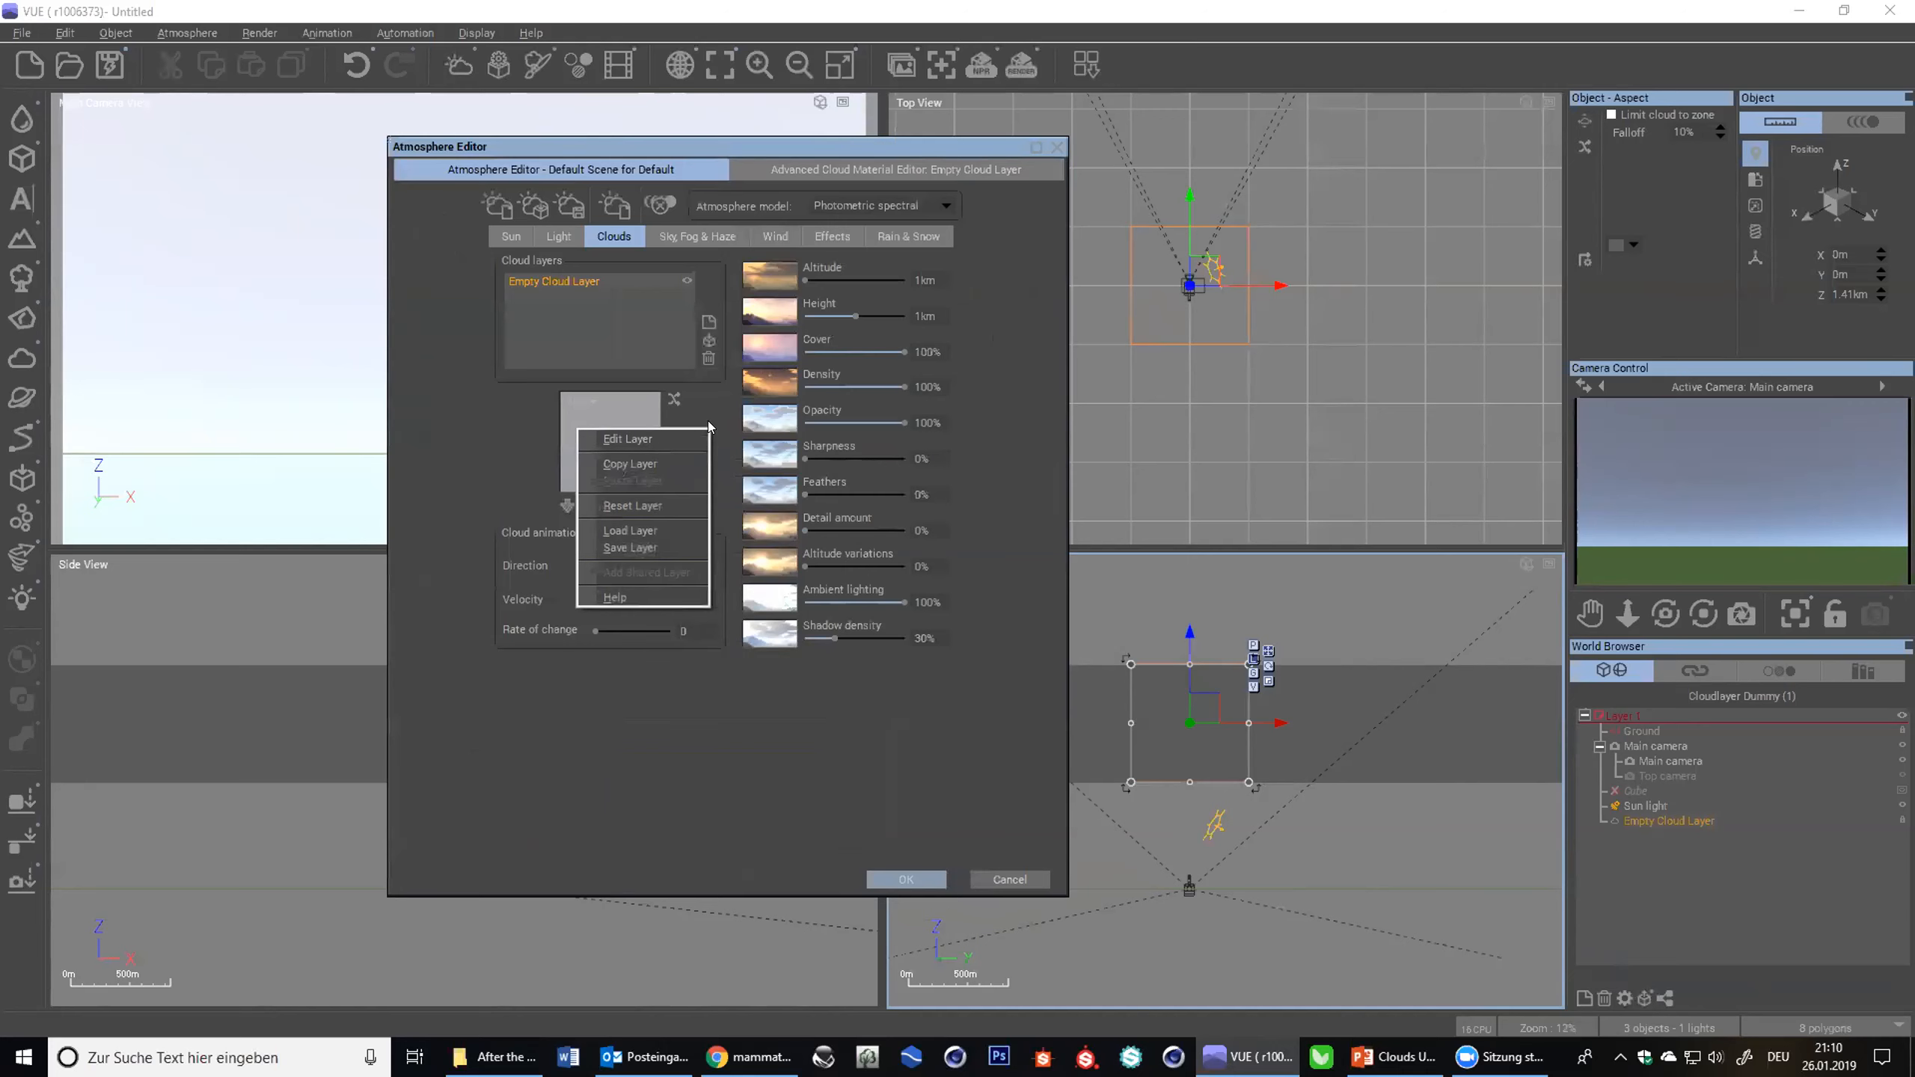
click(859, 173)
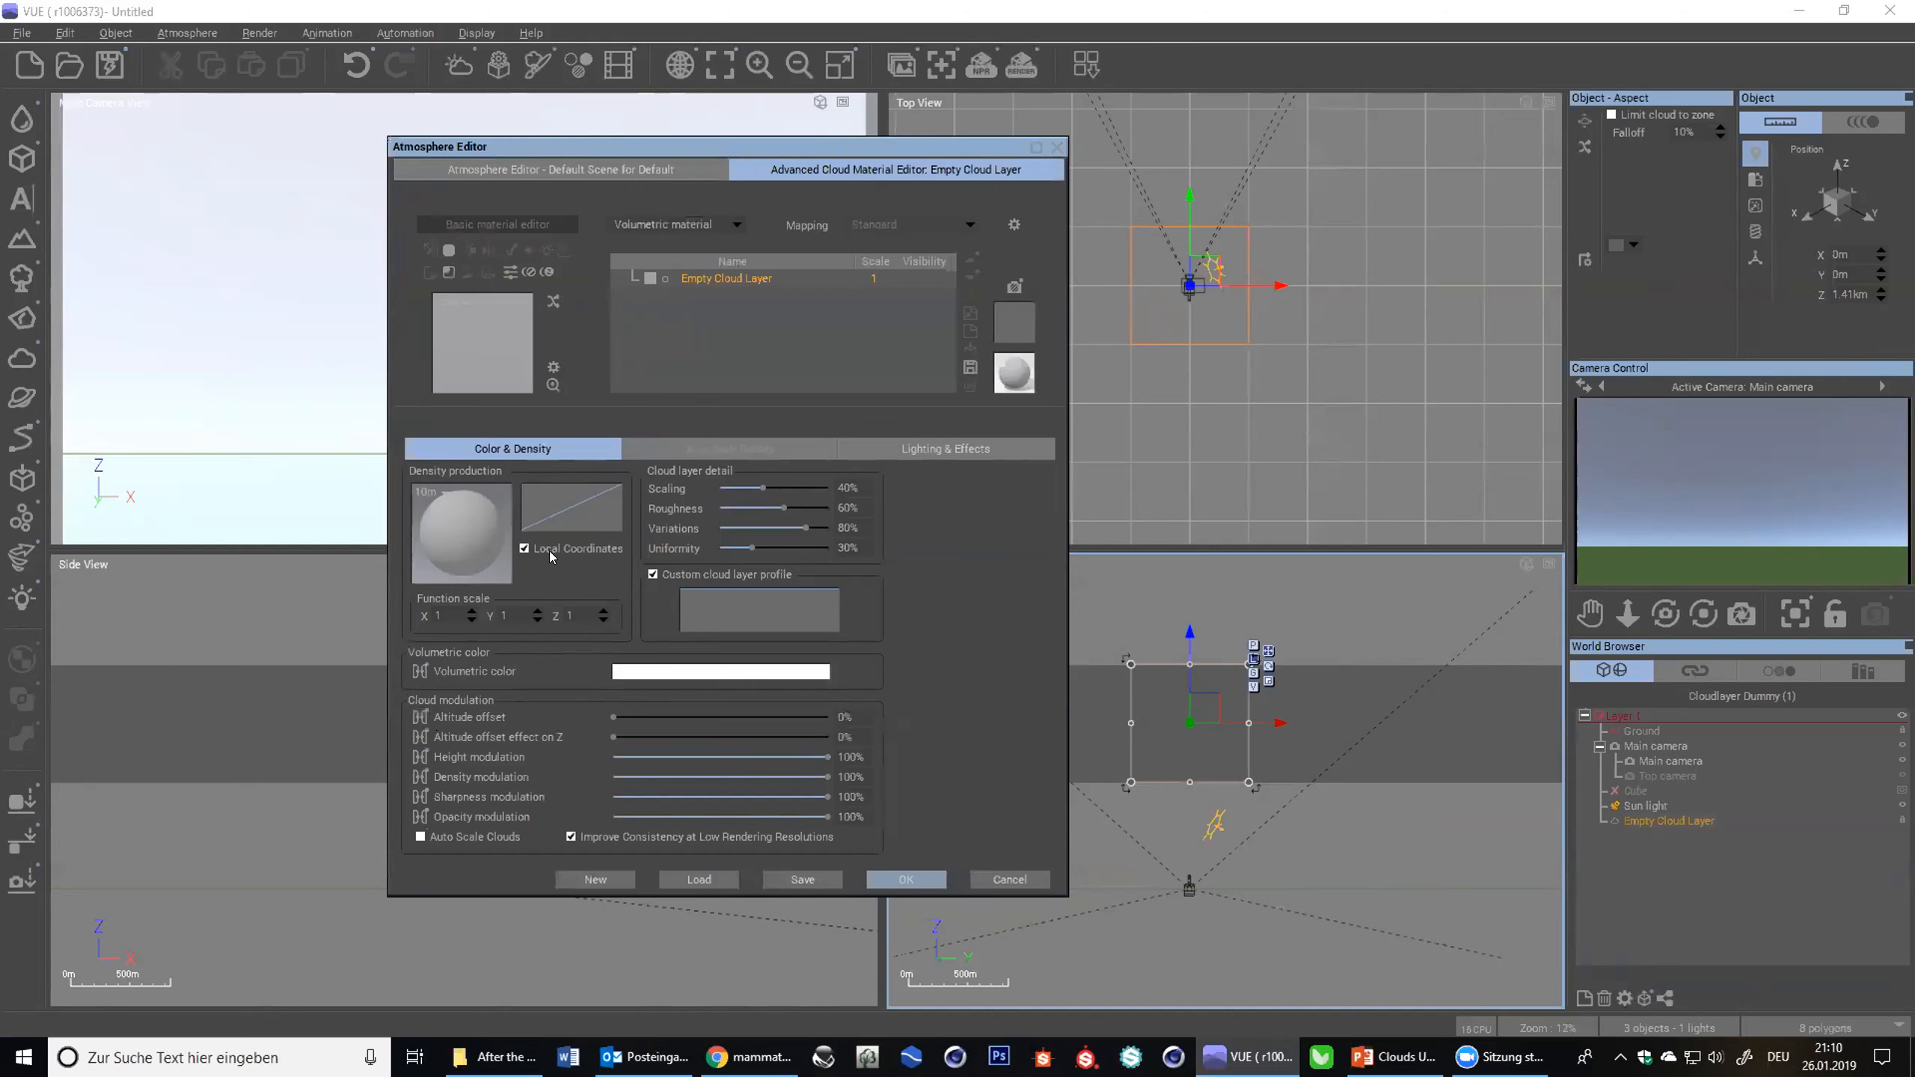
click(524, 548)
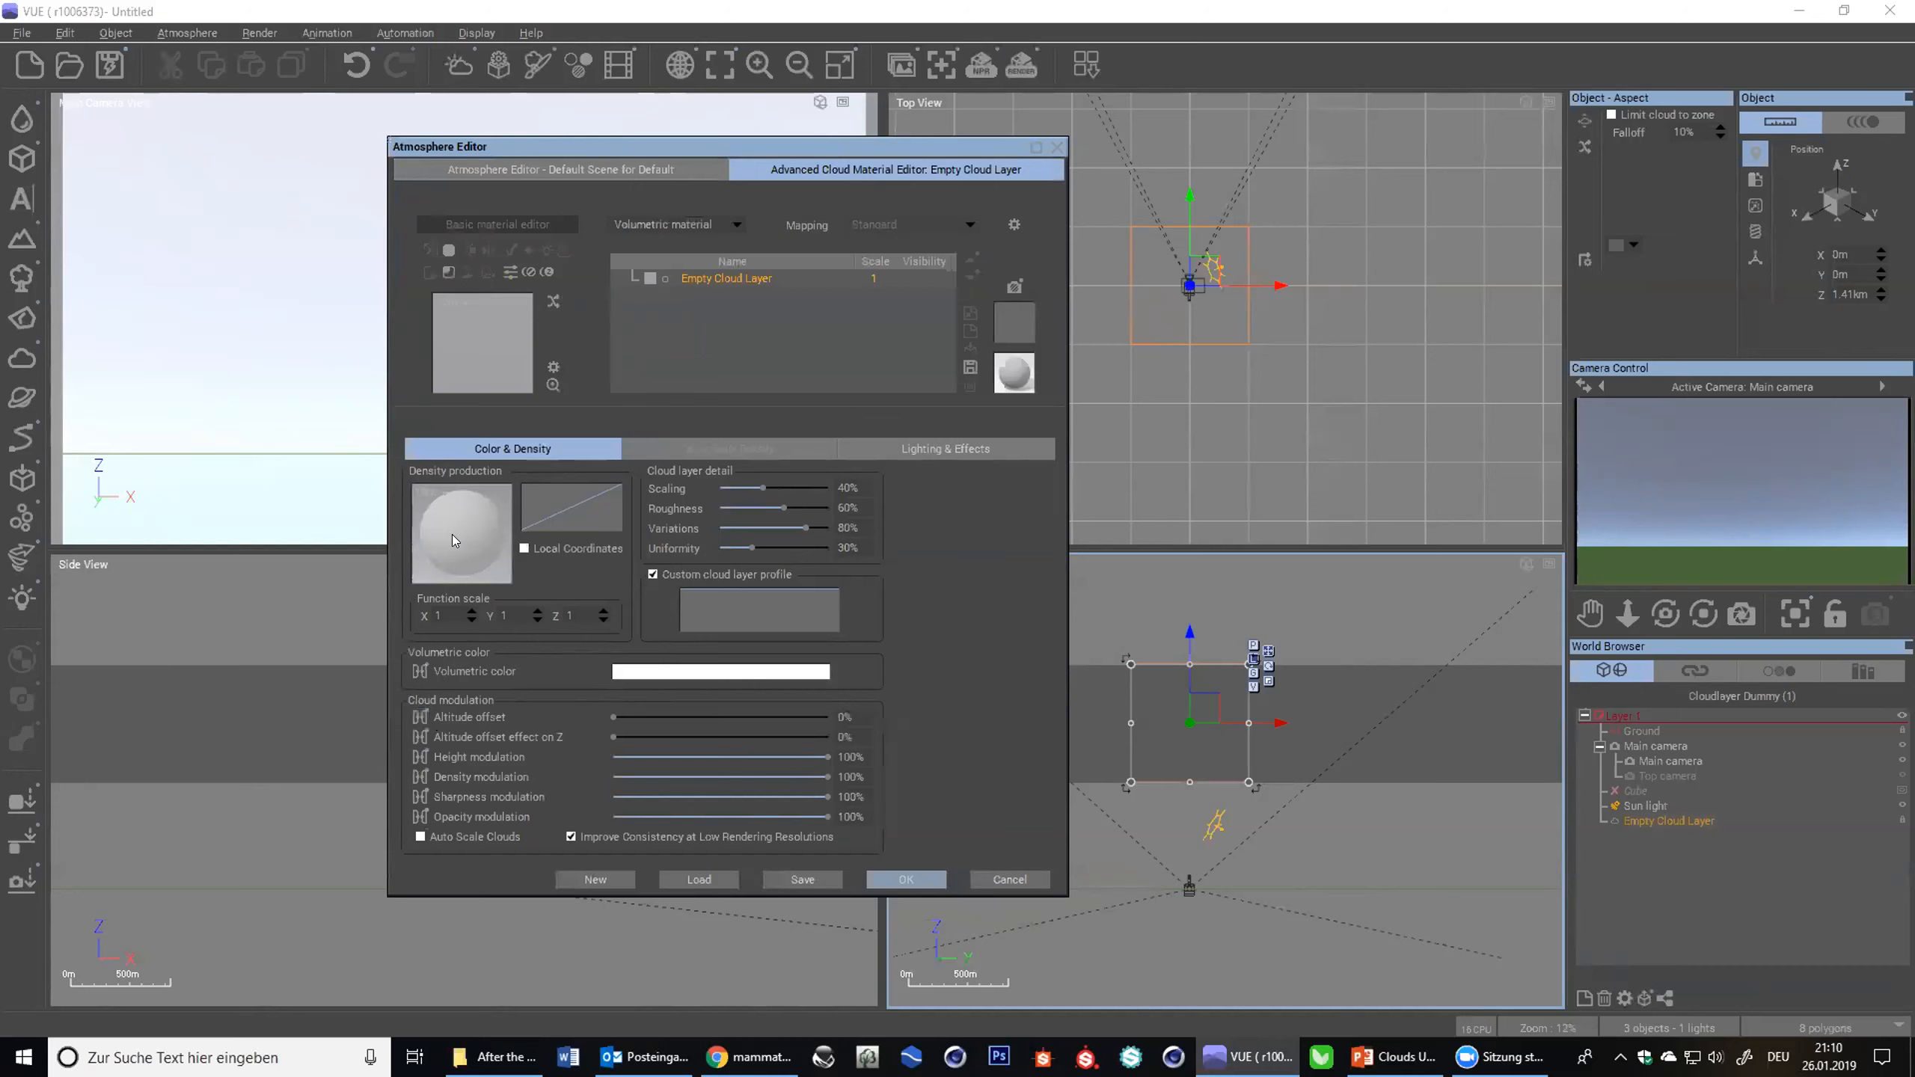
- Edit the density production function and spread its nodes apart, with the Vector3 Seed node above the input and output nodes
right_click(477, 557)
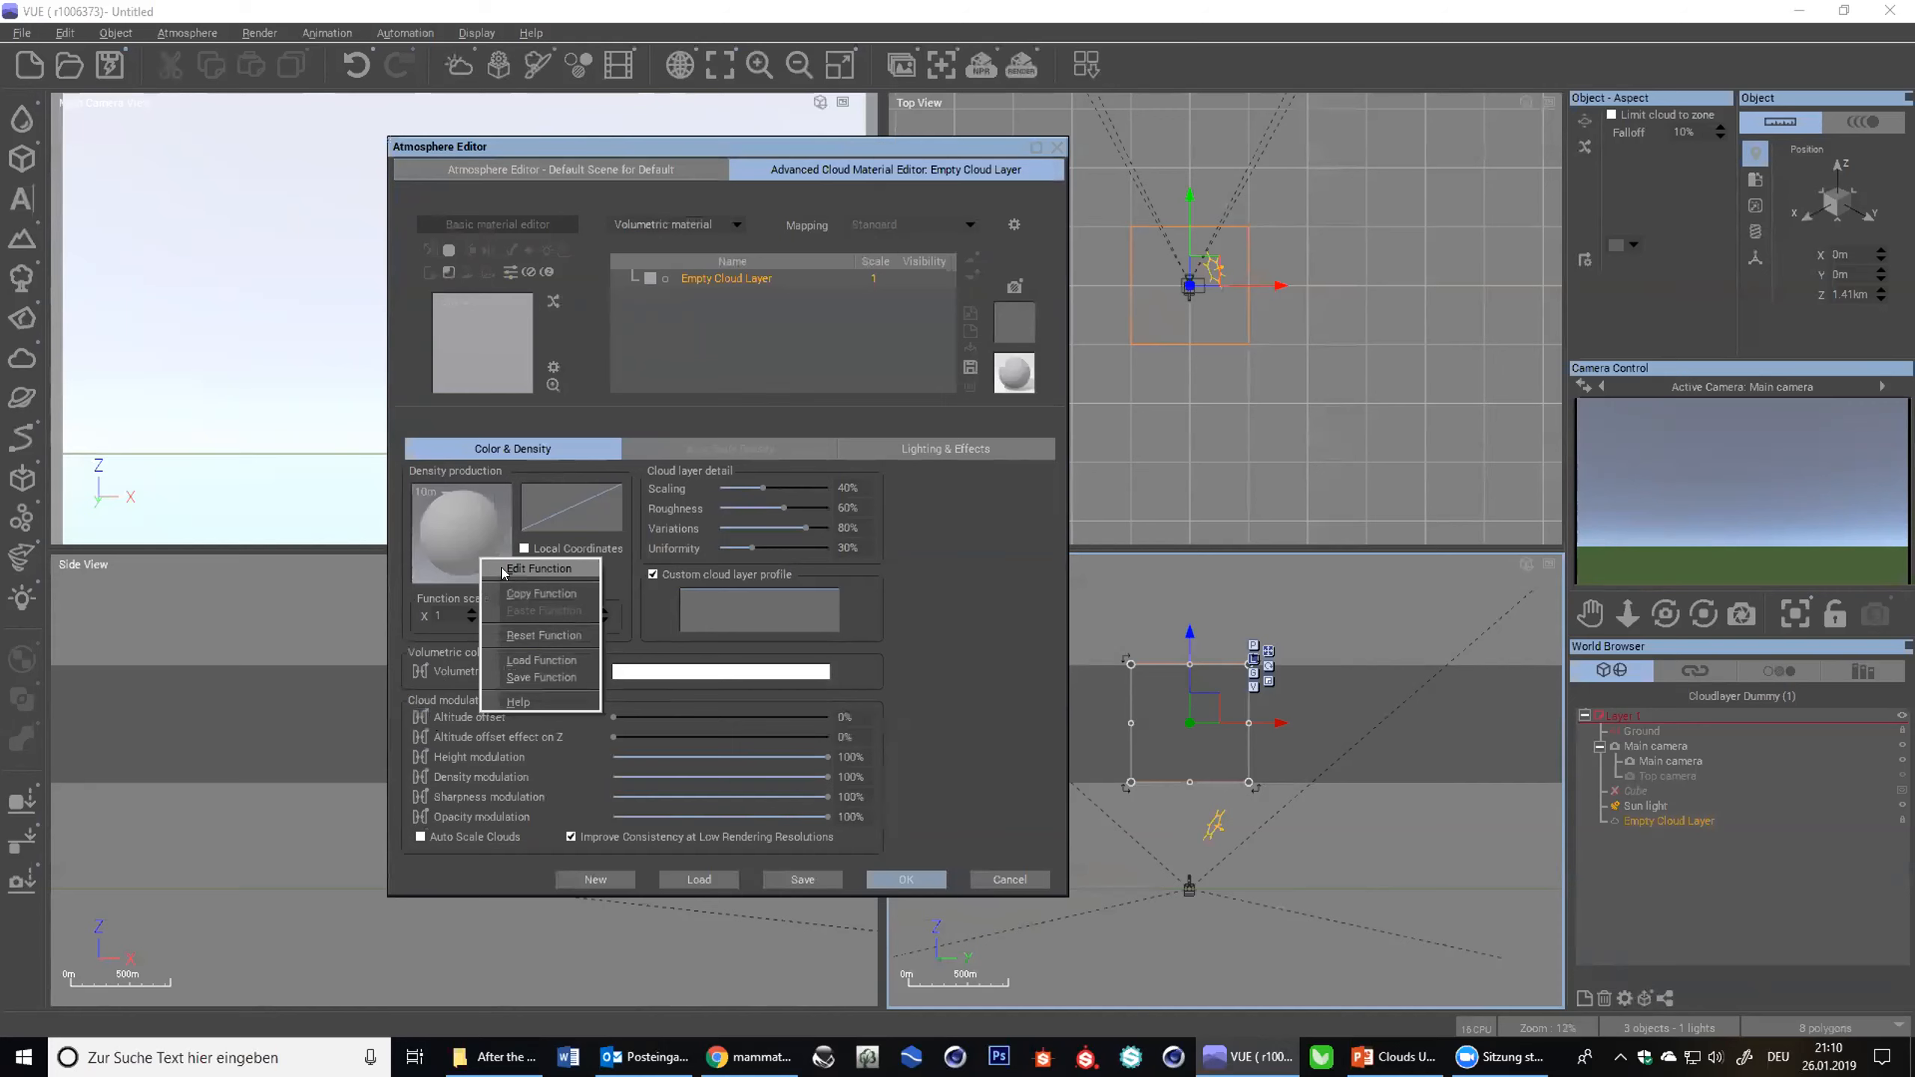
click(503, 571)
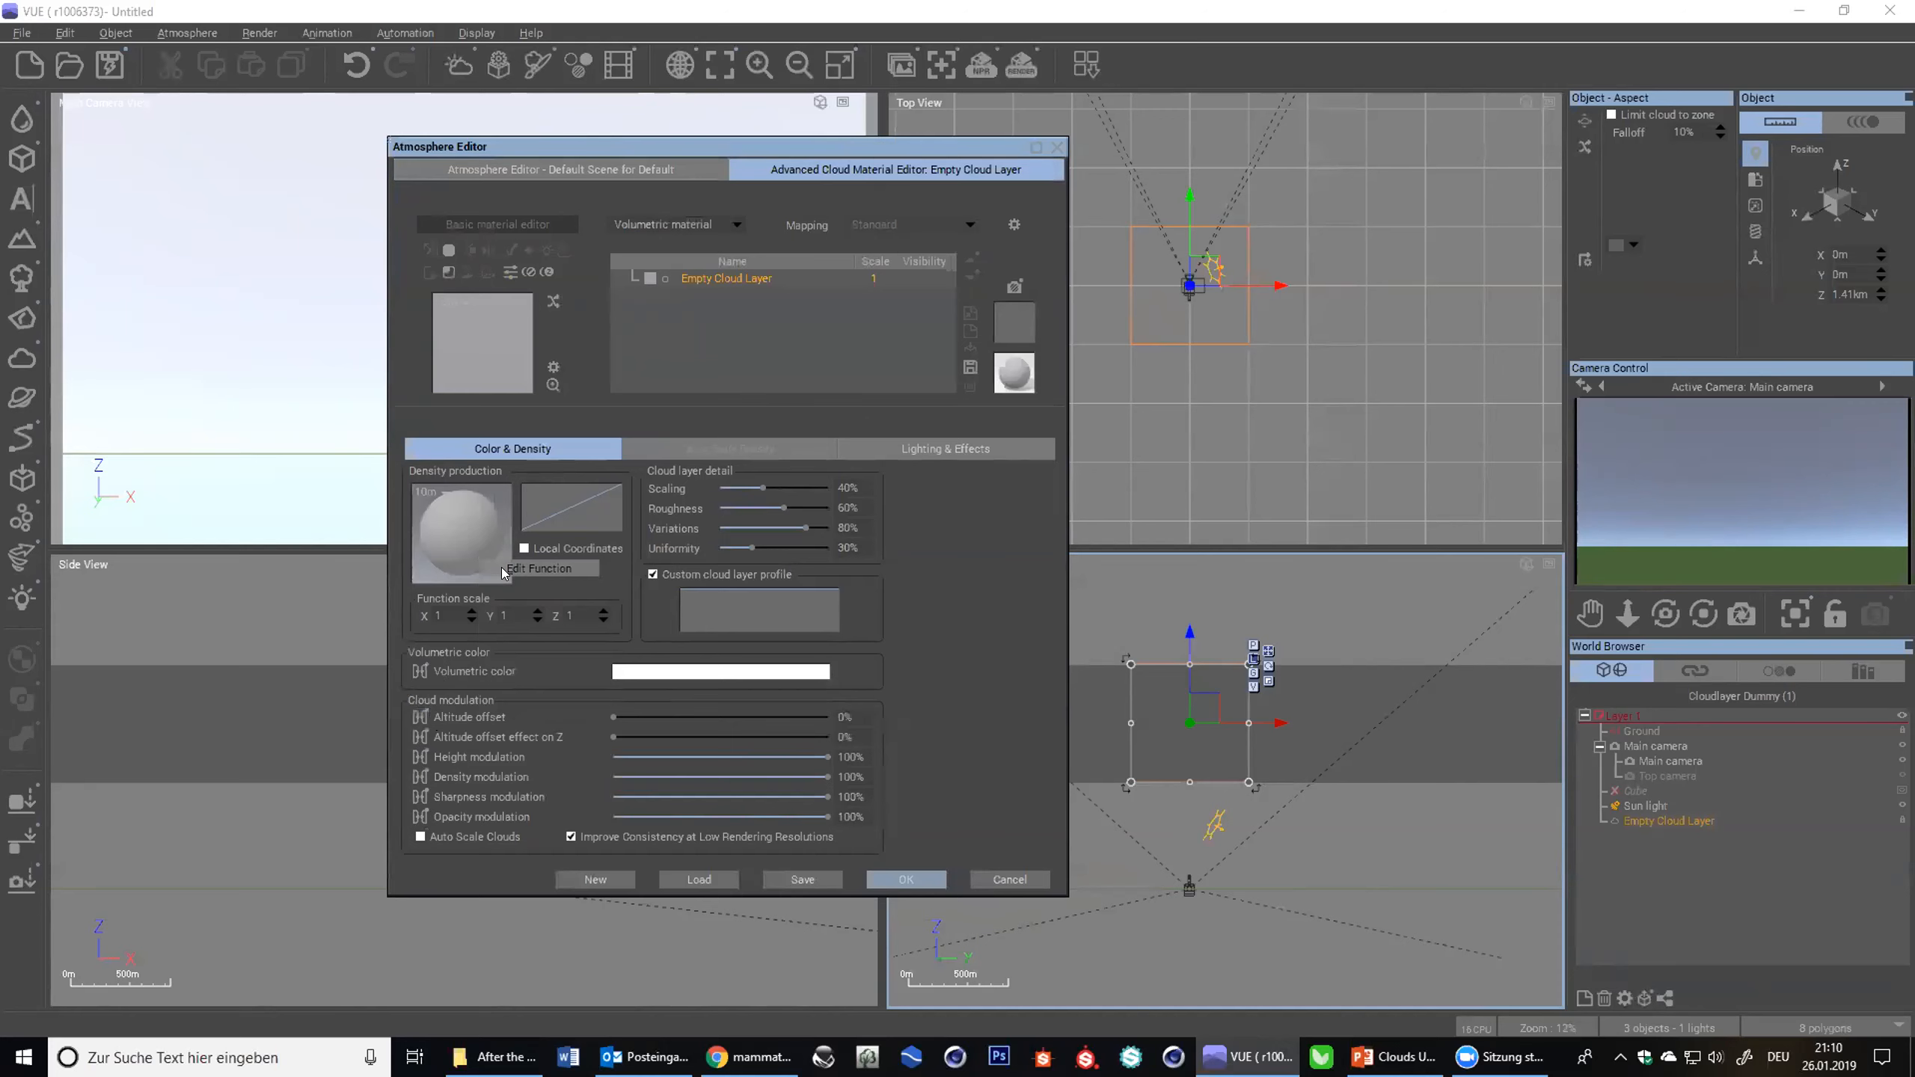
drag(973, 385, 929, 256)
drag(958, 332, 1202, 328)
middle_drag(879, 282, 881, 376)
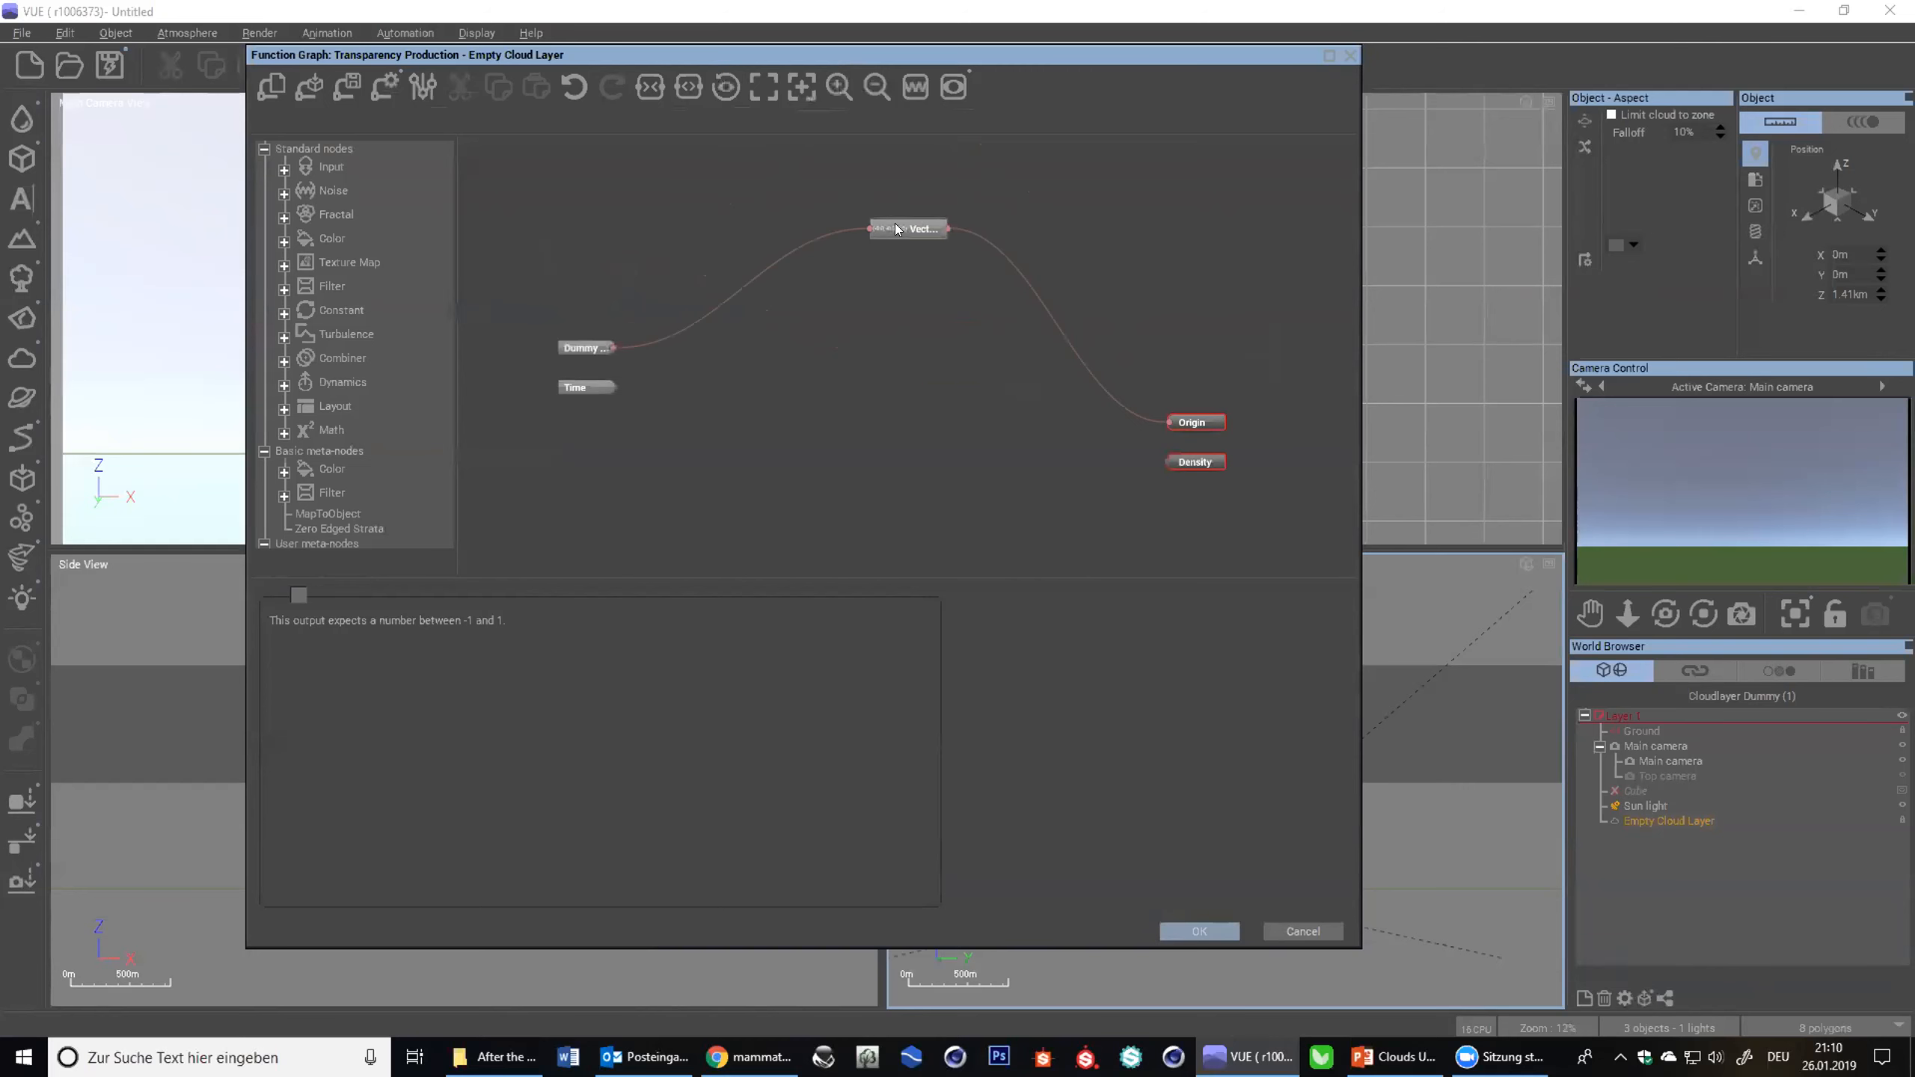
drag(895, 223, 895, 249)
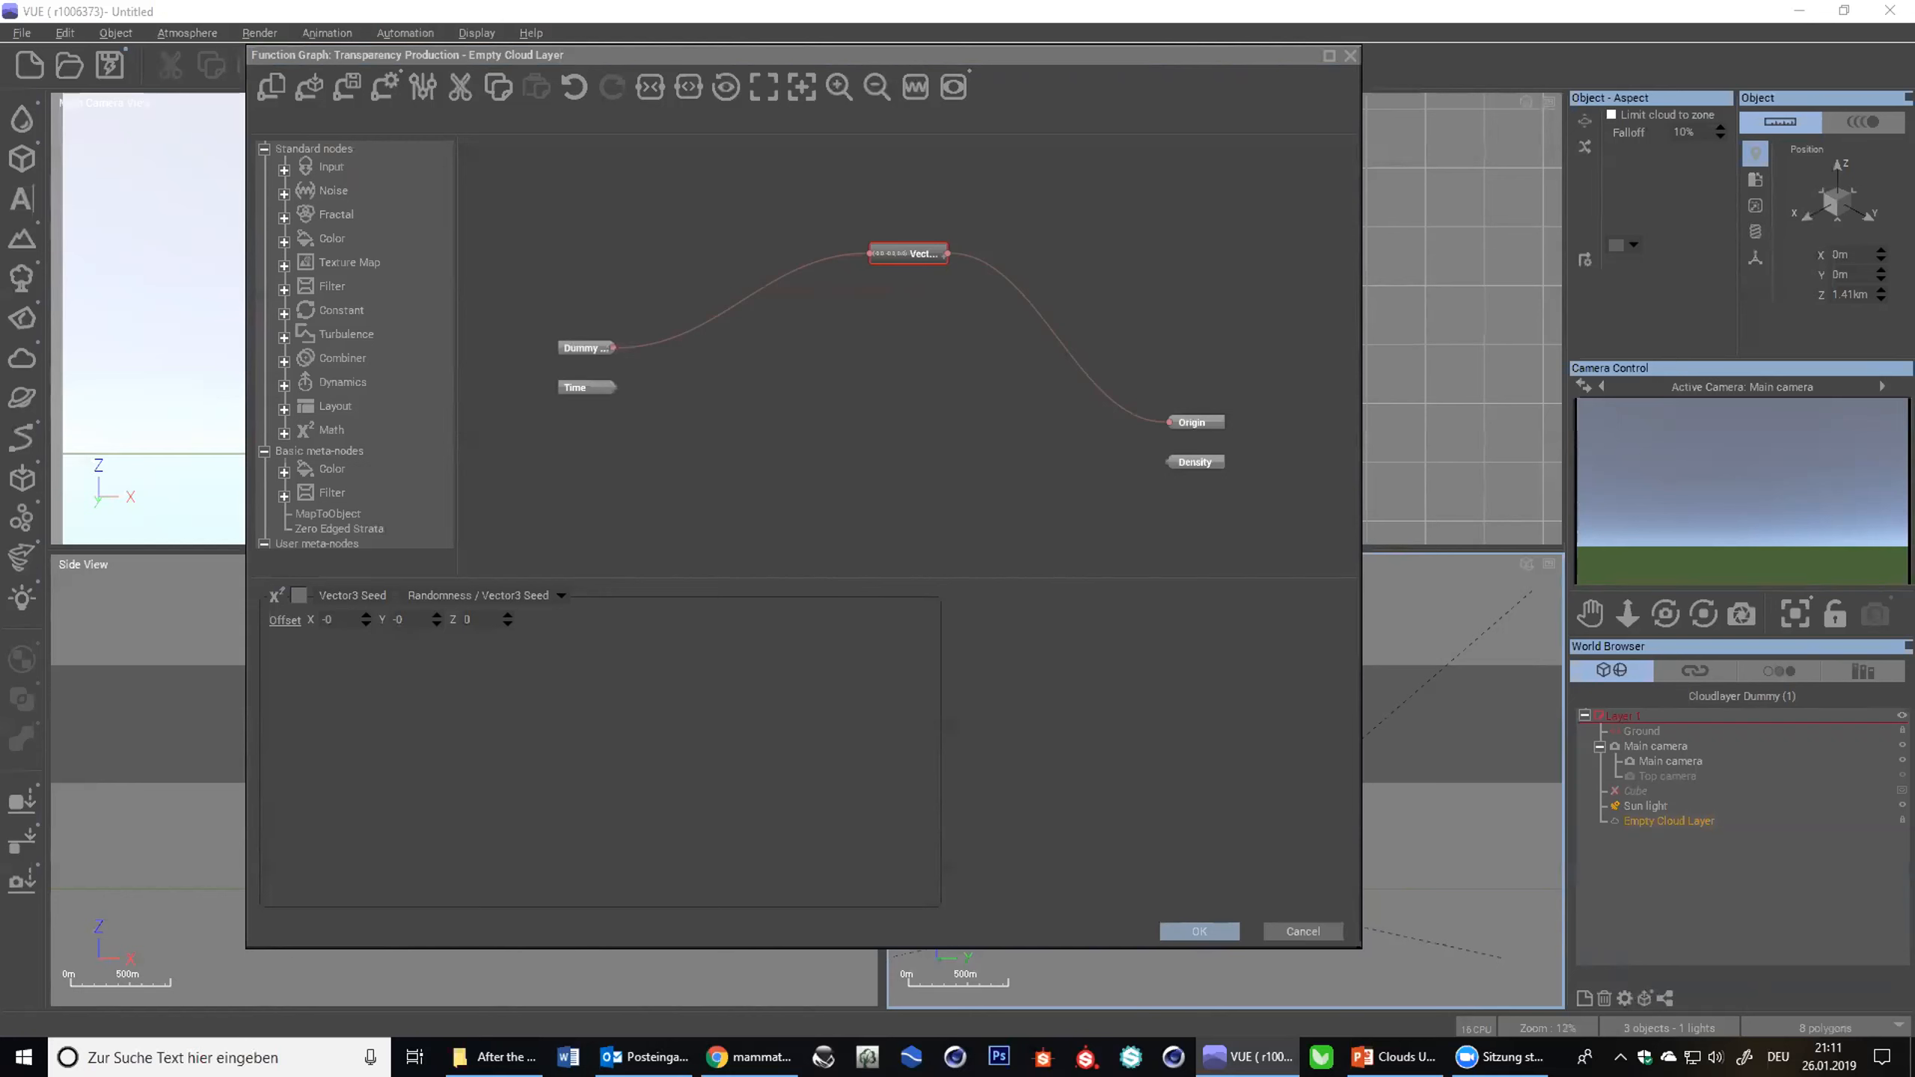
- Examine the cloud layer's density production settings alongside the nodes of its function graph
click(882, 439)
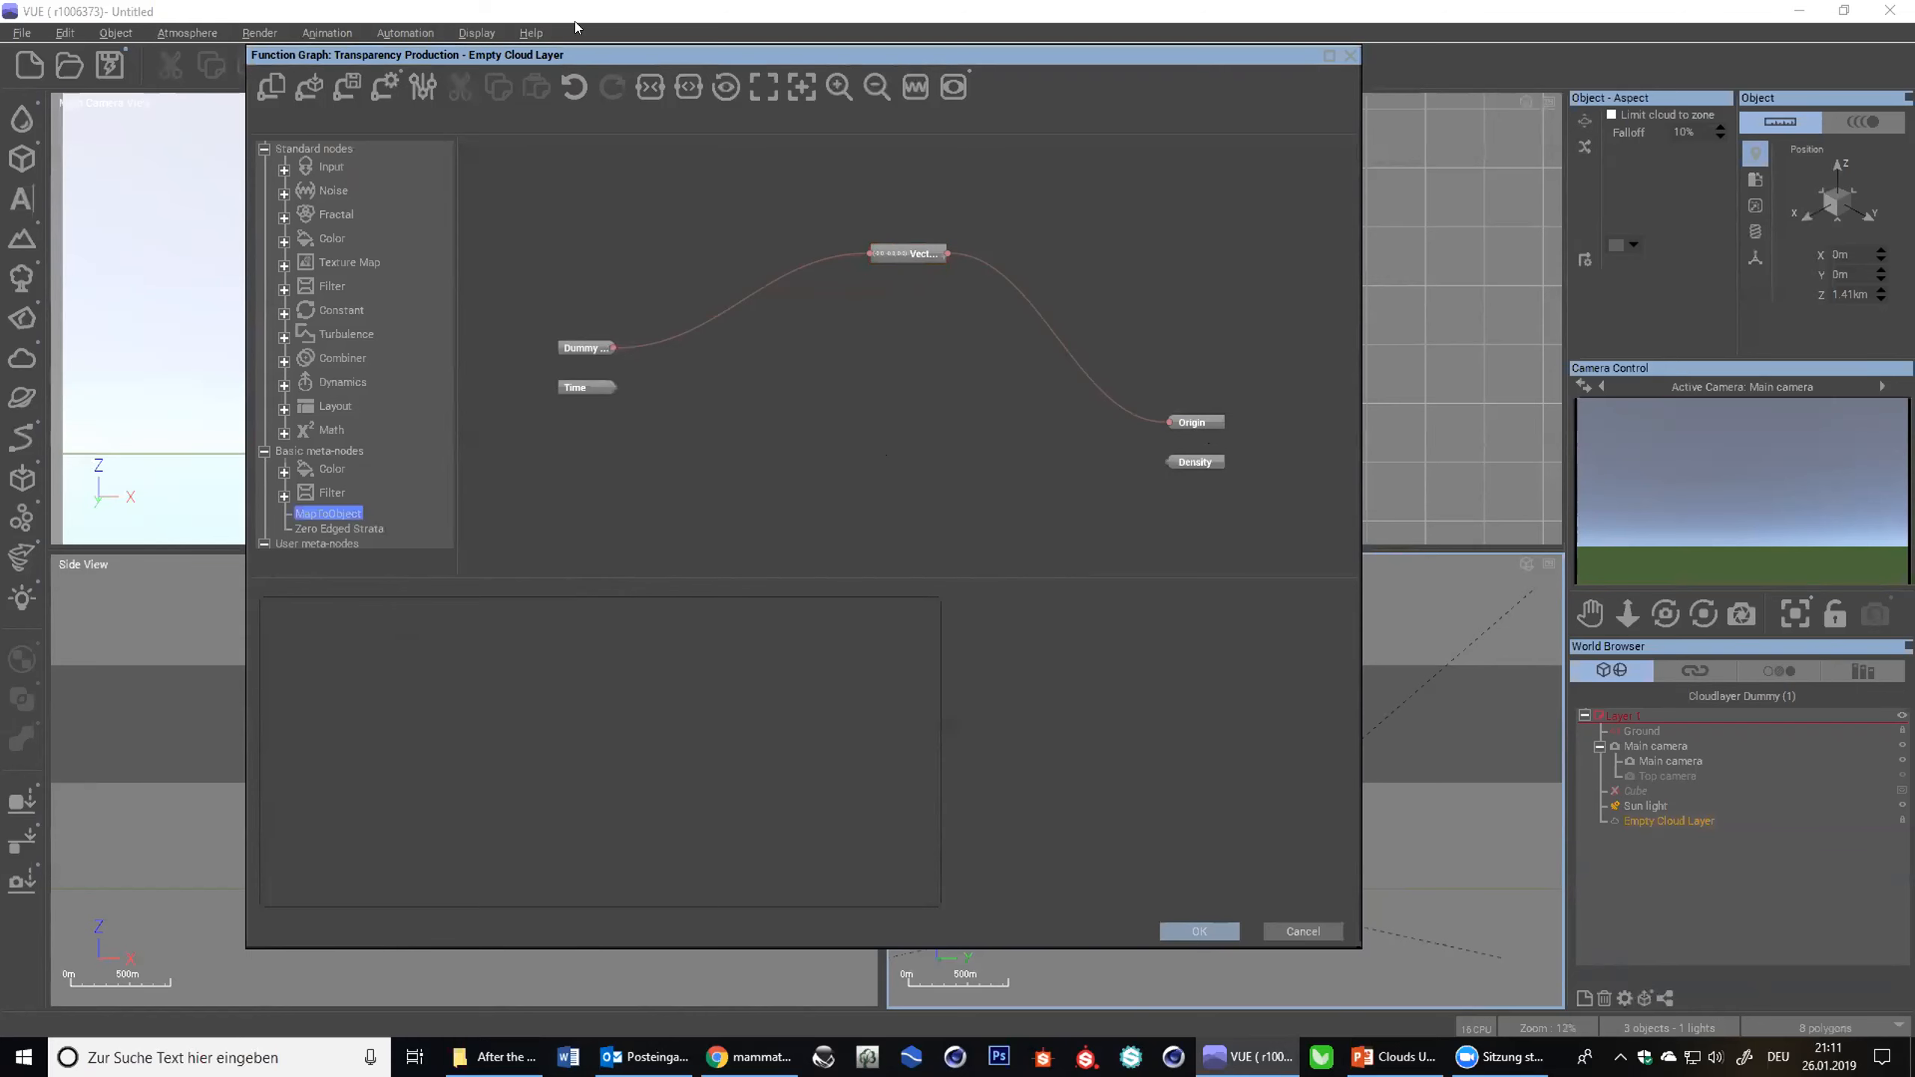
drag(564, 55, 526, 40)
scroll(860, 389, up, 1)
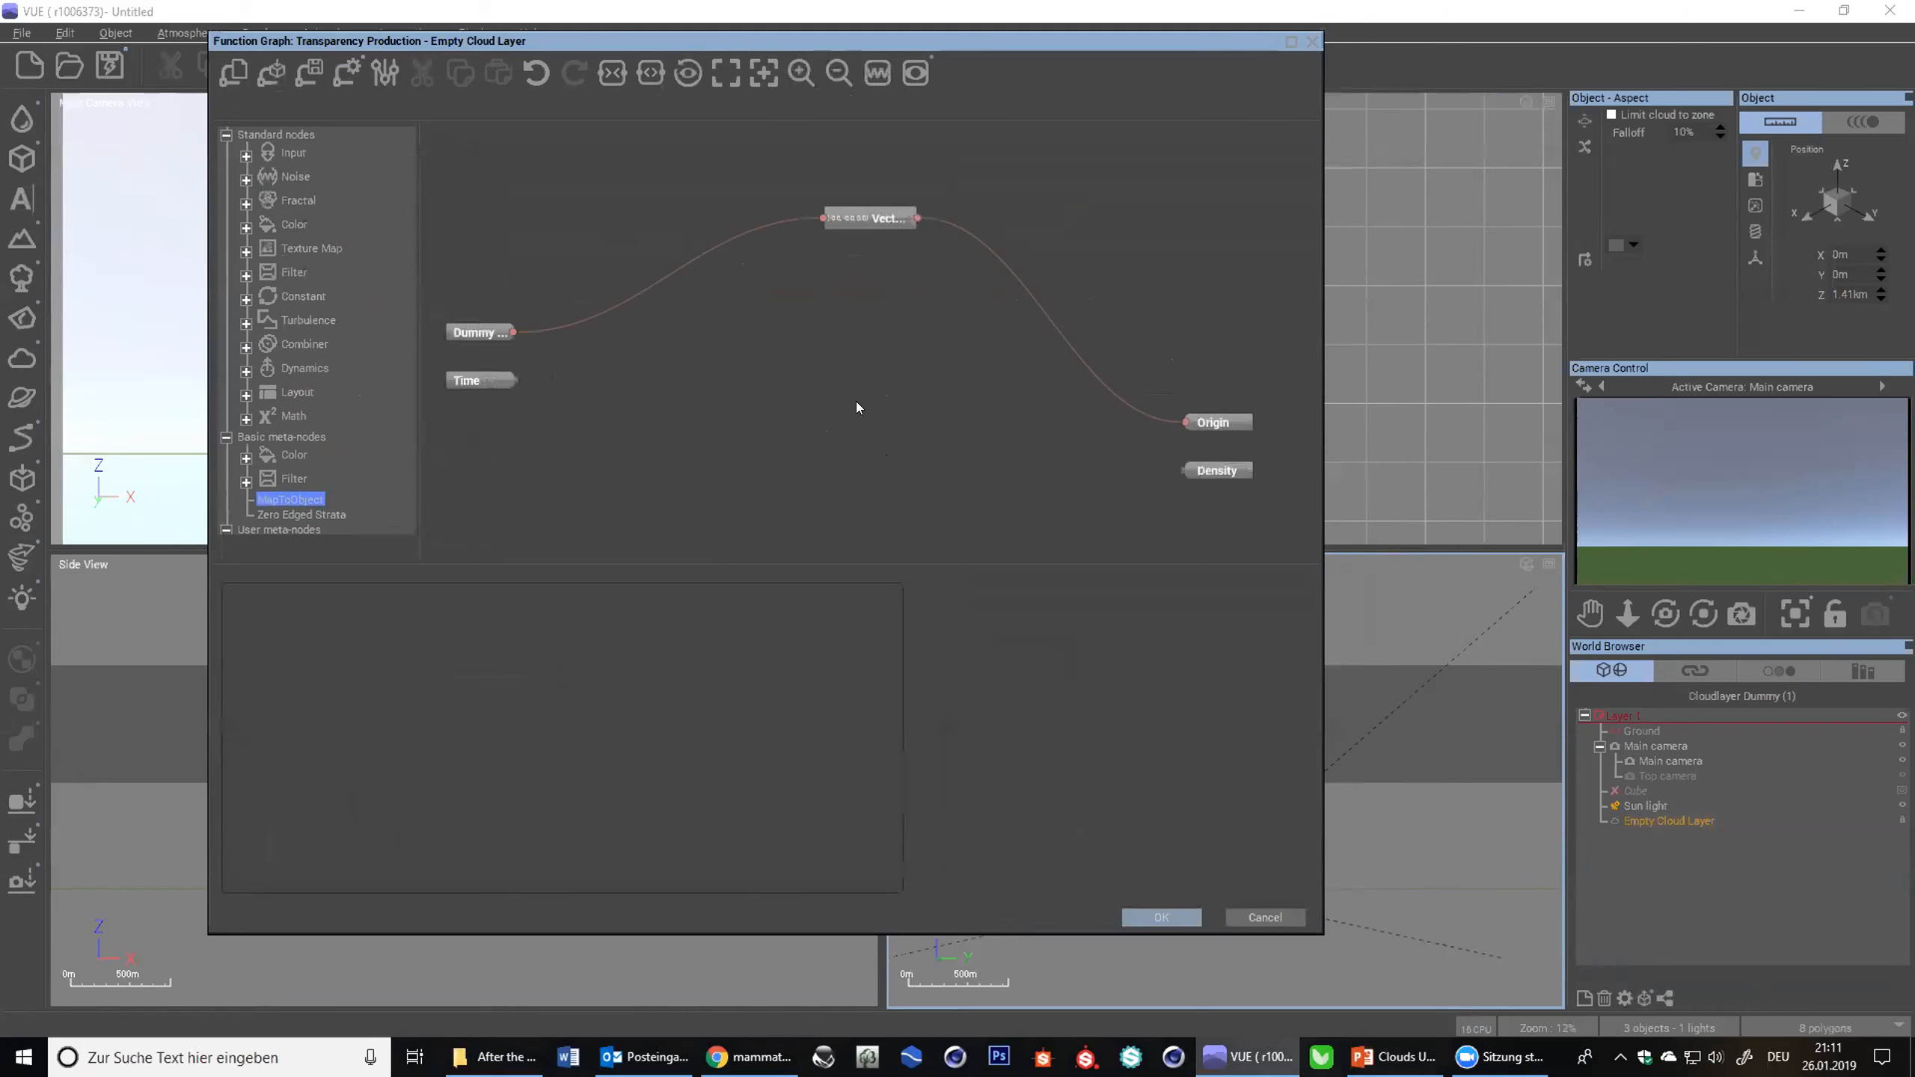
middle_drag(857, 401, 850, 312)
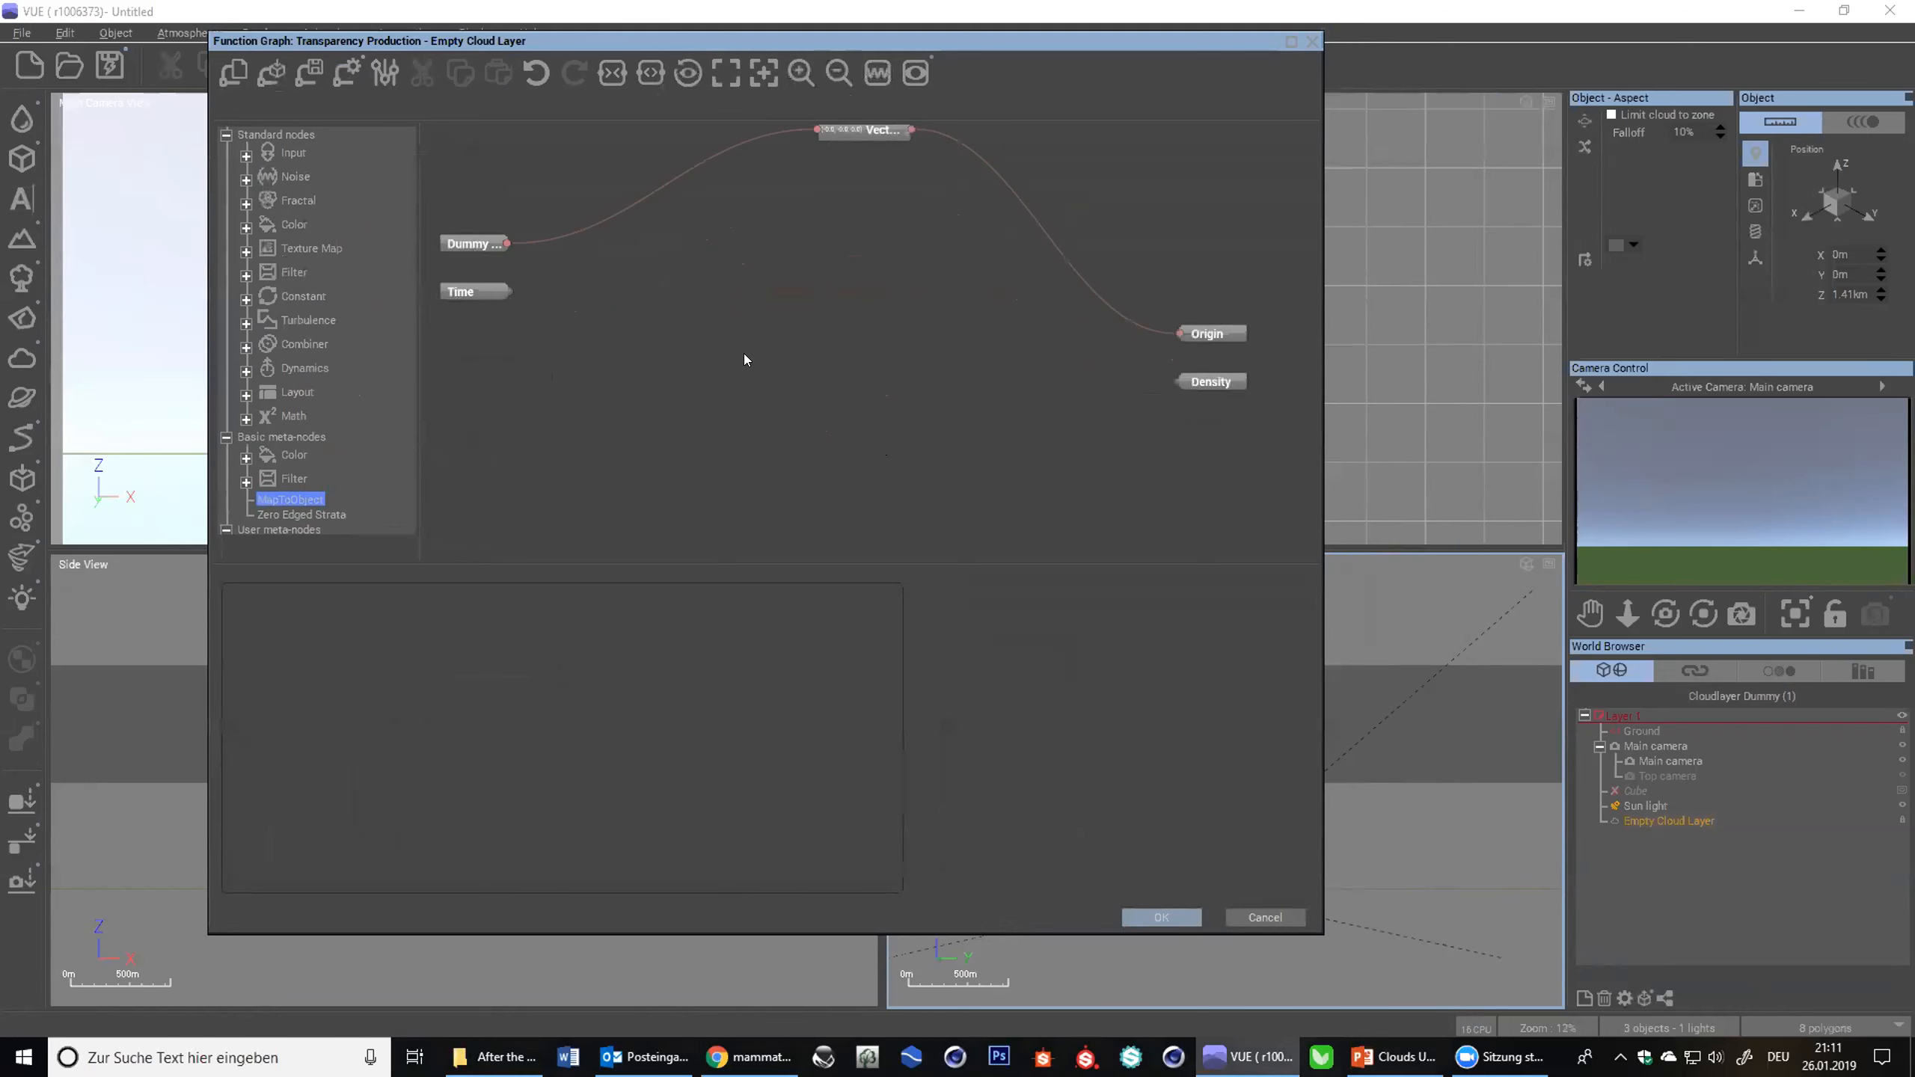
drag(696, 36, 870, 82)
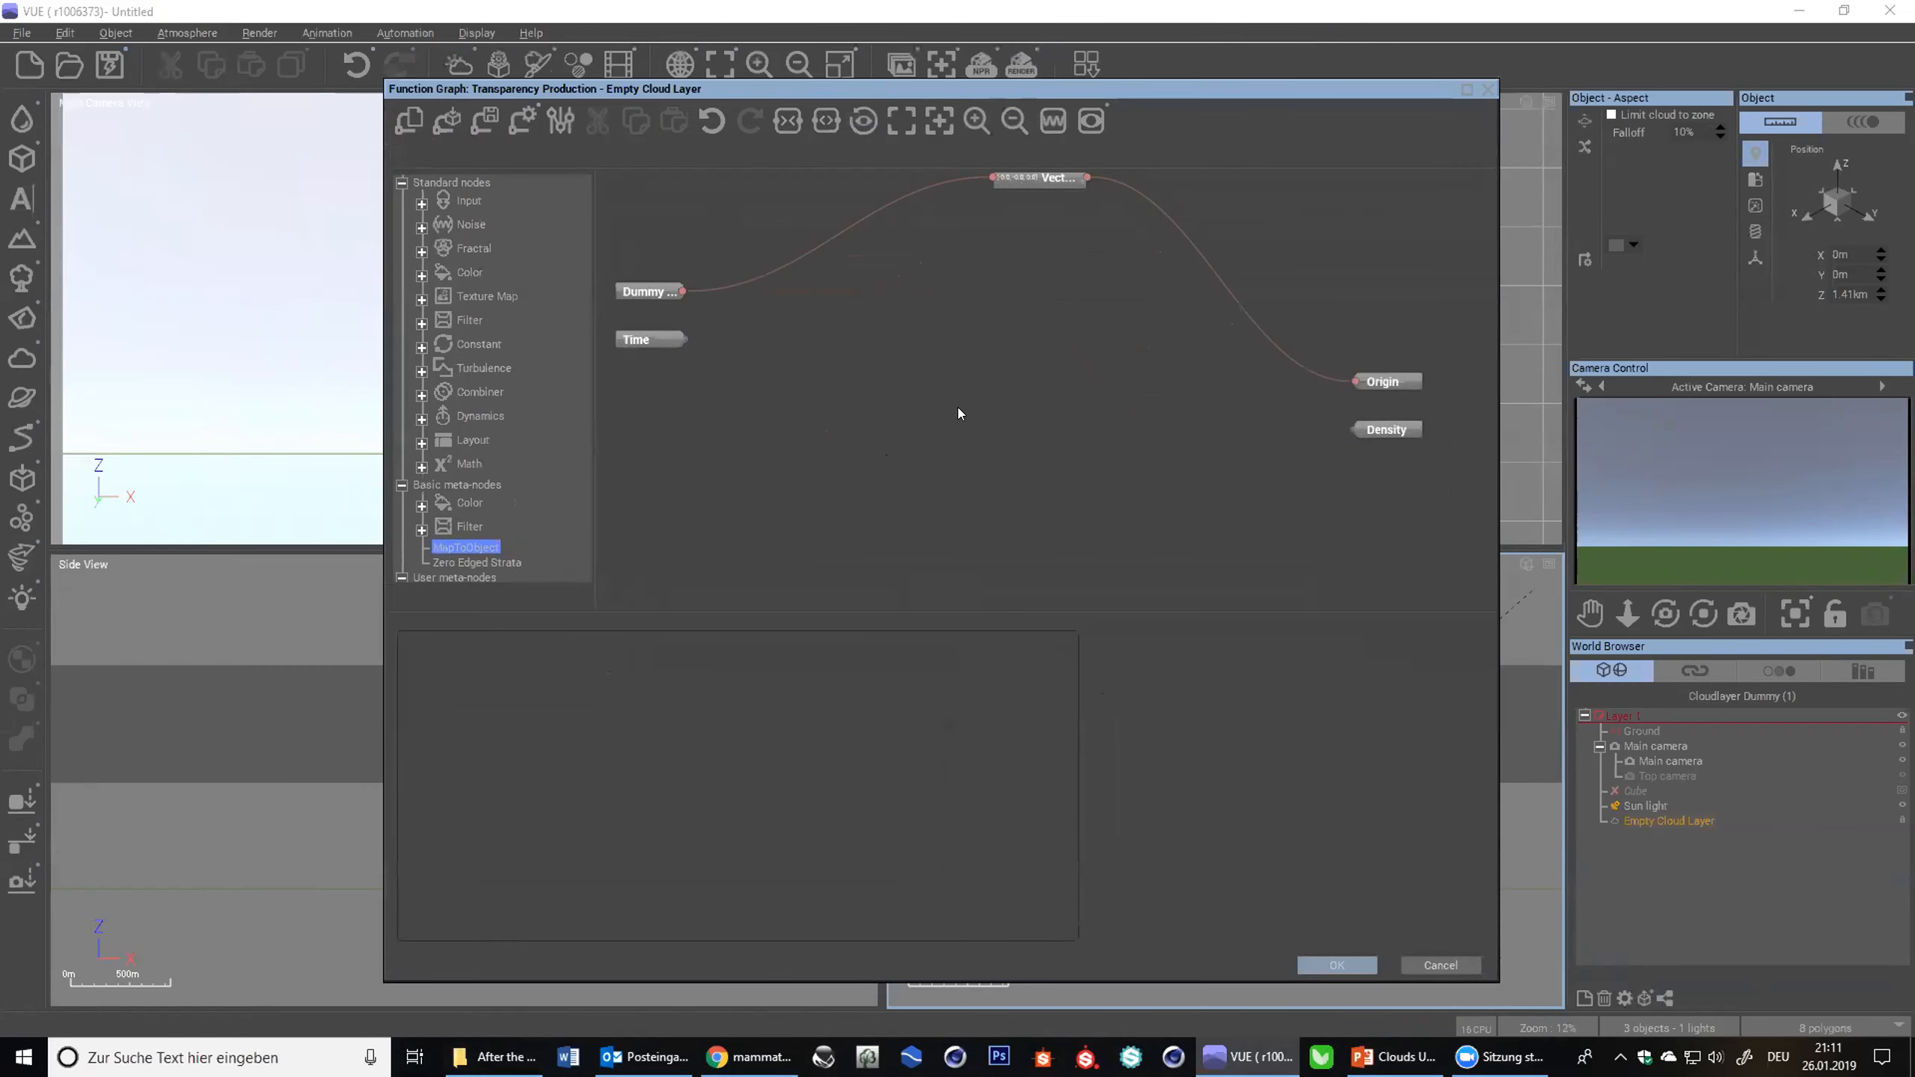
drag(694, 89, 737, 65)
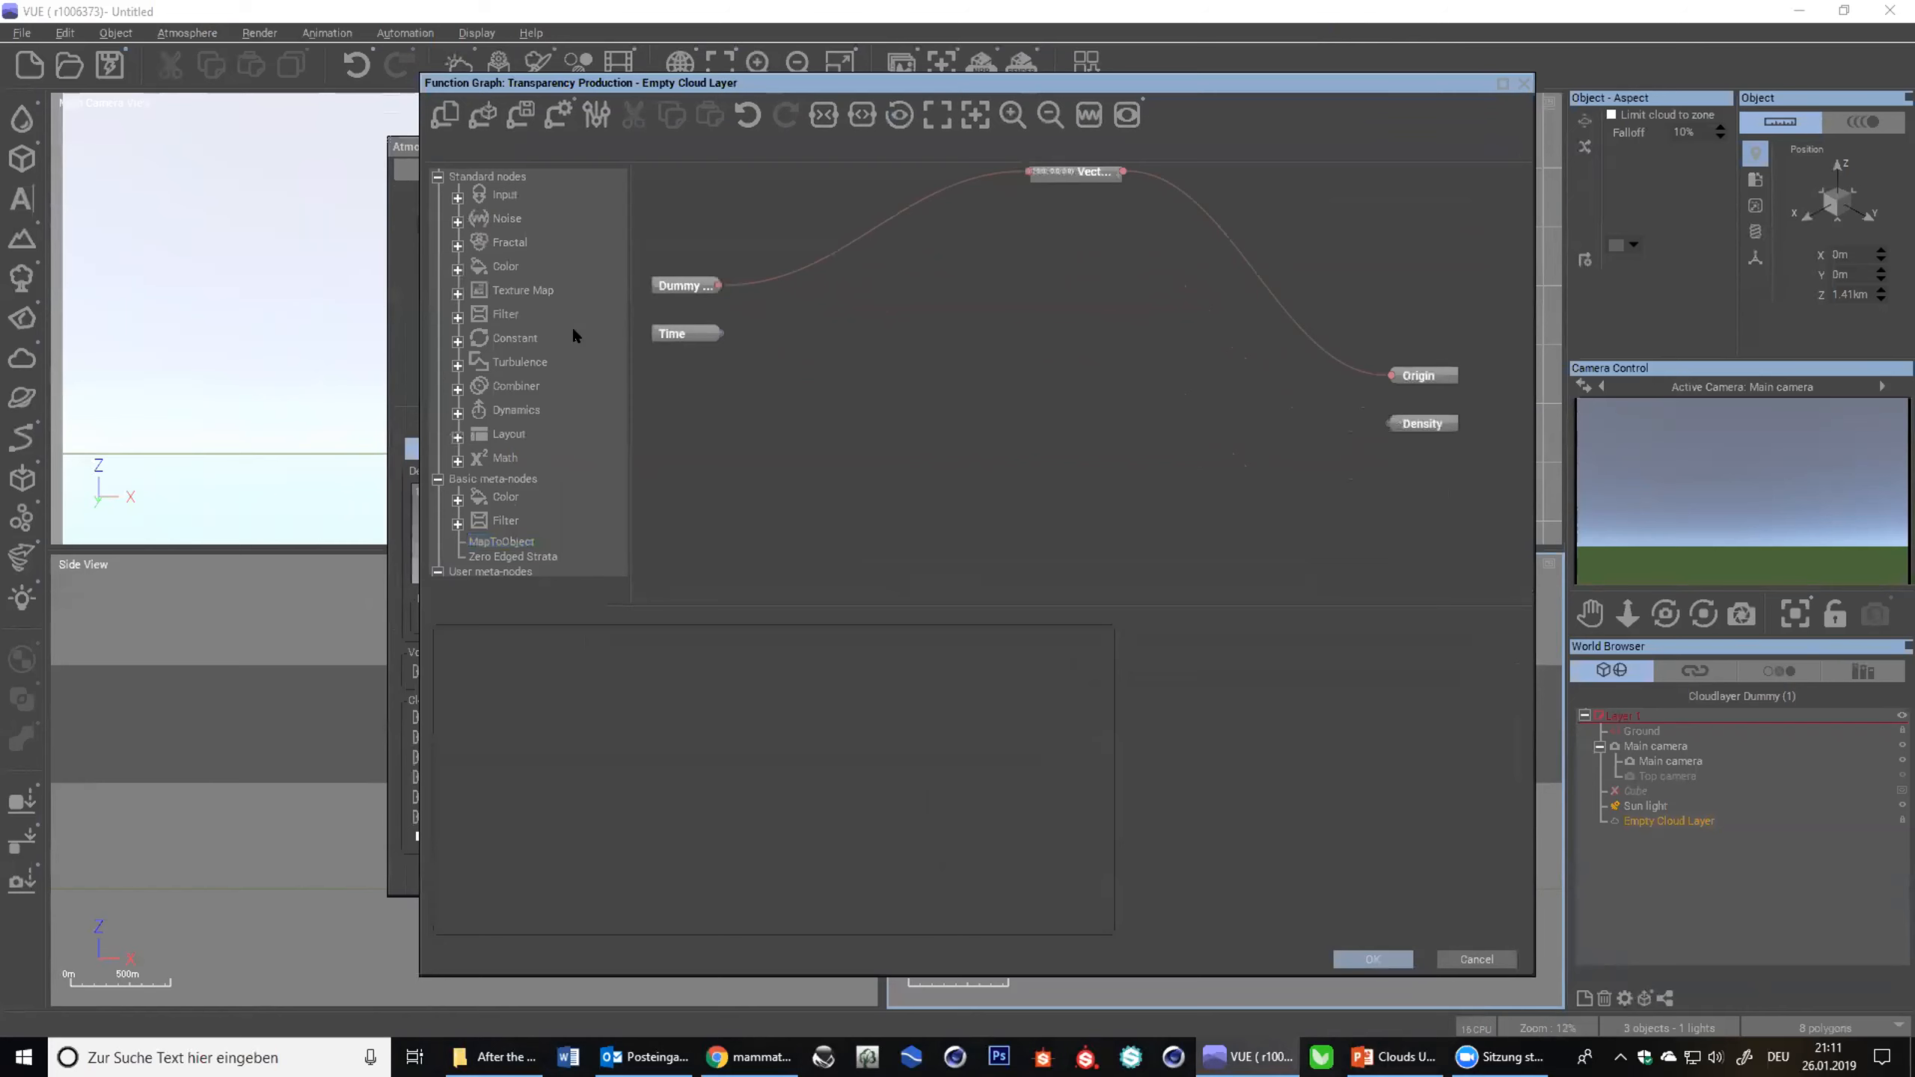
drag(411, 143, 252, 142)
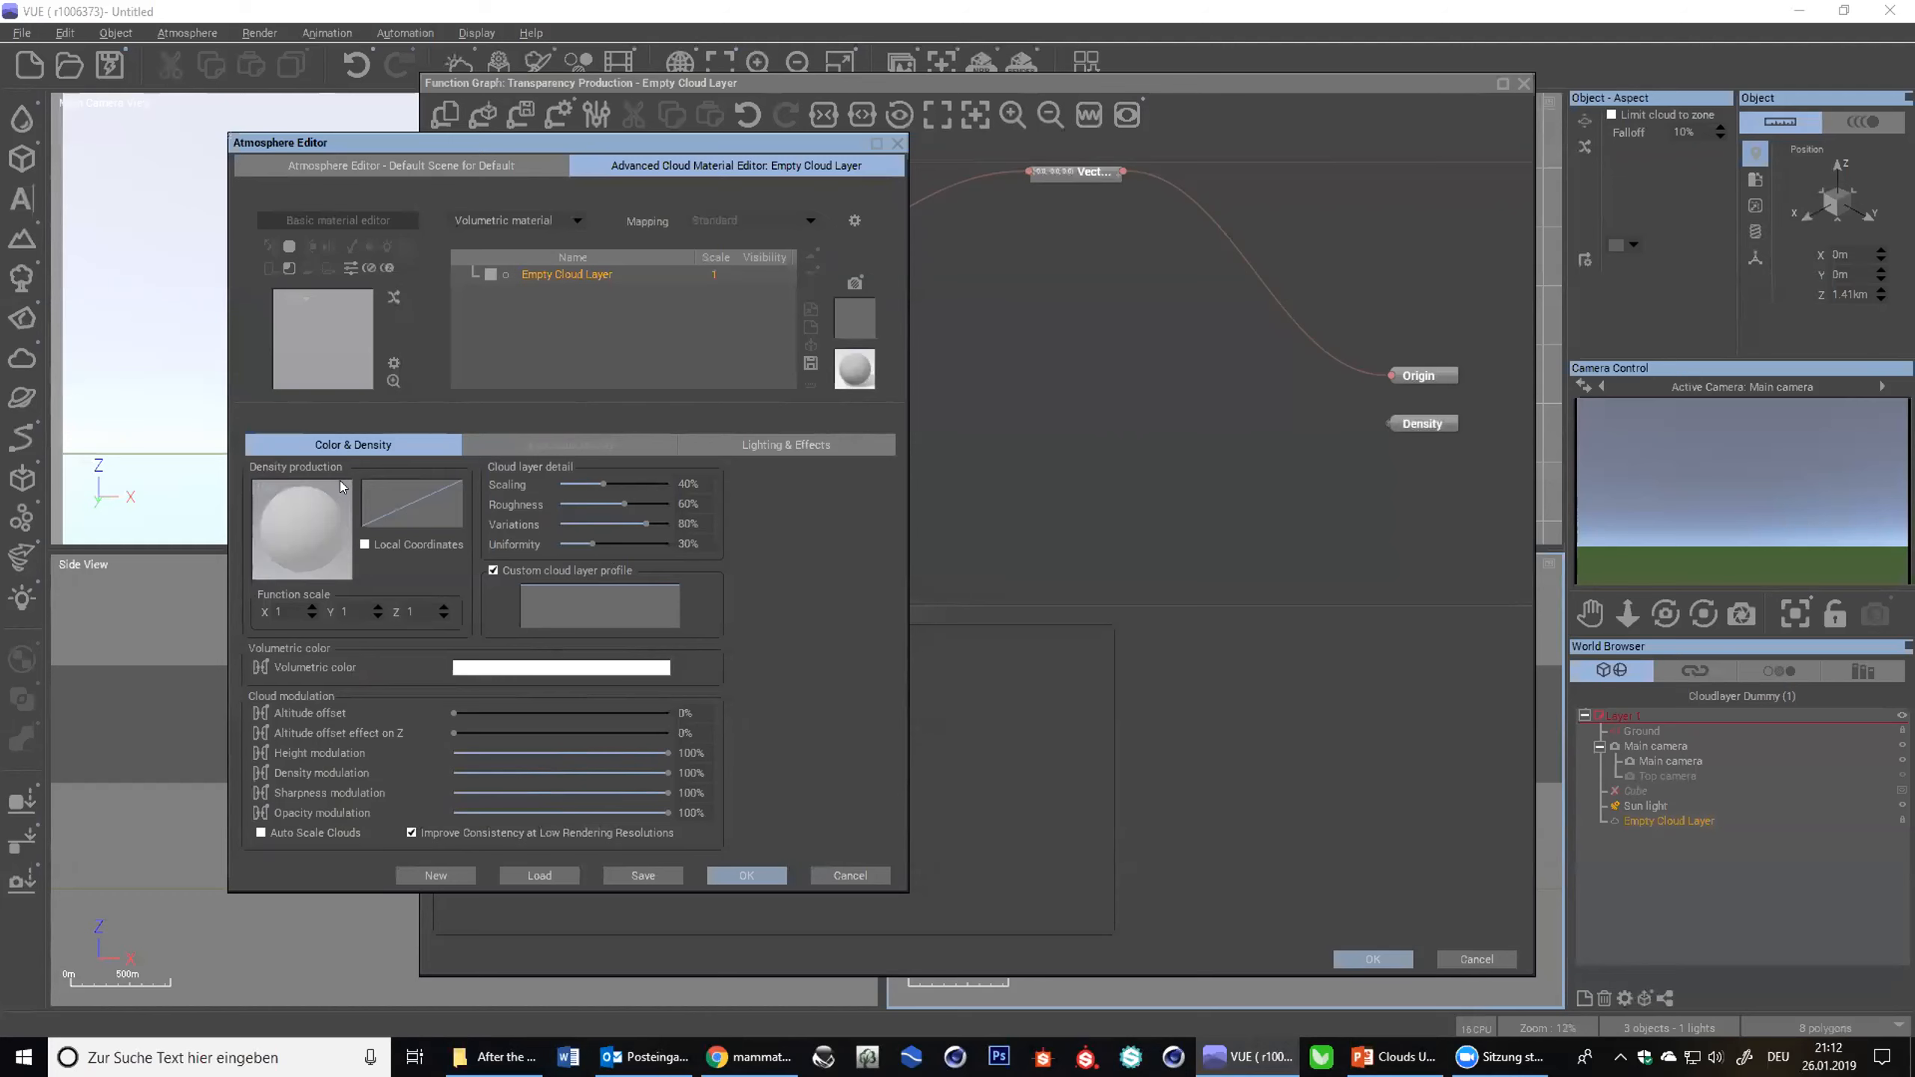
drag(745, 90, 699, 61)
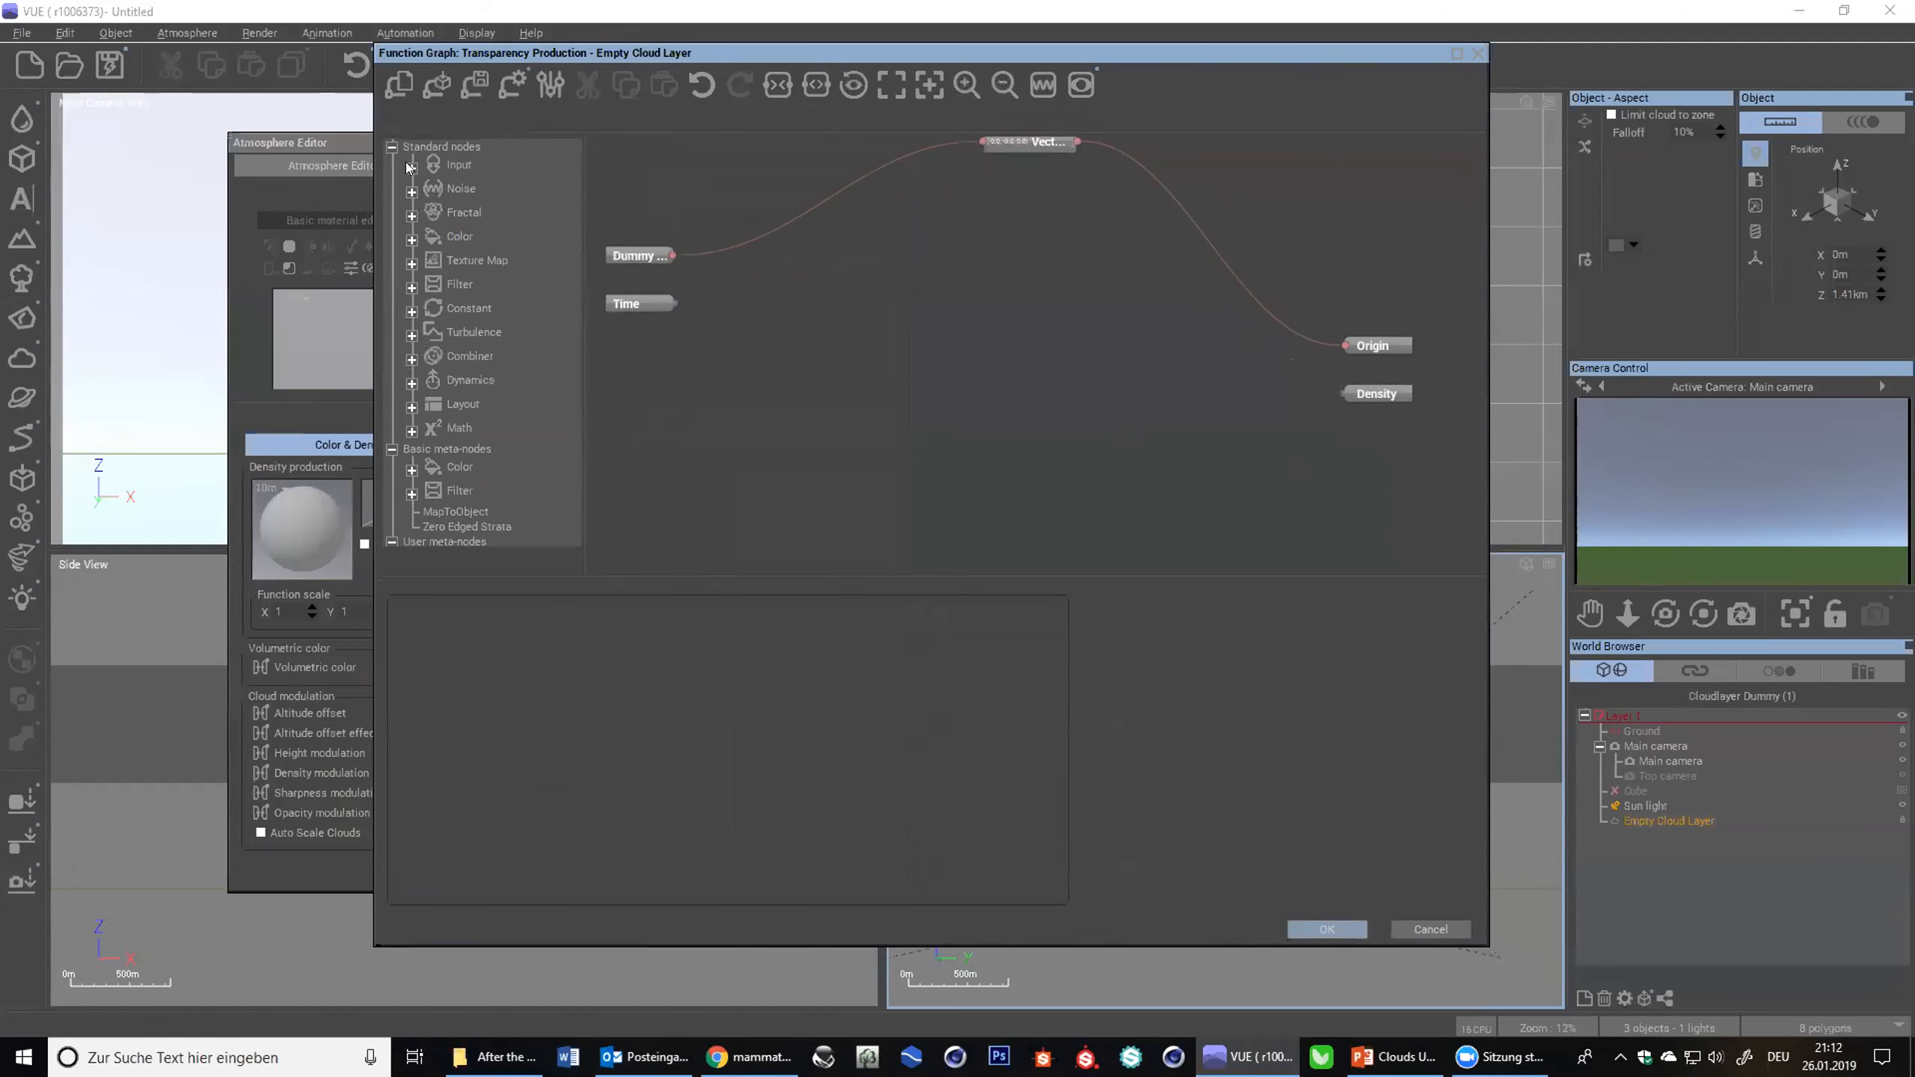
drag(324, 149, 234, 145)
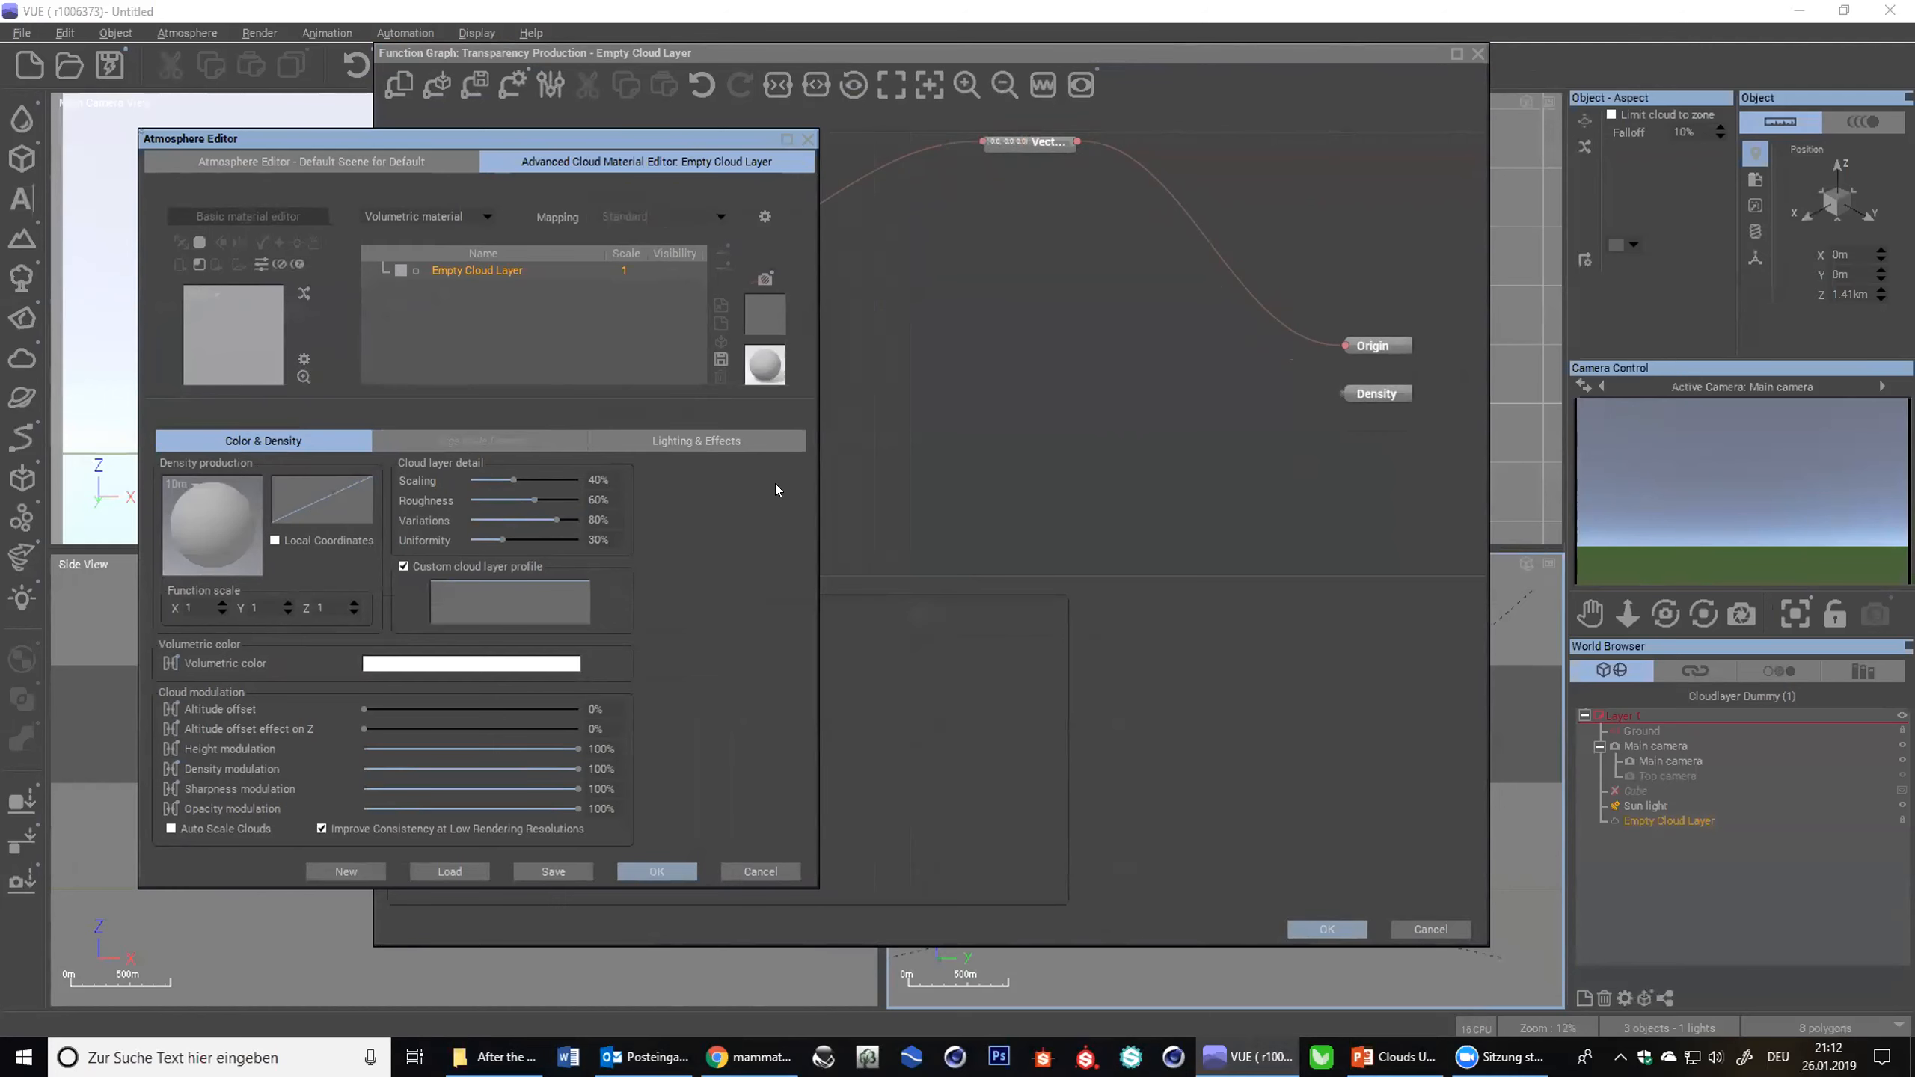
drag(999, 61, 1050, 60)
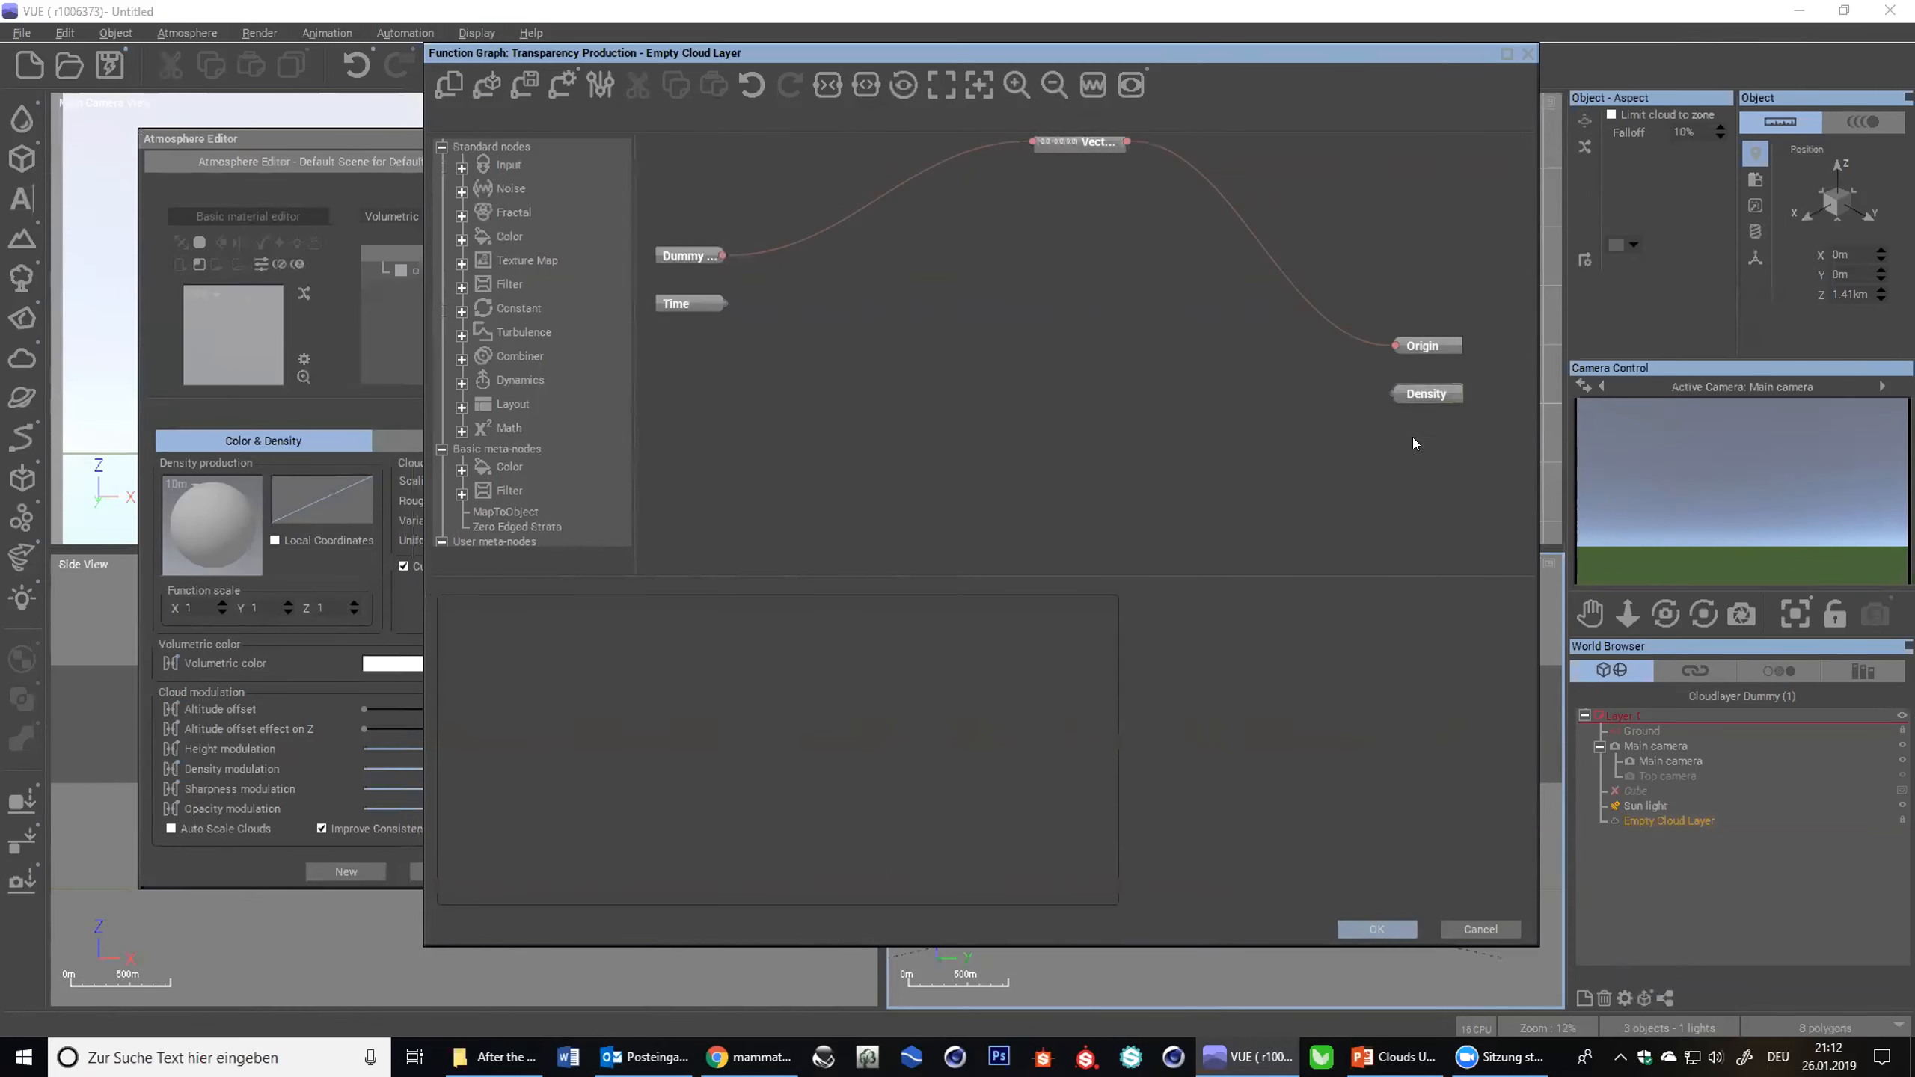
- Select the graph's Density output node and examine what kind of value it expects
drag(1413, 442, 1278, 429)
click(1279, 381)
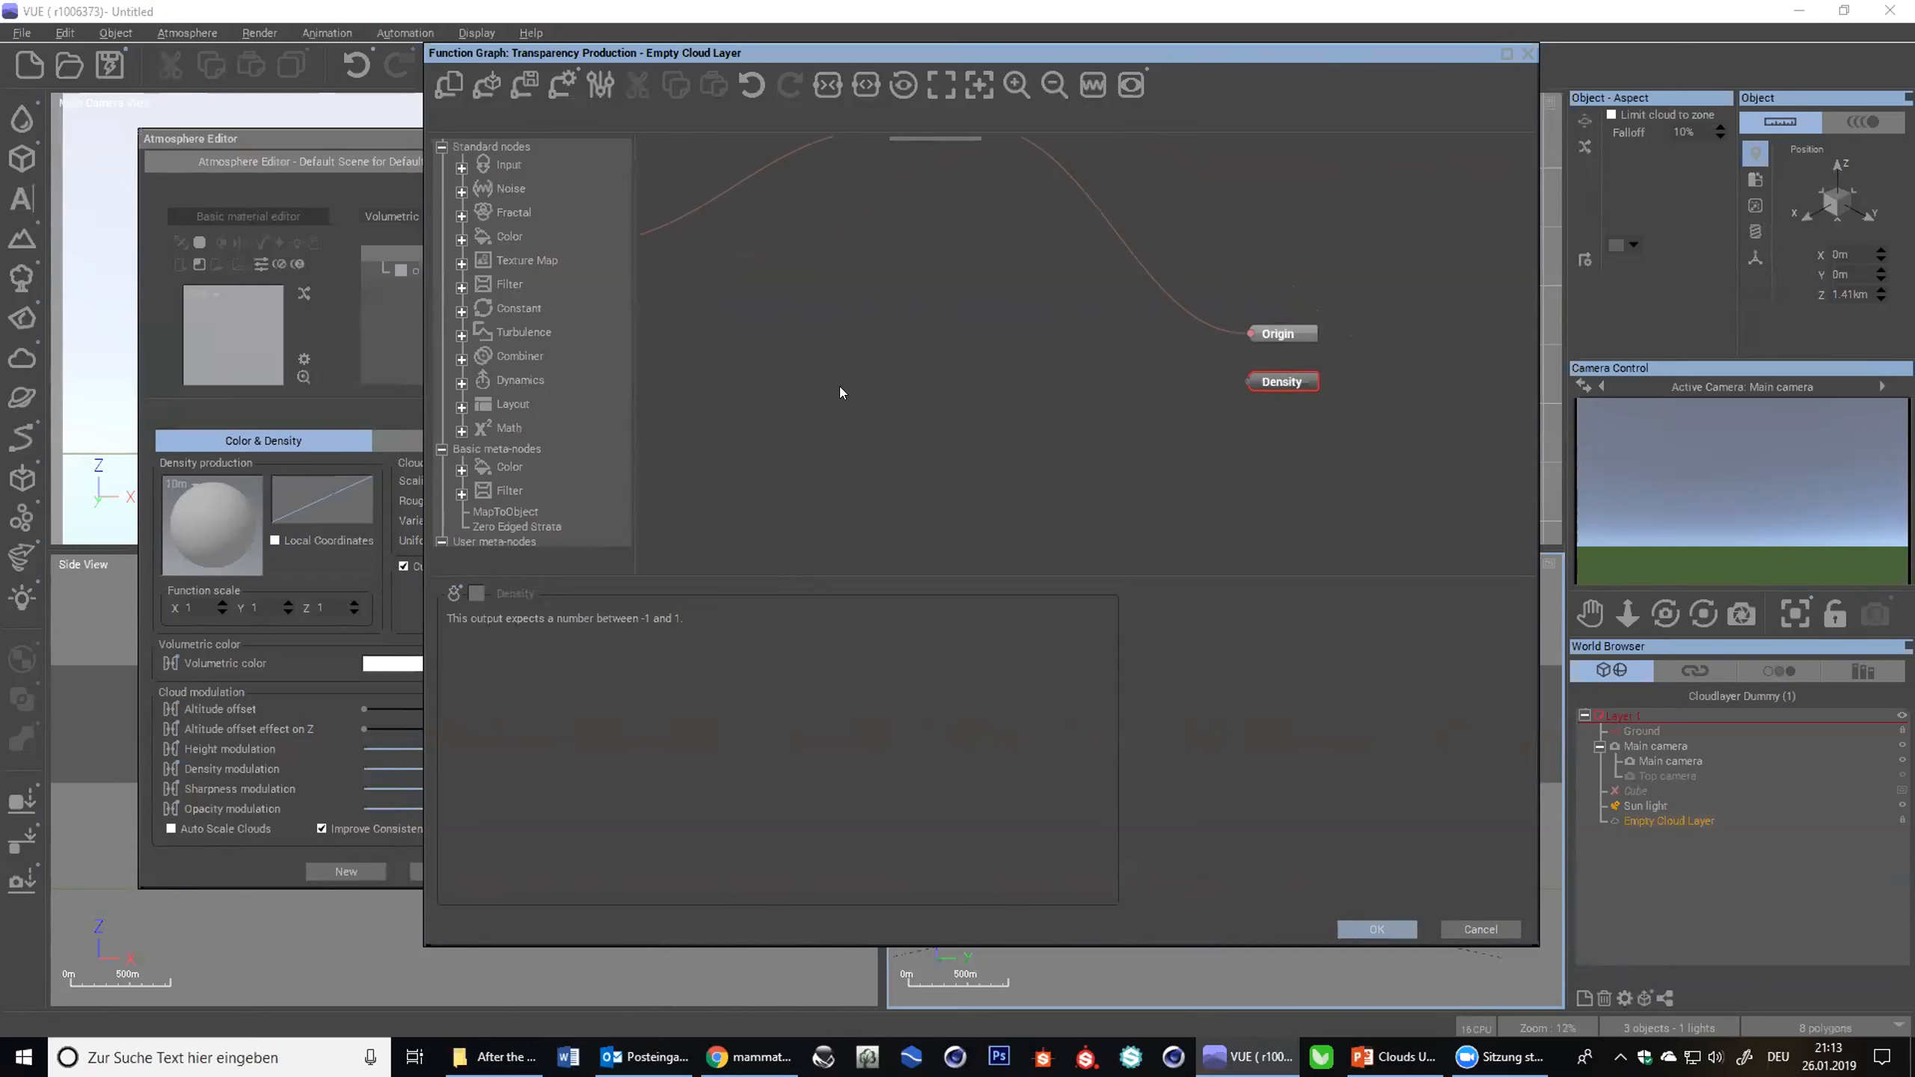
drag(767, 52, 619, 107)
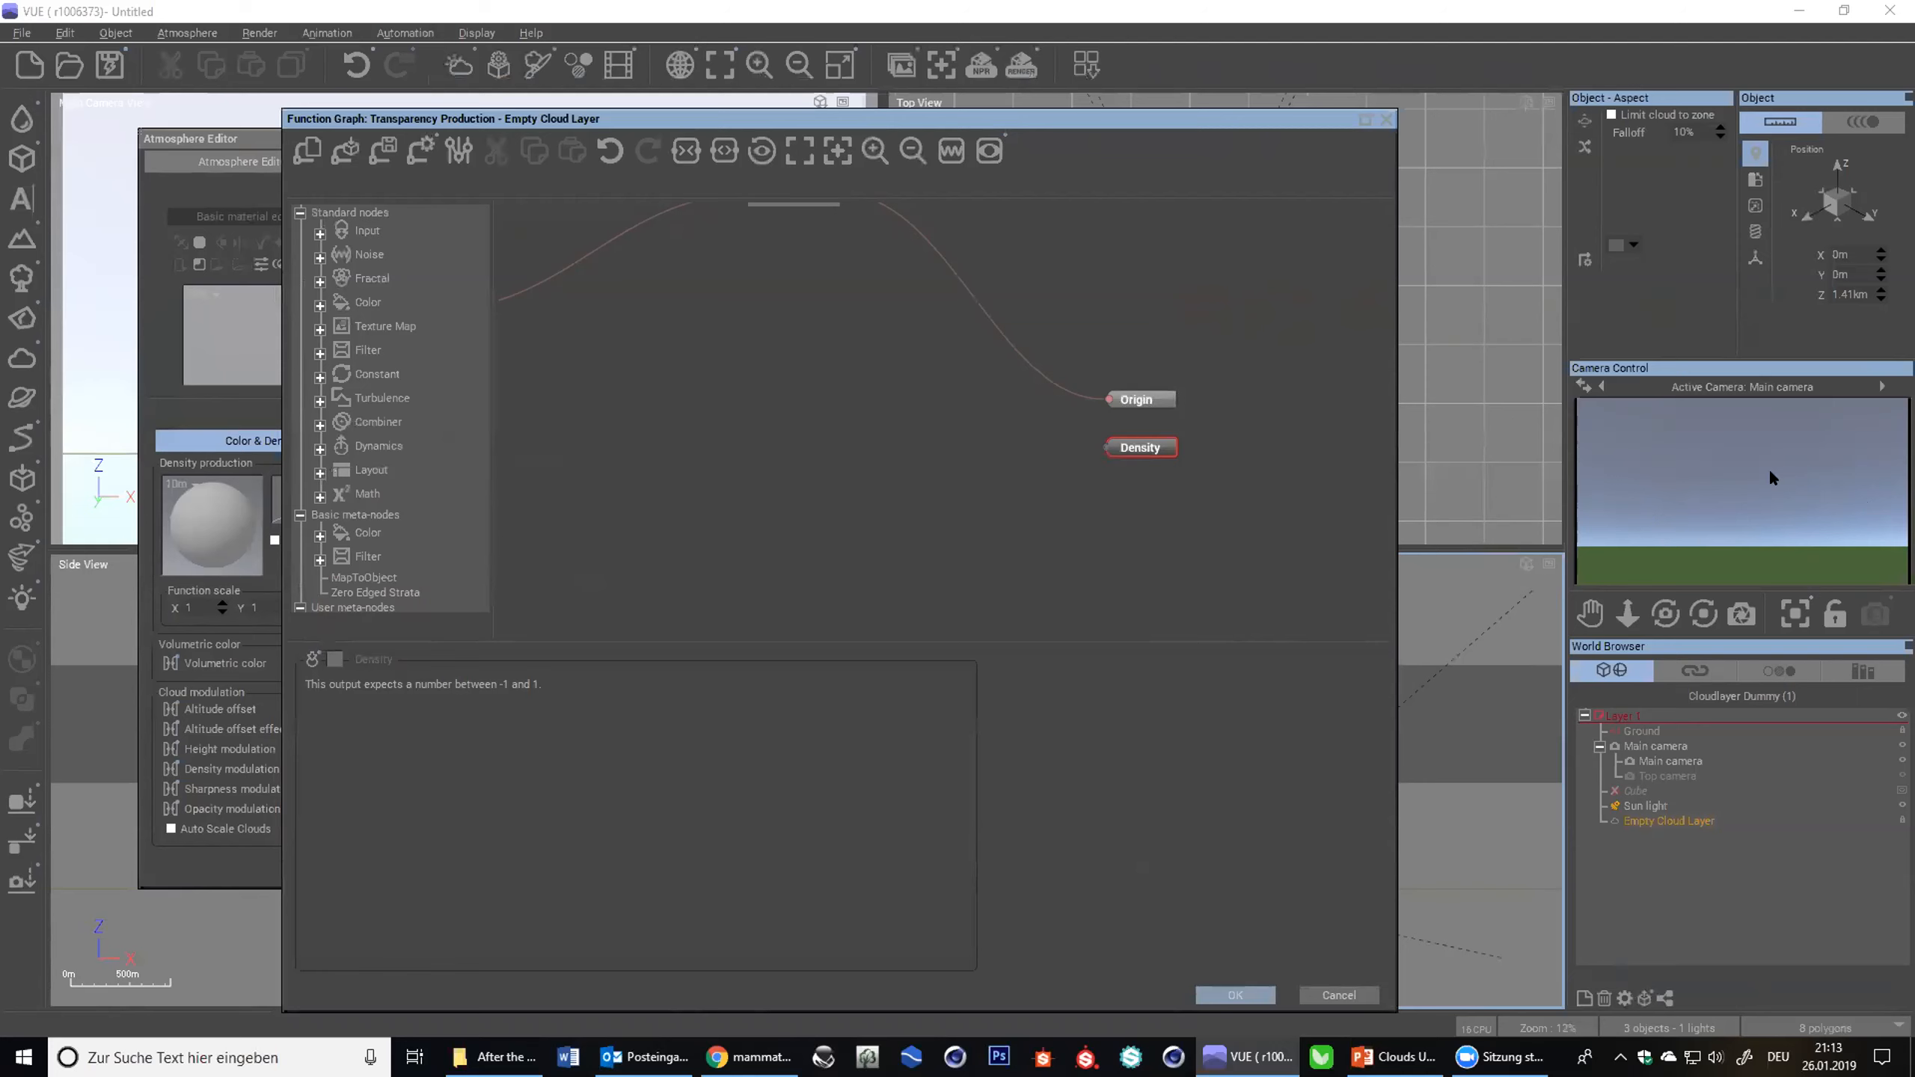
middle_drag(719, 354, 891, 340)
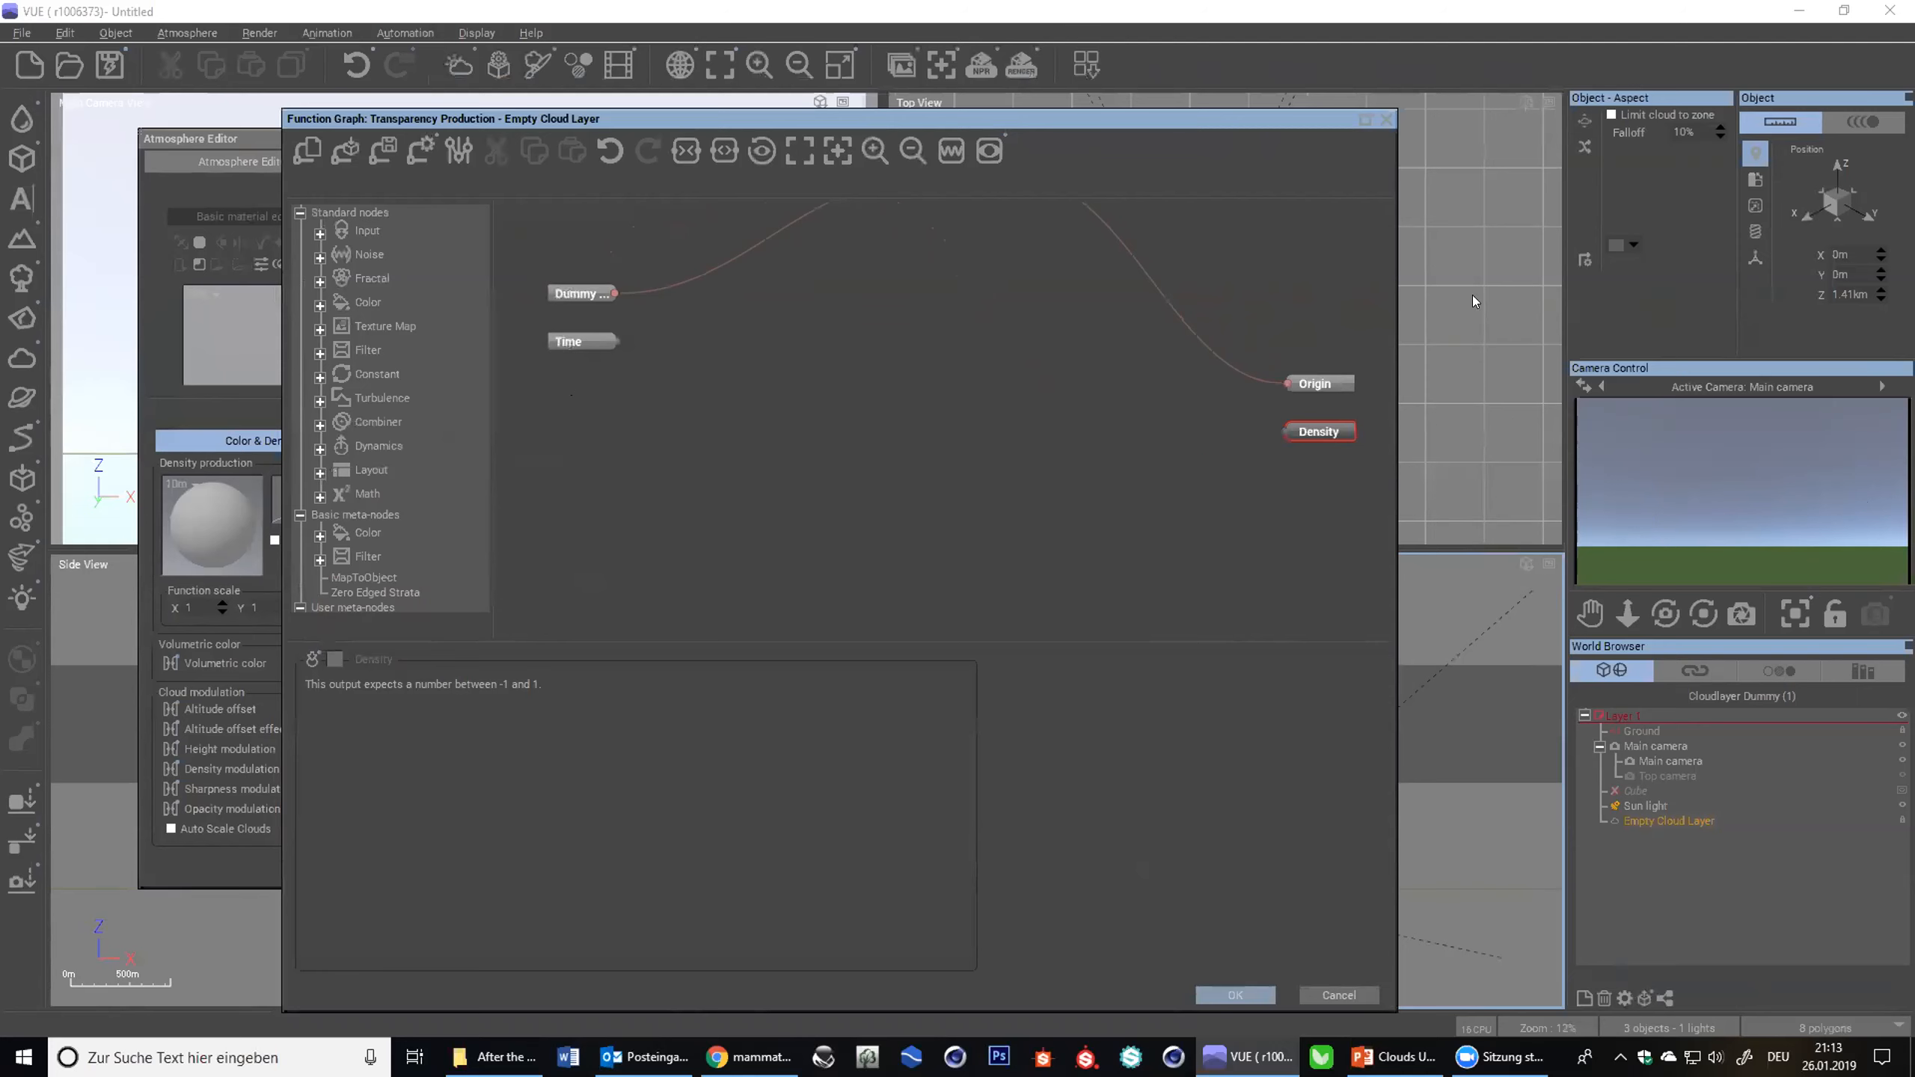
drag(1243, 115, 1004, 121)
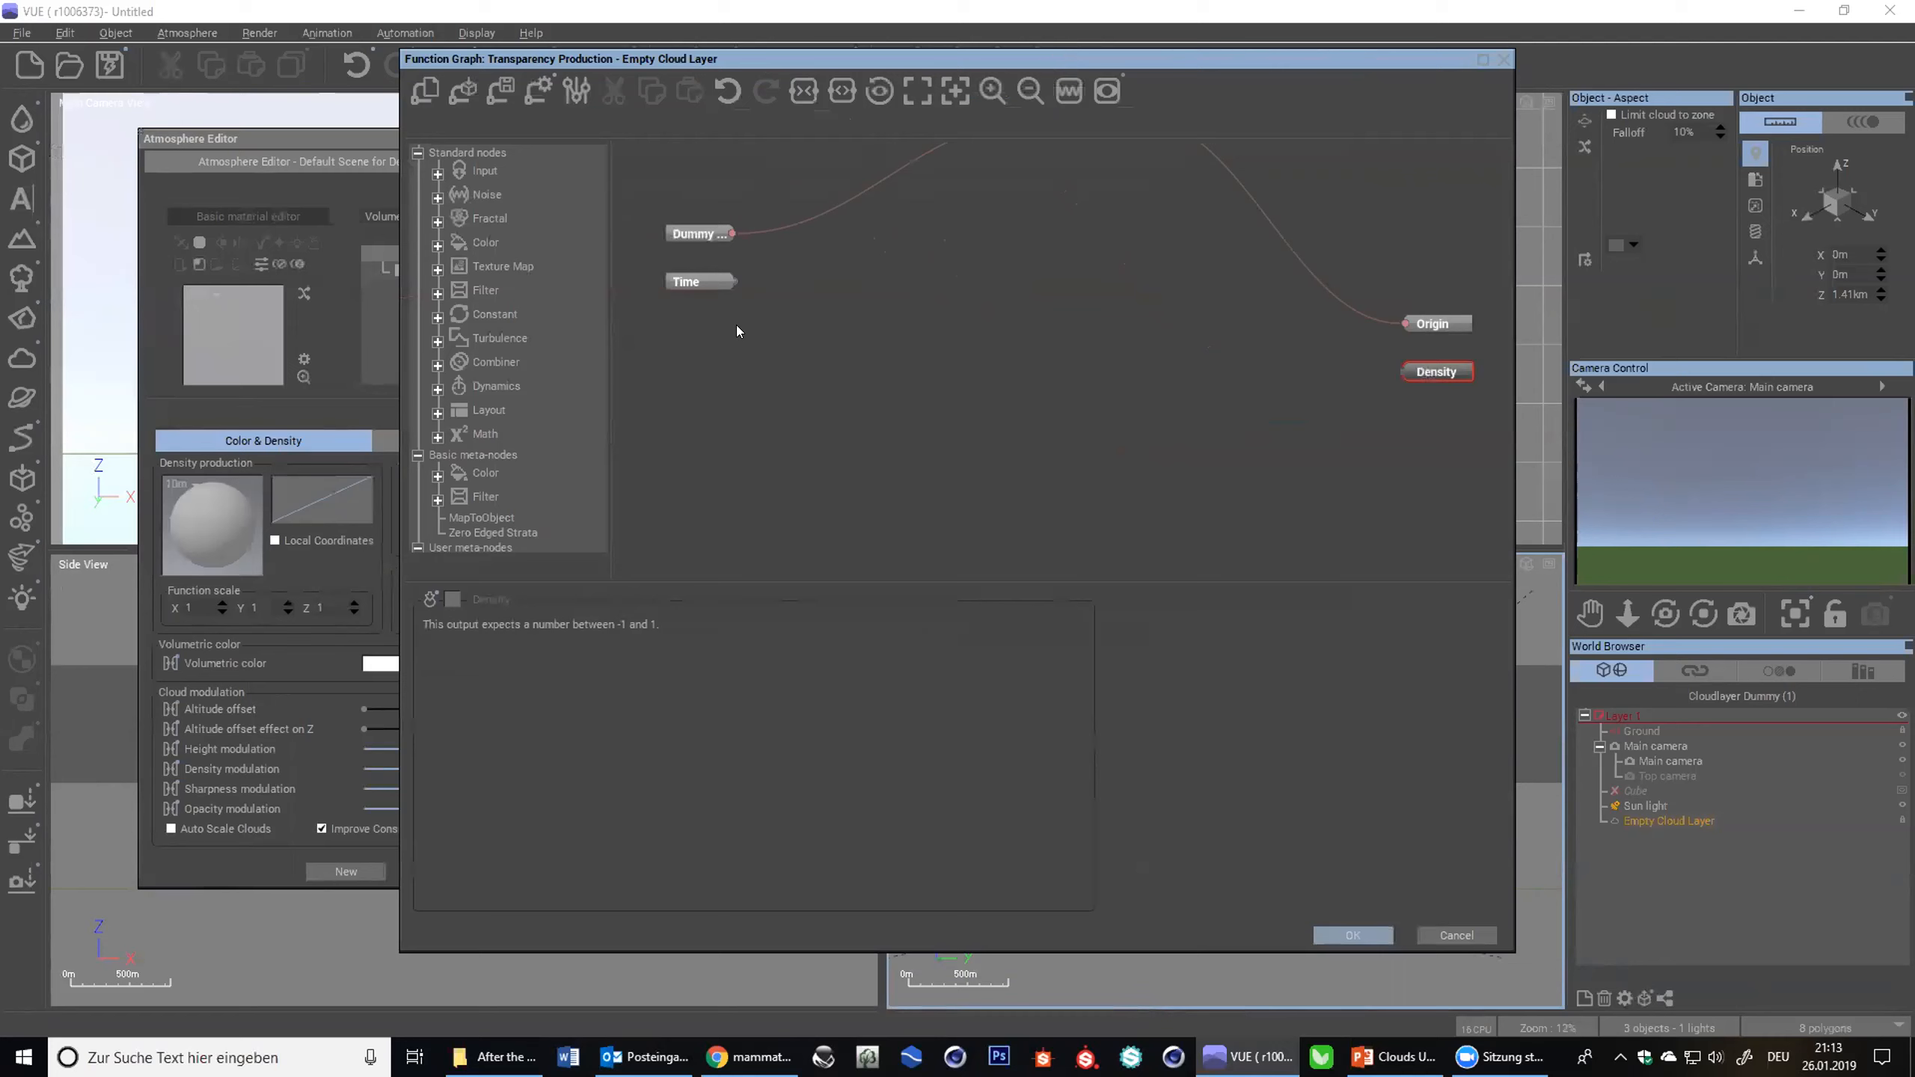
- Add a Position input node below the Time node in the density function graph
right_click(737, 331)
mouse_move(837, 340)
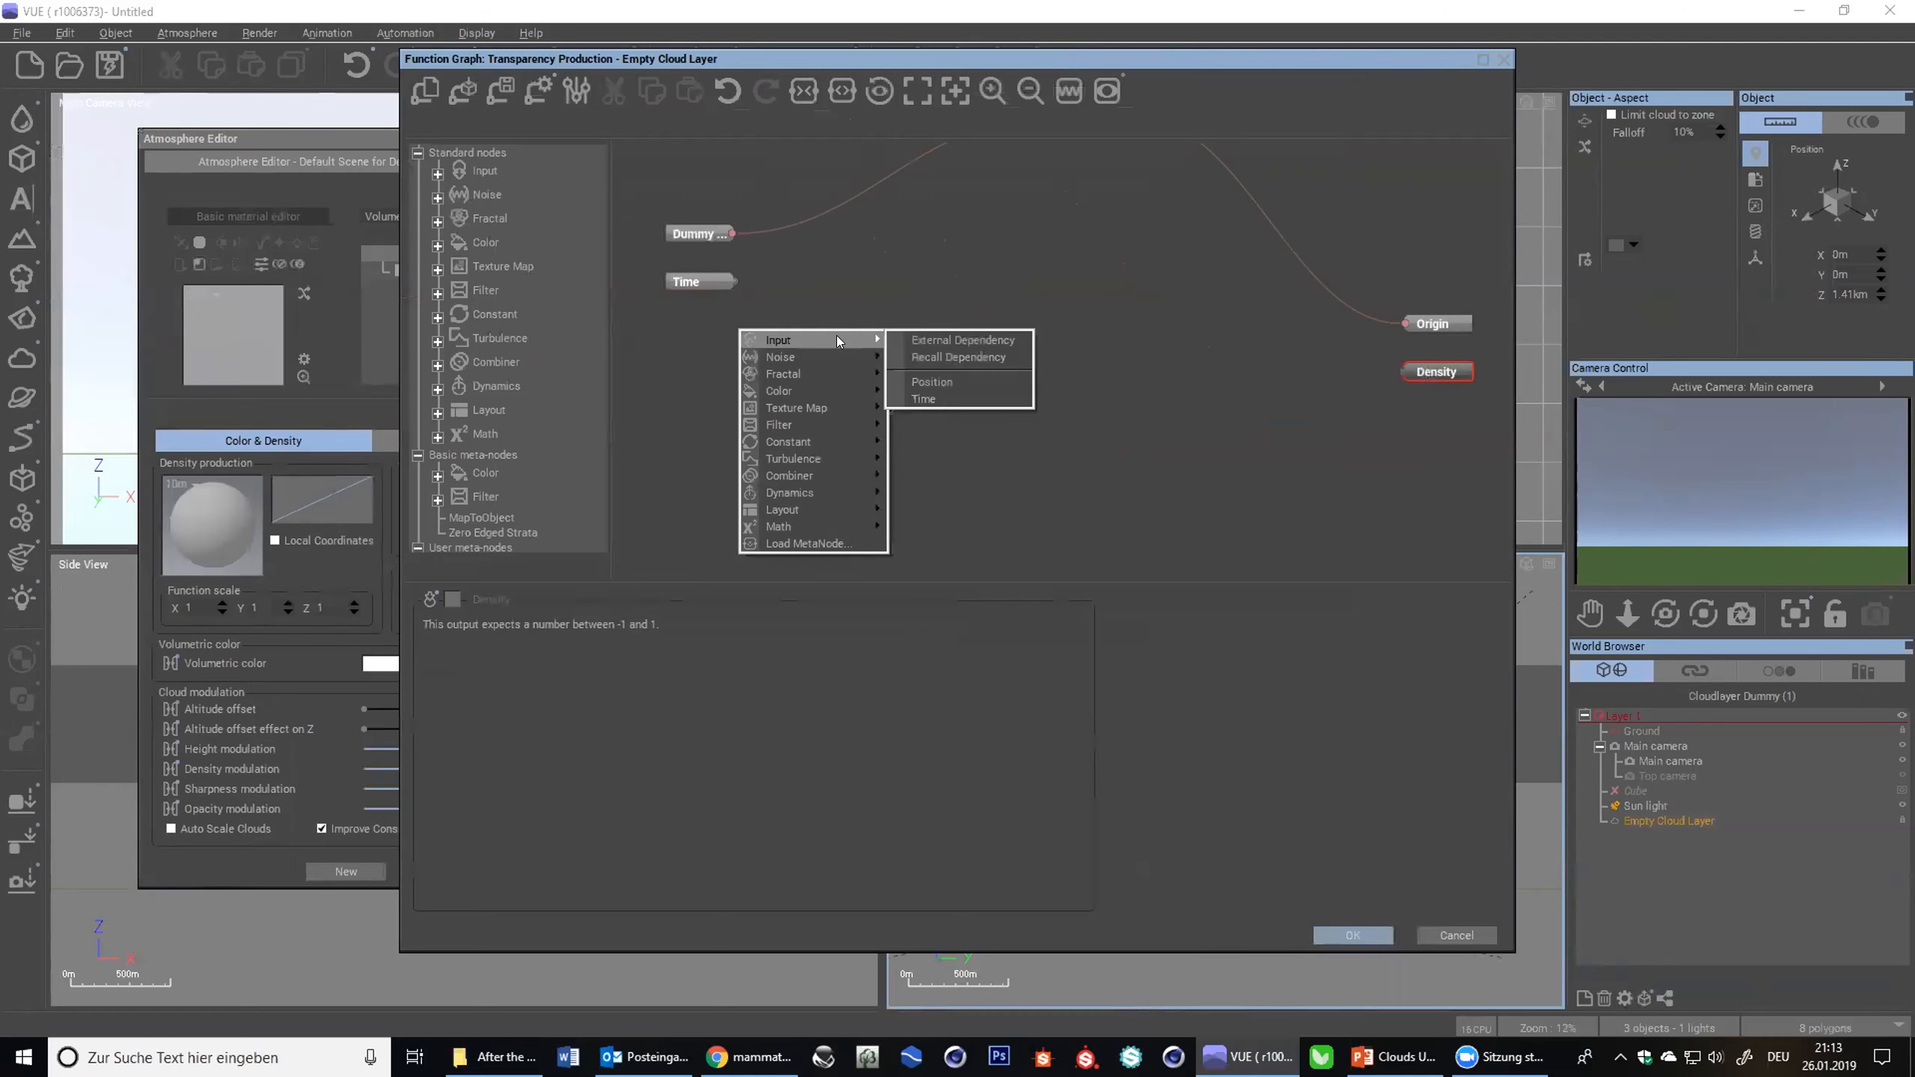
click(930, 380)
- Move the function graph window aside to examine the cloud layer in the viewports, and bring it back over the material editor
drag(855, 60, 819, 23)
drag(1003, 15, 1130, 436)
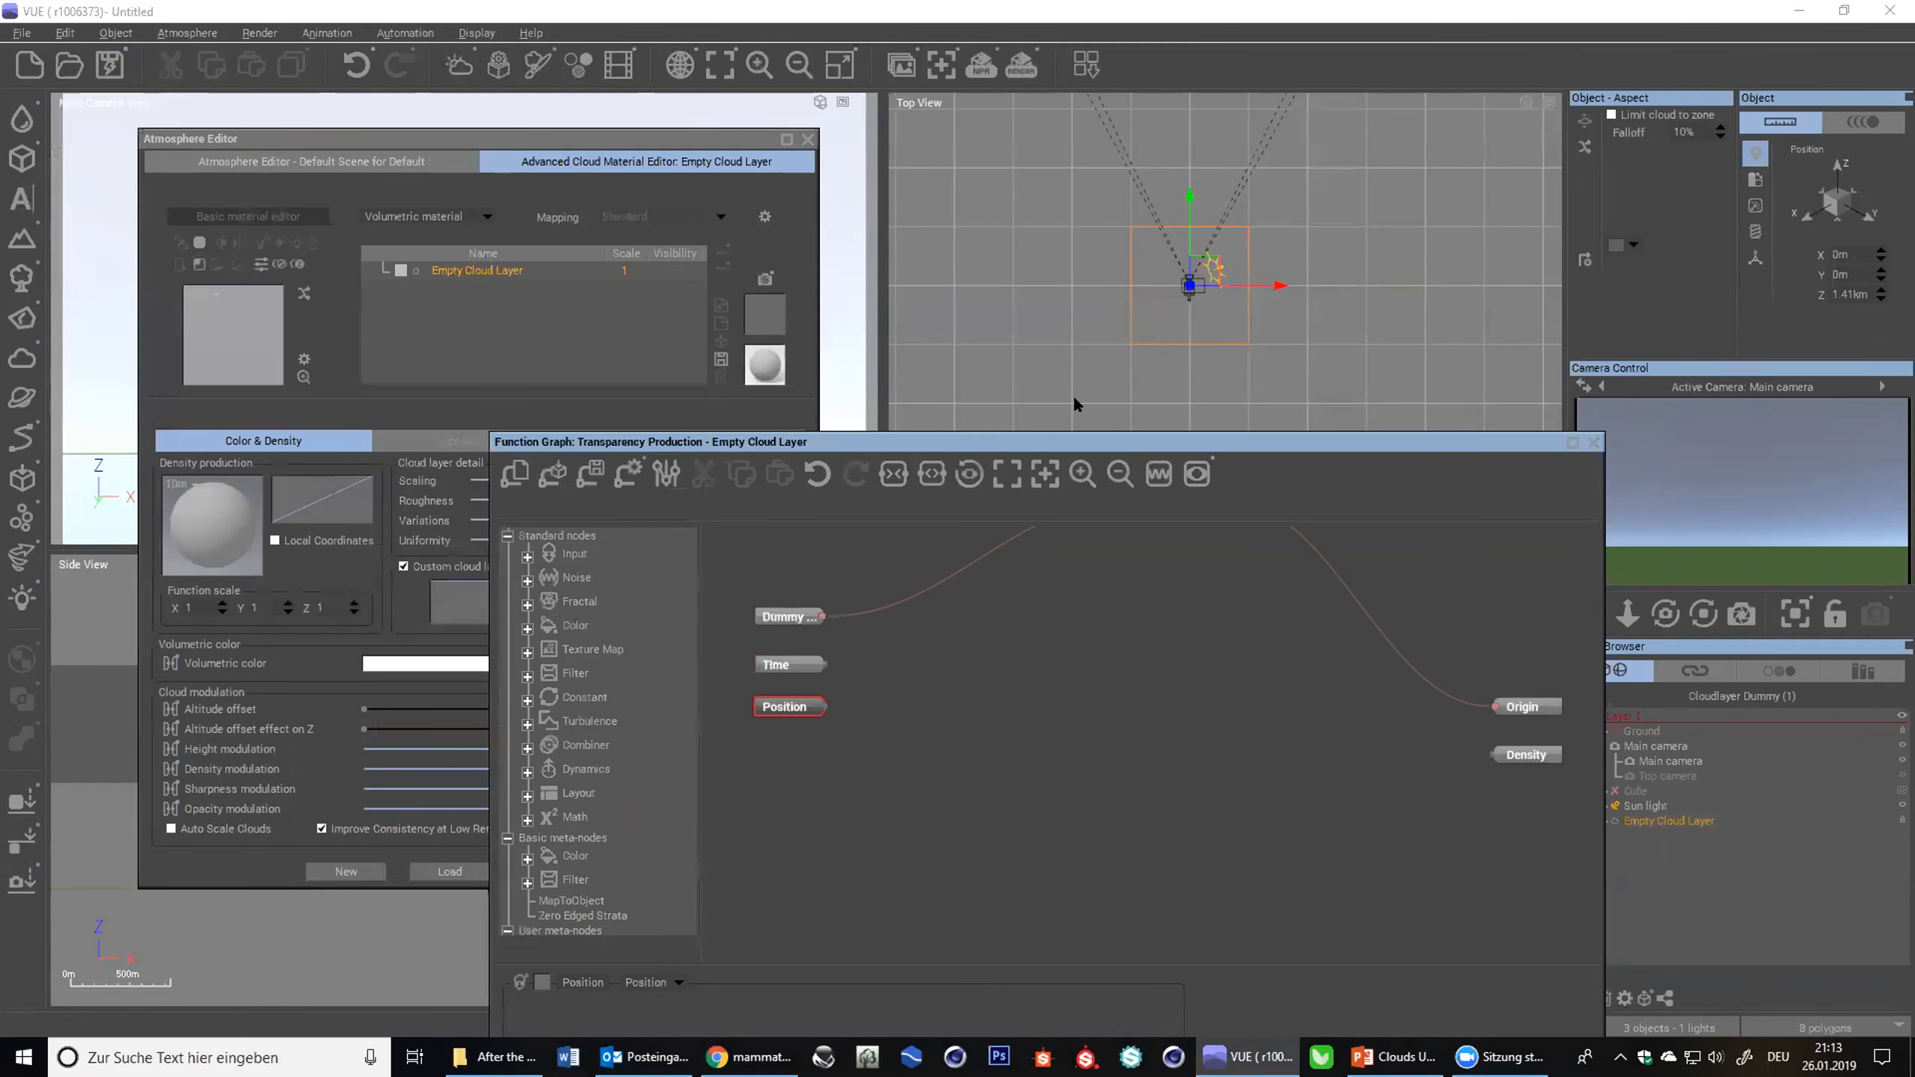
drag(1057, 437, 907, 59)
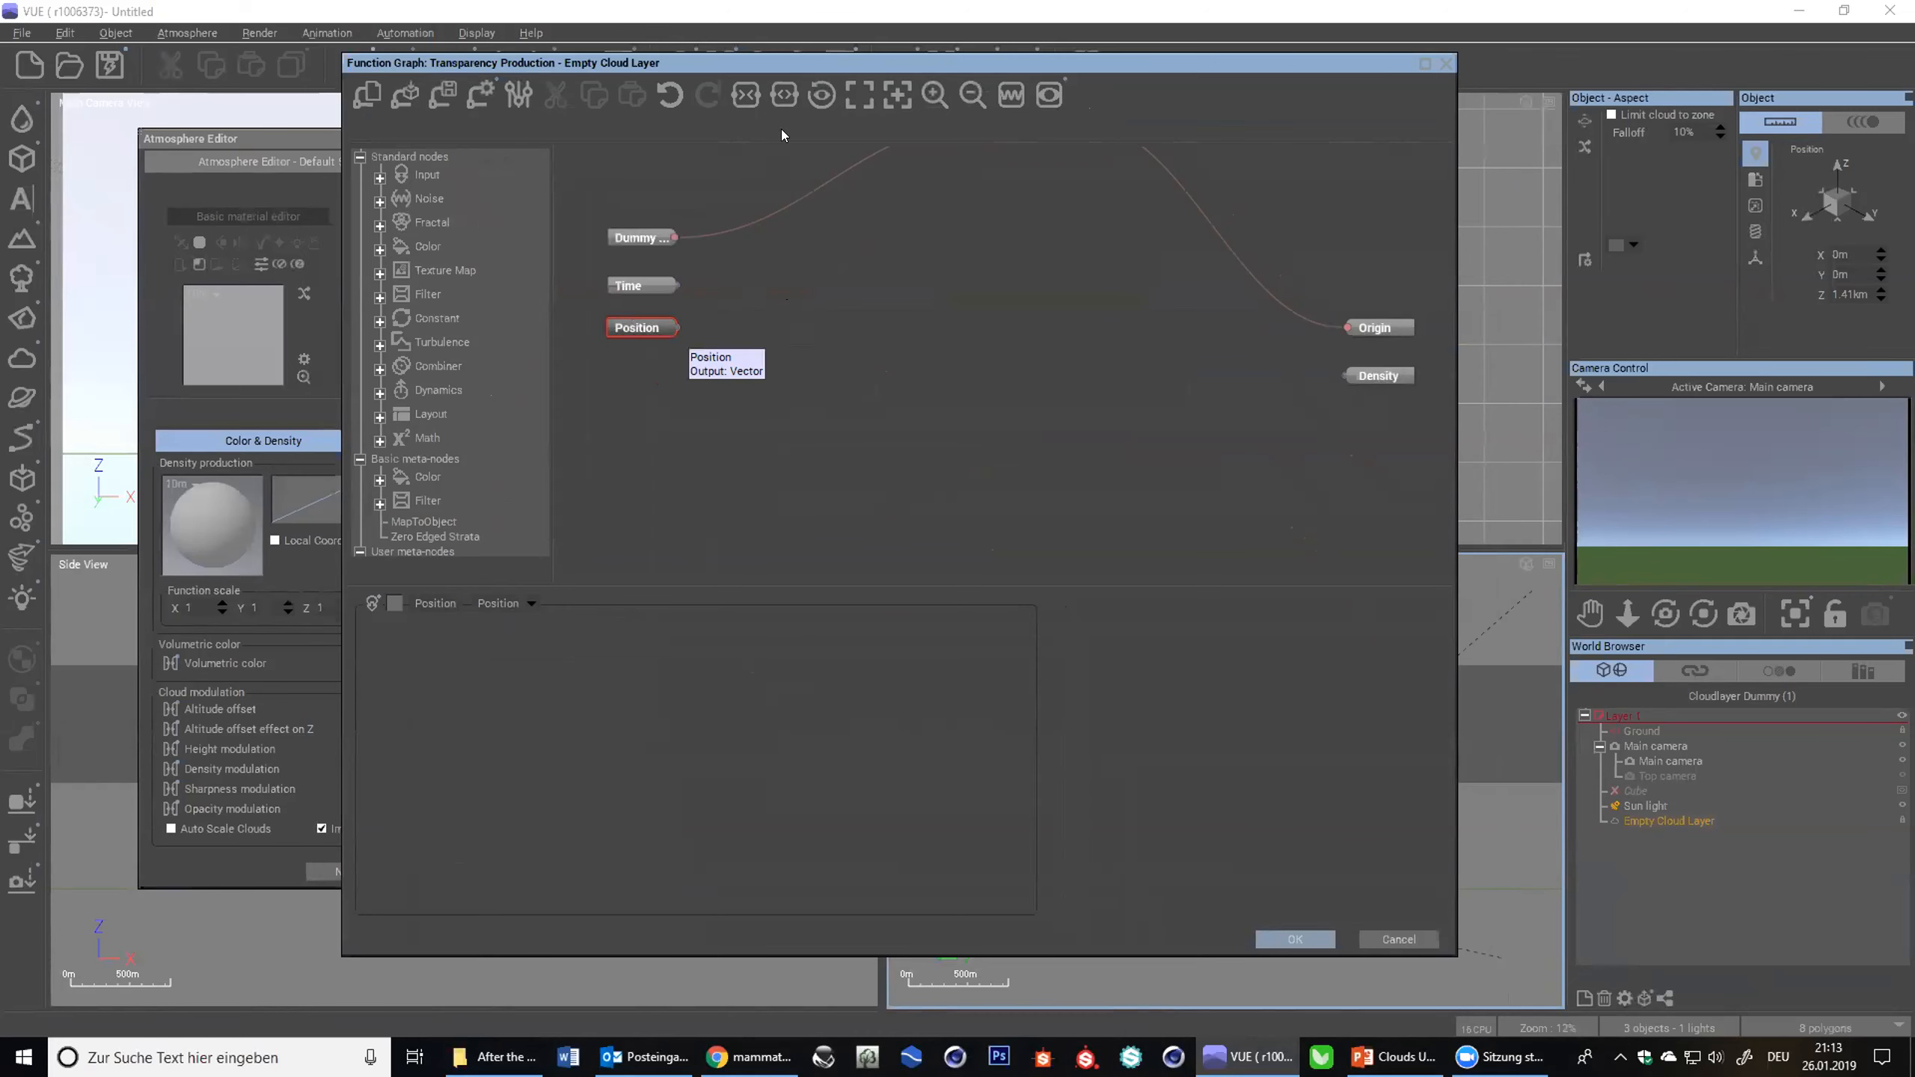
drag(766, 66, 479, 165)
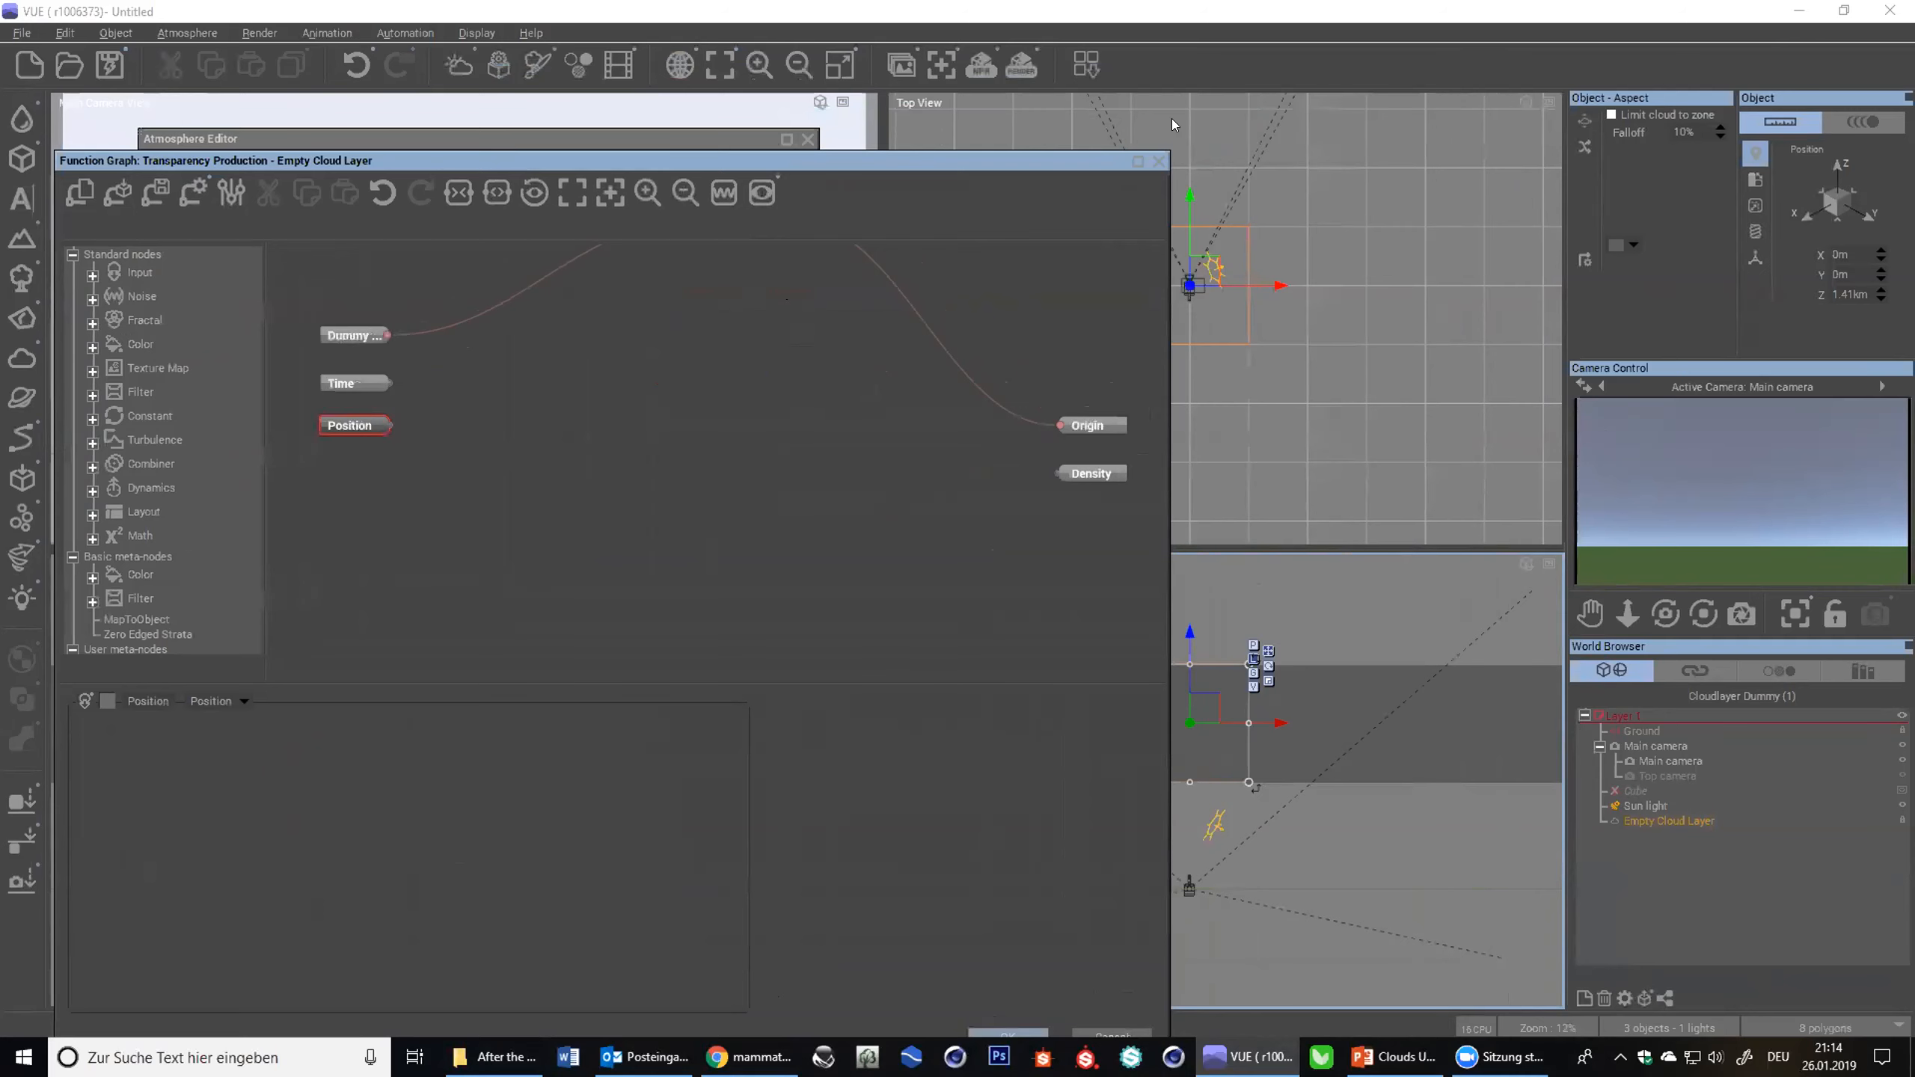
drag(753, 162, 1038, 64)
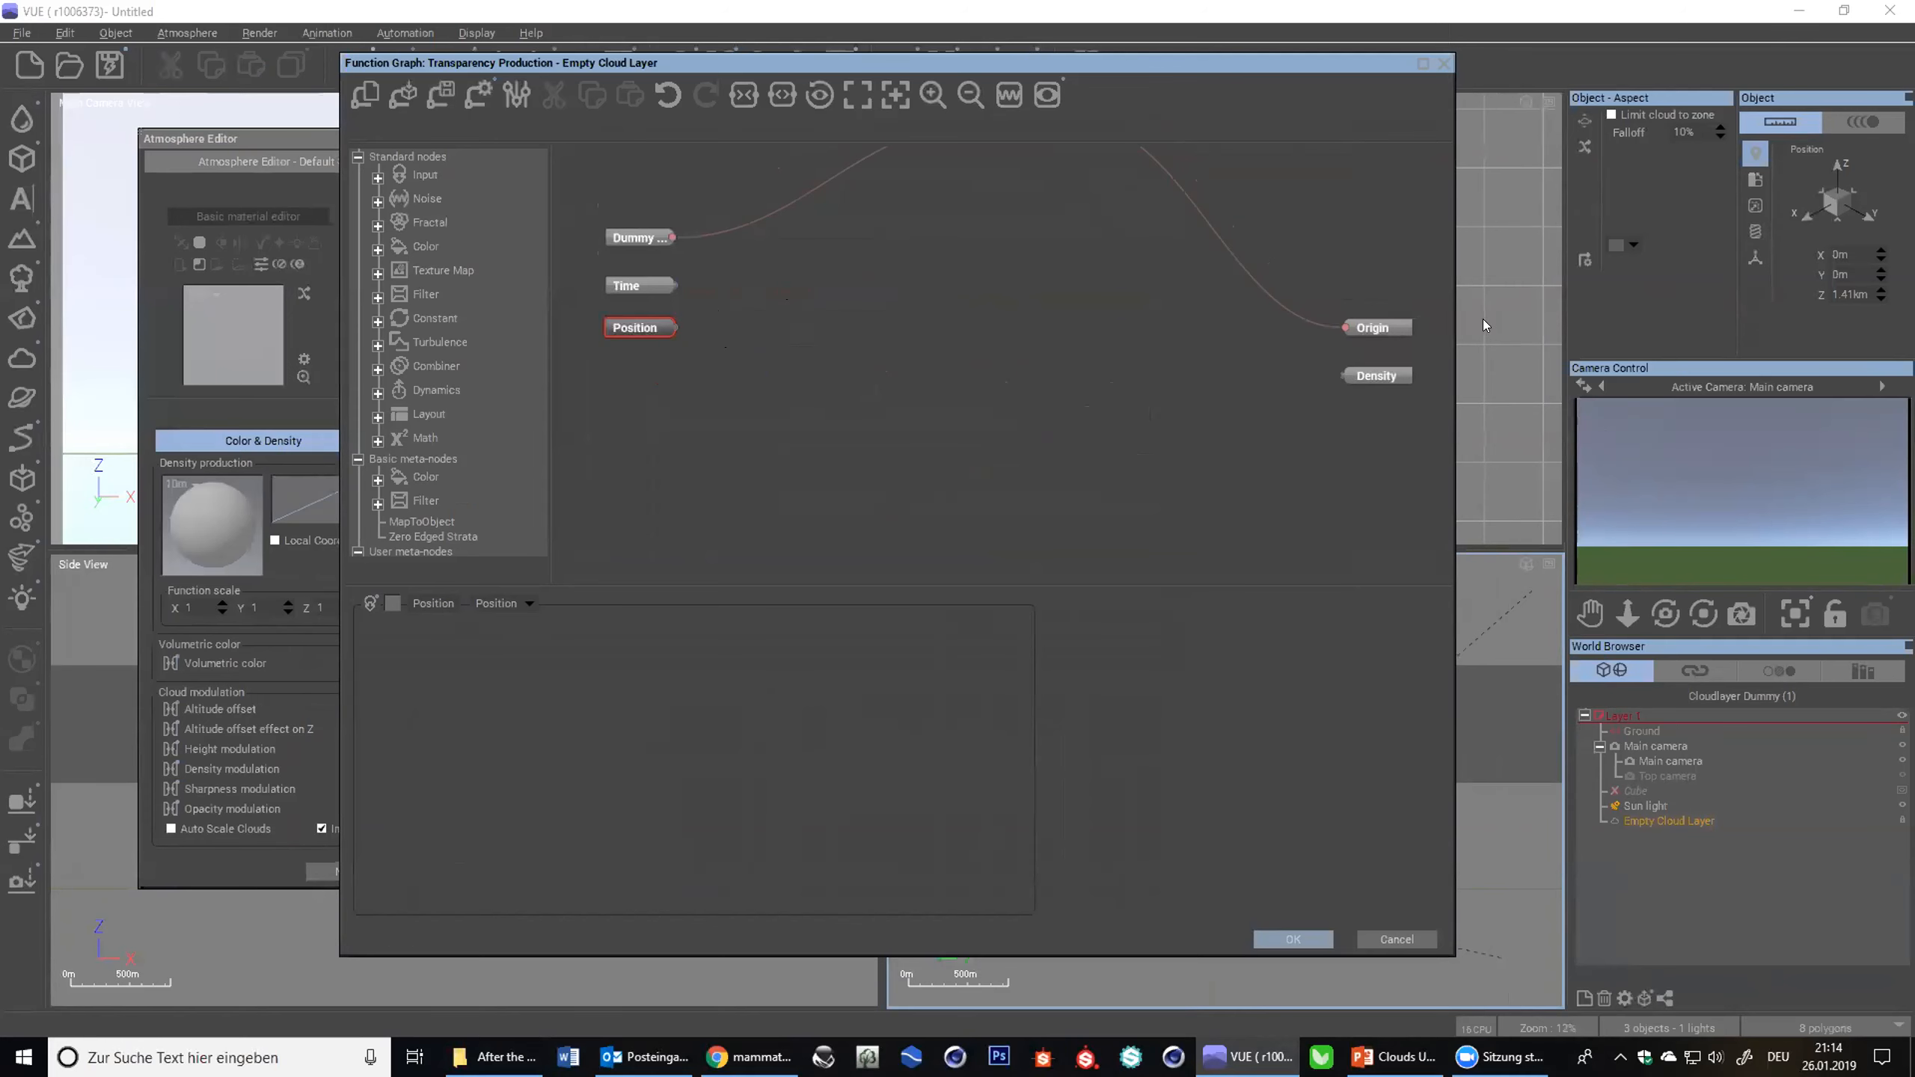
drag(855, 66, 567, 214)
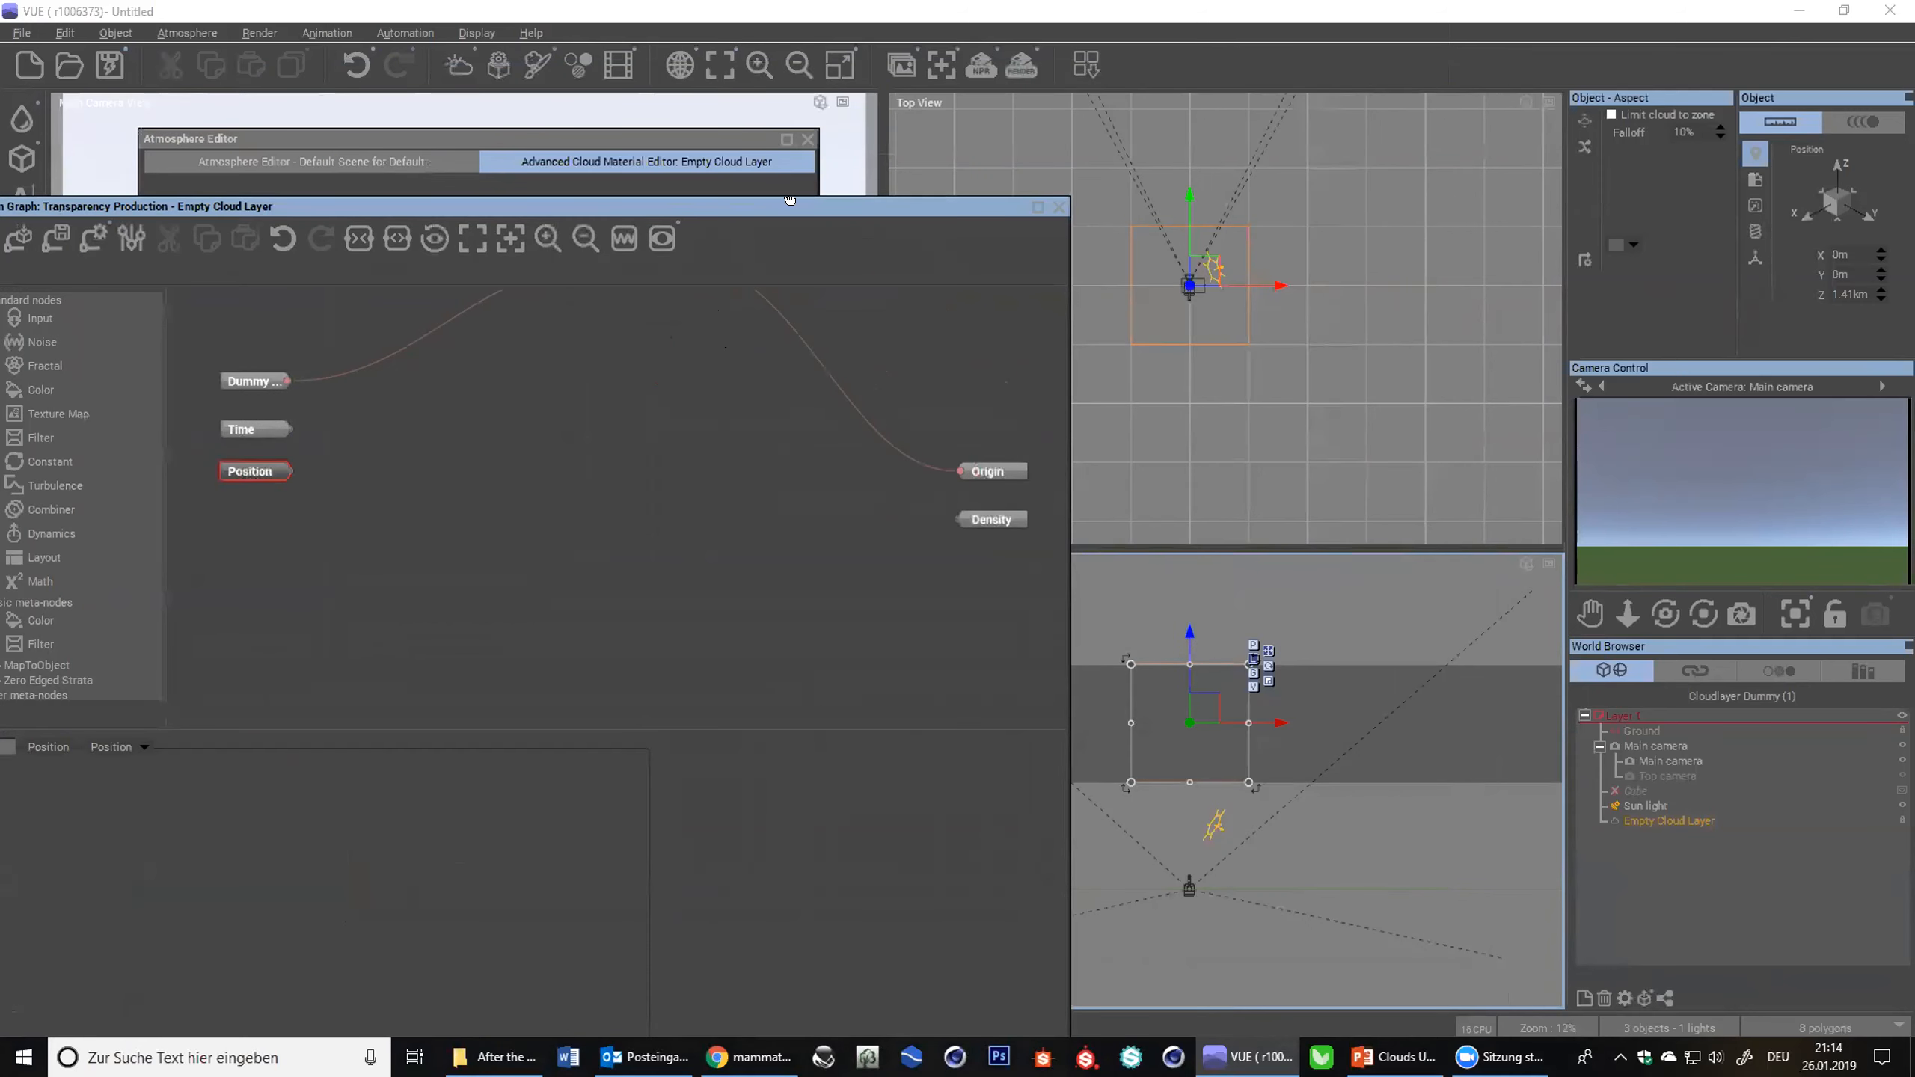
drag(789, 199, 1181, 59)
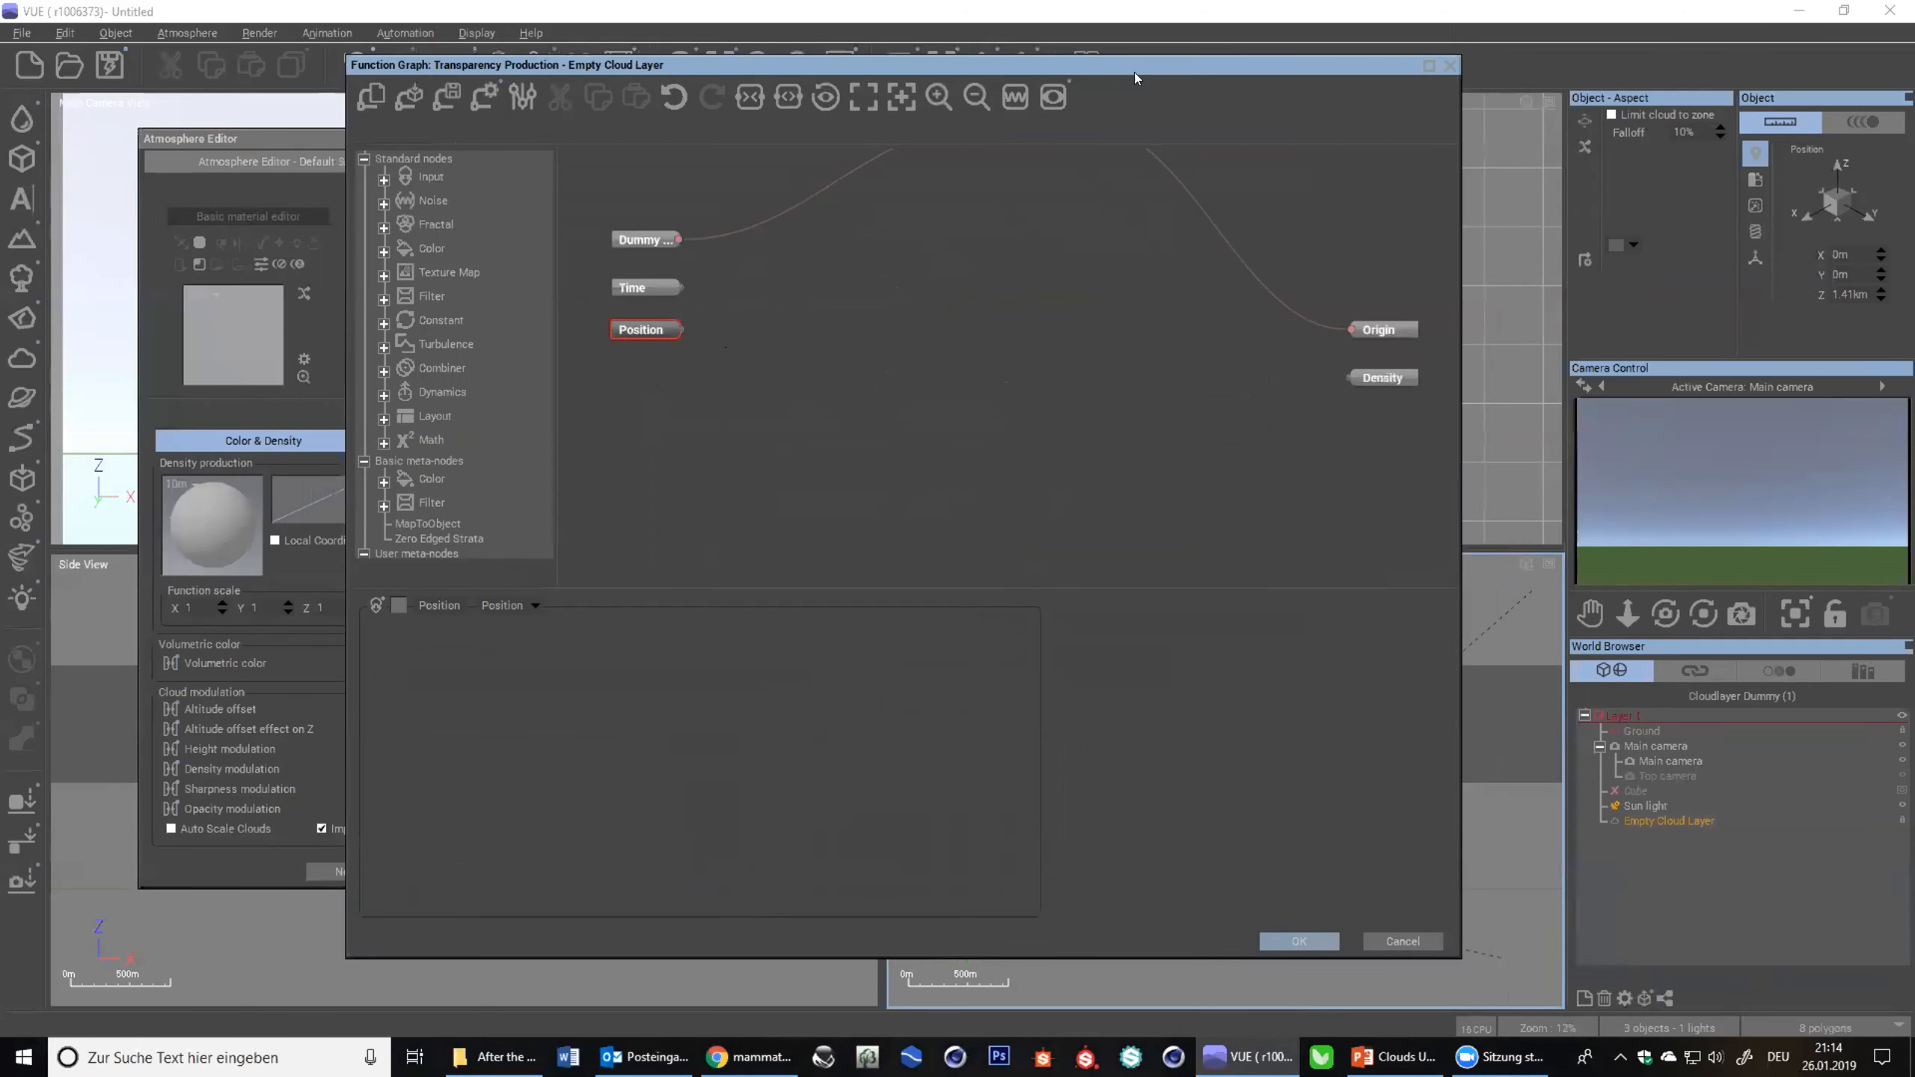
- Add a Perlin Noises Gradient node beside the Position node and connect Position to its input
click(694, 327)
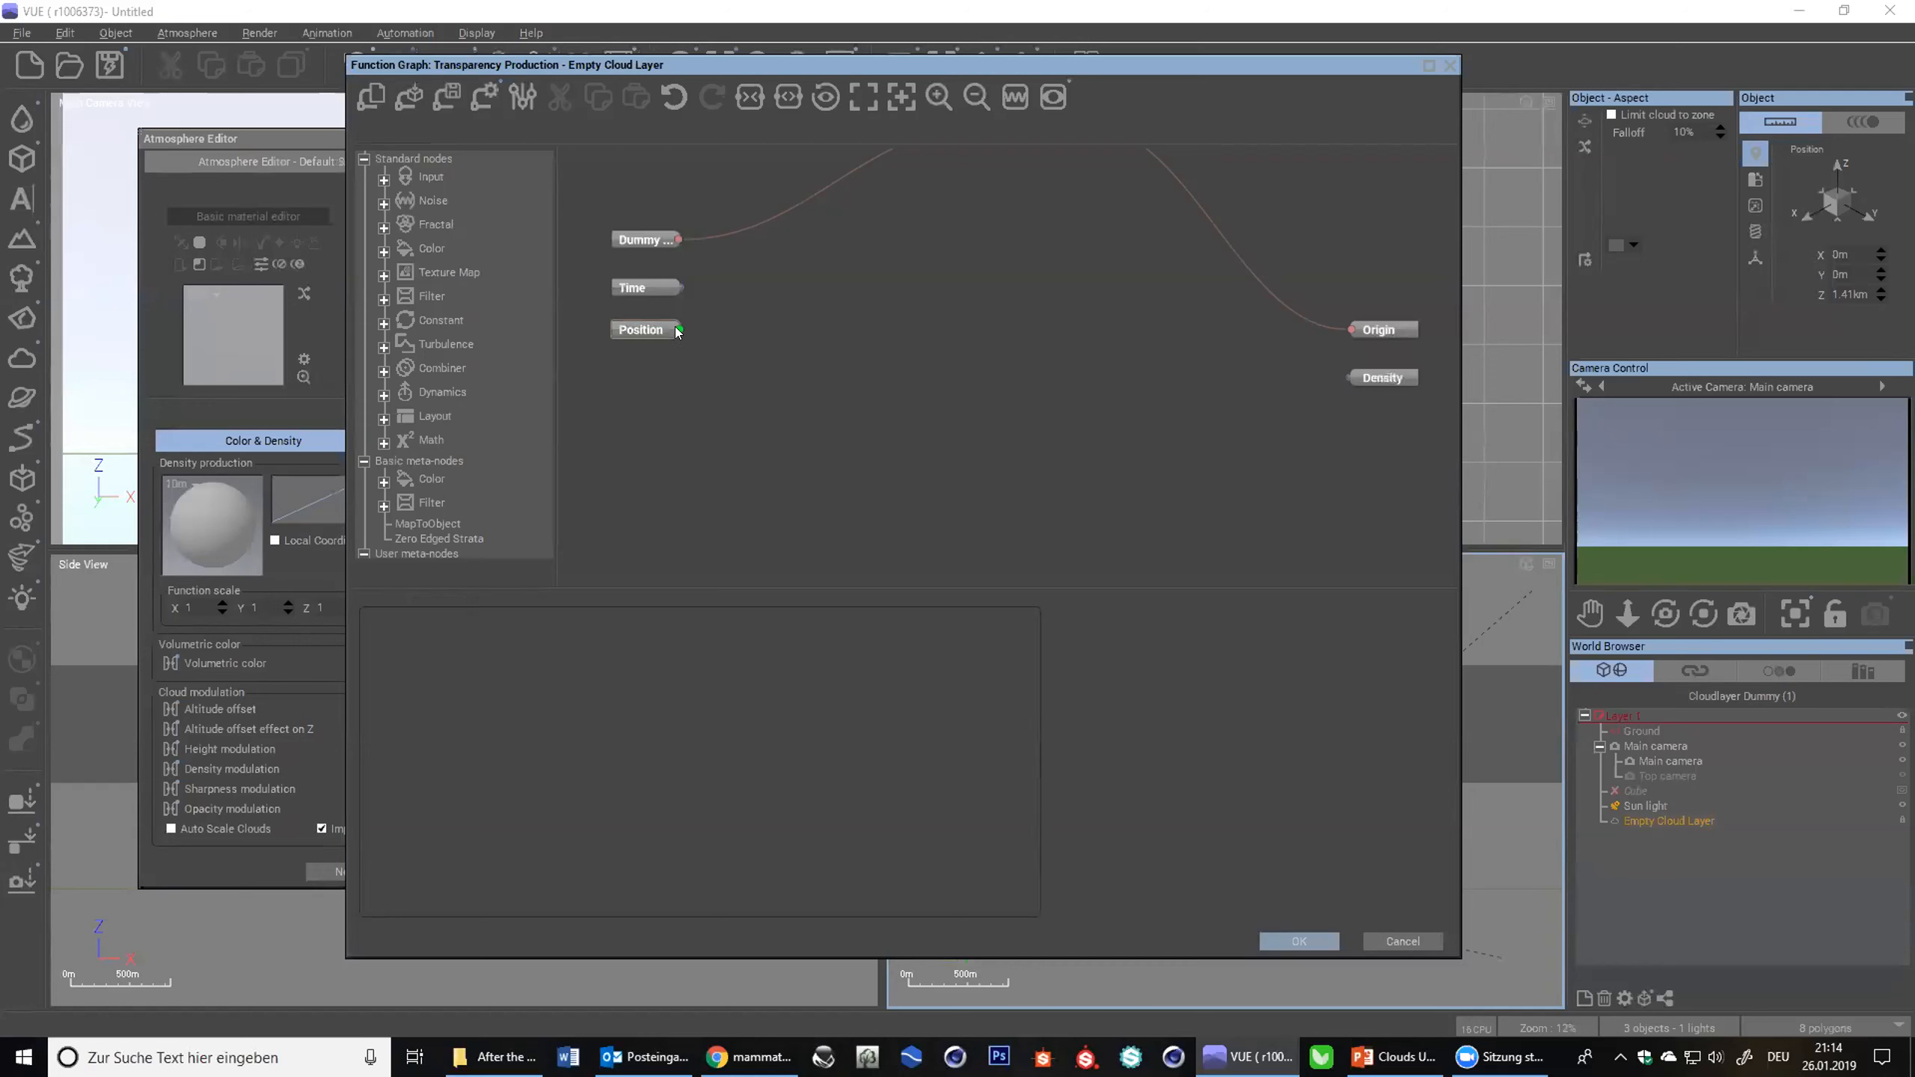
scroll(669, 332, up, 2)
scroll(820, 356, down, 2)
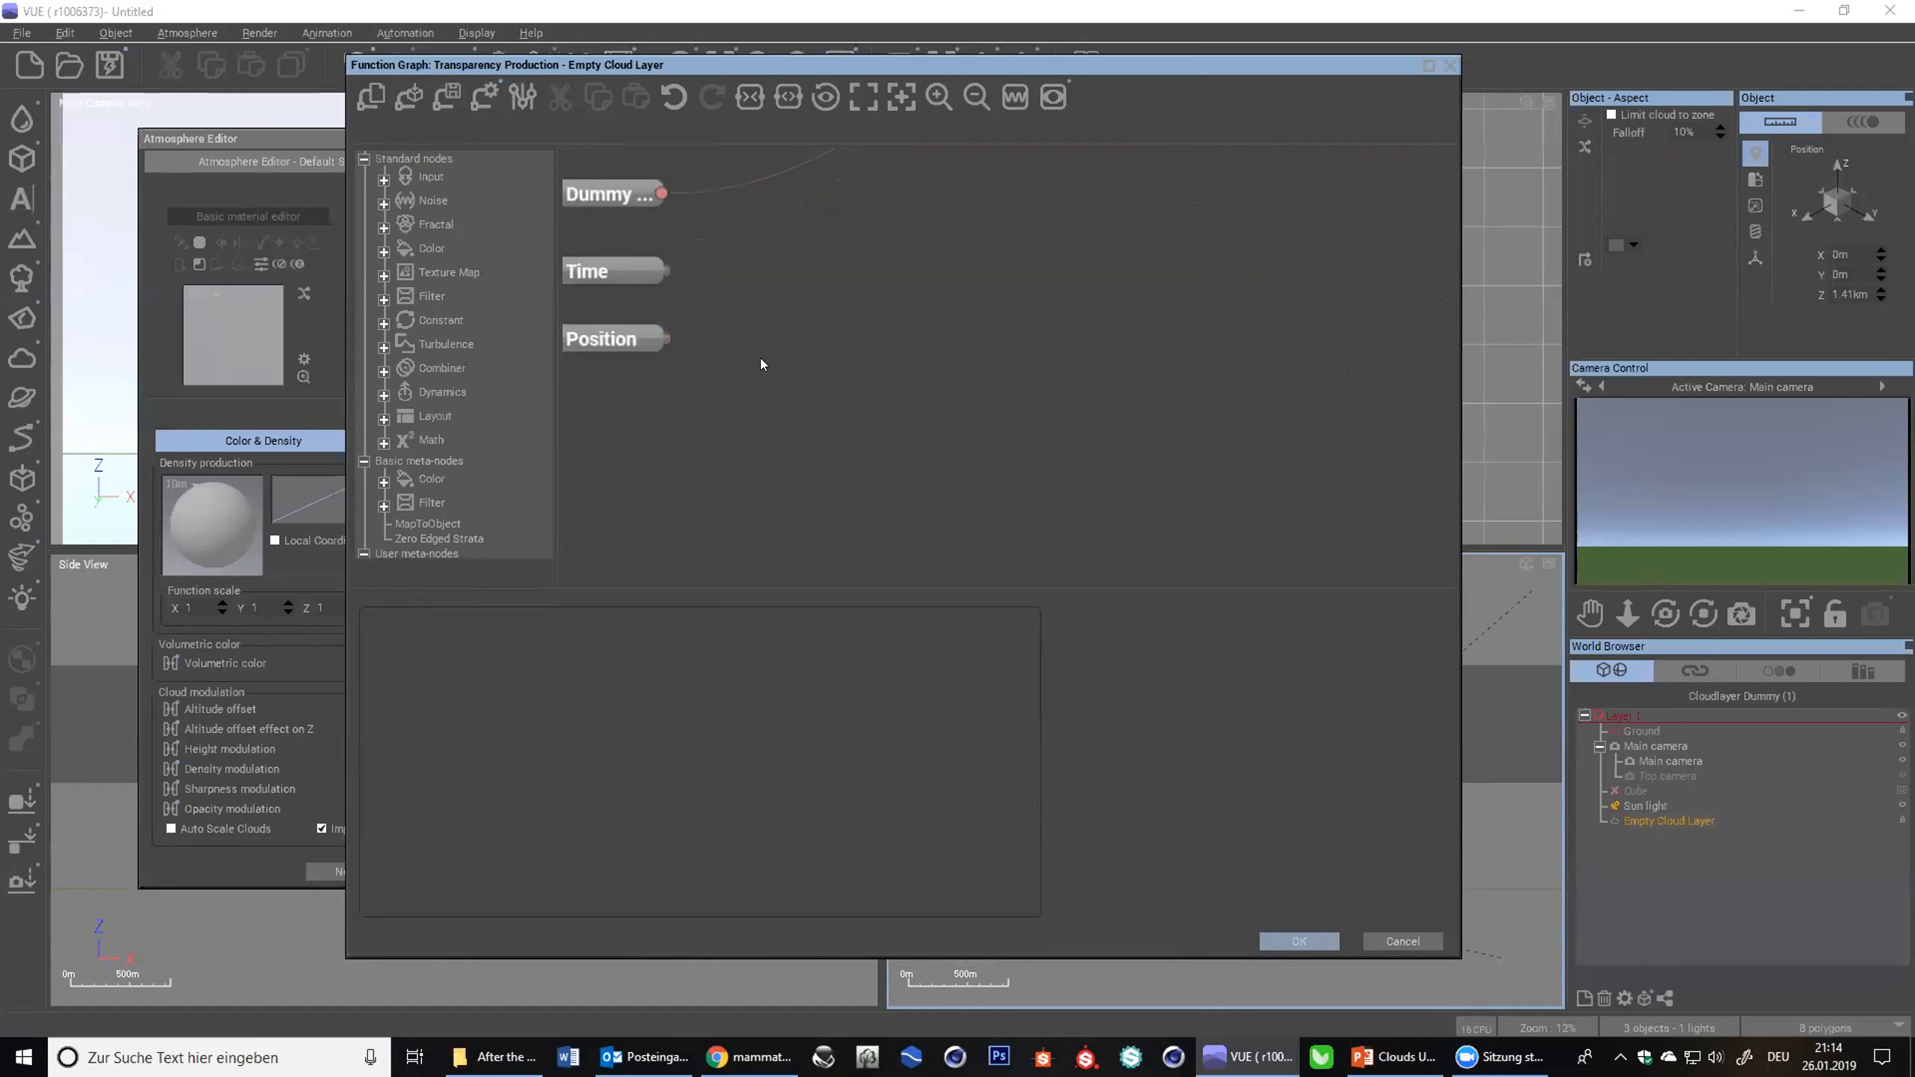
scroll(760, 358, down, 2)
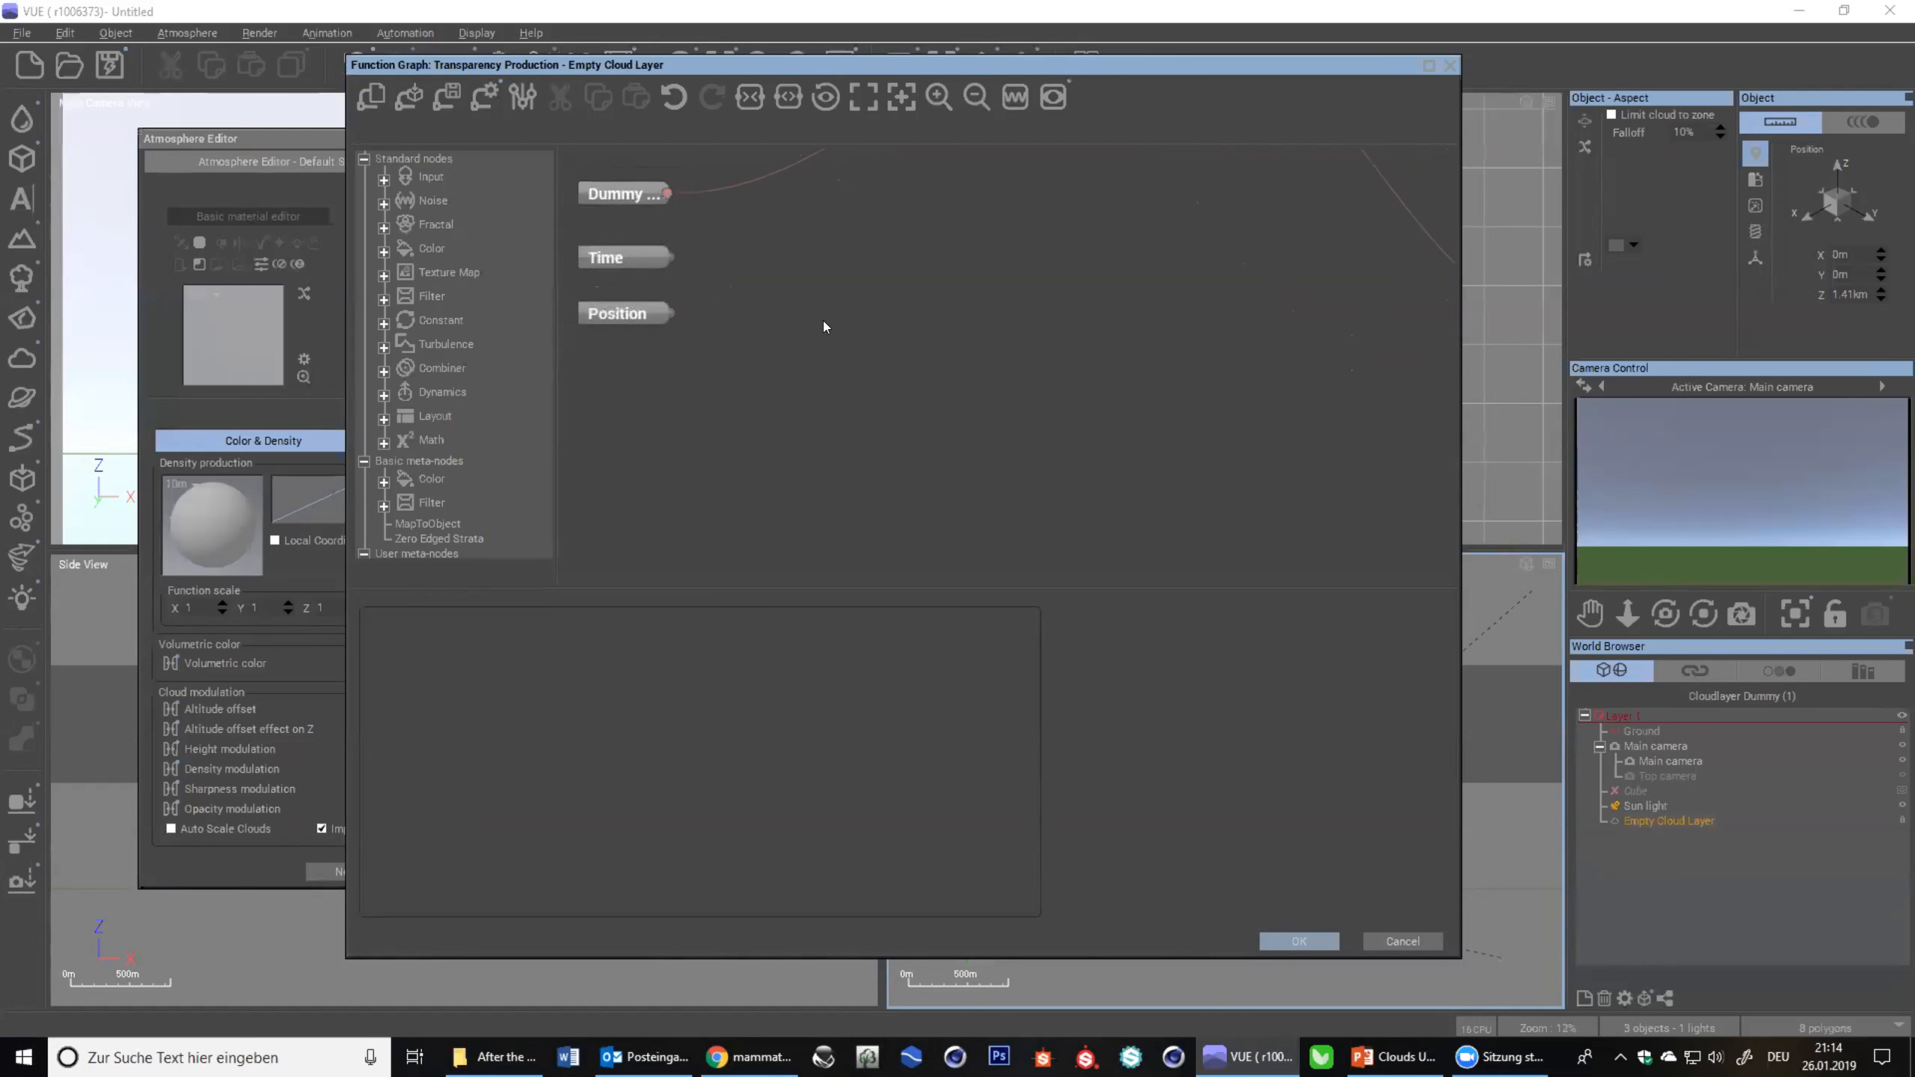
scroll(829, 327, down, 3)
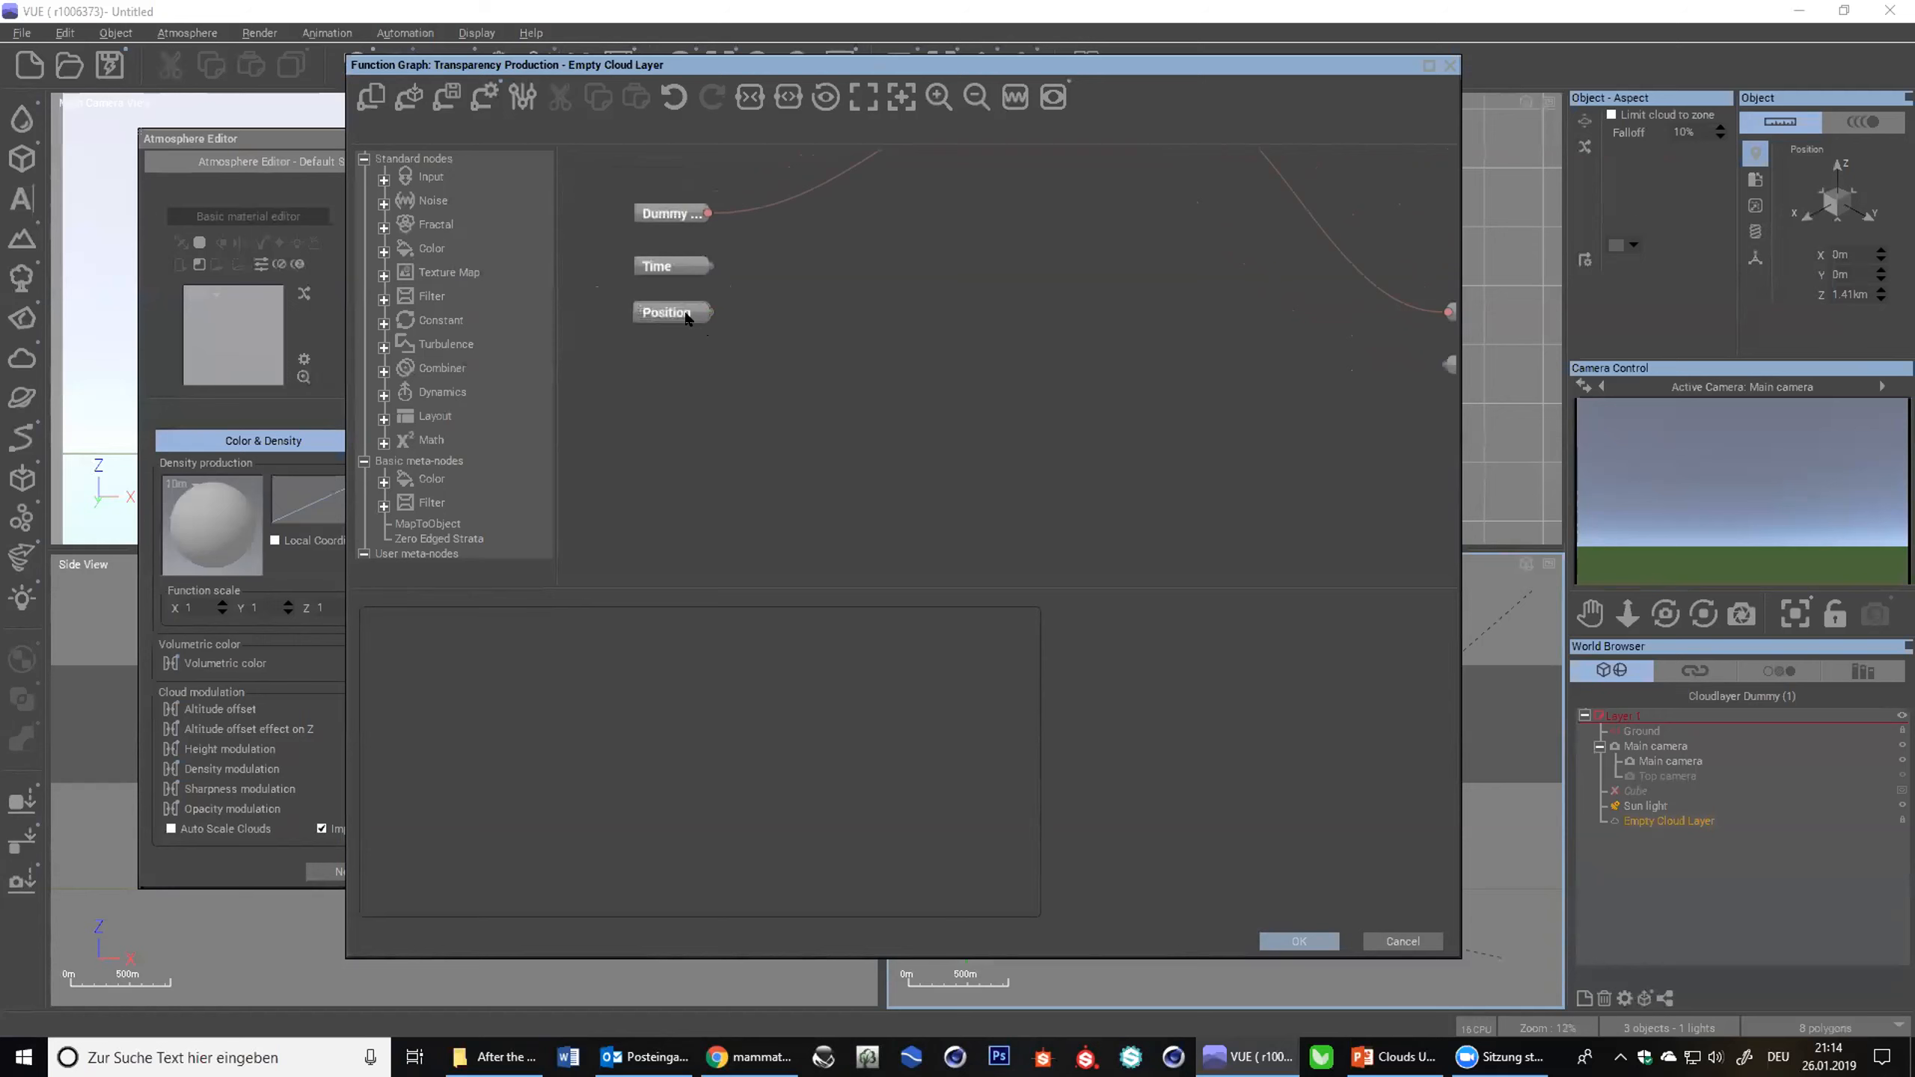
middle_drag(1306, 386, 1221, 367)
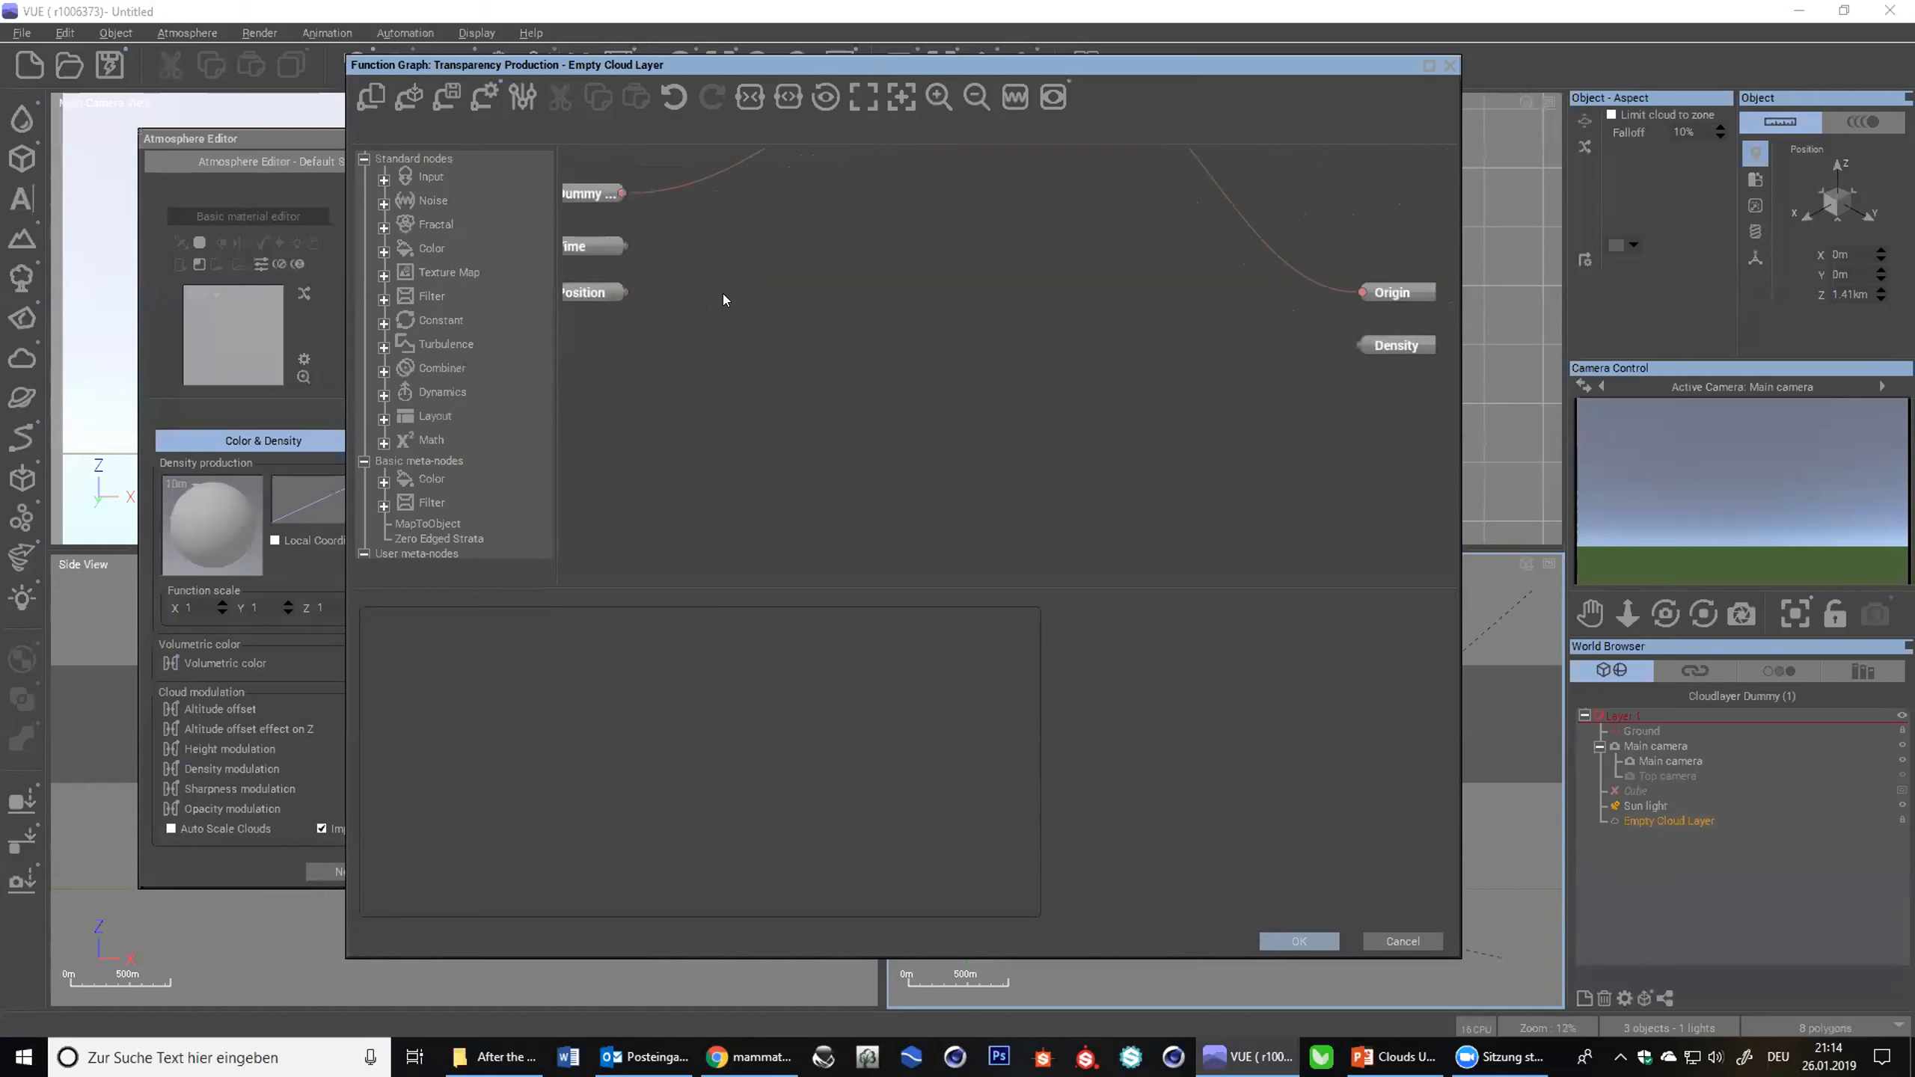
right_click(803, 294)
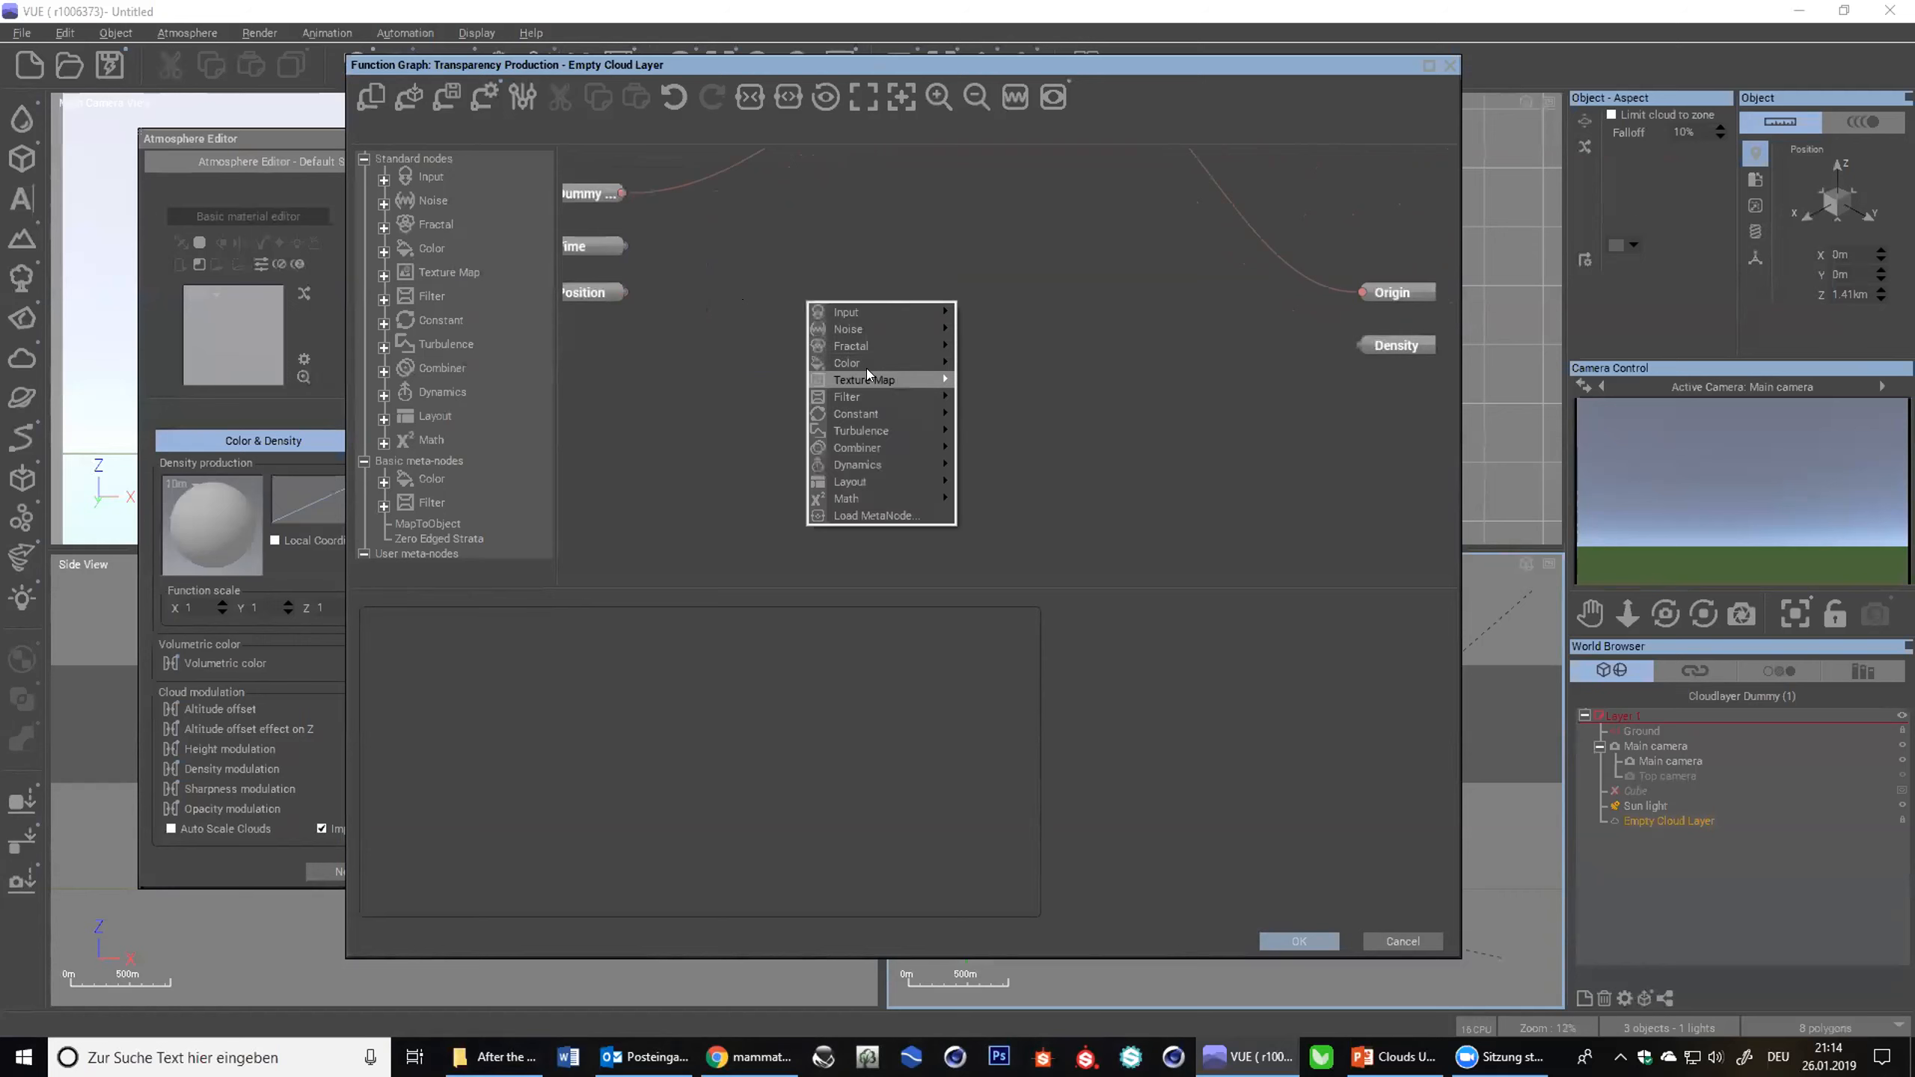
mouse_move(895, 328)
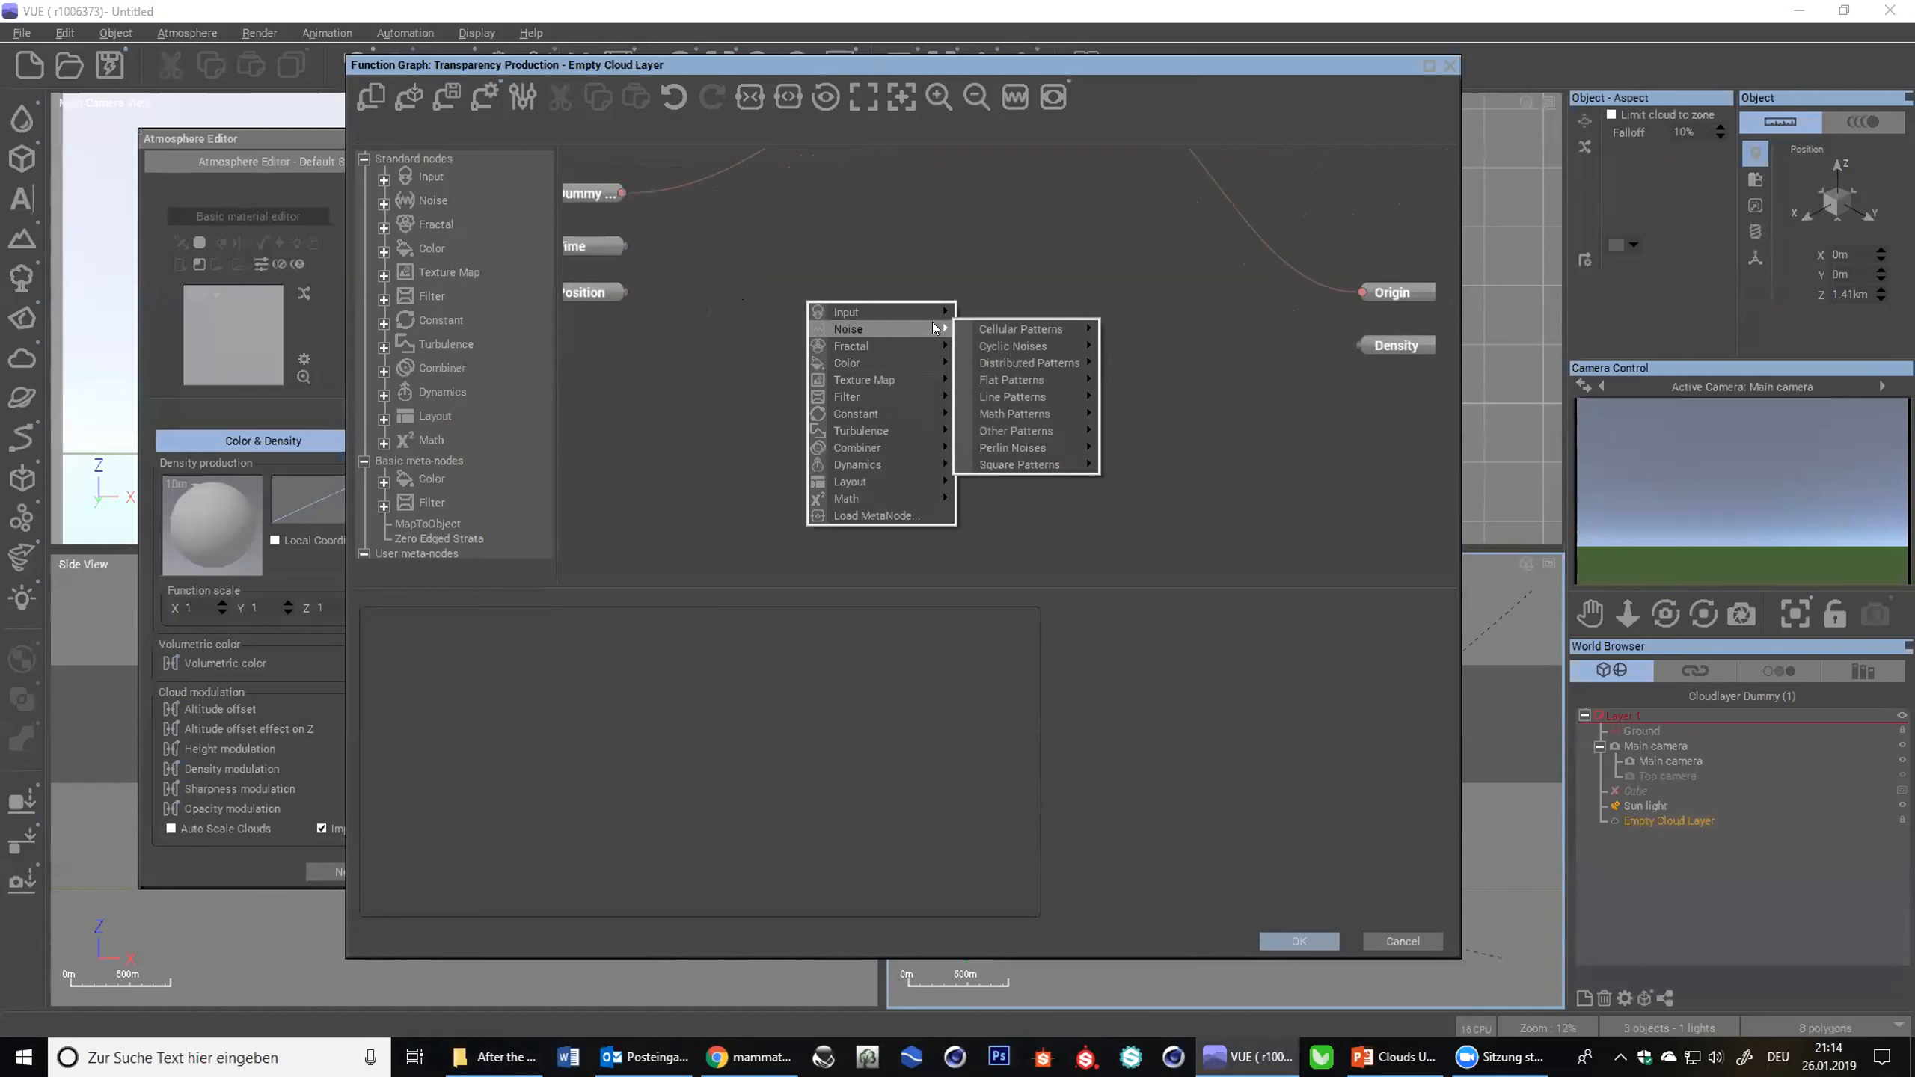
mouse_move(1009, 379)
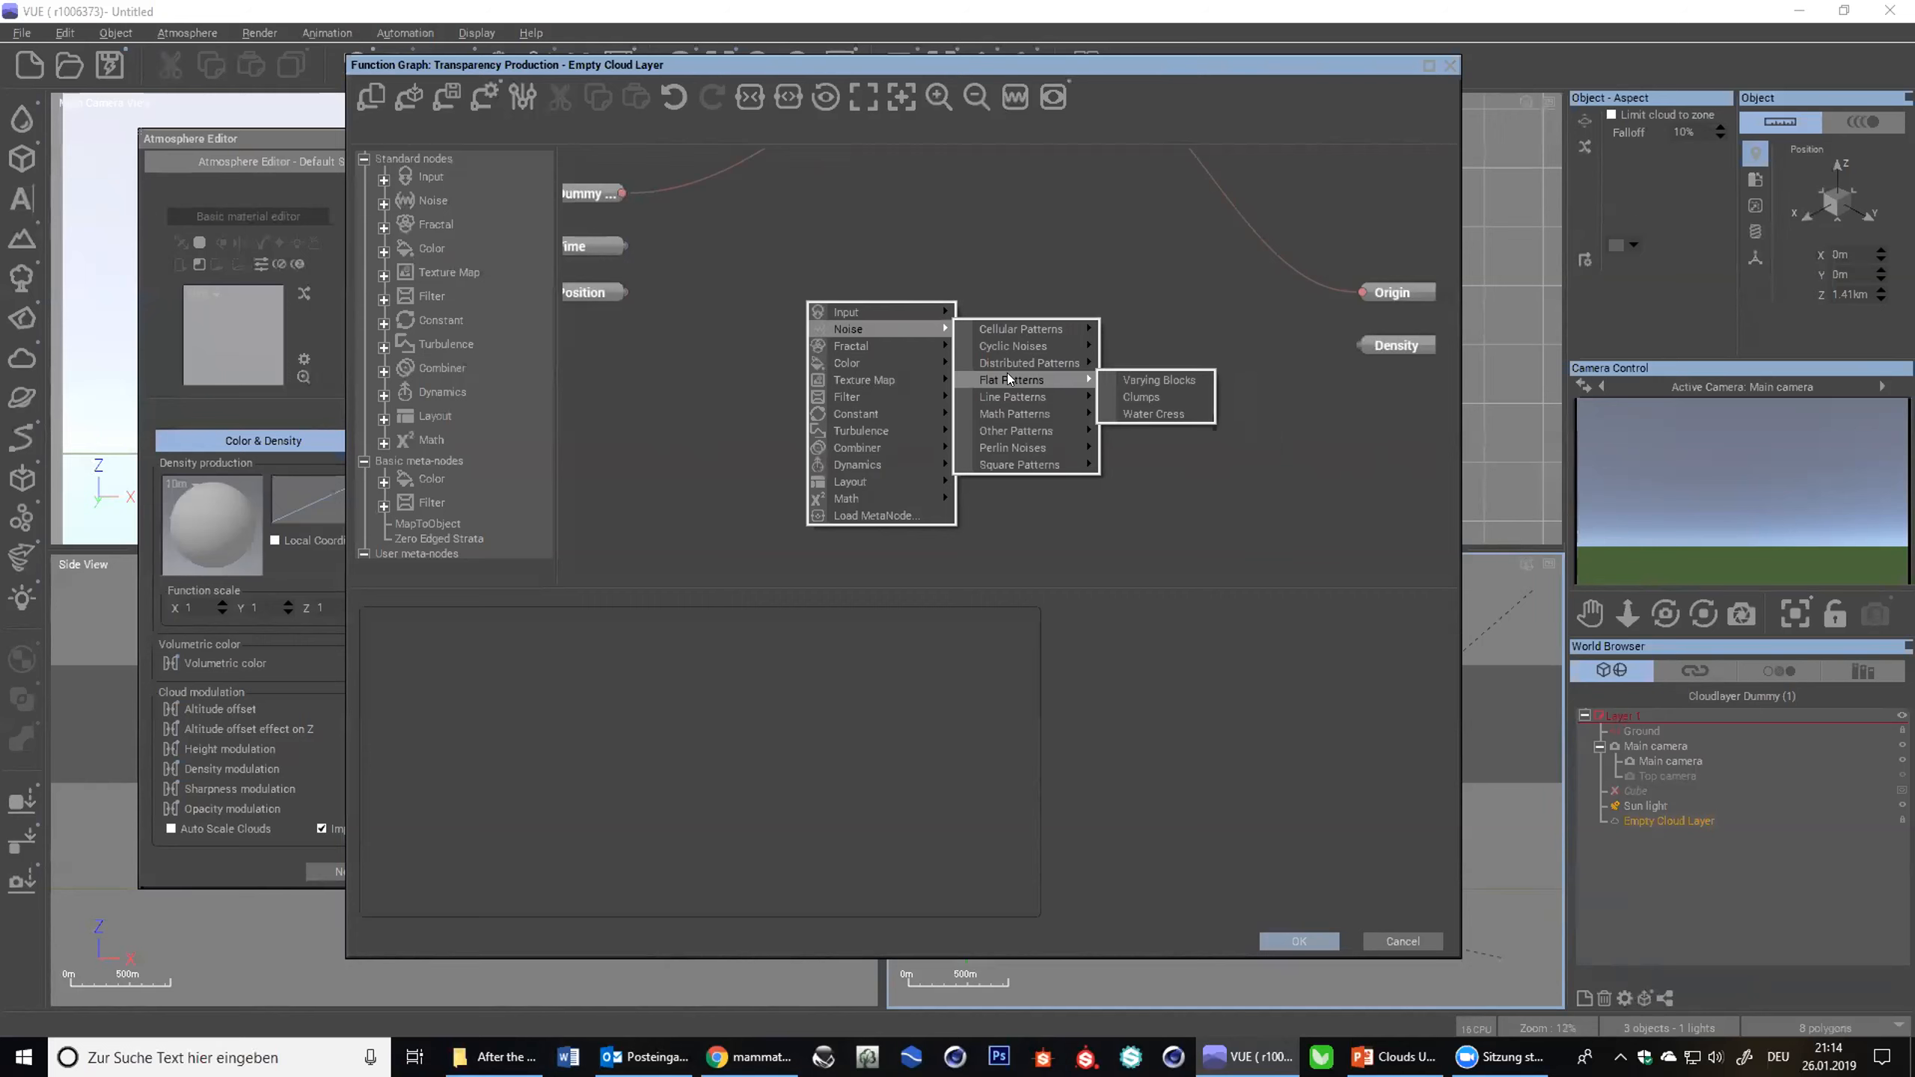
mouse_move(1011, 445)
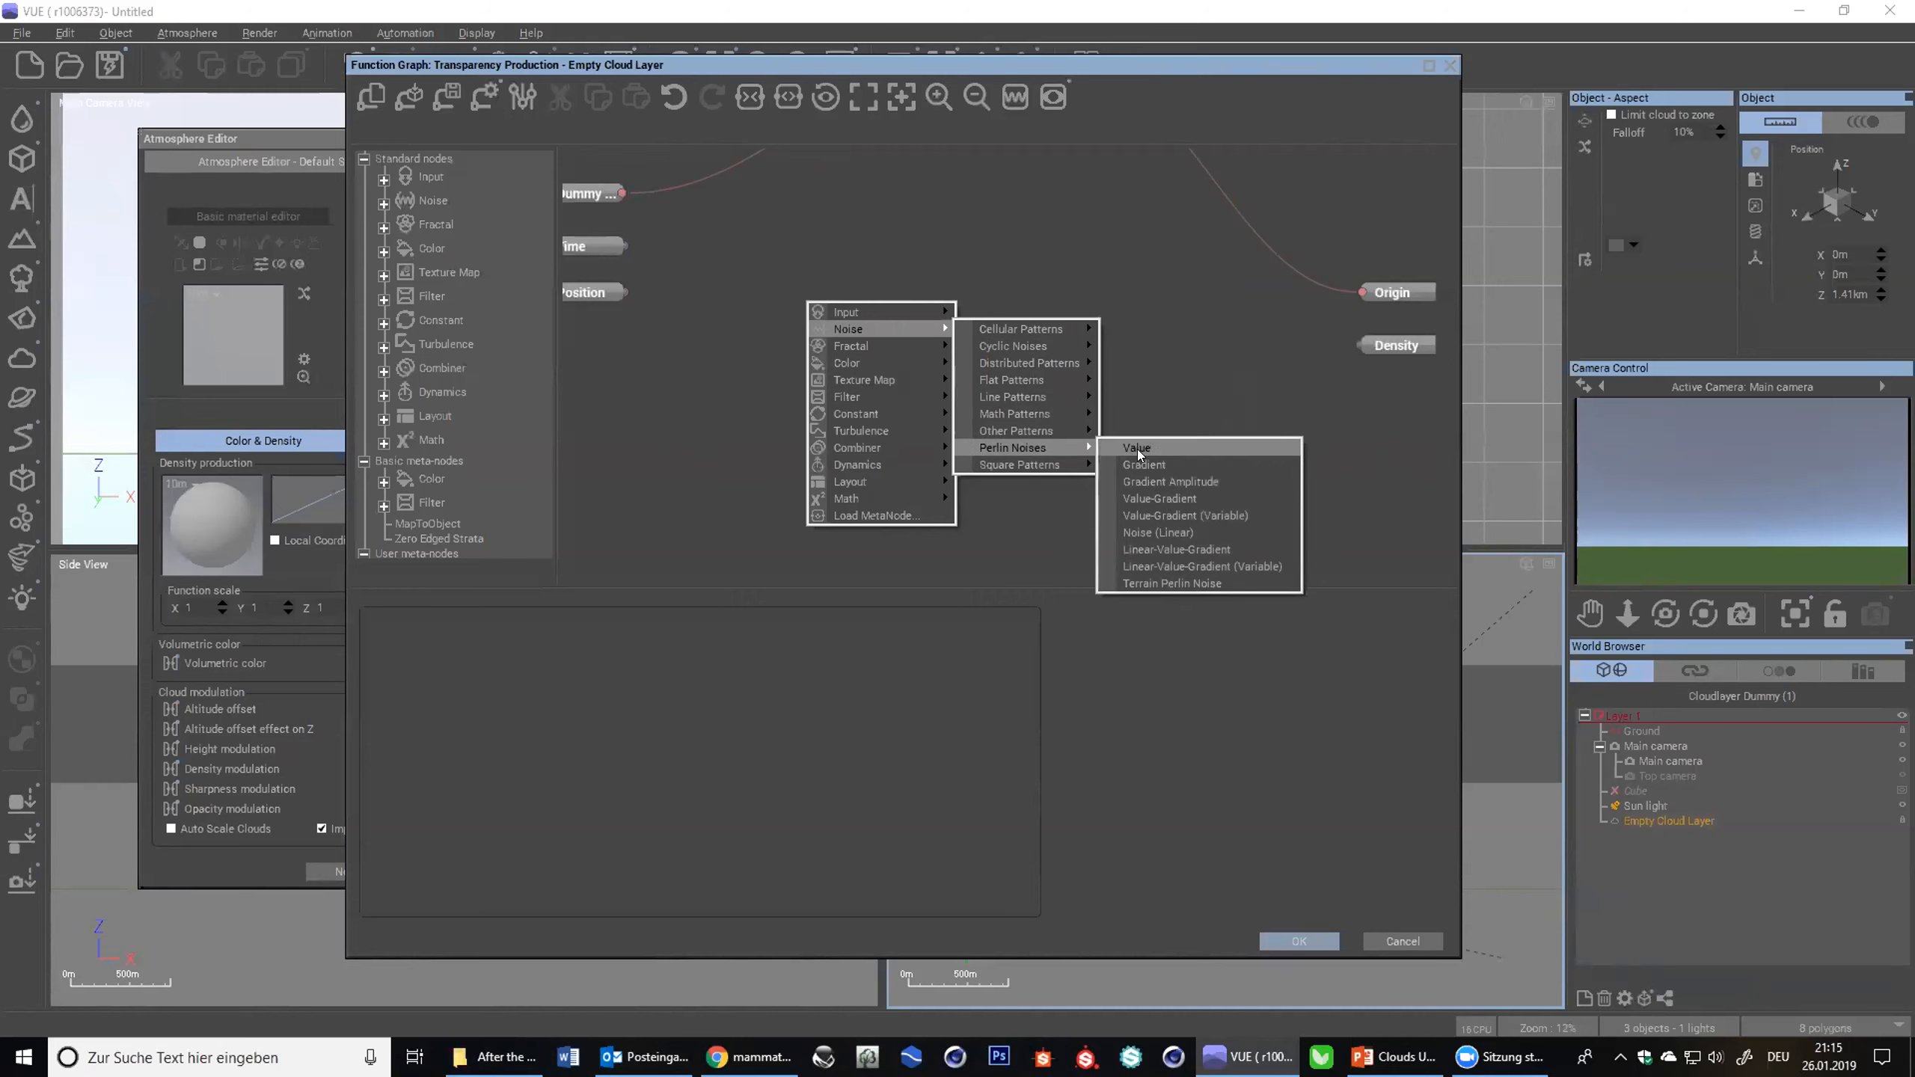
click(1144, 464)
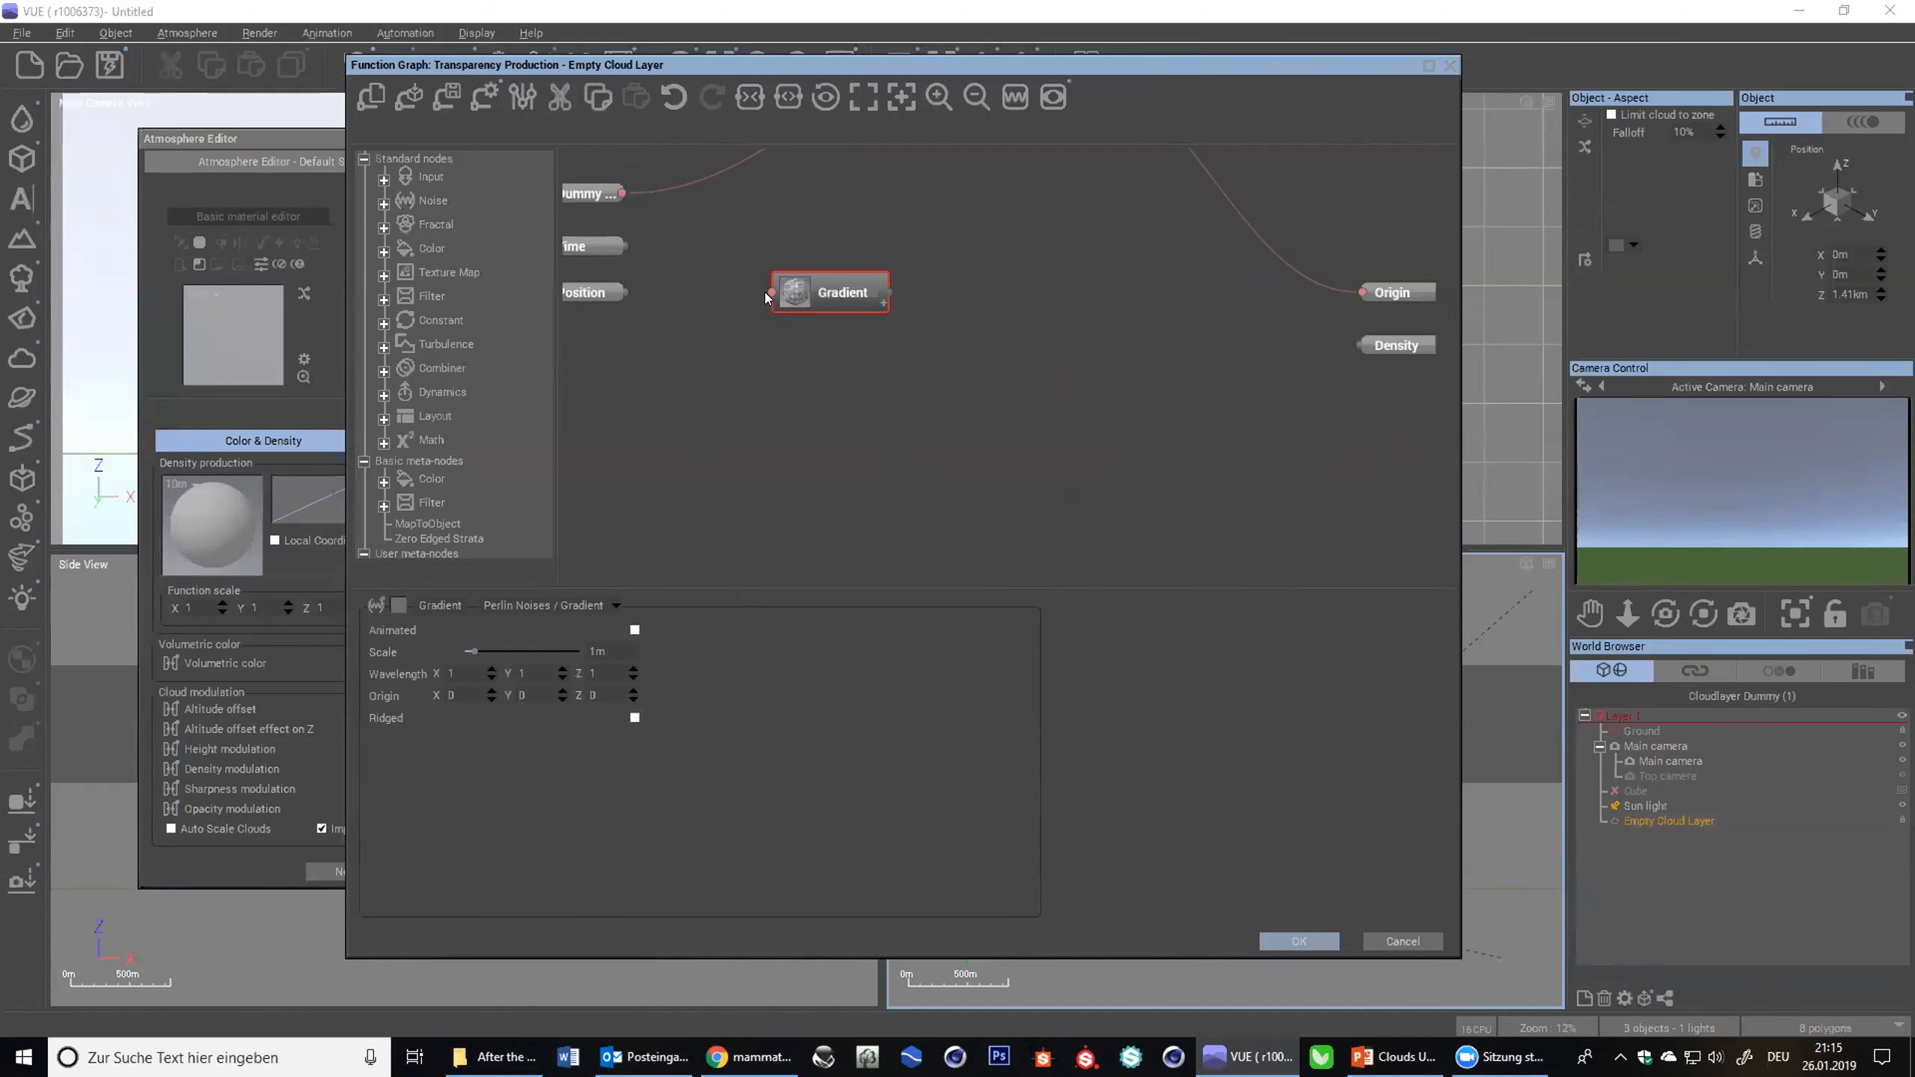
drag(770, 292, 621, 292)
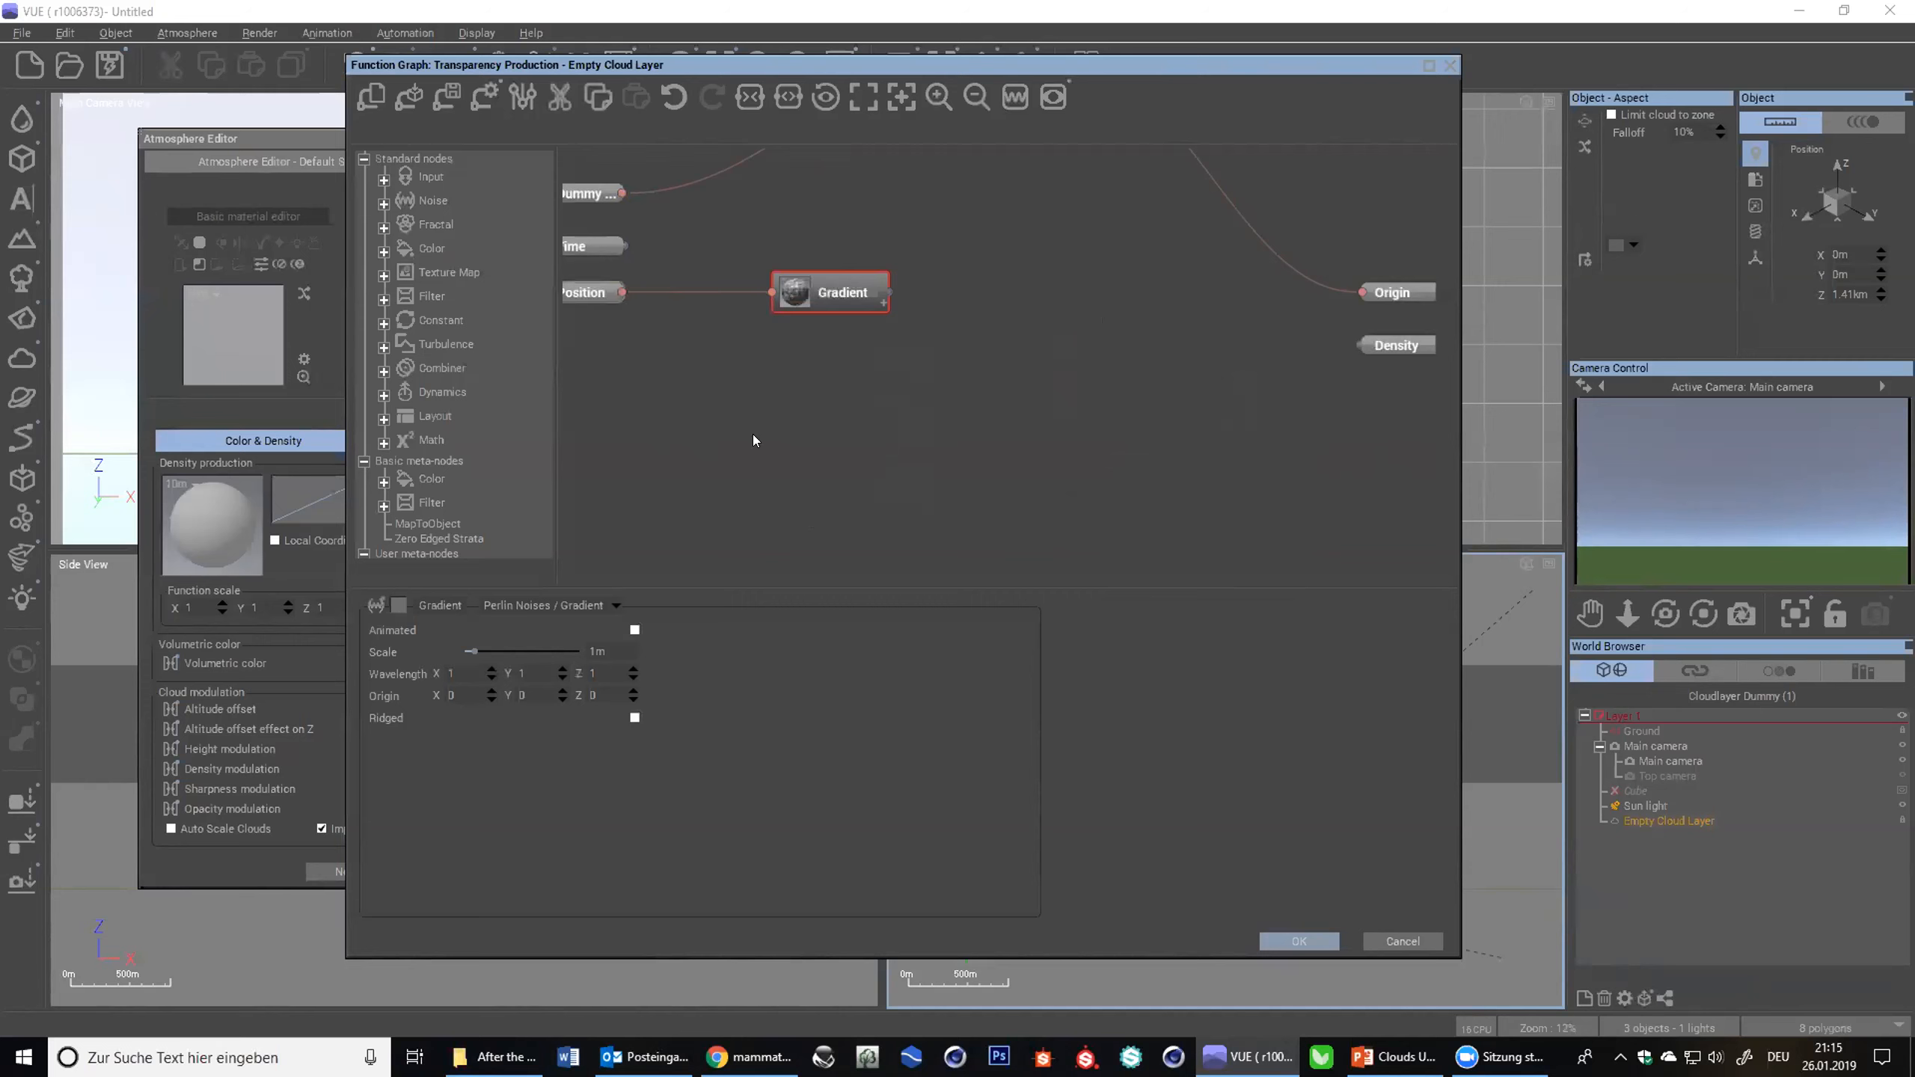
- Expand the Gradient node with its additional parameters and examine its inputs and output
middle_drag(590, 295, 677, 302)
click(677, 302)
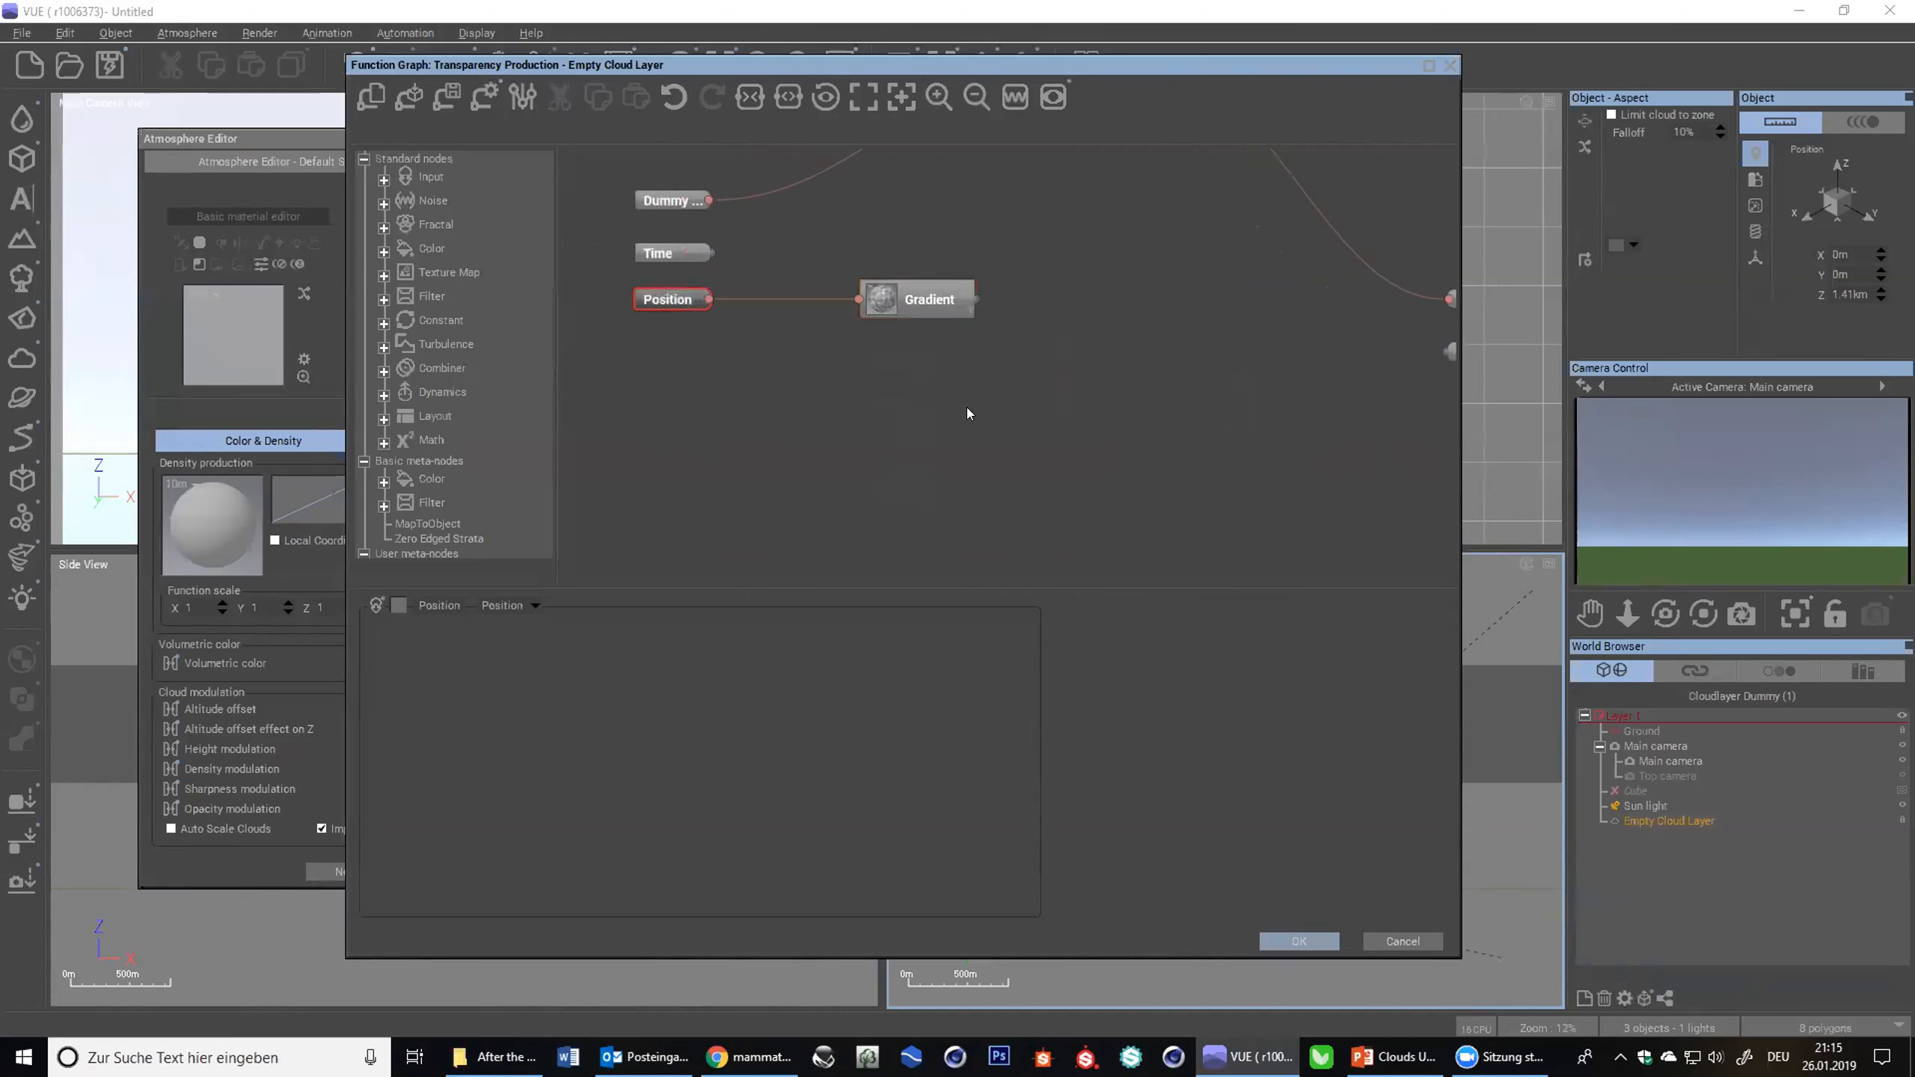
click(890, 302)
middle_drag(972, 310, 862, 298)
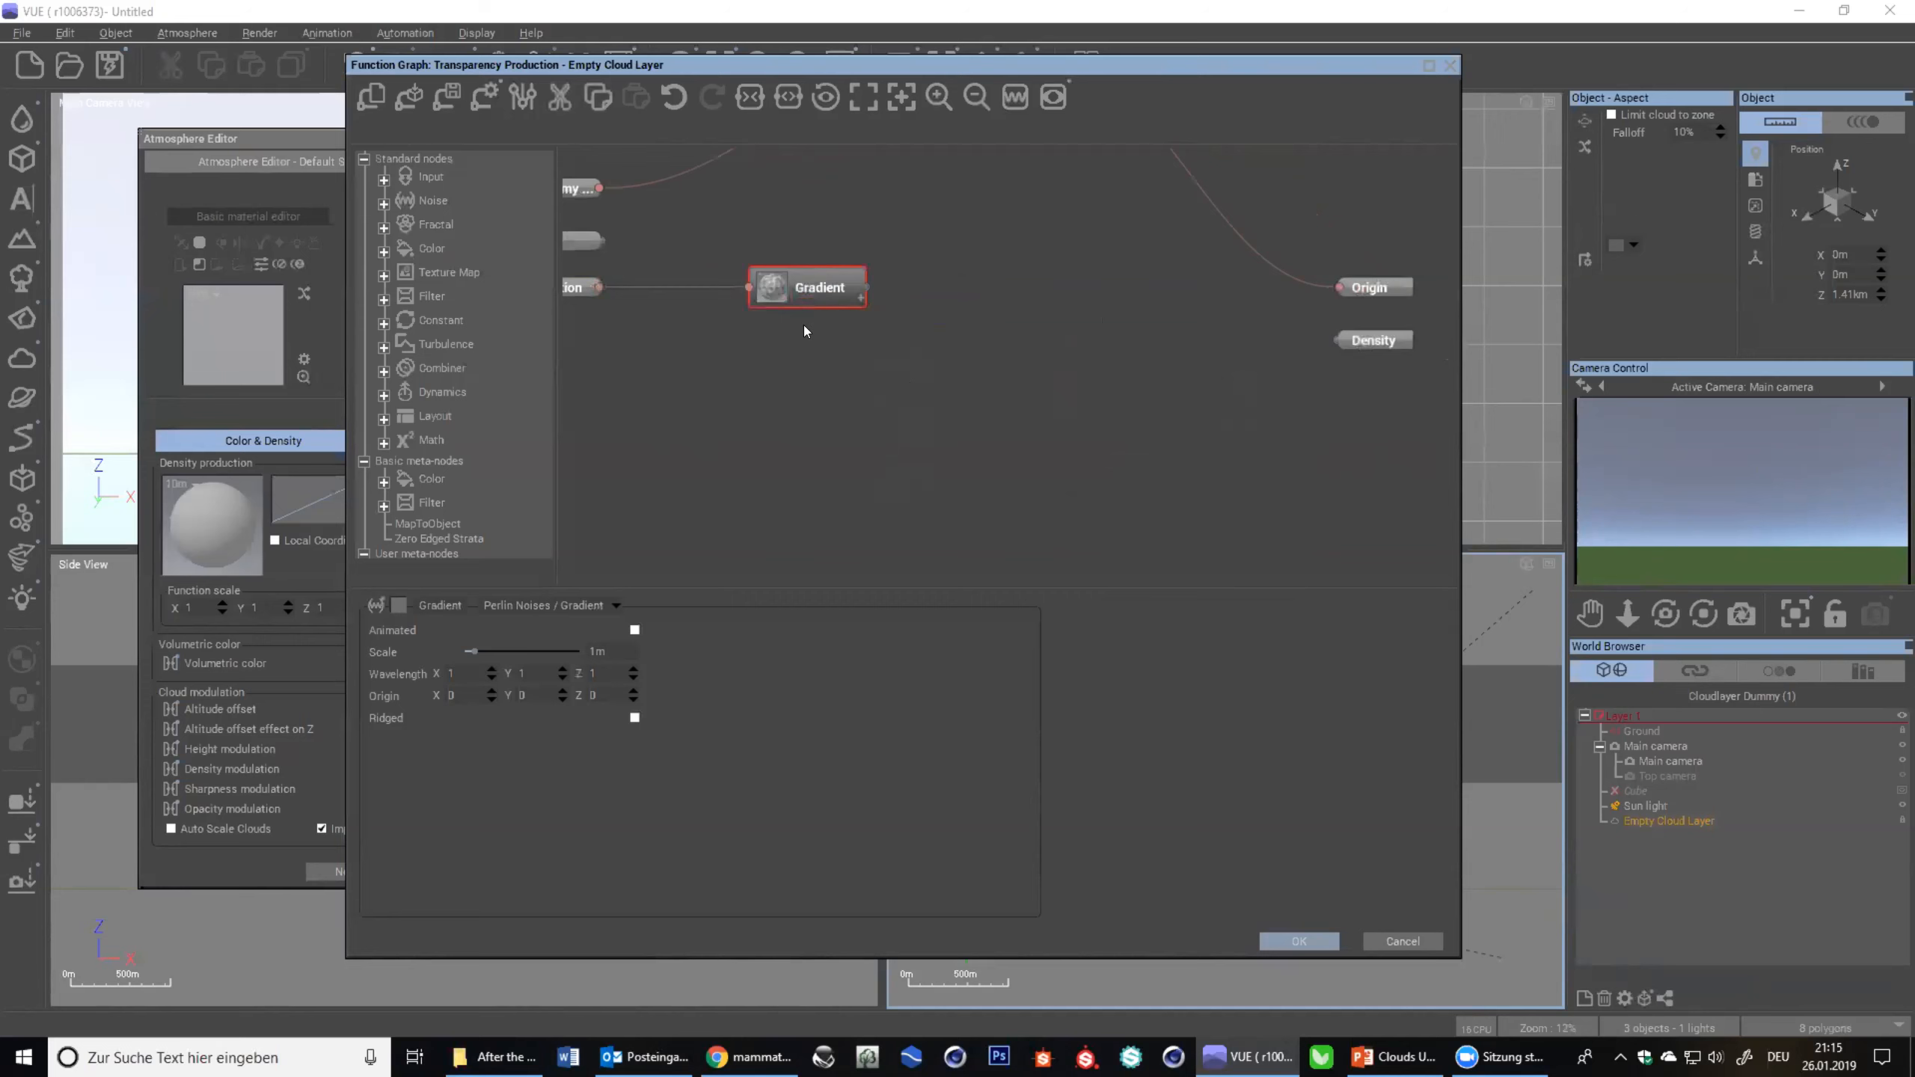
click(855, 295)
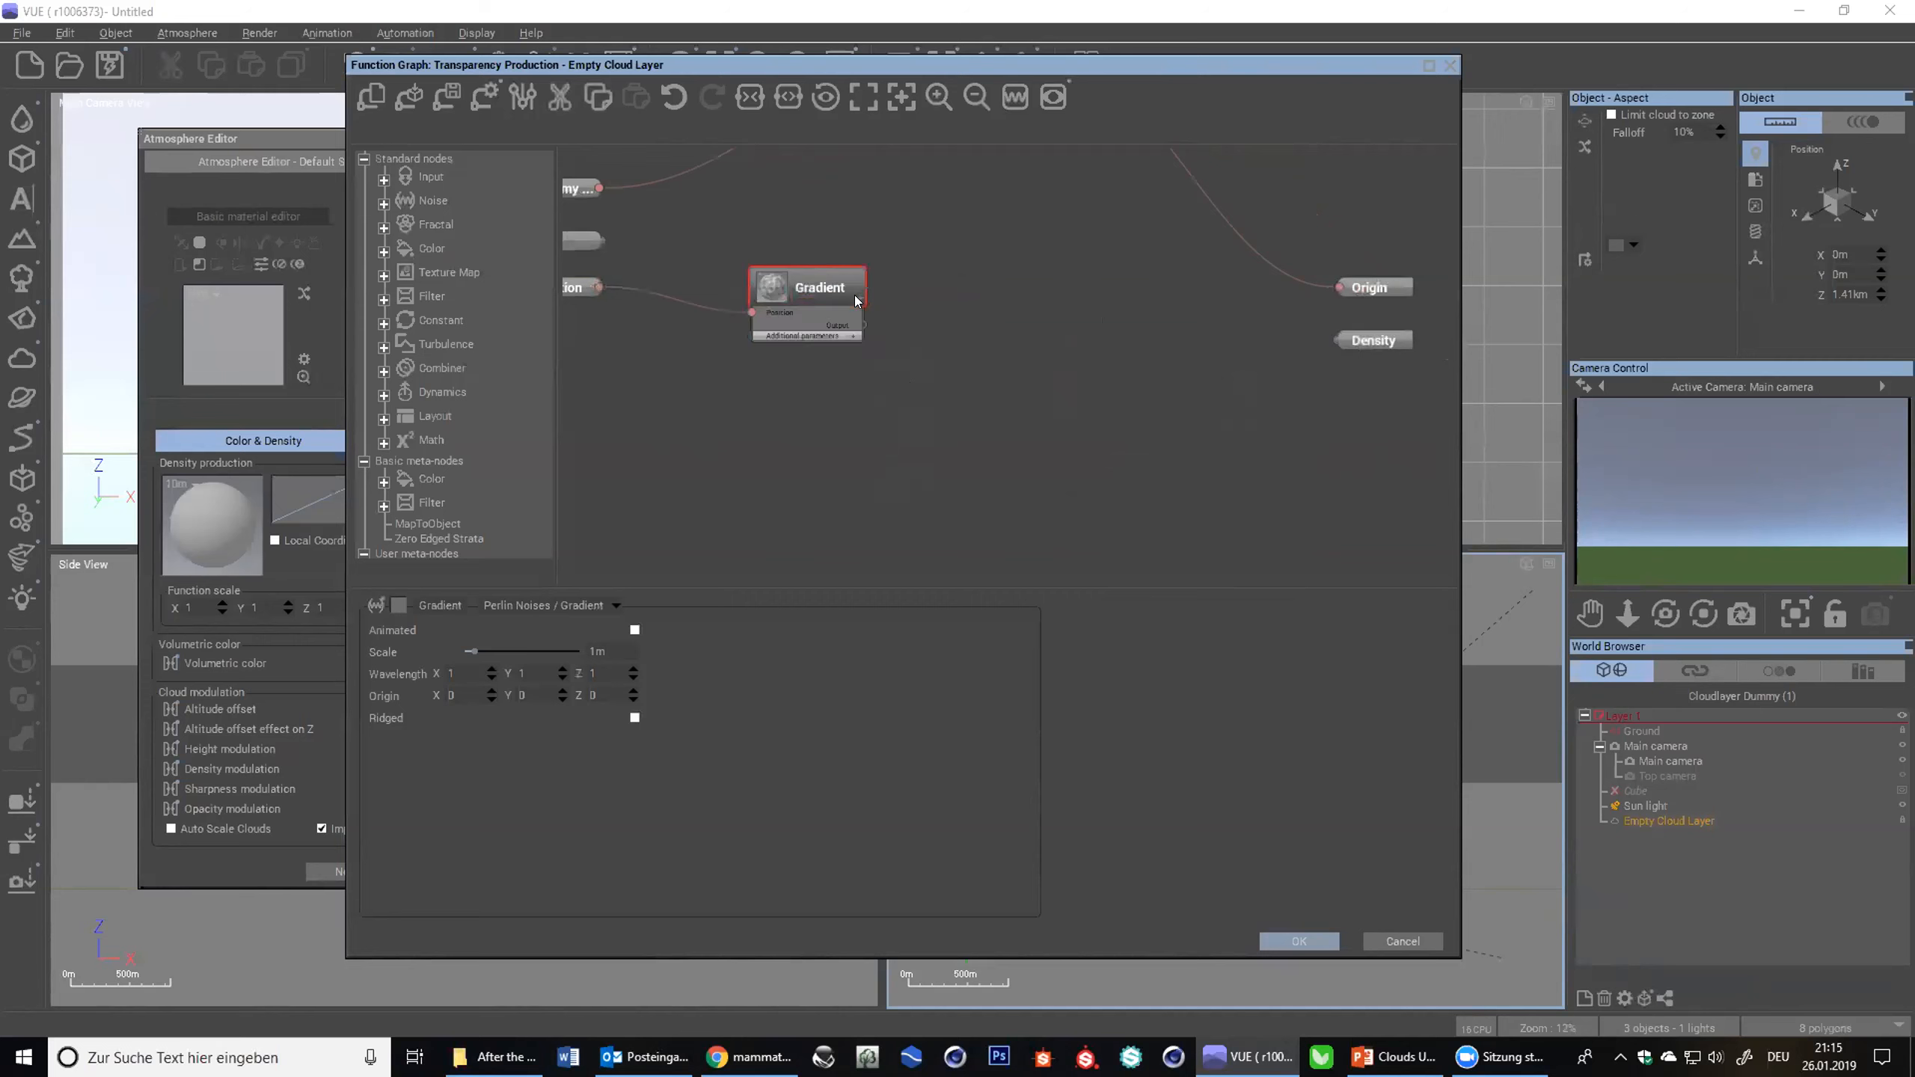
click(853, 335)
scroll(864, 313, up, 2)
middle_drag(815, 293, 819, 326)
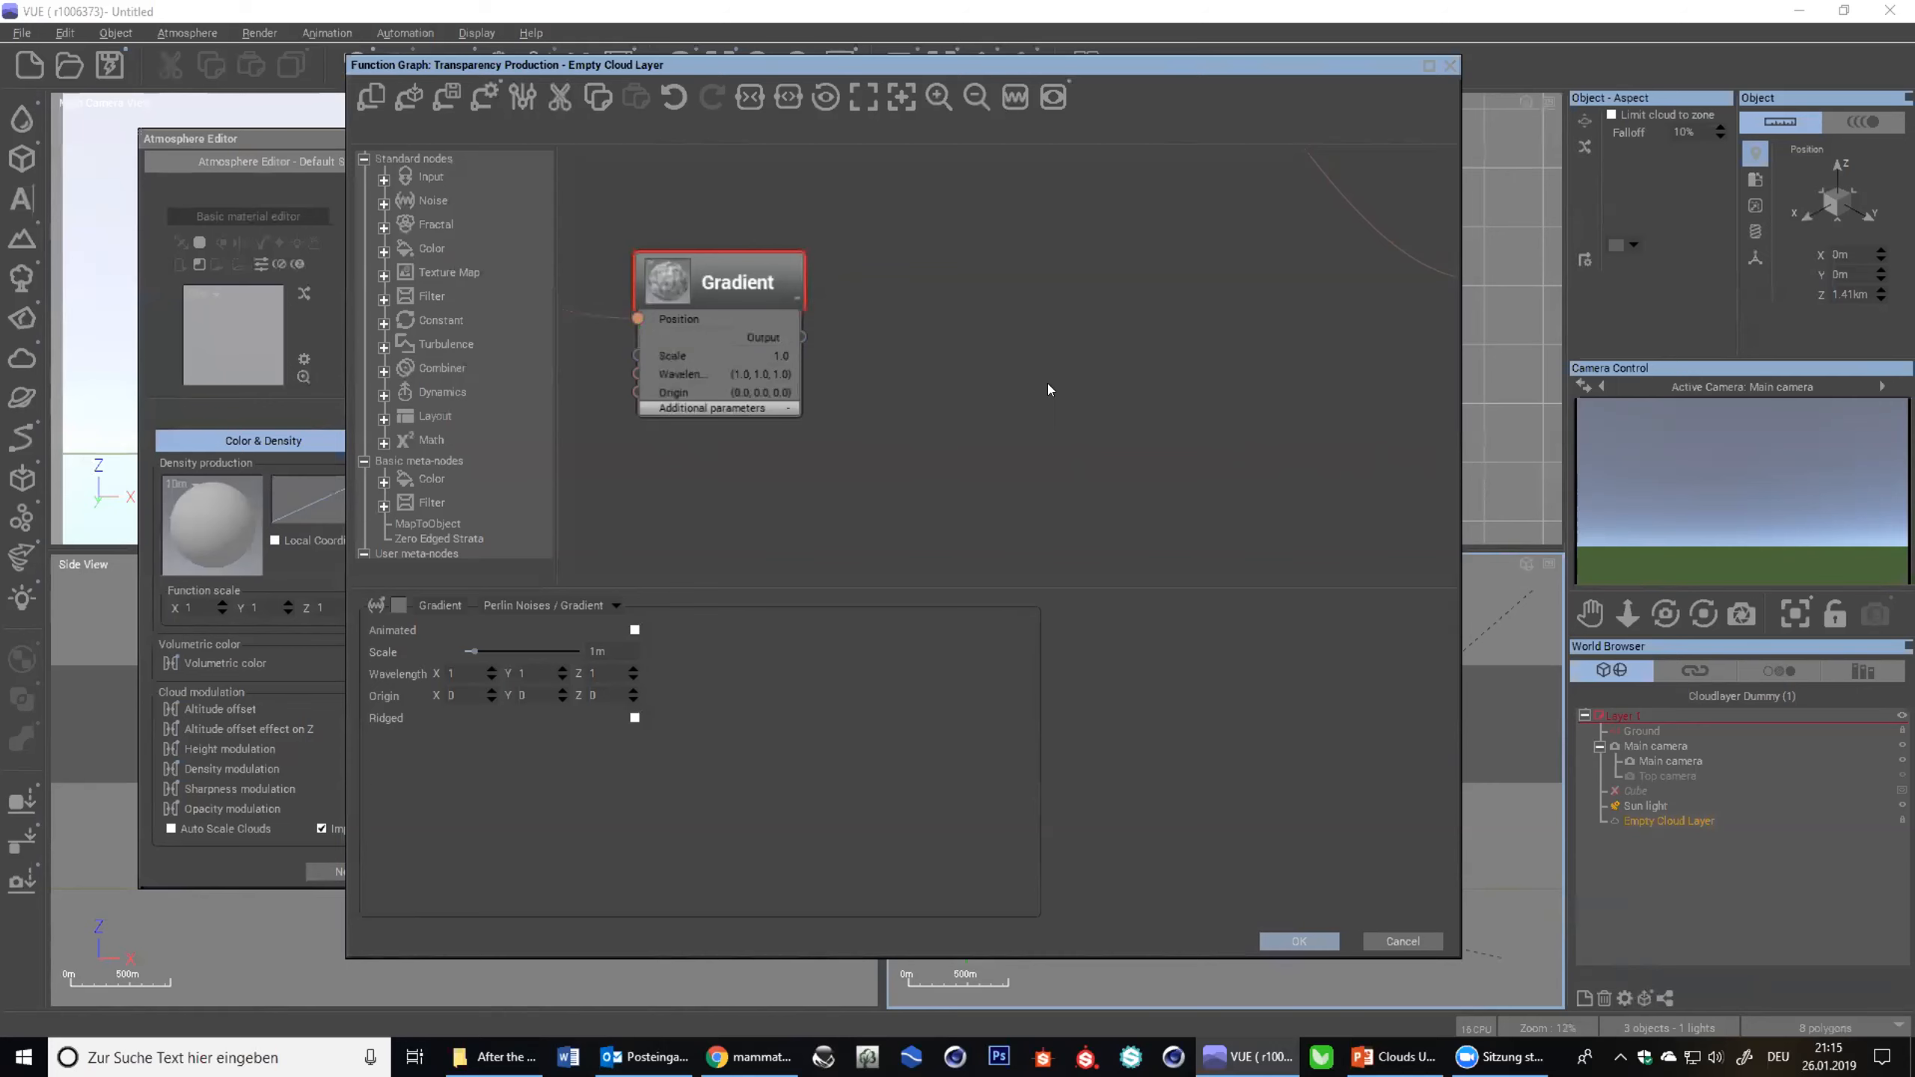
- Check the Density node's expected value and connect the Gradient node's output to it
scroll(1048, 389, down, 2)
click(1298, 338)
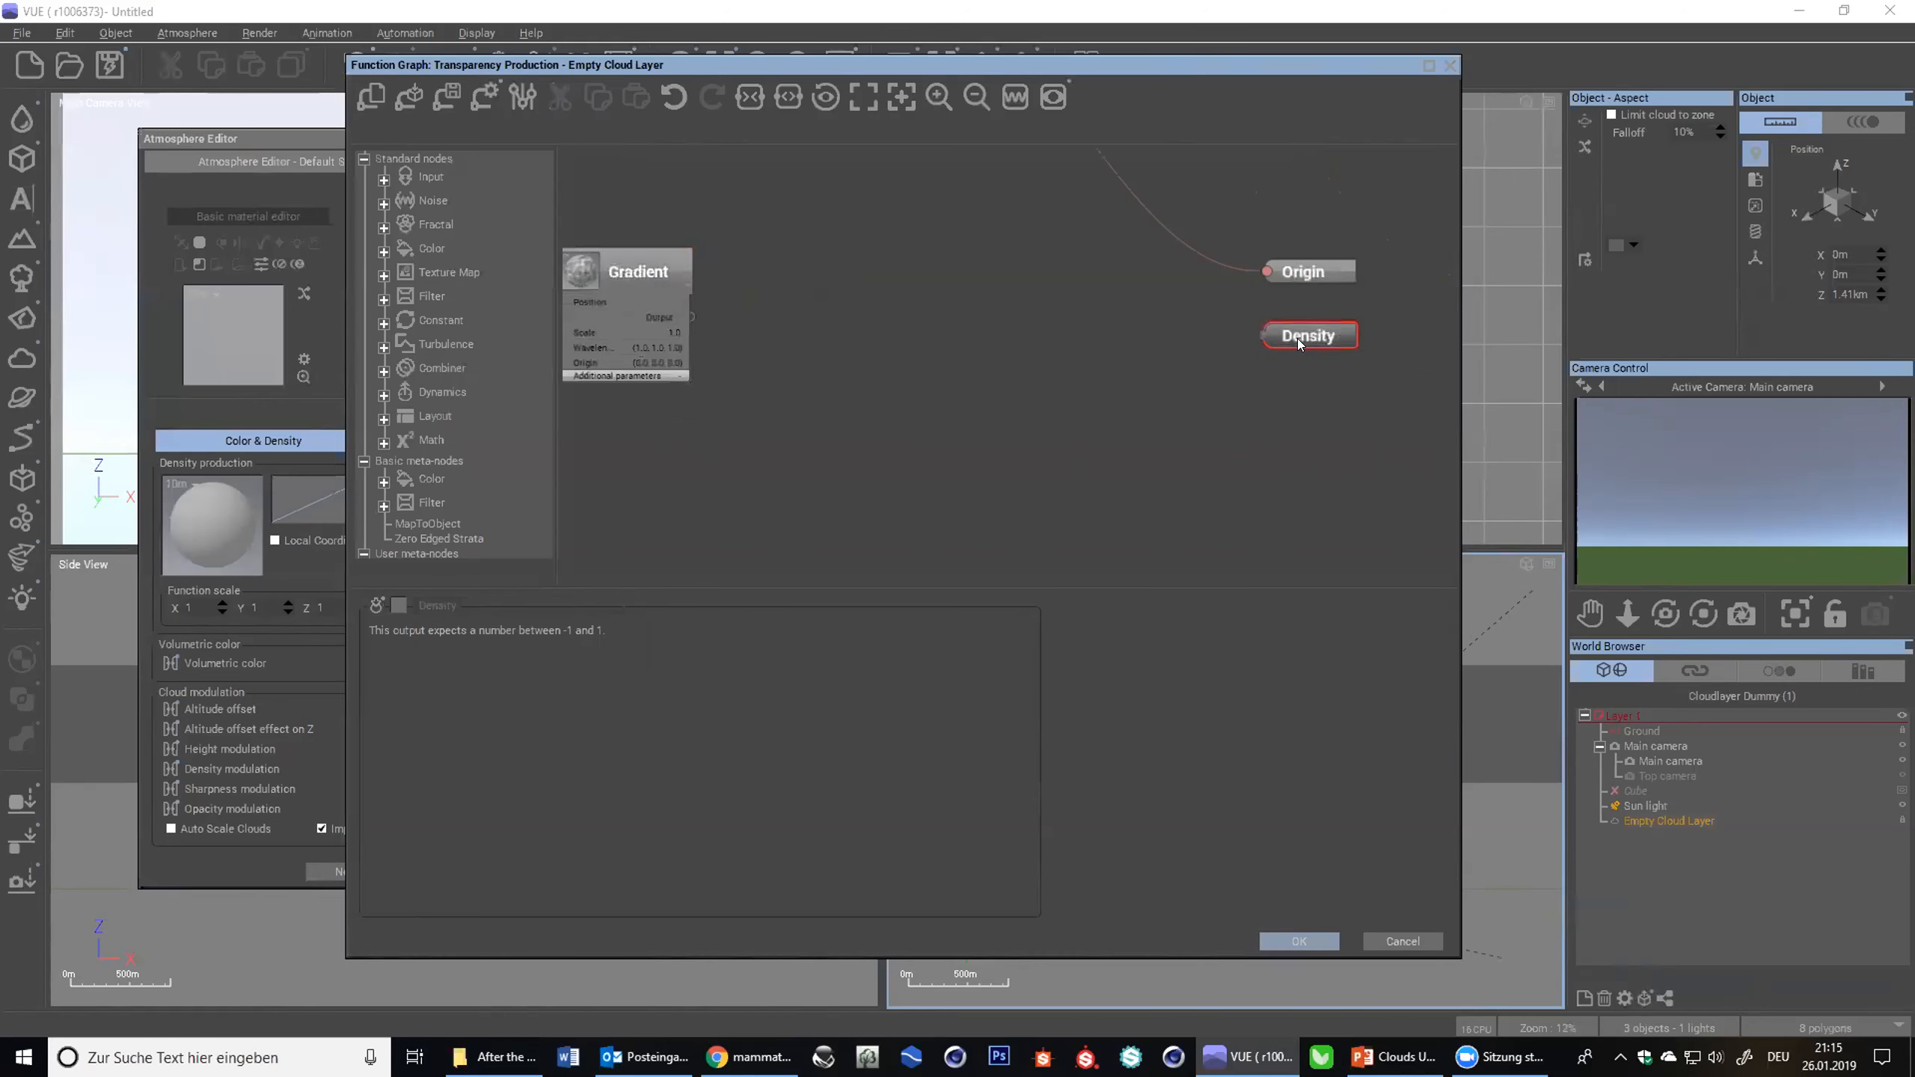
scroll(1303, 334, up, 2)
middle_drag(1310, 326, 1255, 339)
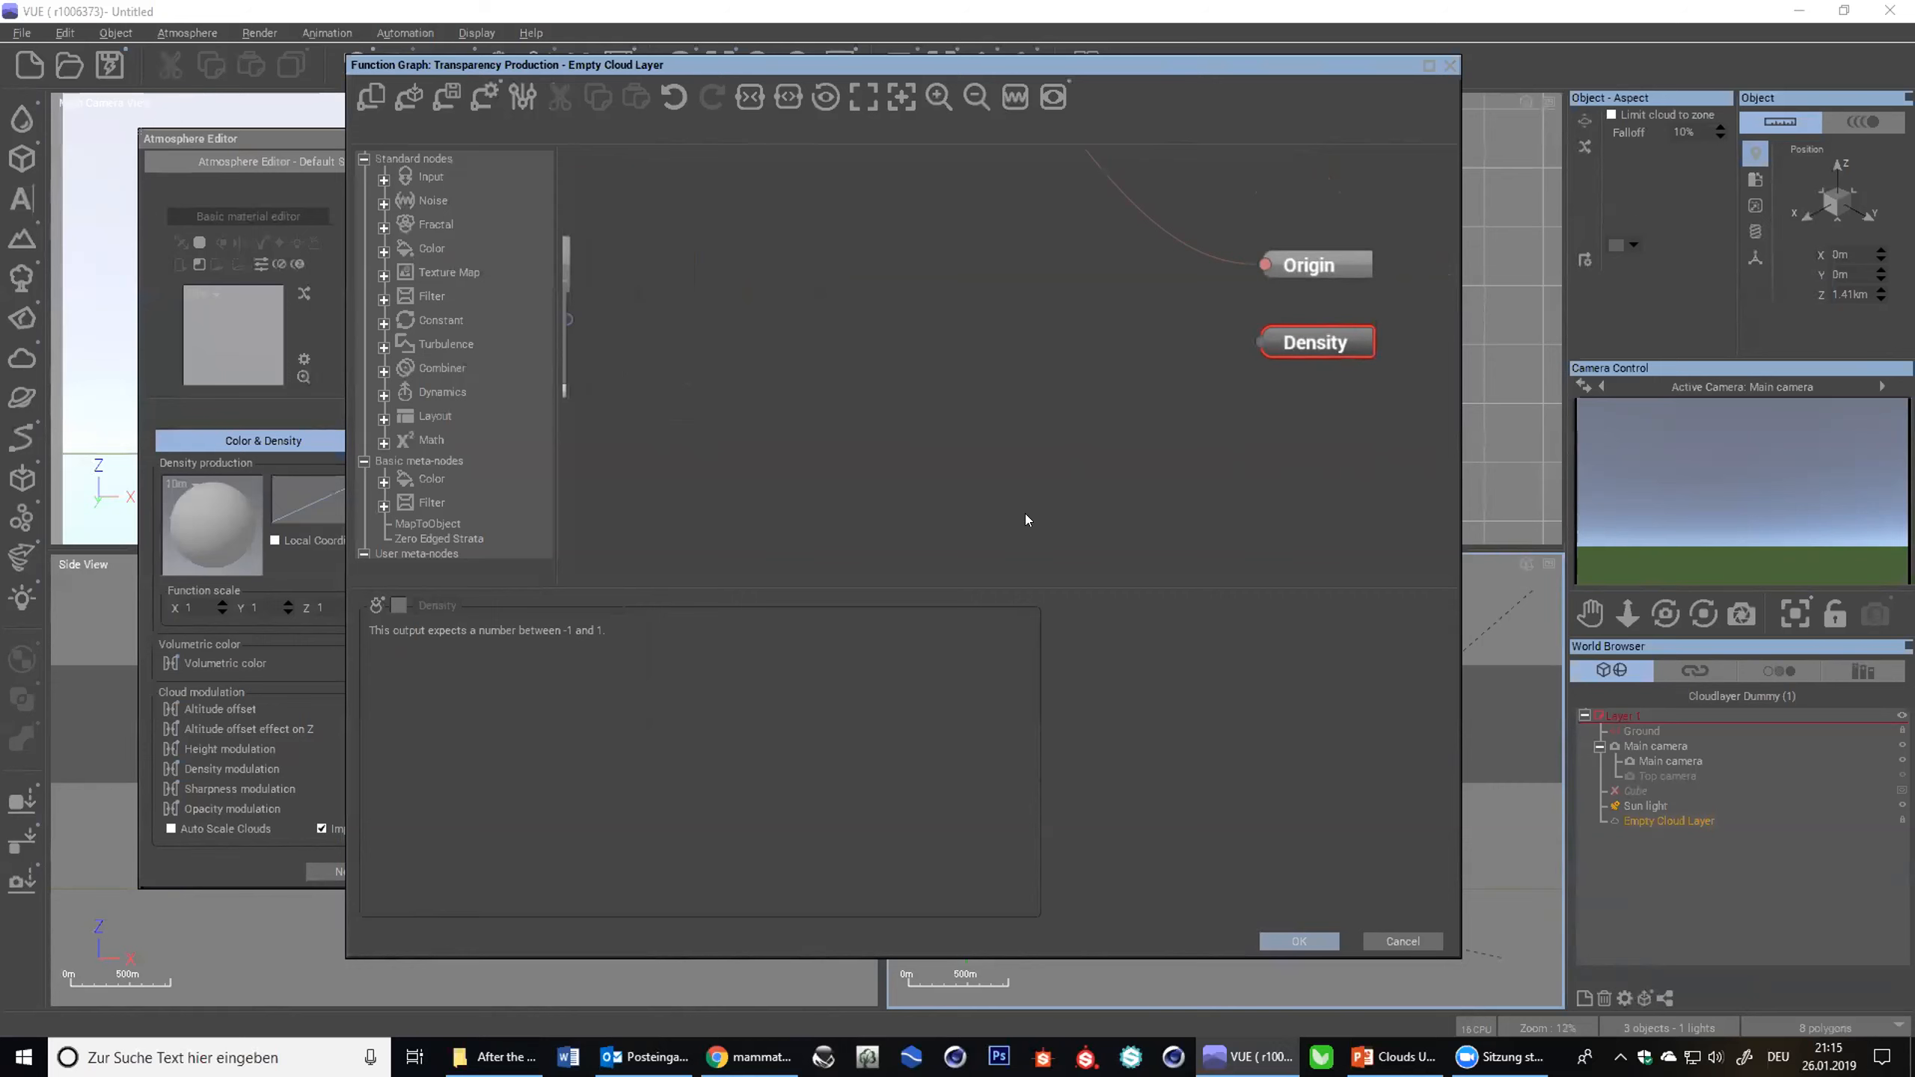
scroll(1026, 520, down, 2)
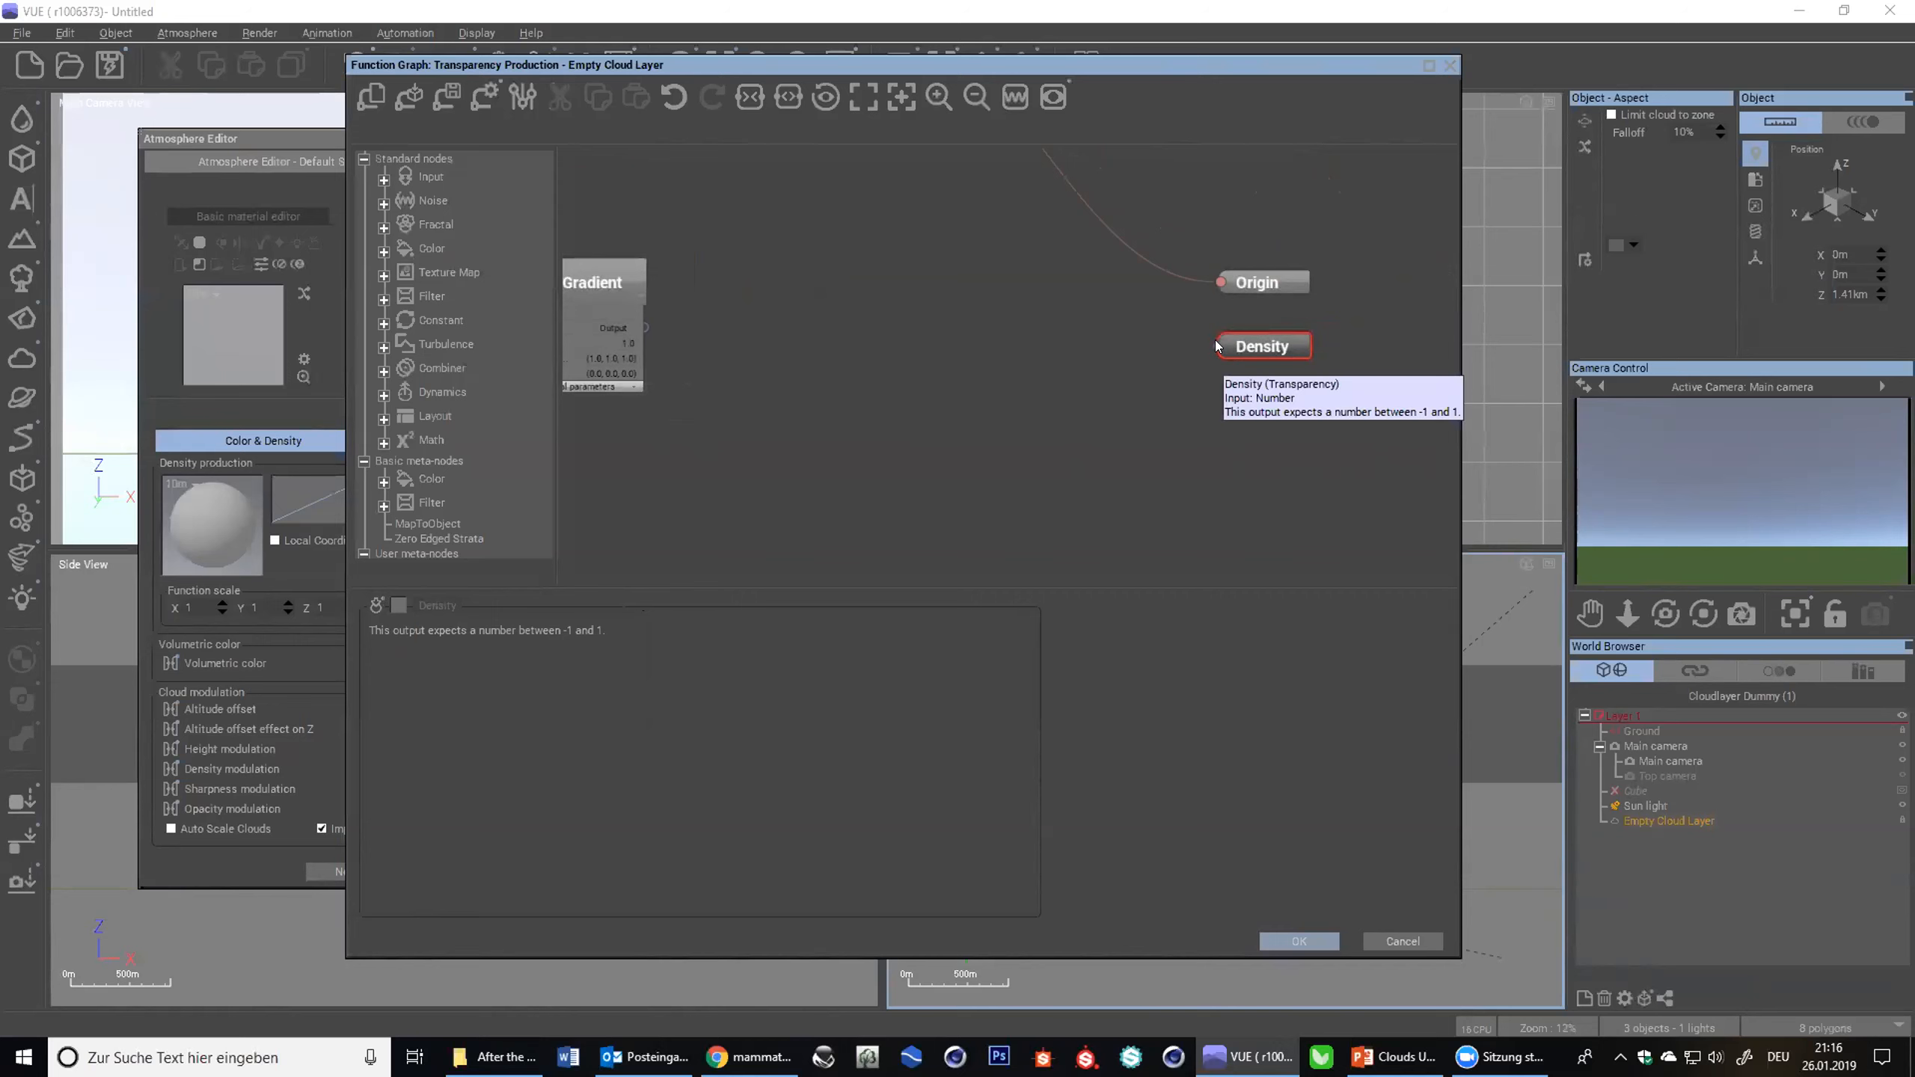
drag(1217, 346, 625, 332)
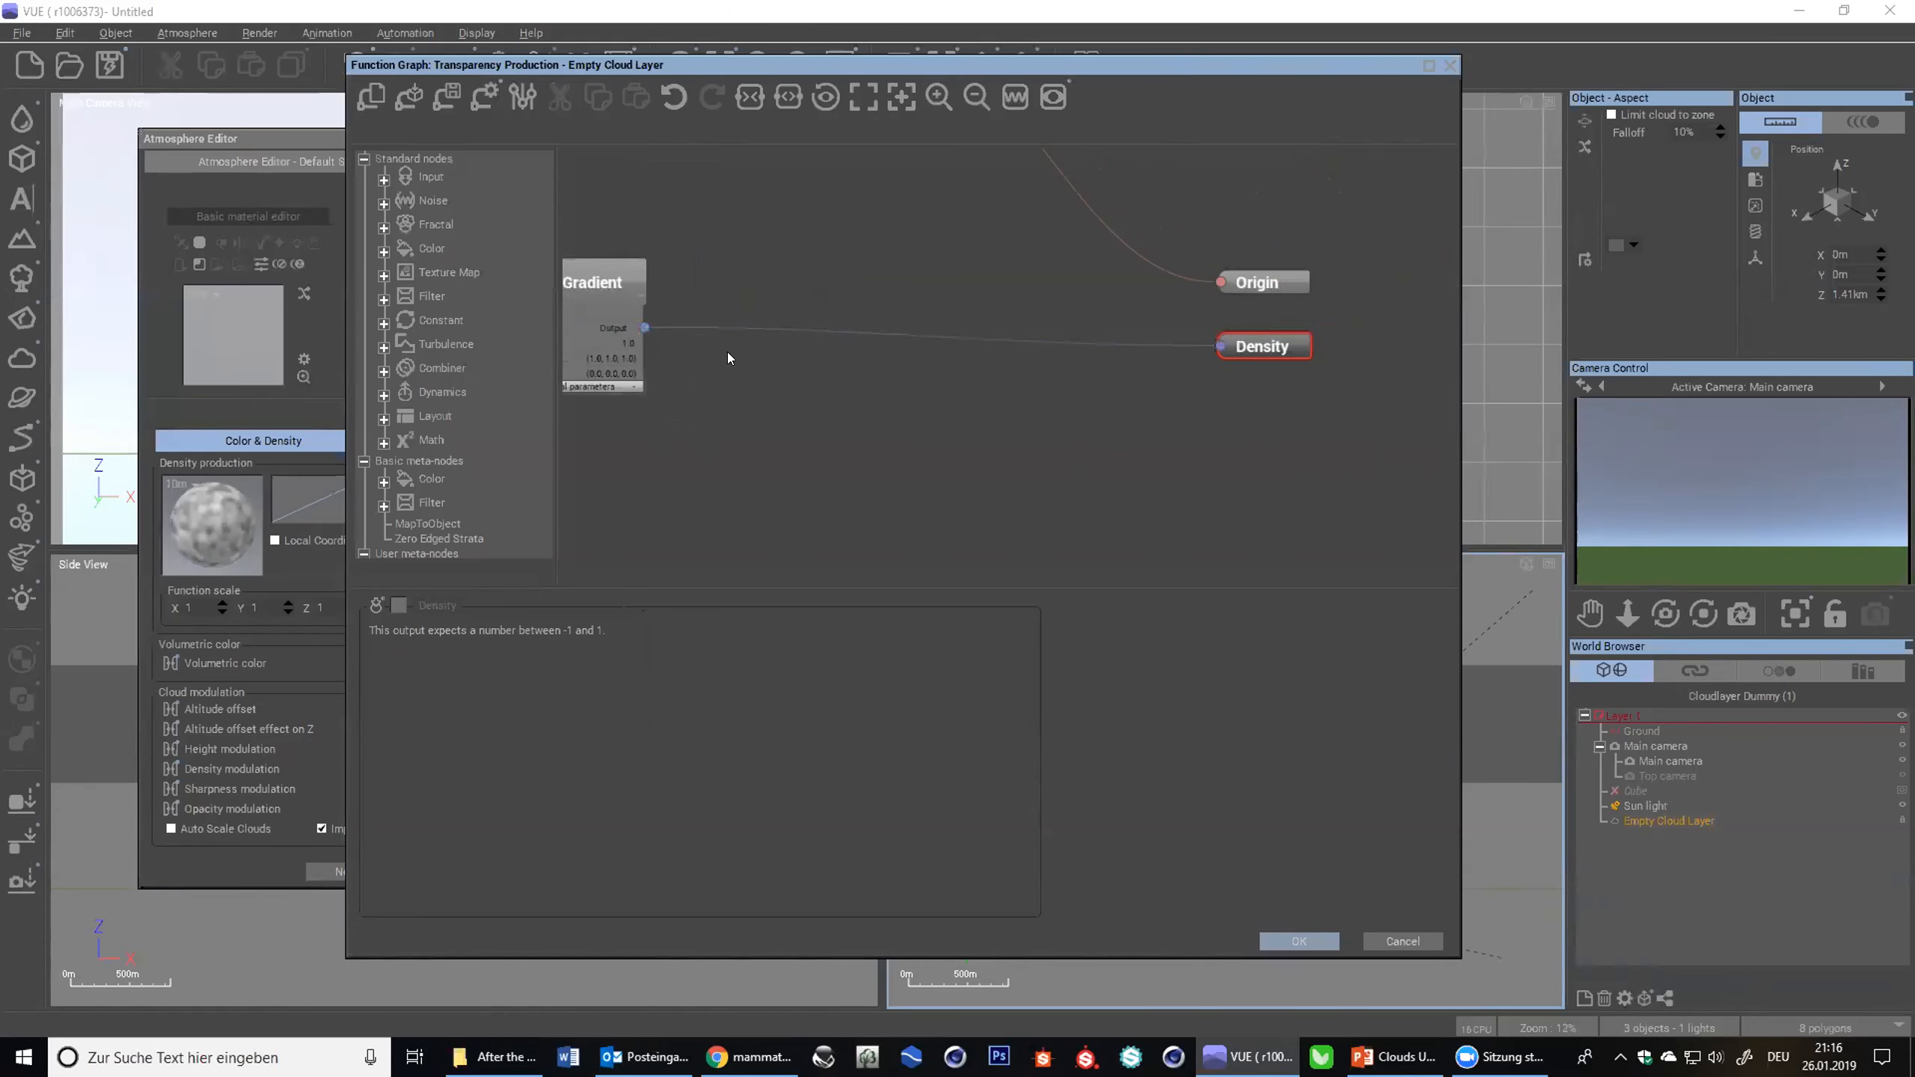
middle_drag(729, 359, 932, 359)
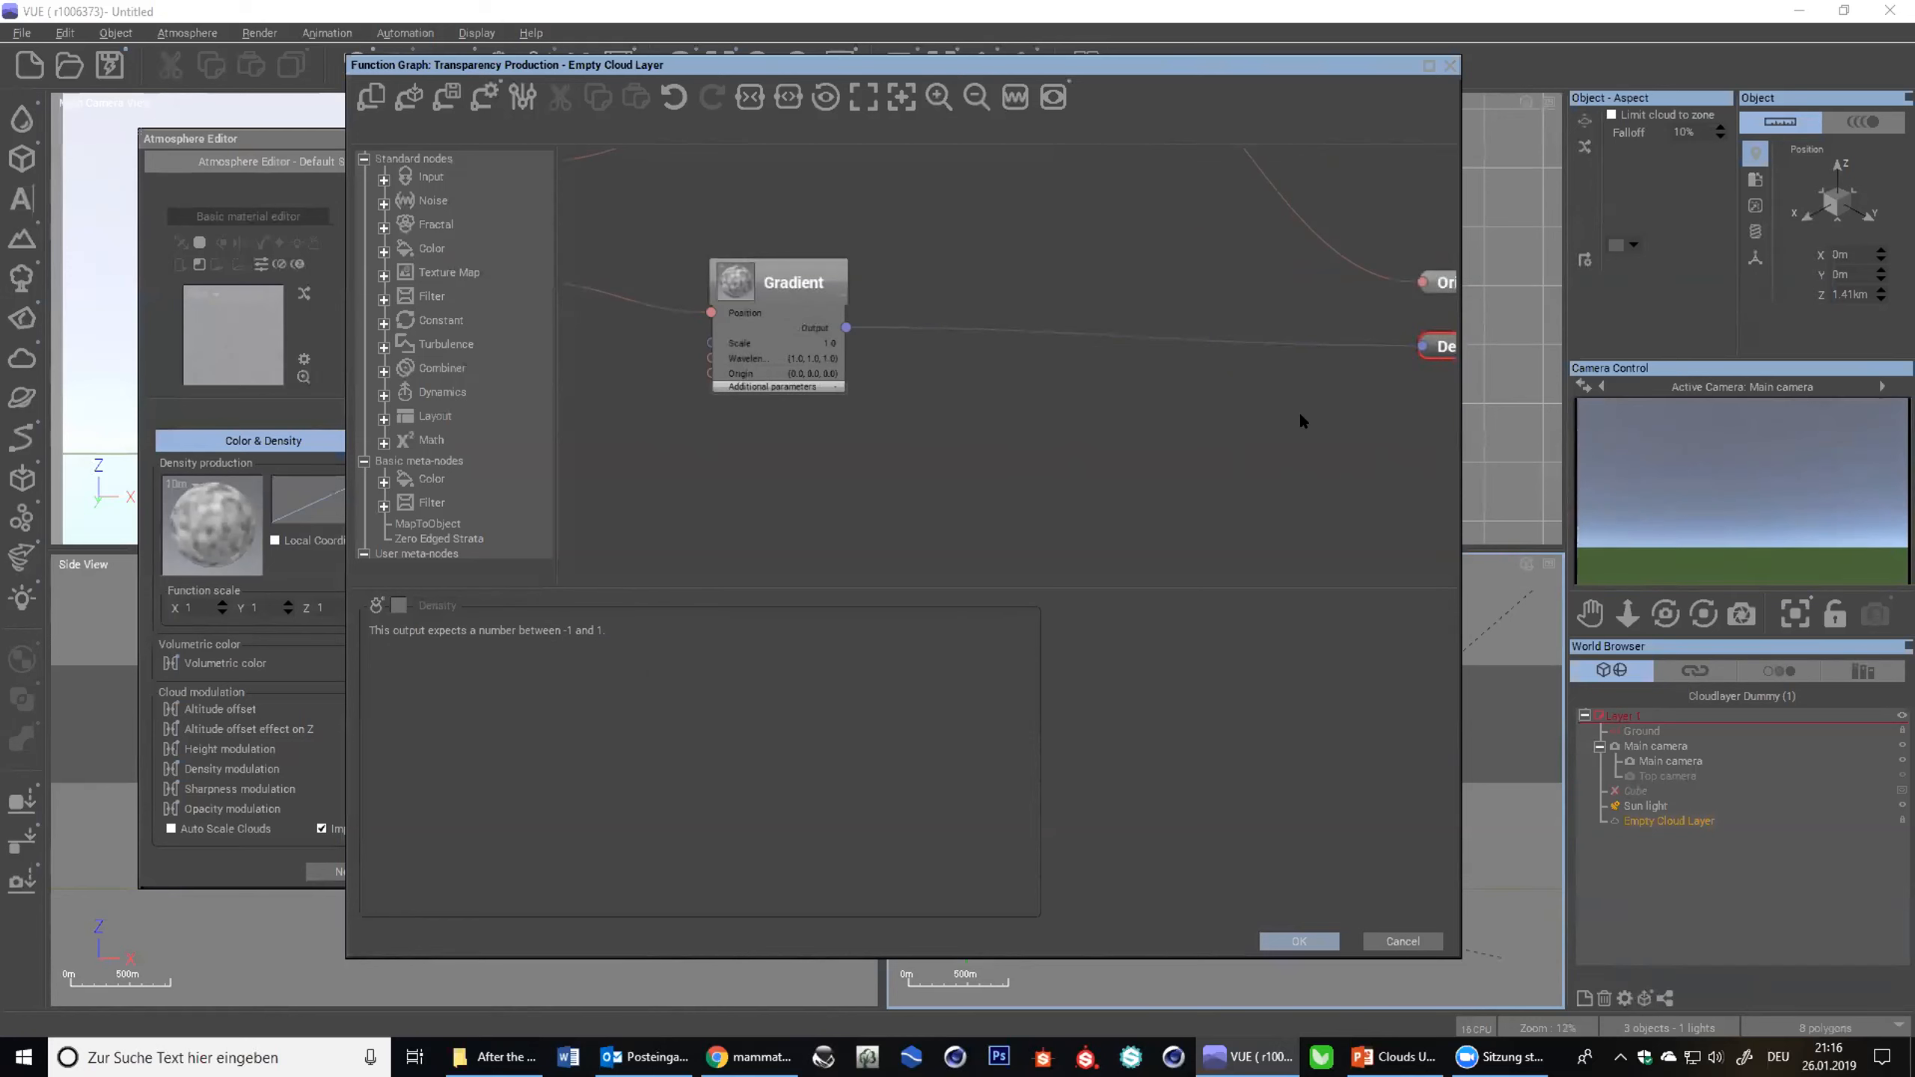
- Set the Gradient node's scale to 1000 m
click(737, 296)
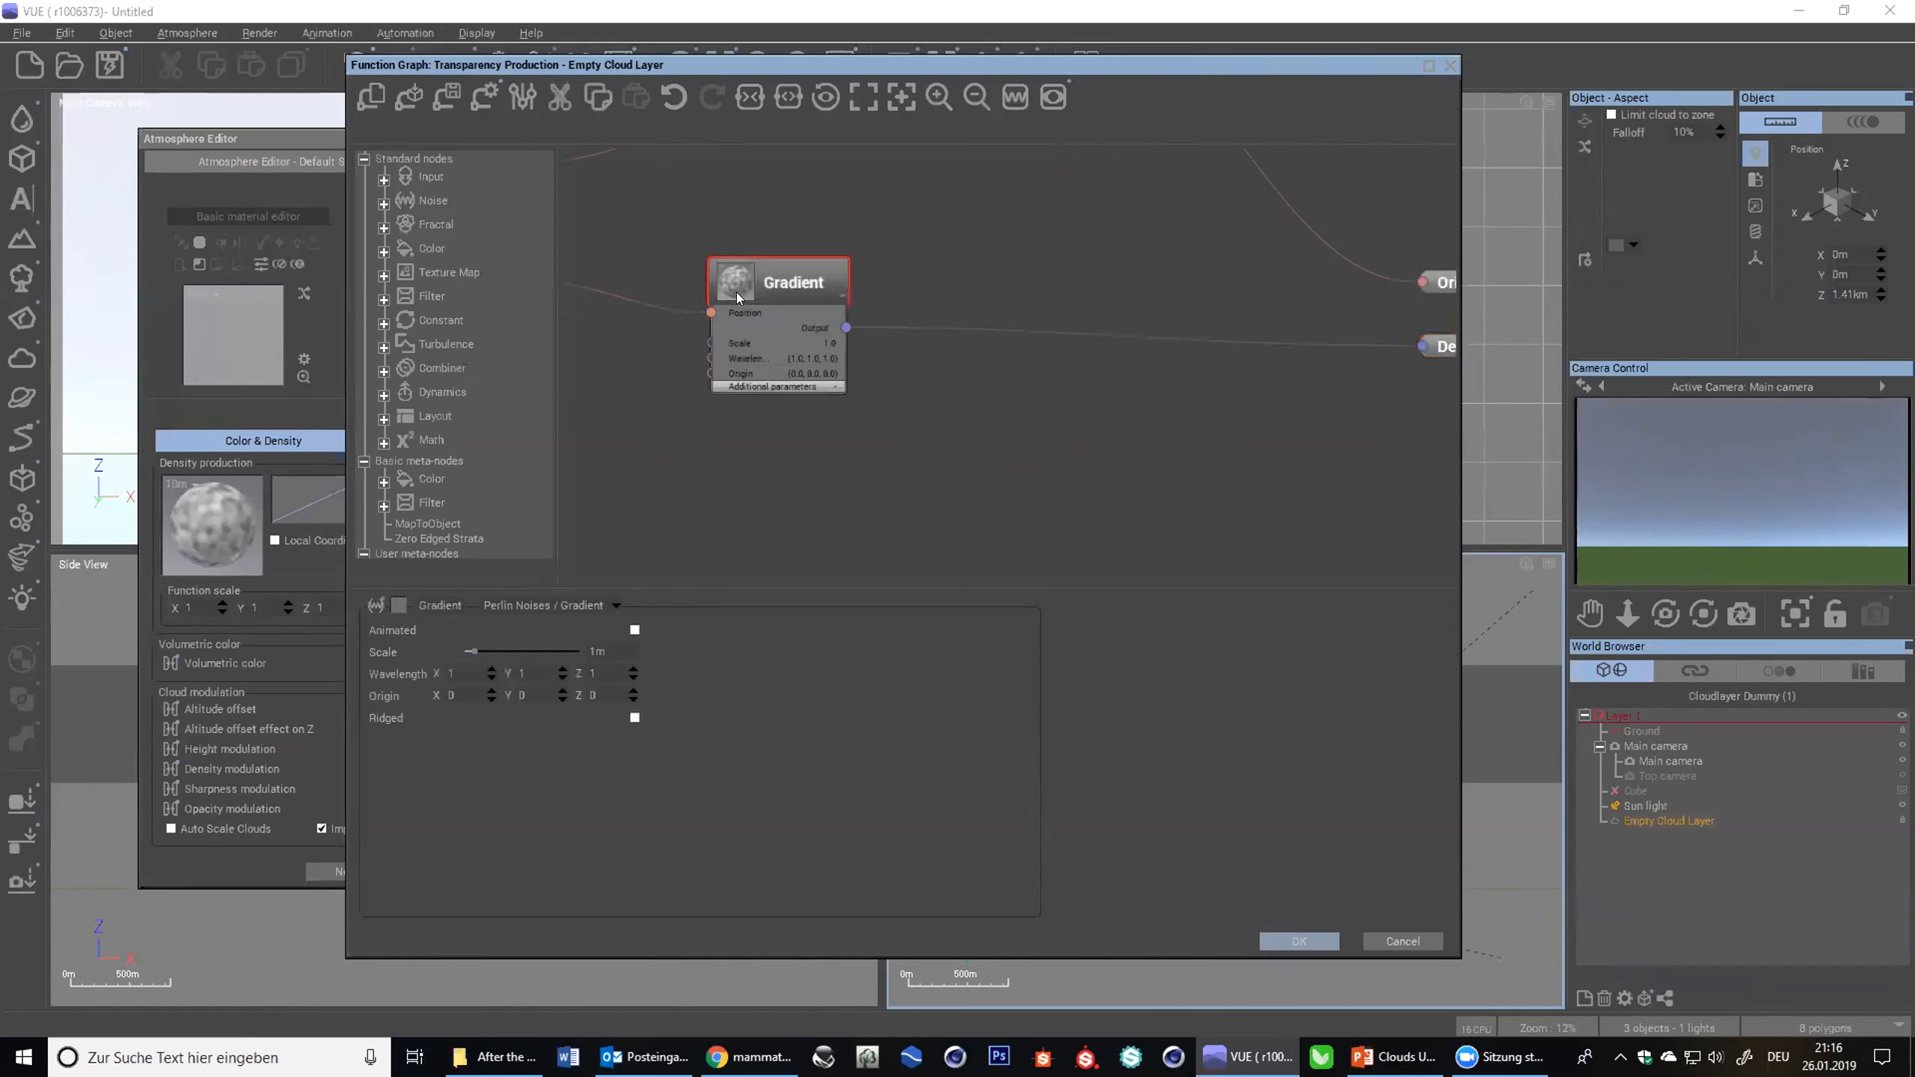
click(591, 650)
click(588, 650)
text(000)
key(Return)
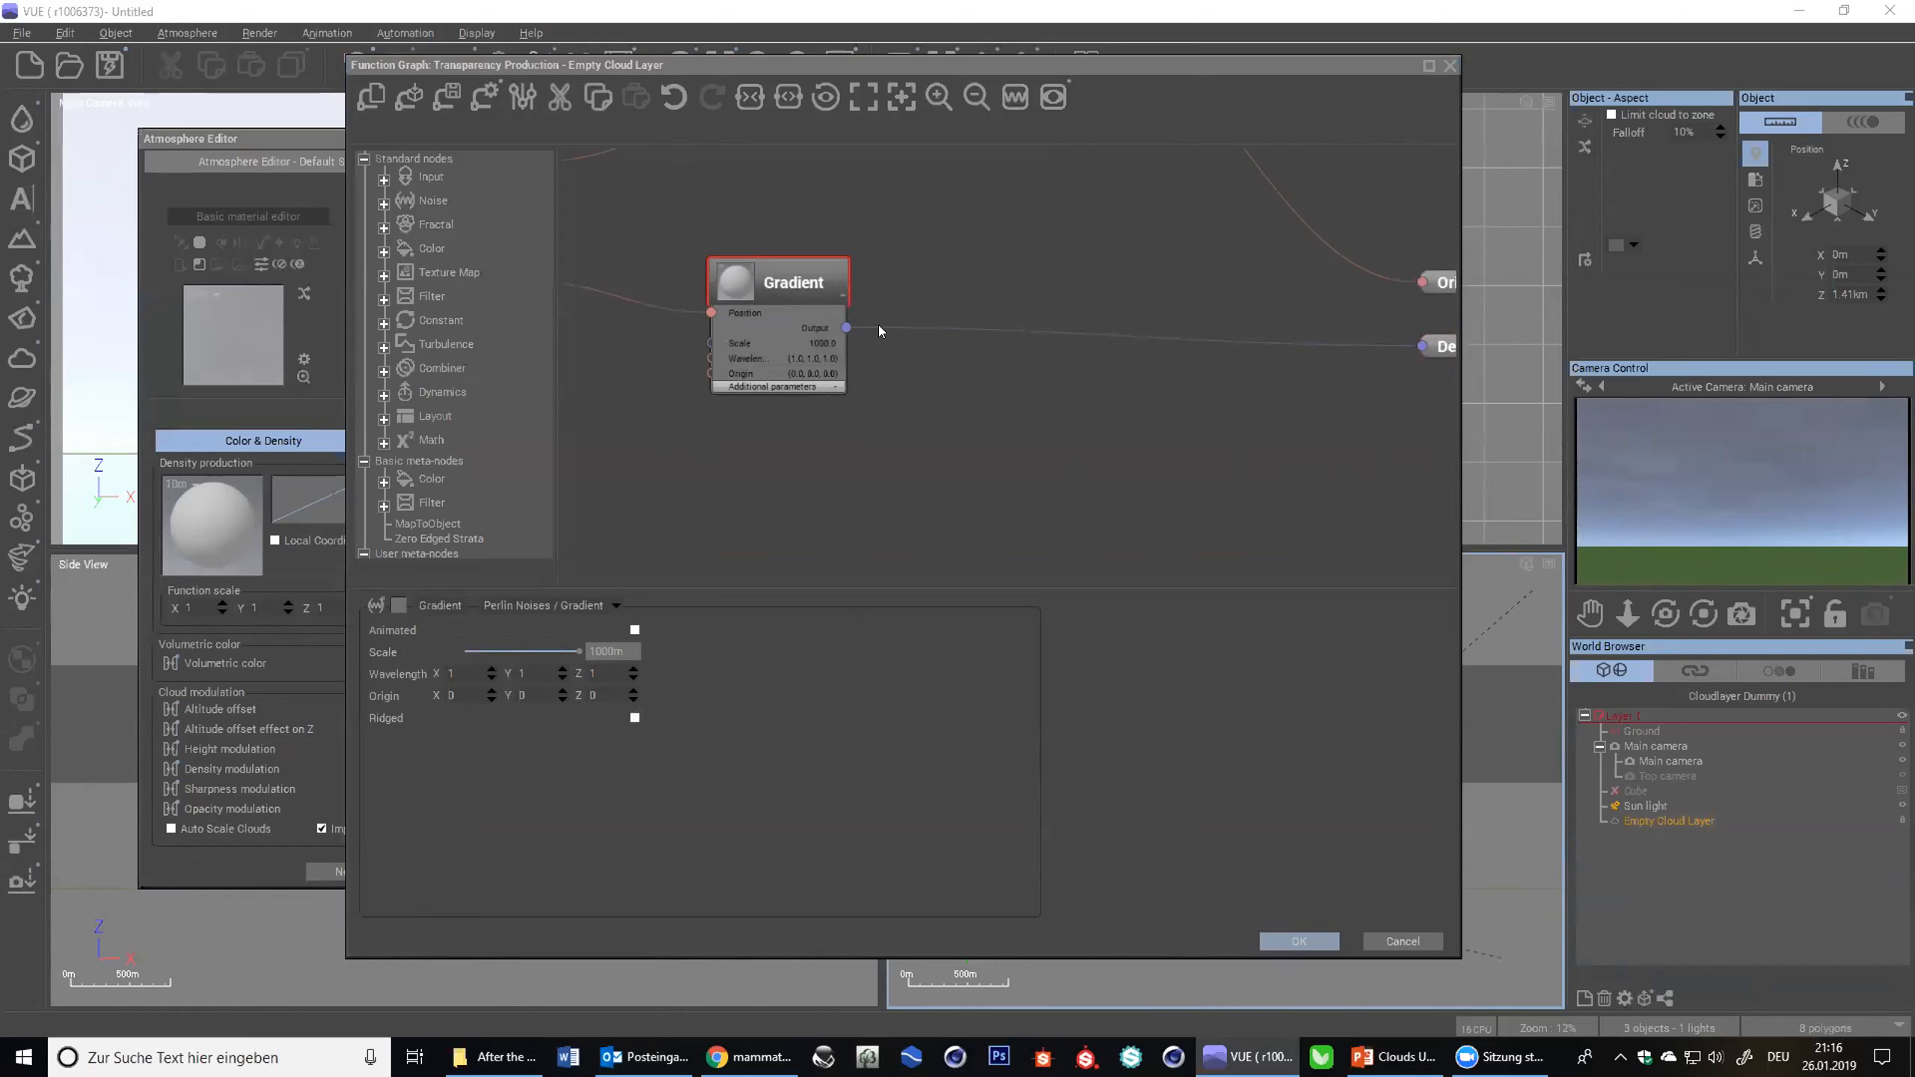
right_click(981, 391)
key(Escape)
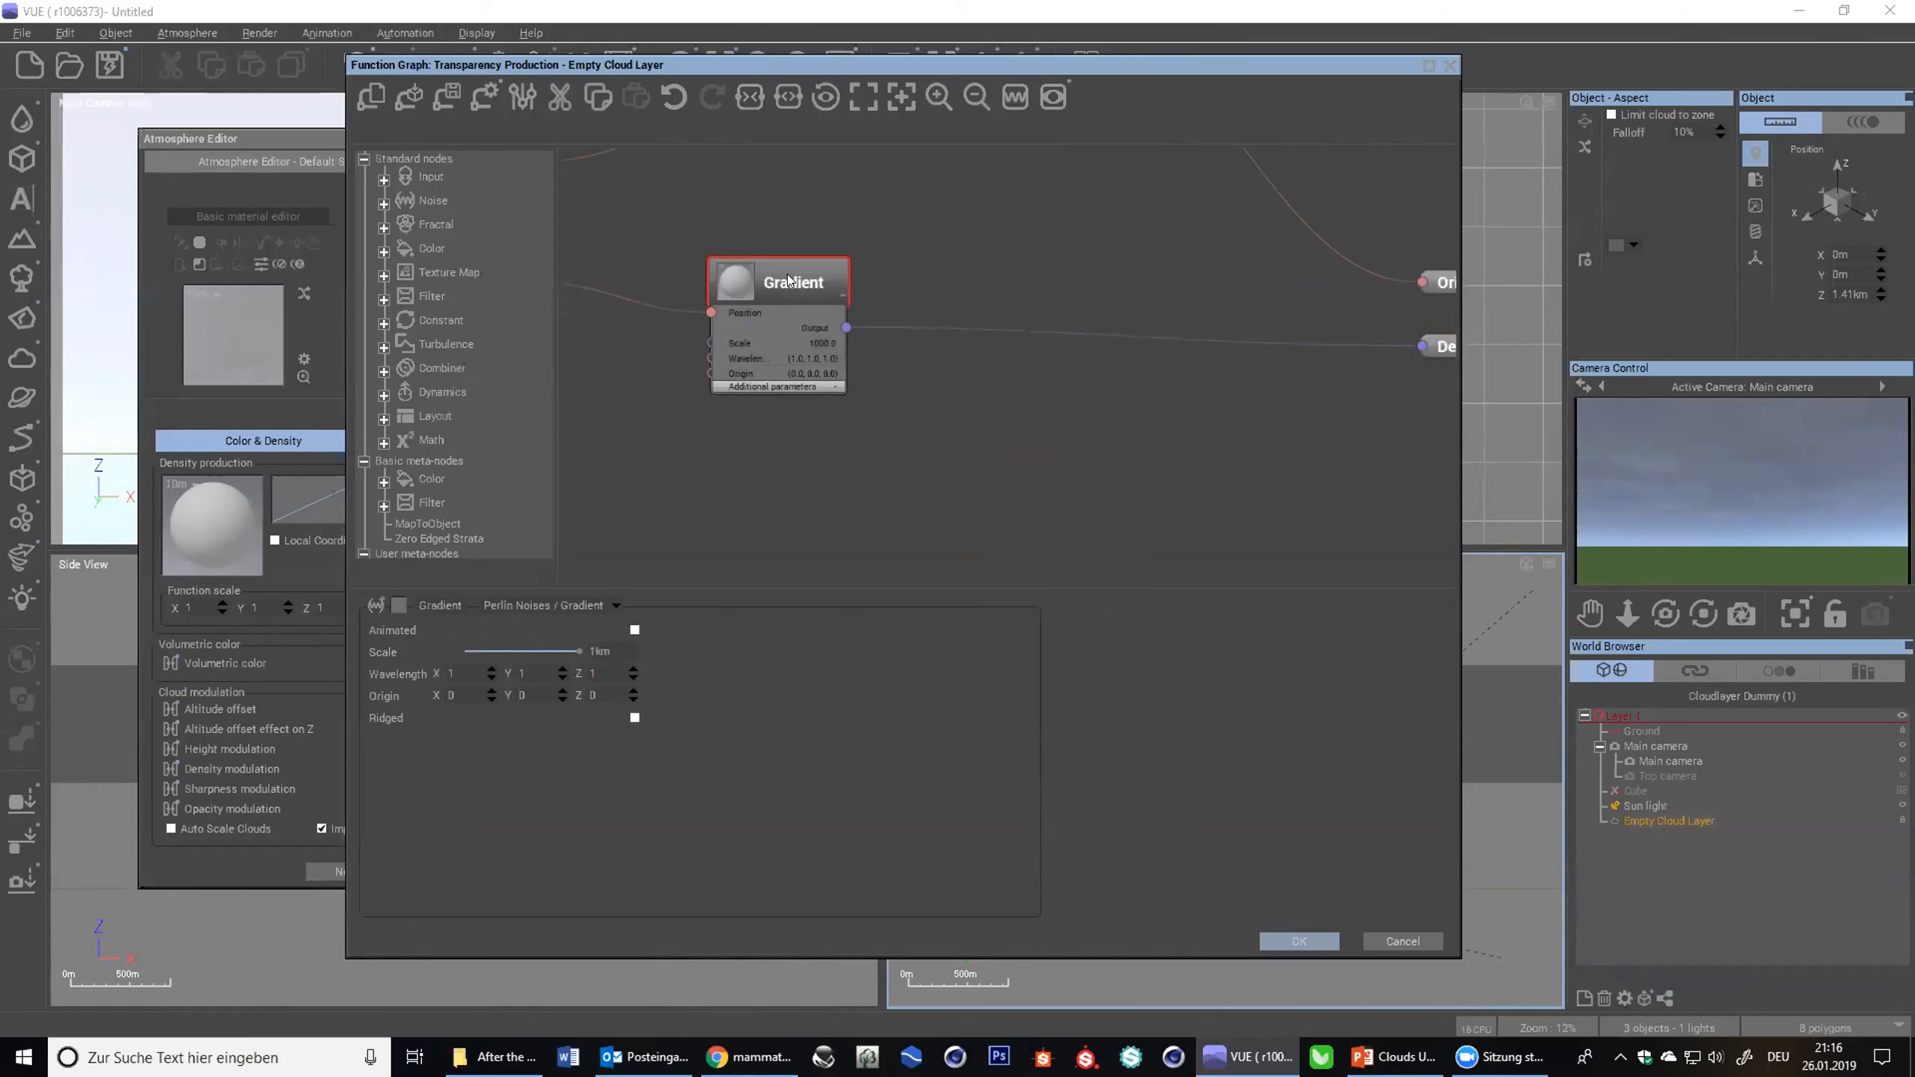
- Change the Gradient node's noise type to the Rectangular math pattern
click(616, 606)
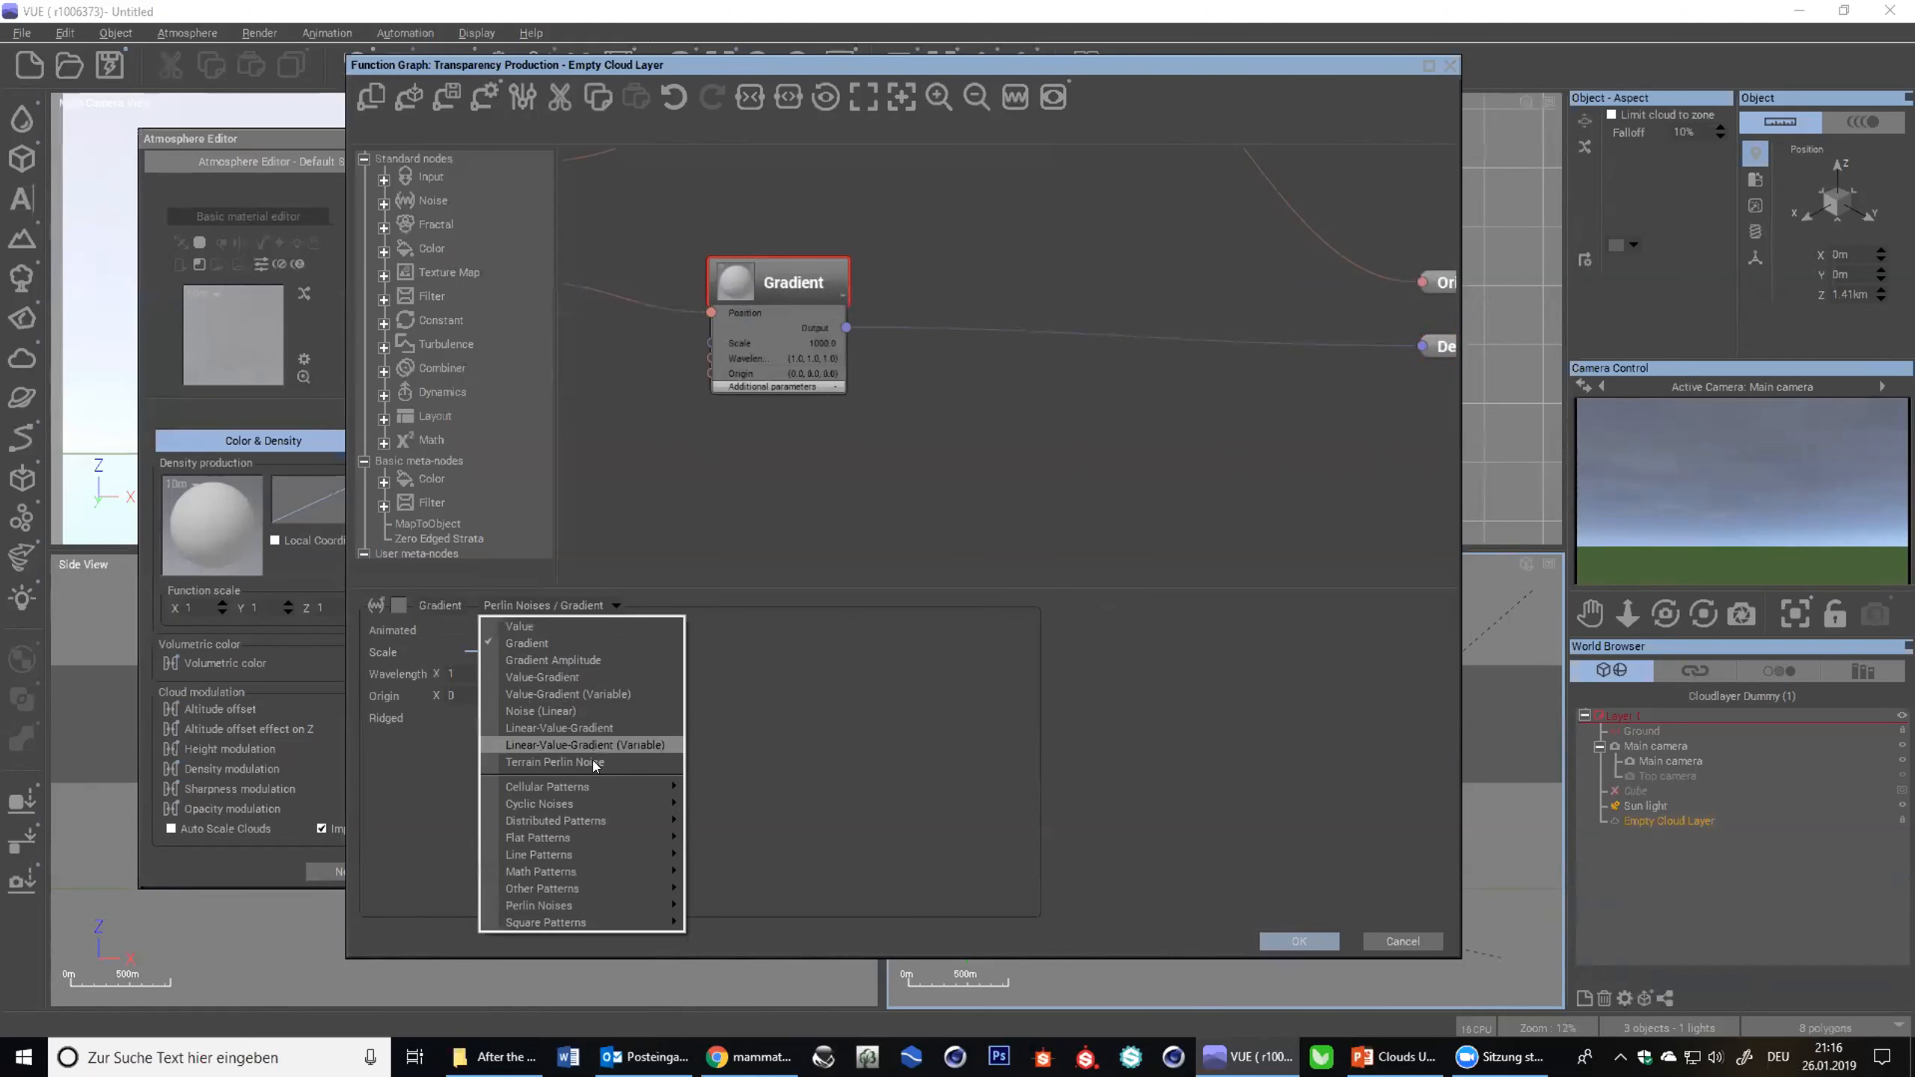
mouse_move(585, 870)
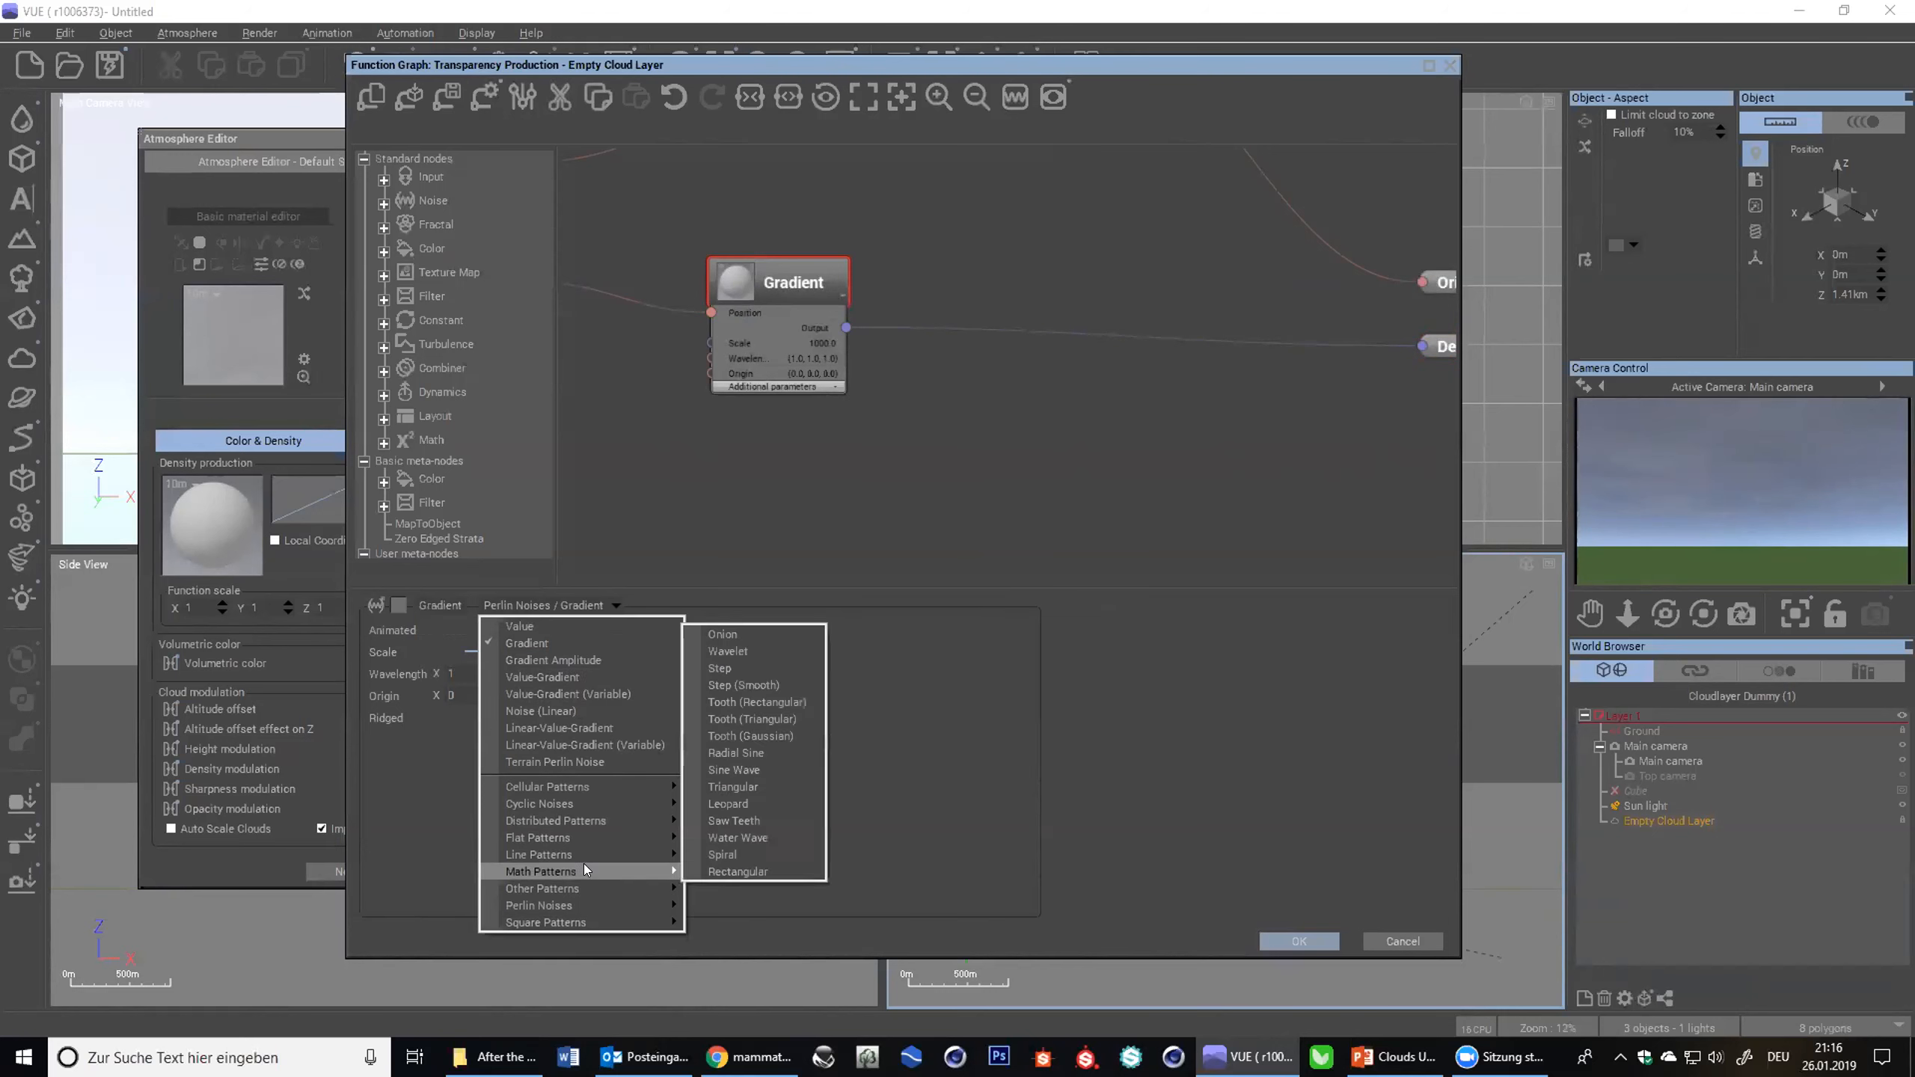
click(709, 869)
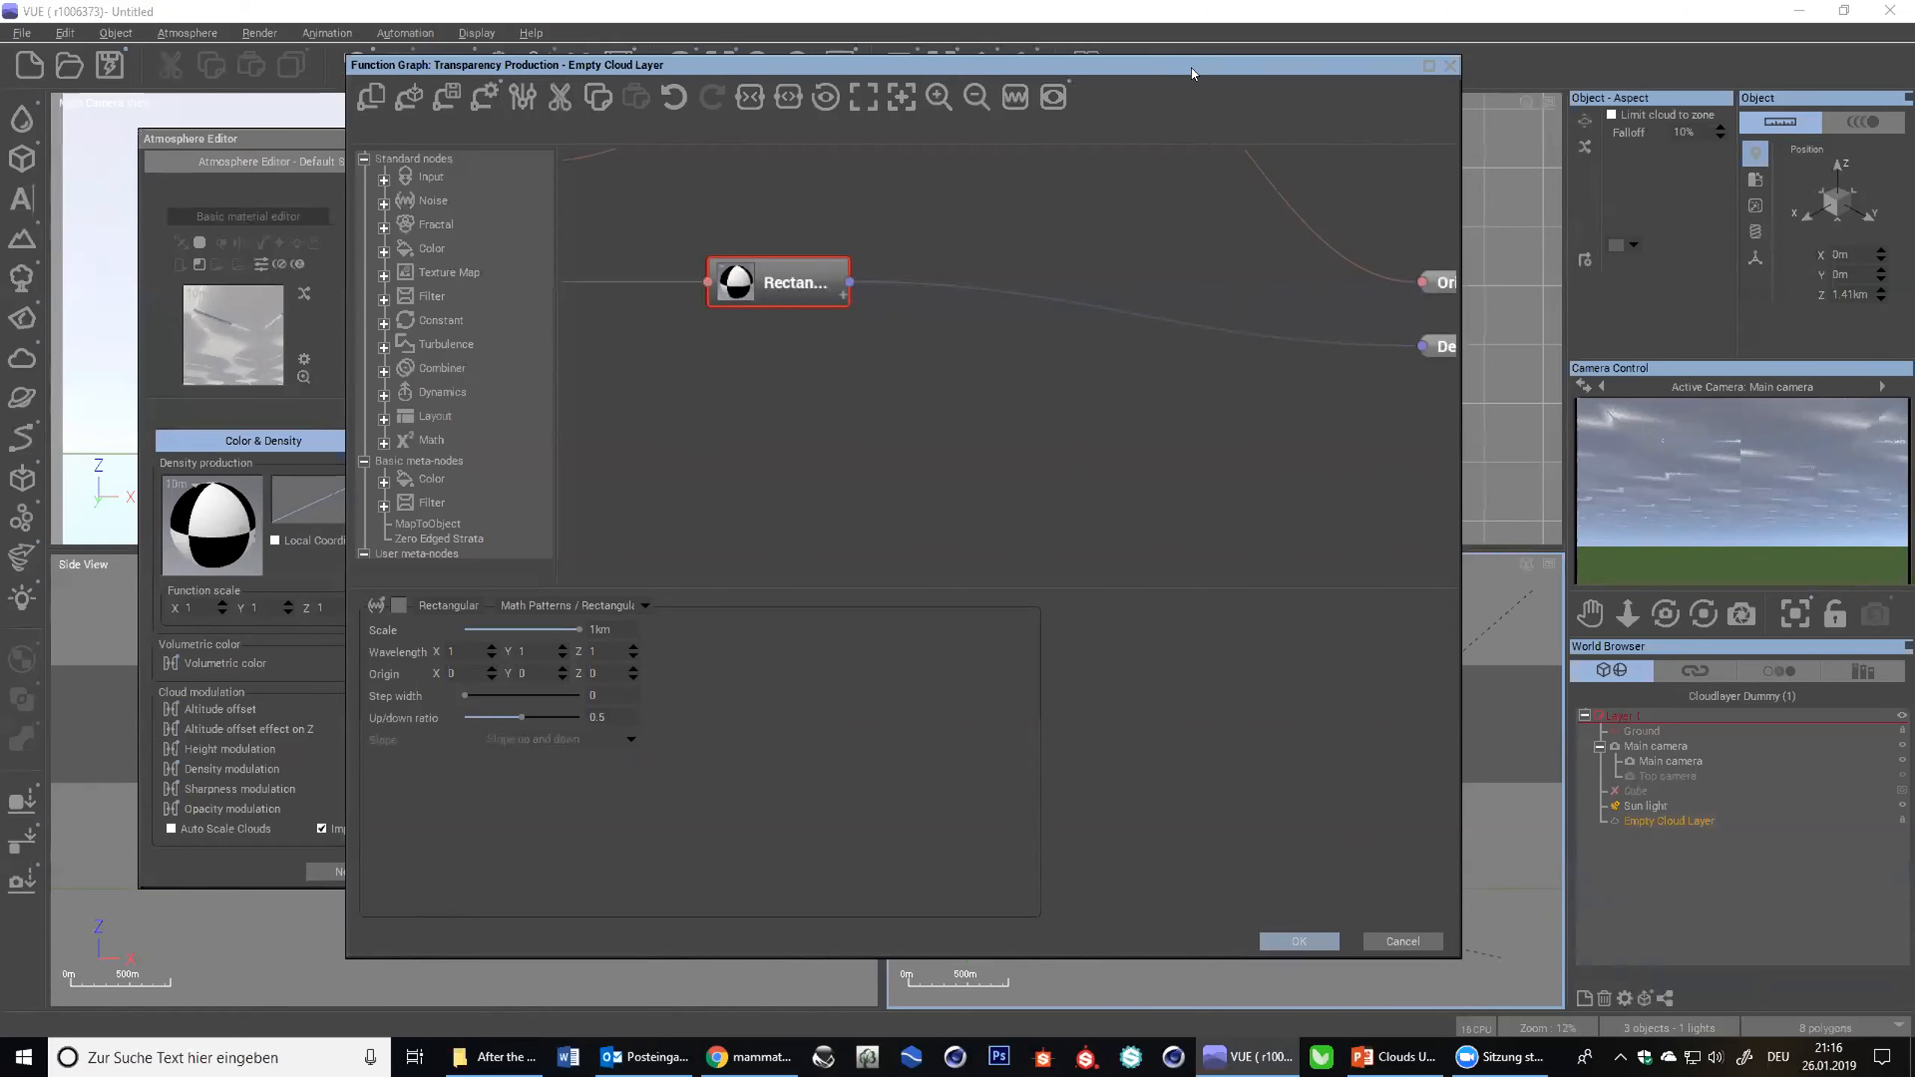
- Move the graph window aside and switch to the Top camera to view the cloud pattern from above
drag(1191, 67, 968, 70)
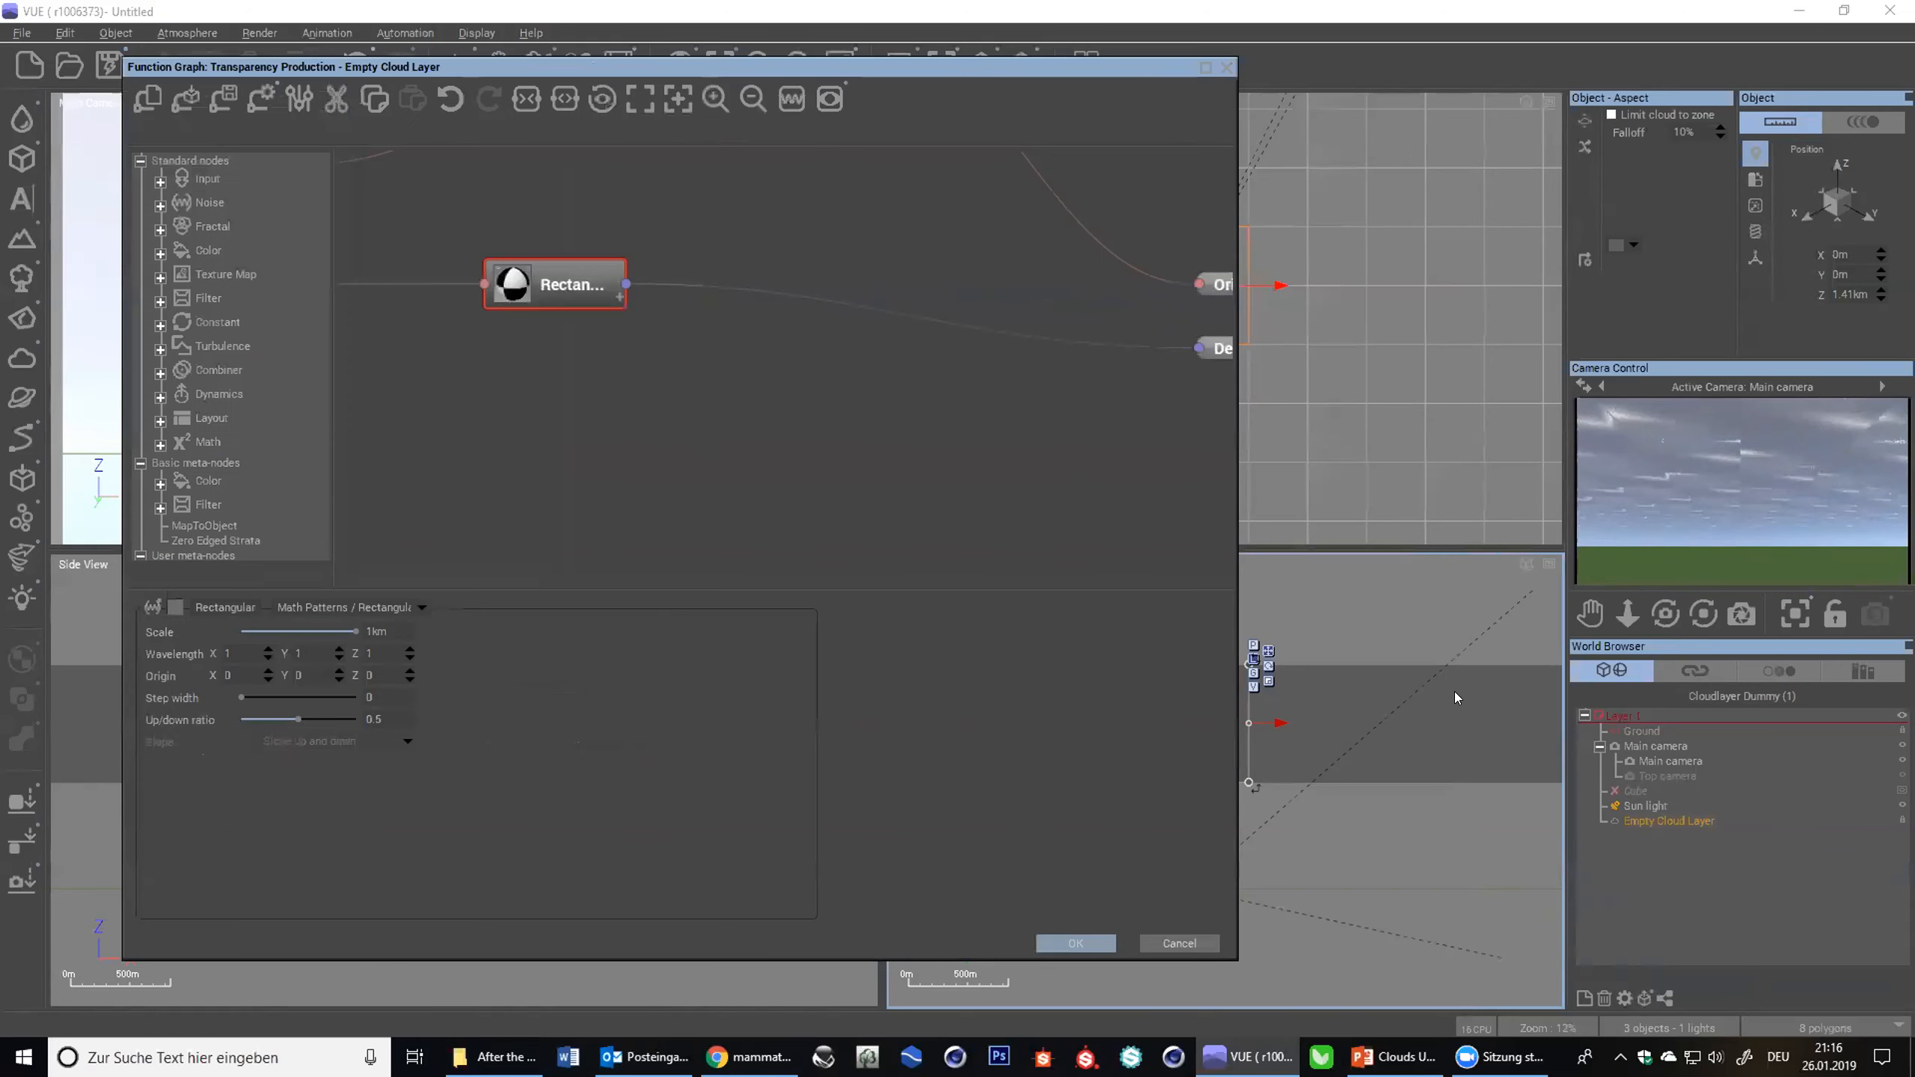
click(1660, 774)
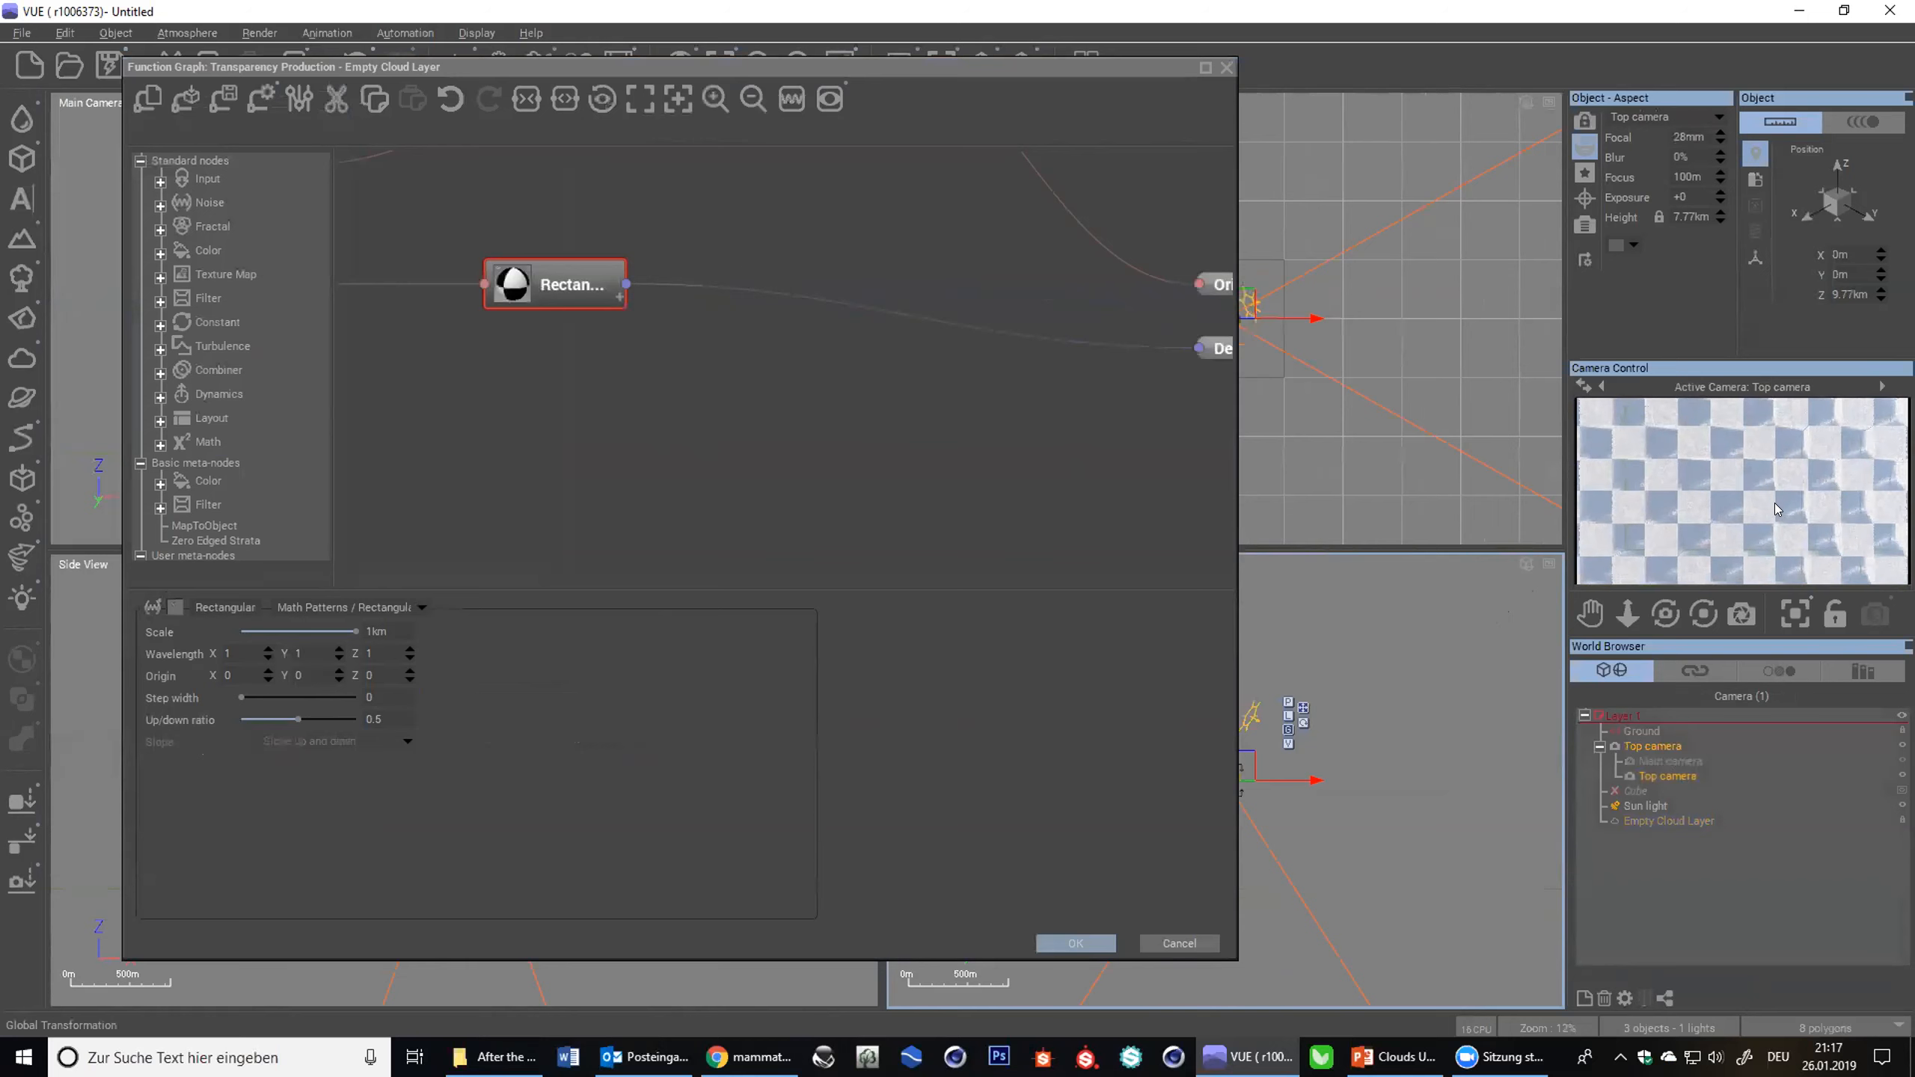
- Examine how the Position node feeds the Rectangular node and how its output reaches Density
right_click(1784, 542)
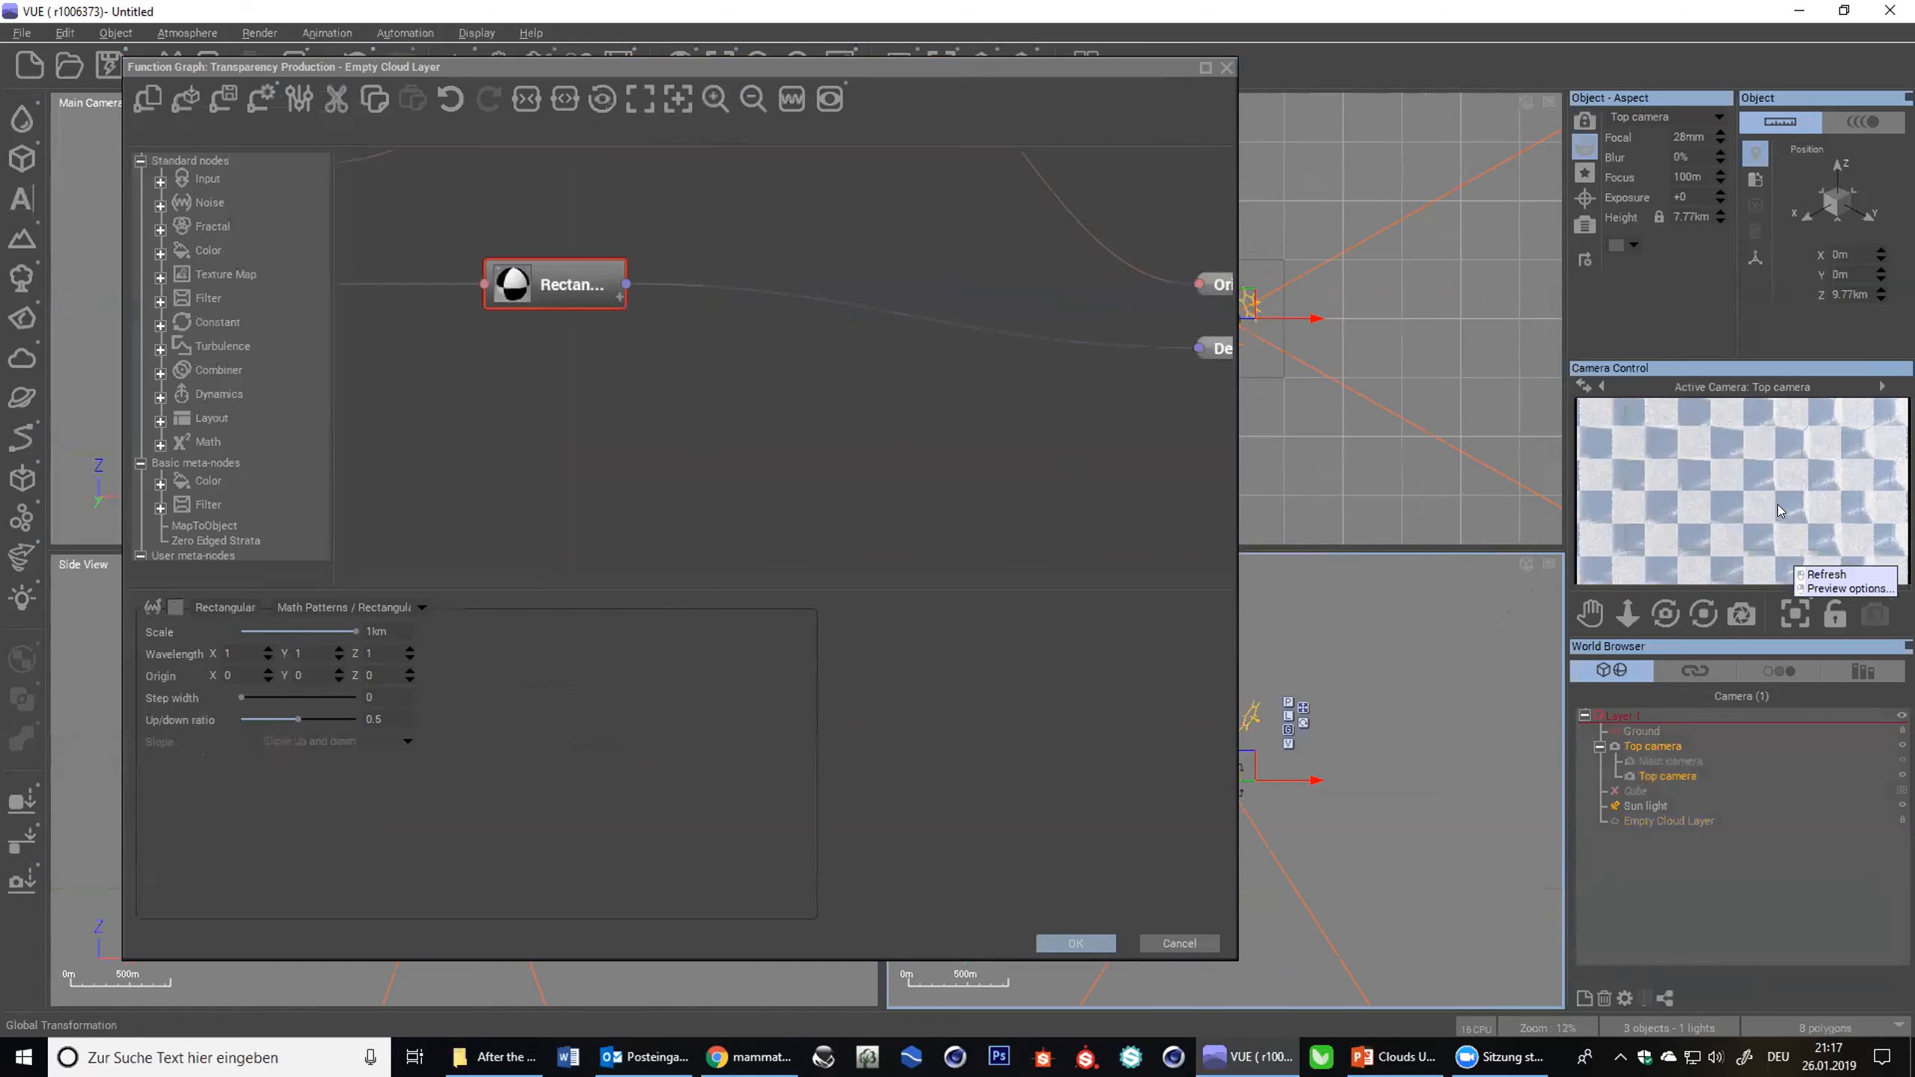
click(869, 403)
click(530, 297)
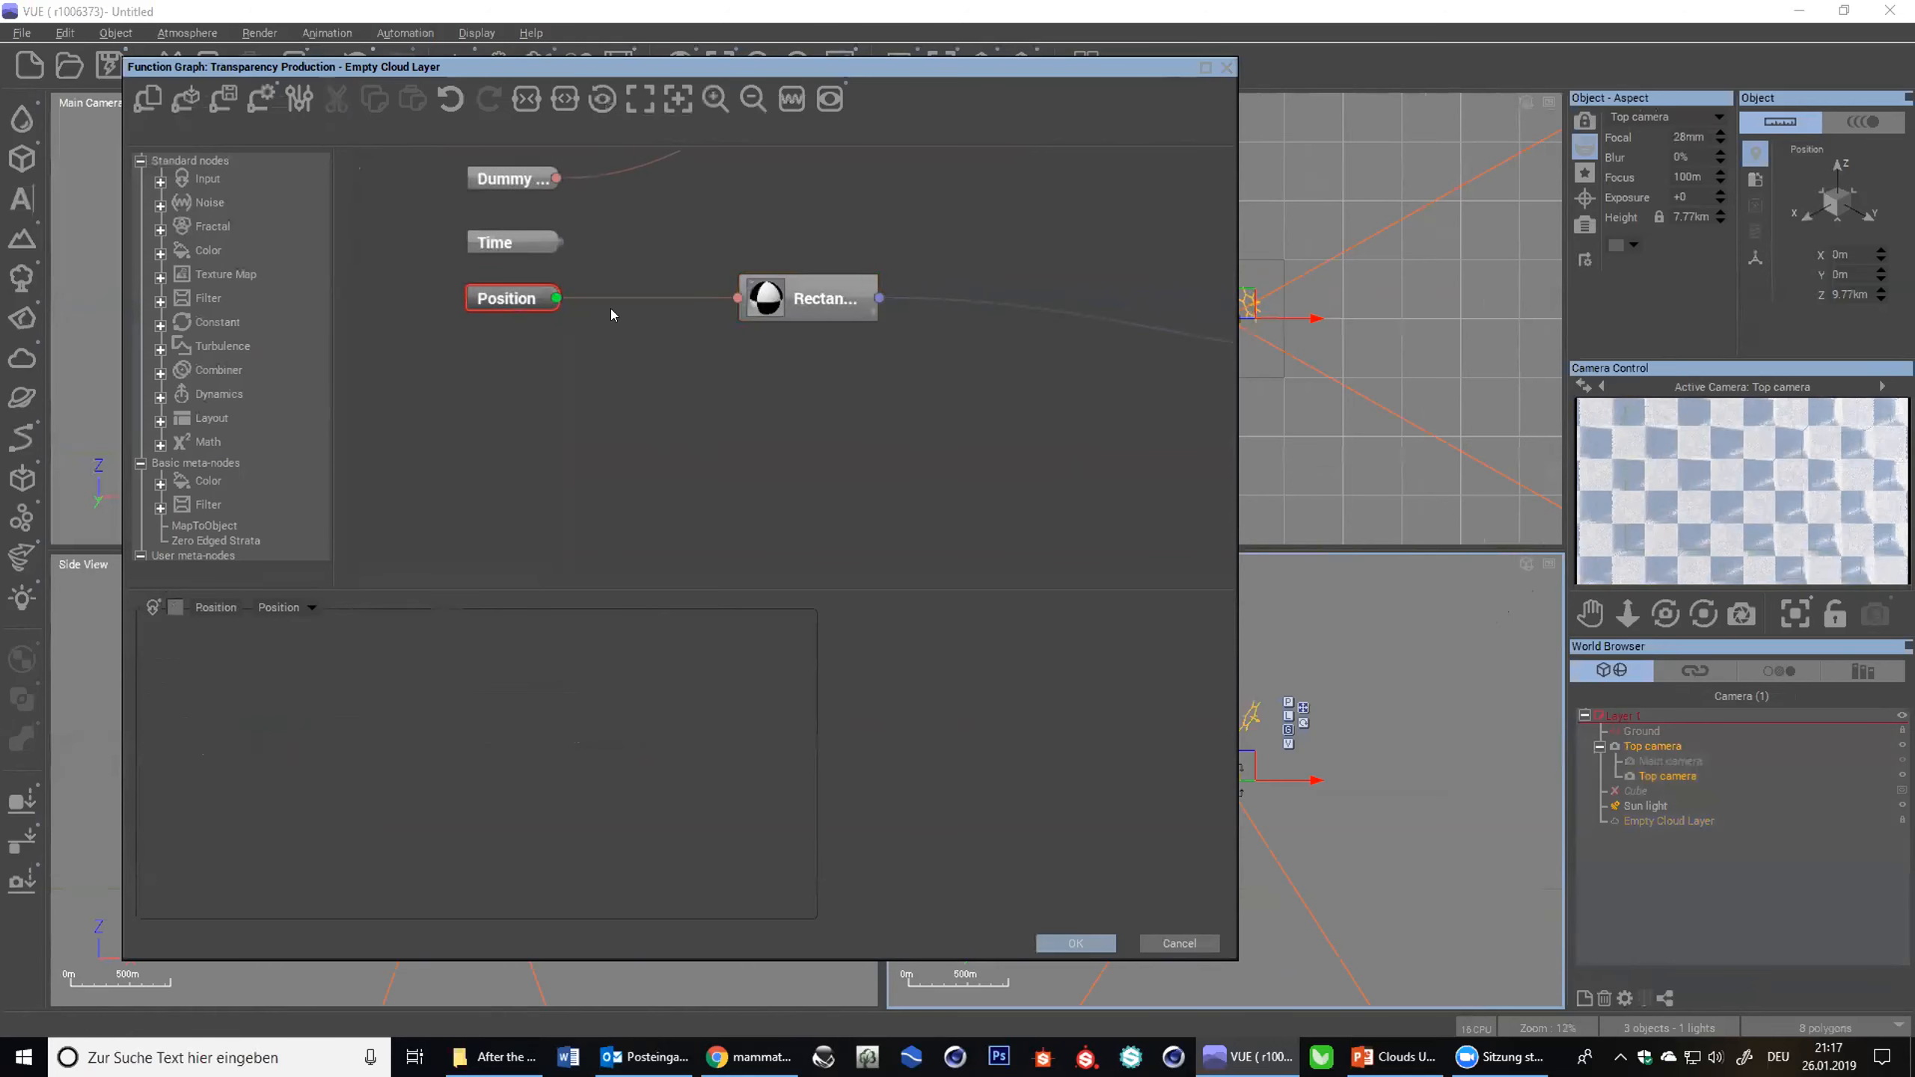
click(805, 301)
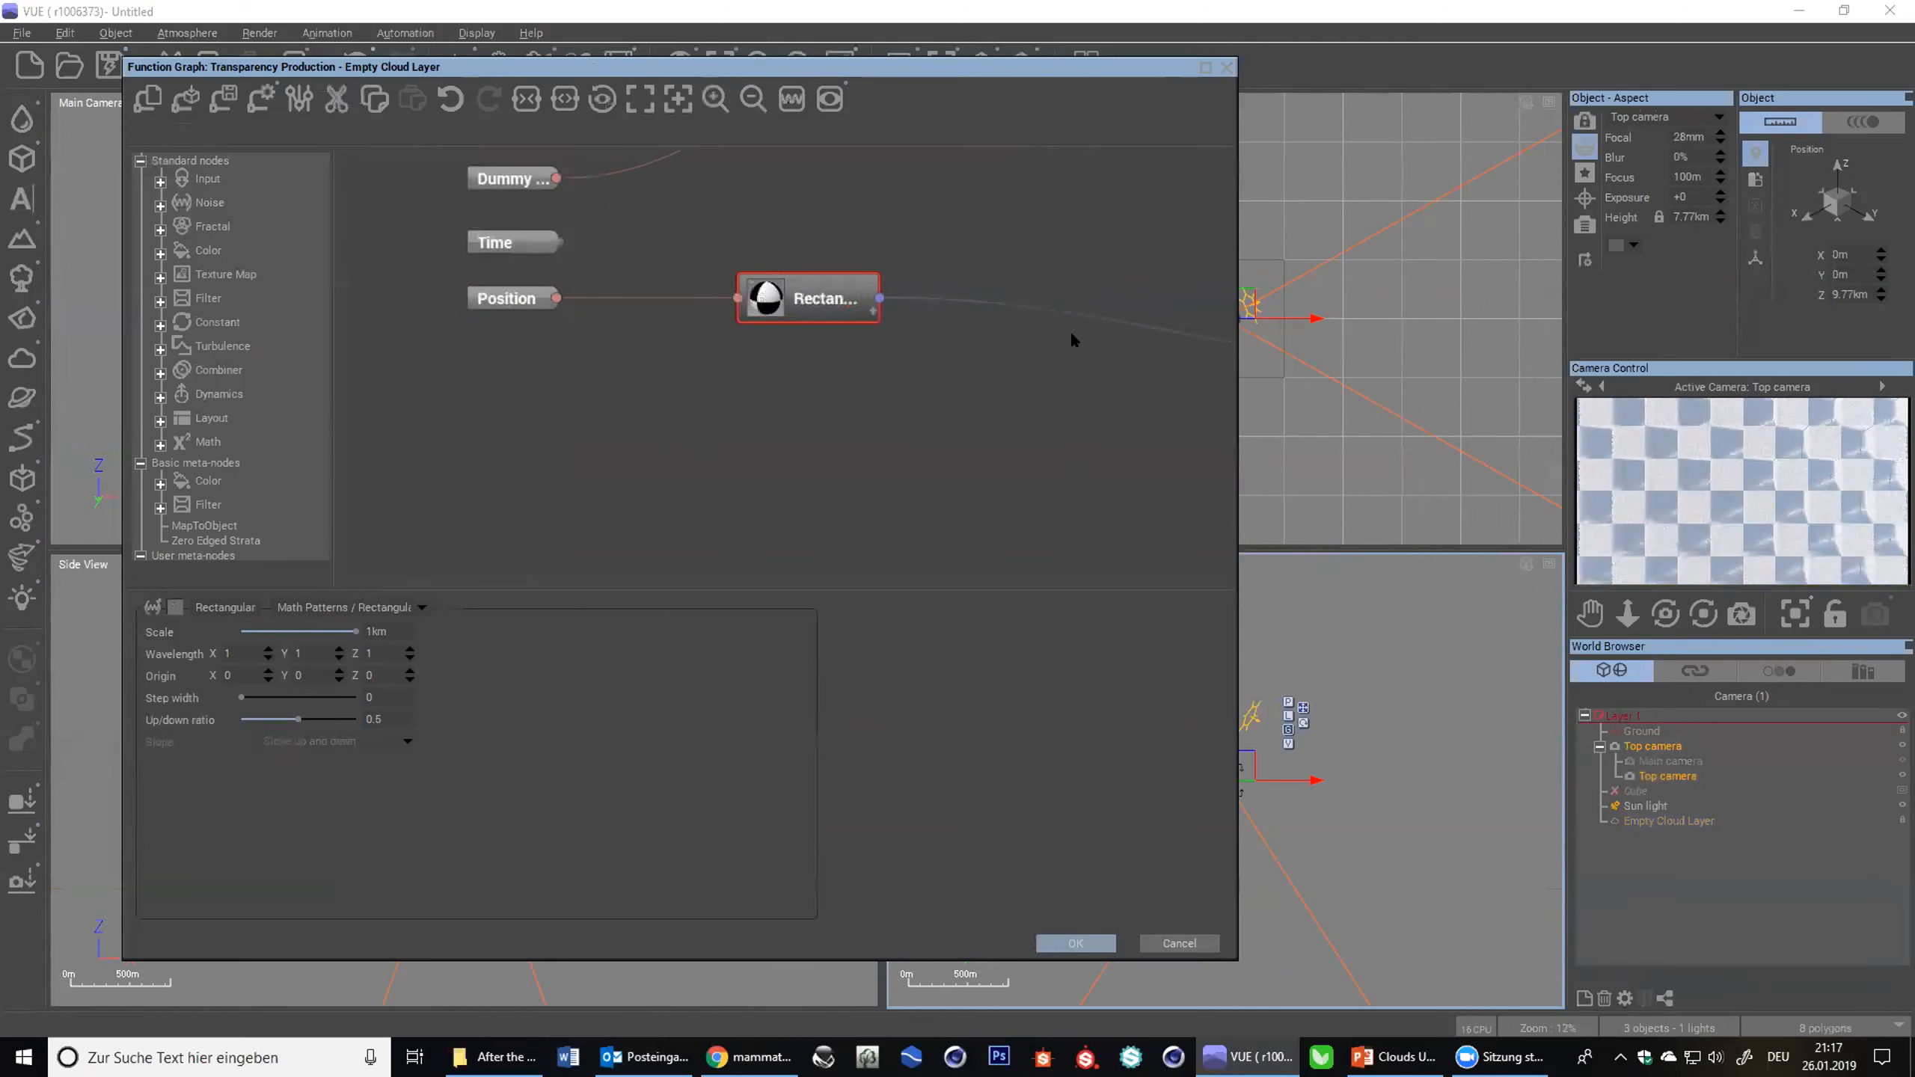
drag(963, 367, 735, 351)
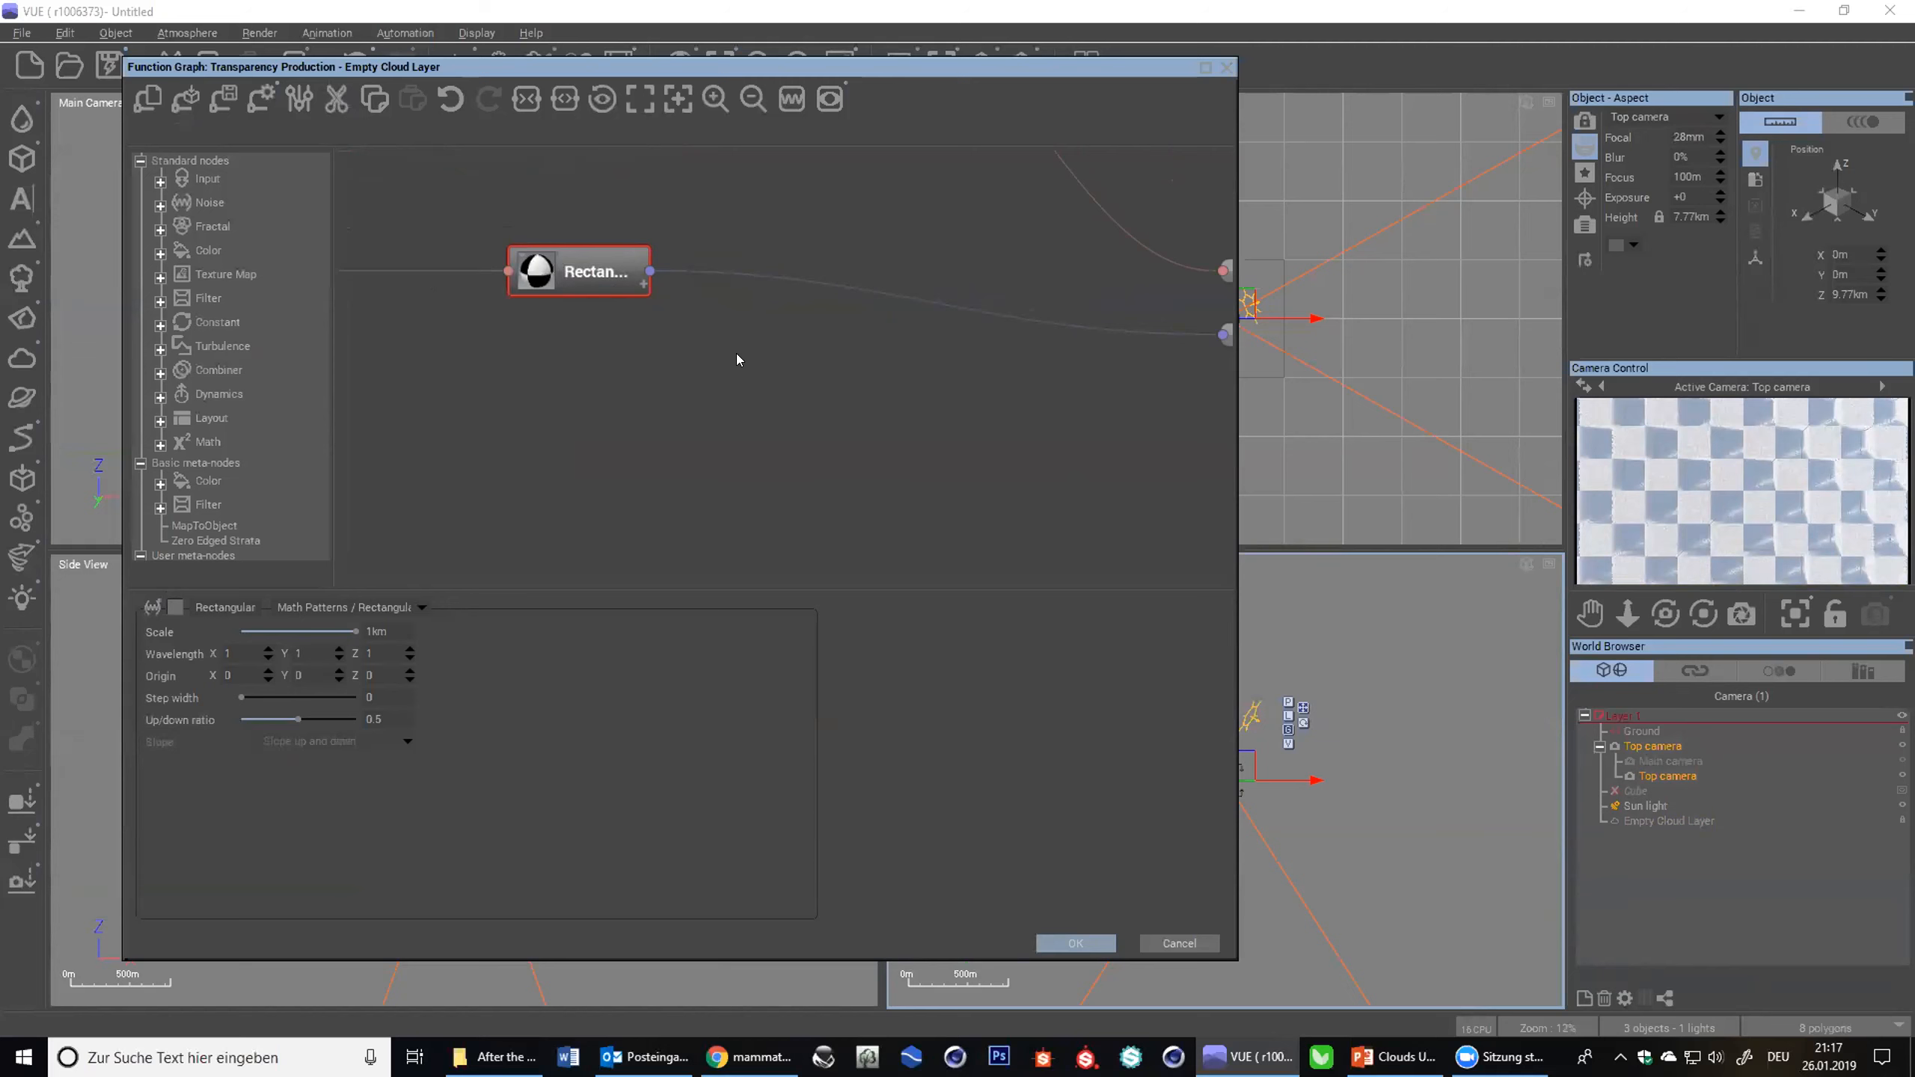
scroll(733, 355, down, 3)
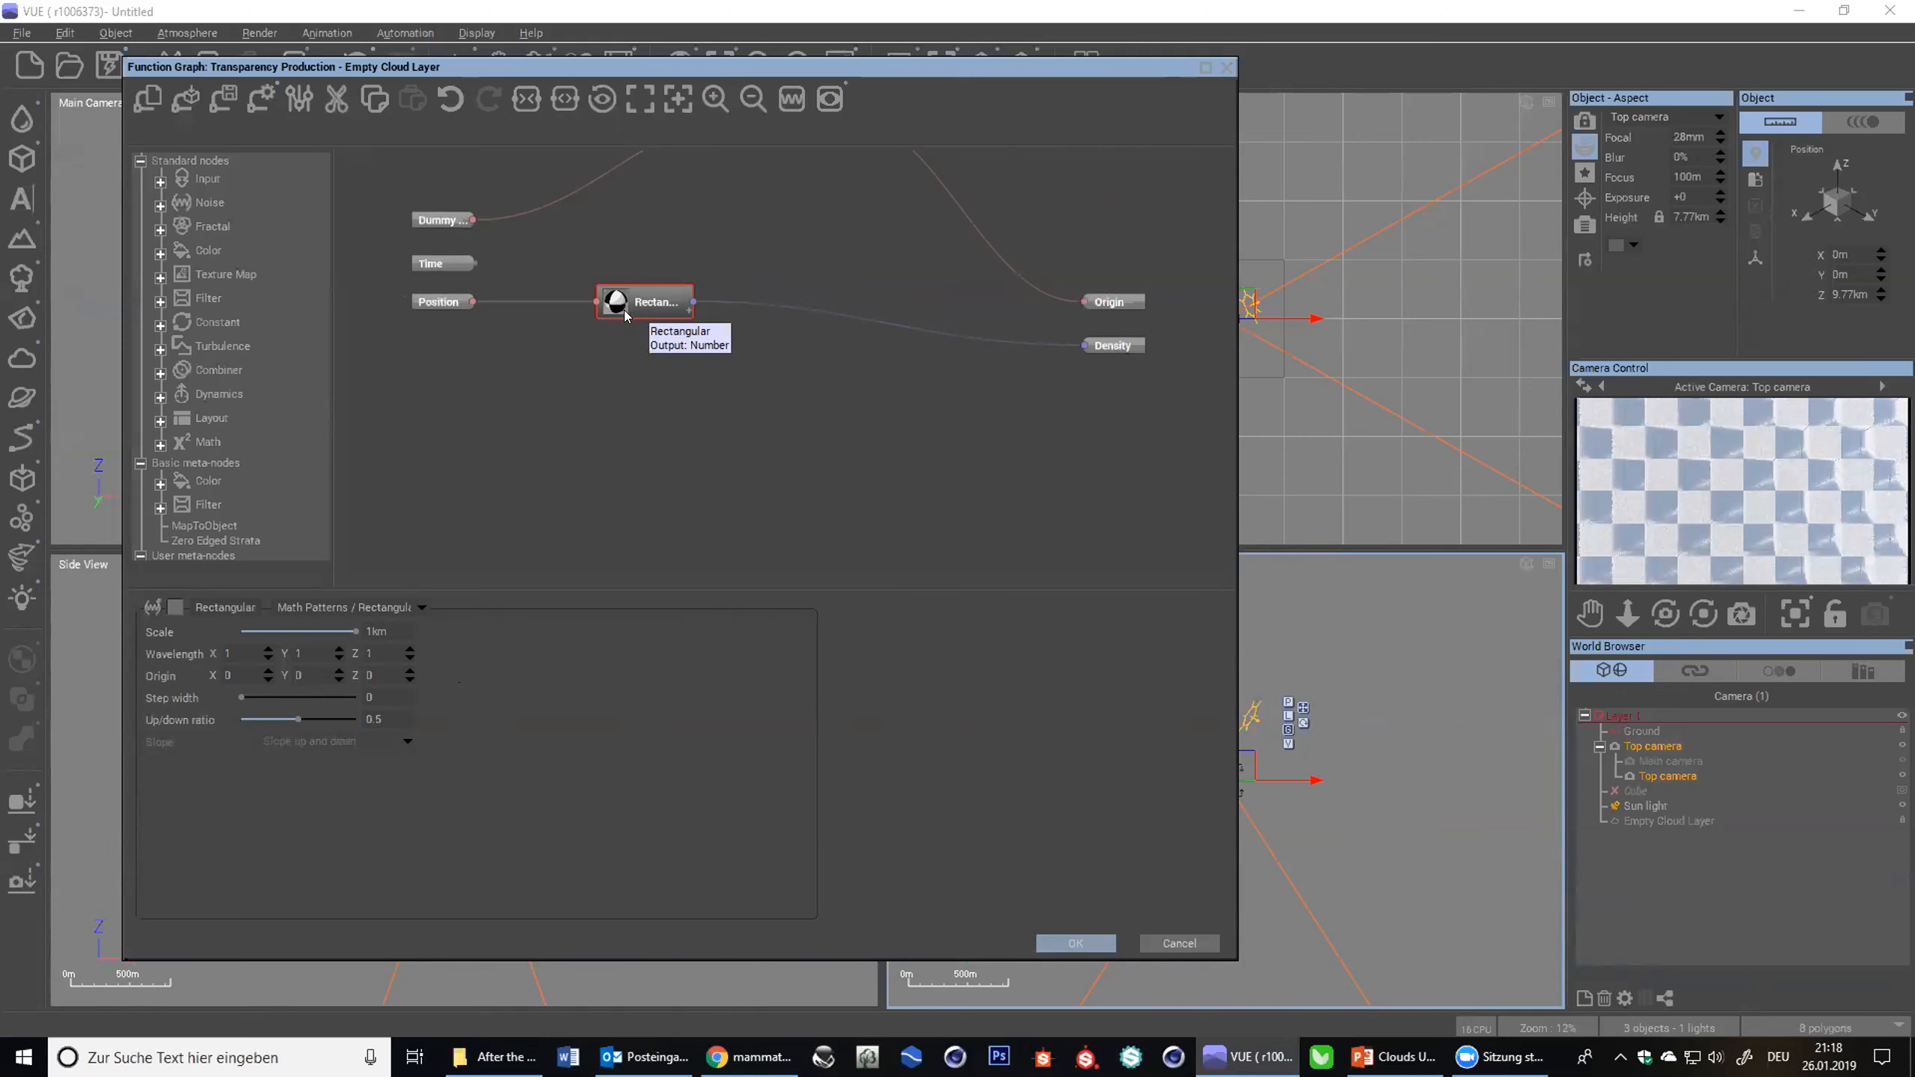
- Turn off real-world units in the function graph and check the Rectangular node's scale value
click(383, 632)
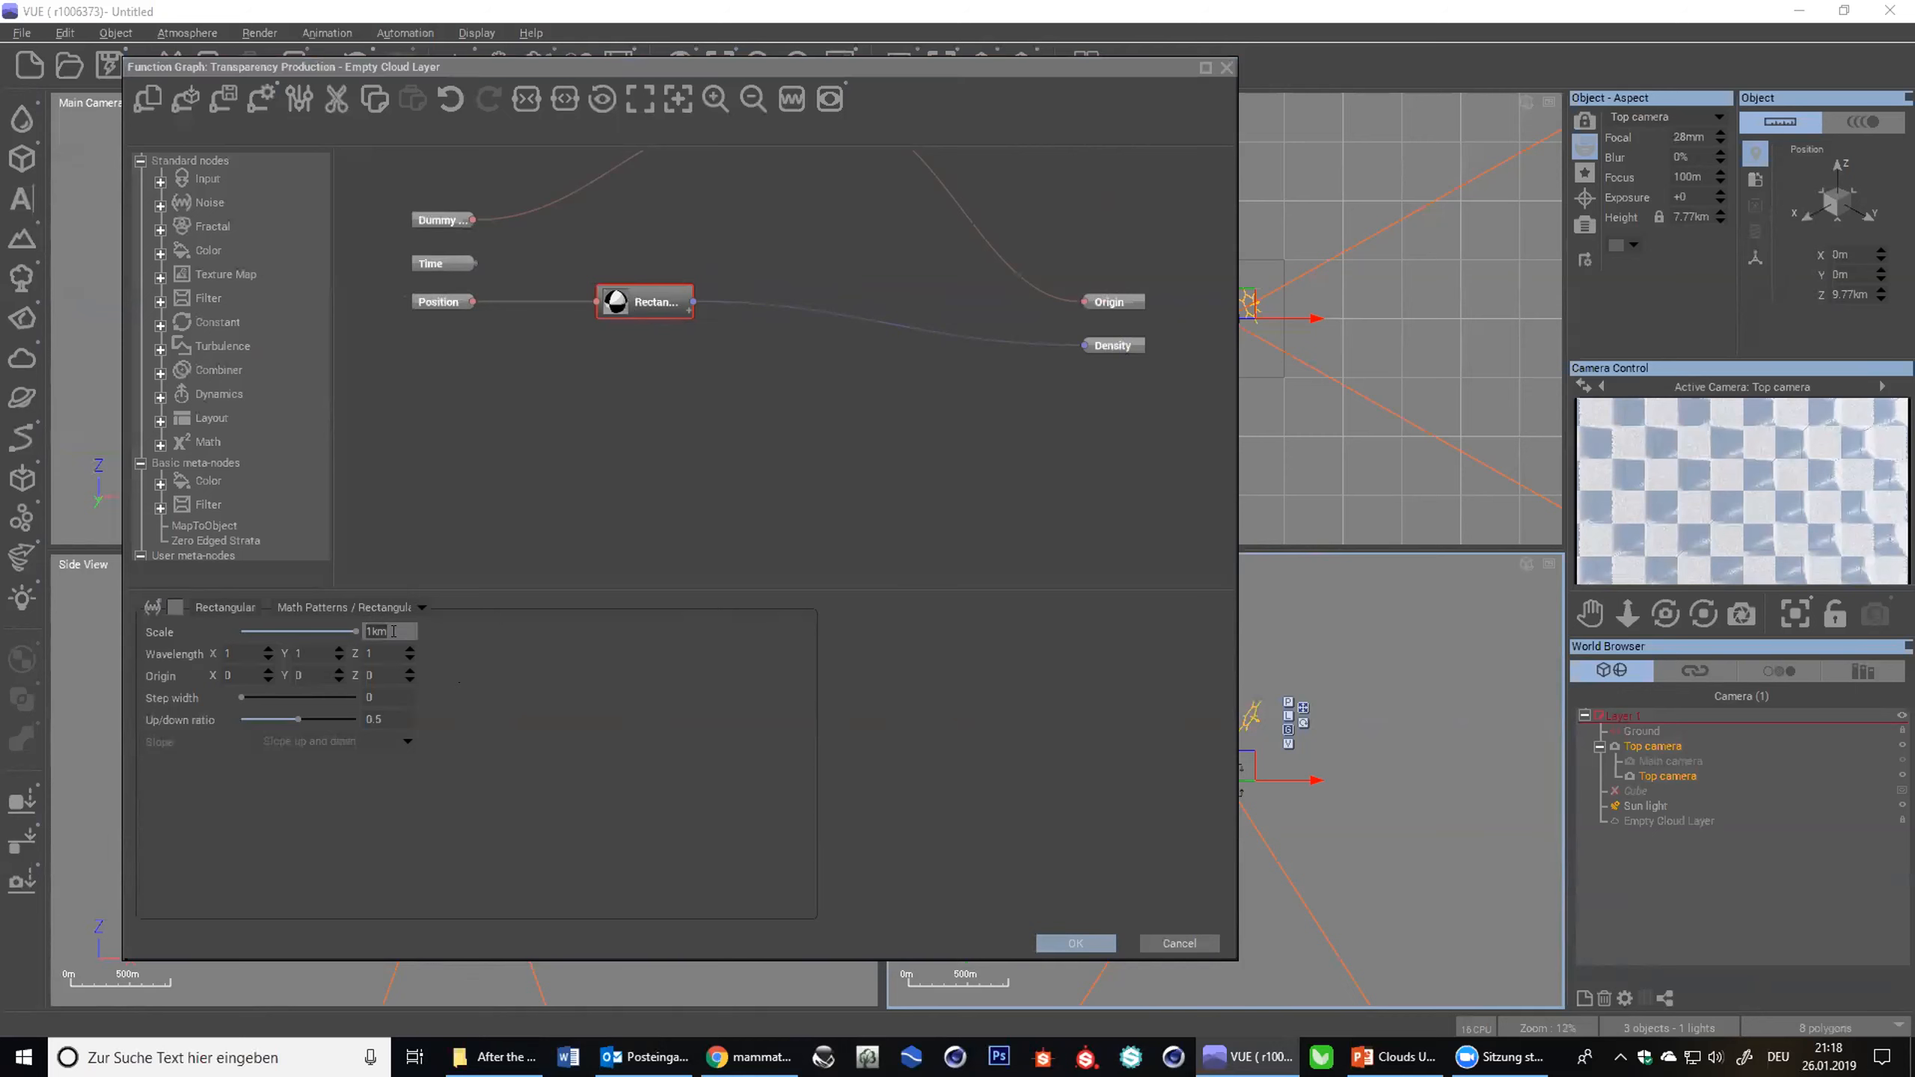
drag(364, 629, 398, 633)
click(402, 632)
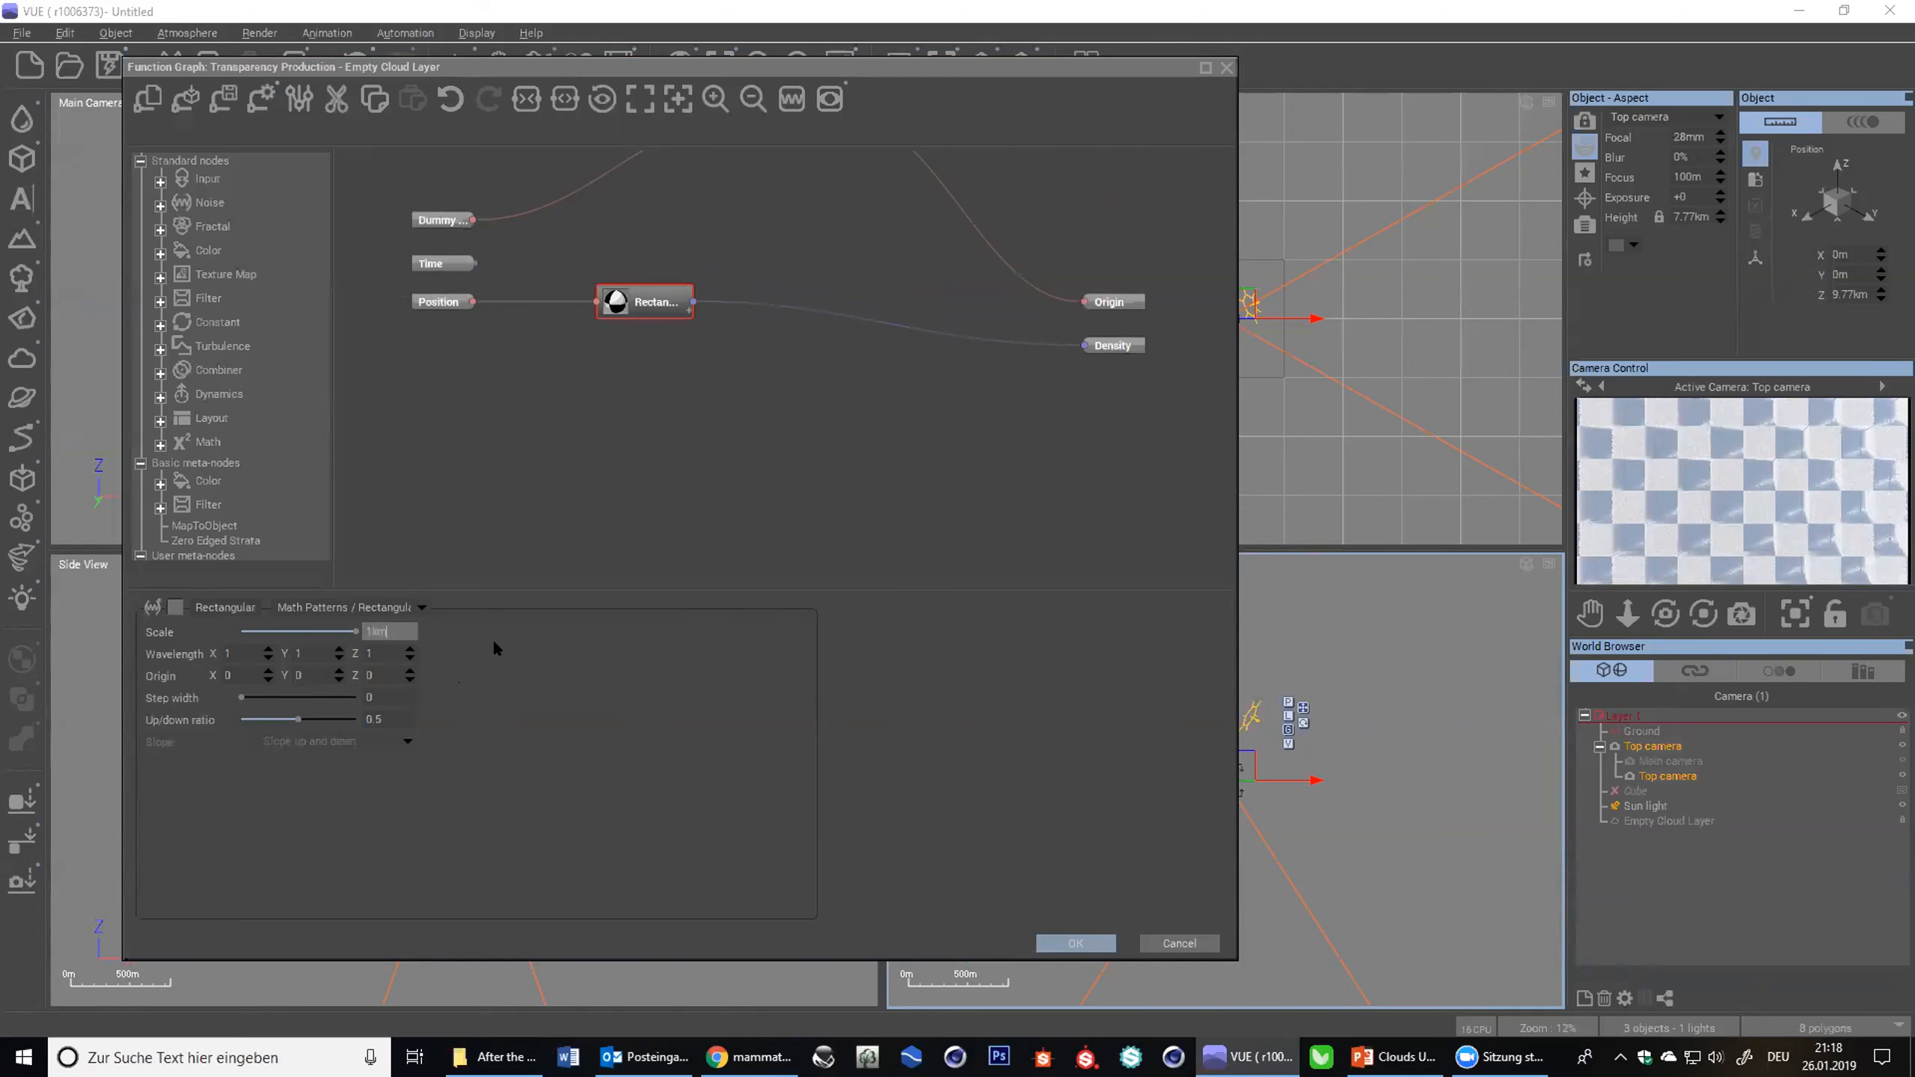
click(453, 633)
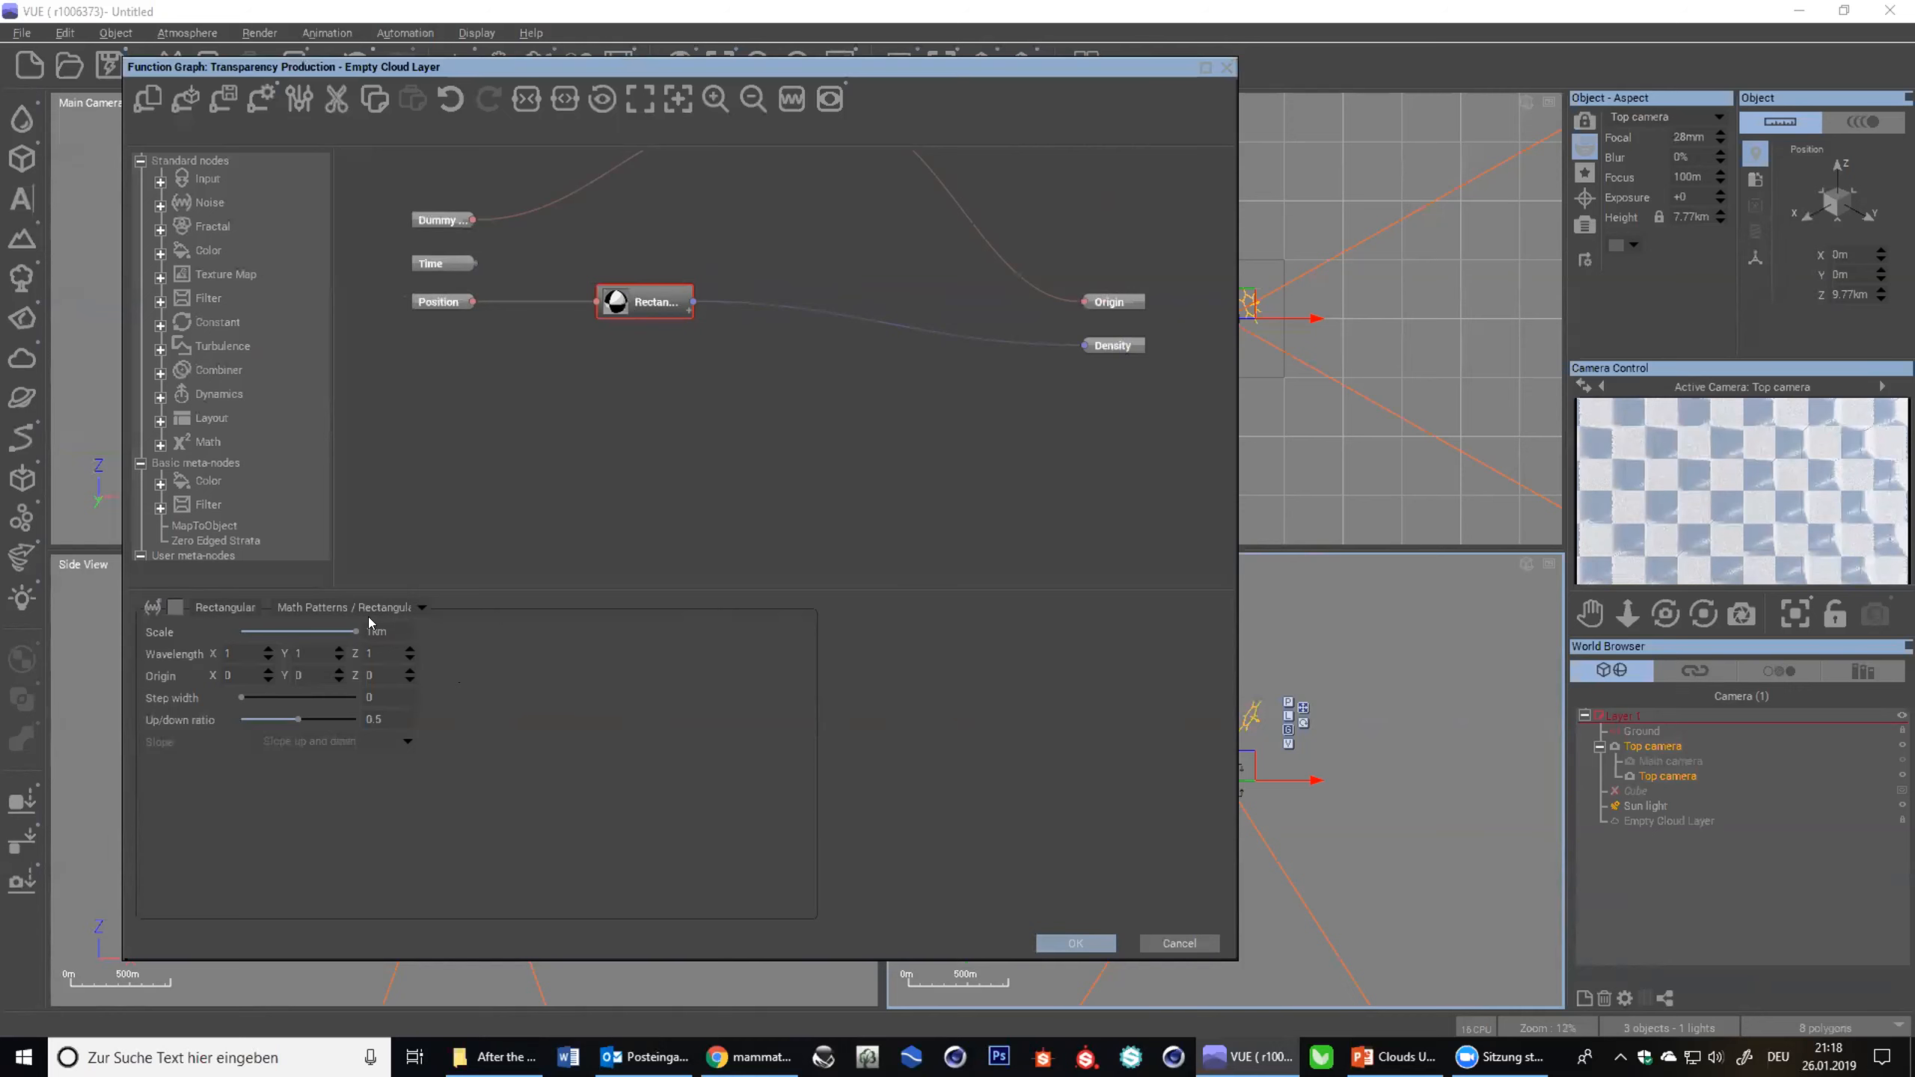
click(259, 96)
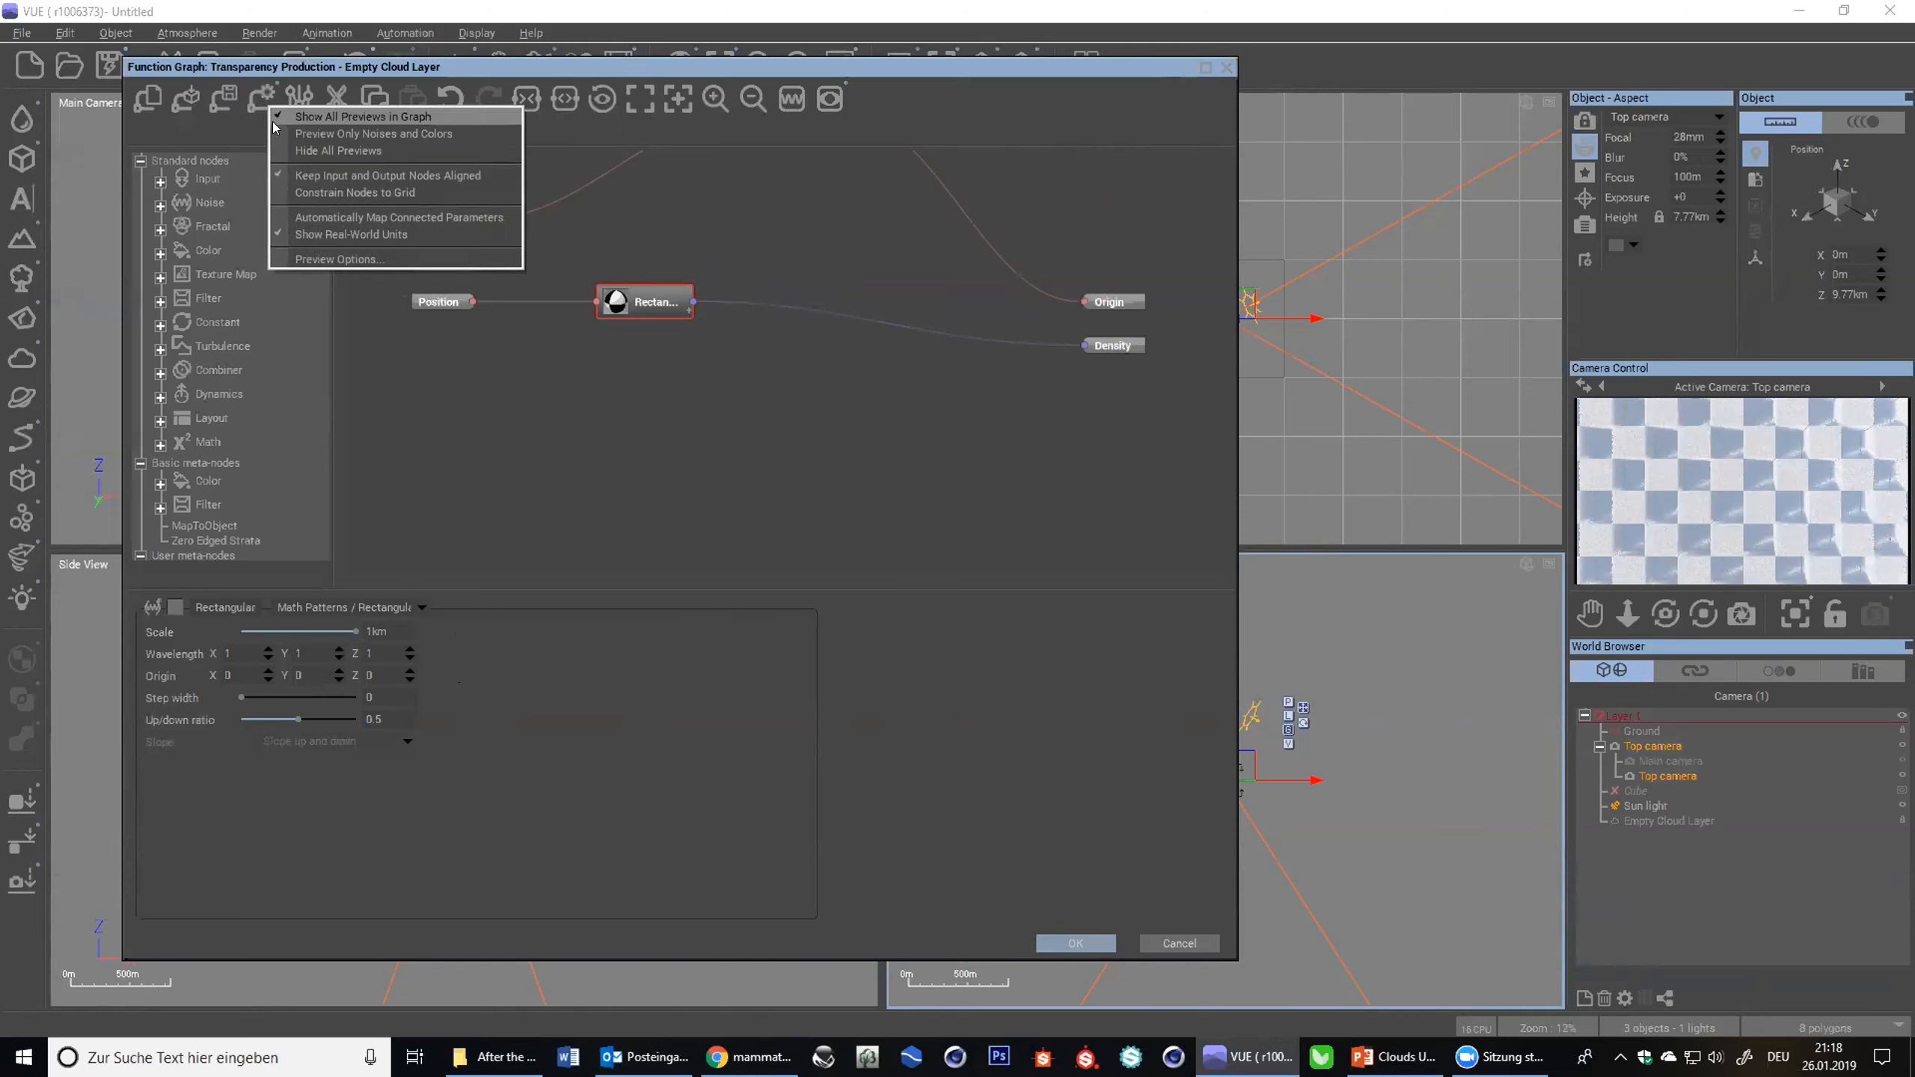
click(277, 235)
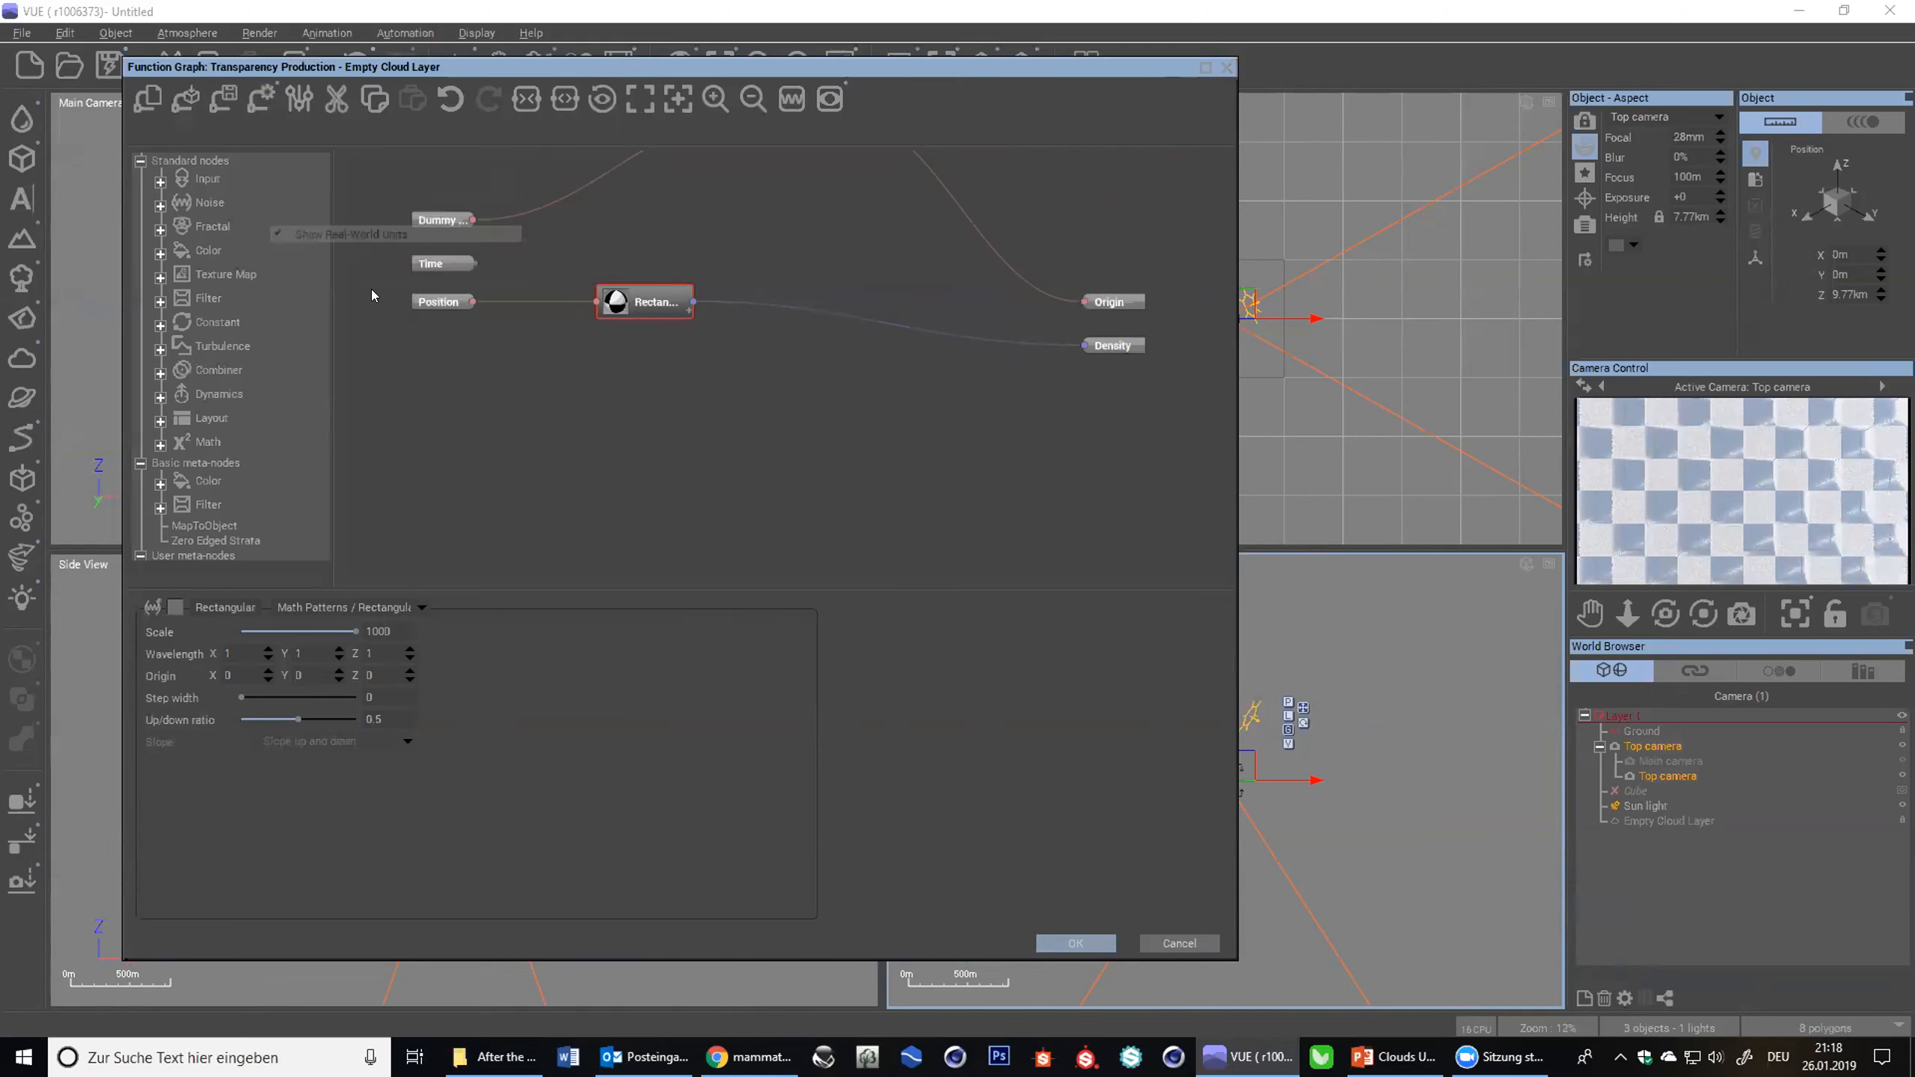
click(394, 631)
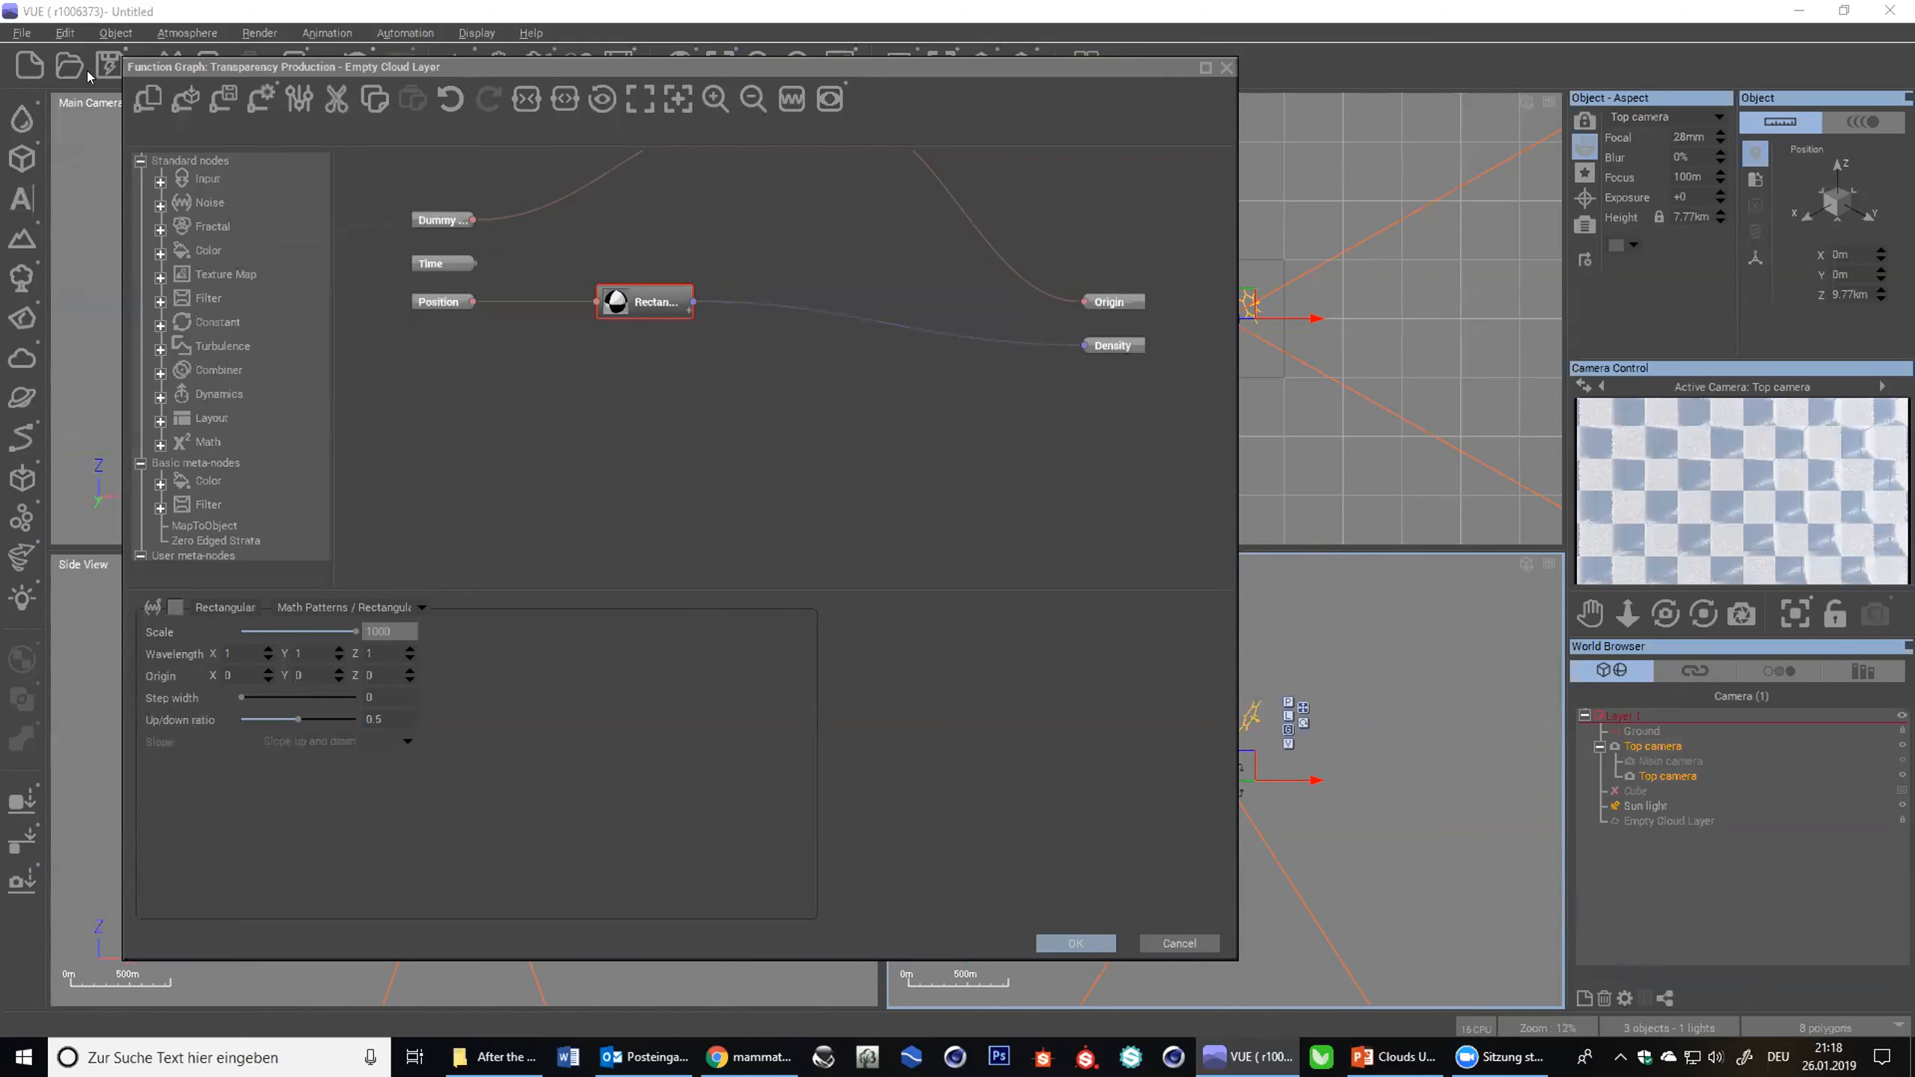
- In the program's unit options, define 1 VUE unit as Miles and set the default display unit to Imperial (automatic)
click(439, 307)
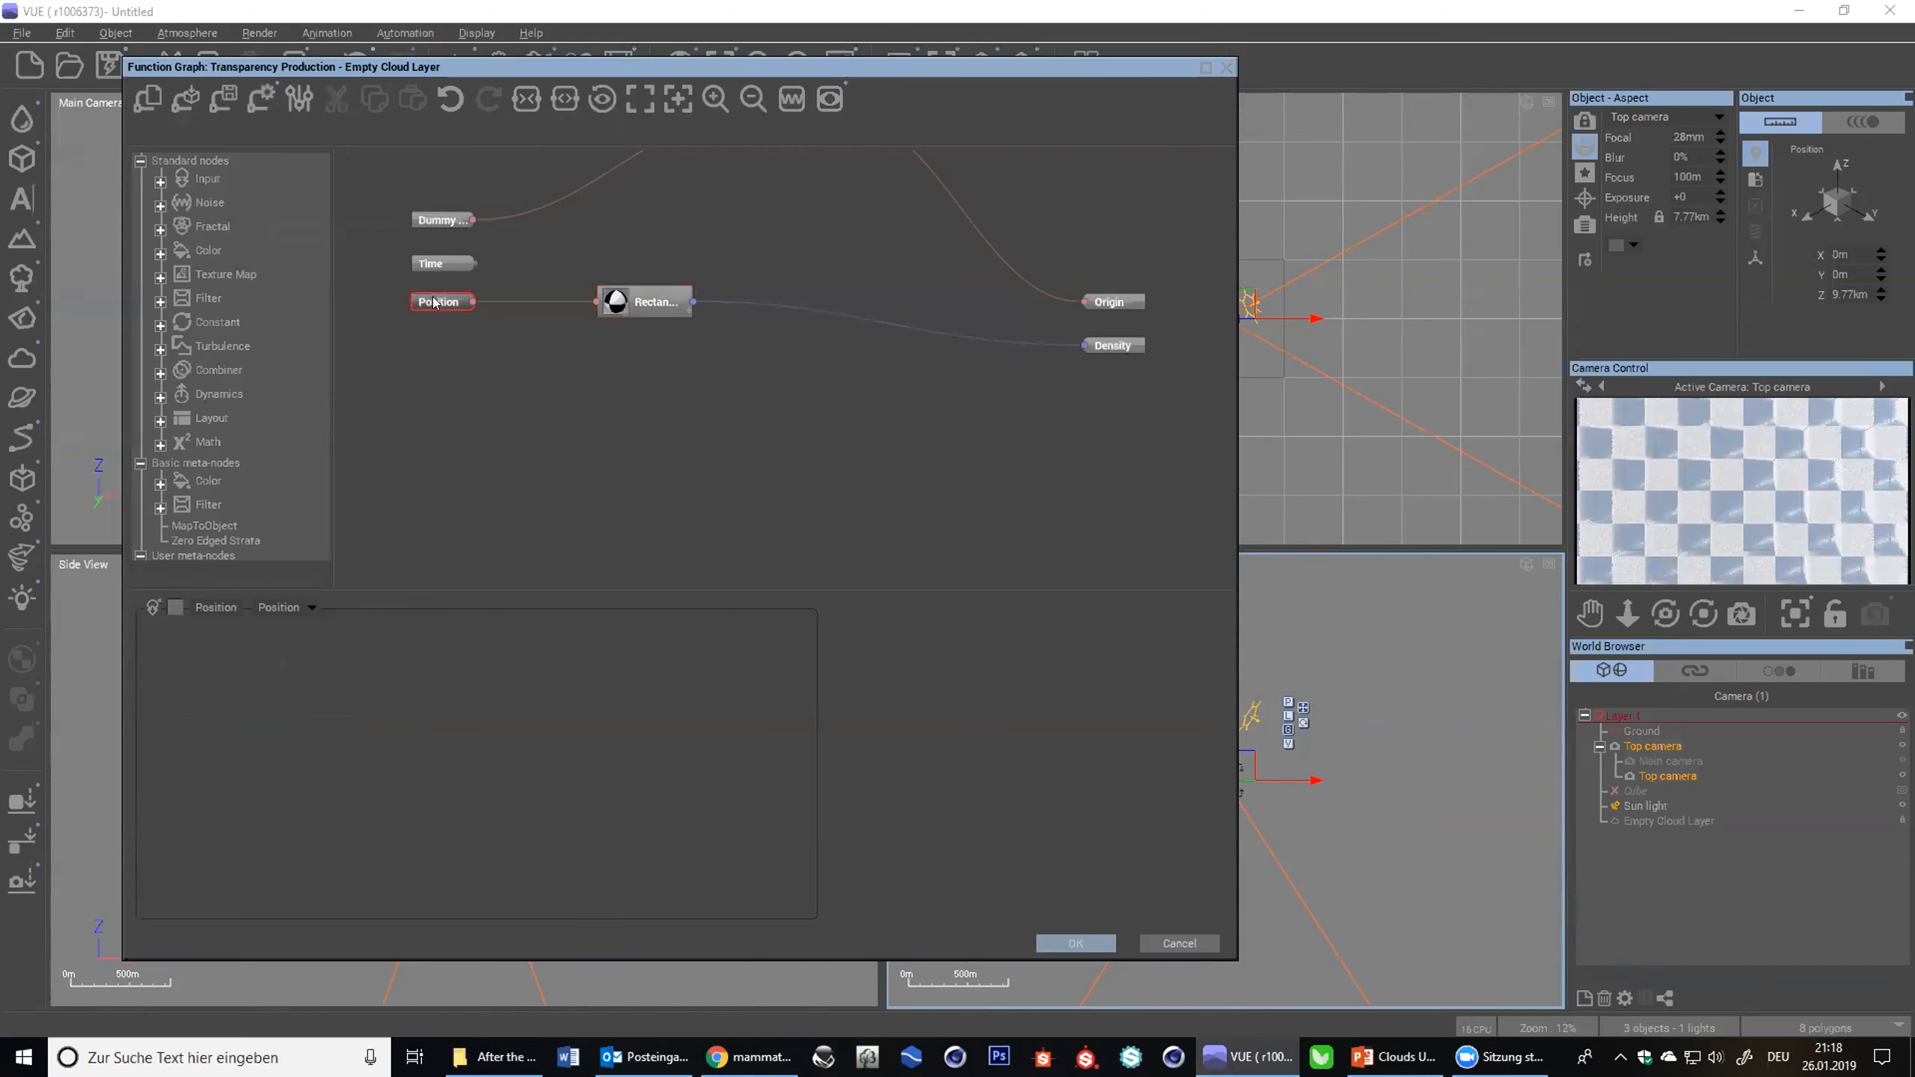
click(22, 33)
click(50, 518)
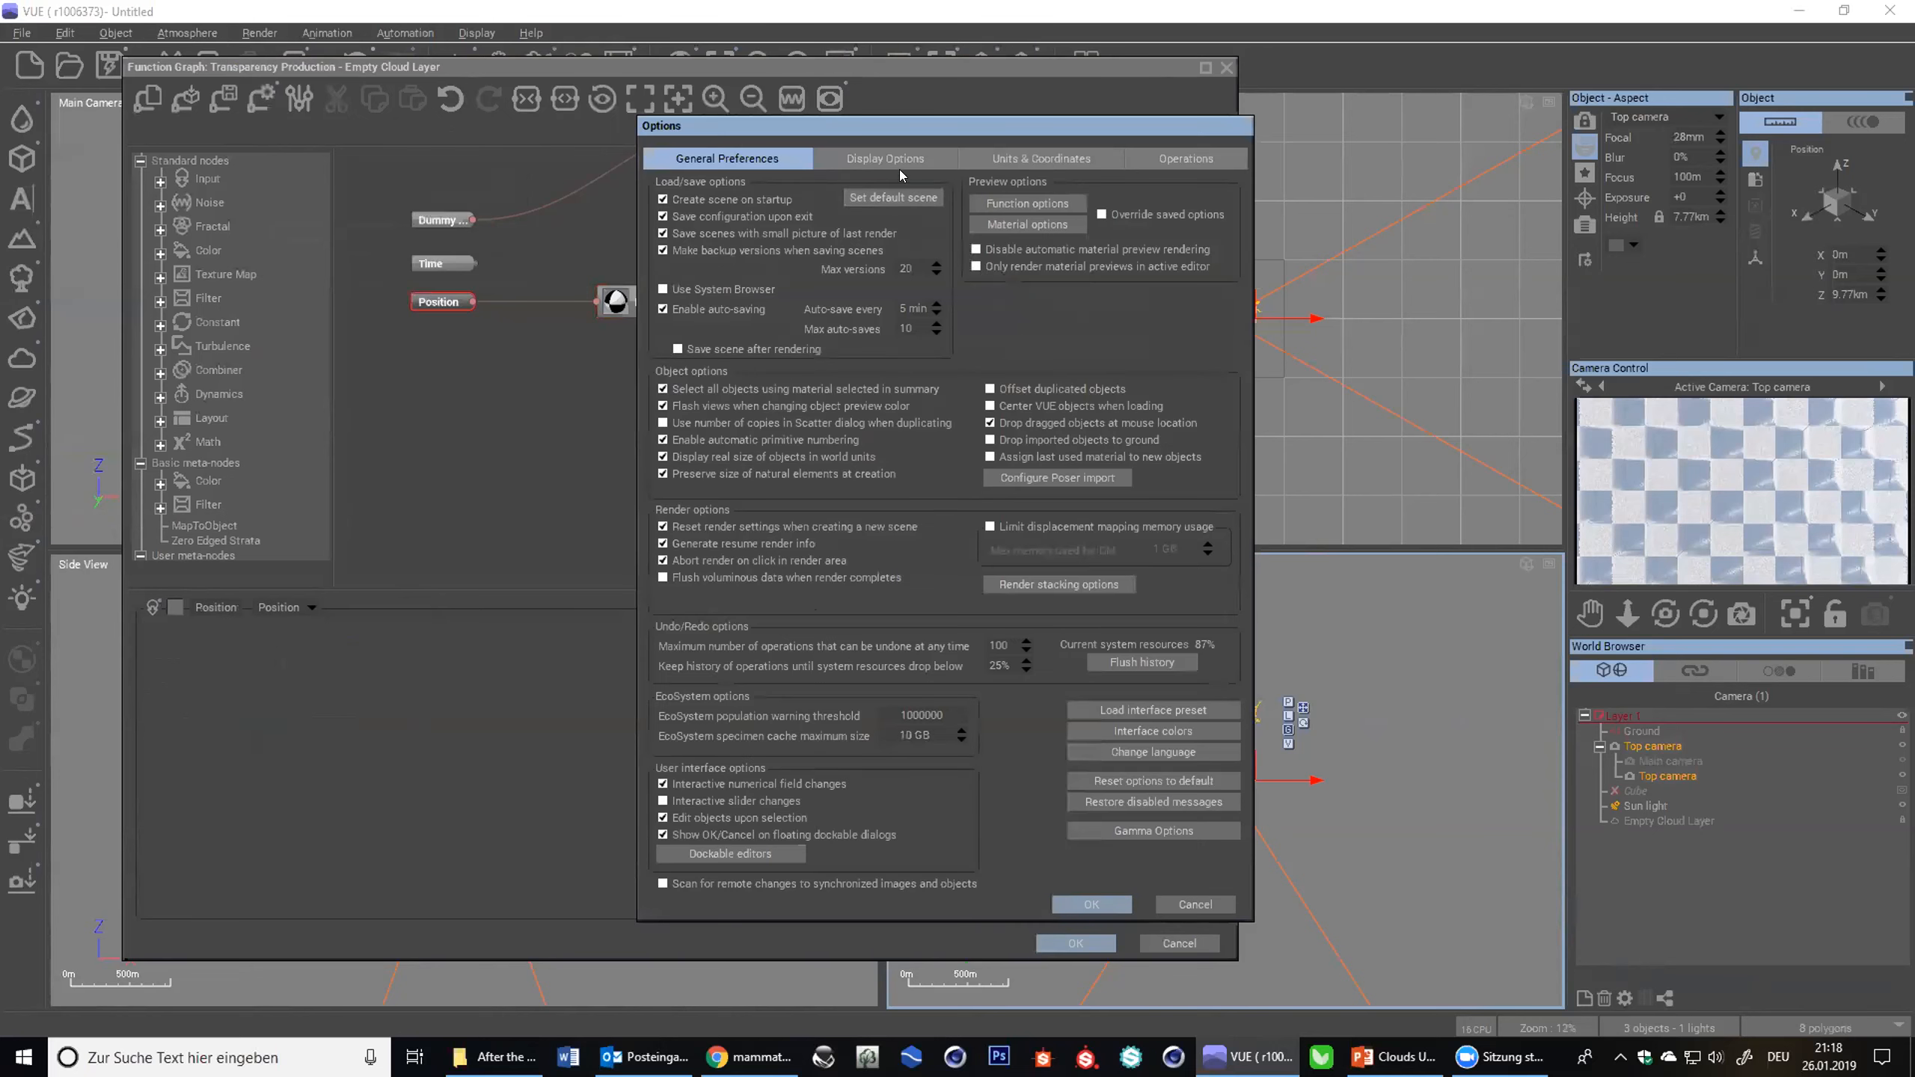
click(902, 158)
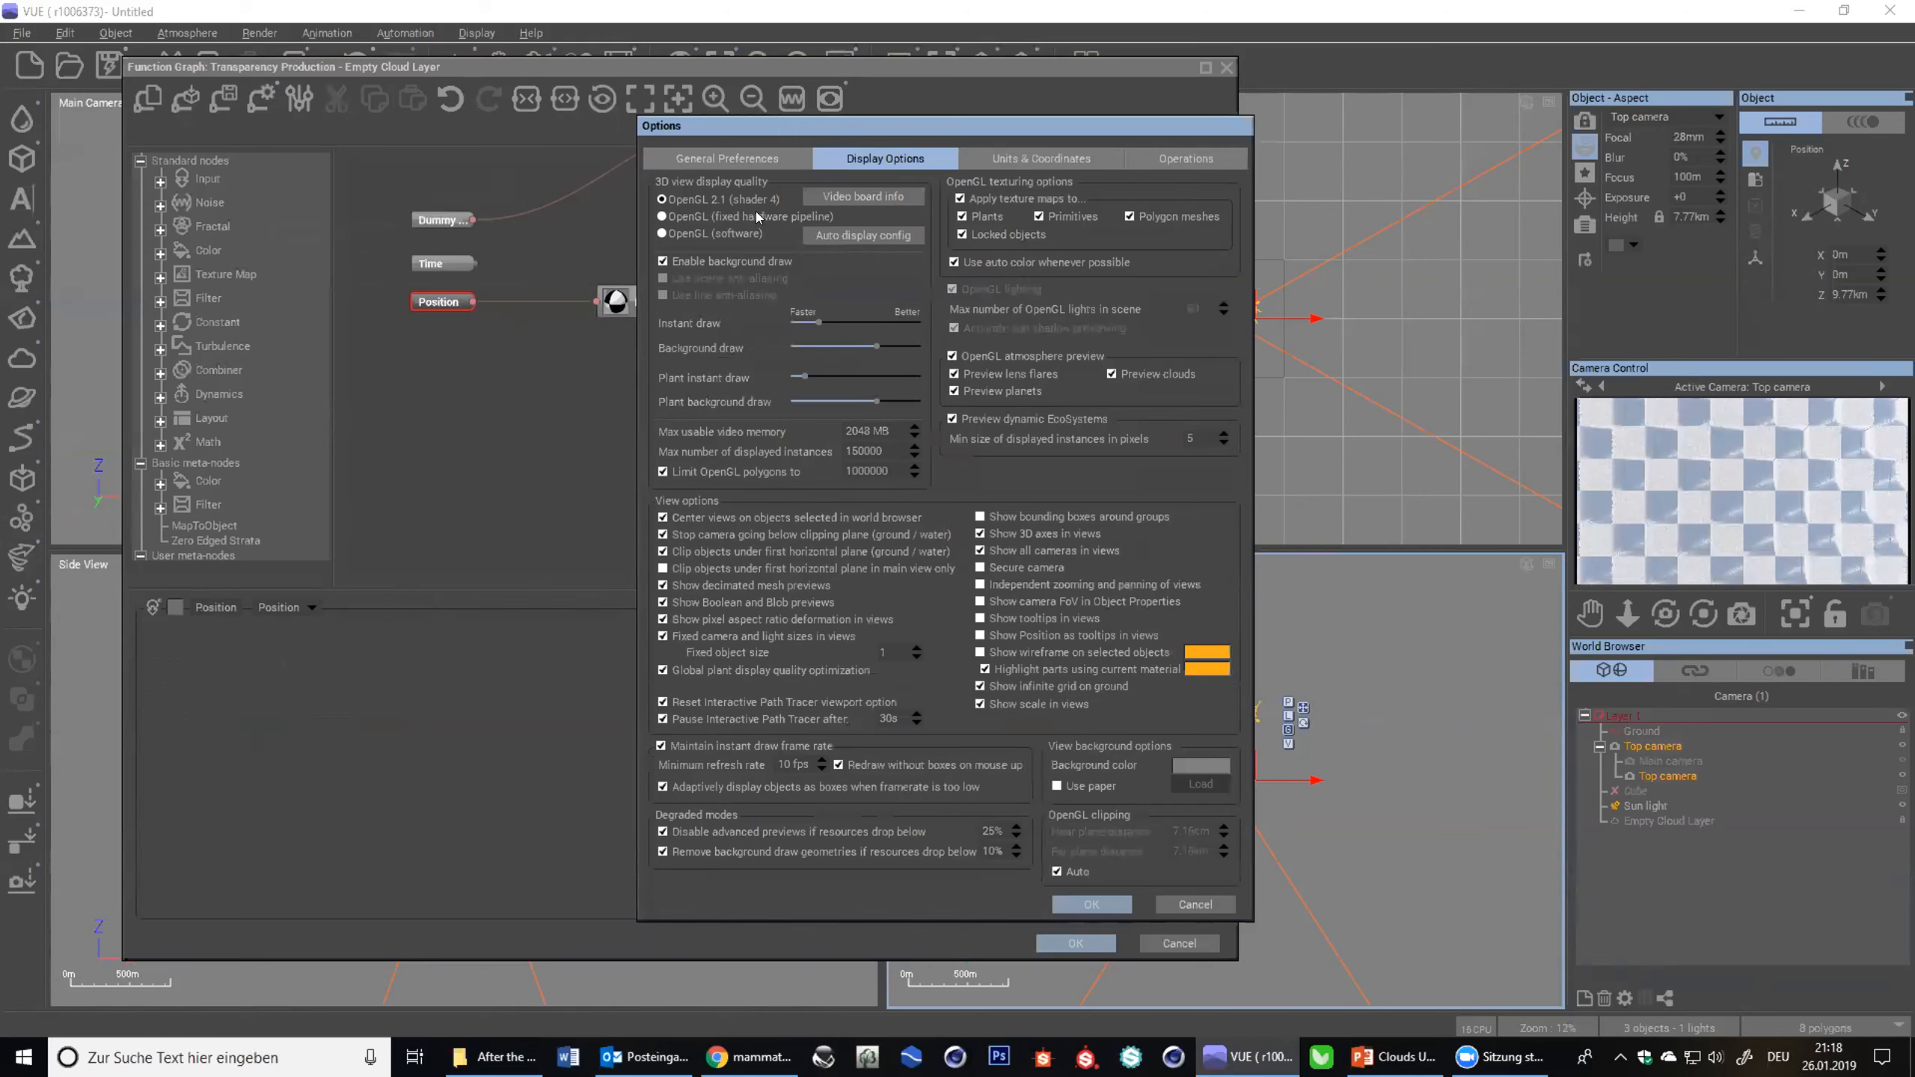
click(965, 162)
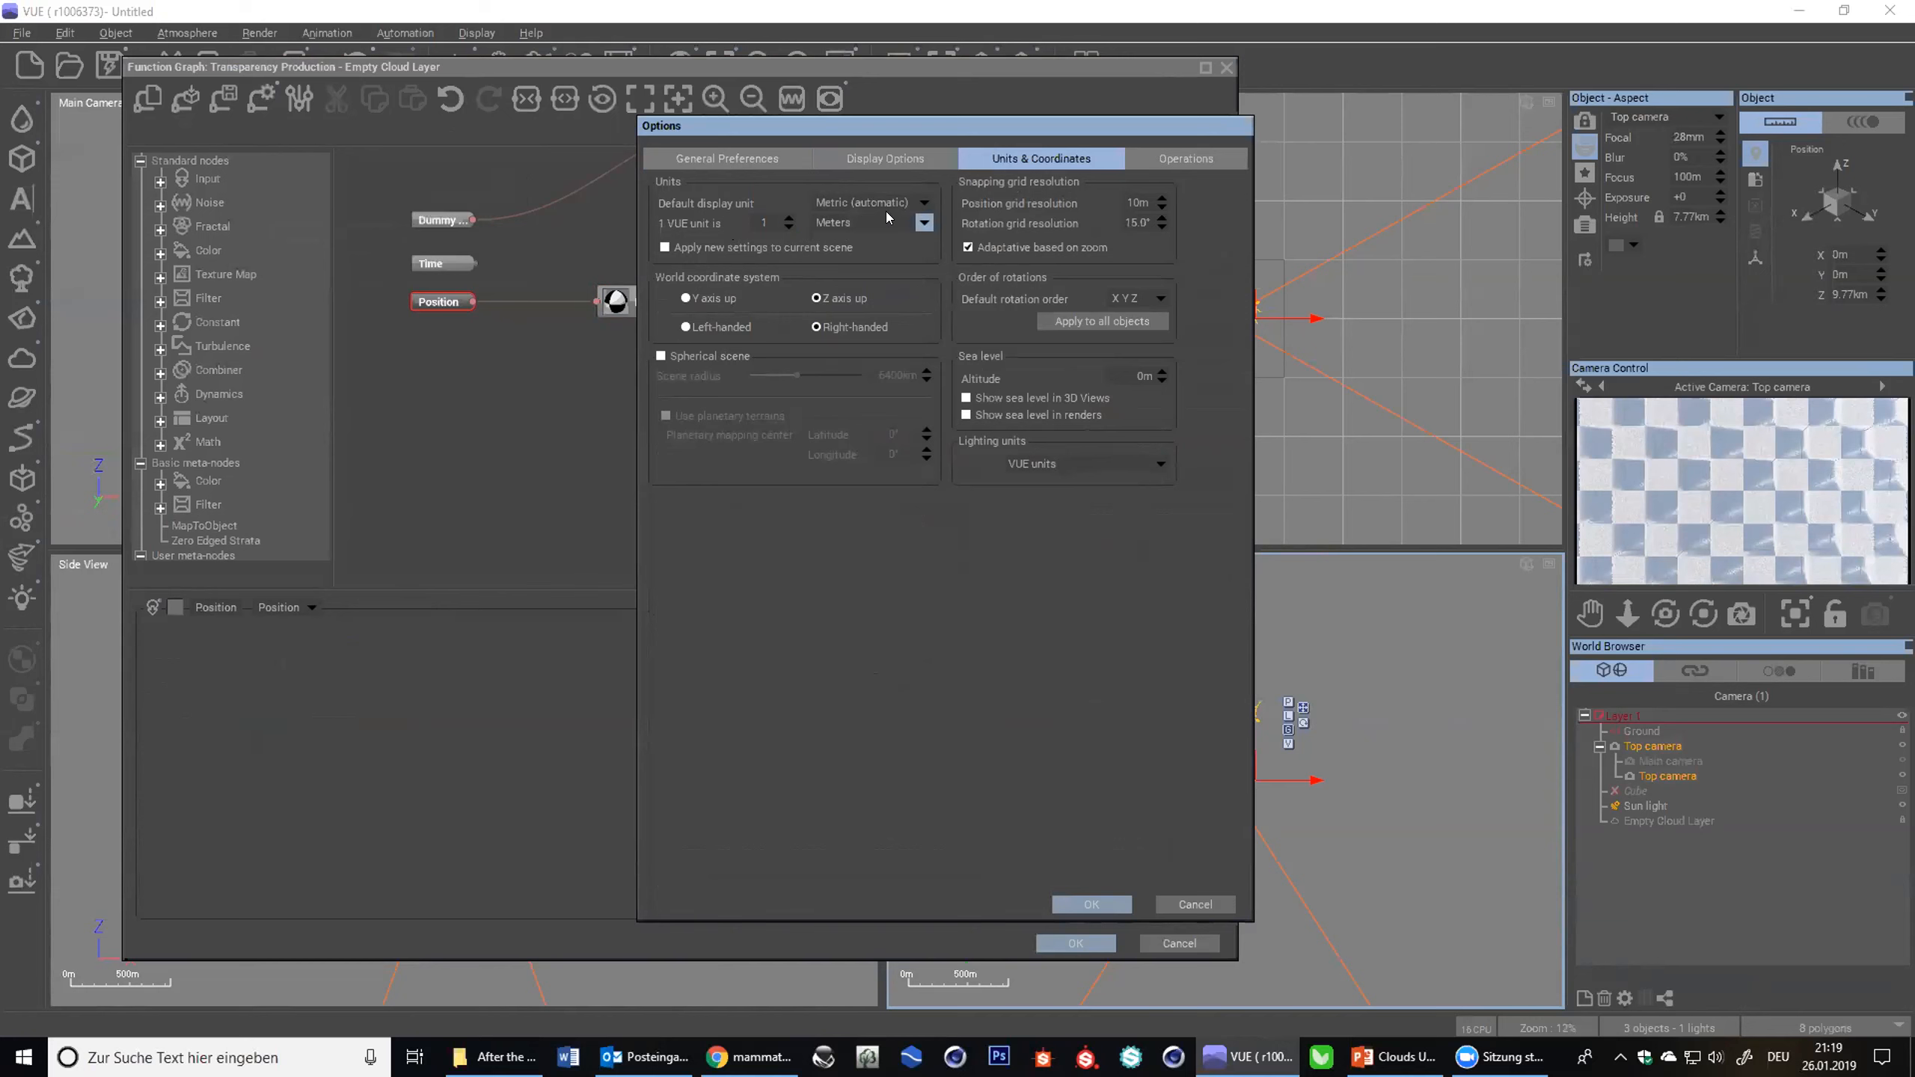
click(925, 220)
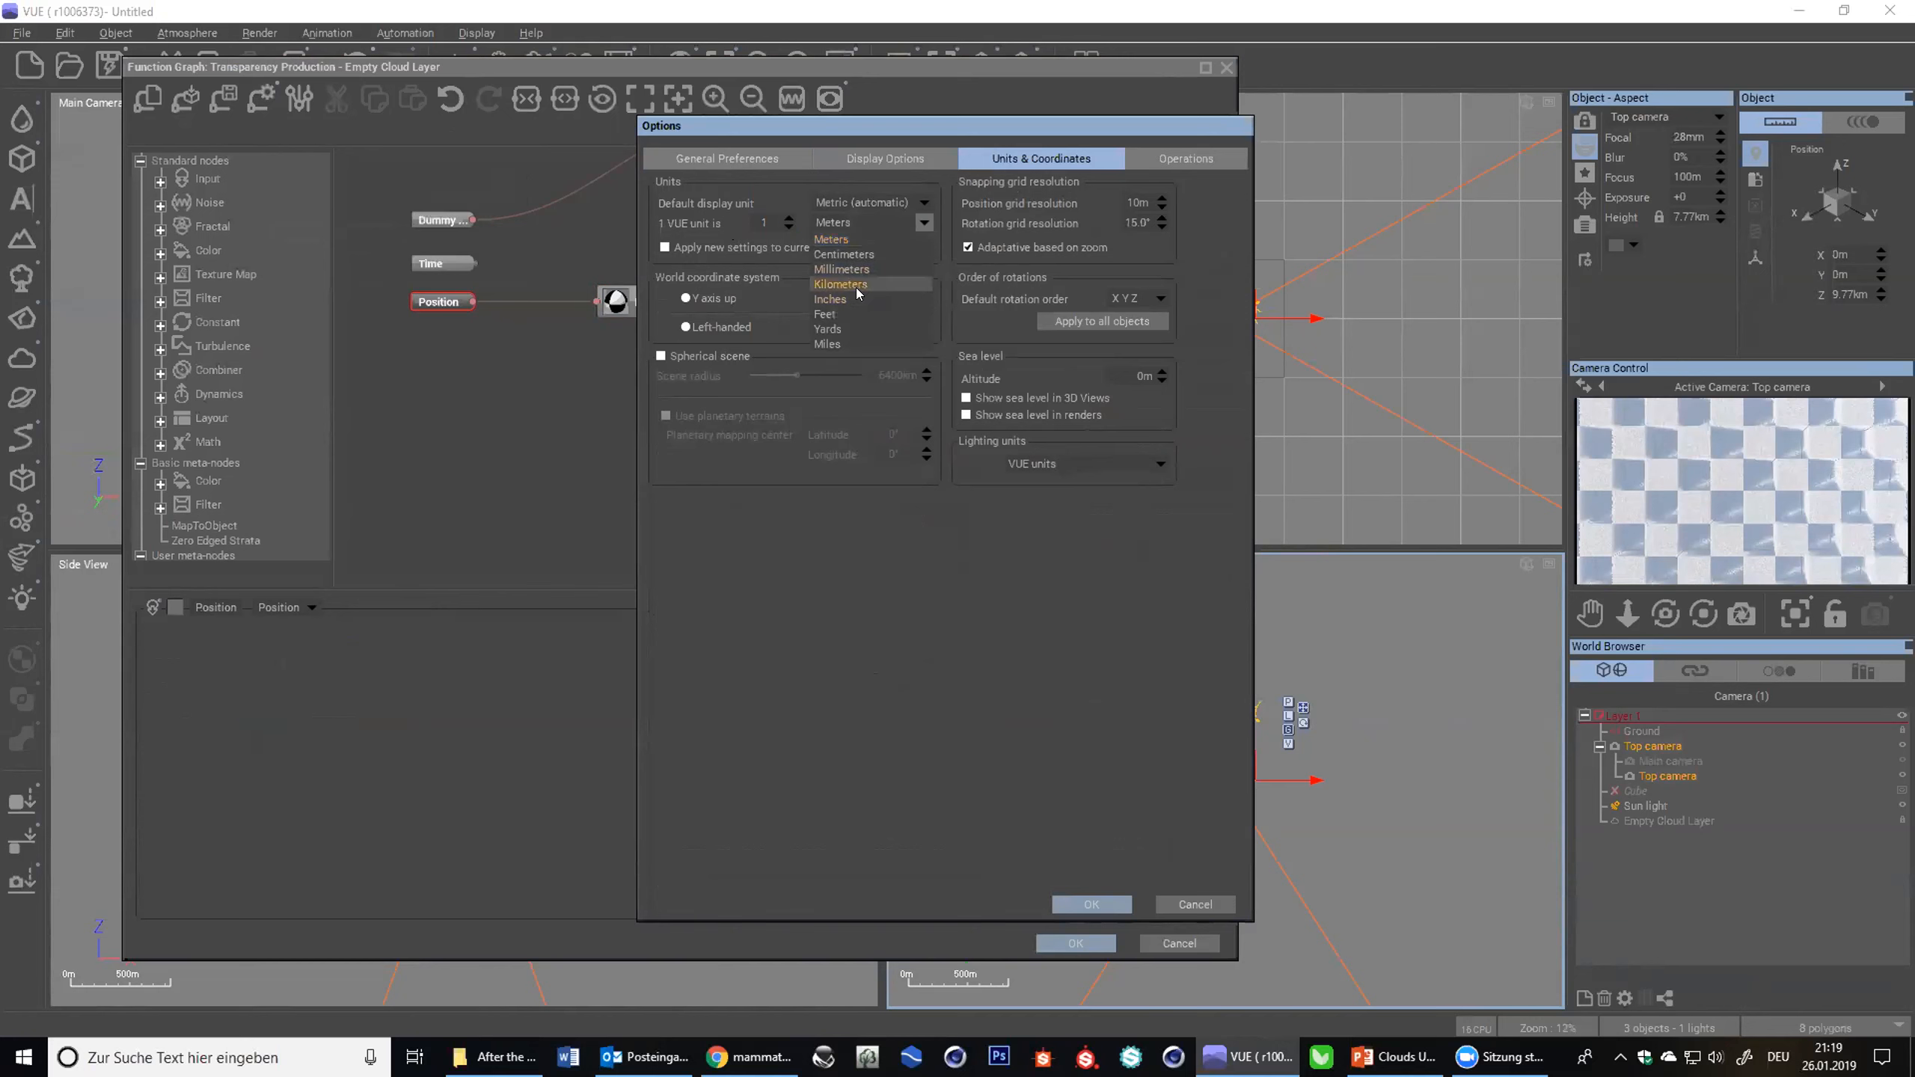
click(874, 344)
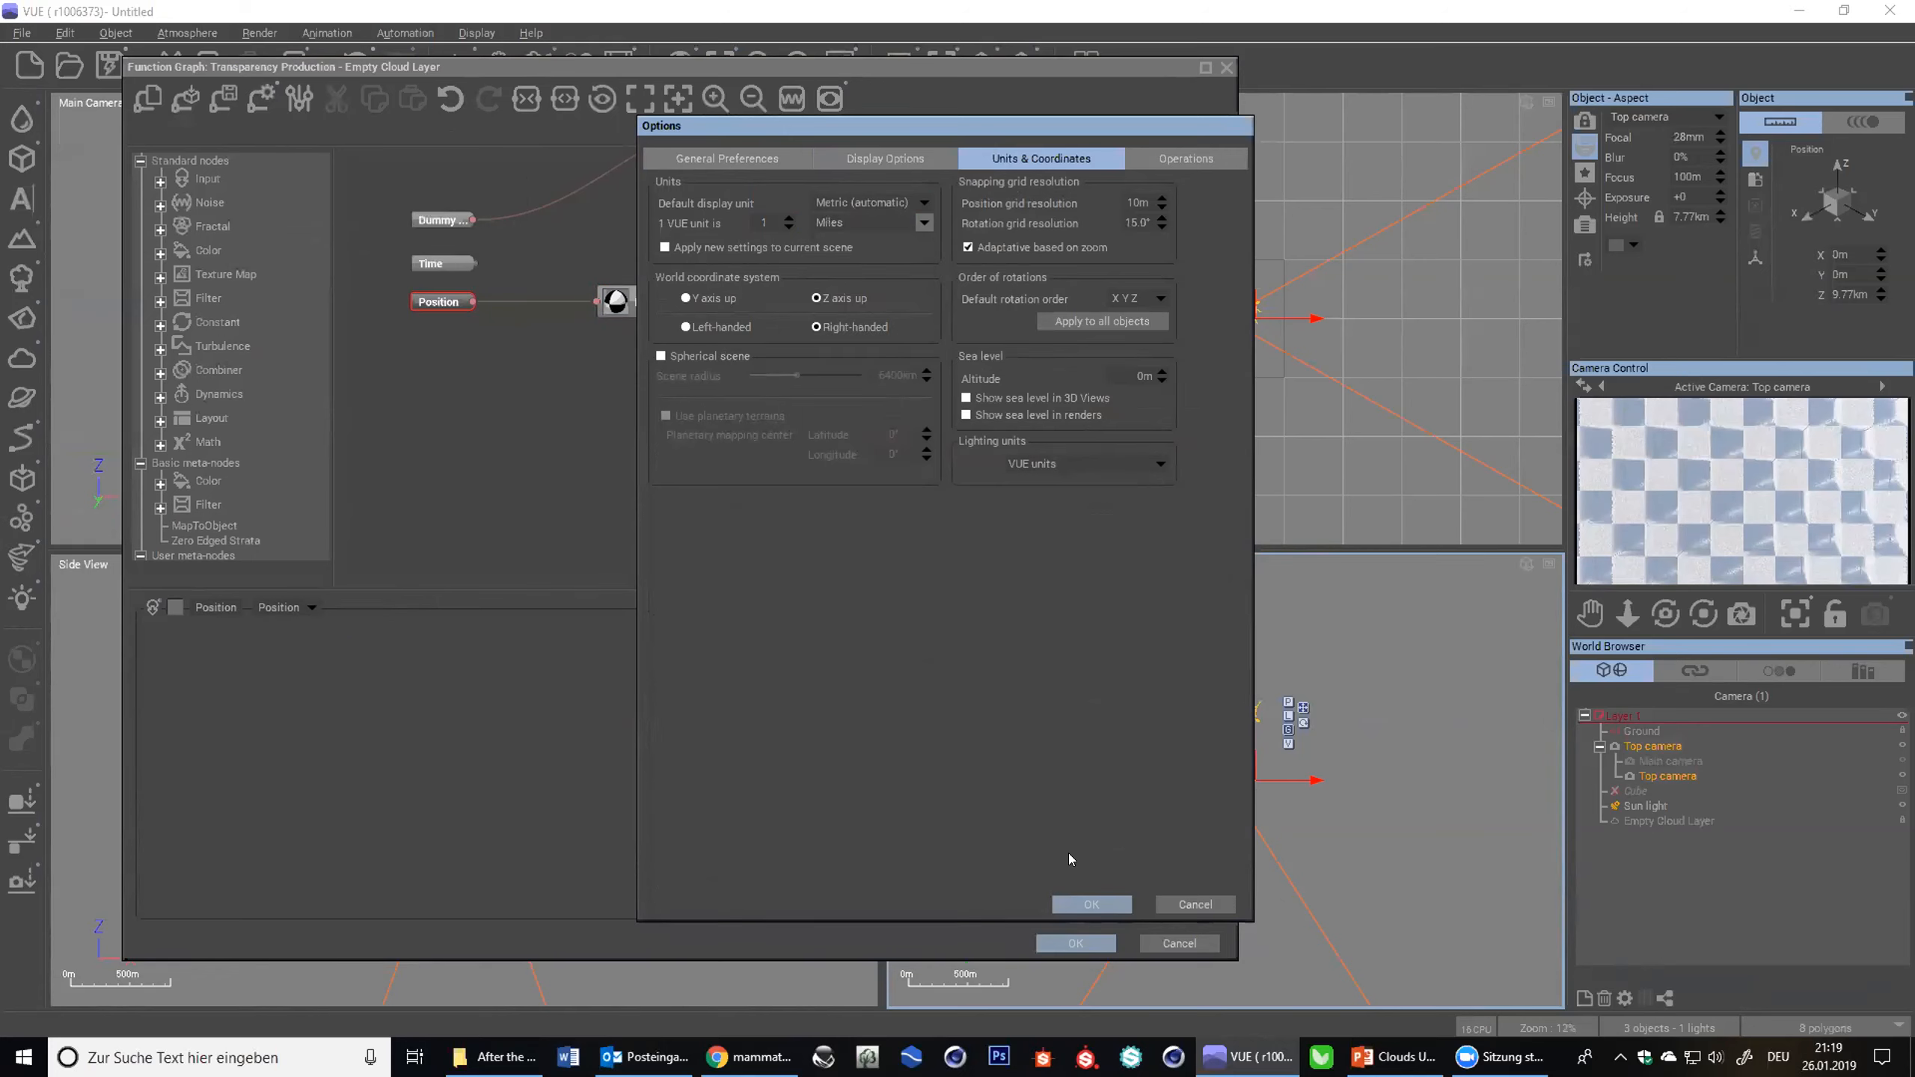
click(925, 202)
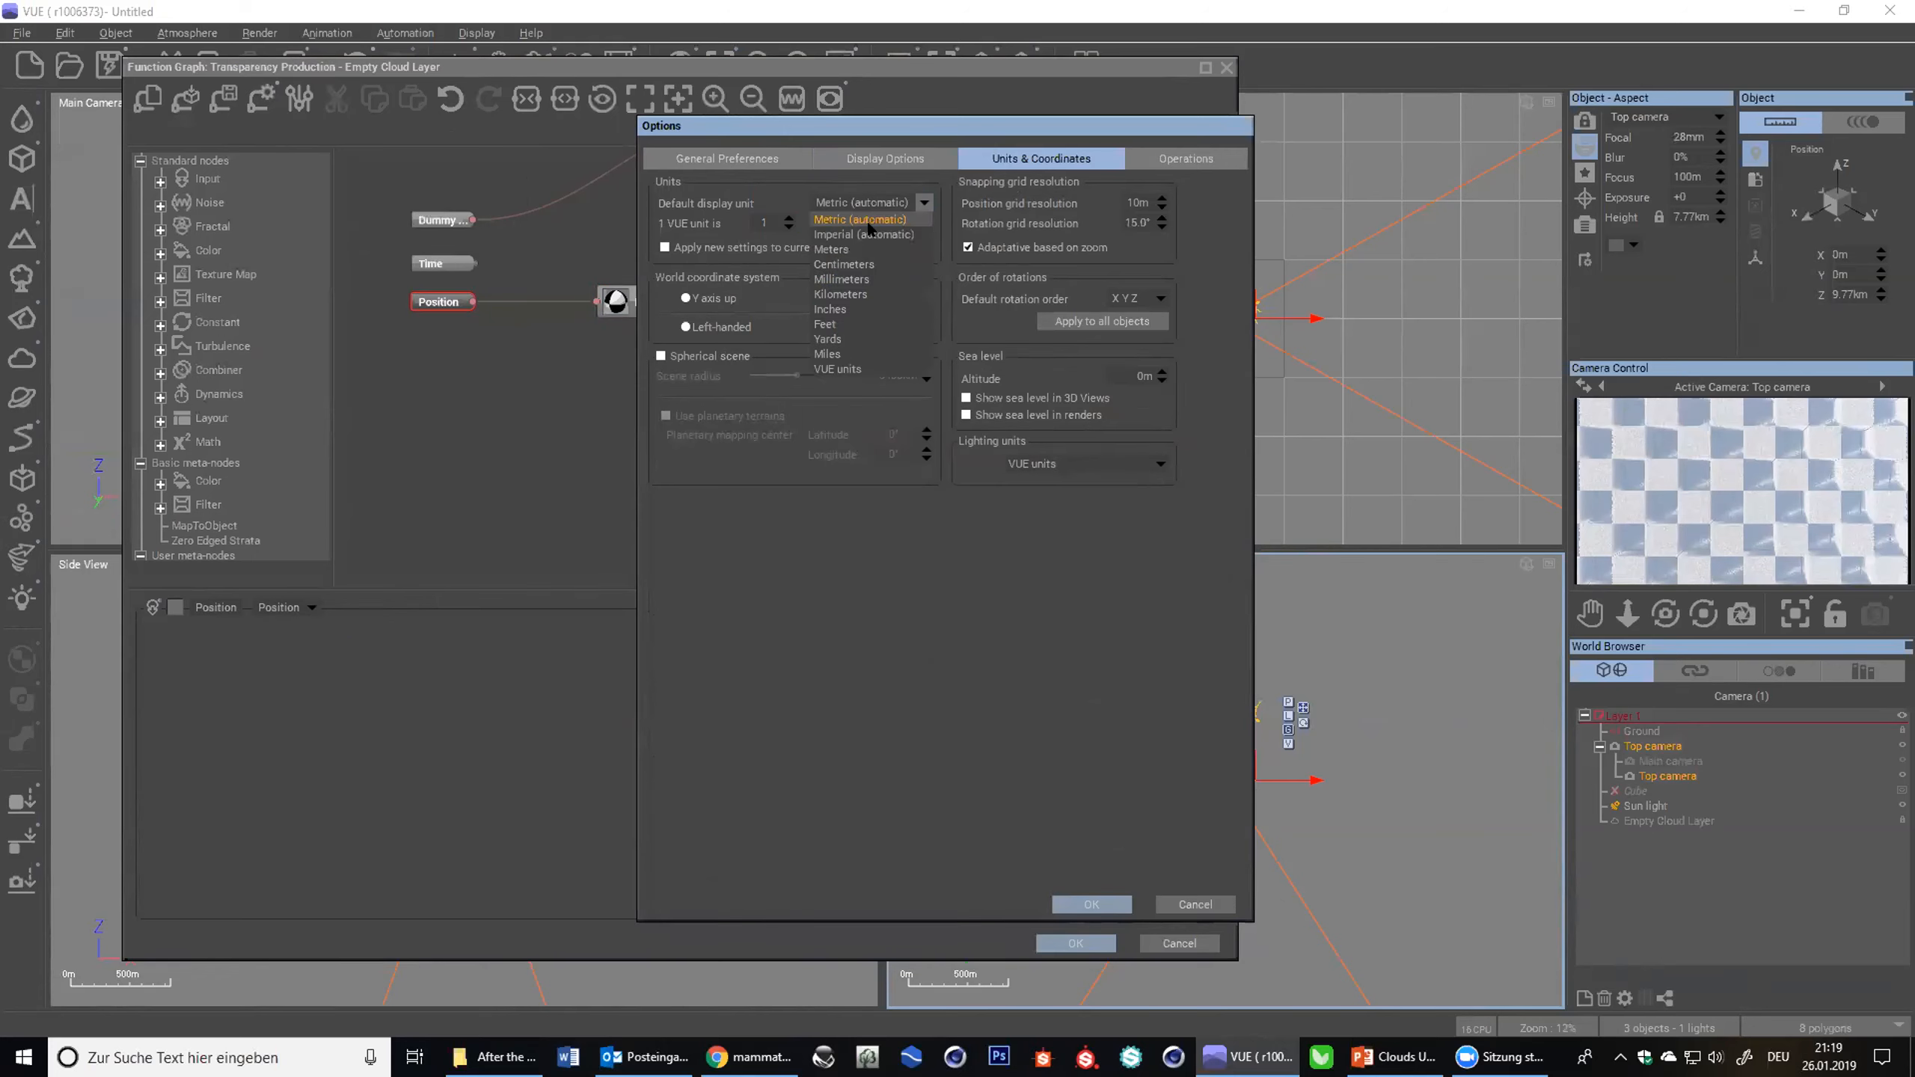
click(865, 234)
click(1103, 906)
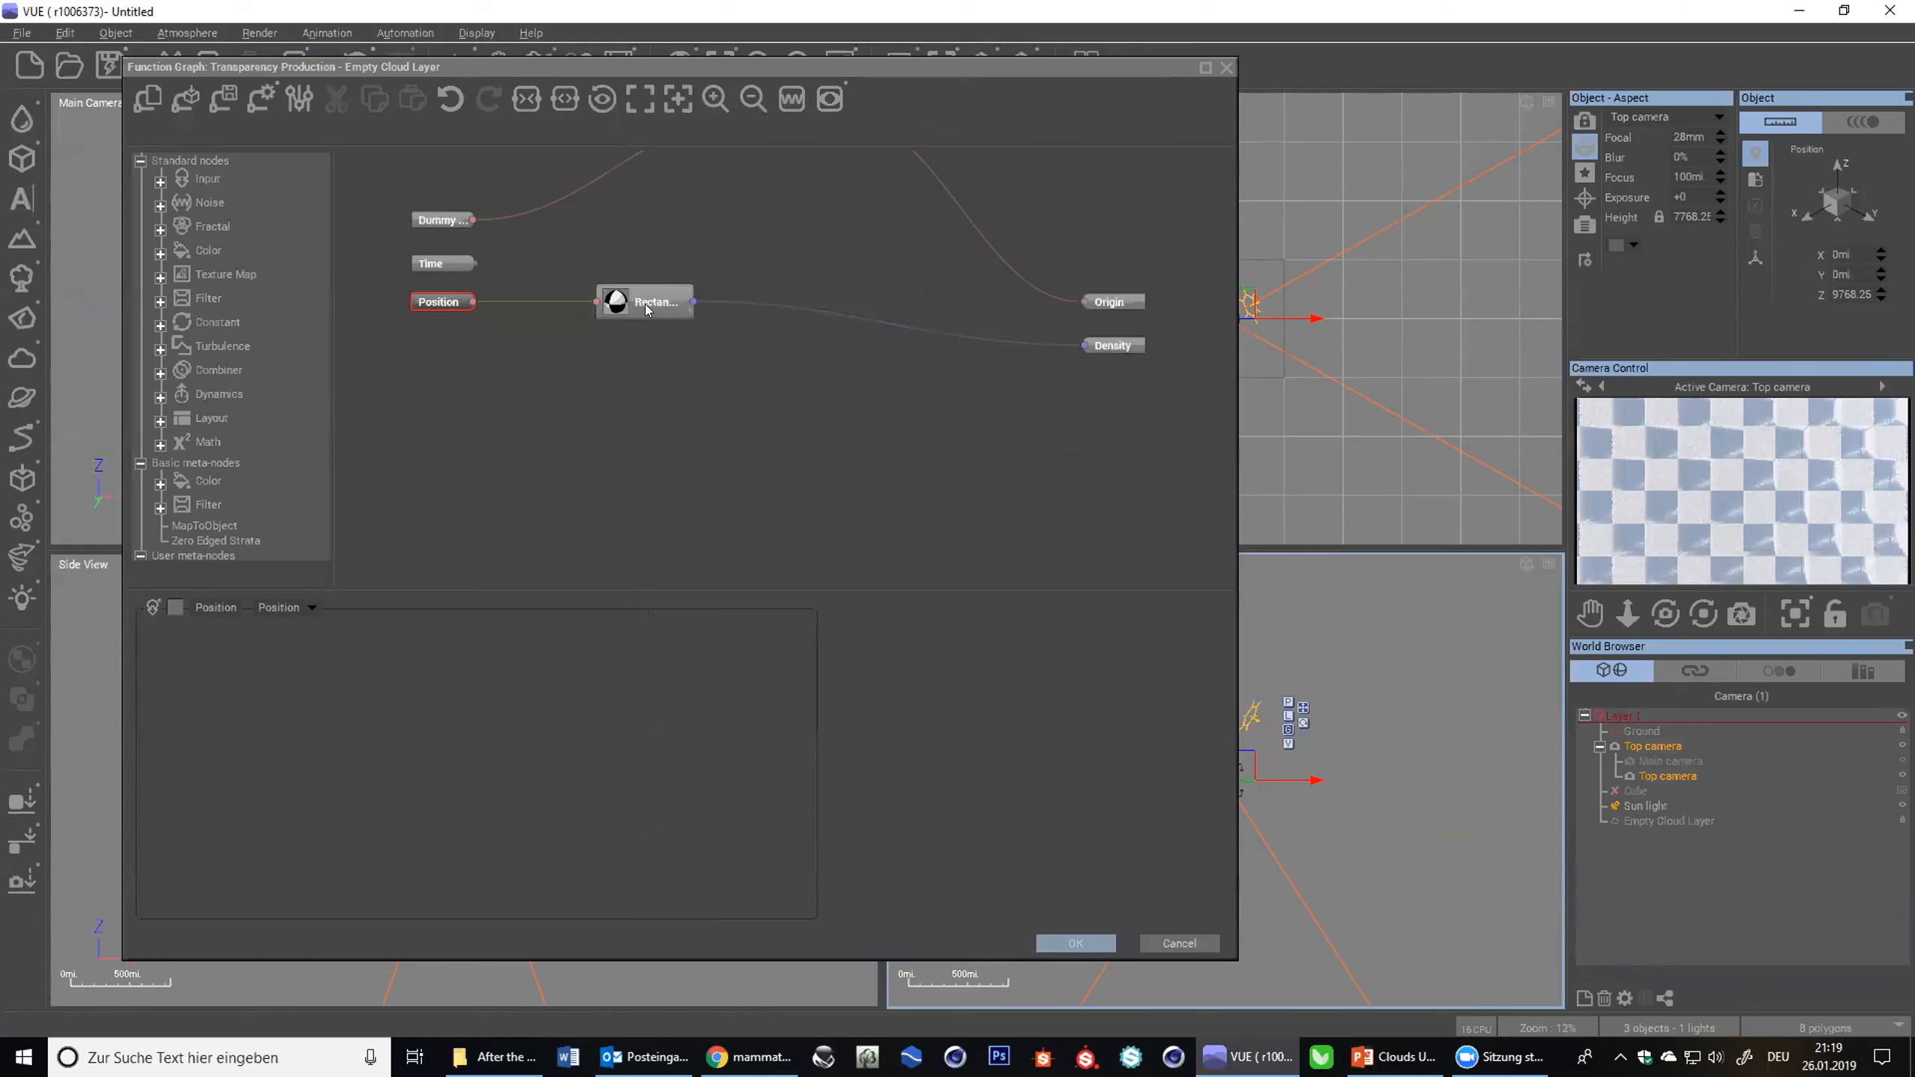
- Turn real-world units back on in the function graph and check the Rectangular node's scale
click(646, 309)
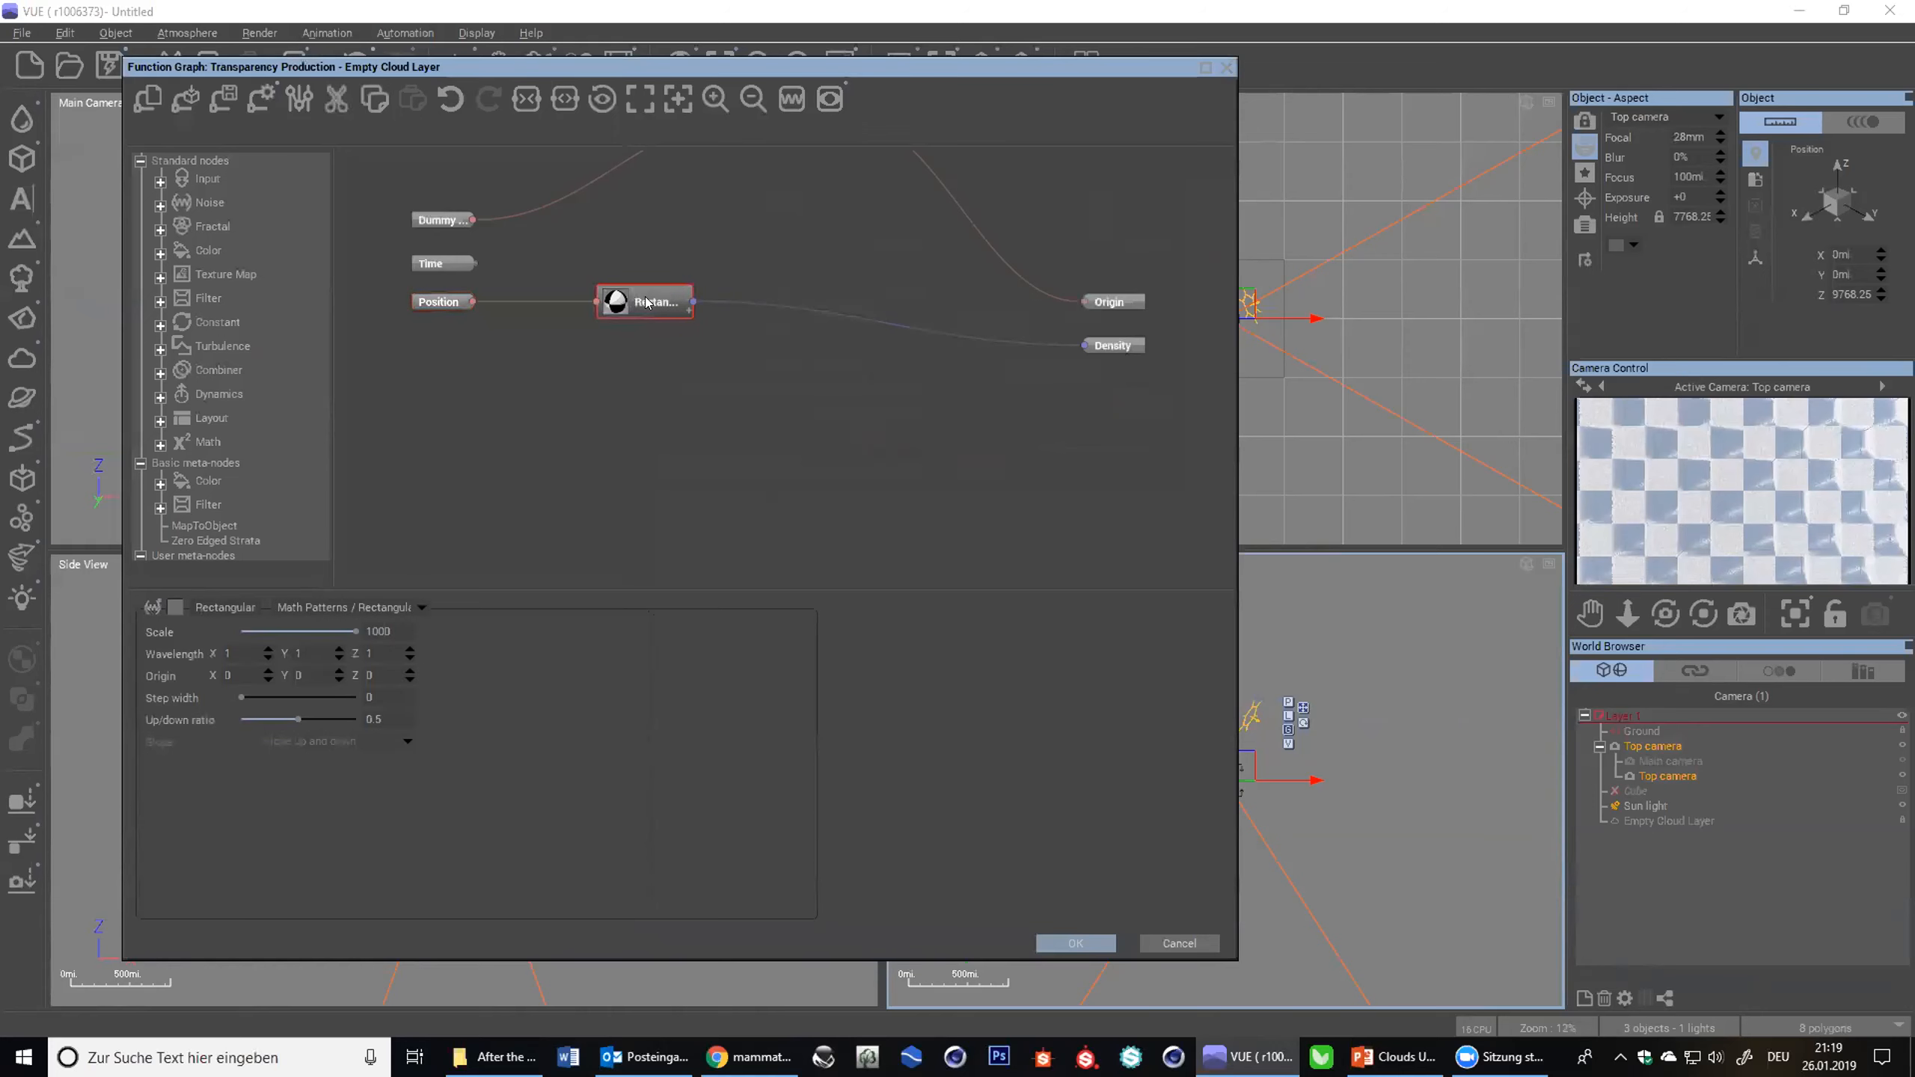
click(270, 89)
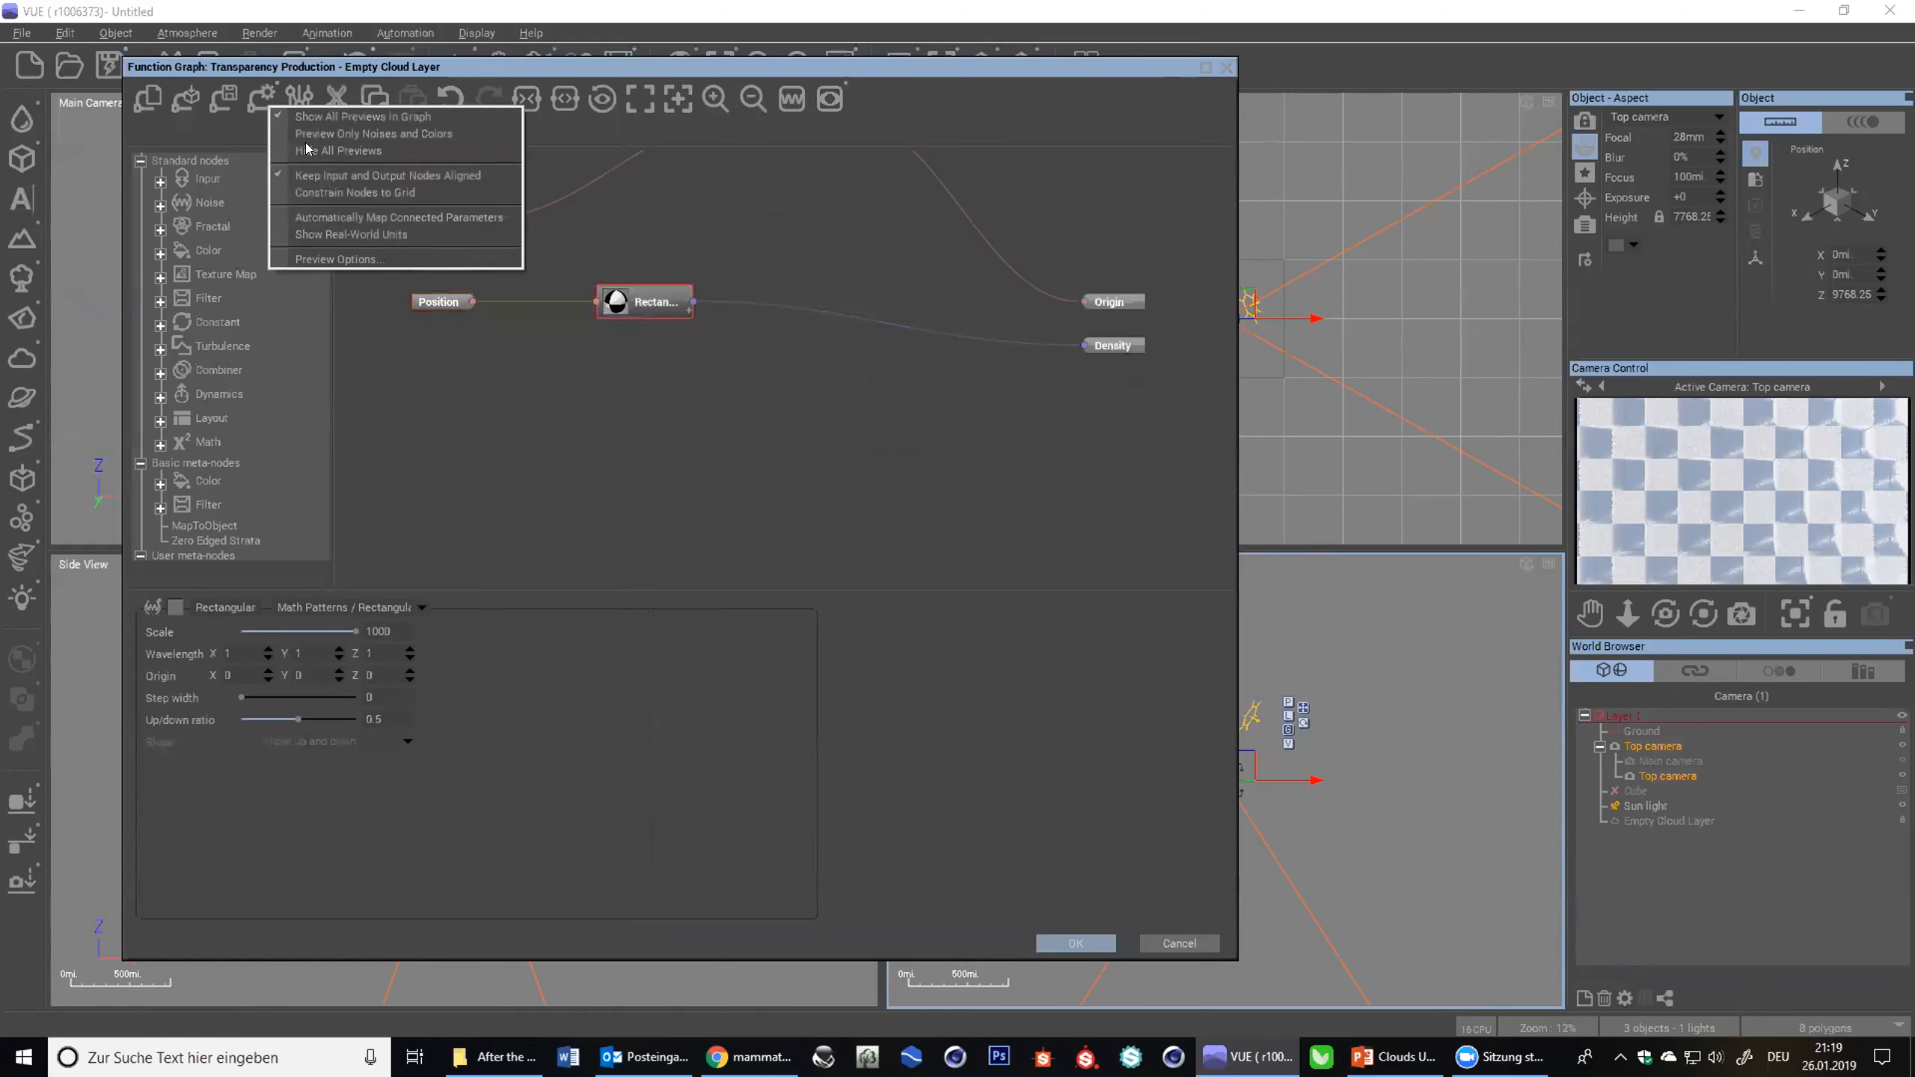
click(327, 232)
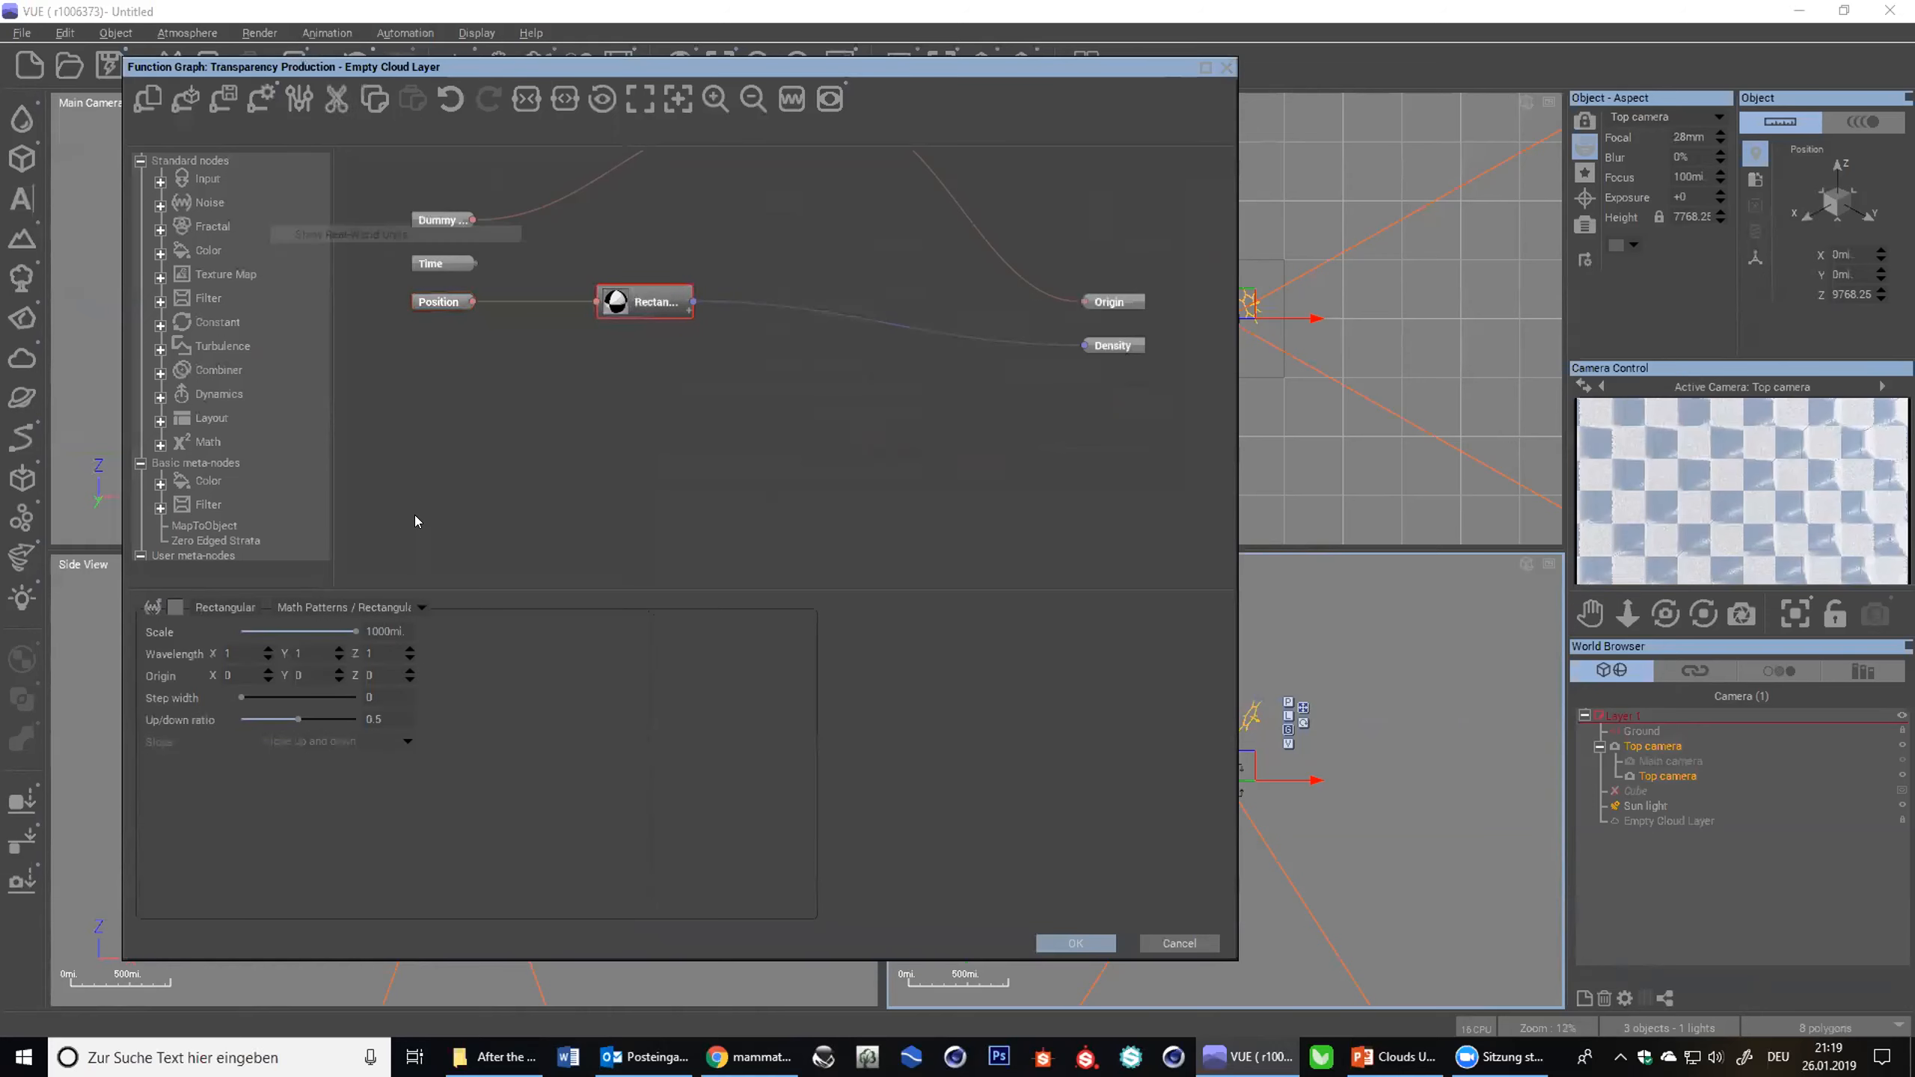
click(382, 632)
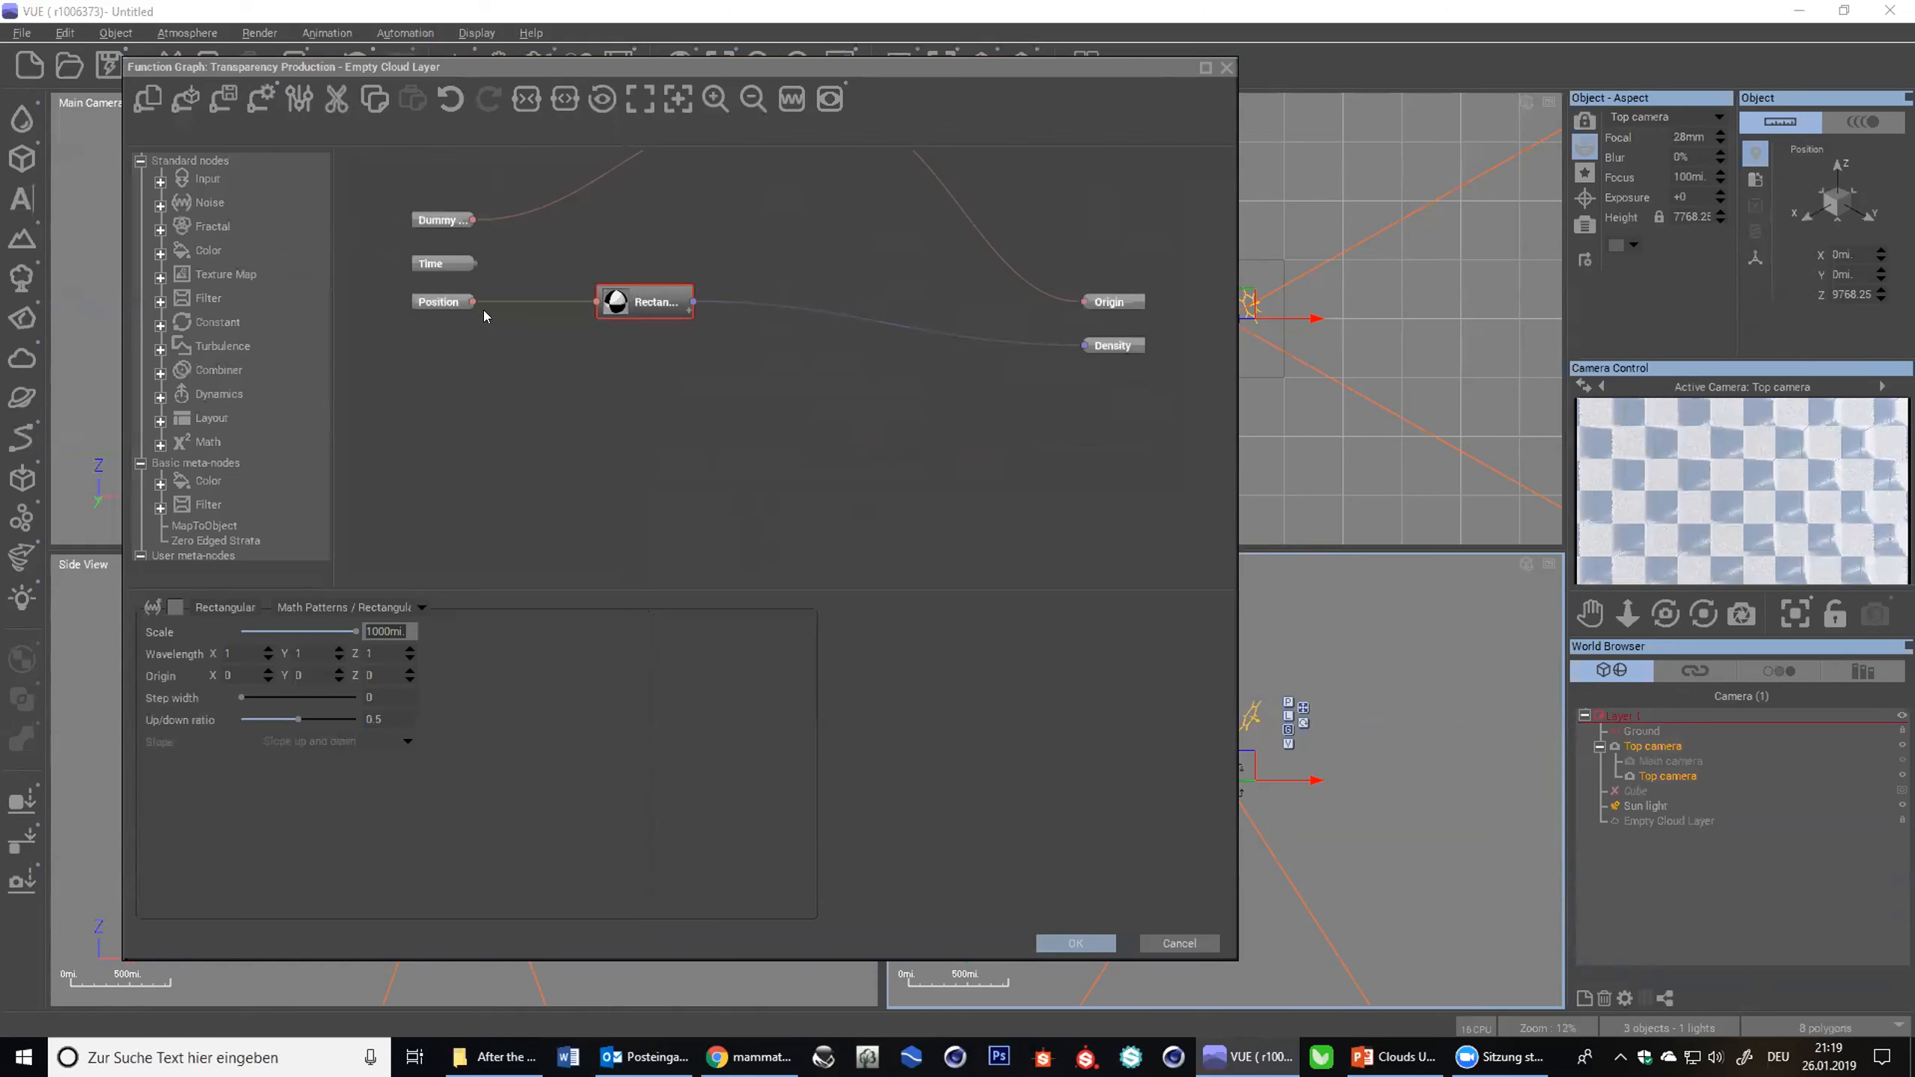
- Restore the unit options to 1 VUE unit in Meters with Metric (automatic) display, and check the Rectangular node's scale
click(13, 25)
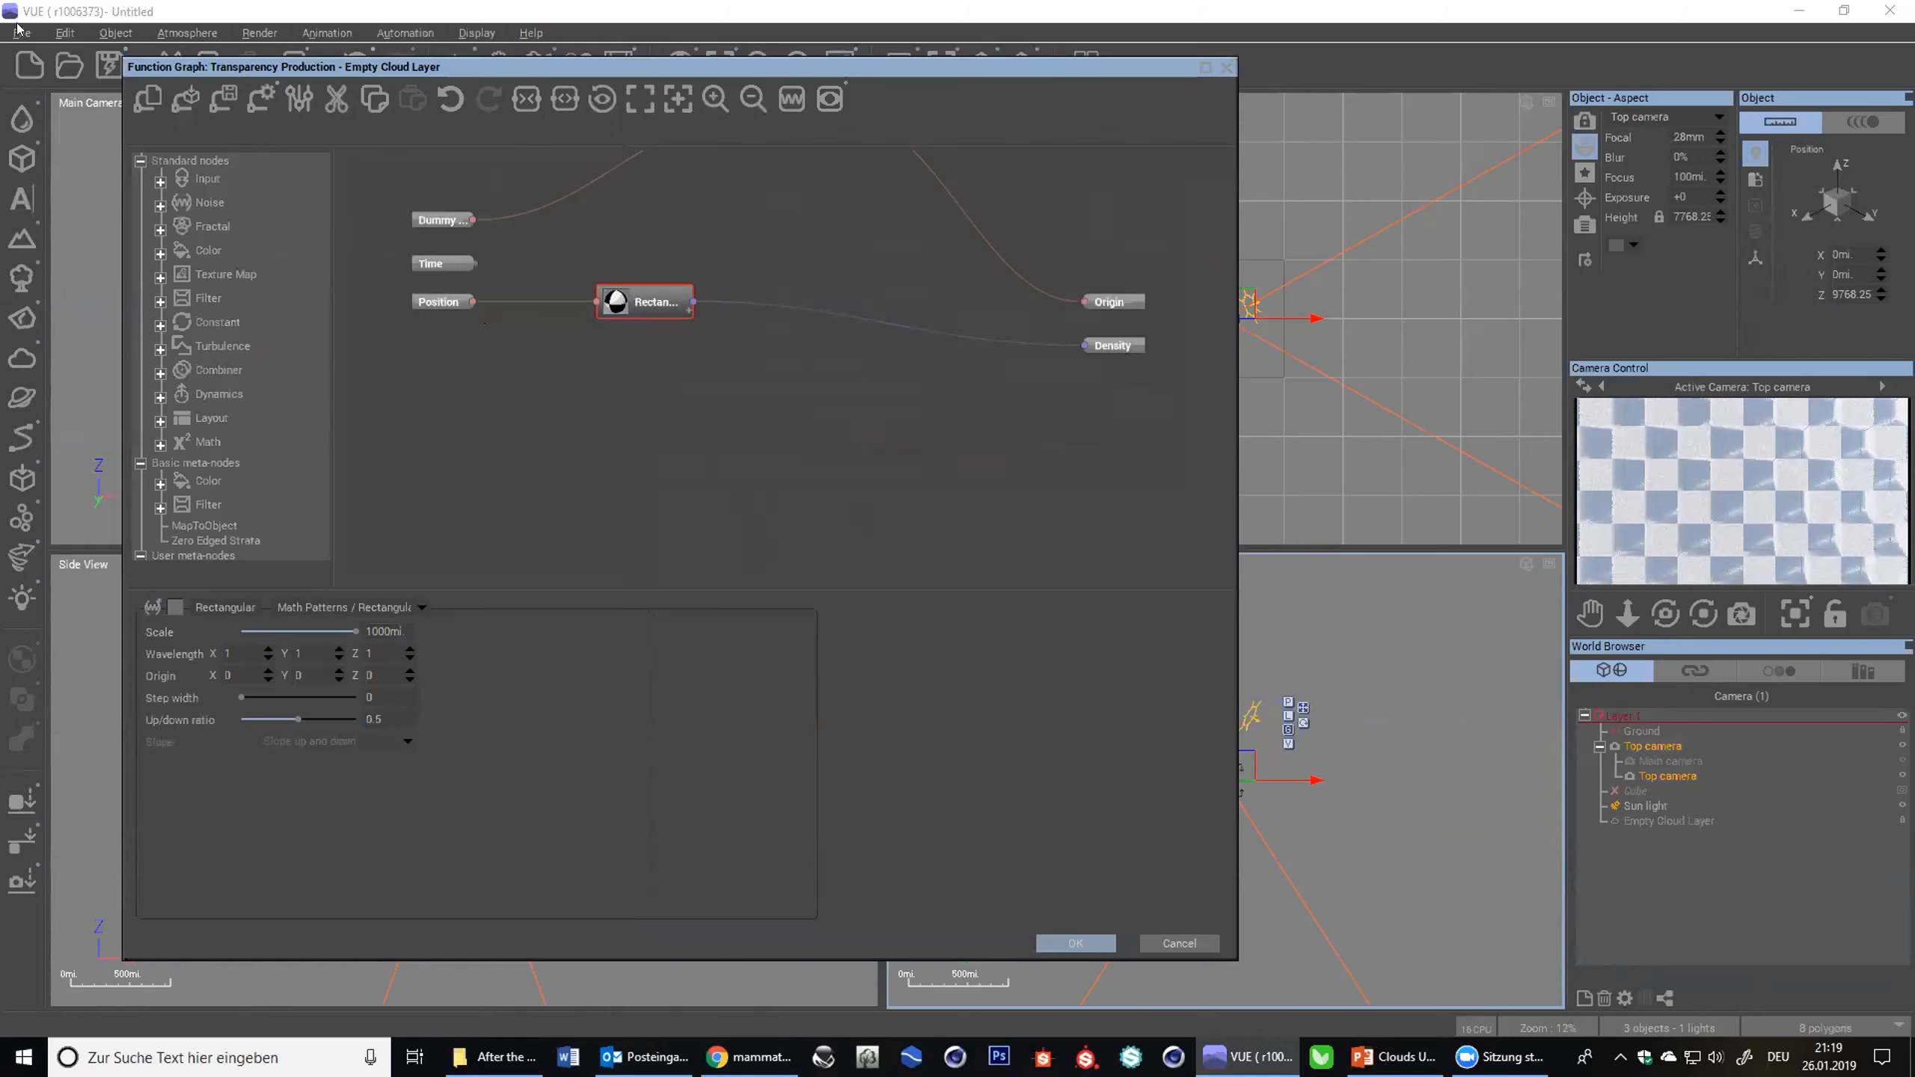
click(16, 27)
click(60, 517)
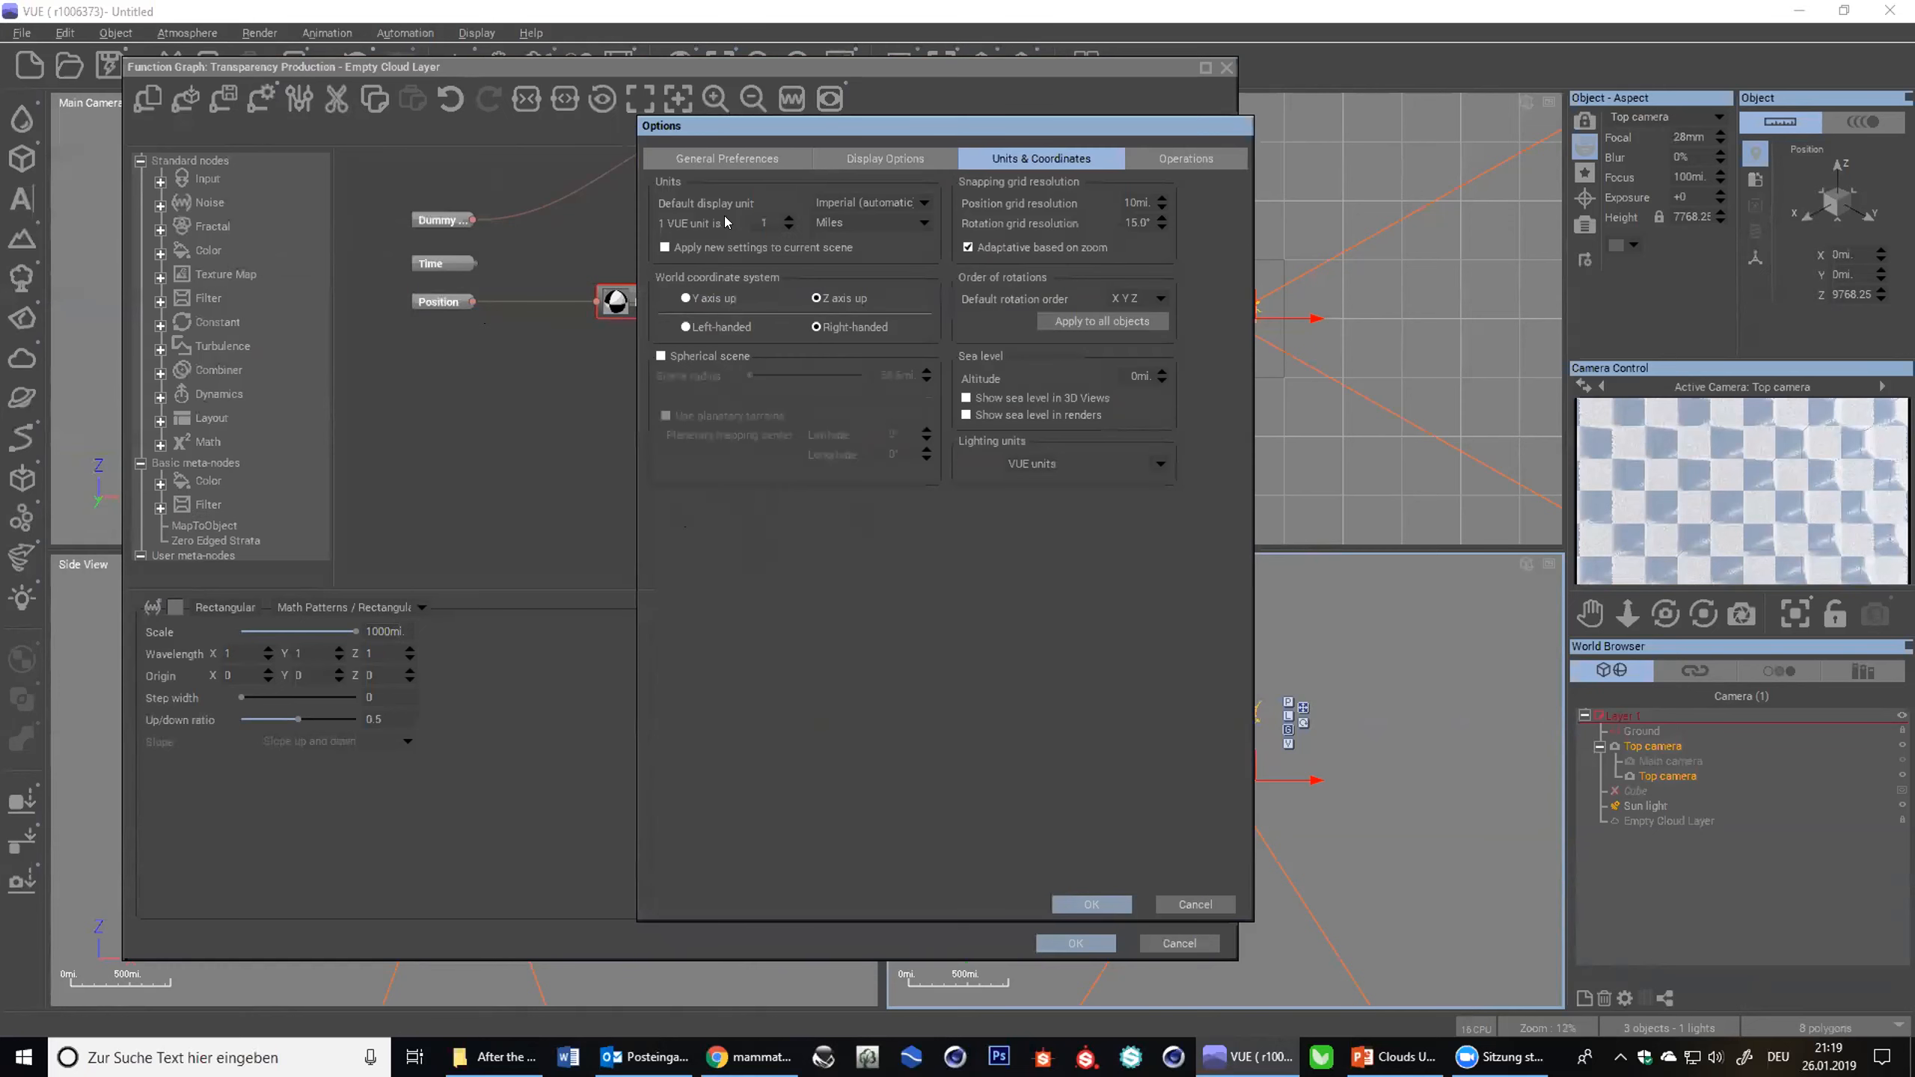
click(924, 202)
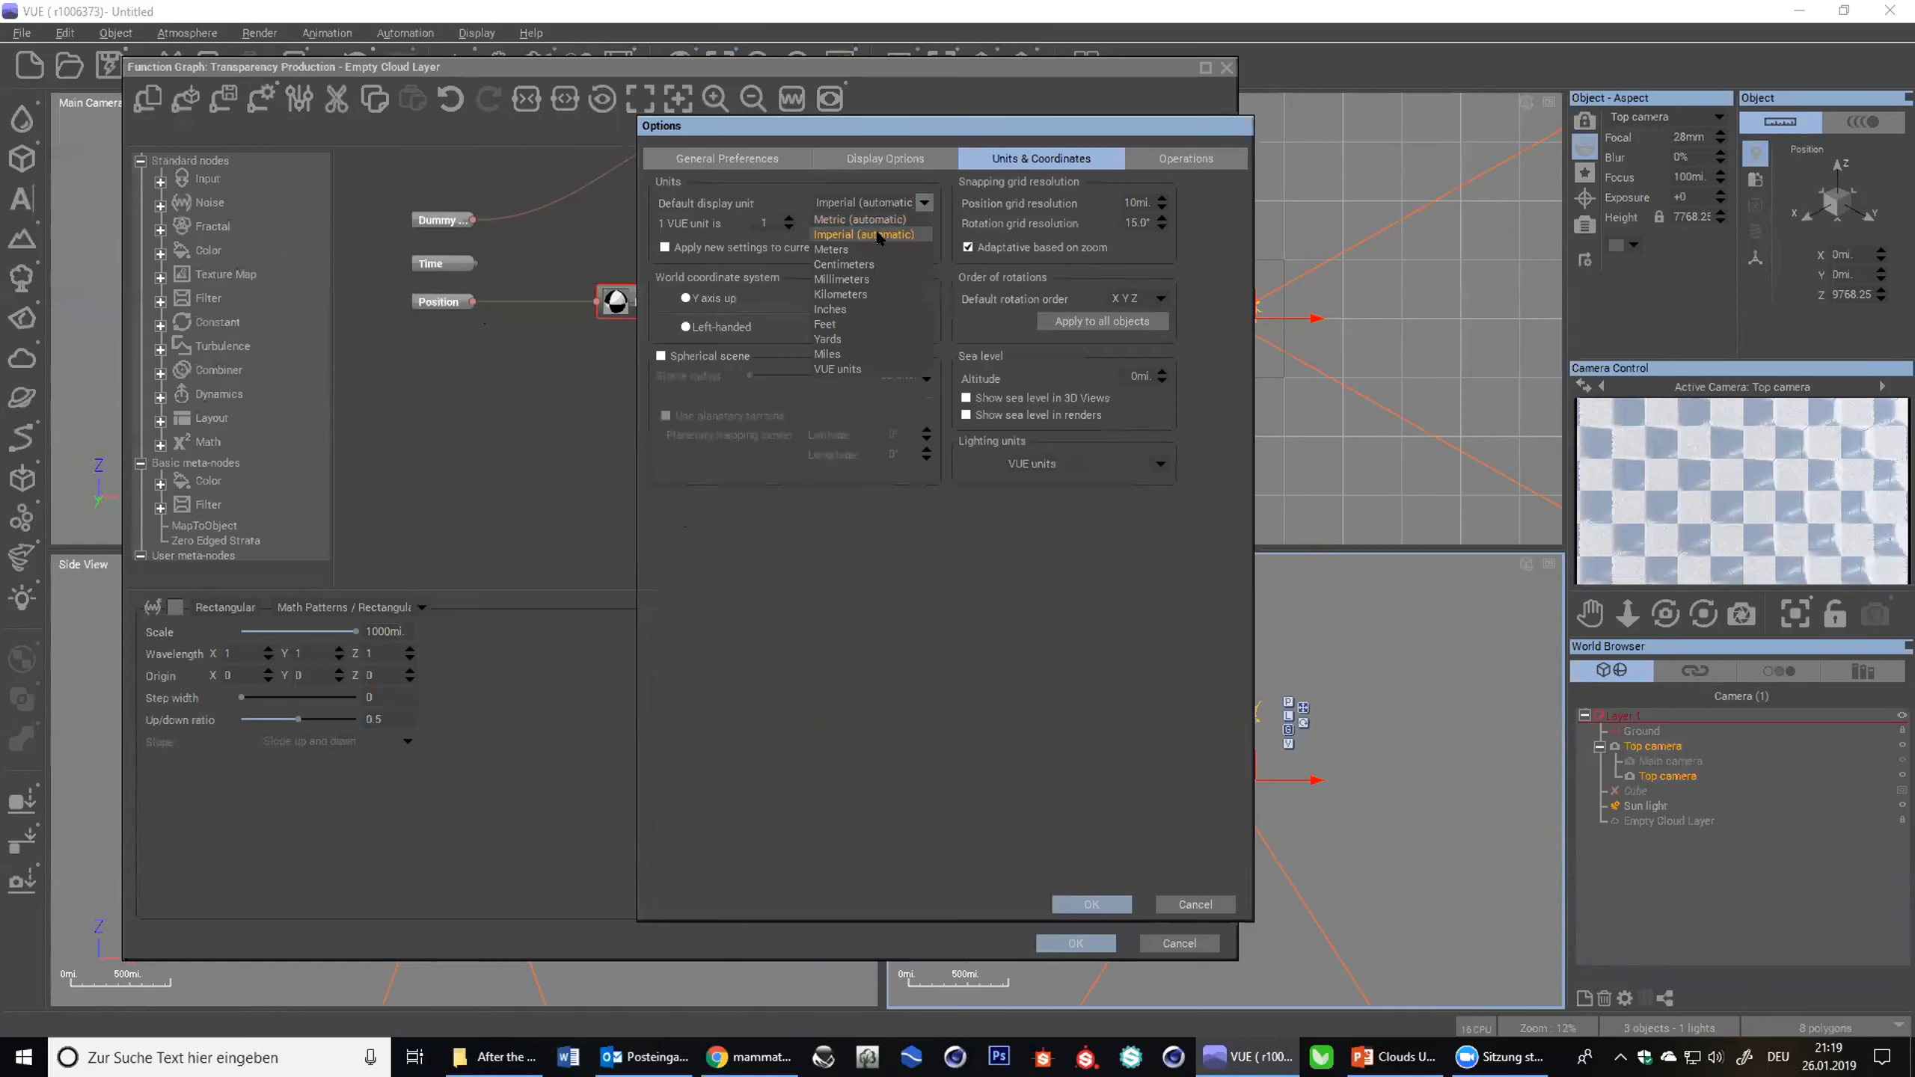
click(831, 249)
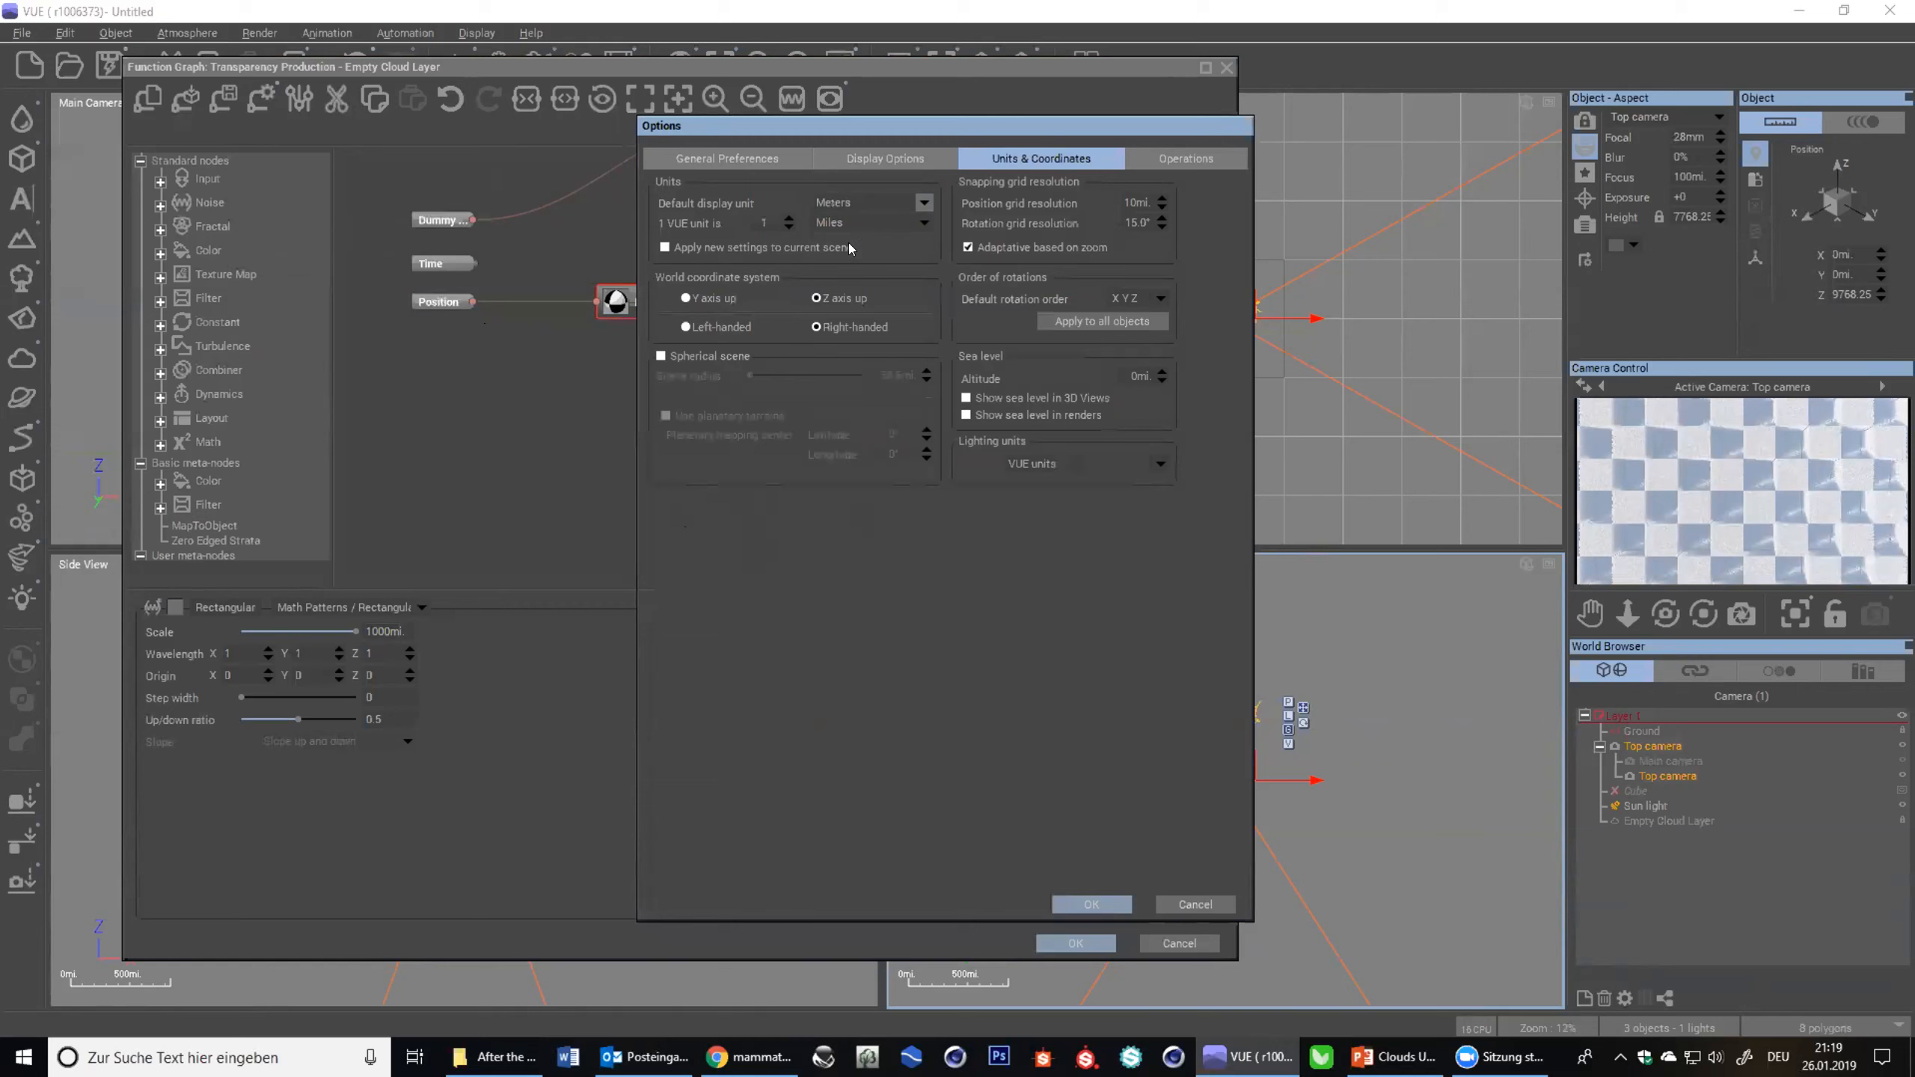
click(924, 222)
click(851, 240)
click(858, 205)
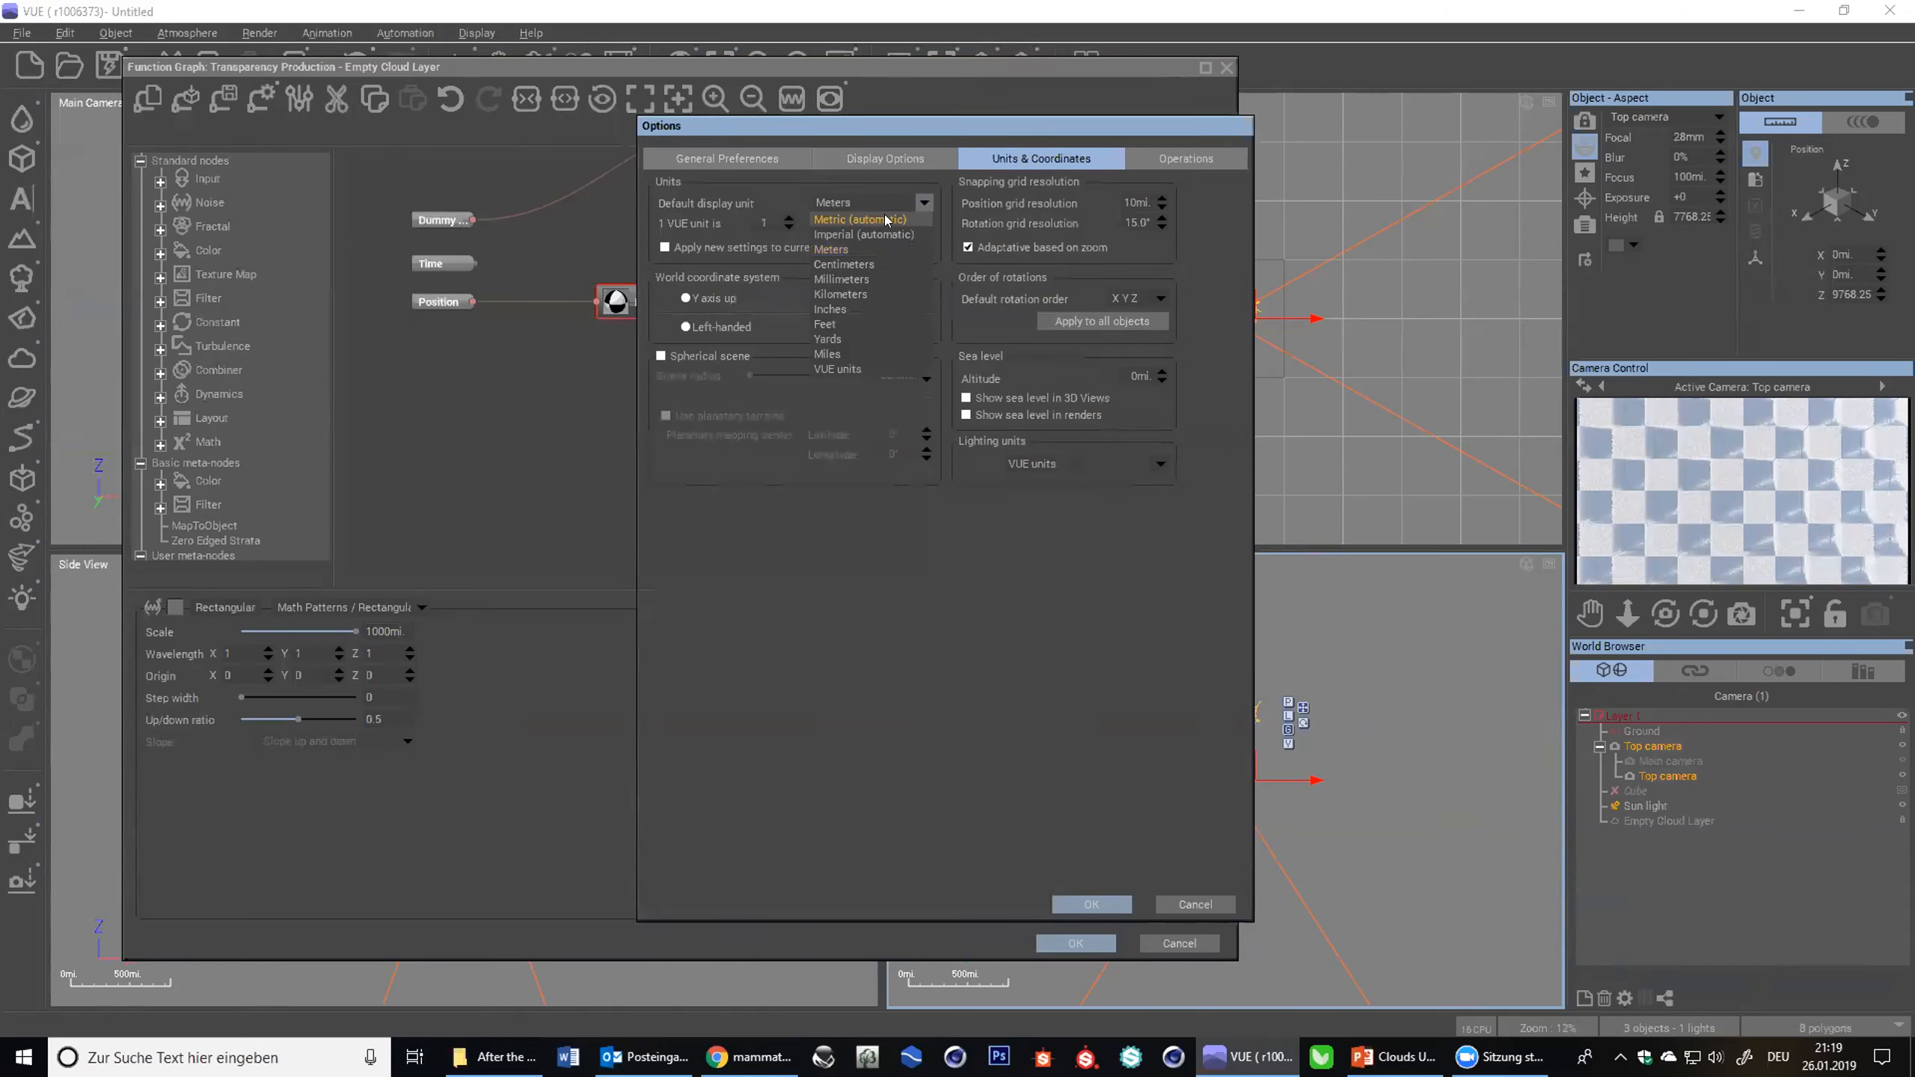
click(867, 219)
click(1092, 904)
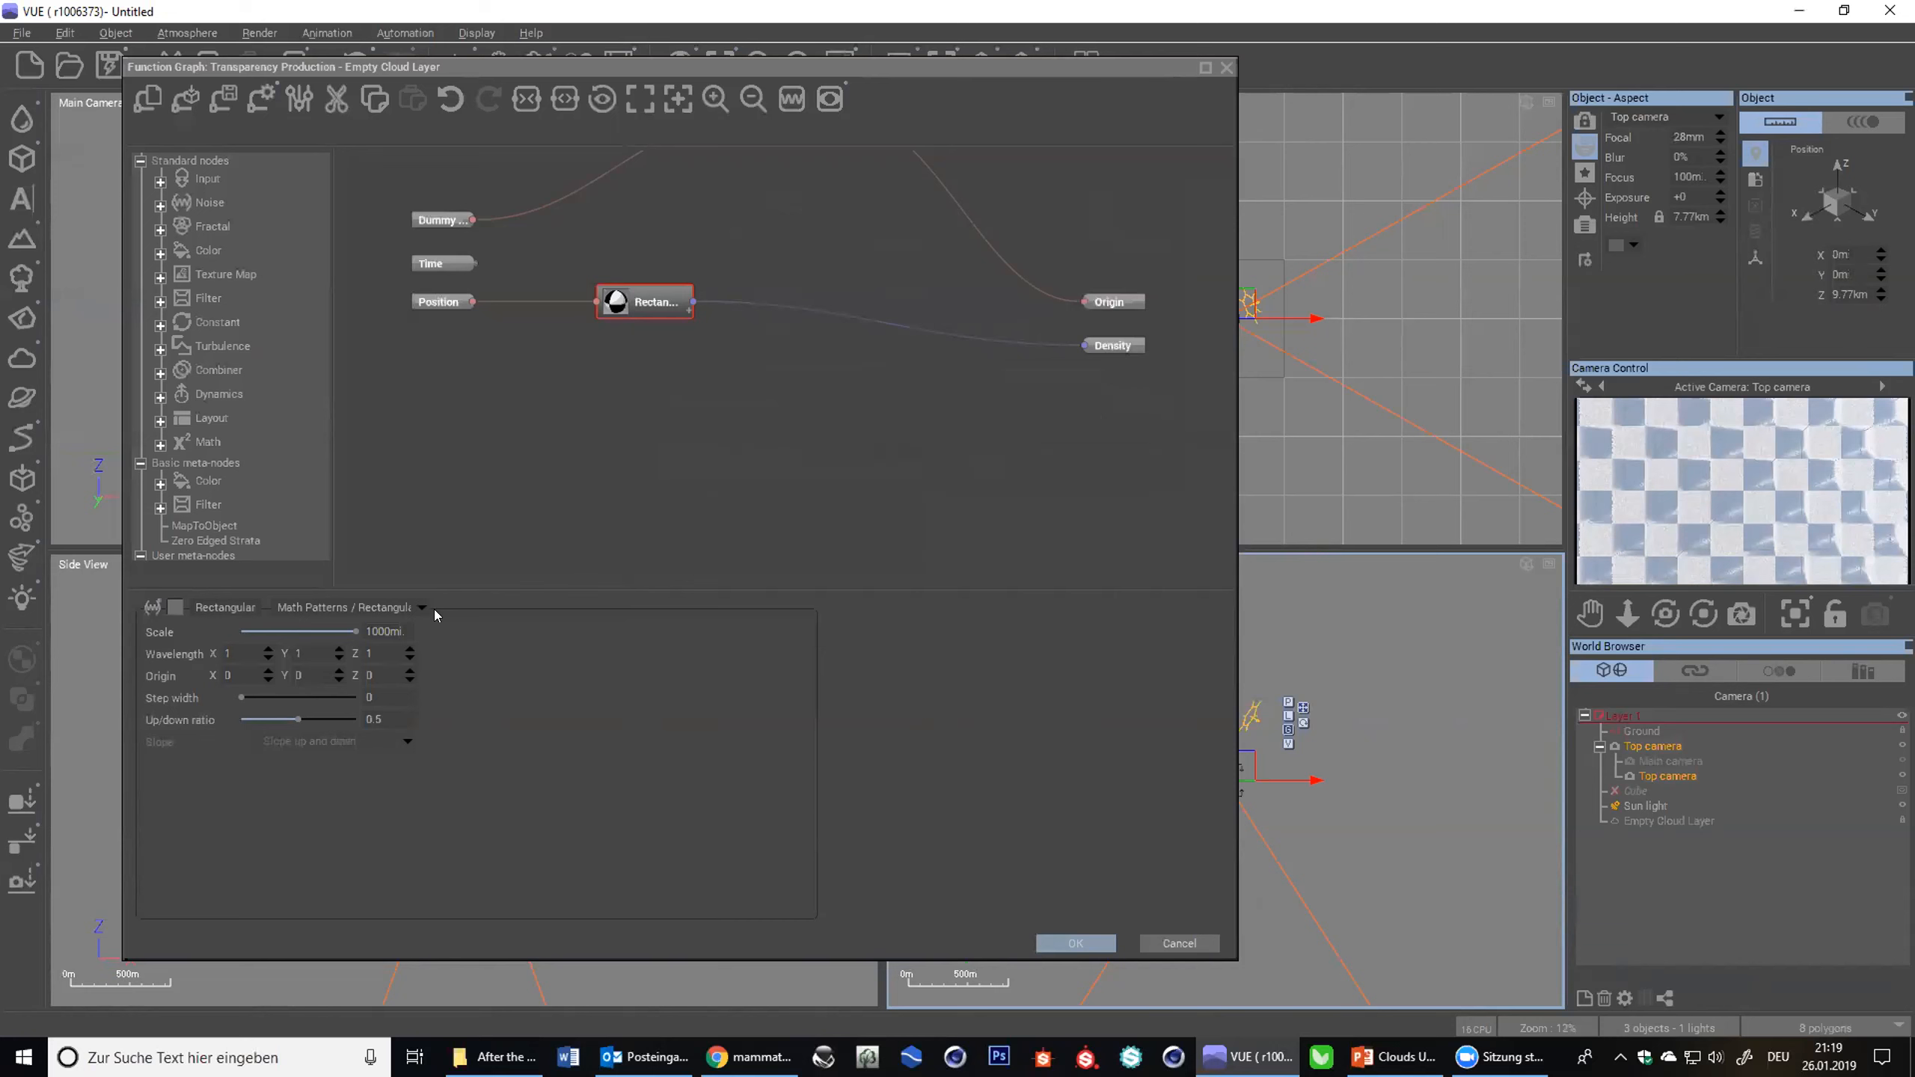
click(384, 630)
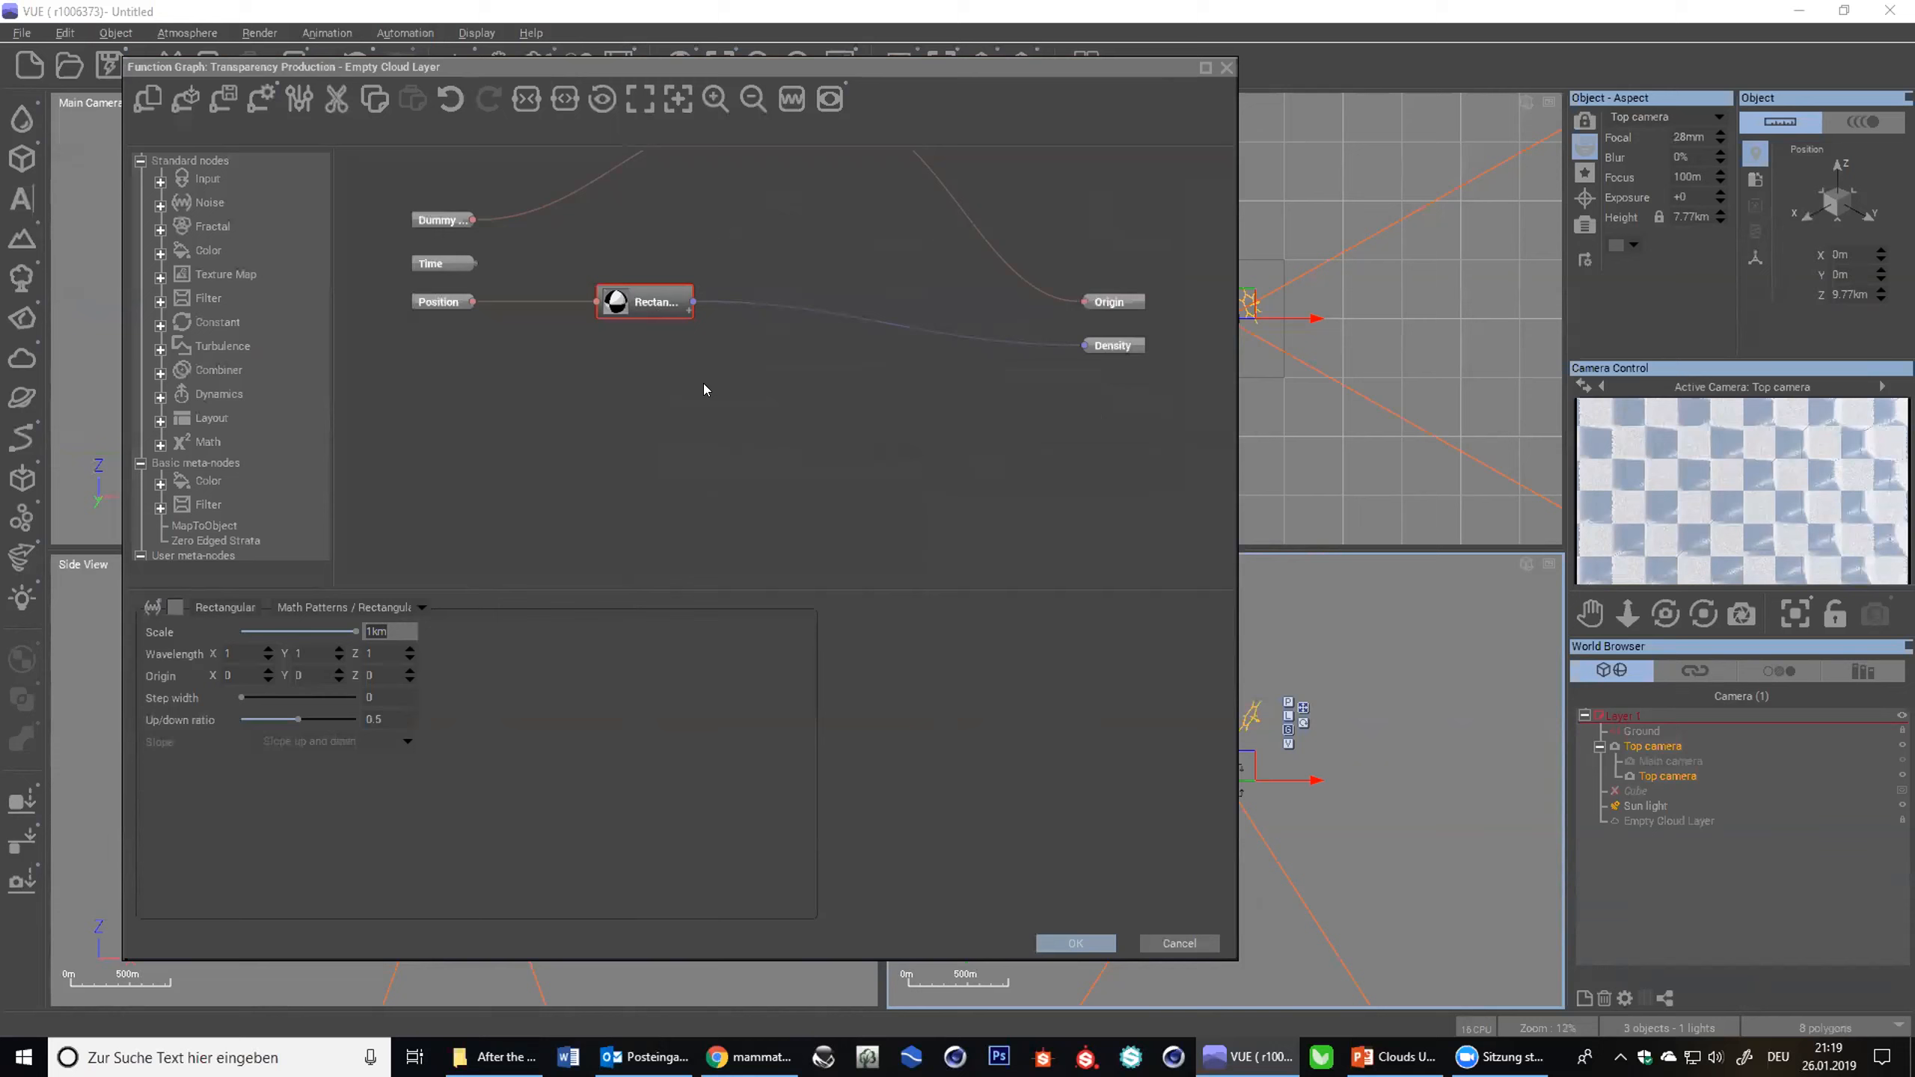
- Change the Rectangular node's noise type to the Perlin Gradient noise and open the function preview for the node
click(643, 316)
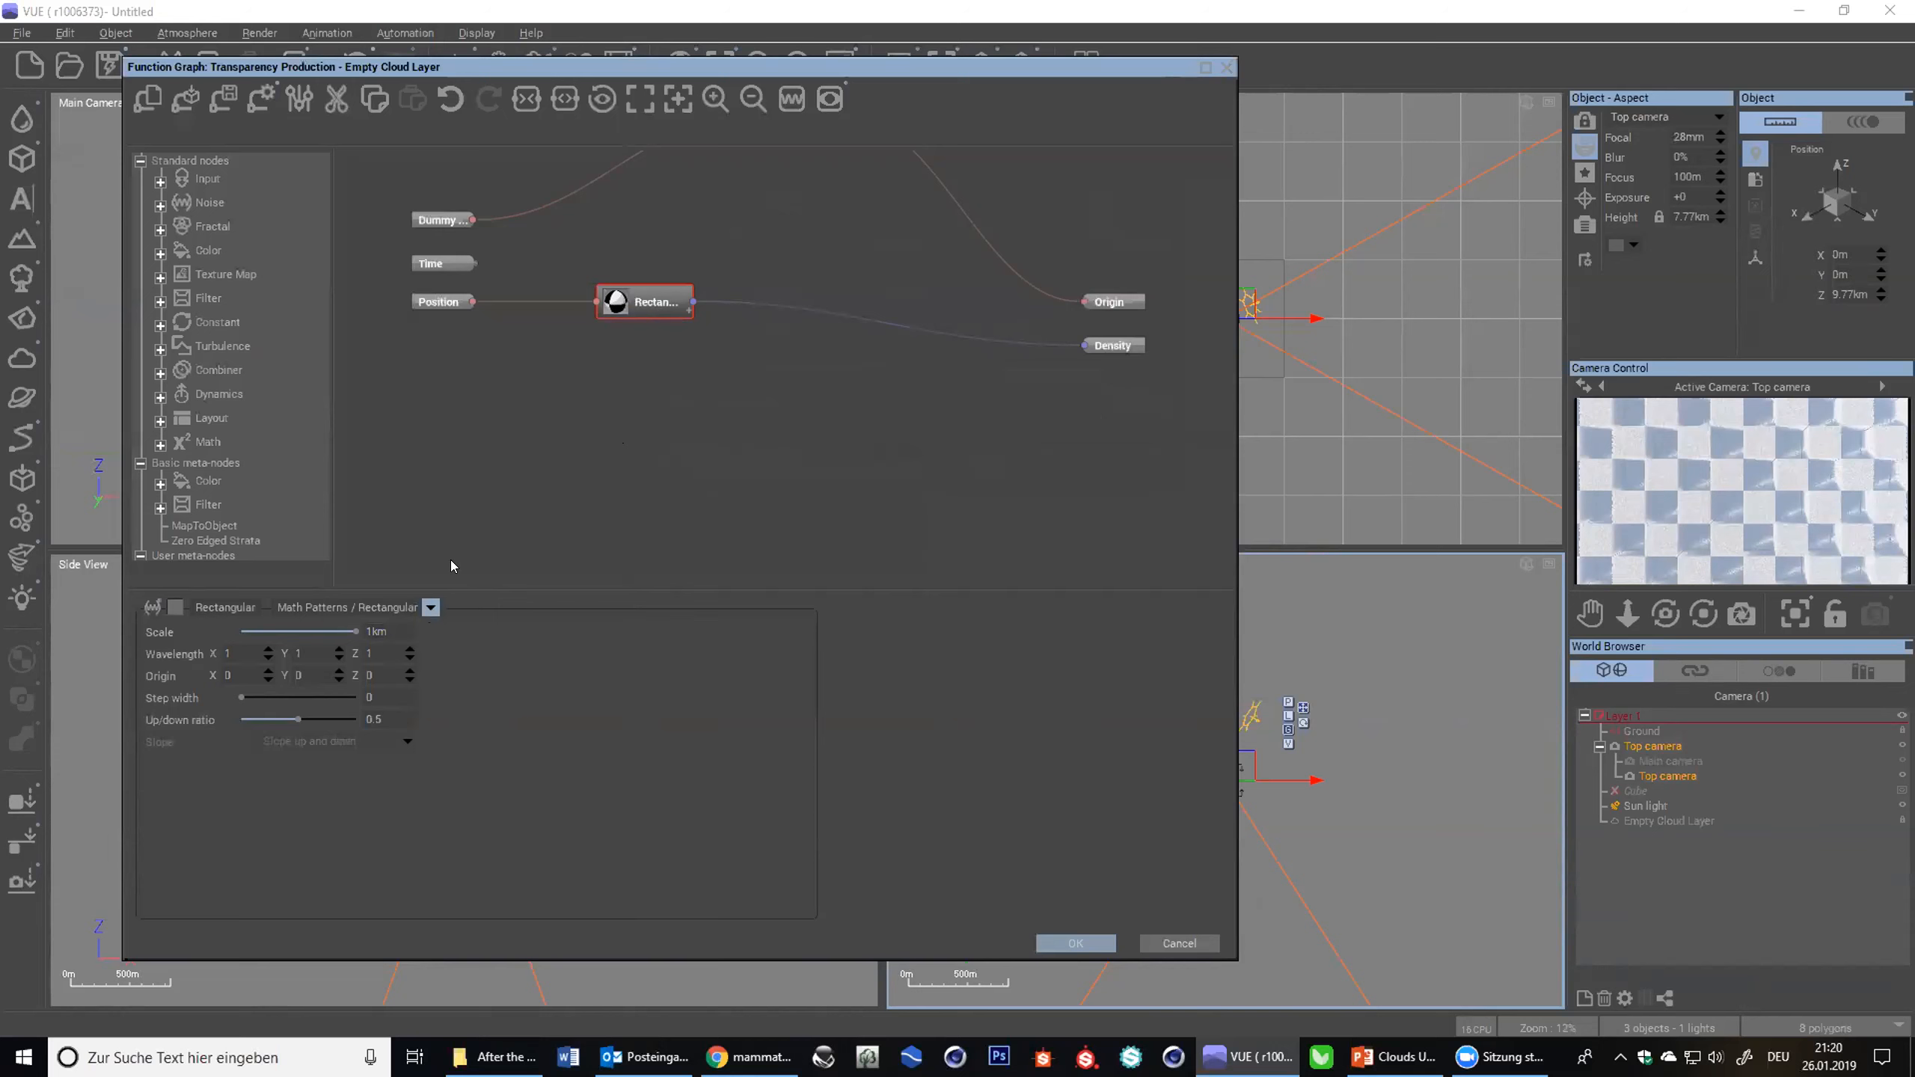
click(430, 607)
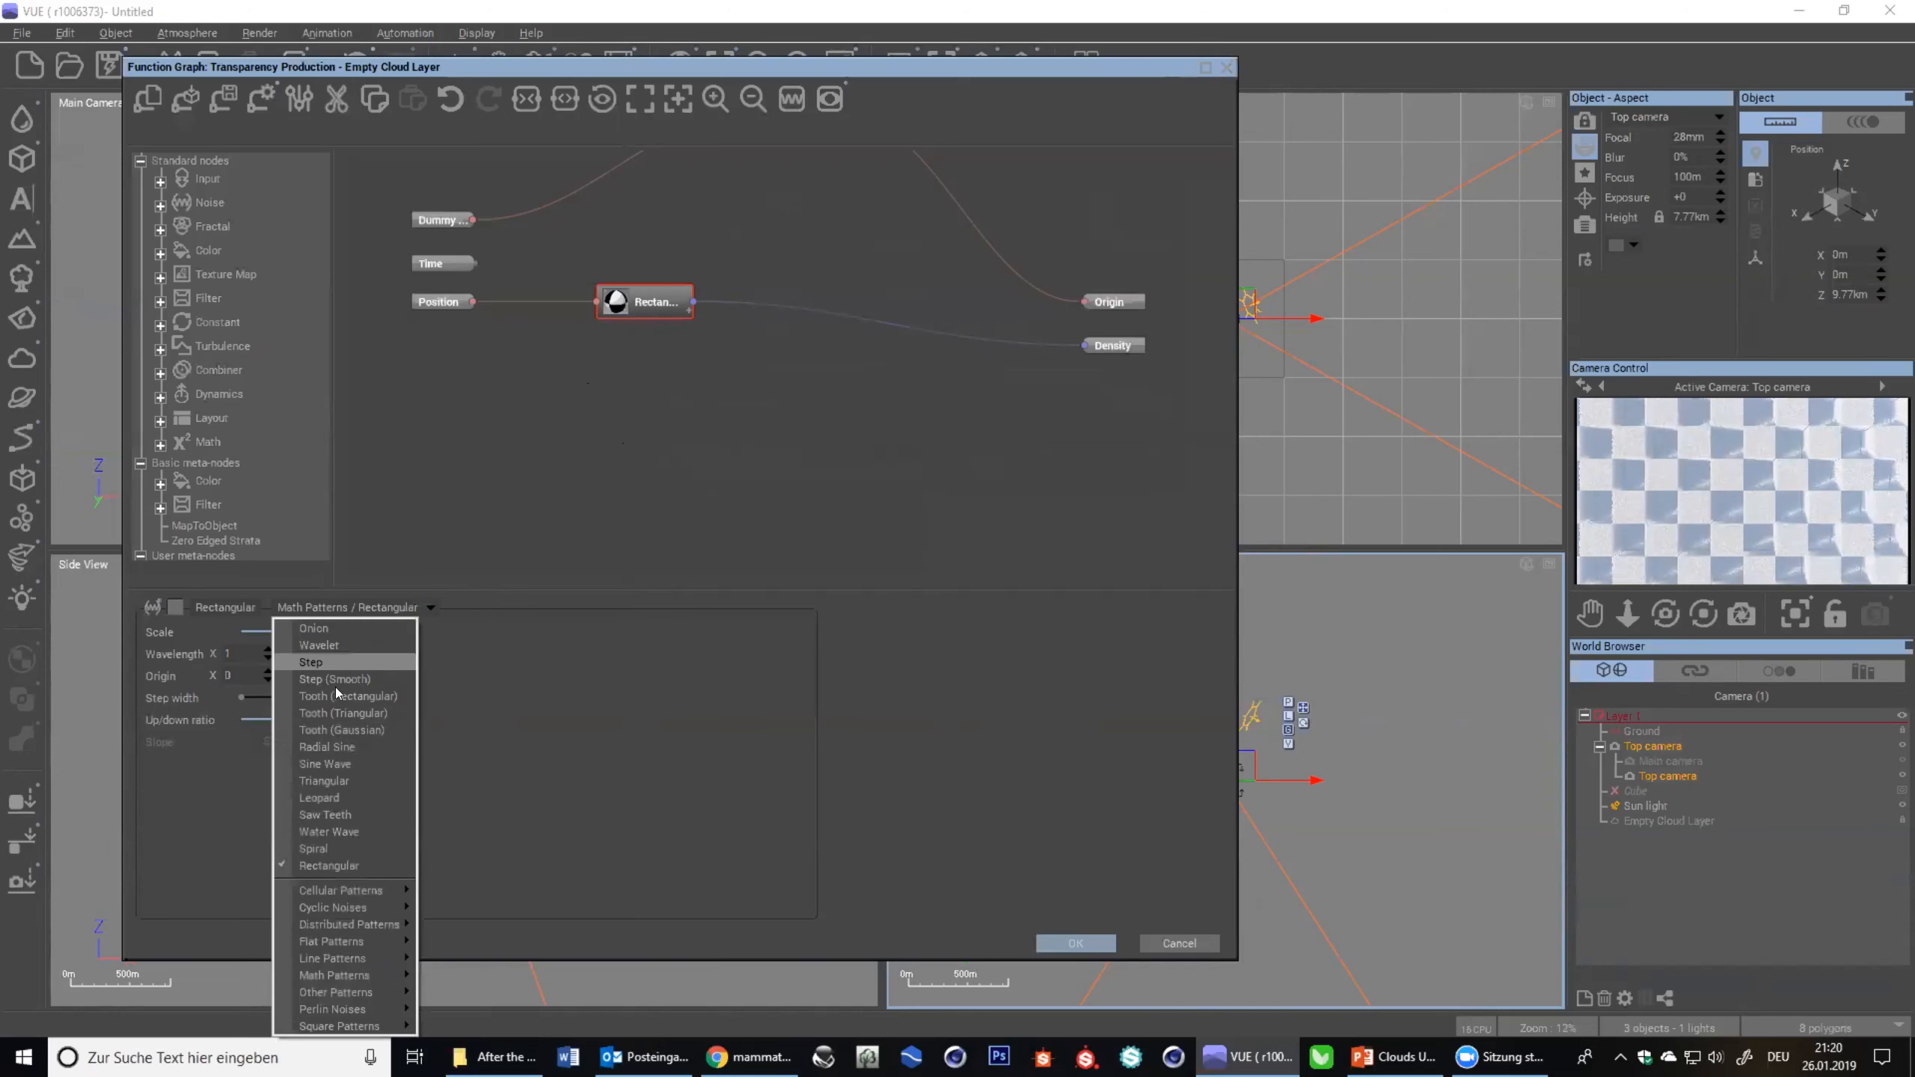
mouse_move(326, 1011)
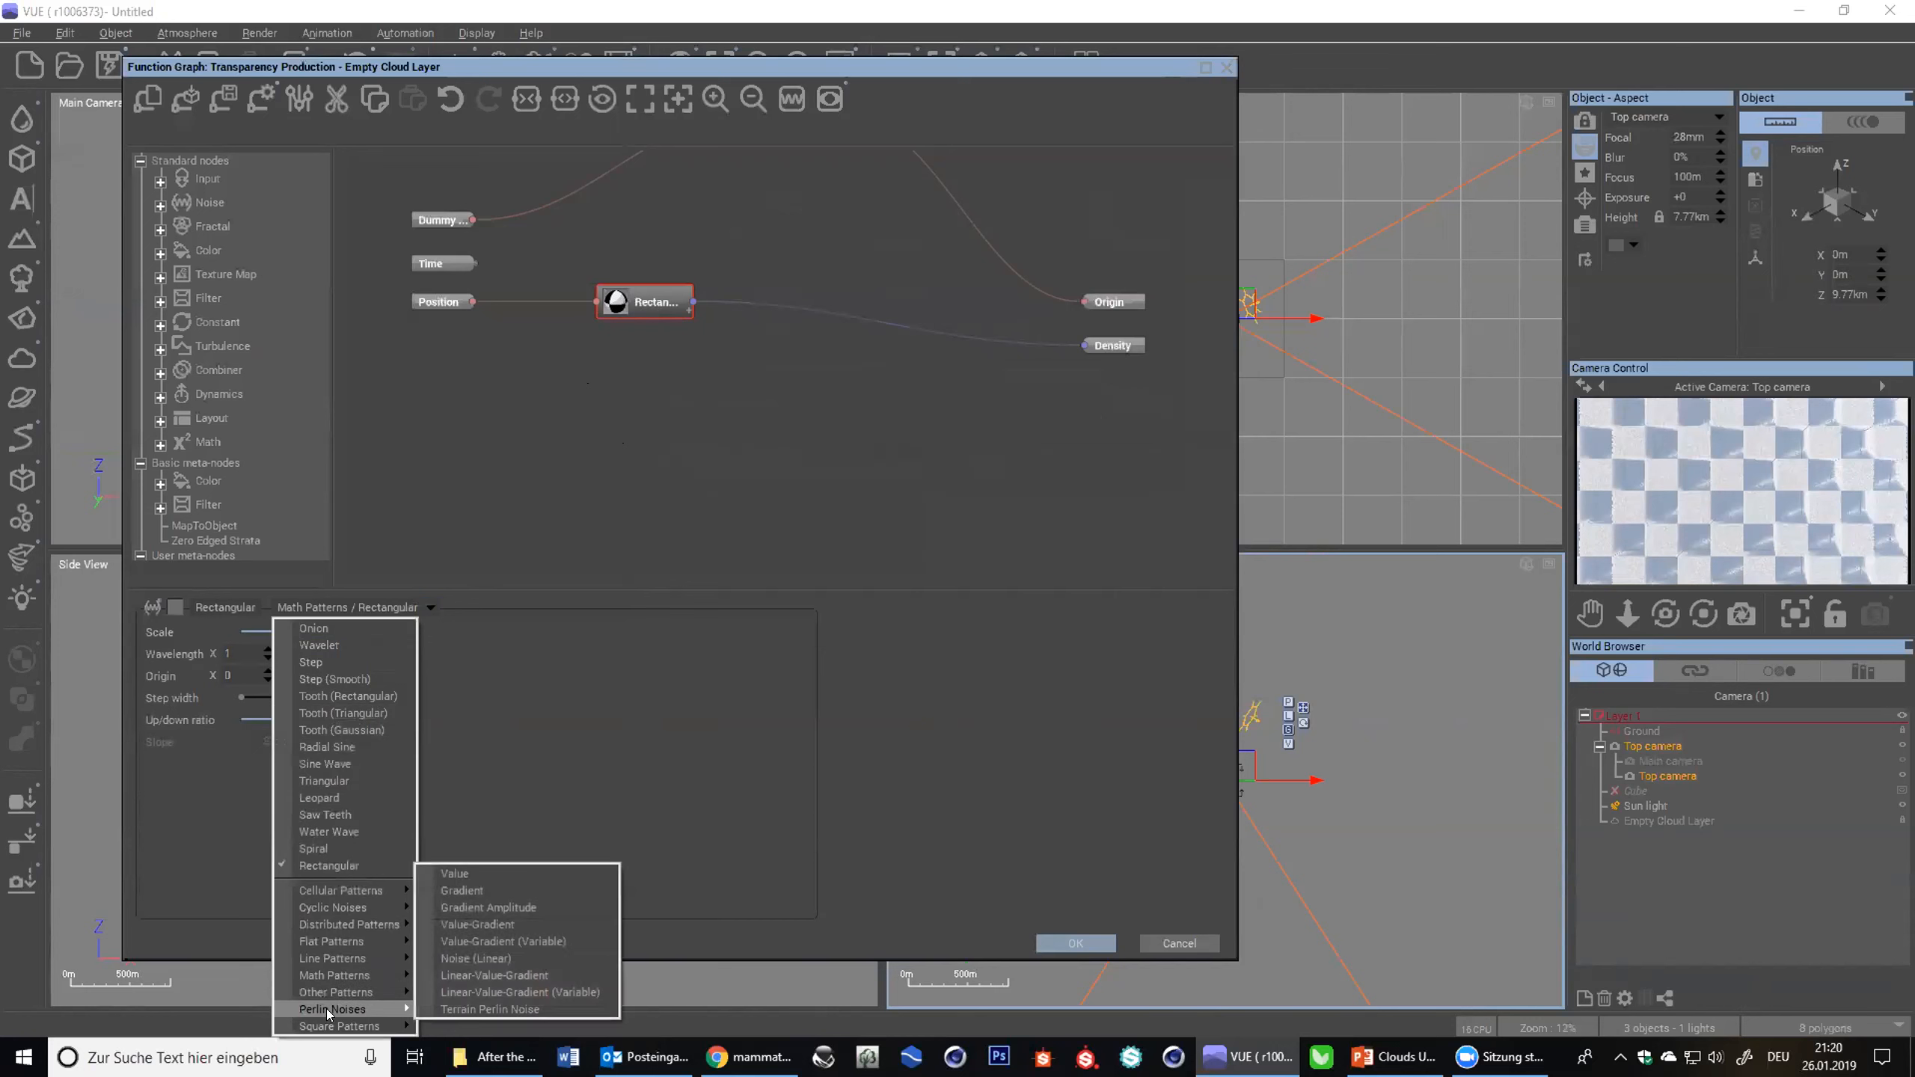
click(463, 891)
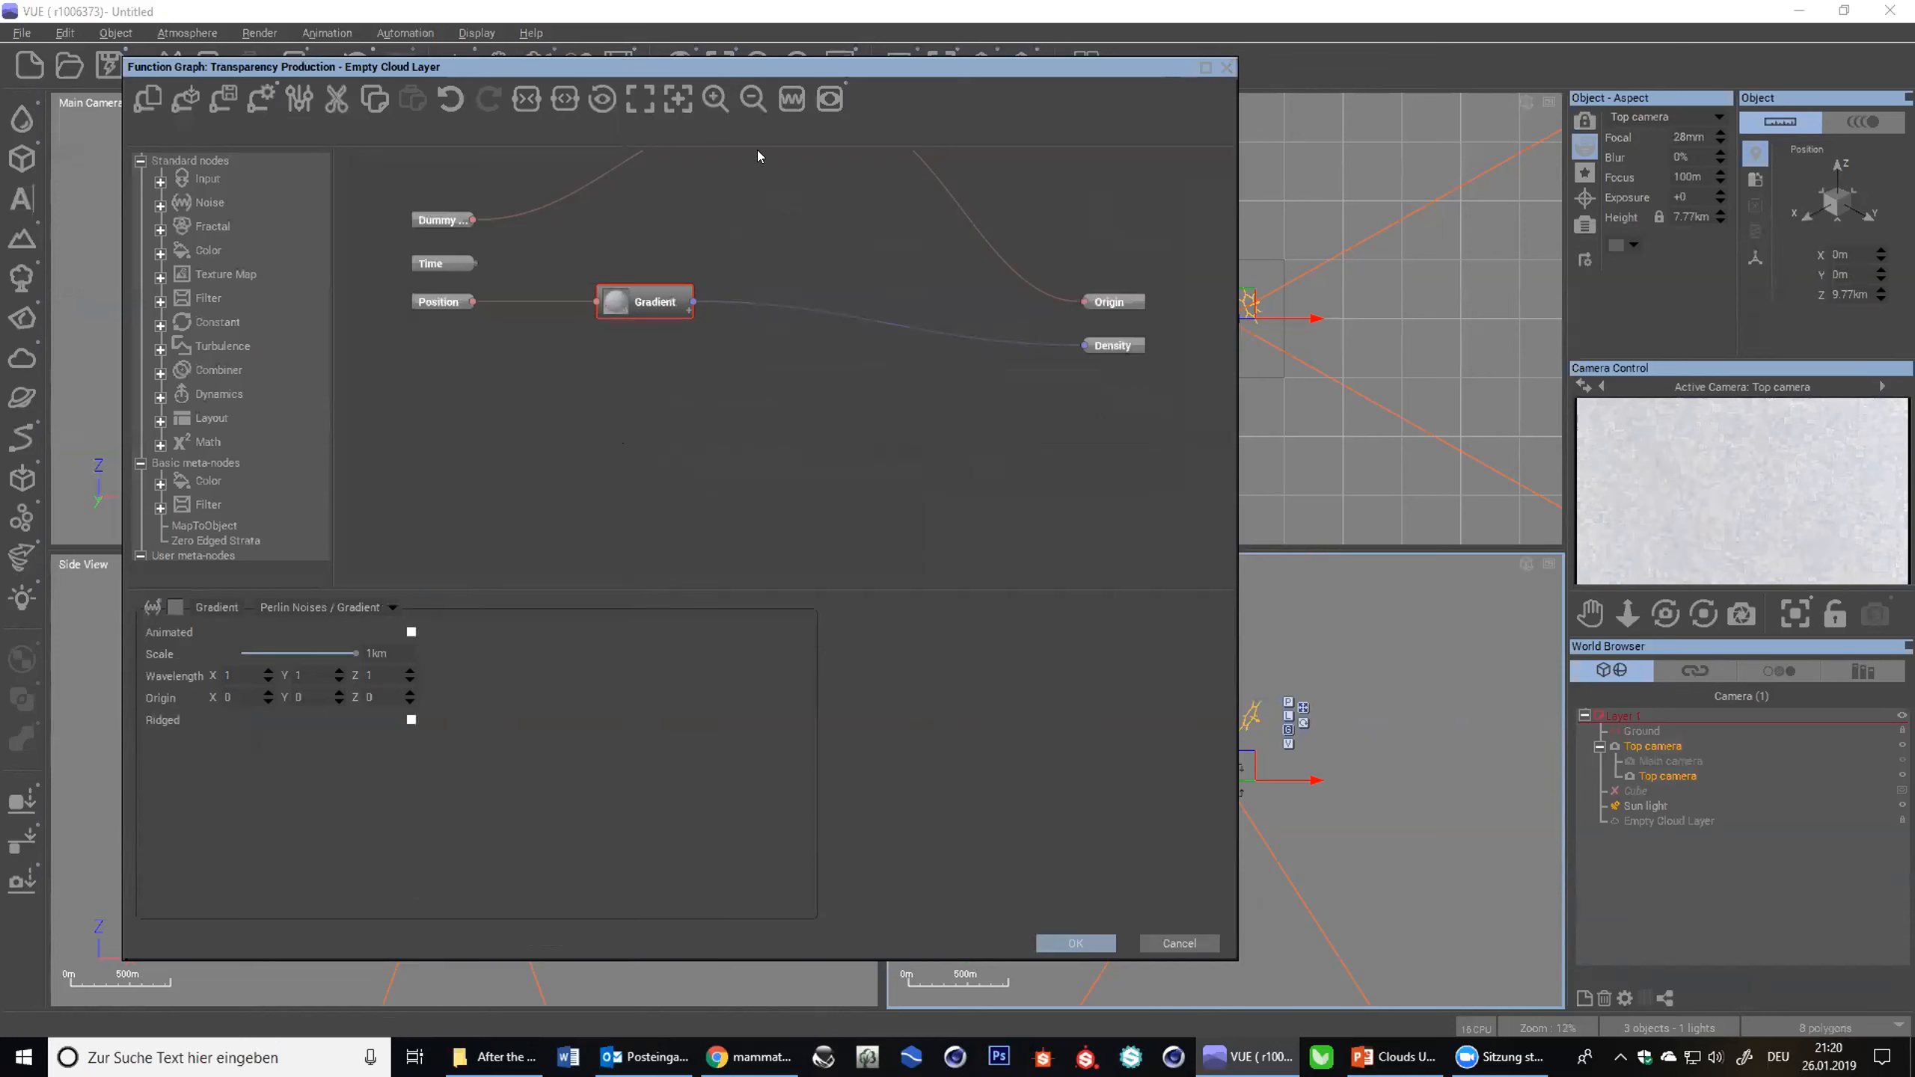
click(789, 103)
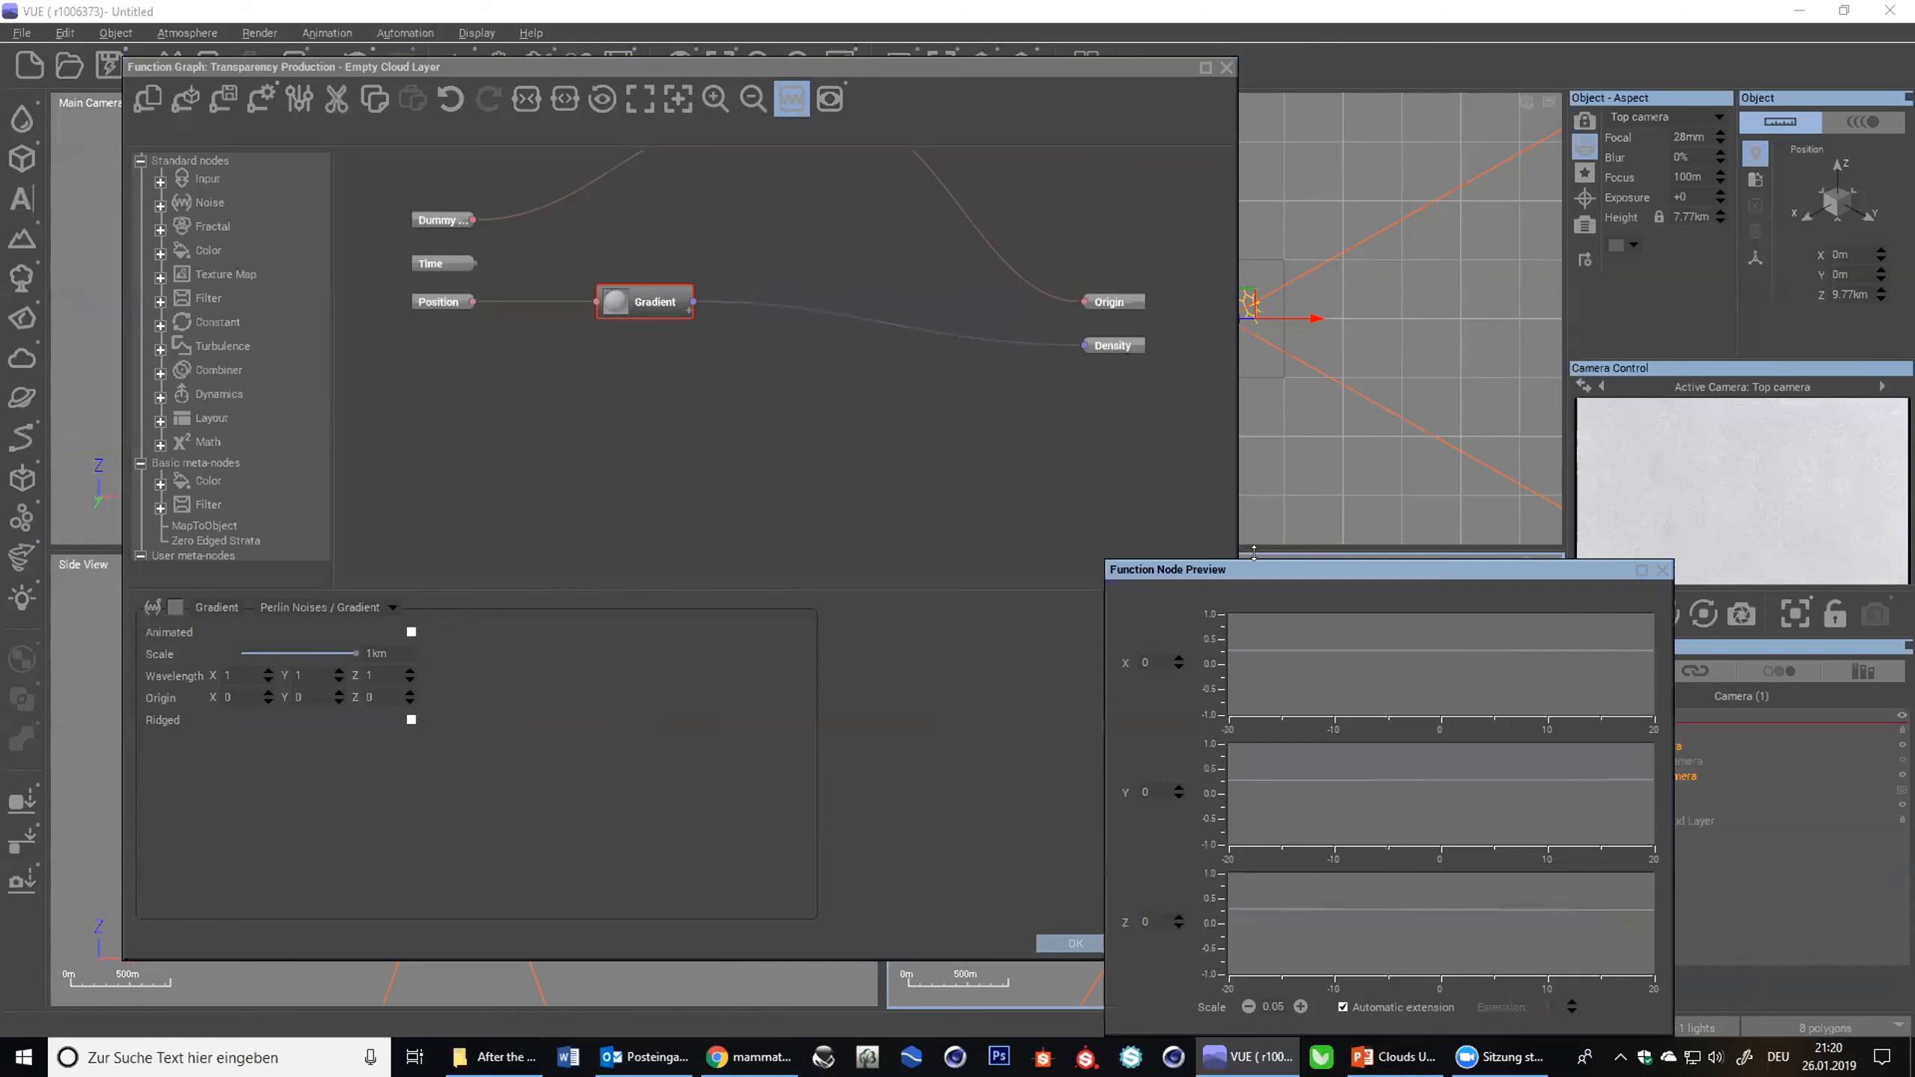
- Examine the Gradient node's X, Y and Z noise curves at several wider preview scales
drag(1214, 574, 1046, 261)
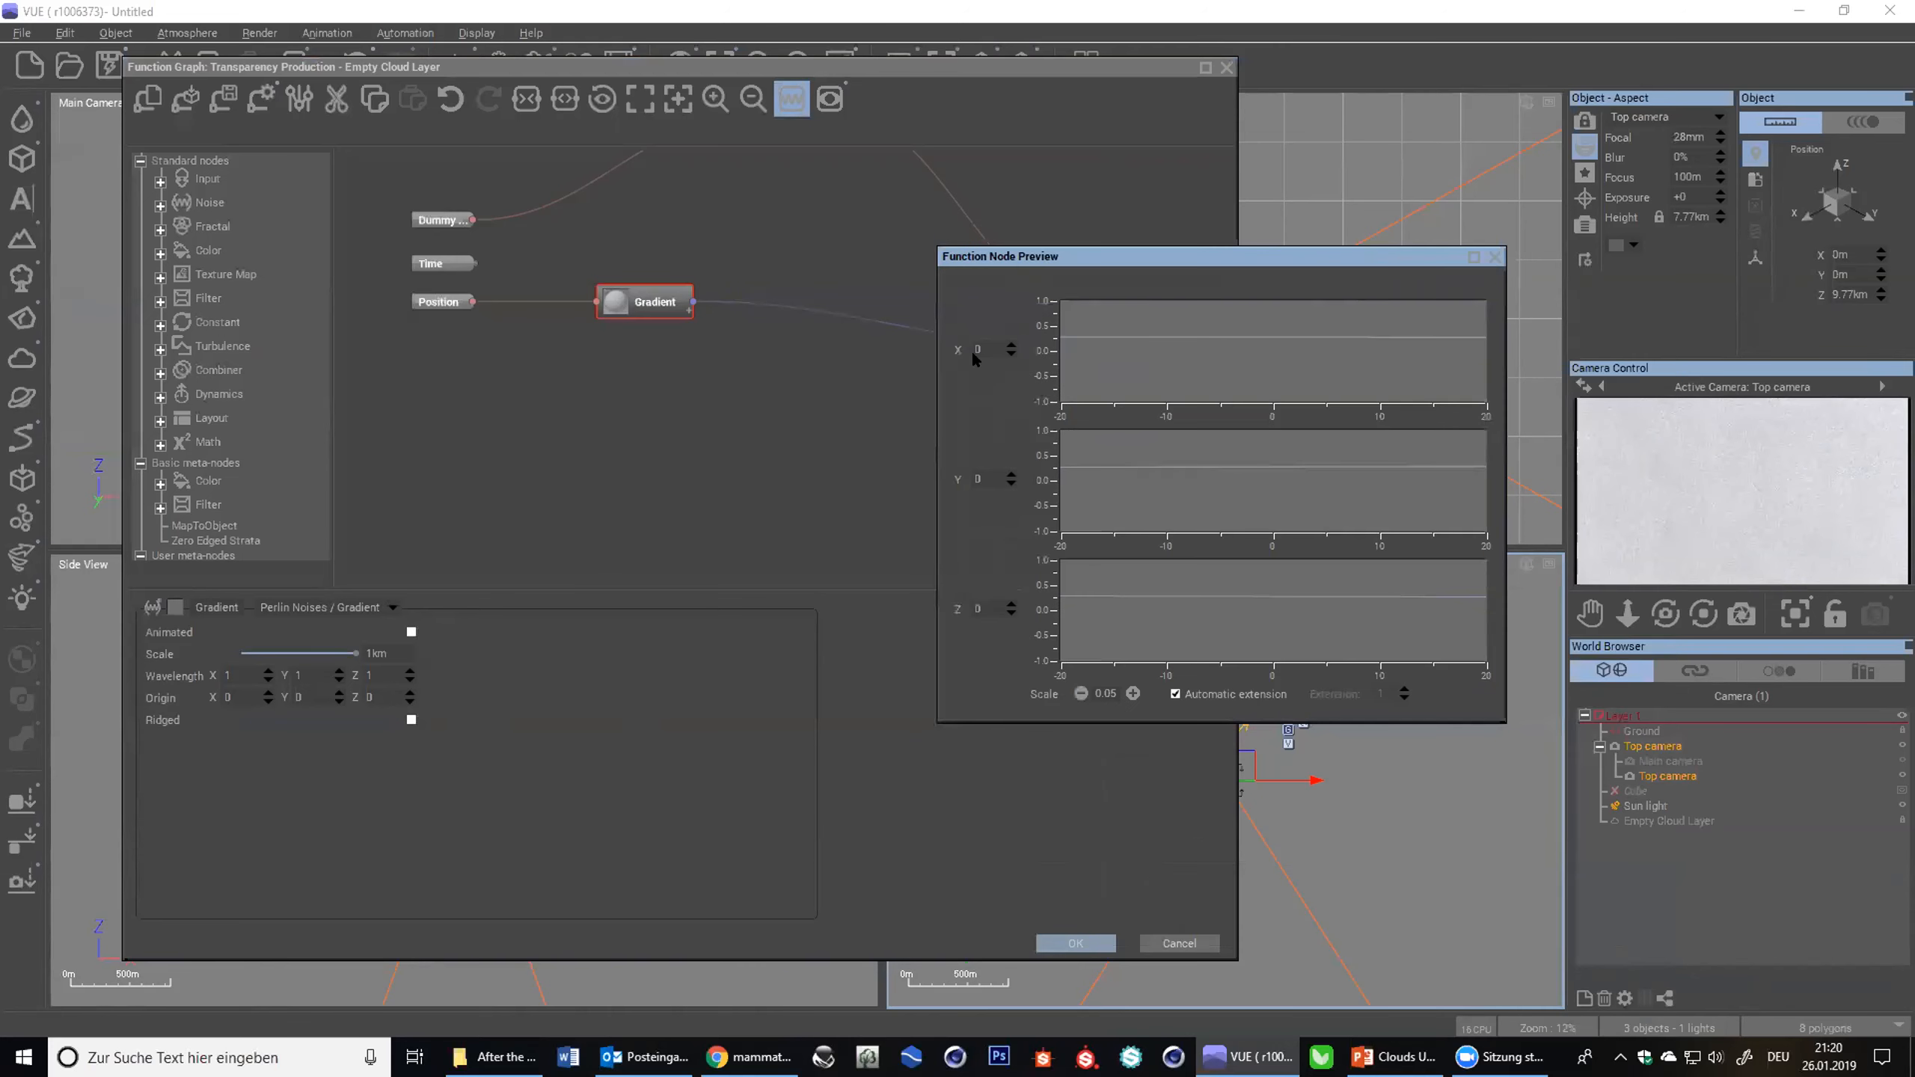
click(1081, 694)
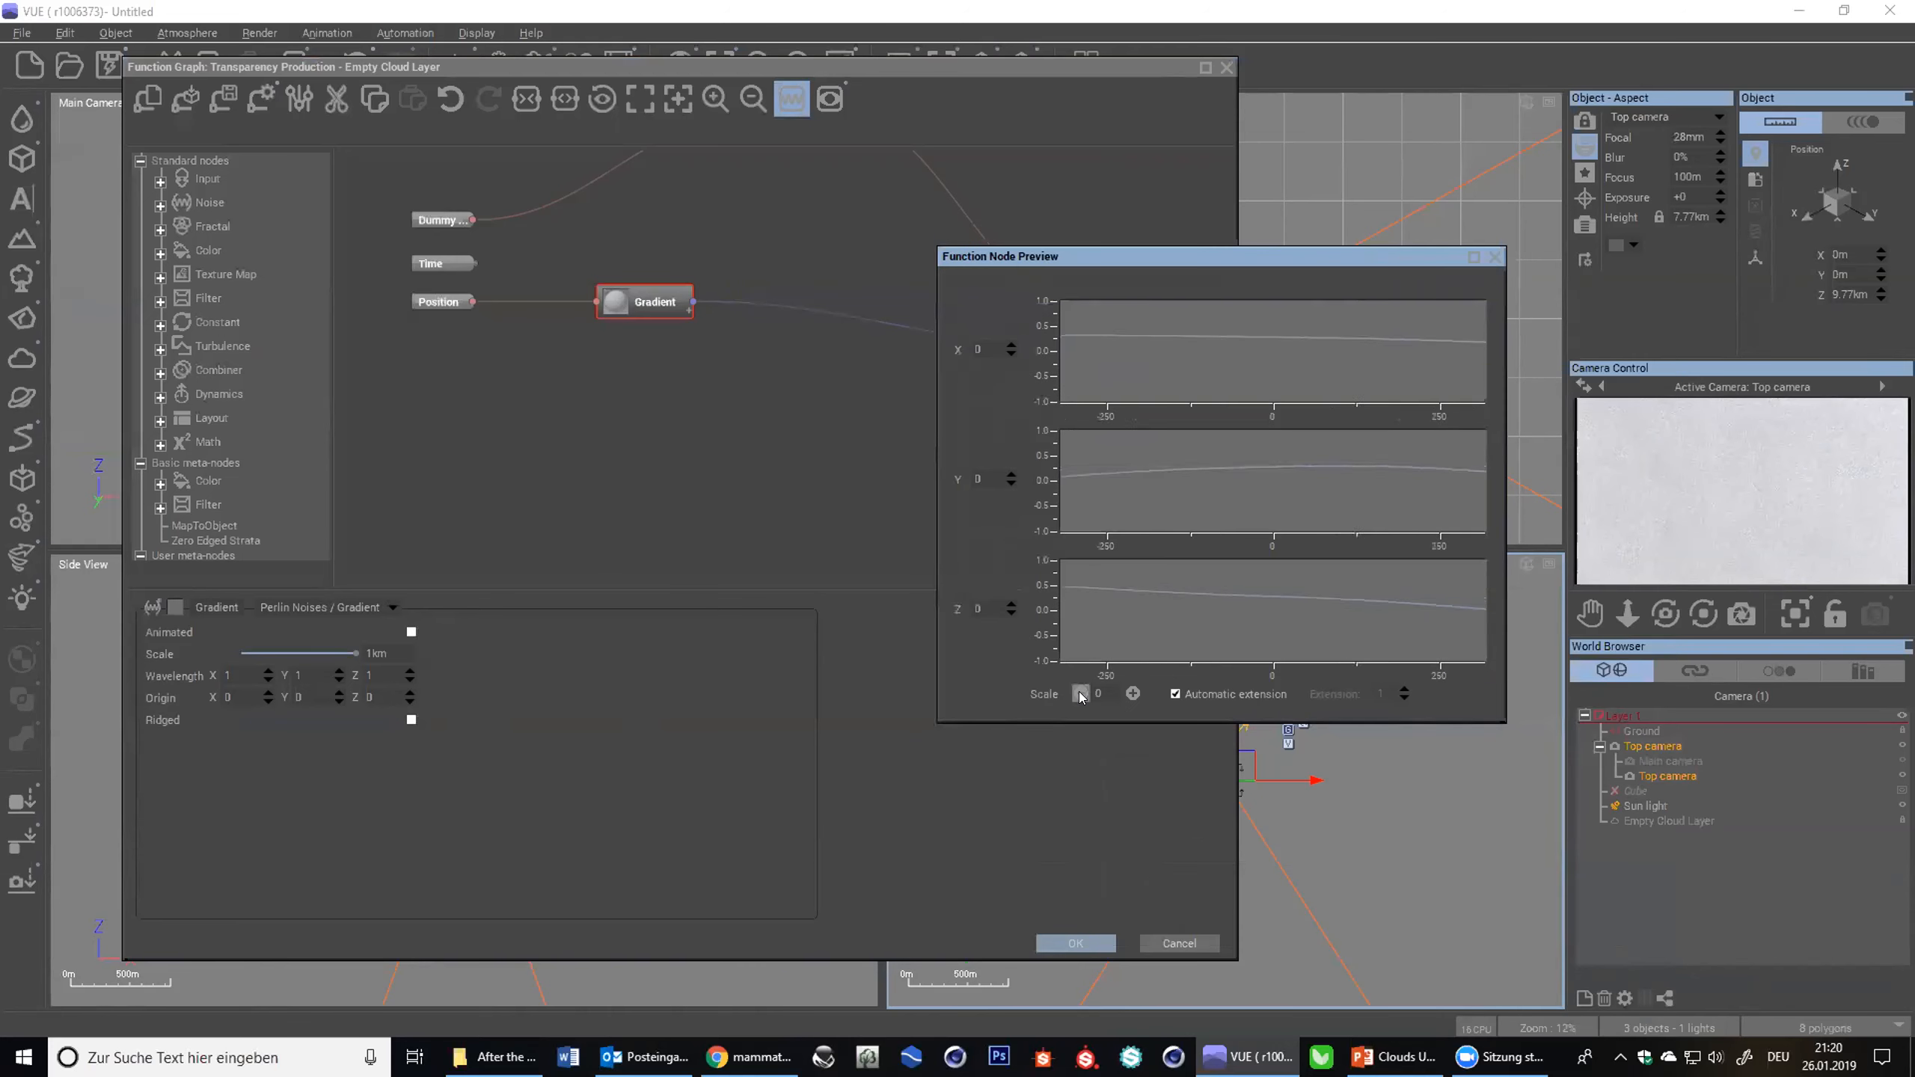
click(1081, 694)
click(1131, 693)
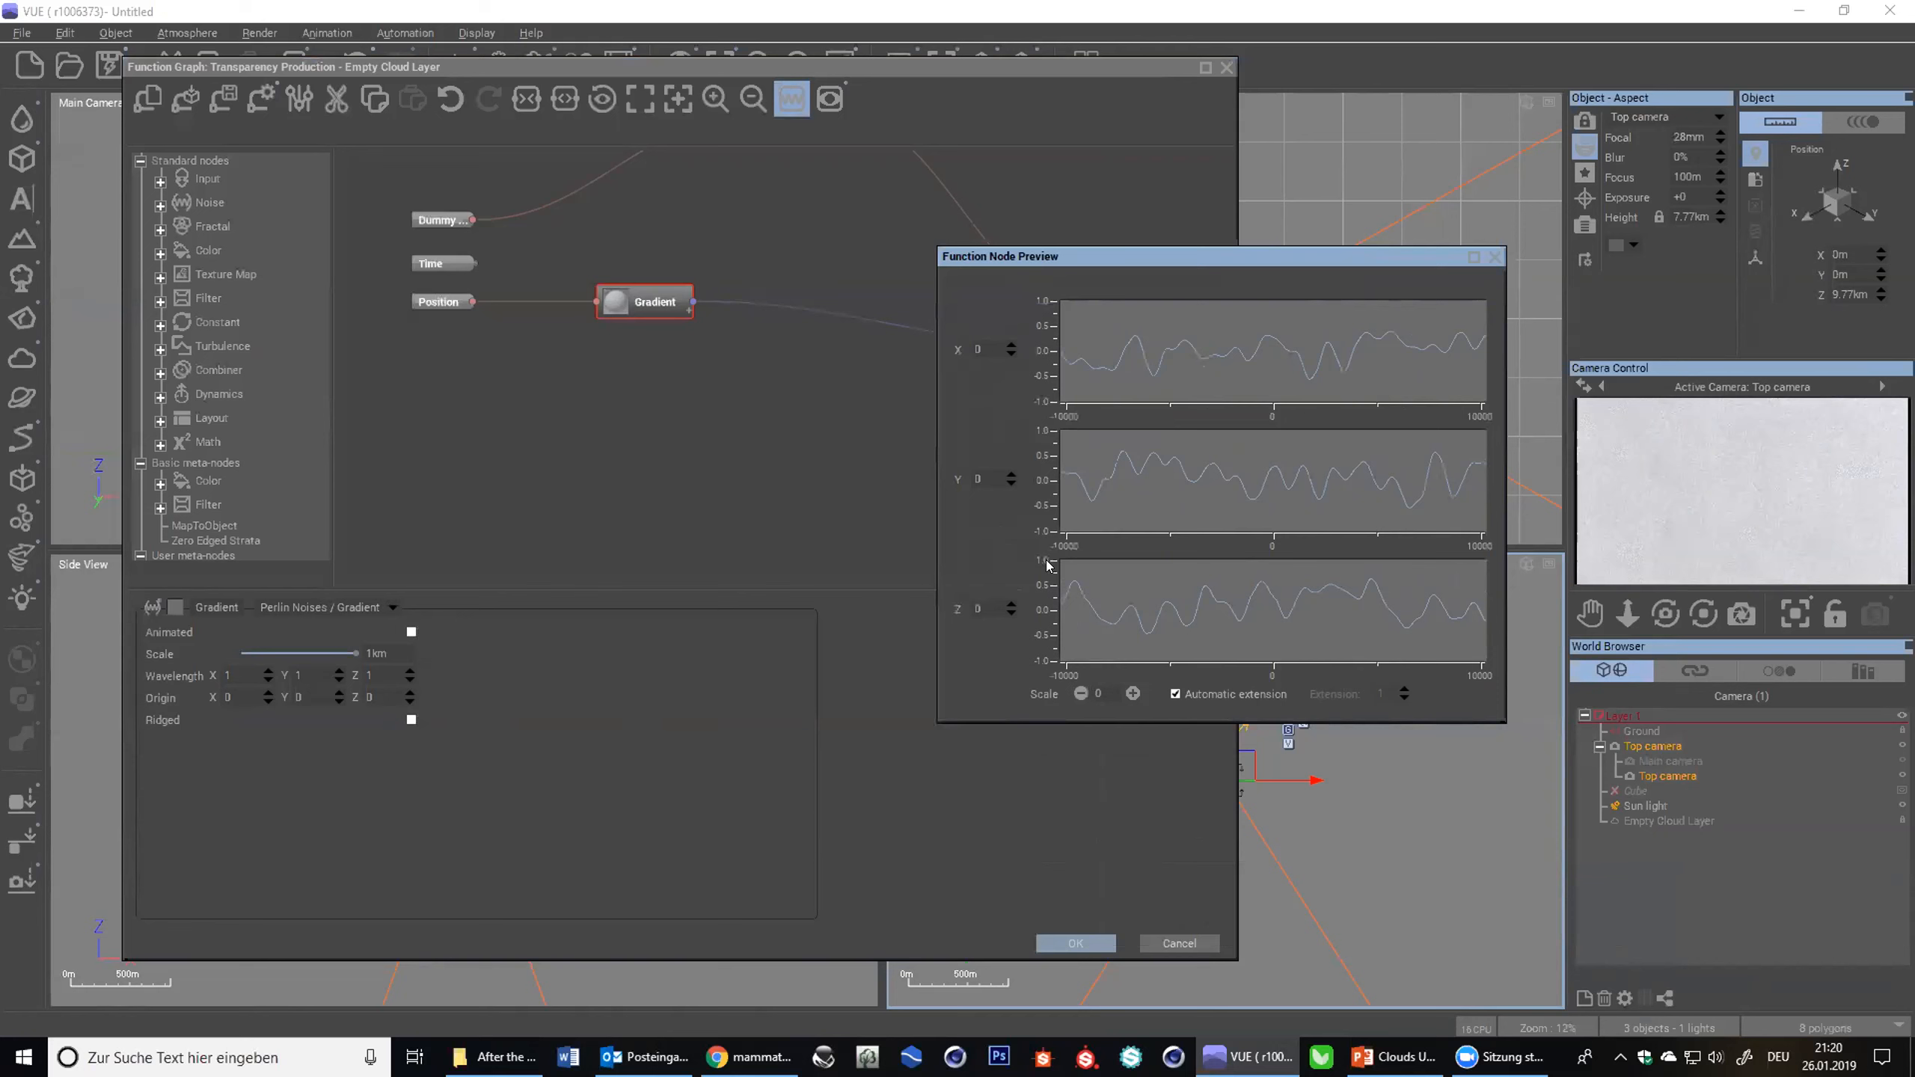
click(1081, 693)
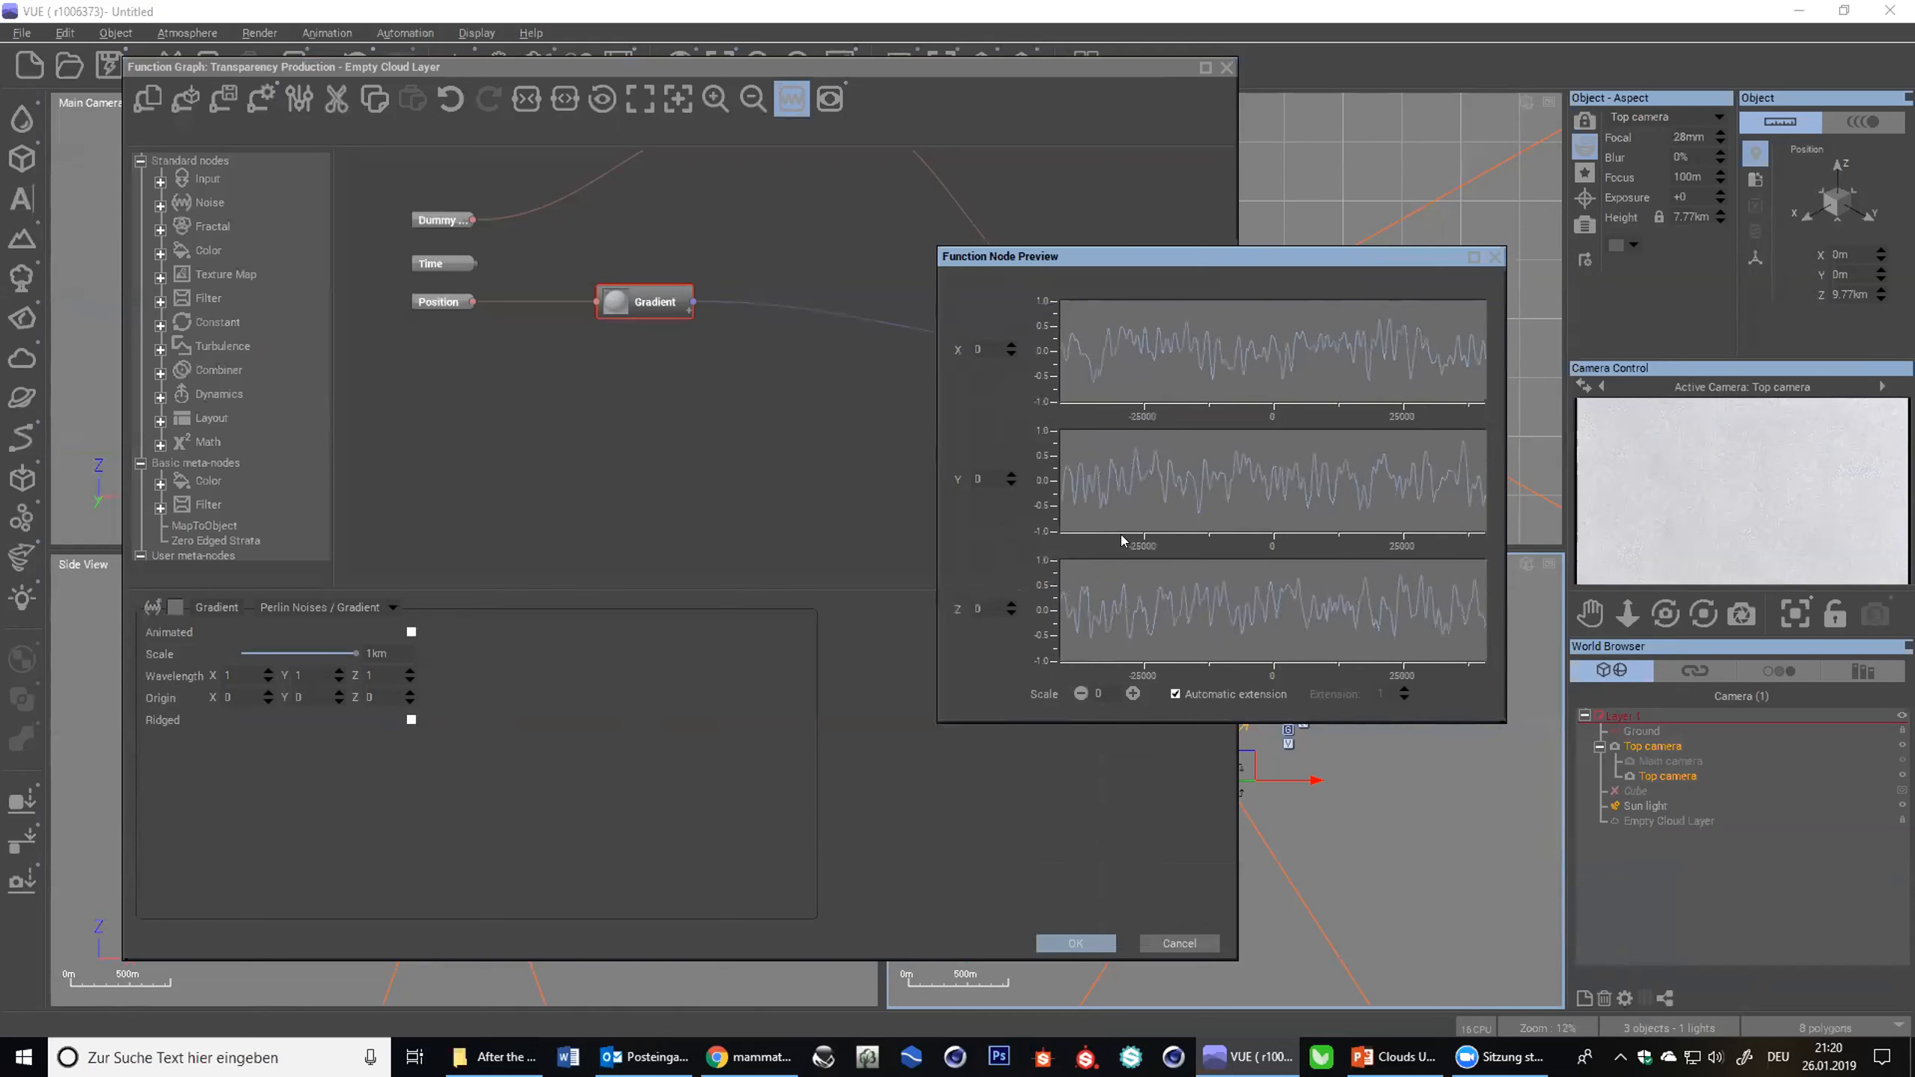
drag(1095, 254, 974, 247)
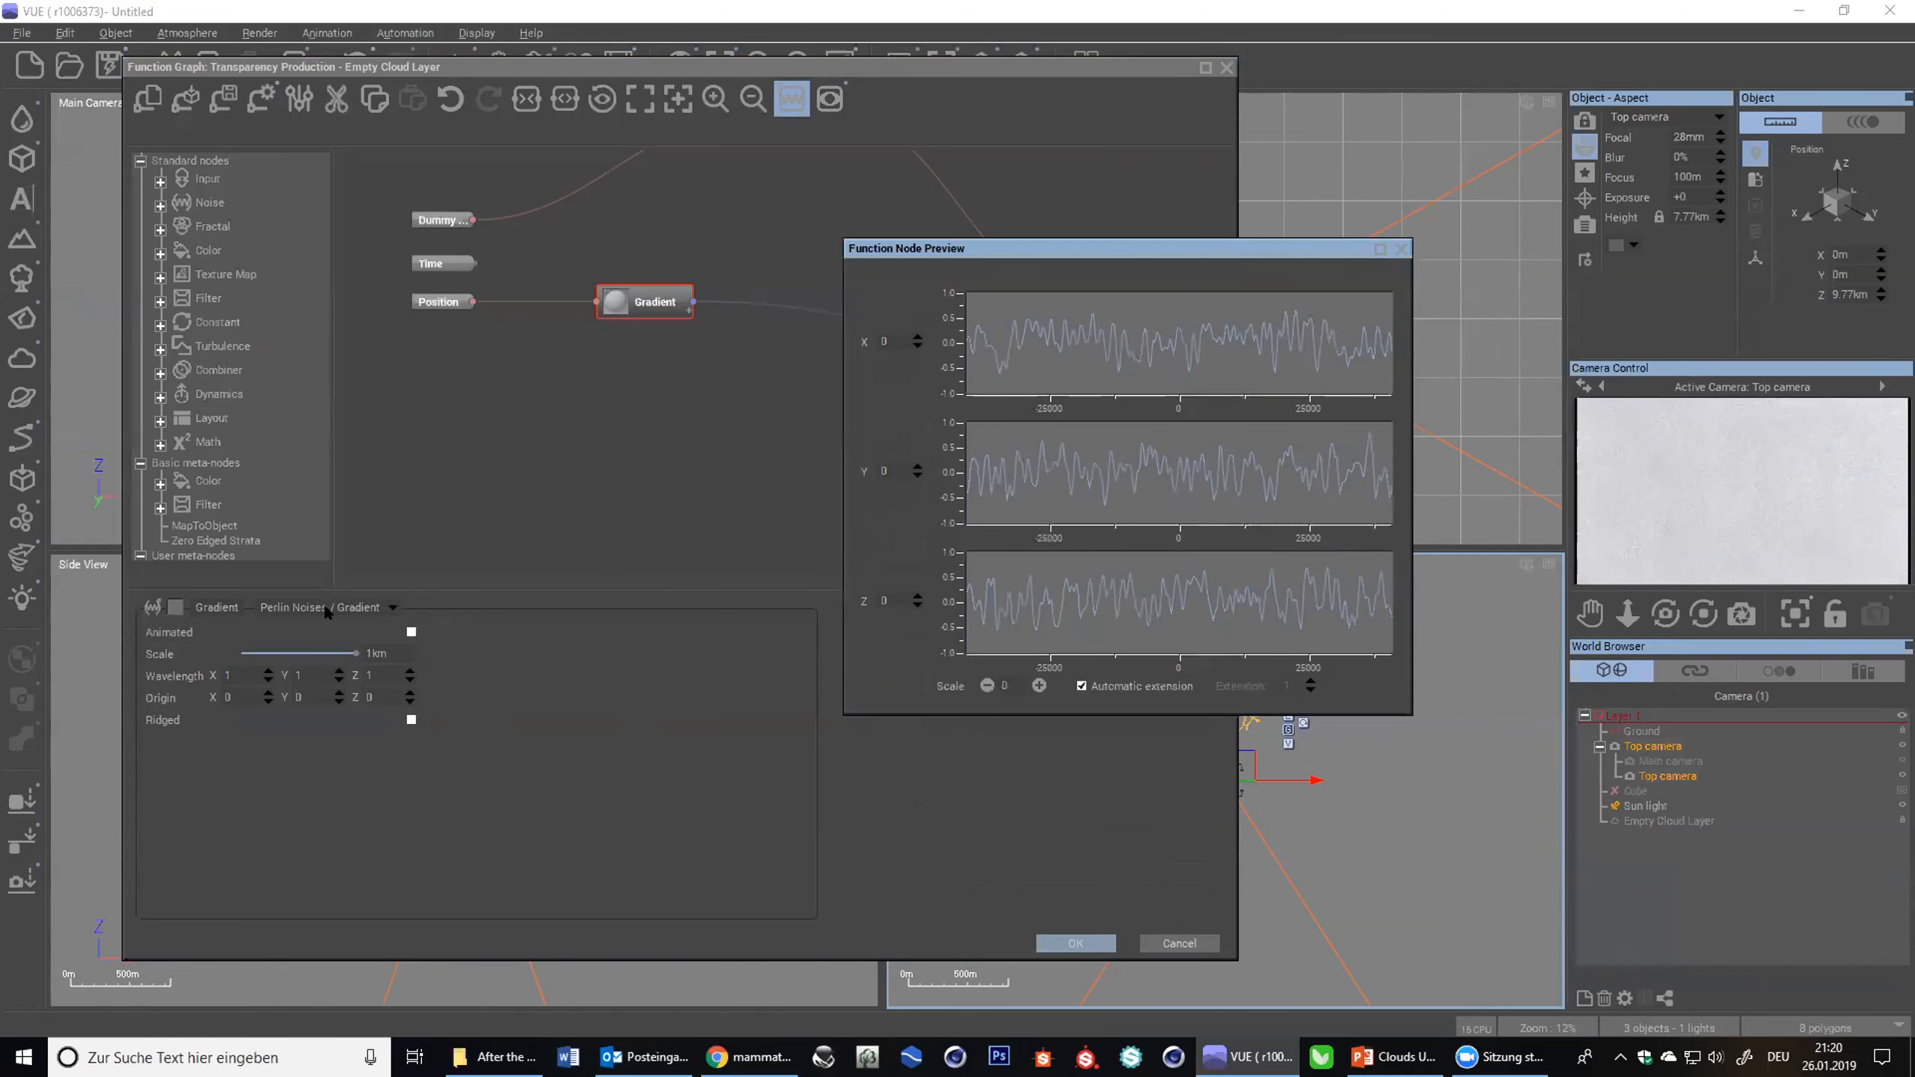
- Change the Gradient node's noise type to the Rectangular math pattern and inspect its curves at several preview scales
click(325, 608)
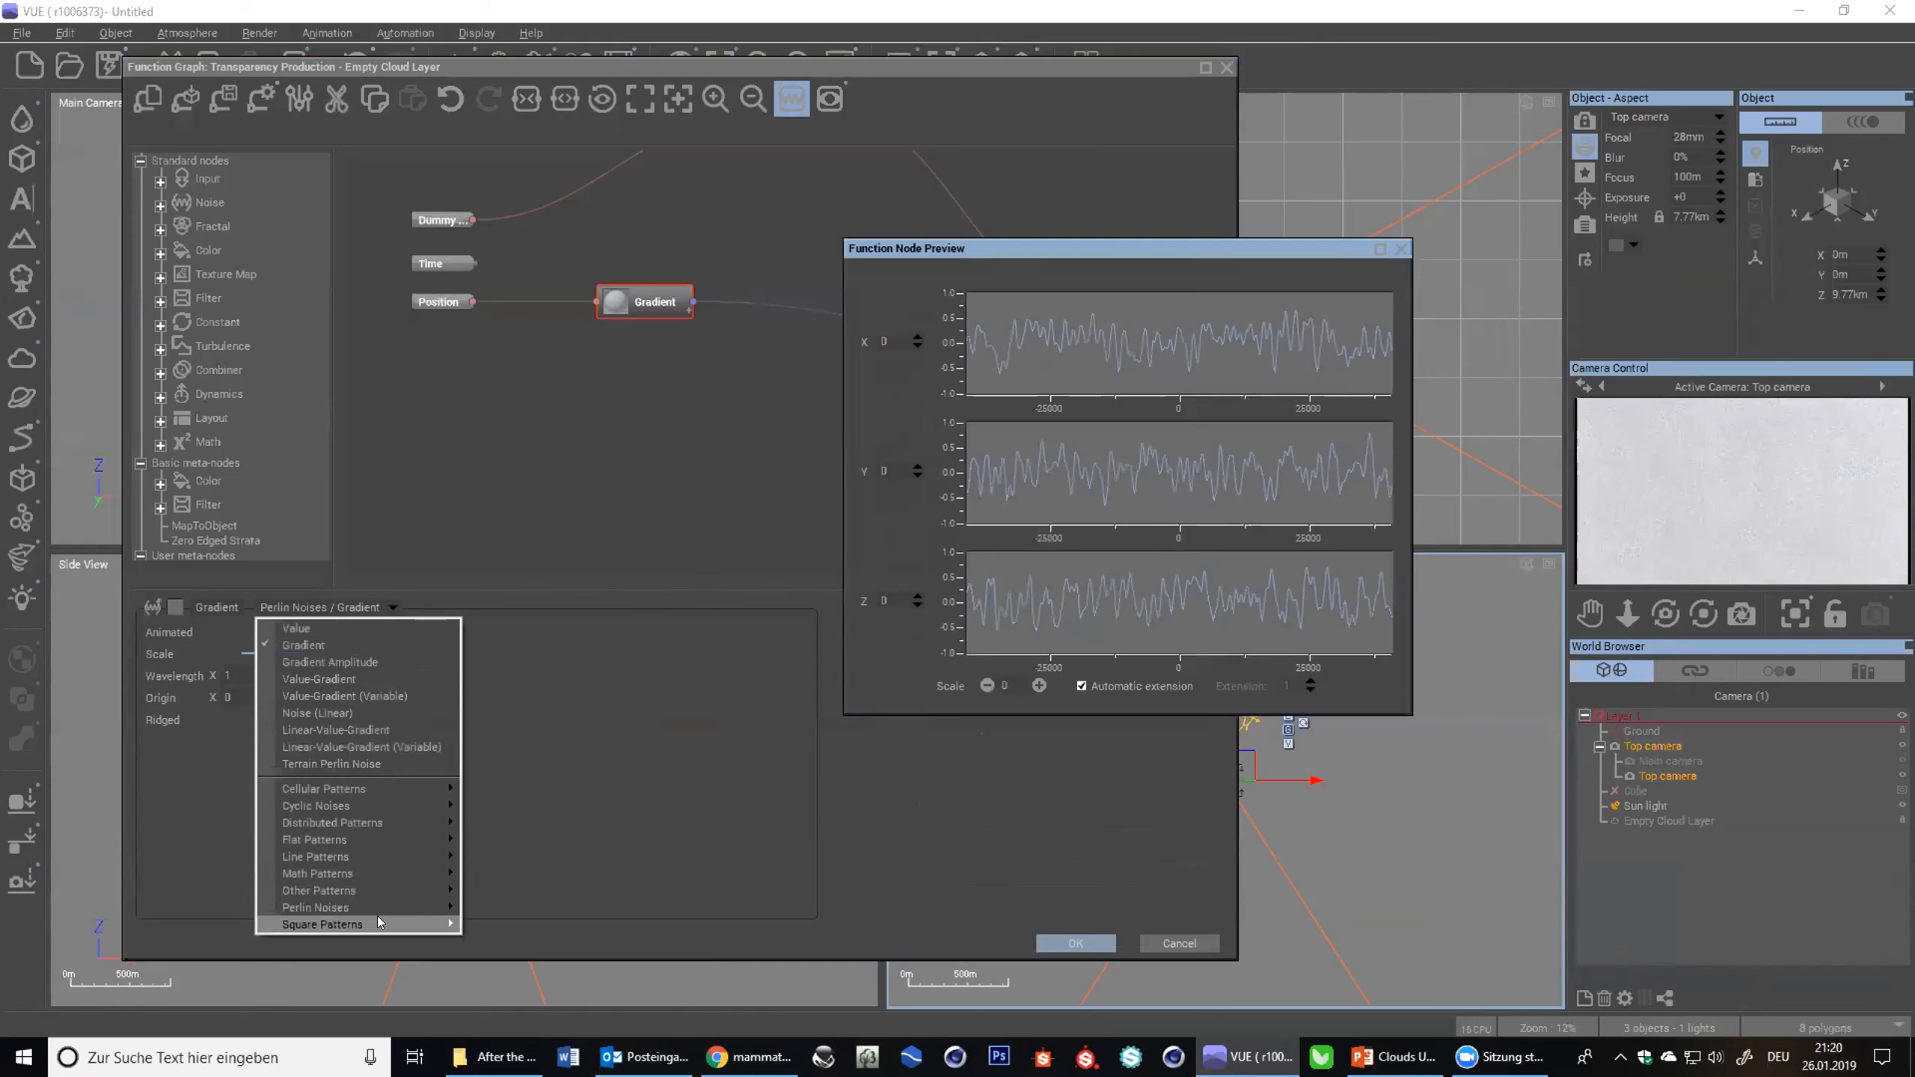
mouse_move(422, 873)
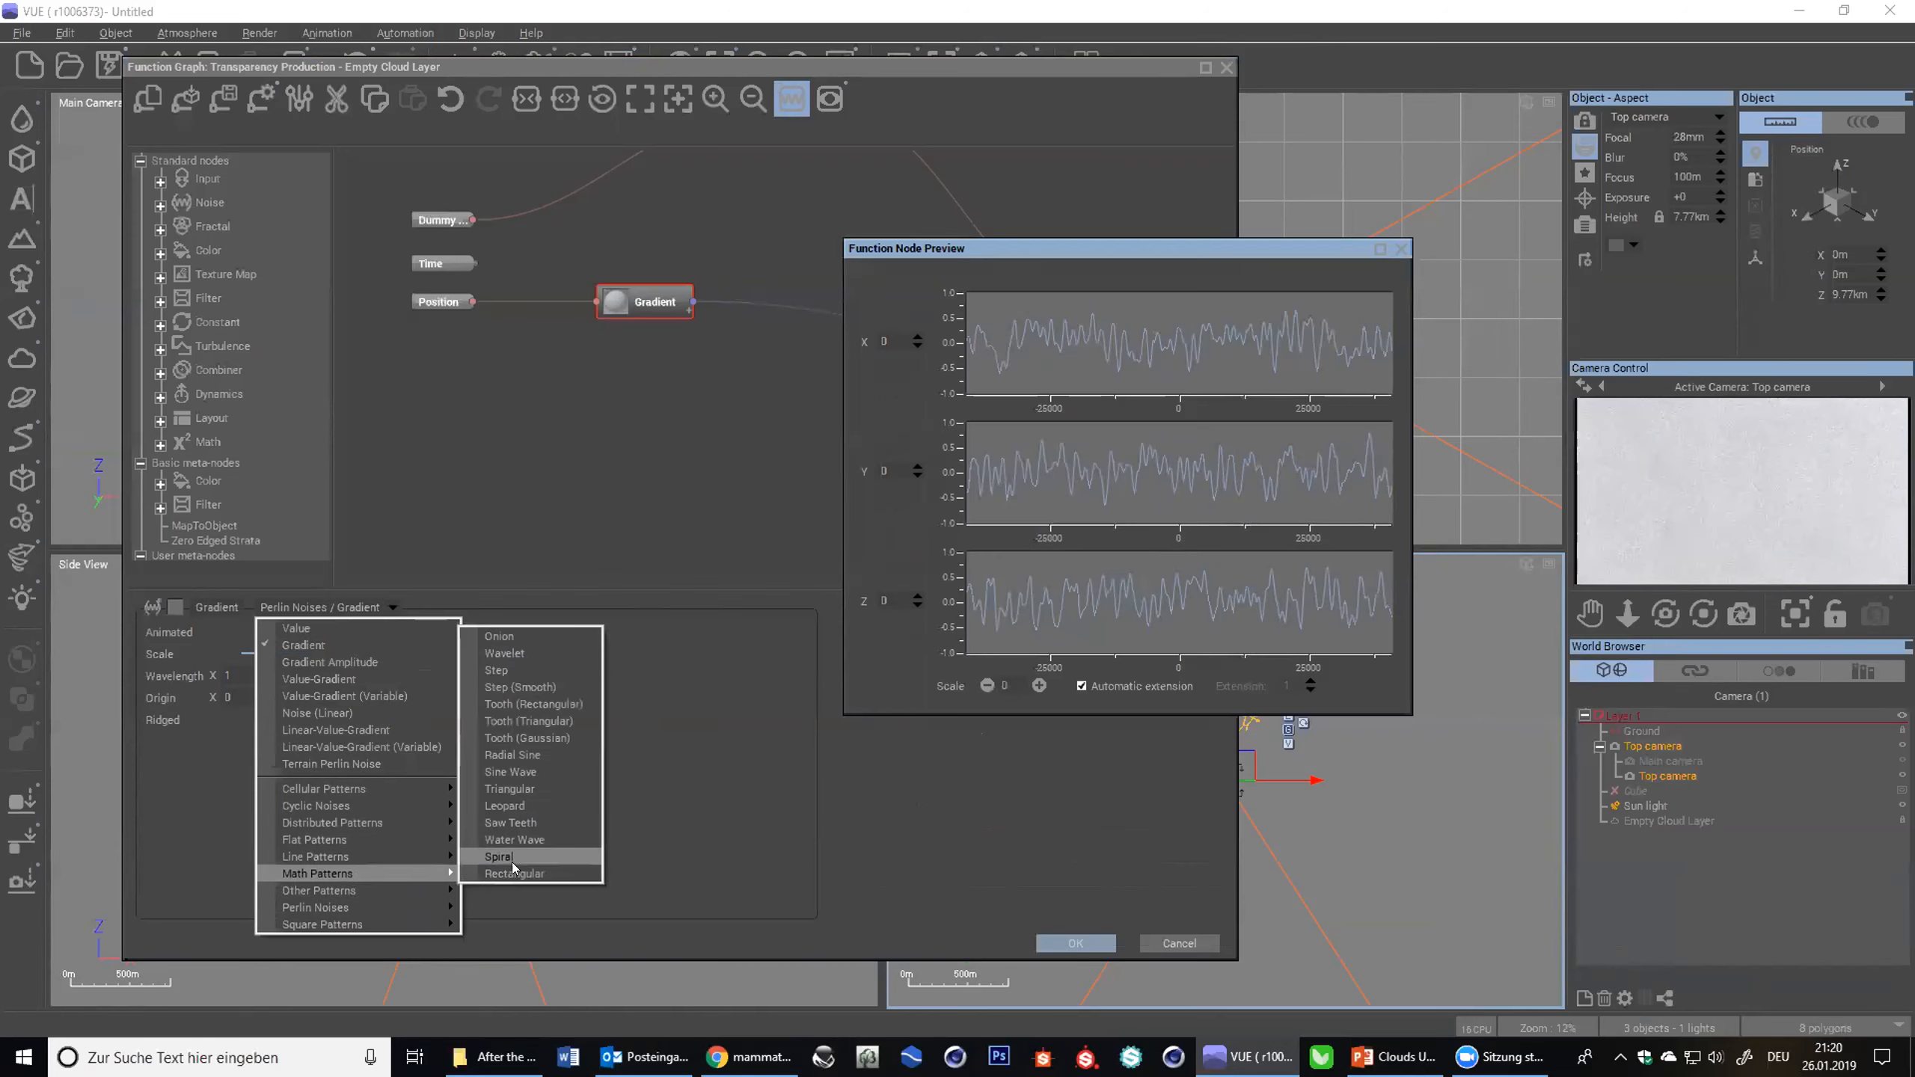
click(549, 873)
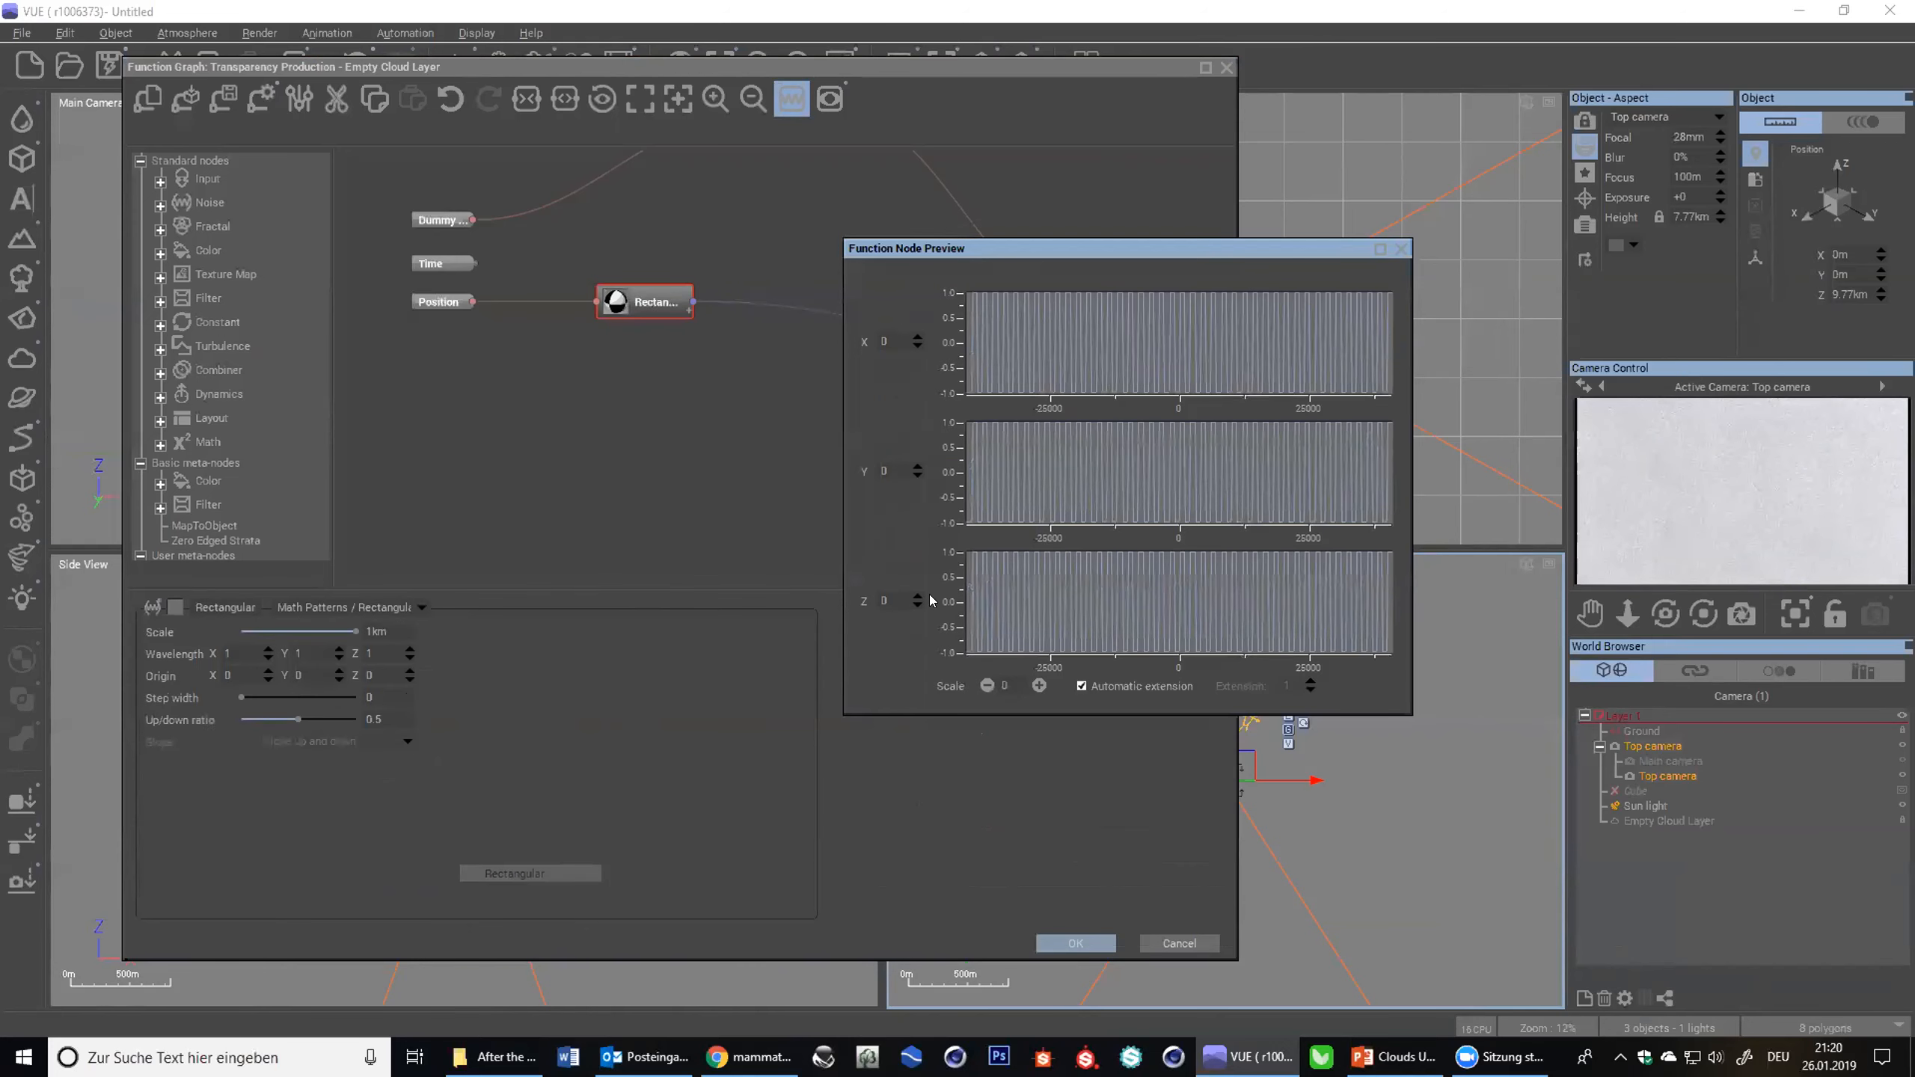
click(1039, 686)
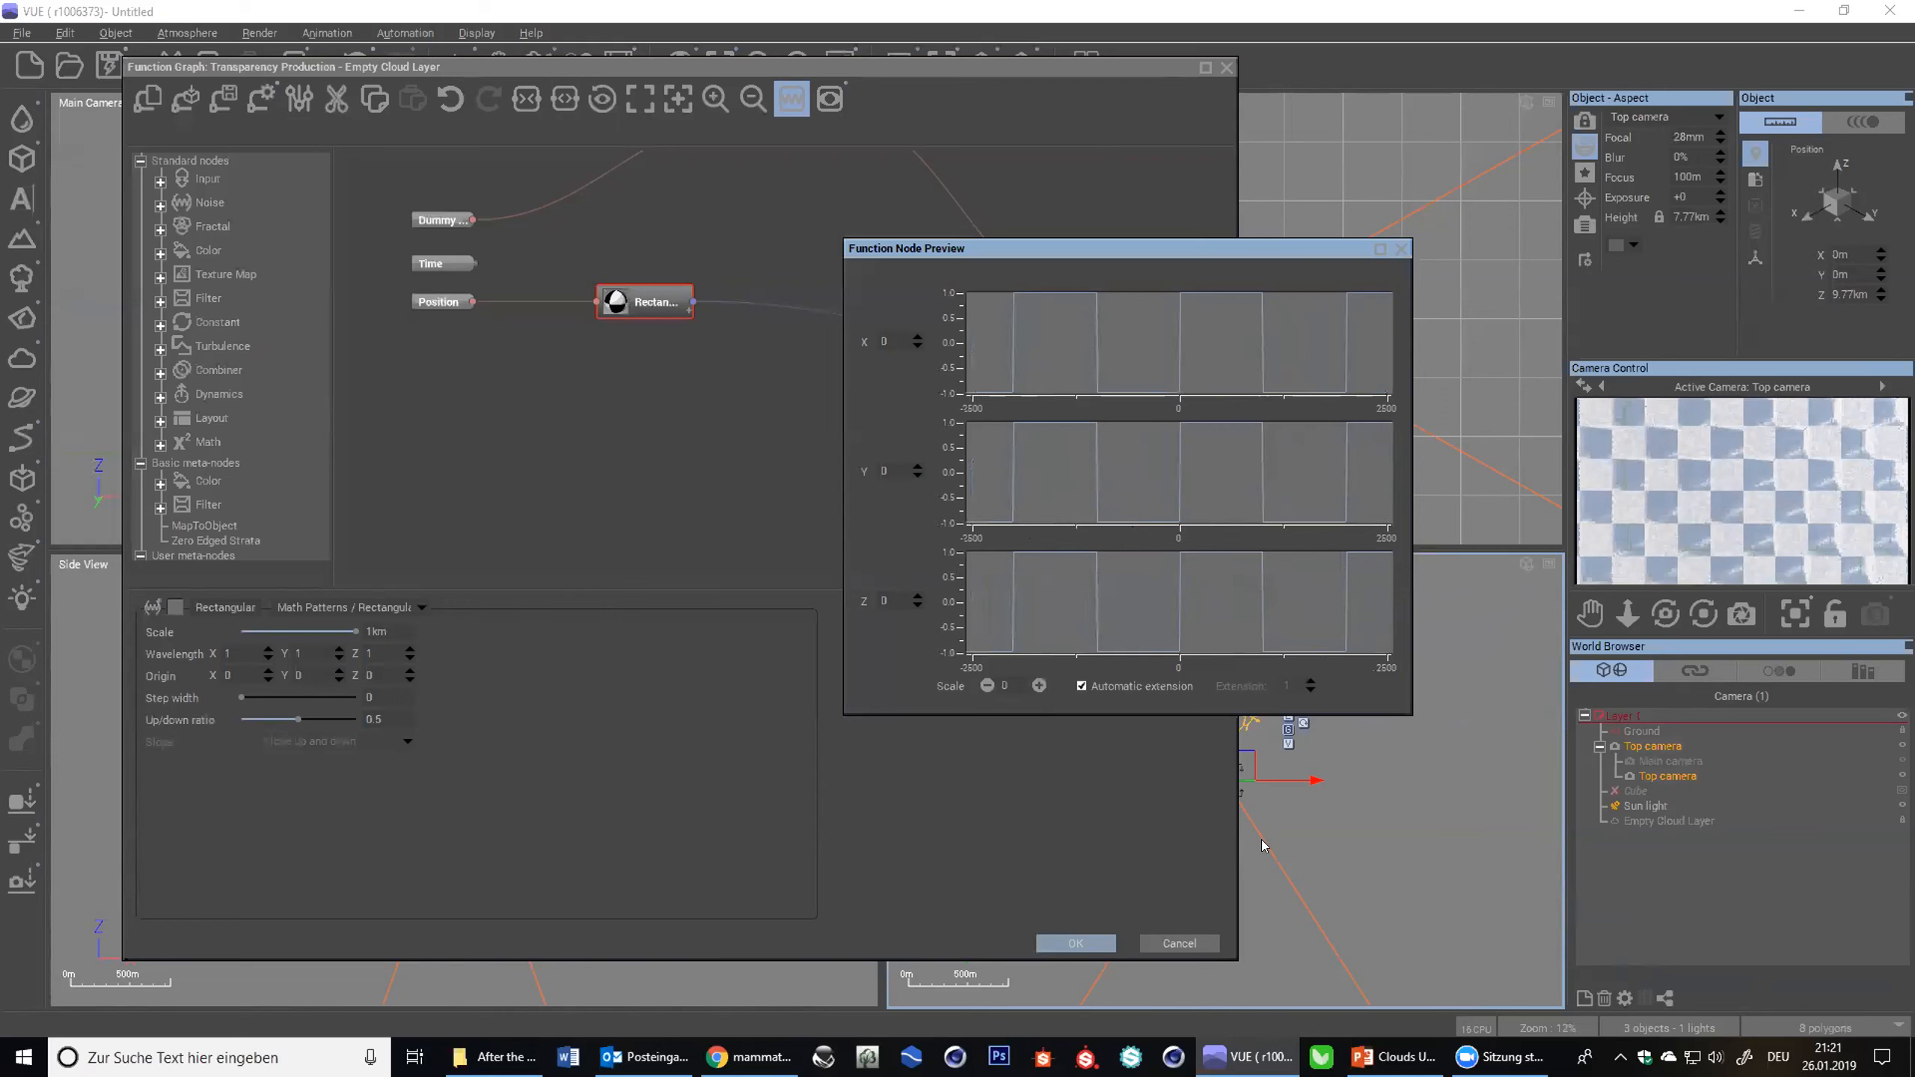
drag(1251, 255, 1217, 247)
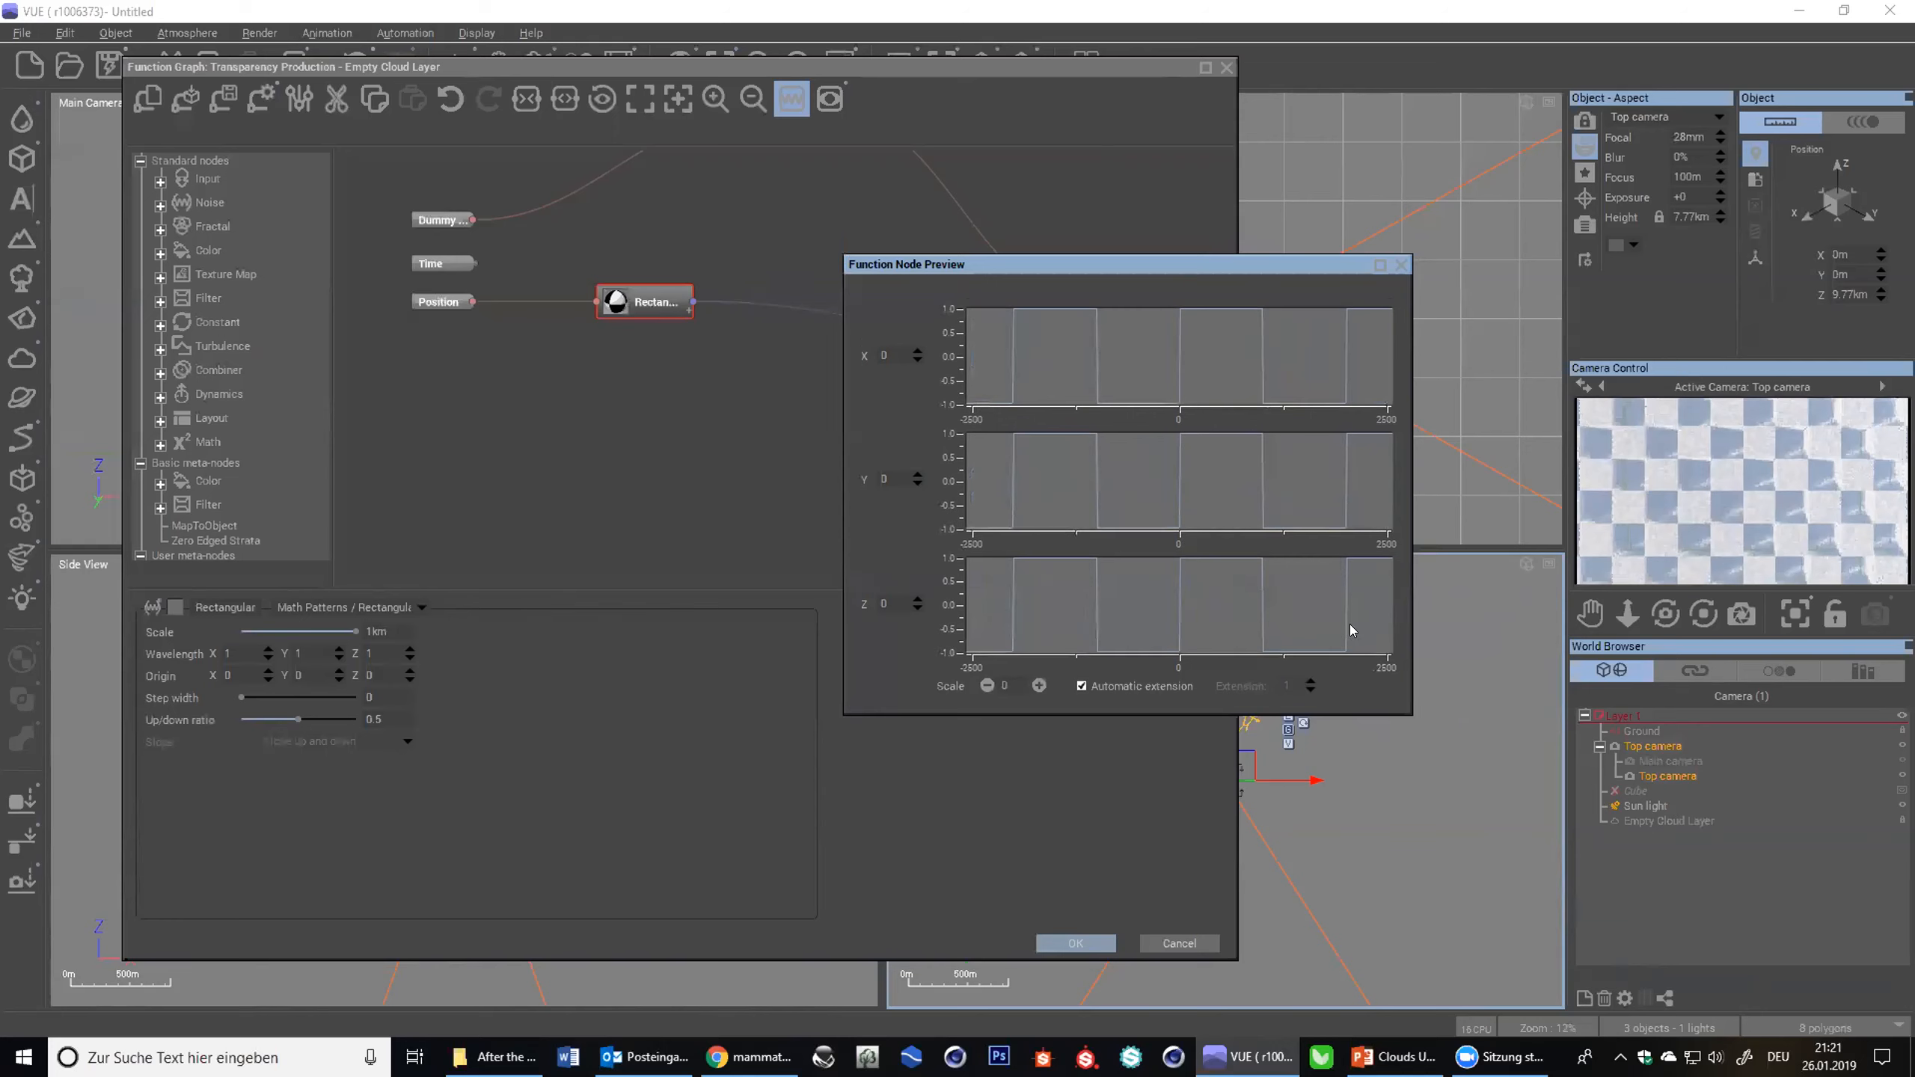
click(985, 687)
click(985, 687)
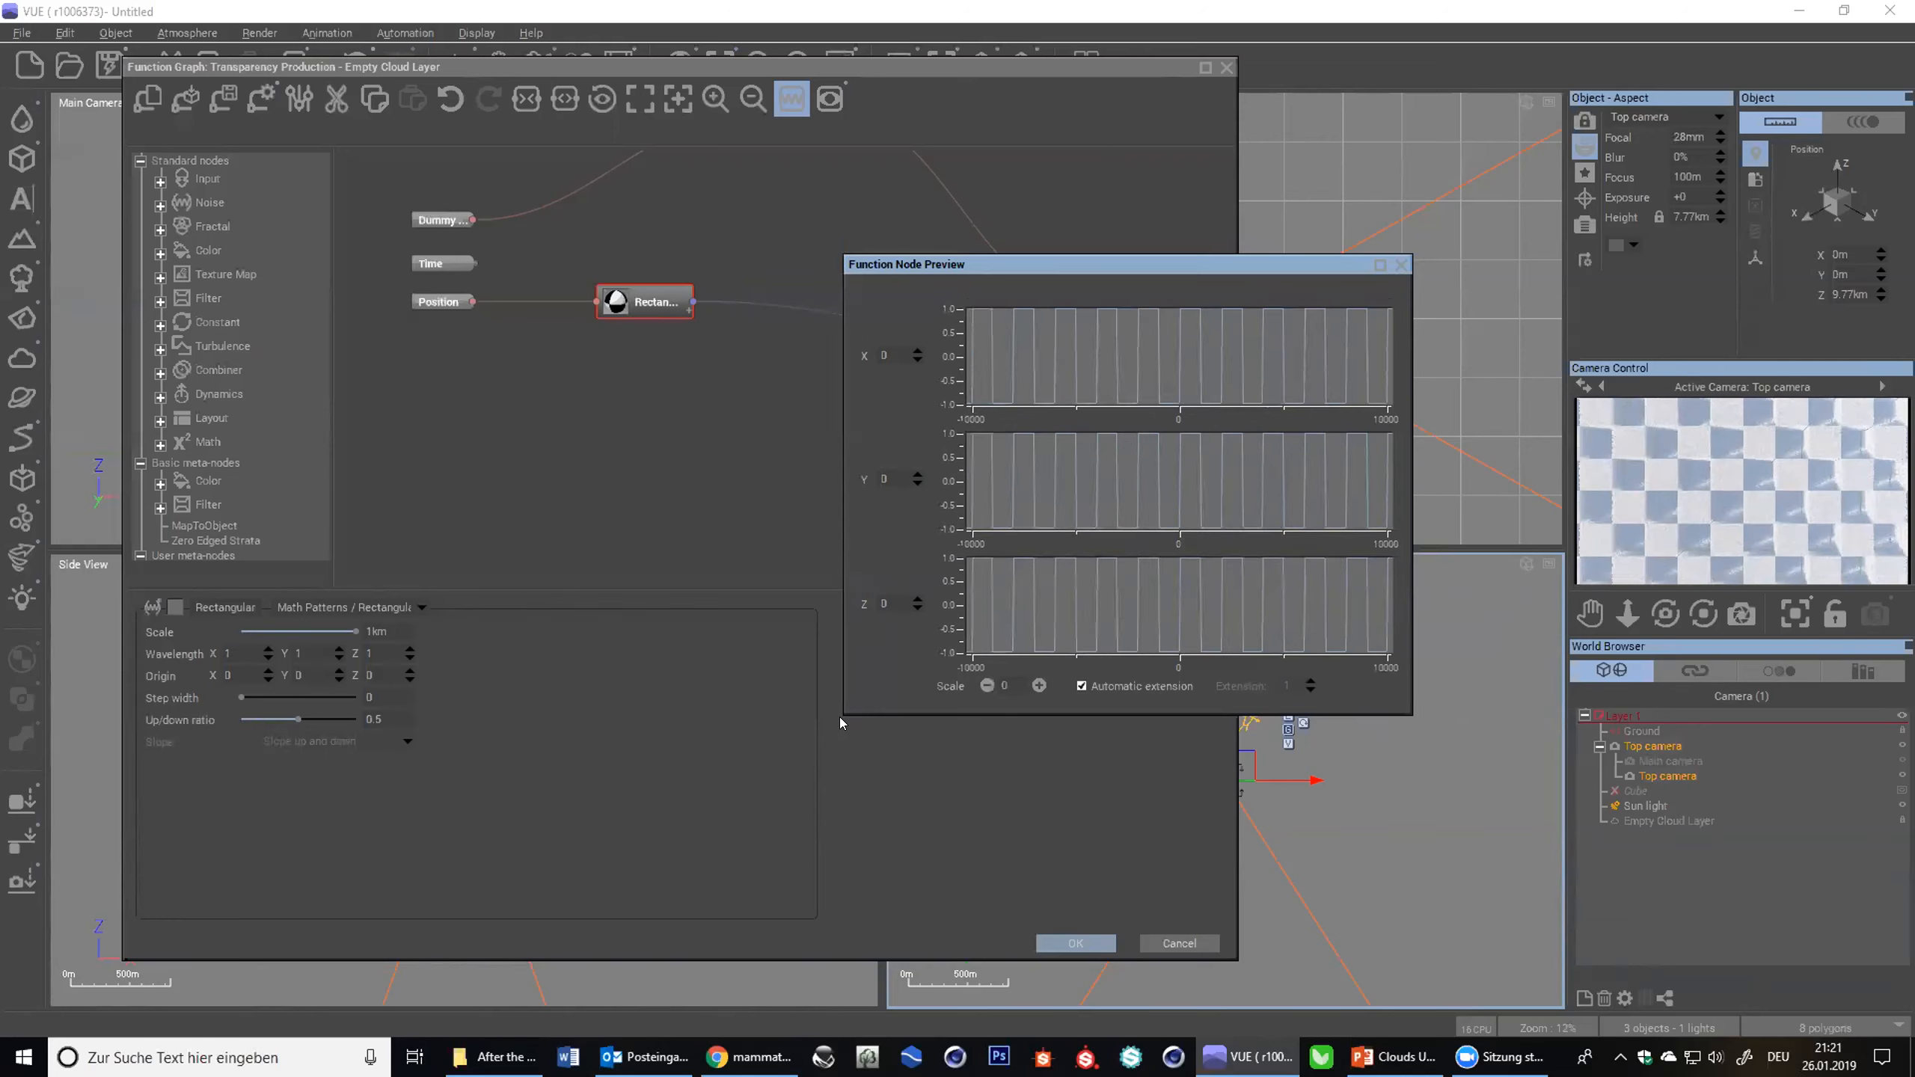
drag(839, 711, 914, 716)
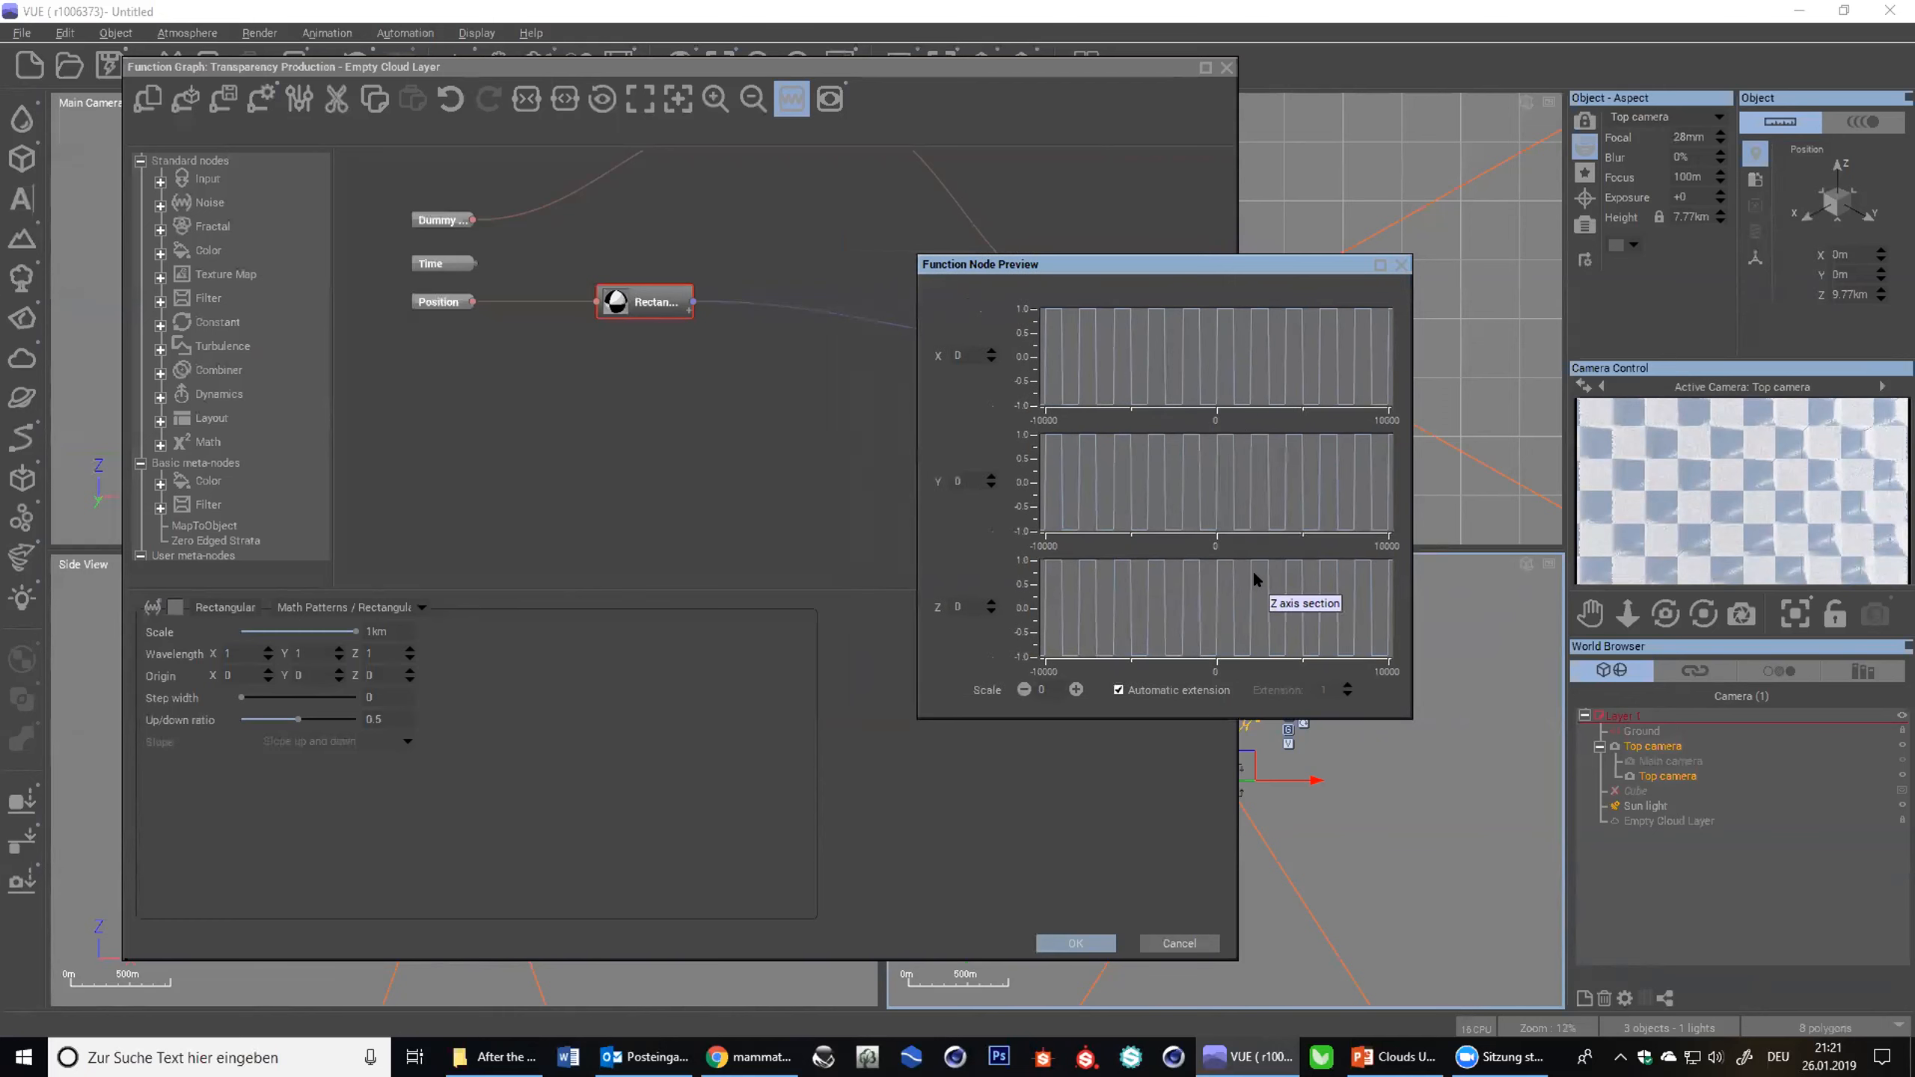
click(1076, 690)
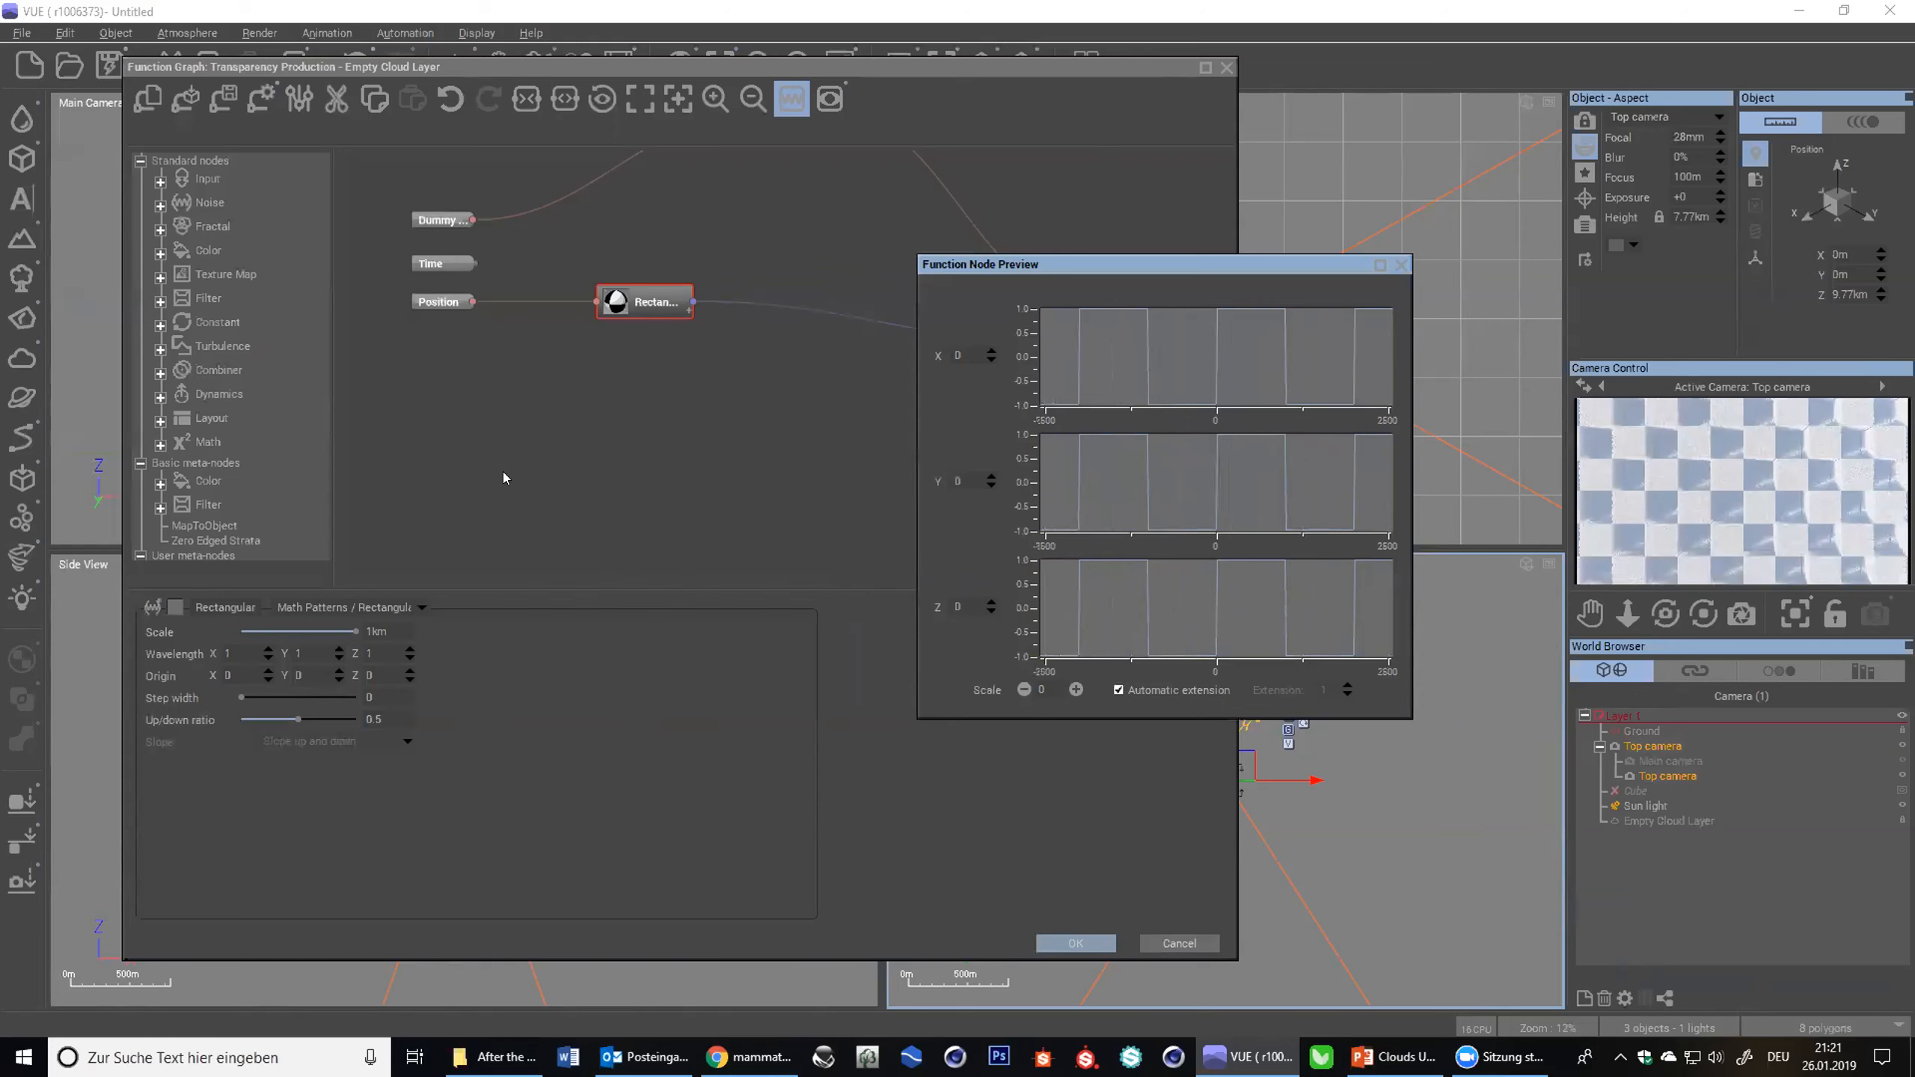
- Change the Rectangular node's noise type back to Perlin Gradient and view its curves over a wider preview range
click(678, 340)
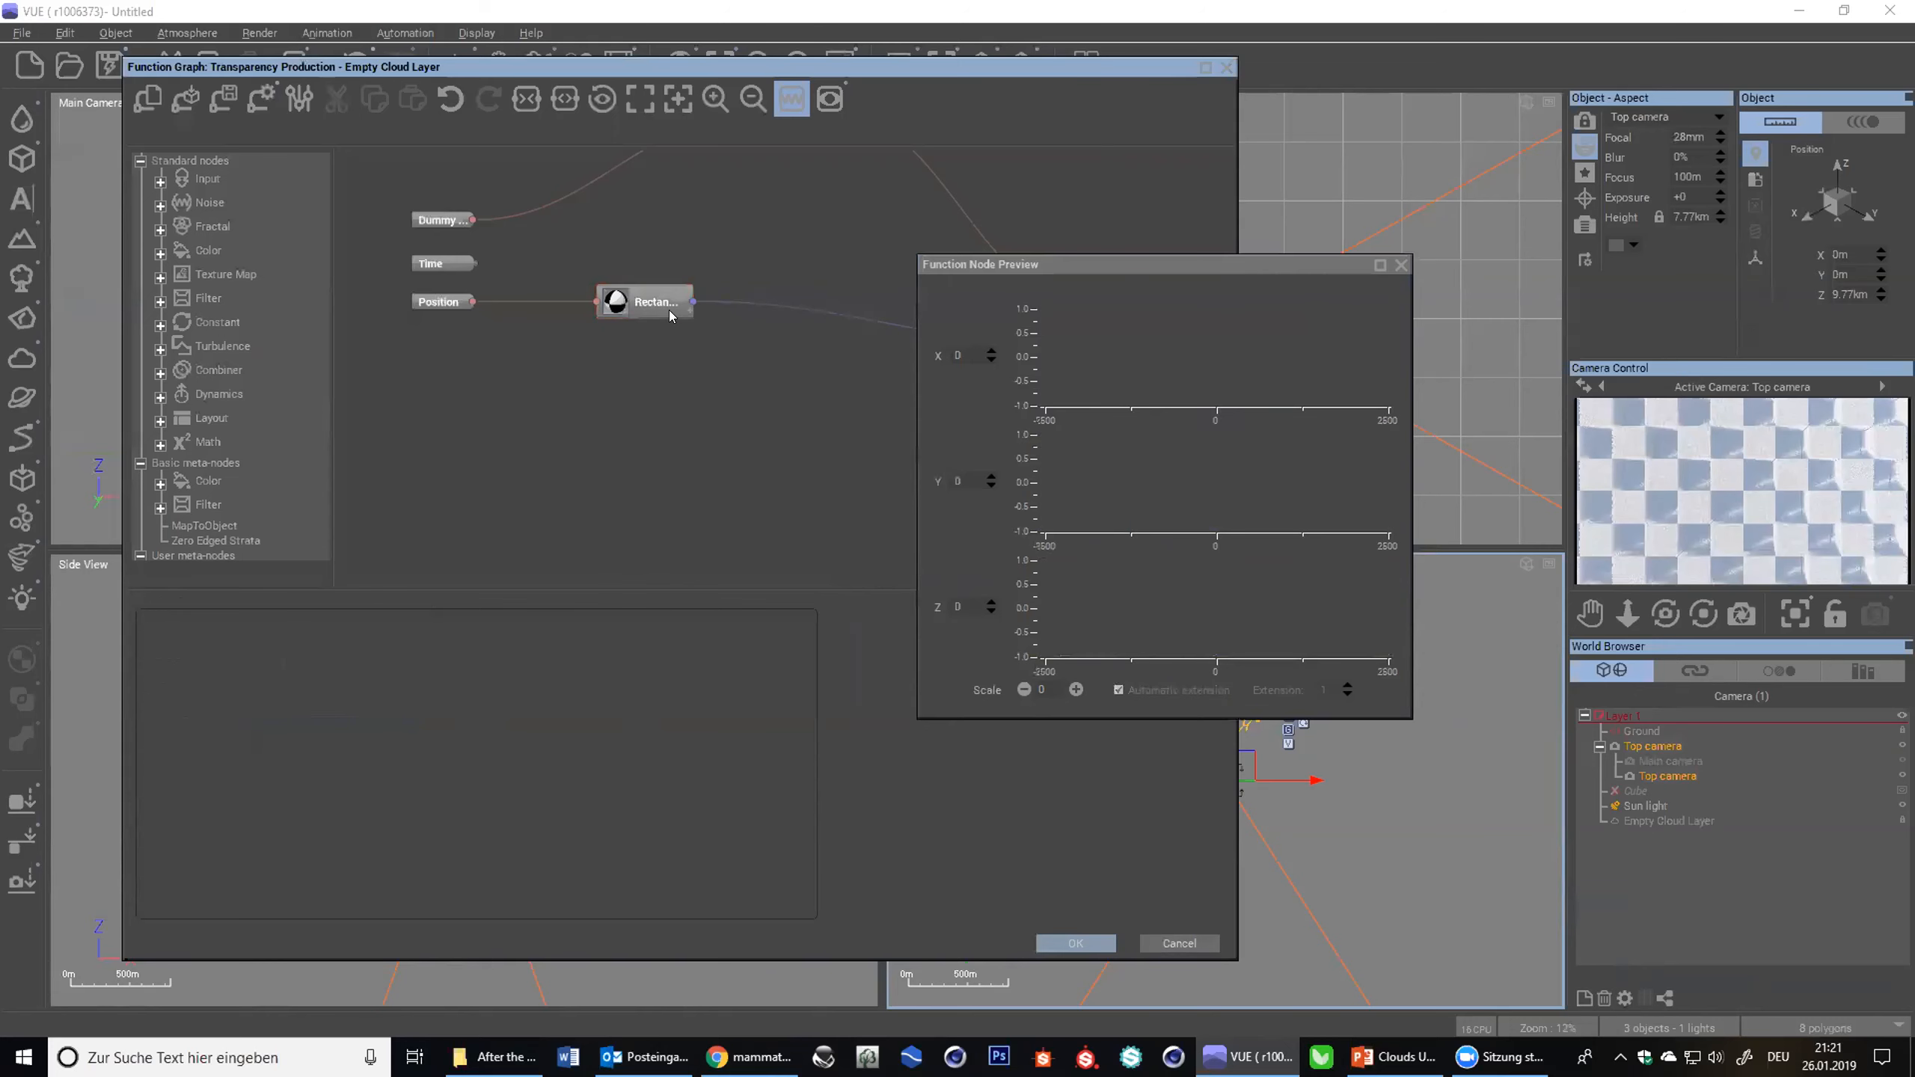
click(669, 309)
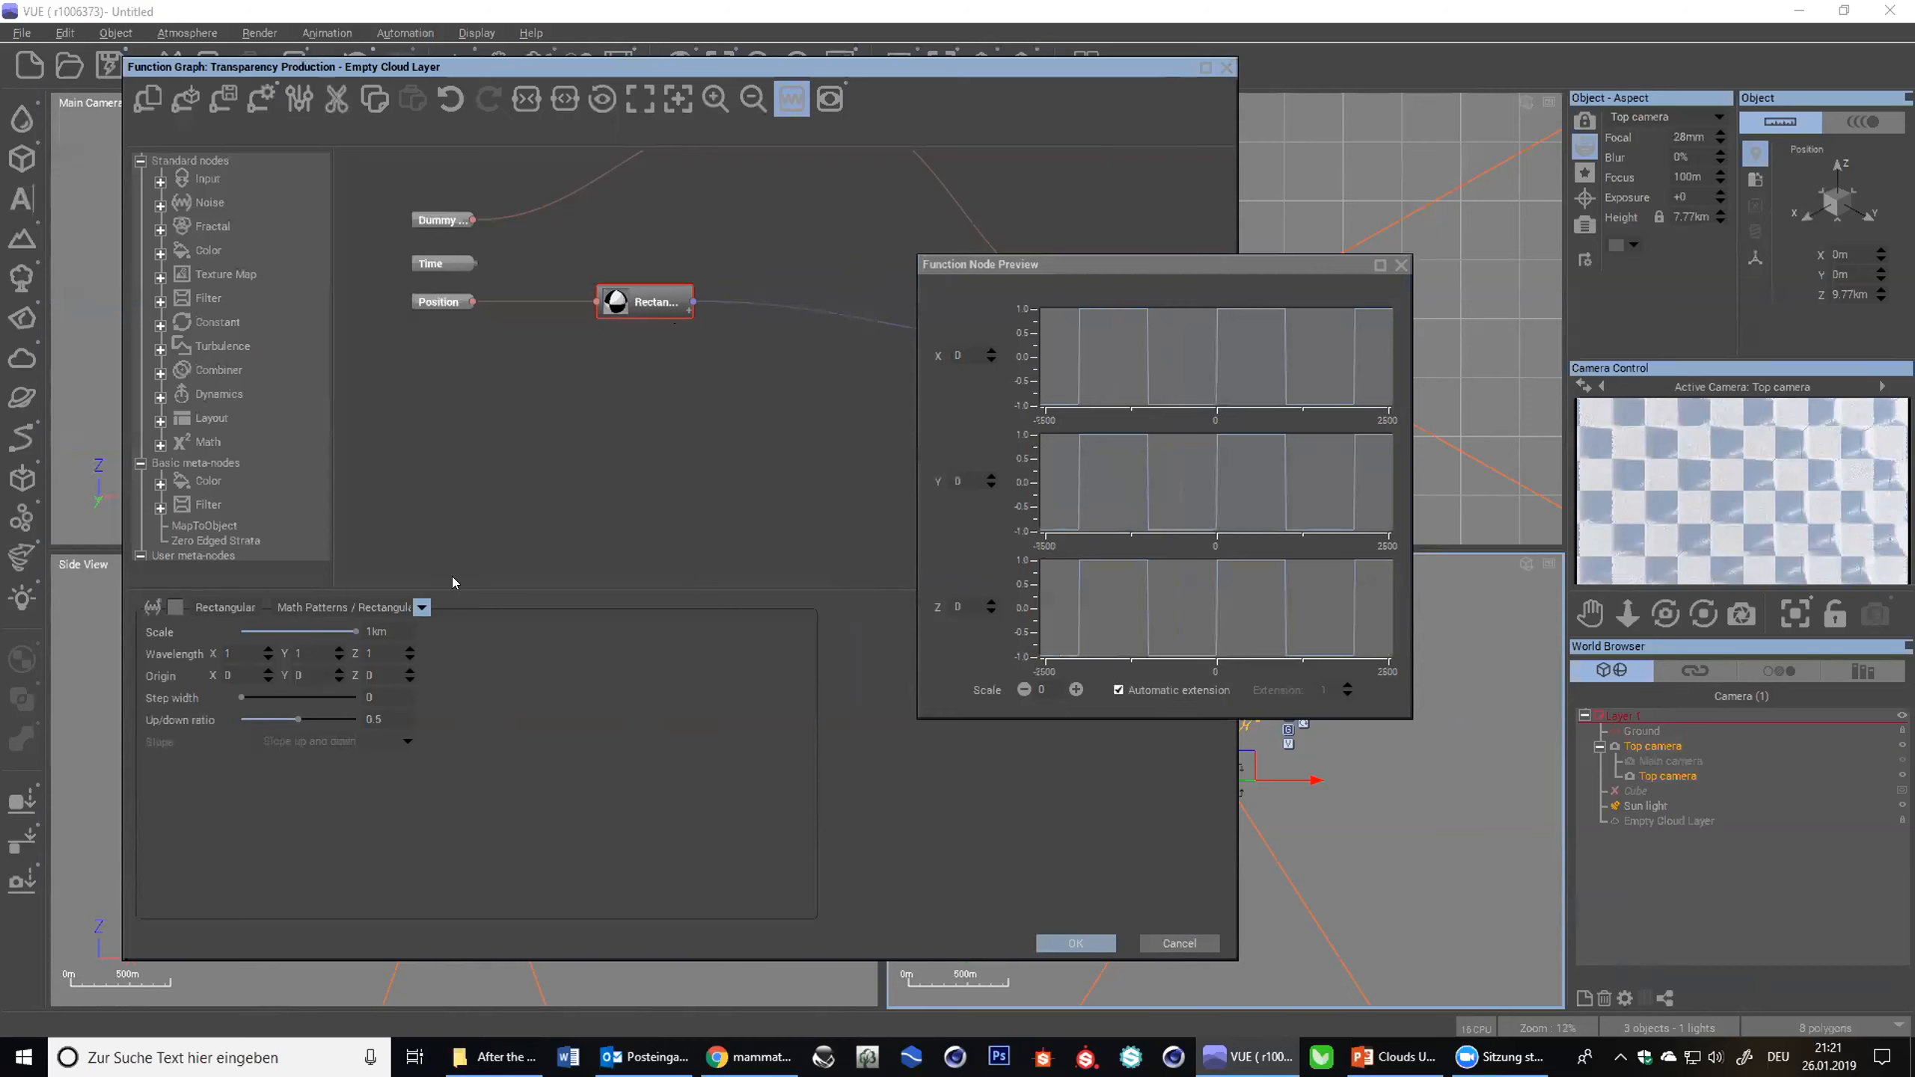
click(648, 371)
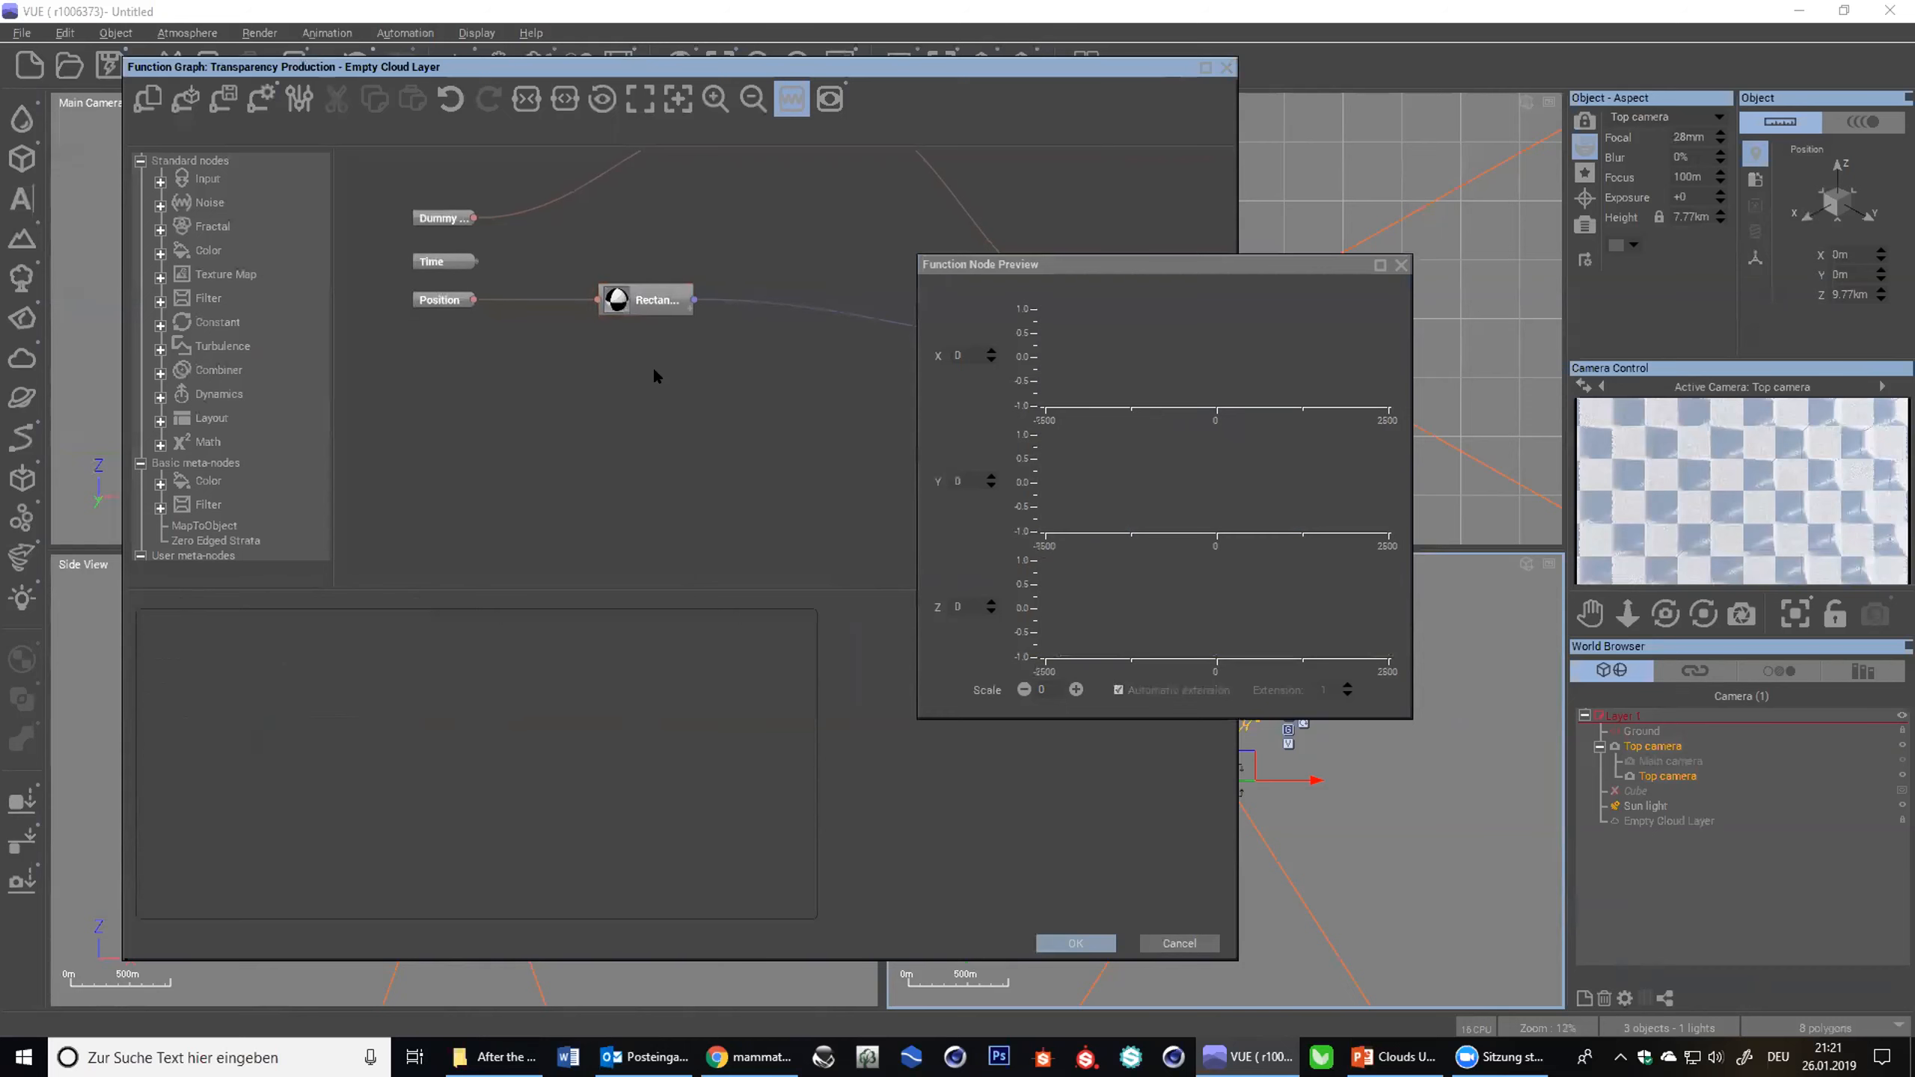
click(648, 302)
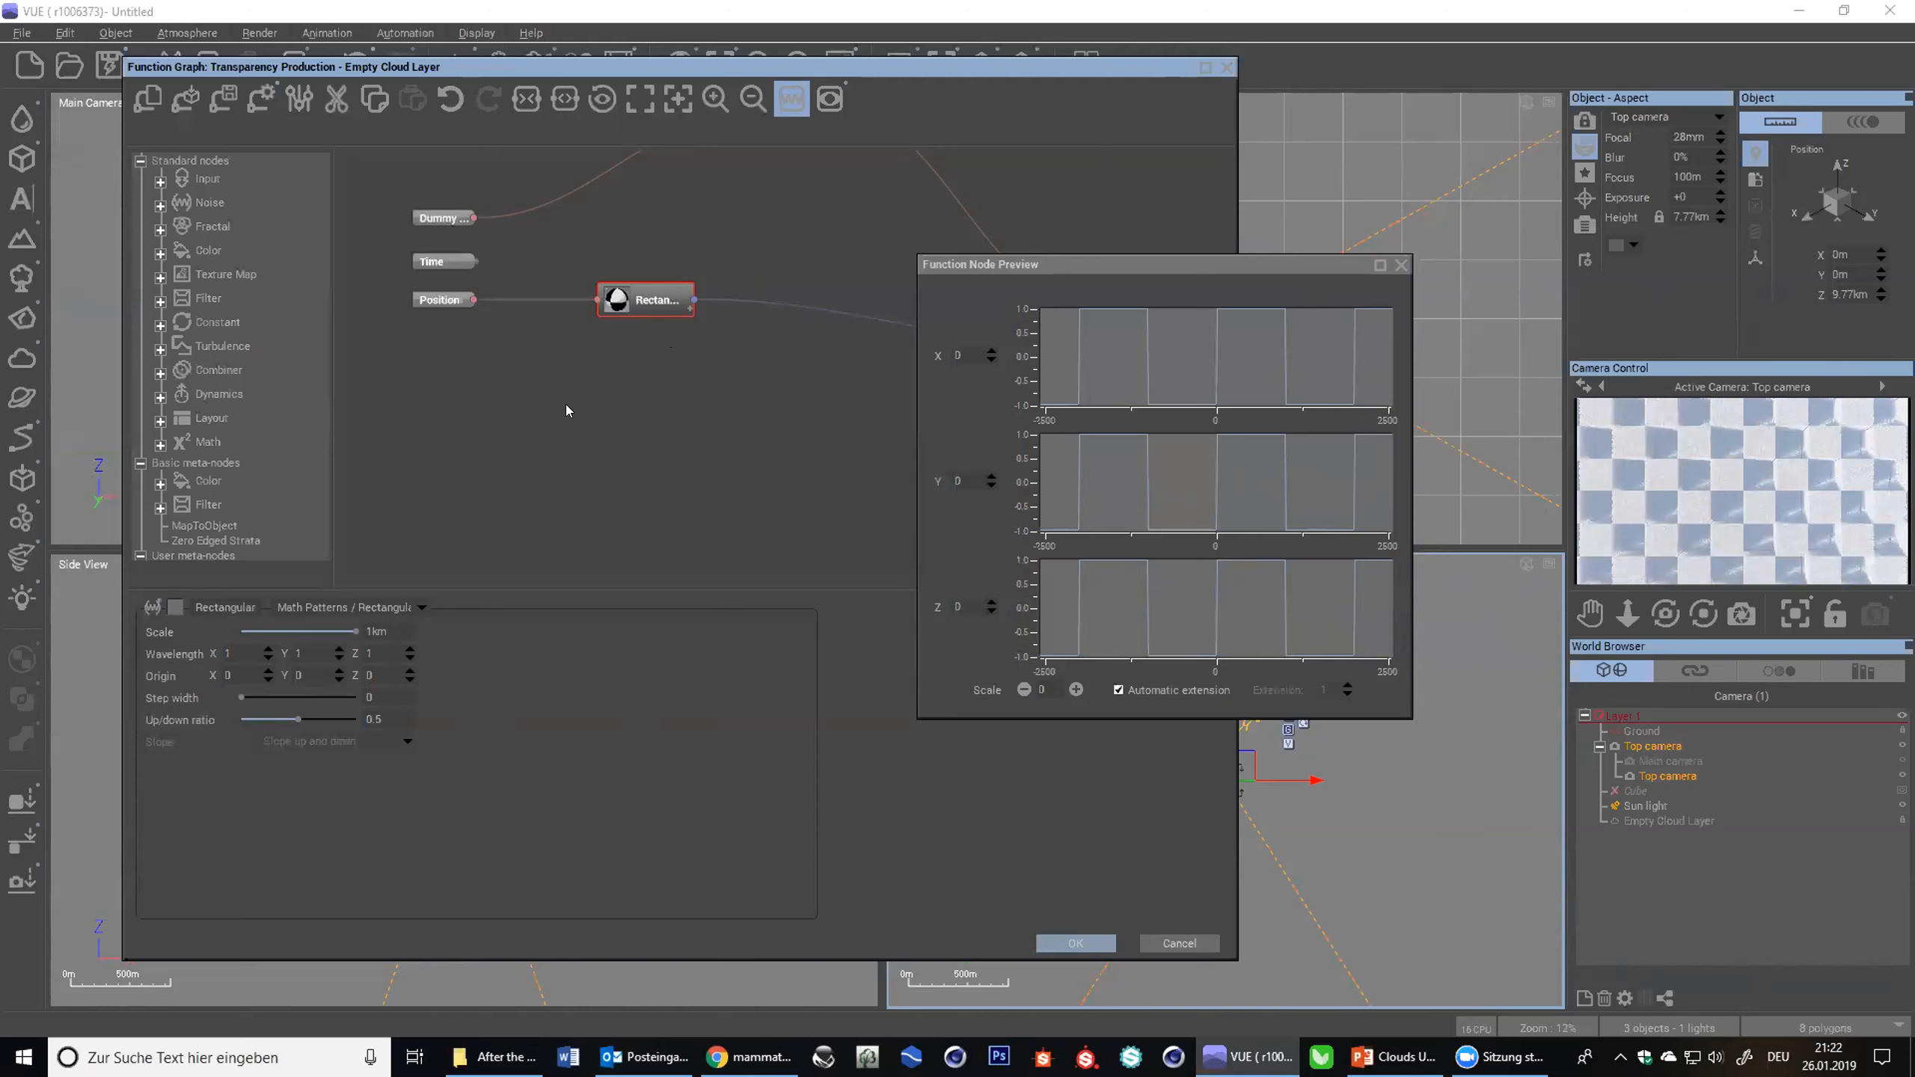
click(421, 607)
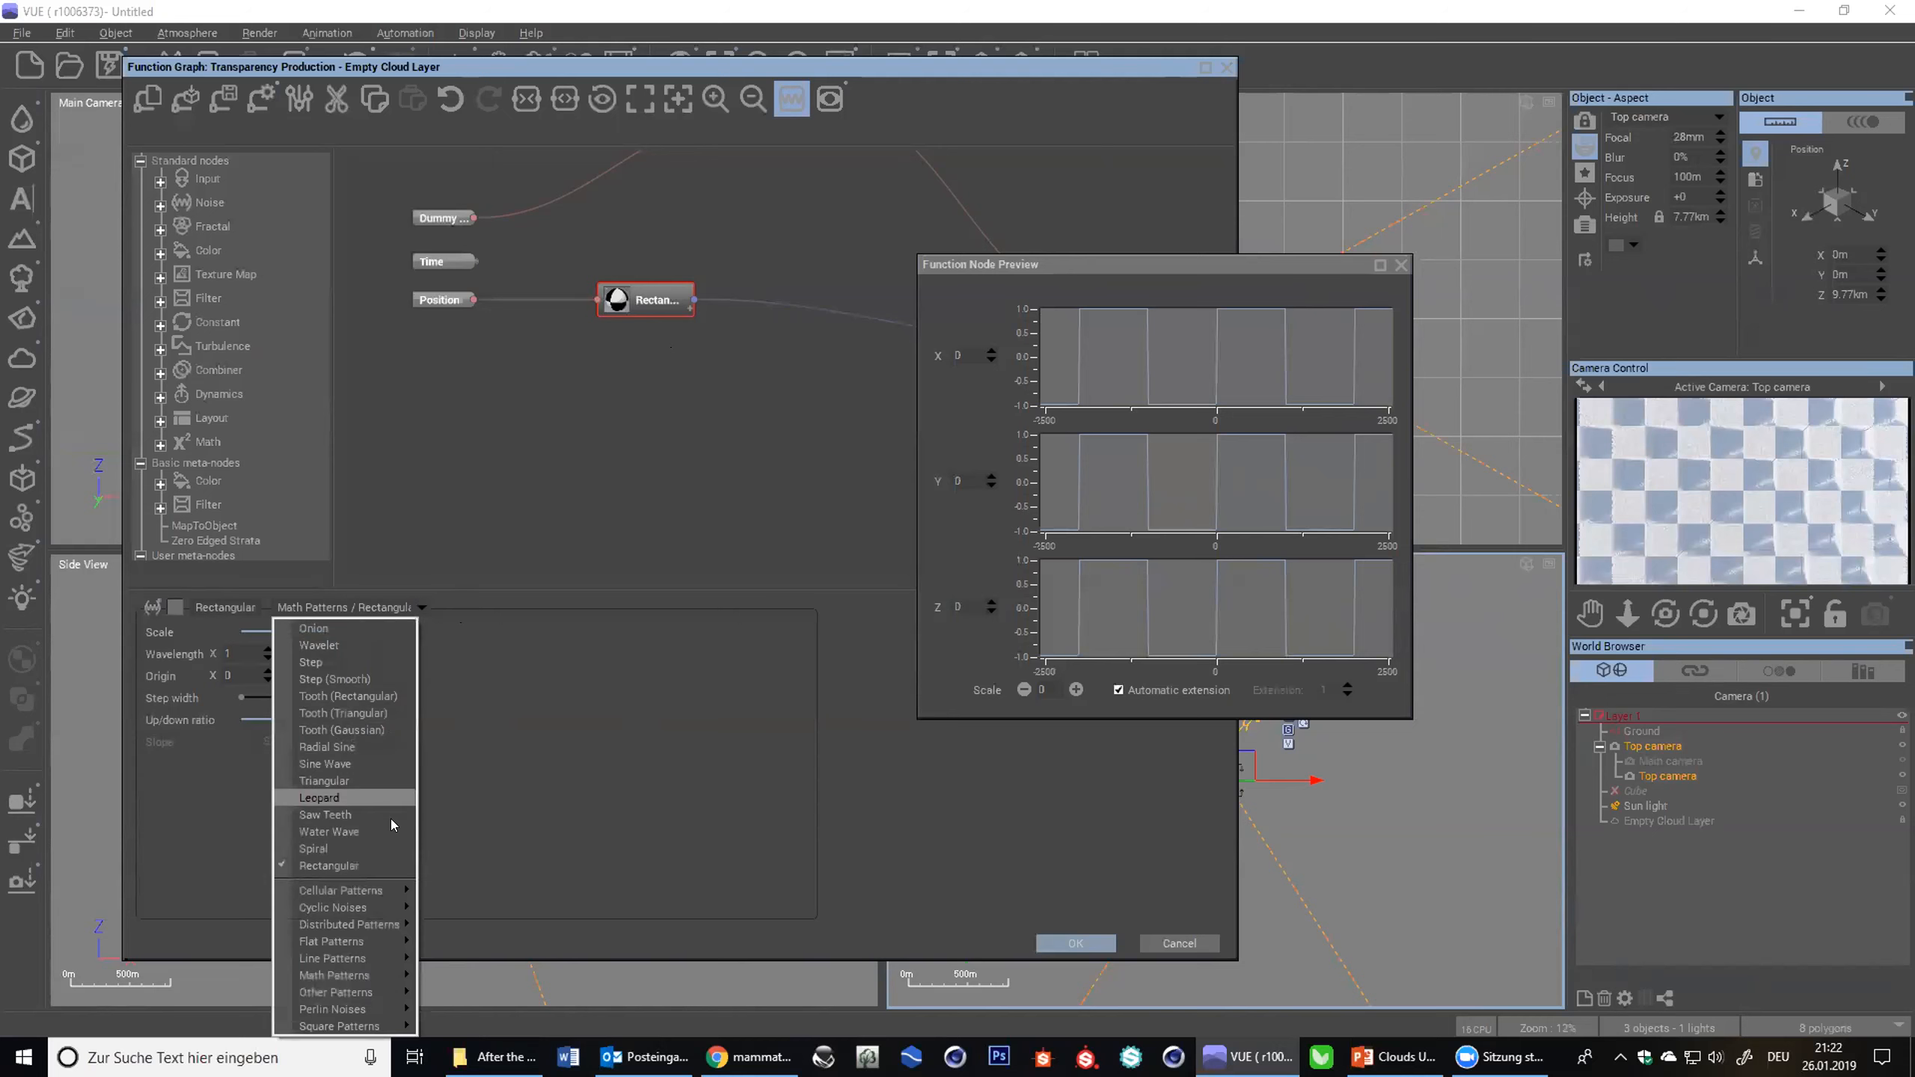
mouse_move(369, 1009)
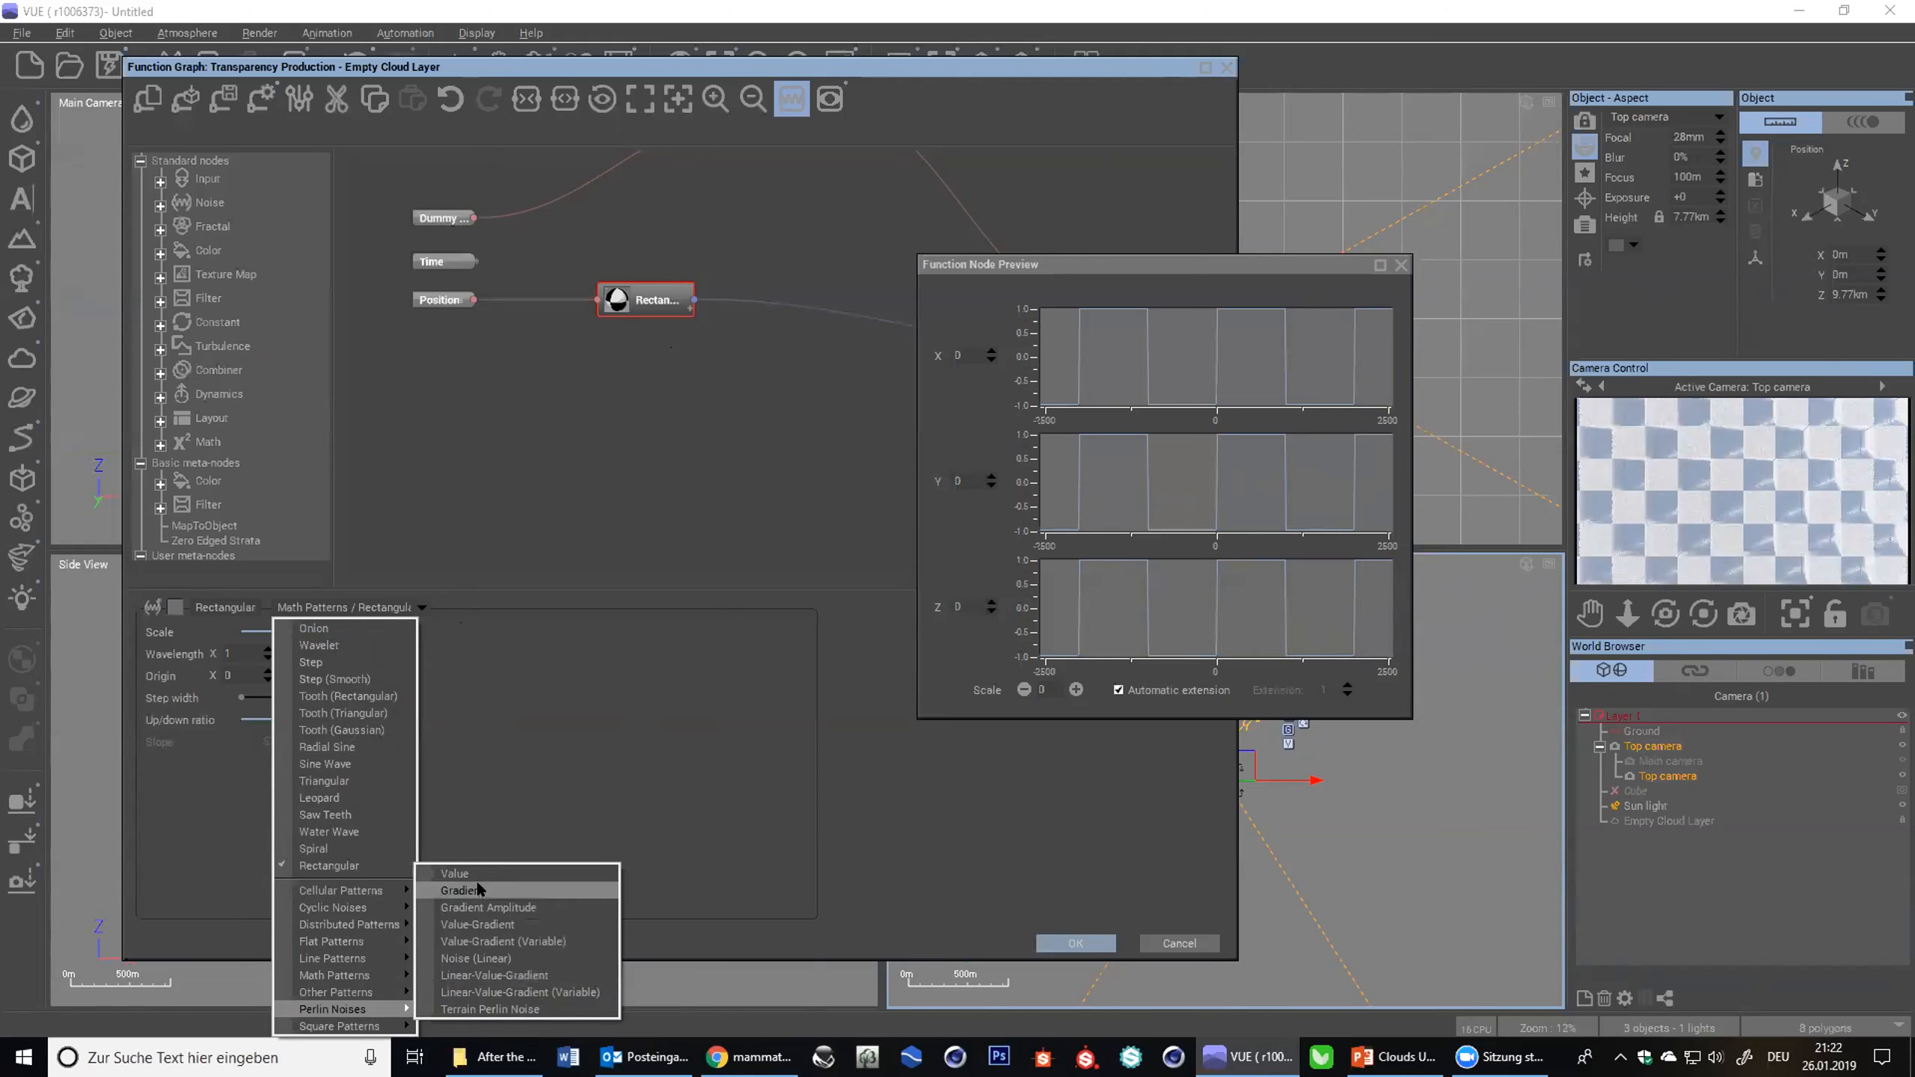
click(477, 889)
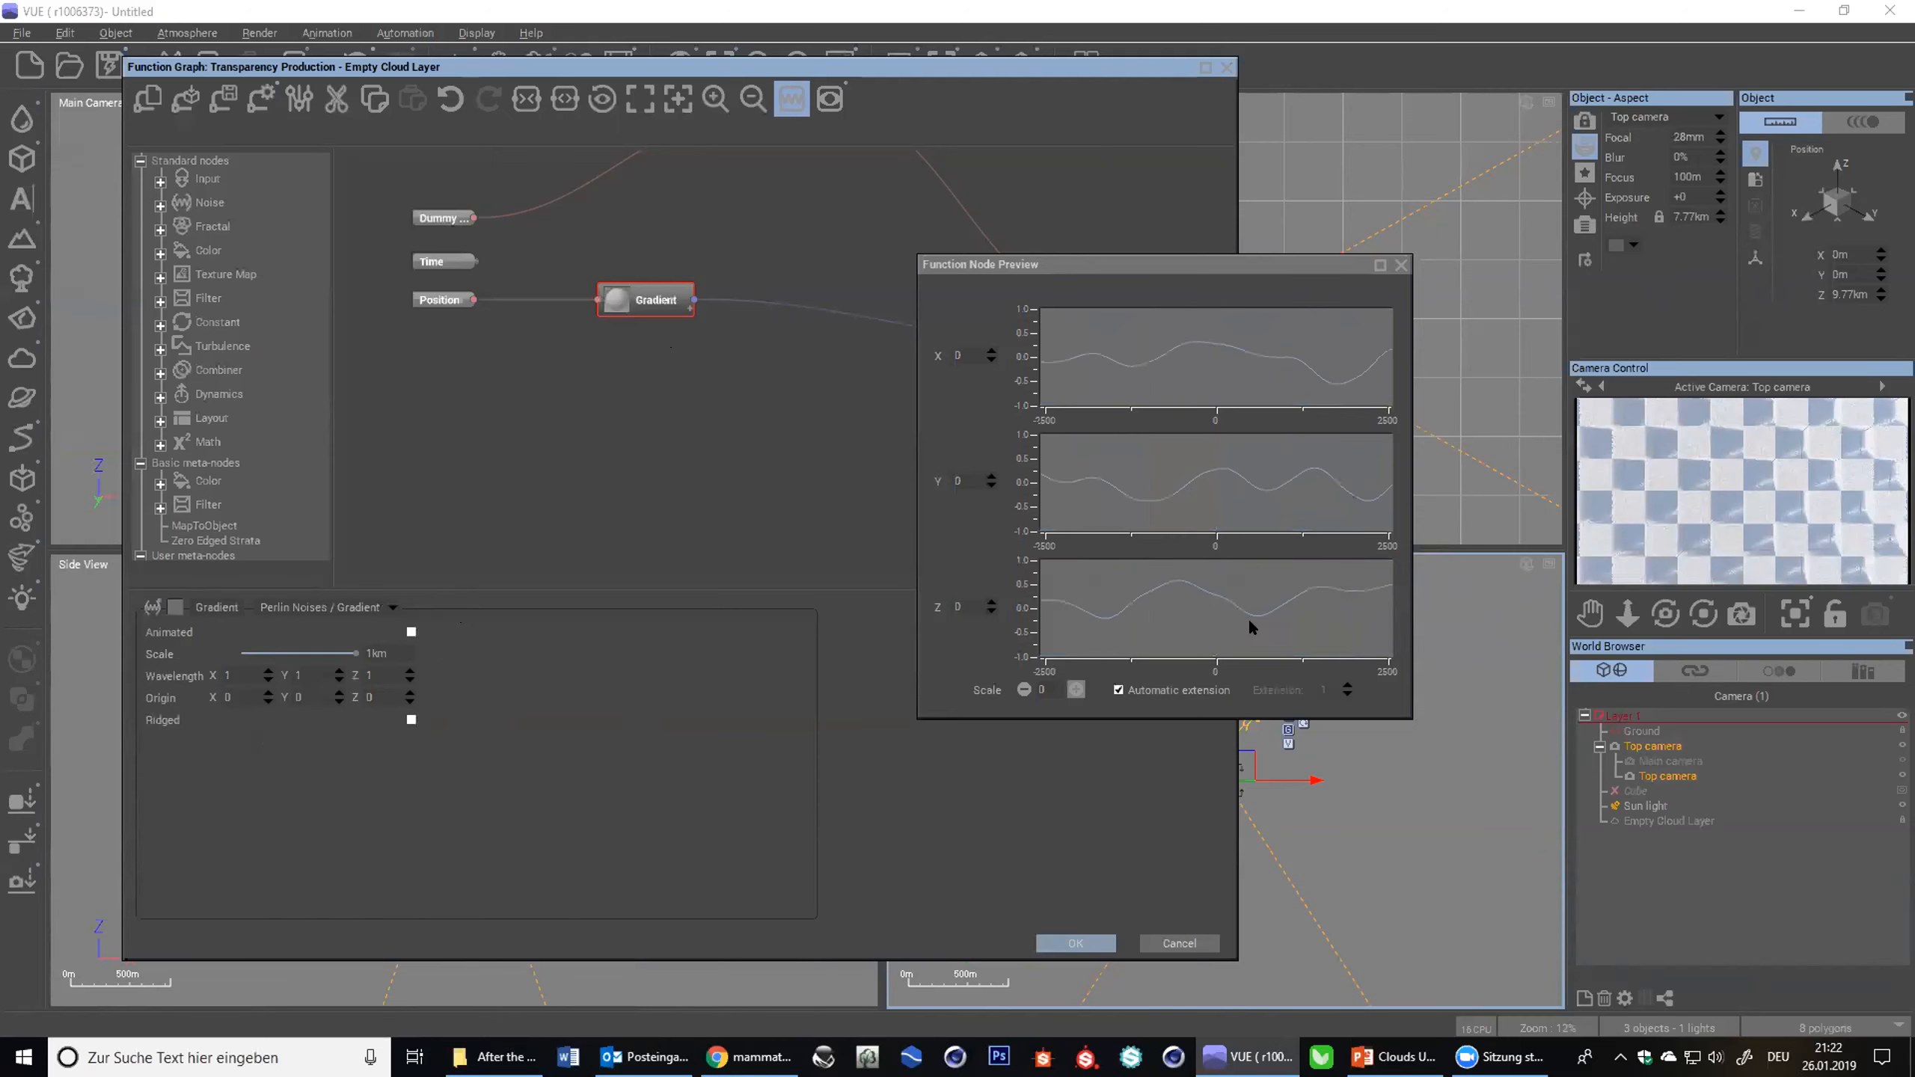
click(1024, 690)
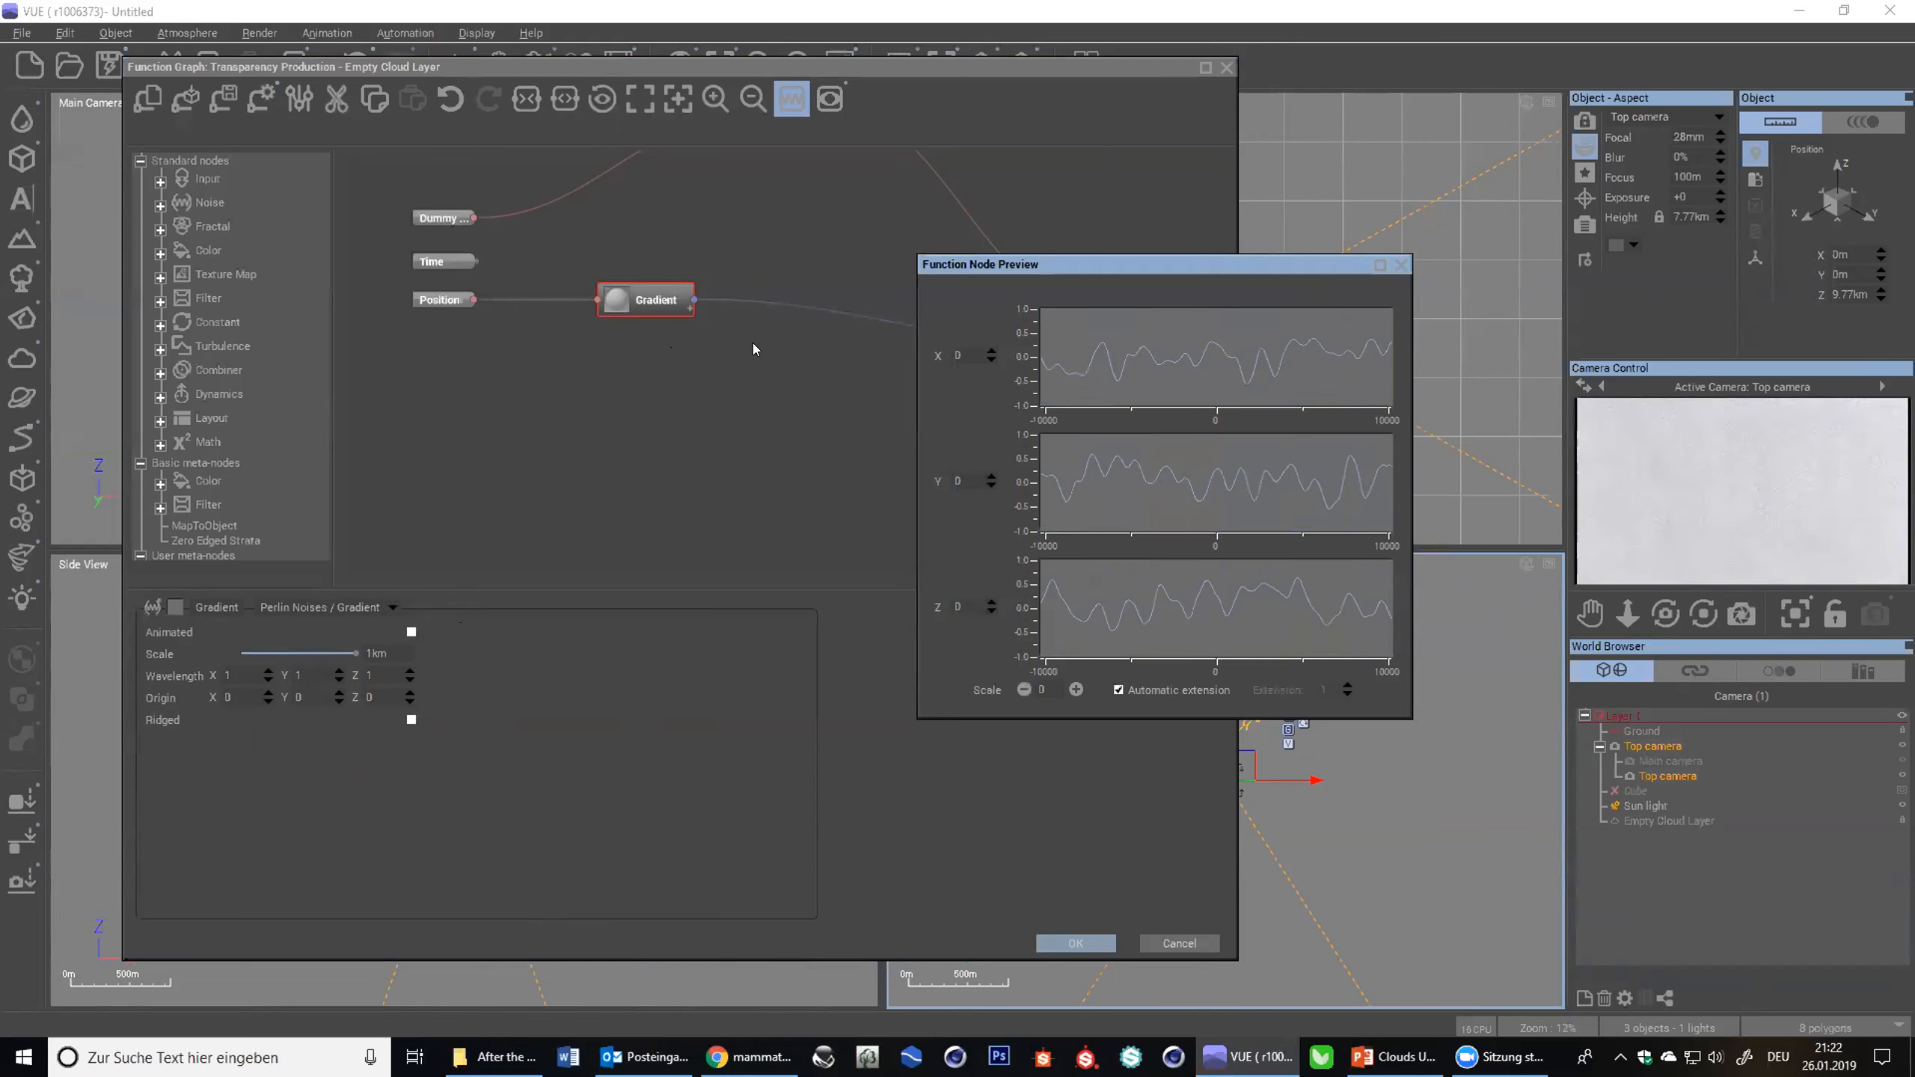
- Add a Simple Fractal node below the Gradient node, connect it to the Position input, and view its curves up close
click(624, 344)
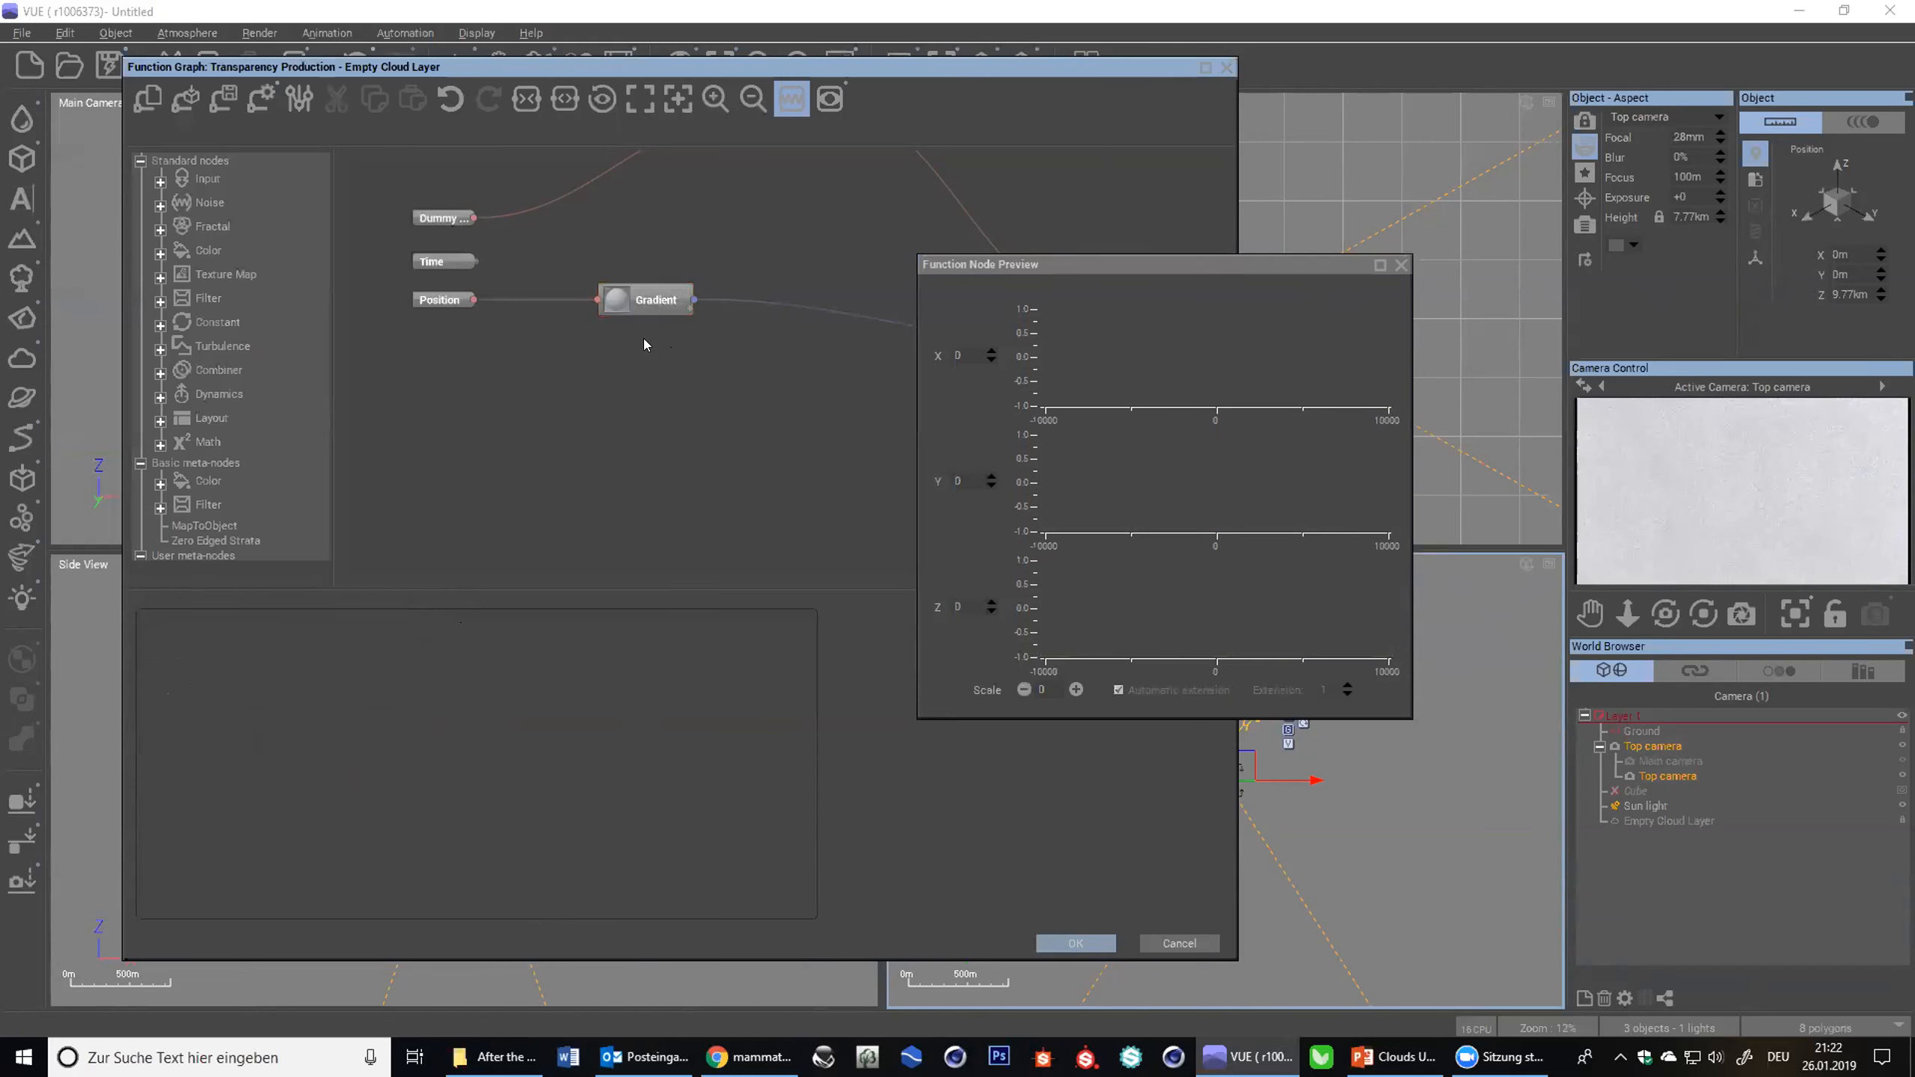
right_click(643, 339)
mouse_move(702, 388)
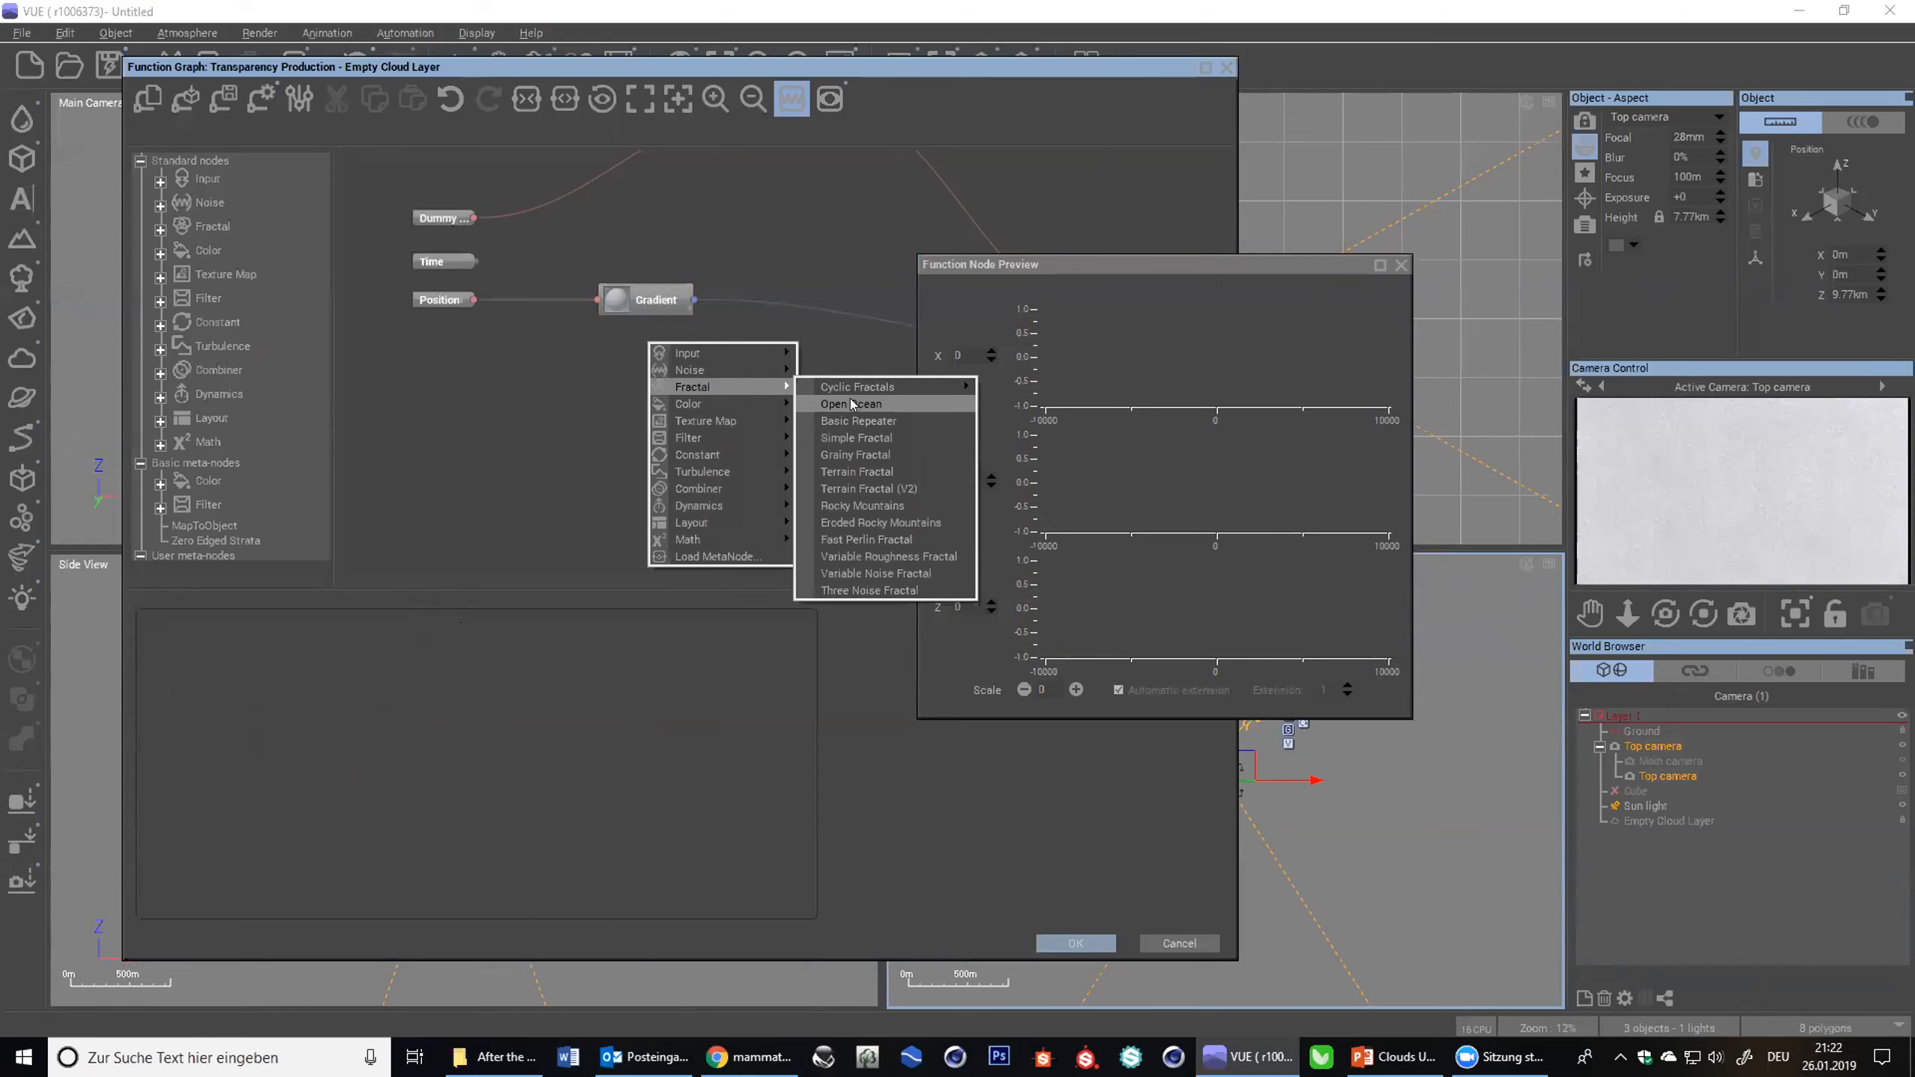
click(867, 437)
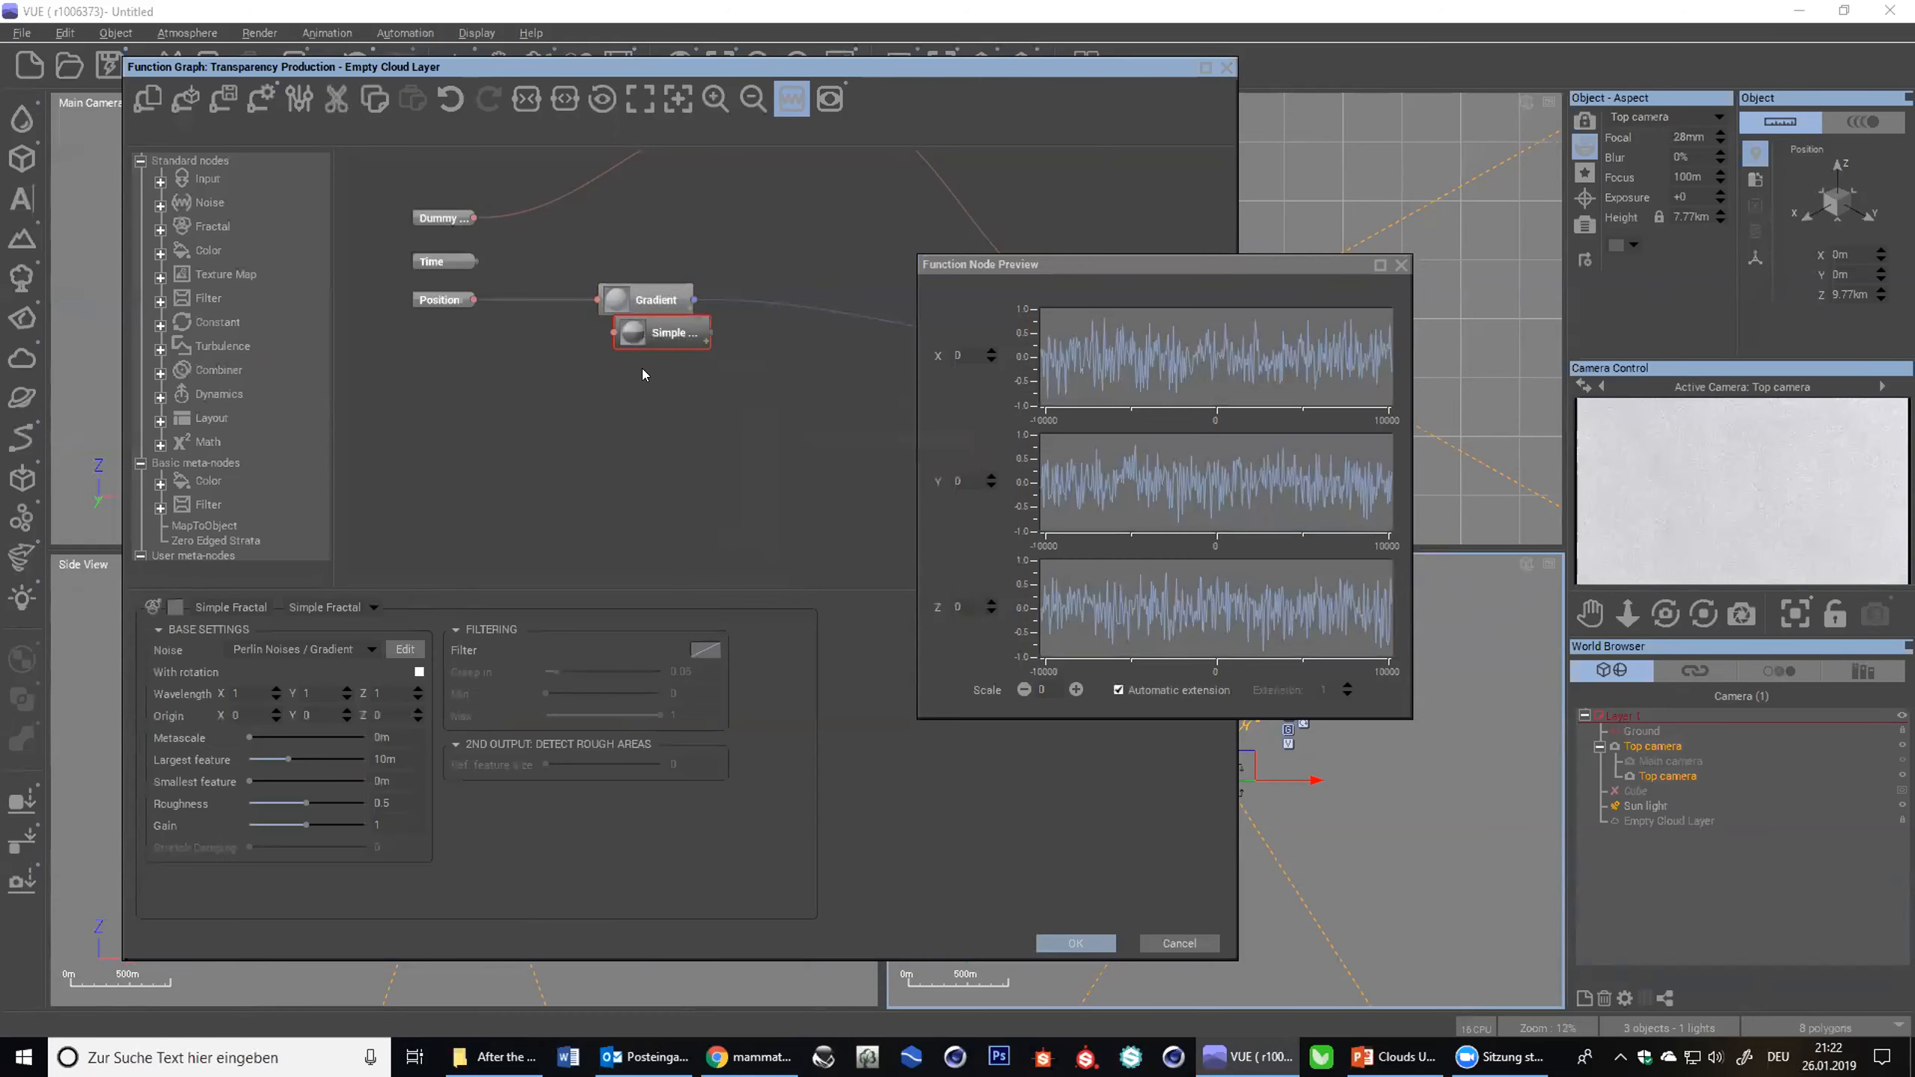
drag(631, 333, 473, 299)
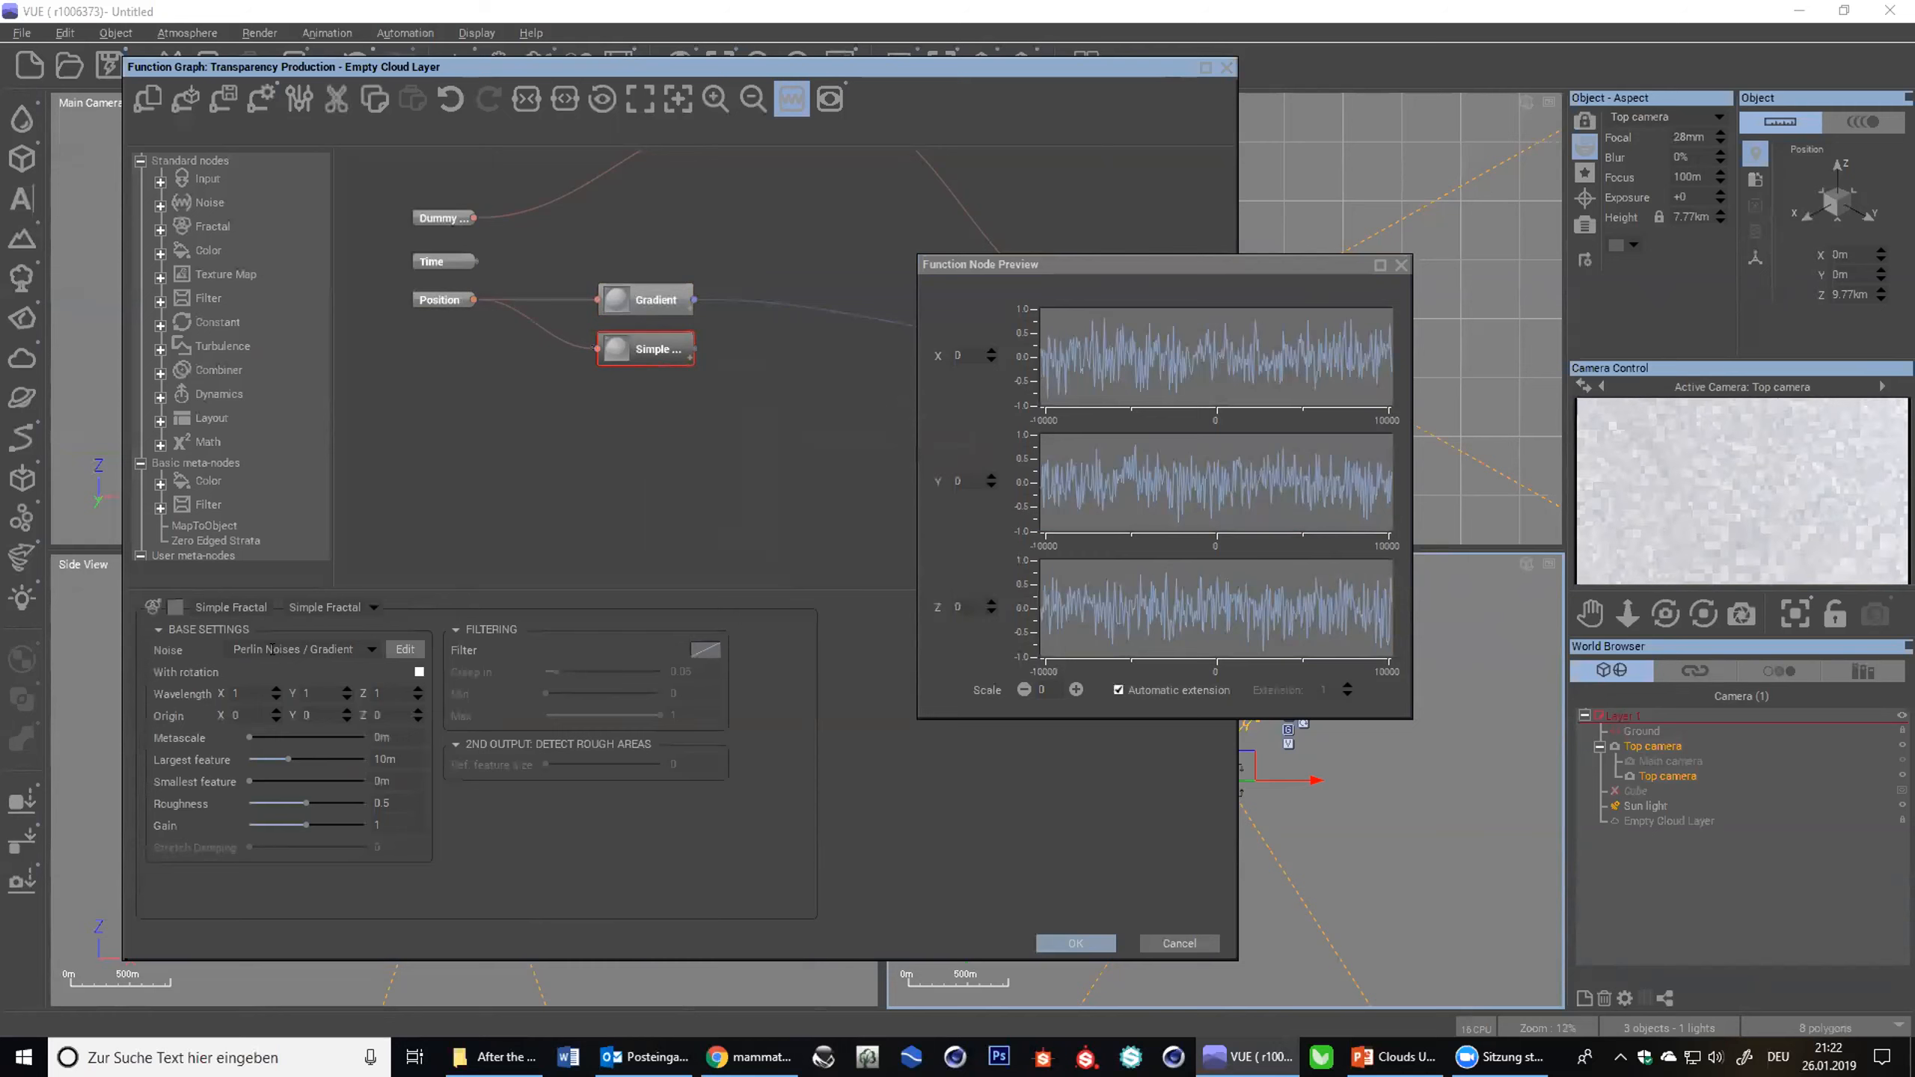
click(1076, 690)
click(1076, 690)
click(1076, 690)
click(1076, 690)
click(1076, 690)
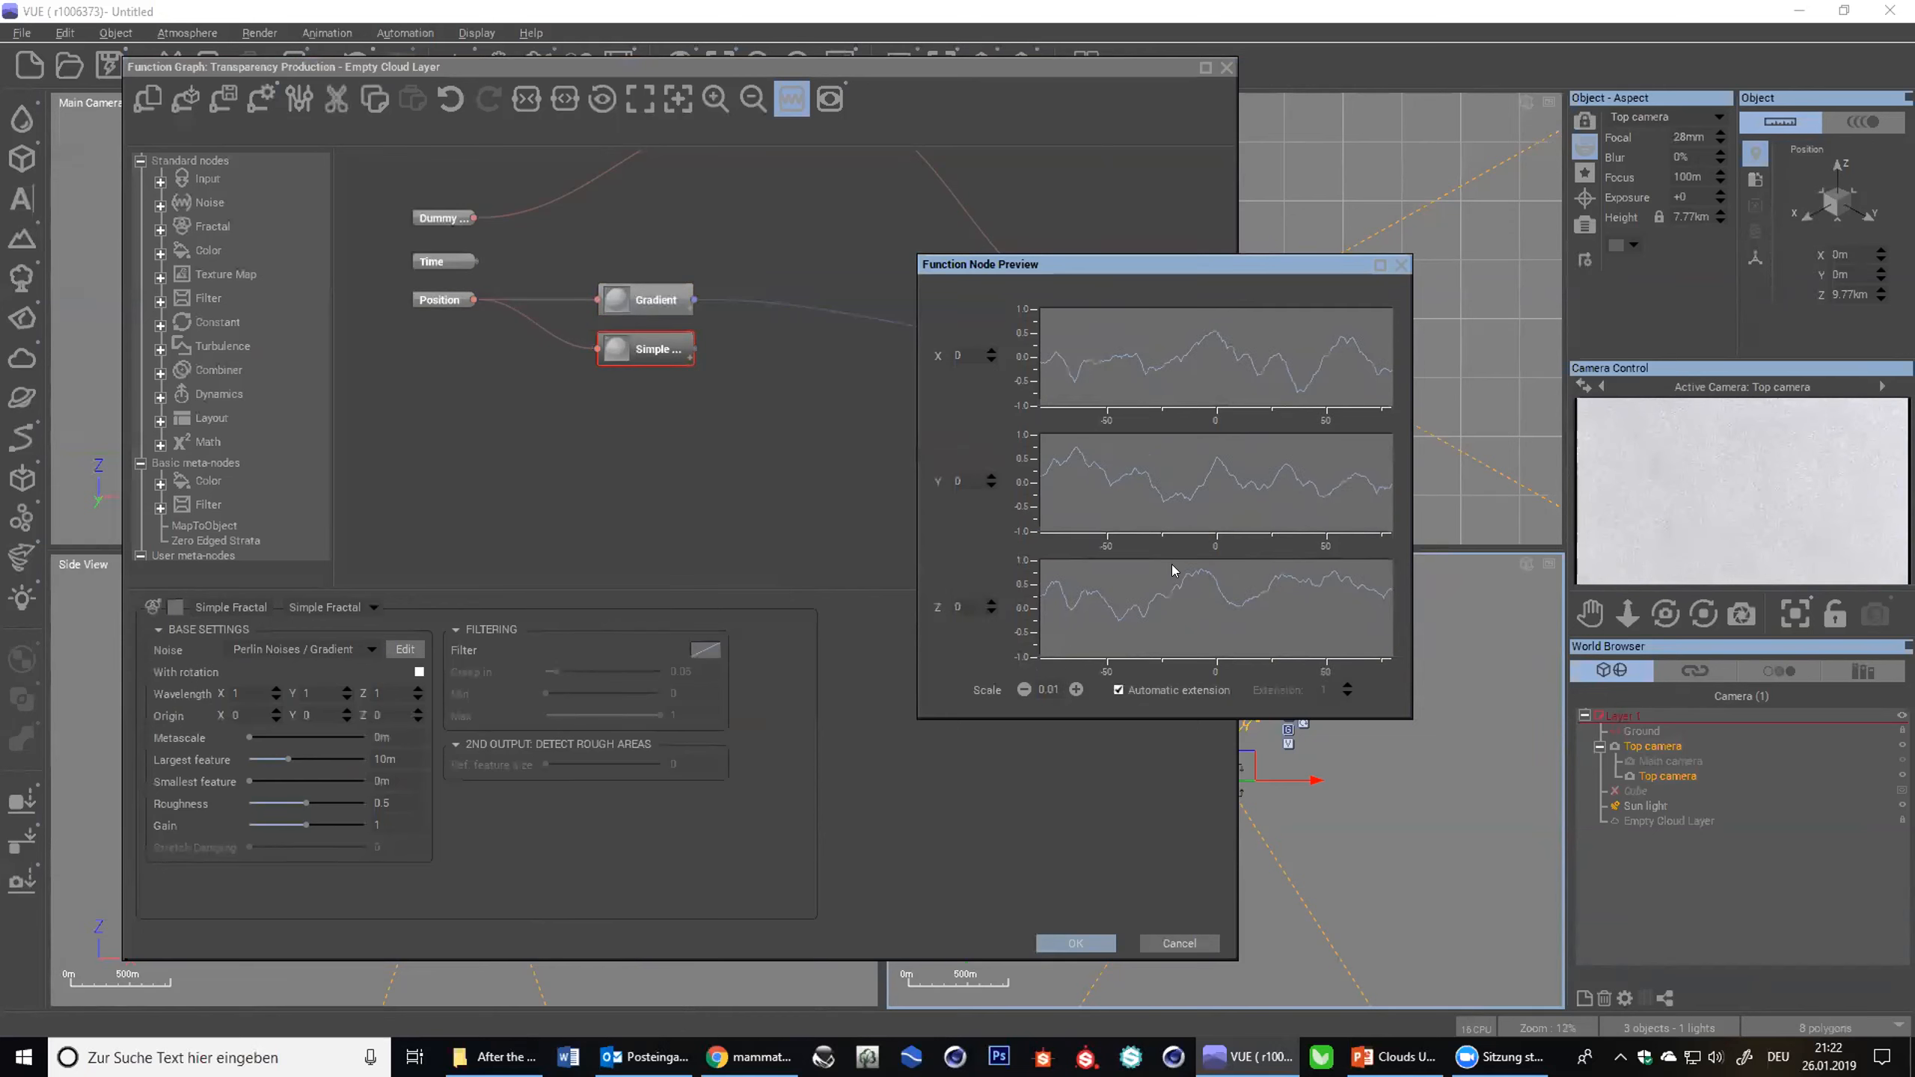
- Set the Simple Fractal node's largest feature to 1 km and widen the function preview's range
click(653, 305)
click(621, 342)
drag(288, 756, 455, 745)
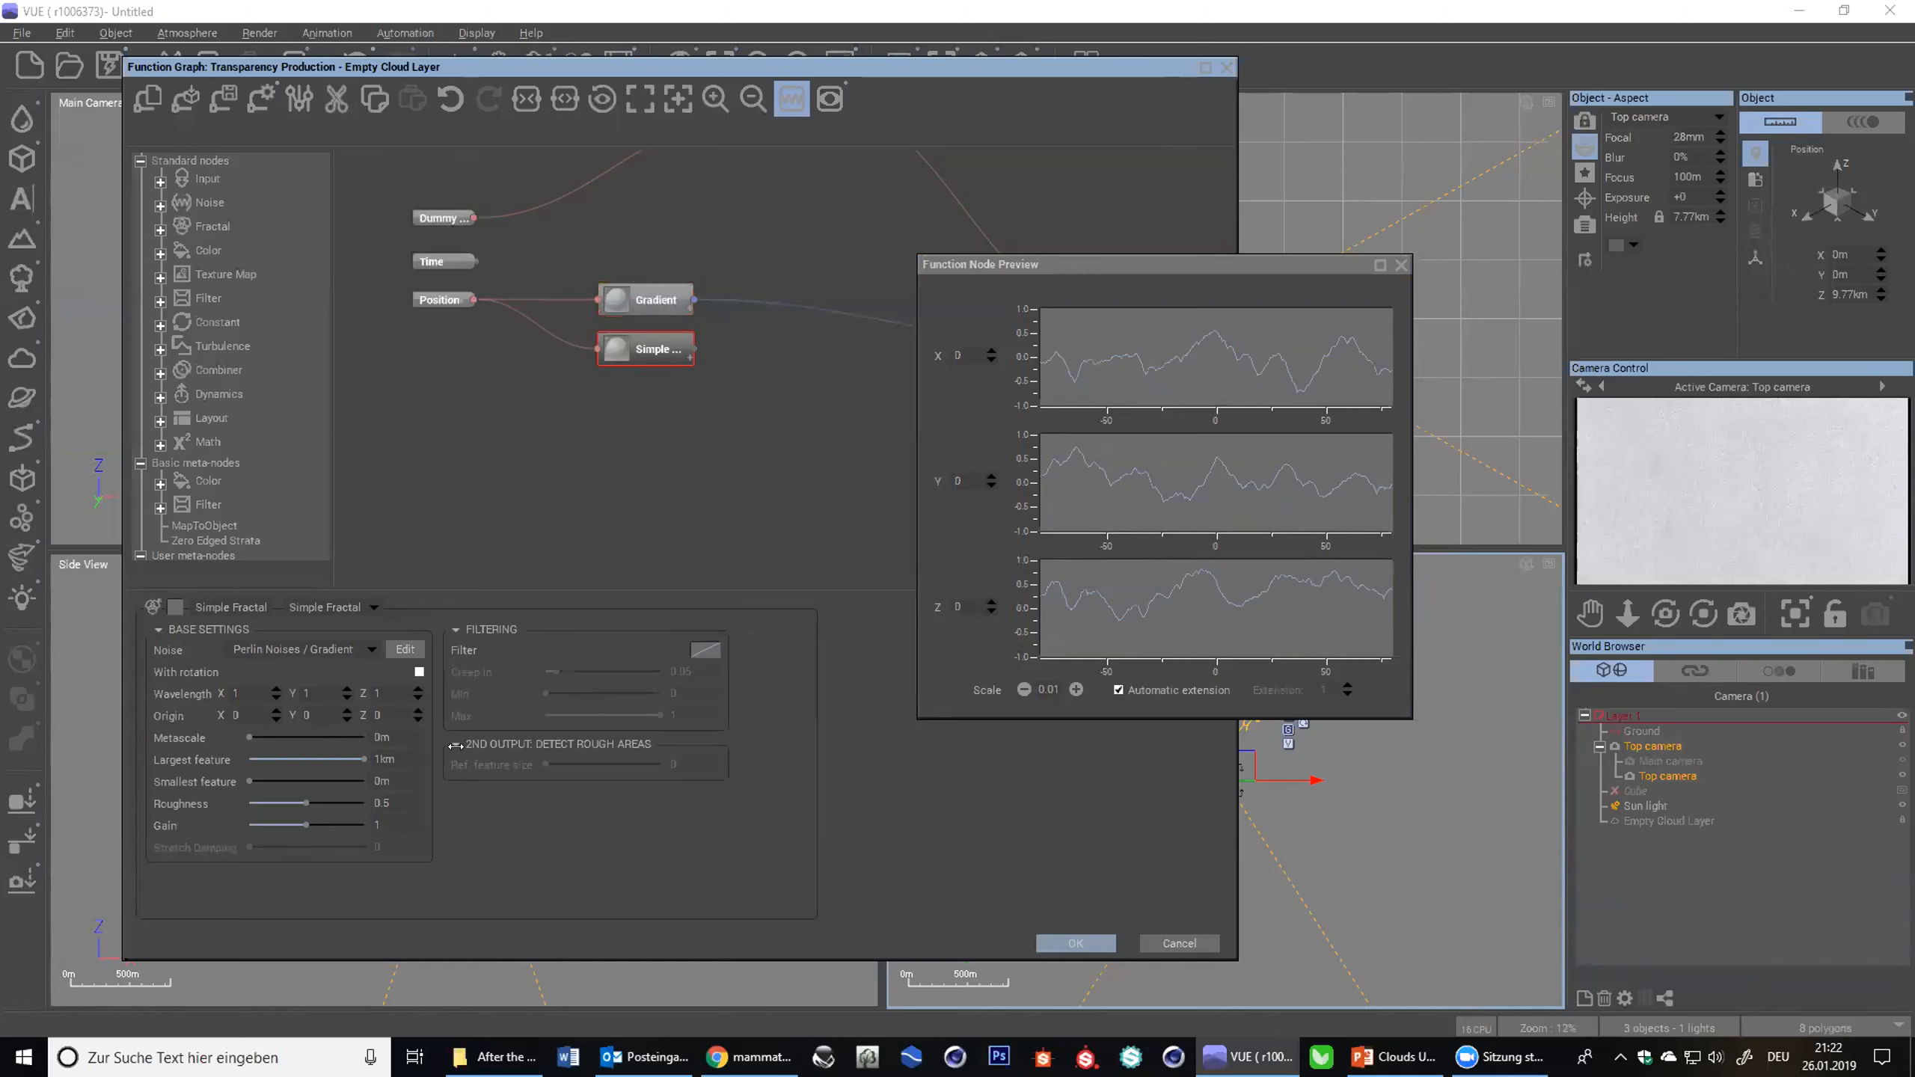
click(1023, 690)
click(1020, 688)
click(1020, 688)
click(1021, 687)
click(1021, 687)
click(618, 296)
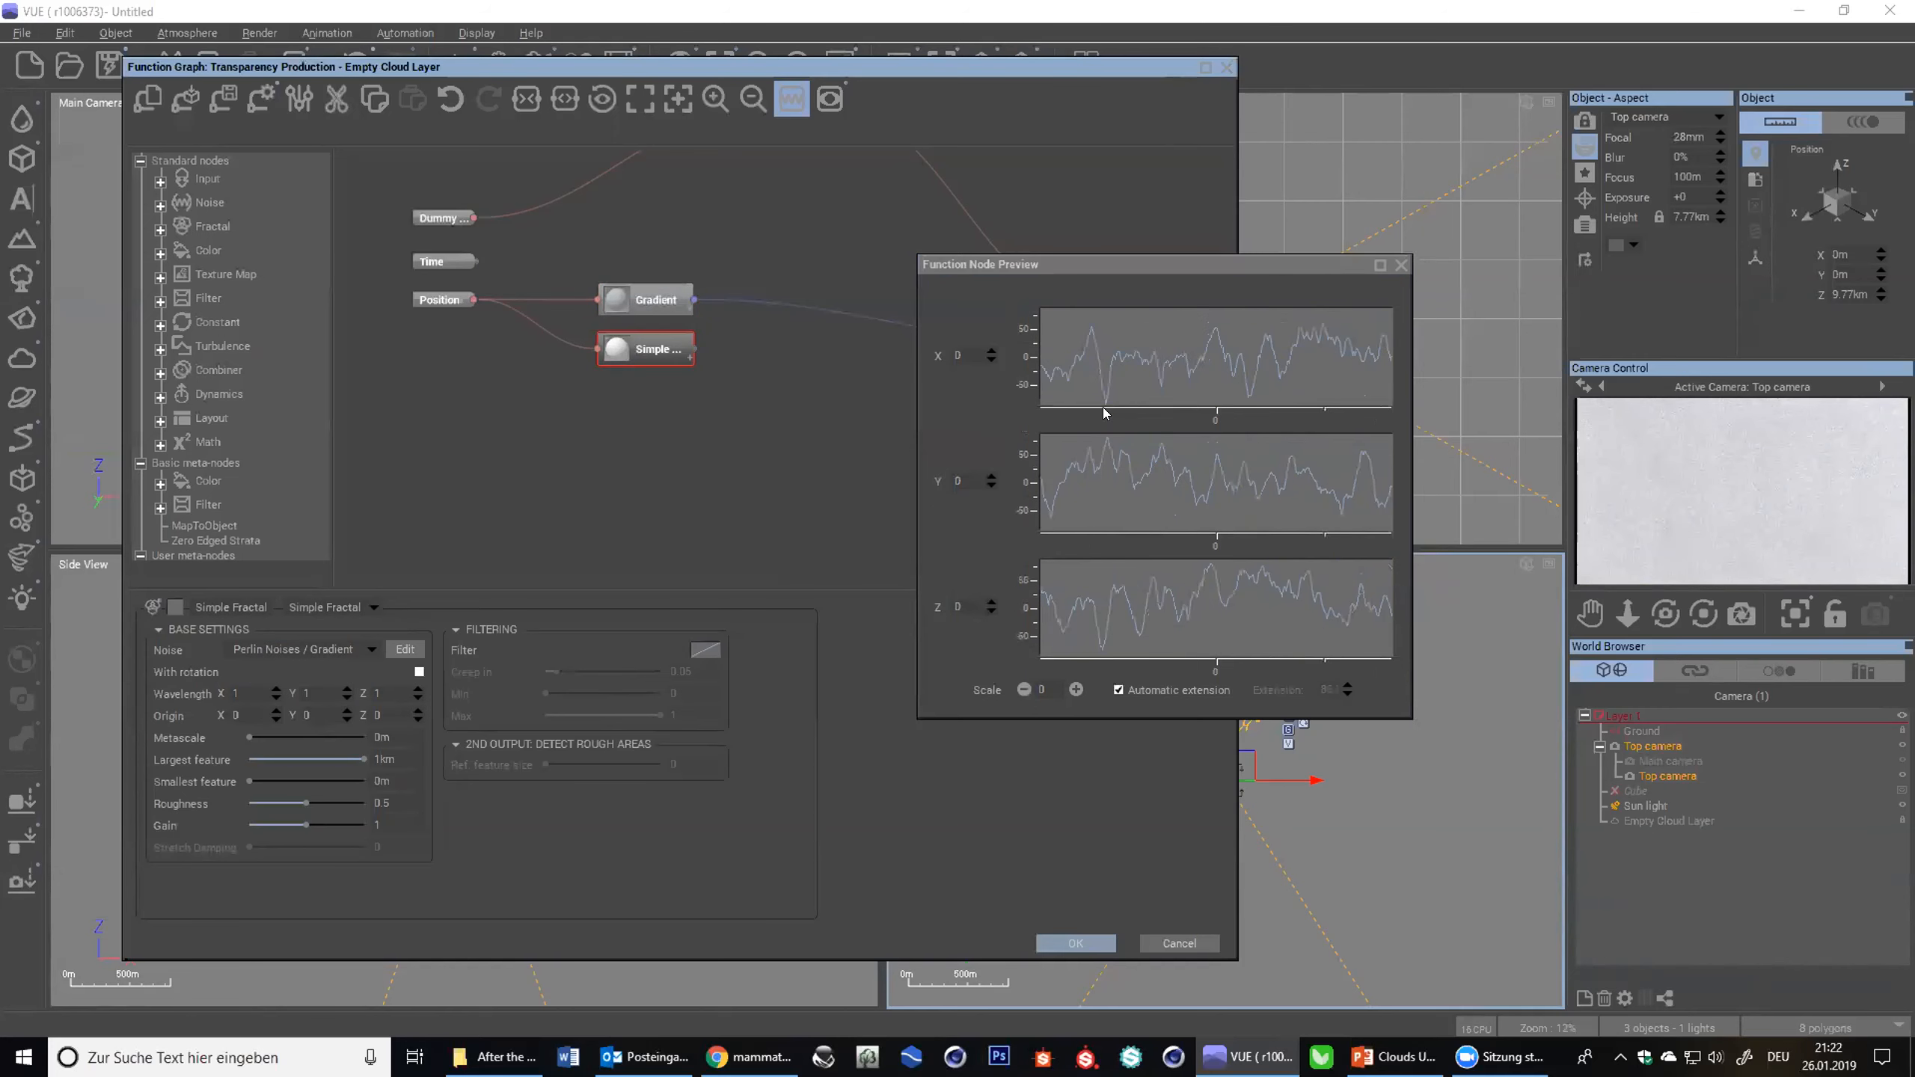
- Inspect the Simple Fractal's curves at closer and wider preview scales, and close the function graph discarding its changes
click(1076, 689)
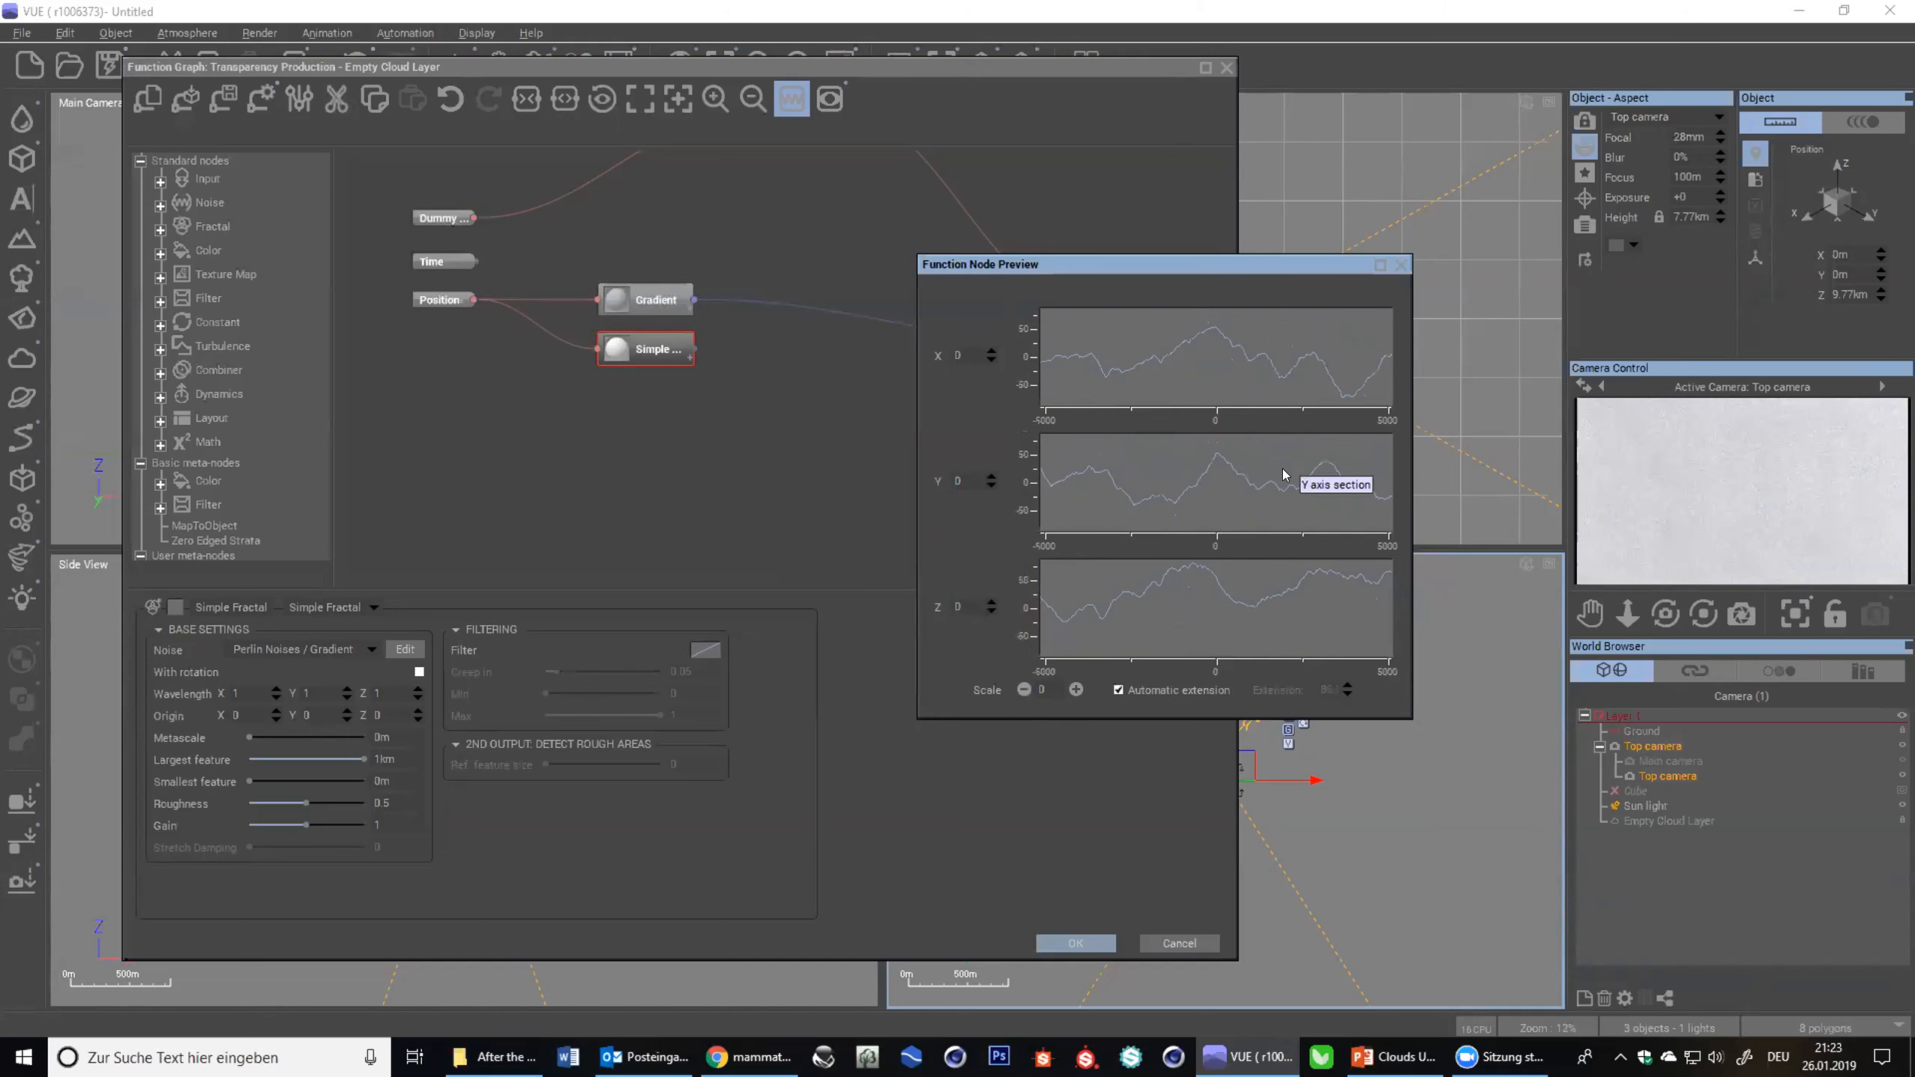
click(1076, 690)
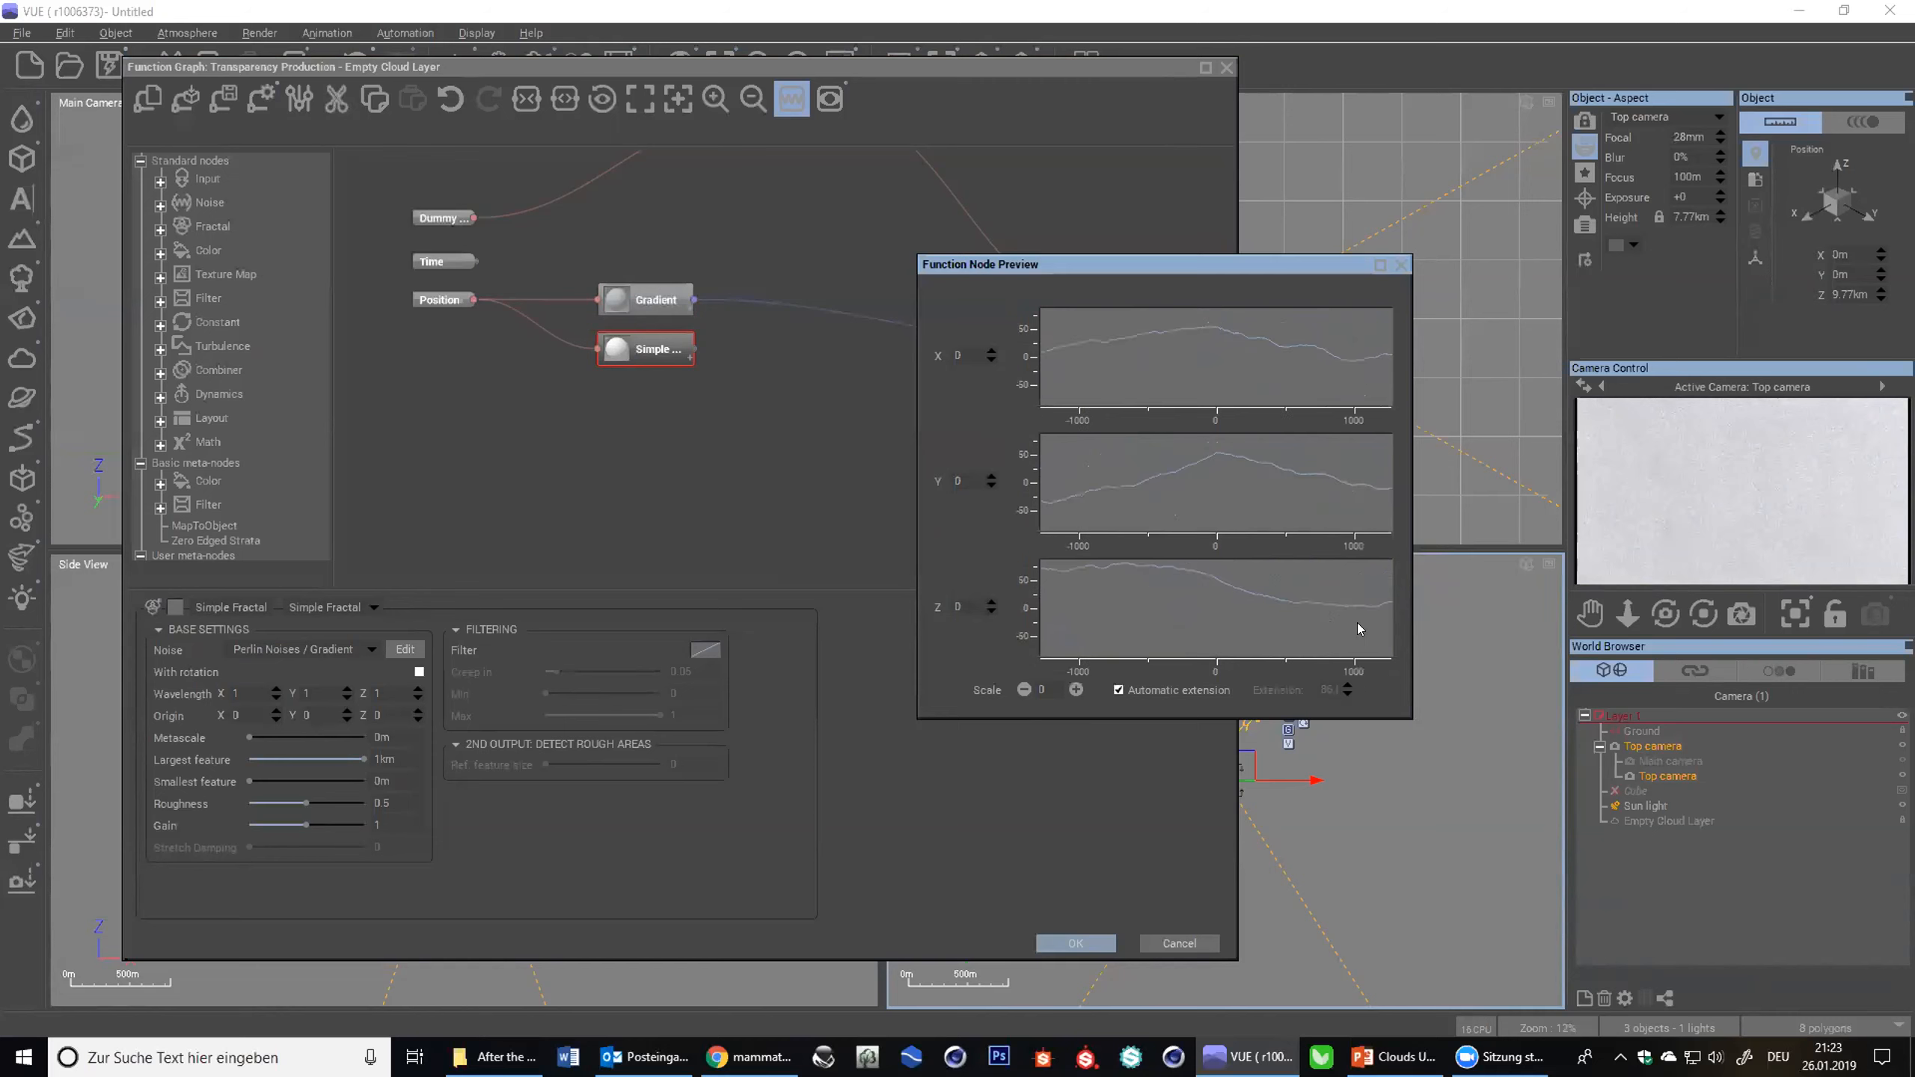
click(1024, 690)
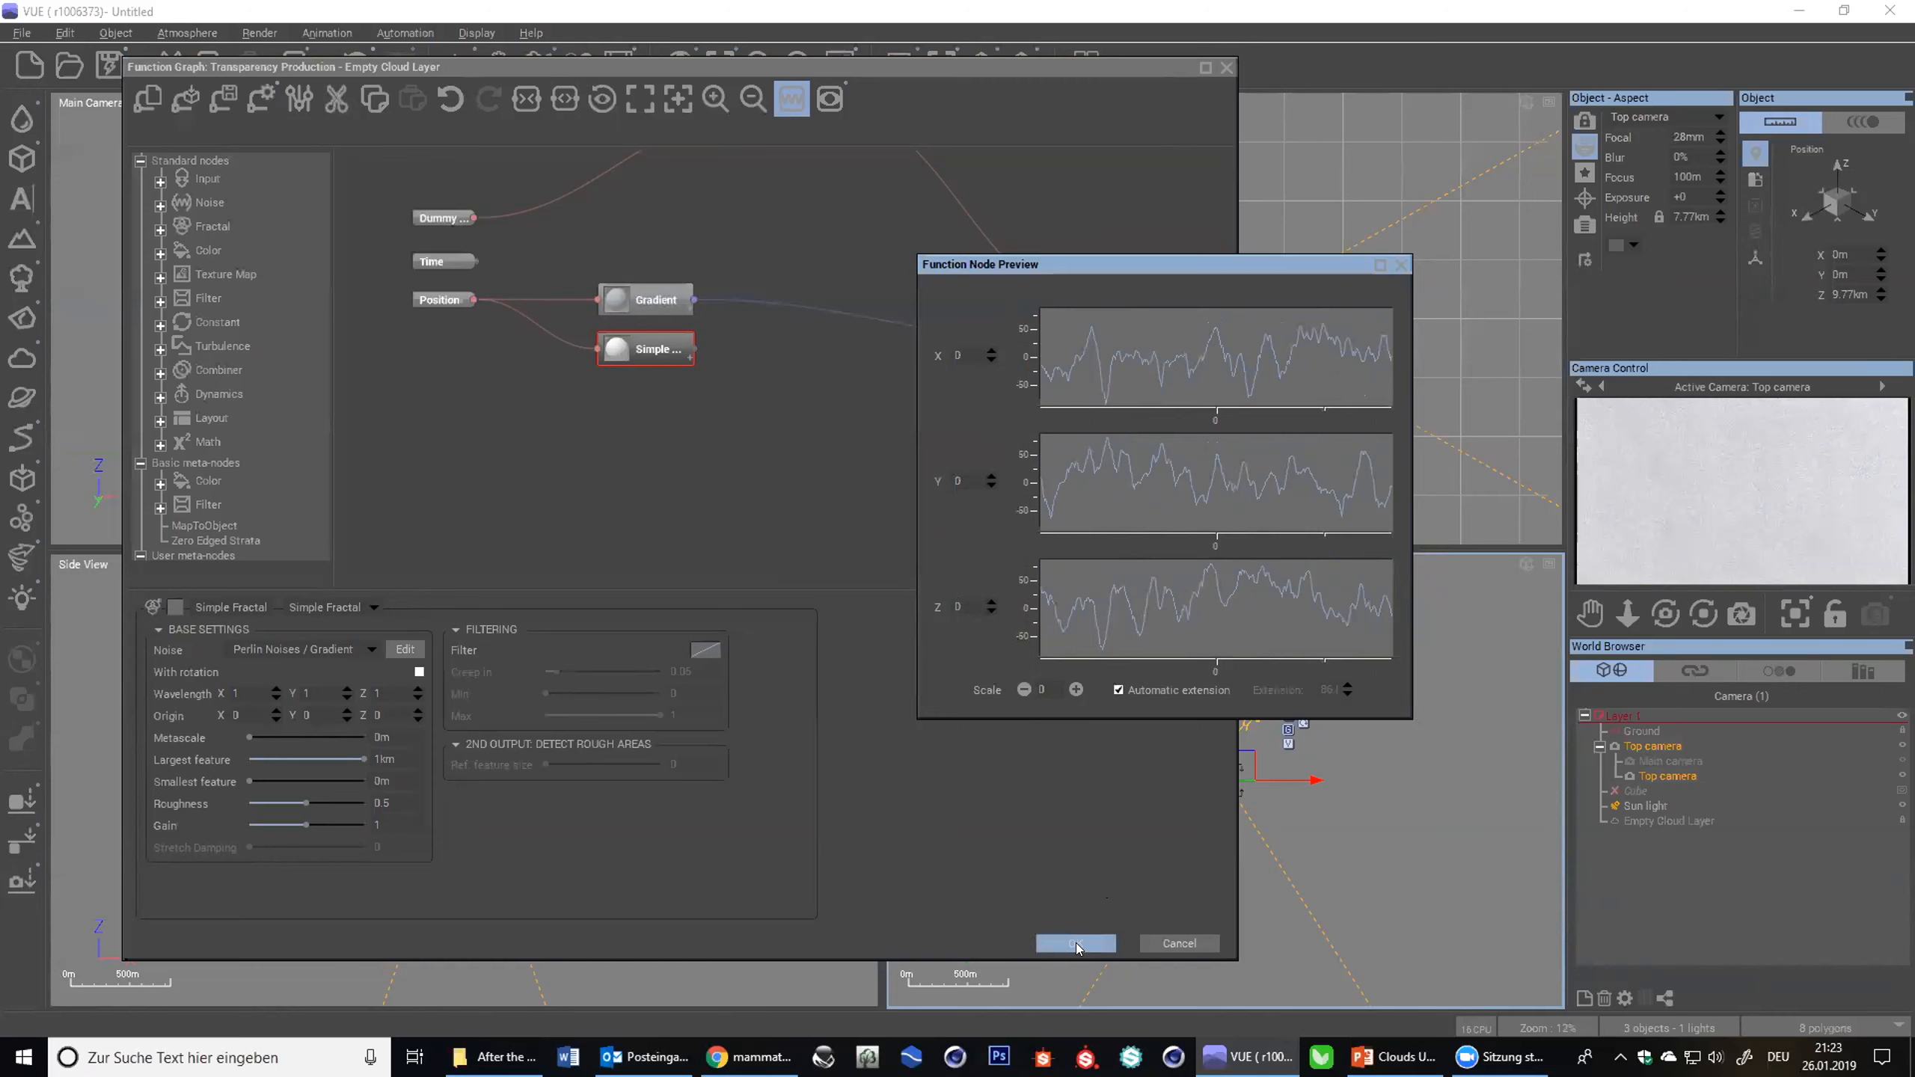
click(1176, 946)
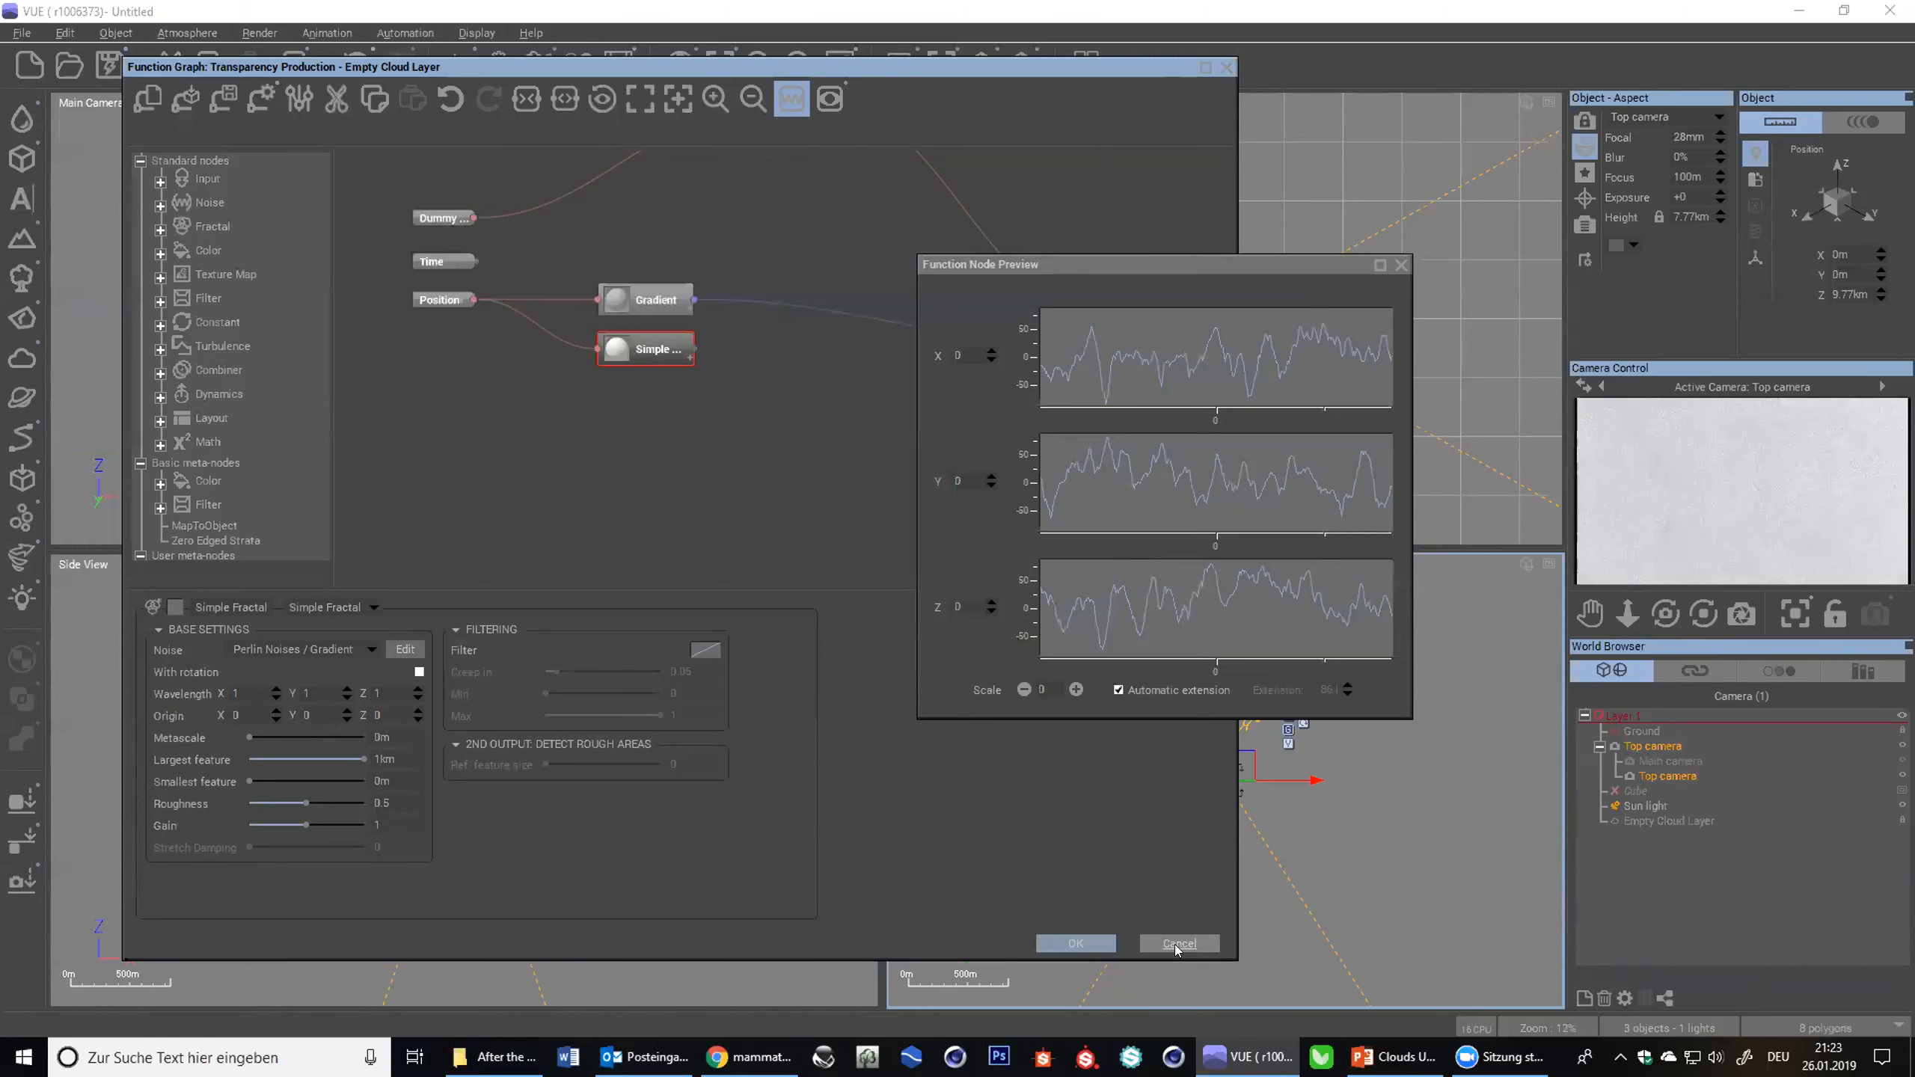
click(1178, 944)
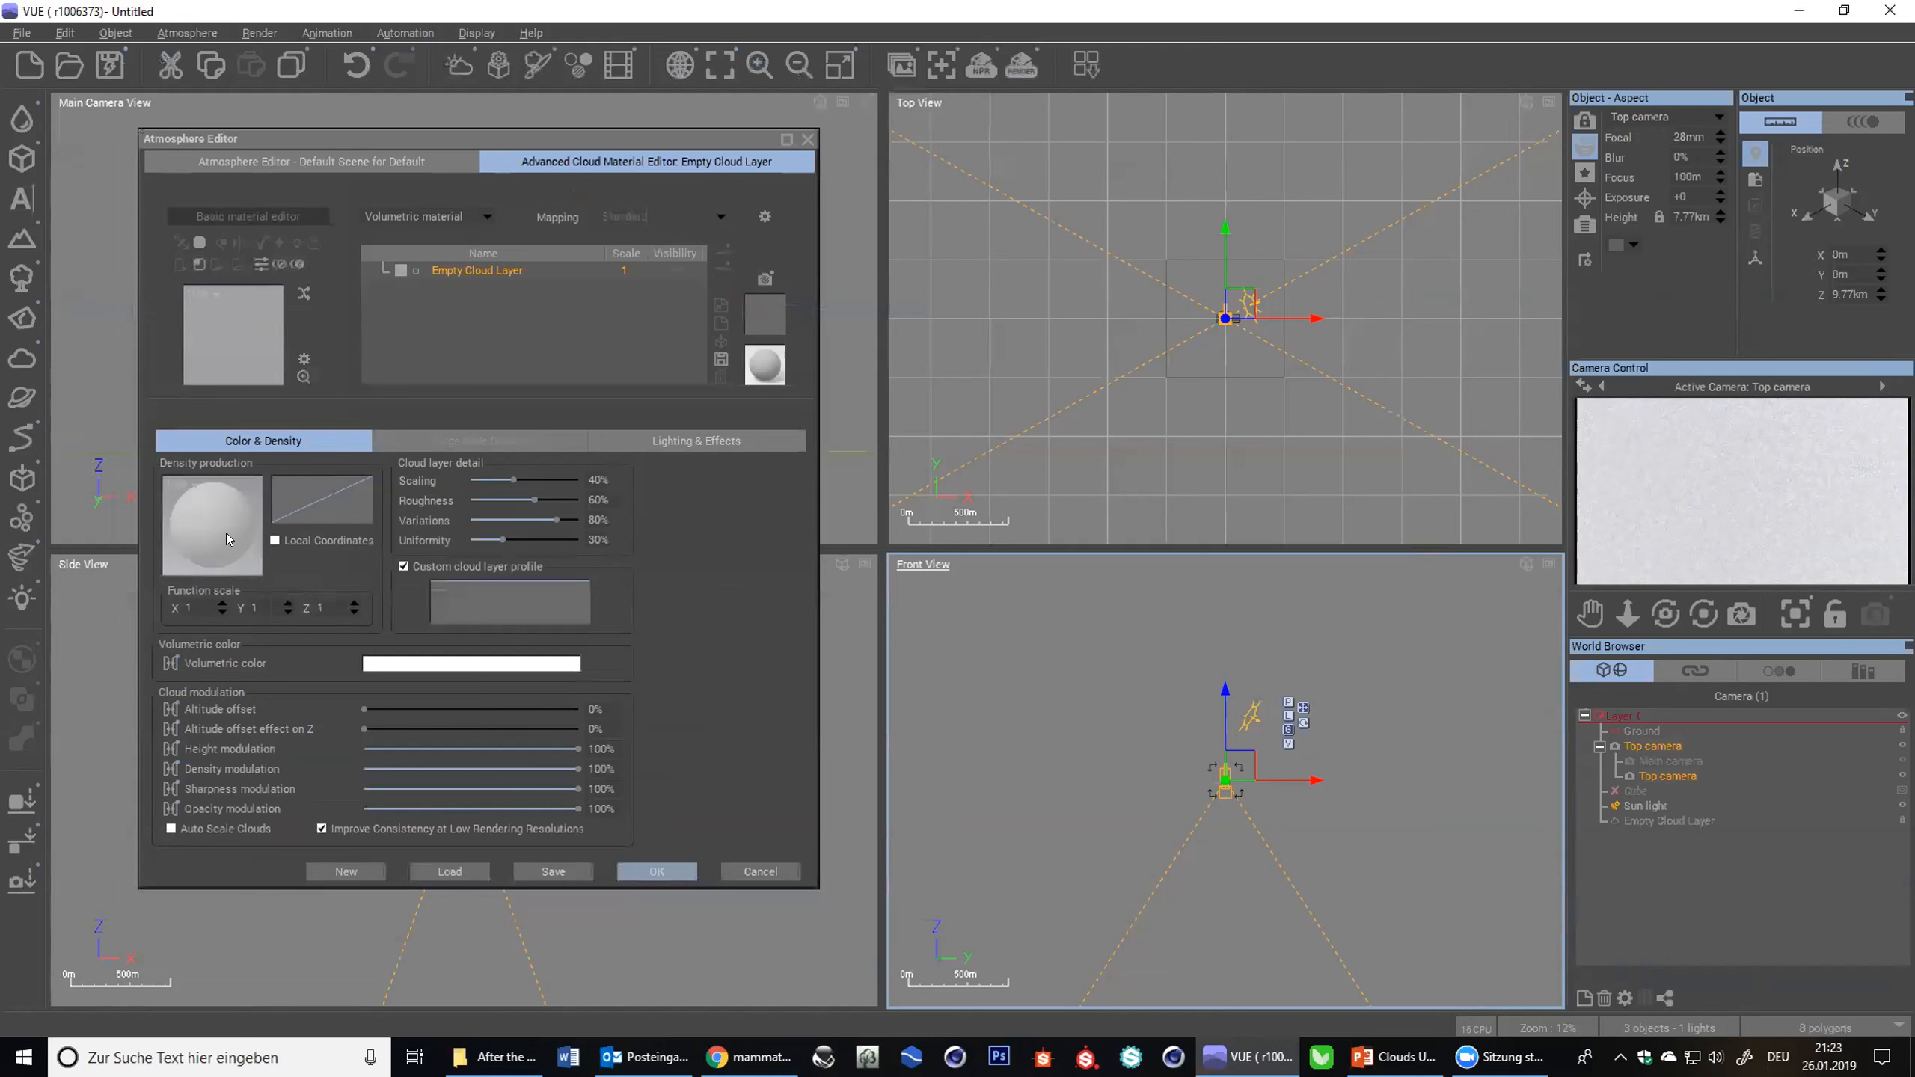
- Set the empty cloud layer's Uniformity to 100% and return to the atmosphere's cloud settings
click(389, 139)
drag(502, 540, 696, 563)
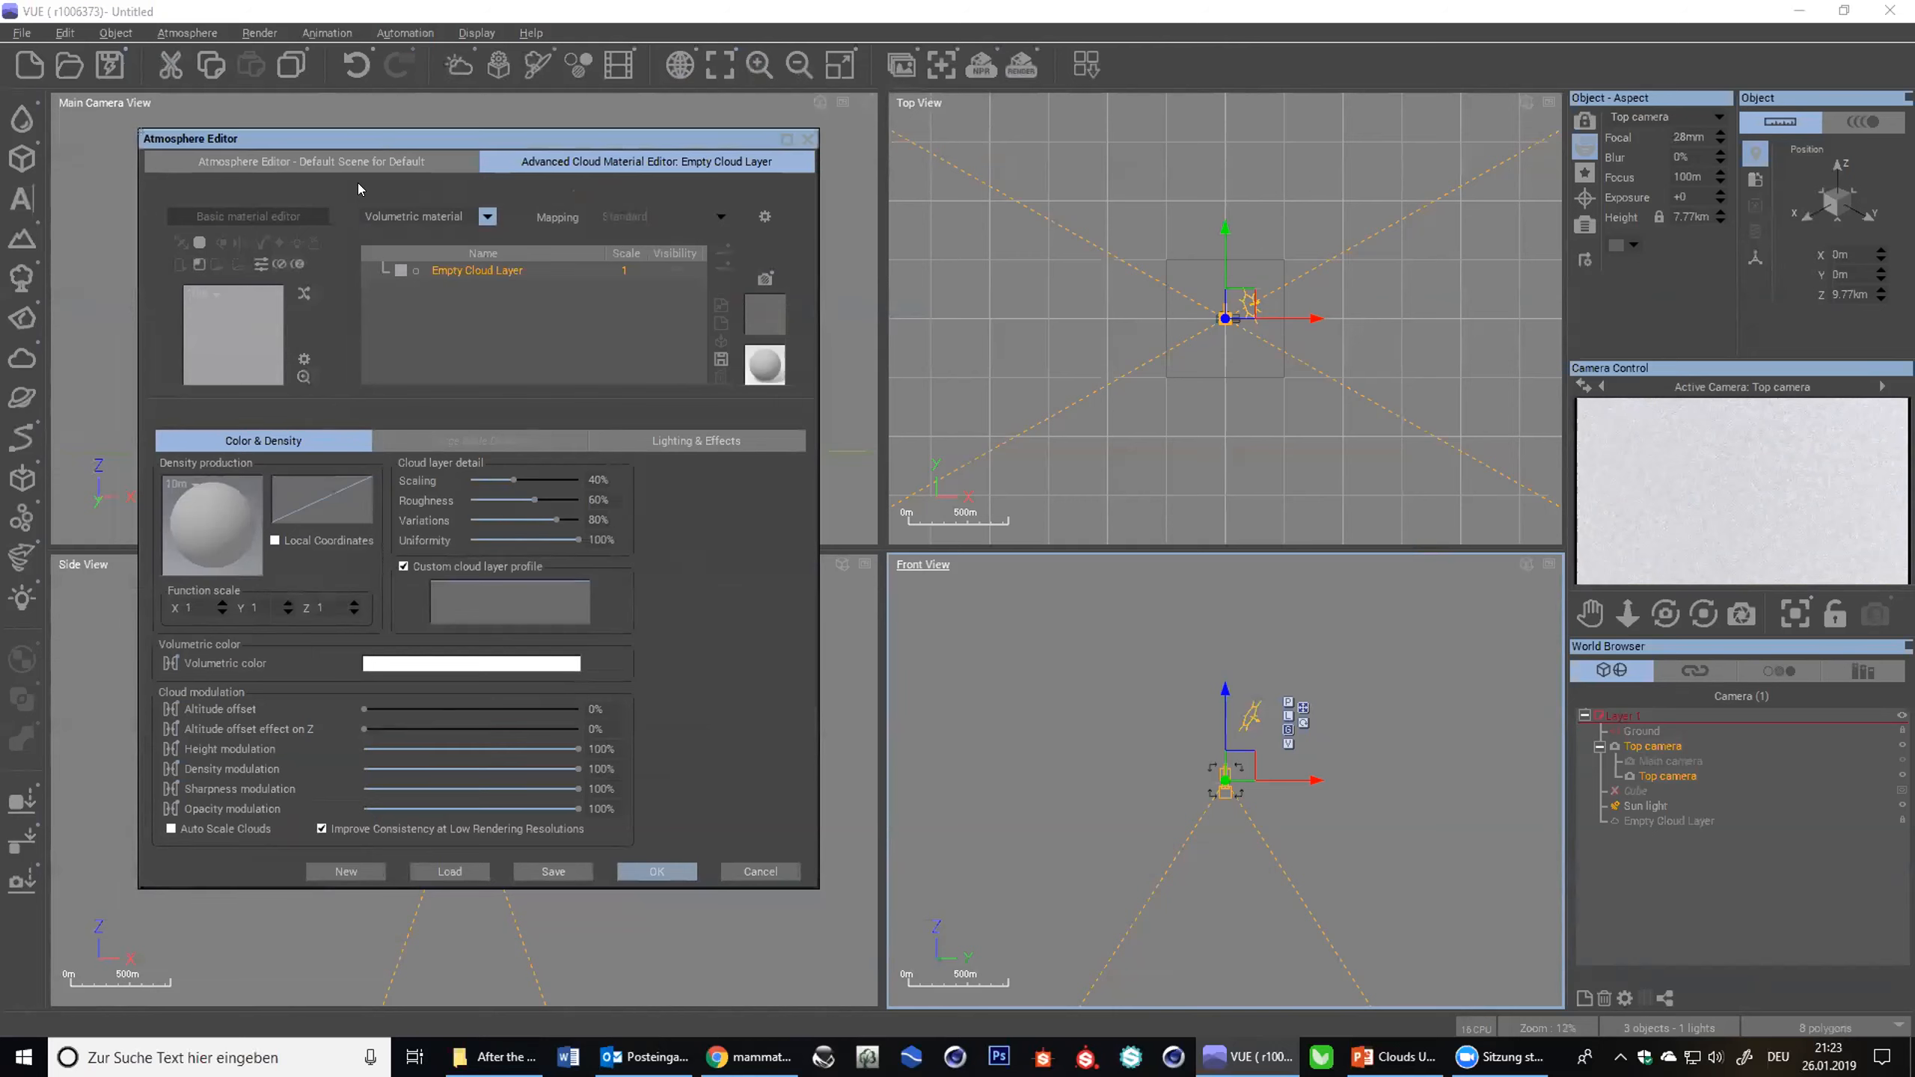
click(355, 162)
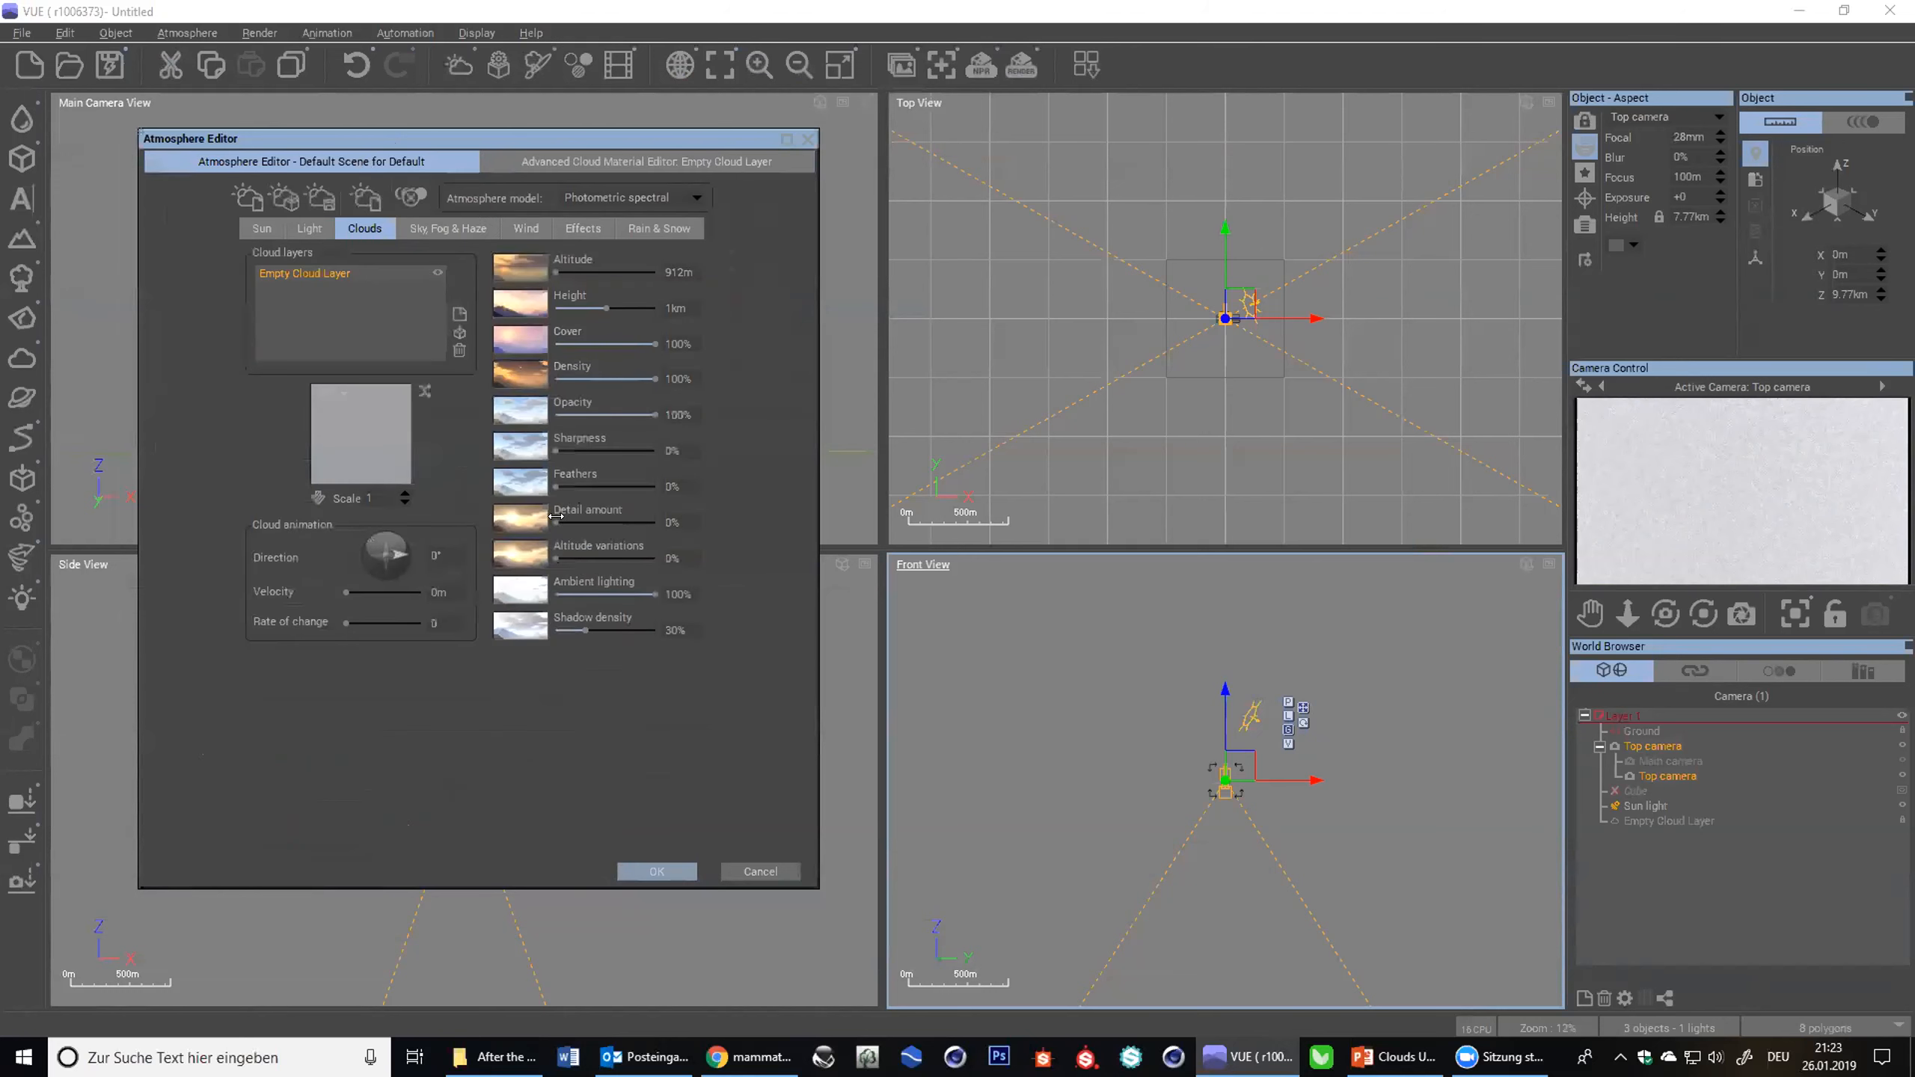
- Switch the active camera to the main camera and set the empty cloud layer's Detail amount to 100%
click(1664, 760)
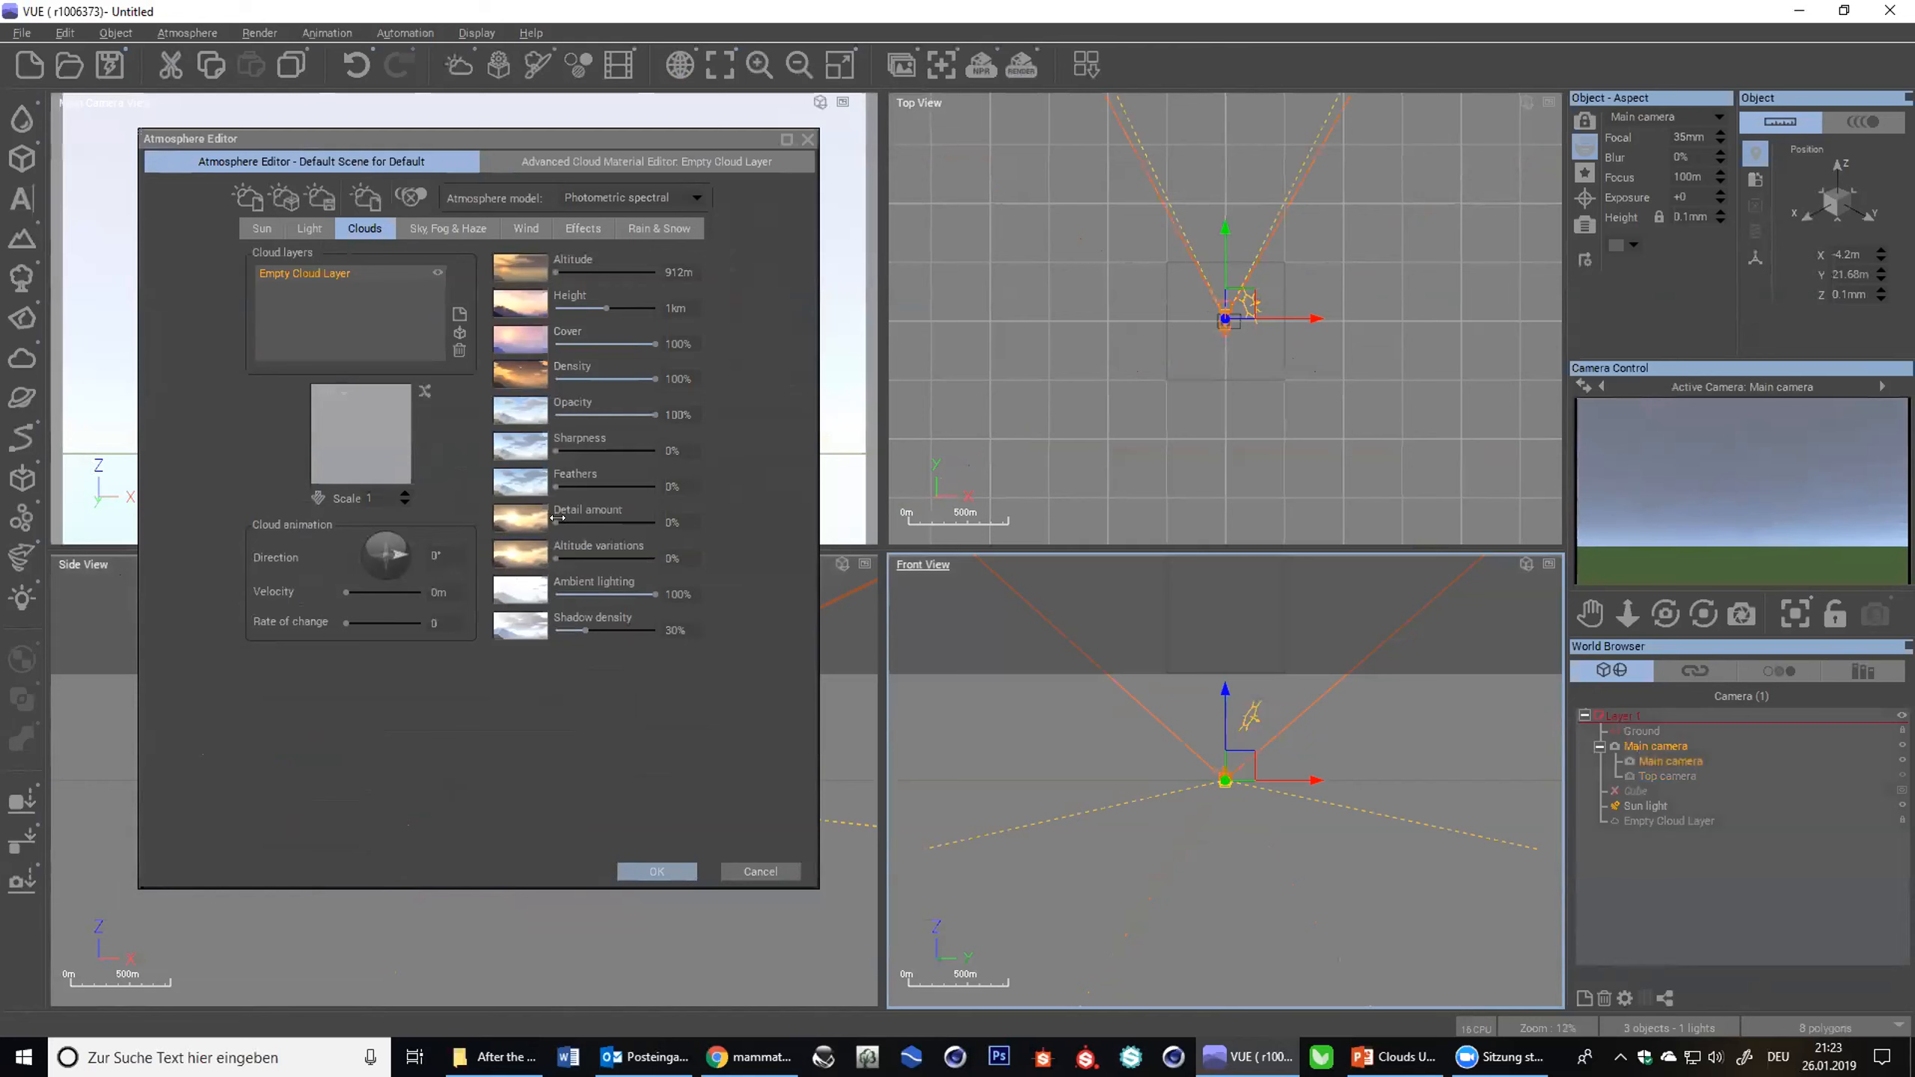
drag(557, 521, 664, 526)
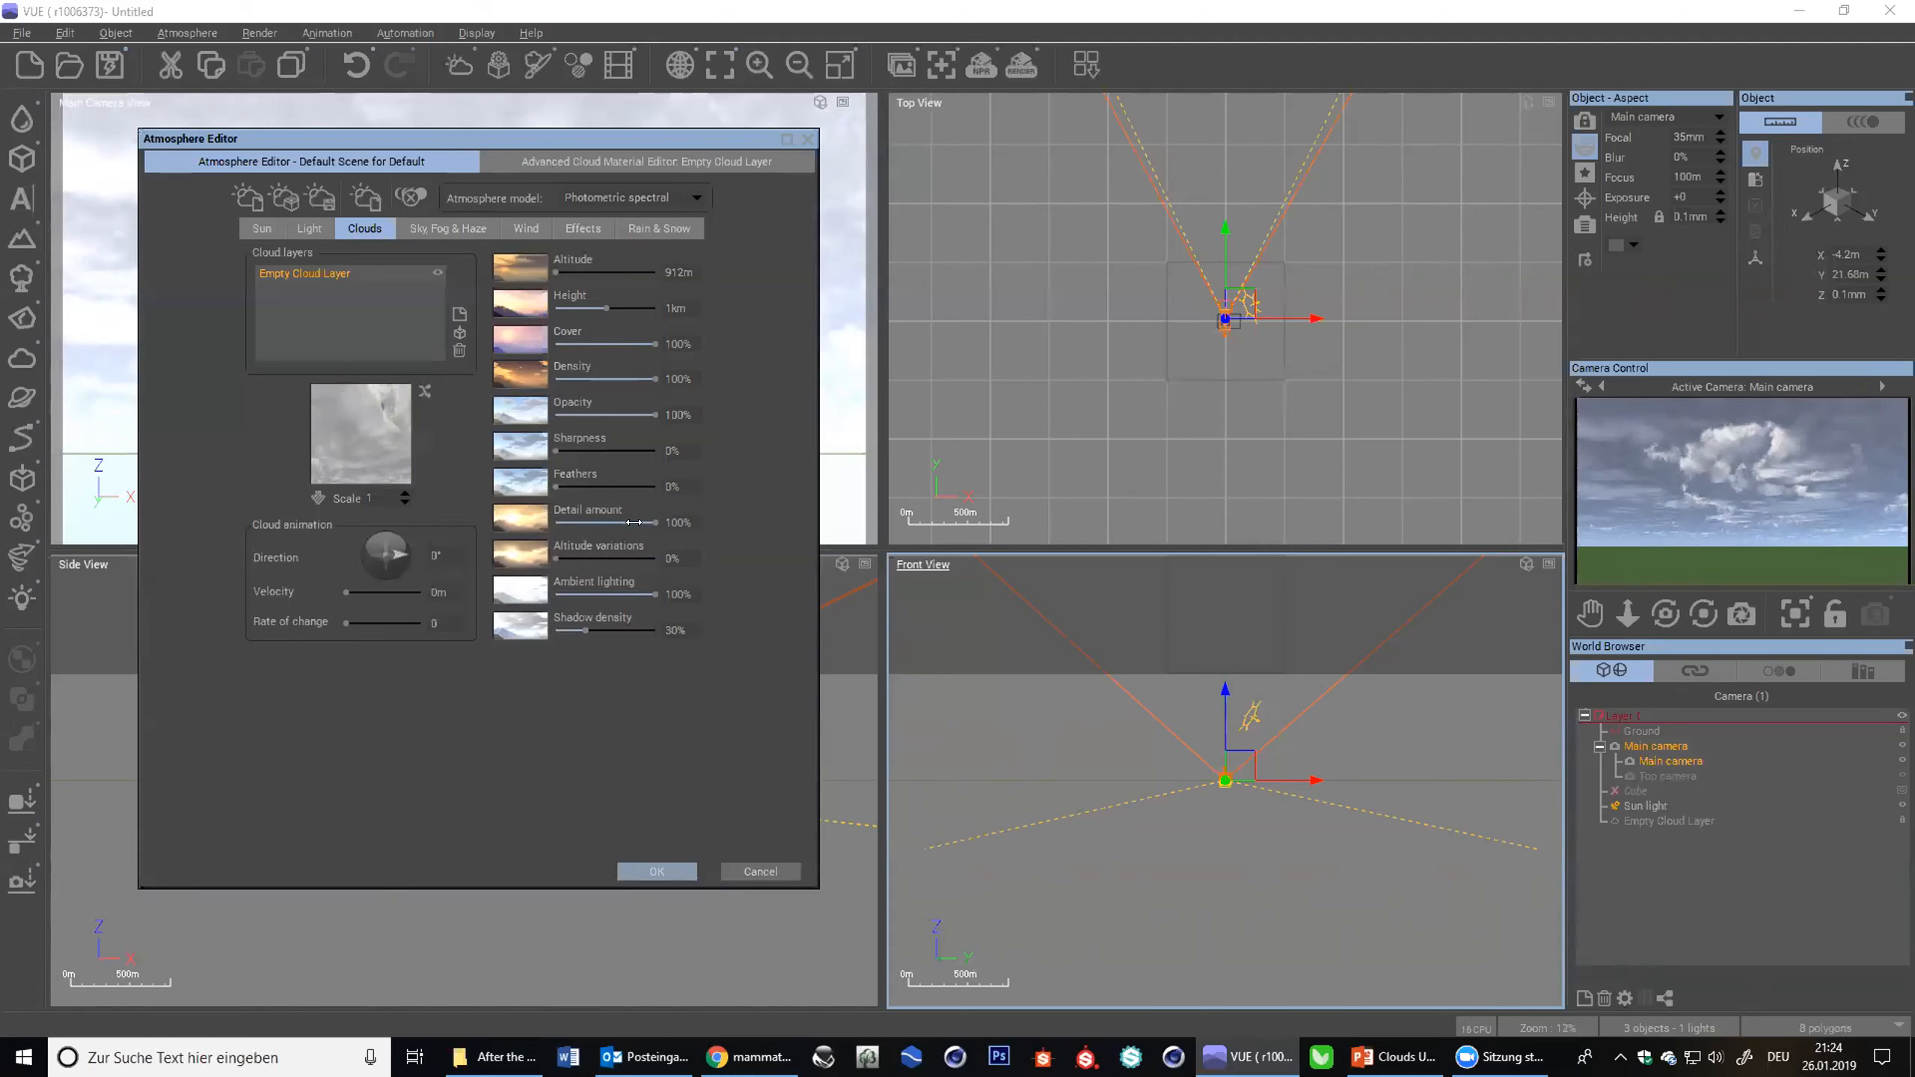
- Open the cloud density function graph, add an unconnected Simple Fractal node, and display its curves at a wider preview scale
click(576, 163)
right_click(182, 521)
click(226, 537)
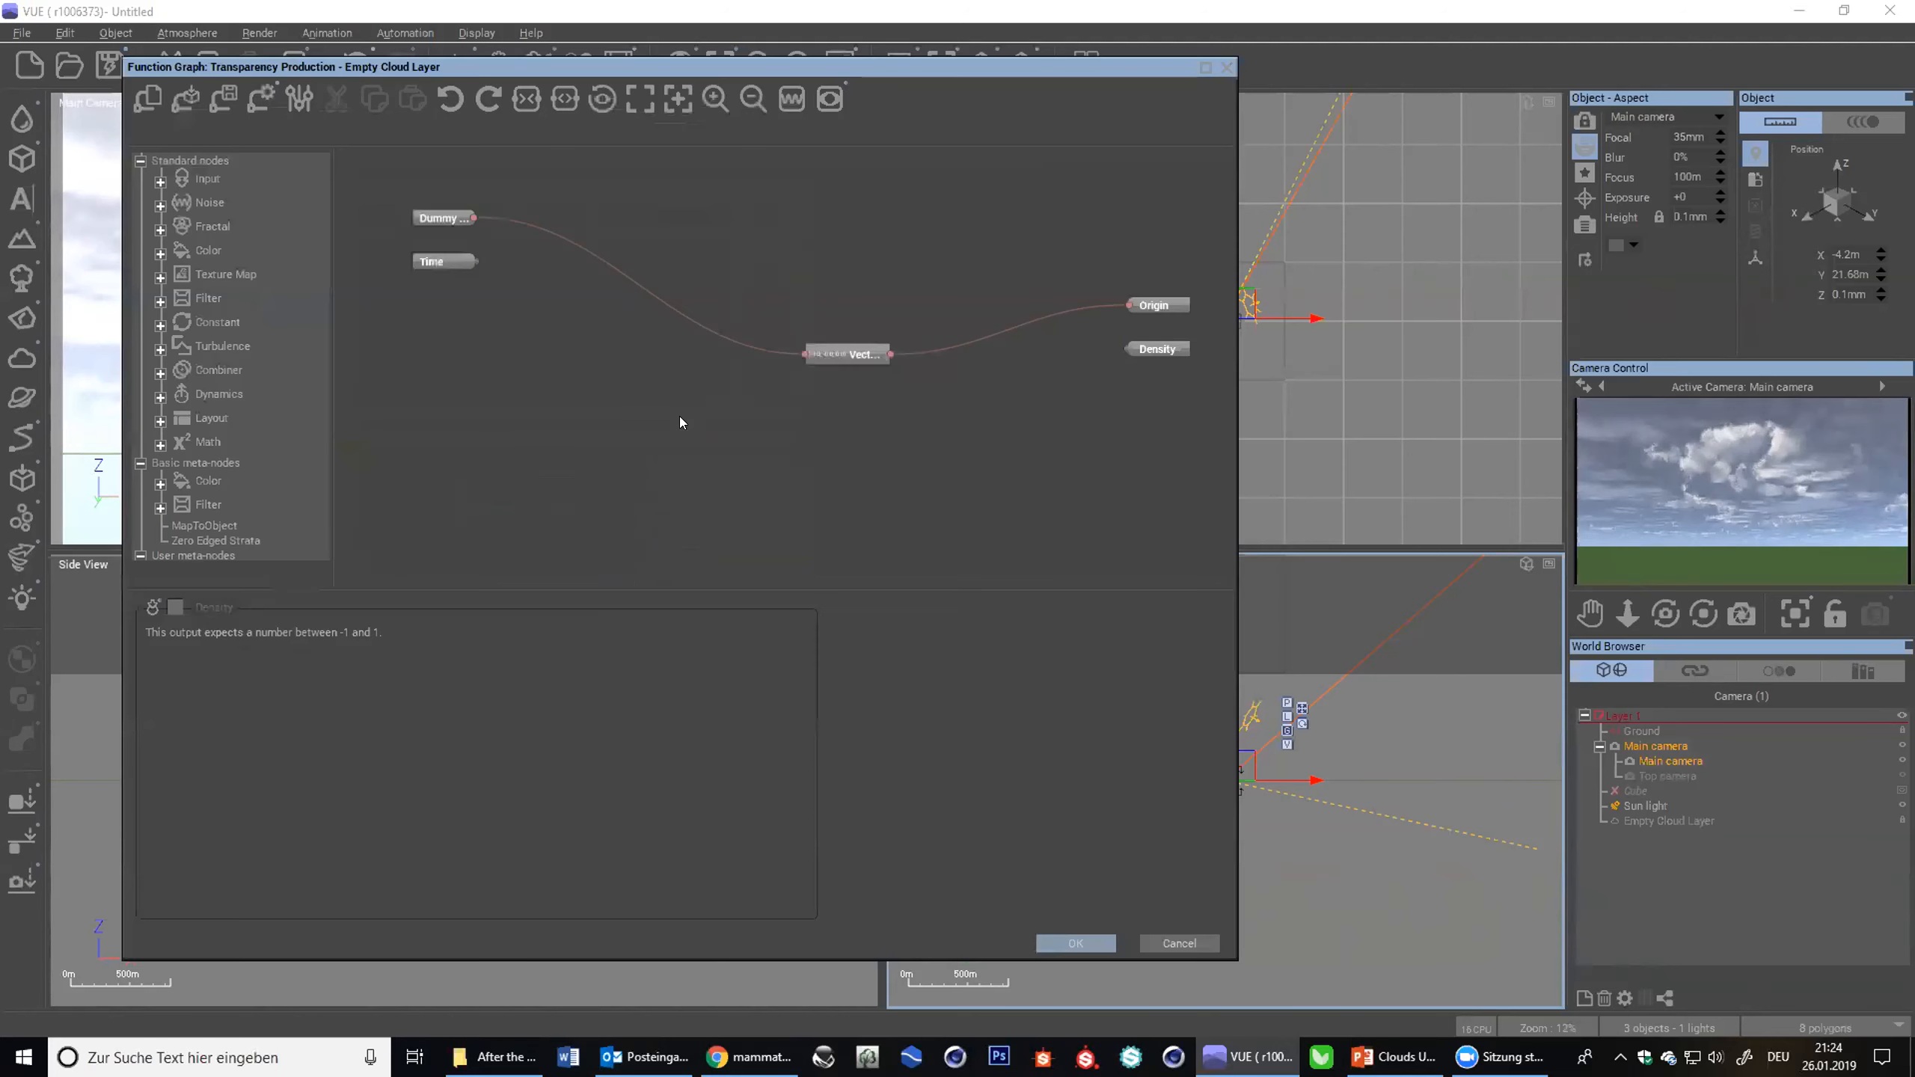
right_click(660, 374)
mouse_move(723, 421)
click(904, 467)
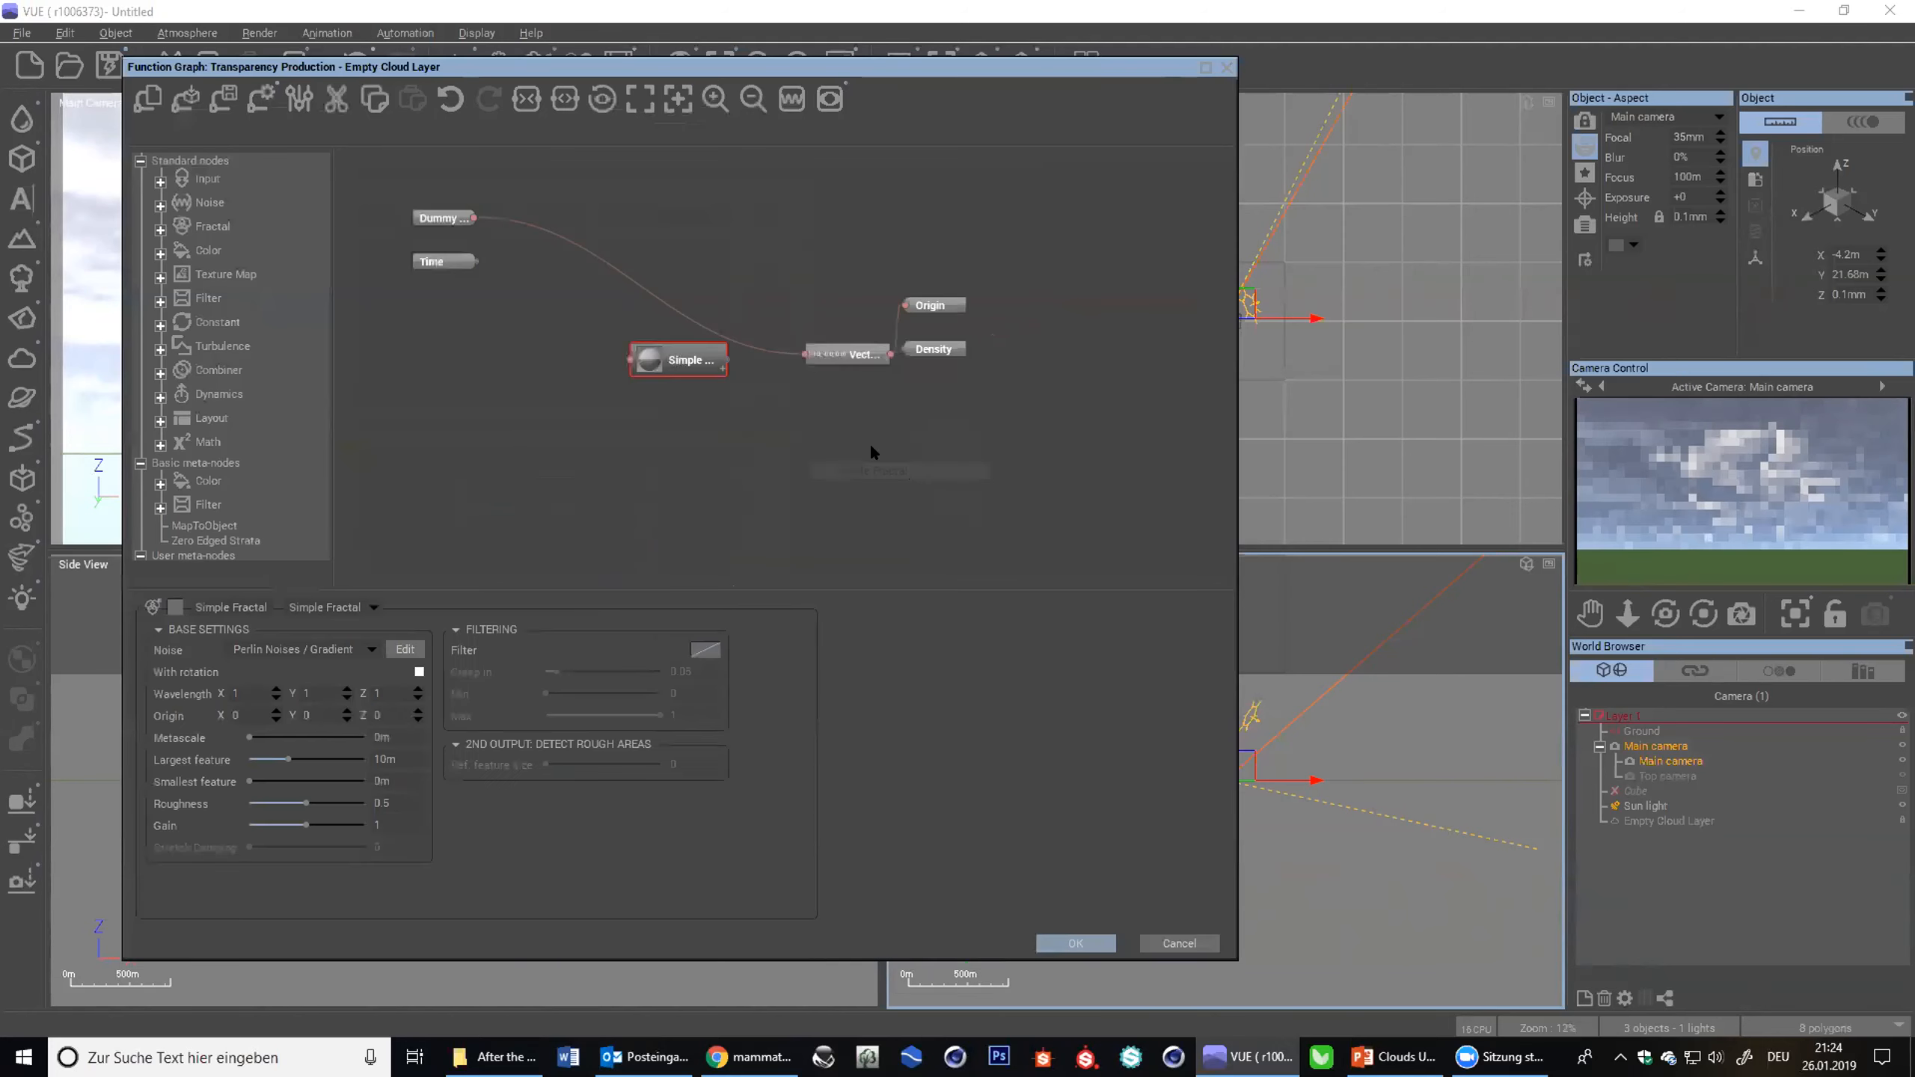
click(790, 99)
click(1024, 690)
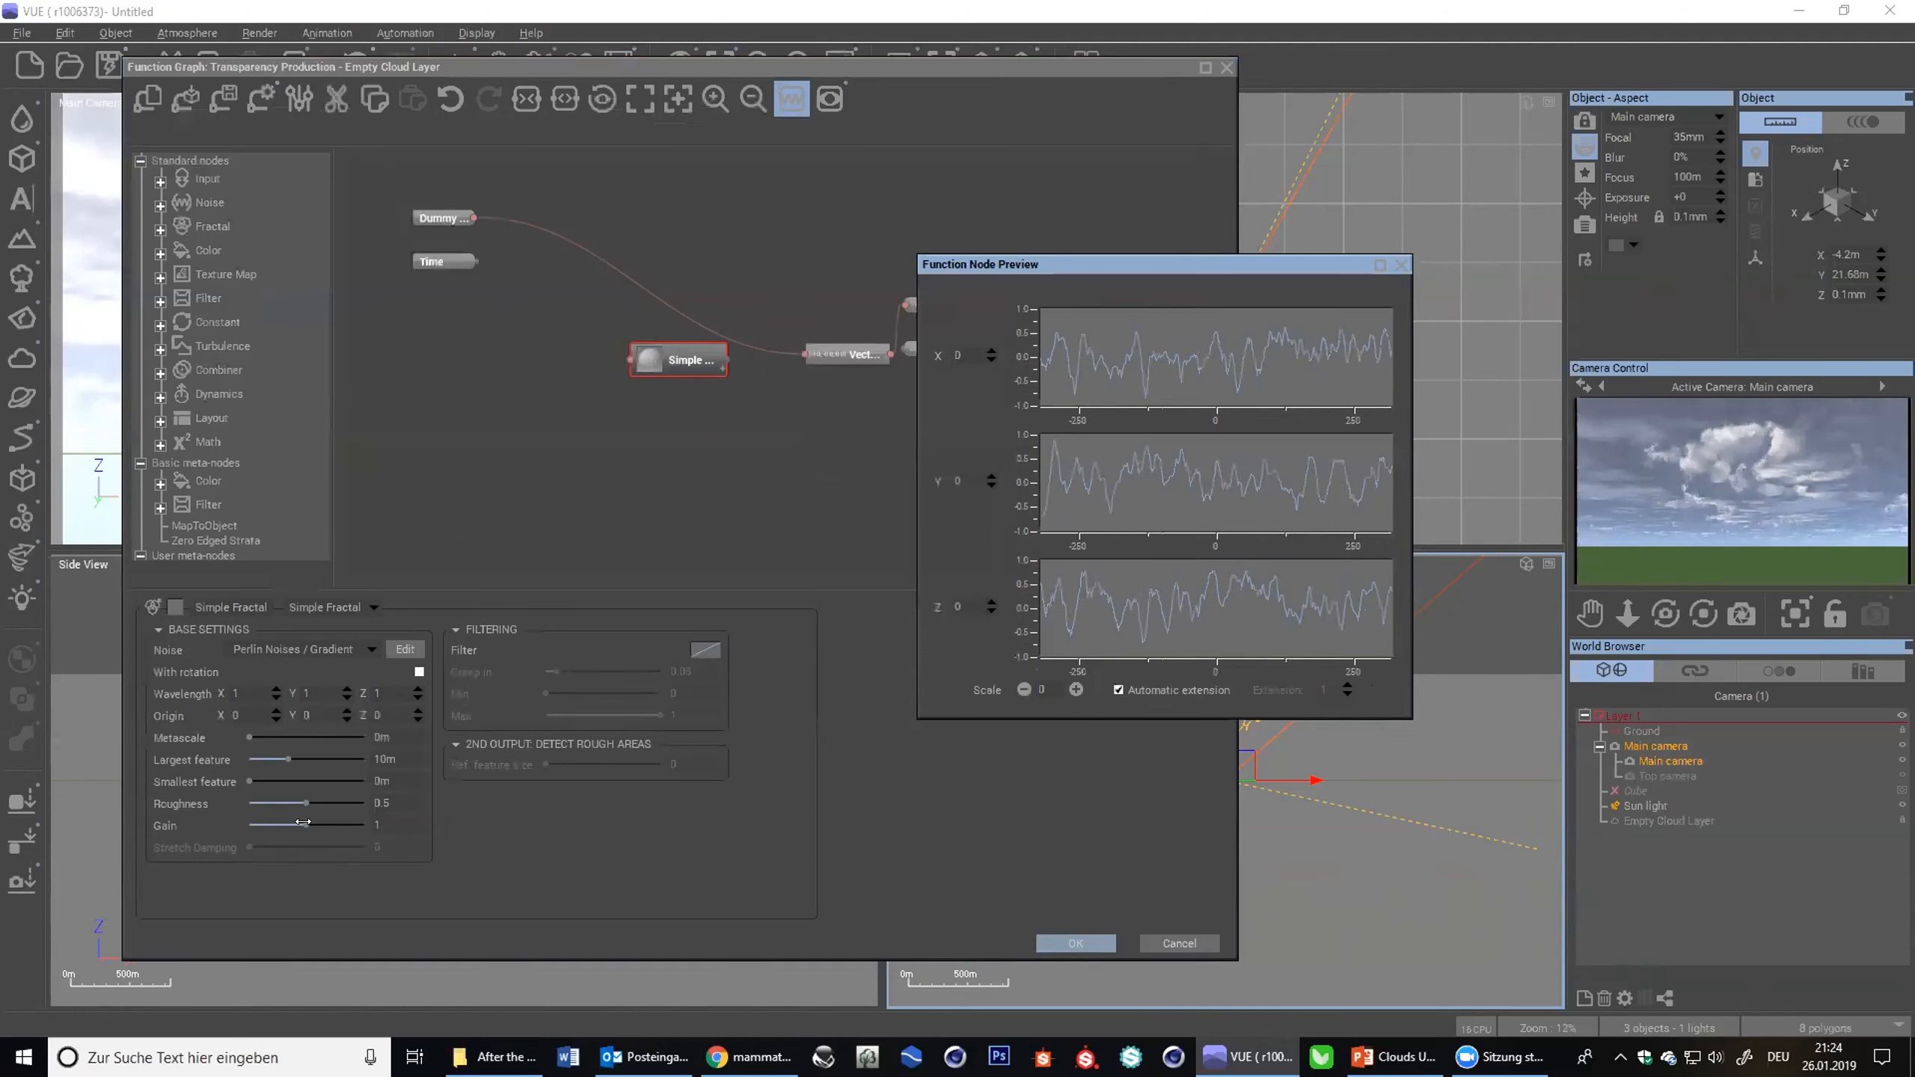
- Lower the Simple Fractal's Gain to about 0.1, raise it to 10, and enlarge the function preview
drag(302, 822, 249, 821)
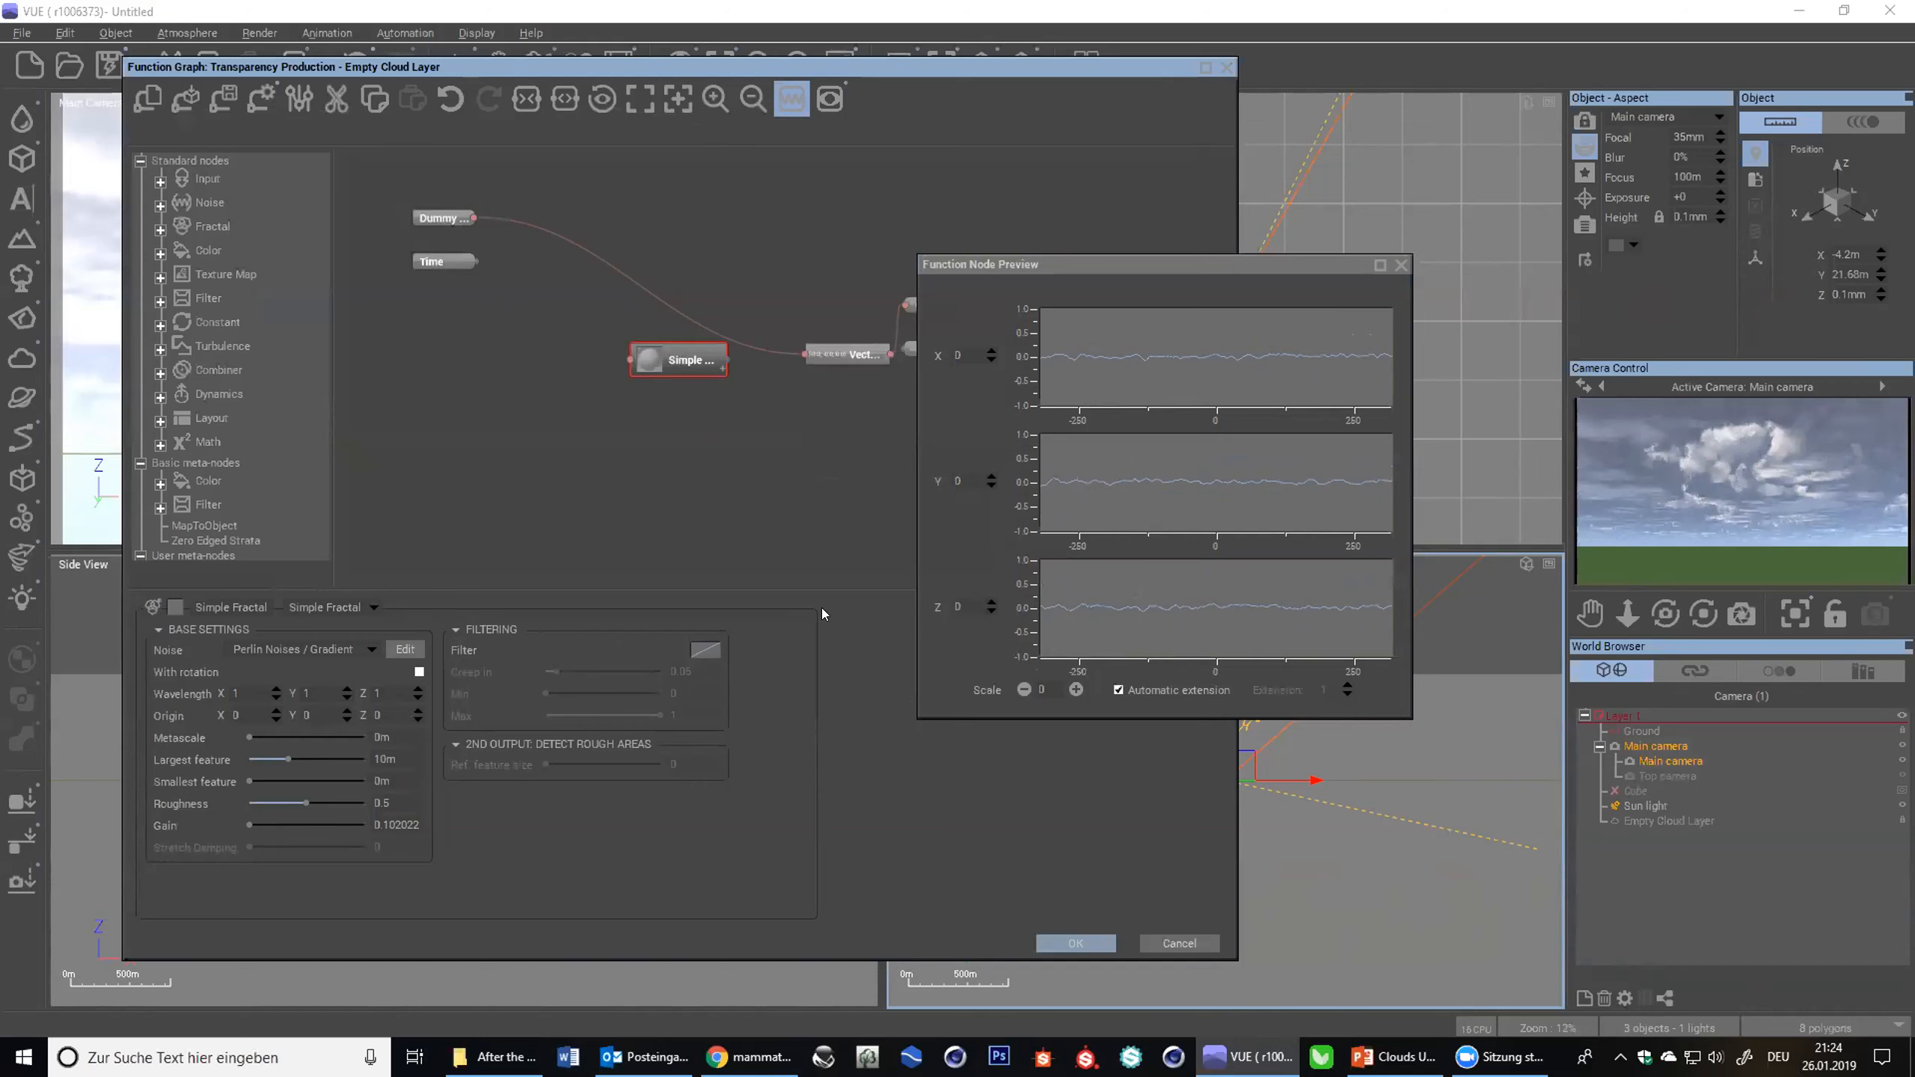
drag(285, 820, 381, 823)
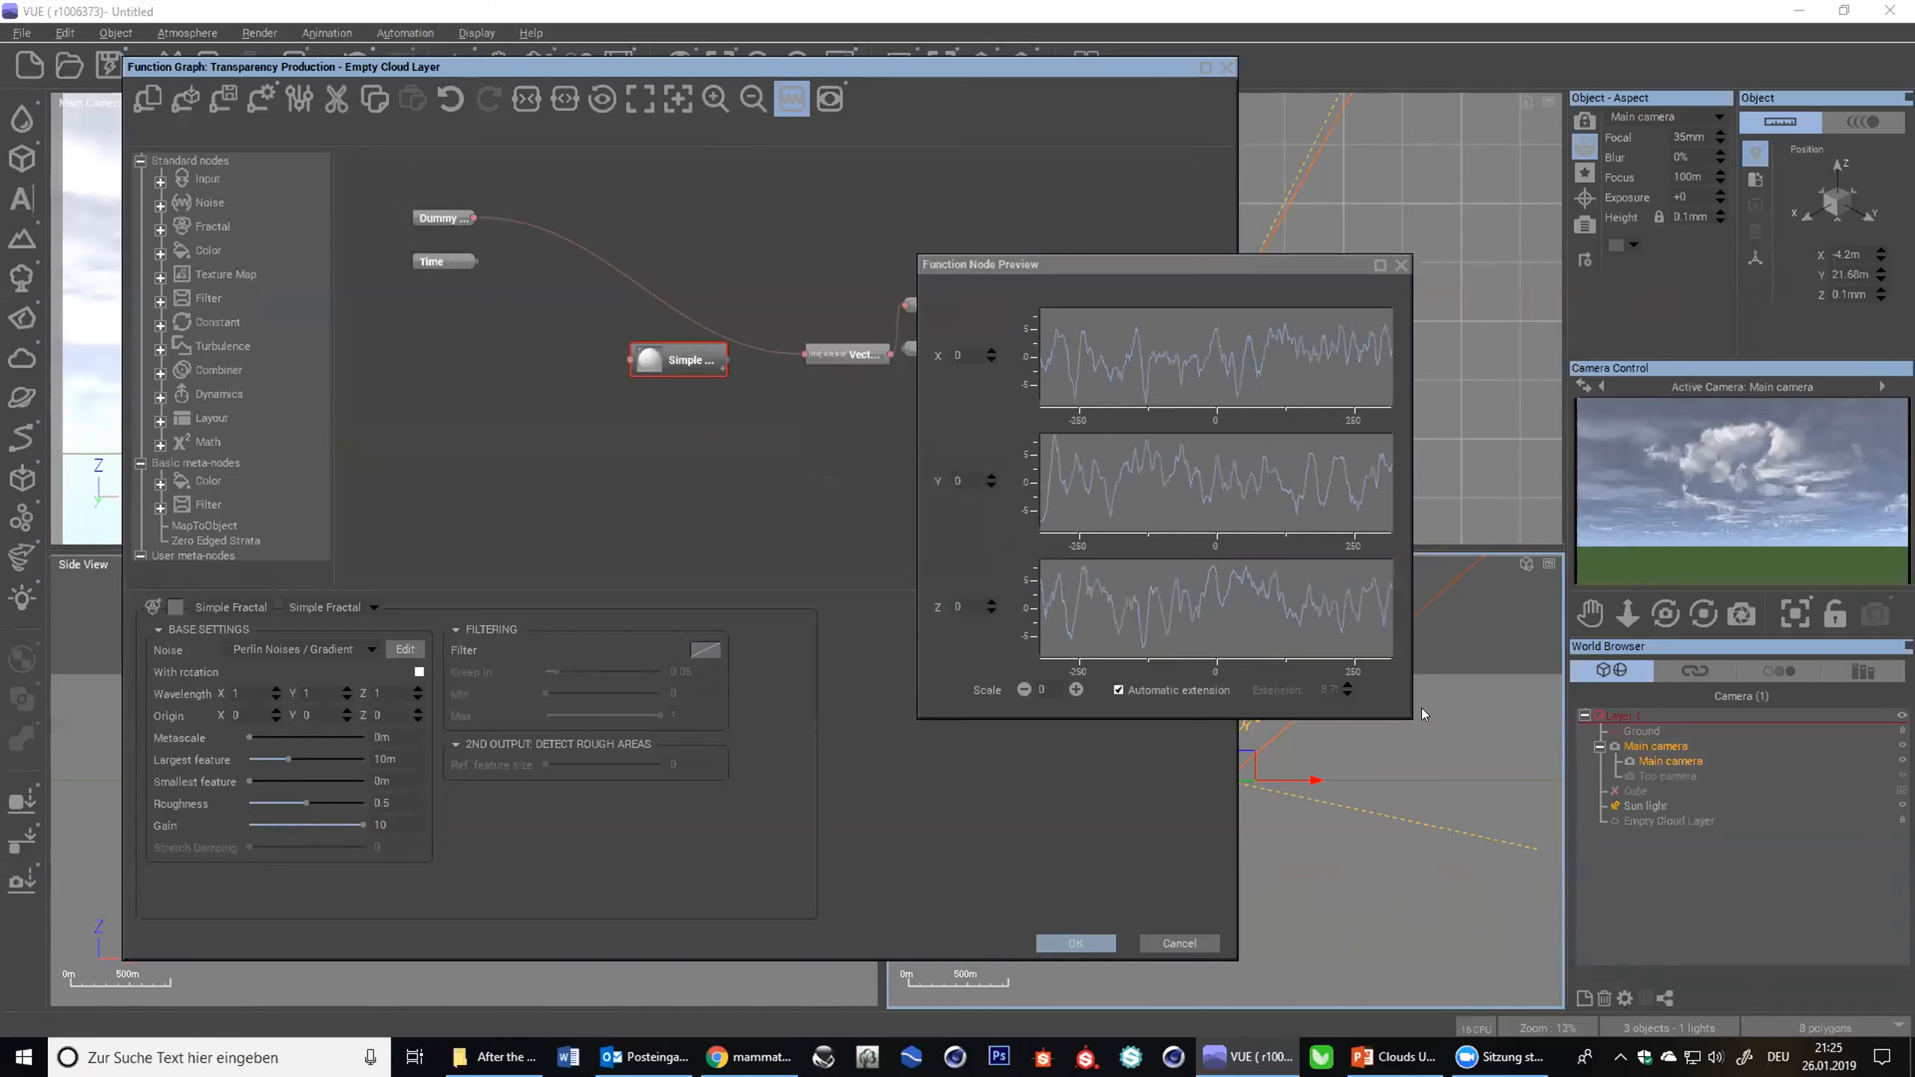
drag(1408, 716, 1493, 736)
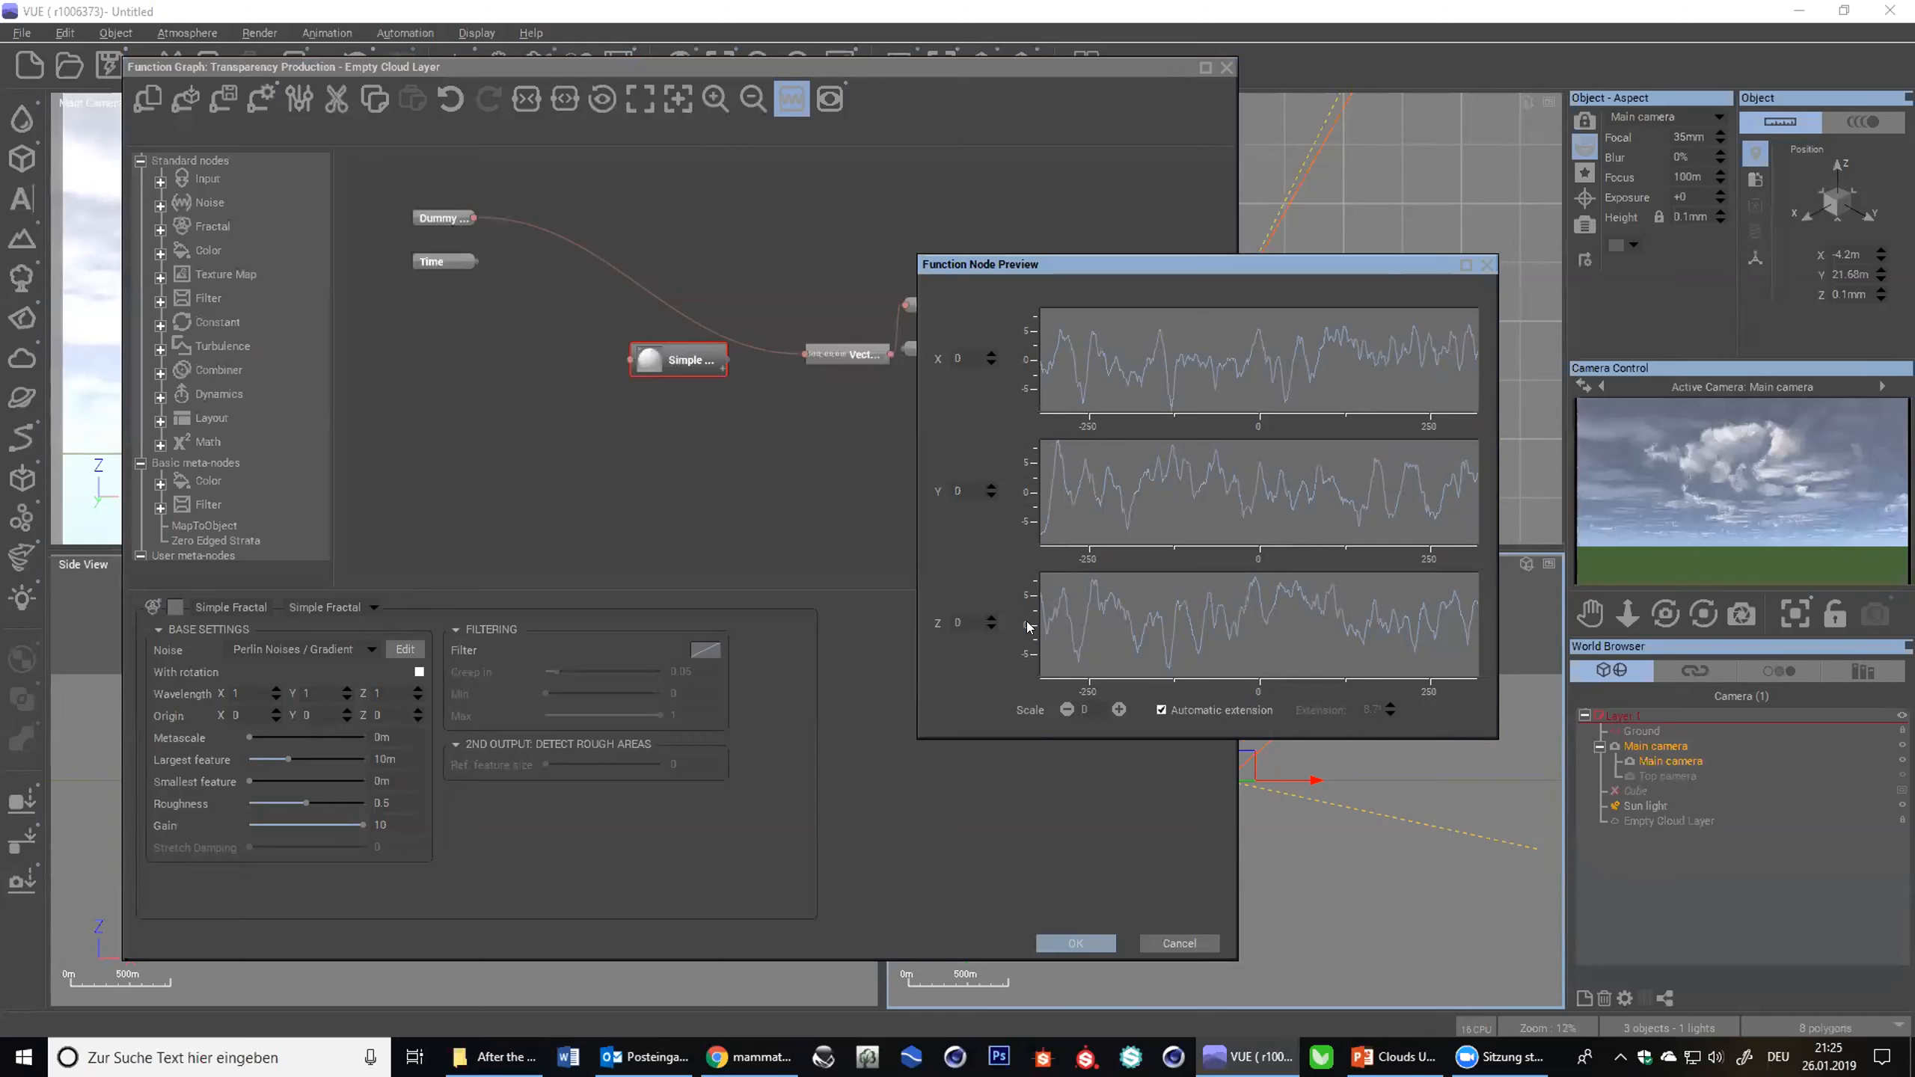
- Set the Simple Fractal's Gain to 30 with the preview's automatic extension off, and re-enable automatic extension
click(1161, 711)
double_click(396, 823)
text(30)
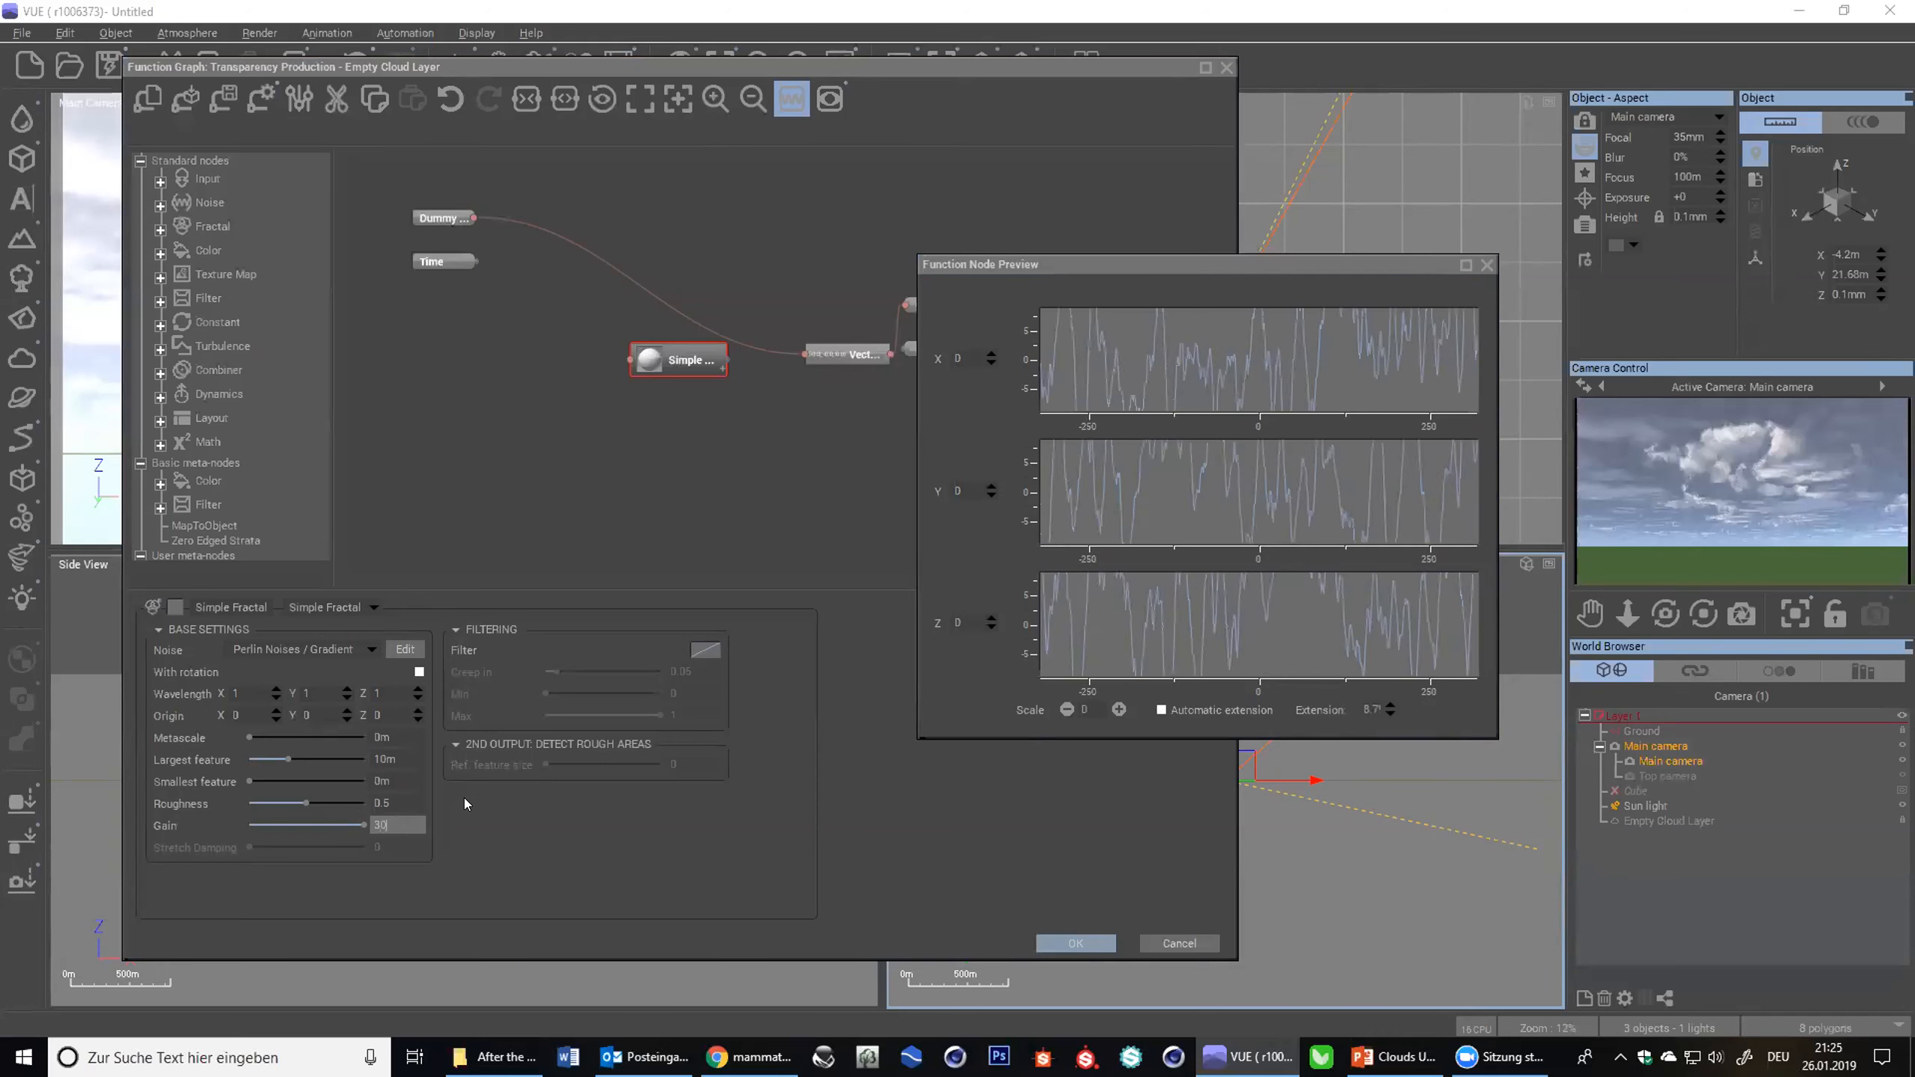
click(465, 803)
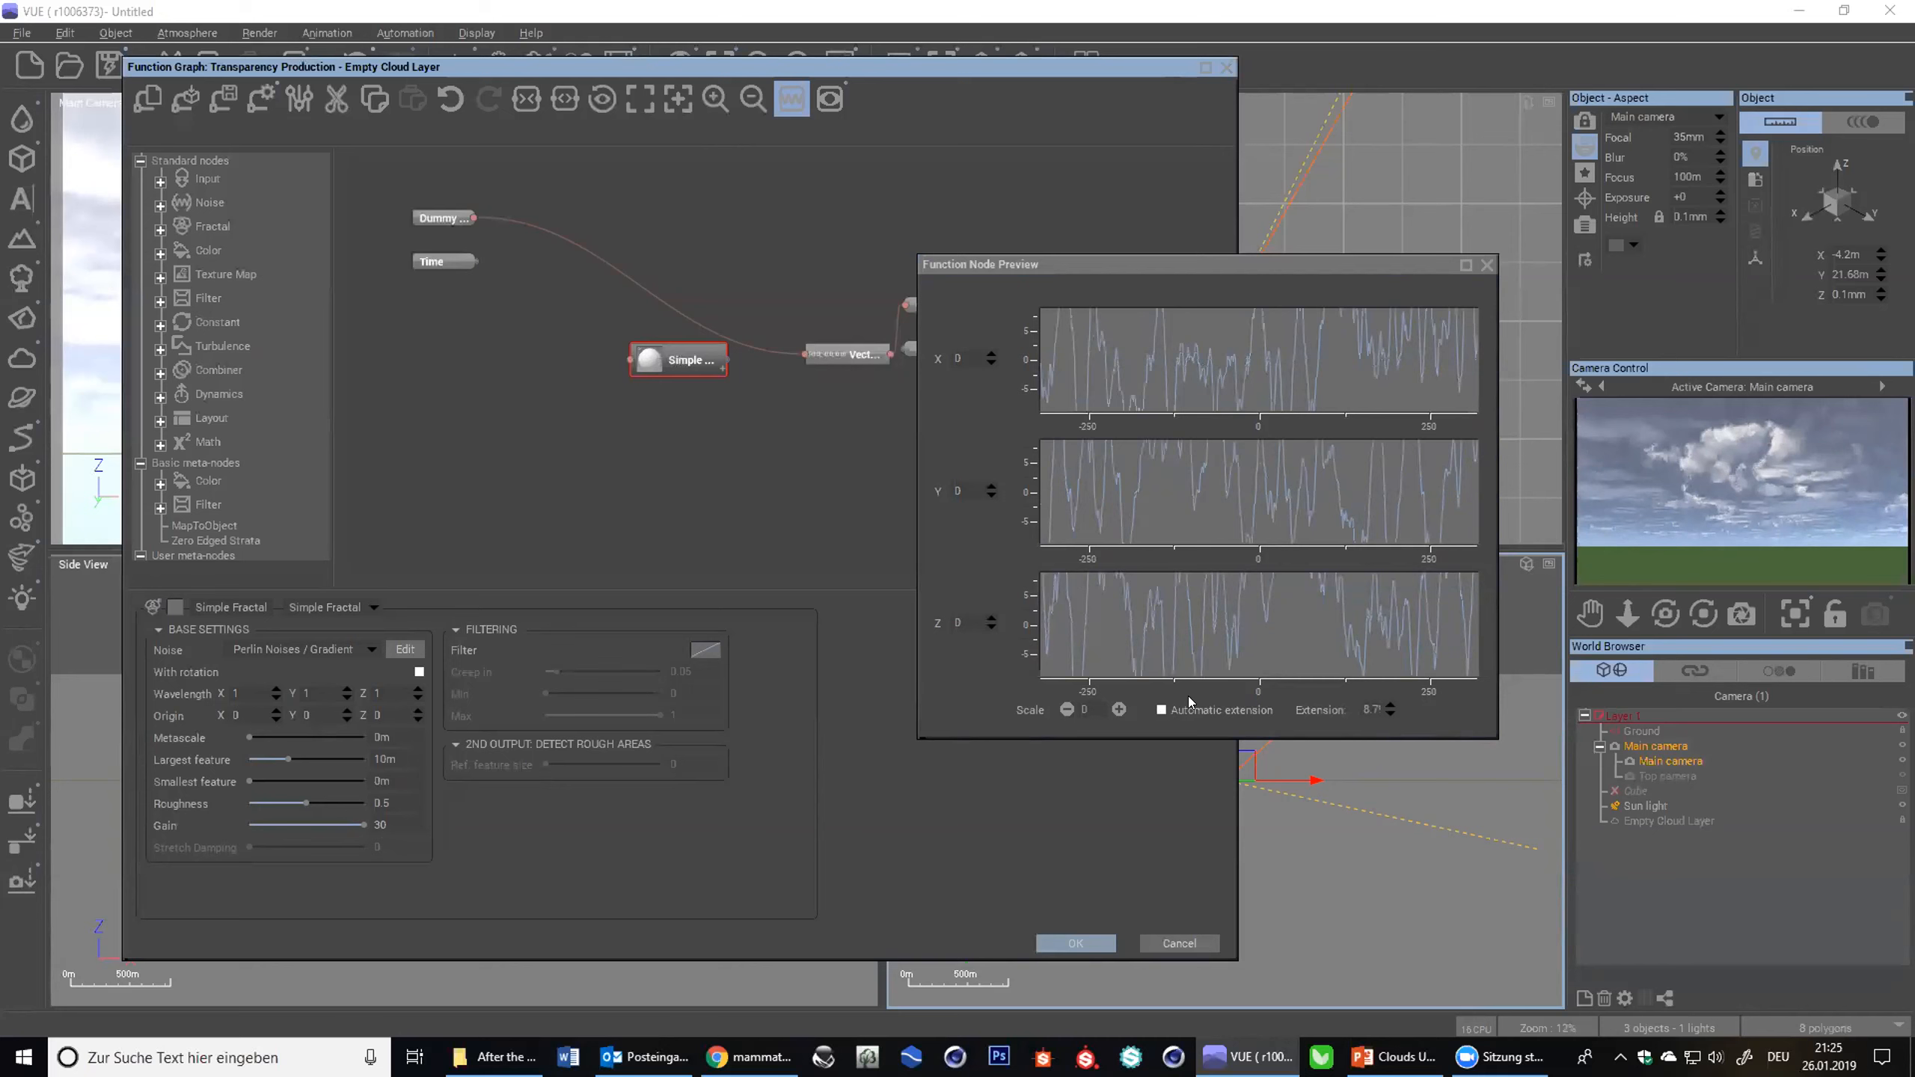
click(1209, 710)
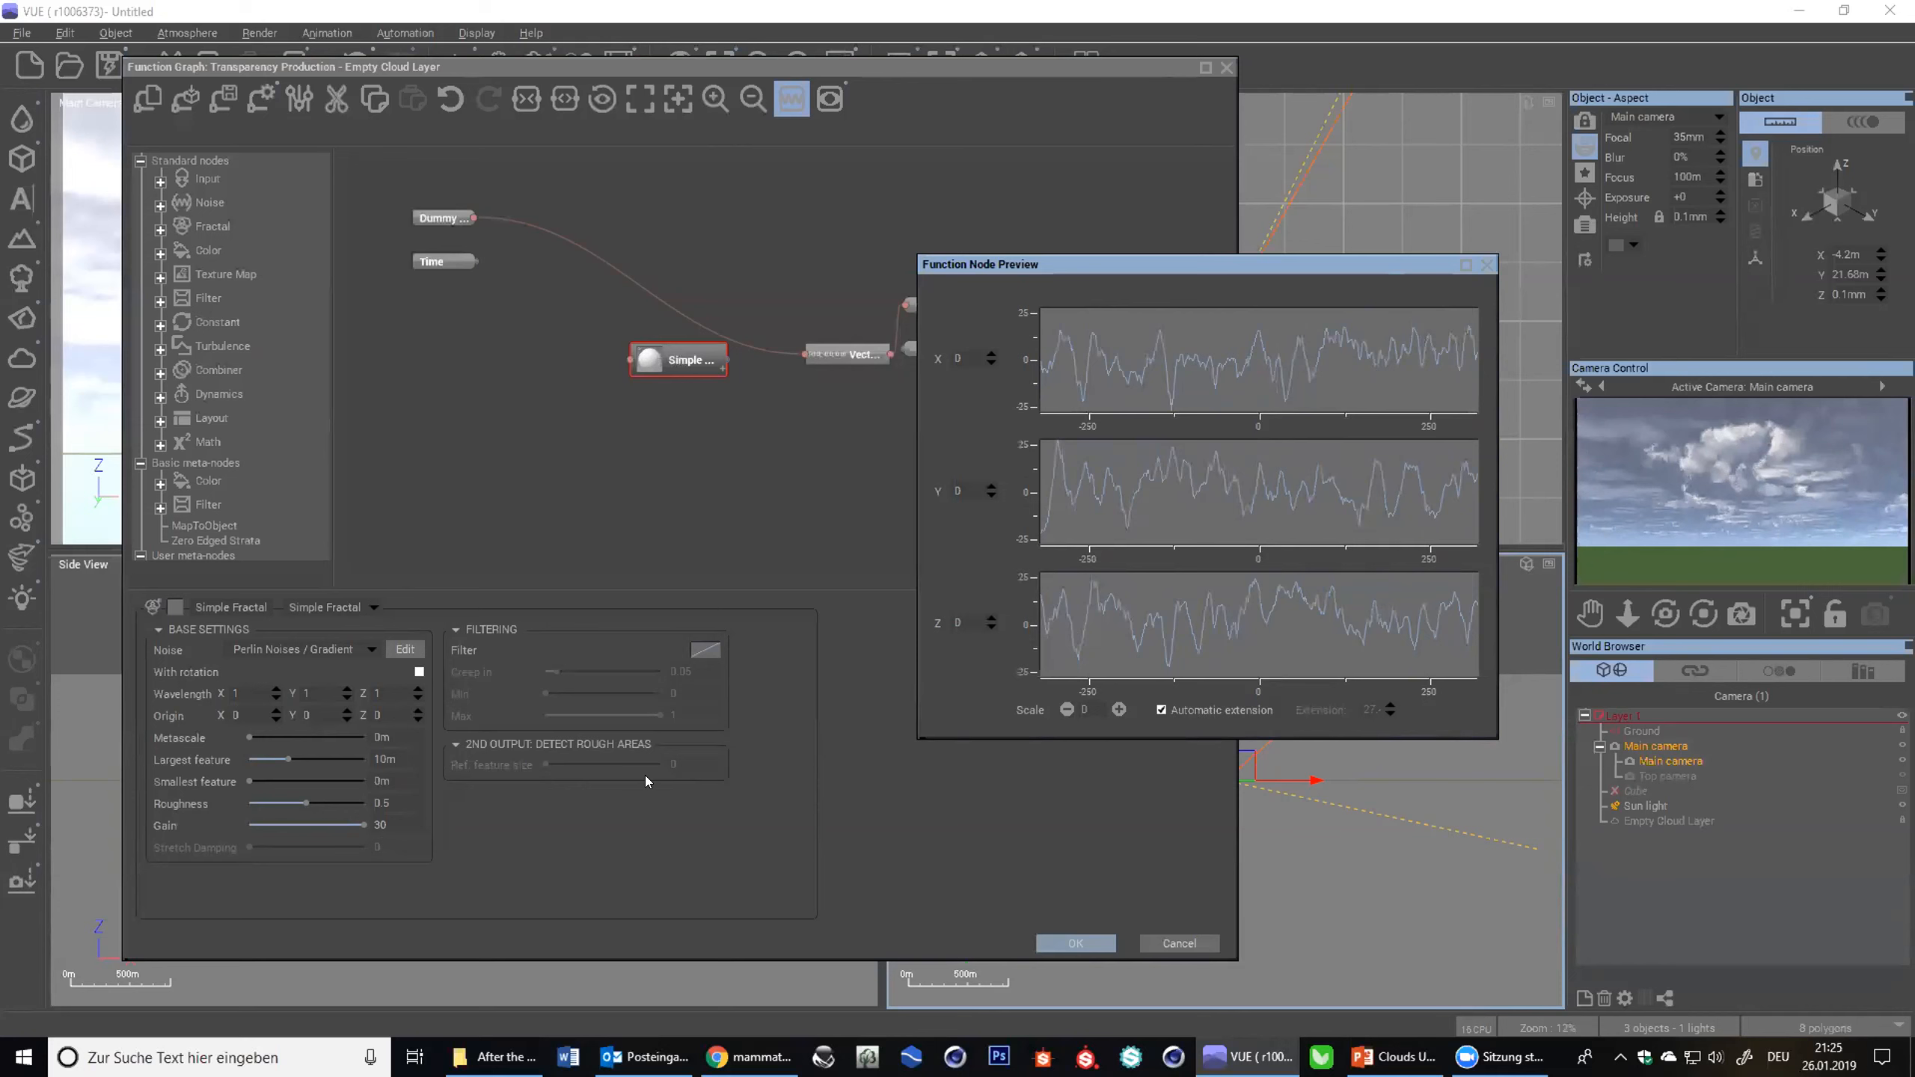
- Set the Simple Fractal's Gain back to 1 and close the function graph, discarding its changes
click(384, 827)
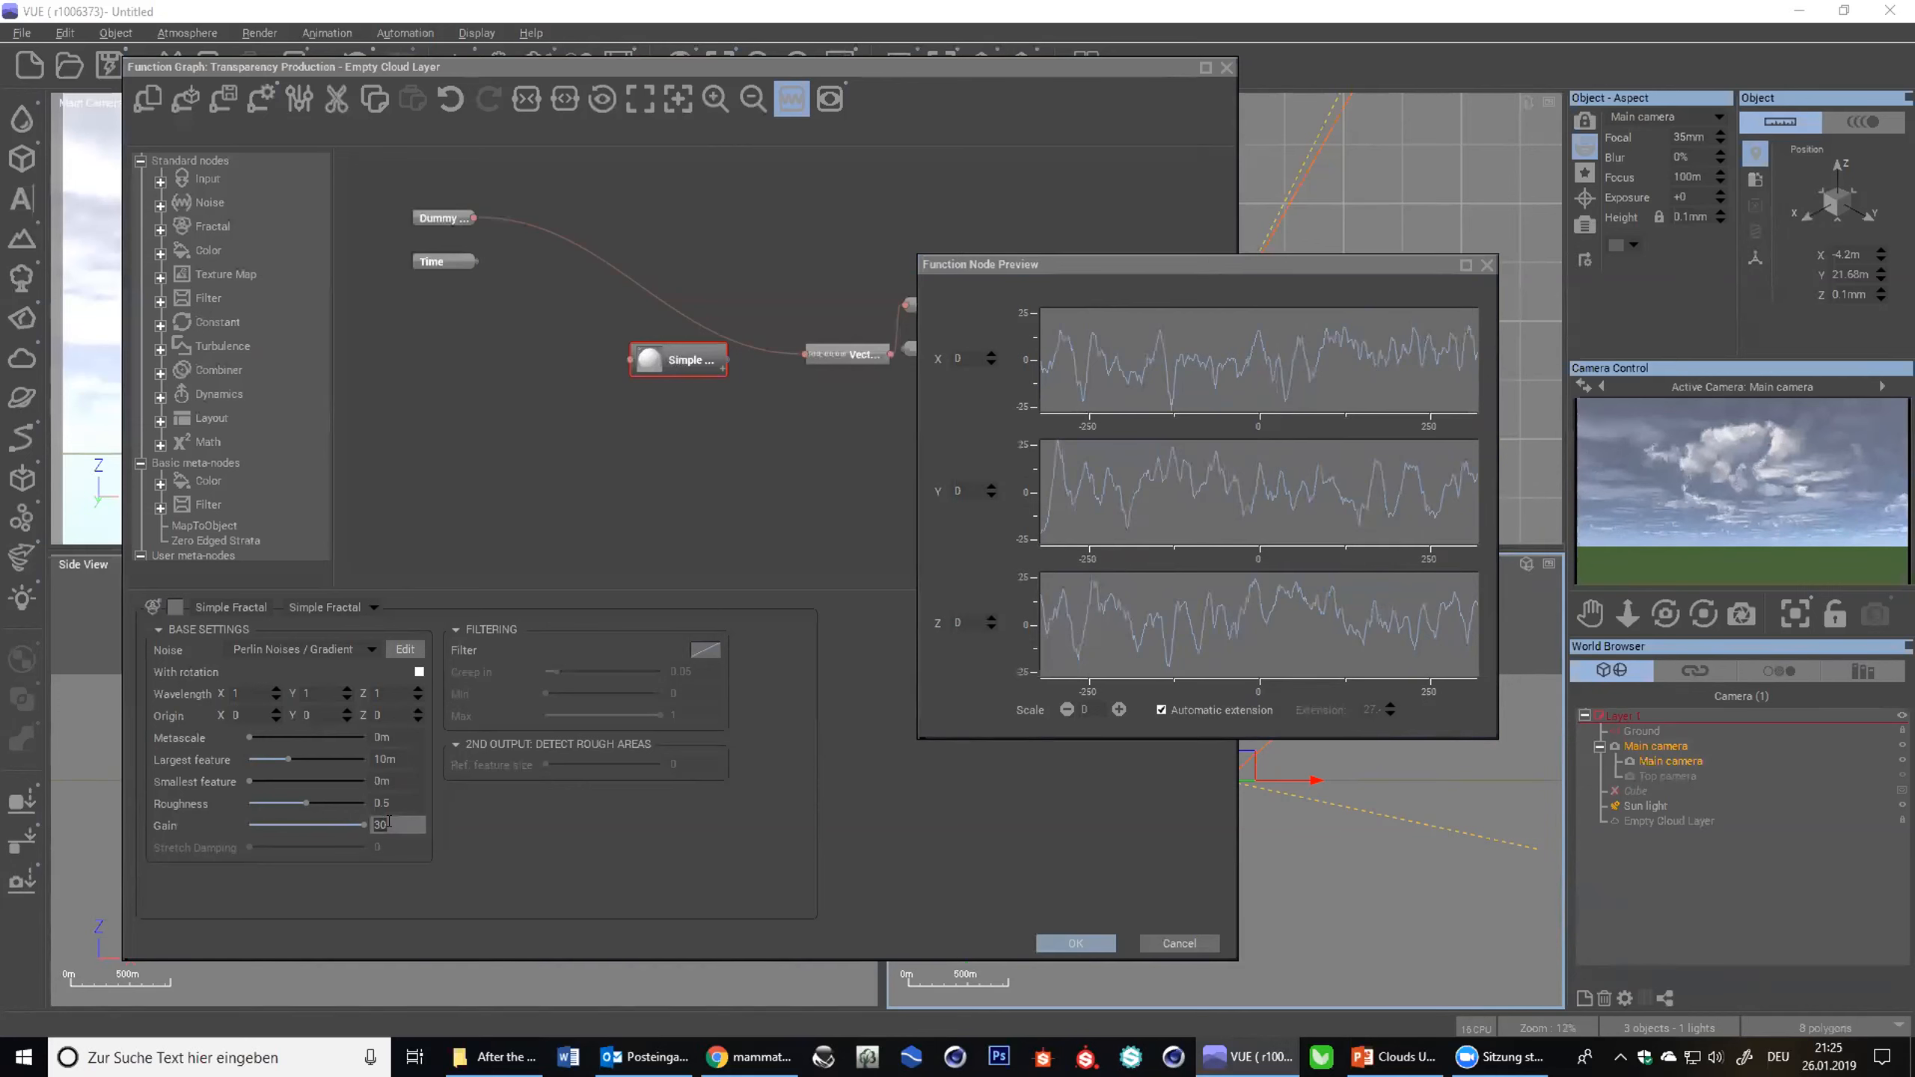
text(1)
key(Return)
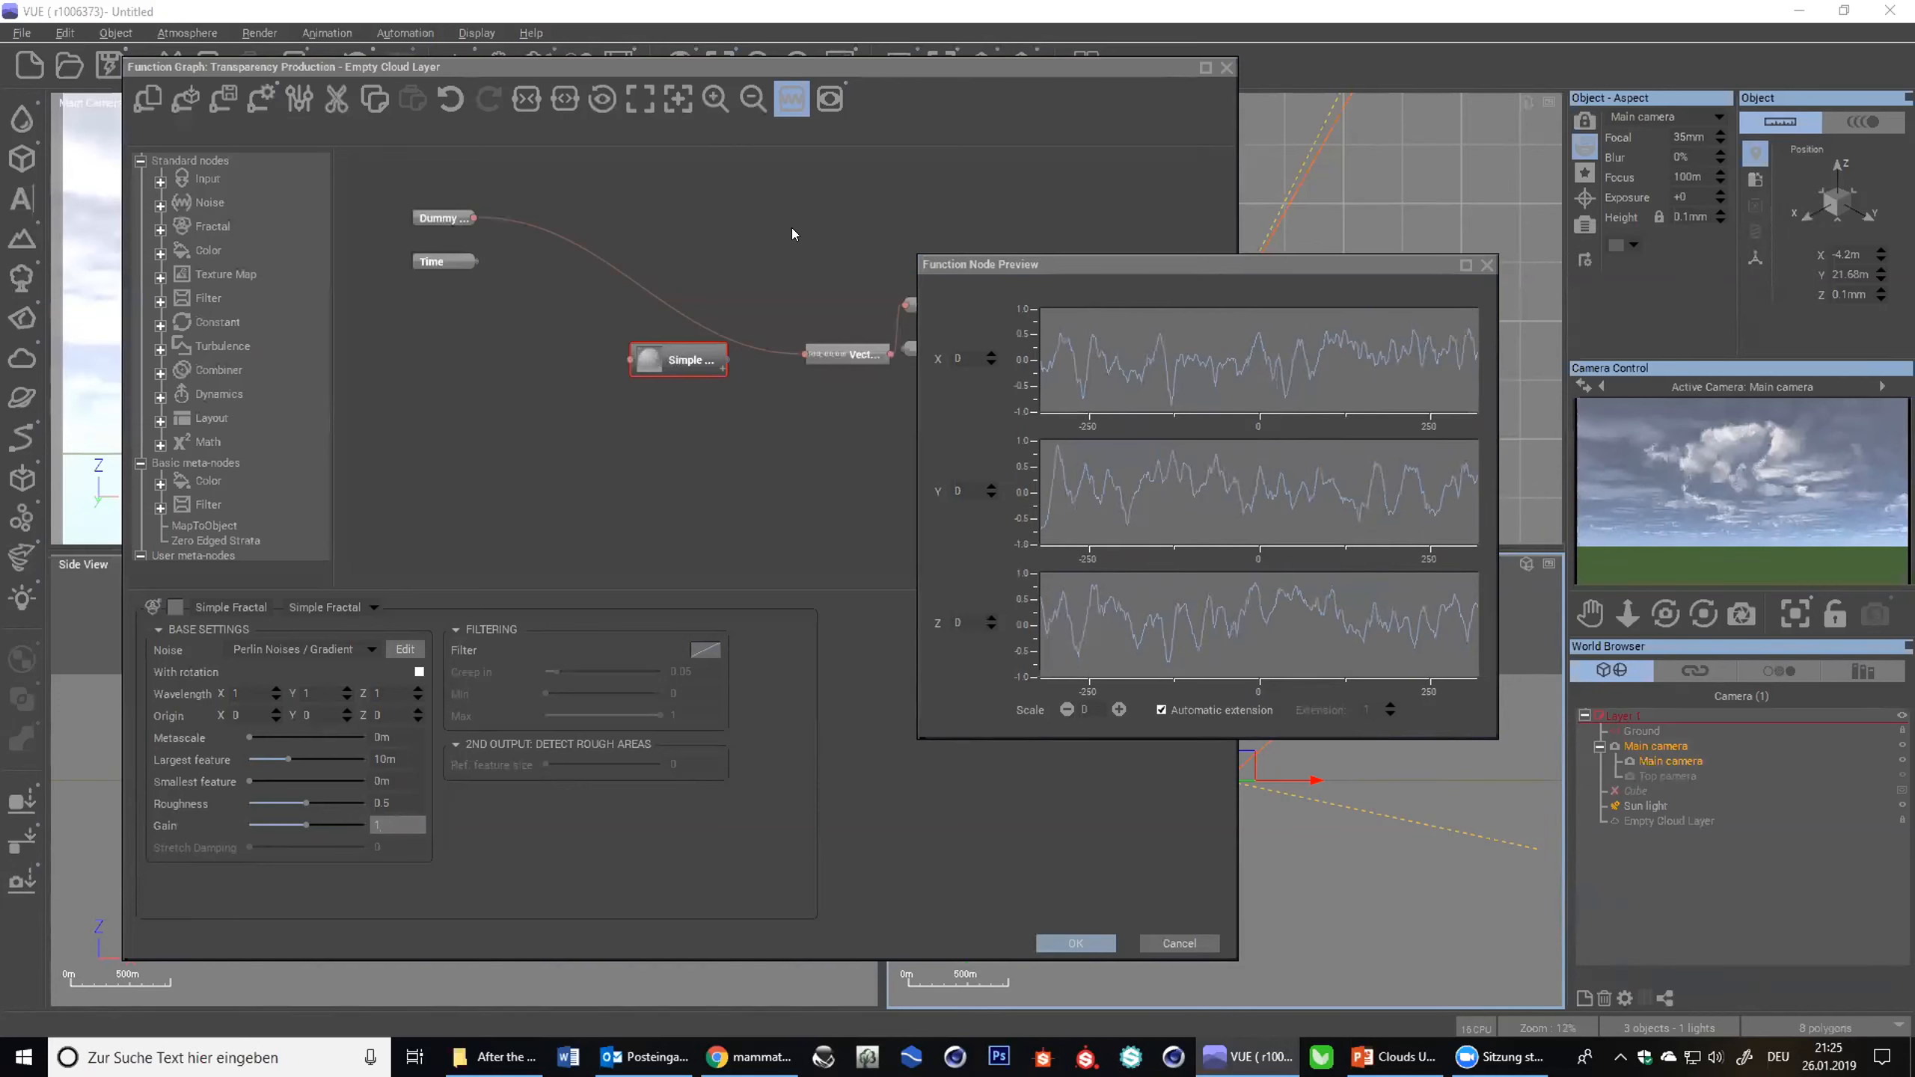
click(1182, 952)
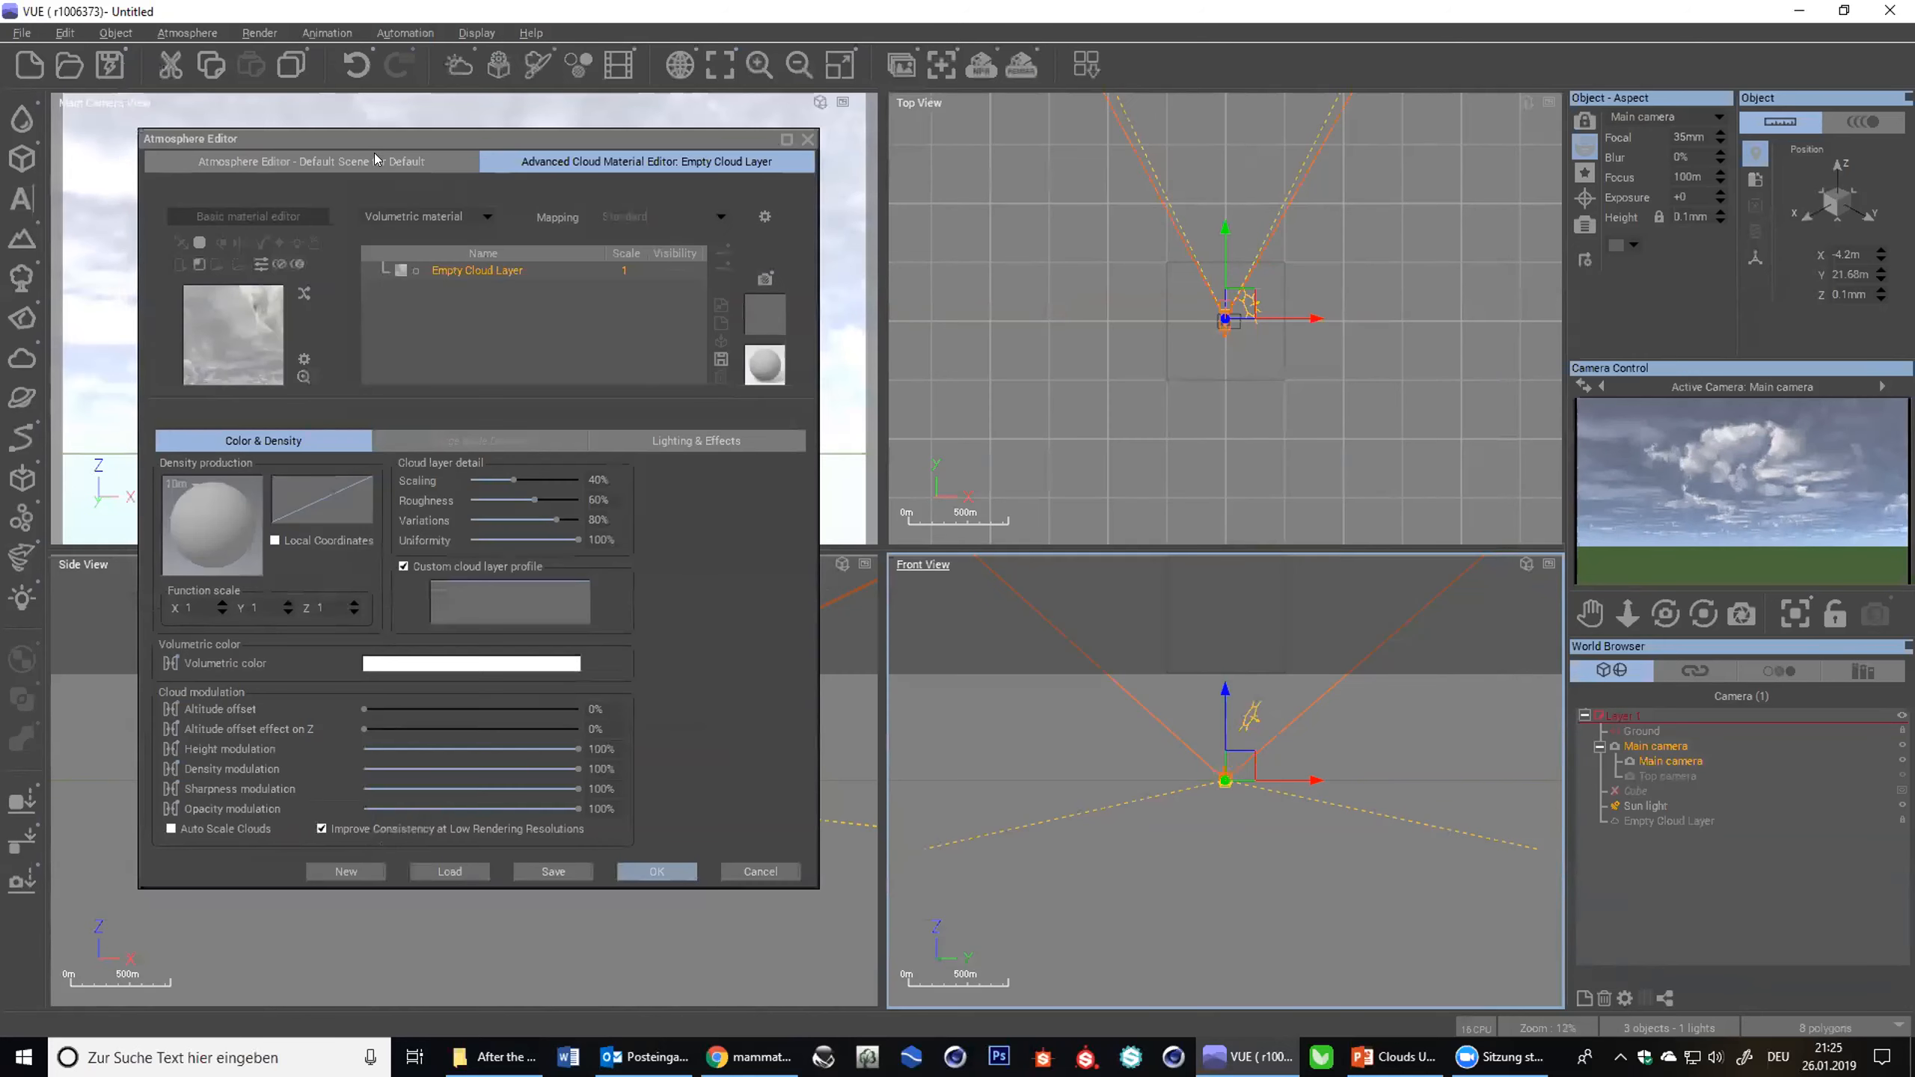
- Try the cloud layer's Detail amount at 0% and 100% in the atmosphere's cloud settings, and set it to 500%
click(377, 160)
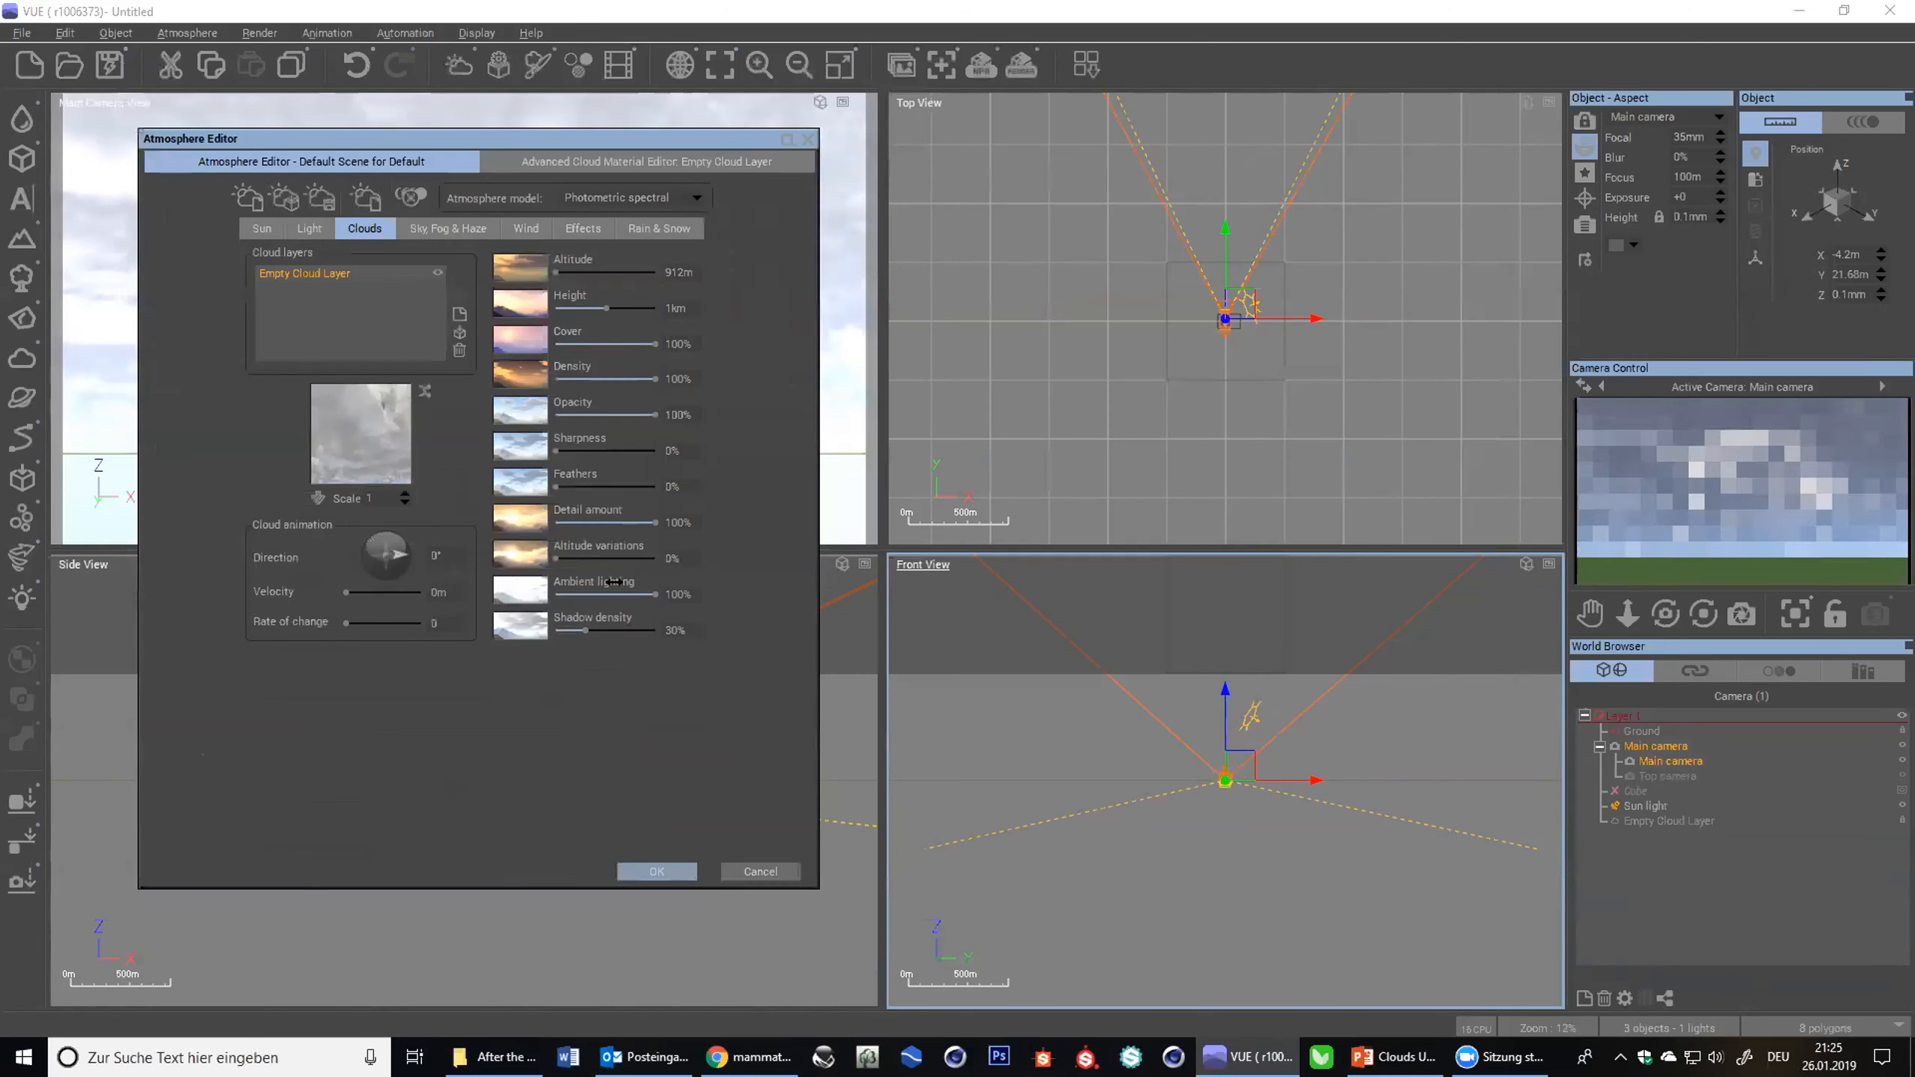
drag(607, 516, 555, 520)
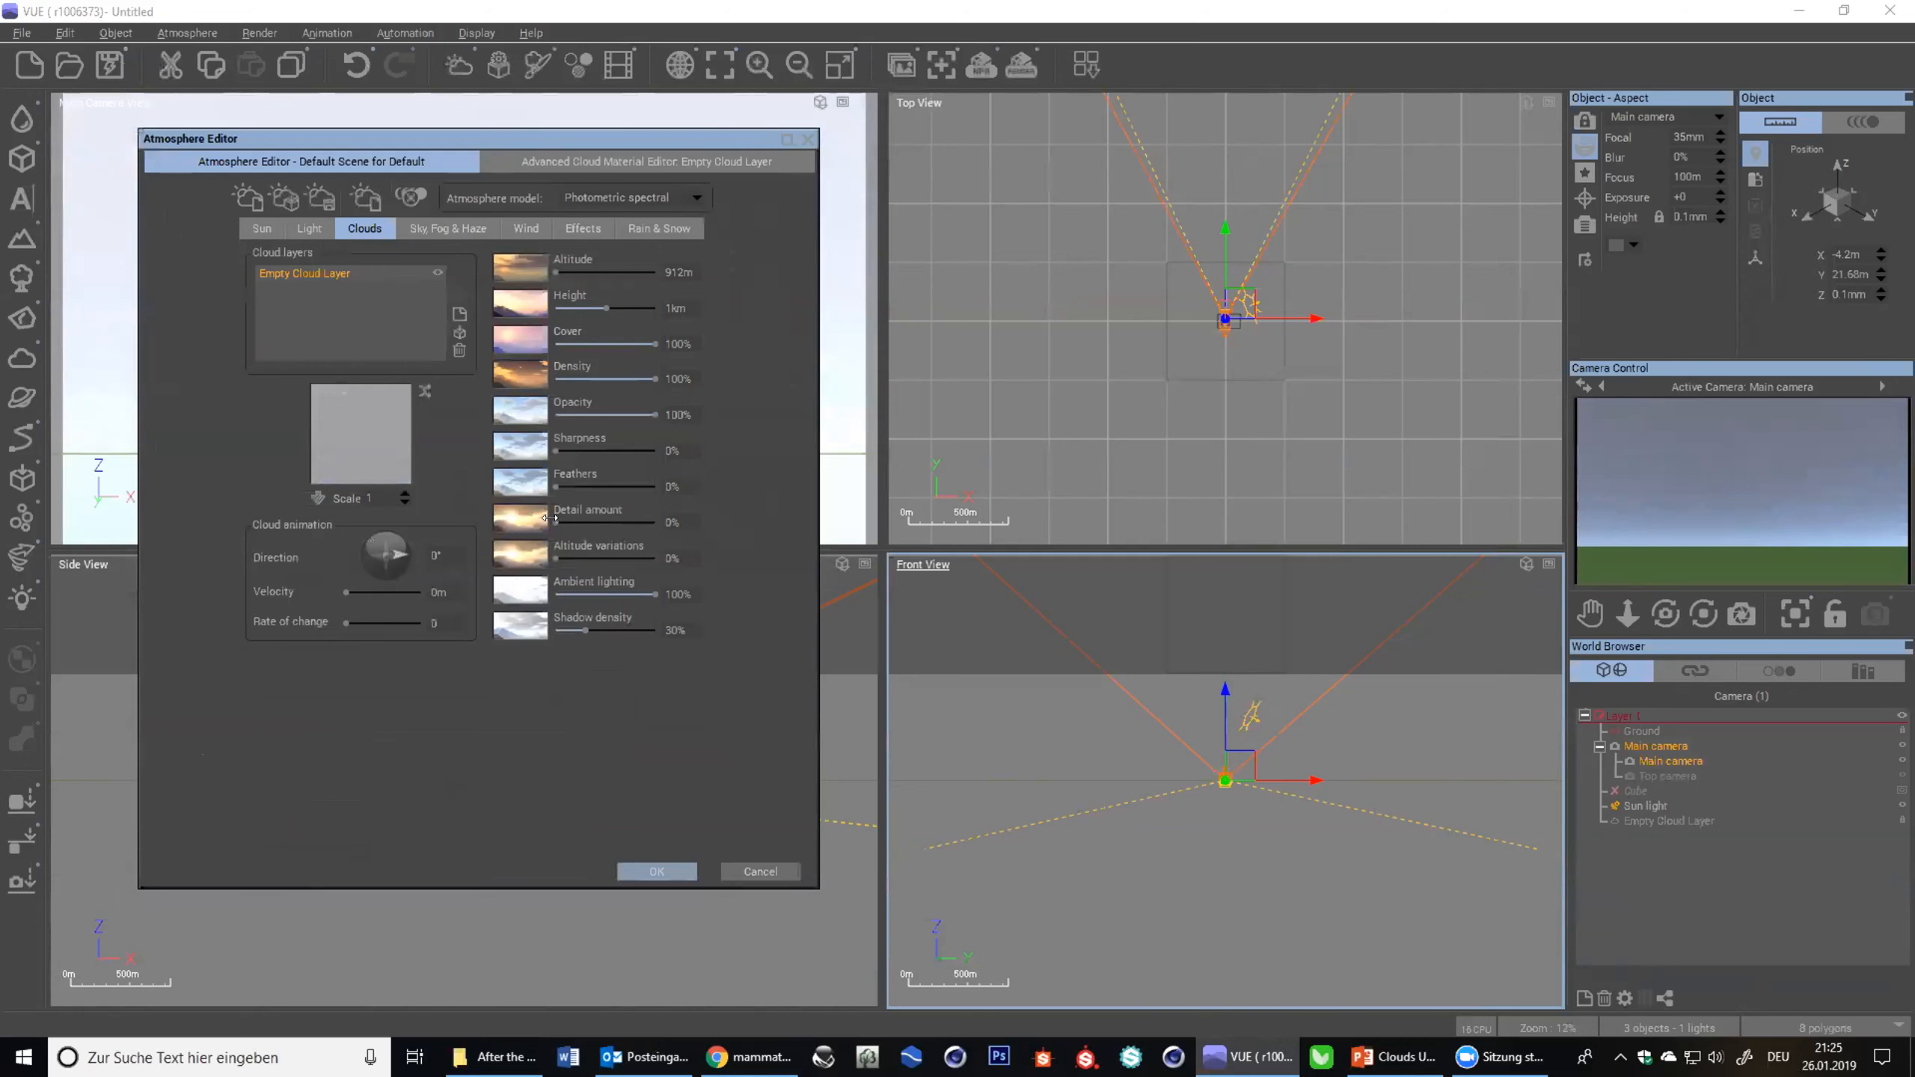
drag(550, 518, 681, 521)
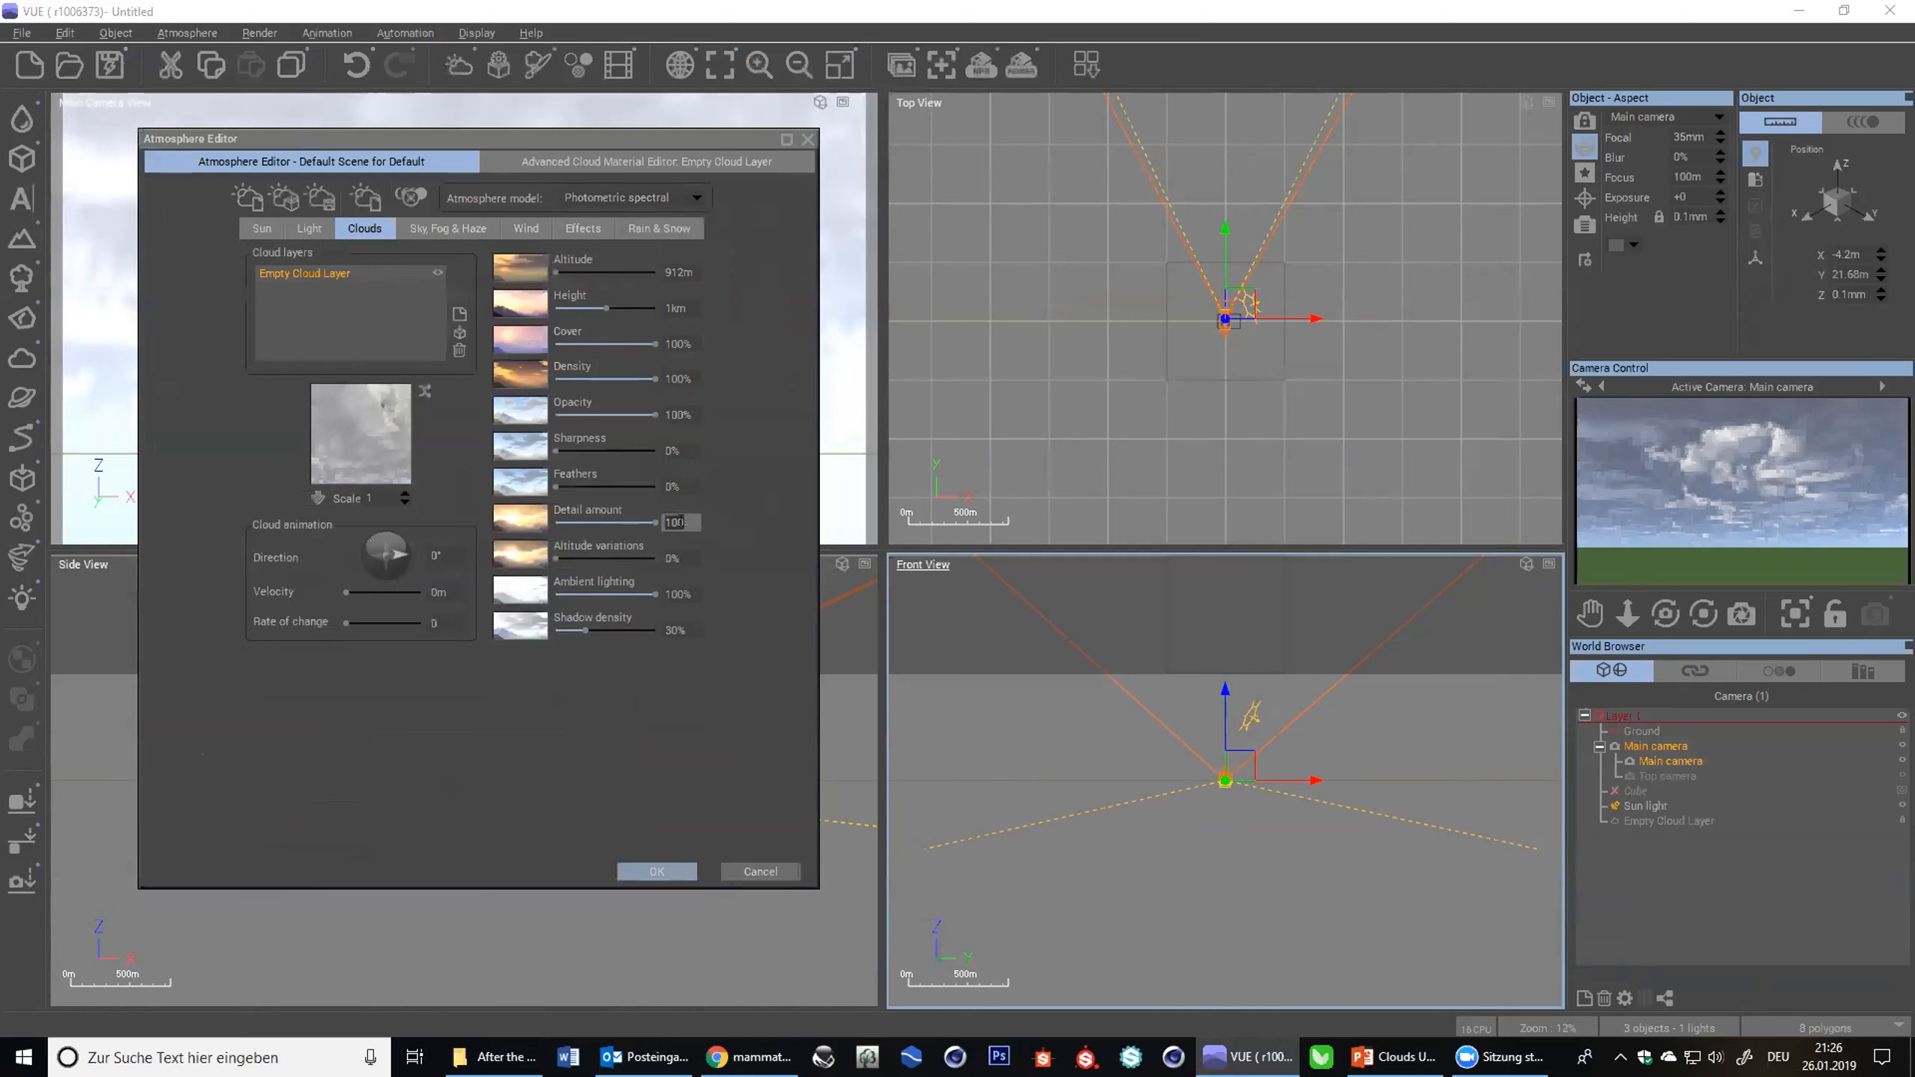
text(500)
key(Return)
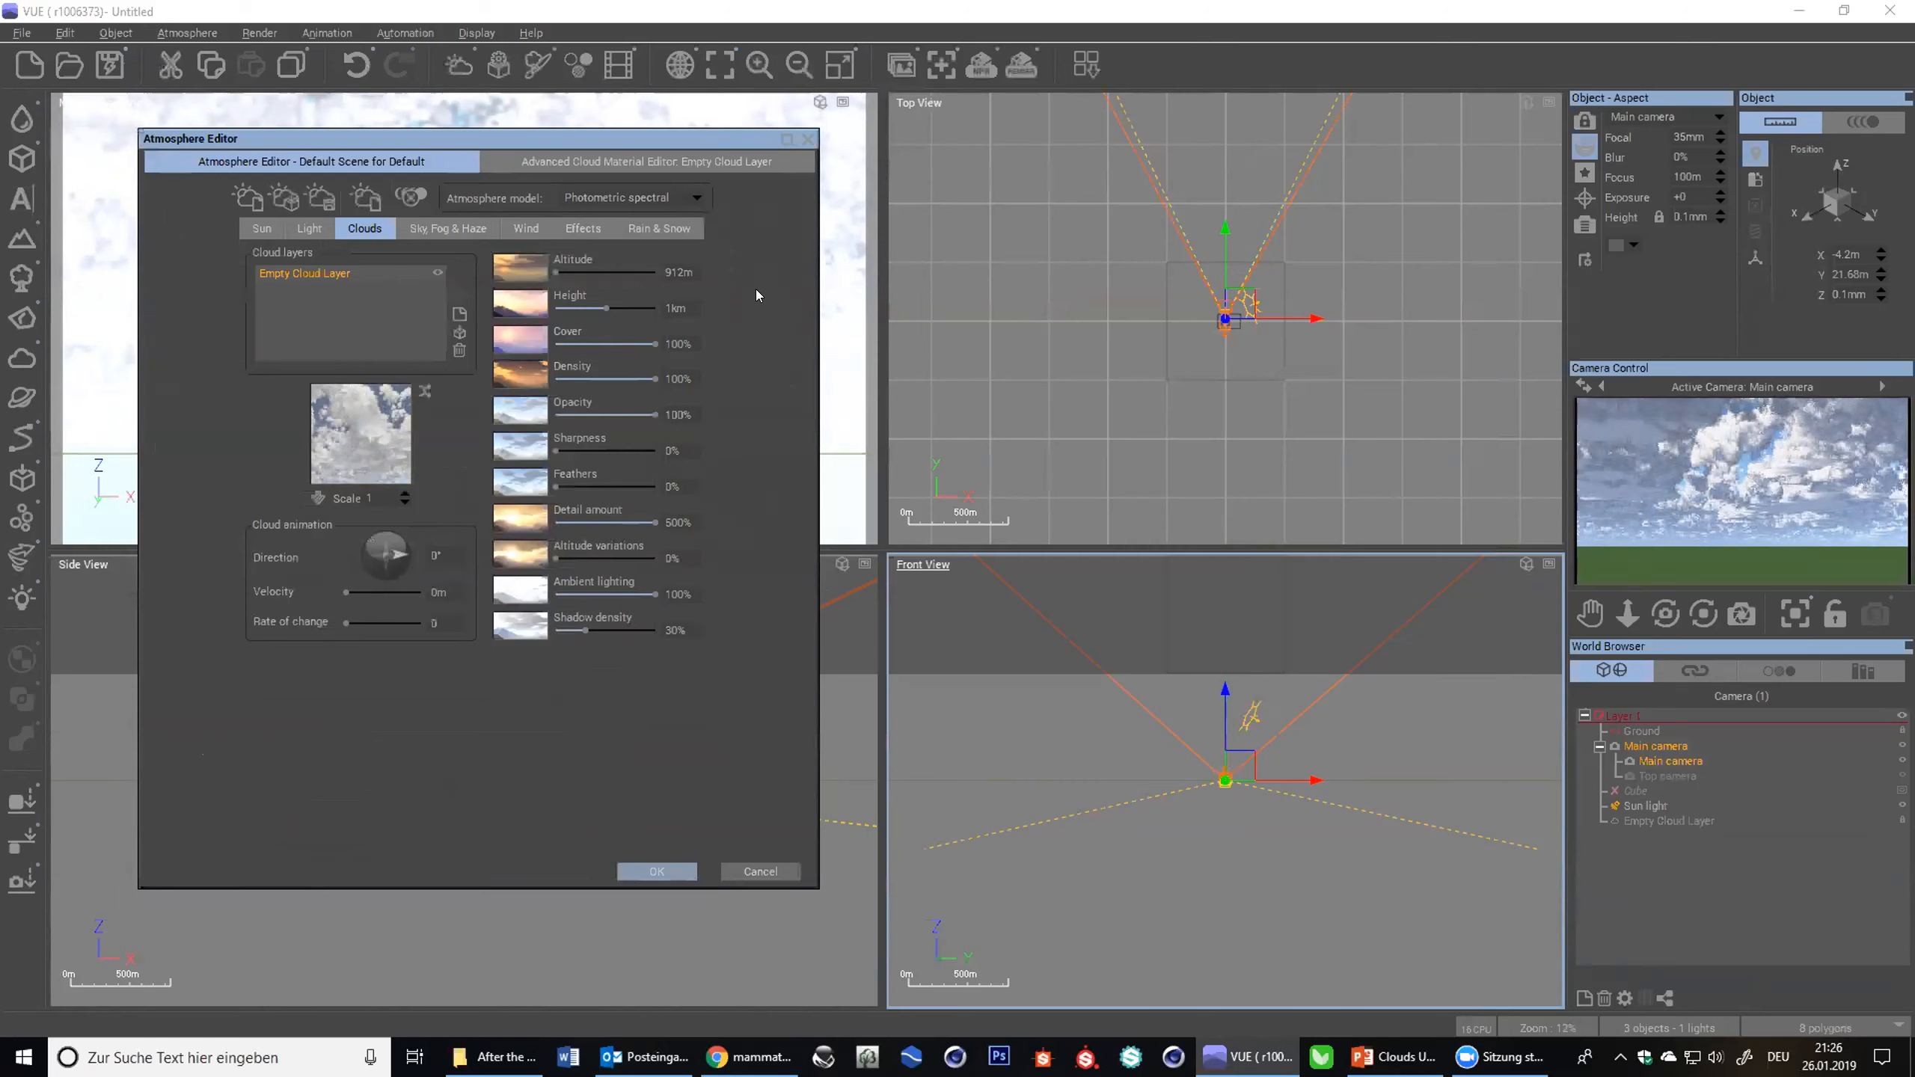
- Try the cloud material's detail Roughness at 0% and 75%, and set it to 55%
click(621, 160)
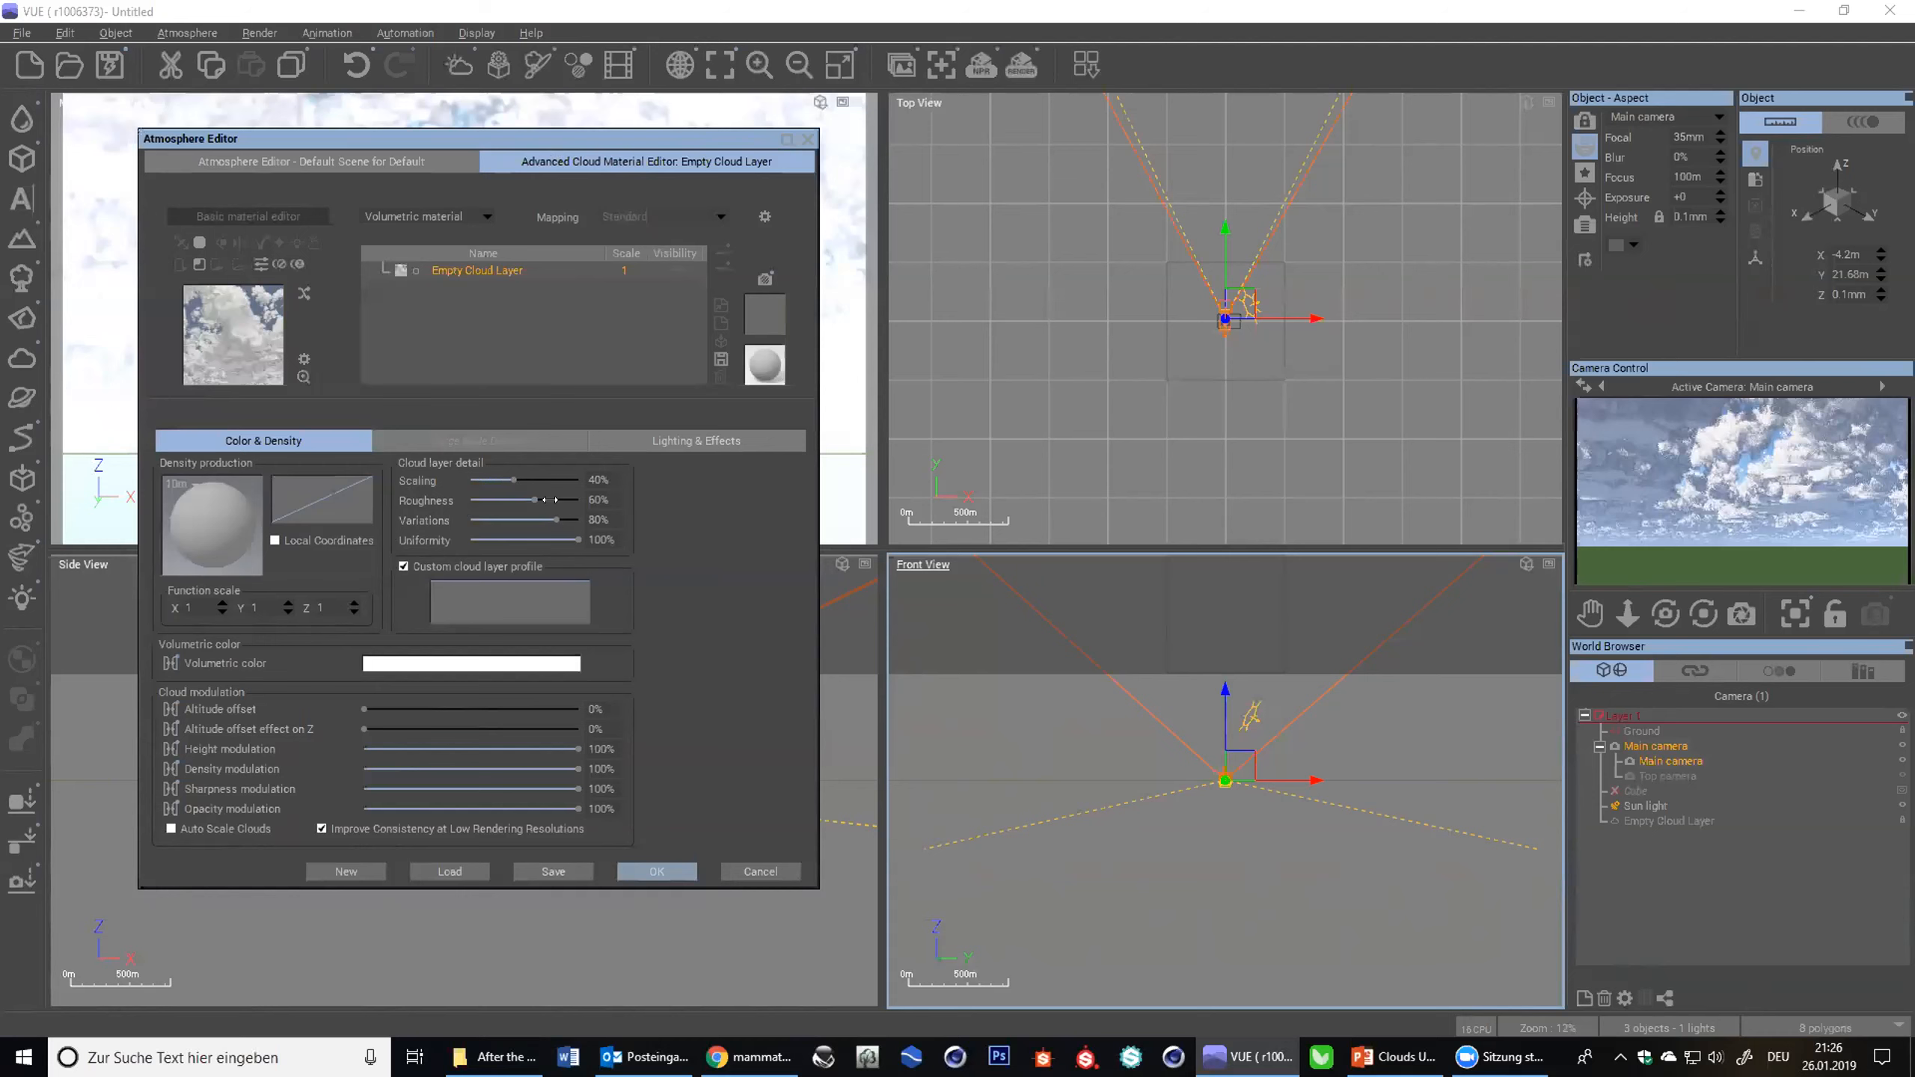
drag(544, 499, 473, 502)
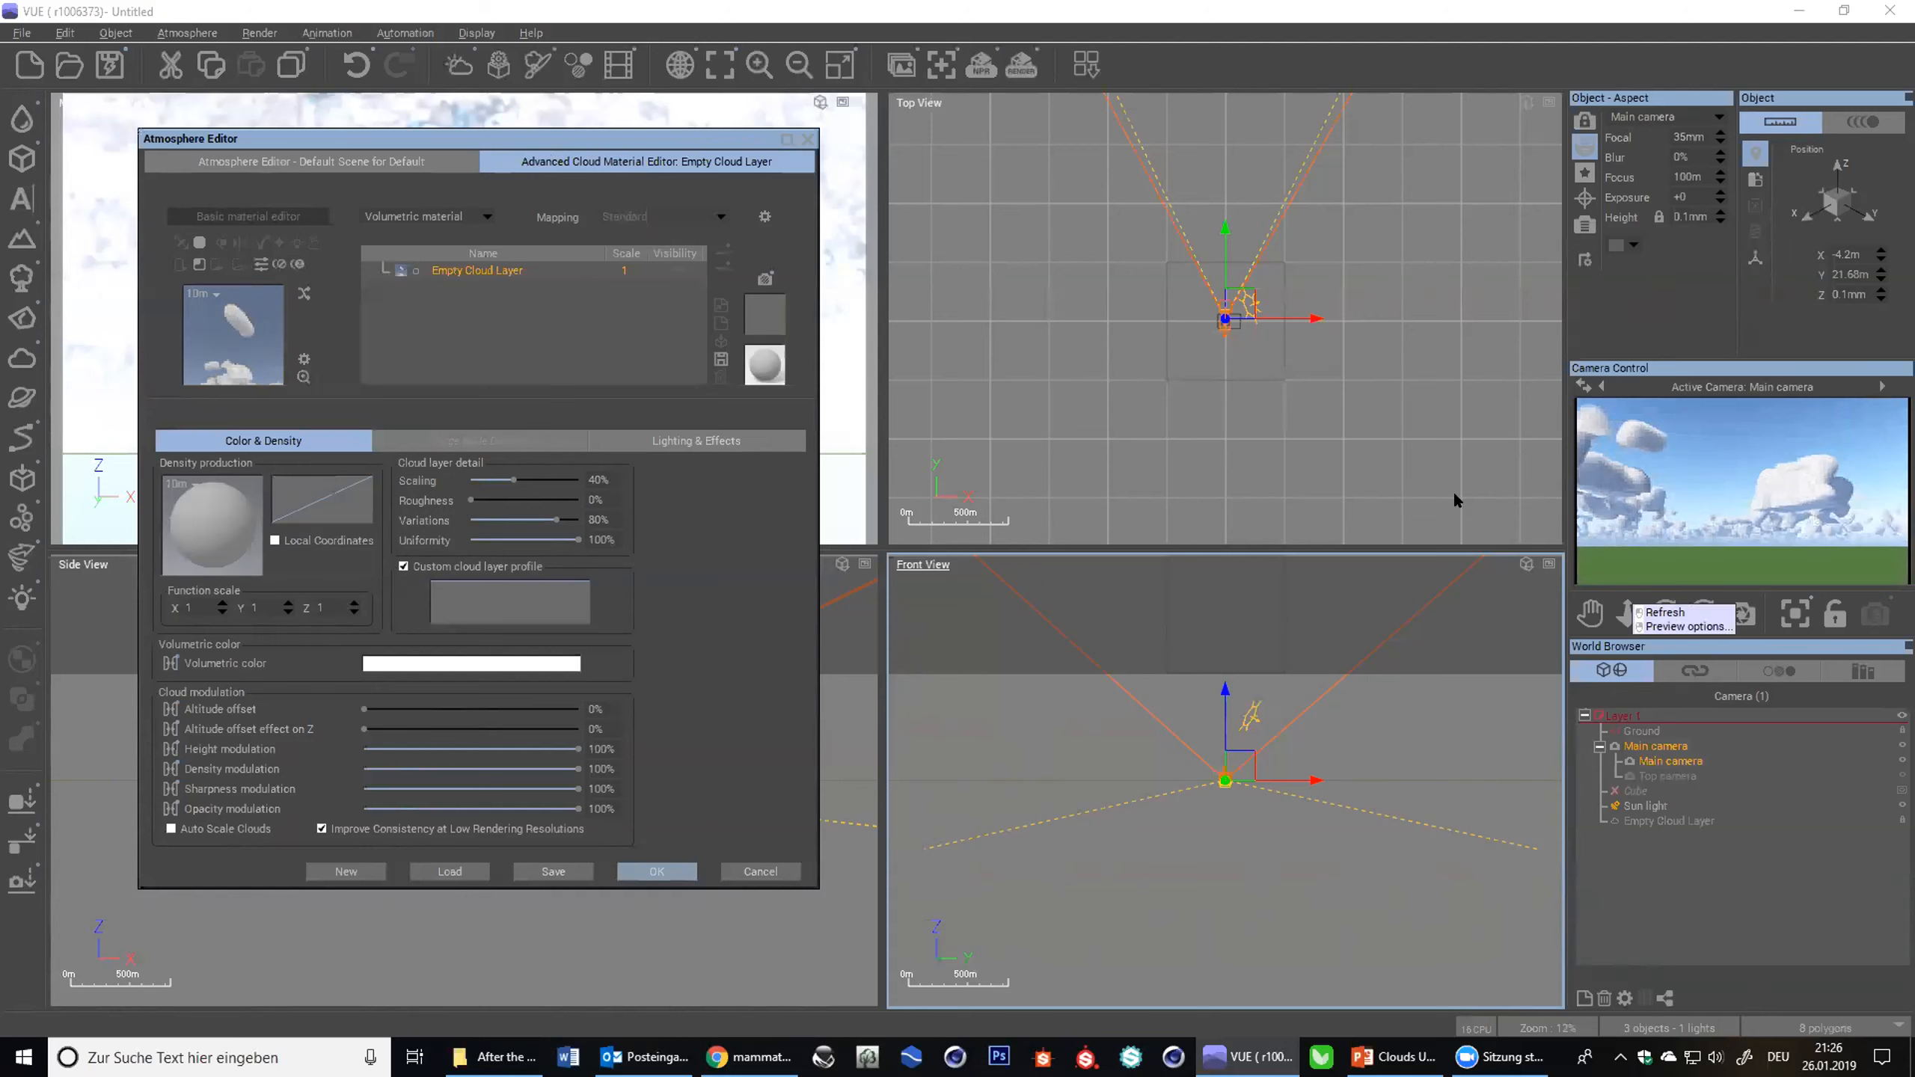
drag(480, 501, 552, 488)
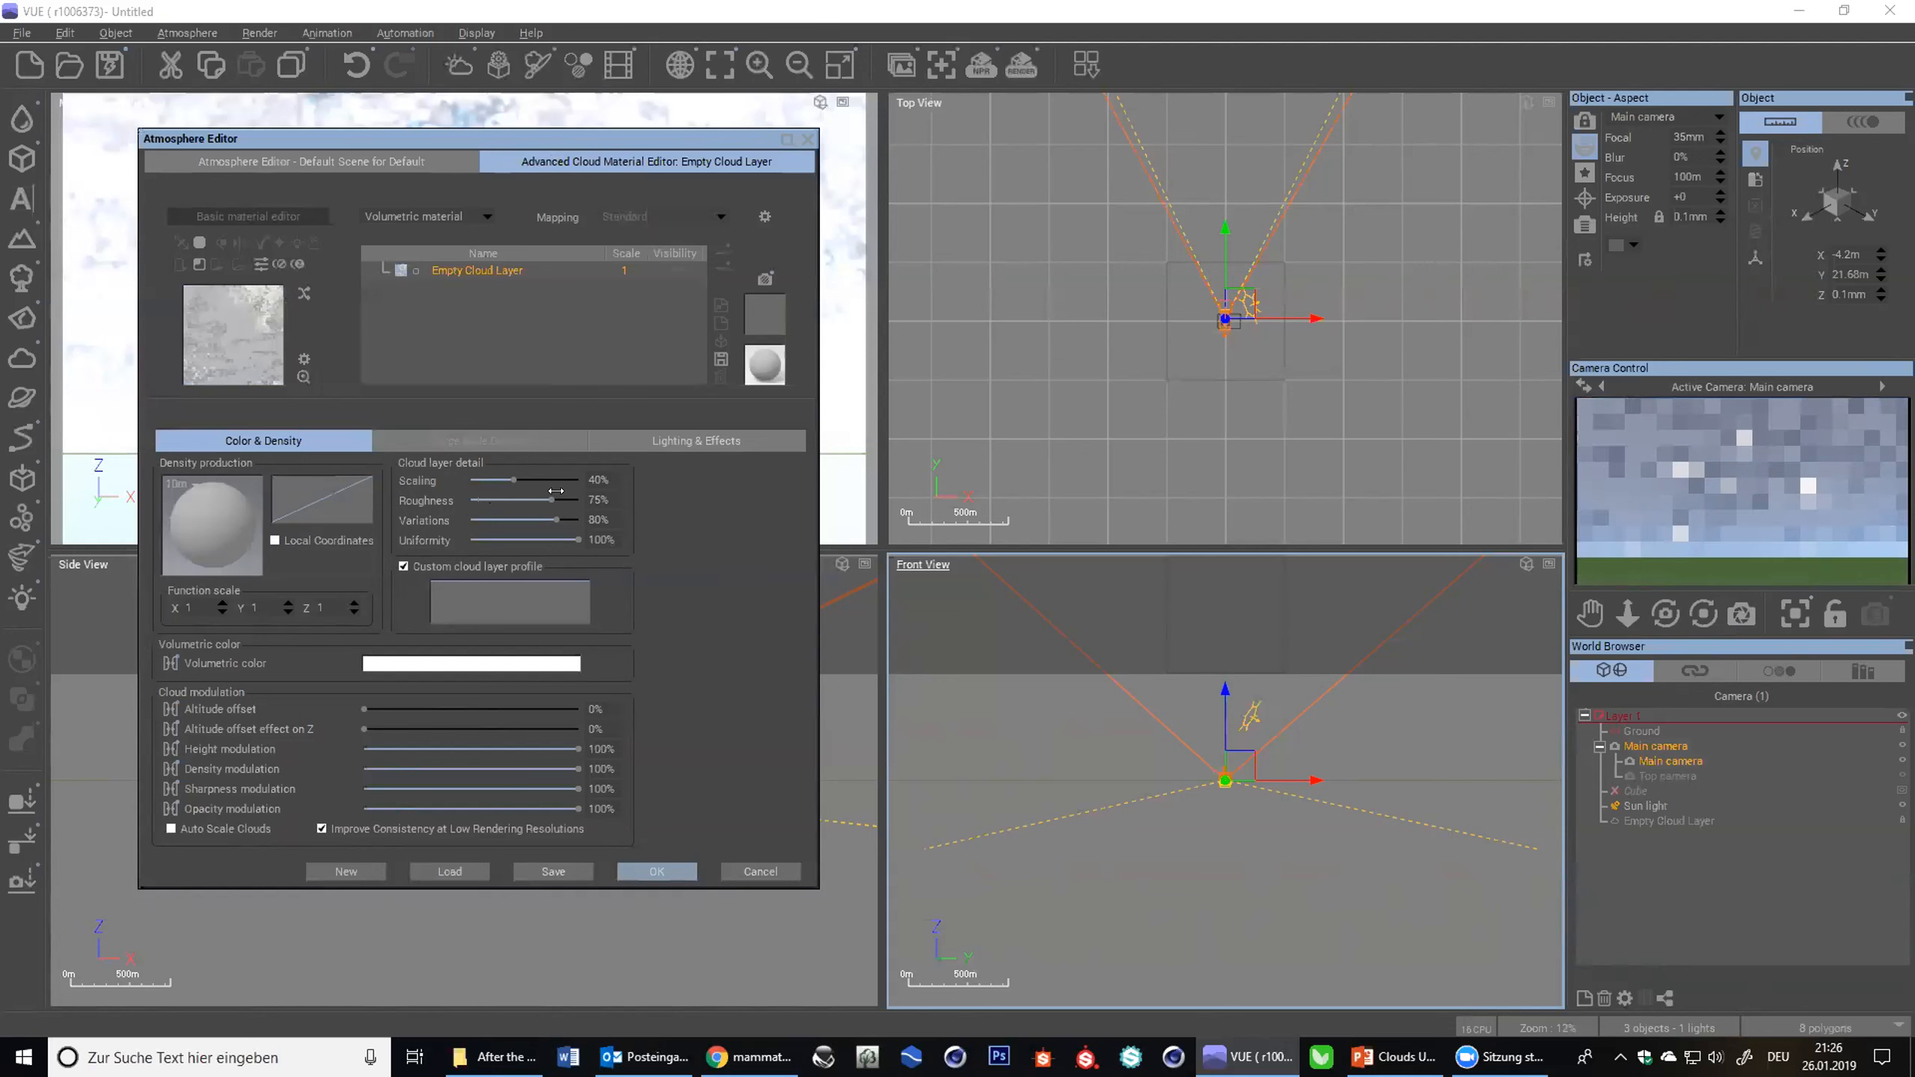
drag(555, 491, 535, 490)
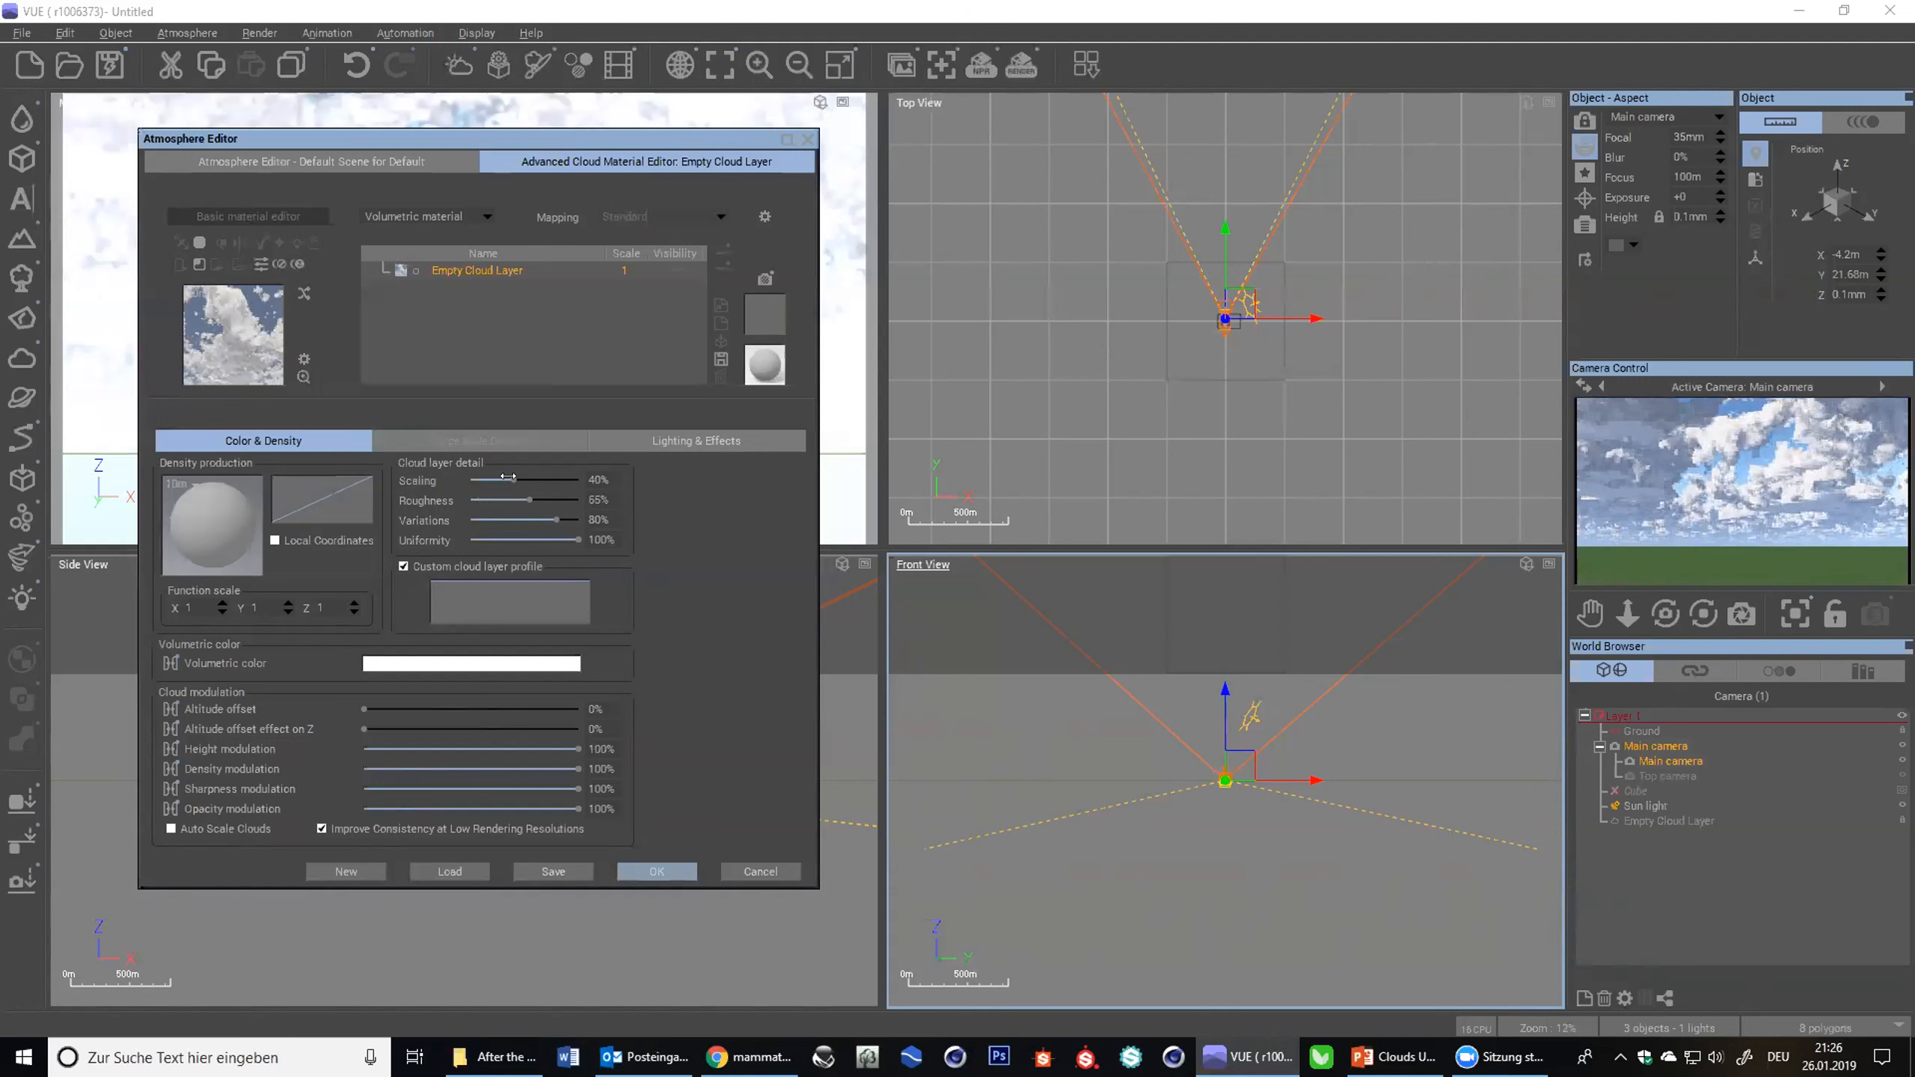
- Try the cloud layer detail Scaling at 29% and 9%, and set it to 100%
drag(503, 477, 494, 479)
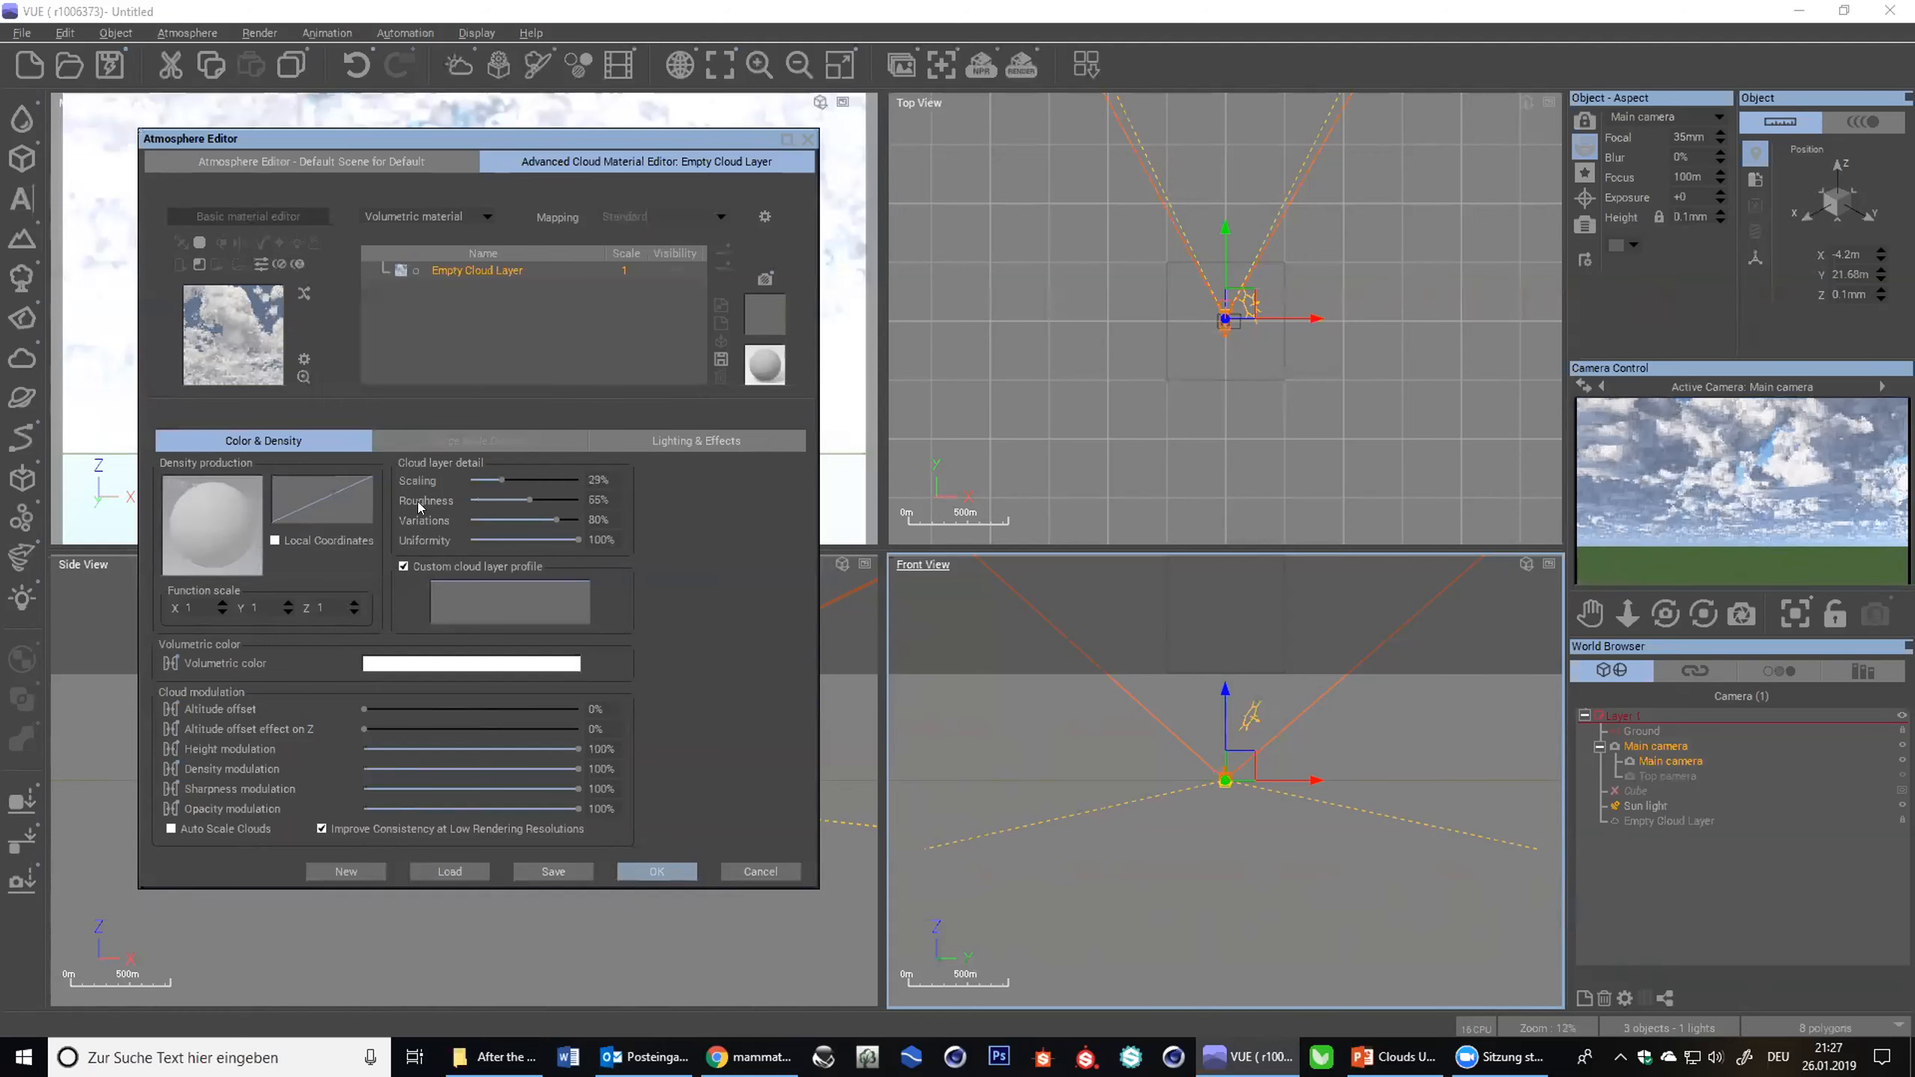
drag(502, 473, 475, 476)
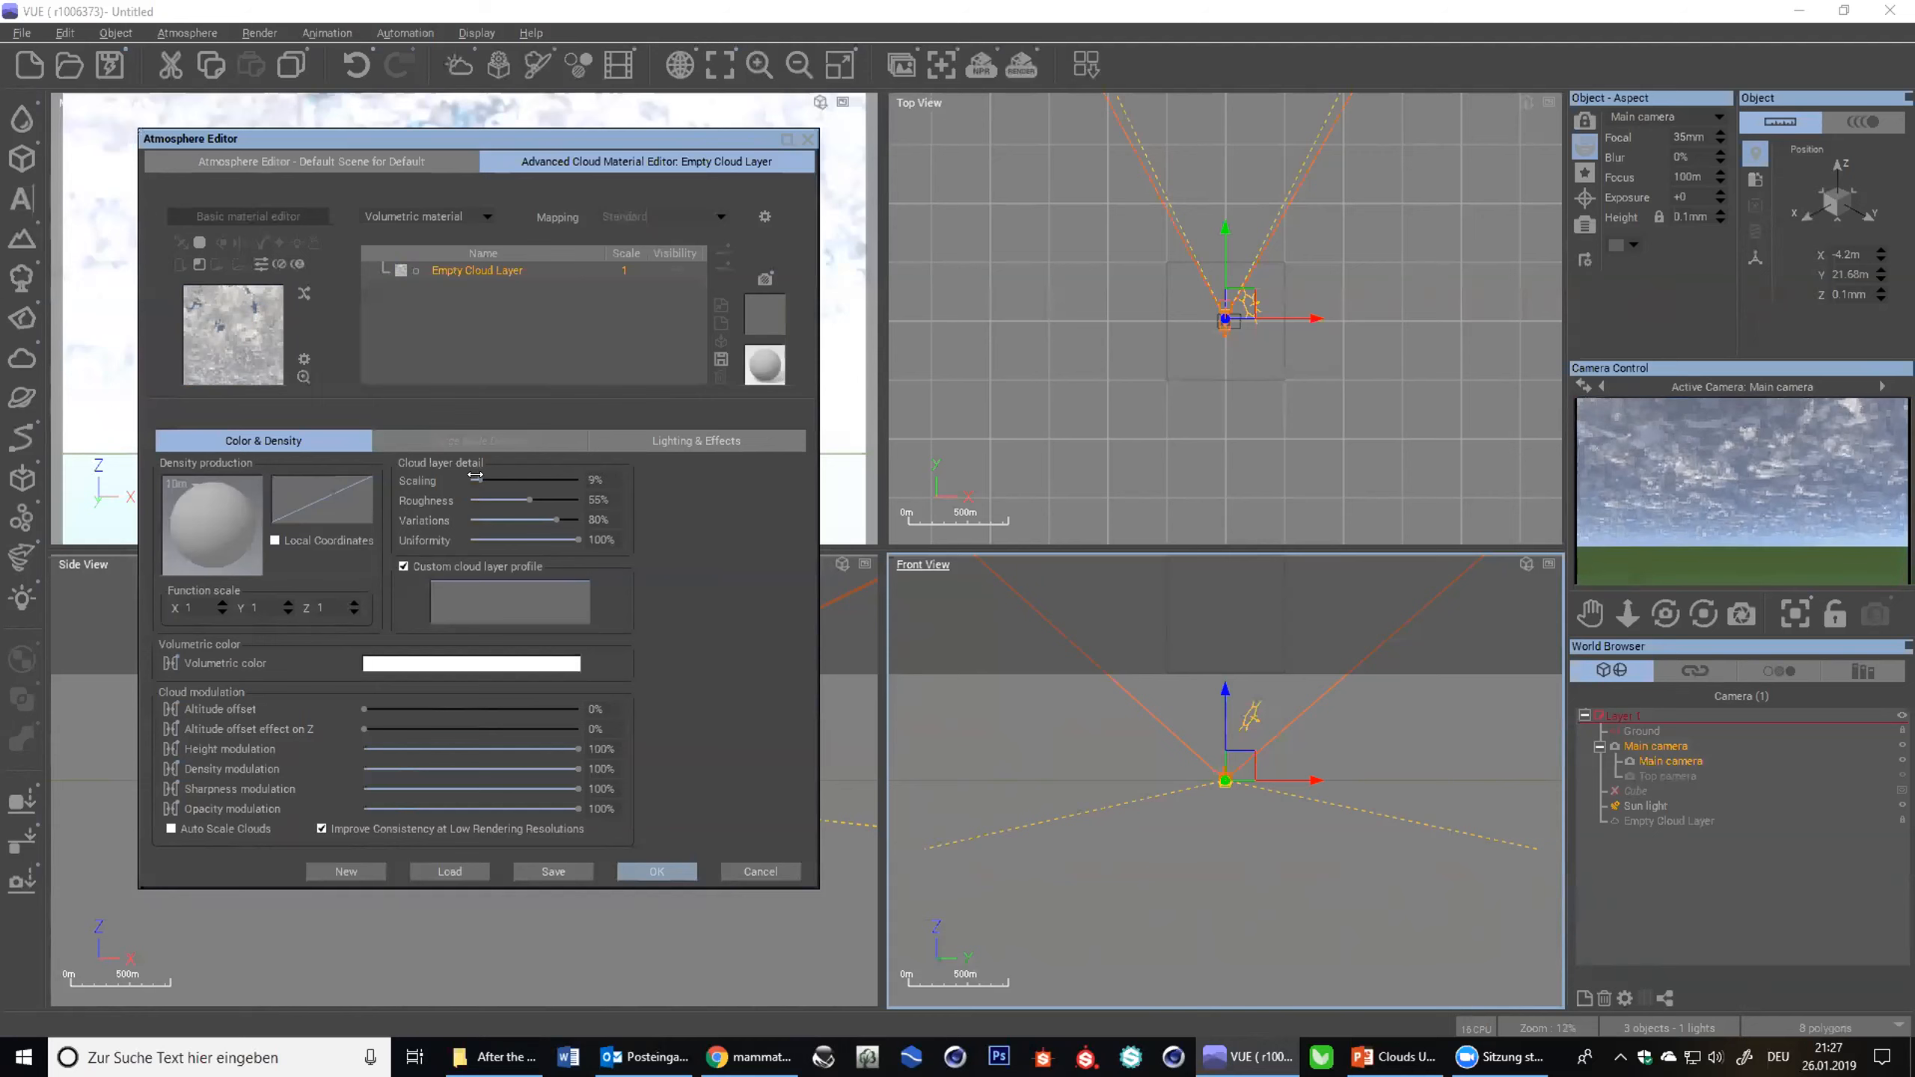
drag(480, 475, 581, 480)
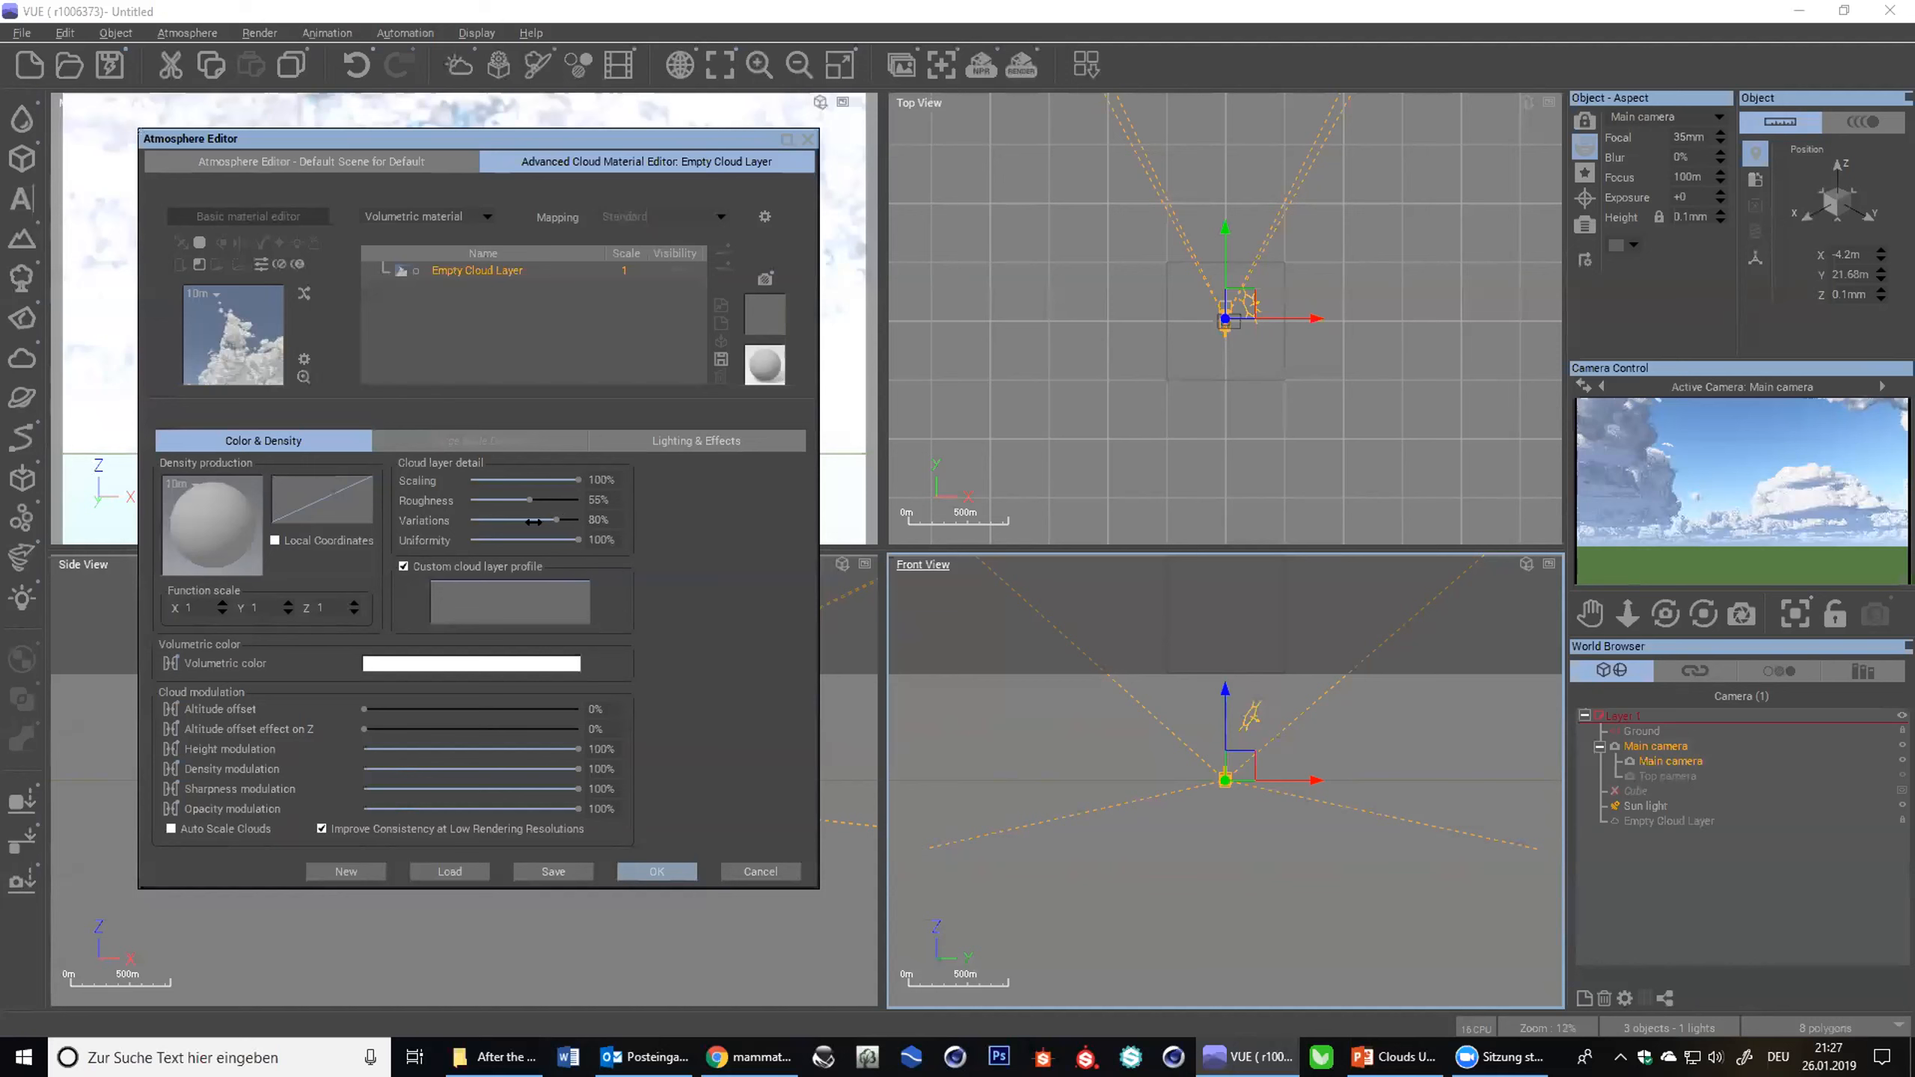
- Set both Variations and Uniformity in the cloud layer detail to 0%
drag(540, 515, 441, 520)
click(1067, 701)
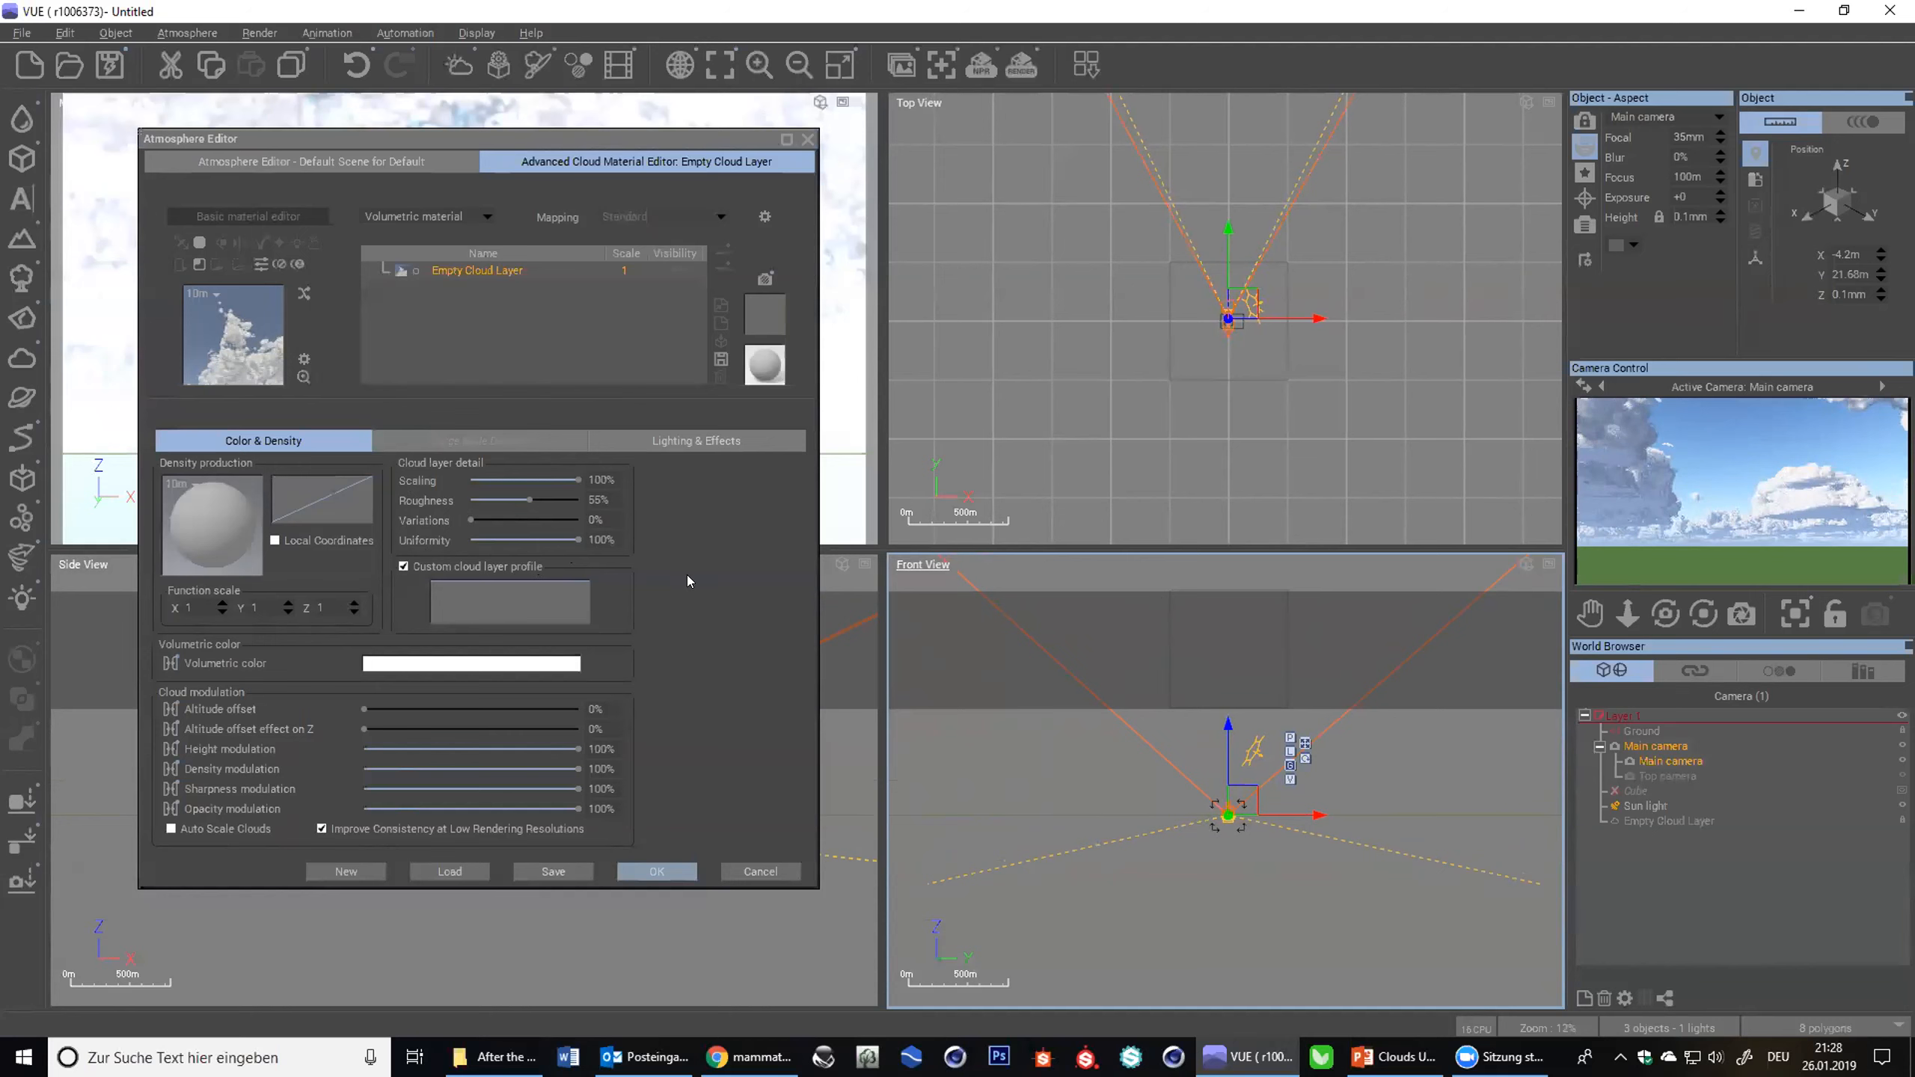
click(577, 535)
drag(502, 532, 460, 533)
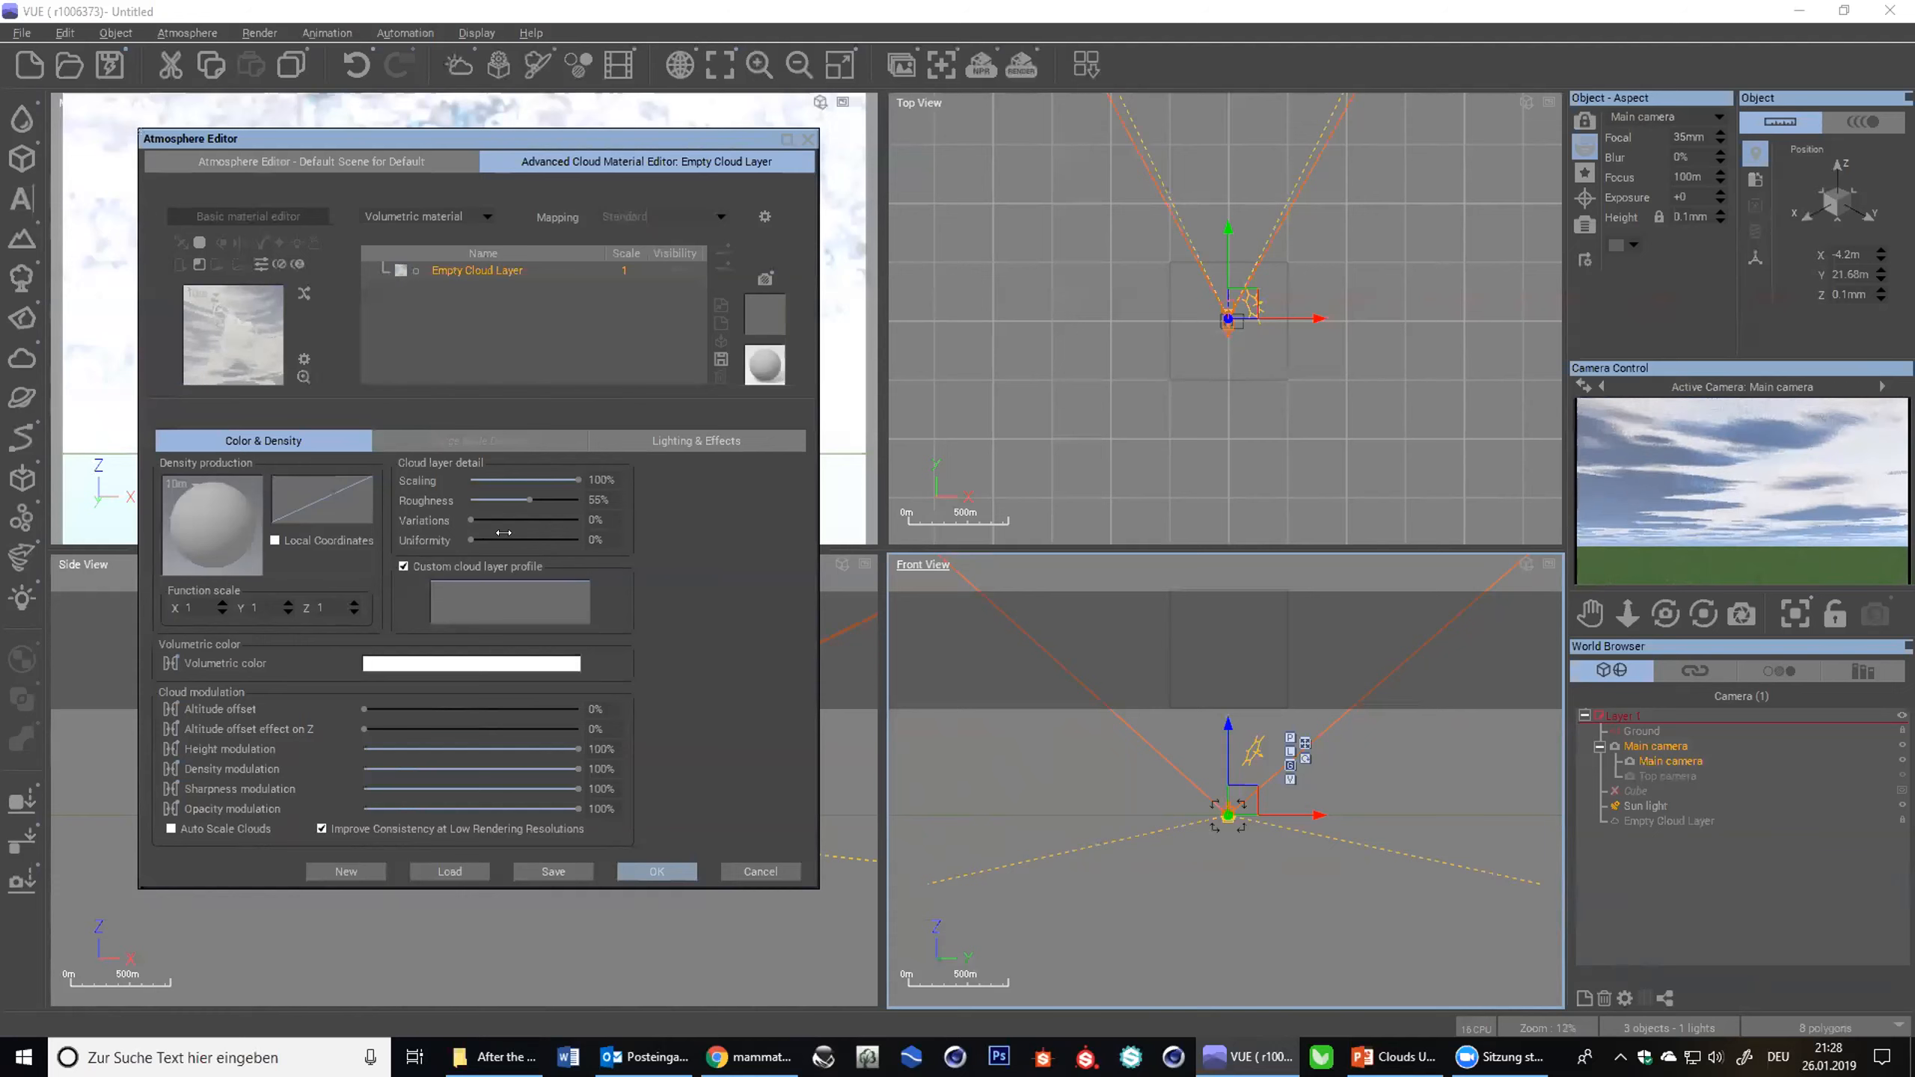
- Switch the active camera to the top camera and set the cloud layer's Uniformity to 100%
click(1675, 777)
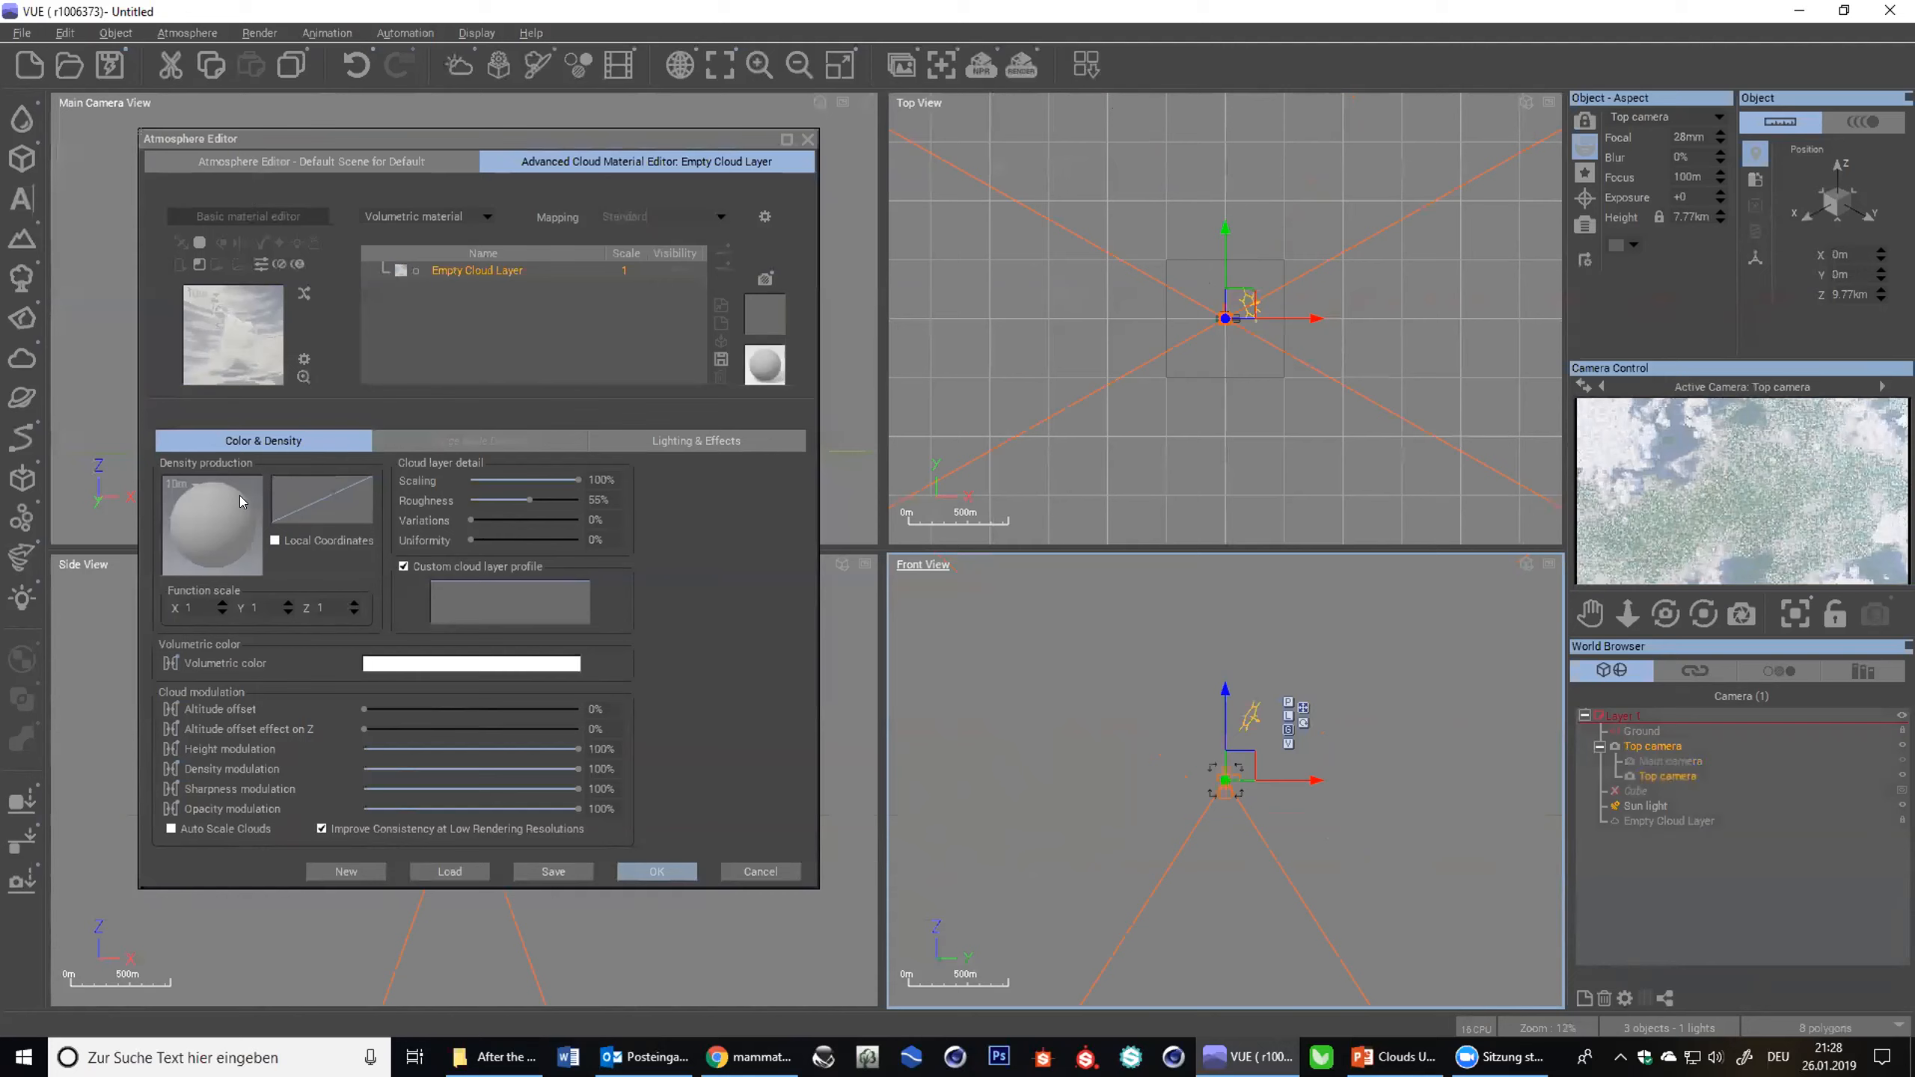
click(312, 157)
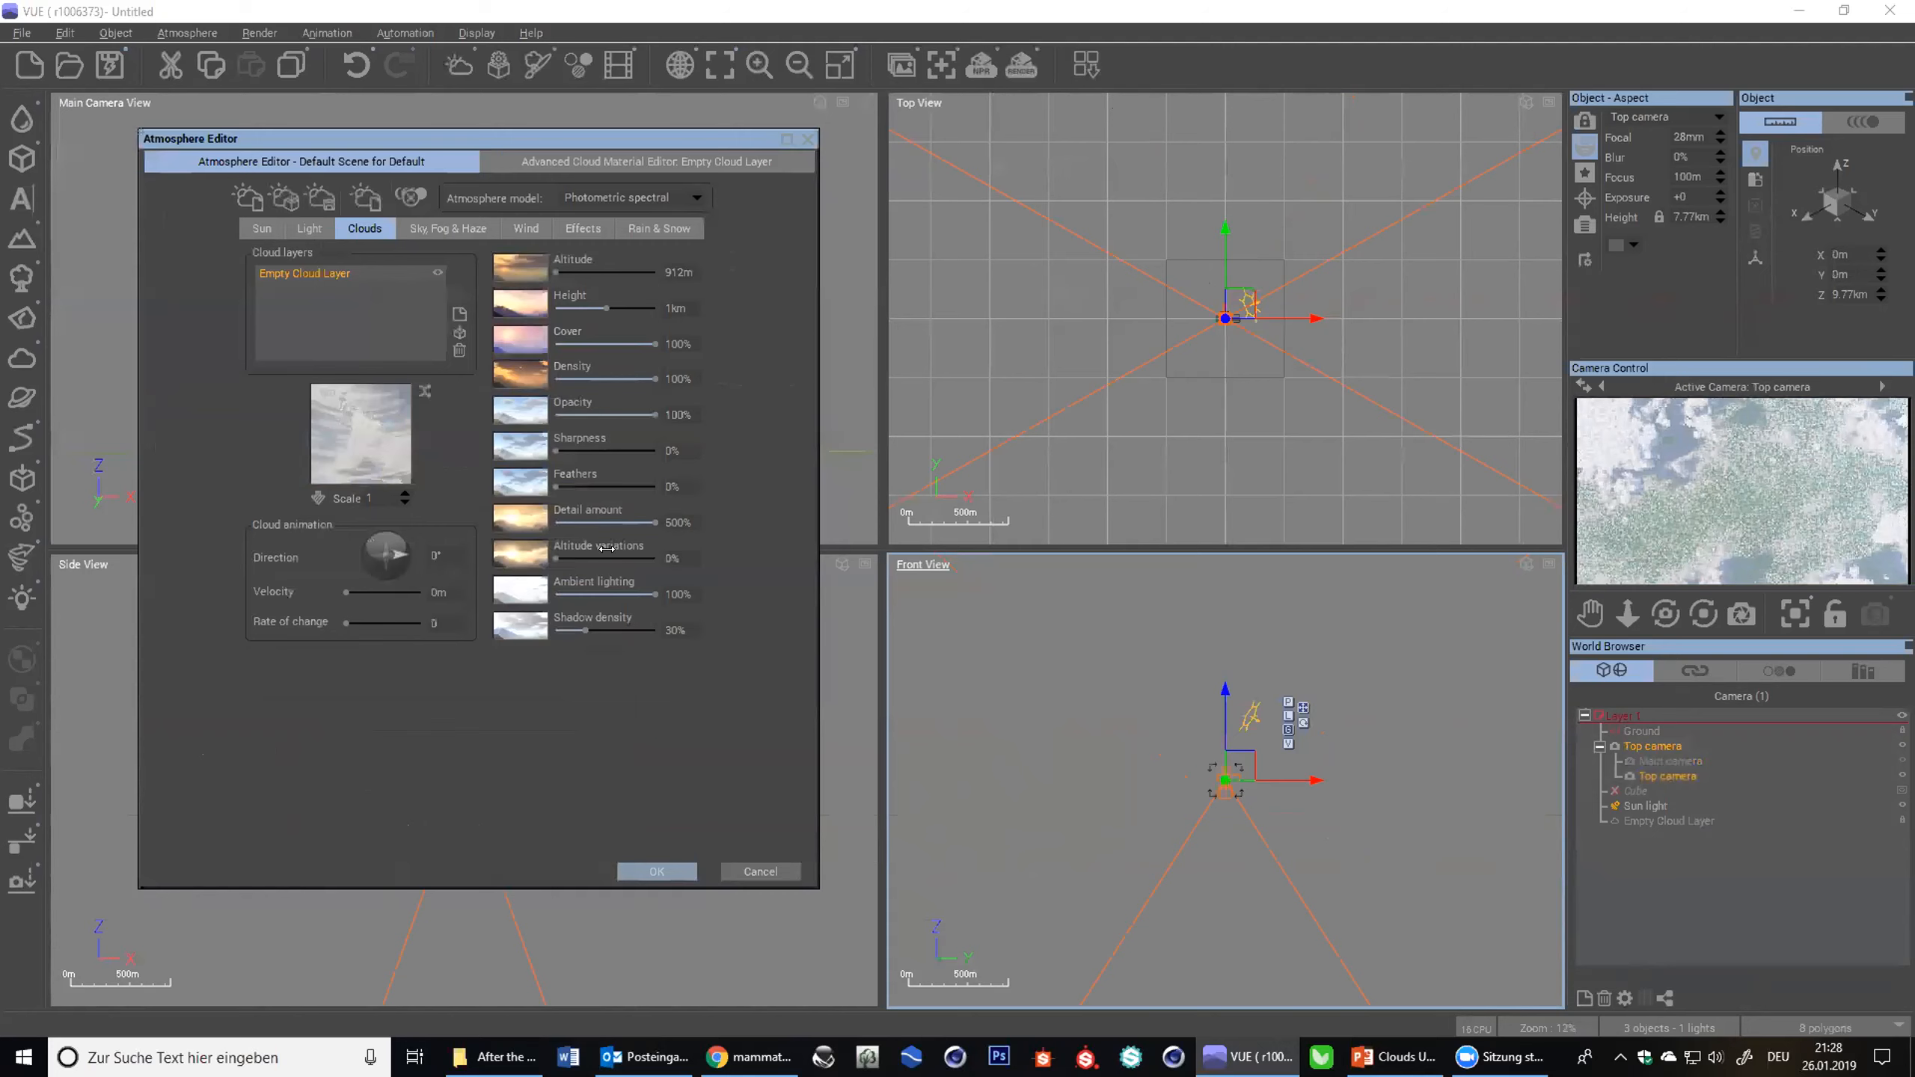
click(607, 157)
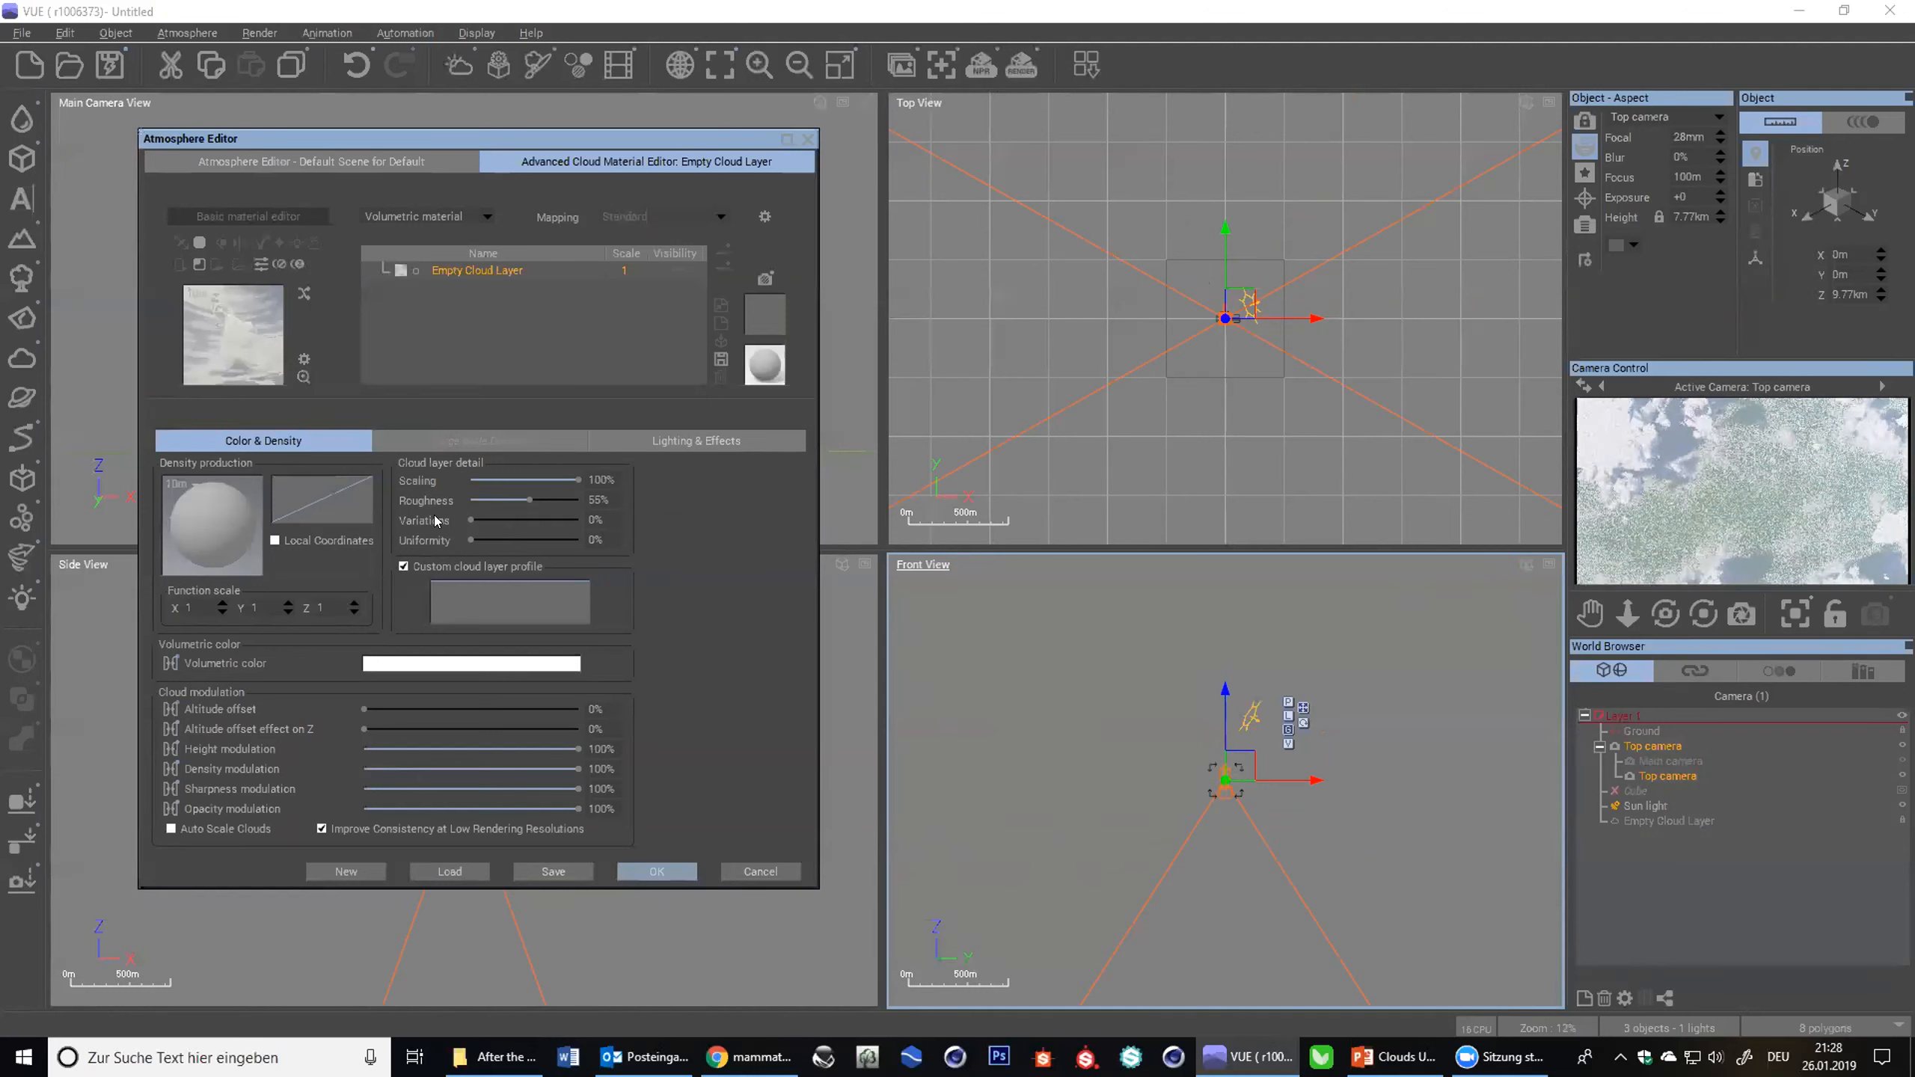
drag(494, 532, 579, 540)
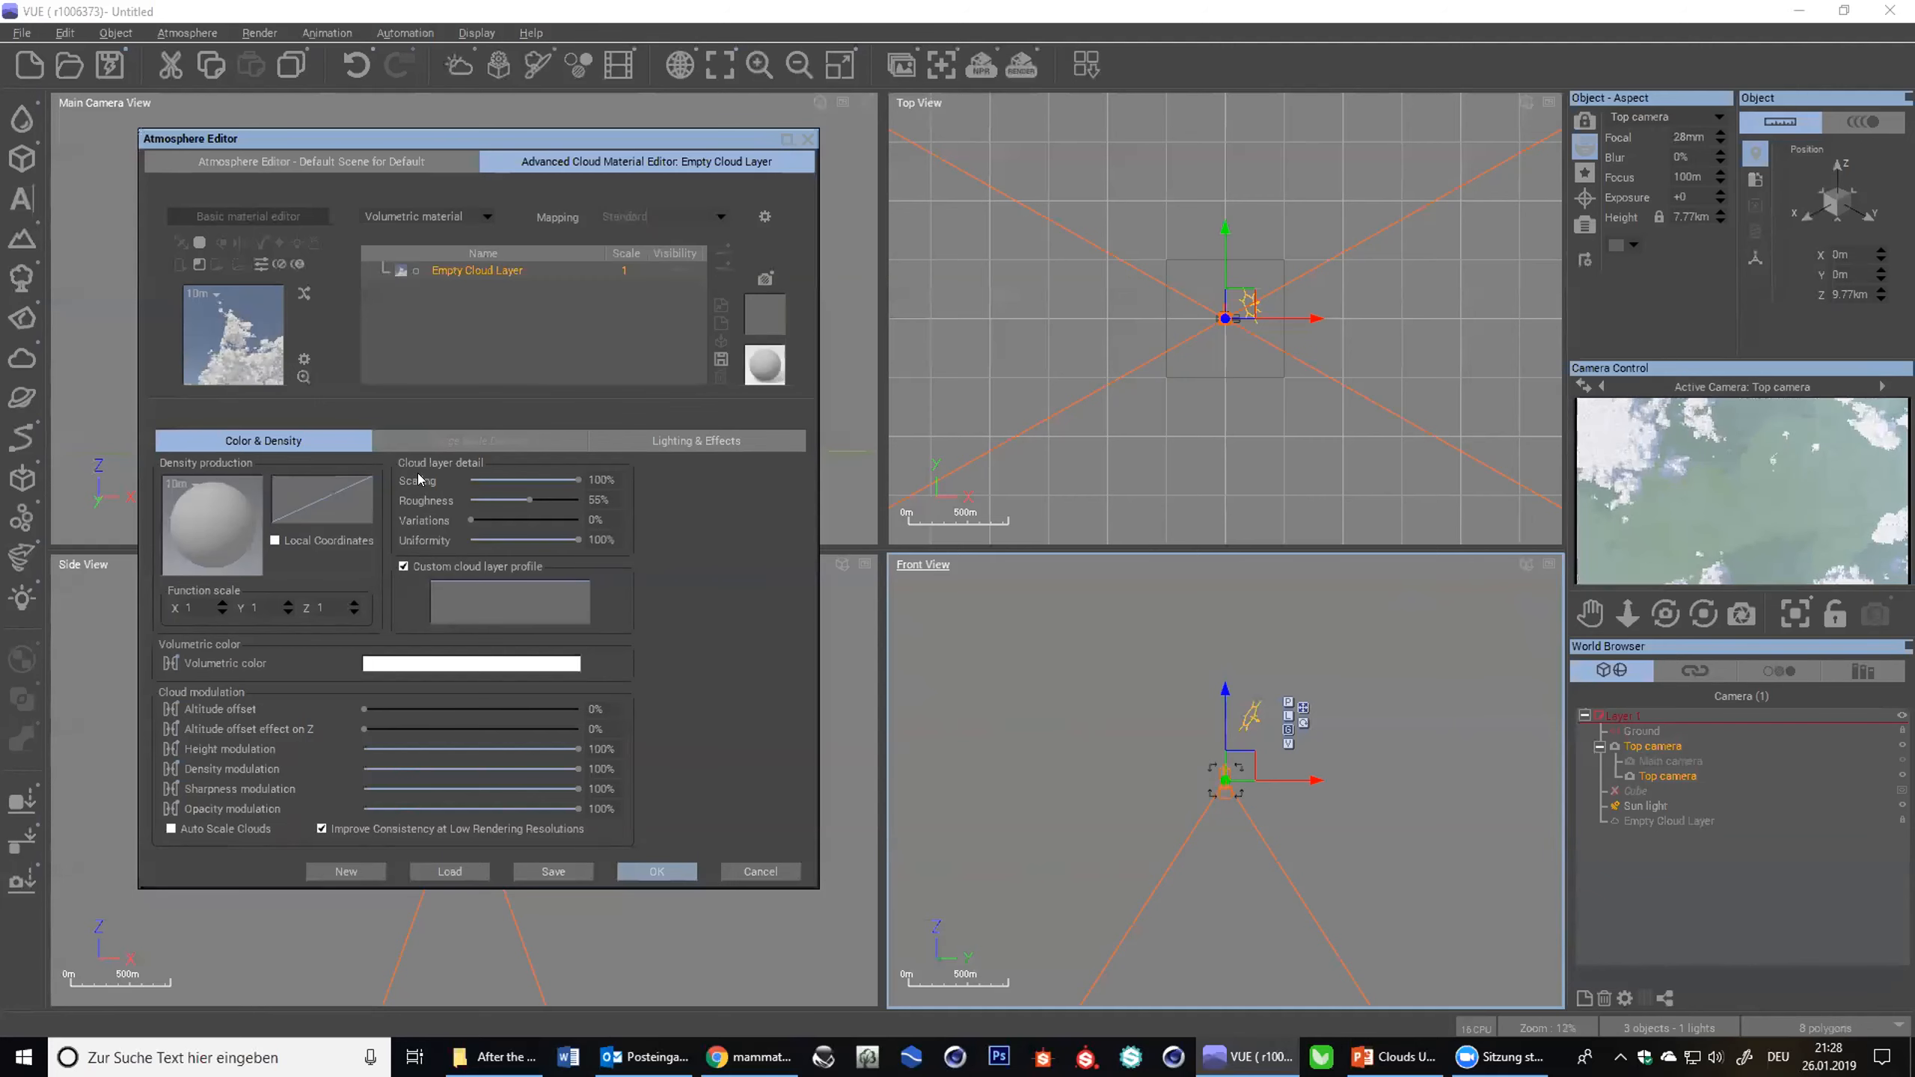
- Set the cloud layer's Feathers to 57% and check the material's cloud layer detail before returning to the cloud settings
click(279, 167)
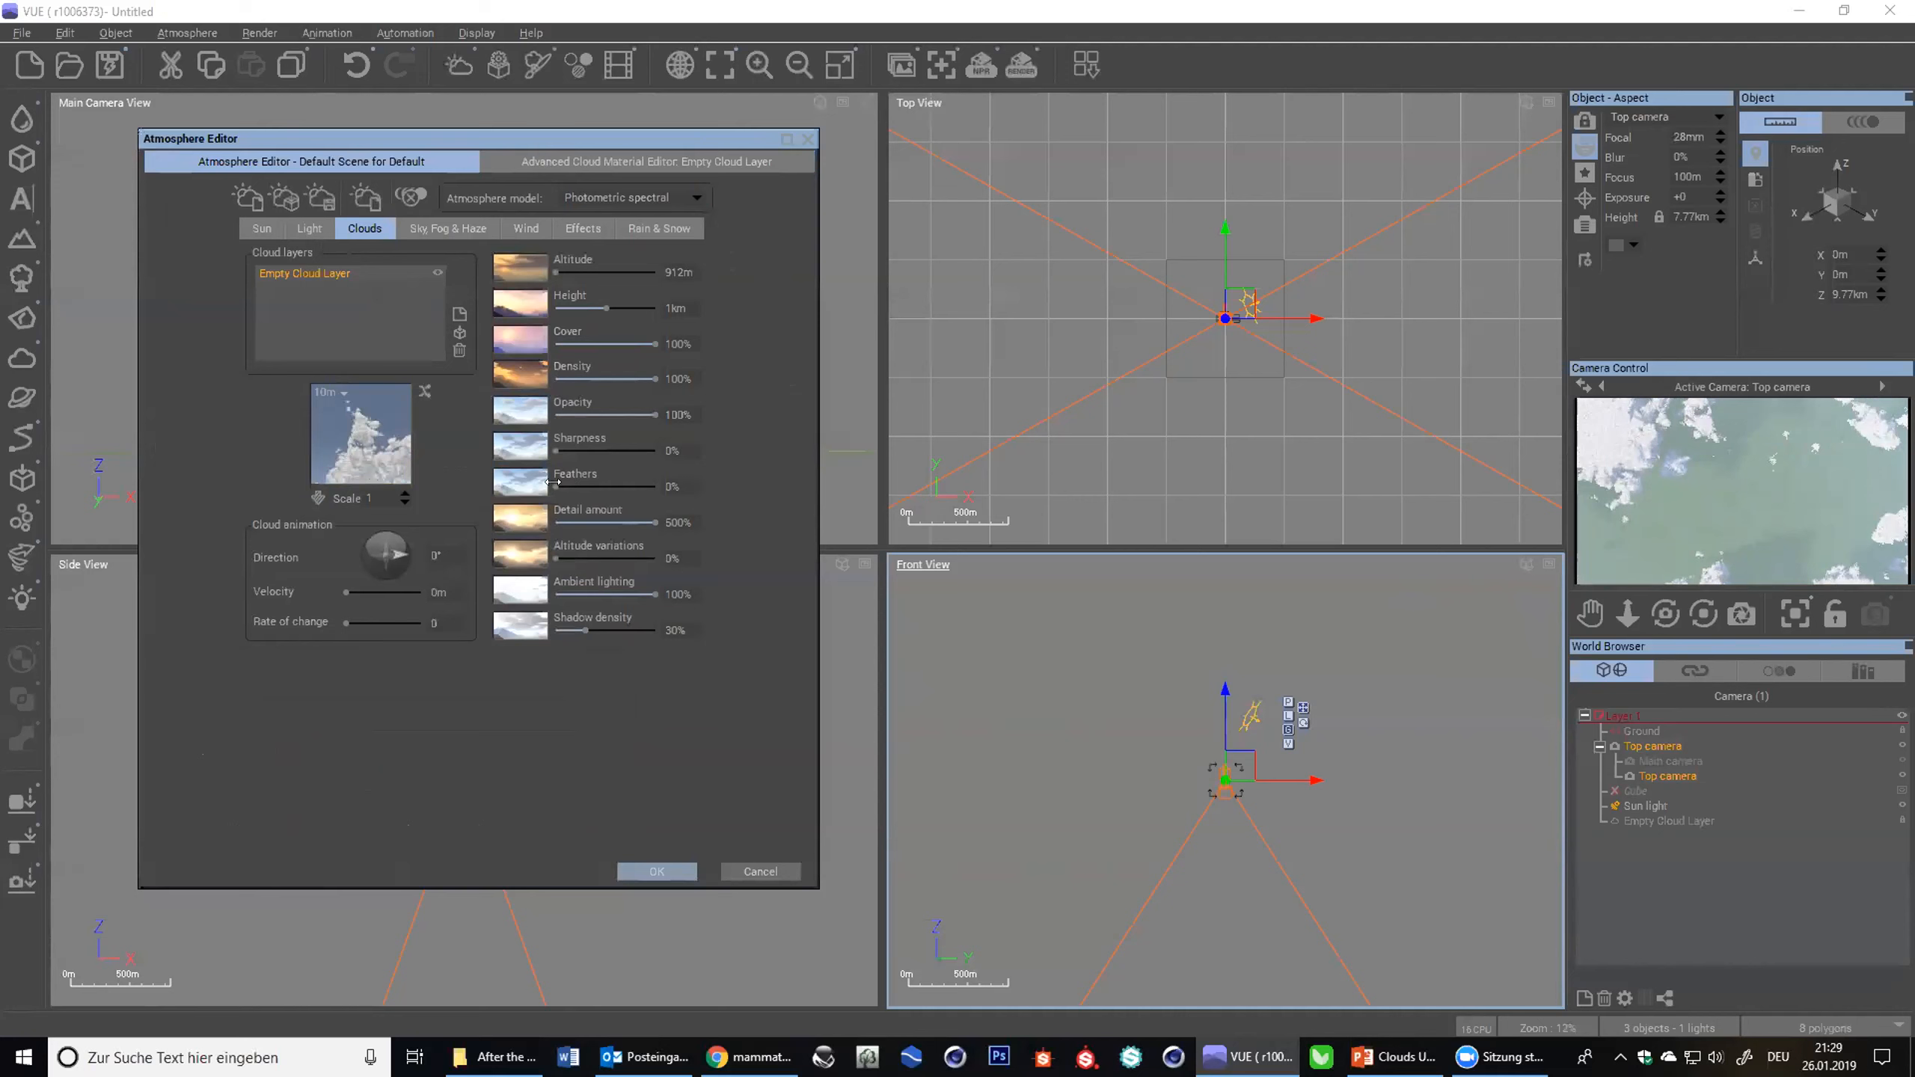
drag(554, 483, 624, 483)
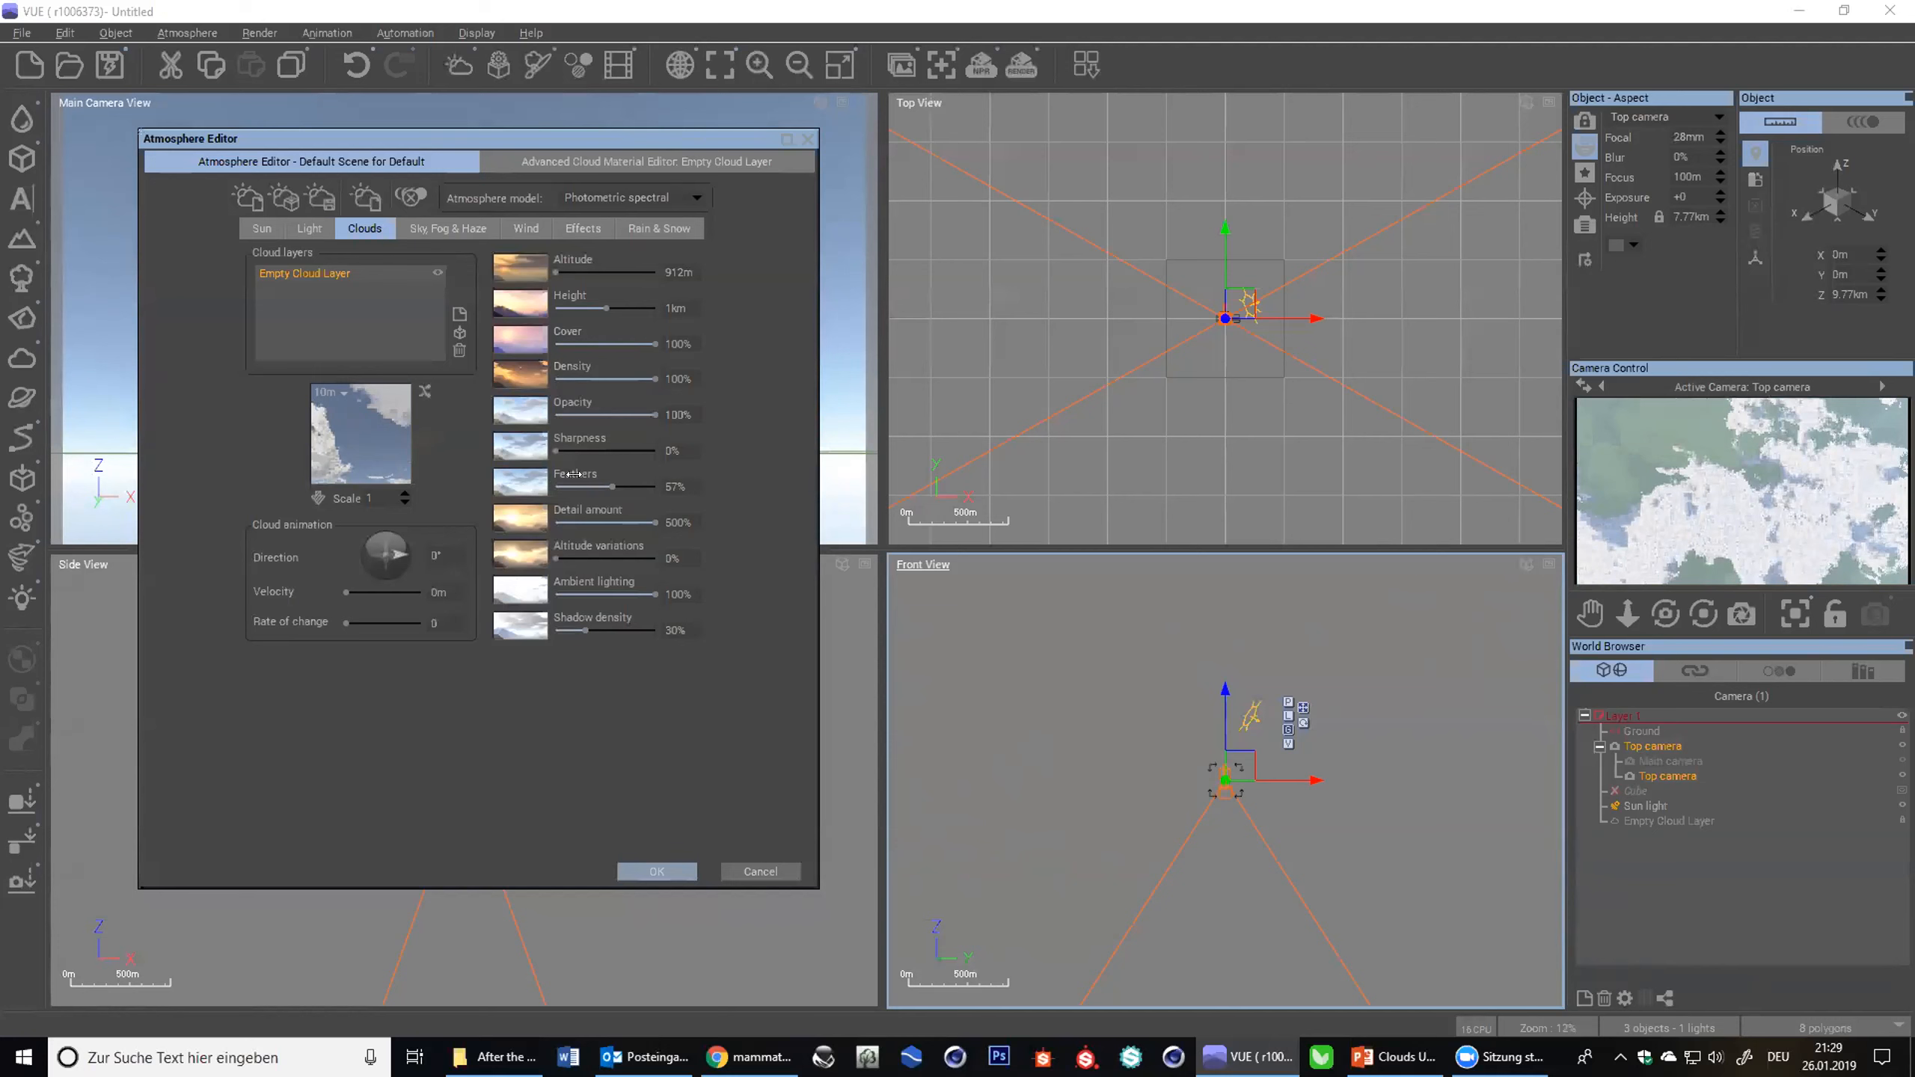
drag(615, 483, 619, 484)
mouse_move(619, 483)
mouse_down()
mouse_move(585, 484)
mouse_move(612, 485)
mouse_up()
click(618, 160)
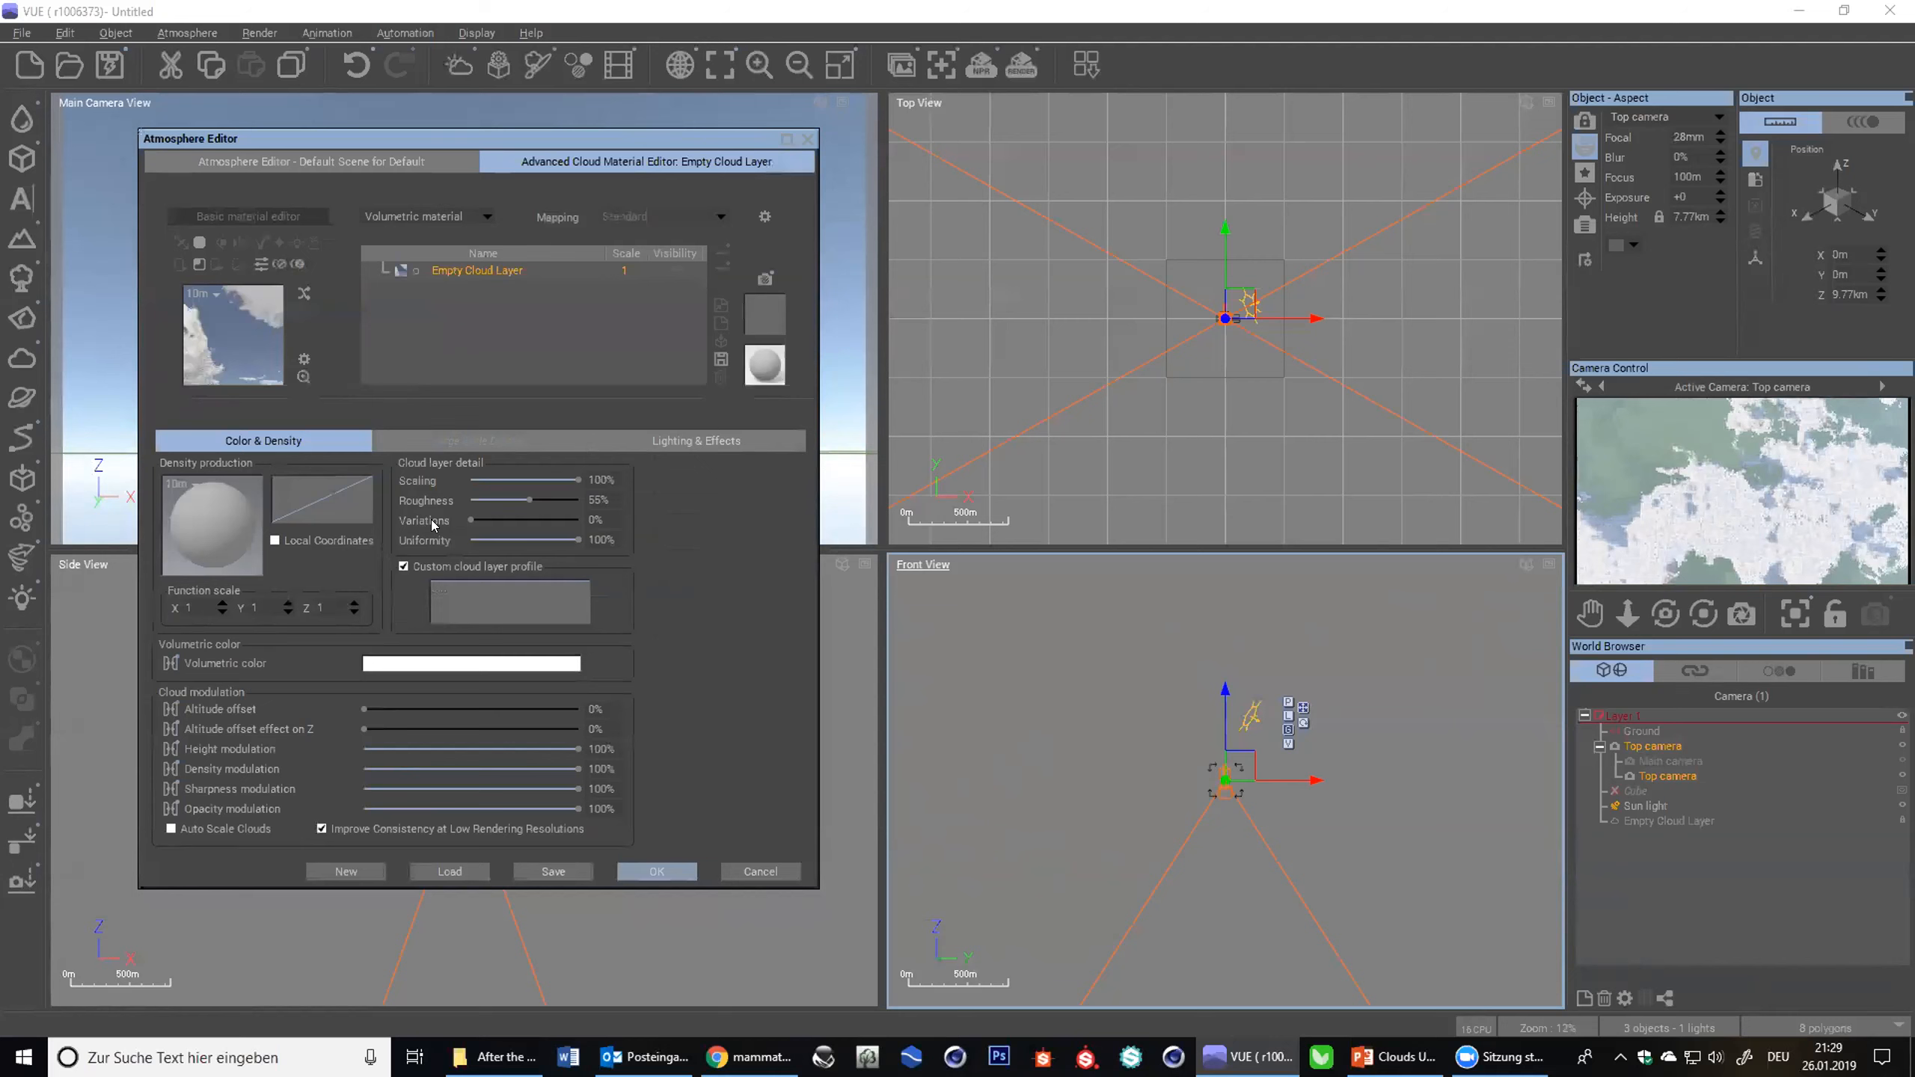
click(382, 161)
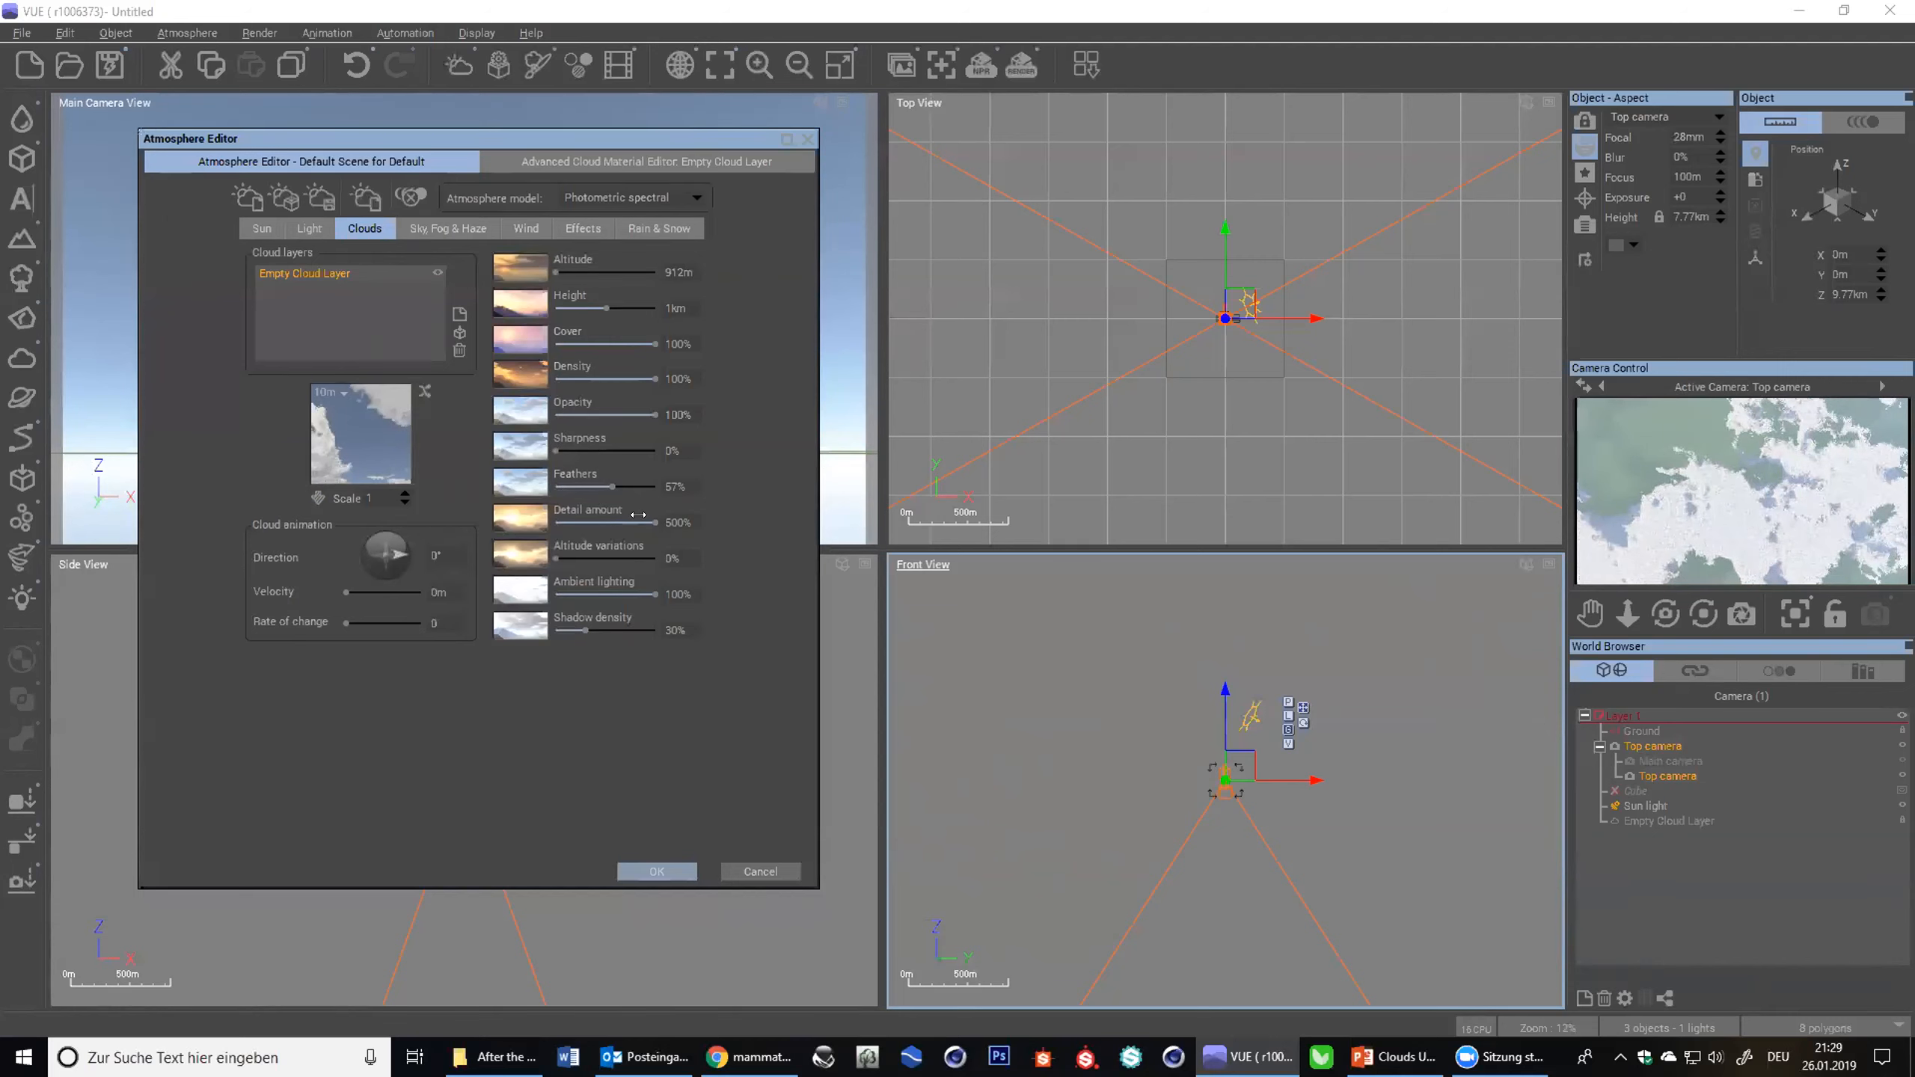
- Try the cloud layer's Detail amount at 0%, set it to 100%, and switch the active camera to the main camera
drag(638, 513, 558, 514)
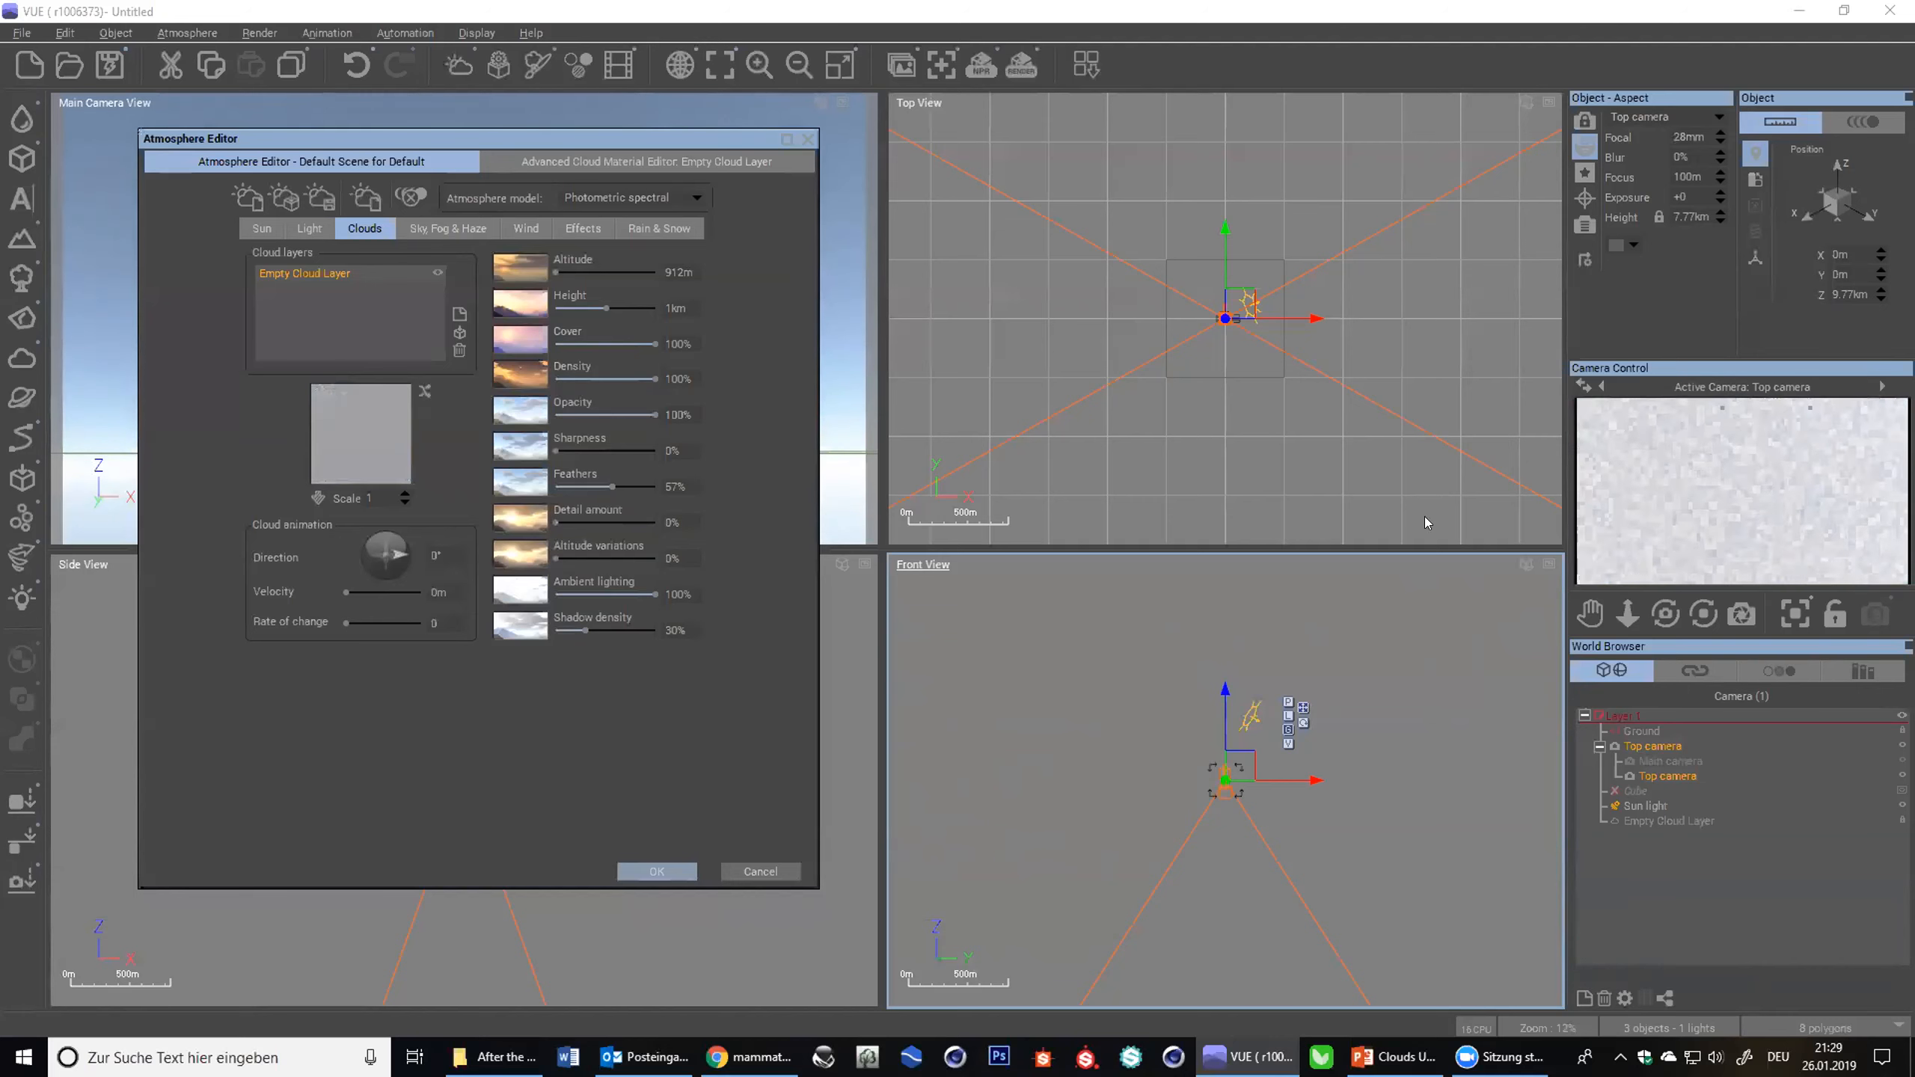
drag(554, 521, 735, 521)
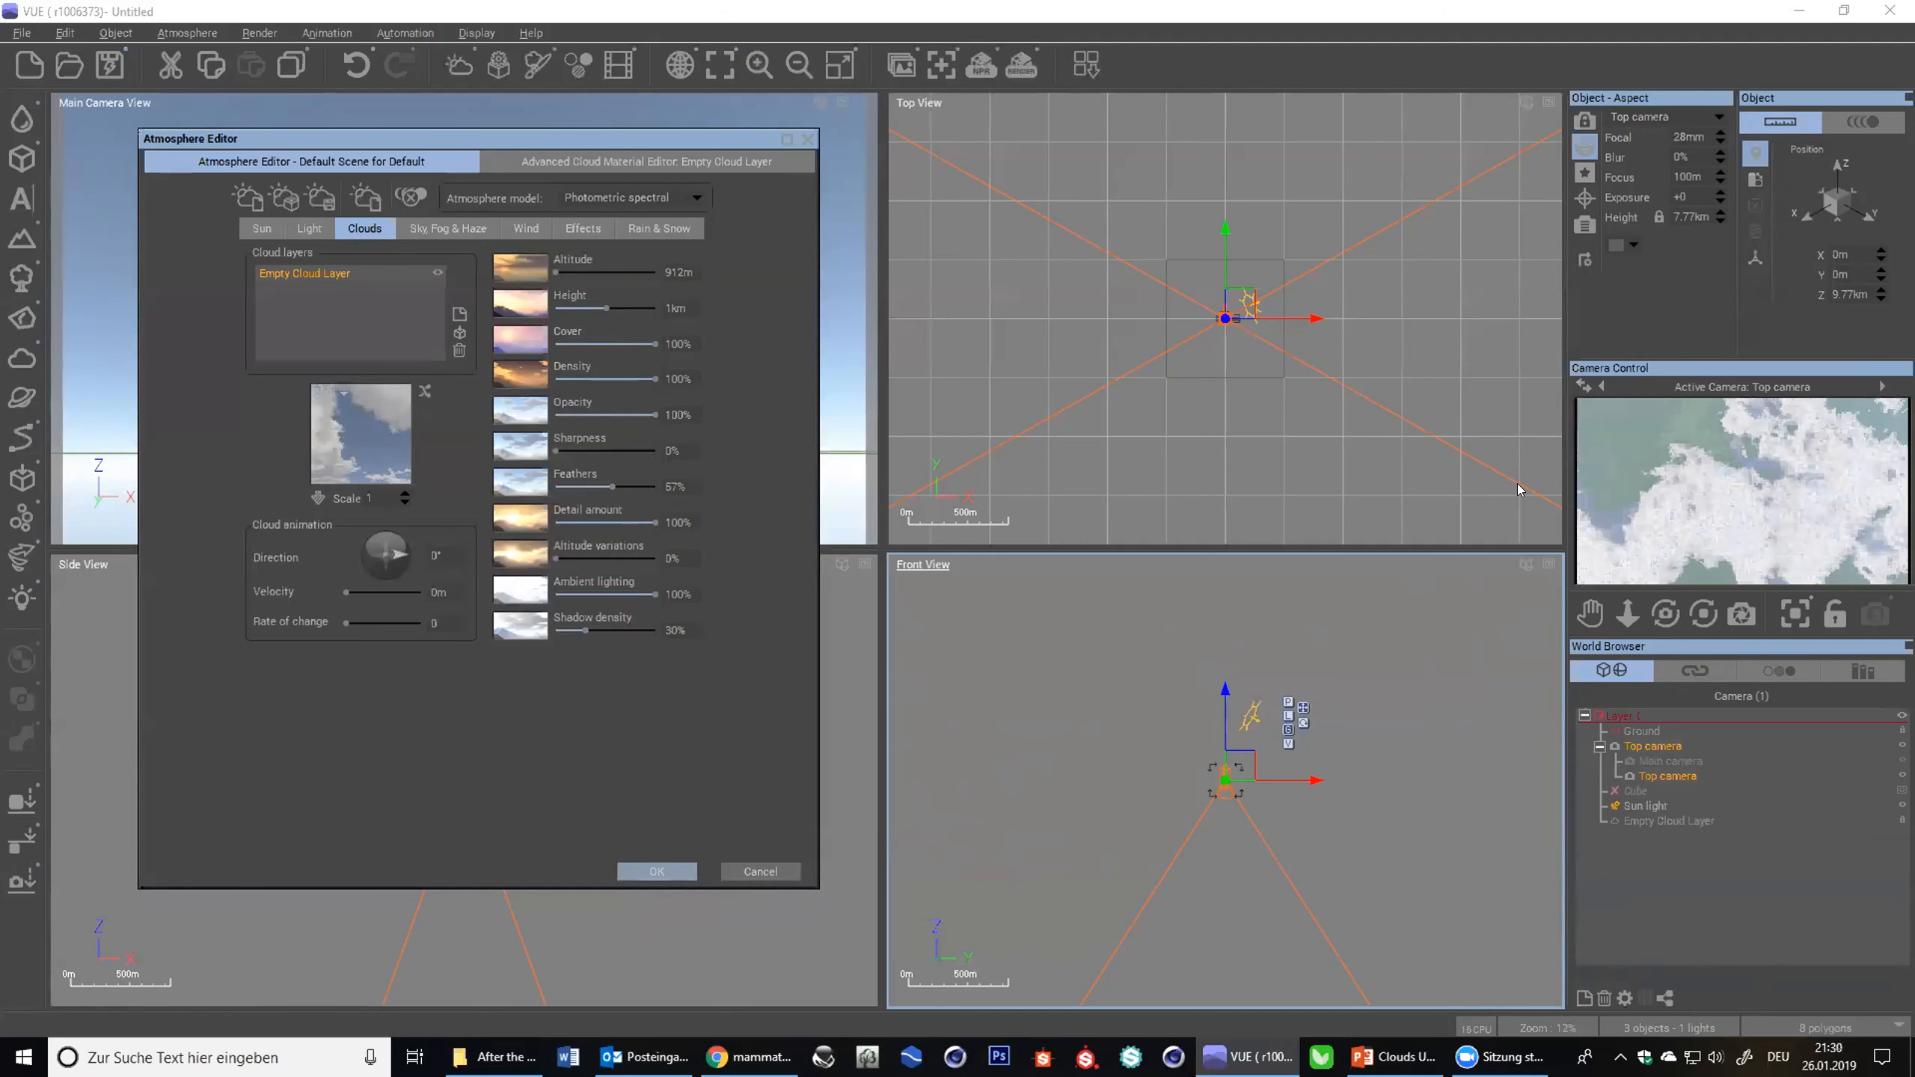
click(1670, 760)
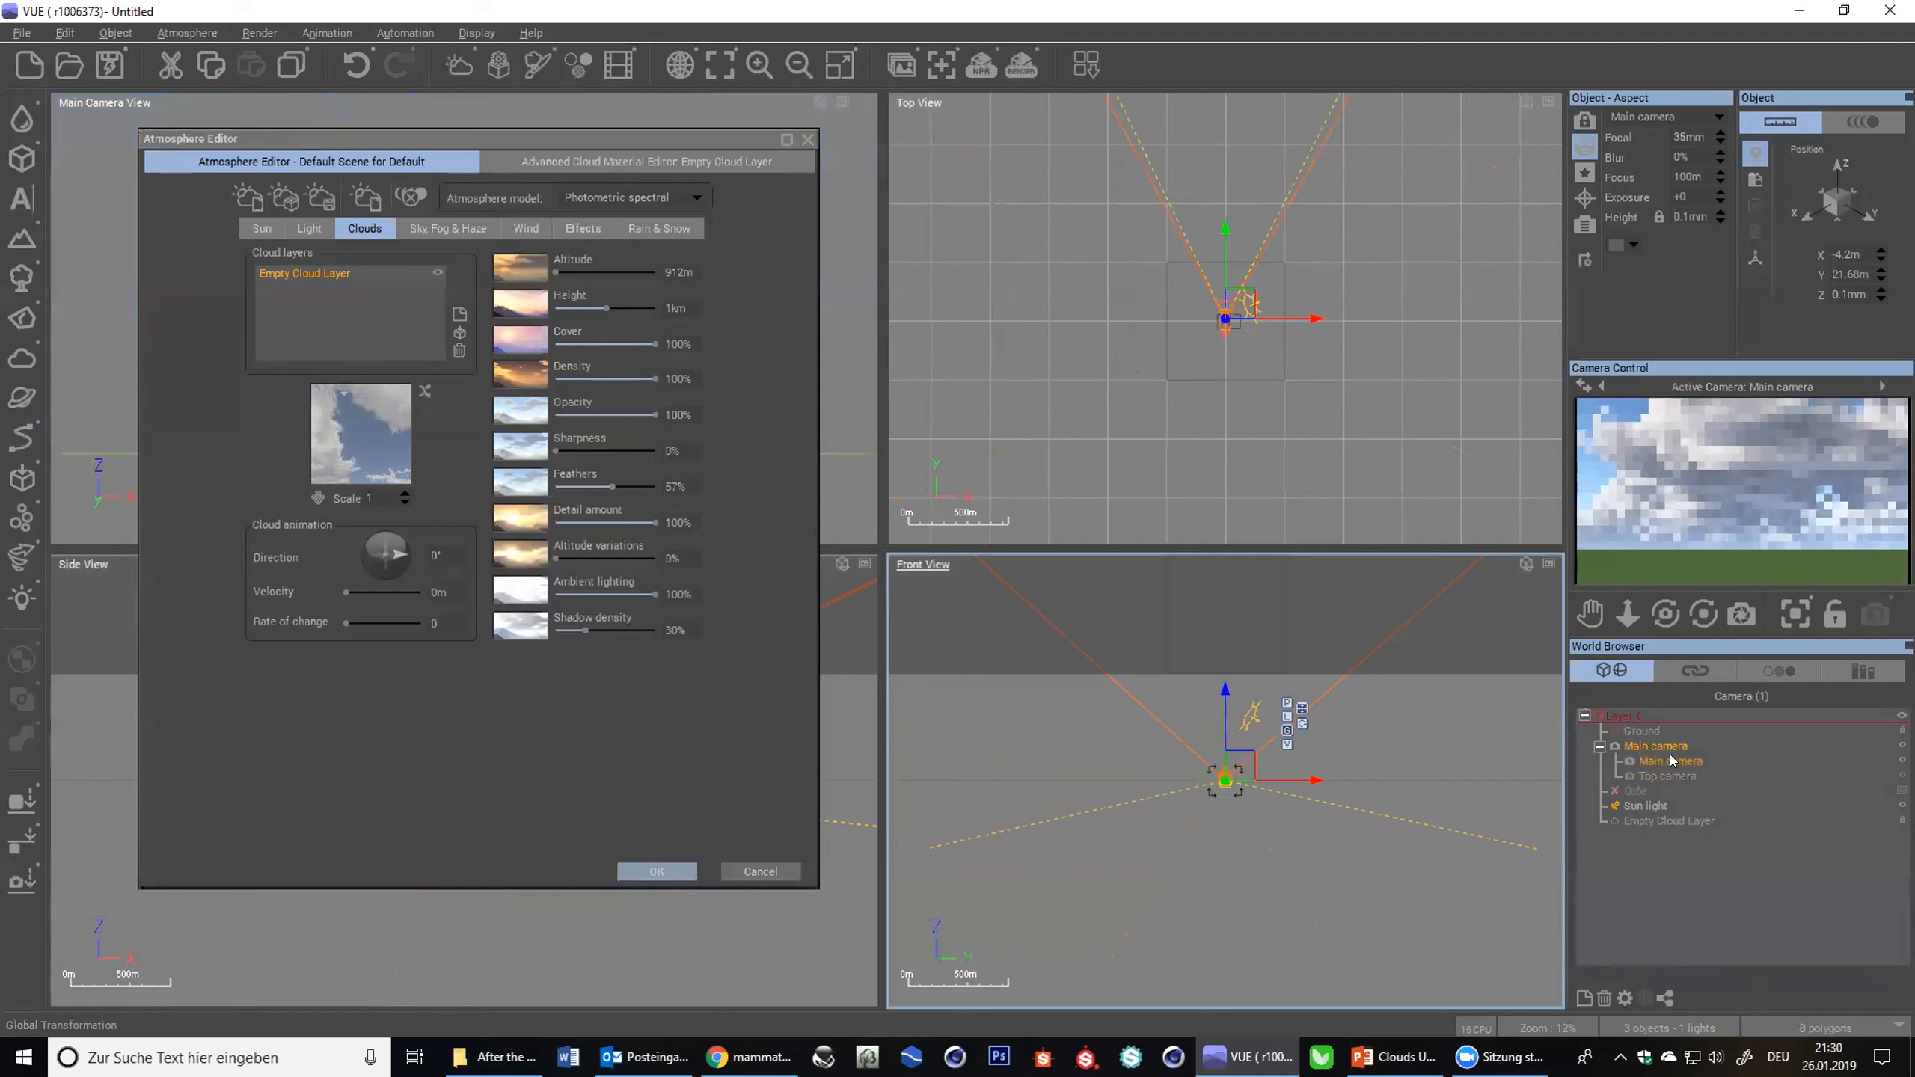
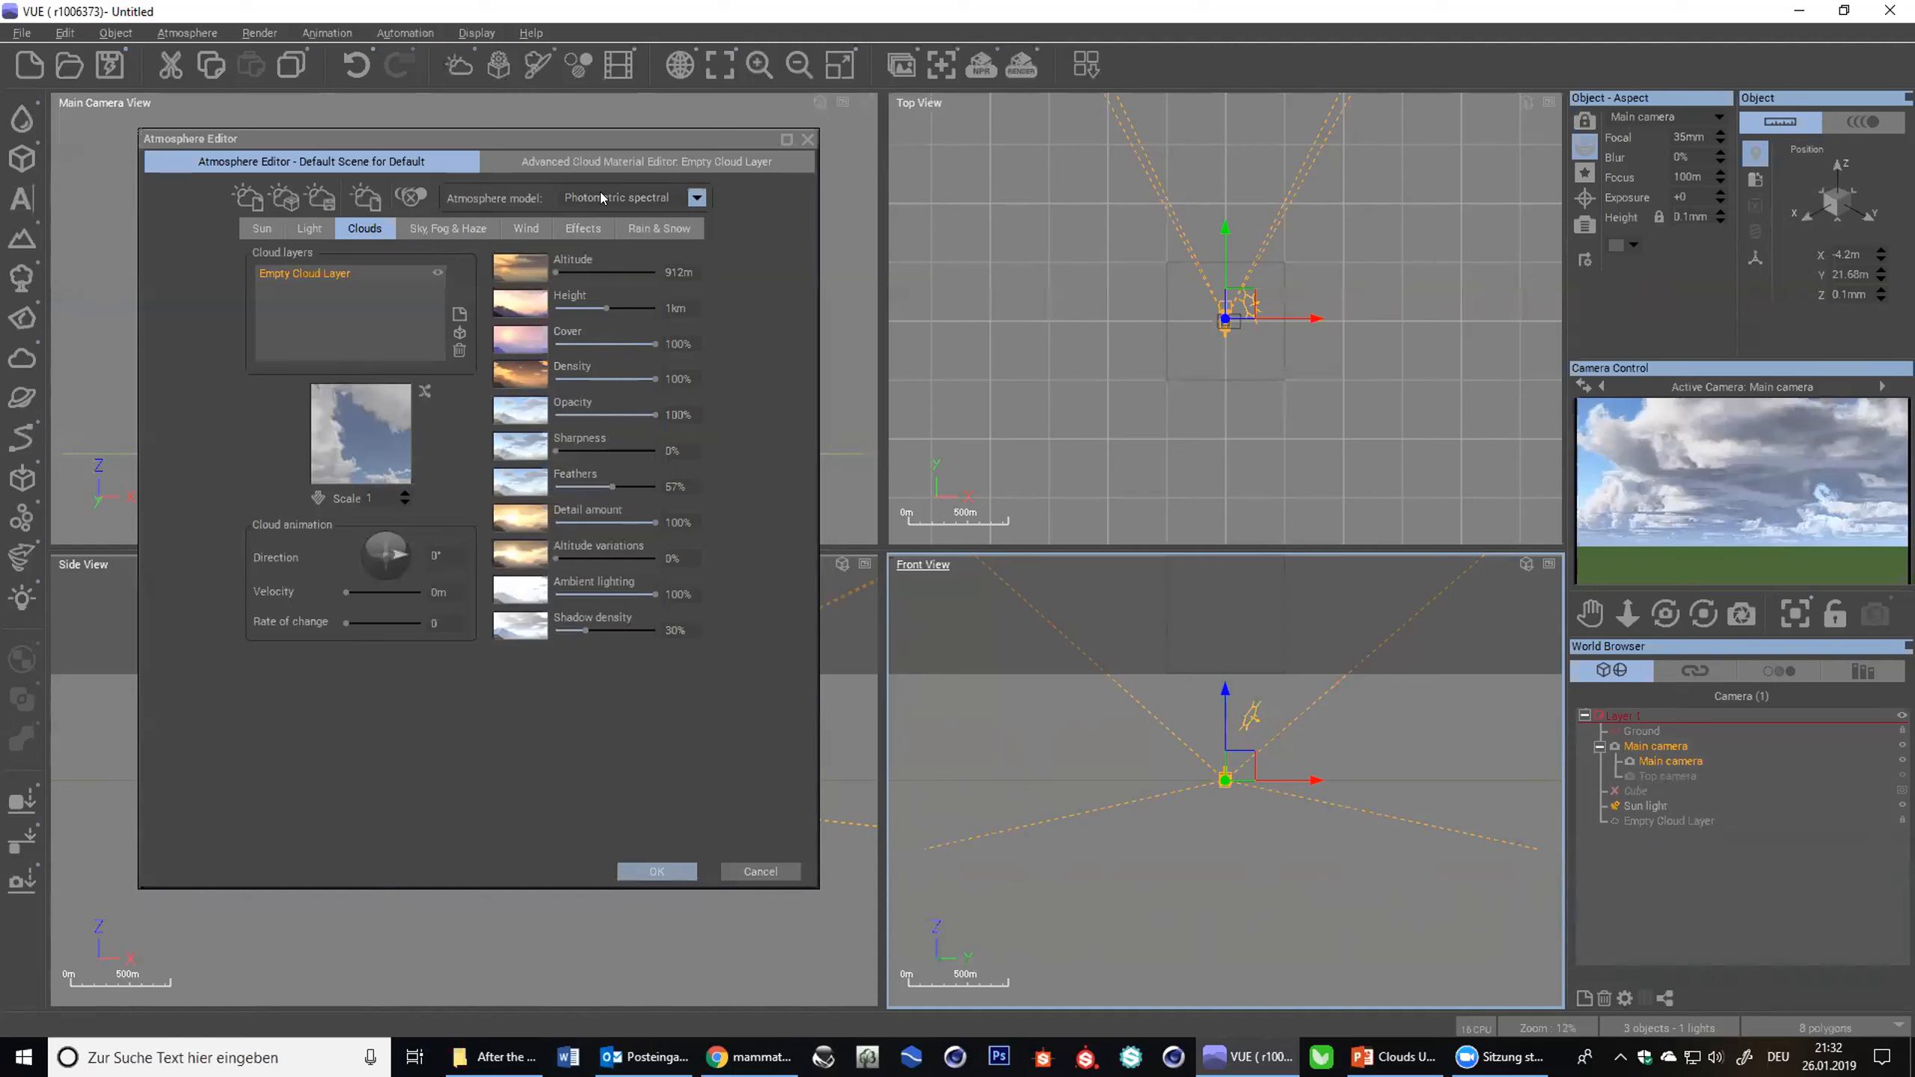
- Check the cloud material's layer detail settings and set the cloud layer's Feathers and Detail amount both to 0%
click(597, 163)
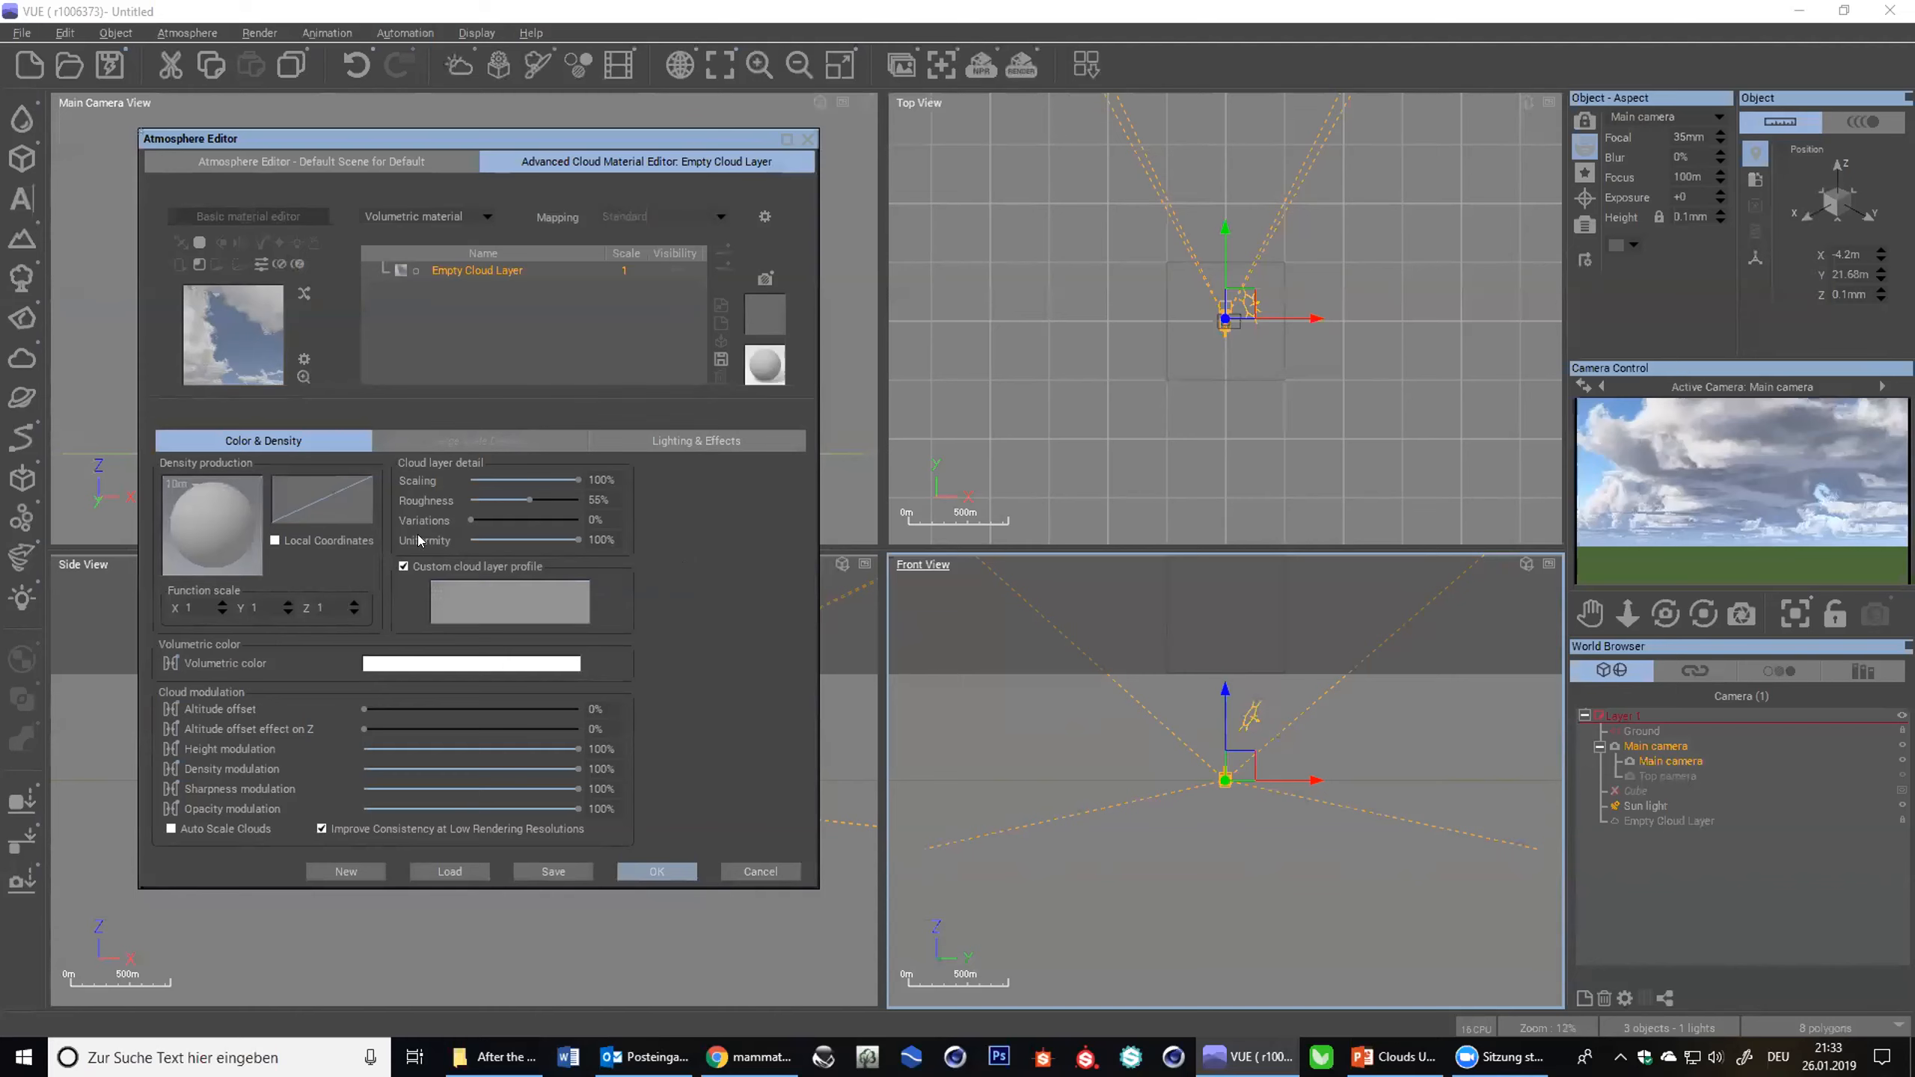
click(352, 164)
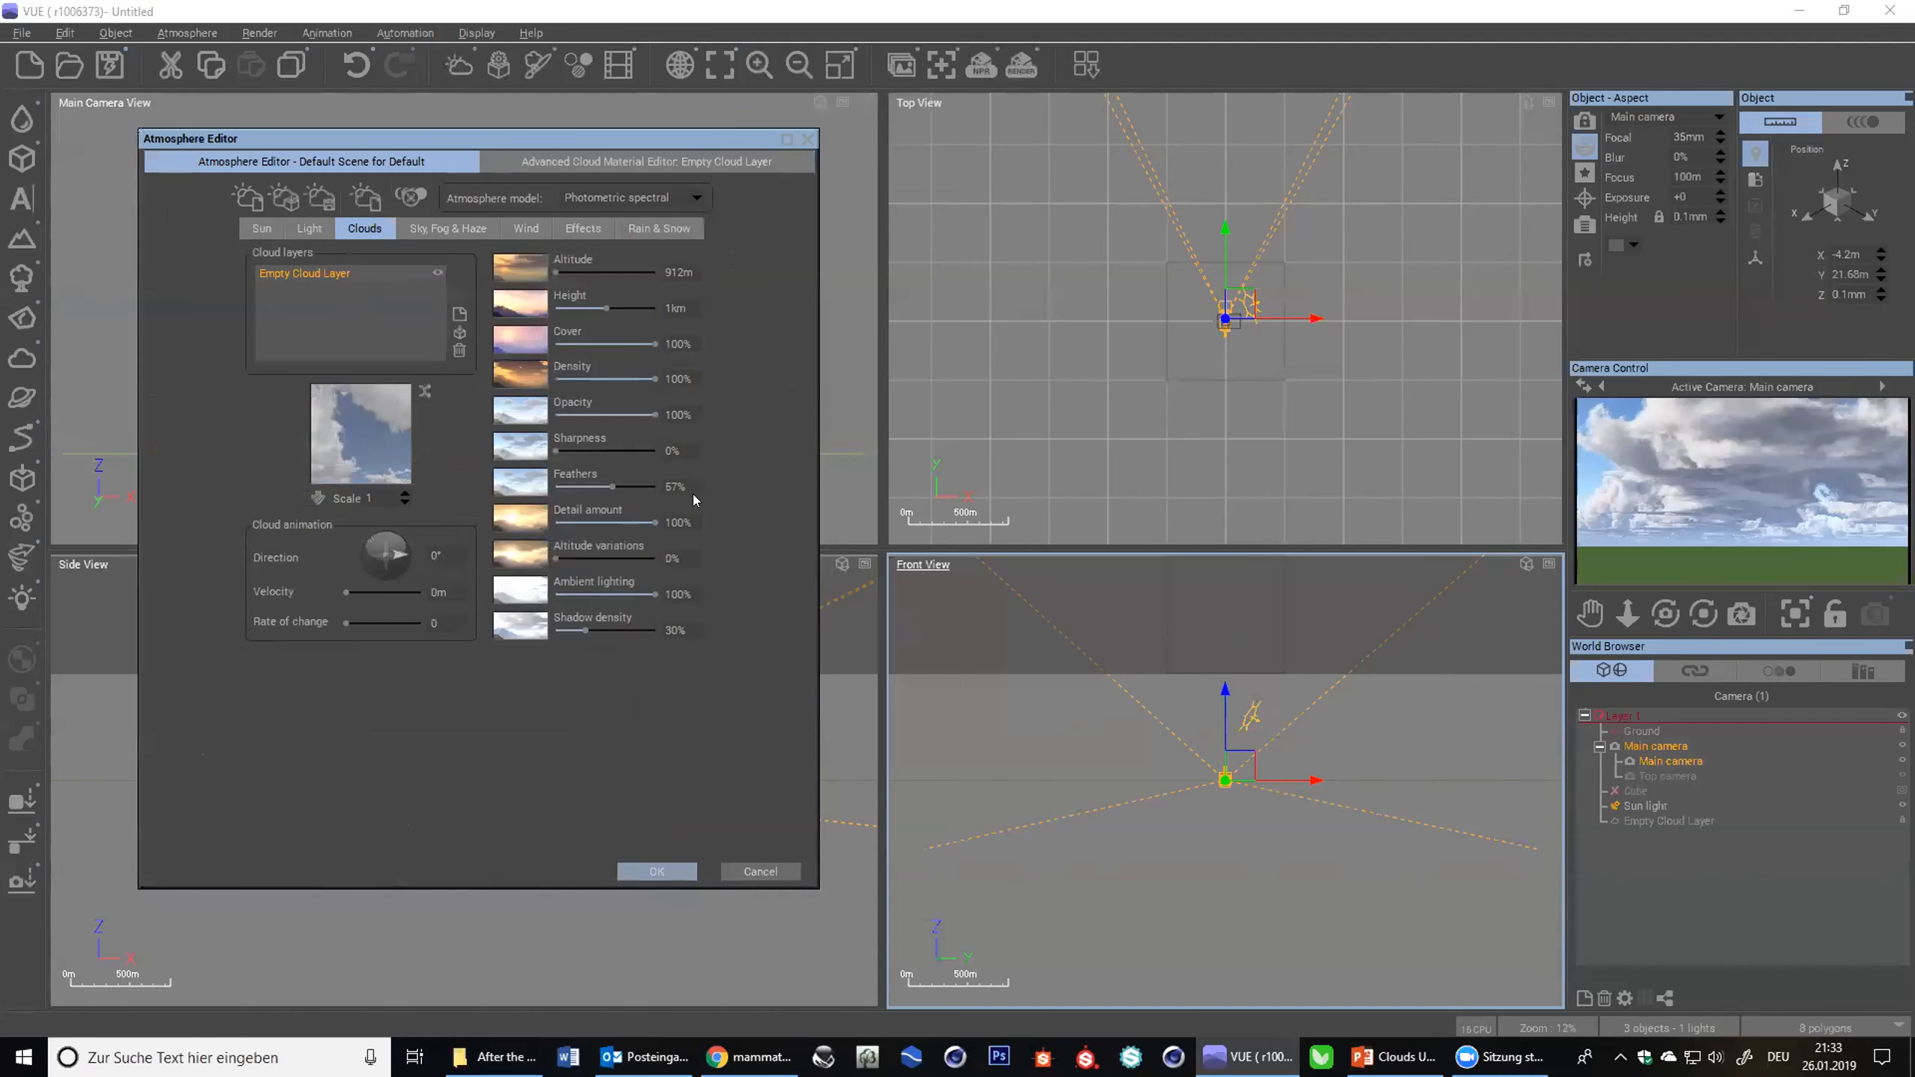
click(646, 162)
click(324, 161)
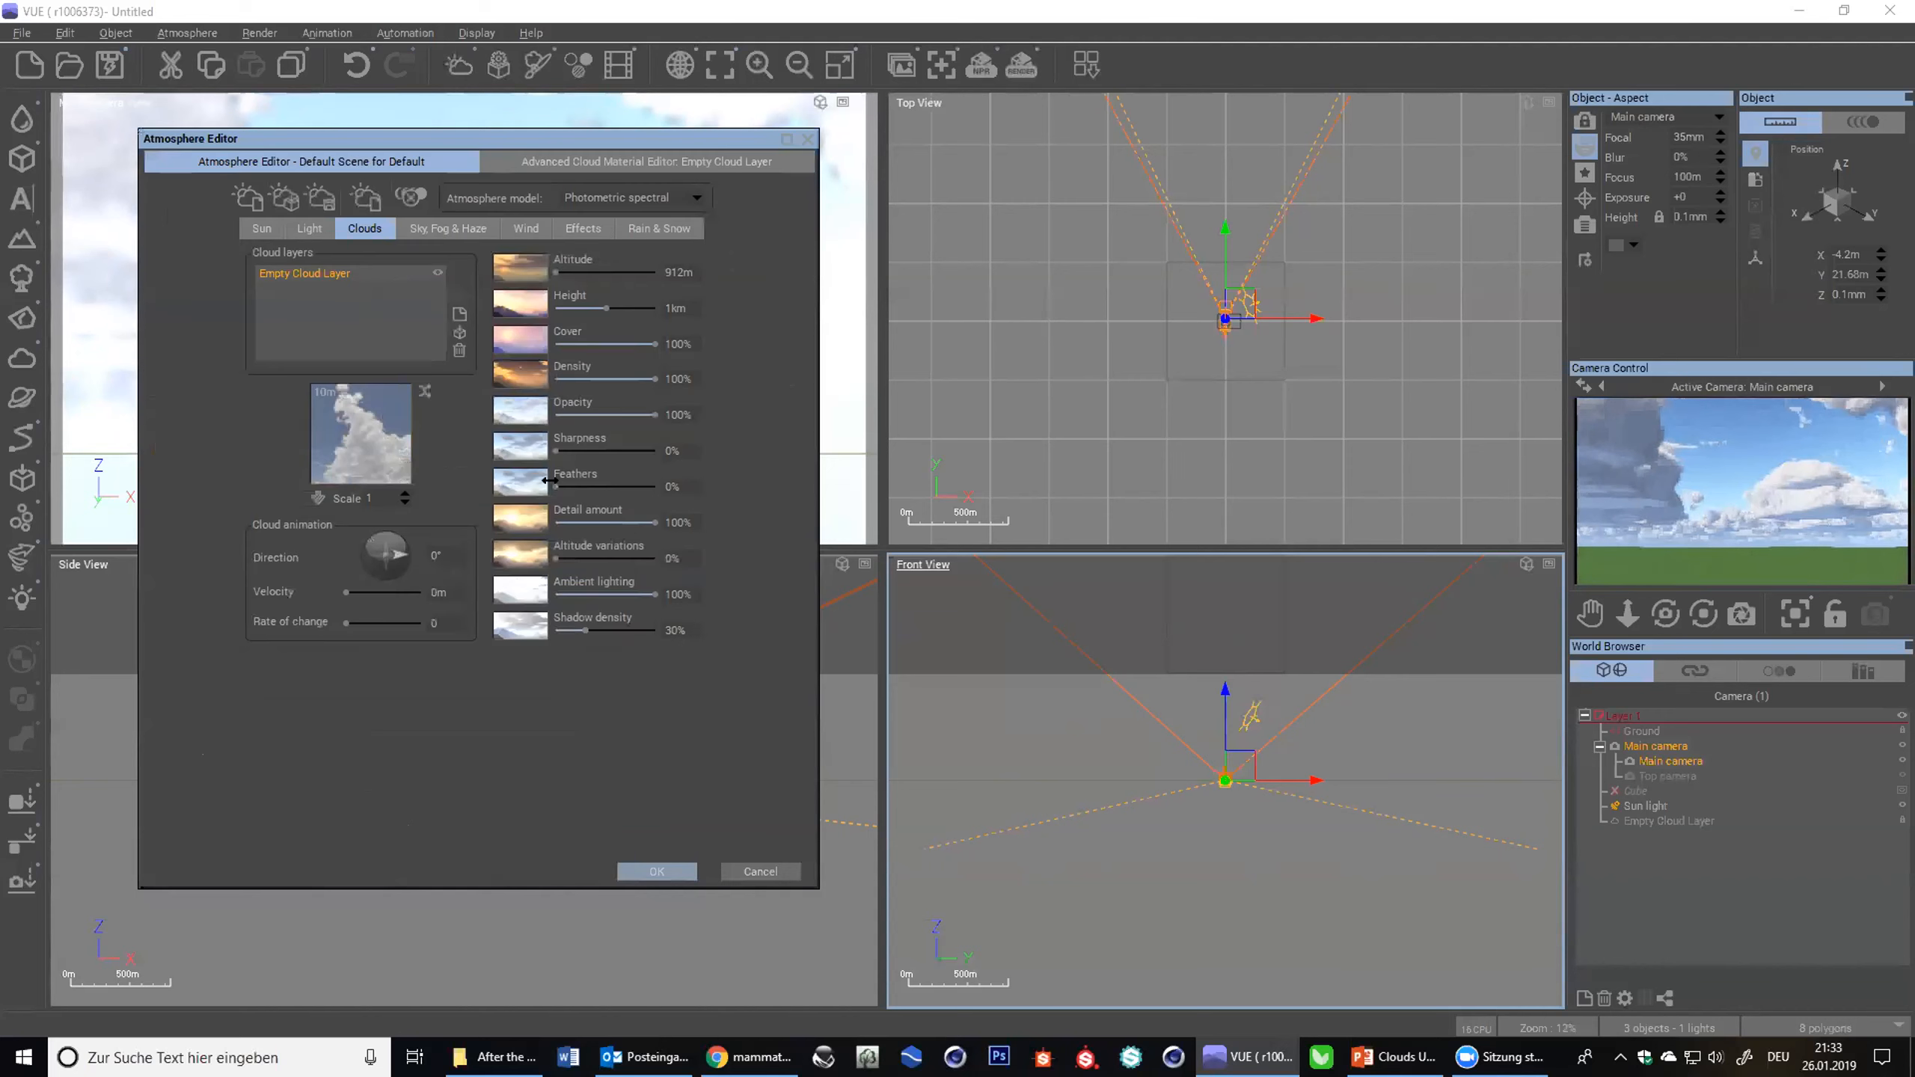
click(676, 523)
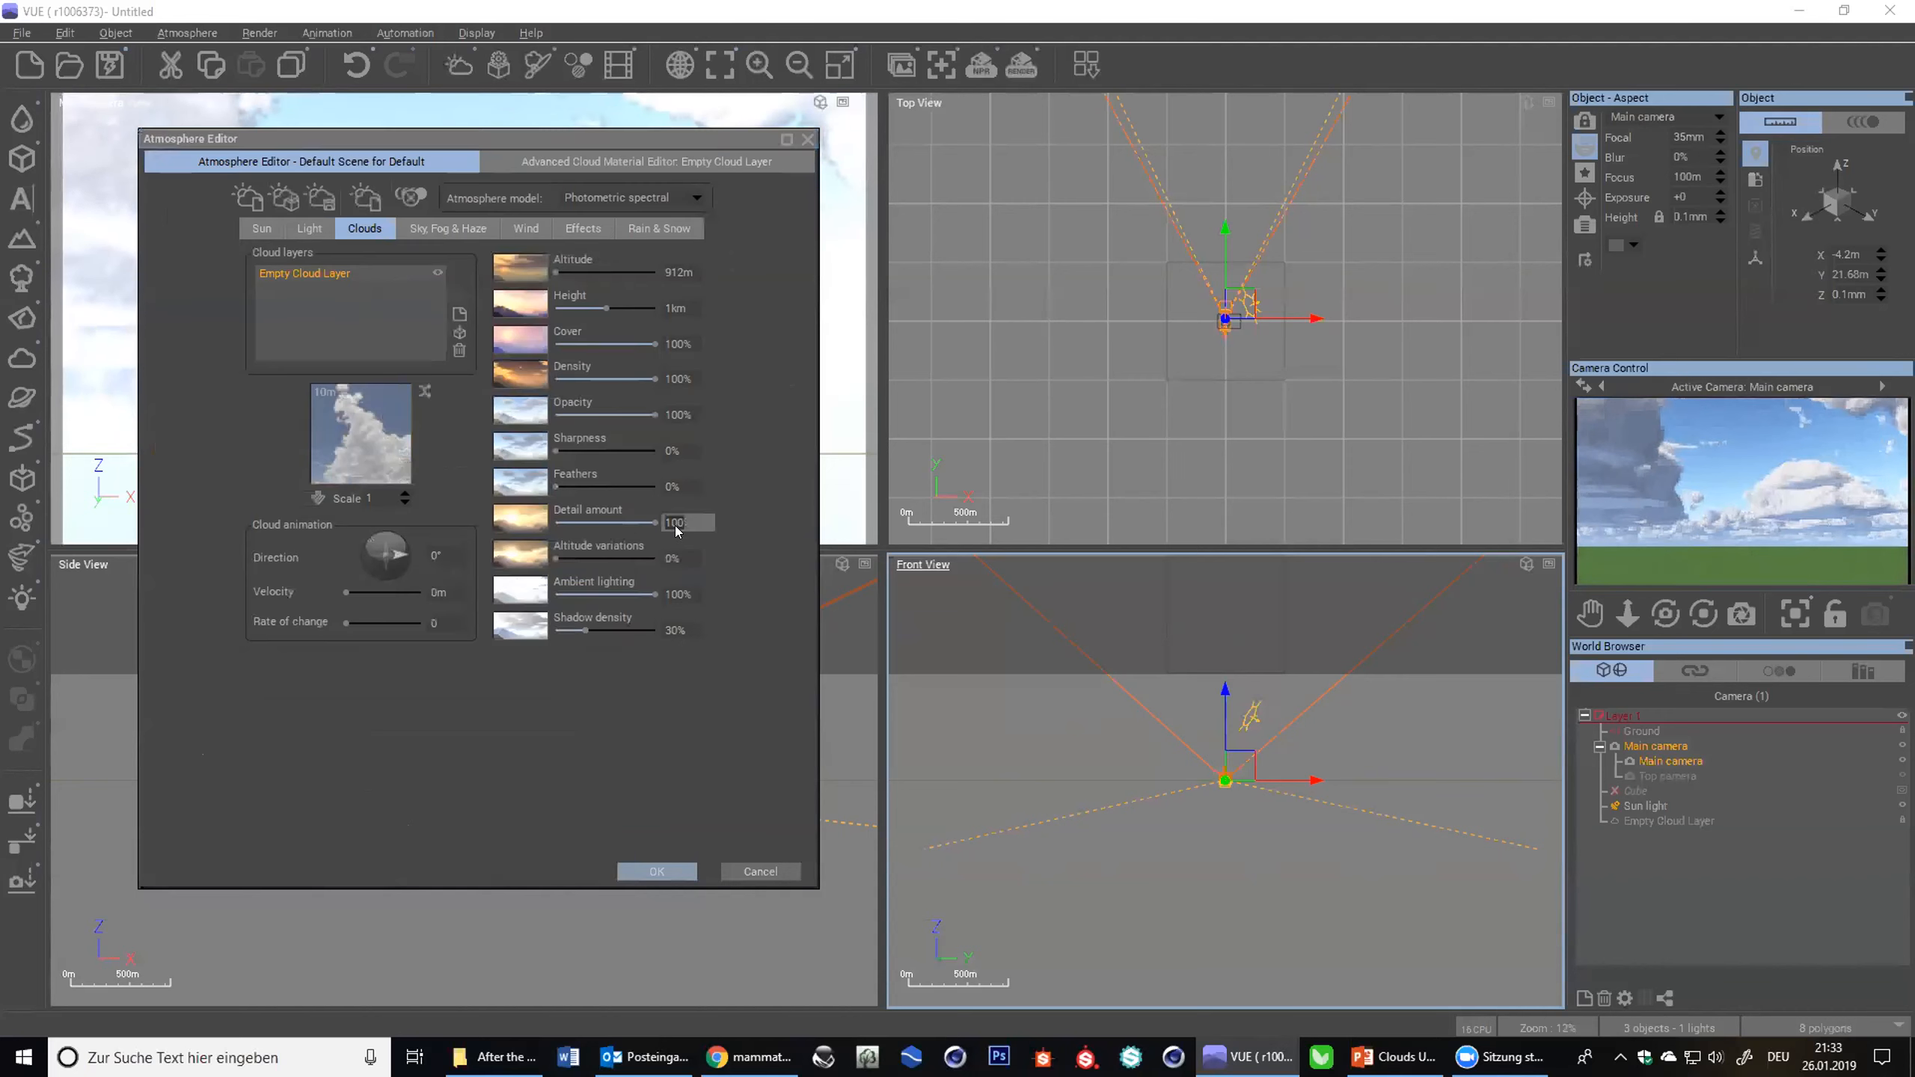
- Open the function graph for the cloud material's density production and add a Rectangular math pattern noise node
click(610, 157)
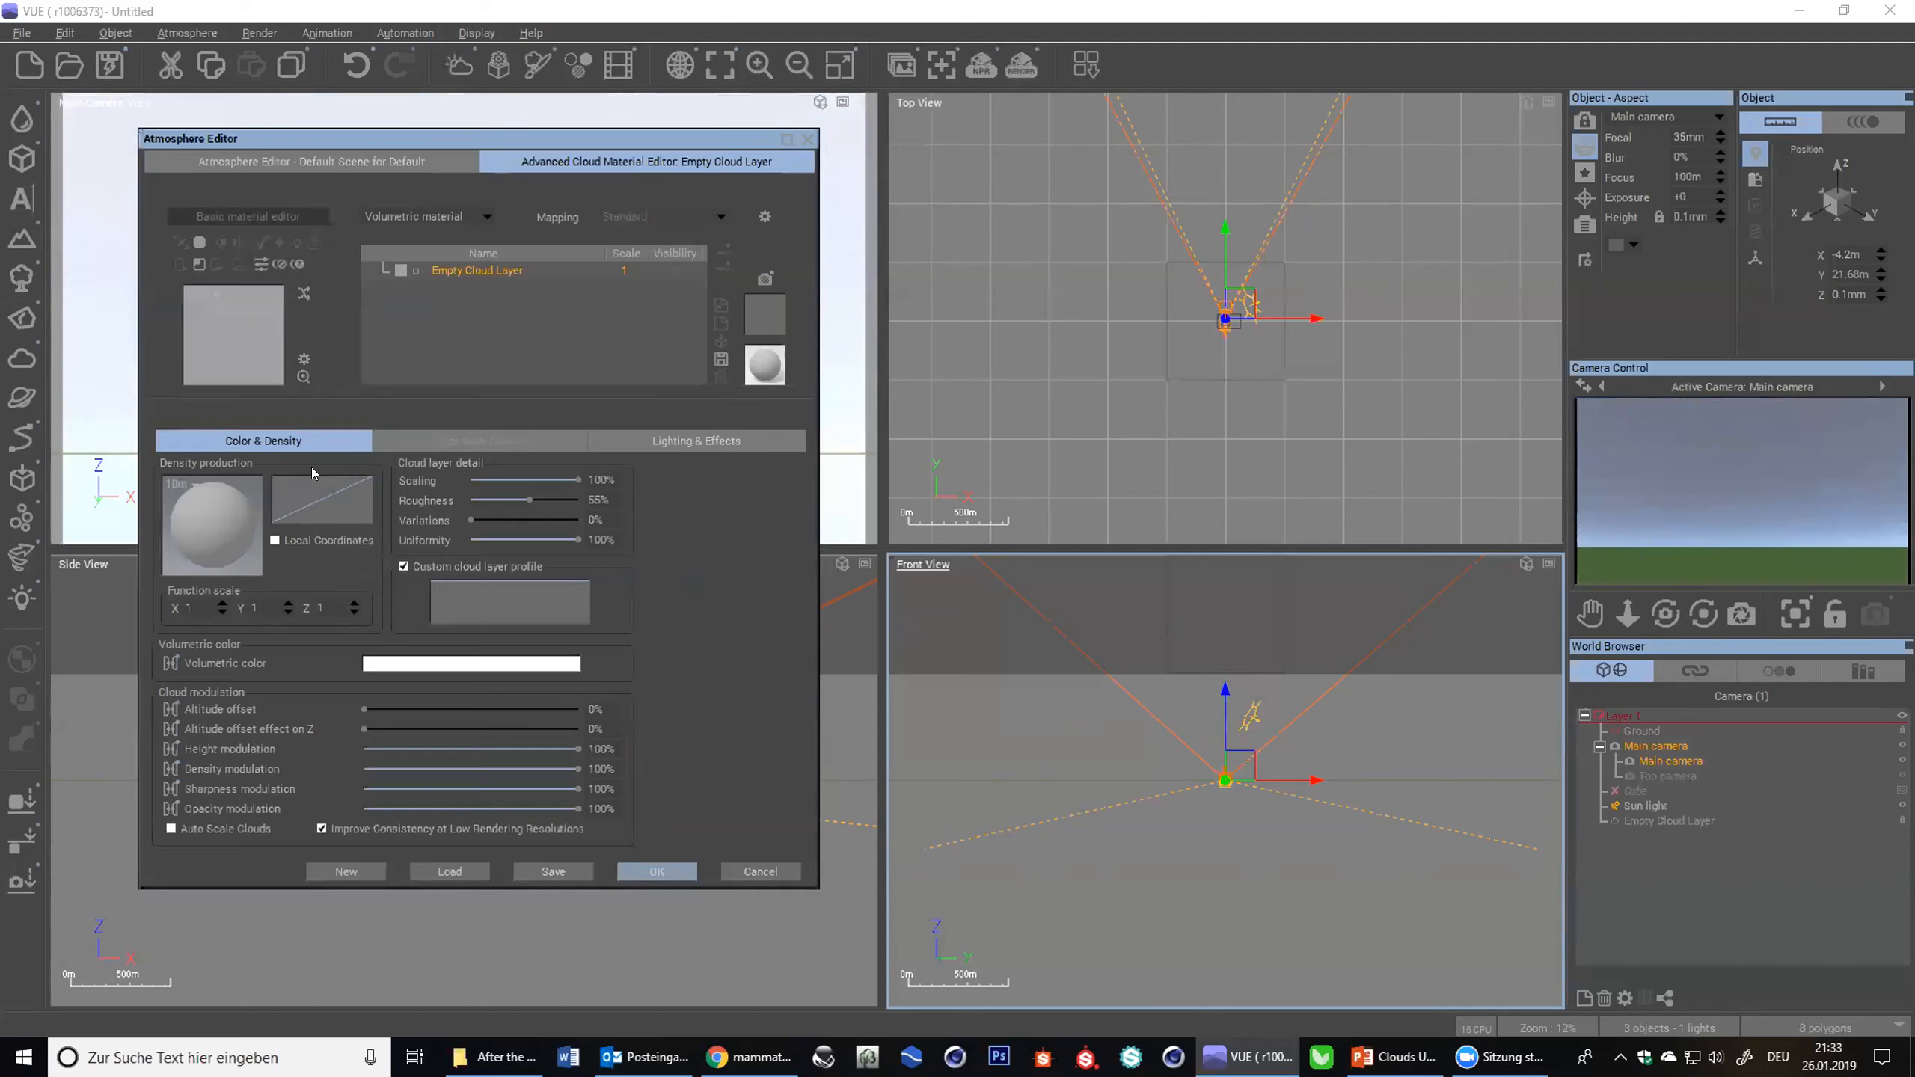
right_click(211, 528)
click(286, 607)
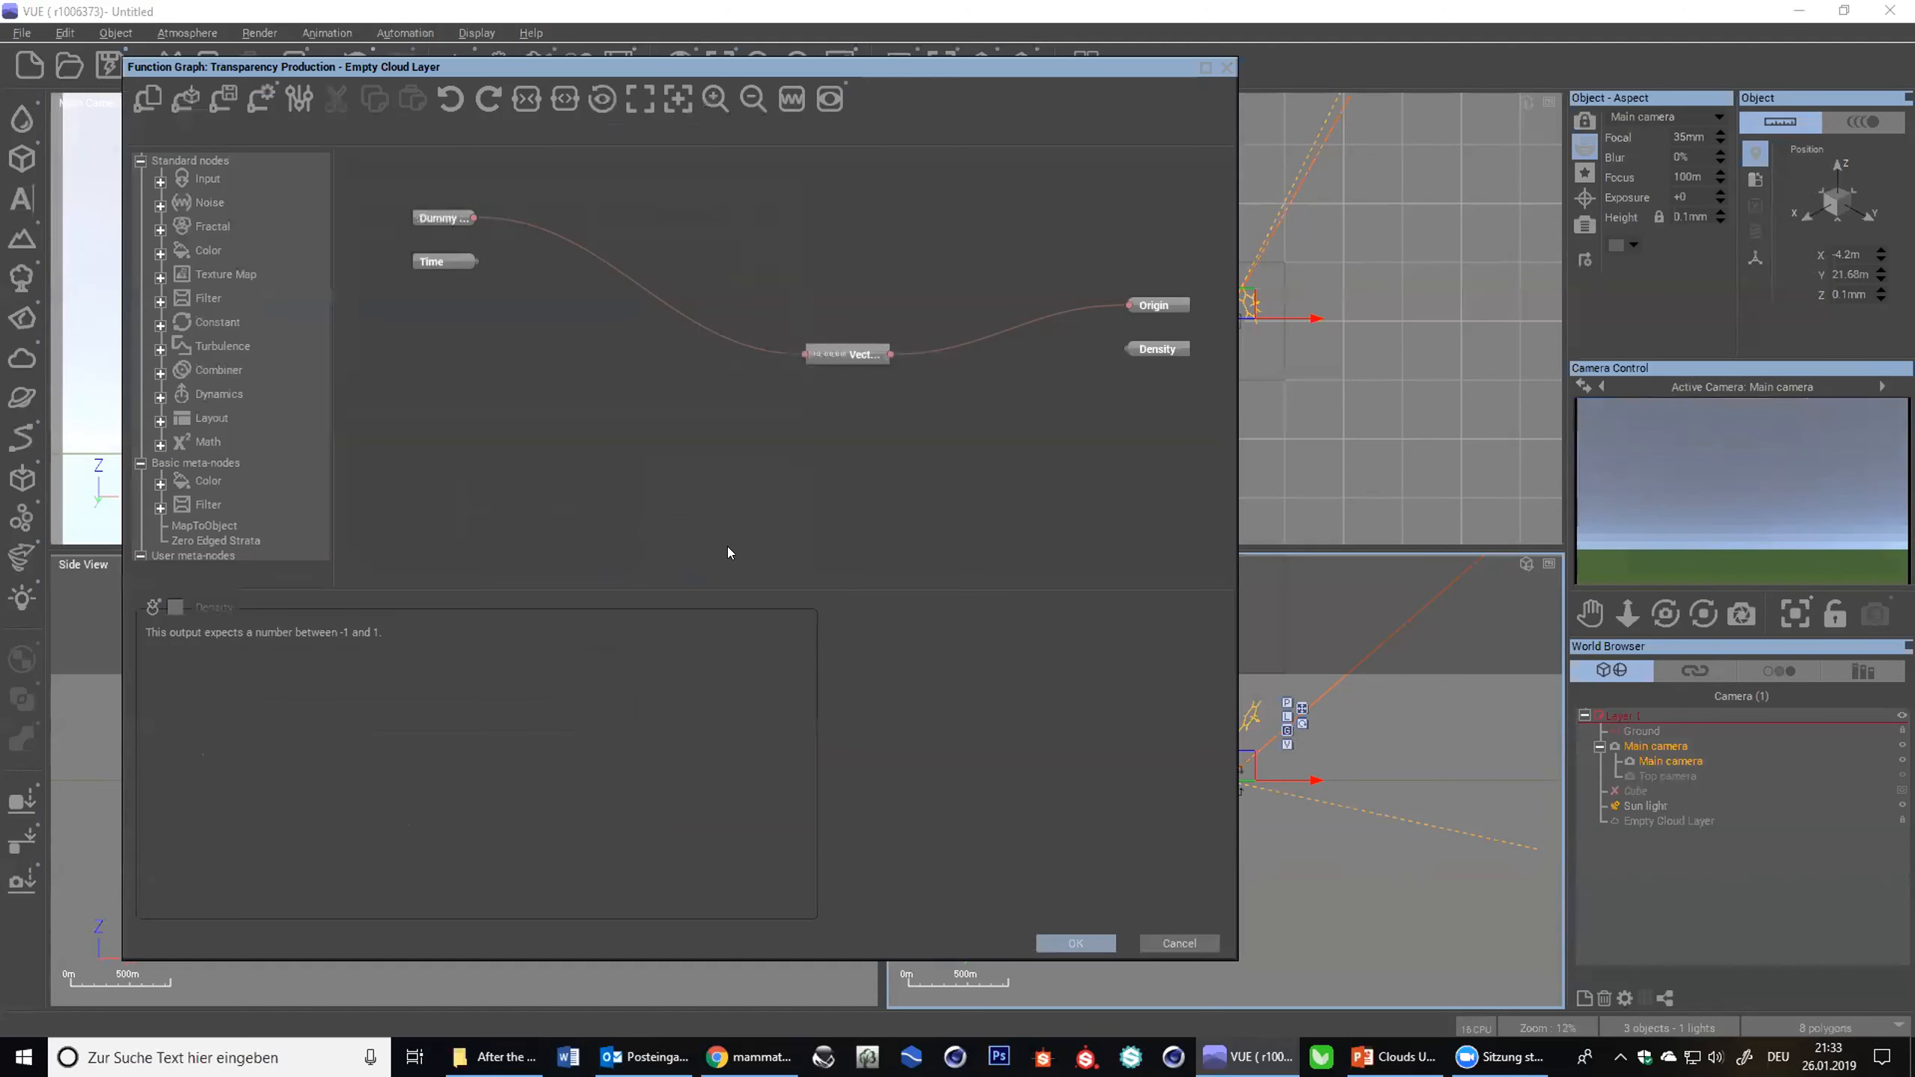
right_click(568, 296)
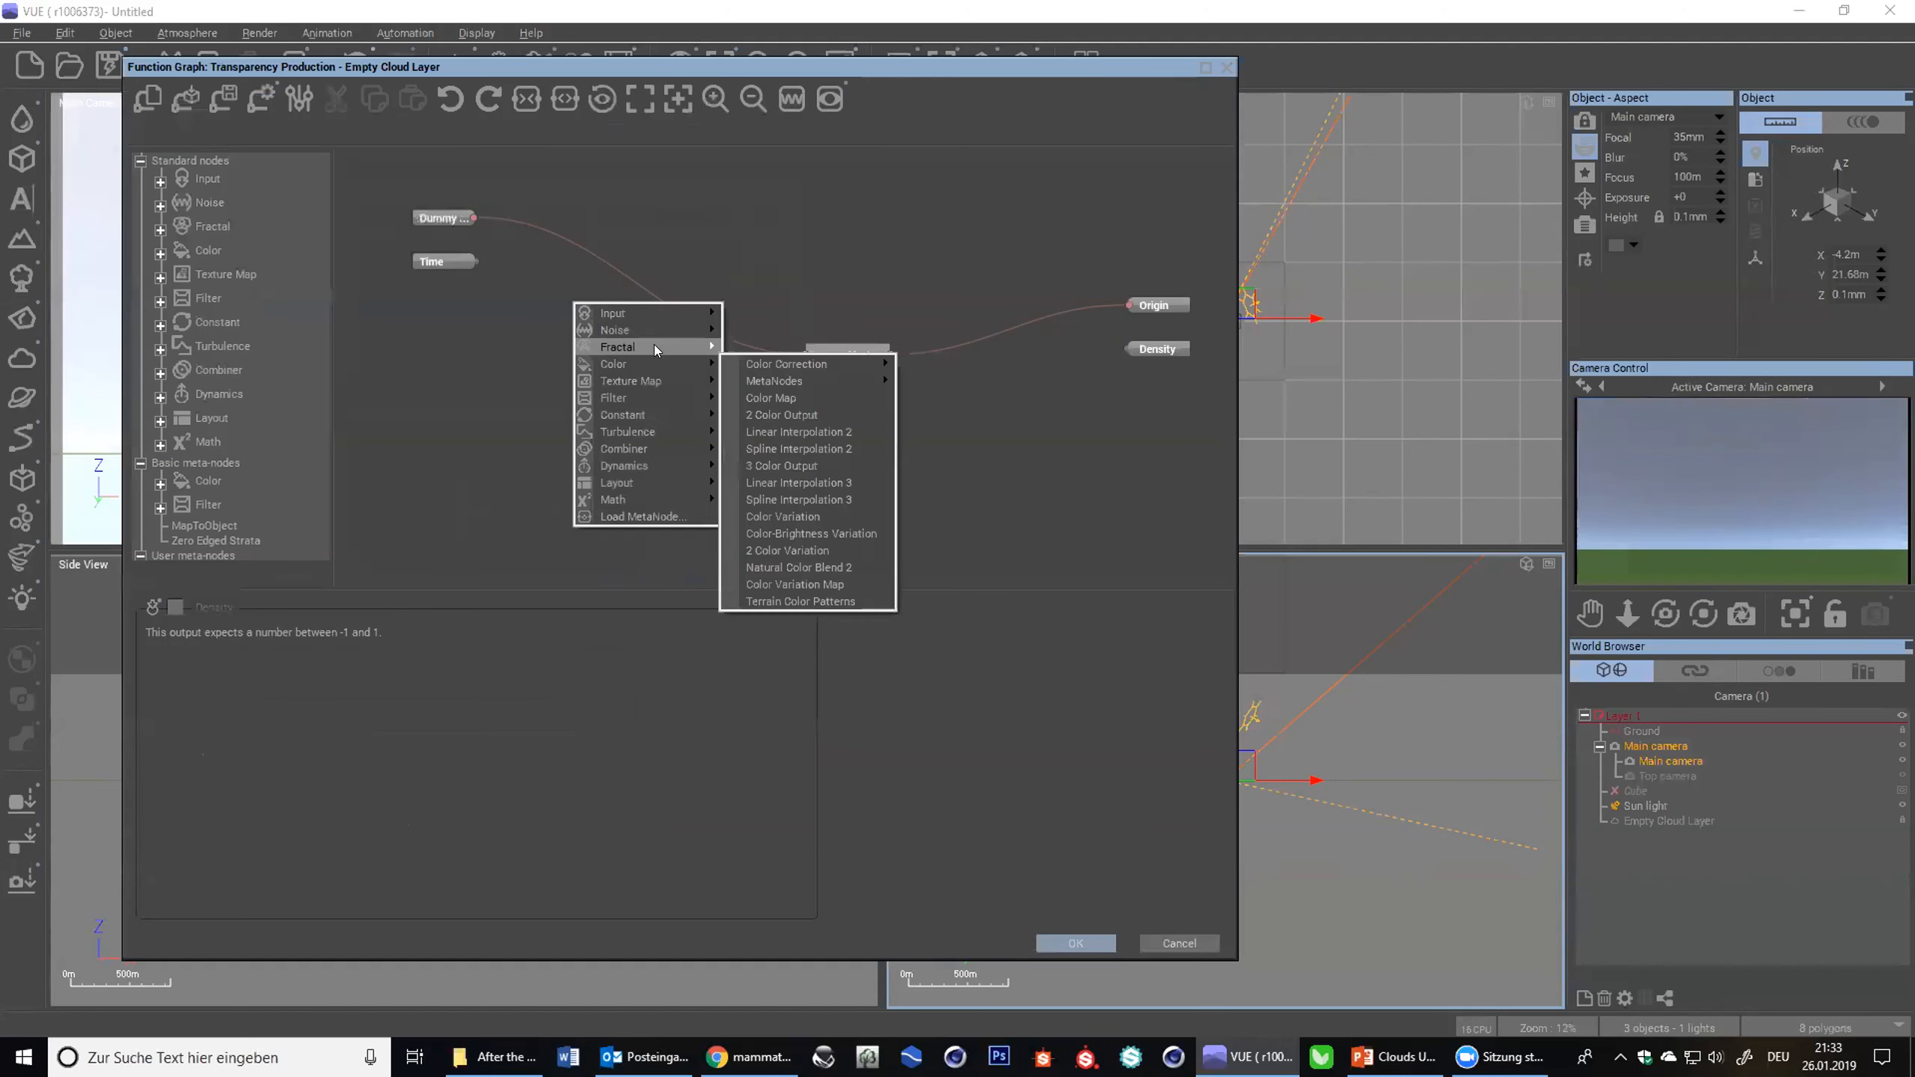
mouse_move(660, 332)
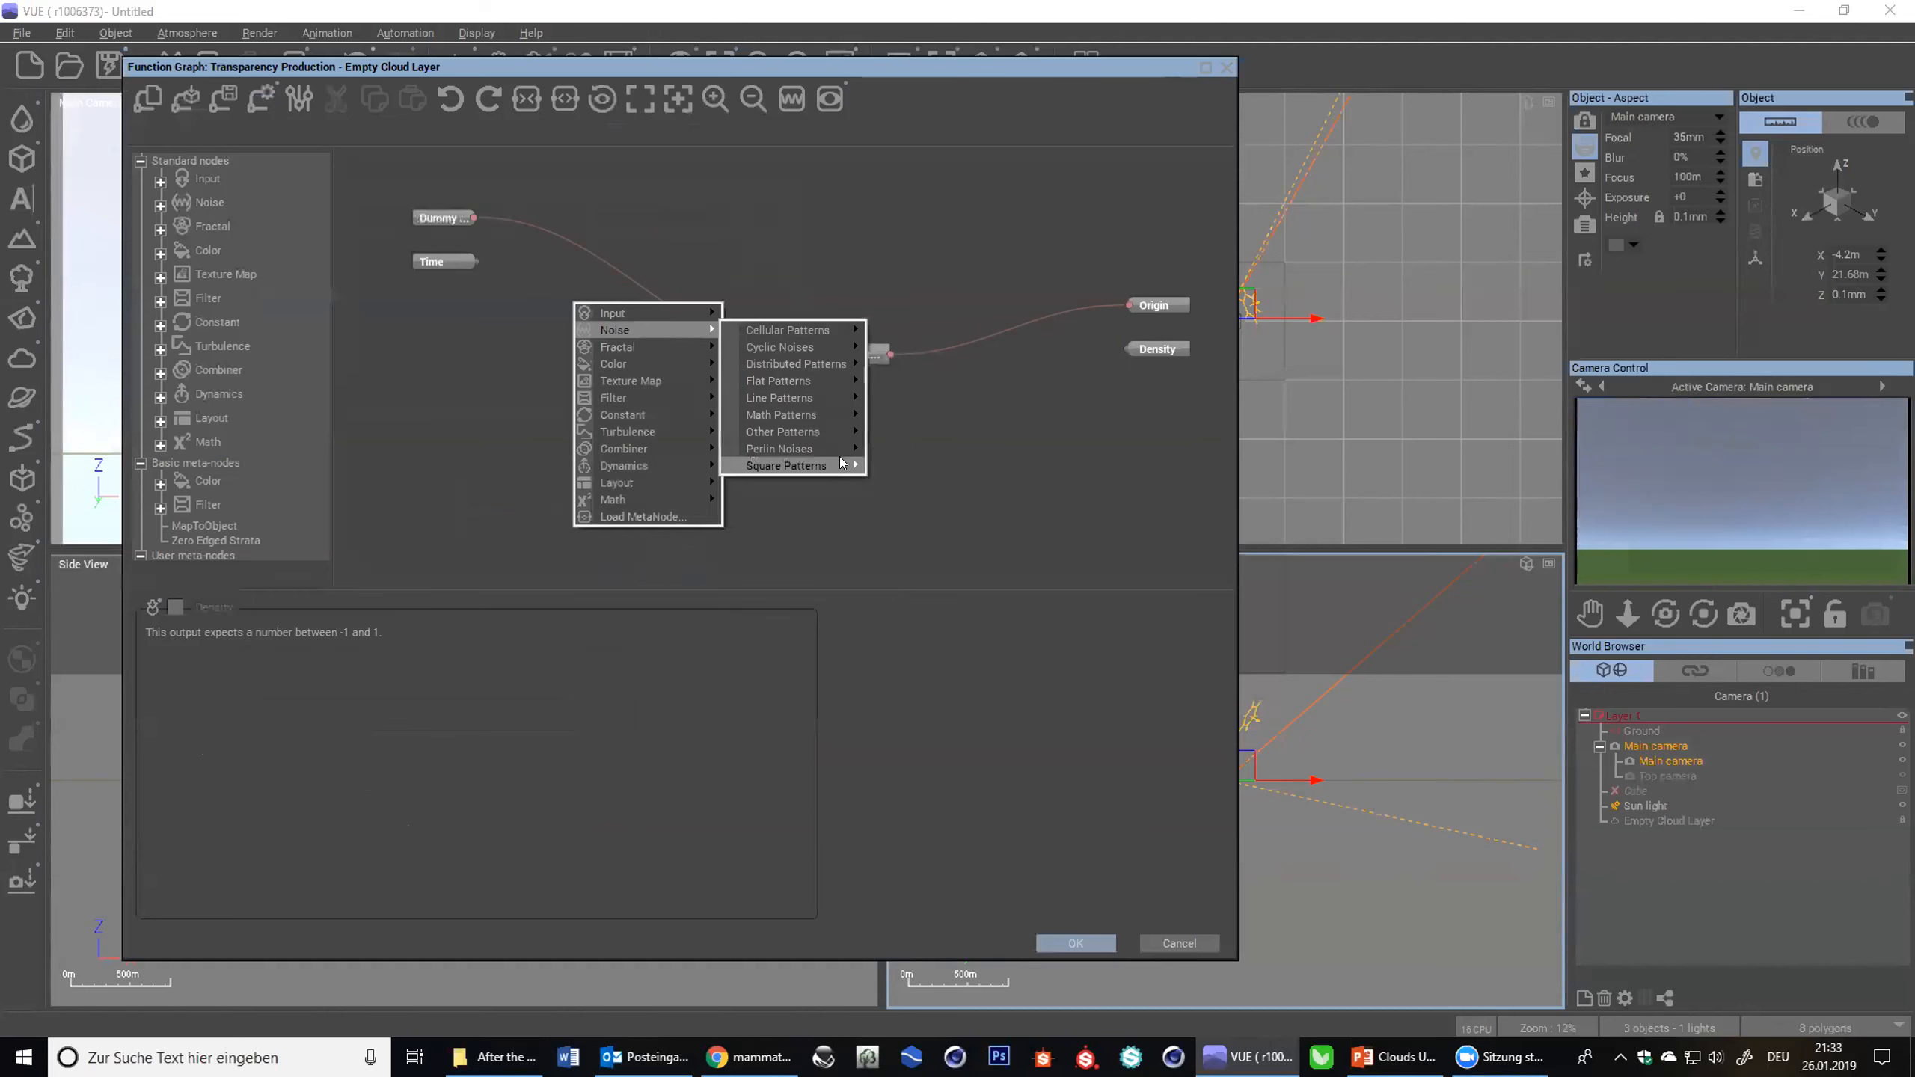
mouse_move(821, 417)
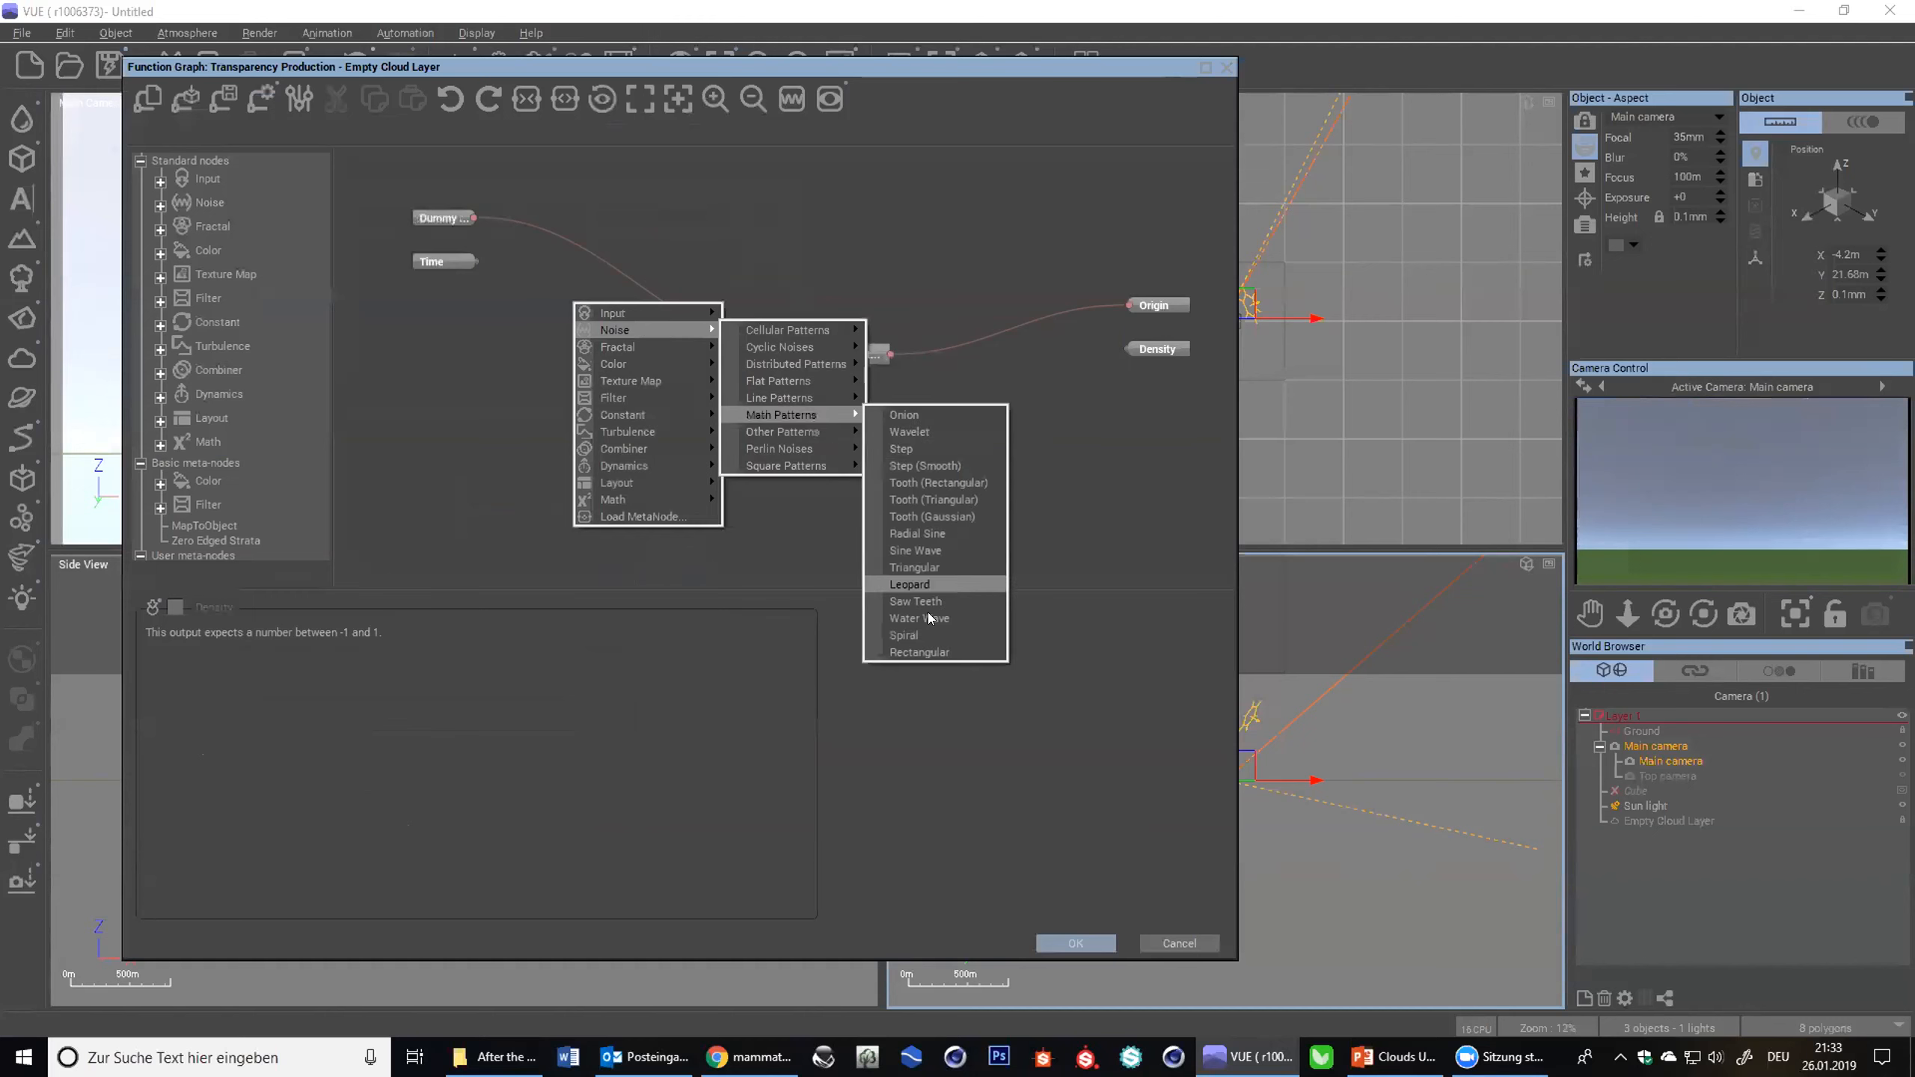
click(925, 653)
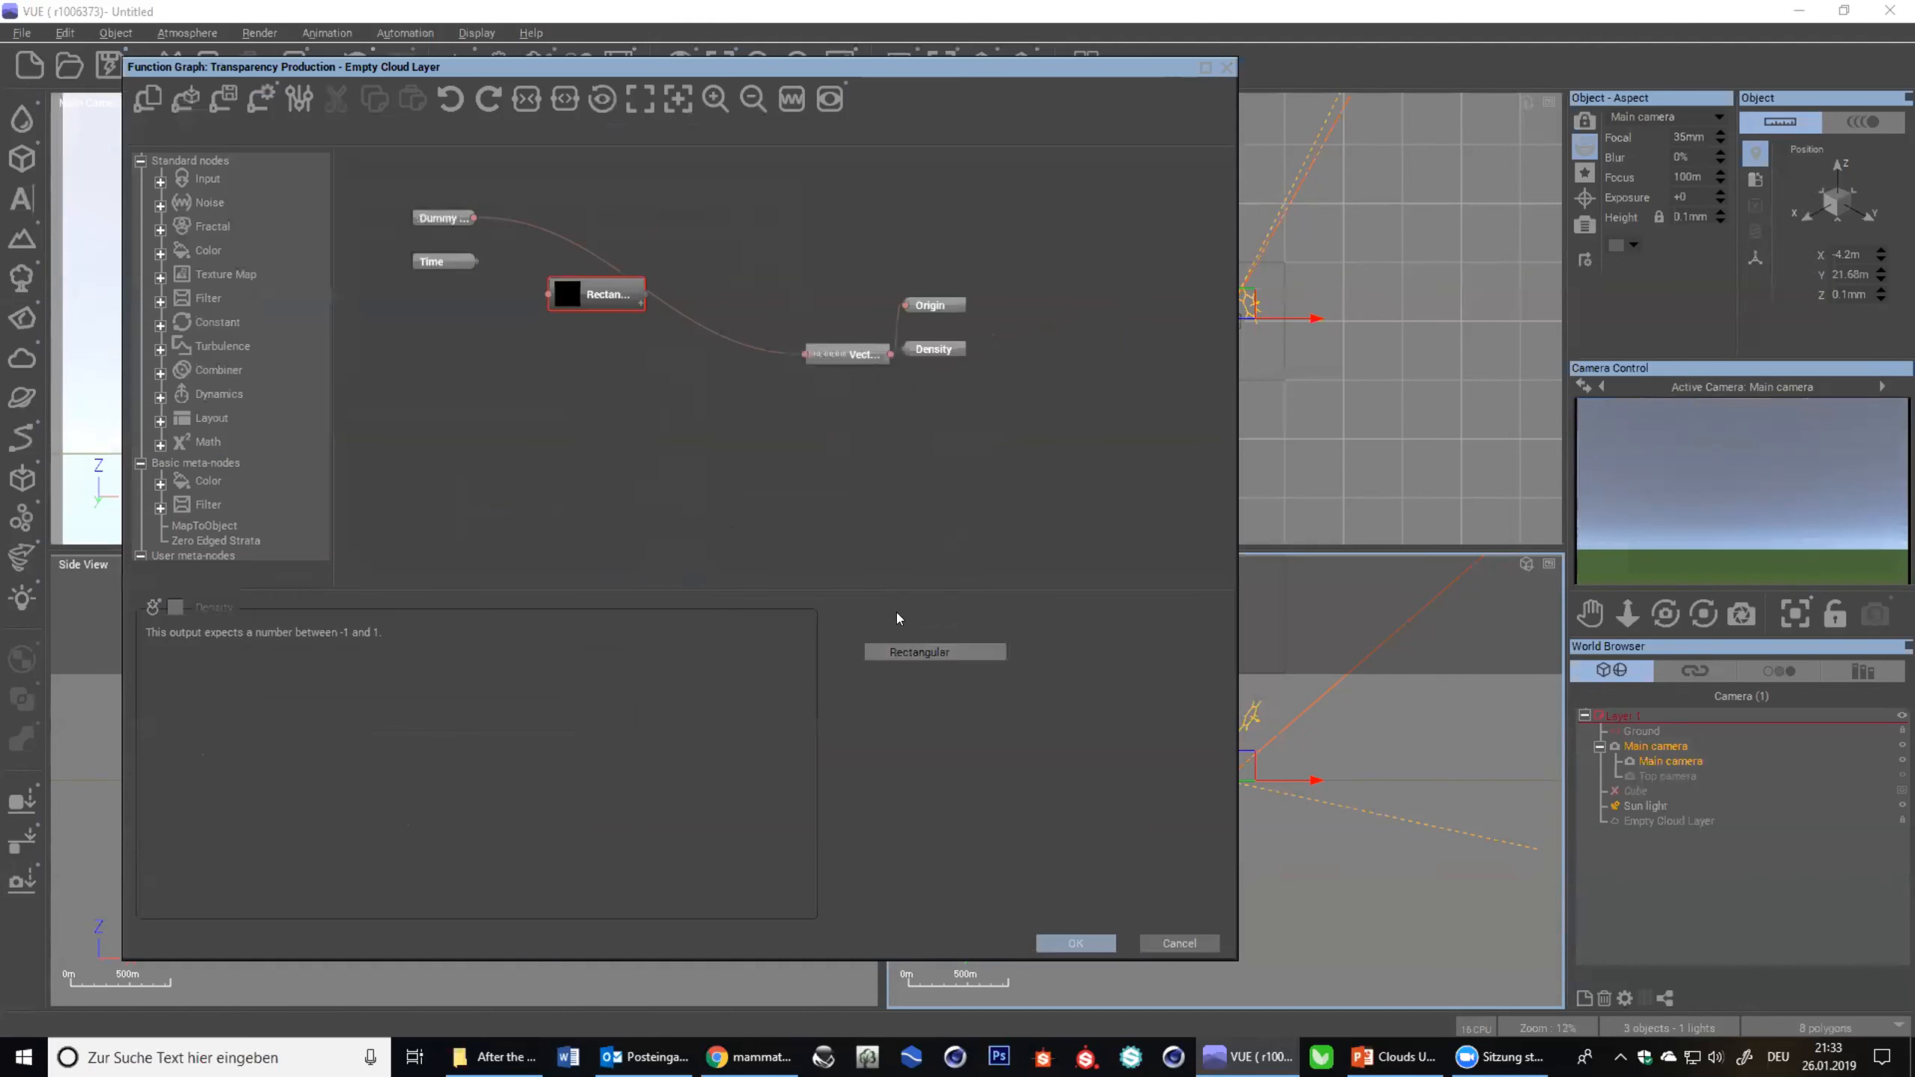
- Add a Position input node and wire it through the Rectangular node into the Density output
right_click(448, 340)
mouse_move(528, 343)
click(641, 389)
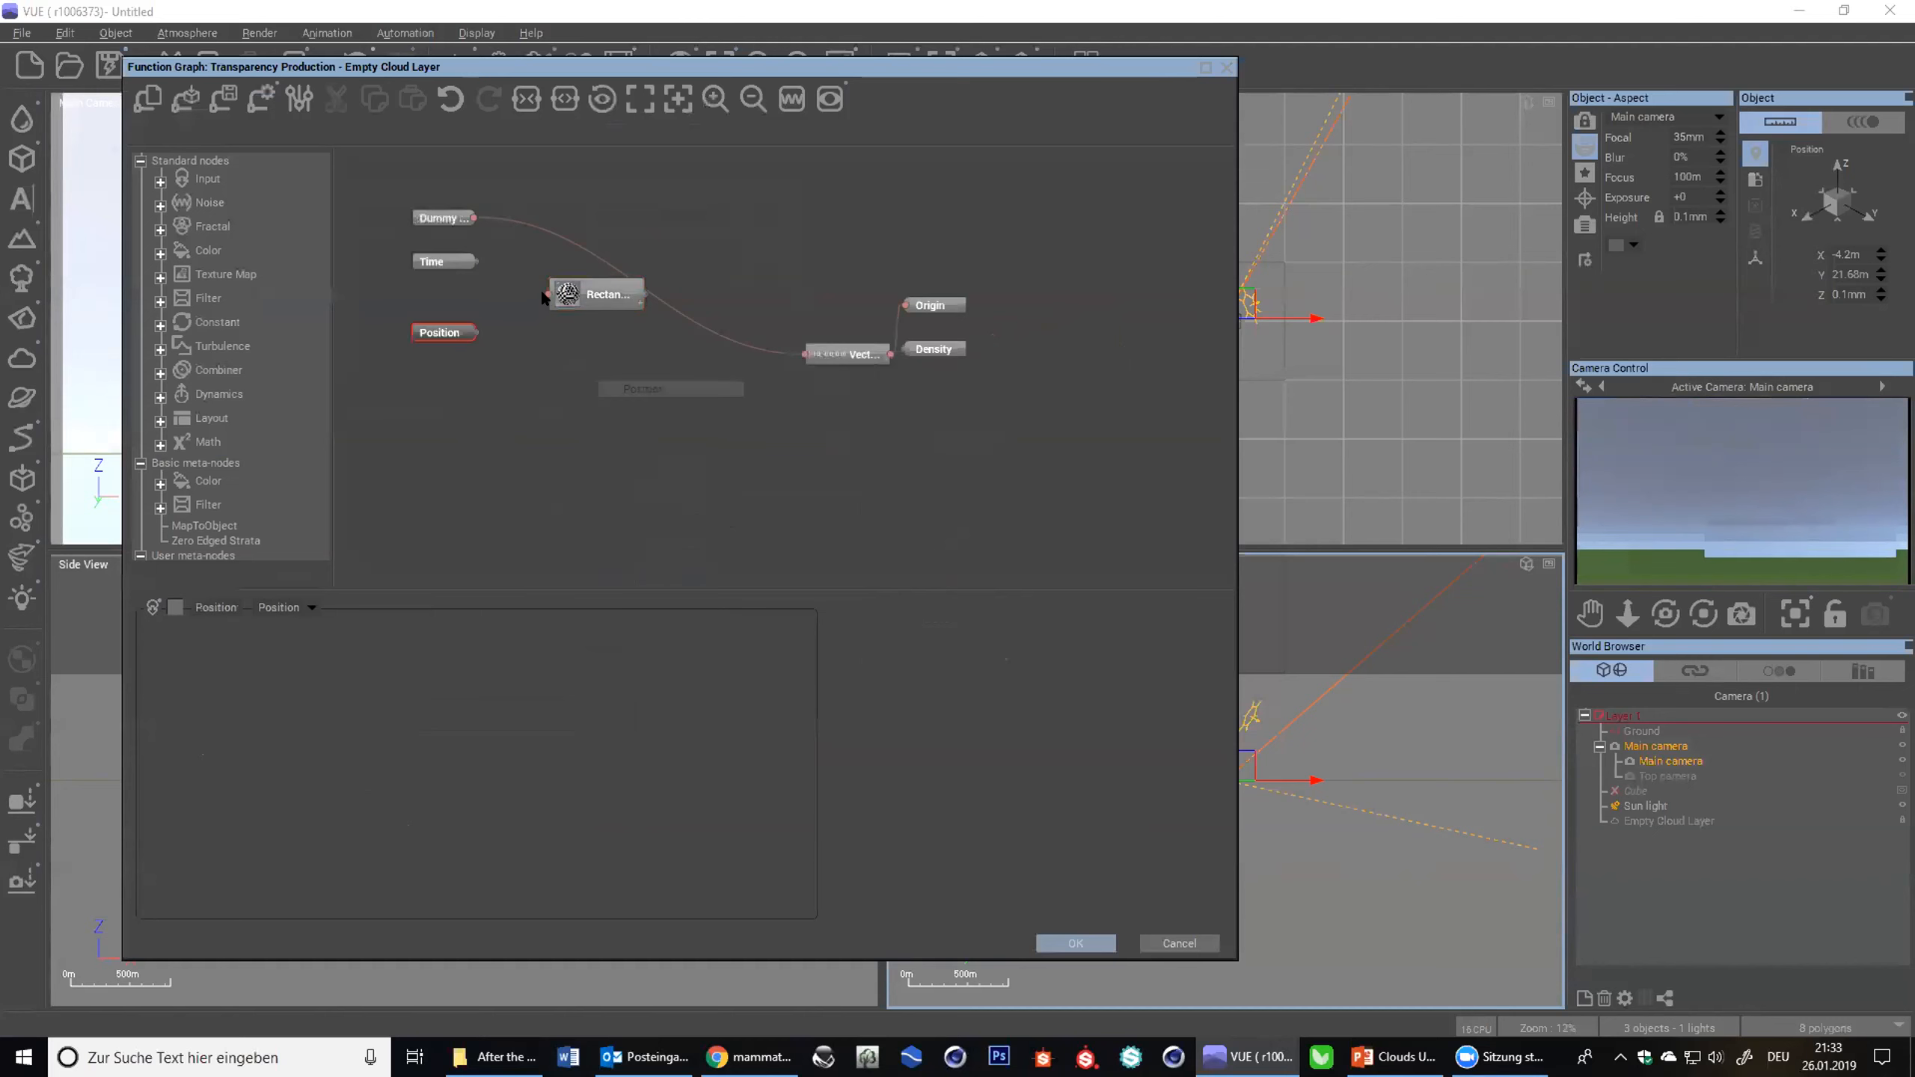
drag(473, 332, 548, 294)
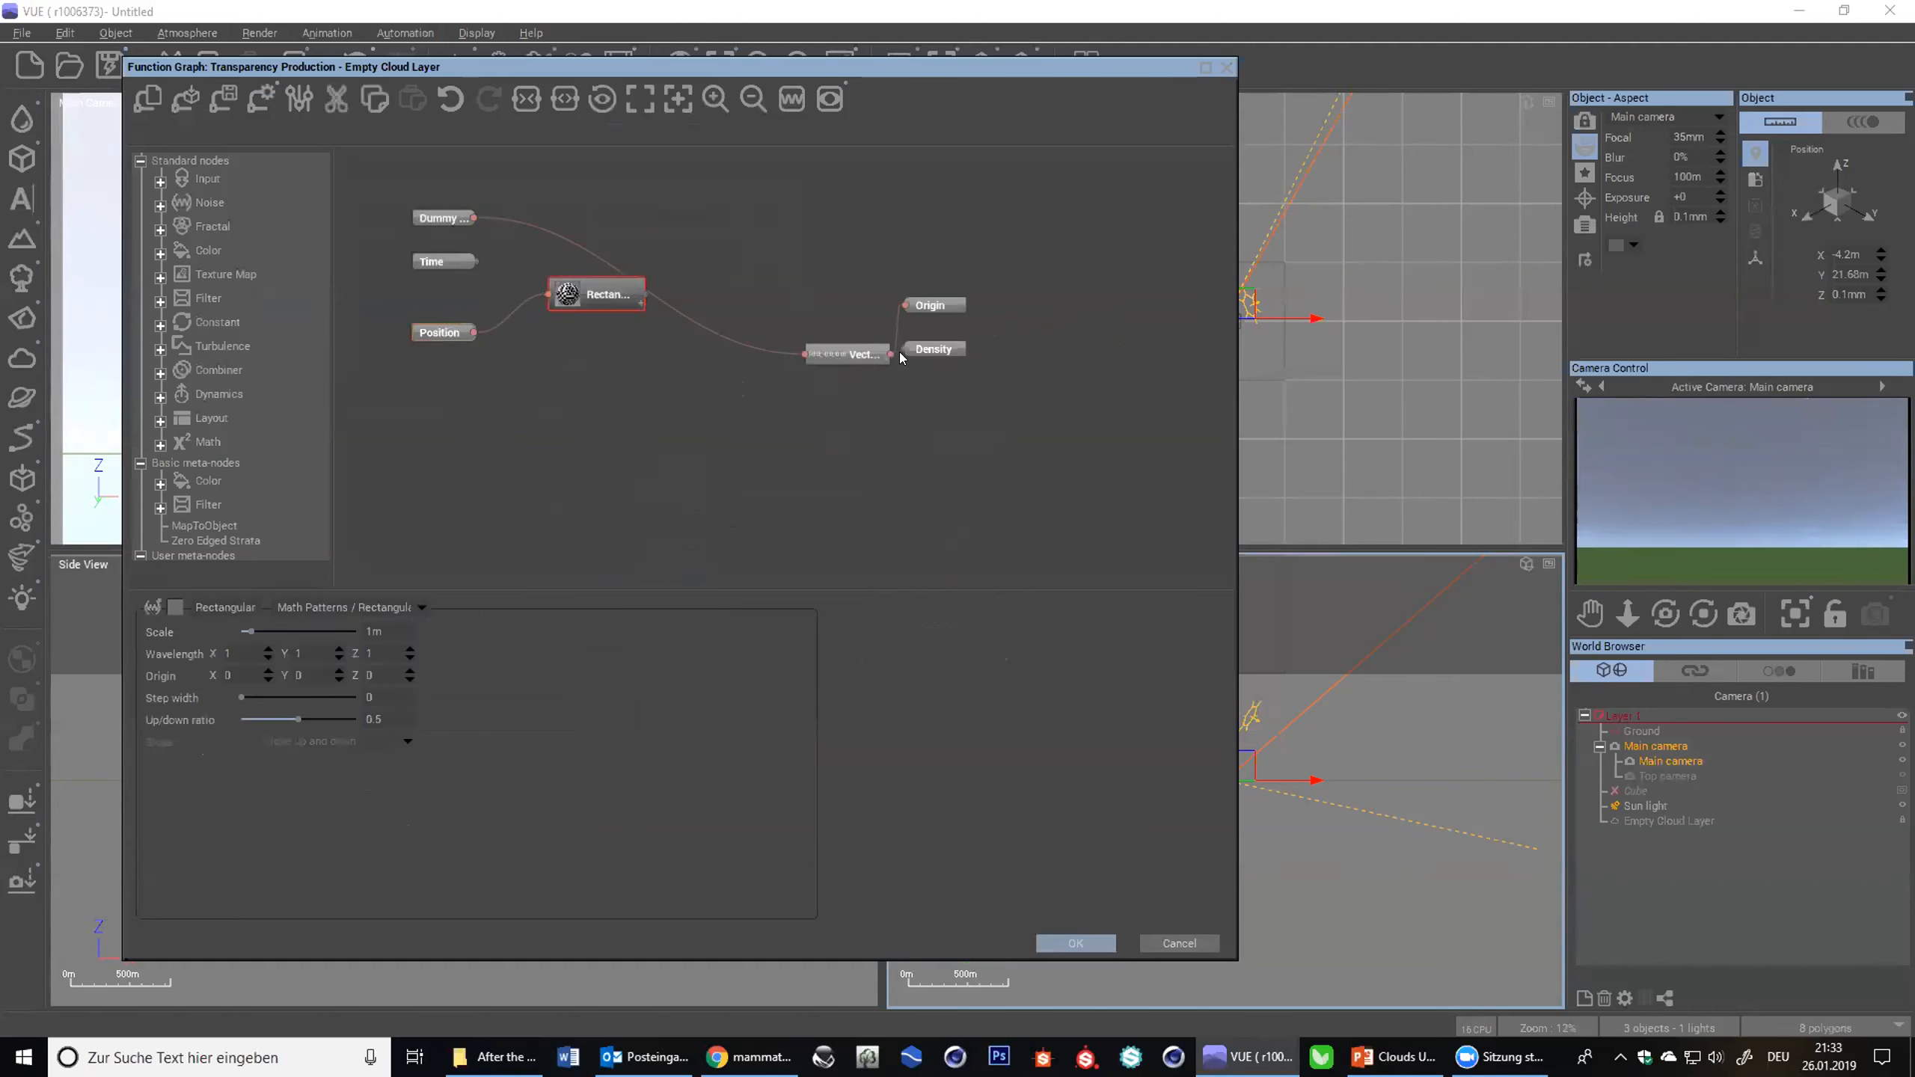
drag(902, 357, 612, 294)
- Set the Rectangular node's Scale to 1km, preview it through the top camera, and accept the function graph
click(612, 295)
drag(249, 631, 484, 636)
click(1761, 523)
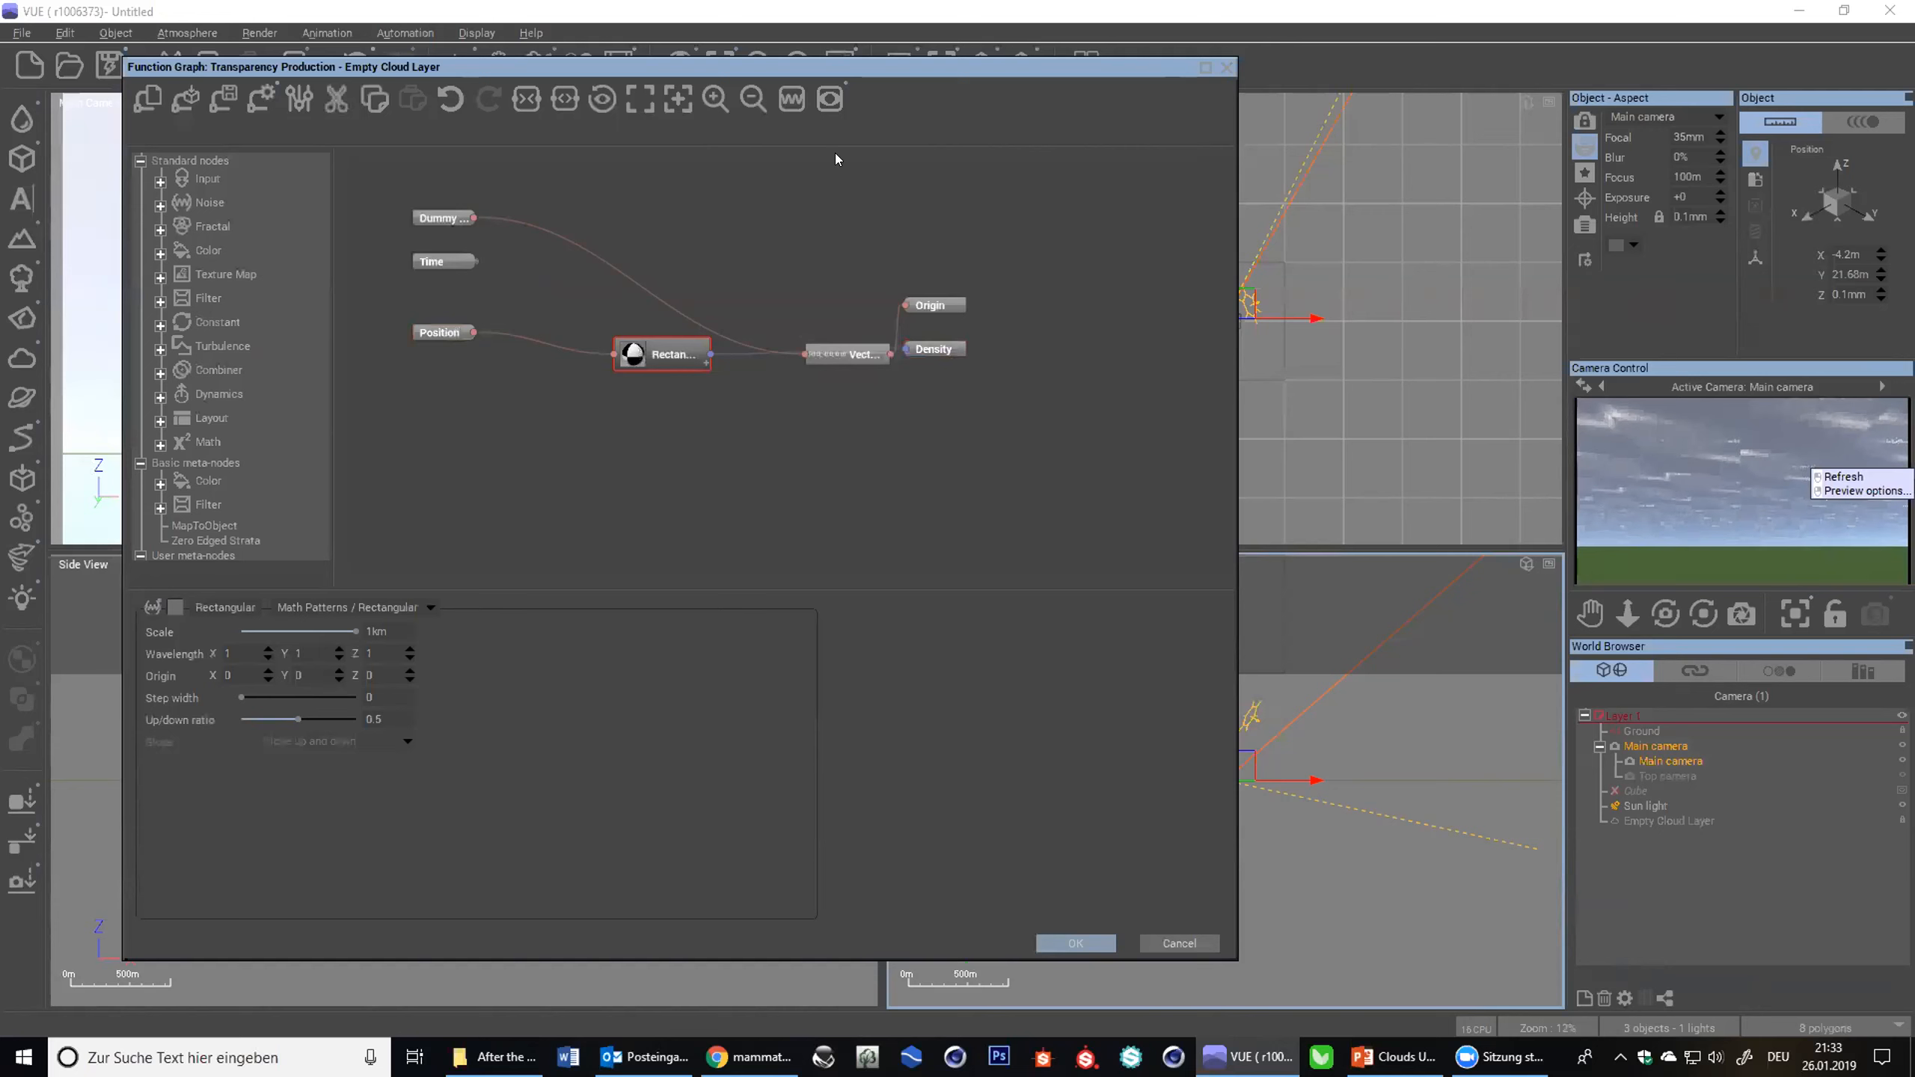
click(1662, 776)
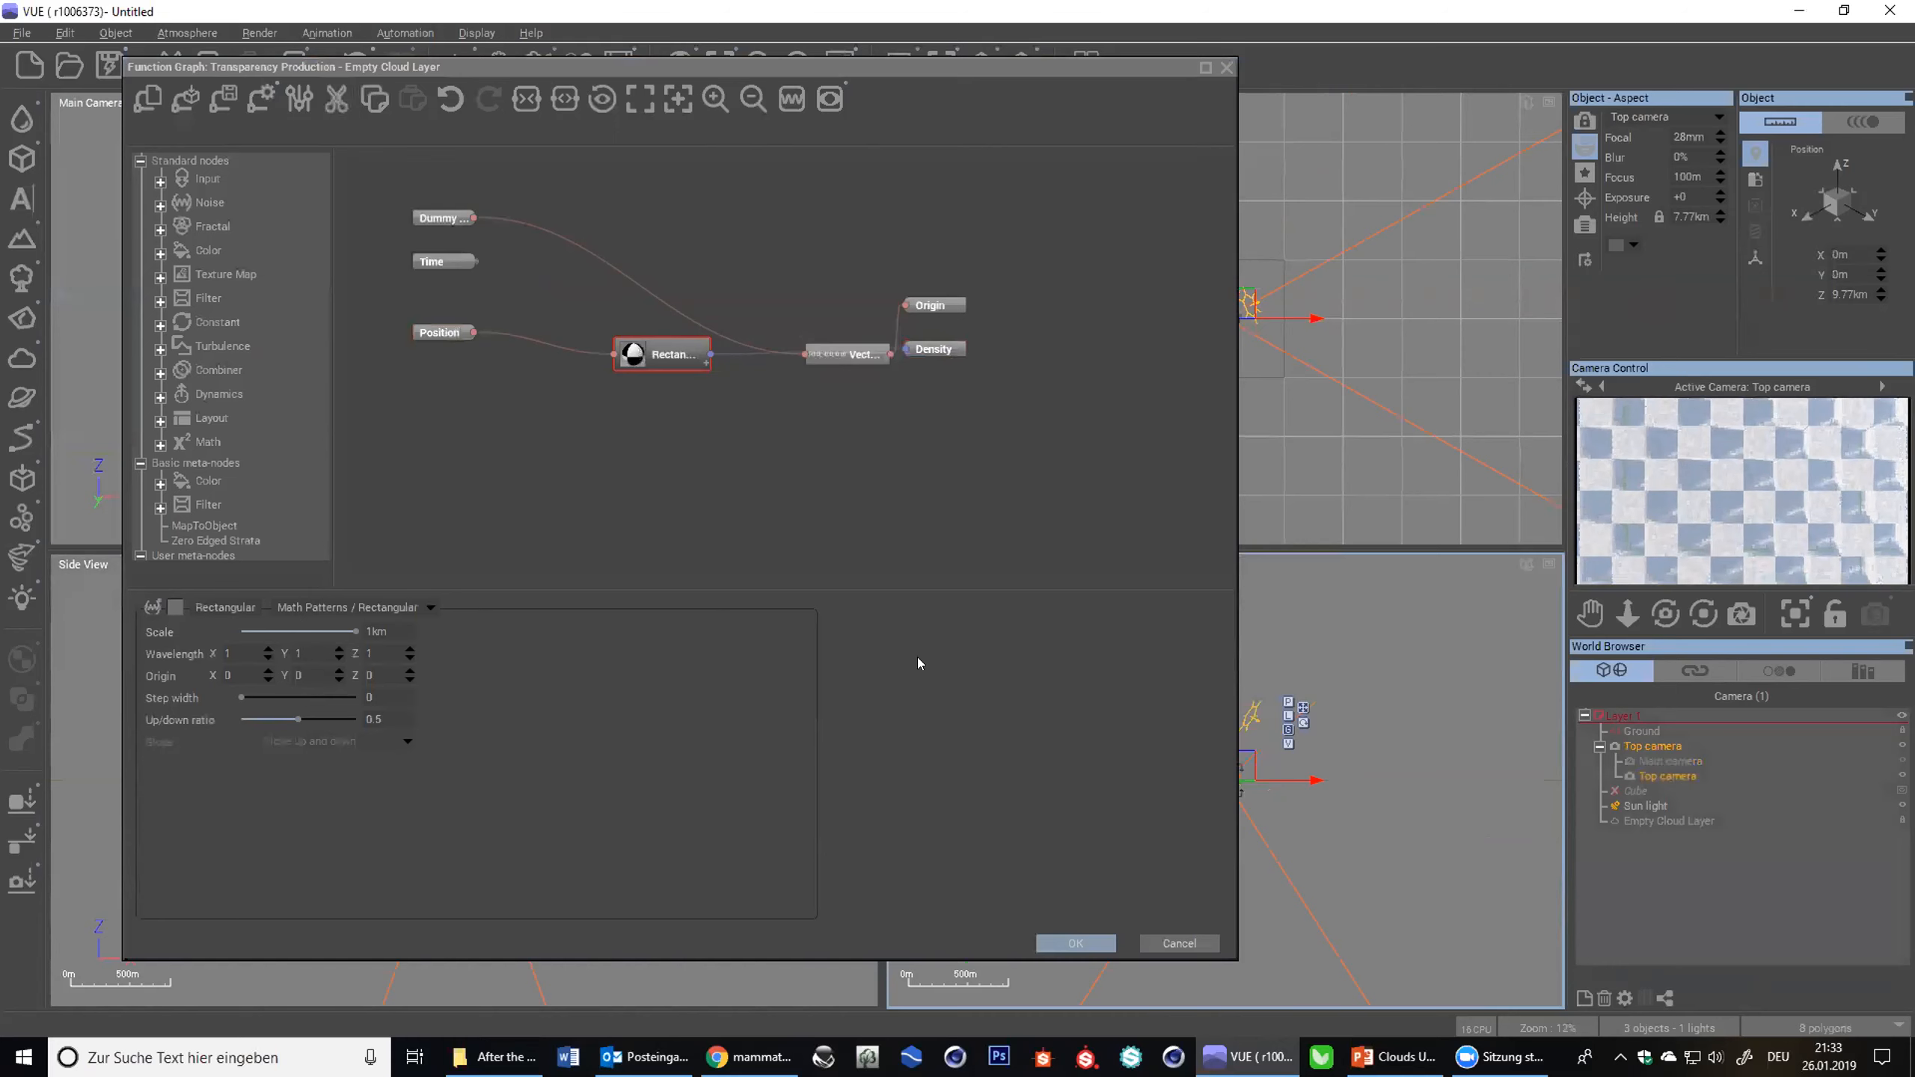
click(1085, 944)
- Set the cloud layer's Detail amount to 39% and try its detail Scaling at 19% and 29%
click(389, 164)
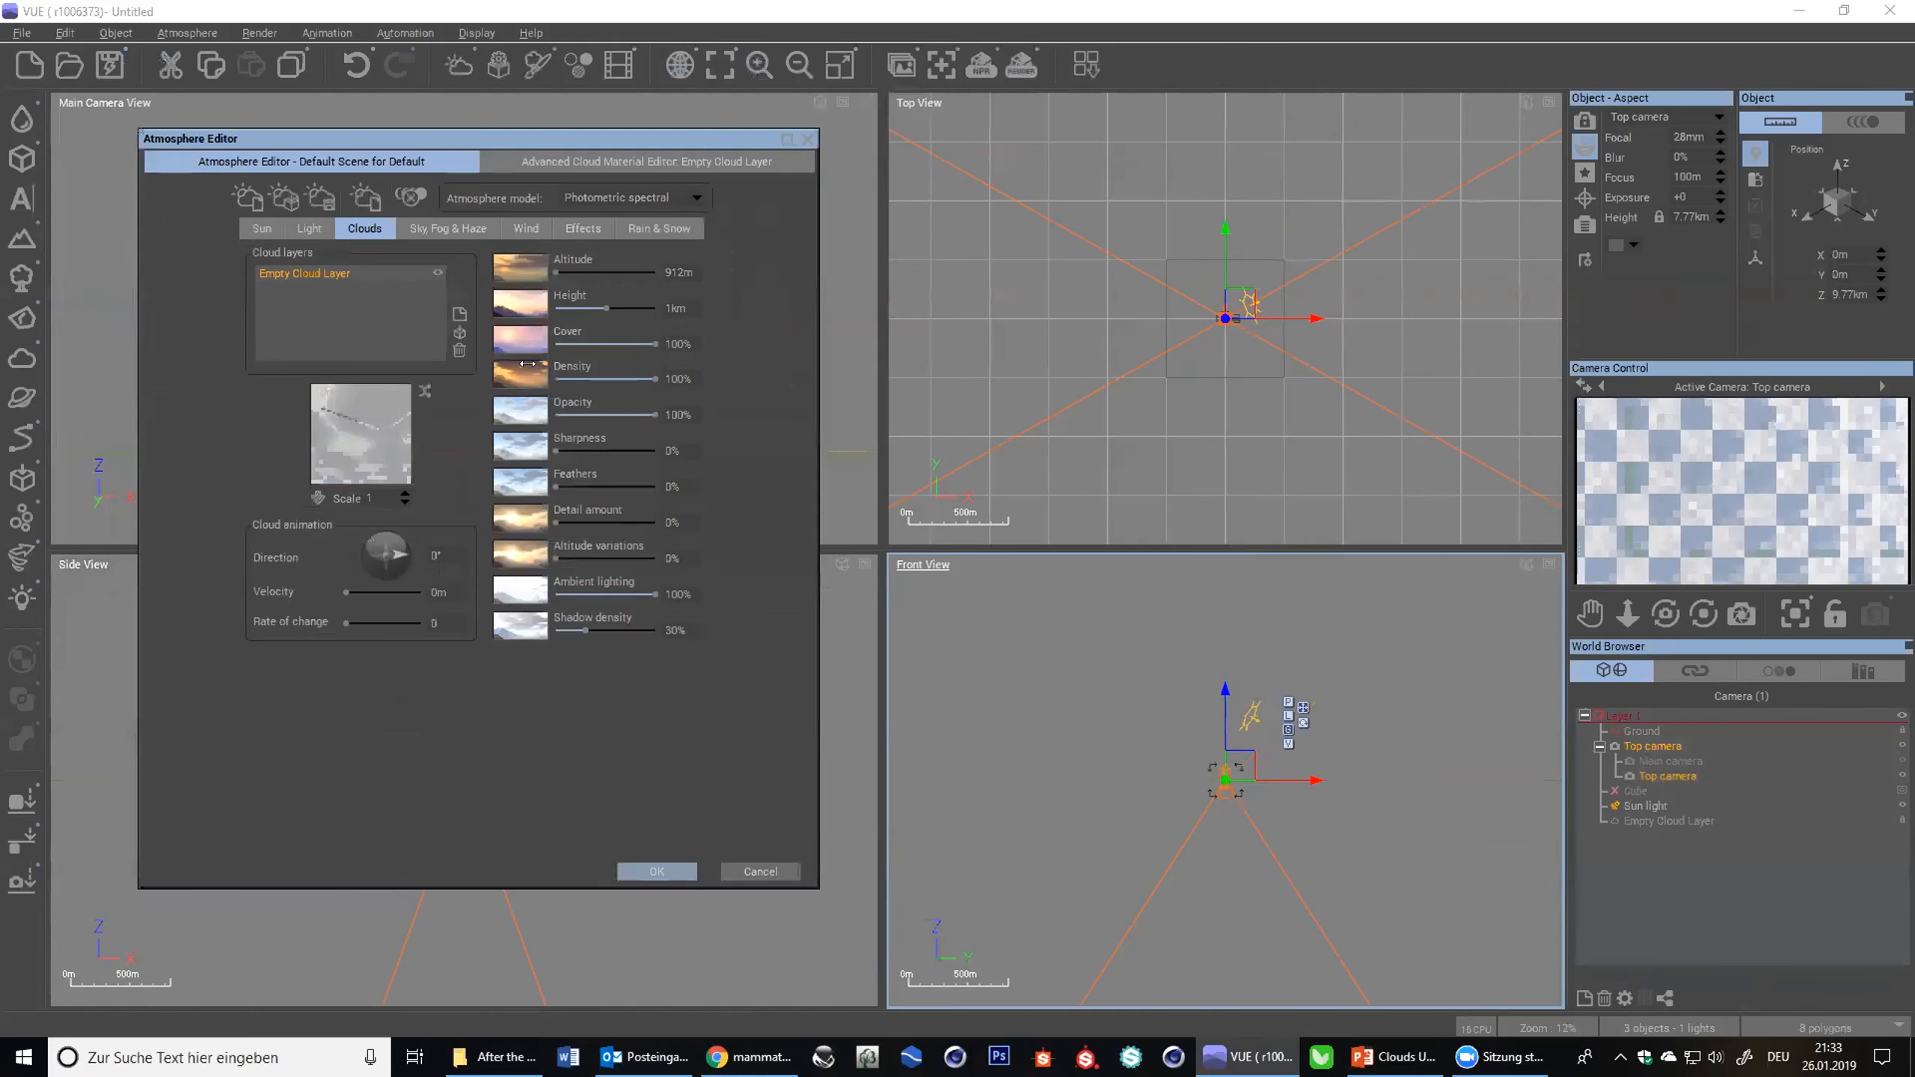
drag(560, 521, 592, 523)
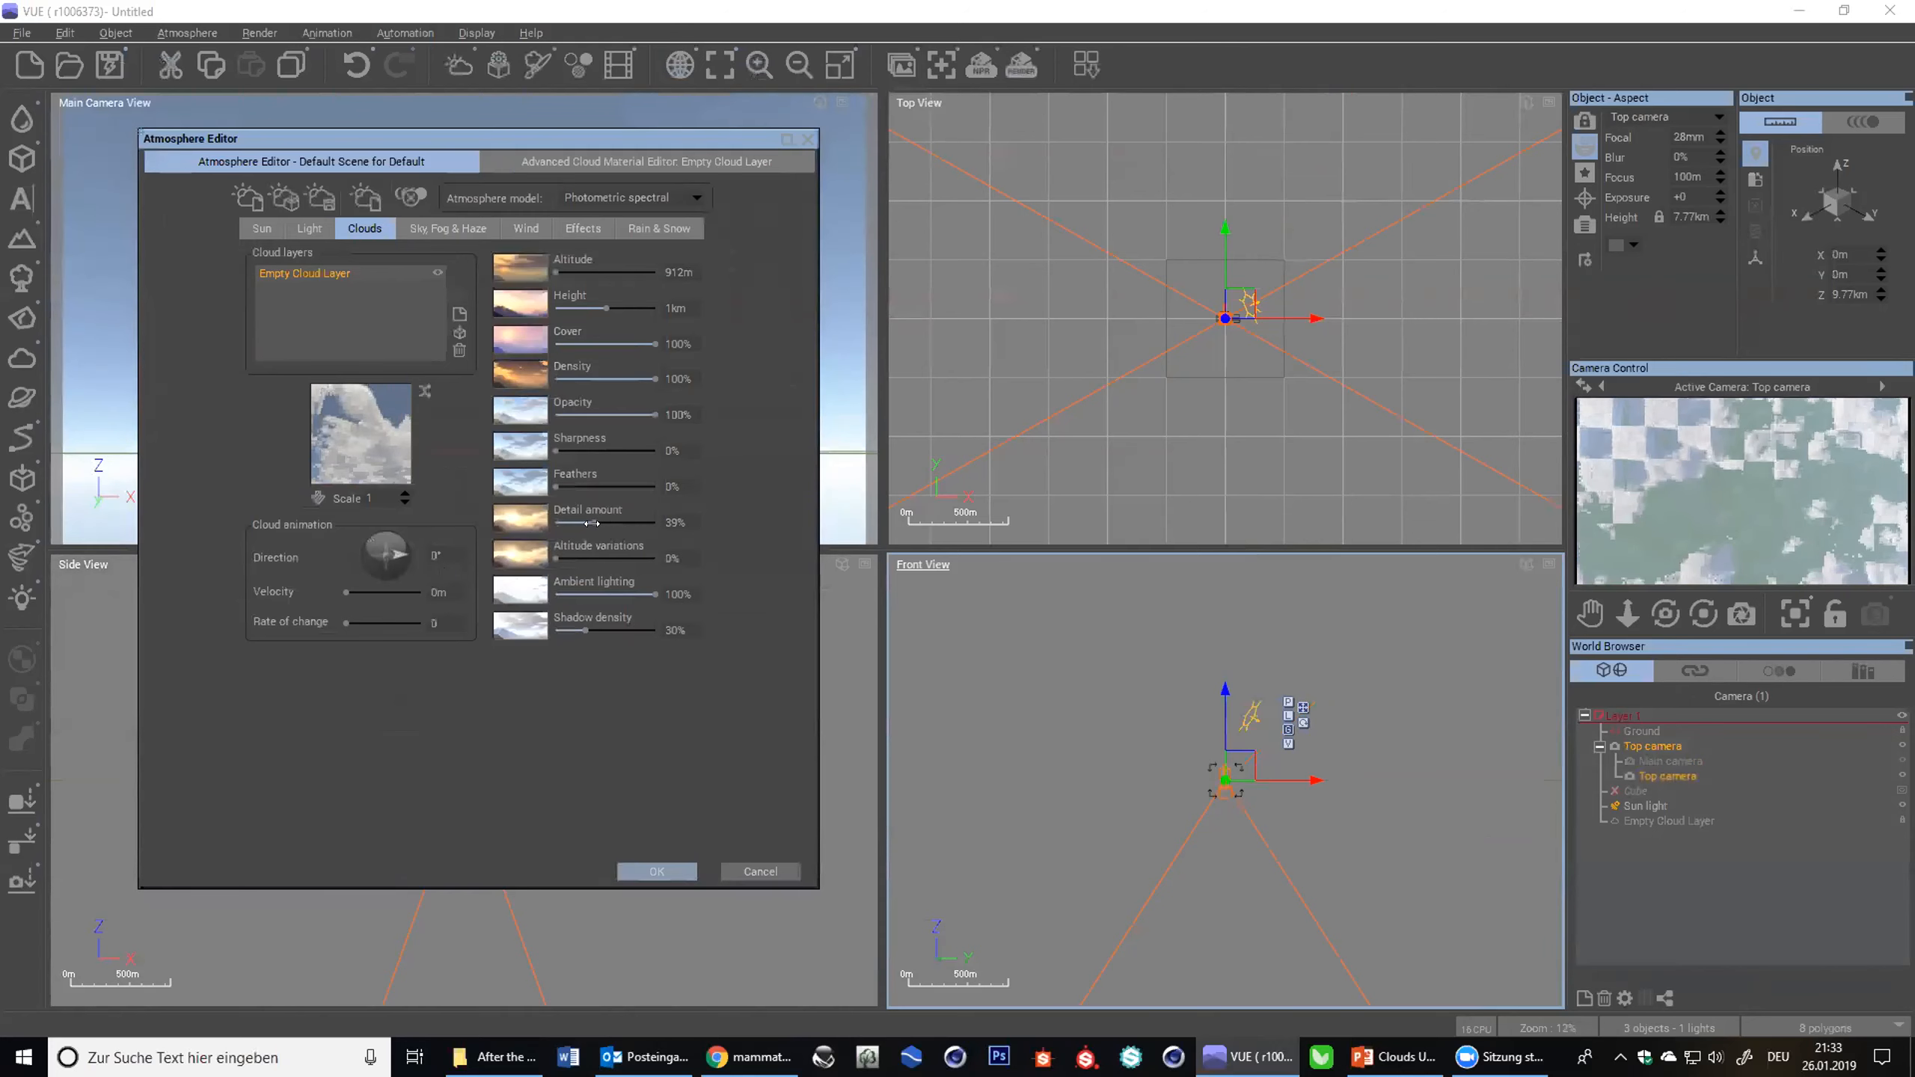
click(545, 160)
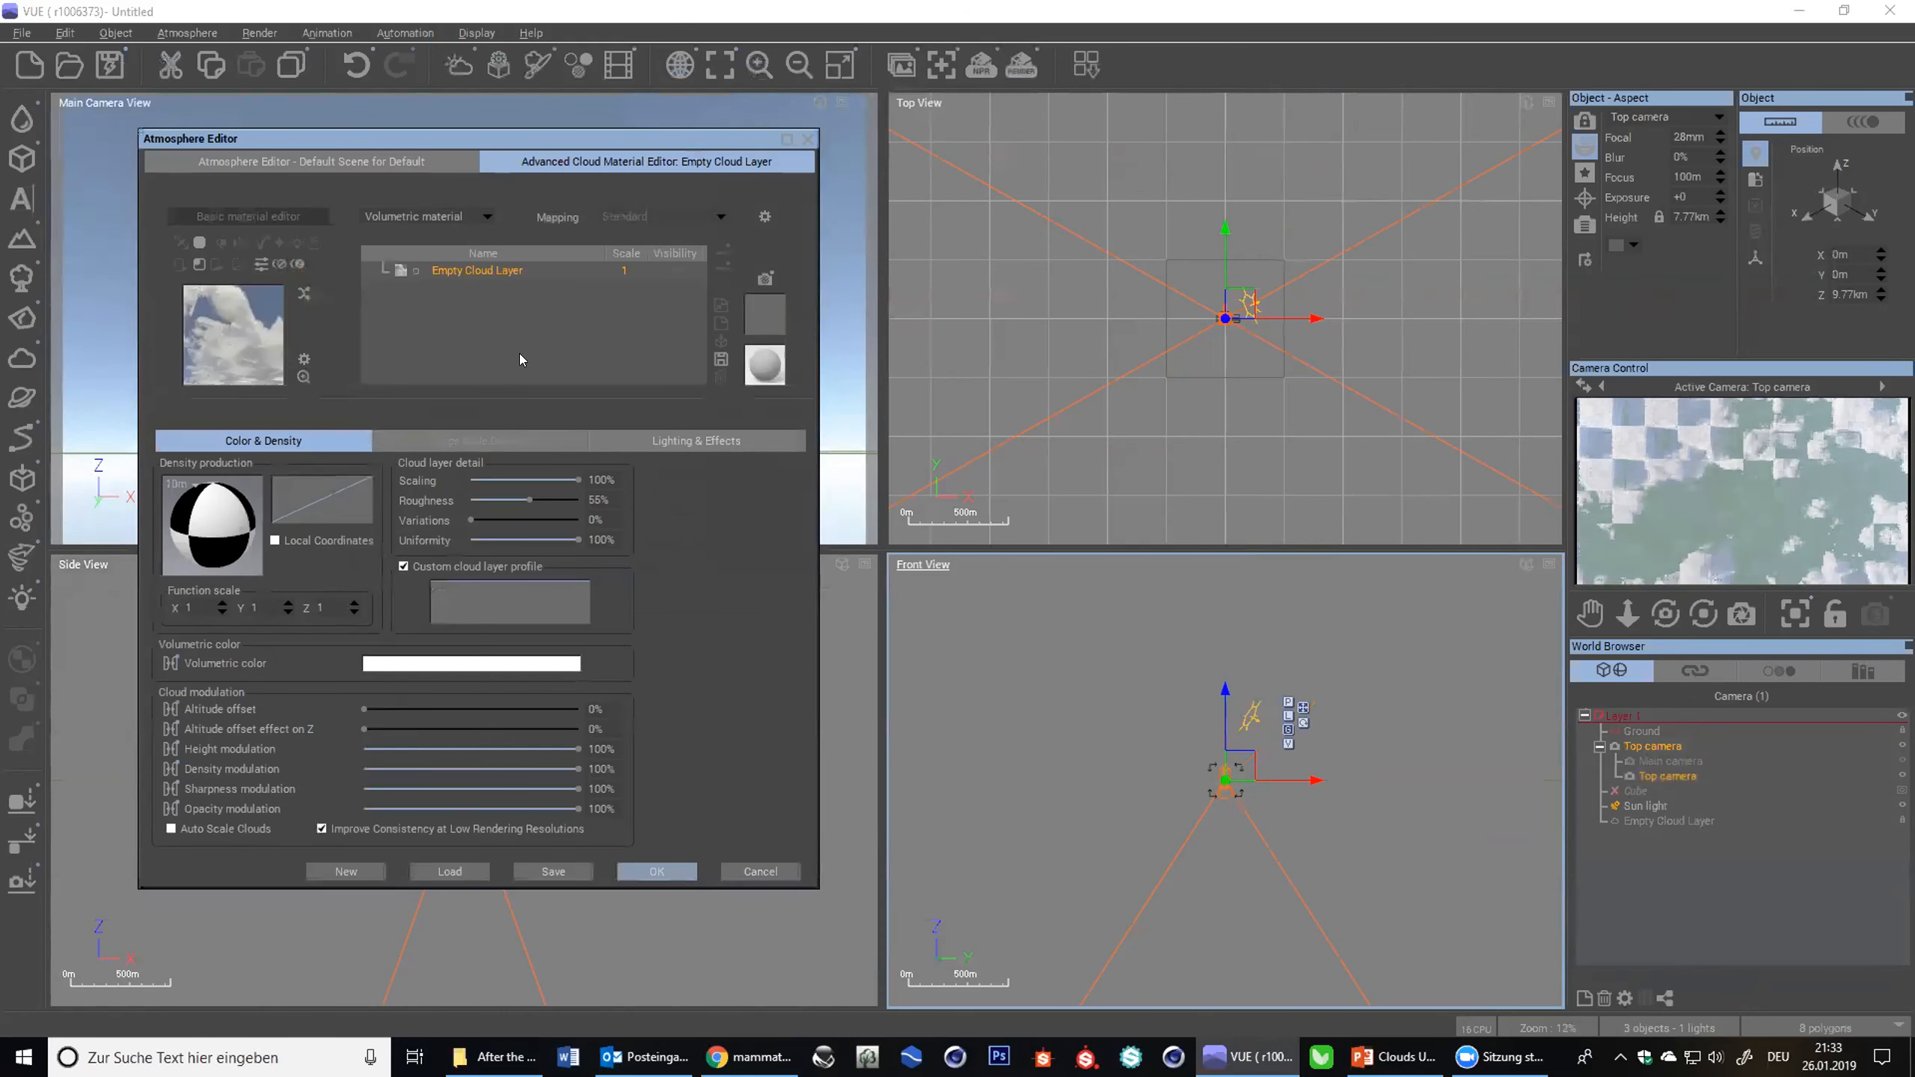
drag(559, 472, 476, 480)
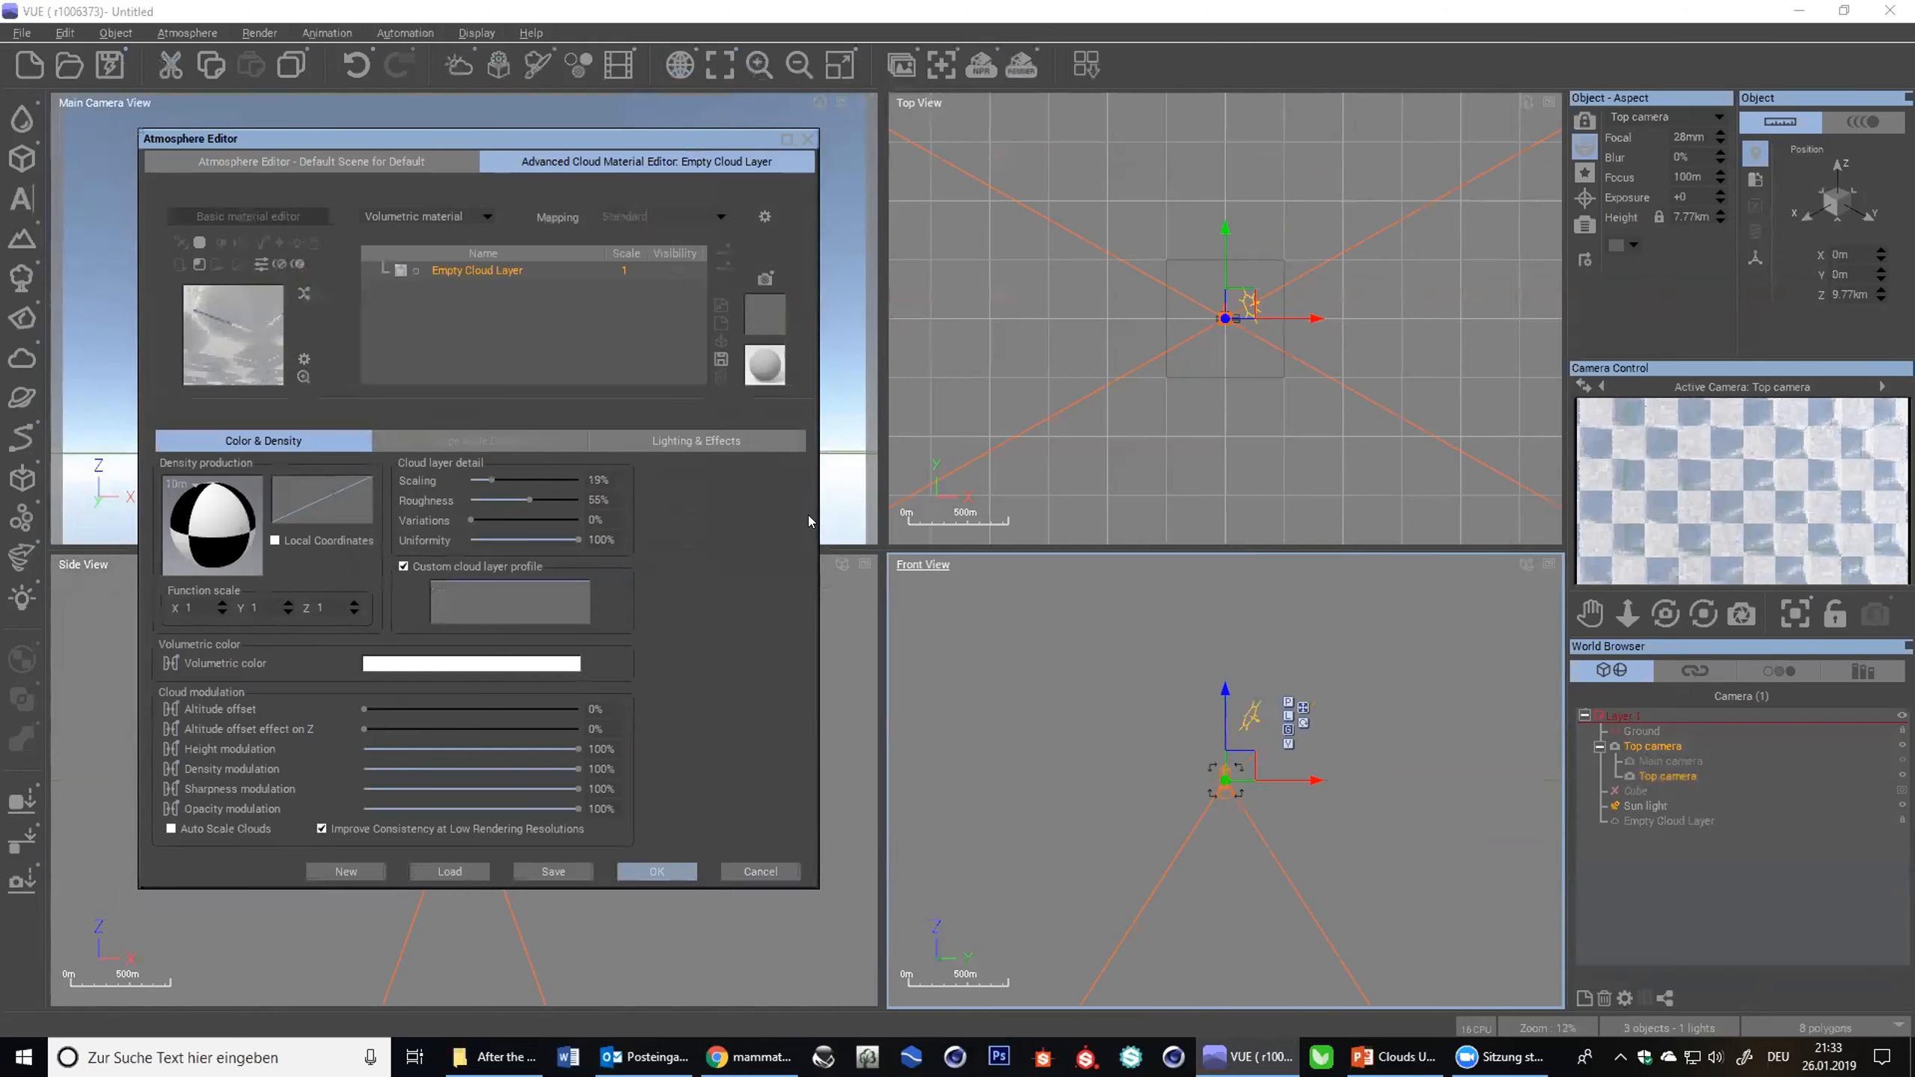
drag(475, 471, 486, 472)
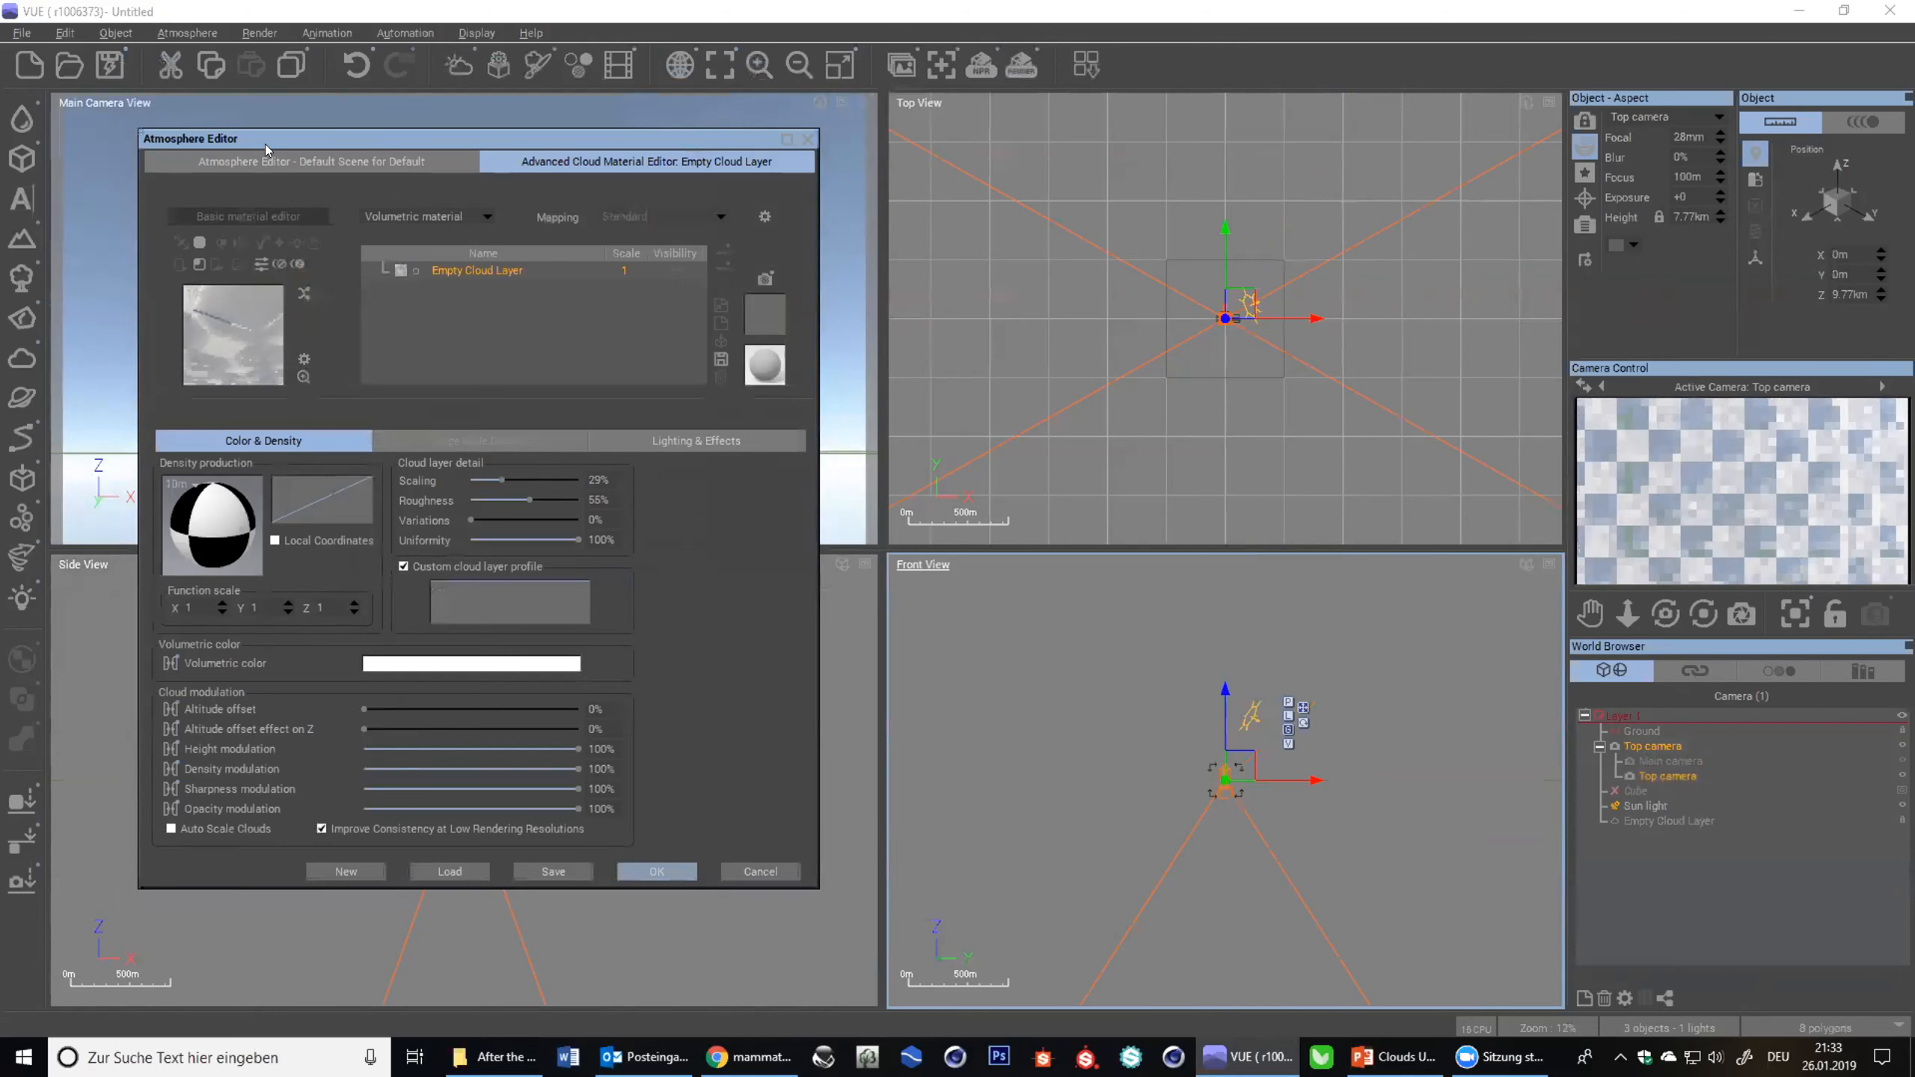
- Try the cloud layer's Detail amount at 100%, return it to 0%, and make the main camera active again
click(302, 161)
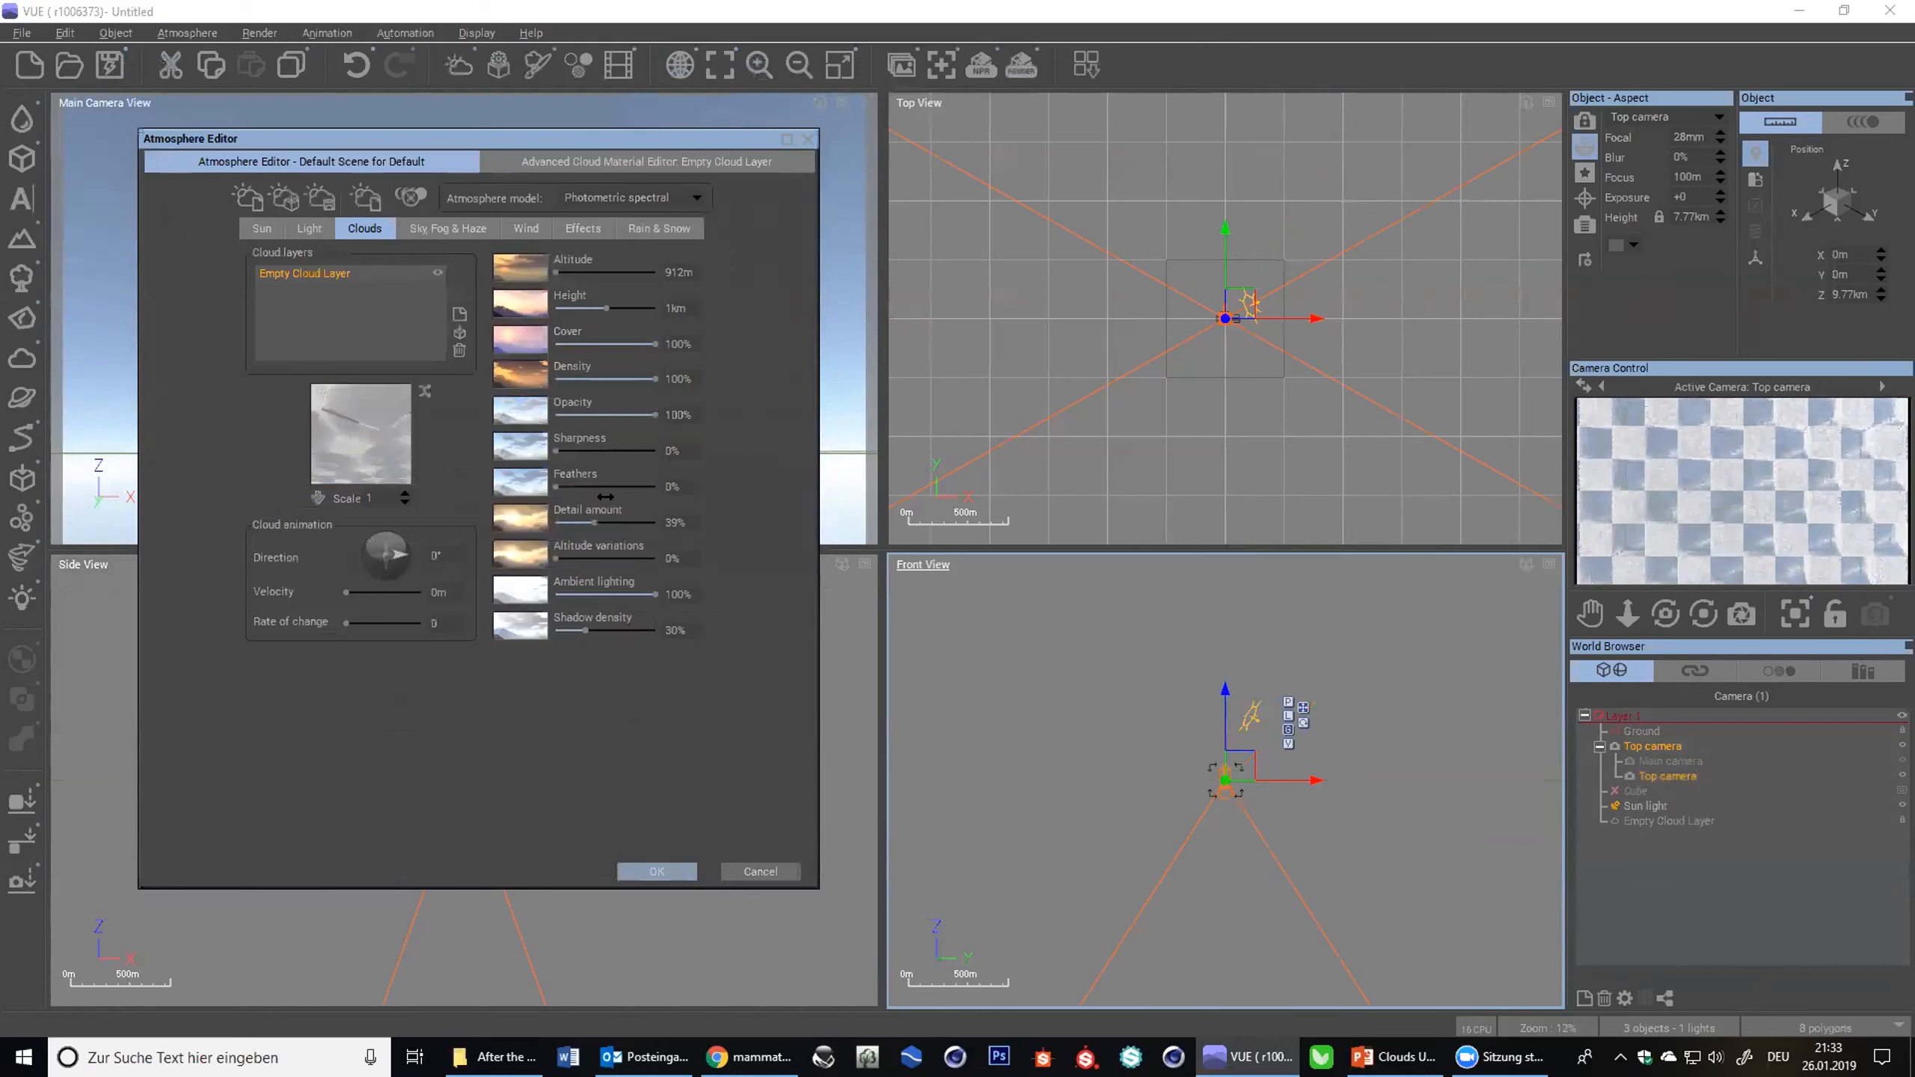
drag(595, 523, 681, 520)
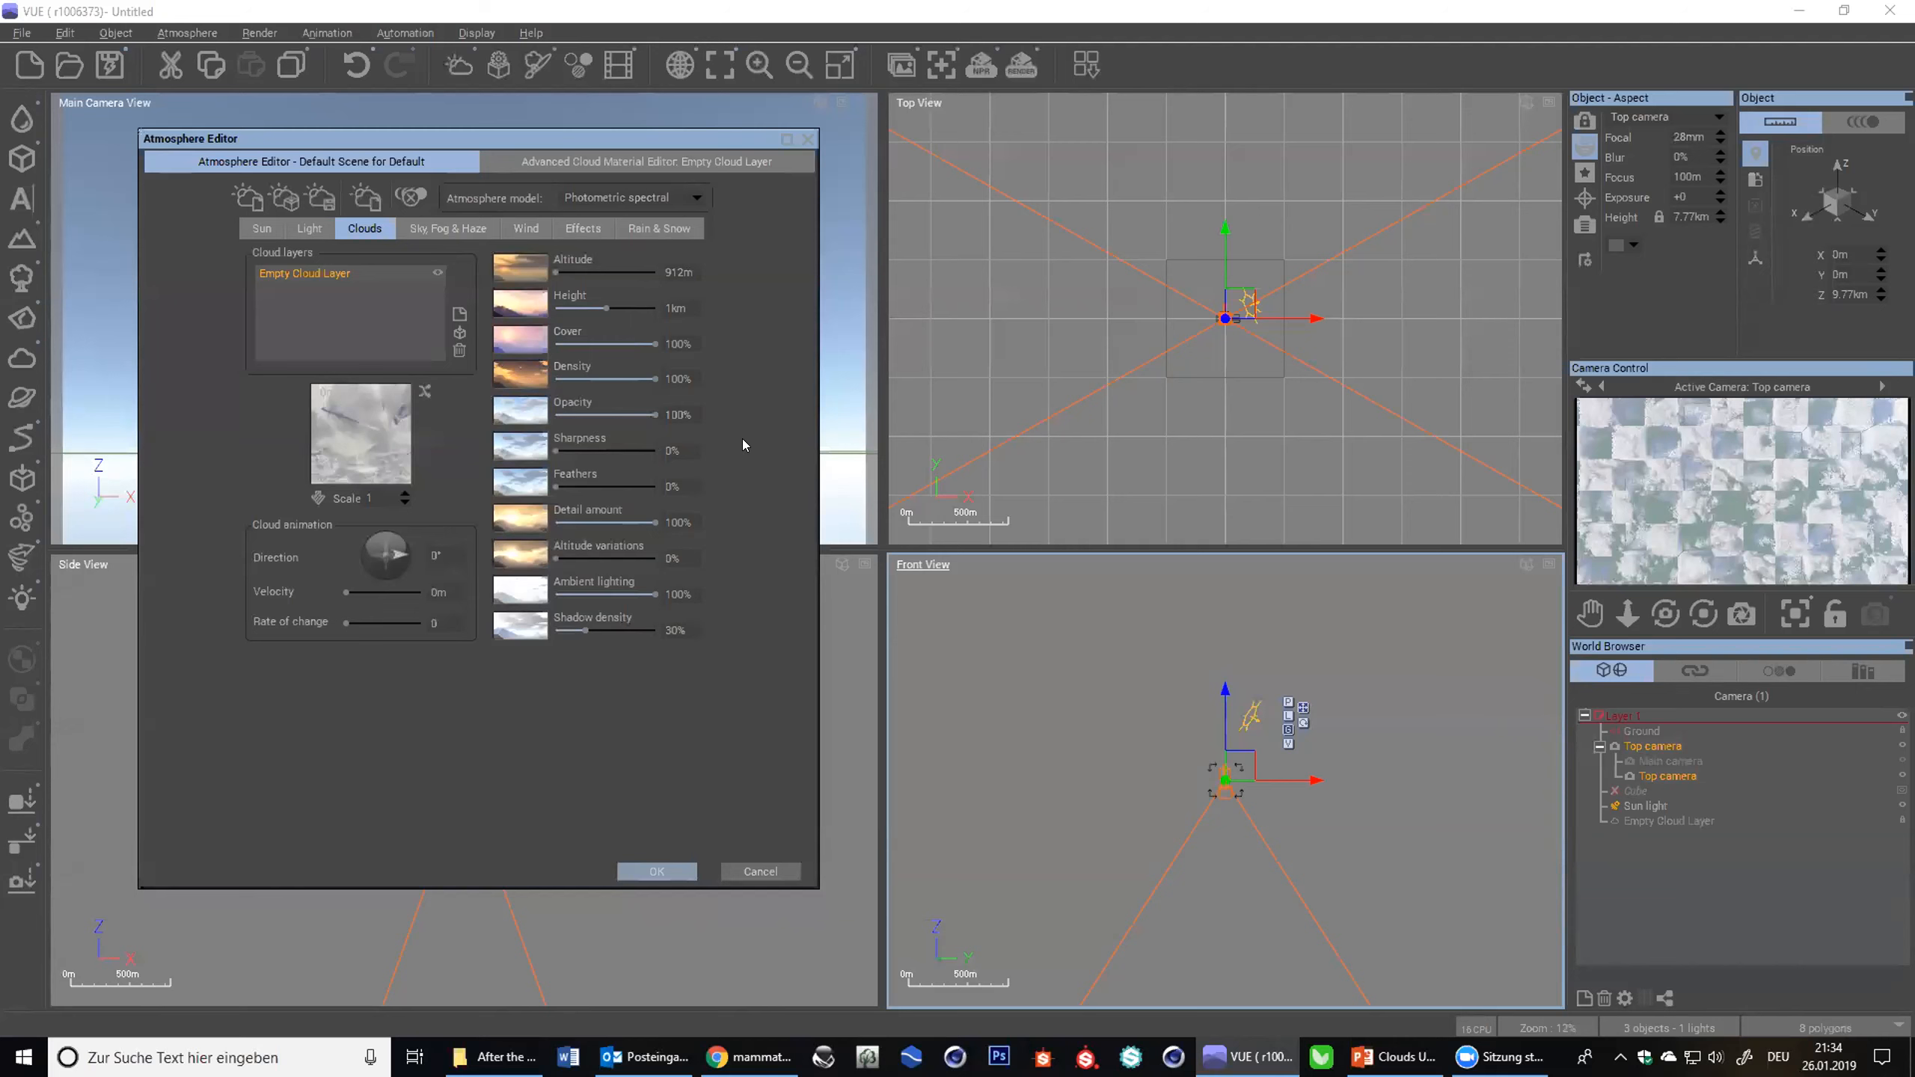
drag(664, 518, 556, 522)
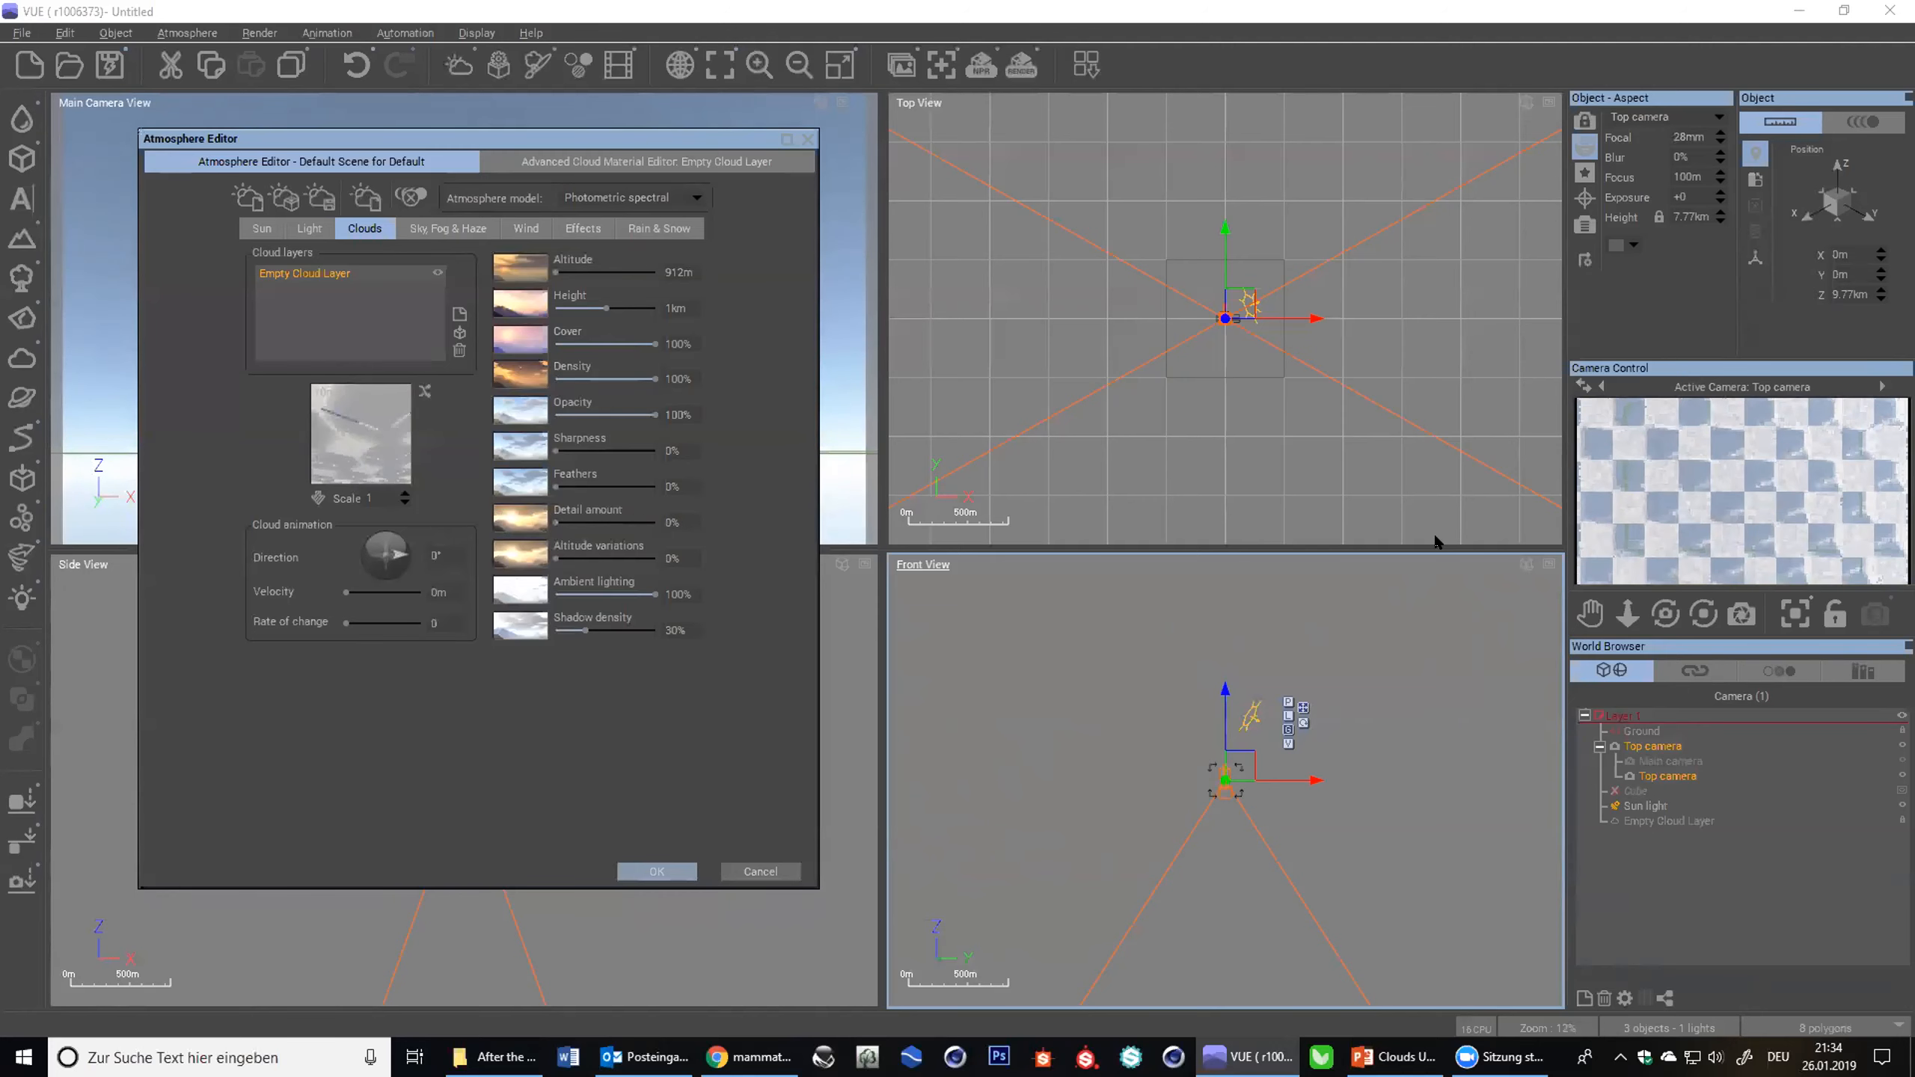
click(1660, 763)
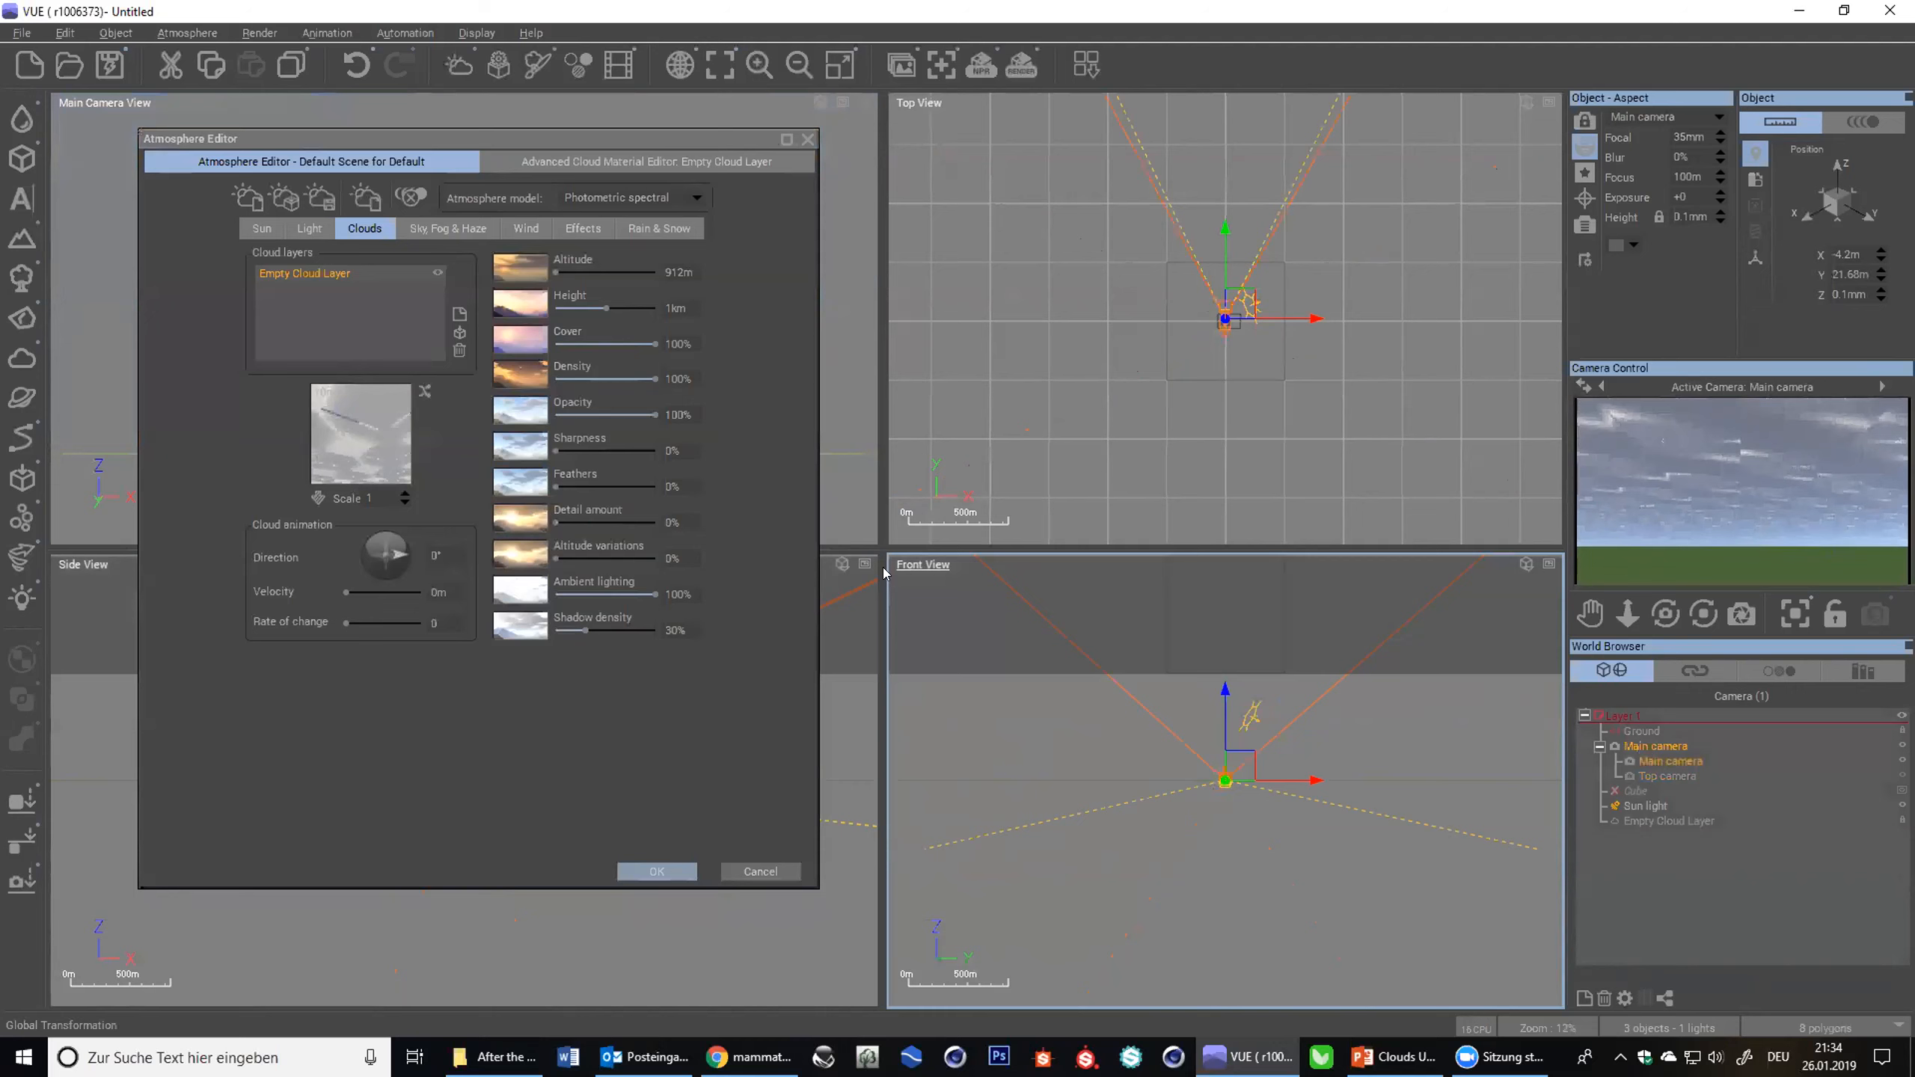
- Reset the density production function of the cloud material
click(654, 163)
right_click(226, 516)
click(293, 590)
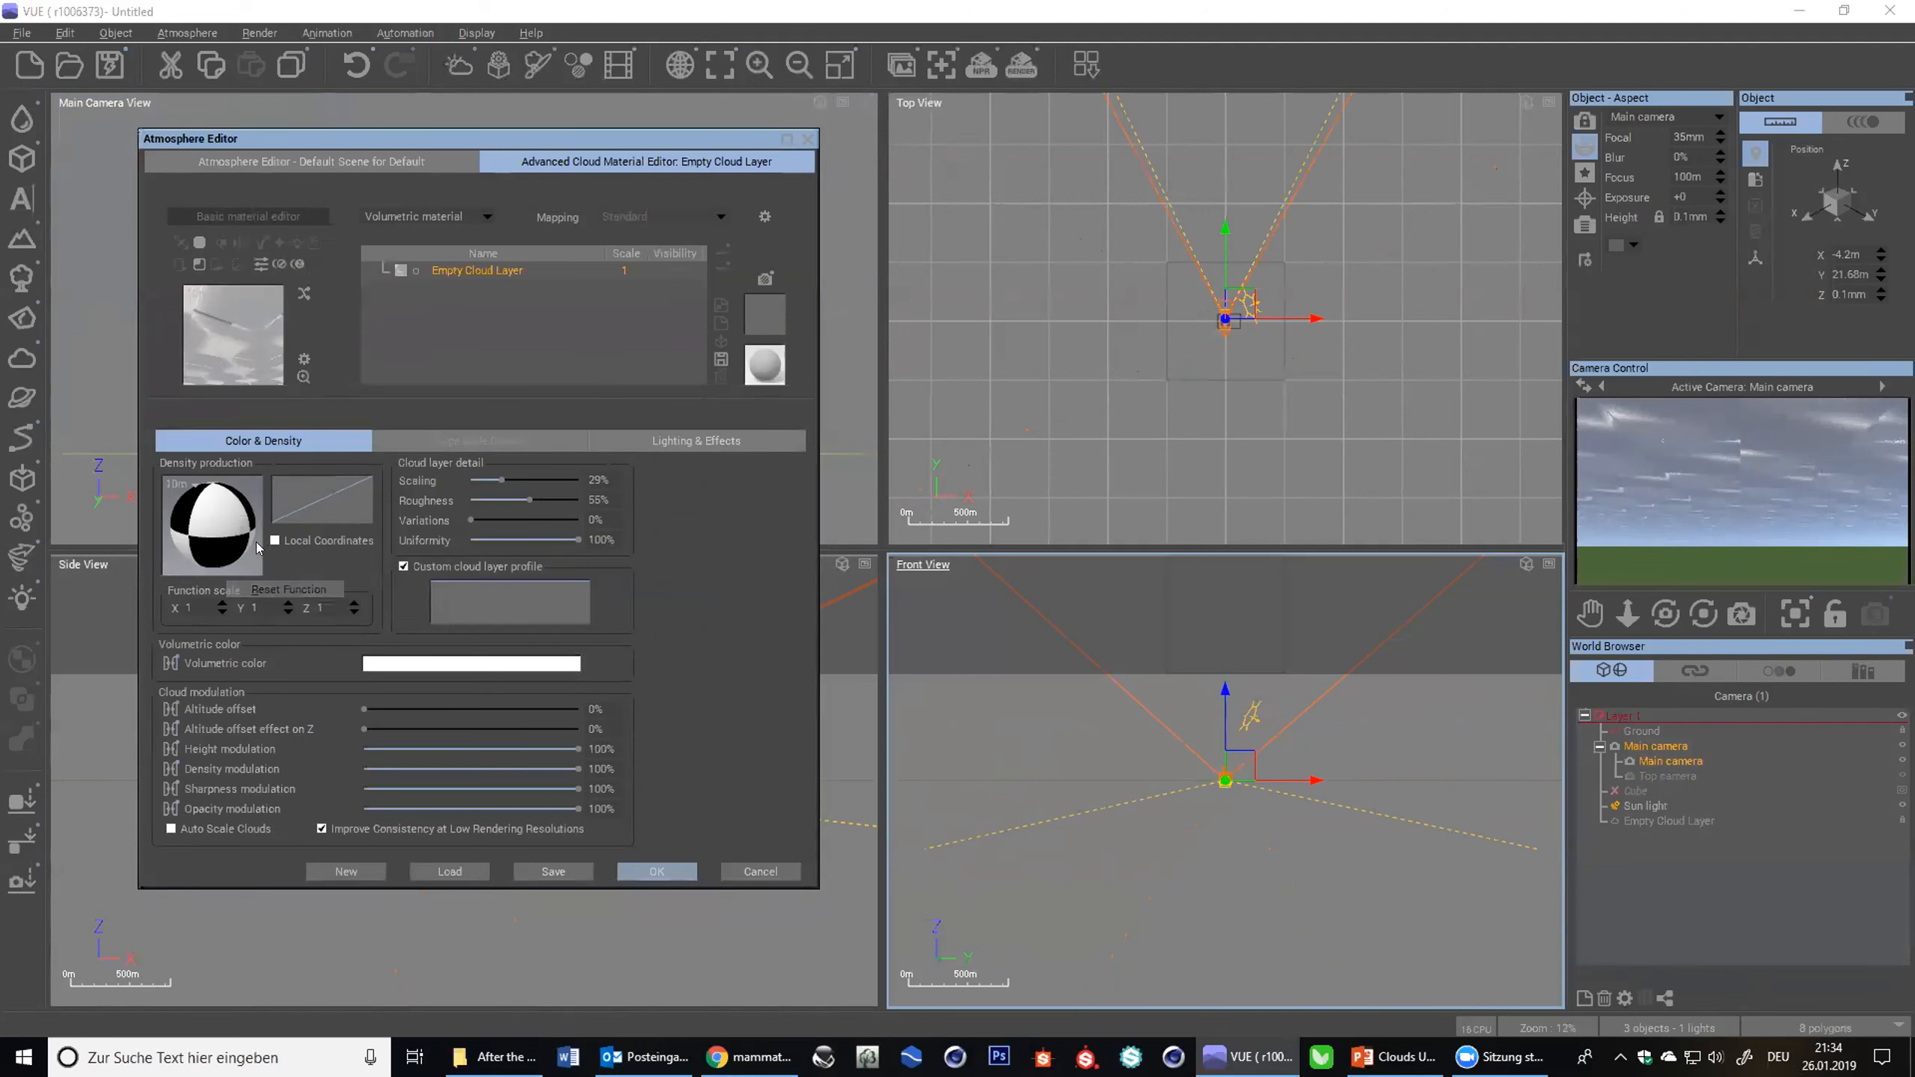
- Try the cloud layer's Detail amount at 100%, and set it to 200%
click(363, 159)
drag(558, 522, 726, 527)
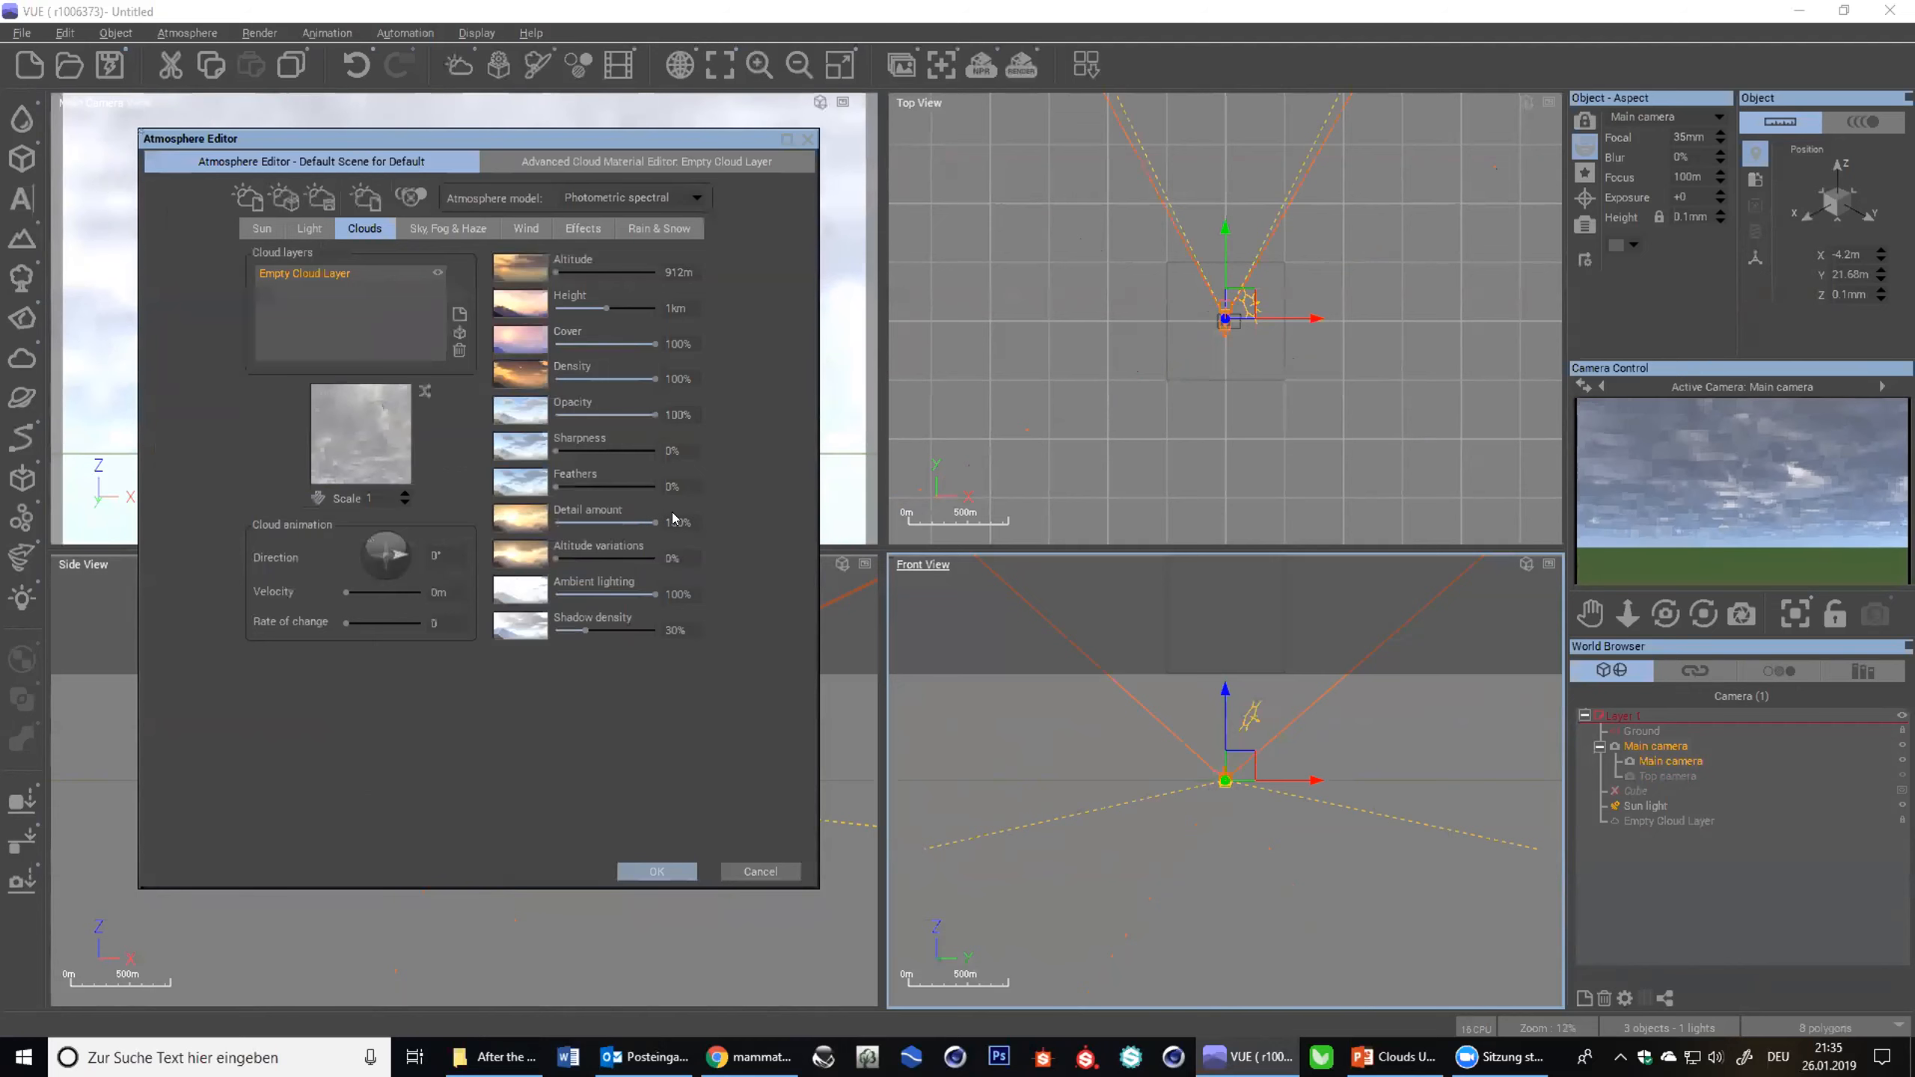
click(703, 522)
text(200)
key(Return)
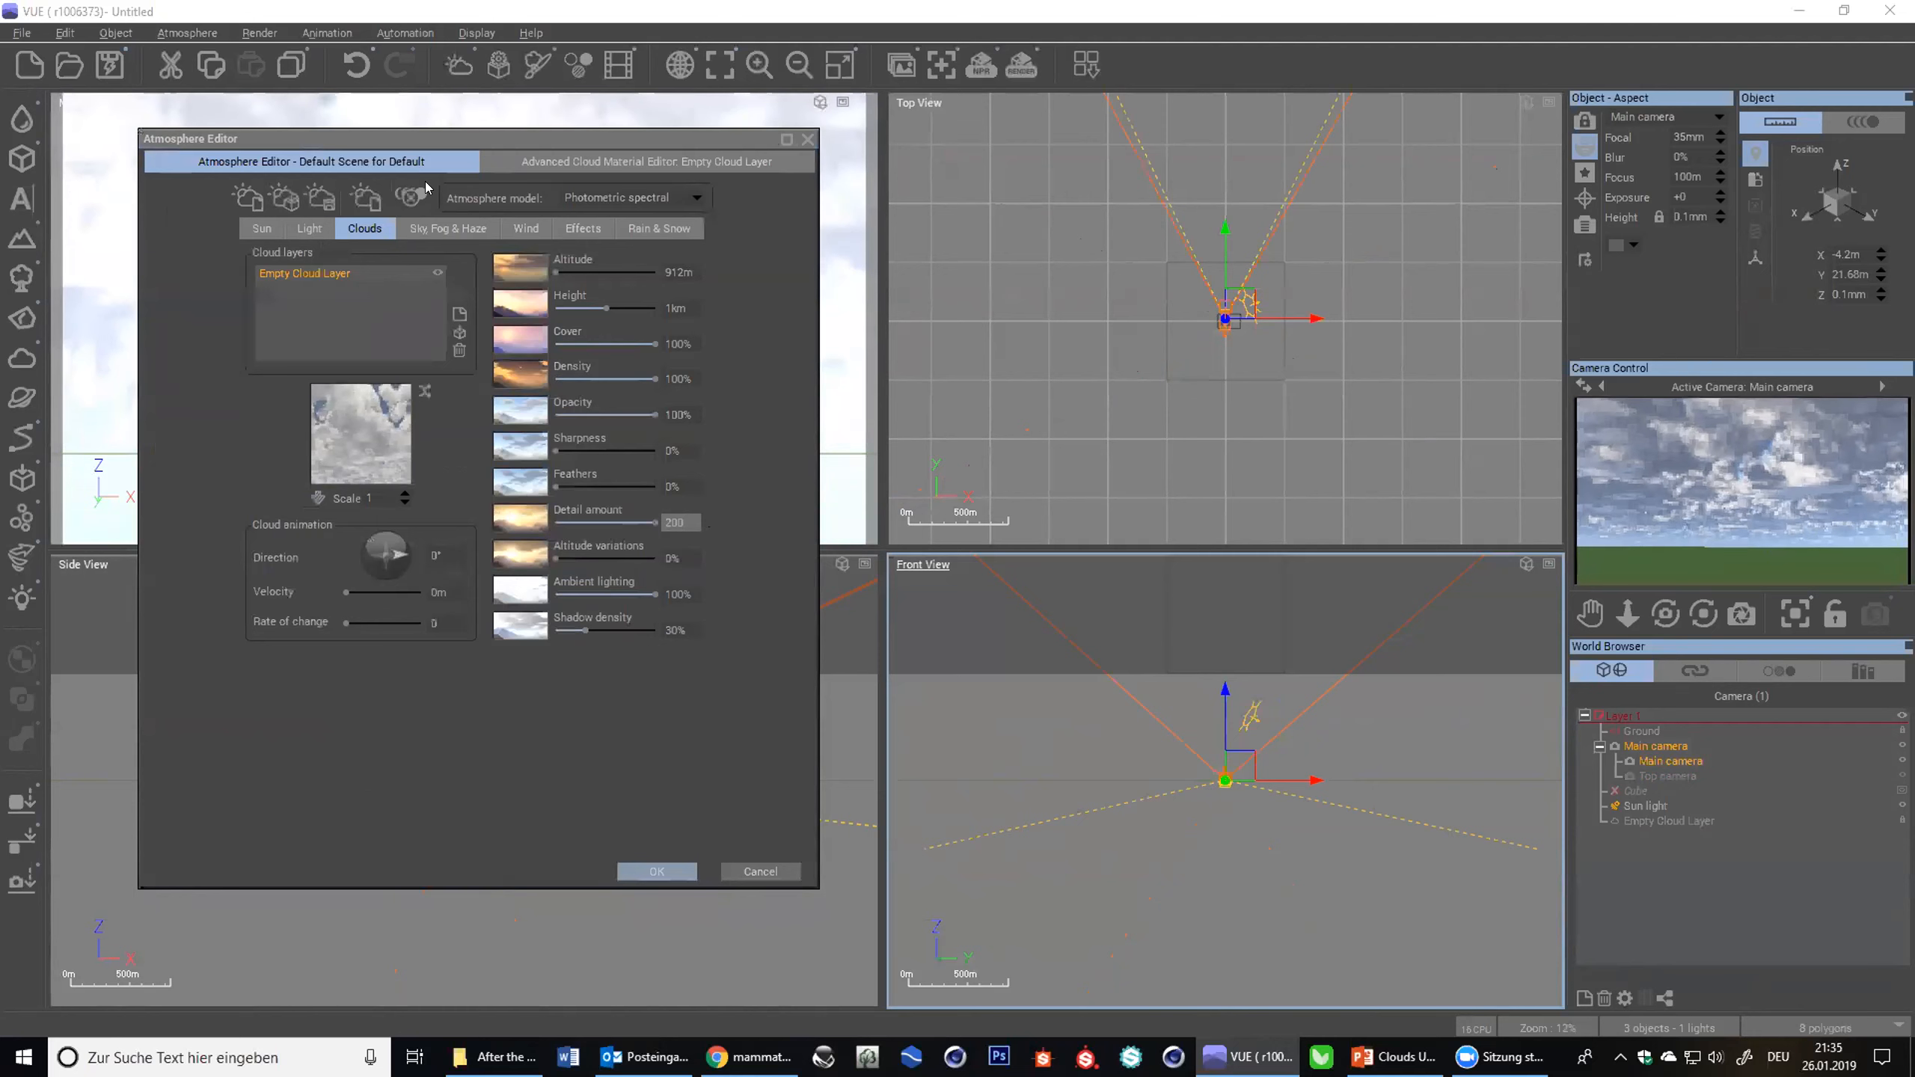
- Set the cloud layer detail Scaling to 55% and switch the active camera to the top camera
click(647, 161)
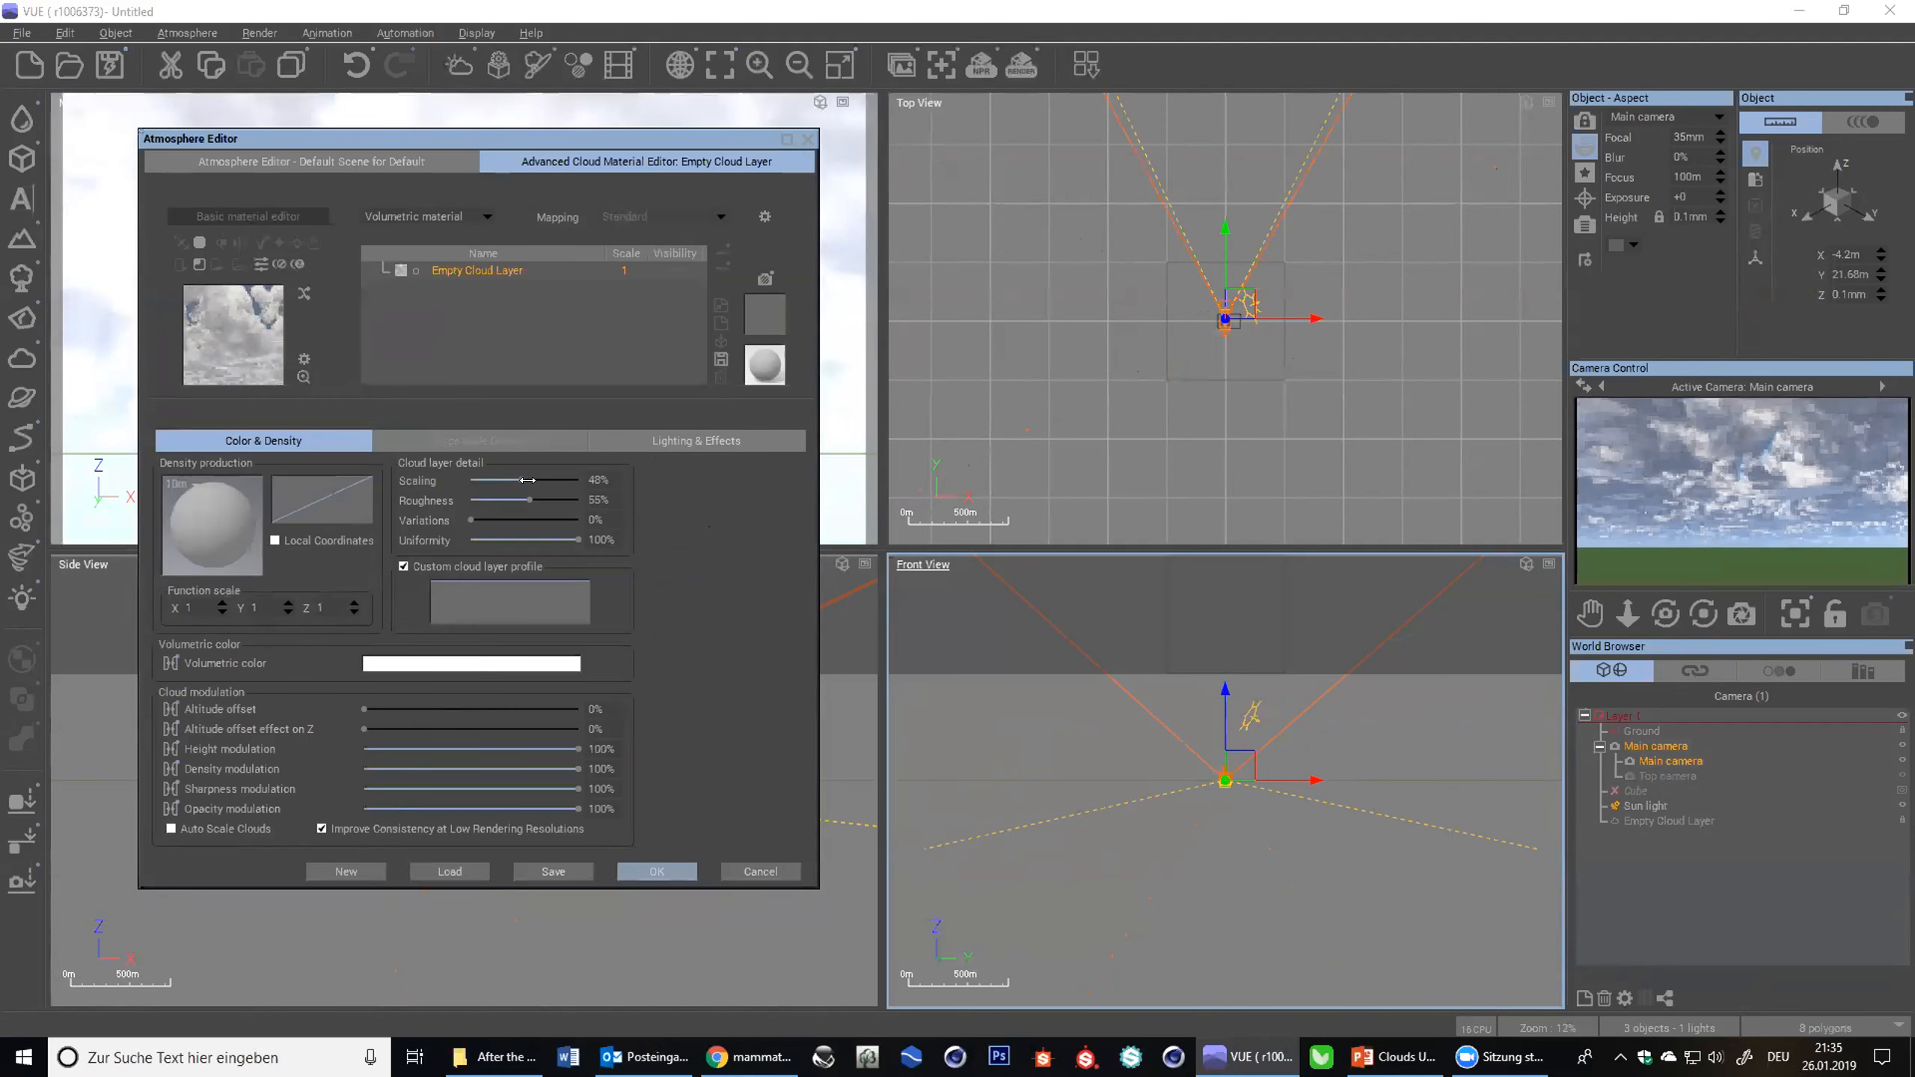
drag(501, 480, 533, 480)
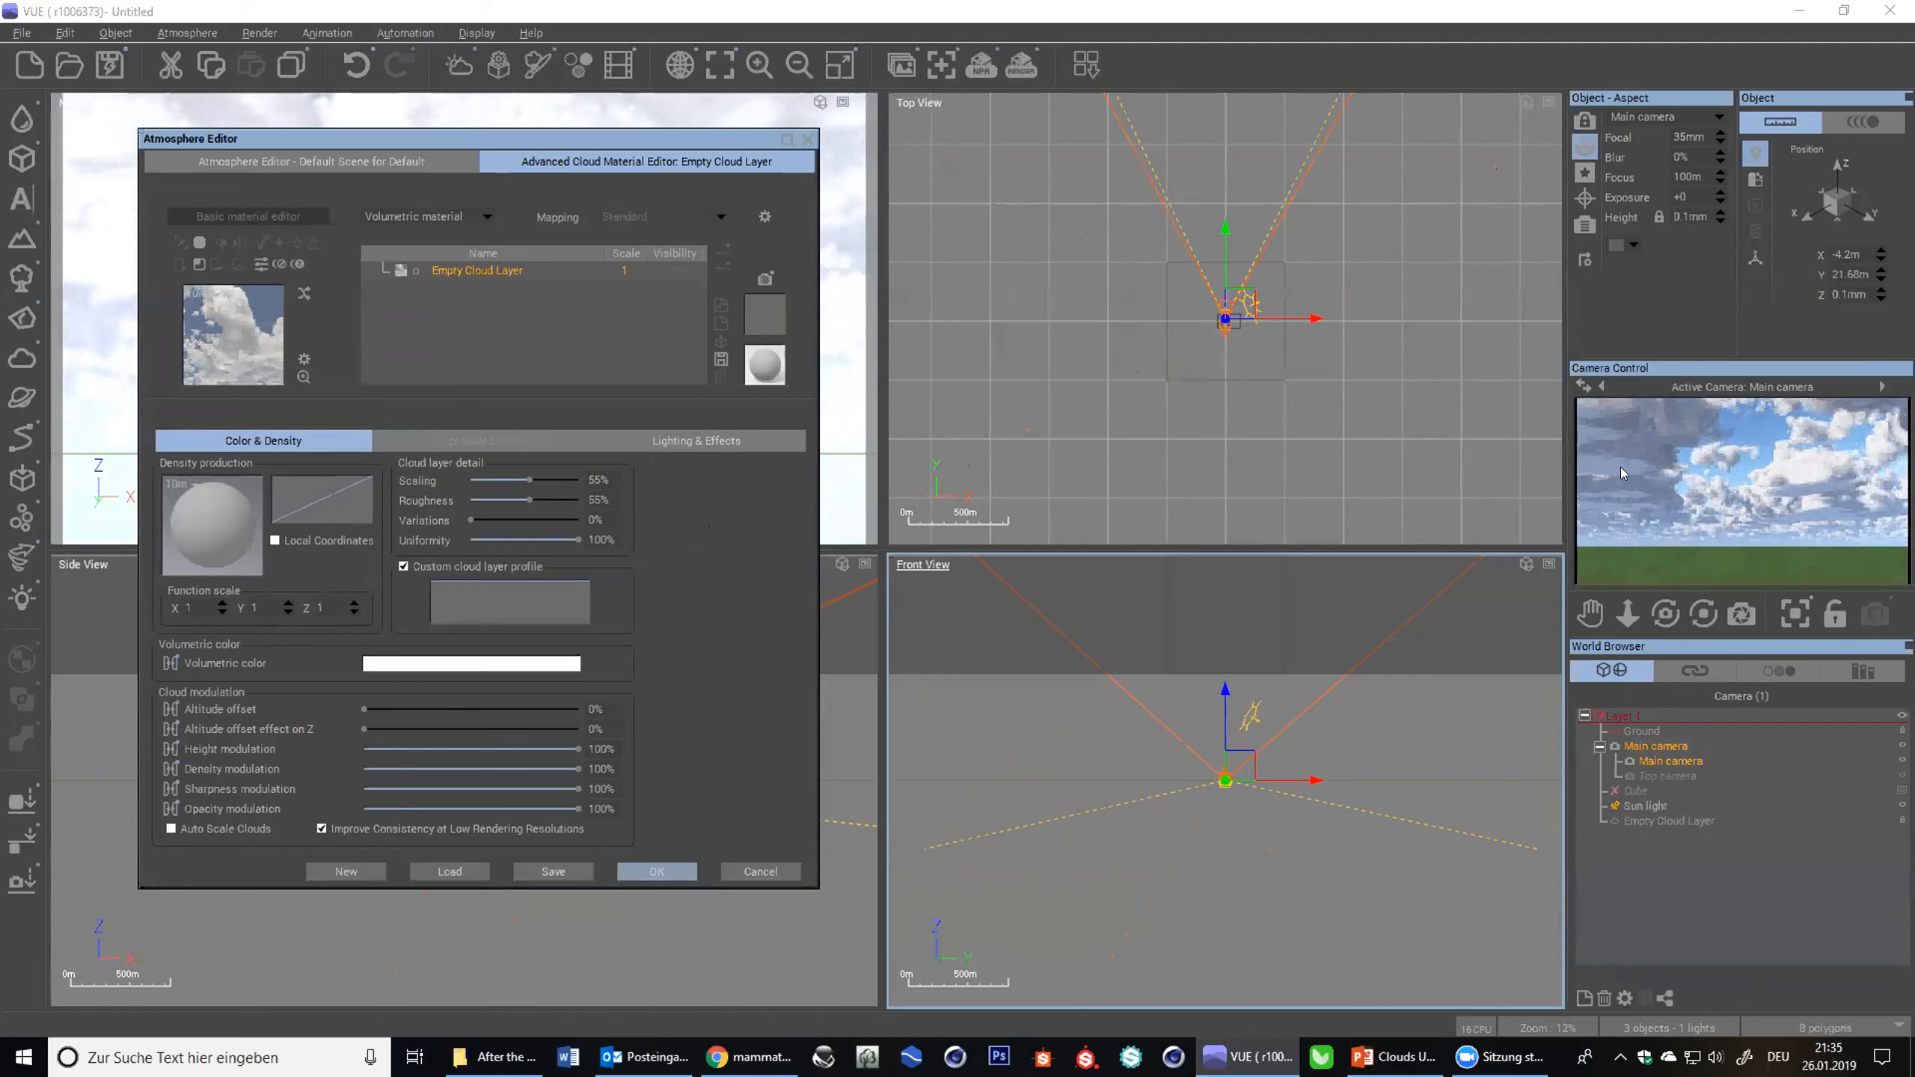
click(1651, 775)
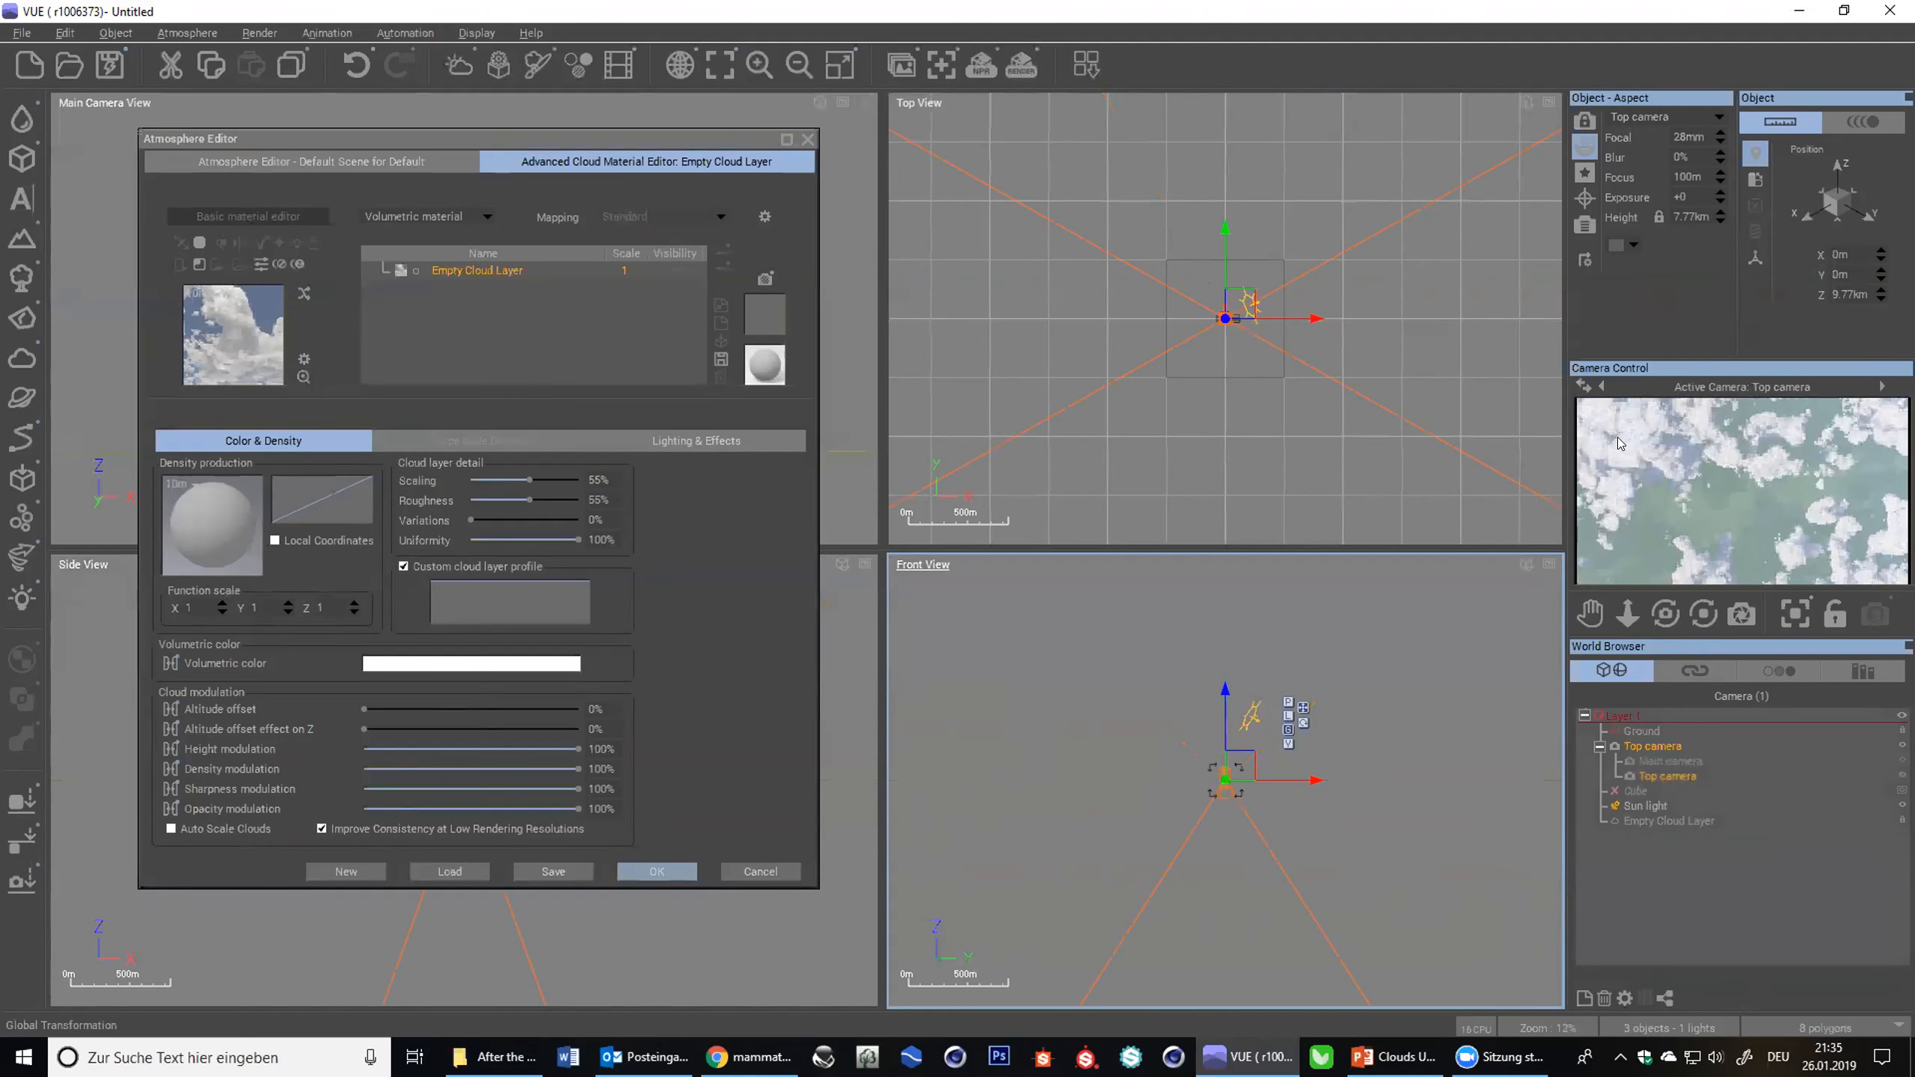
click(797, 63)
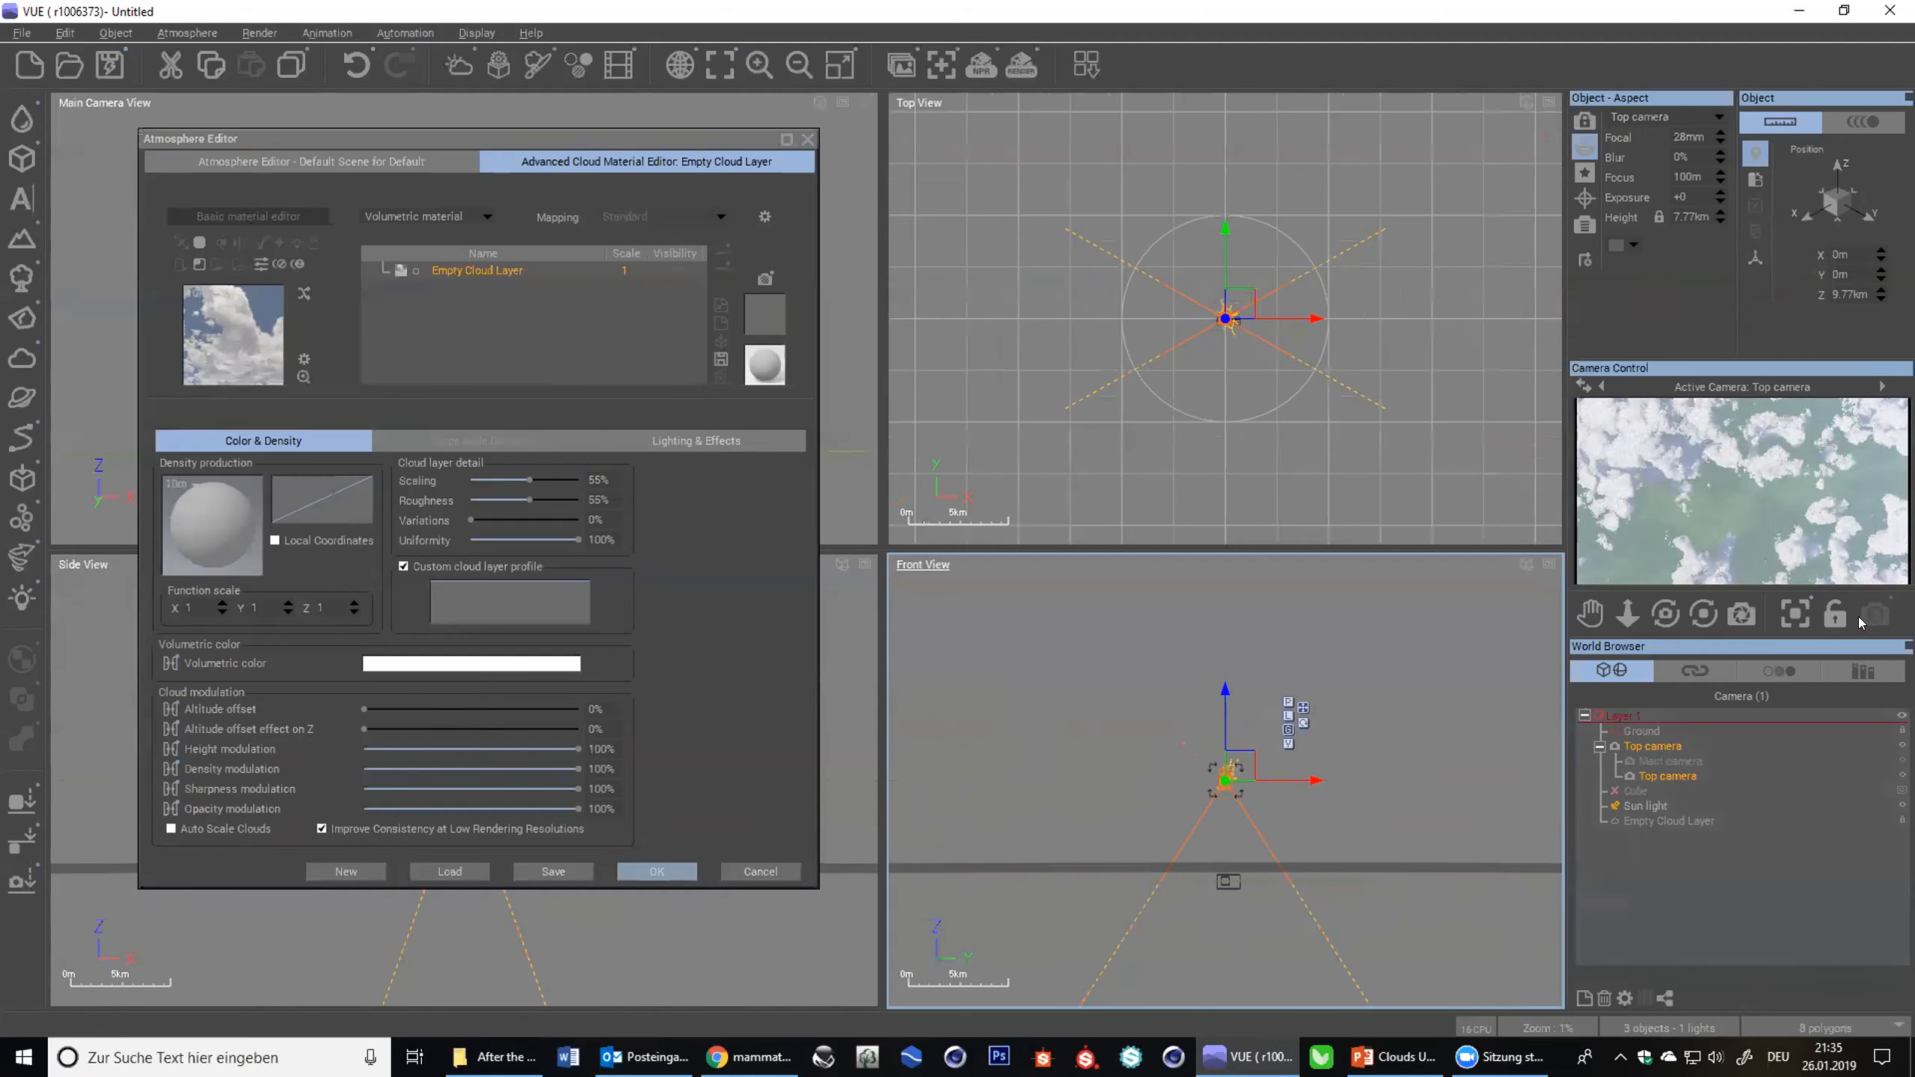
click(387, 103)
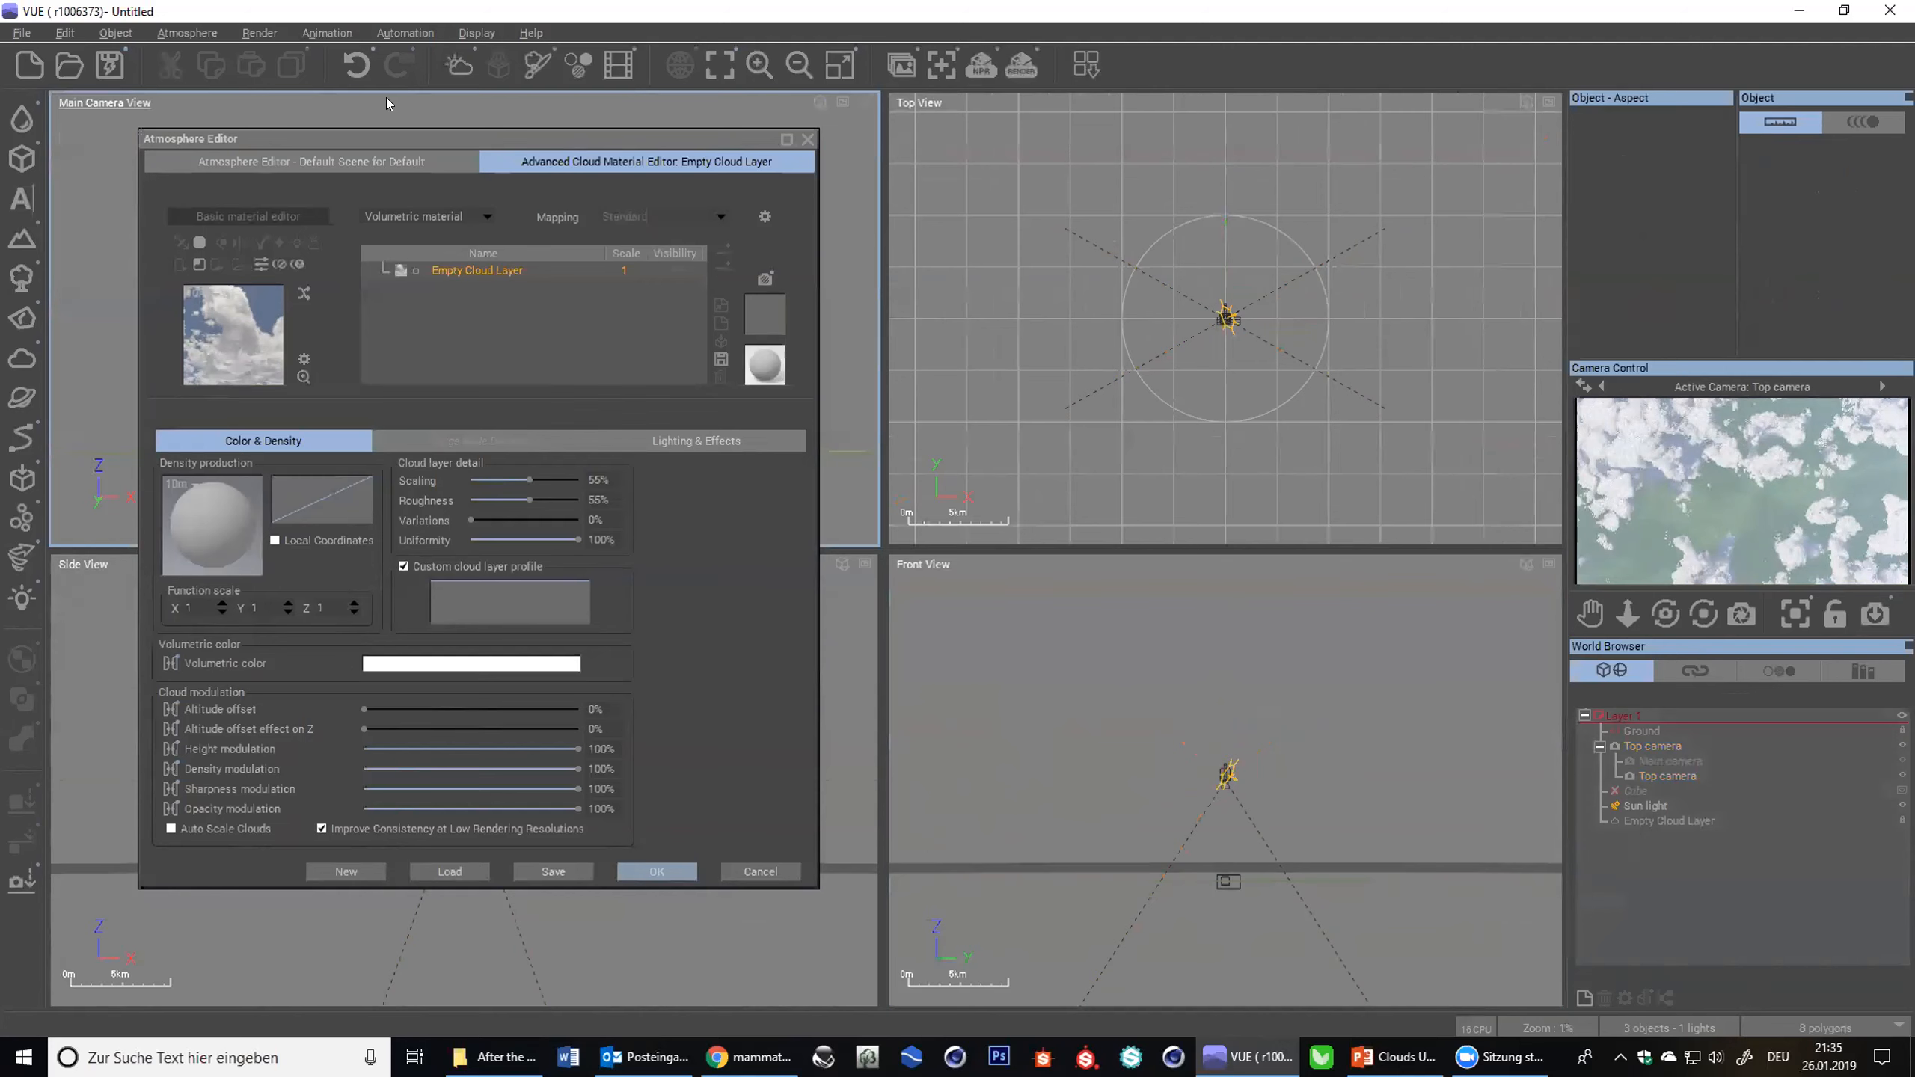
- Store an additional camera, make Camera 1 active, and raise it to a height of about 3.18 km
click(1876, 614)
click(1664, 778)
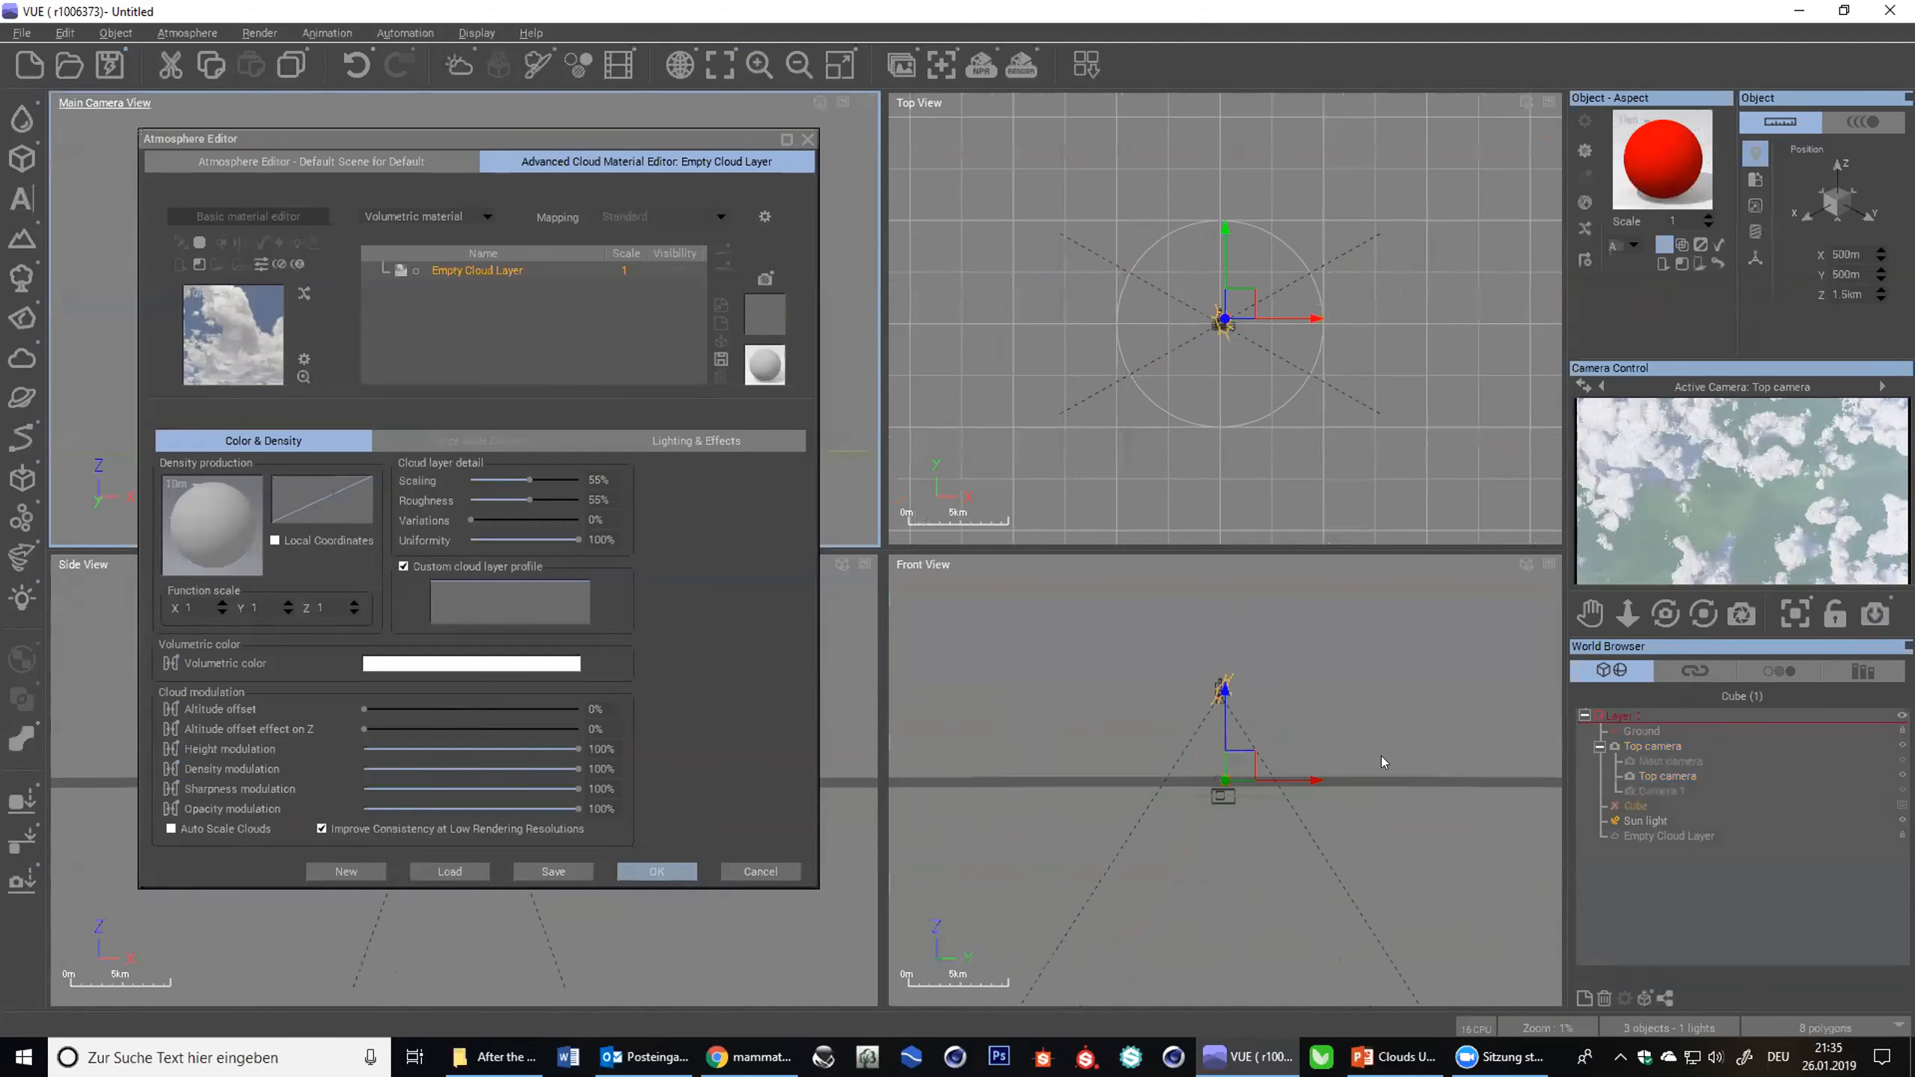
click(1653, 791)
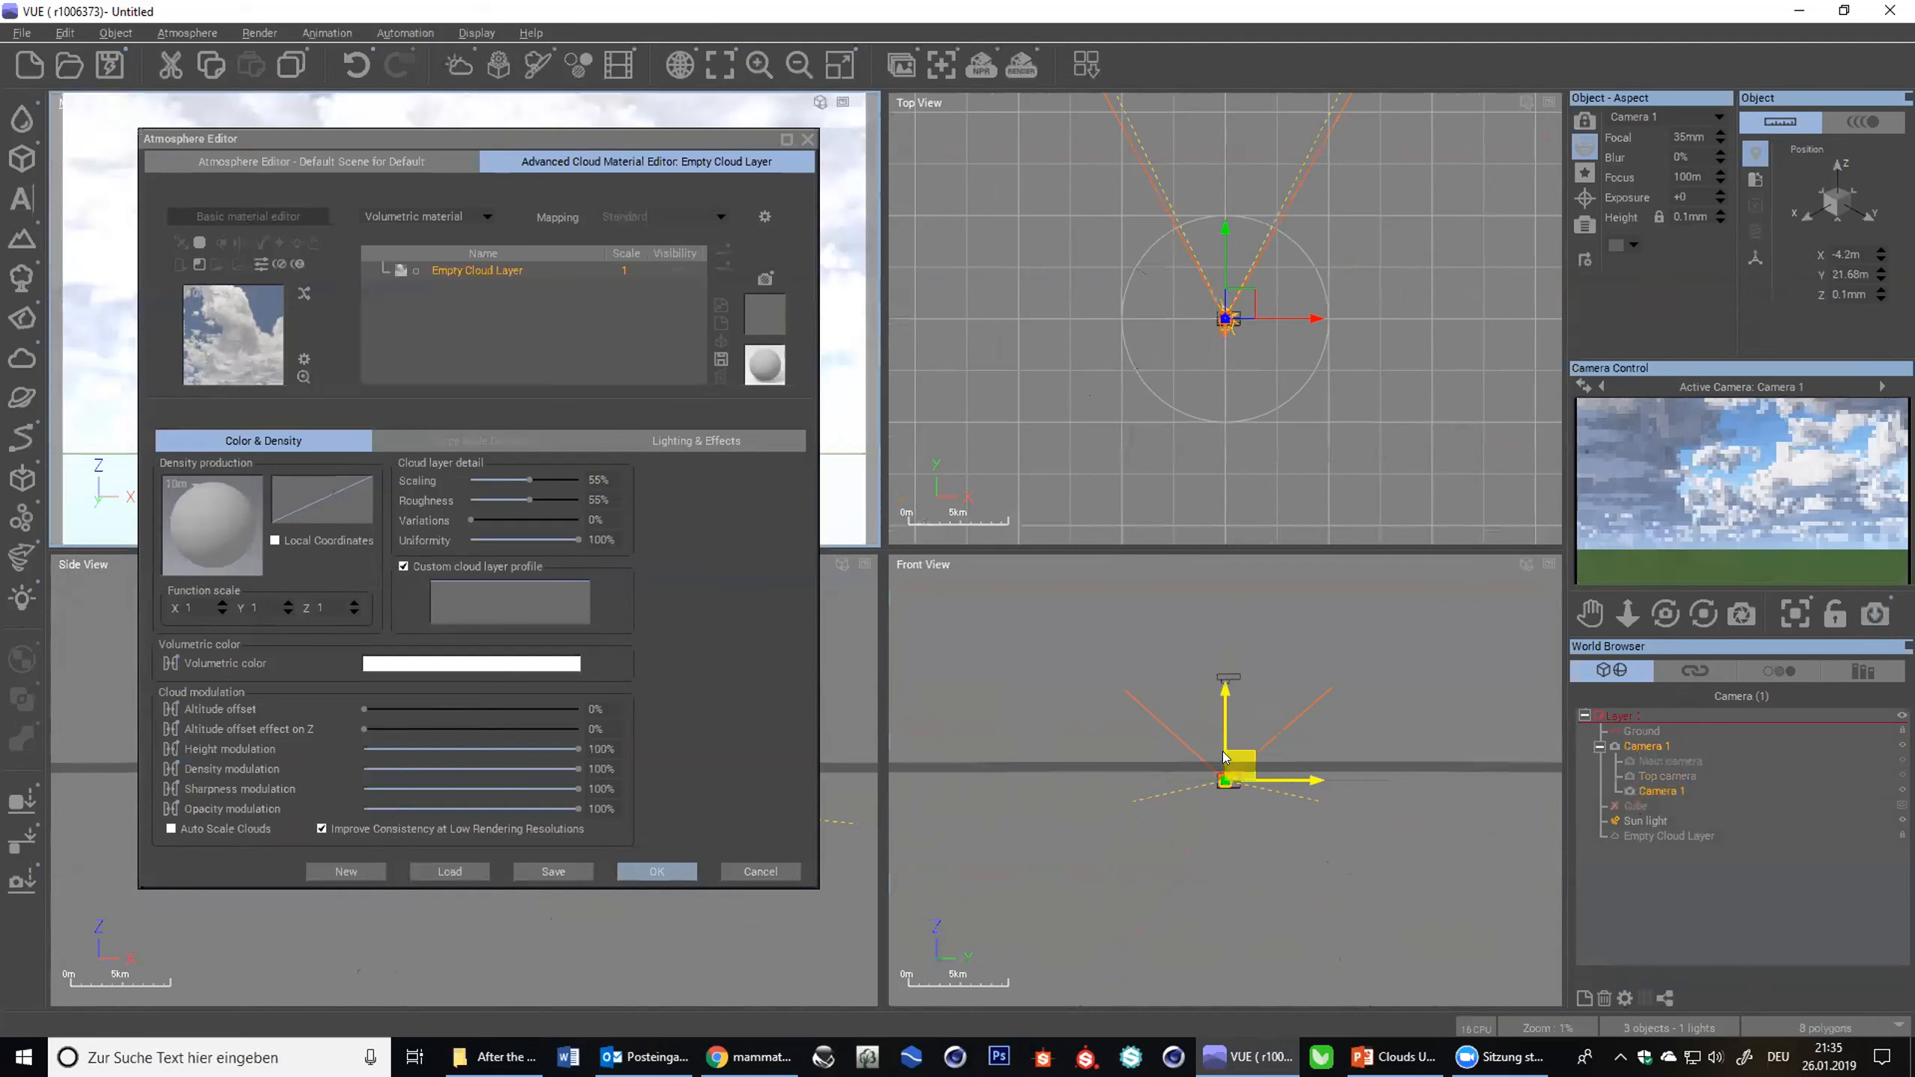
drag(1214, 721, 1211, 686)
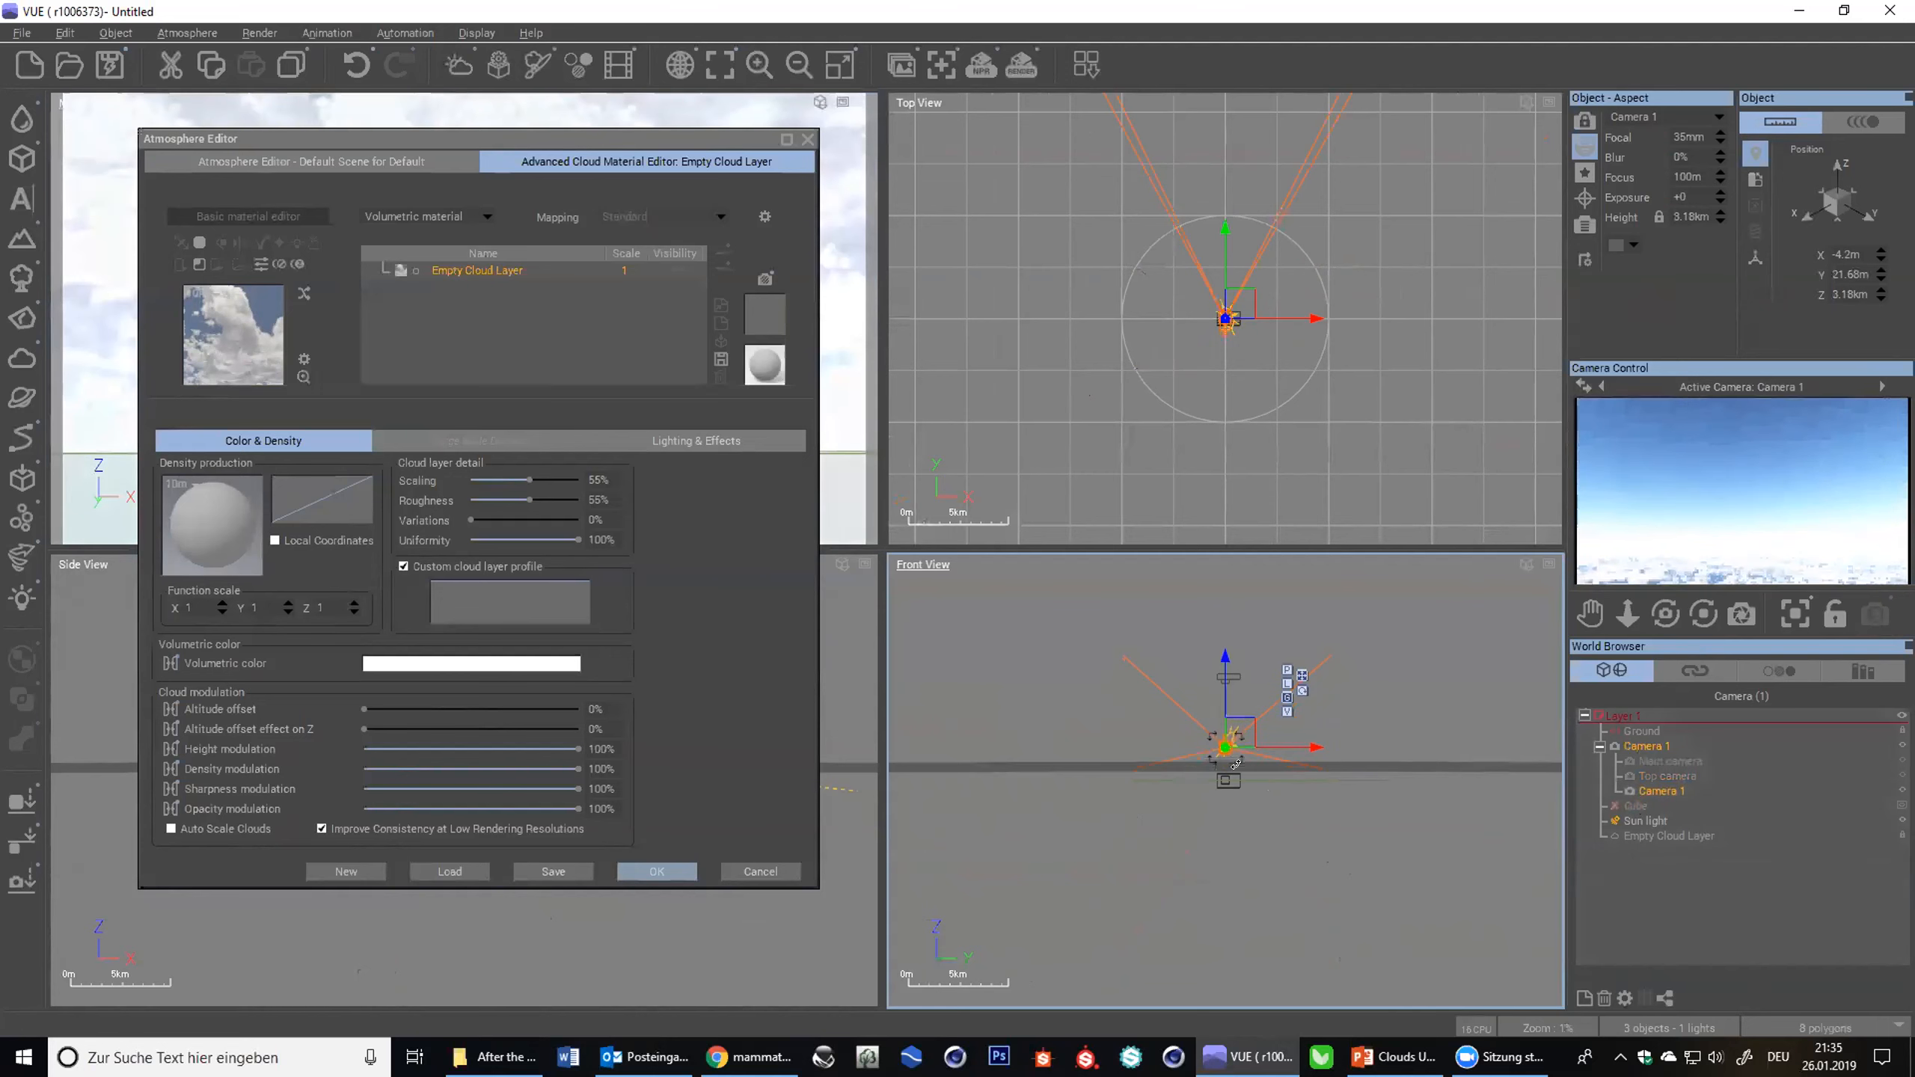
- Enlarge the active camera preview in width and height and move the Atmosphere Editor out of the way
drag(578, 144, 1094, 221)
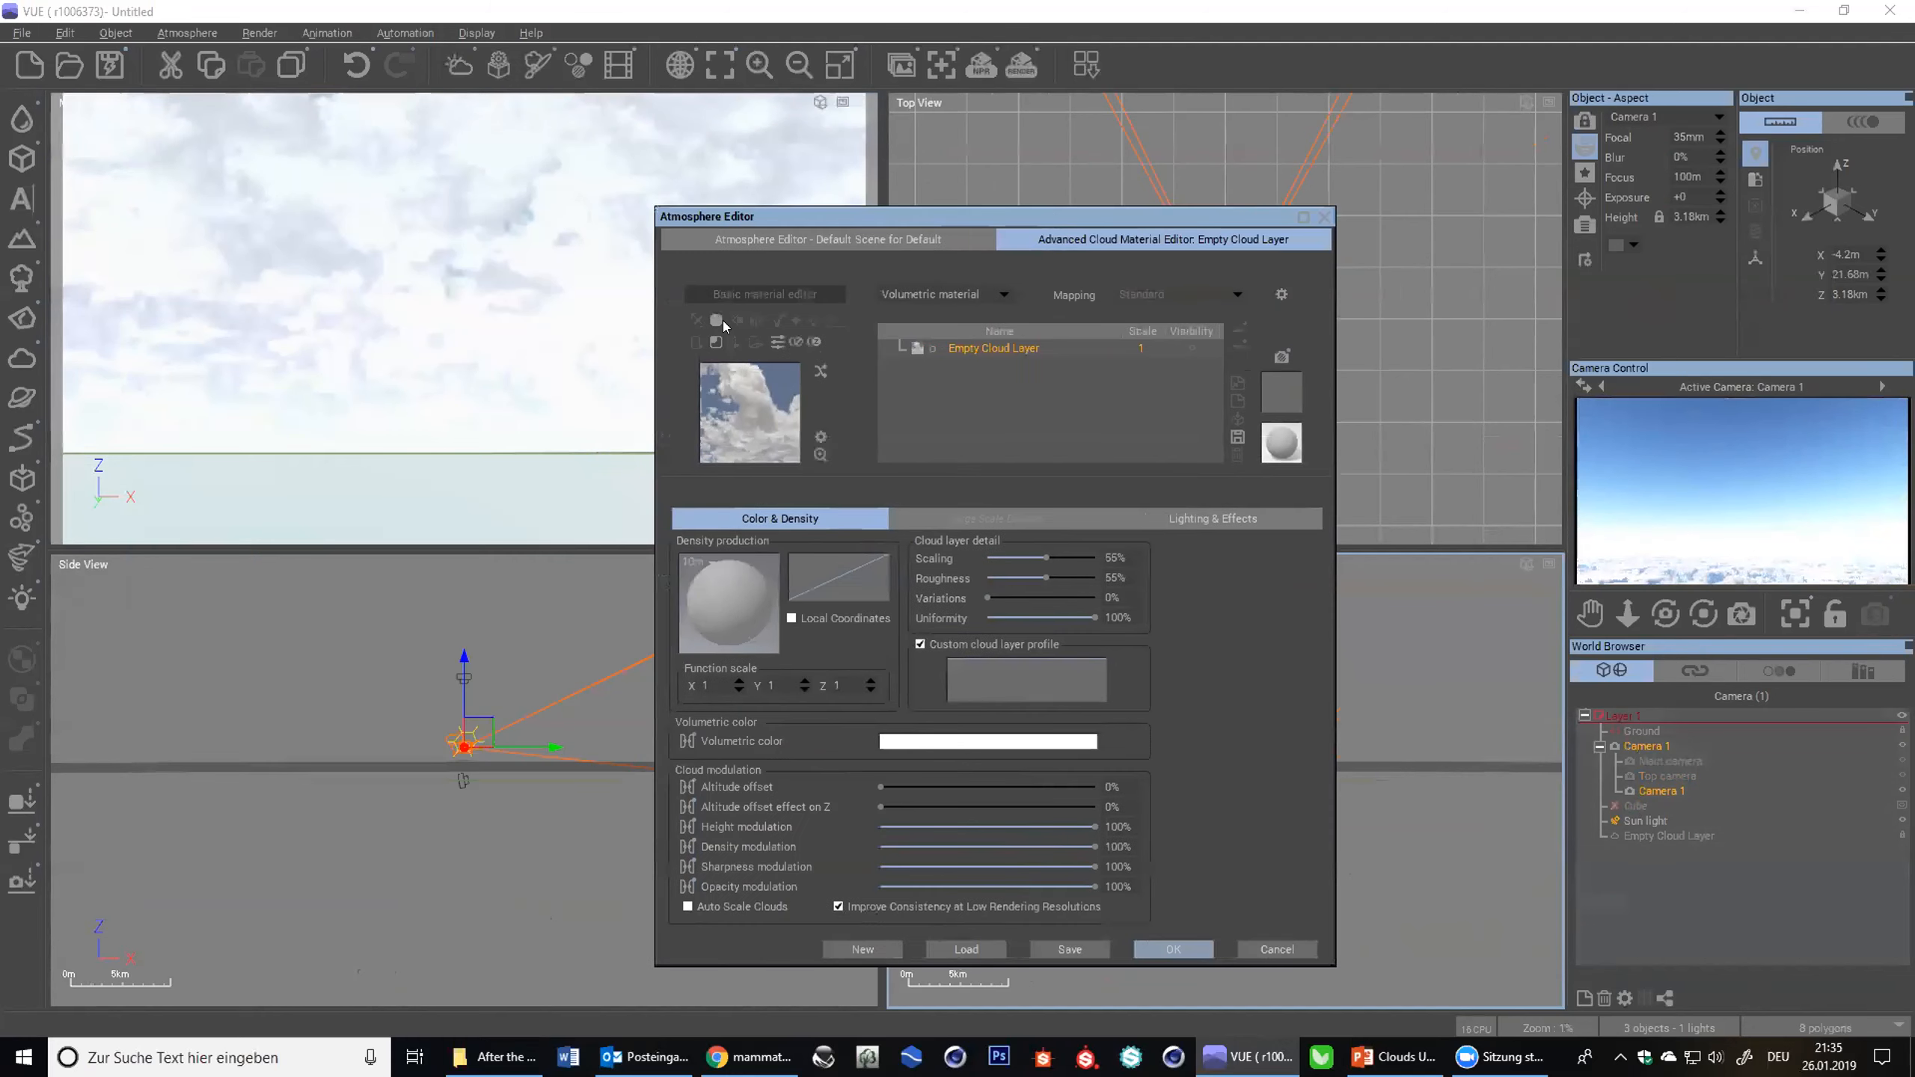
right_drag(455, 446, 452, 405)
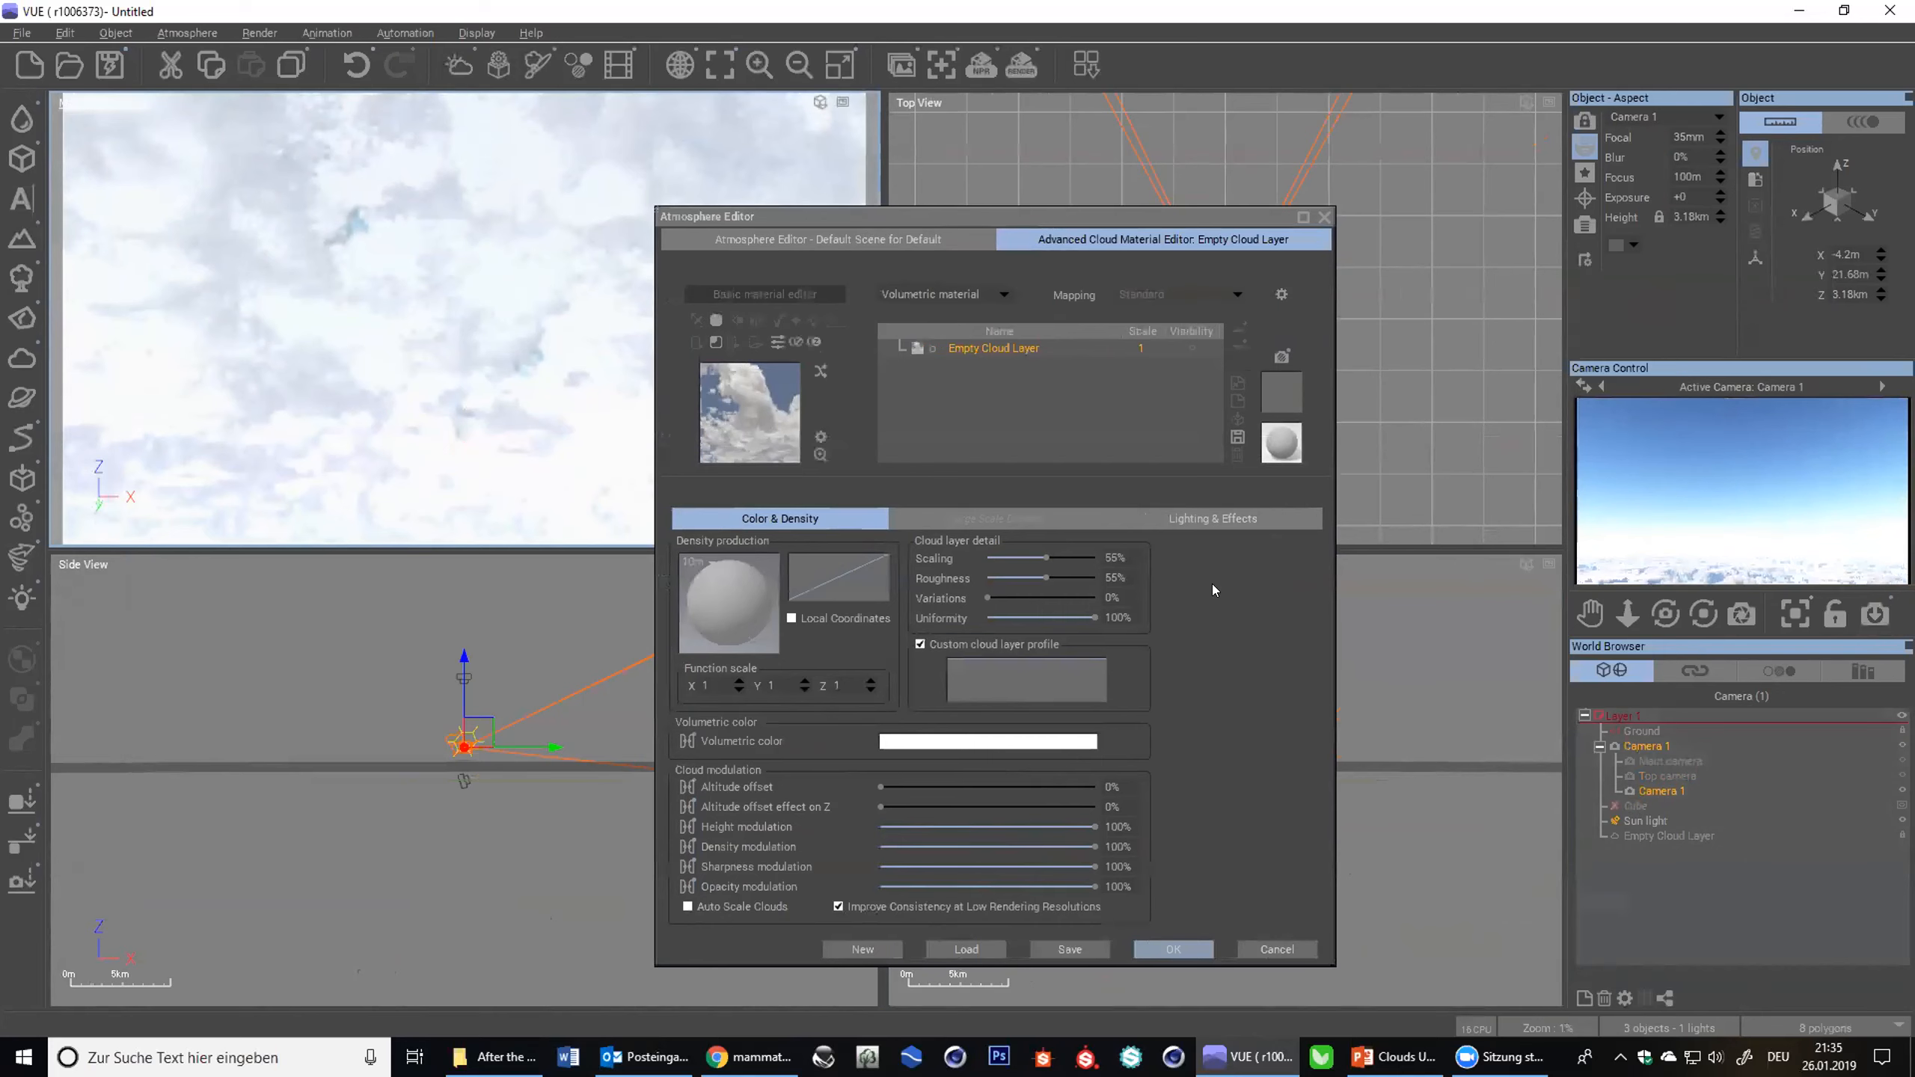
drag(1565, 517, 1376, 487)
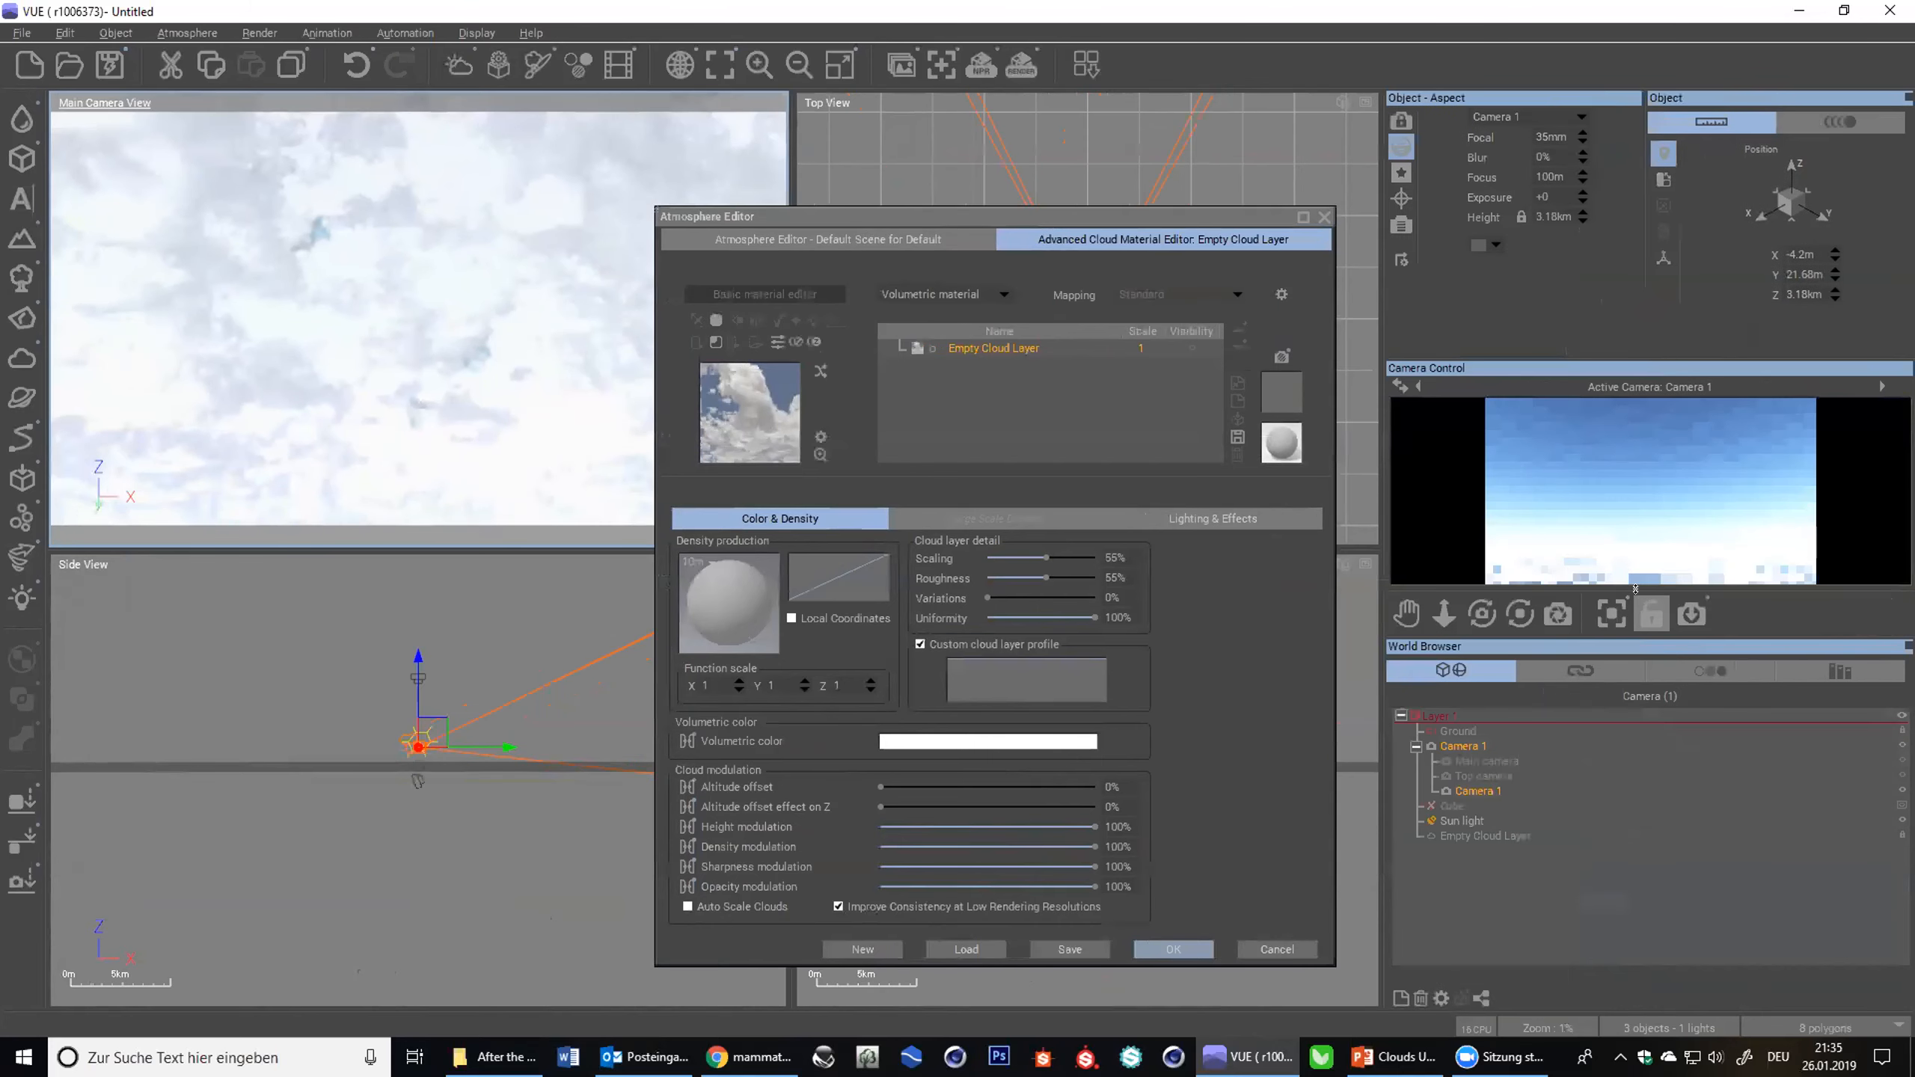
drag(1625, 682, 1623, 782)
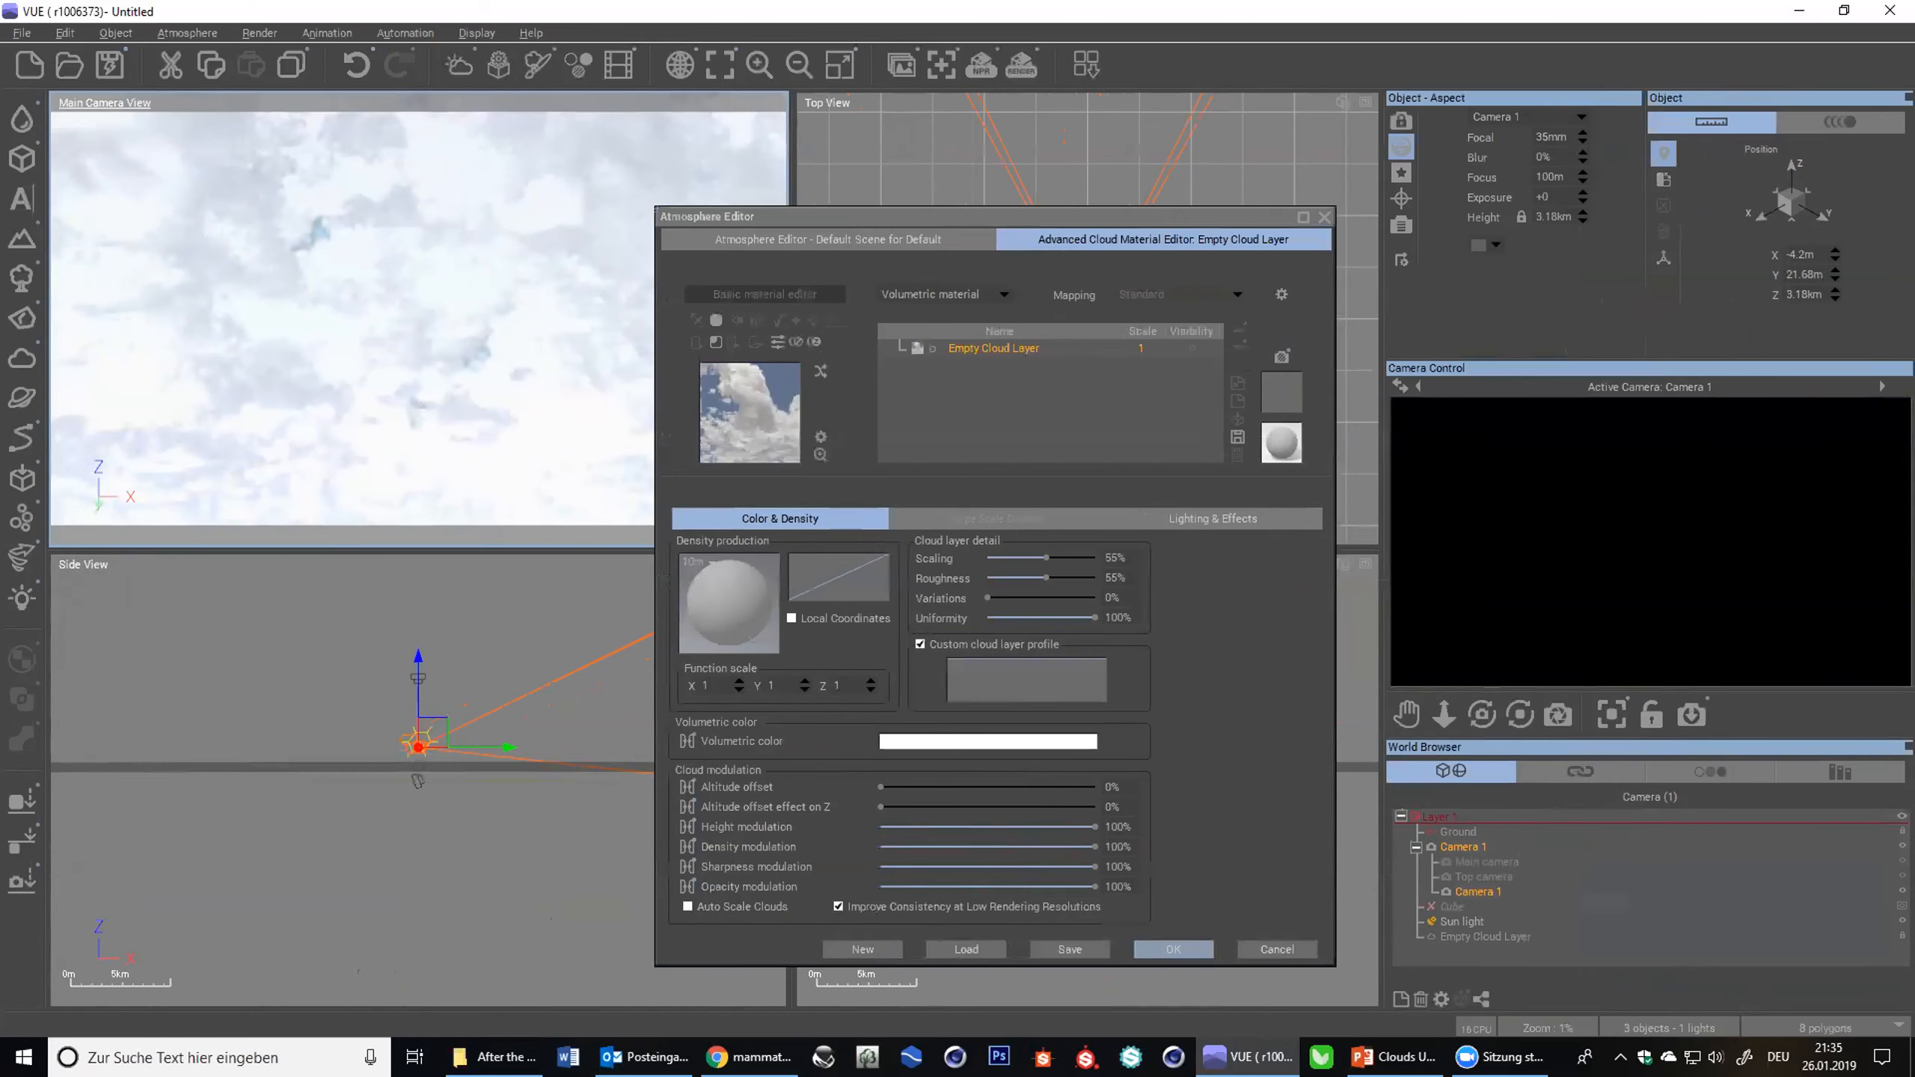
drag(1014, 214, 450, 92)
- Lower Camera 1 to a height of about 1.99 km and tilt it down onto the cloud layer
drag(1081, 668, 1089, 674)
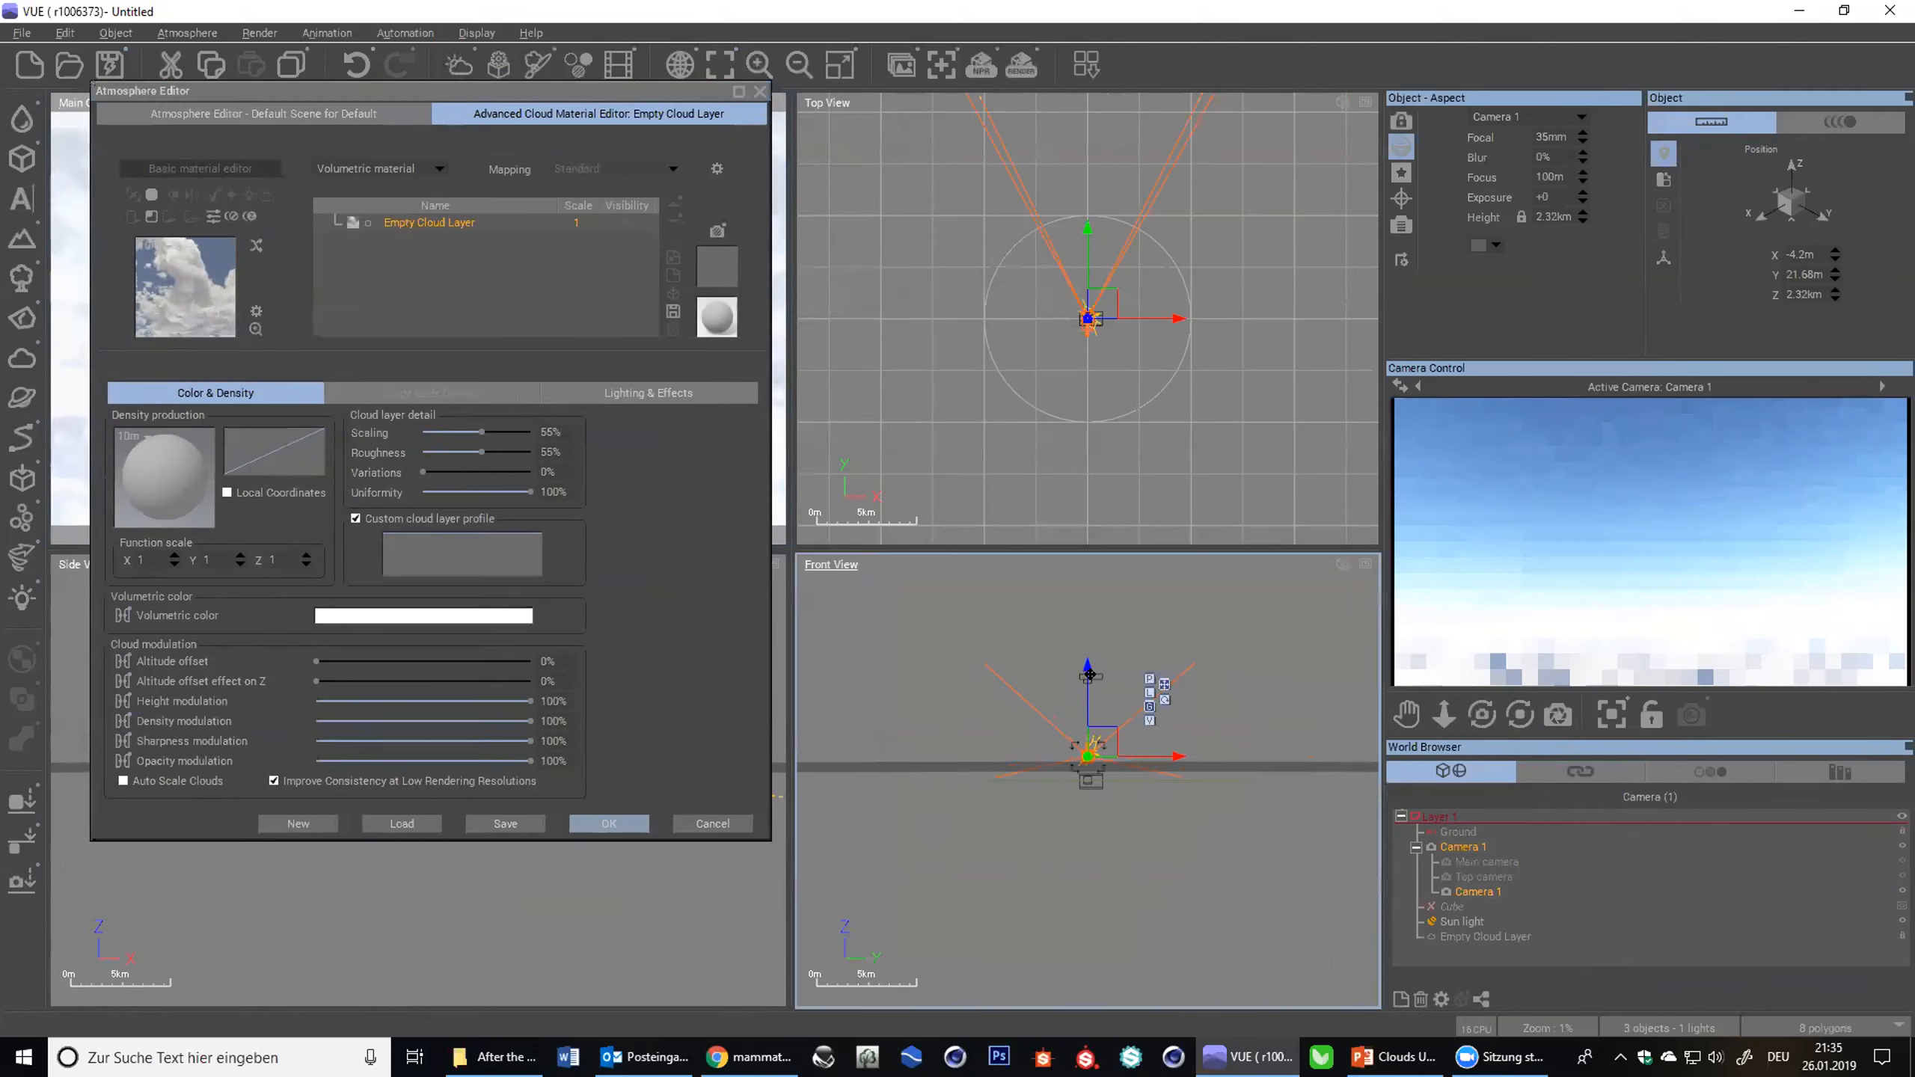
scroll(1028, 662, up, 3)
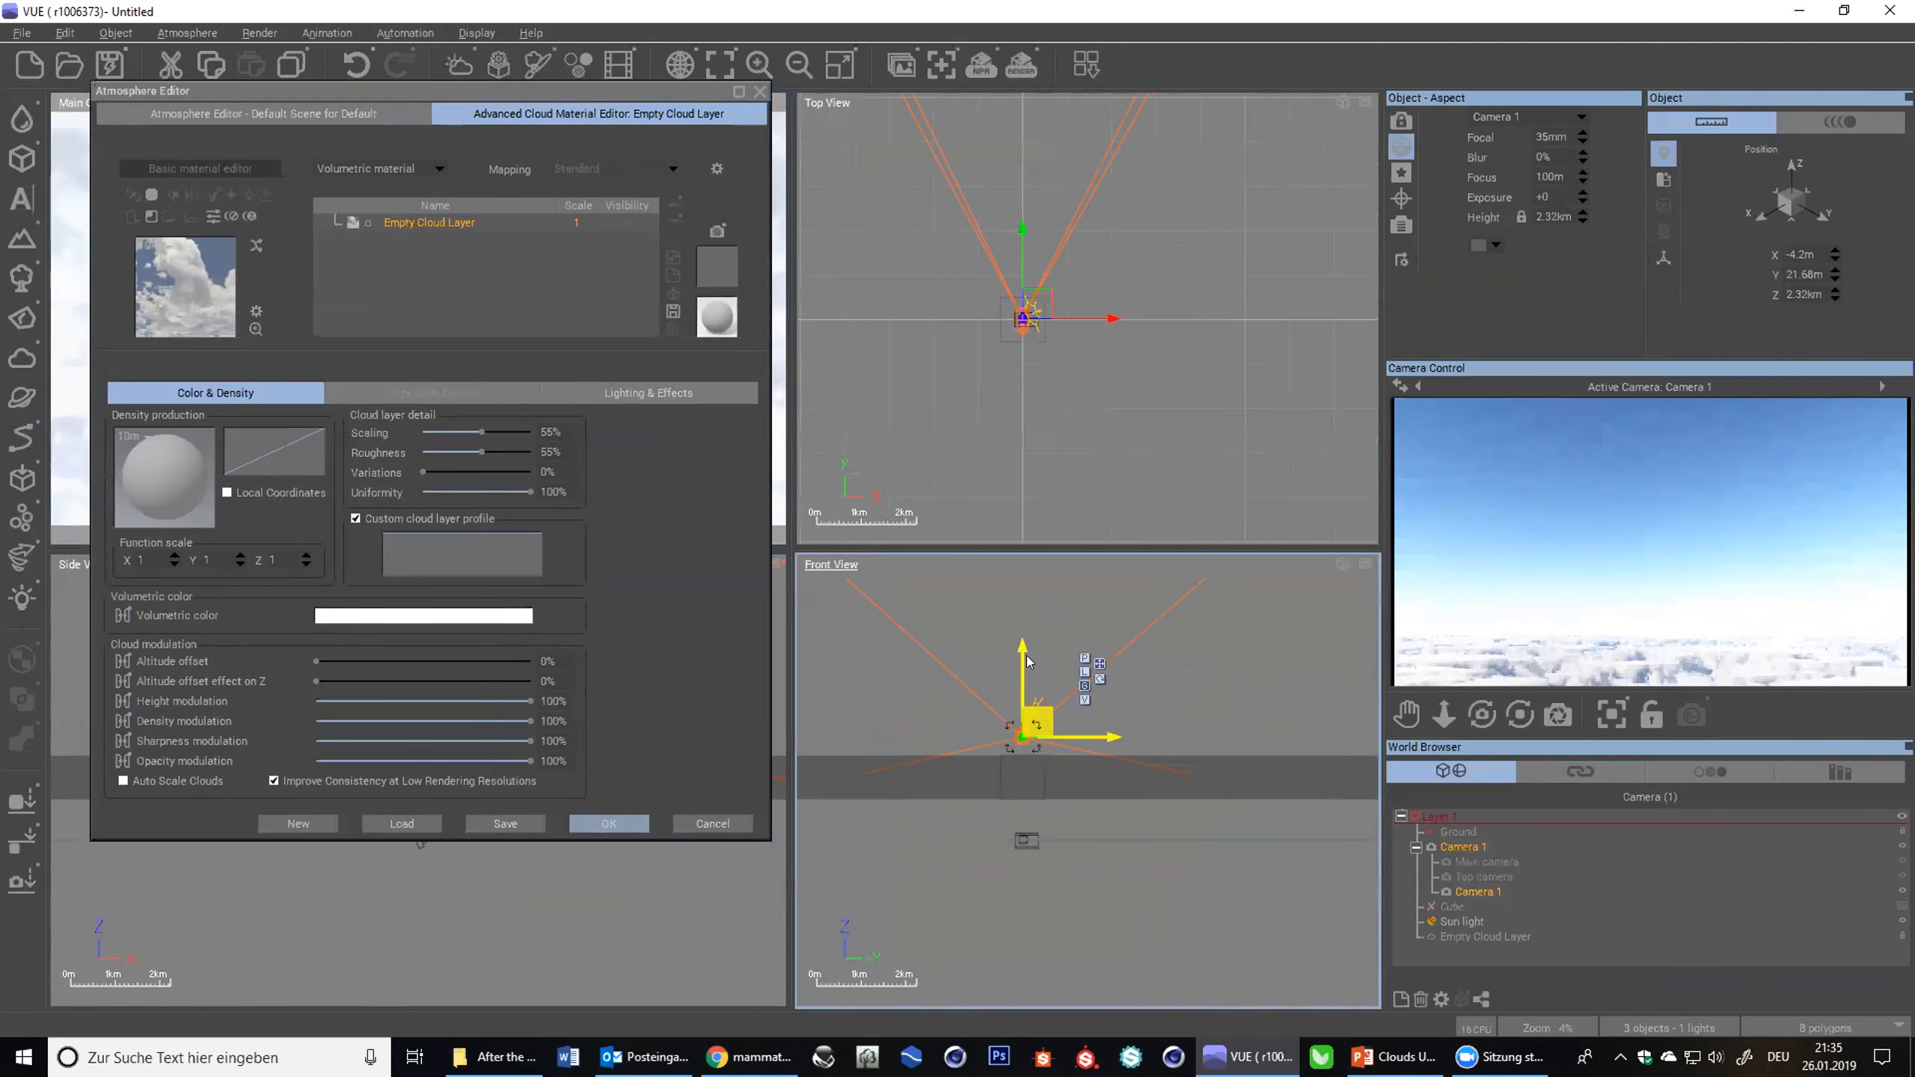
drag(1021, 647, 980, 638)
scroll(950, 619, up, 3)
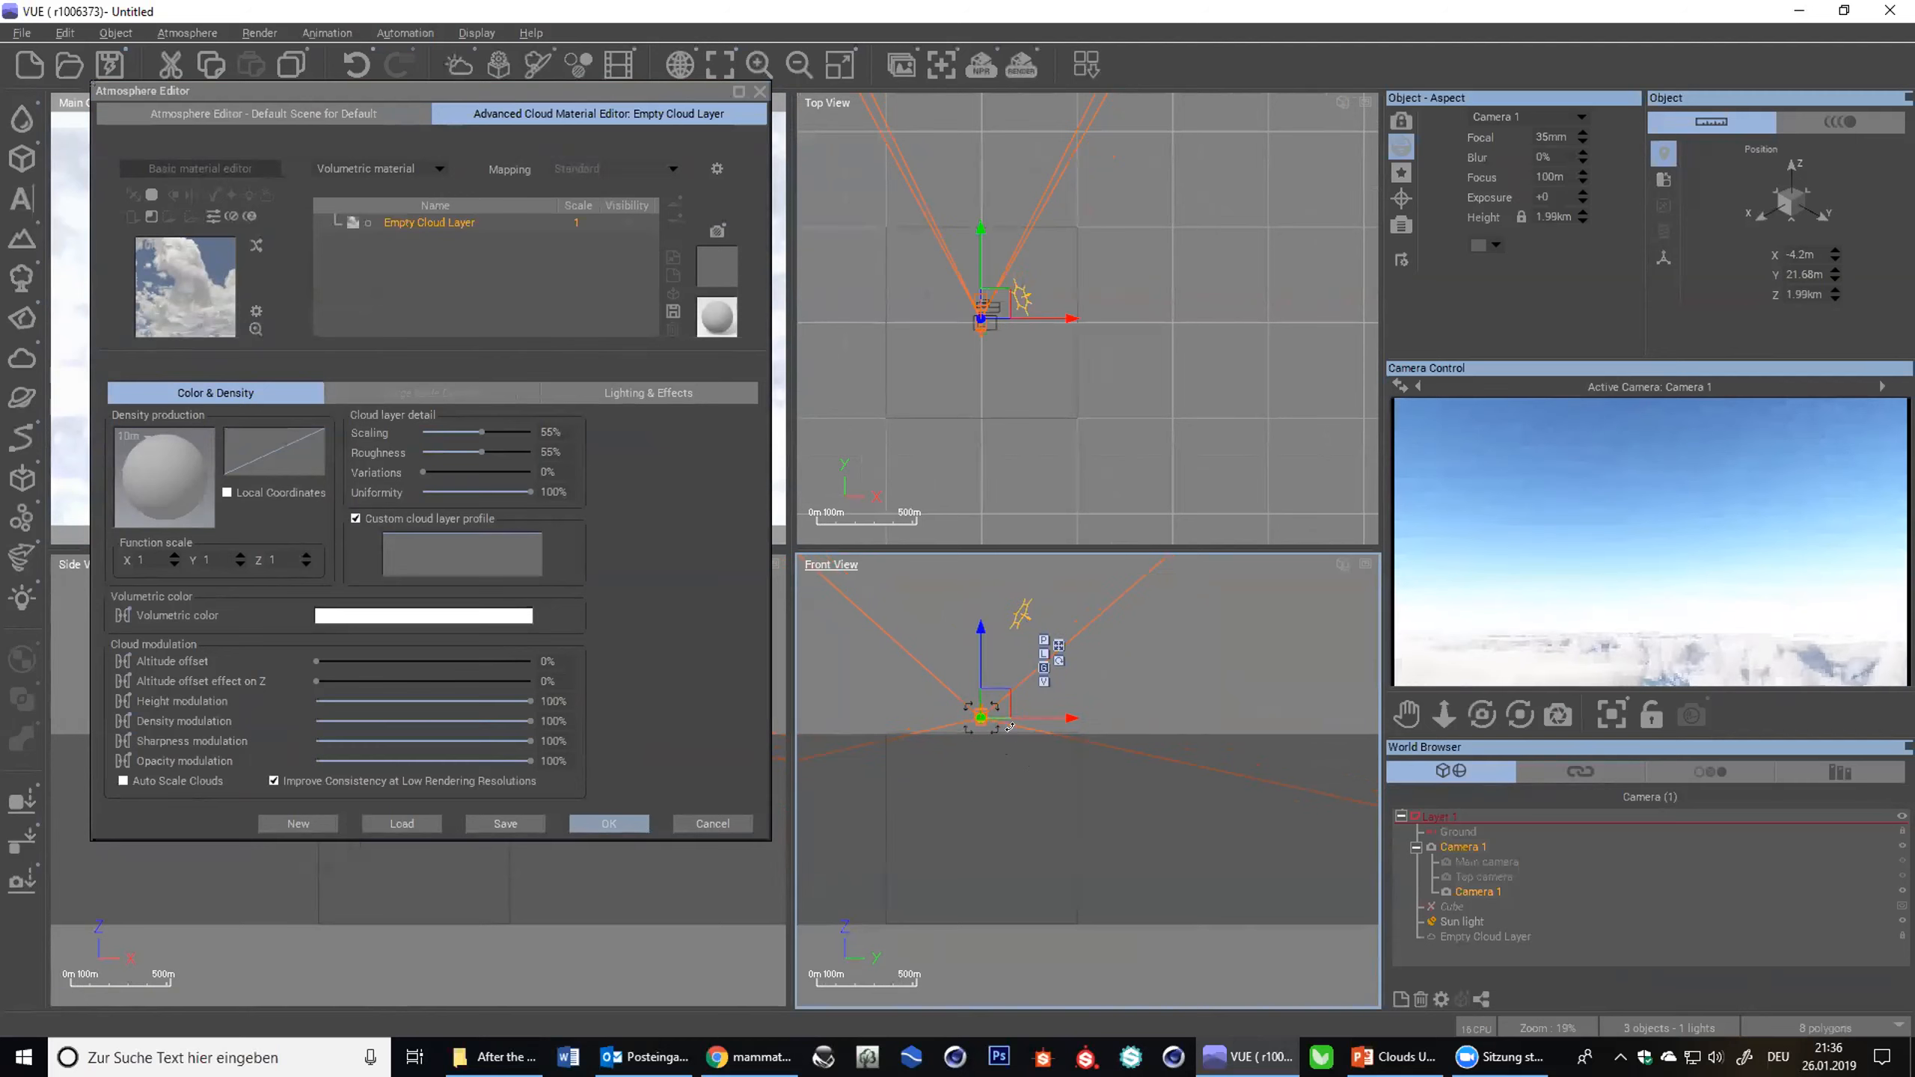
drag(481, 89, 1175, 101)
drag(429, 730, 434, 759)
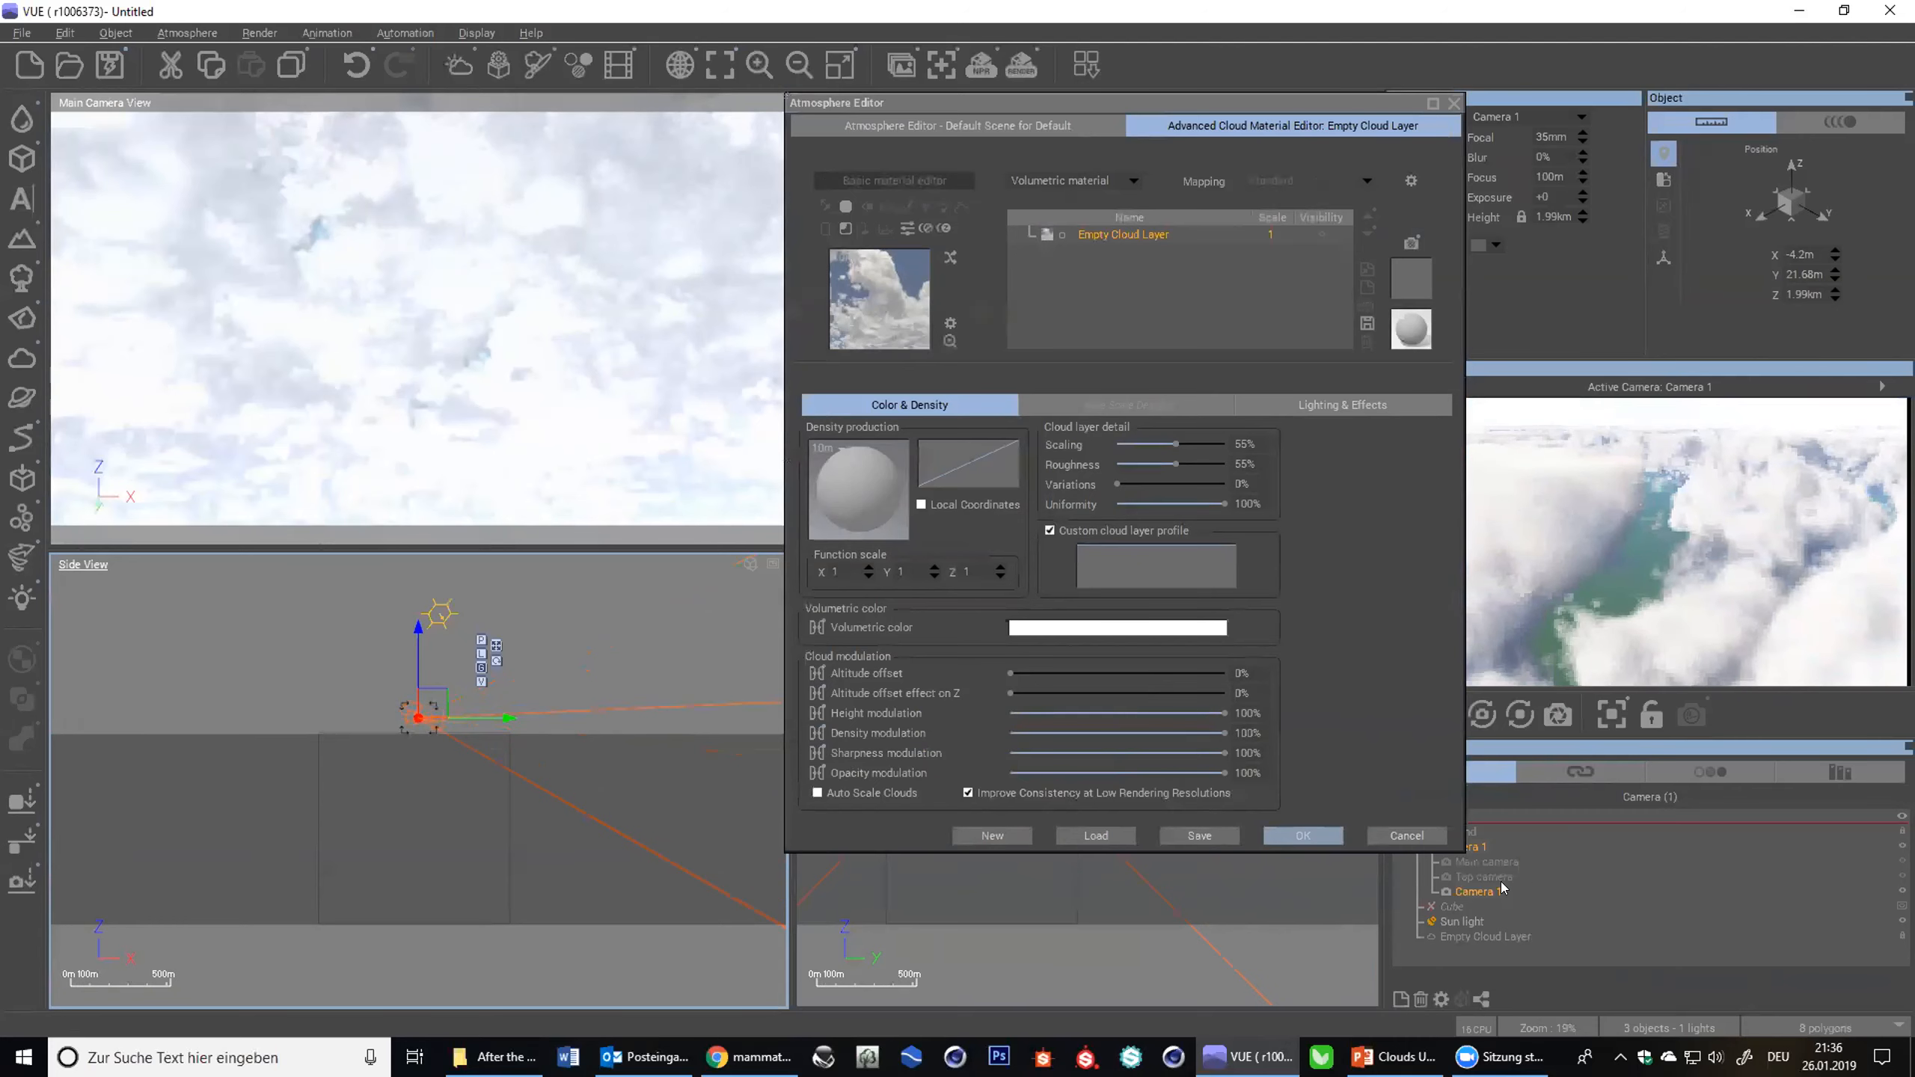
- Set the exposure of Camera 1 to -0.91 in its advanced camera options
double_click(1456, 892)
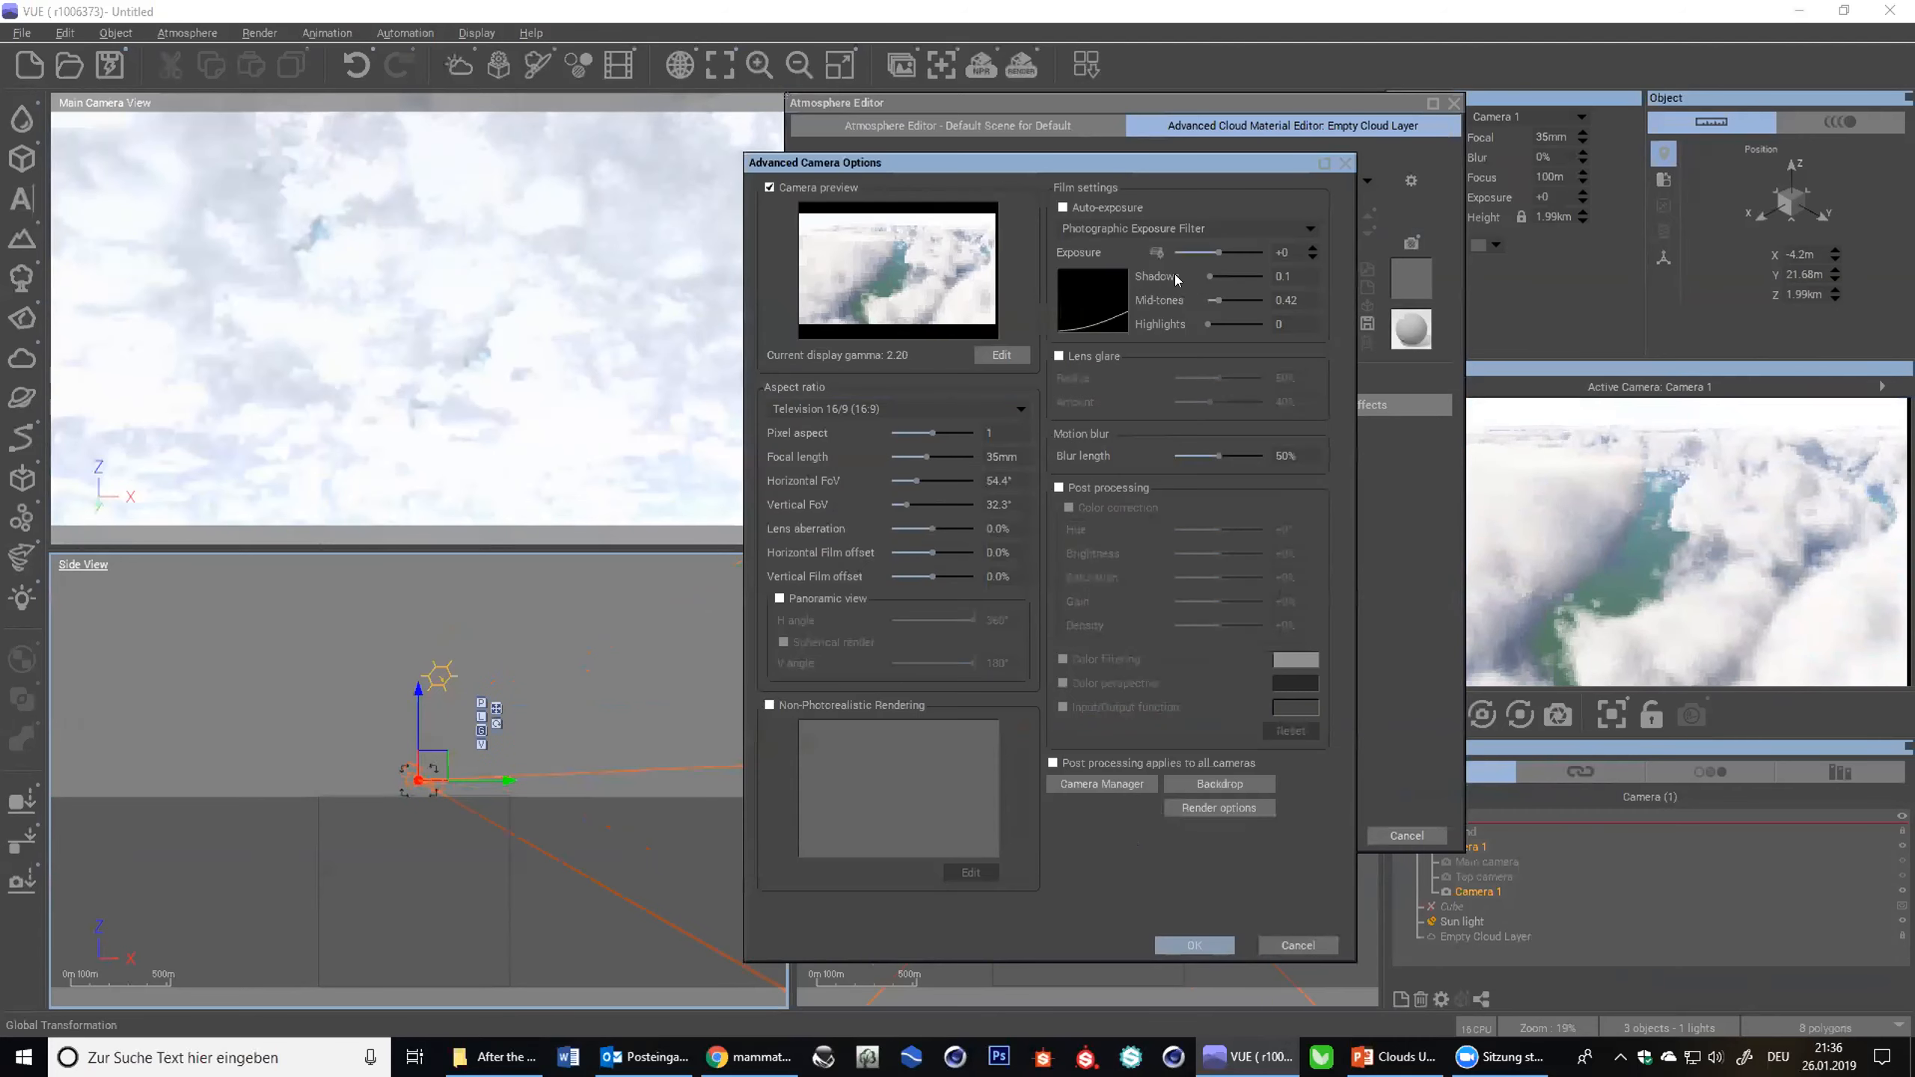
drag(1231, 244, 1223, 244)
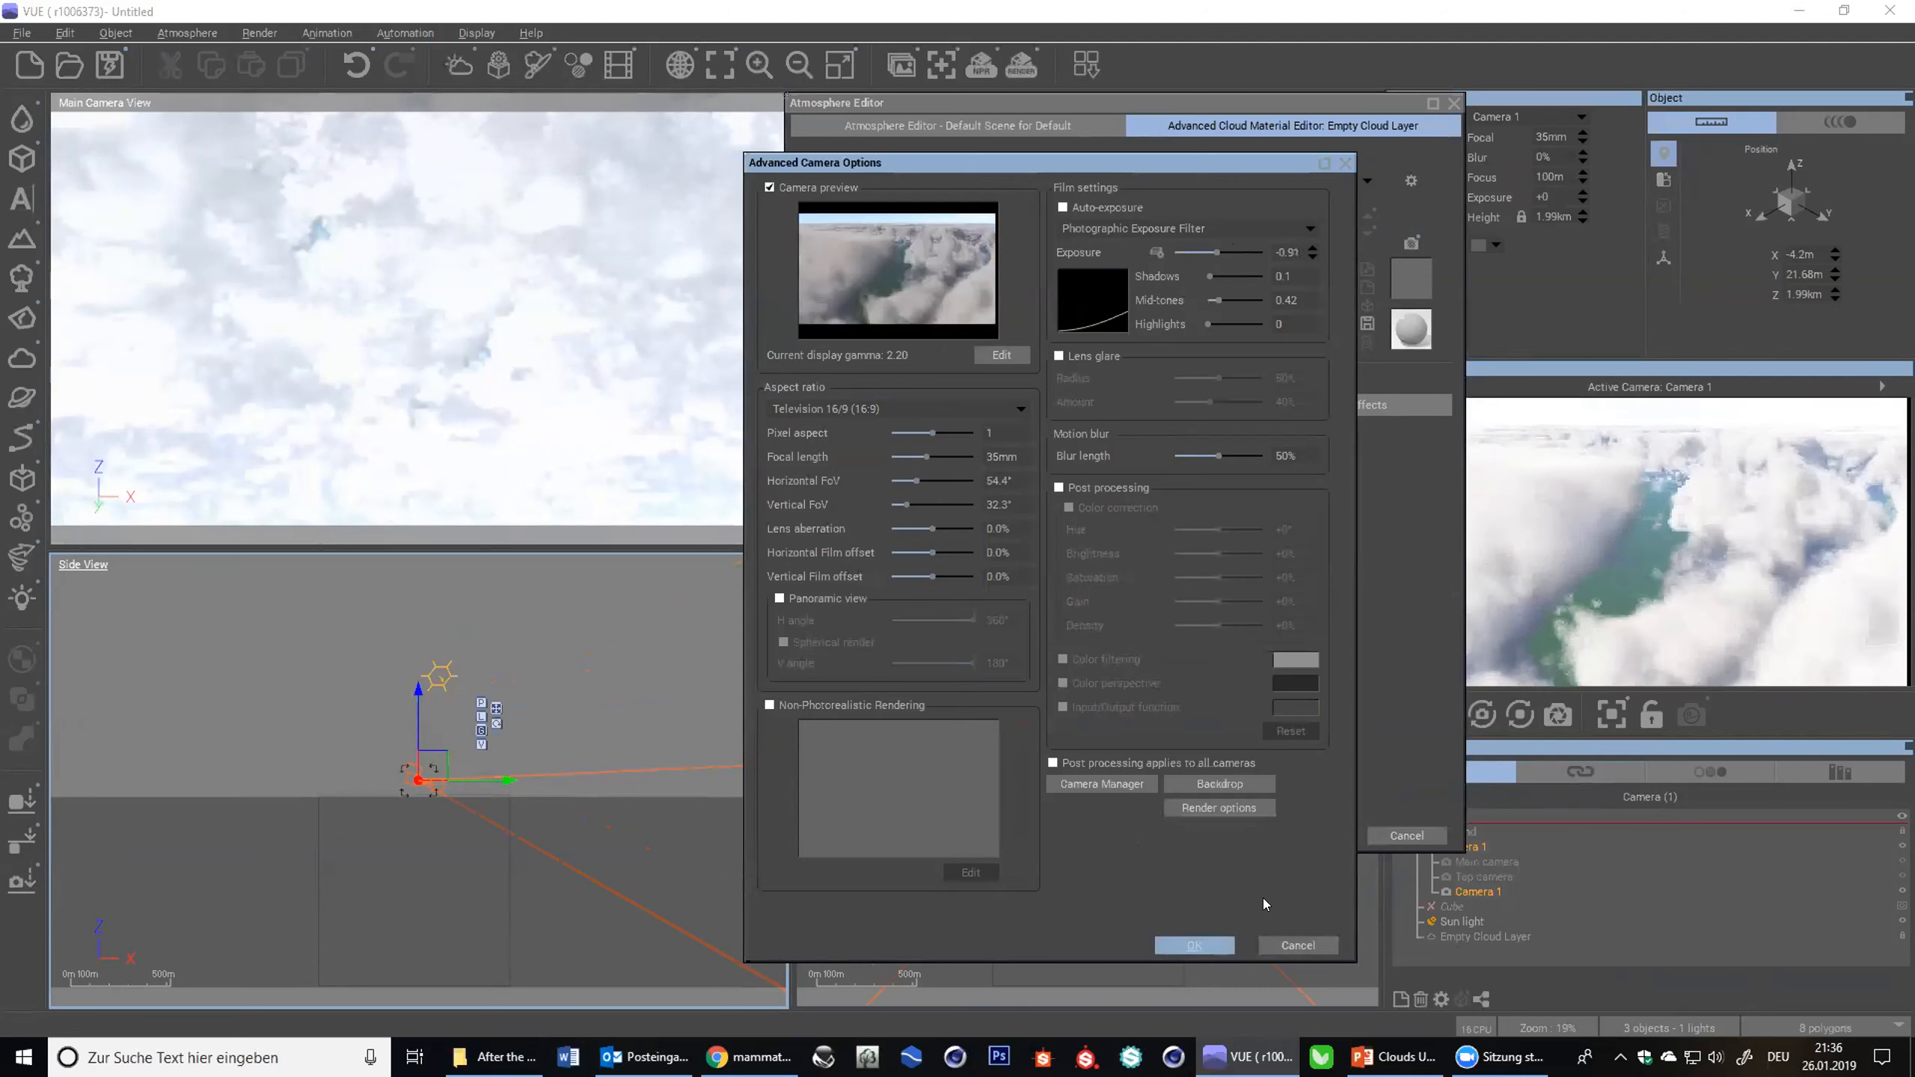
key(Return)
- Make the main camera active again and rearrange the Atmosphere Editor so the camera preview stays visible
drag(1203, 98, 878, 101)
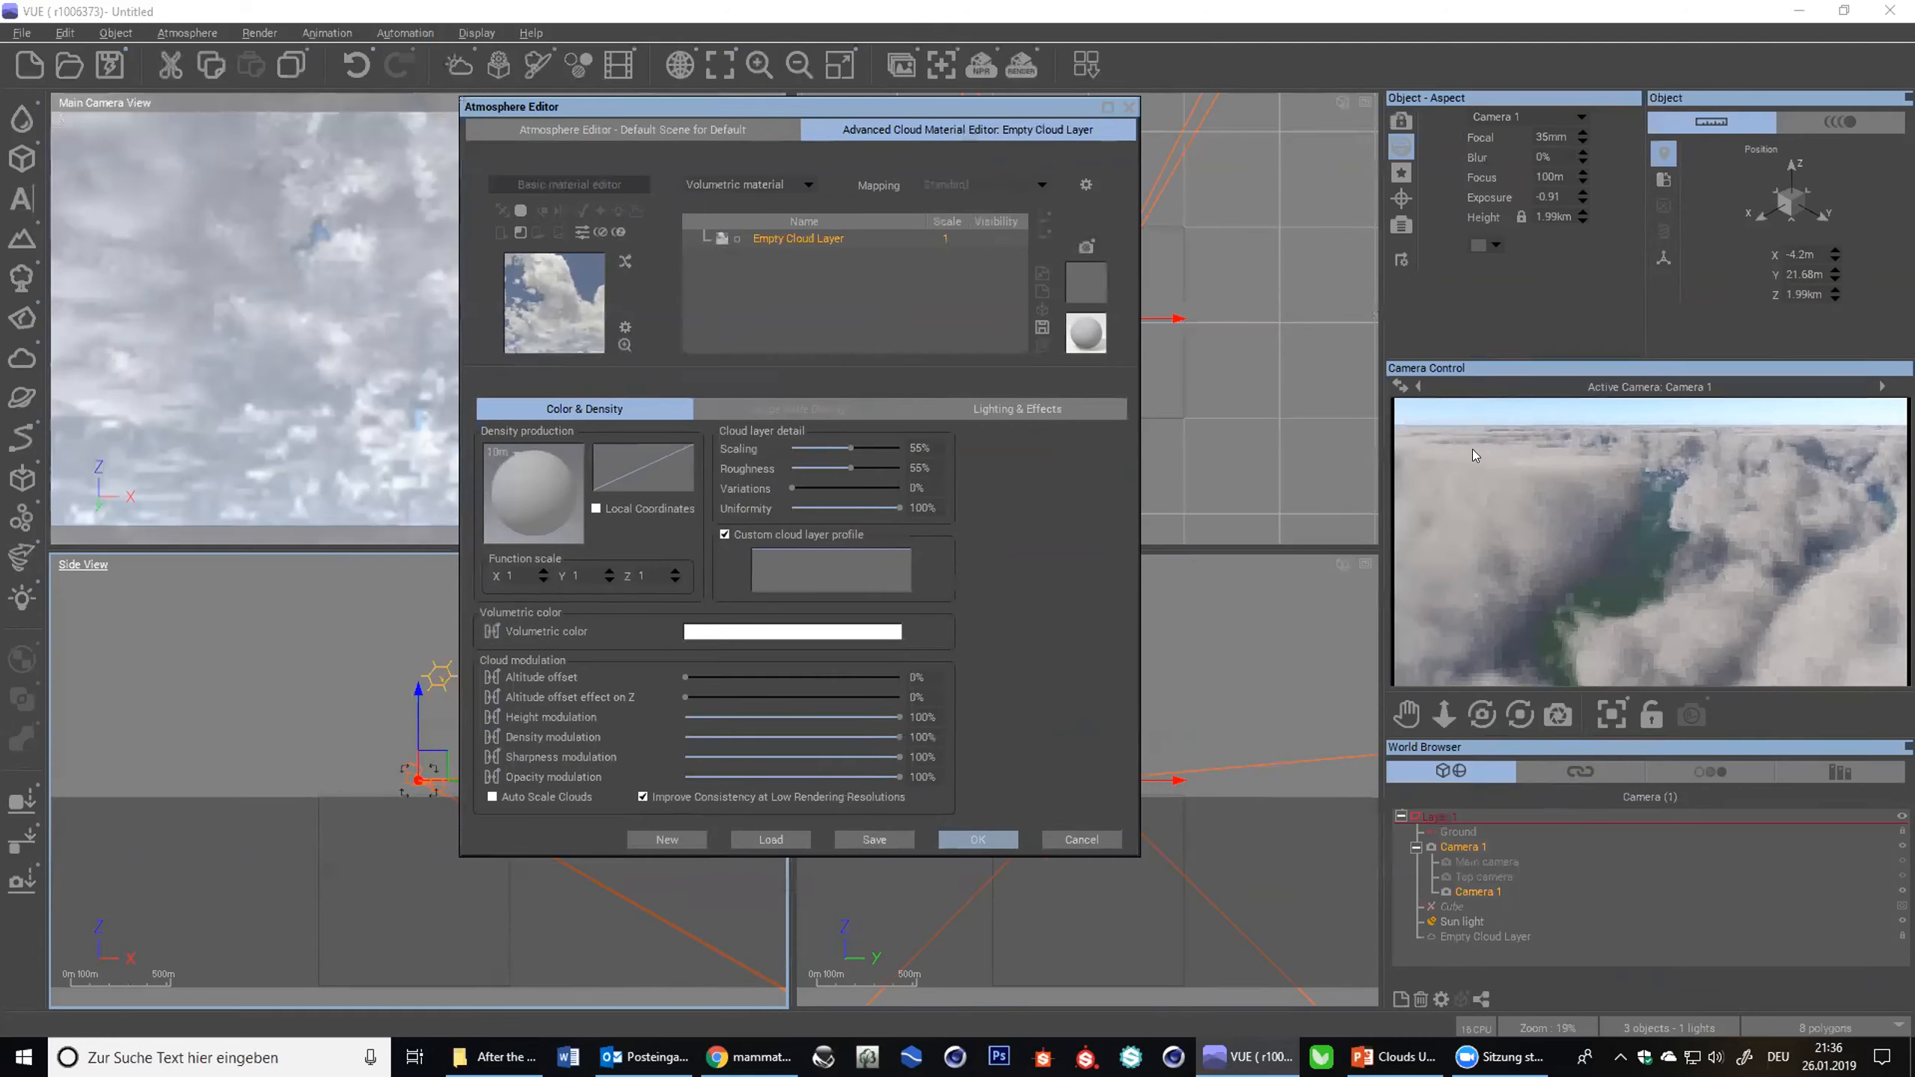
click(1463, 863)
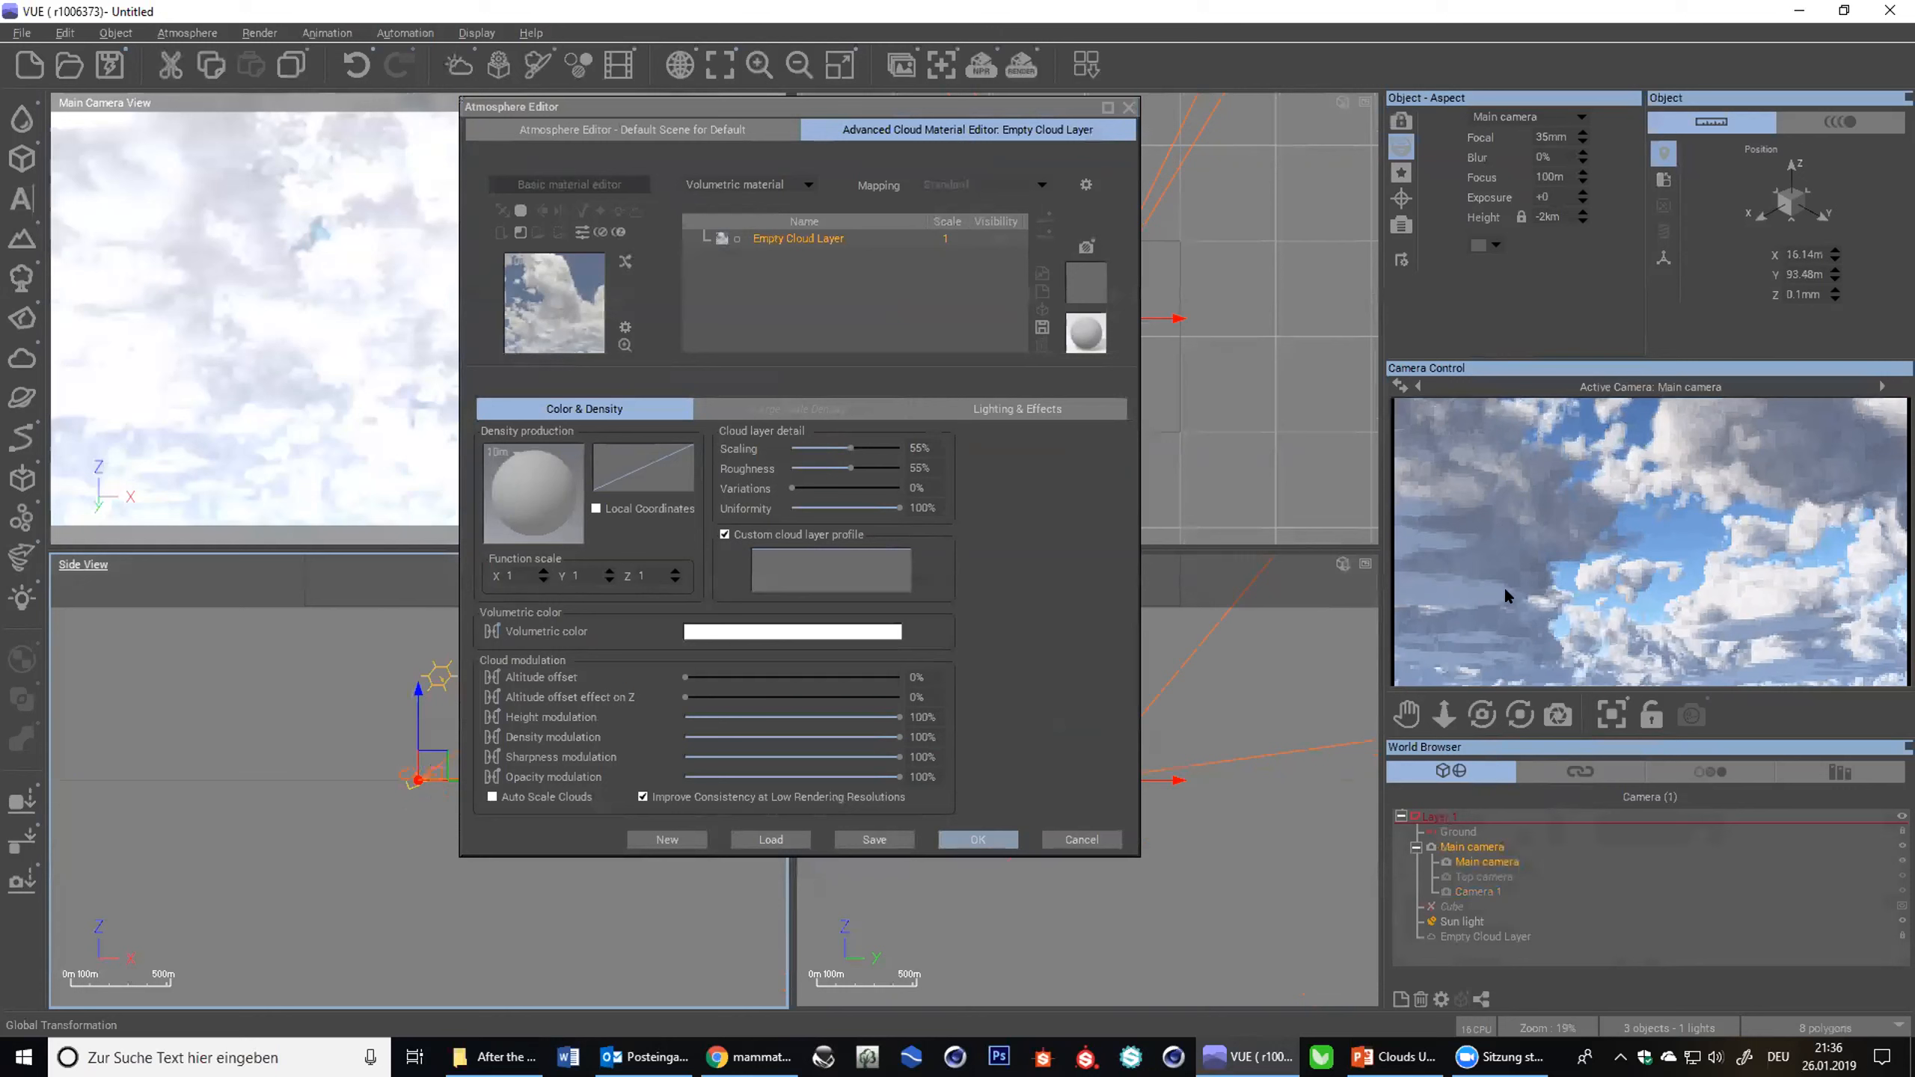
right_click(1505, 592)
drag(1152, 545, 1155, 813)
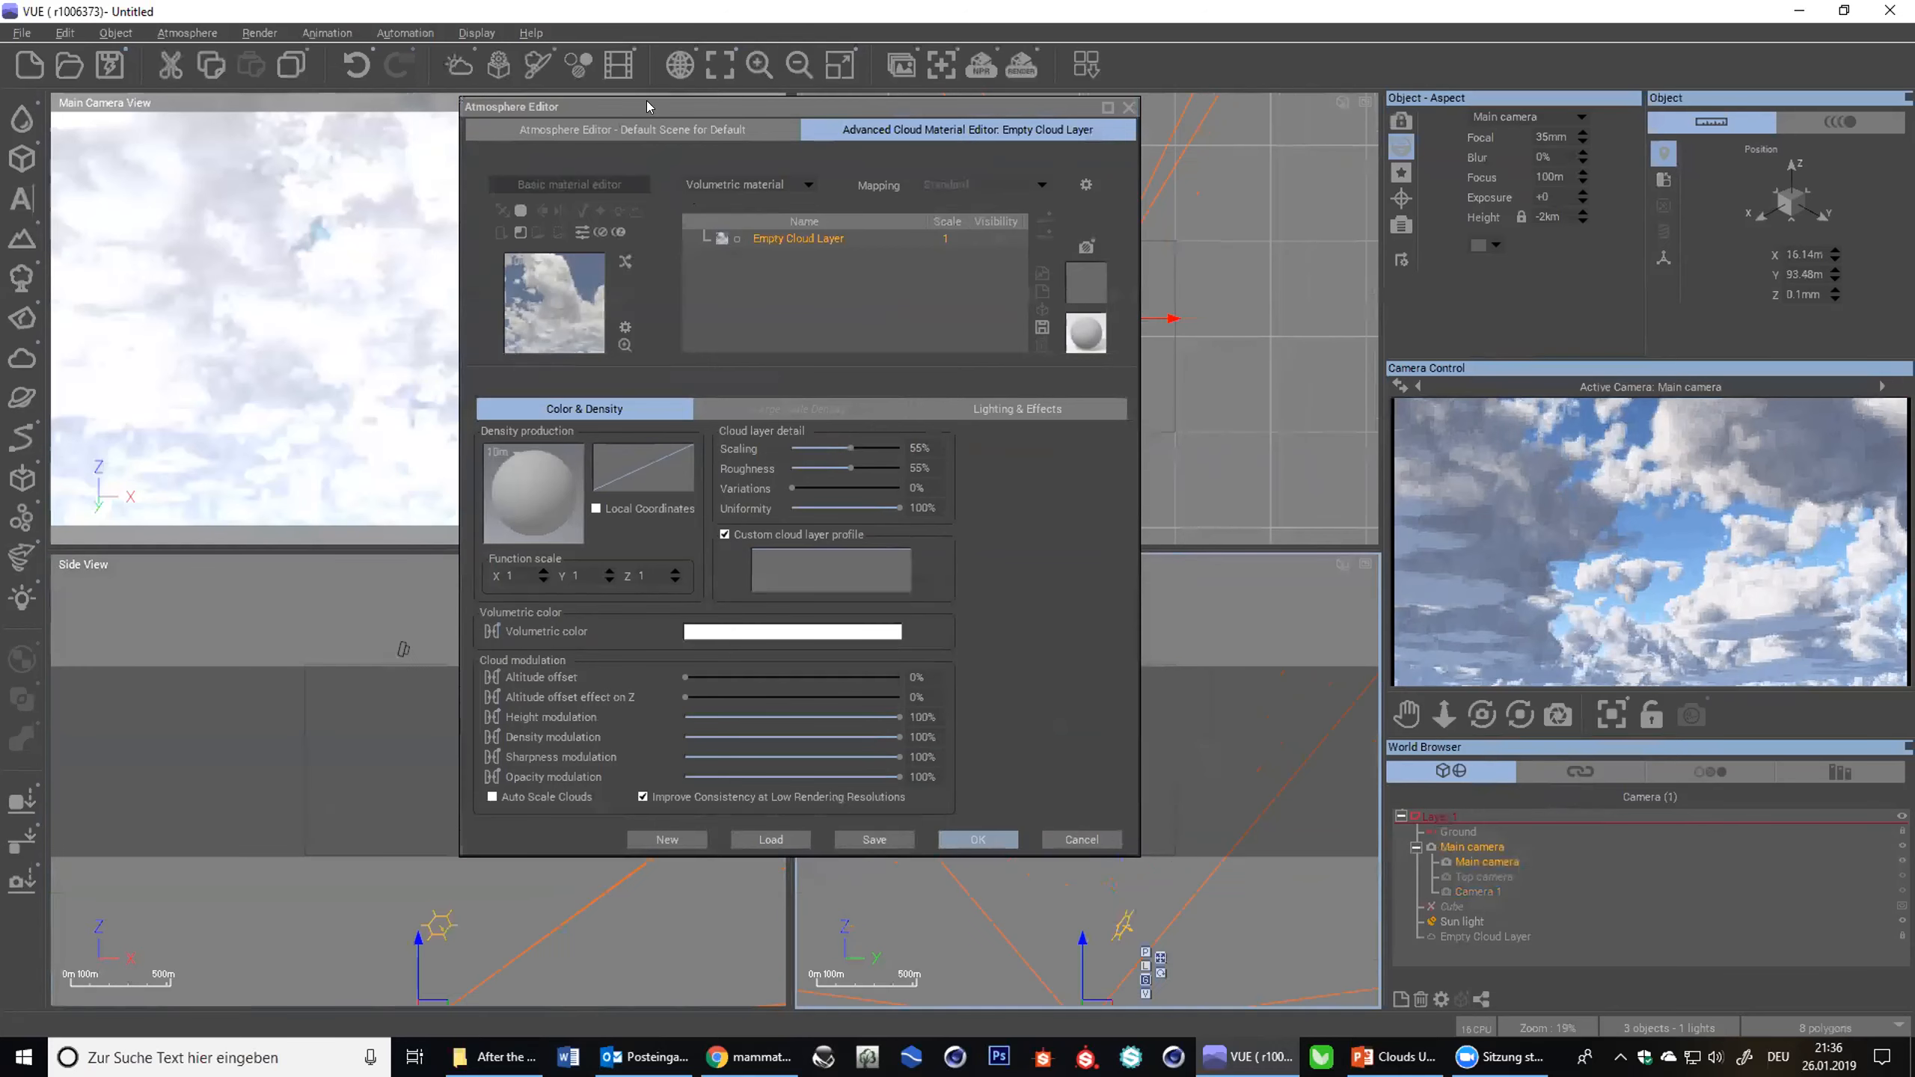
drag(646, 100, 496, 82)
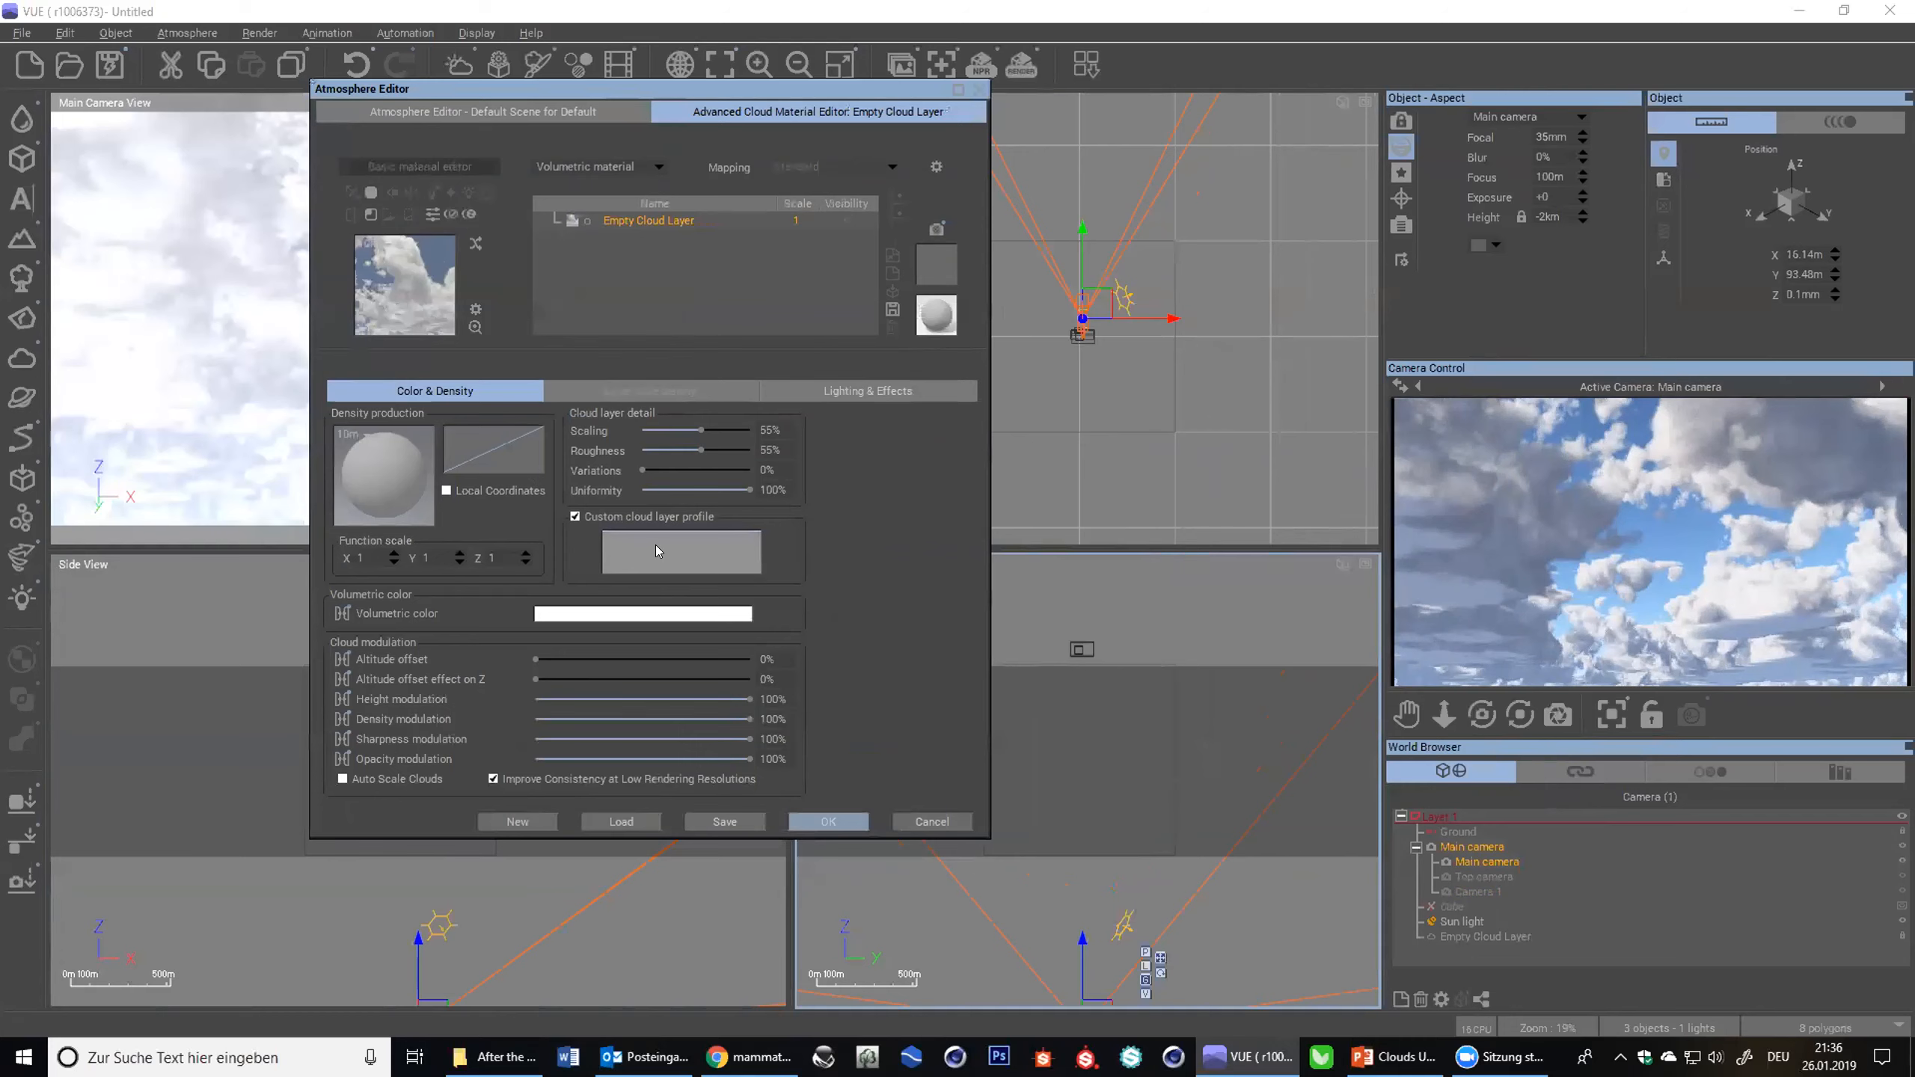
- Open the filter of the custom cloud layer profile for editing and enlarge its window
right_click(657, 547)
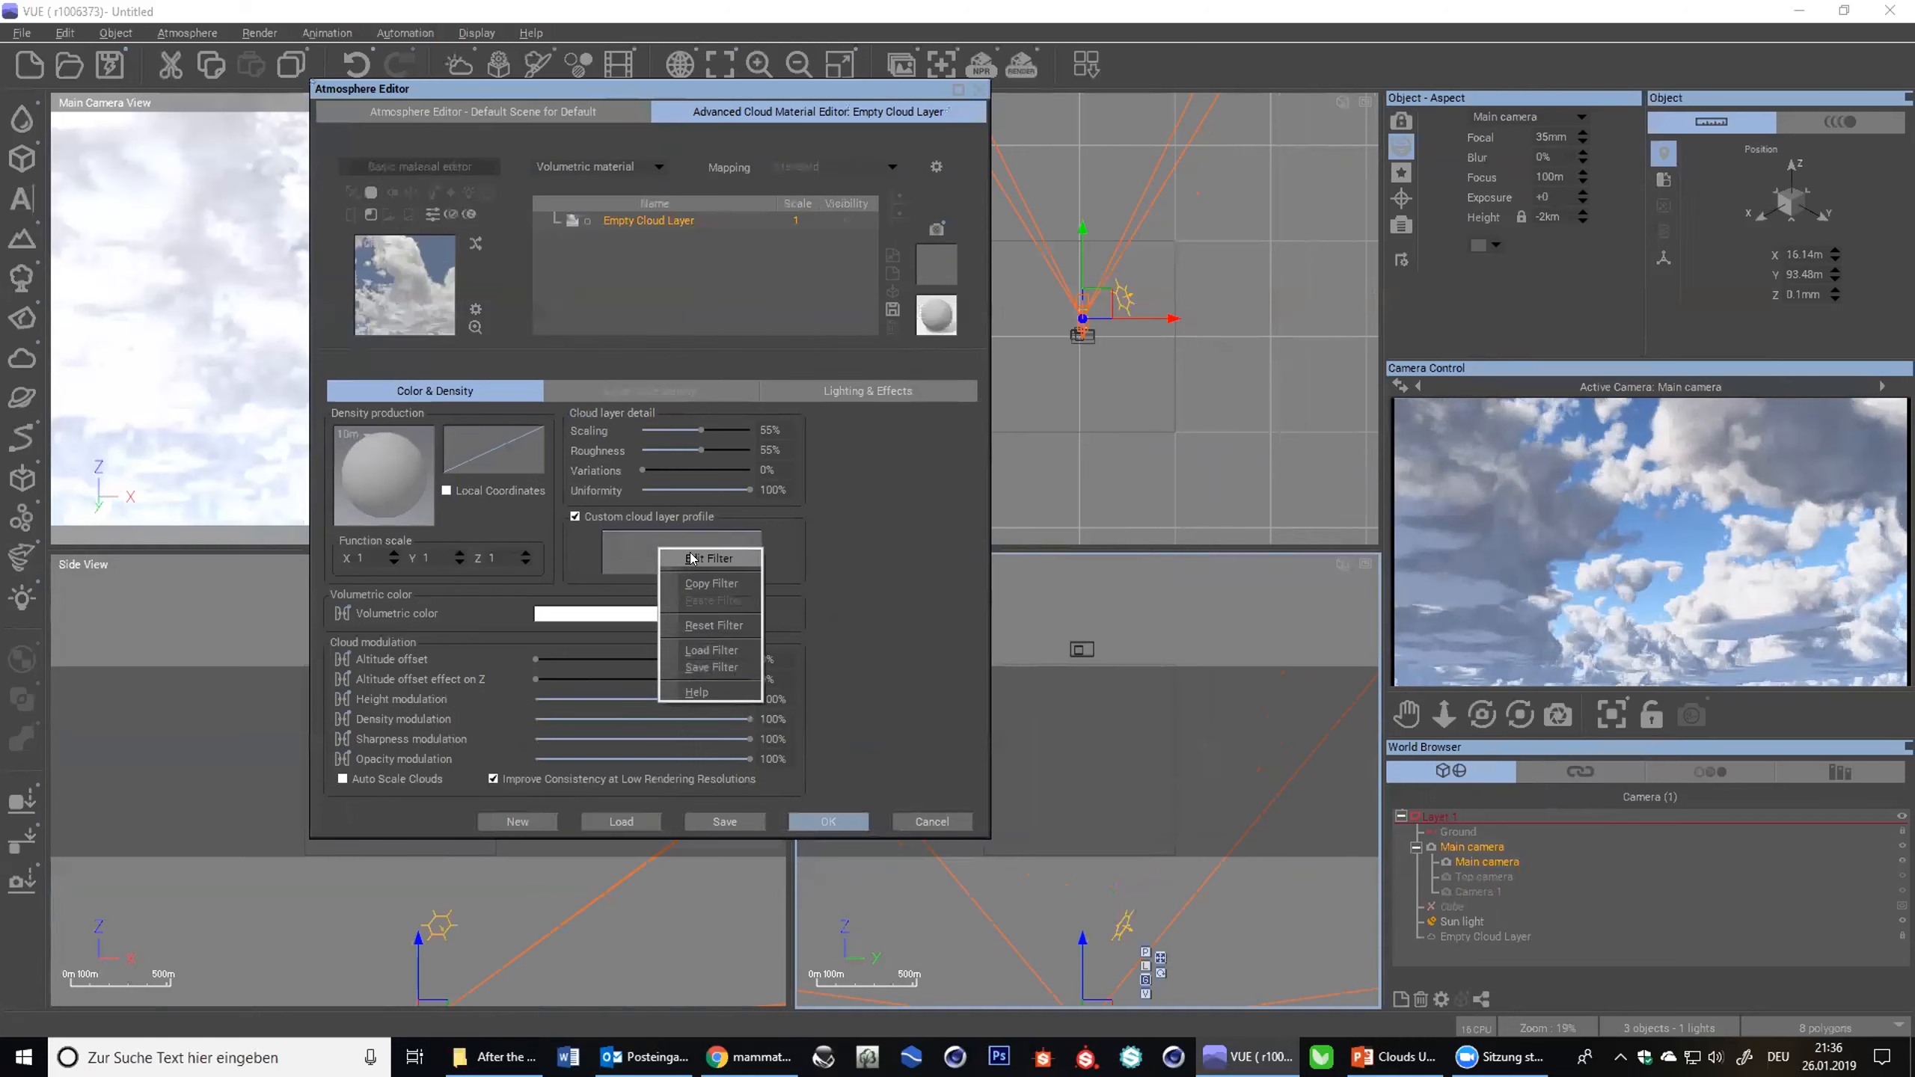
click(692, 558)
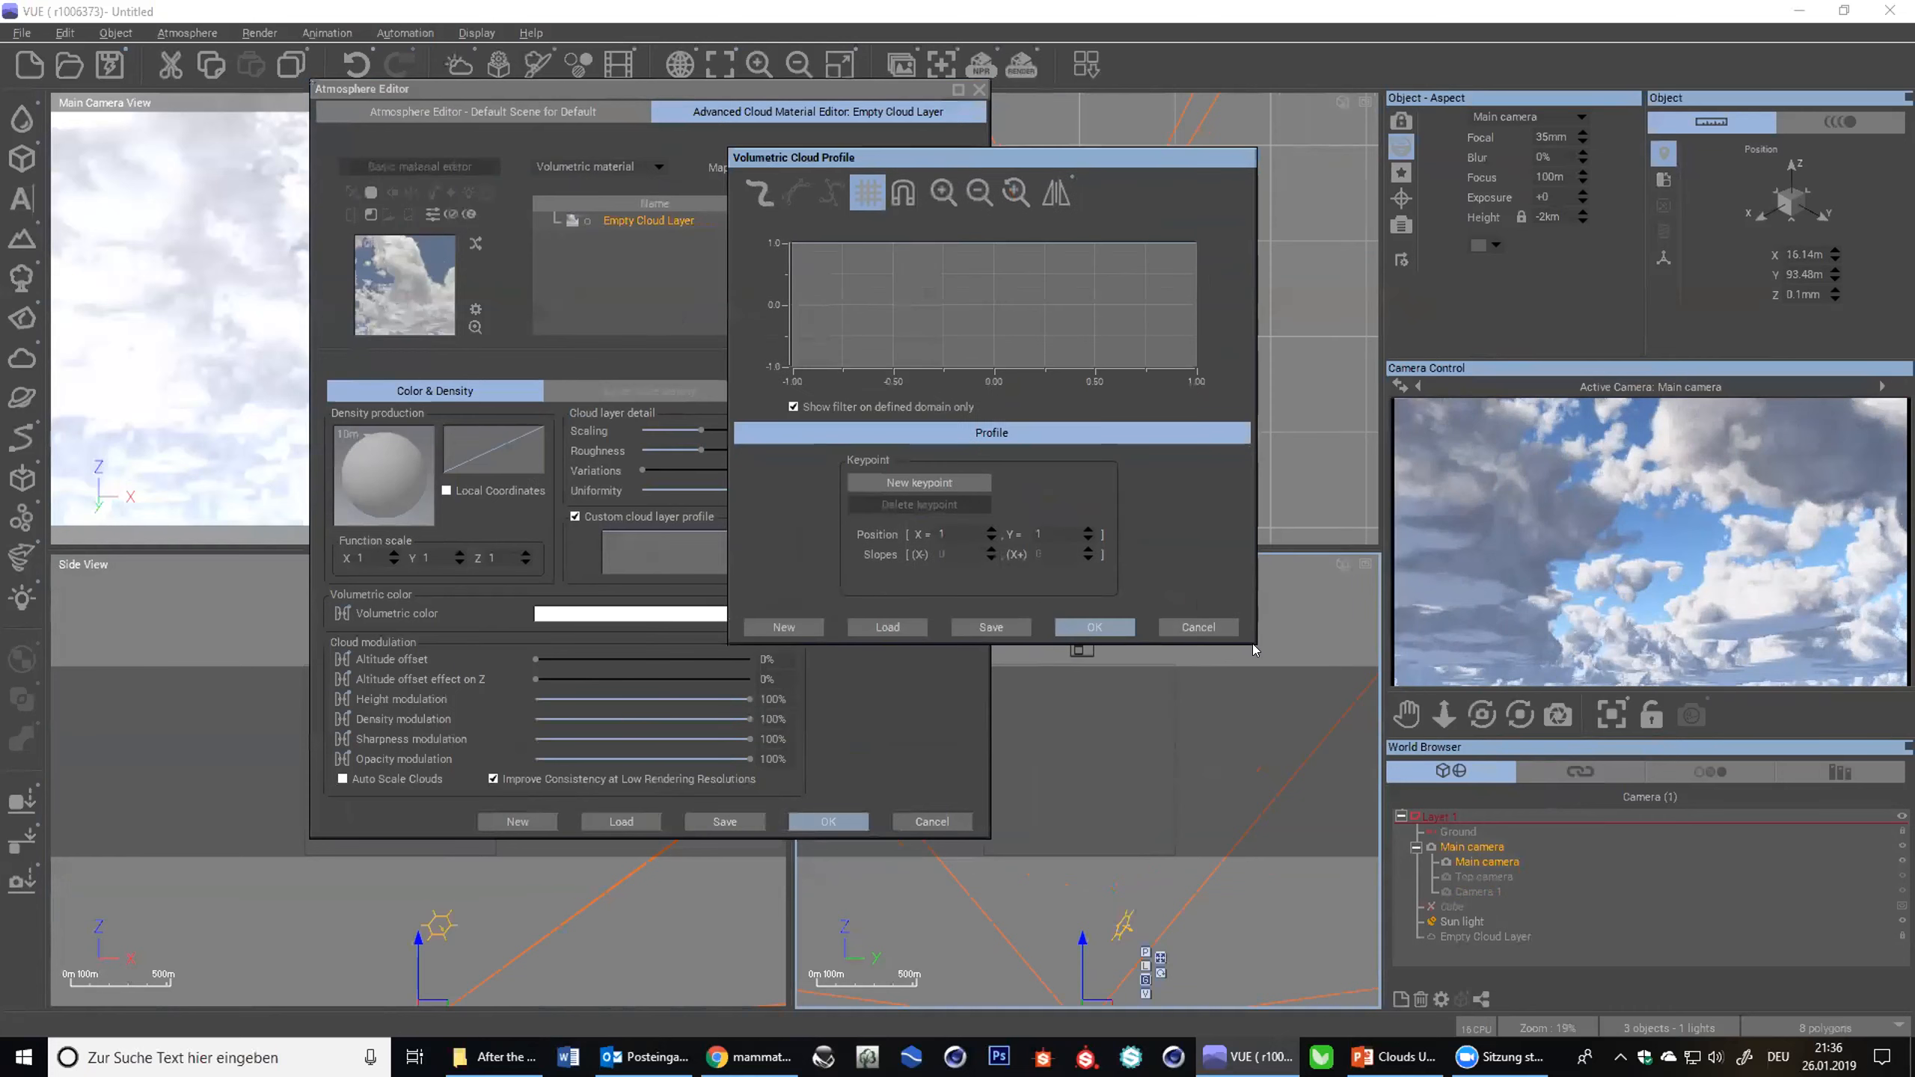
drag(1254, 643, 1414, 774)
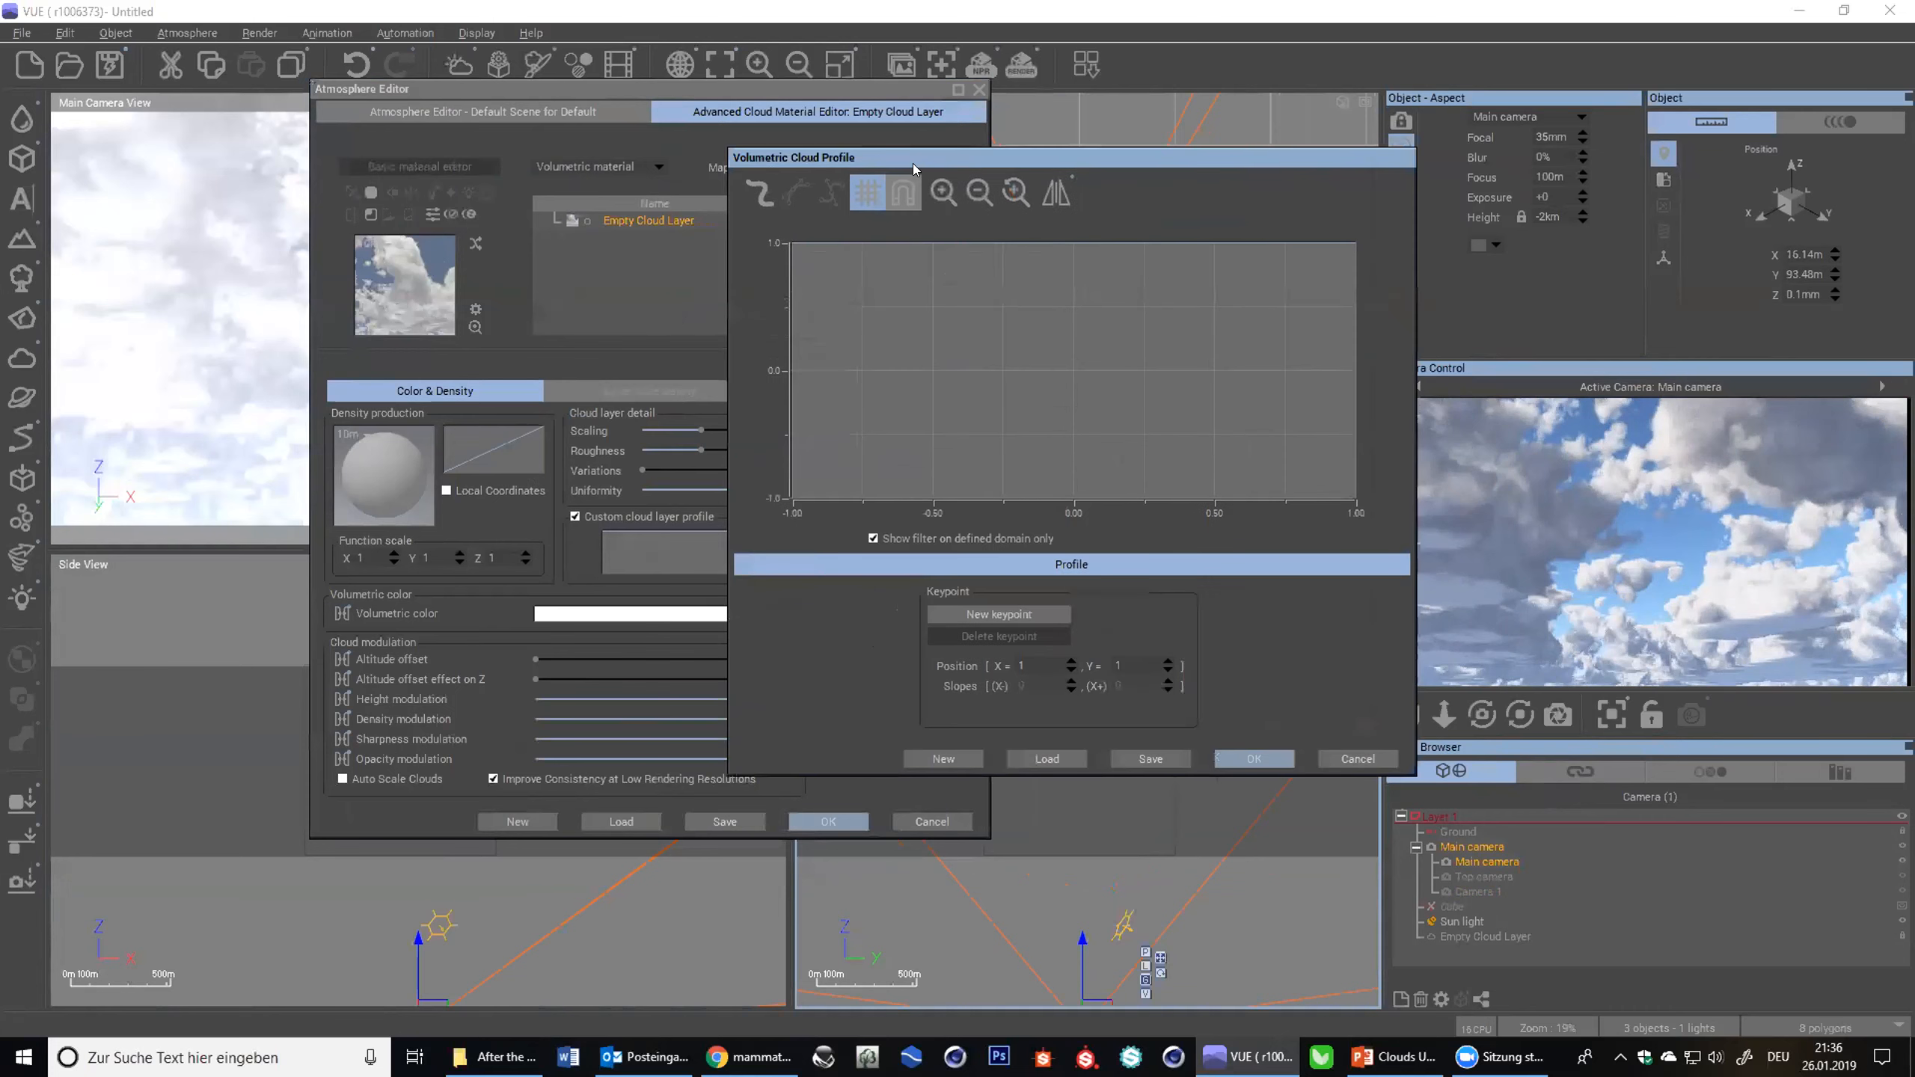
drag(913, 163, 839, 115)
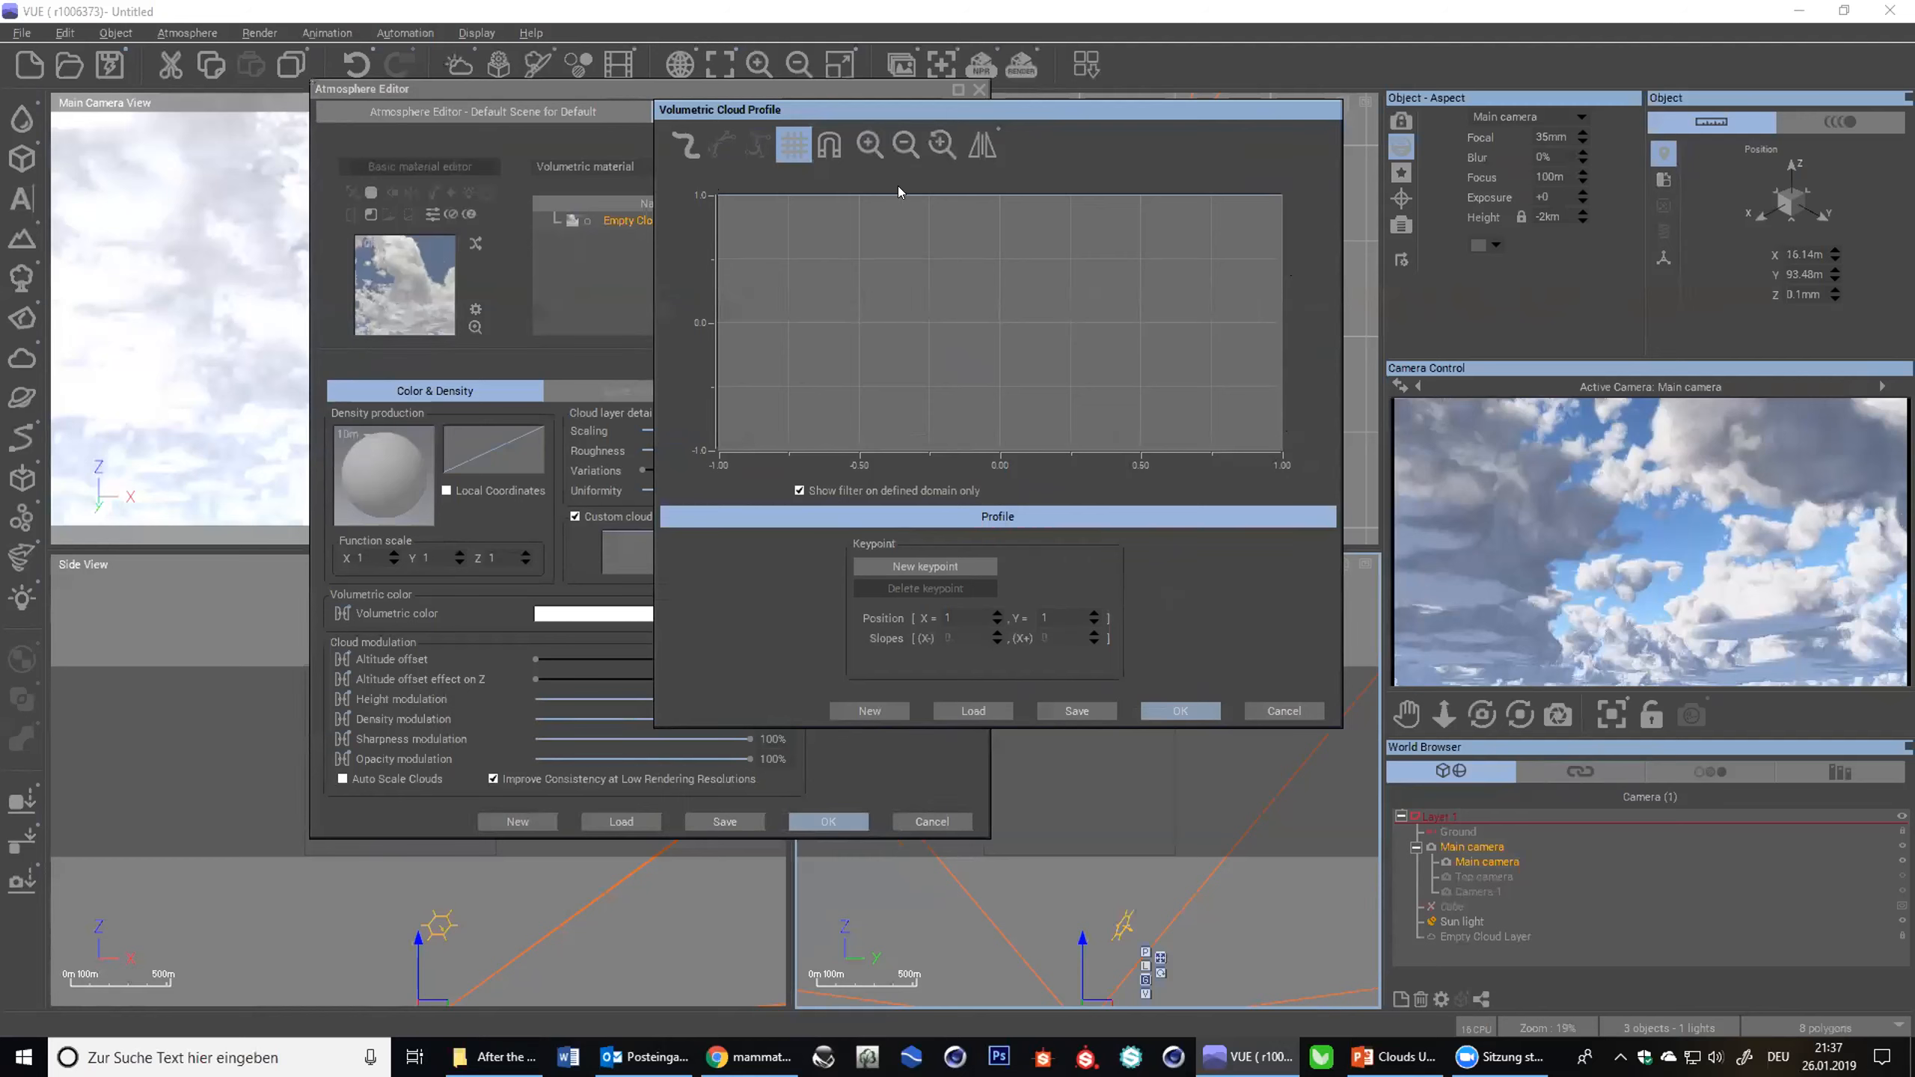
- Shape the cloud profile as a smooth arch with snapping on, both end keypoints at Y -1 and a central peak at Y 1
click(1236, 181)
drag(714, 195, 677, 444)
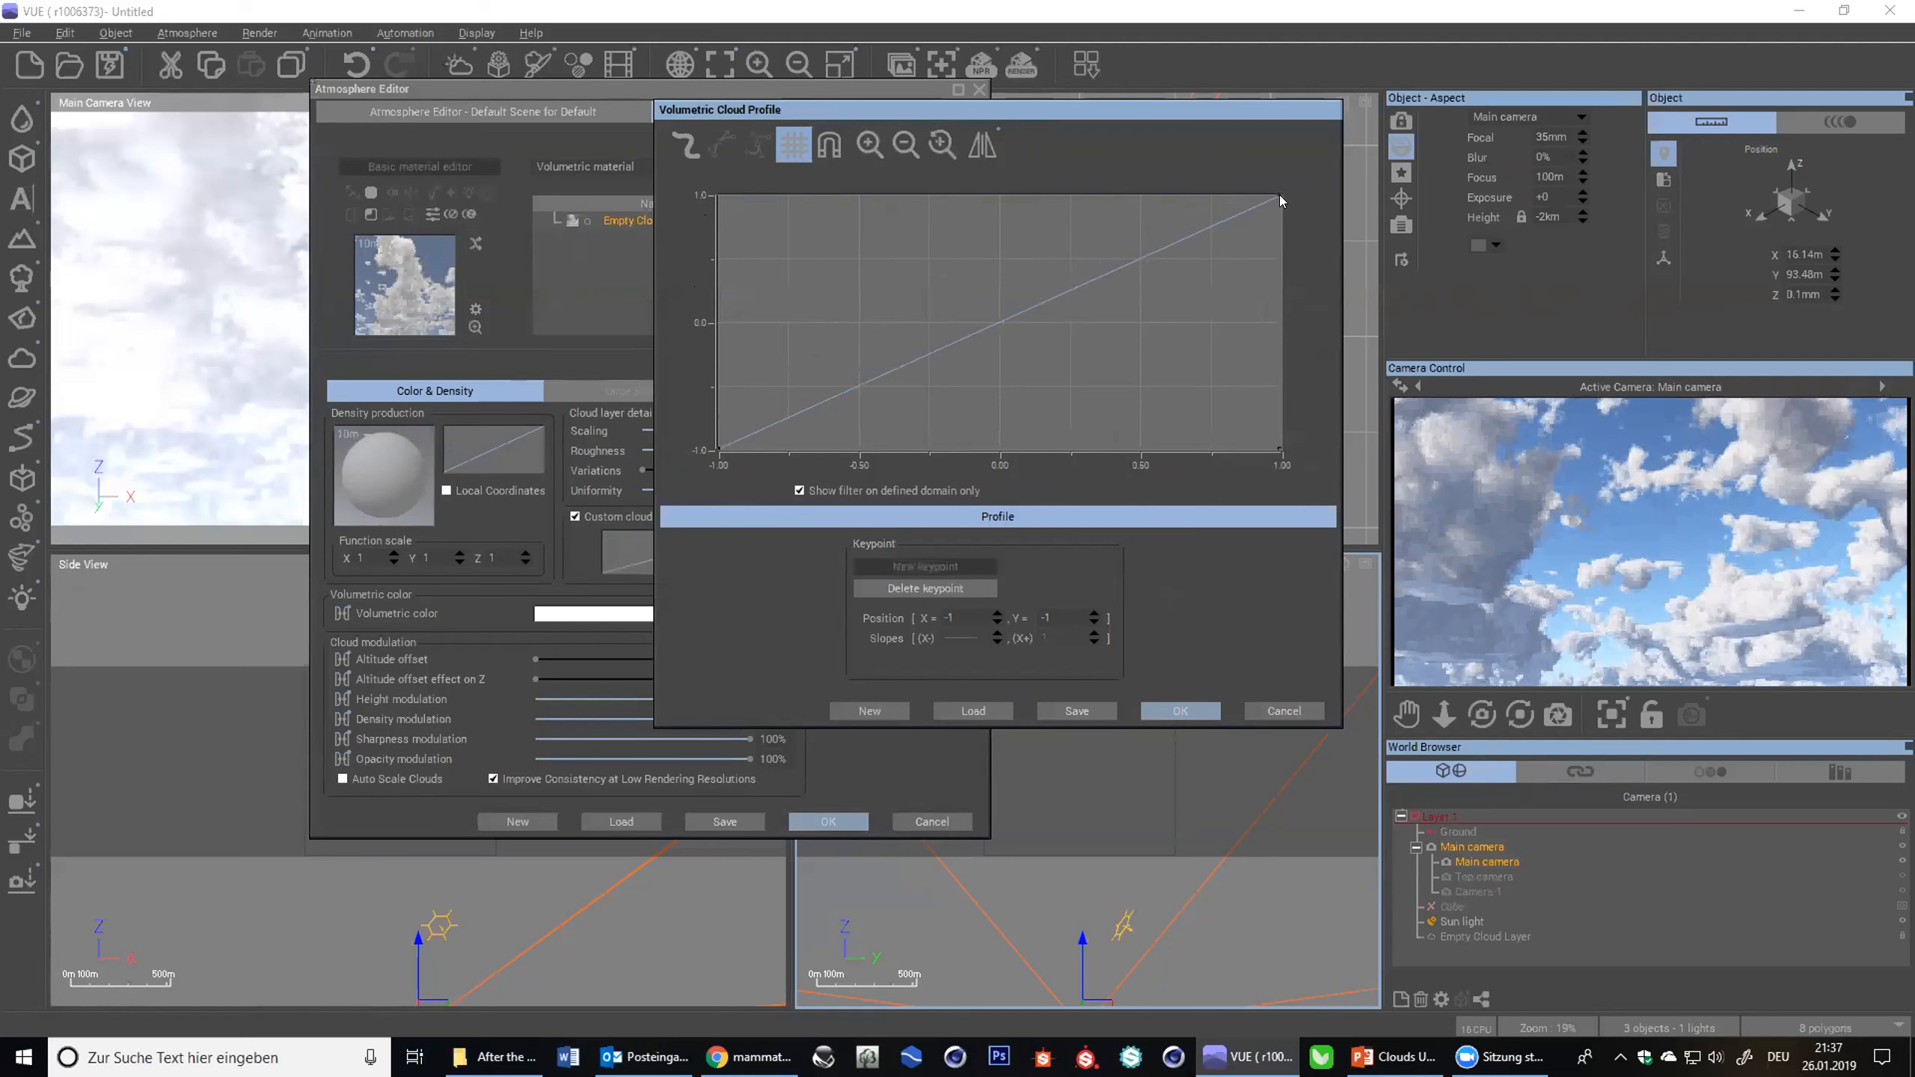
click(828, 144)
drag(1280, 196, 1300, 441)
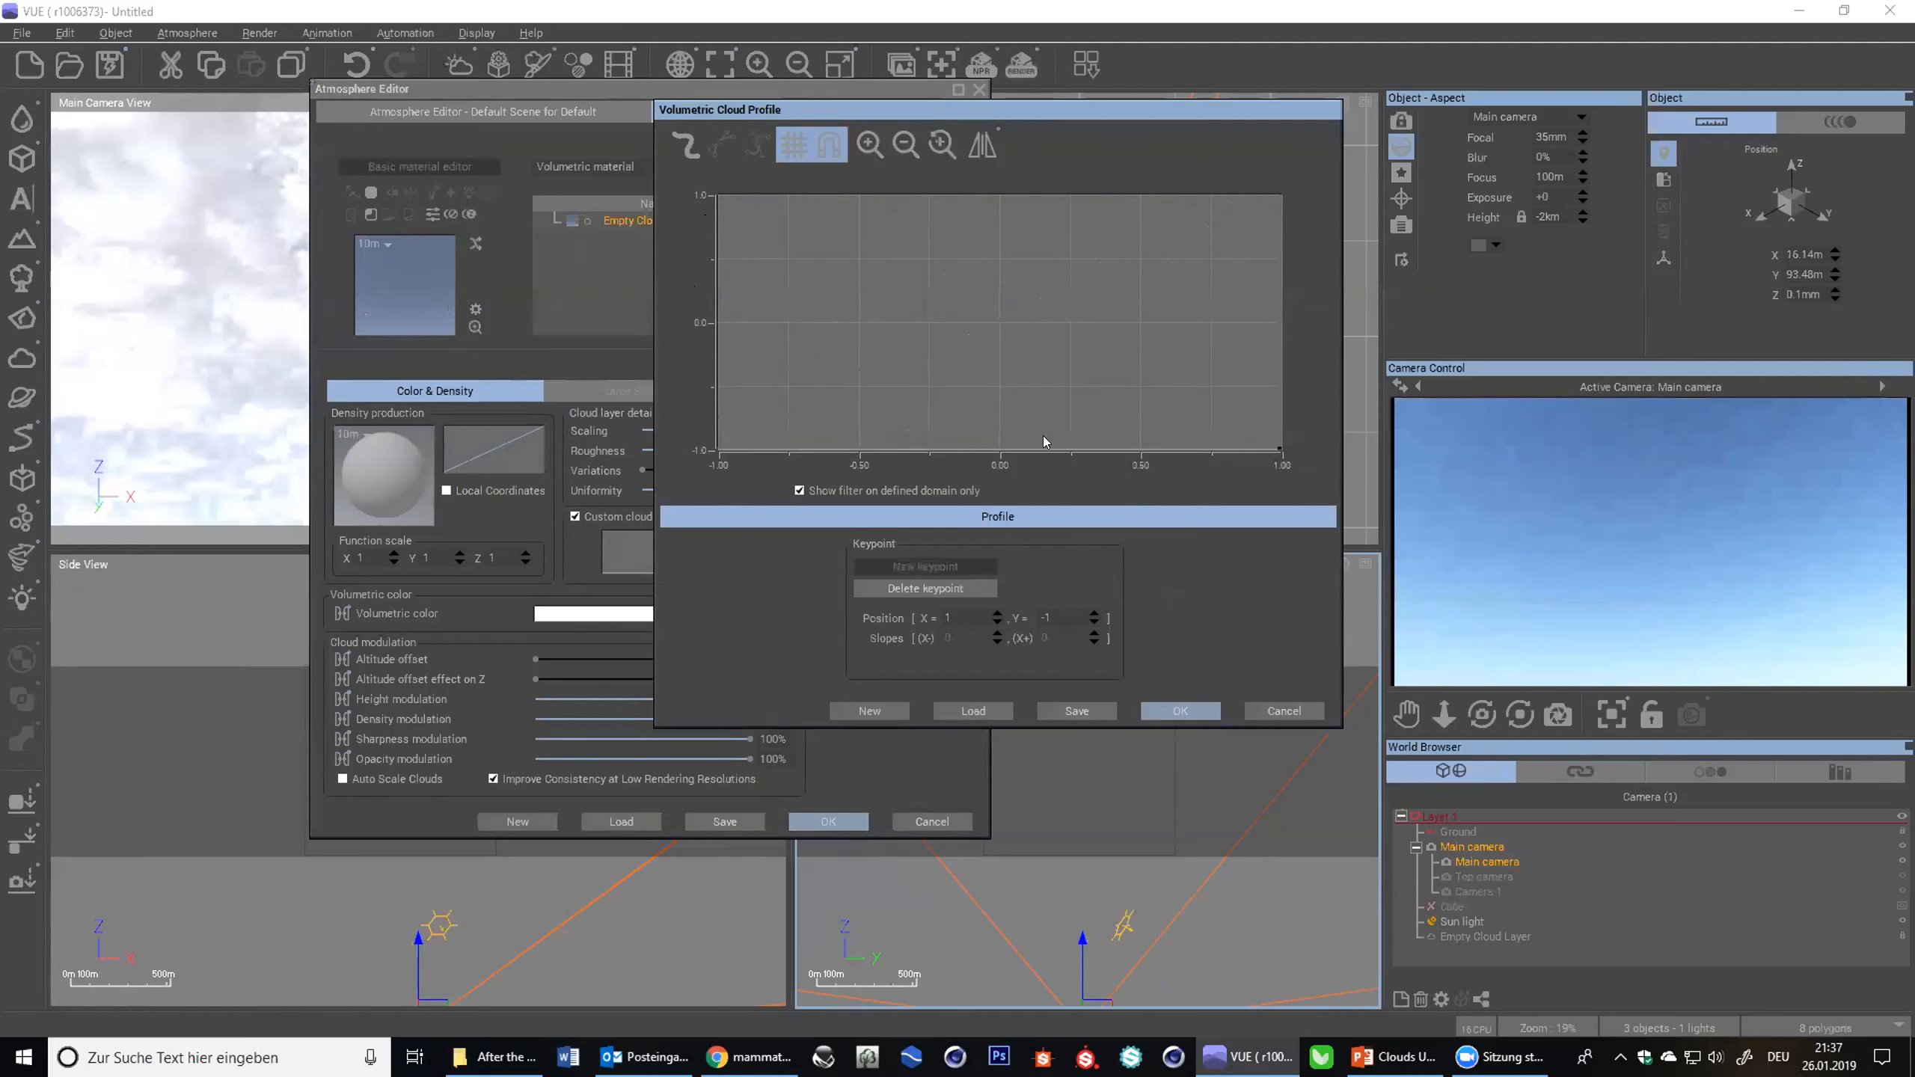
click(997, 196)
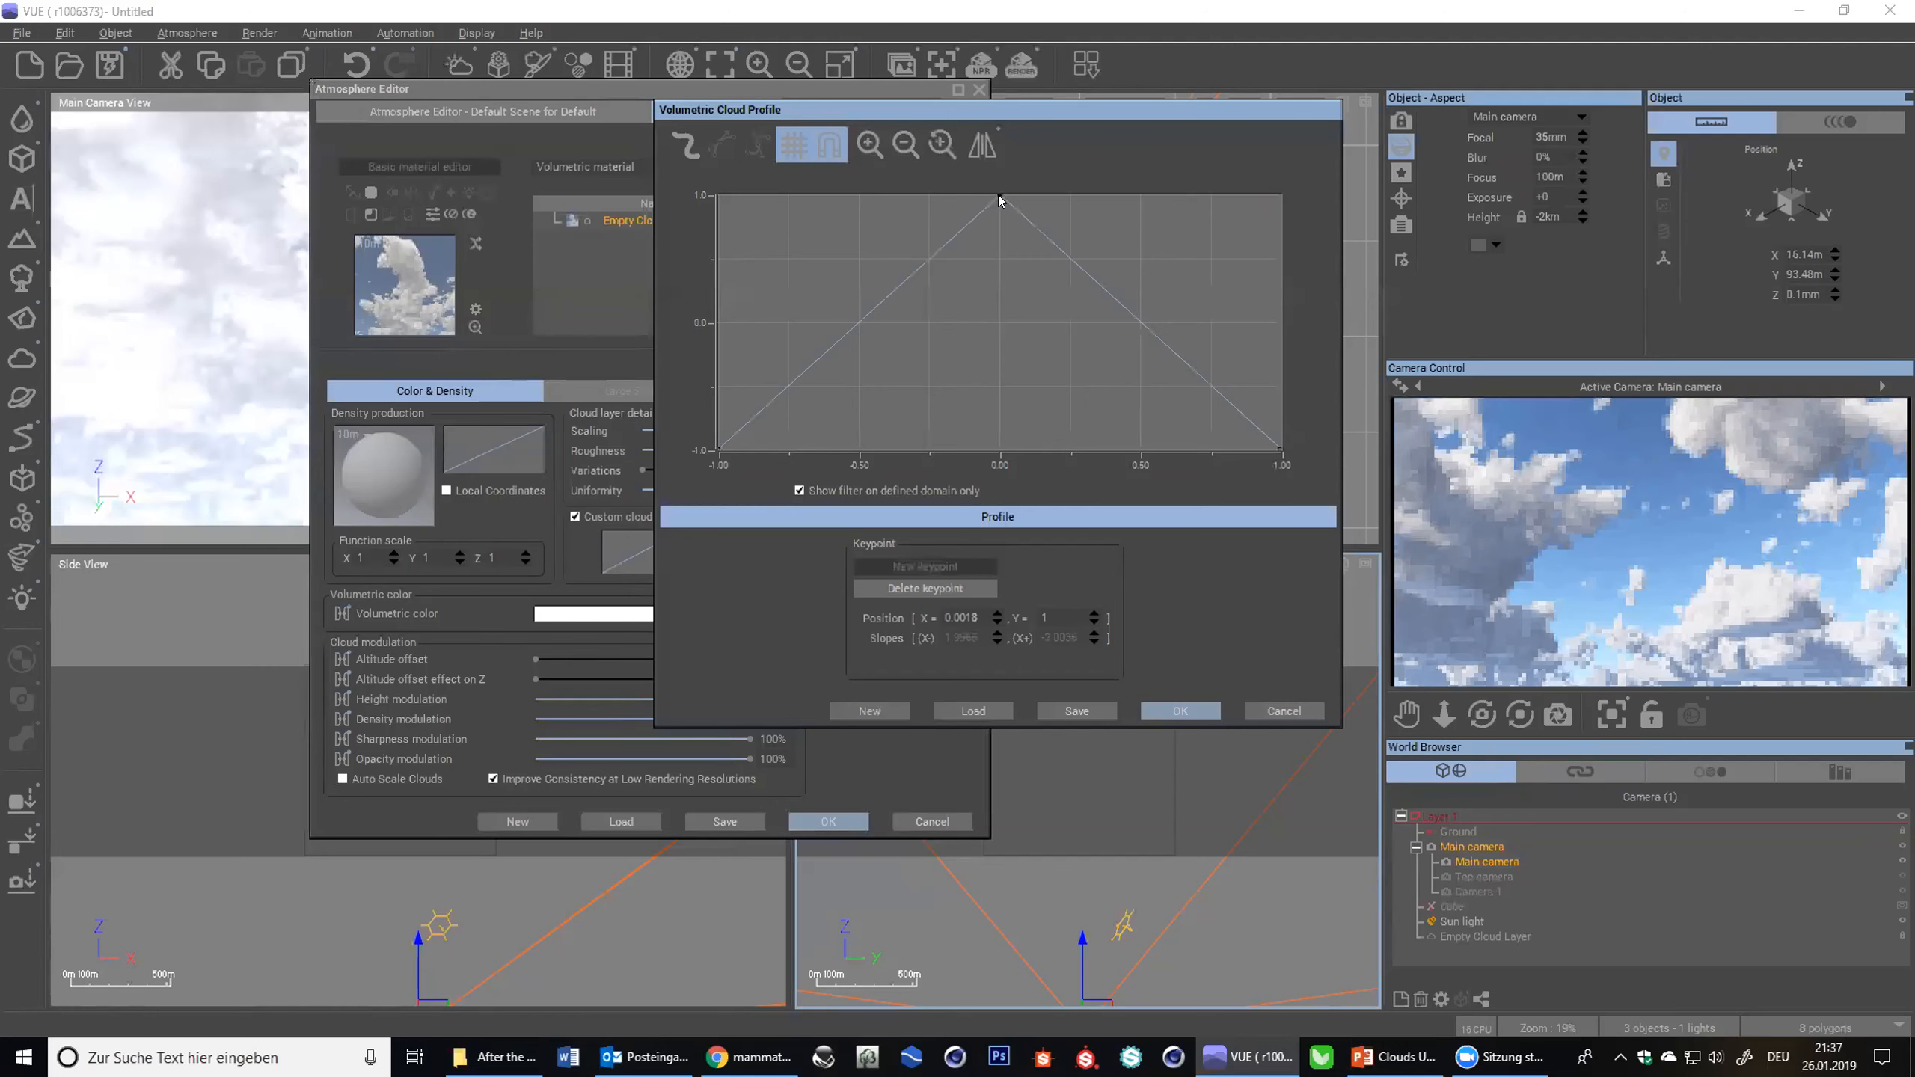
click(675, 149)
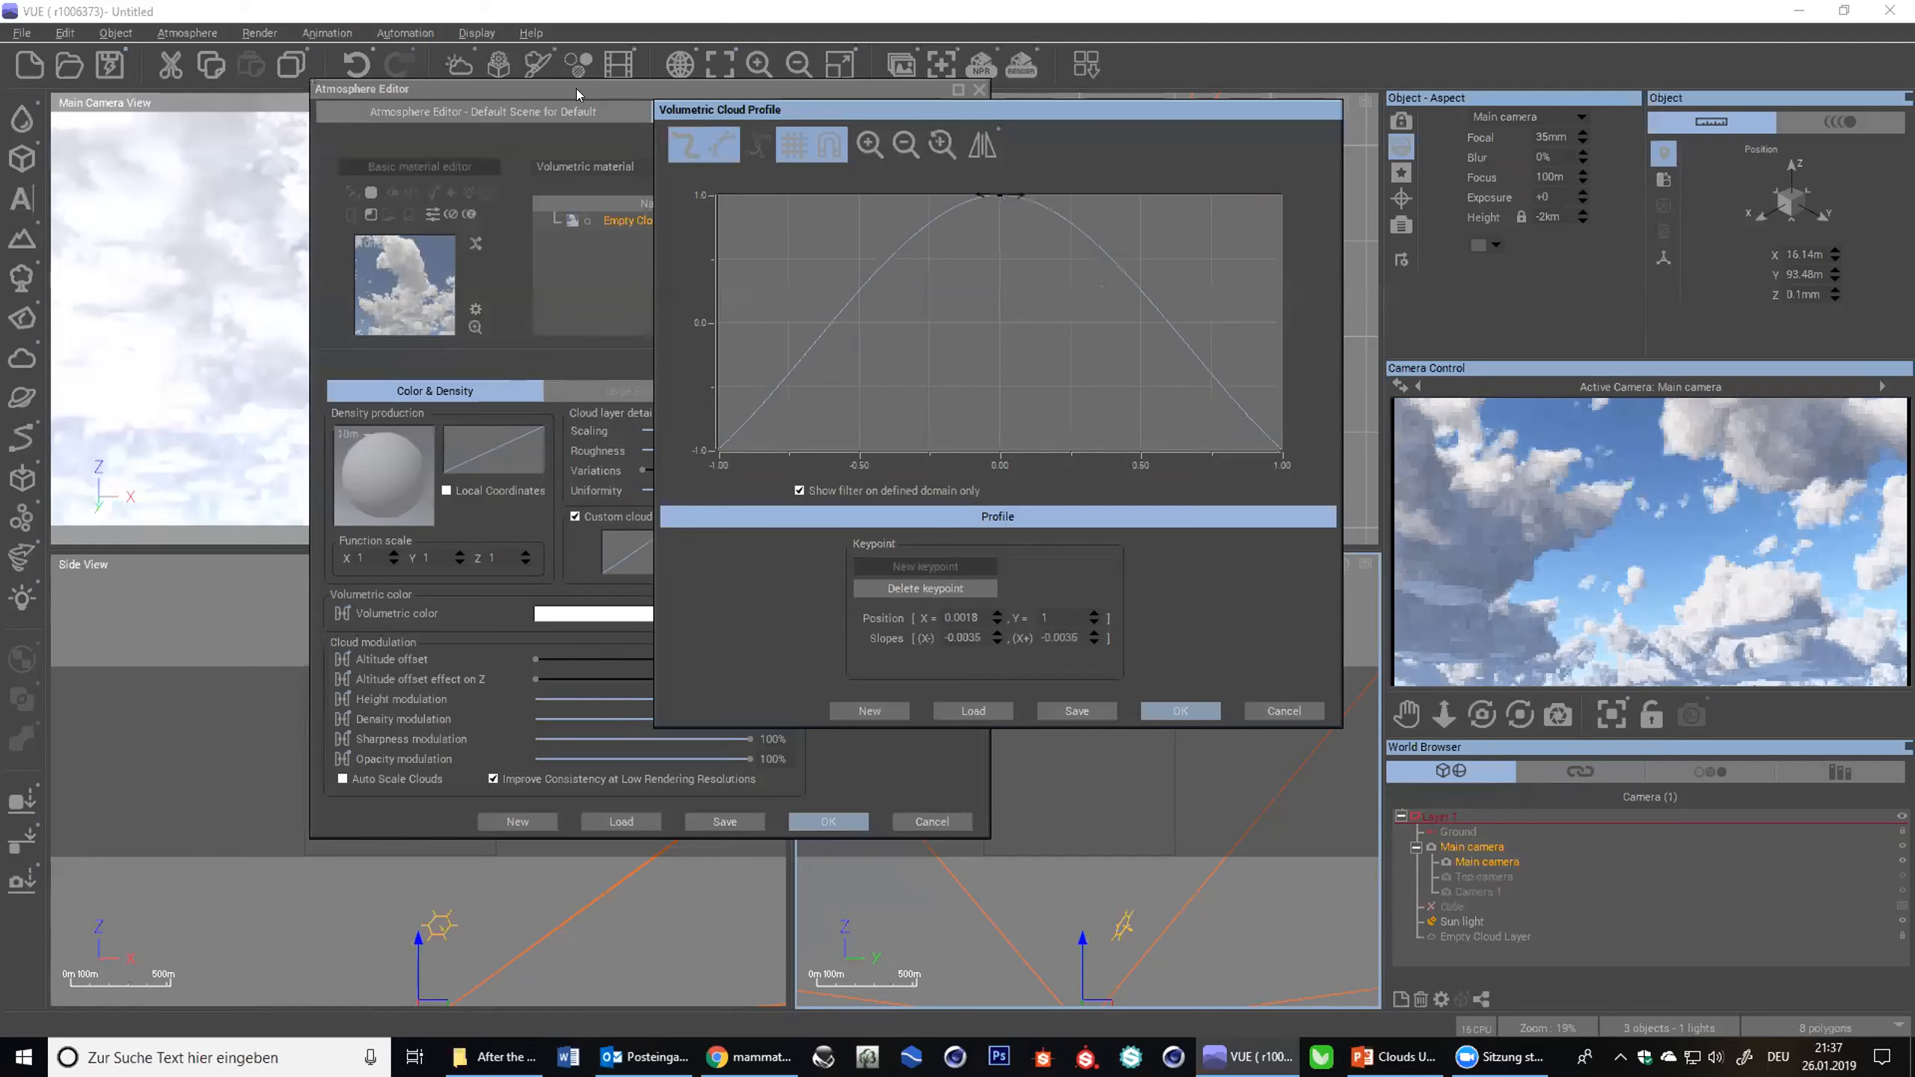
- Make Camera 1 active and add a profile keypoint beyond the peak at about X 0.21, Y -0.71, to steepen the falloff
click(550, 103)
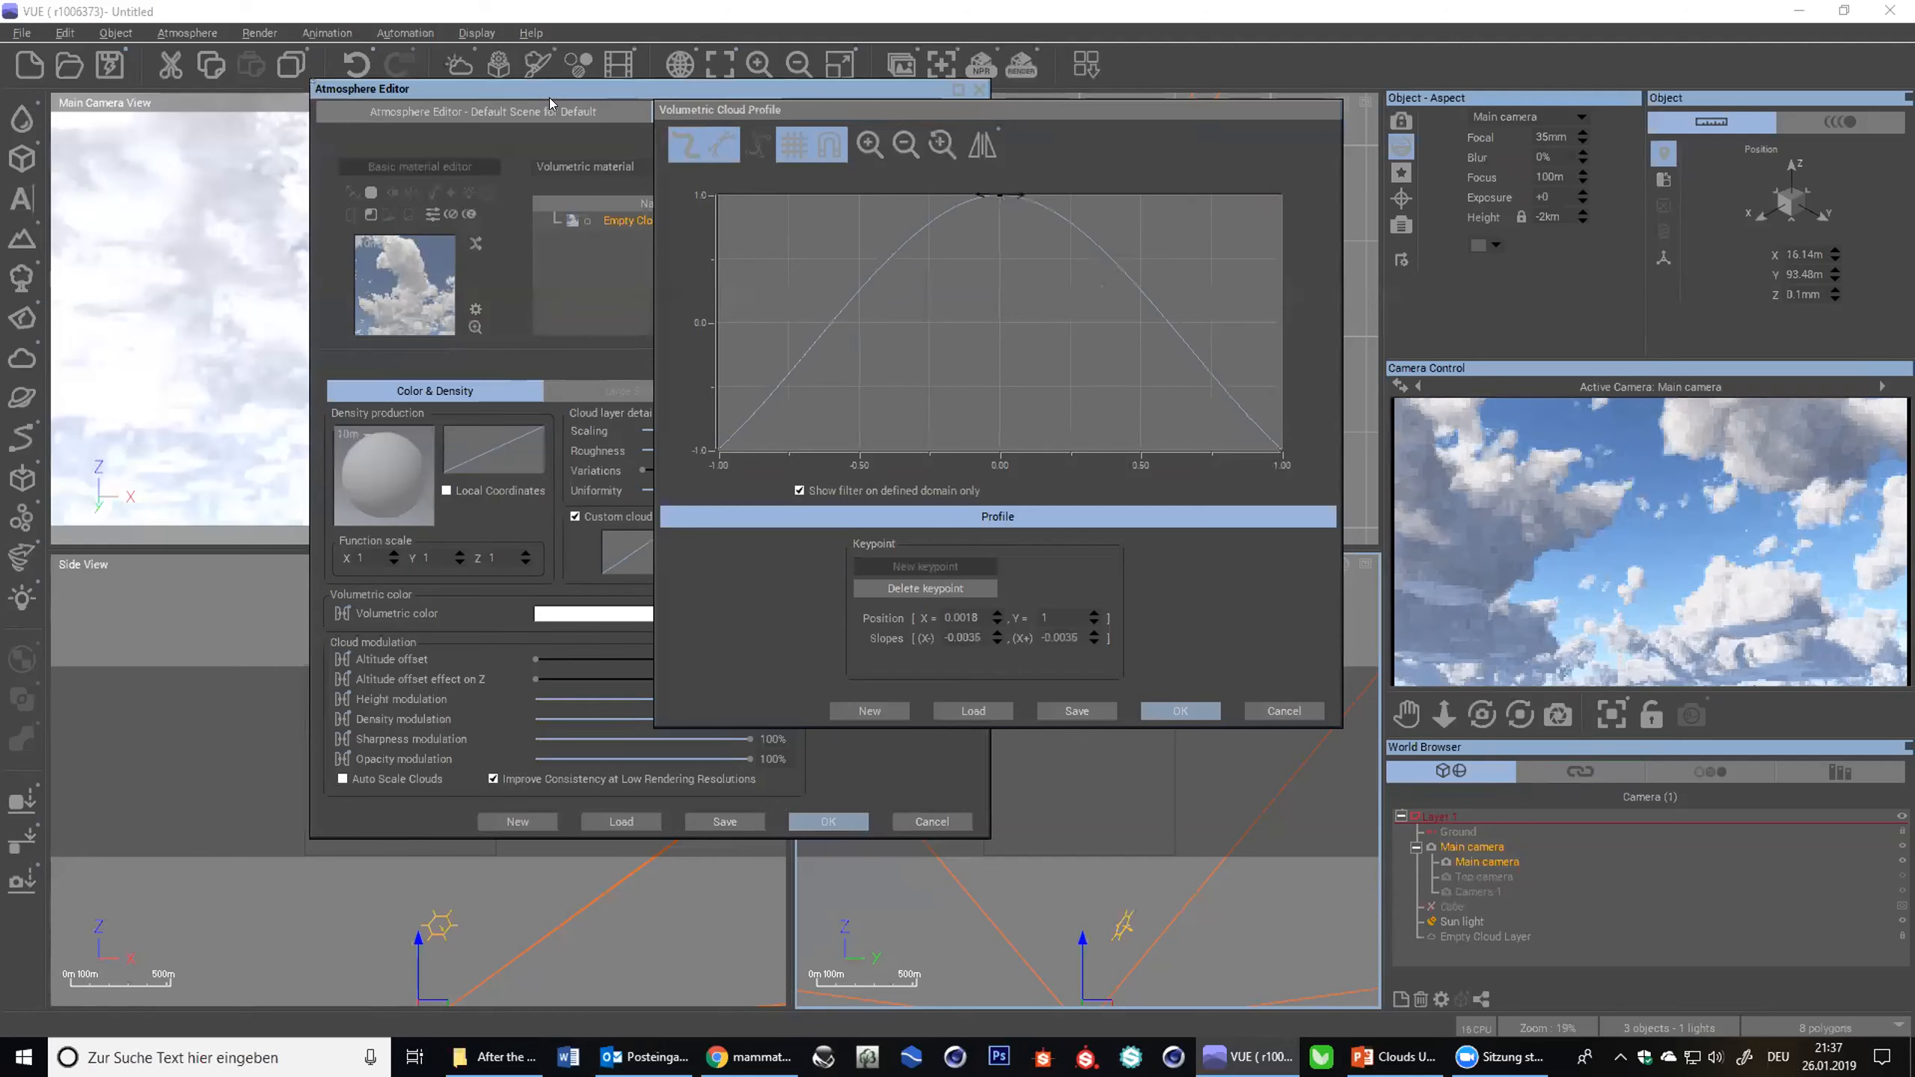
click(1470, 891)
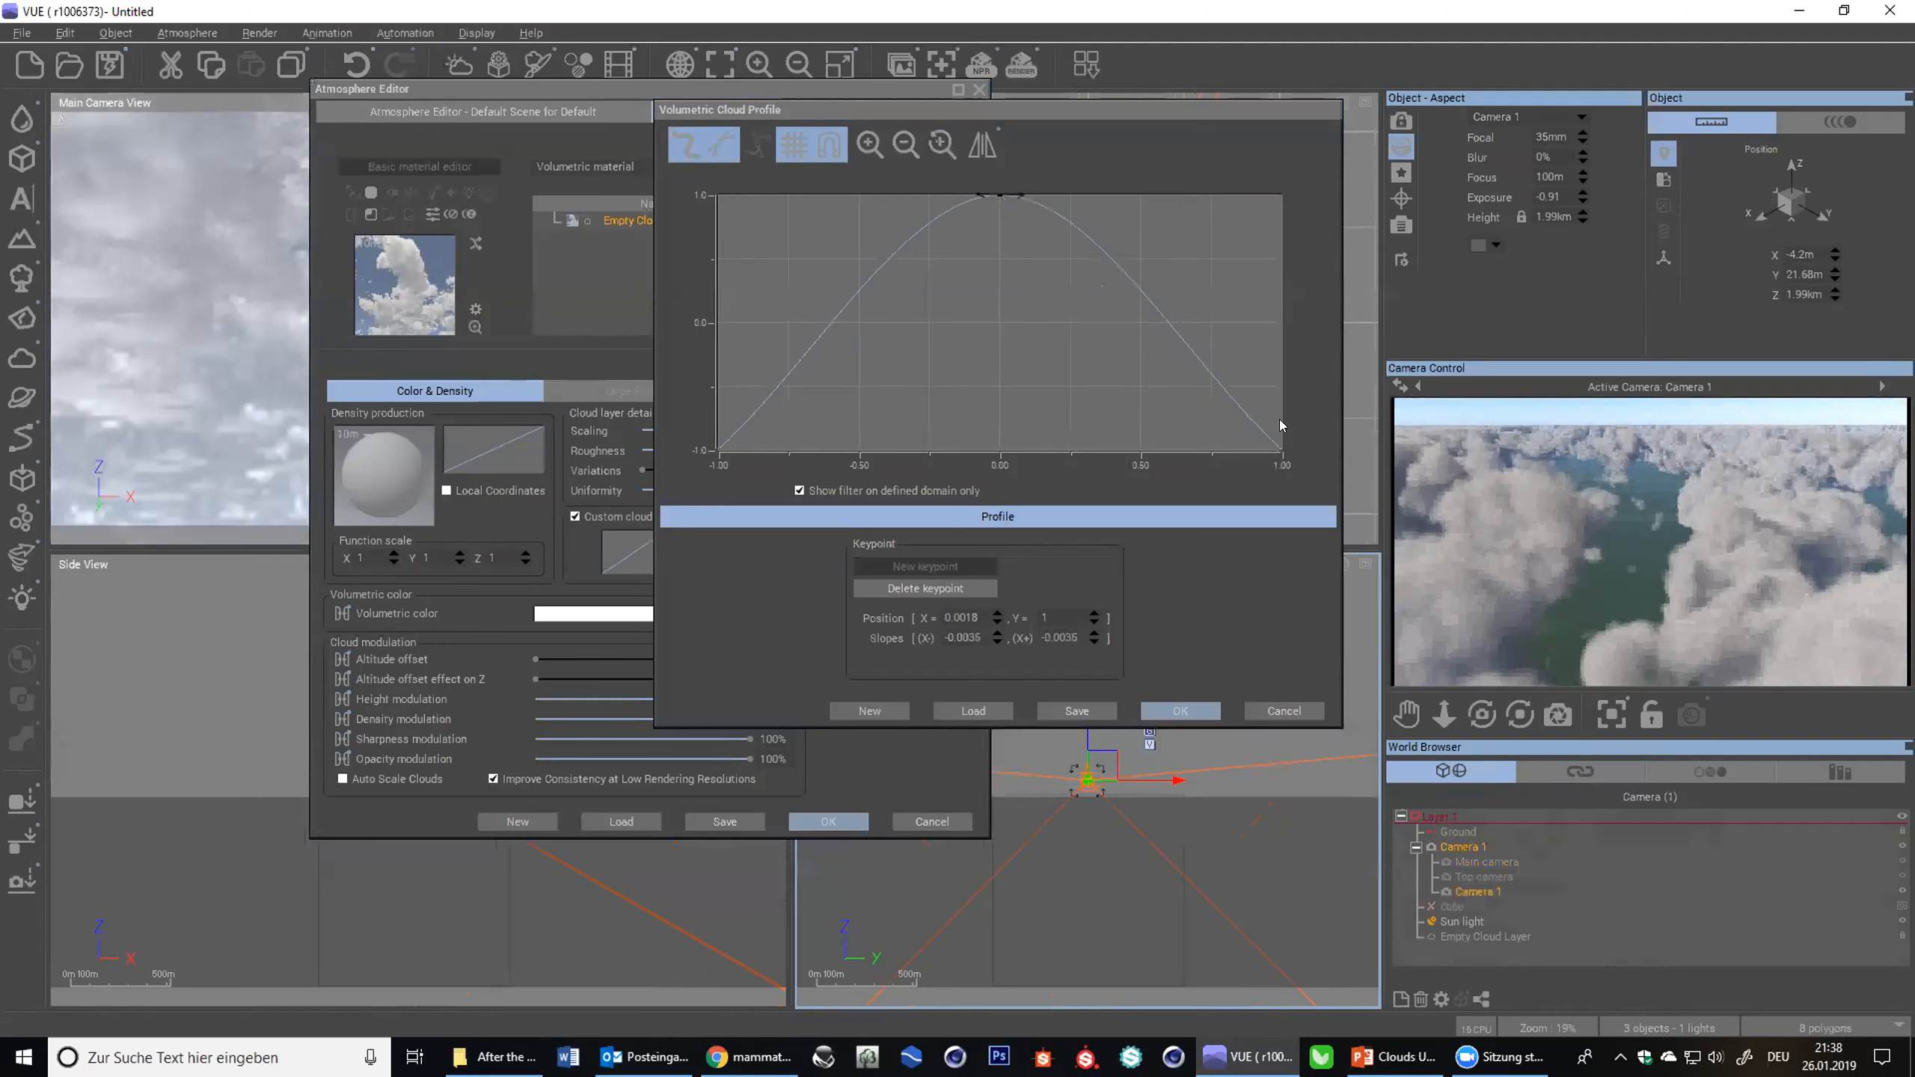
click(1137, 423)
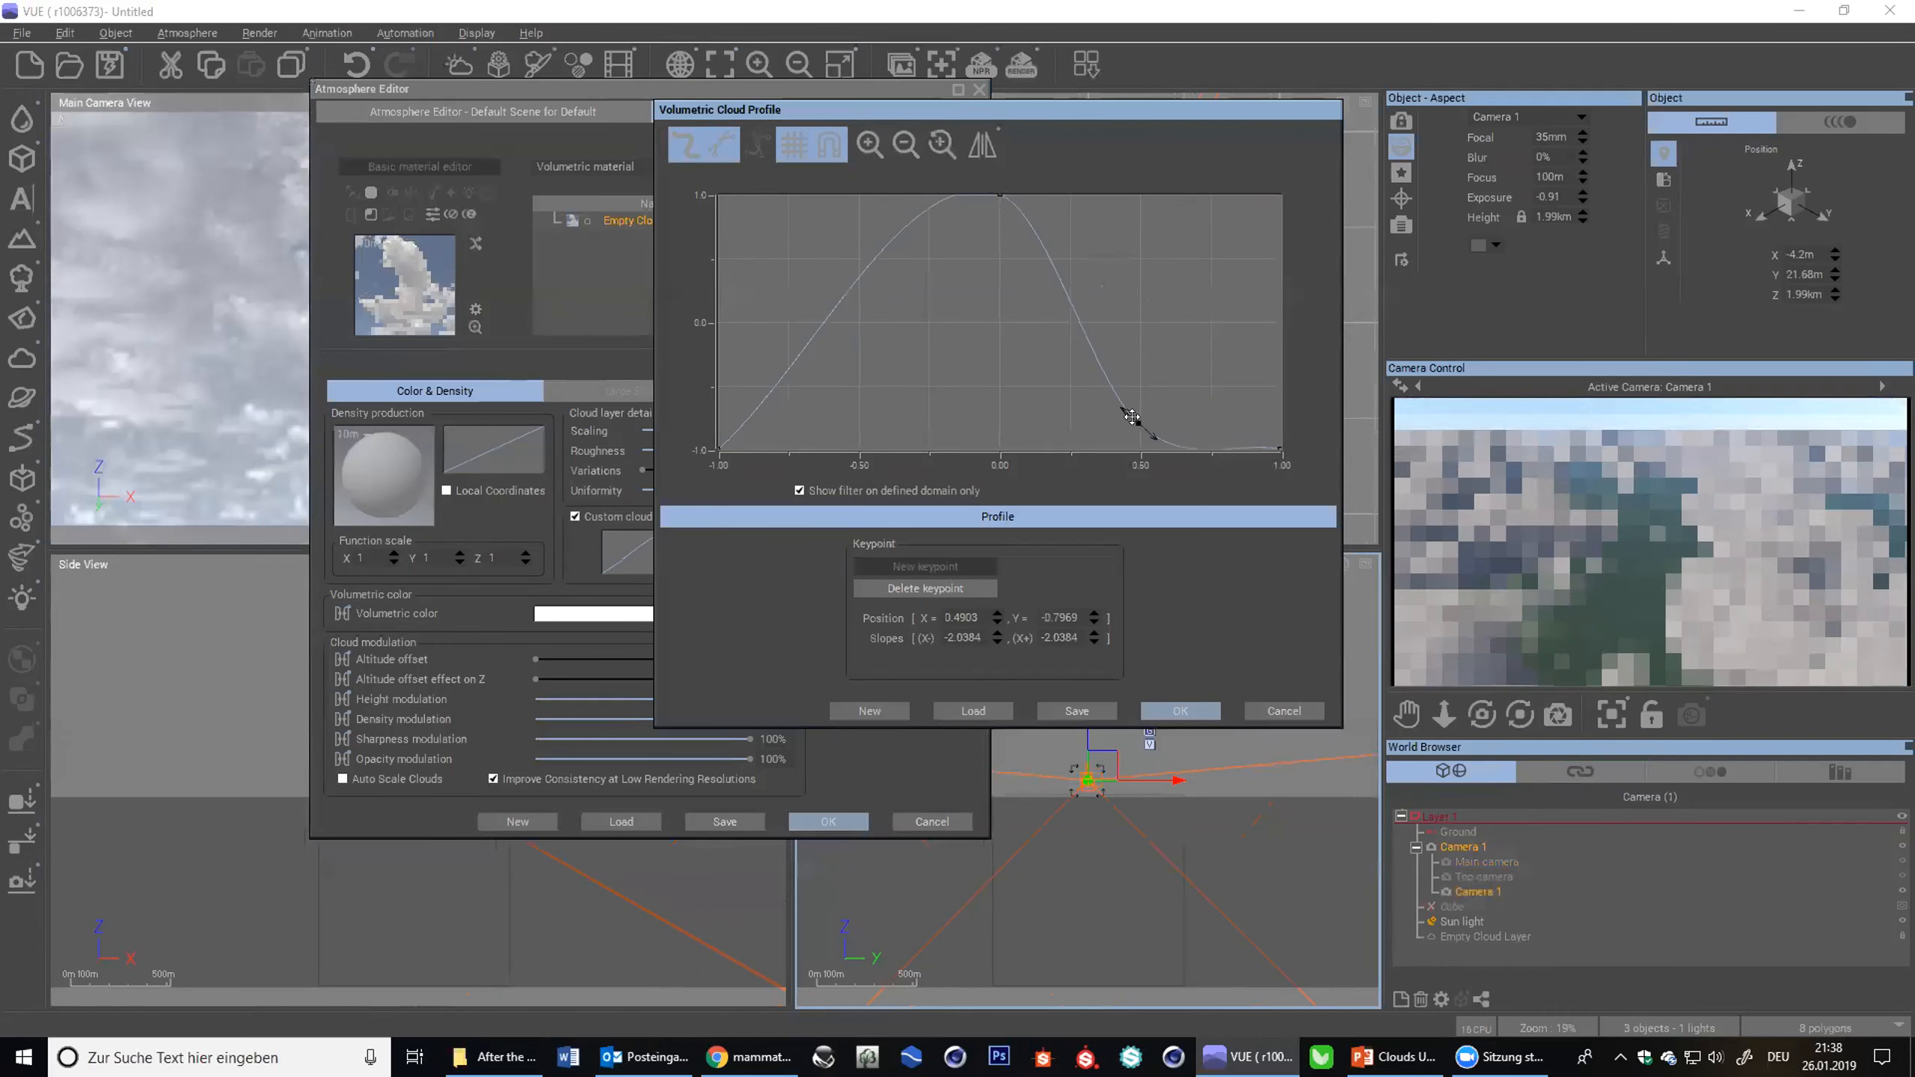
drag(1132, 417, 1089, 425)
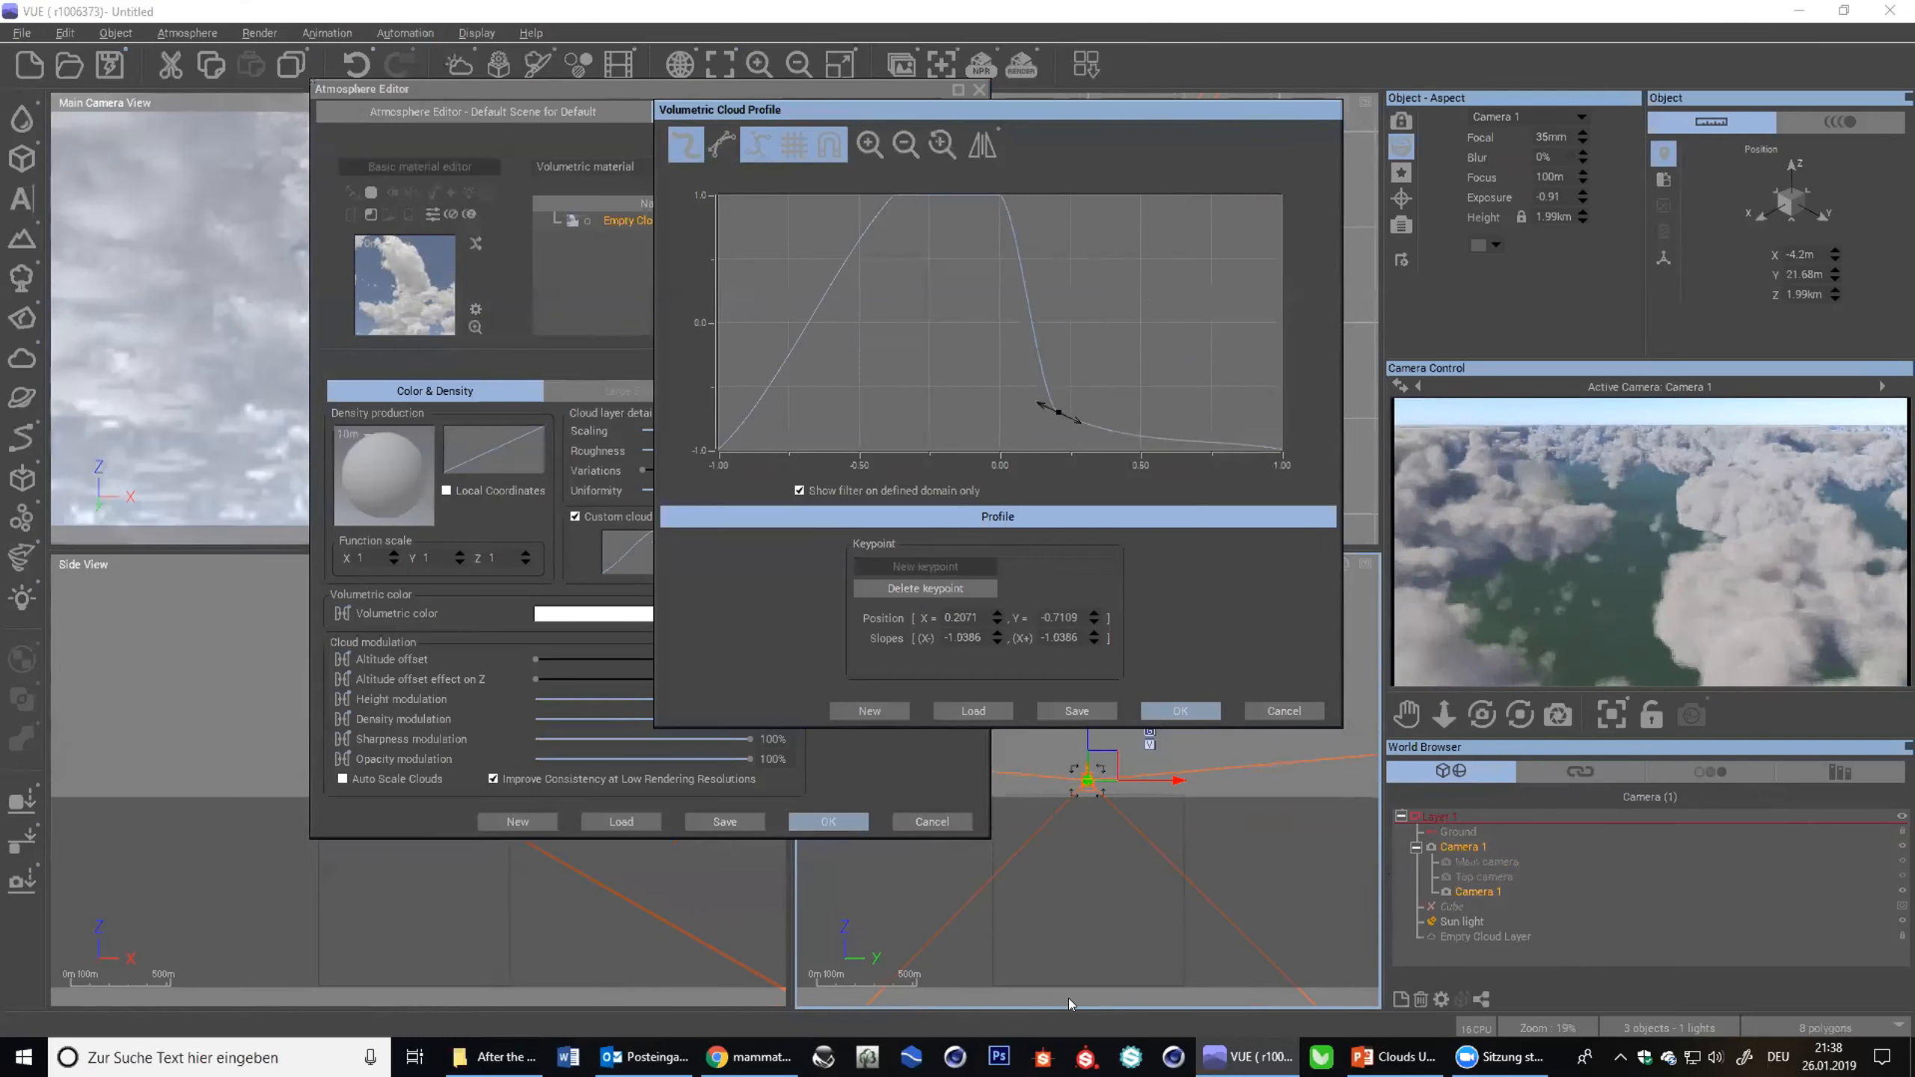
- Make the main camera active, add a profile keypoint before the peak at X -0.3461, Y -1 with slopes of 0.3395, and accept the profile
click(1471, 862)
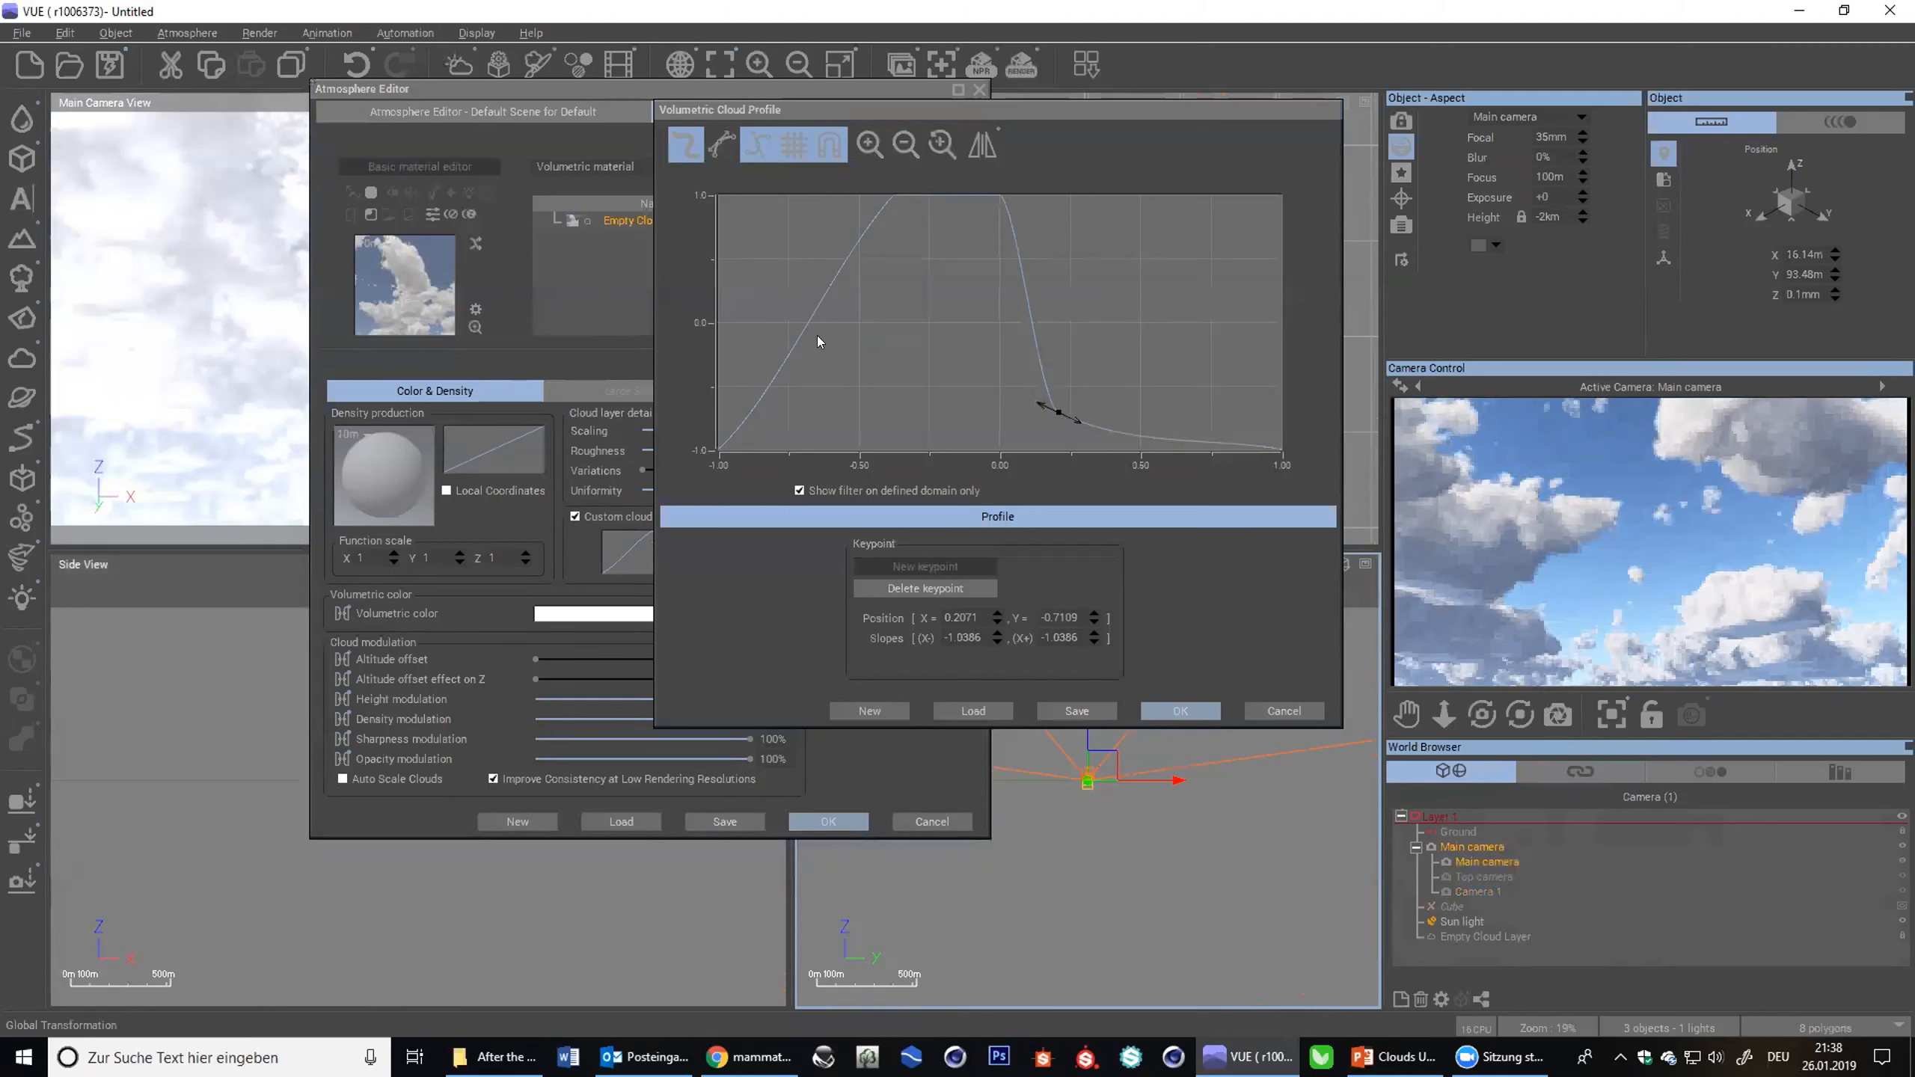
click(890, 445)
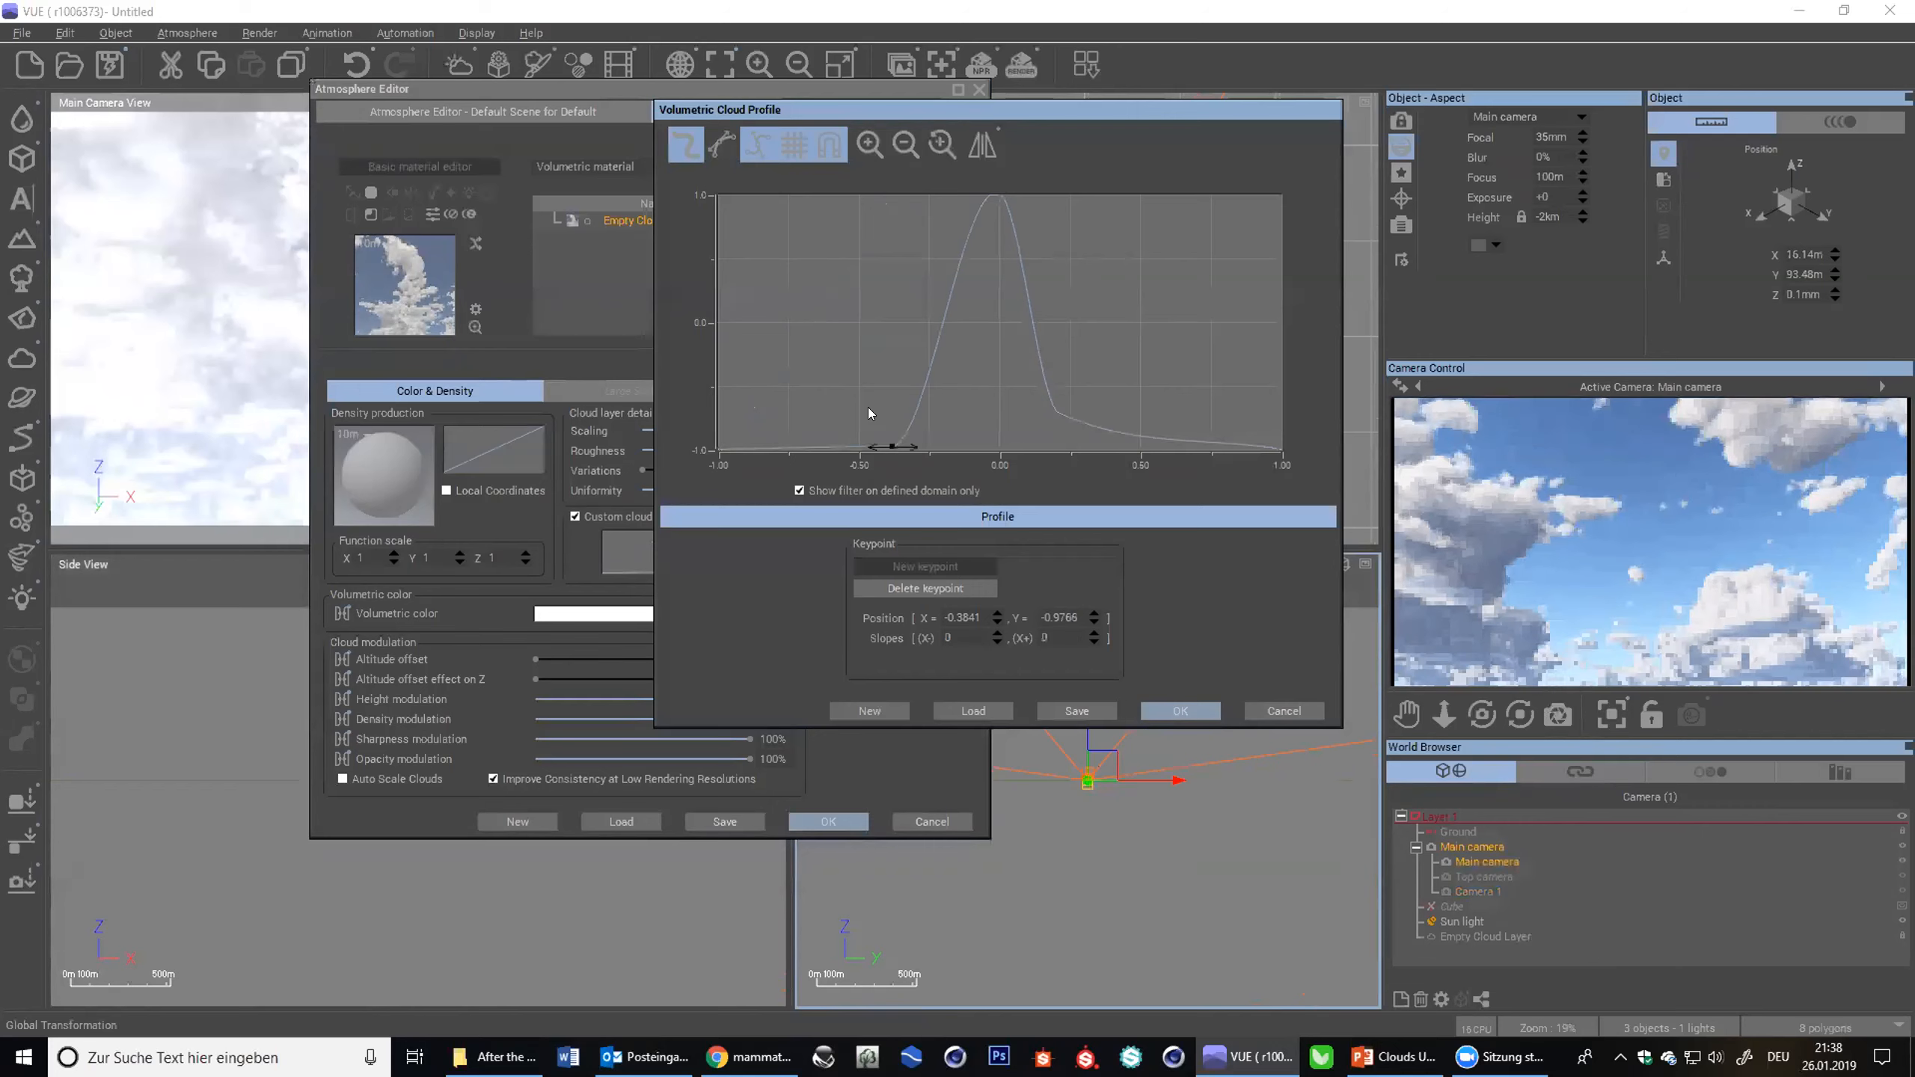
click(861, 372)
drag(886, 442, 902, 449)
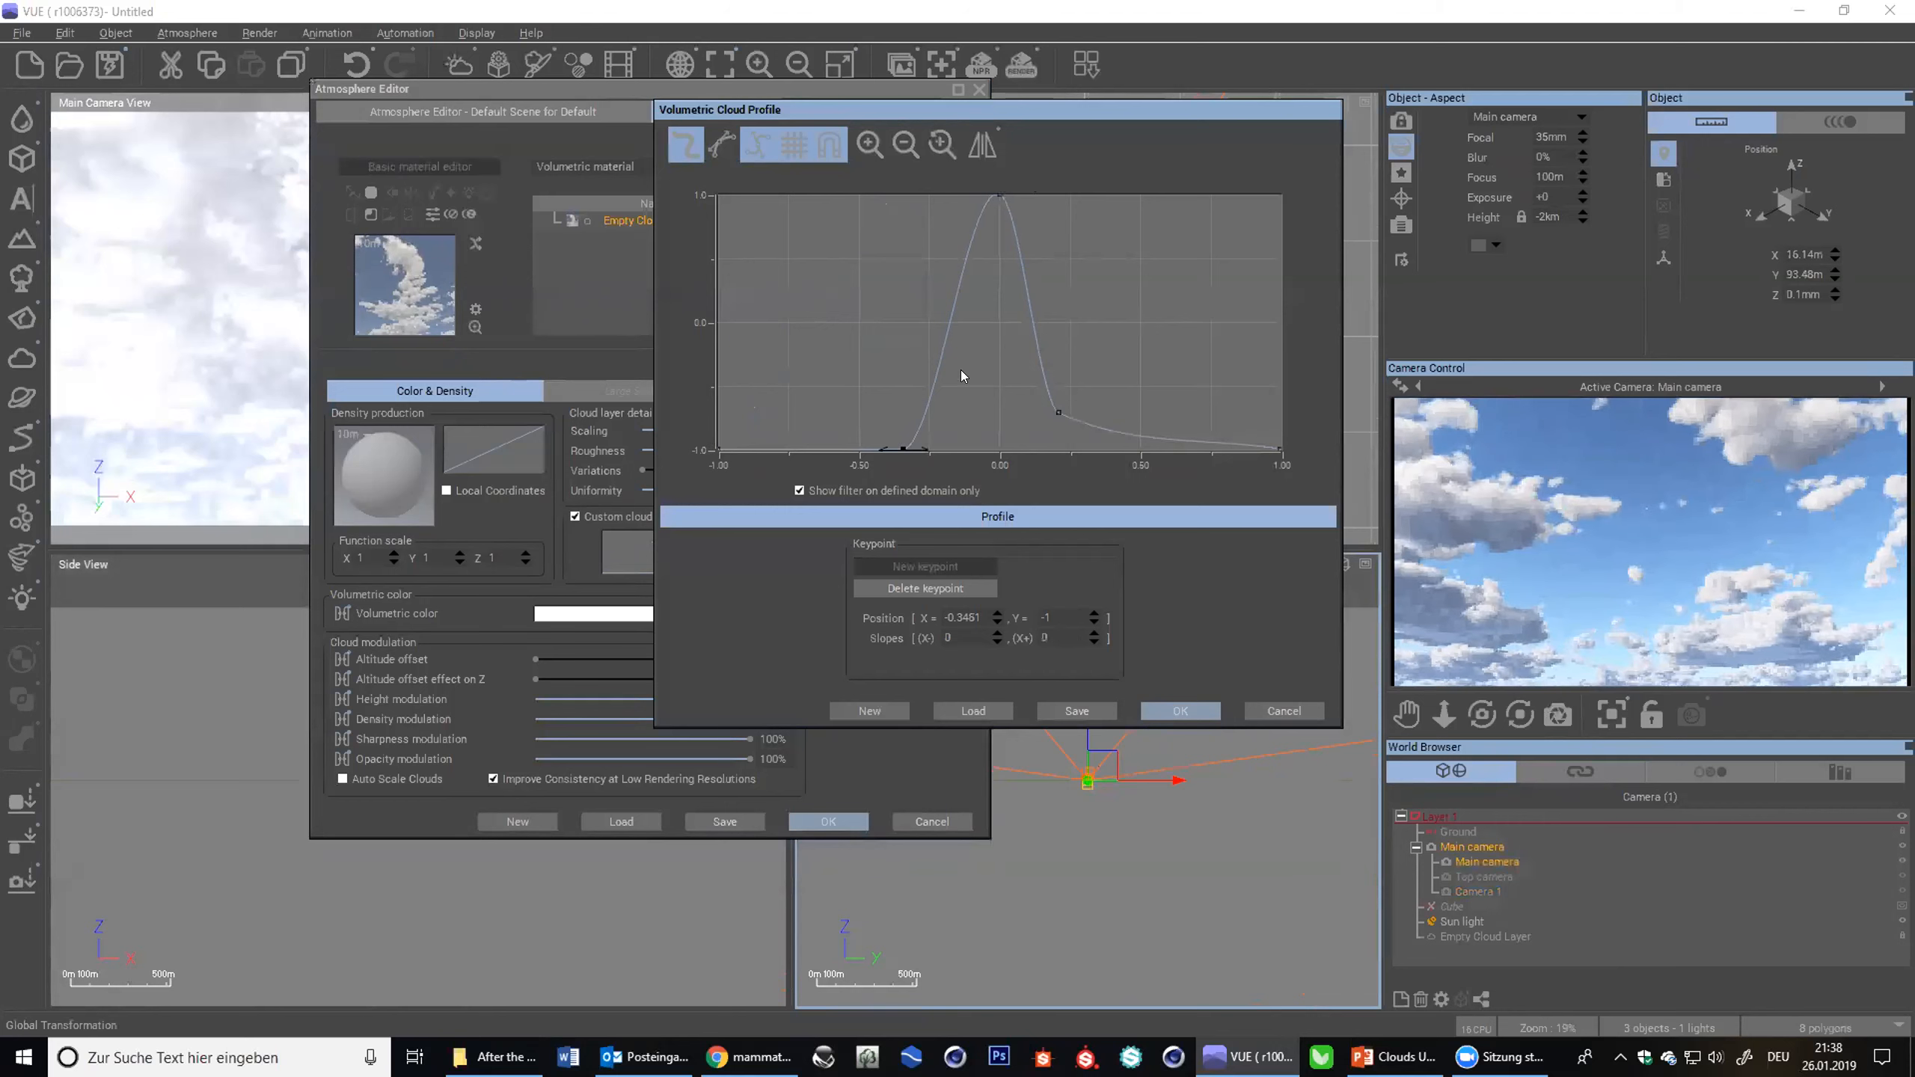
drag(927, 450, 927, 445)
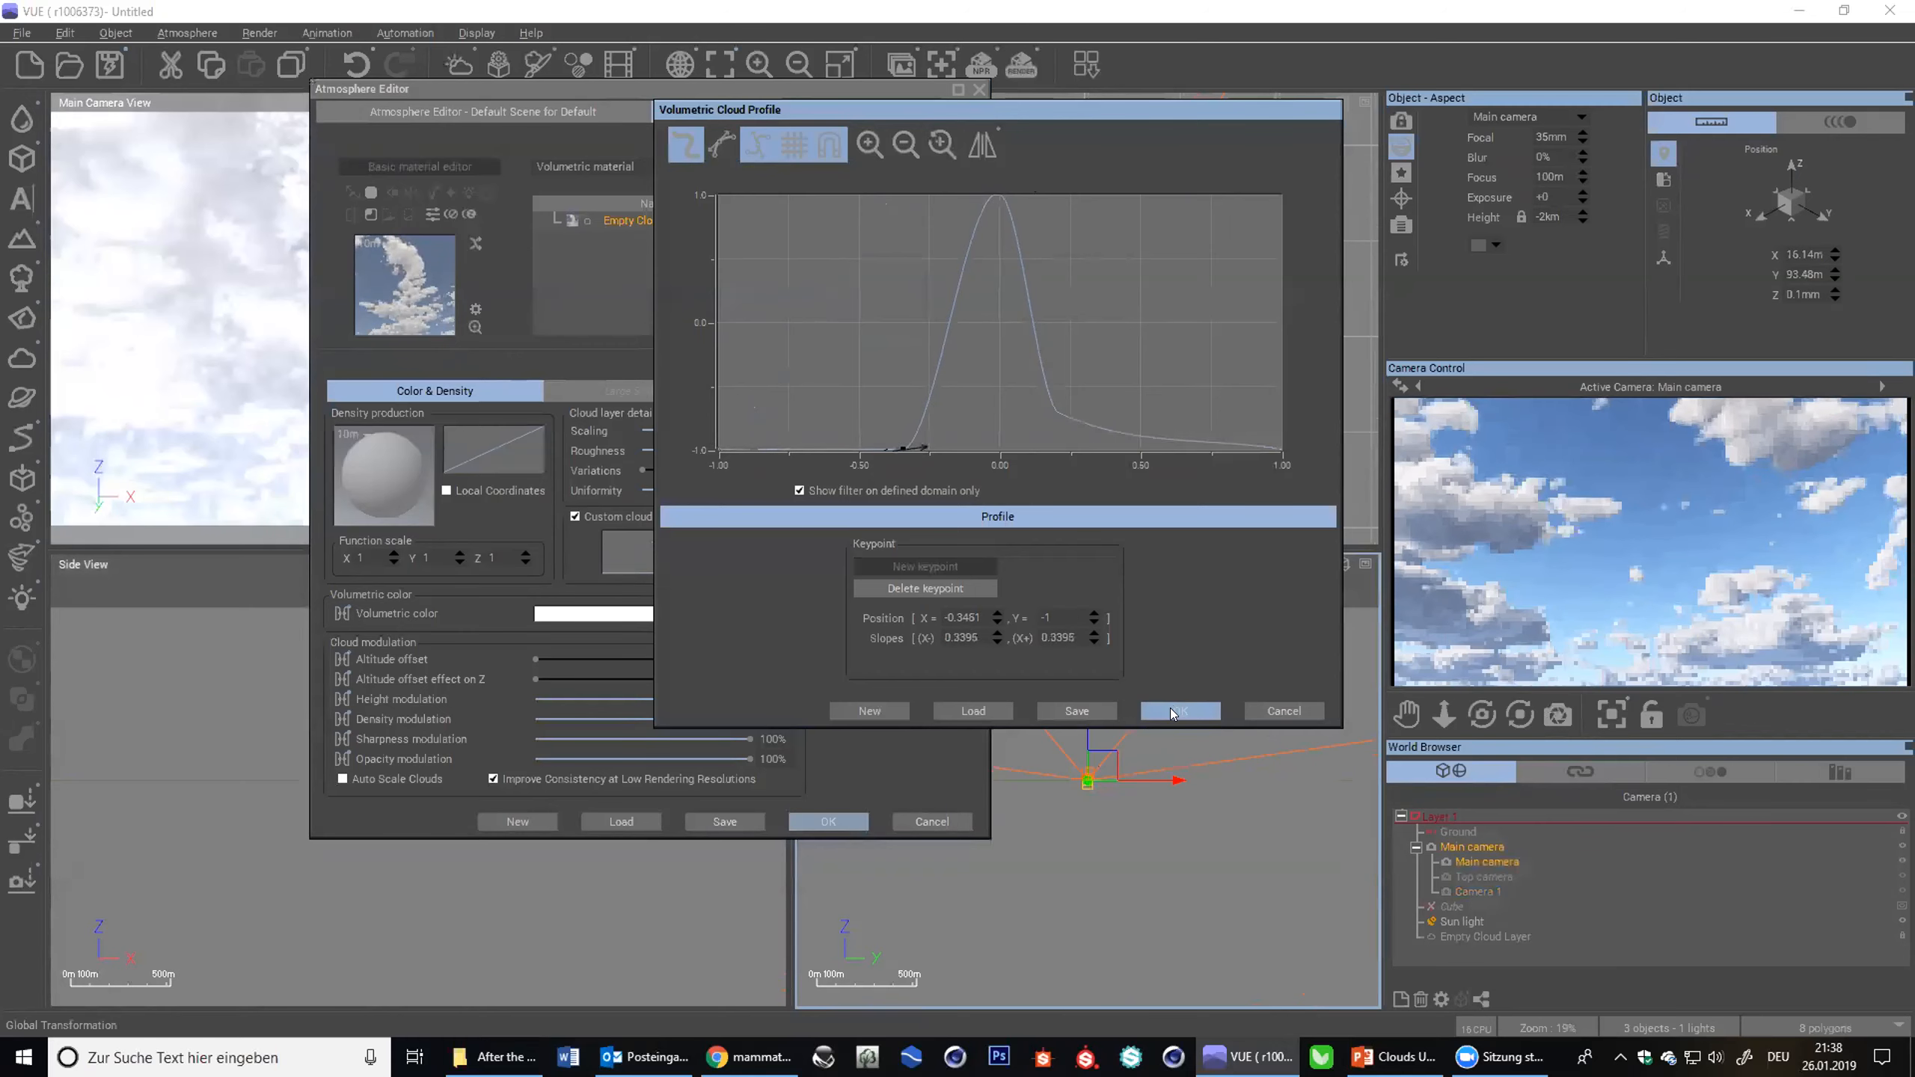
click(1179, 710)
- Return to the atmosphere's cloud layer settings and make Camera 1 active
click(482, 110)
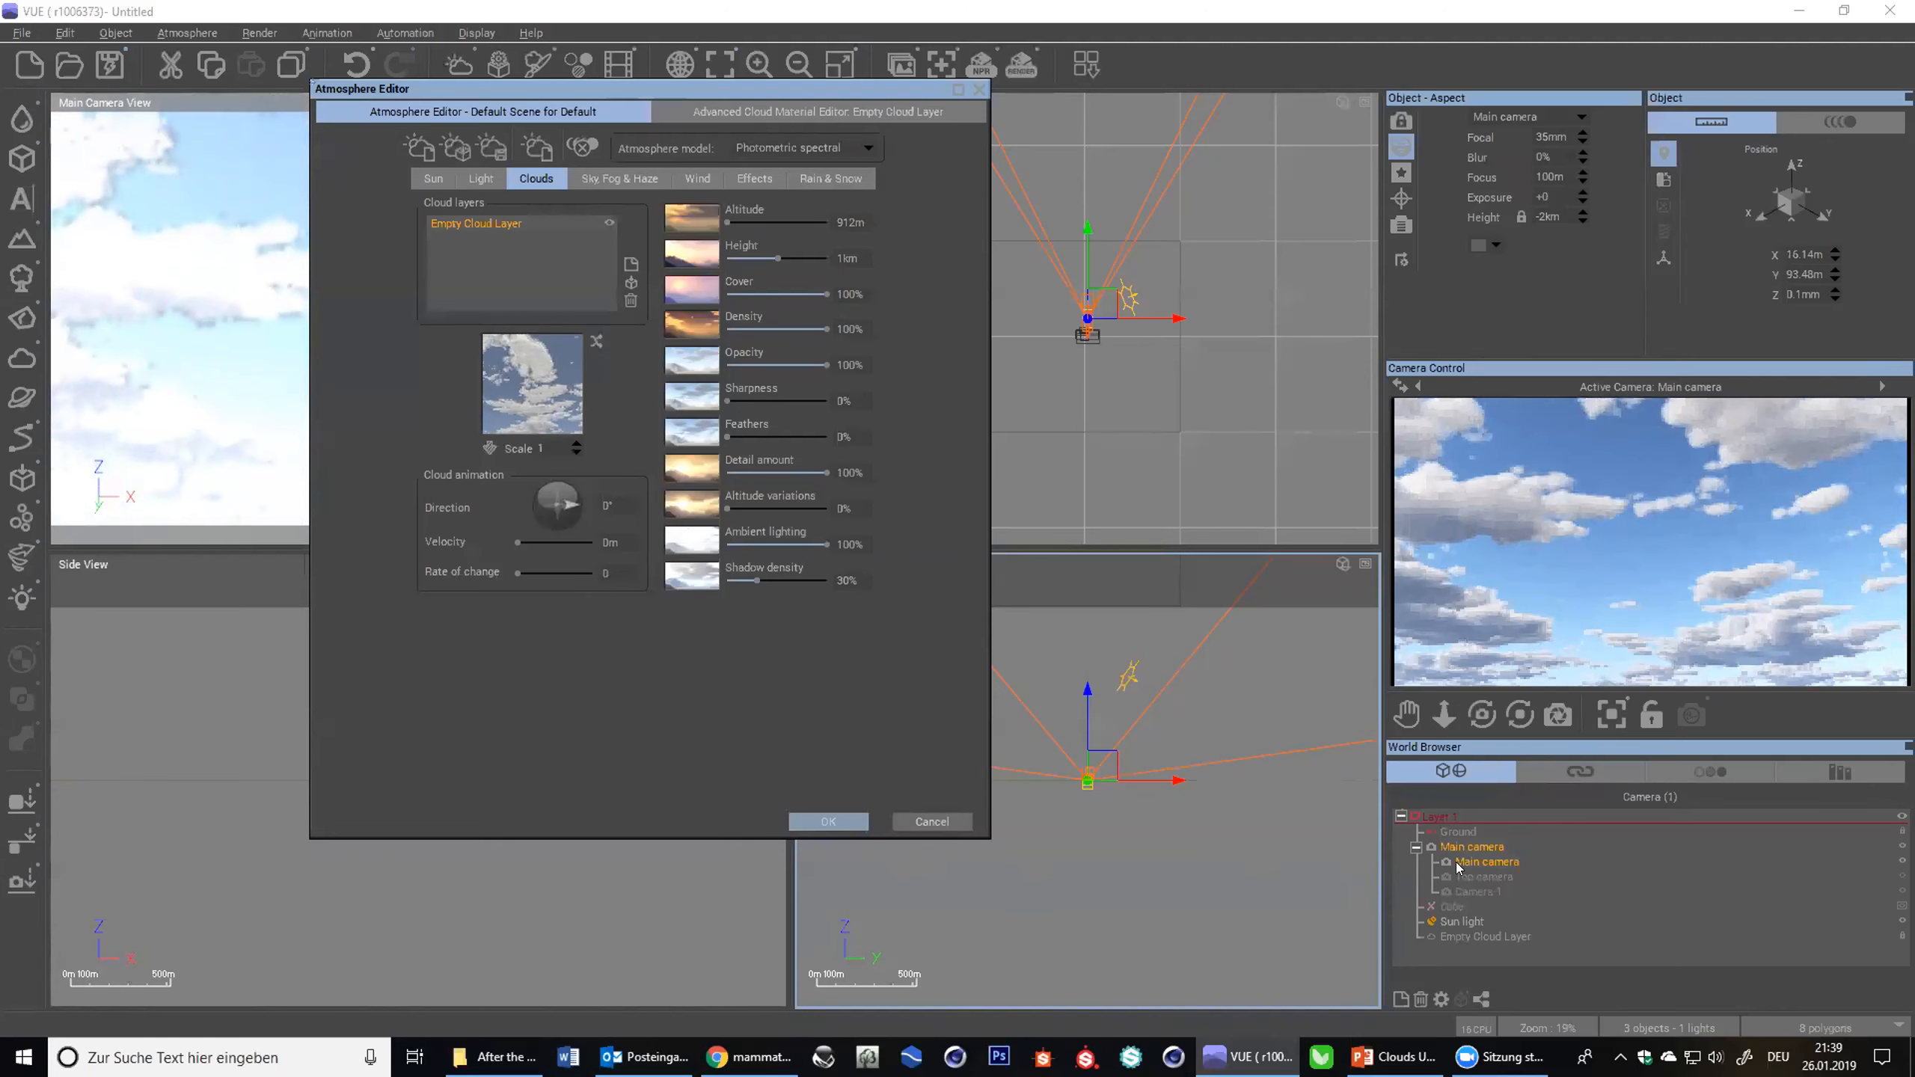
click(1471, 891)
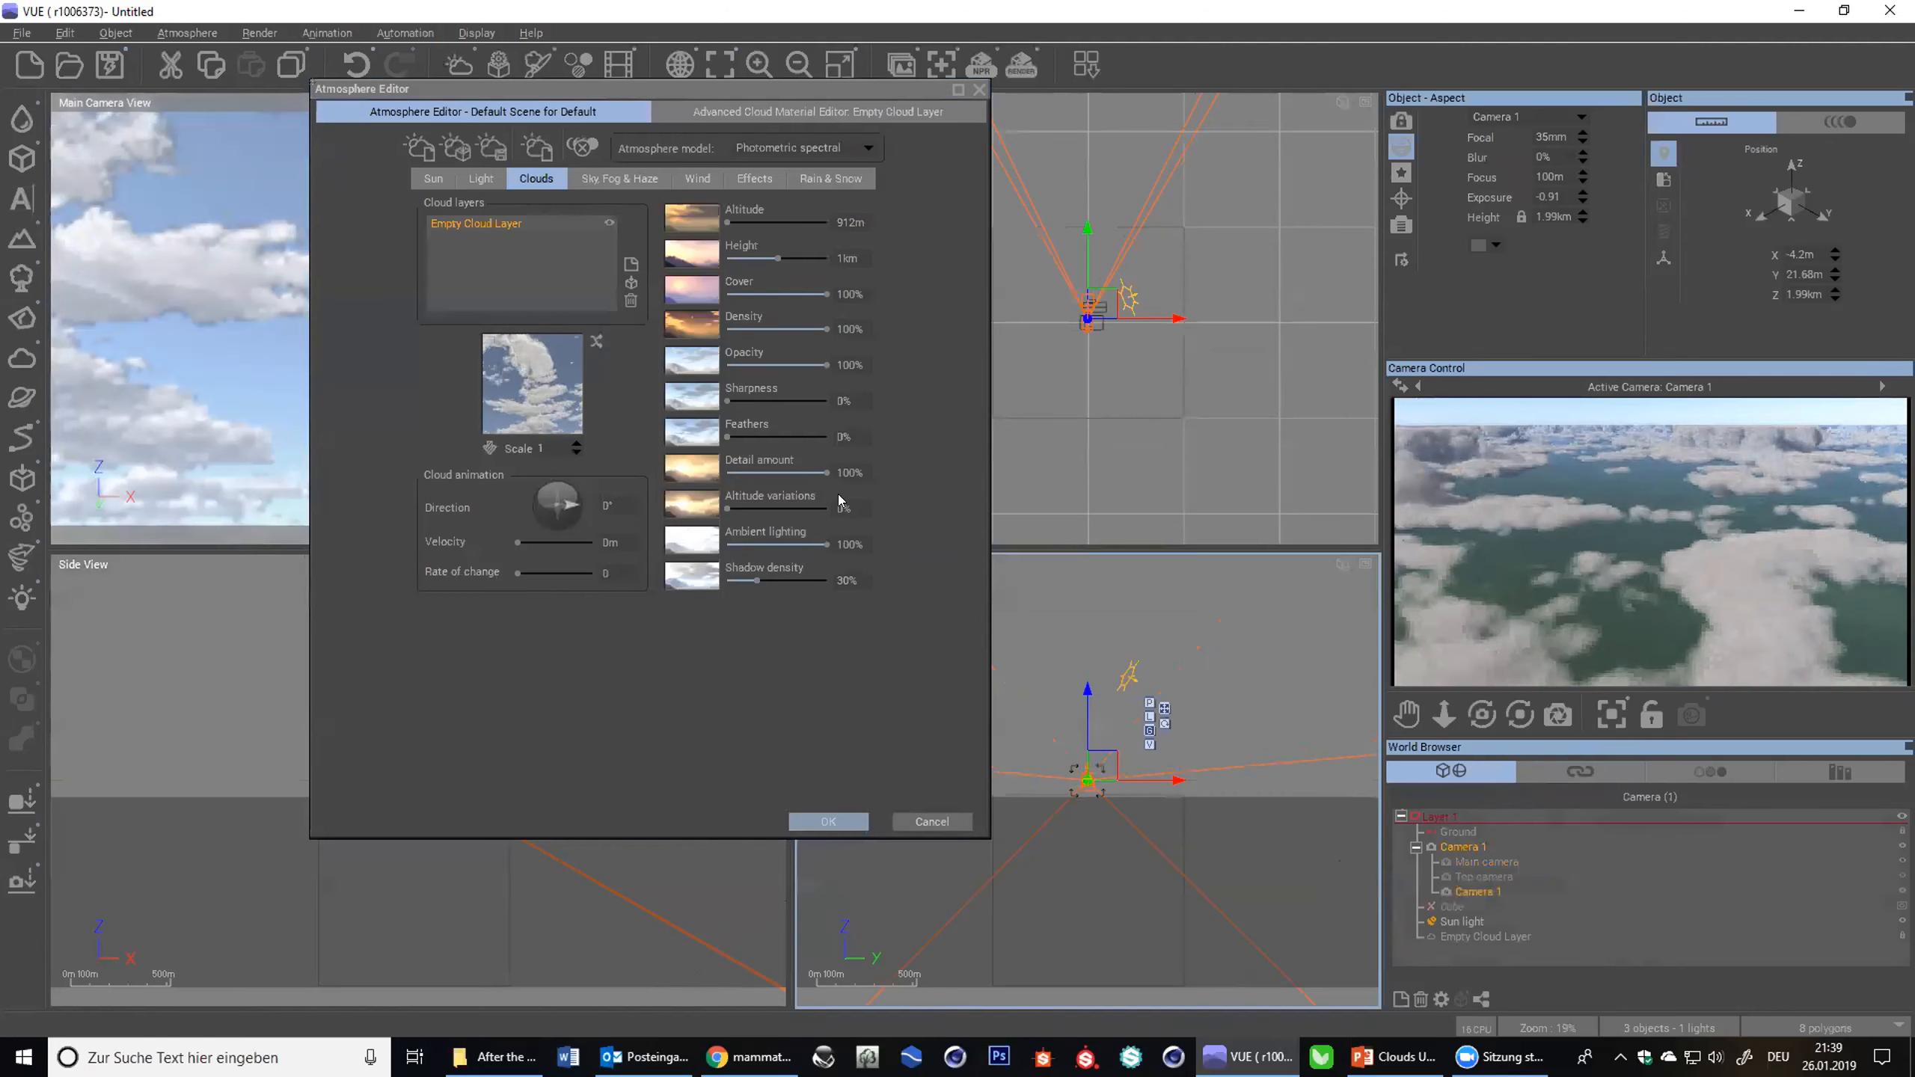
- Reset the custom cloud layer profile and raise its first keypoint to X -1, Y 1
click(865, 108)
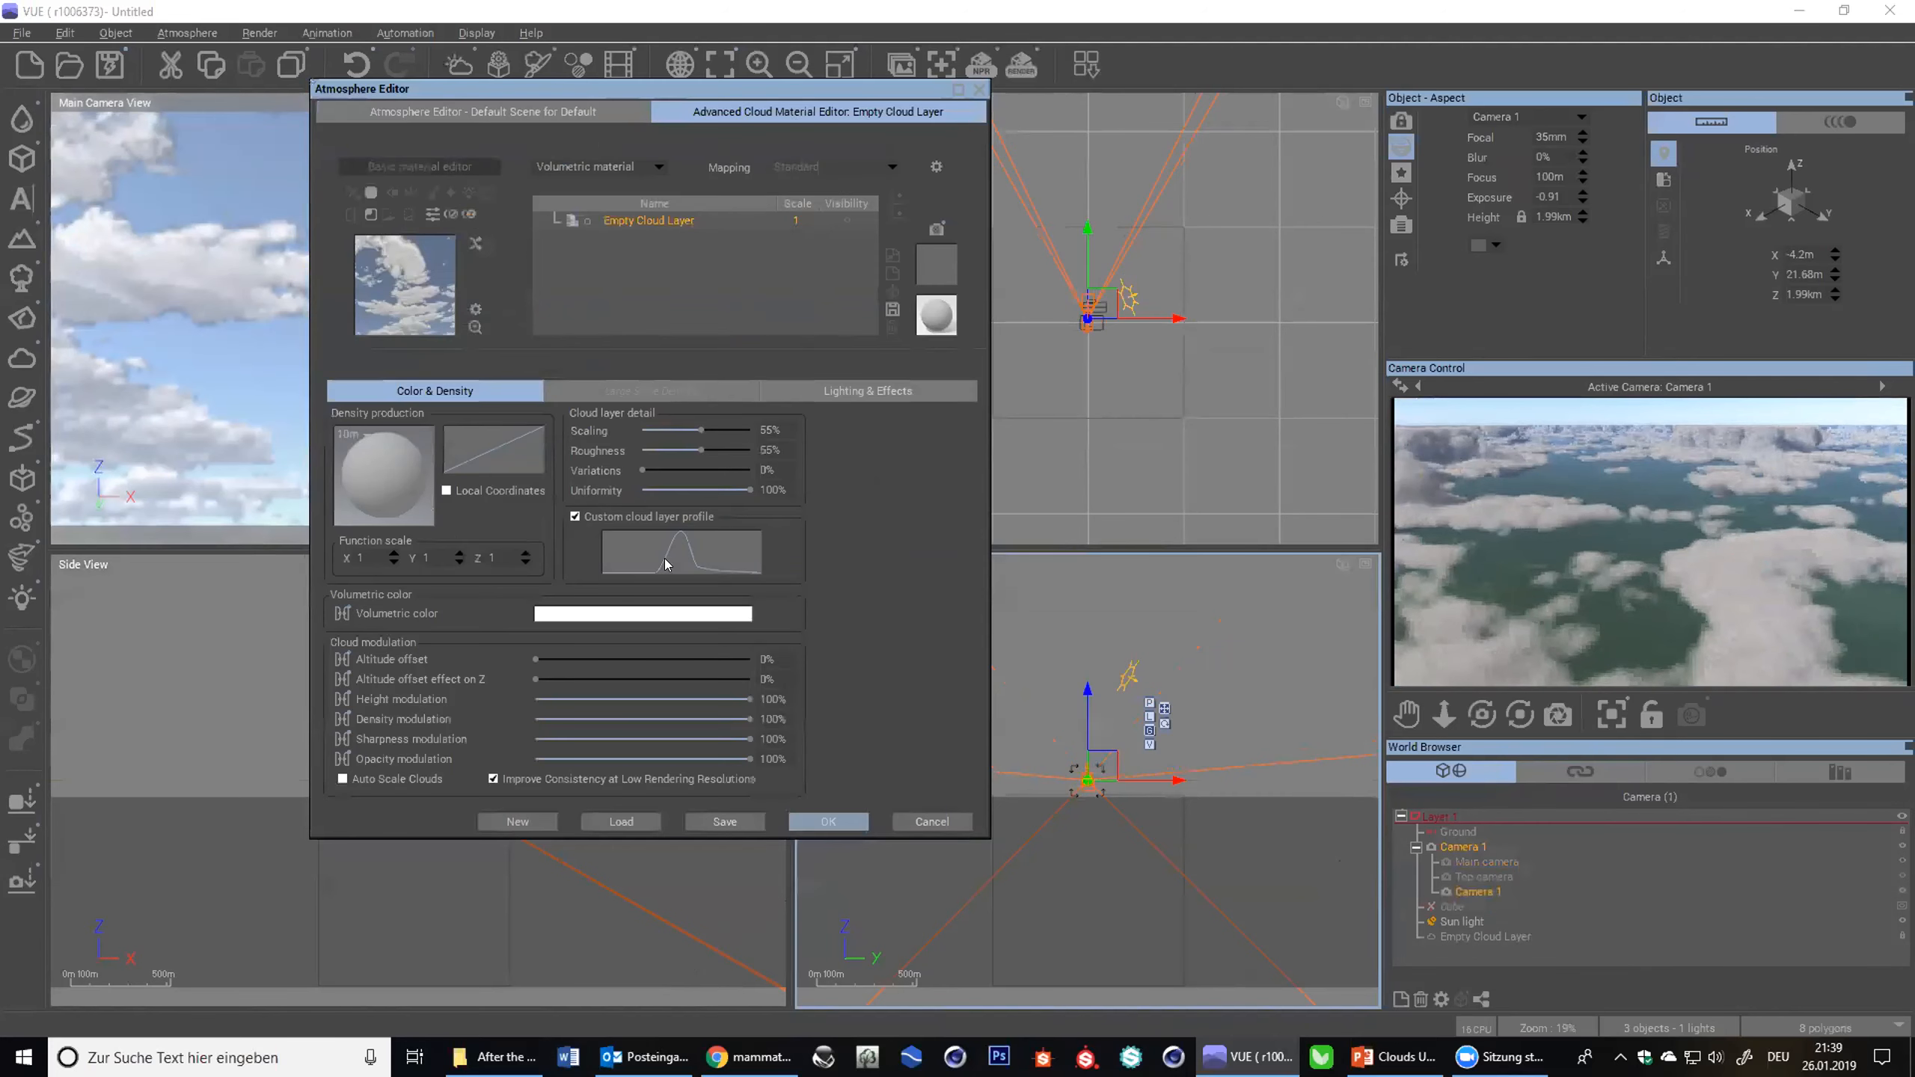
right_click(687, 555)
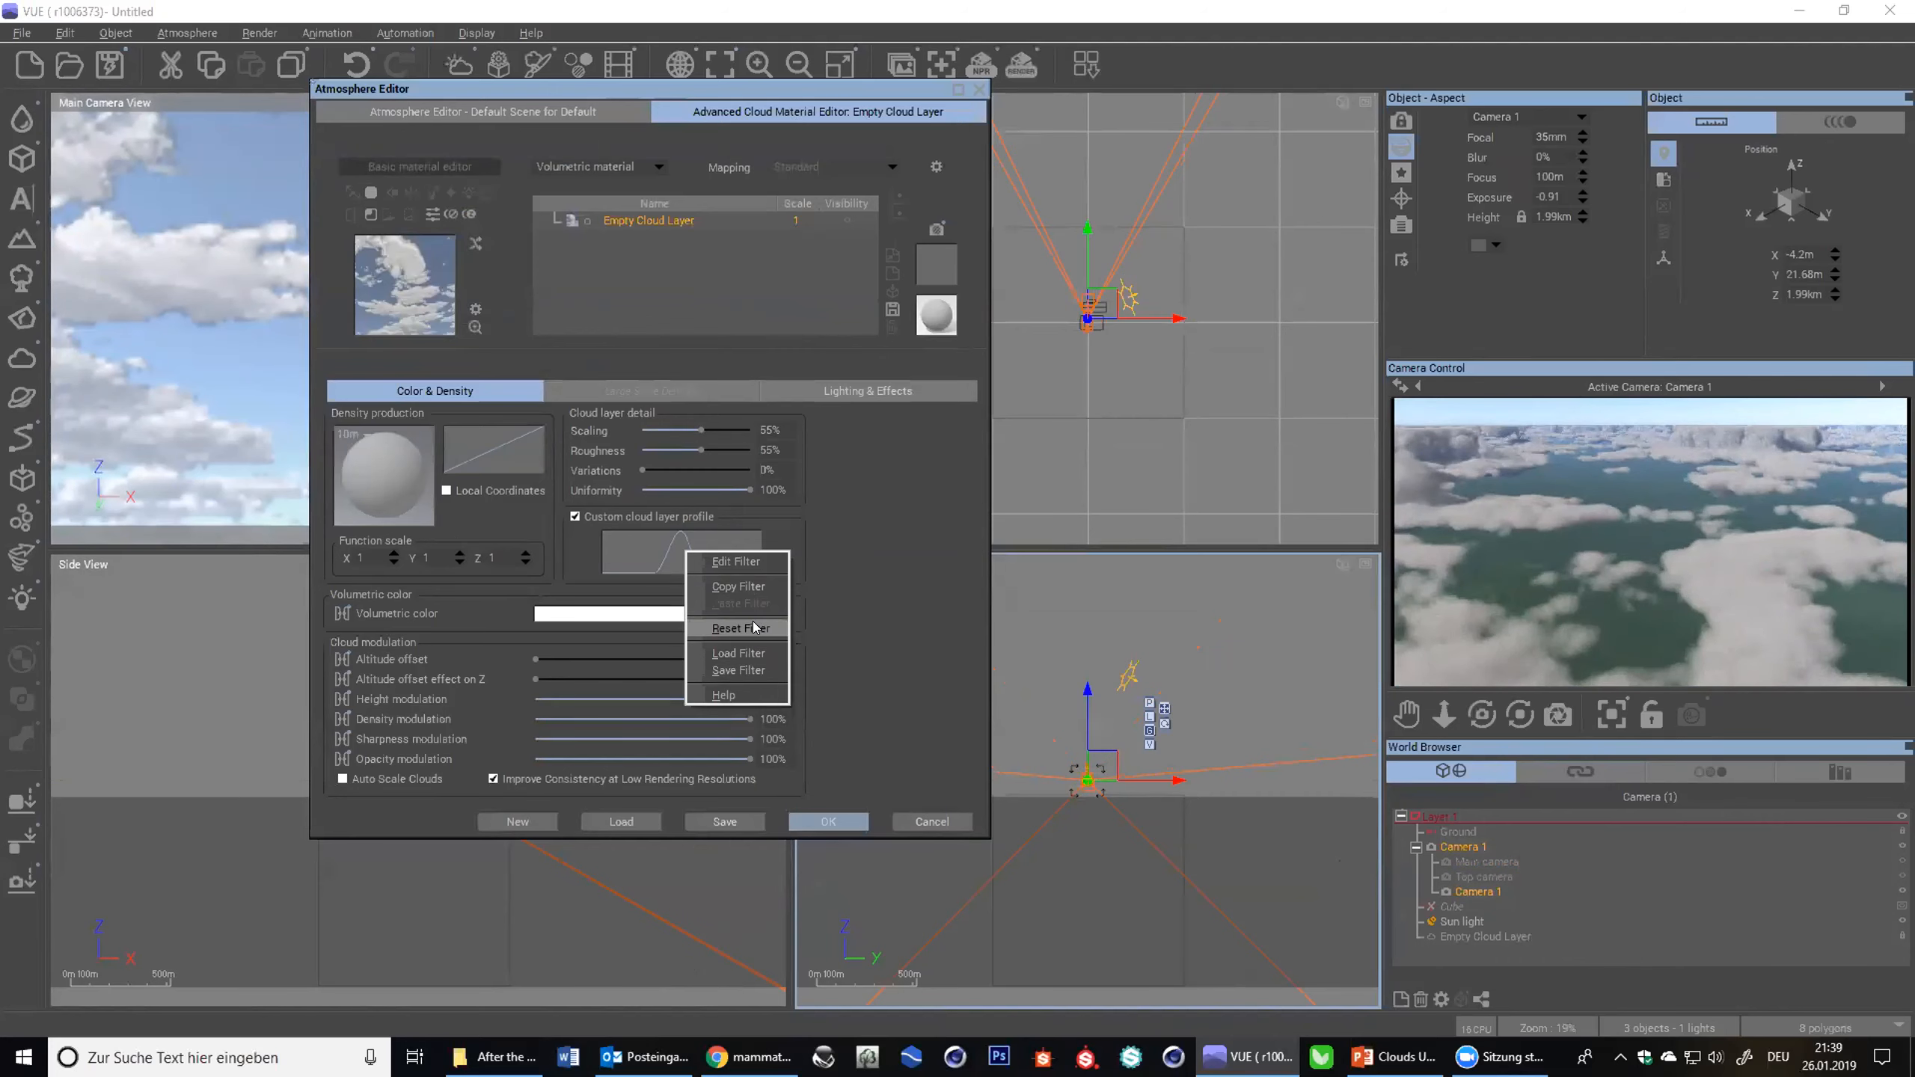
click(740, 628)
right_click(654, 534)
click(672, 550)
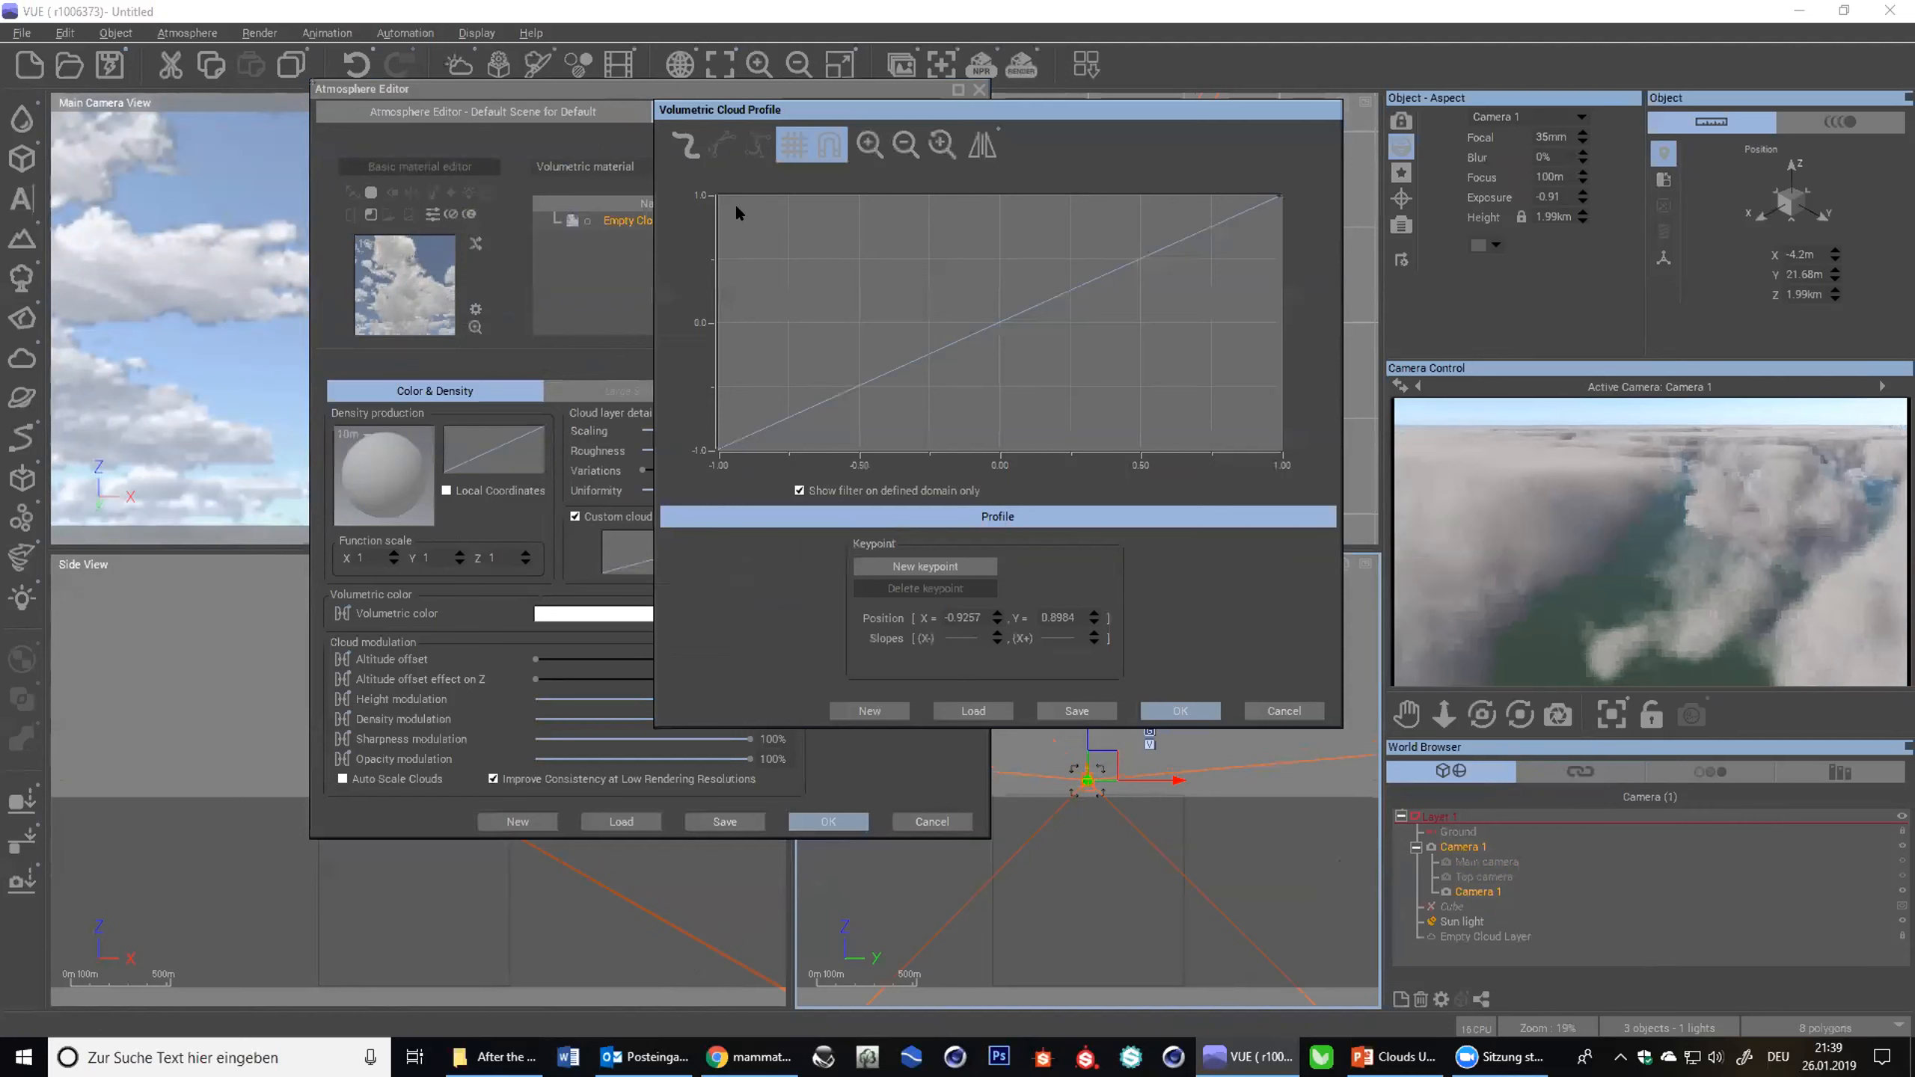
drag(737, 213, 710, 190)
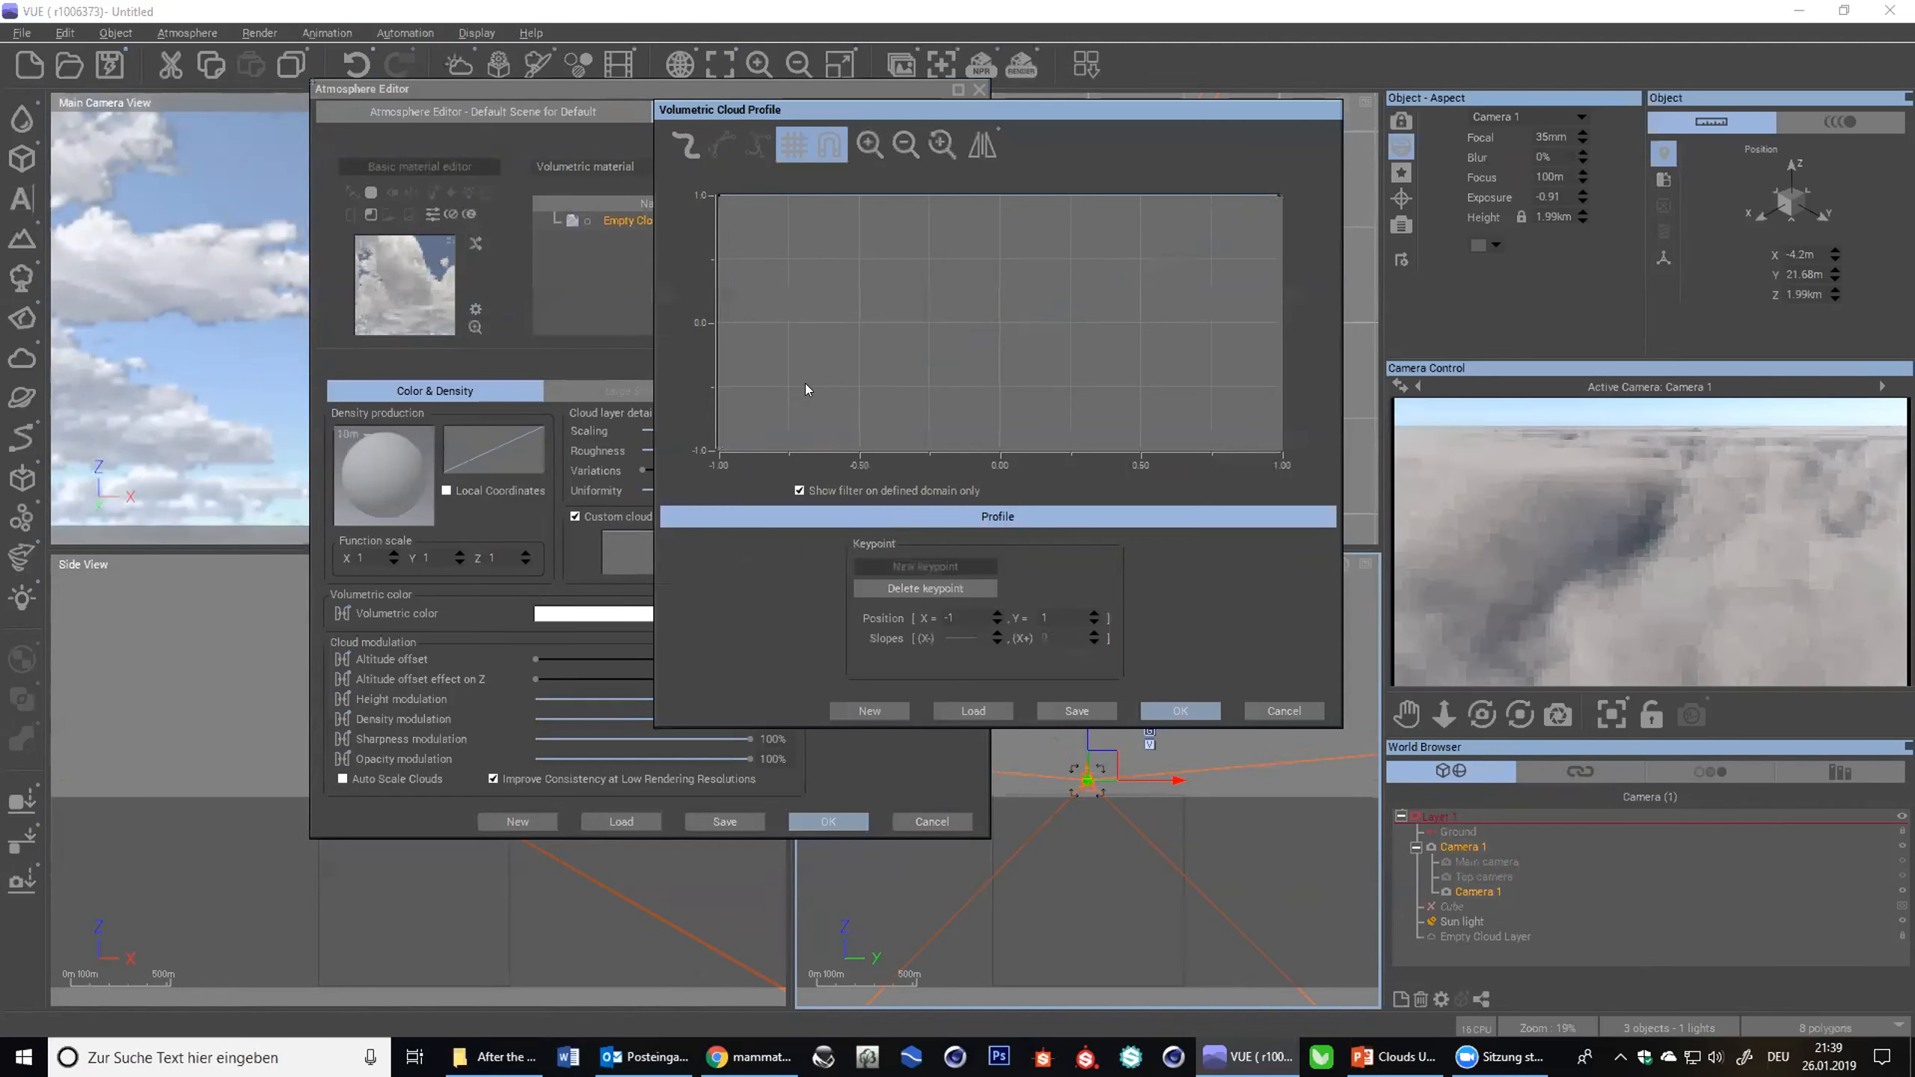
- Add profile keypoints for a dip at X -0.70, Y -0.76, a peak near X -0.30, and a vertical drop below that peak
click(801, 418)
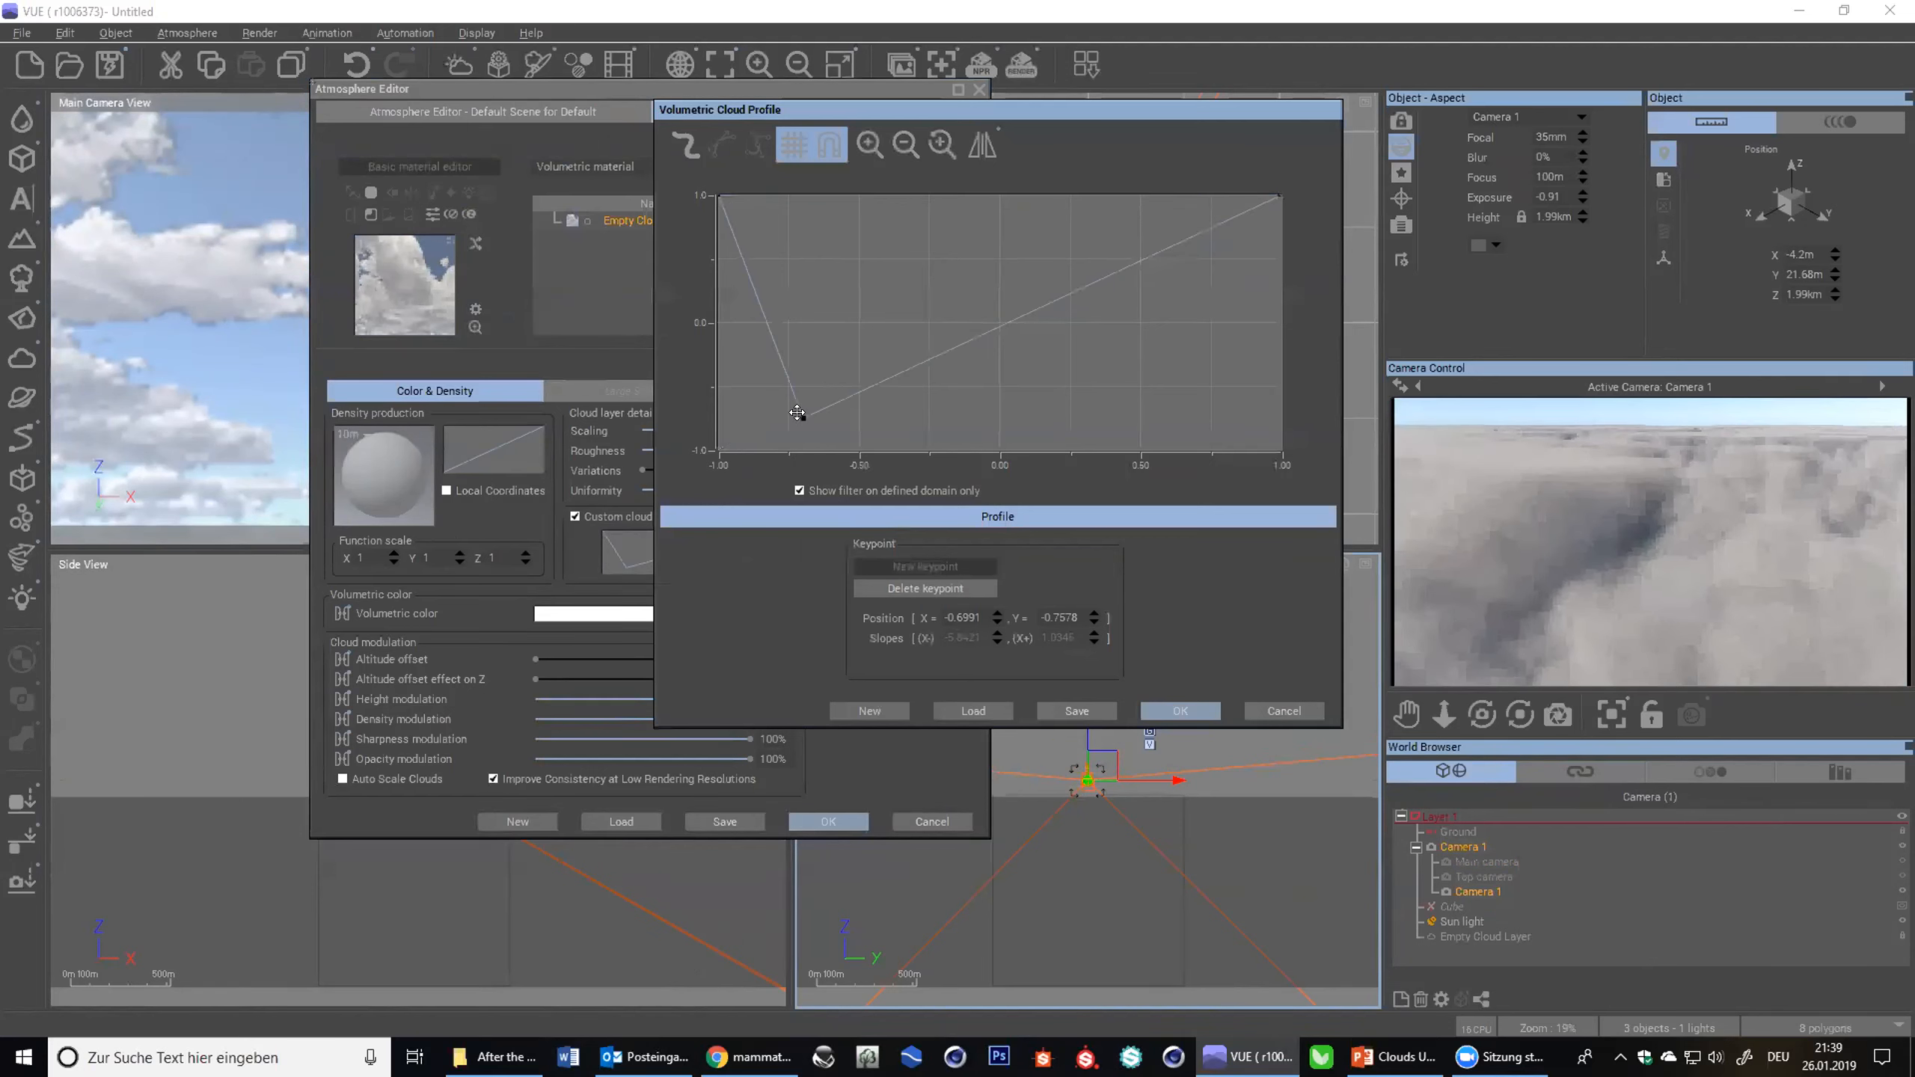
click(917, 222)
click(1018, 417)
drag(1018, 414, 916, 448)
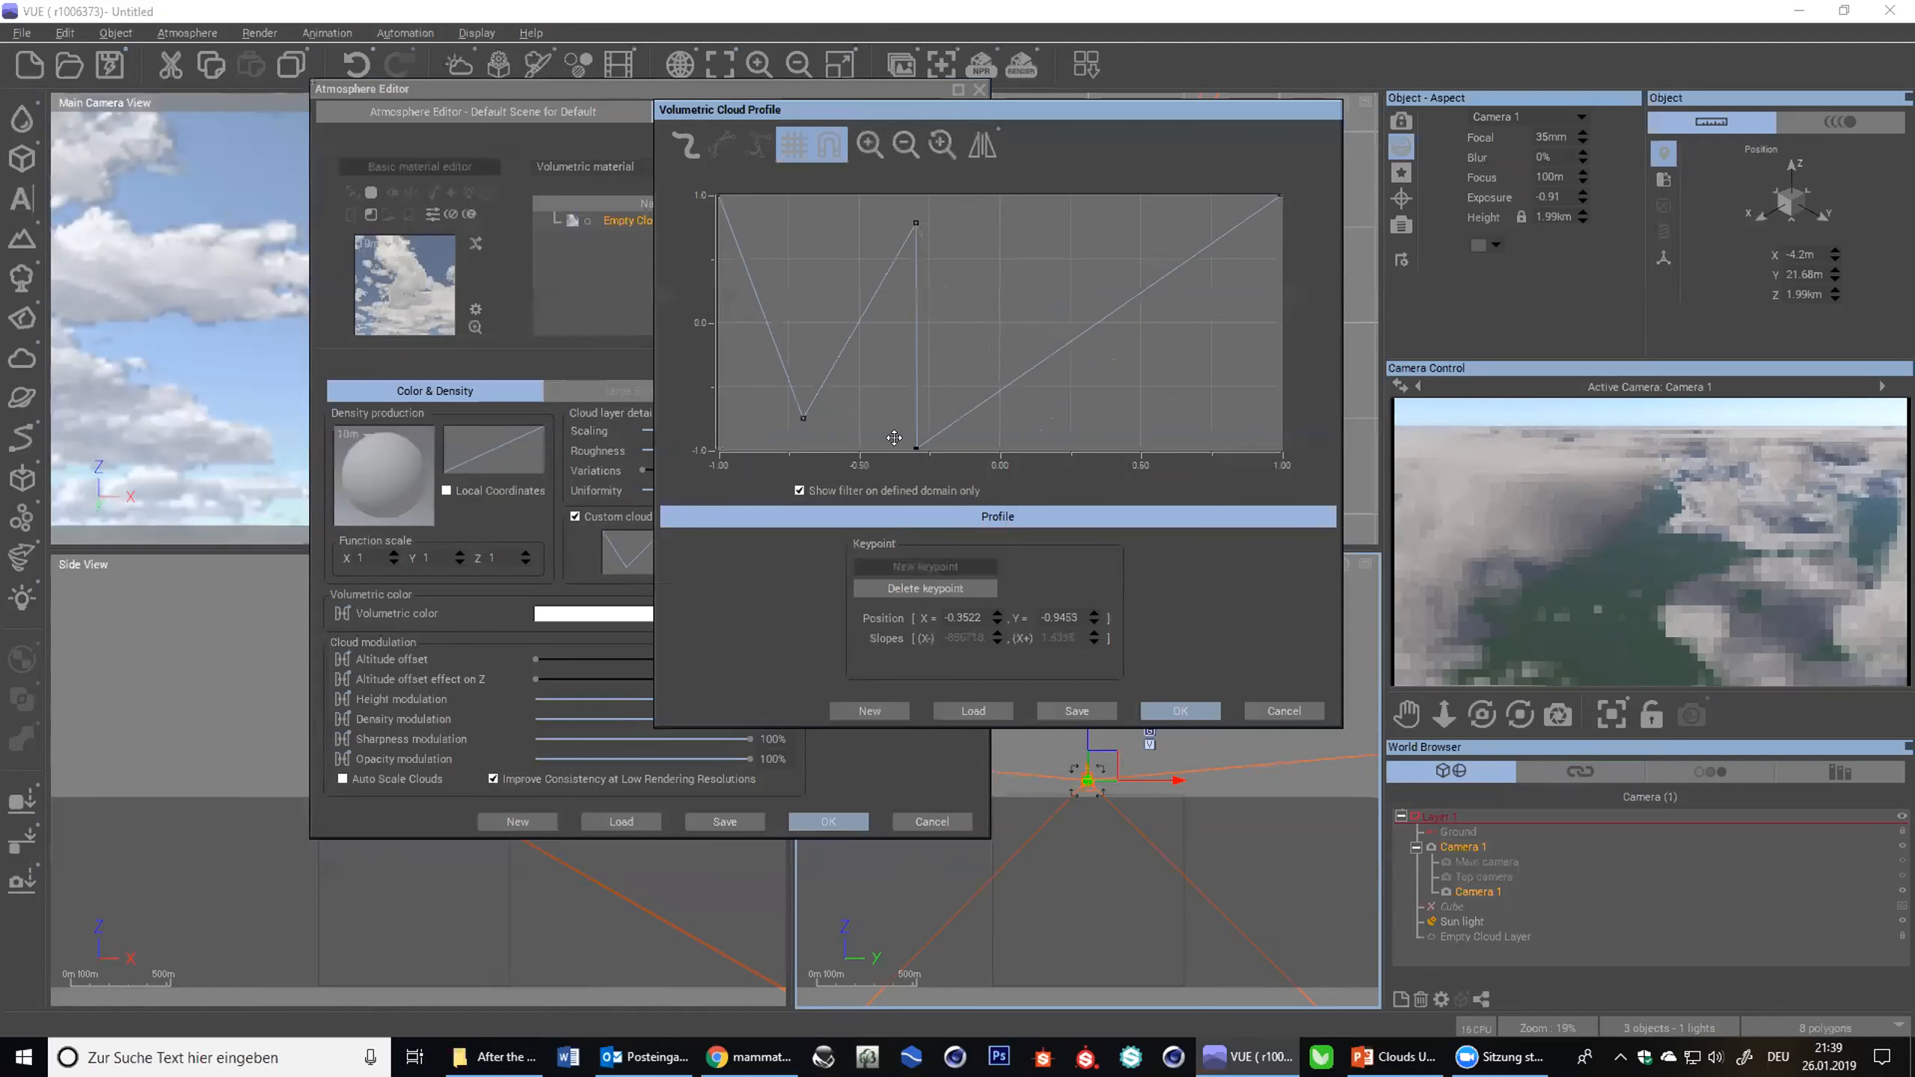
- Extend the profile with a low stretch from X 0.25, a narrow peak, a dip at X 0.80, an end at Y -1 and a peak near X -0.04
click(1070, 432)
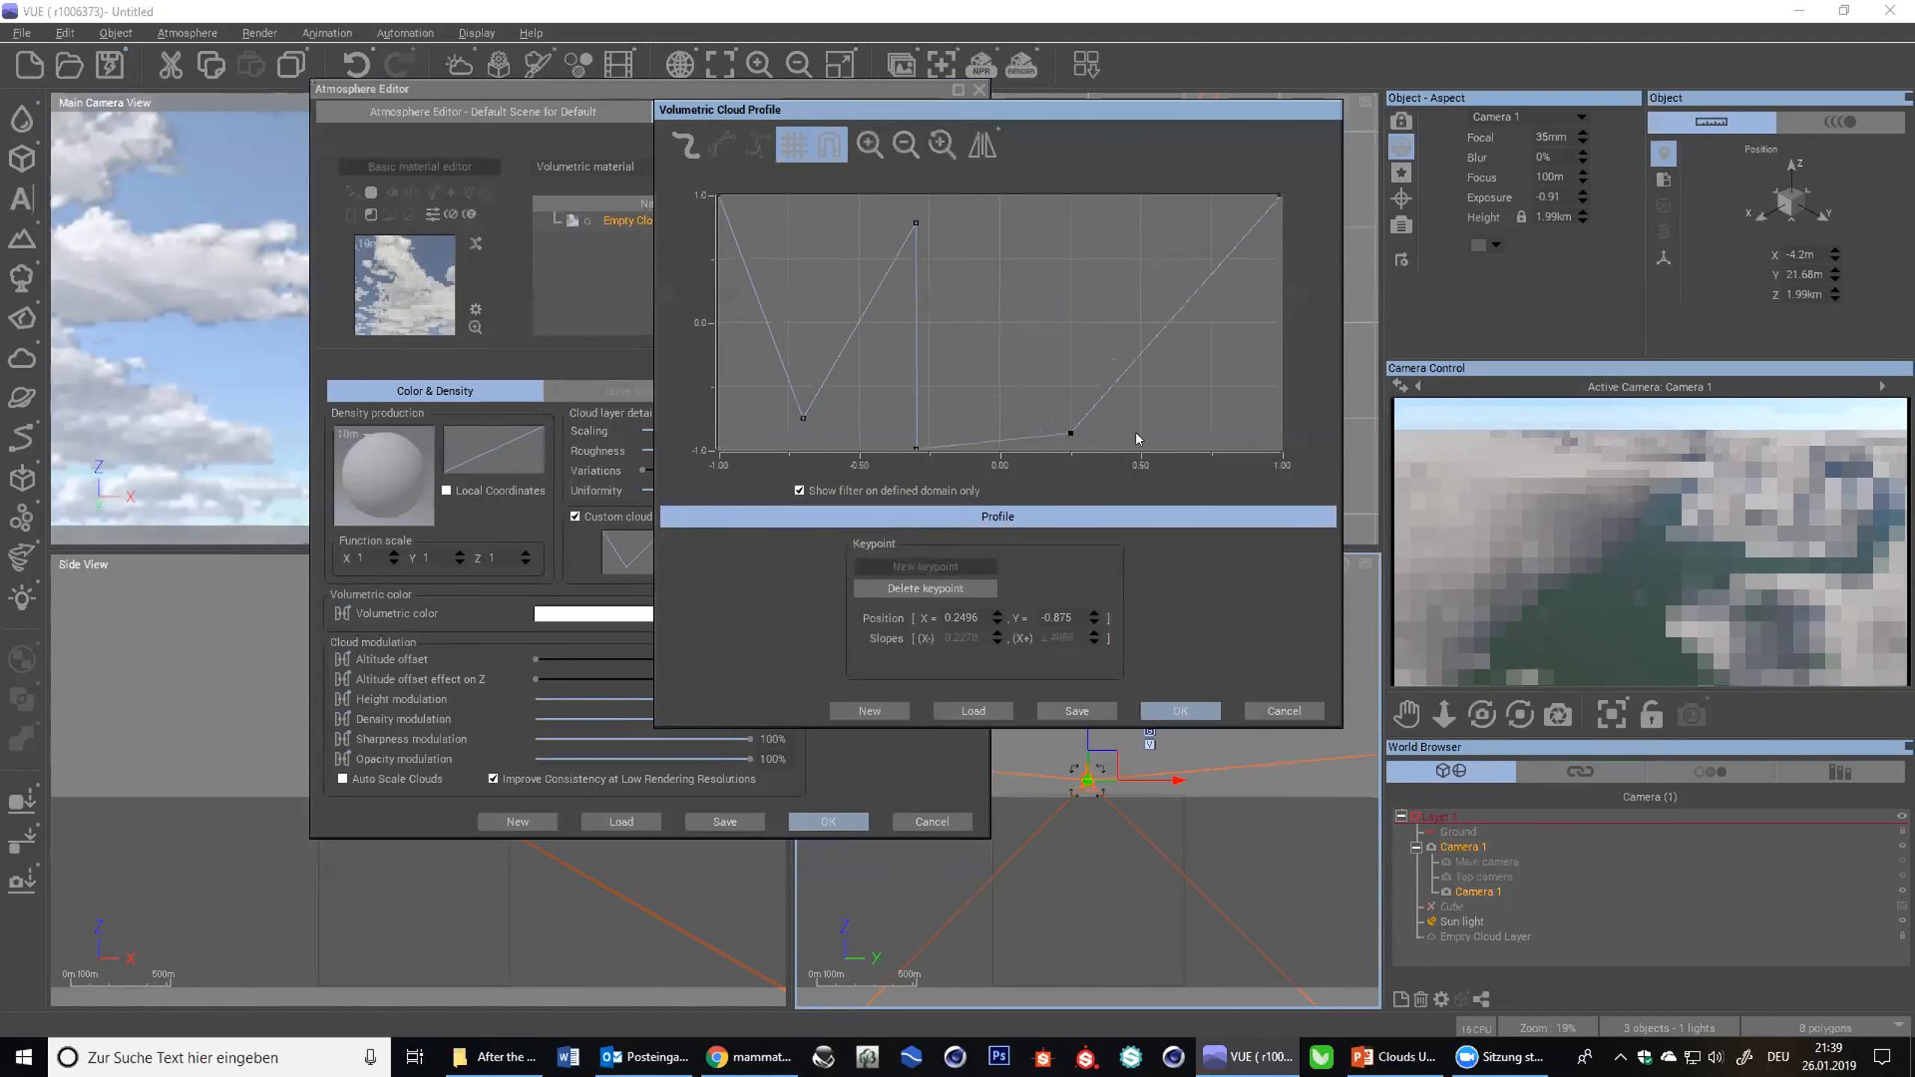
click(1136, 433)
click(1191, 197)
click(1224, 426)
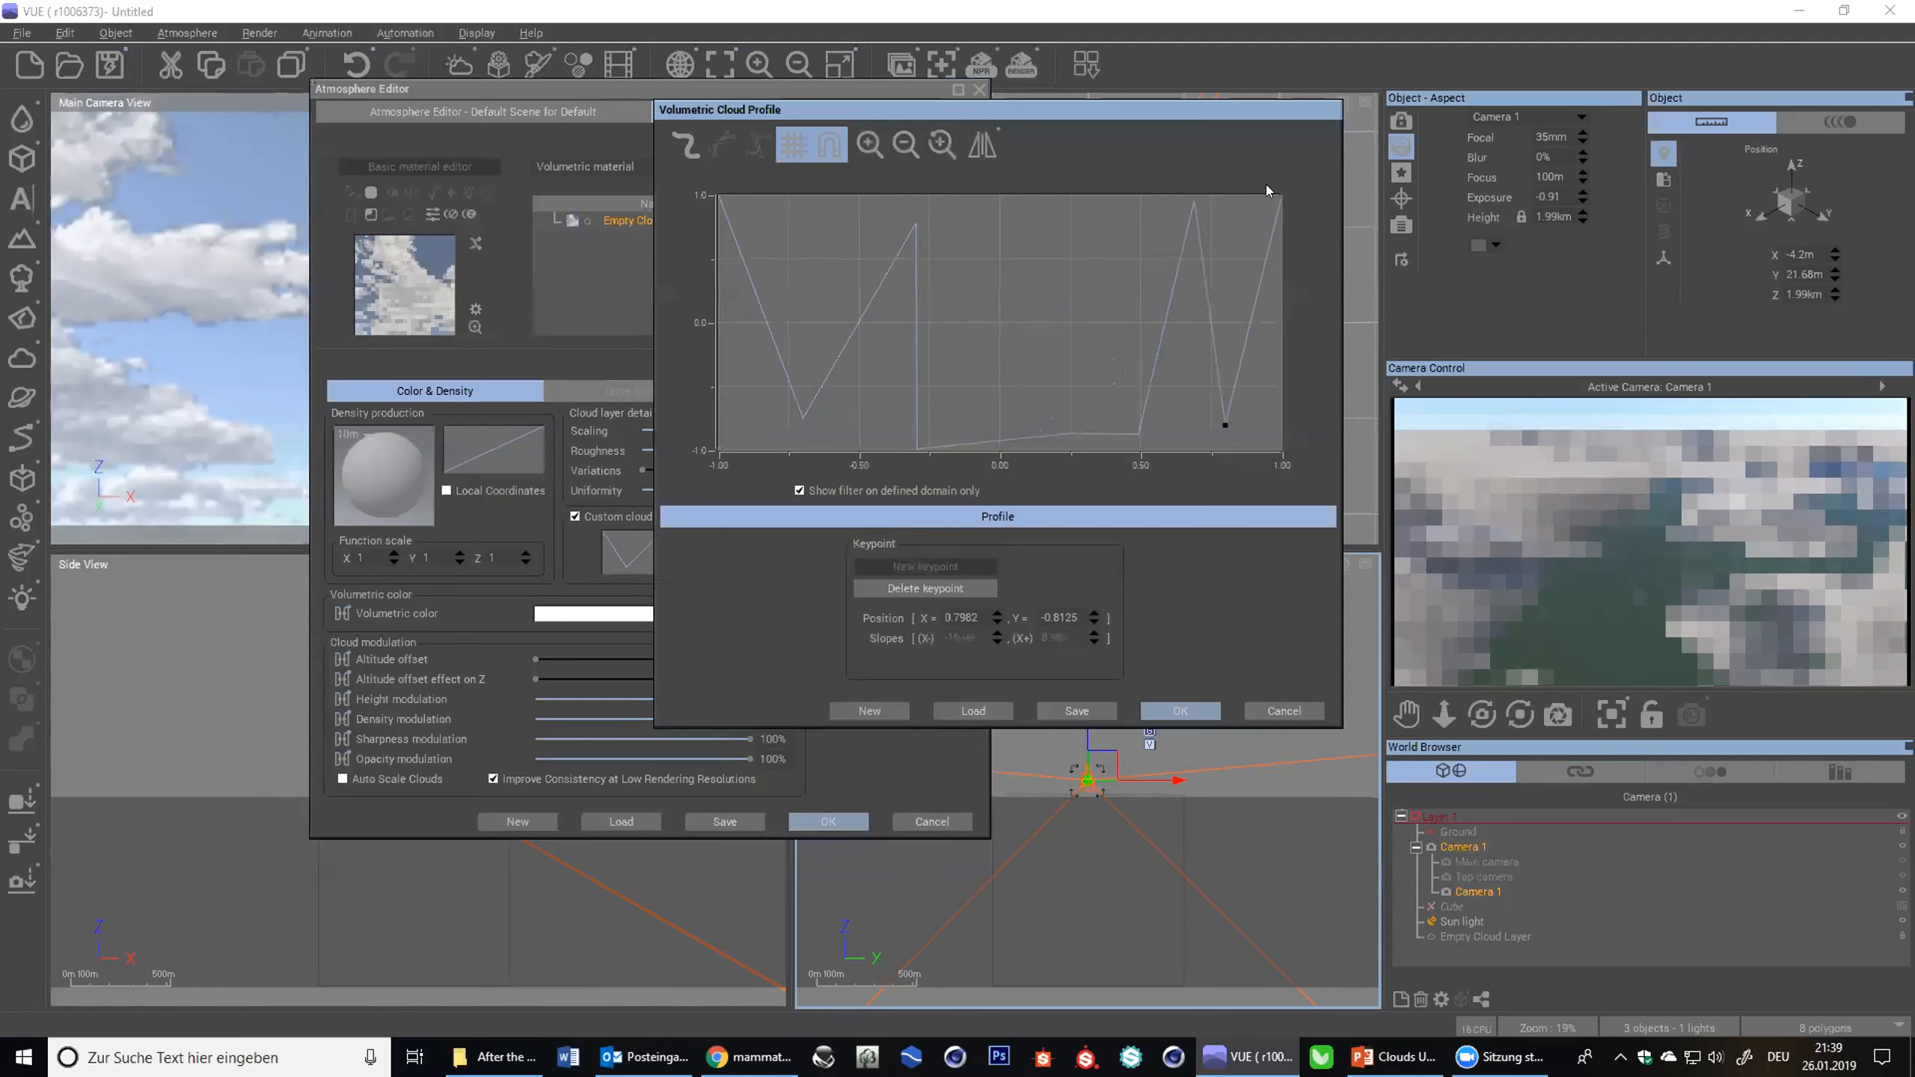
drag(1281, 199, 1321, 447)
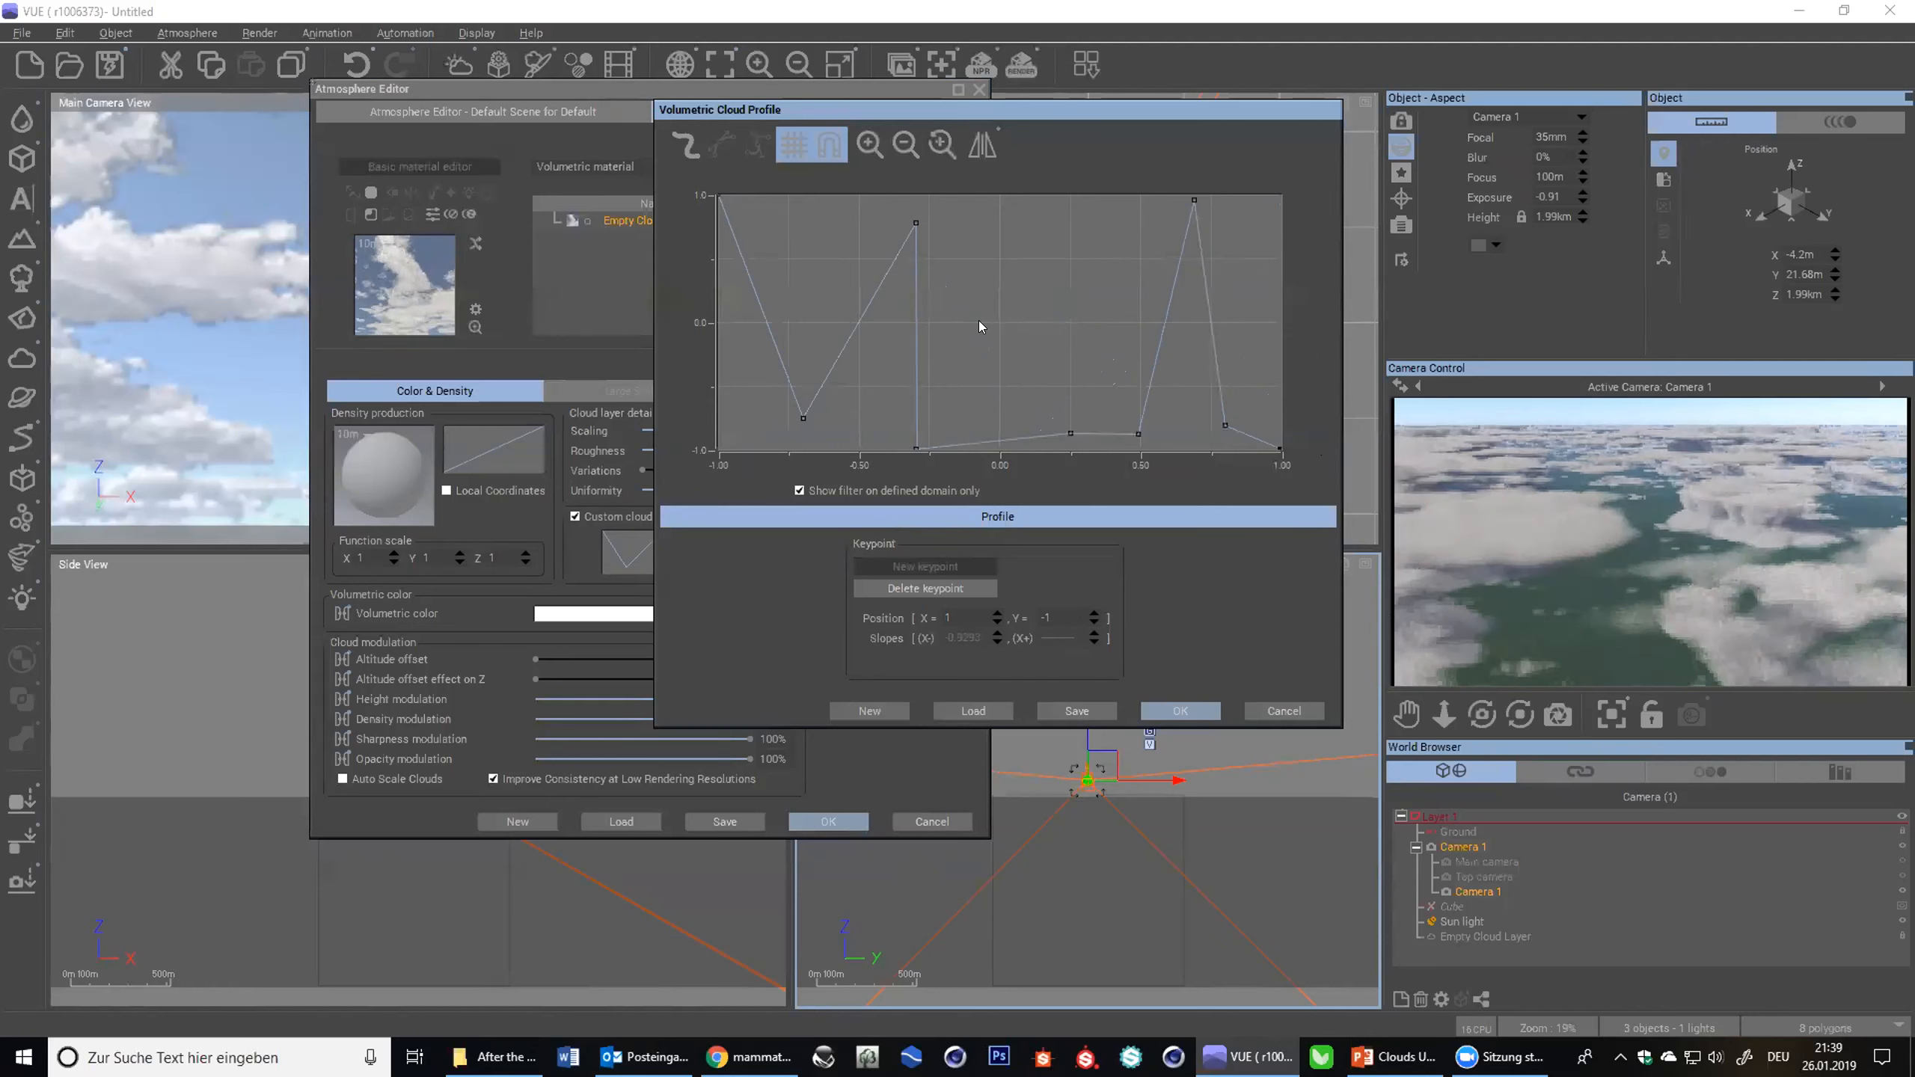
click(988, 255)
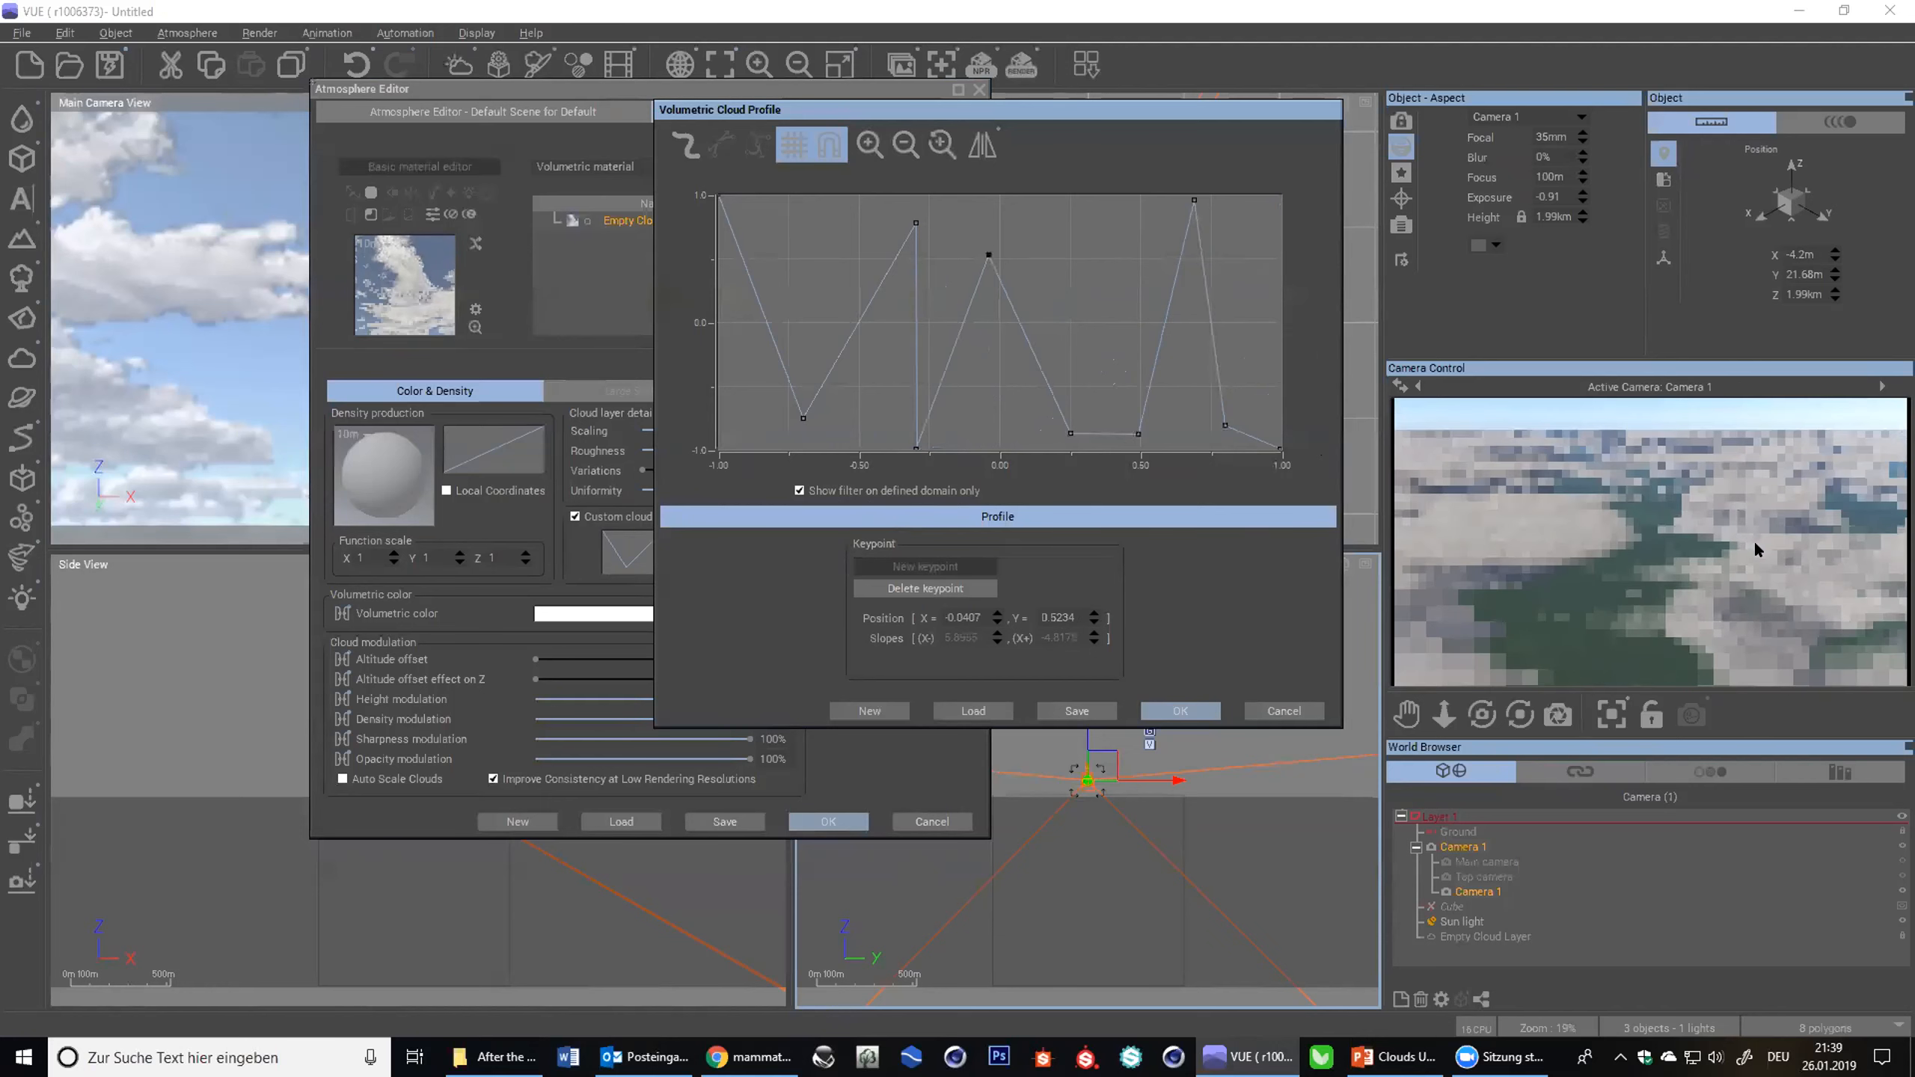
- Make the main camera active, lower the profile's first keypoint to Y -1, and accept the profile with a smoothed curve
click(1486, 861)
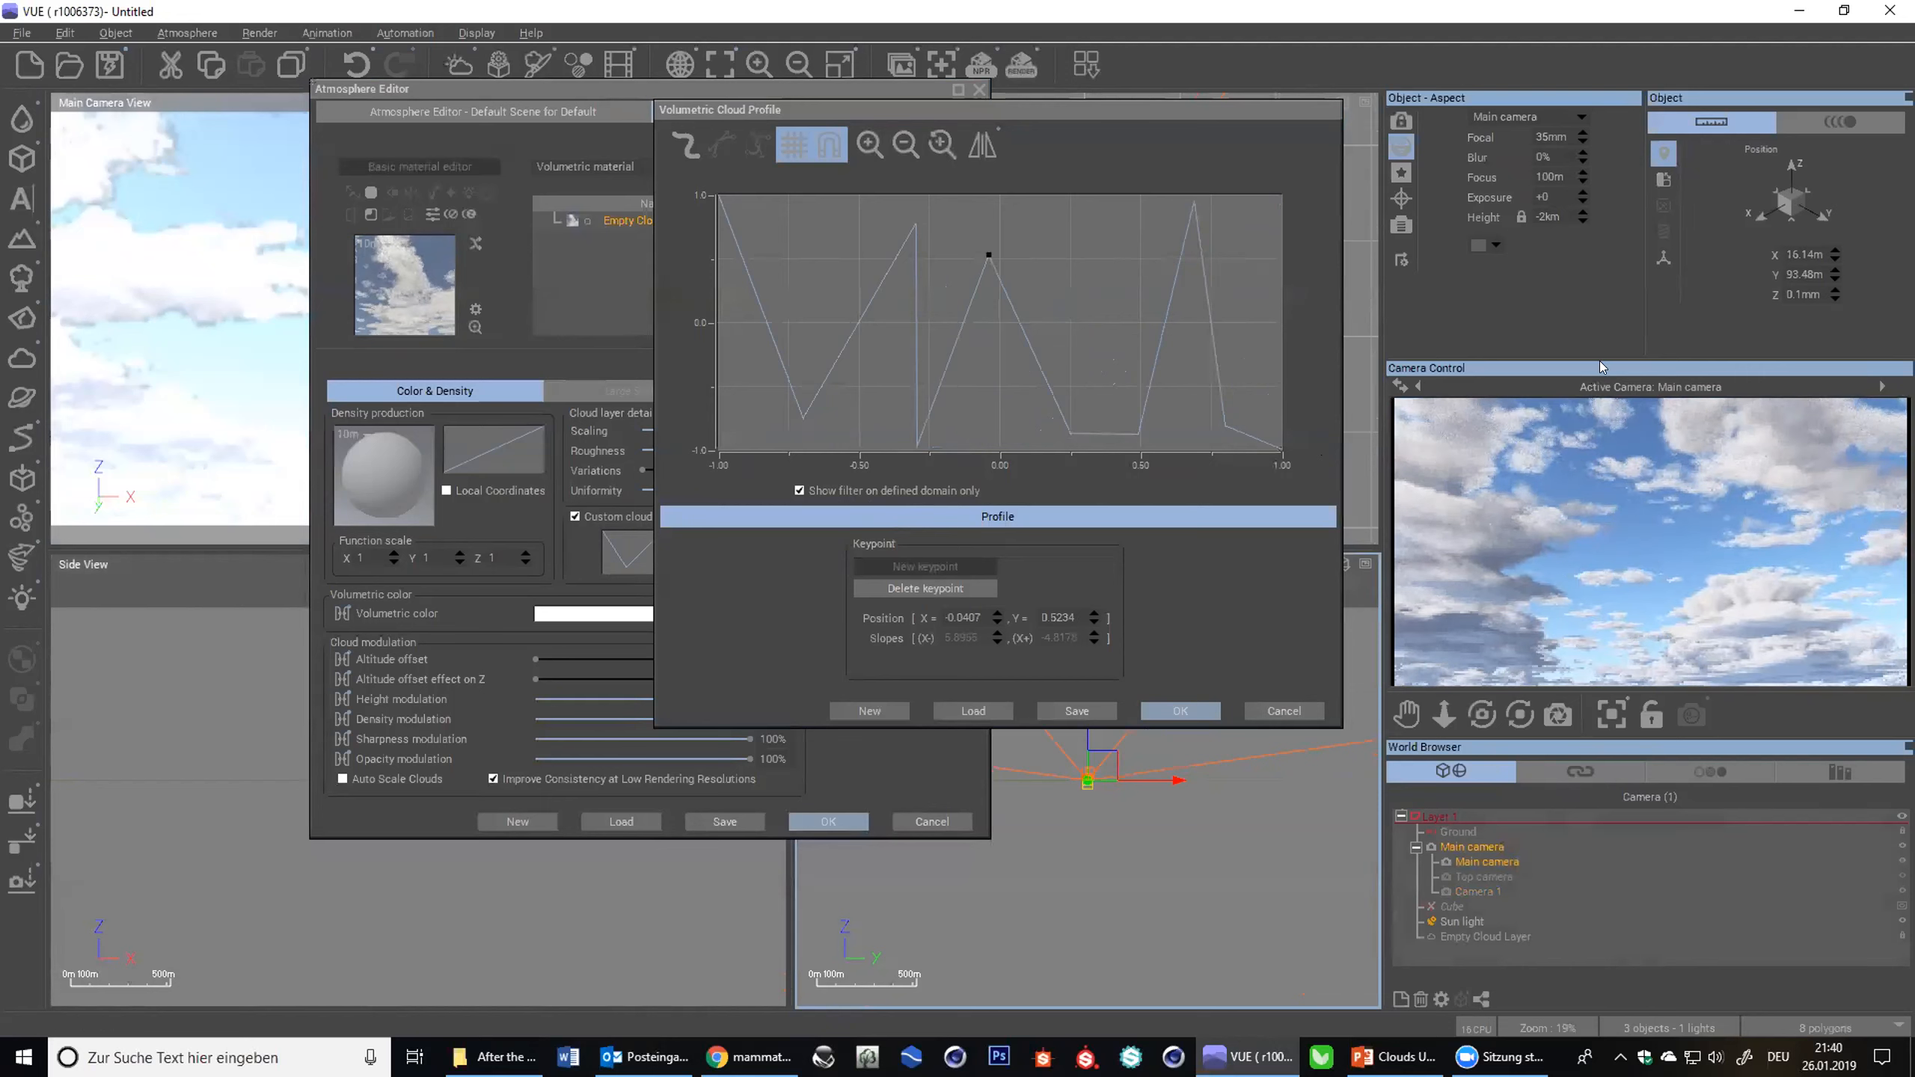
right_click(1696, 554)
drag(722, 196, 671, 452)
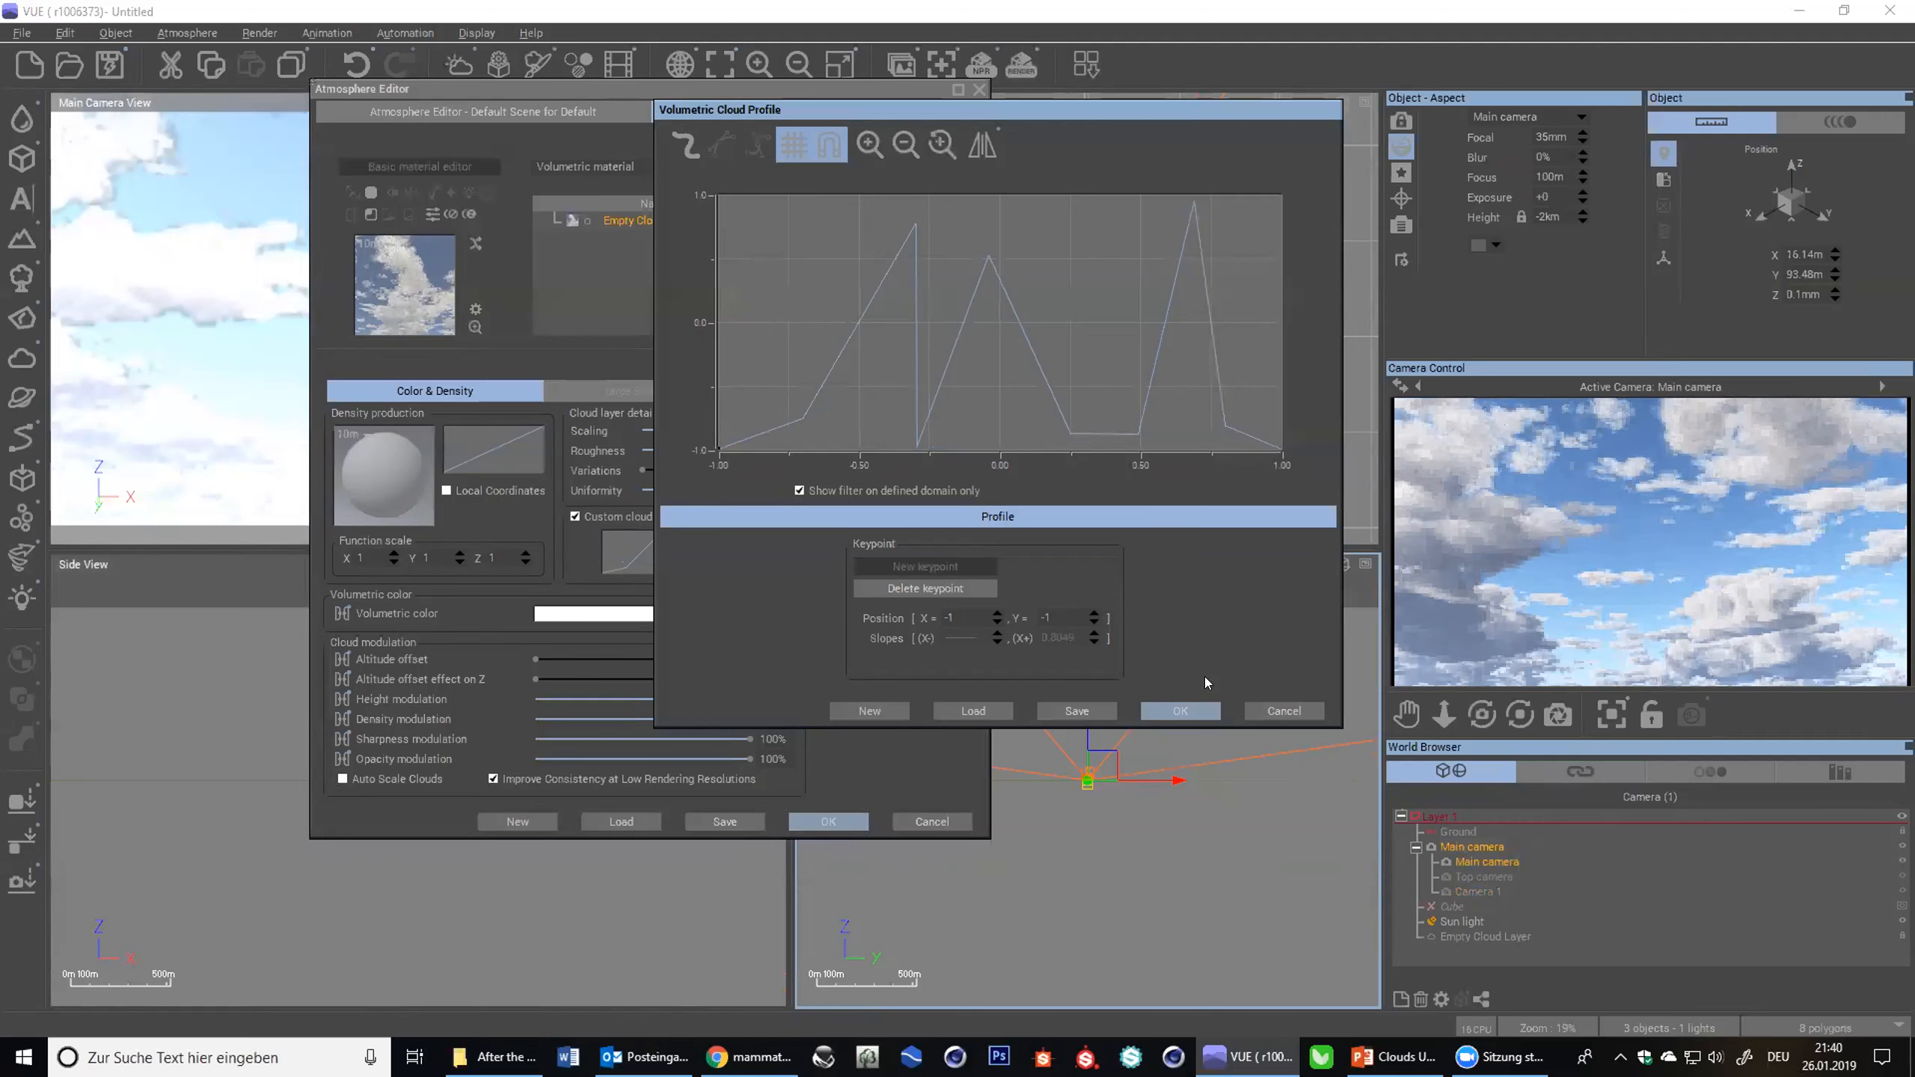
click(684, 144)
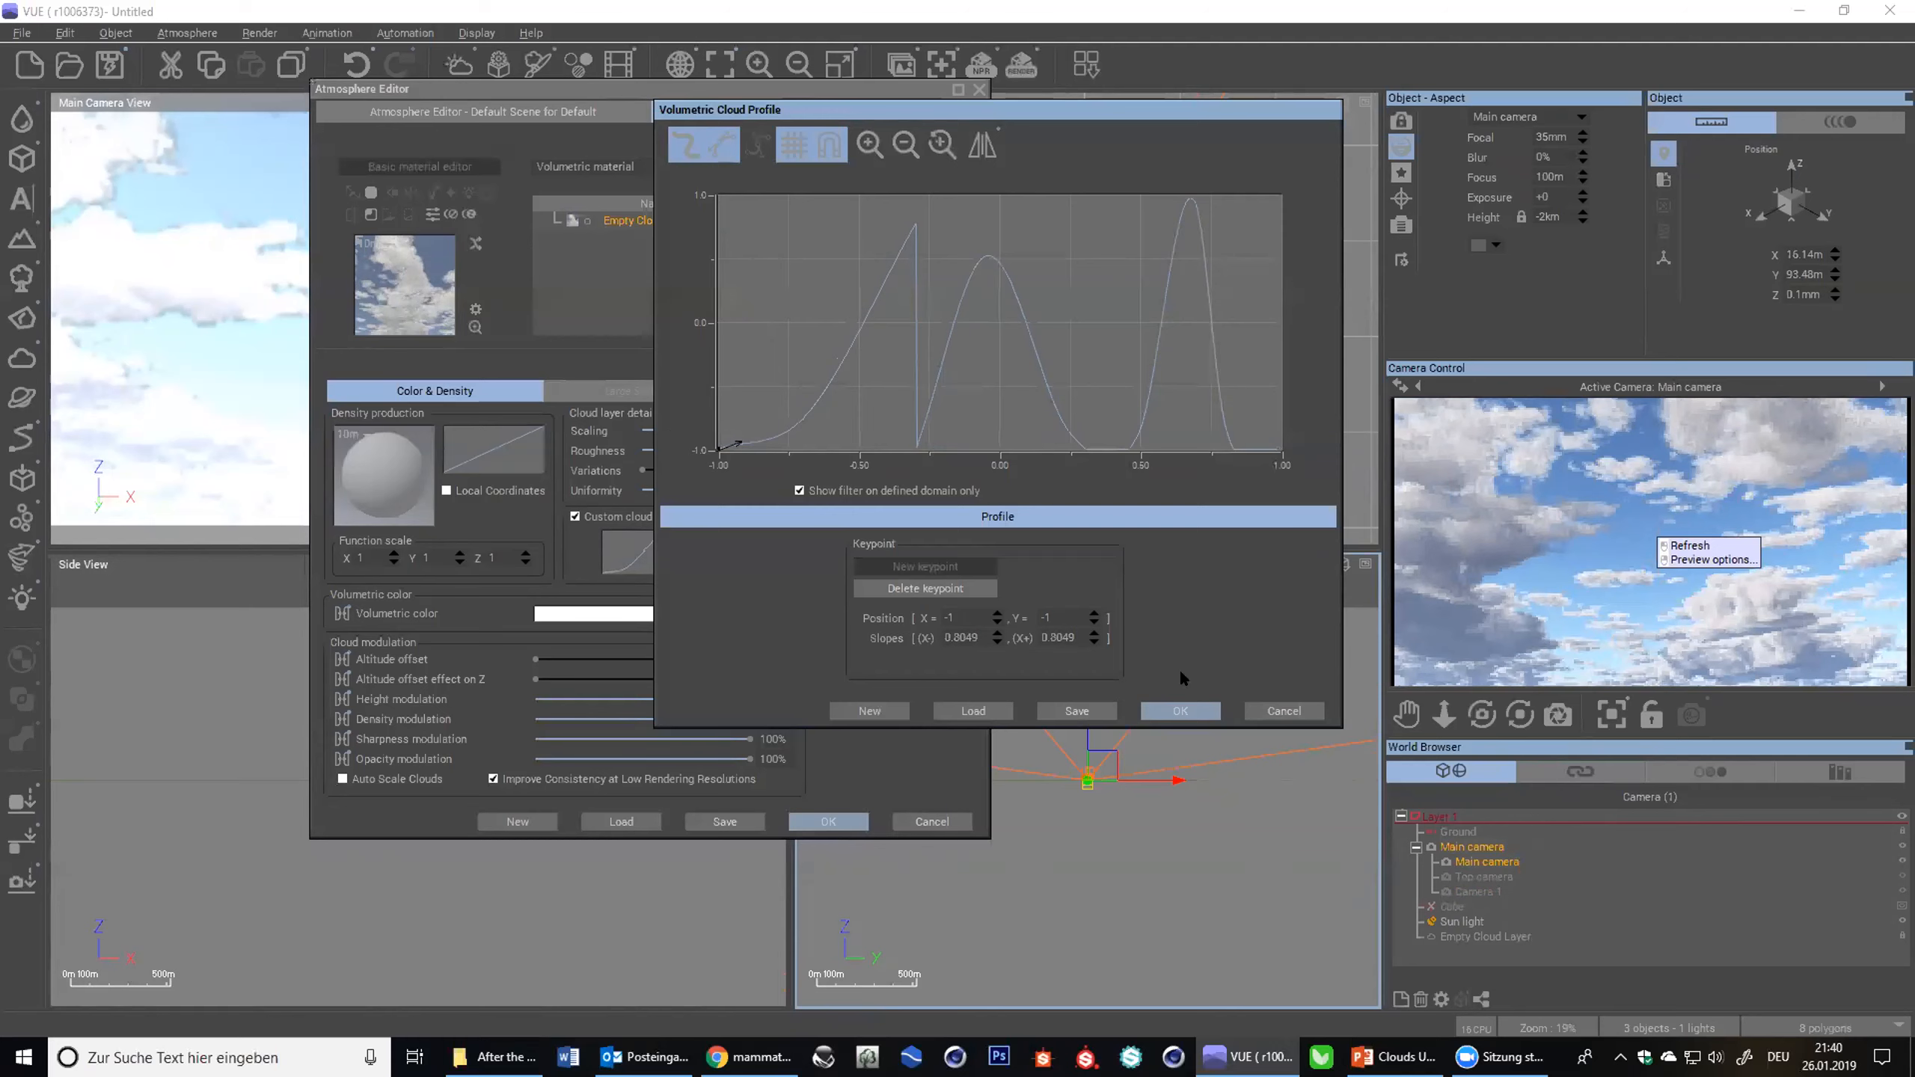
click(1170, 701)
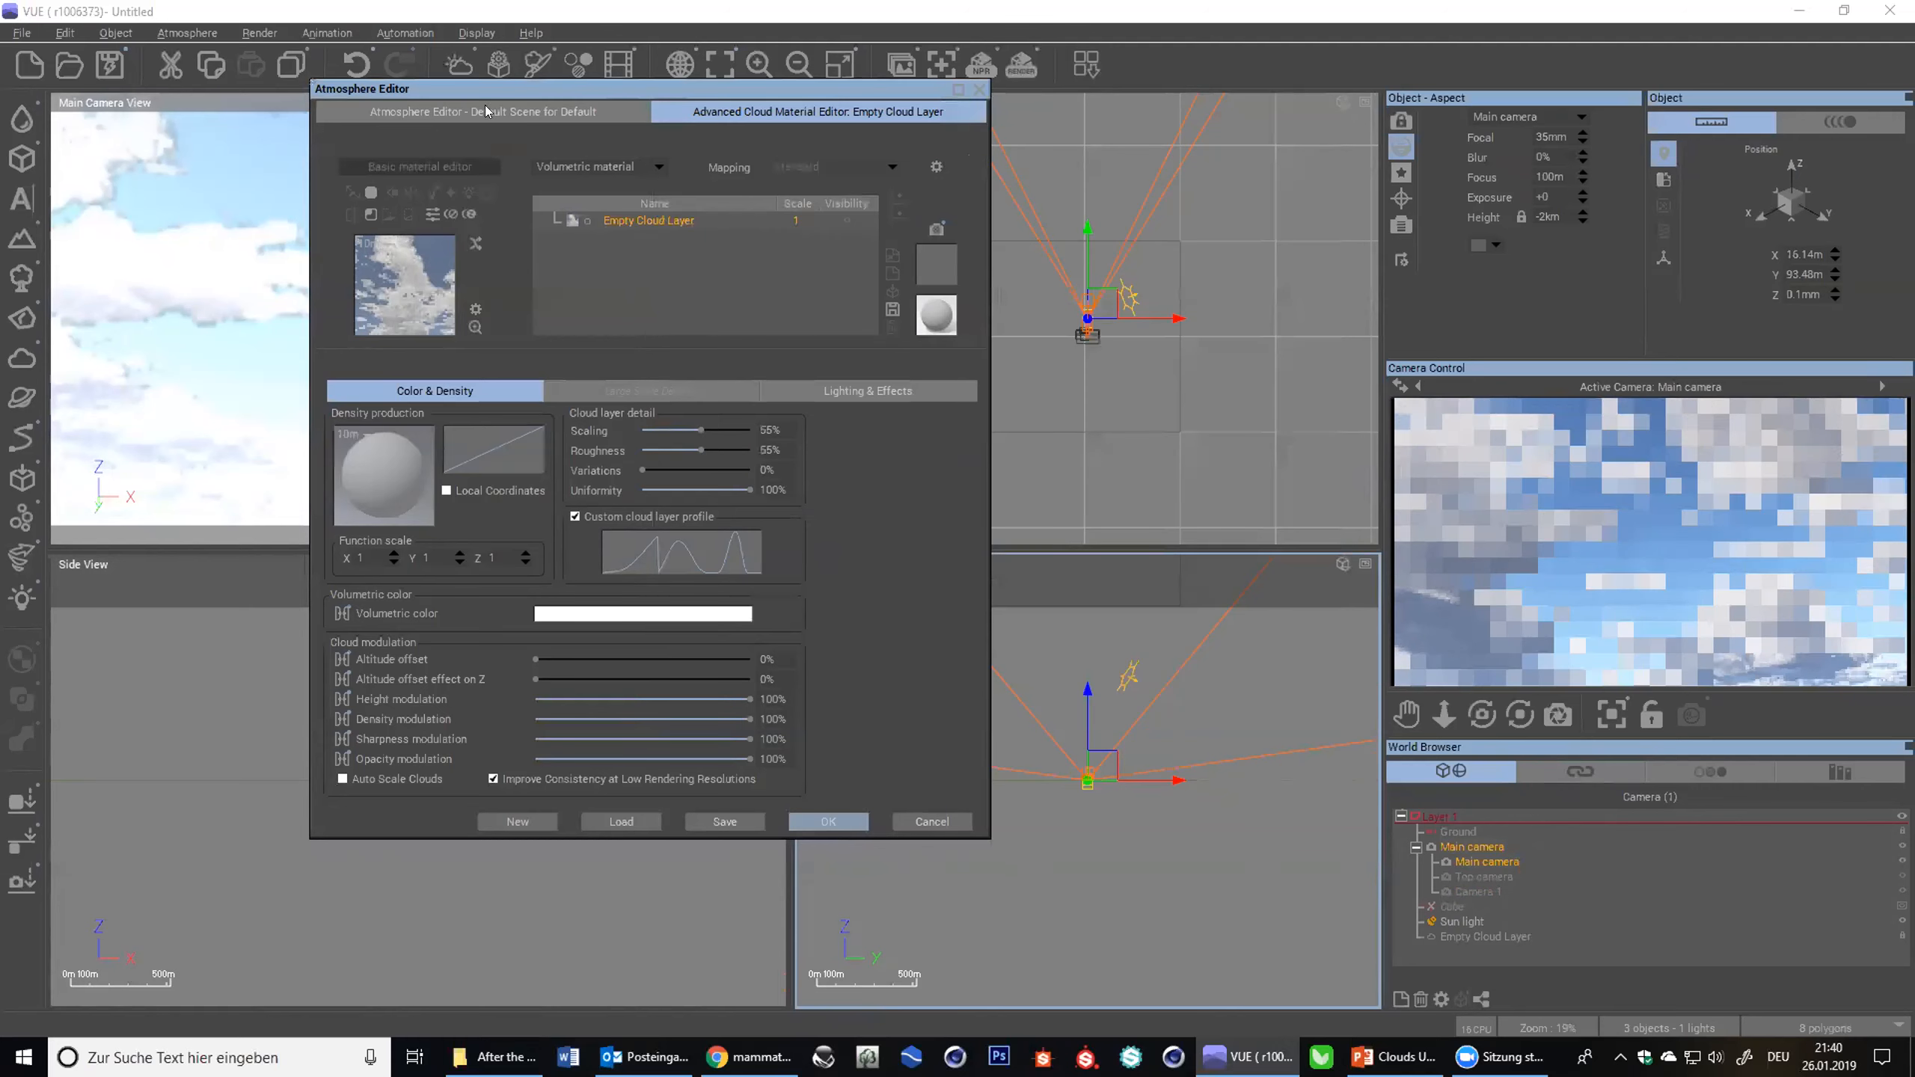
- Set the cloud layer's detail amount to 58% and check the clouds from the top camera and Camera 1
click(529, 111)
drag(828, 472, 790, 470)
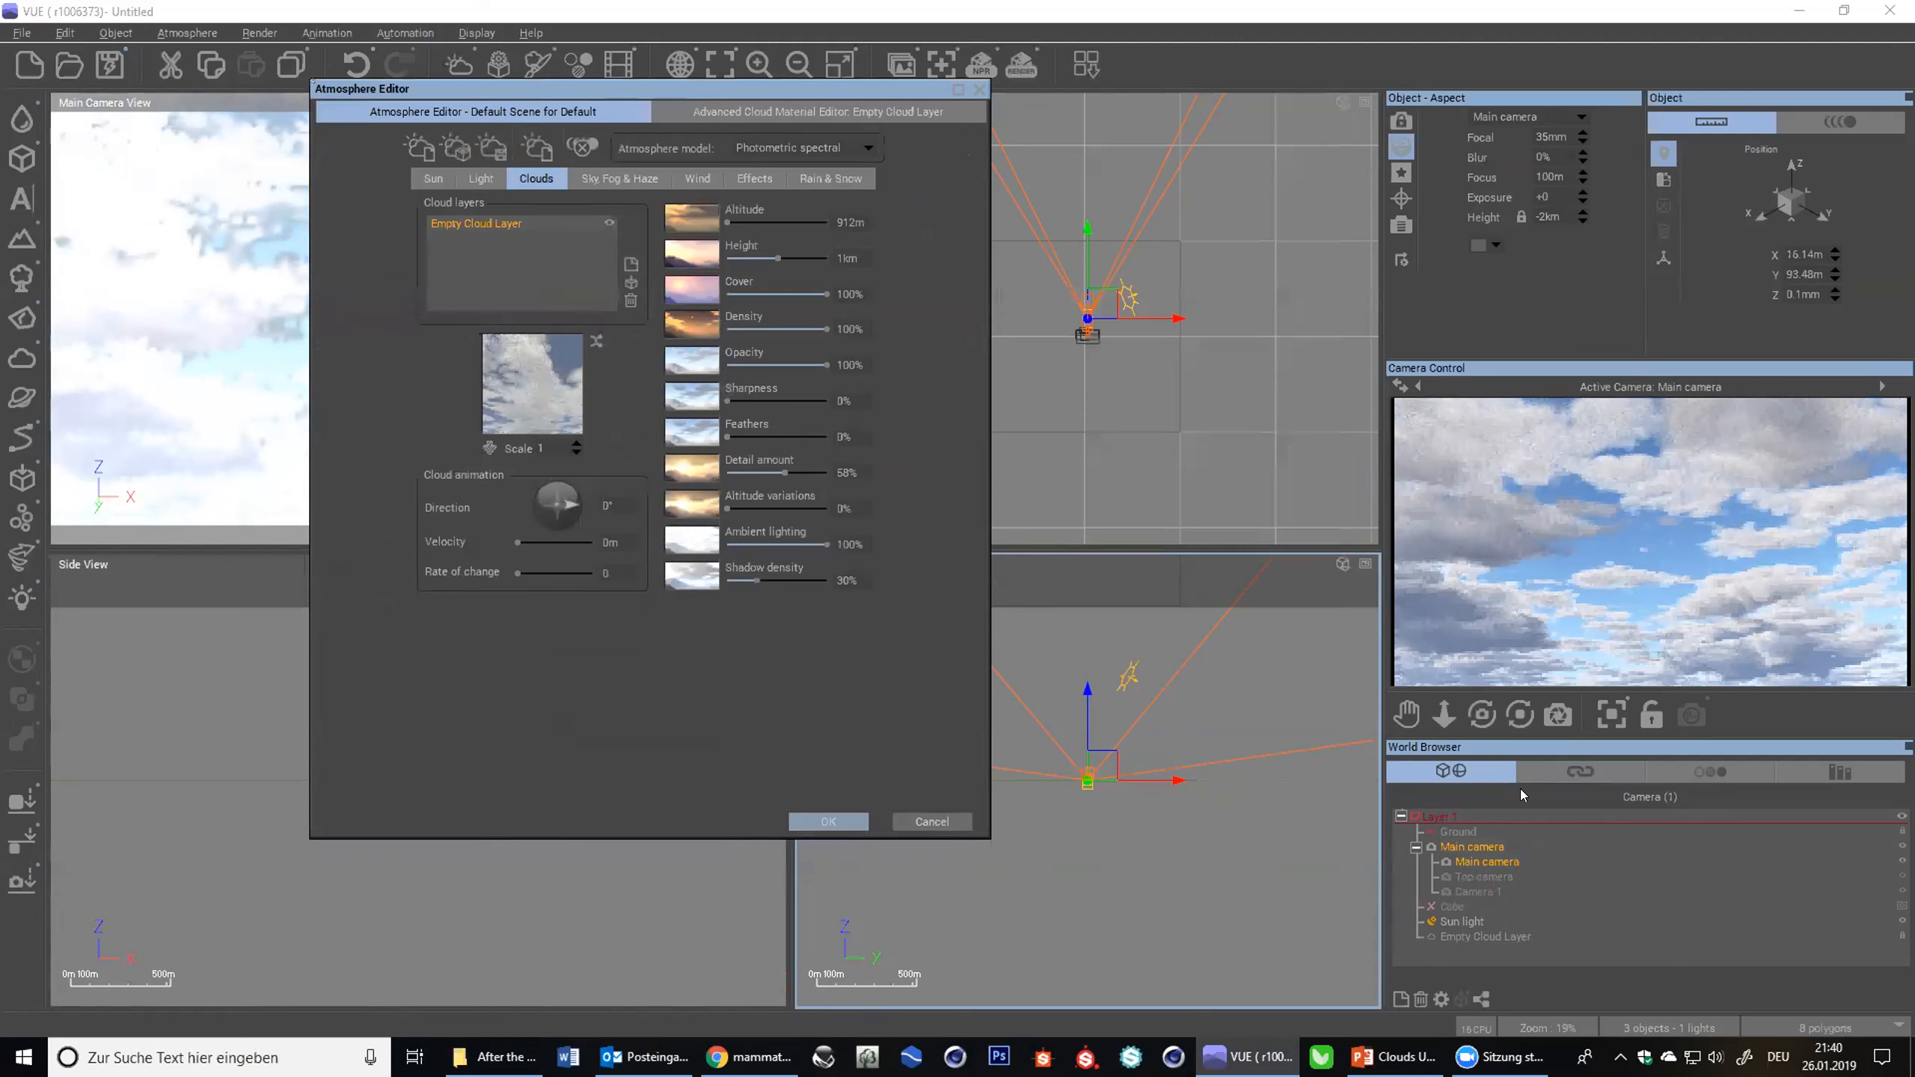
click(1479, 878)
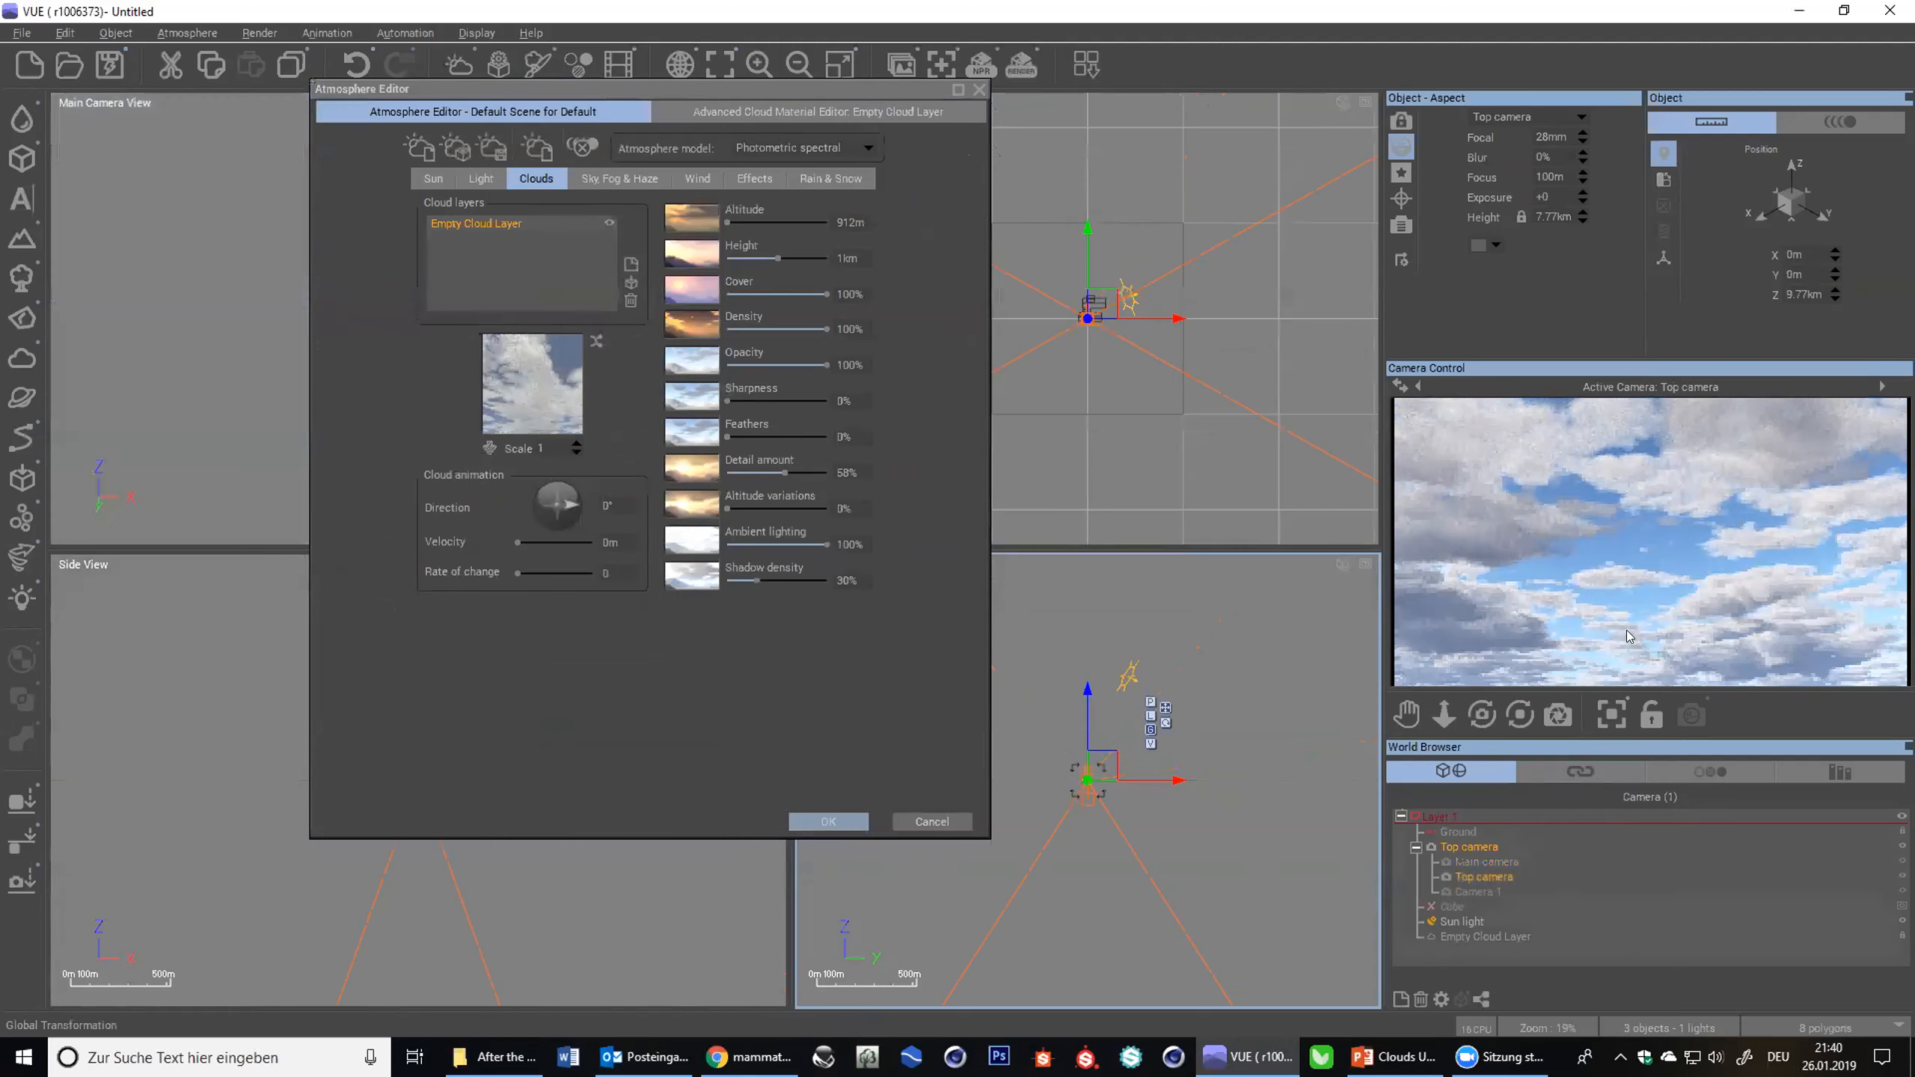
click(1479, 891)
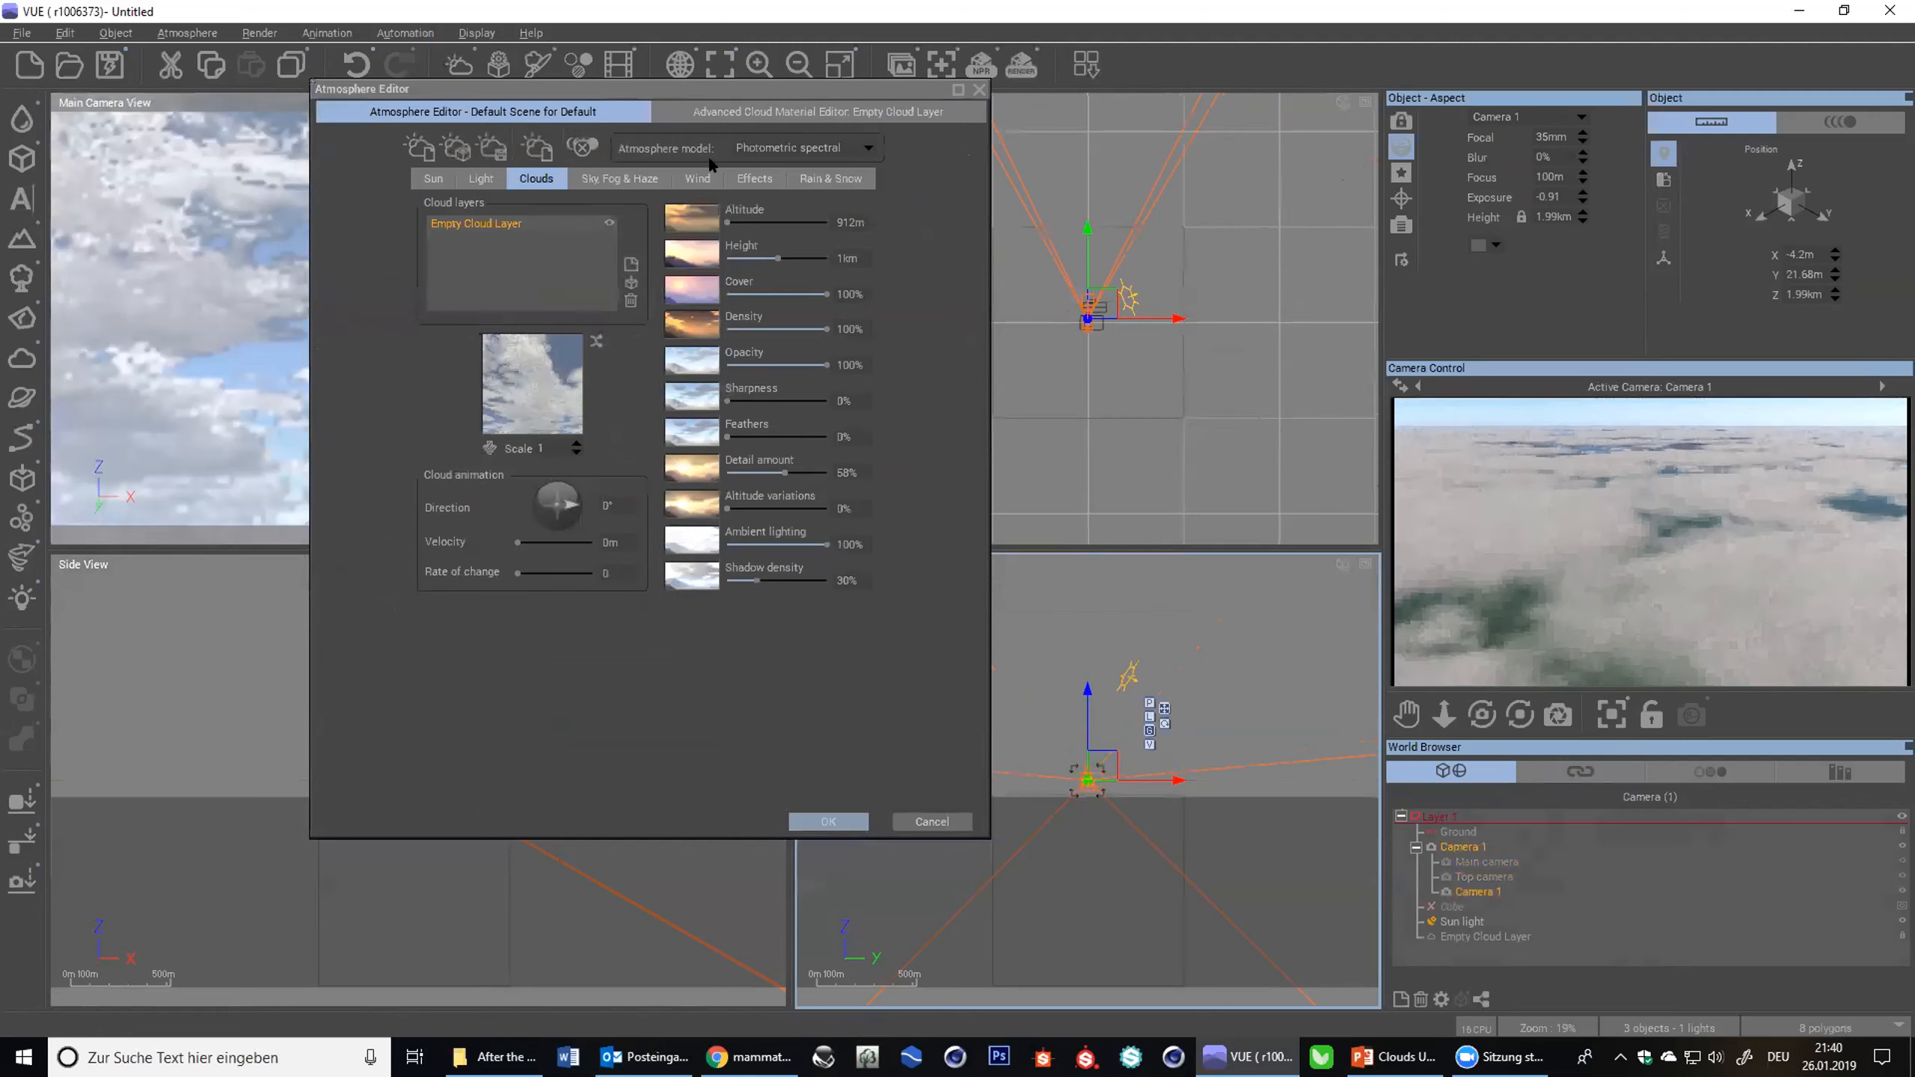
- Replace the custom cloud layer profile with a flat filter loaded from the filter library
click(728, 110)
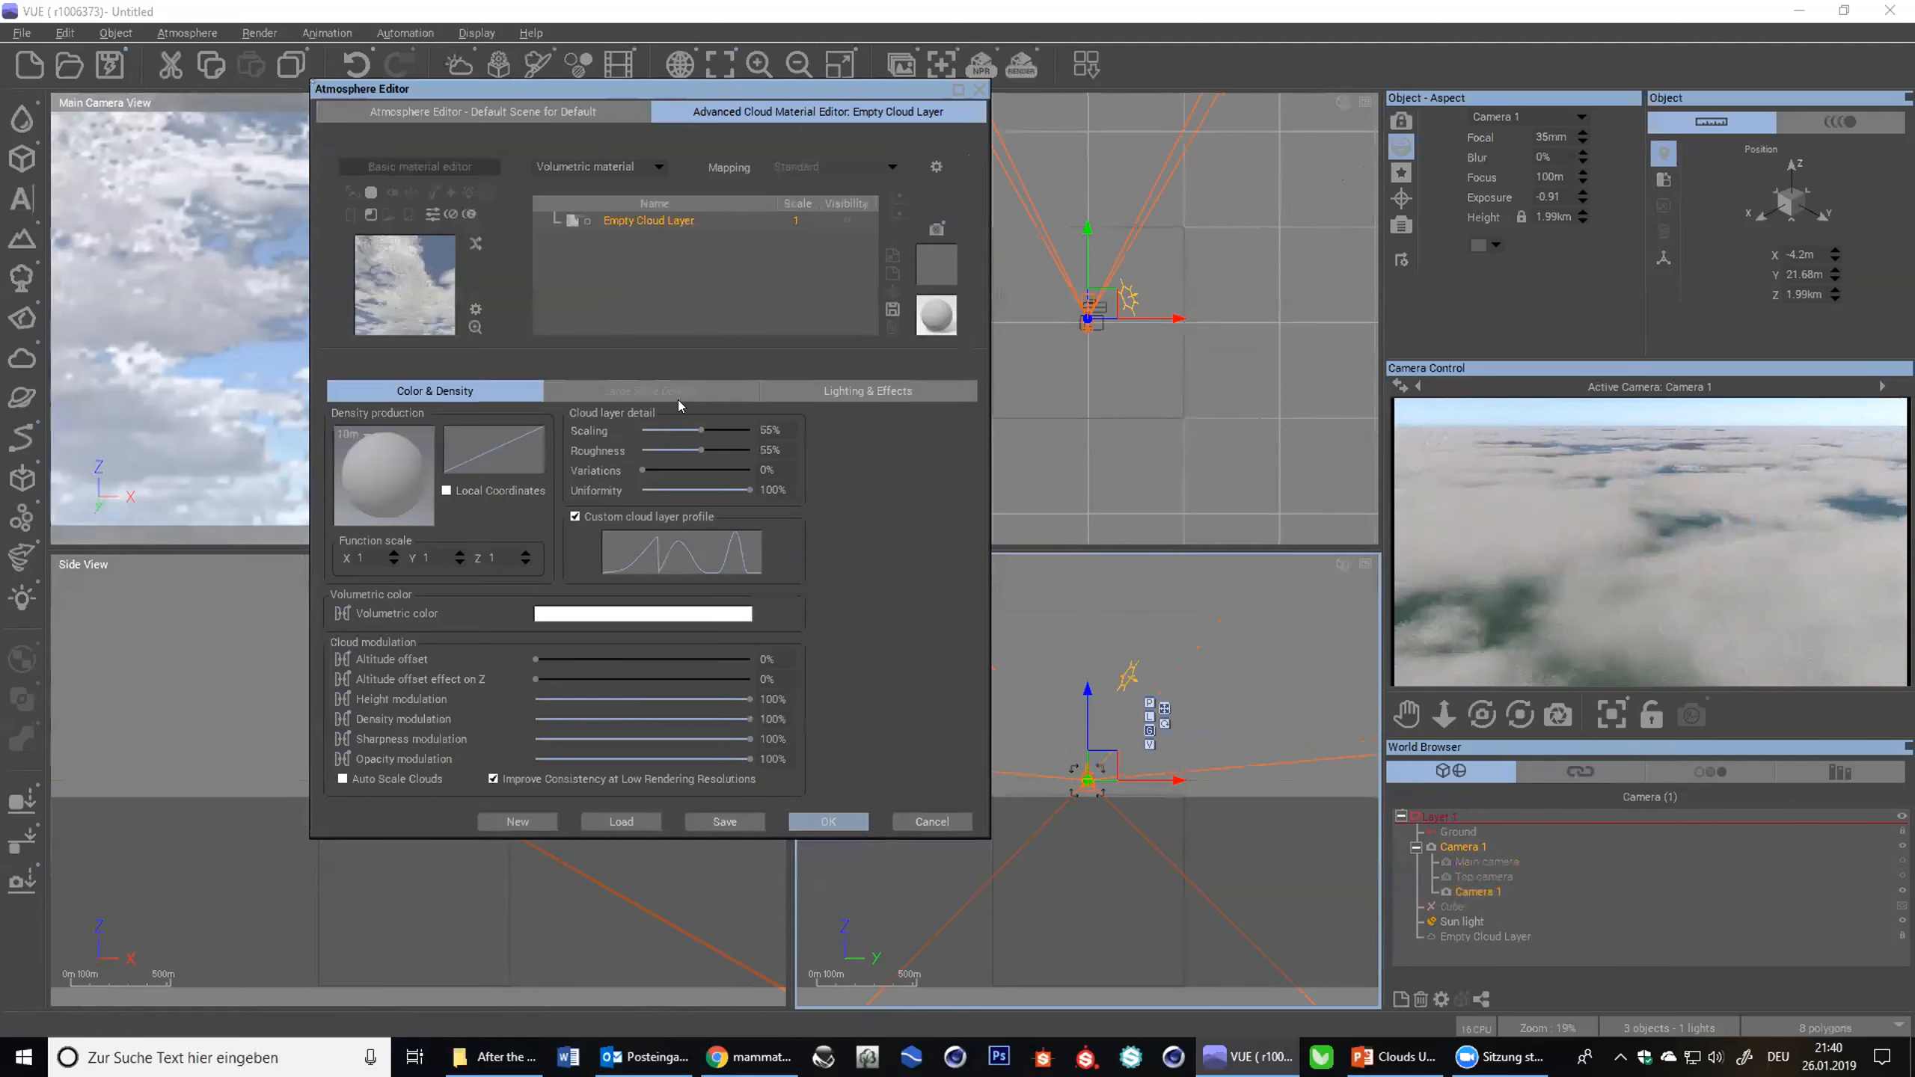
right_click(681, 549)
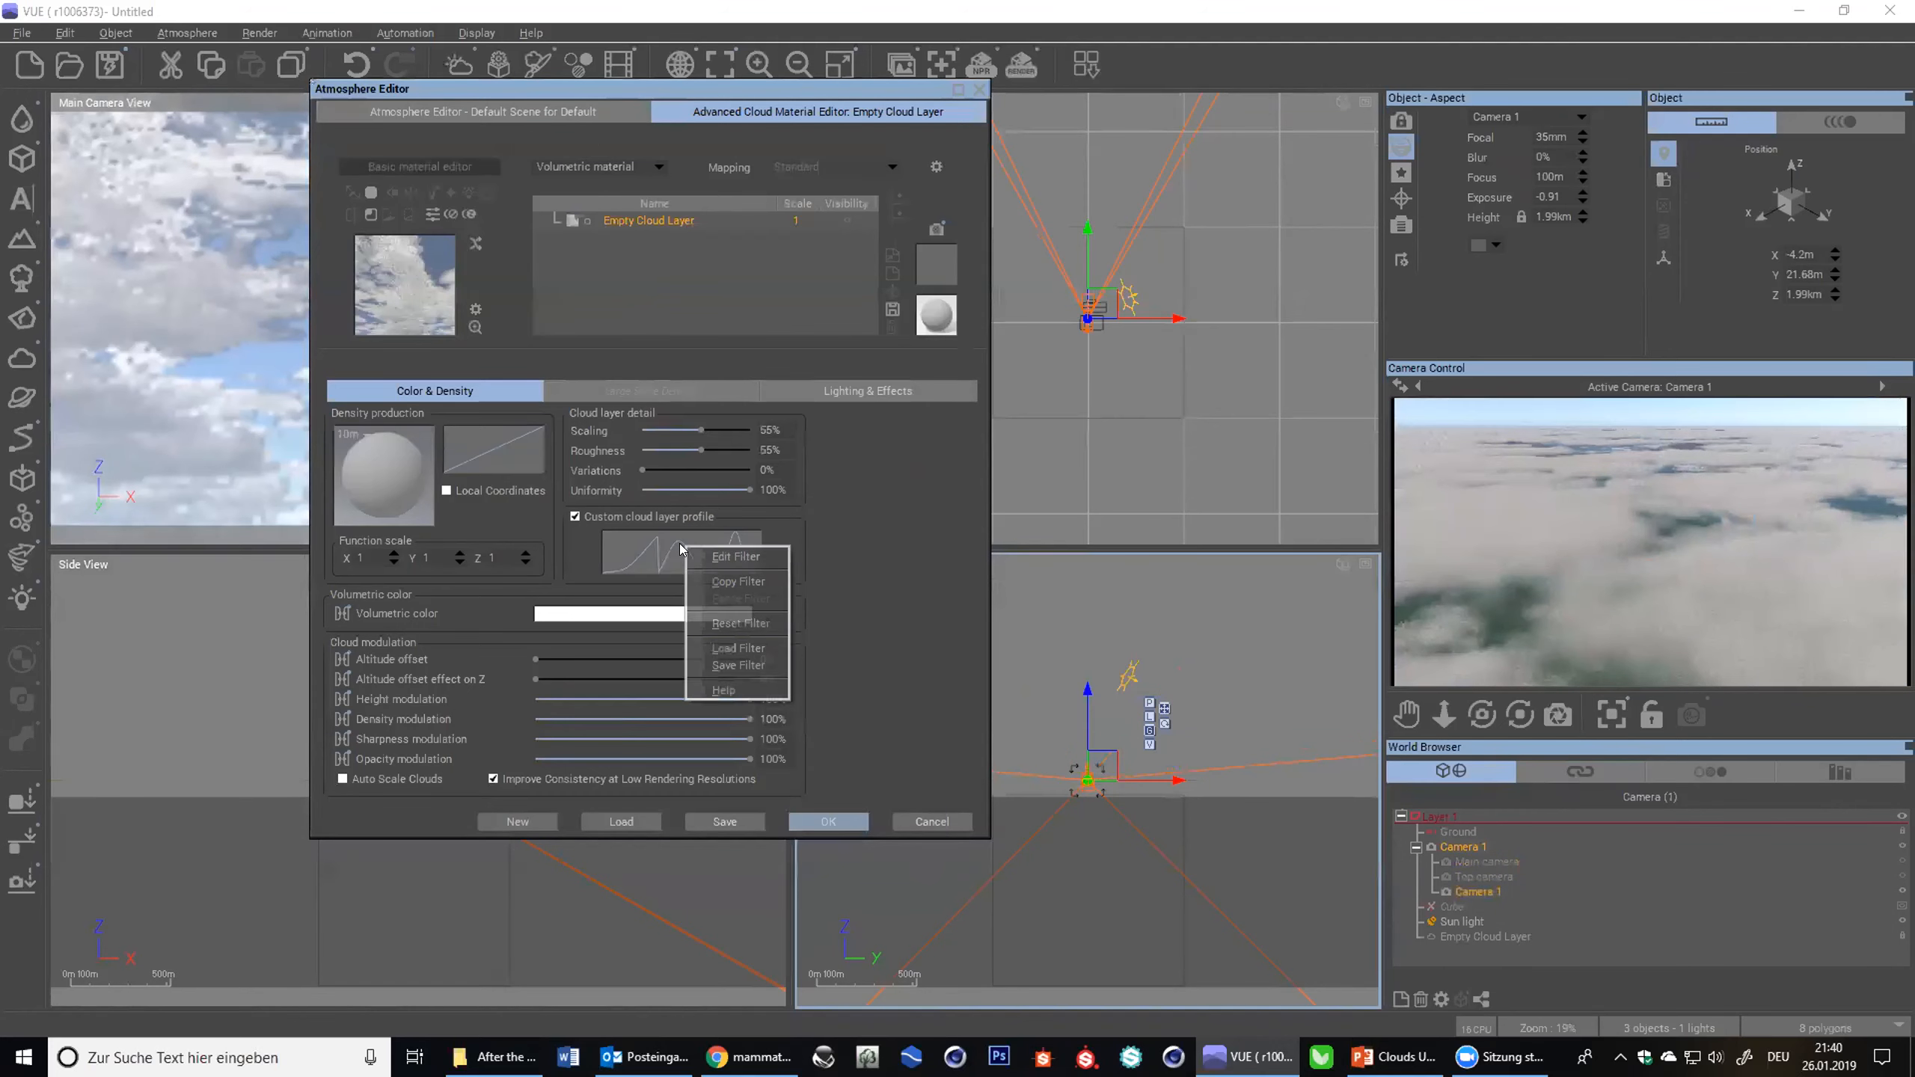
click(752, 647)
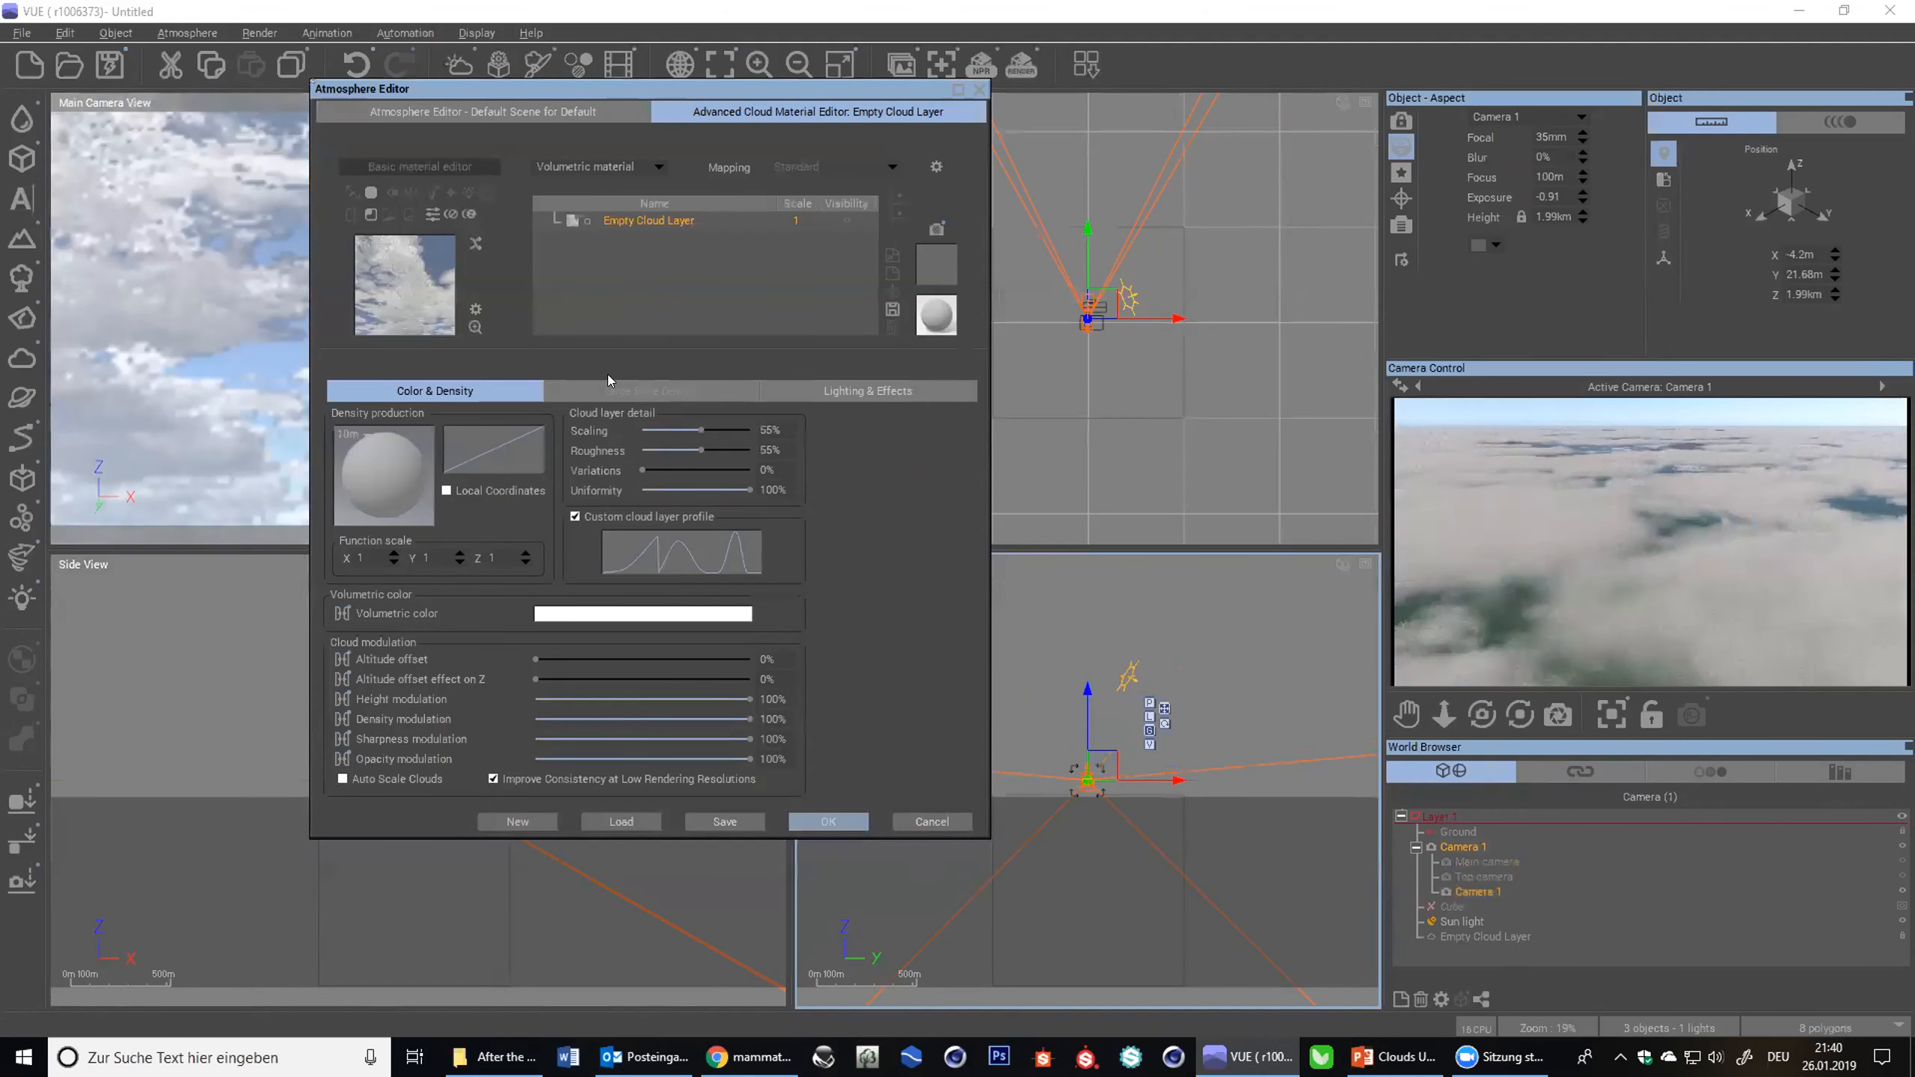
double_click(205, 252)
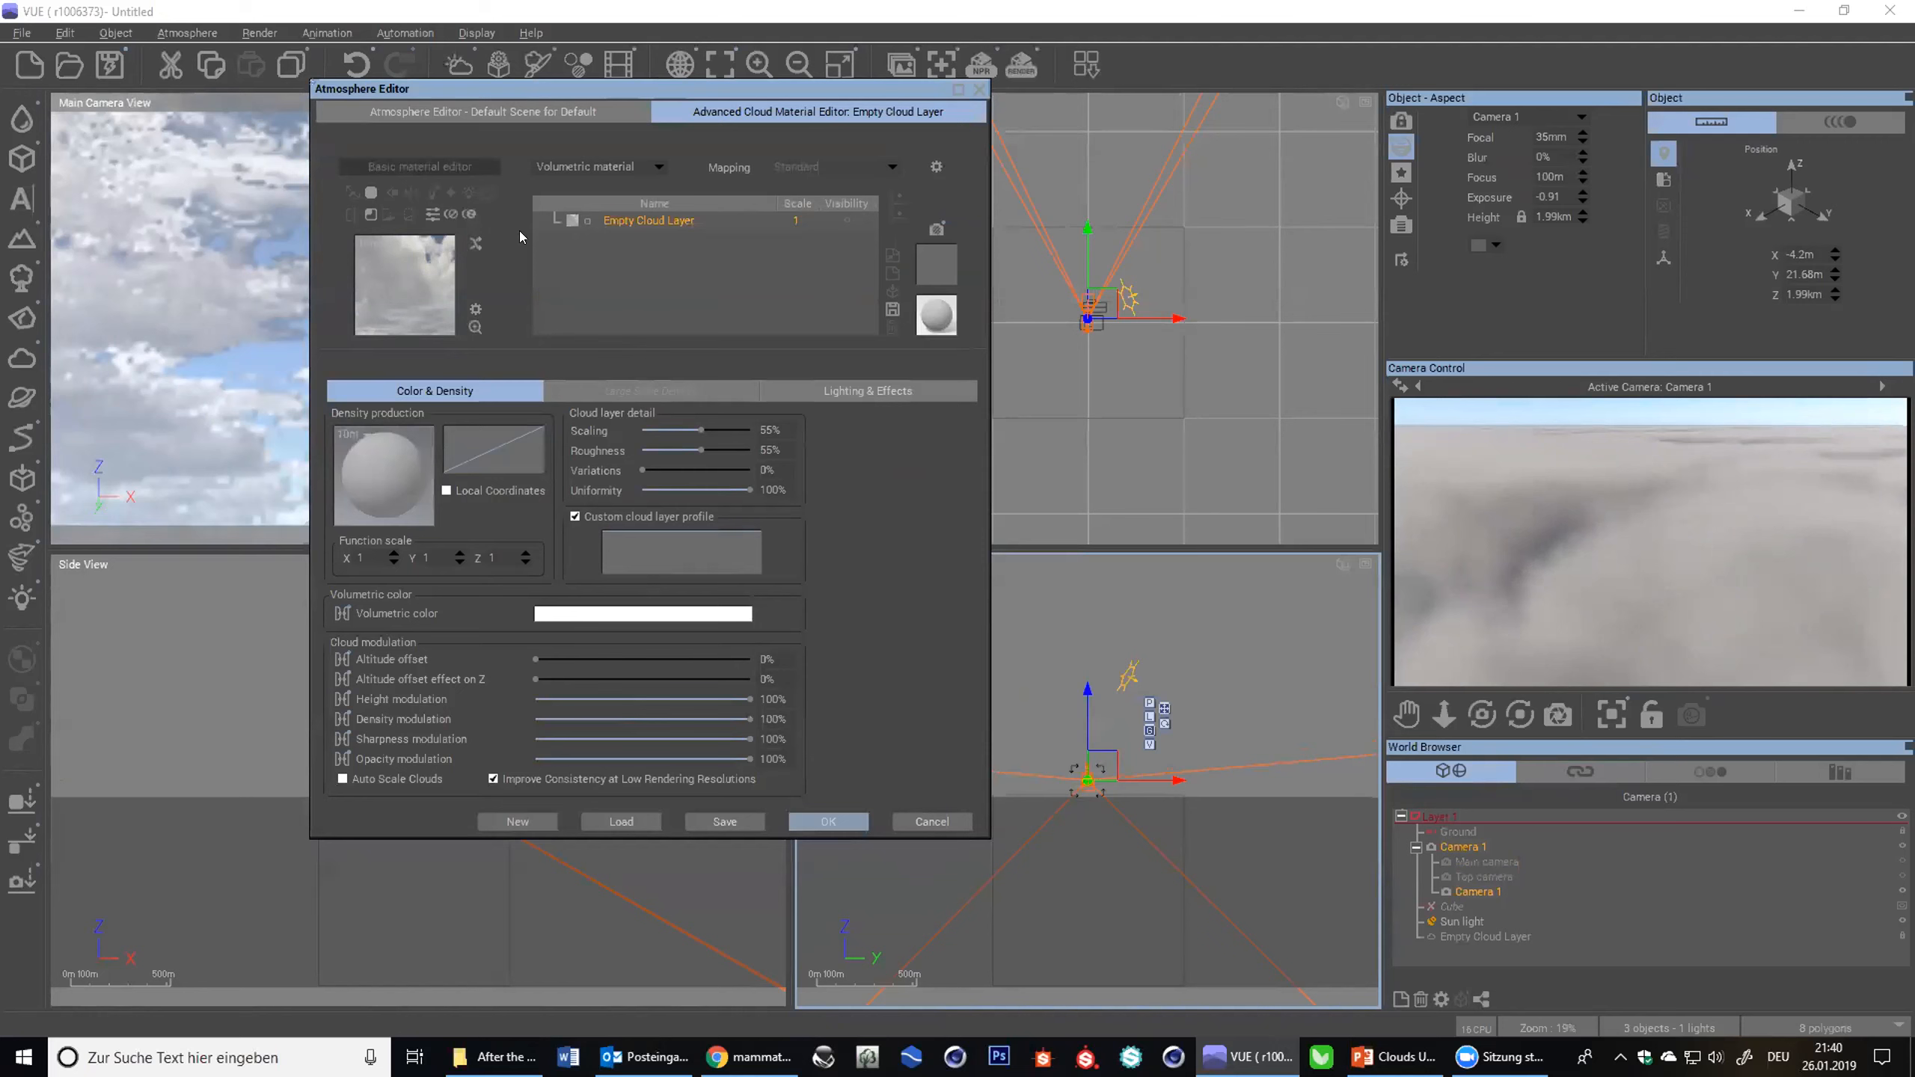
- Try a cloud cover of 73%, restore it to 100%, and set the detail amount to 0%
click(531, 114)
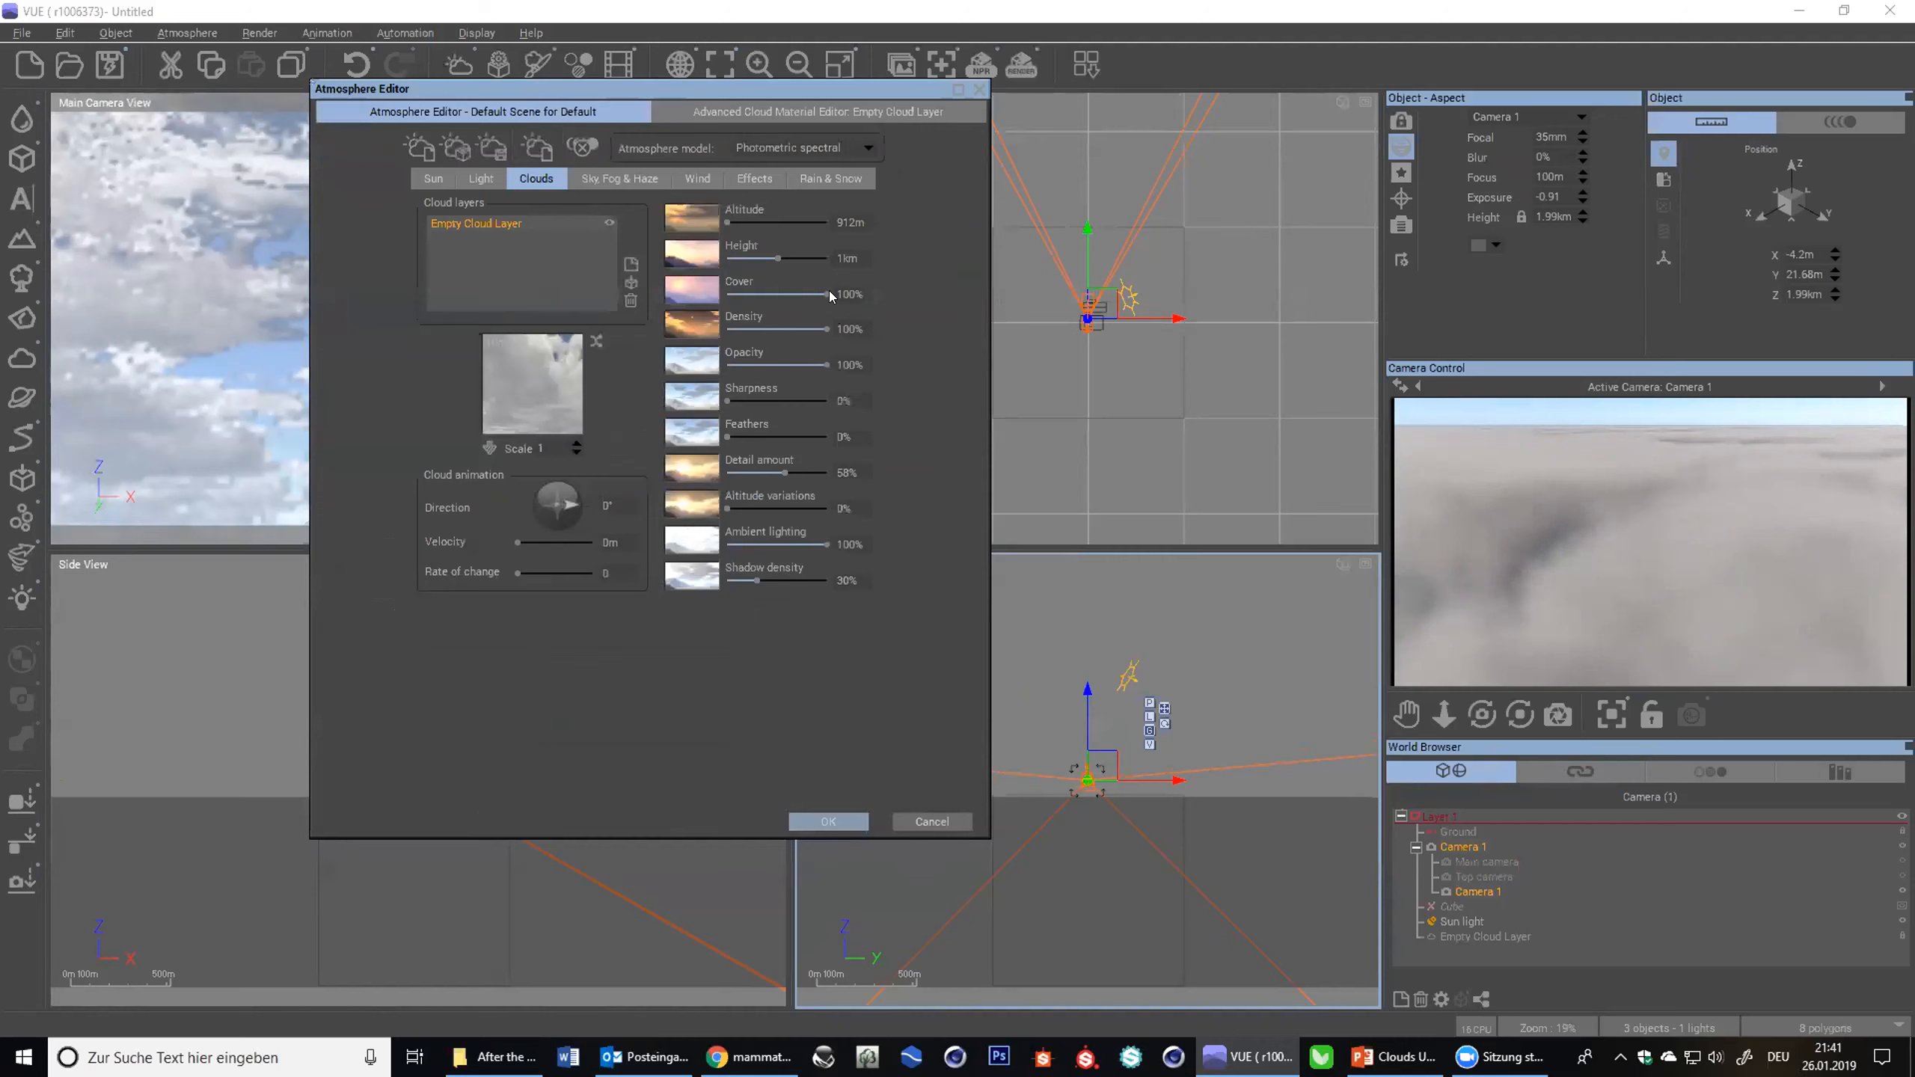
drag(817, 291, 791, 291)
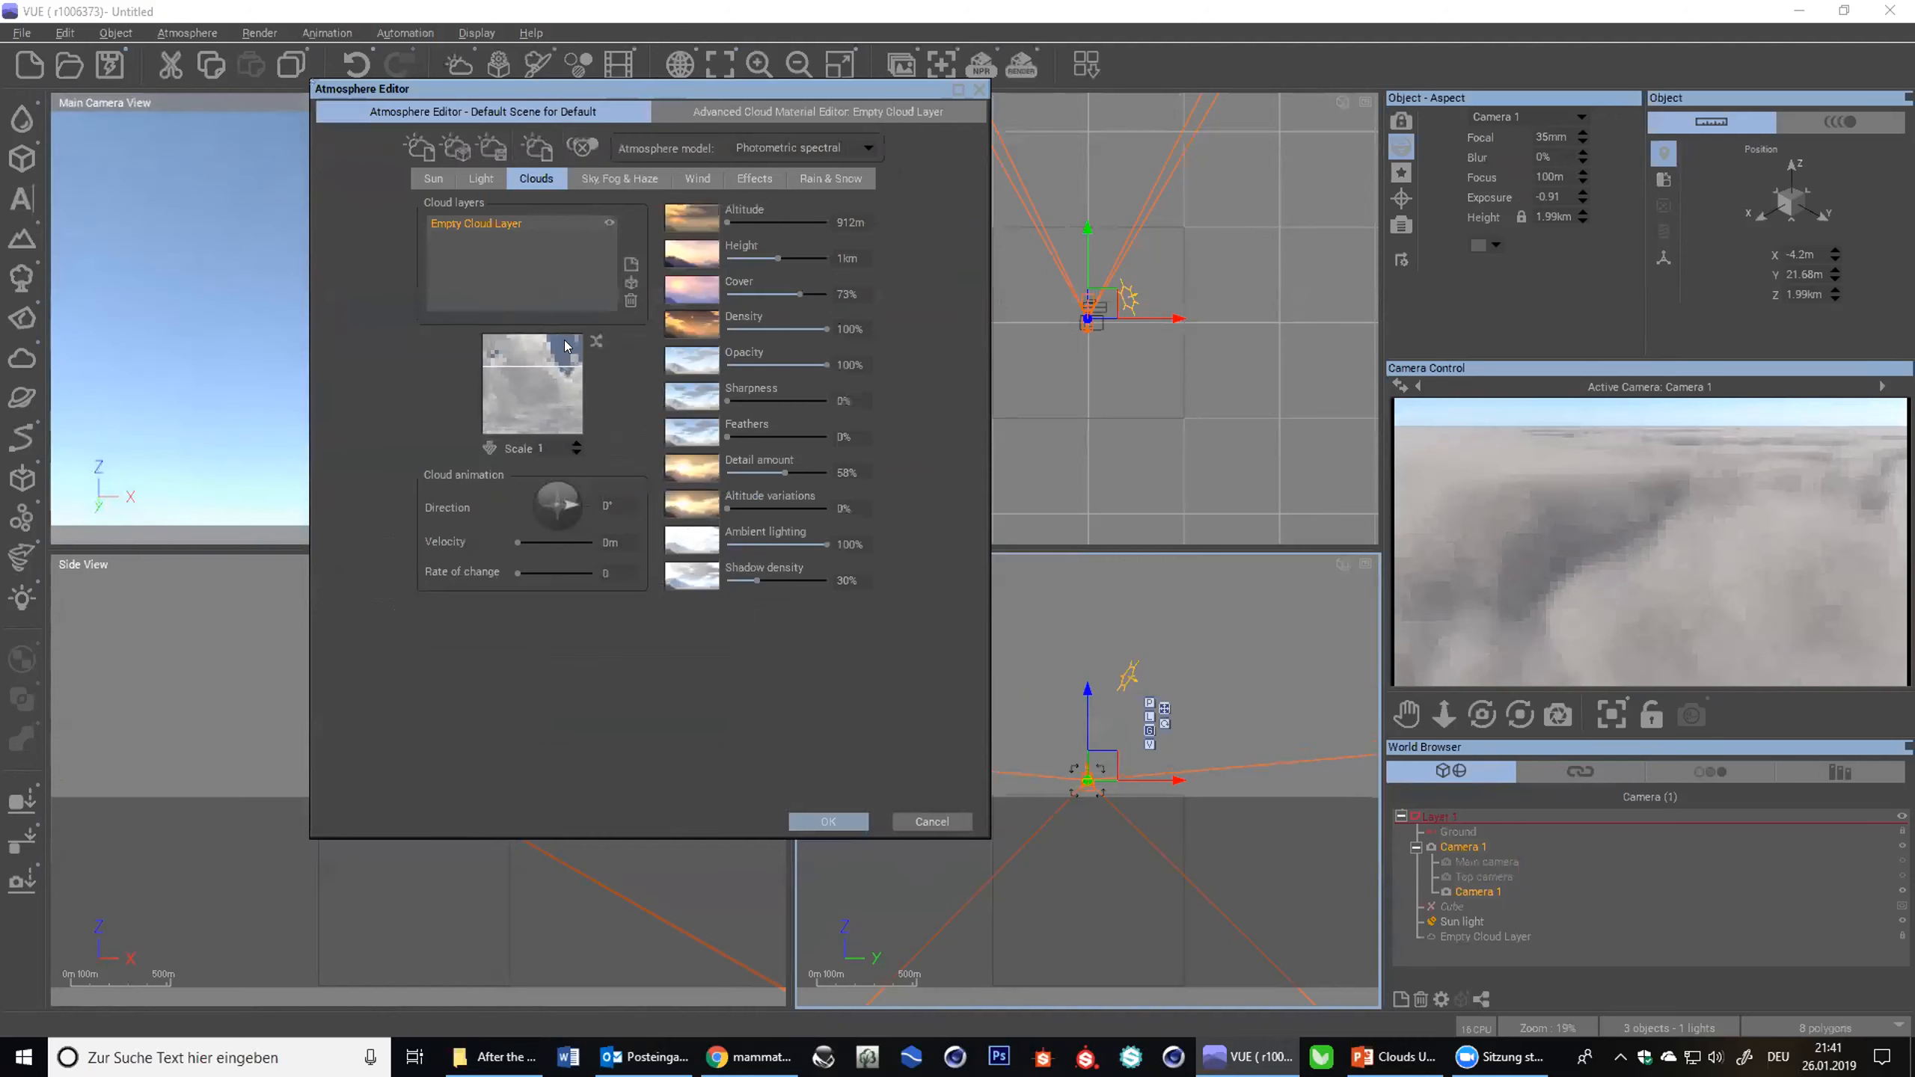
drag(789, 292, 849, 291)
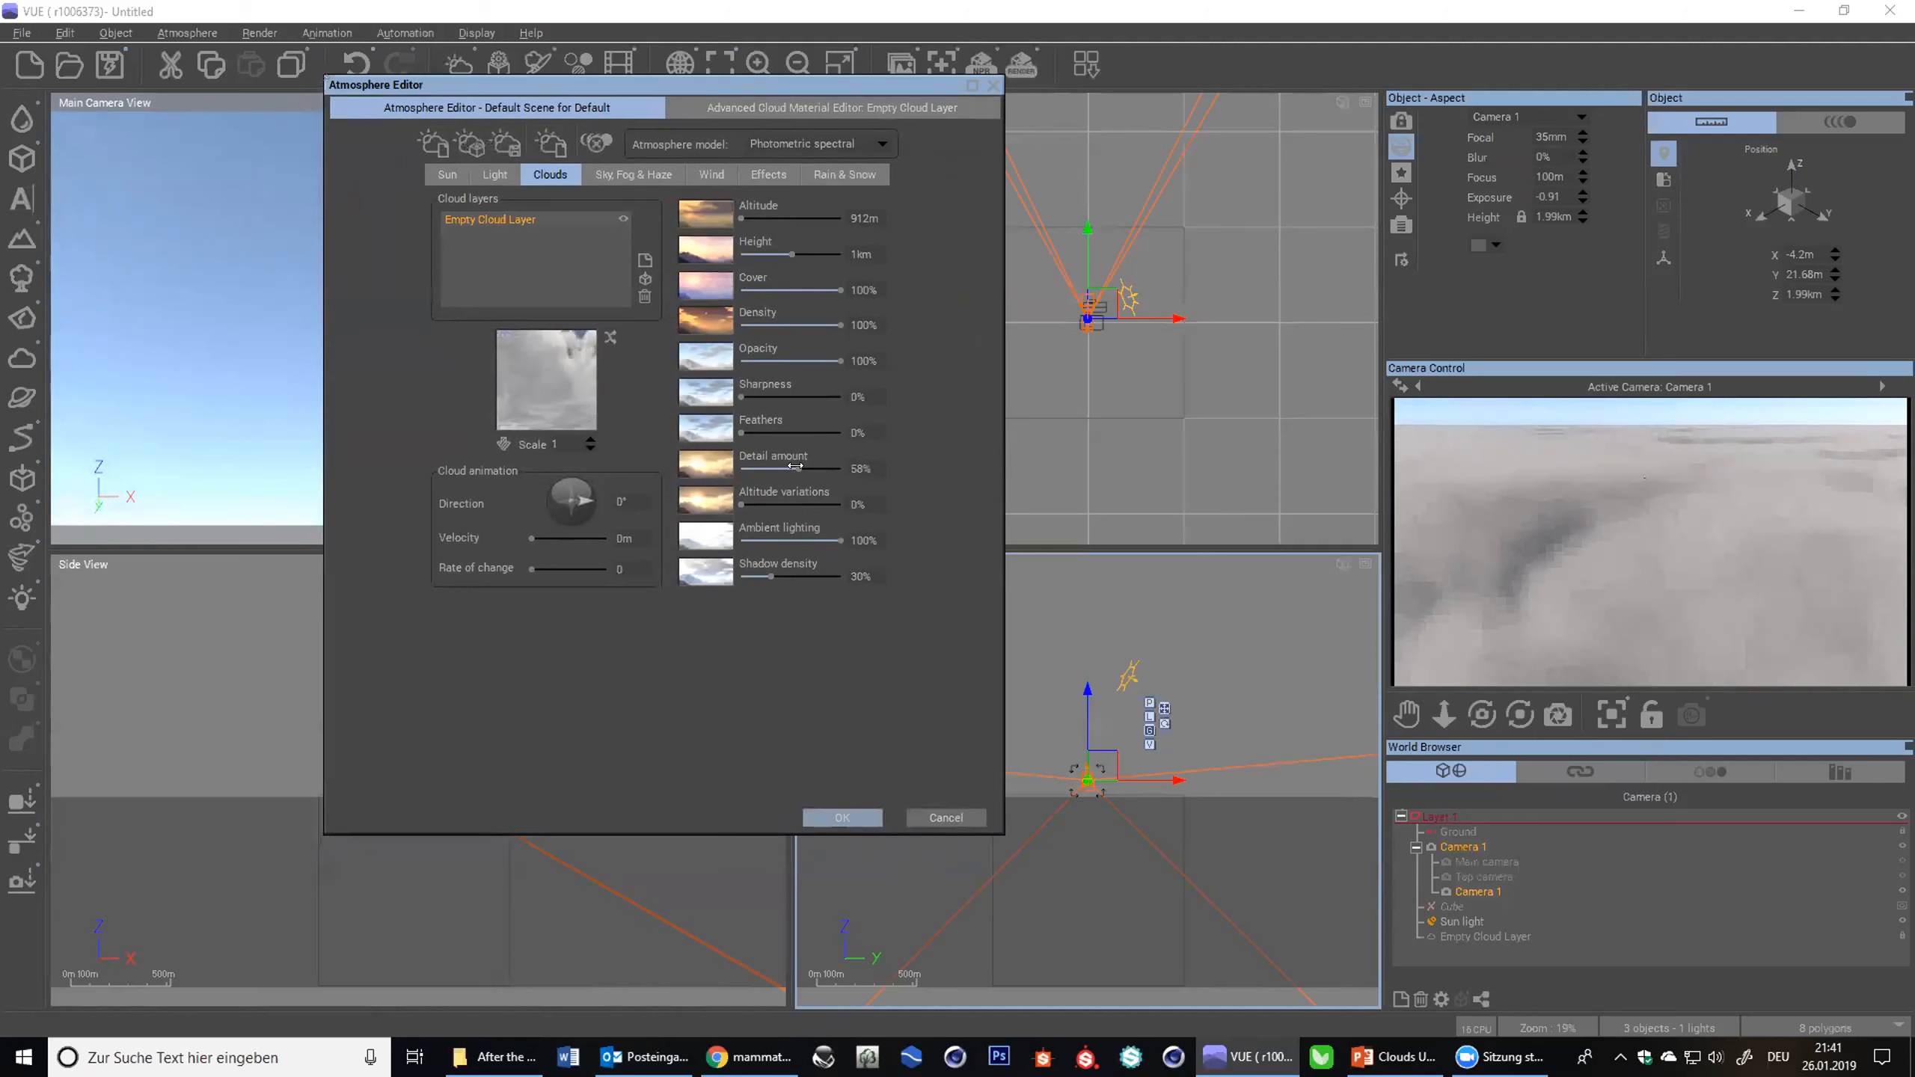
drag(796, 465, 740, 468)
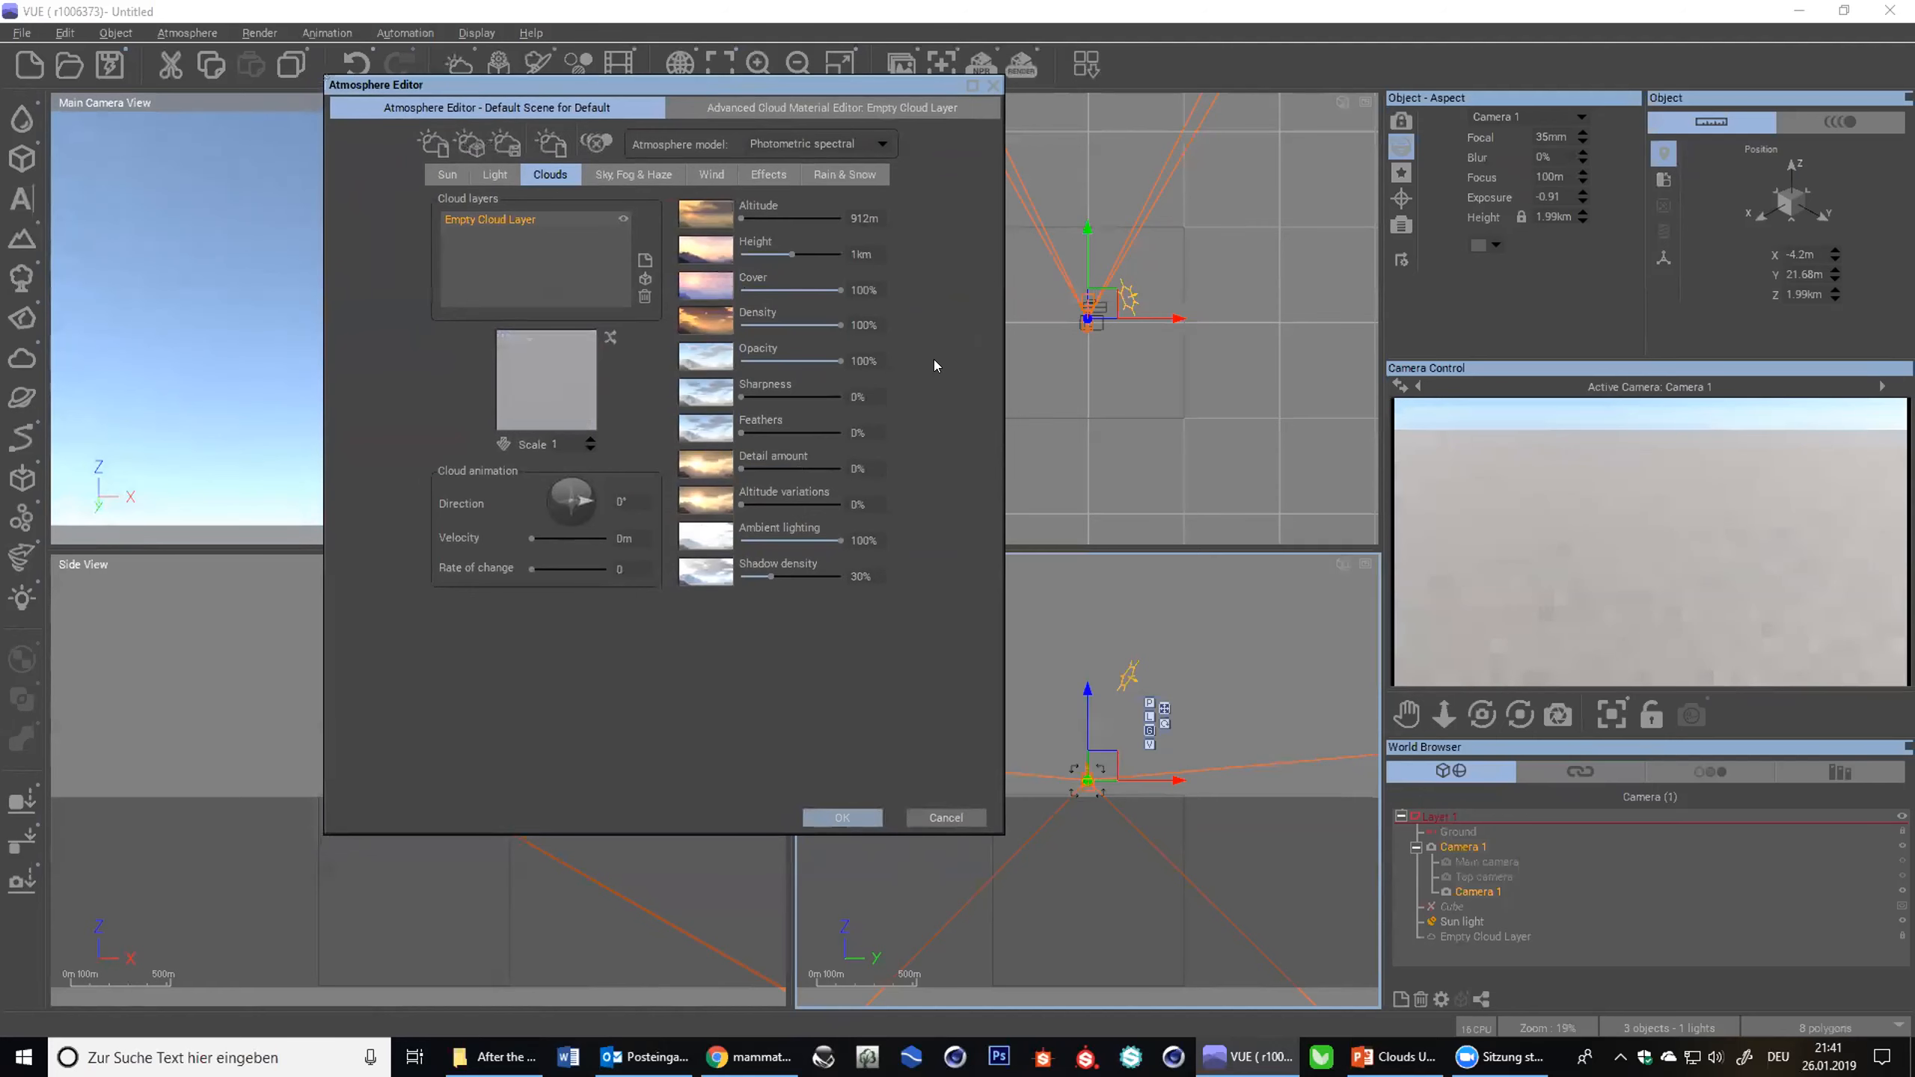
- Open the cloud density function graph, move the vector node up out of the way, and add a Simple Fractal node
click(762, 109)
right_click(428, 462)
click(465, 474)
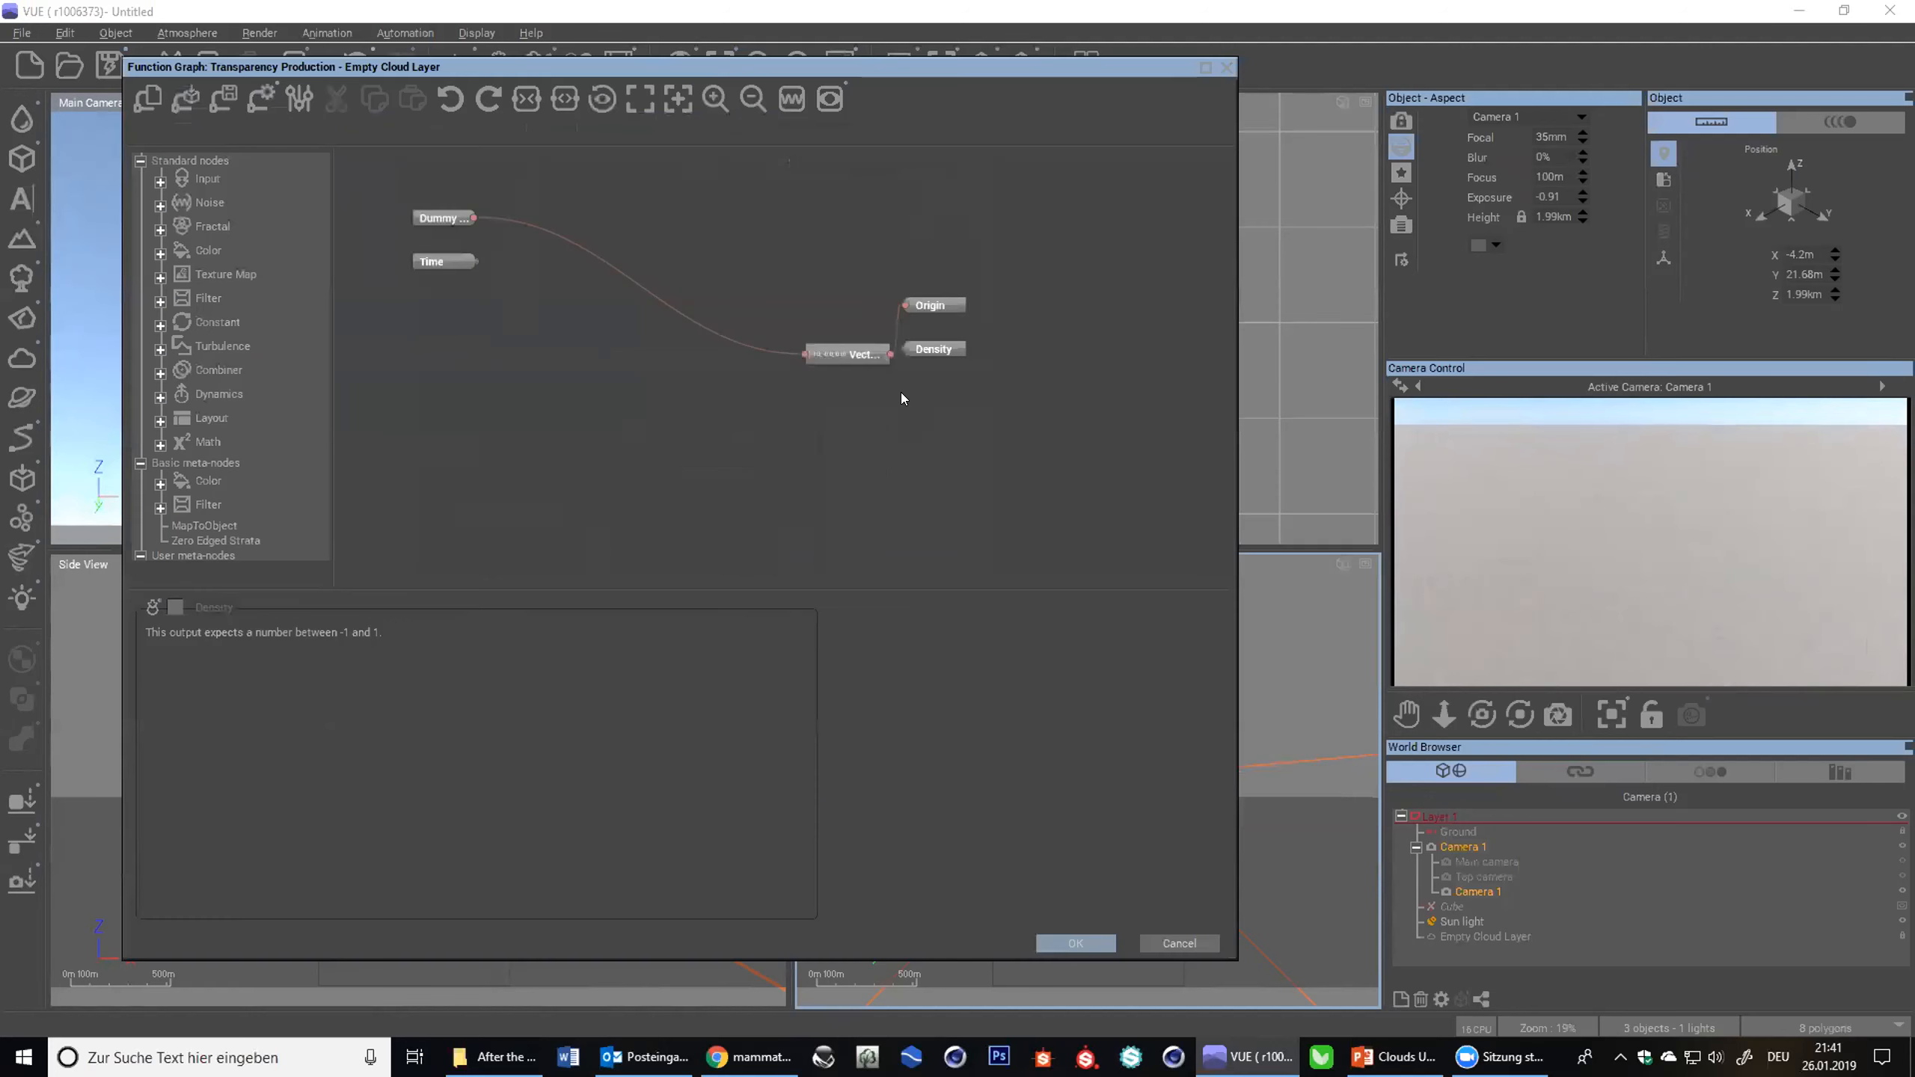
drag(830, 354, 652, 186)
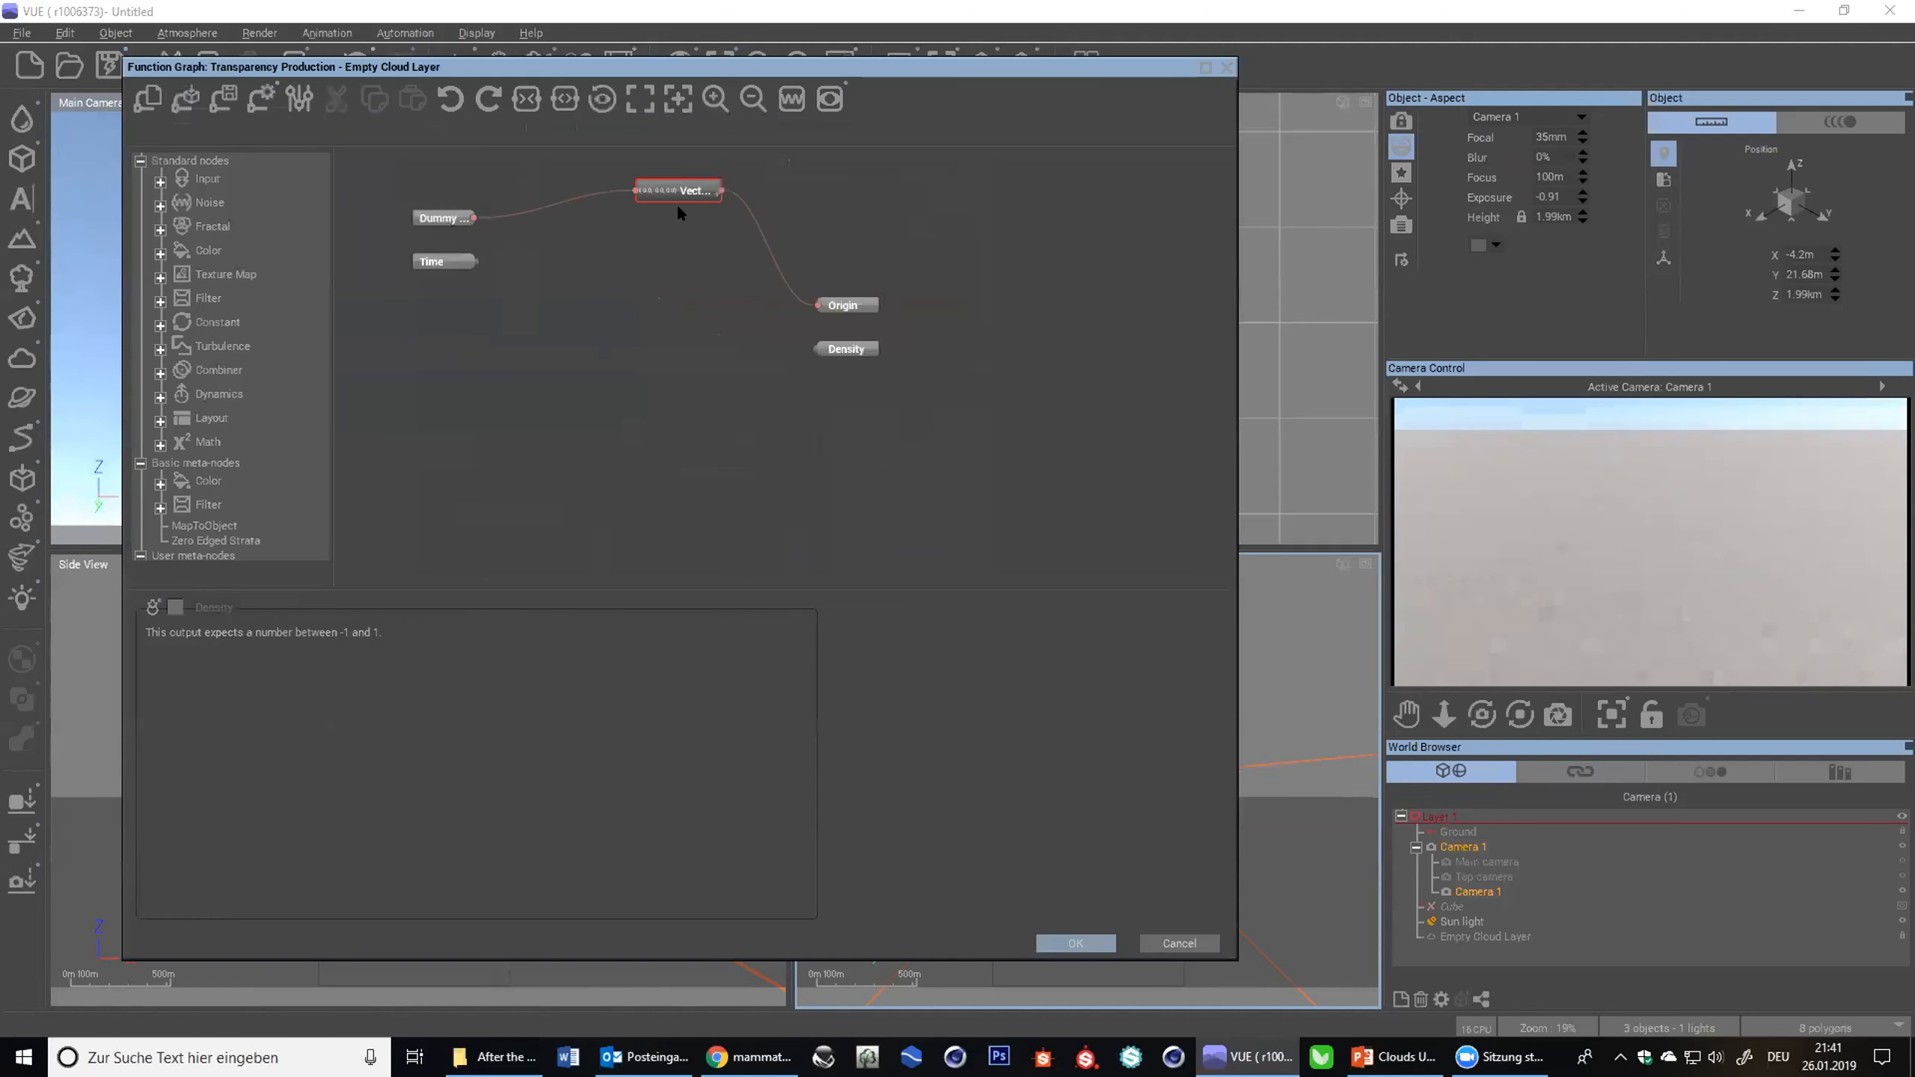
right_click(594, 336)
mouse_move(705, 381)
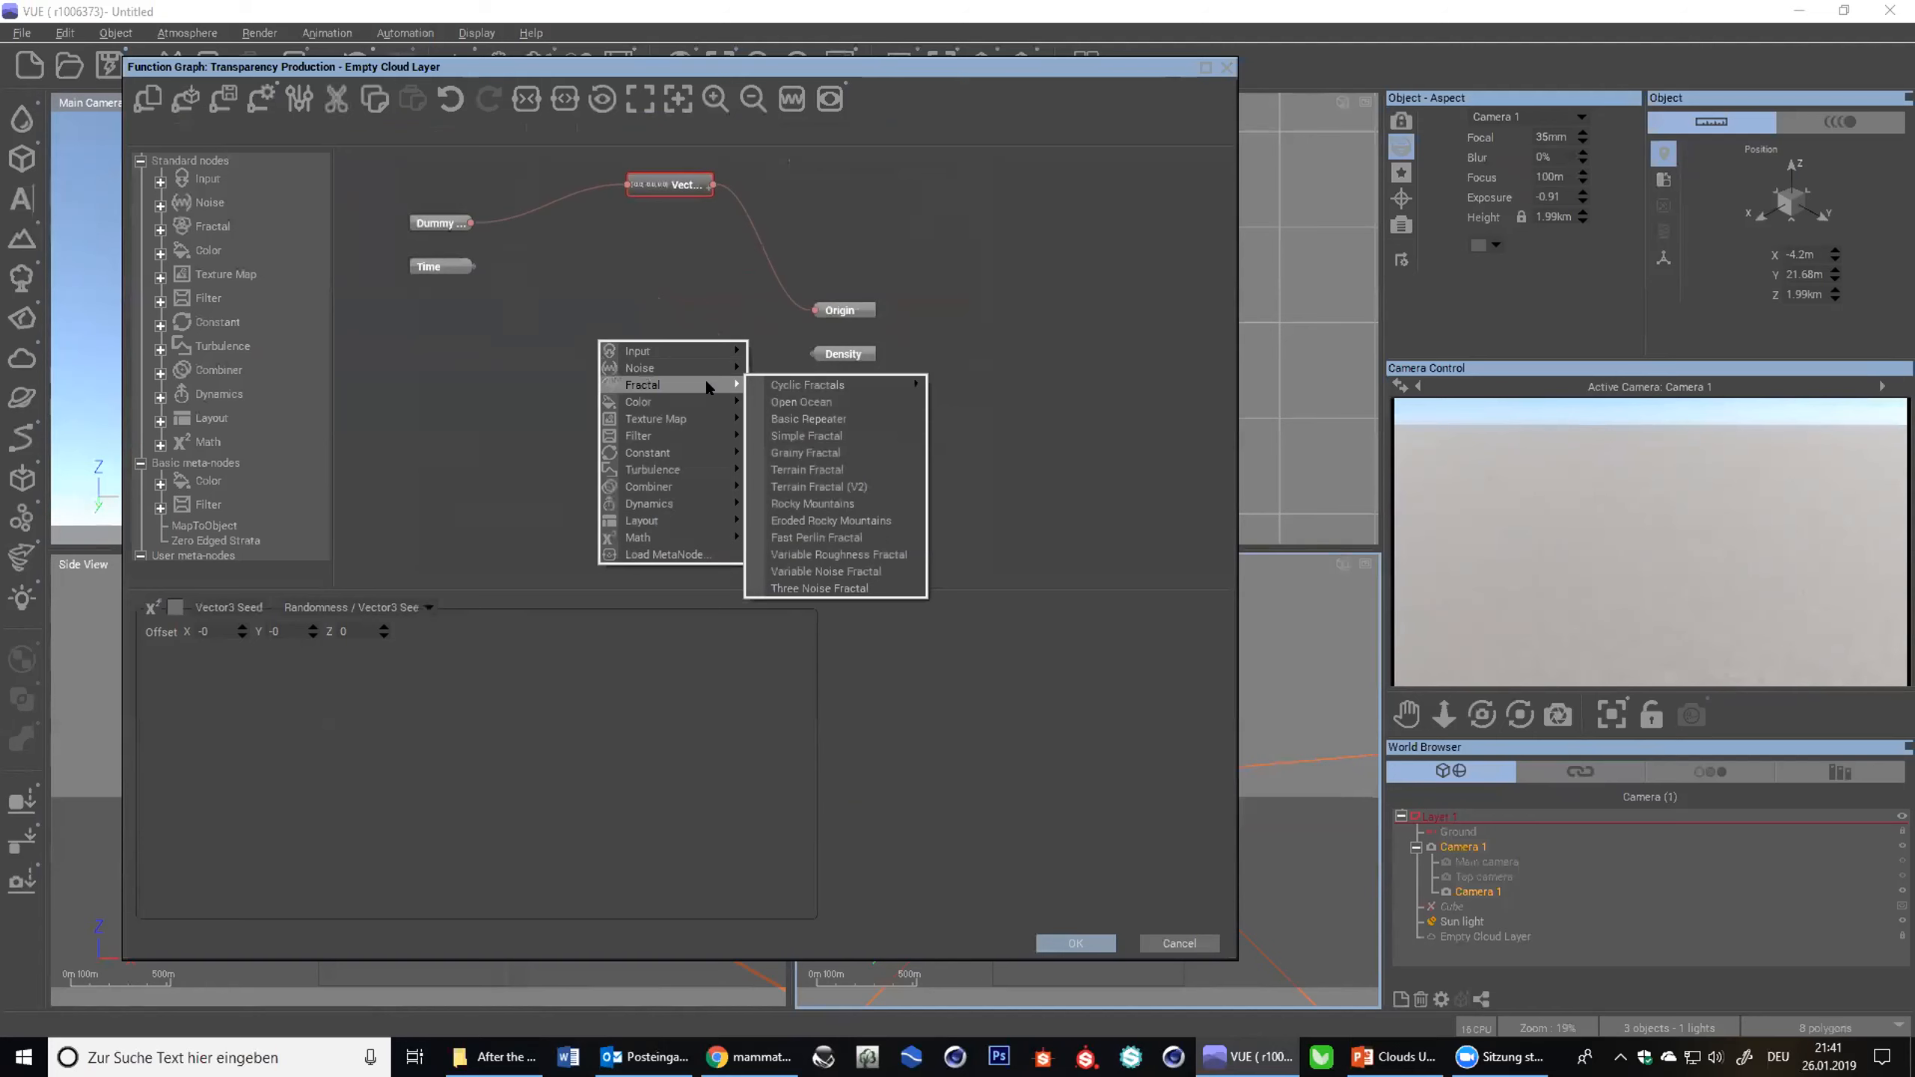
click(835, 434)
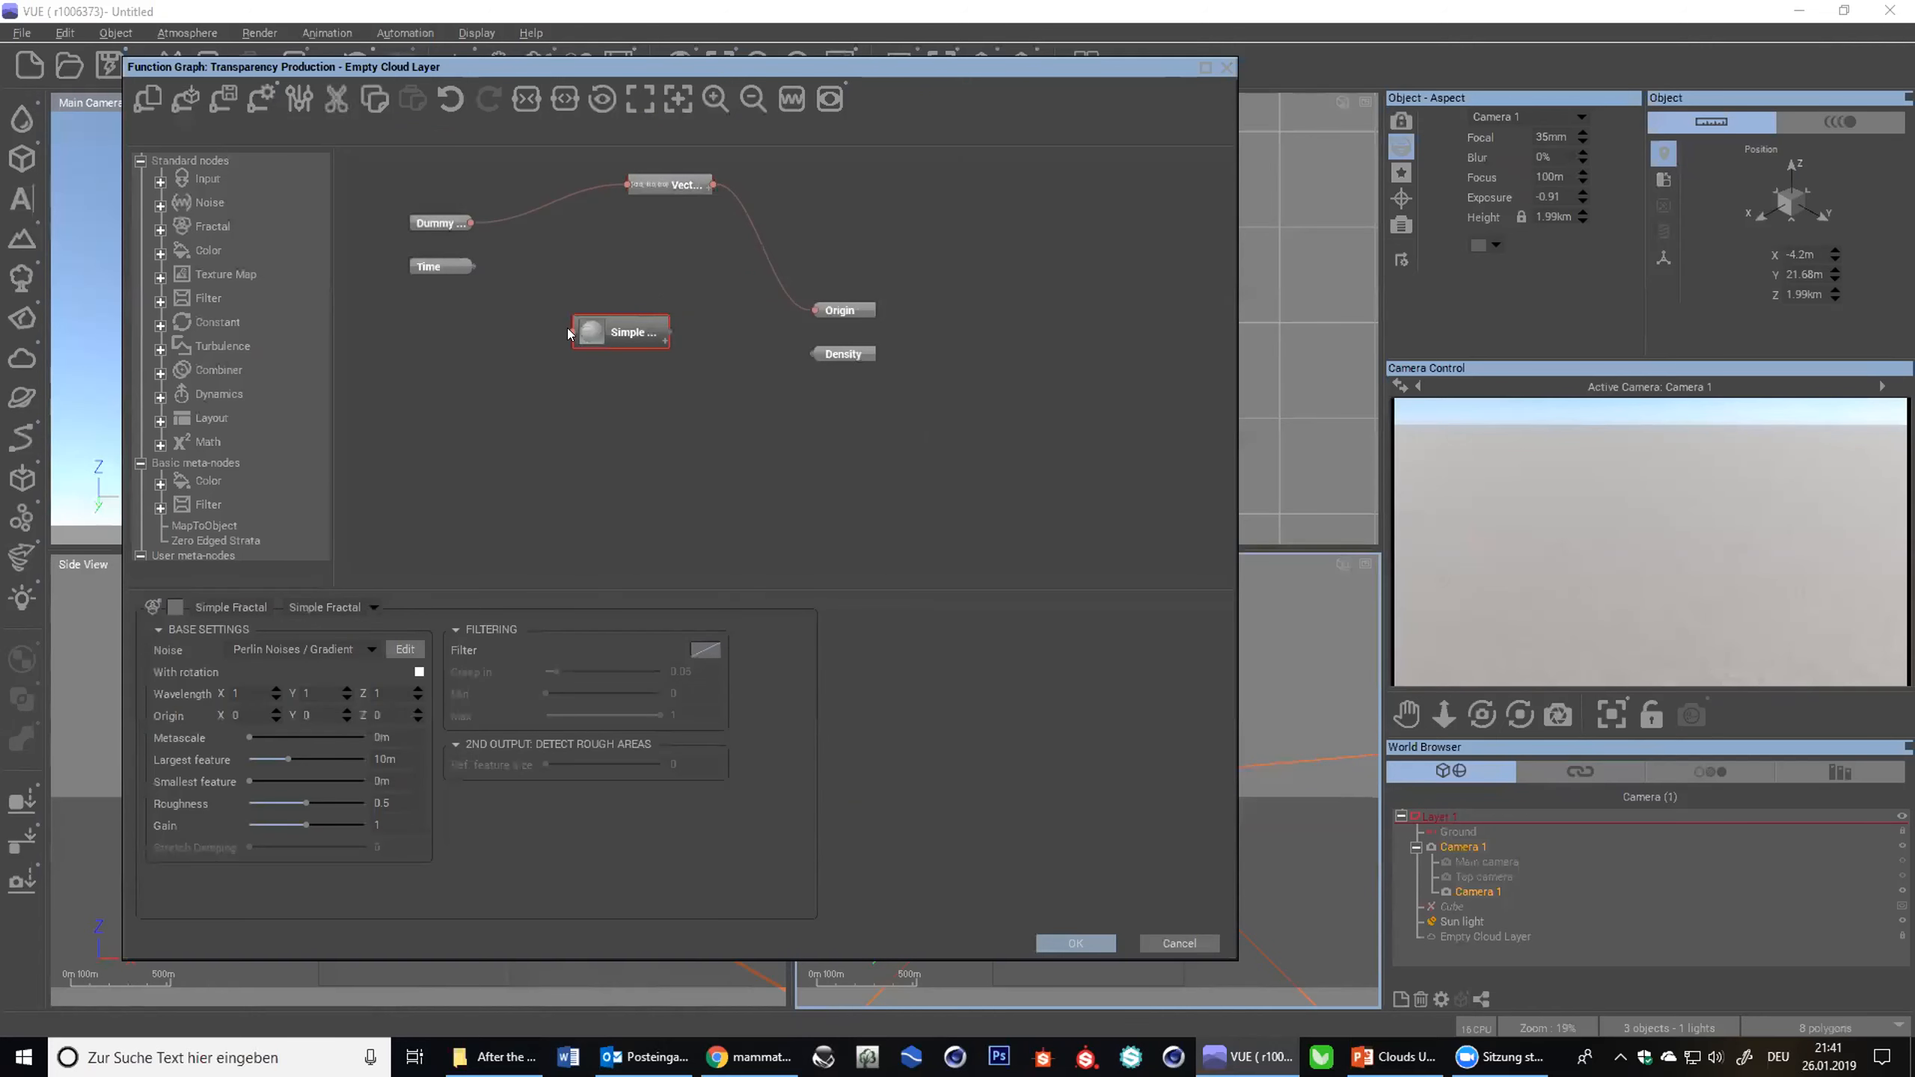
- Add a Position input node feeding the Simple Fractal, and connect the fractal to the Density output
right_click(448, 333)
mouse_move(498, 341)
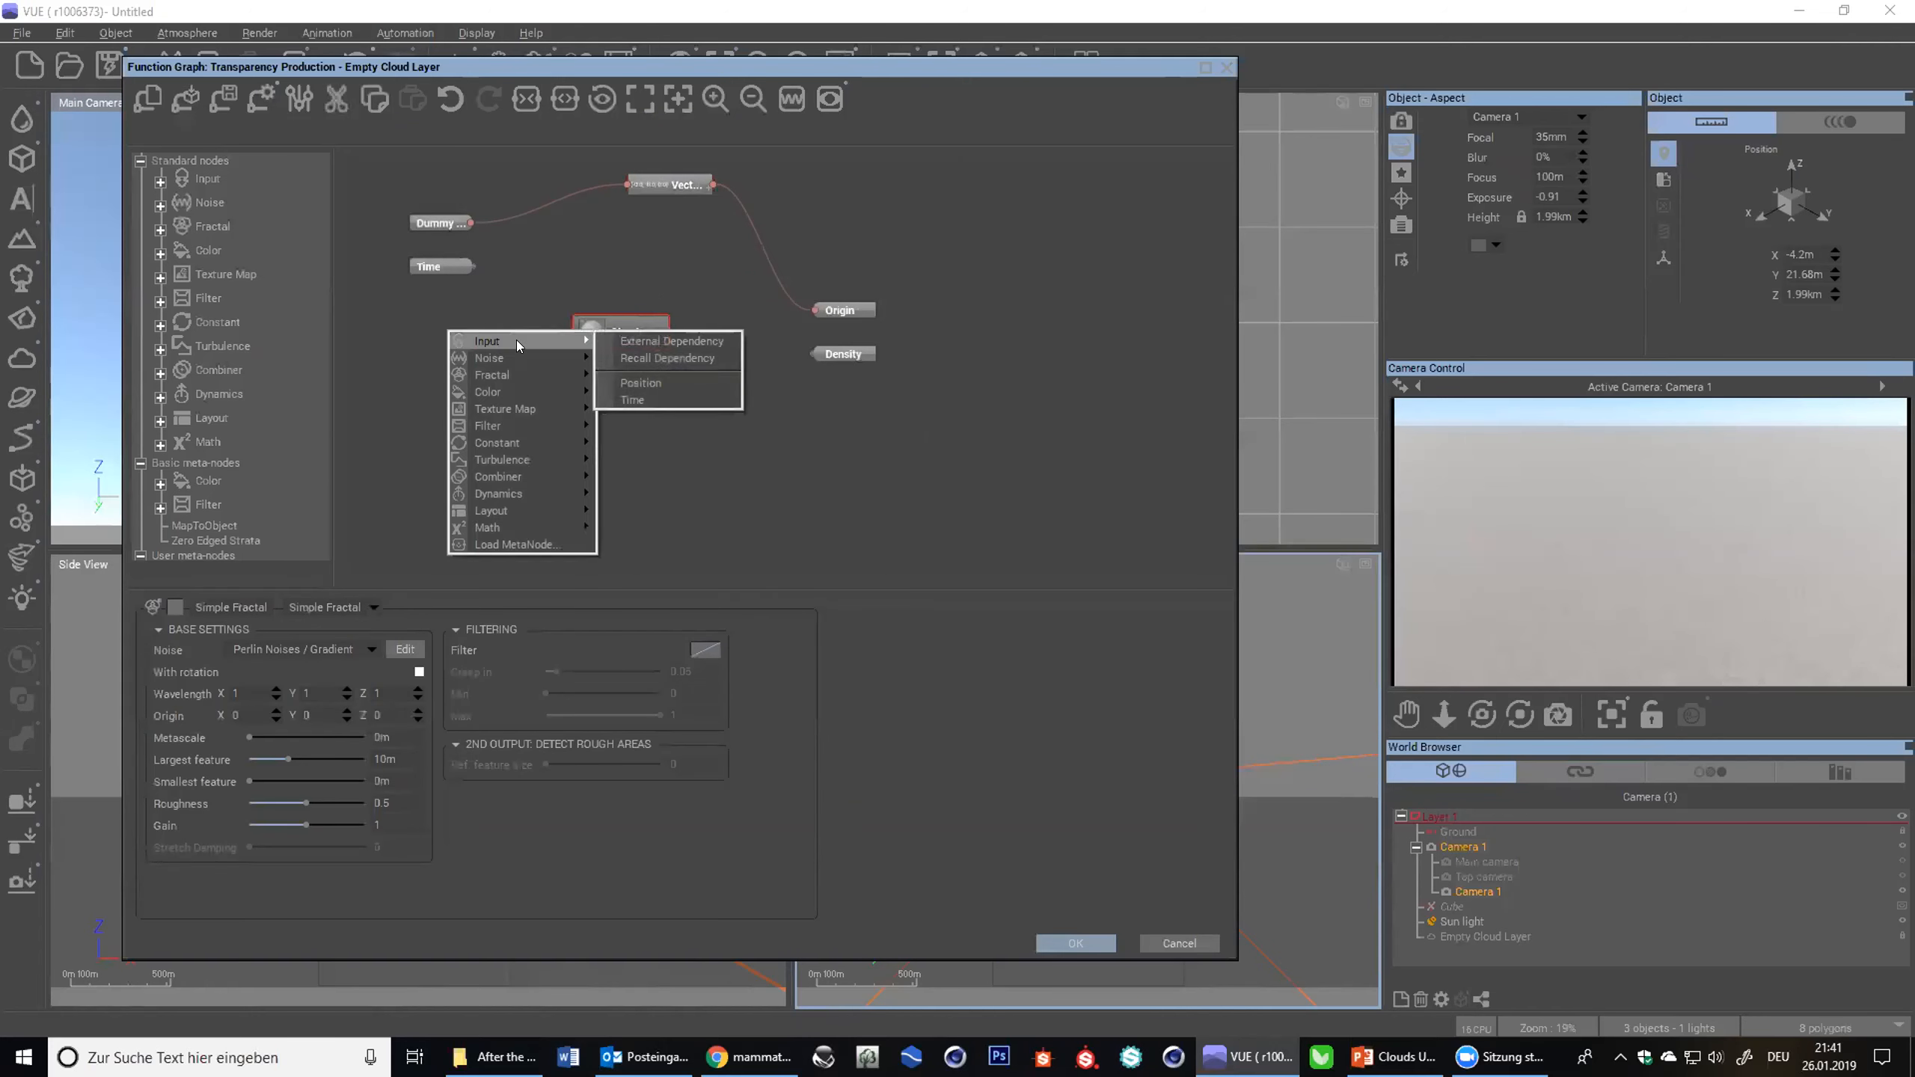
click(626, 383)
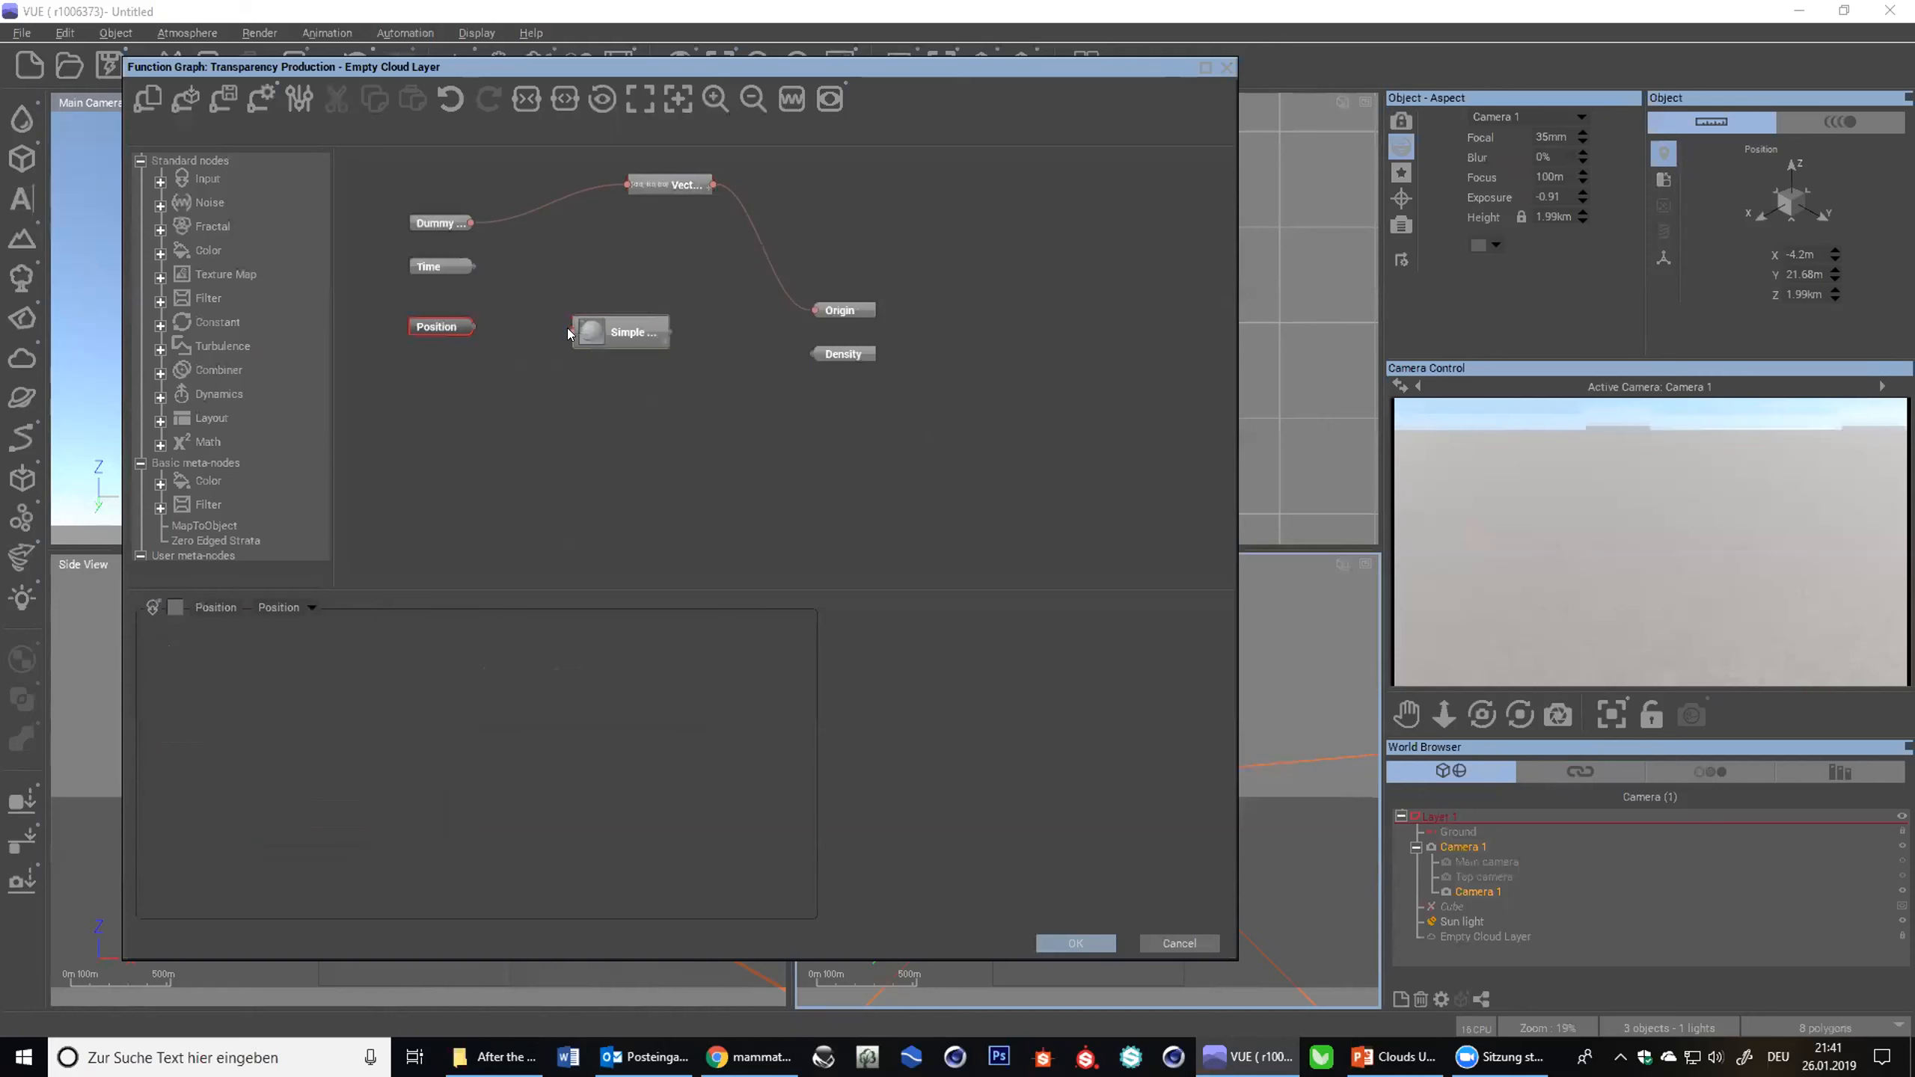
drag(471, 326, 574, 332)
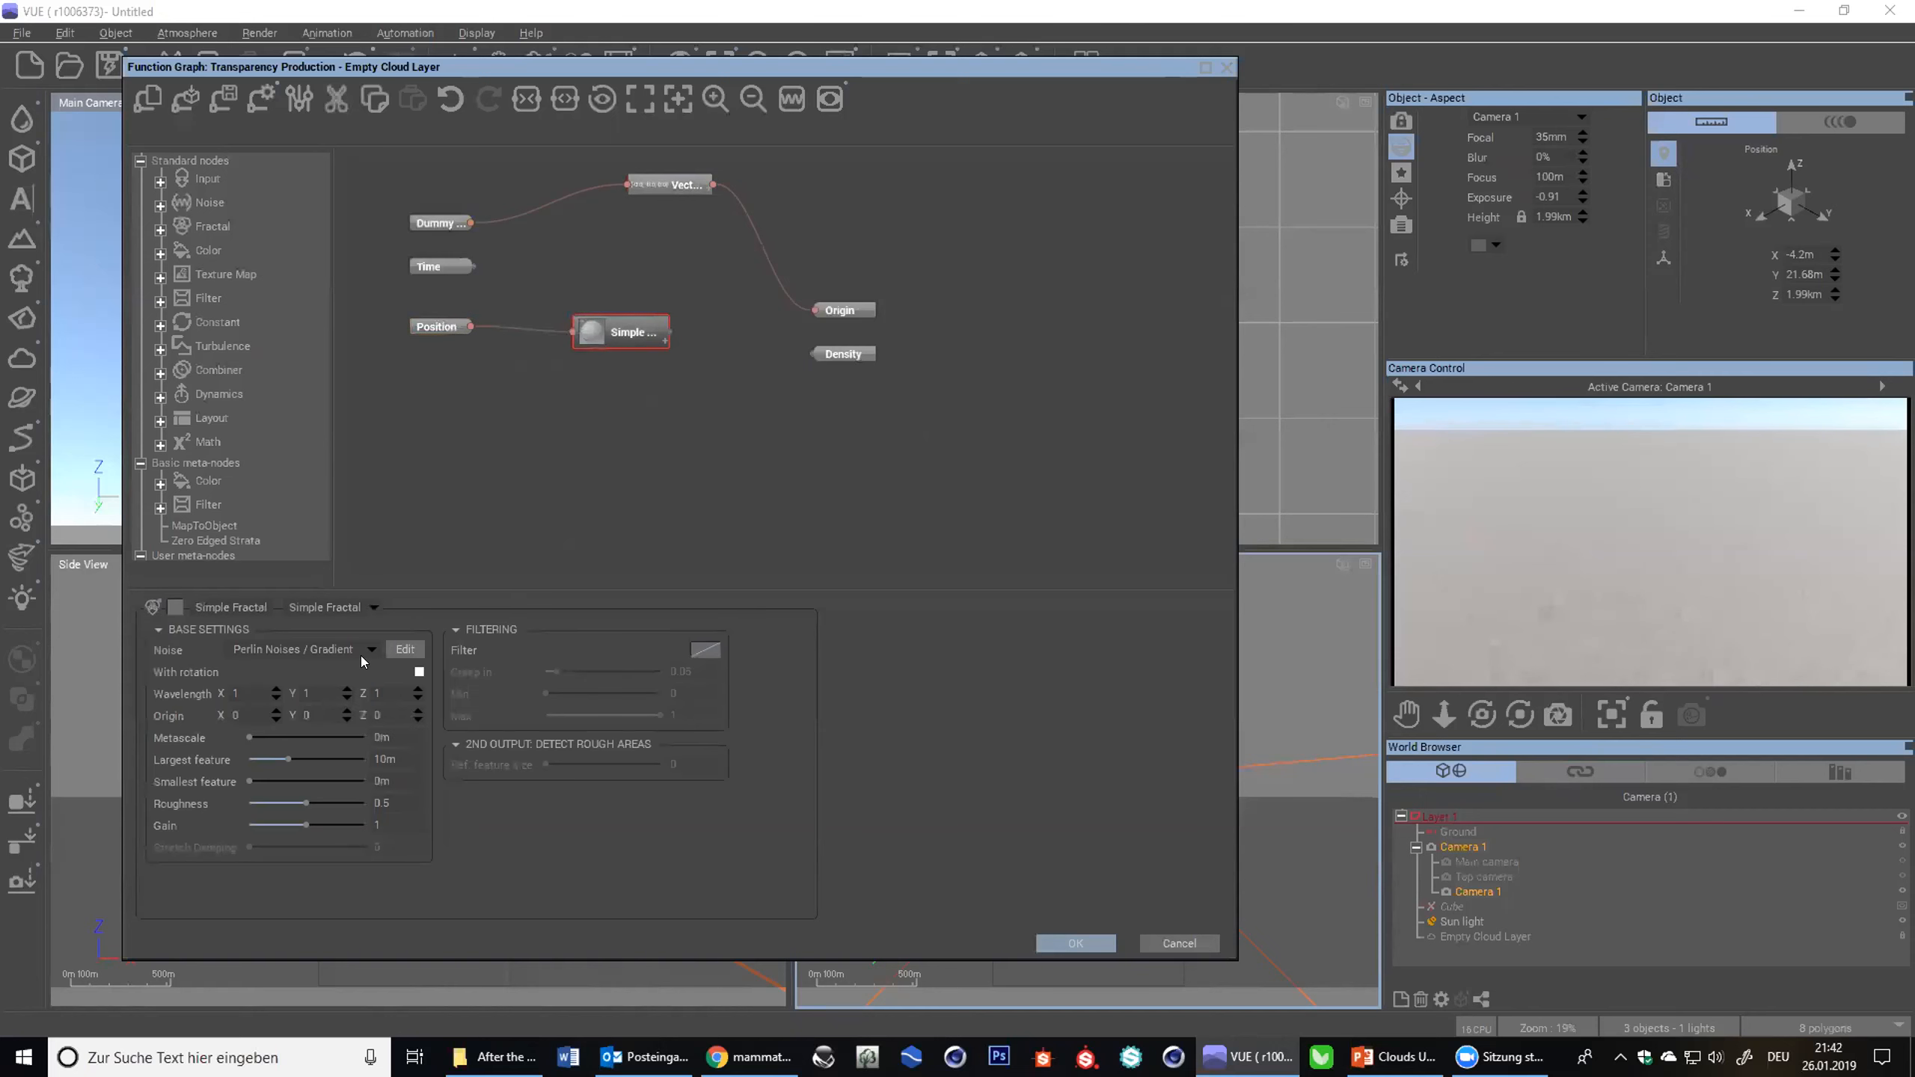
drag(815, 359, 601, 332)
click(601, 333)
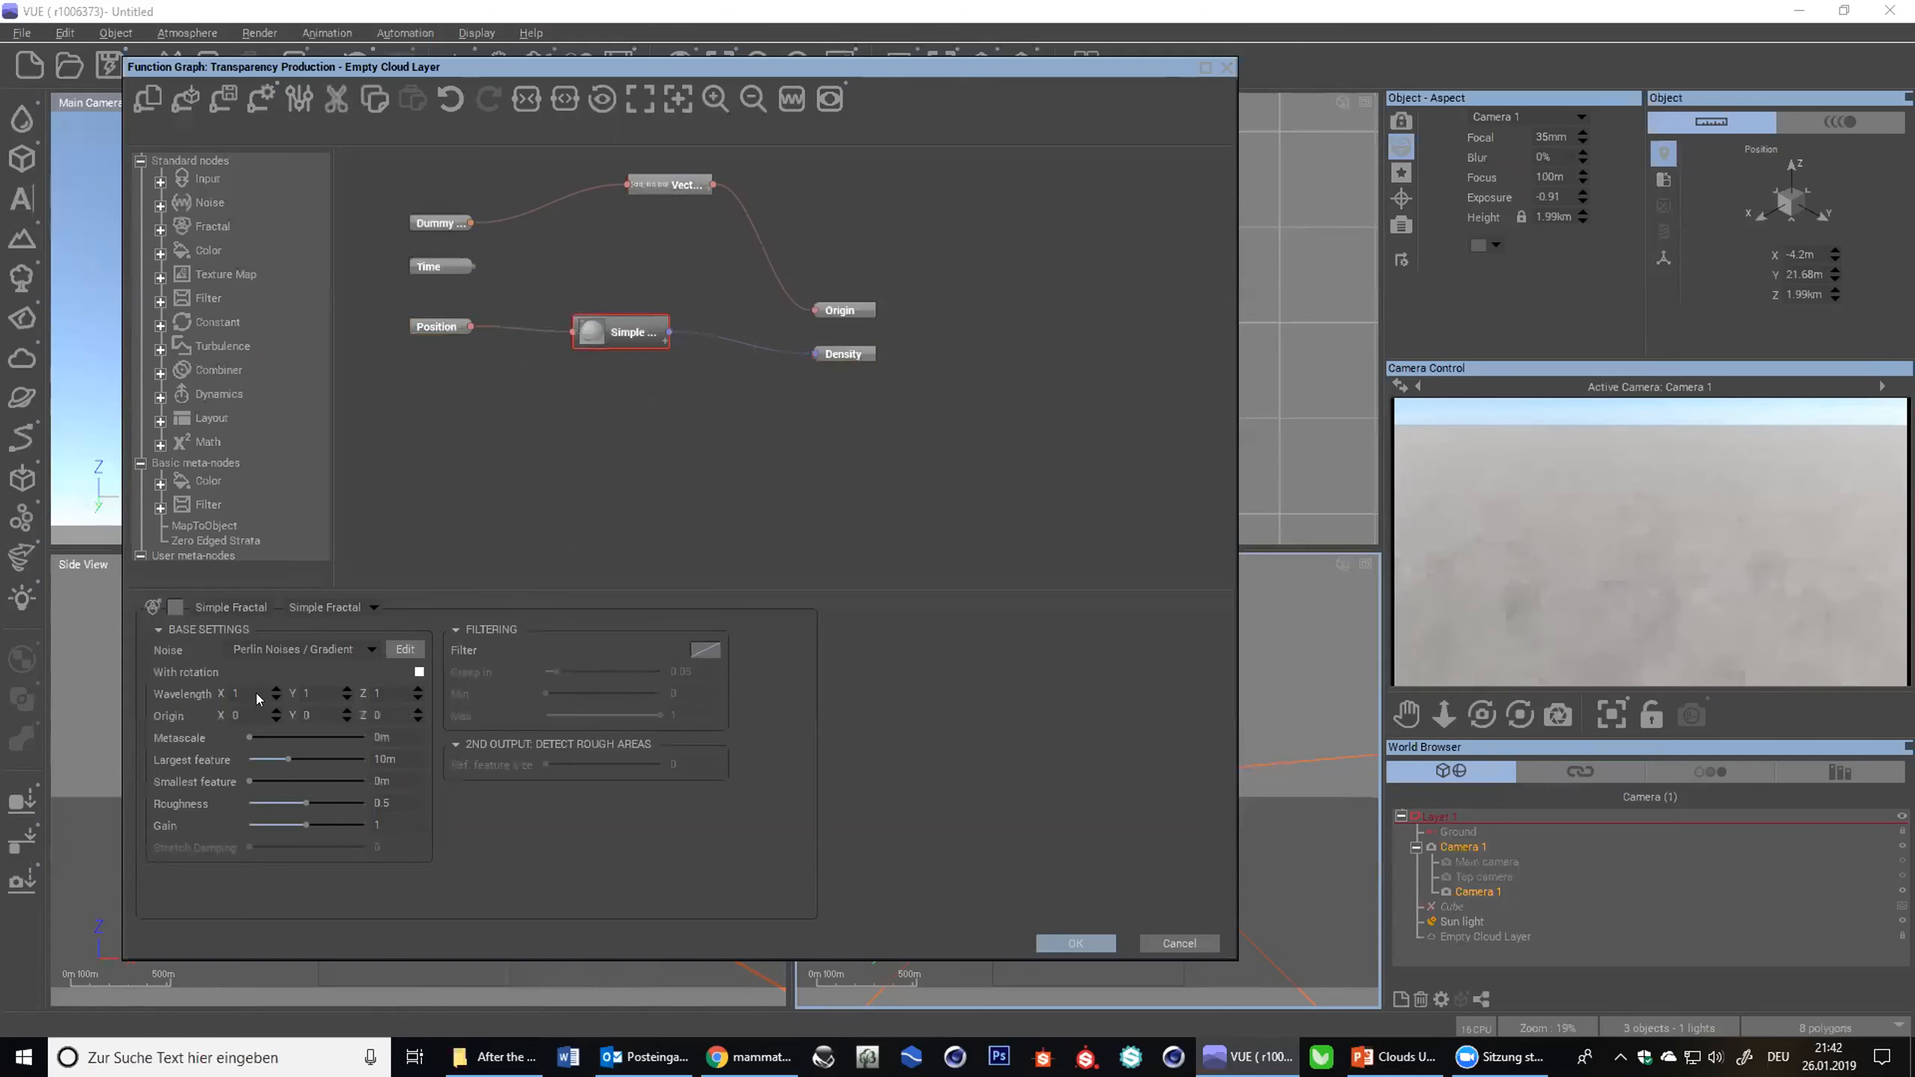
- Set the Simple Fractal node's wavelength to 1000 on the X, Y and Z axes
click(256, 693)
text(000)
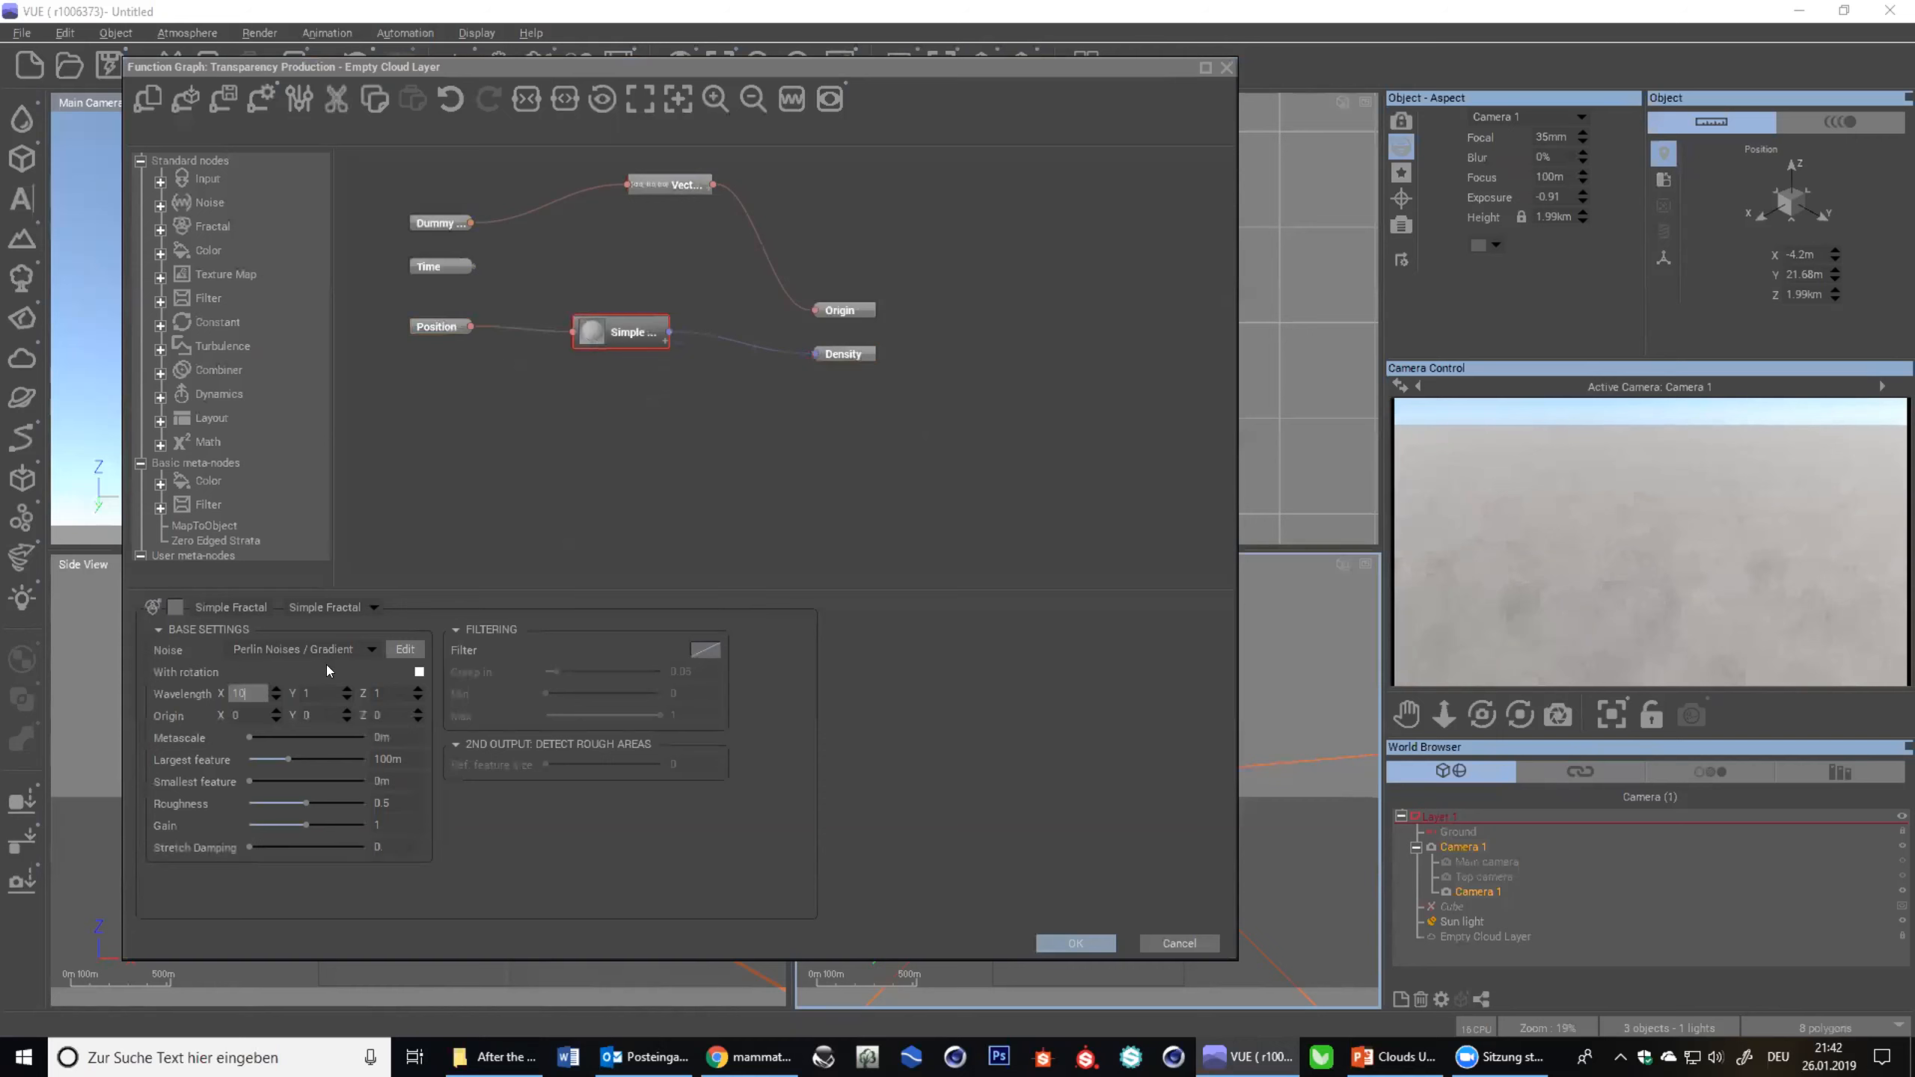
click(304, 688)
text(00)
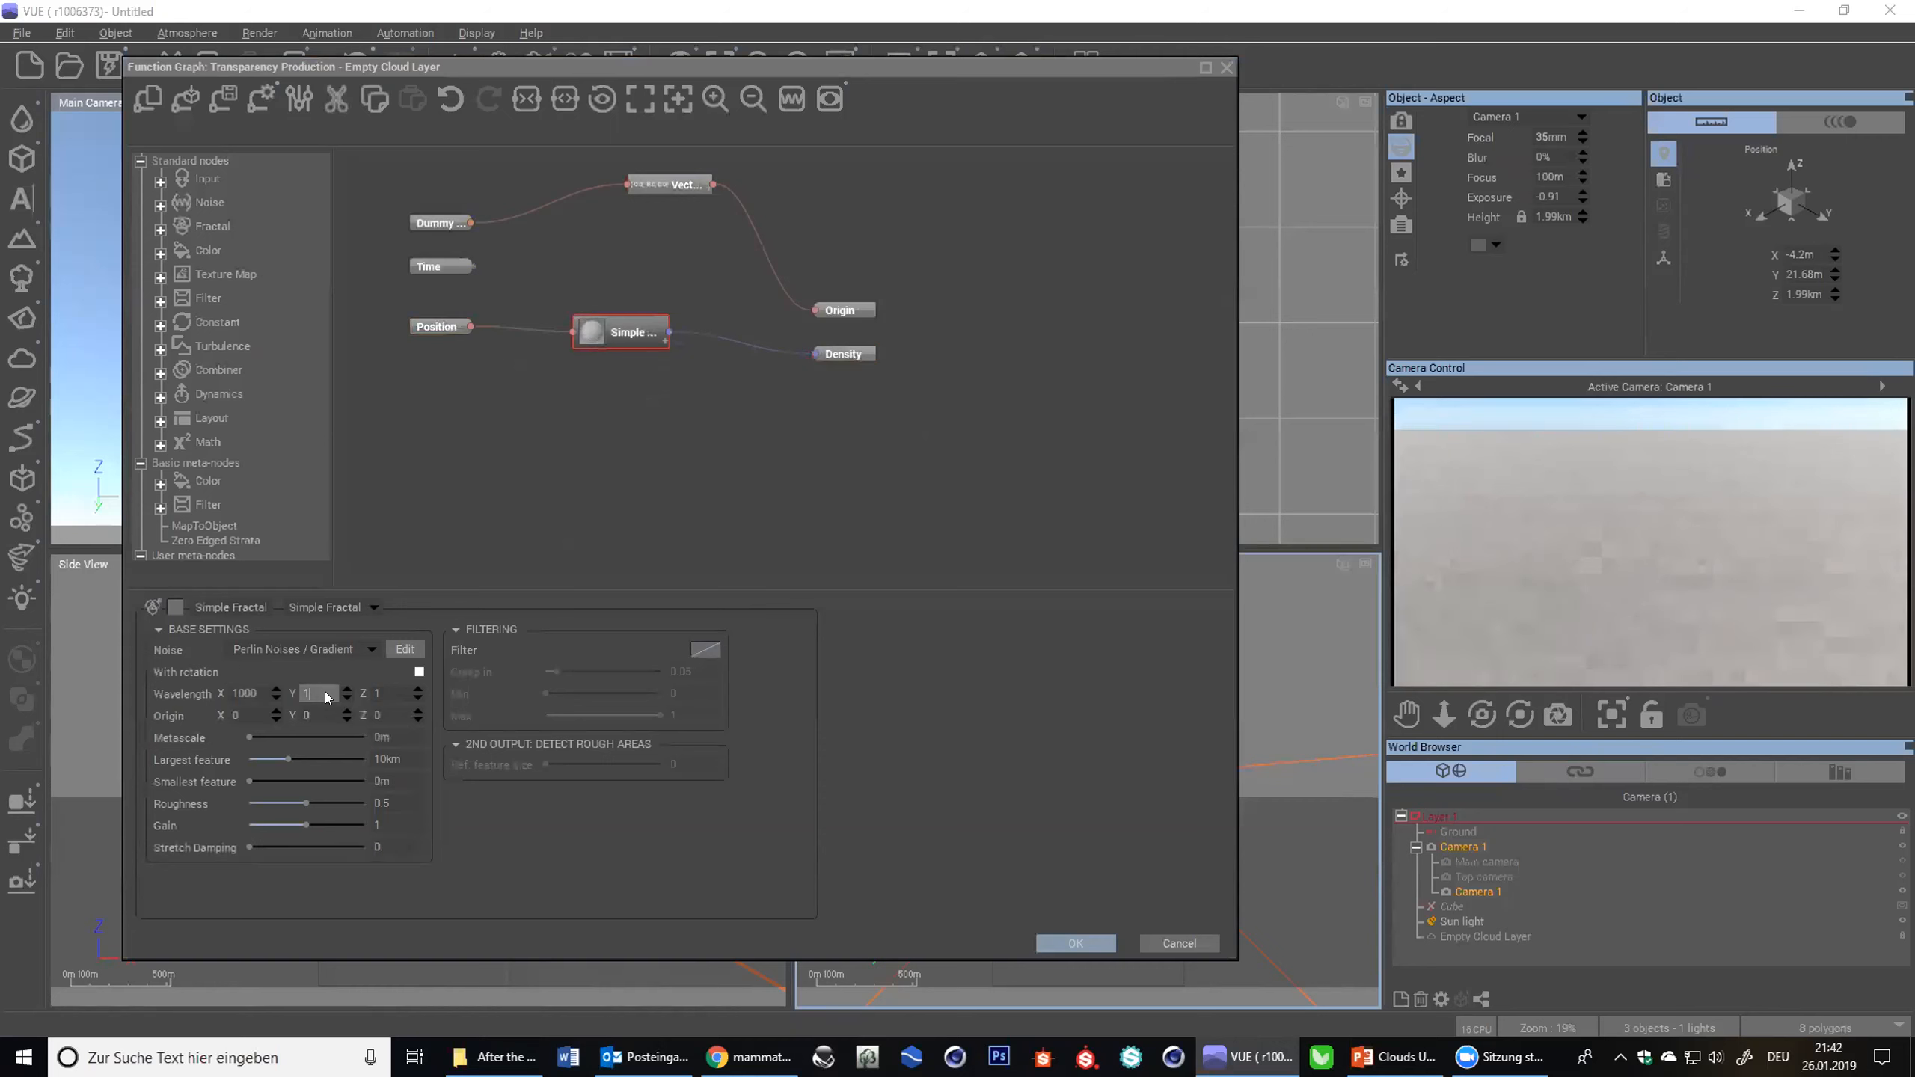
text(0)
click(382, 695)
text(000)
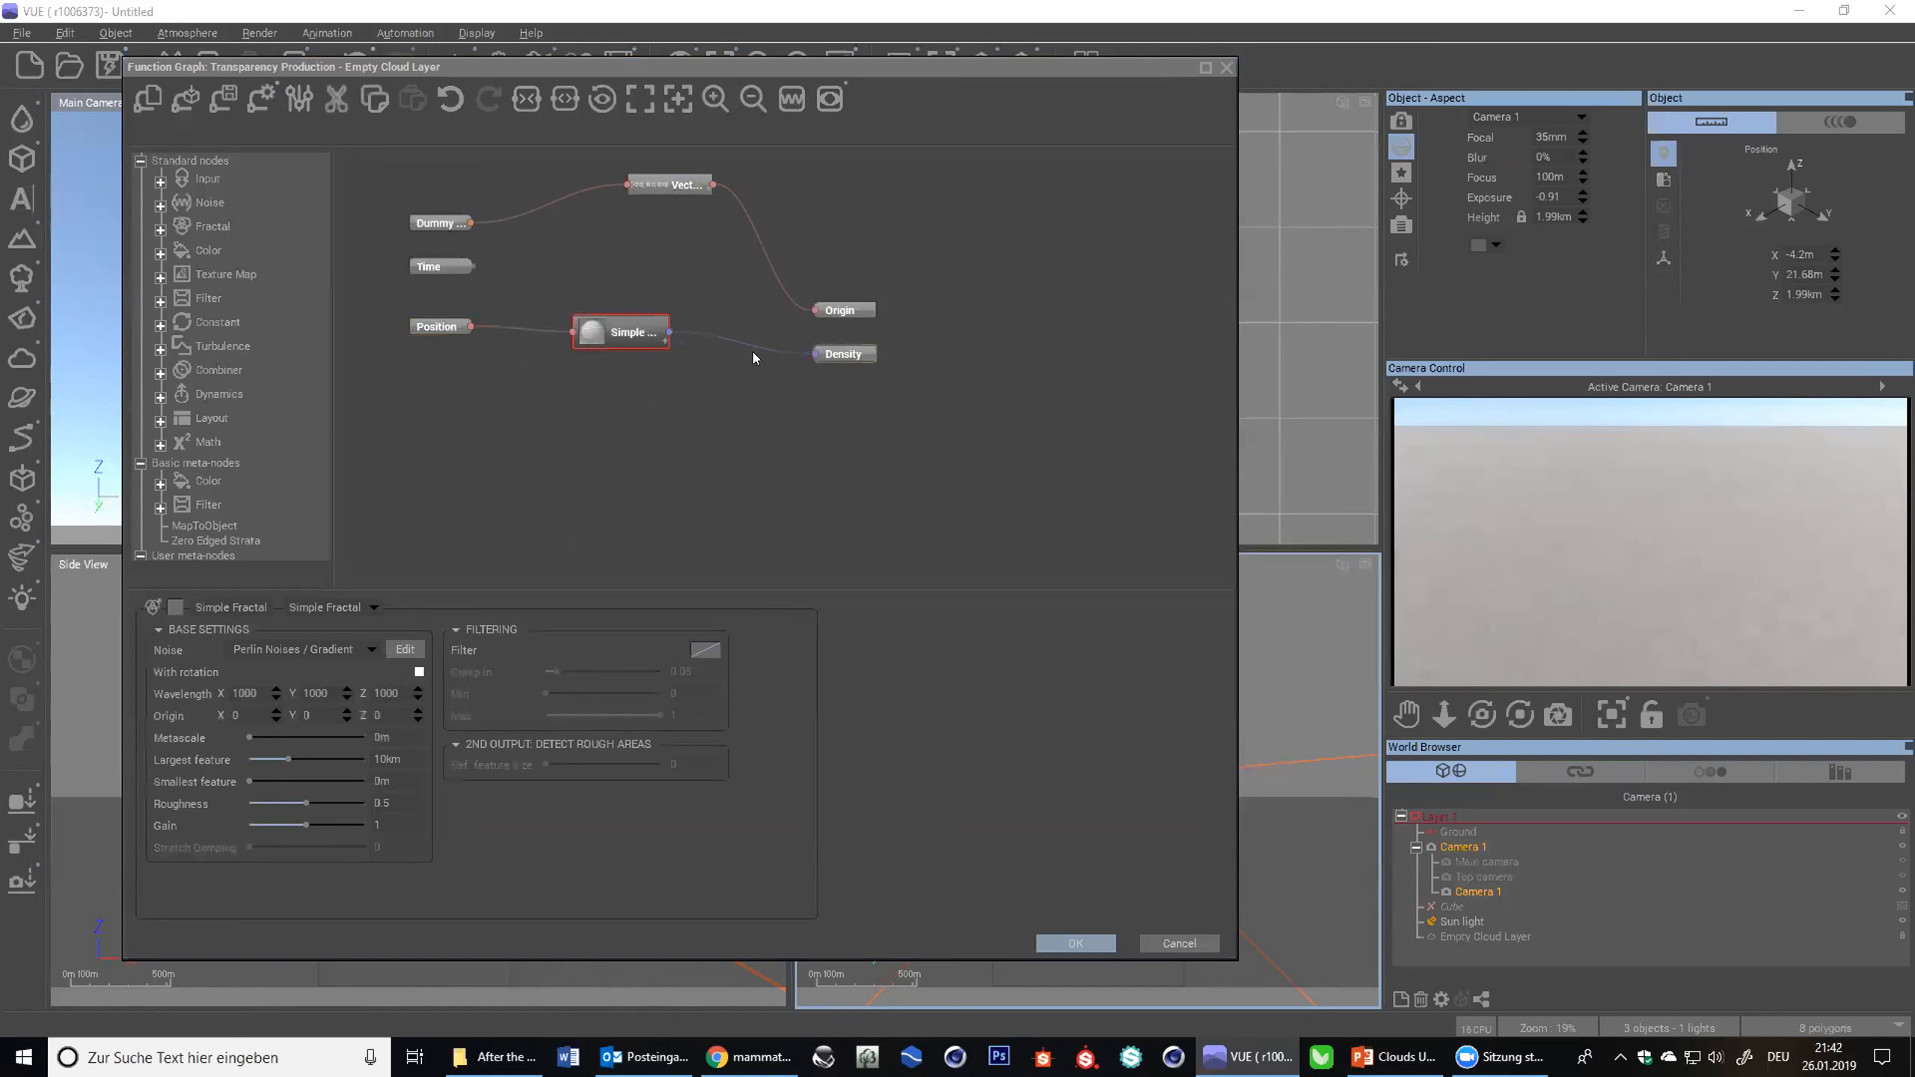
- Open the function node preview for the Simple Fractal and move the node closer to the Position input
click(792, 99)
click(1062, 705)
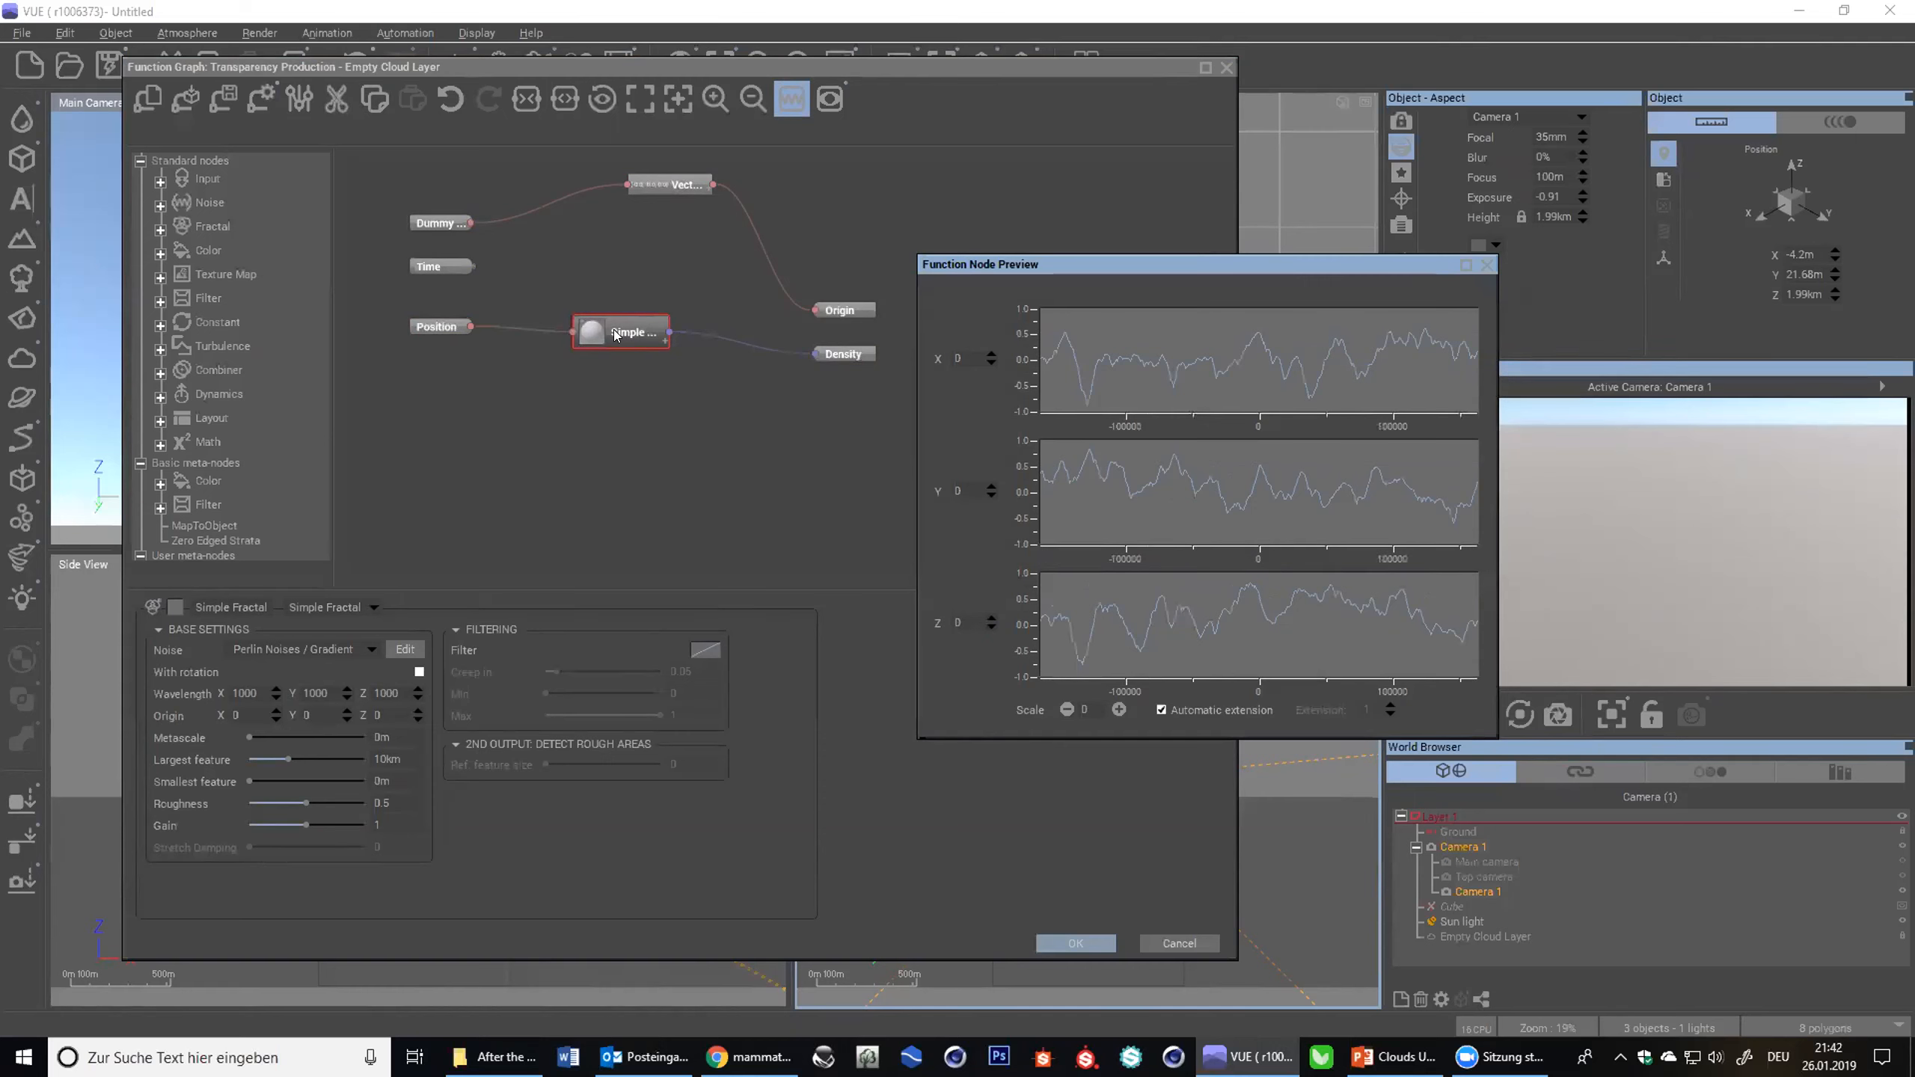
drag(615, 335, 563, 330)
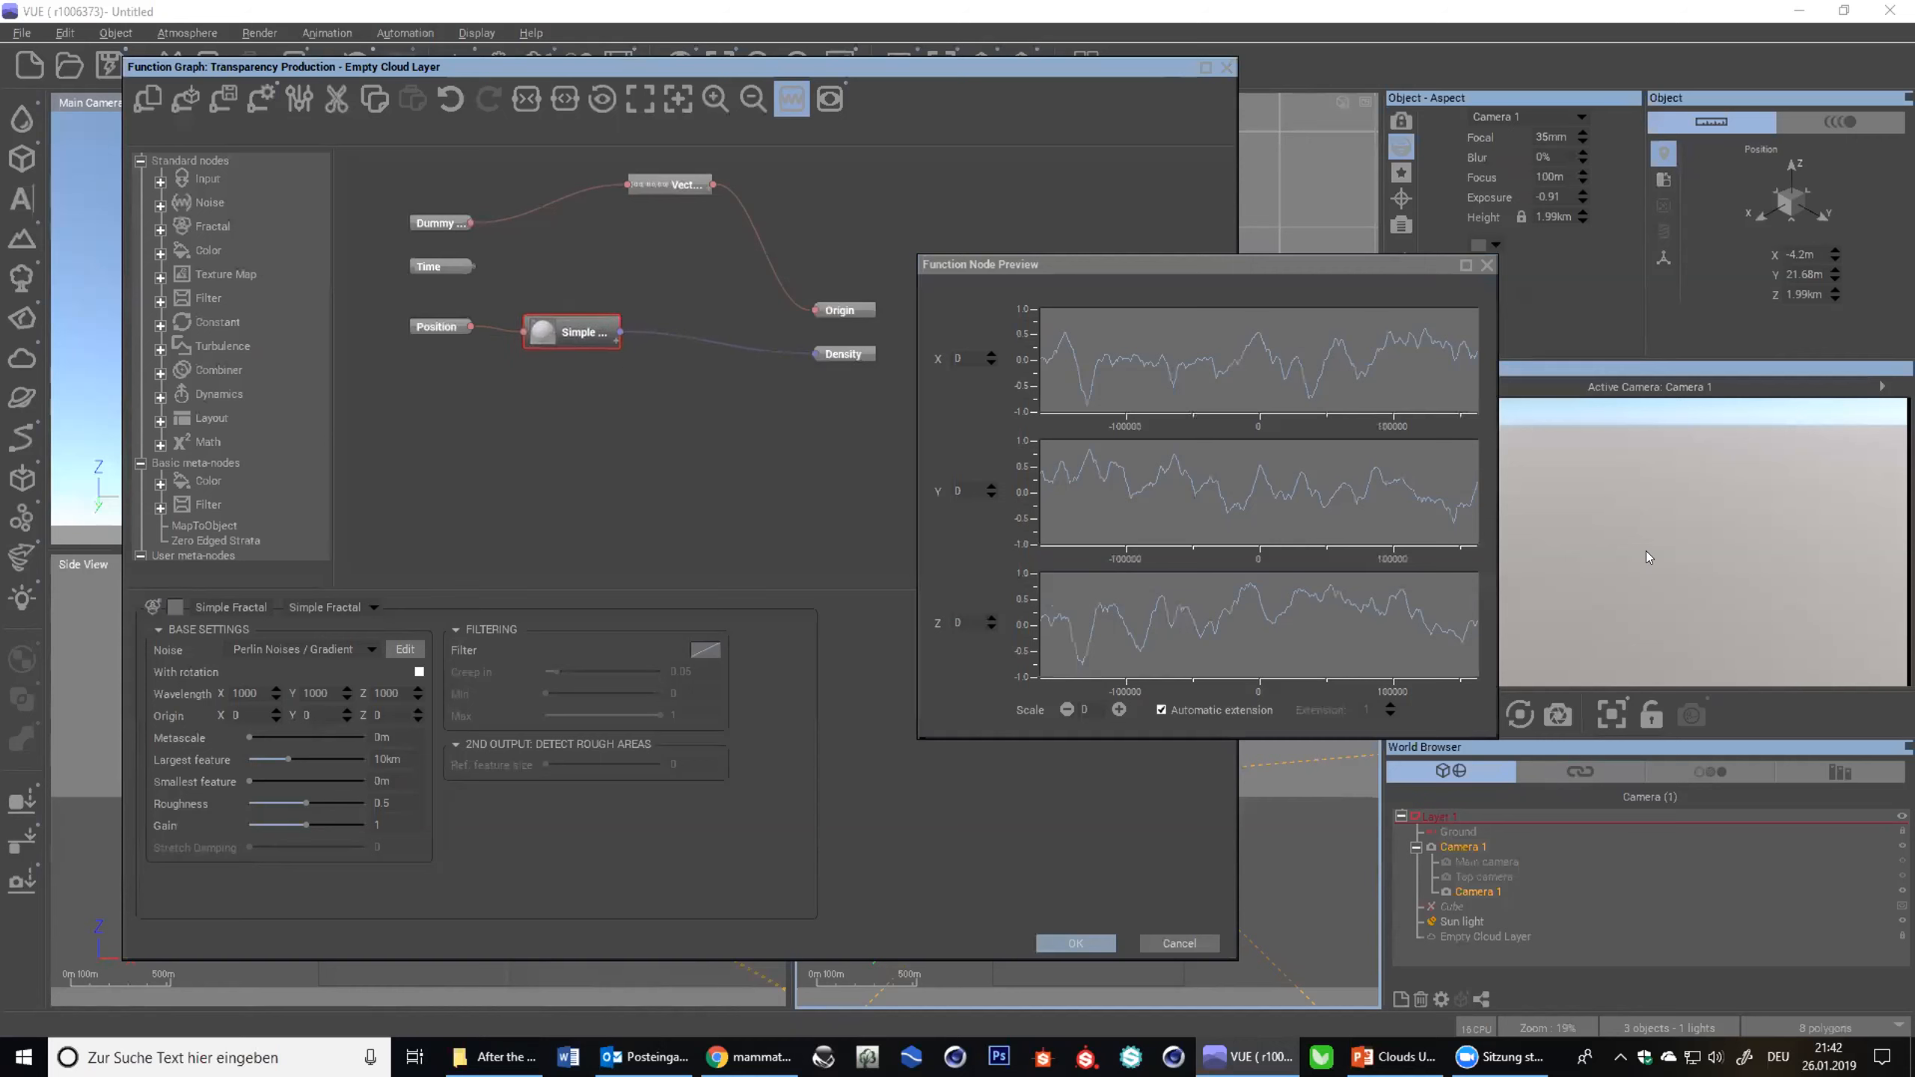
- Examine the fractal's X, Y and Z output curves in the preview at wider and narrower scales
click(1063, 711)
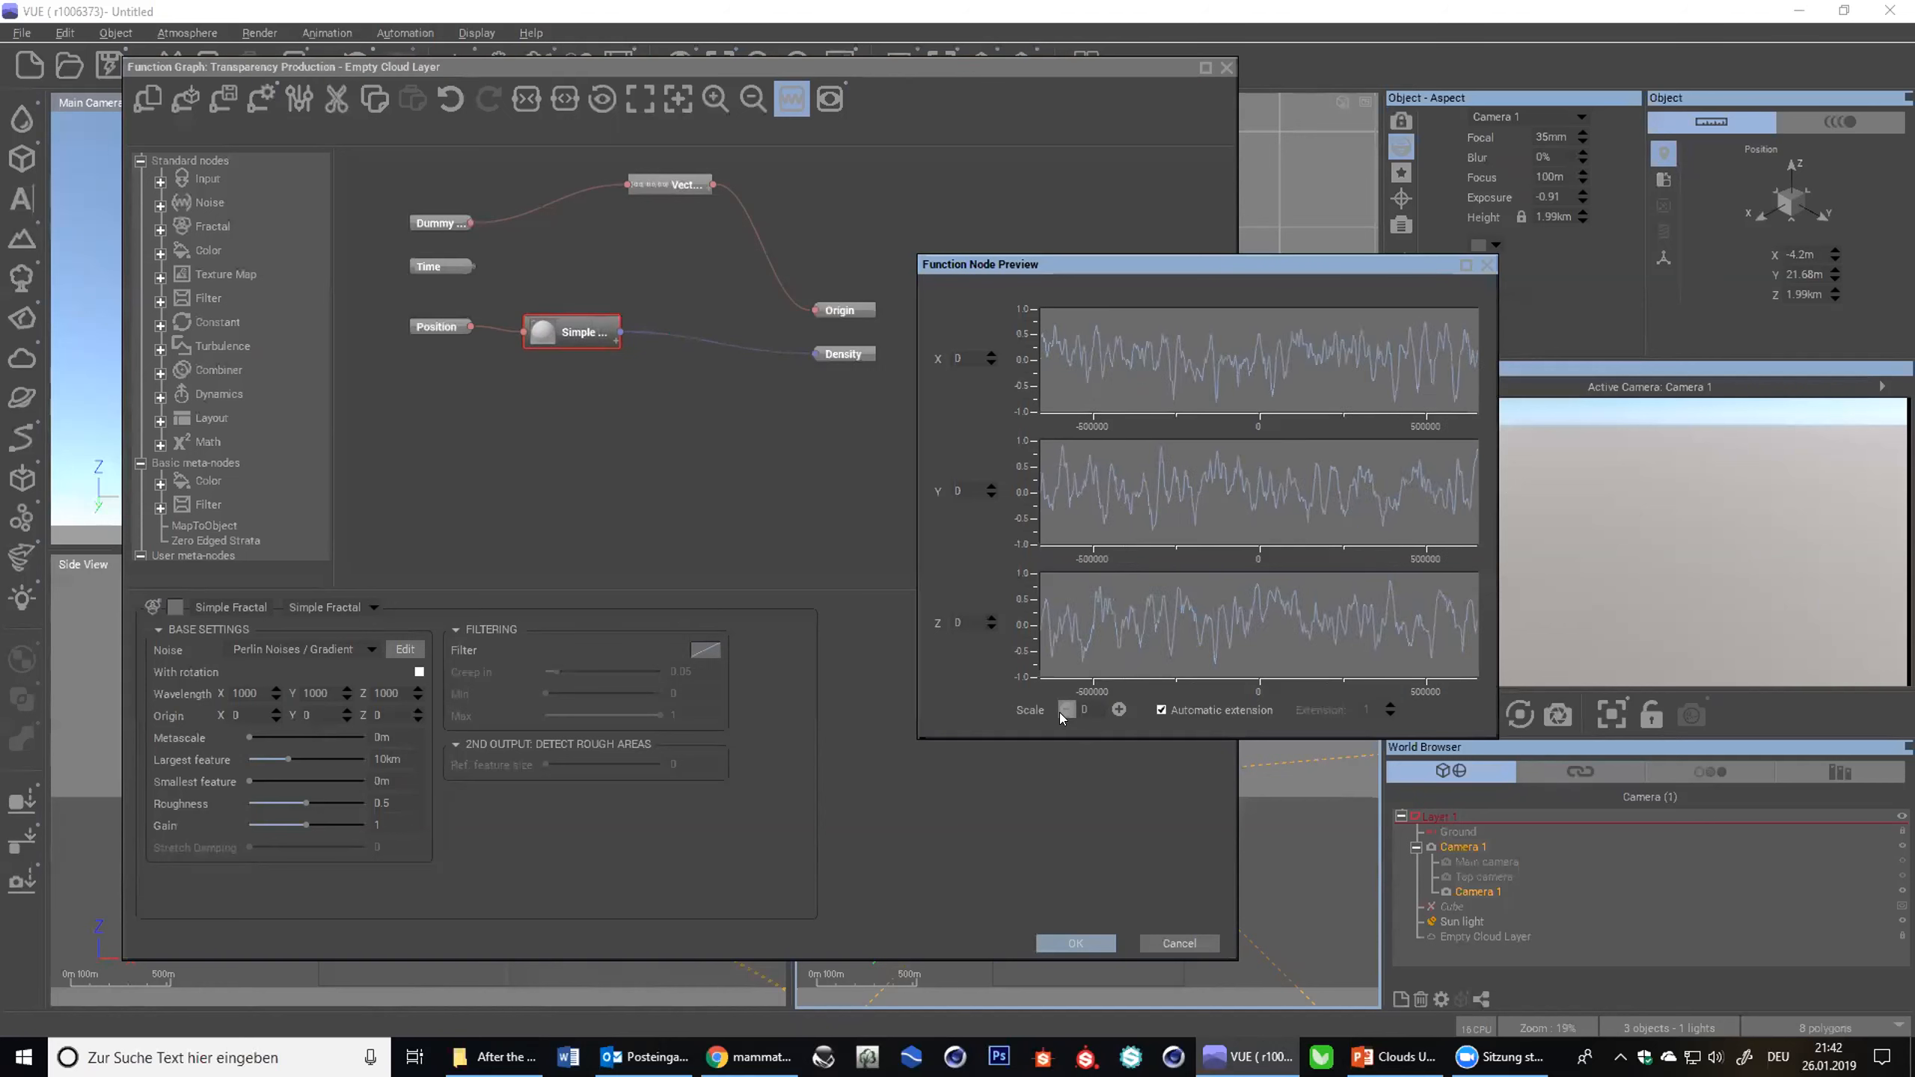
click(1112, 710)
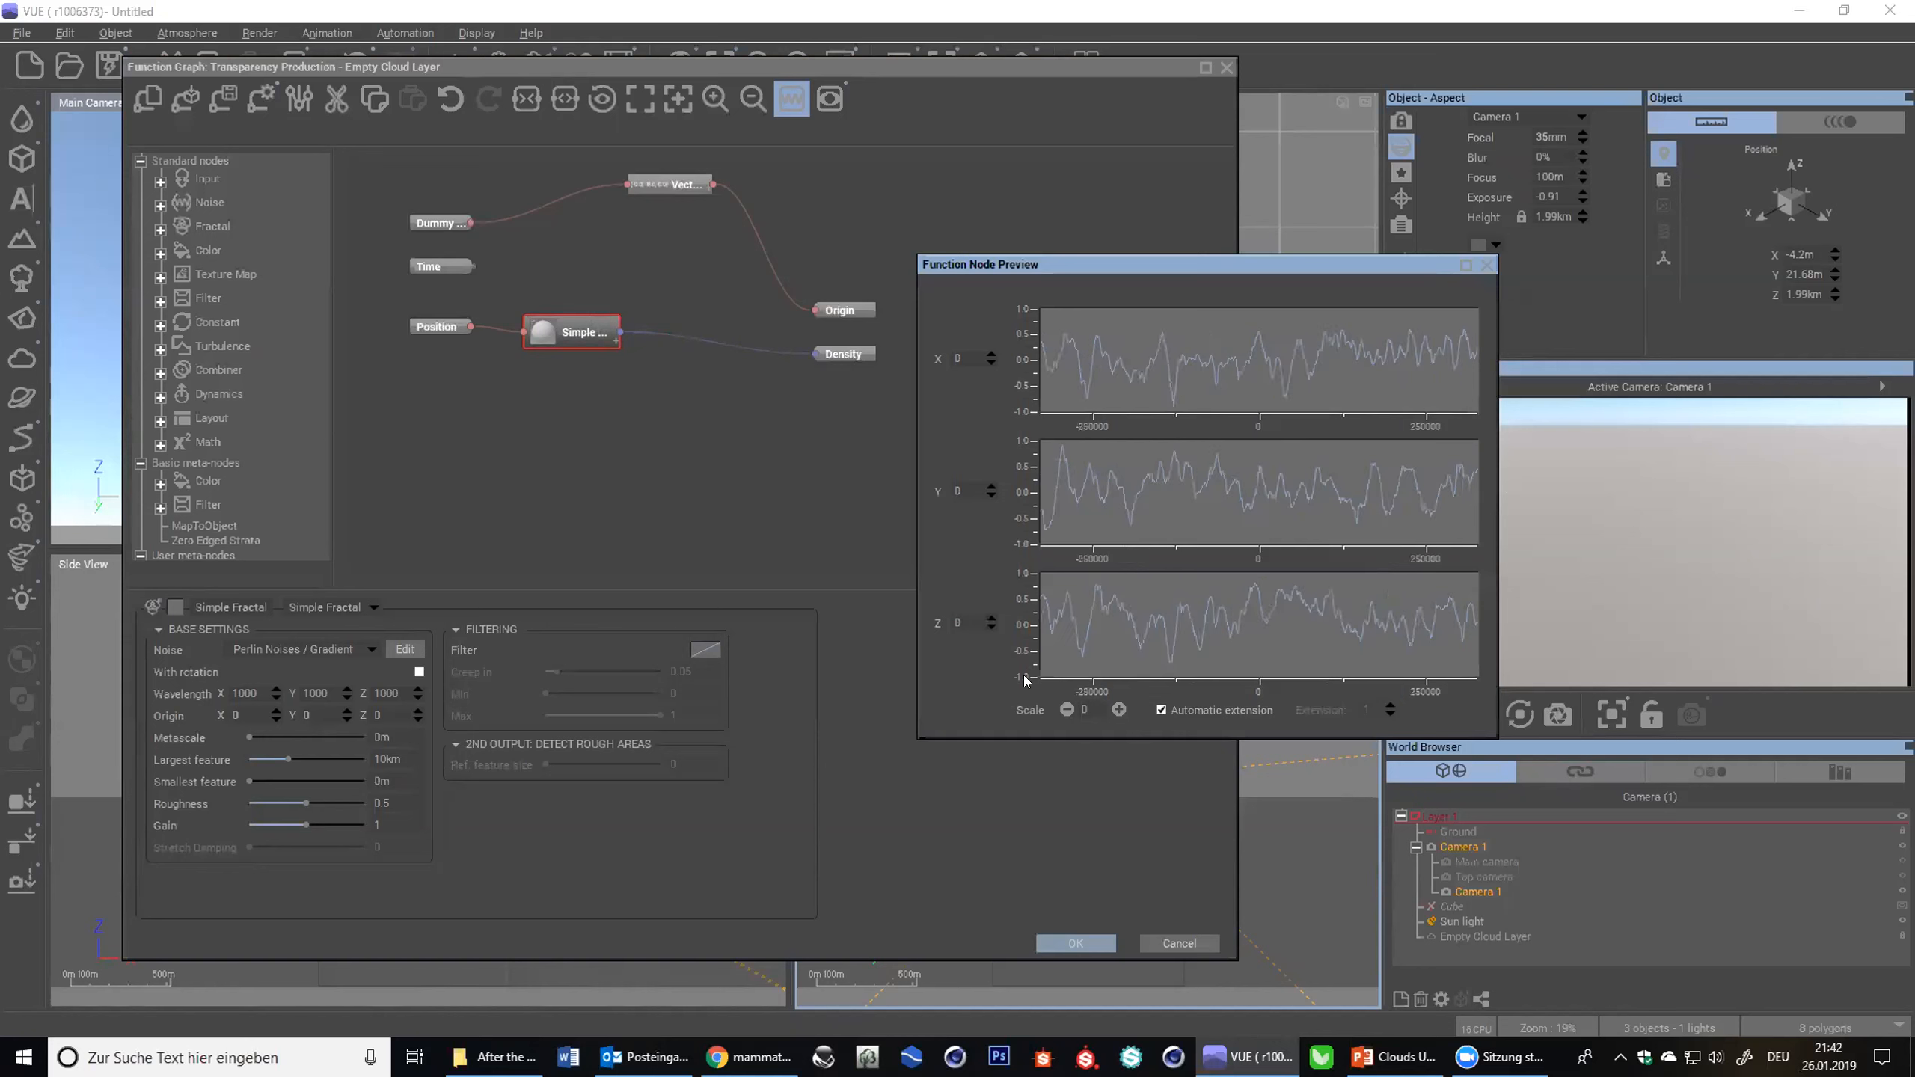
click(1067, 710)
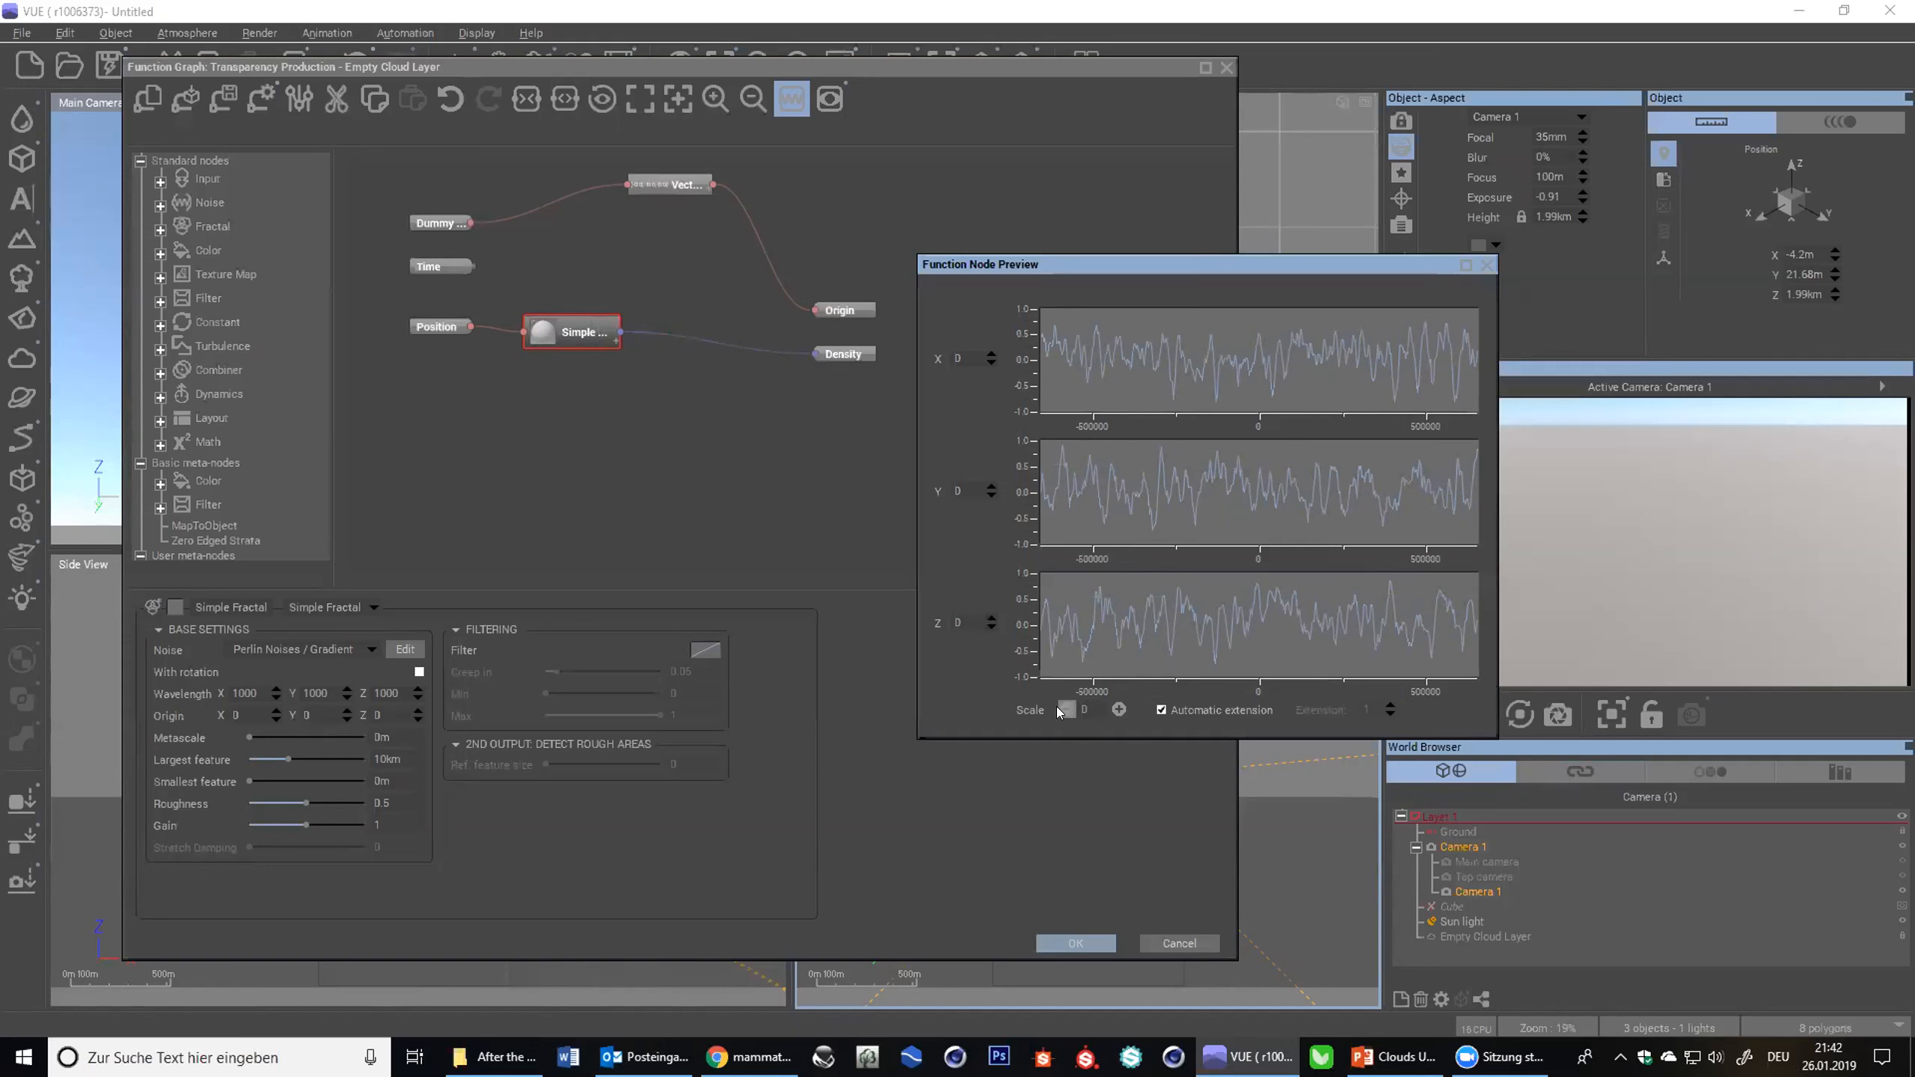
click(1066, 710)
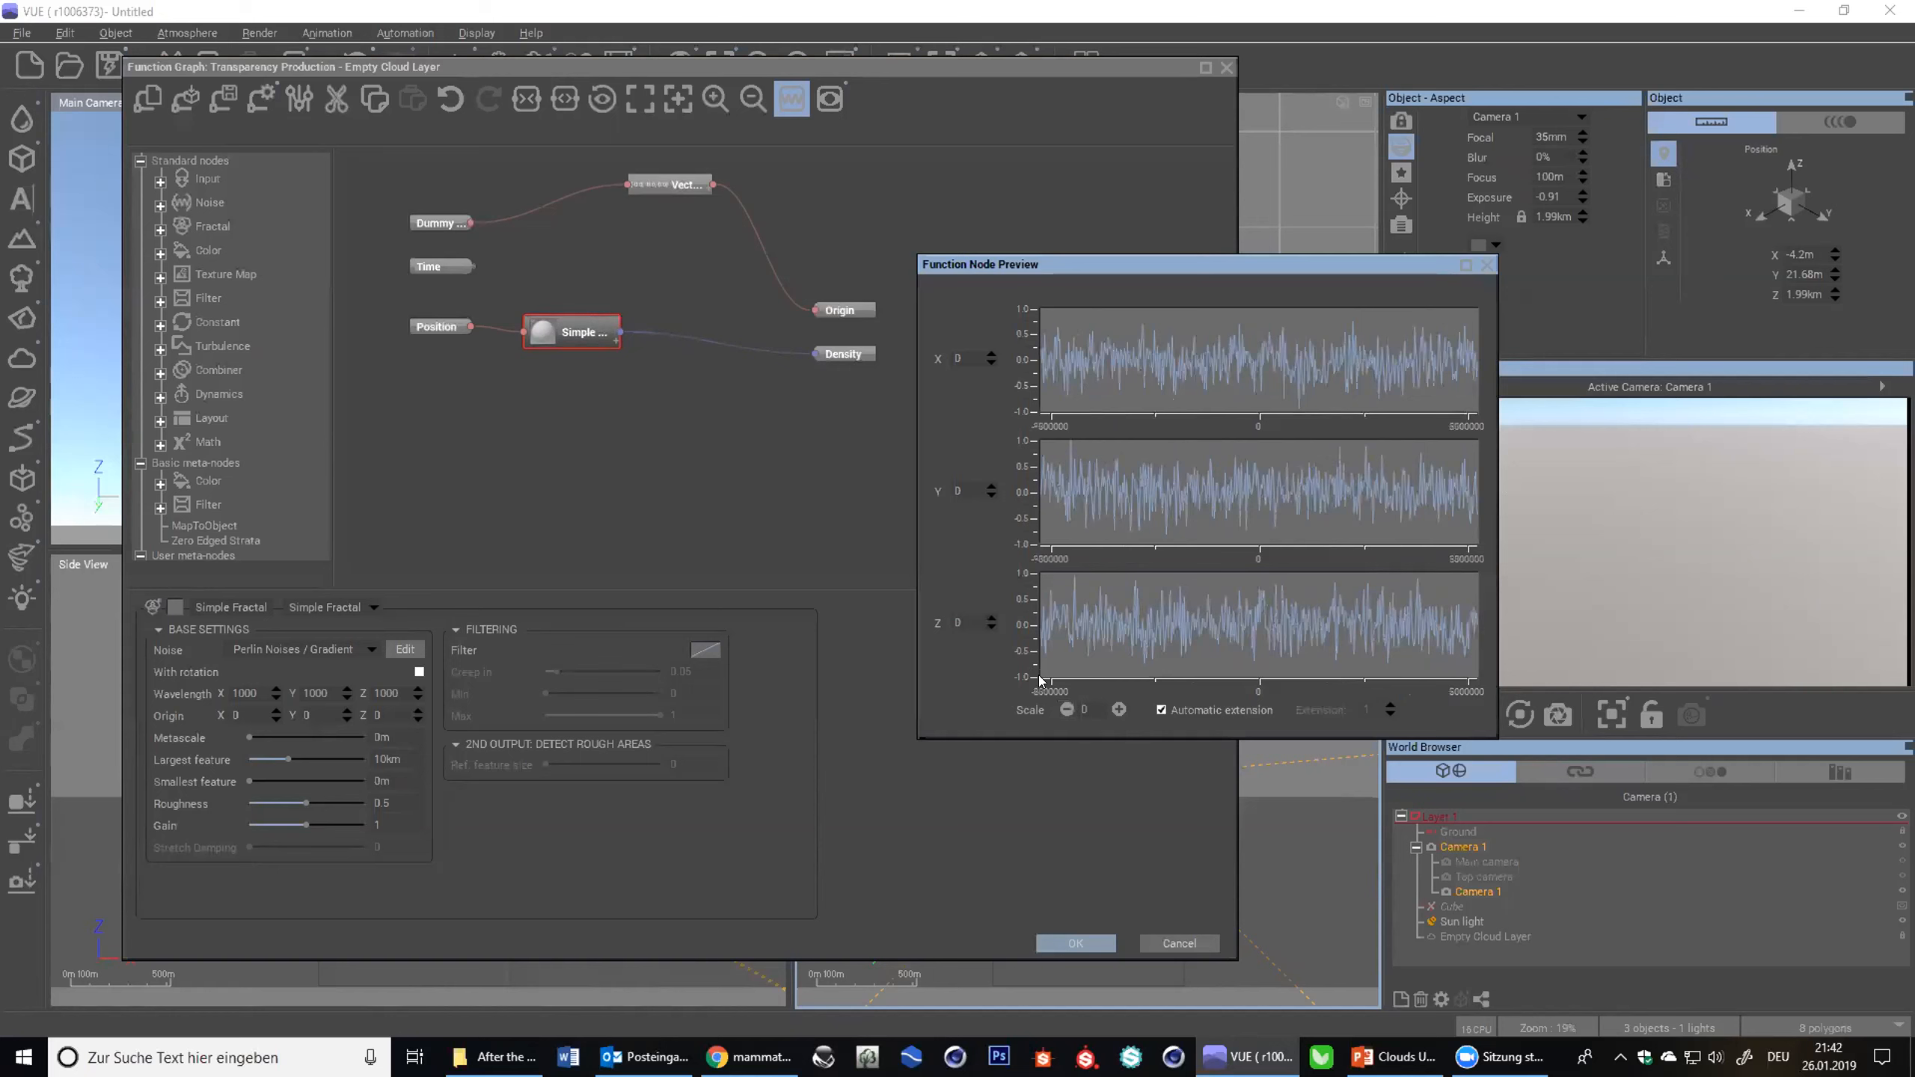
click(1113, 709)
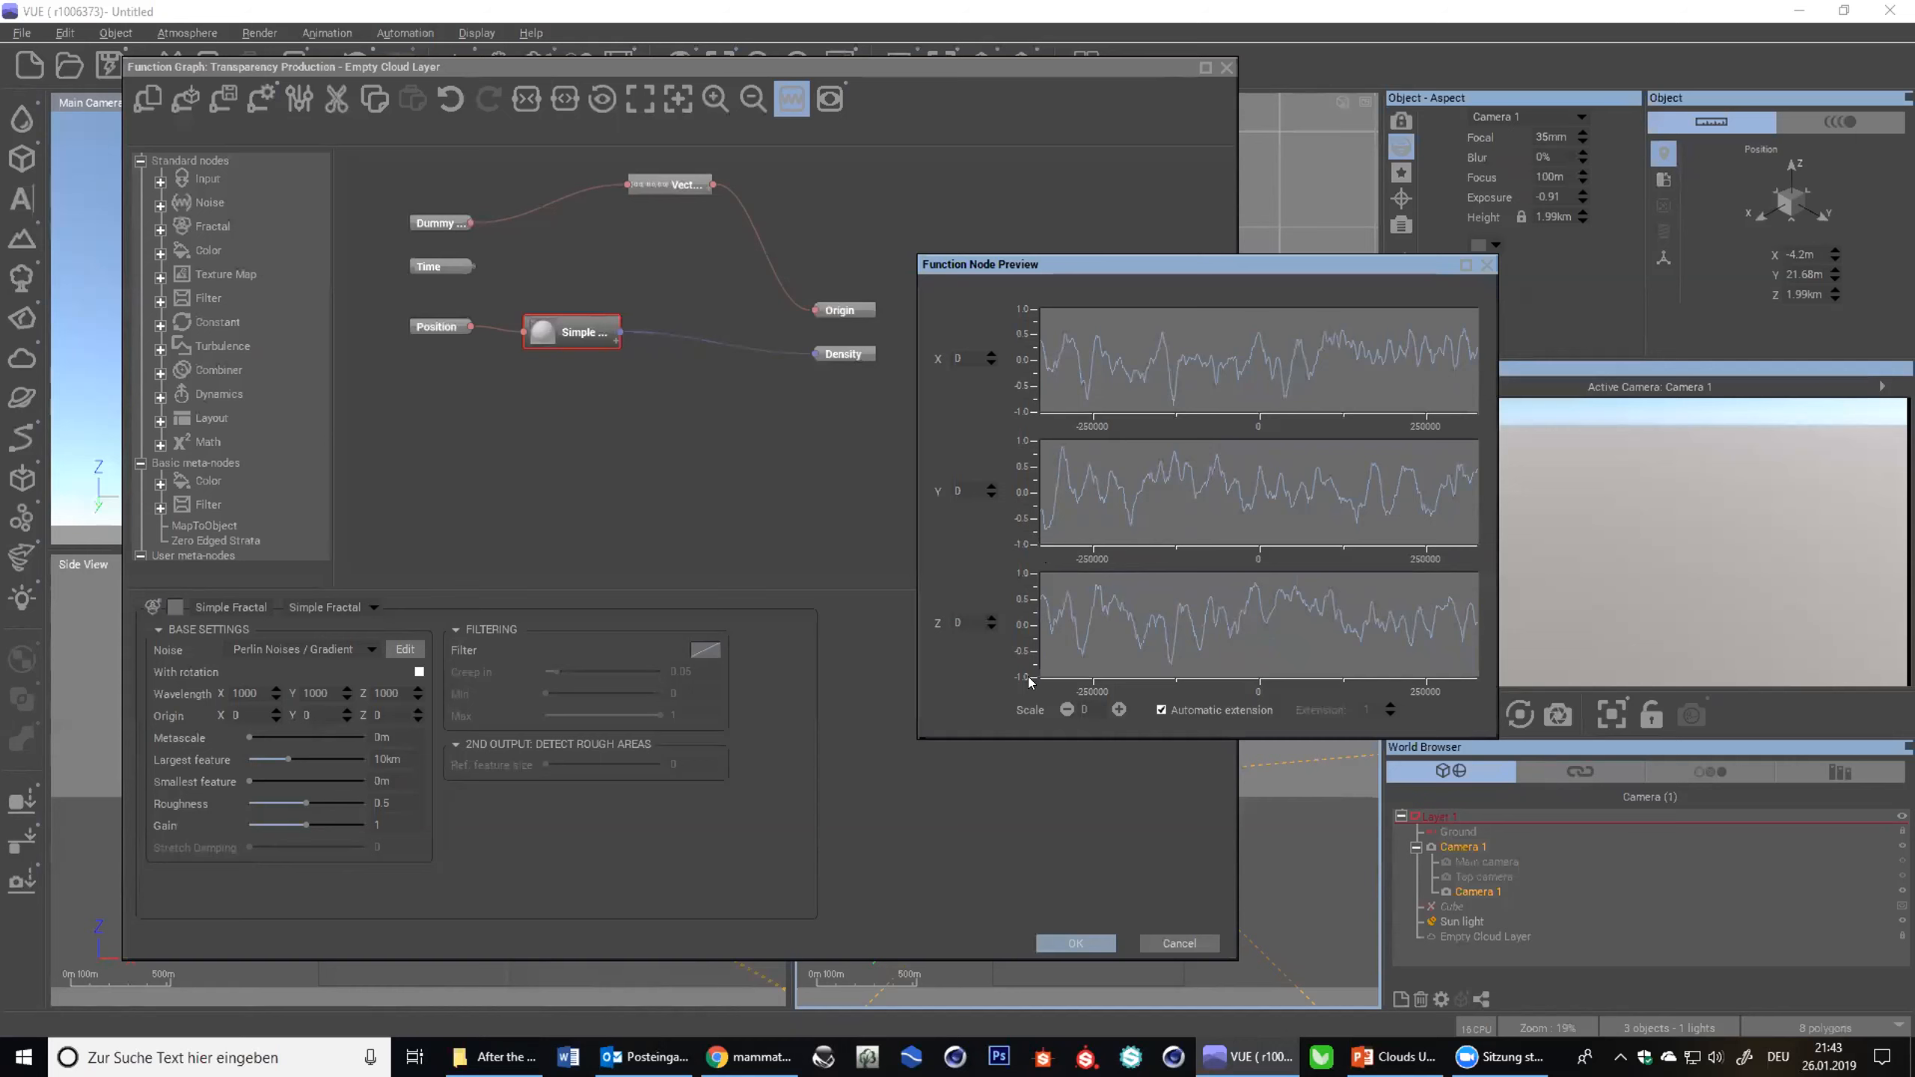
- Insert an Offset (X+a) filter node with offset 0 between the Simple Fractal's Altitude output and the Density output
right_click(684, 350)
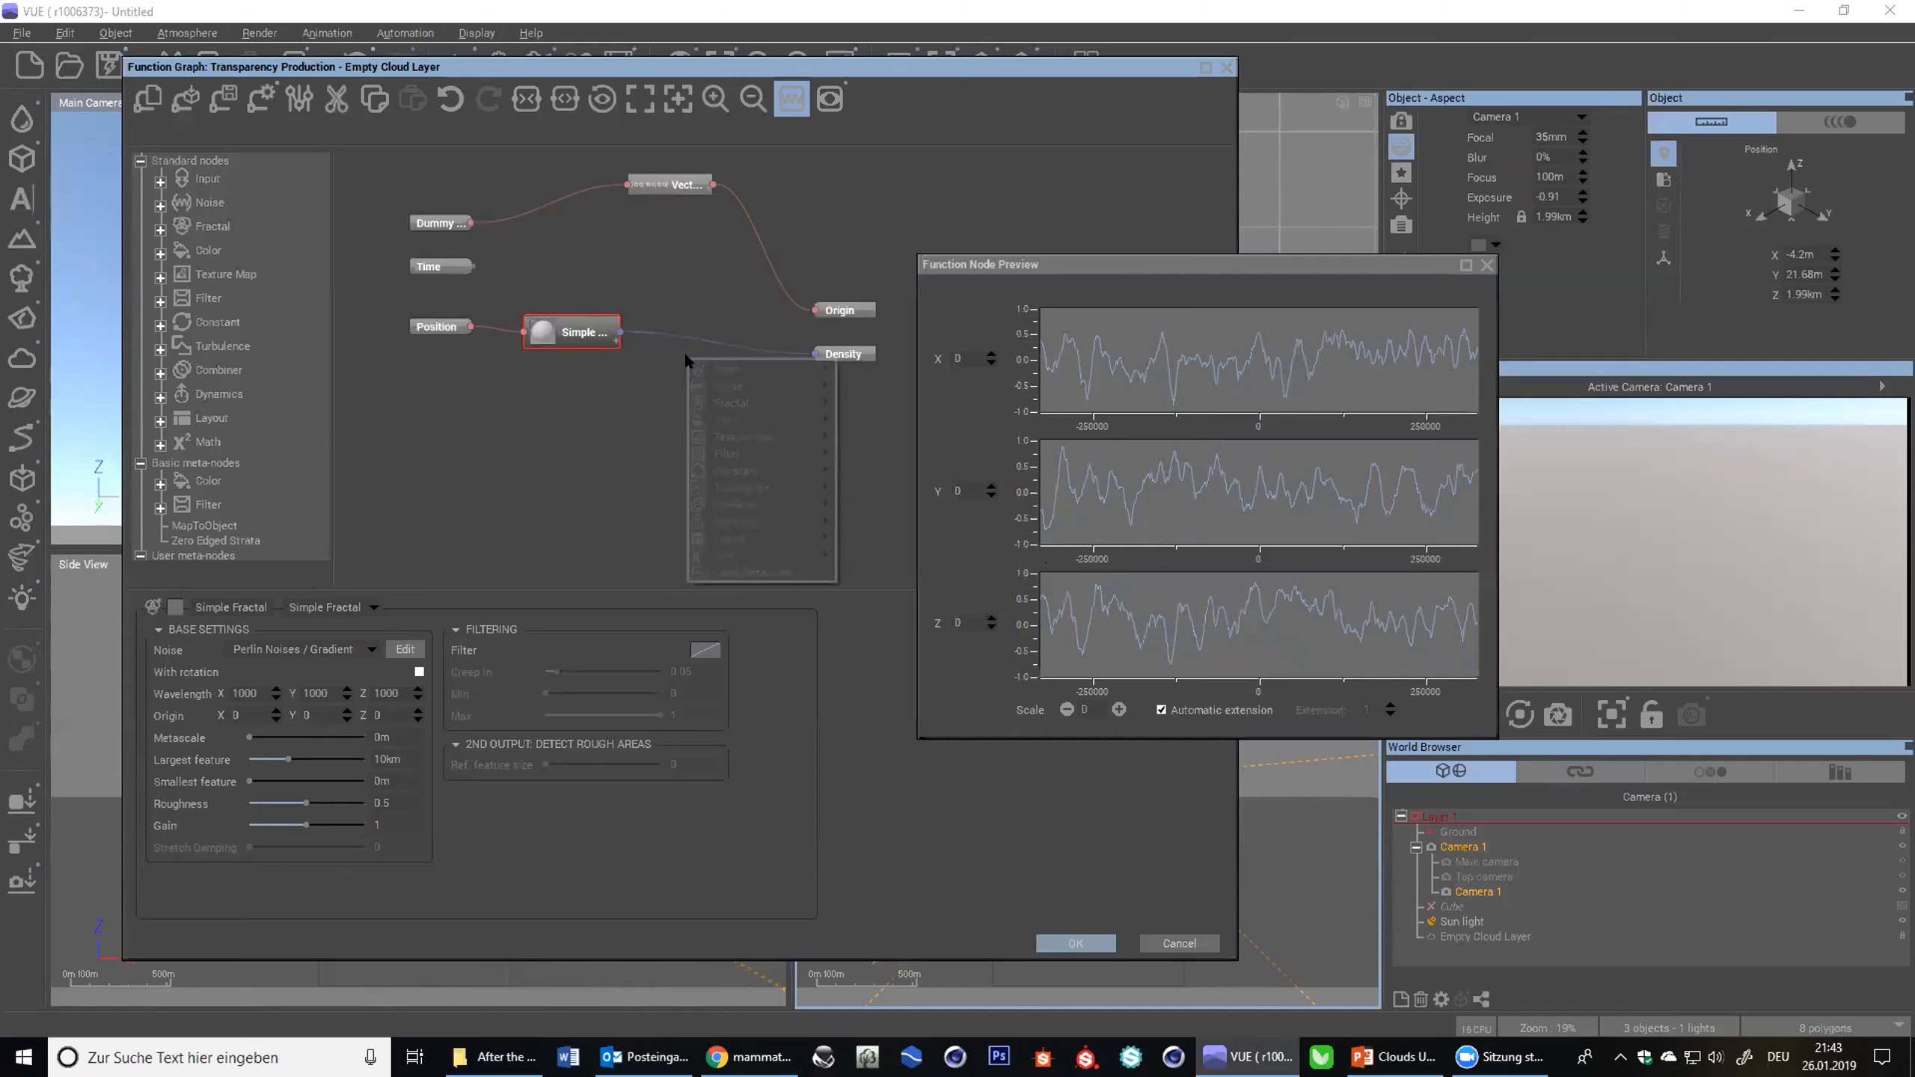
mouse_move(784, 452)
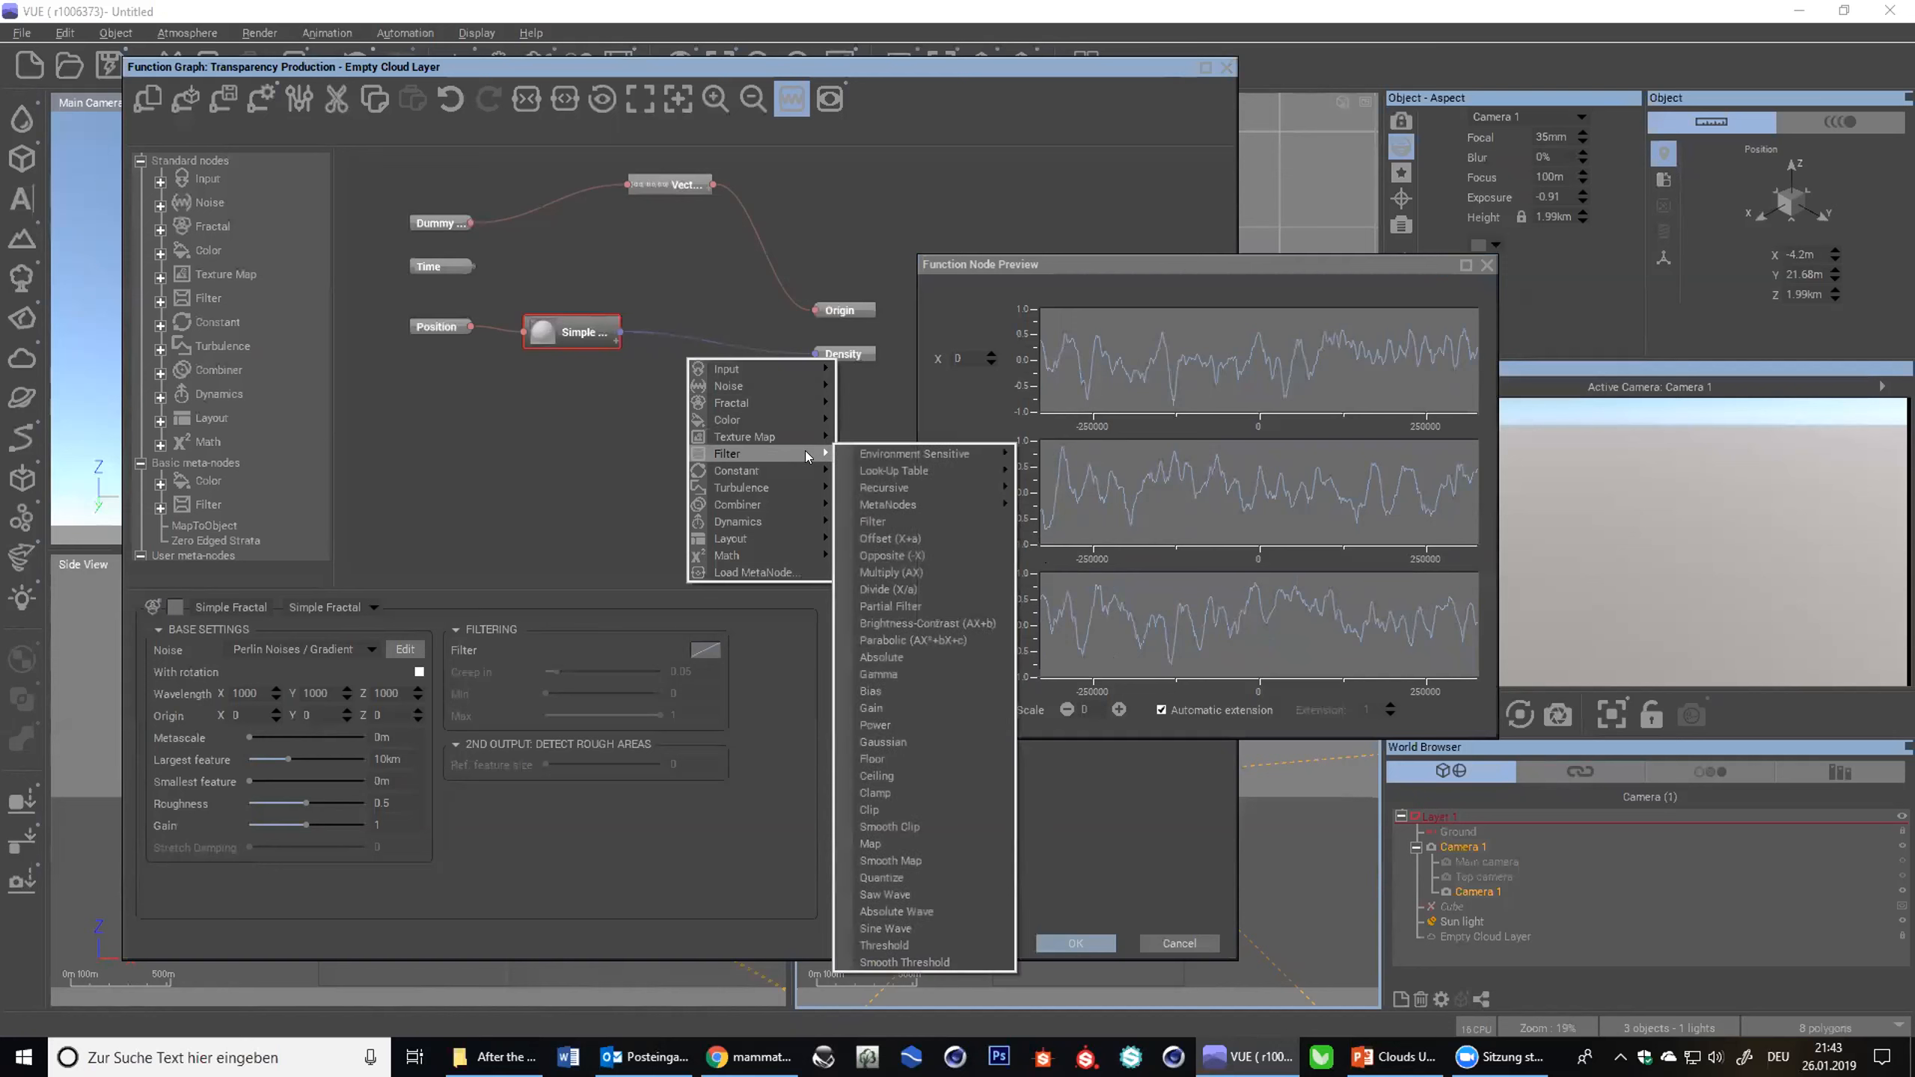
click(890, 538)
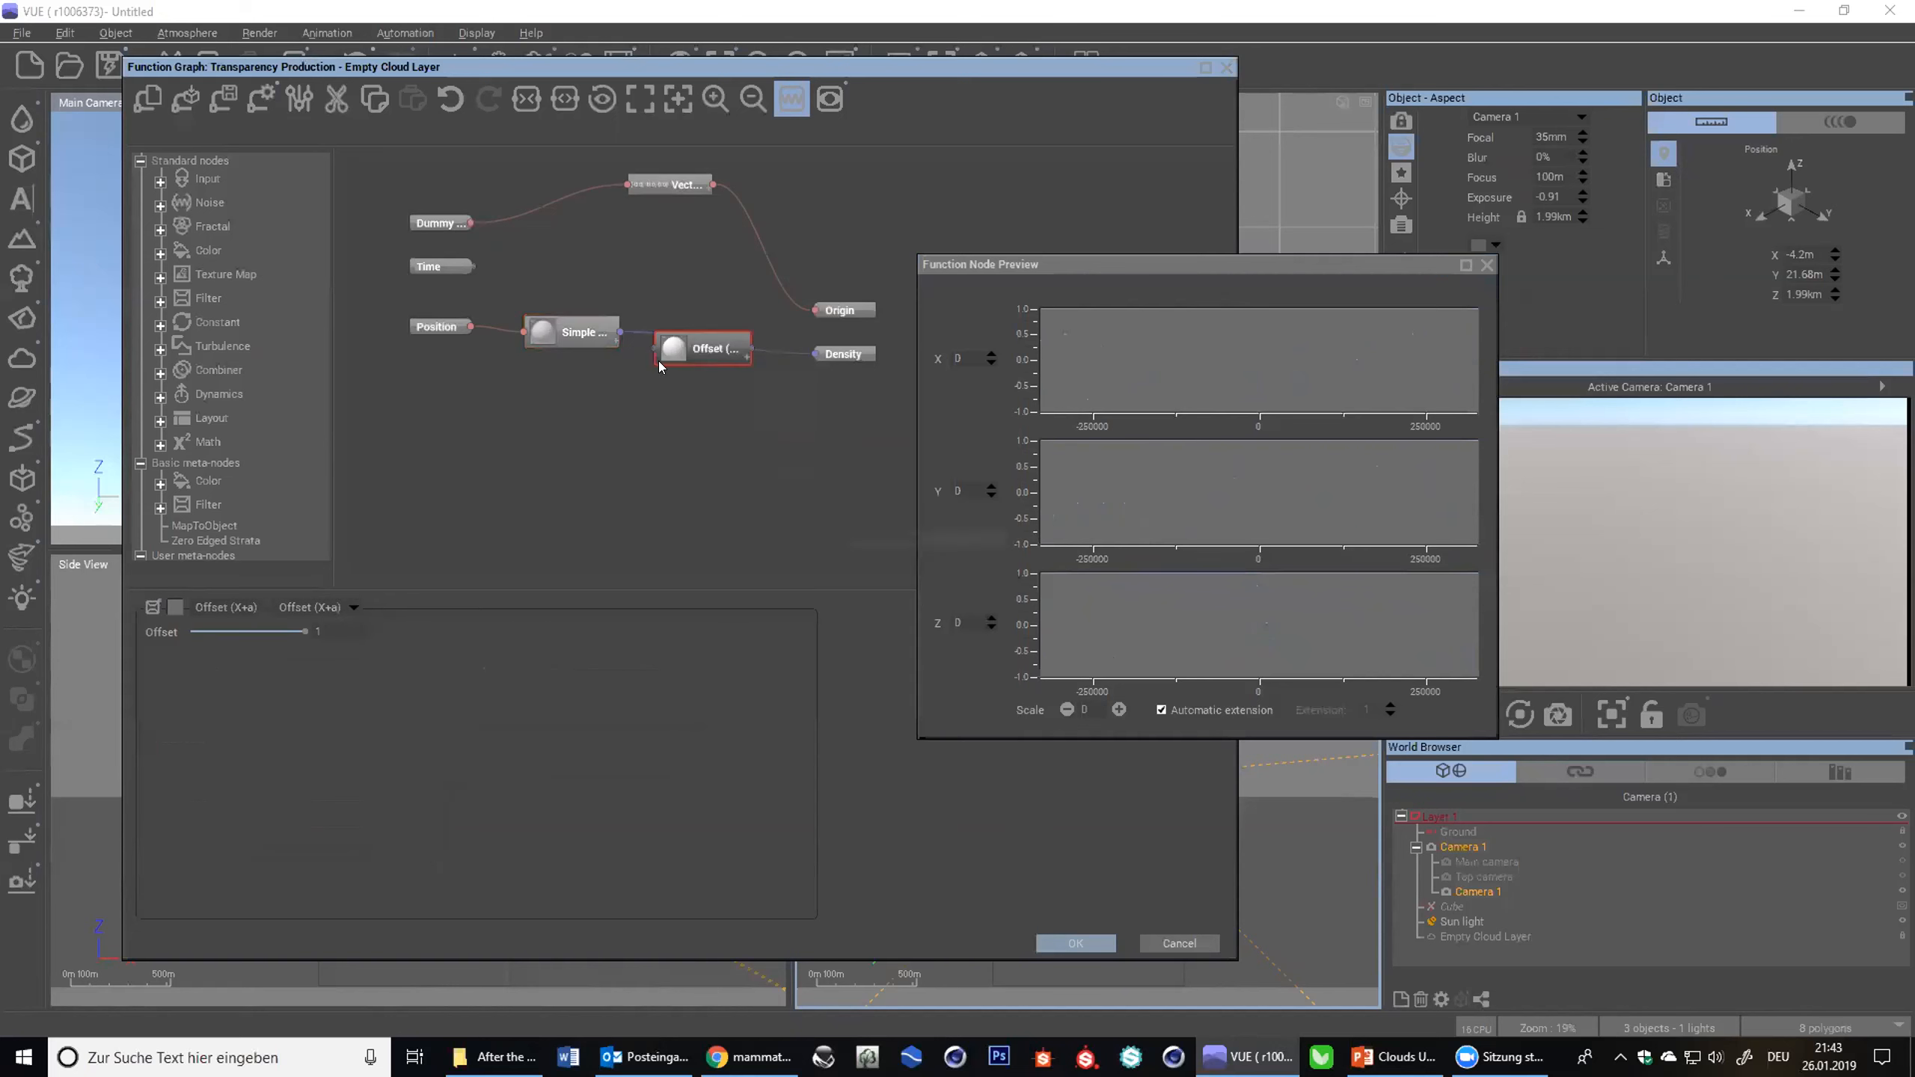
drag(584, 335, 588, 337)
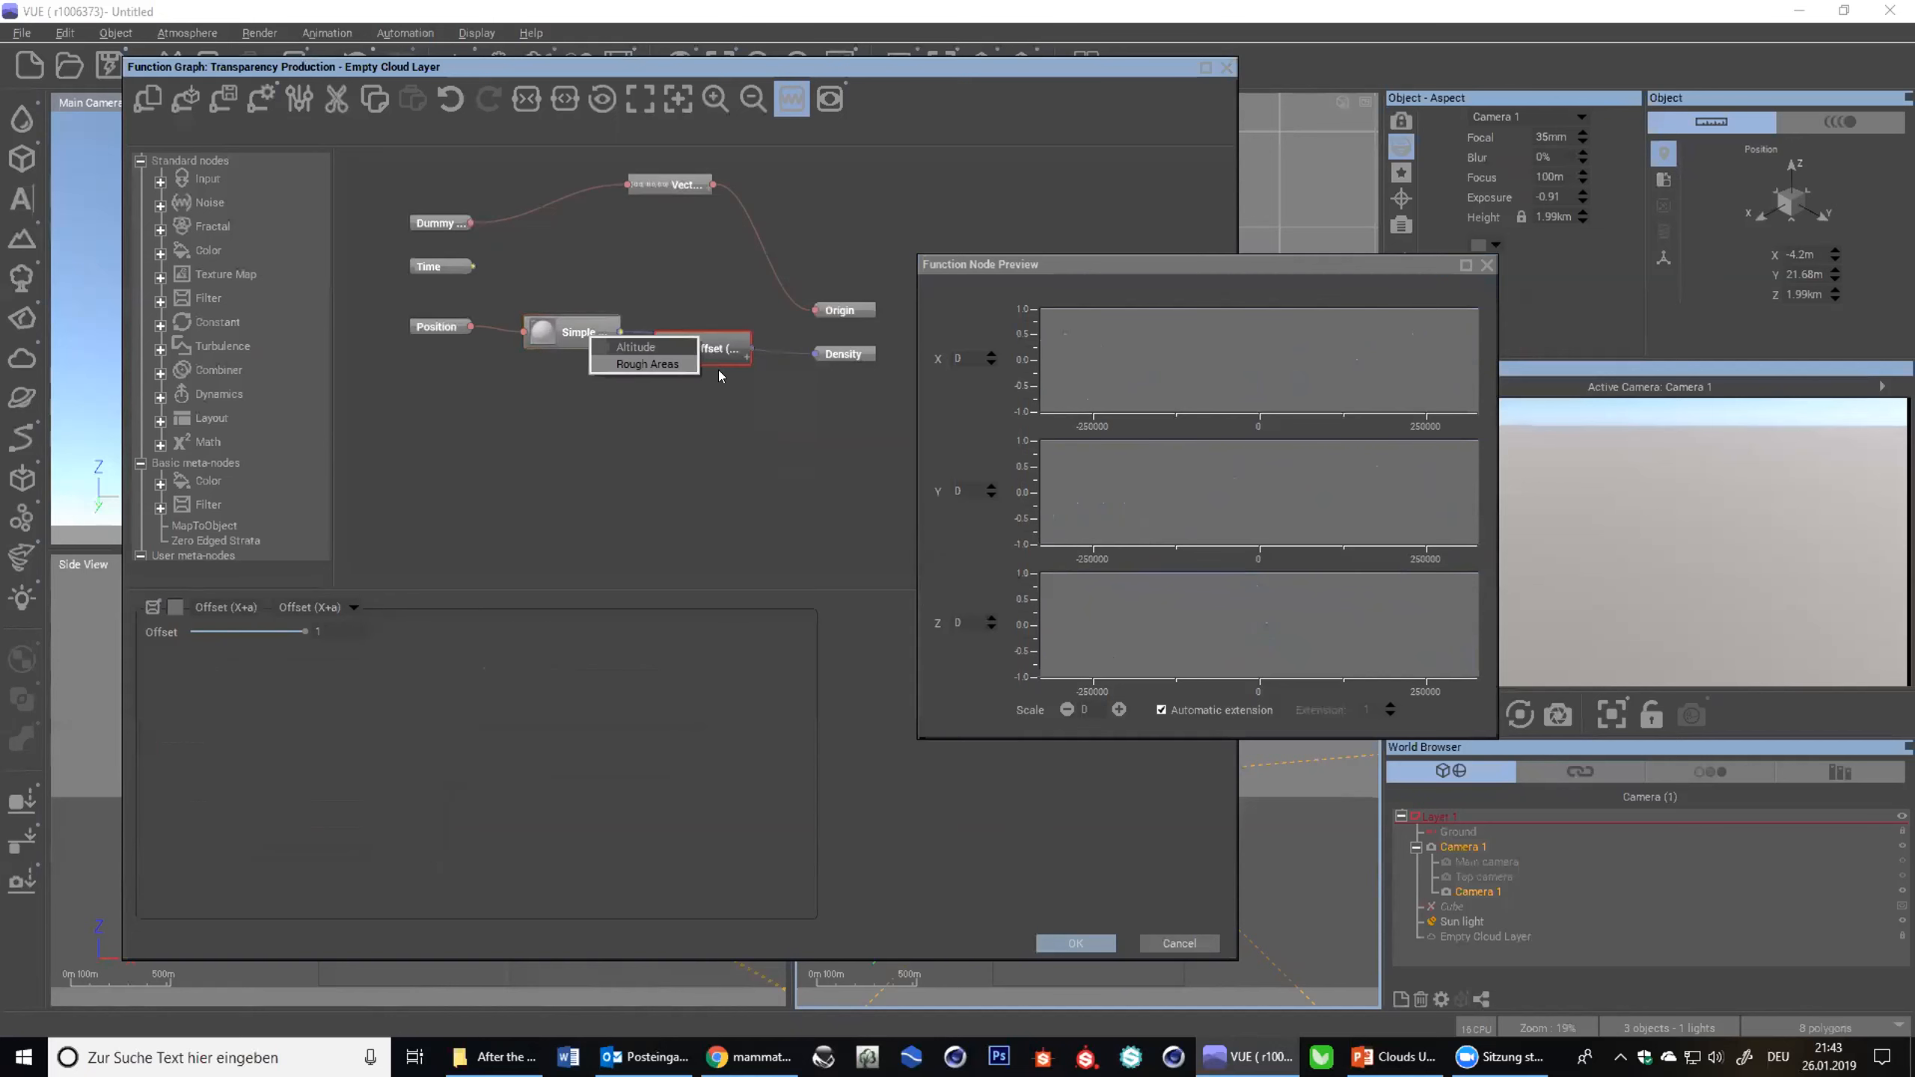
click(650, 350)
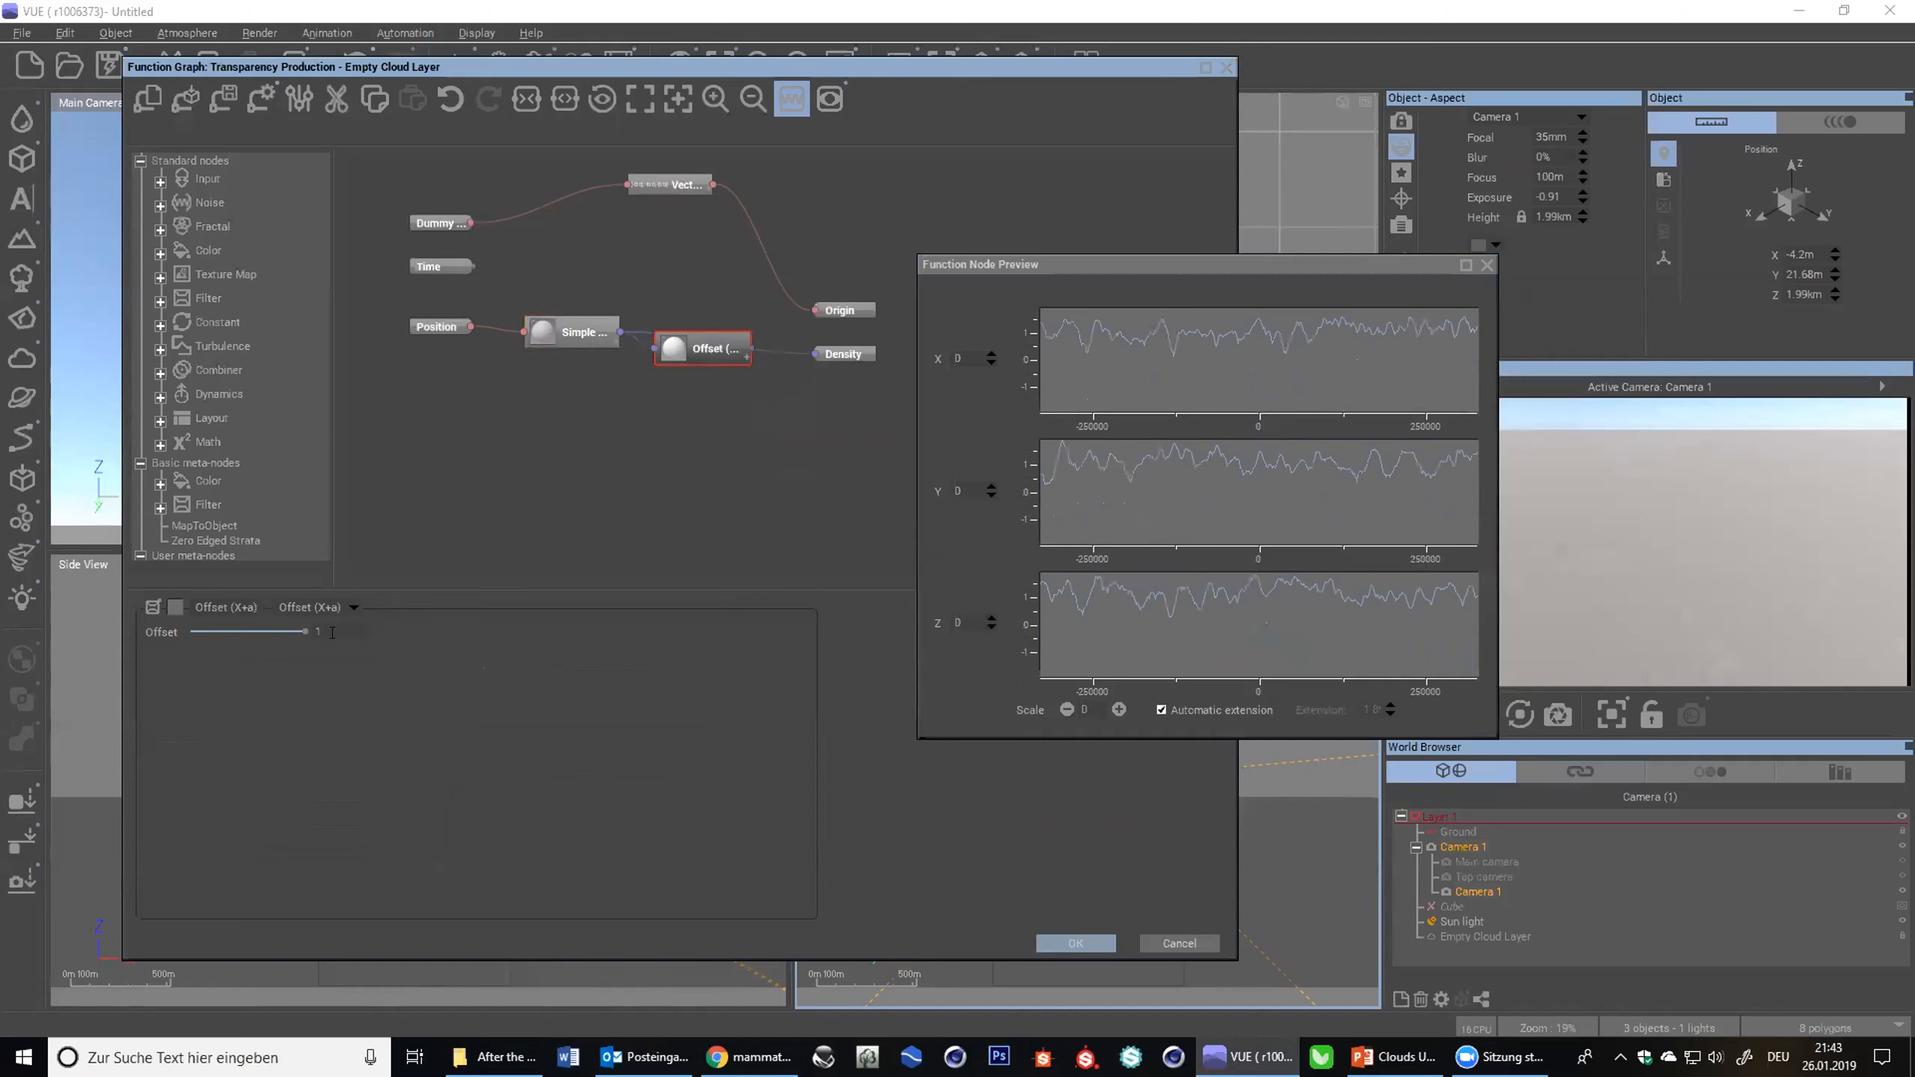
drag(801, 355, 816, 354)
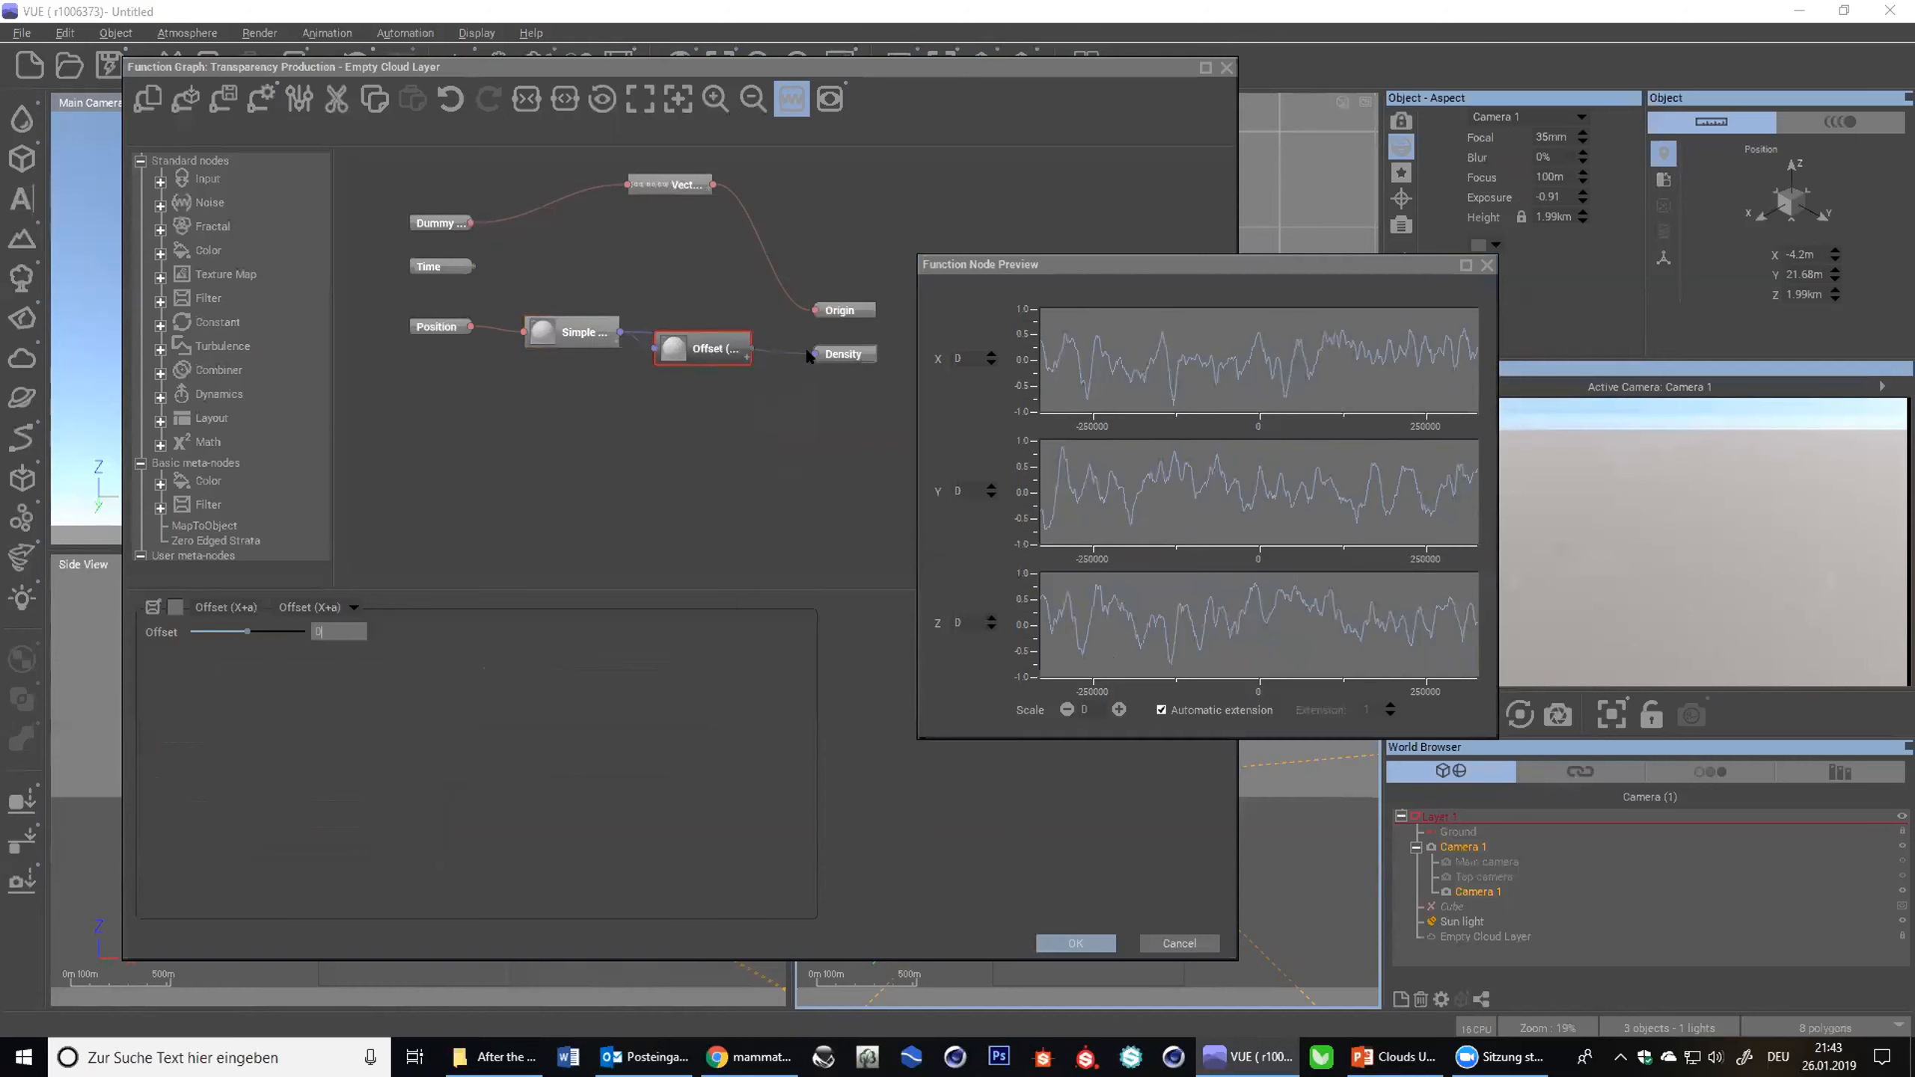
- Lower the Offset node's value to -1
click(690, 348)
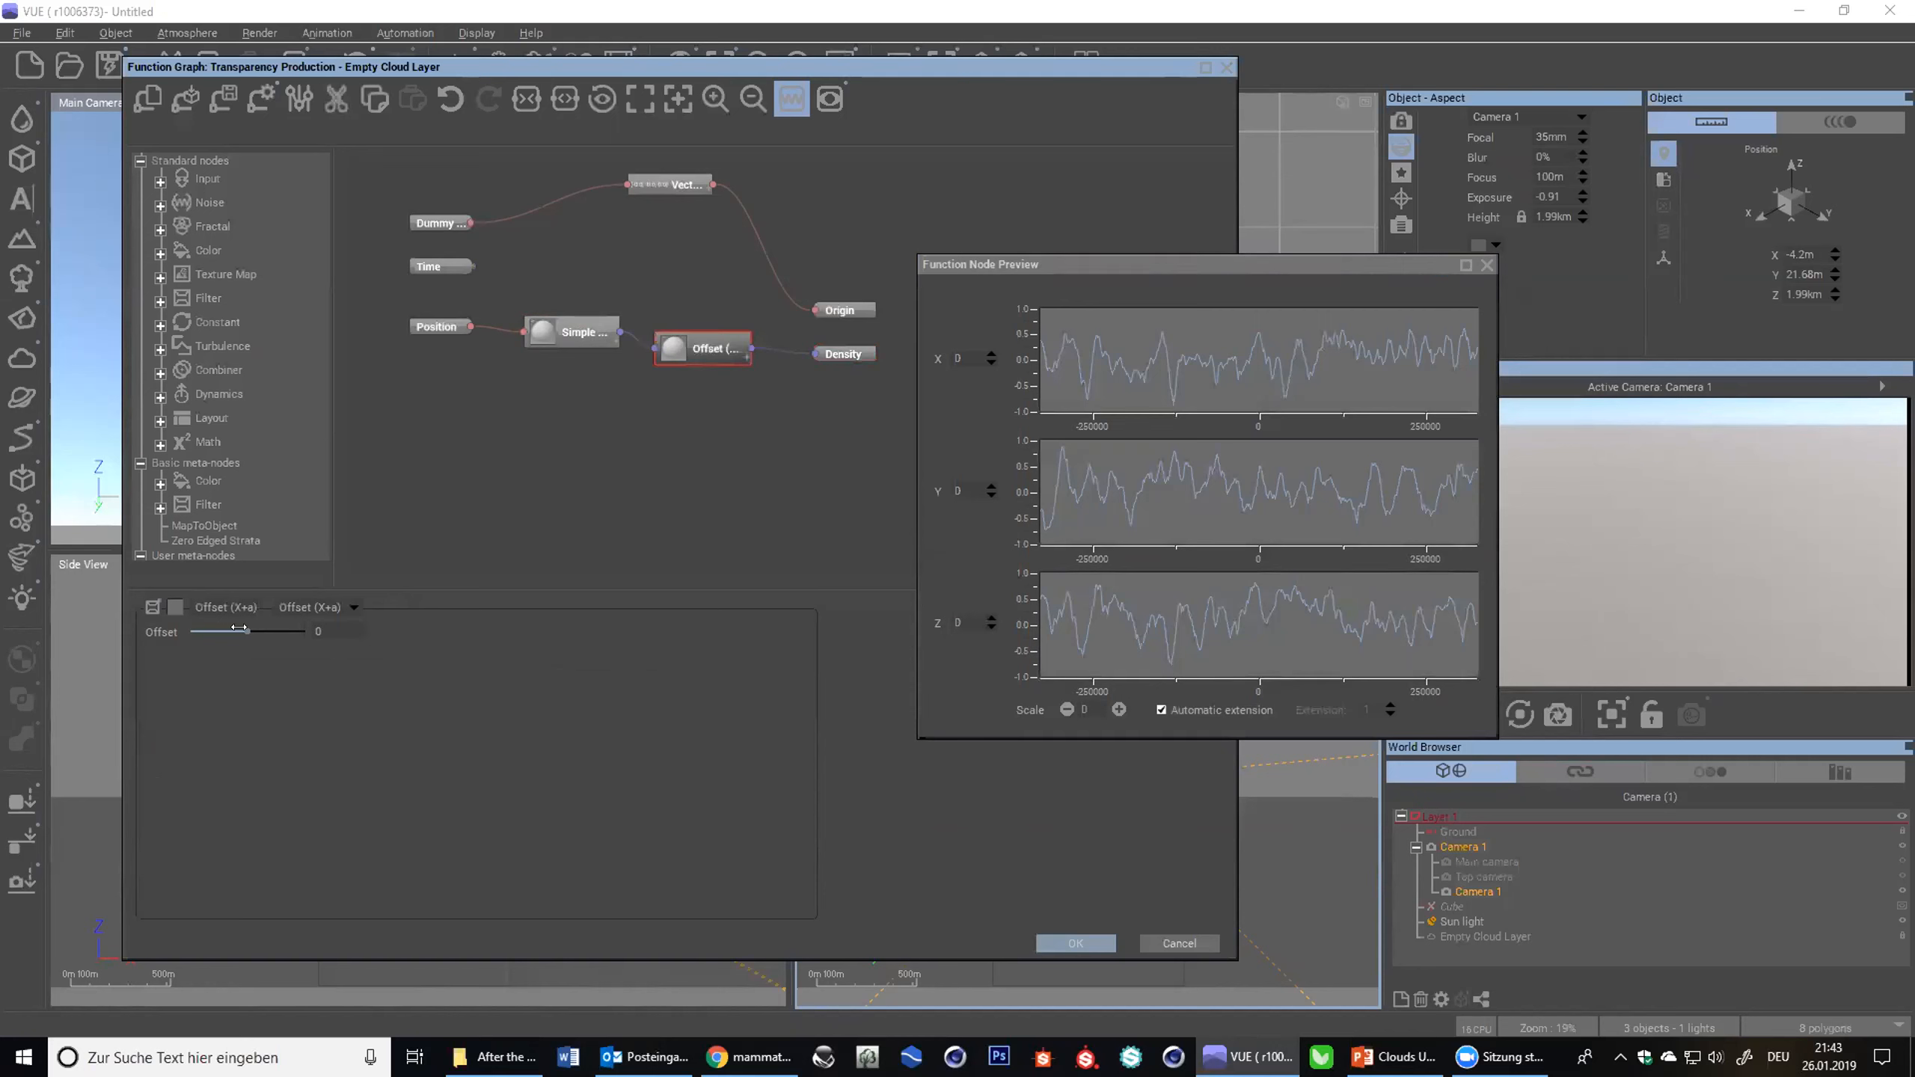
drag(237, 628, 200, 625)
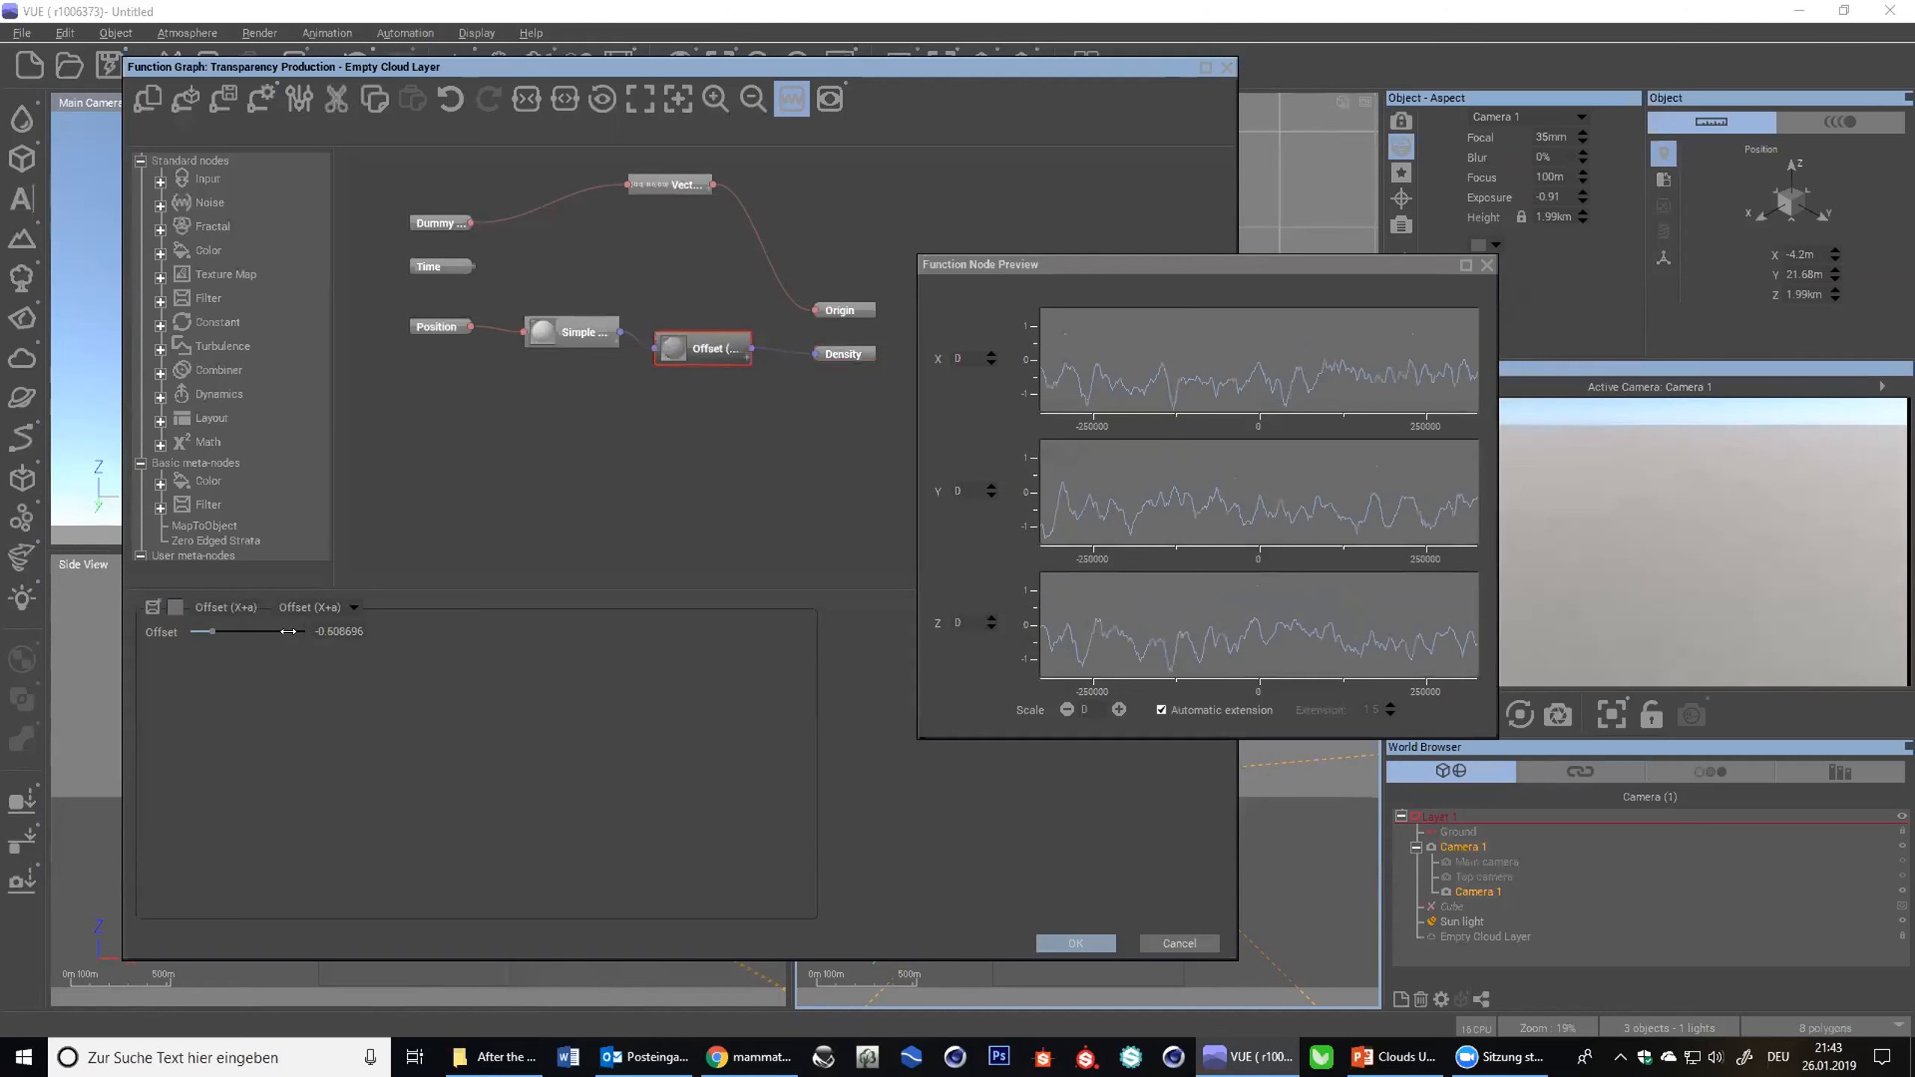
drag(217, 628, 184, 633)
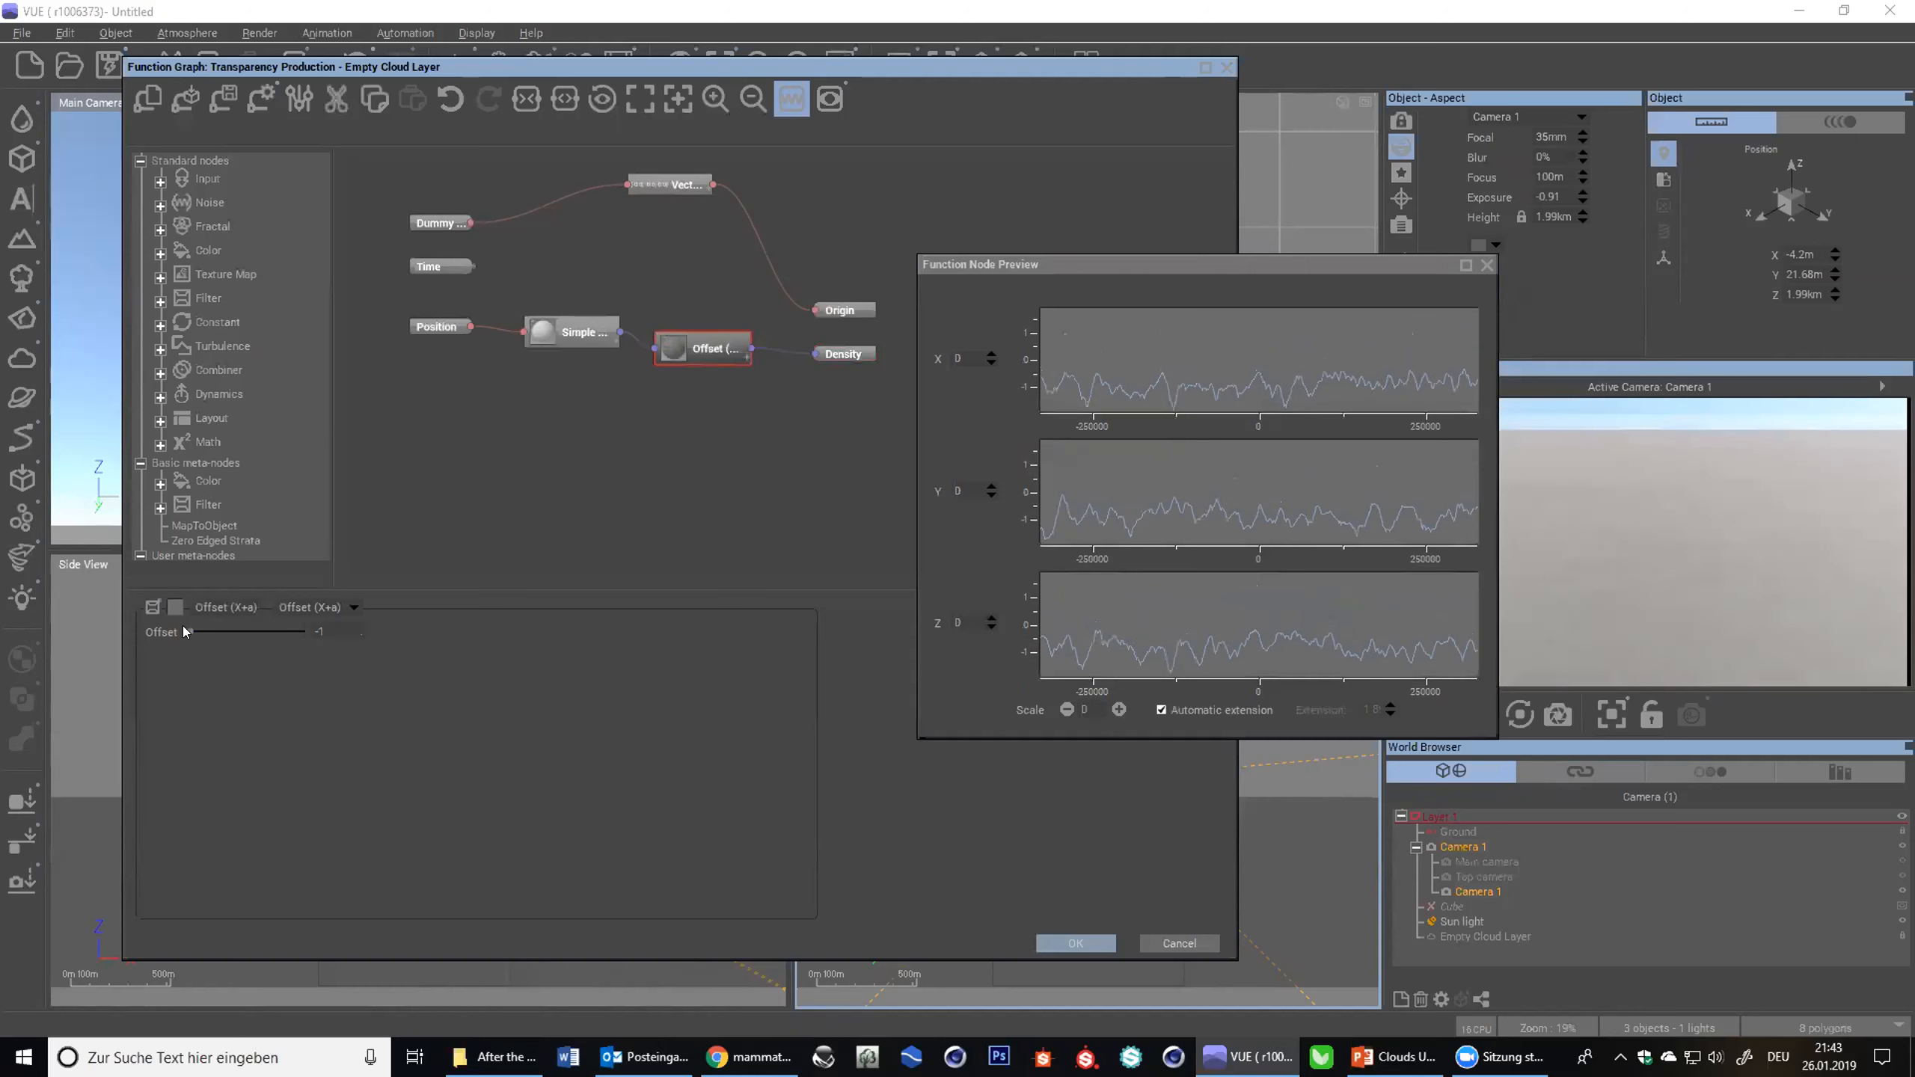
- Set the Simple Fractal node's wavelength to 100 on X, Y and Z
click(615, 334)
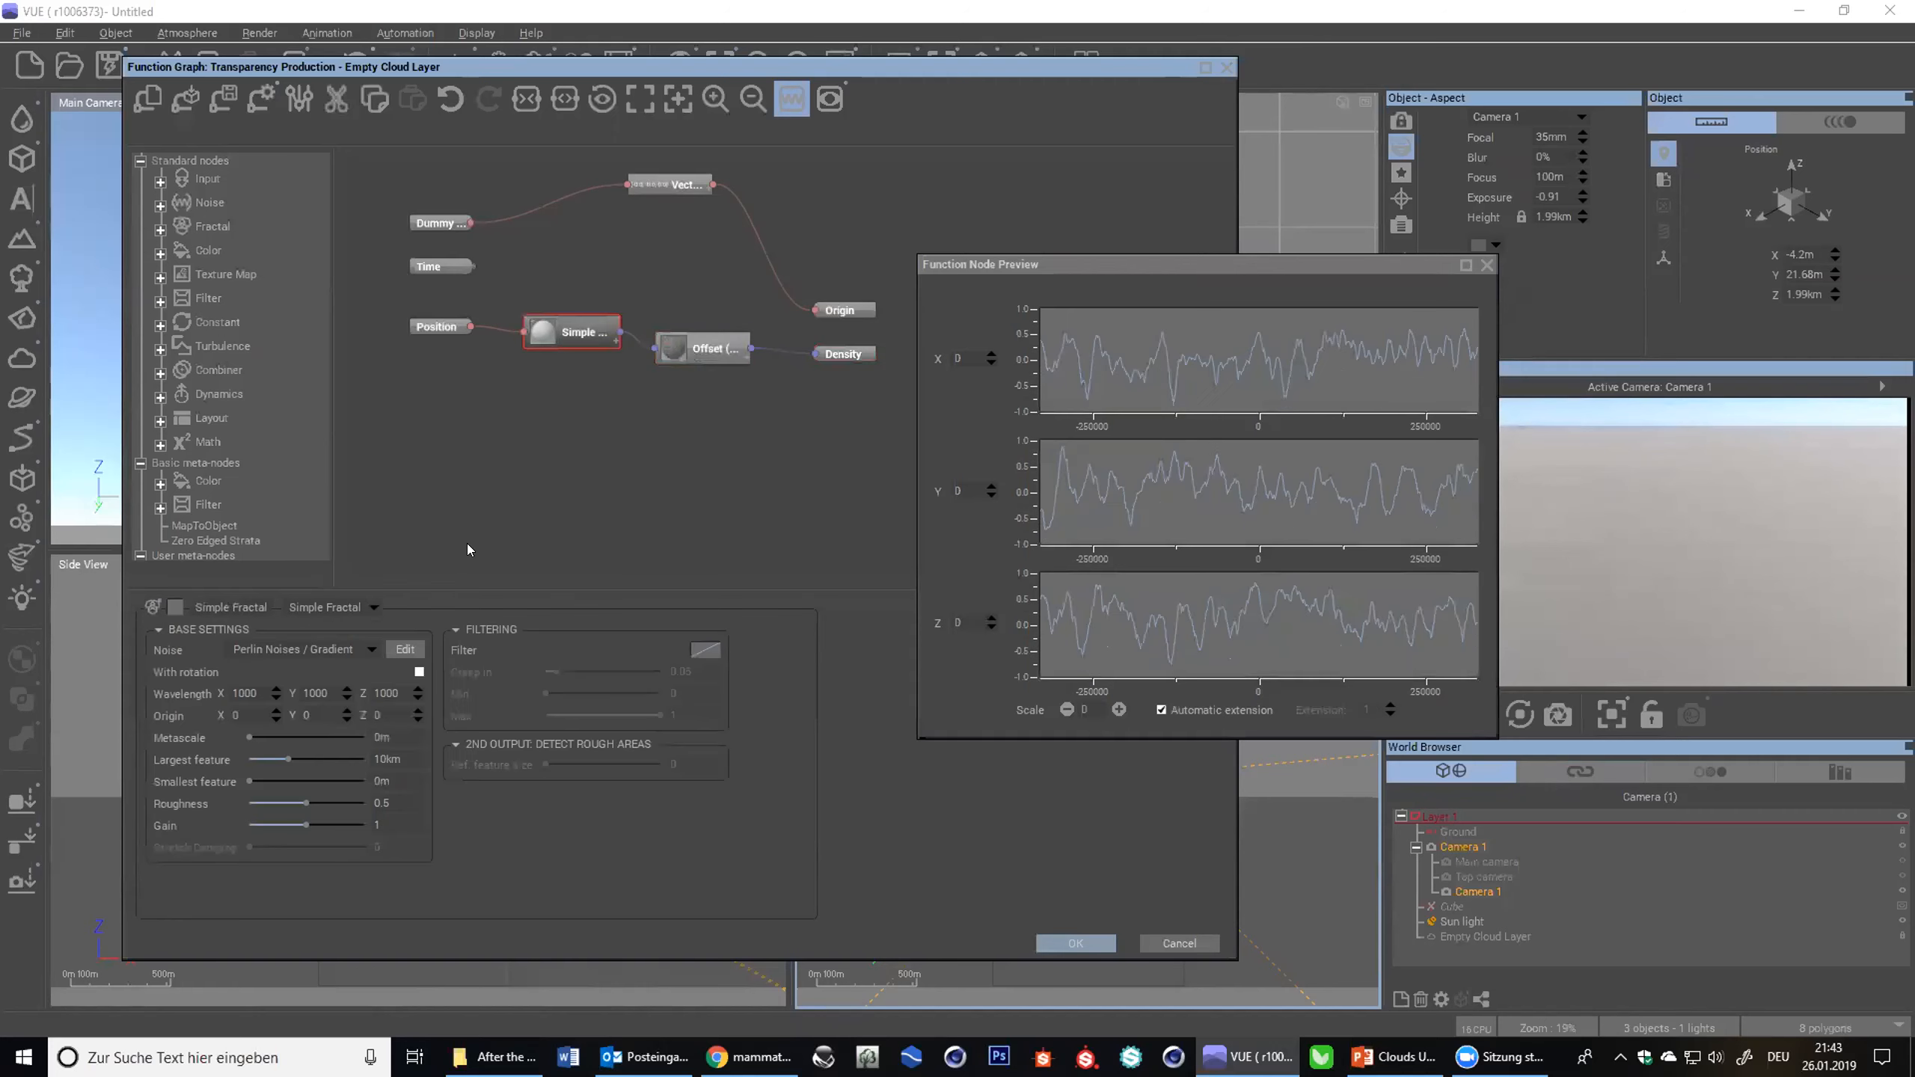
click(249, 693)
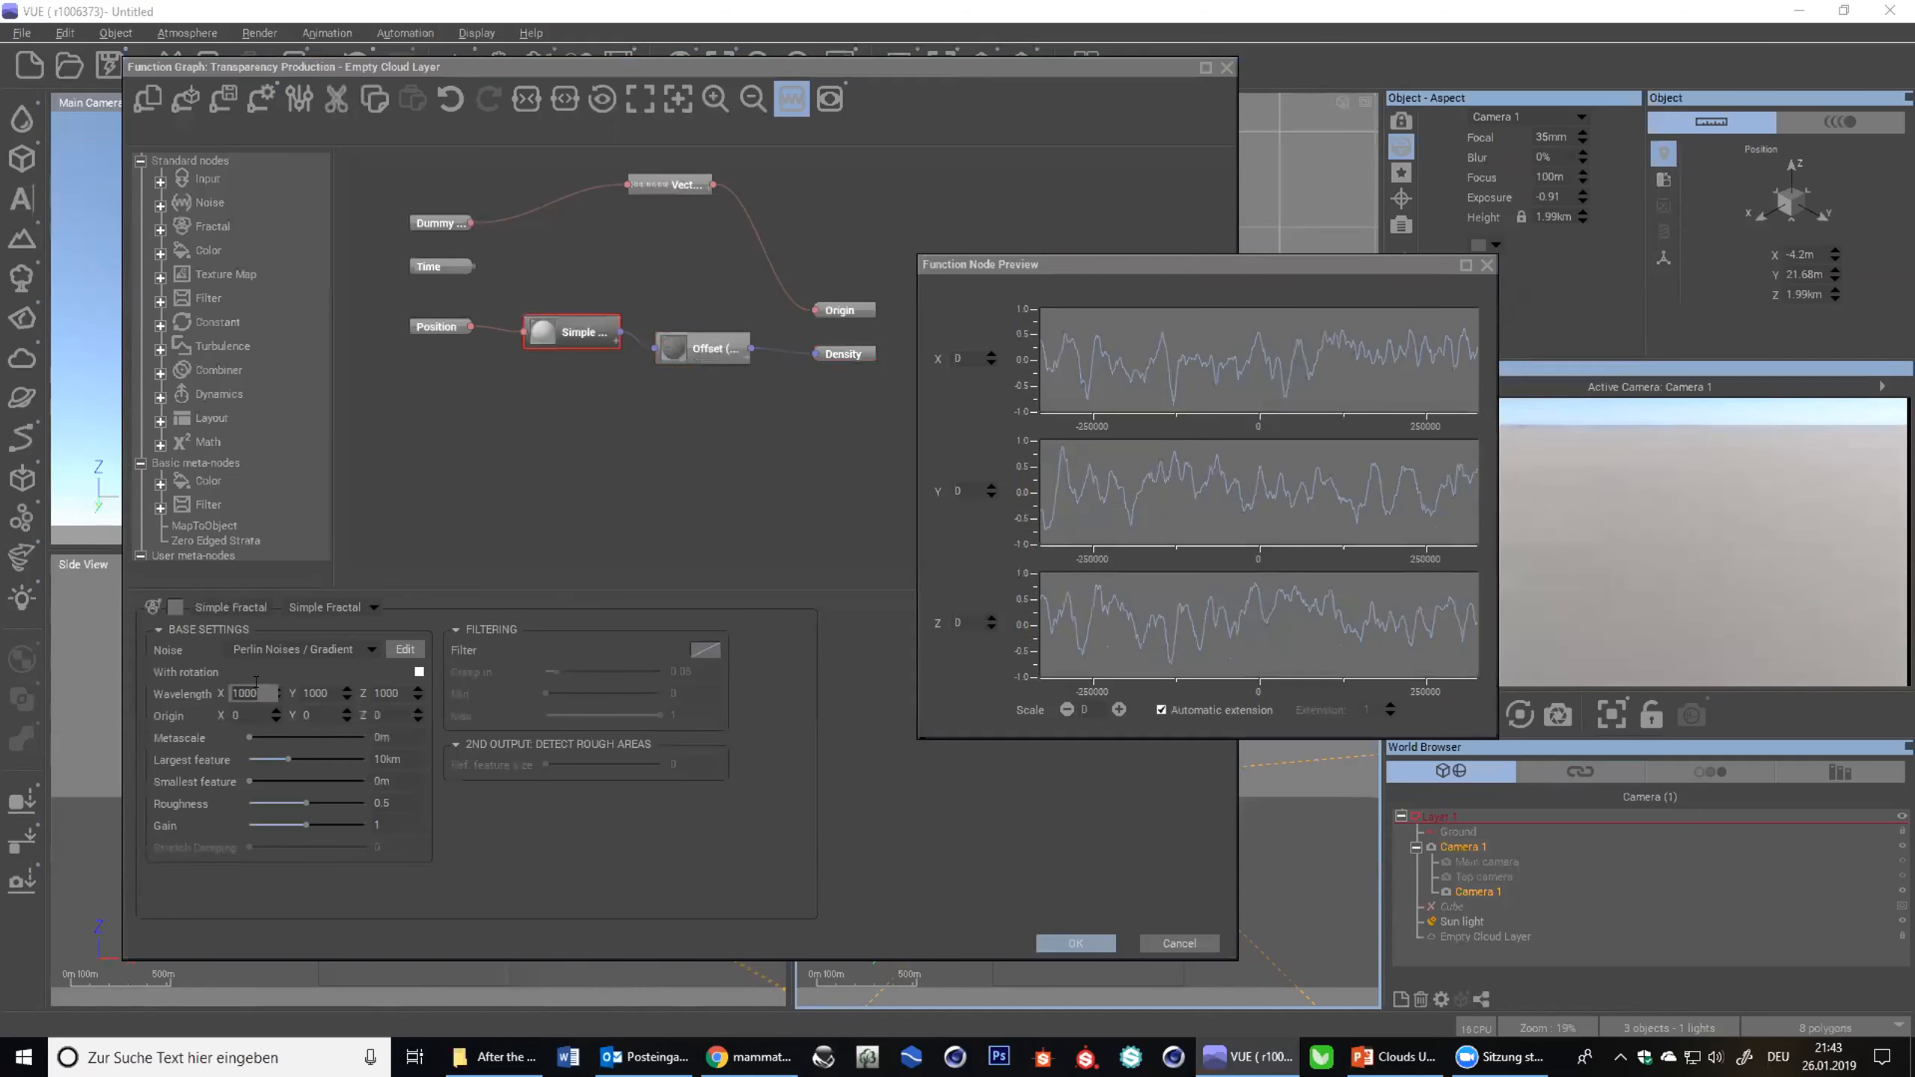
text(100)
key(Tab)
text(100)
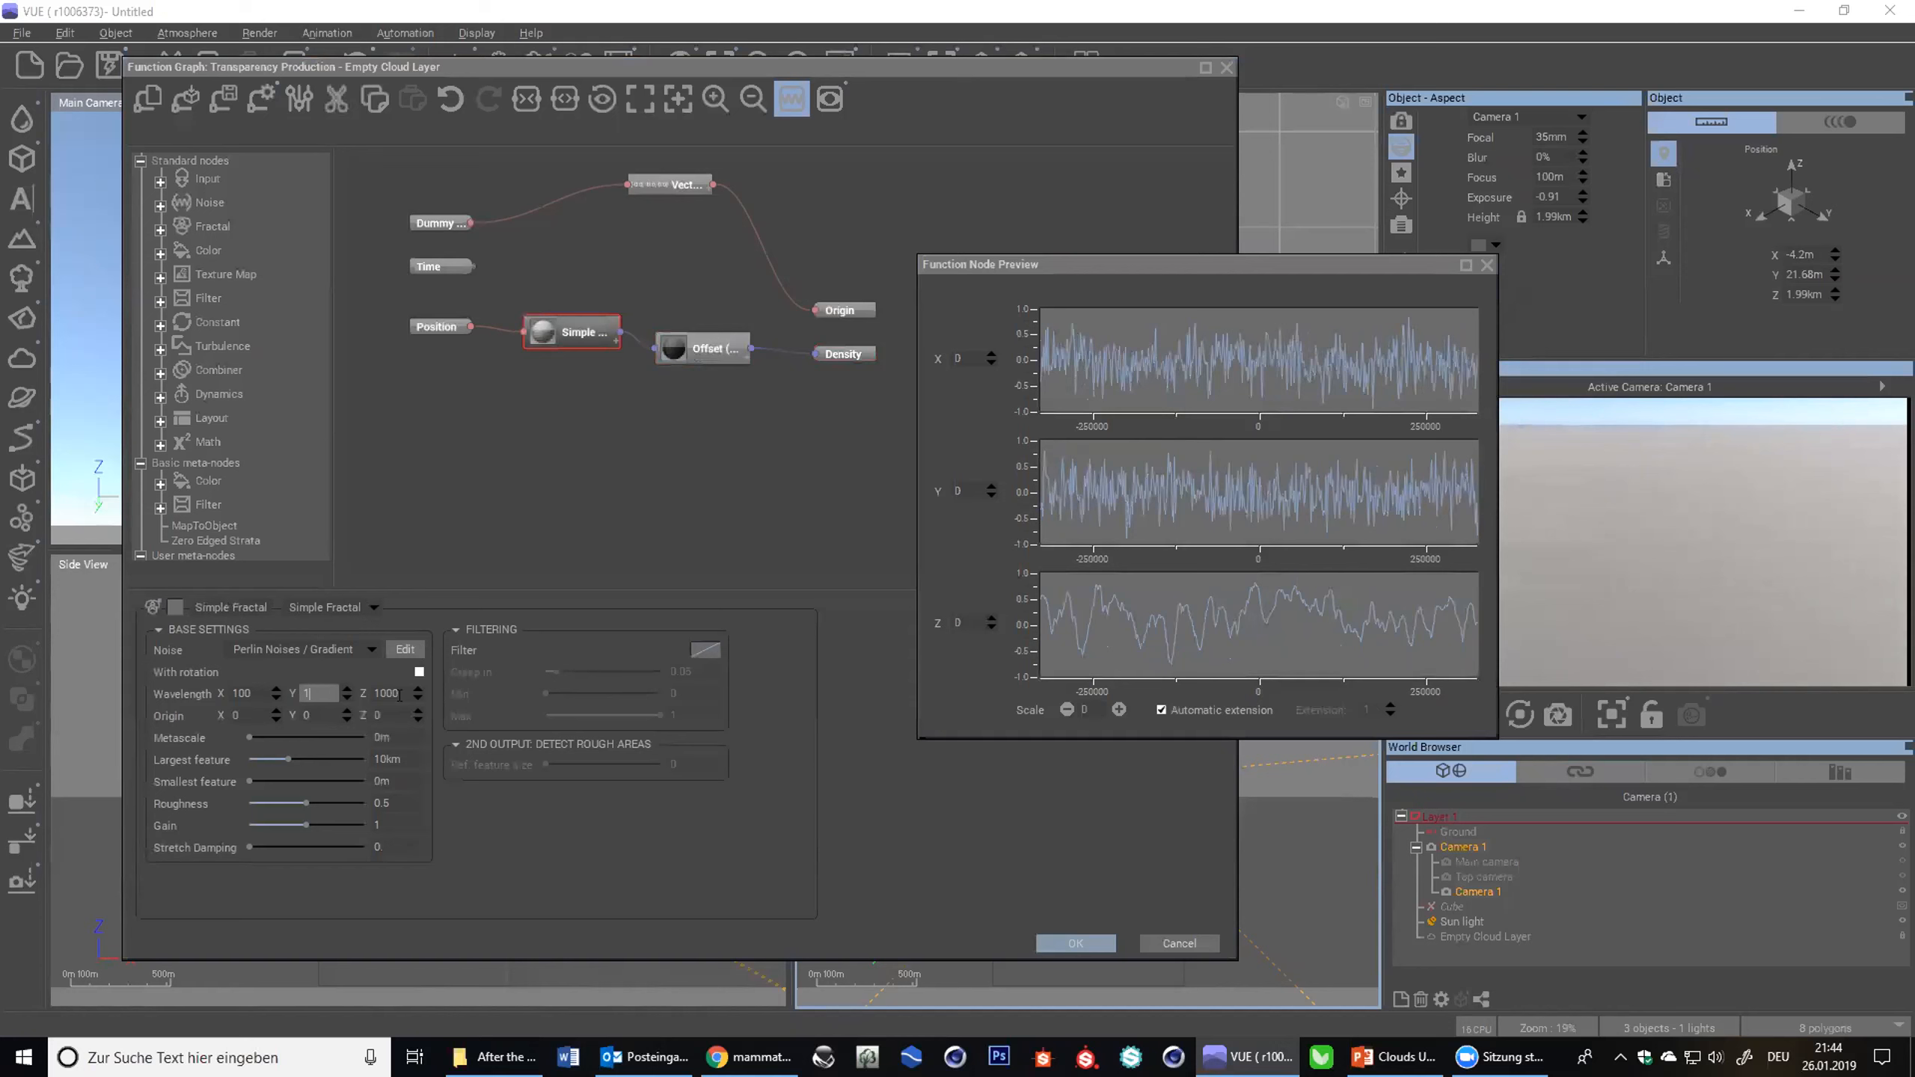
key(Tab)
text(100)
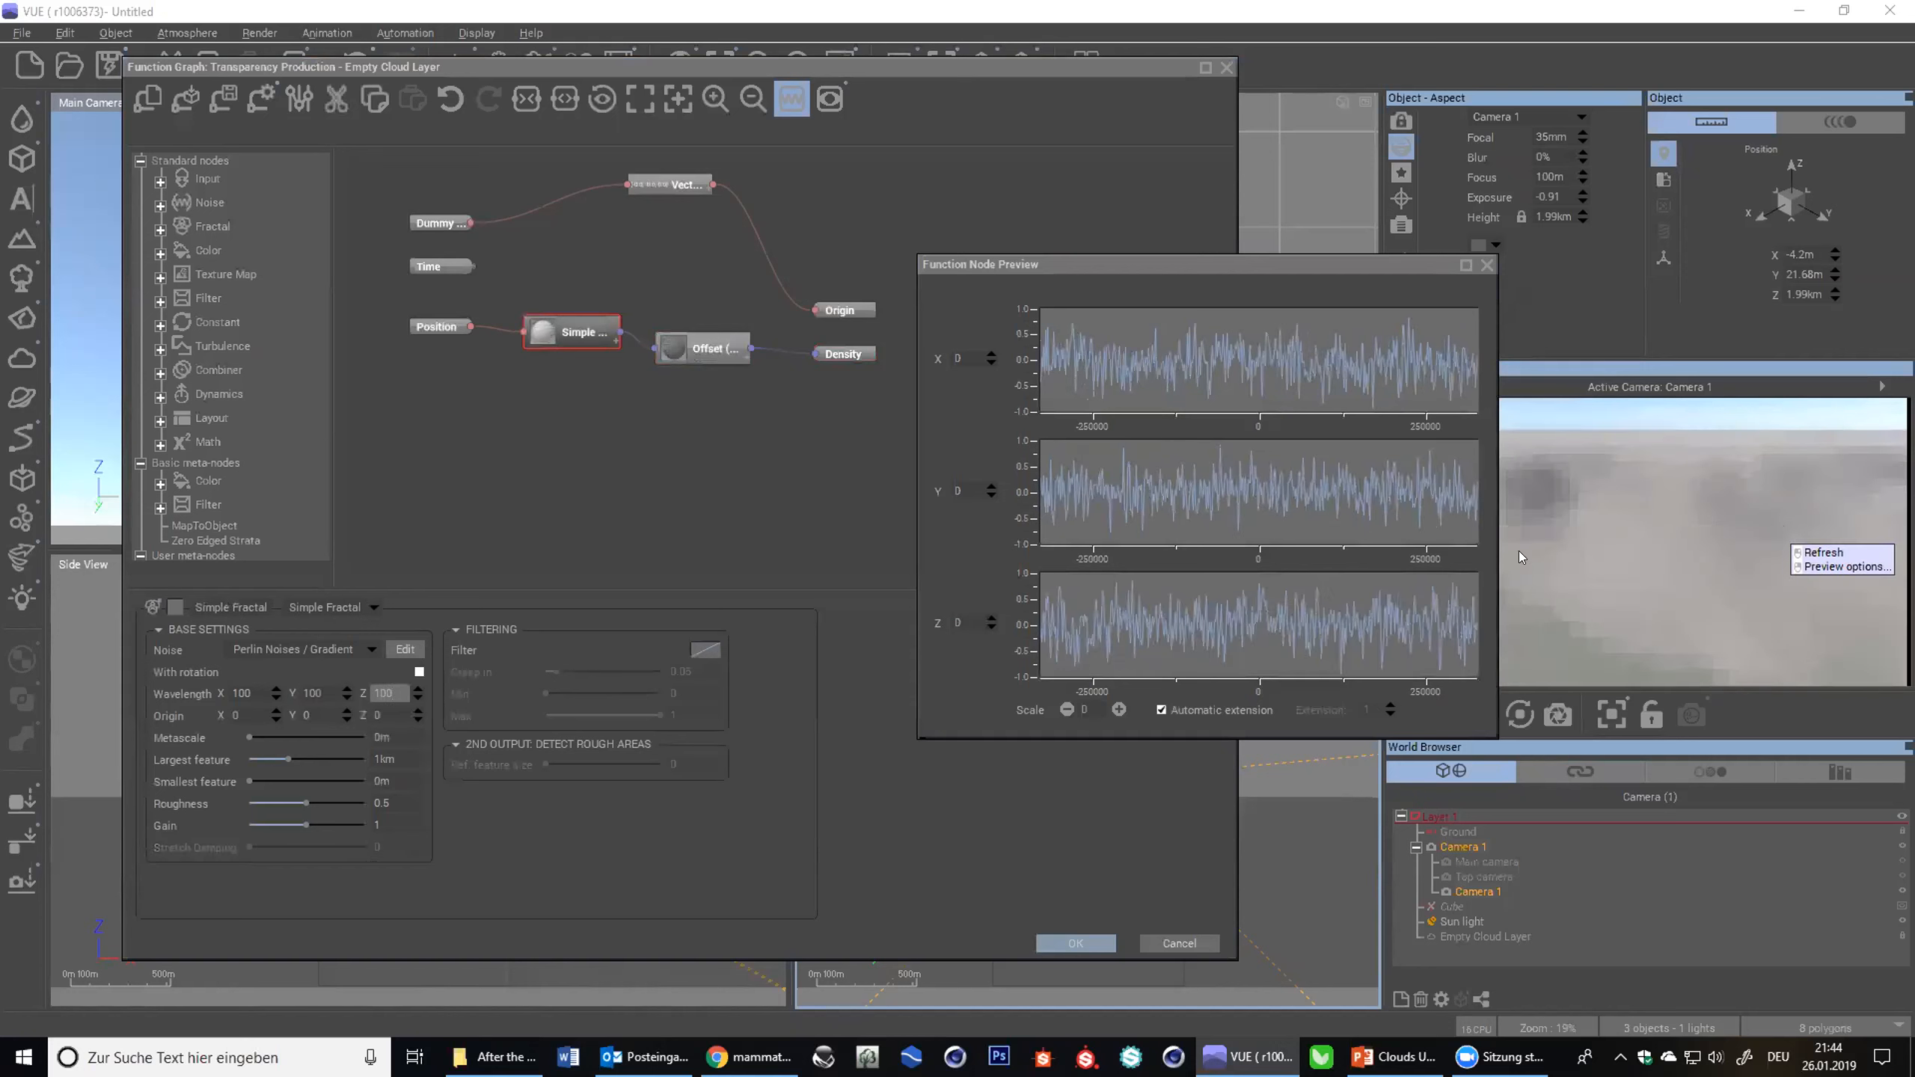
- Try values of -3, -2 and -1.3 on the Offset node, and discard the function graph changes
click(673, 349)
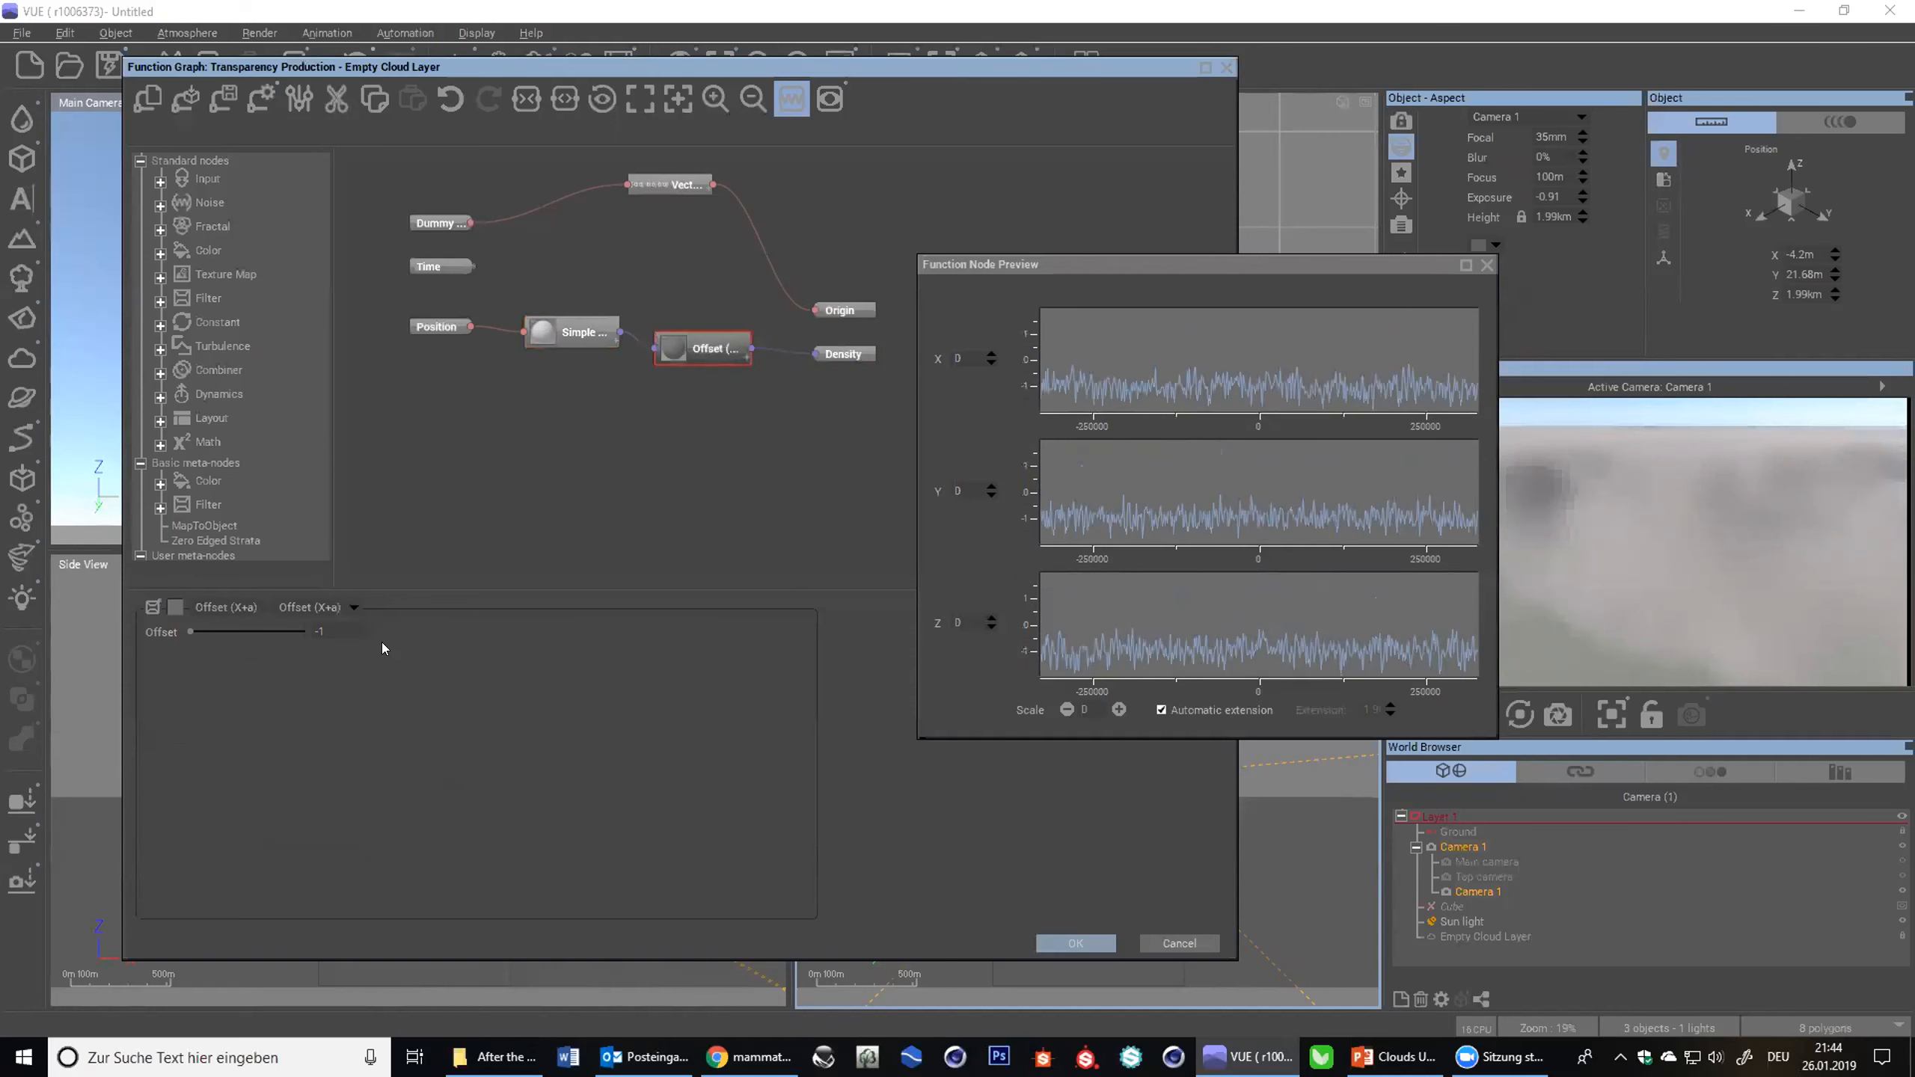
click(326, 624)
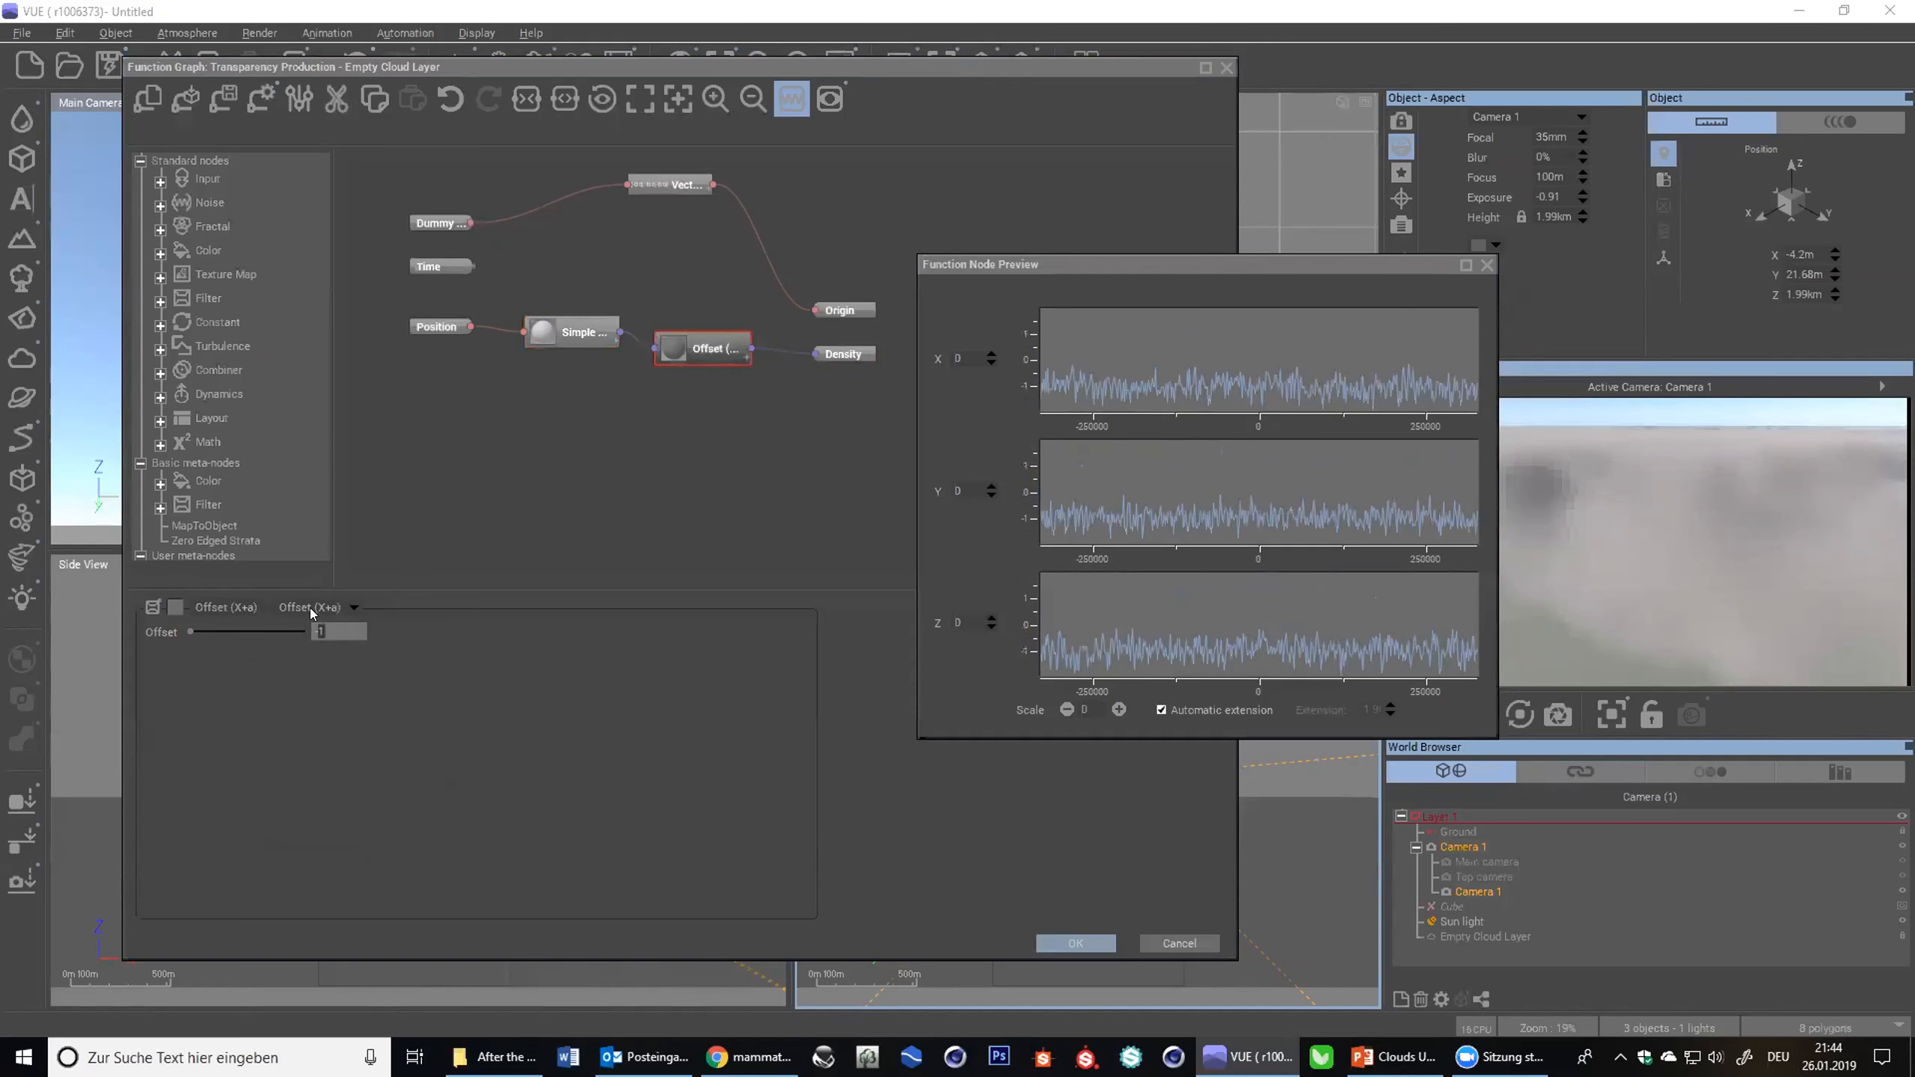
text(-3)
key(Return)
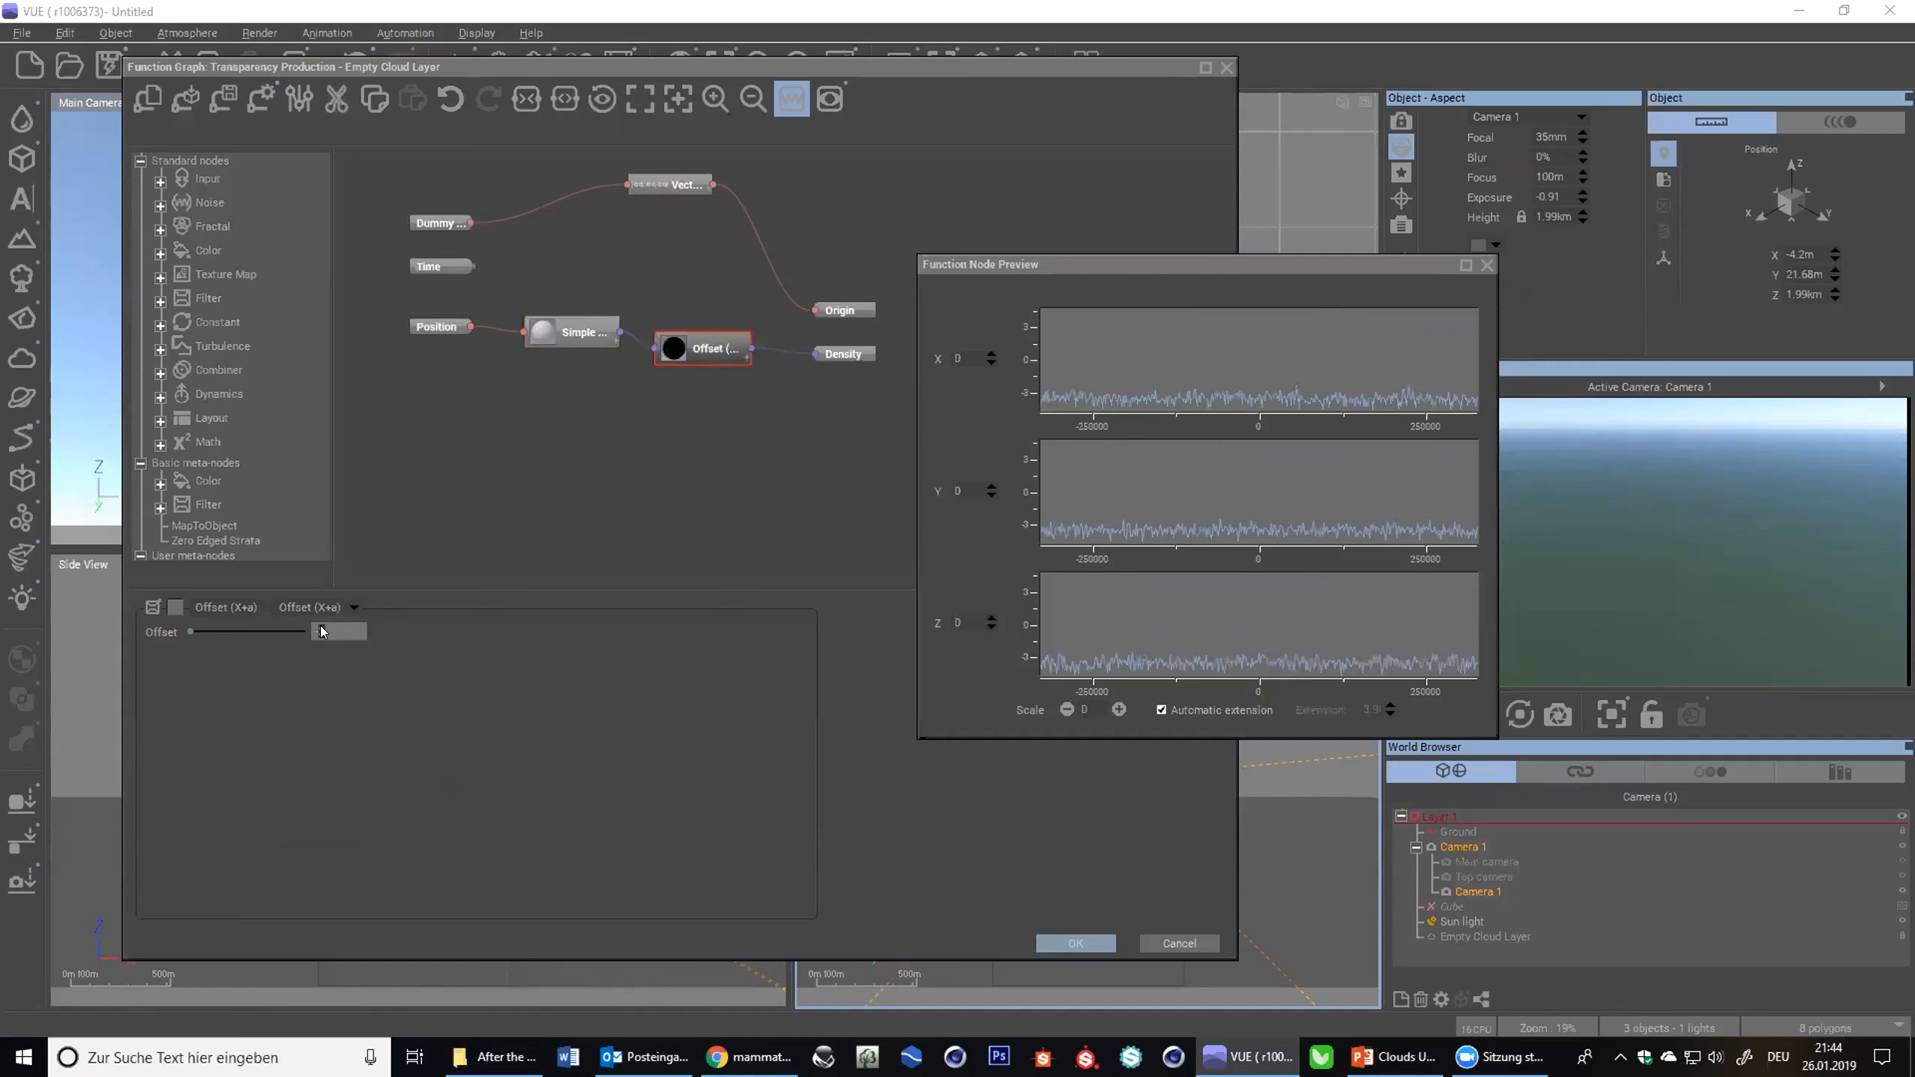
text(2)
key(Return)
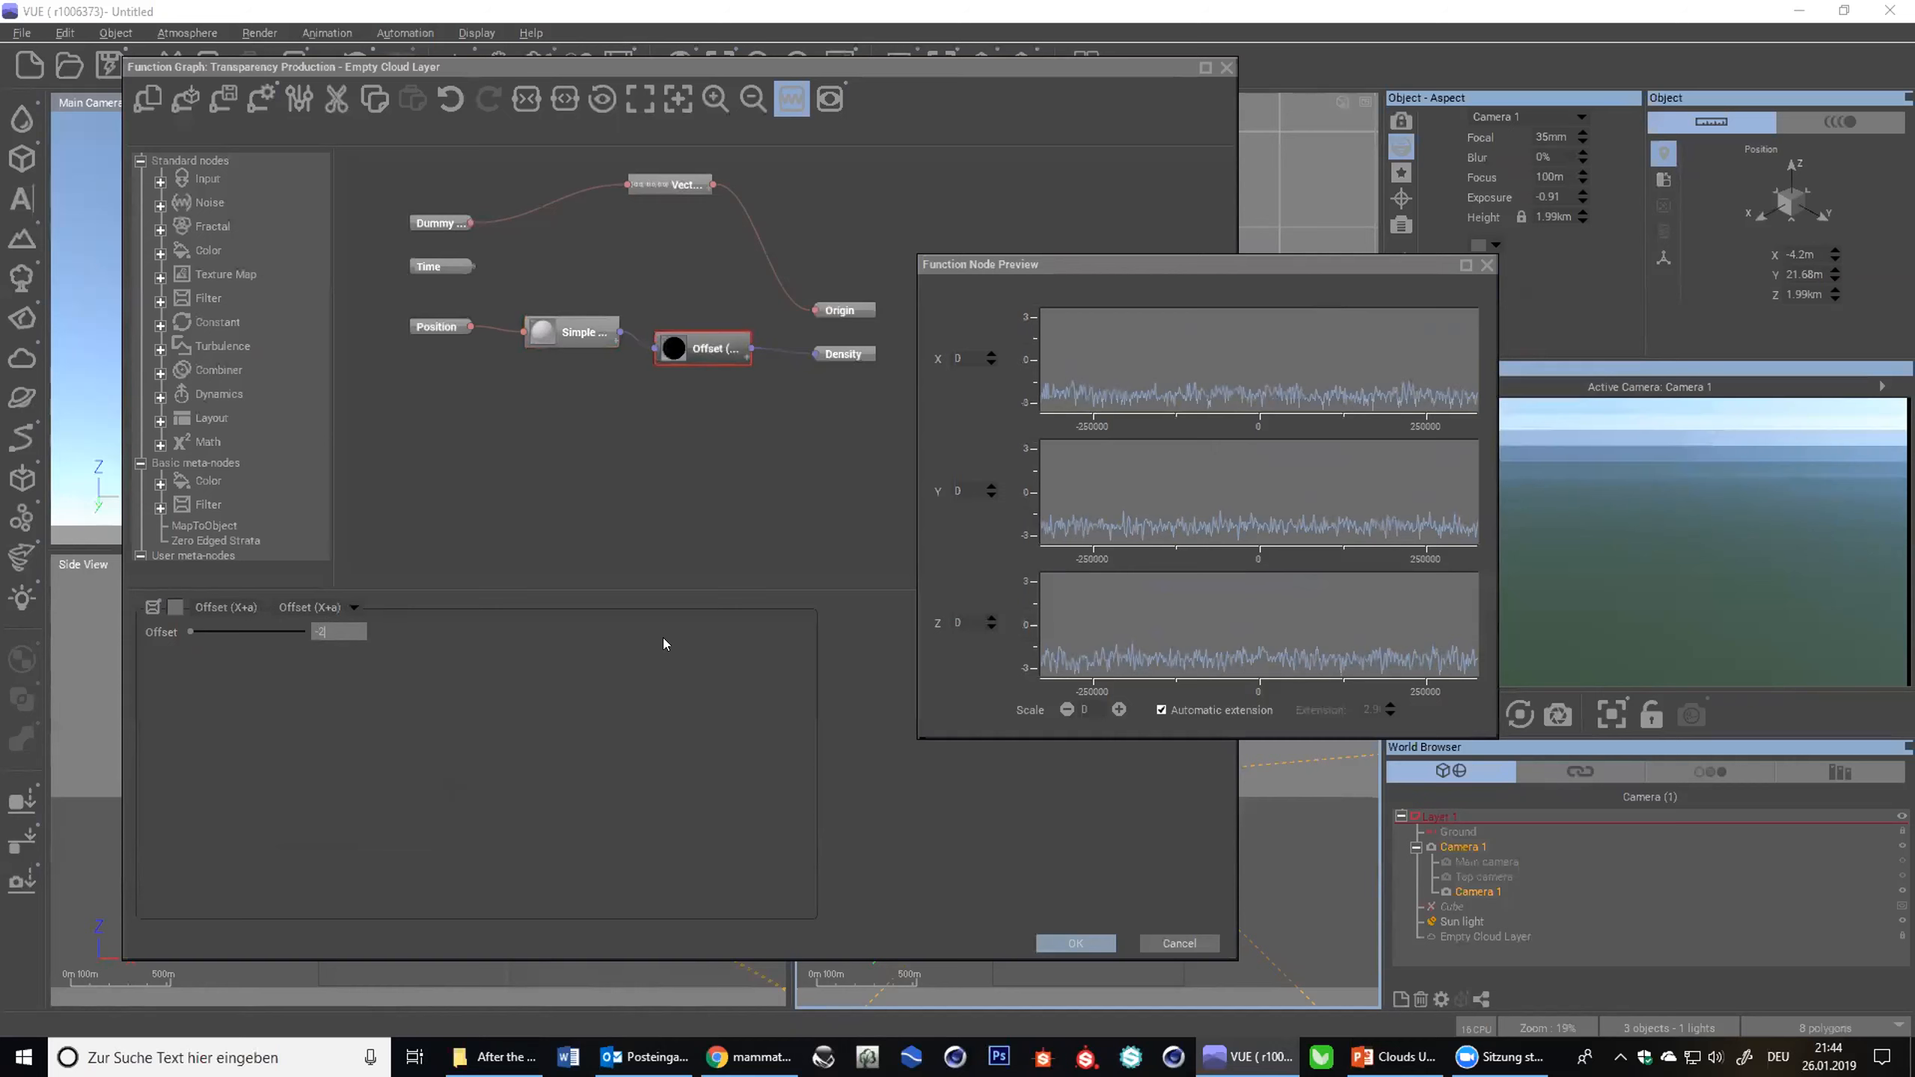
key(BackSpace)
text(1)
key(Return)
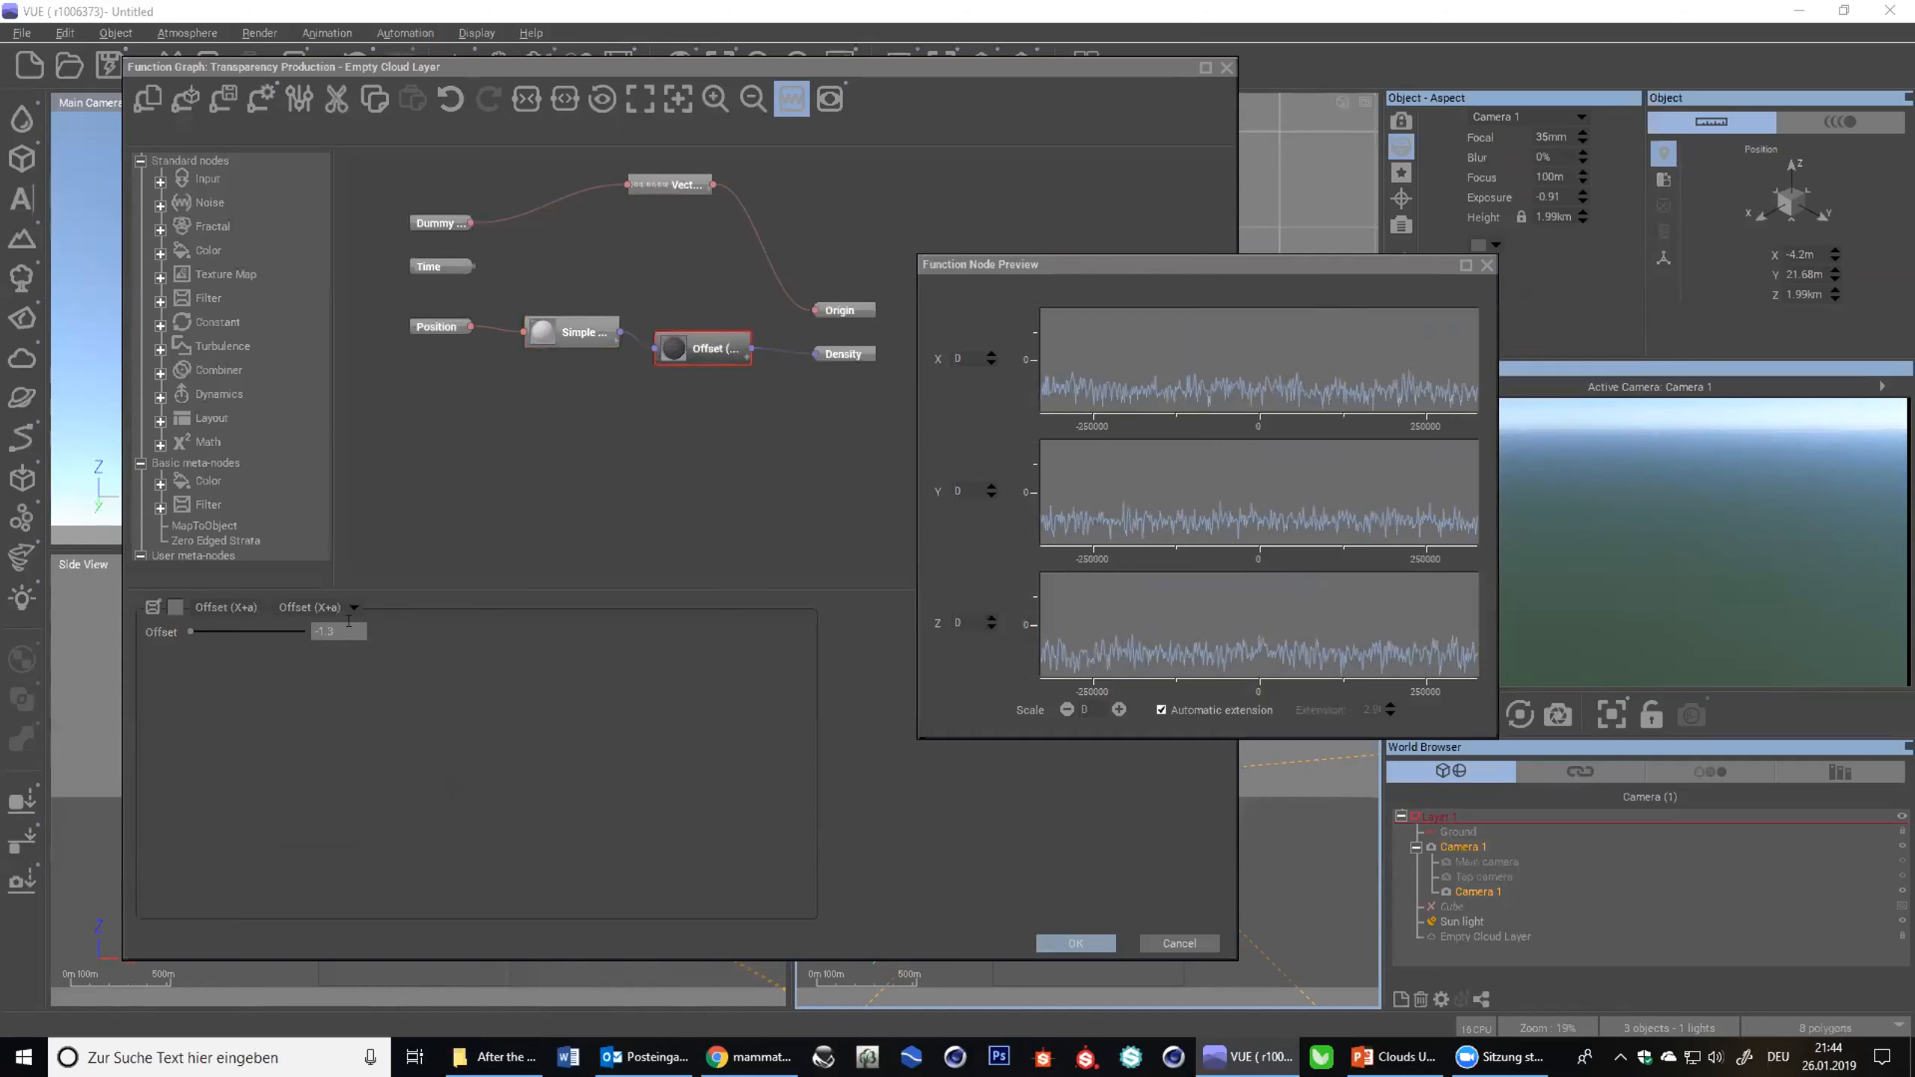
text(.3)
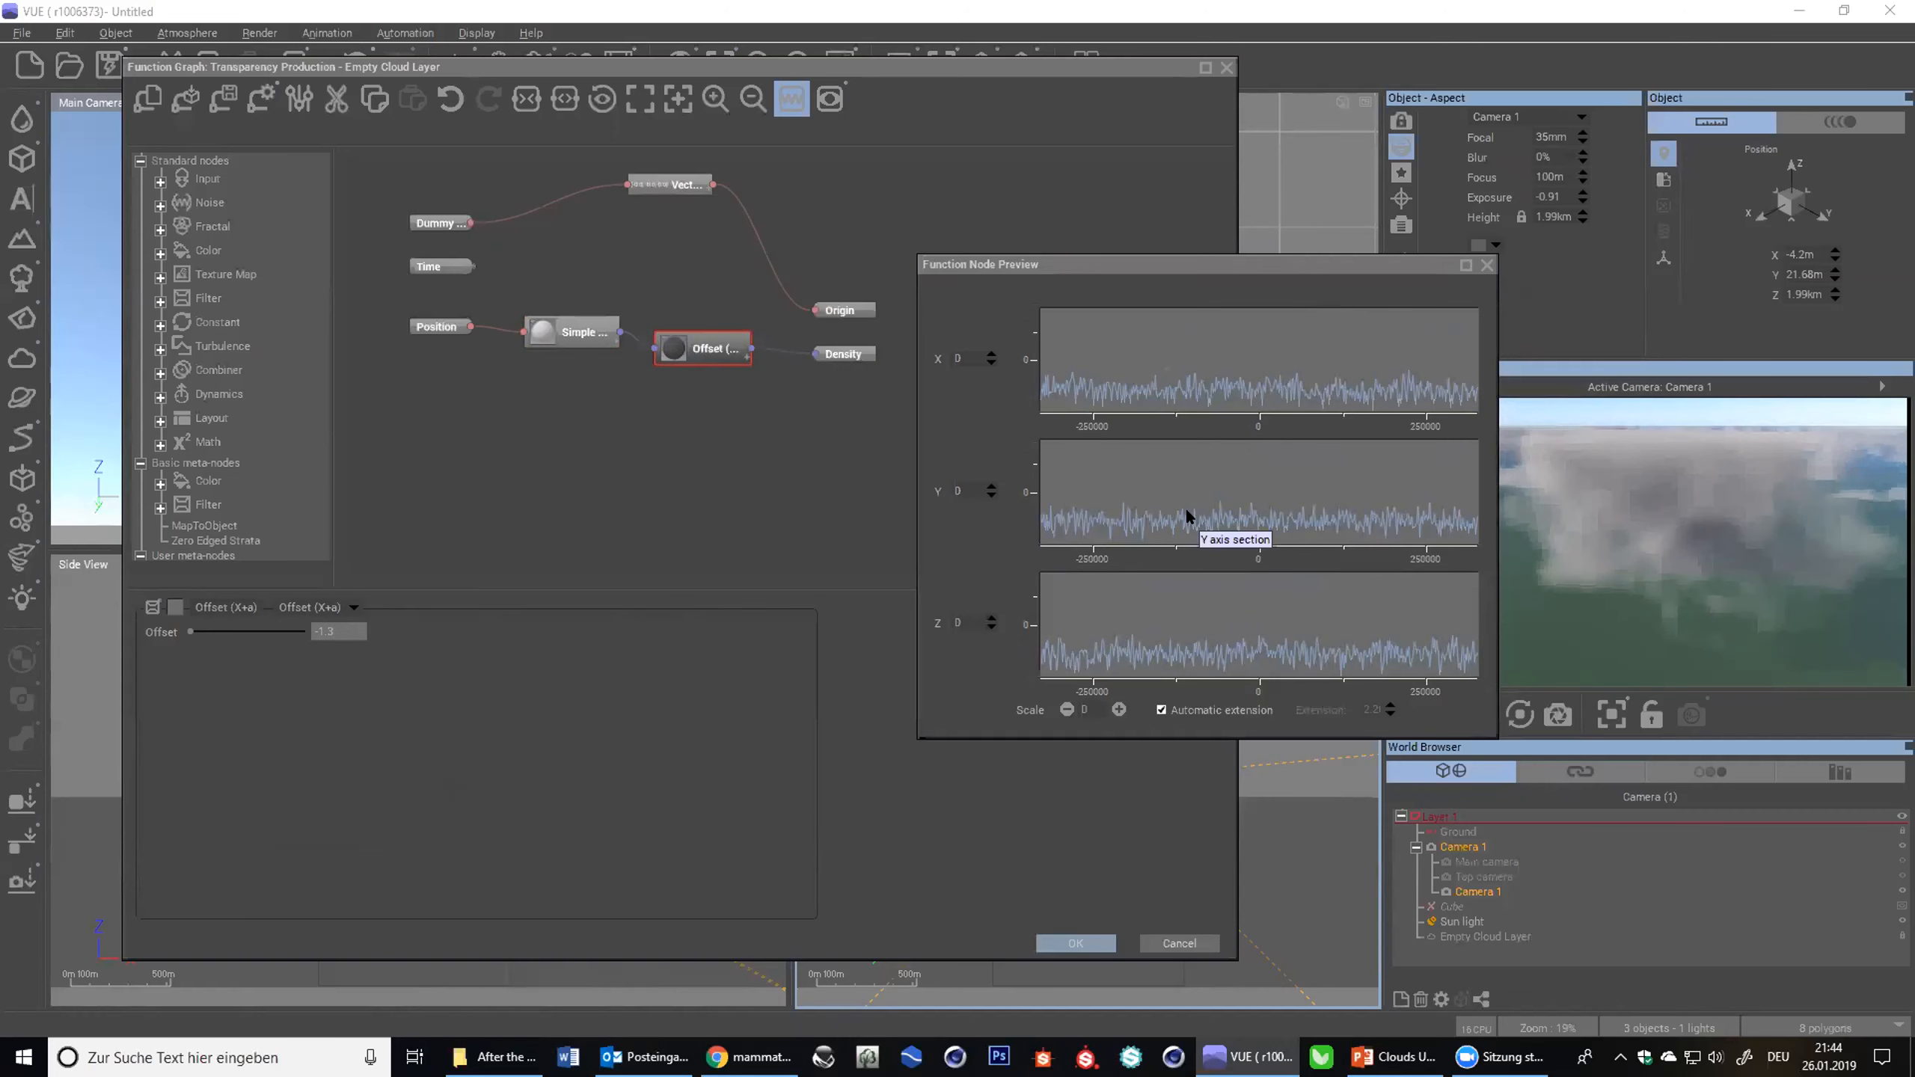
click(1171, 947)
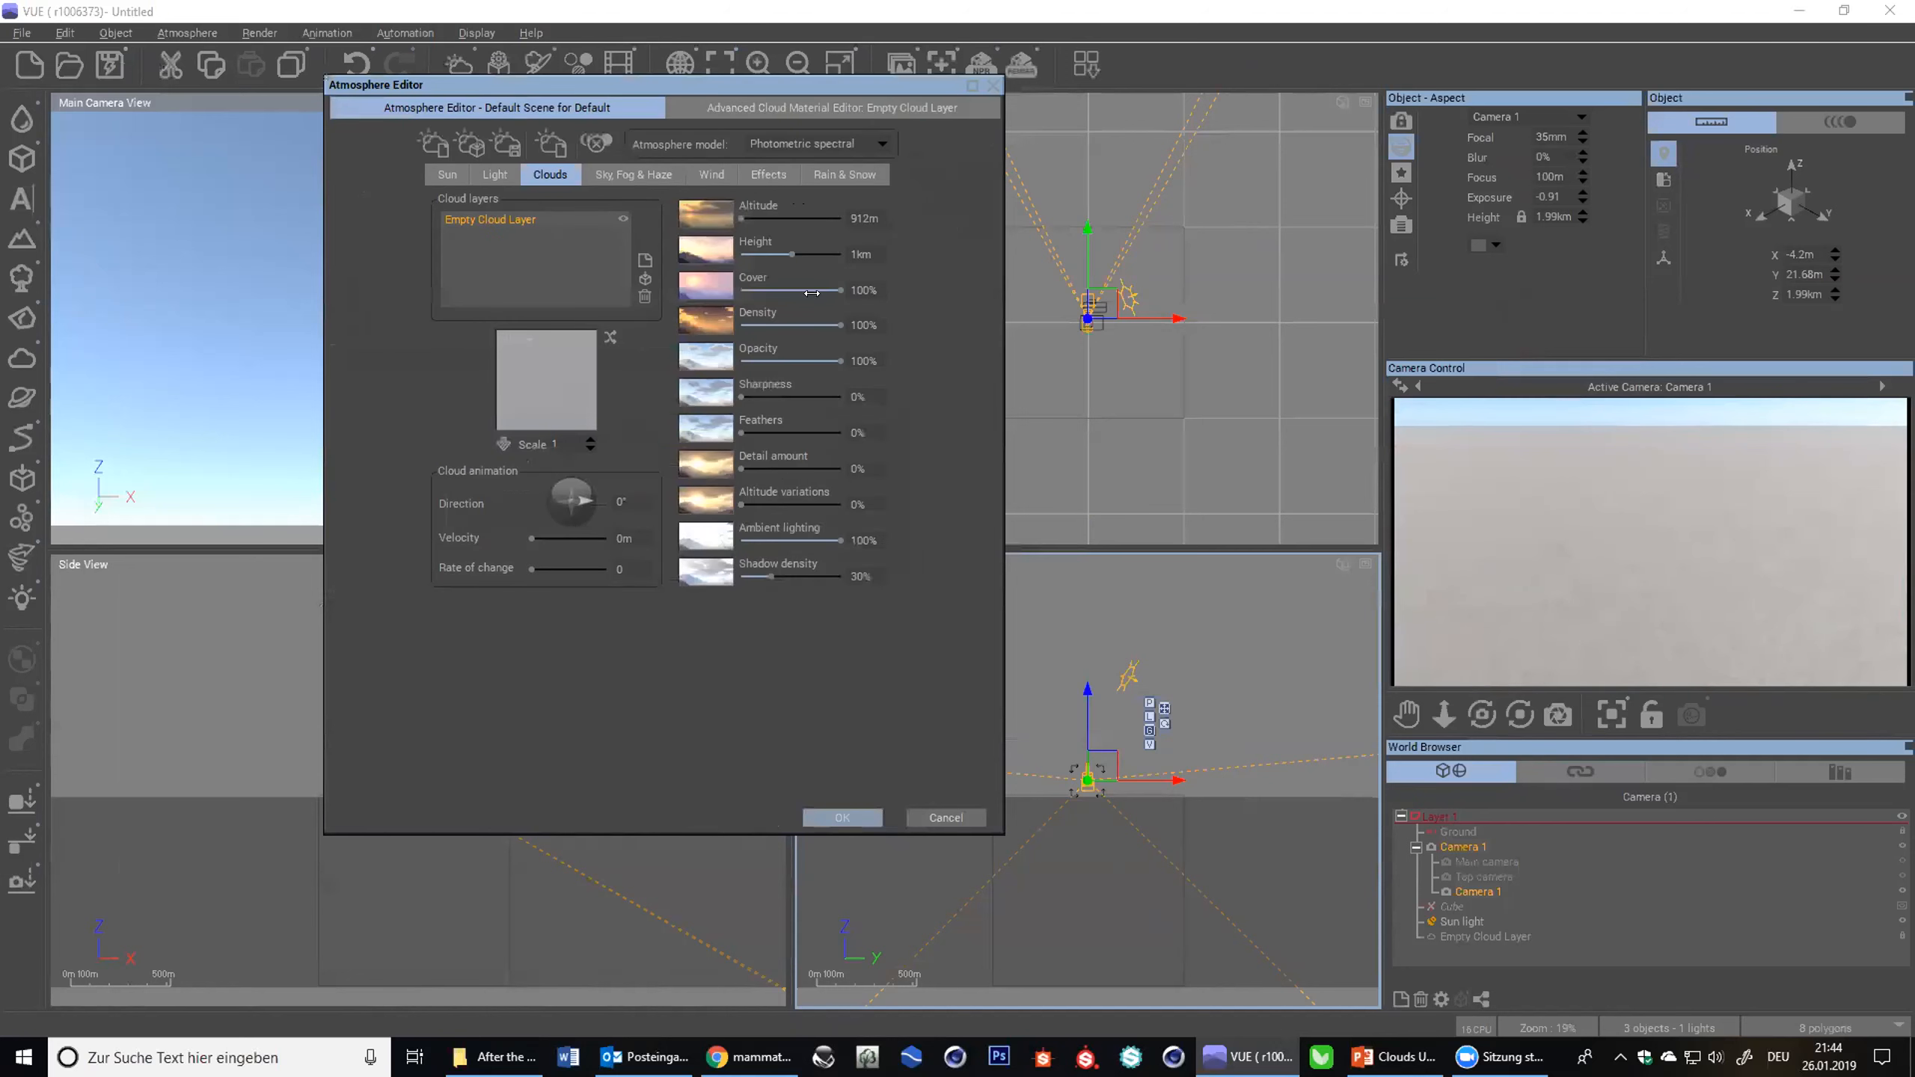
- Examine the Empty Cloud Layer's basic and advanced cloud material settings, and open its custom cloud layer profile for editing
mouse_move(822, 285)
mouse_down()
mouse_move(773, 279)
mouse_move(859, 290)
mouse_up()
click(752, 112)
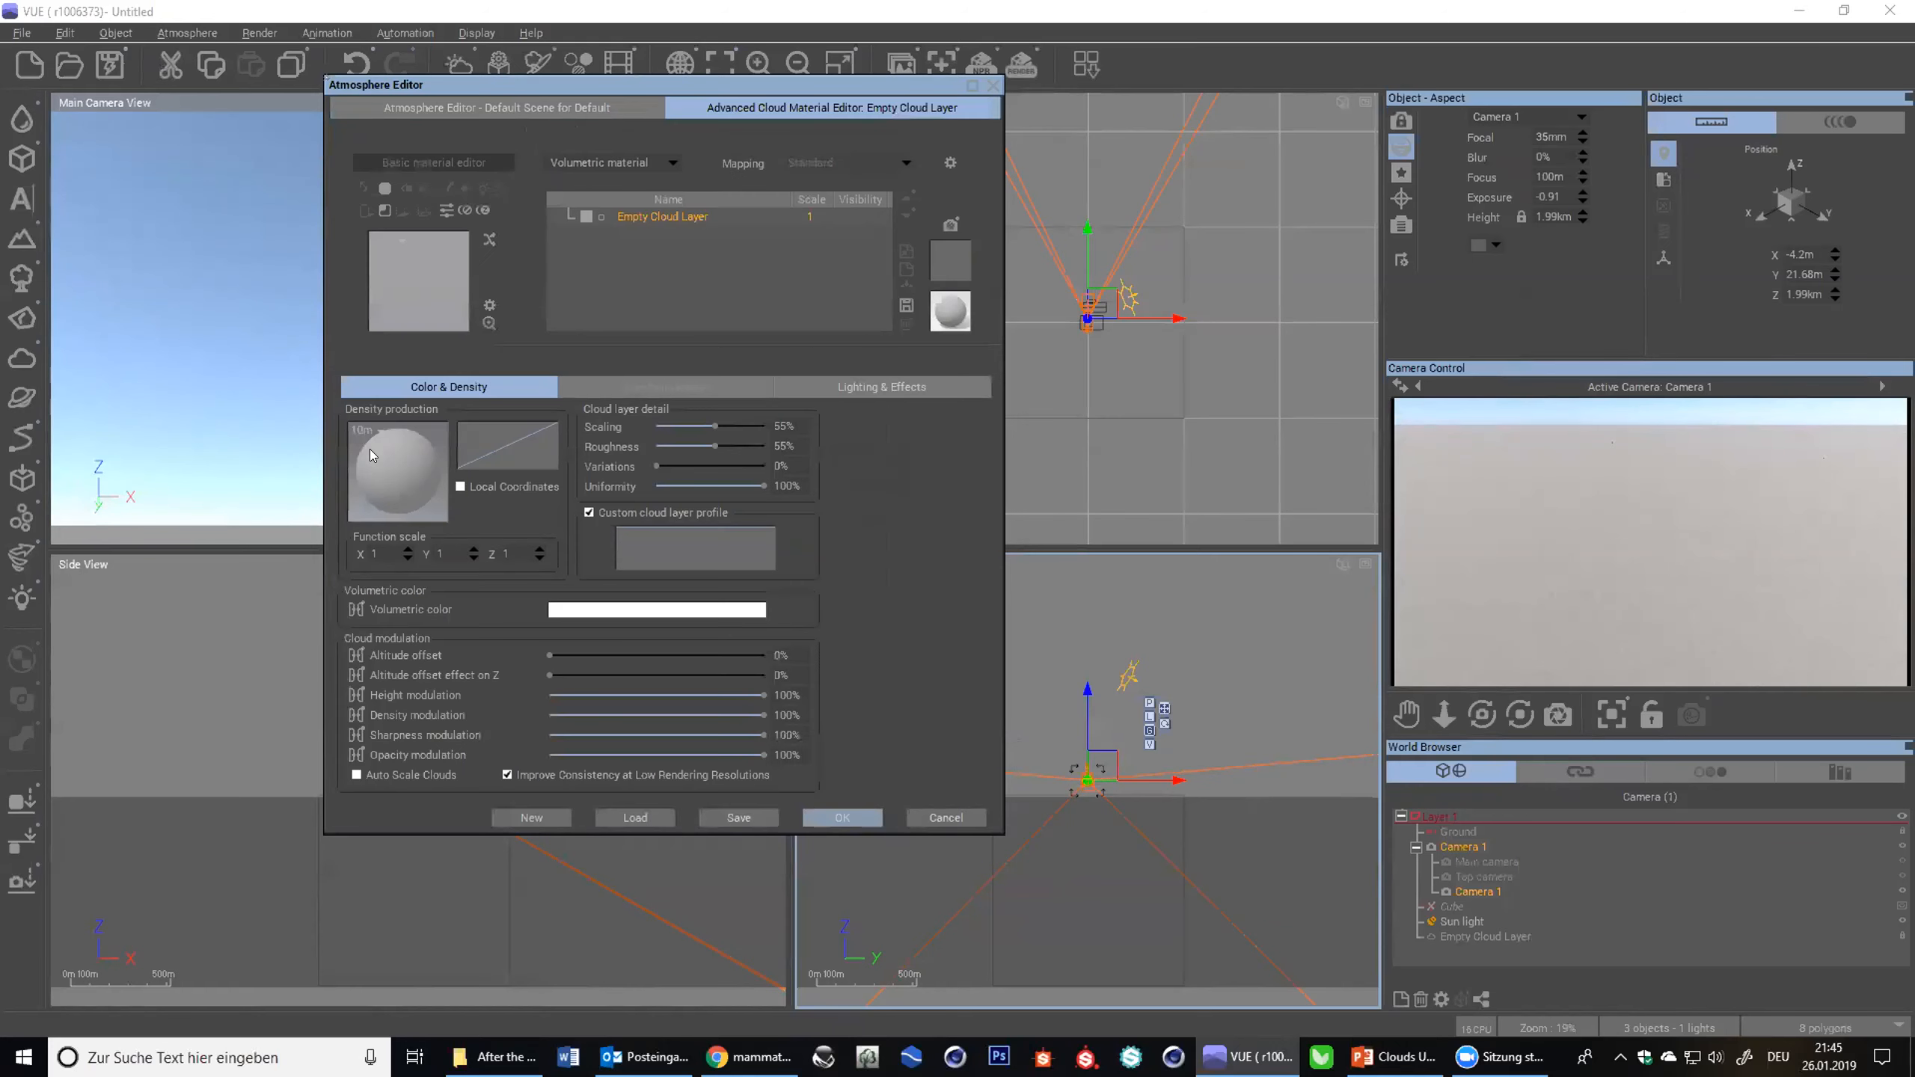
click(497, 107)
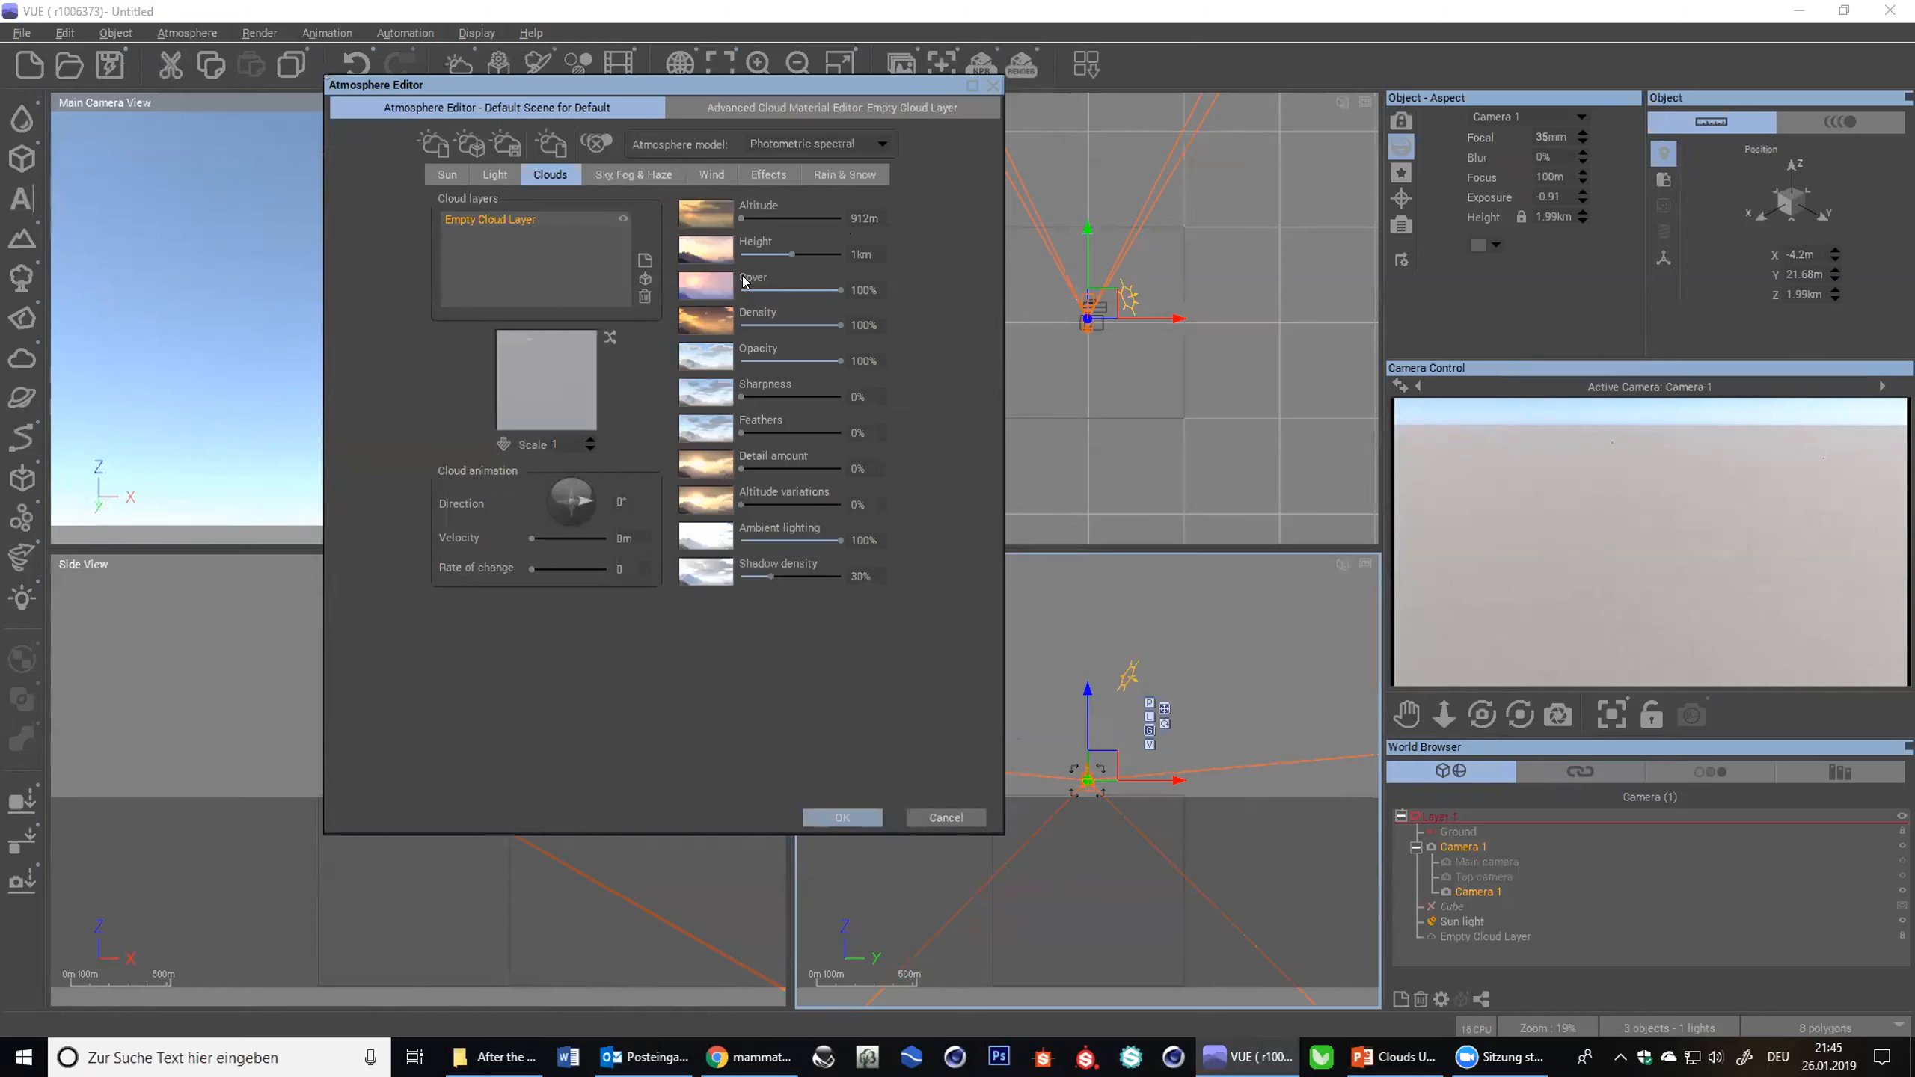
click(717, 110)
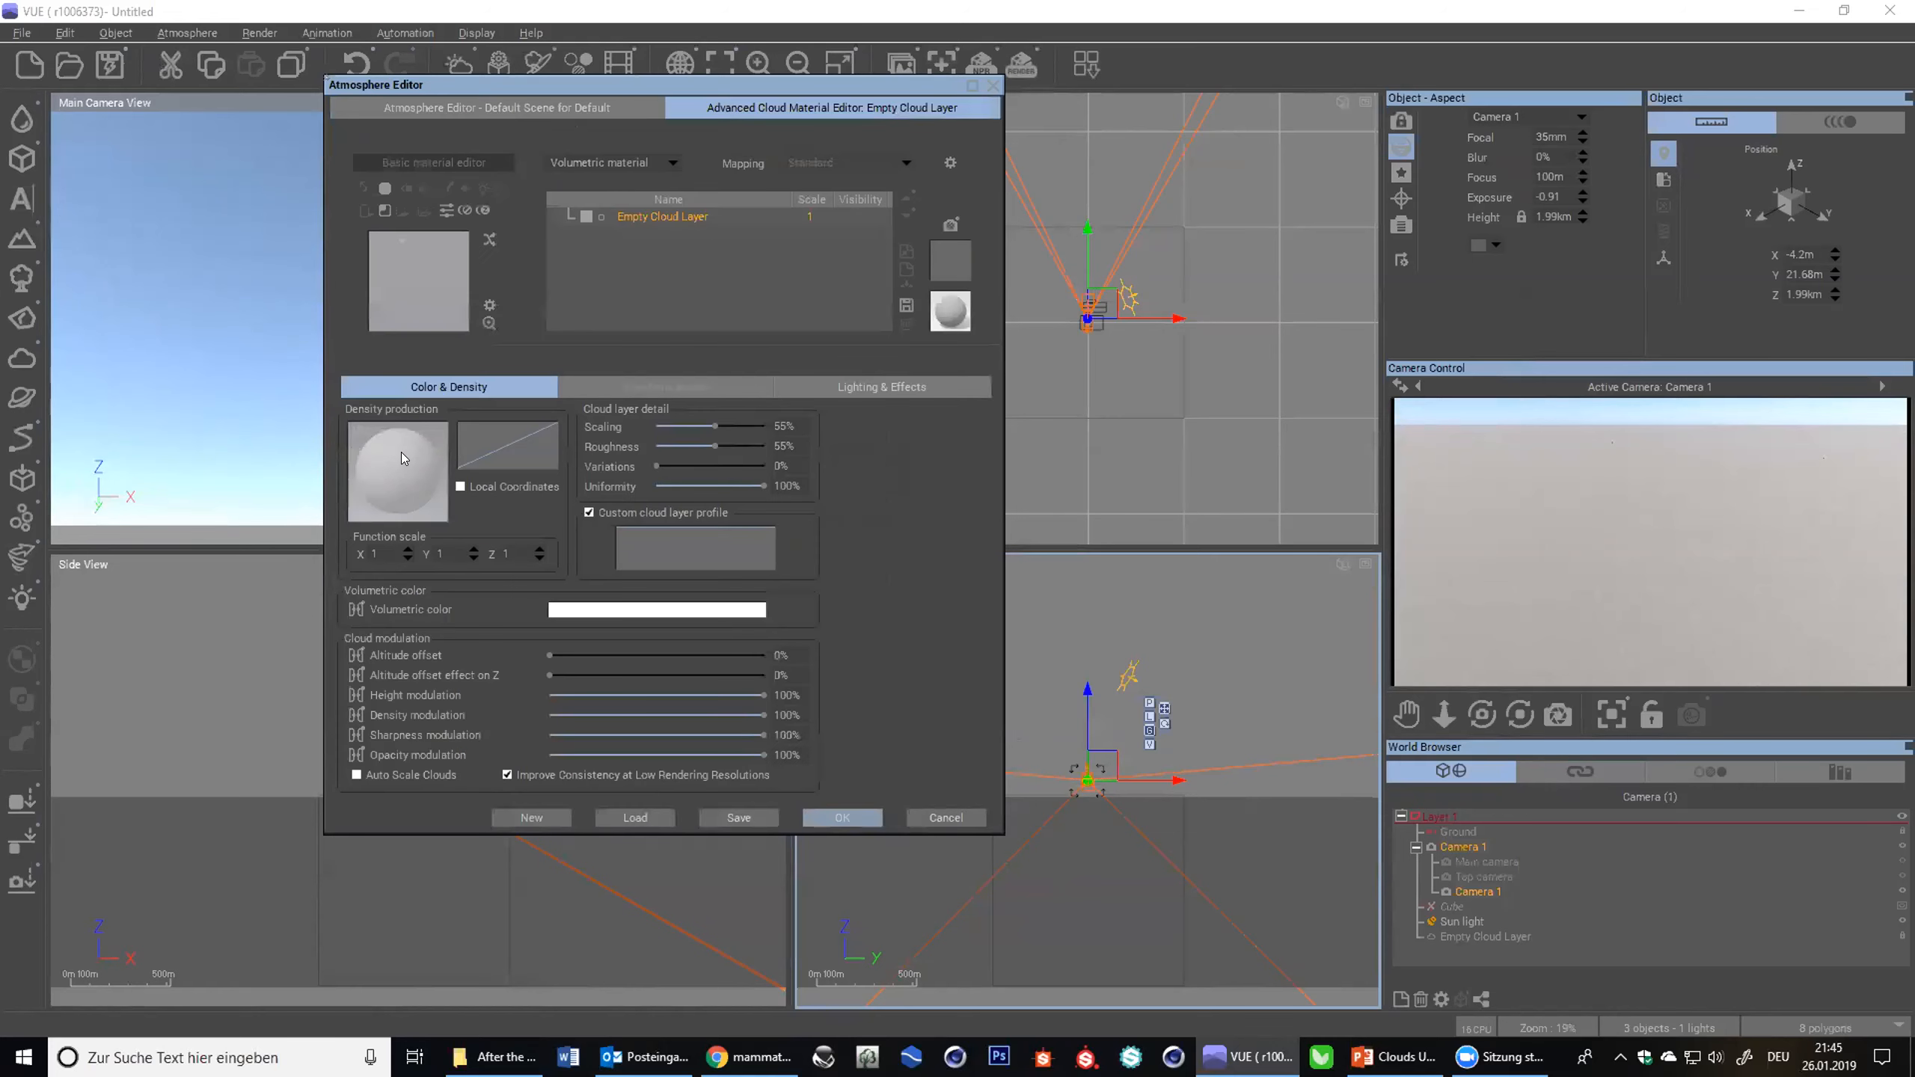
click(479, 114)
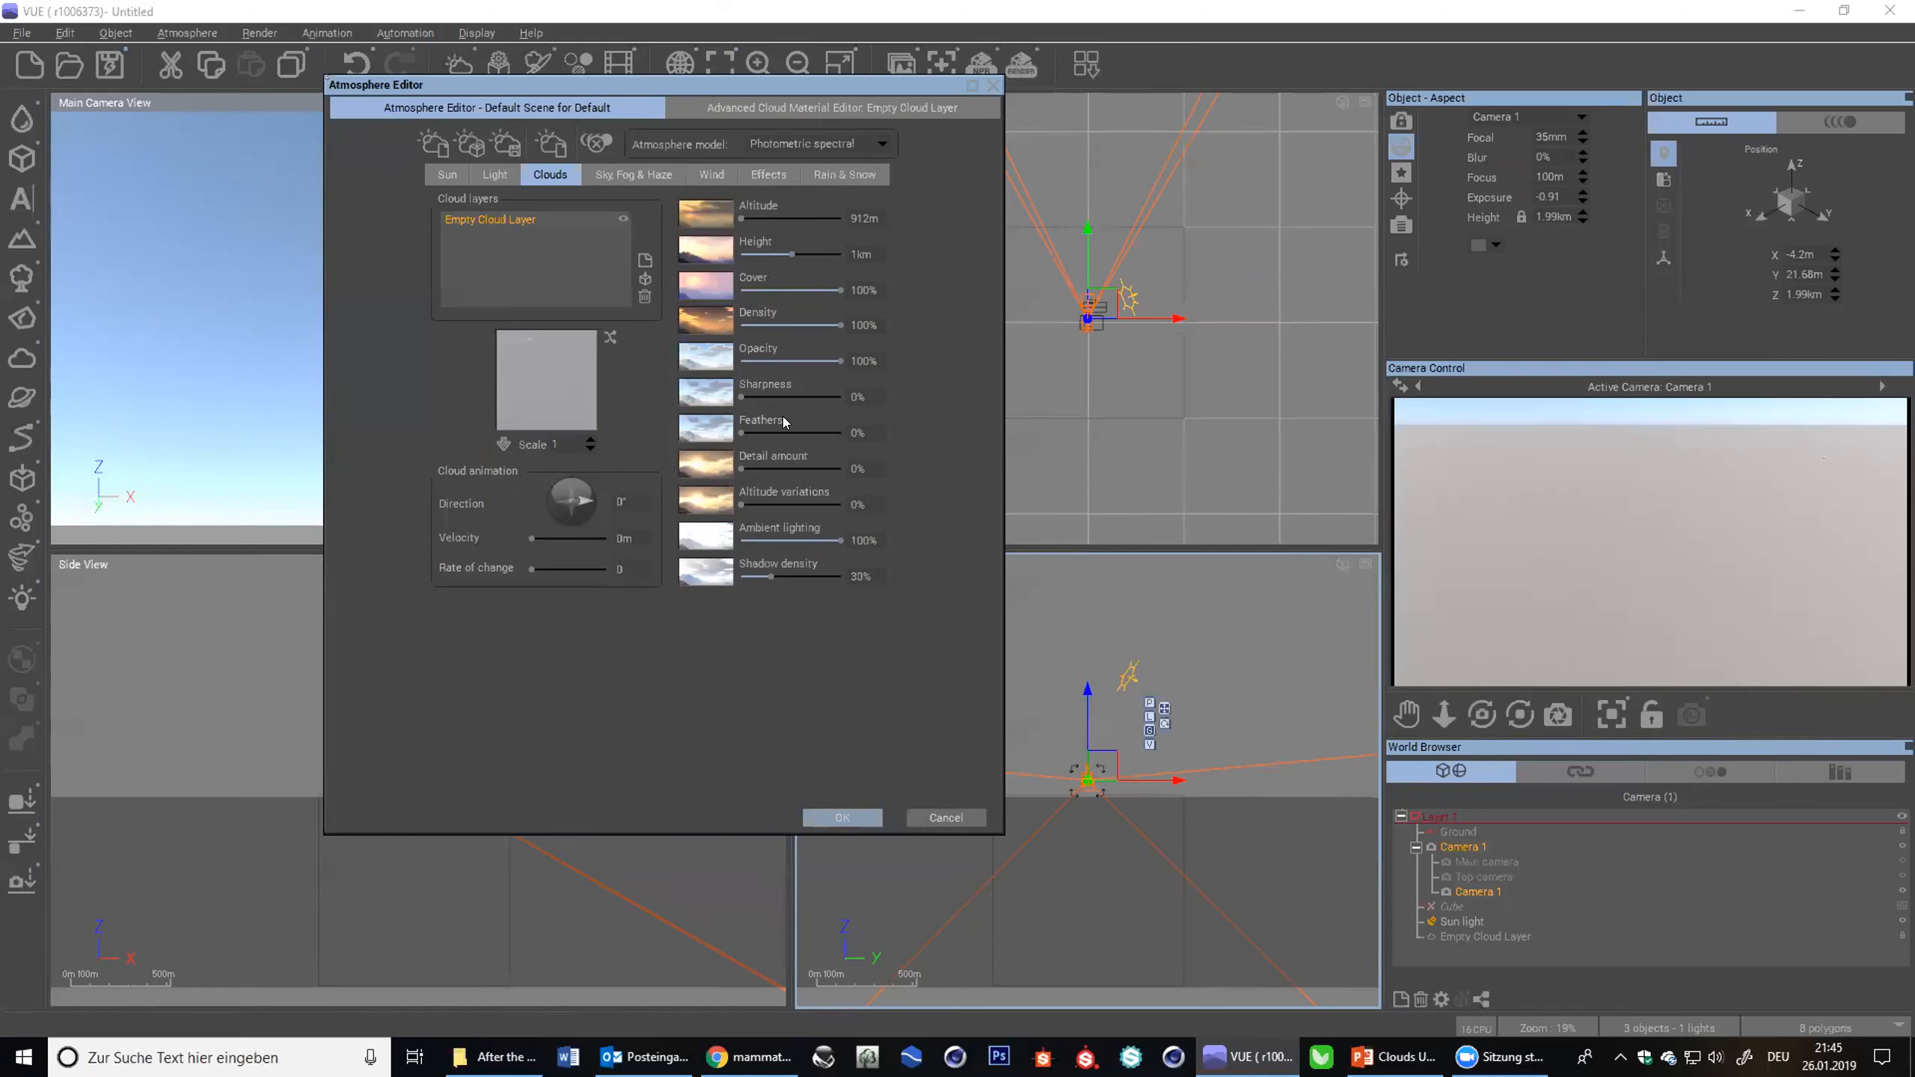
click(782, 106)
right_click(716, 548)
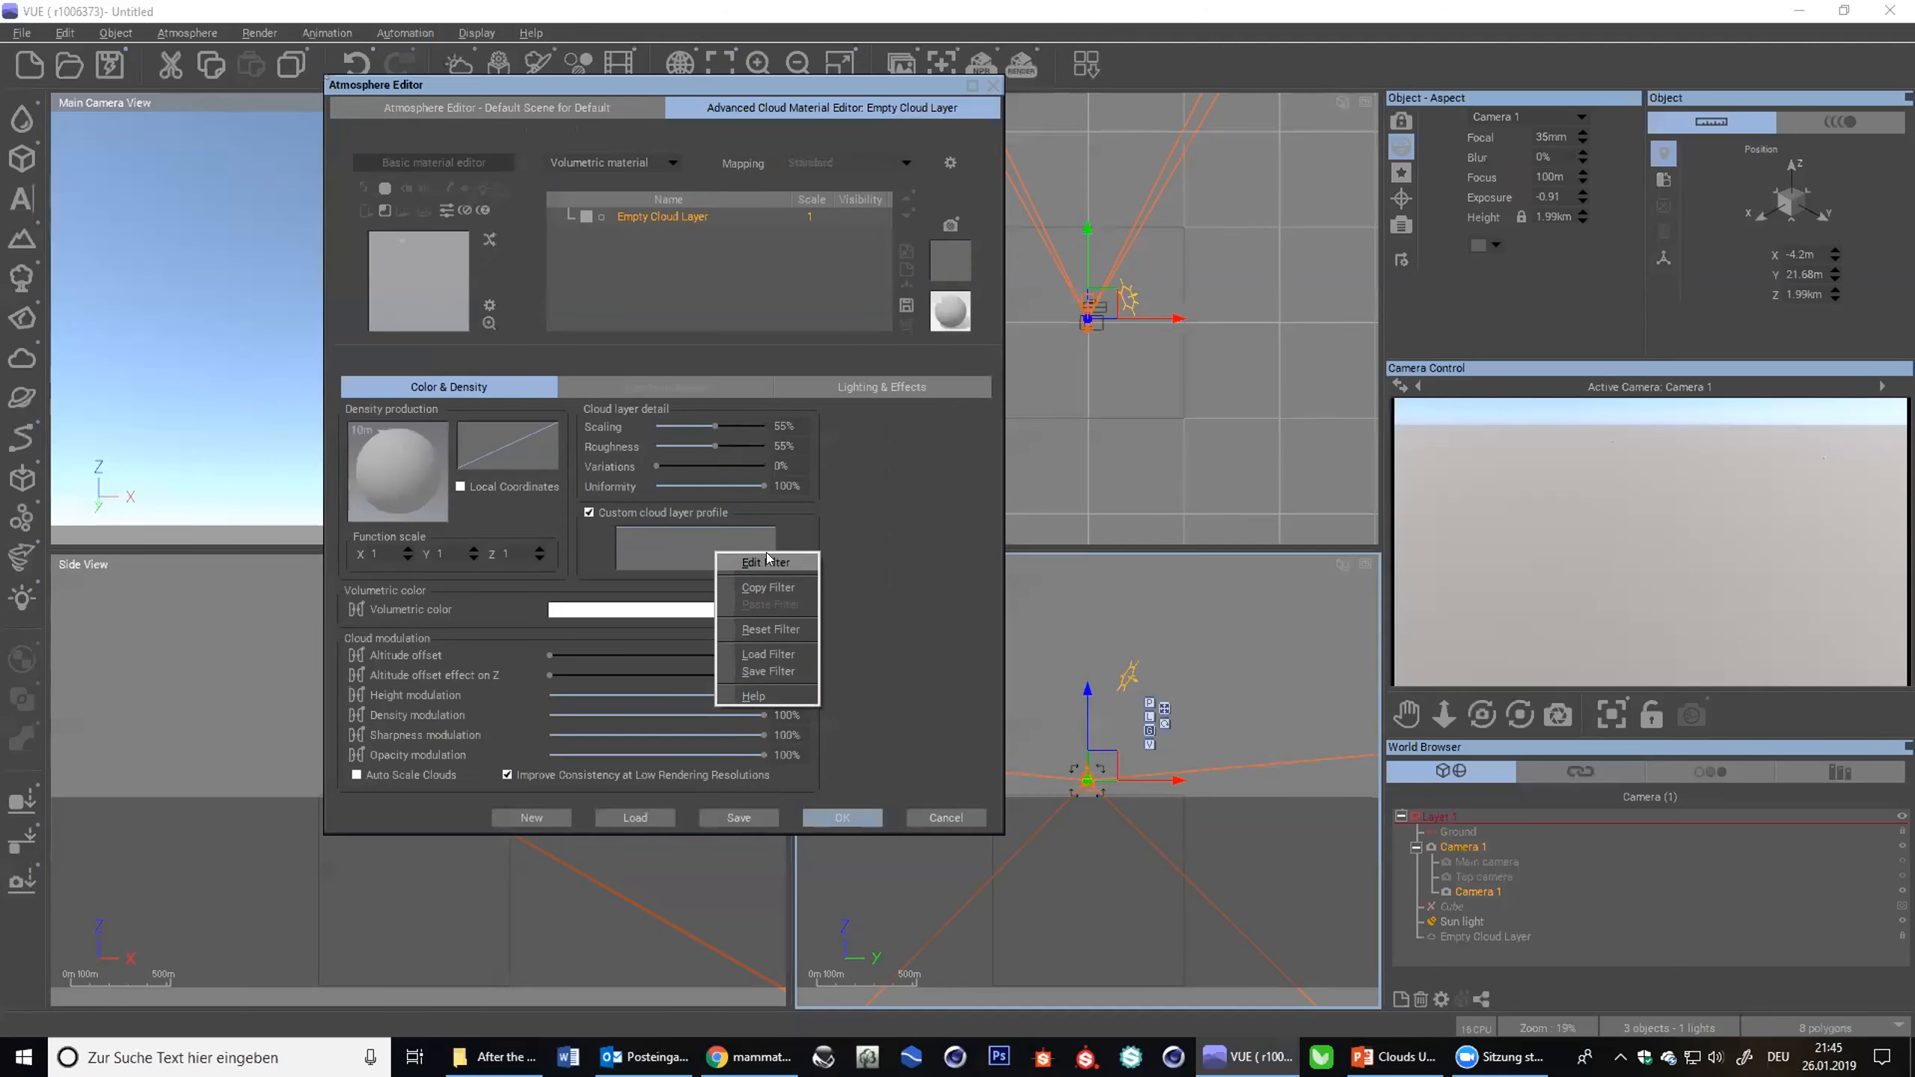
click(765, 562)
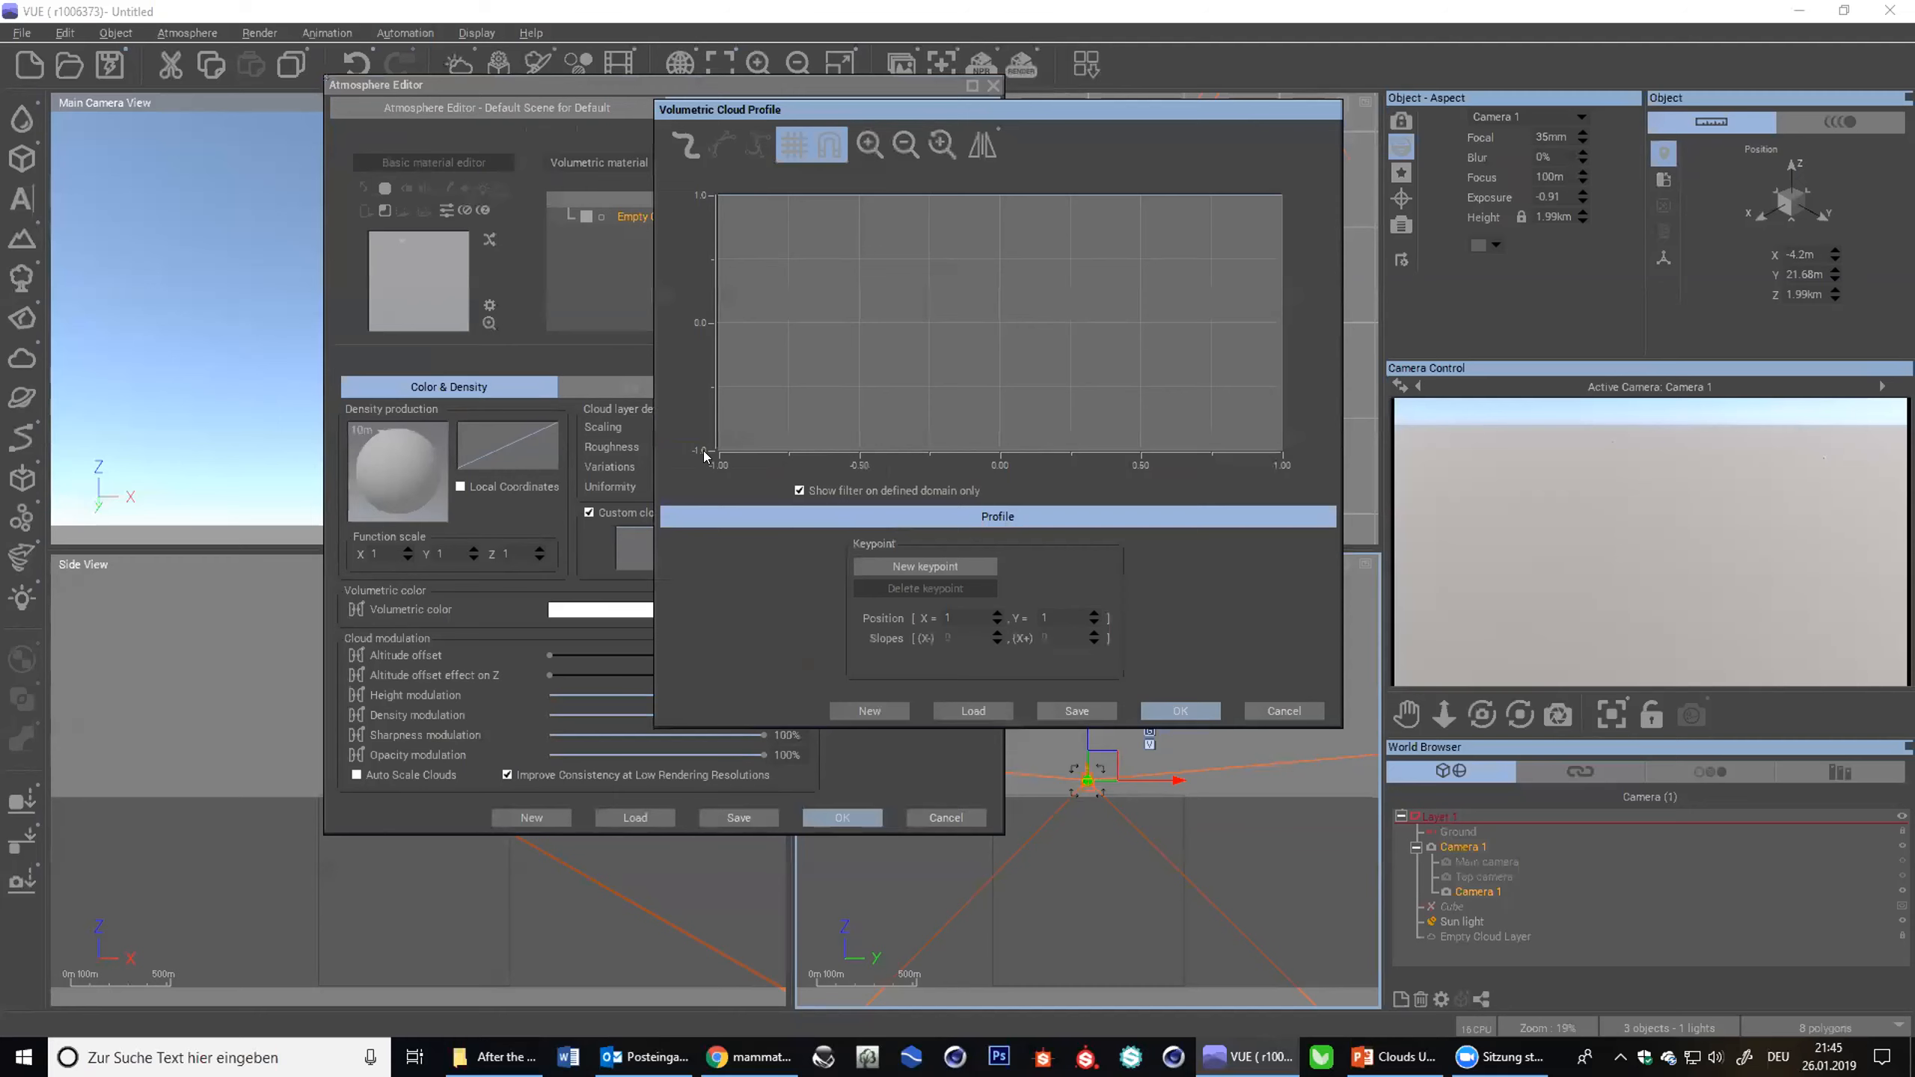
- Set the Empty Cloud Layer's altitude to 1 km and close the volumetric cloud profile without changing it
click(480, 110)
drag(528, 78, 187, 67)
mouse_move(403, 209)
mouse_down()
mouse_move(424, 203)
mouse_move(404, 208)
mouse_up()
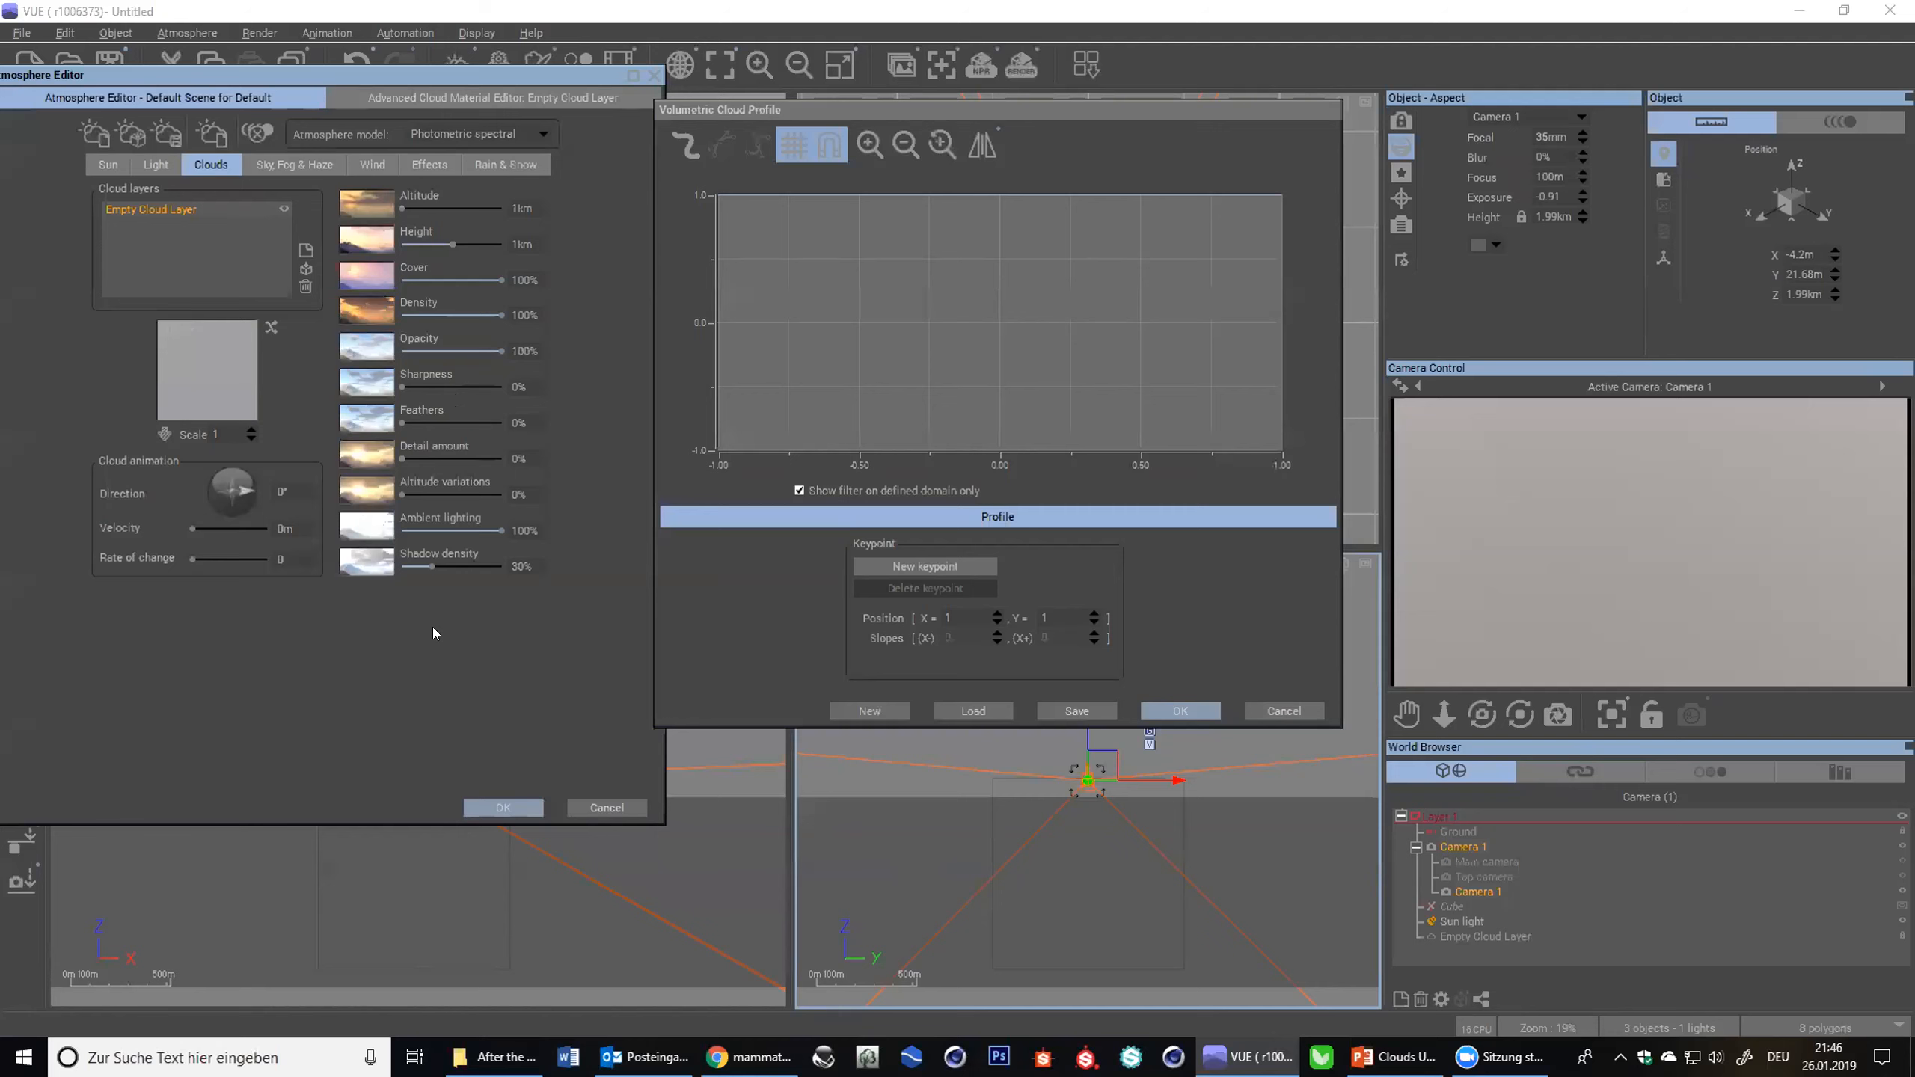
drag(338, 79, 467, 73)
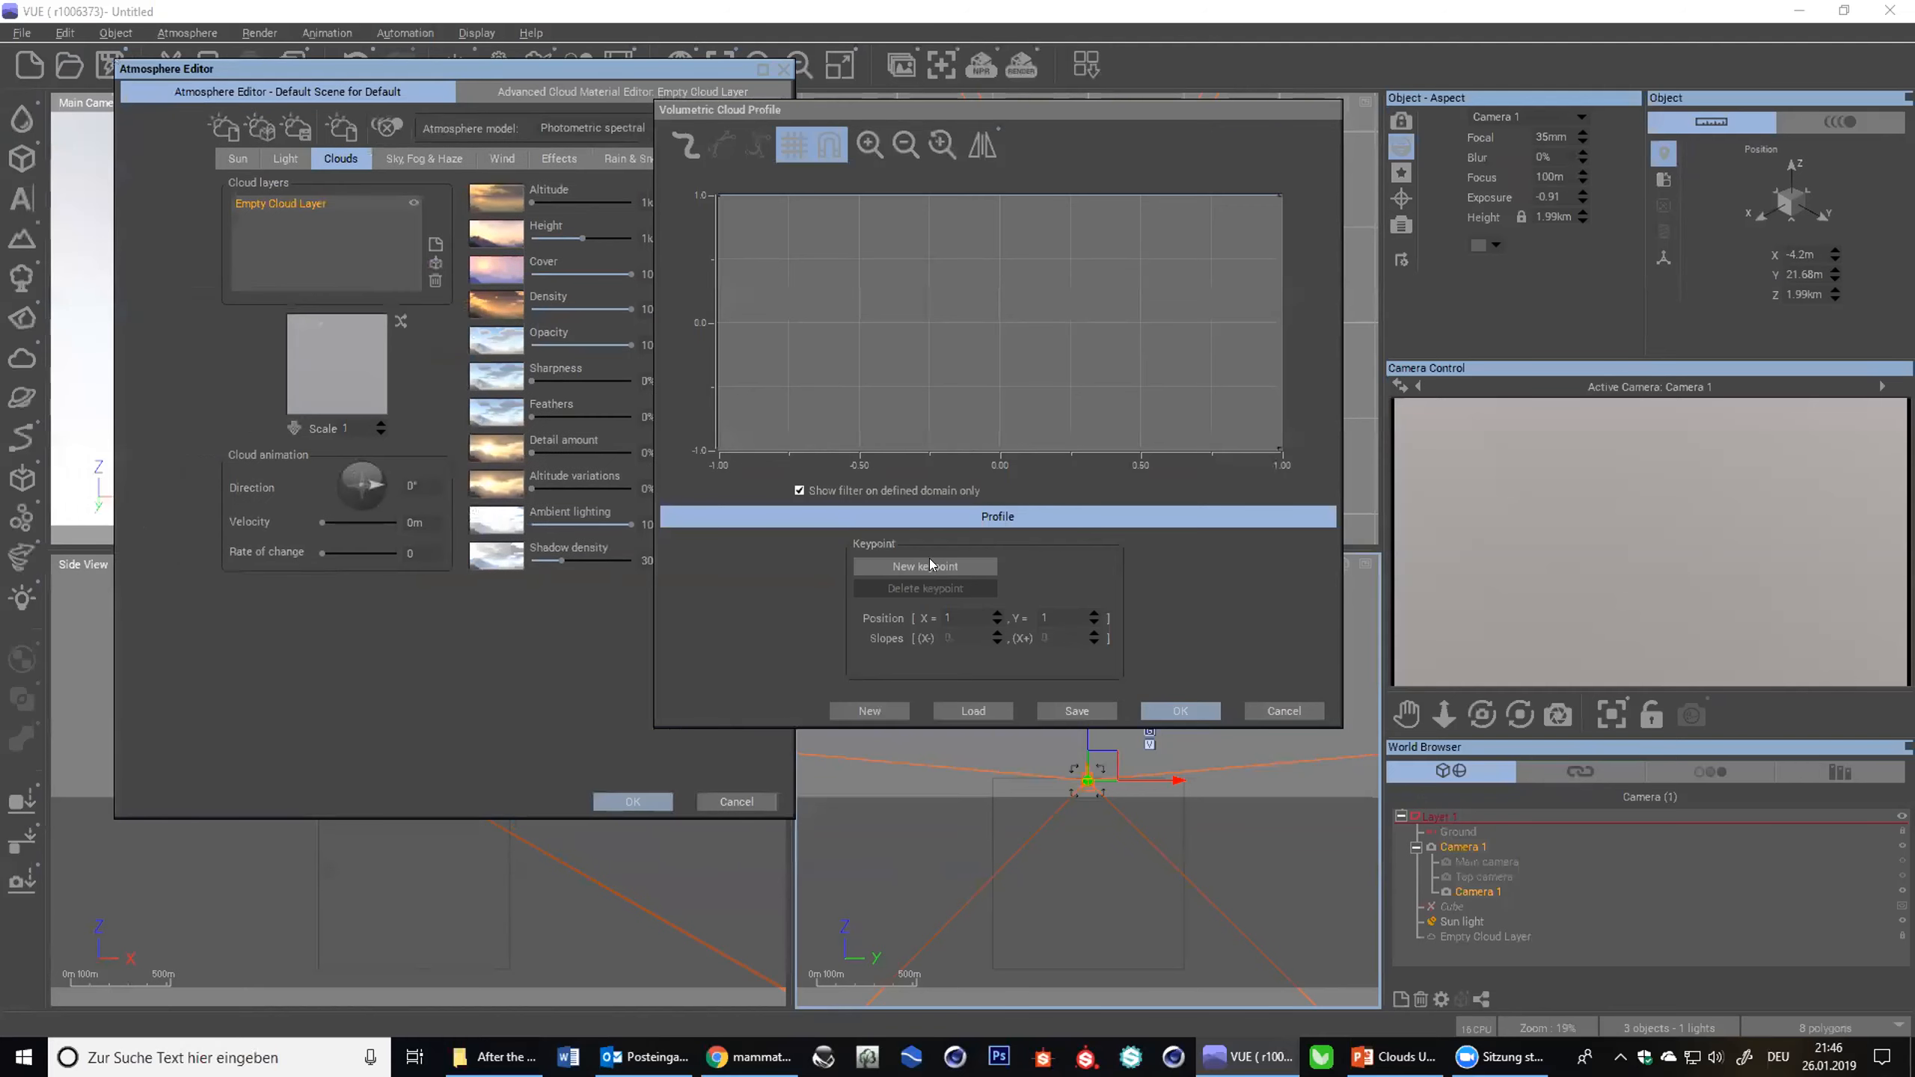
click(1283, 711)
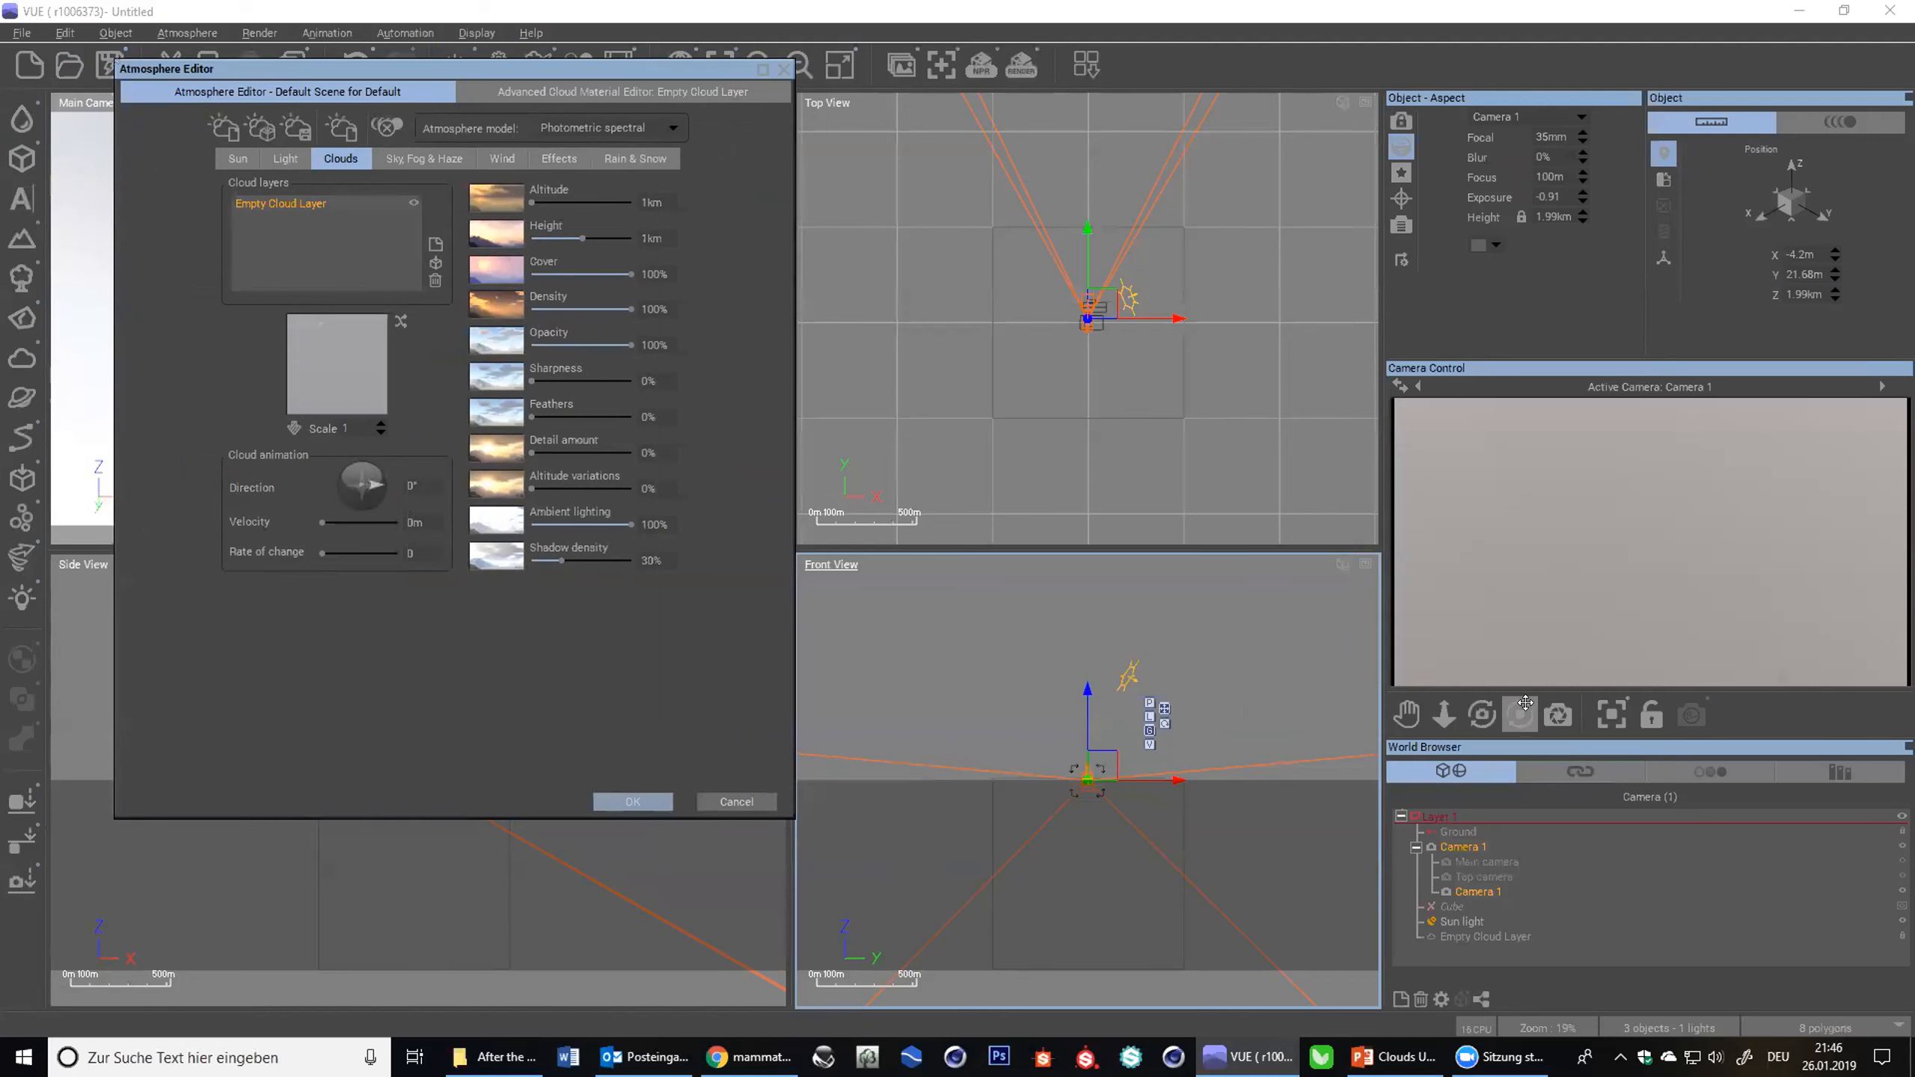
- Set the Empty Cloud Layer's height to 400 m, checking the clouds through the Top camera and Camera 1
click(1481, 877)
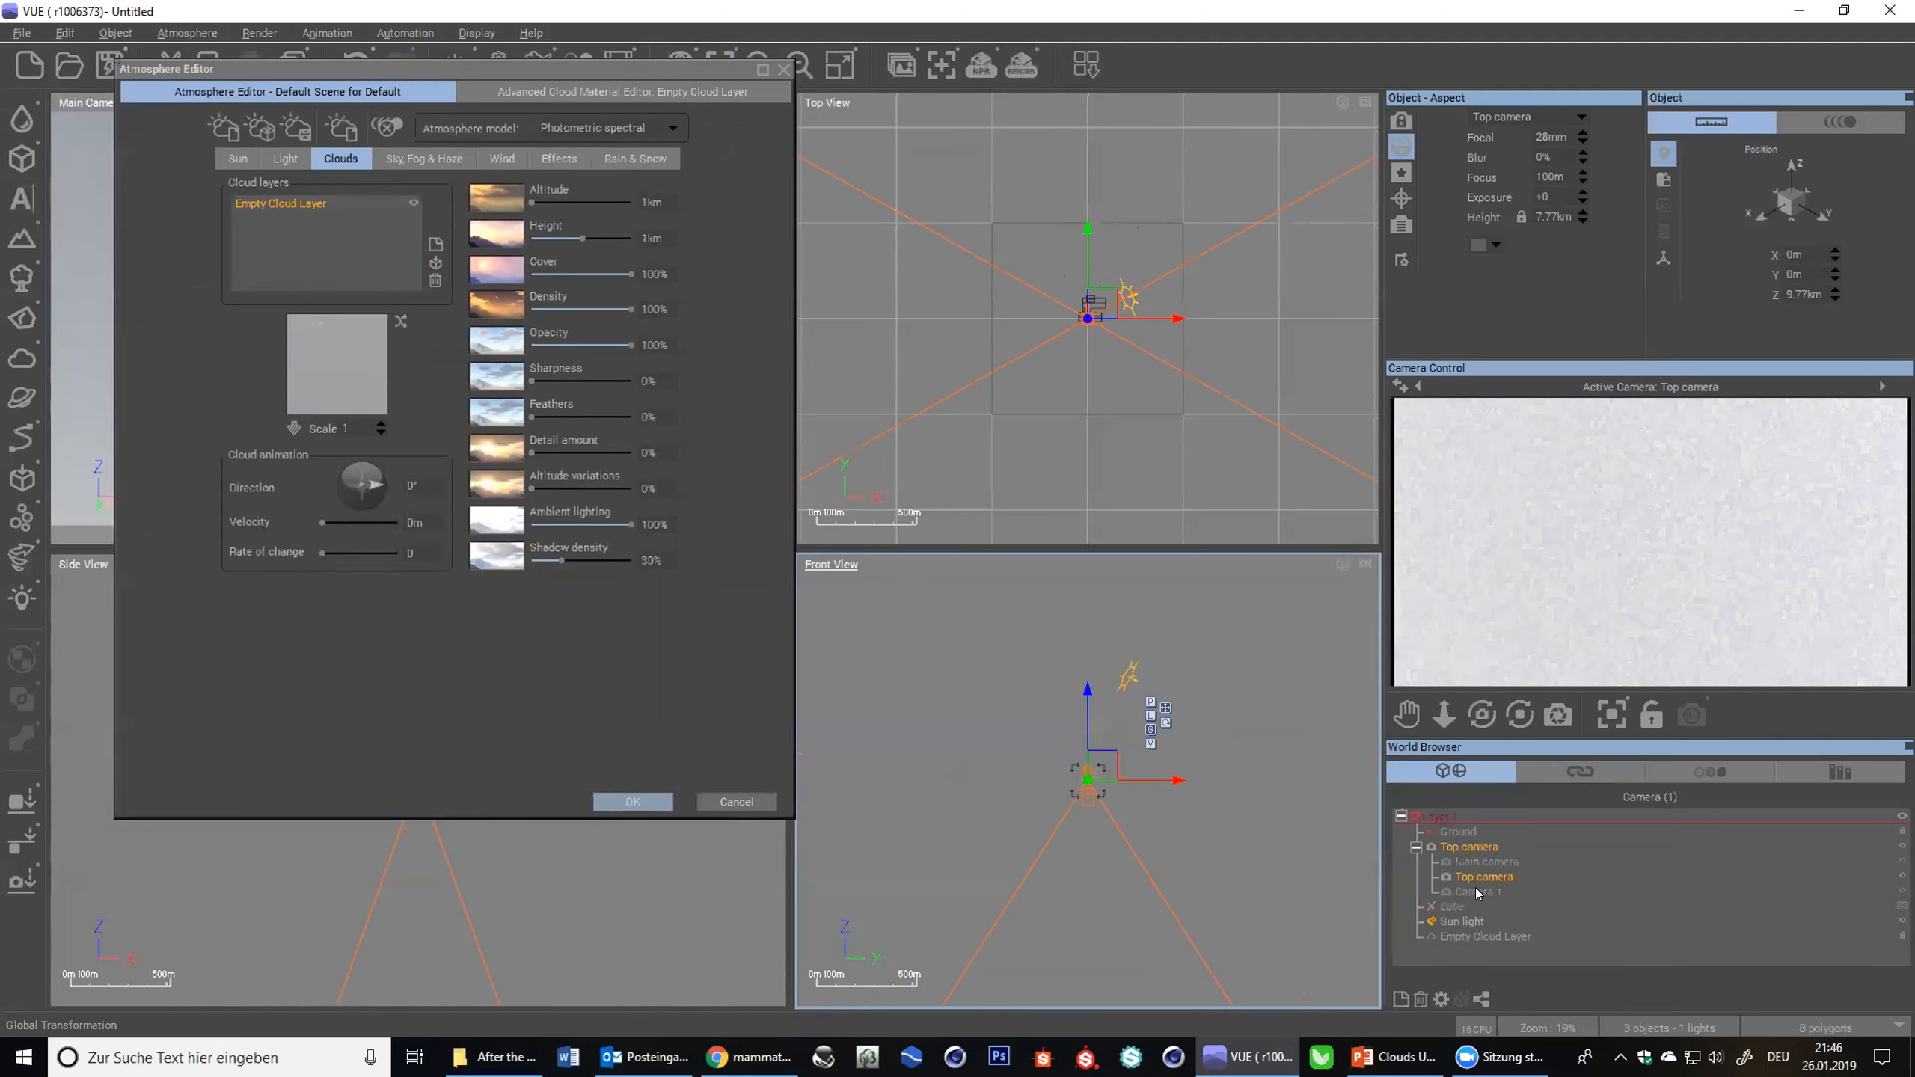
double_click(1477, 892)
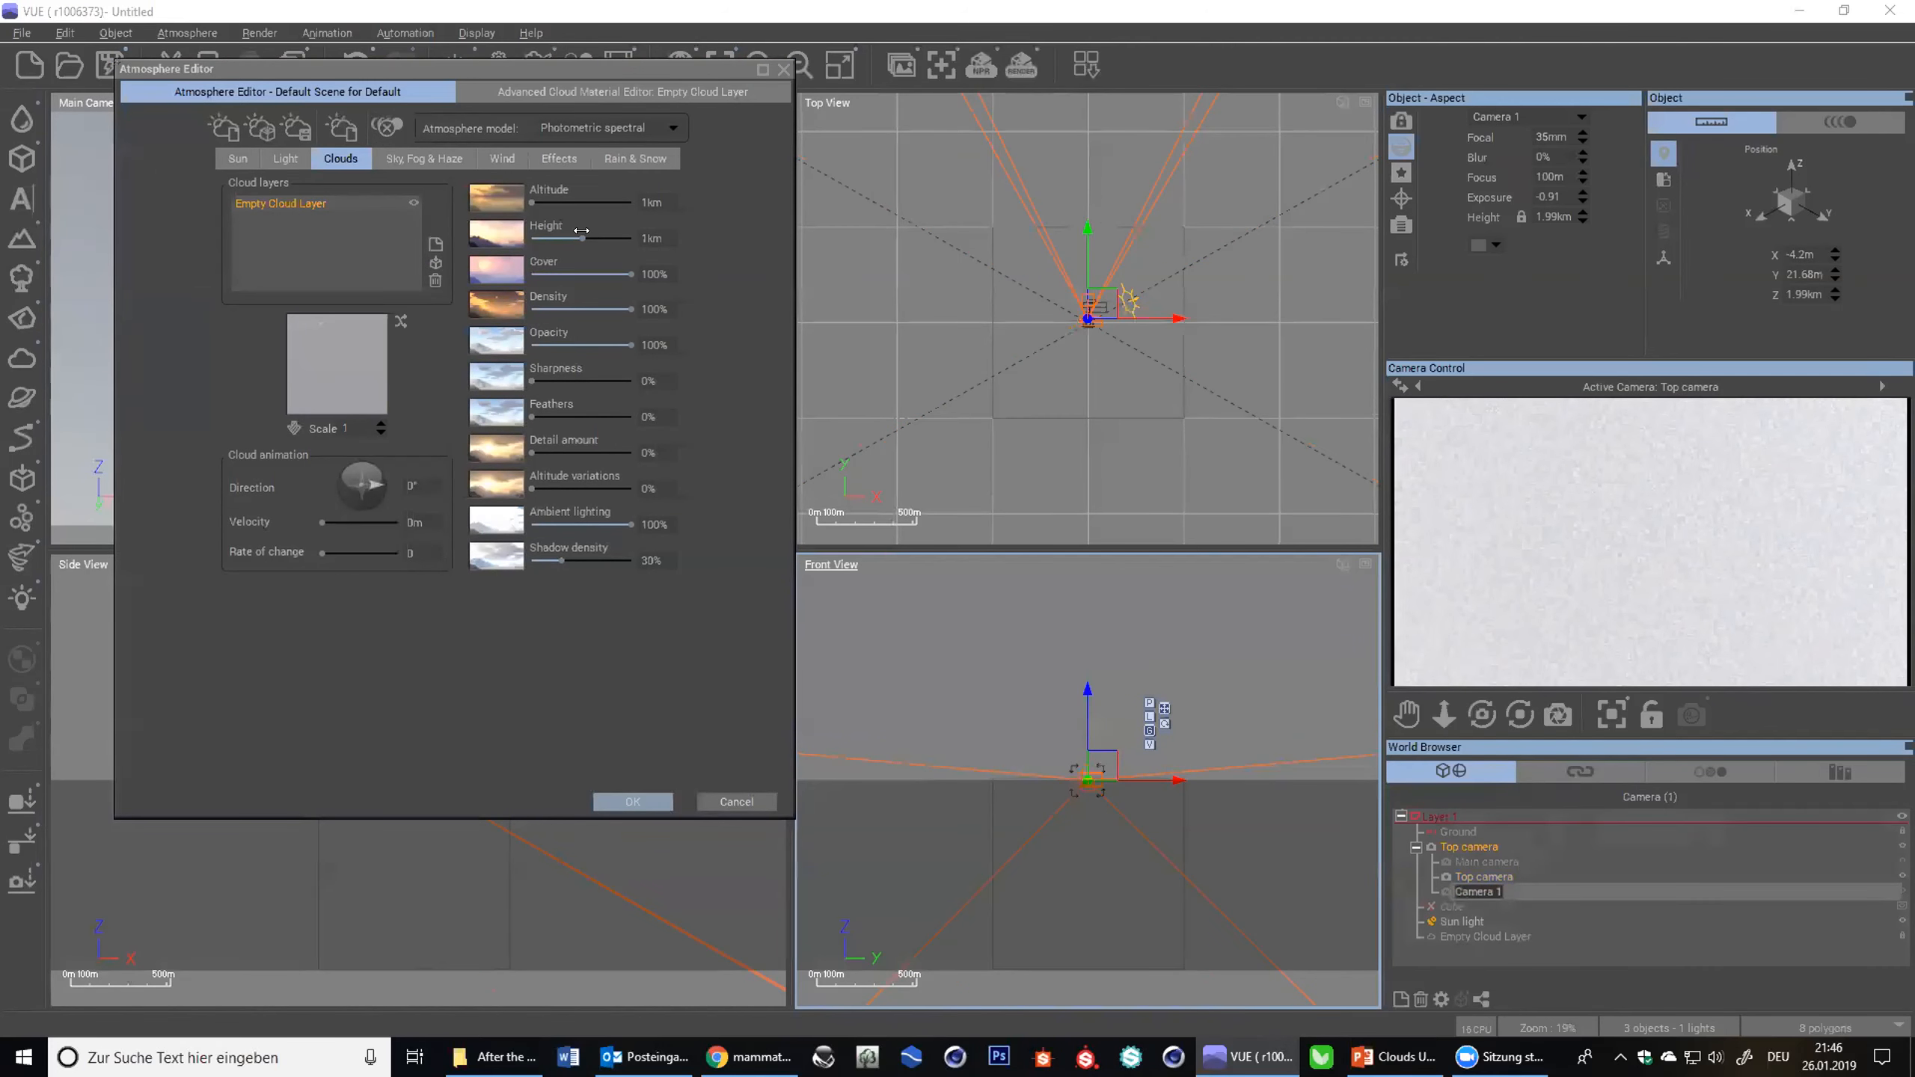
drag(577, 230, 557, 232)
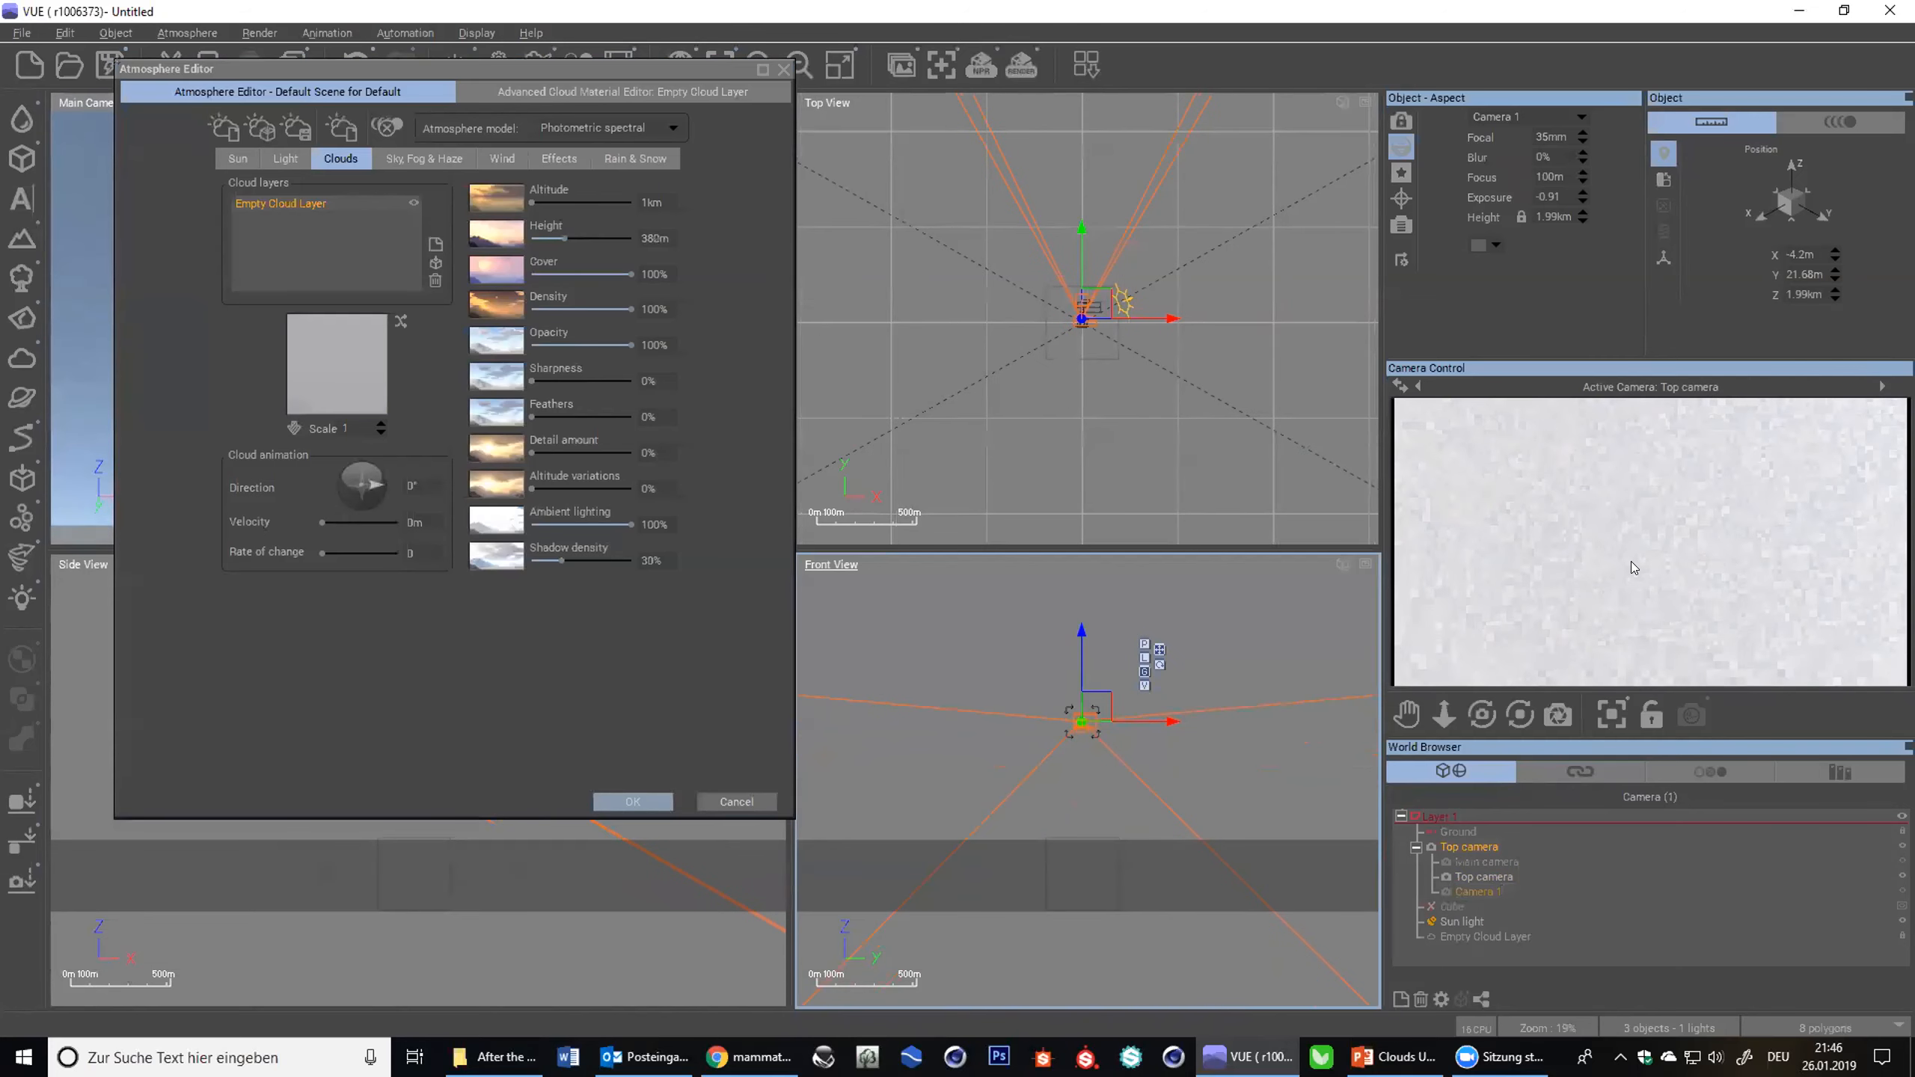
click(1457, 890)
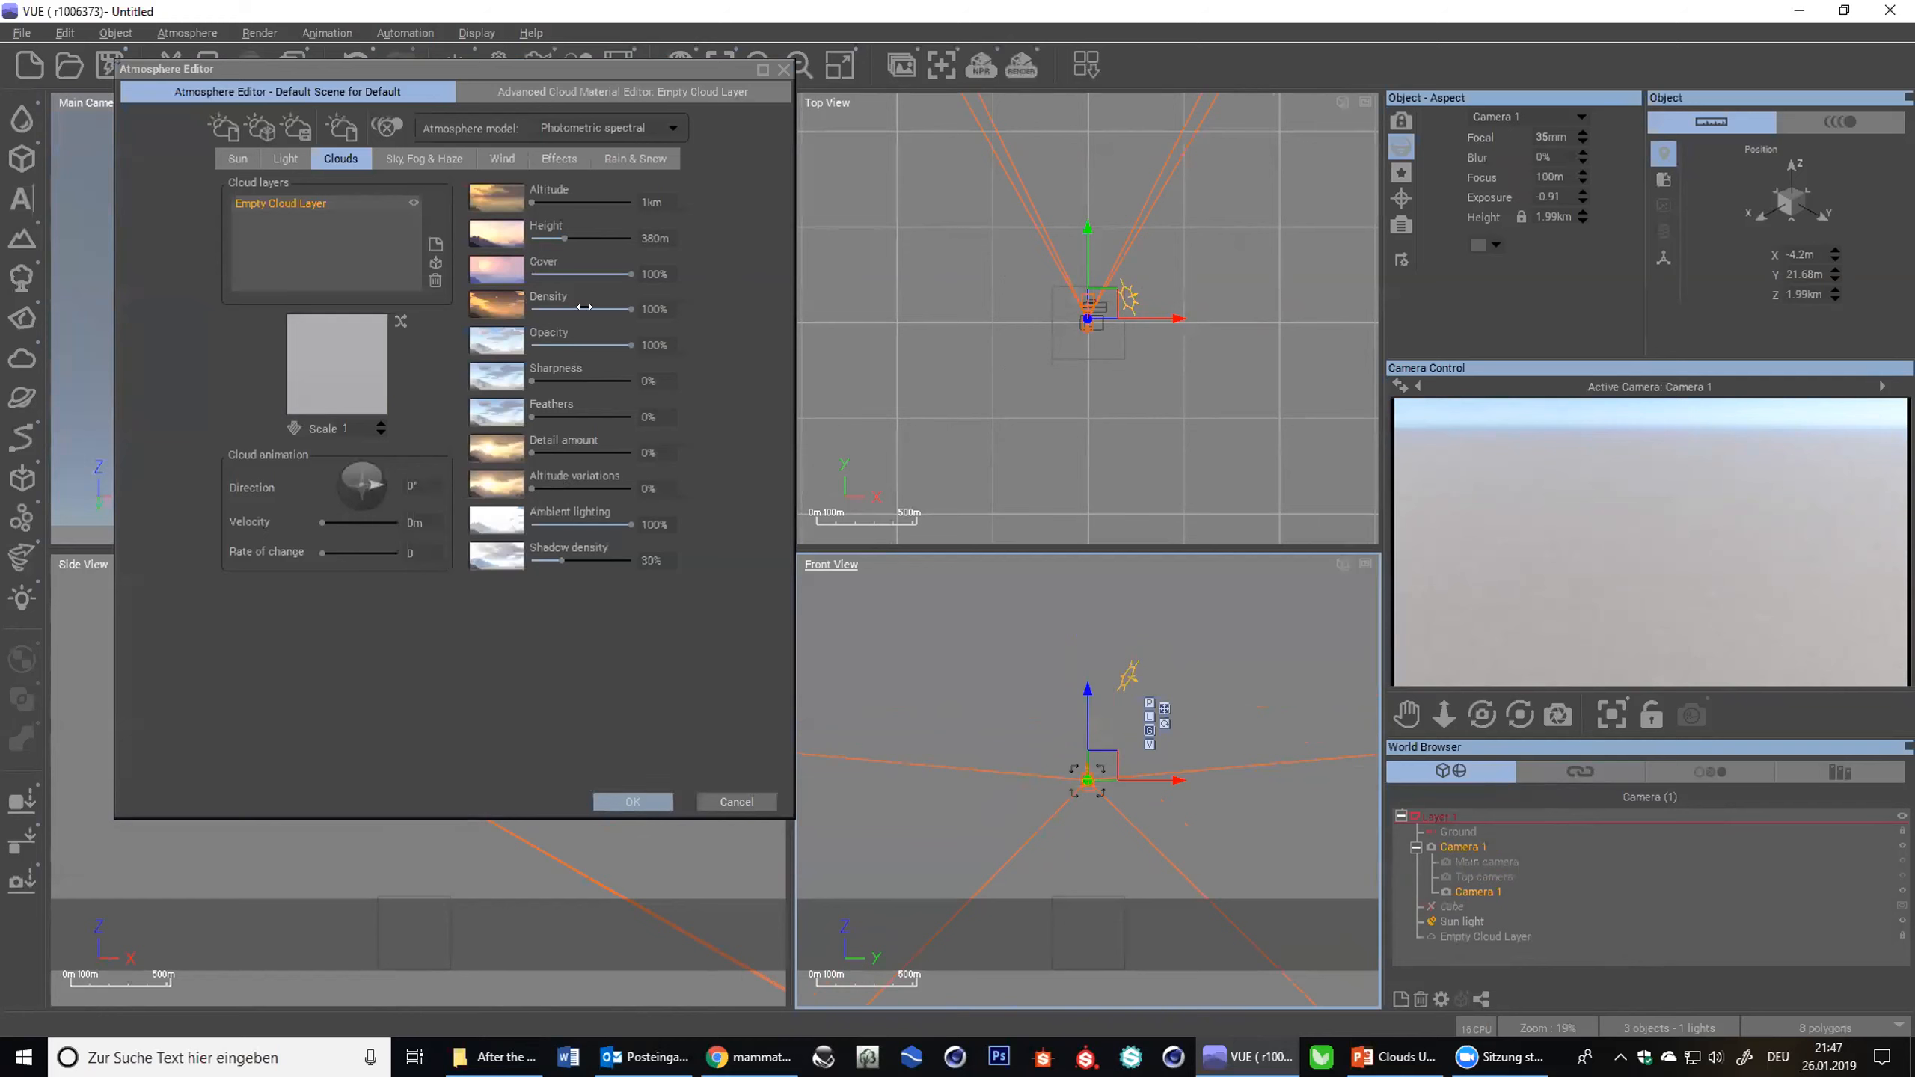
click(647, 238)
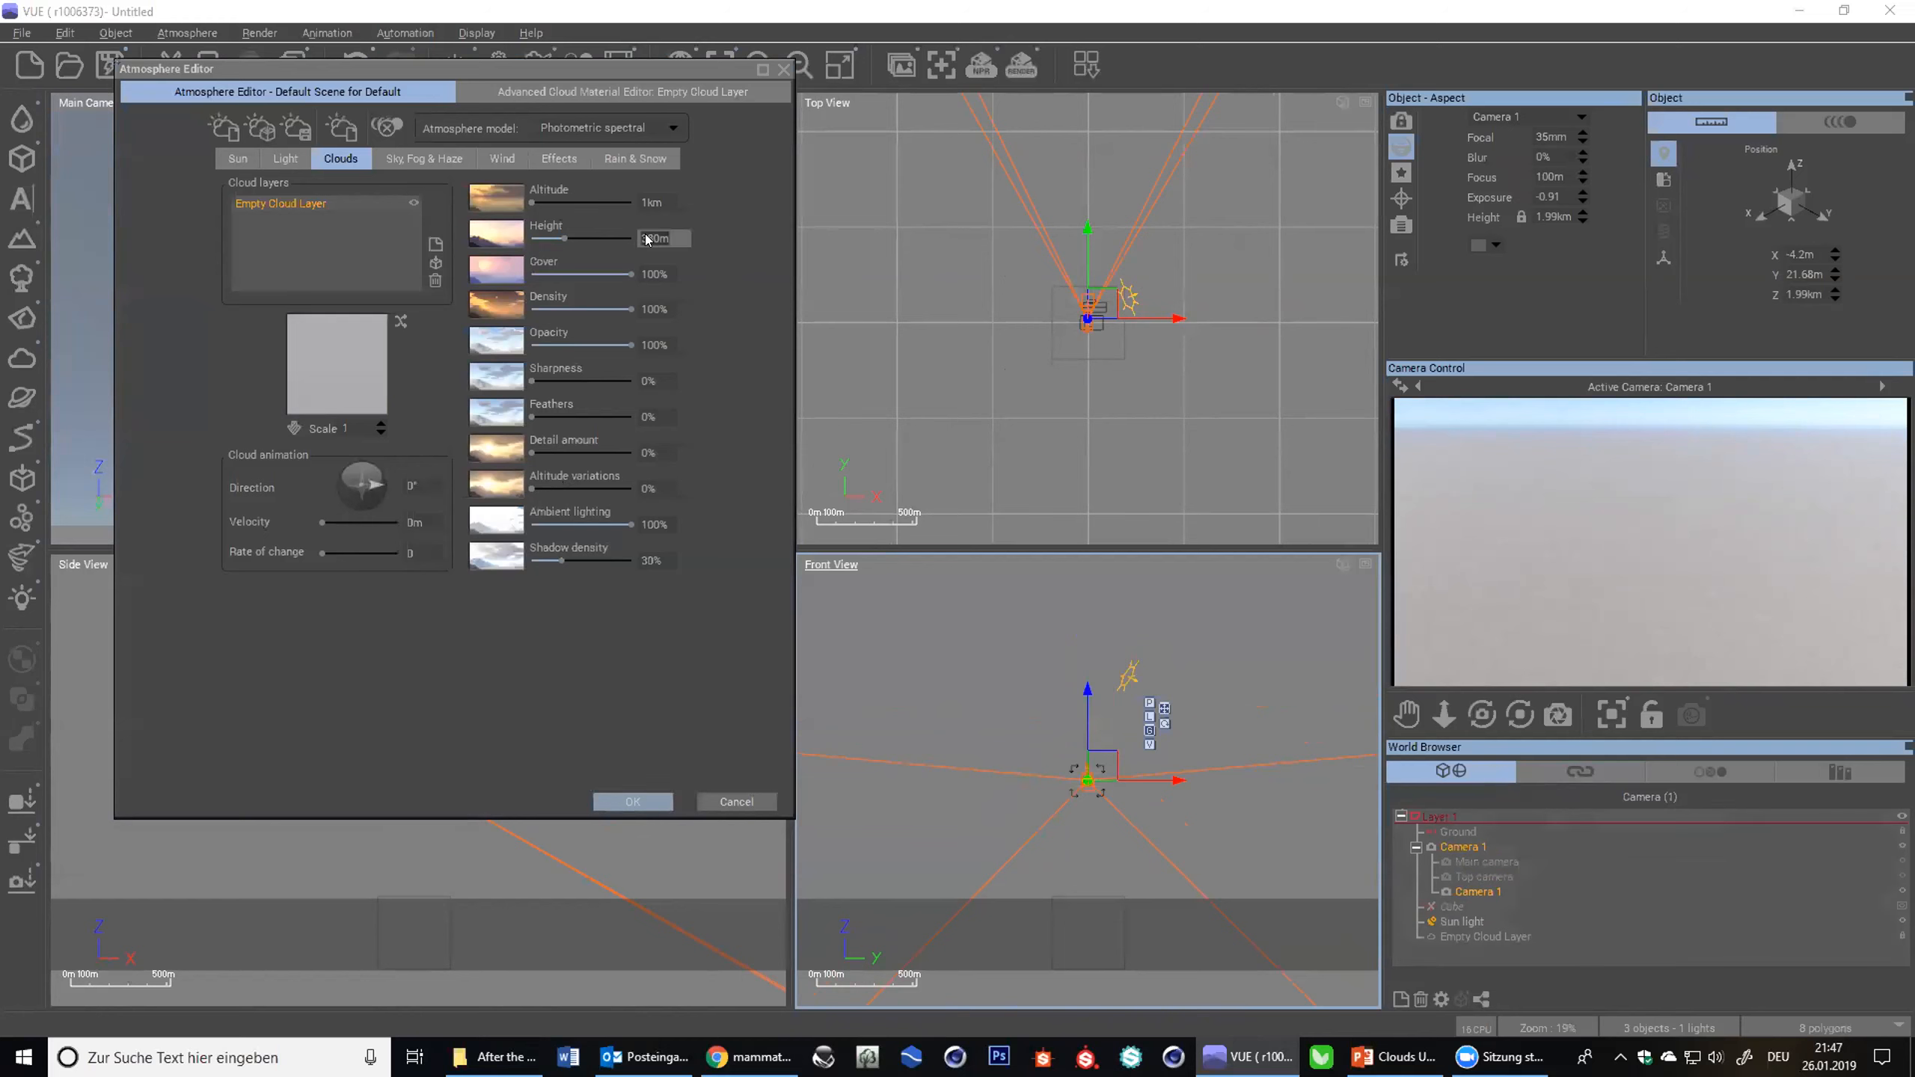
text(400m)
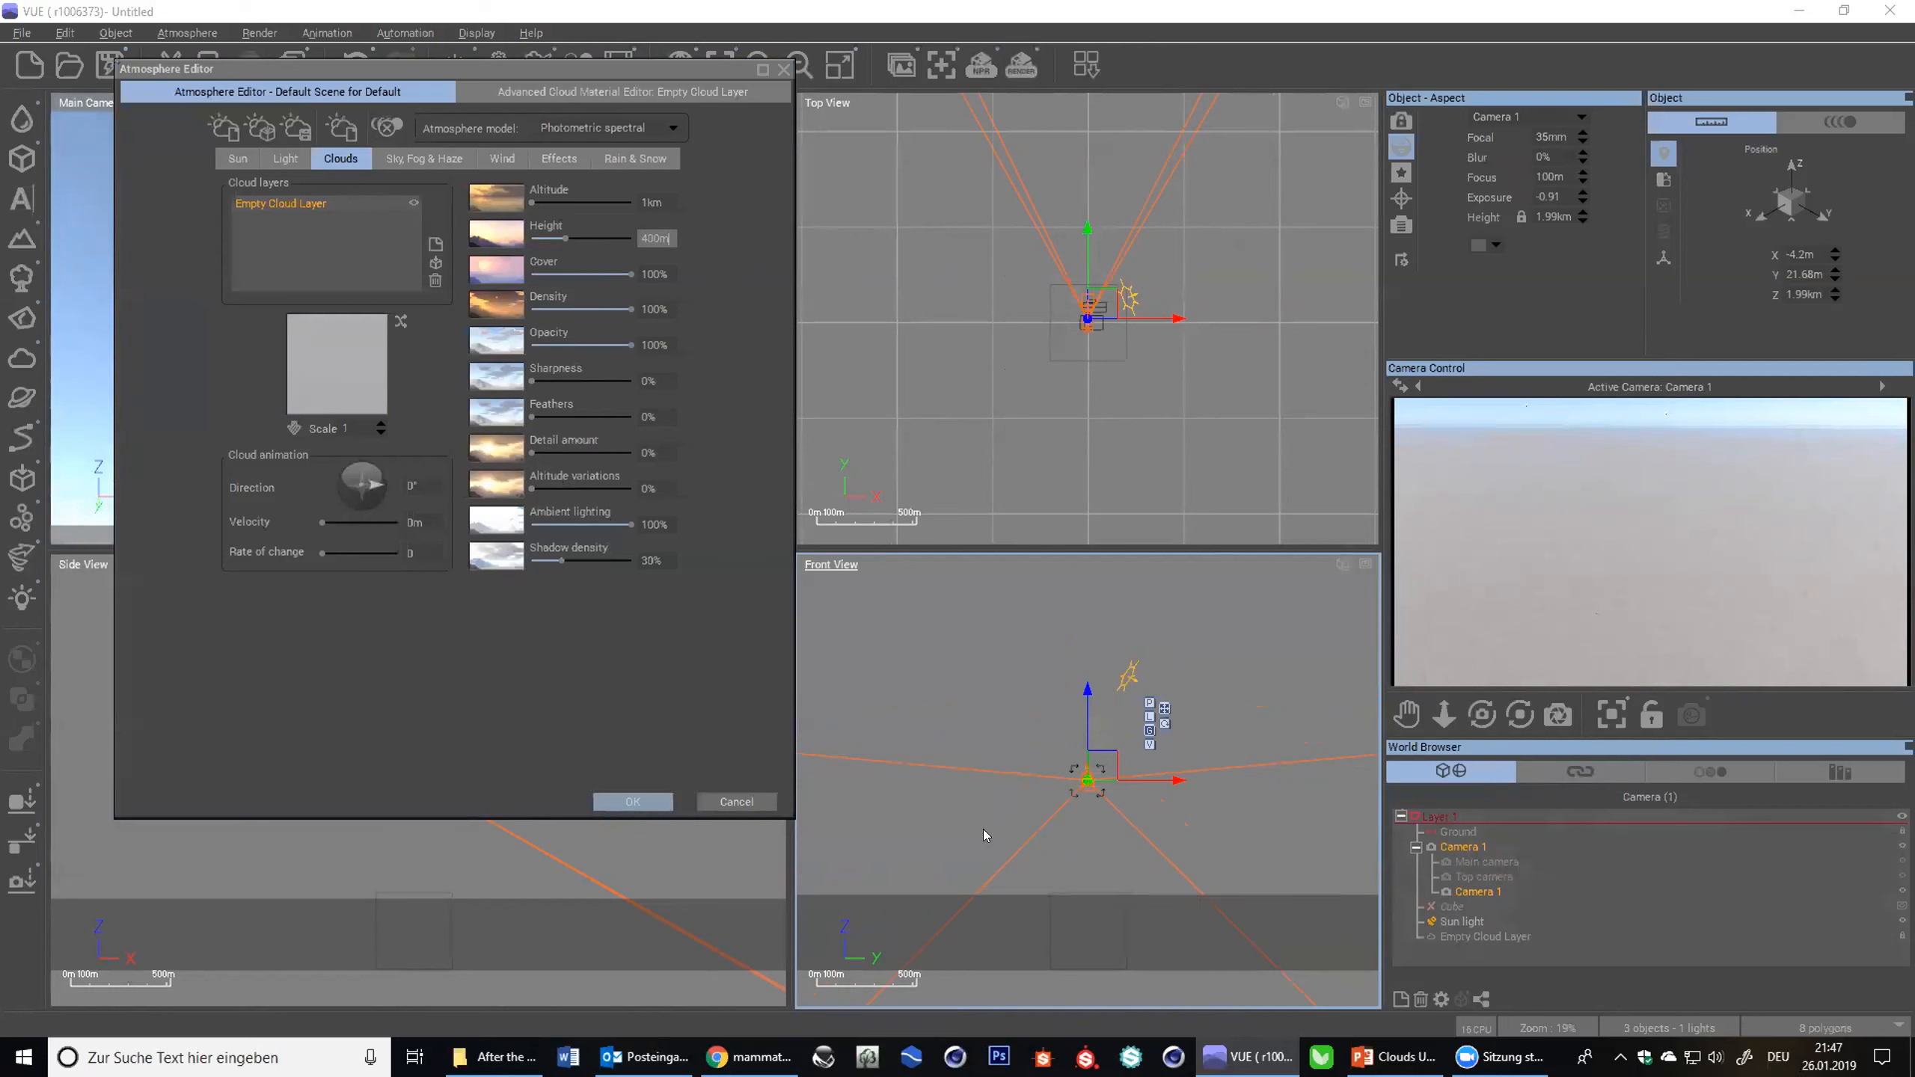
- Set the Empty Cloud Layer's altitude variations to 53% and up to 100%, and set the cloud scale to 0.1
key(Return)
drag(533, 489, 585, 483)
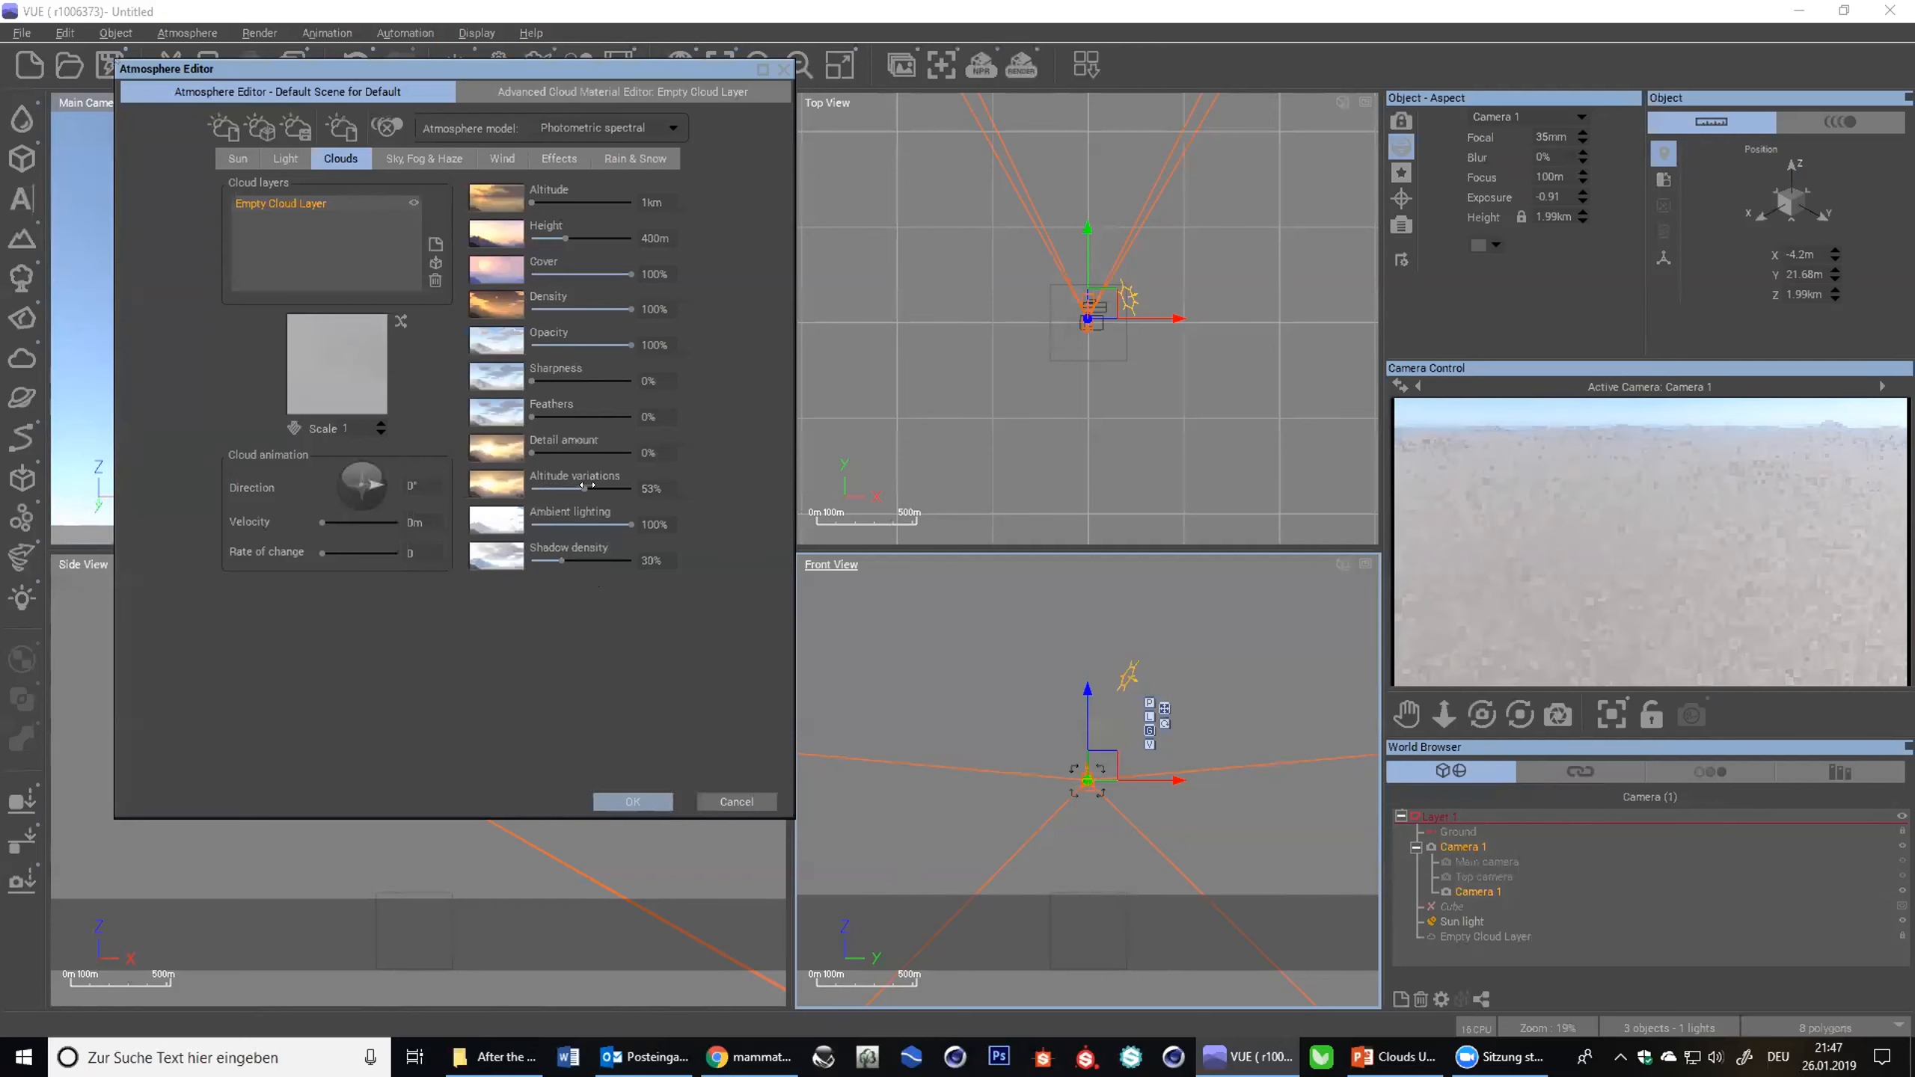
drag(588, 485, 634, 486)
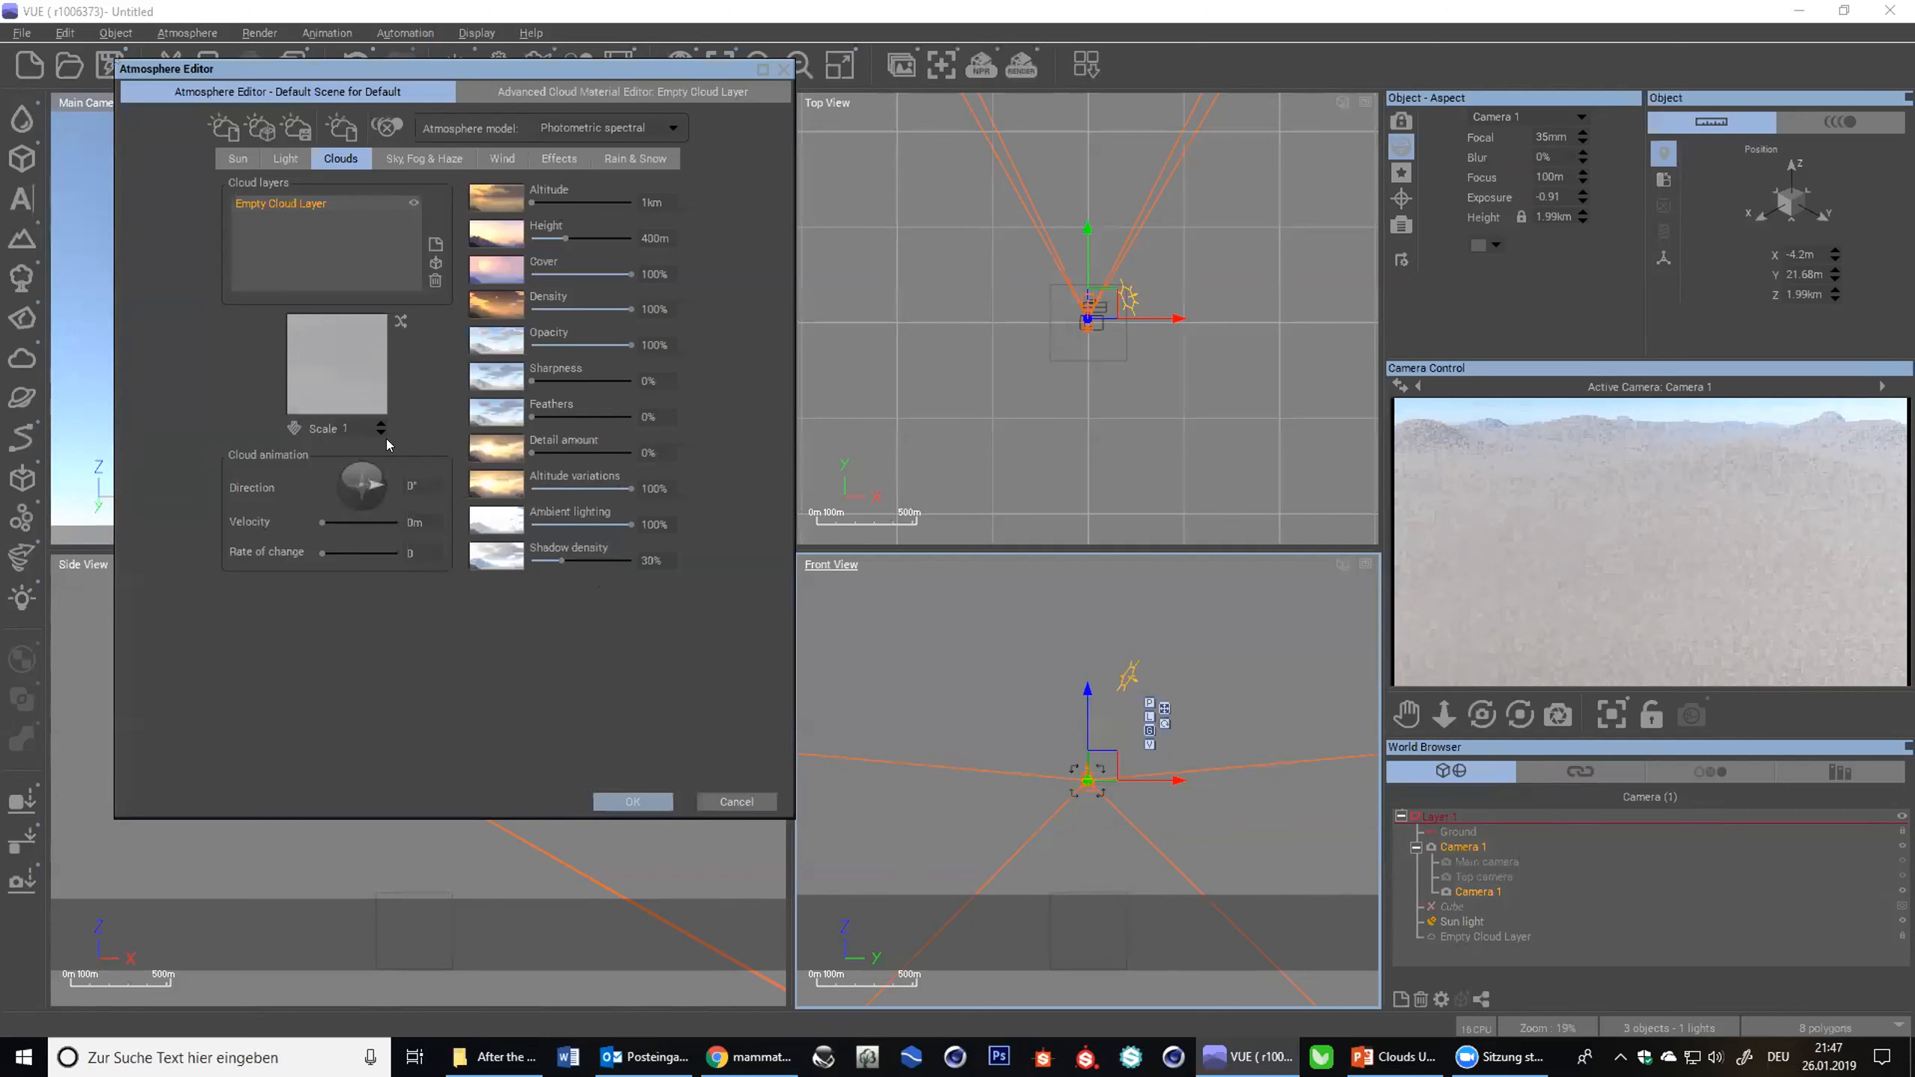
click(346, 428)
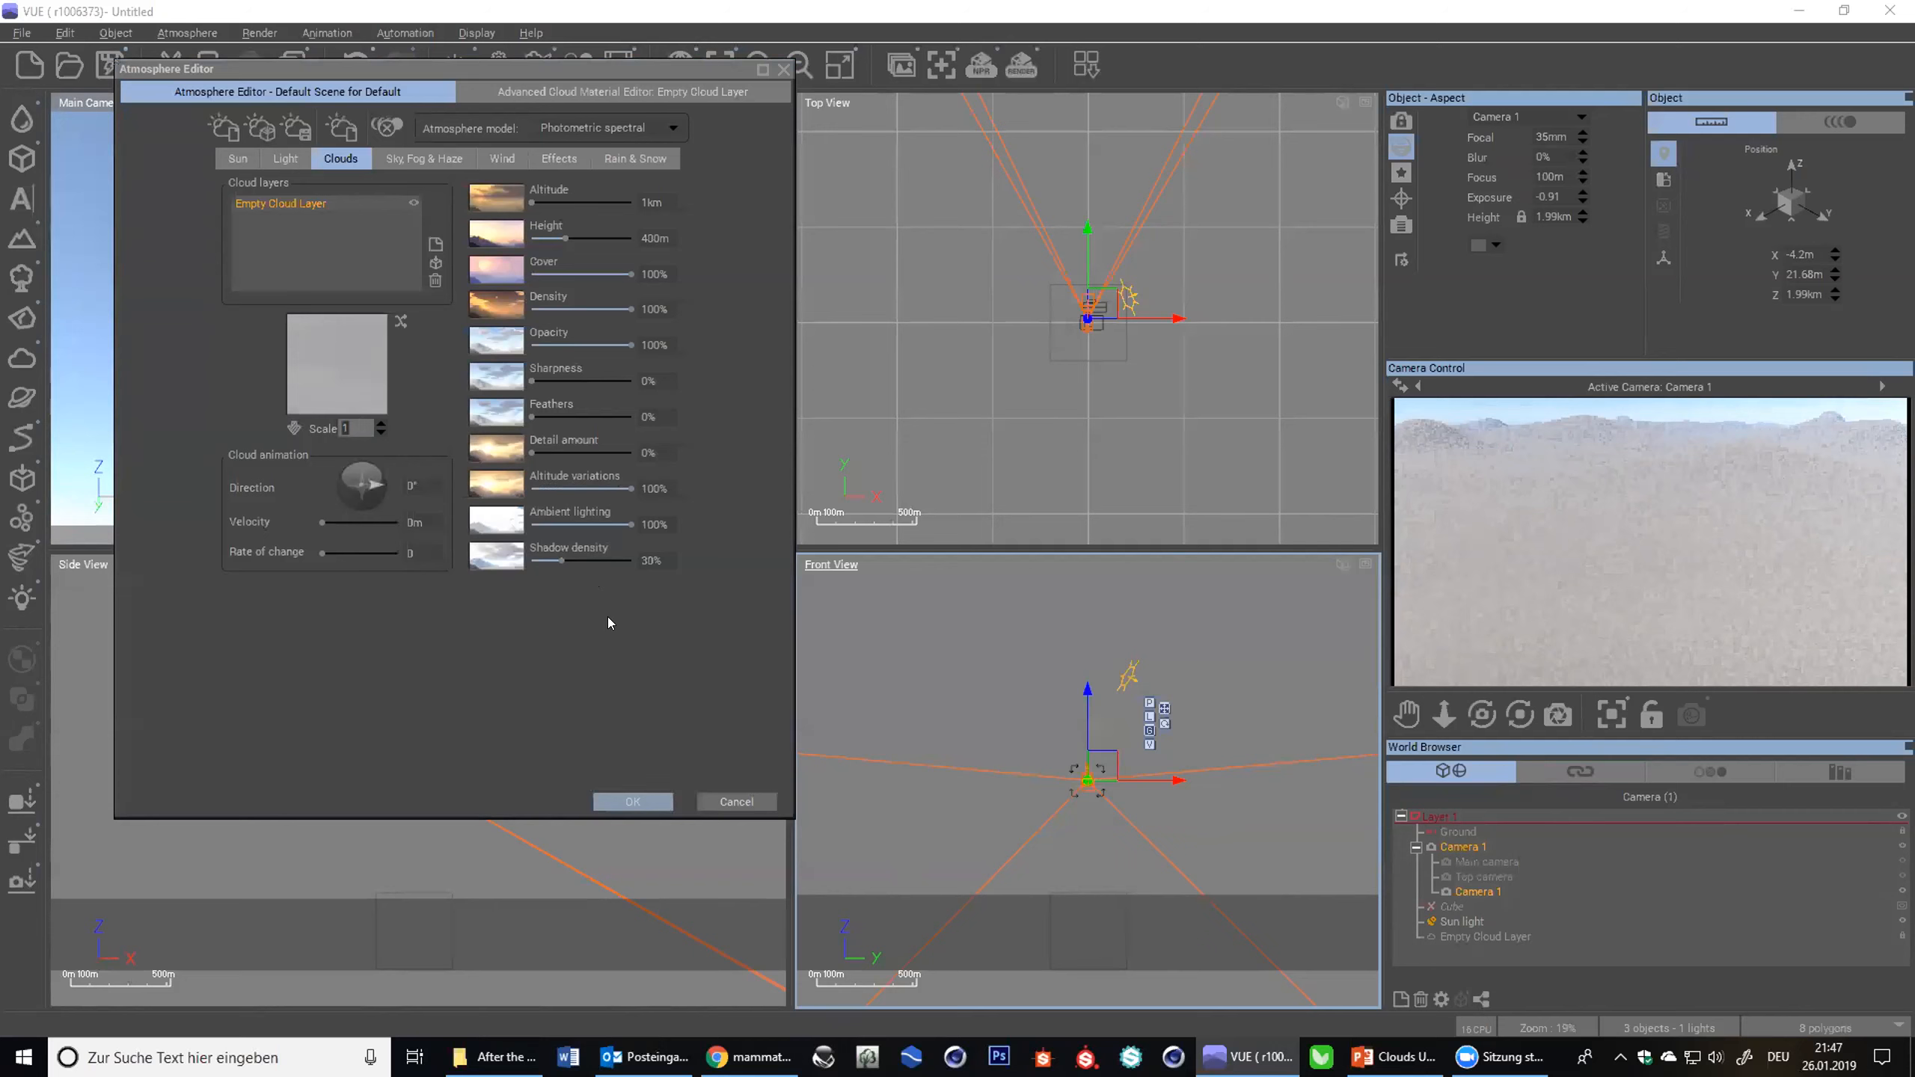
text(.1)
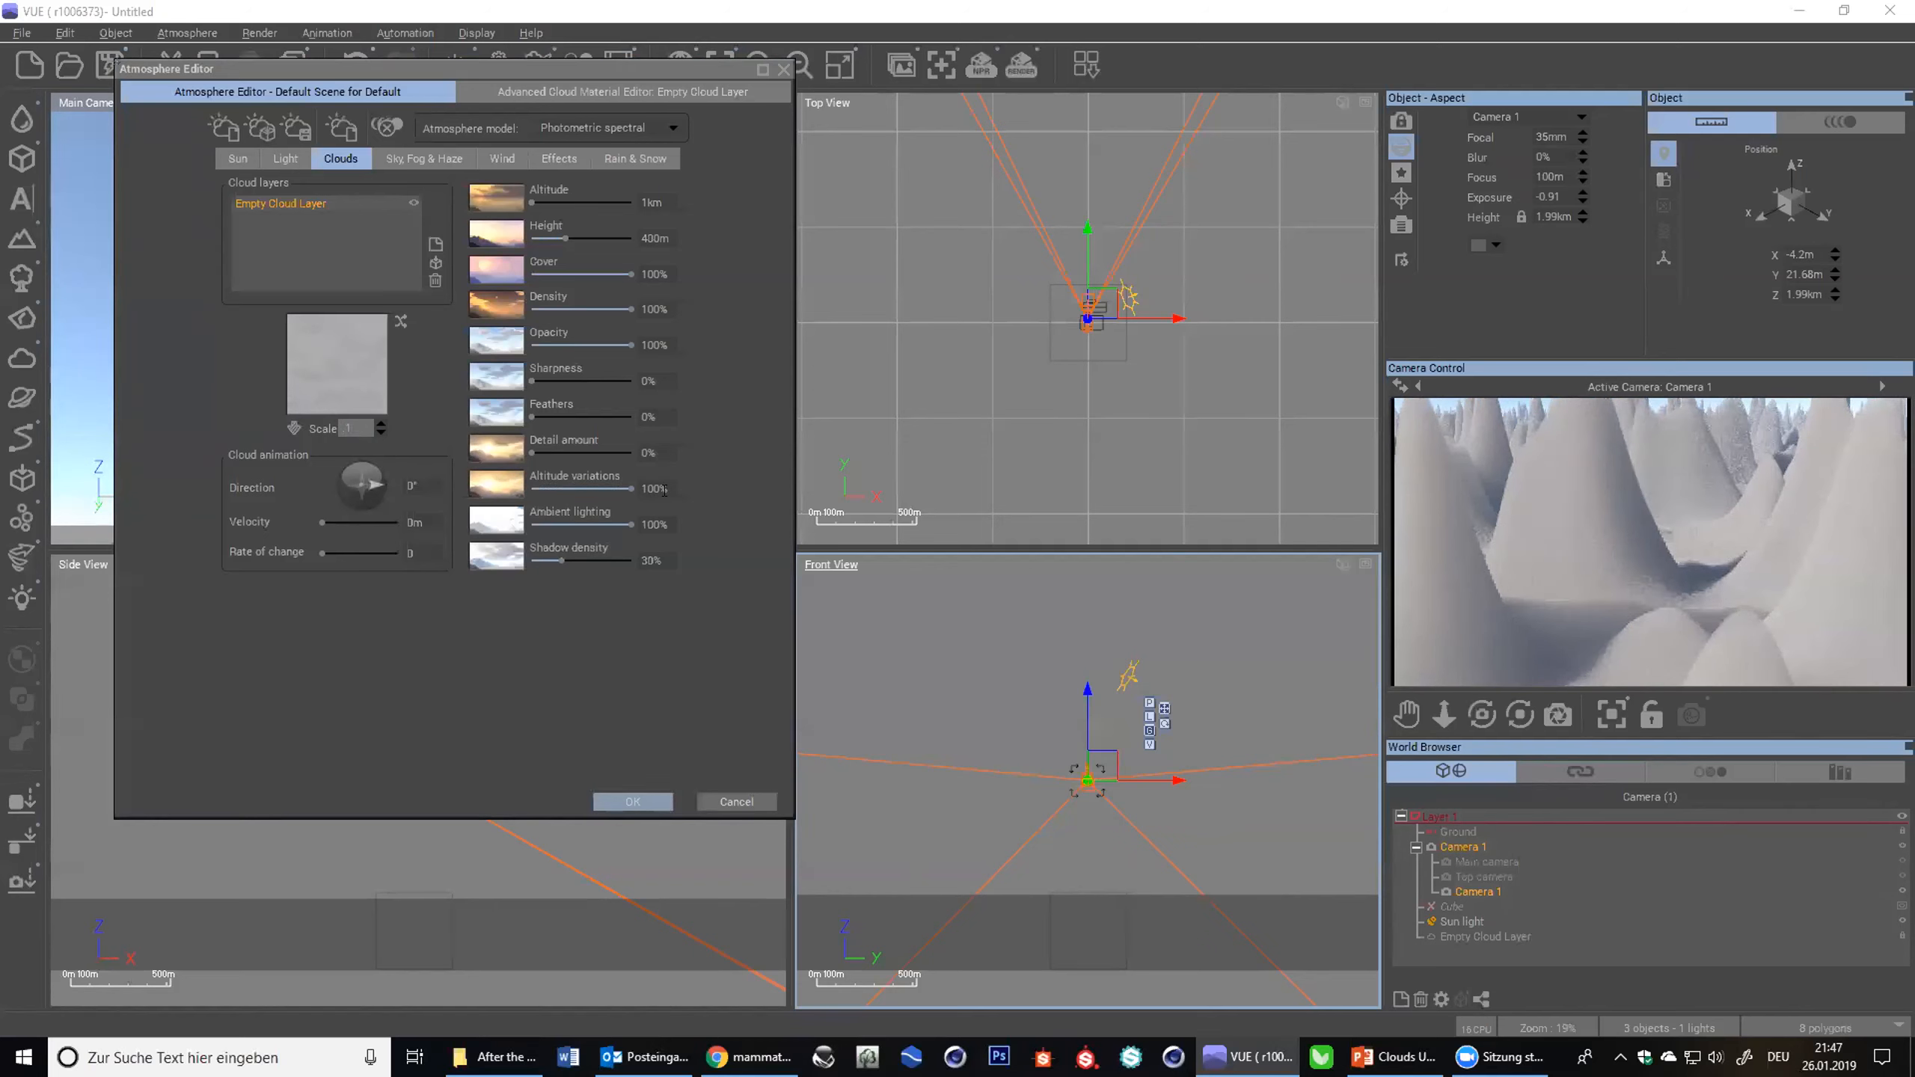
key(Return)
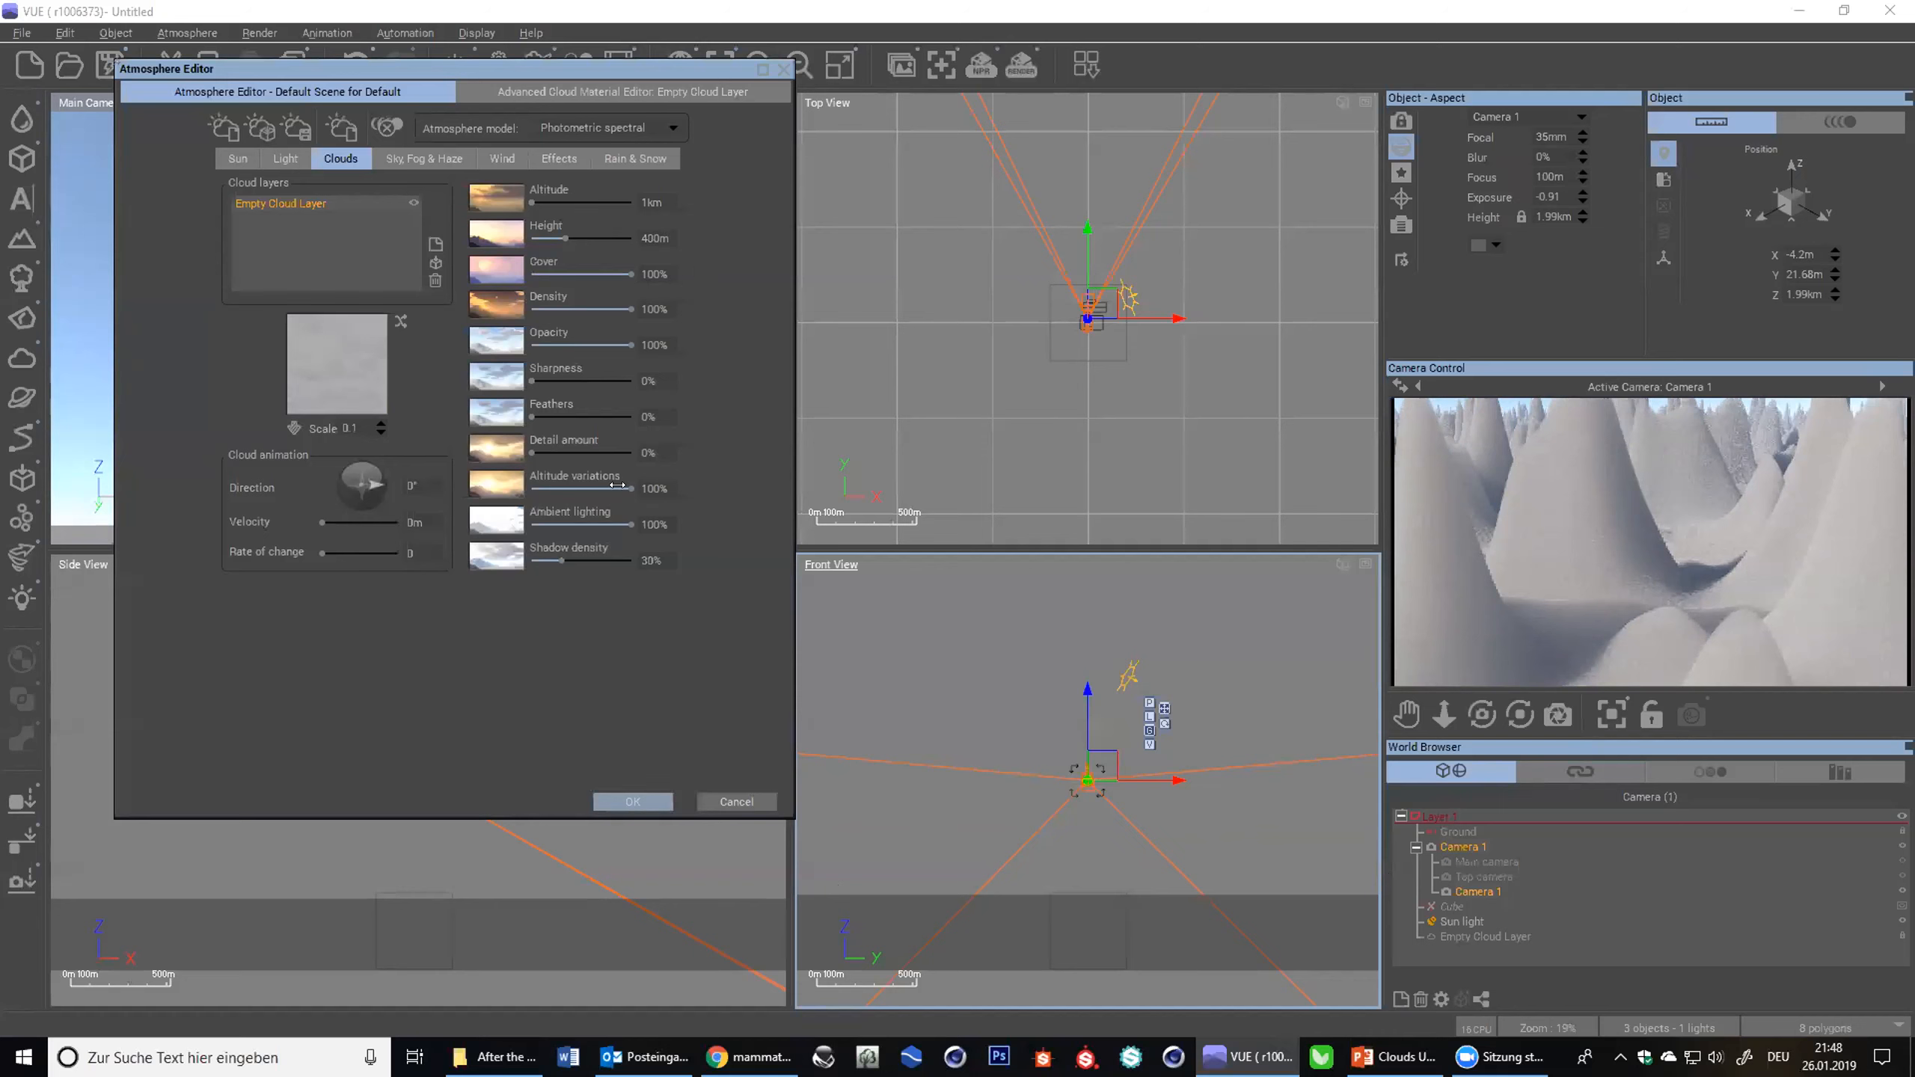
- Set the Empty Cloud Layer's altitude variations to 50%
click(649, 486)
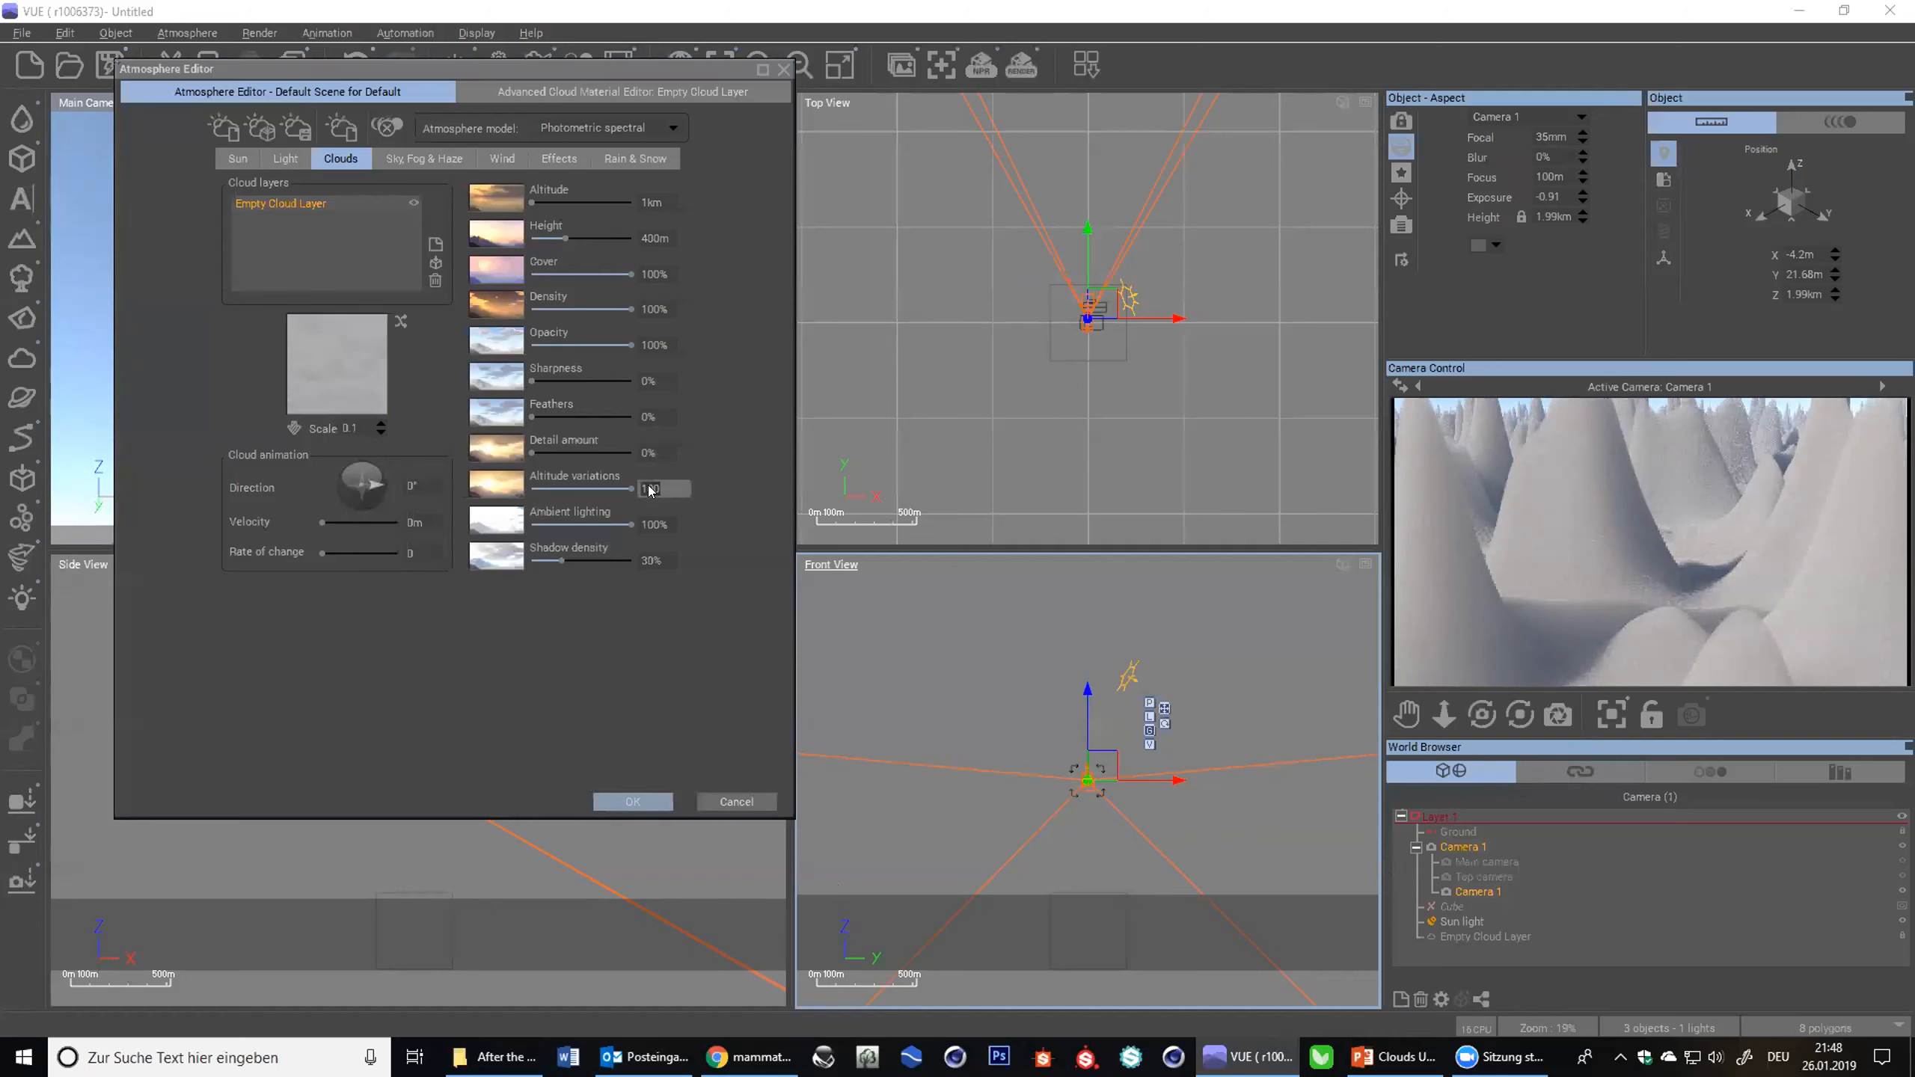
text(50)
key(Return)
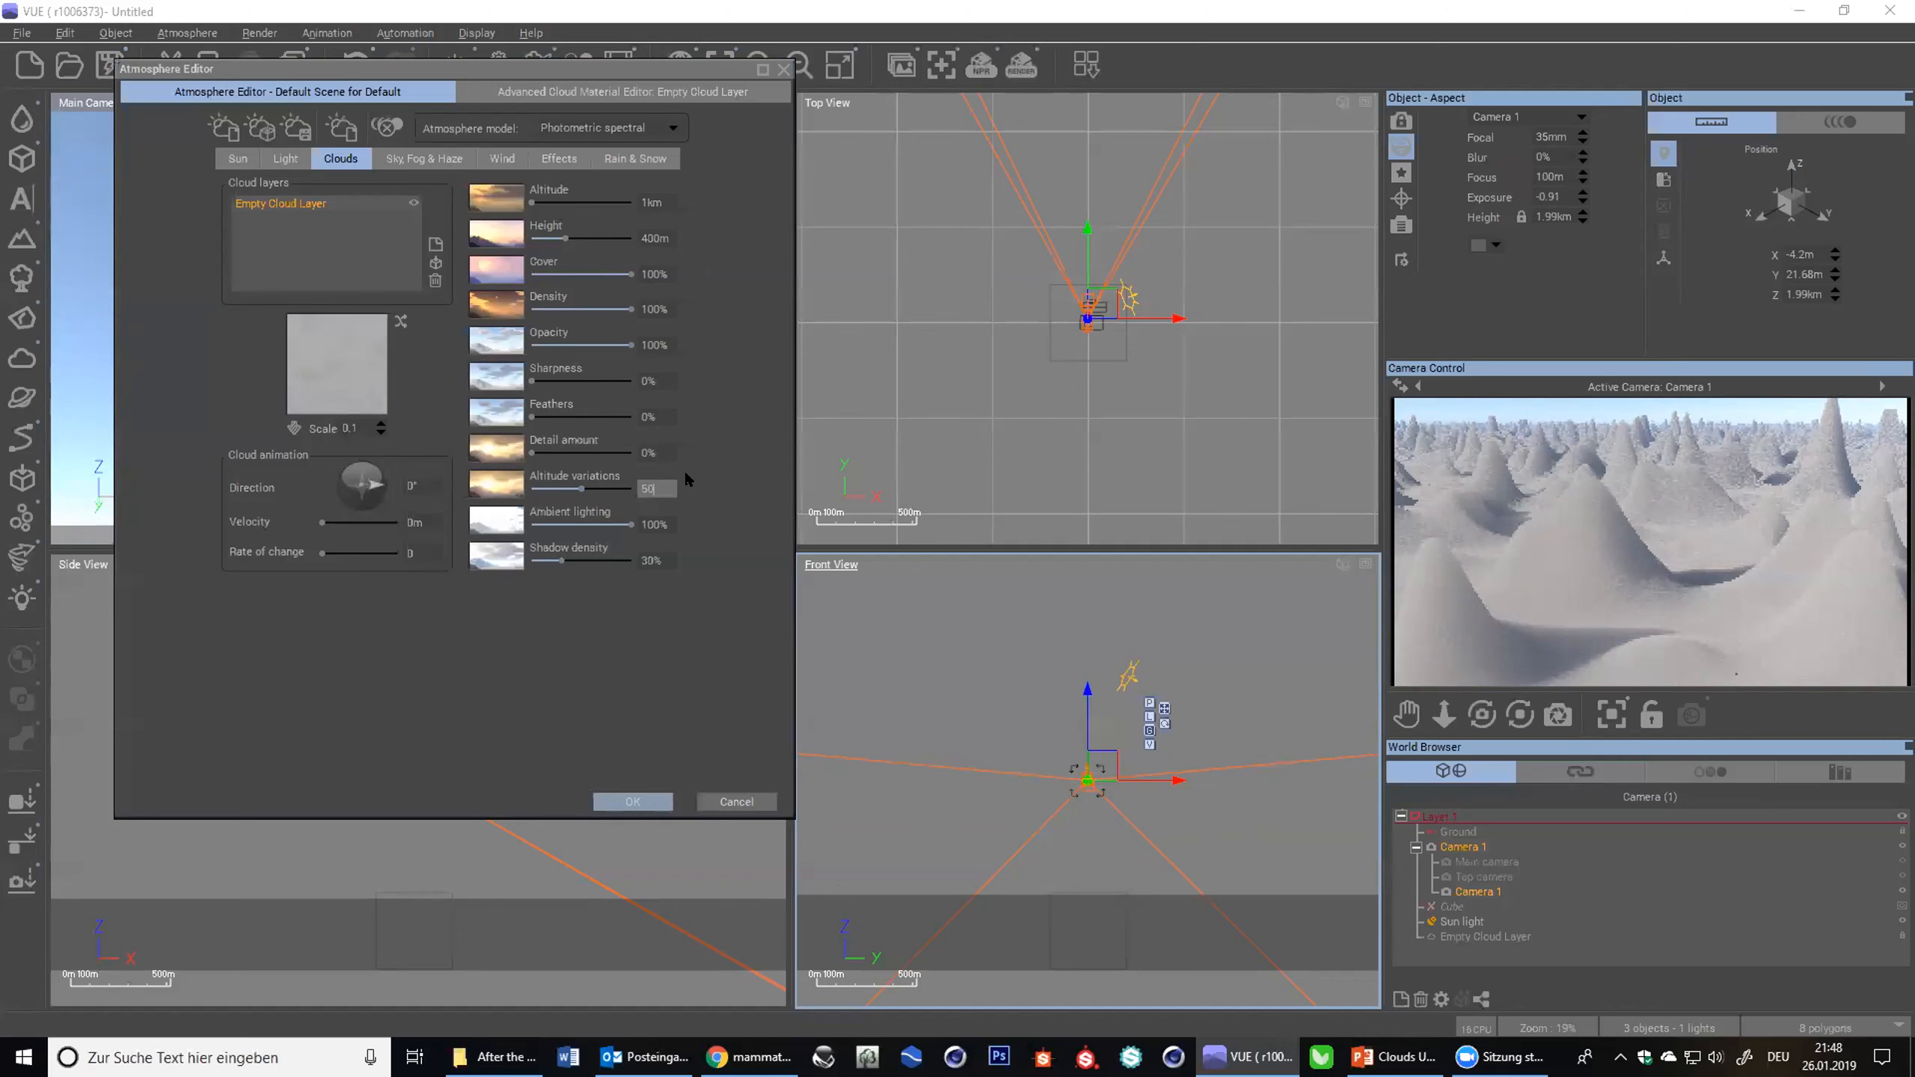
key(Return)
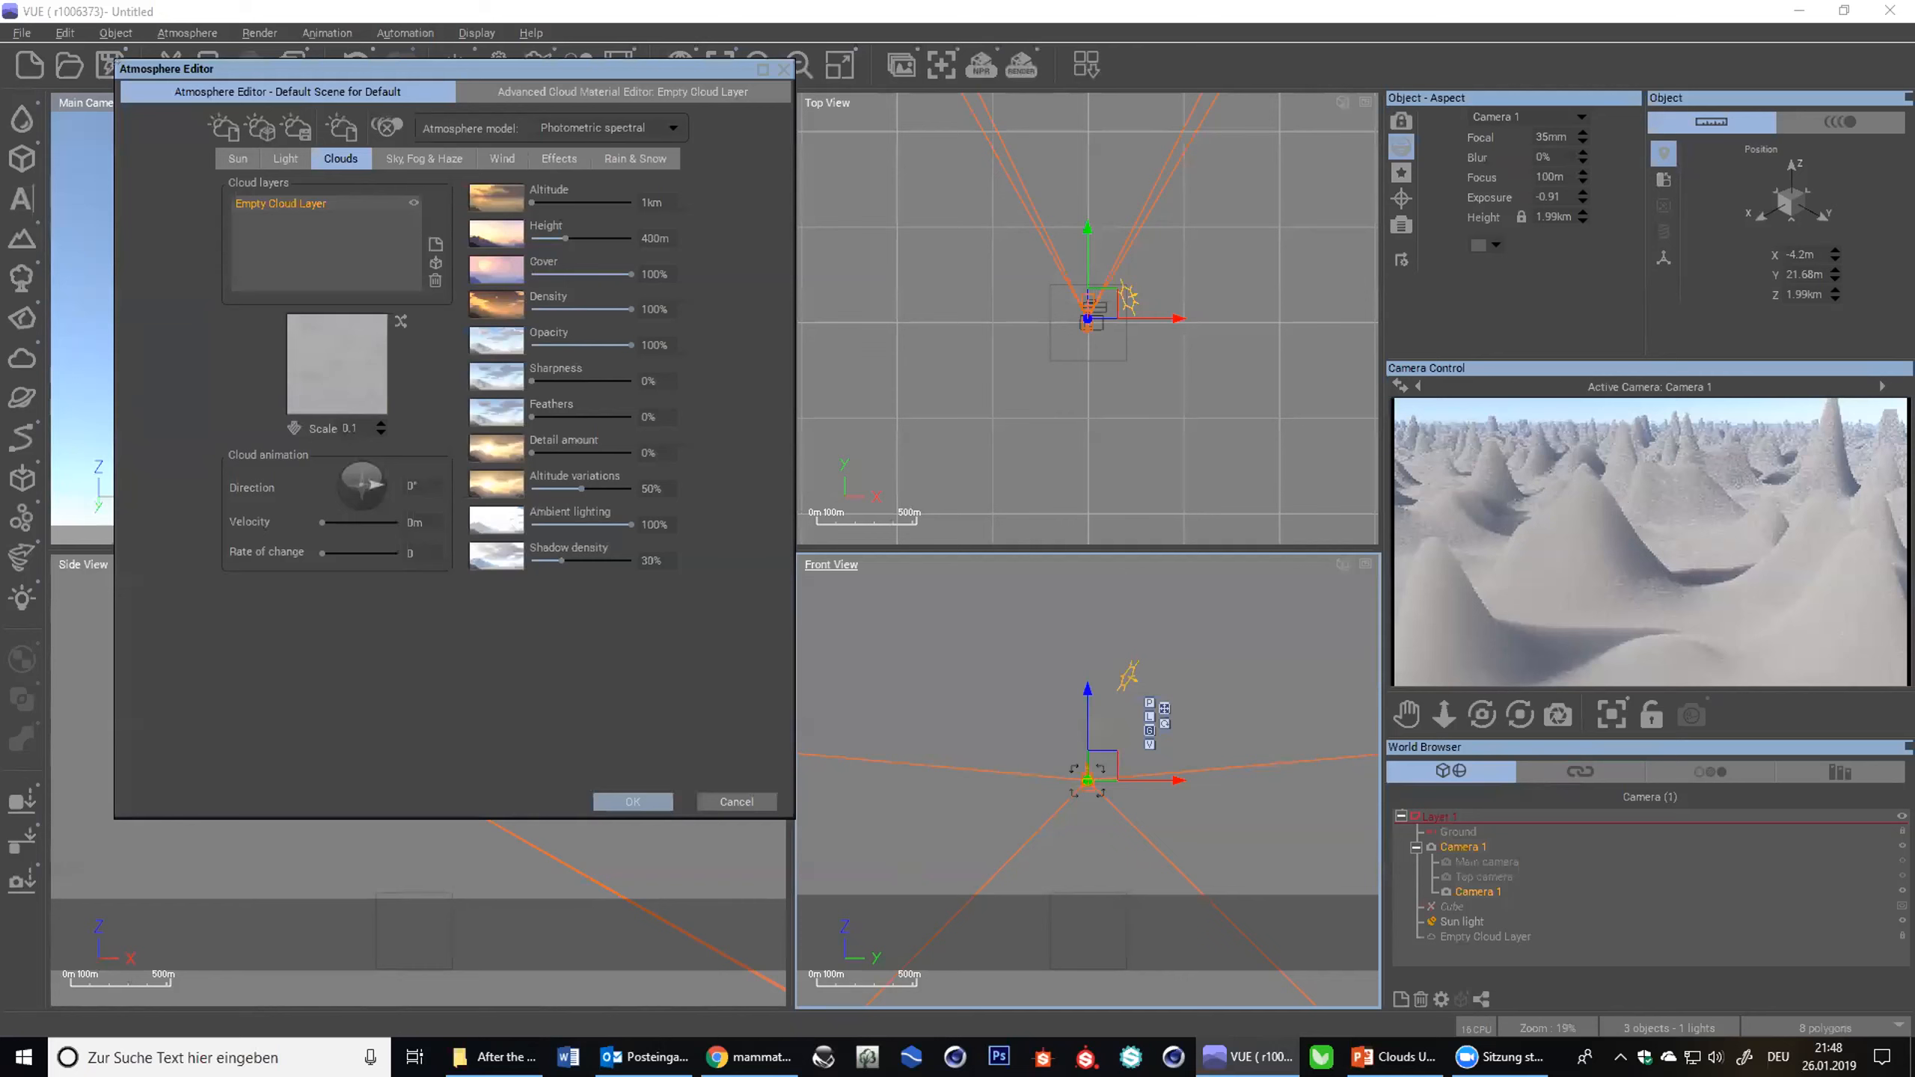
- Raise the Empty Cloud Layer's detail amount in stages to 60%, 76% and 94%
drag(536, 452, 592, 452)
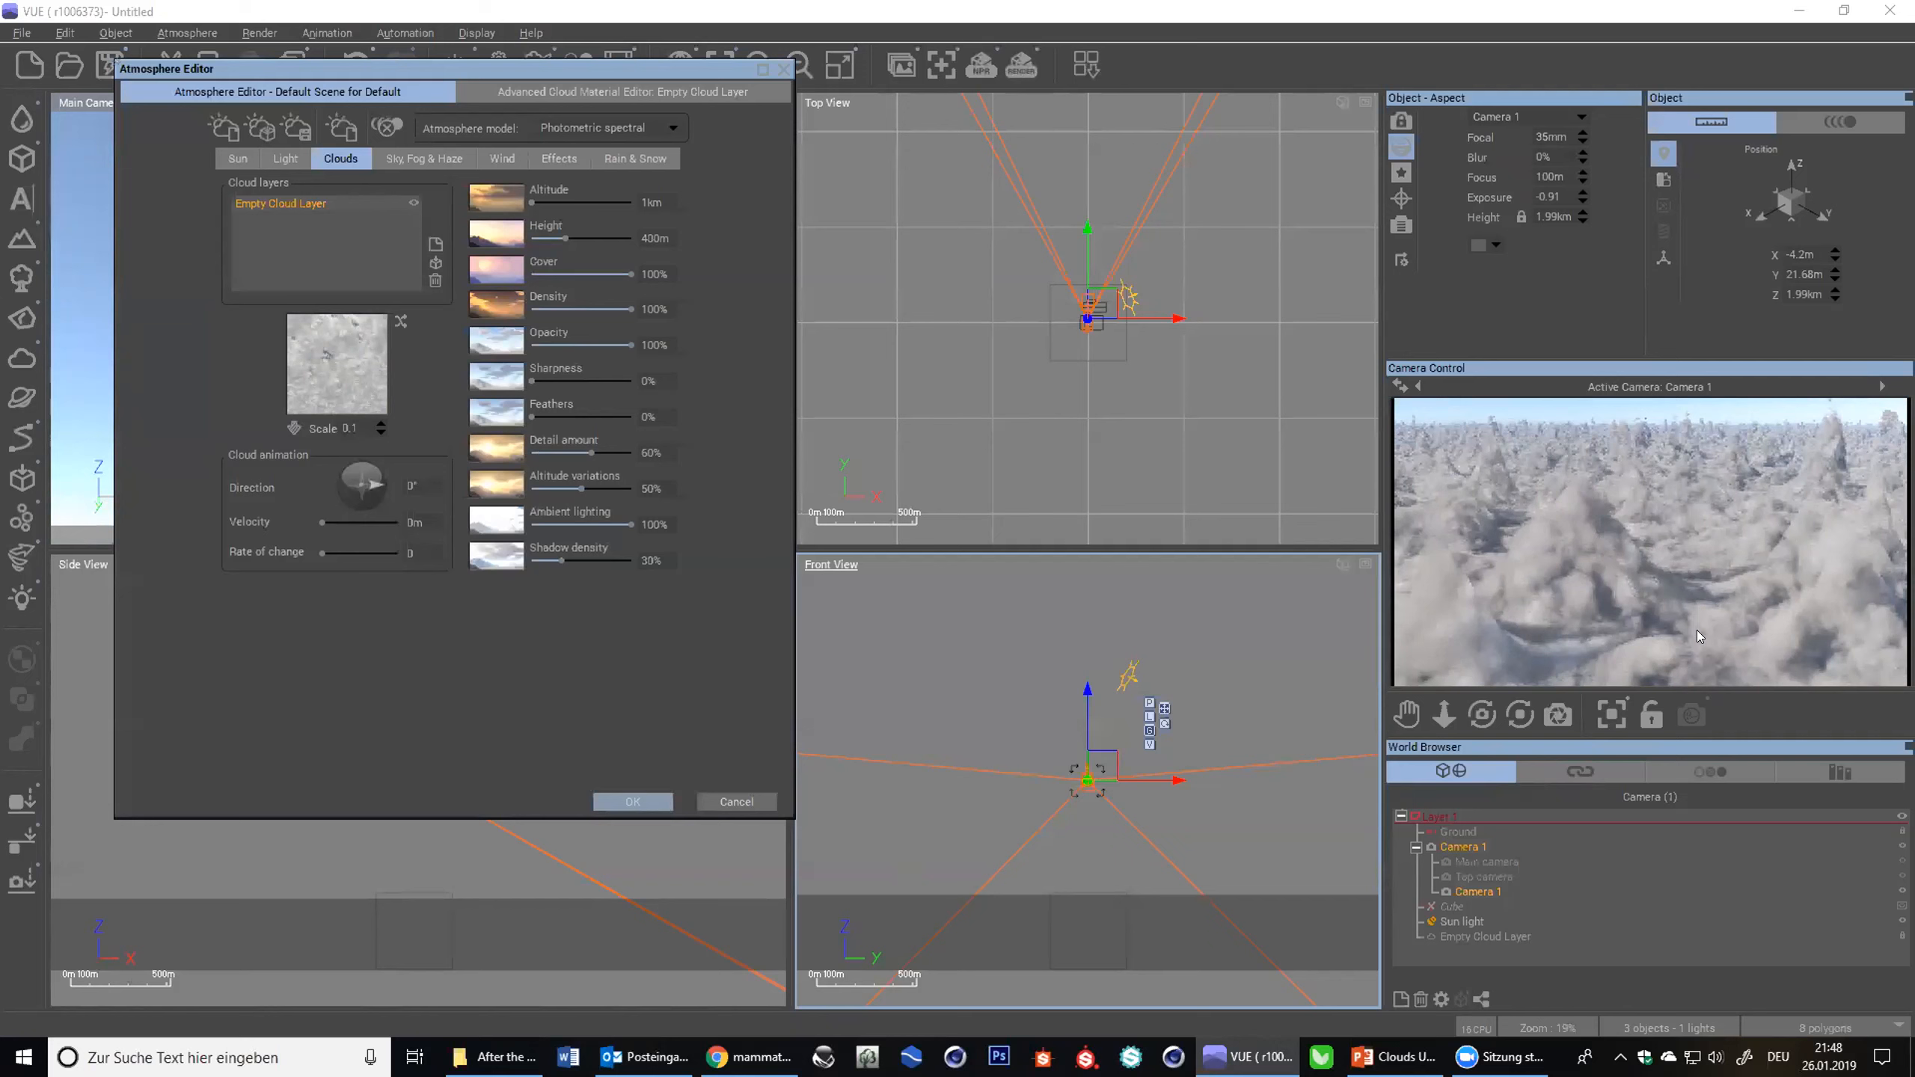
drag(591, 453, 603, 451)
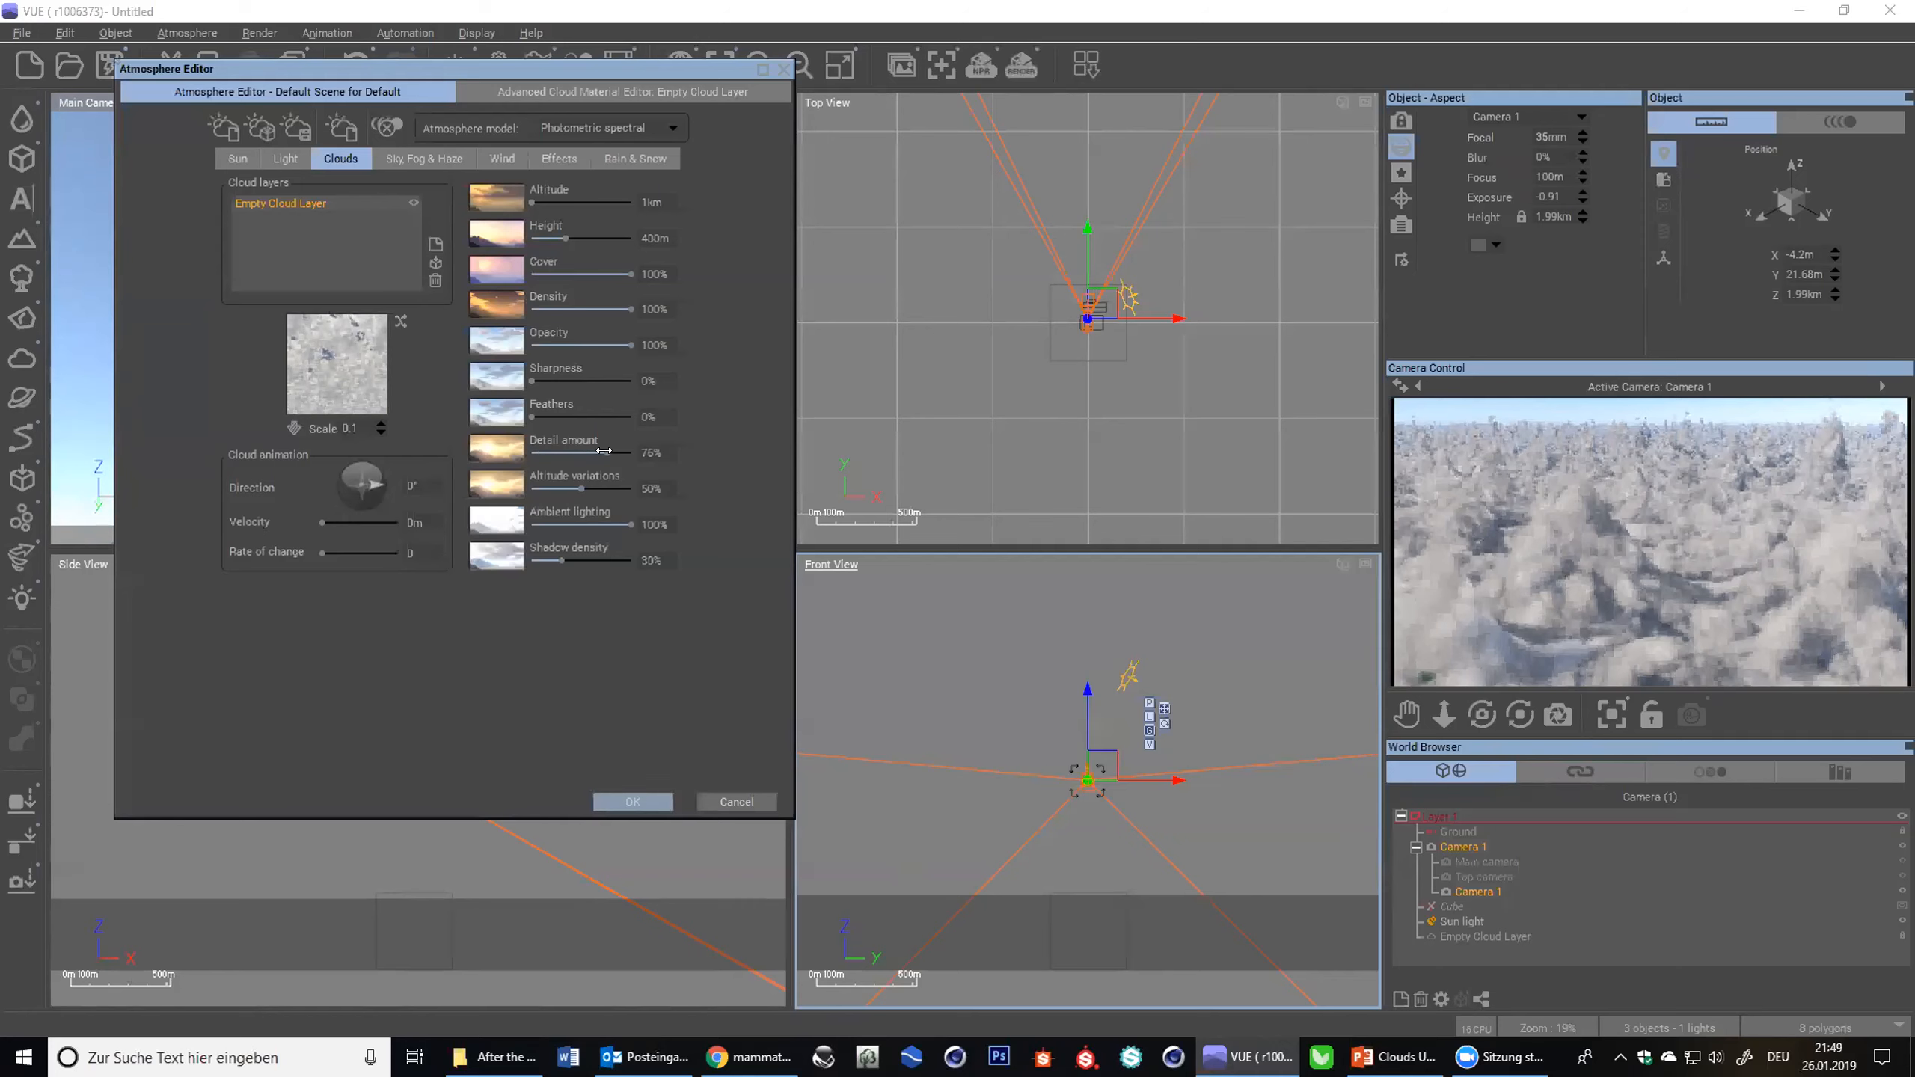
drag(603, 452, 625, 452)
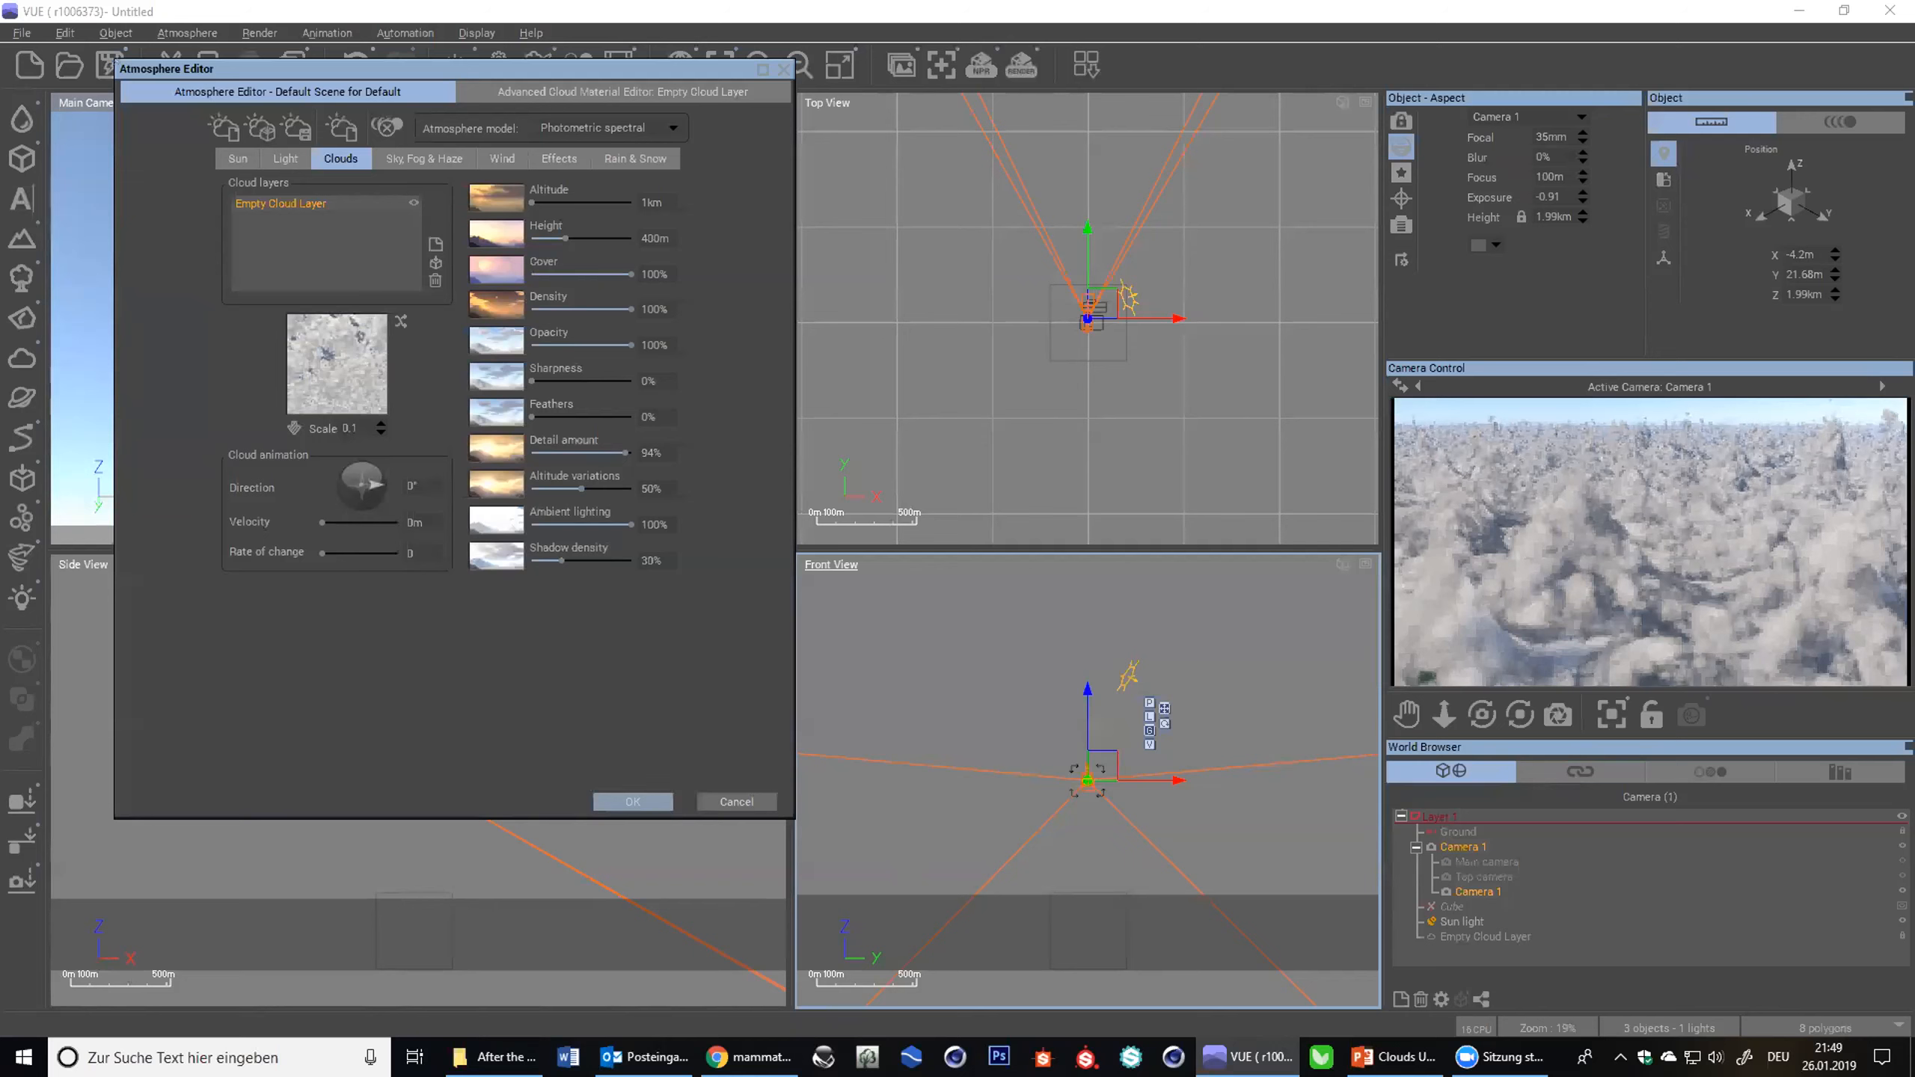
- Try moving the custom cloud profile's end keypoint to X = 1, Y = -1, refresh the camera preview, and discard the profile change
click(594, 93)
right_click(475, 534)
click(512, 546)
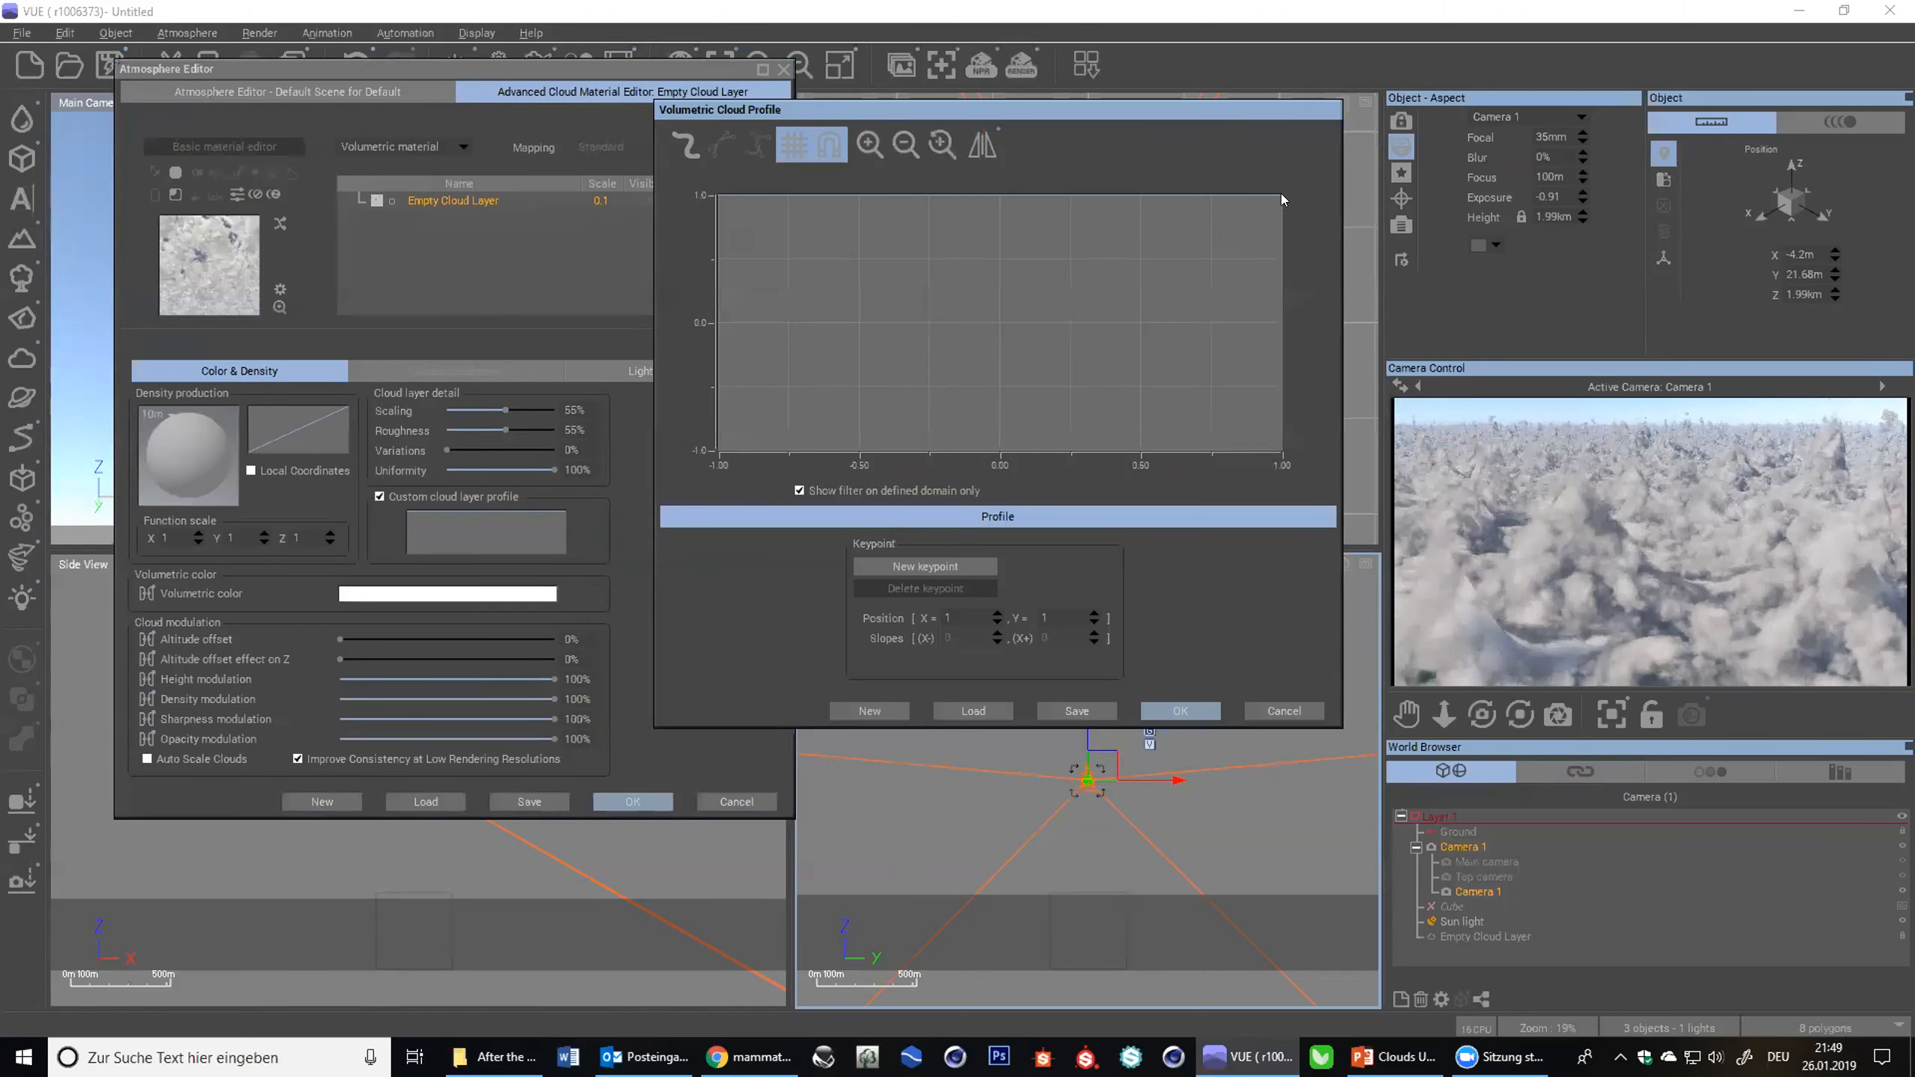
drag(1283, 197, 1279, 450)
right_click(1675, 552)
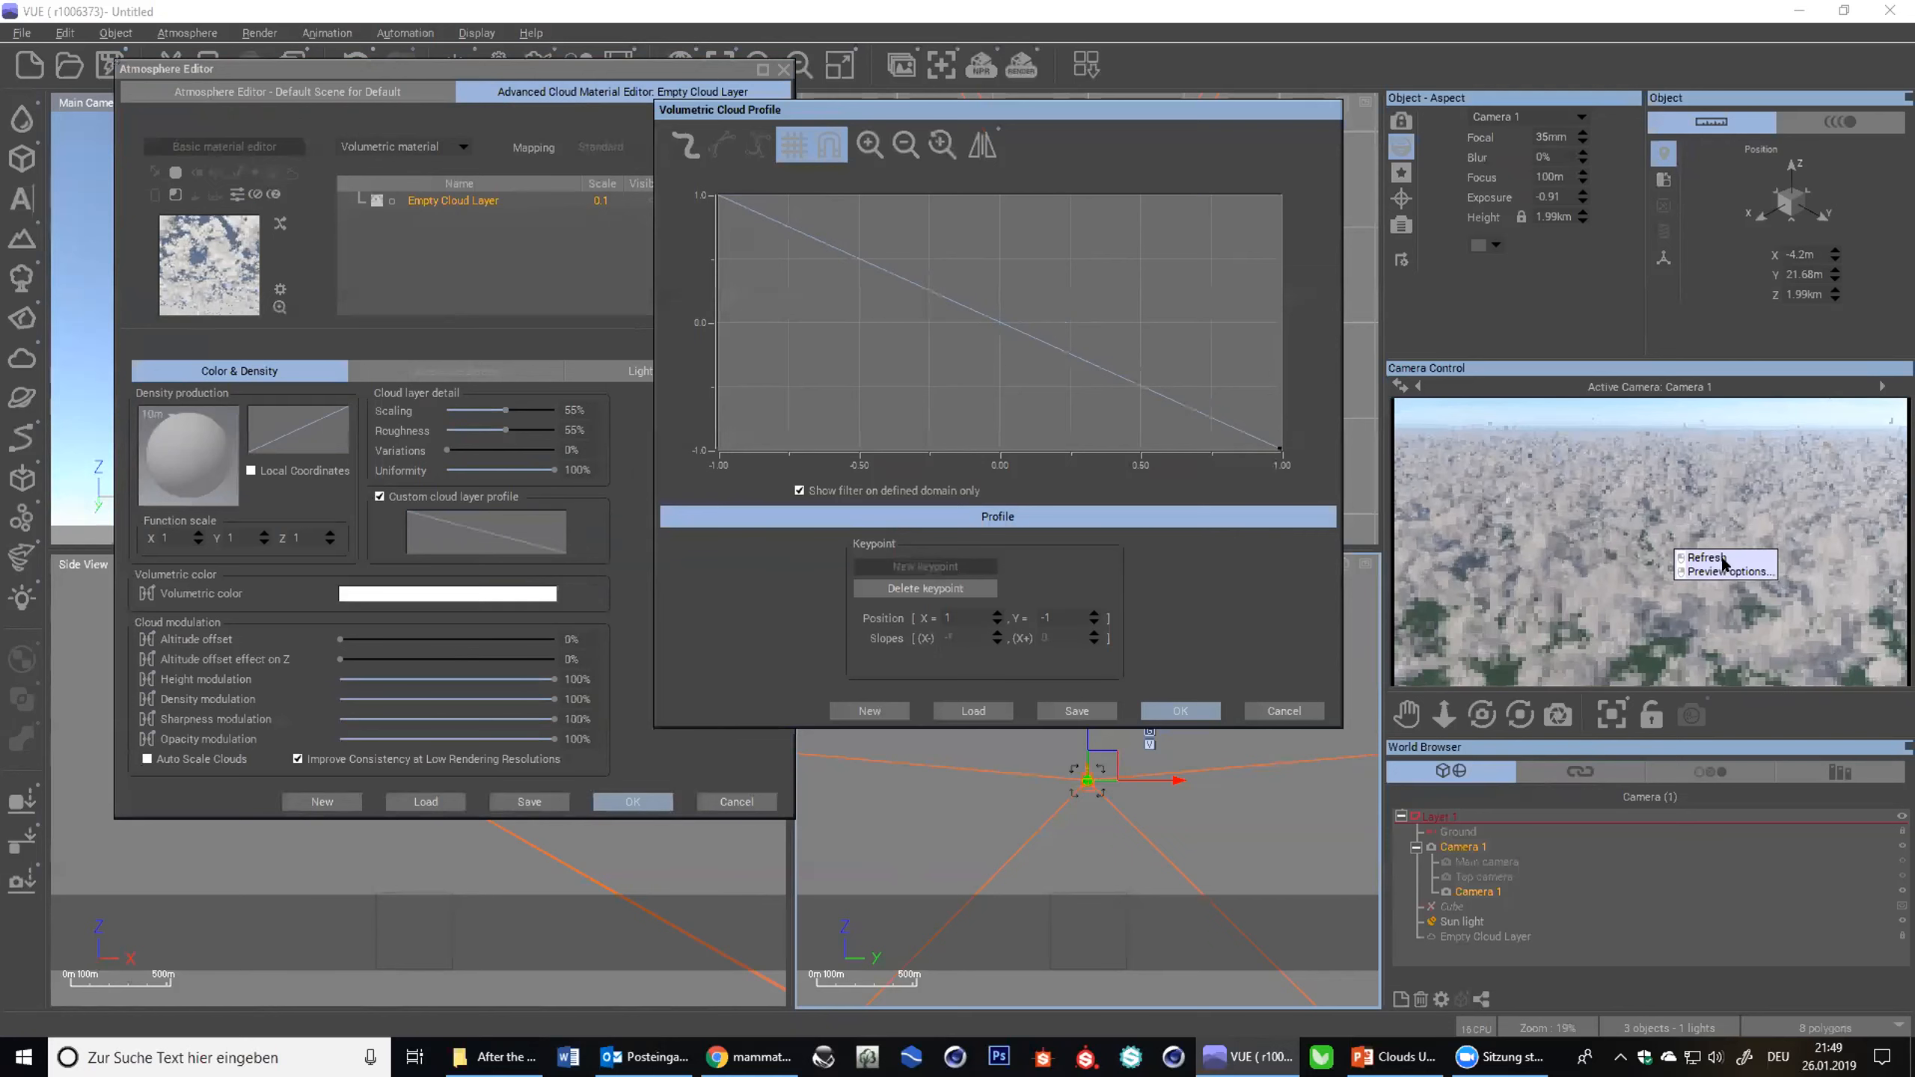
click(1705, 557)
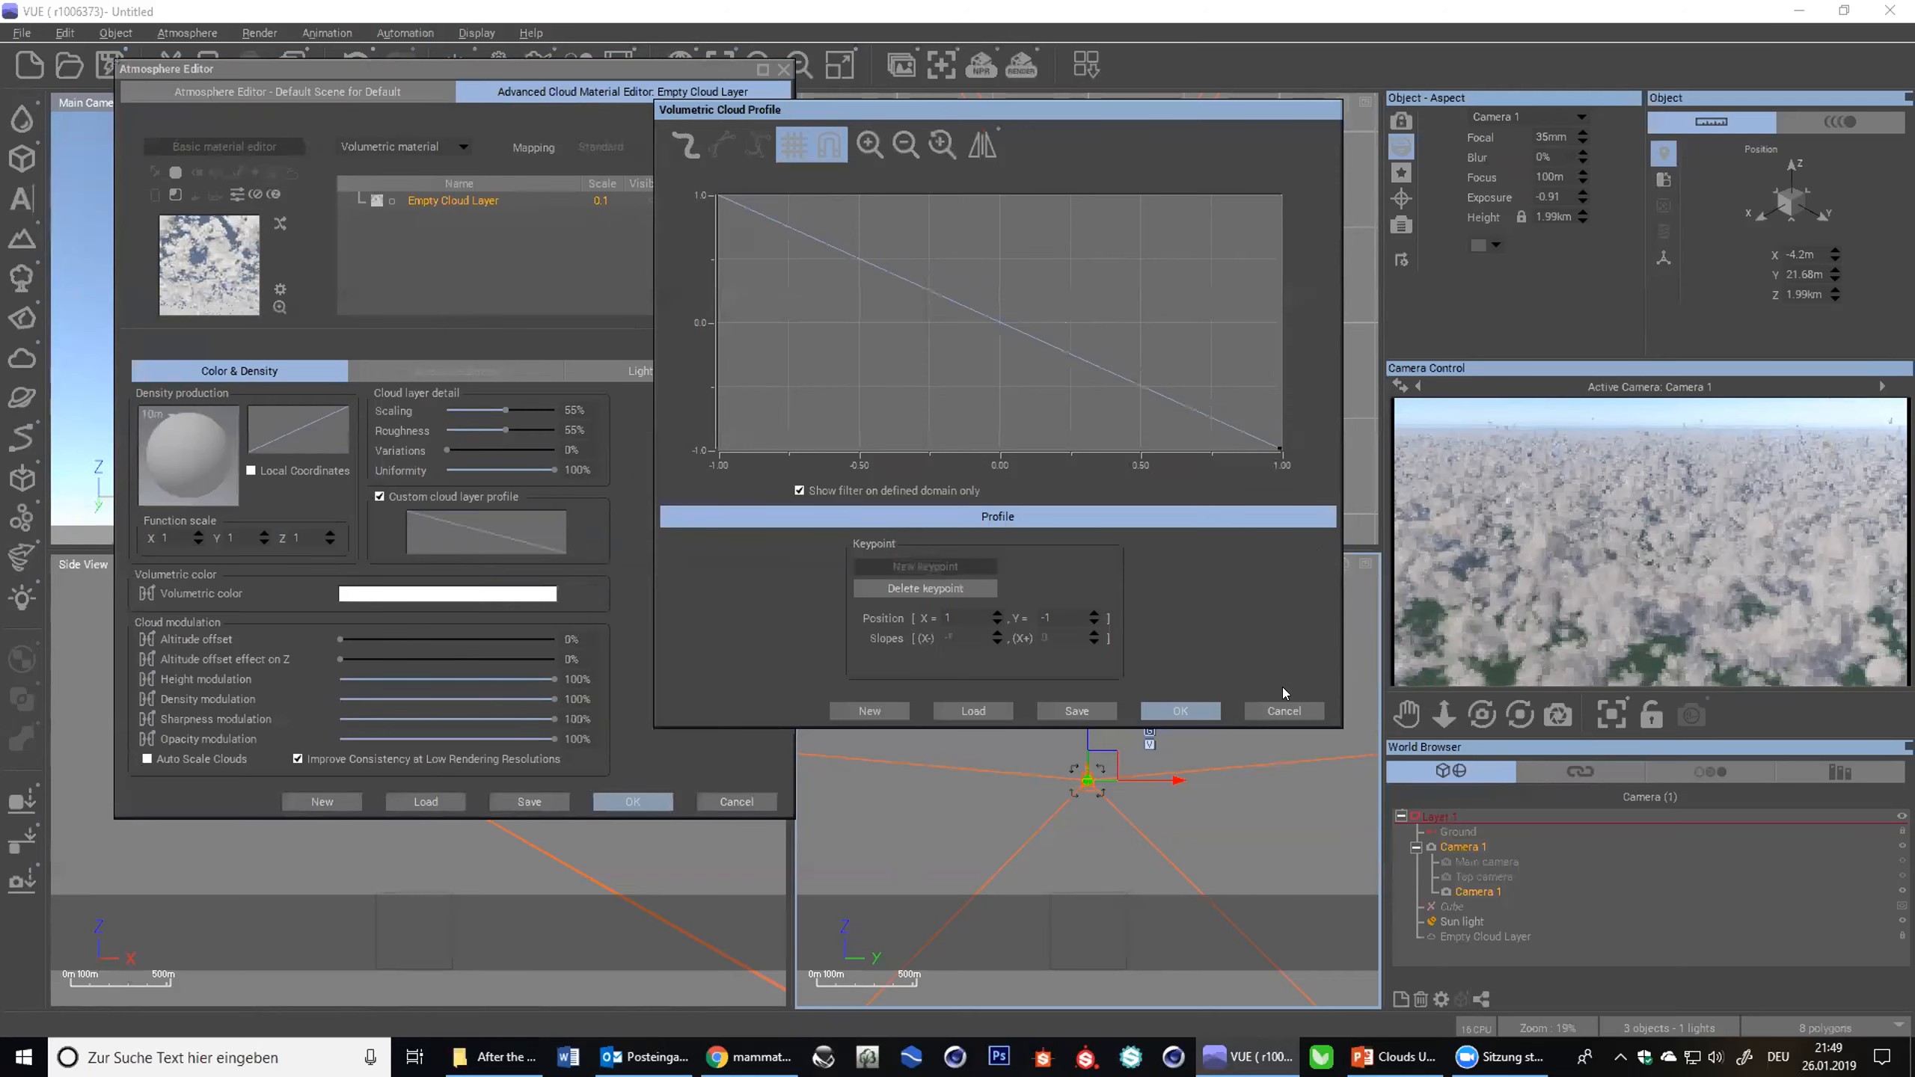
click(1284, 712)
click(340, 91)
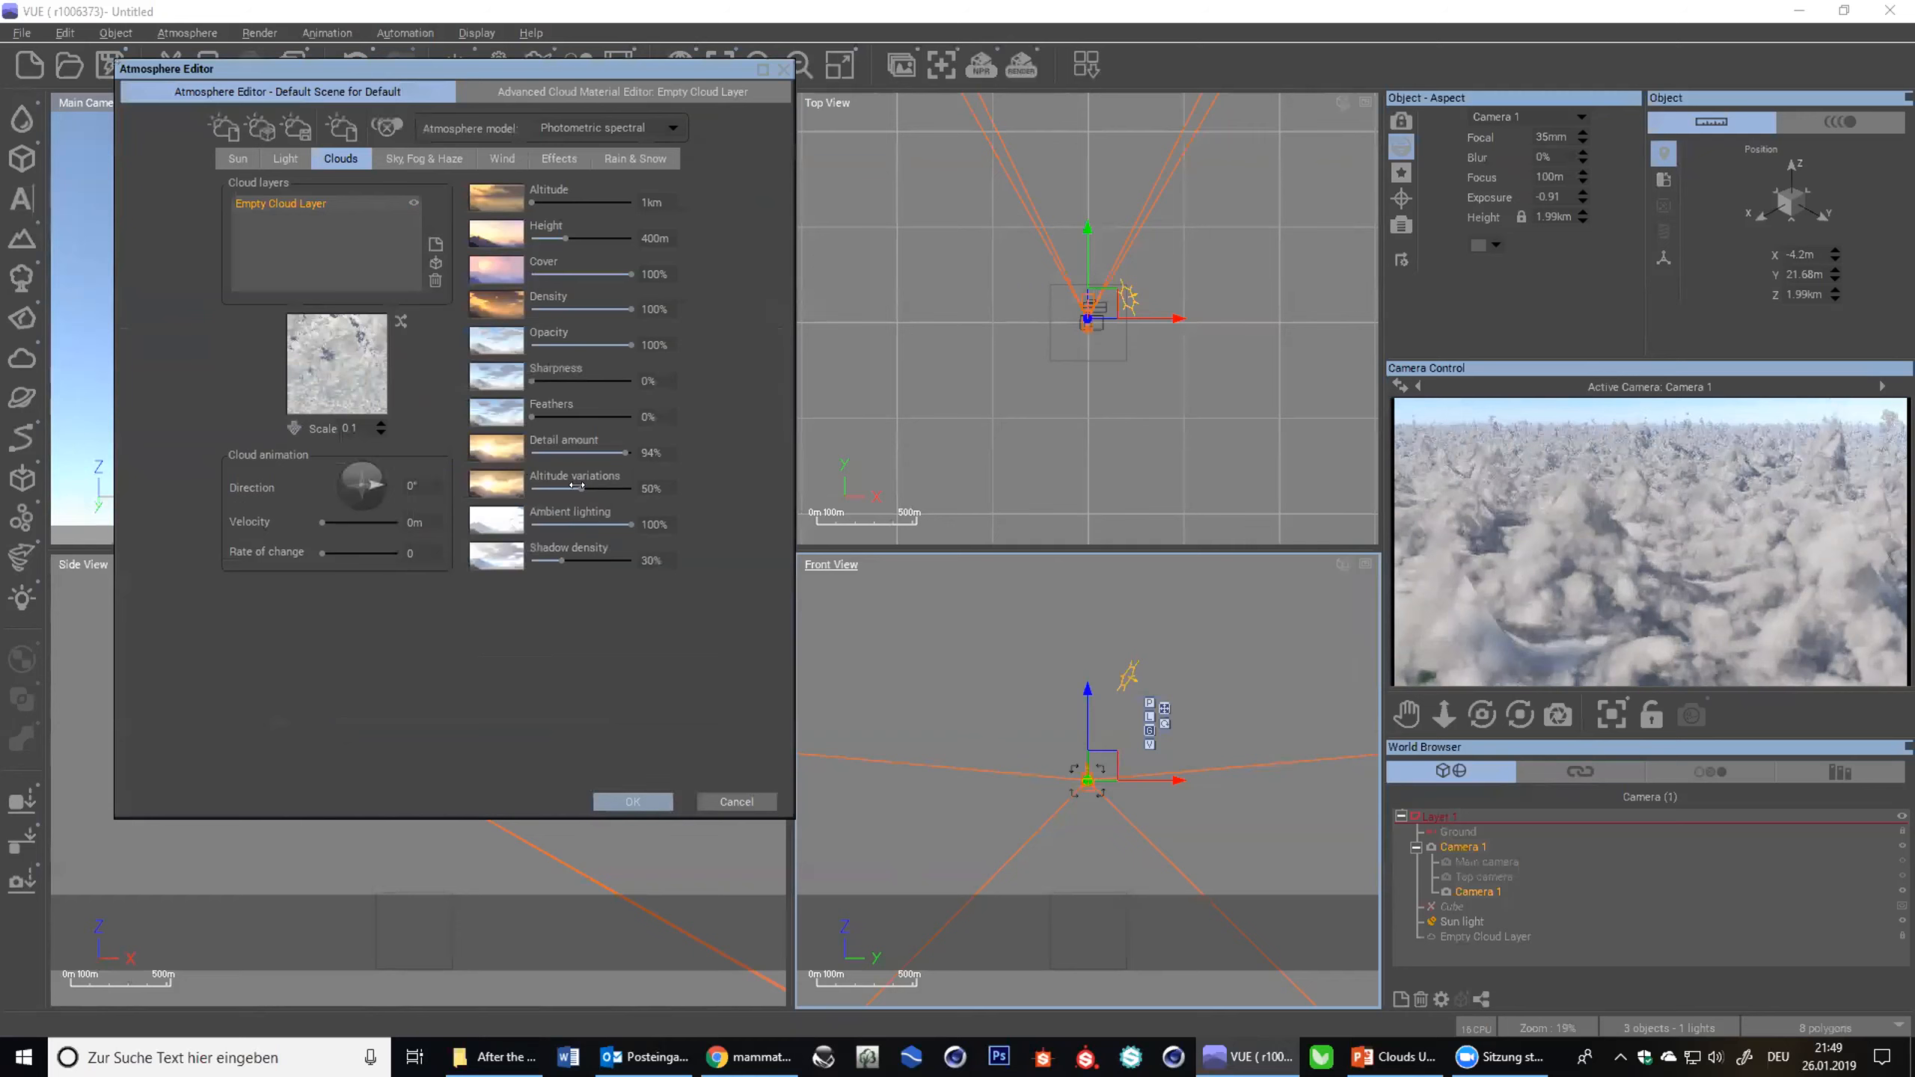
- Reset the Empty Cloud Layer's altitude variations and detail amount to 0%
drag(576, 485, 521, 487)
right_click(1646, 617)
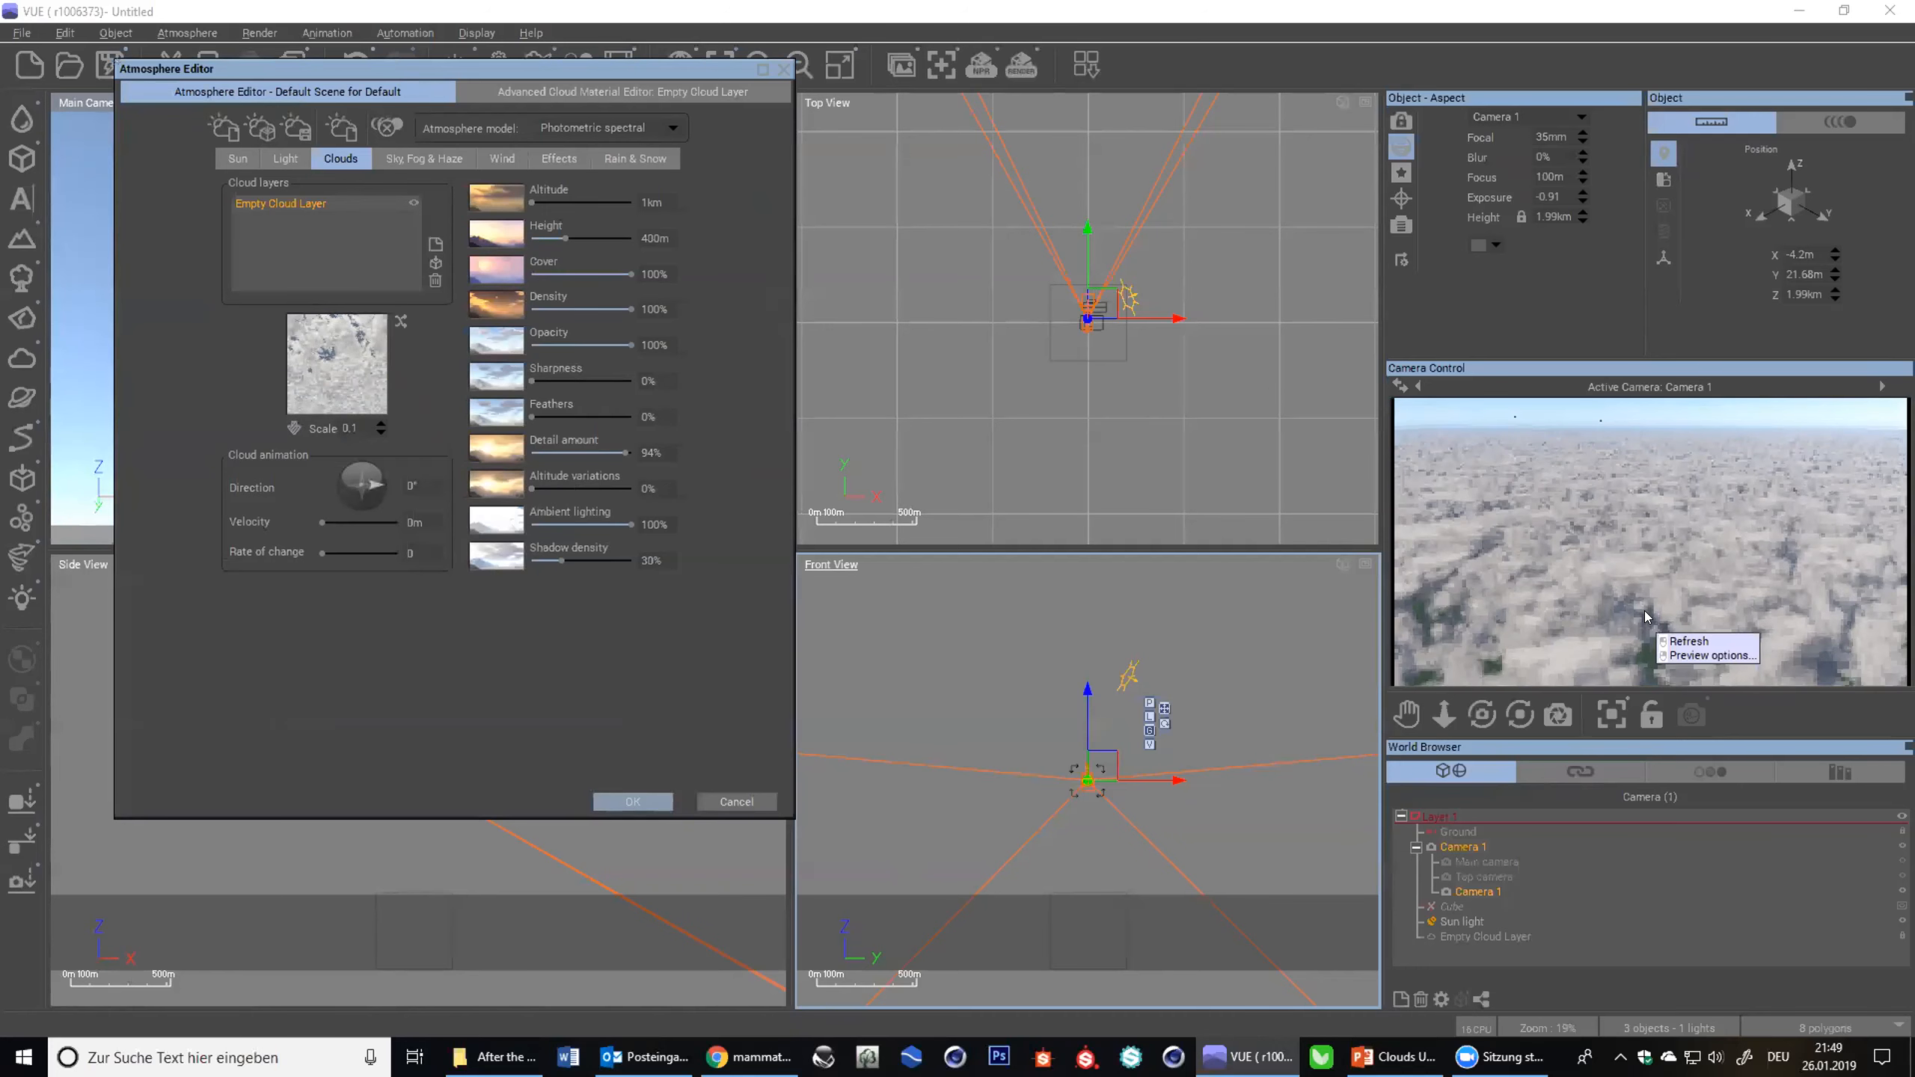
drag(625, 453, 427, 445)
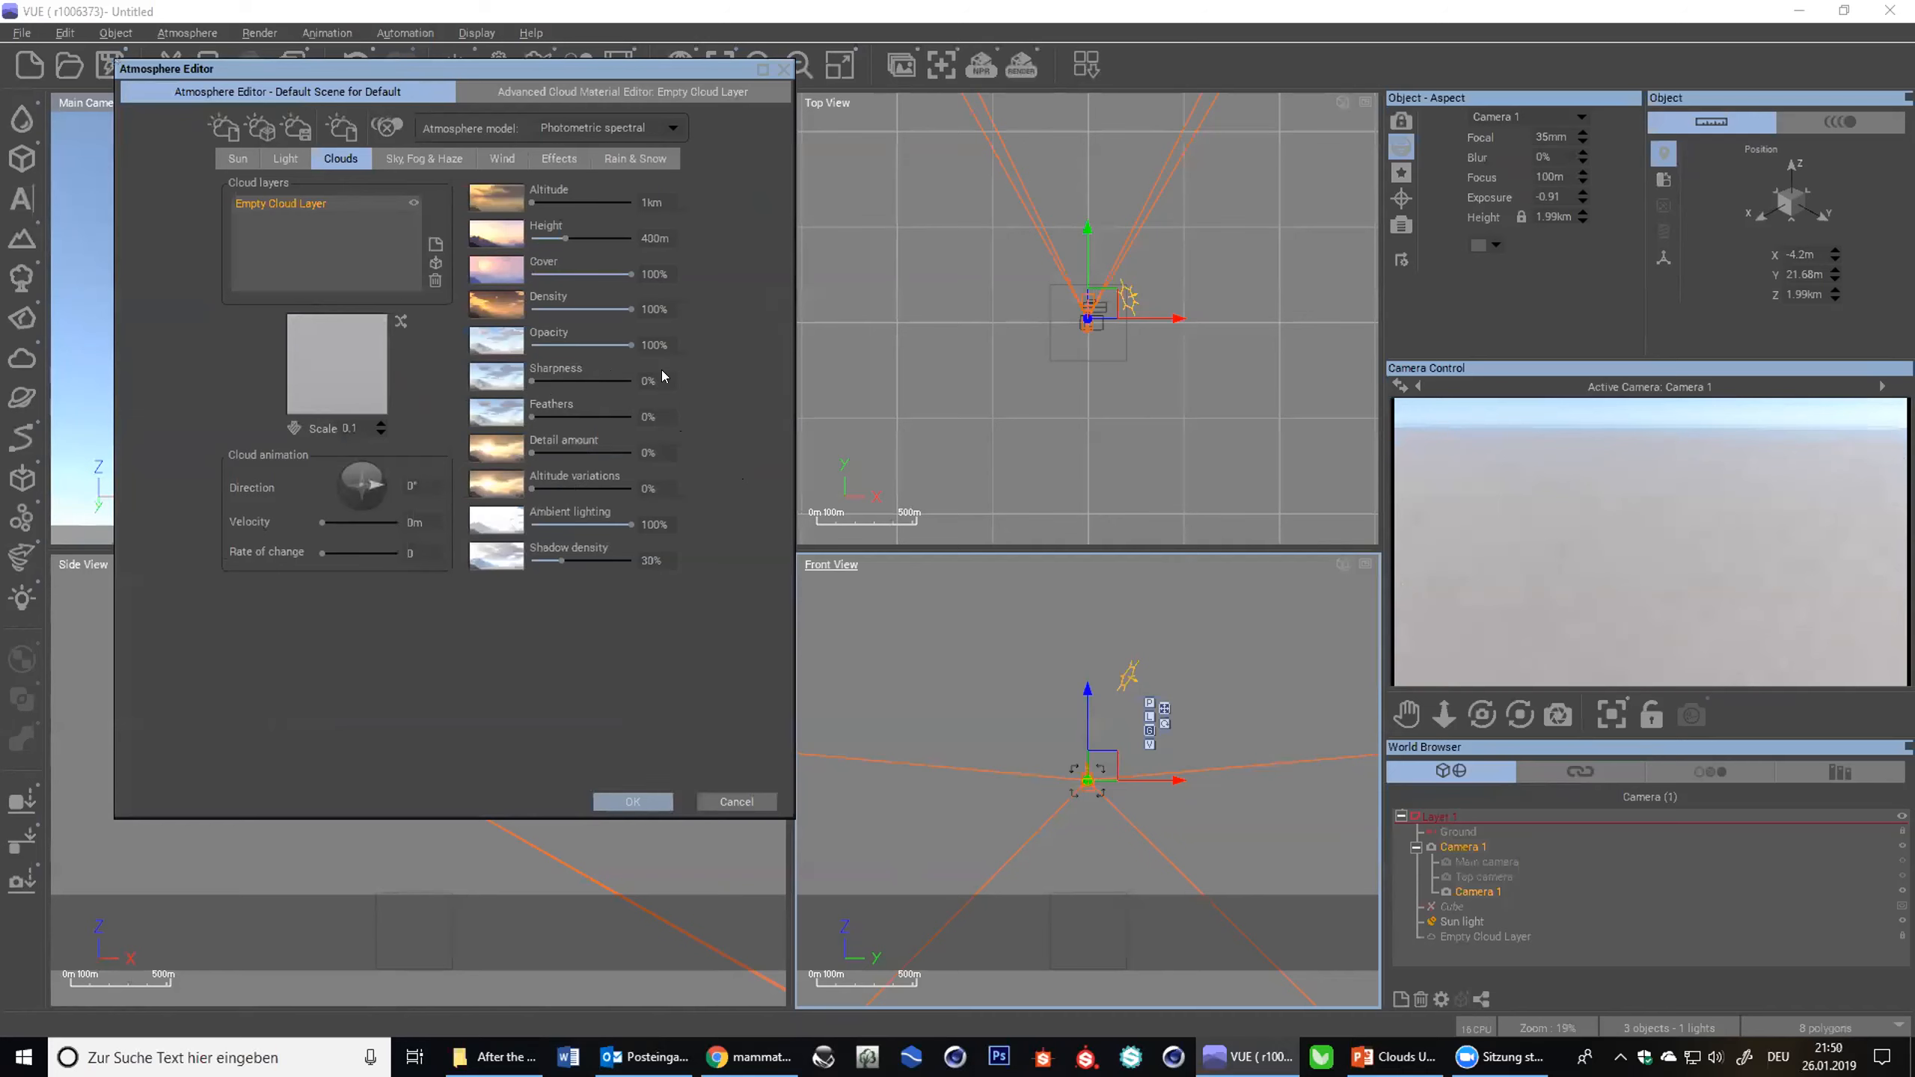
- Replace the Empty Cloud Layer with the Threatening Cloud Front preset from the Spectral 2 cloud materials
click(436, 281)
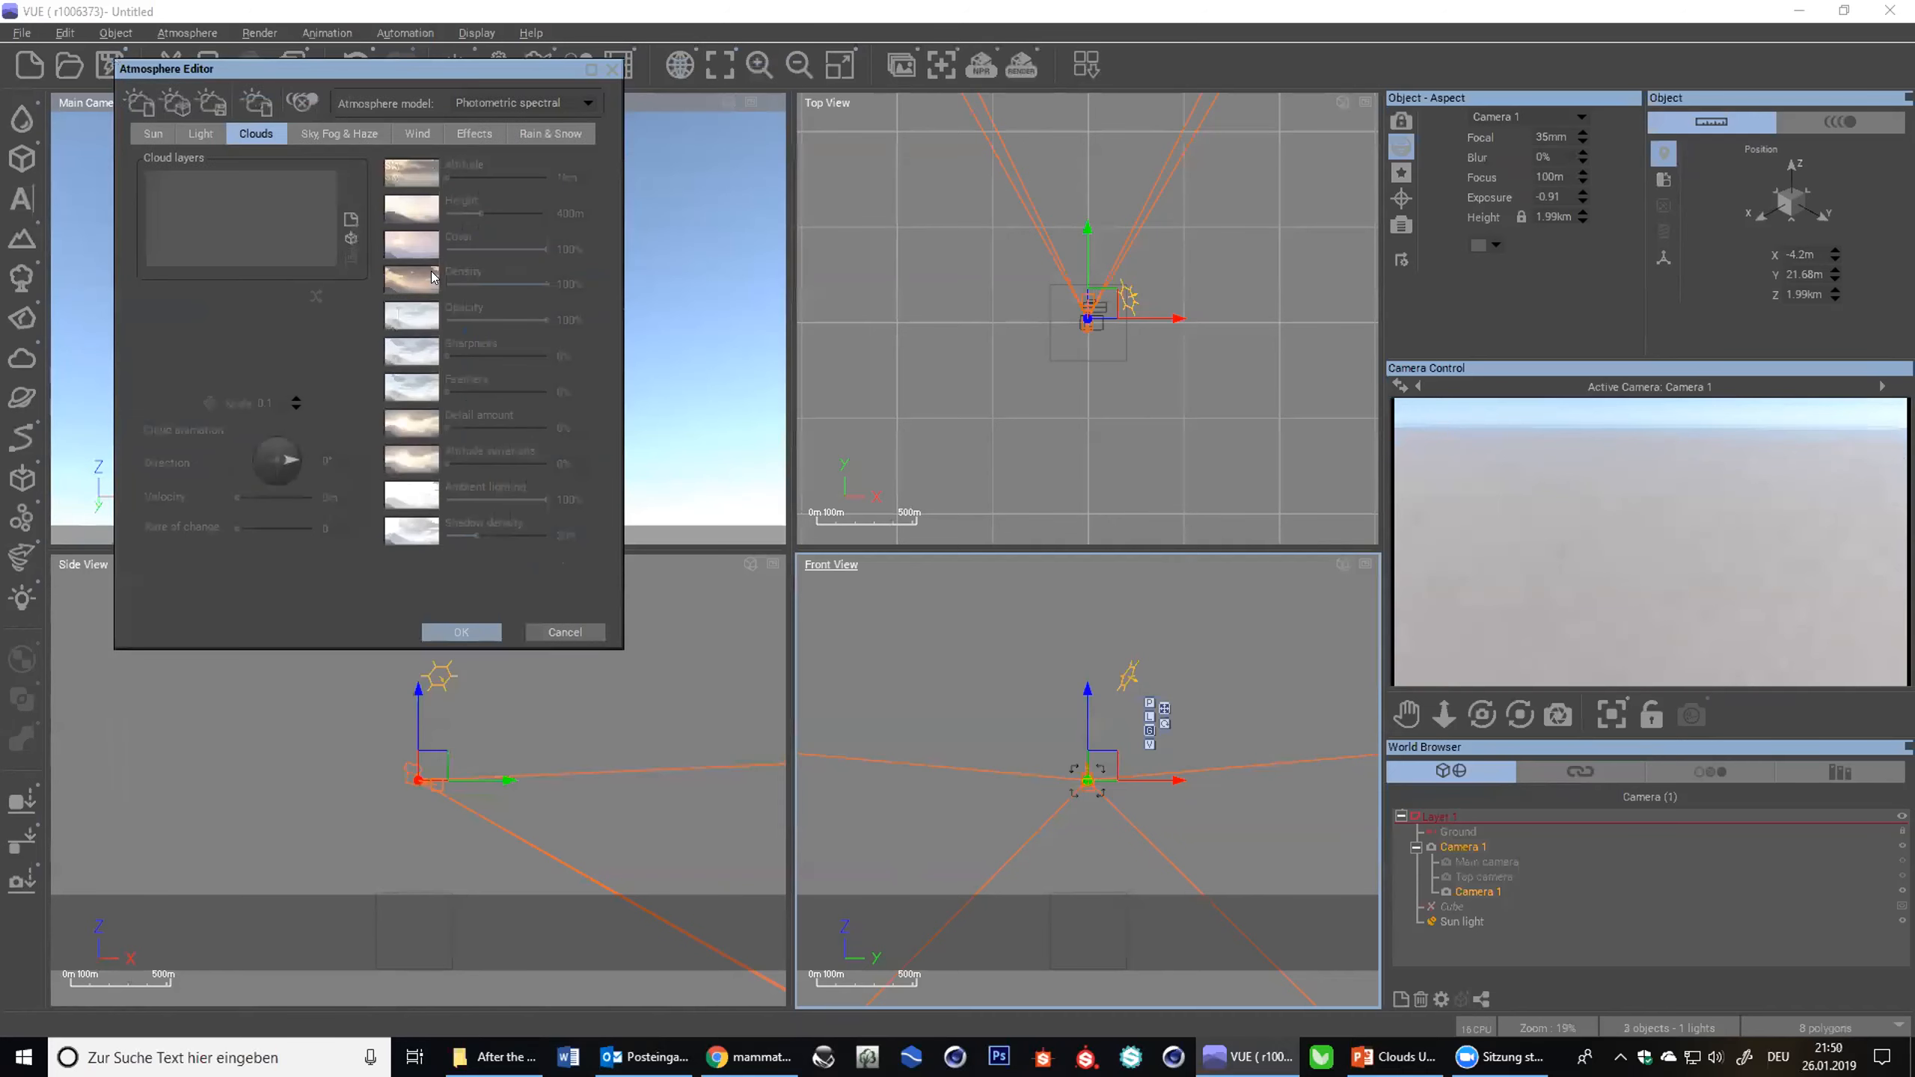
click(349, 236)
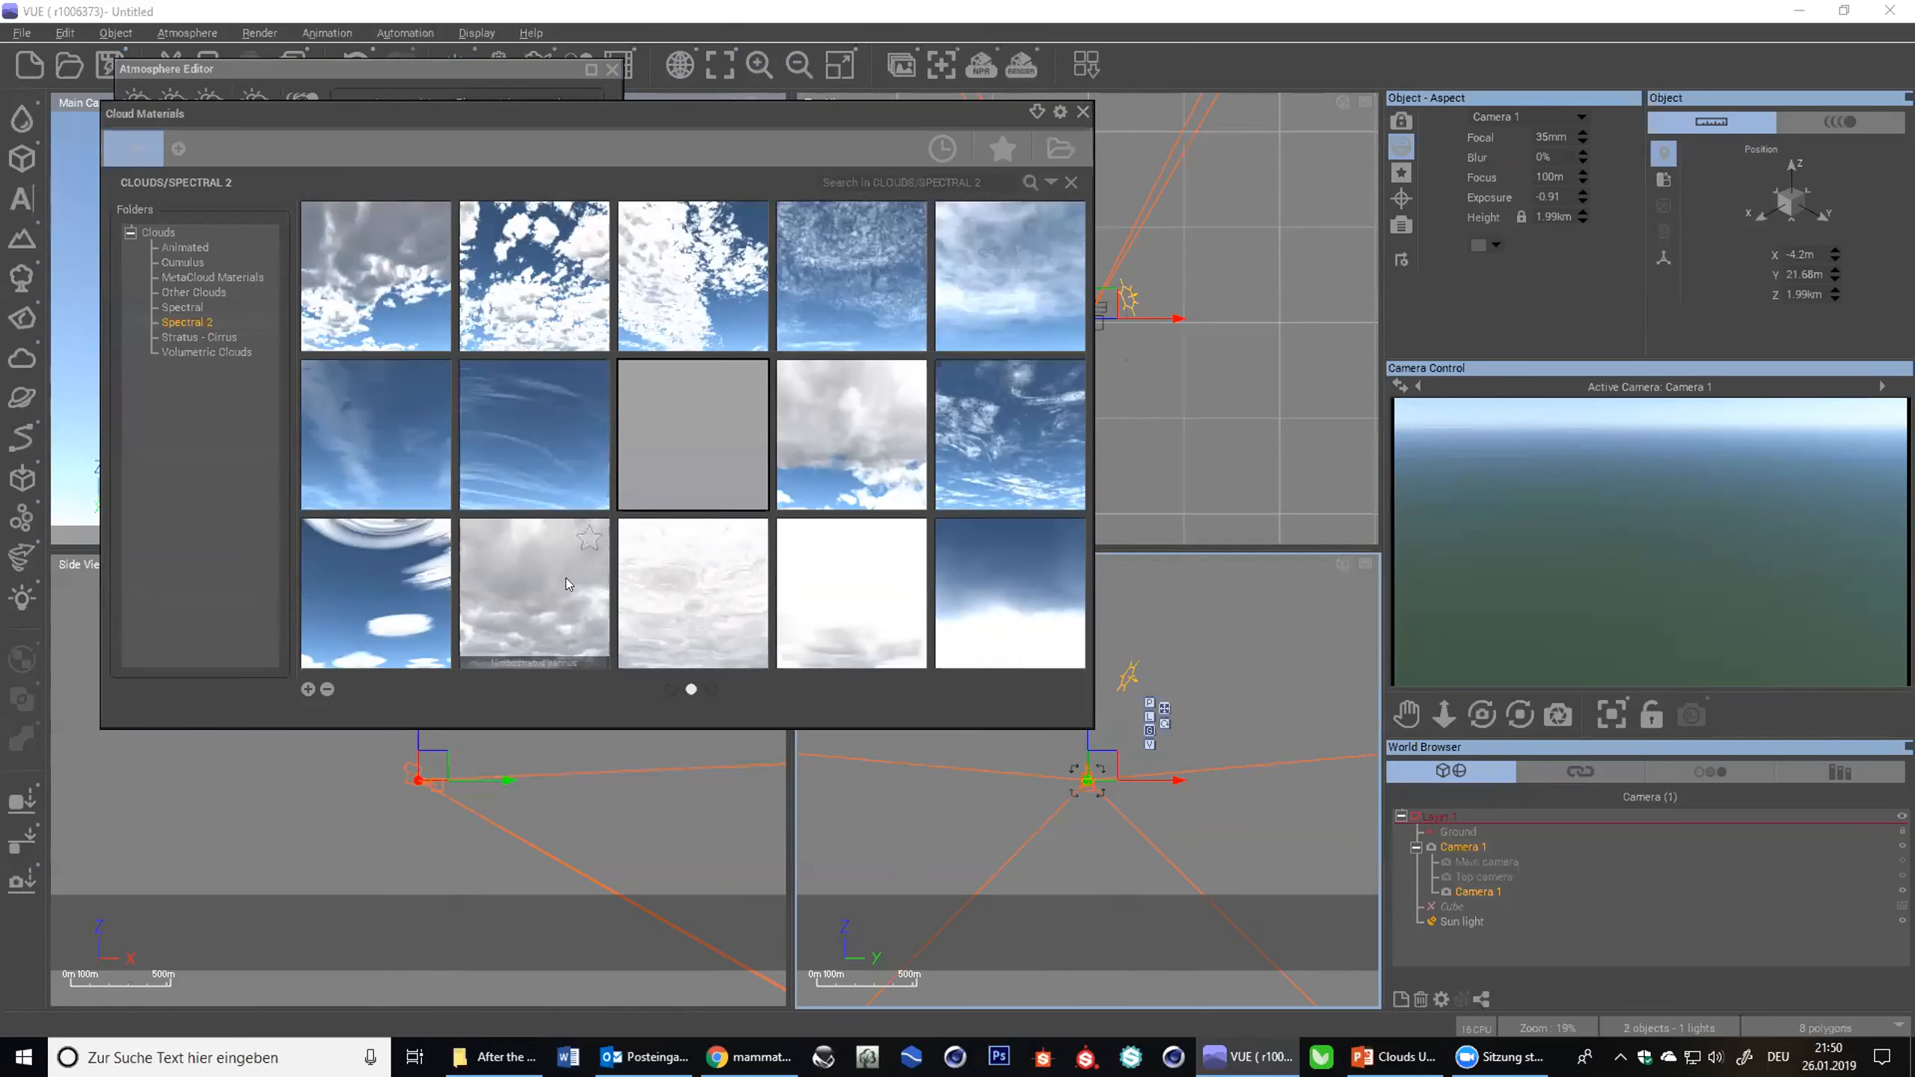
click(670, 689)
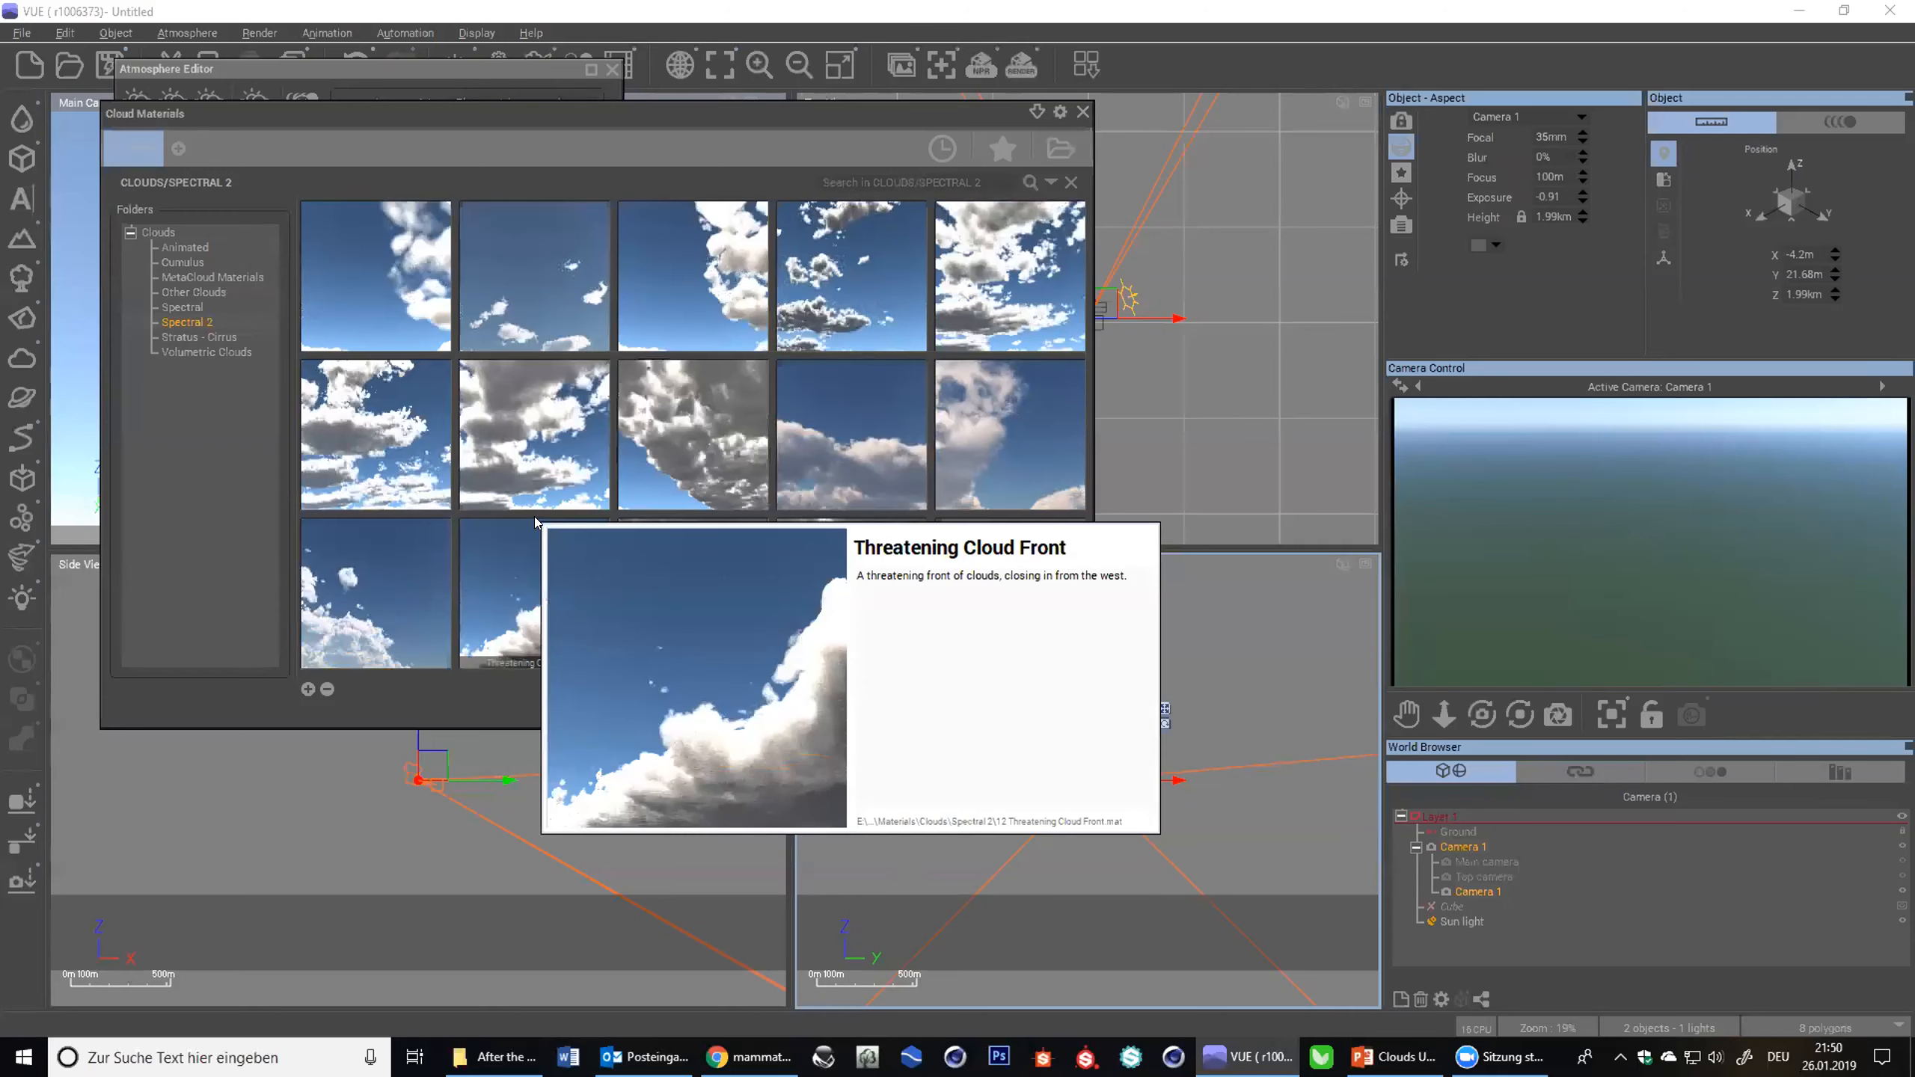
mouse_move(505, 510)
double_click(499, 566)
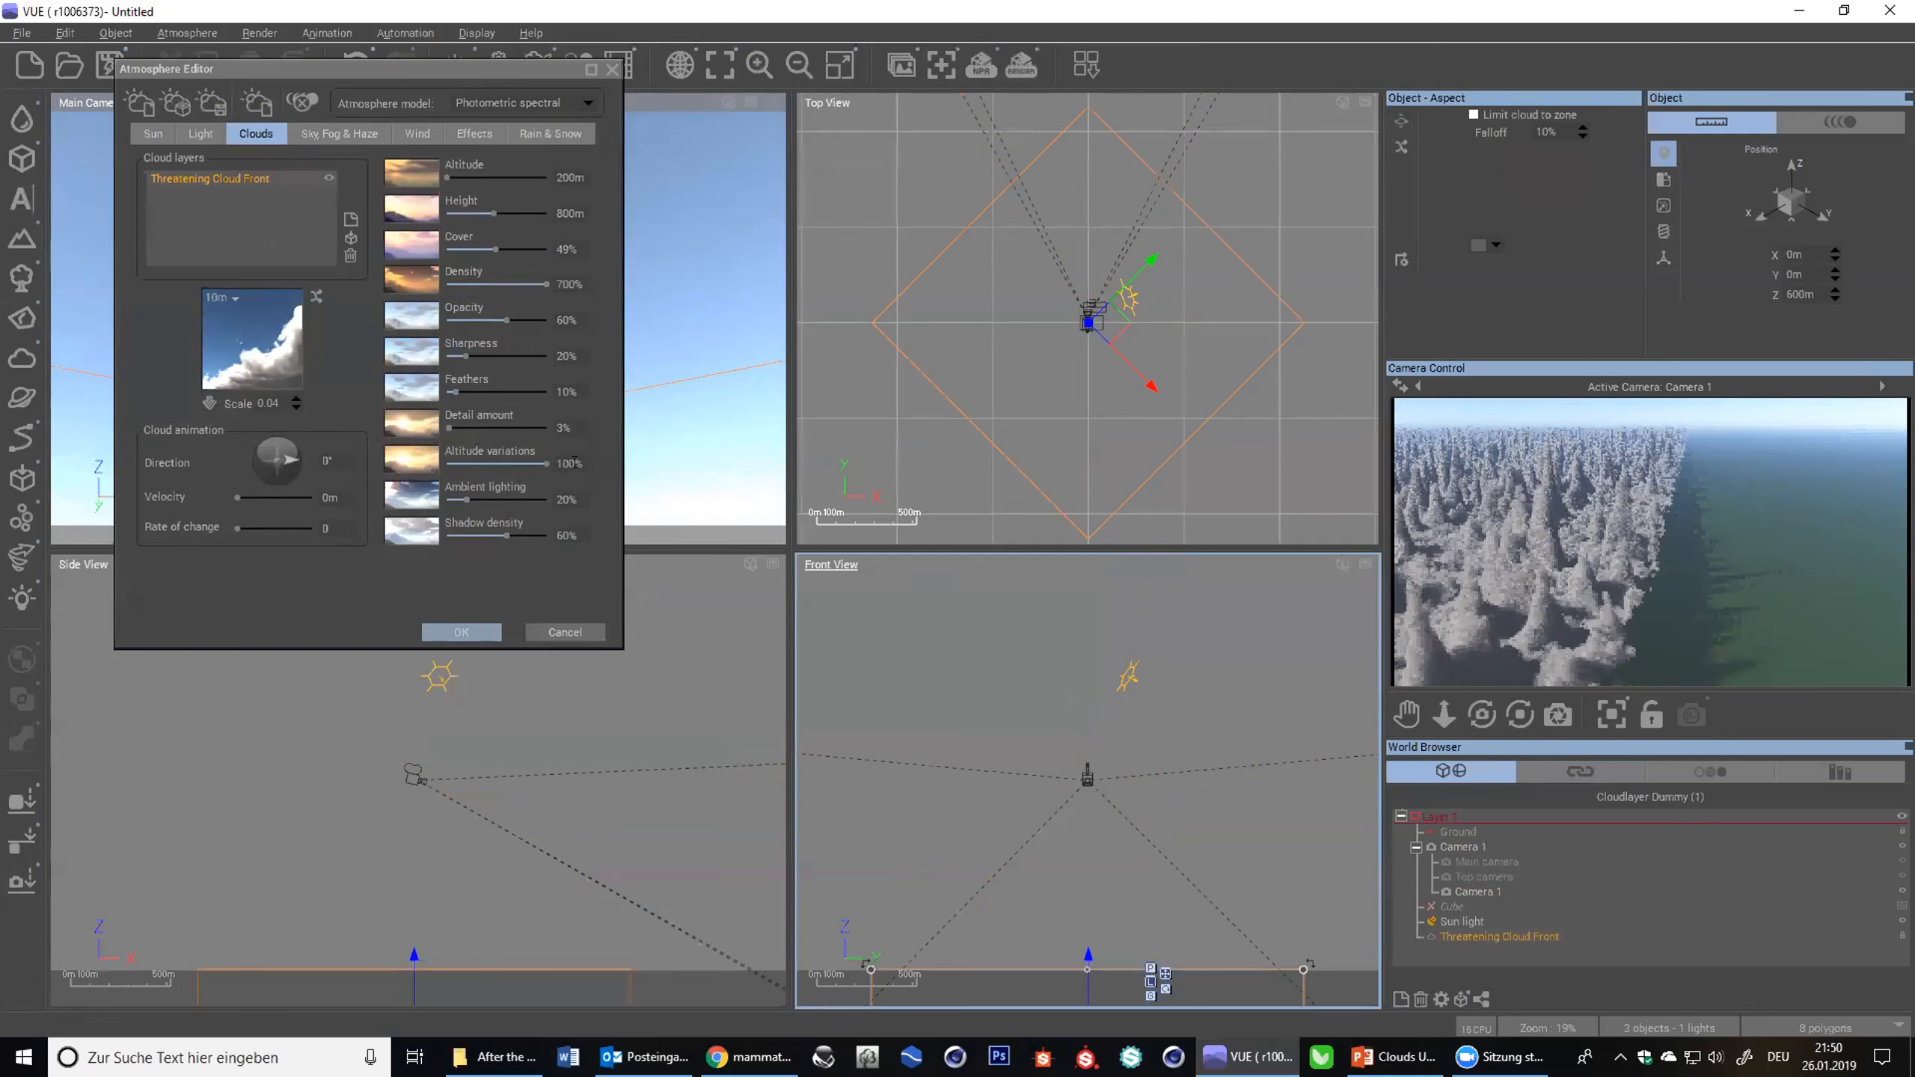
- Activate the Main camera, move the Atmosphere Editor off its view, and reframe the camera lower towards the horizon
click(1488, 862)
right_click(1558, 612)
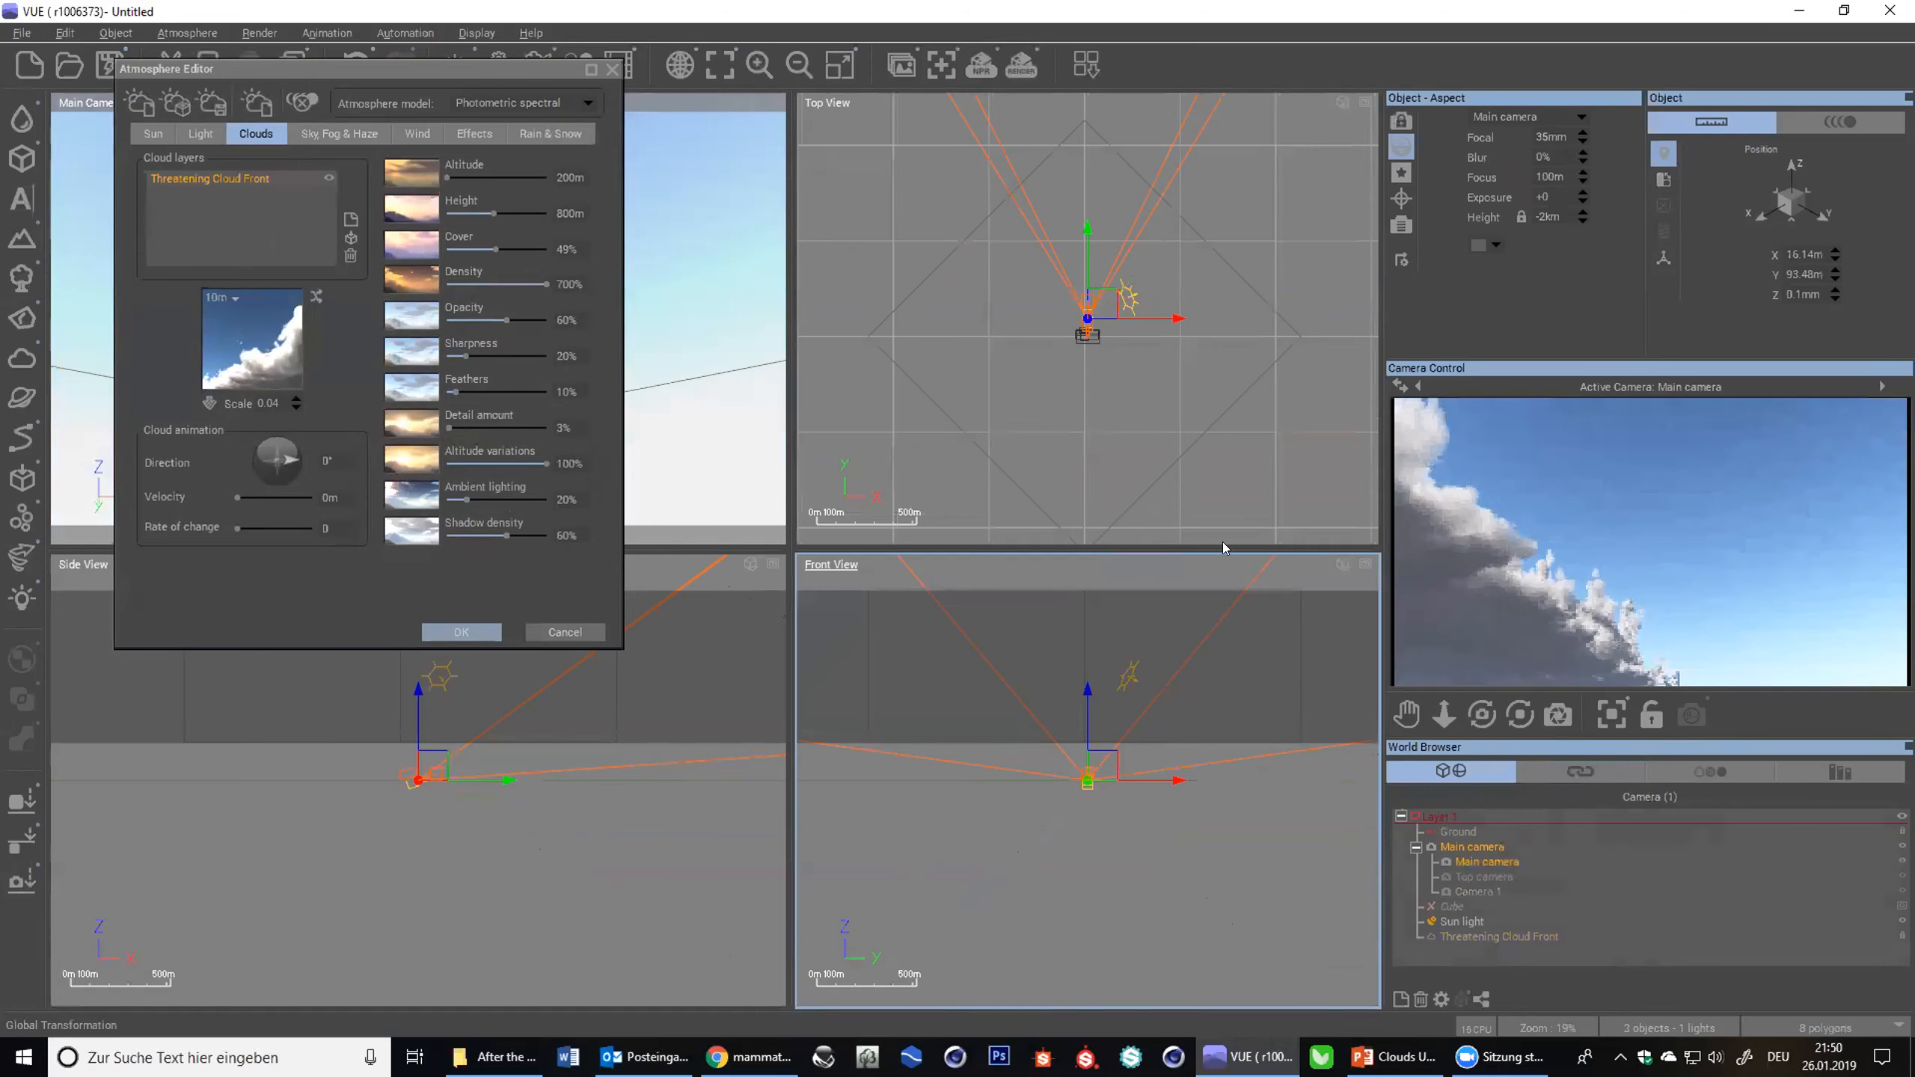
drag(488, 85, 1138, 155)
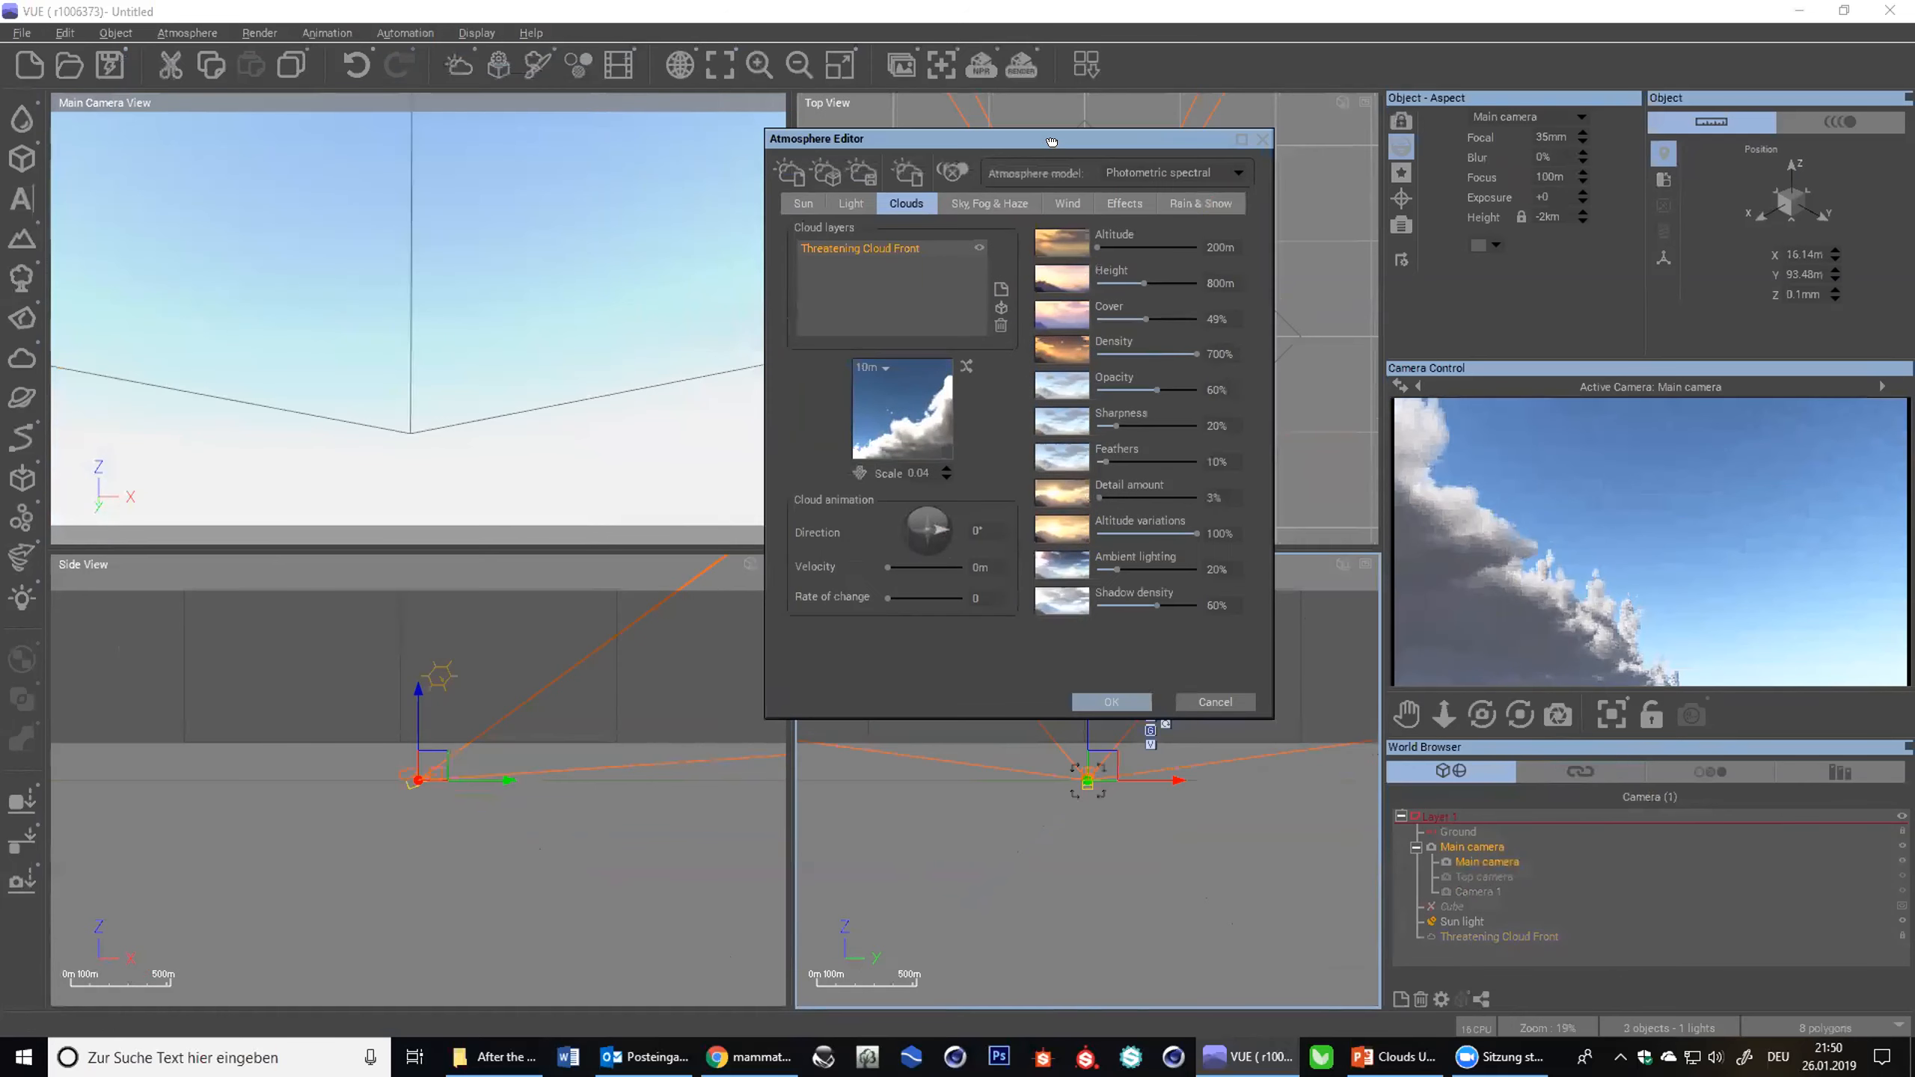
middle_drag(409, 473, 389, 500)
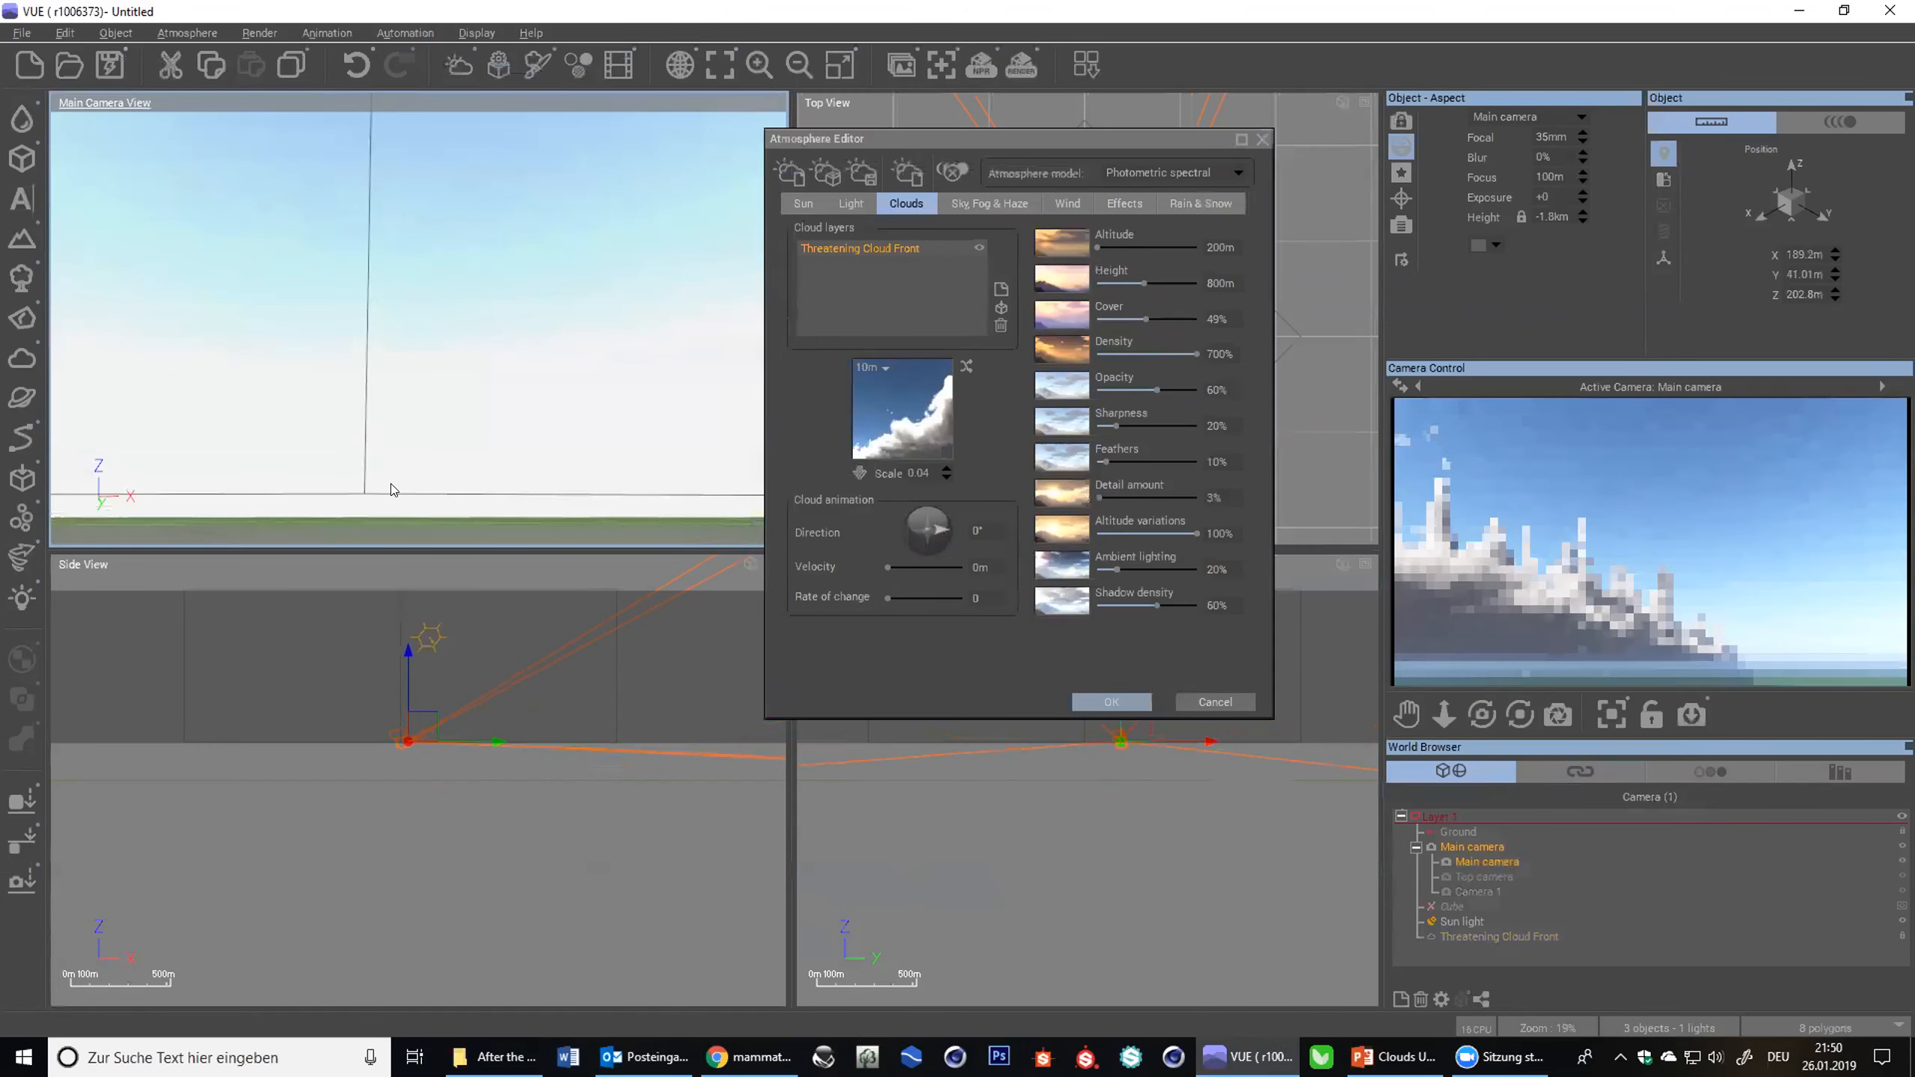
- Reduce the Threatening Cloud Front layer's altitude variations to 29% and set its altitude to 1 km
drag(1191, 532, 1118, 532)
click(1219, 247)
text(1000)
key(Return)
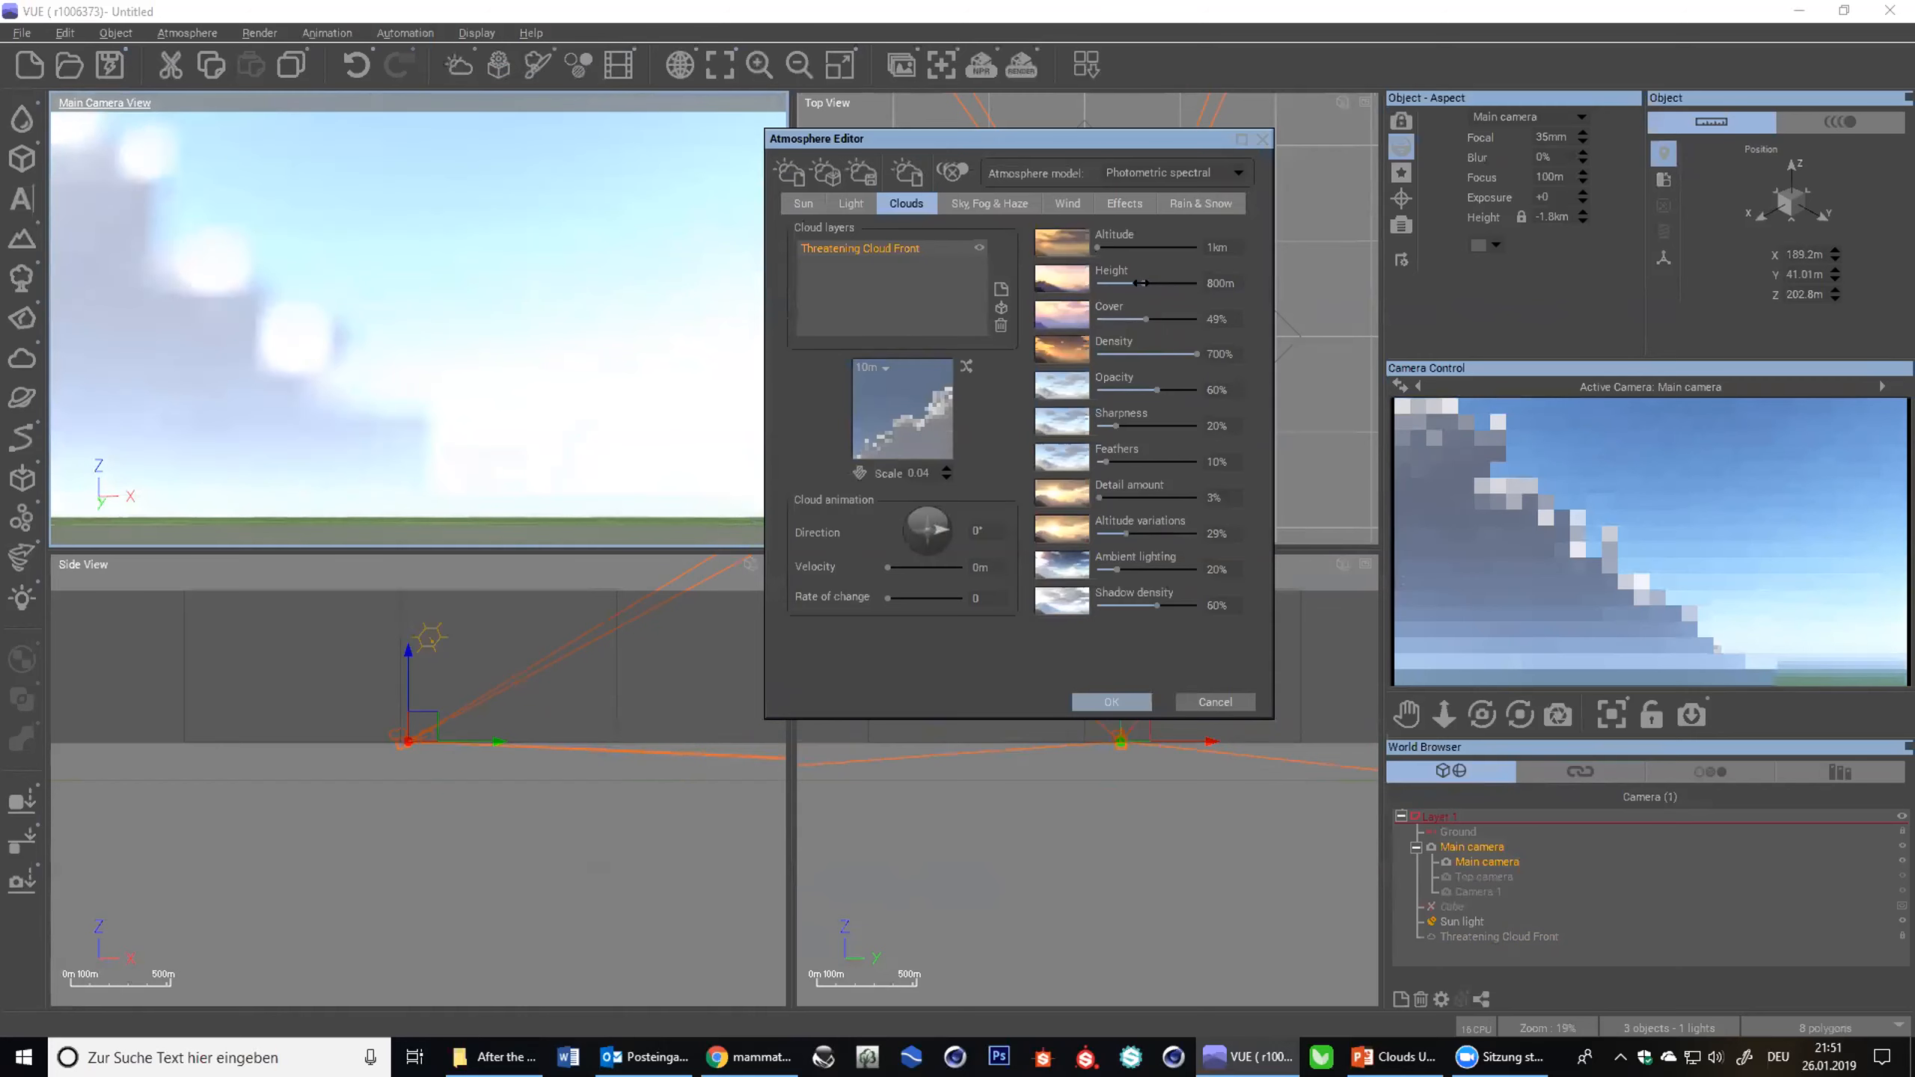
- Set the Threatening Cloud Front layer's altitude to 500 m and adjust its height to about 467 m
click(1216, 251)
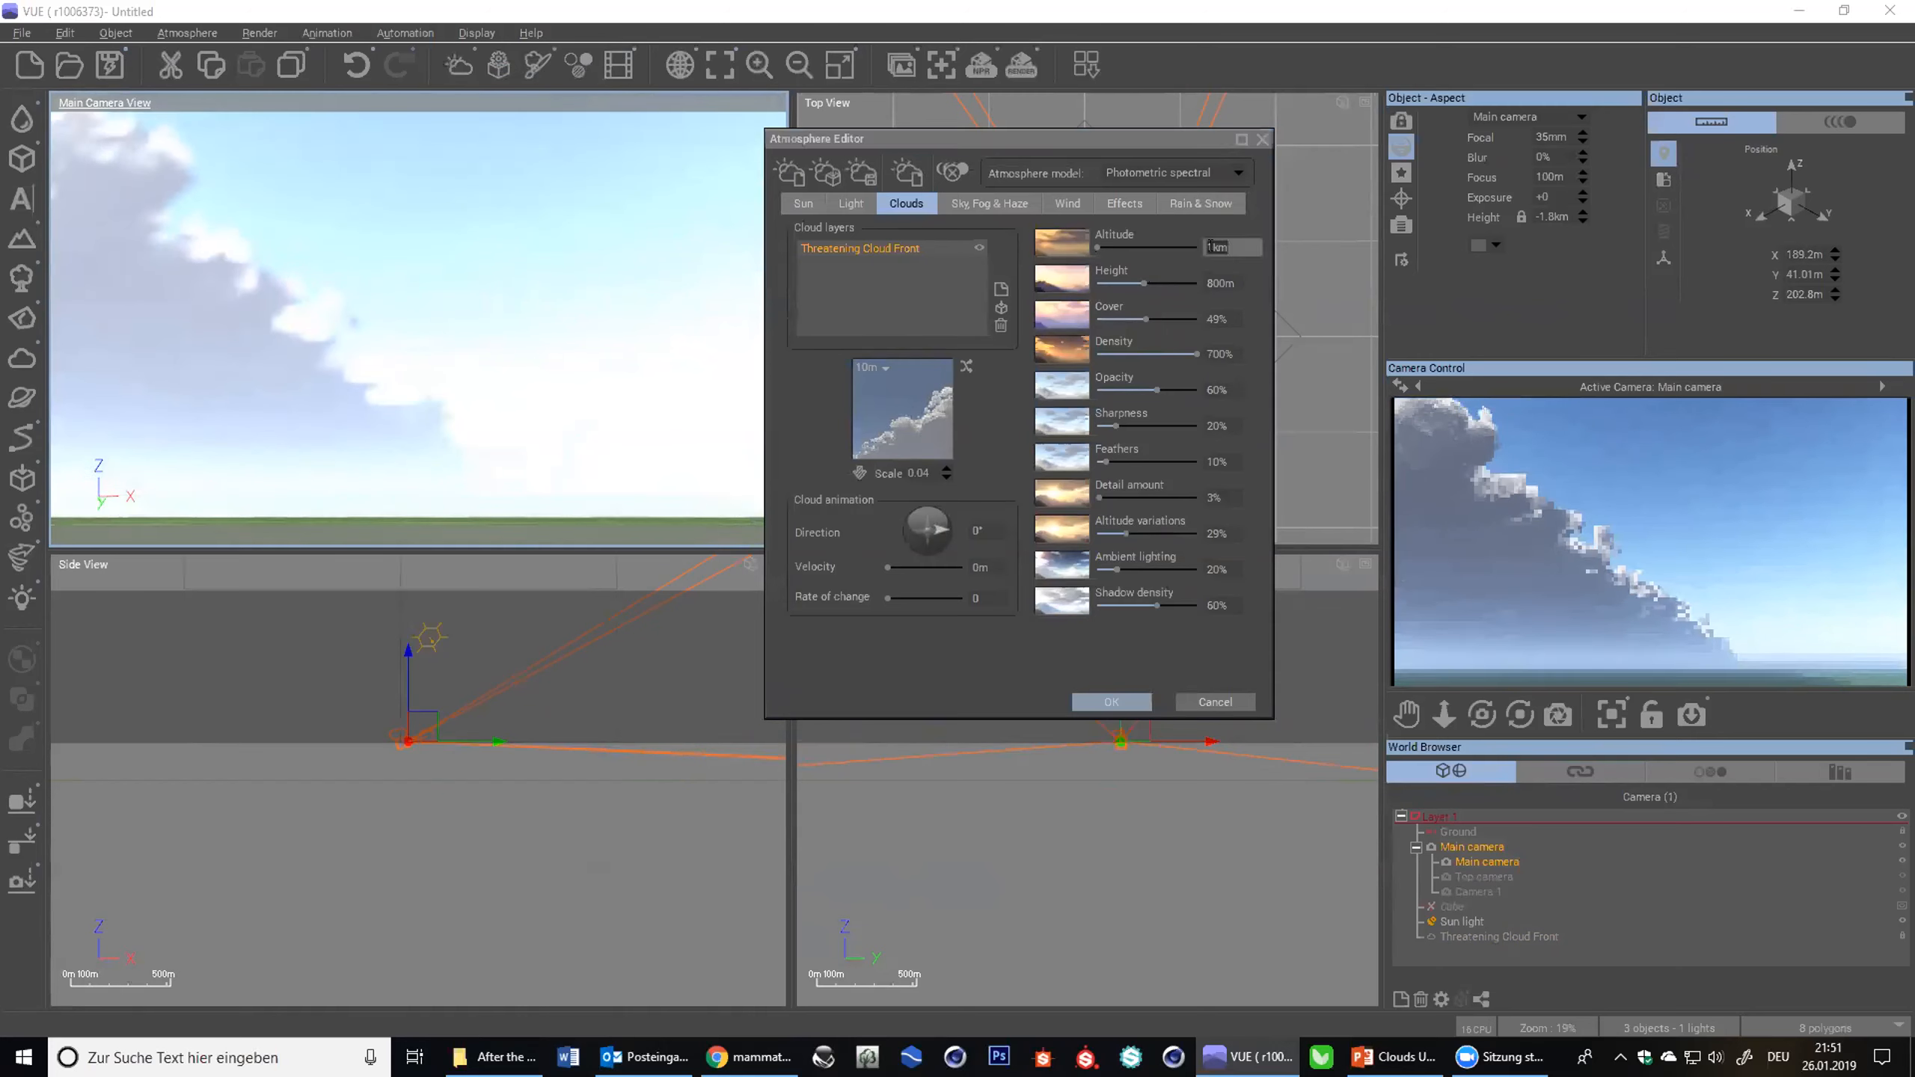
text(500)
key(Return)
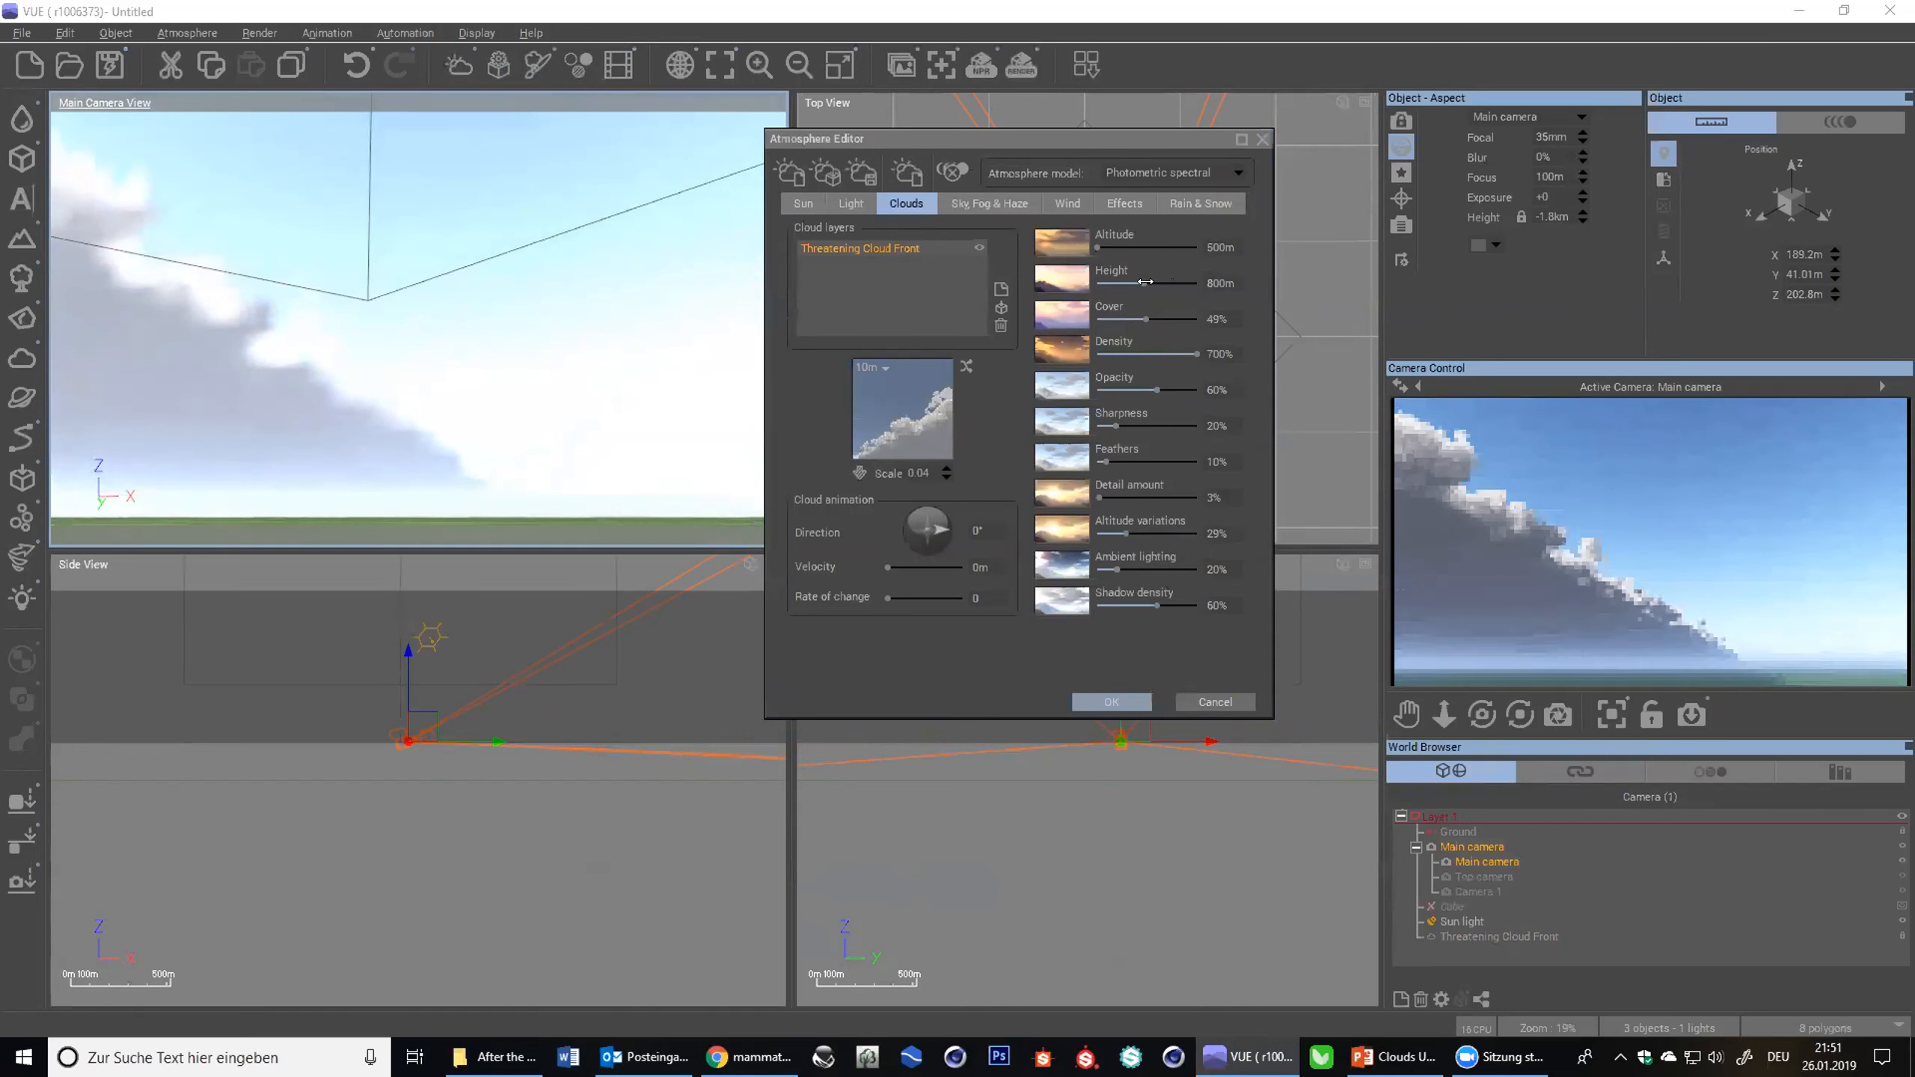
drag(1141, 282, 1132, 283)
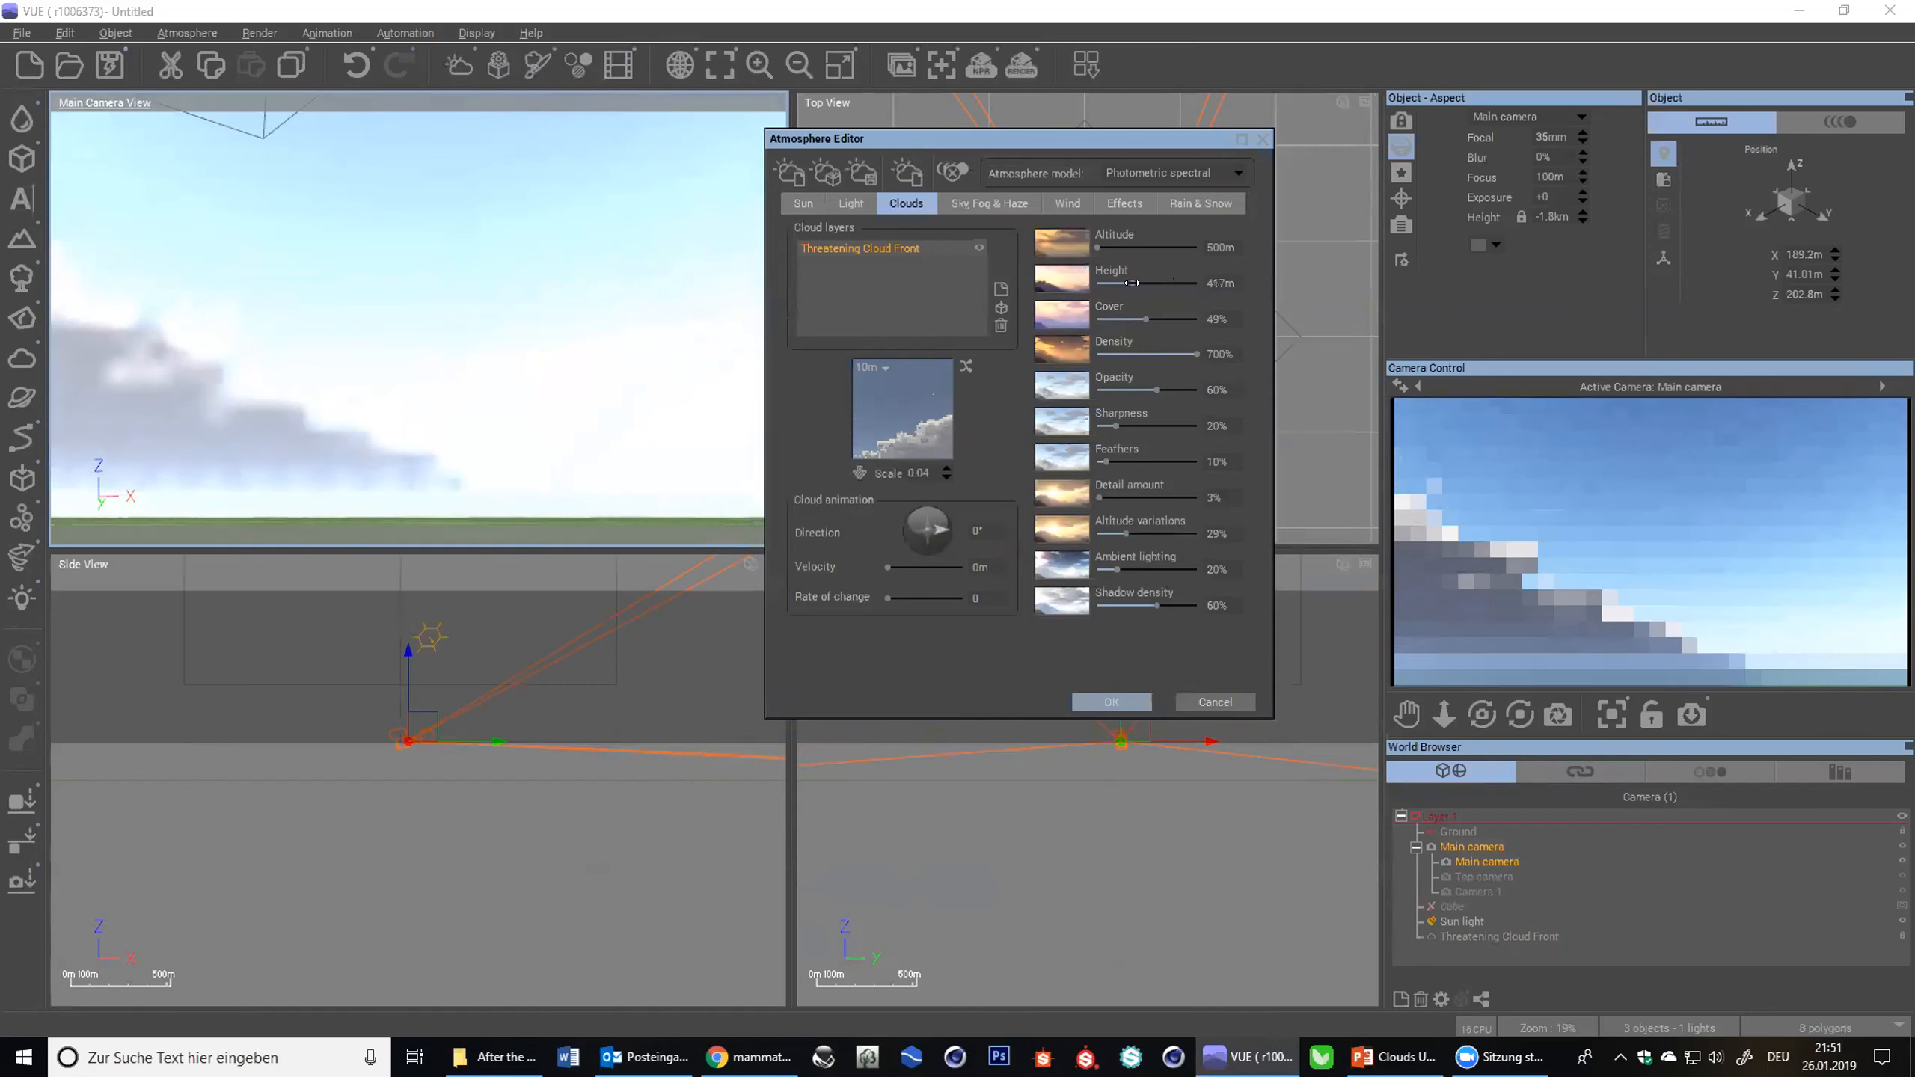
drag(1132, 282, 1133, 282)
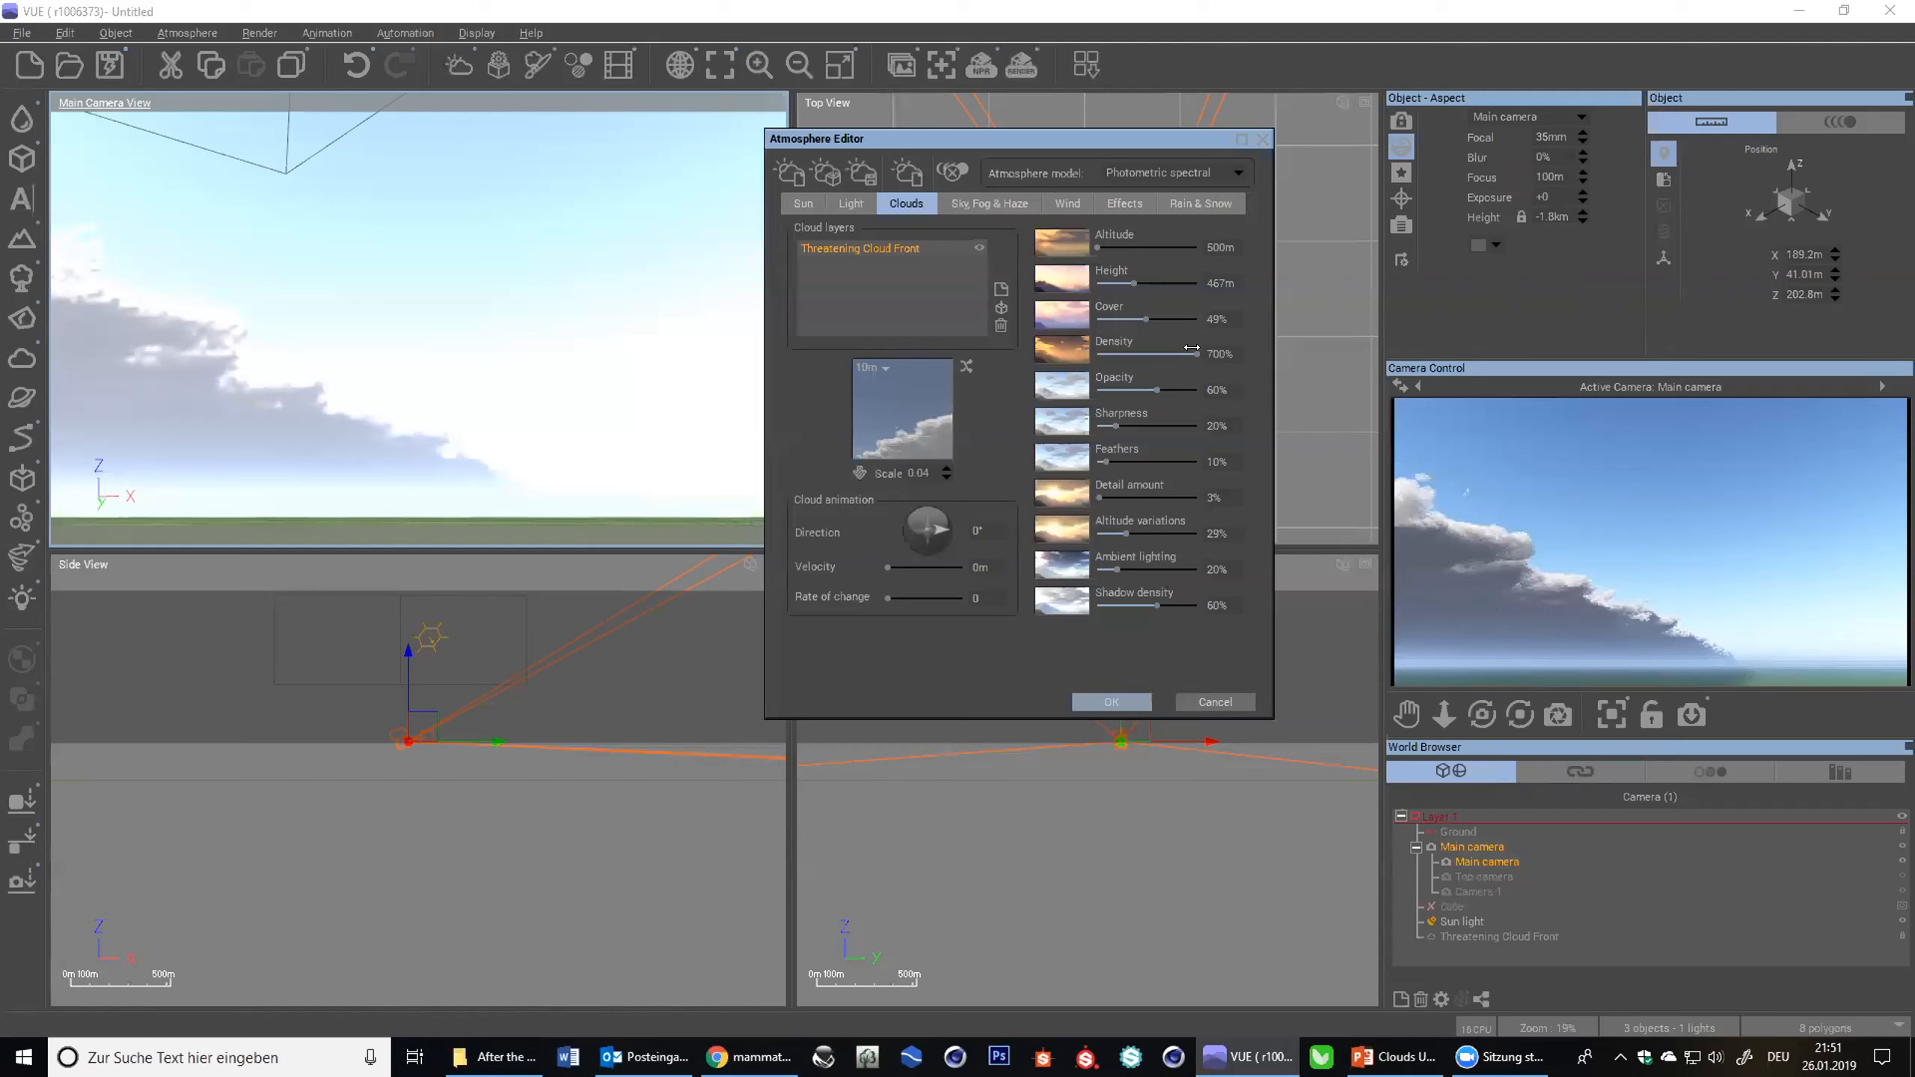
- Try densities of 0%, 24% and 100% on the Threatening Cloud Front layer, checking the camera preview
drag(1049, 346, 949, 346)
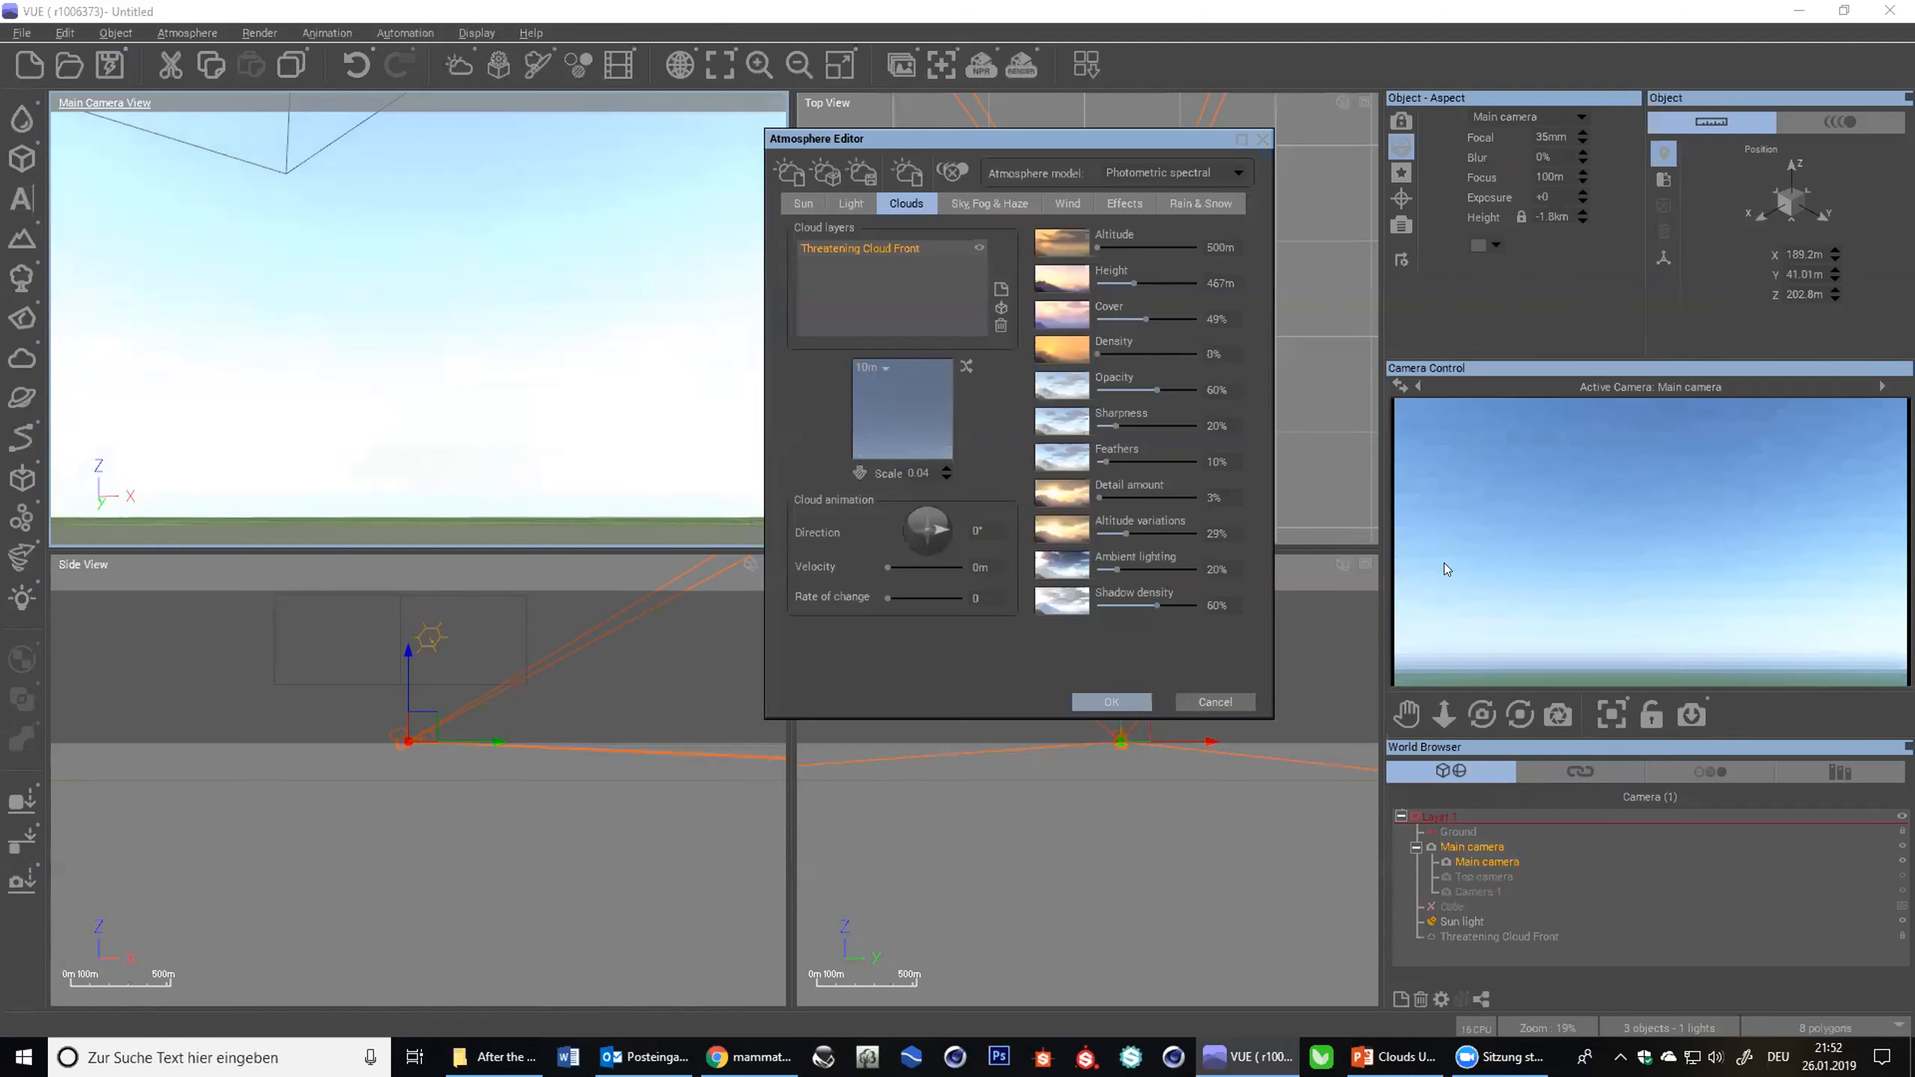
right_click(1456, 628)
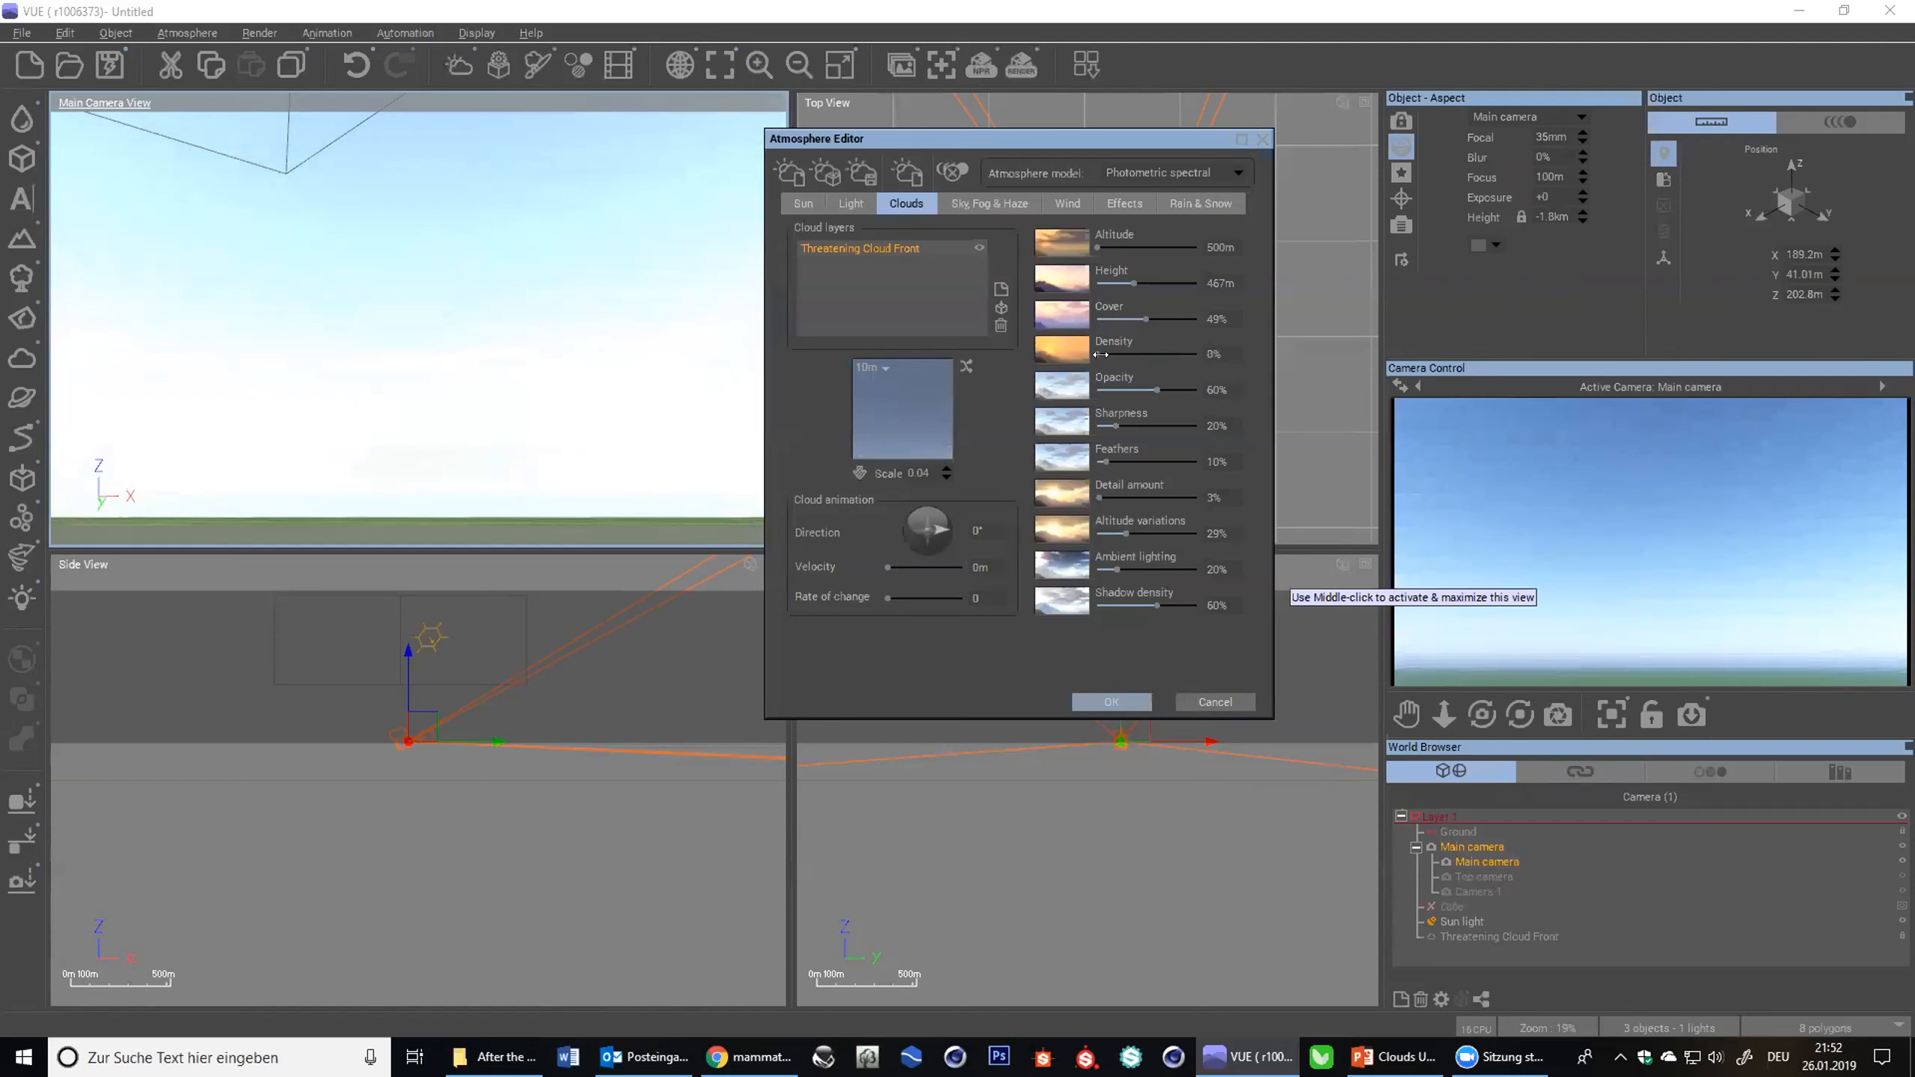
drag(1100, 354, 1115, 353)
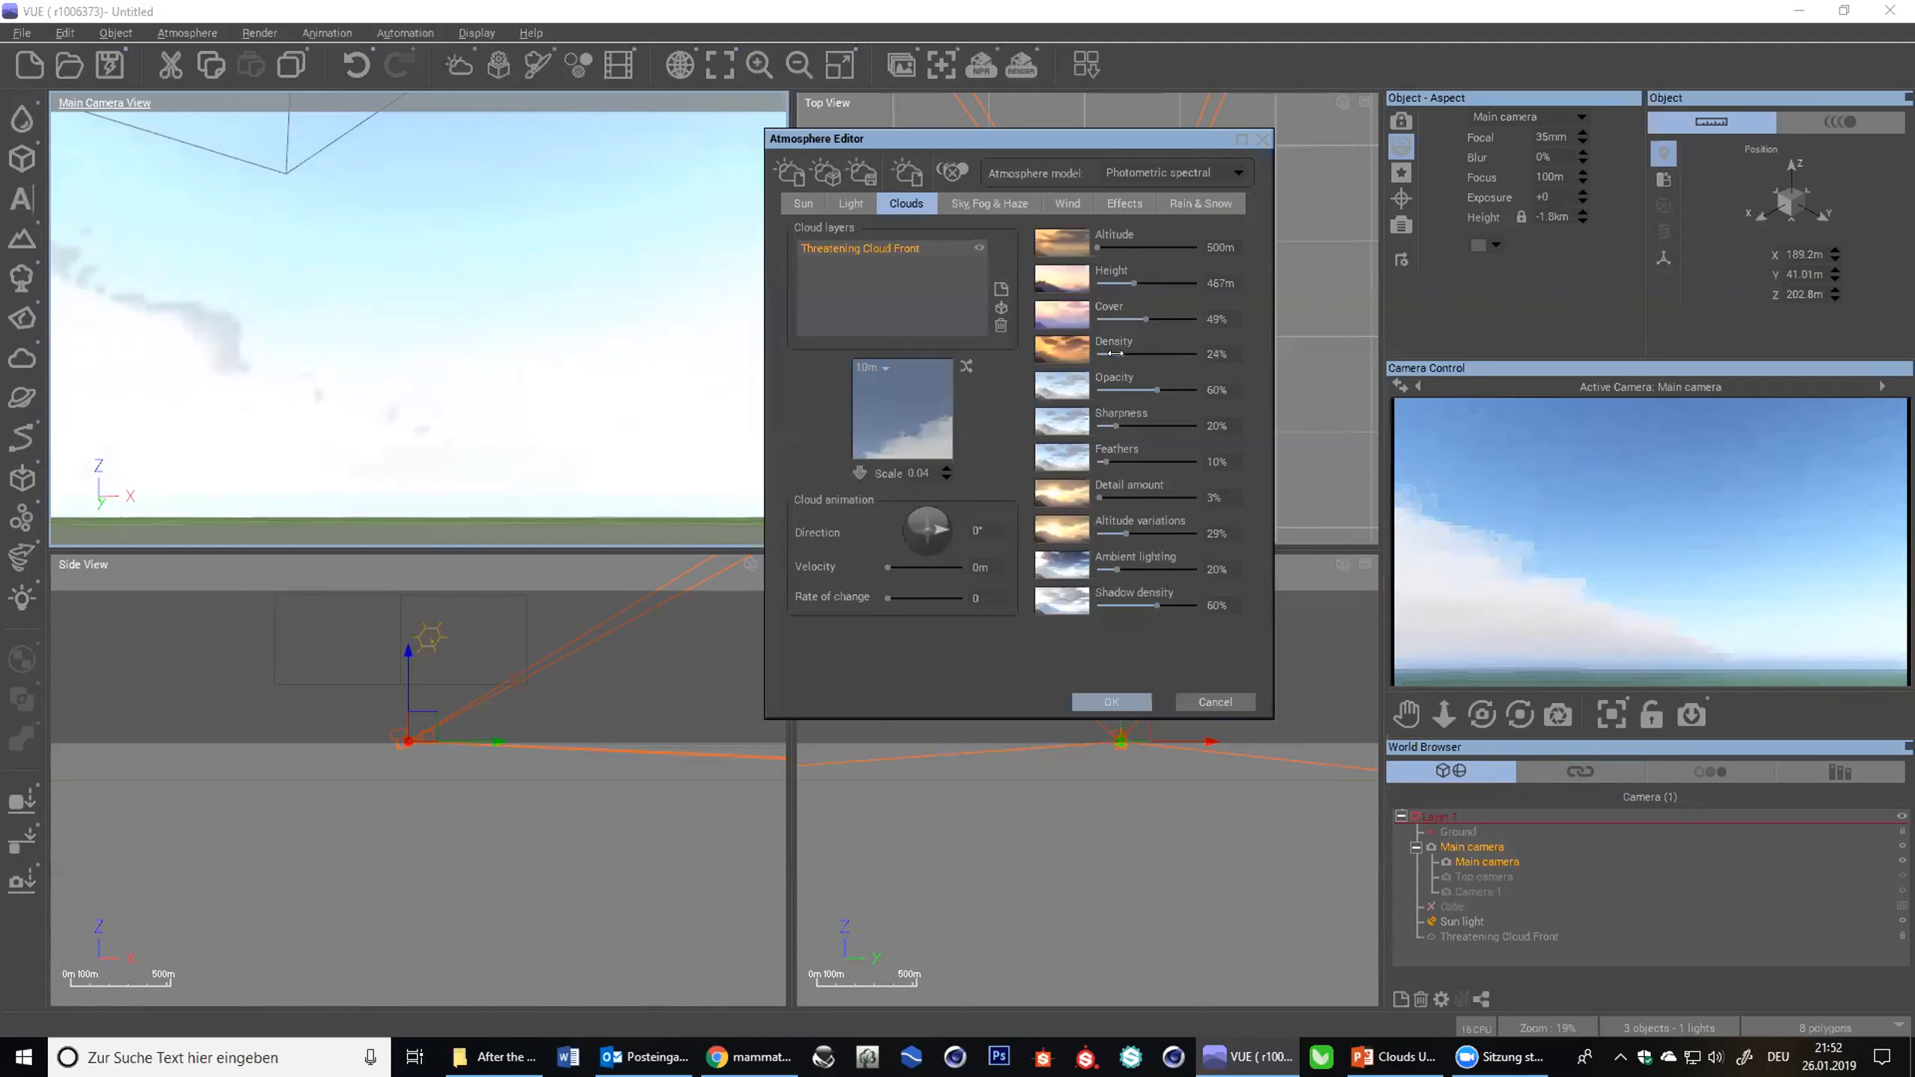
drag(1115, 353, 1218, 360)
right_click(1466, 569)
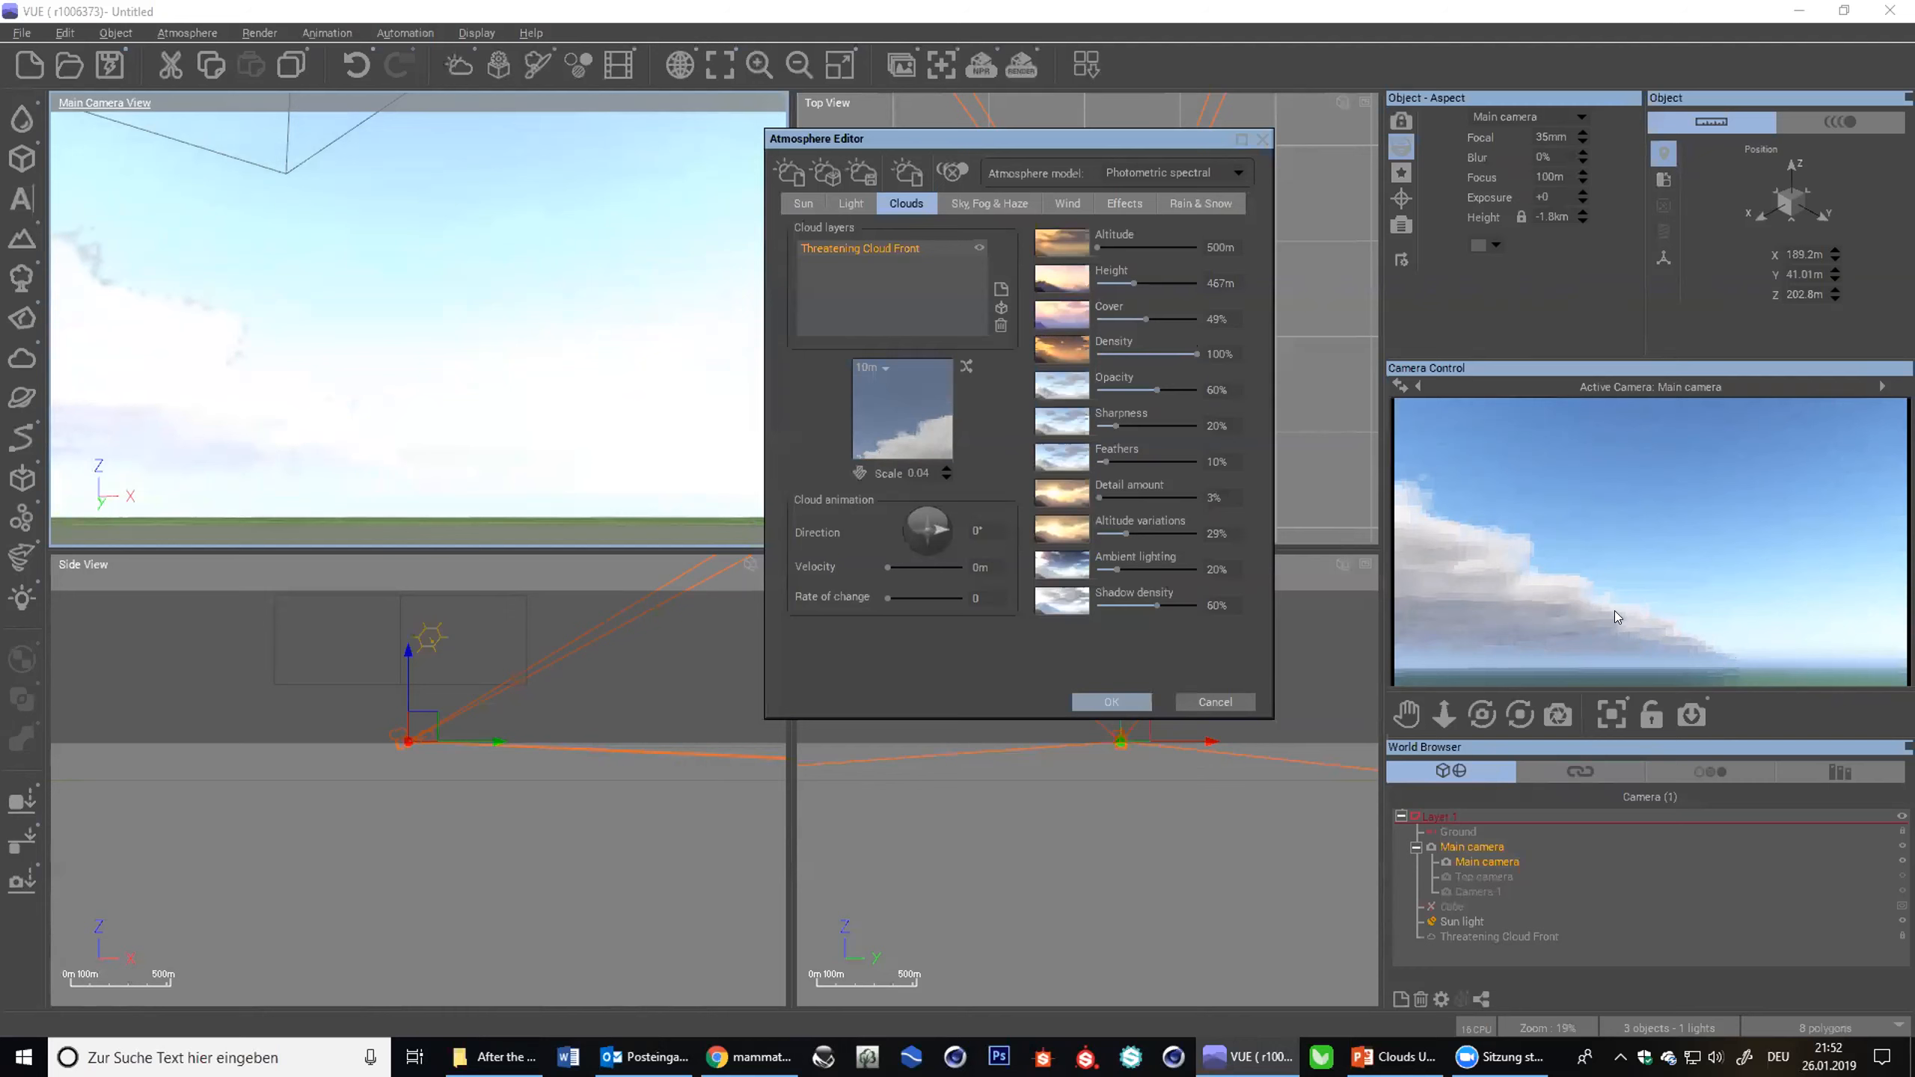
right_click(1637, 635)
- Set the Threatening Cloud Front layer's density to 700%
click(1221, 352)
text(7)
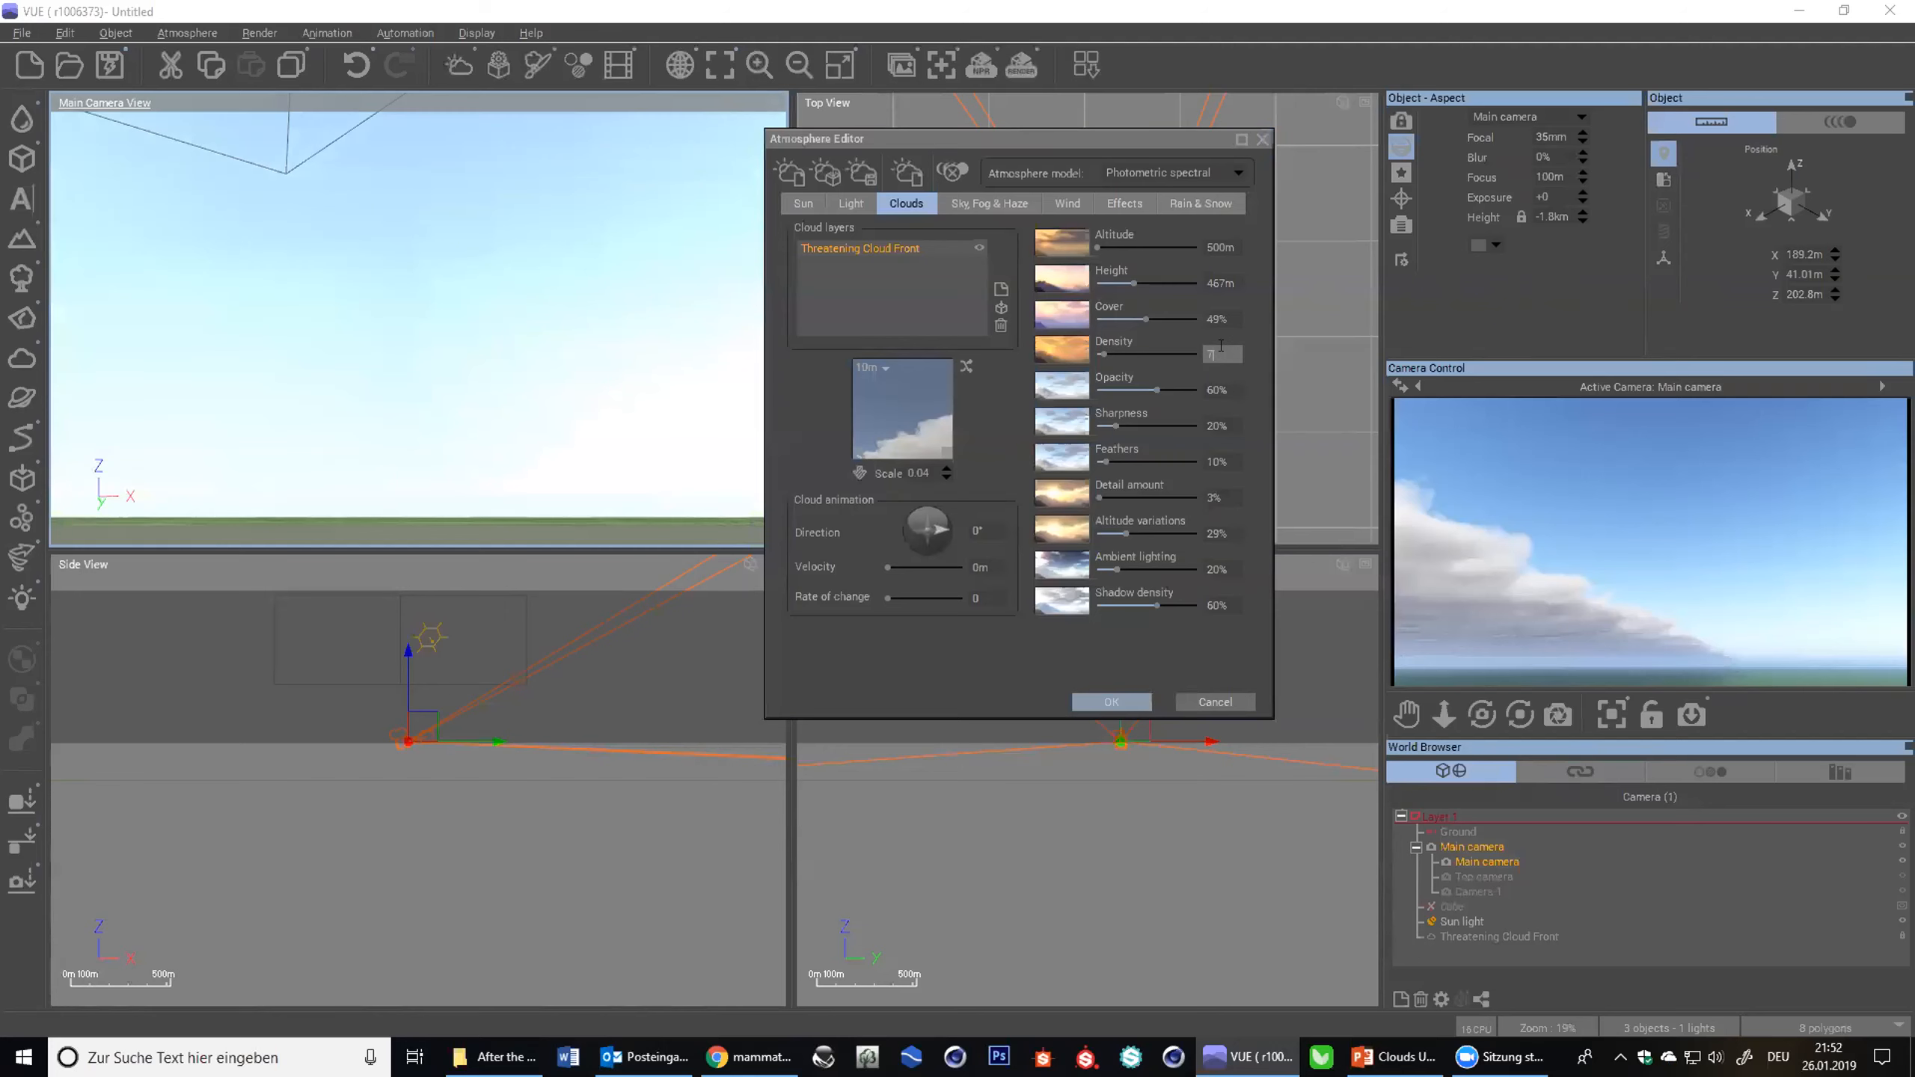
text(00)
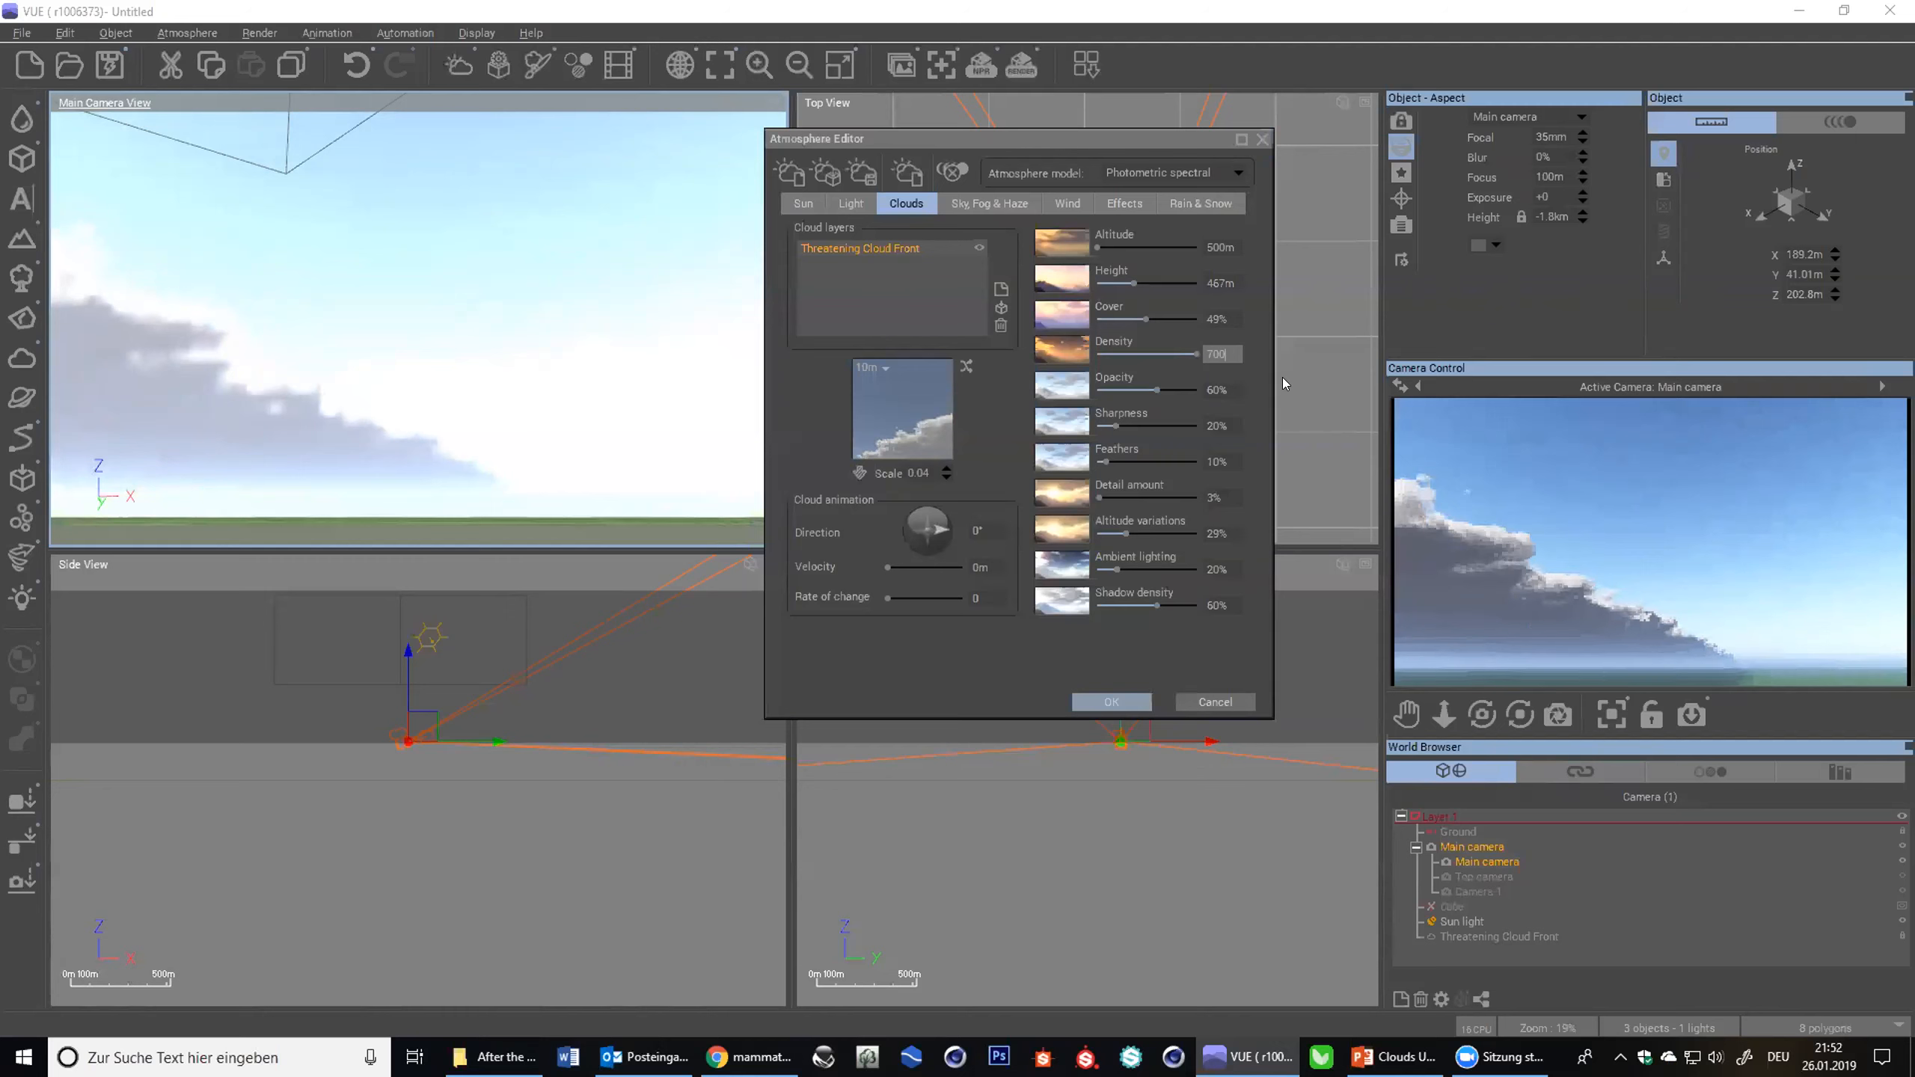
- Compare densities of 100%, 37% and 27% on the Threatening Cloud Front layer and return it to 100%
click(1178, 344)
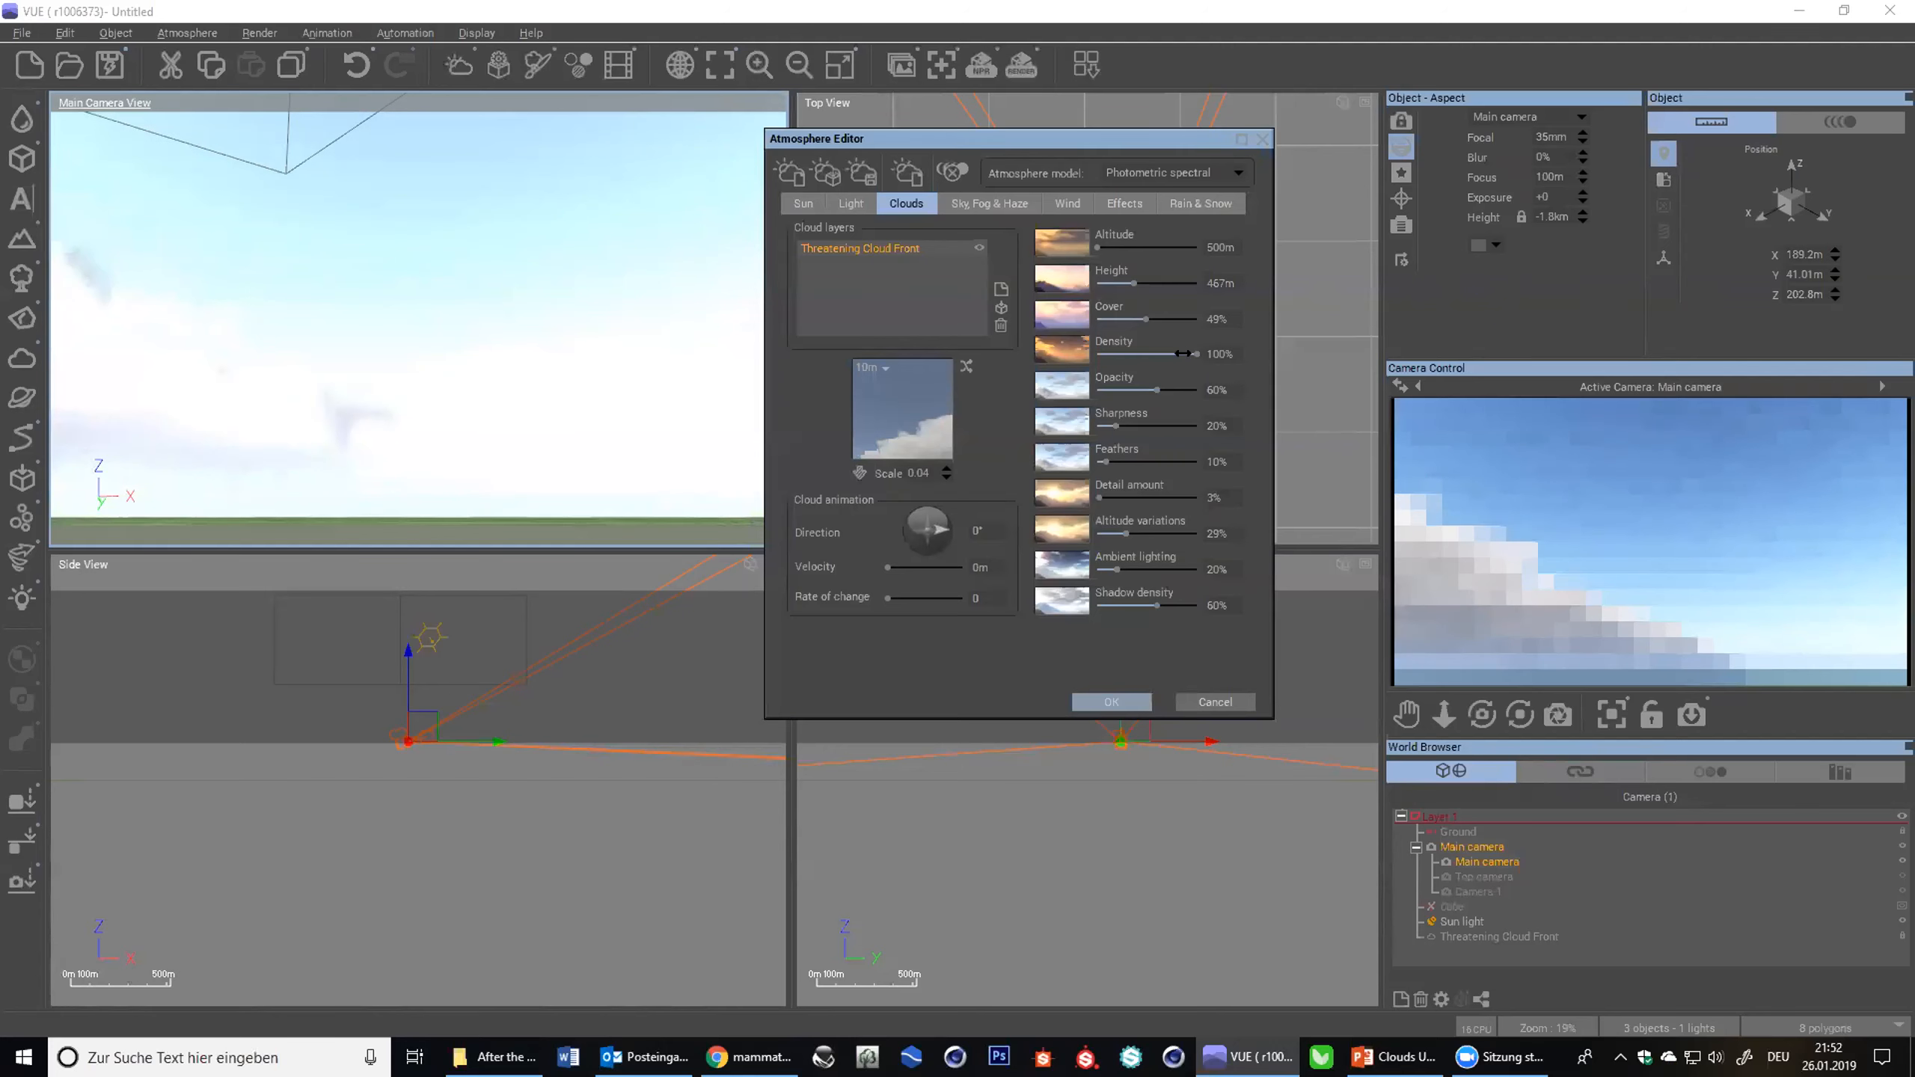
drag(1182, 354, 1124, 354)
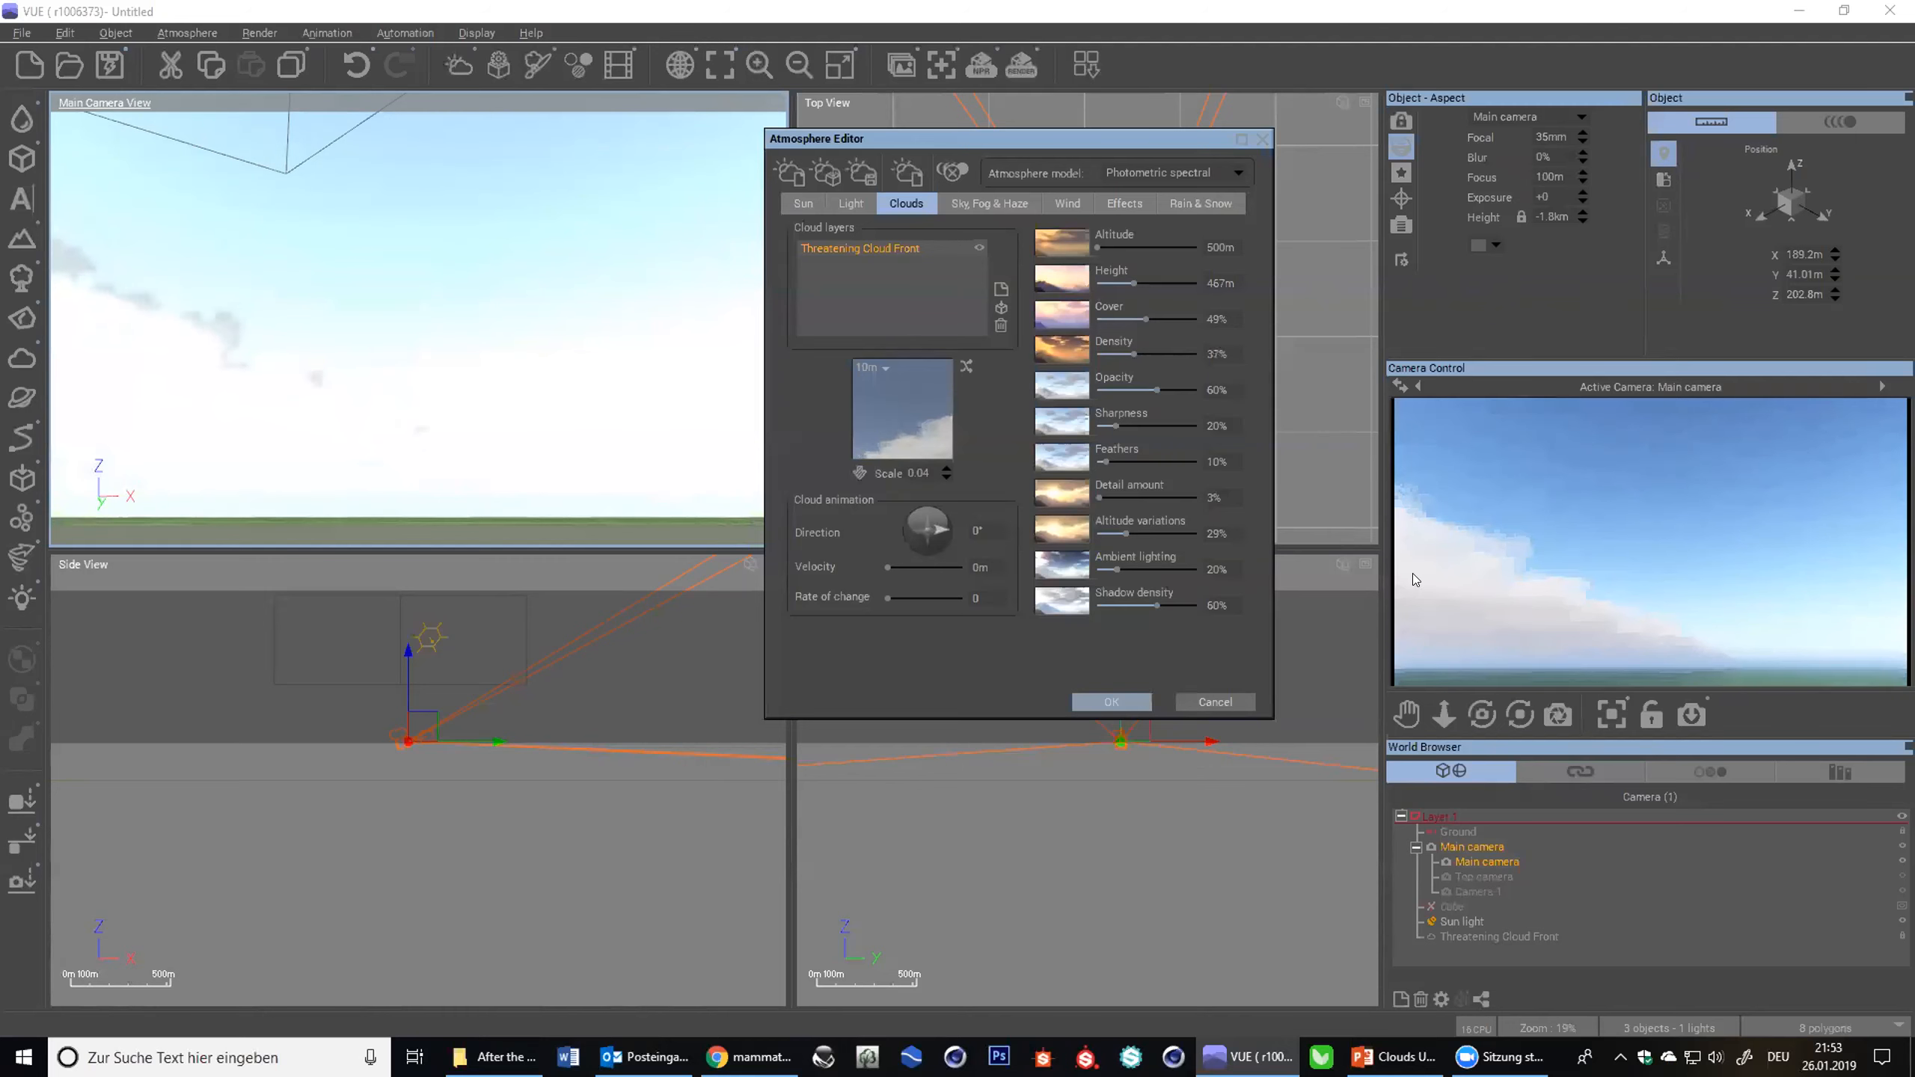
right_click(1469, 582)
drag(1119, 353, 1112, 347)
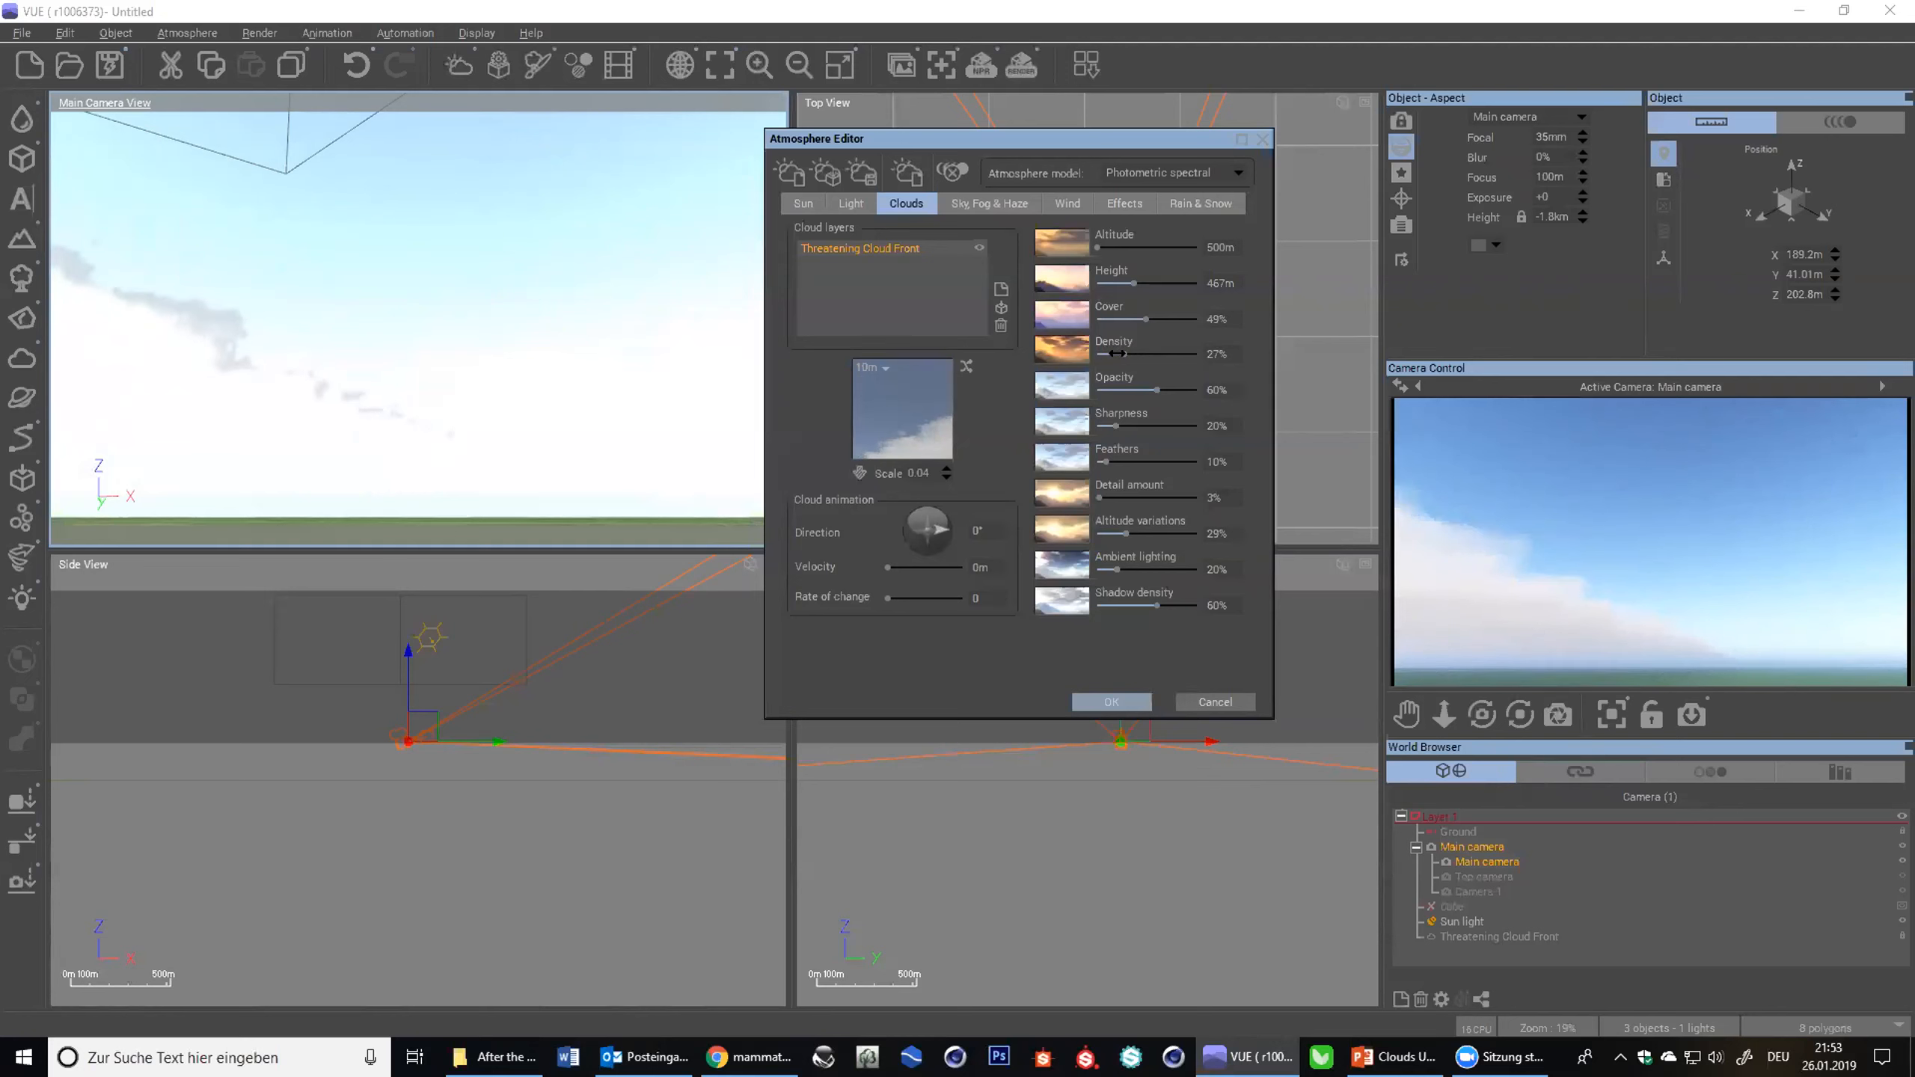
drag(1116, 354, 1200, 354)
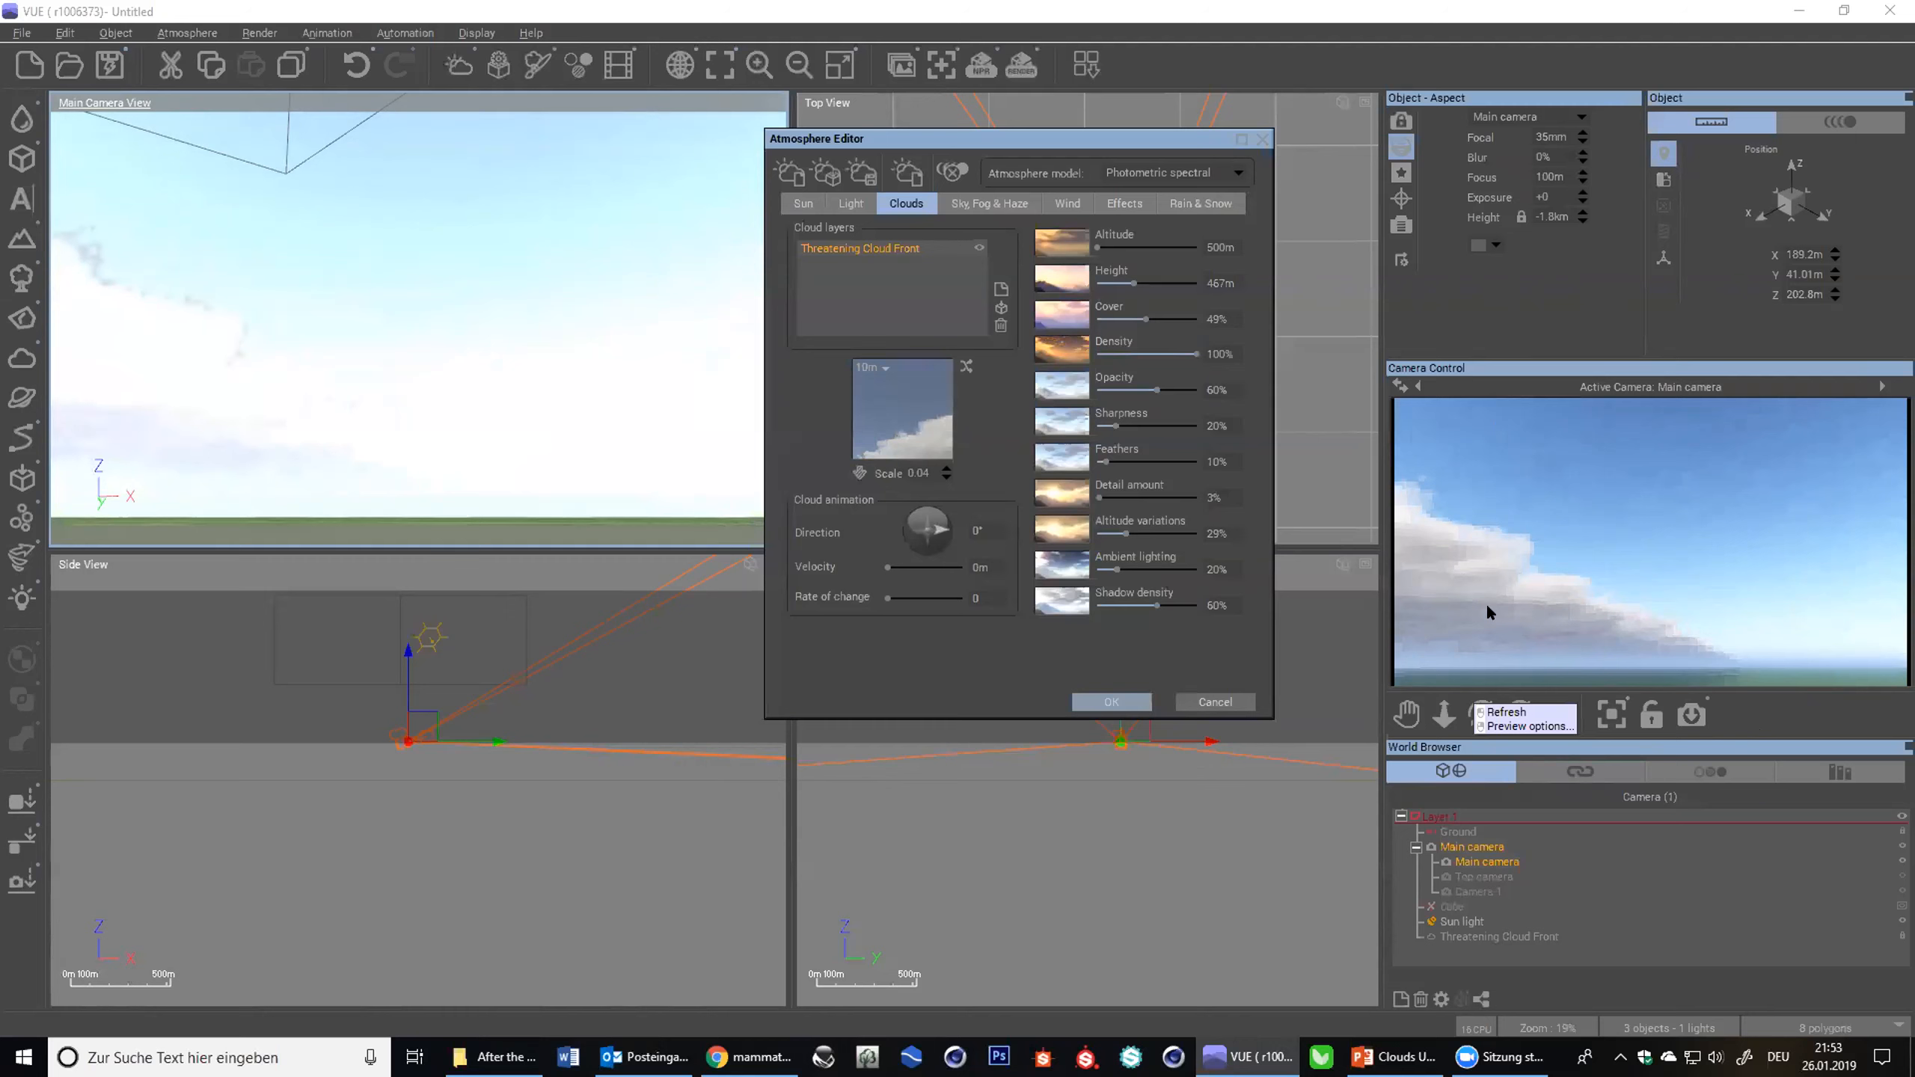
- Try a density of 700% on the Threatening Cloud Front layer
click(1222, 353)
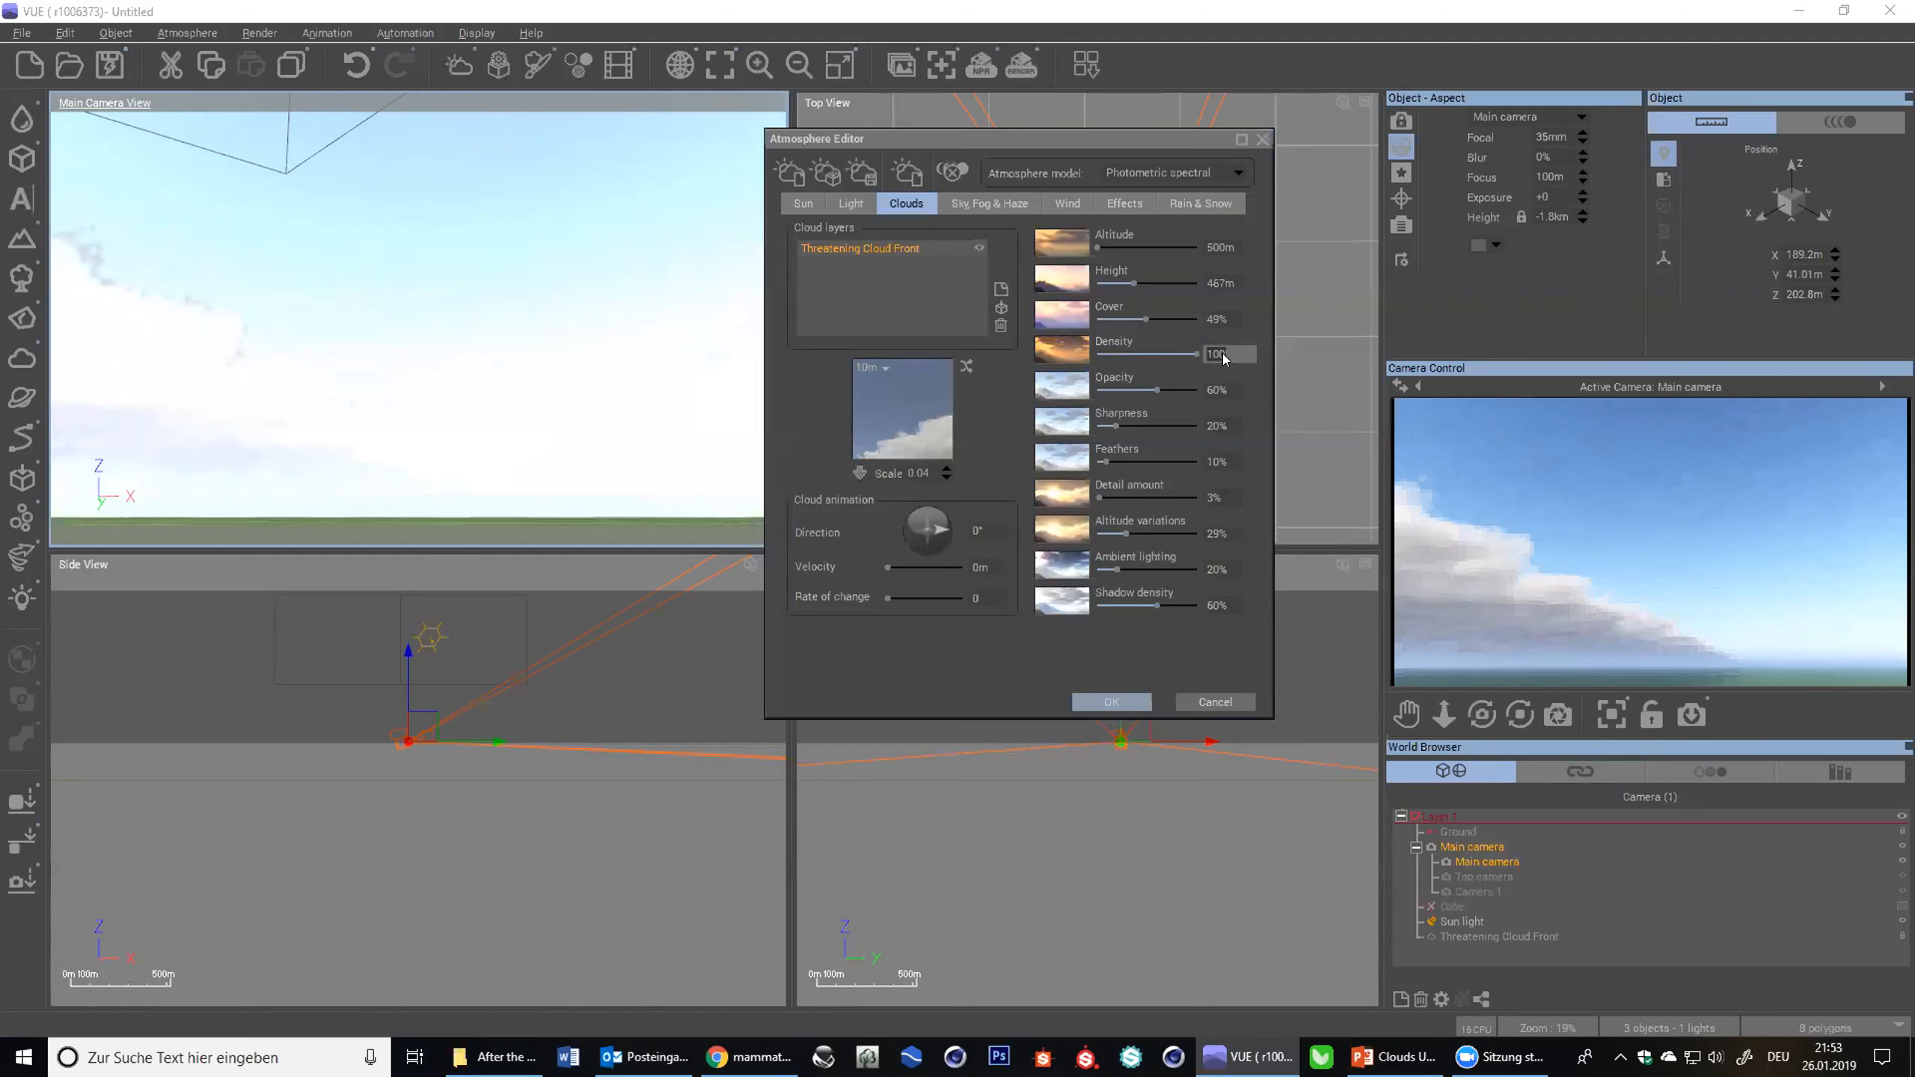
text(700)
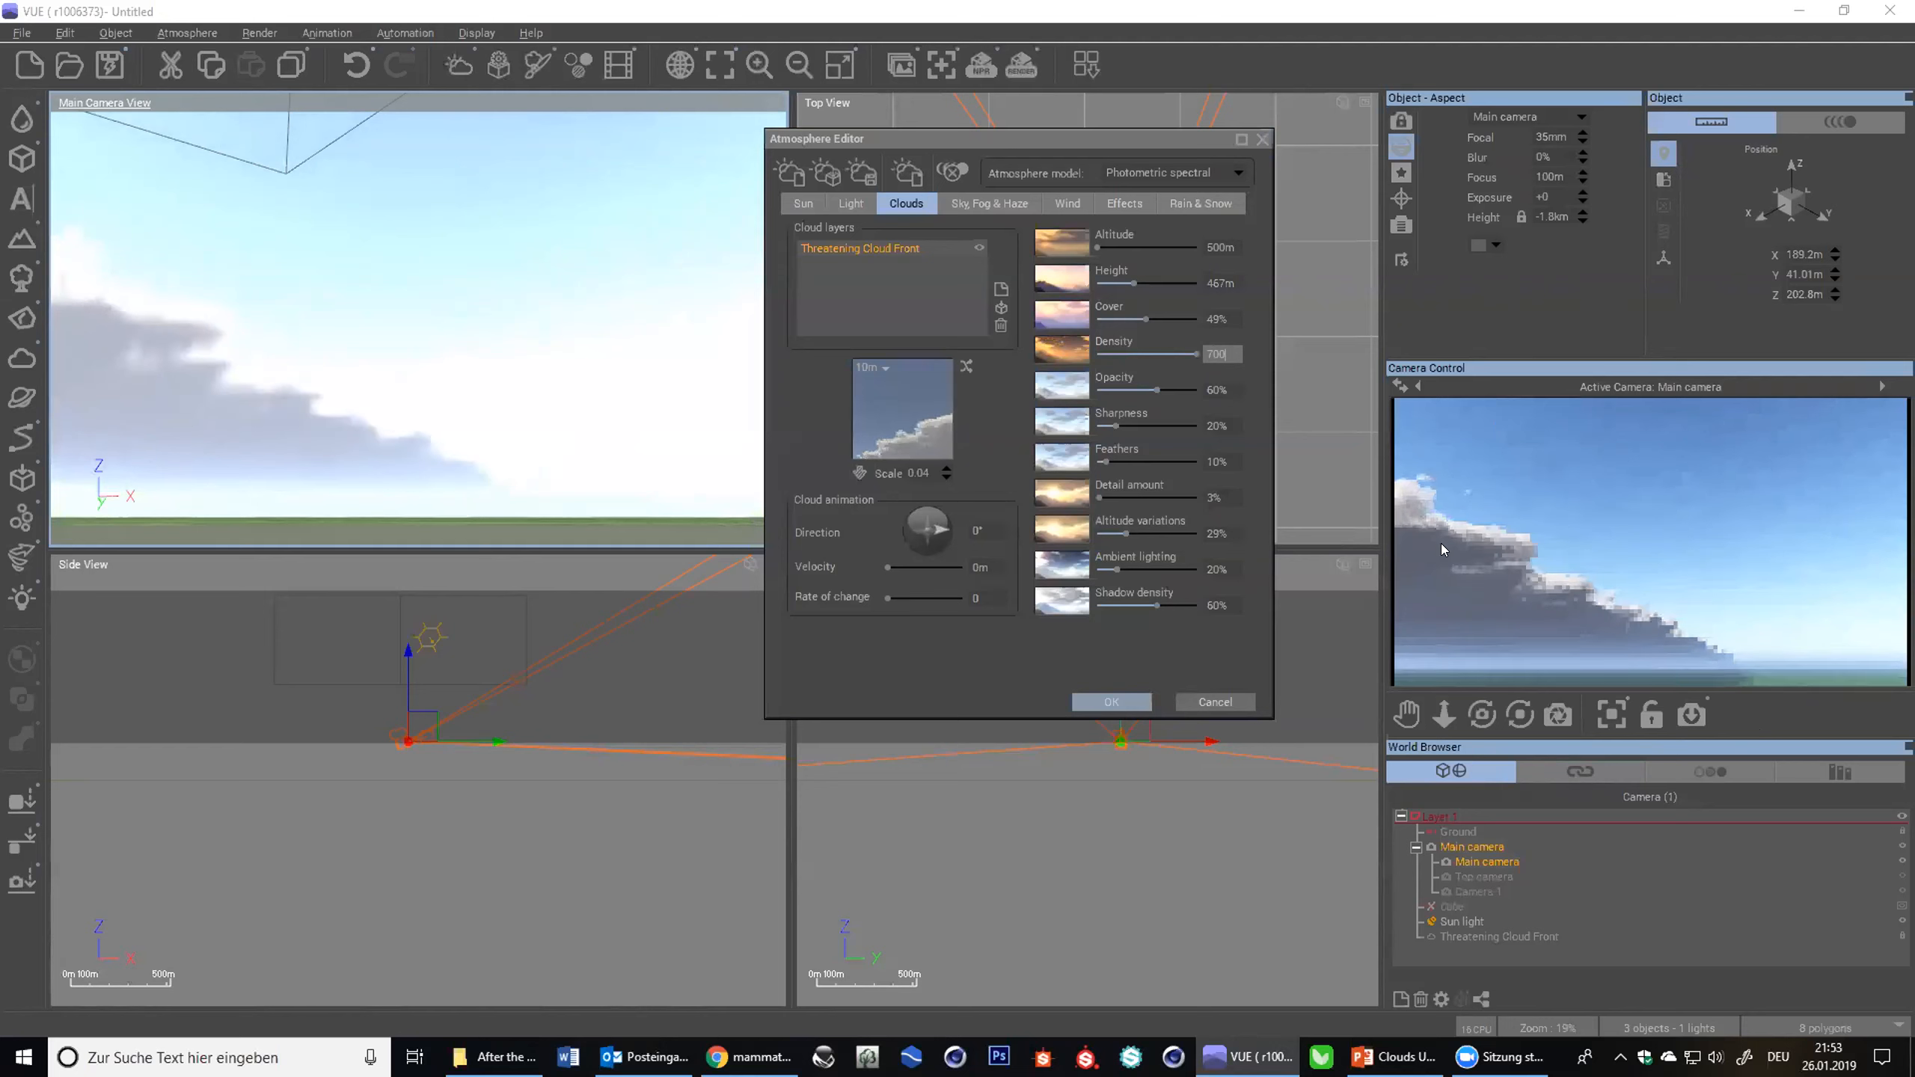
key(Return)
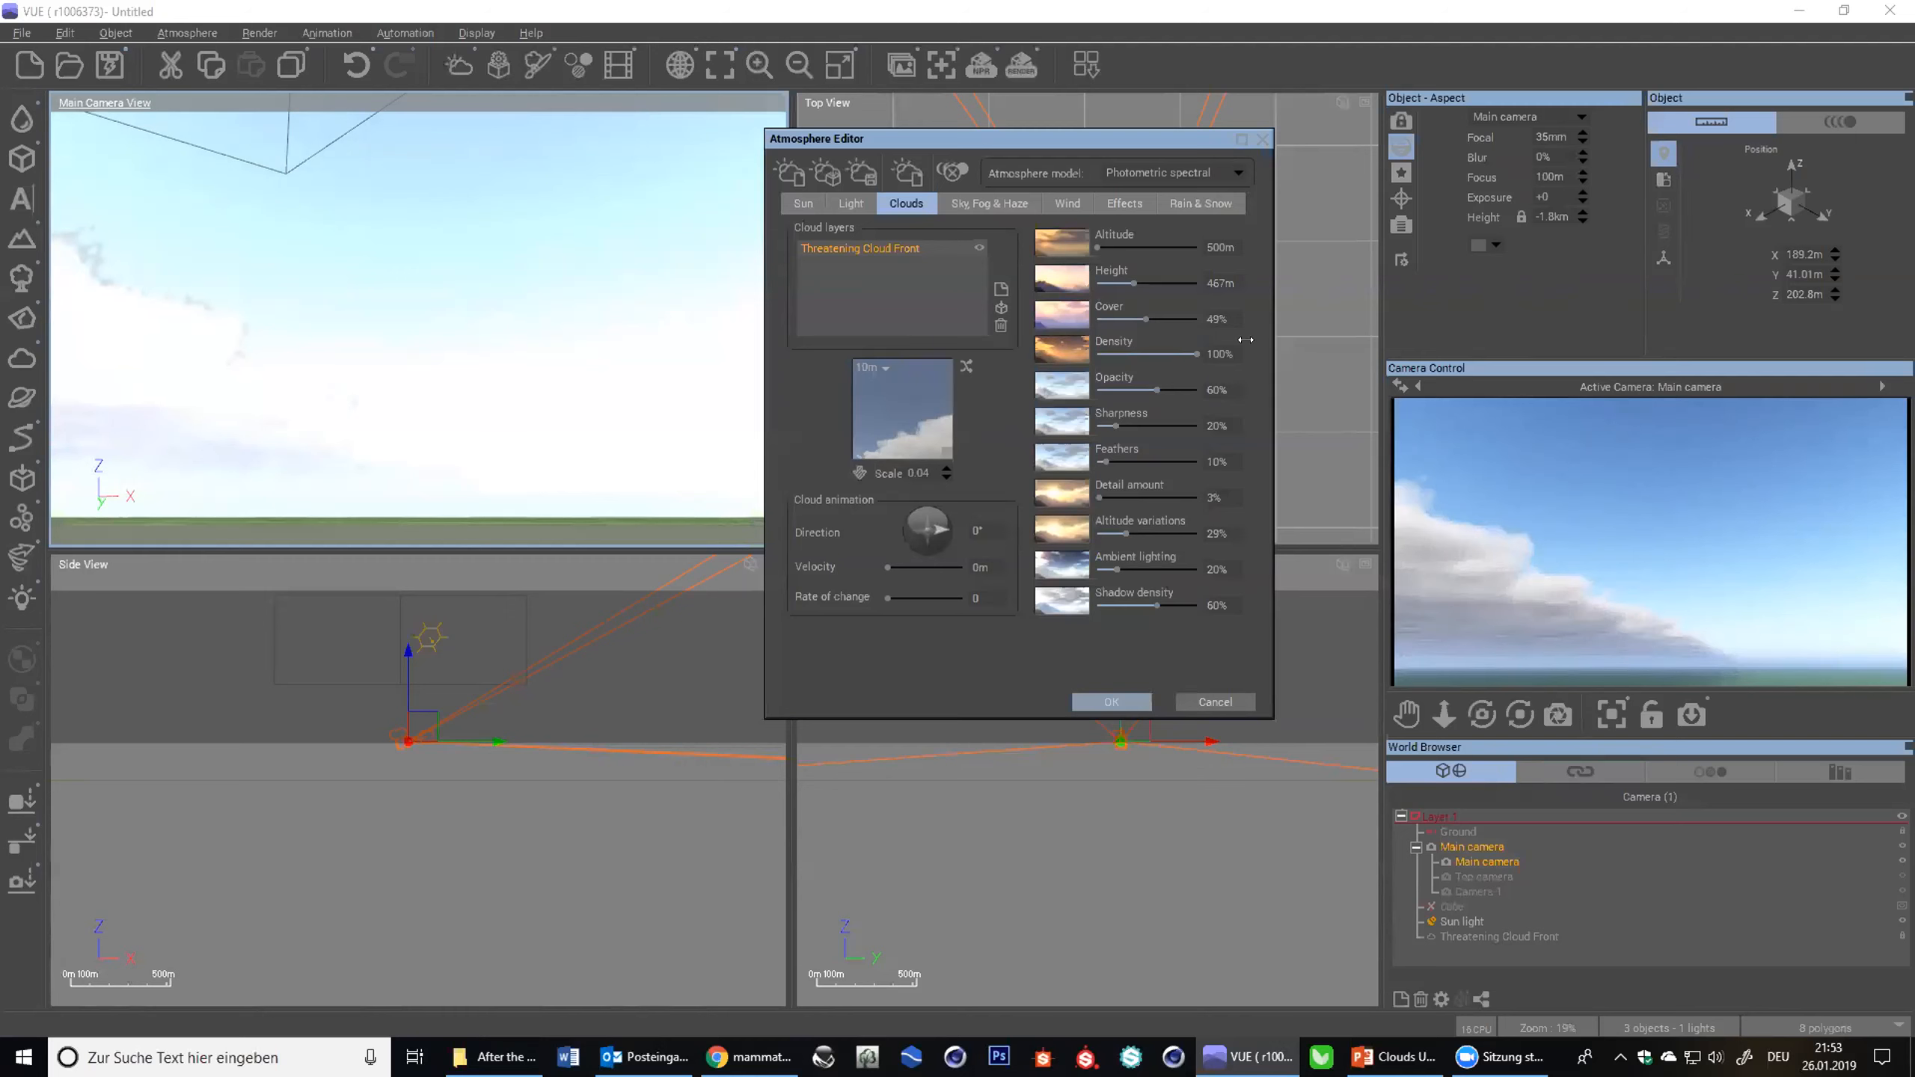
- Move the Atmosphere Editor over the main camera view and set the Threatening Cloud Front layer's opacity to 0%
drag(1038, 143, 534, 97)
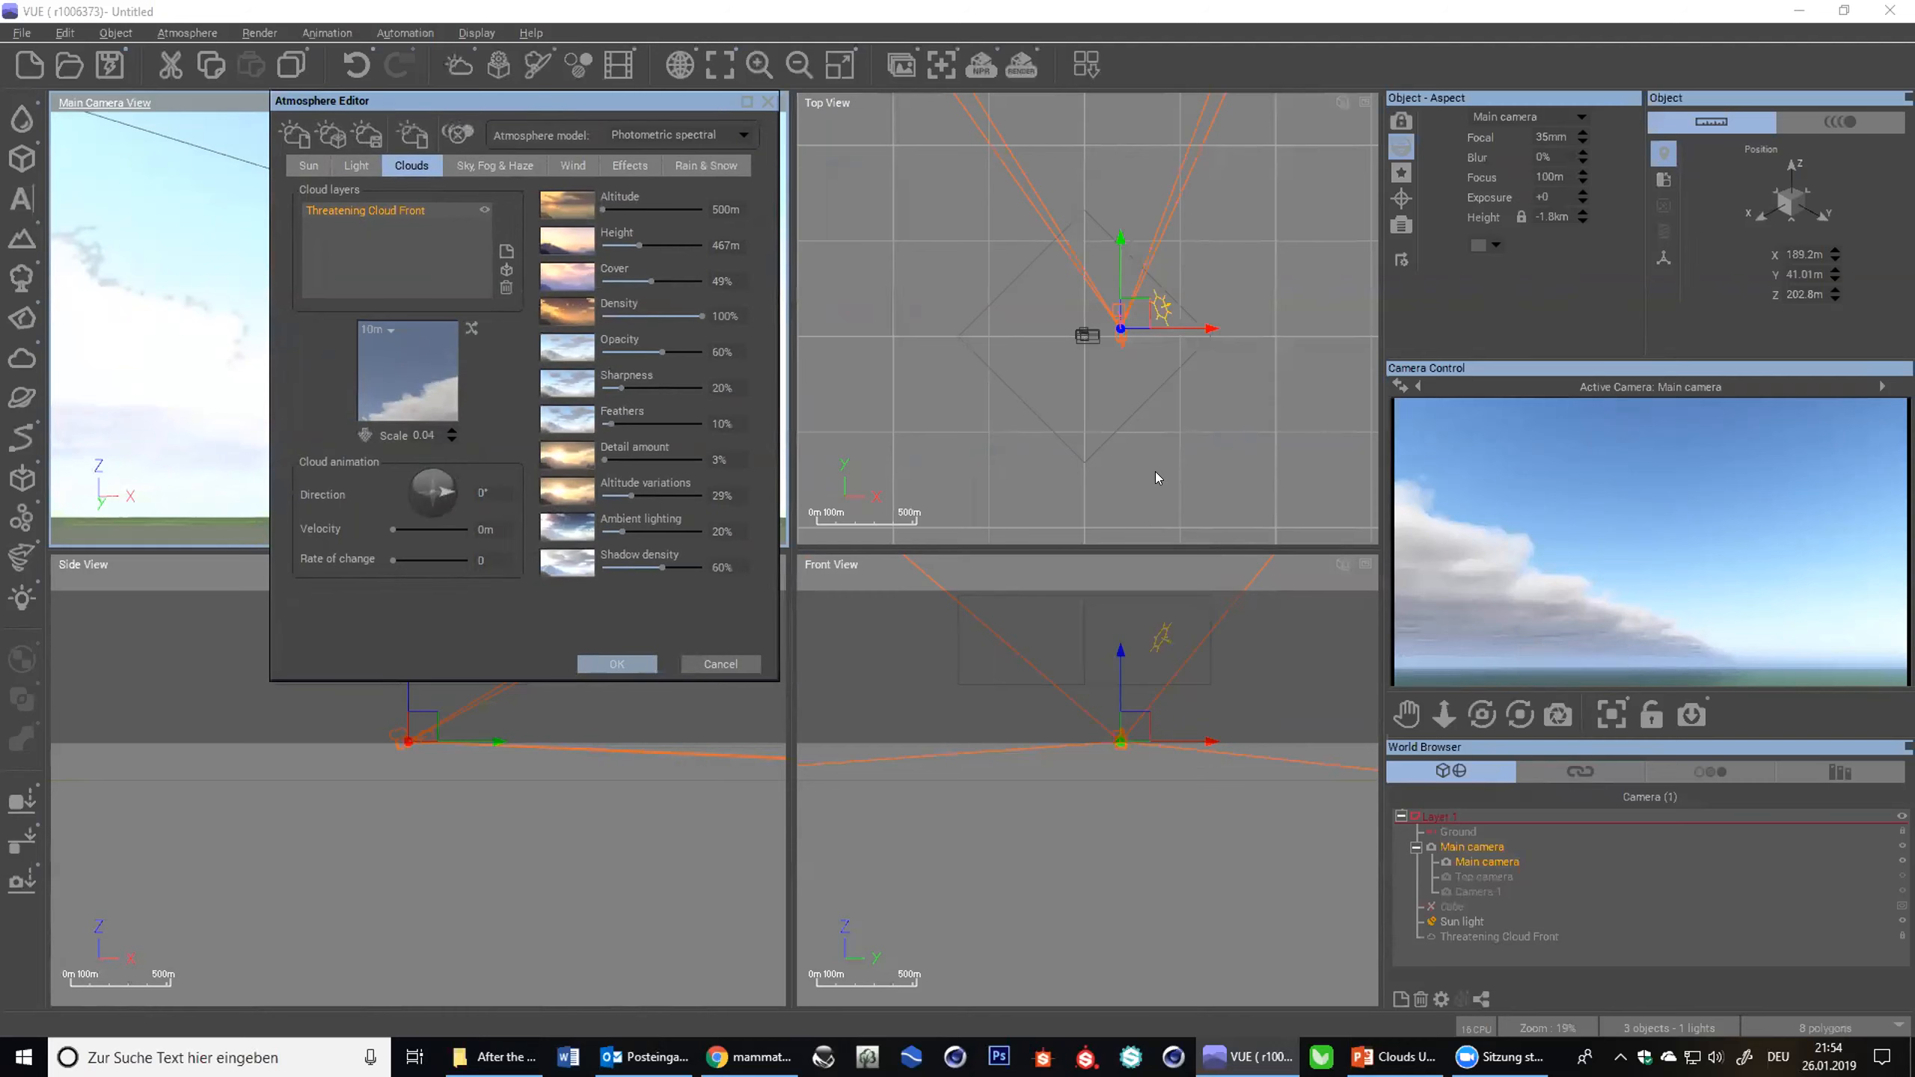
drag(650, 358, 603, 353)
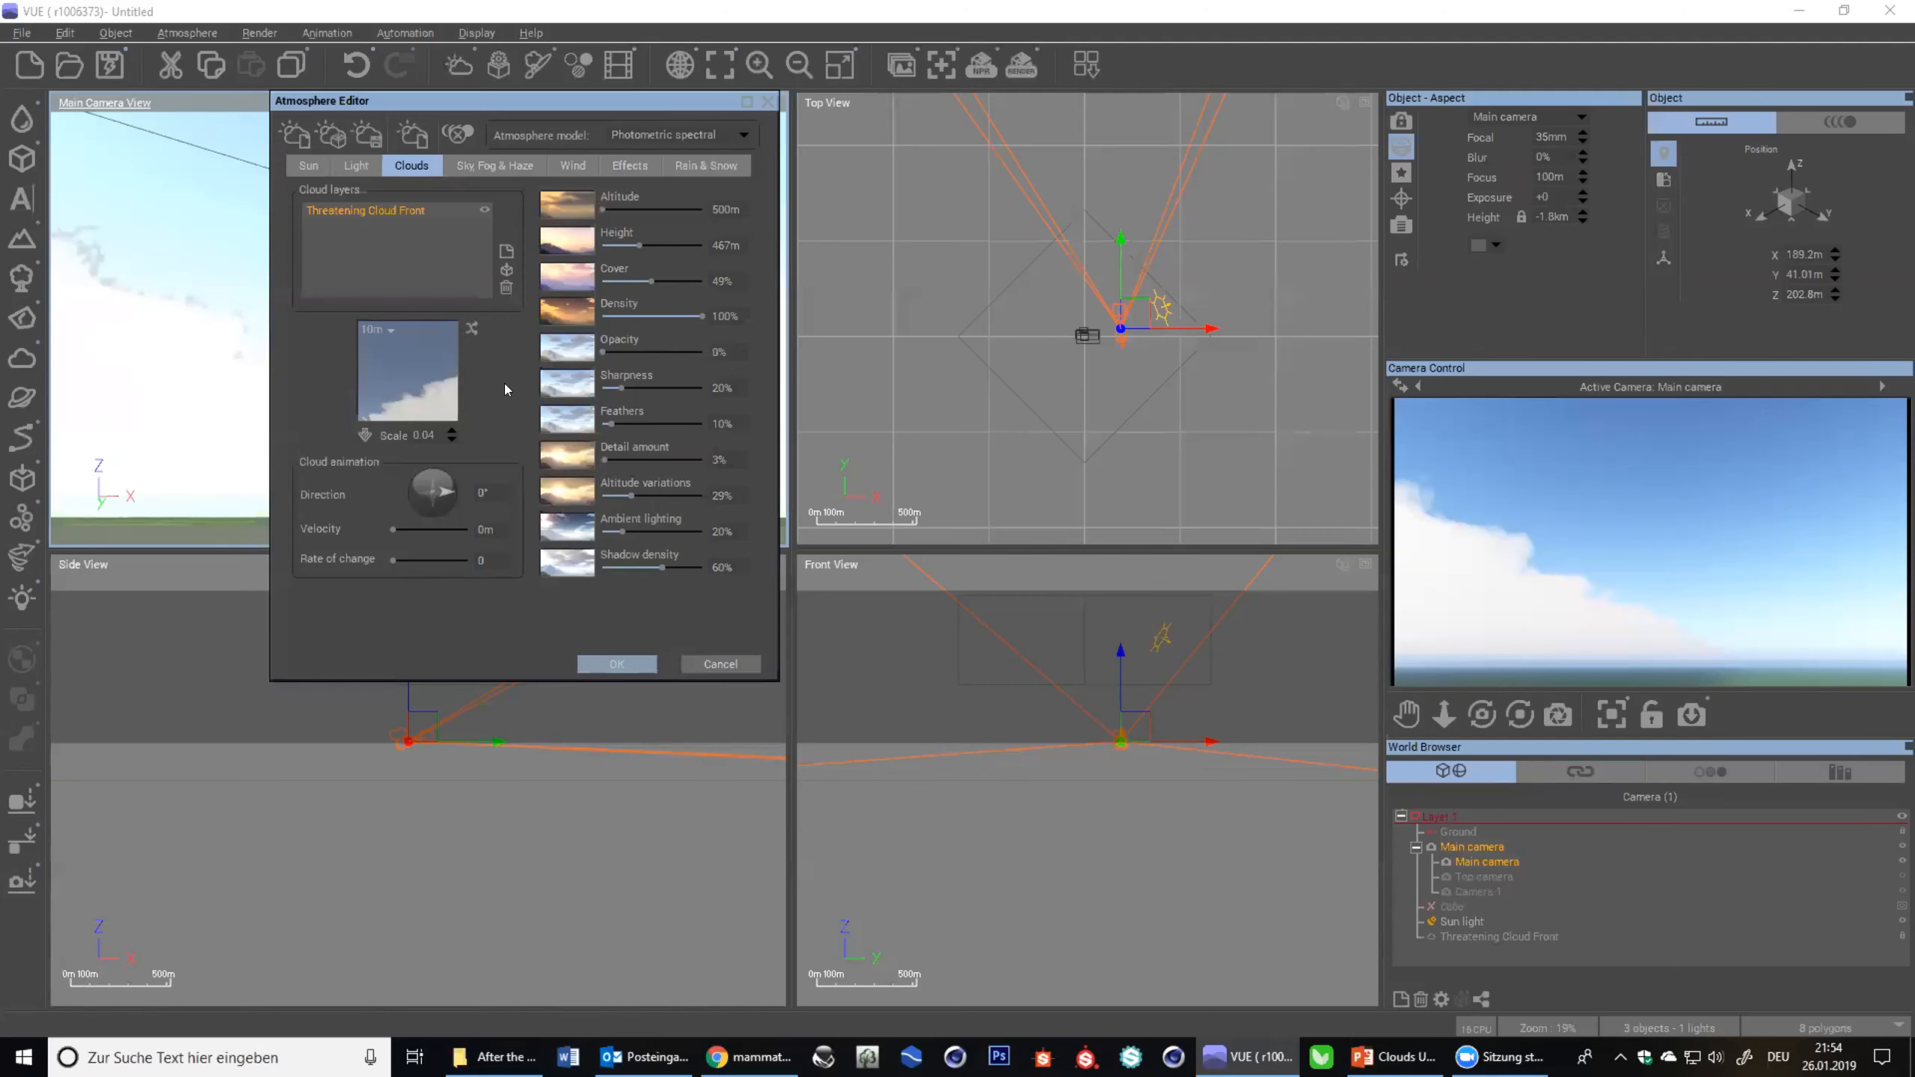
- Examine the cloud material's density function graph, previewing the Step (smooth) node's curves over a wider range, and close the graph without saving
right_click(425, 391)
click(479, 407)
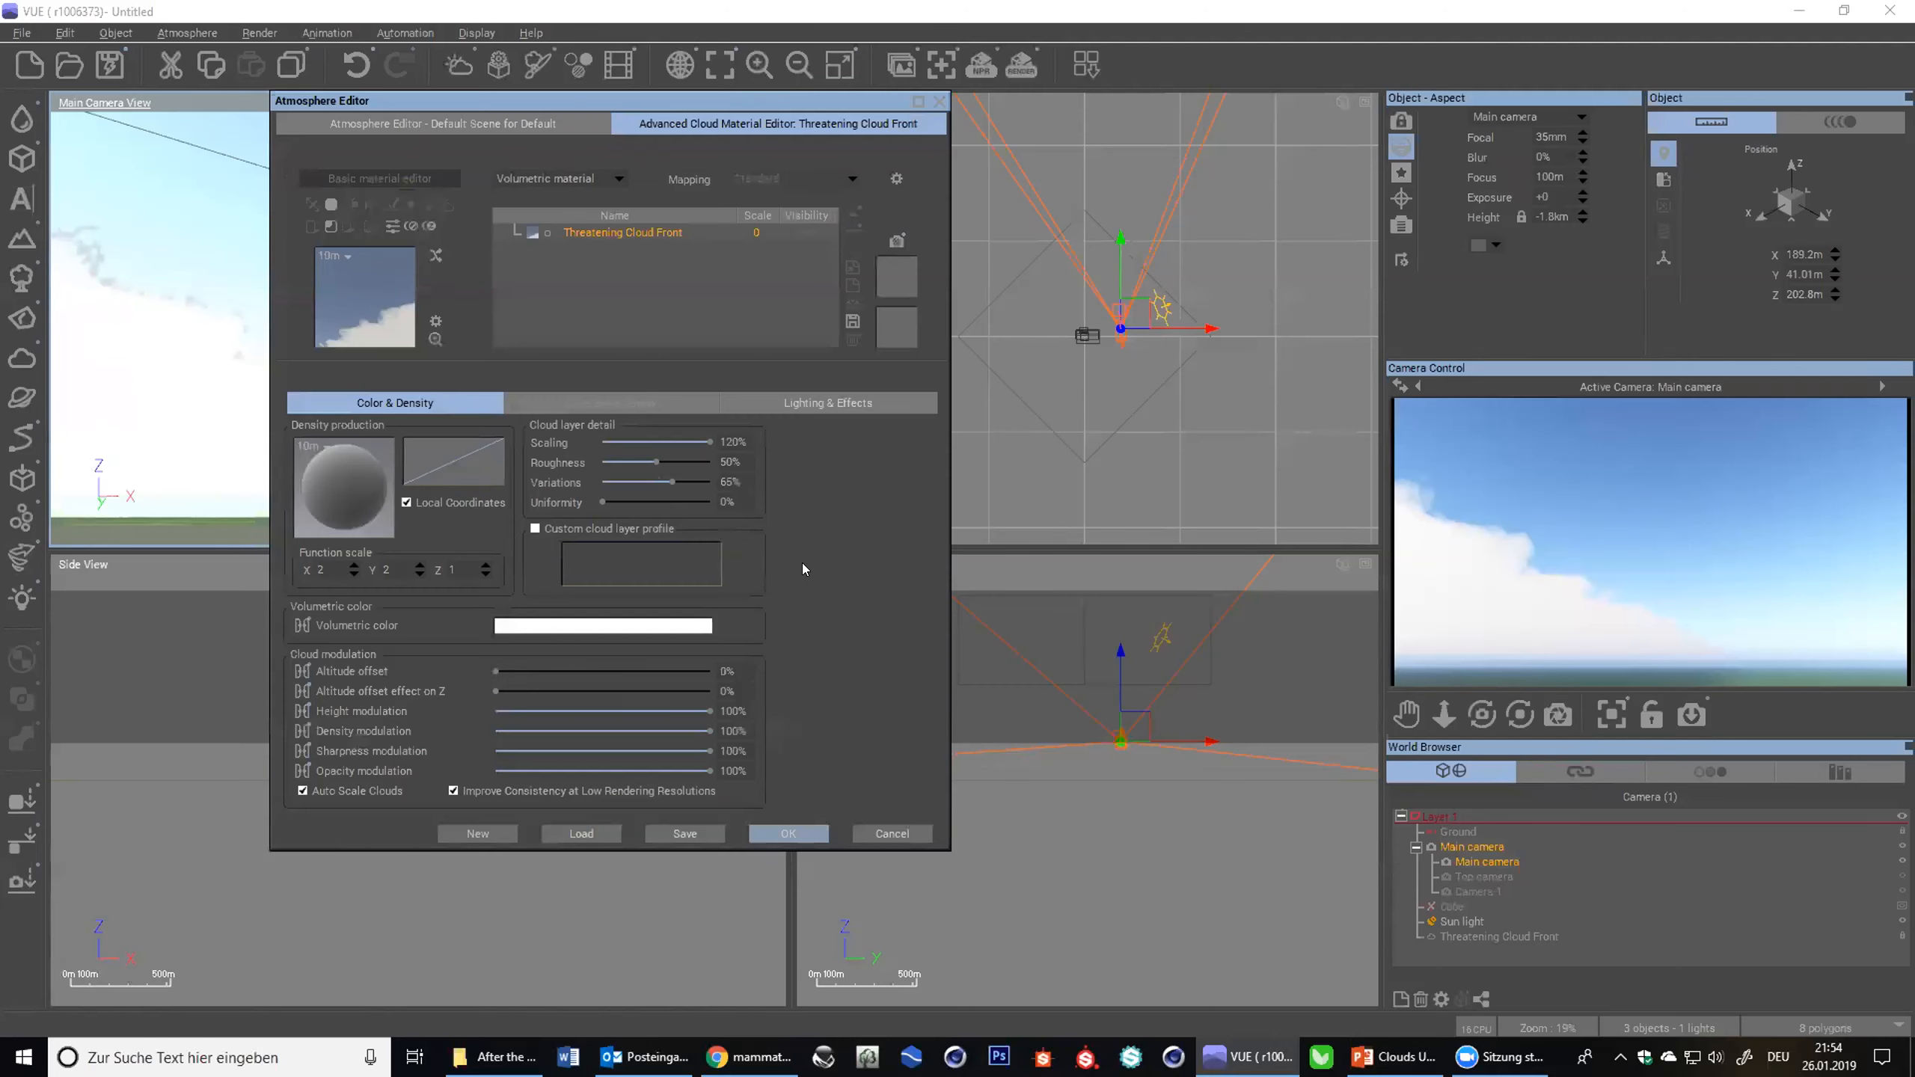
right_click(351, 473)
click(403, 489)
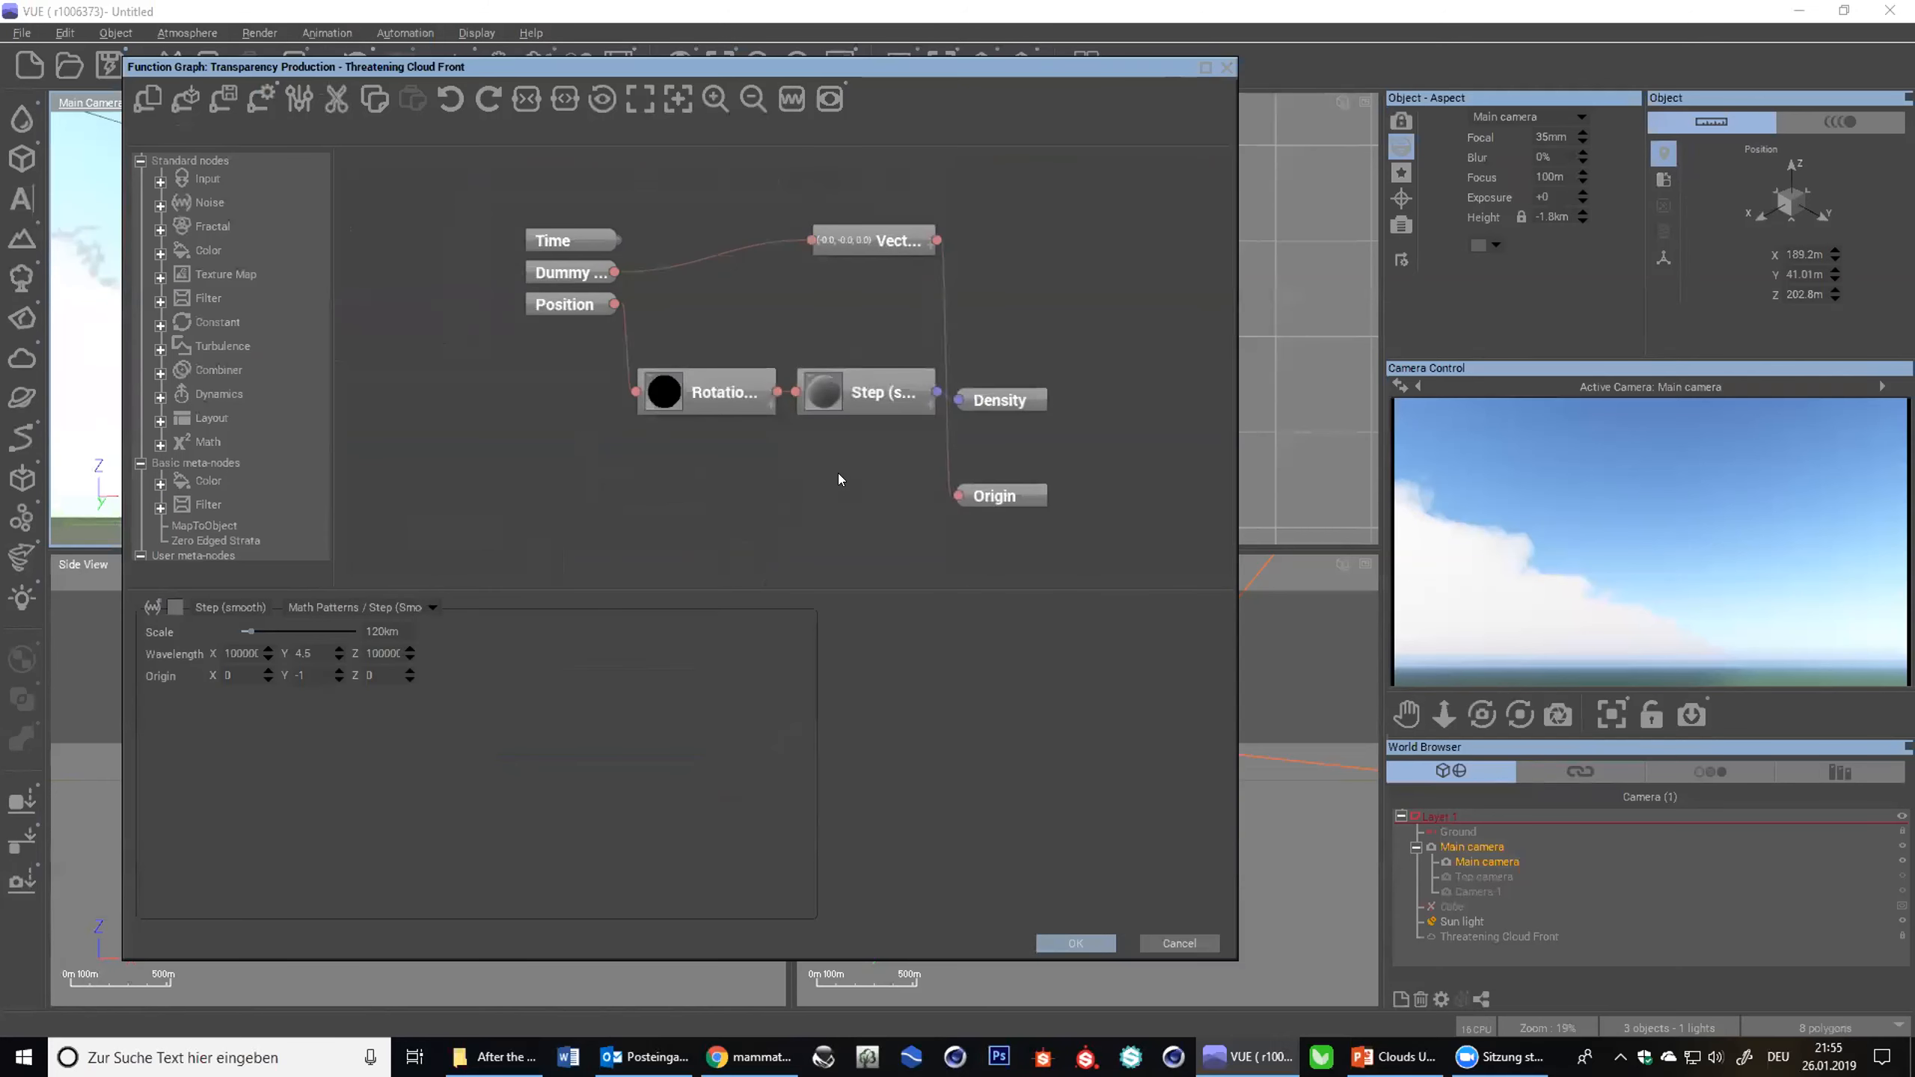
click(820, 392)
click(791, 98)
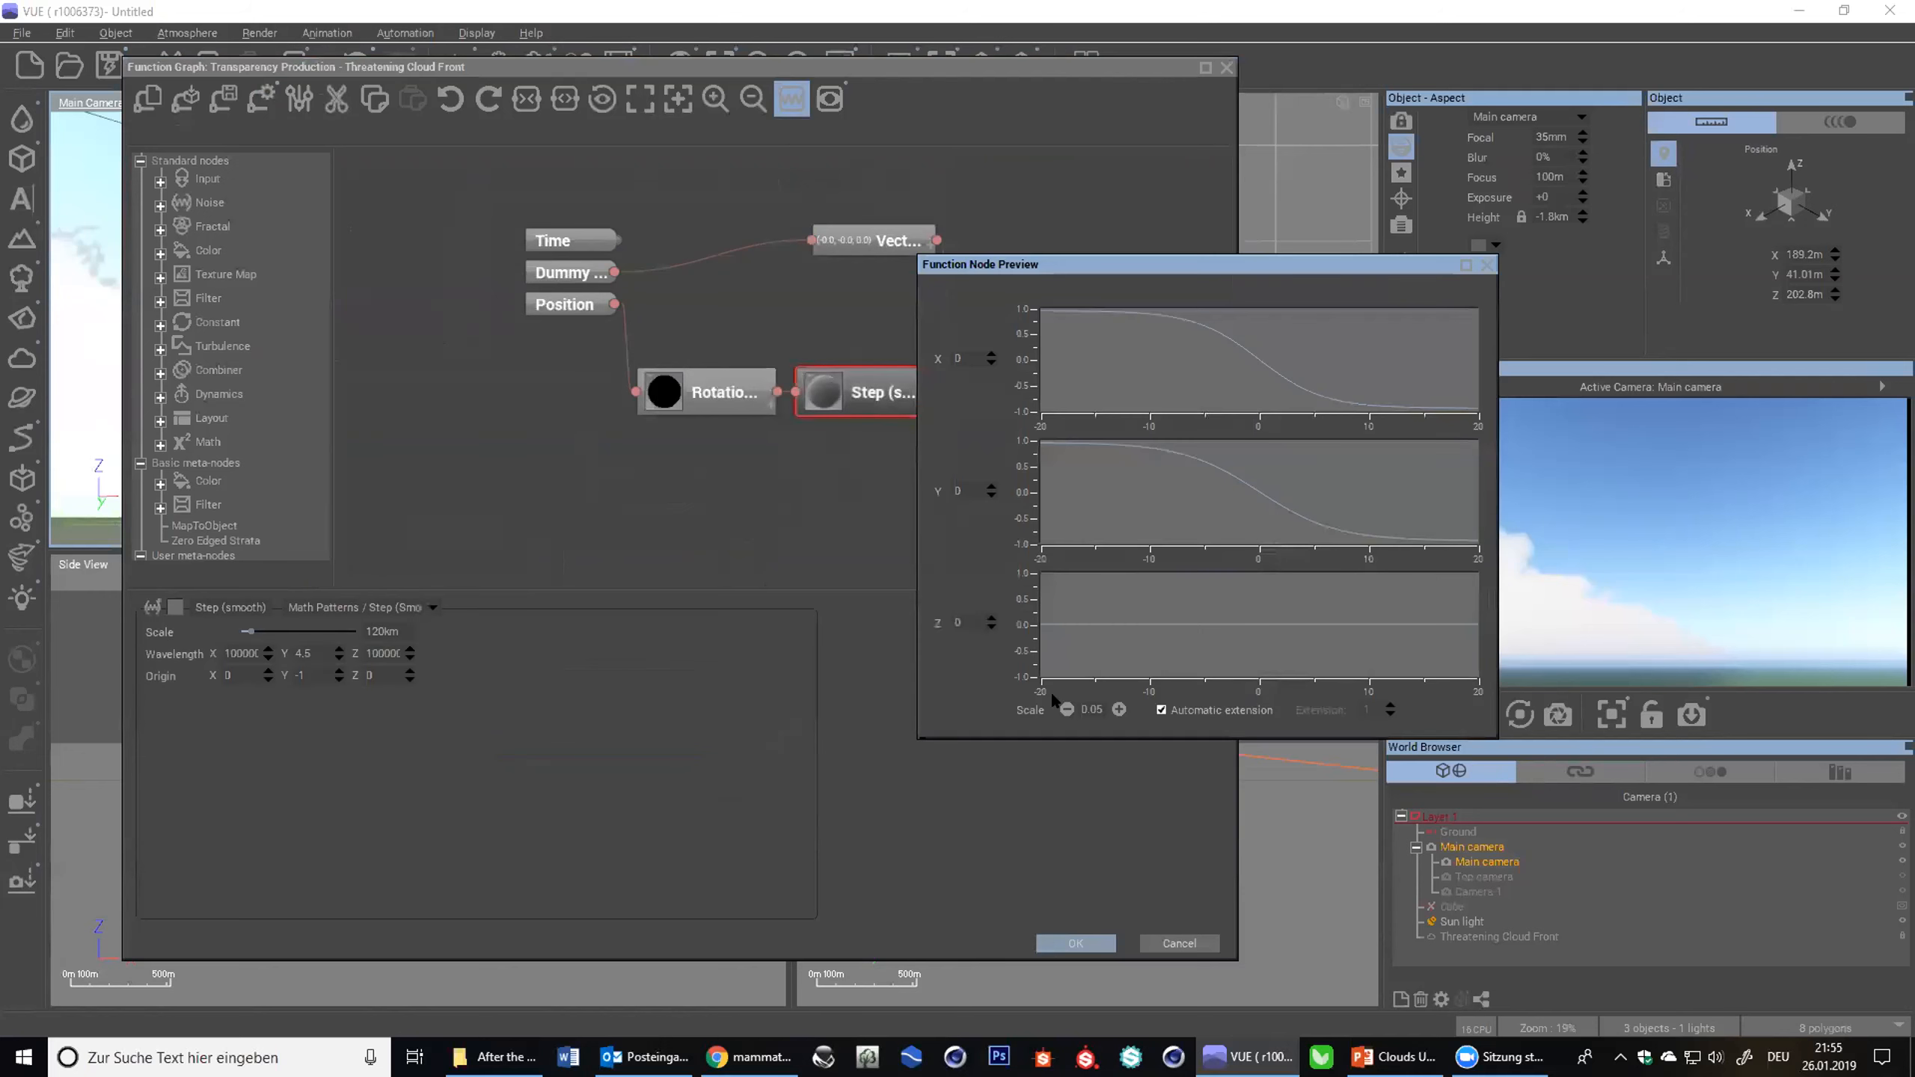
click(1057, 701)
click(1057, 701)
click(1059, 706)
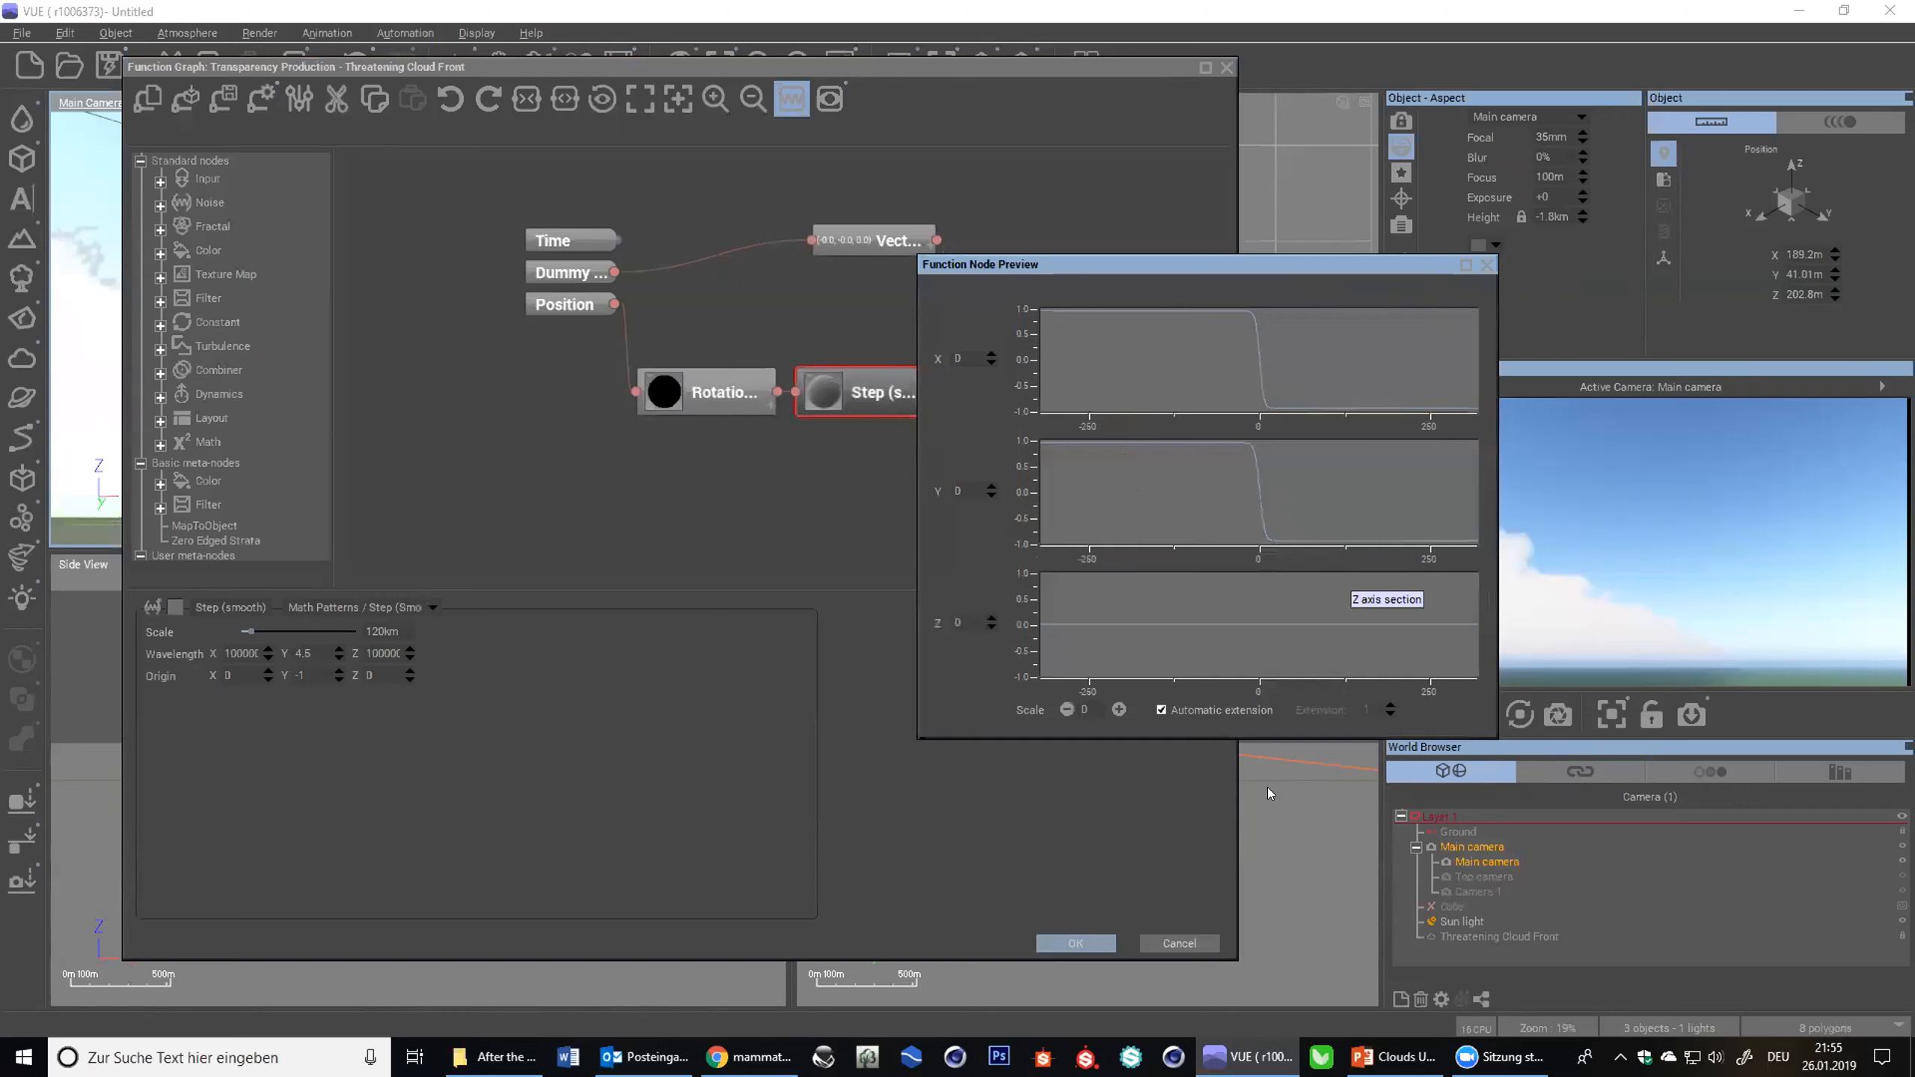
click(1179, 944)
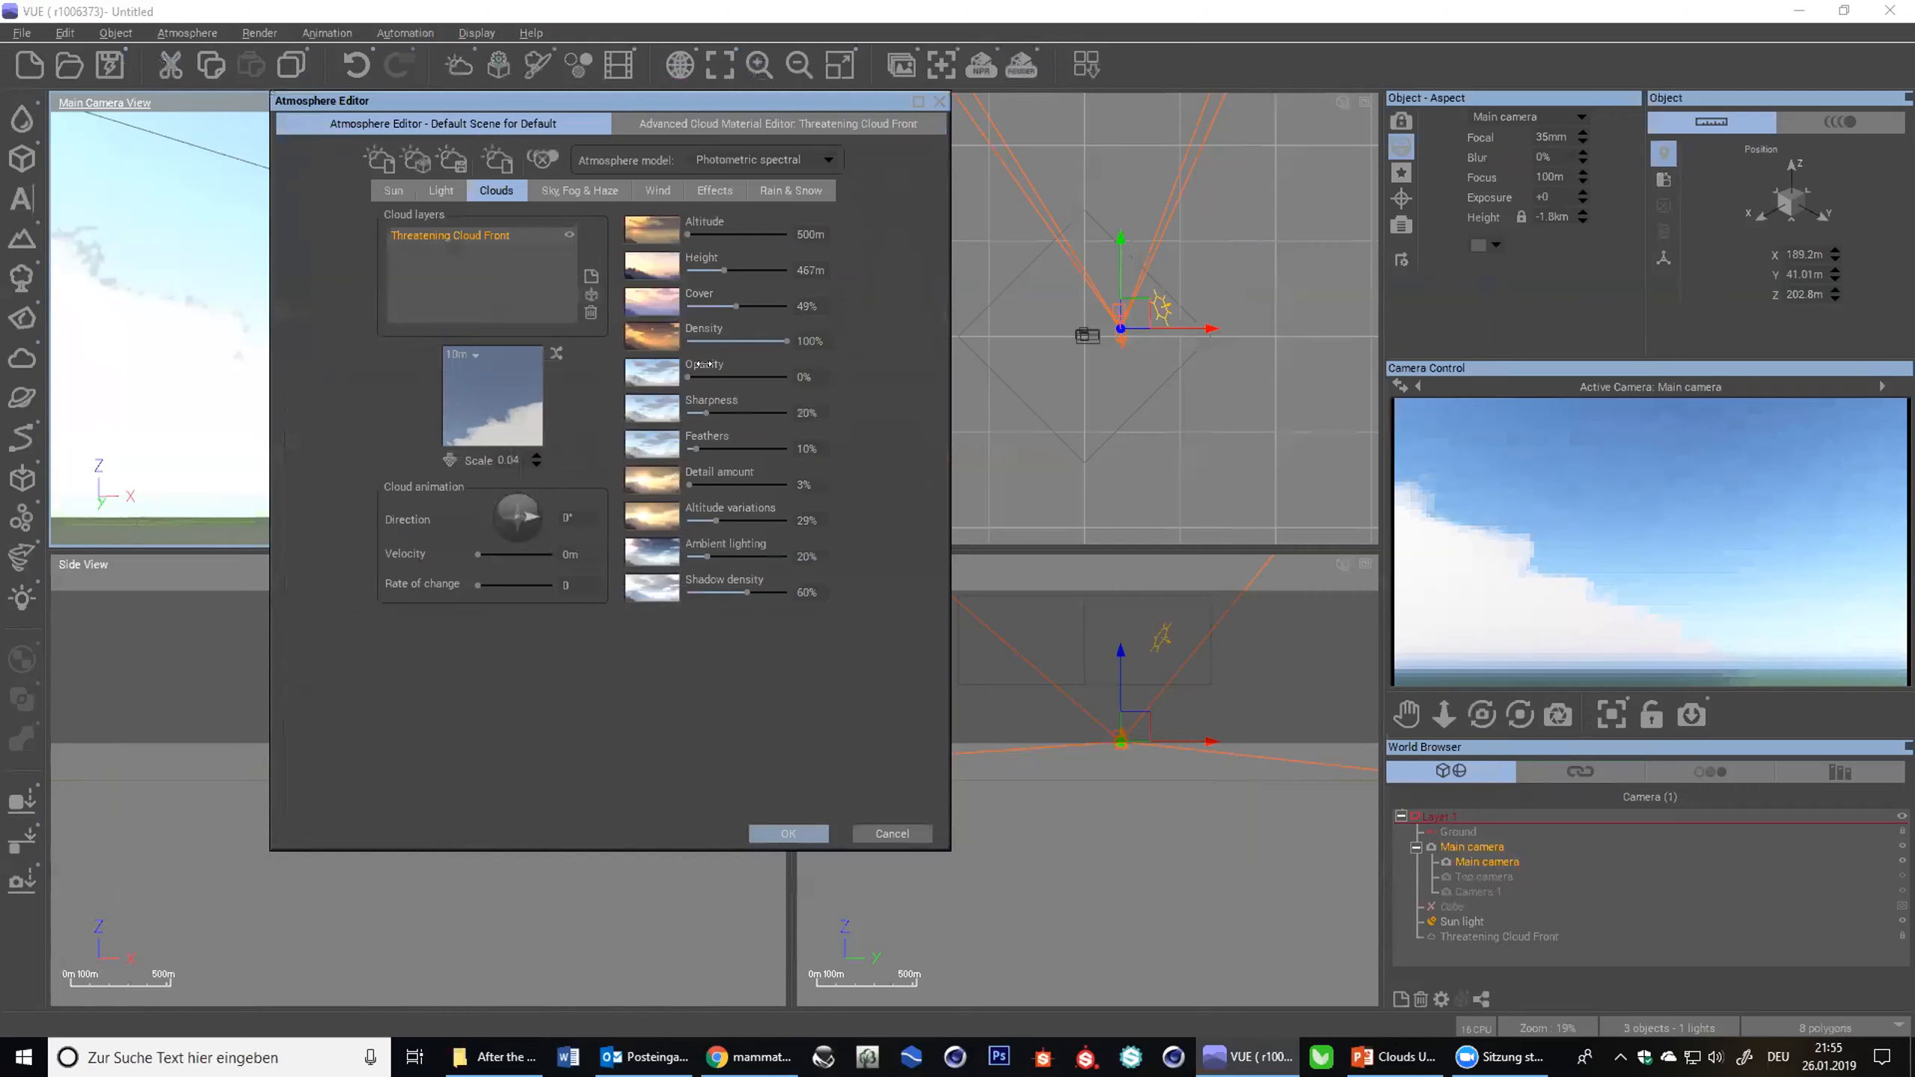
- Set the Threatening Cloud Front layer's opacity to 100% and its sharpness to 0%
click(714, 376)
drag(713, 376, 822, 369)
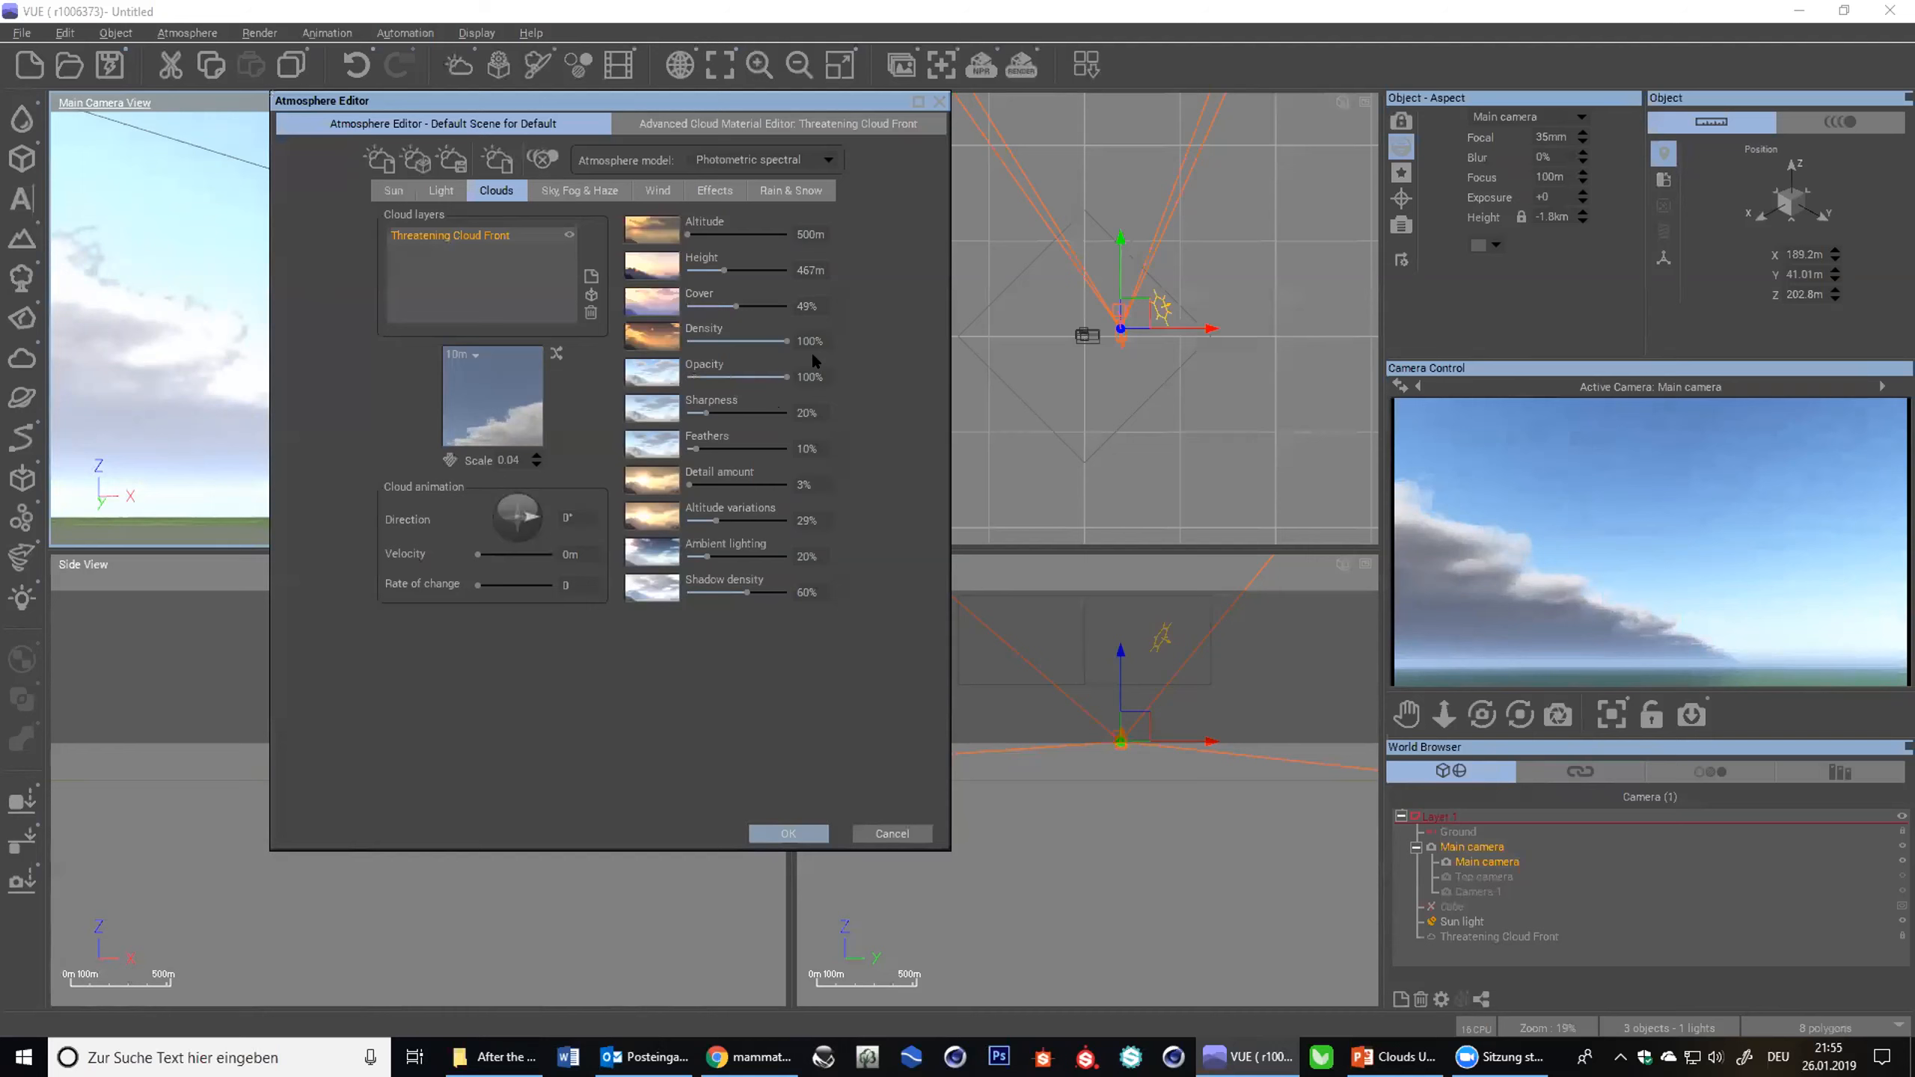
right_click(1558, 544)
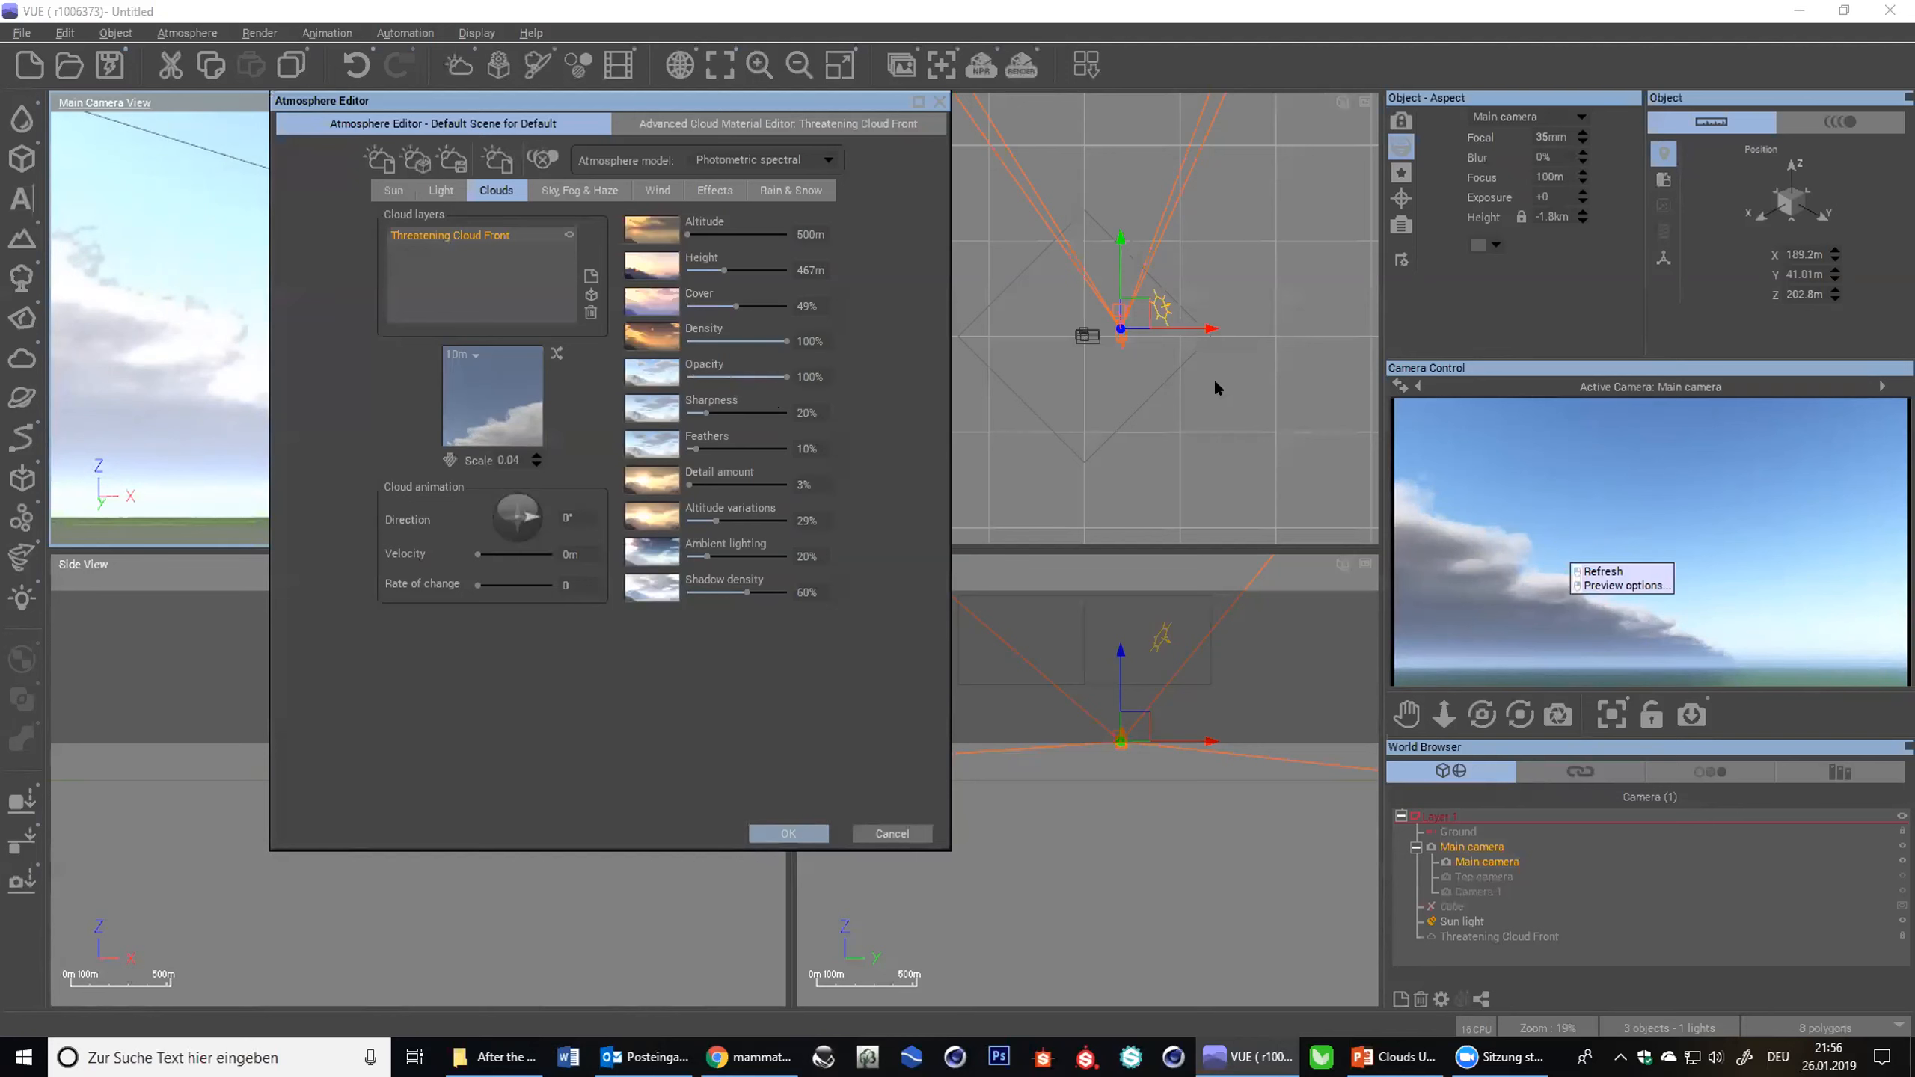
drag(796, 400, 761, 401)
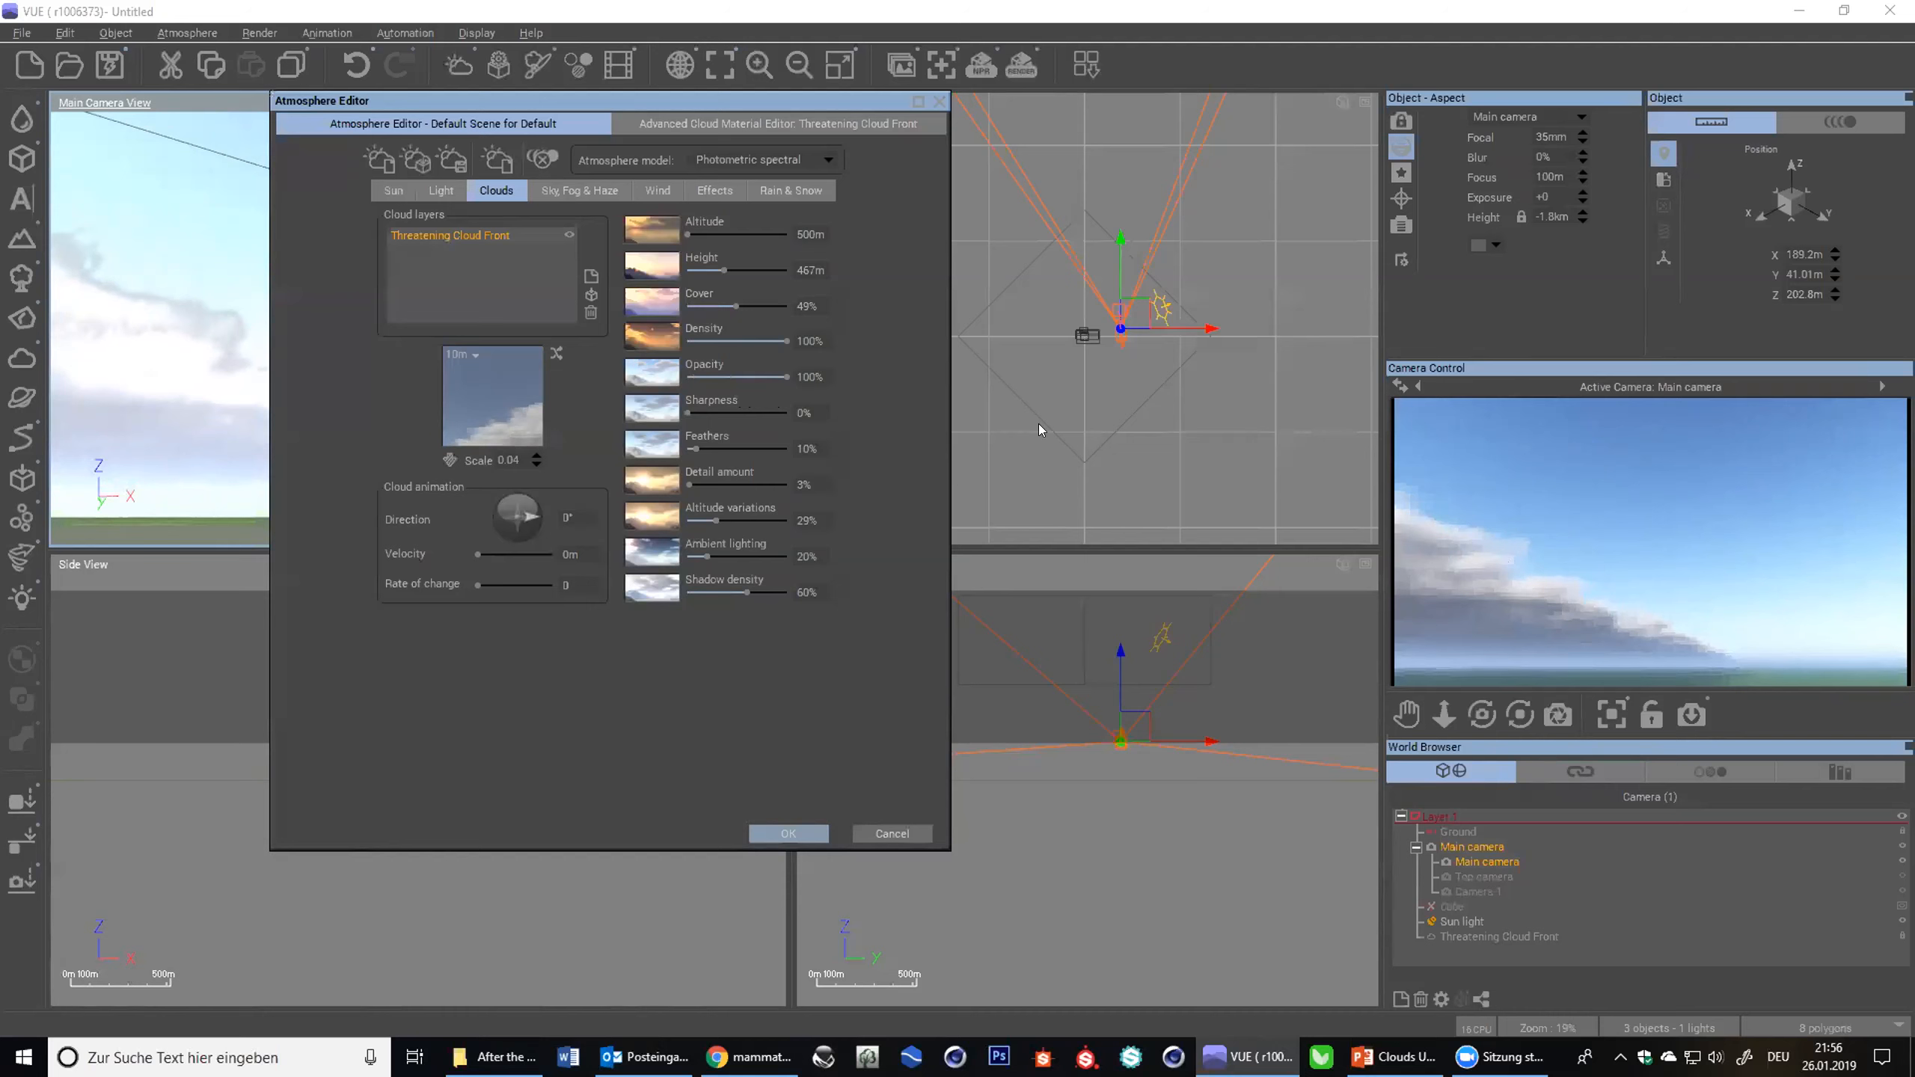
- Try densities of 700% and 7000% on the Threatening Cloud Front layer
click(824, 349)
text(700)
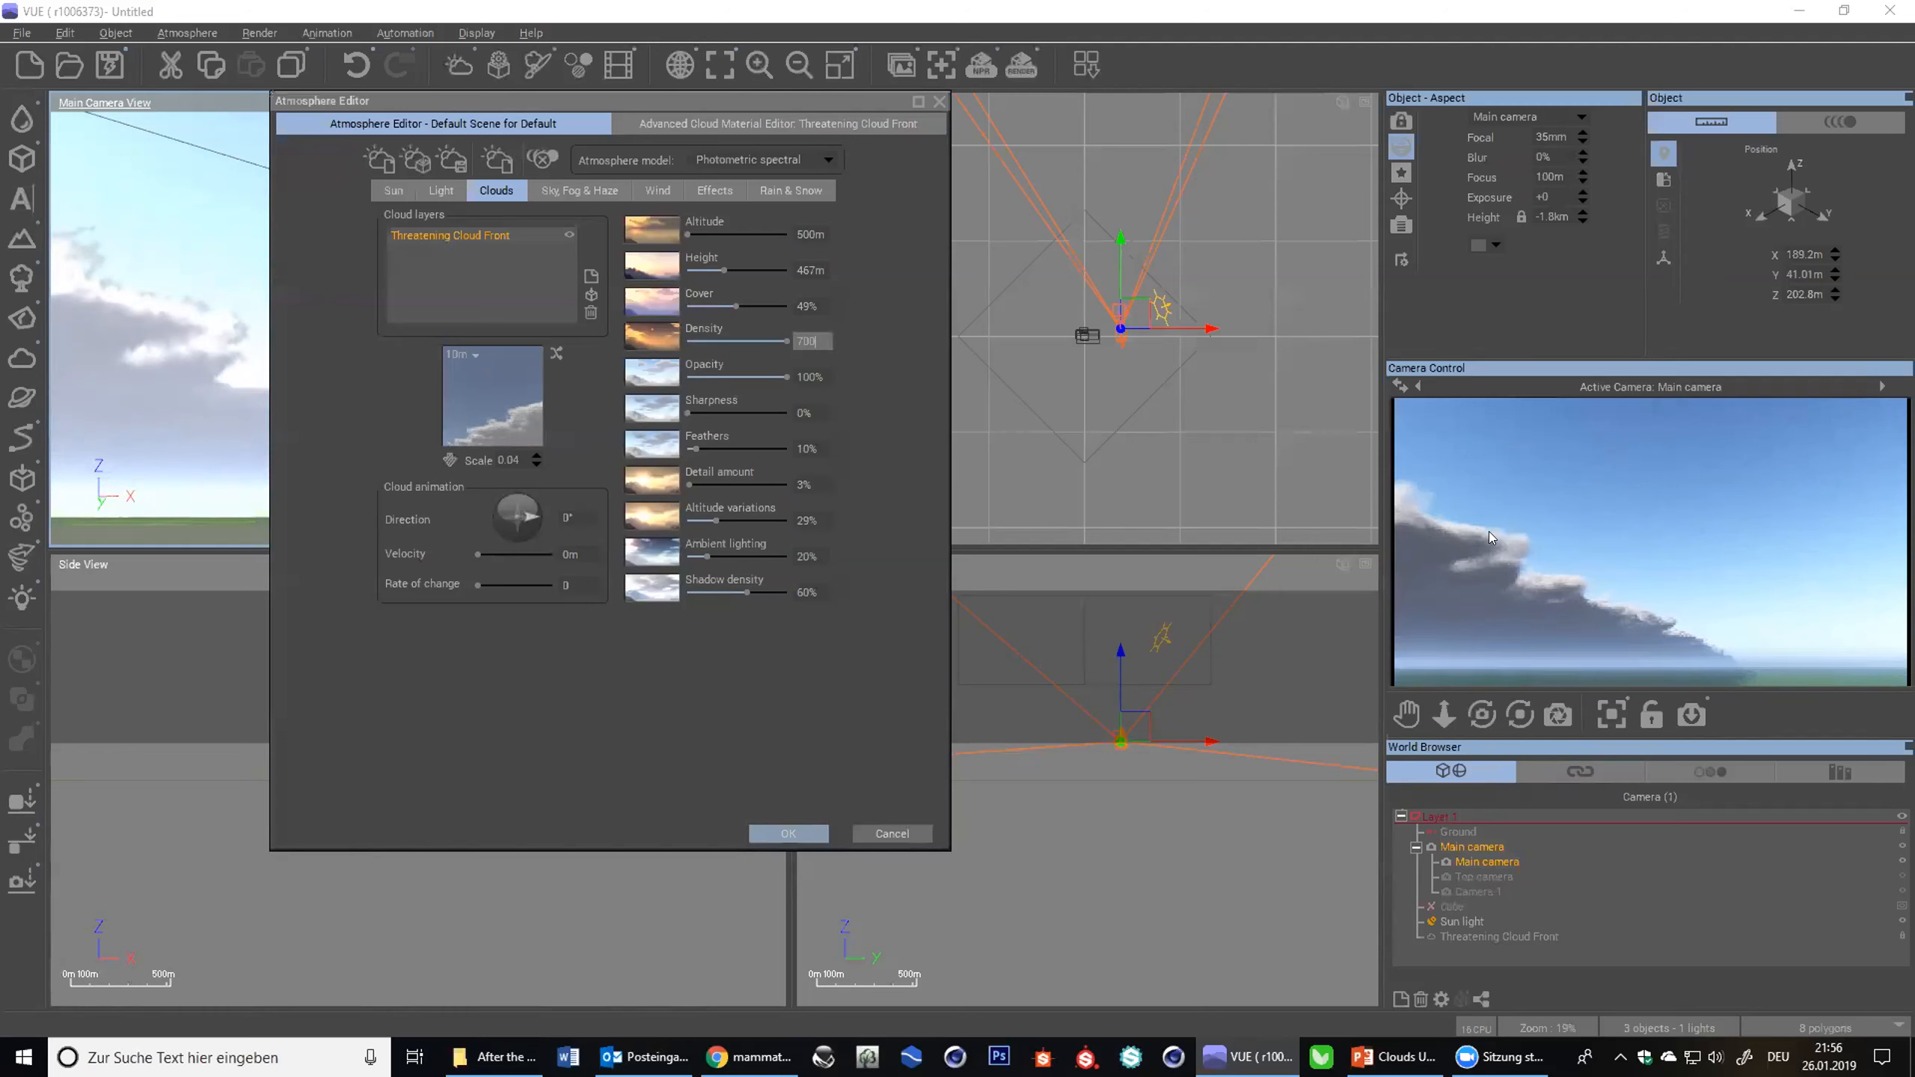
text(0)
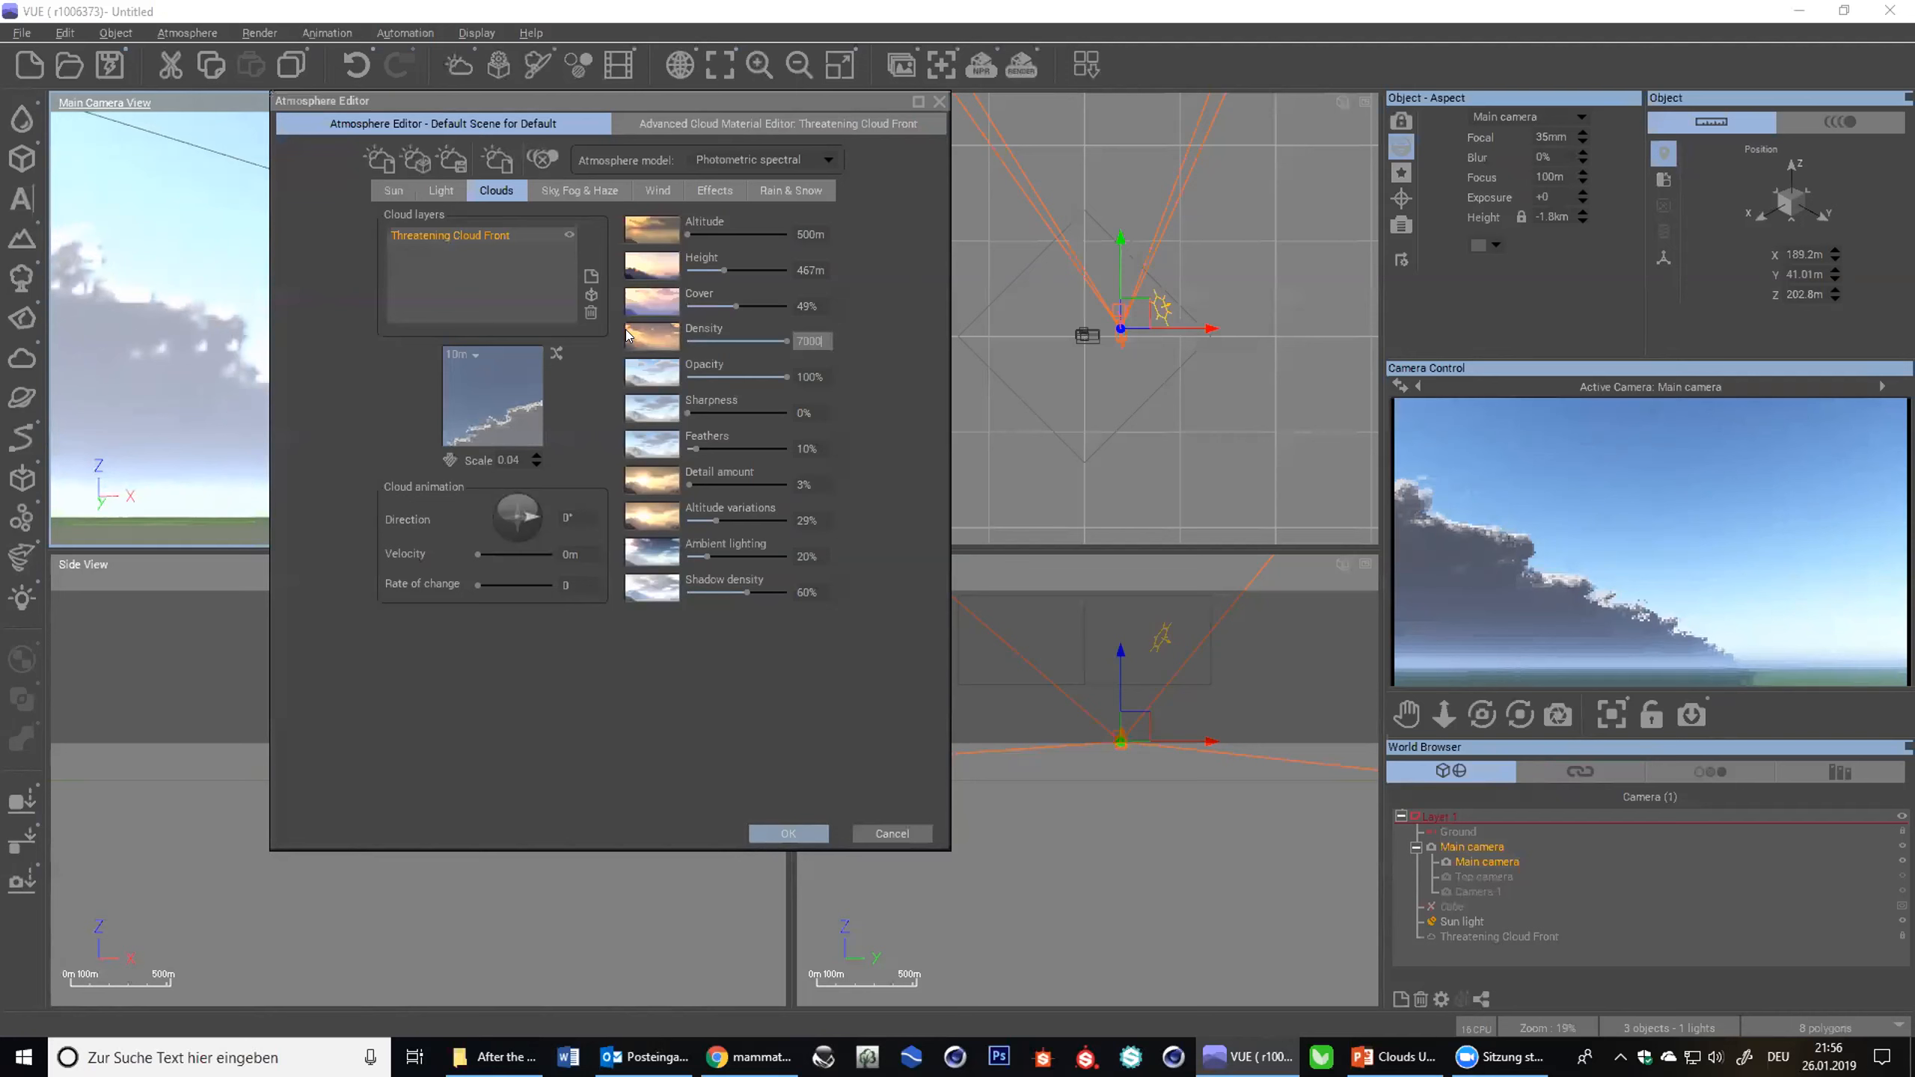
- Replace the Threatening Cloud Front layer with the Dark Cumulus preset from the Spectral 2 cloud materials
click(590, 310)
click(502, 272)
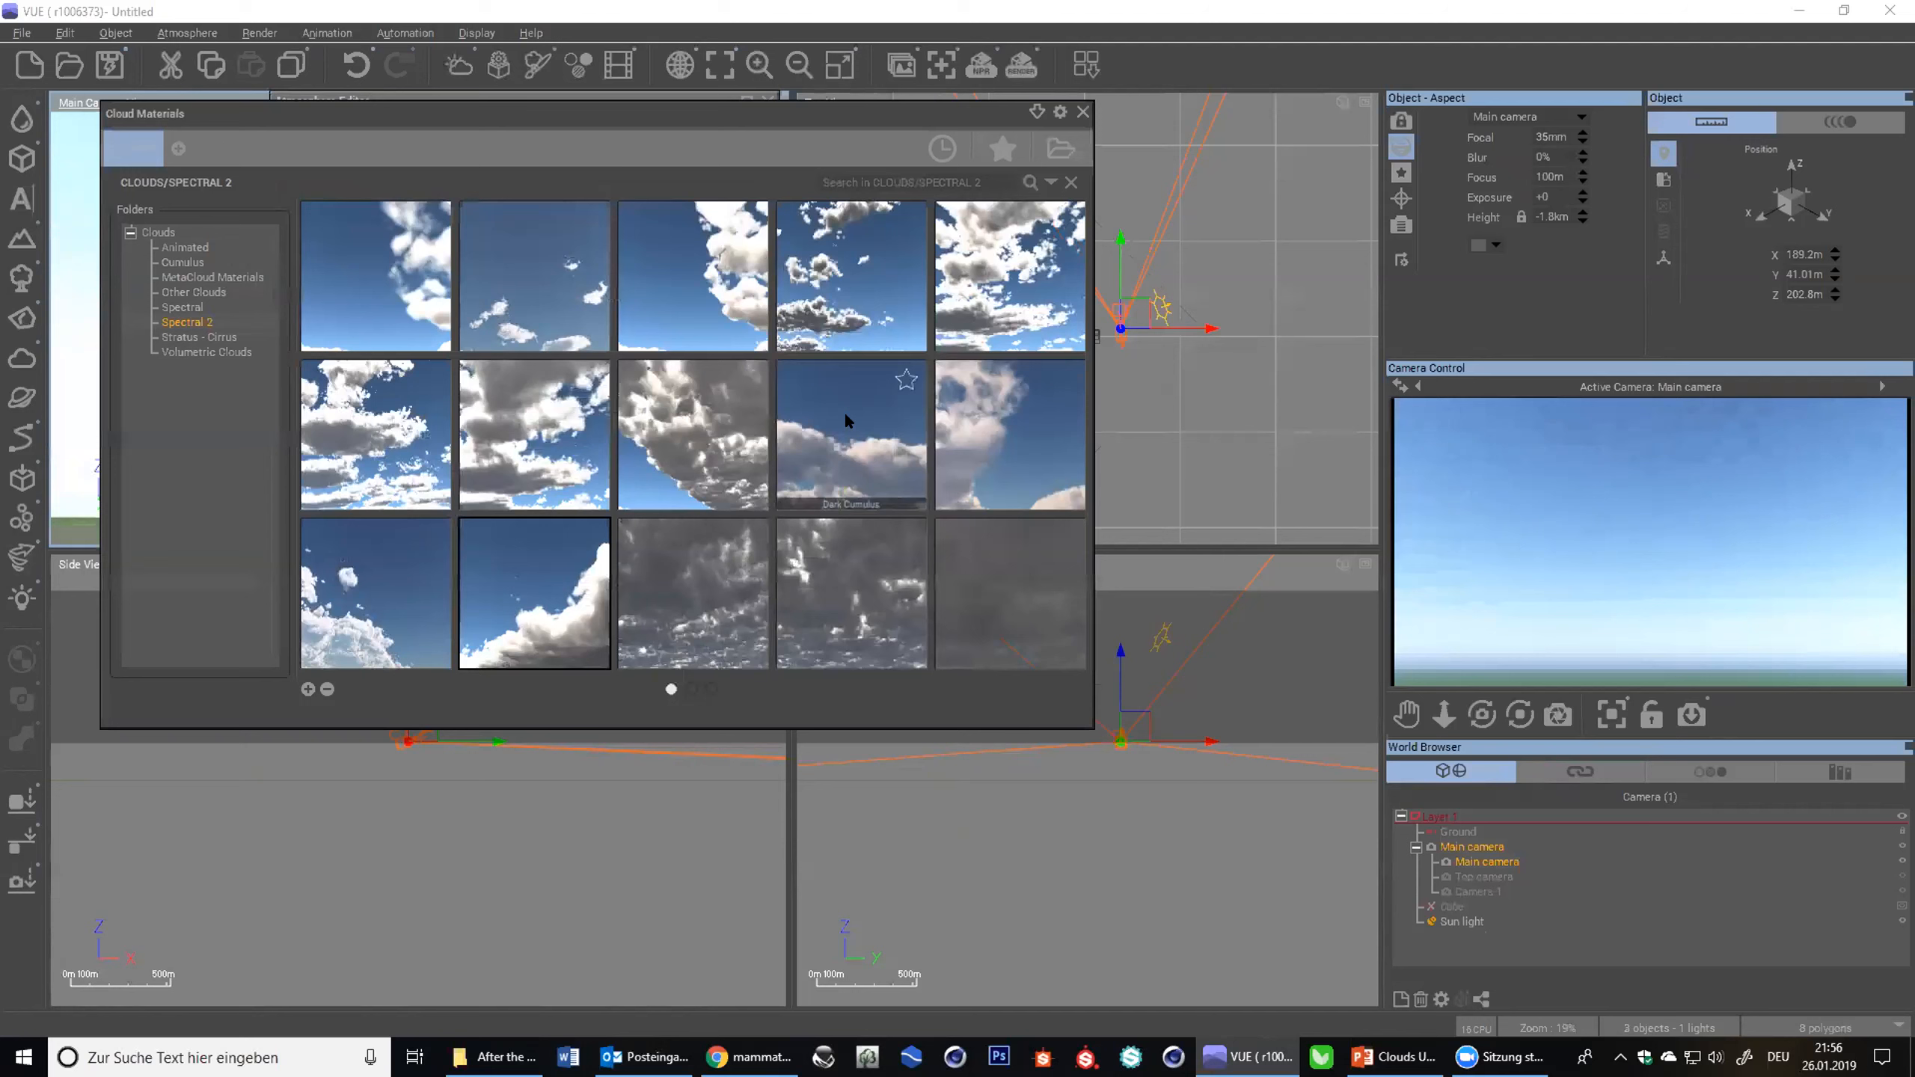
double_click(844, 411)
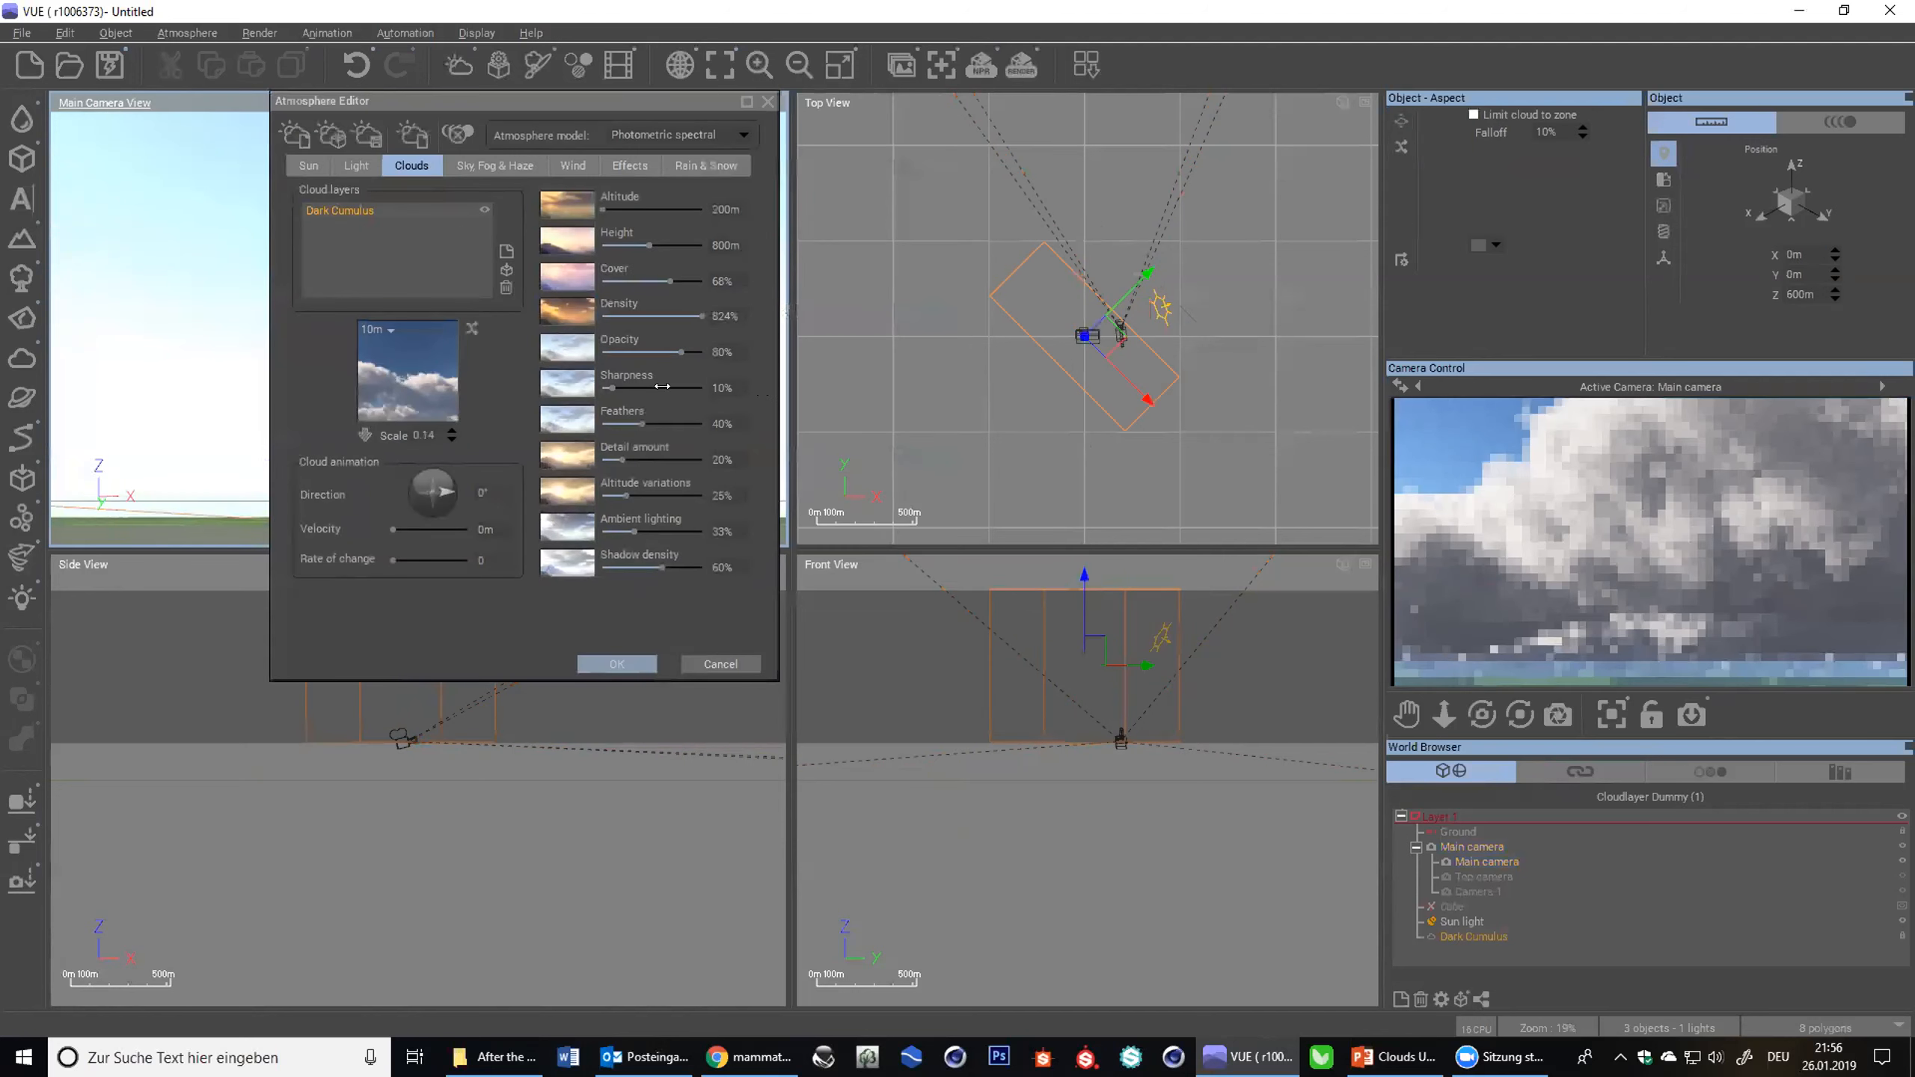
- Set the Dark Cumulus layer's sharpness to 0% and its density to 8240%
click(735, 315)
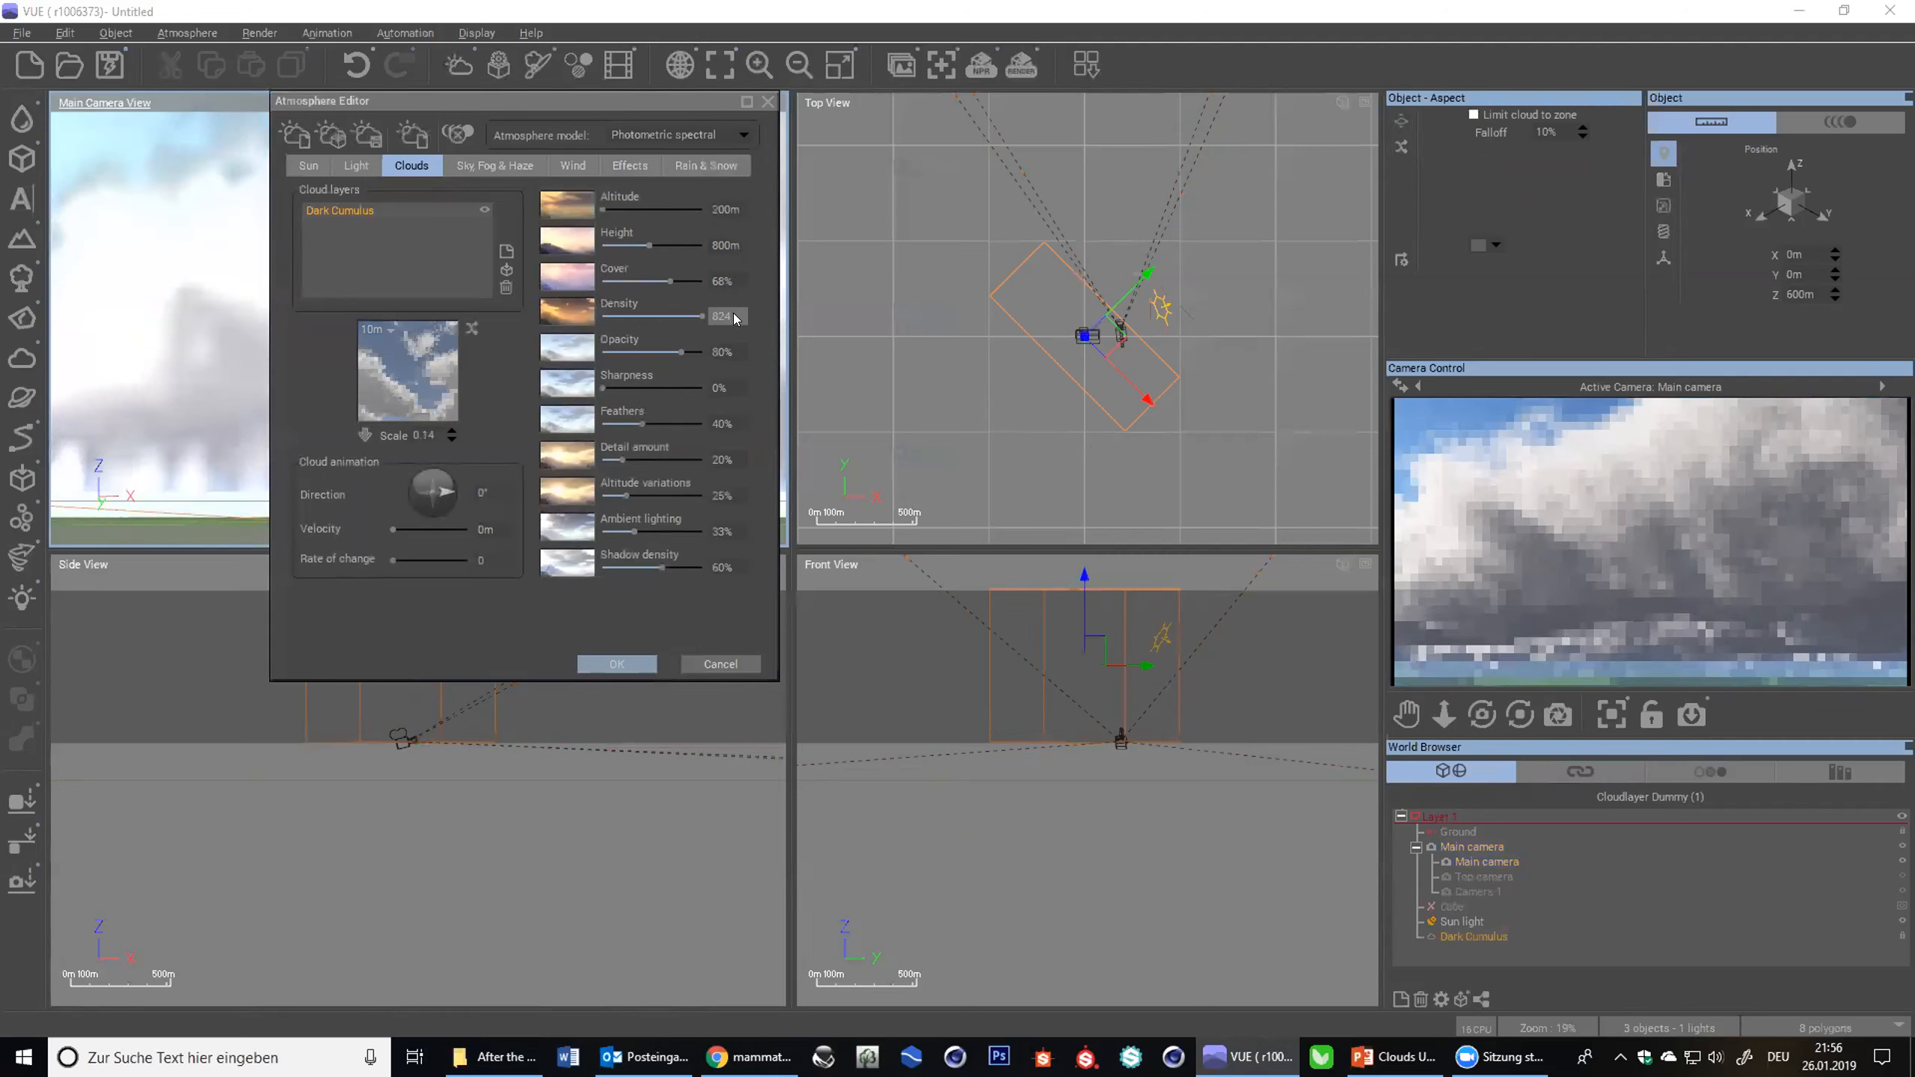
text(0)
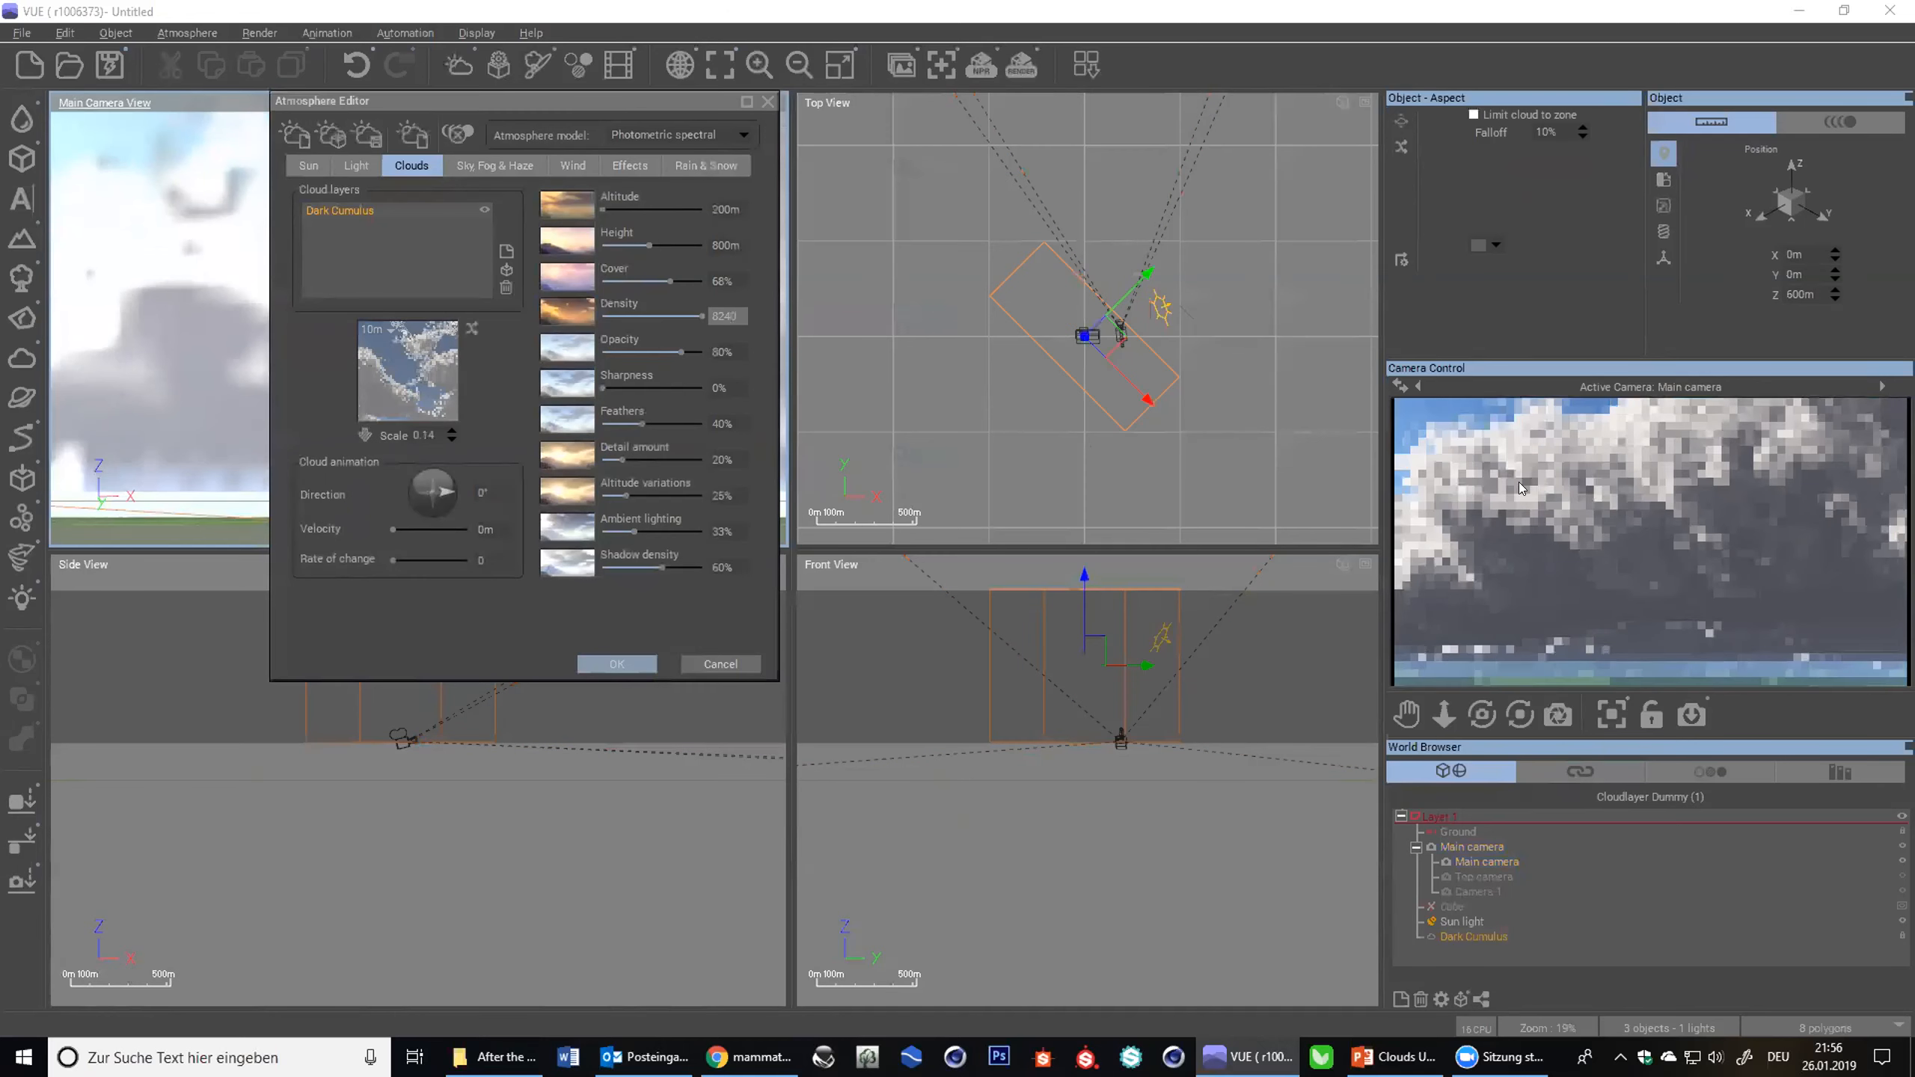
right_click(1677, 437)
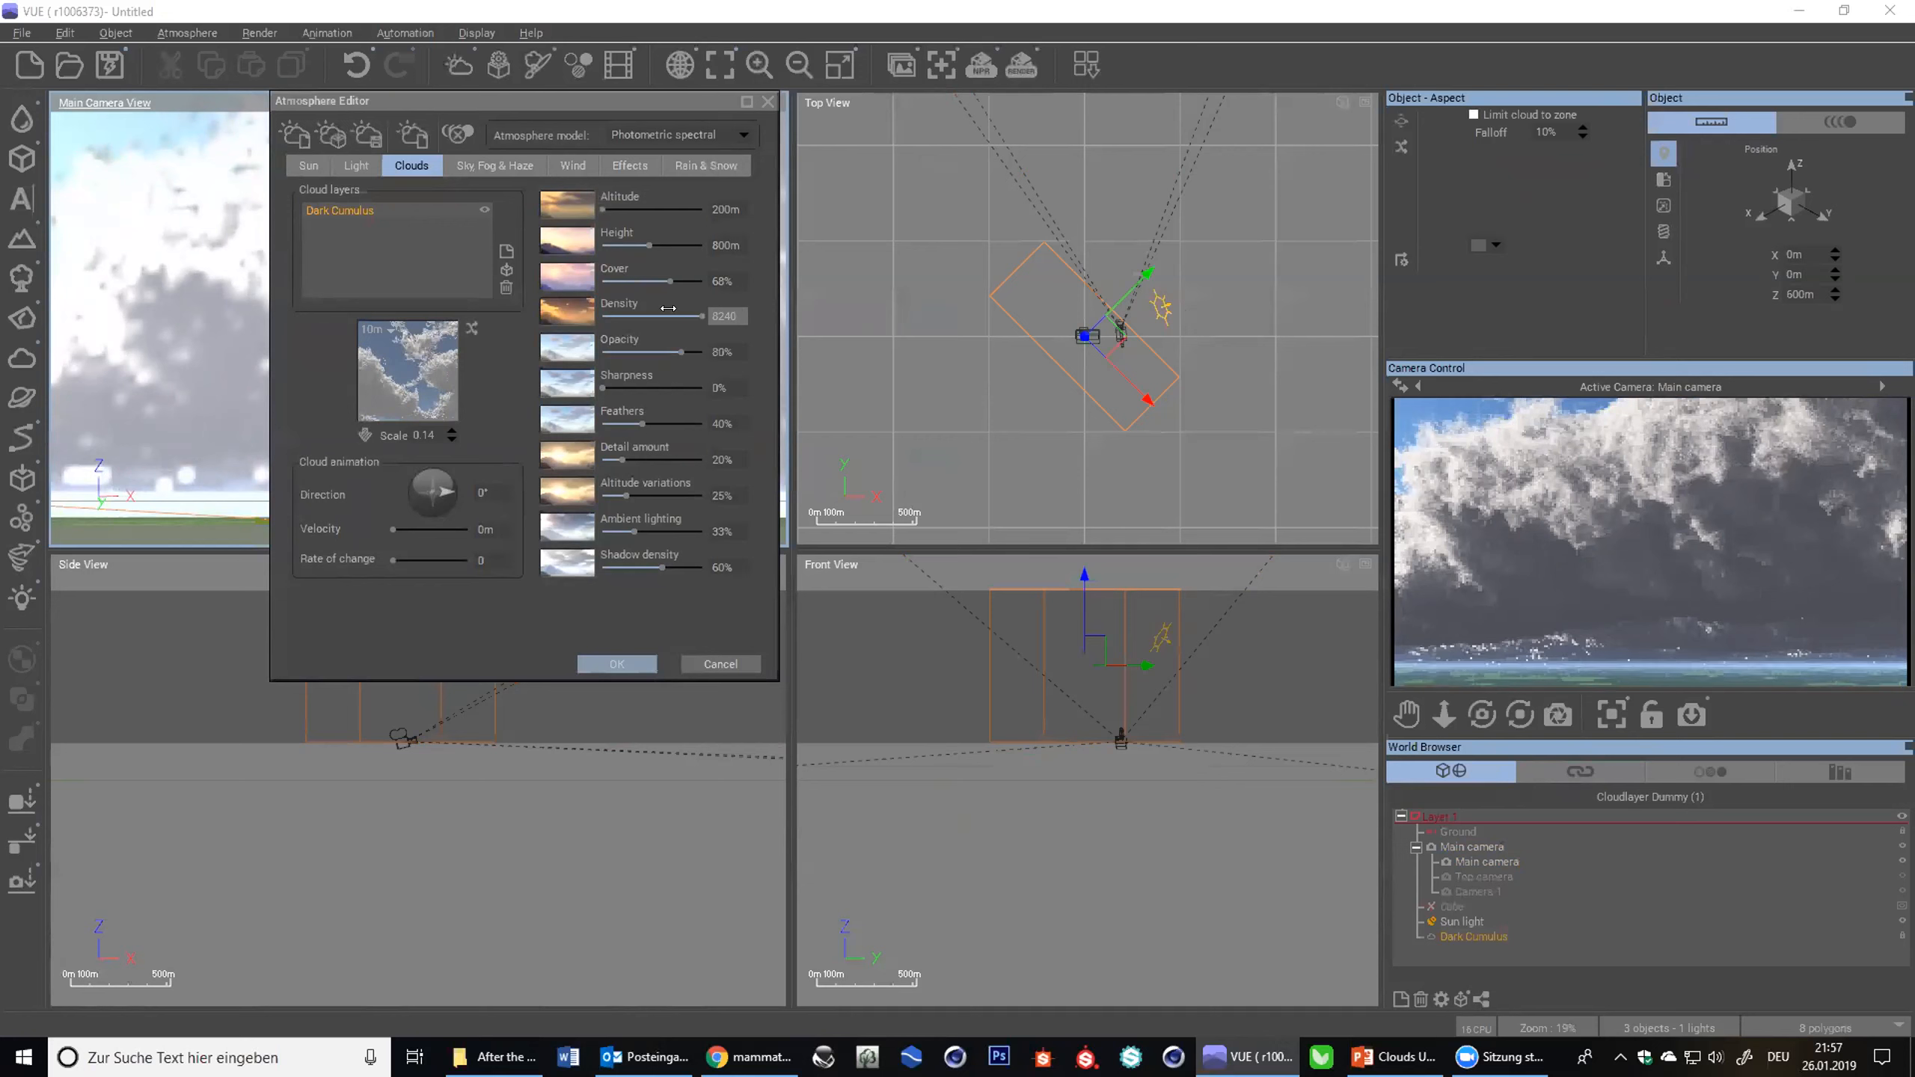
- Lower the Dark Cumulus layer's density to 100% and further to 20%, checking the camera preview
drag(668, 308, 735, 316)
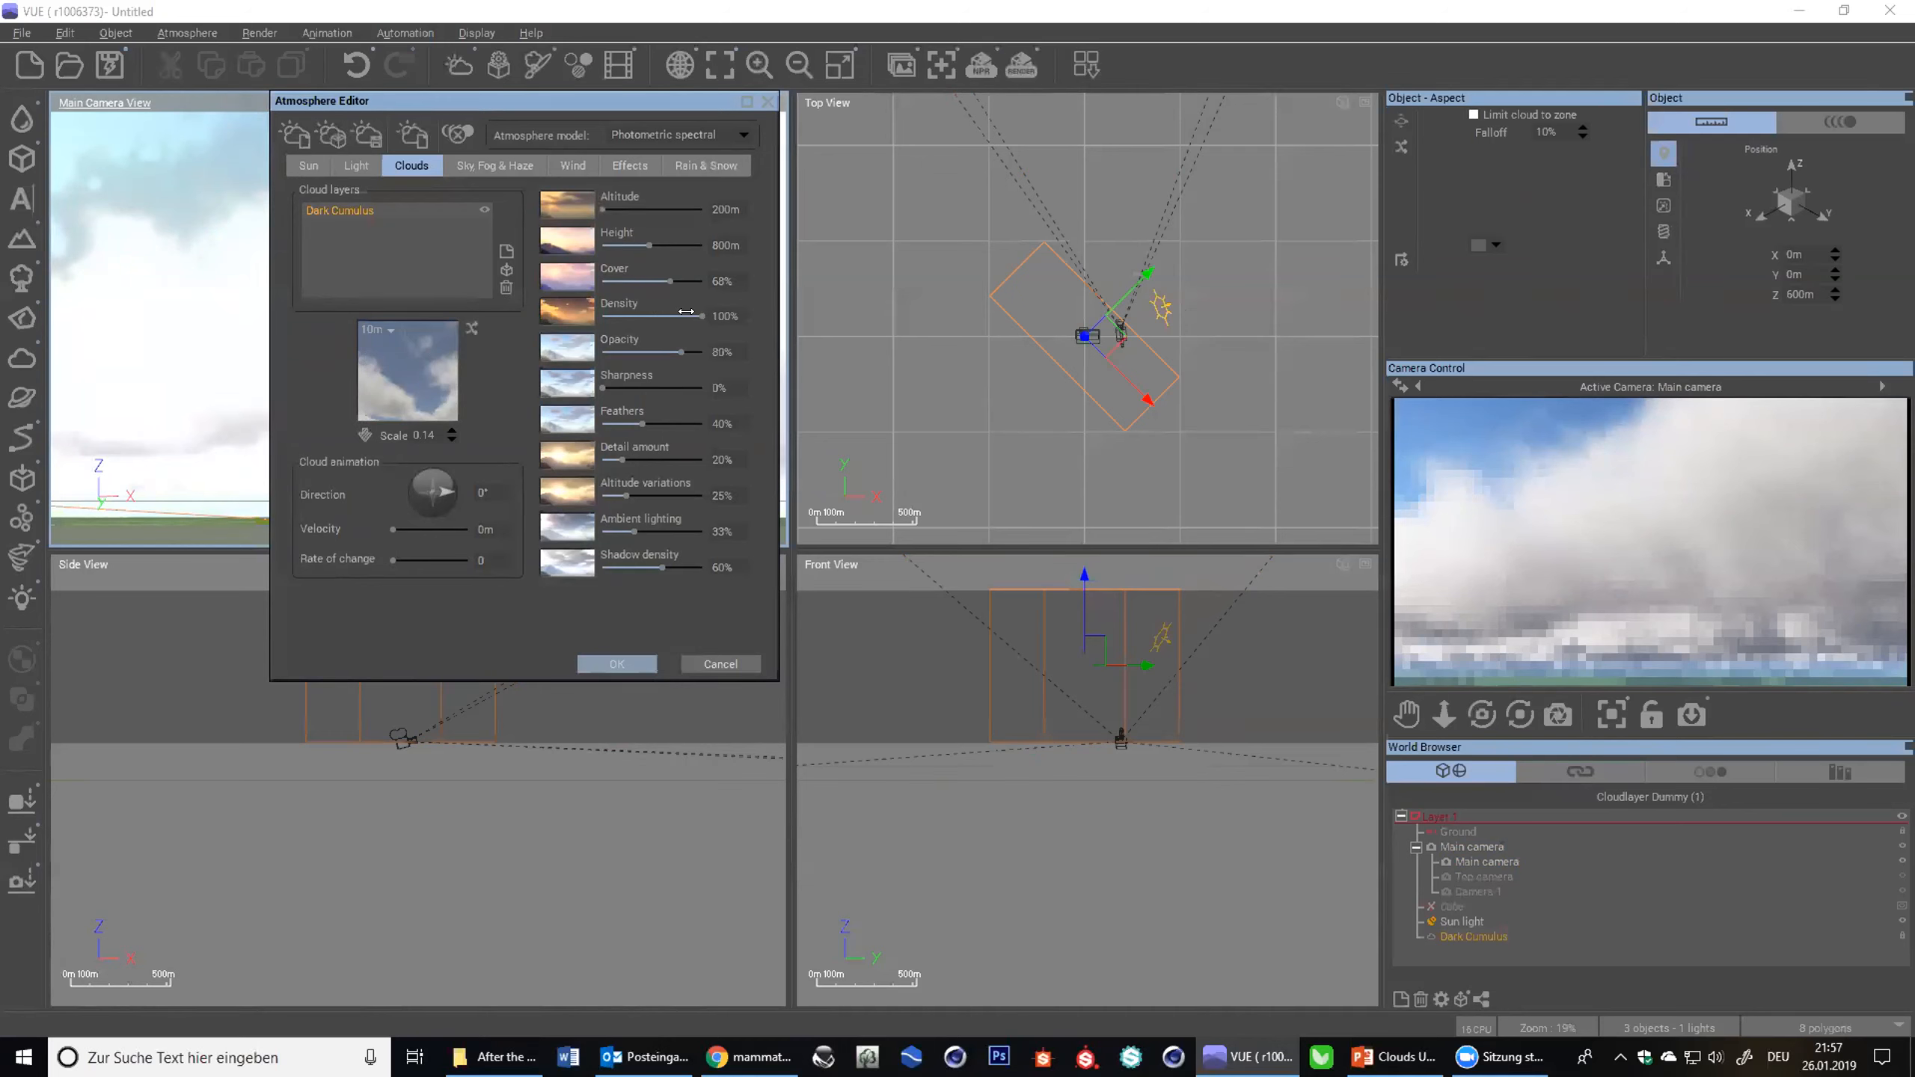
drag(687, 312, 631, 316)
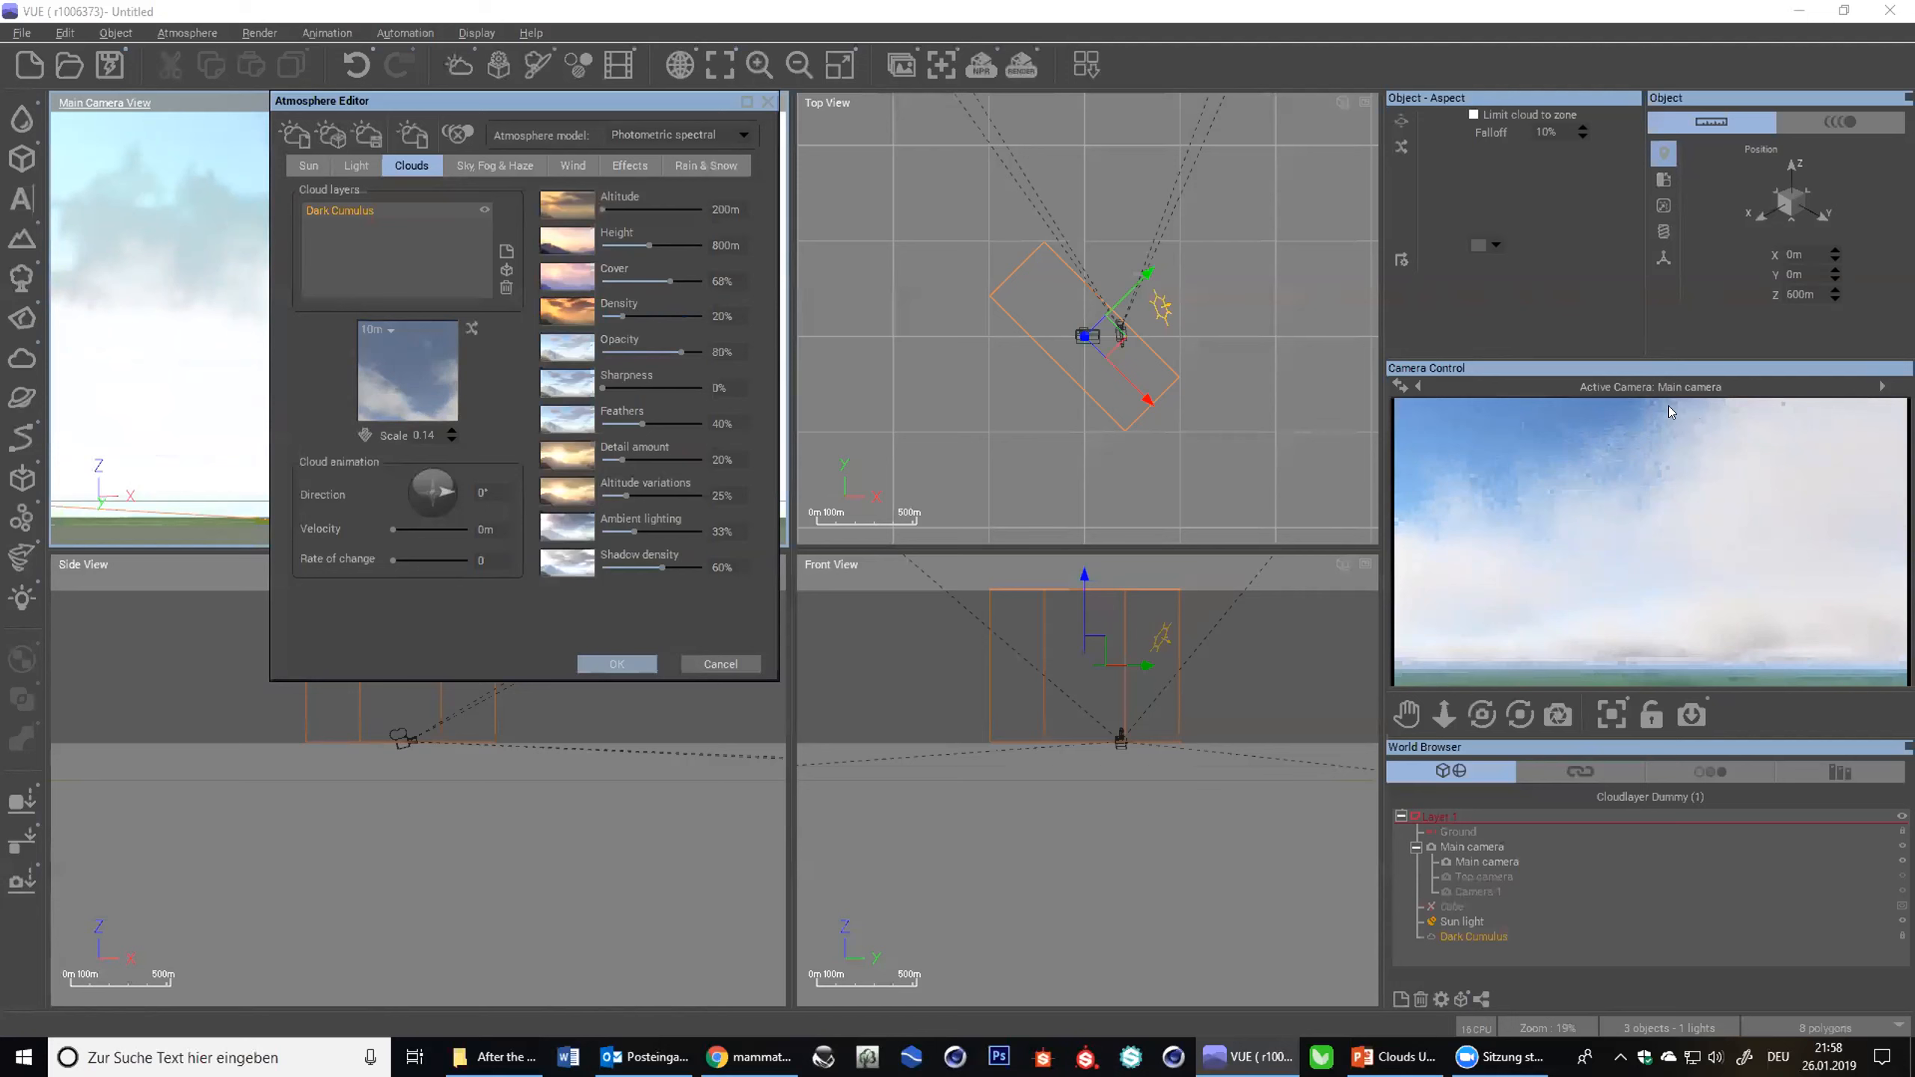
right_click(1534, 499)
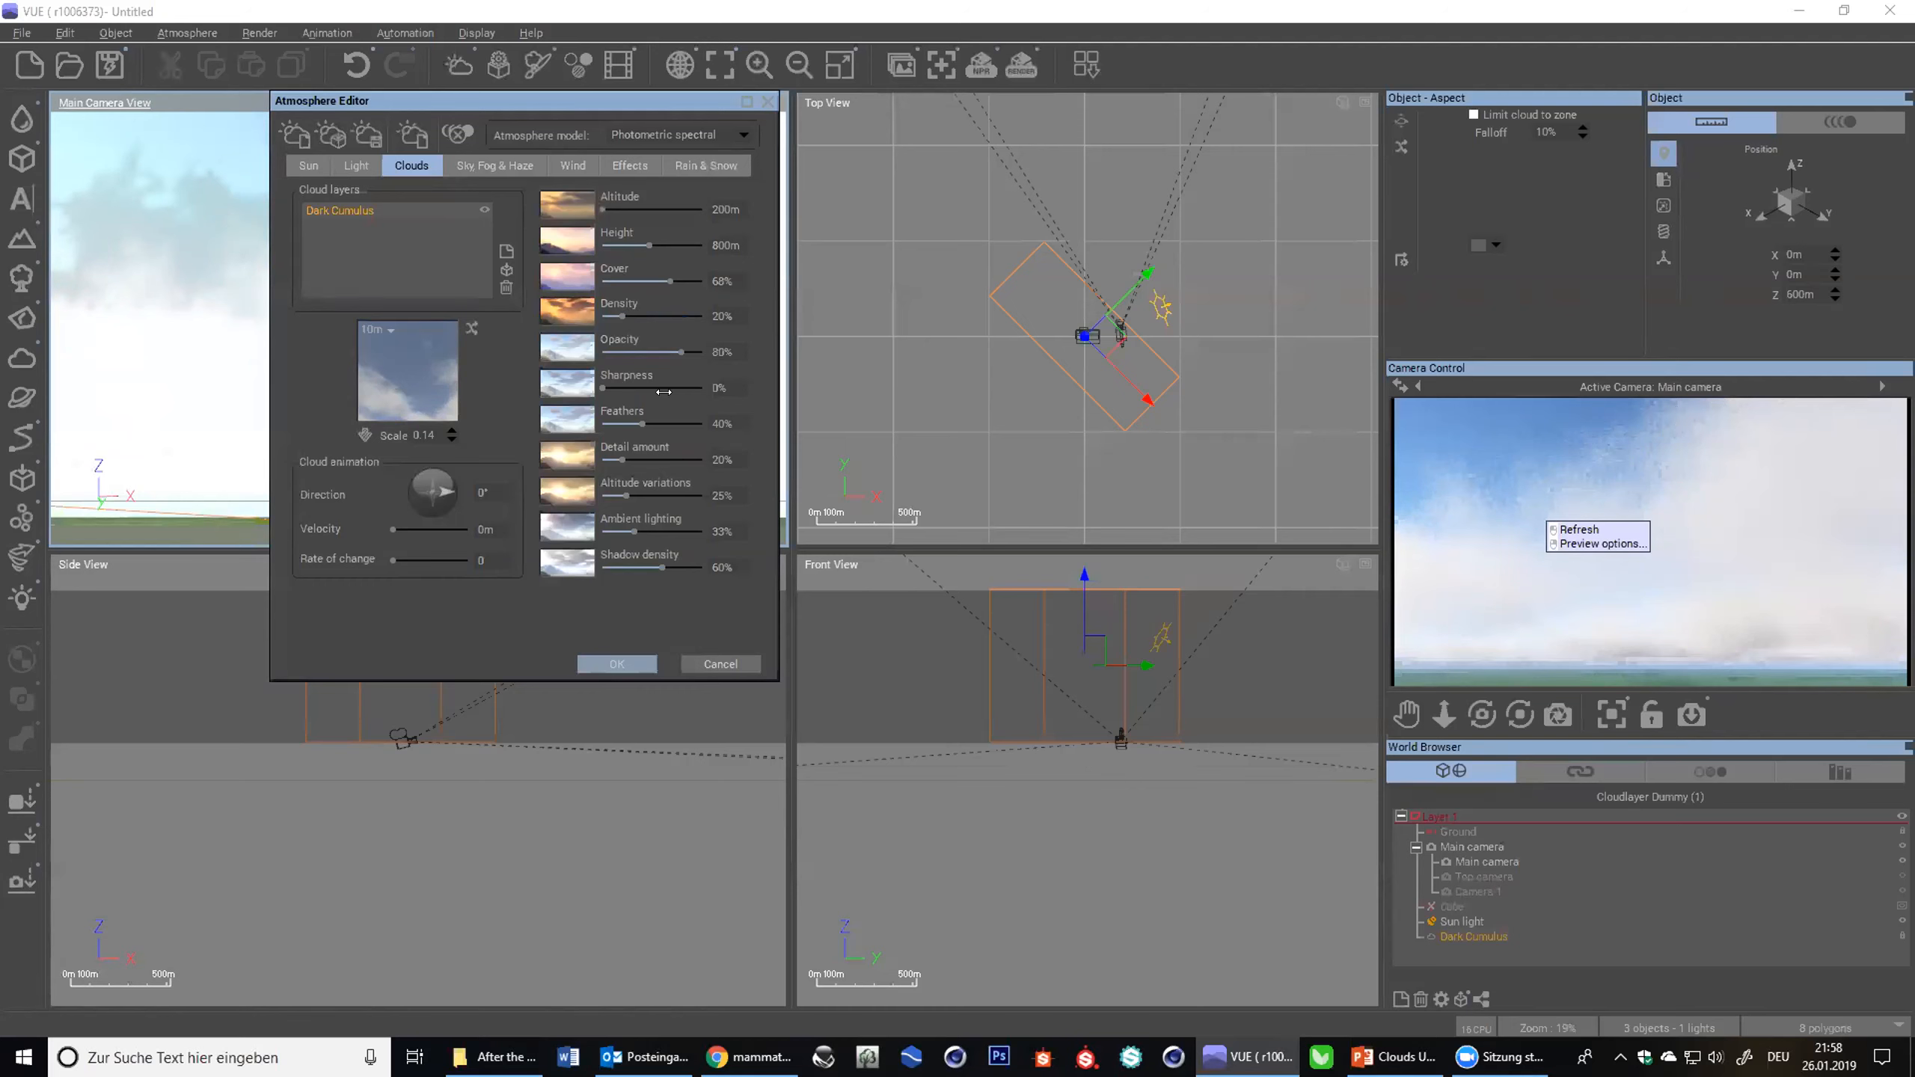
- Try sharpness values of 100% and 500% on the Dark Cumulus layer, checking the camera preview
drag(654, 386, 732, 387)
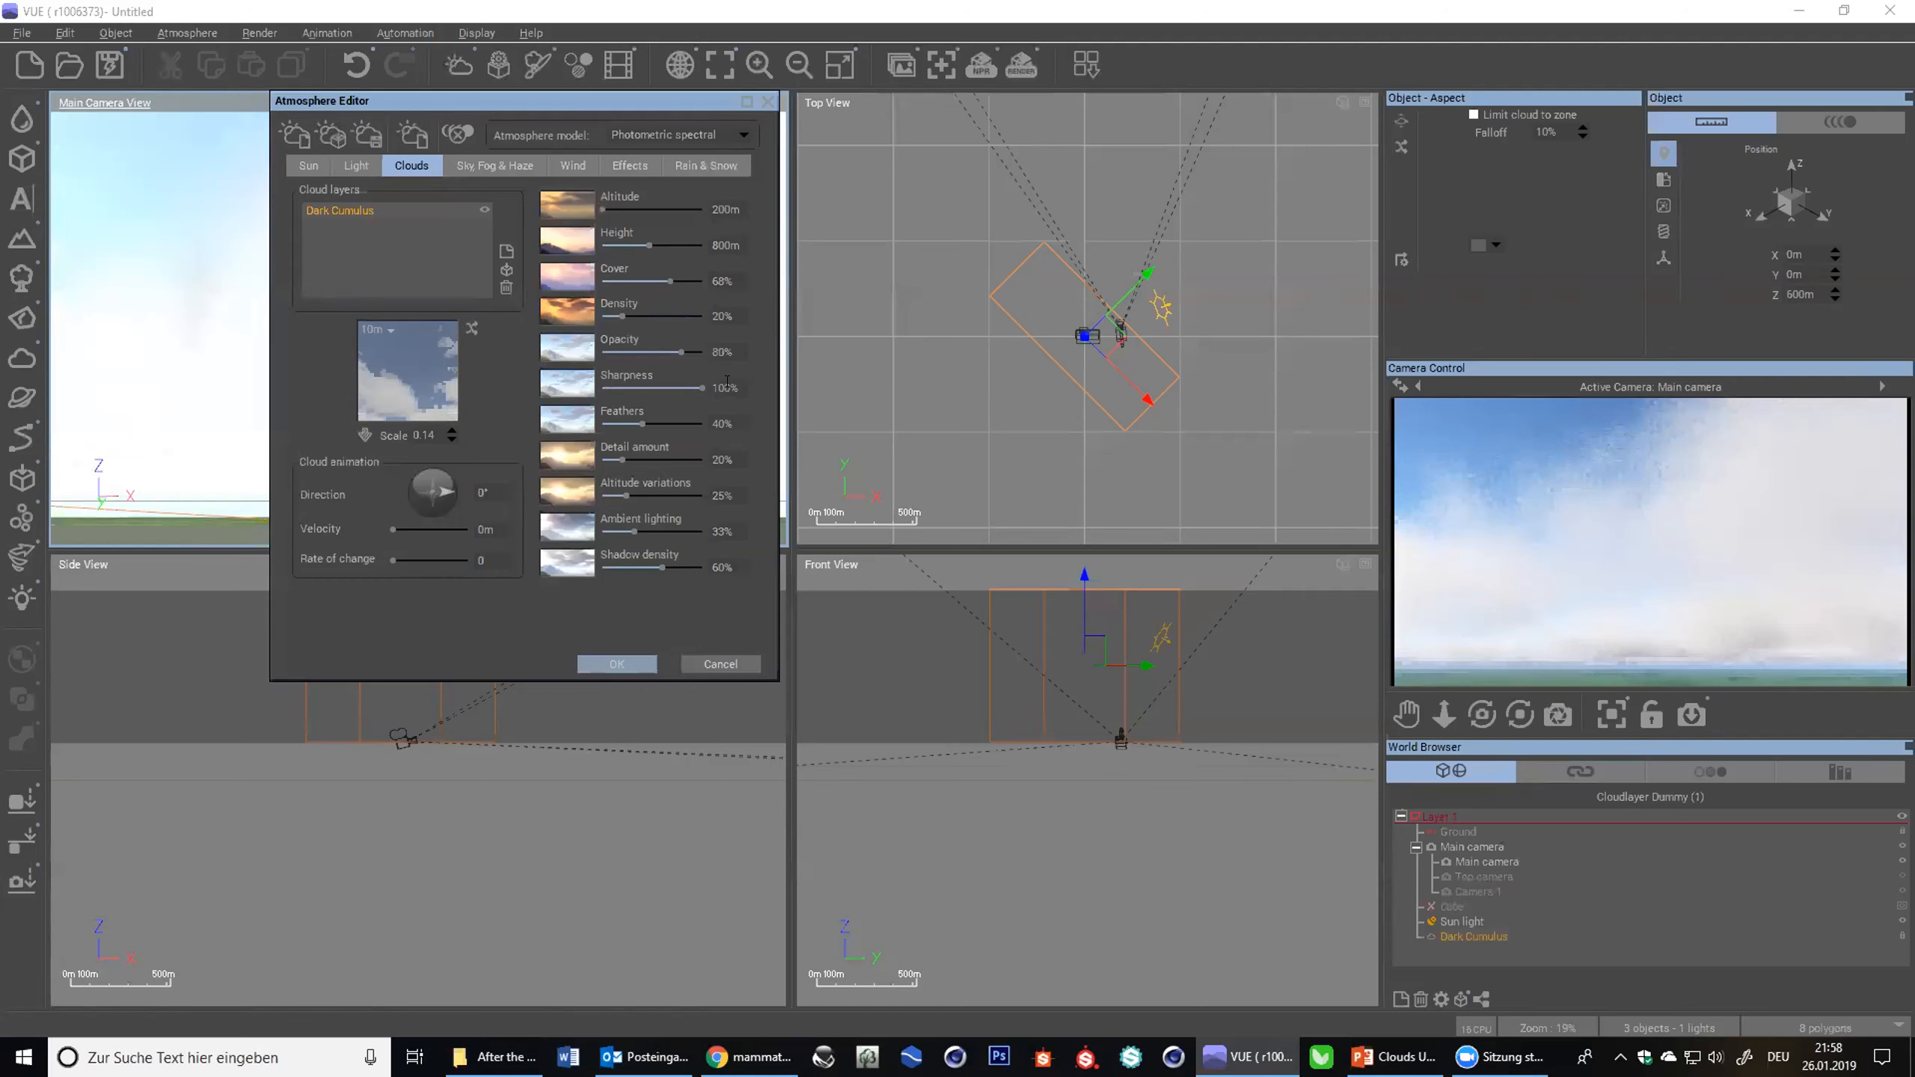
click(728, 388)
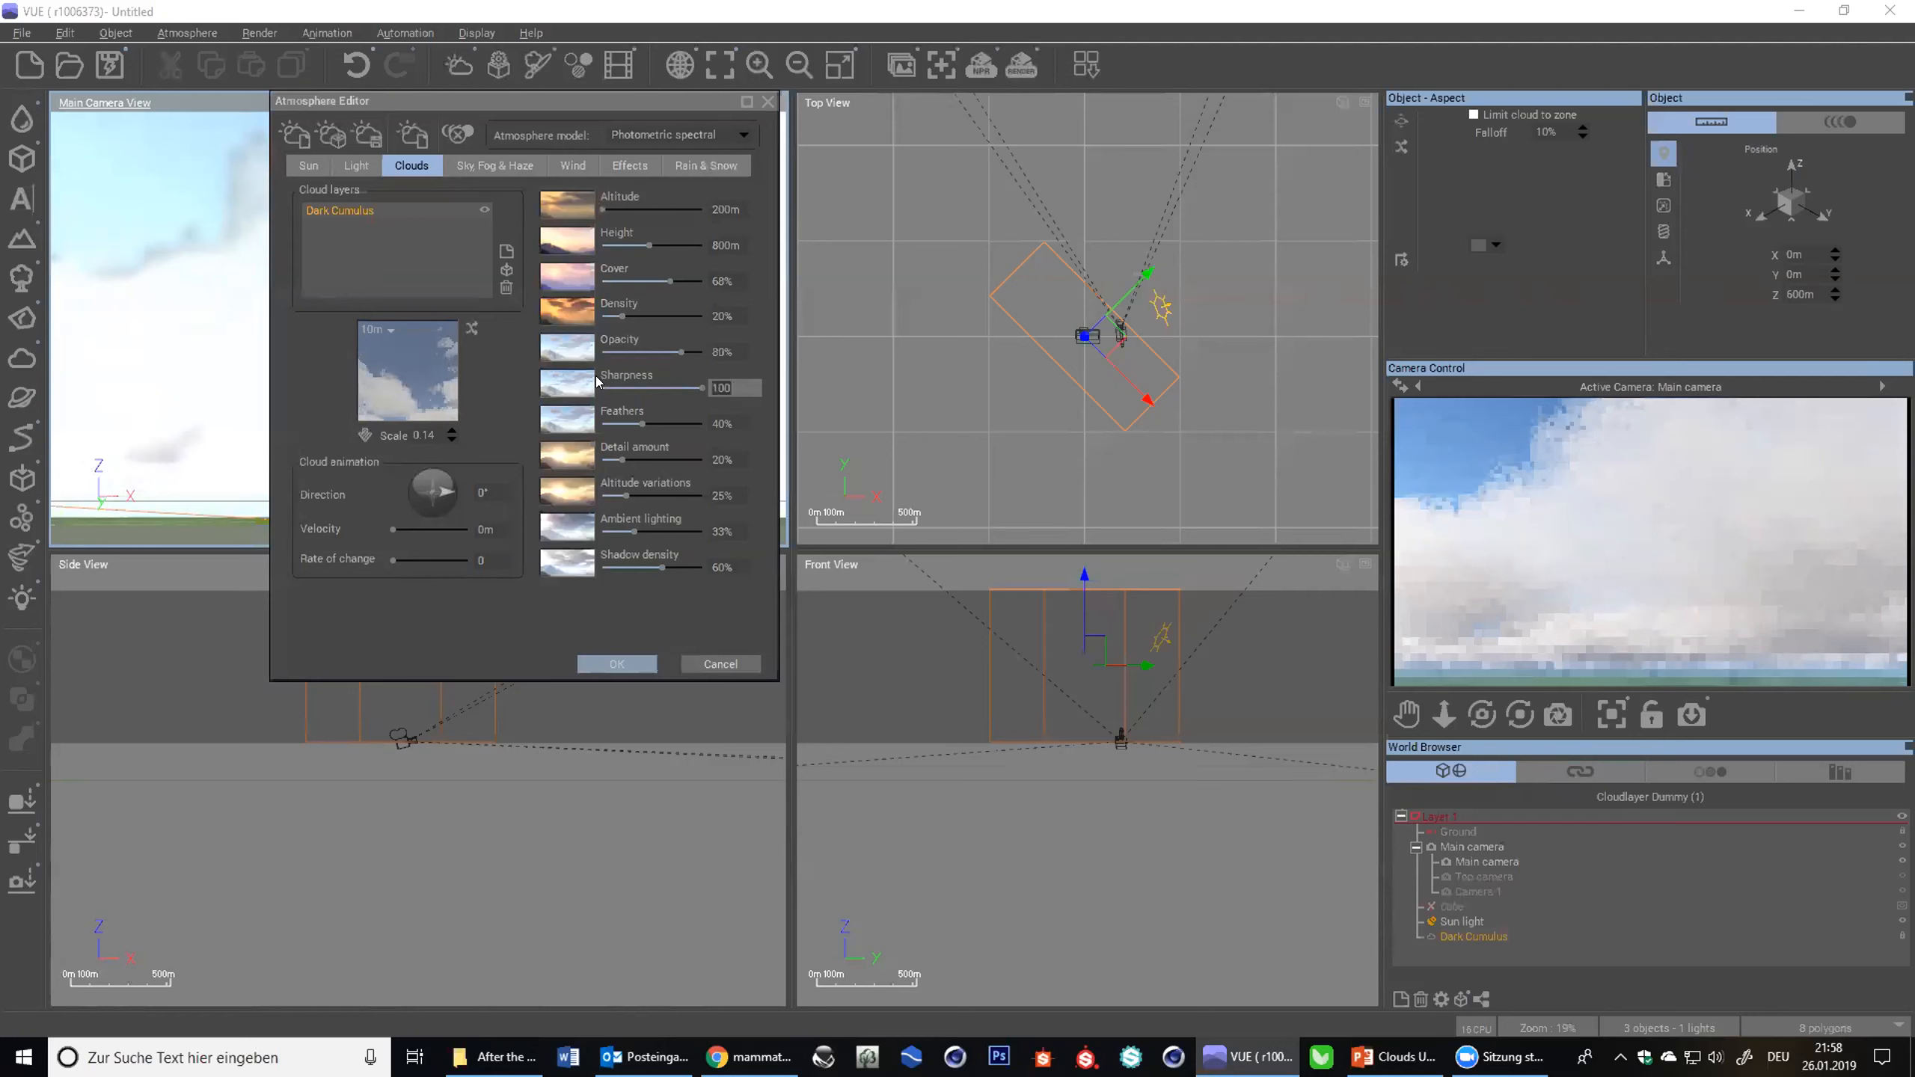
text(500)
key(Return)
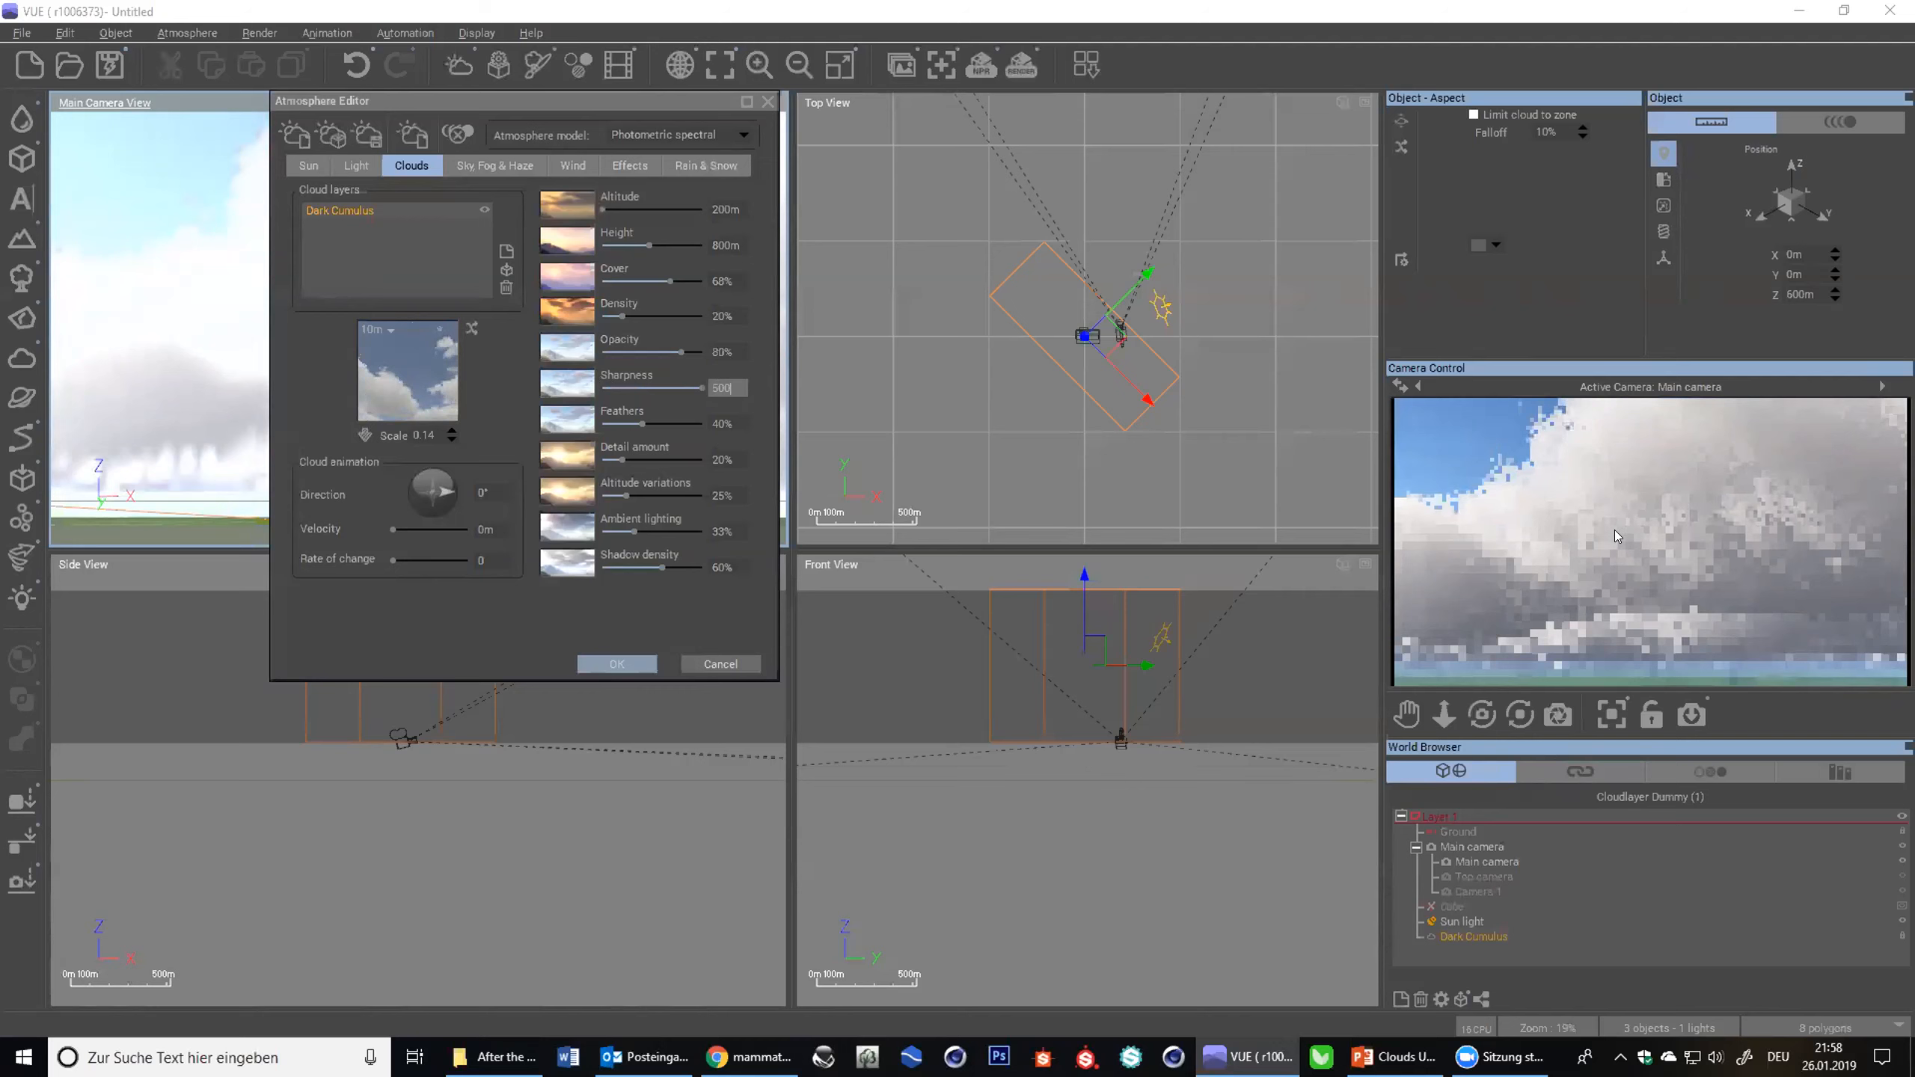
right_click(1554, 582)
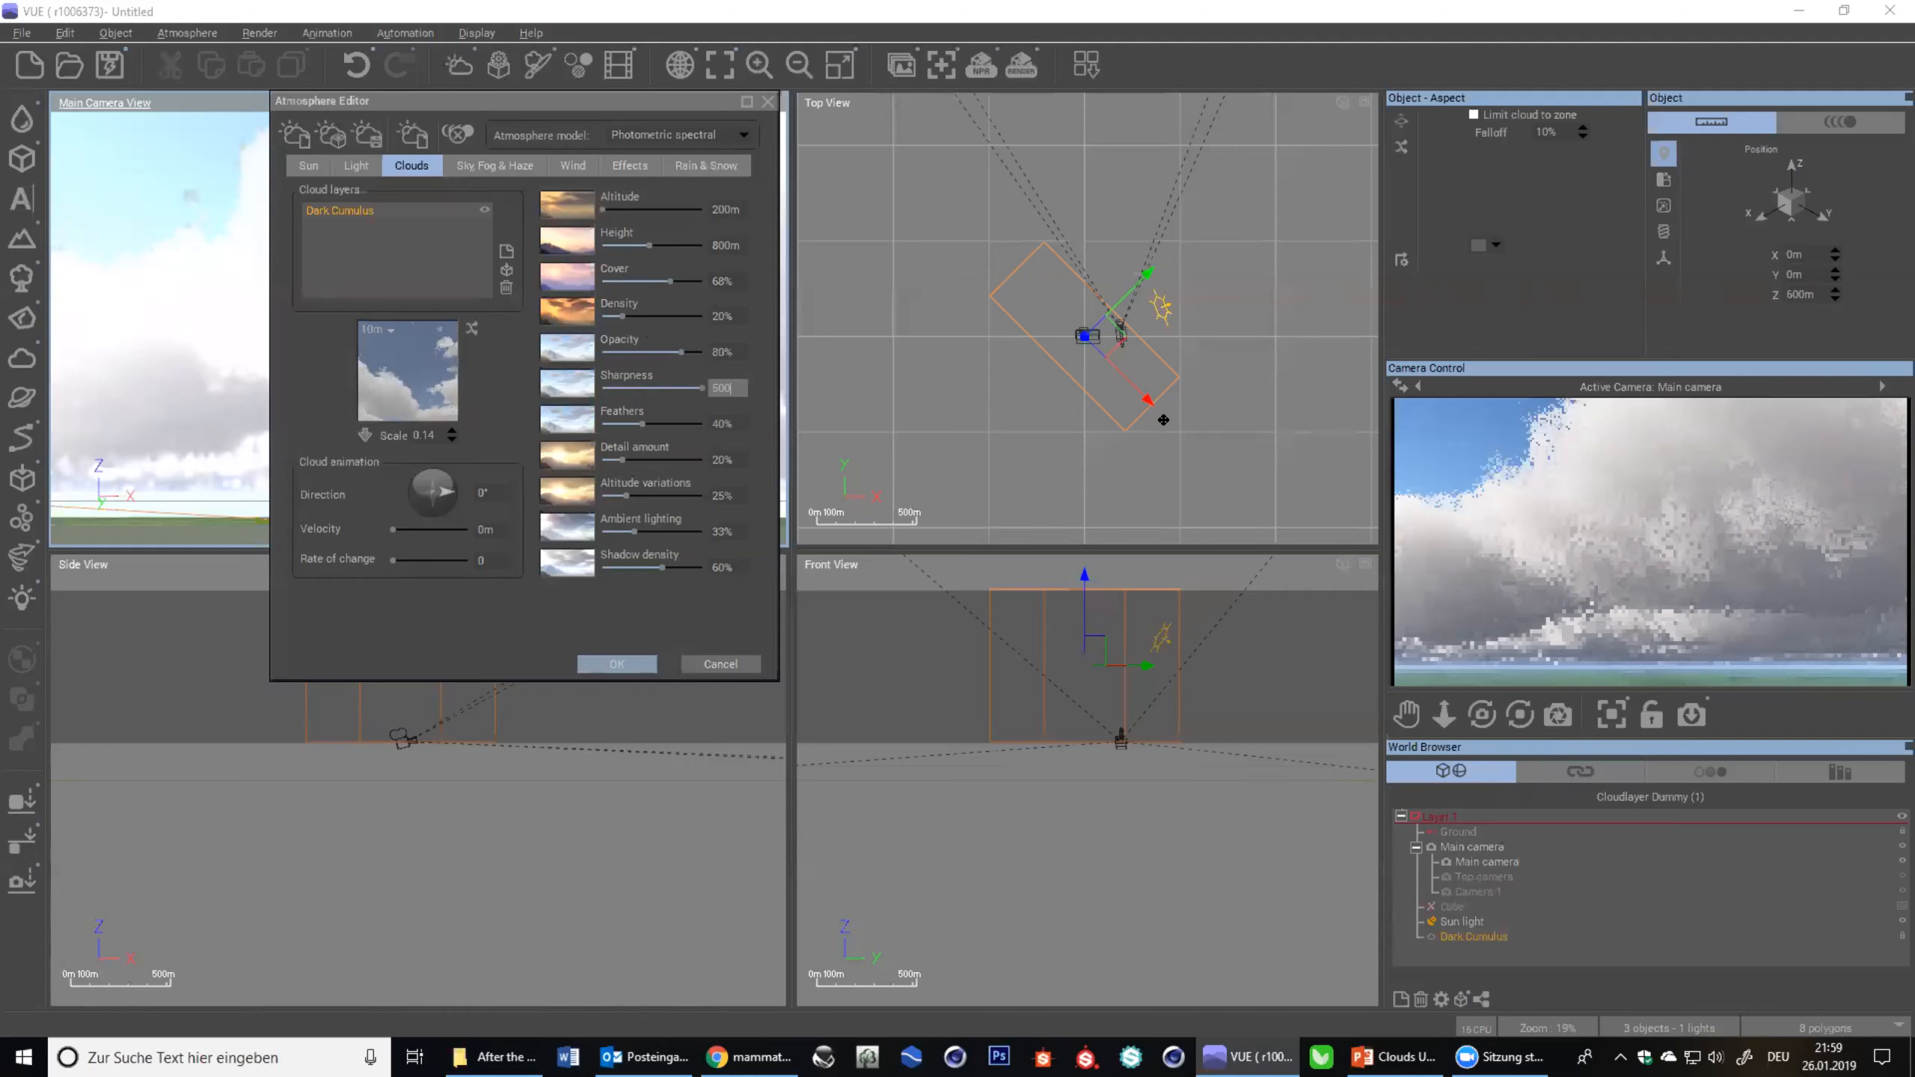
right_click(1624, 583)
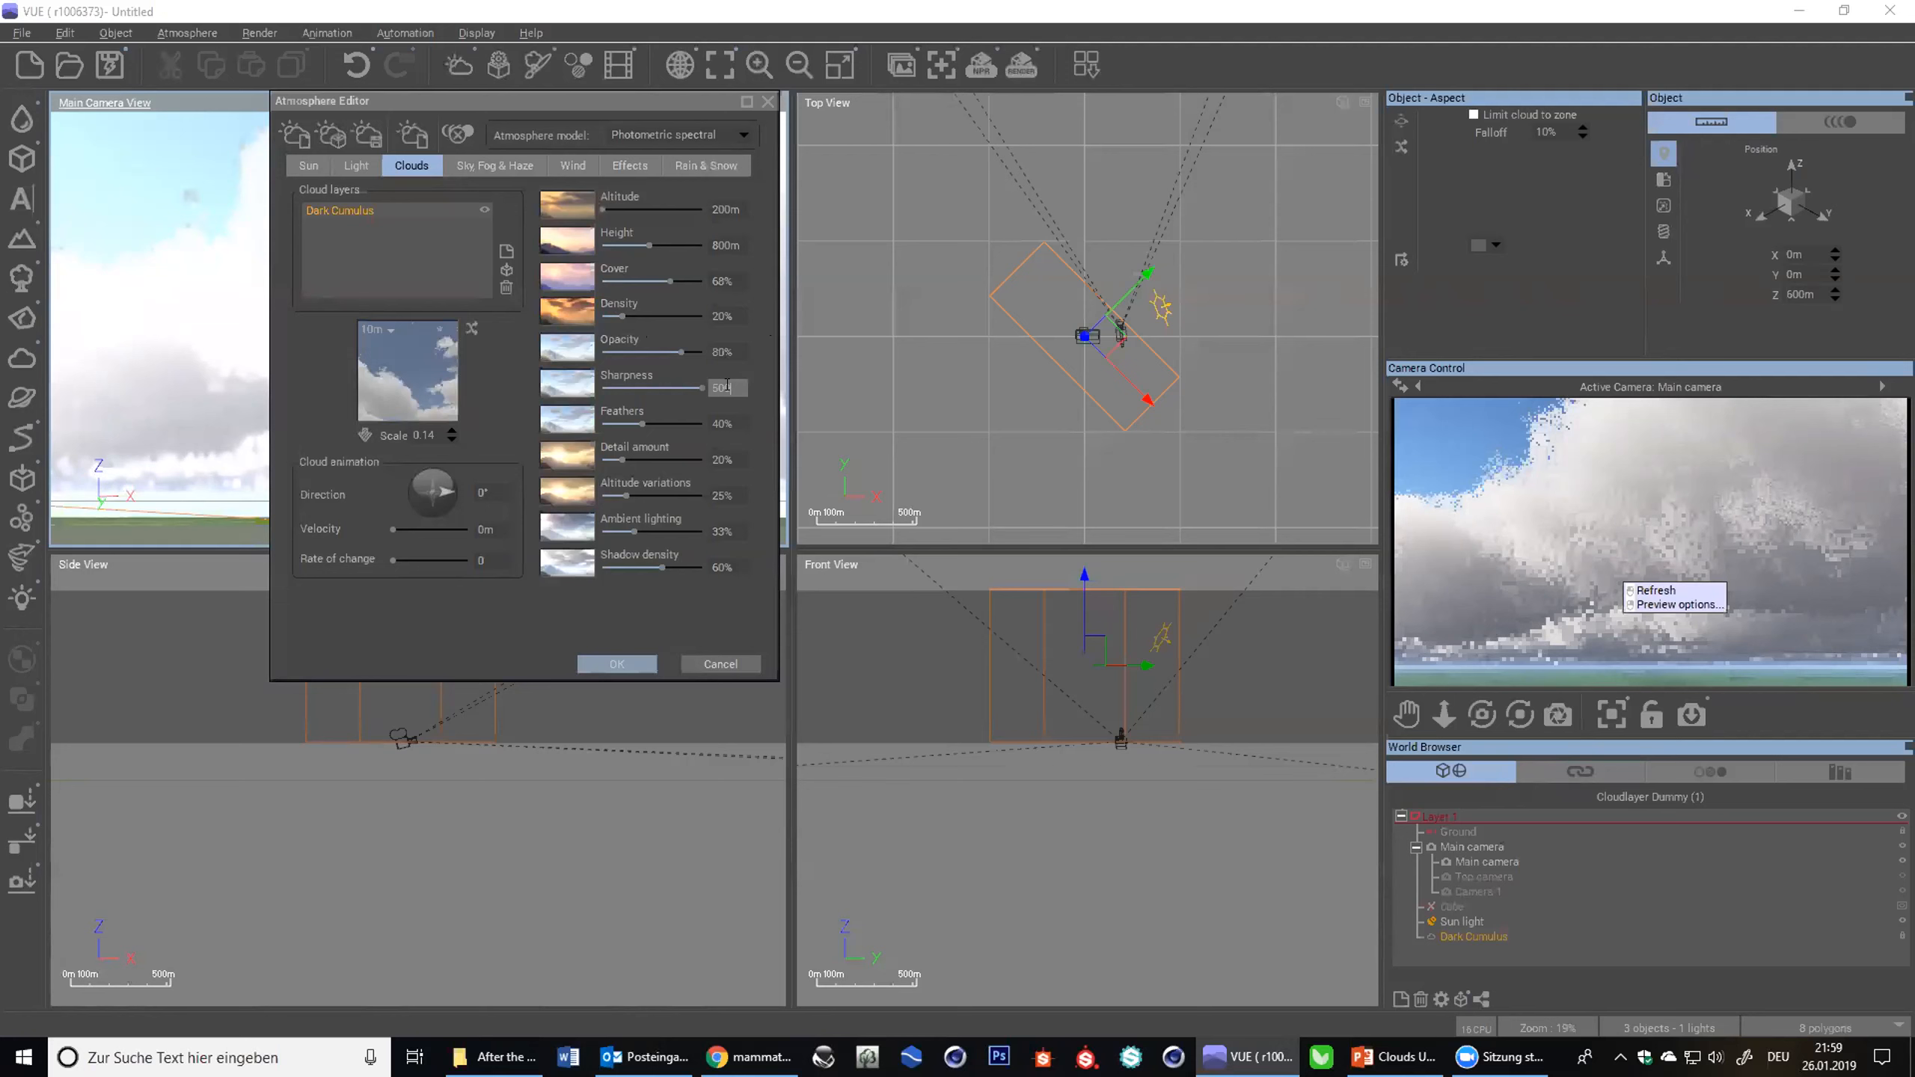
- Set the Dark Cumulus layer's sharpness back to 0%
key(Return)
text(0)
key(Return)
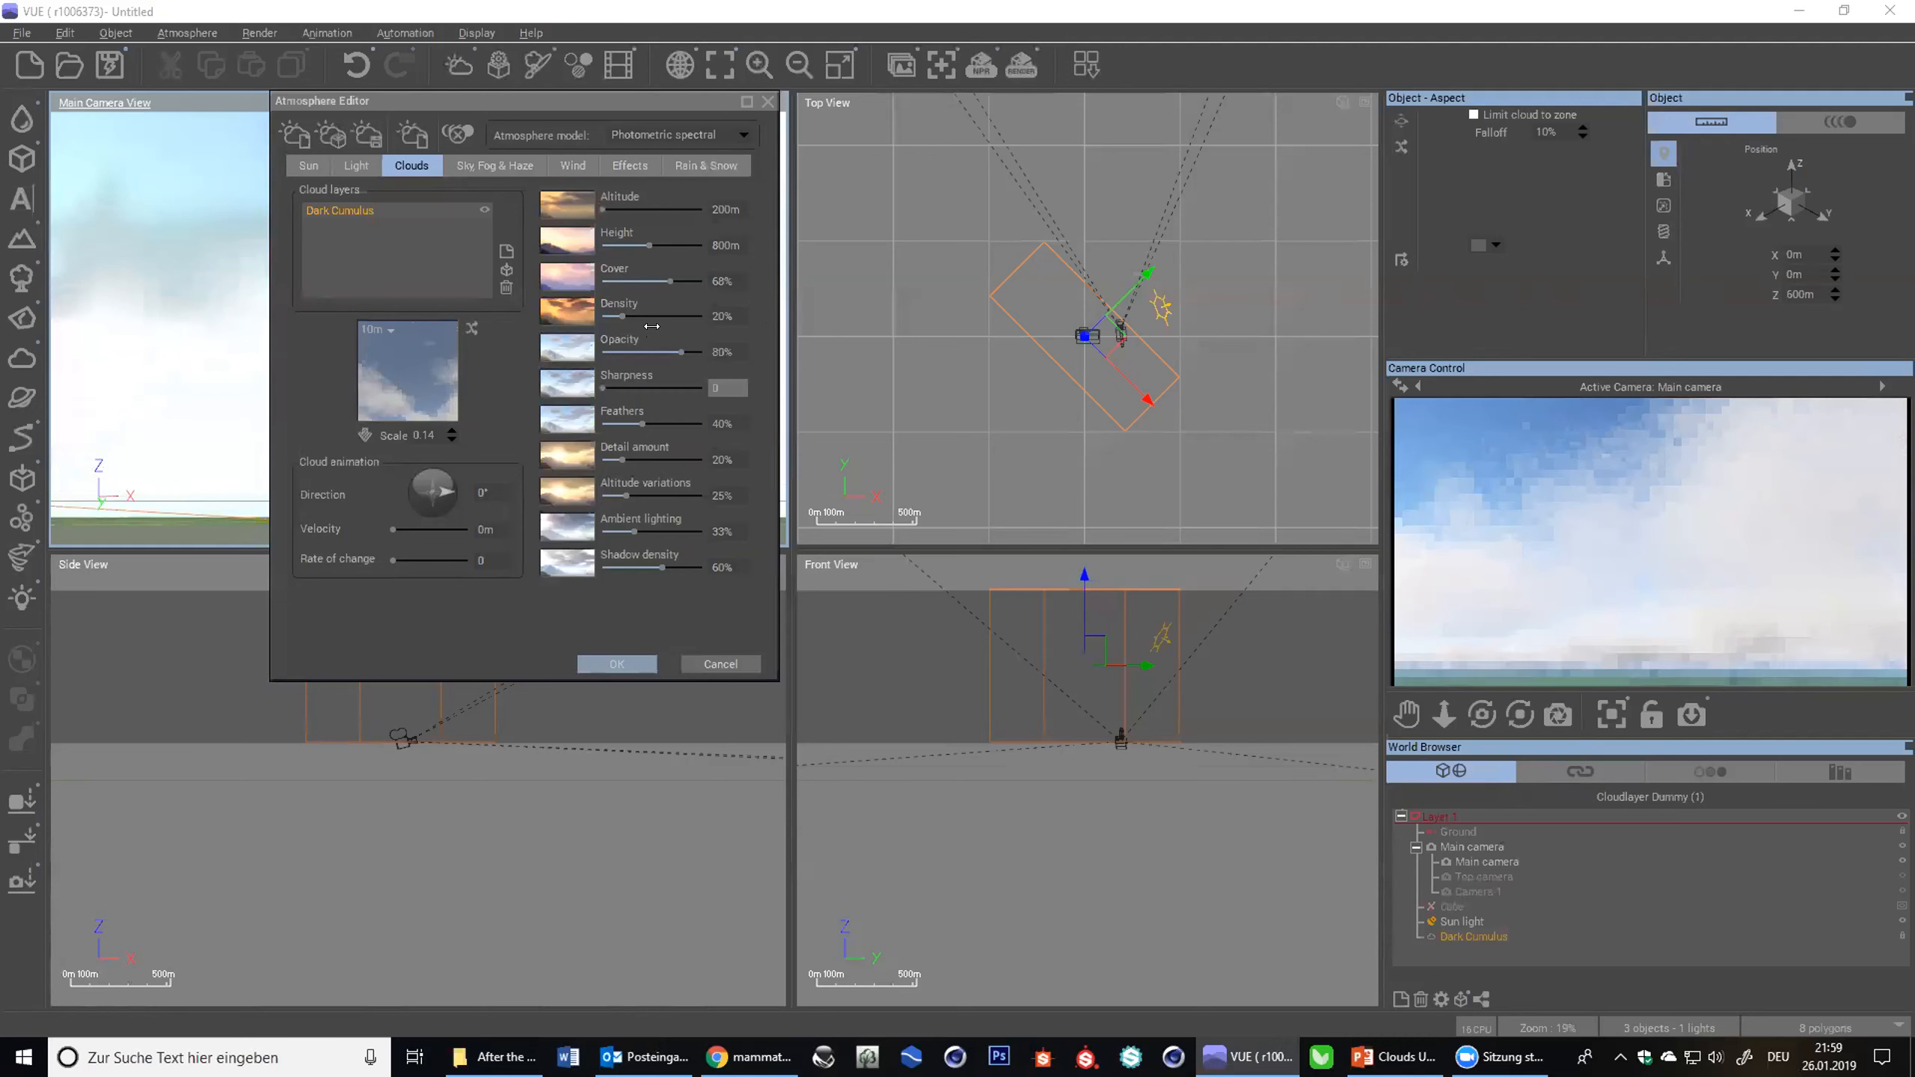
- Try a density of 100% on the Dark Cumulus layer and reduce it to 30%
click(728, 309)
drag(728, 309, 758, 309)
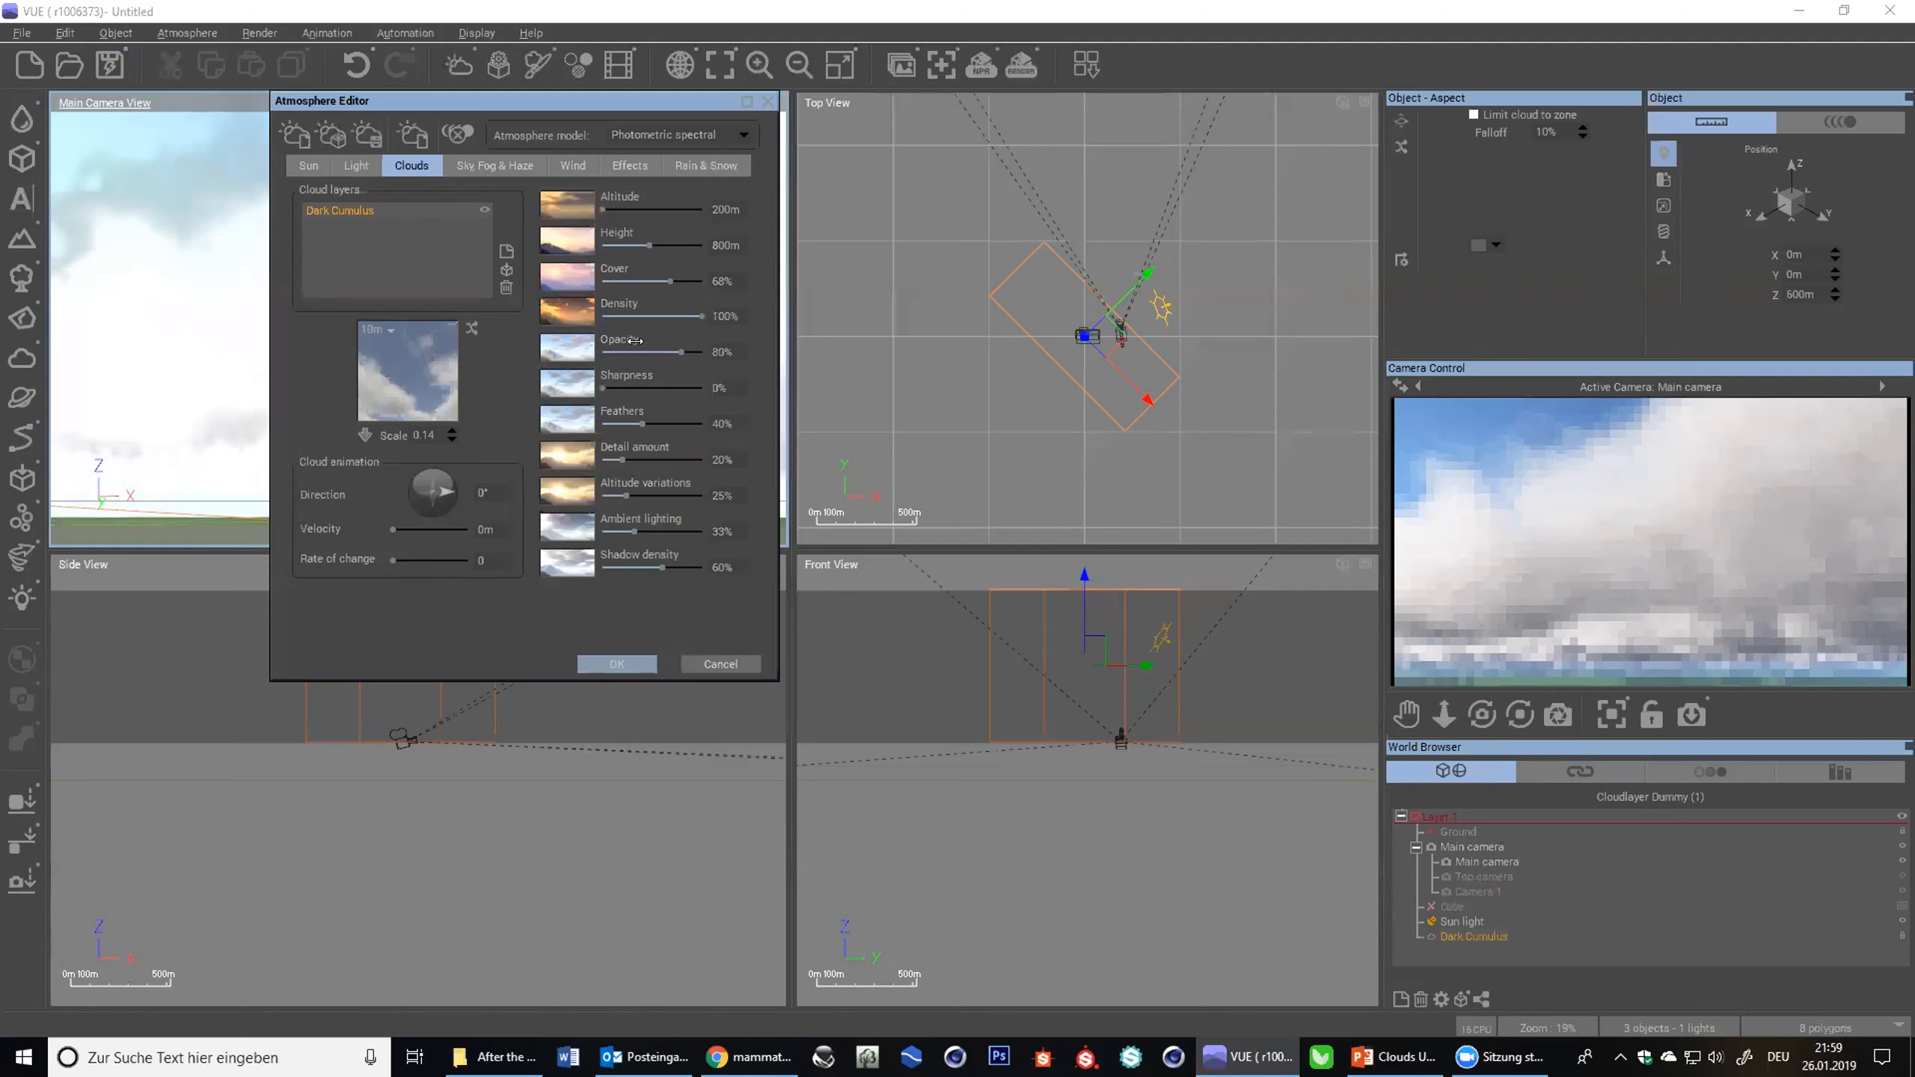
drag(701, 317, 729, 350)
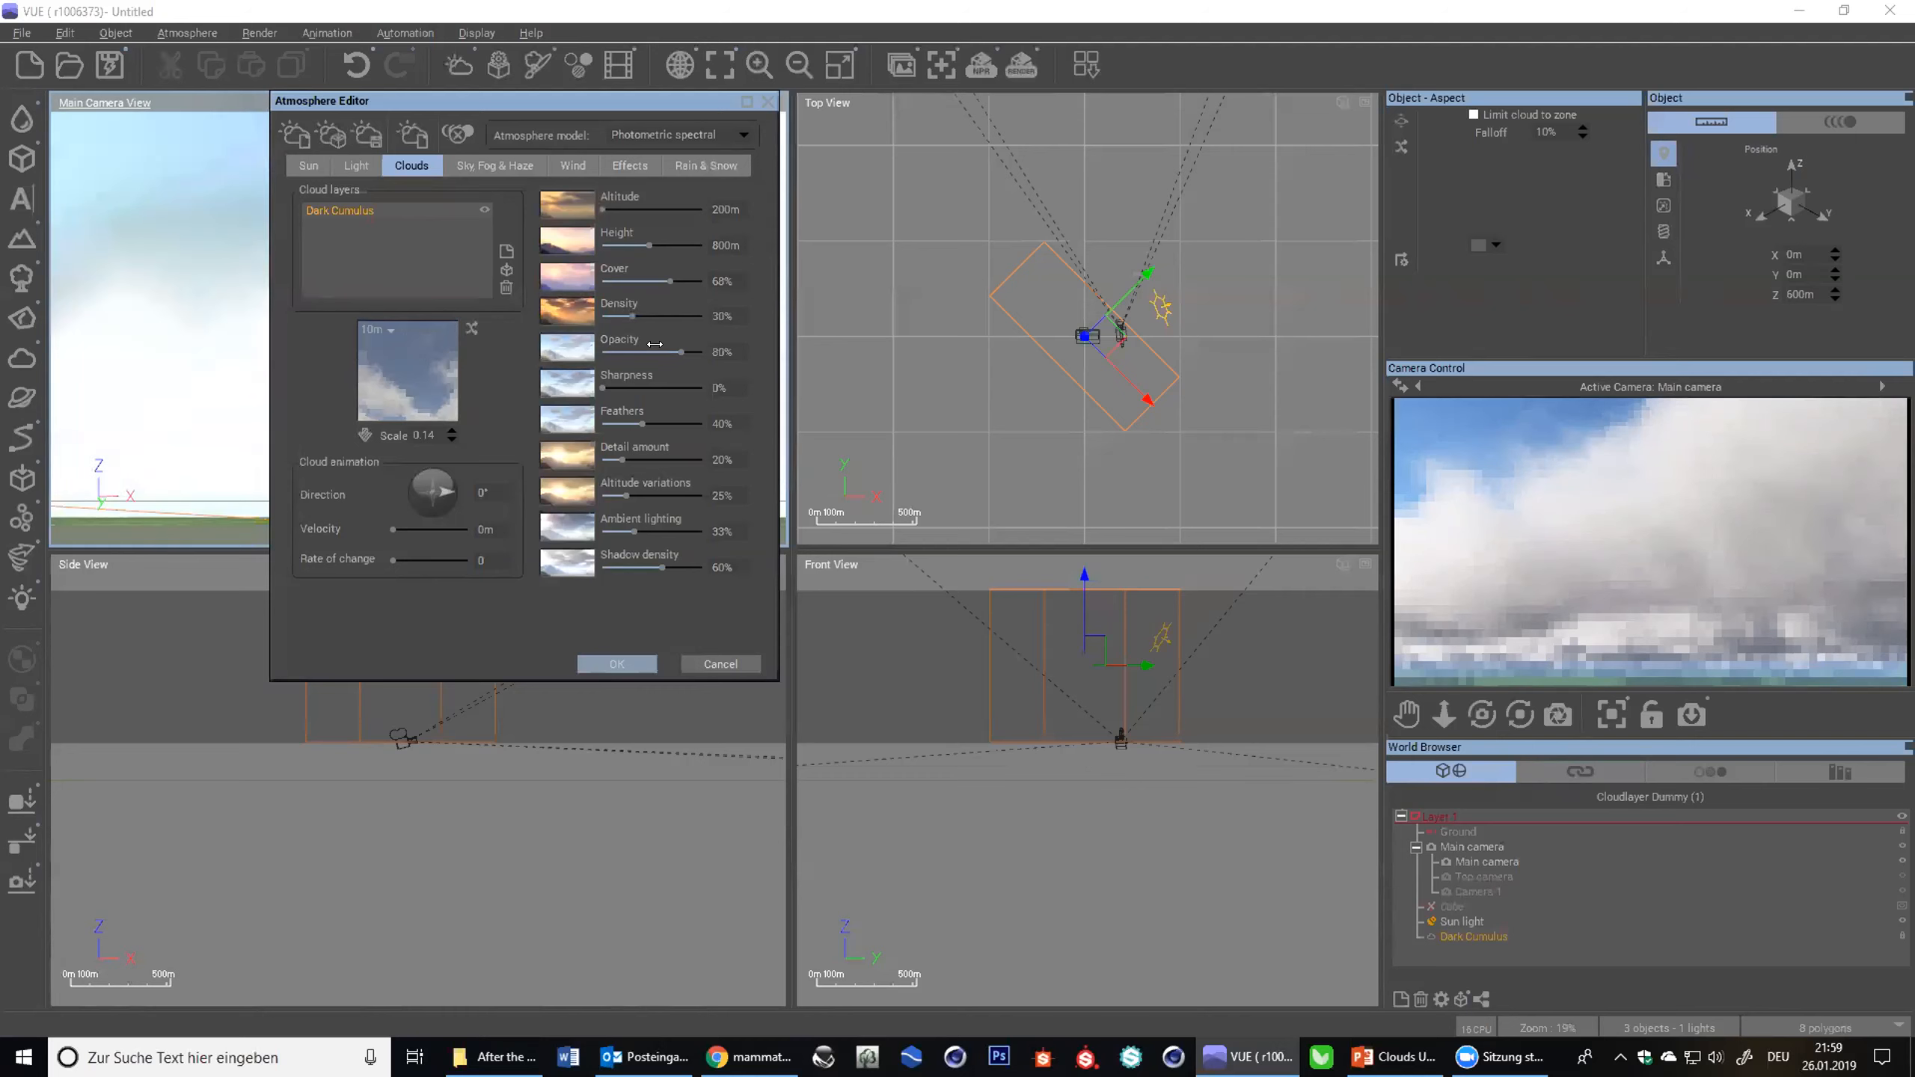
- Try an opacity of 200% on the Dark Cumulus layer and settle on 100%
click(725, 352)
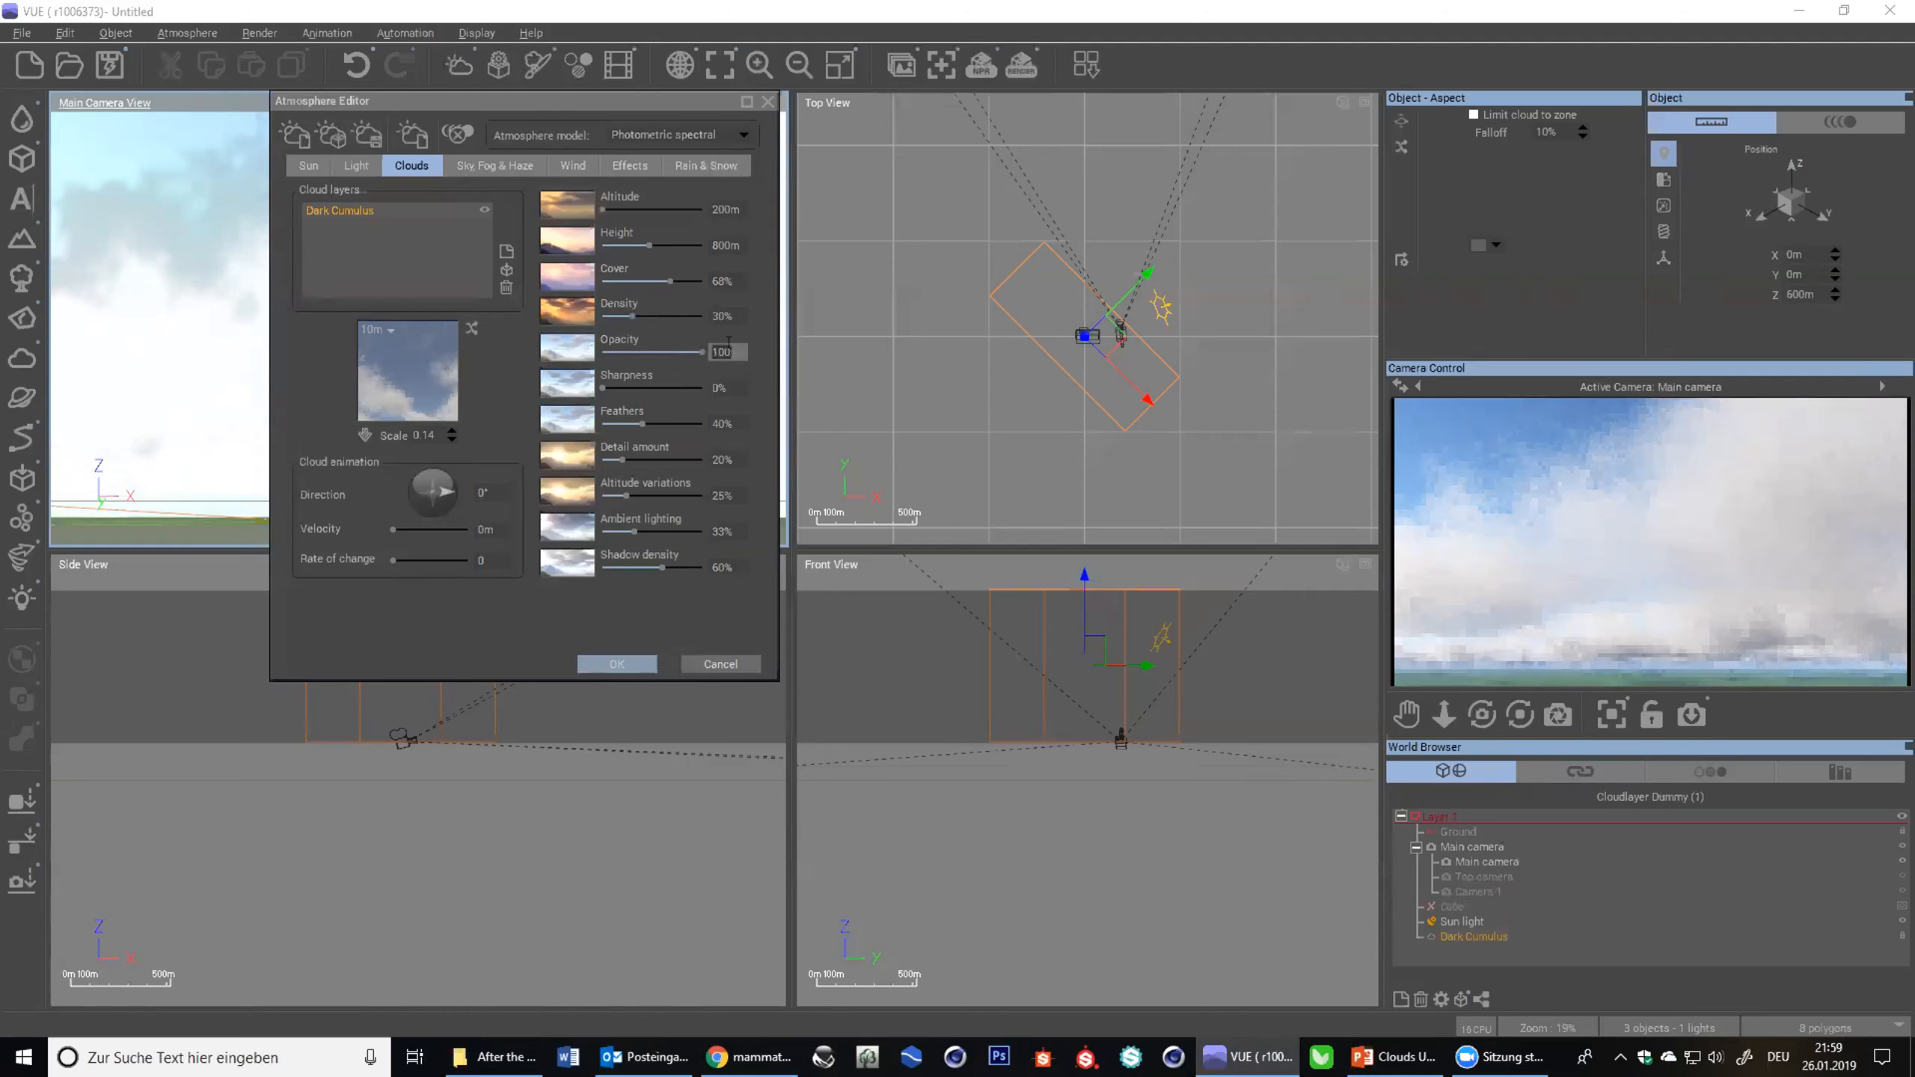
text(200)
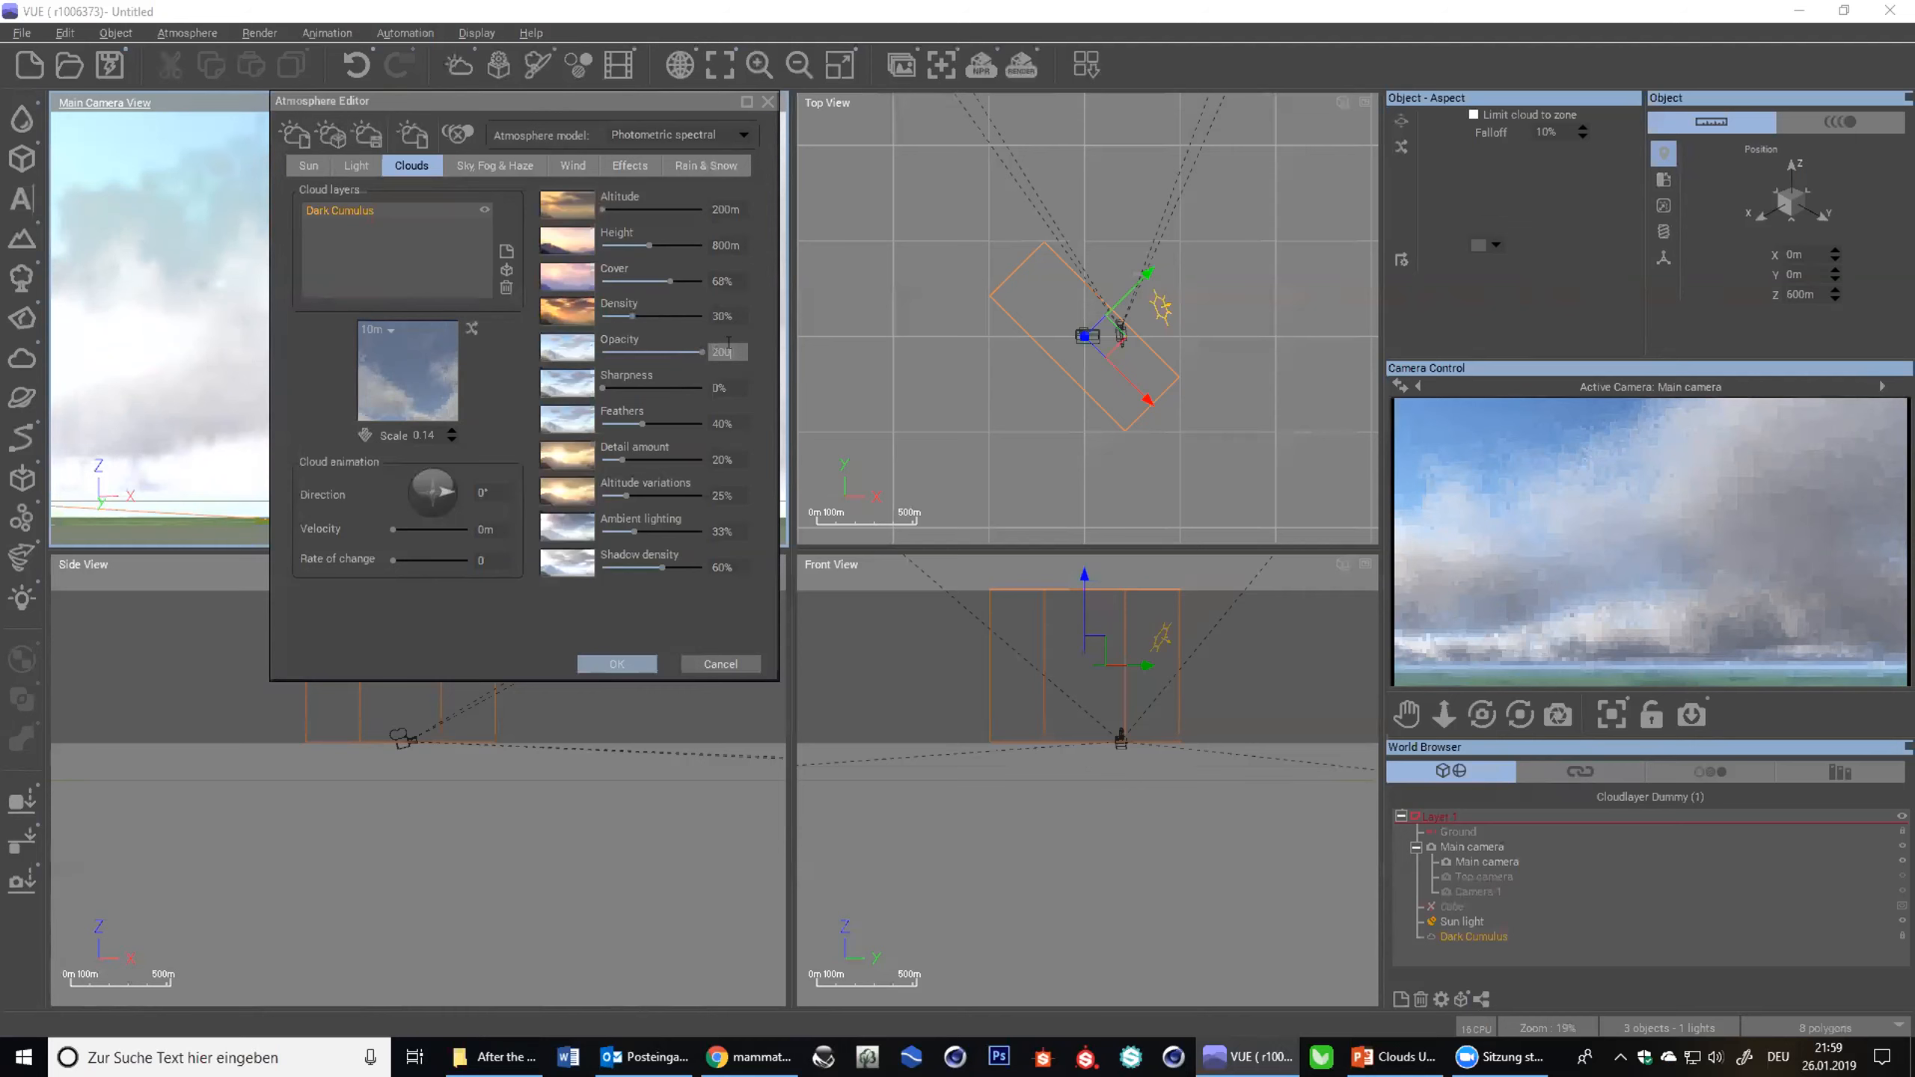
click(686, 353)
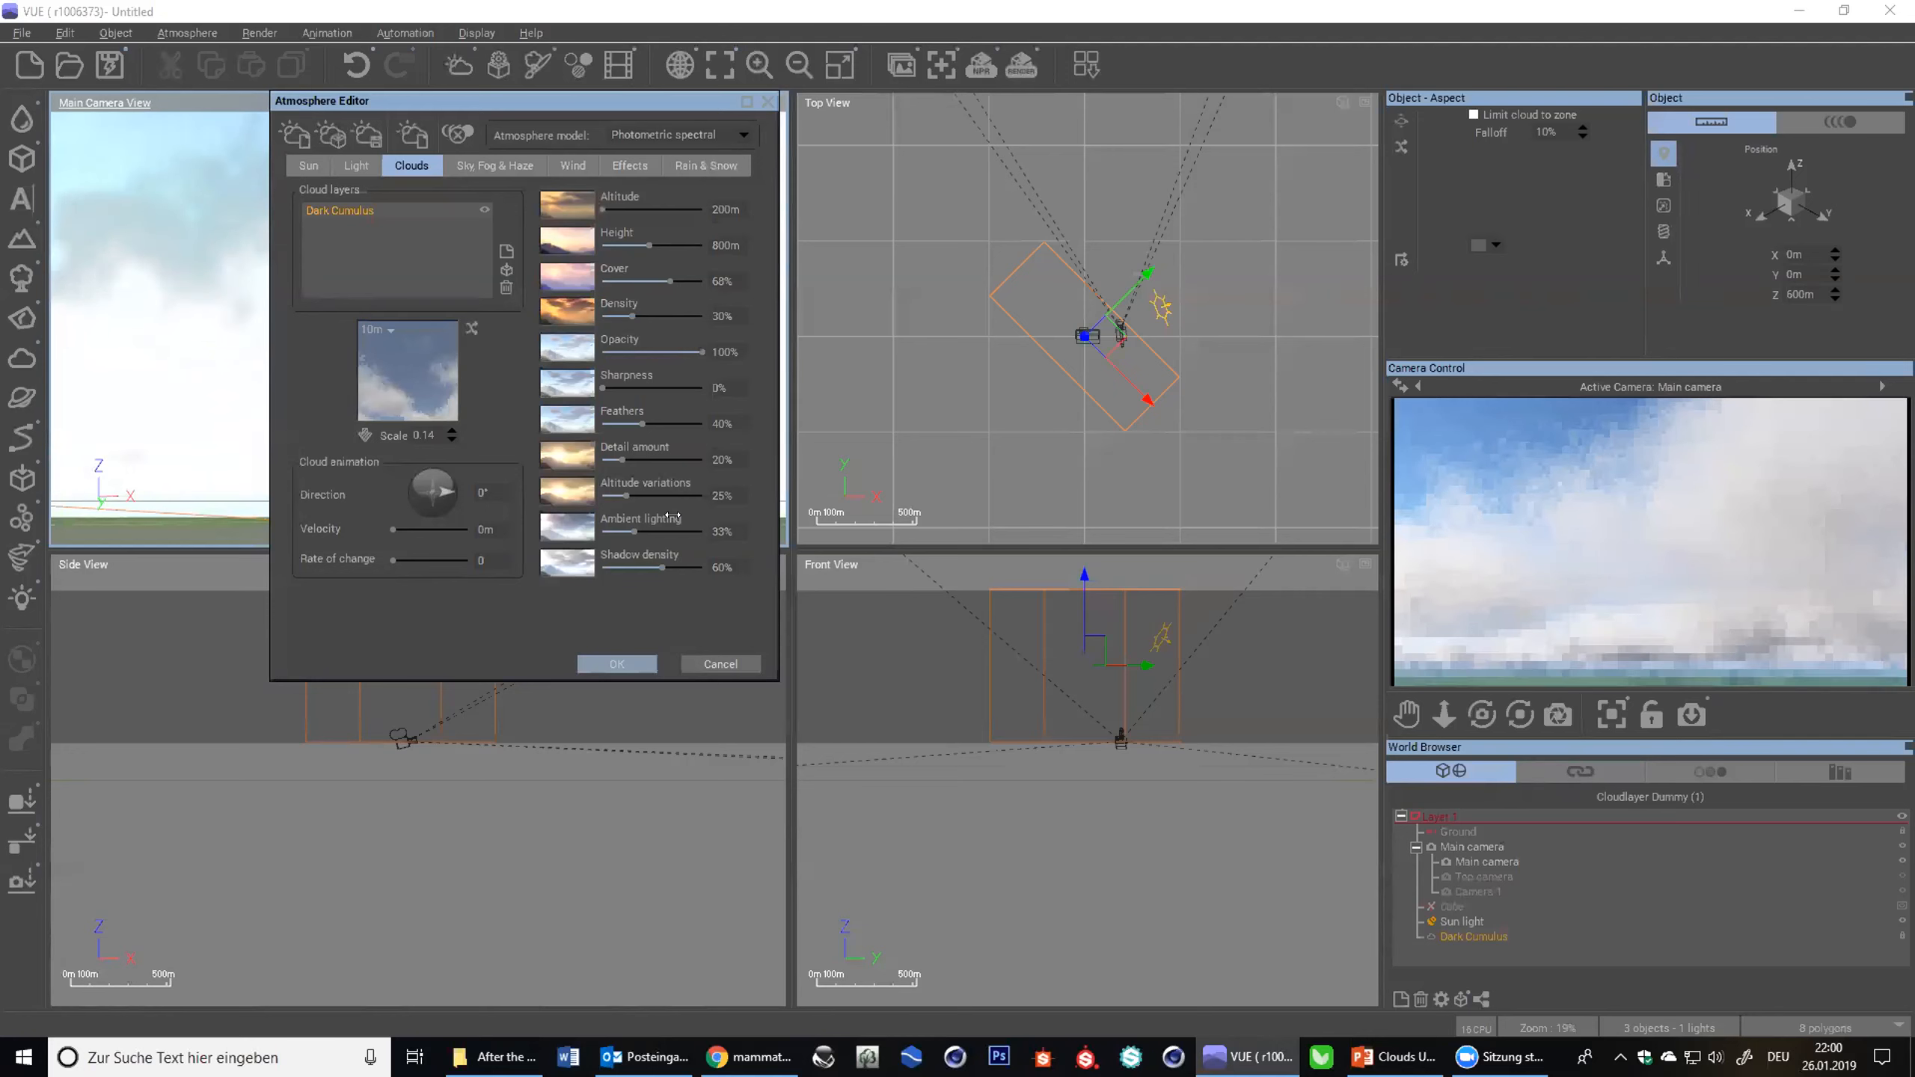
- Set the Dark Cumulus layer's density to 500%
click(725, 315)
text(500)
key(Return)
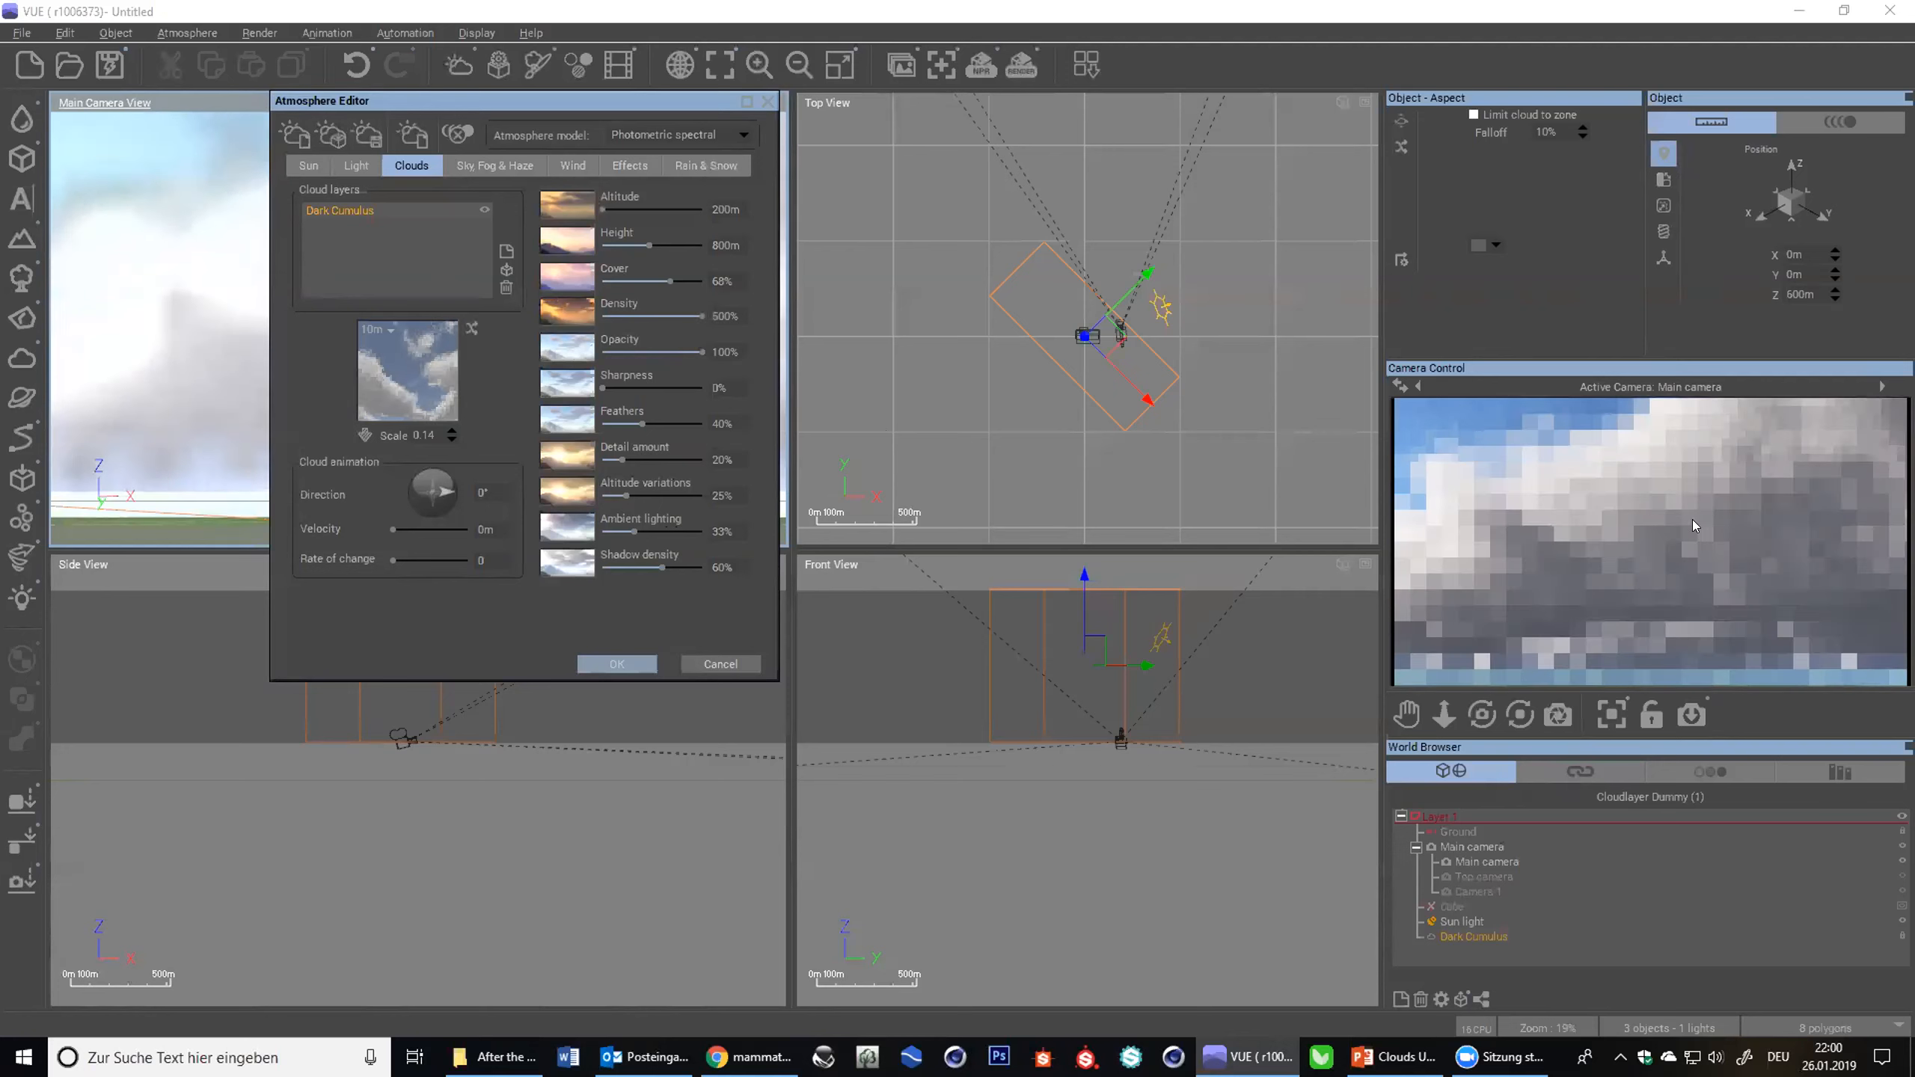
- Lower the Dark Cumulus layer's ambient lighting to 0% and review the atmosphere's global radiosity lighting settings
drag(635, 531, 603, 532)
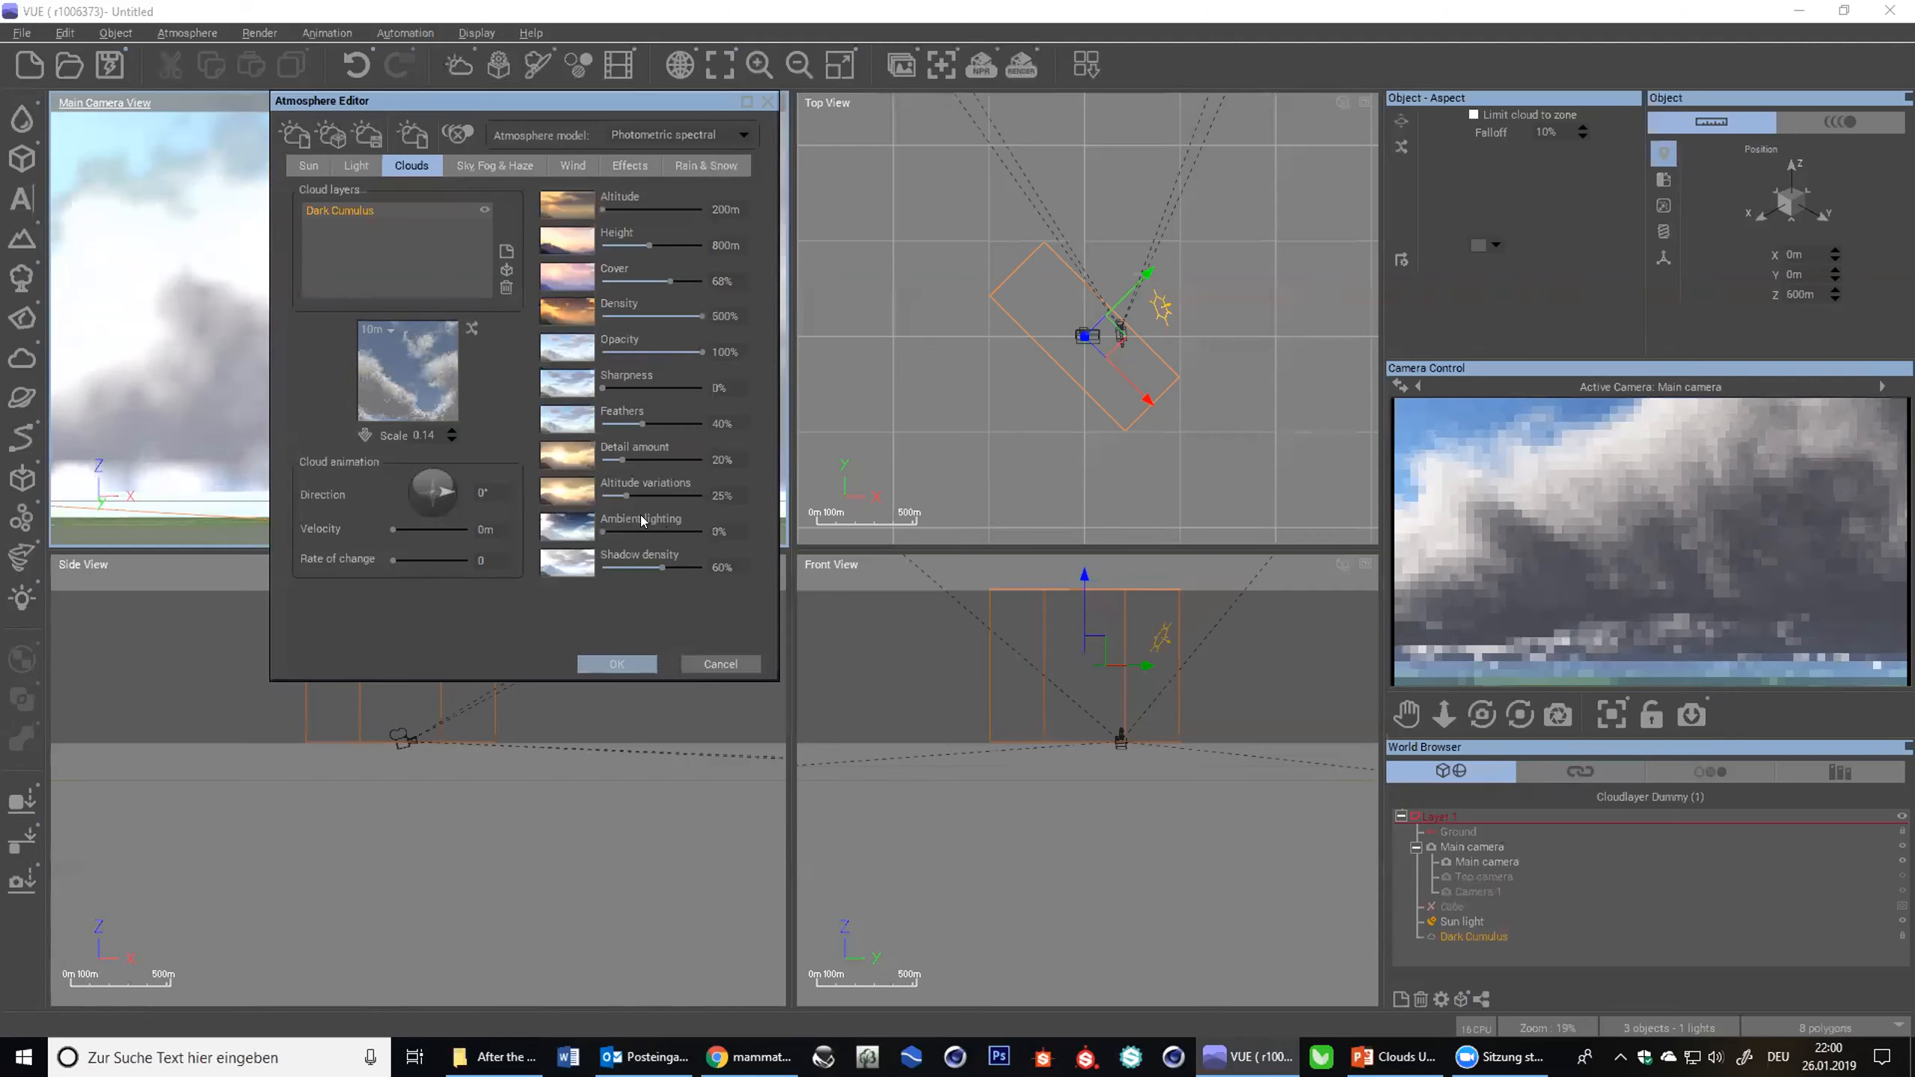
click(357, 166)
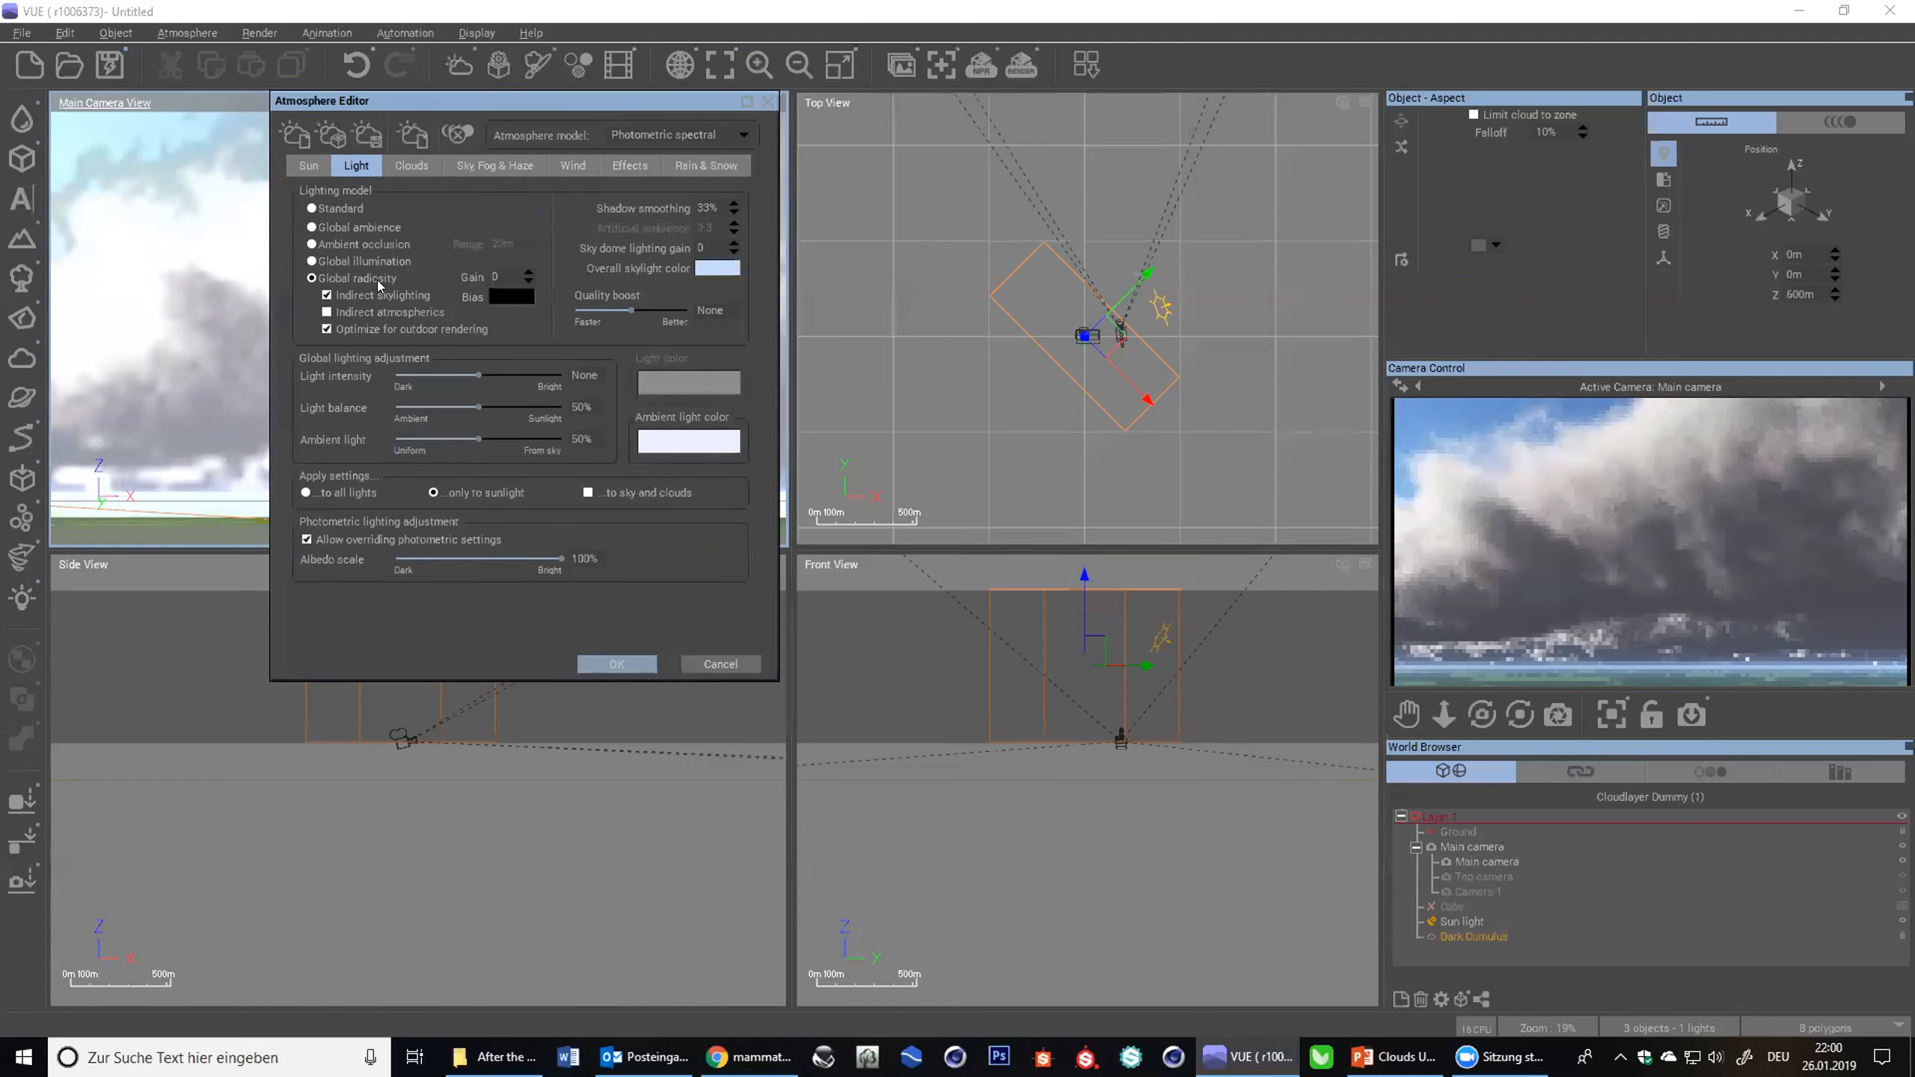
click(411, 165)
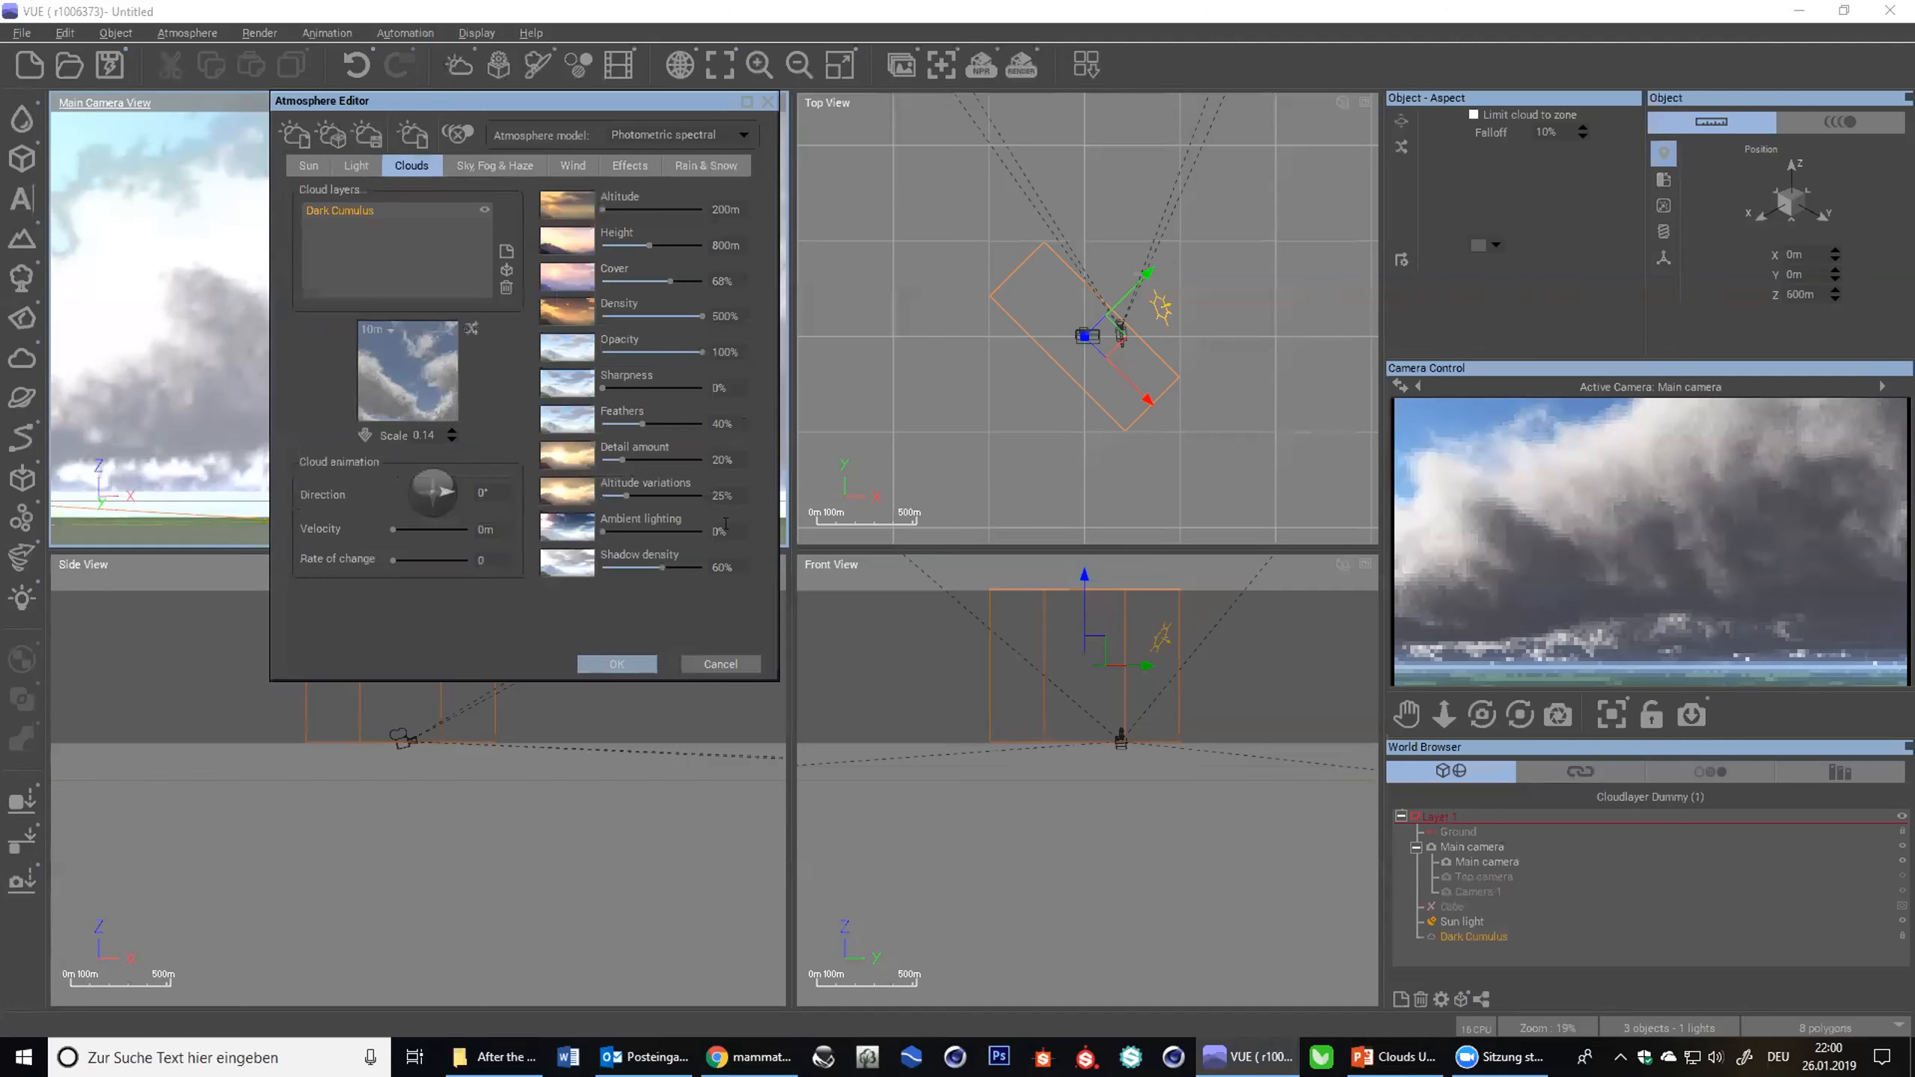
click(358, 166)
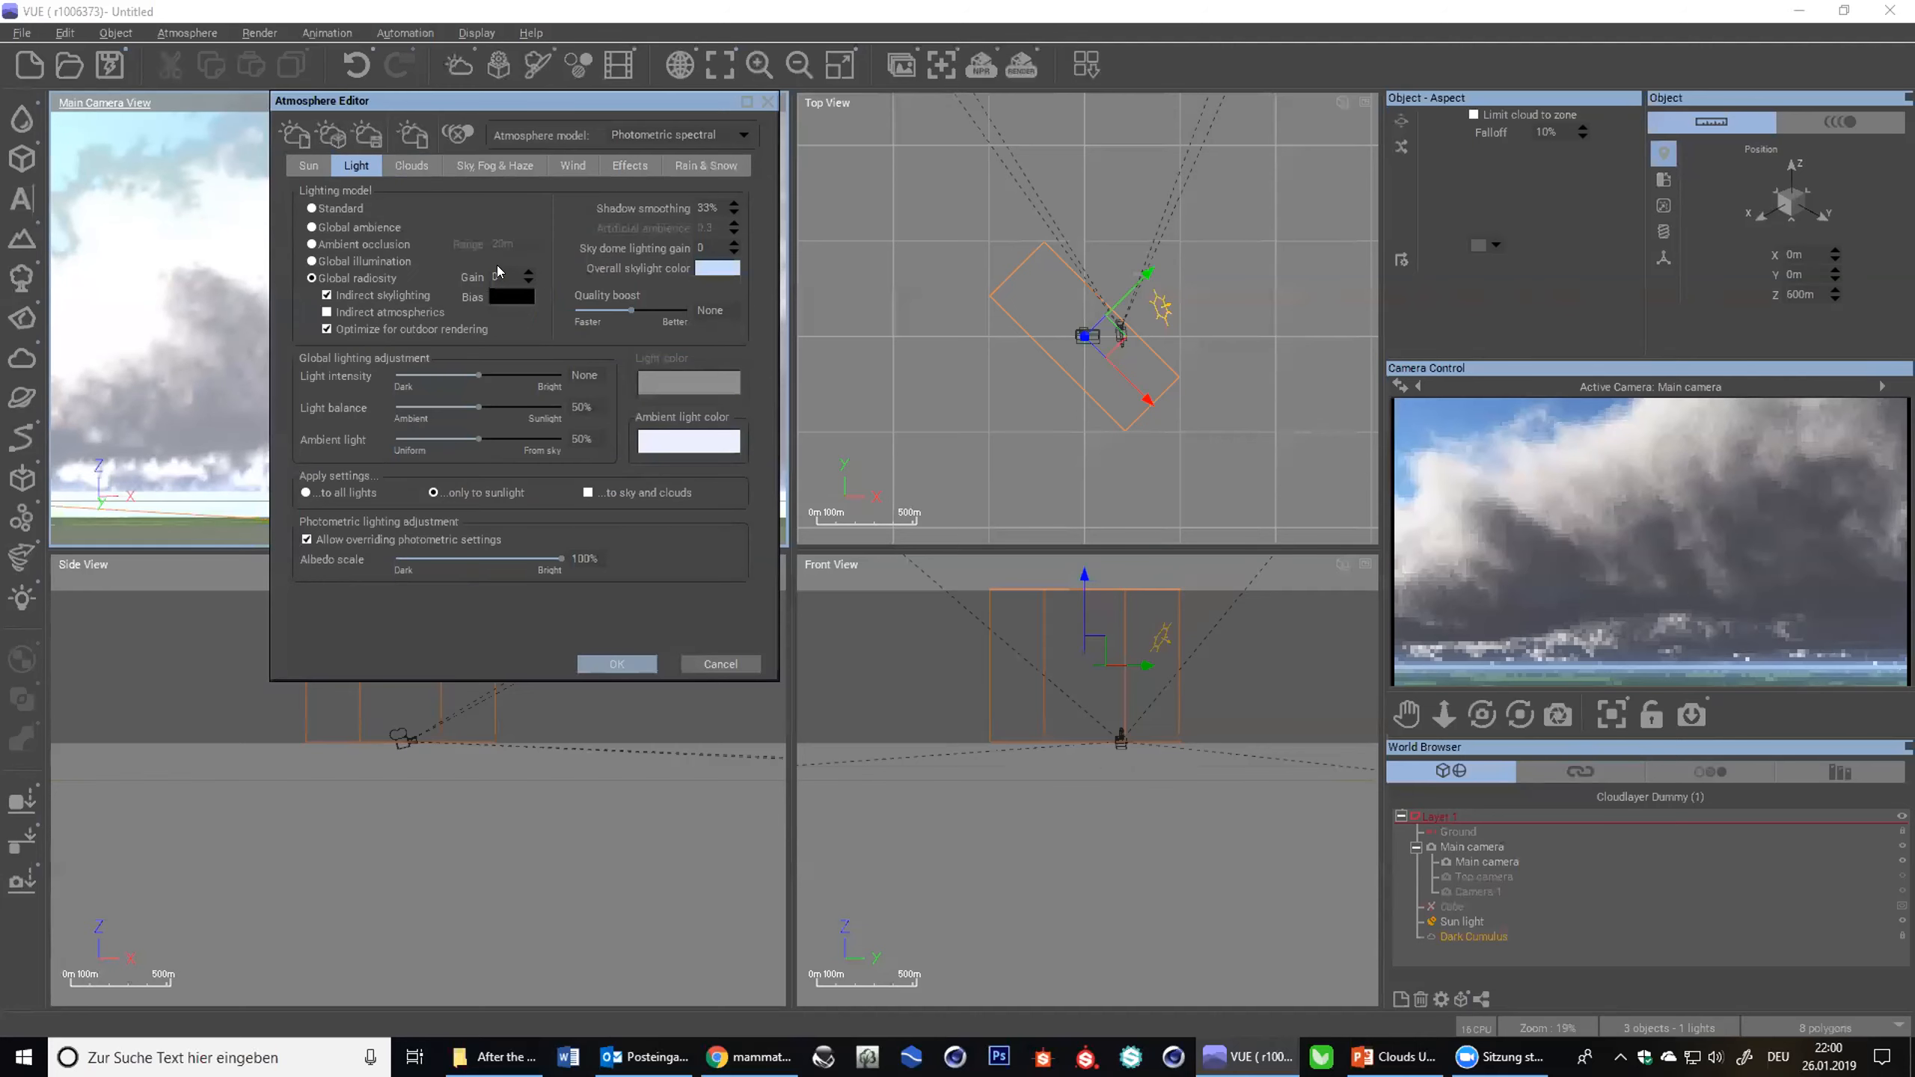
click(413, 167)
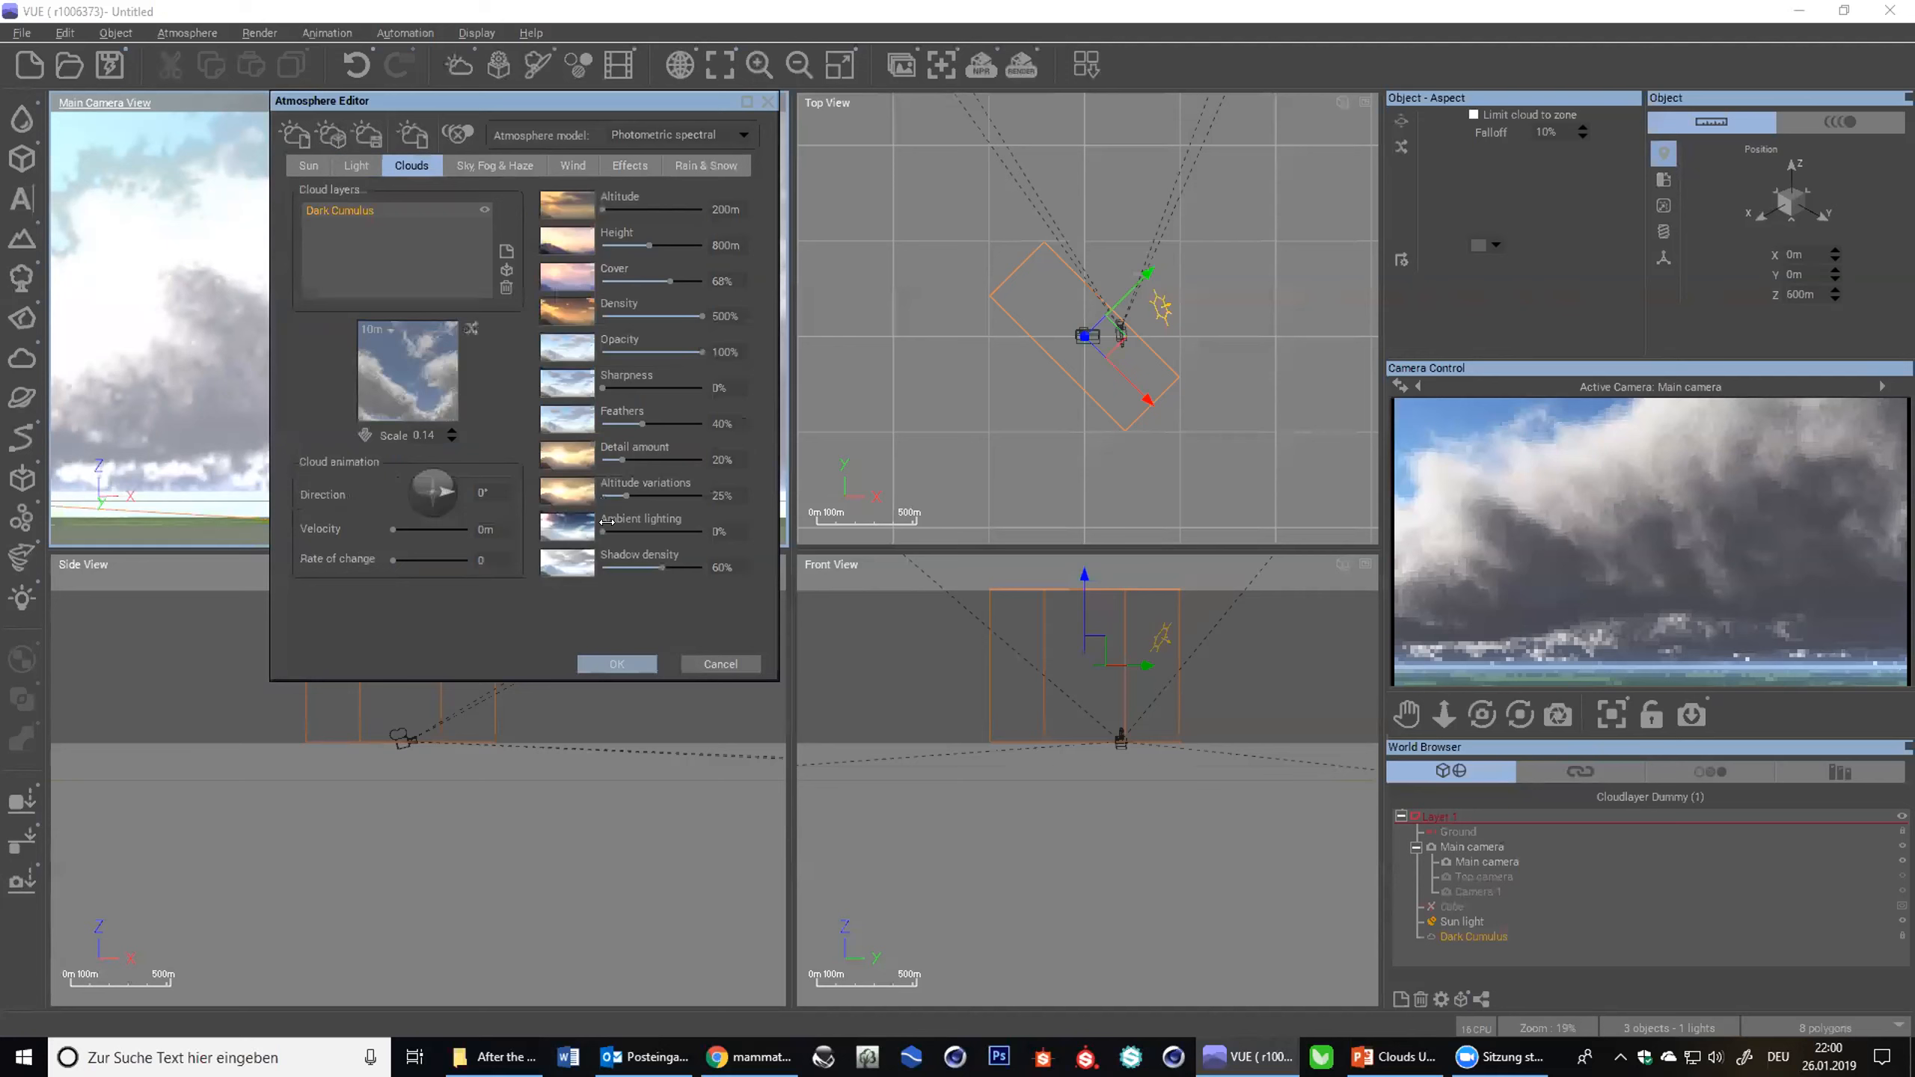
- Try ambient lighting of 31%, 100% and 200% on the Dark Cumulus layer, and bring it down to 34%
drag(619, 521, 638, 521)
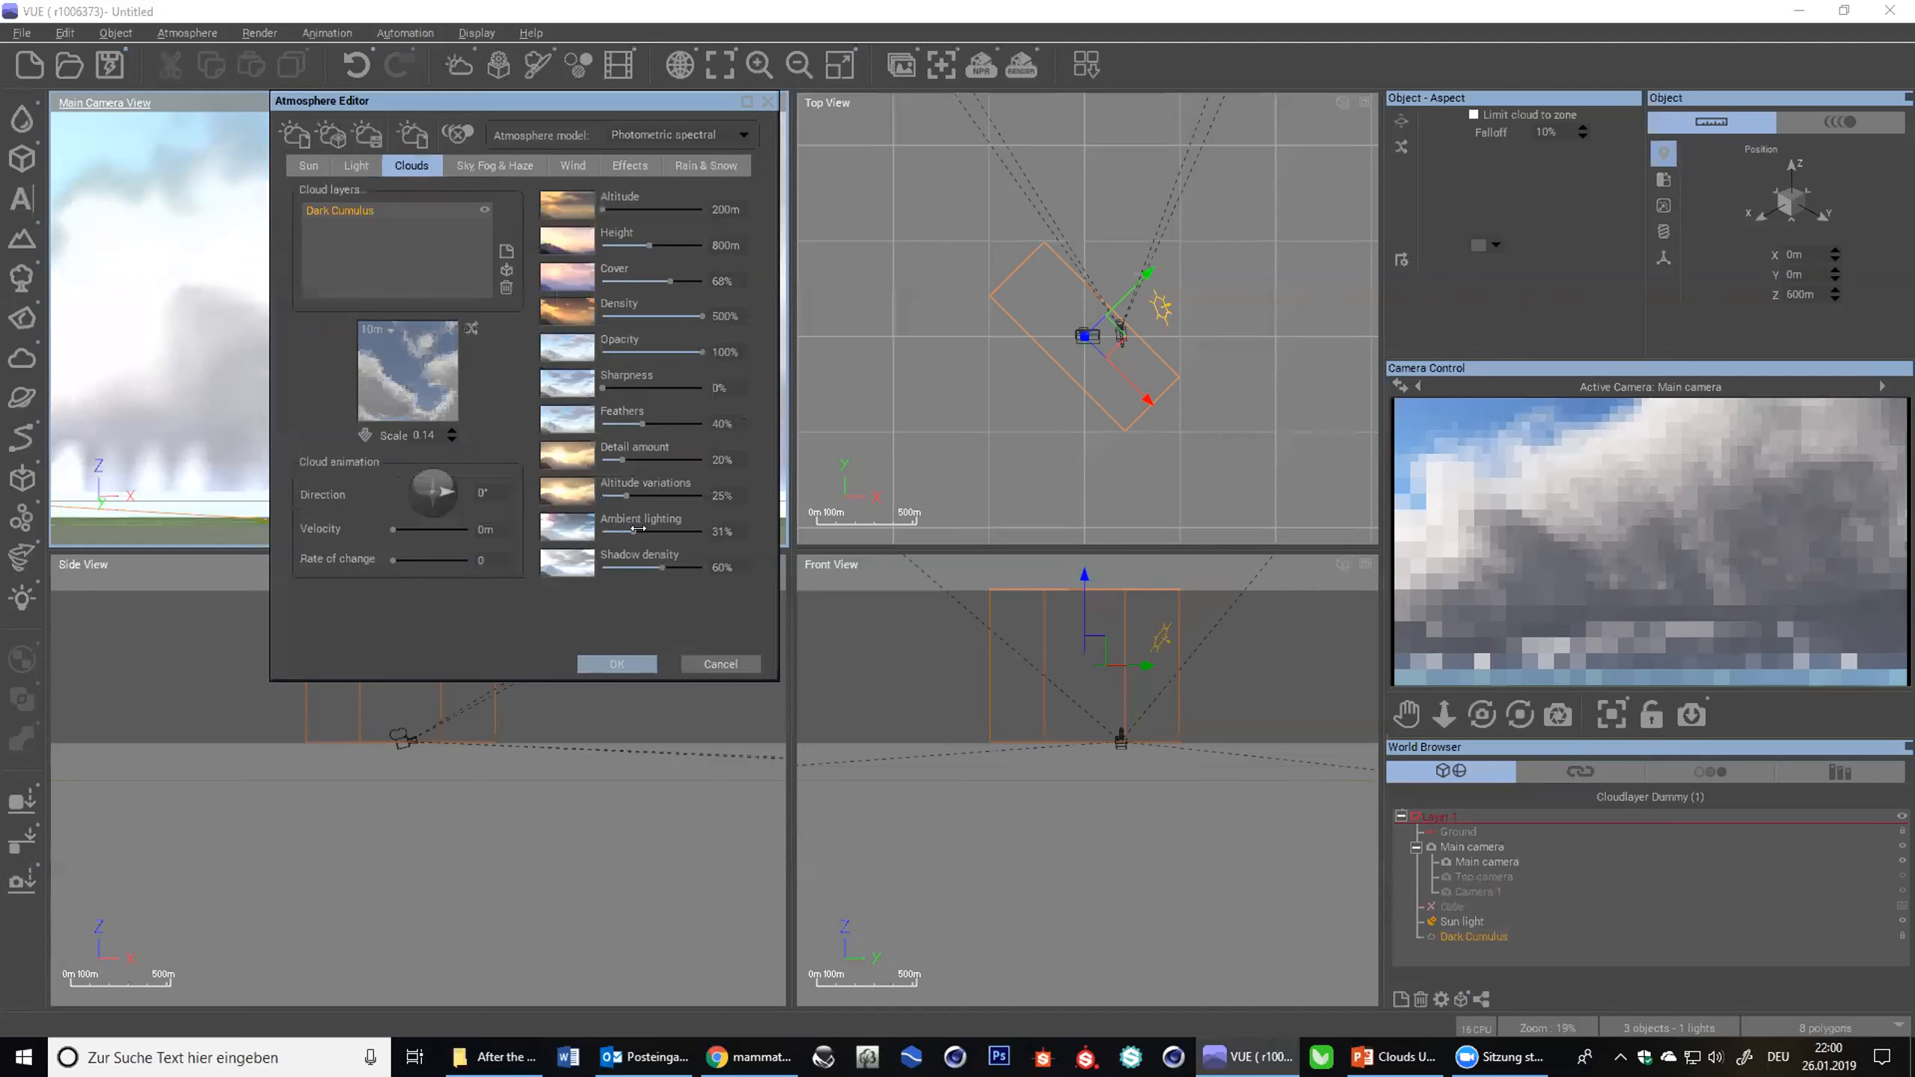
drag(625, 531, 709, 530)
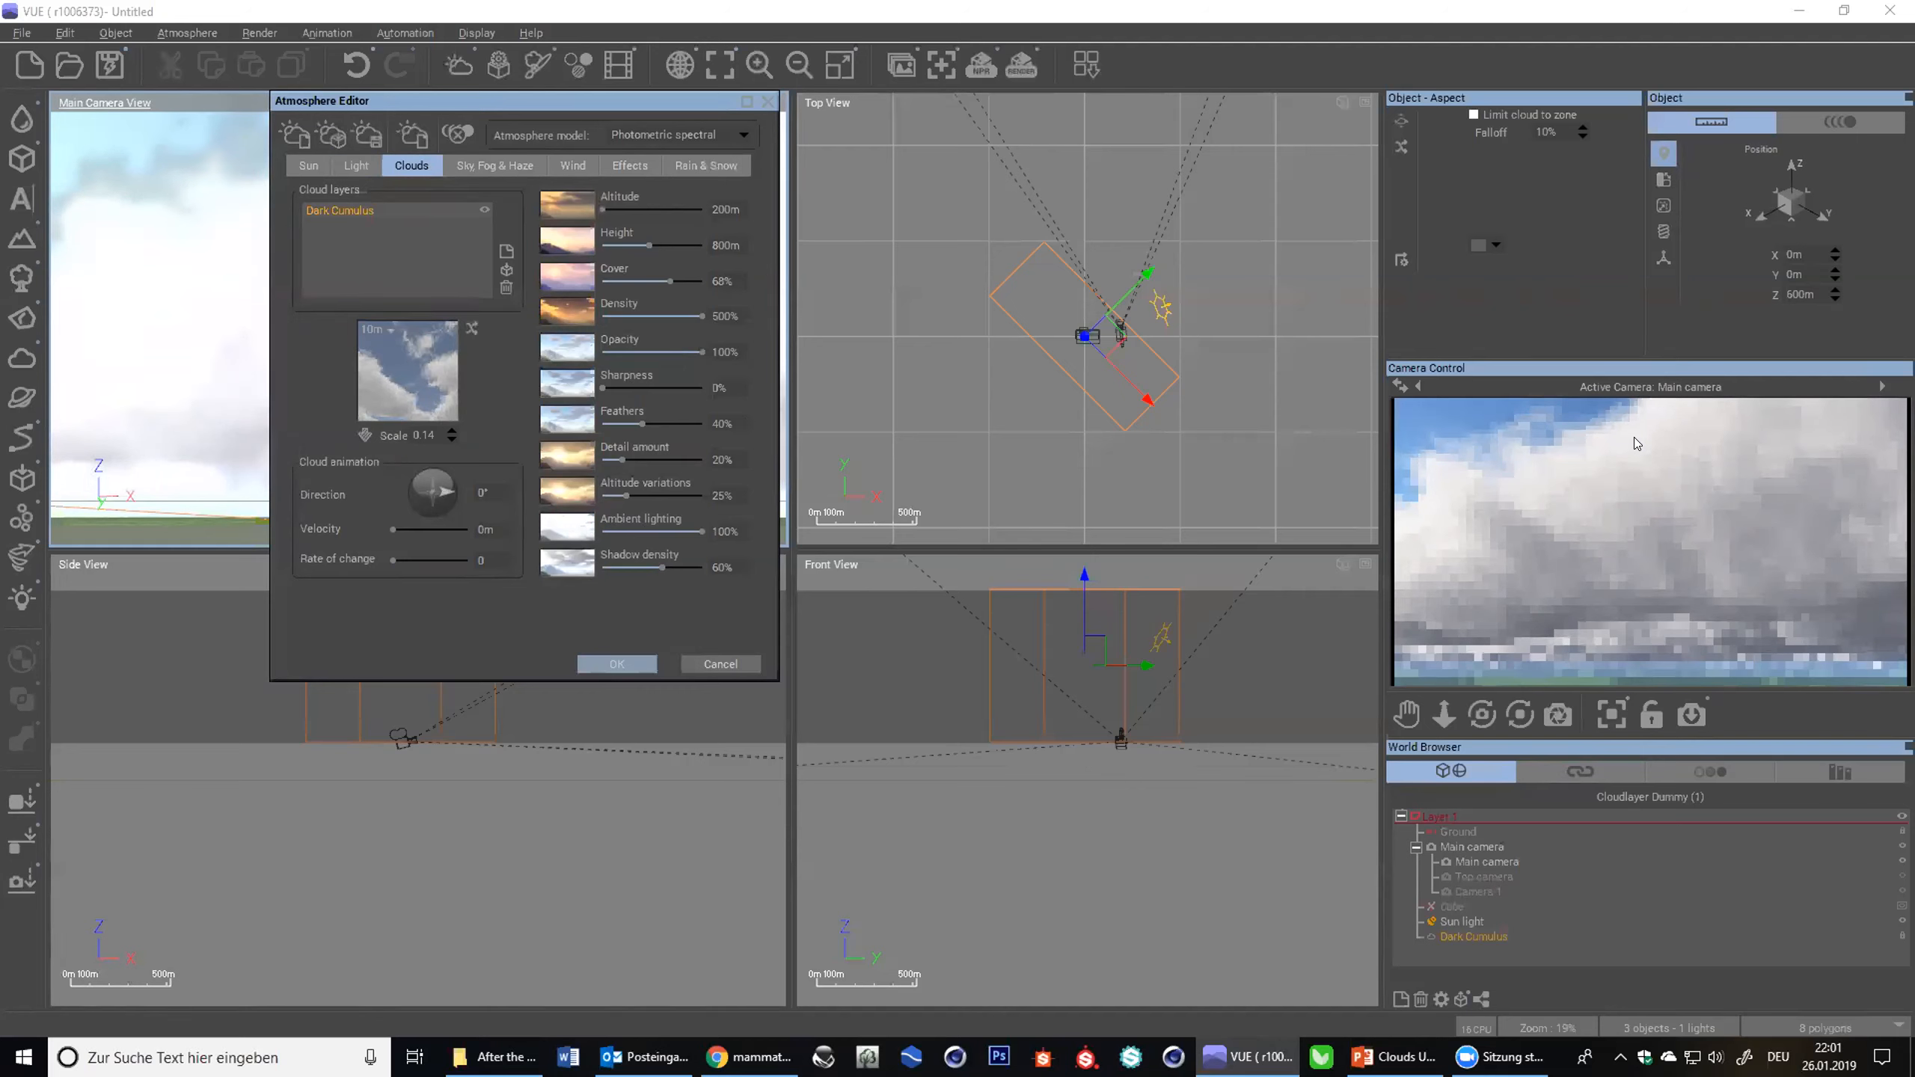
click(738, 532)
text(200)
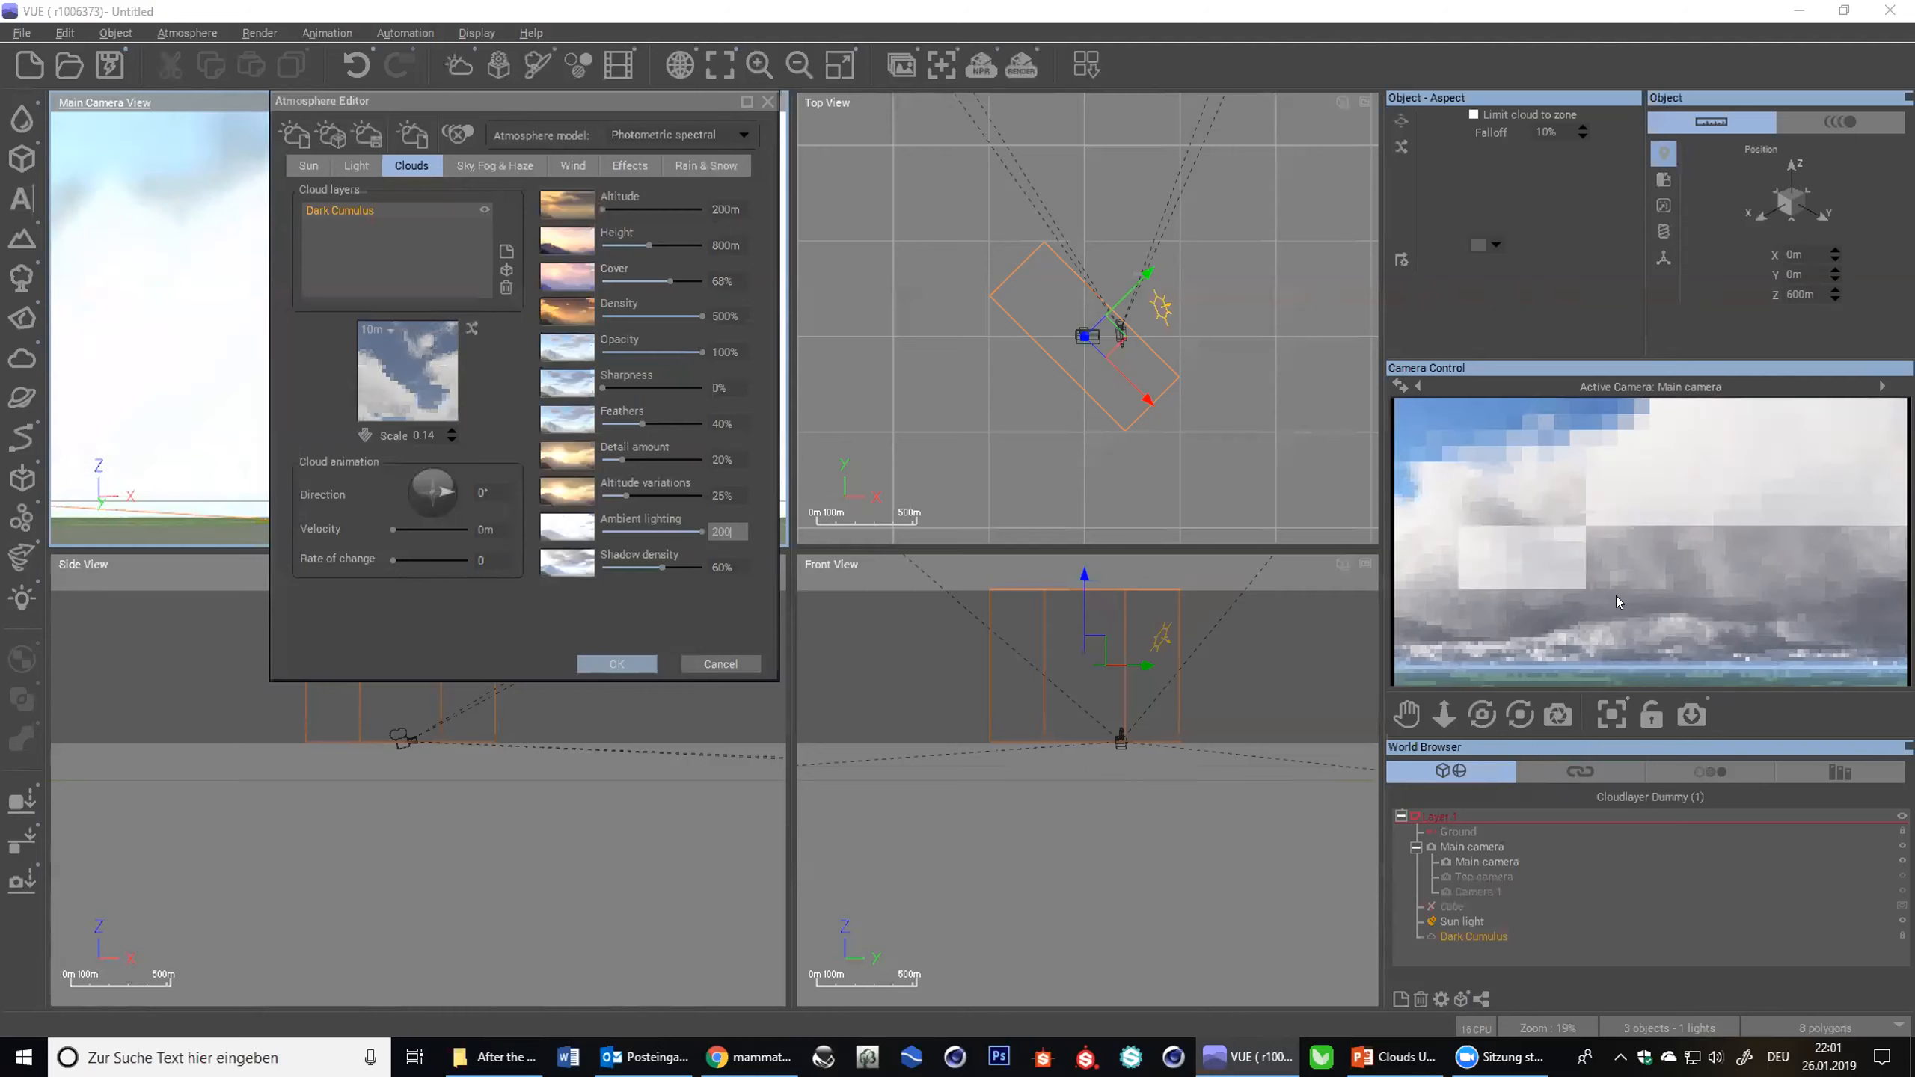
right_click(1697, 497)
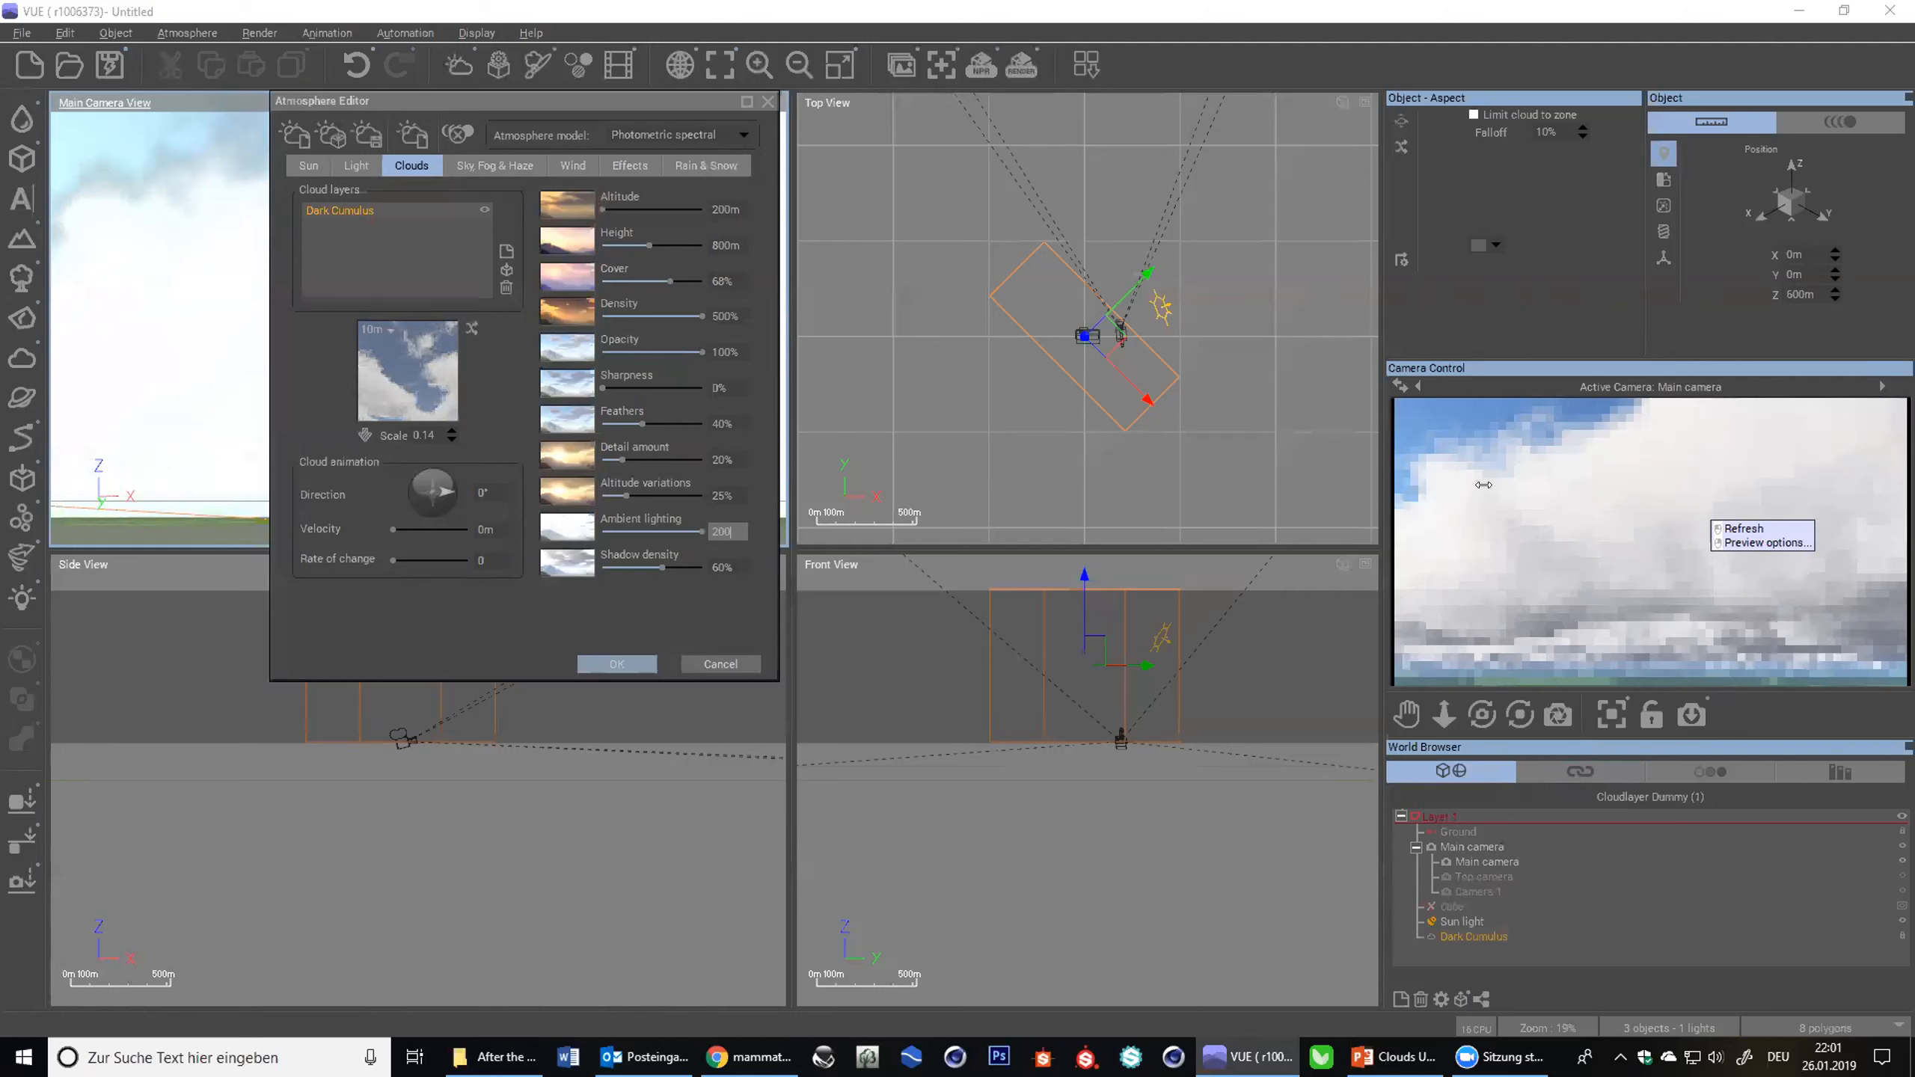
click(567, 107)
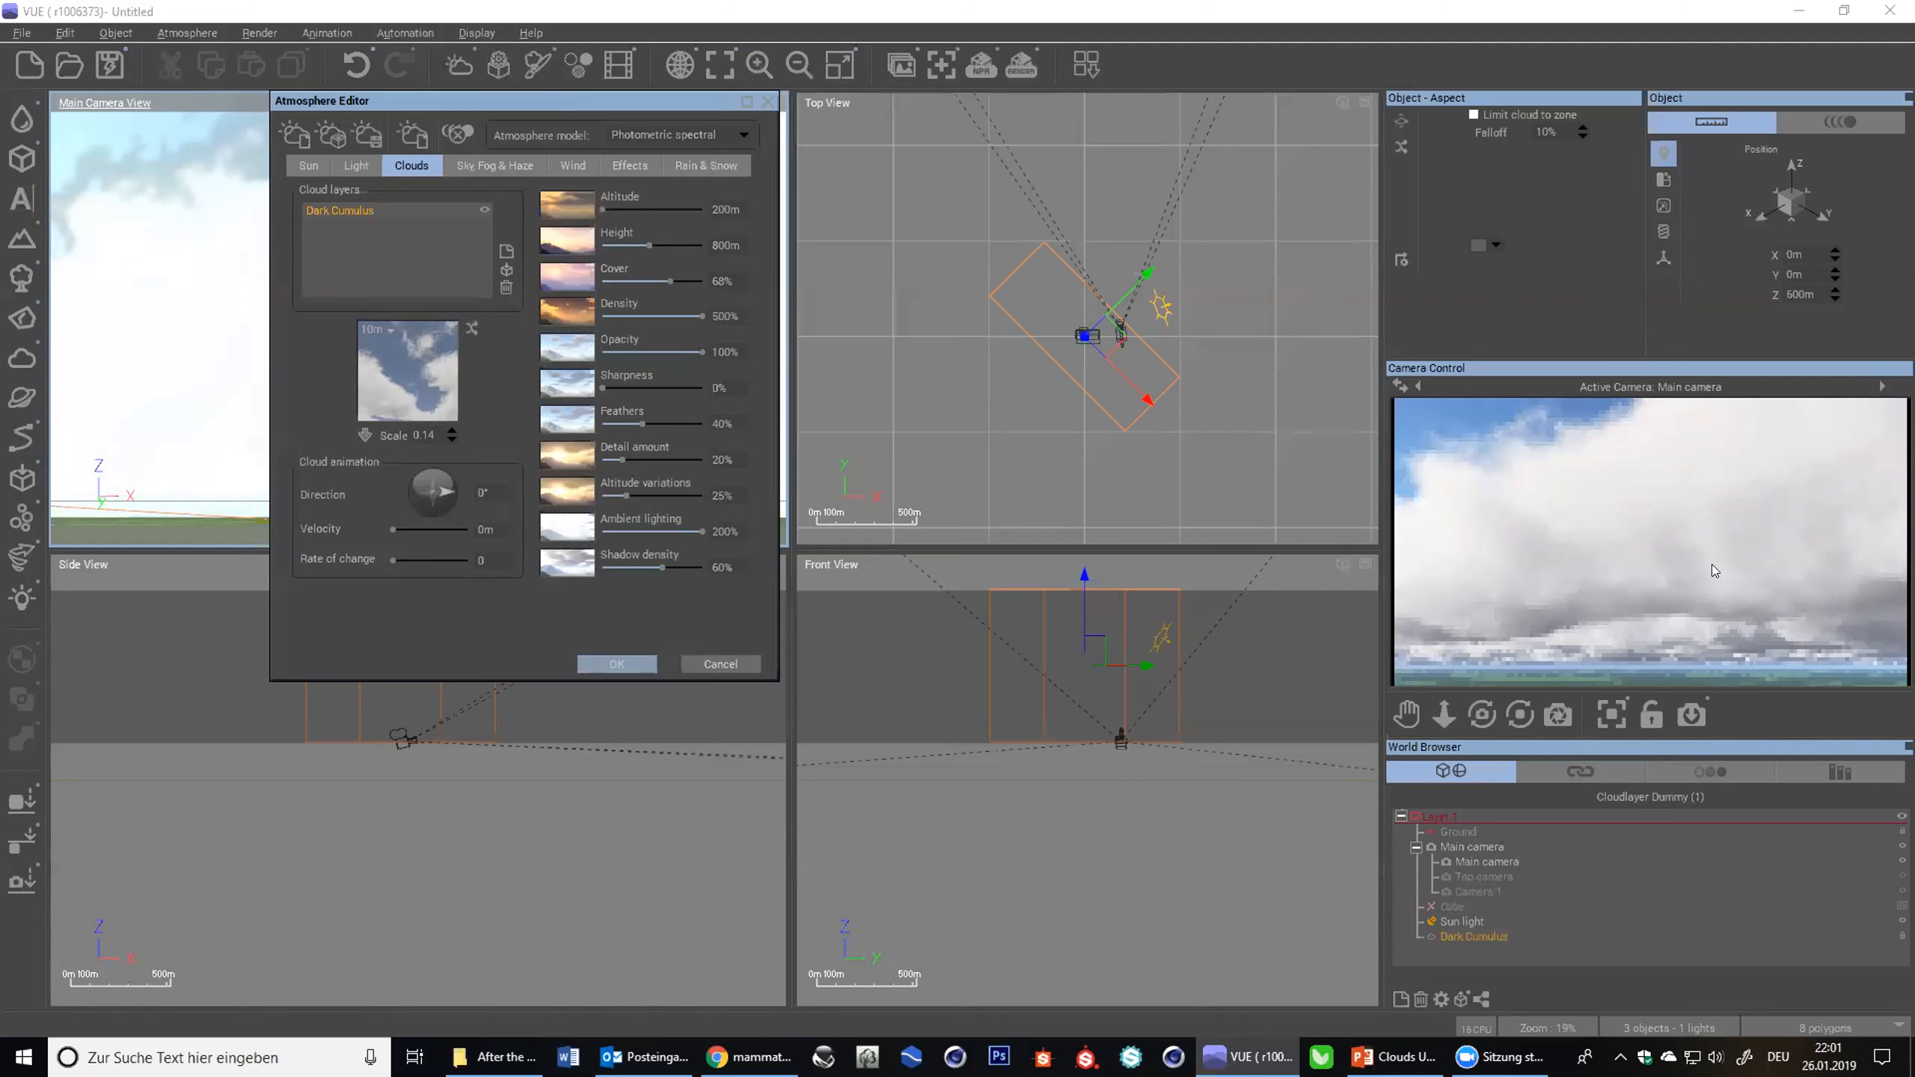
right_click(1666, 592)
drag(677, 532, 619, 529)
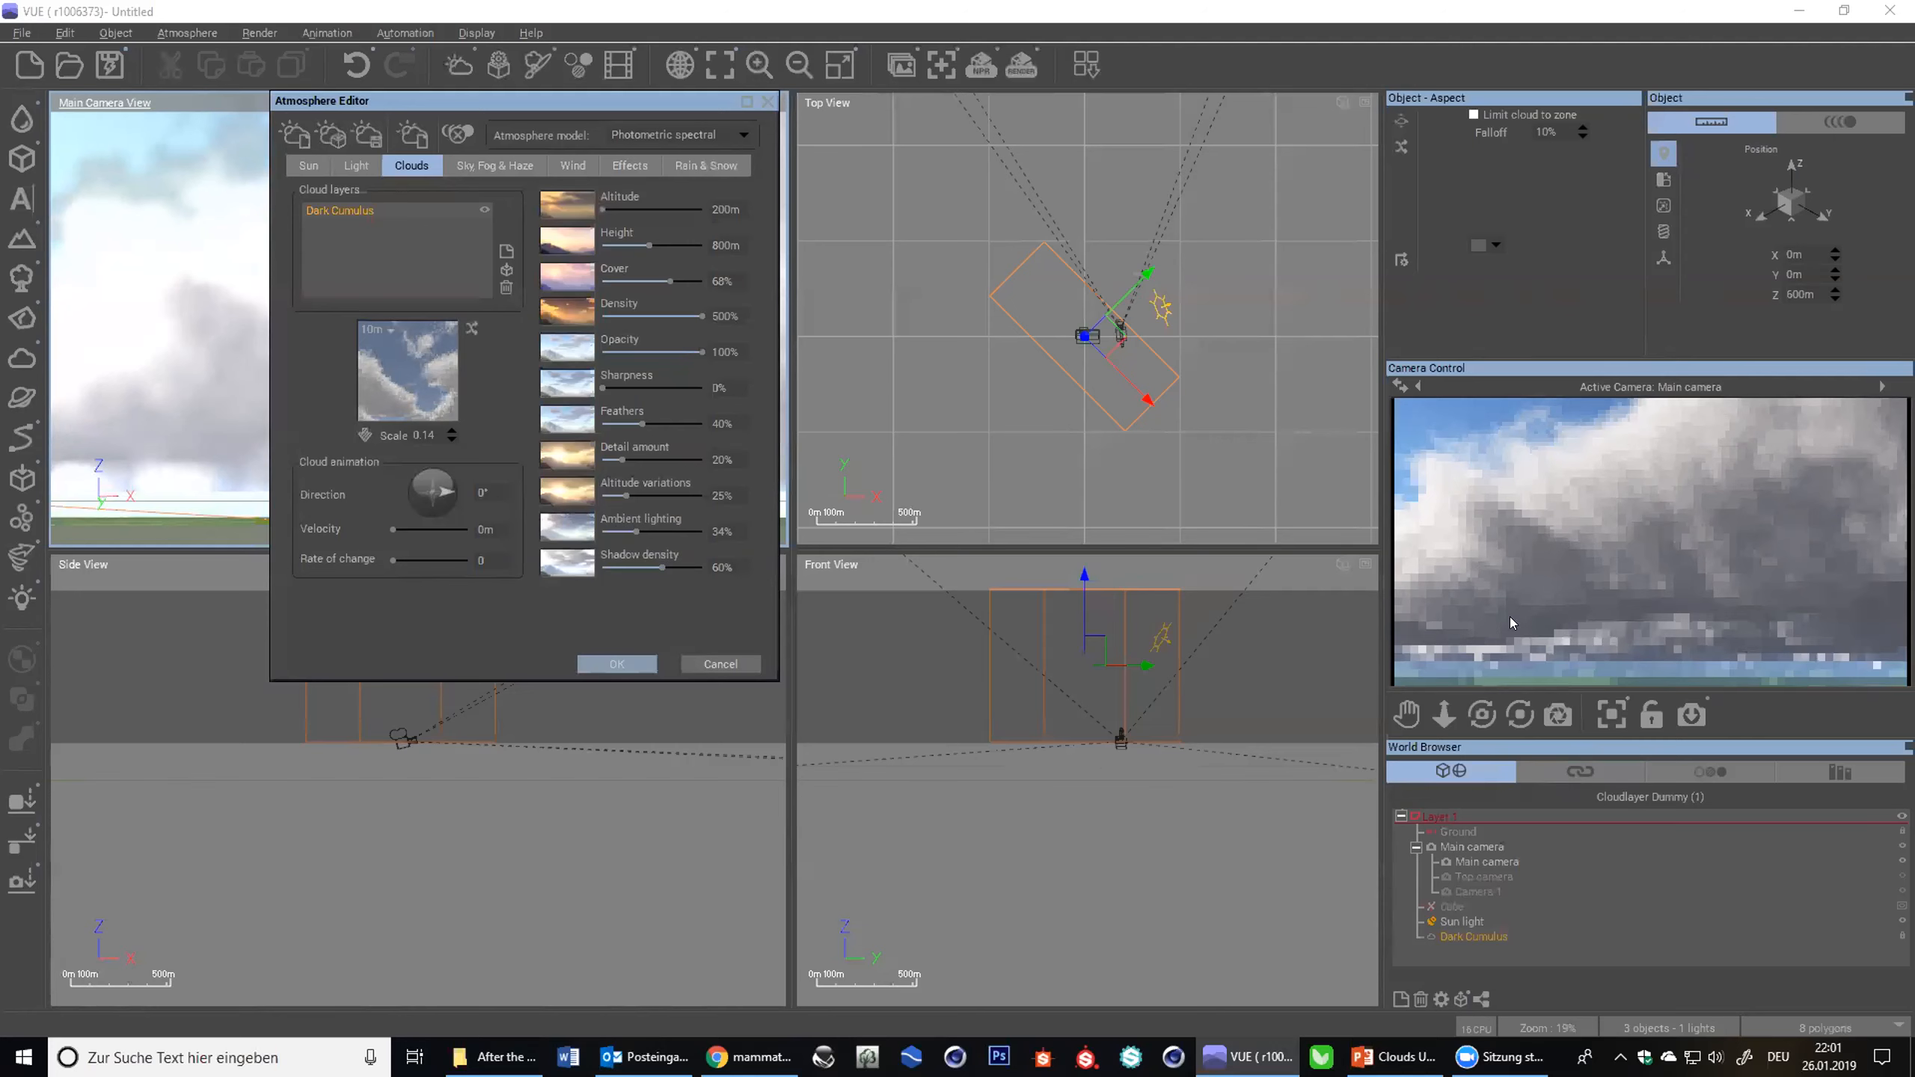
- Aim the main camera at the ground beneath the clouds and try a shadow density of 16%, ending at 100%
drag(385, 98, 768, 160)
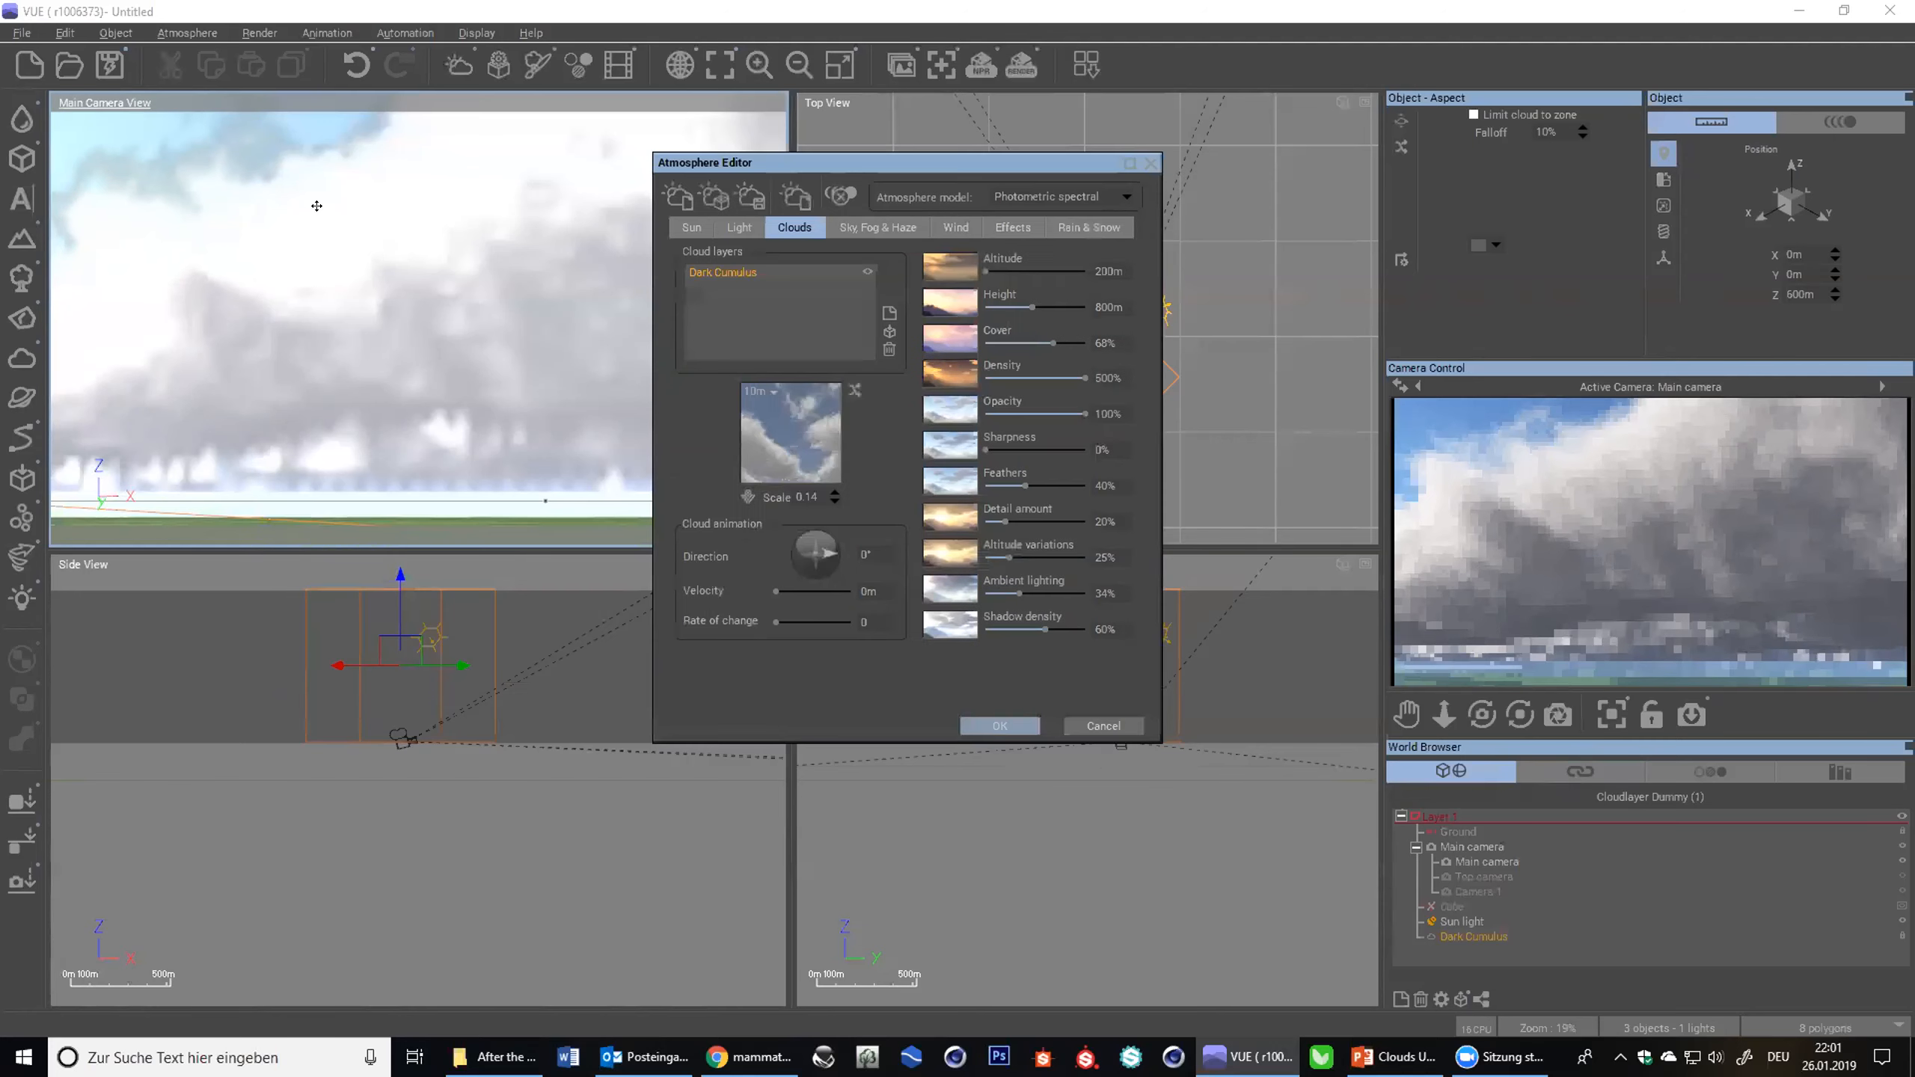
right_drag(380, 299, 421, 368)
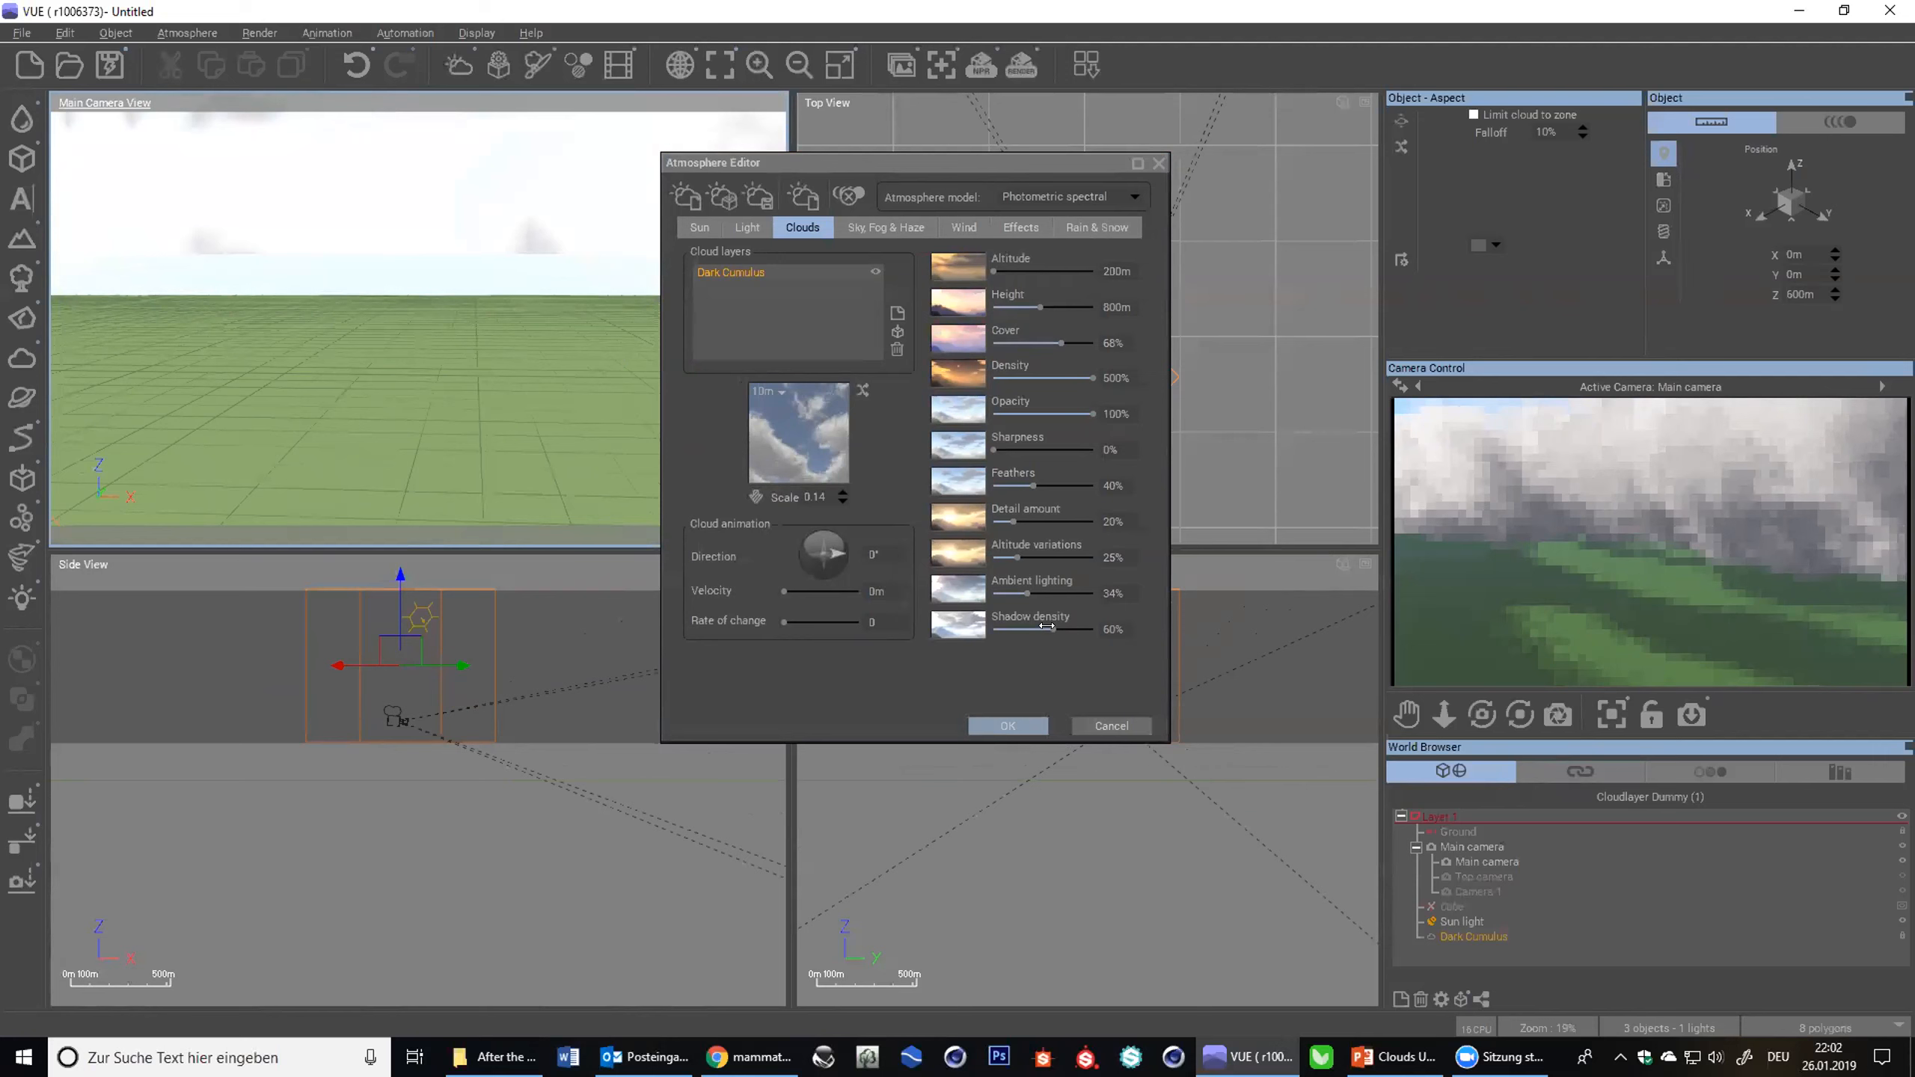
drag(1046, 627, 999, 629)
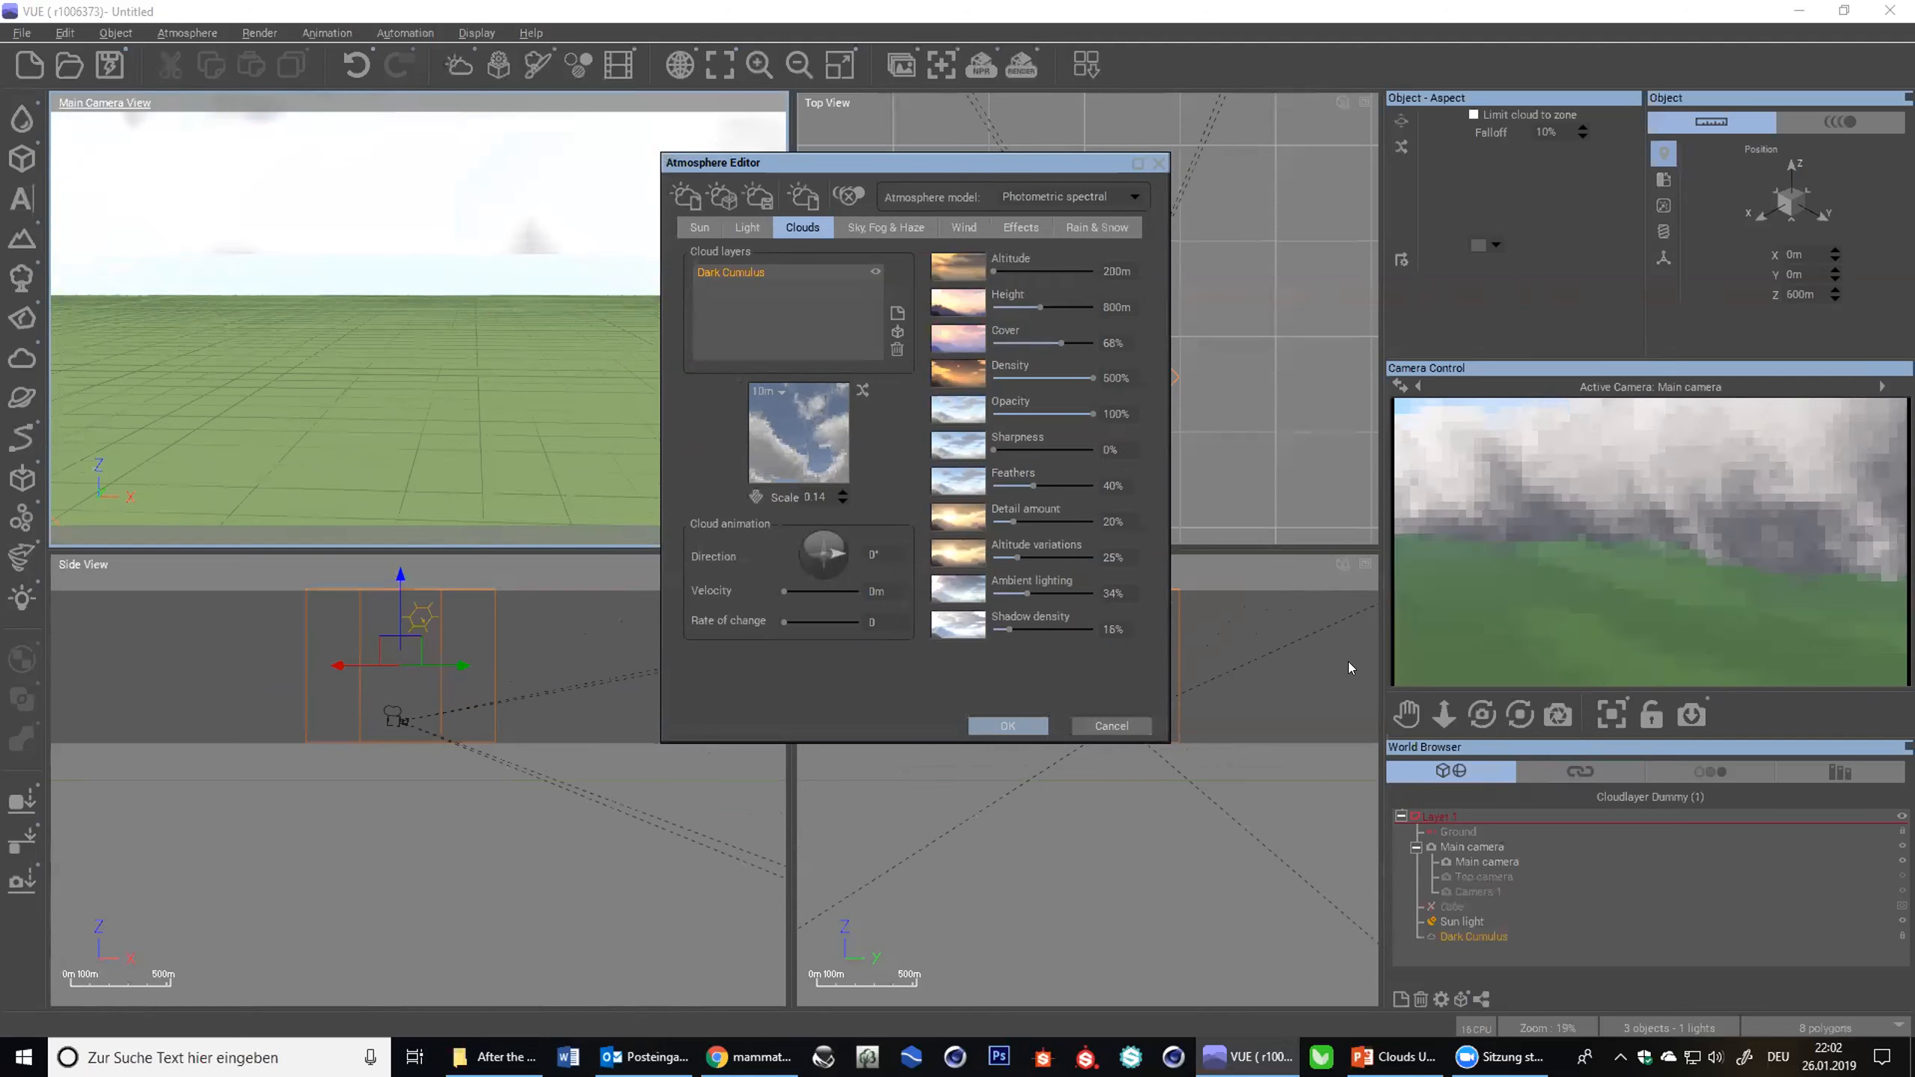
drag(1011, 629, 1227, 633)
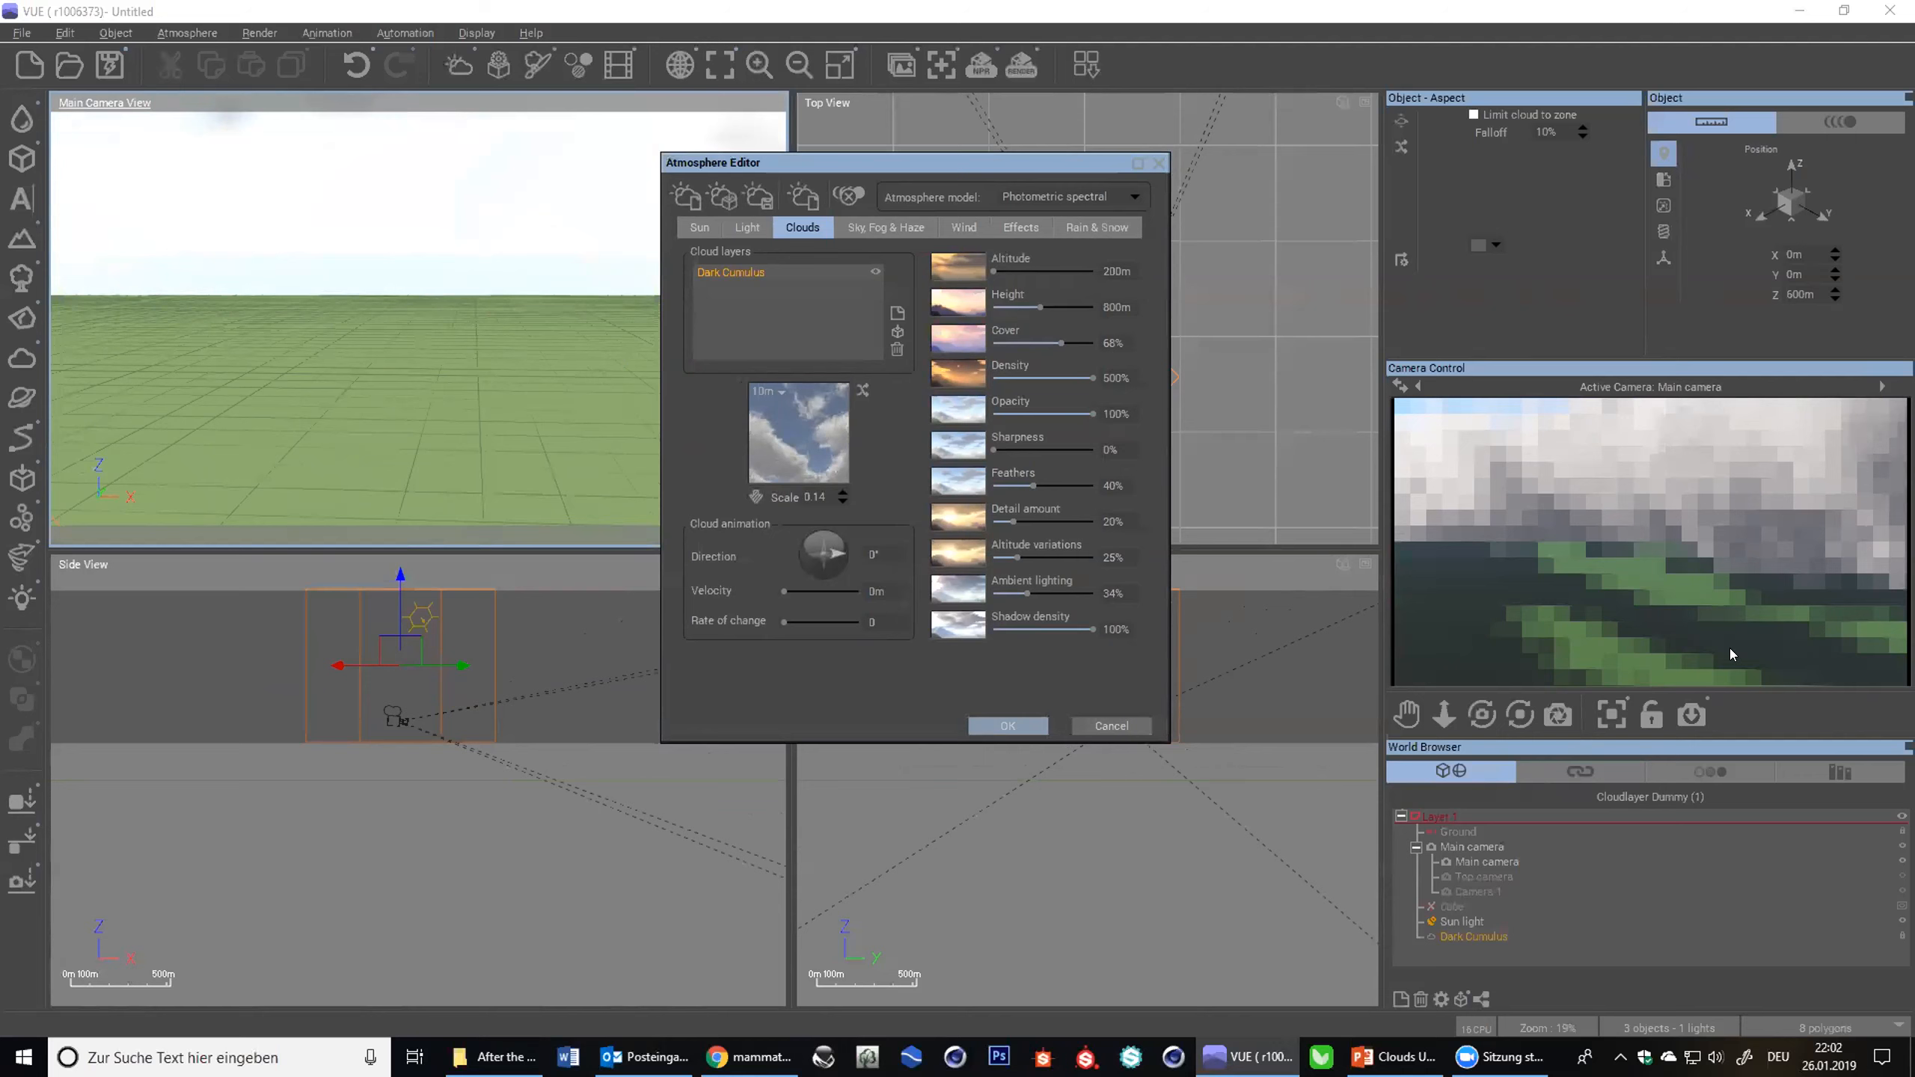
- Open the Dark Cumulus cloud material for editing in the advanced cloud material editor
double_click(813, 420)
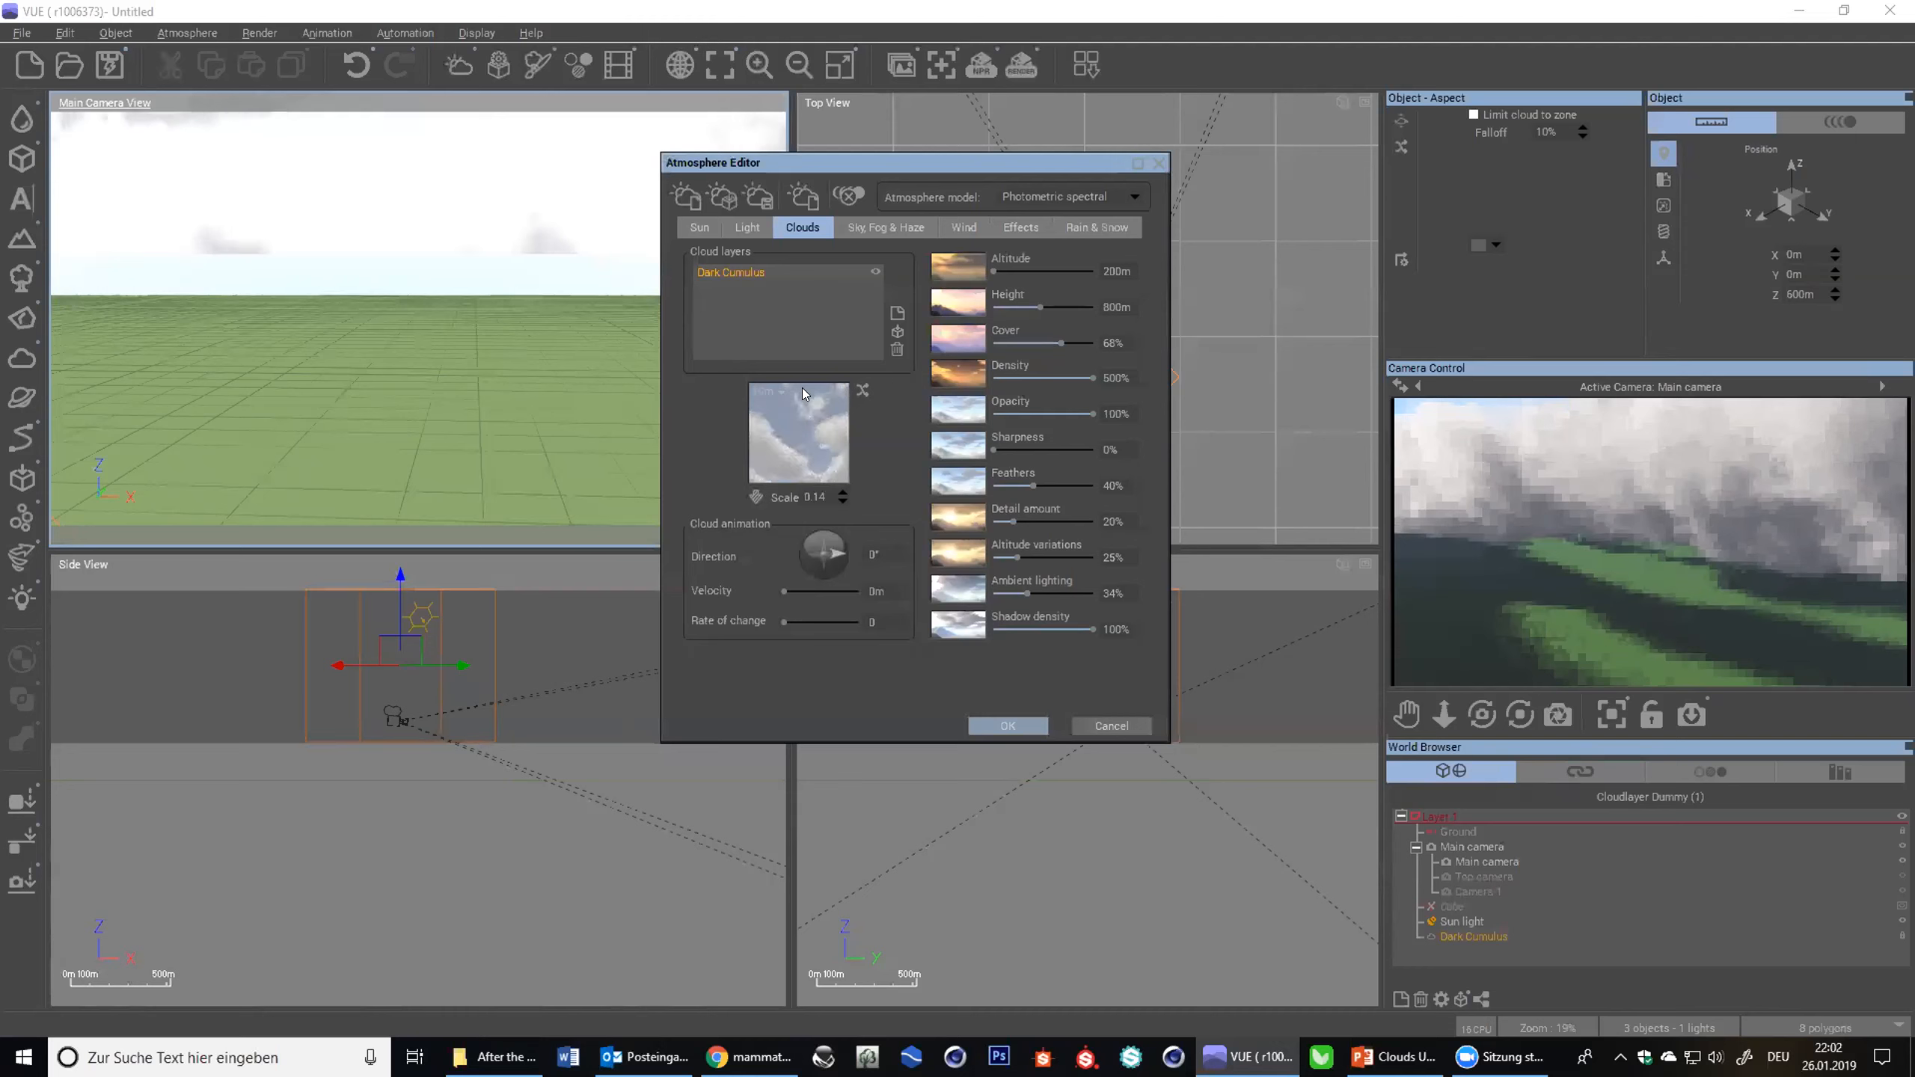
right_click(820, 422)
click(853, 428)
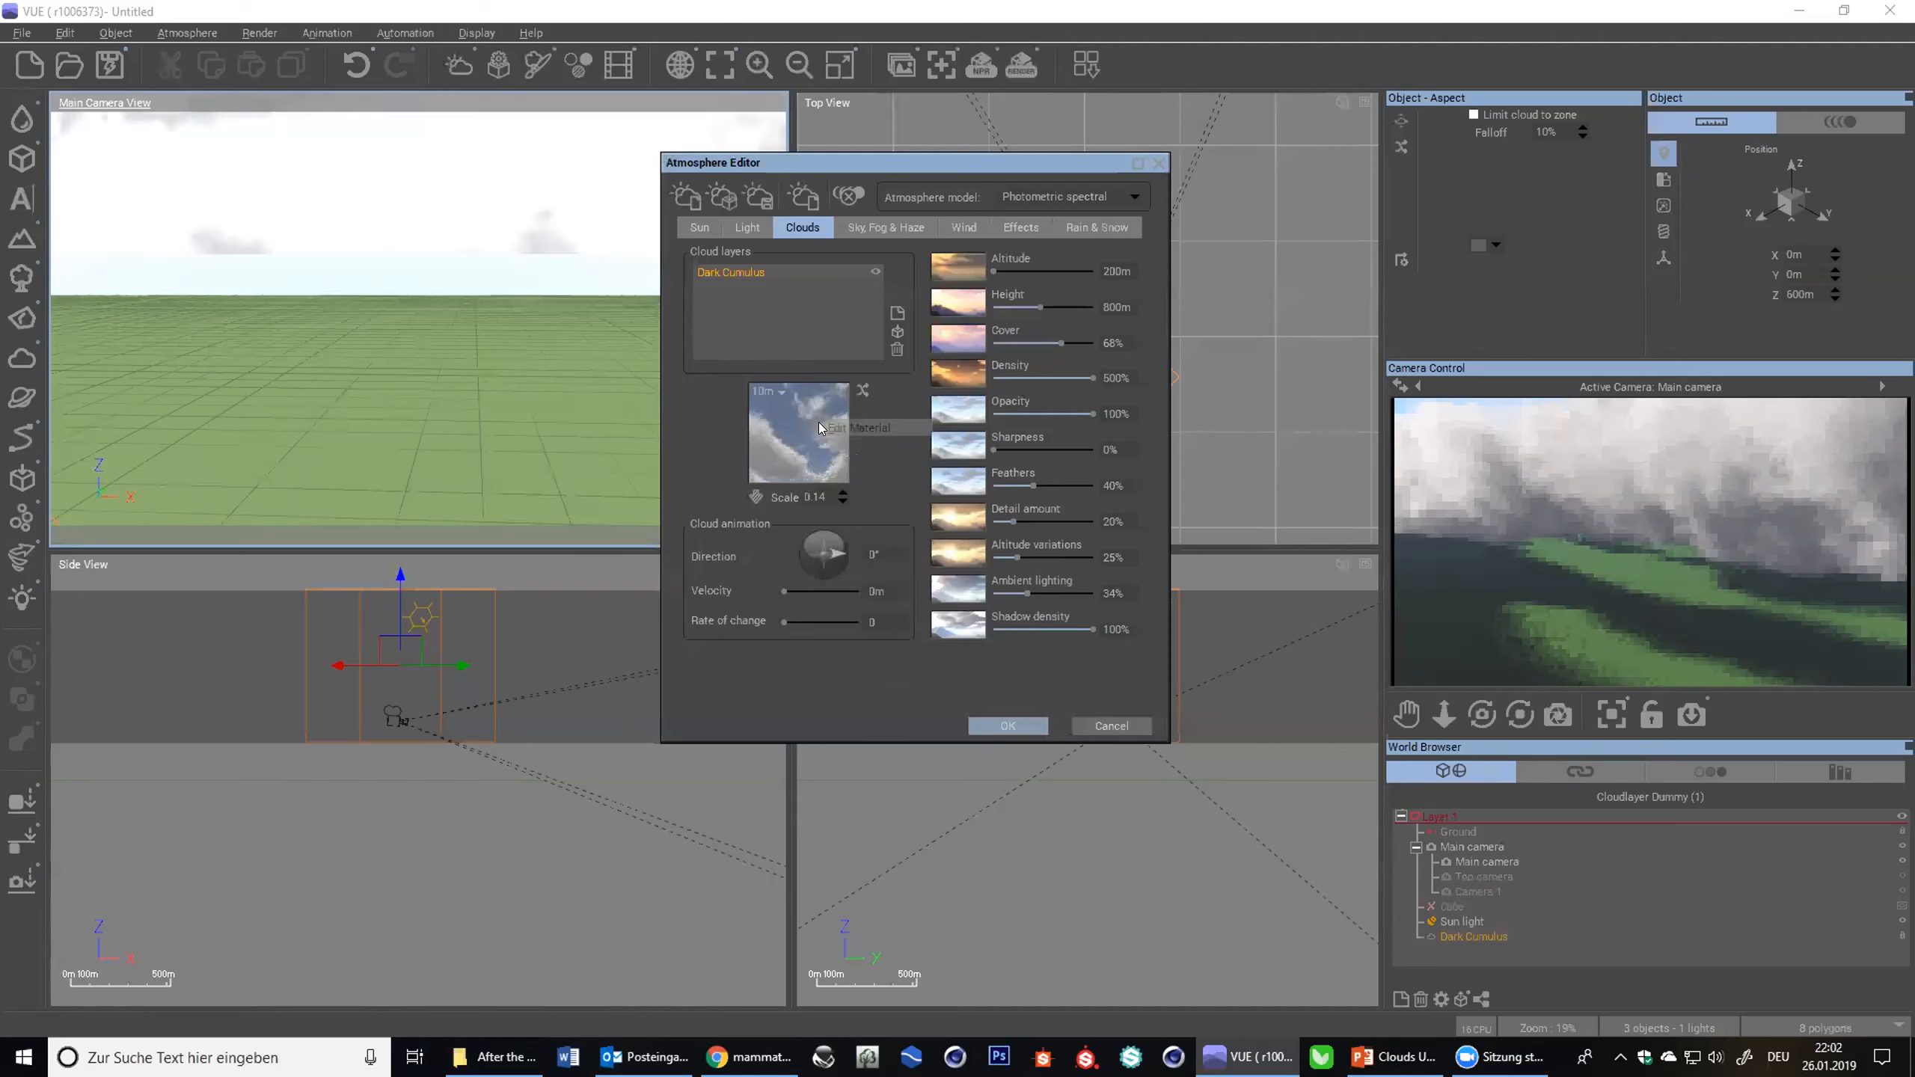
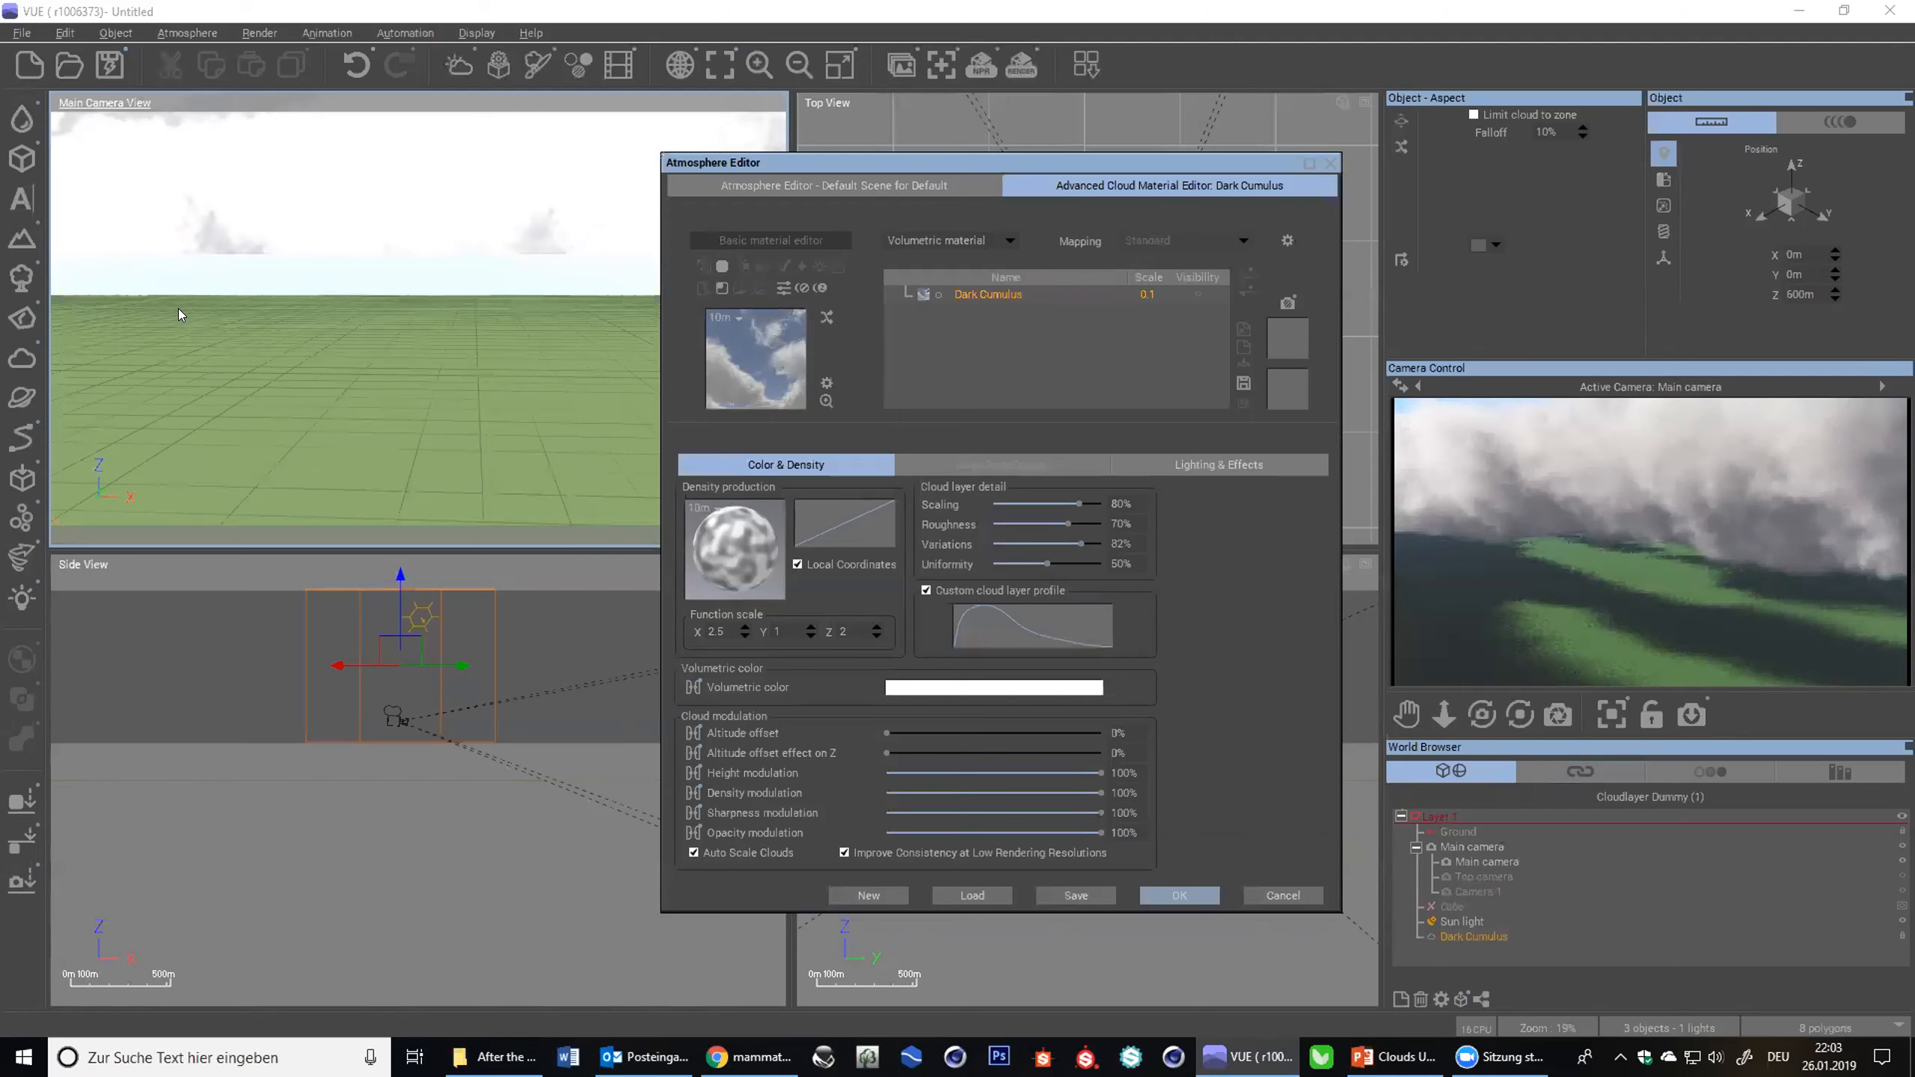
- Compare the atmosphere's cloud layer settings with the Dark Cumulus material's color, density and modulation settings
click(793, 189)
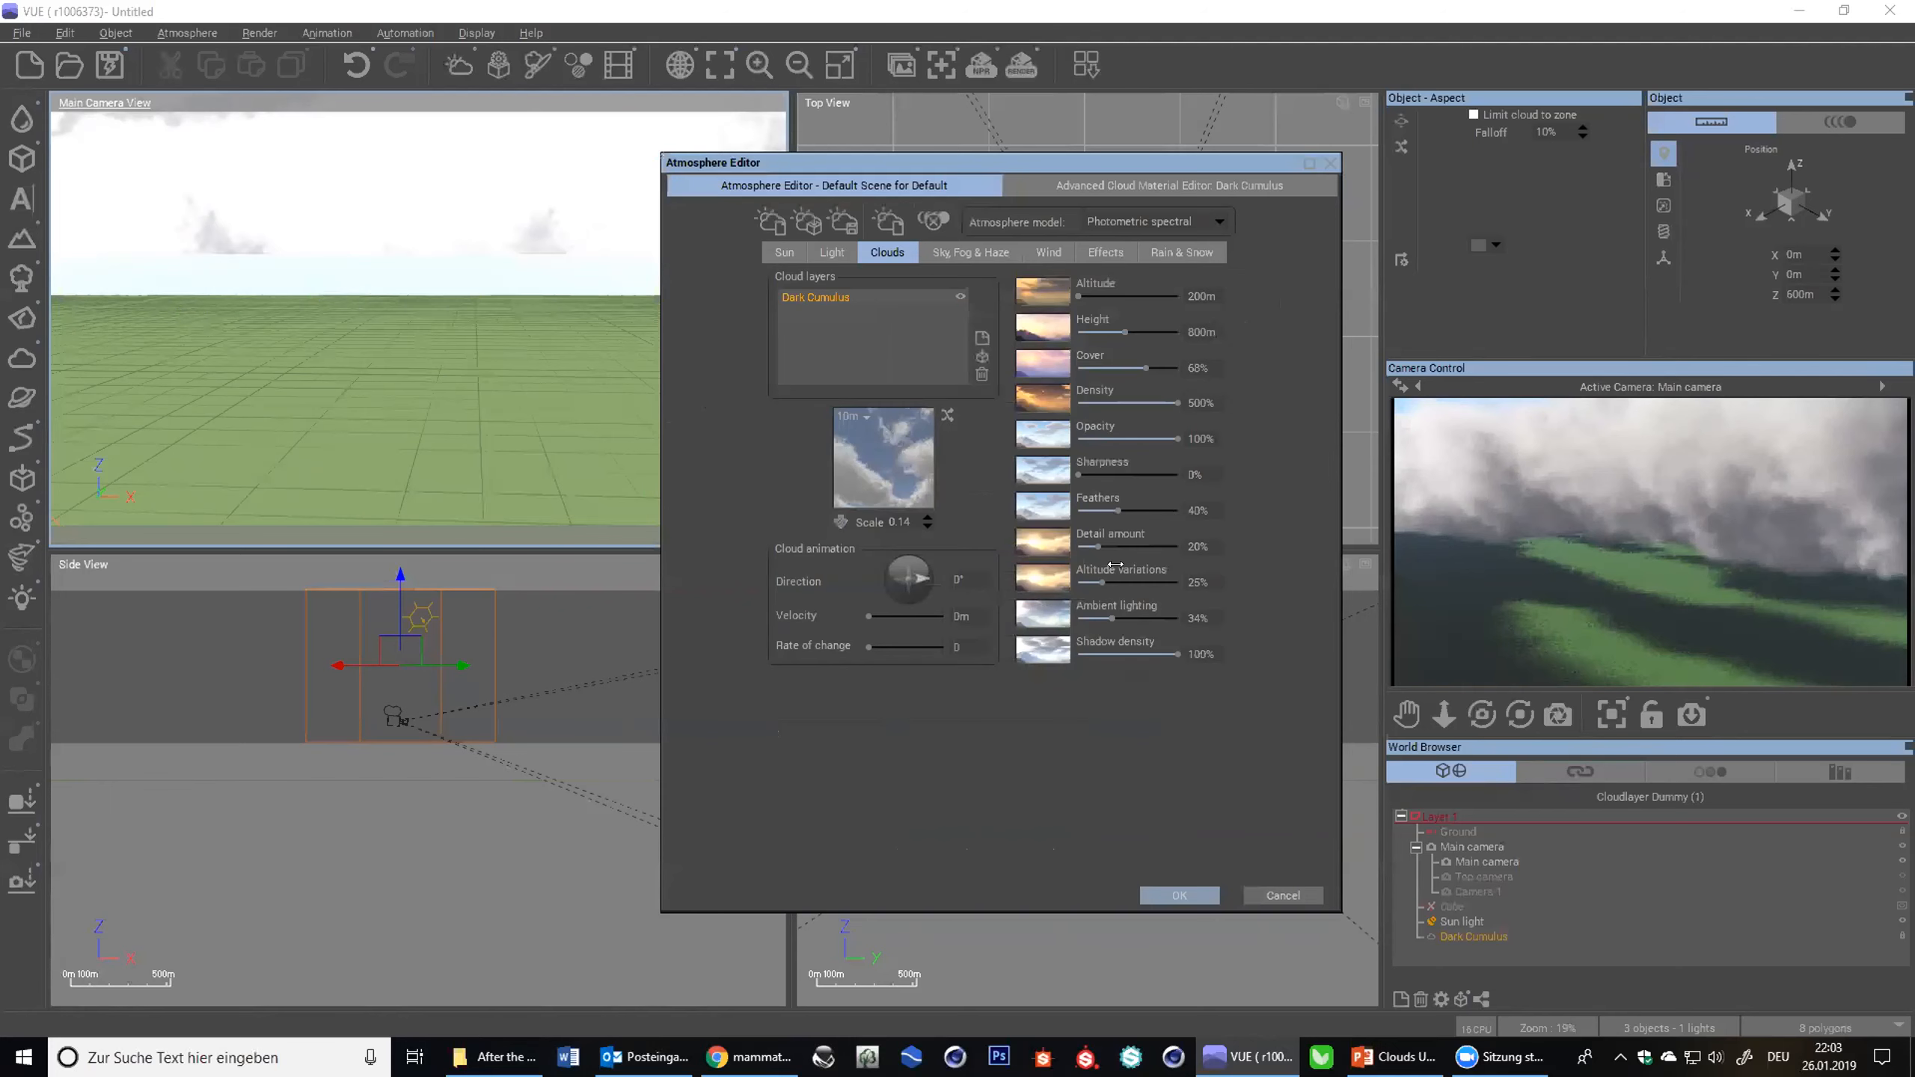
click(1060, 190)
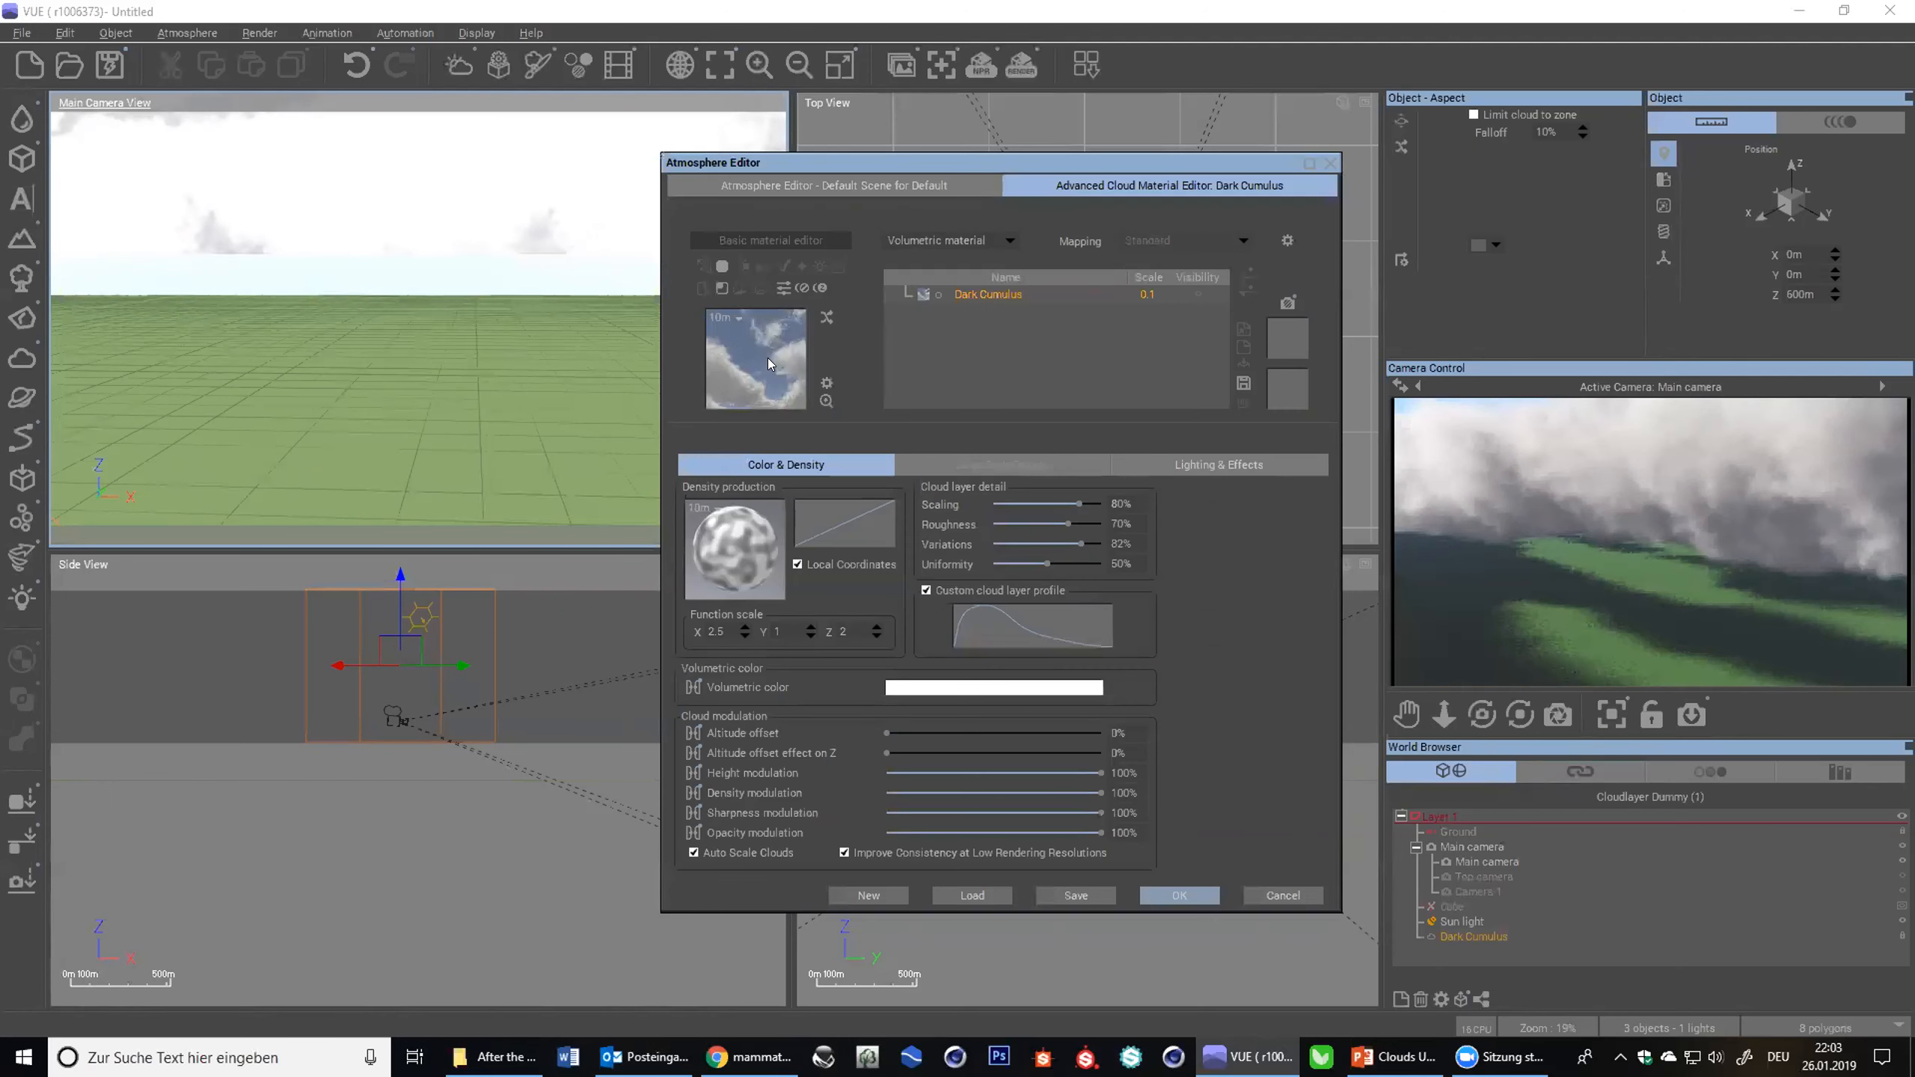
click(834, 190)
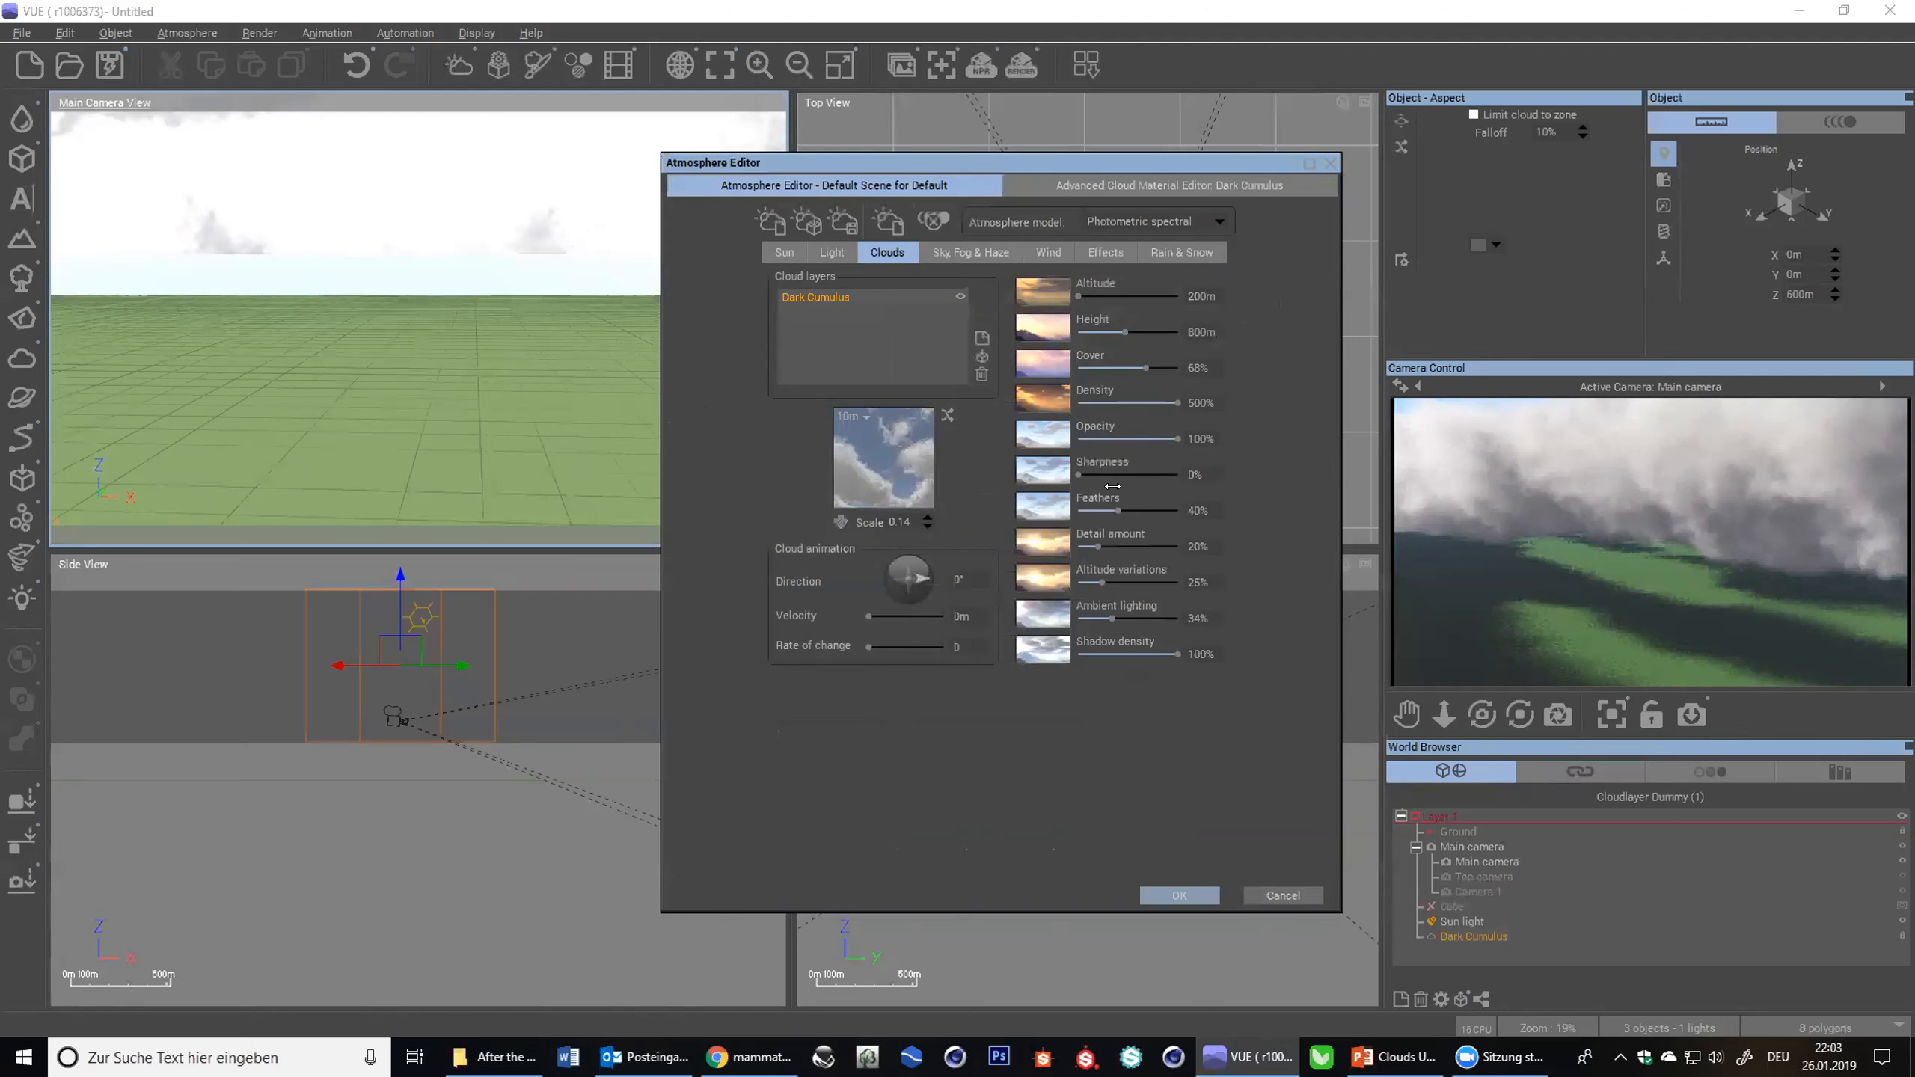
click(1049, 181)
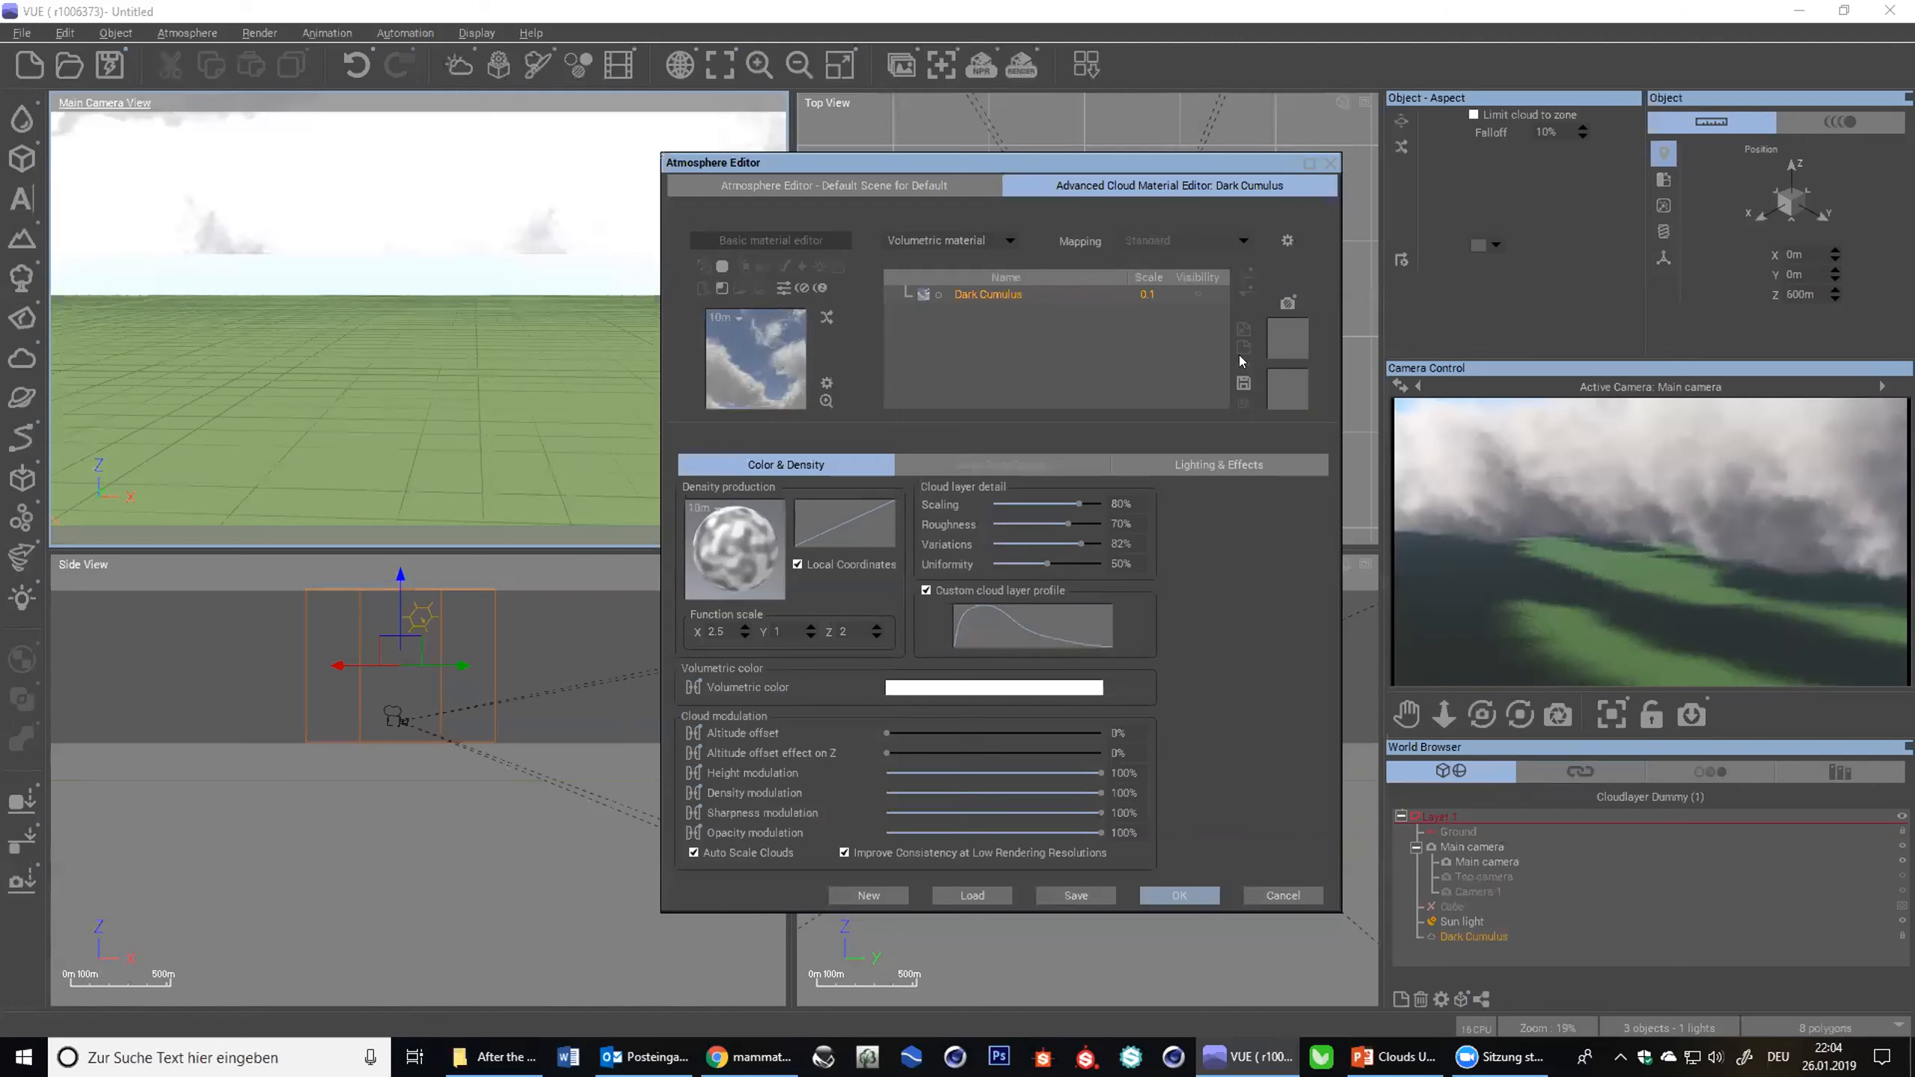
click(913, 184)
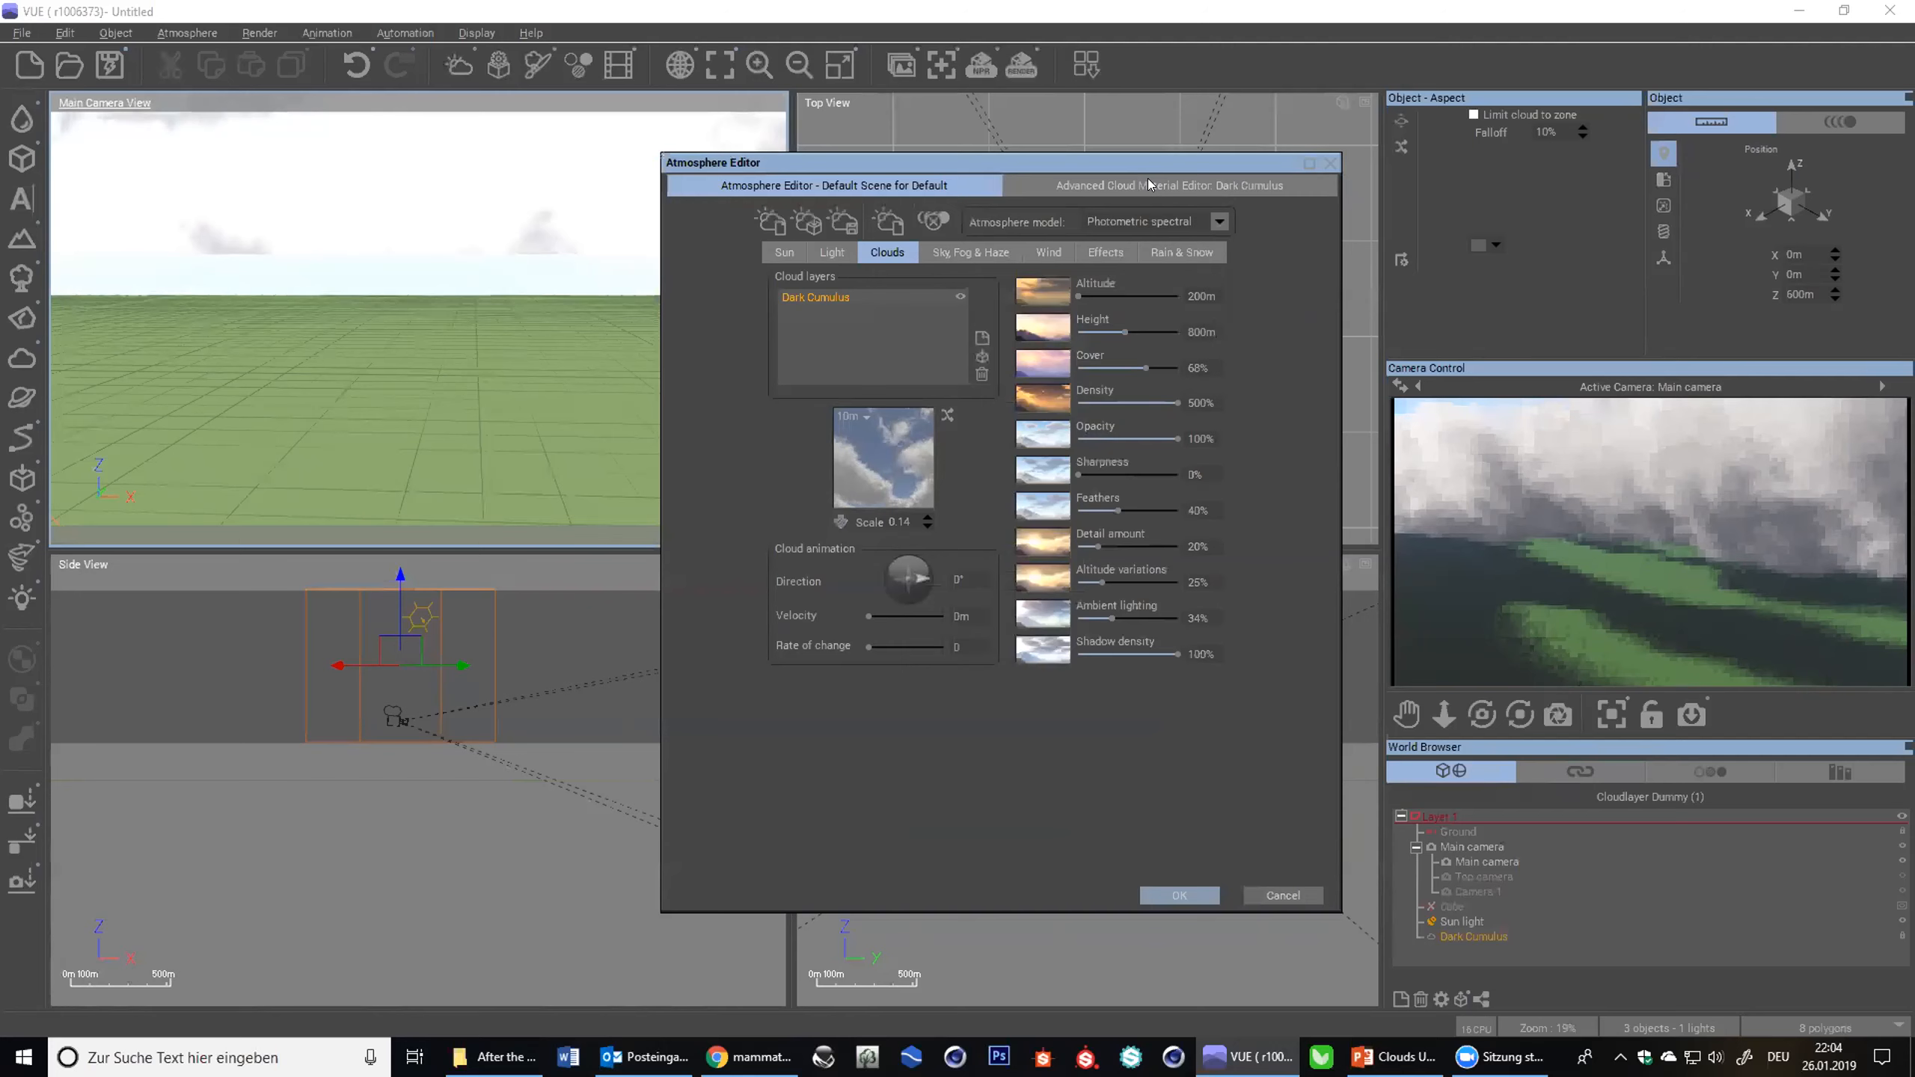
click(1149, 184)
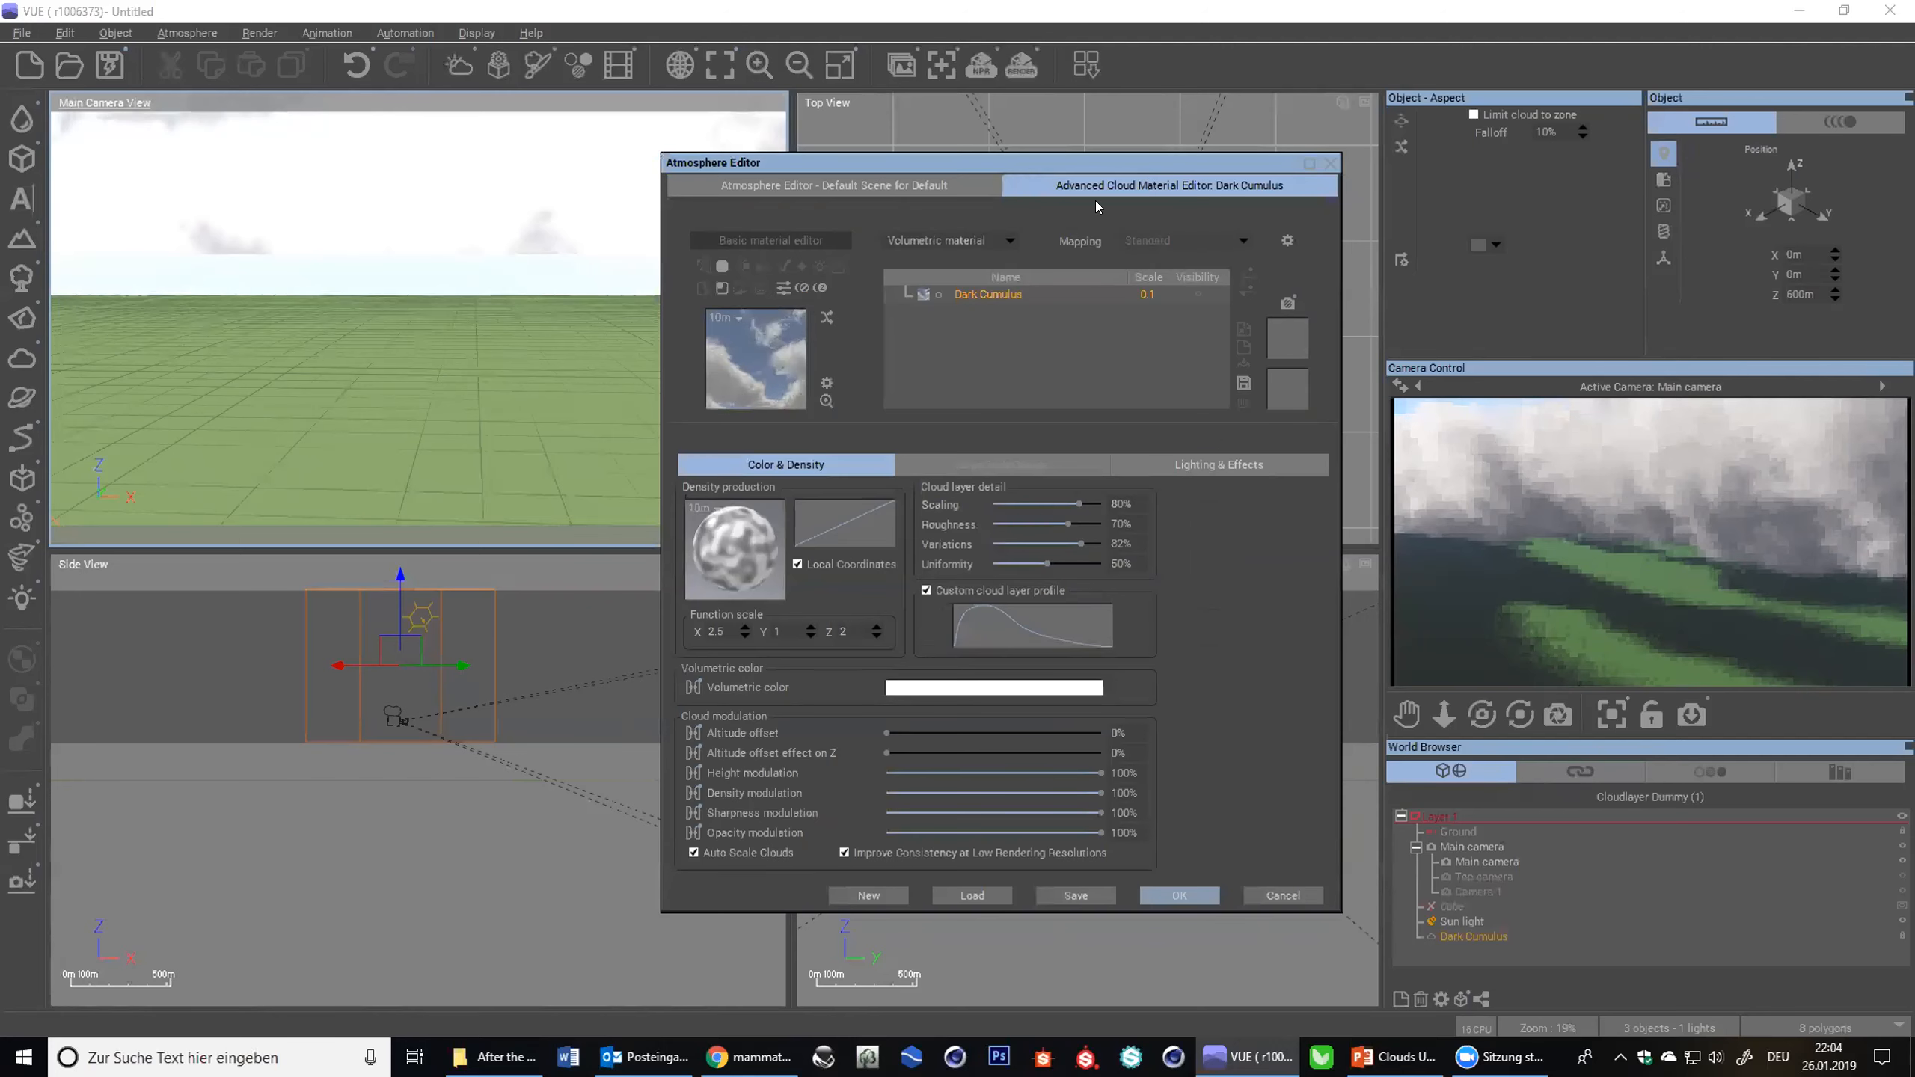
- Open the function graph of the material's density production and add a Simple Fractal node
right_click(748, 526)
click(799, 549)
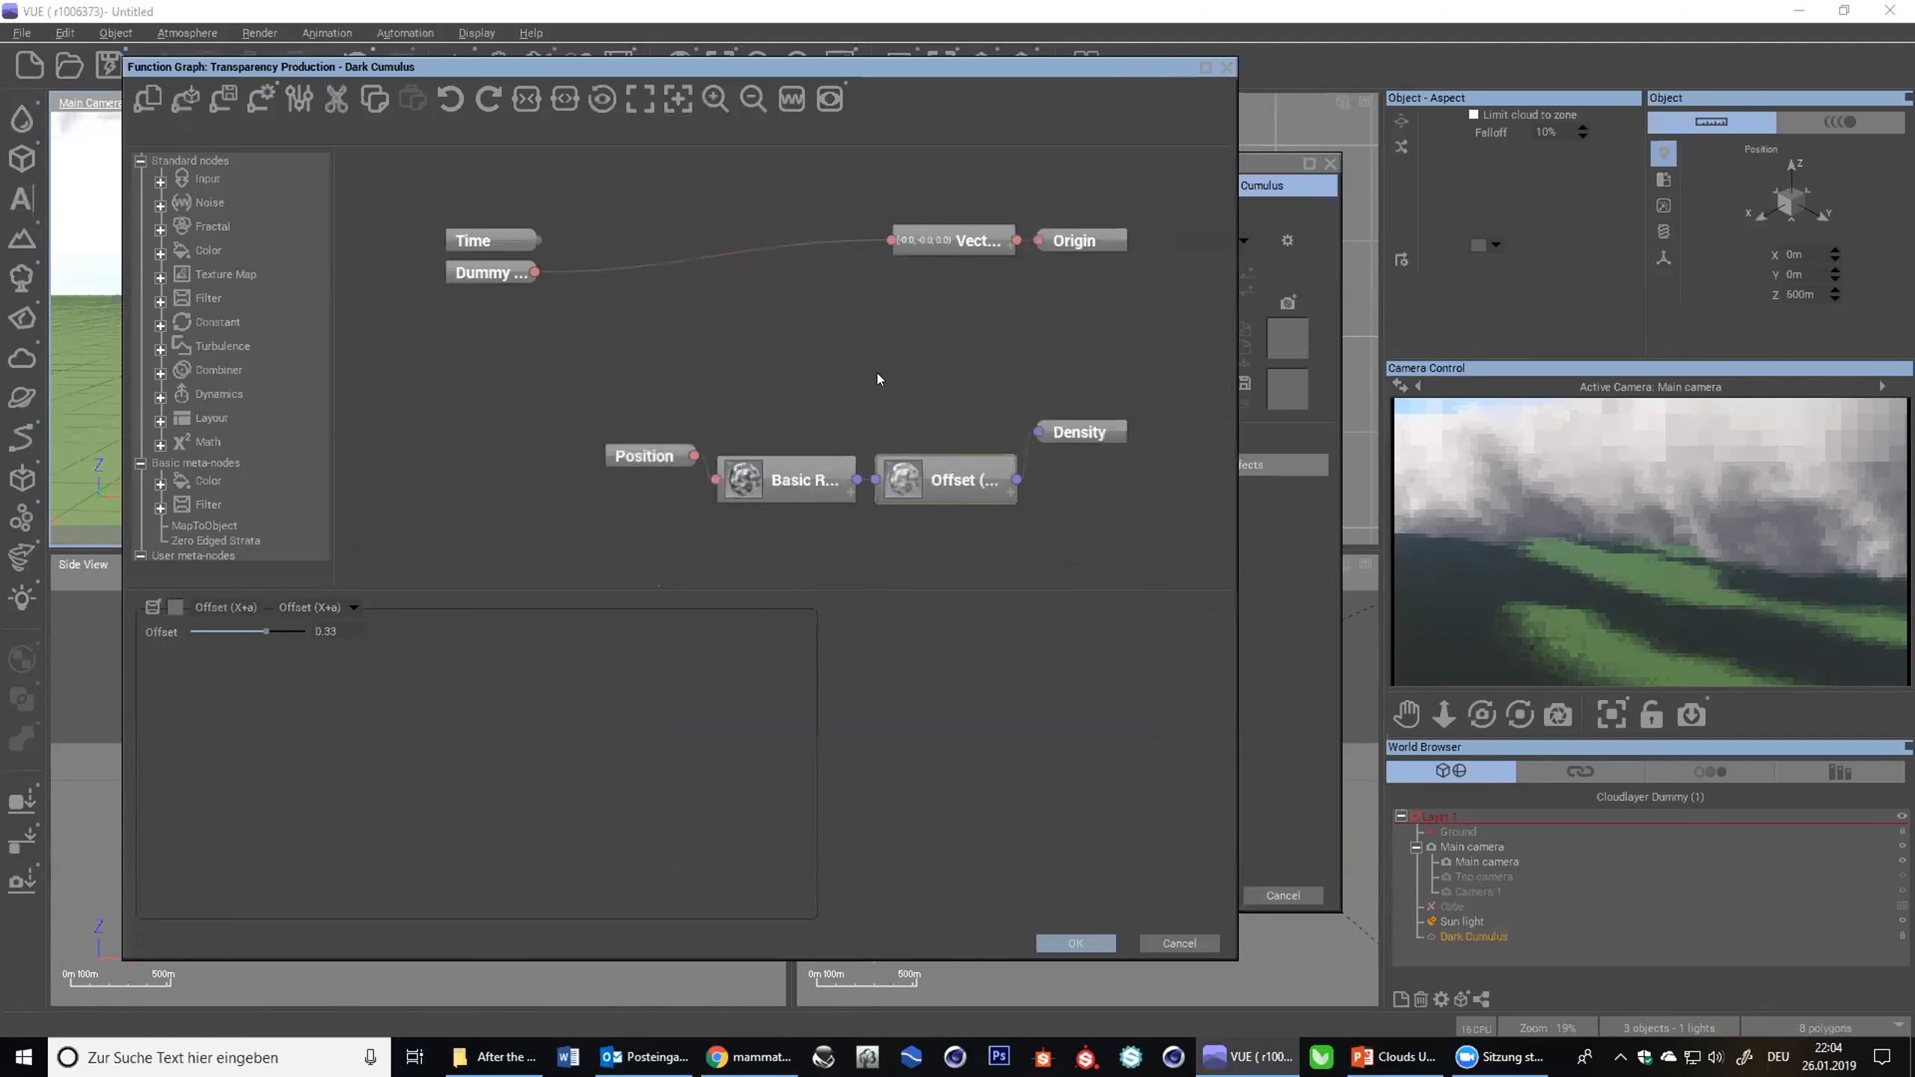
right_click(766, 302)
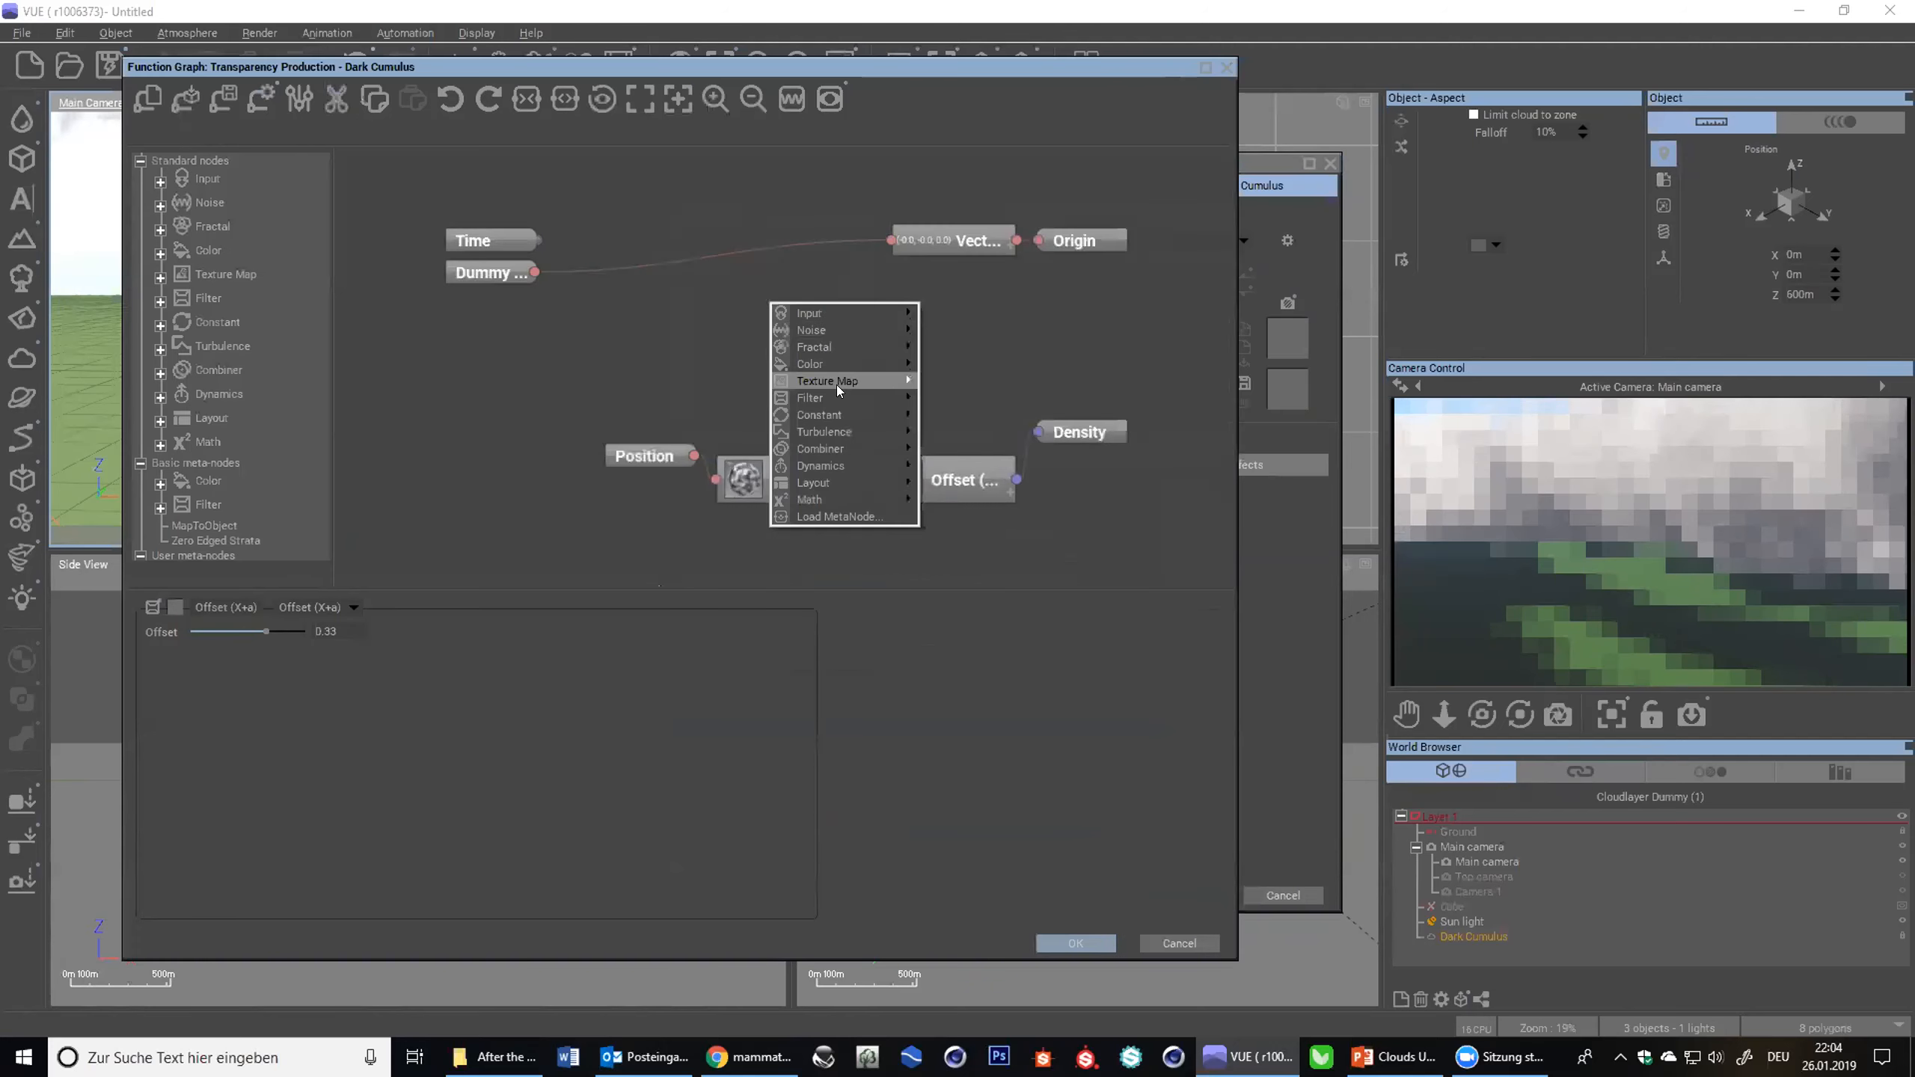
mouse_move(855, 346)
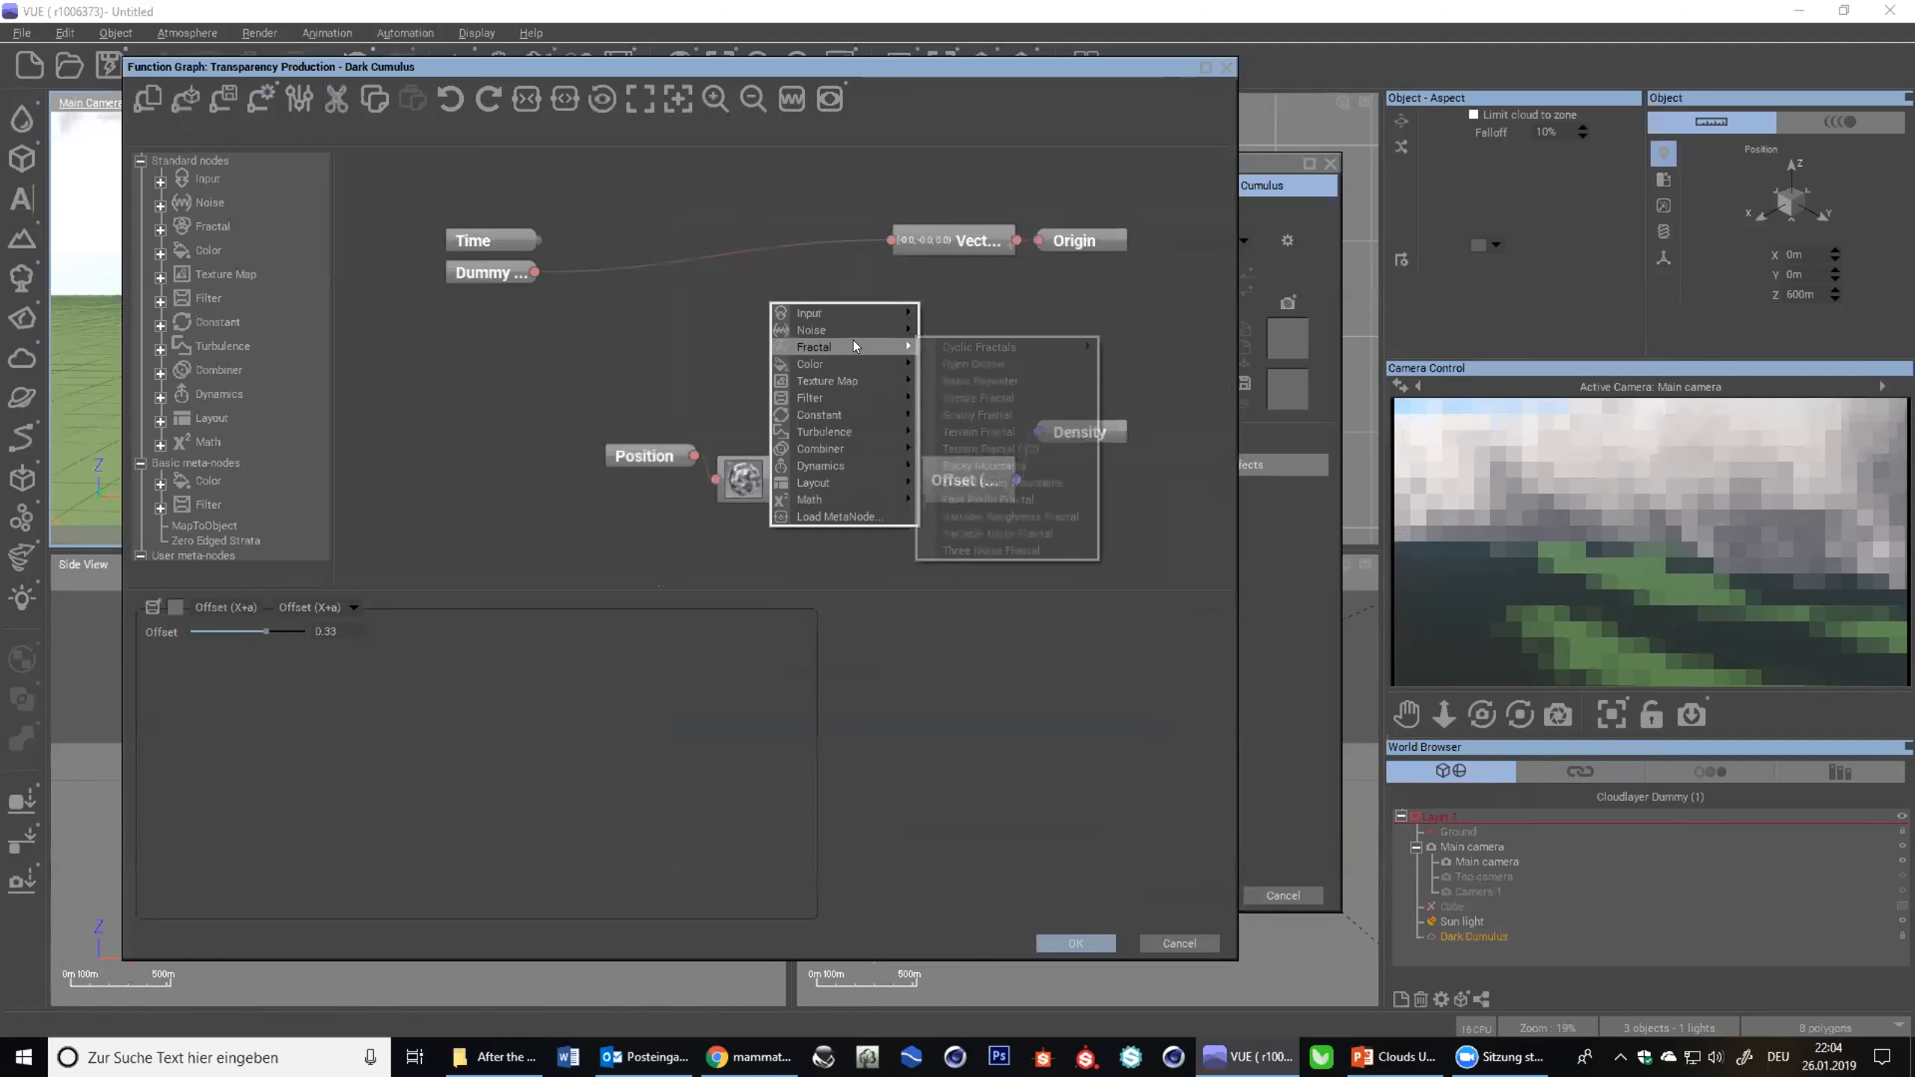
click(980, 397)
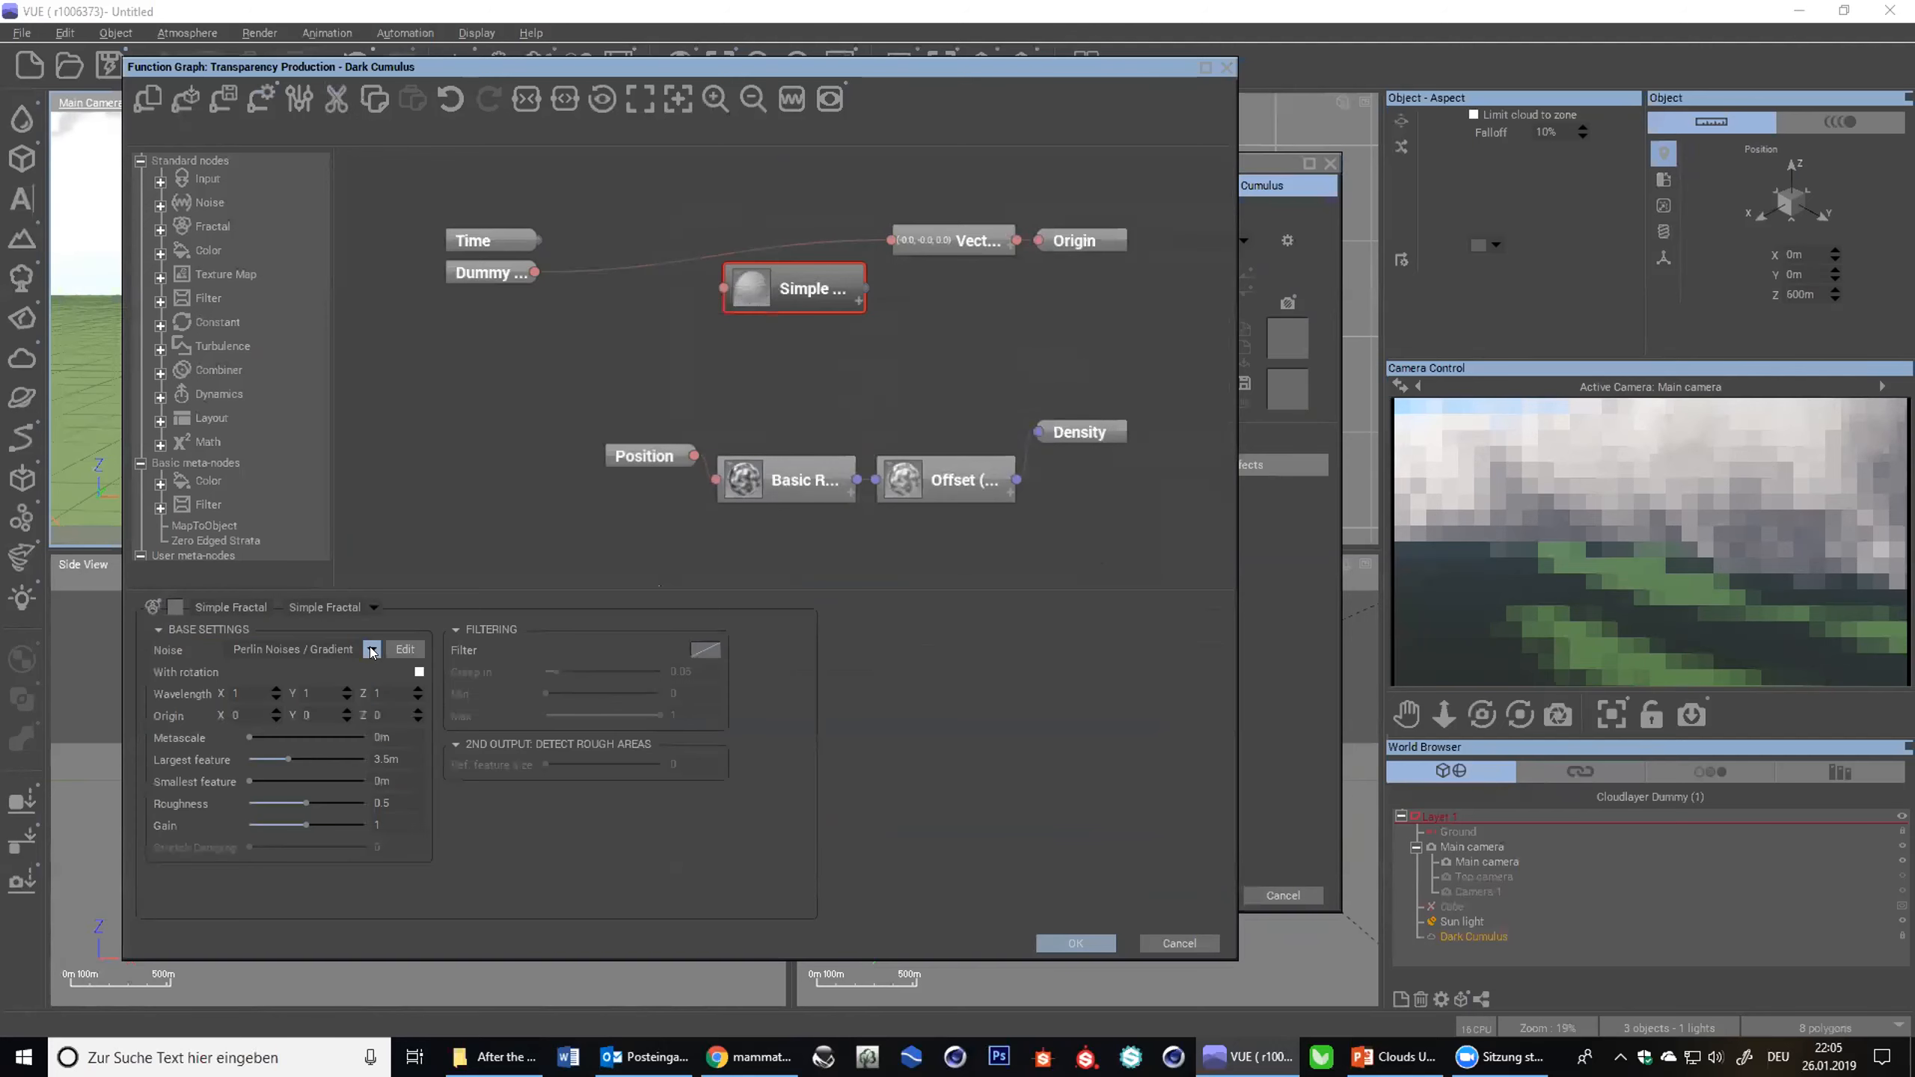
- Try a Texture Map node in the density function graph and discard the graph changes
click(372, 650)
mouse_move(286, 694)
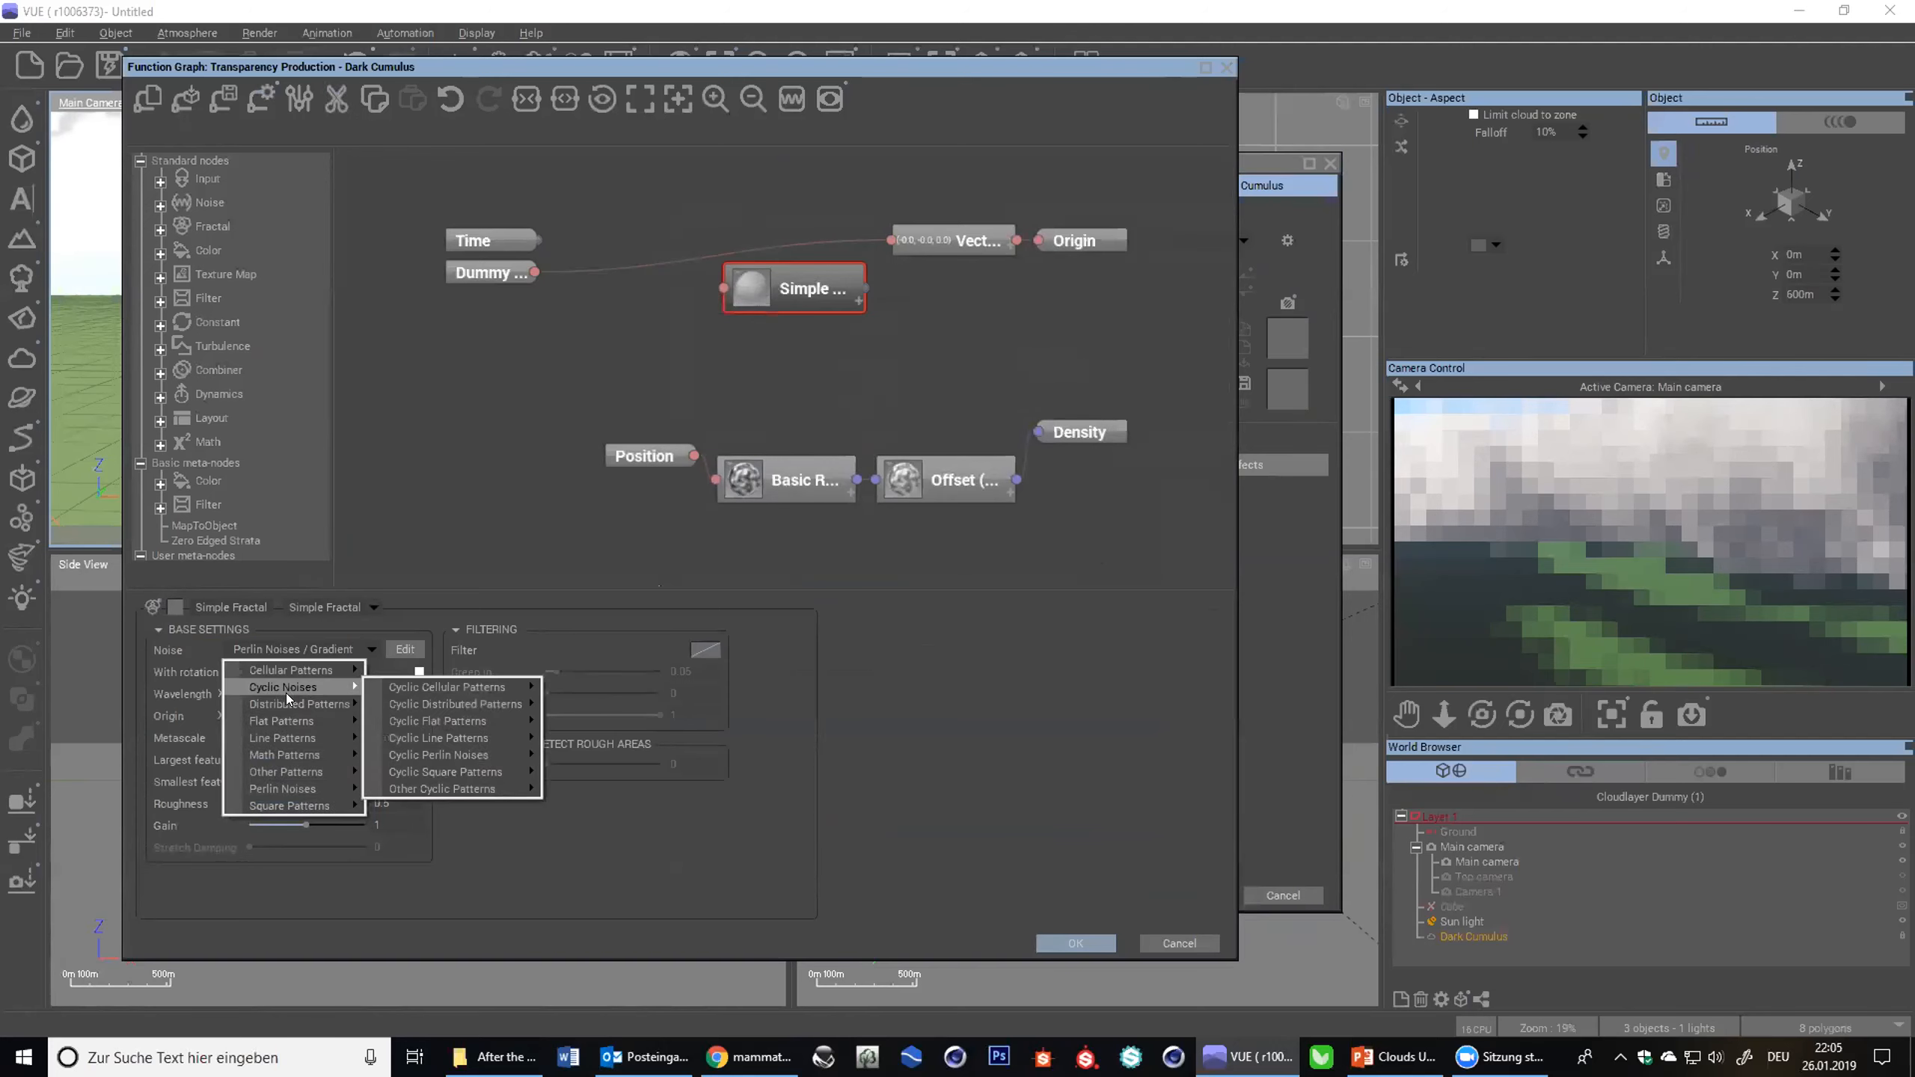
right_click(594, 342)
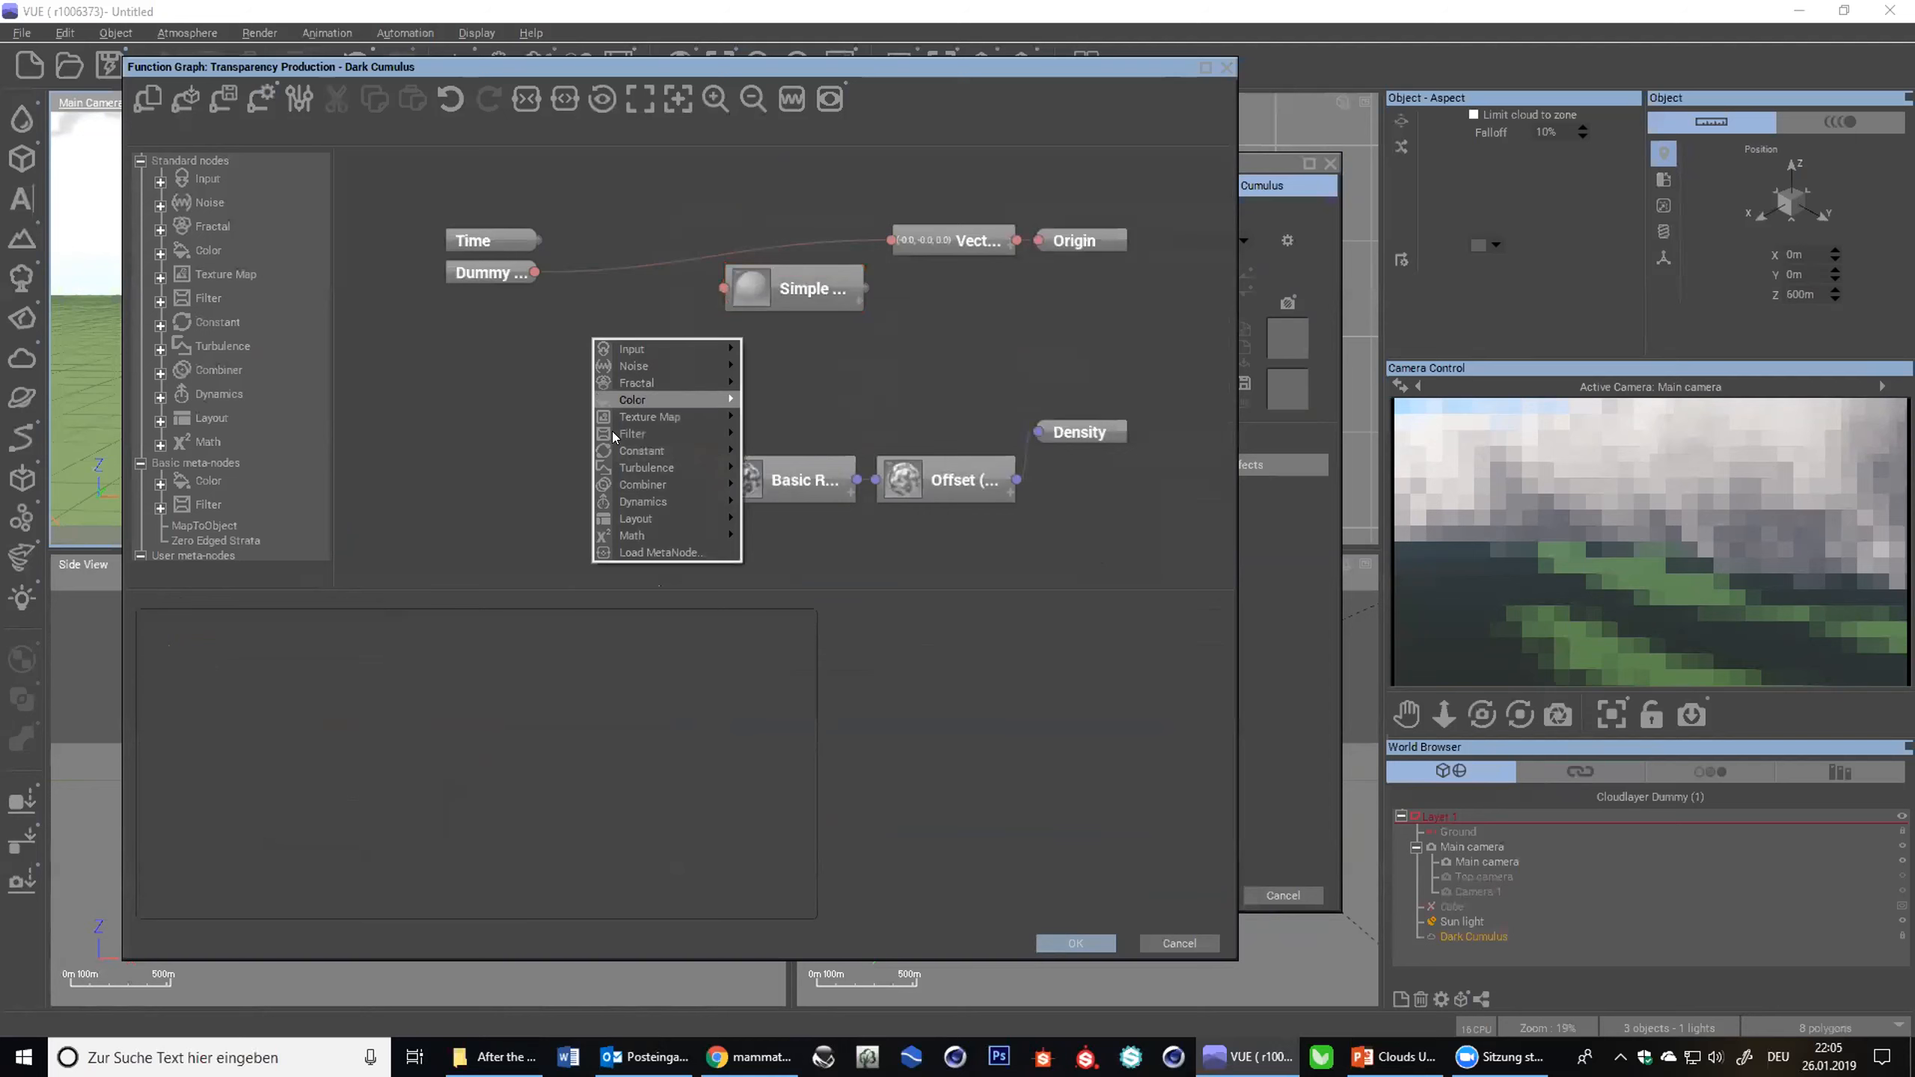
mouse_move(656, 418)
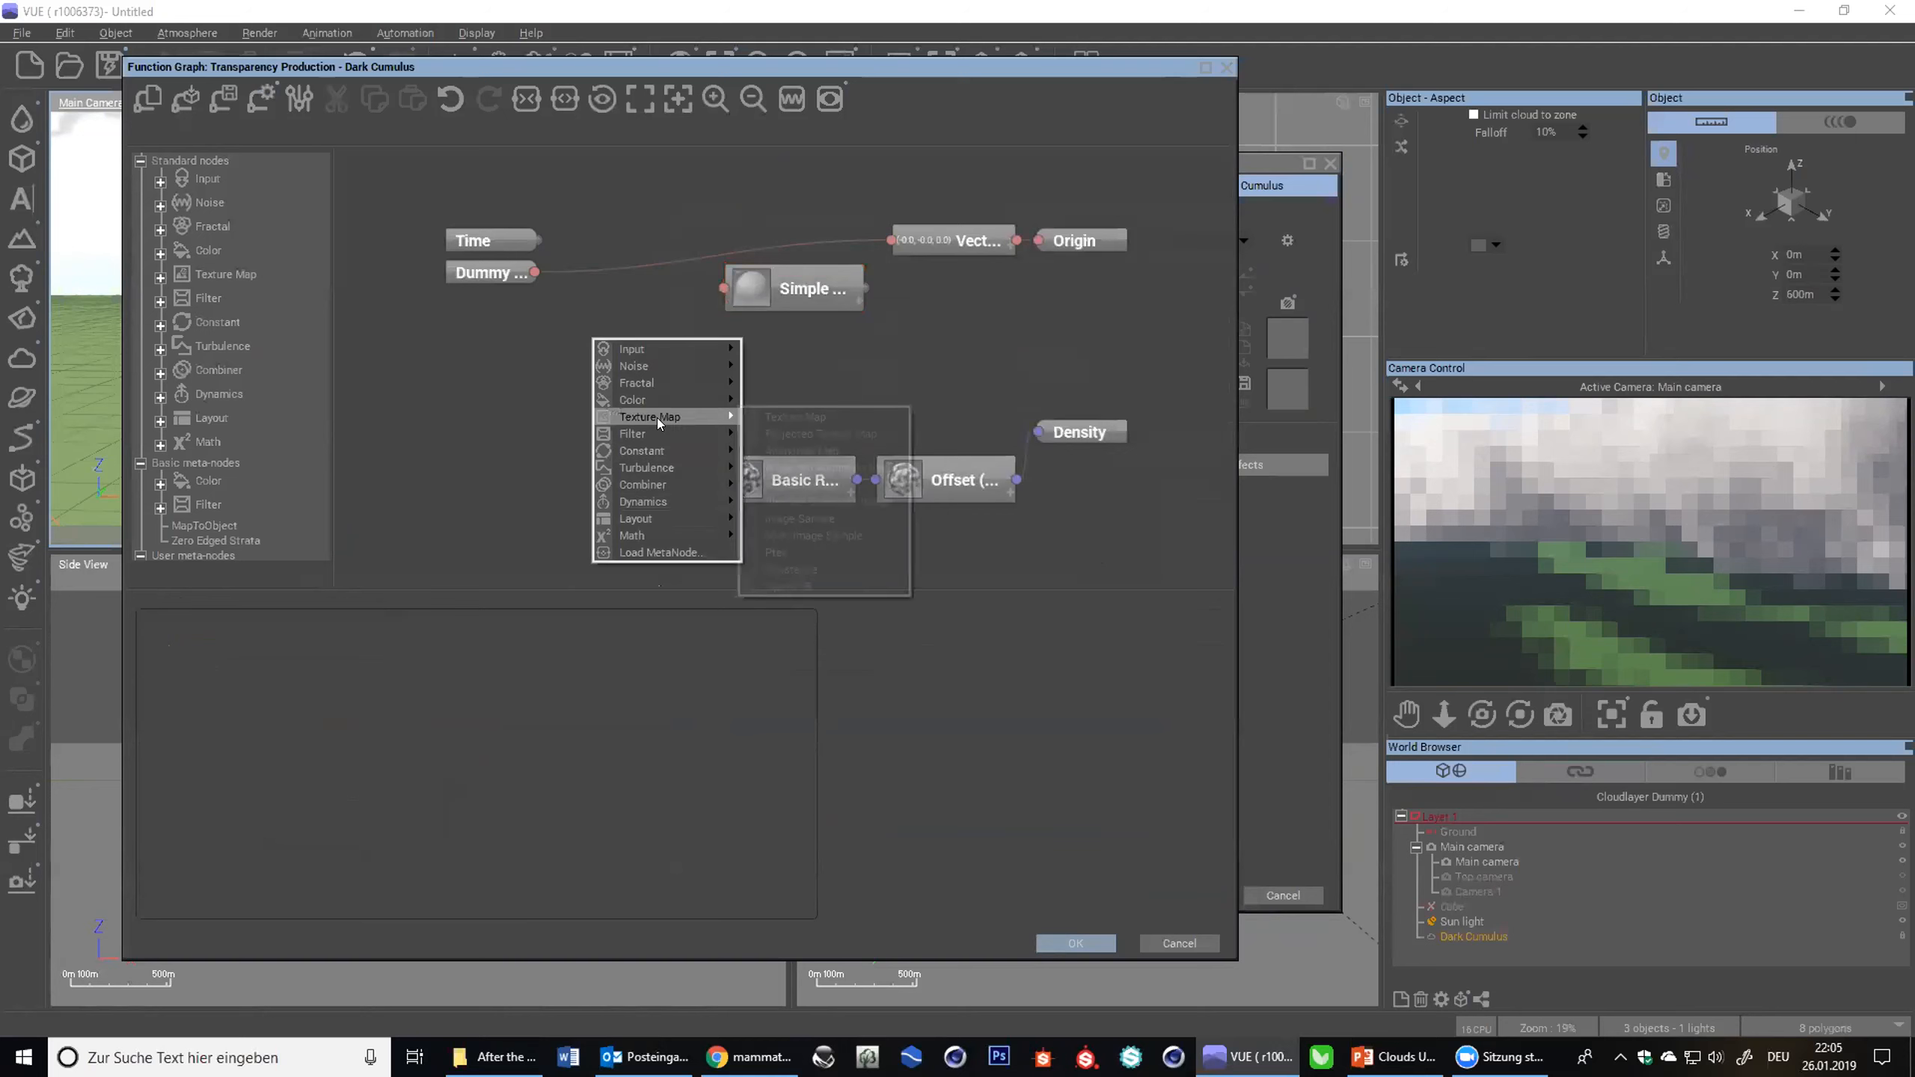
click(770, 415)
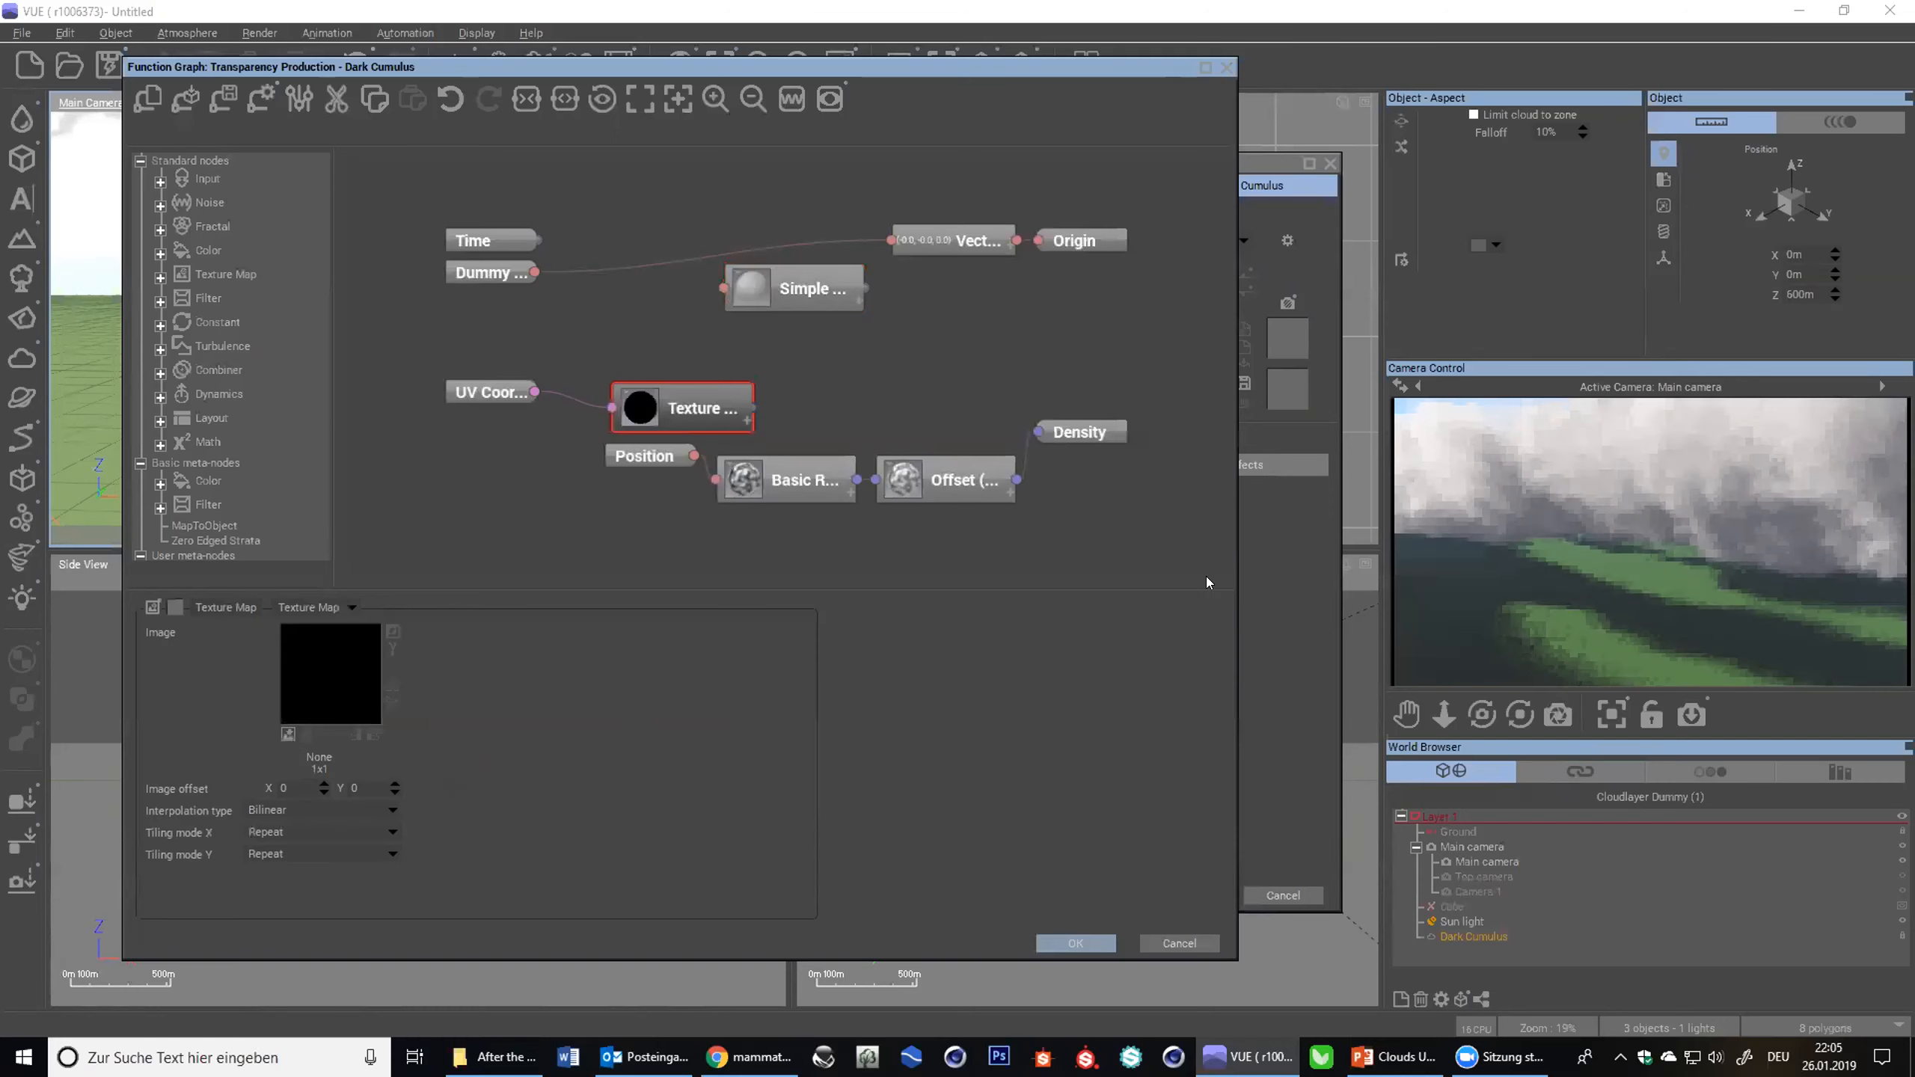
click(1174, 943)
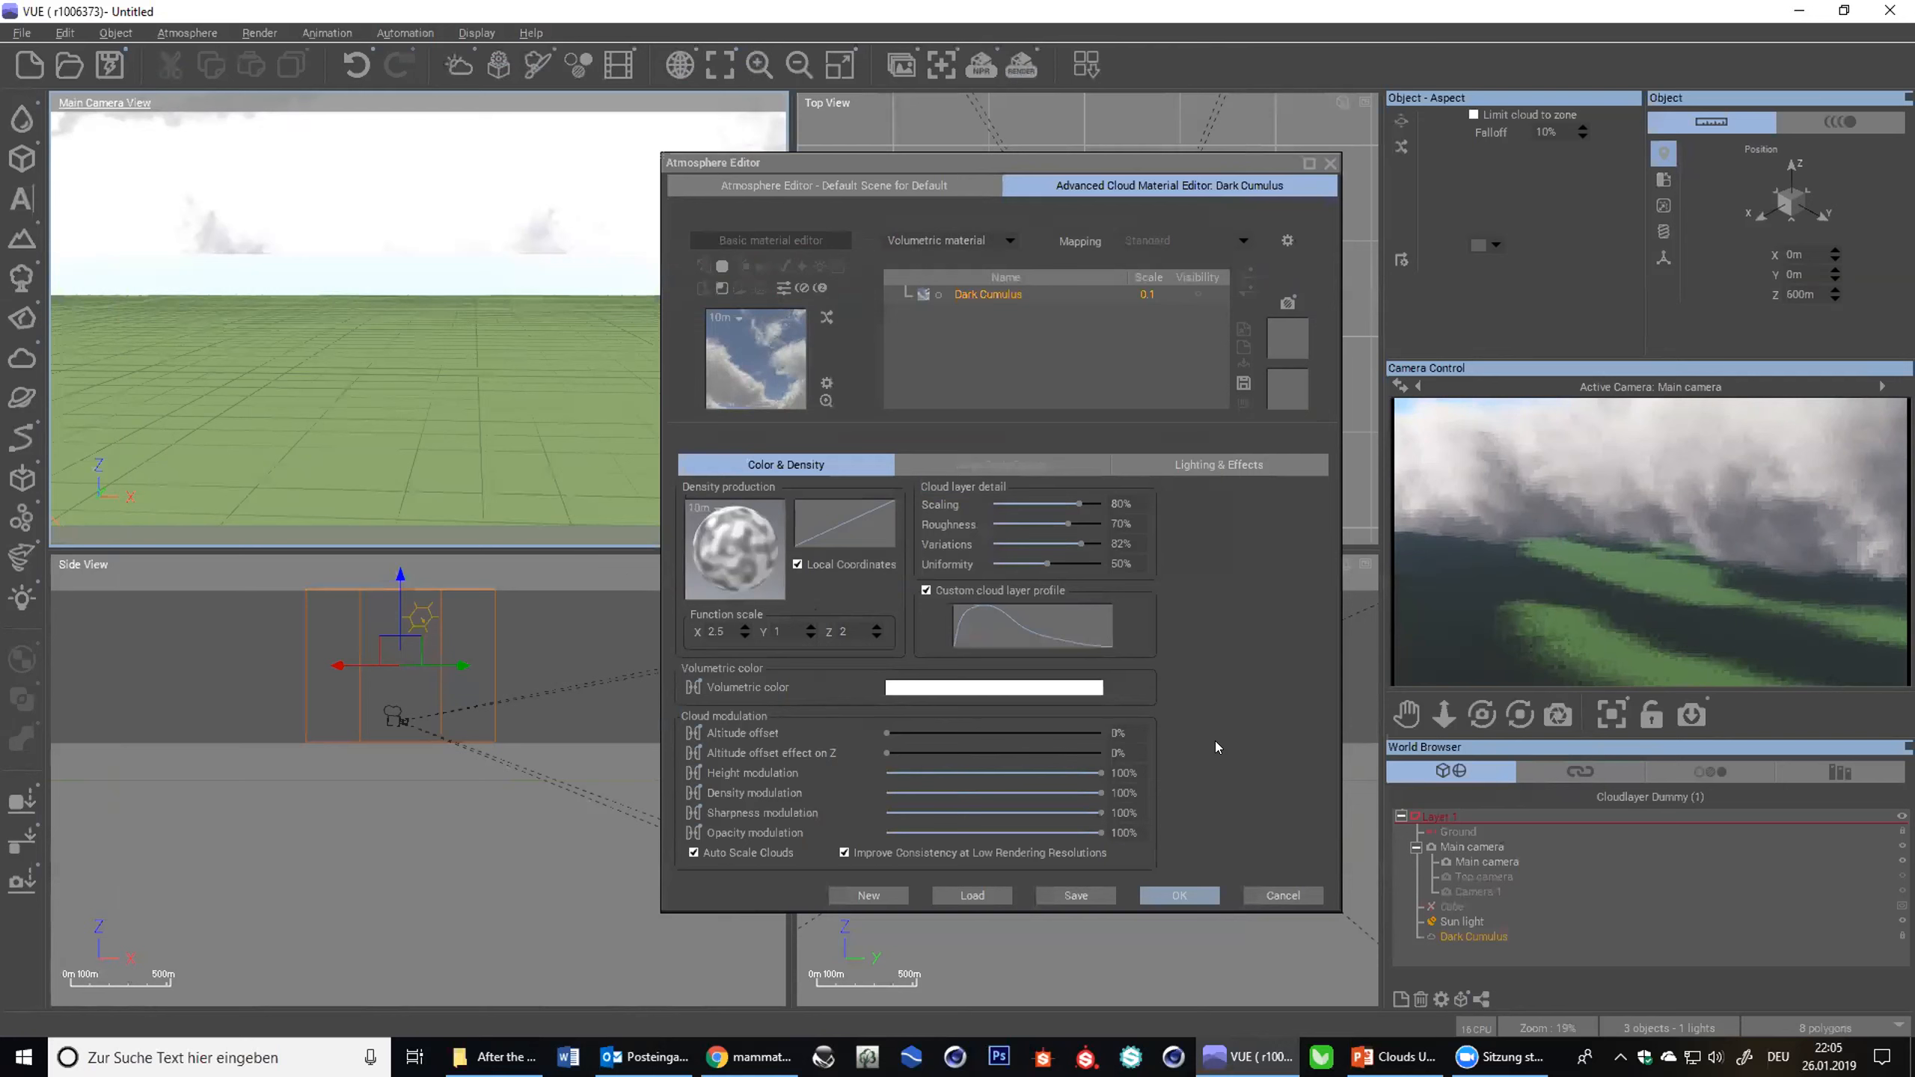
- Reopen the density production's function graph, try an Animation Map node in it and cancel the graph
right_click(765, 536)
click(861, 550)
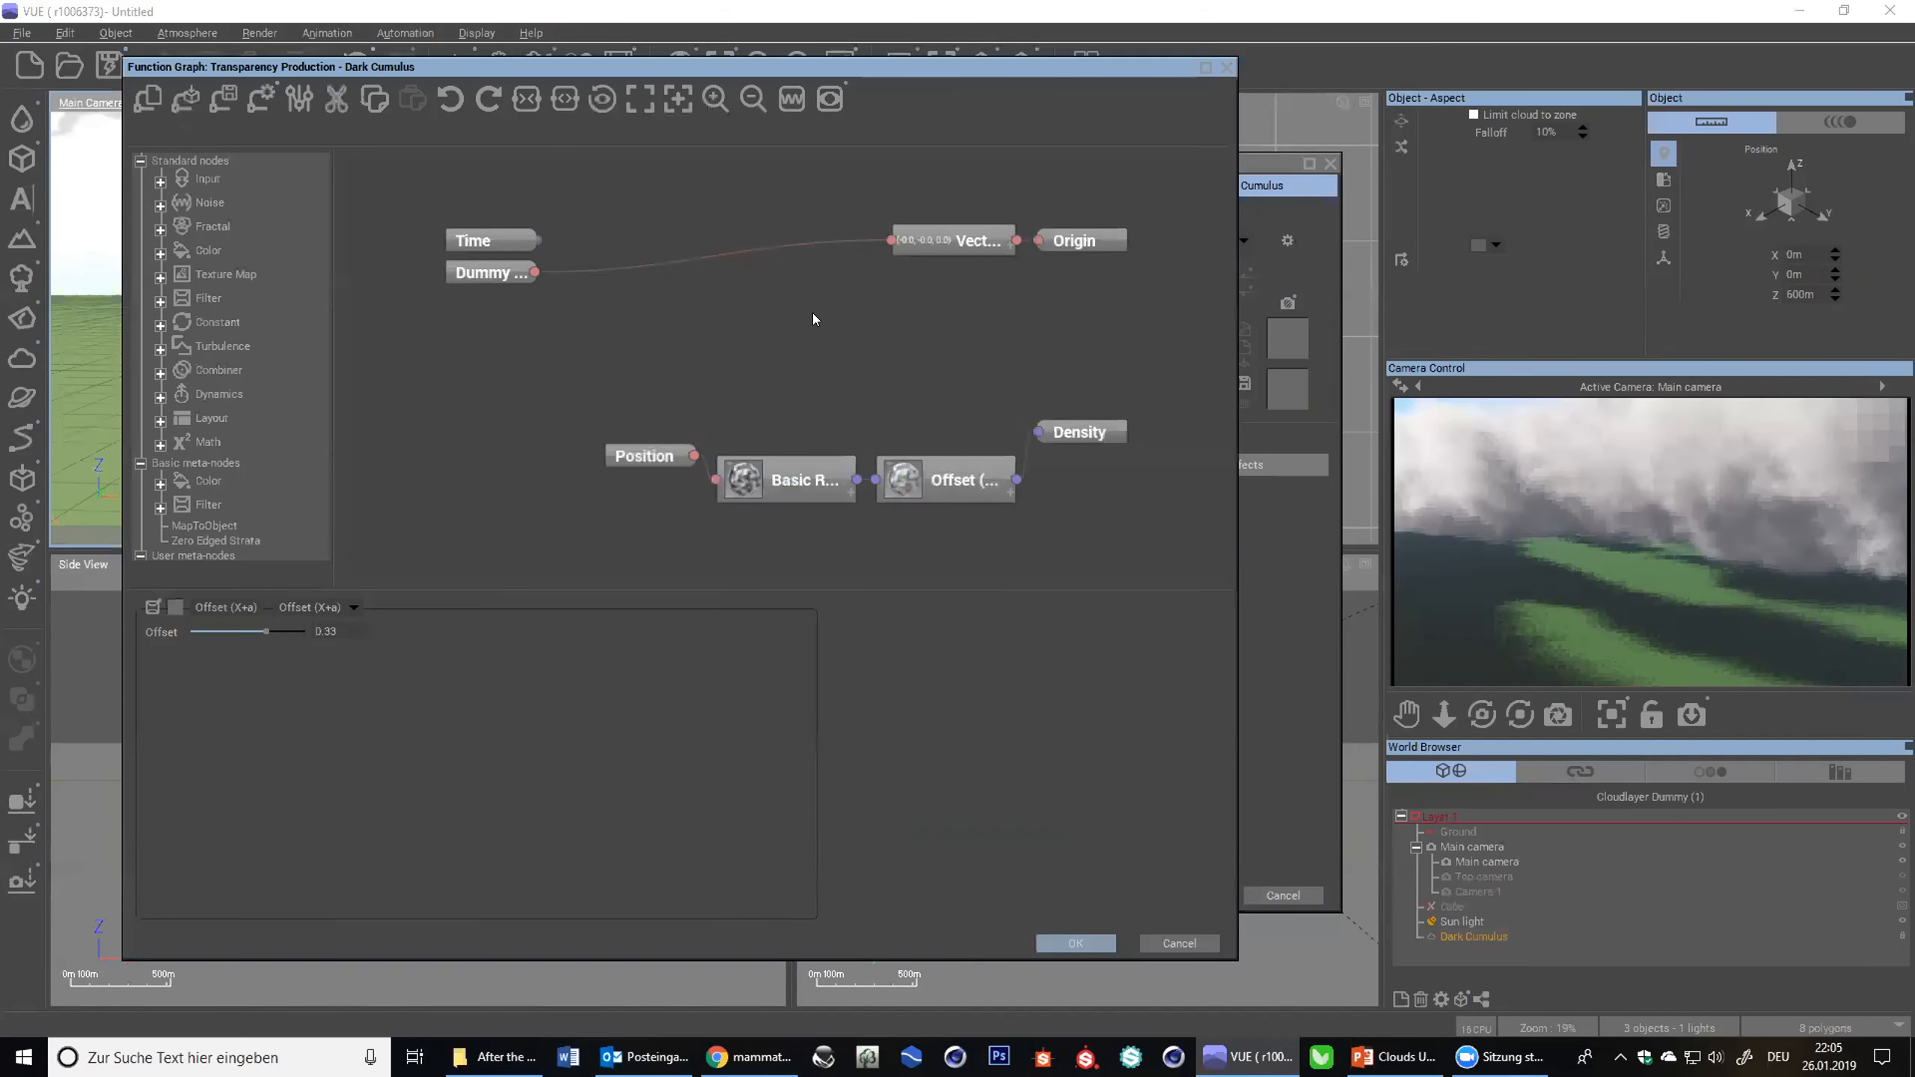
right_click(814, 315)
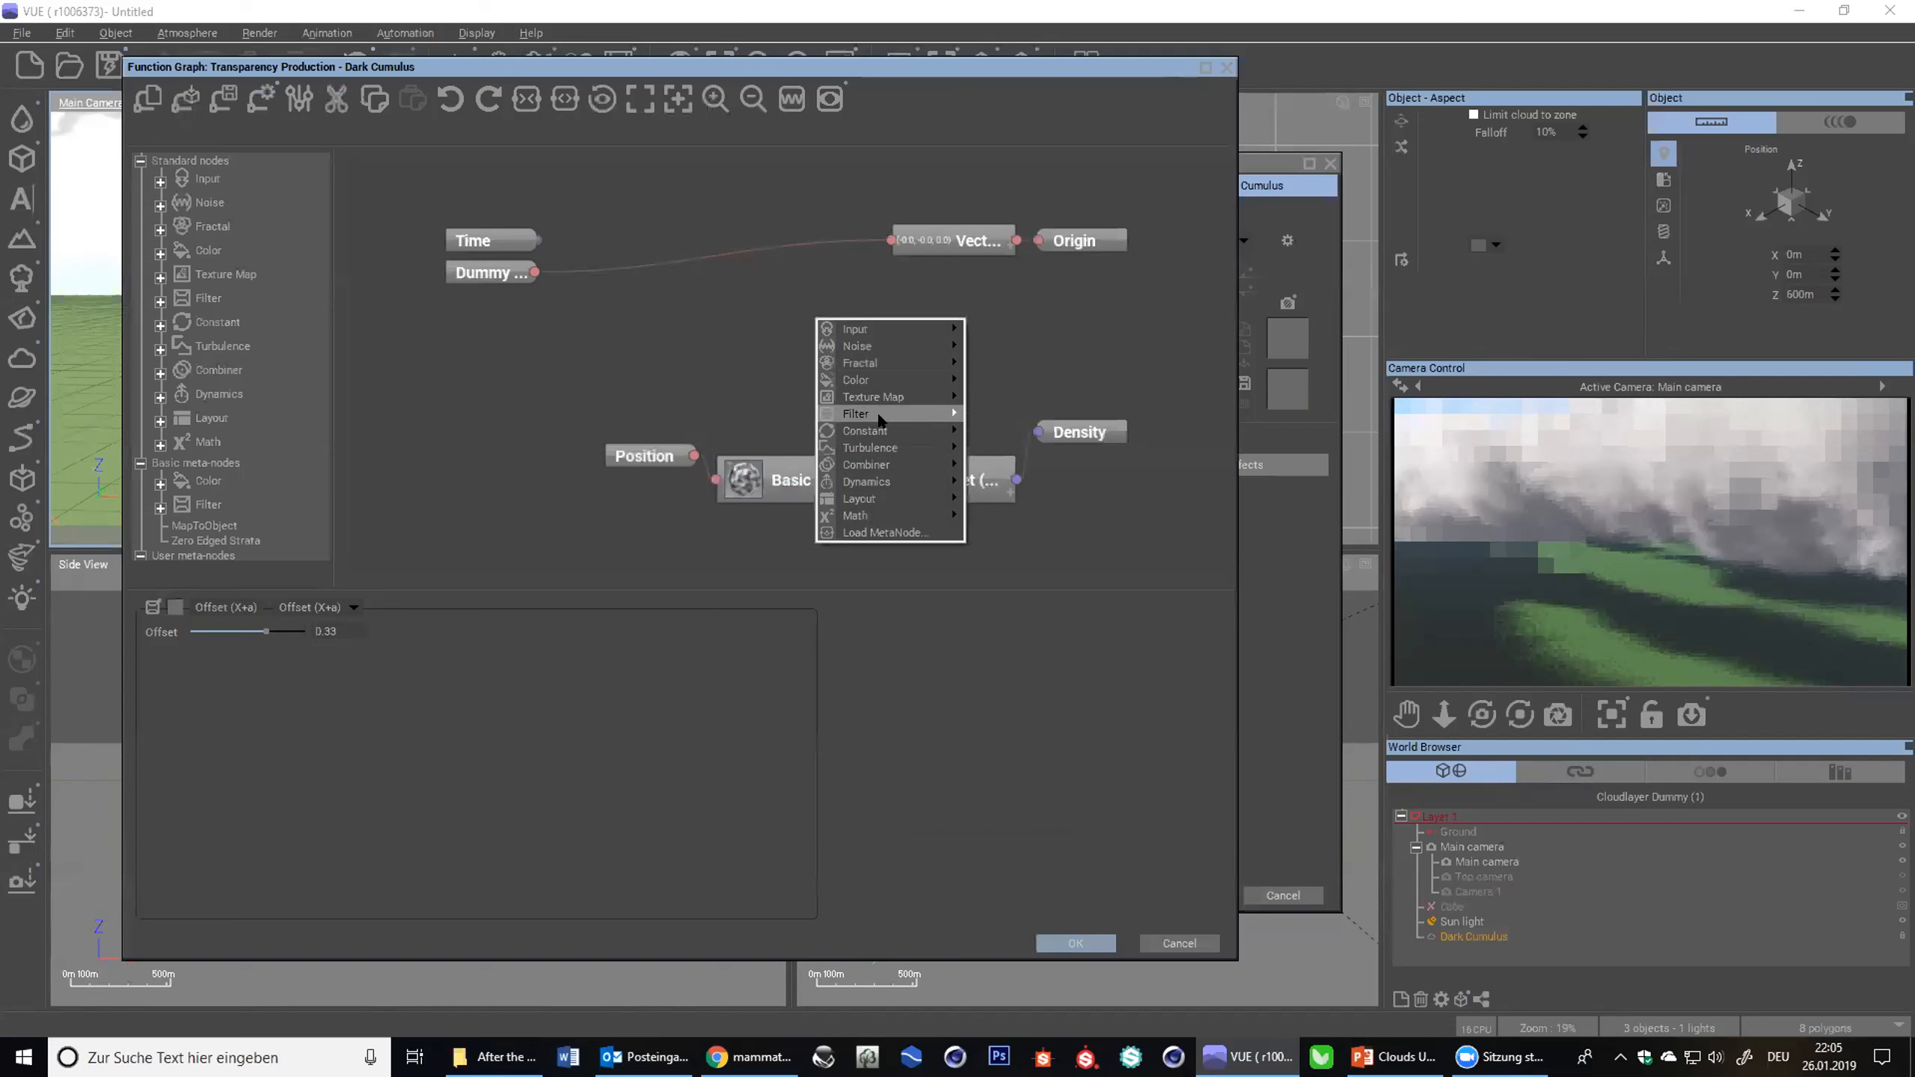
mouse_move(880, 397)
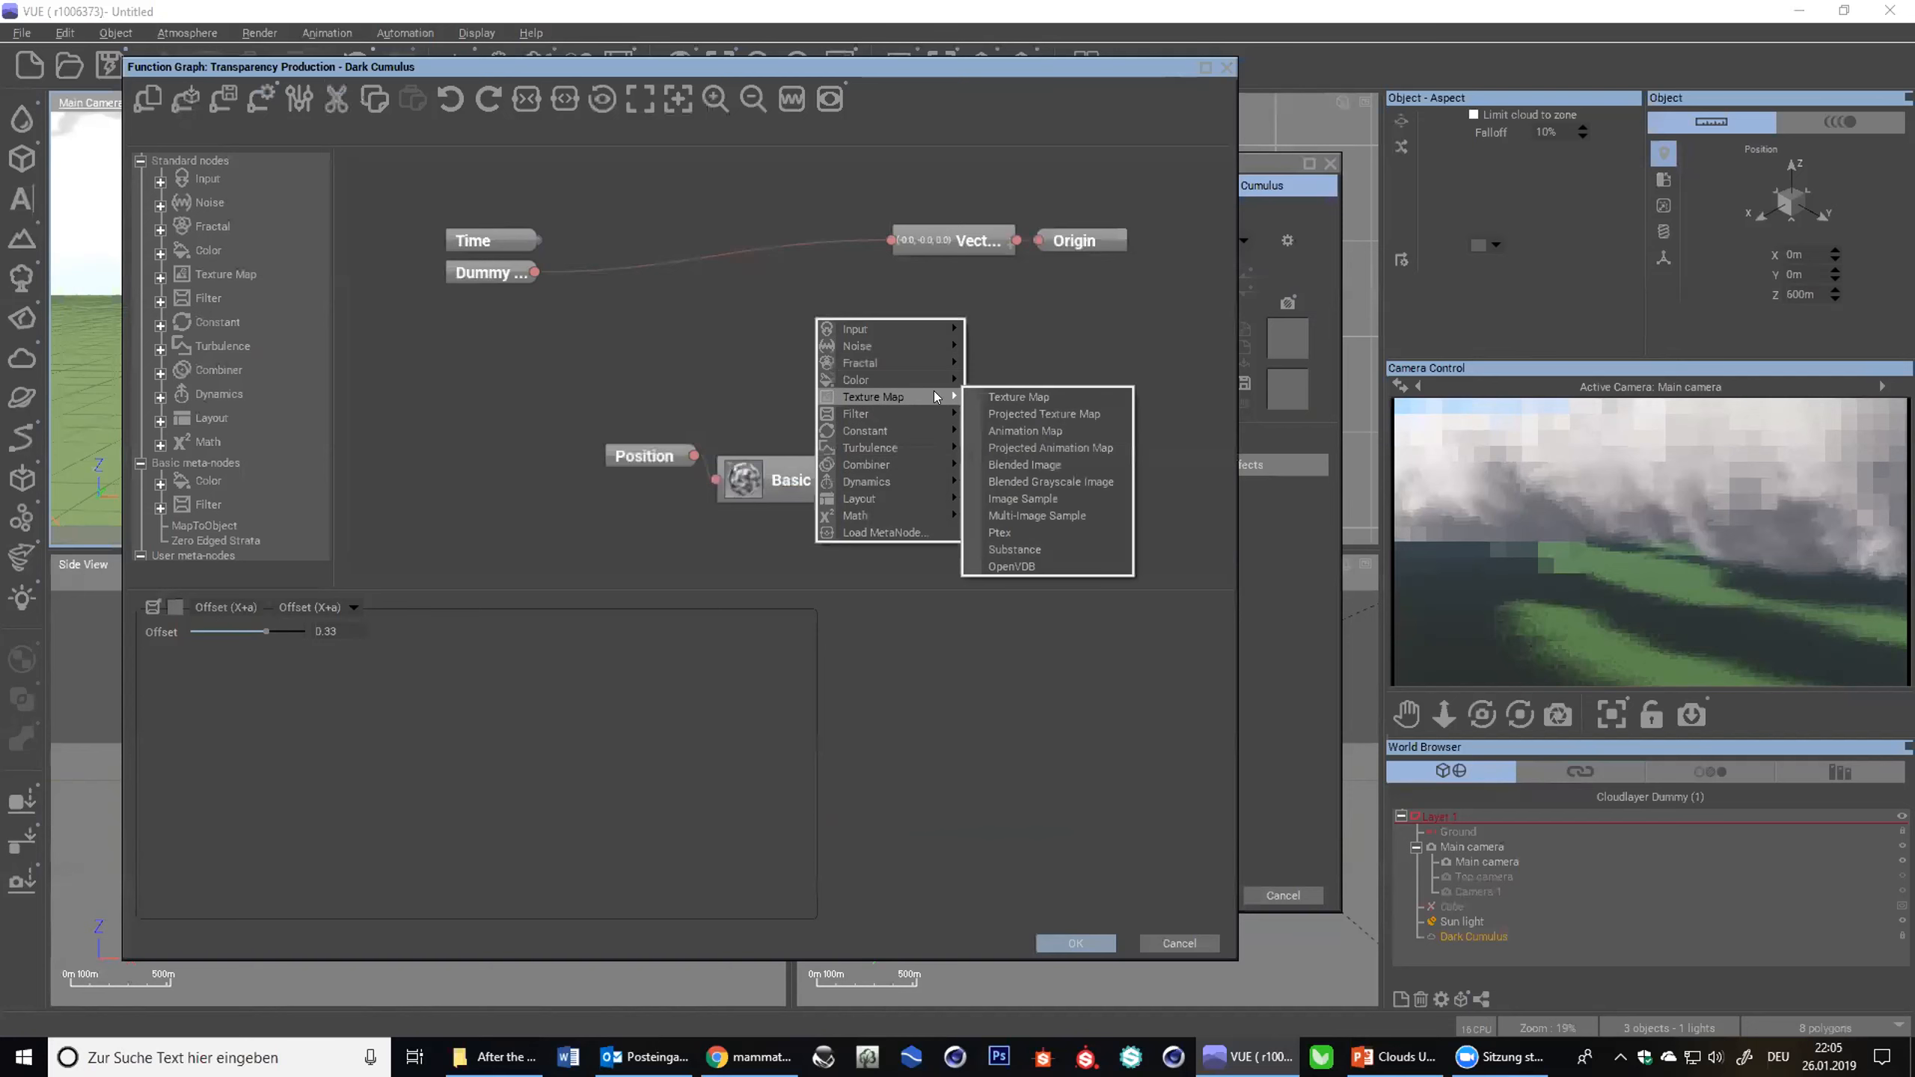
click(1012, 431)
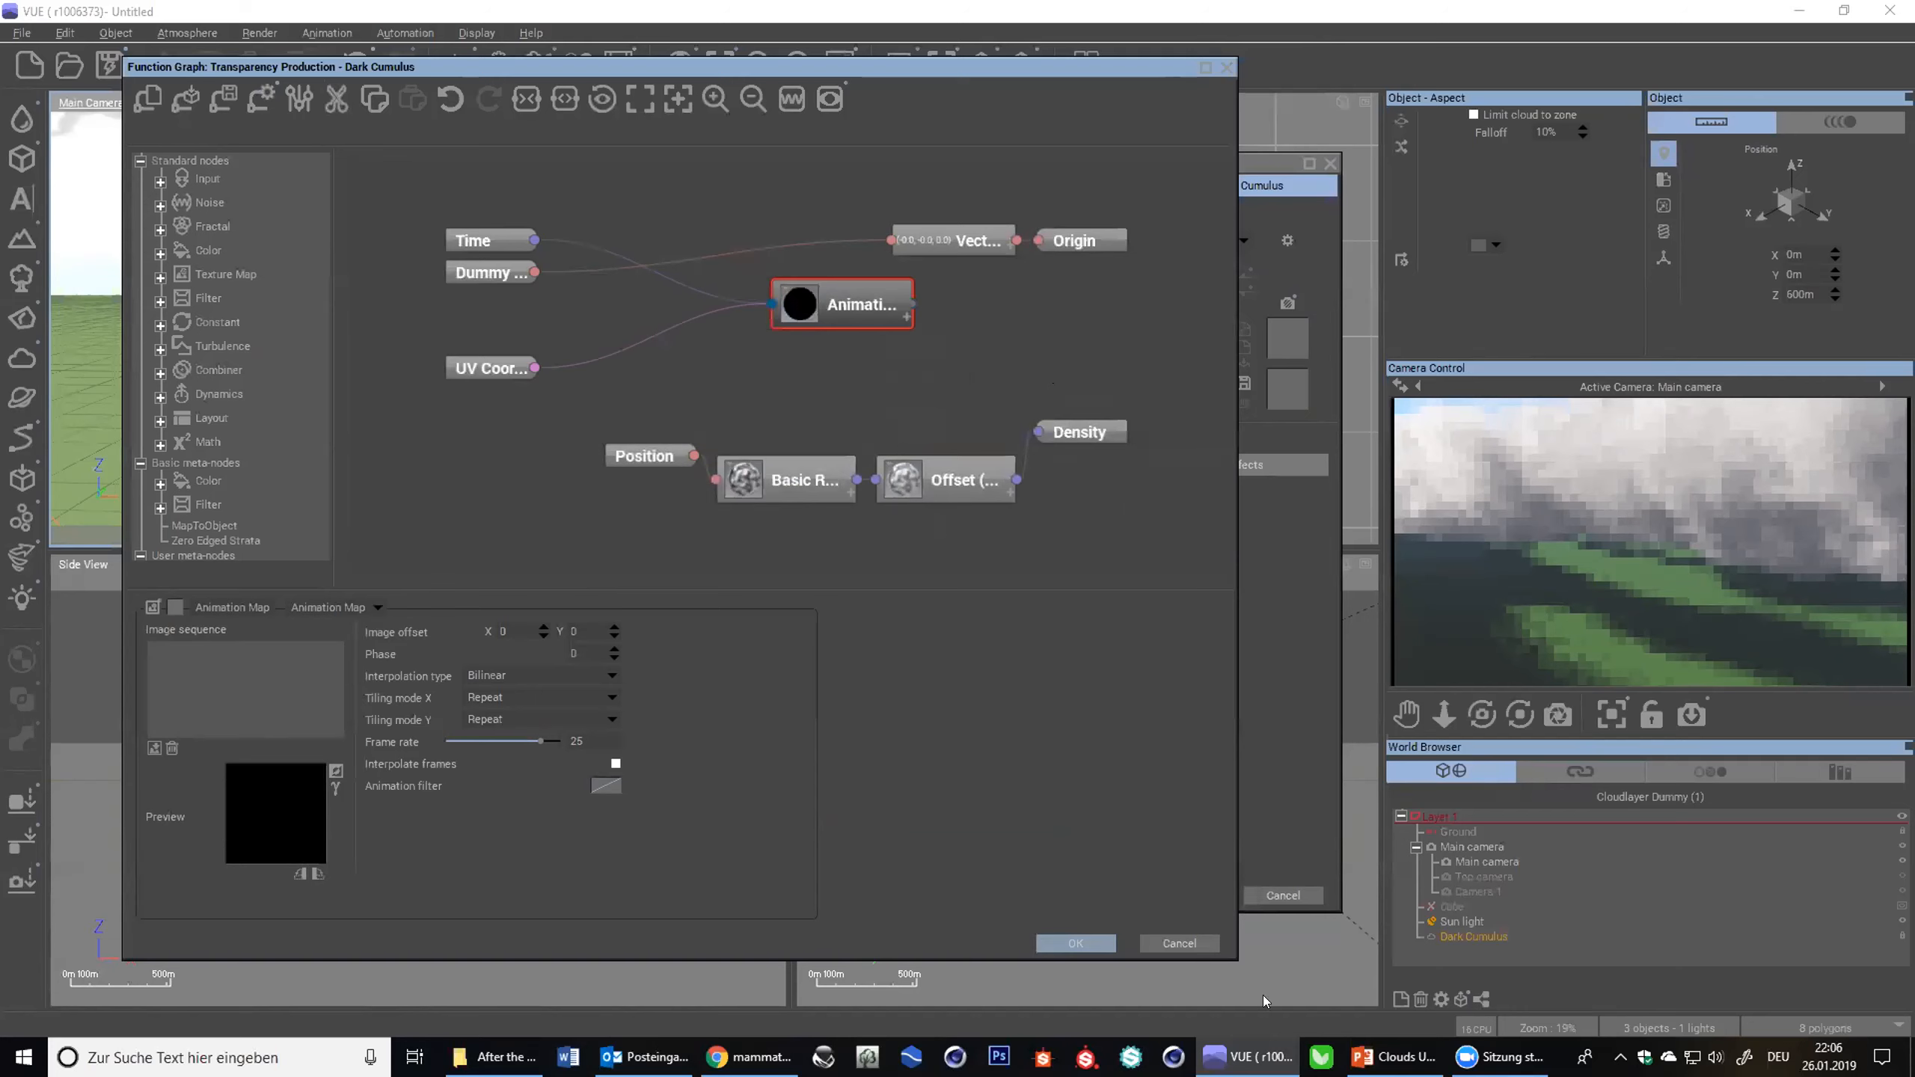
click(1170, 948)
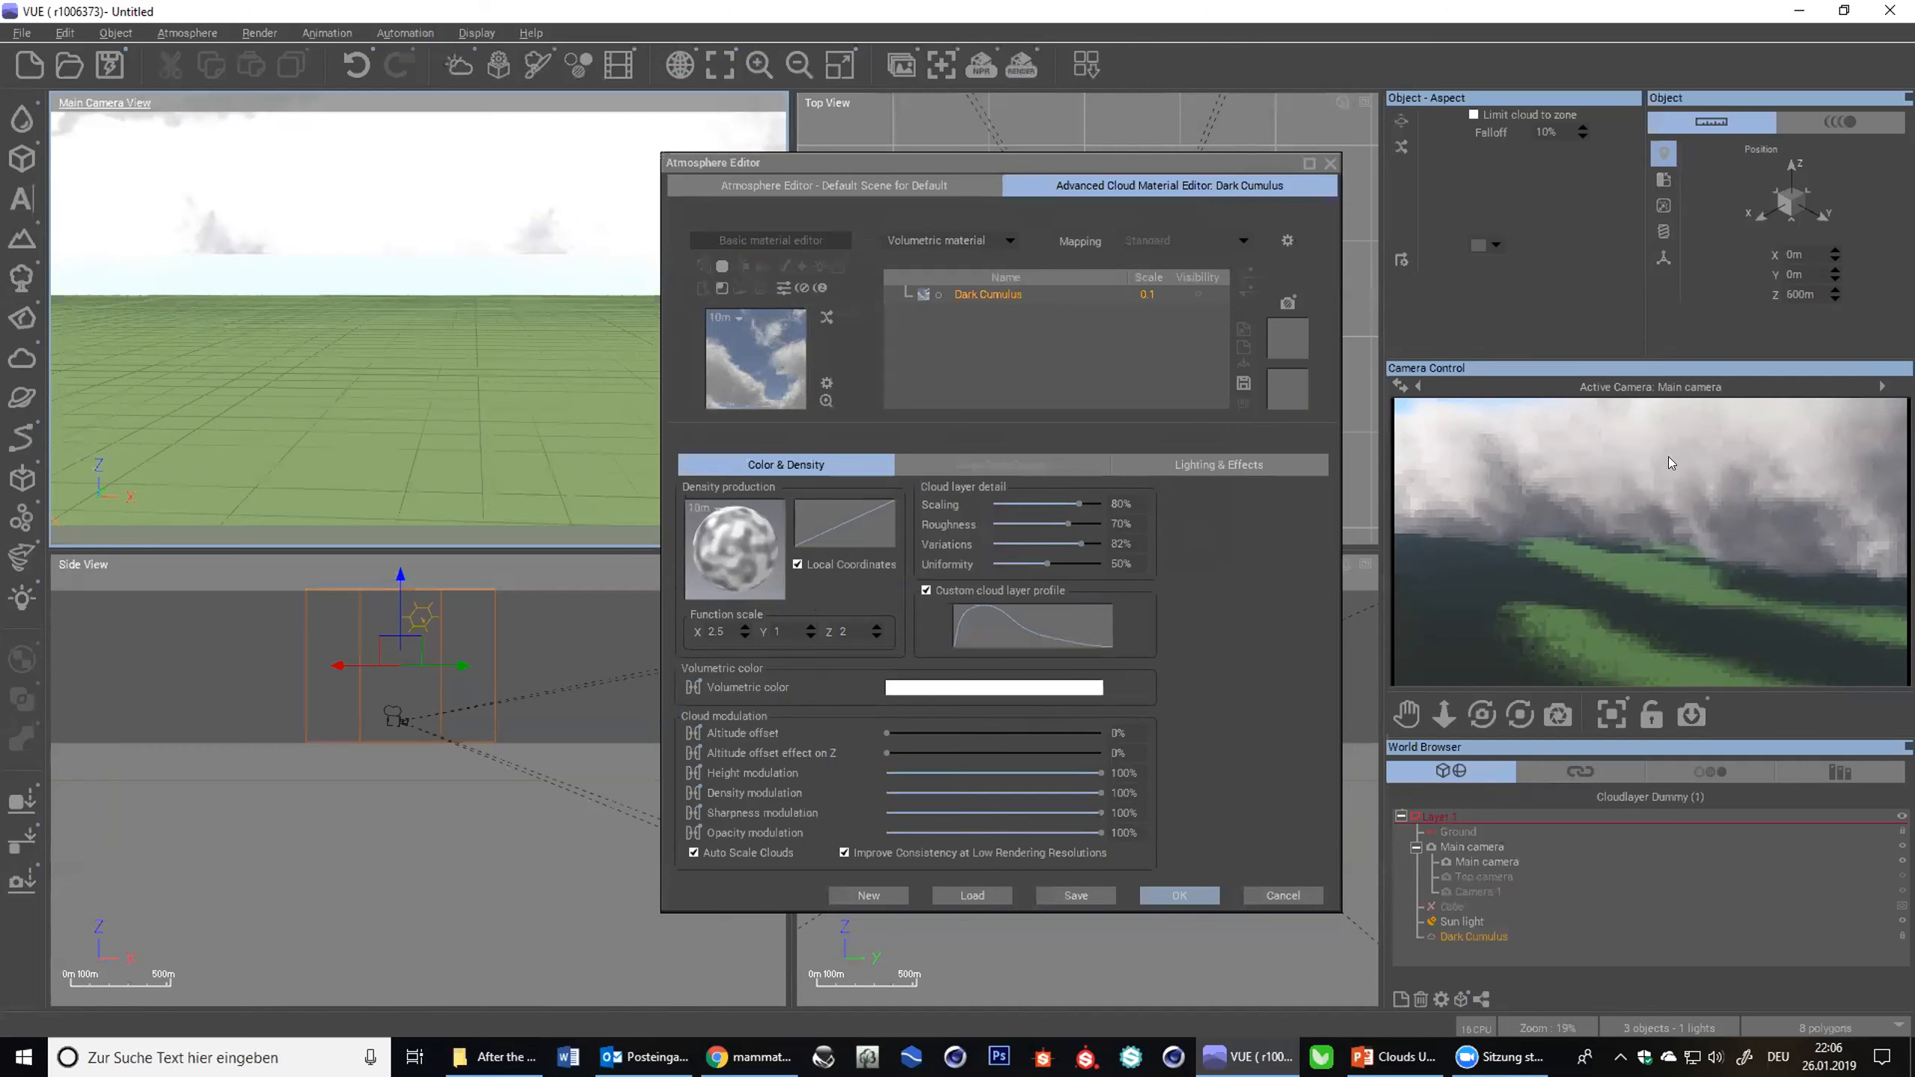
- Replace the Dark Cumulus cloud layer with the Empty Cloud Layer from the Spectral 2 cloud collection
right_click(1660, 501)
click(892, 183)
click(980, 375)
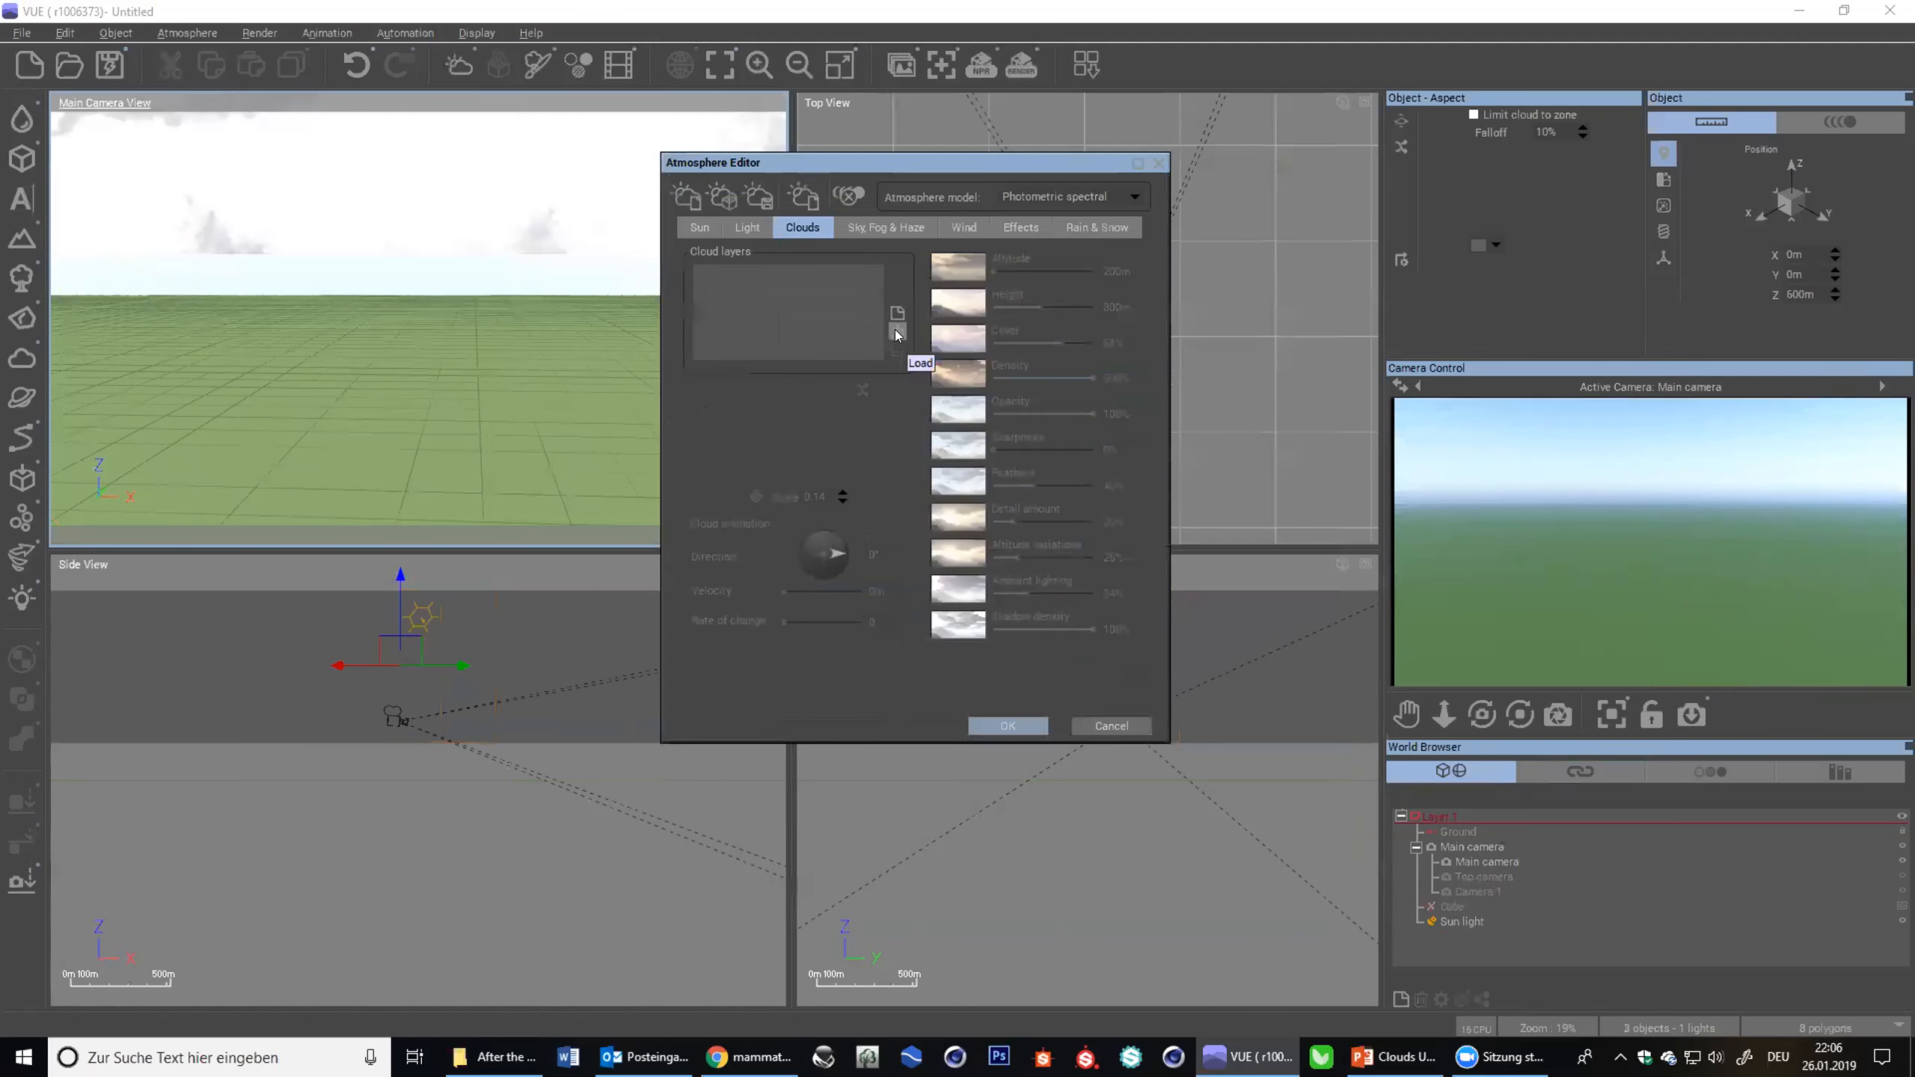
click(897, 312)
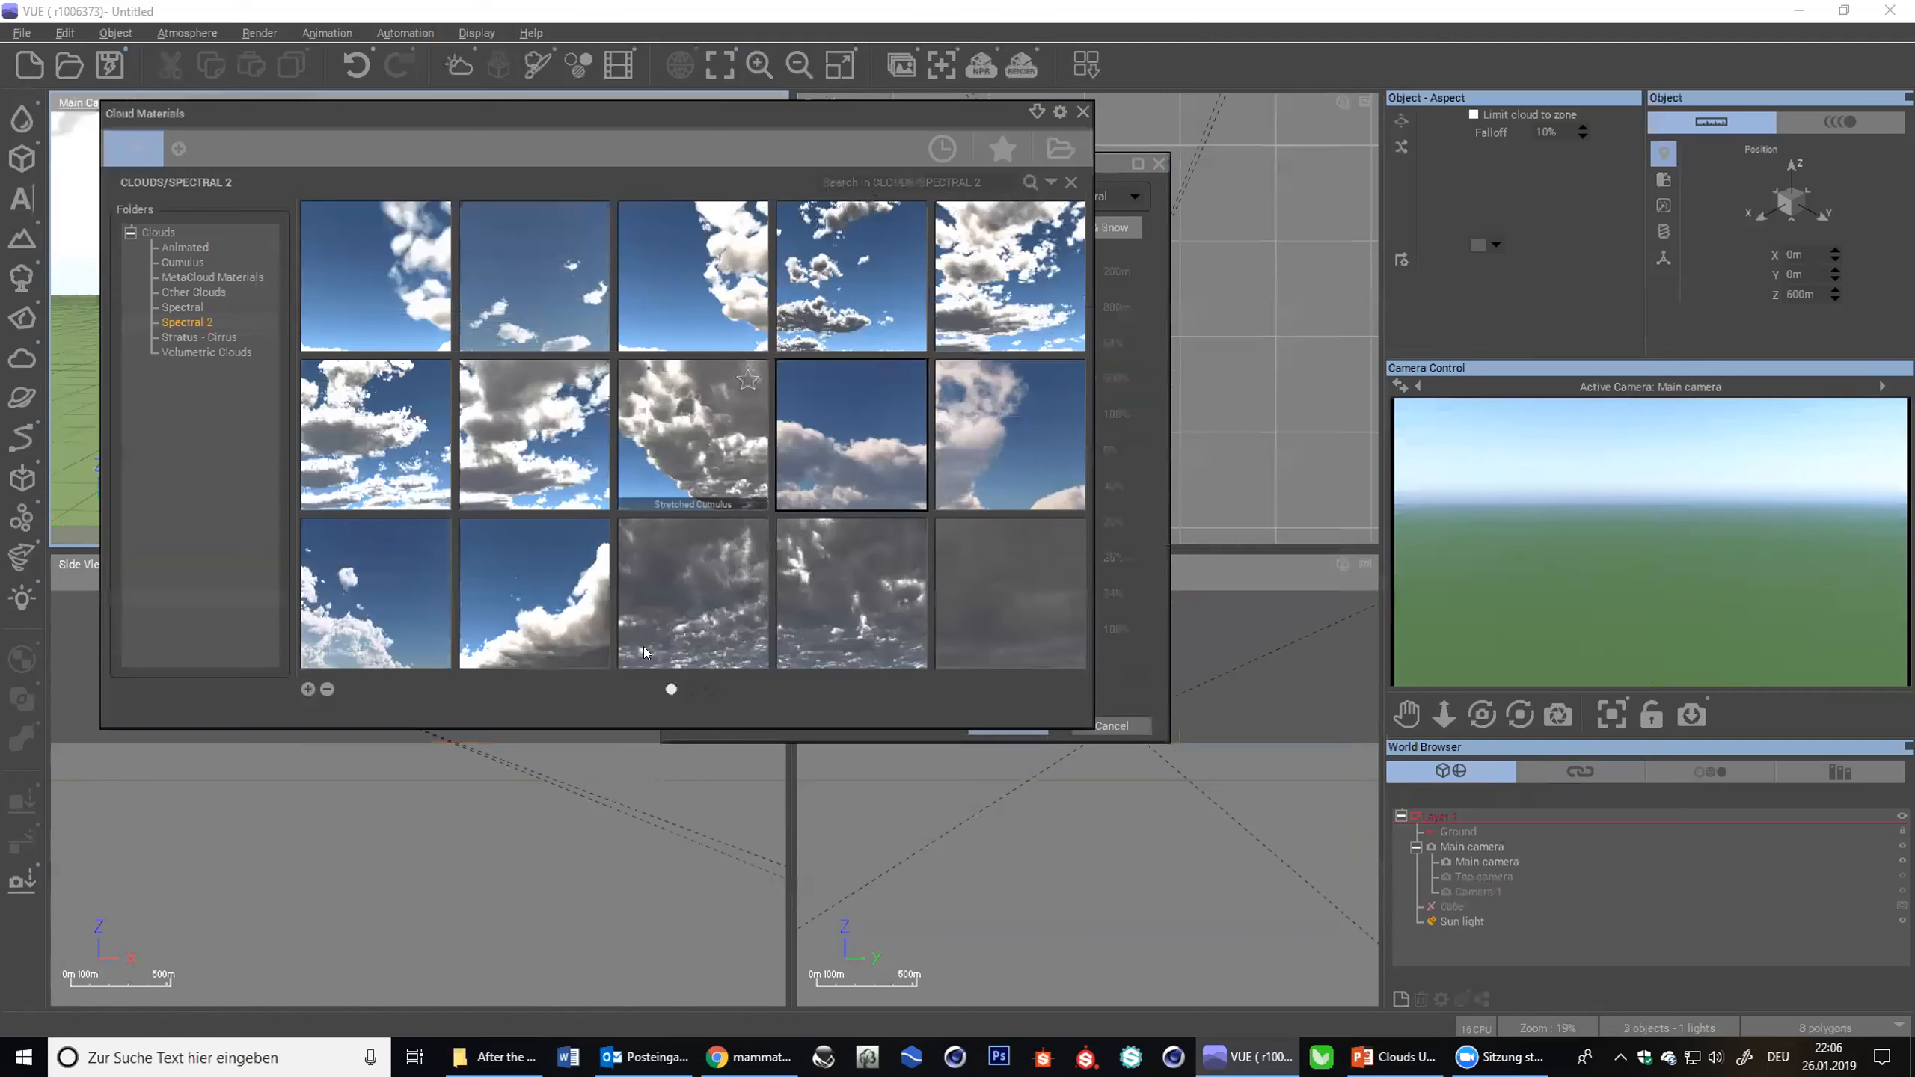
click(690, 690)
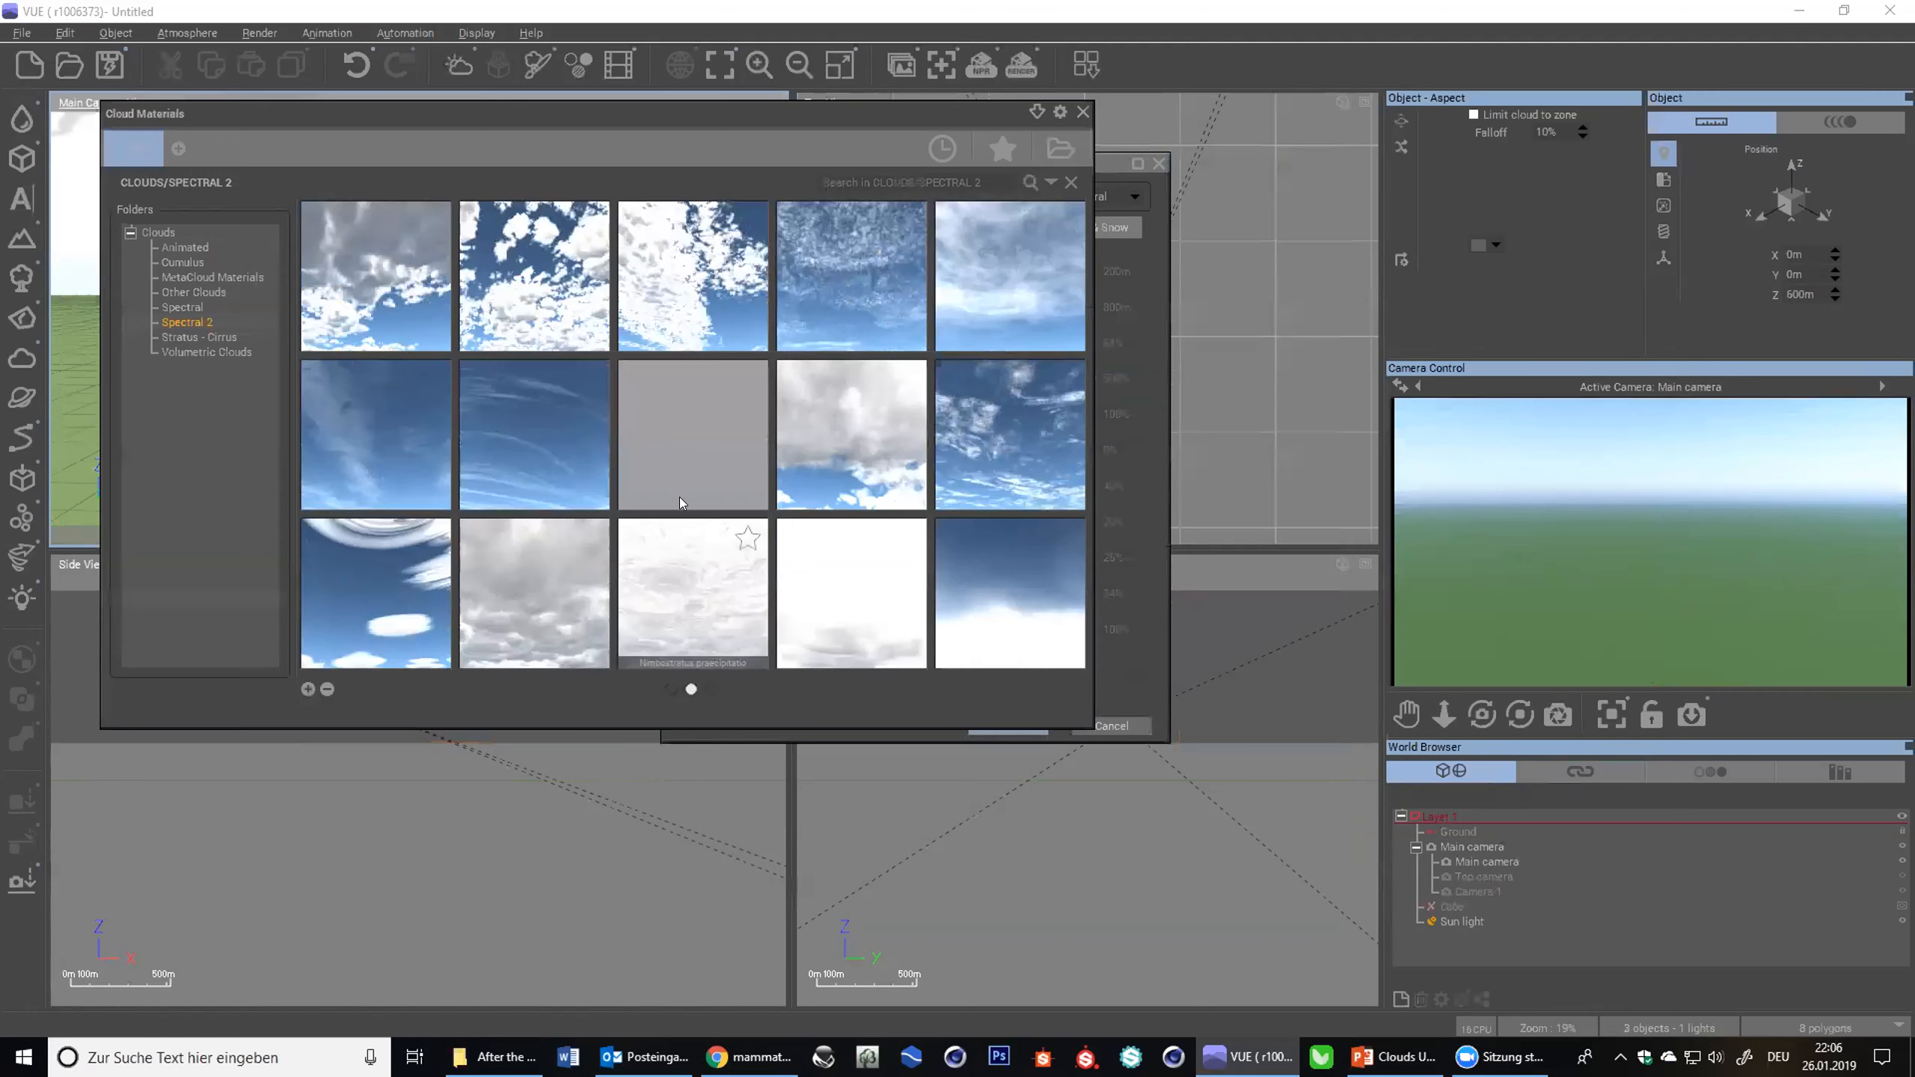
double_click(670, 423)
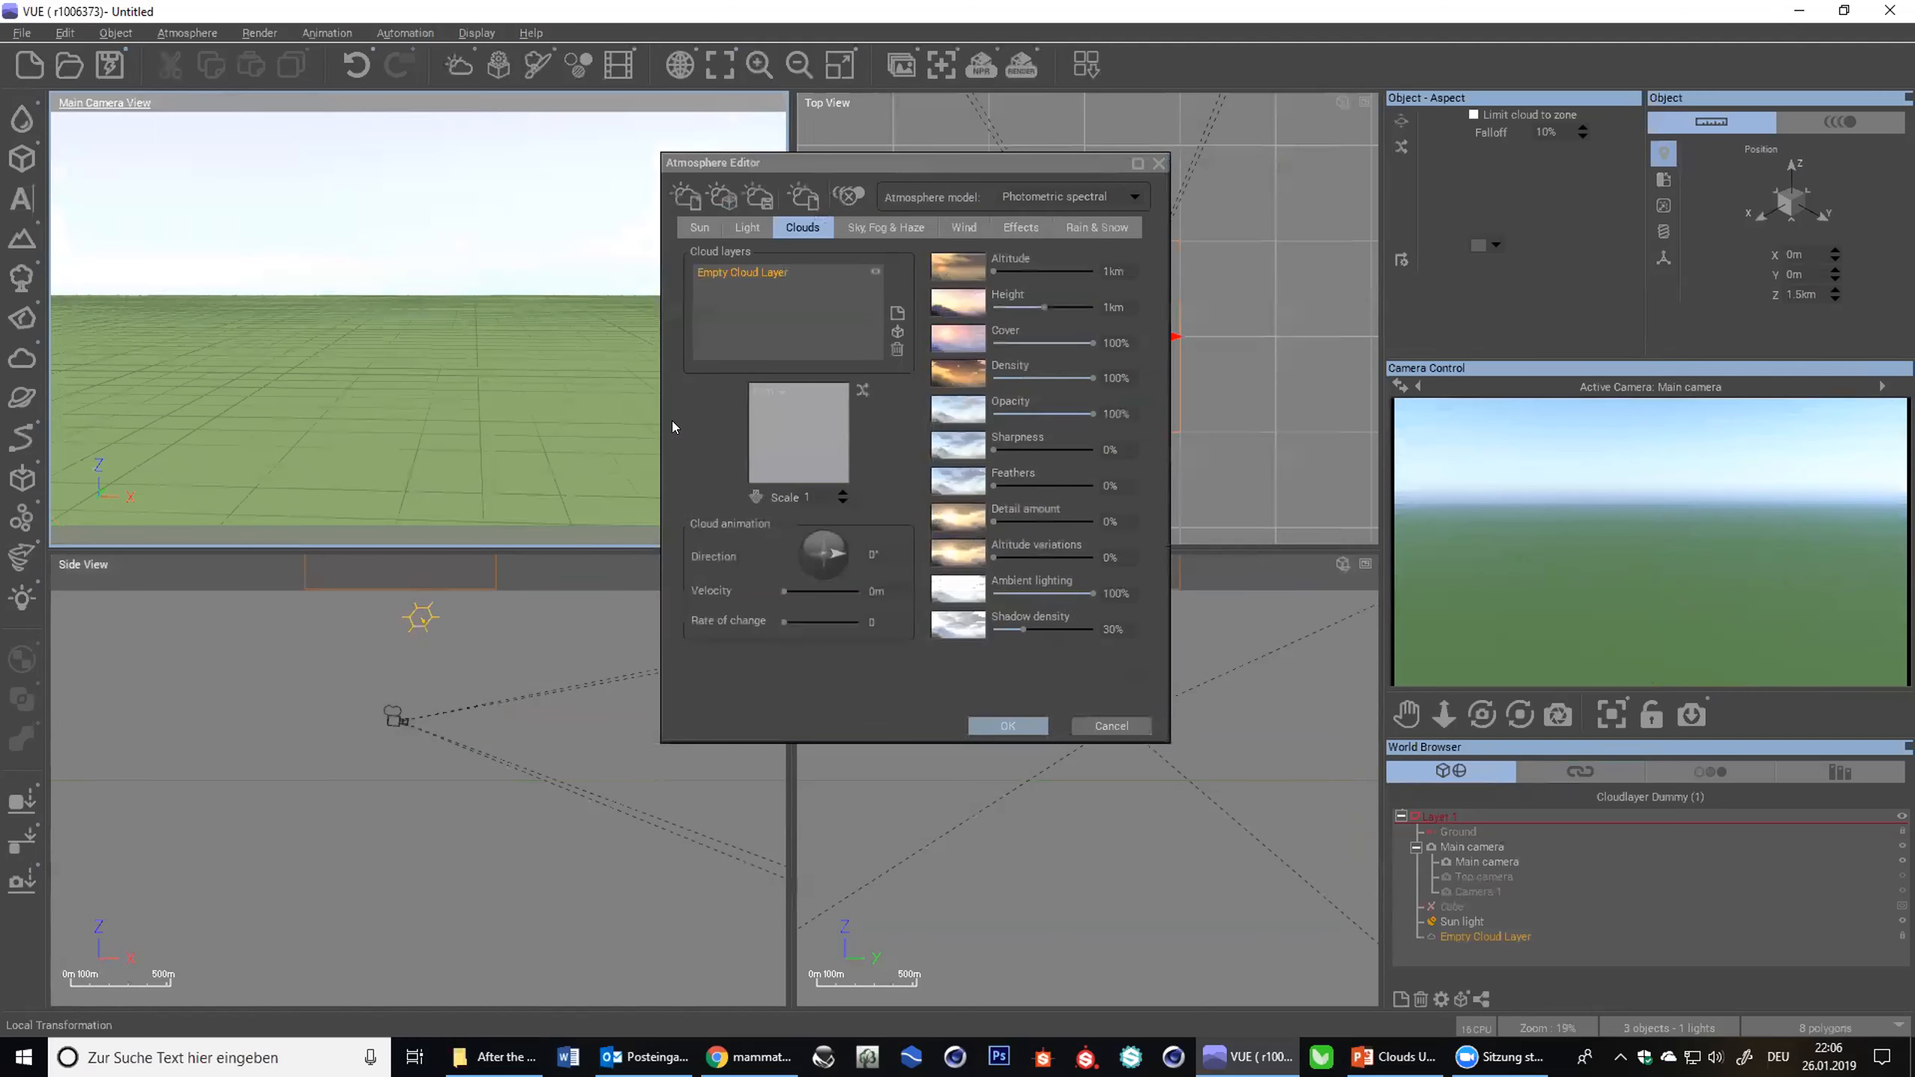
- Open the Empty Cloud Layer material in the advanced editor and compare its settings with the atmosphere's cloud layer settings
right_click(828, 435)
click(881, 443)
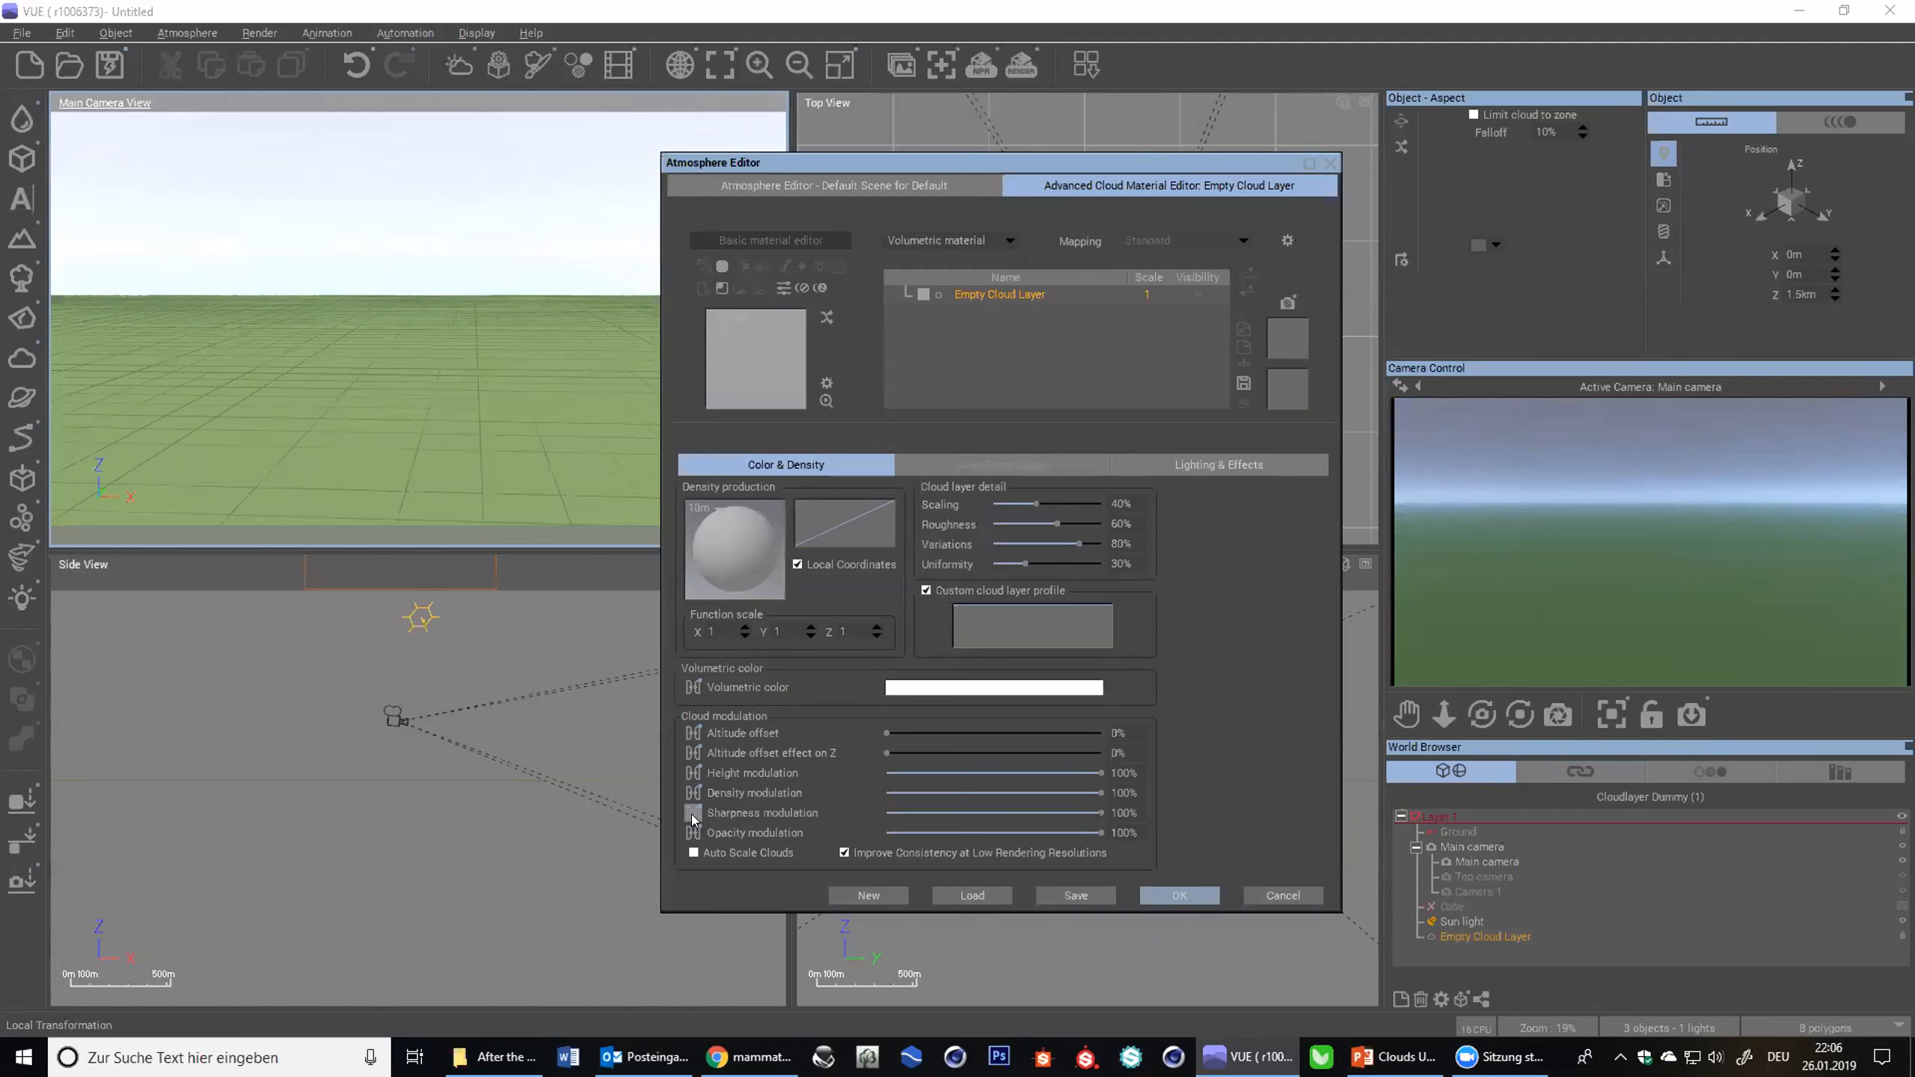
click(848, 185)
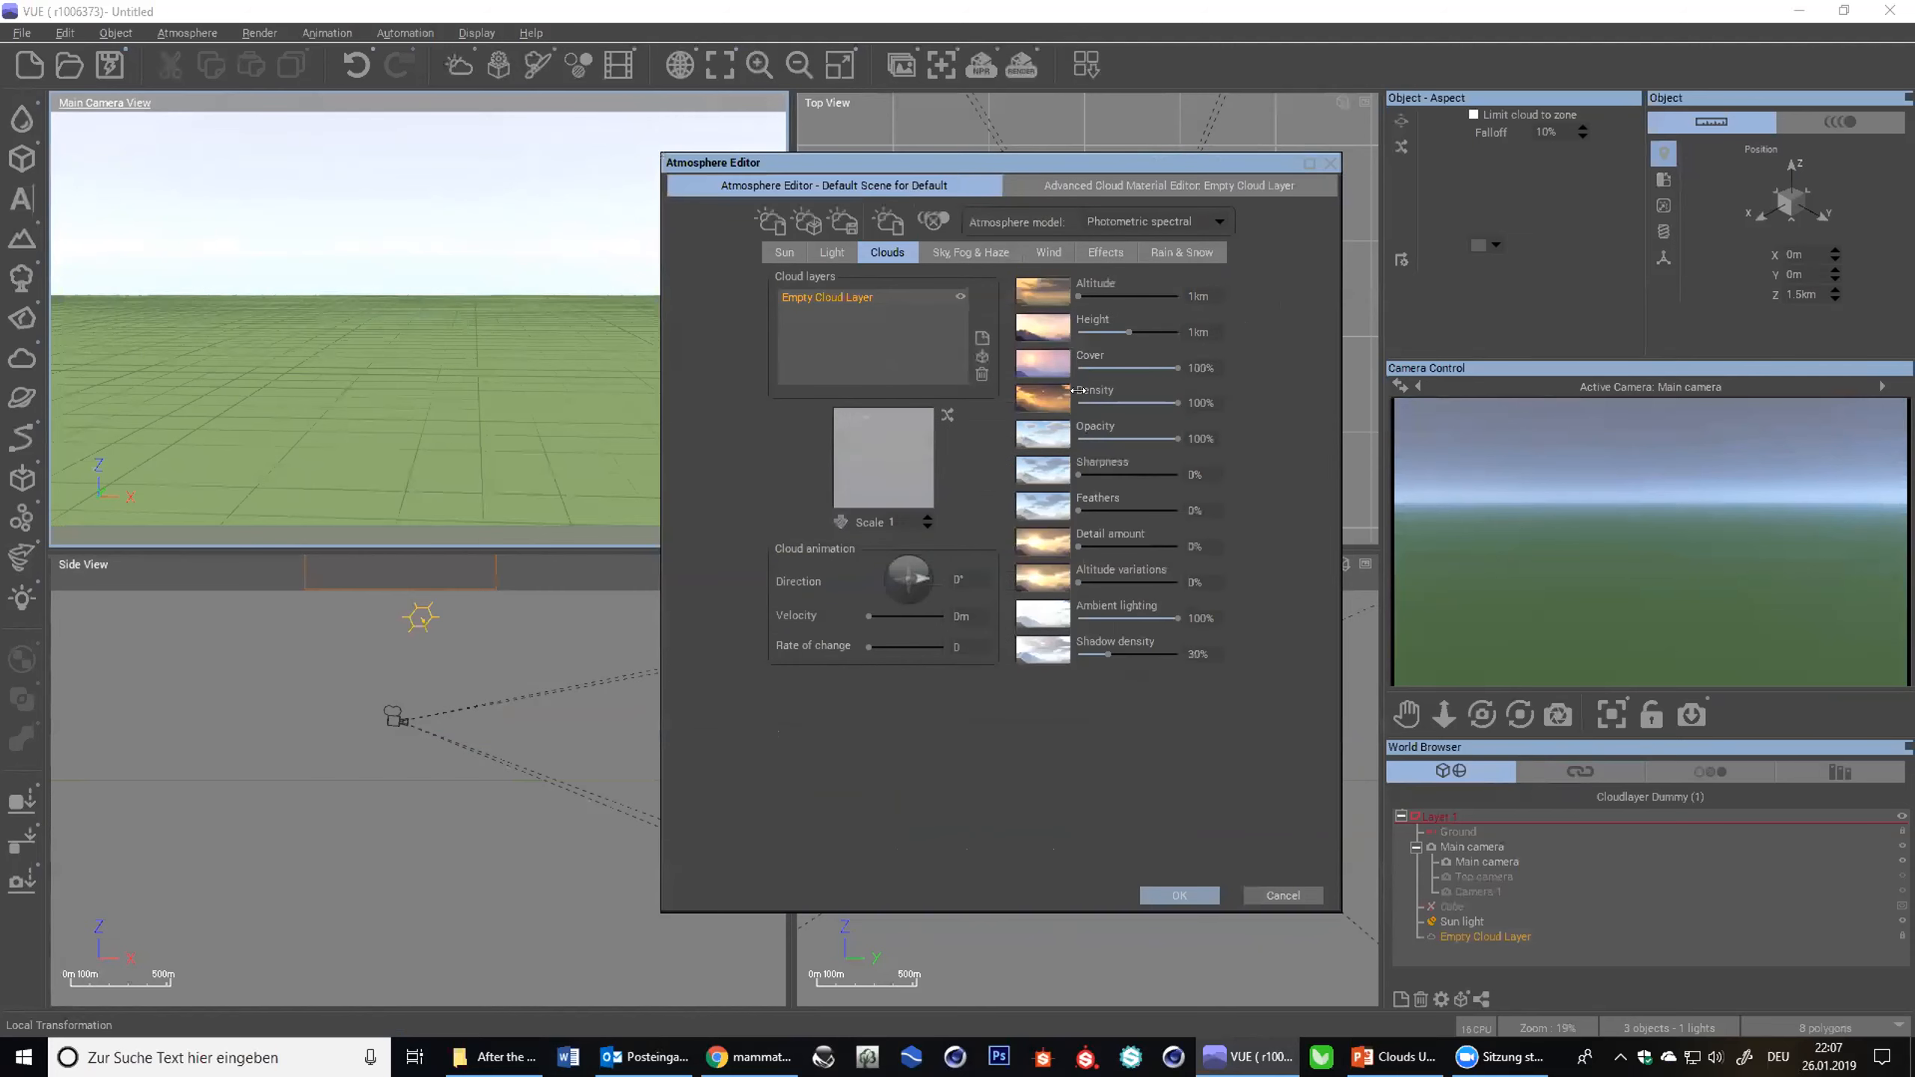
click(1203, 401)
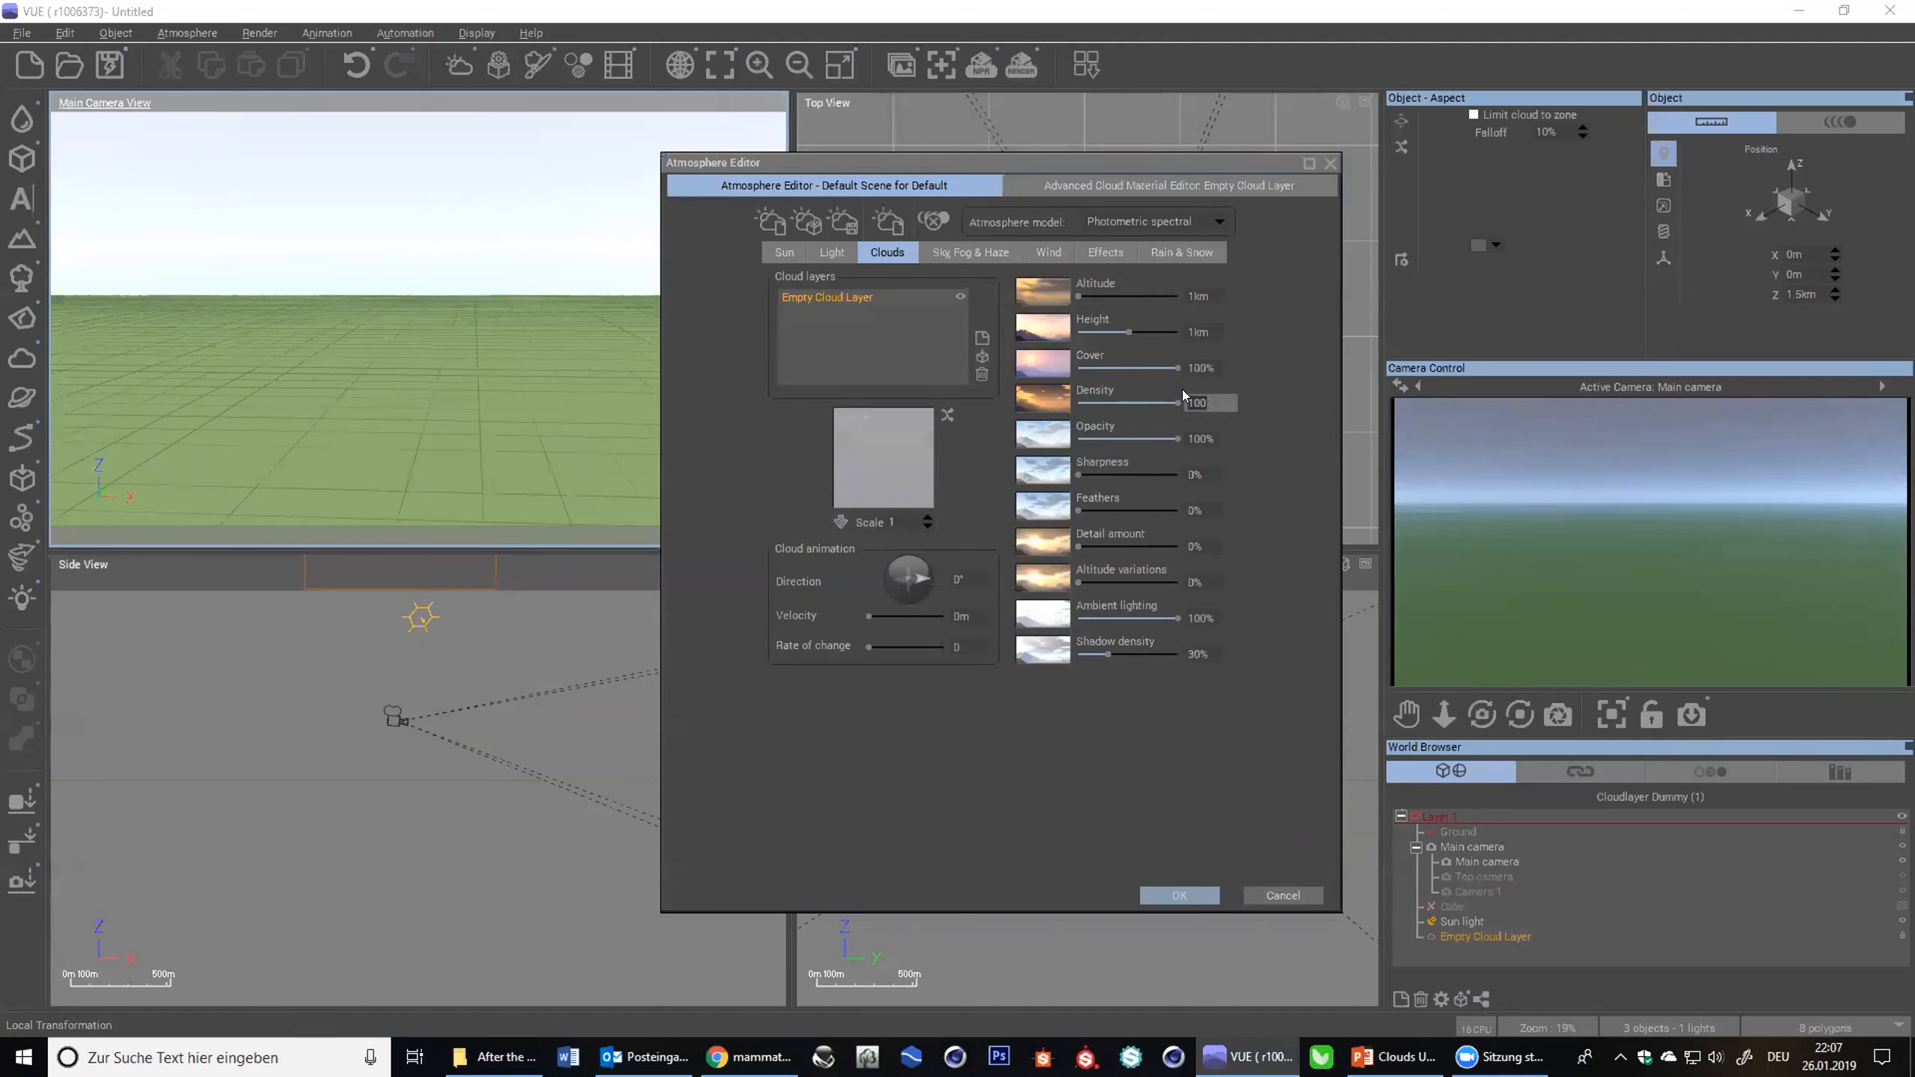
click(1073, 190)
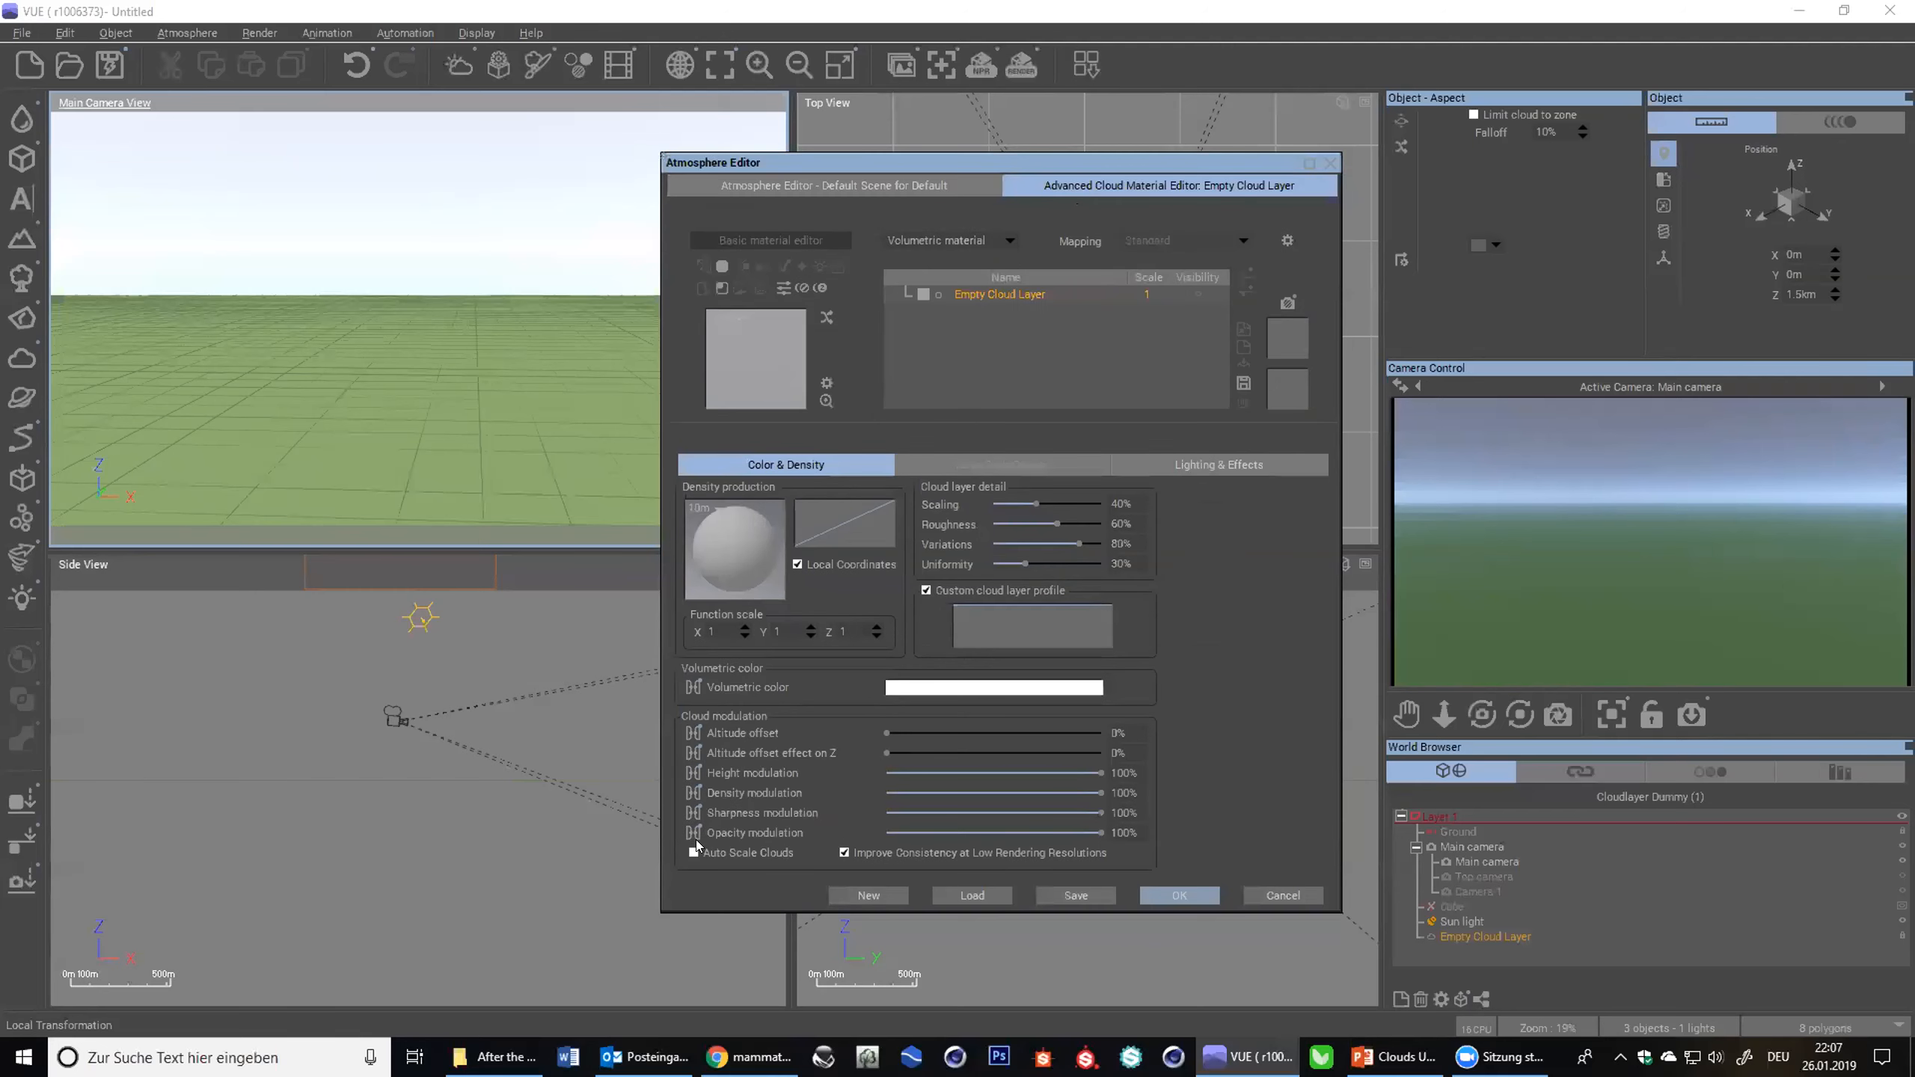
click(838, 187)
drag(823, 163, 541, 103)
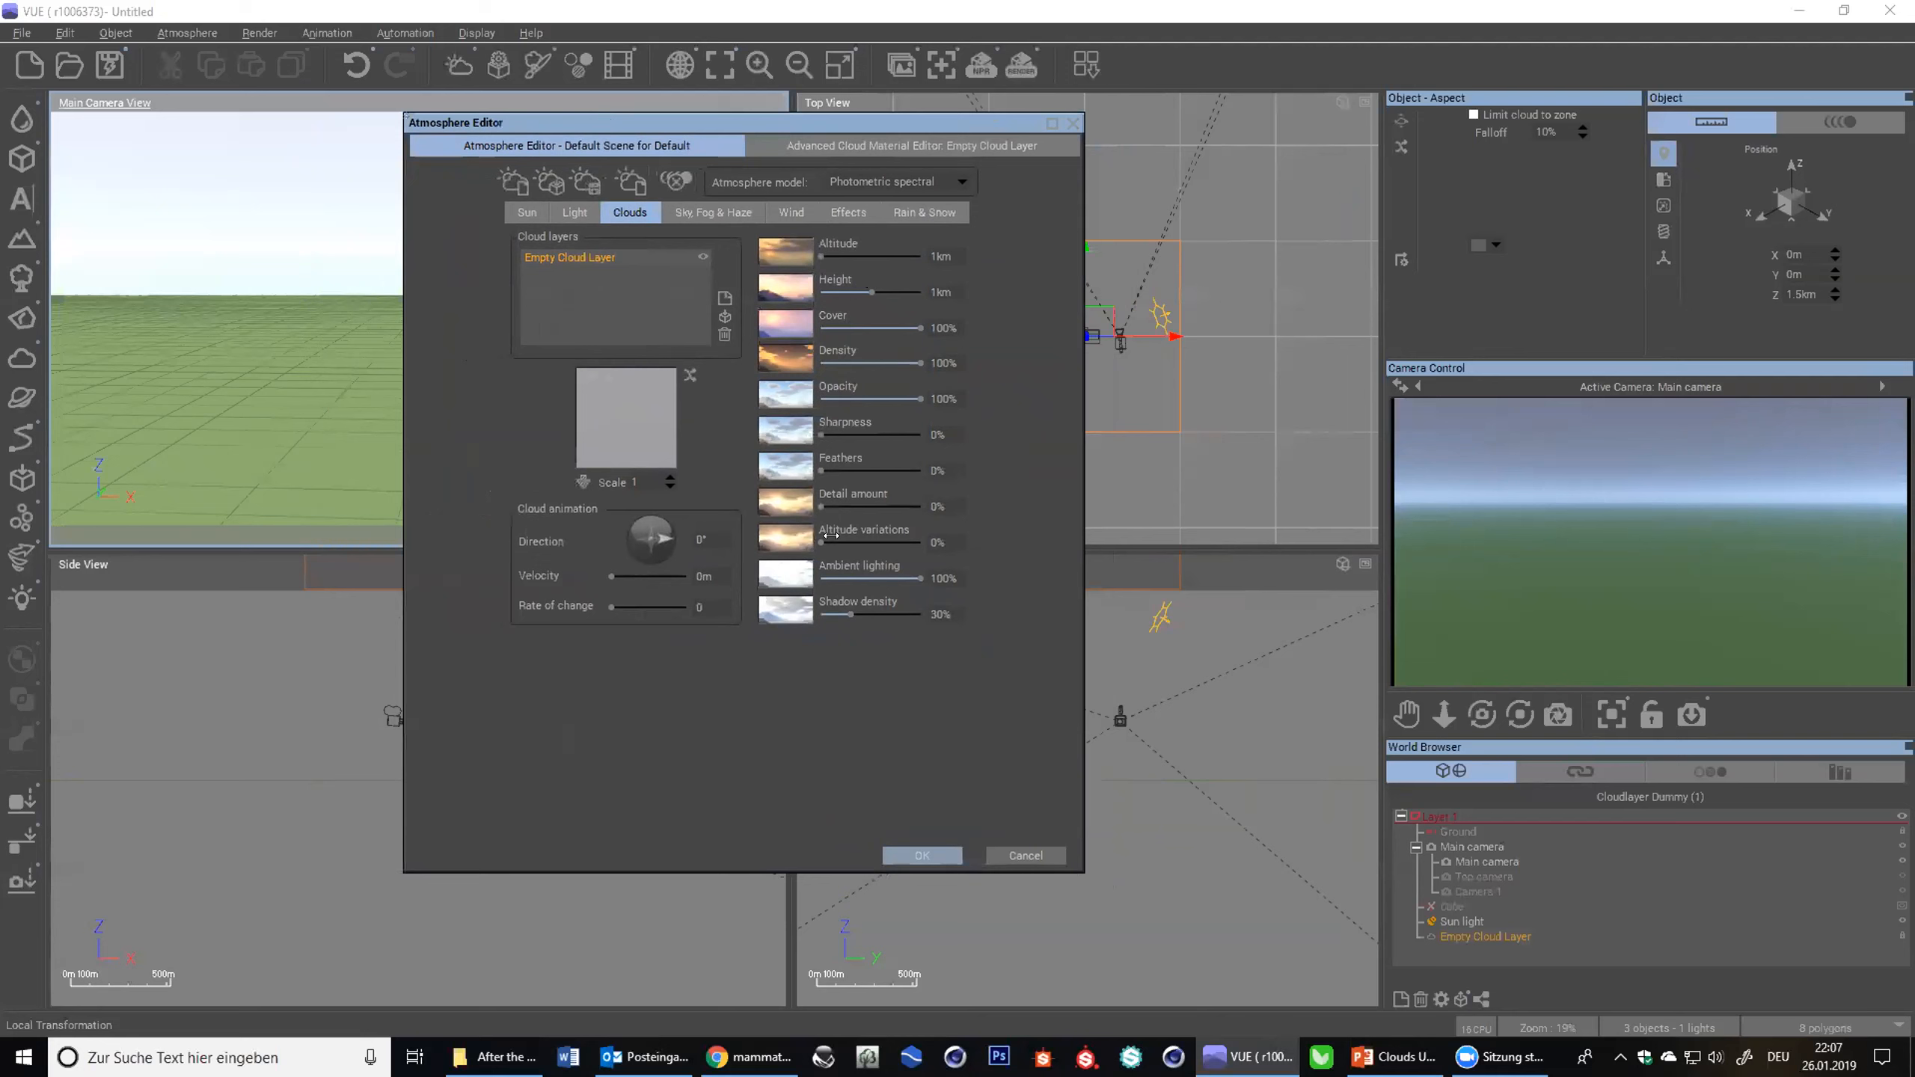
- Make Camera 1 the active camera and reduce the empty cloud layer's height to about 533 m
click(1479, 892)
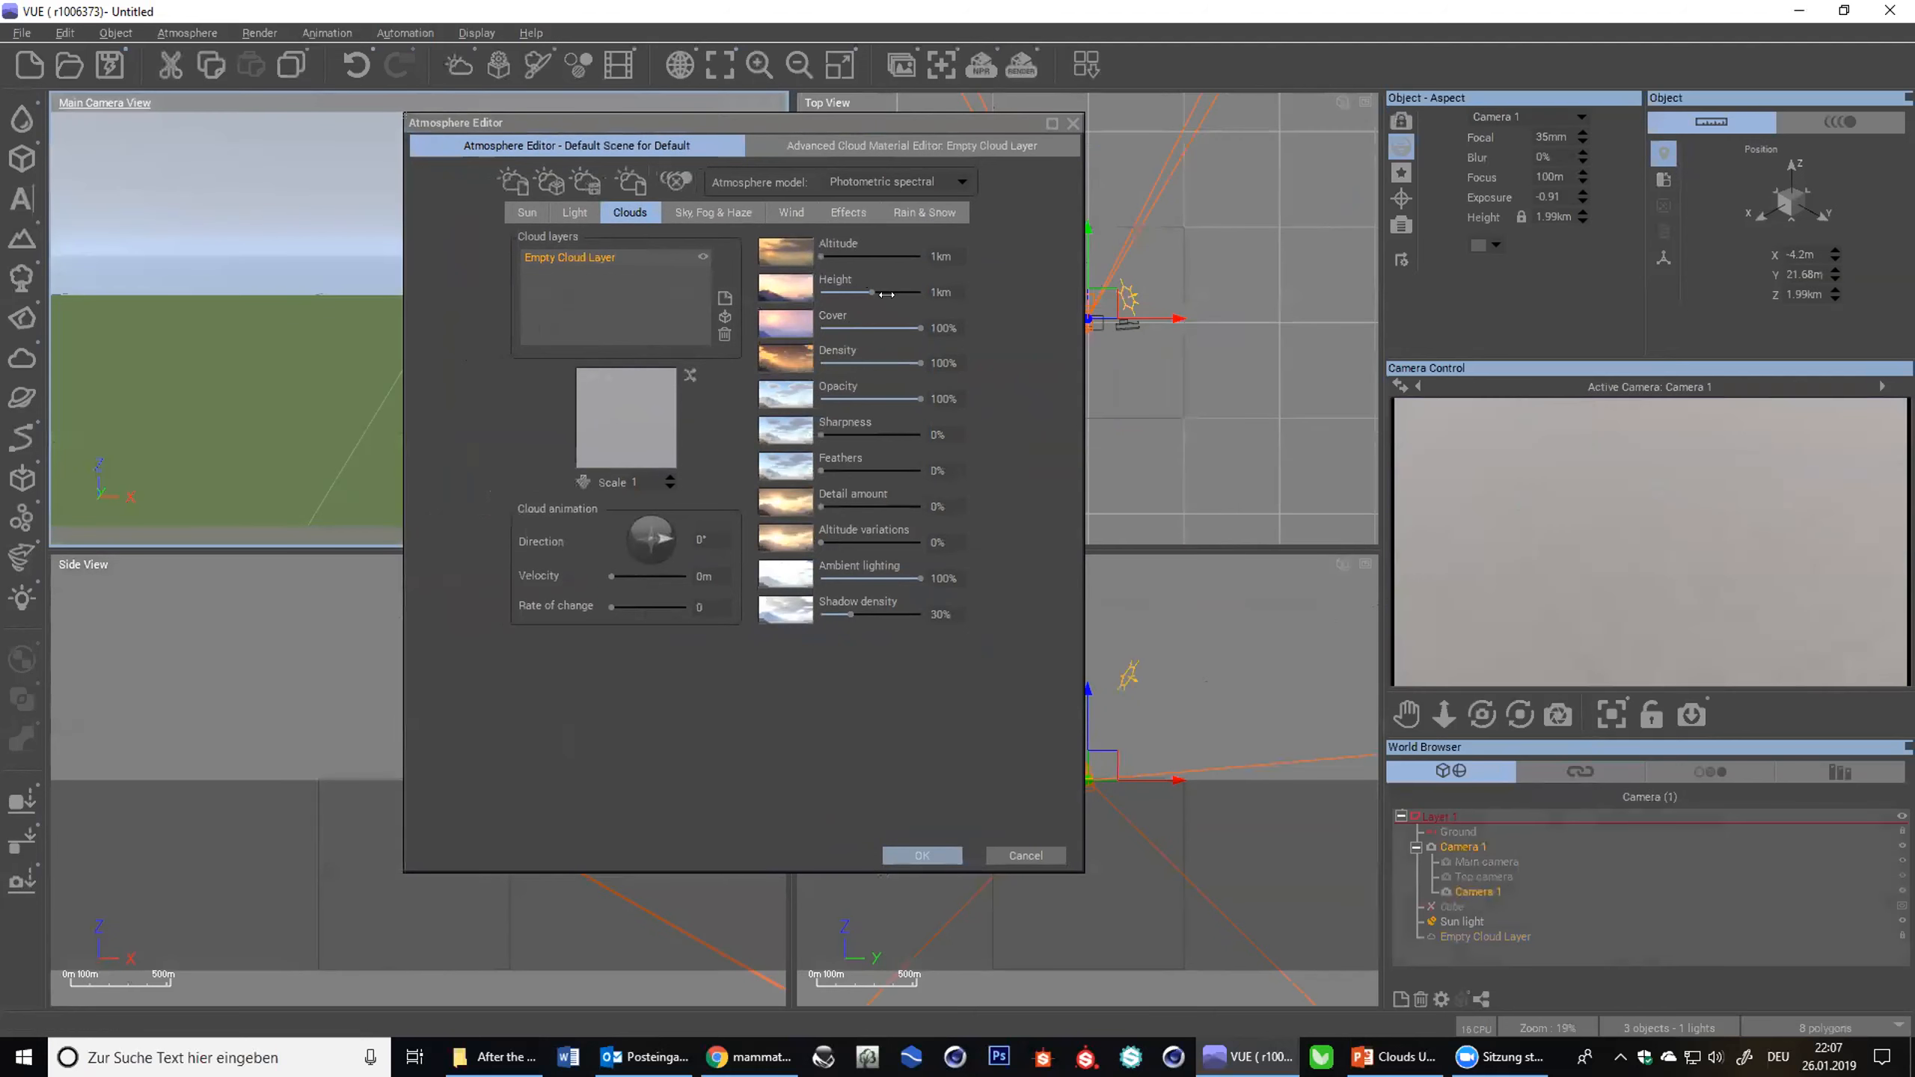
drag(873, 290, 859, 292)
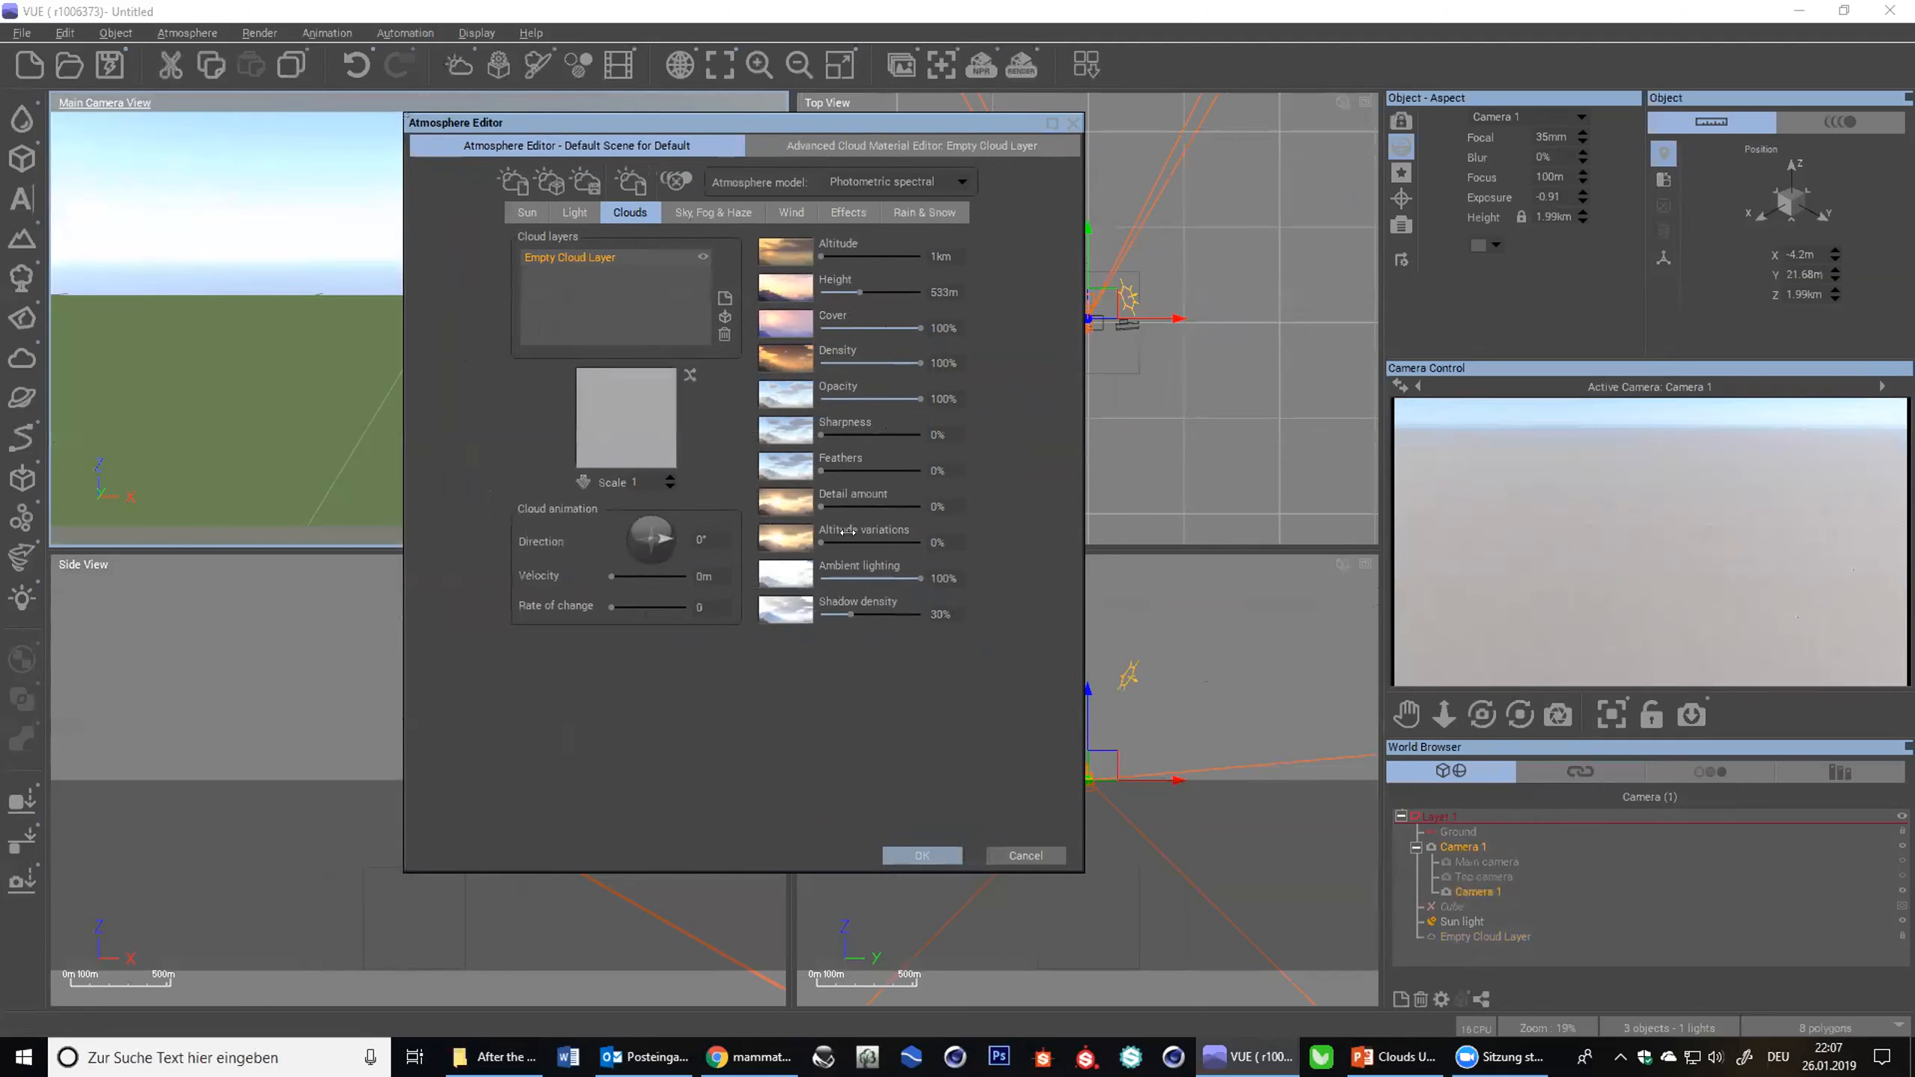
- Try altitude variations of 100% on the empty cloud layer and return them to 0%
drag(822, 542, 1156, 568)
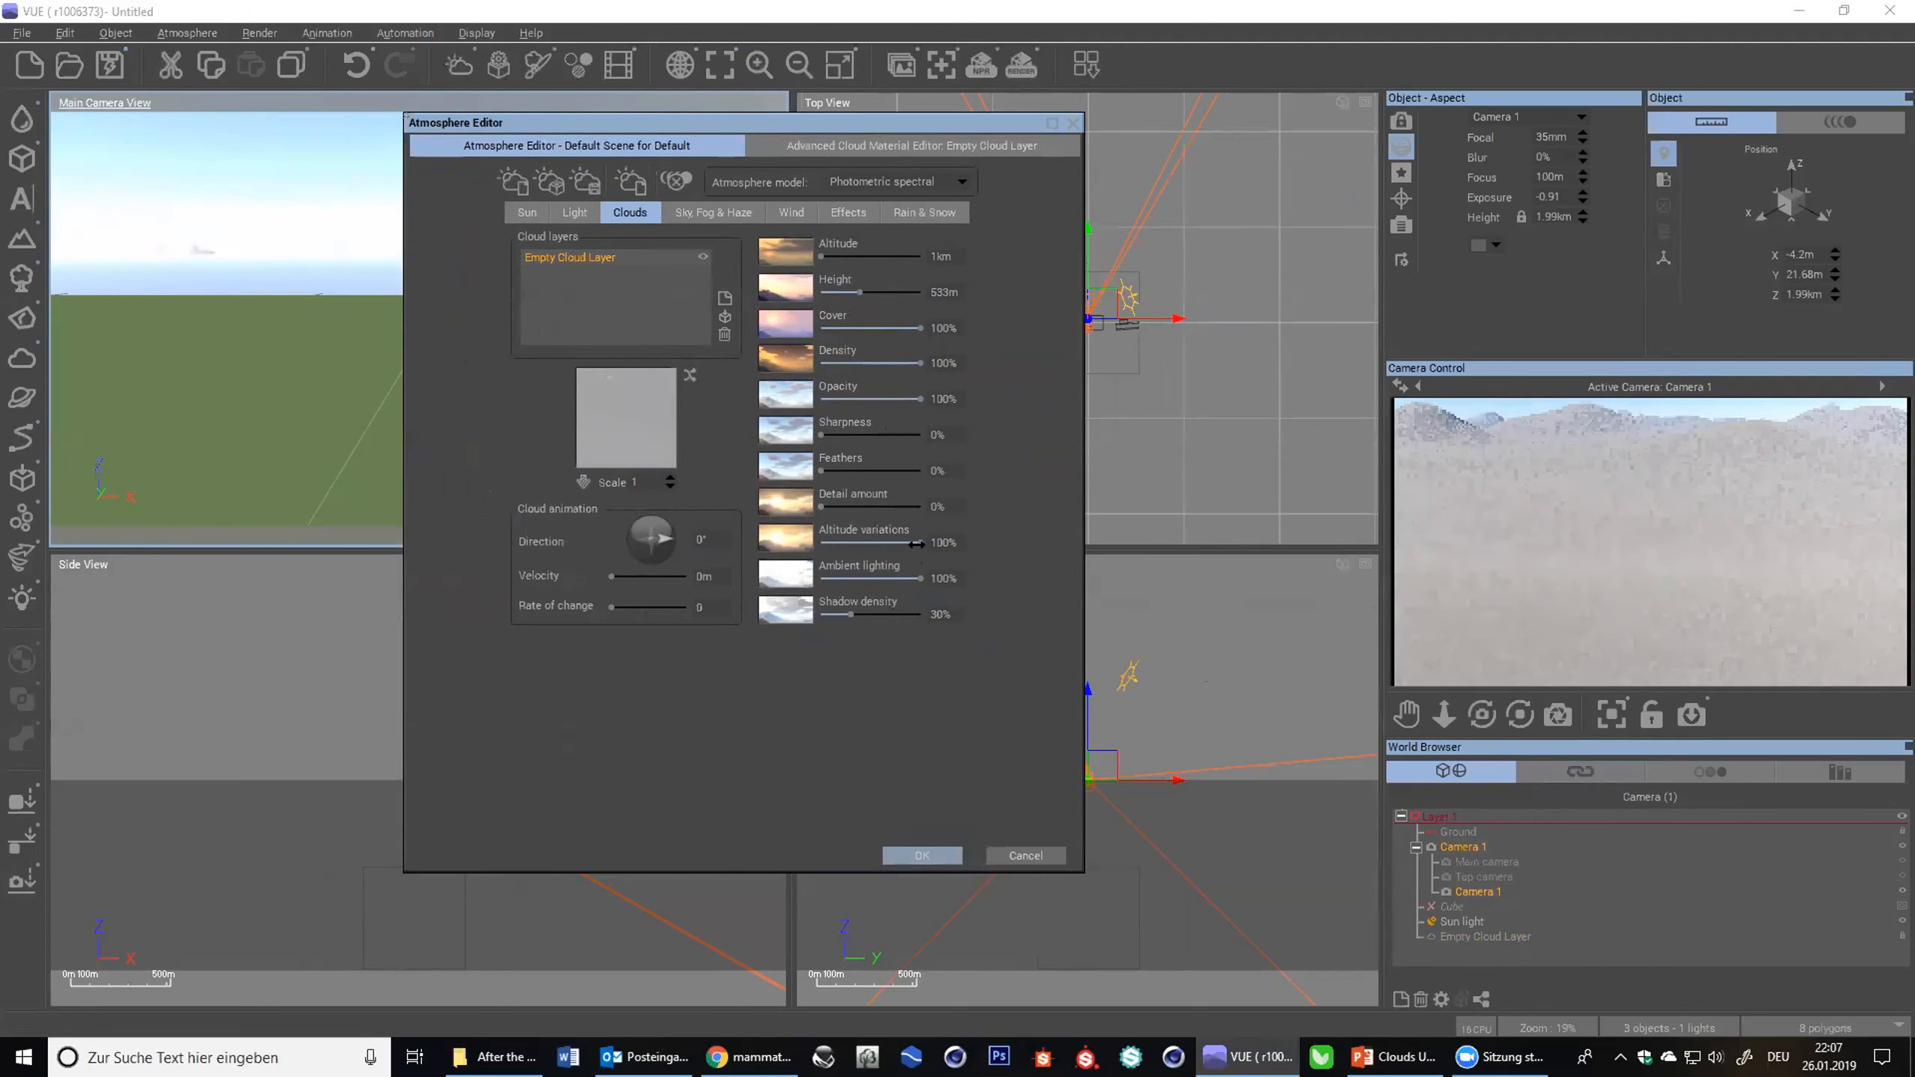
drag(917, 544, 815, 544)
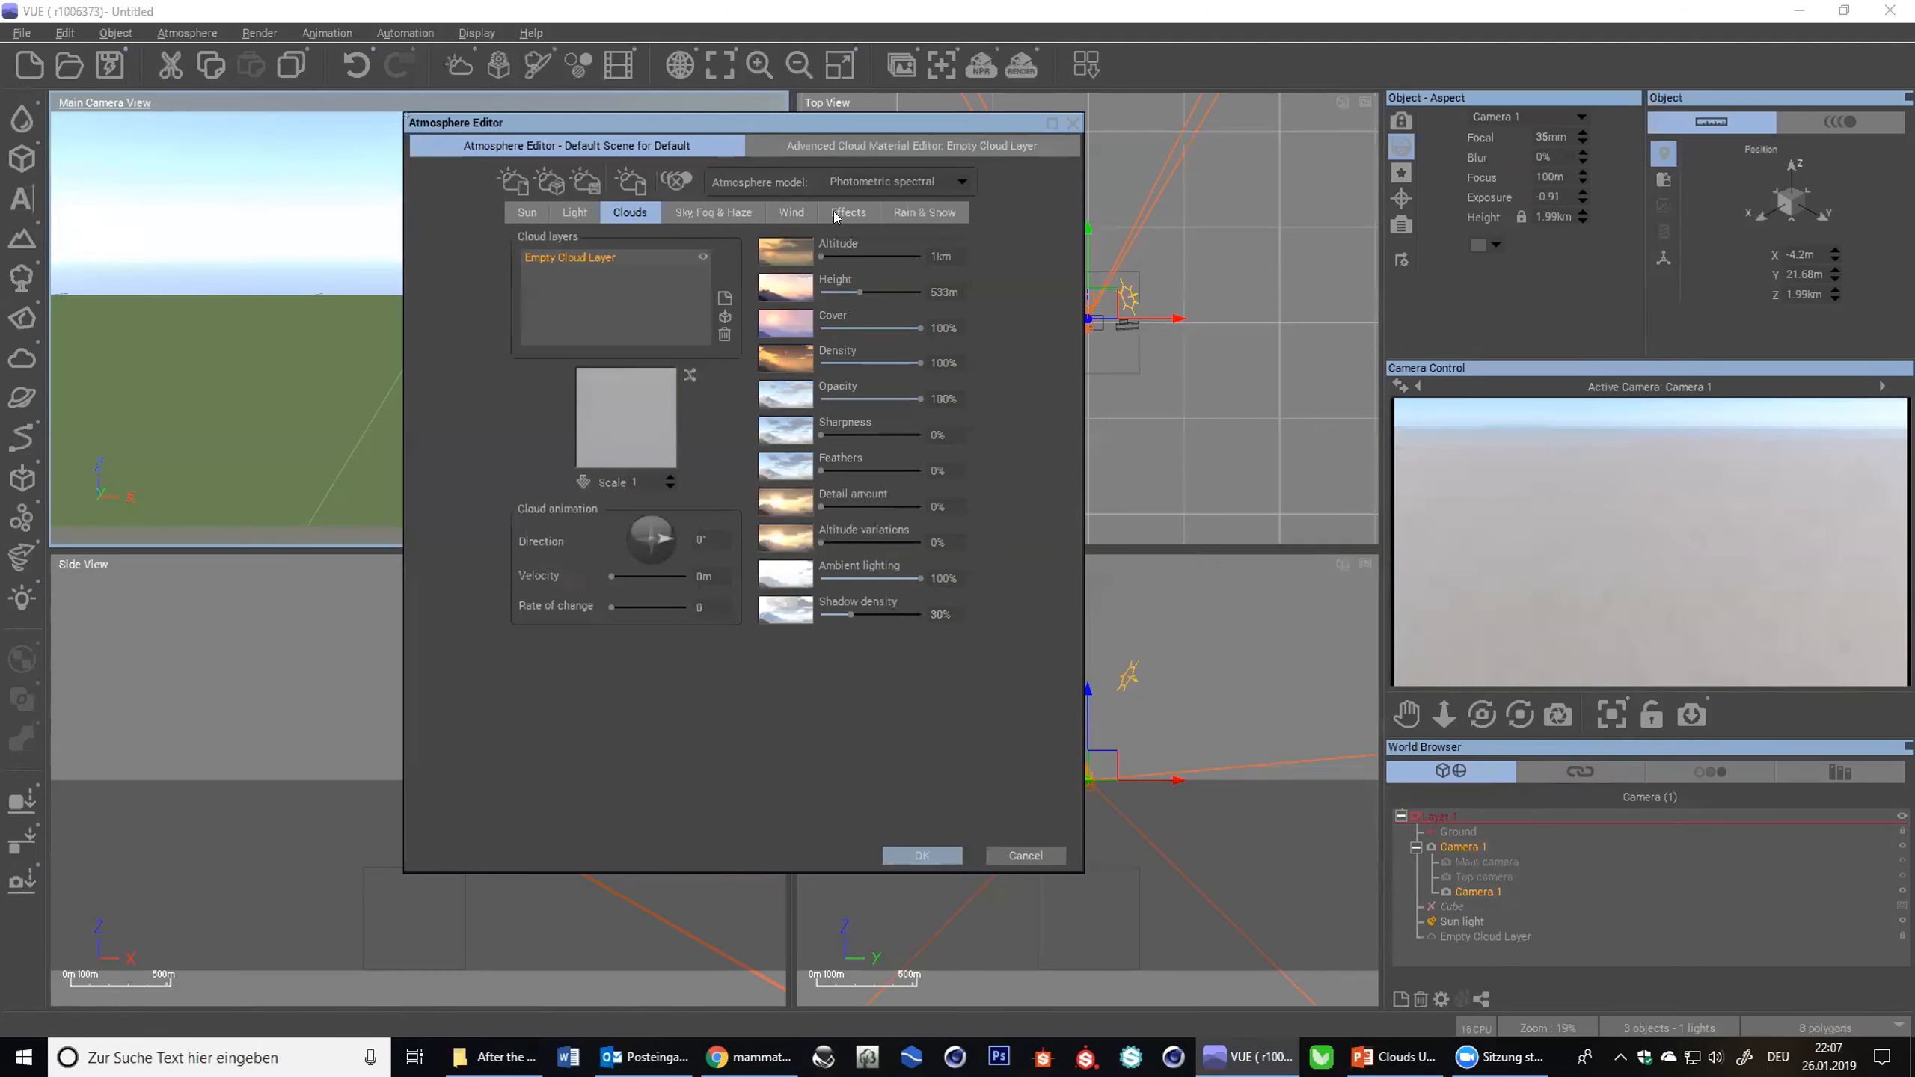
- Open the function graph of the Empty Cloud Layer material's height modulation with the camera preview kept in view
drag(811, 125, 694, 137)
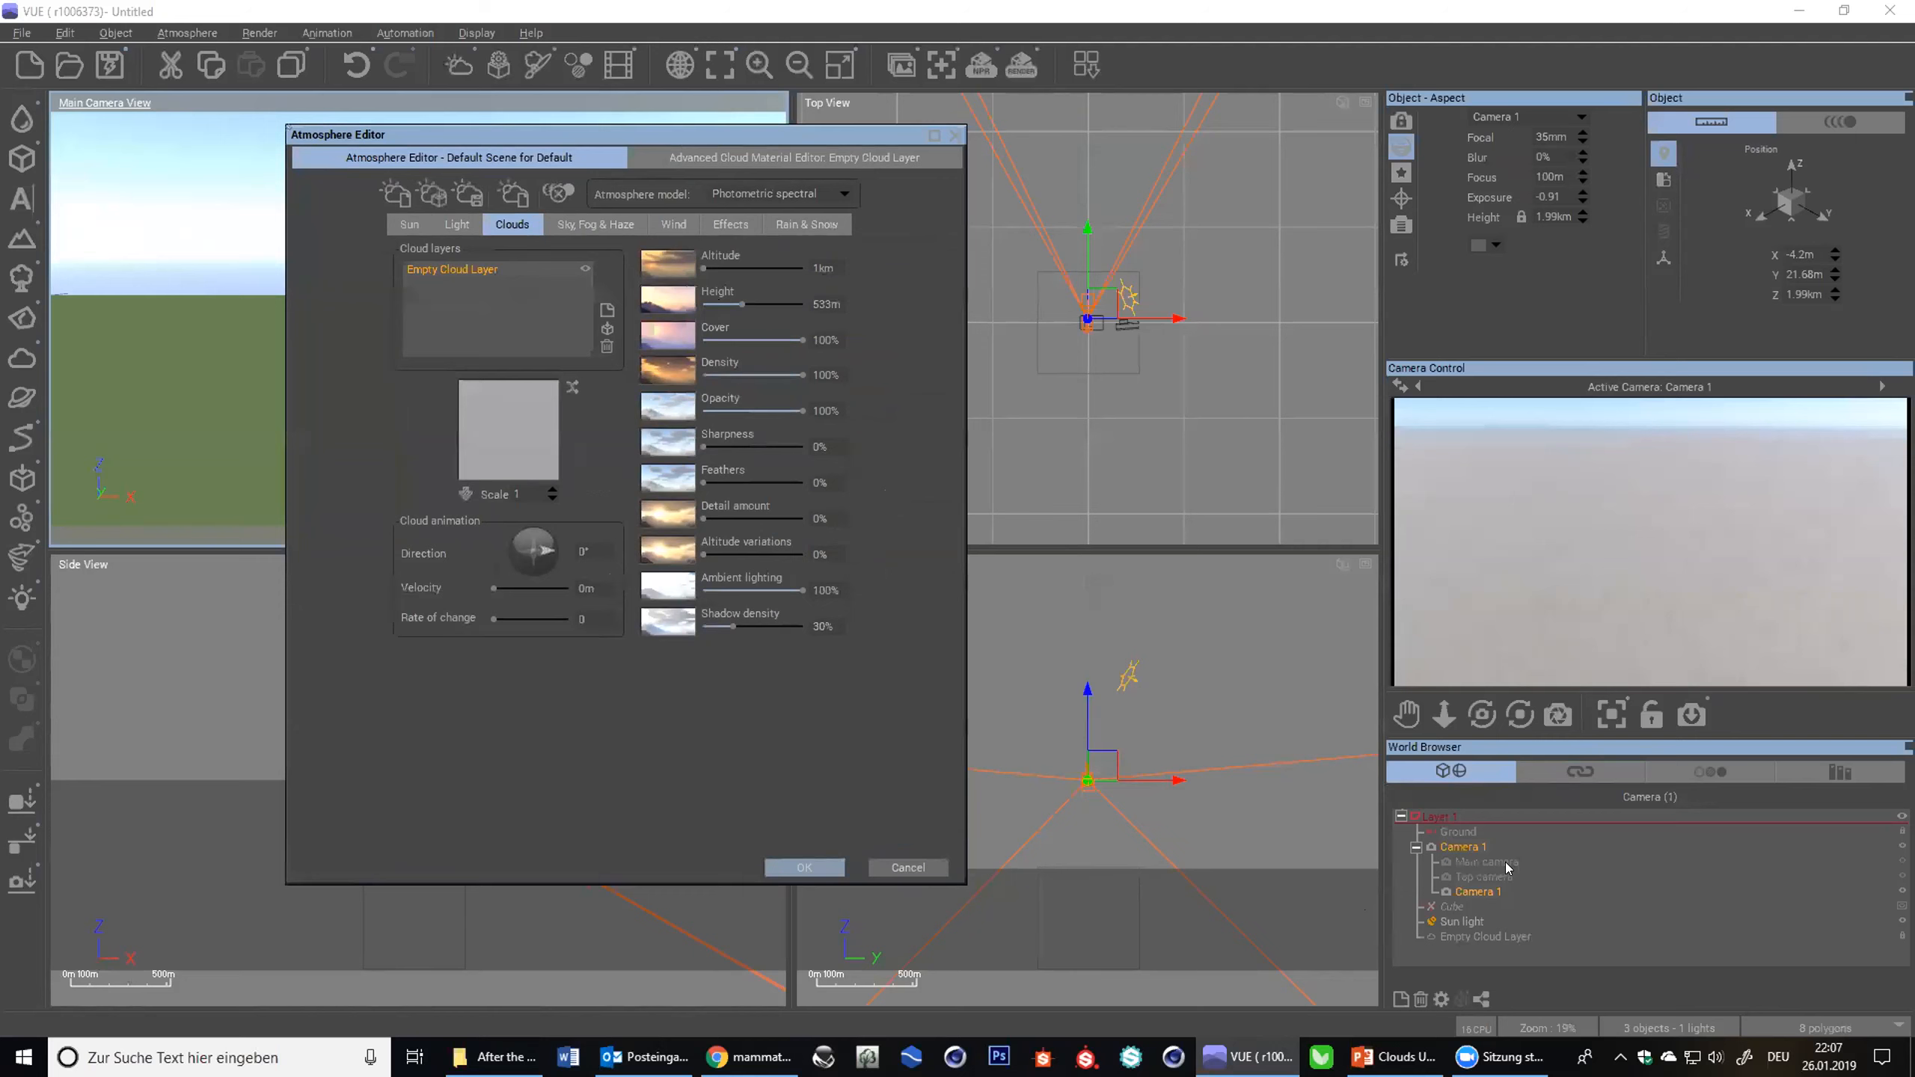
click(730, 157)
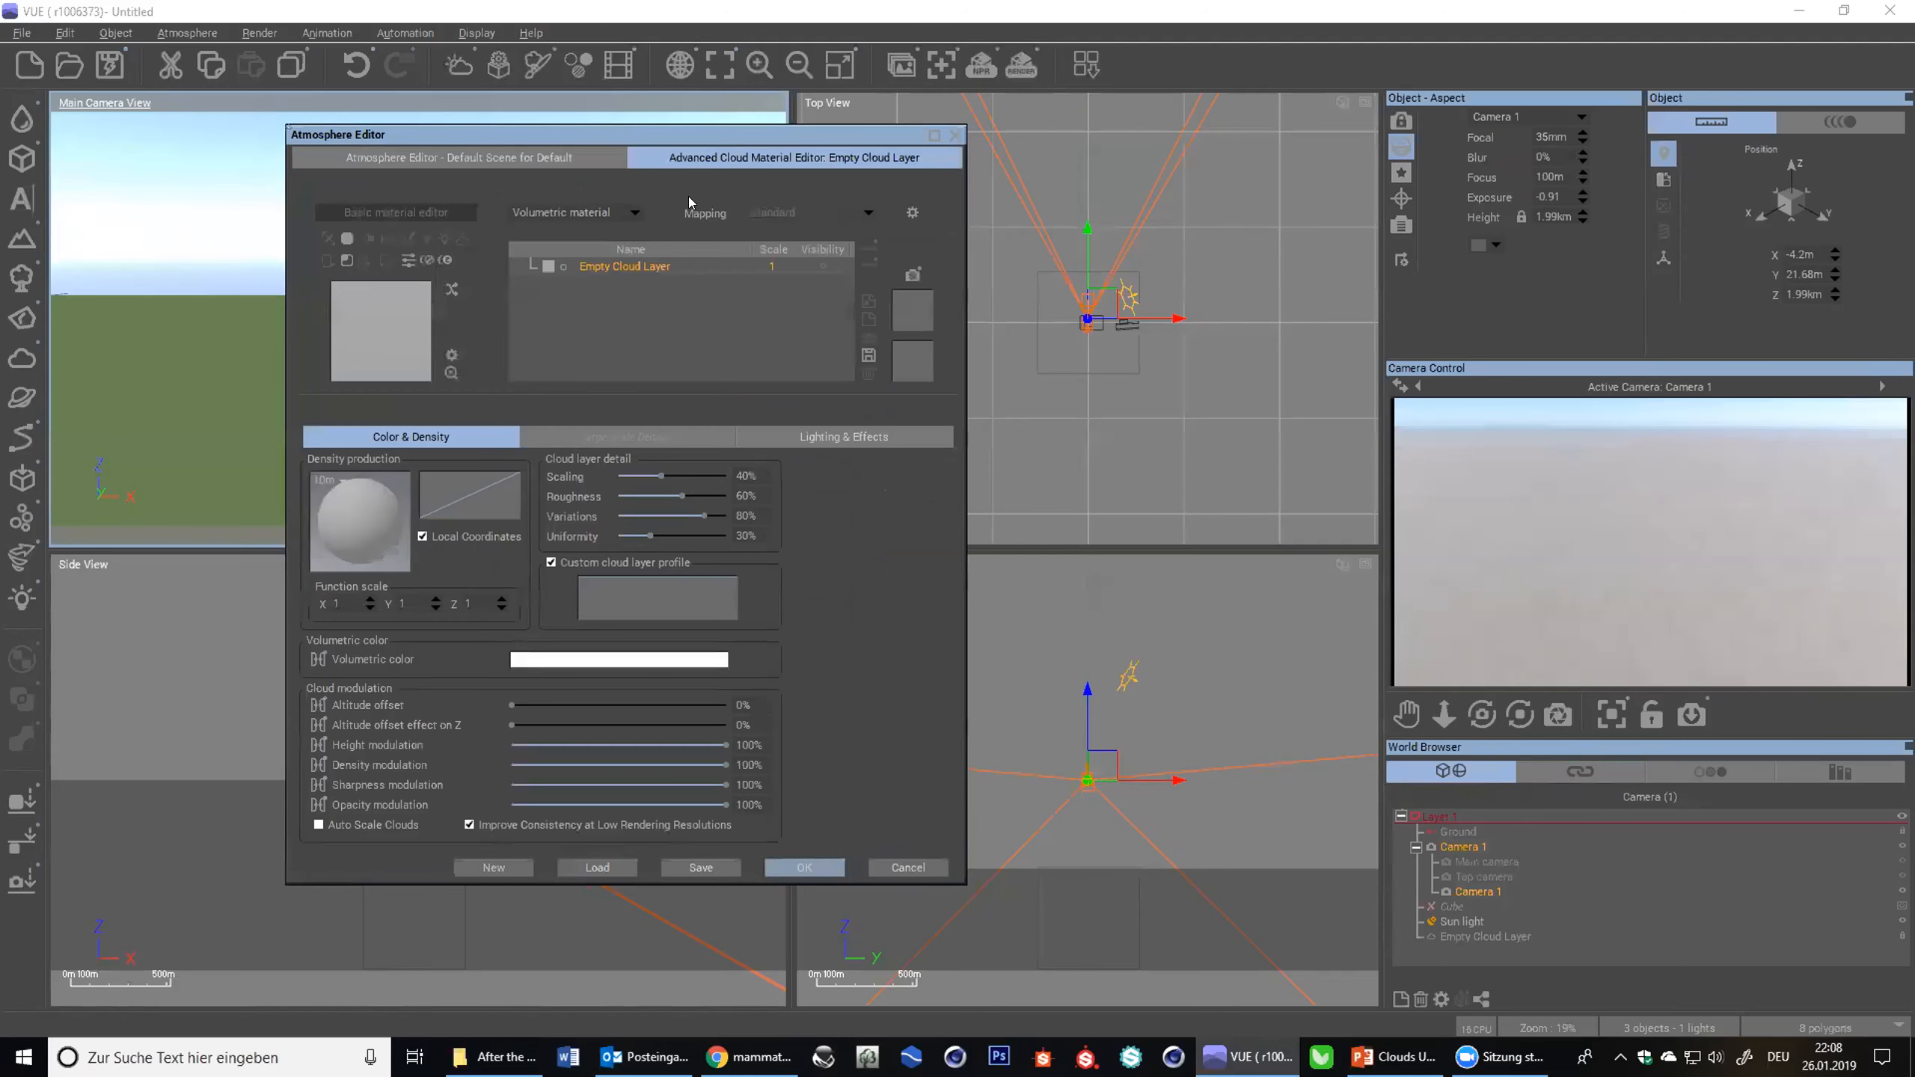
click(318, 745)
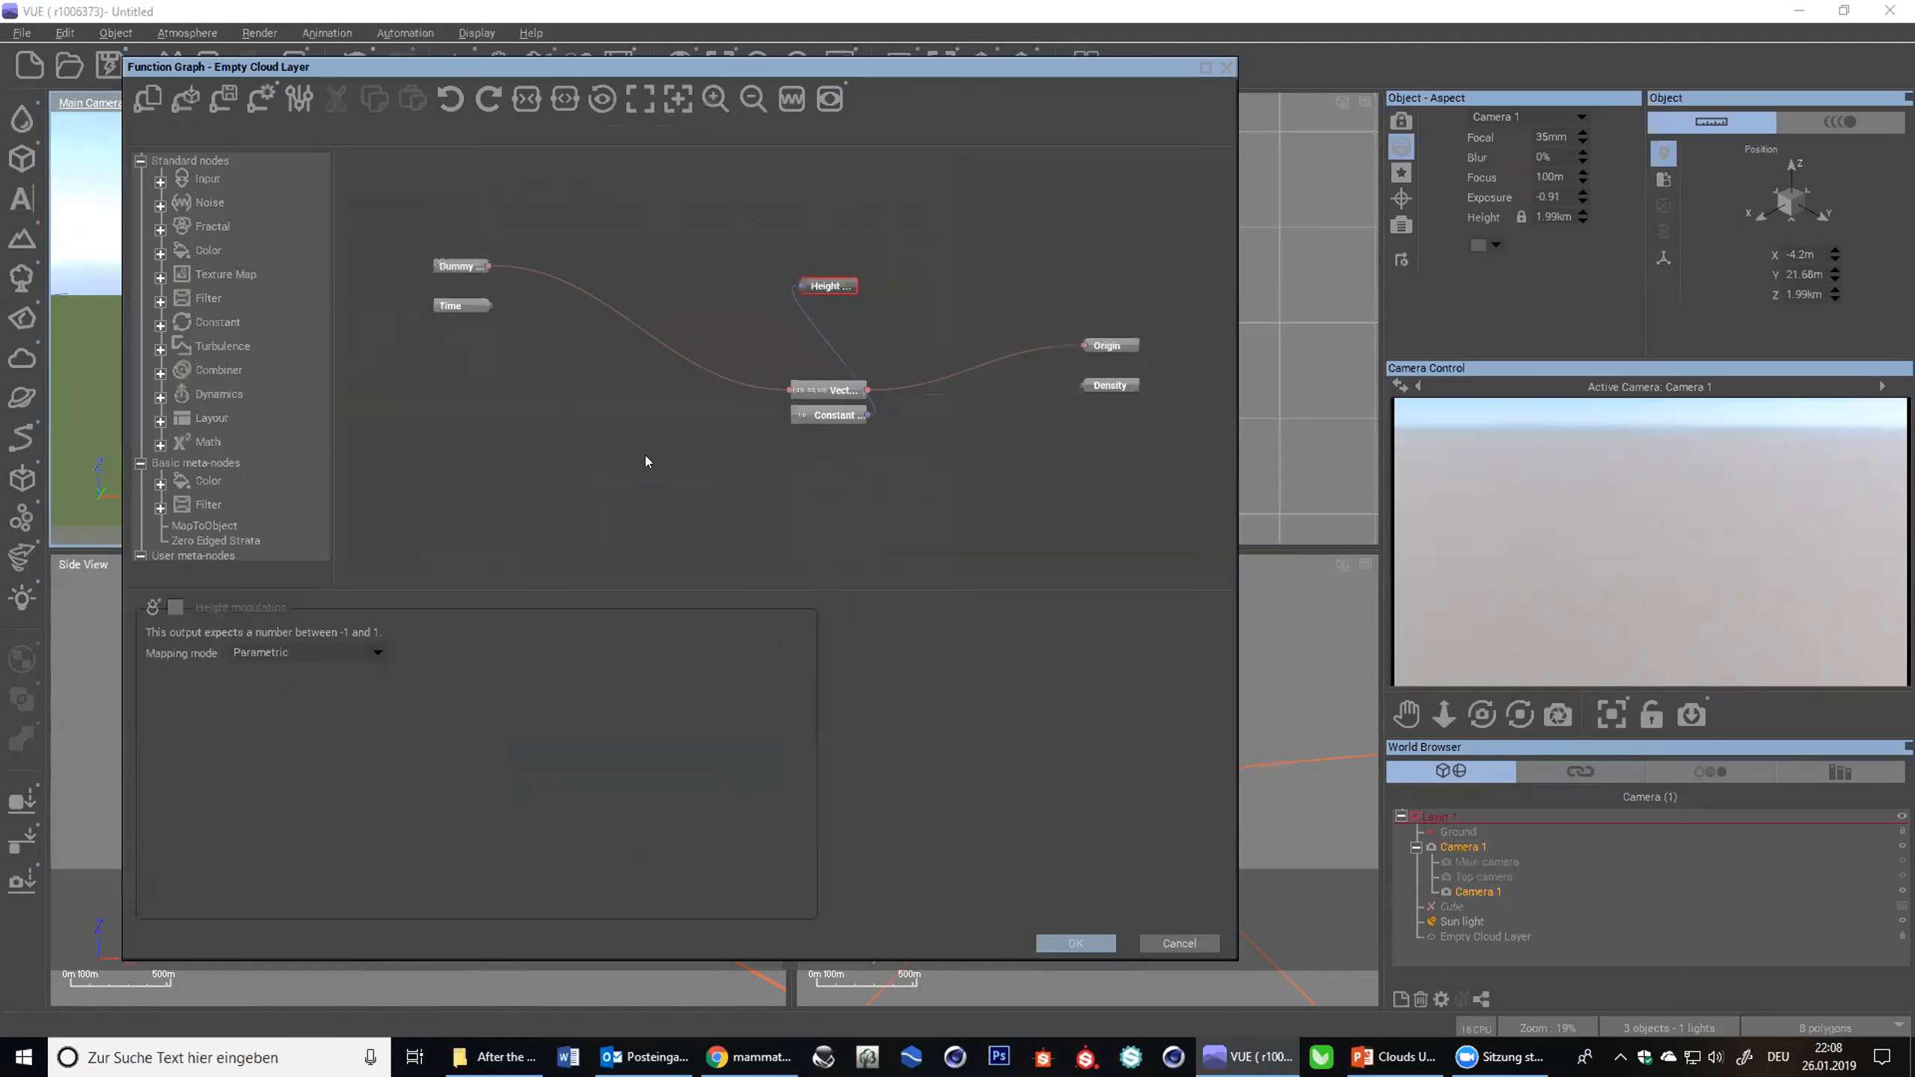
drag(711, 68, 789, 104)
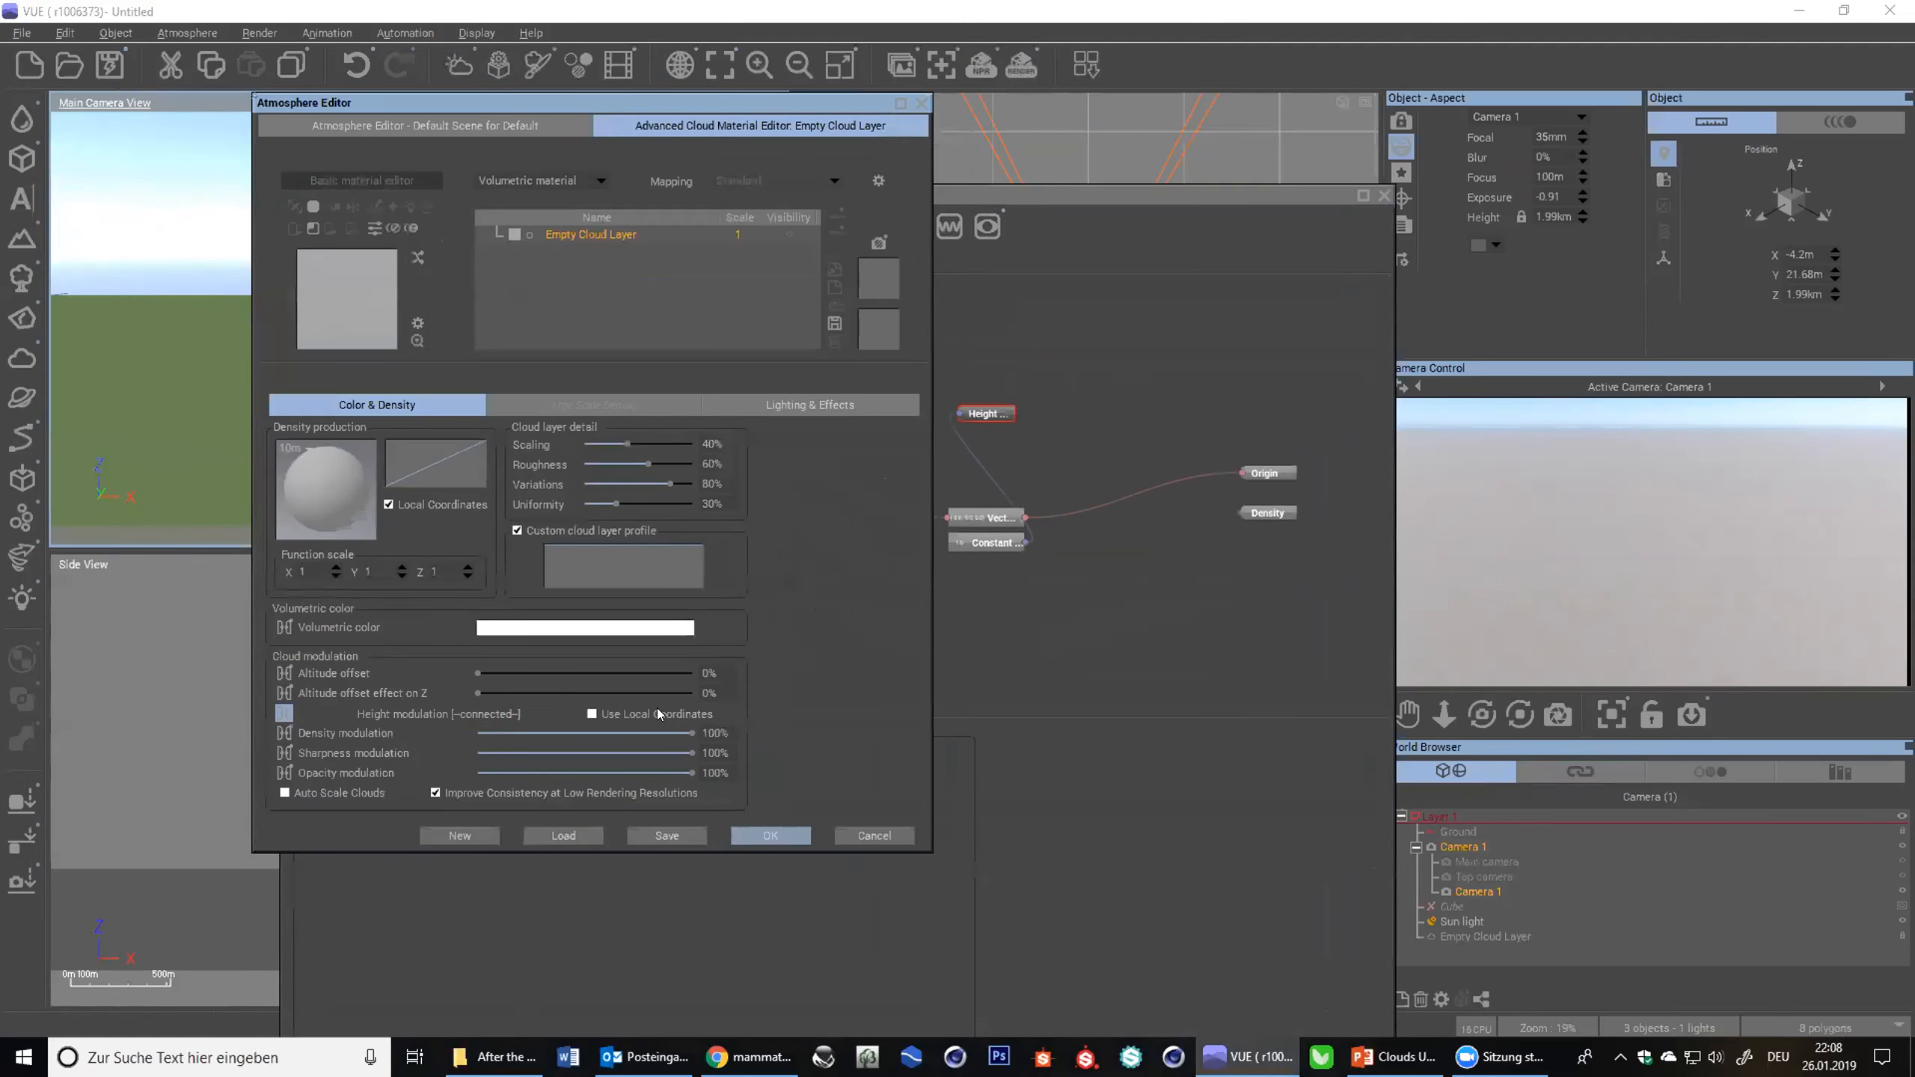
drag(1003, 195, 981, 71)
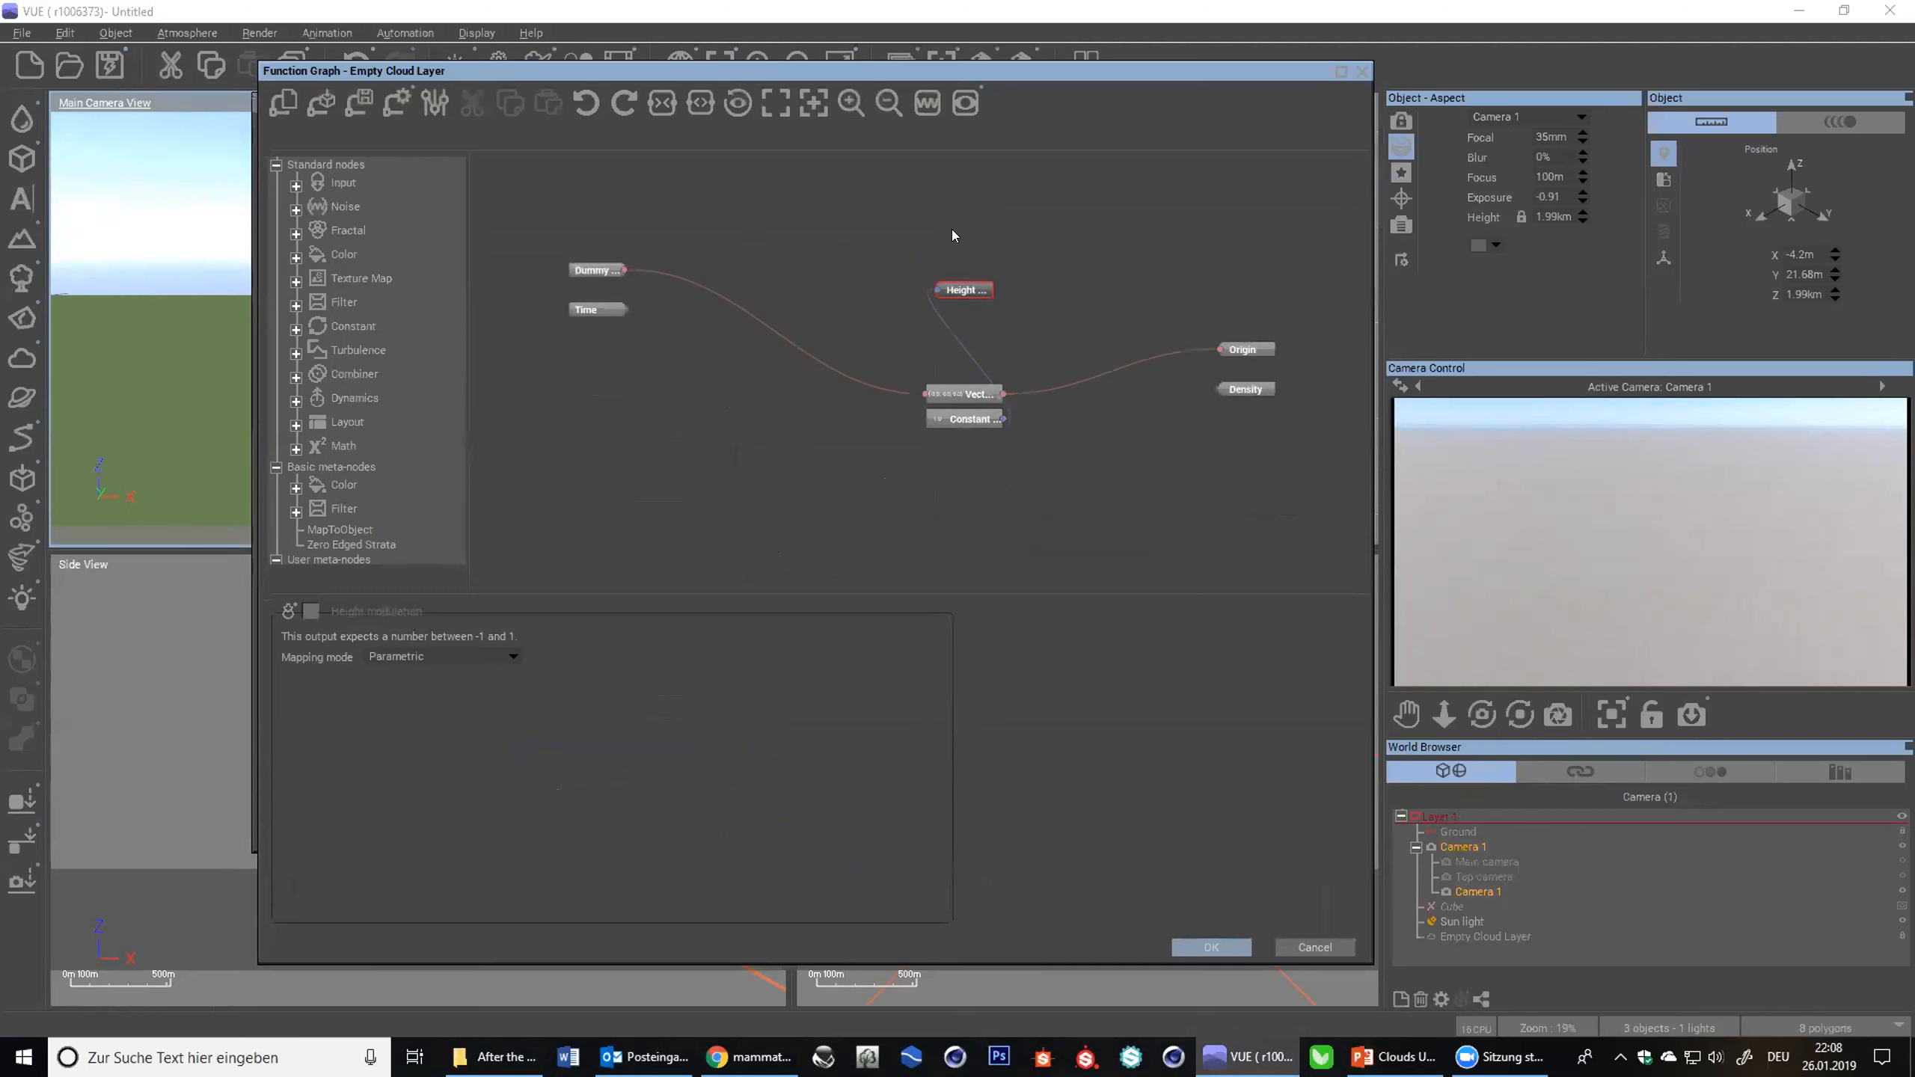
- Place the height modulation output below the Density output, move its Constant node clear of the vector node, and select the output
drag(963, 290, 1201, 430)
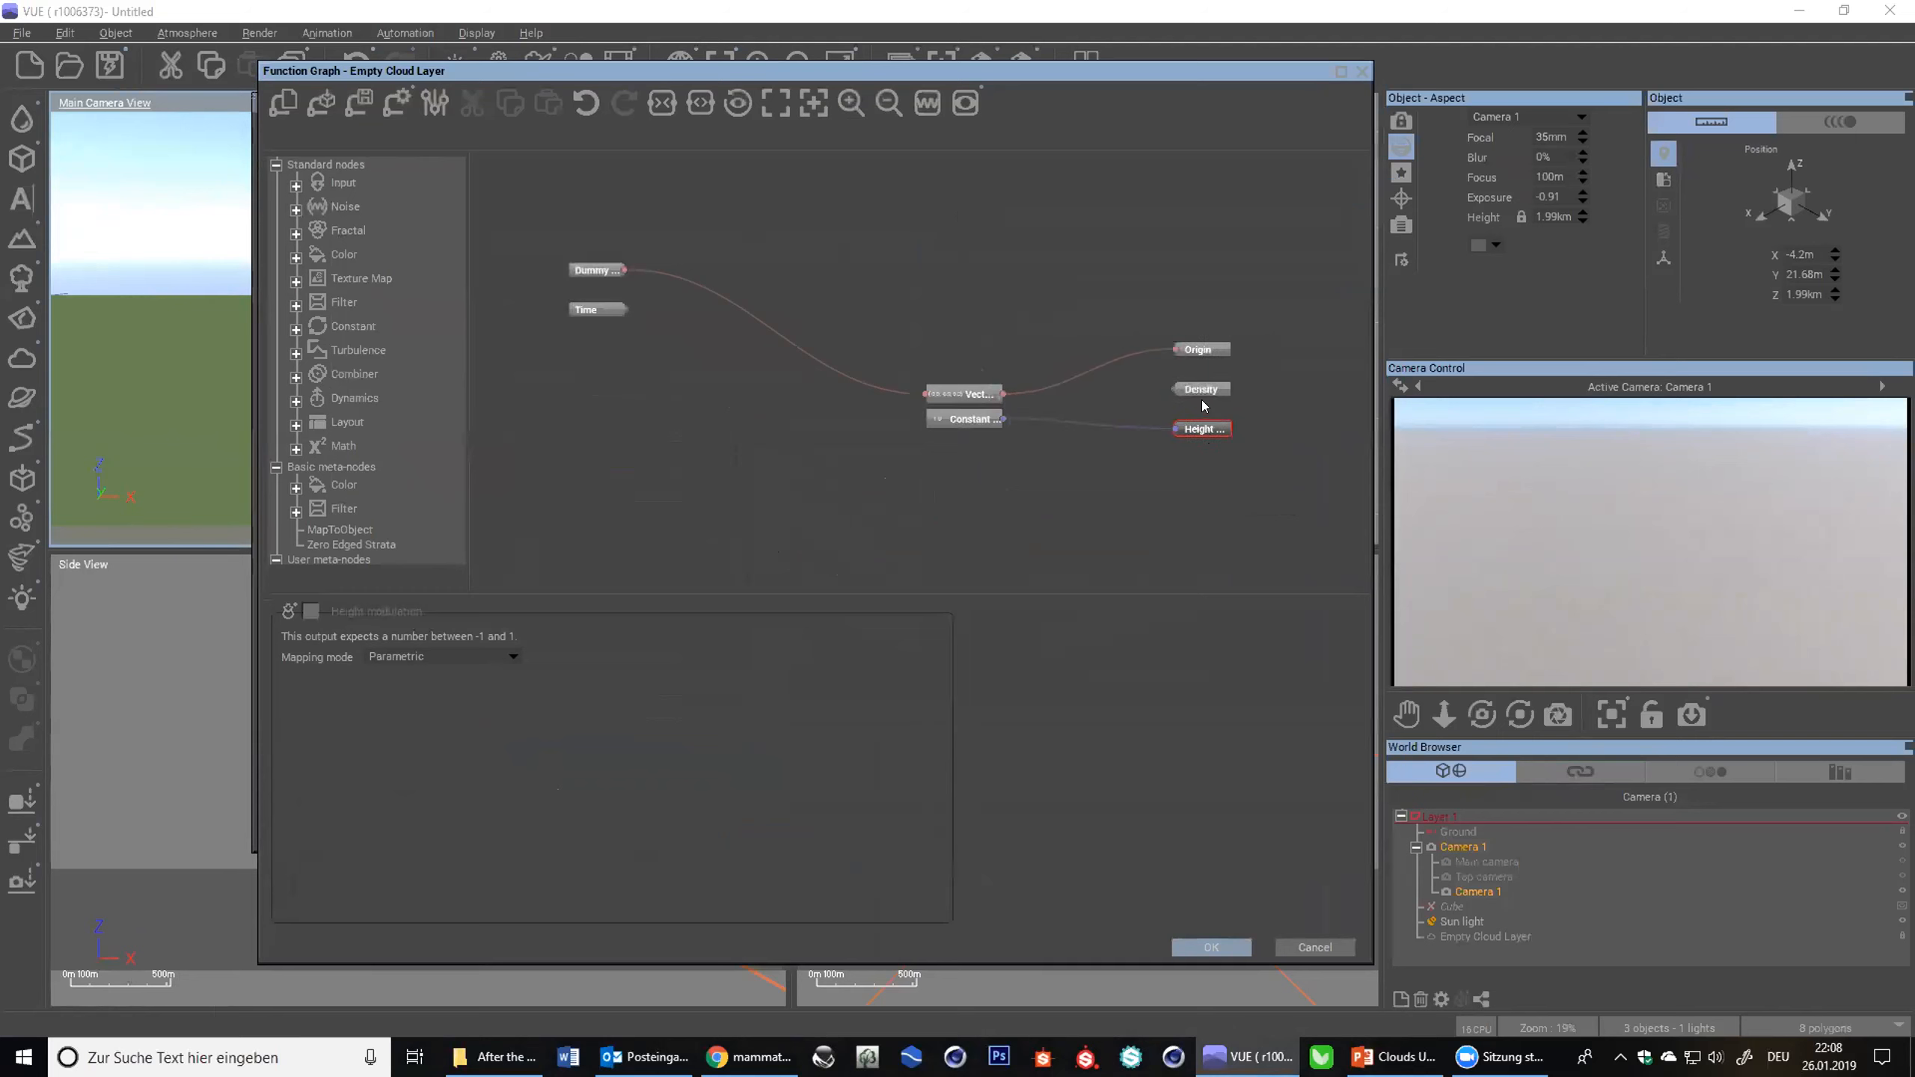
drag(980, 415, 737, 440)
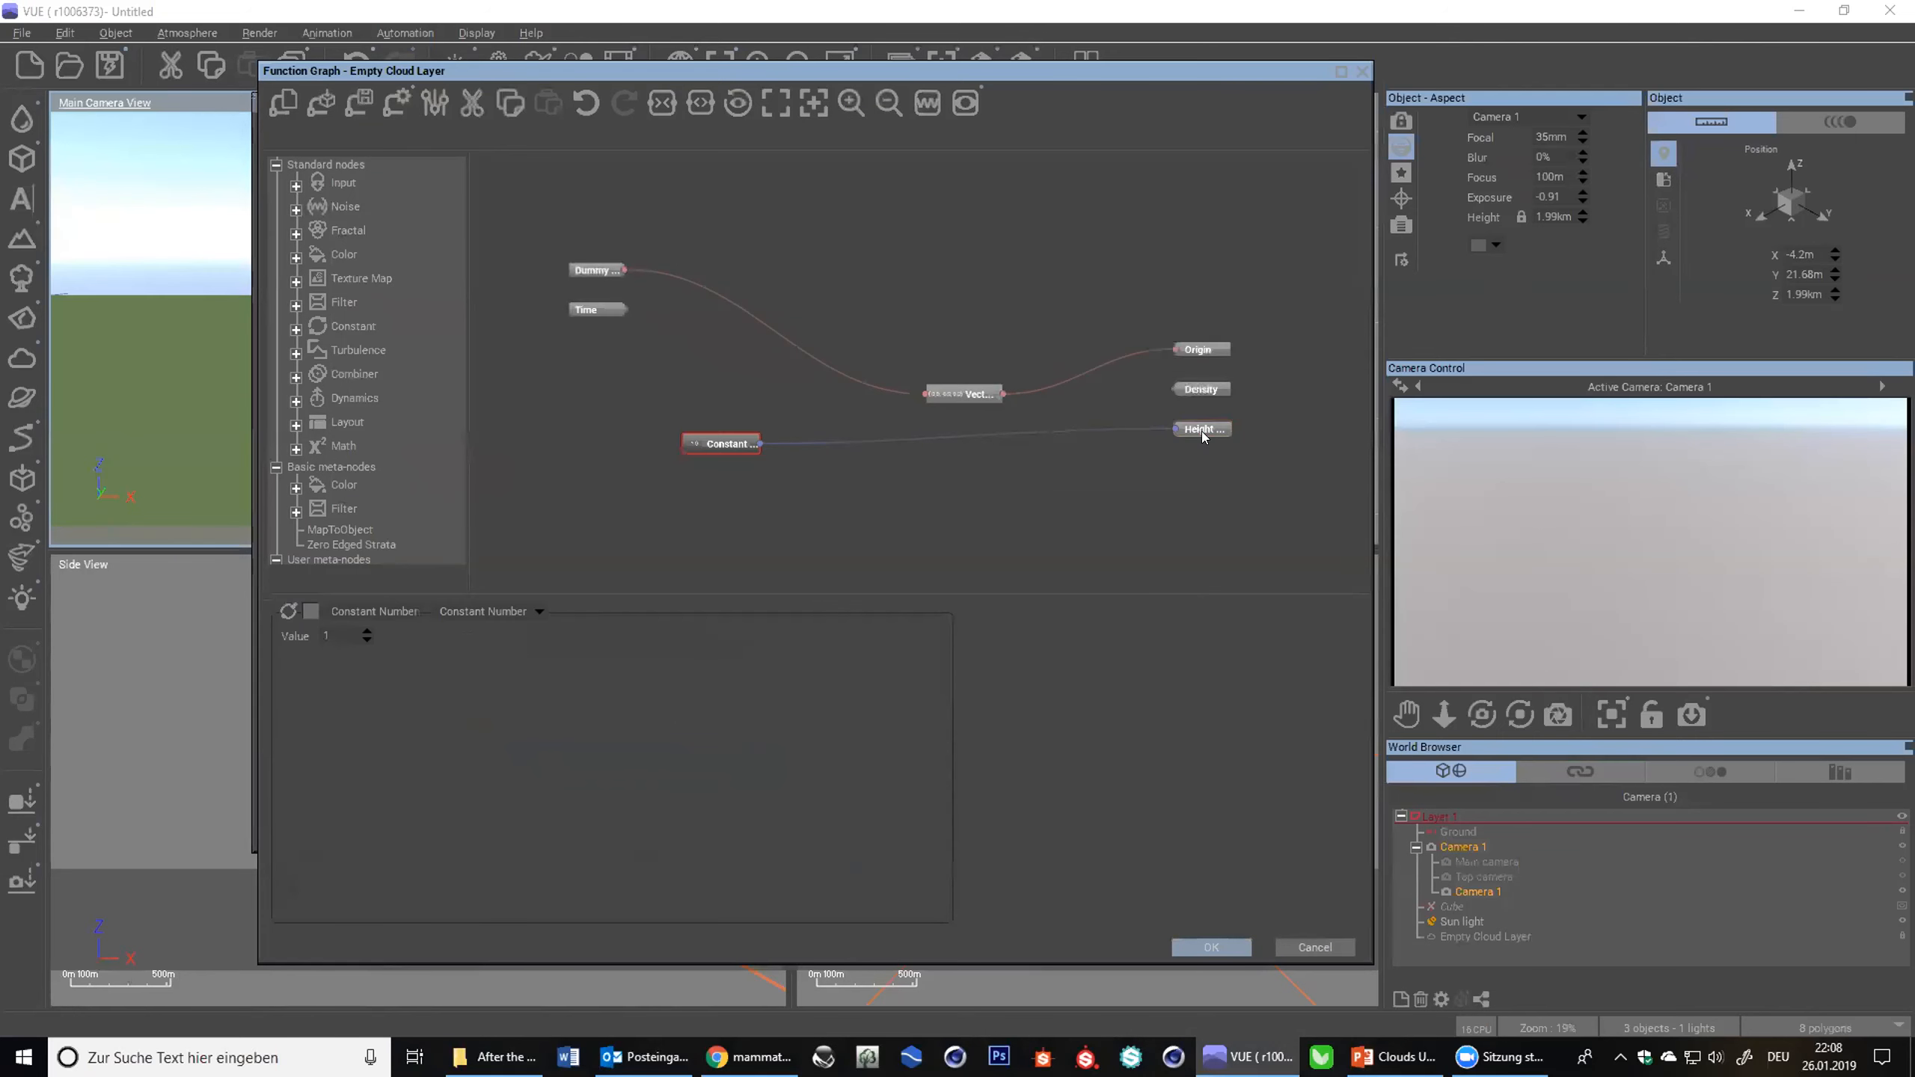
mouse_move(1204, 436)
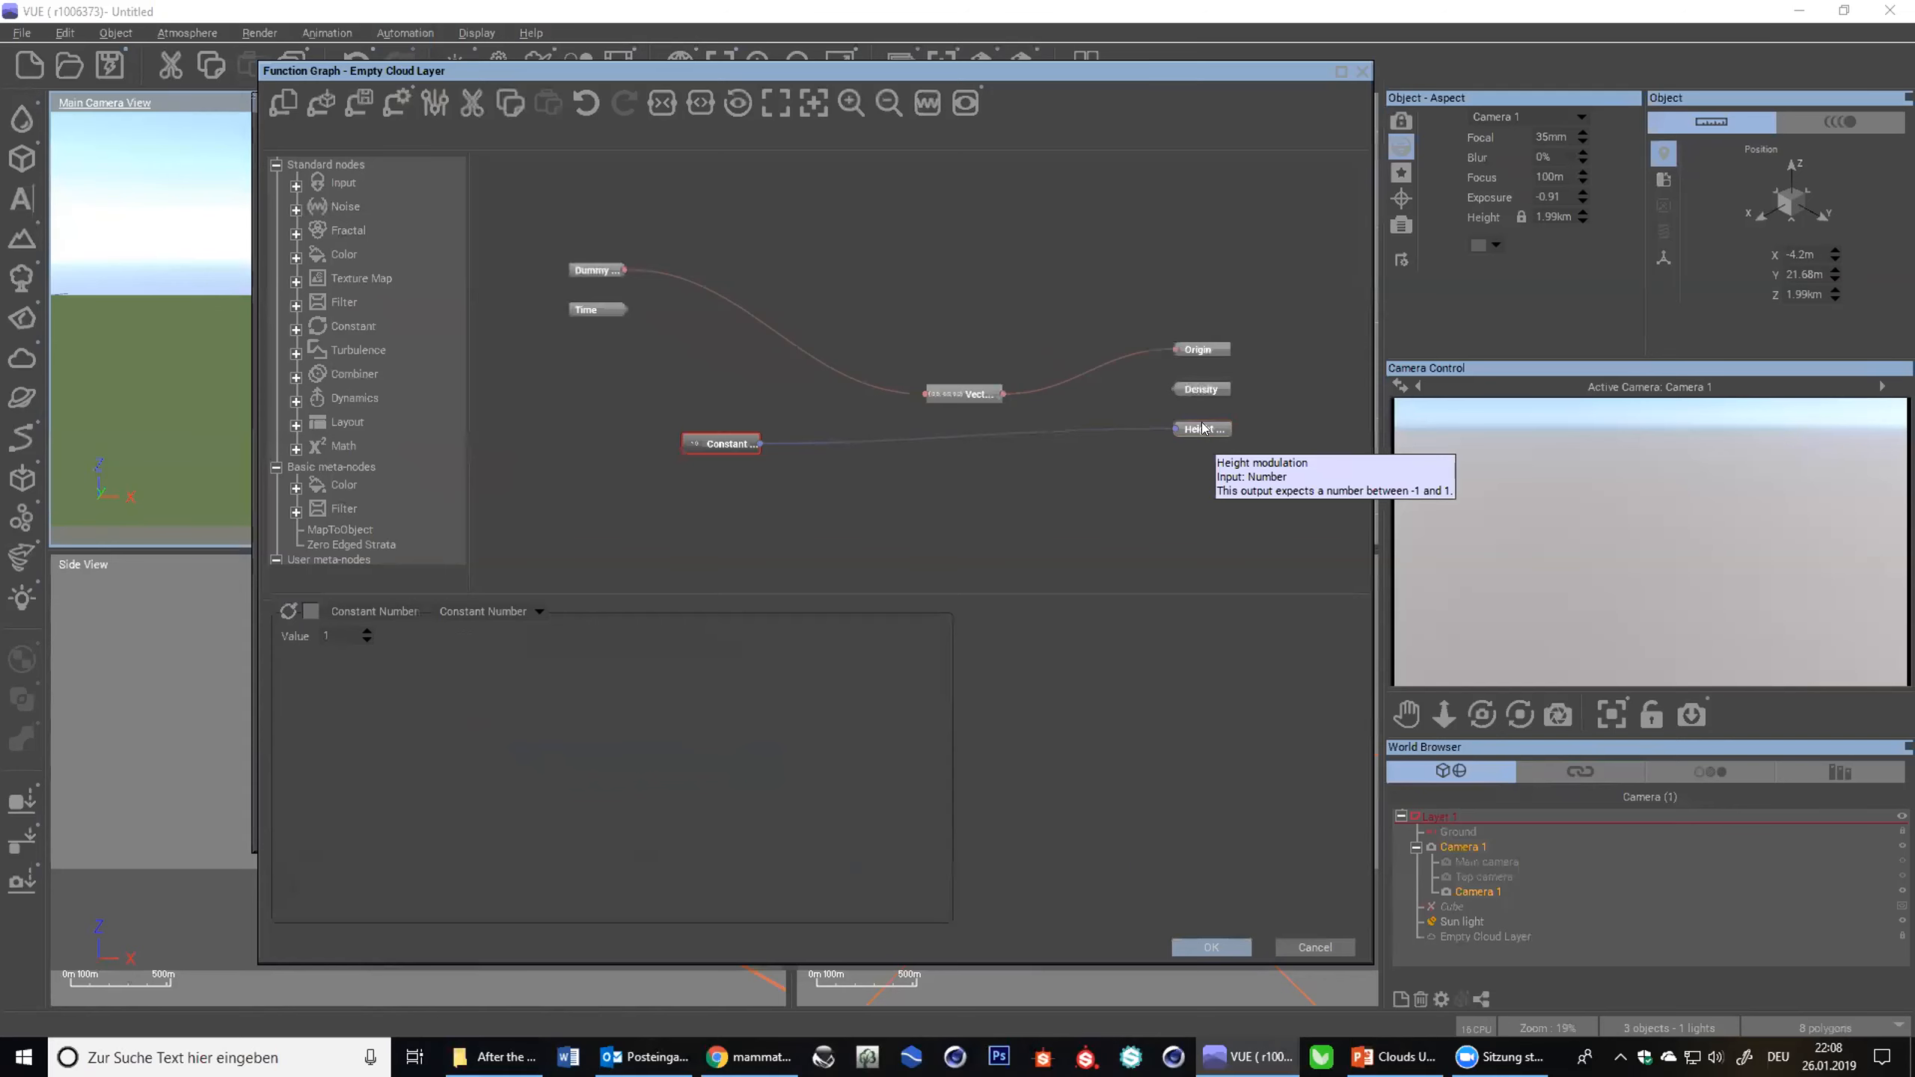
click(1204, 428)
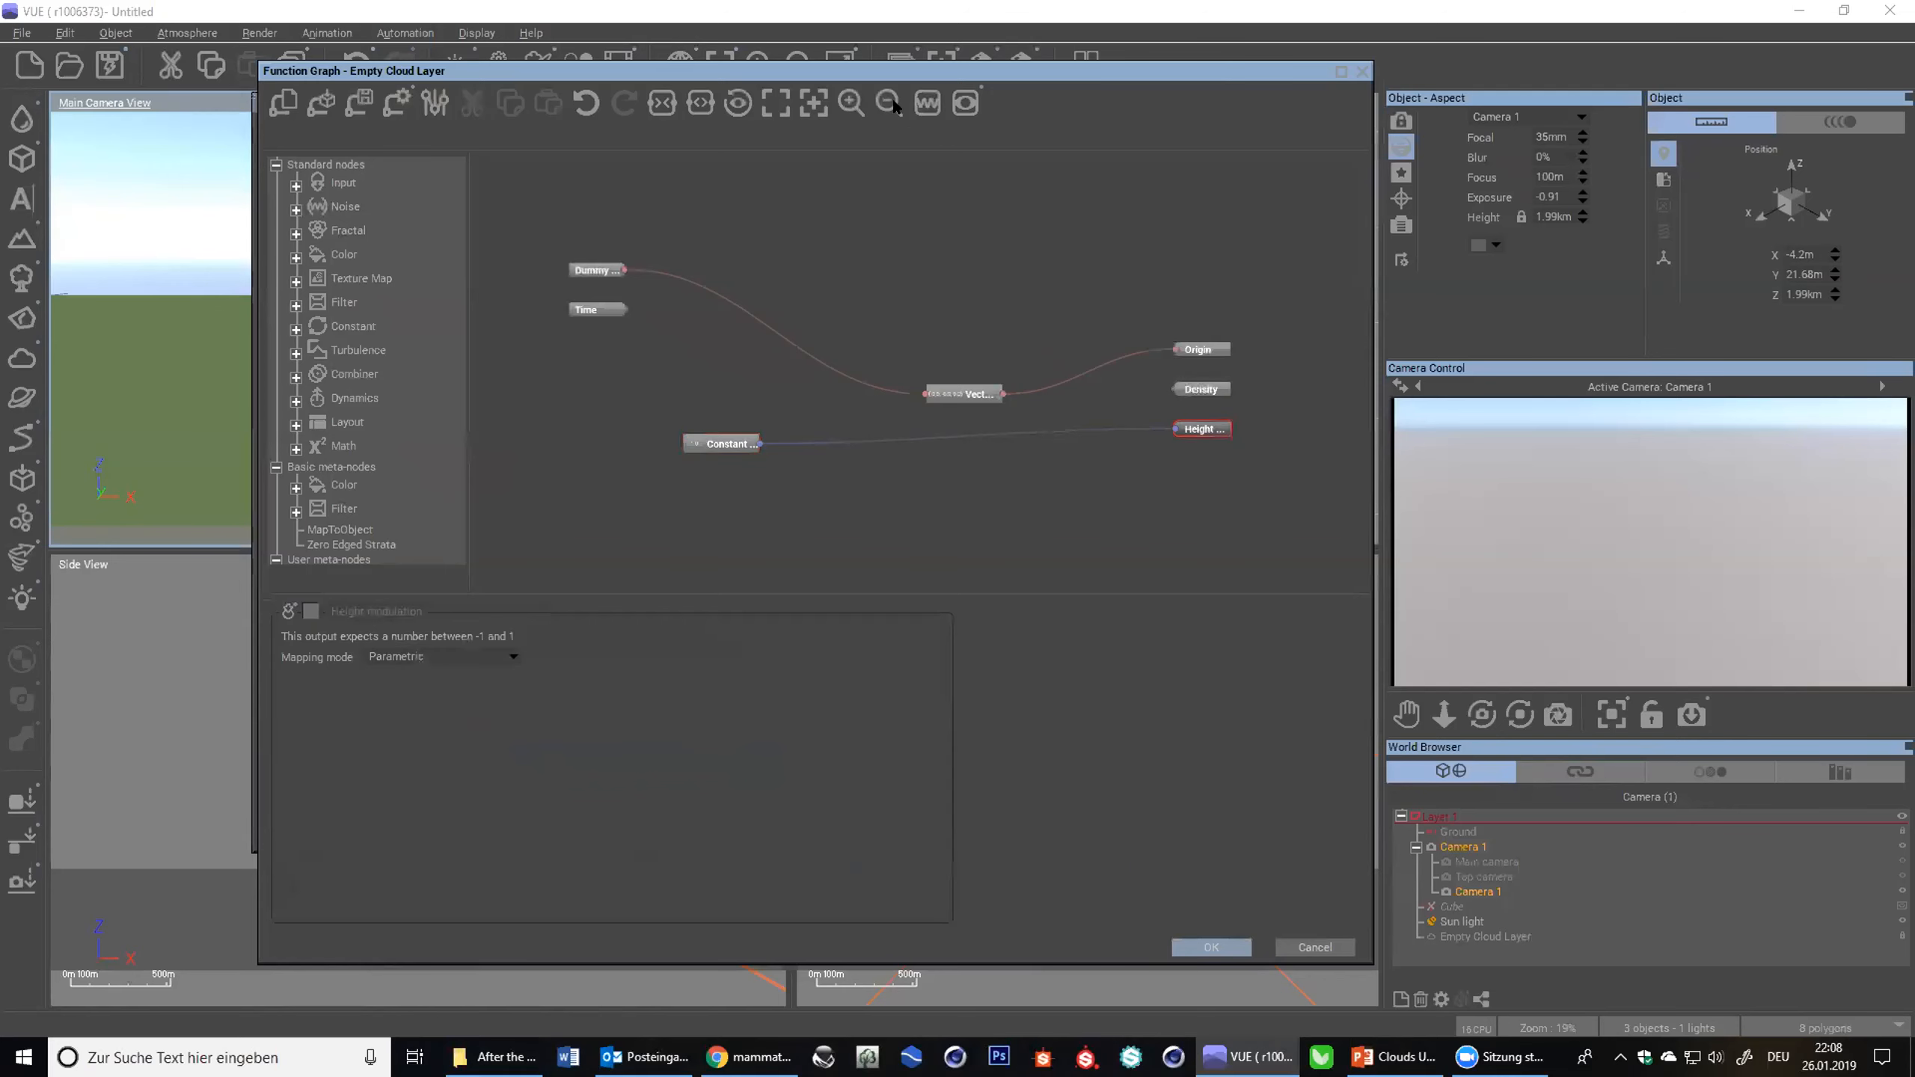
- Return from the function graph to the atmosphere's cloud settings for the Empty Cloud Layer
drag(862, 67, 885, 113)
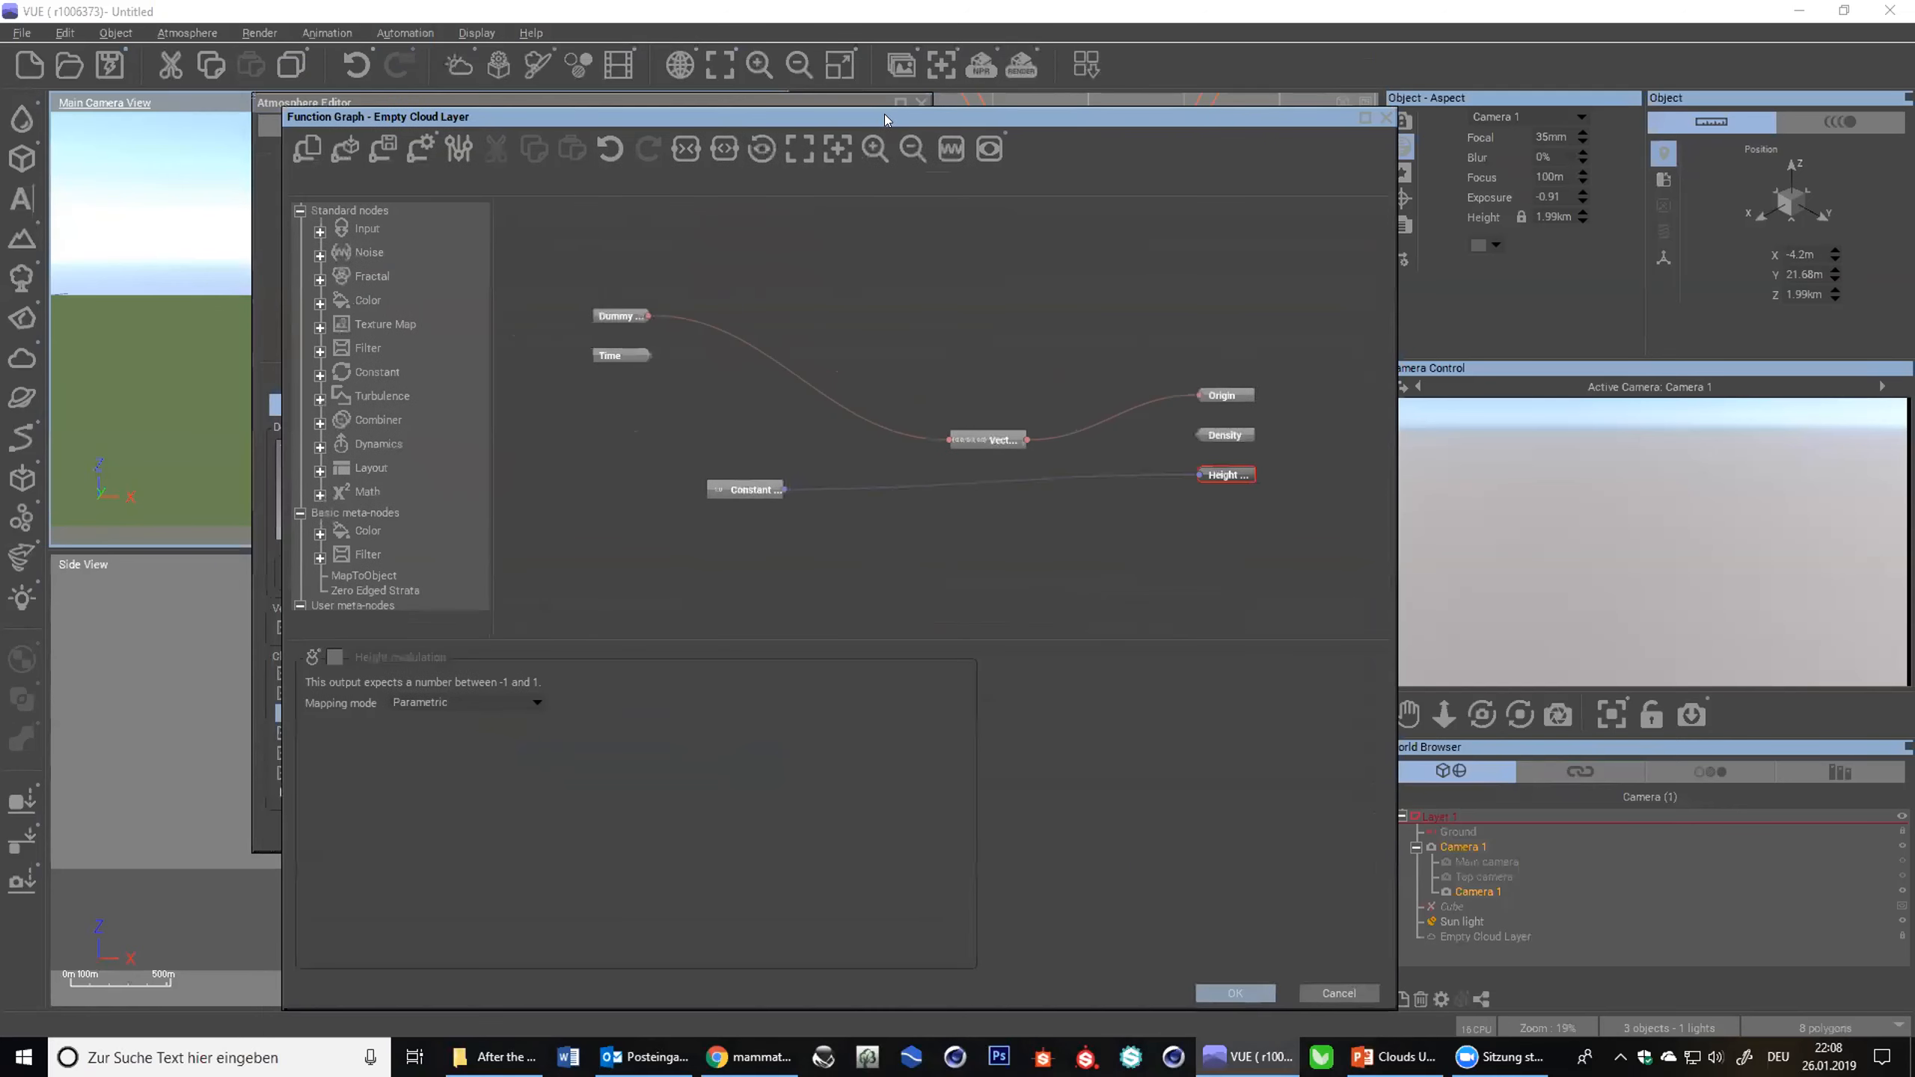
mouse_move(715, 490)
click(370, 151)
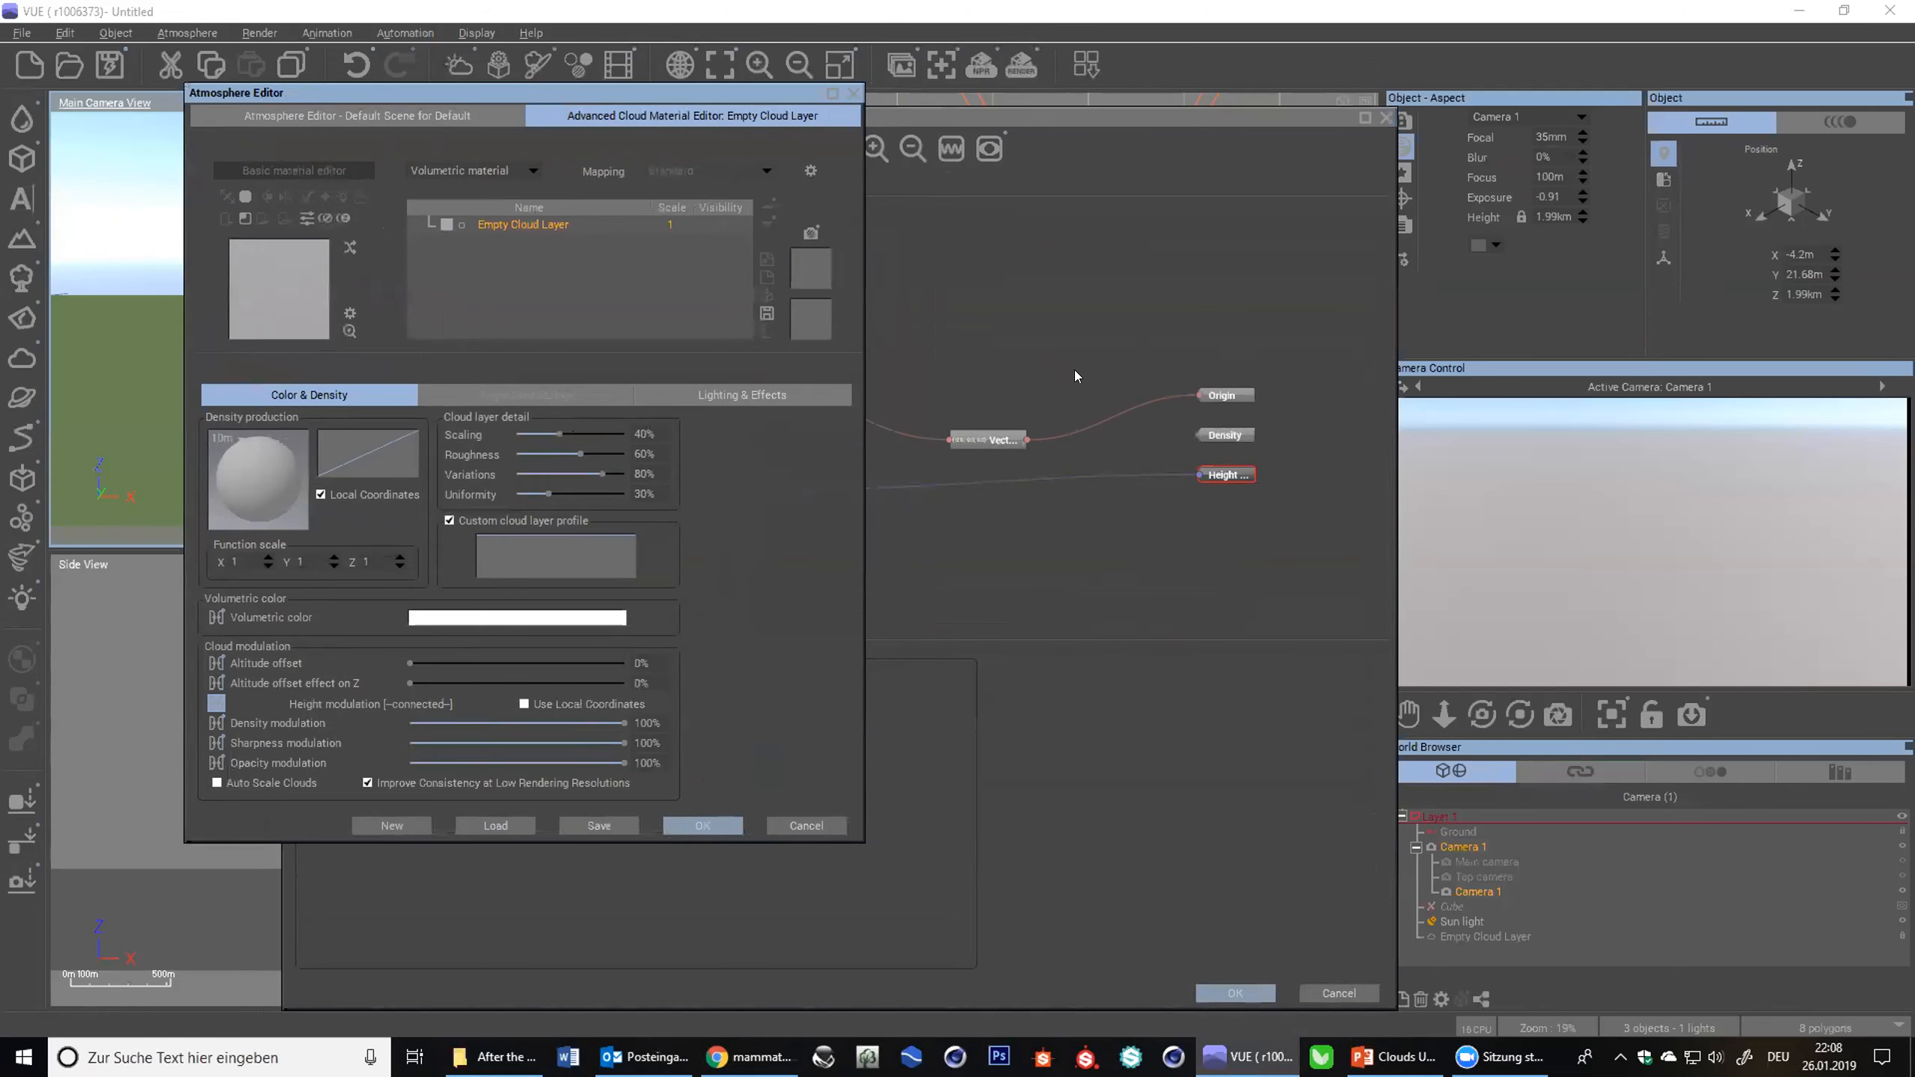
click(422, 115)
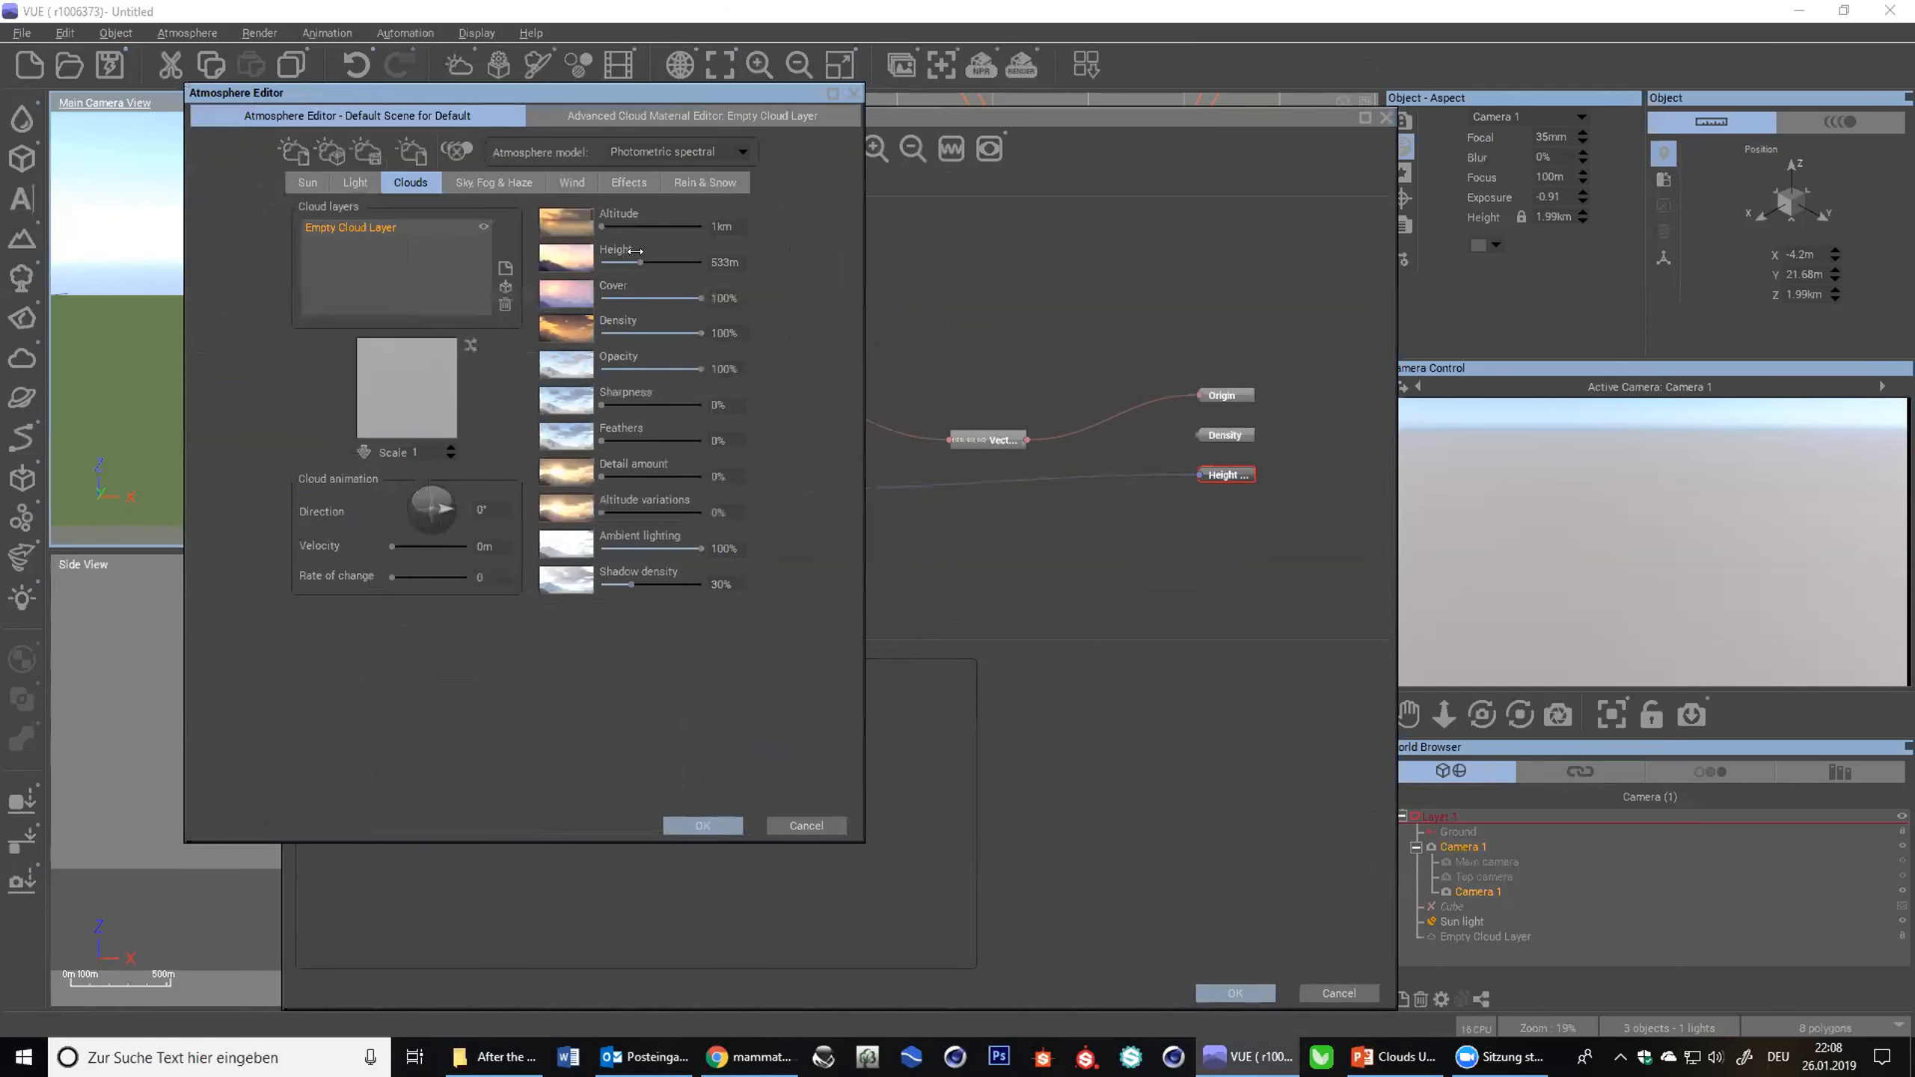
- Arrange the Atmosphere Editor and function graph side by side to compare the cloud layer's Height setting with the height modulation output
click(721, 260)
click(766, 255)
drag(943, 113, 1148, 63)
drag(466, 95, 401, 90)
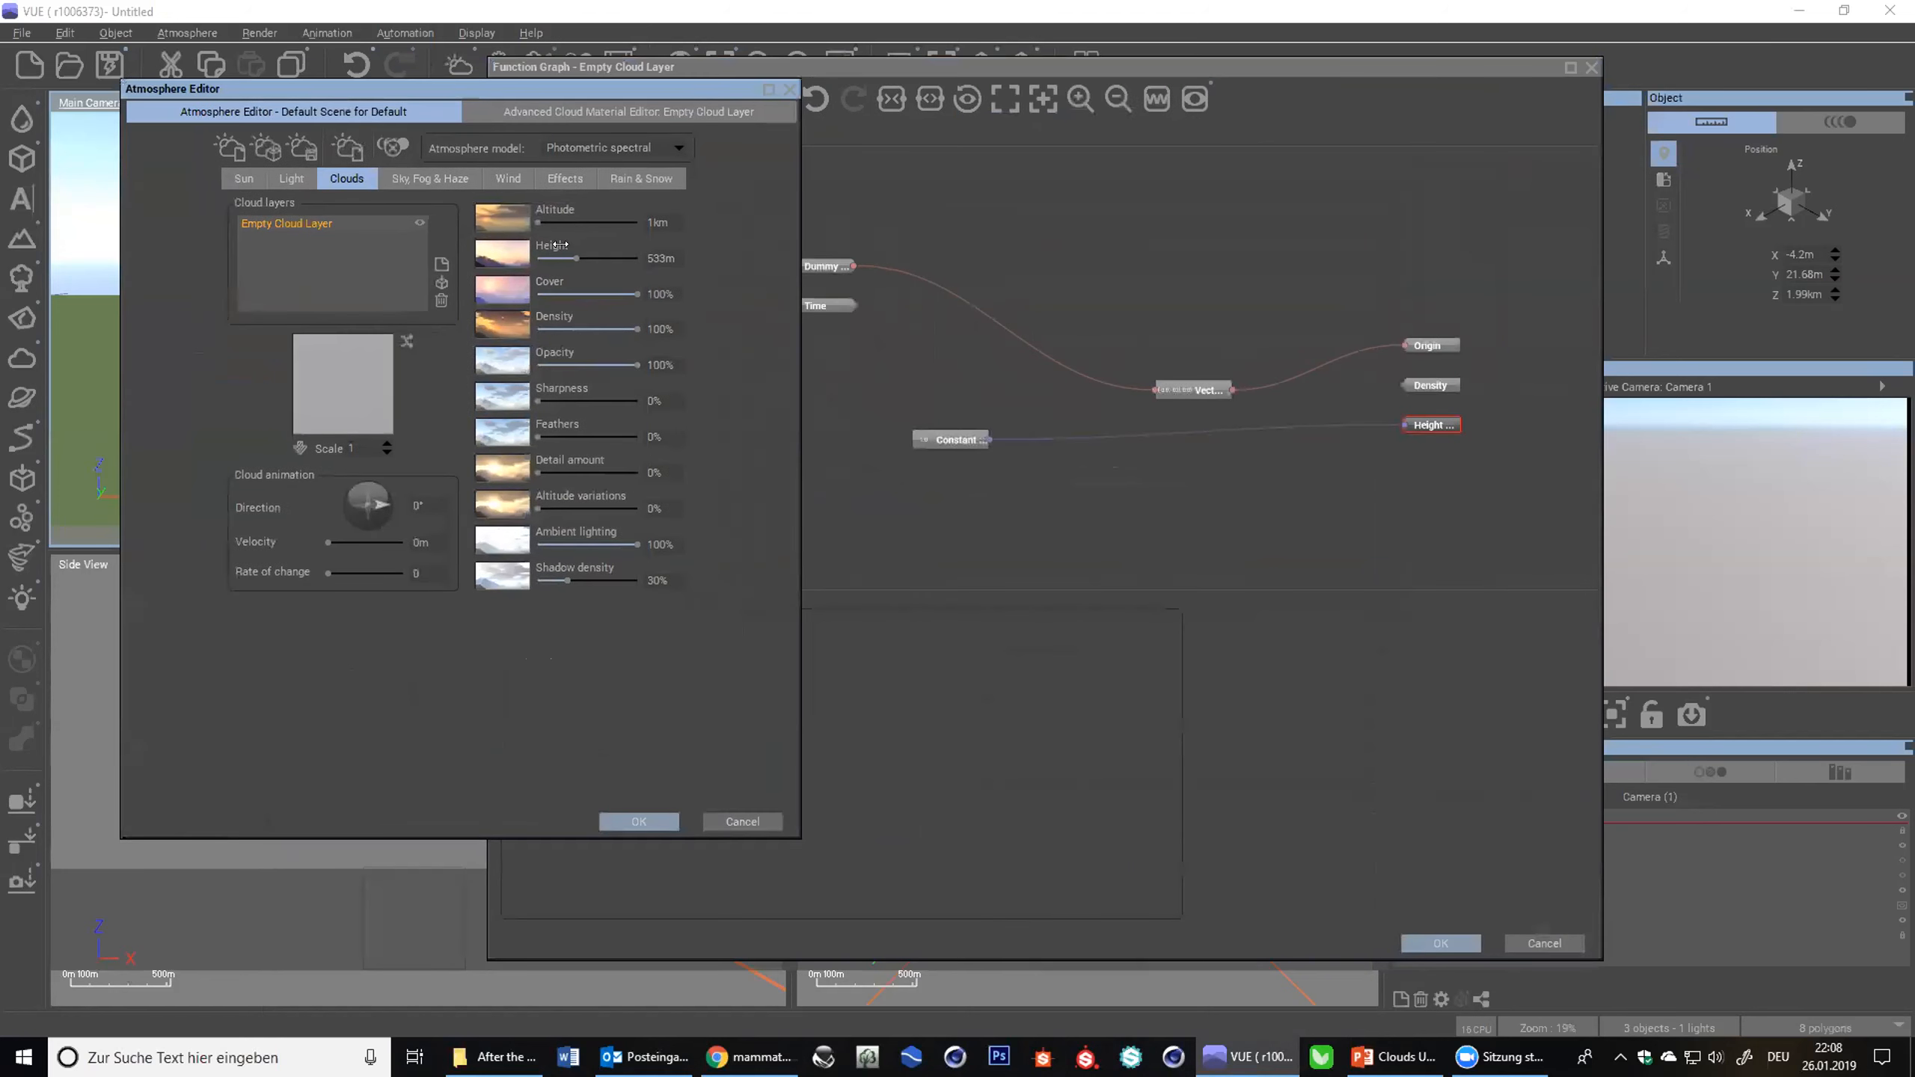
click(660, 257)
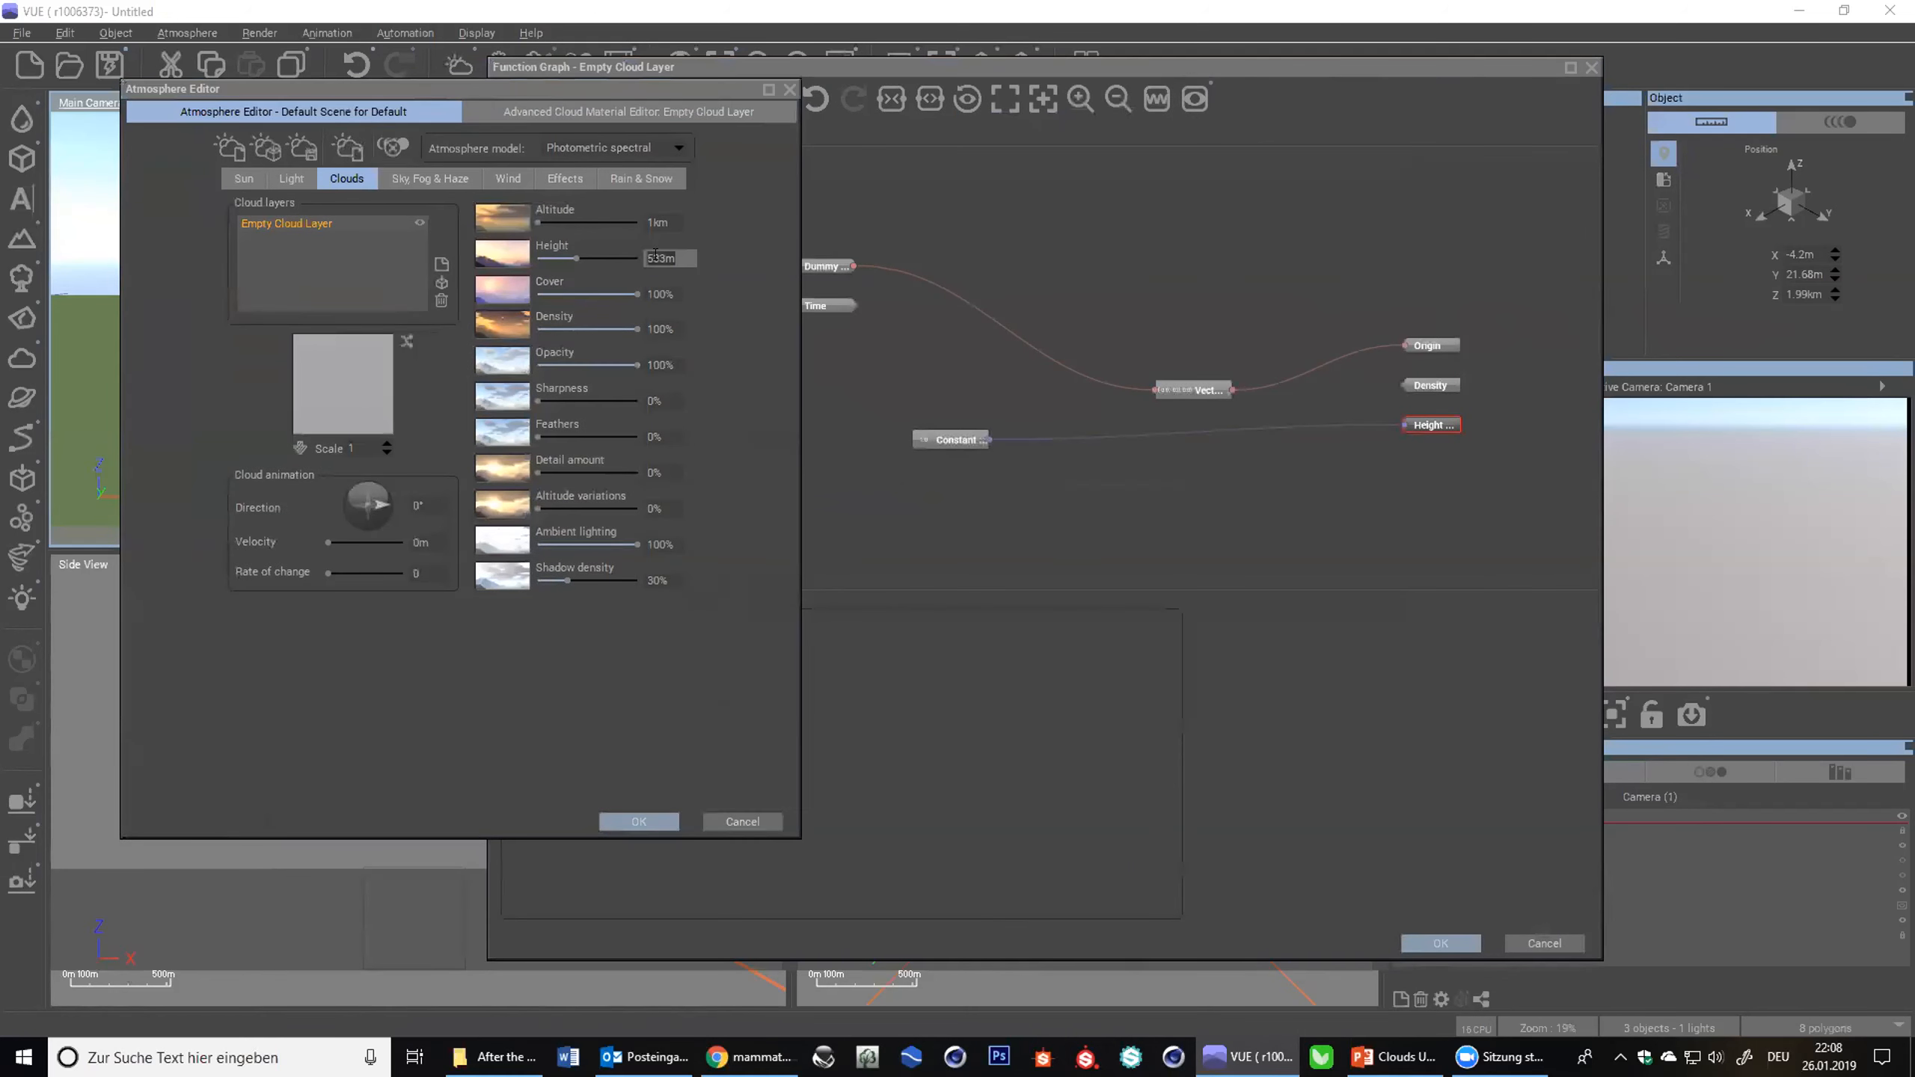
- Add a Simple Fractal node above the Constant node in the function graph, with the camera preview kept in view
click(1199, 470)
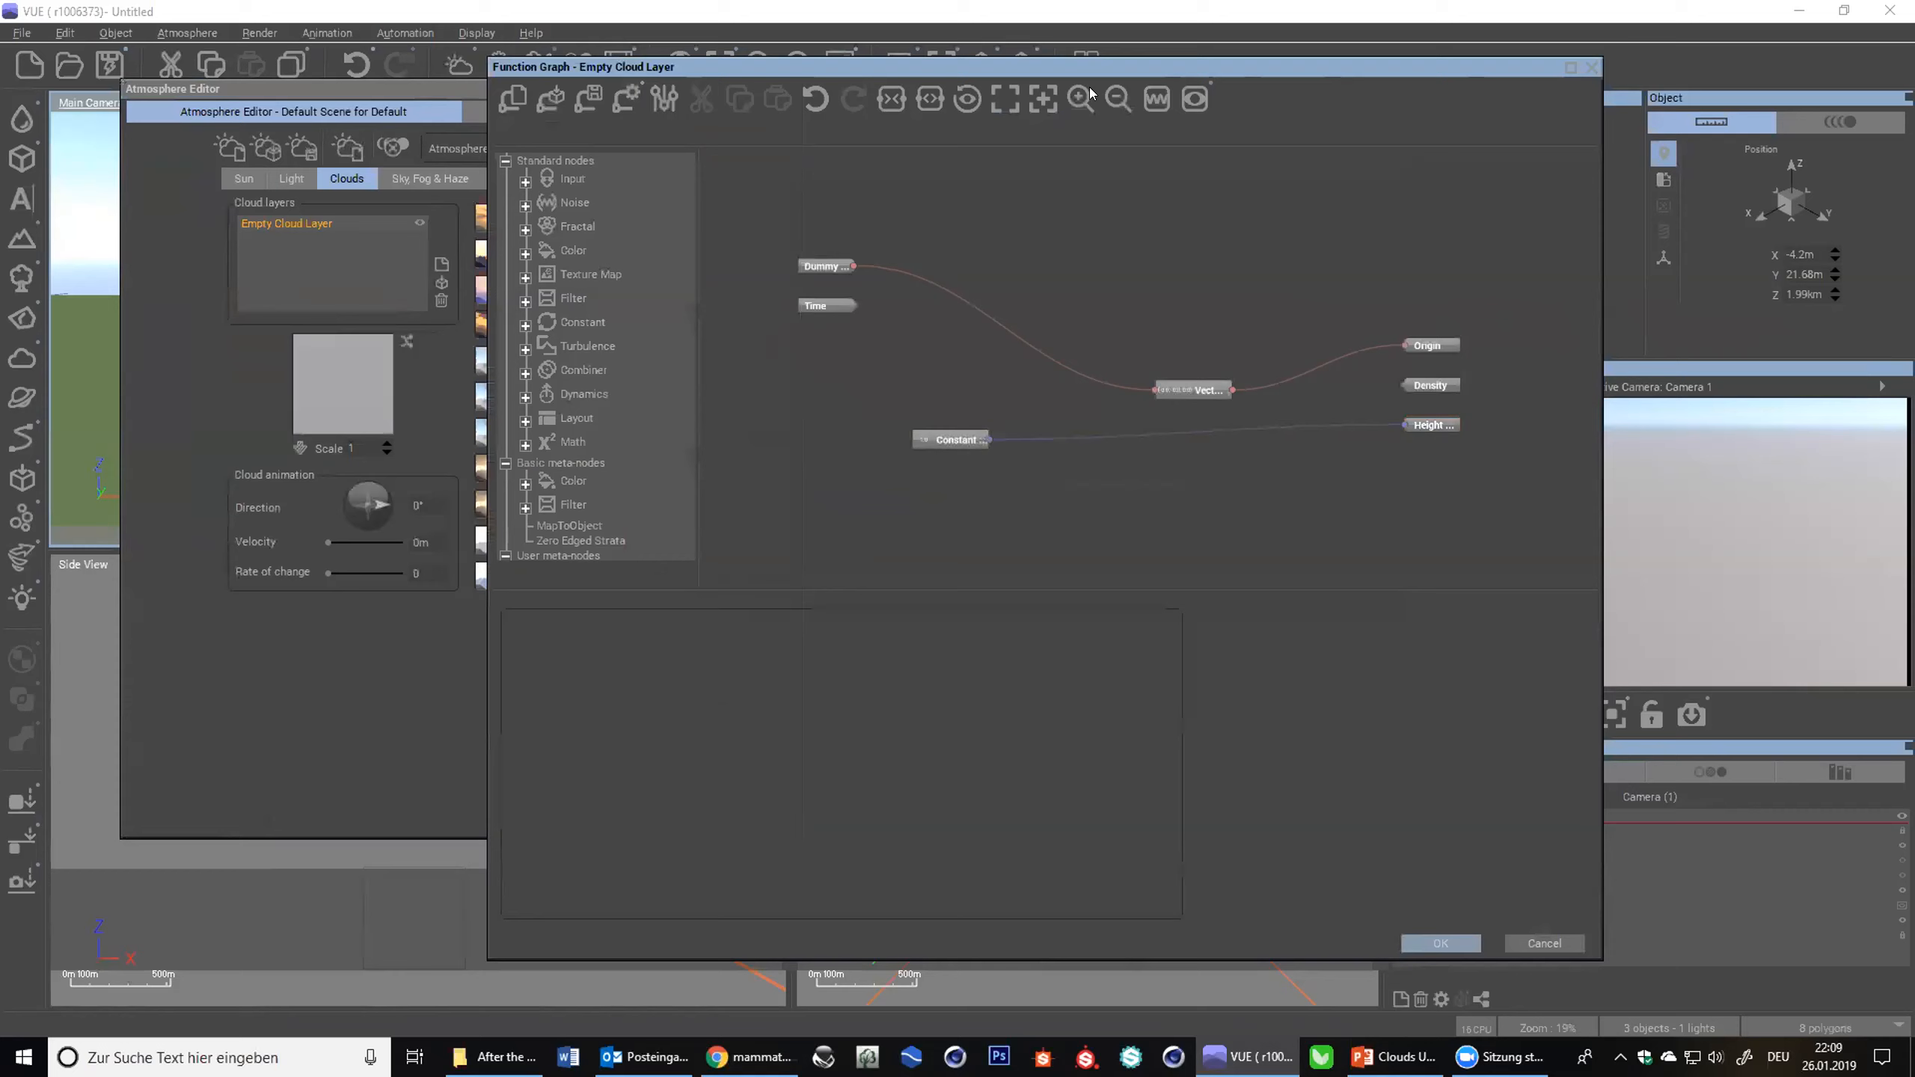
drag(1058, 62, 821, 53)
right_click(708, 384)
mouse_move(757, 427)
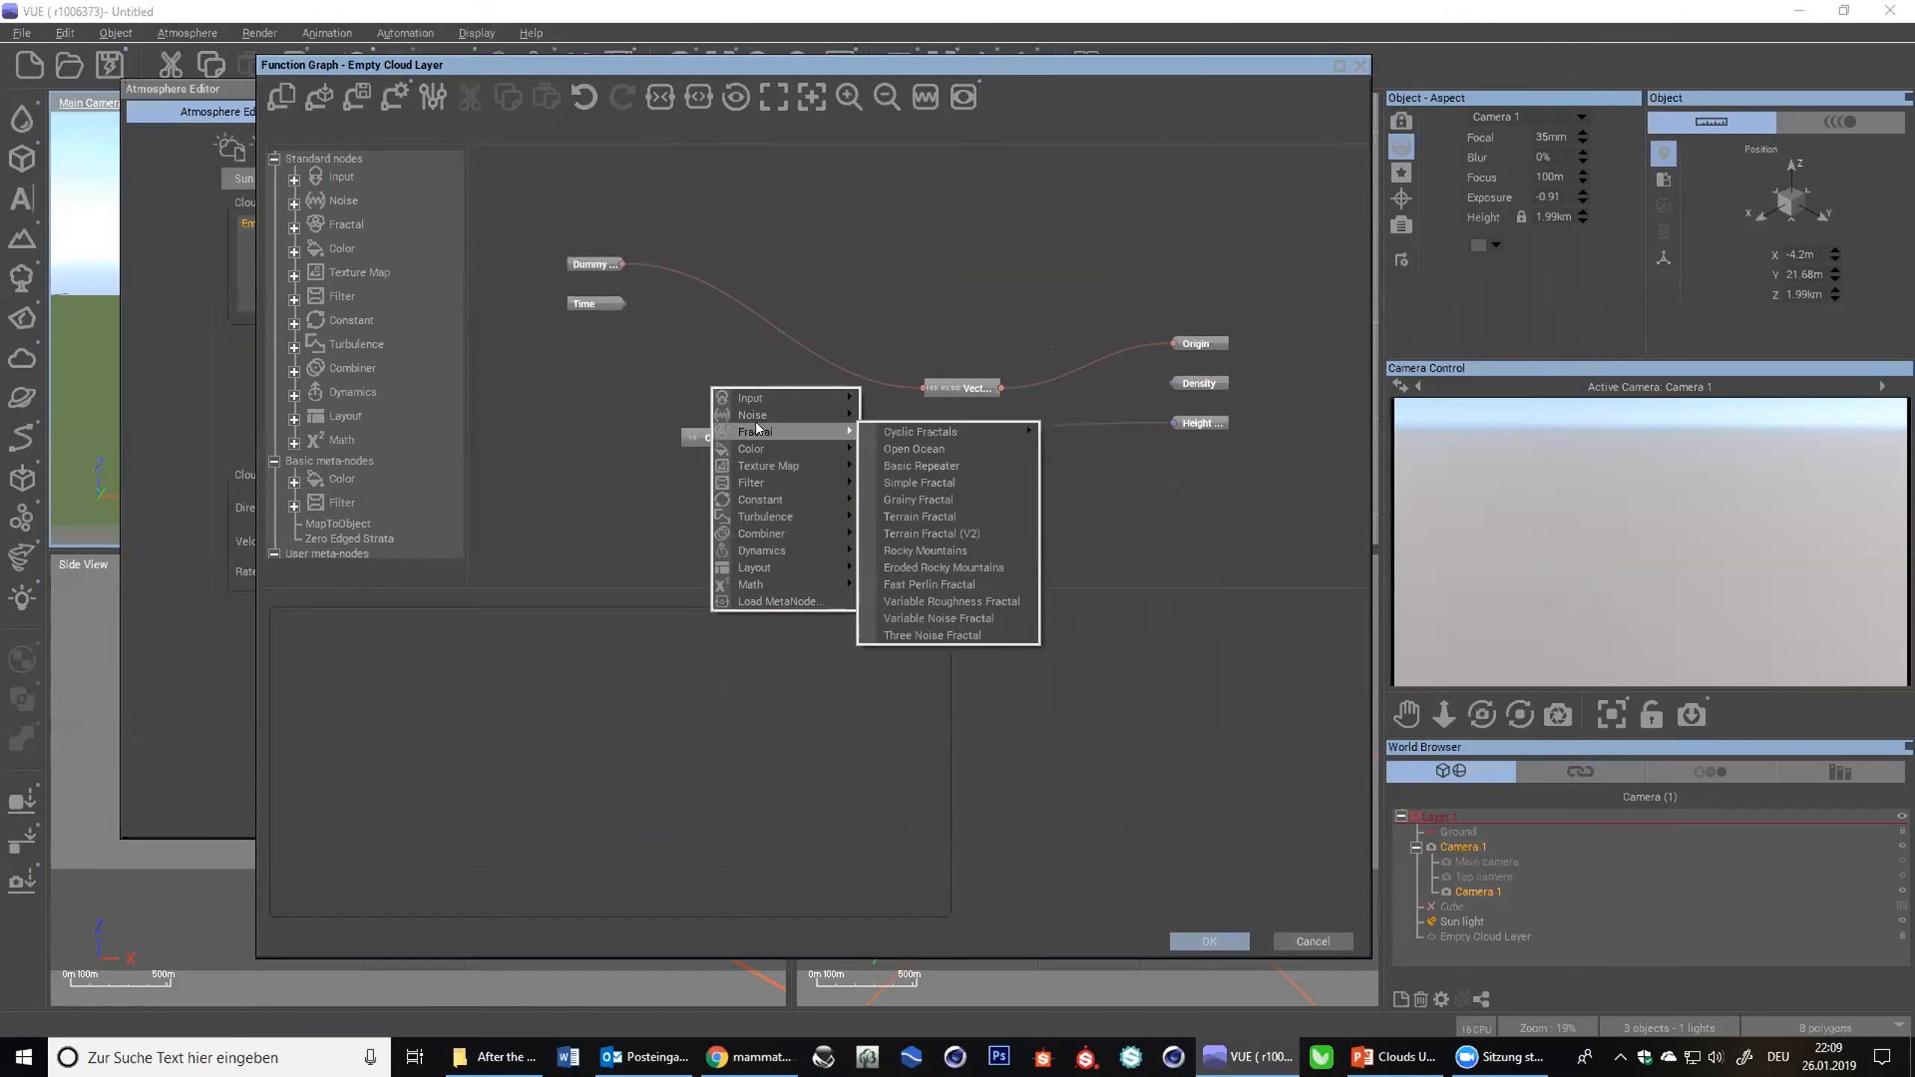
click(925, 480)
click(593, 351)
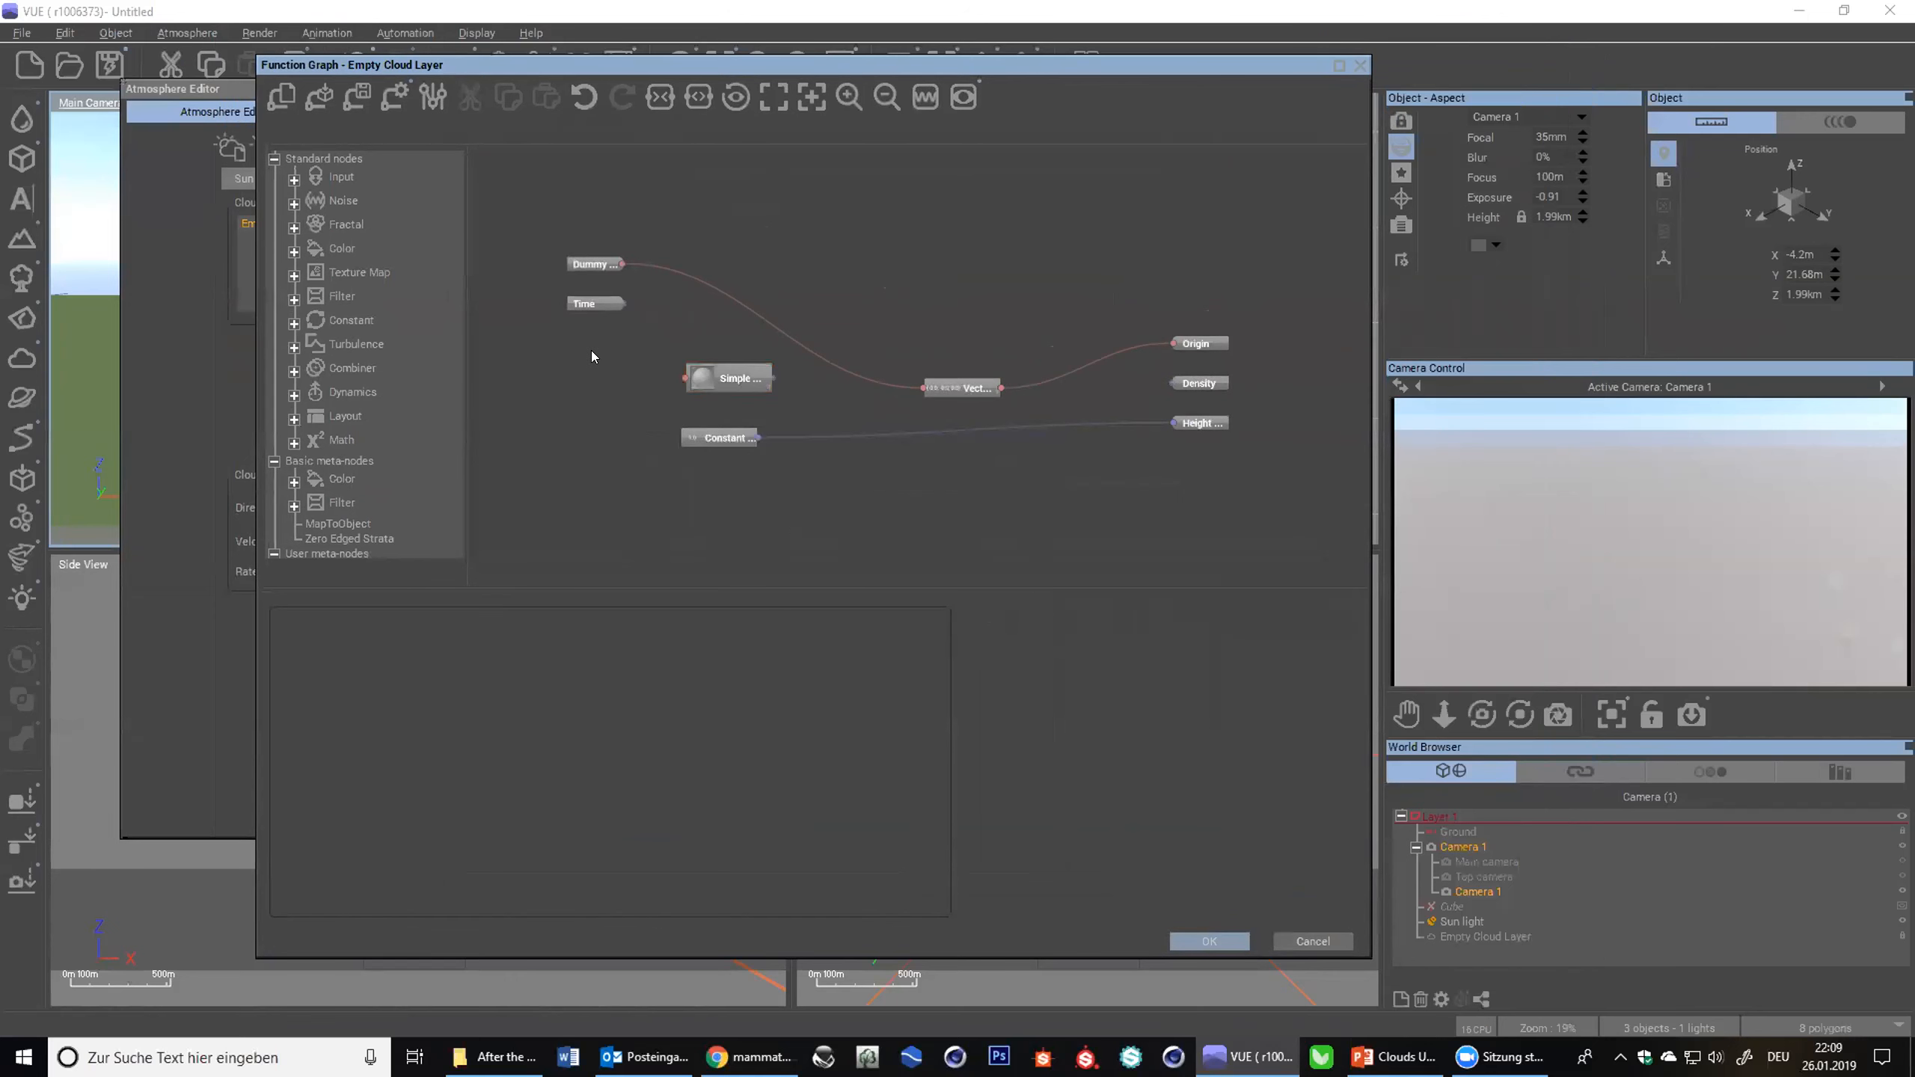
- Feed a new Position input into the Simple Fractal and connect the fractal to the height modulation output in place of the Constant
right_click(591, 350)
mouse_move(725, 377)
click(807, 401)
drag(683, 376, 624, 348)
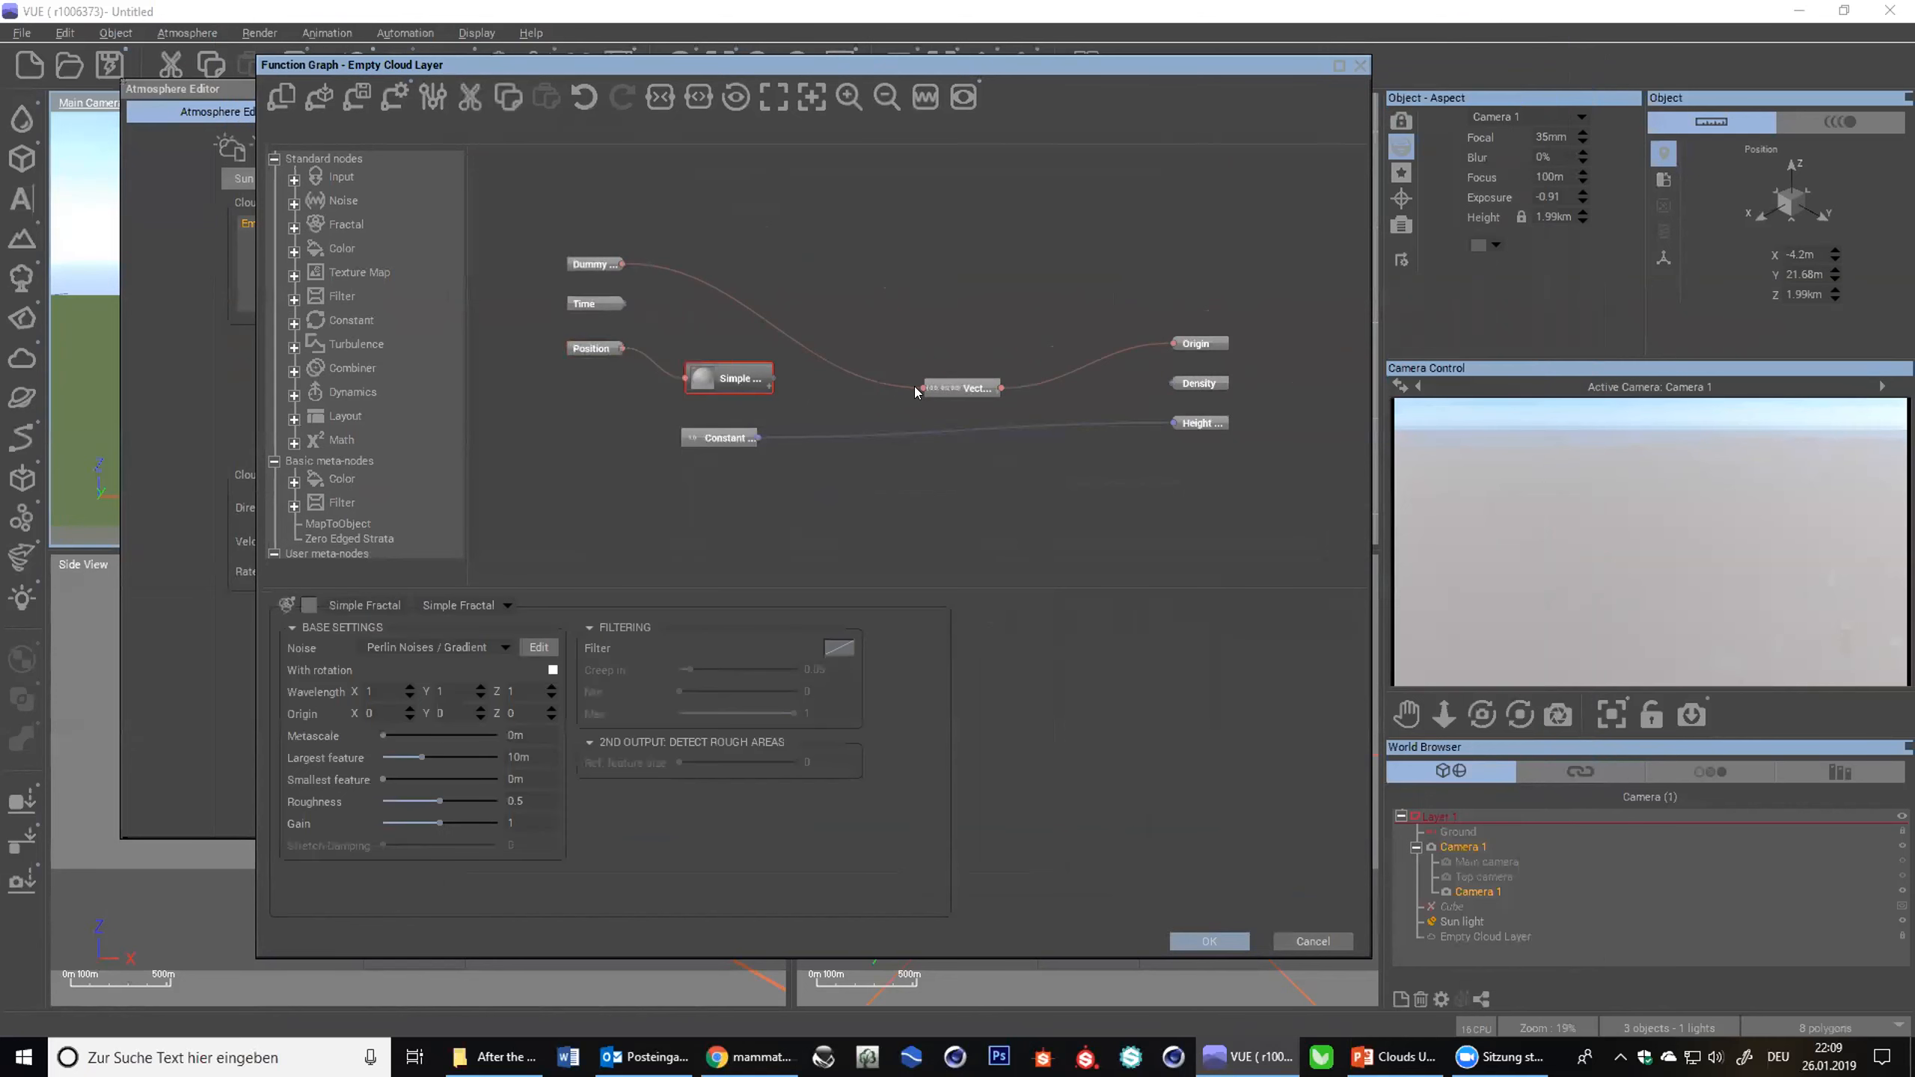
drag(1173, 422, 777, 378)
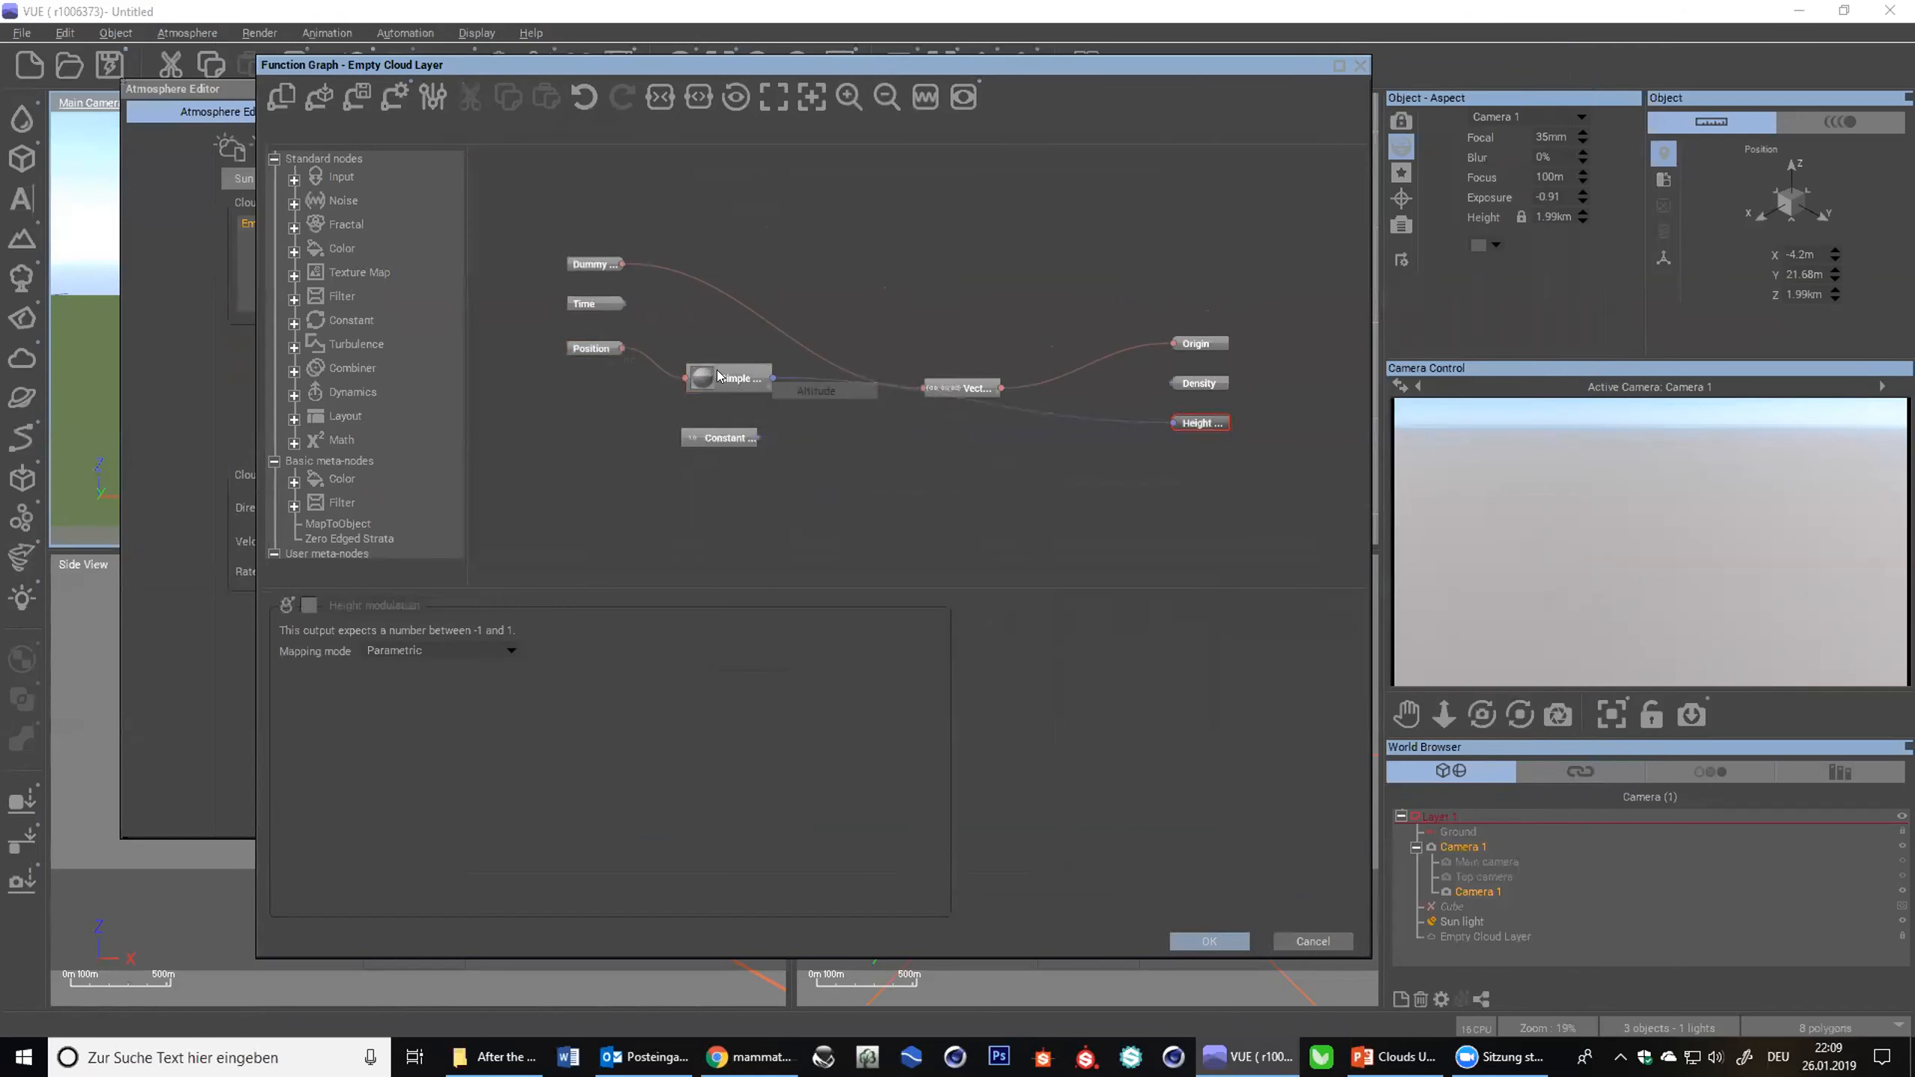
- Preview the Simple Fractal's curves over a range beyond -1000 to 1000, keeping the preview clear of the node settings
click(925, 96)
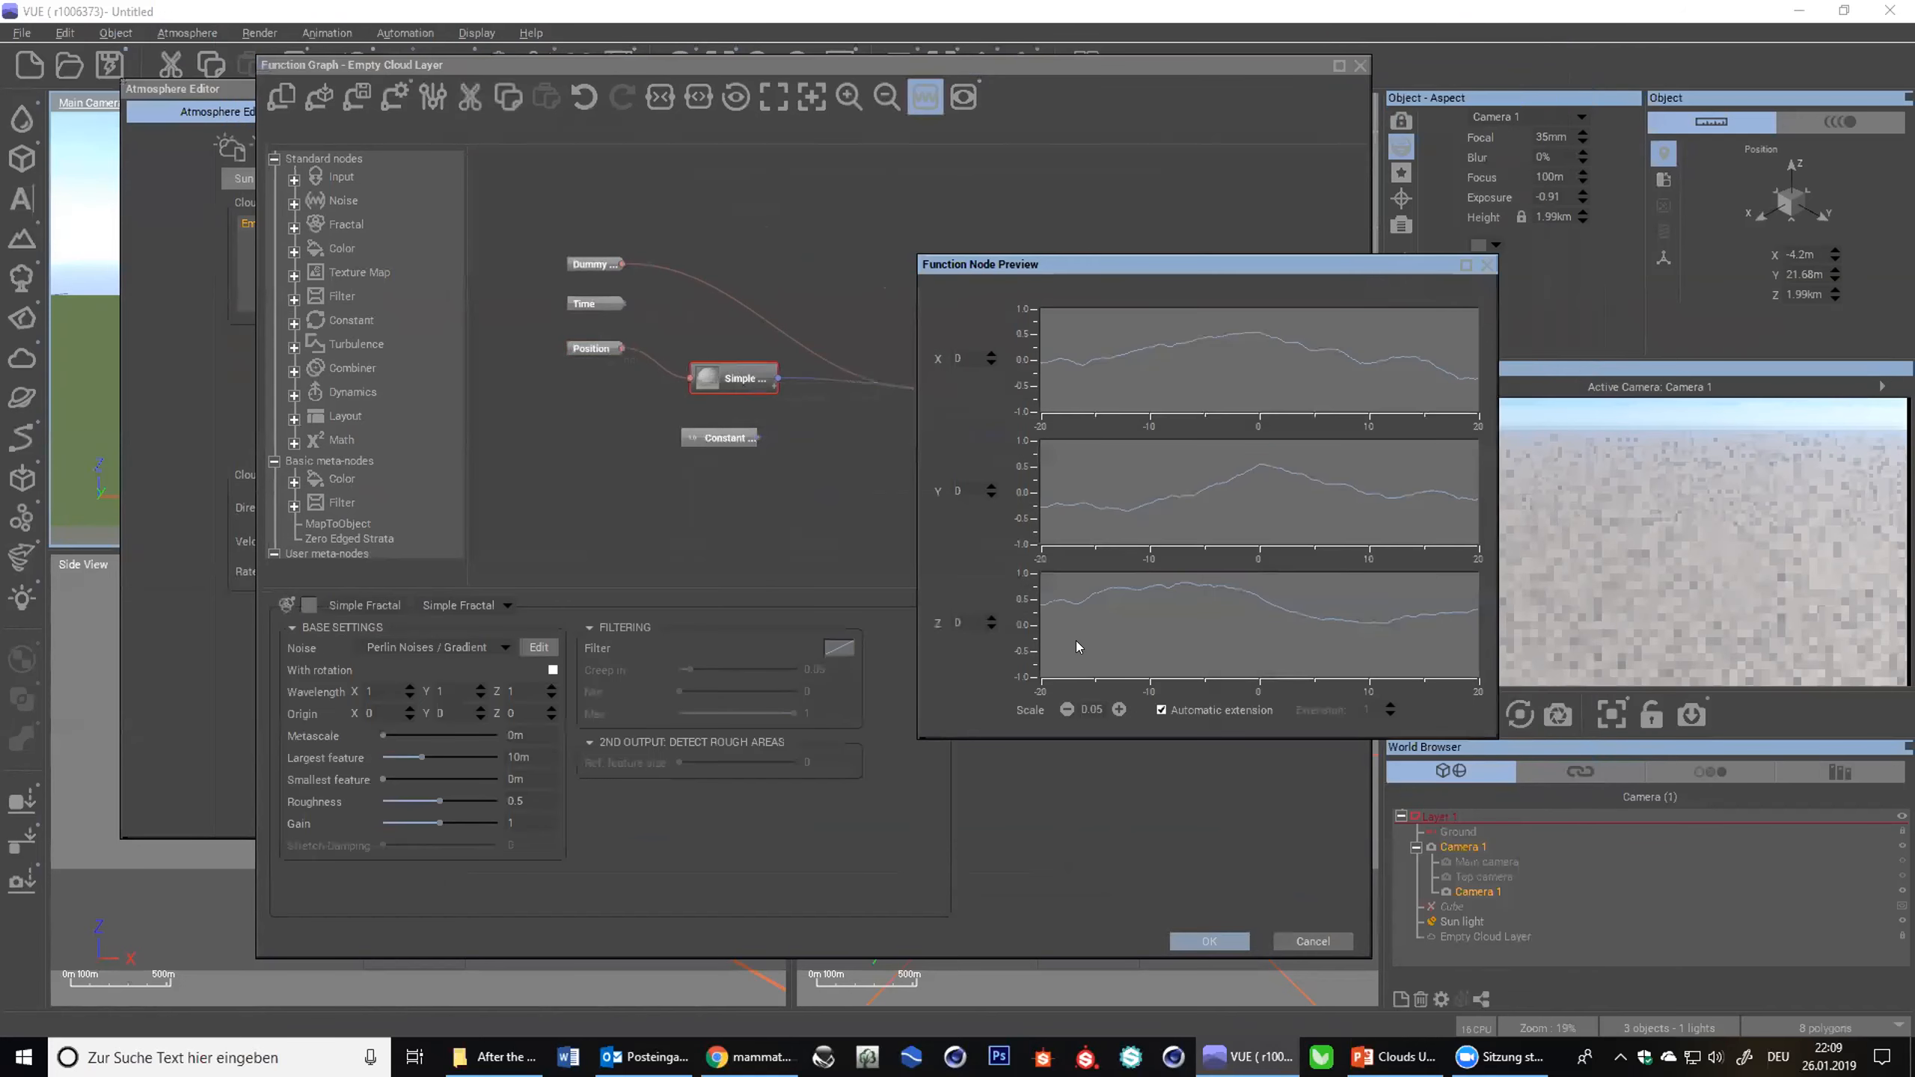
click(1070, 710)
click(1070, 710)
click(1070, 710)
click(1069, 710)
click(1070, 710)
click(1070, 710)
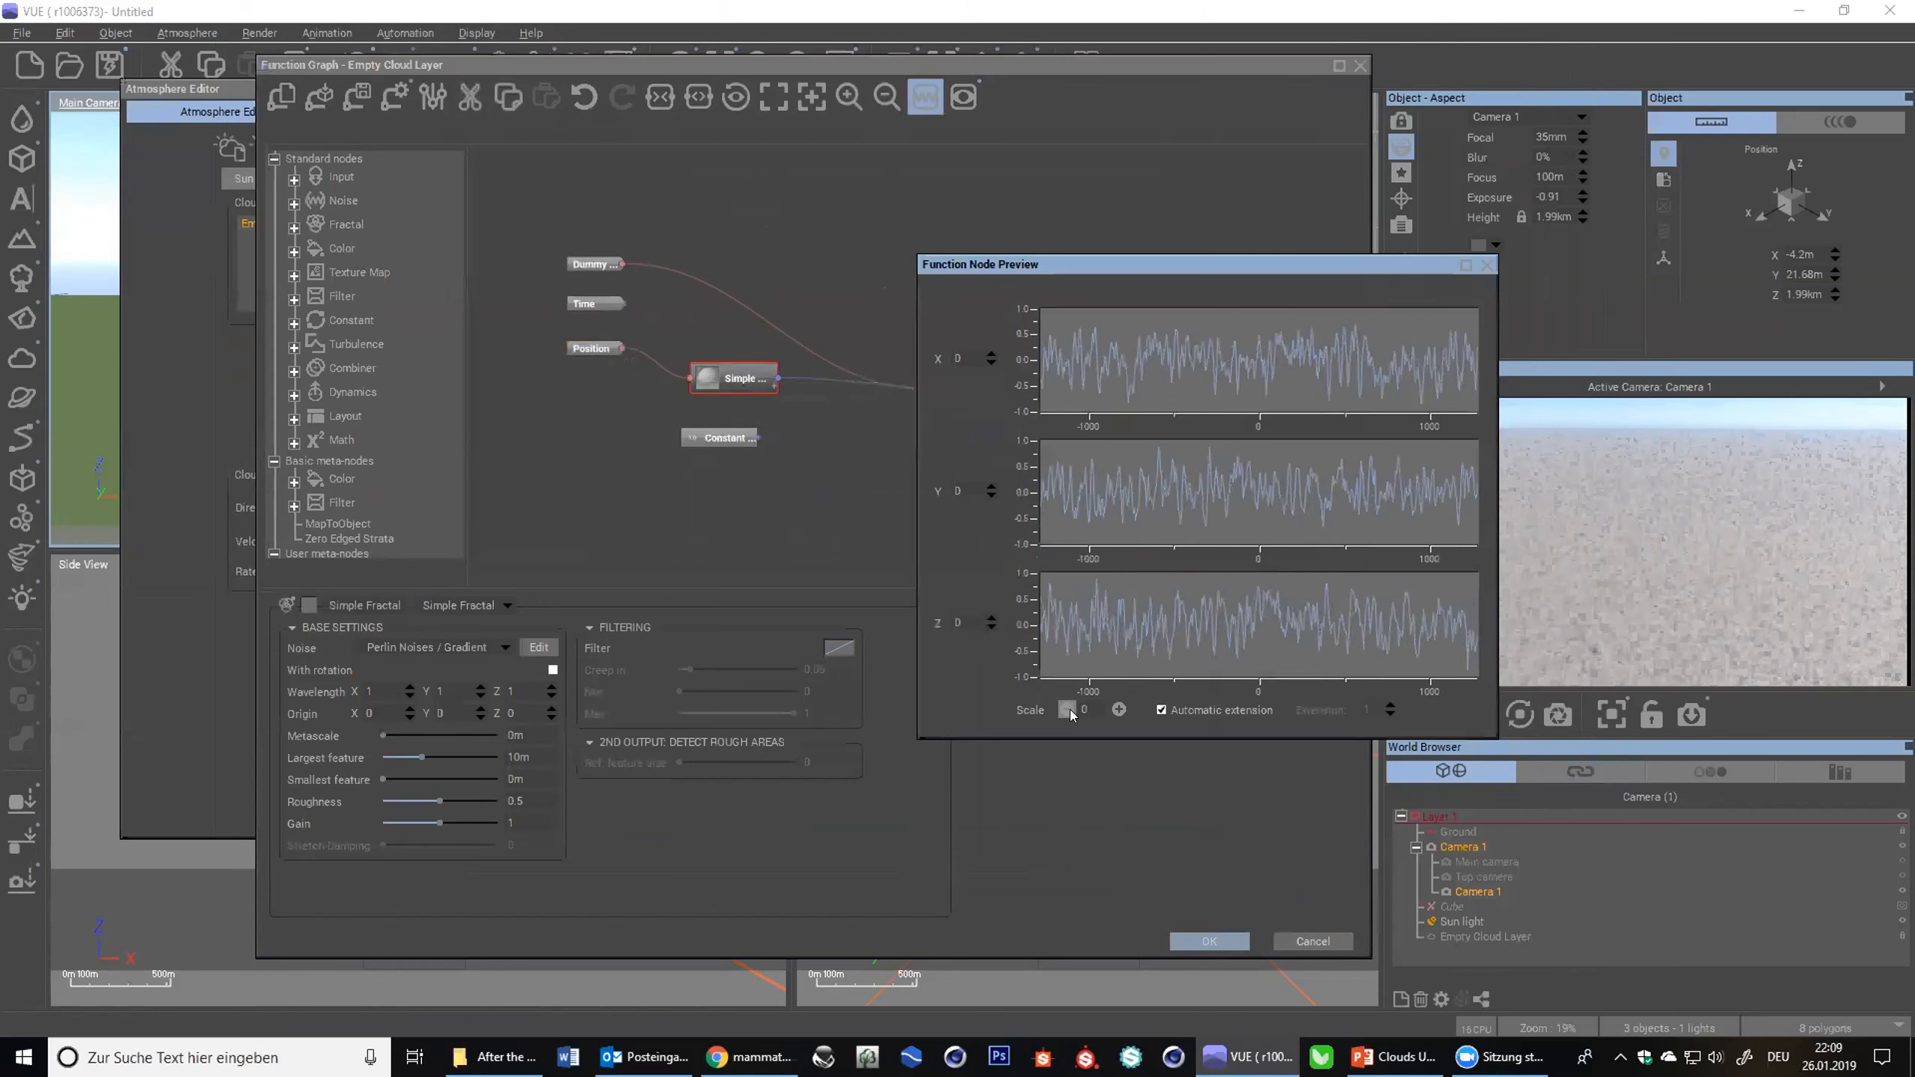
drag(1008, 277, 1150, 280)
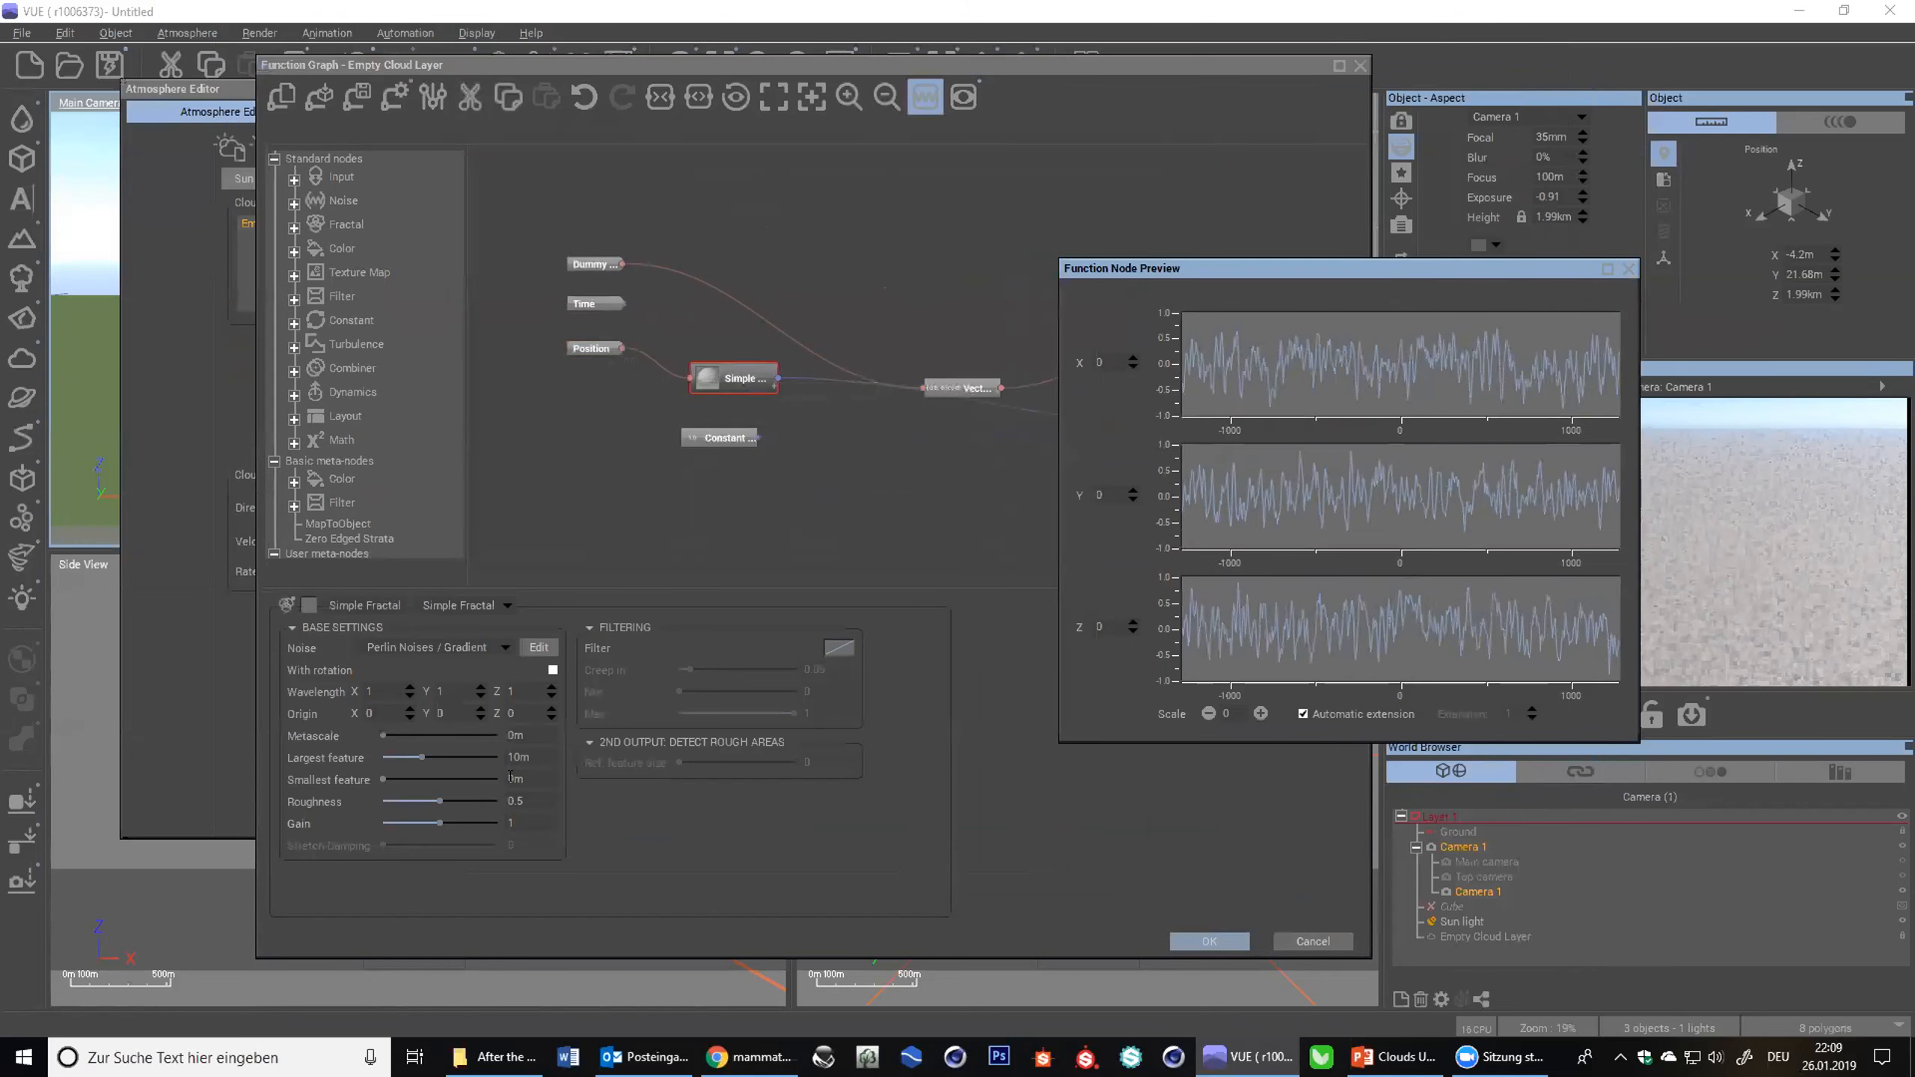
- Set the Simple Fractal's wavelength to 100 on X, Y and Z
double_click(377, 692)
text(100)
double_click(452, 692)
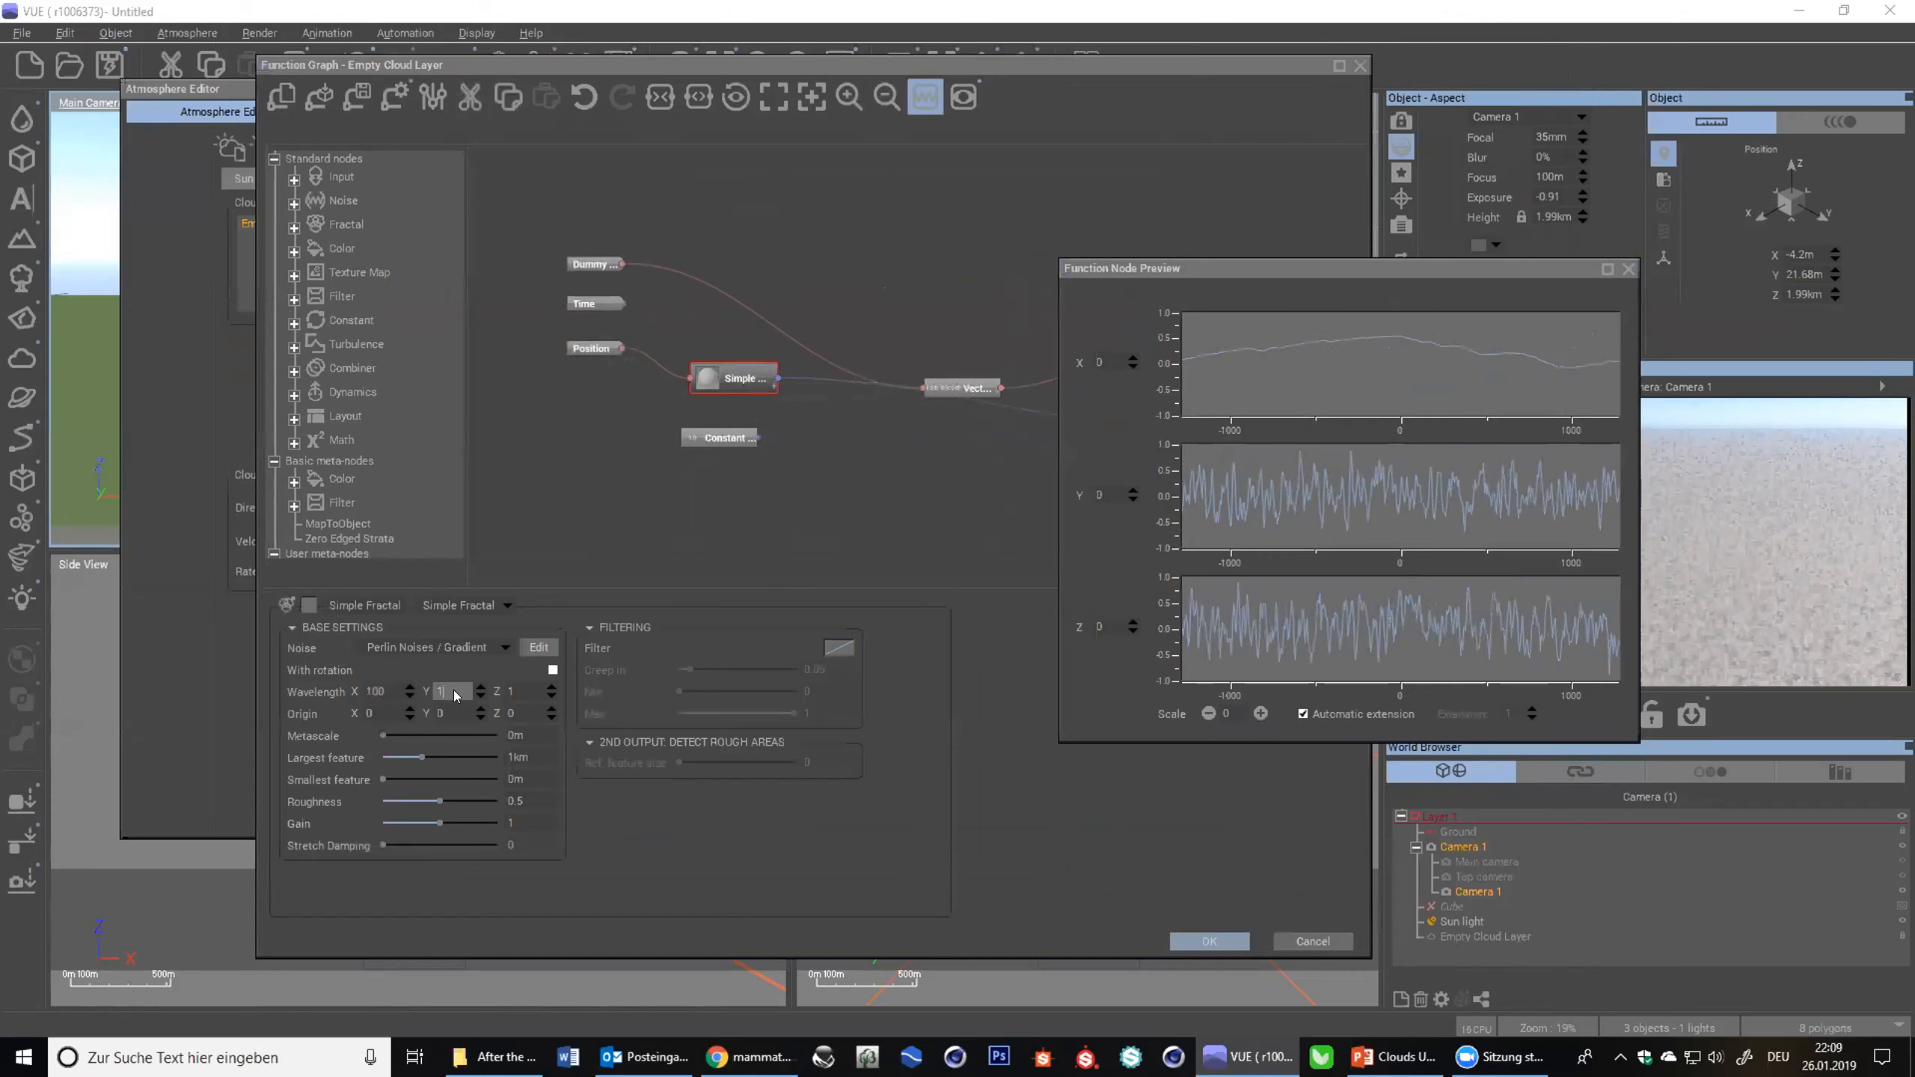
text(100)
double_click(520, 695)
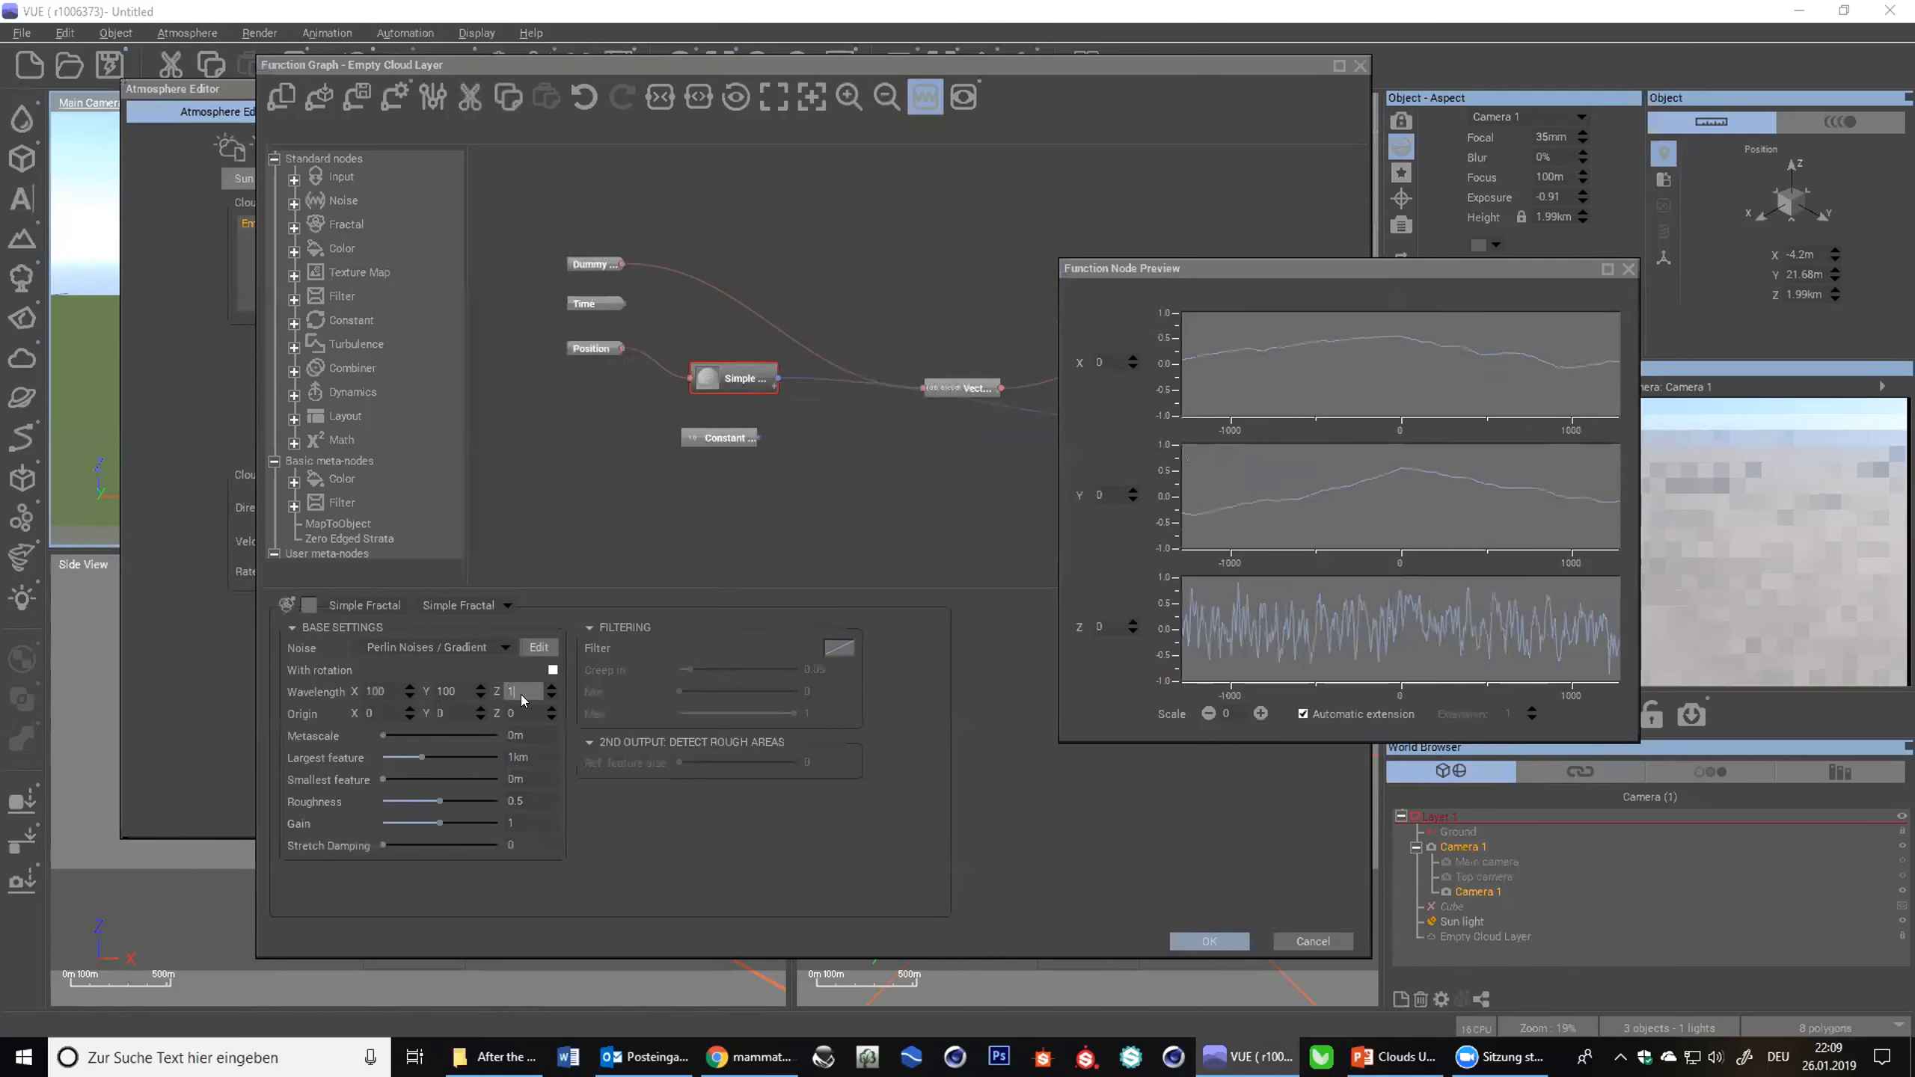
text(100)
key(Return)
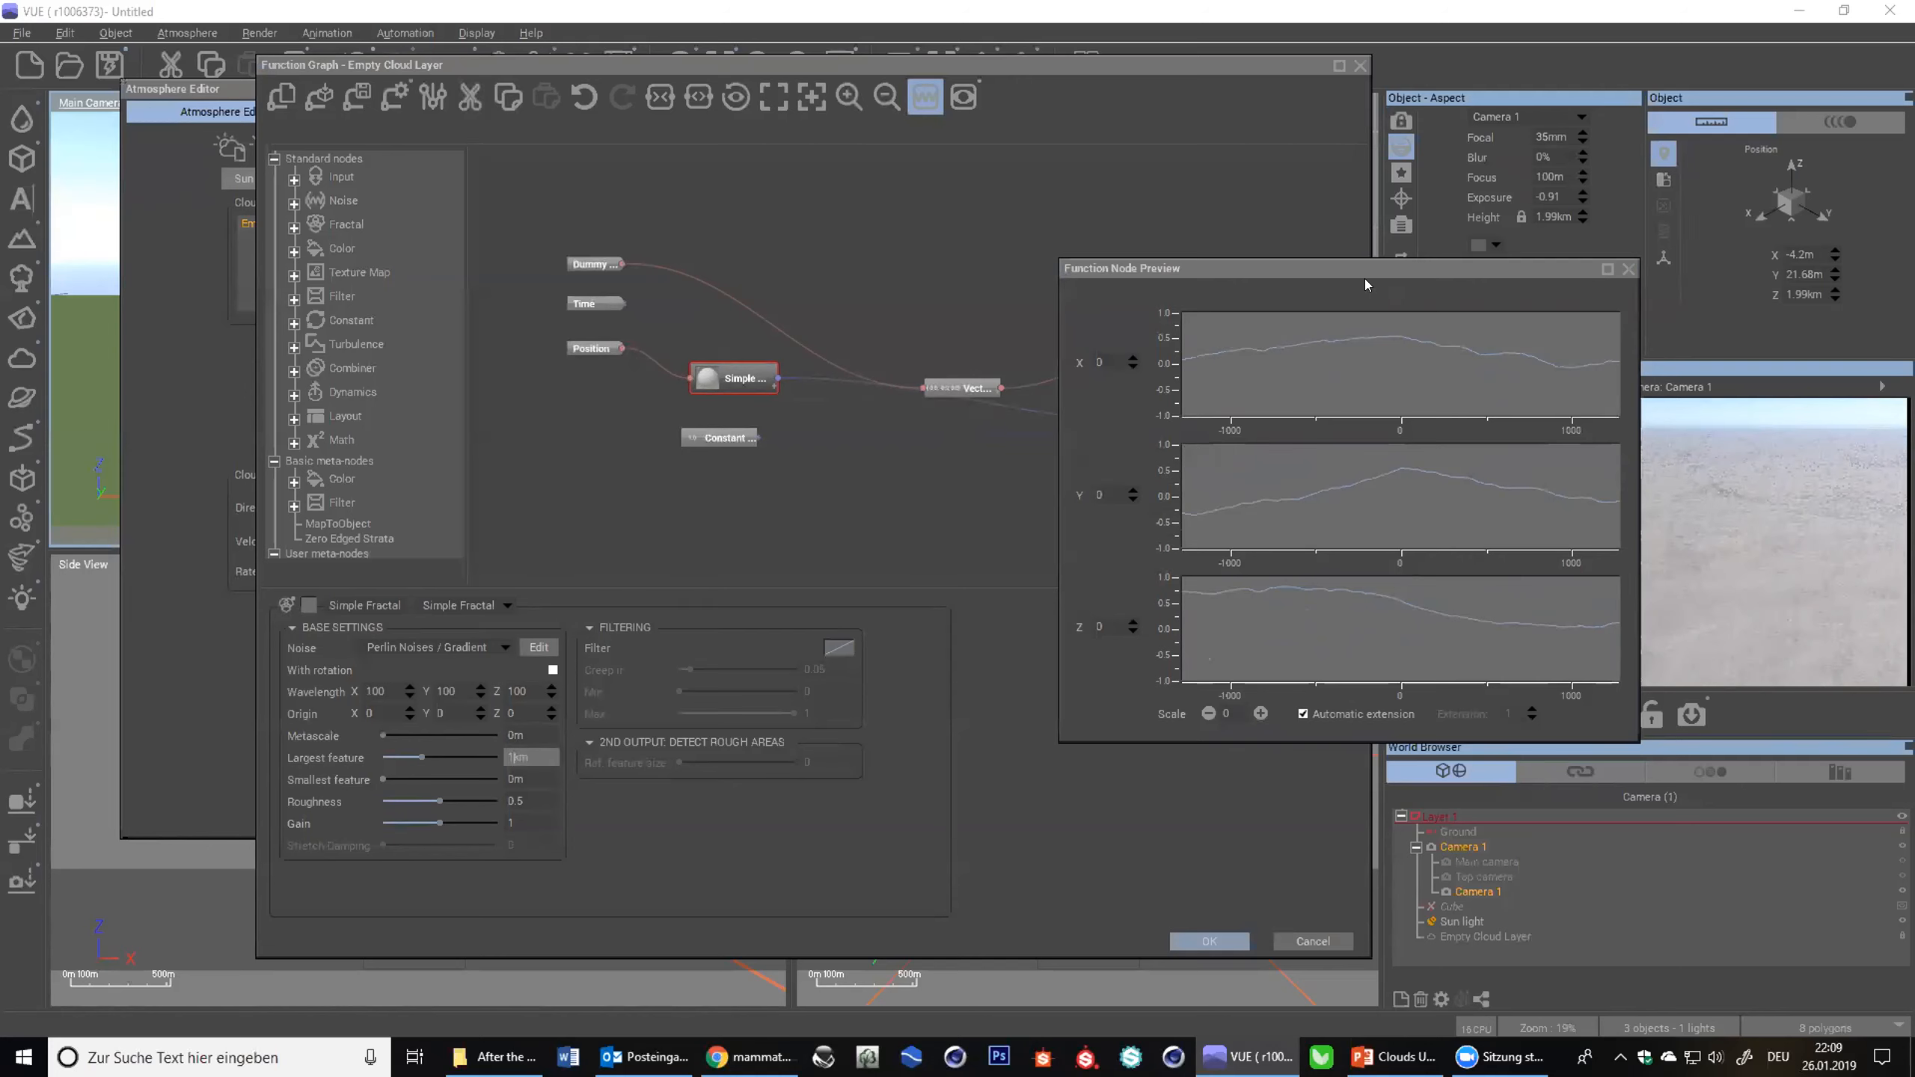
- Check the rescaled fractal's curves over a range beyond -50000 to 50000 and accept the function graph
click(1340, 269)
drag(1143, 270, 935, 196)
click(1000, 639)
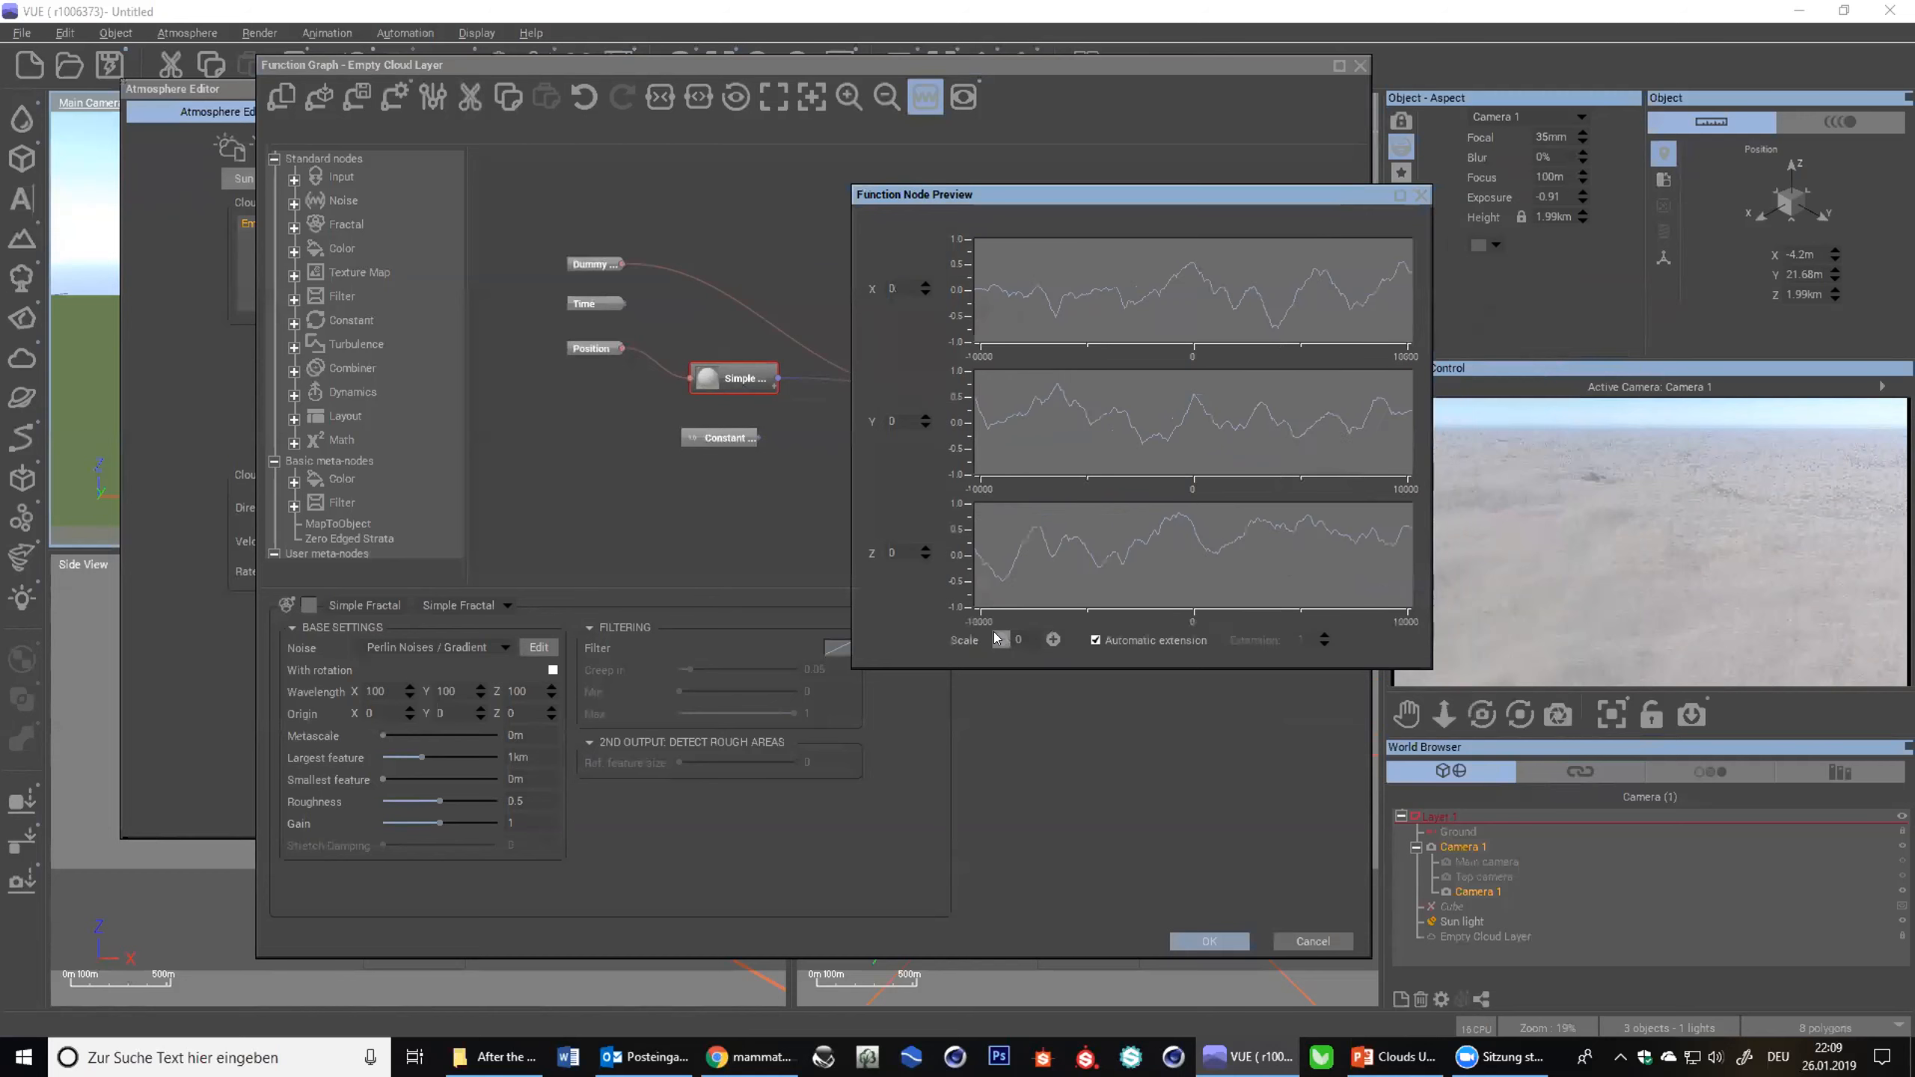
click(1000, 639)
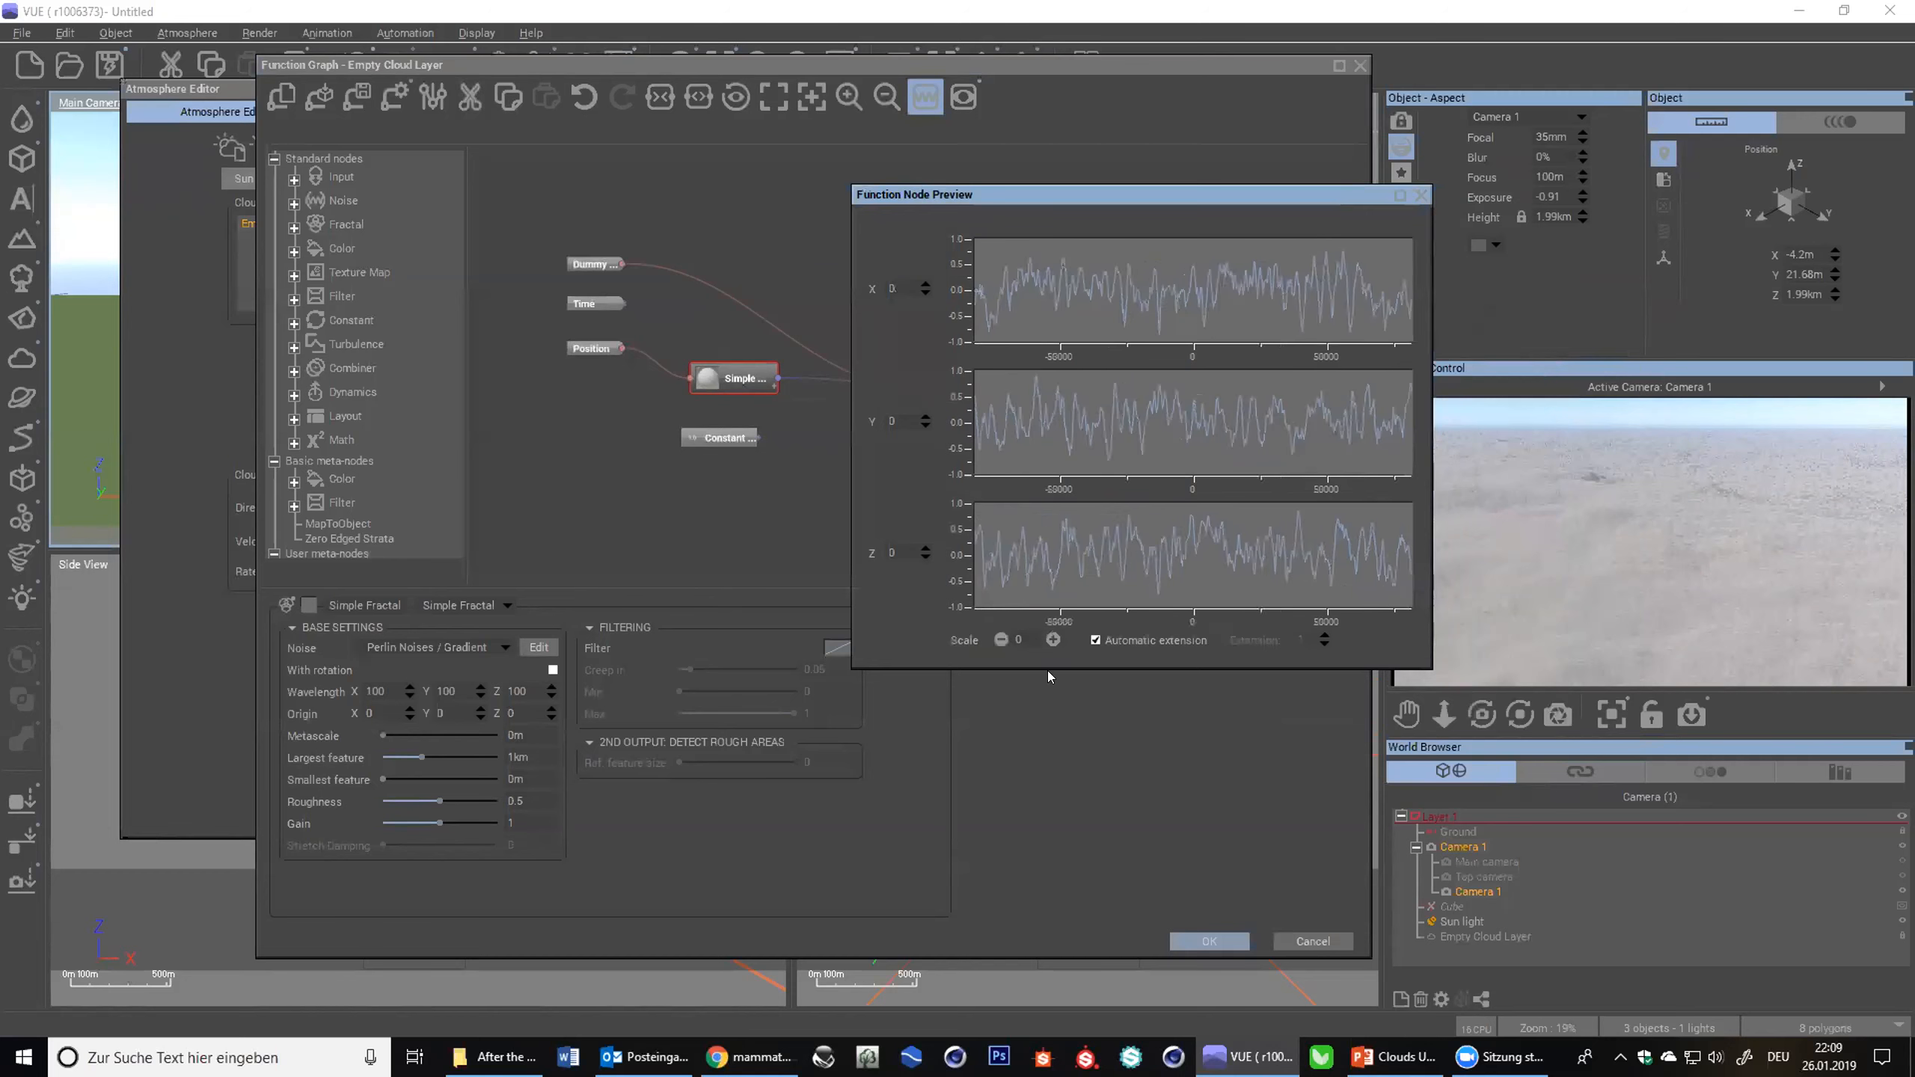
click(1208, 940)
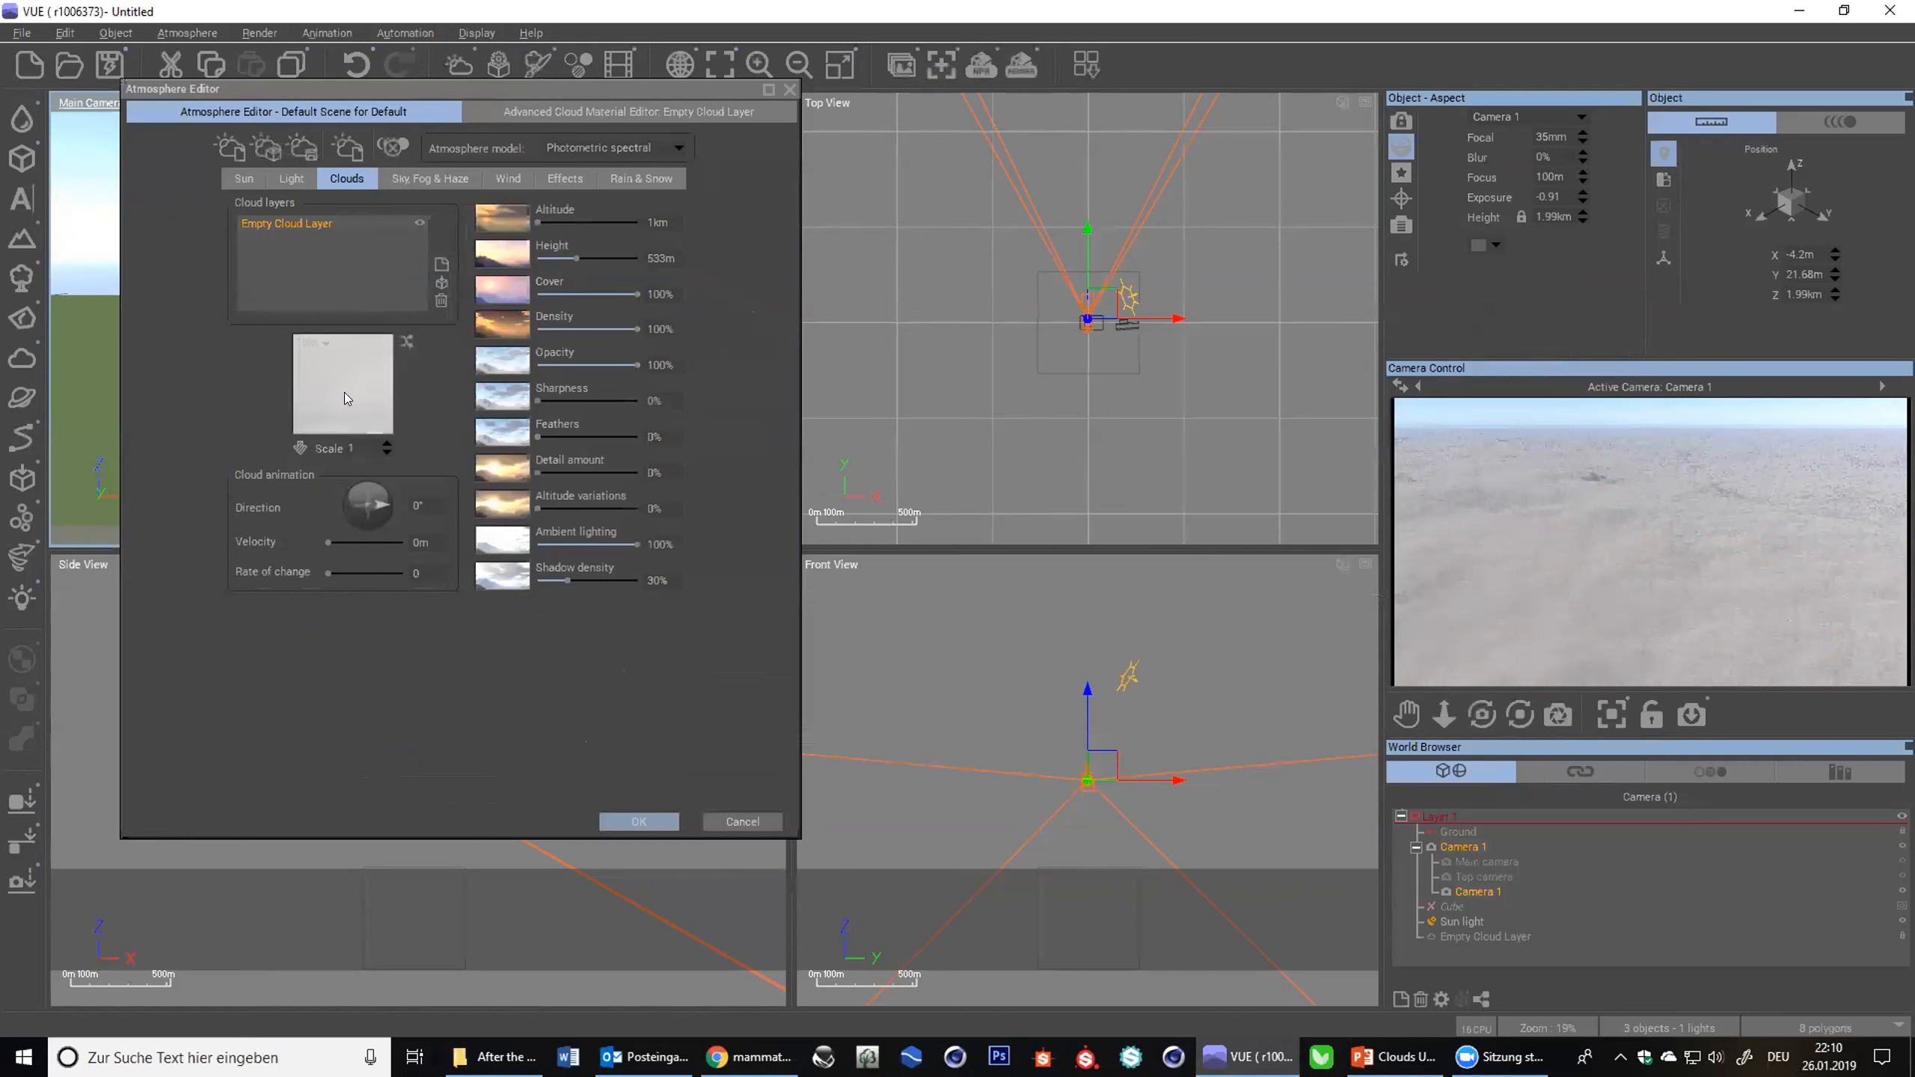
- Compare the cloud layer settings with the cloud material and reopen the height modulation's function graph
click(567, 101)
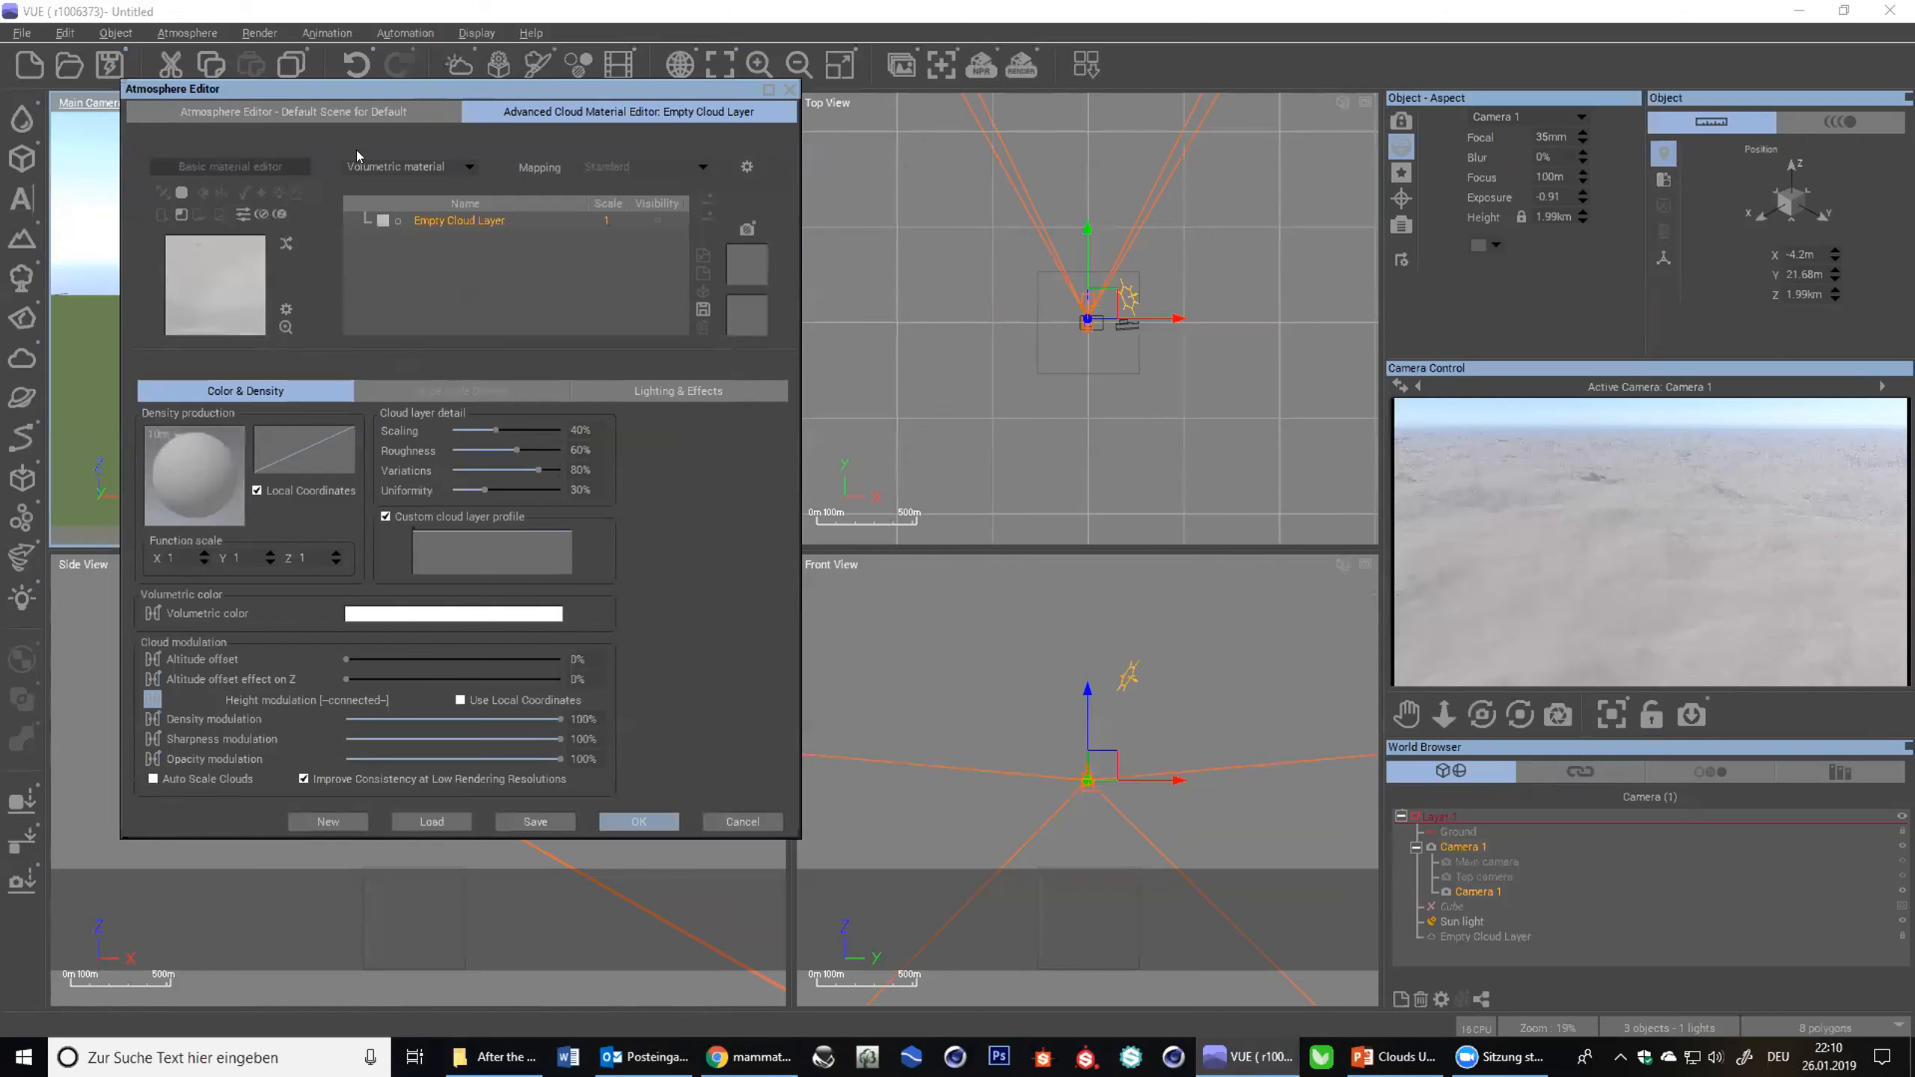
click(324, 111)
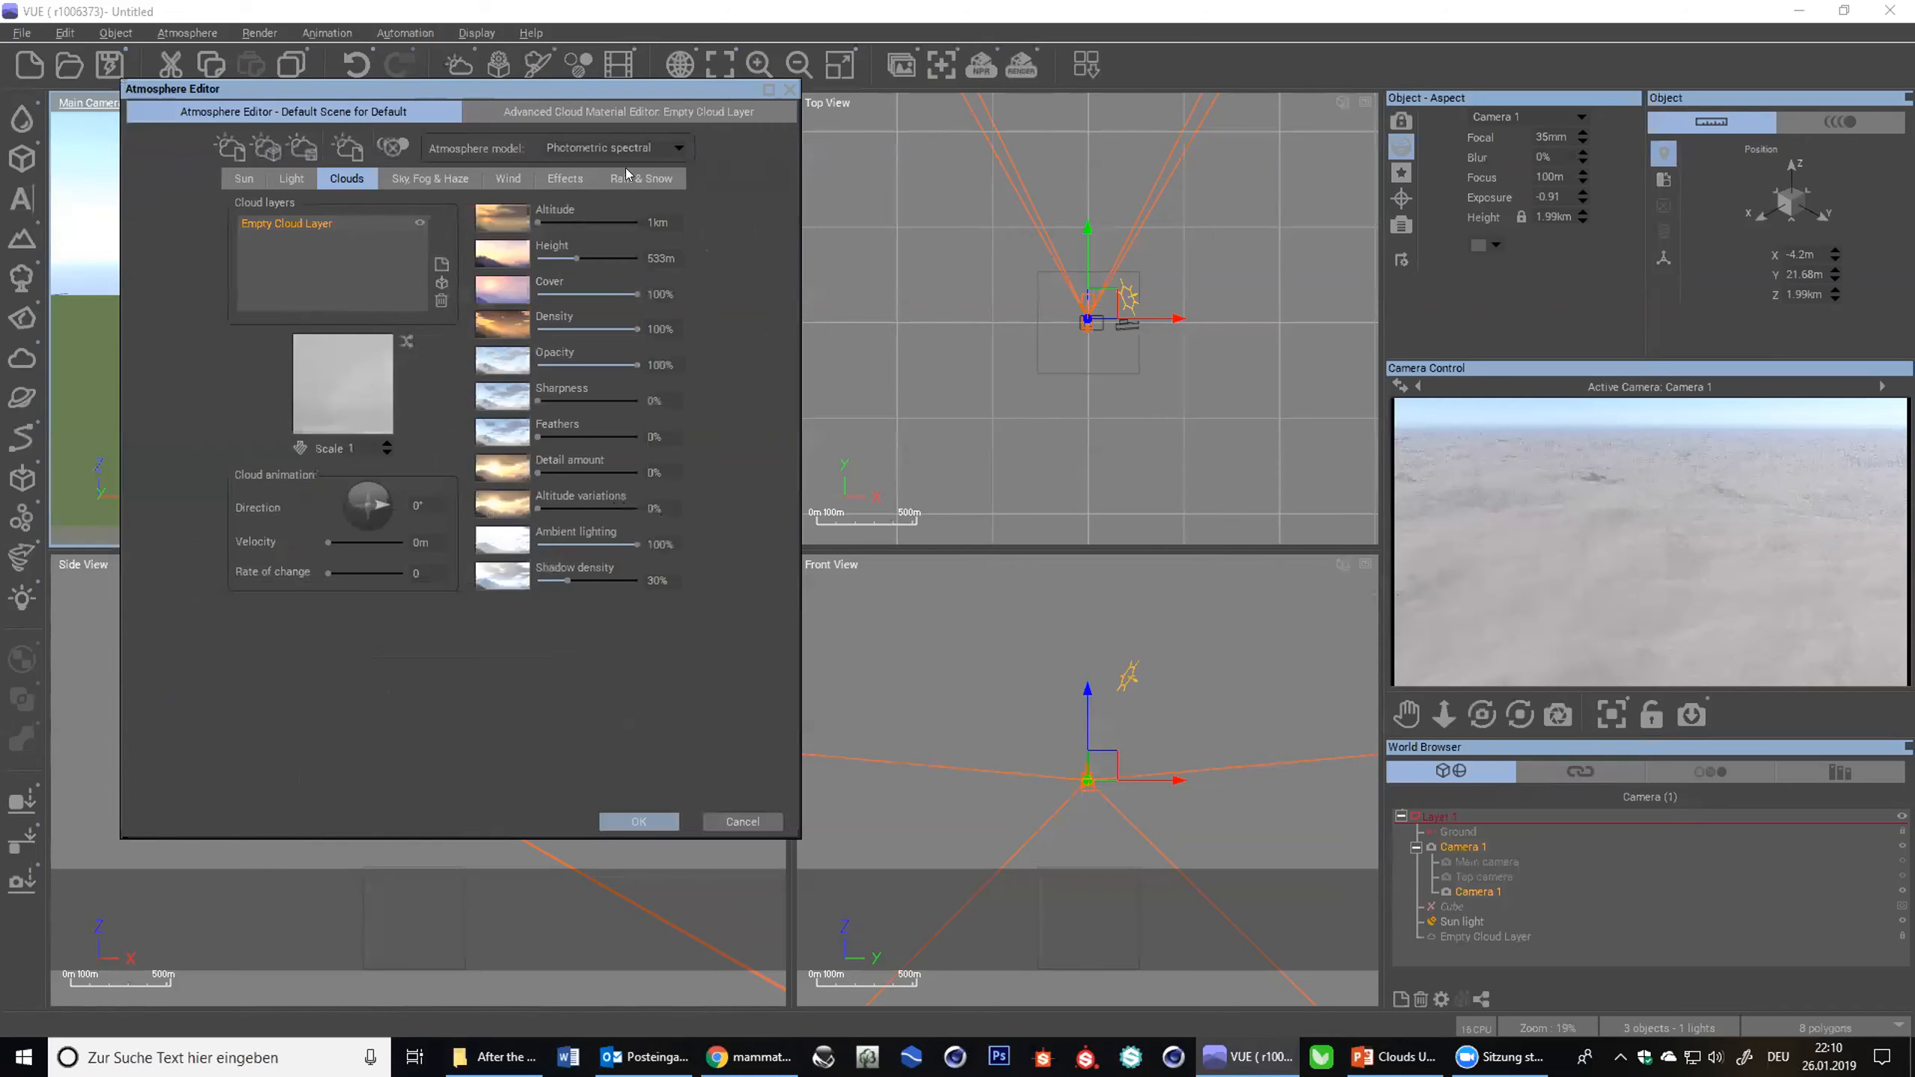
click(576, 113)
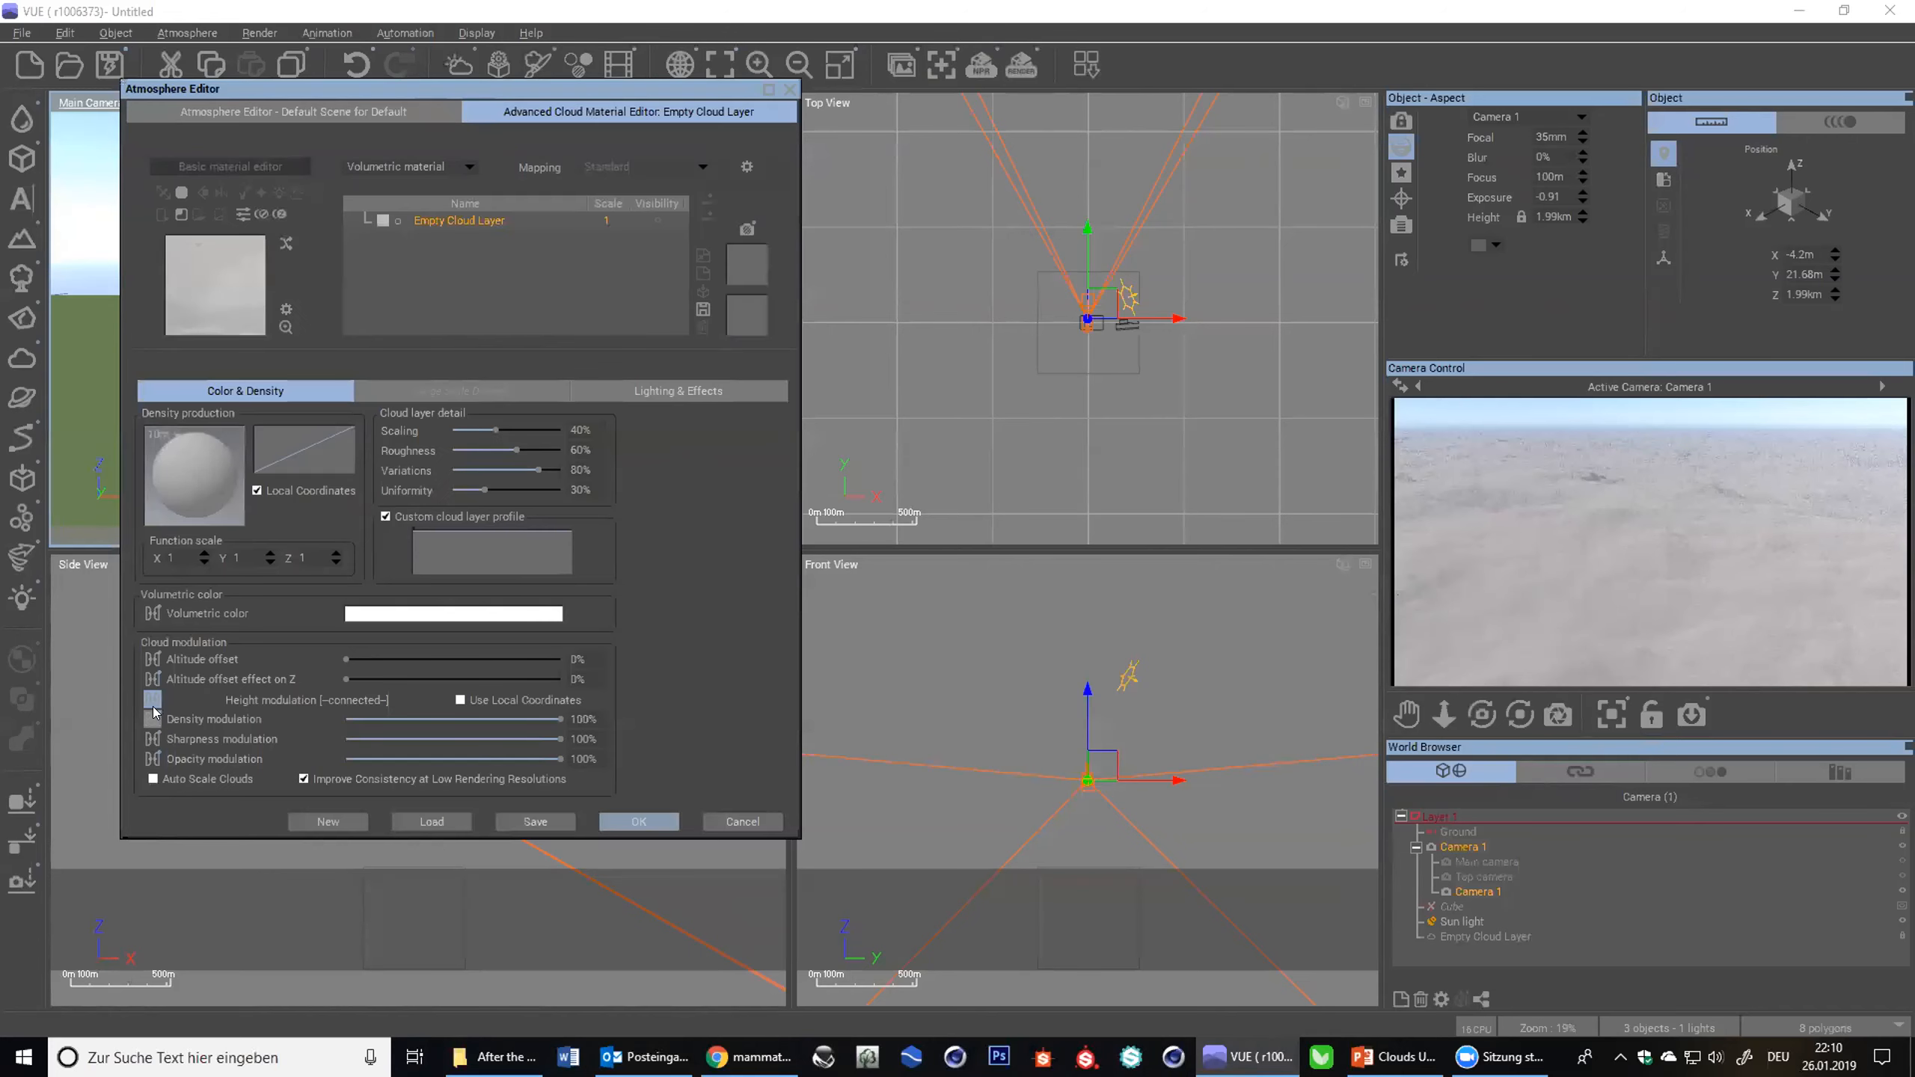
click(150, 700)
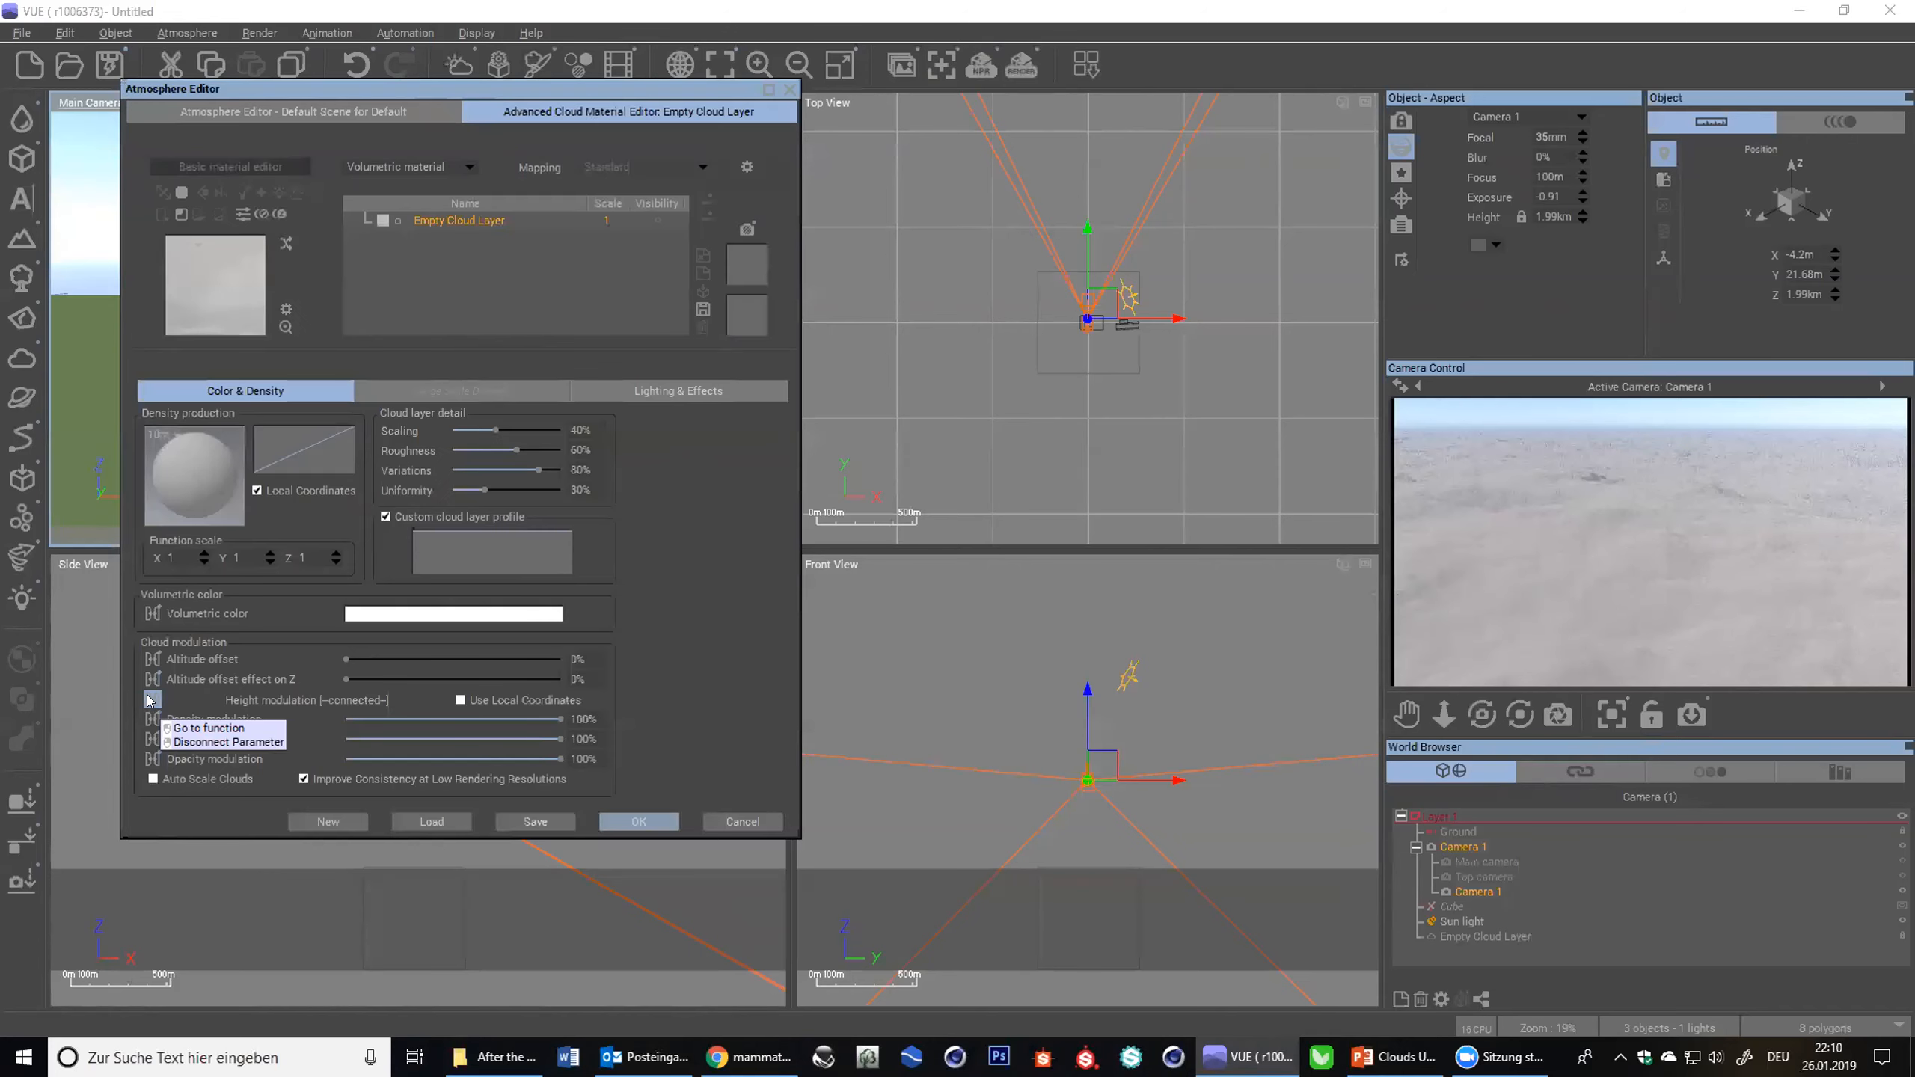
click(208, 728)
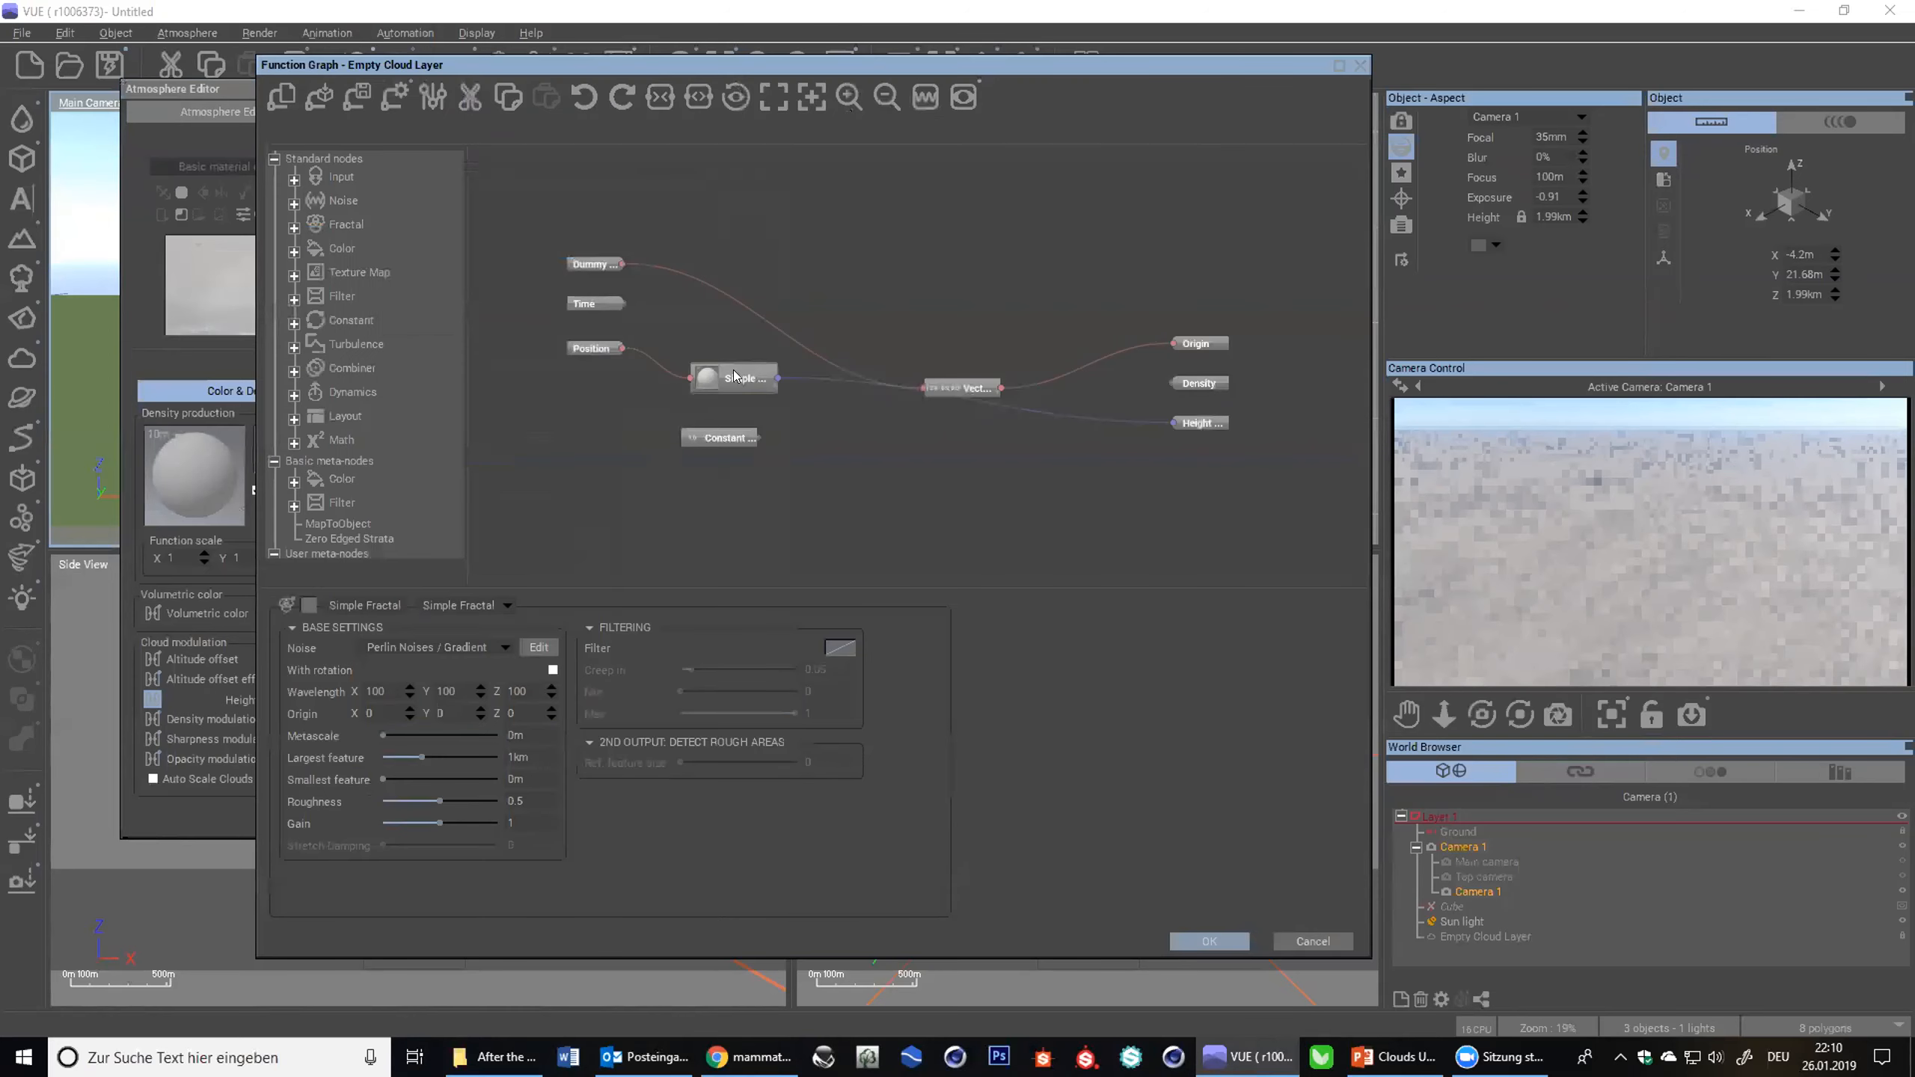
- Change the Simple Fractal's noise to the Cellular Patterns Voronoi type and edit that noise's own settings
click(807, 422)
click(705, 375)
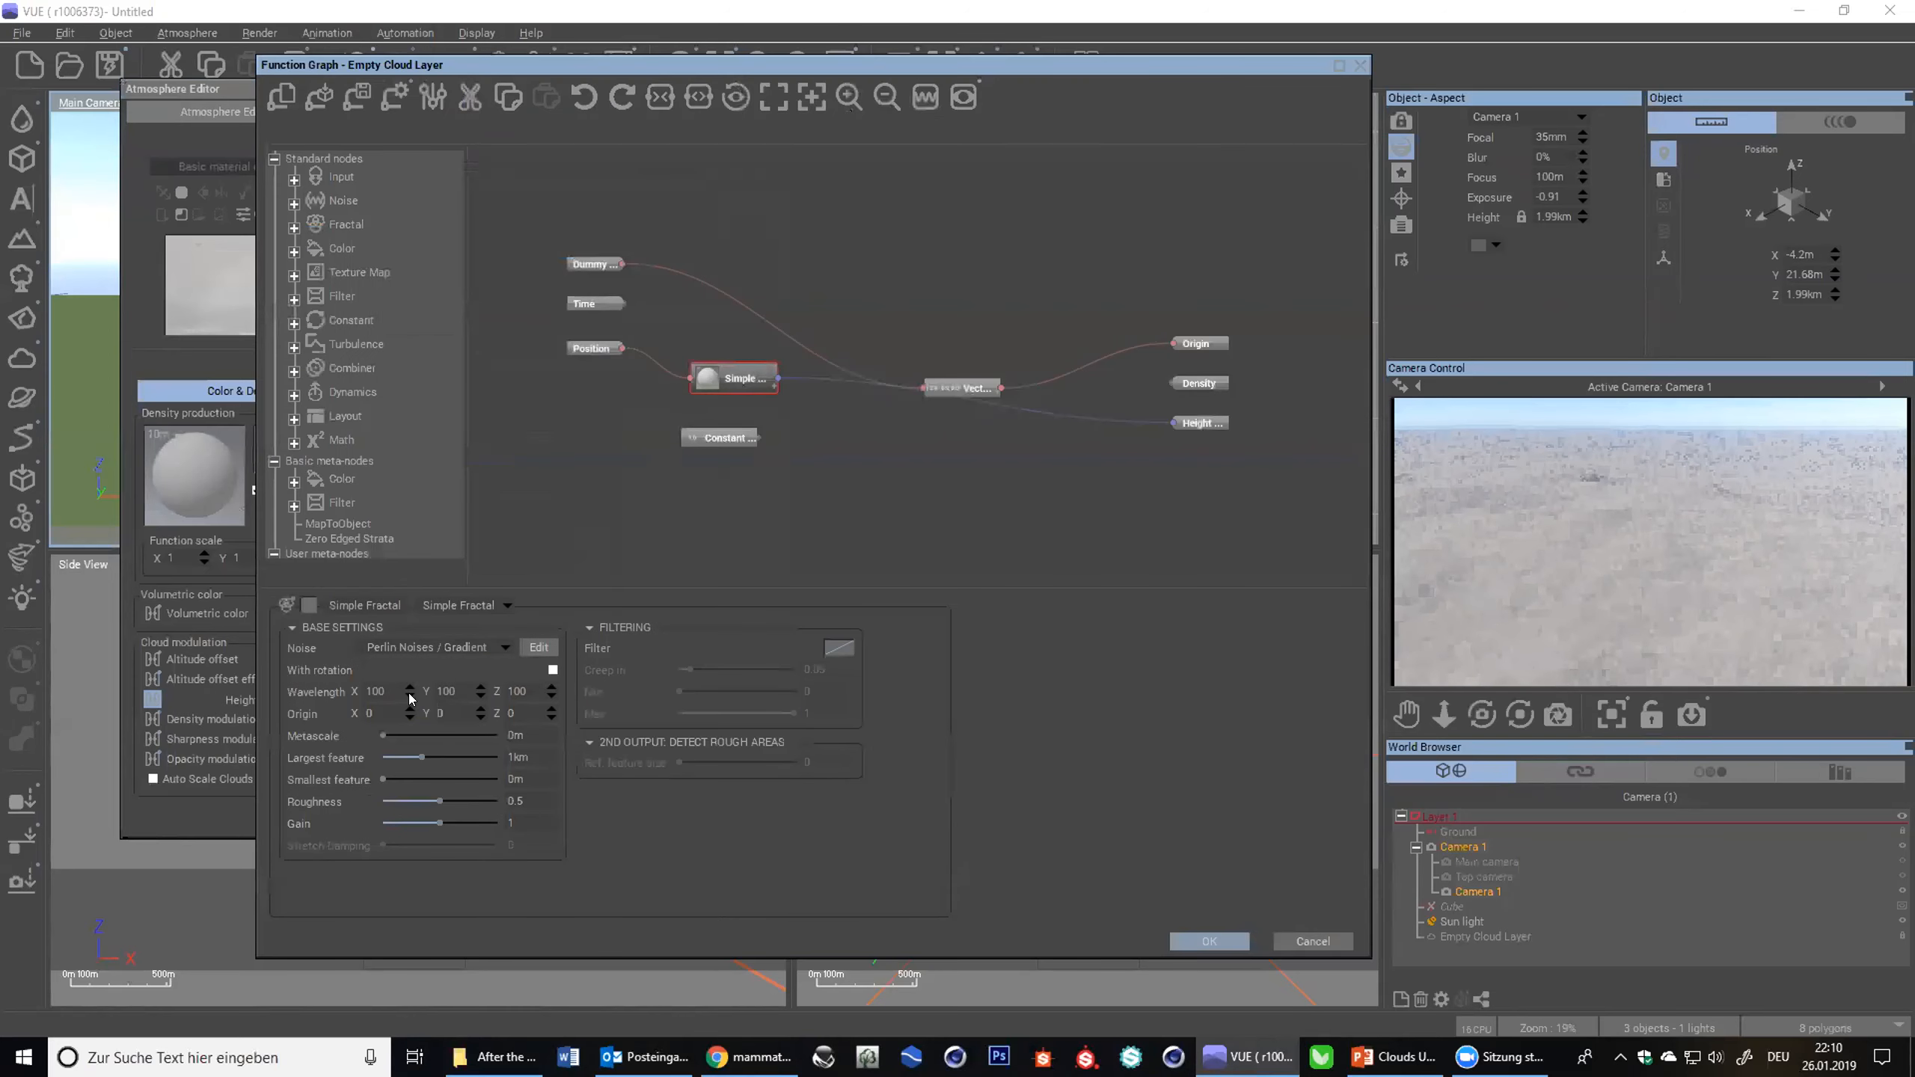
click(505, 648)
mouse_move(469, 666)
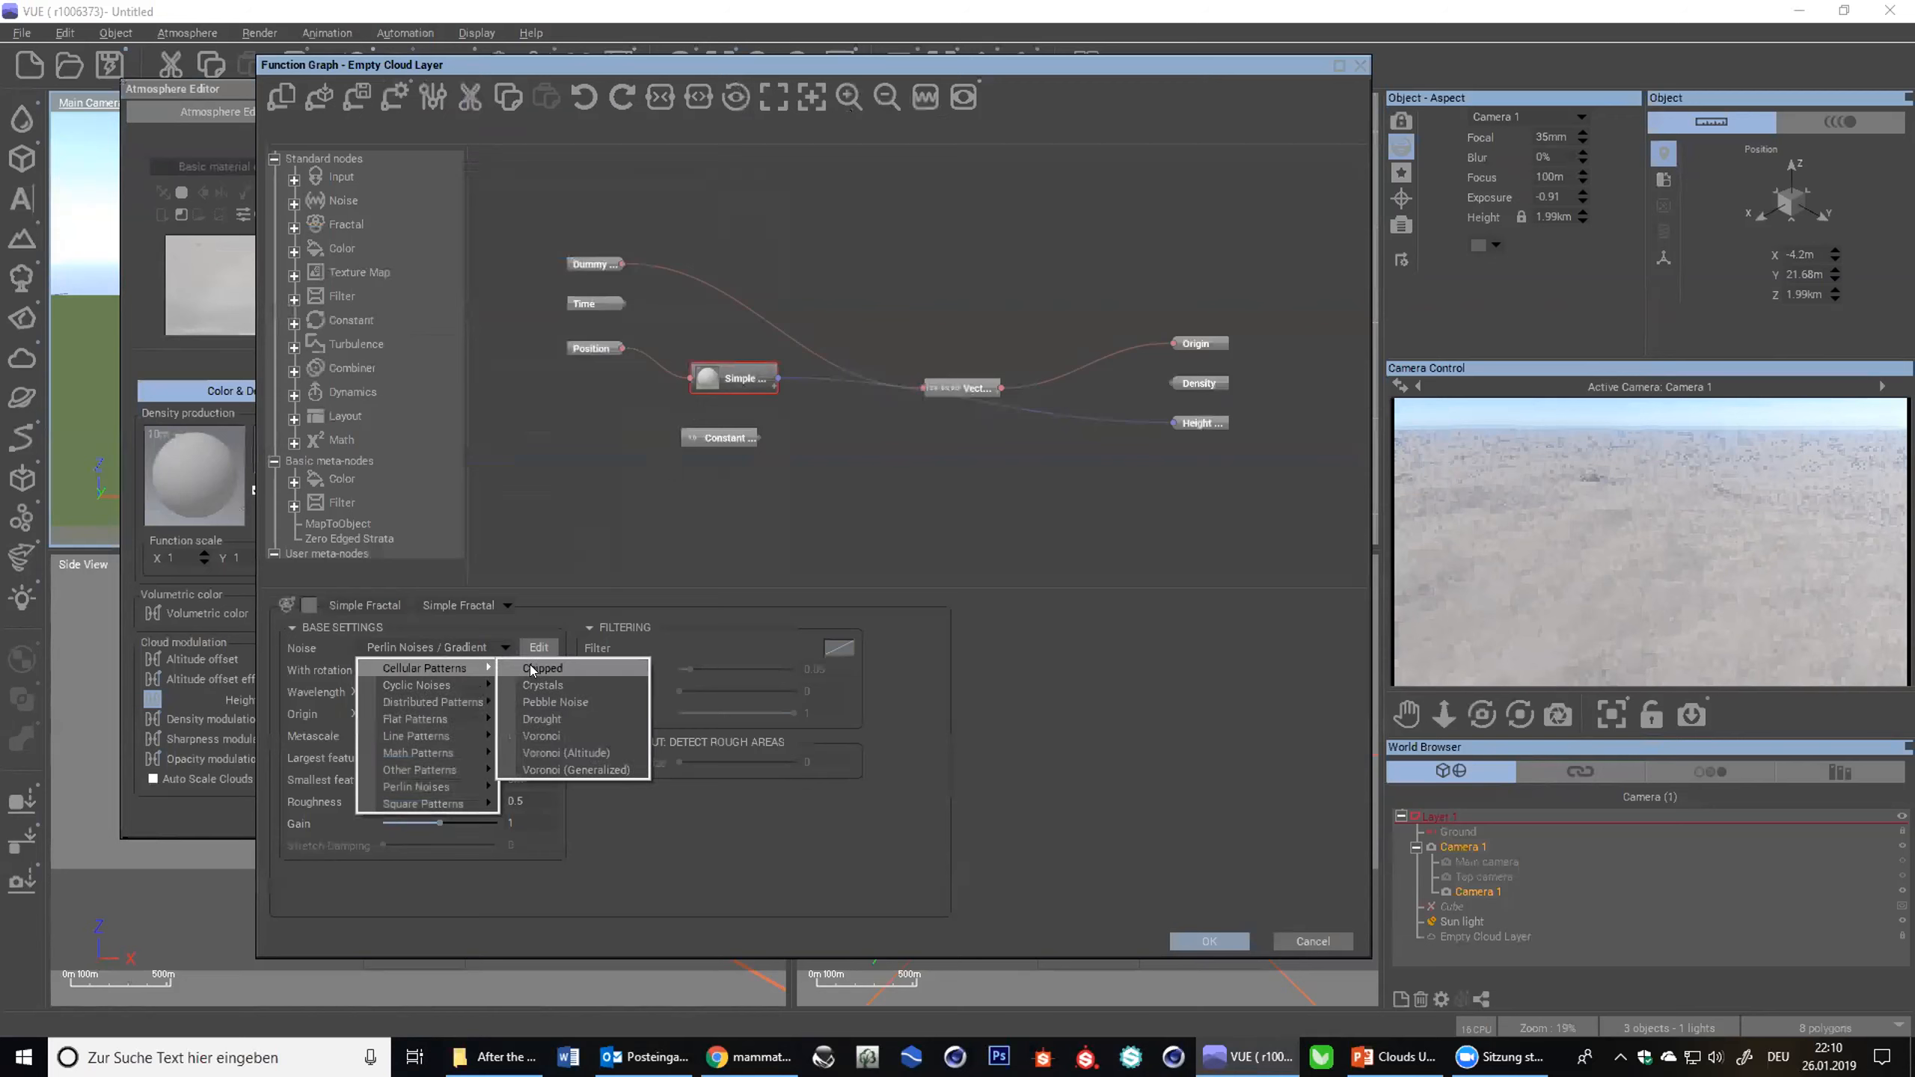
click(550, 751)
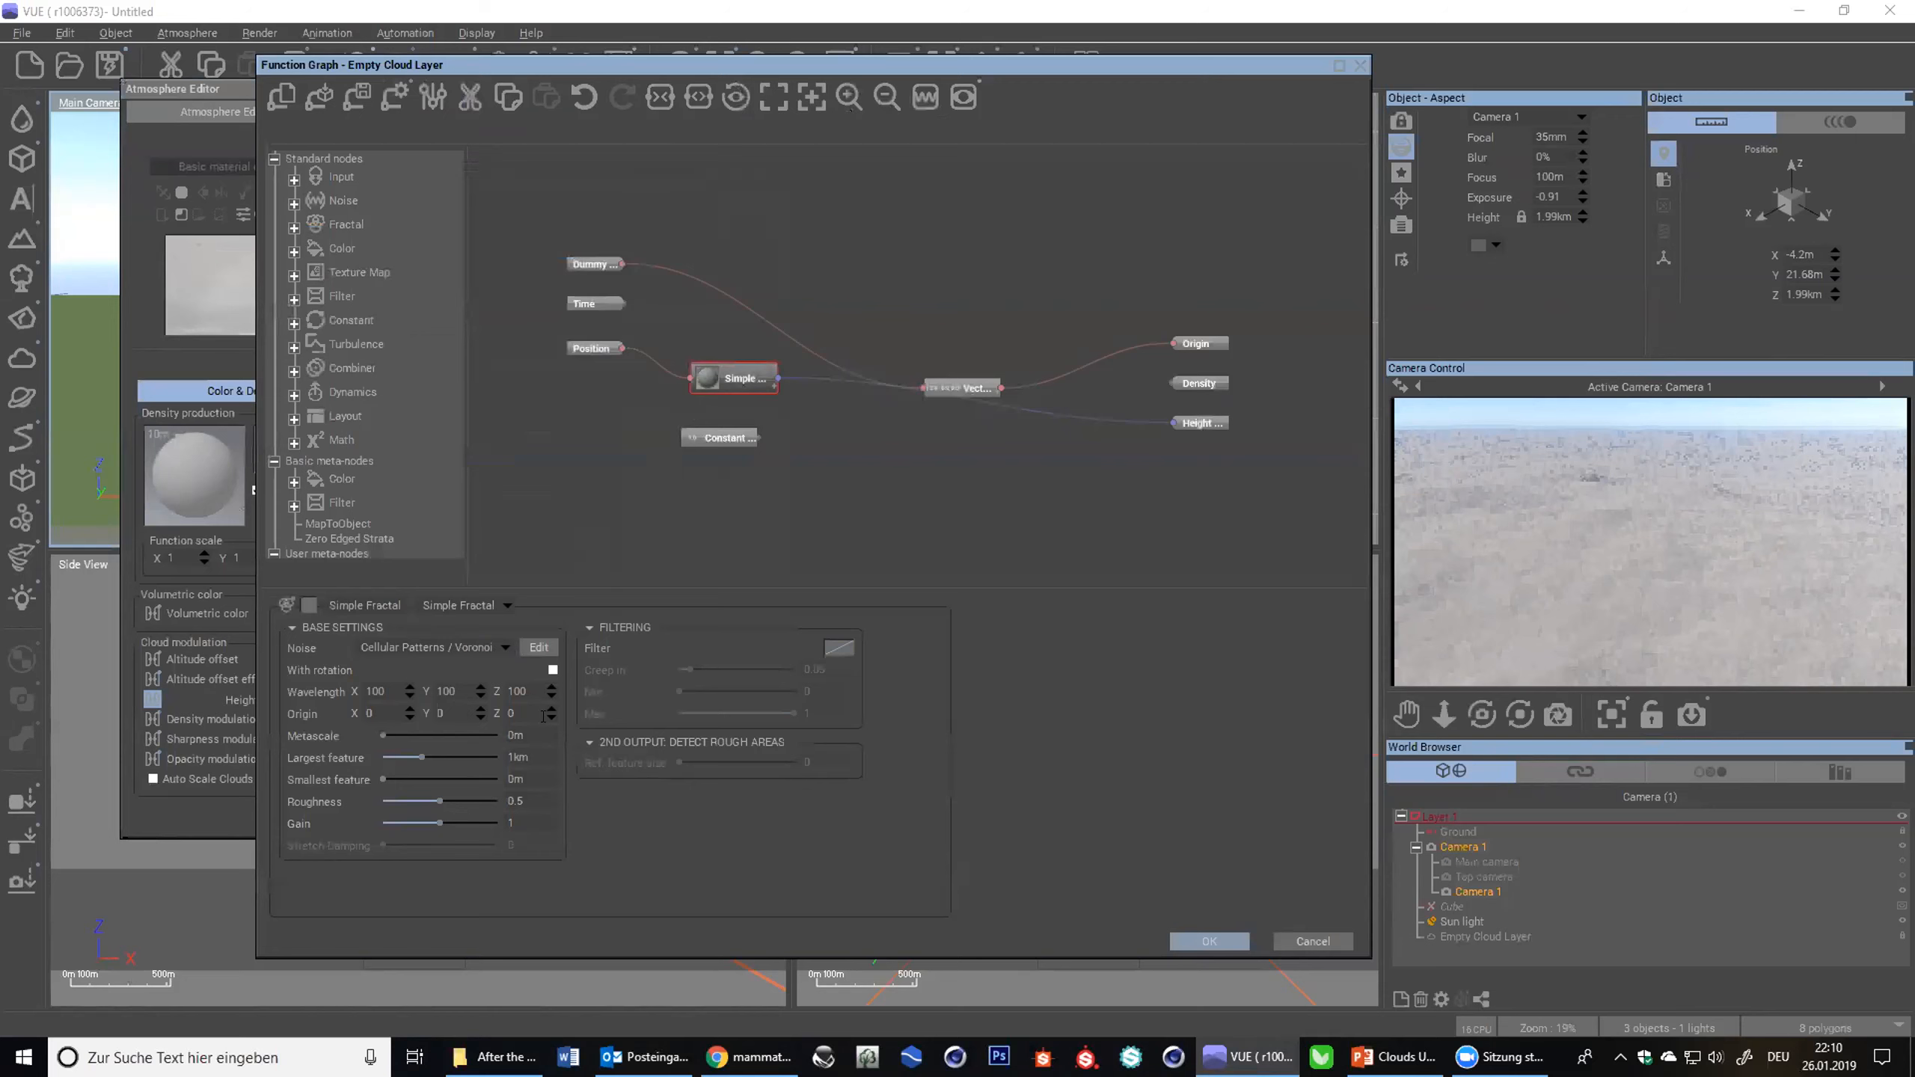
click(537, 646)
click(1131, 489)
click(1100, 562)
click(1048, 646)
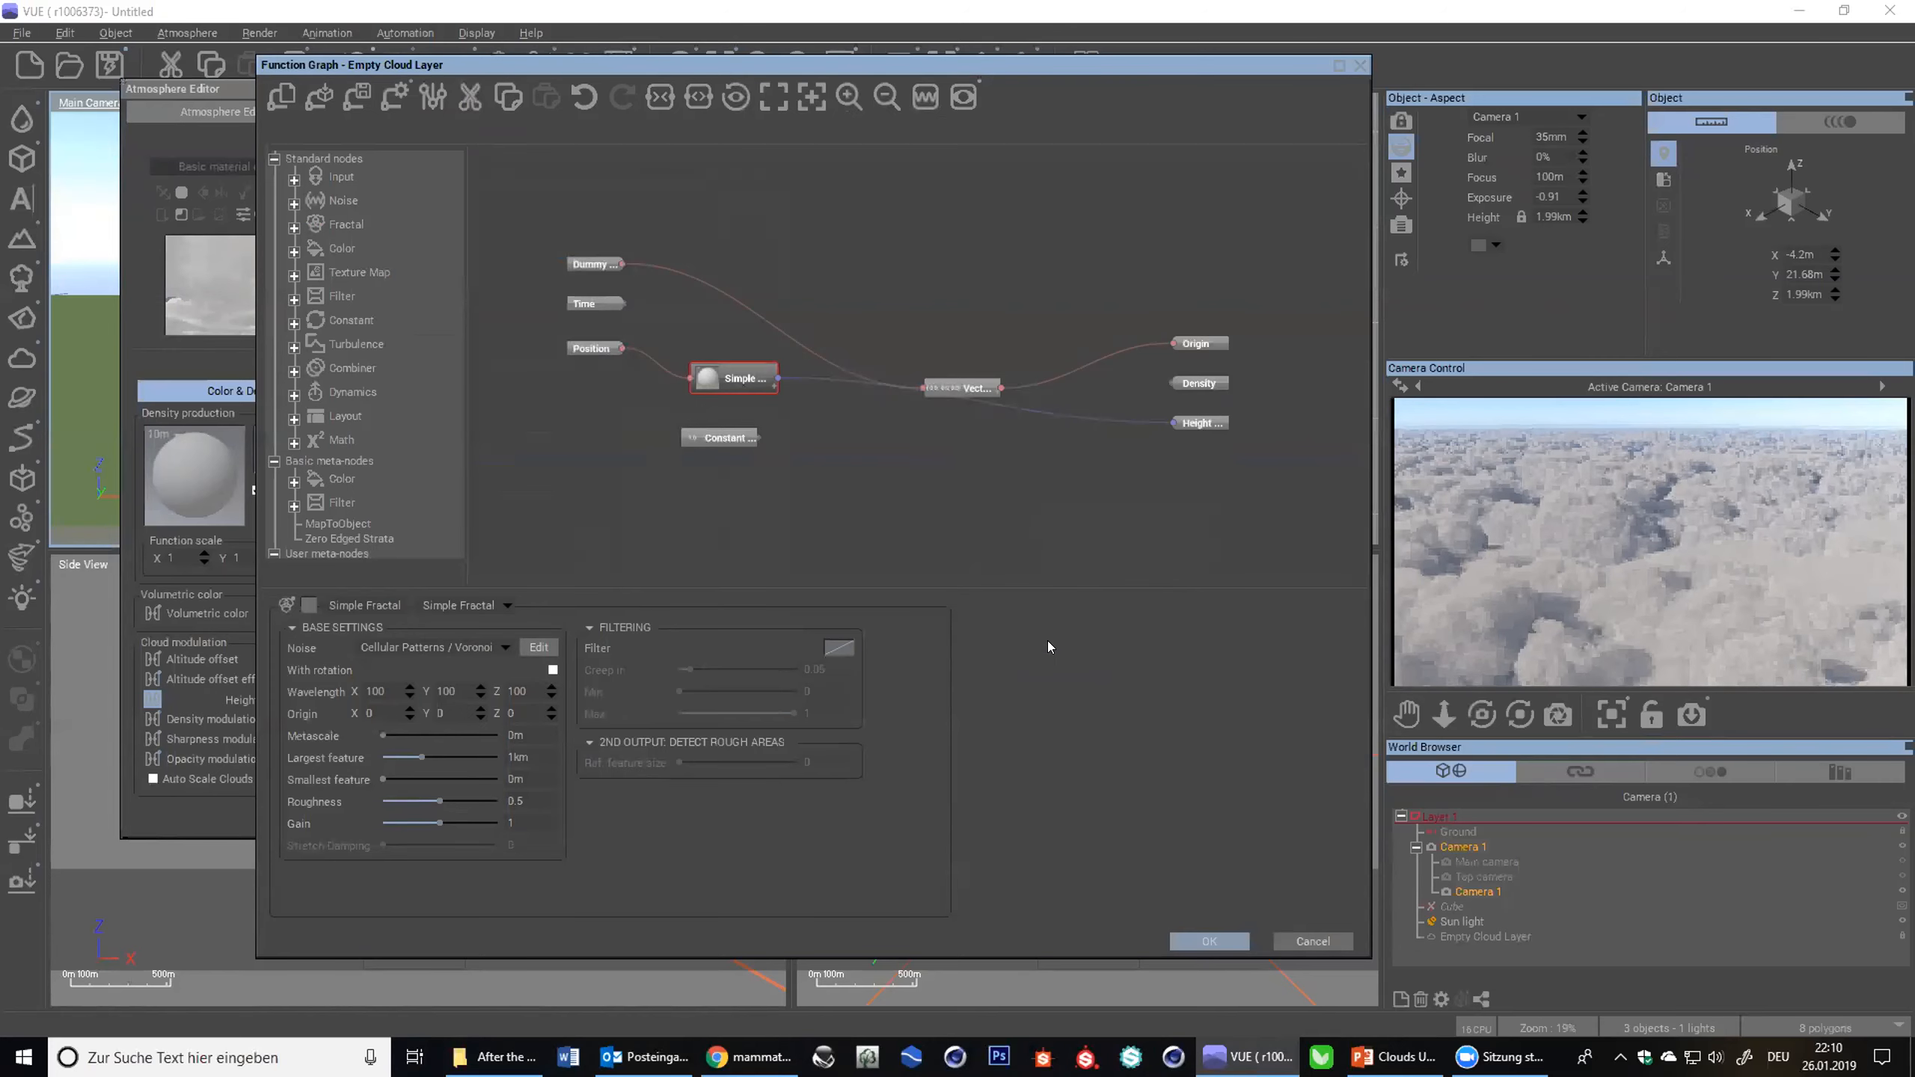
- Preview the Voronoi-based fractal's curves over a range of about -5000 to 5000, beside the camera preview
click(926, 96)
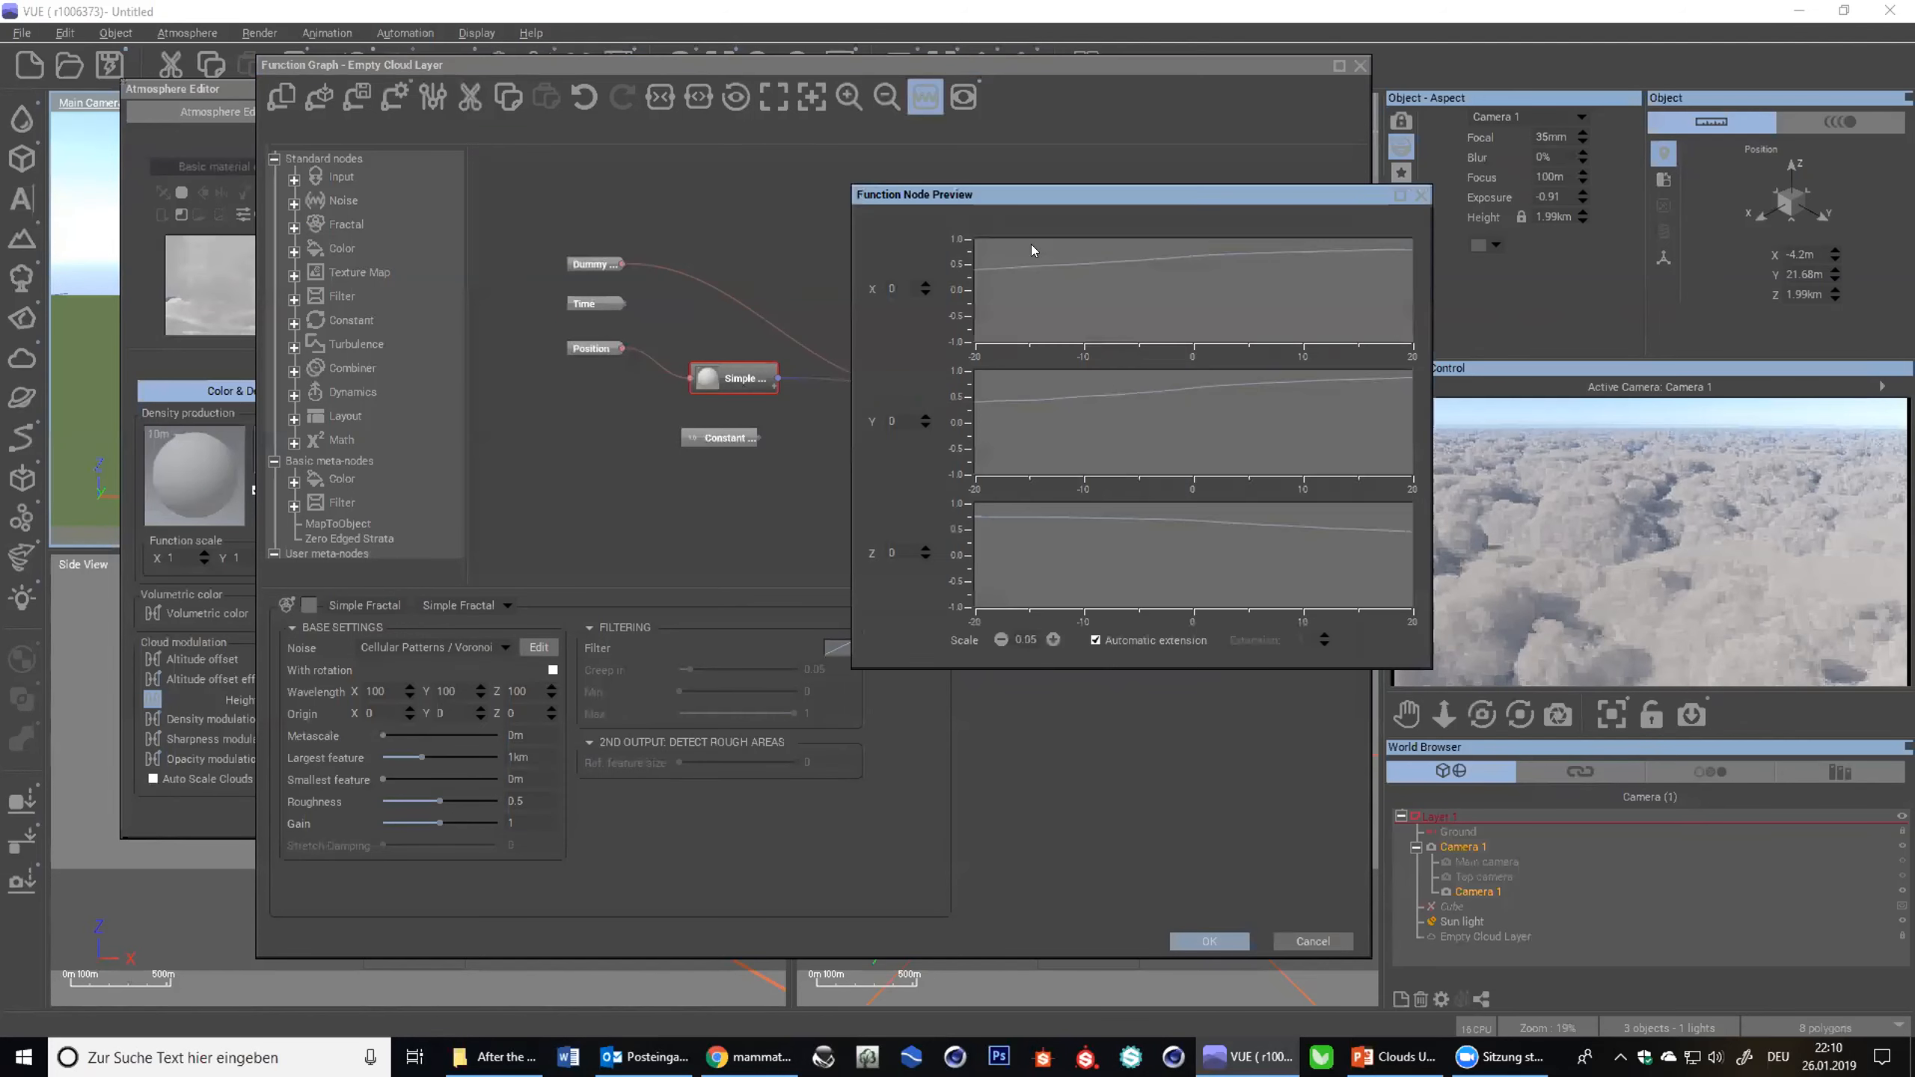
click(1001, 639)
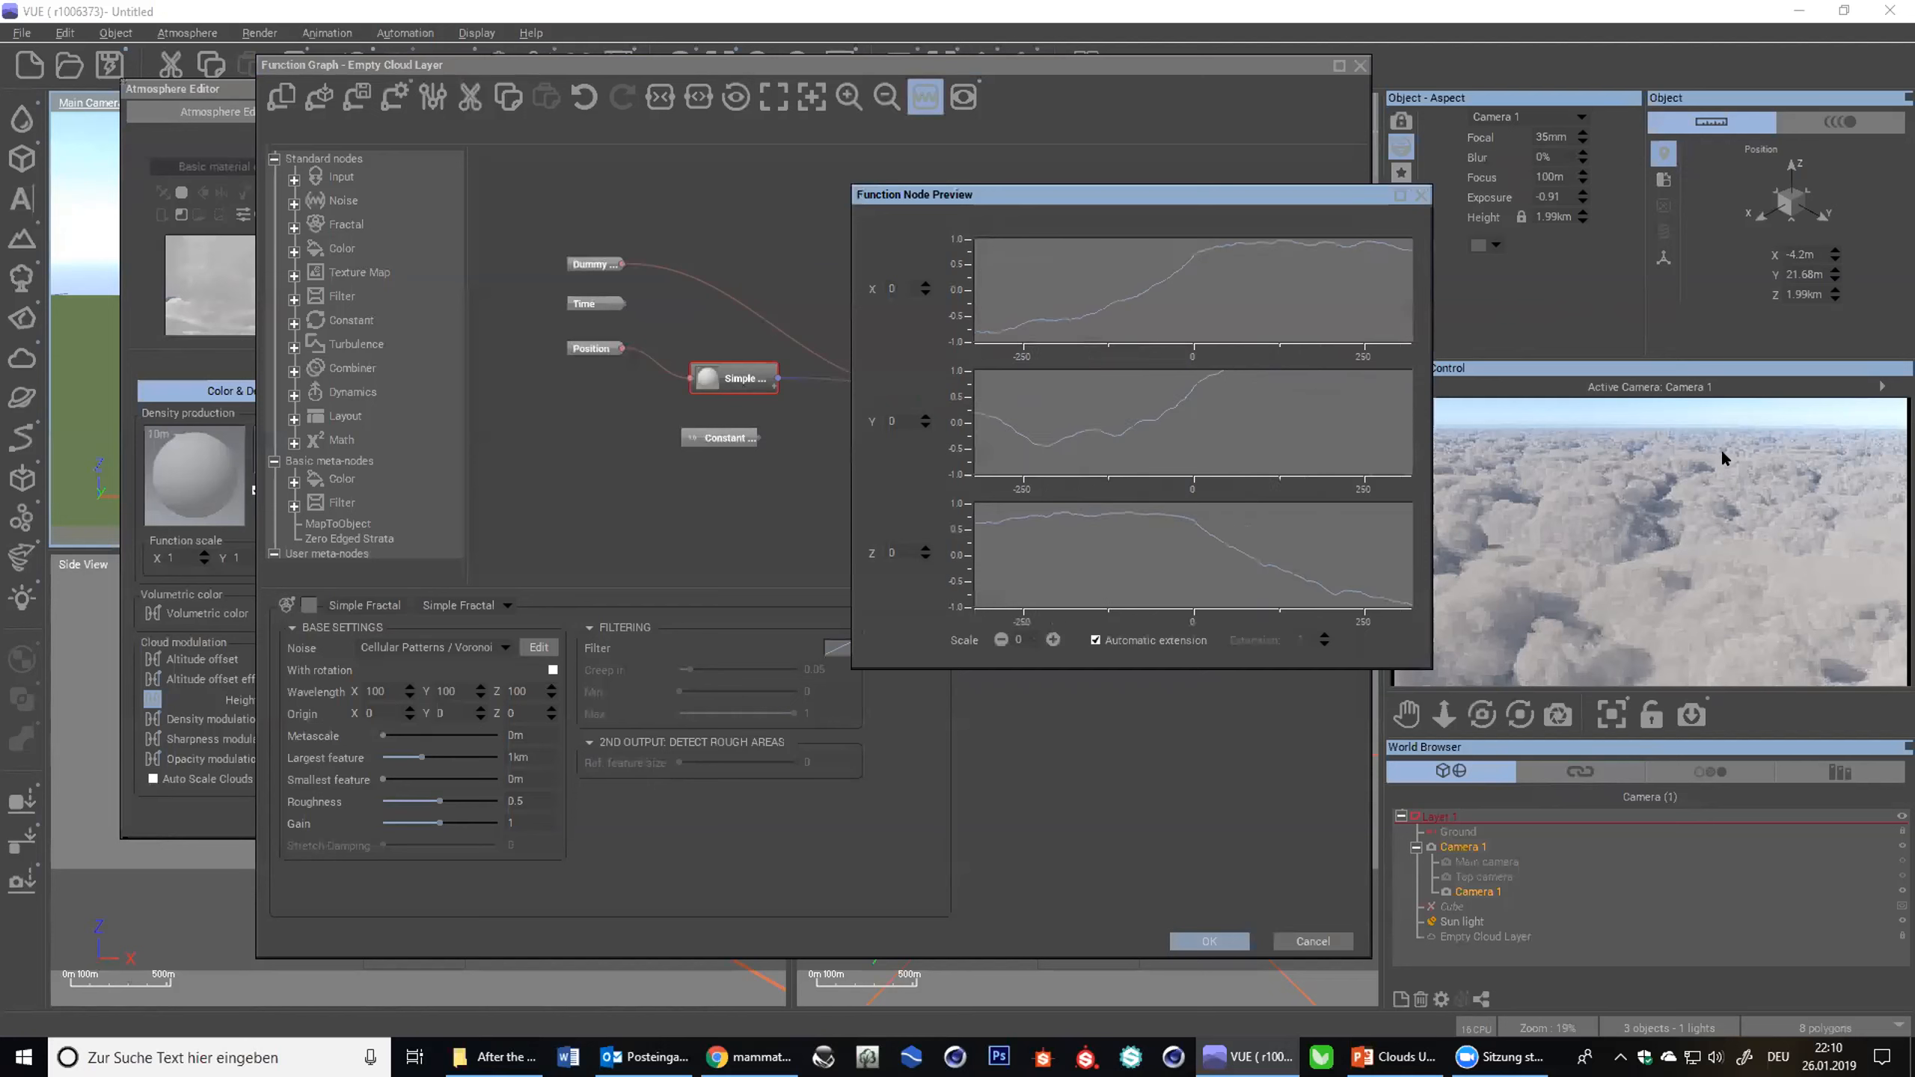
click(1001, 638)
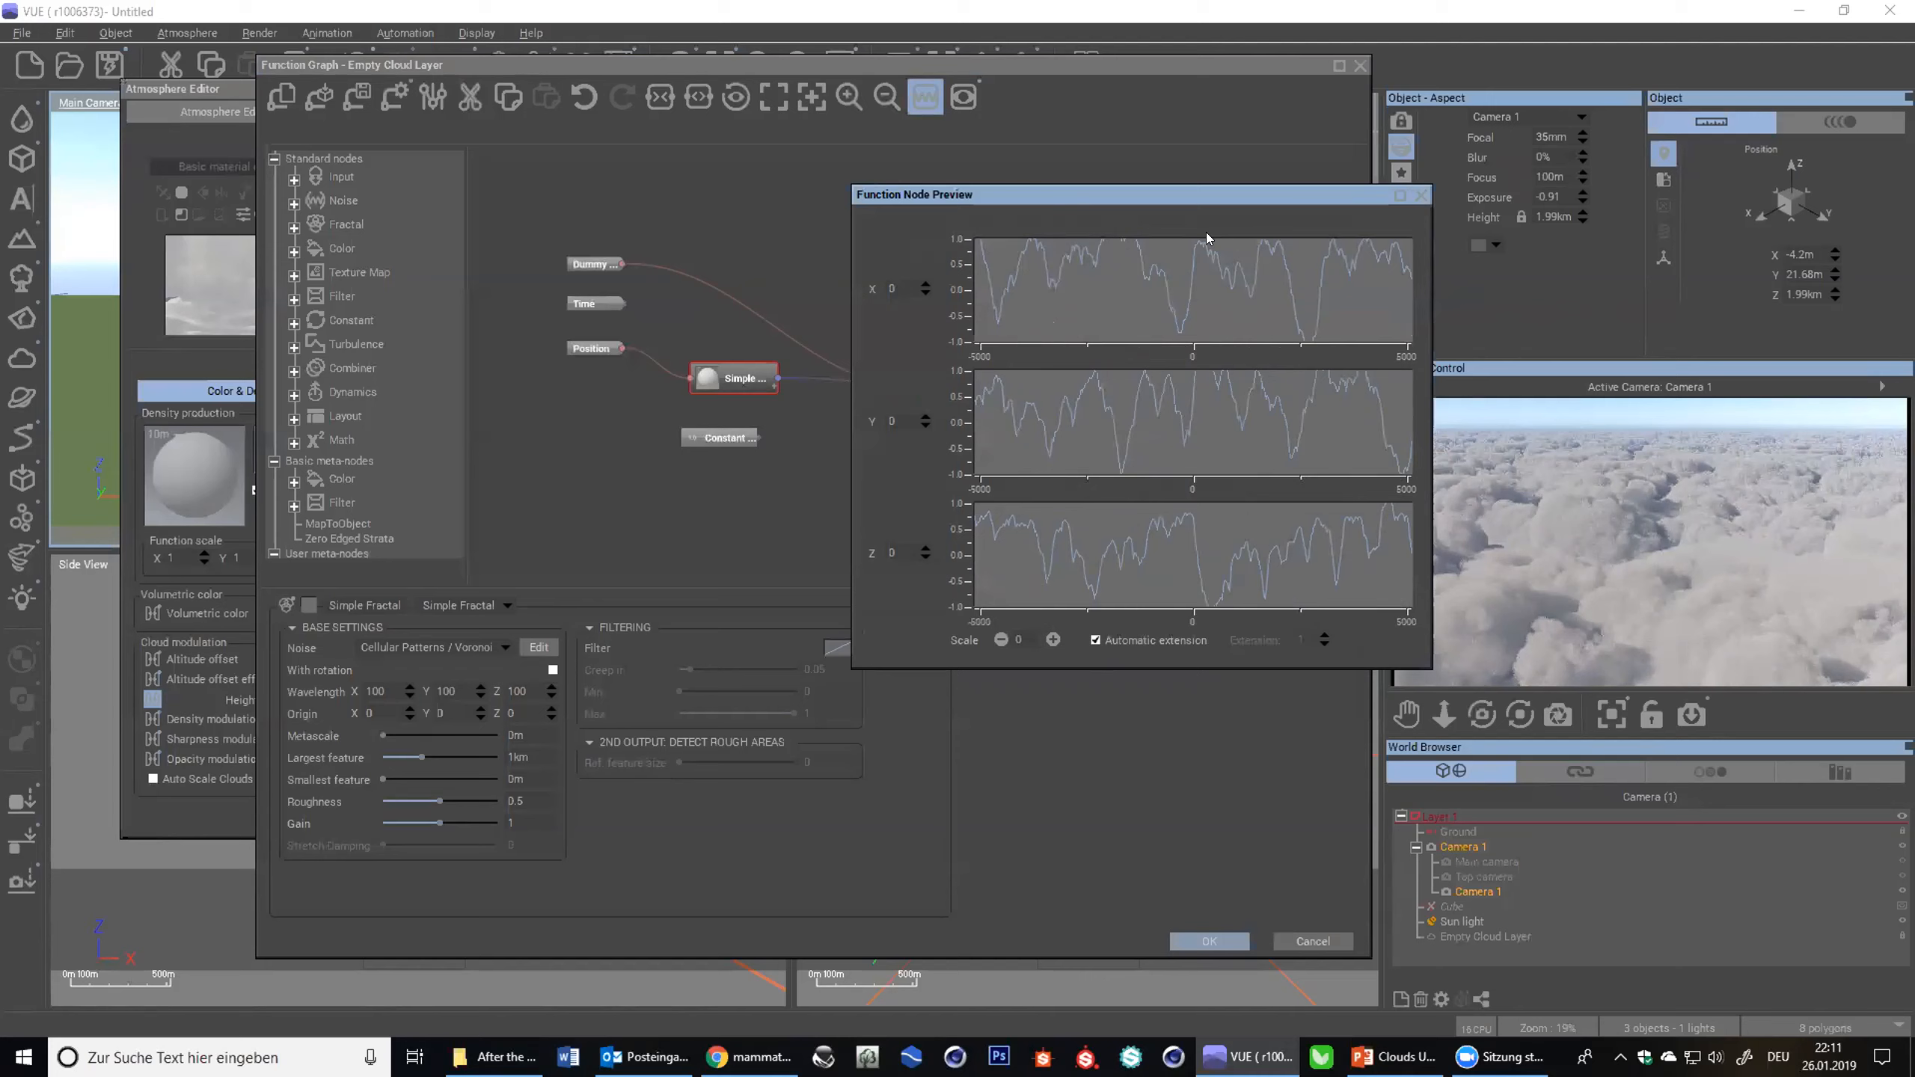
drag(1143, 197, 1124, 84)
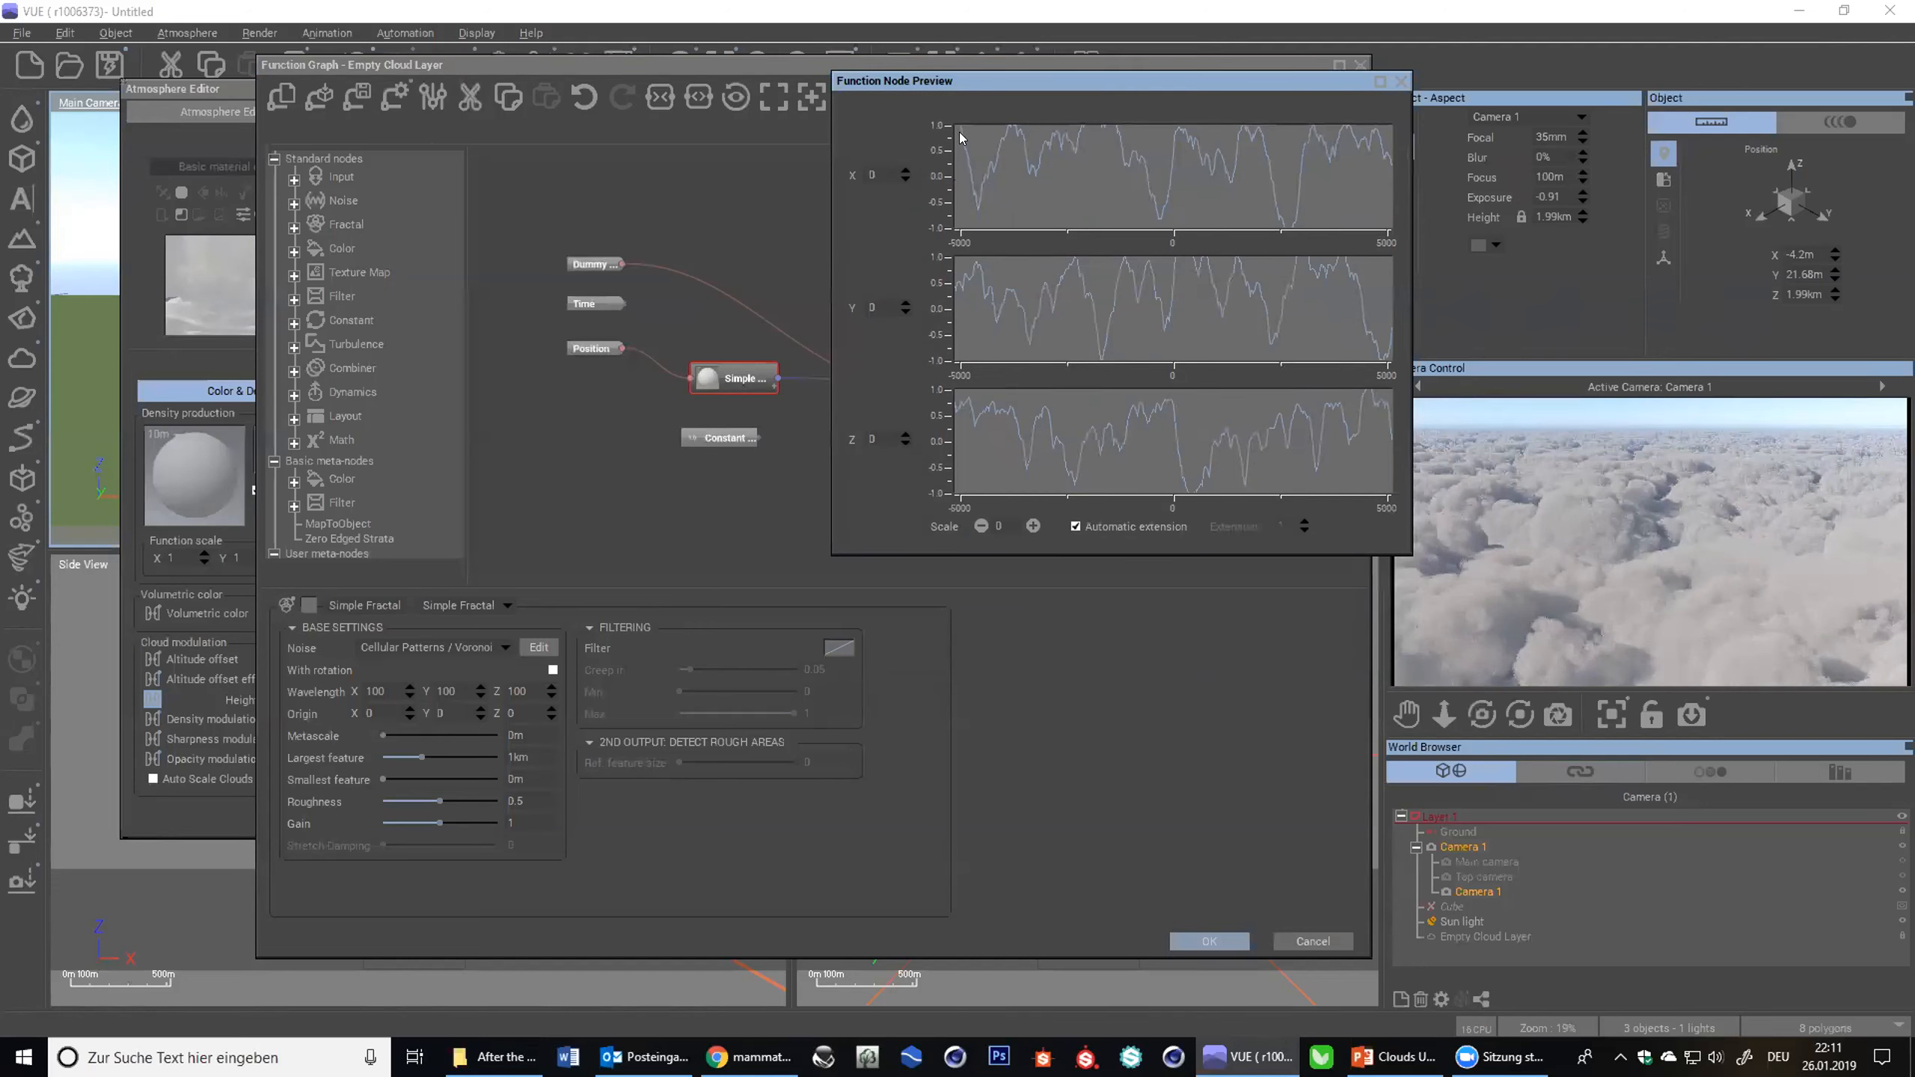
- Lower the Simple Fractal's gain to about 0.64, close the node preview and accept the function graph
drag(435, 822, 428, 811)
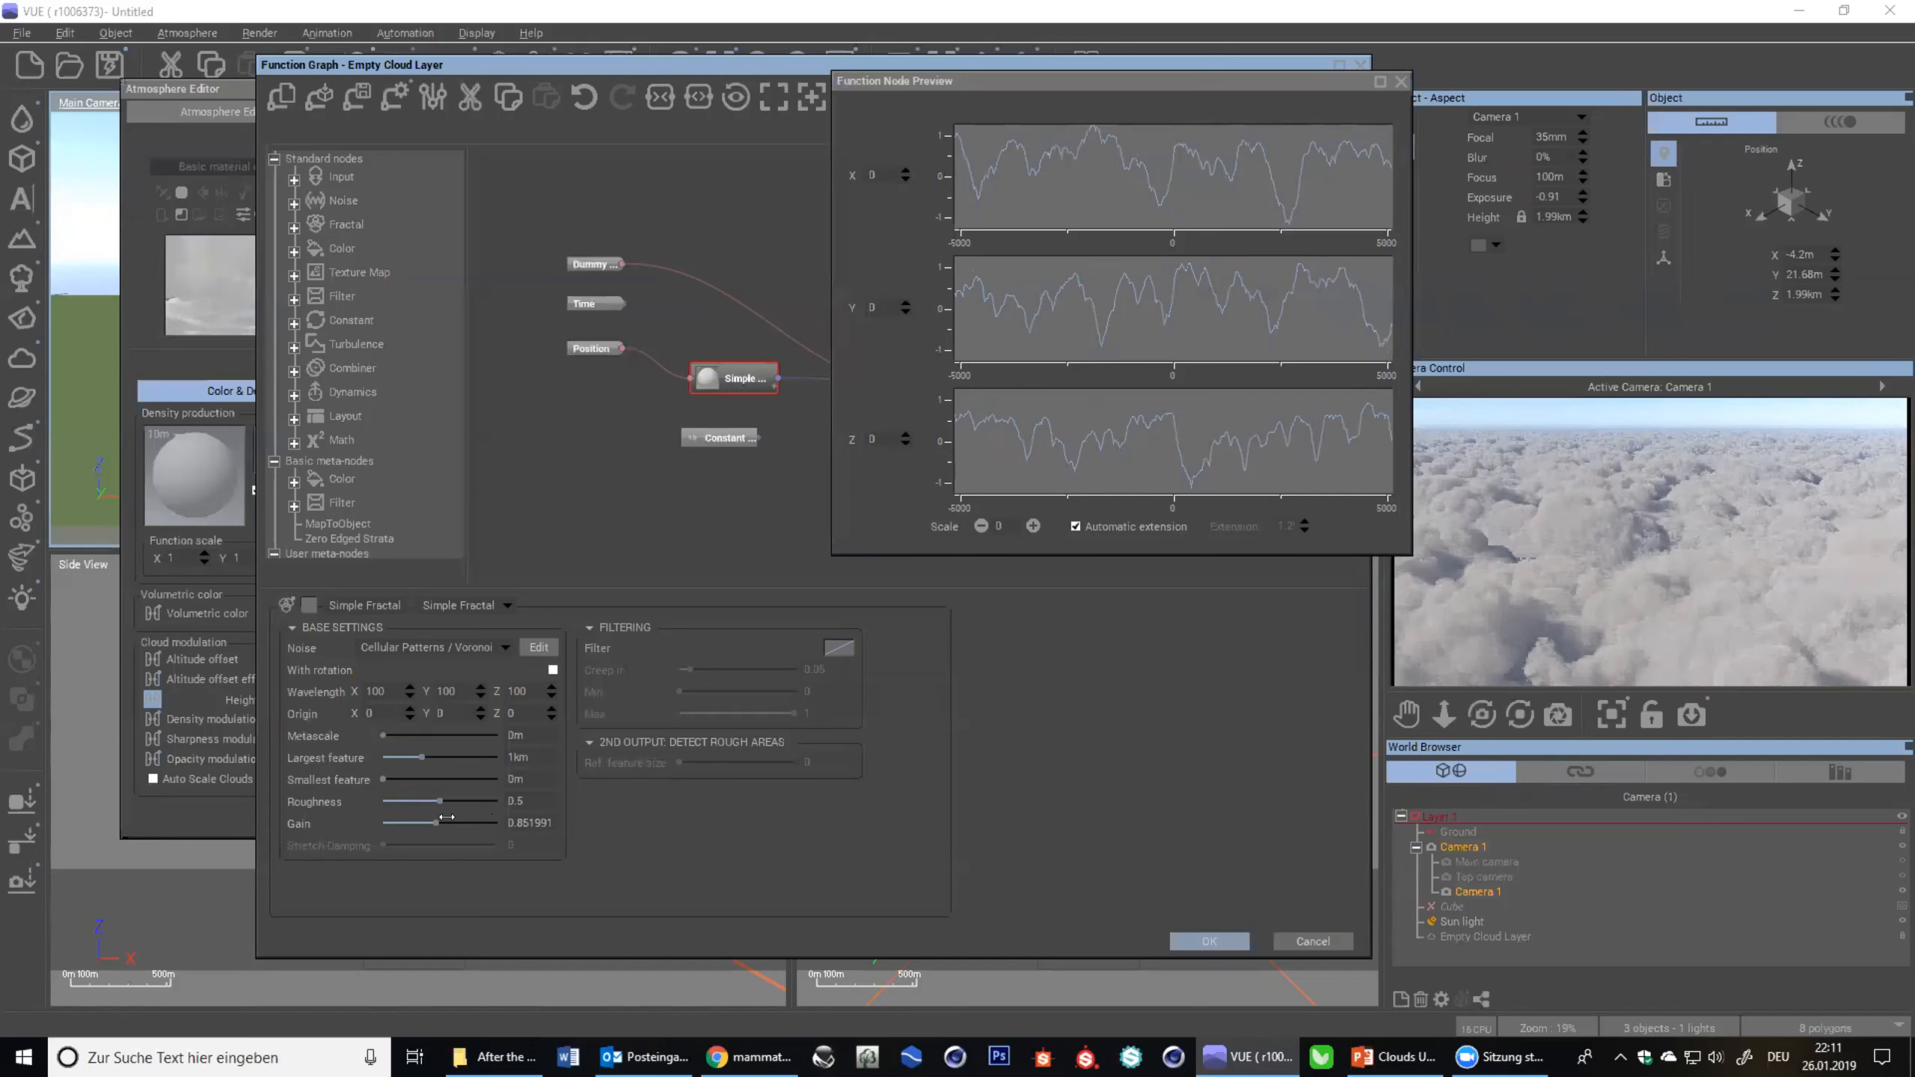
drag(444, 817, 438, 809)
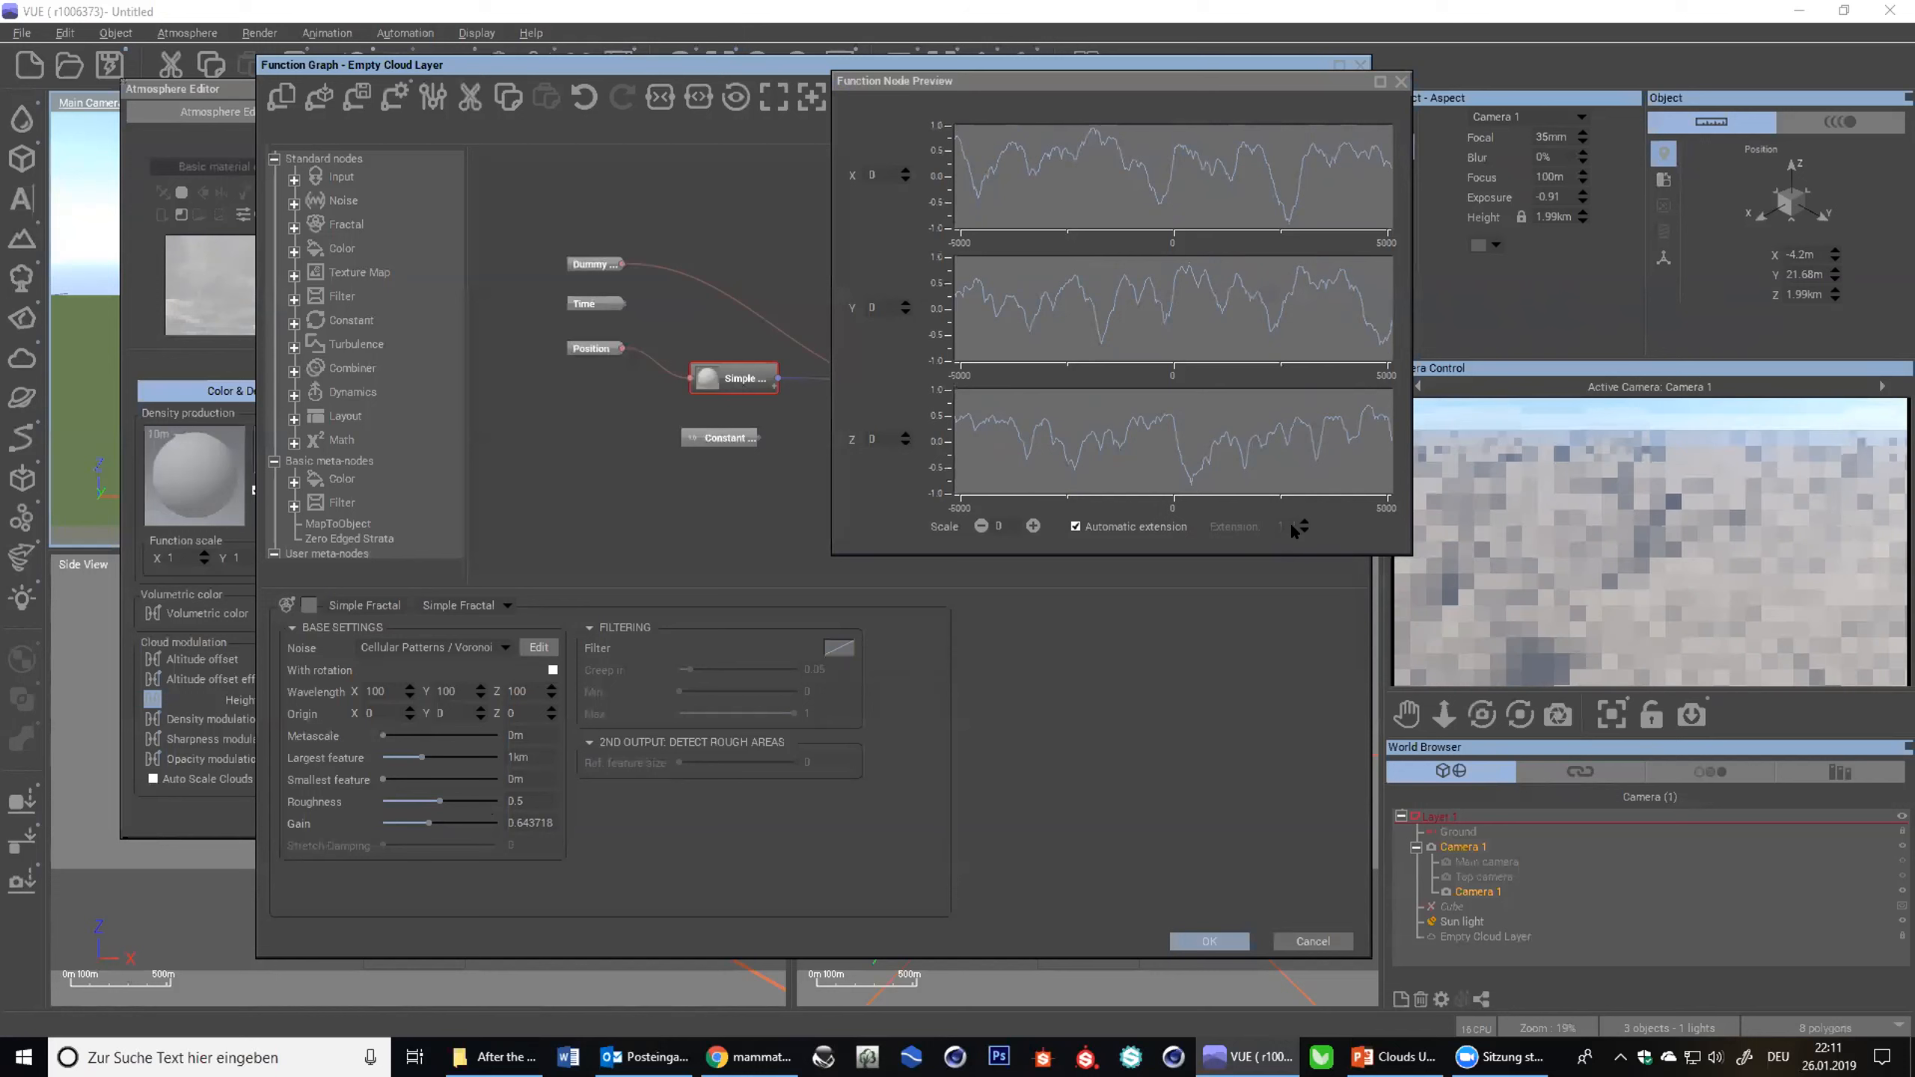
right_click(1757, 489)
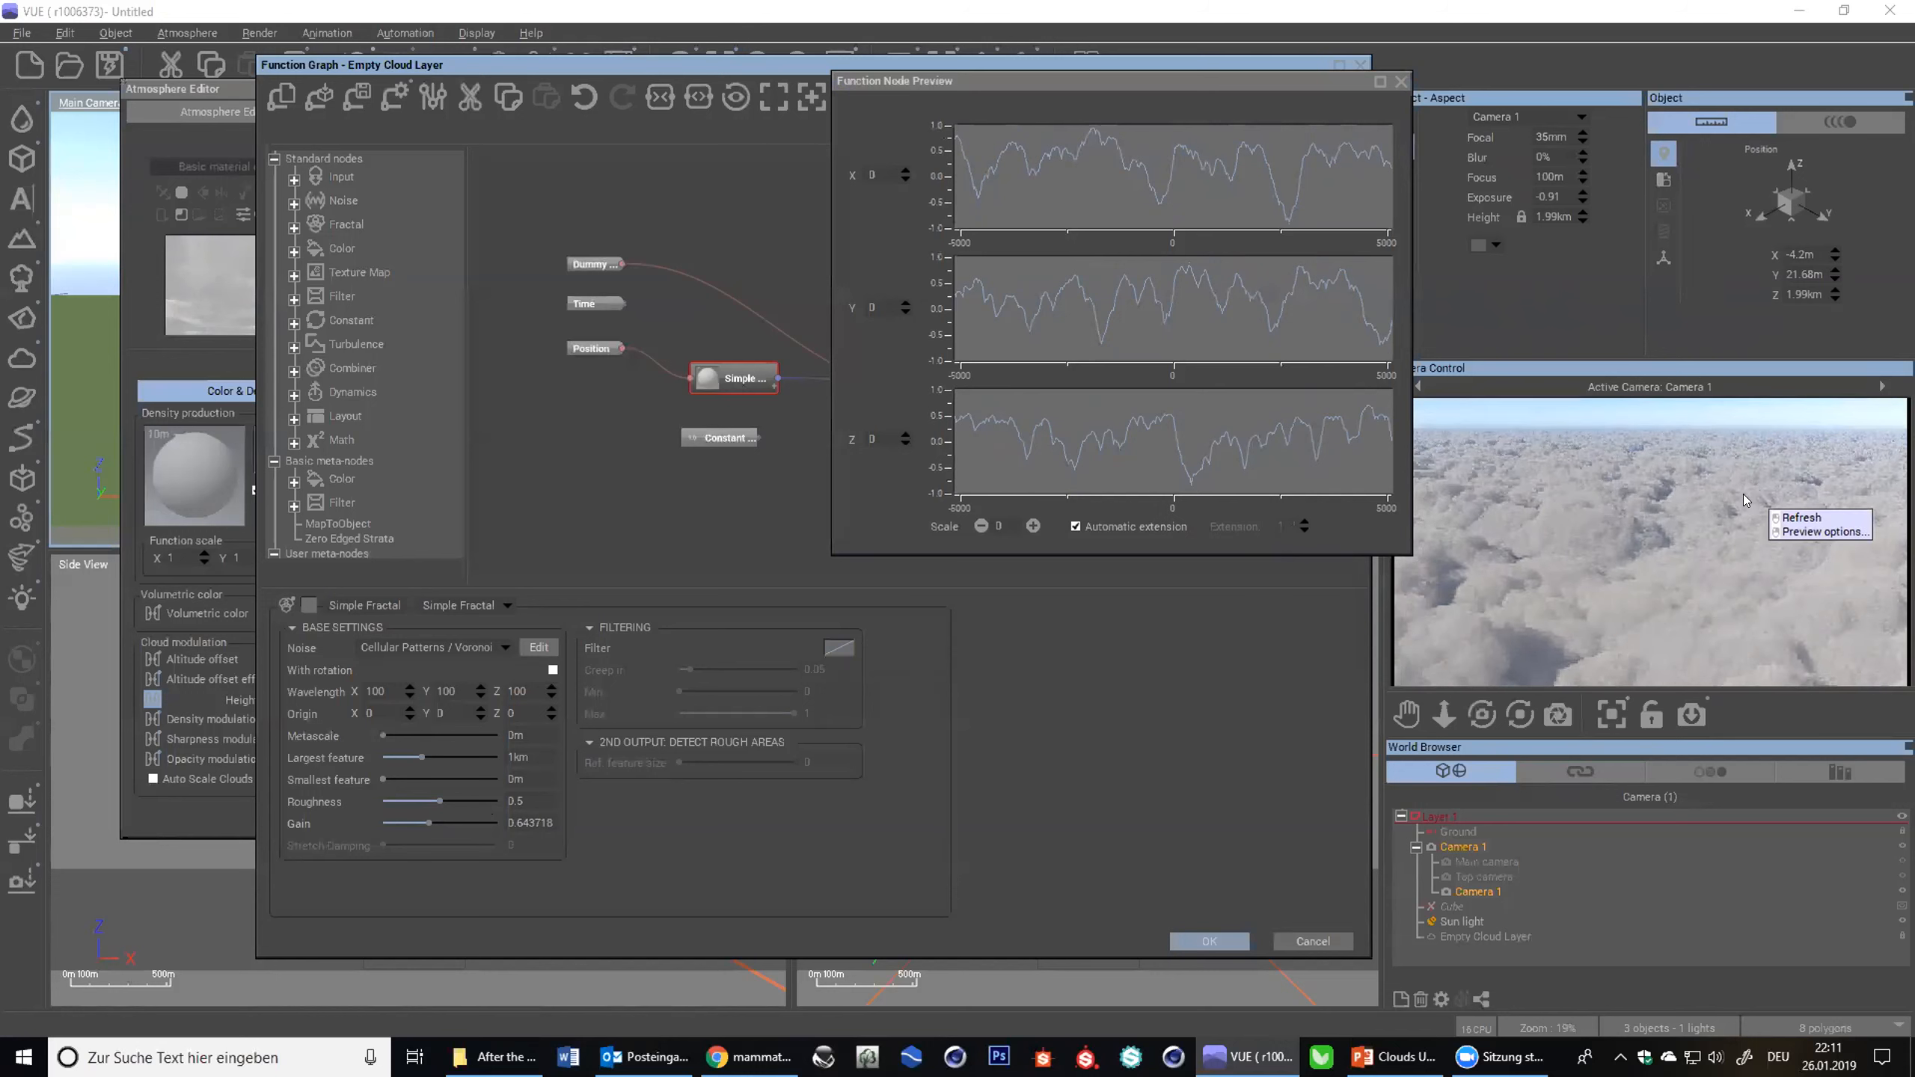
click(1331, 488)
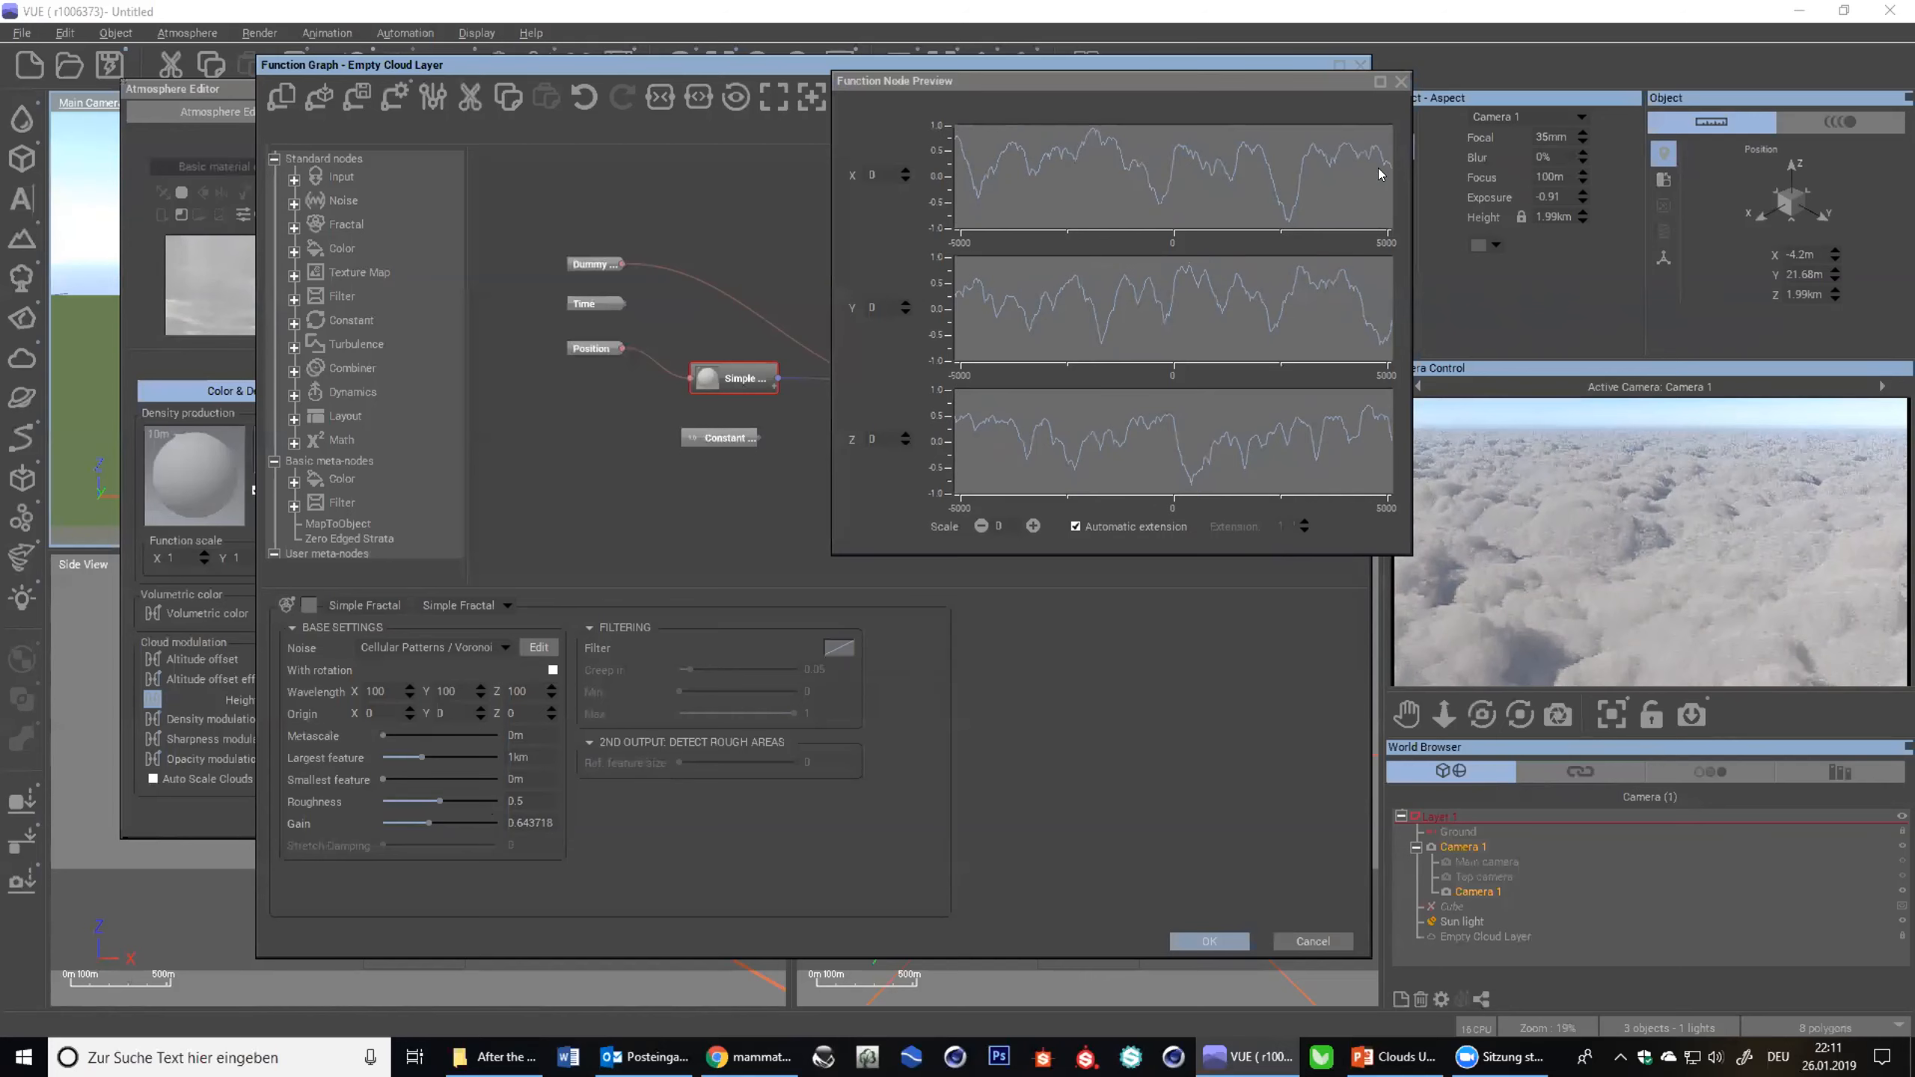
click(1400, 81)
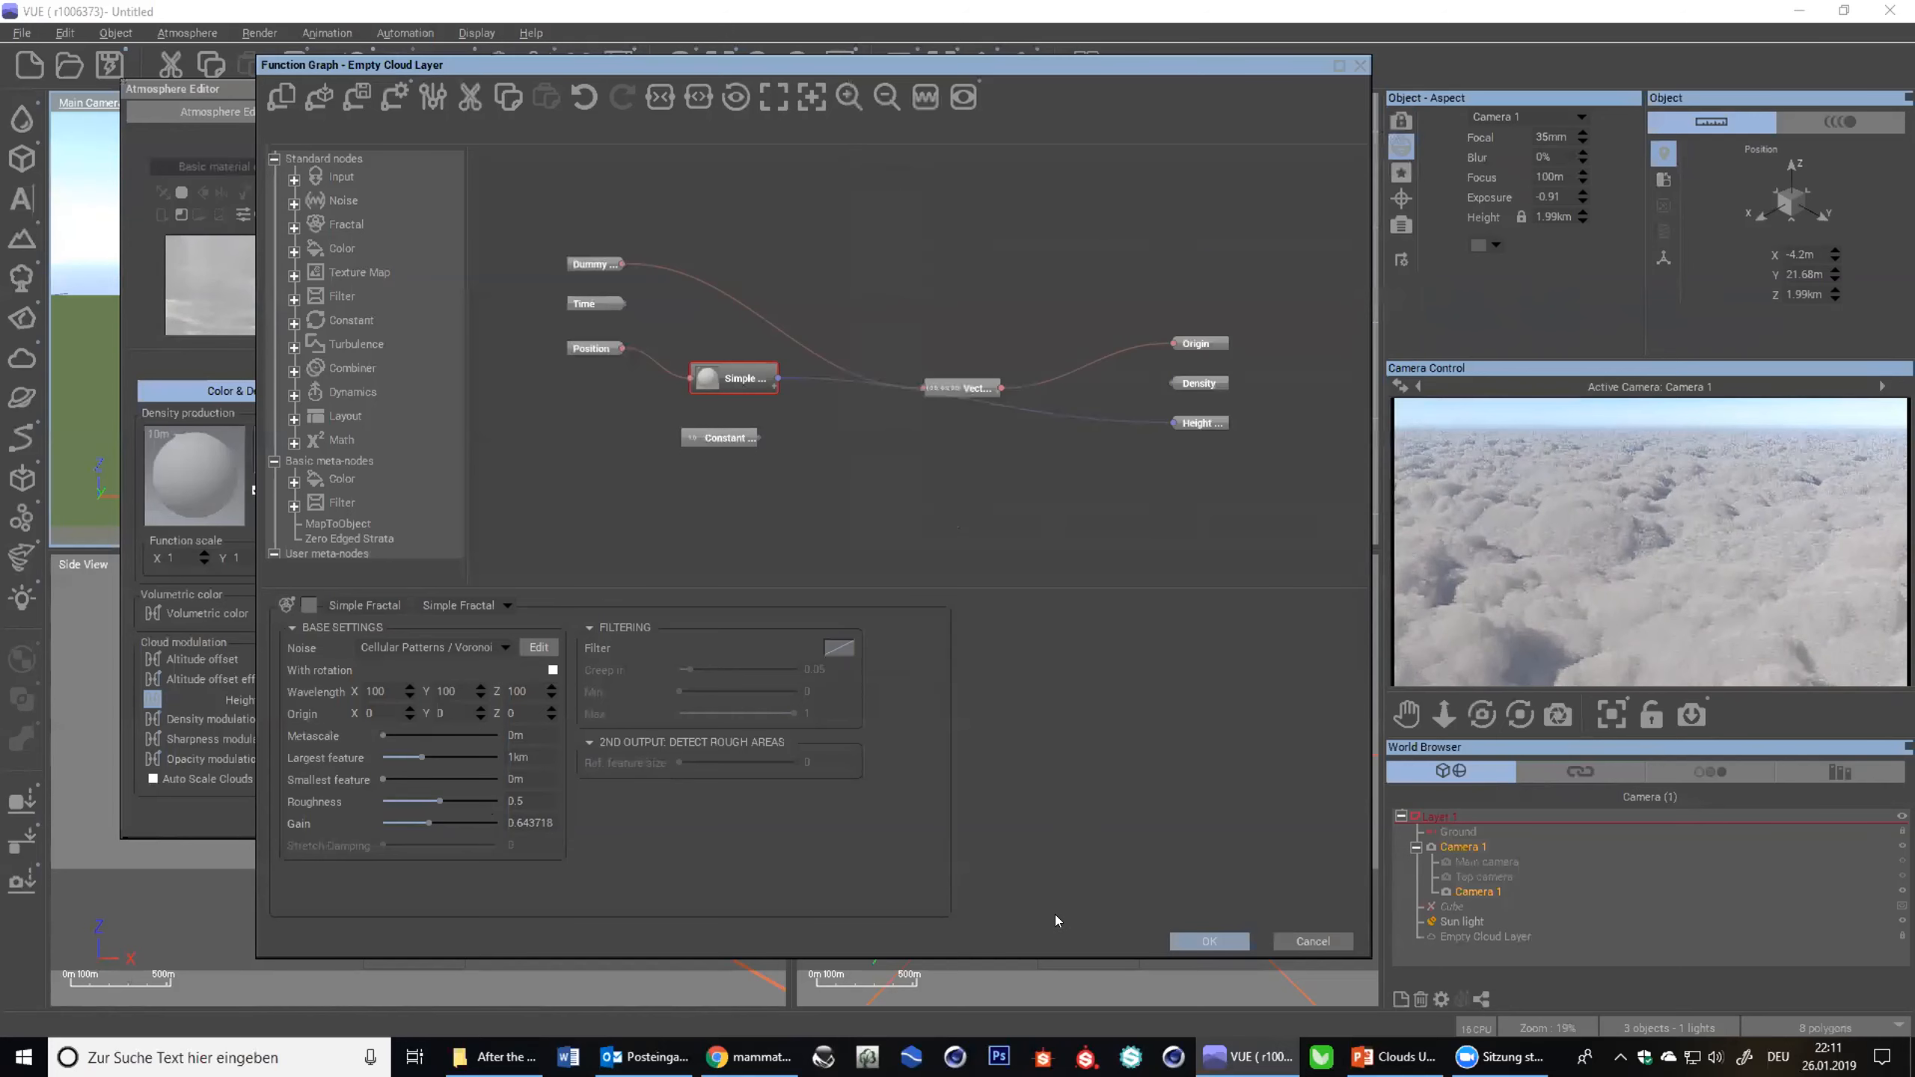
click(1213, 943)
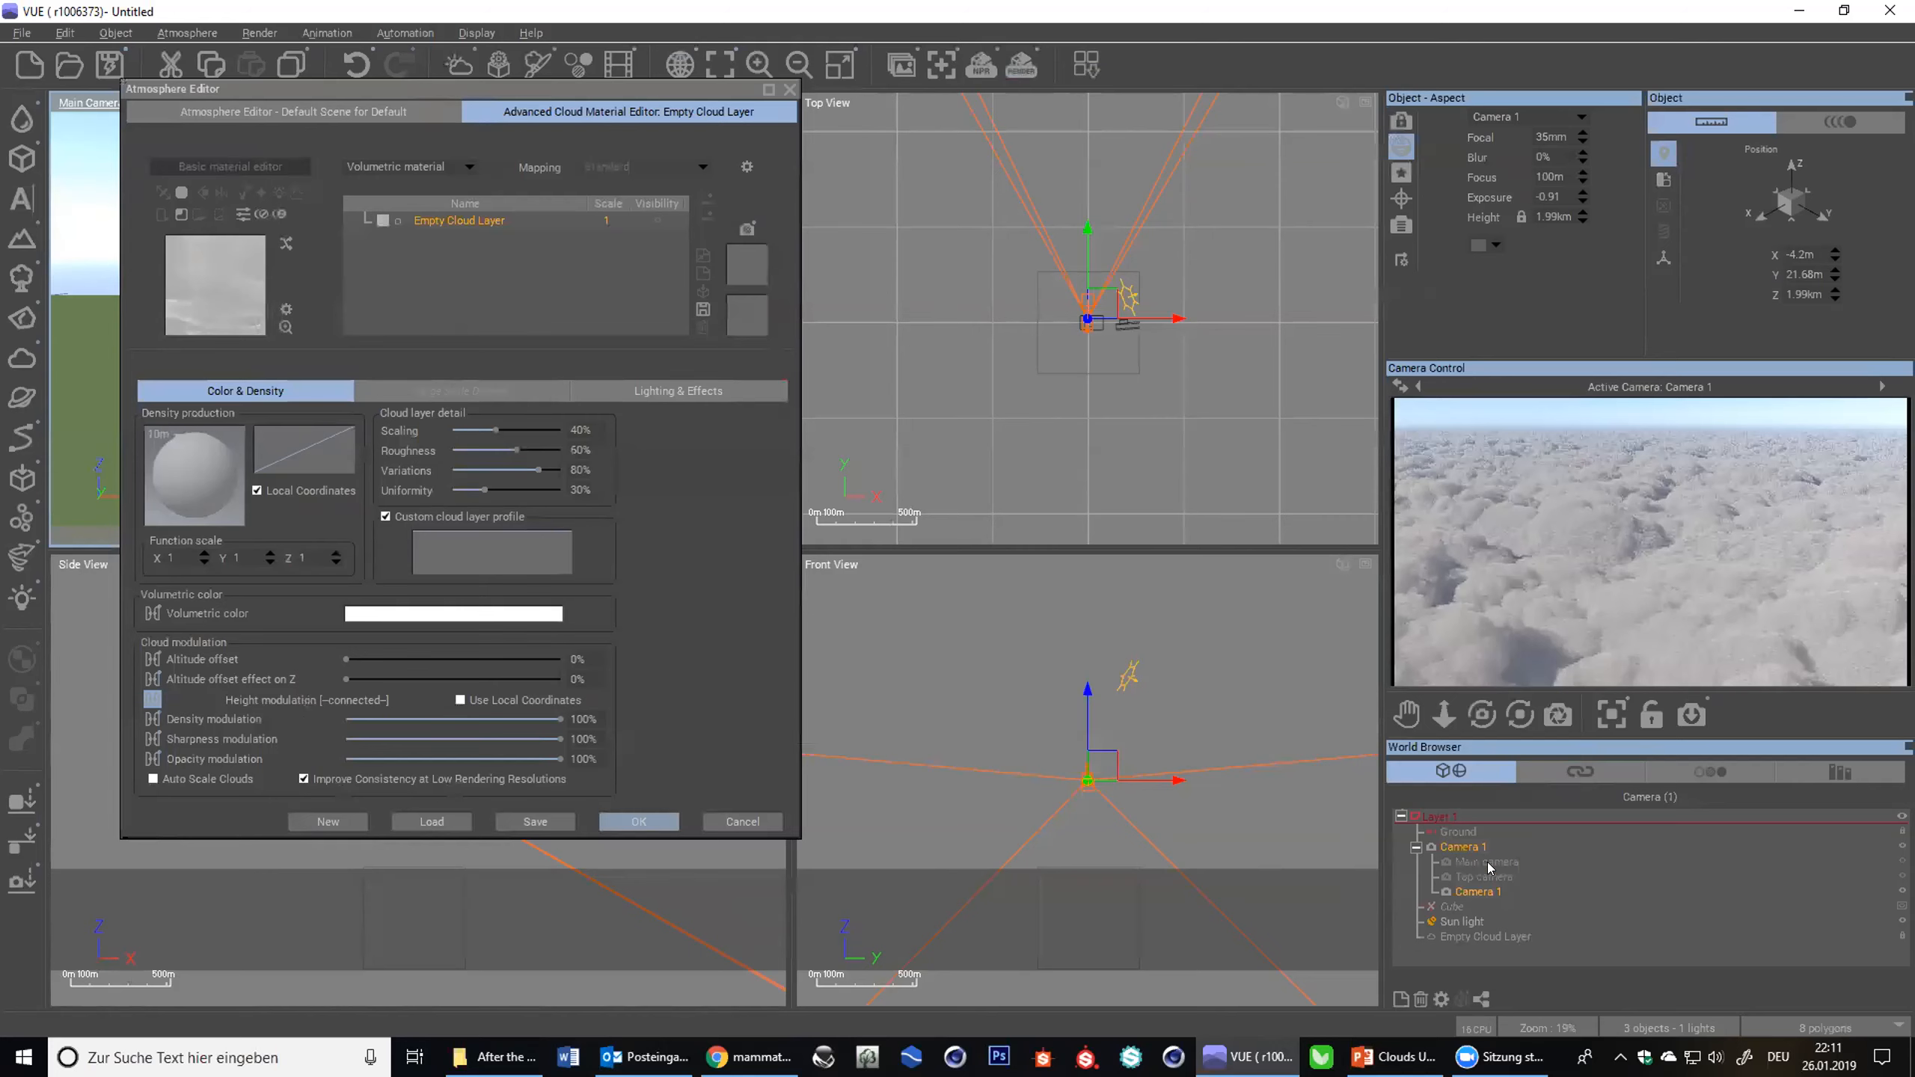
- Compare the clouds through the main camera and the top camera, and return to Camera 1
click(1489, 864)
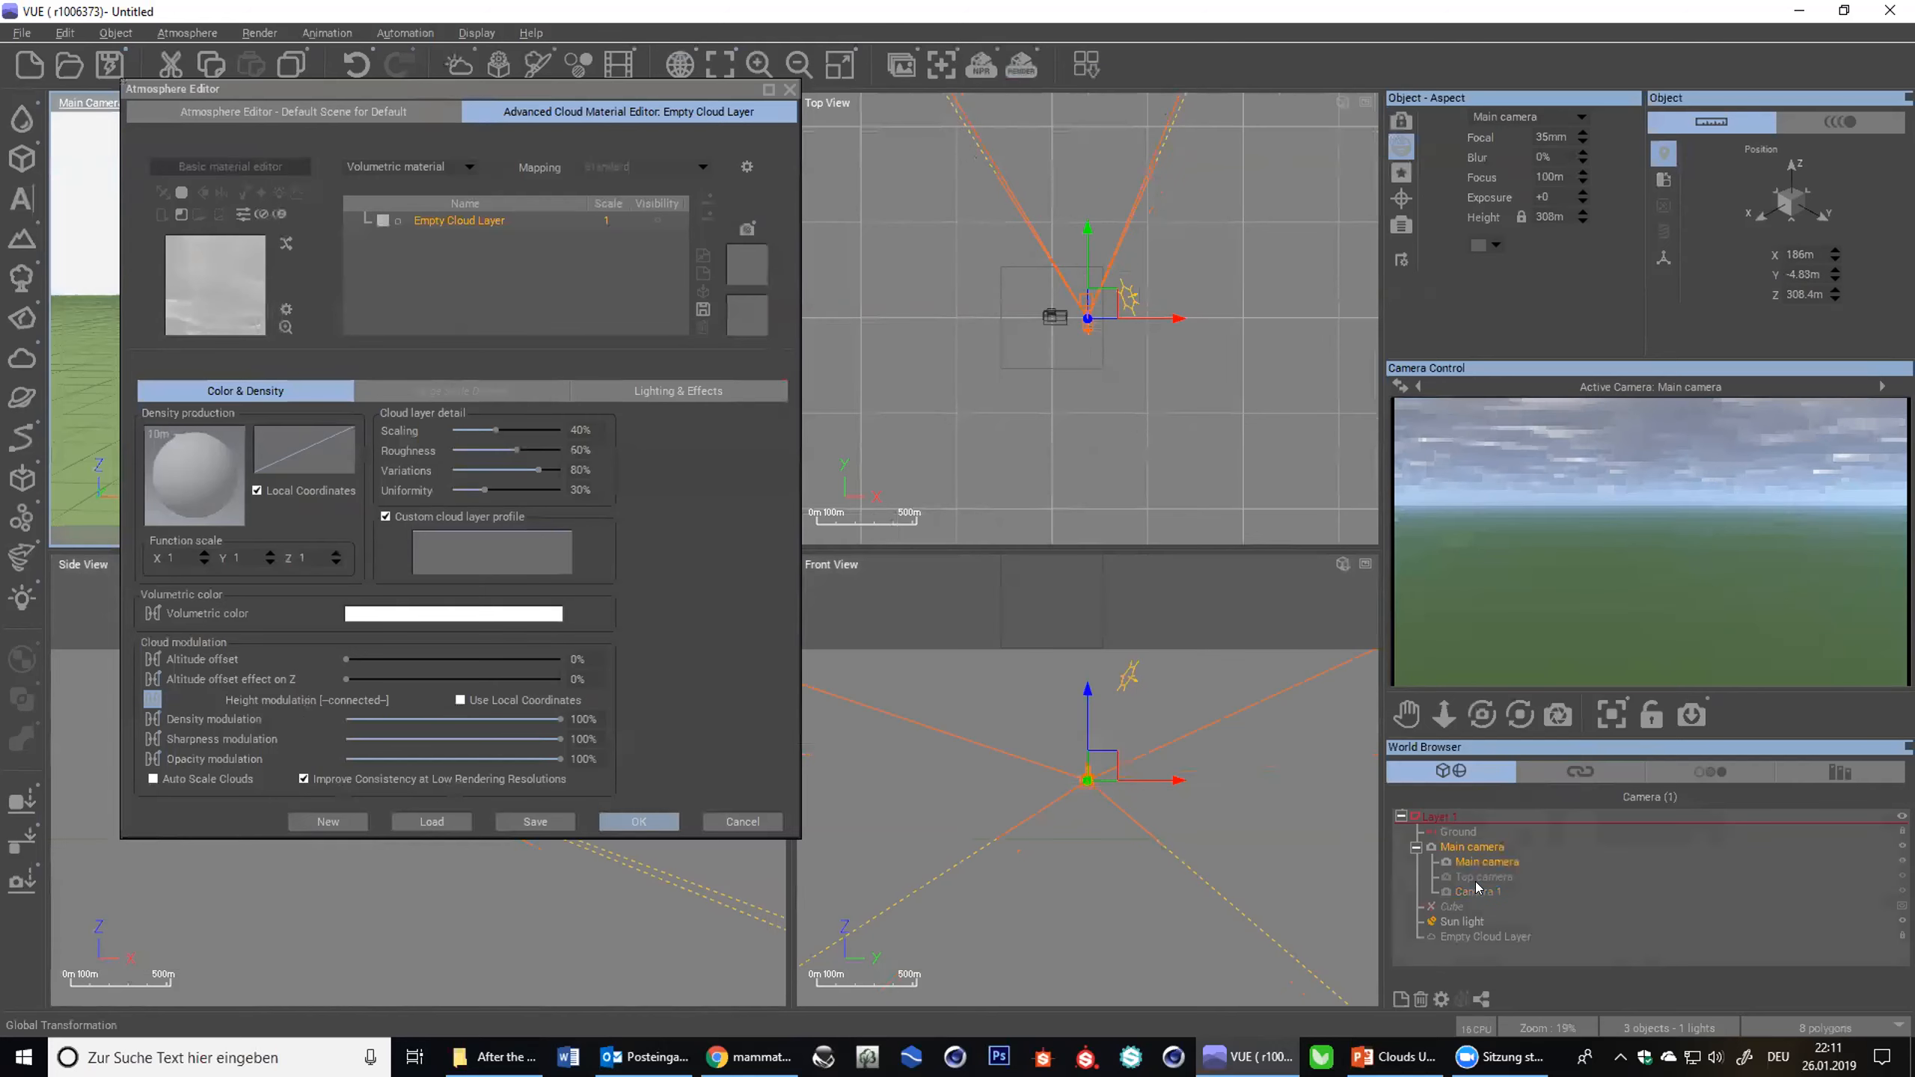
click(1476, 877)
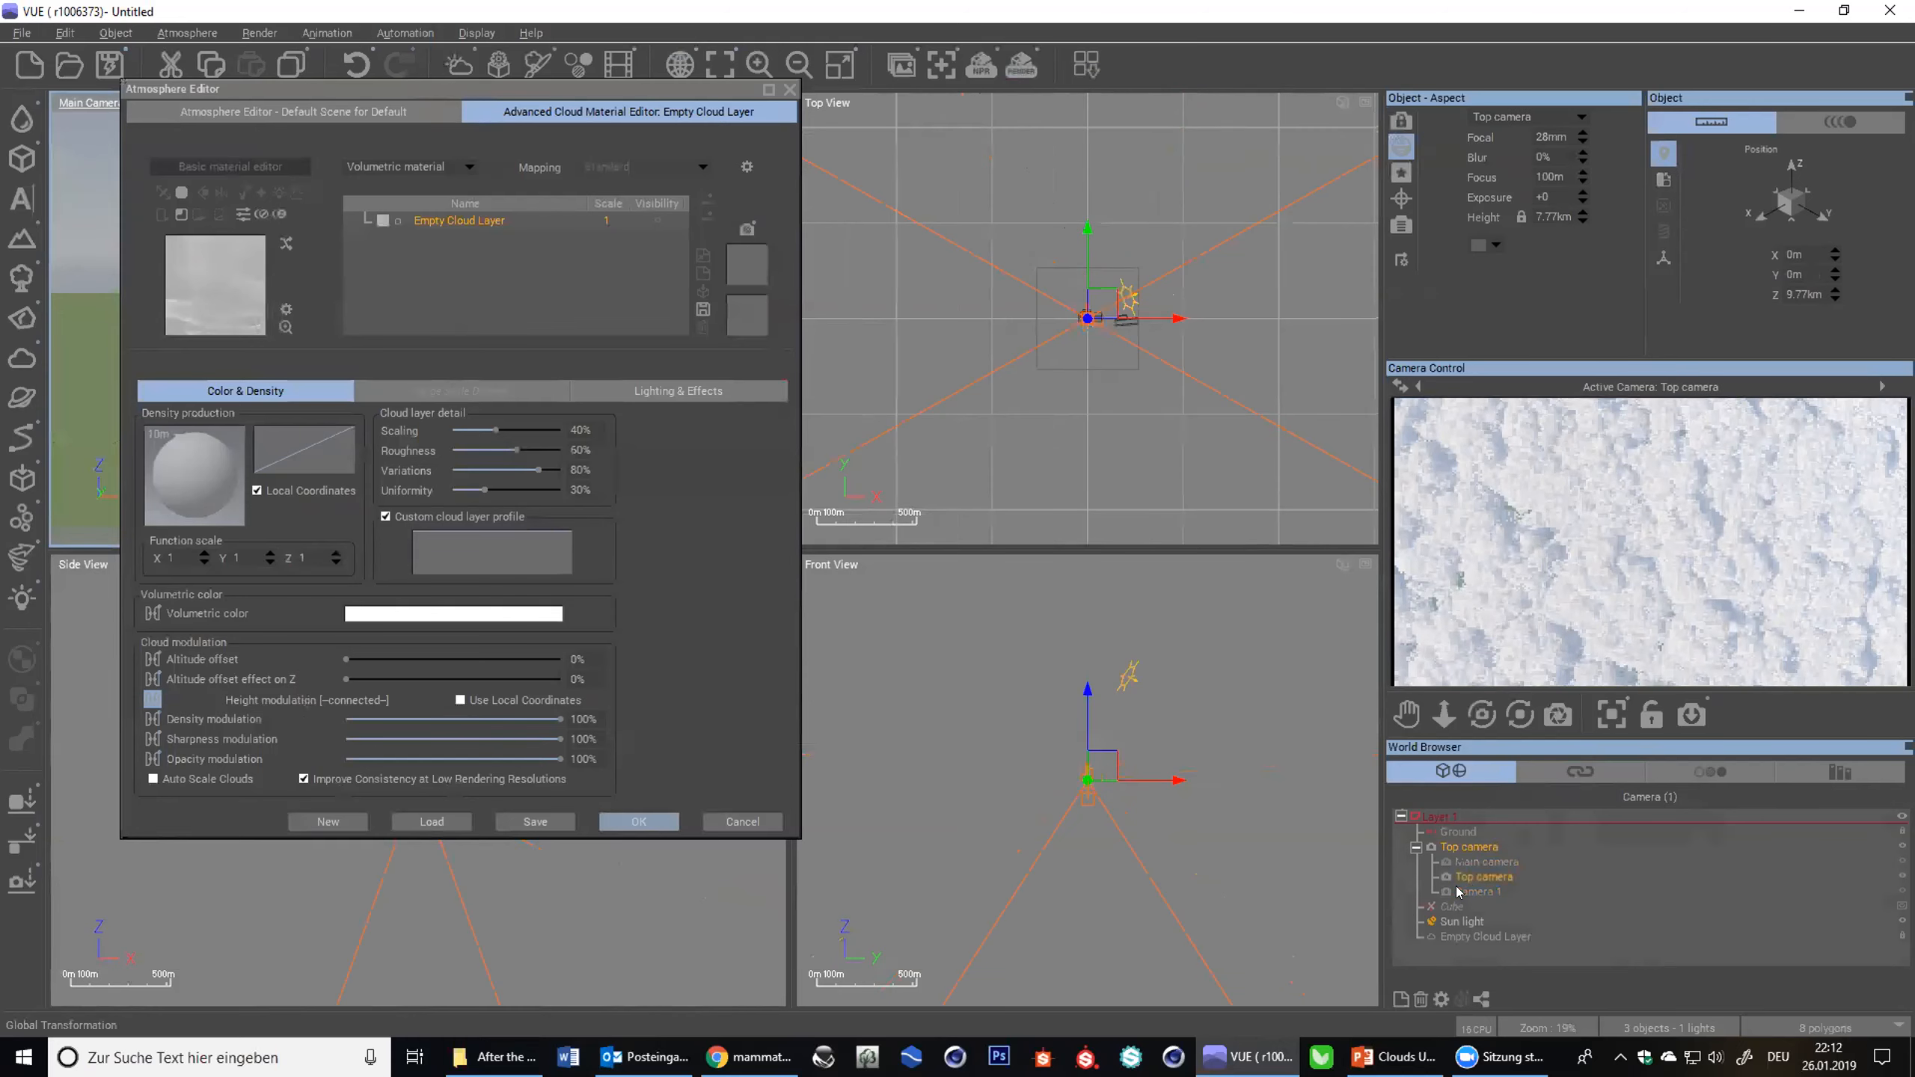
click(1457, 892)
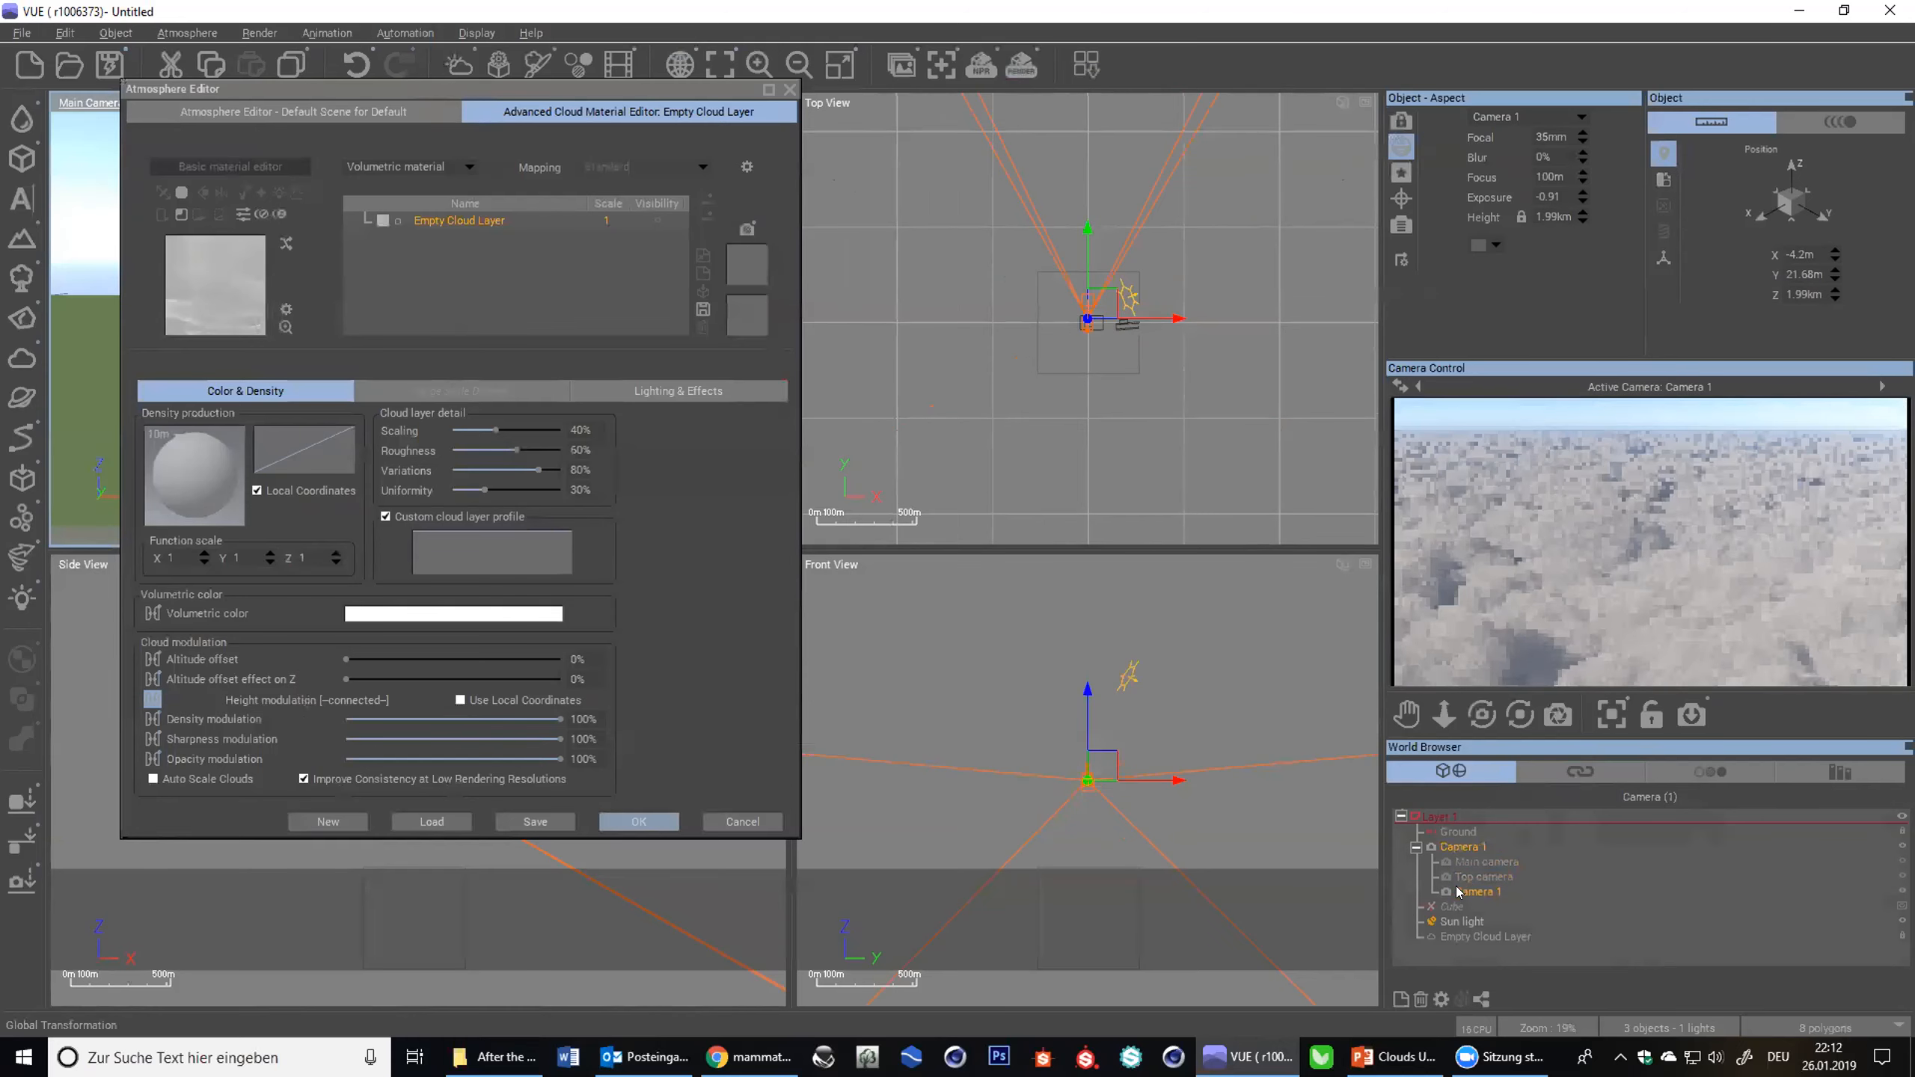
- Try exposure values of 0 and about -0.45 in Camera 1's advanced options and accept them
double_click(1457, 889)
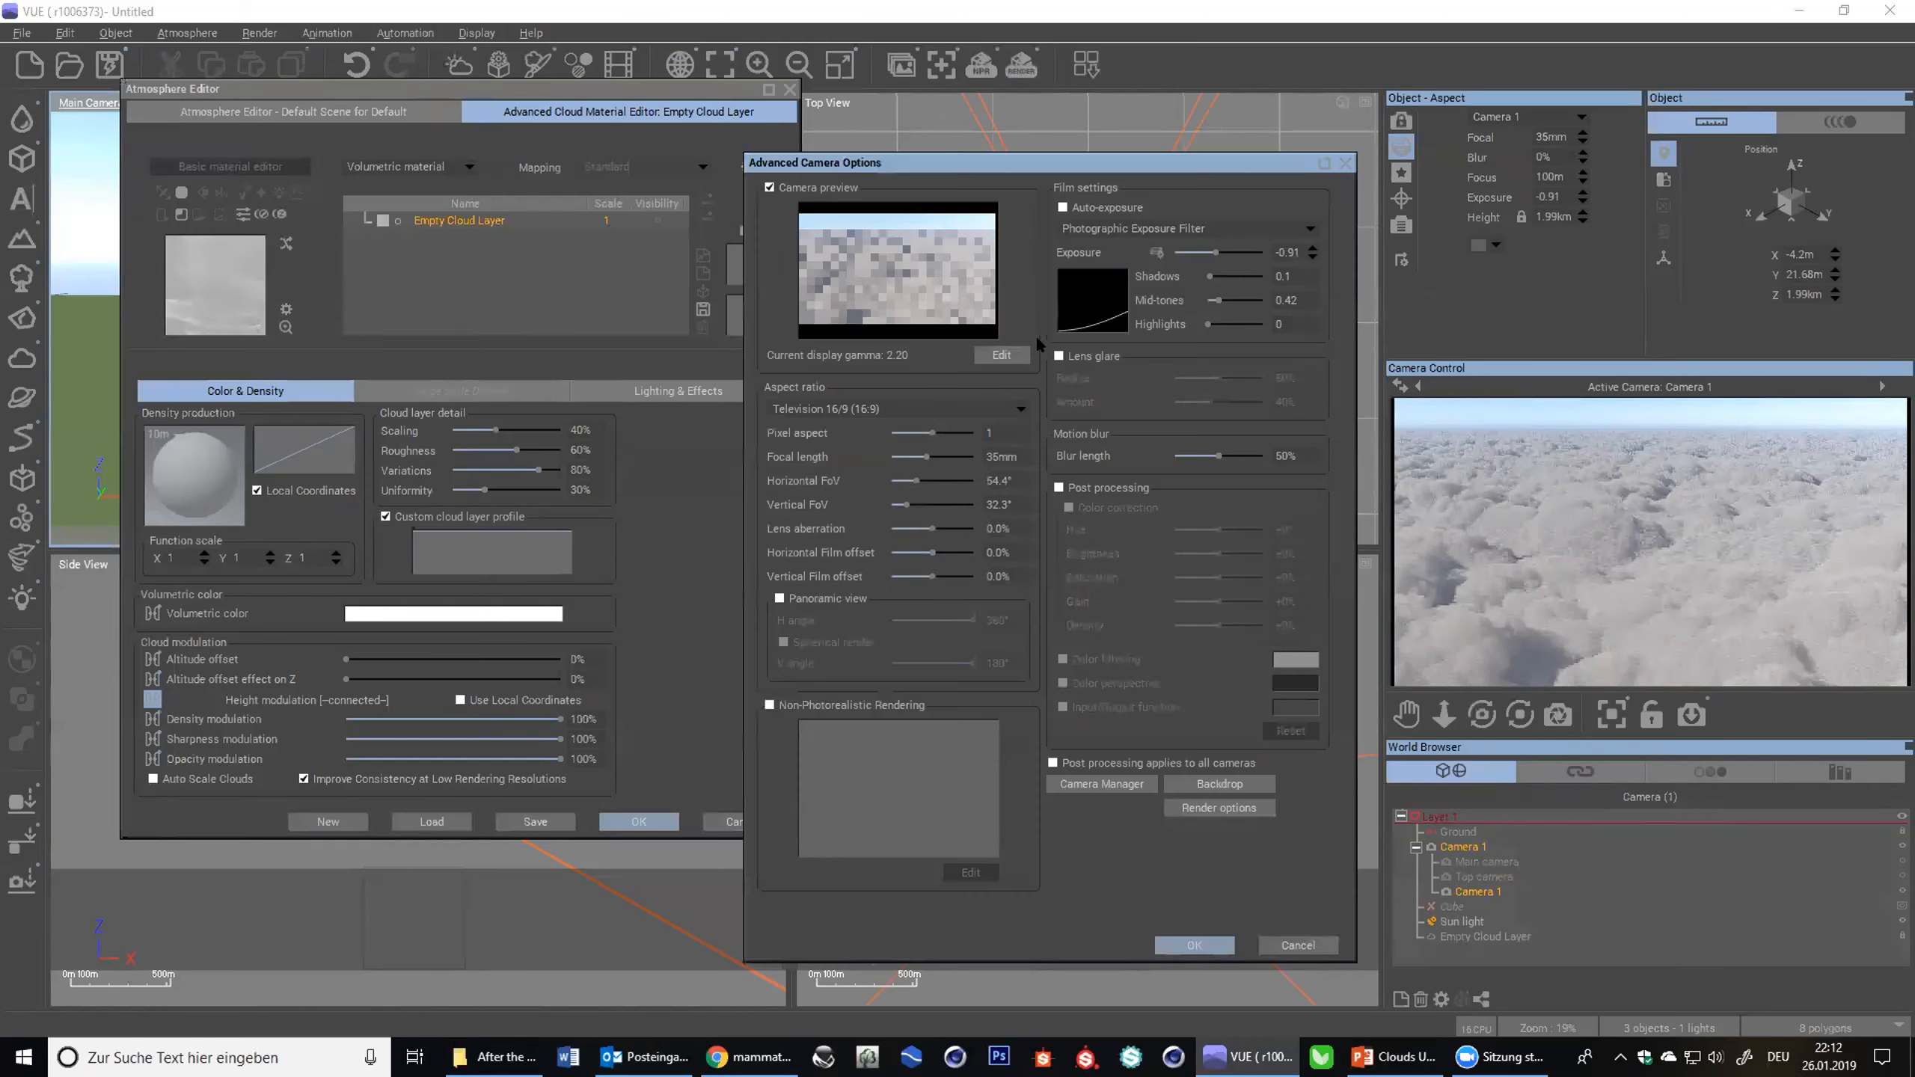
click(1286, 253)
text(0)
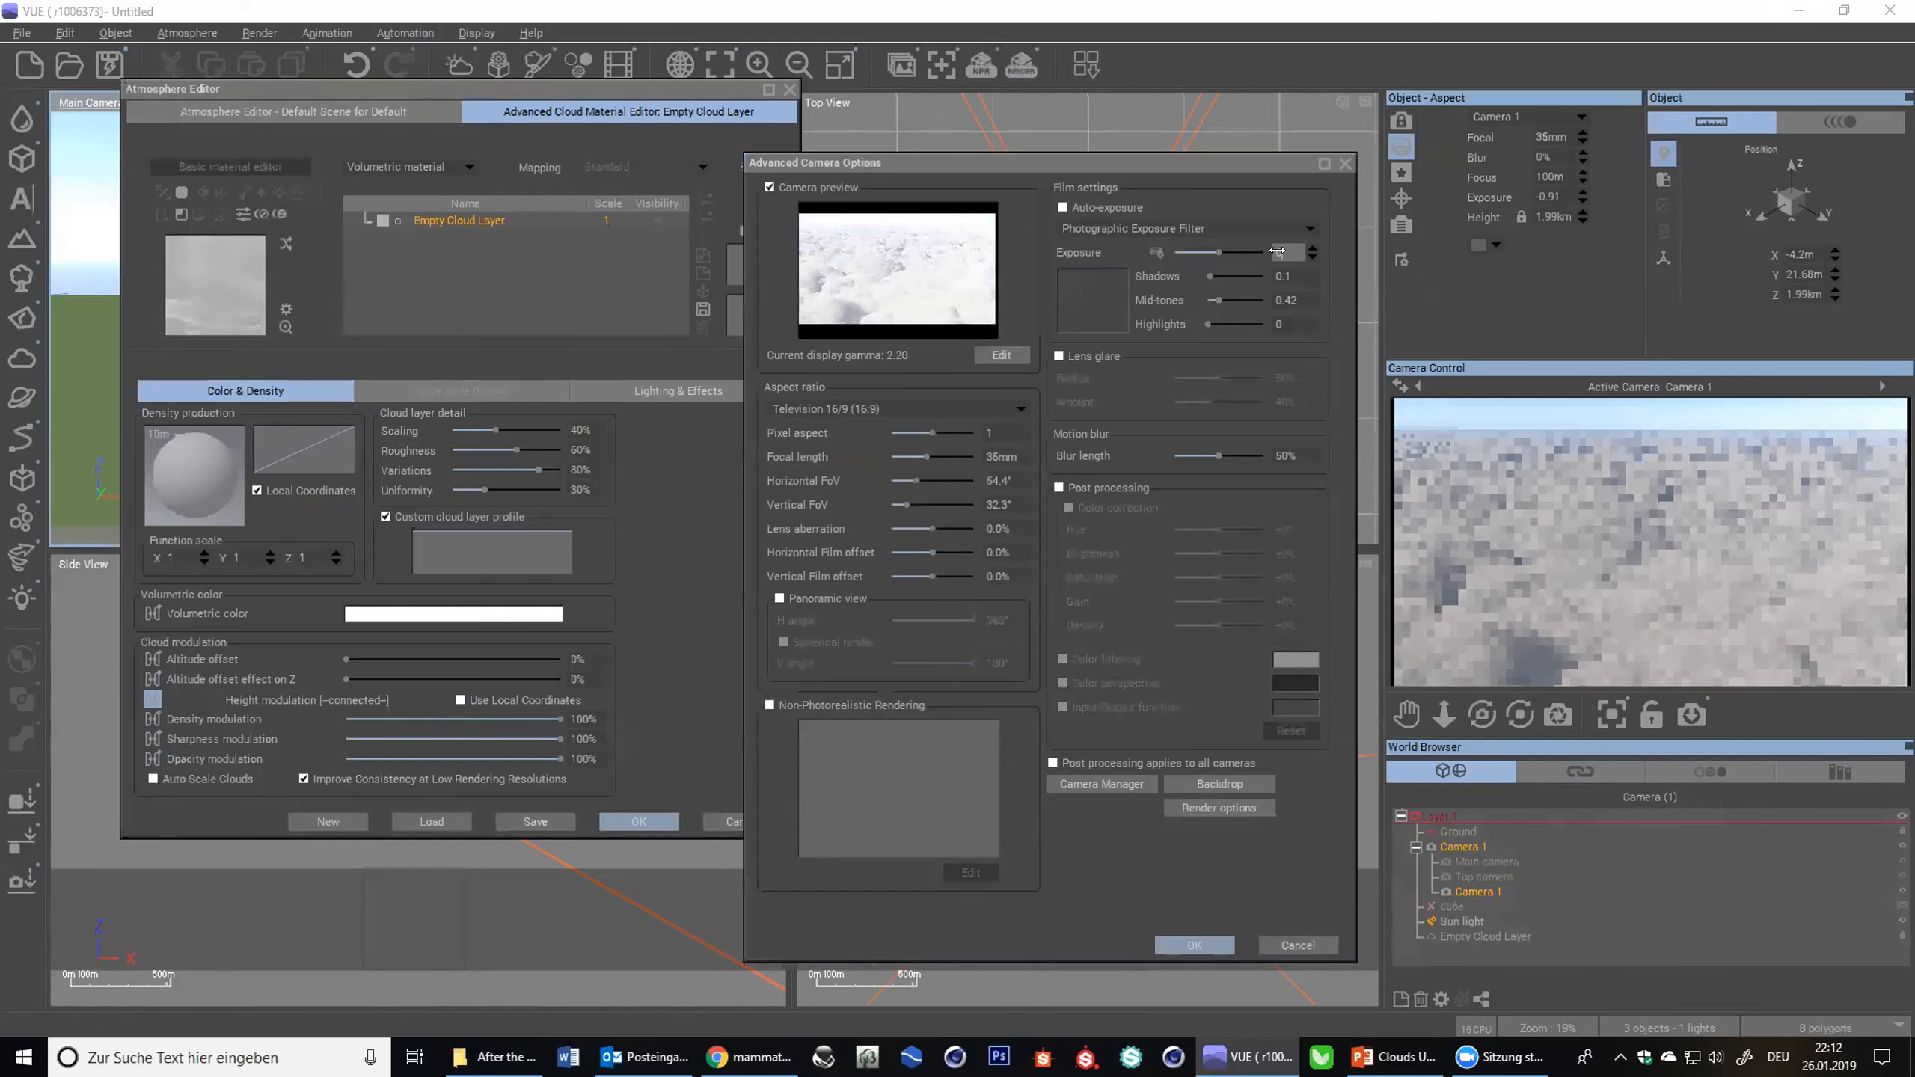
key(Return)
drag(1231, 244, 1230, 248)
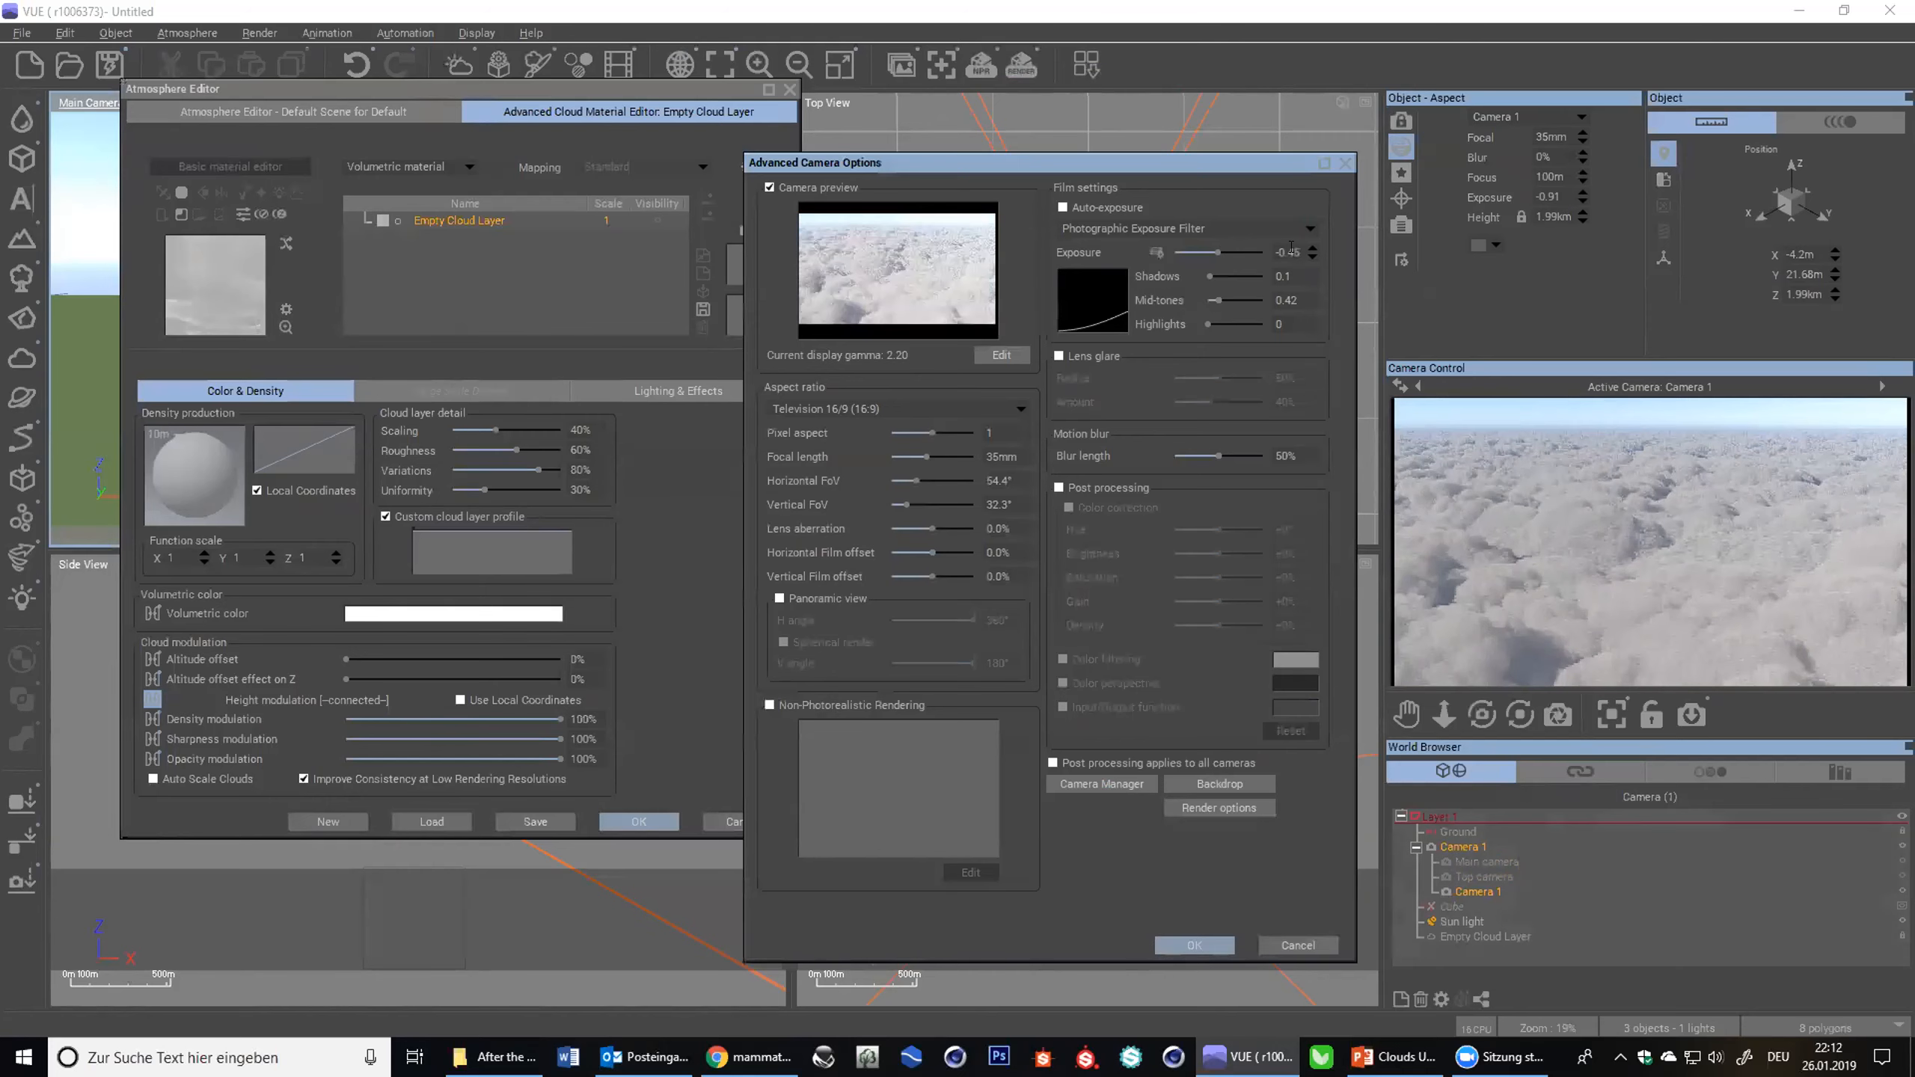
click(1187, 947)
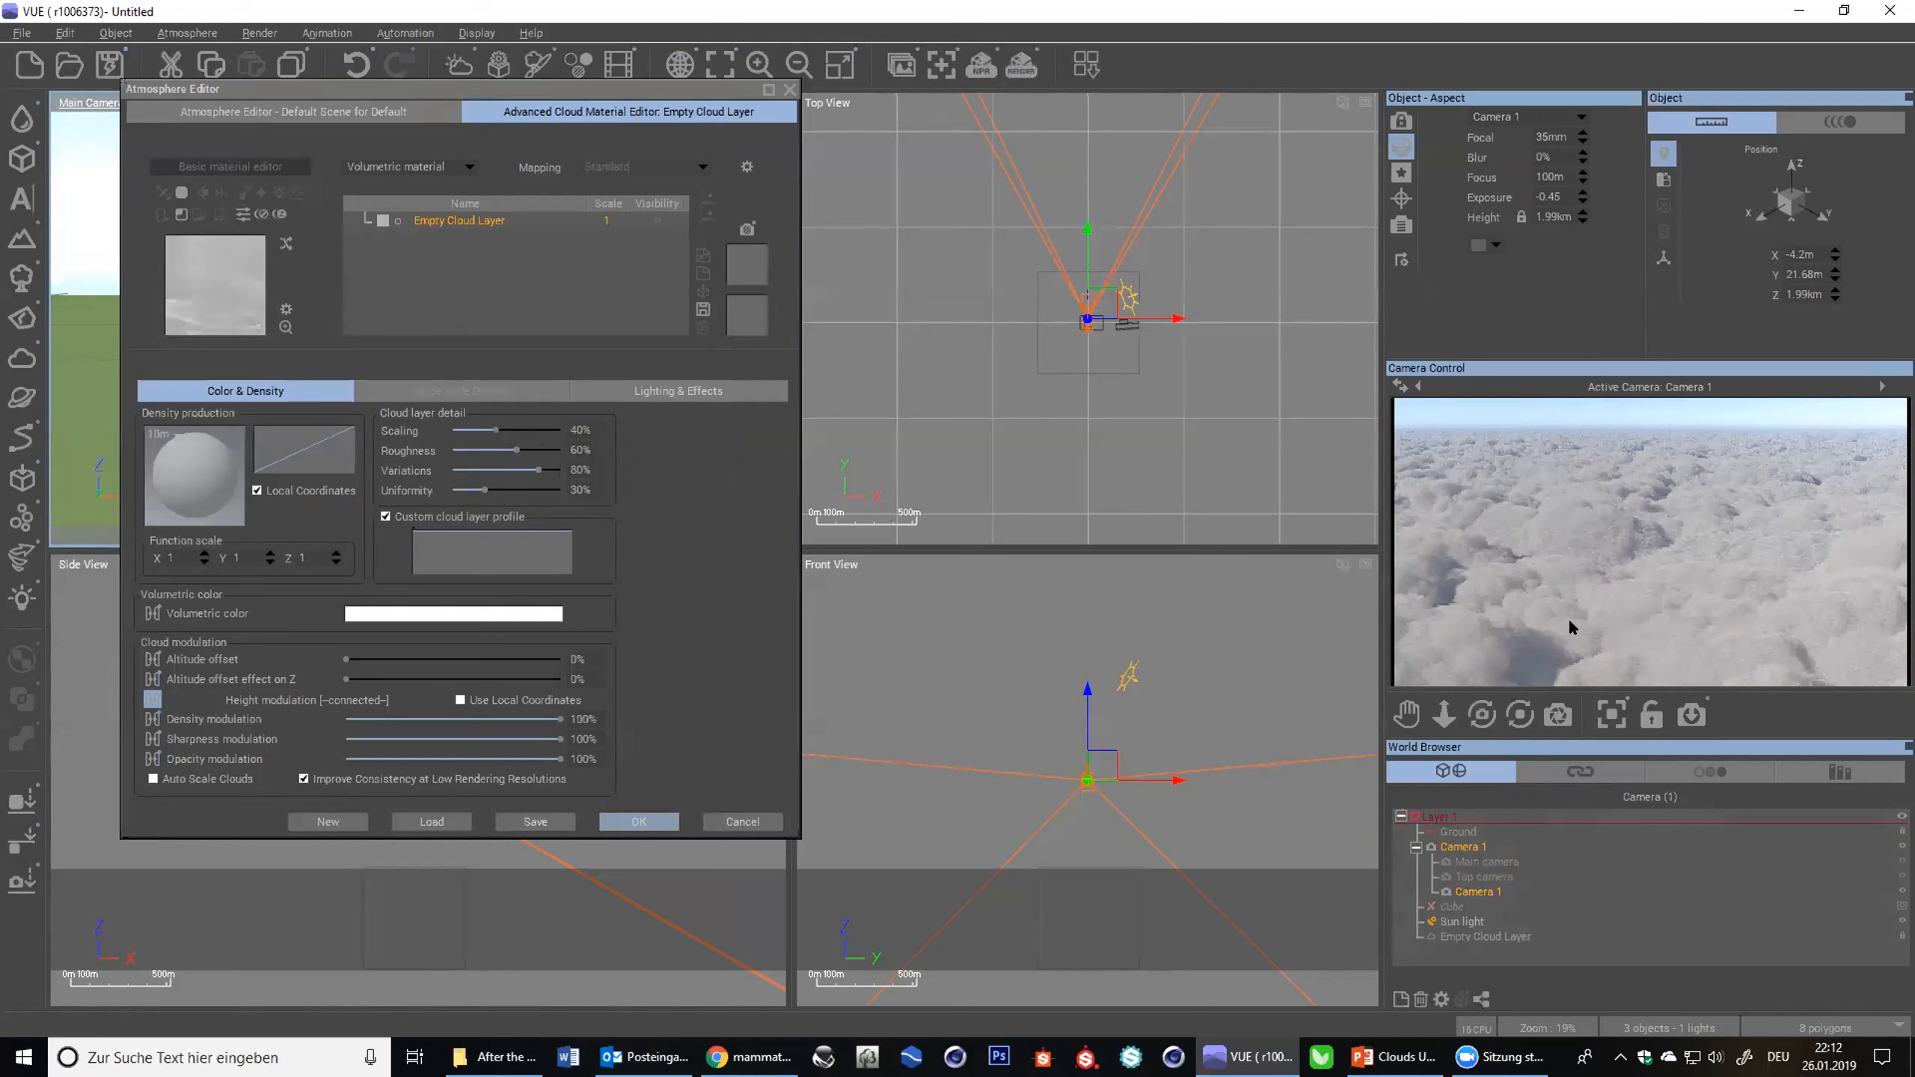
- Set Camera 1's exposure to -1 in its advanced options
double_click(1460, 889)
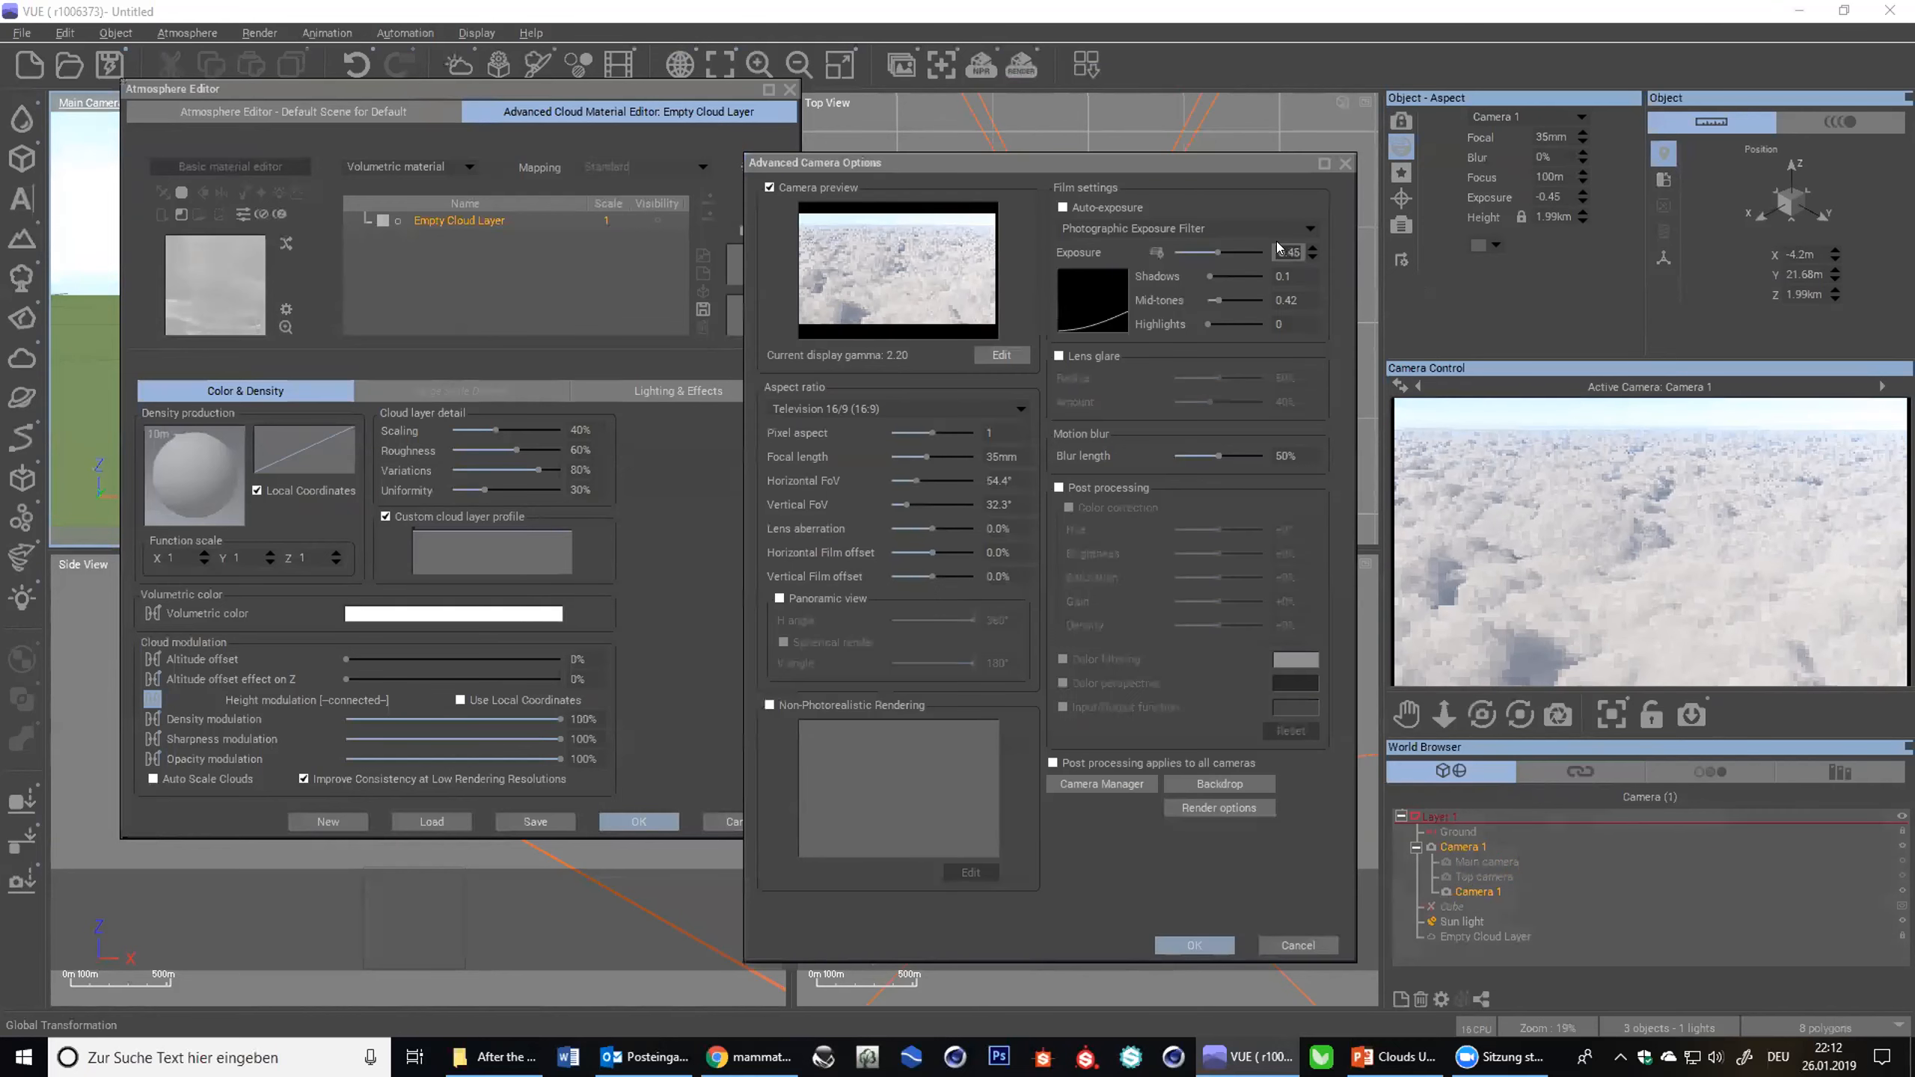
text(-1)
click(1192, 939)
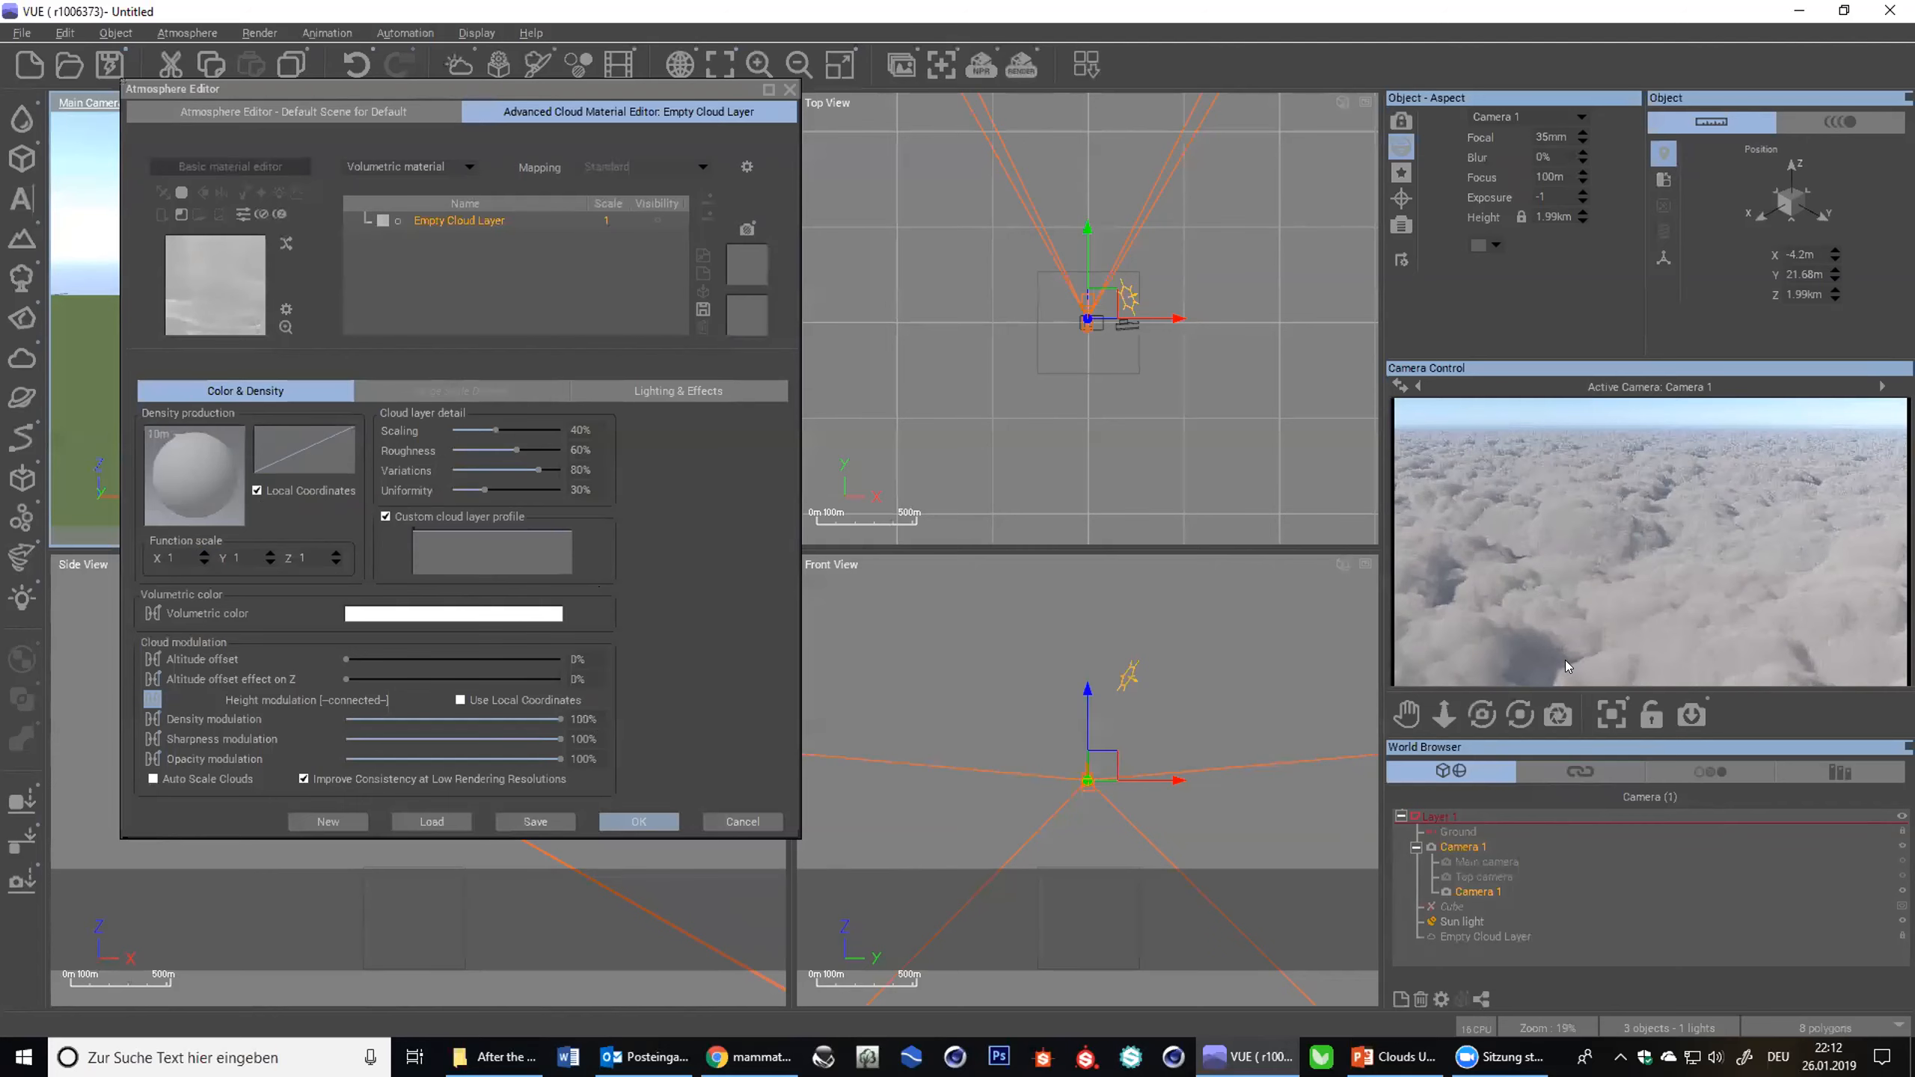
- Try cloud cover values of about 45%, 29% and 39% on the Empty Cloud Layer and return the cover to 100%
drag(456, 88, 661, 91)
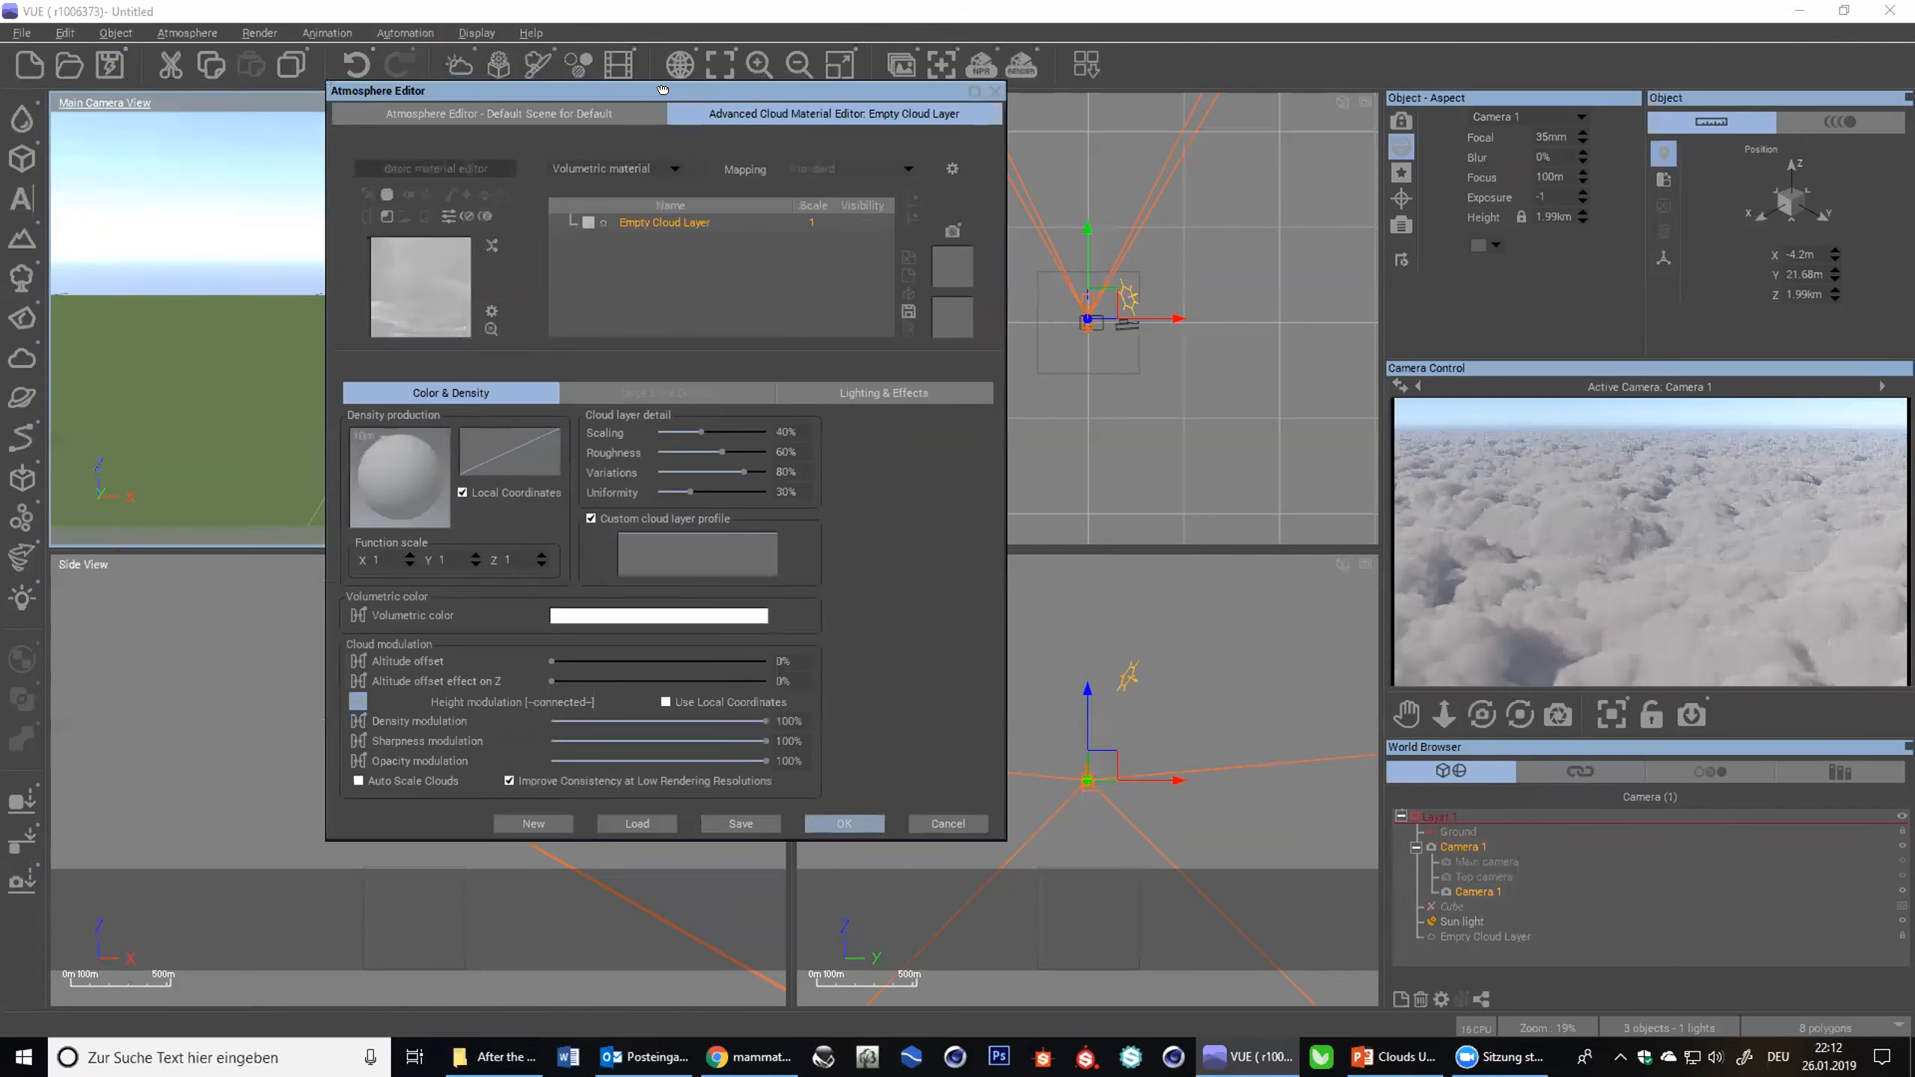
click(634, 112)
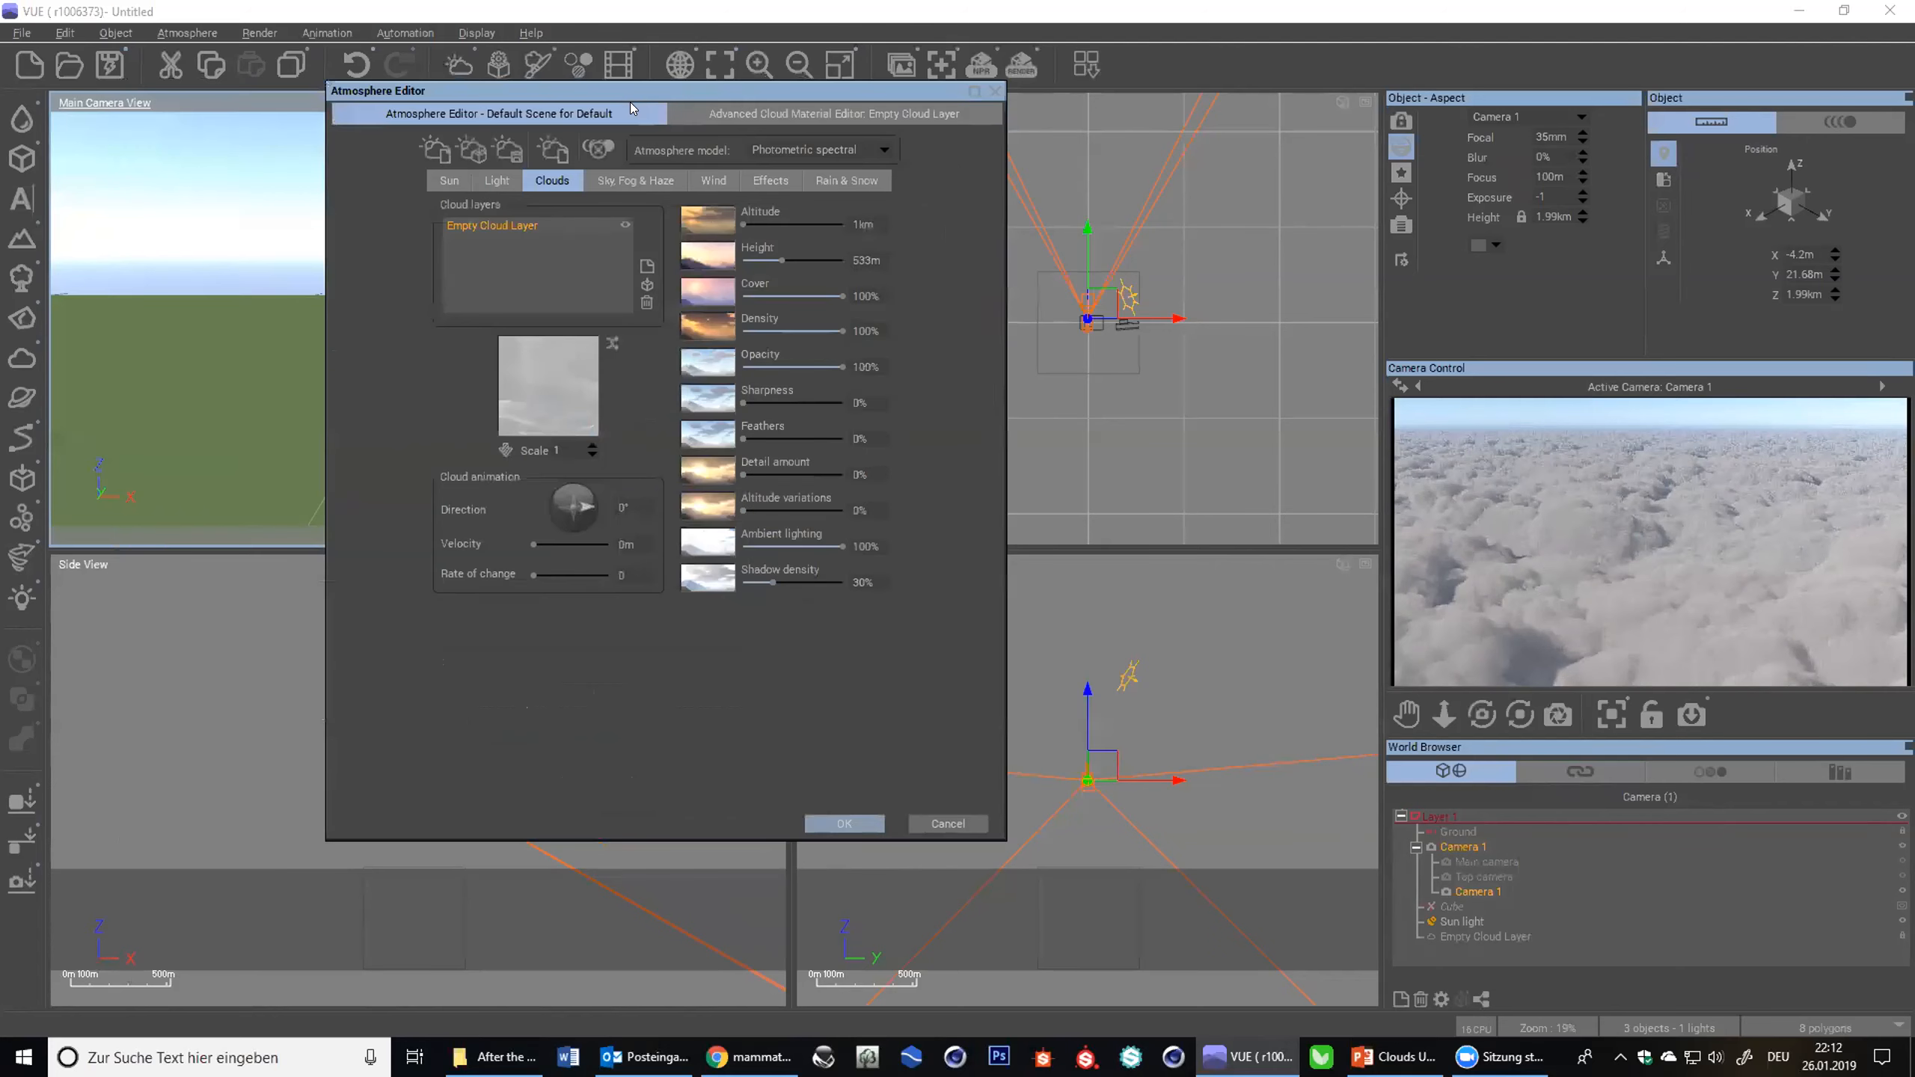
drag(826, 293, 780, 292)
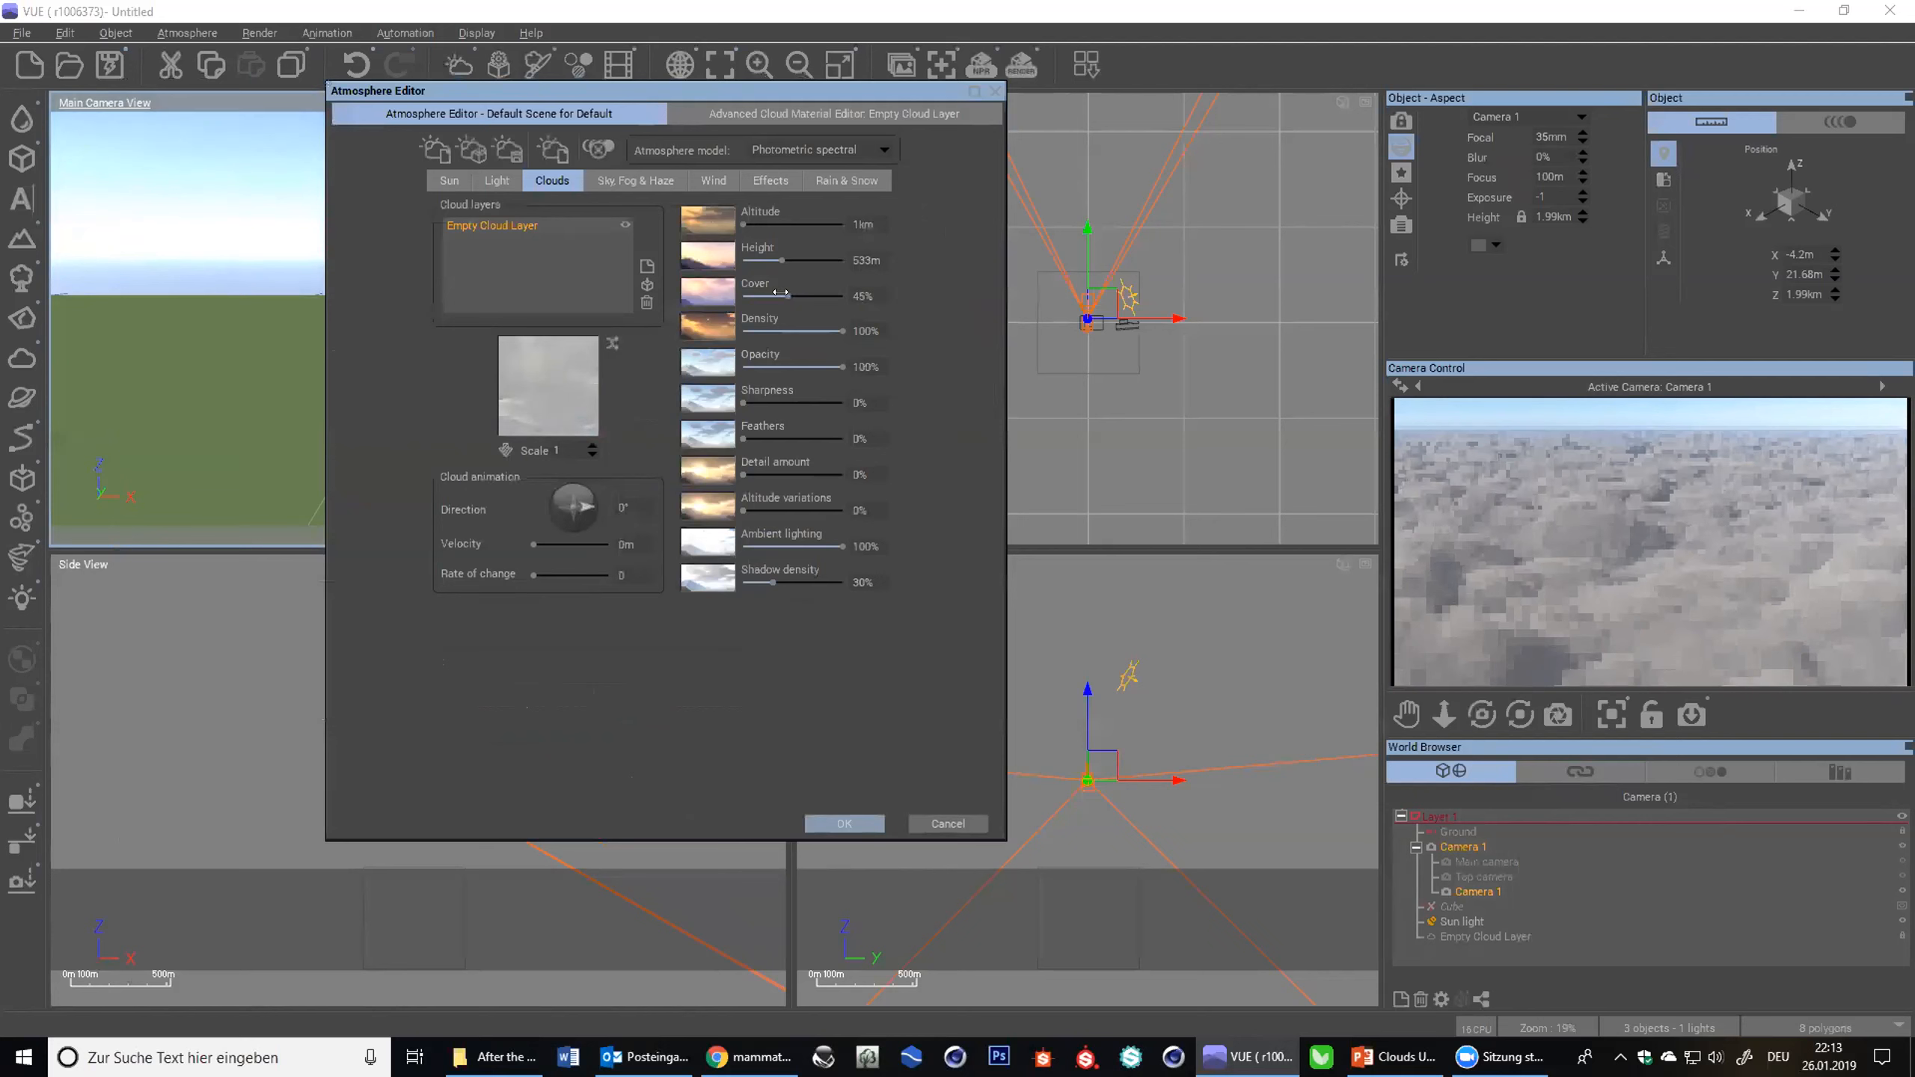
right_click(1659, 556)
drag(852, 297, 829, 297)
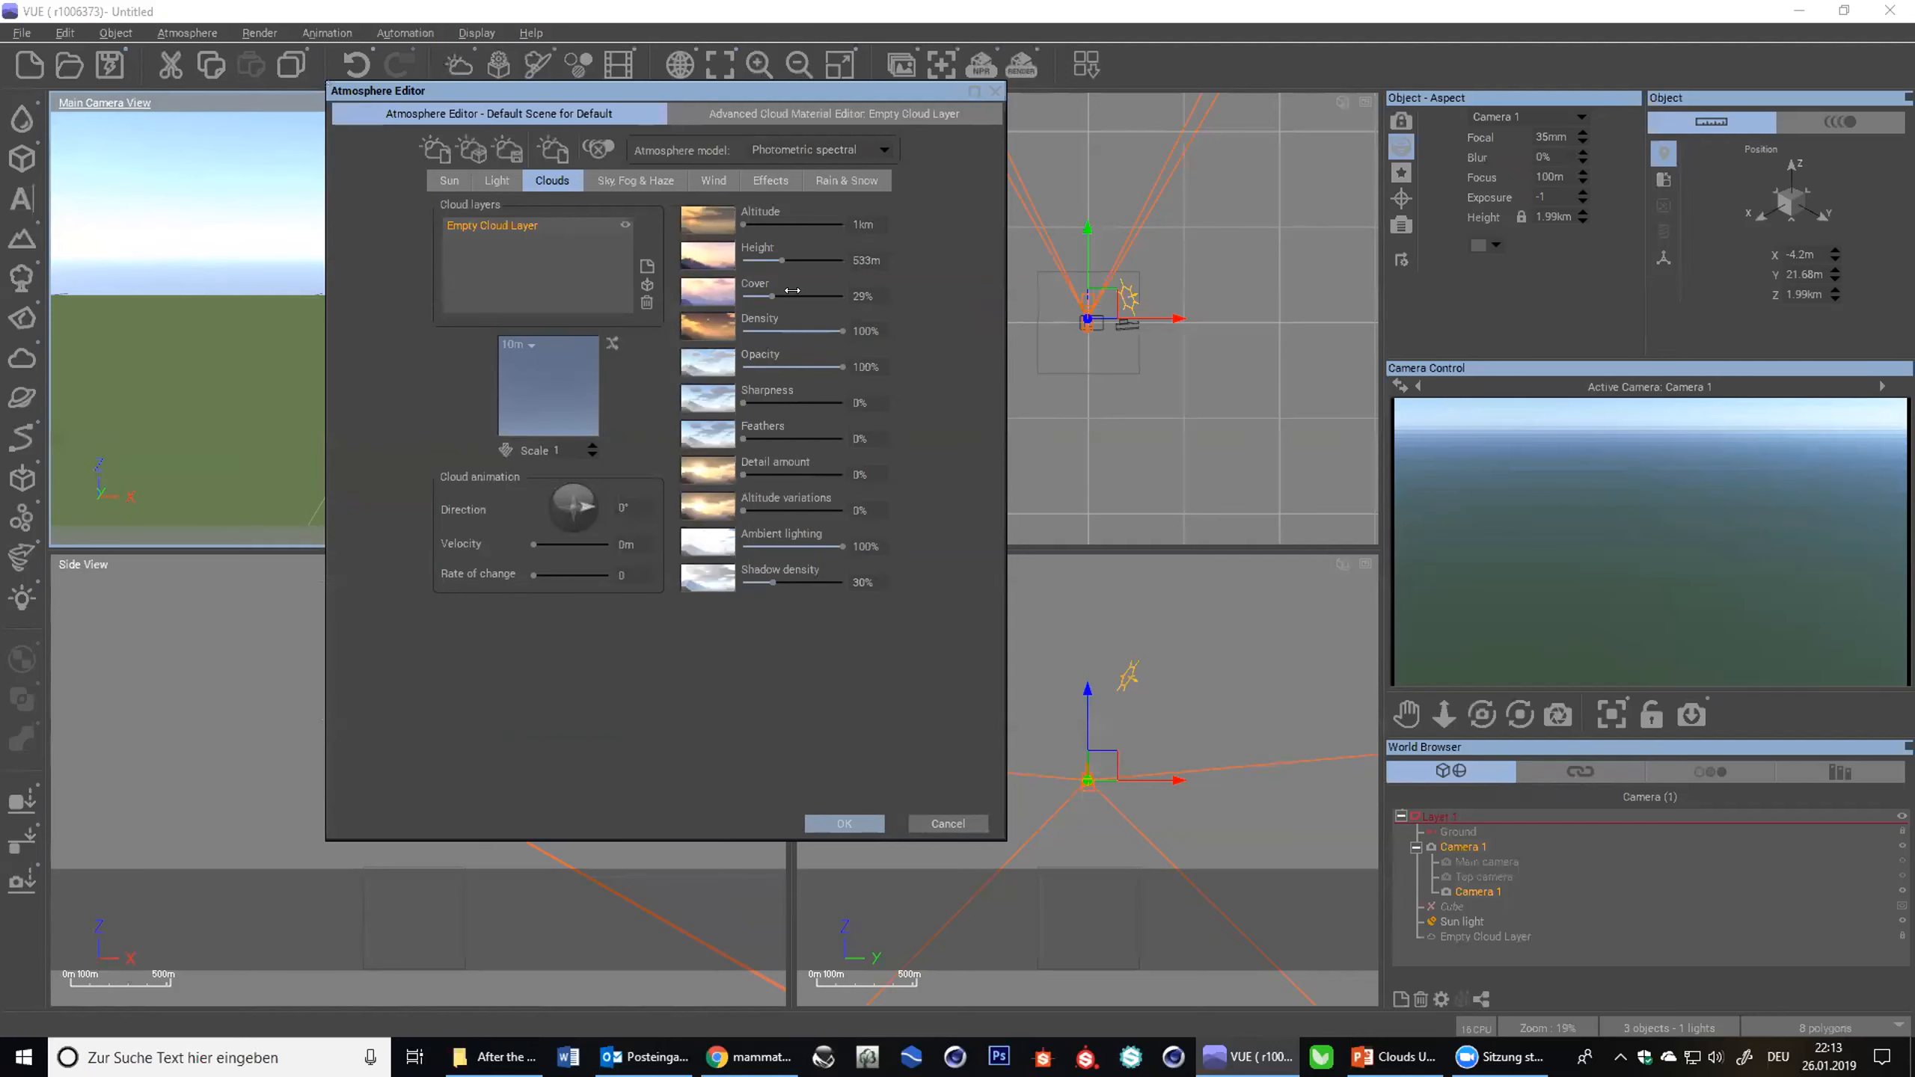
drag(799, 291, 777, 289)
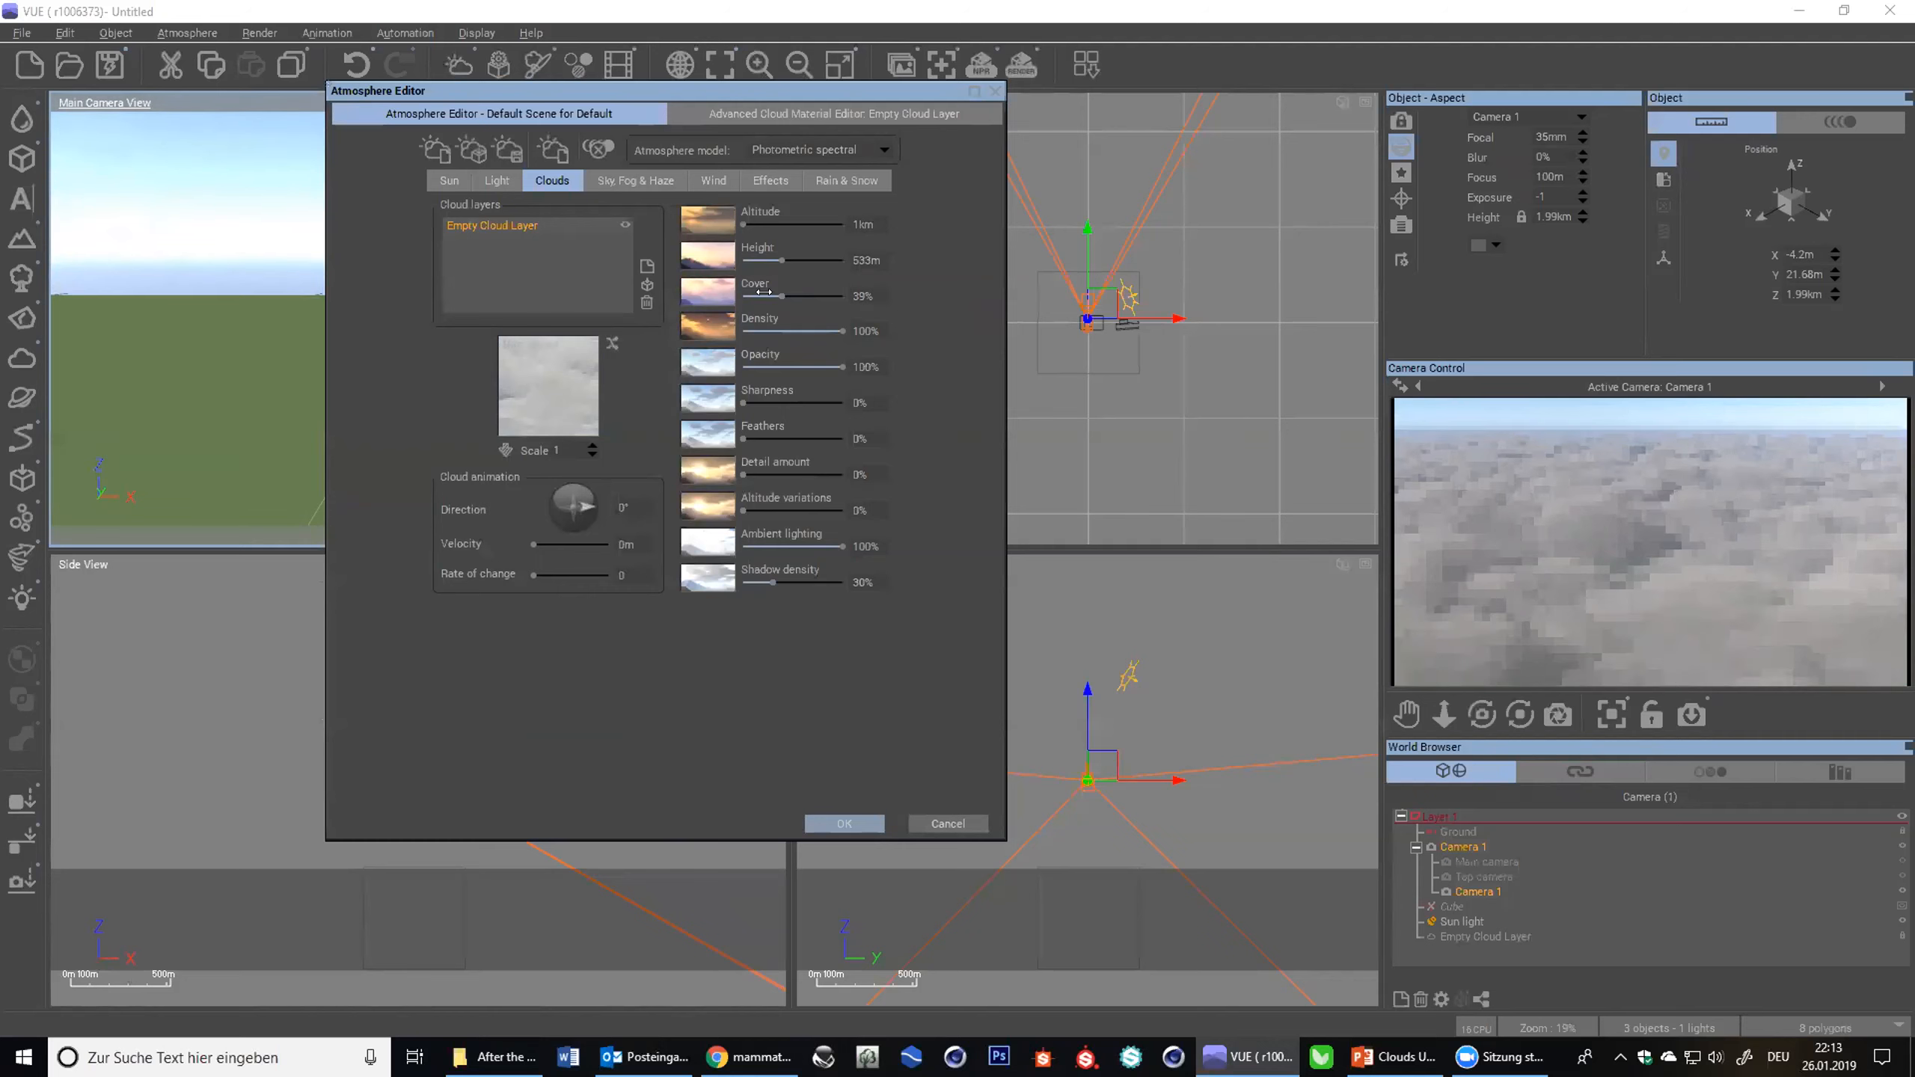
drag(764, 292, 758, 285)
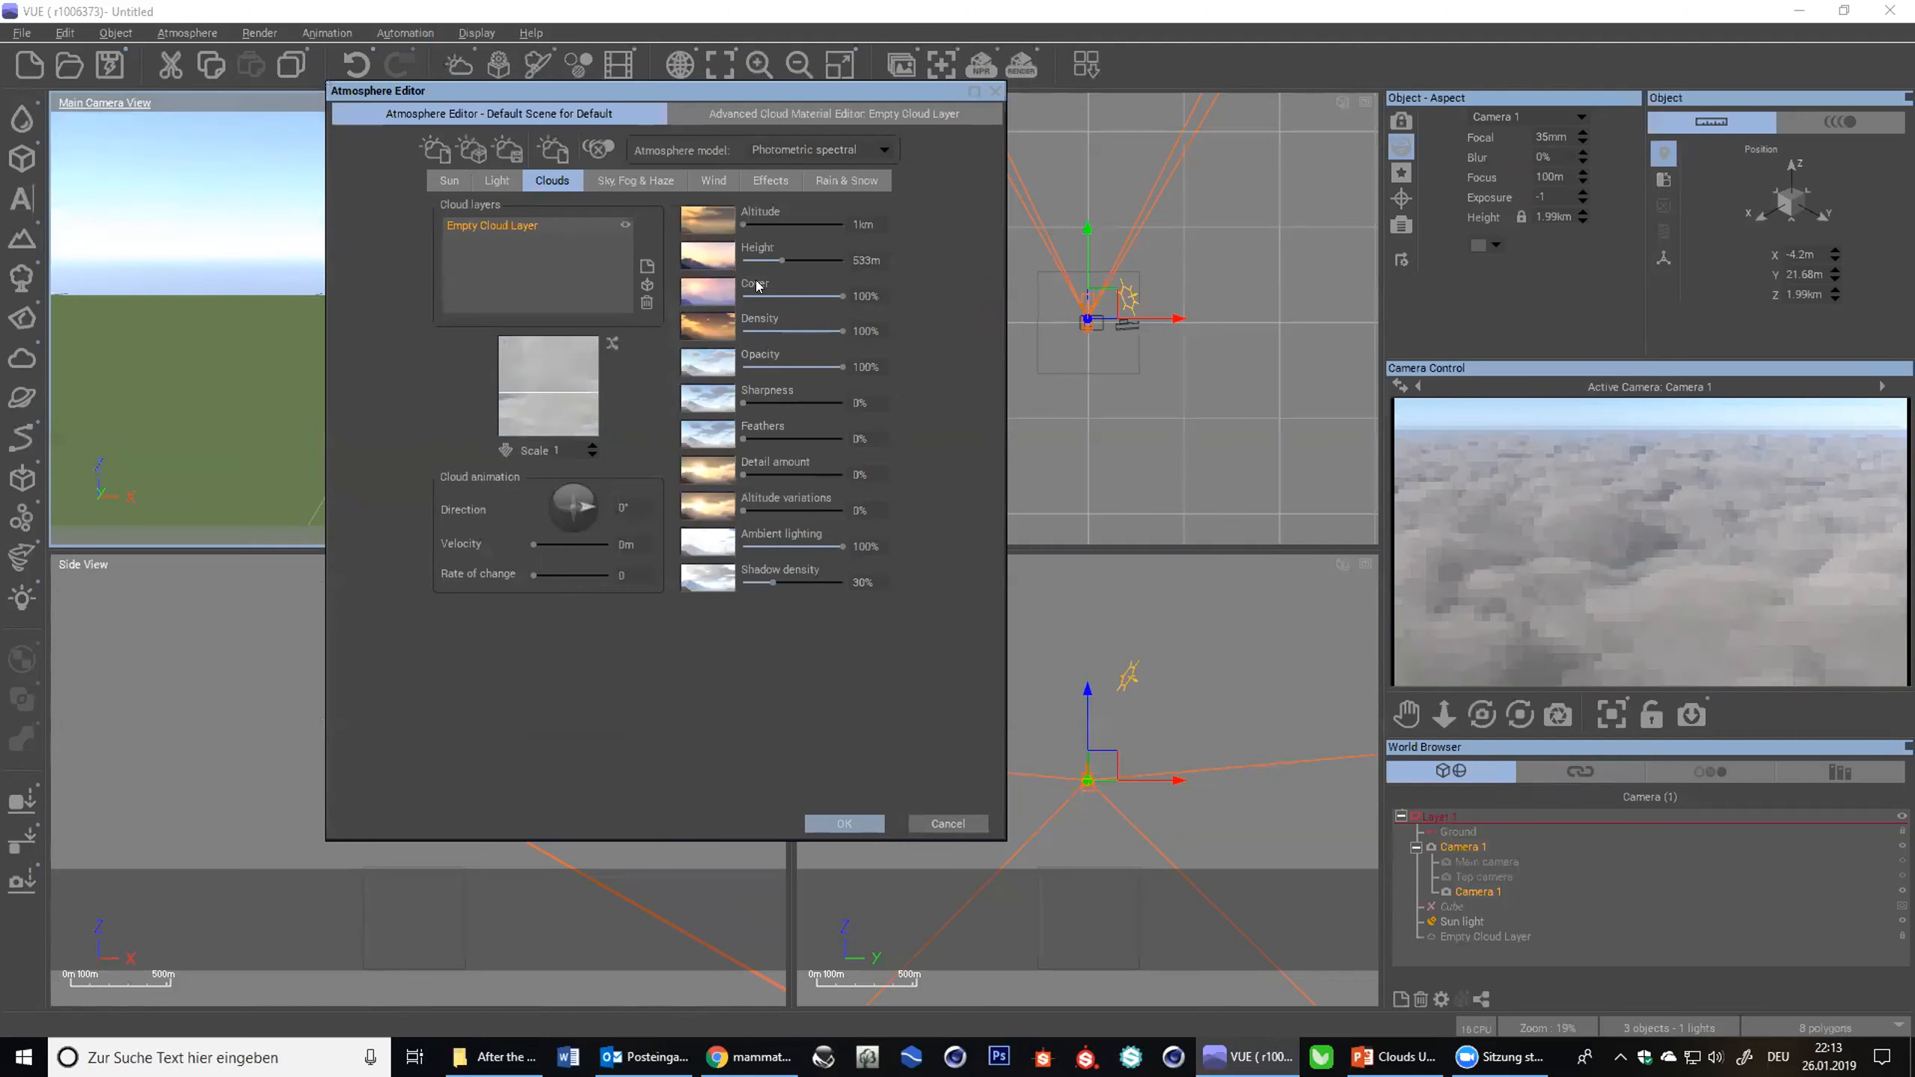
- Go back to the advanced cloud material and open the function graph behind its height modulation
click(775, 114)
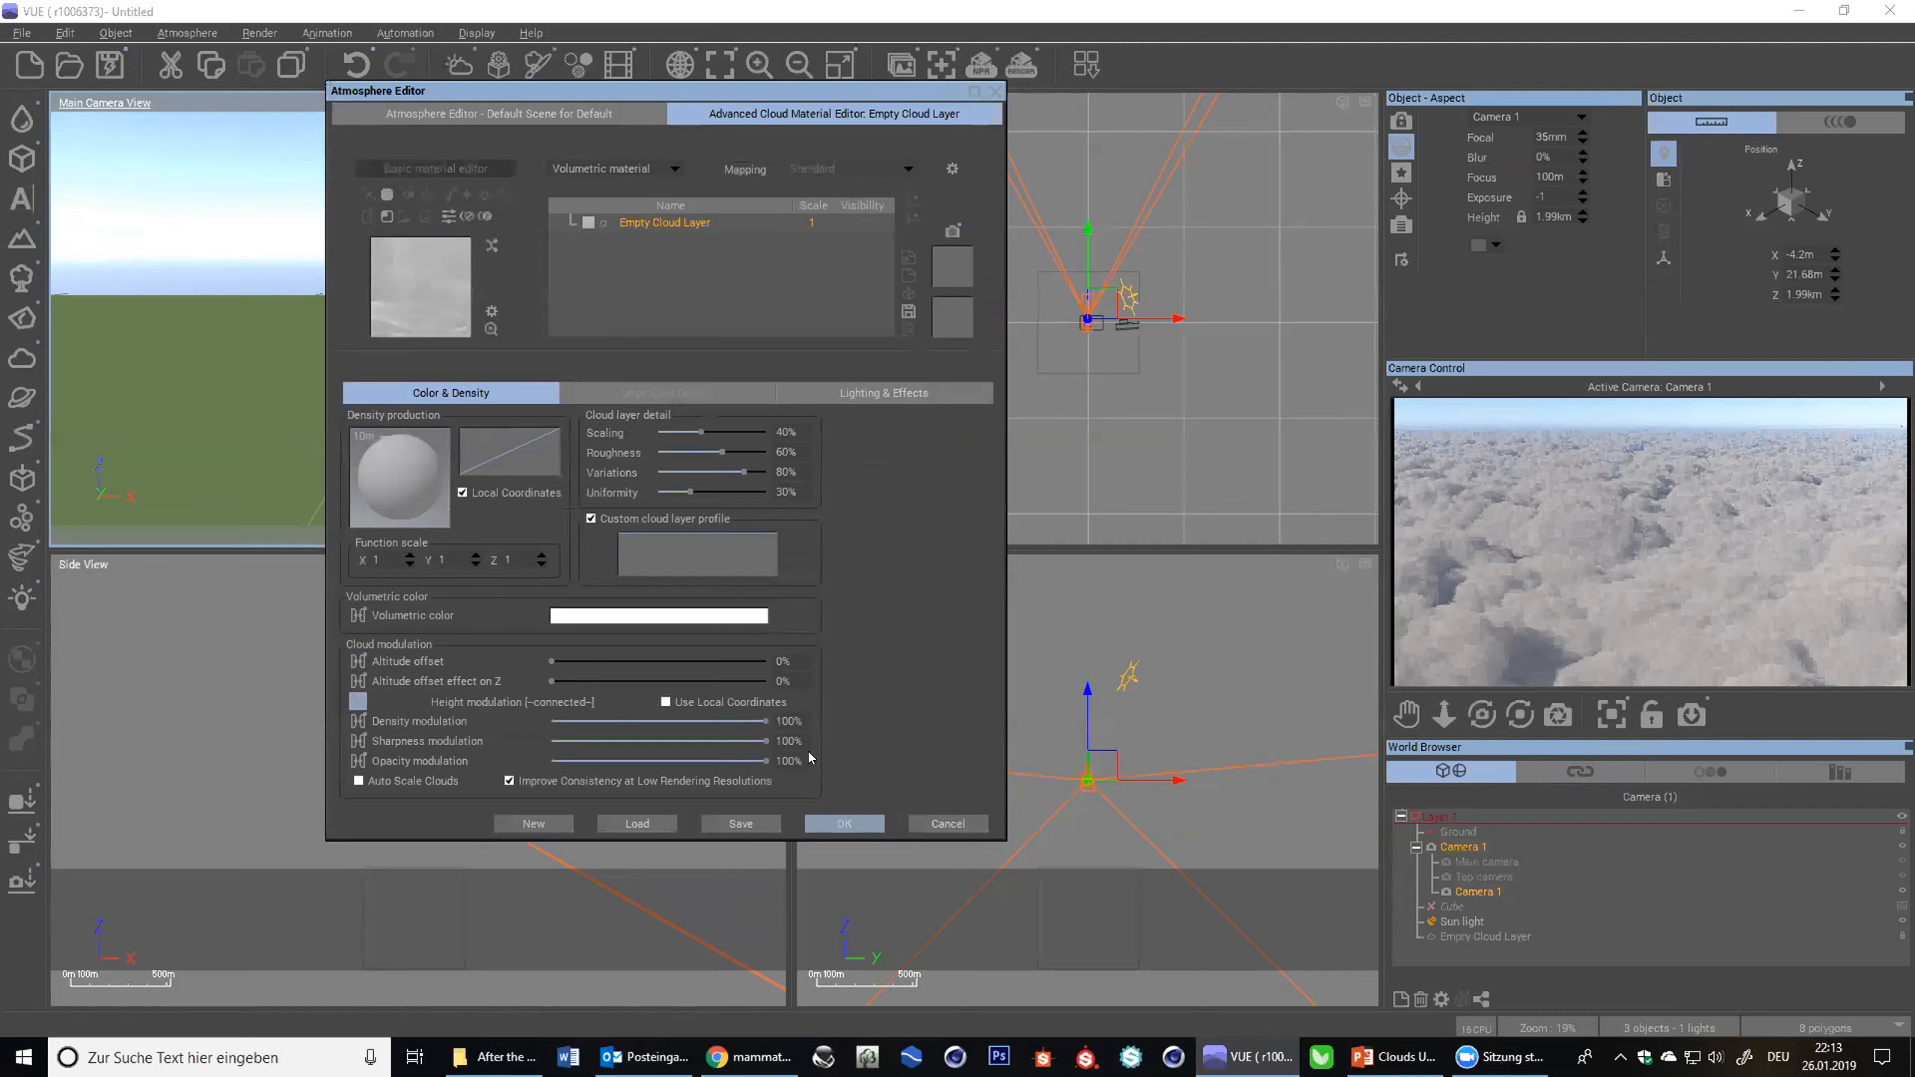
click(356, 702)
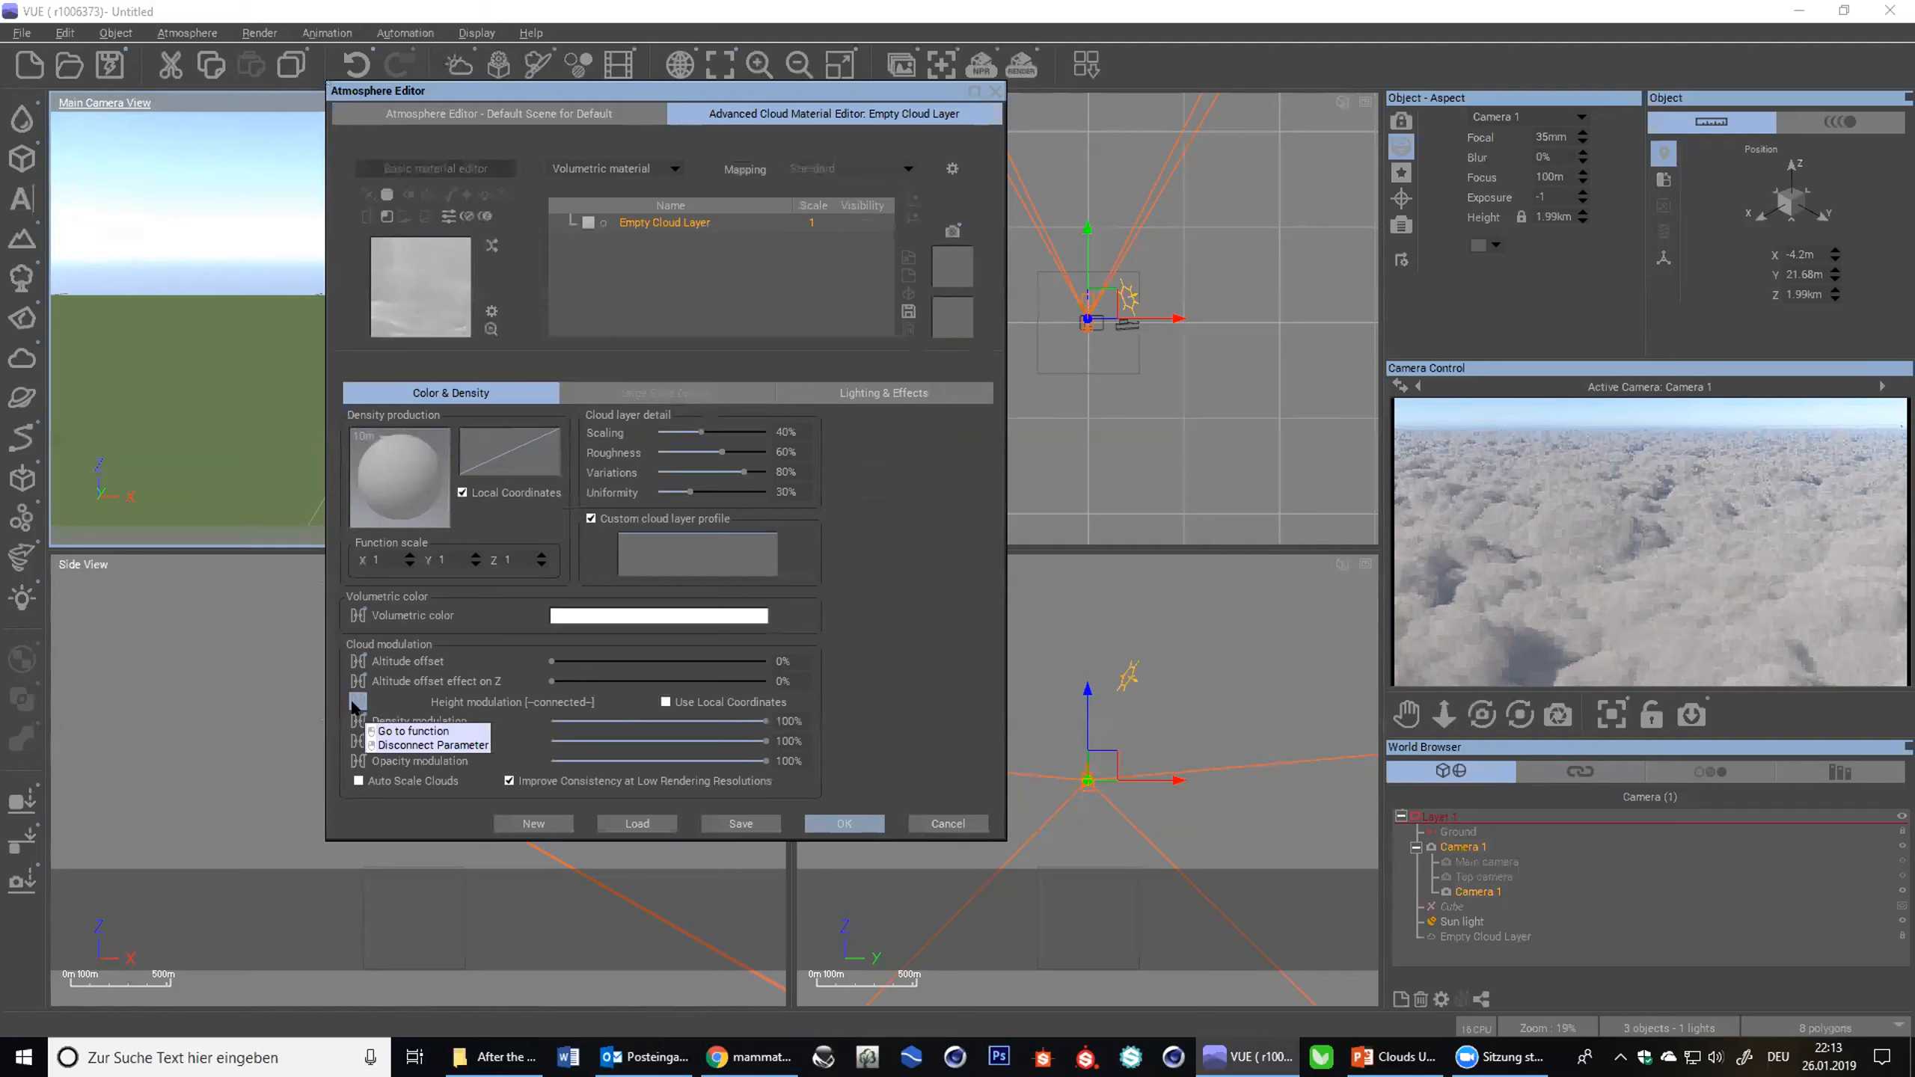
click(358, 702)
click(411, 726)
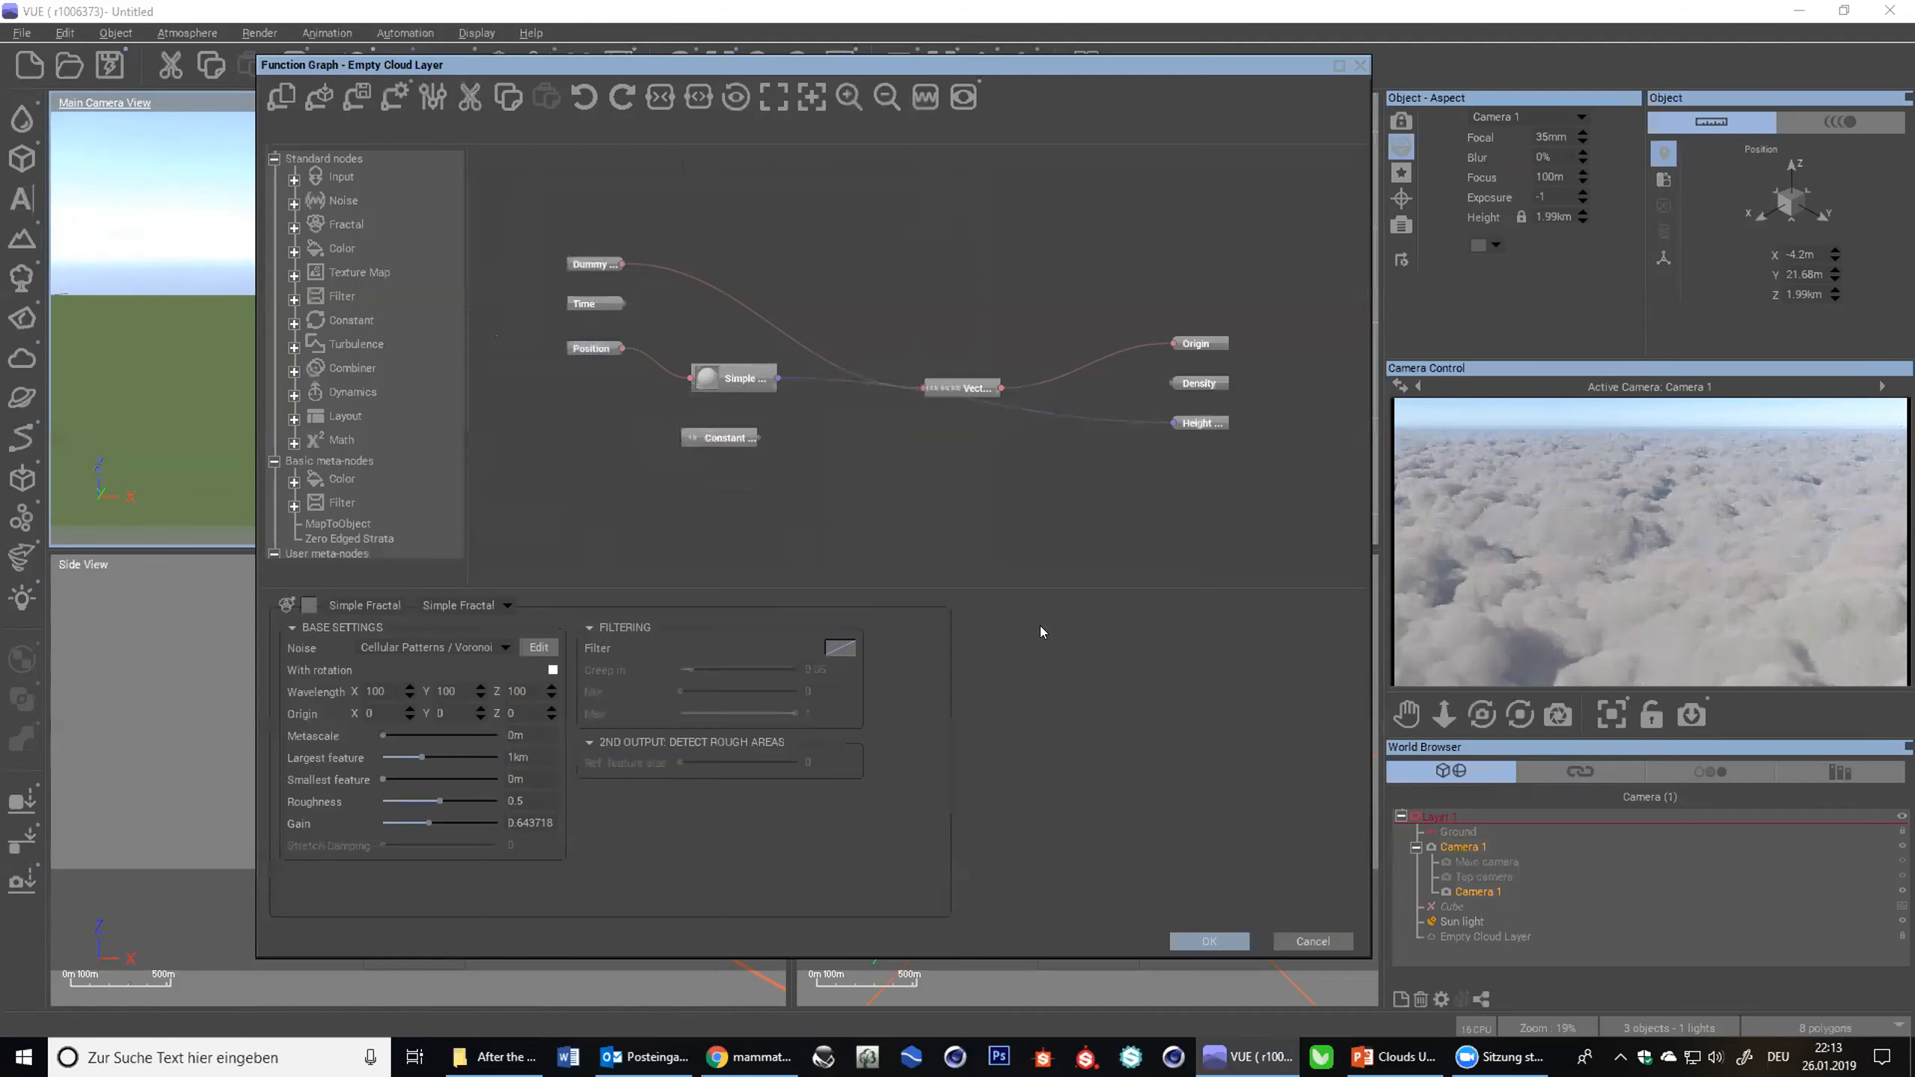
- Add an Offset (X+a) filter fed by the Simple Fractal and connect its output to the height modulation
right_click(909, 415)
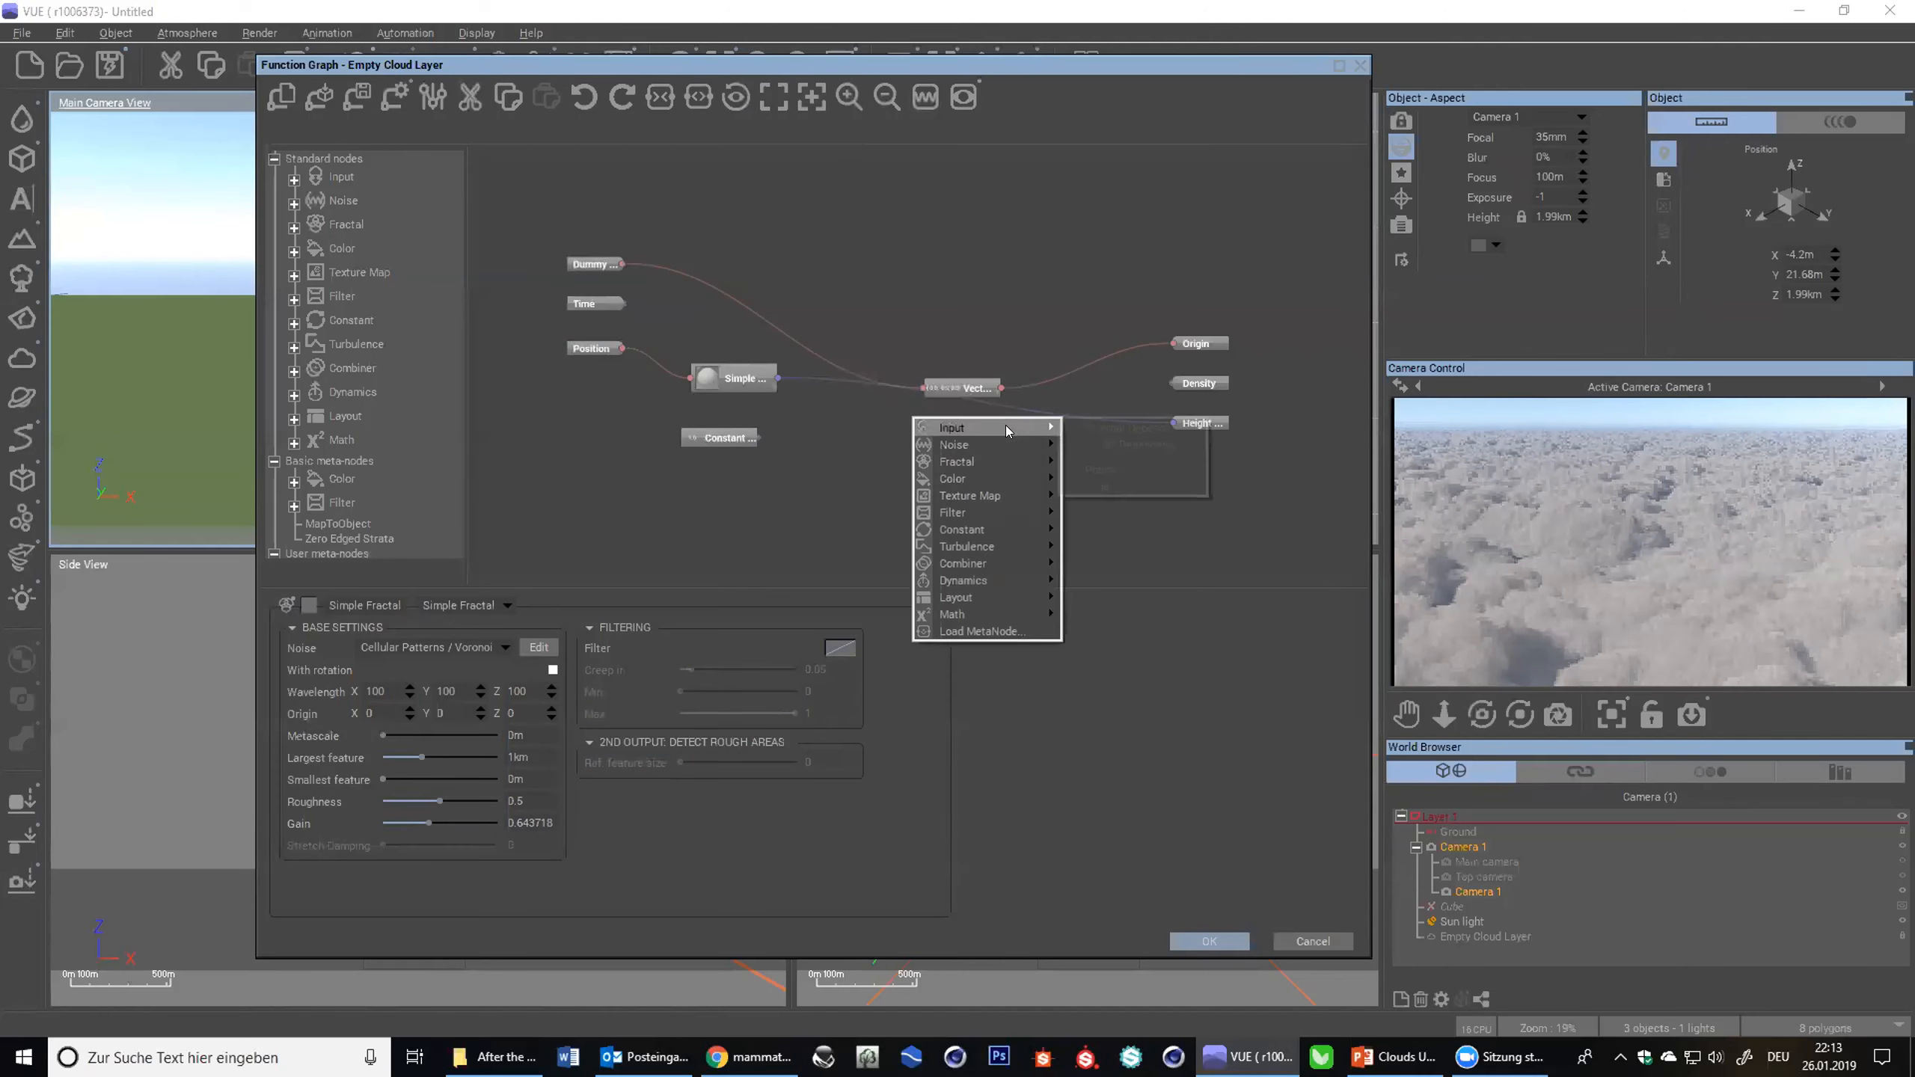
mouse_move(995, 512)
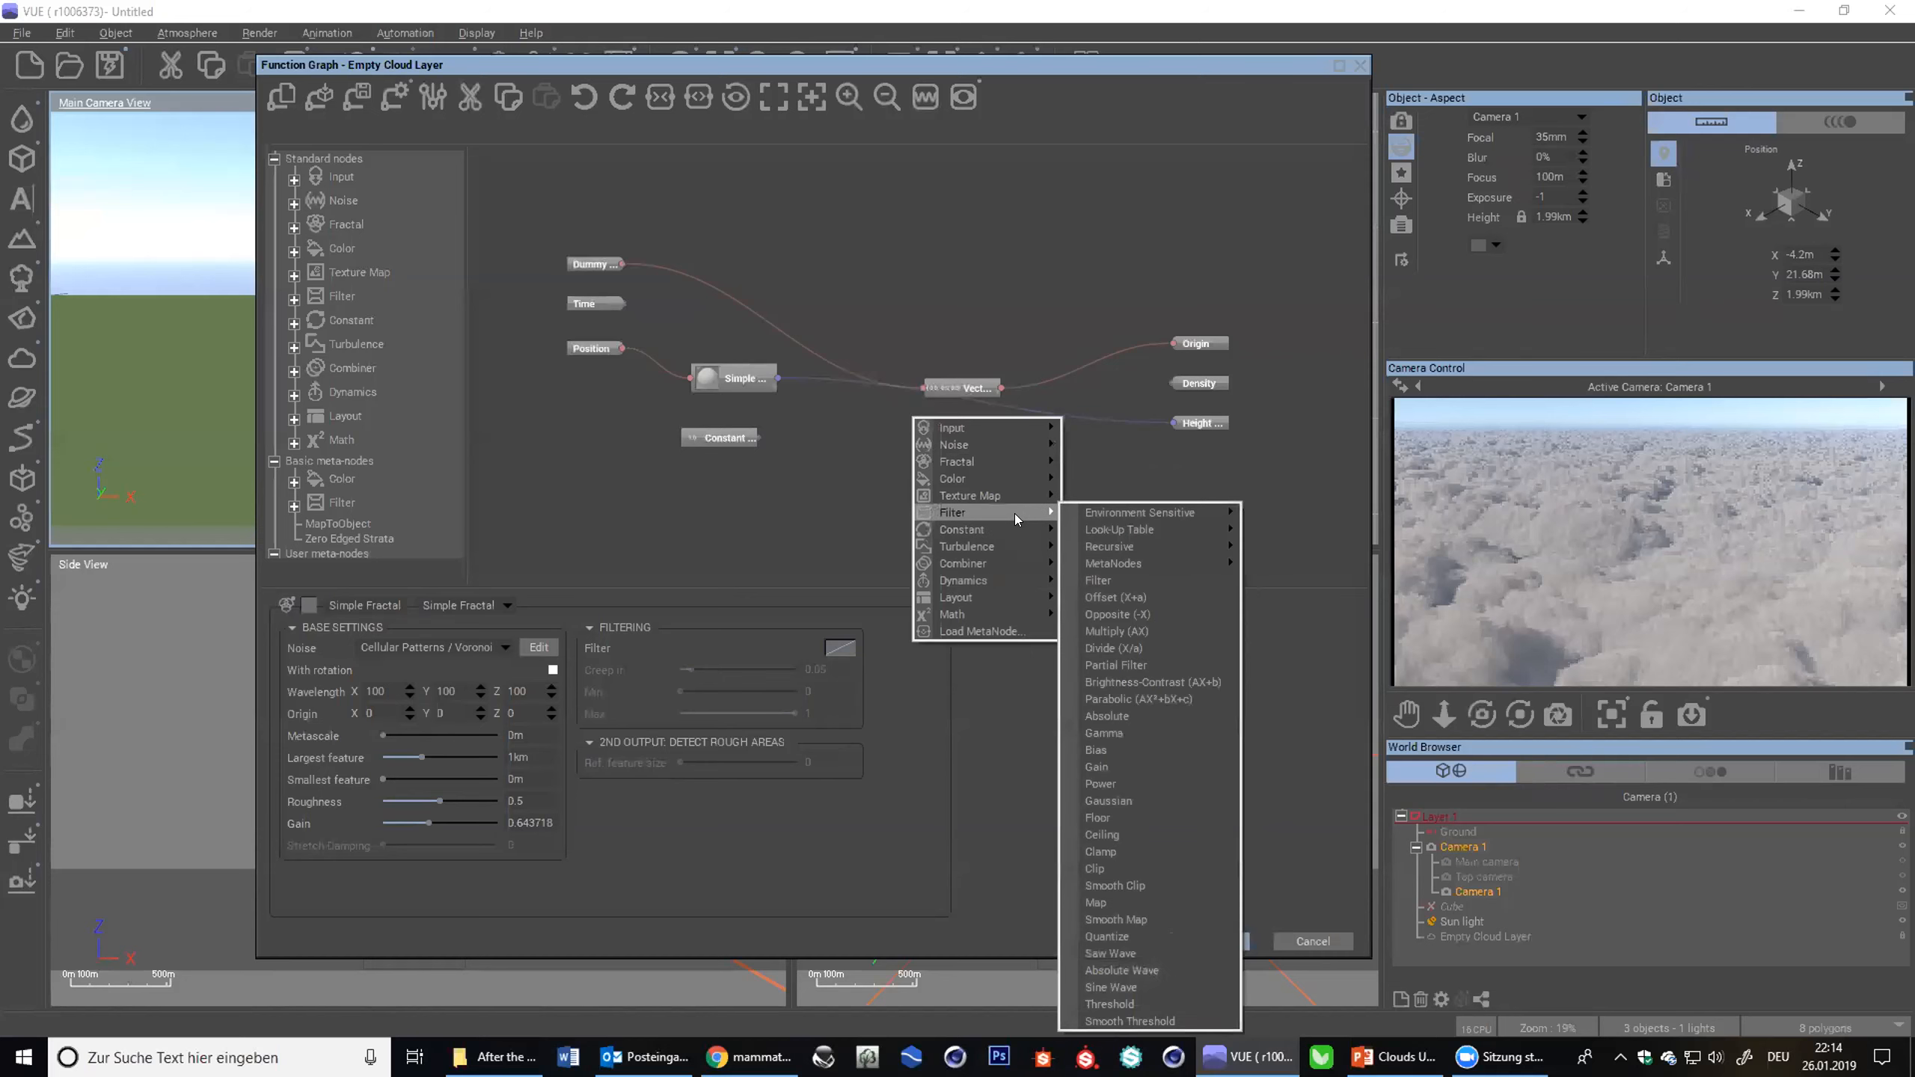
click(1135, 600)
drag(882, 402, 750, 386)
click(807, 396)
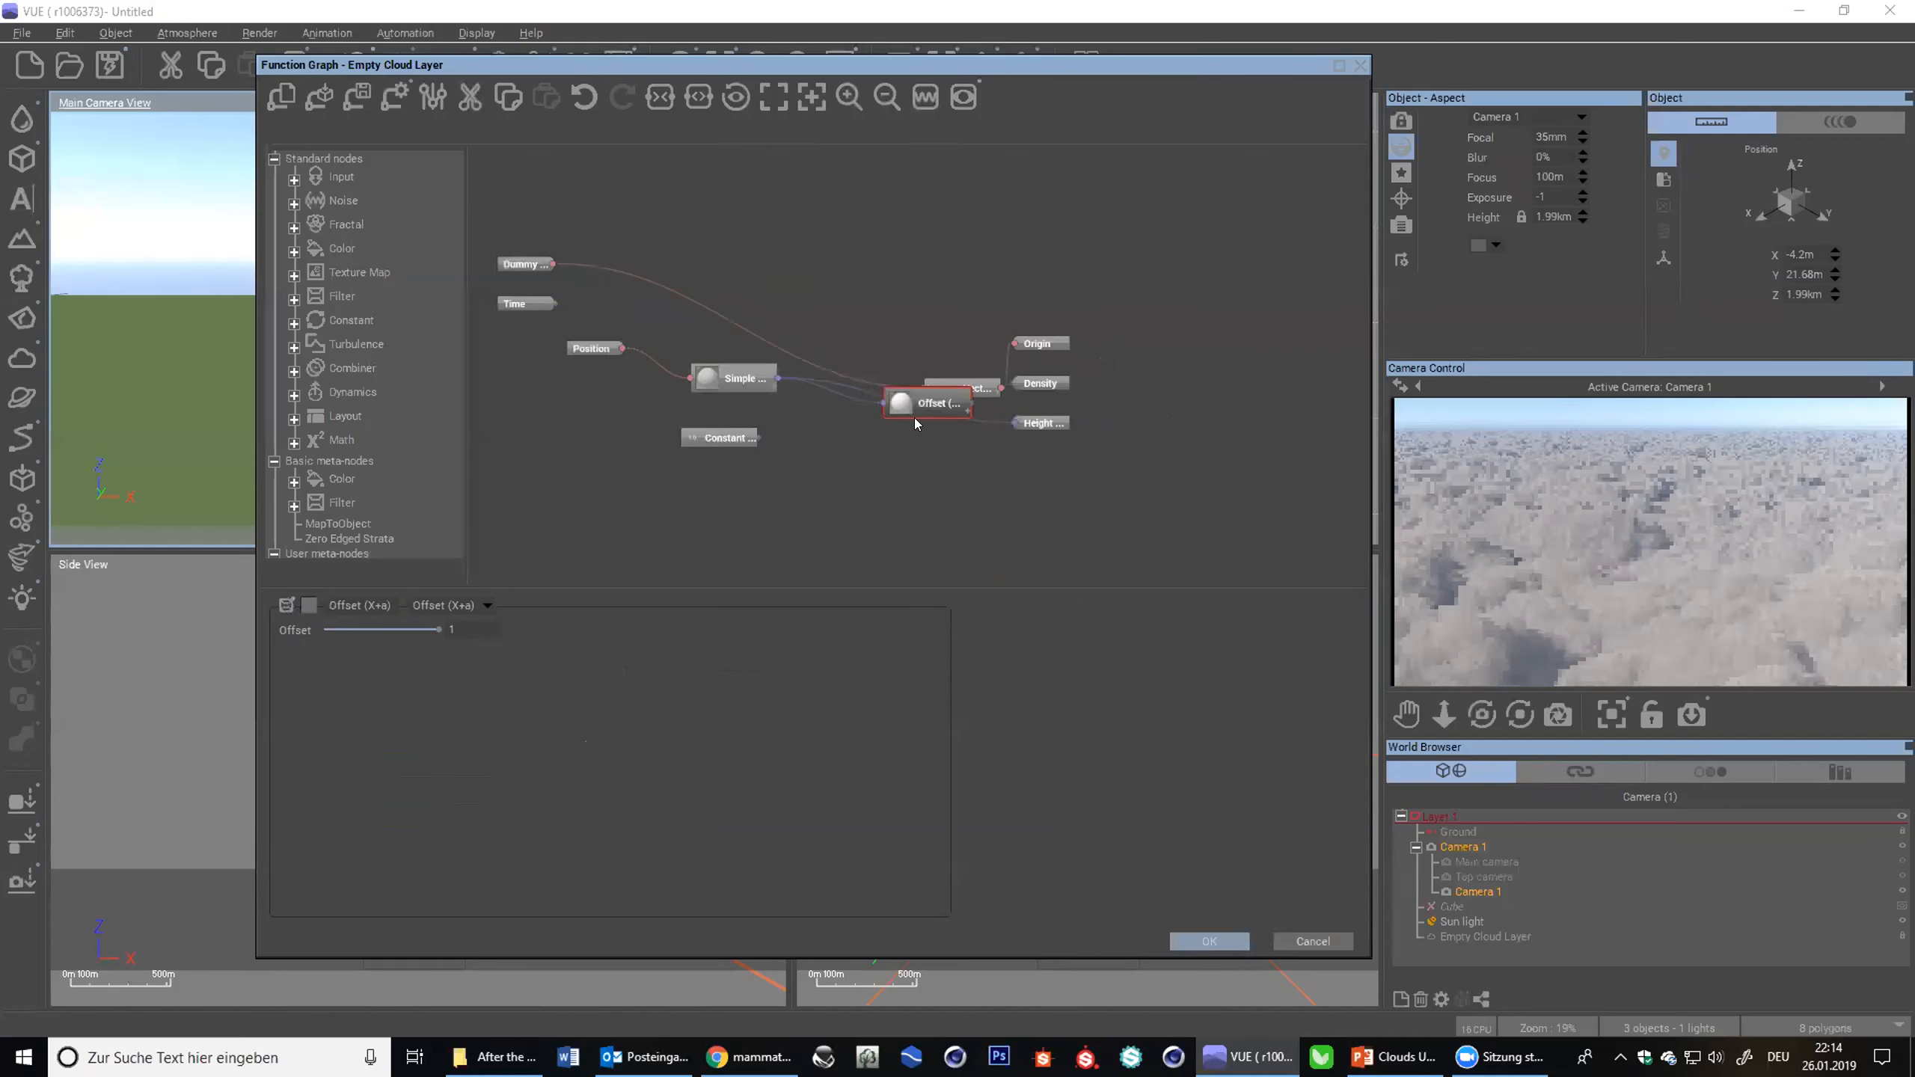
drag(914, 415, 869, 445)
drag(1016, 424, 927, 433)
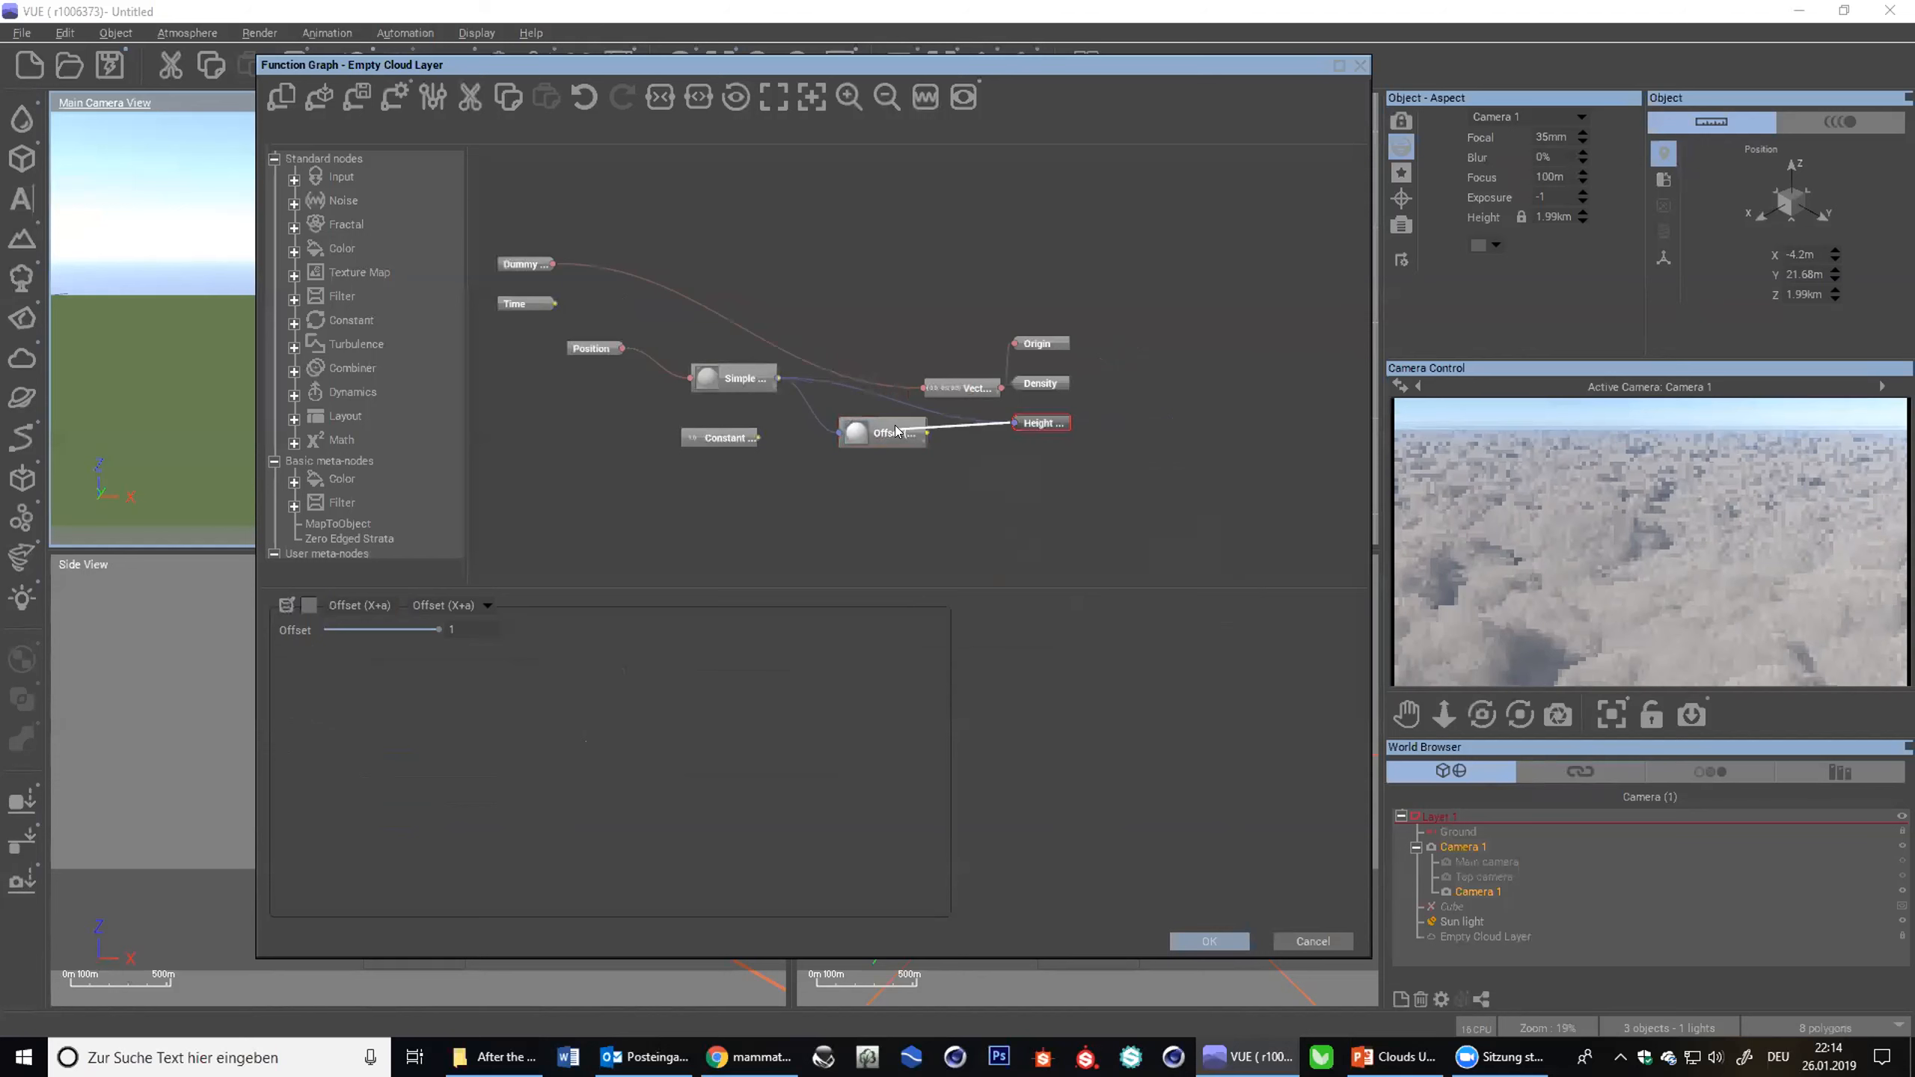
- Lower the Offset node's offset to about -0.93 while previewing its curves over a range of about -5000 to 5000
drag(439, 629, 341, 629)
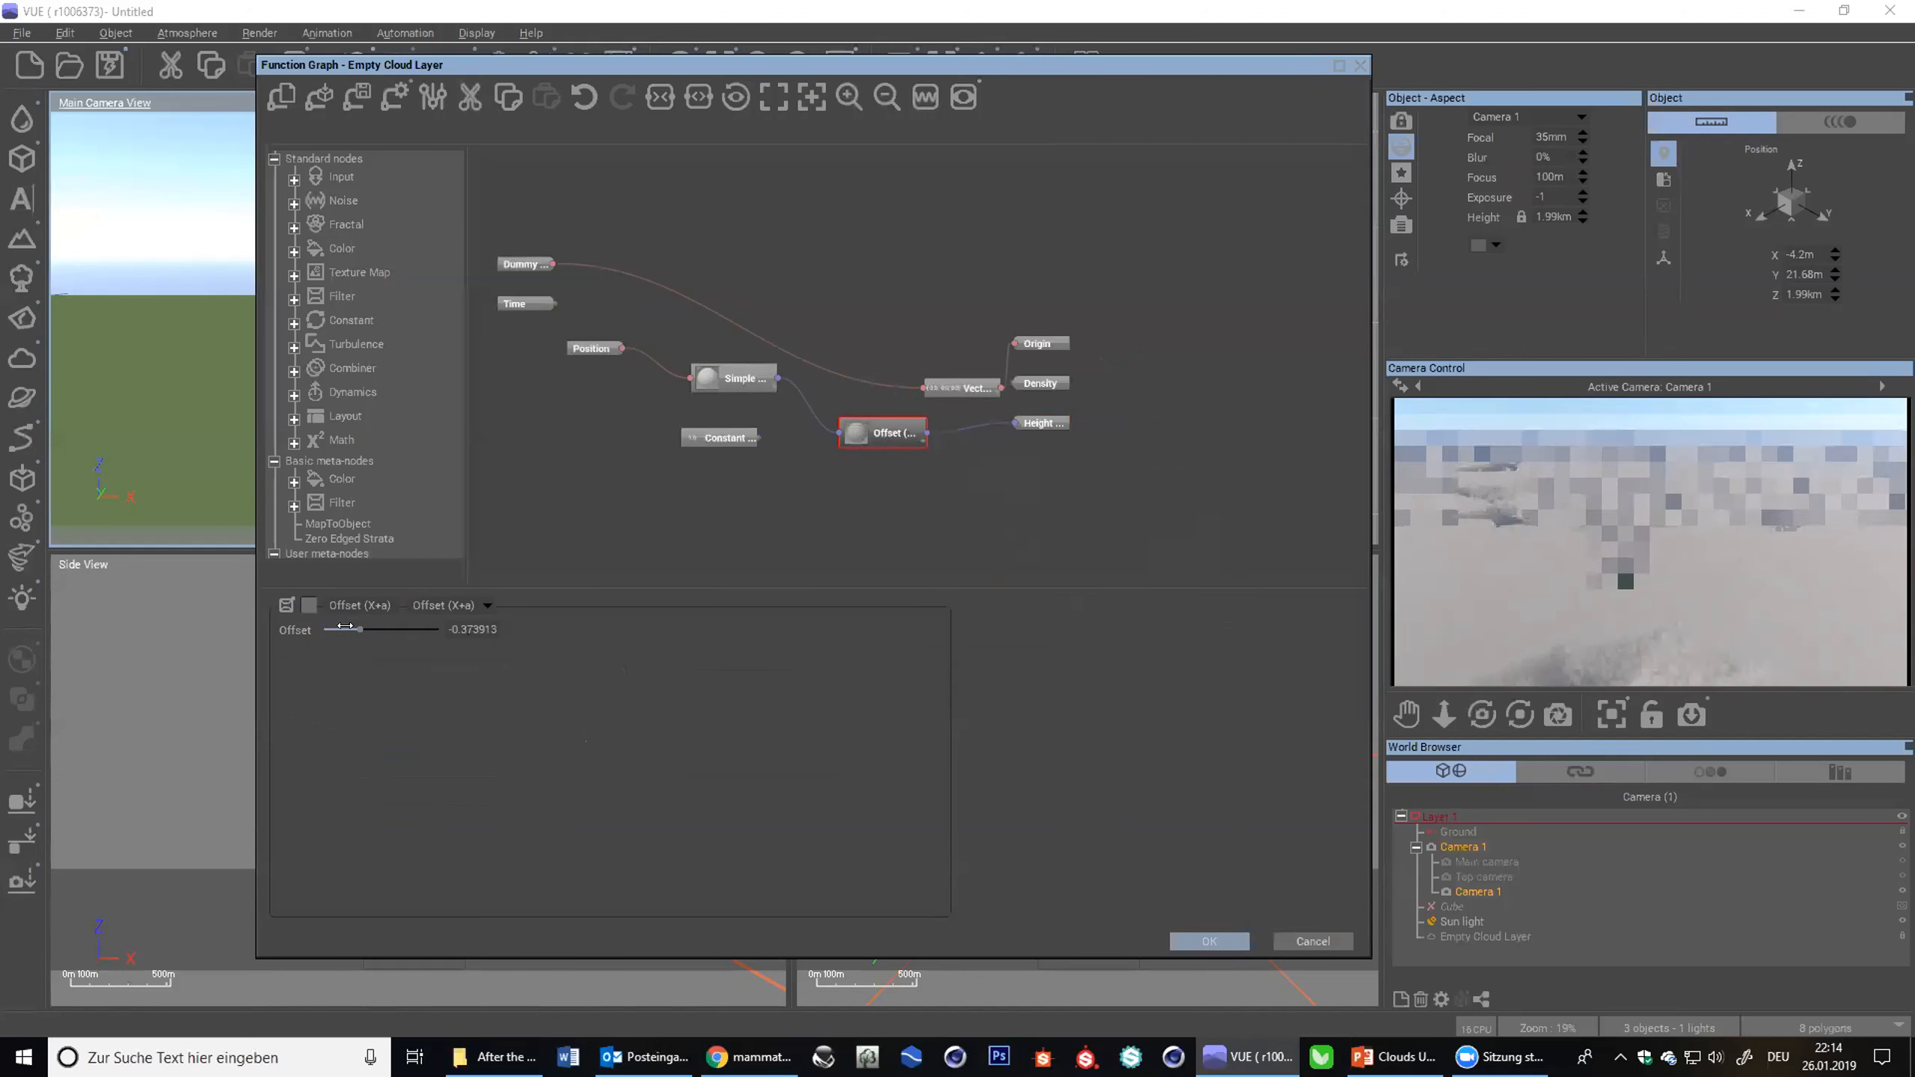
drag(343, 626, 345, 627)
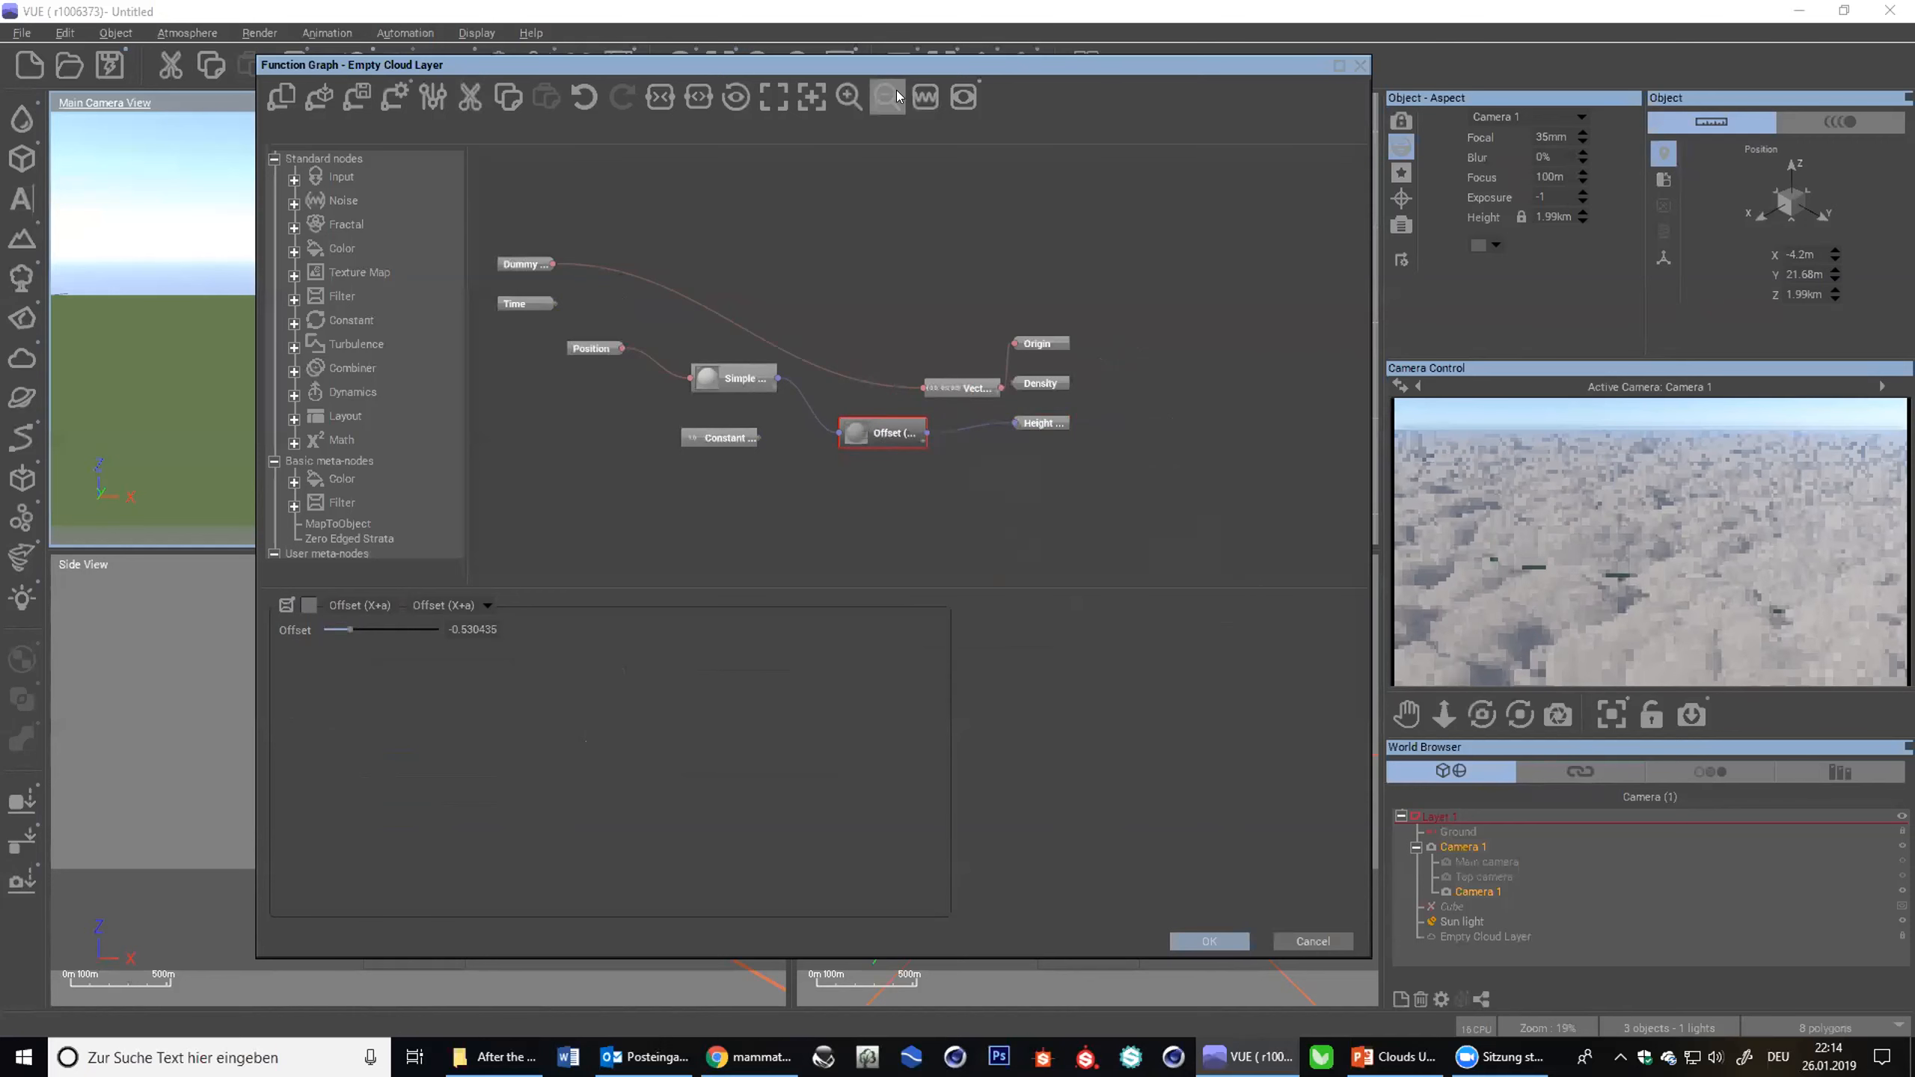
click(925, 97)
click(980, 526)
click(980, 526)
click(980, 526)
drag(361, 628, 336, 626)
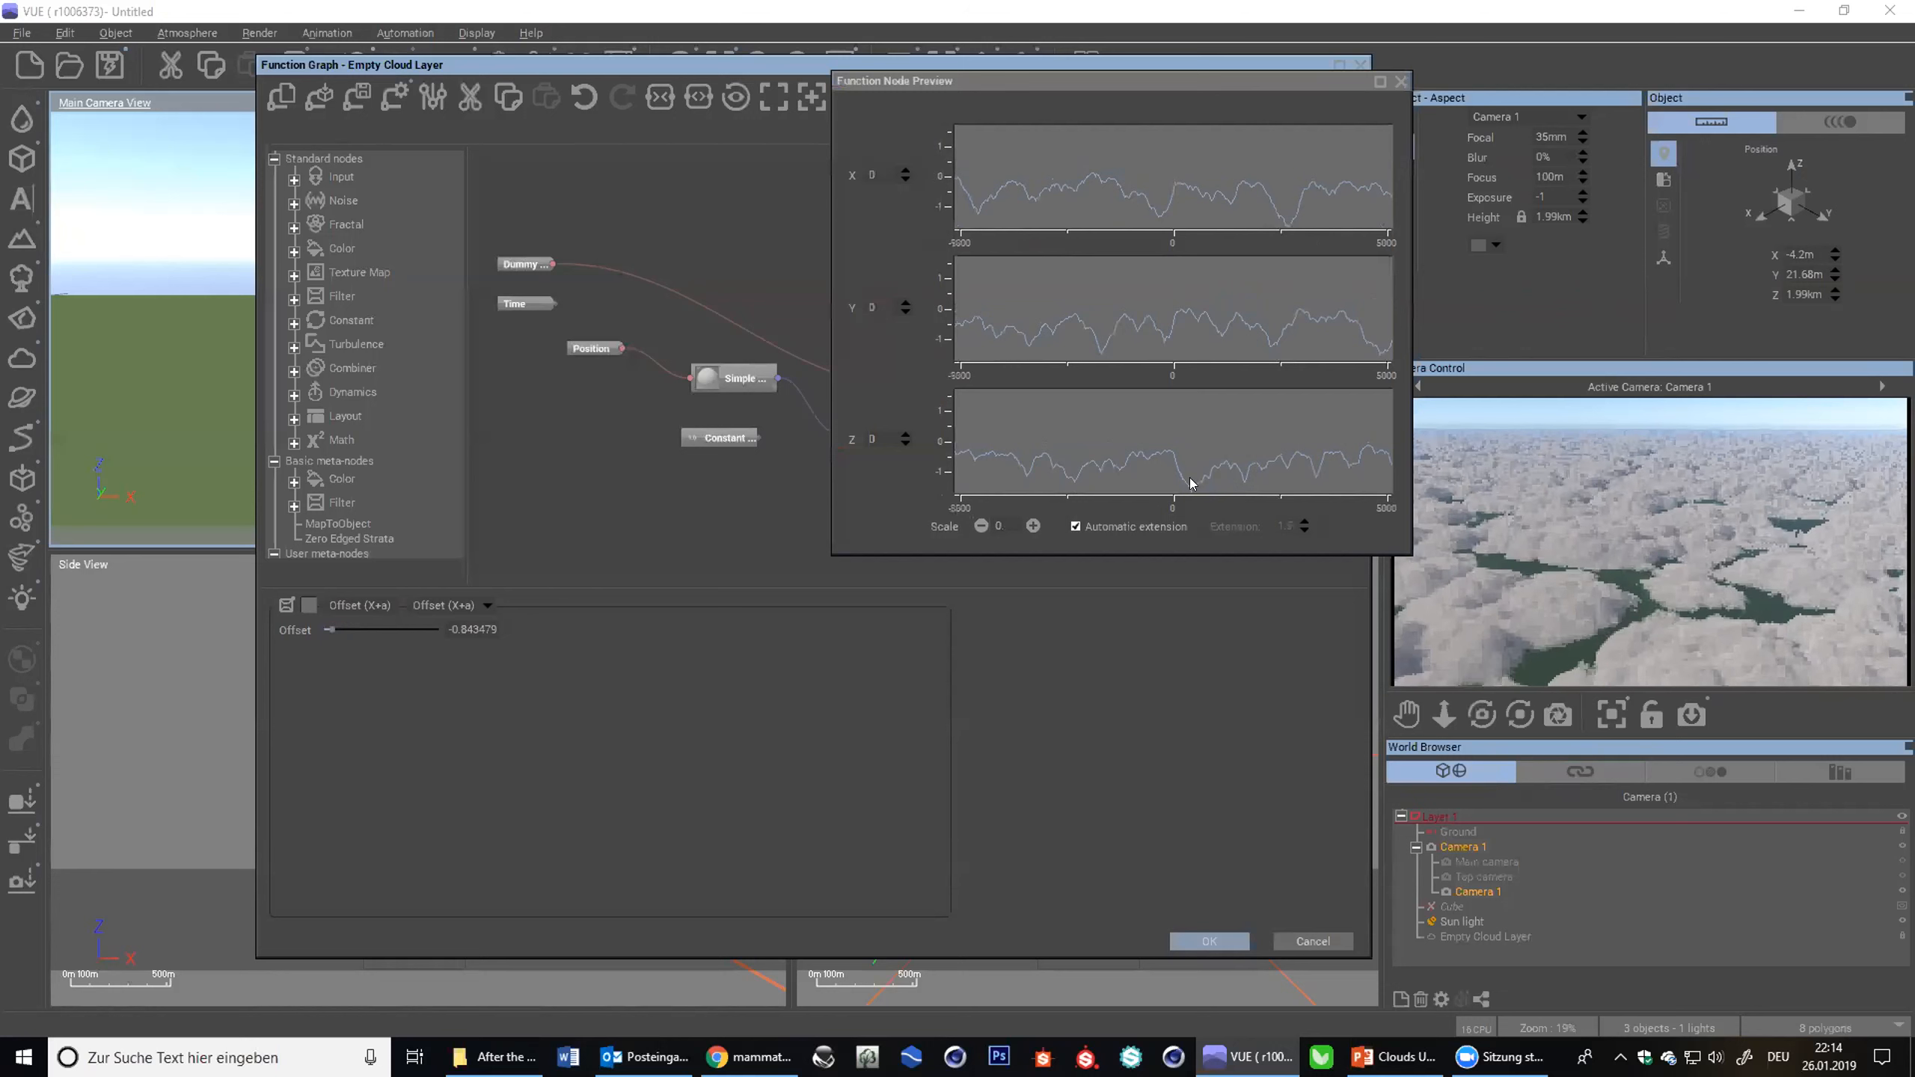
drag(337, 626, 333, 626)
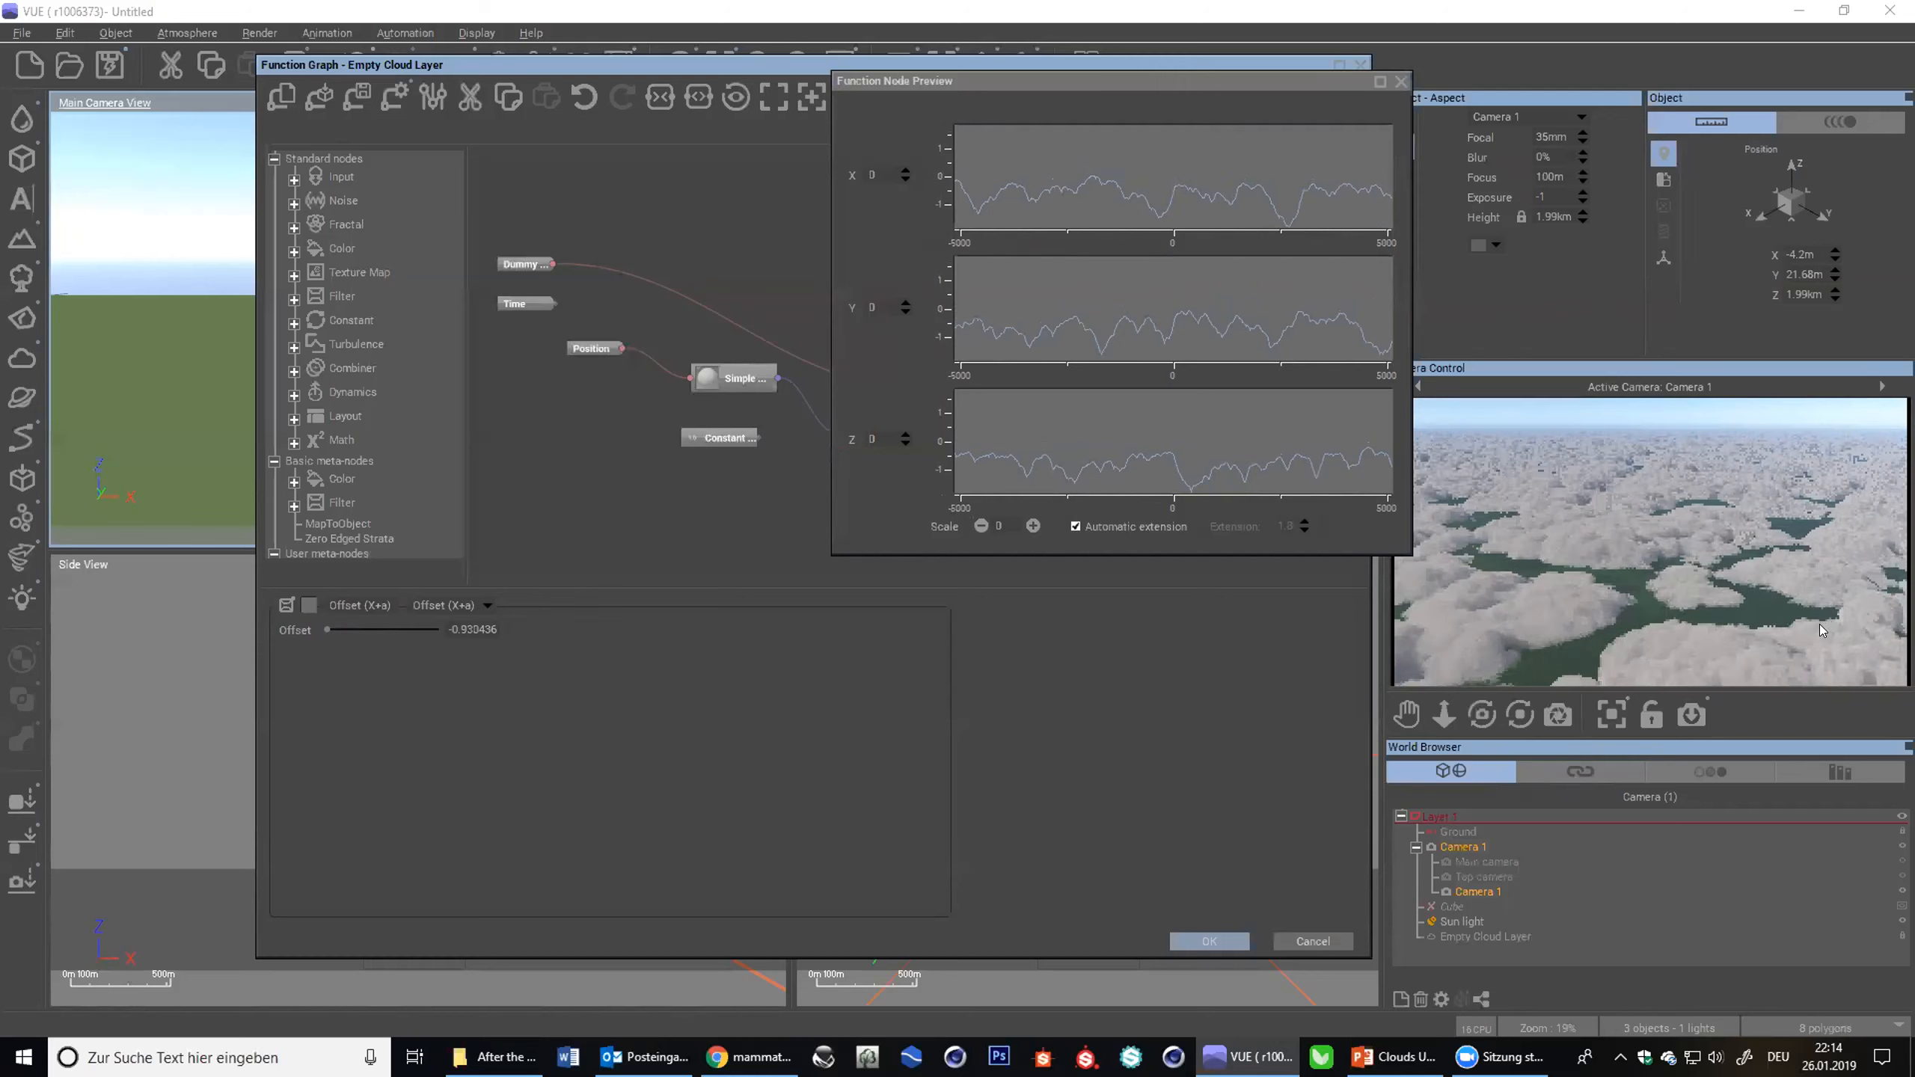
- Check the cloud gaps through the main camera, return to Camera 1 and move the node preview aside
click(1475, 861)
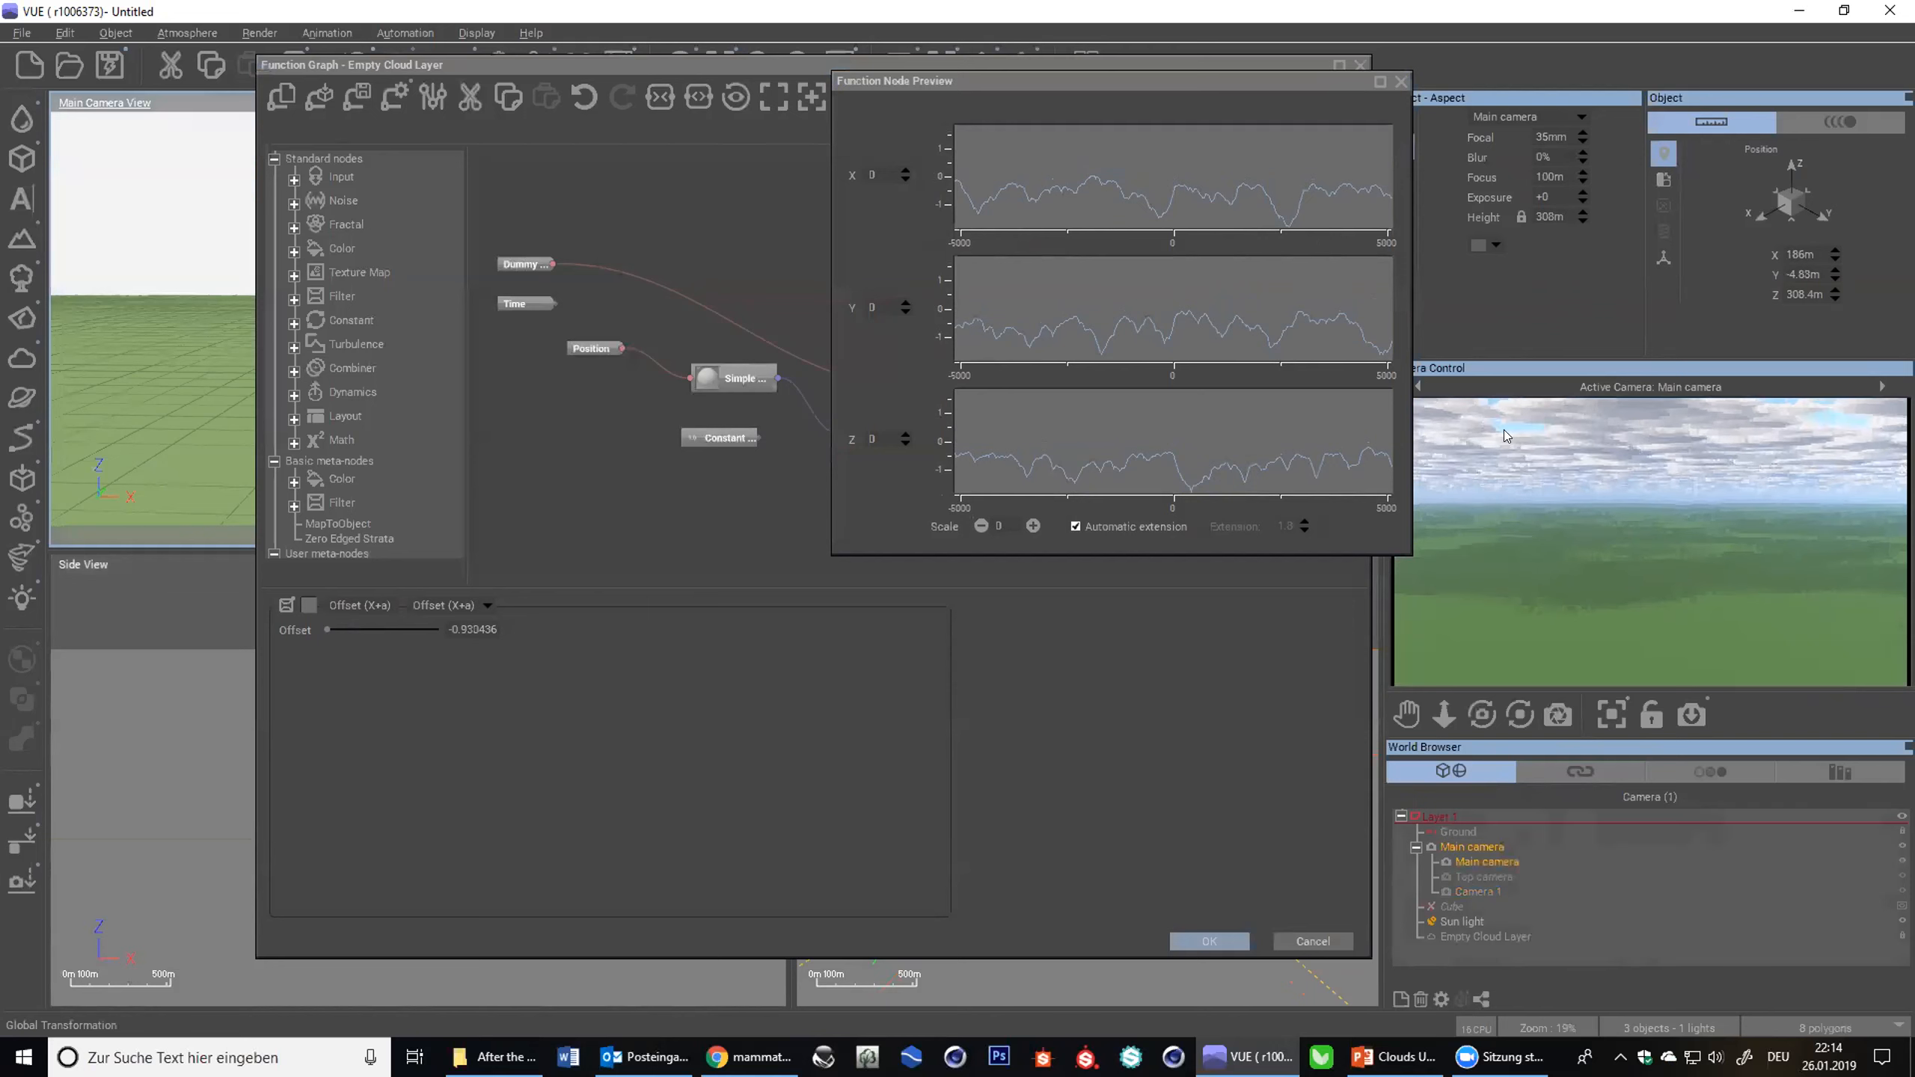
click(1476, 891)
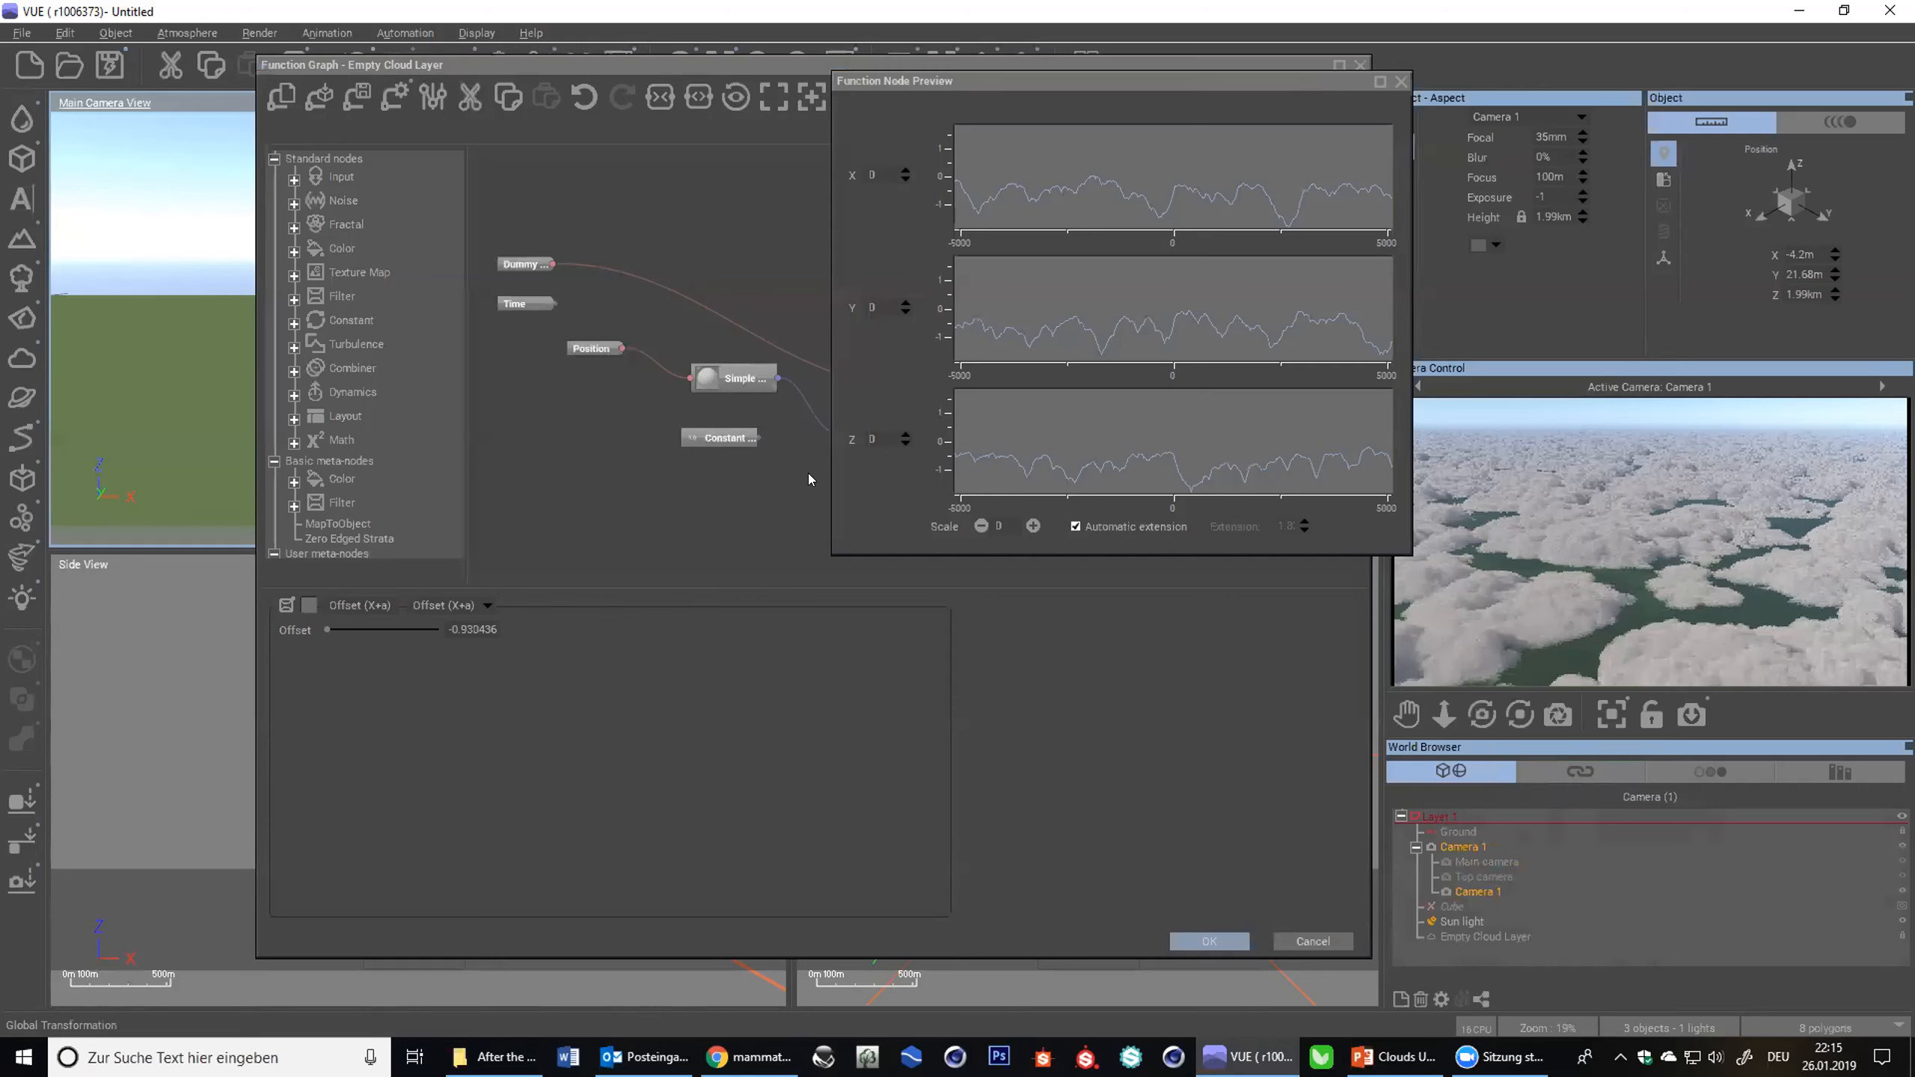
drag(911, 83, 1002, 103)
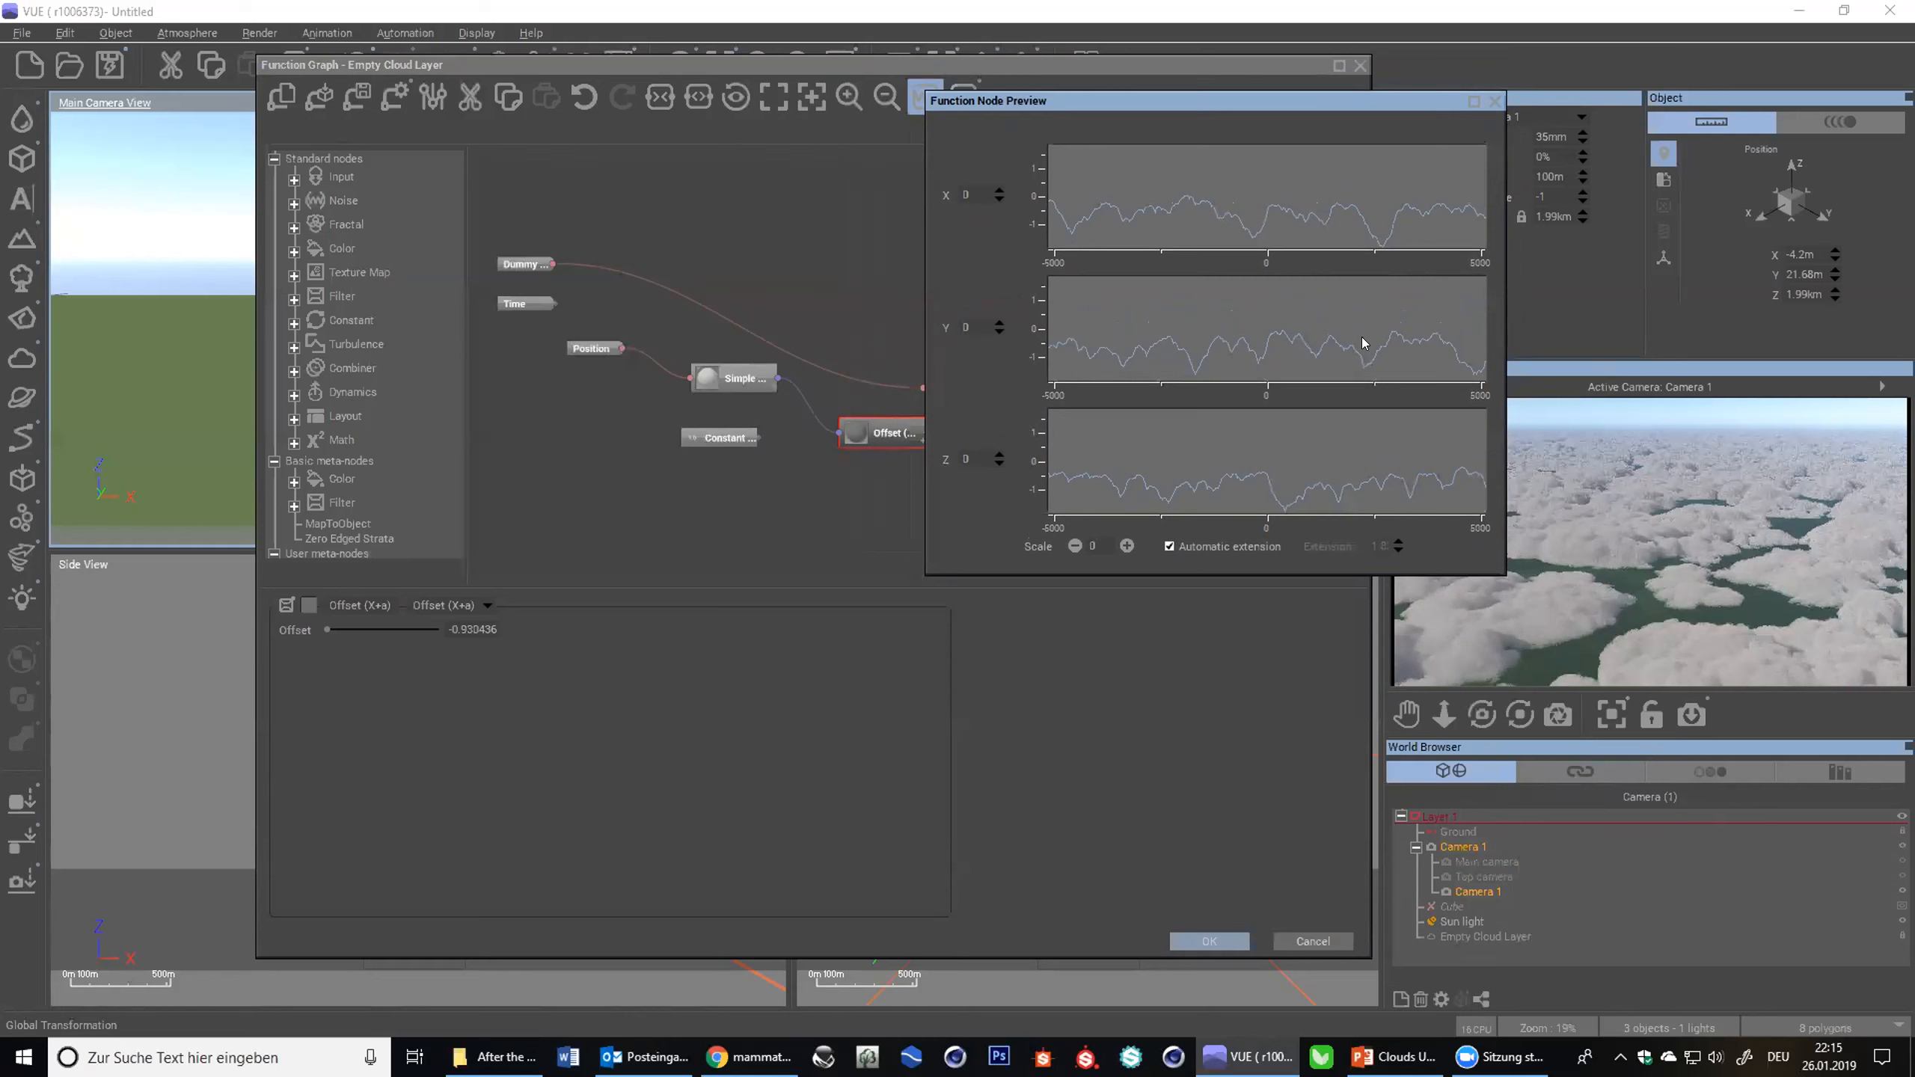
- Move the Offset node out of the way and connect the Simple Fractal directly to the height modulation
drag(888, 431, 837, 466)
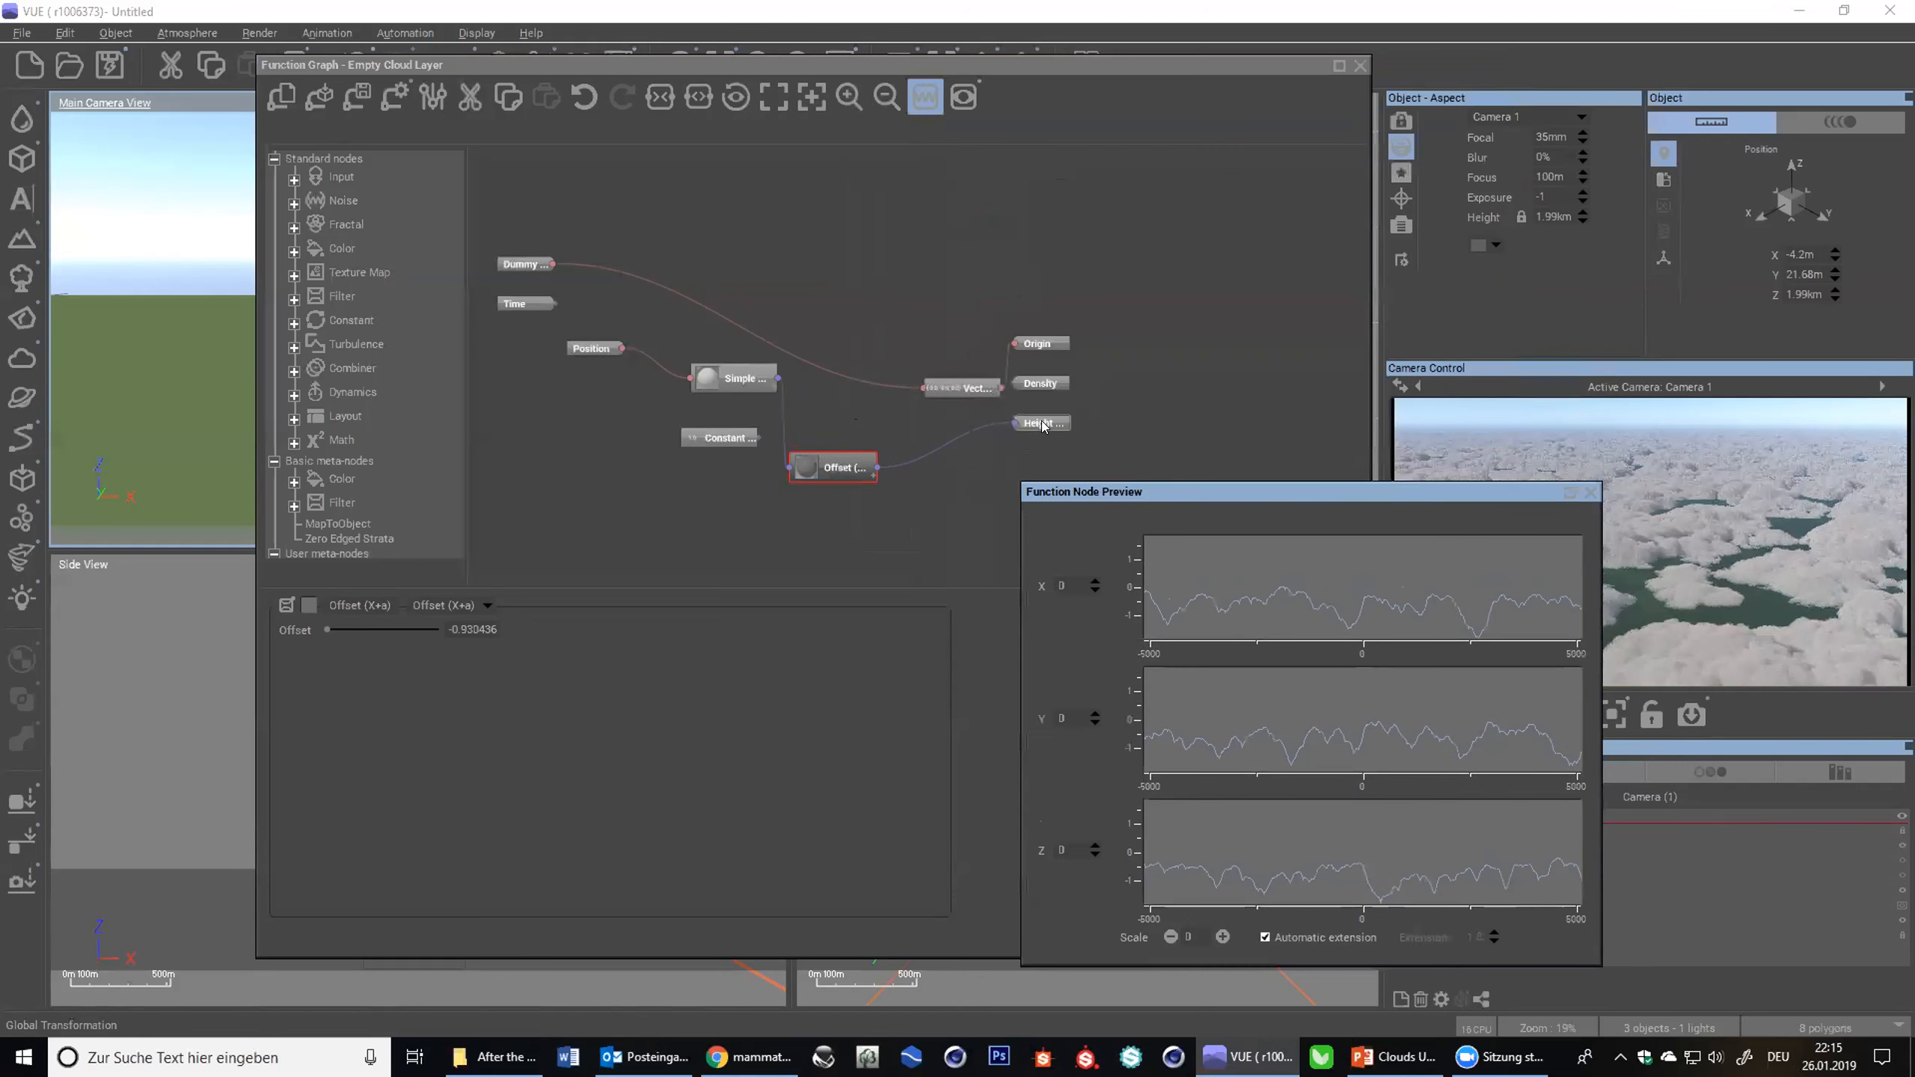
drag(1015, 423, 778, 378)
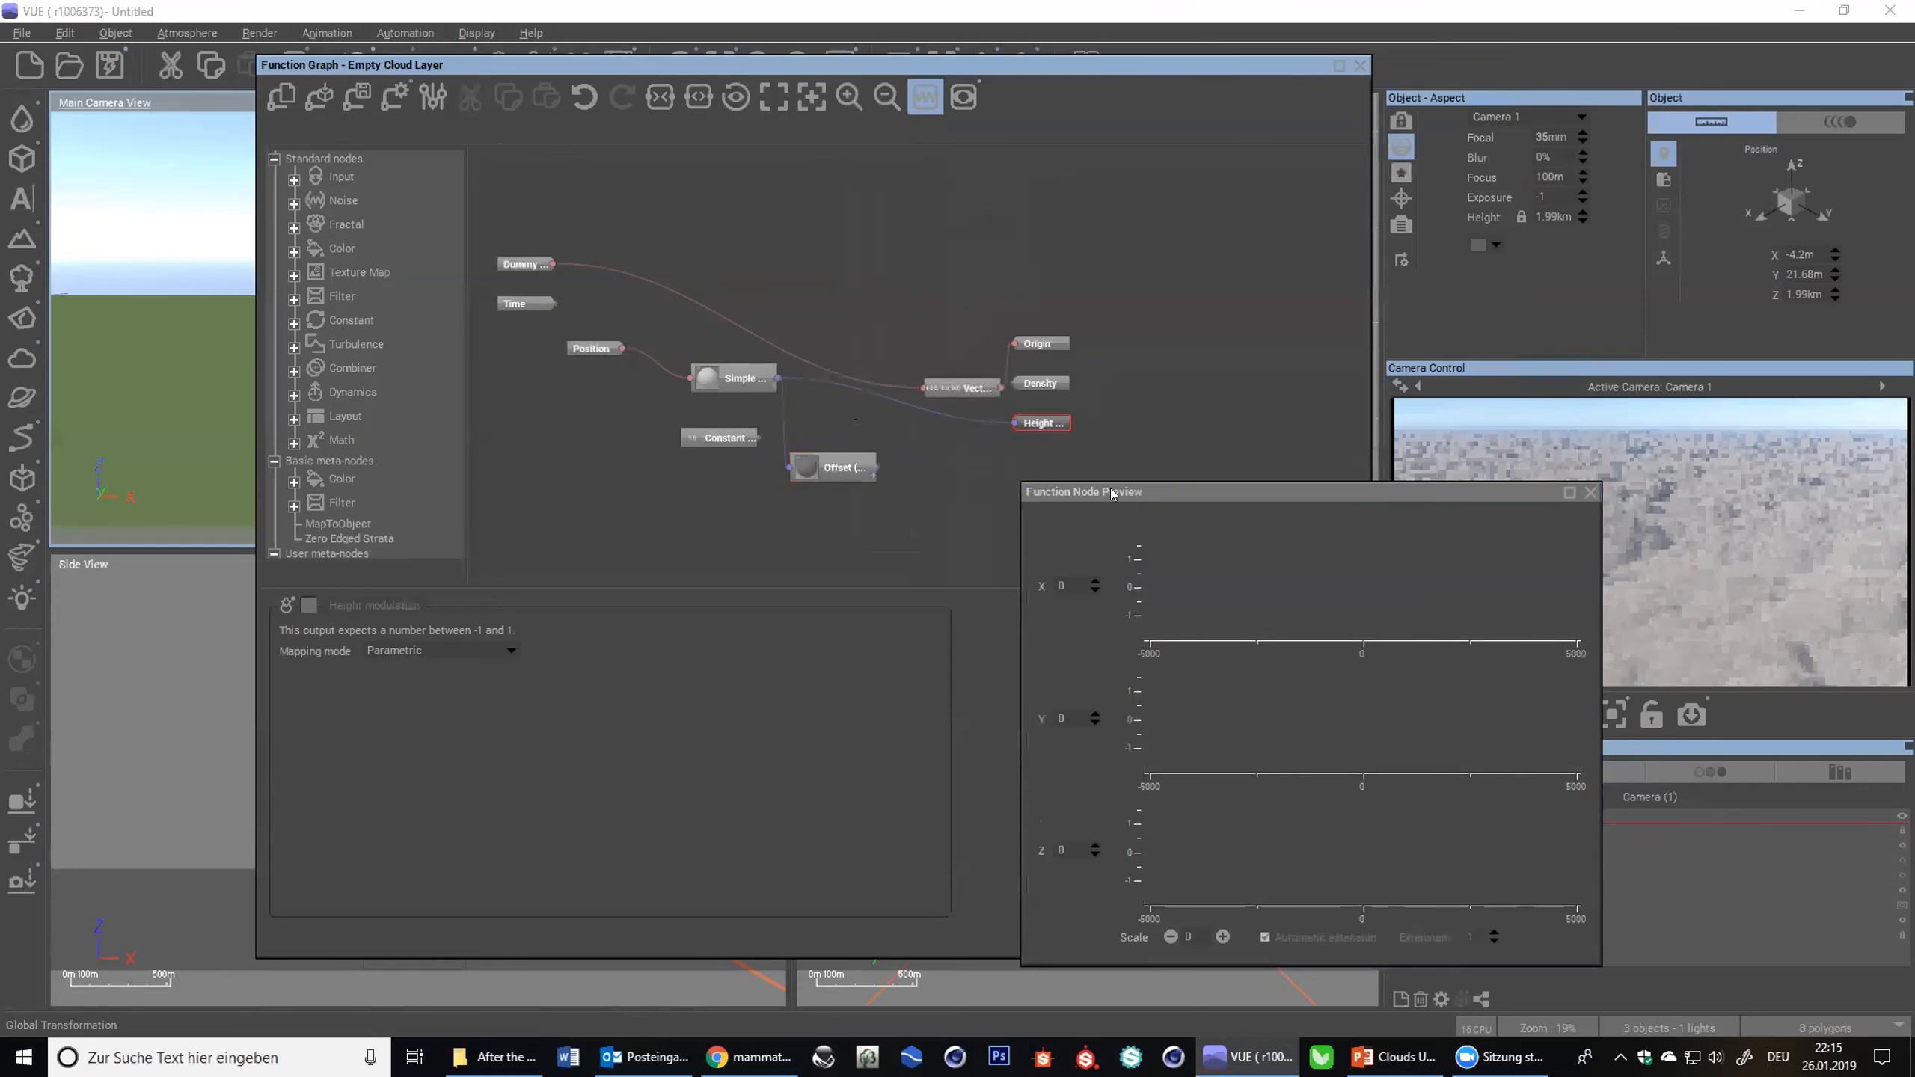
drag(893, 430, 889, 427)
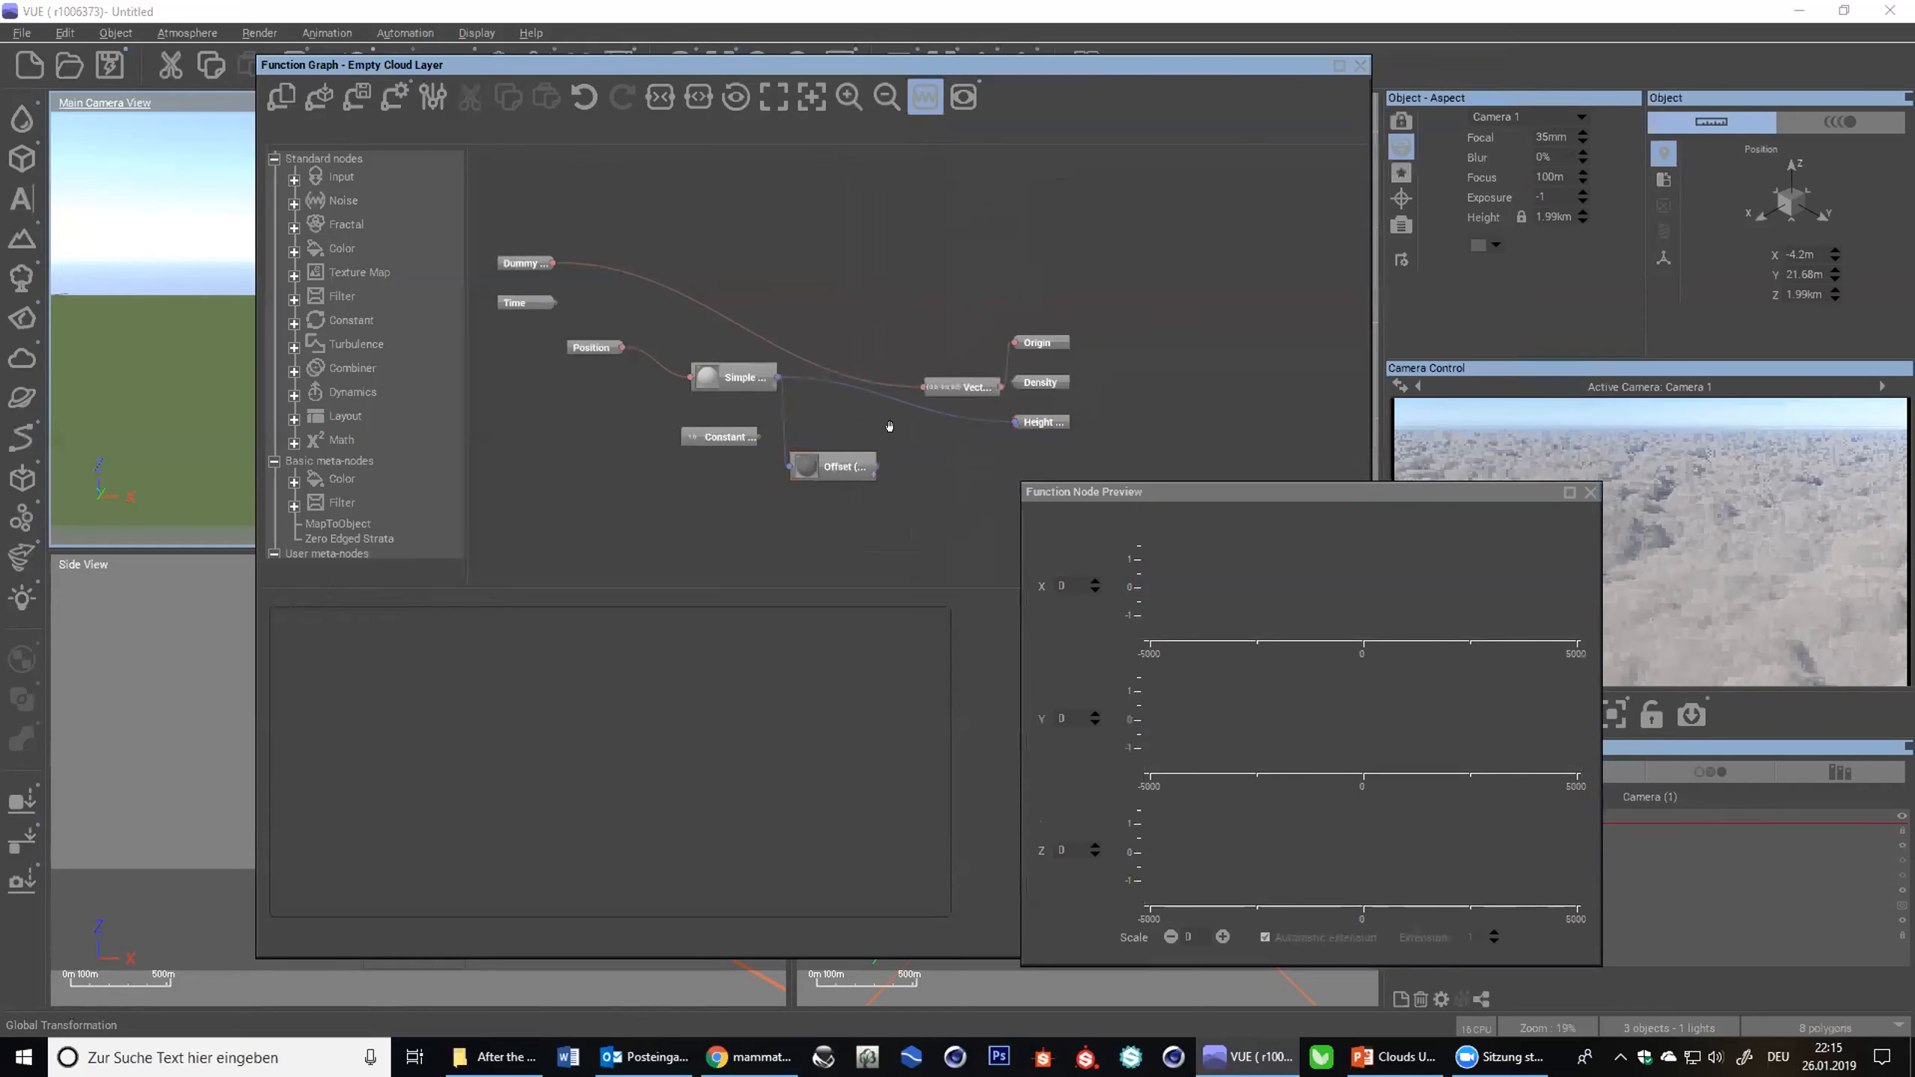
- Add a Floor filter node fed by the Simple Fractal and place it between the fractal and the outputs
right_click(895, 425)
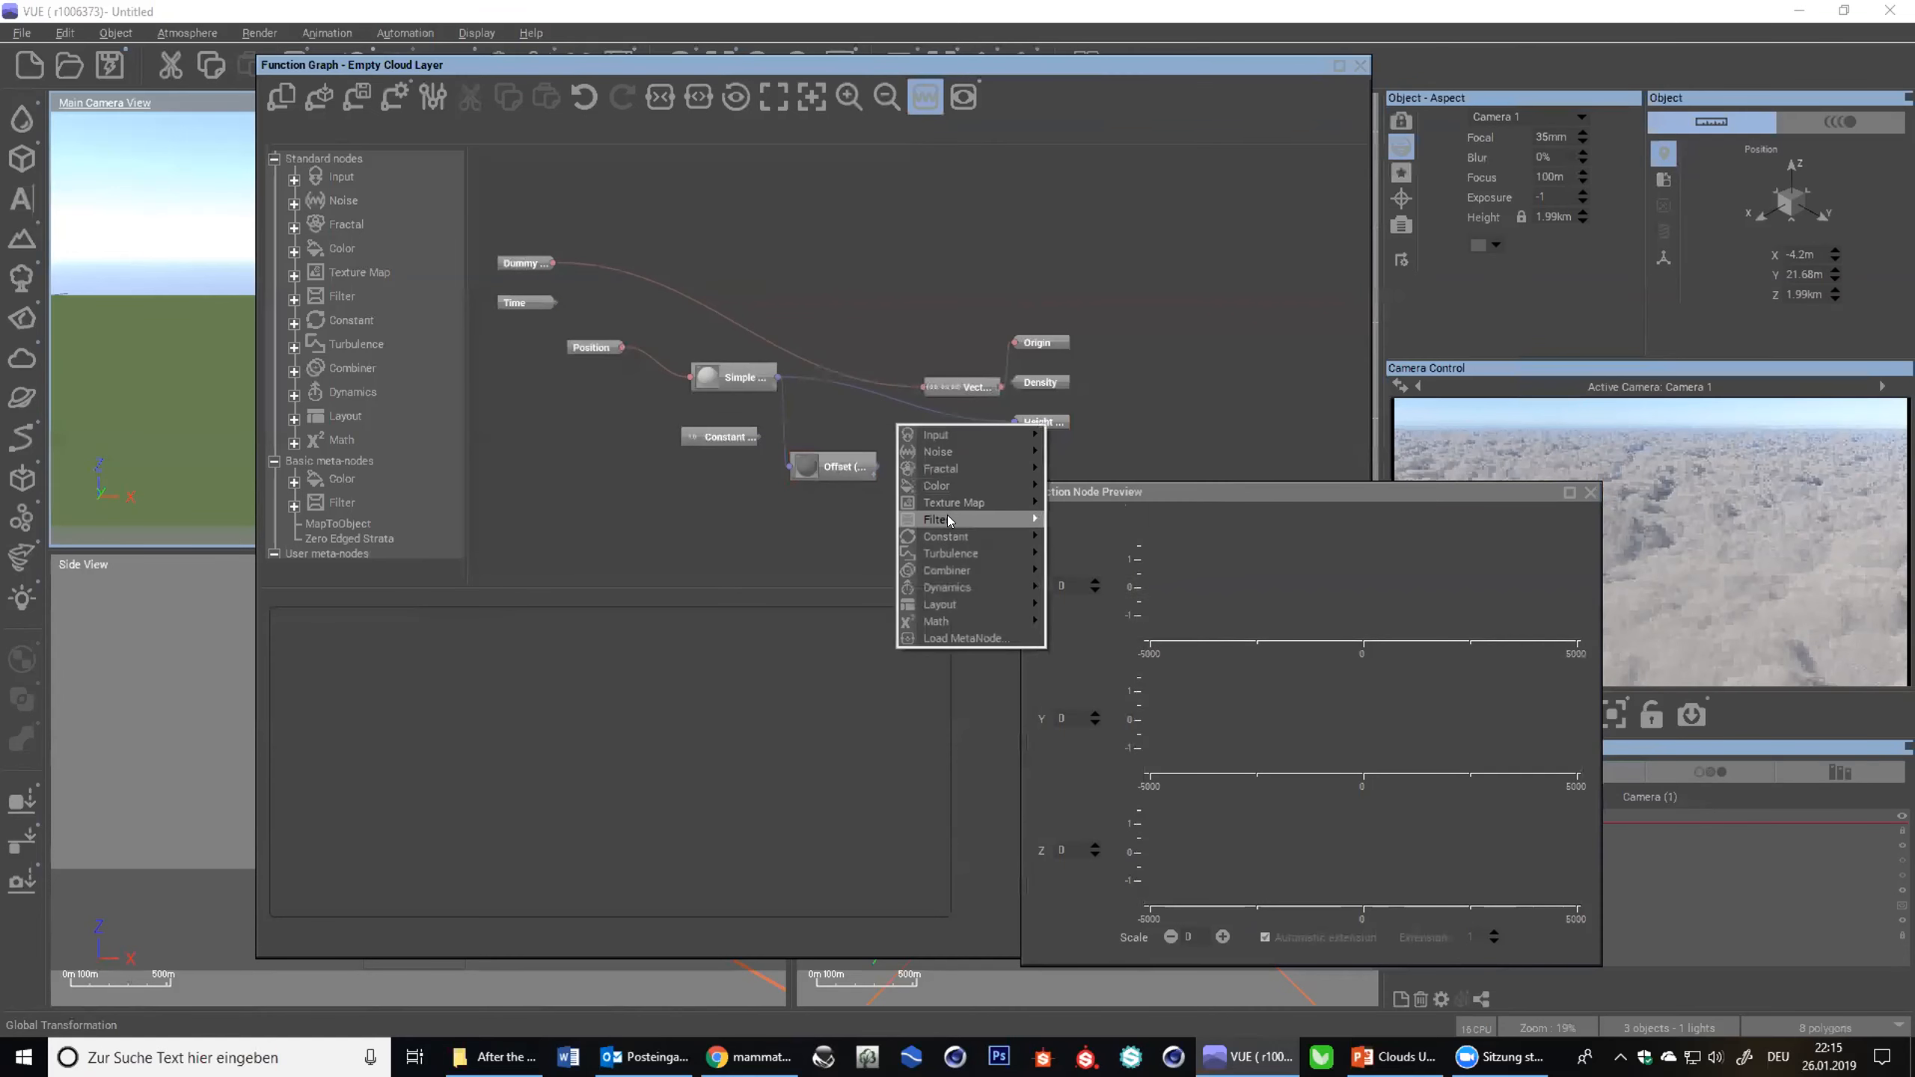
mouse_move(965, 522)
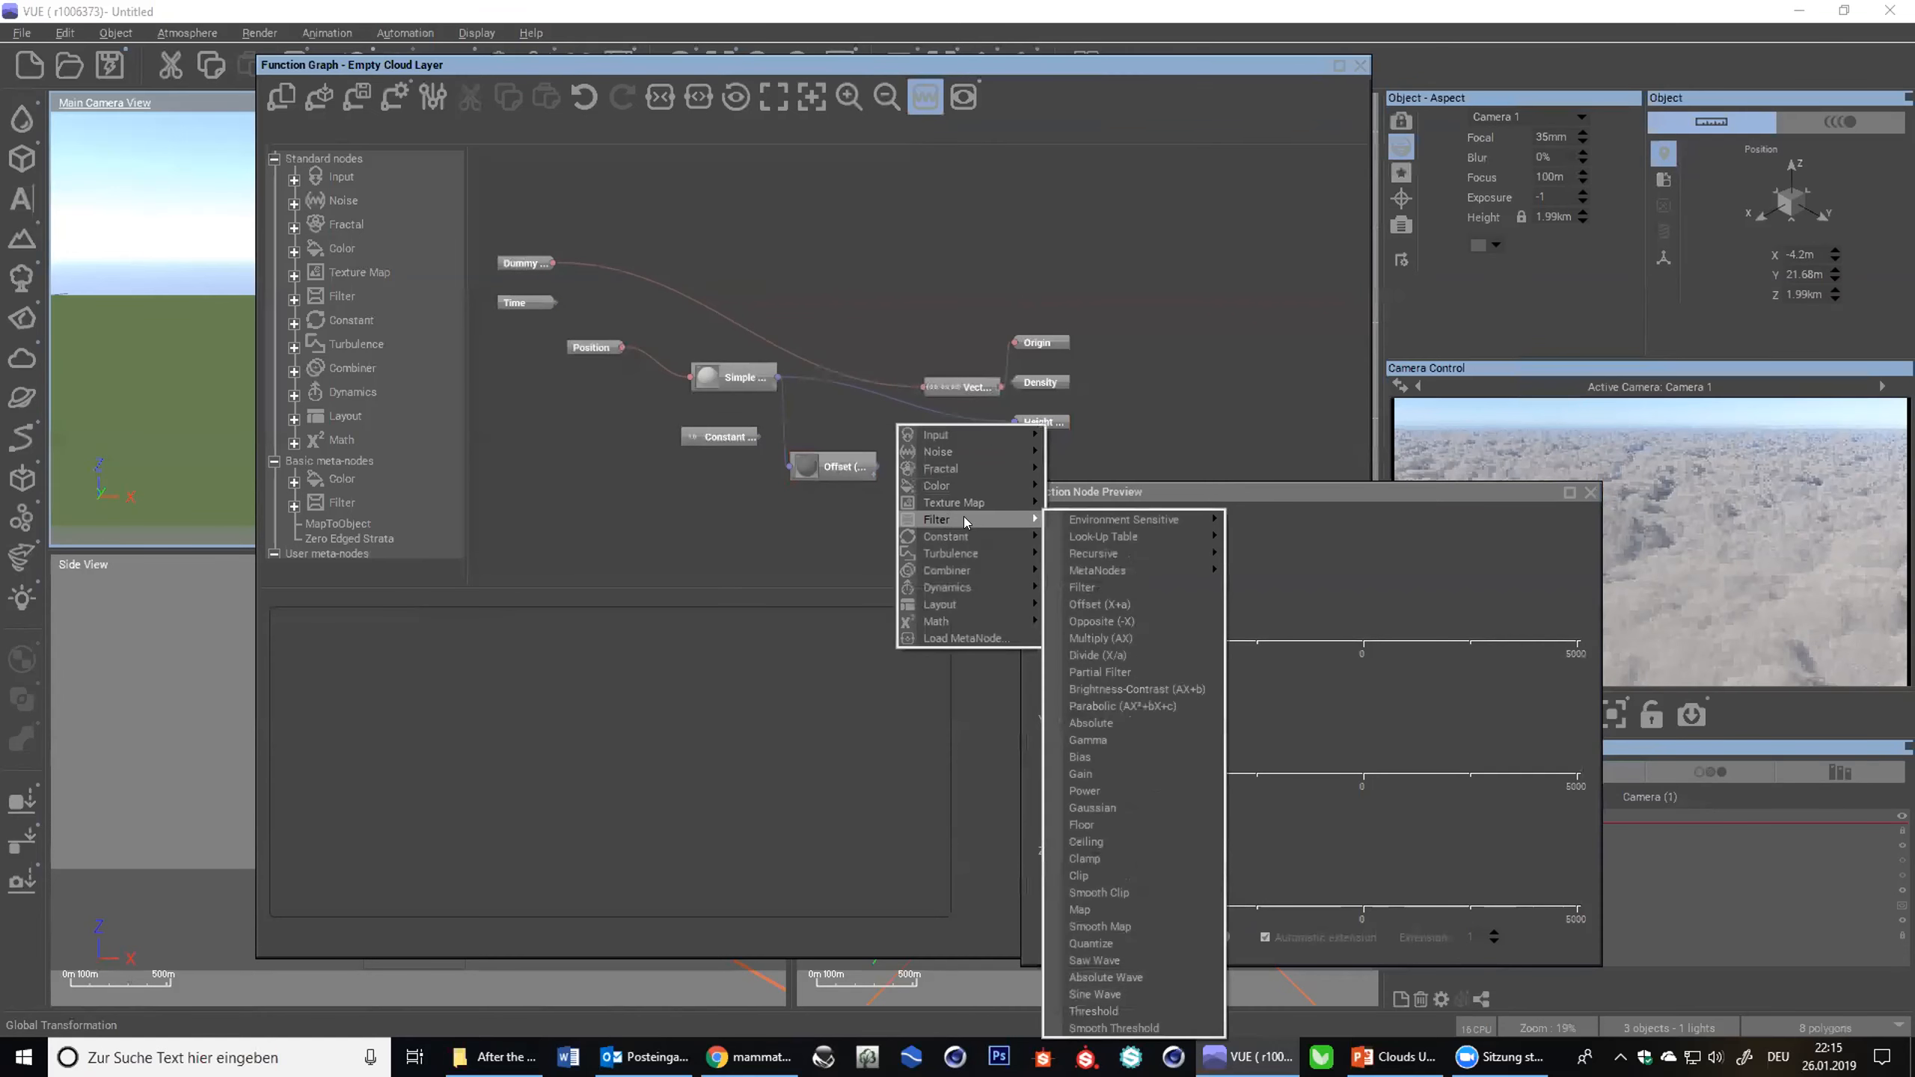
click(1107, 822)
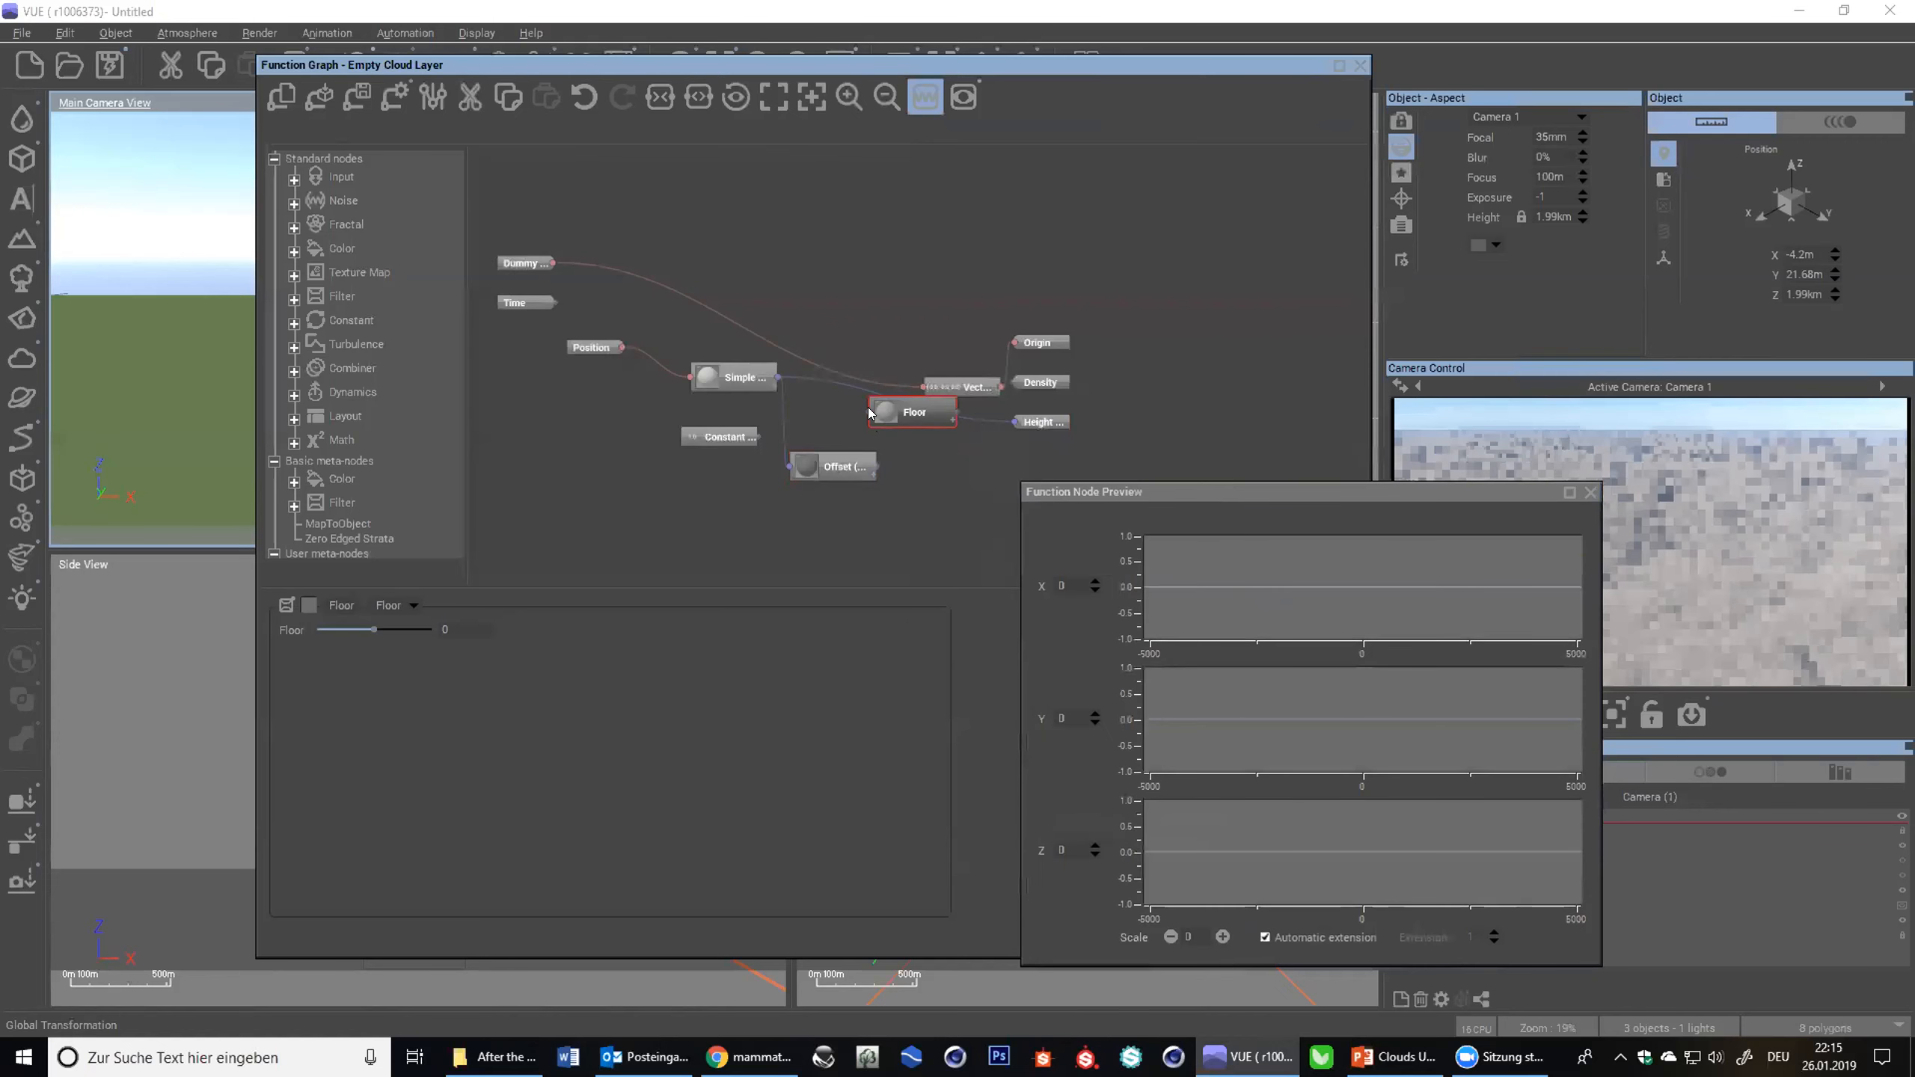
drag(767, 391, 748, 381)
click(764, 392)
drag(903, 414, 891, 408)
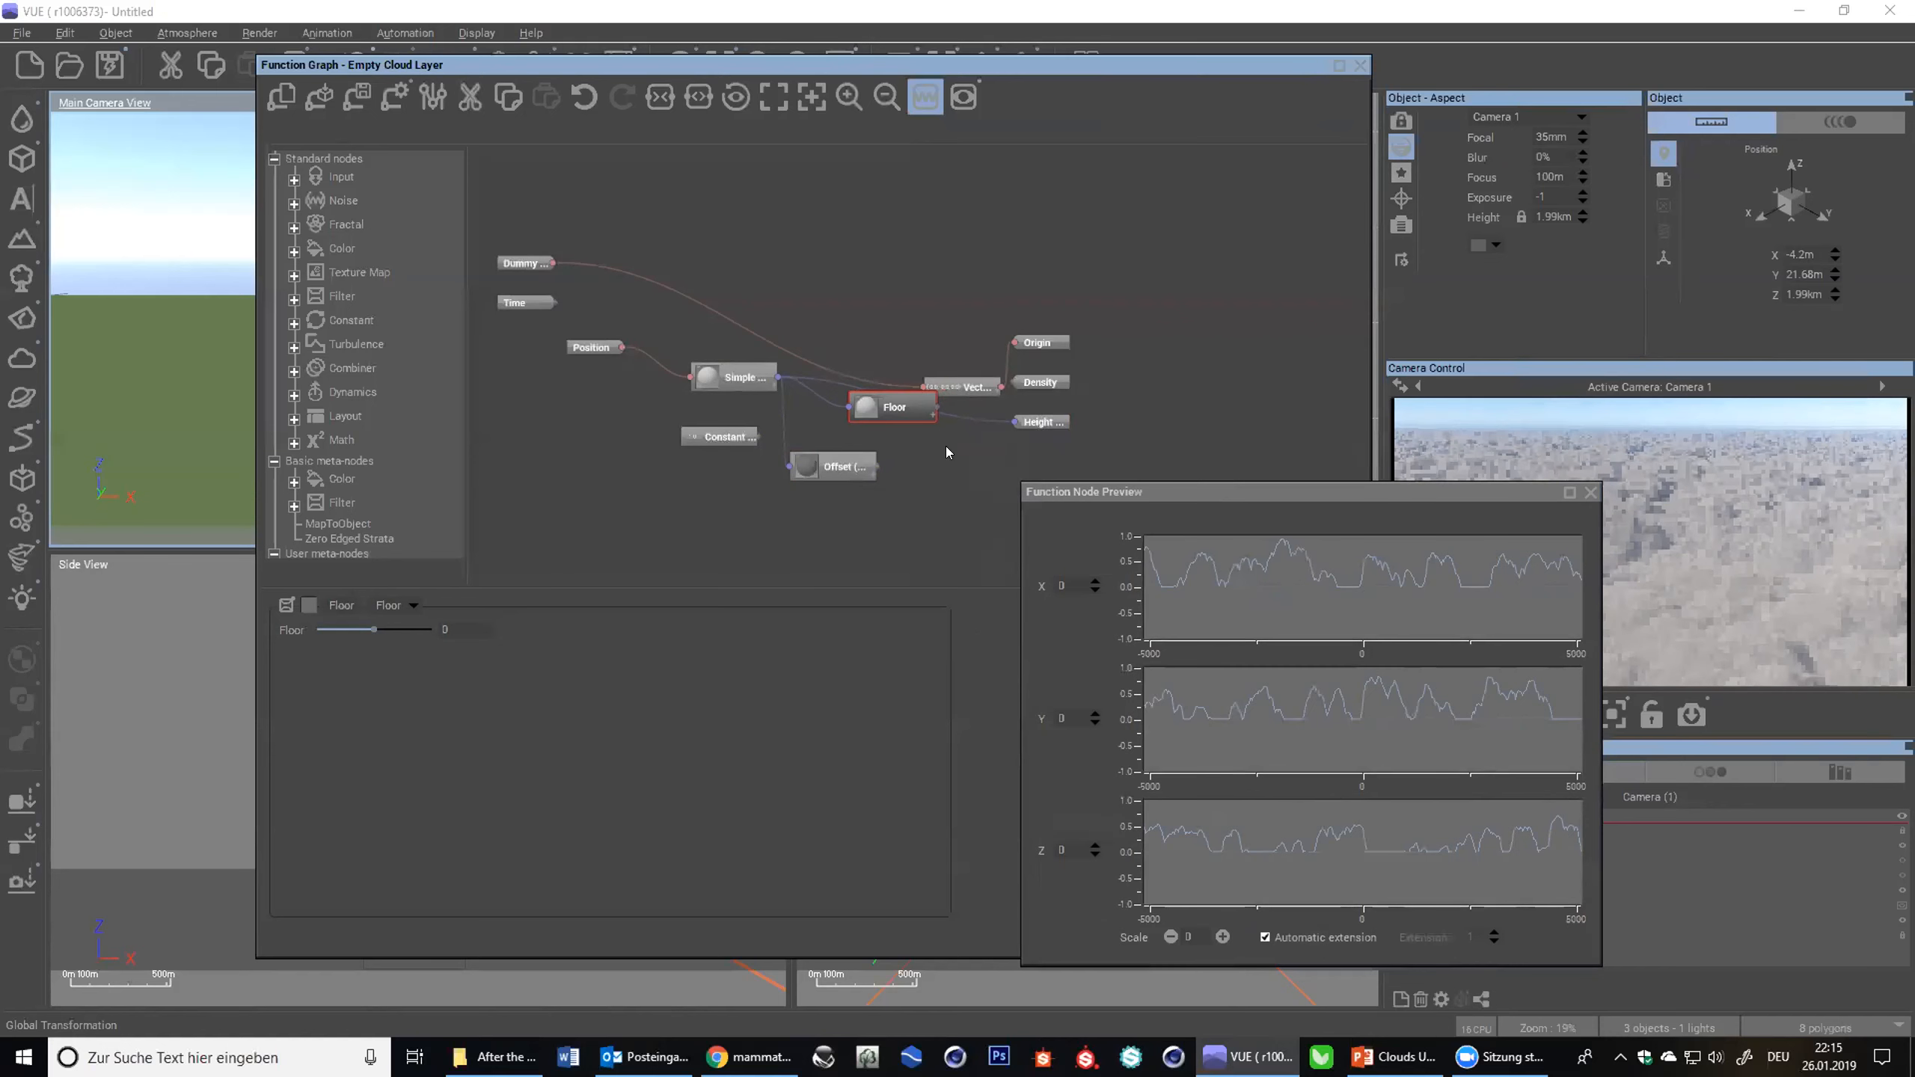
- Try Floor values of about 0.21 and 0.12 while previewing the node's curves
click(446, 625)
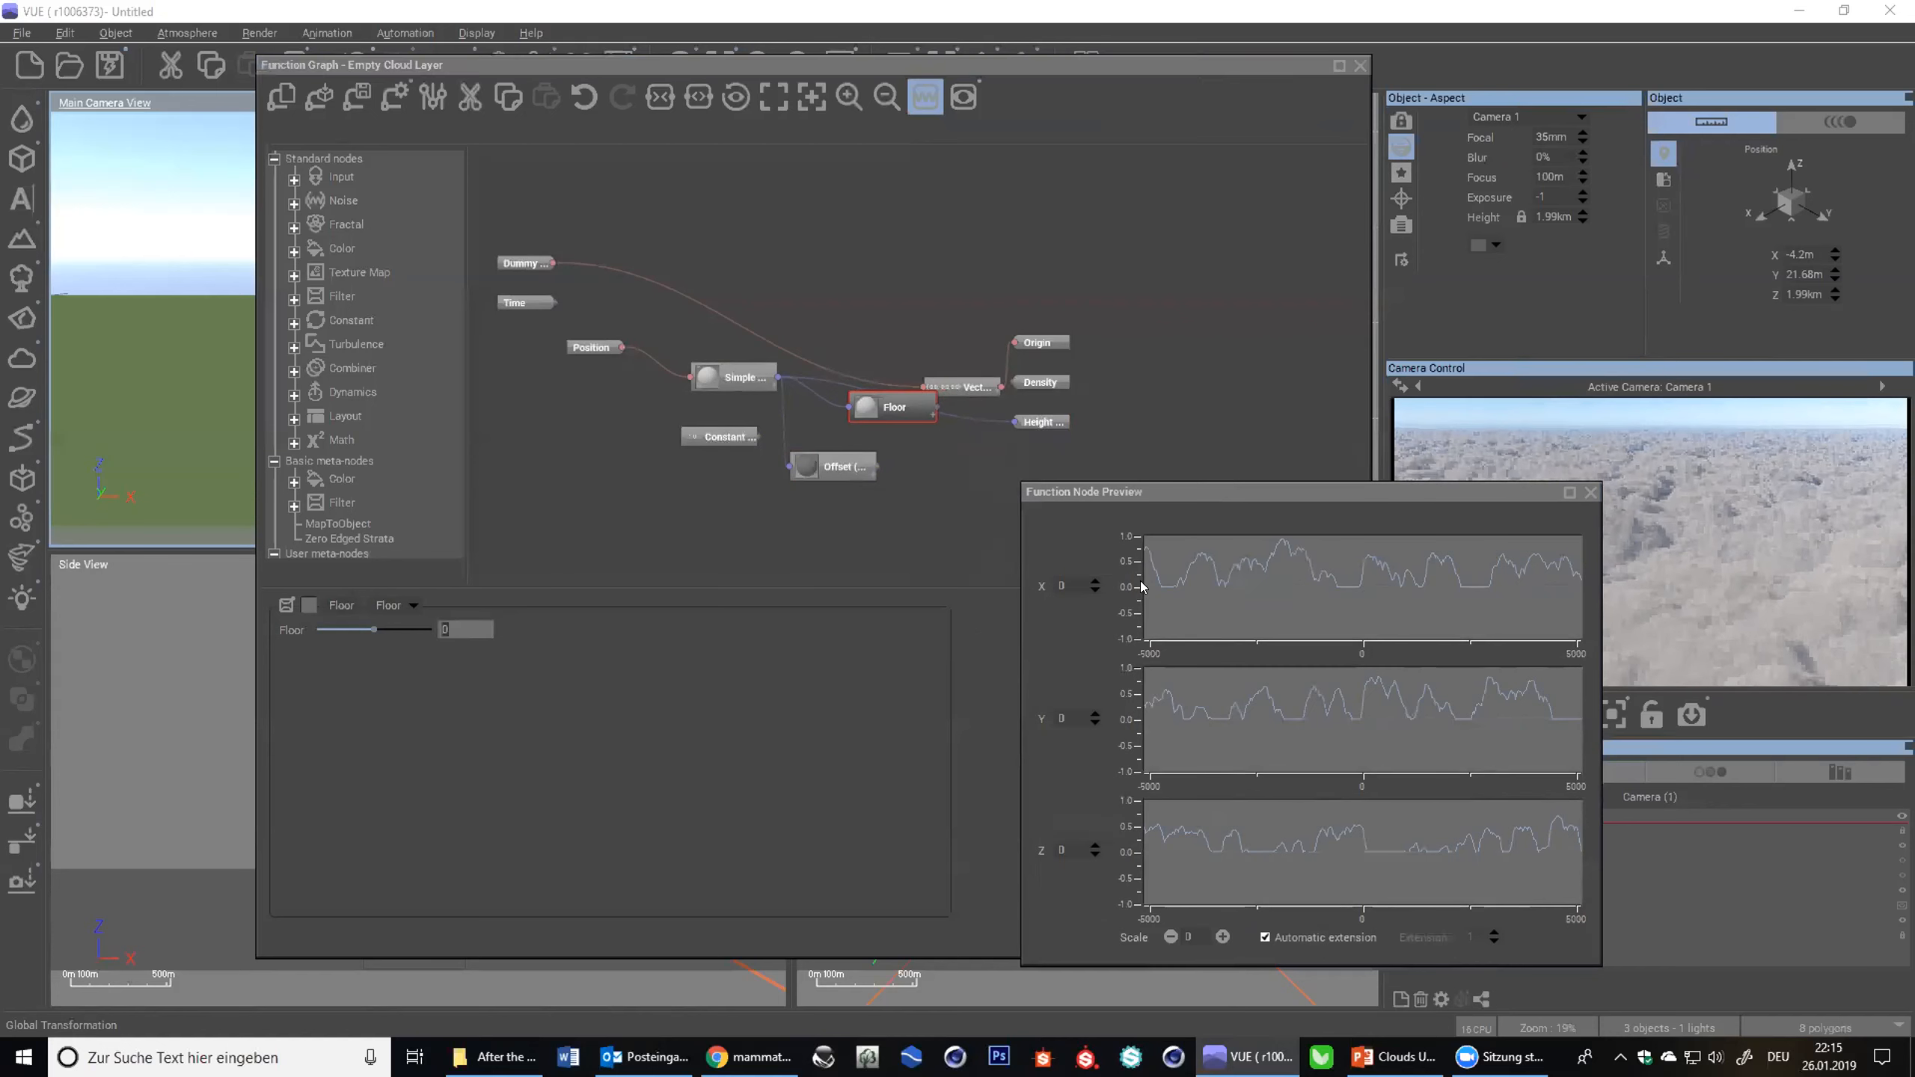
drag(374, 629, 393, 626)
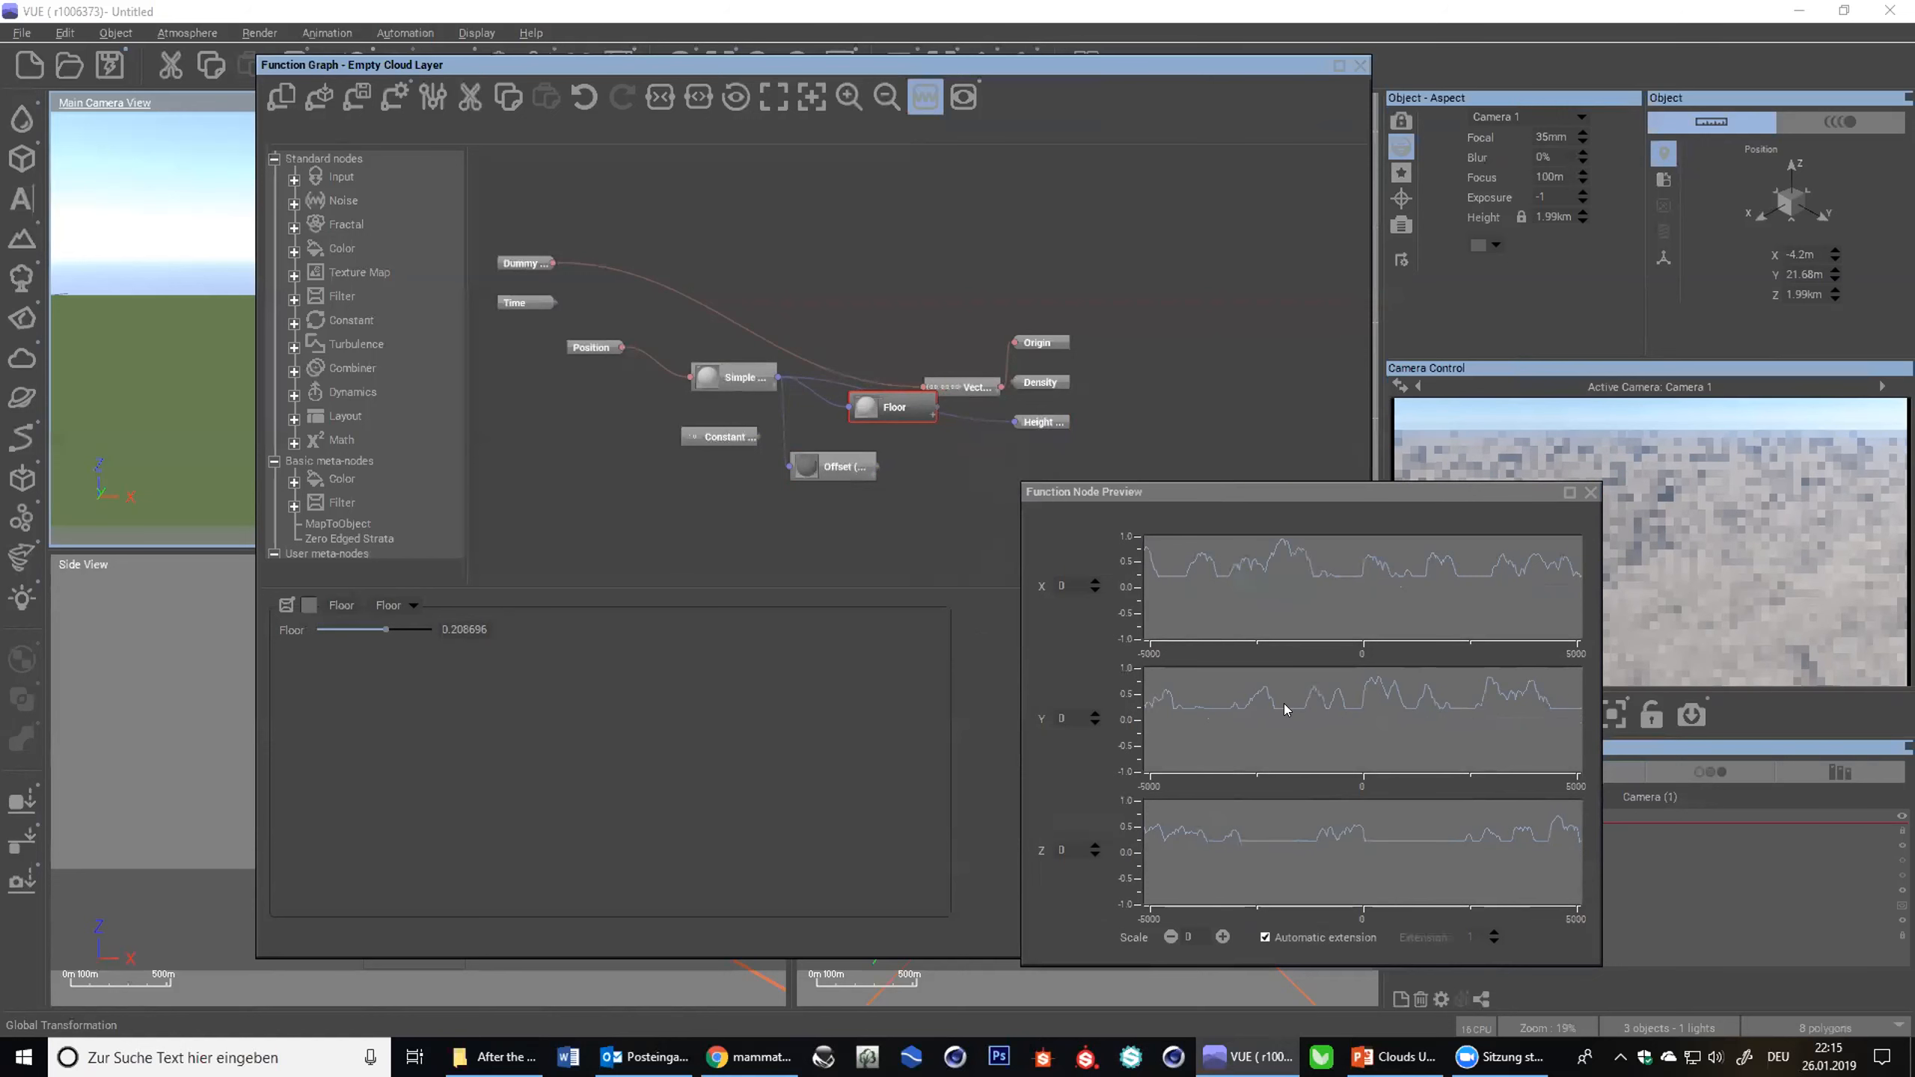
drag(386, 627, 381, 626)
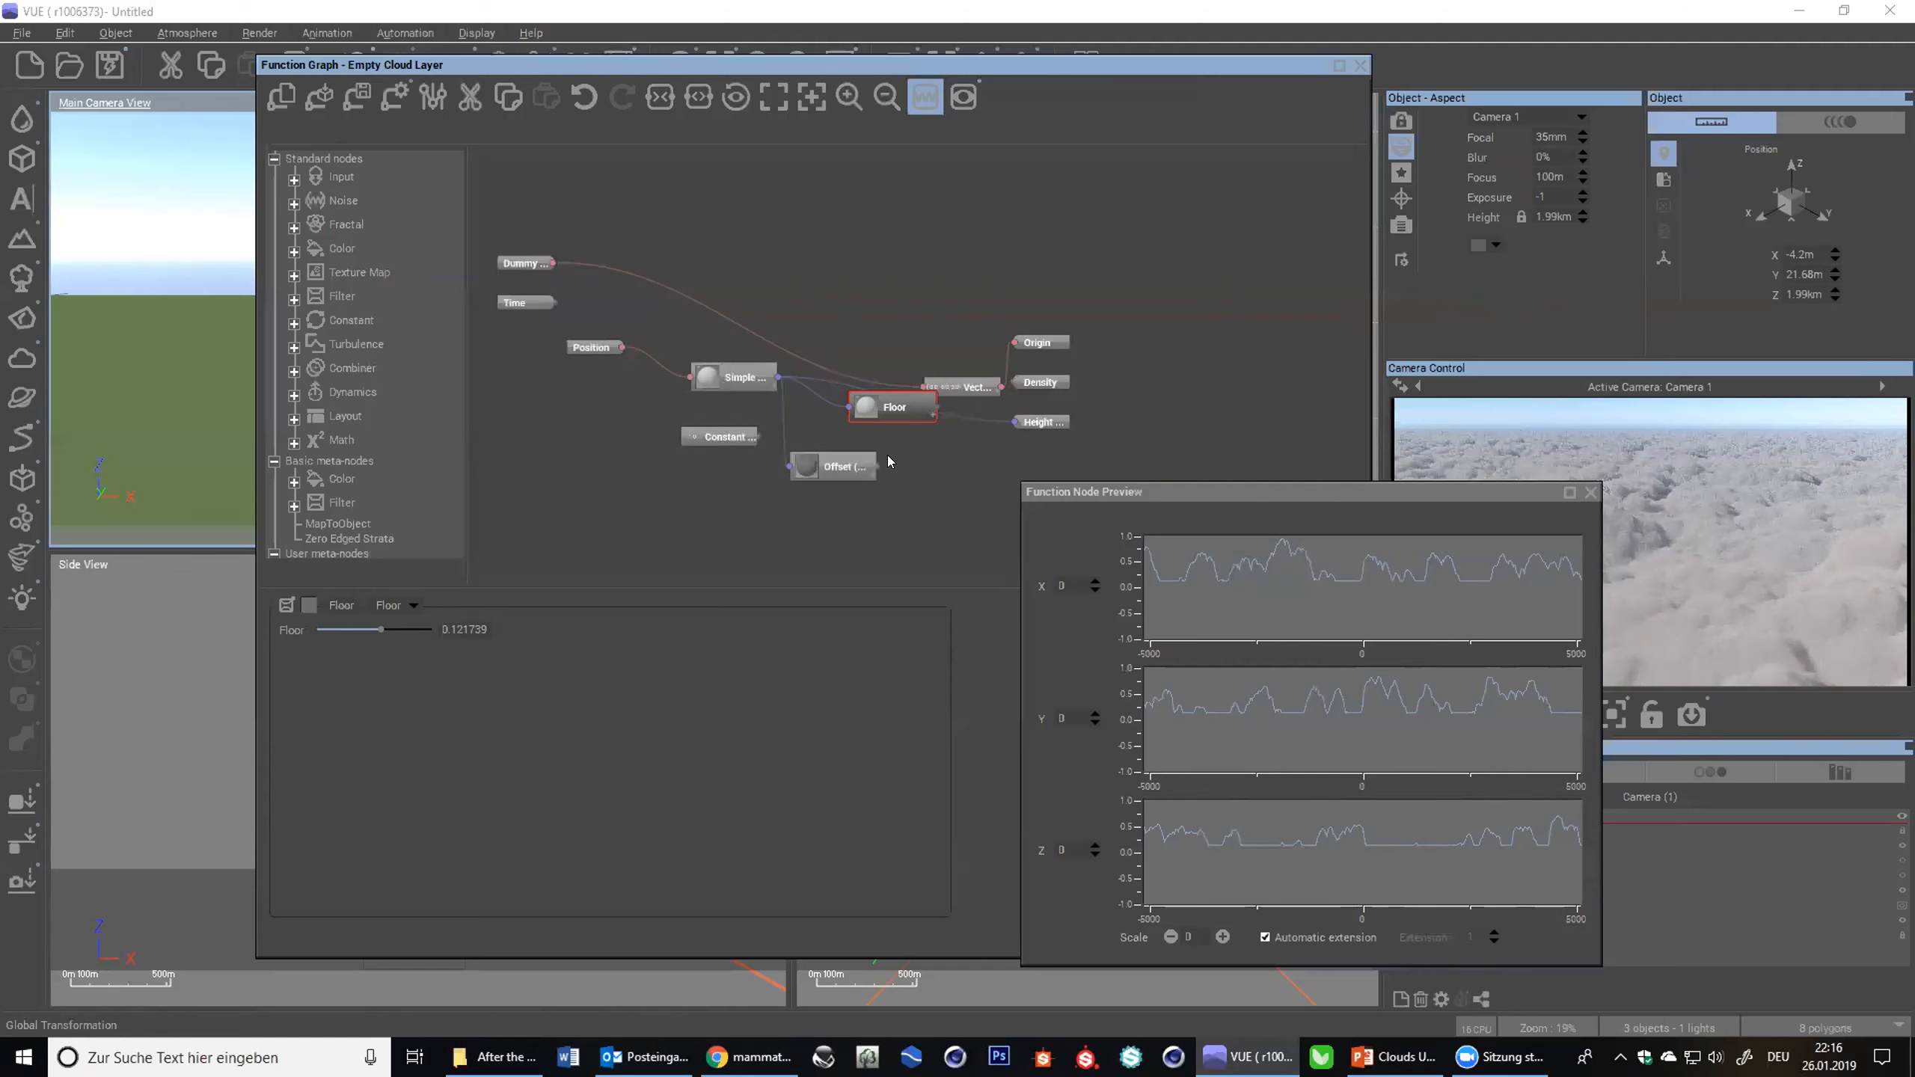
- Delete the unused Offset node and move the Floor node closer to the Simple Fractal
click(860, 466)
key(Delete)
drag(853, 413, 827, 409)
- Lower the Floor node's value below zero, try -0.2, and settle on -0.1
drag(426, 627, 394, 626)
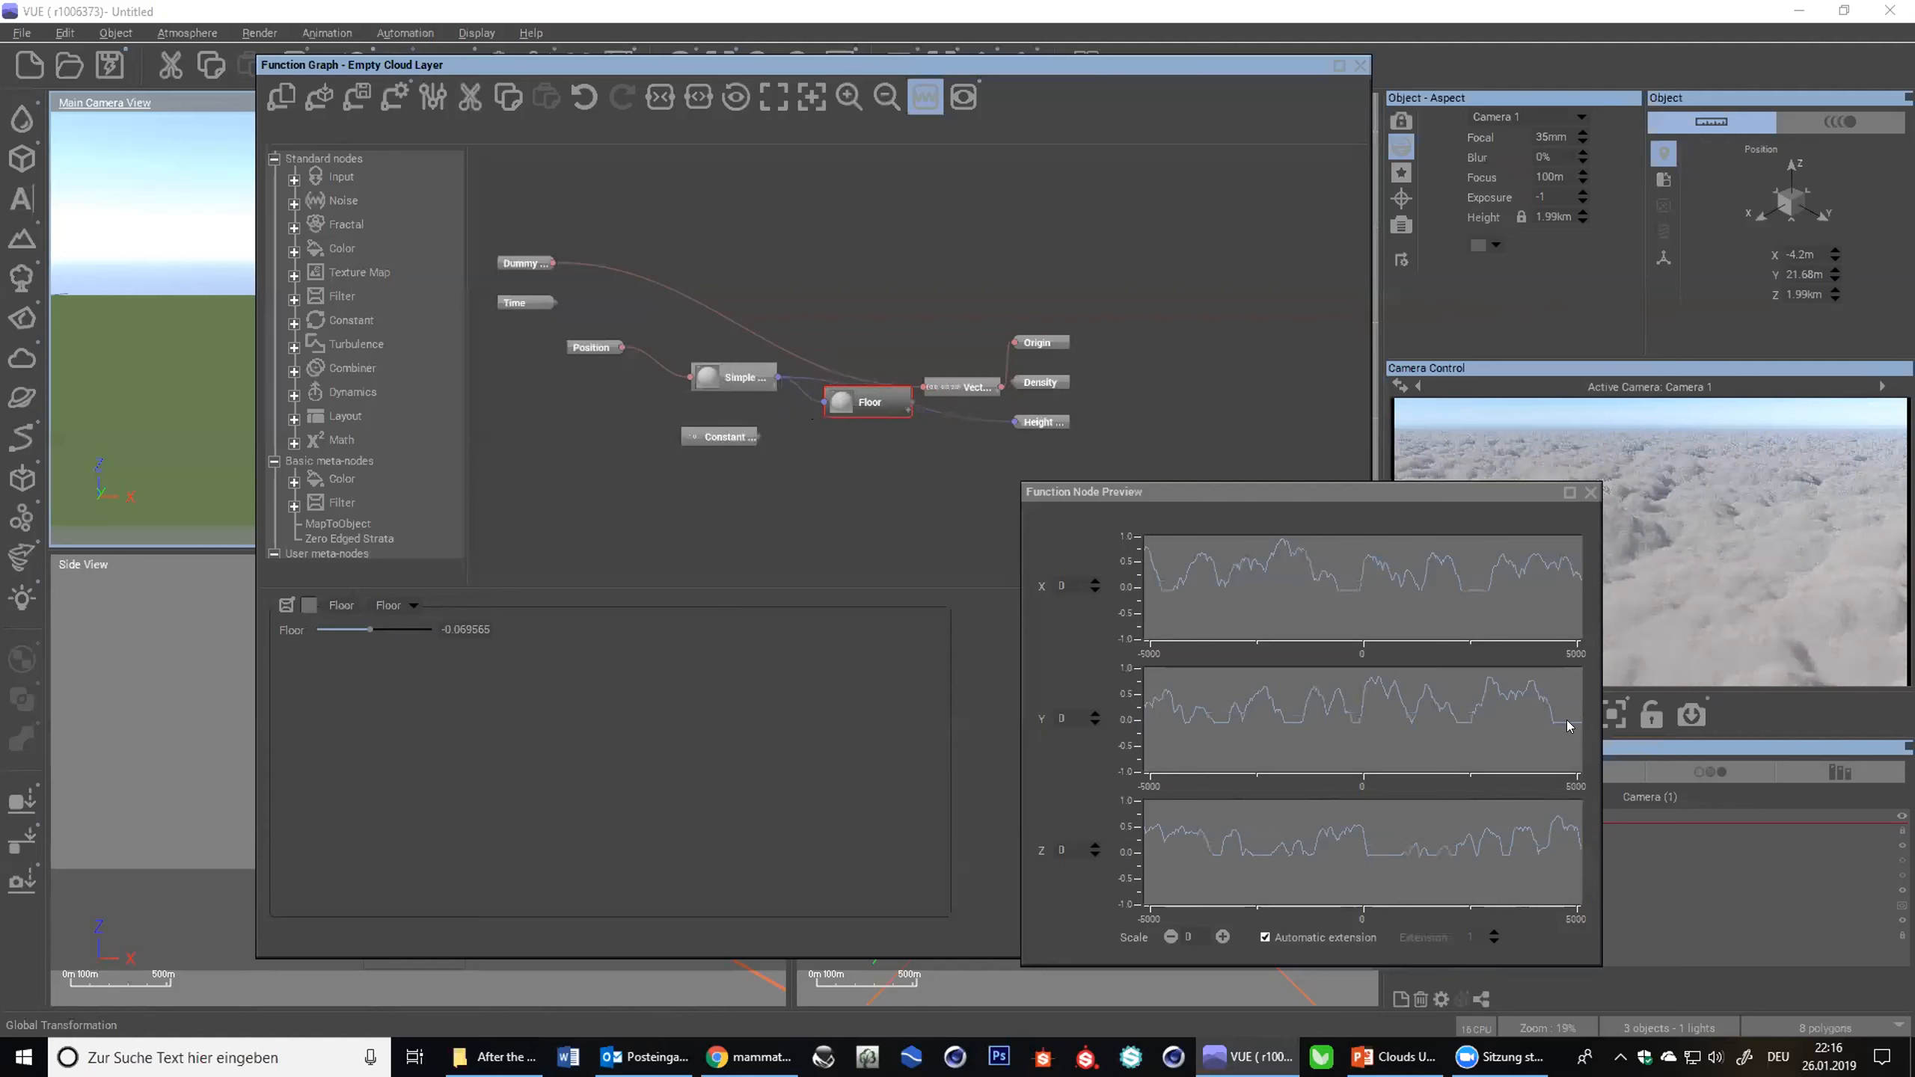
double_click(465, 629)
text(-0.2)
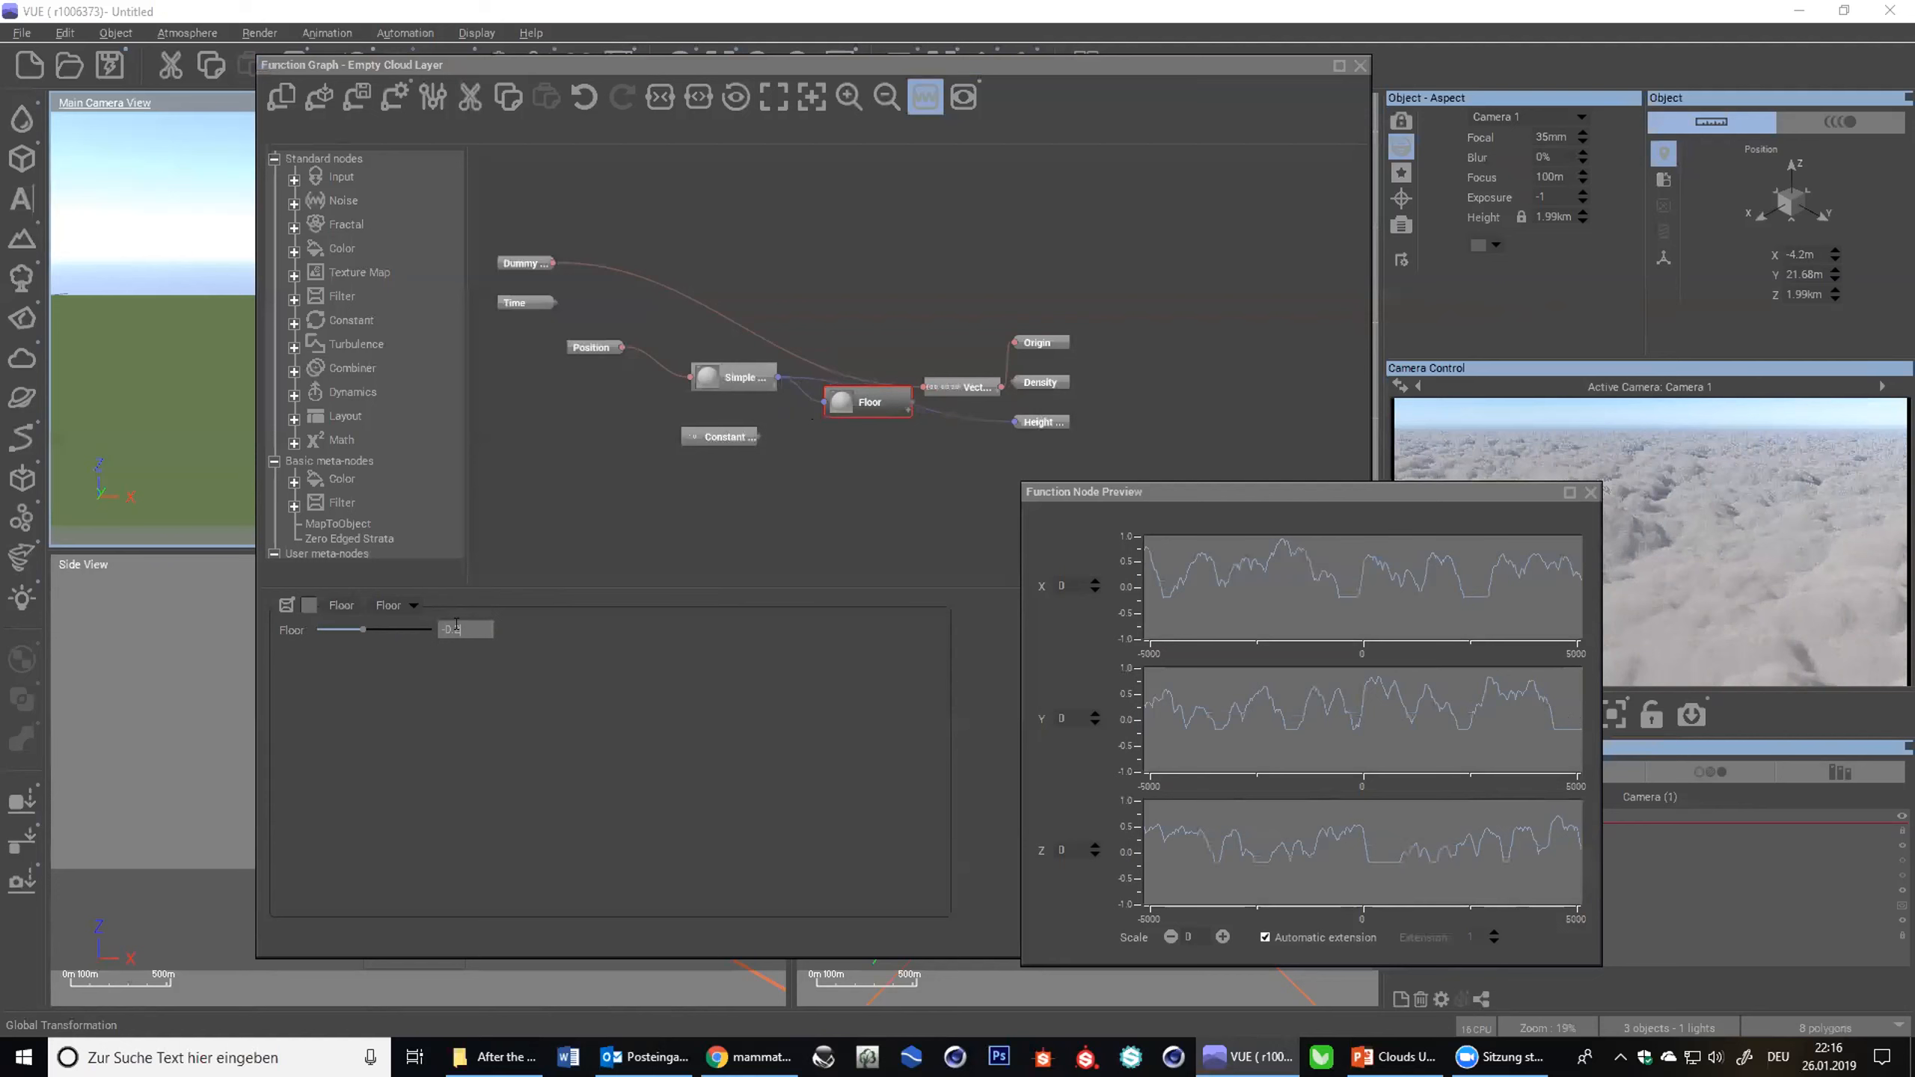
double_click(457, 627)
text(1)
double_click(453, 629)
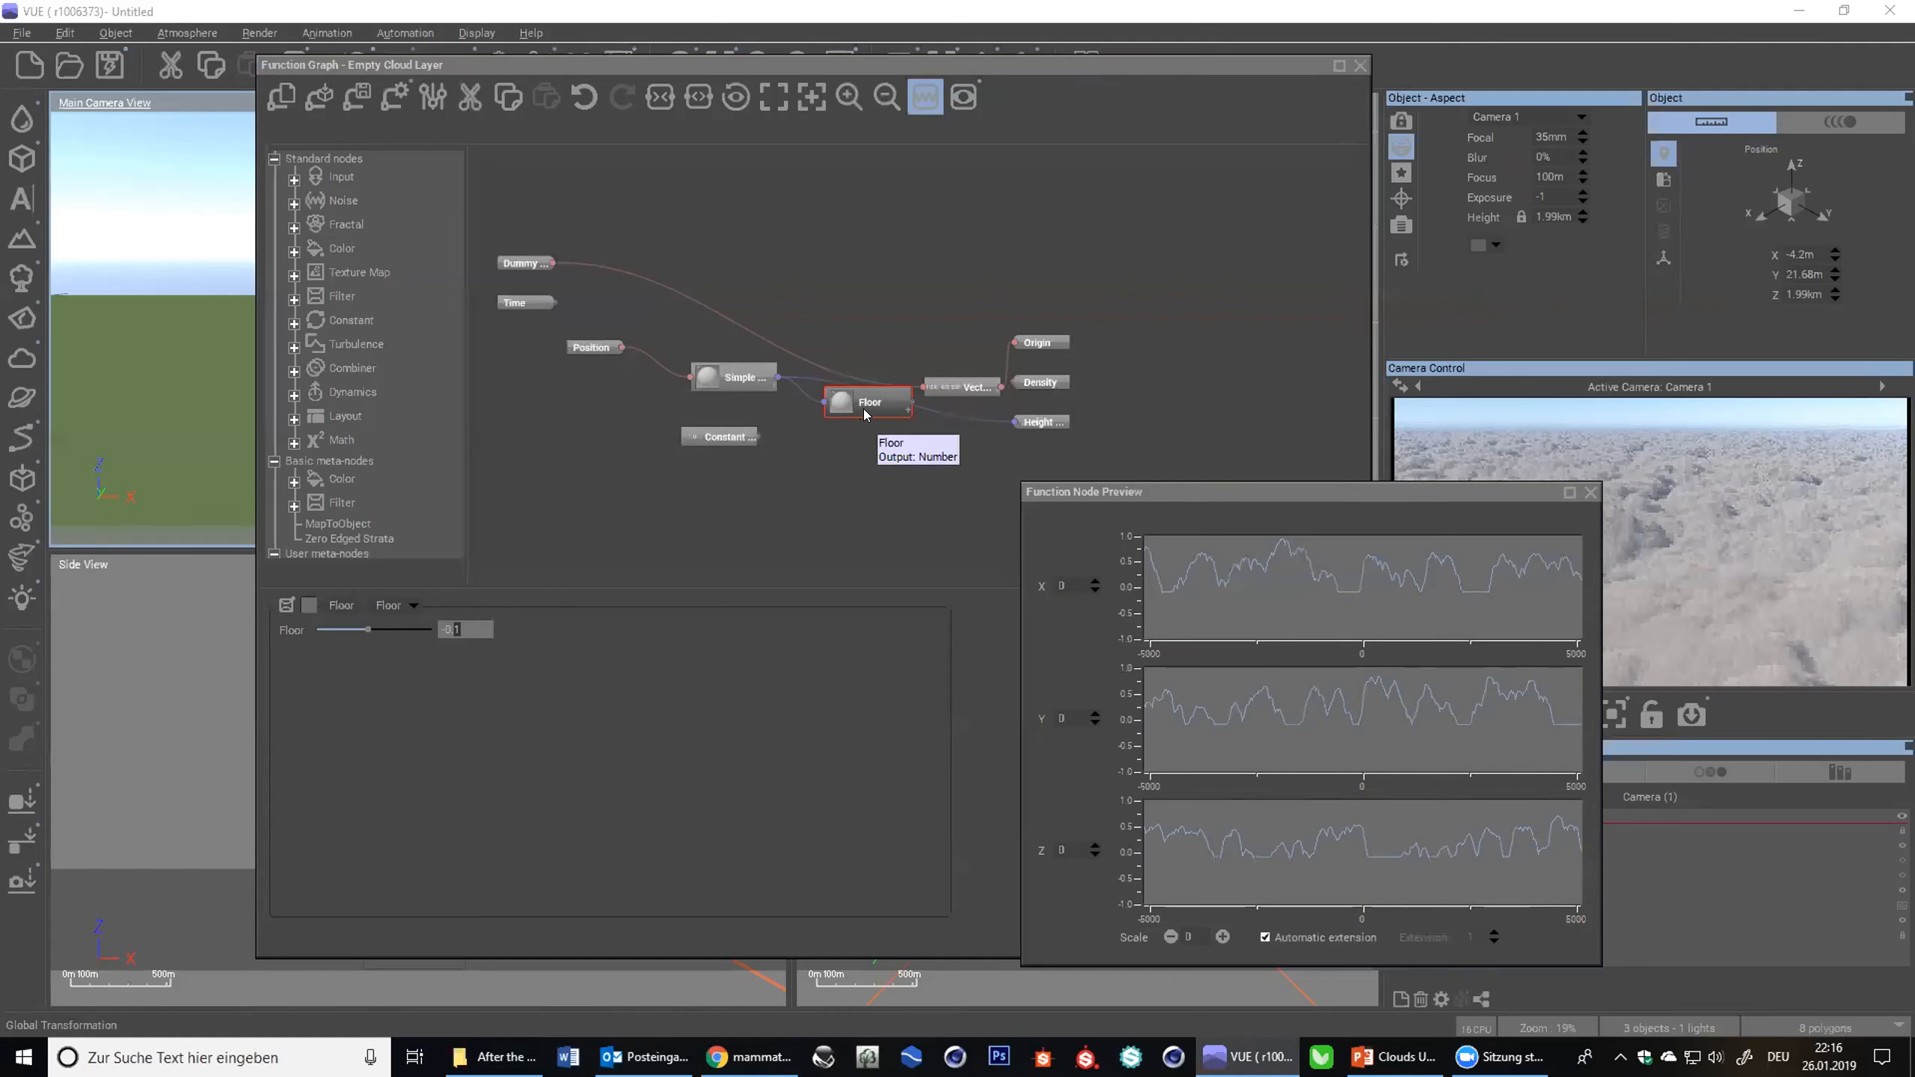
- Shift the Floor node away from the outputs and add a Map filter fed by it
drag(866, 415, 852, 425)
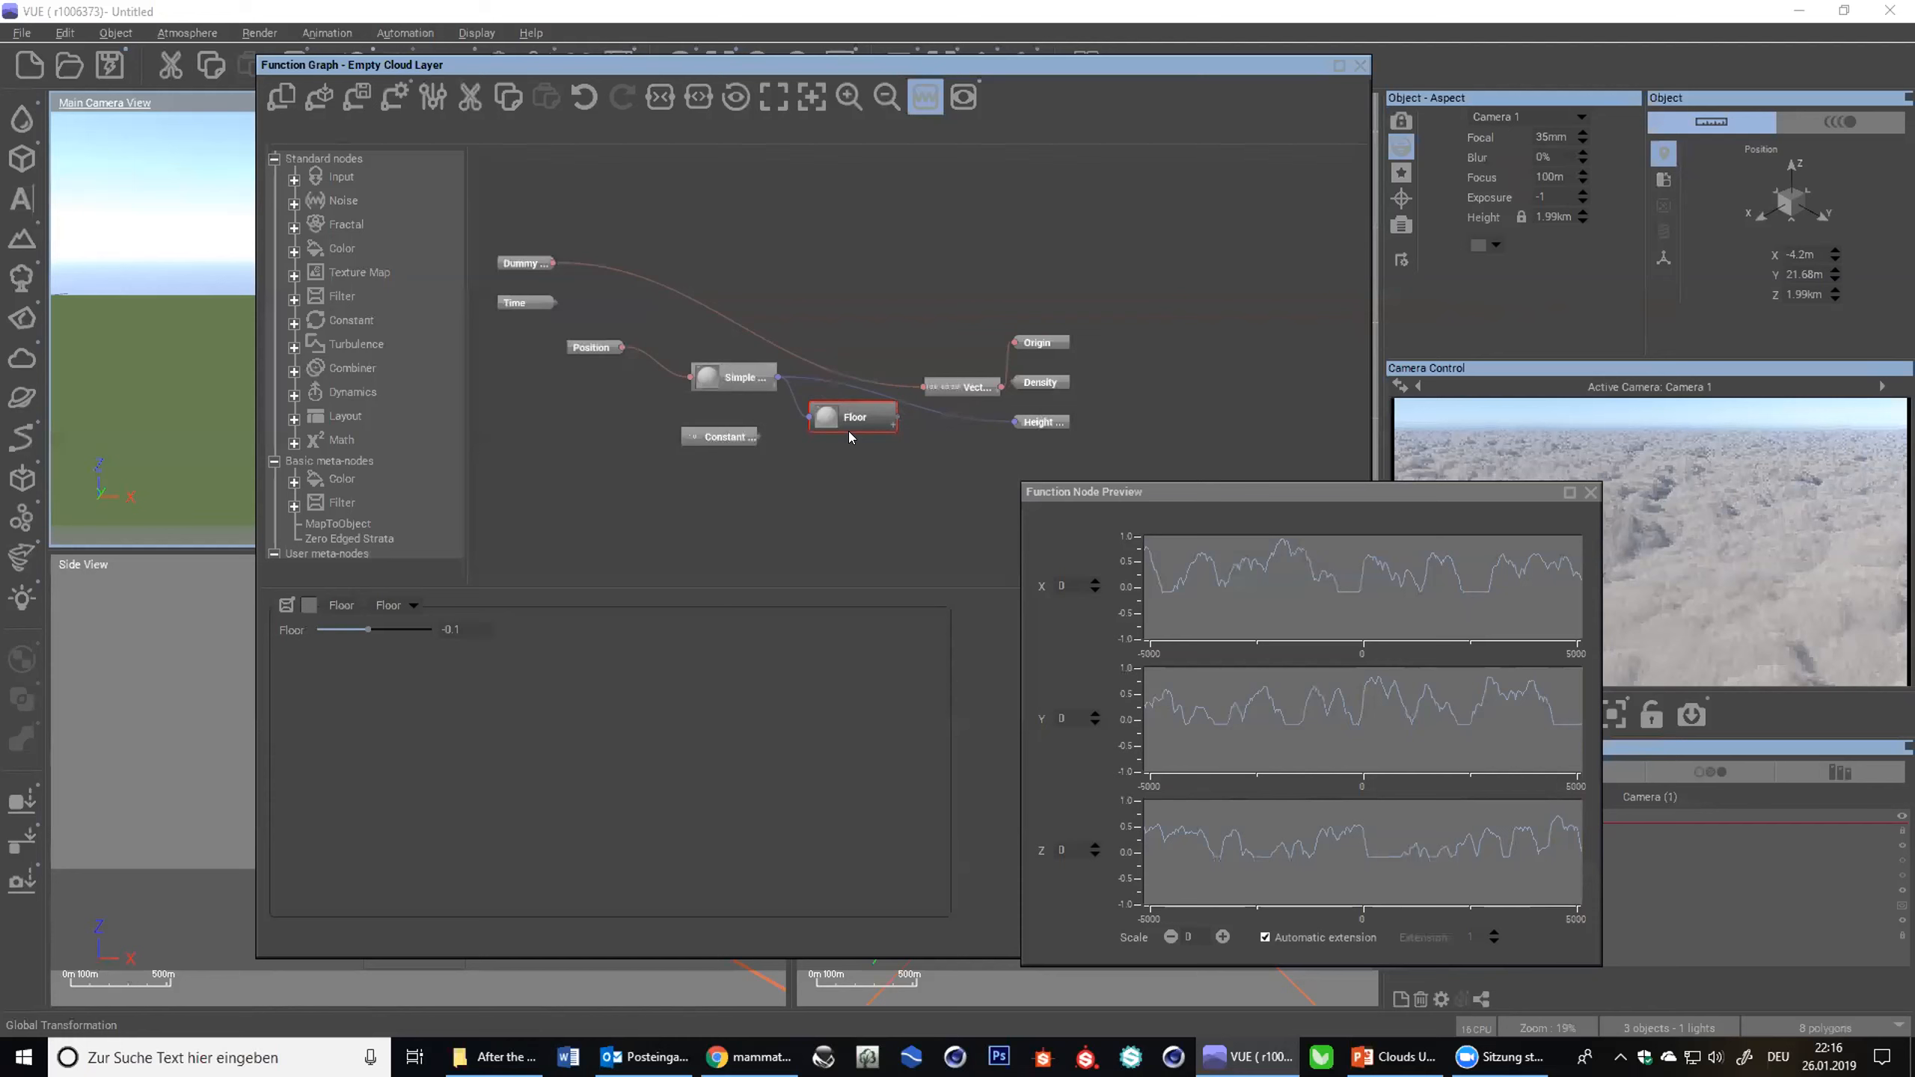
right_click(931, 426)
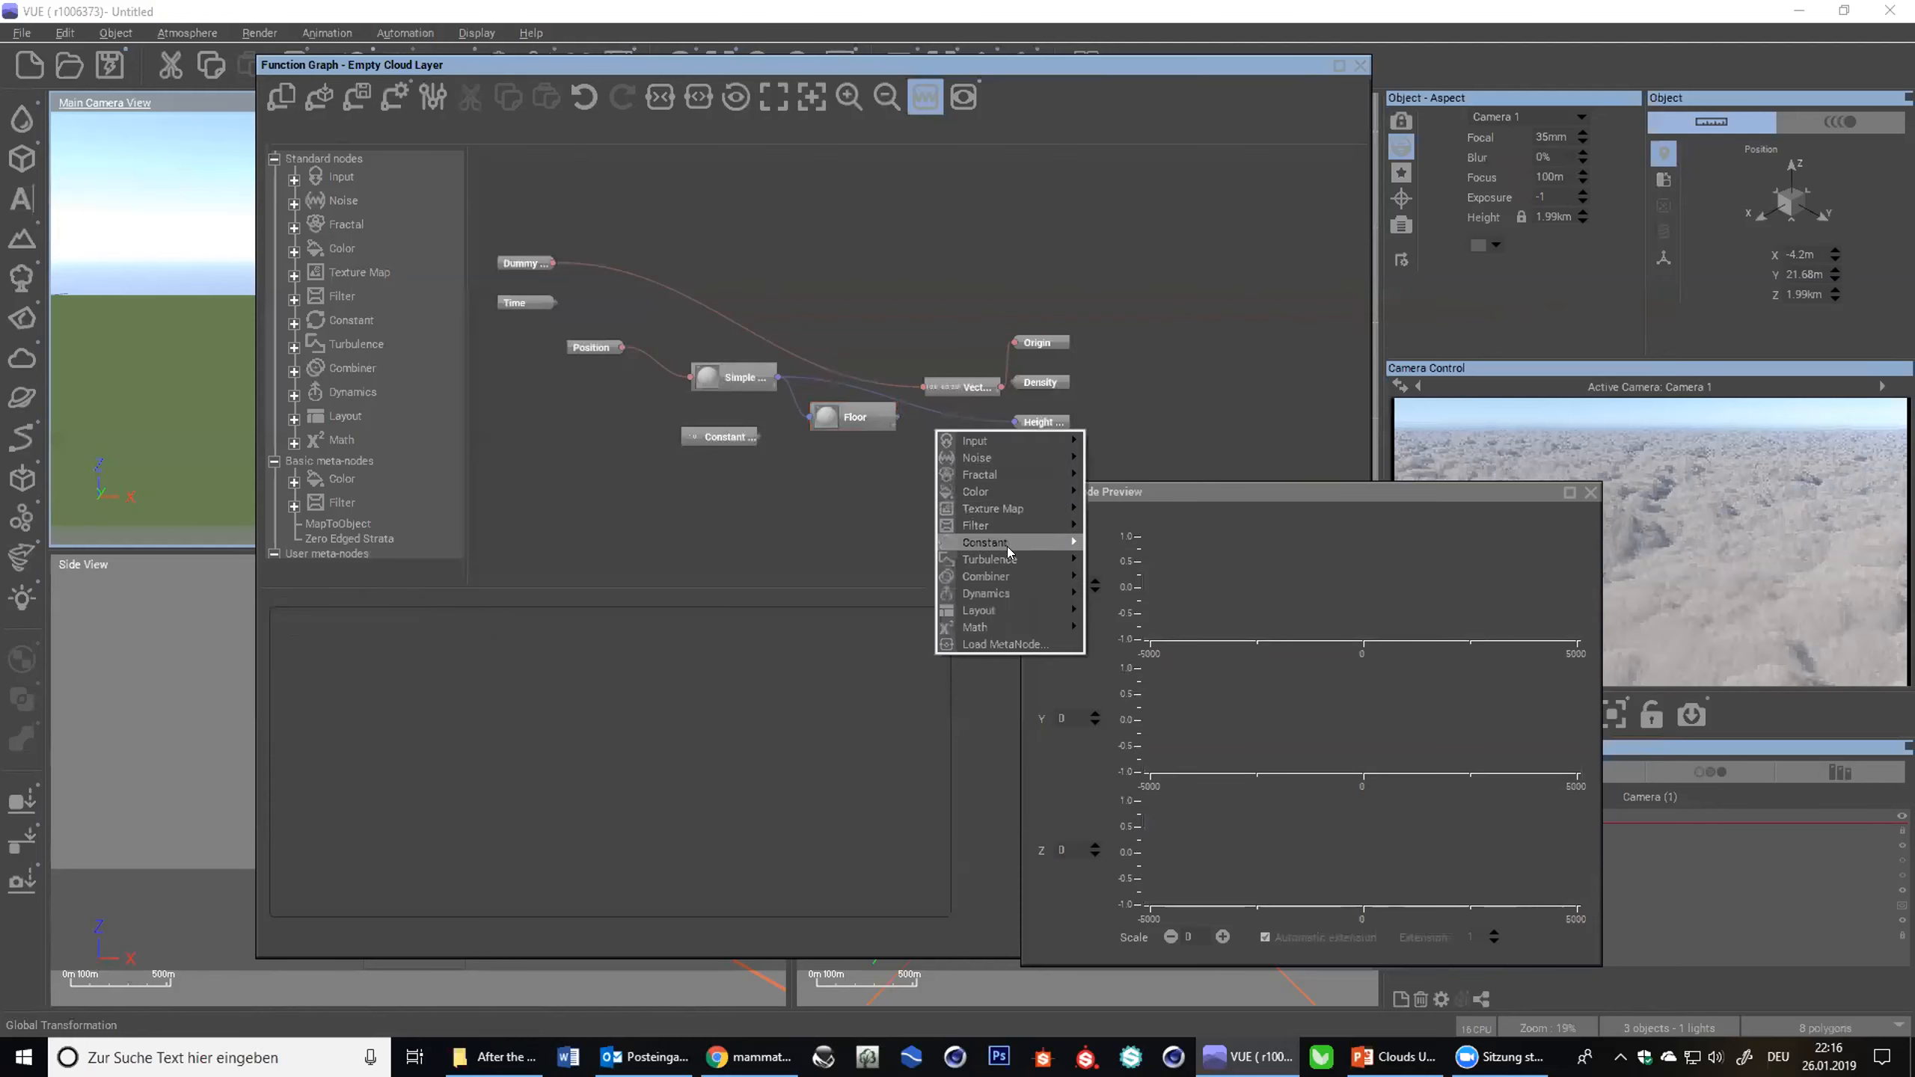
mouse_move(1008, 526)
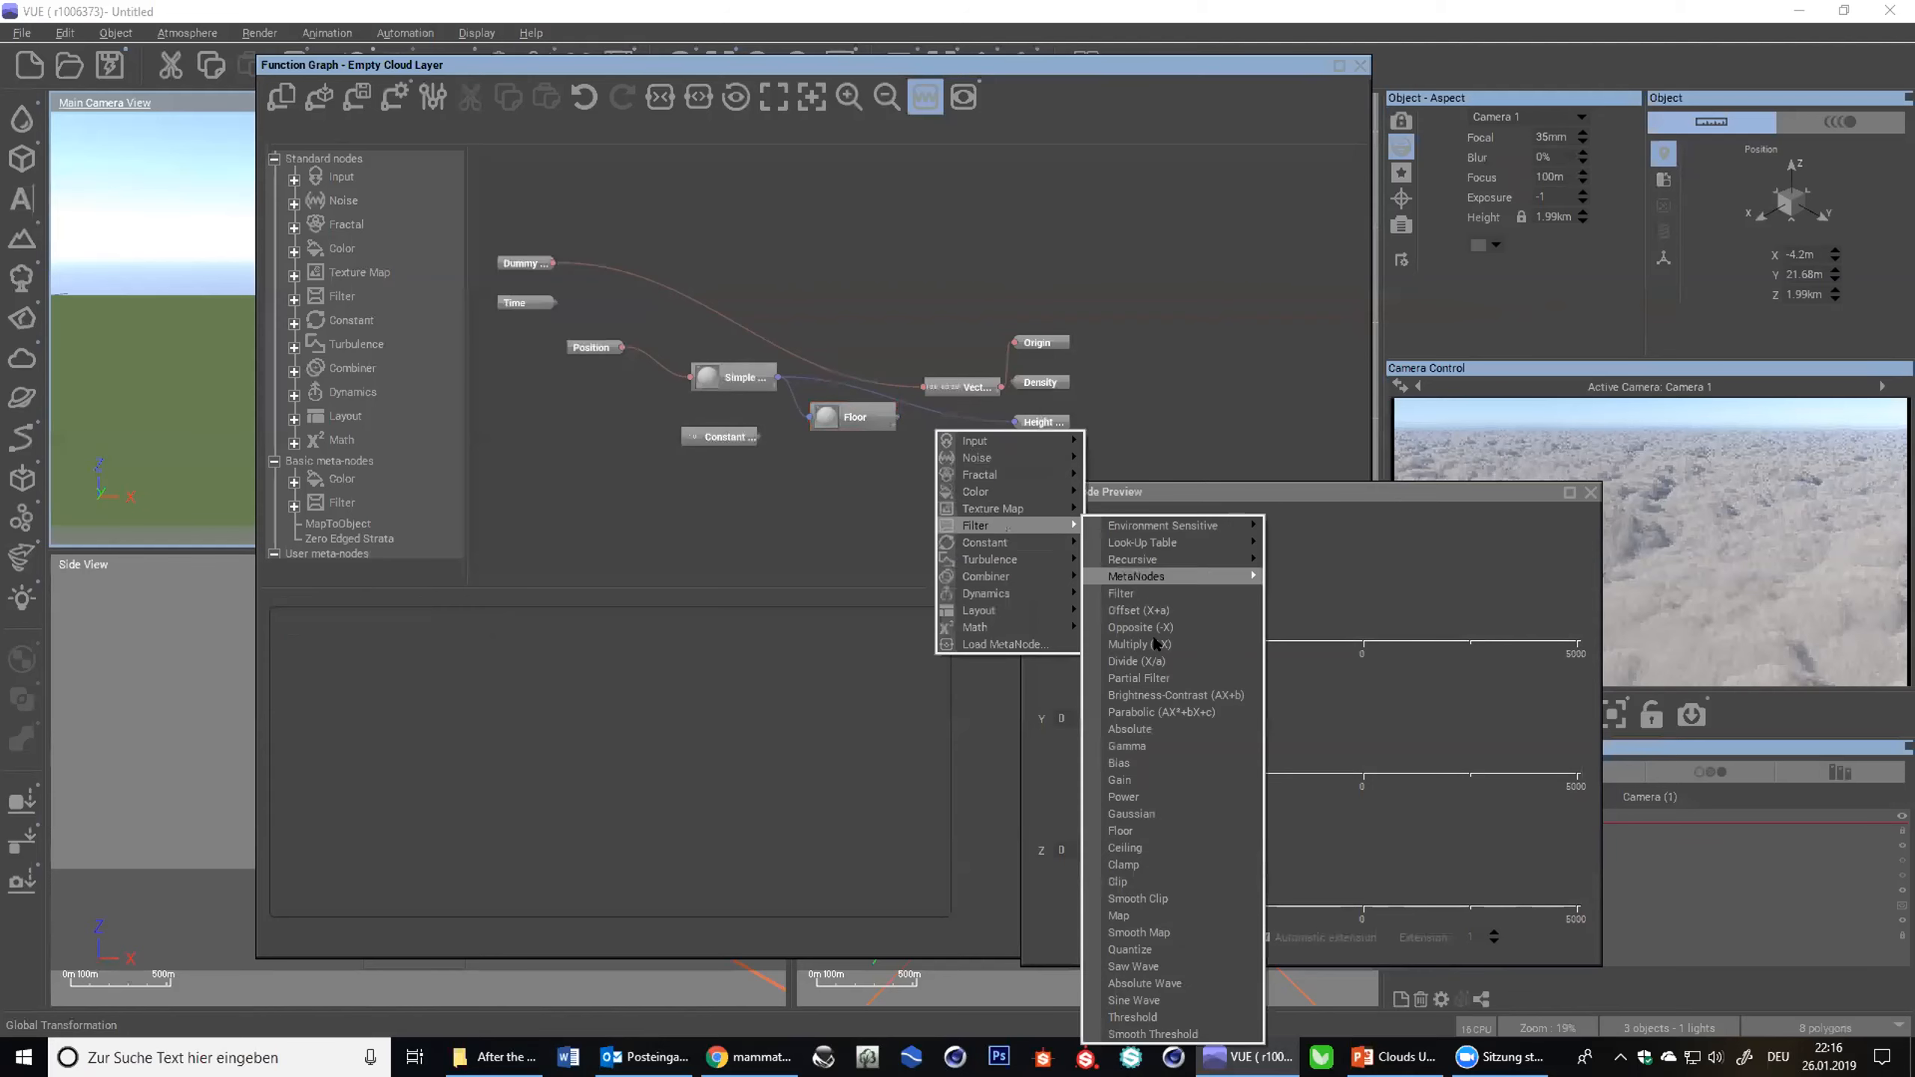
click(1134, 915)
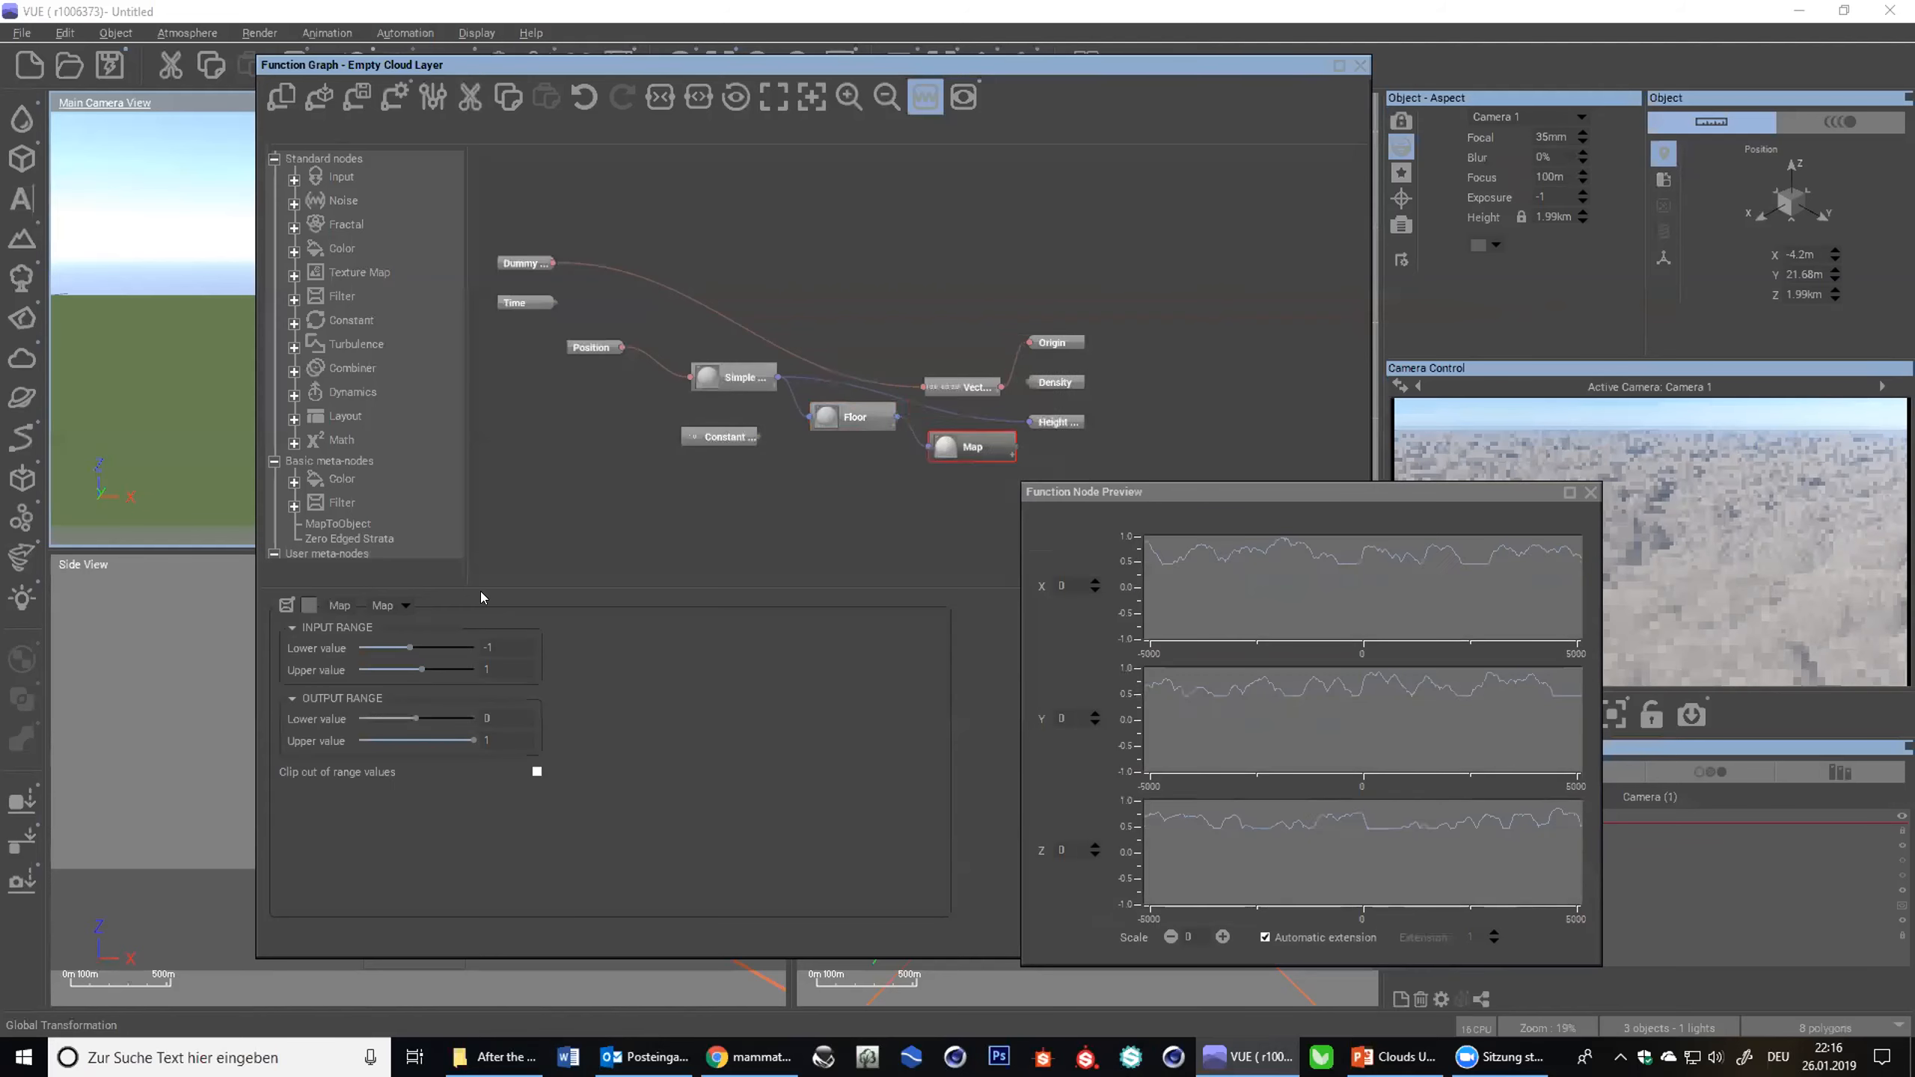
- Set the Map node's input range lower value to -0.1, matching the Floor value
click(852, 417)
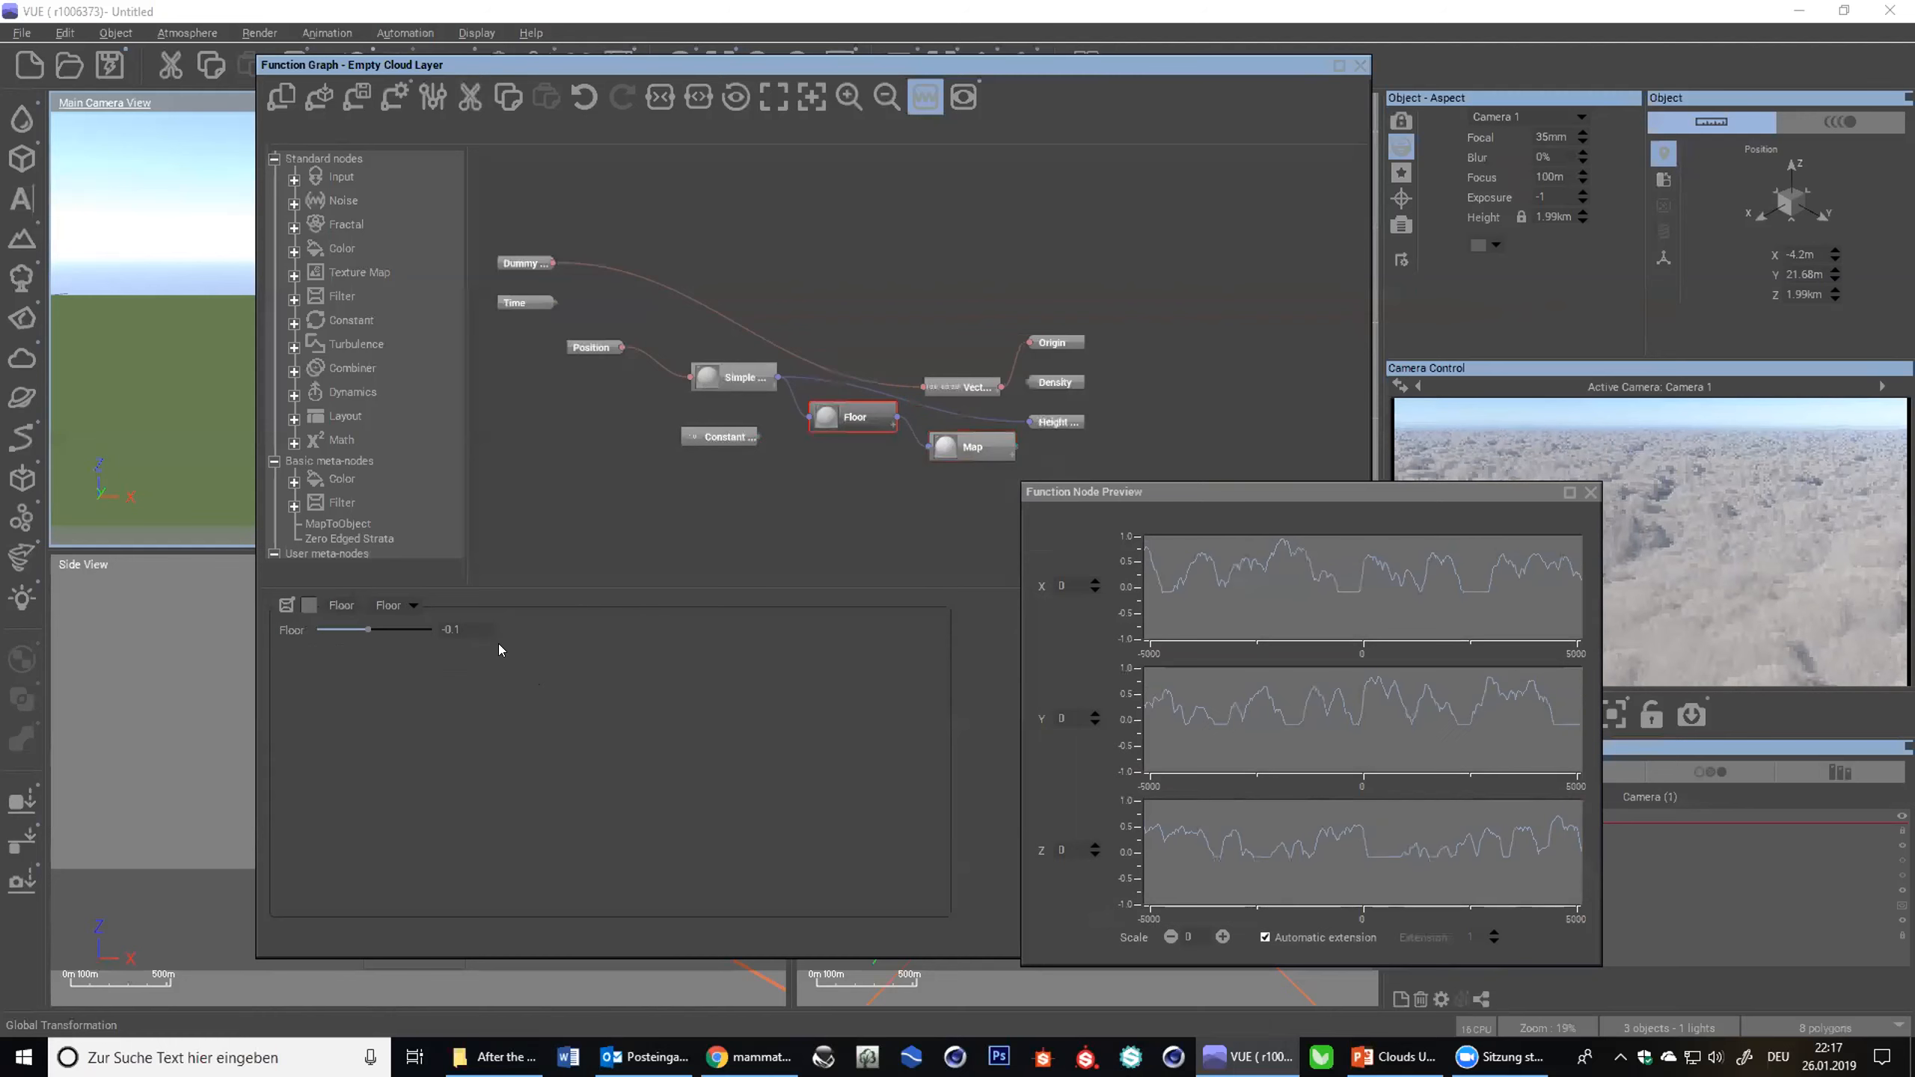
click(459, 630)
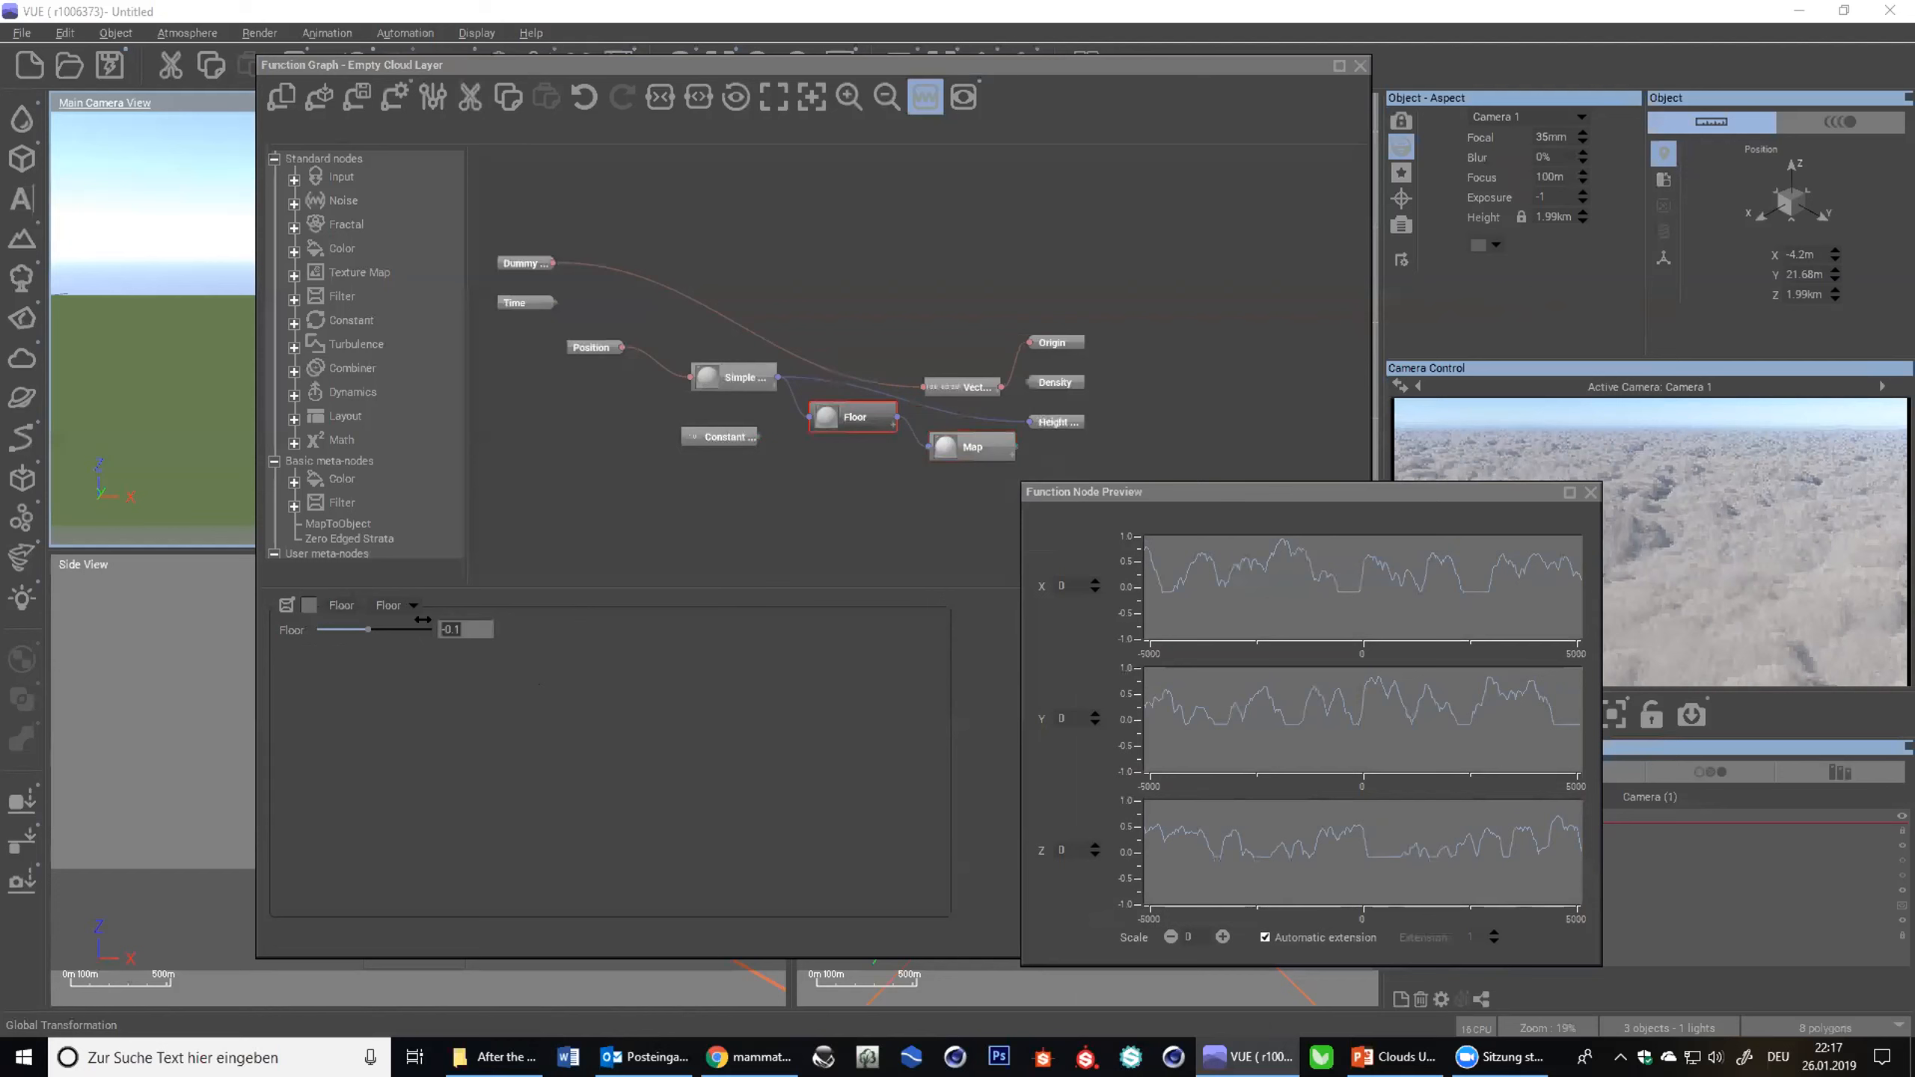
click(947, 439)
click(493, 642)
key(BackSpace)
text(-0.1)
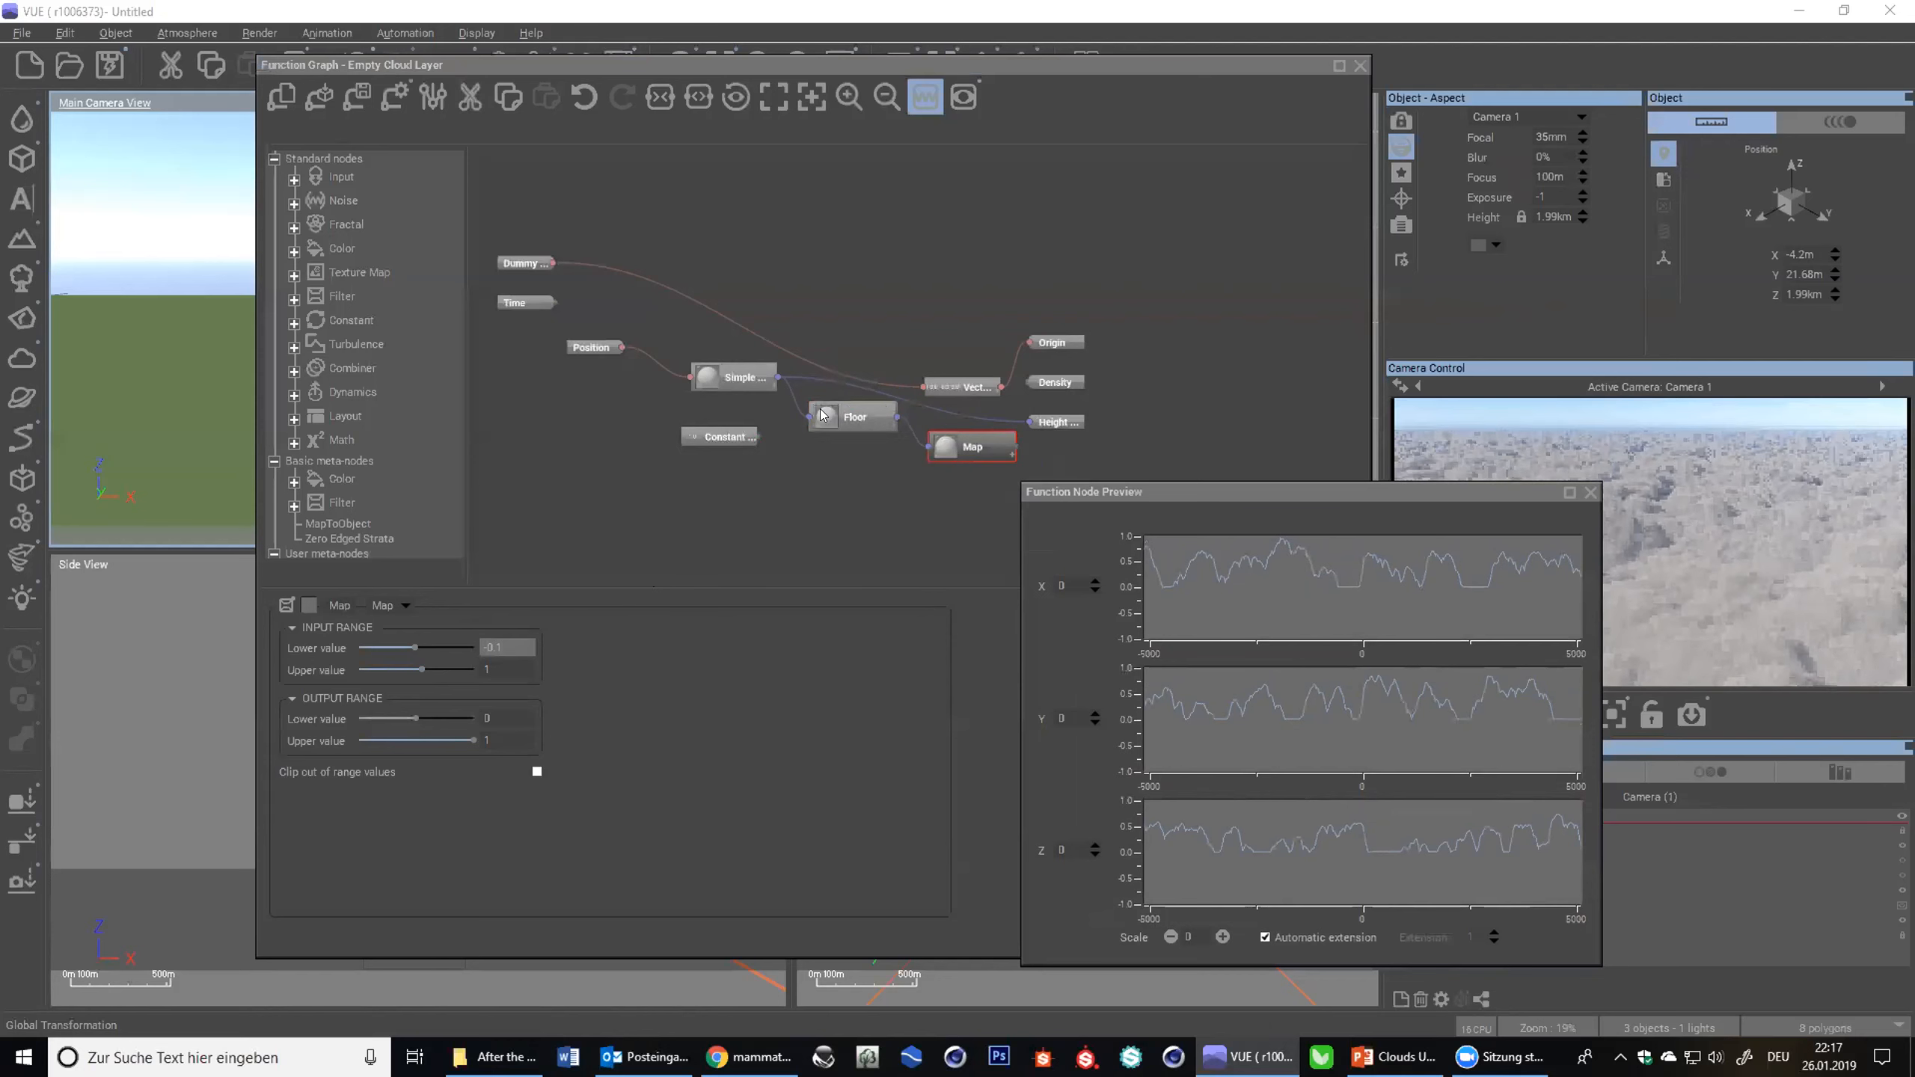
- Compare the preview curves of the Simple Fractal and Map nodes and review the Map's lower input value
click(735, 378)
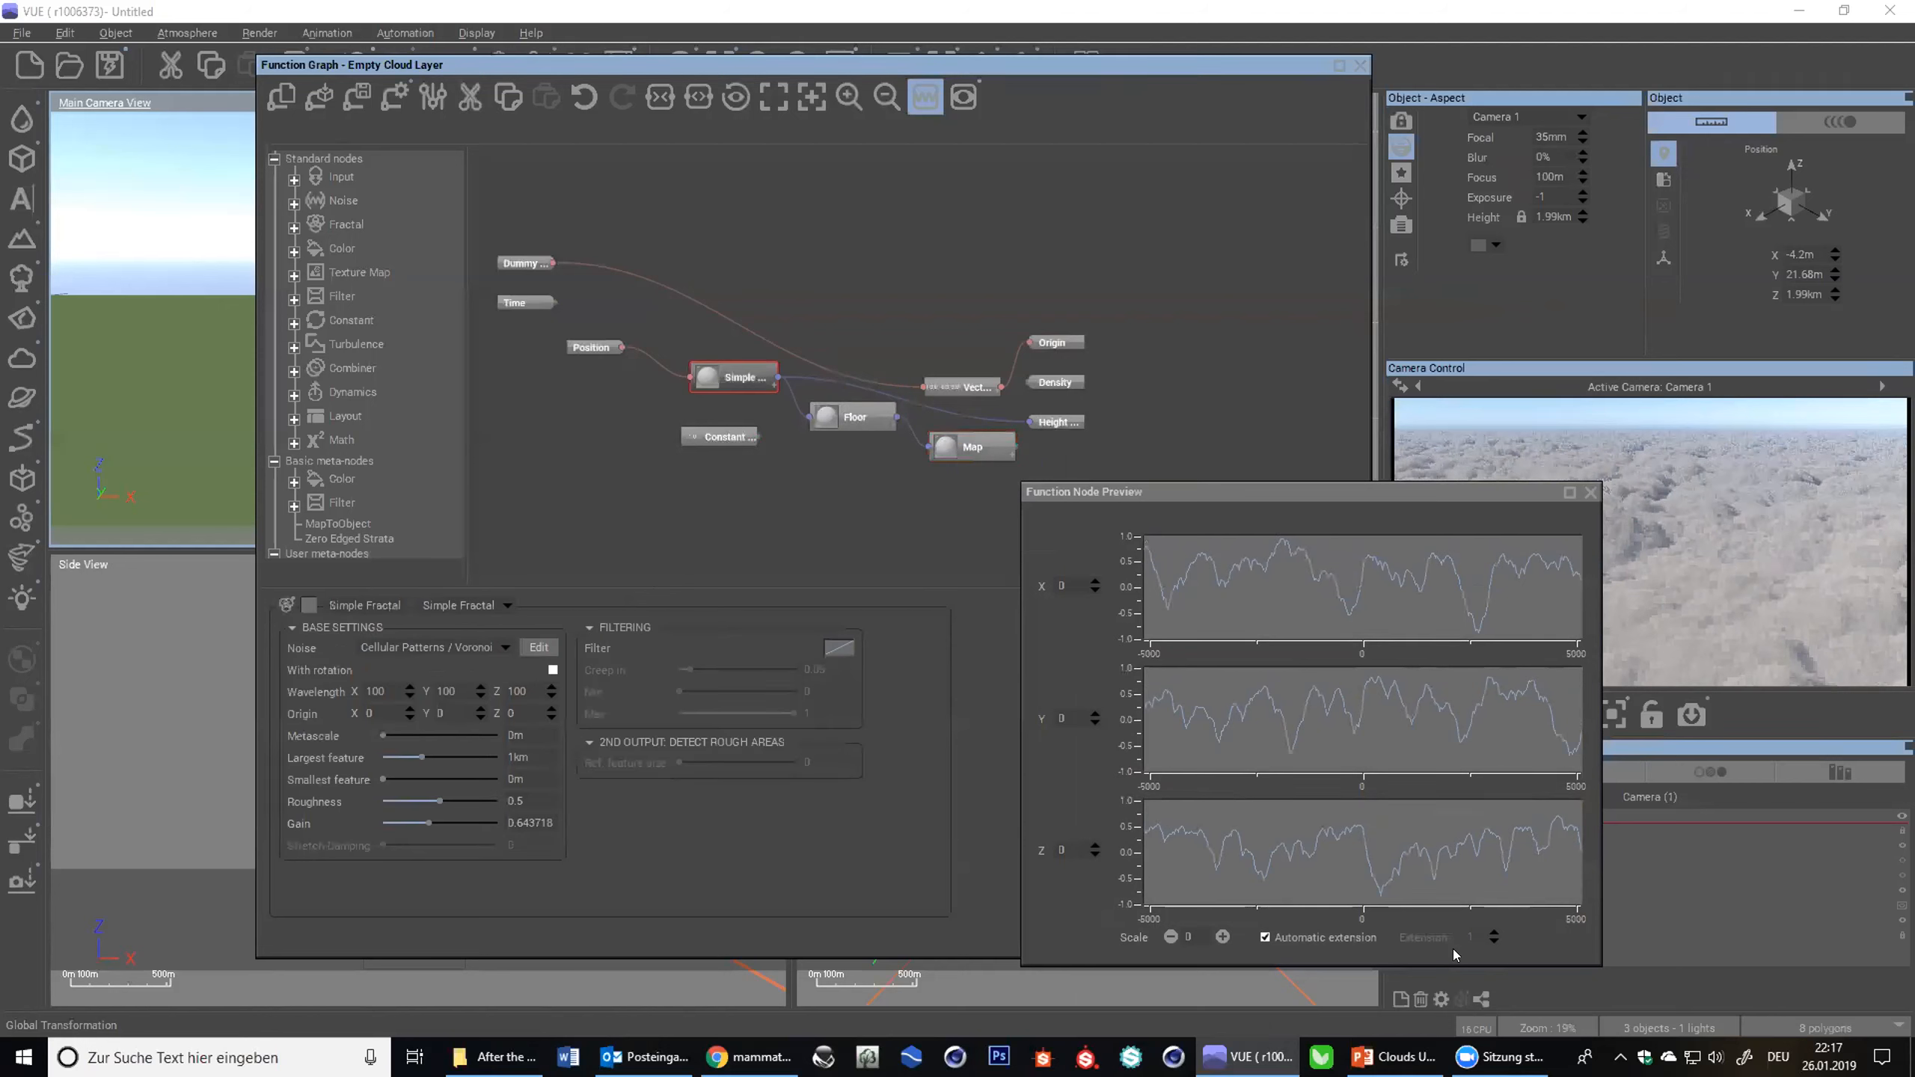
click(969, 448)
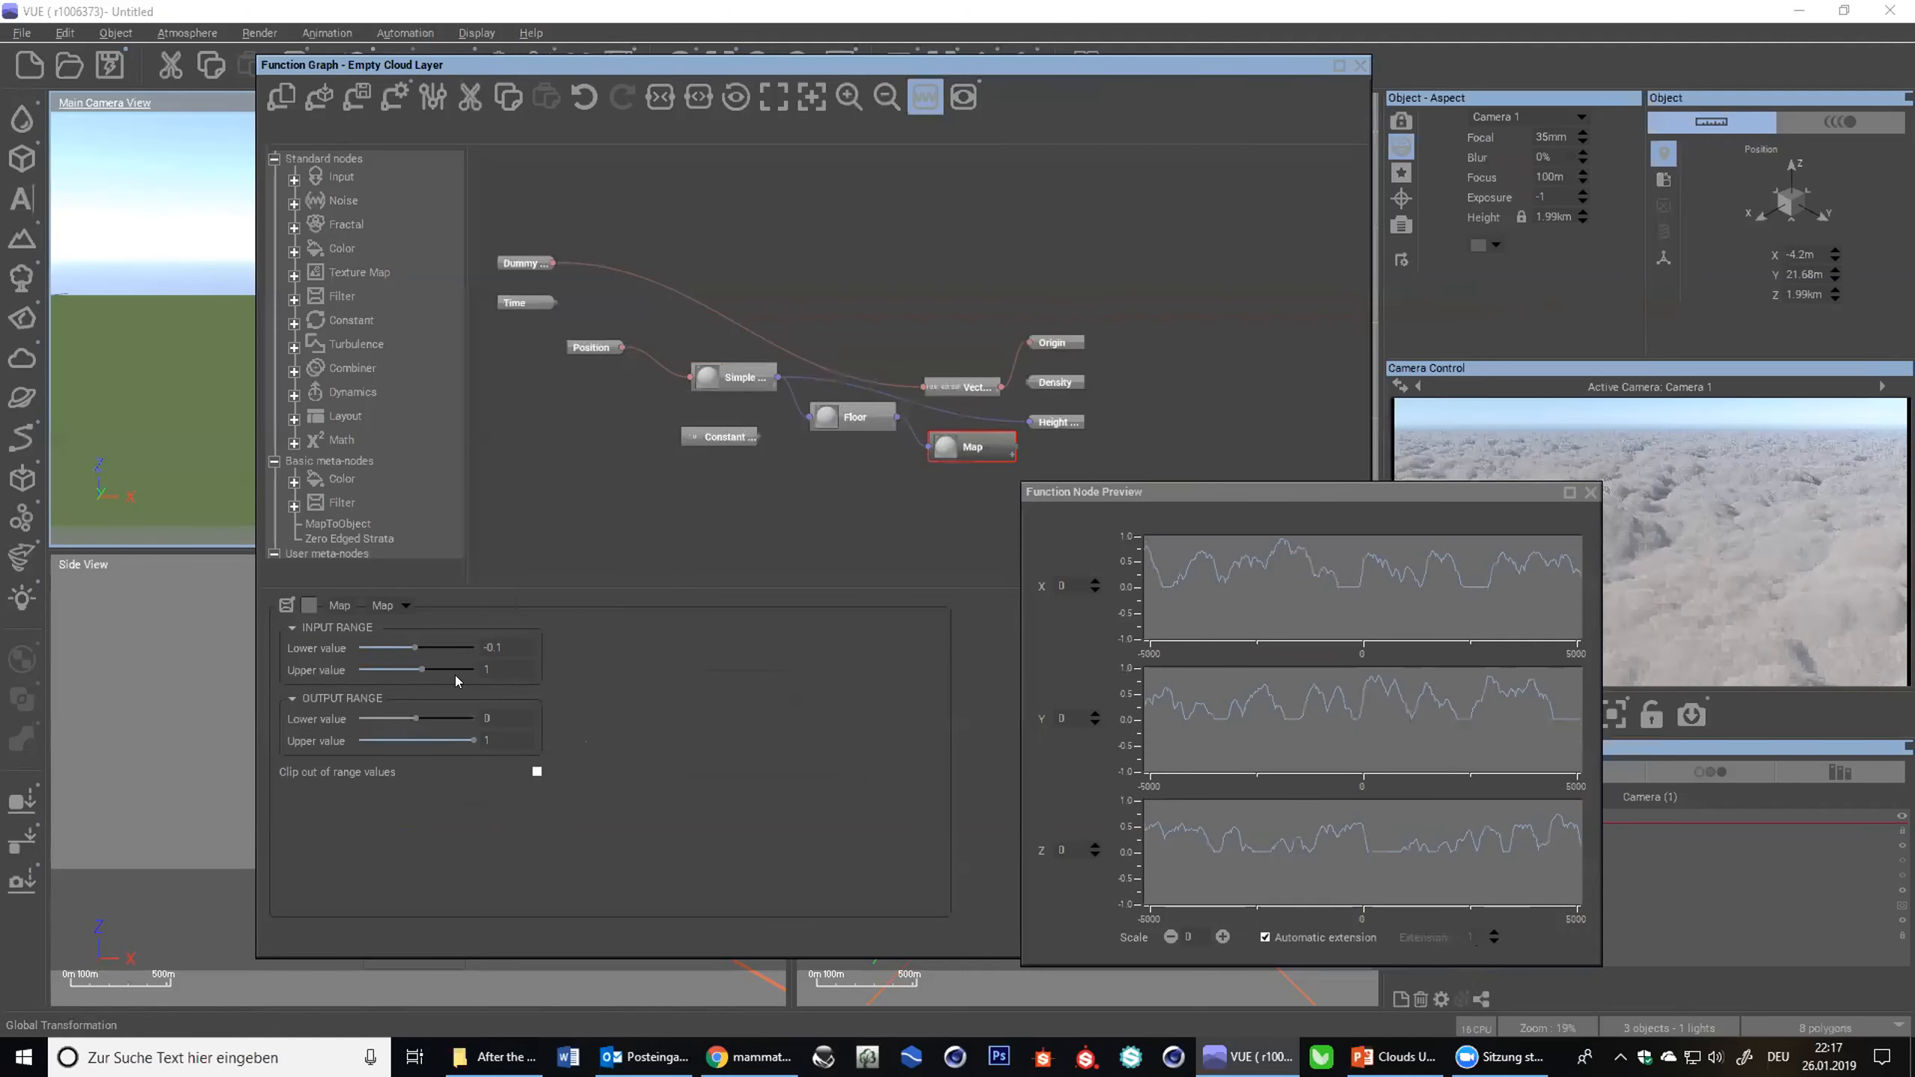
click(505, 645)
click(508, 646)
drag(492, 645, 495, 636)
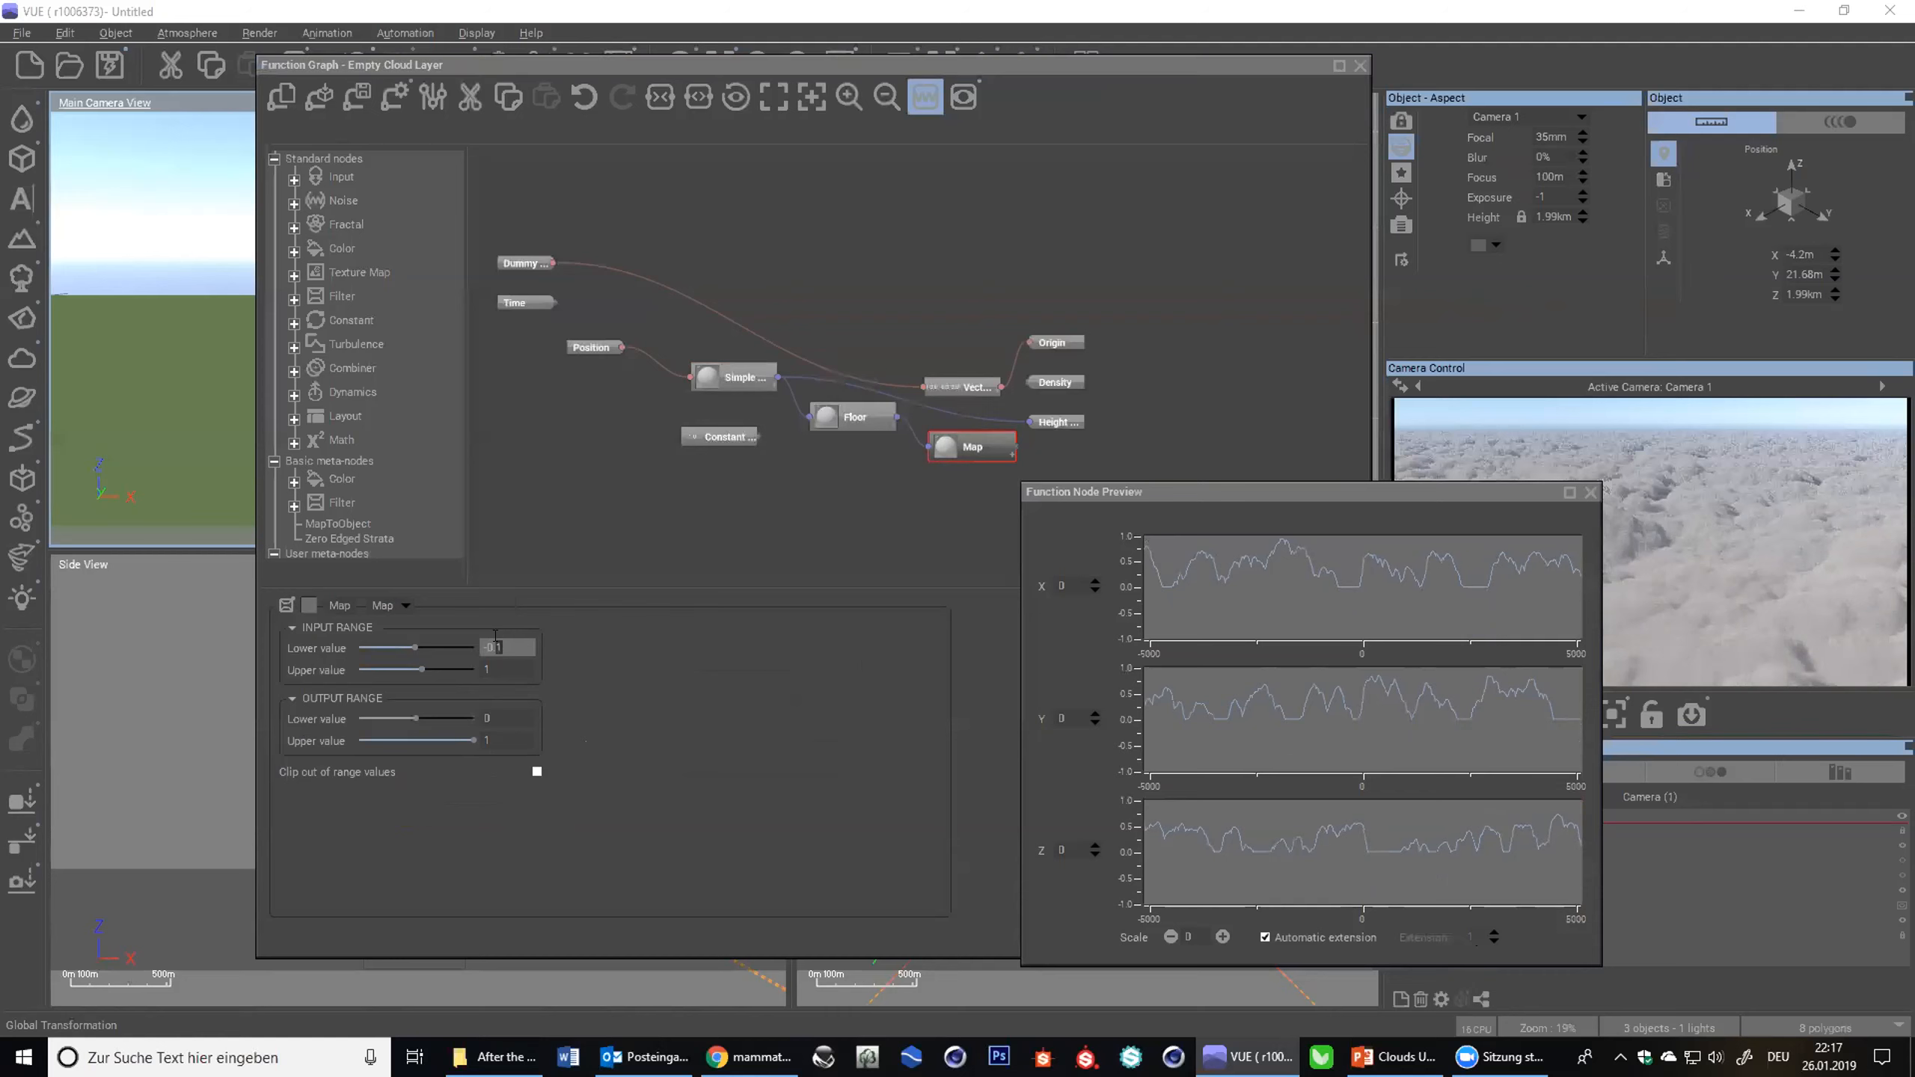
- Set the Map node's output range lower value to -1 and connect its output to the height modulation
drag(415, 718, 330, 707)
click(1035, 423)
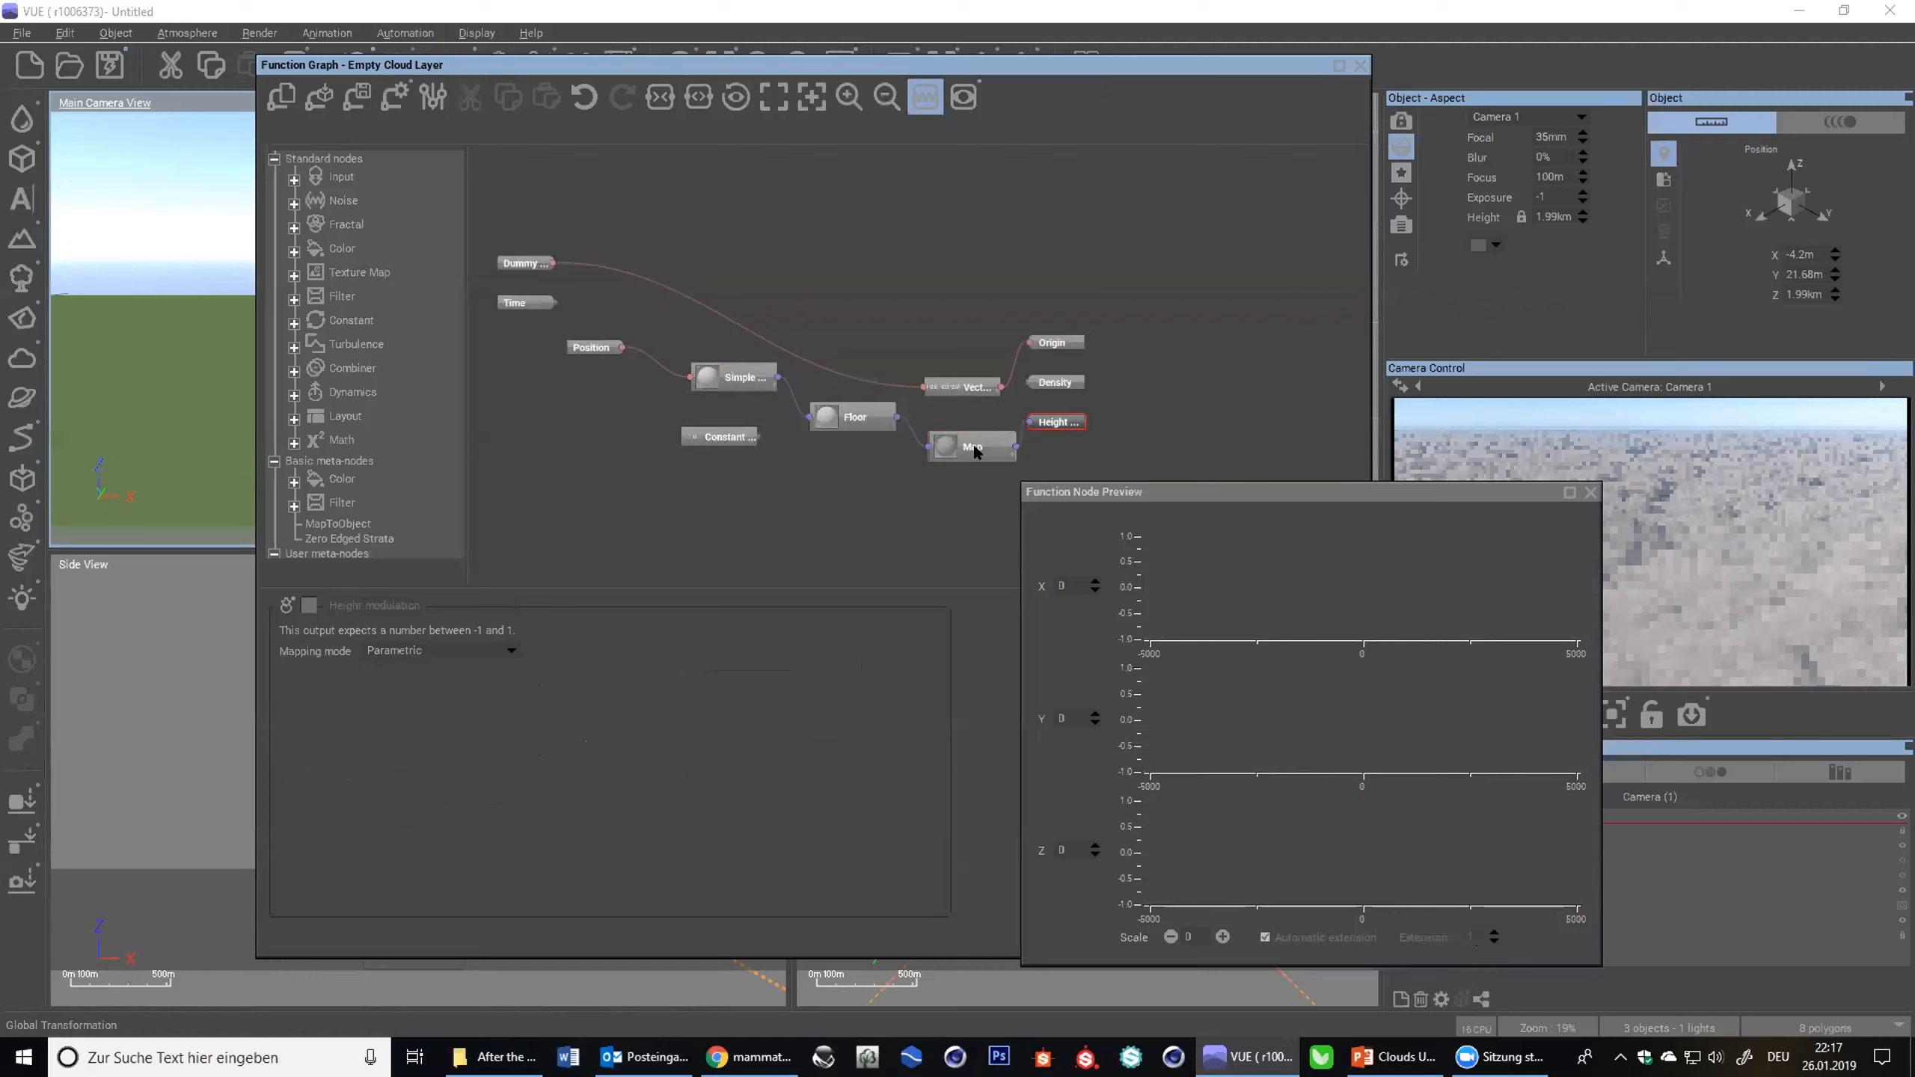
drag(975, 450, 970, 435)
drag(1159, 487, 965, 538)
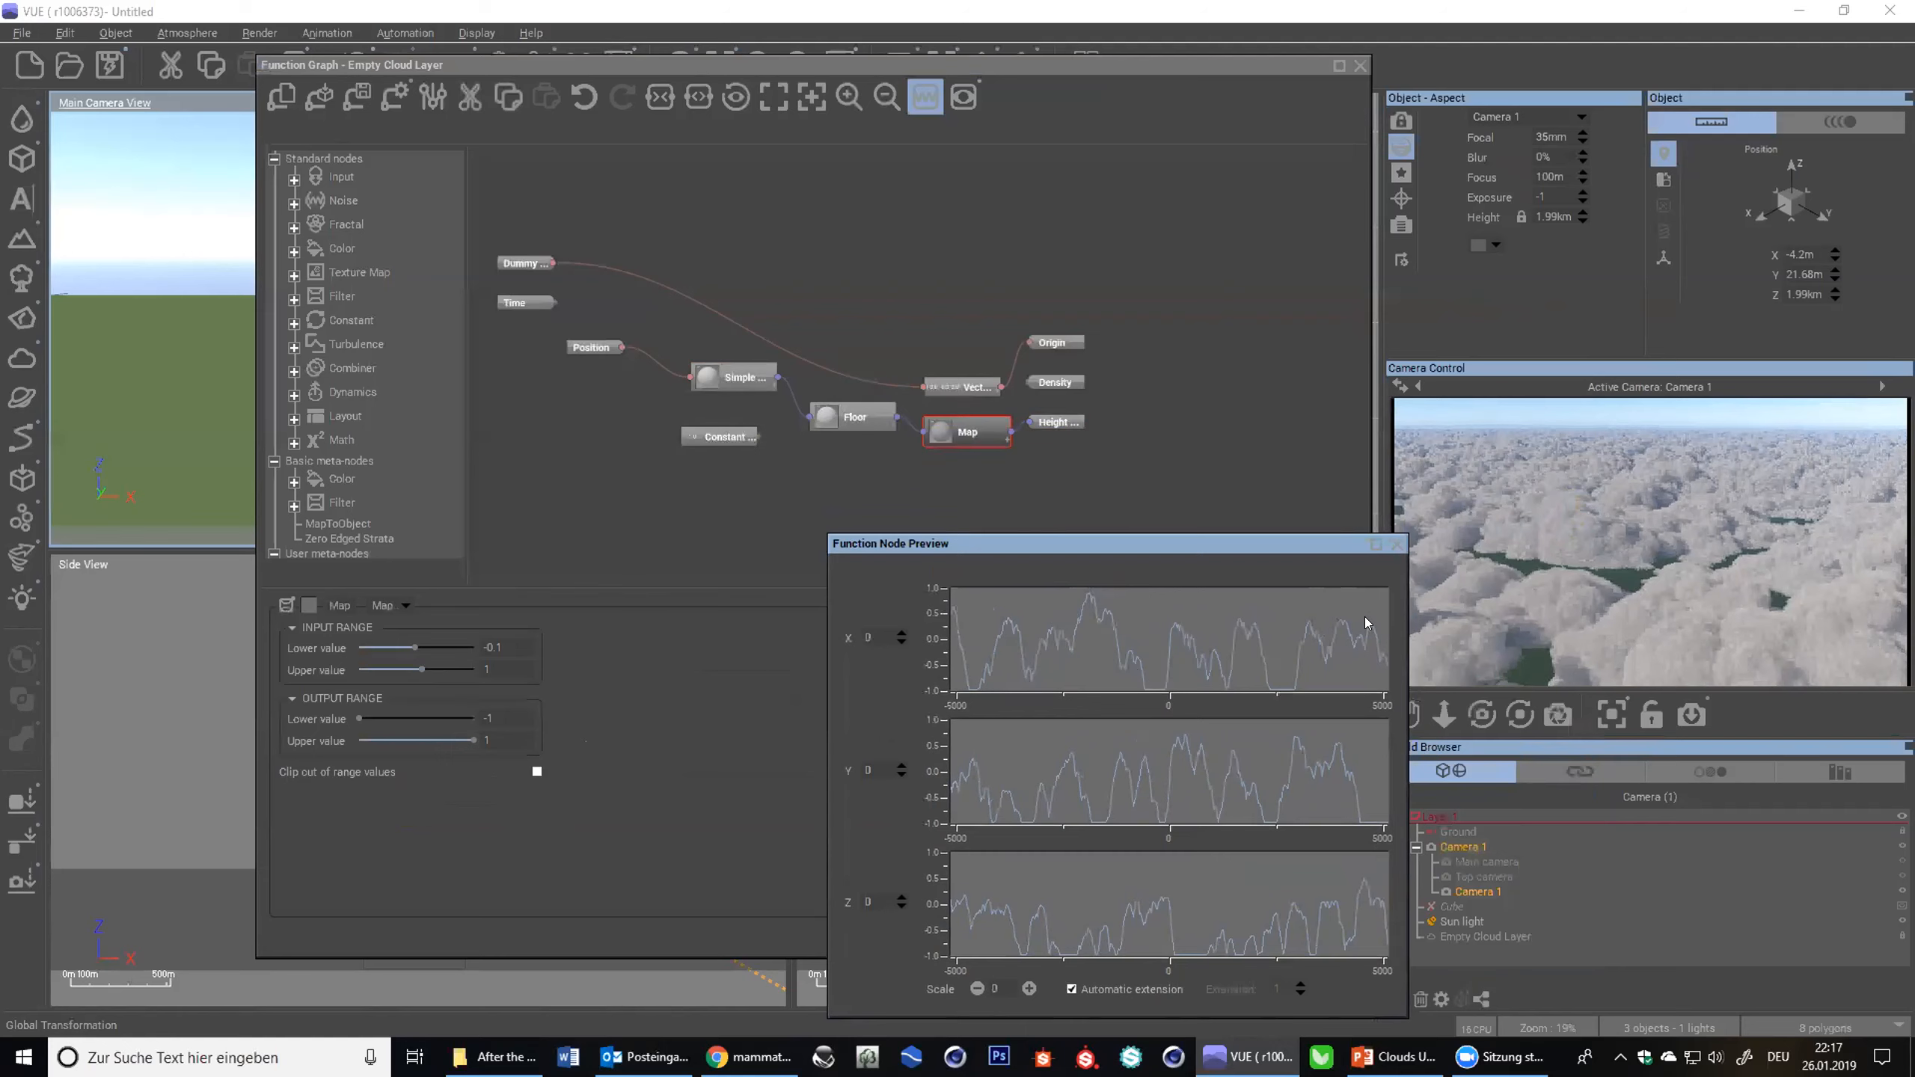
drag(1159, 554, 1191, 458)
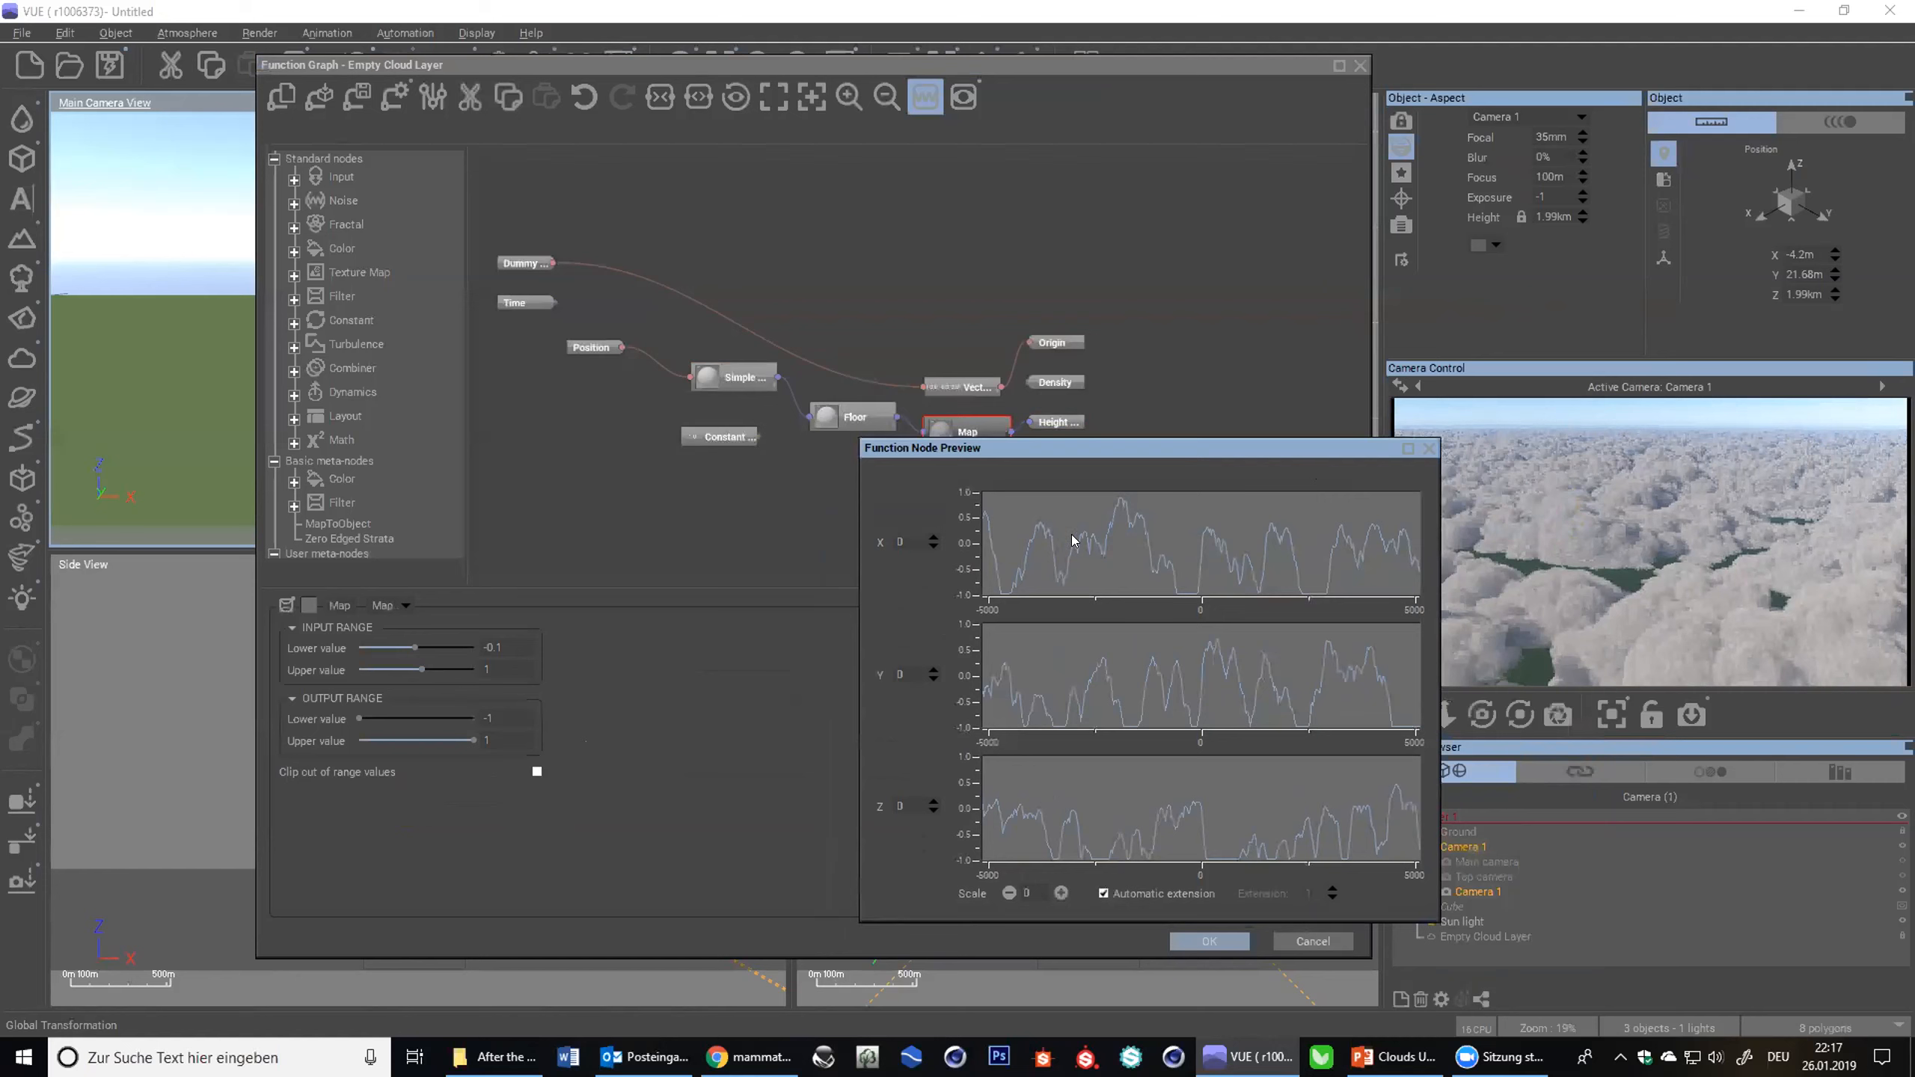
- Raise the Simple Fractal's roughness to about 0.61 and close the node preview
click(743, 377)
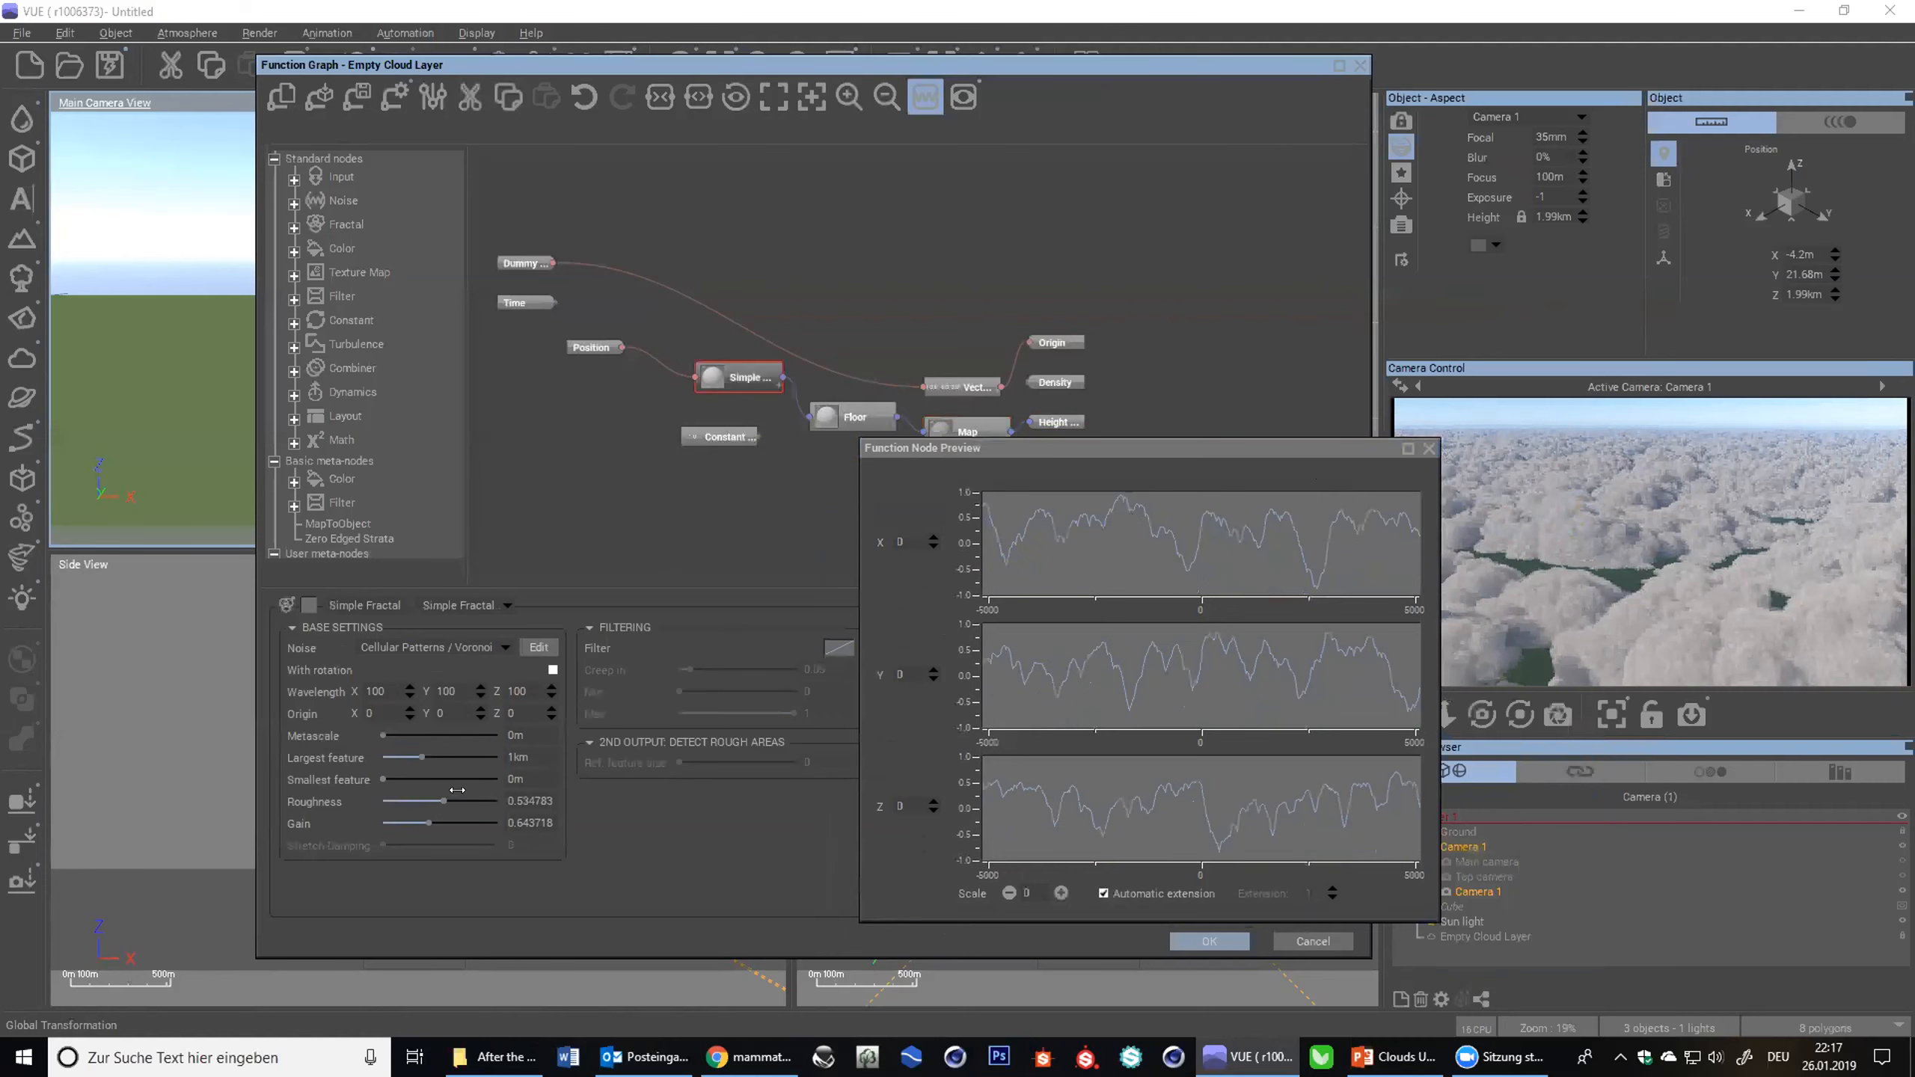
drag(461, 788, 468, 789)
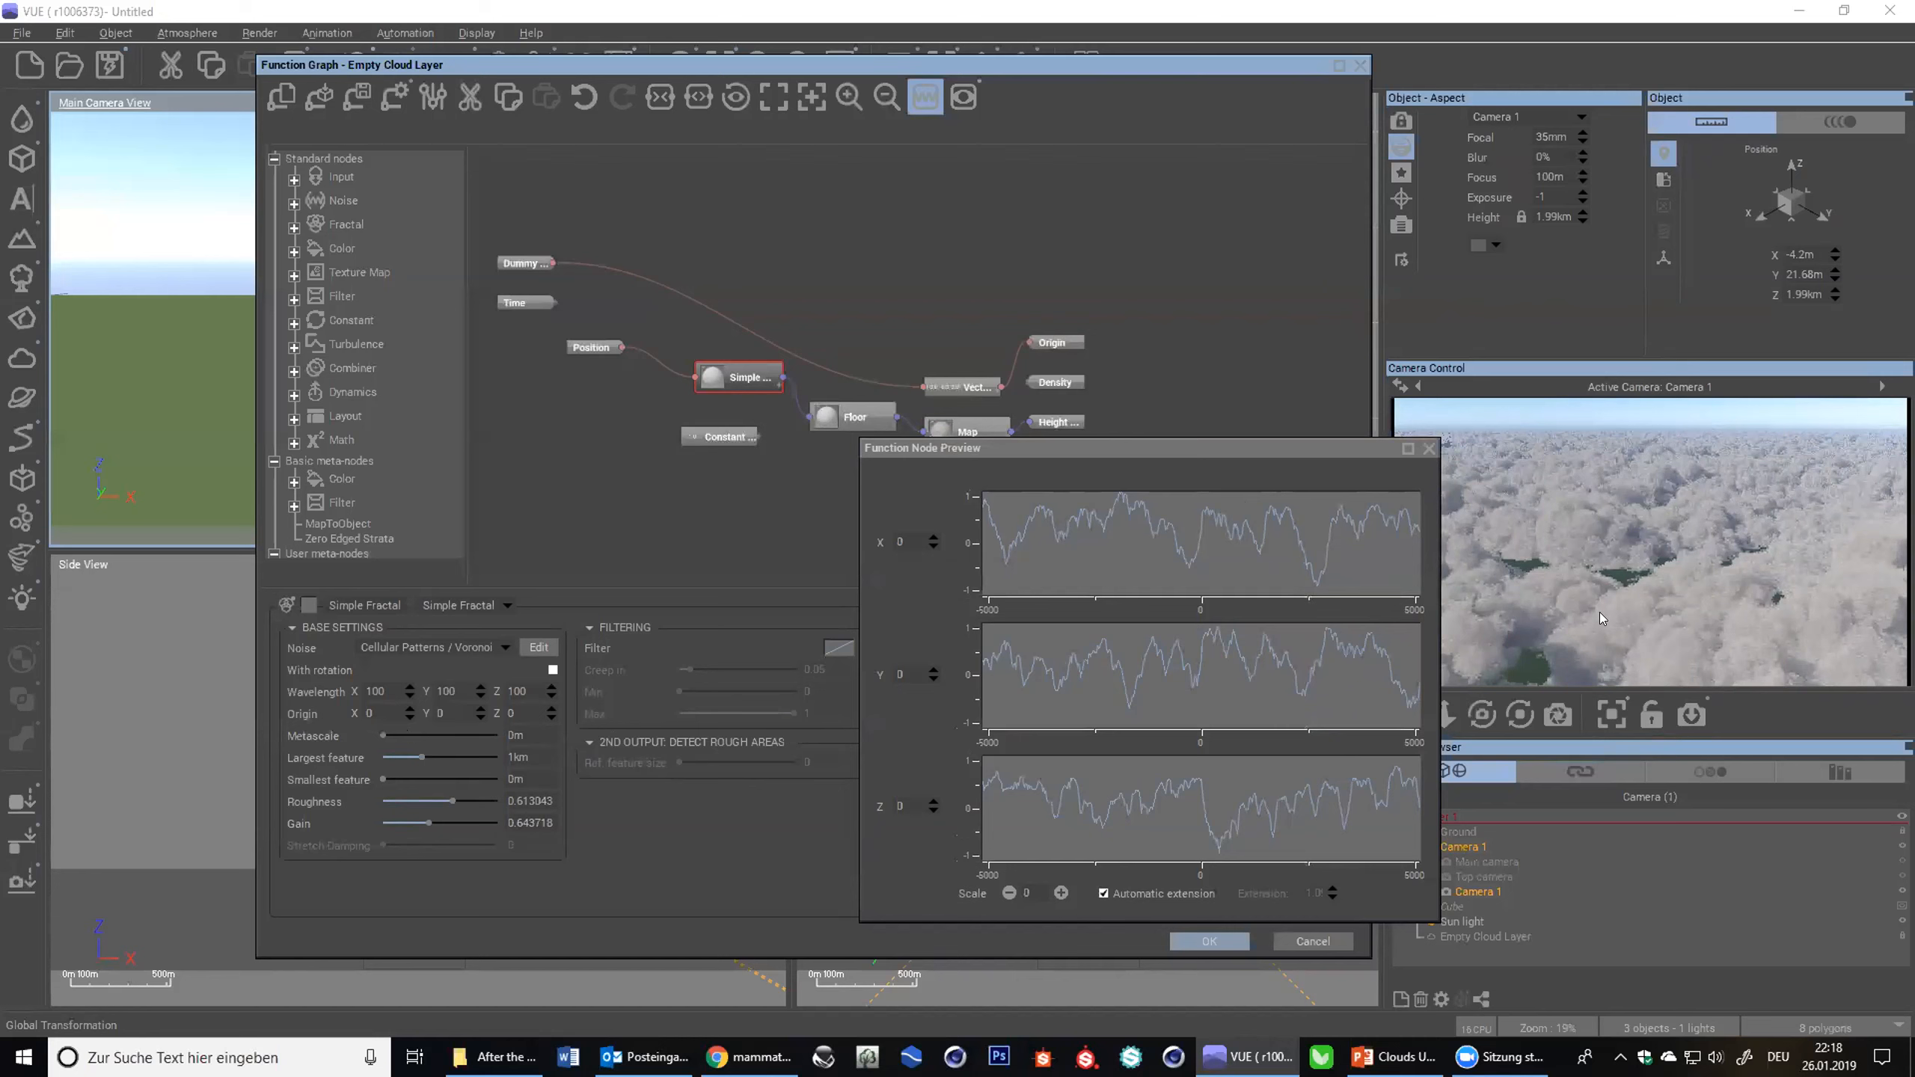
click(1429, 448)
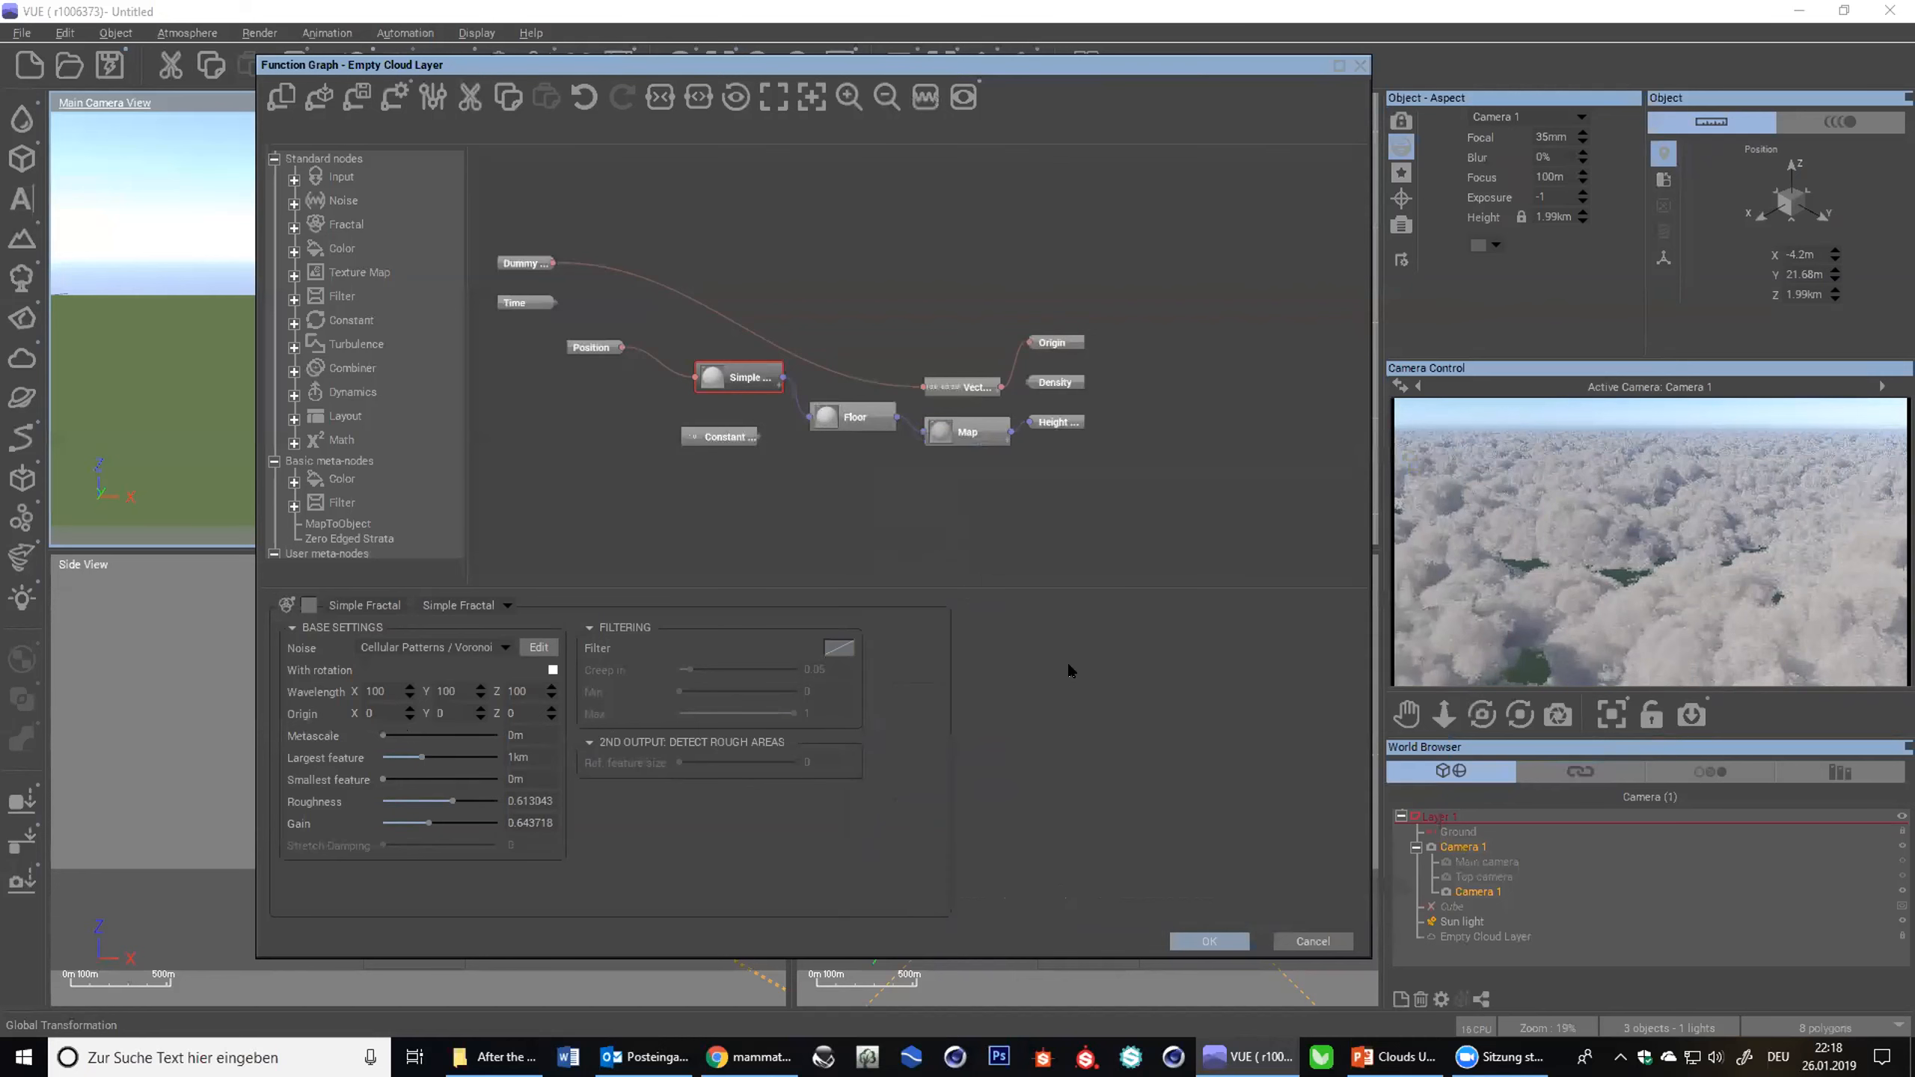
- Accept the function graph and lower the Empty Cloud Layer's height to 202 m
click(1173, 943)
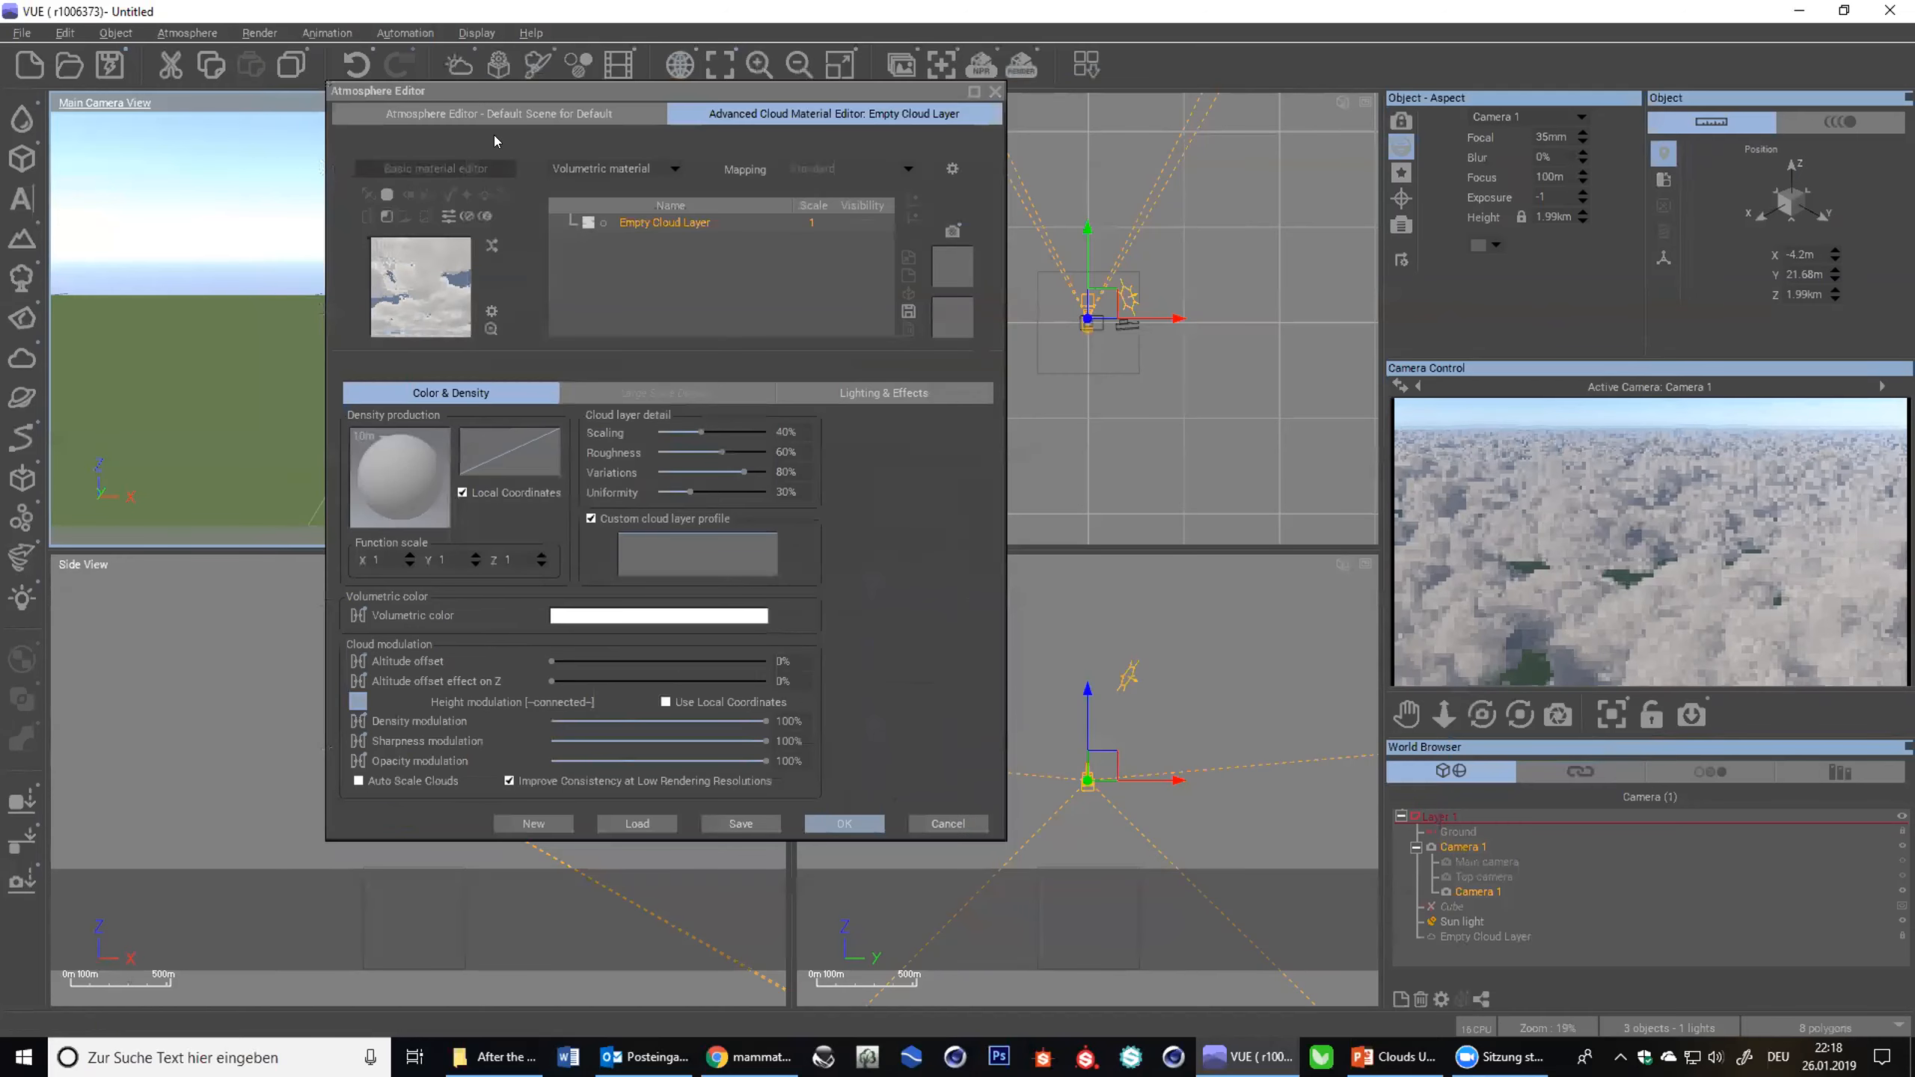
click(500, 115)
drag(797, 261, 766, 260)
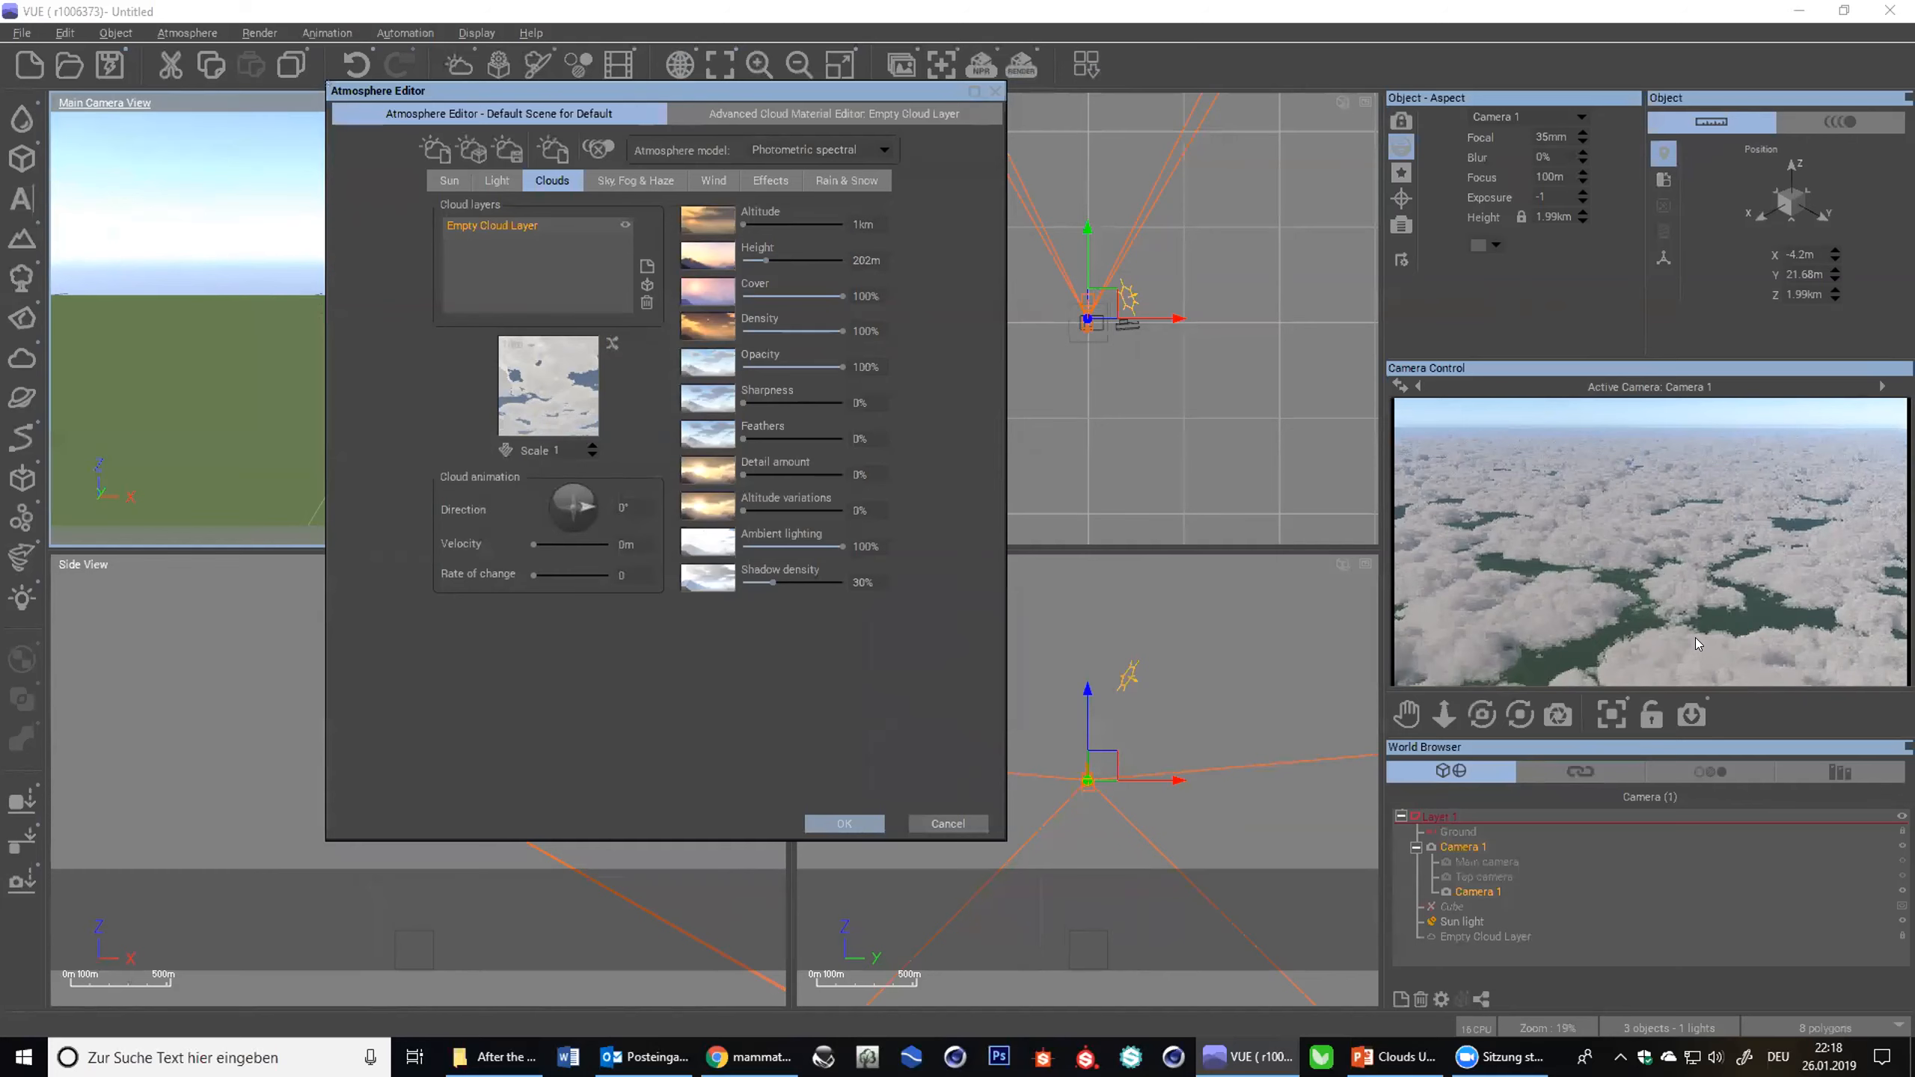
- Open the cloud material's density modulation graph and connect the Simple Fractal to the Density modulation output
click(834, 114)
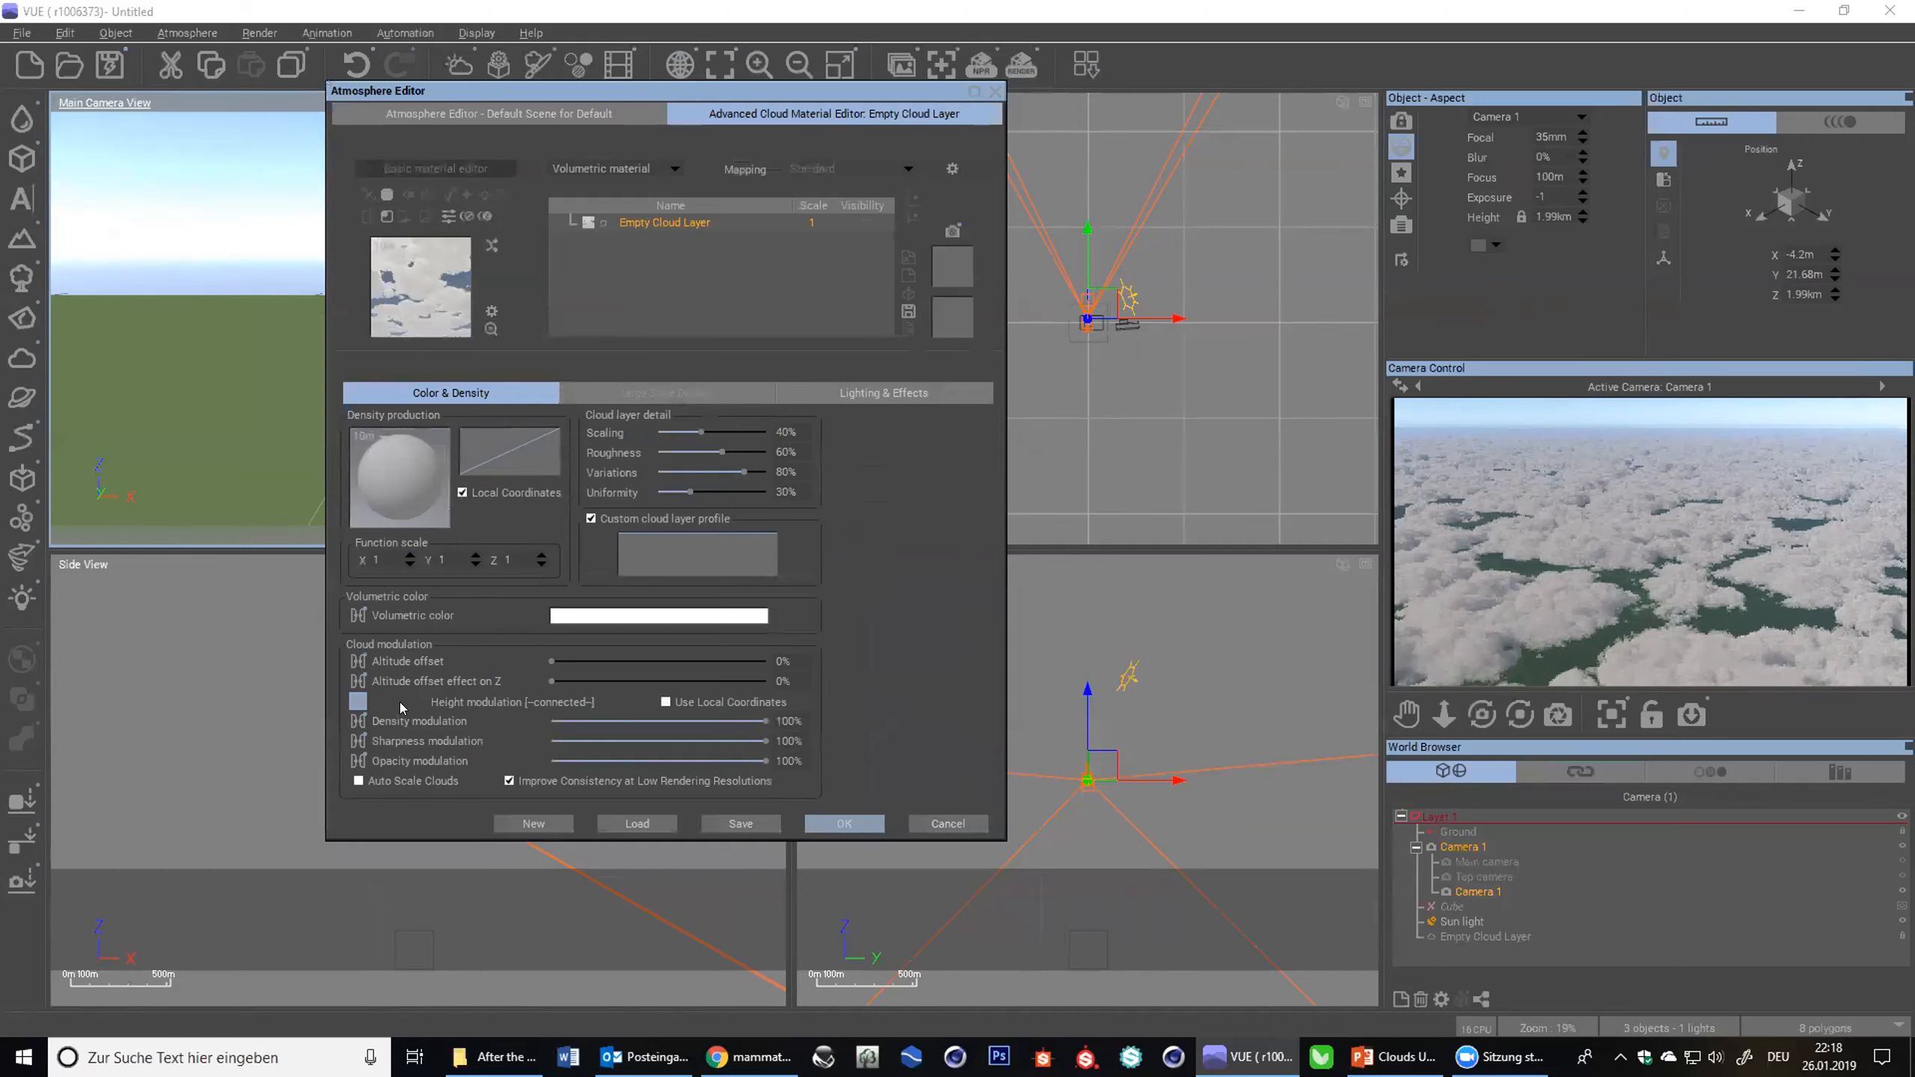
click(357, 723)
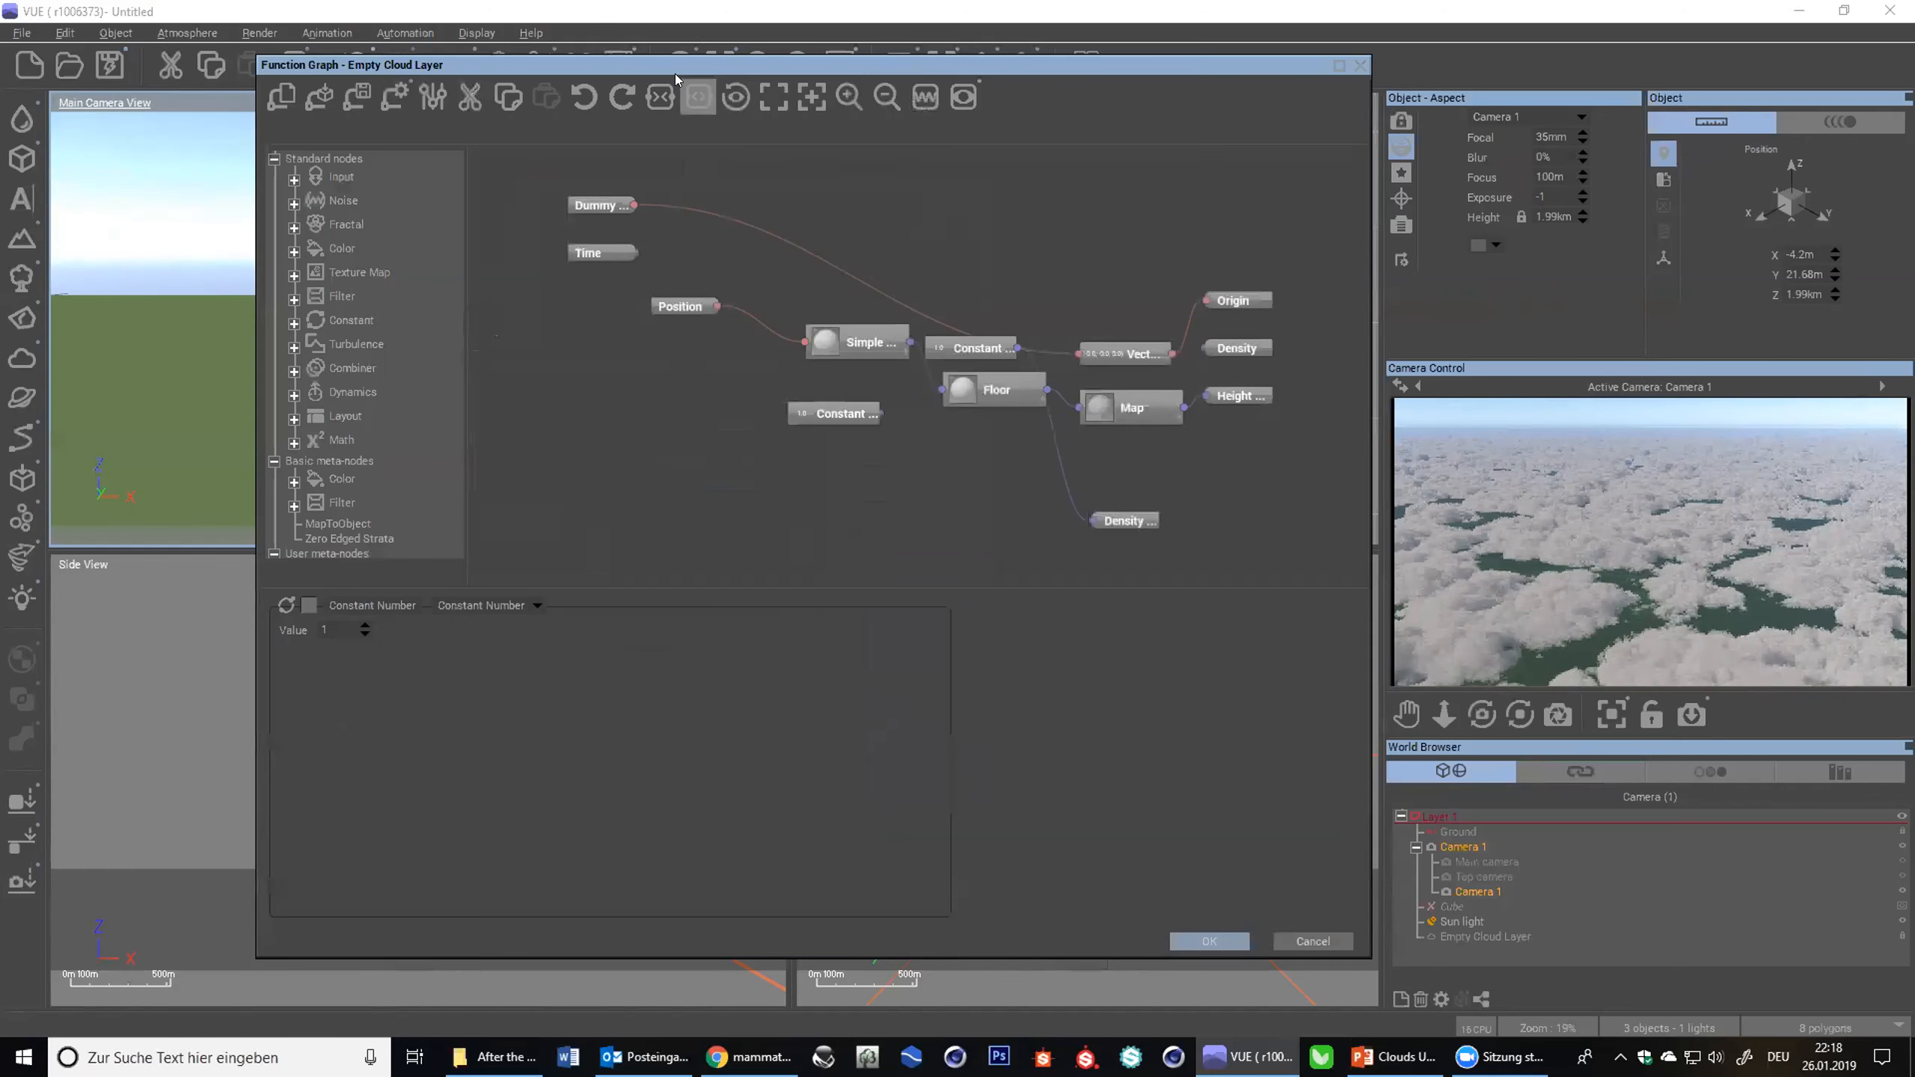
drag(676, 71, 624, 86)
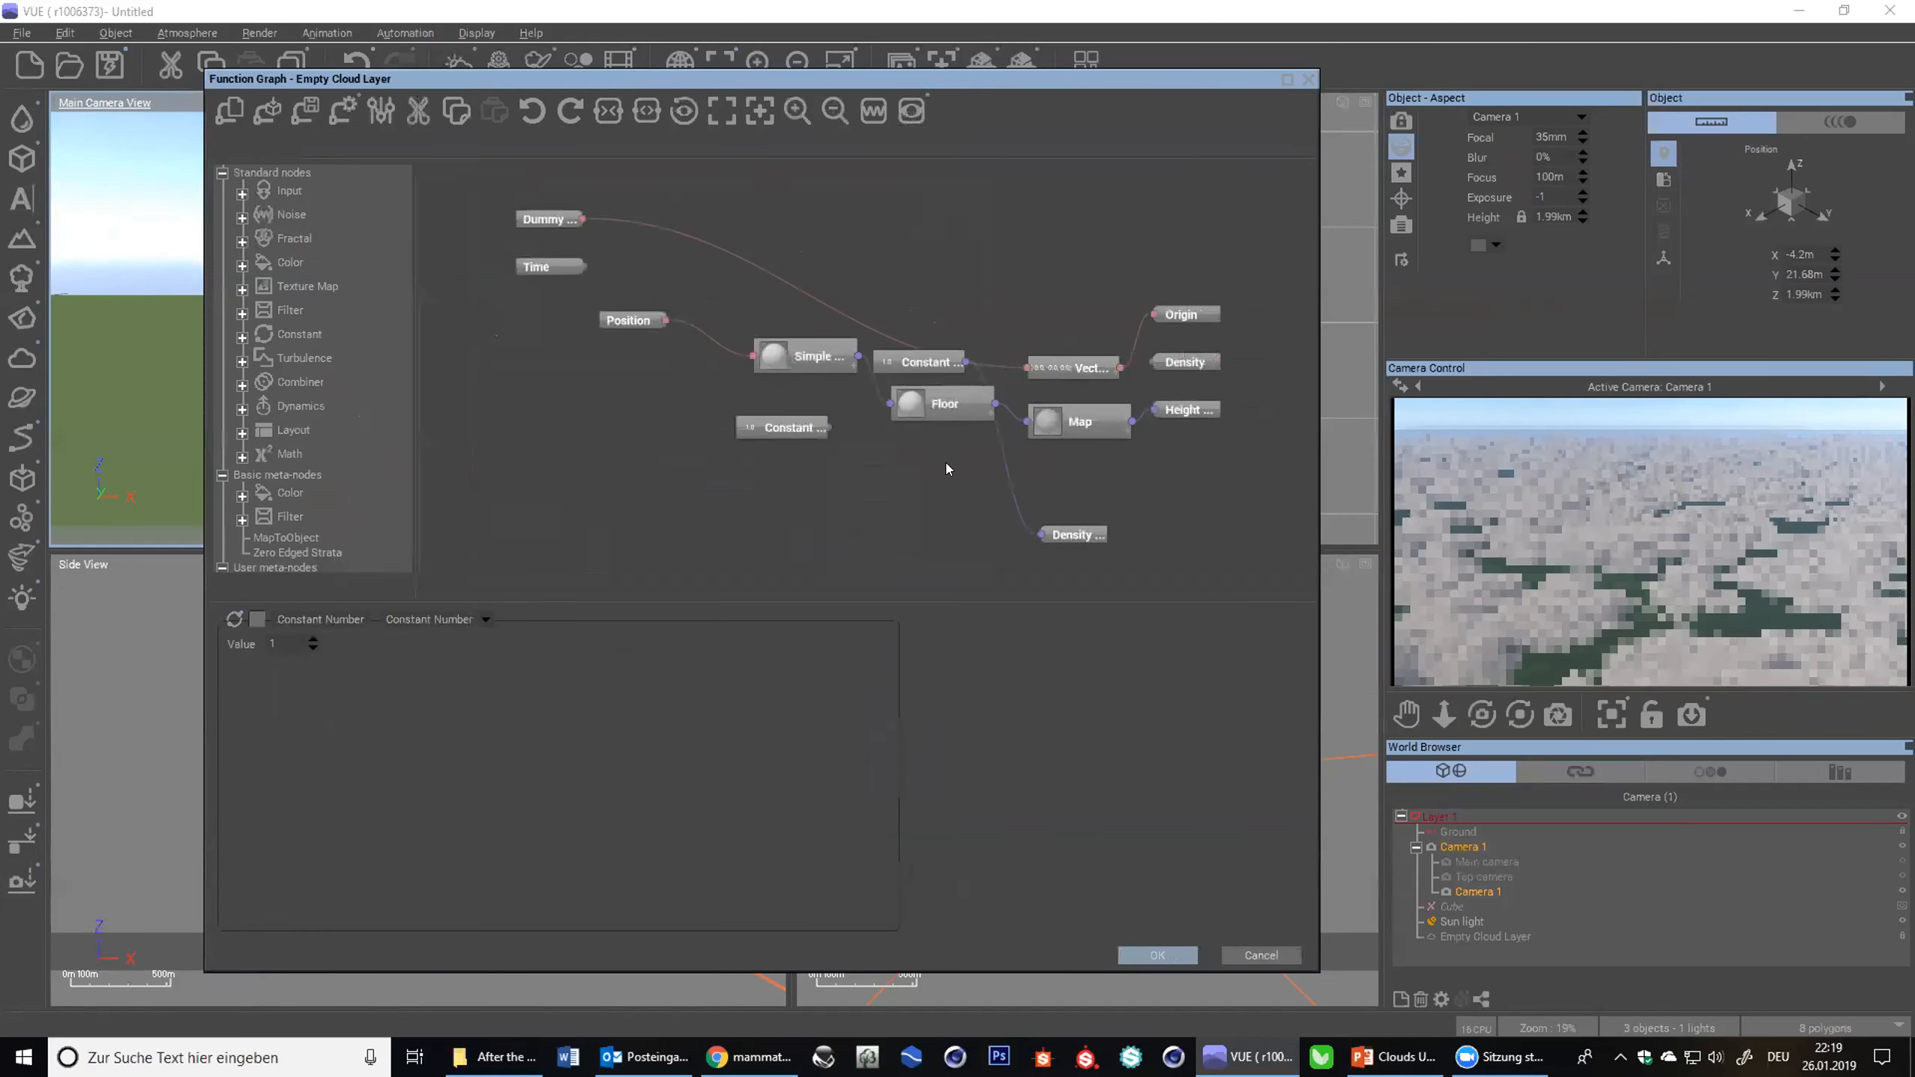
drag(1056, 530, 809, 358)
click(859, 370)
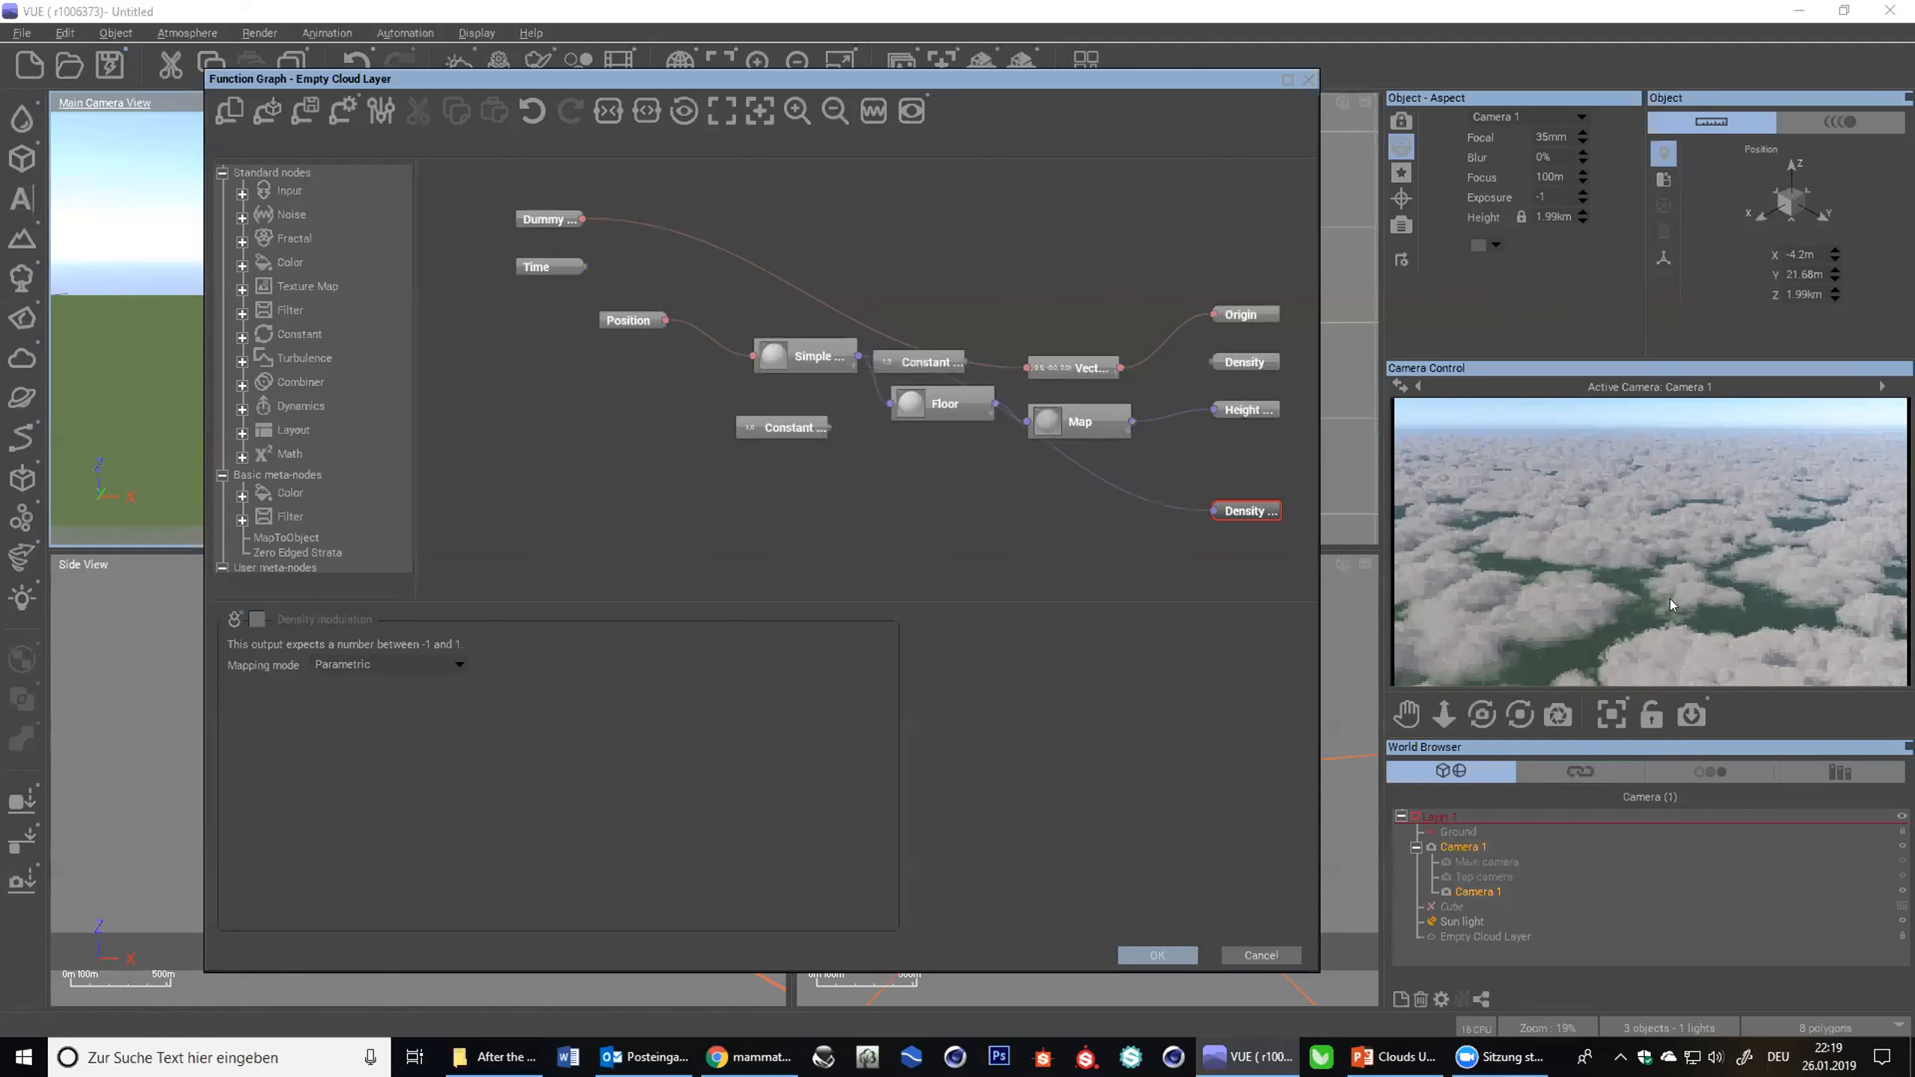
- Accept the graph and set the Empty Cloud Layer's opacity to 150% and its cover to 80%
click(1143, 956)
click(536, 114)
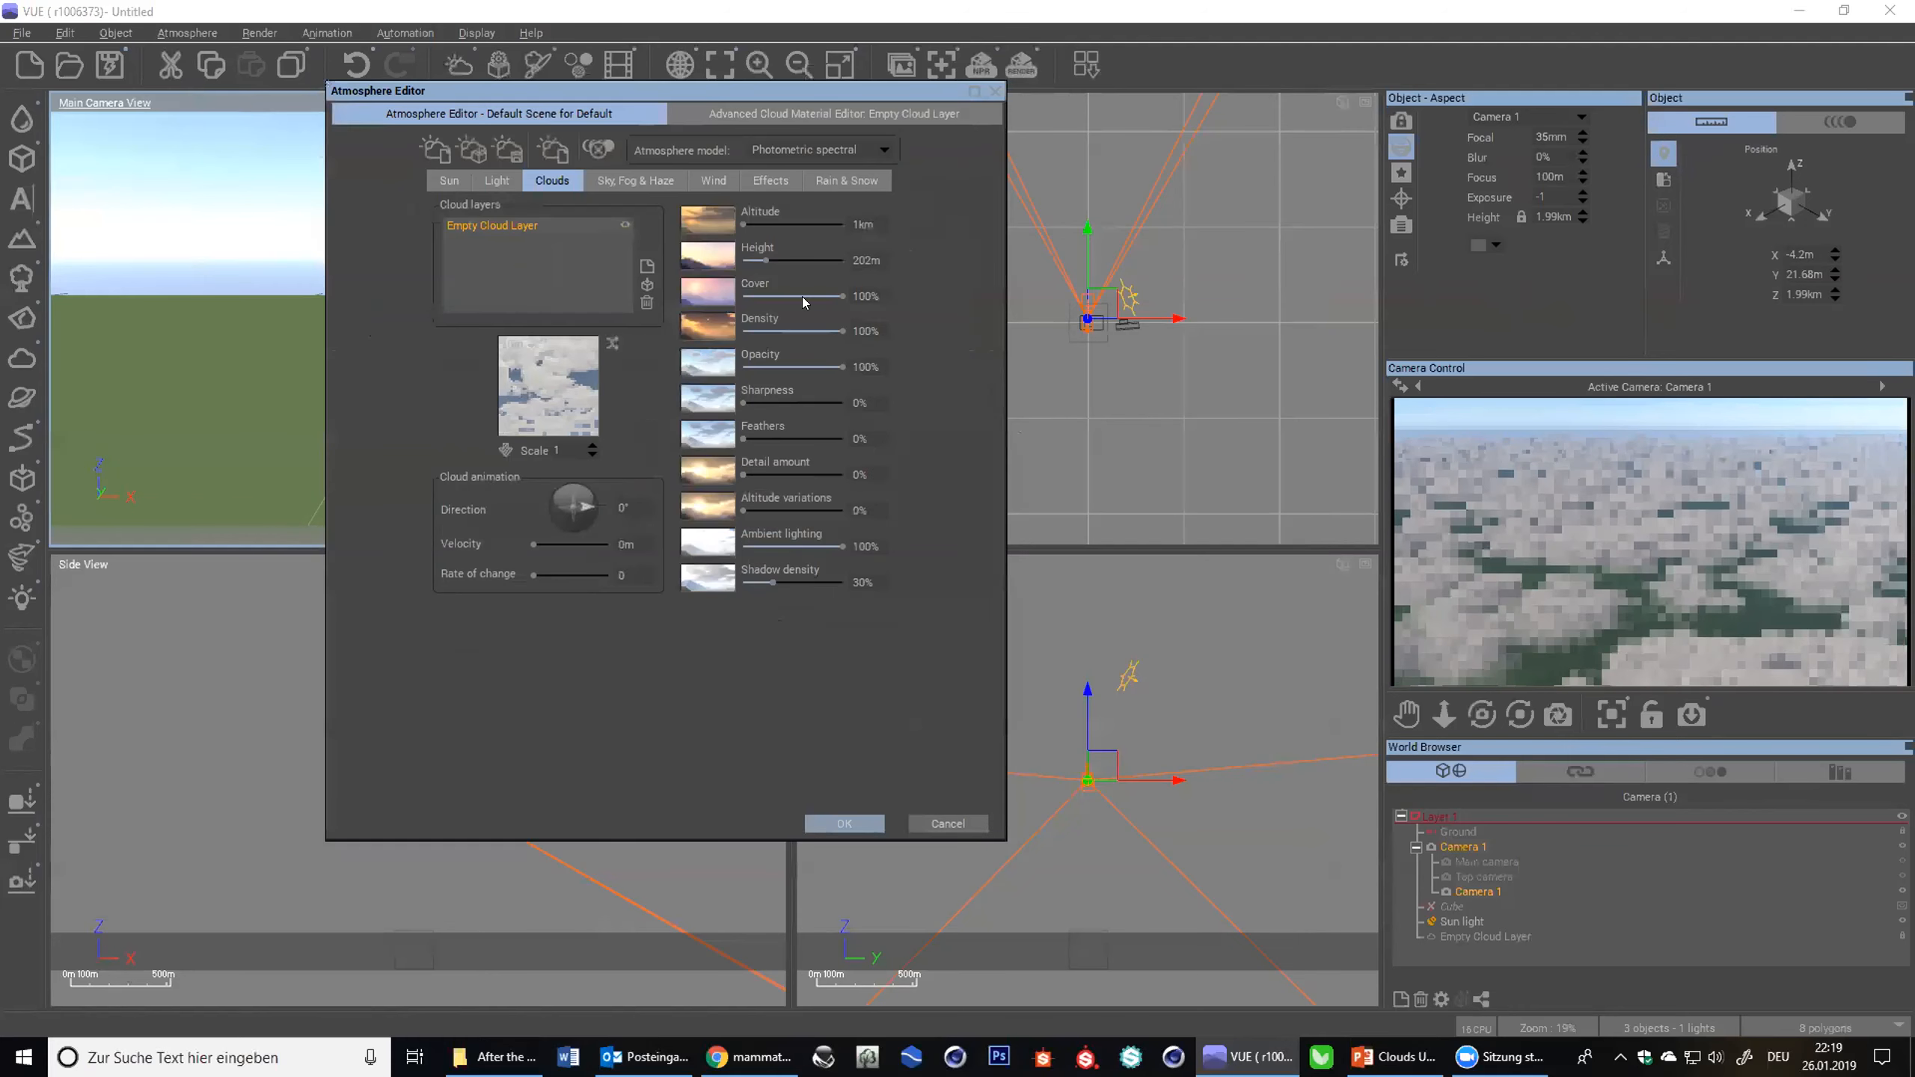
click(867, 367)
text(150)
key(Return)
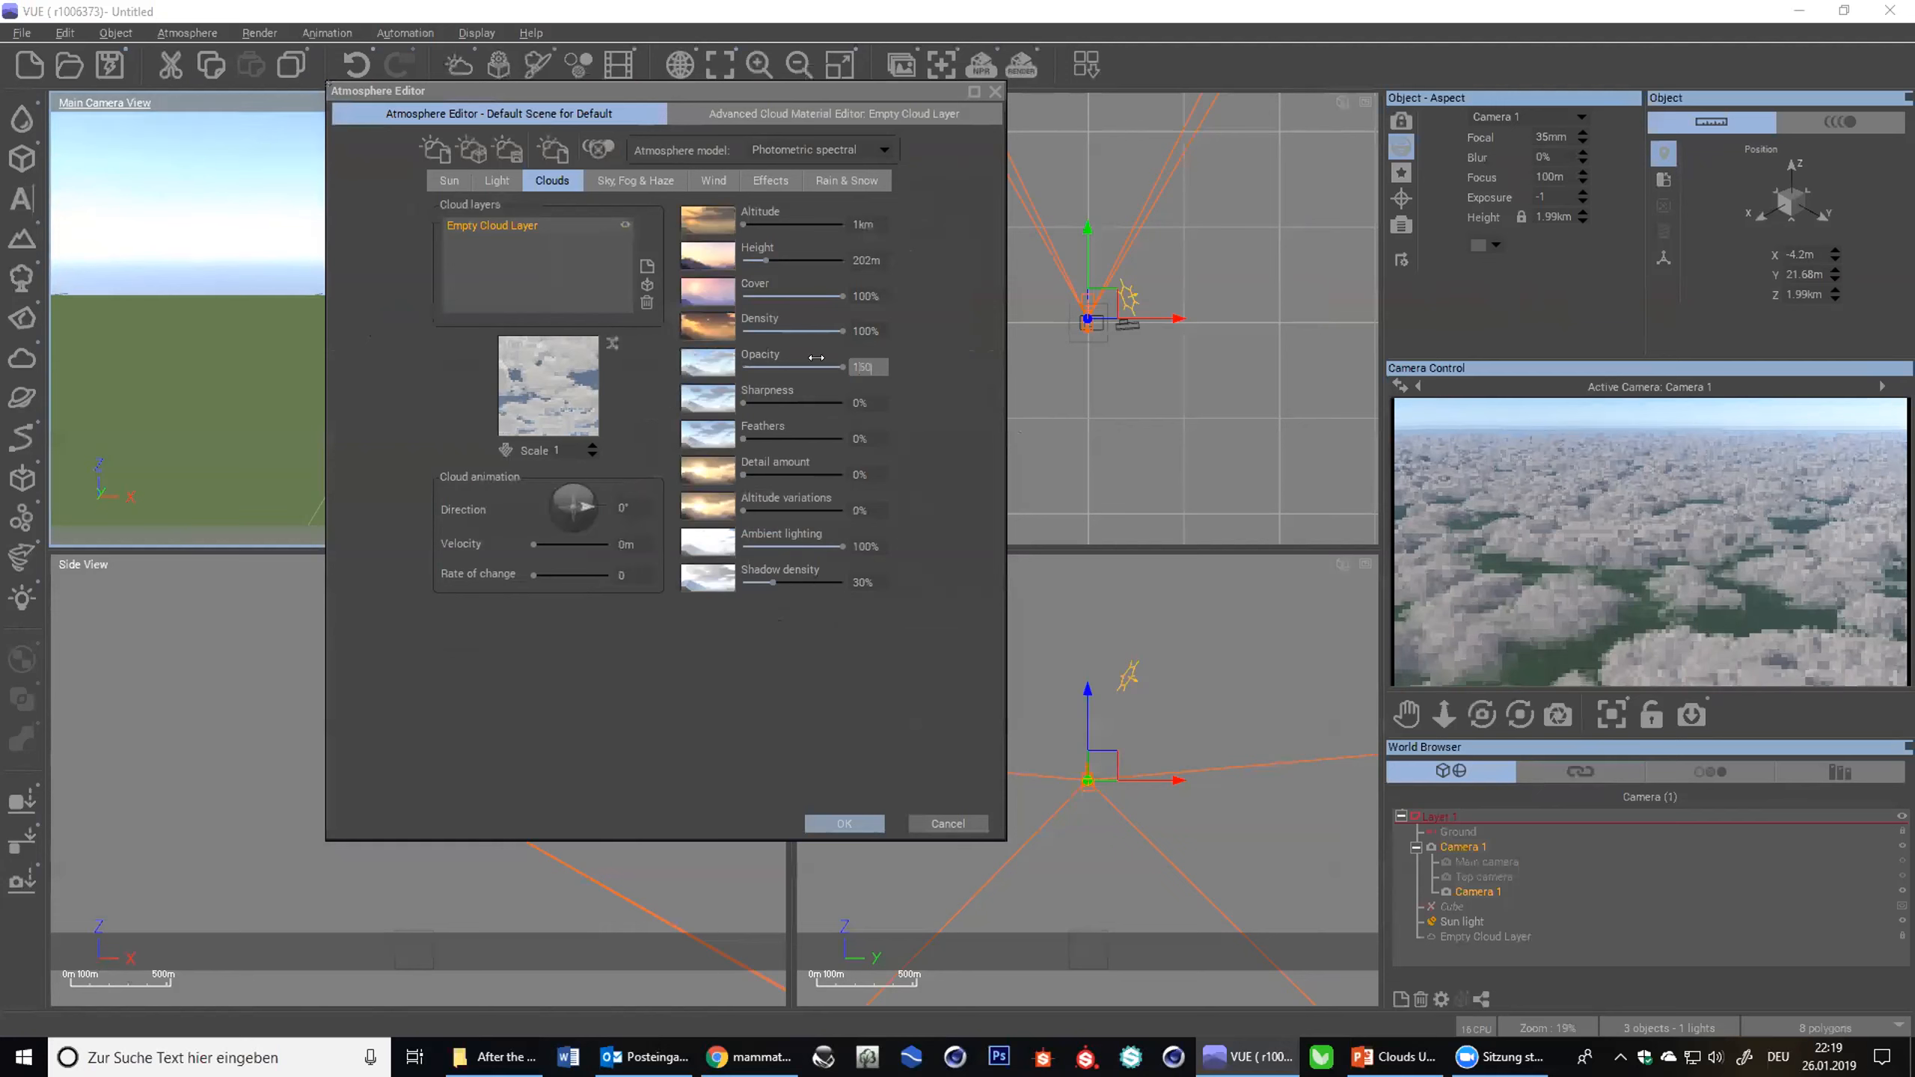
drag(827, 290, 808, 294)
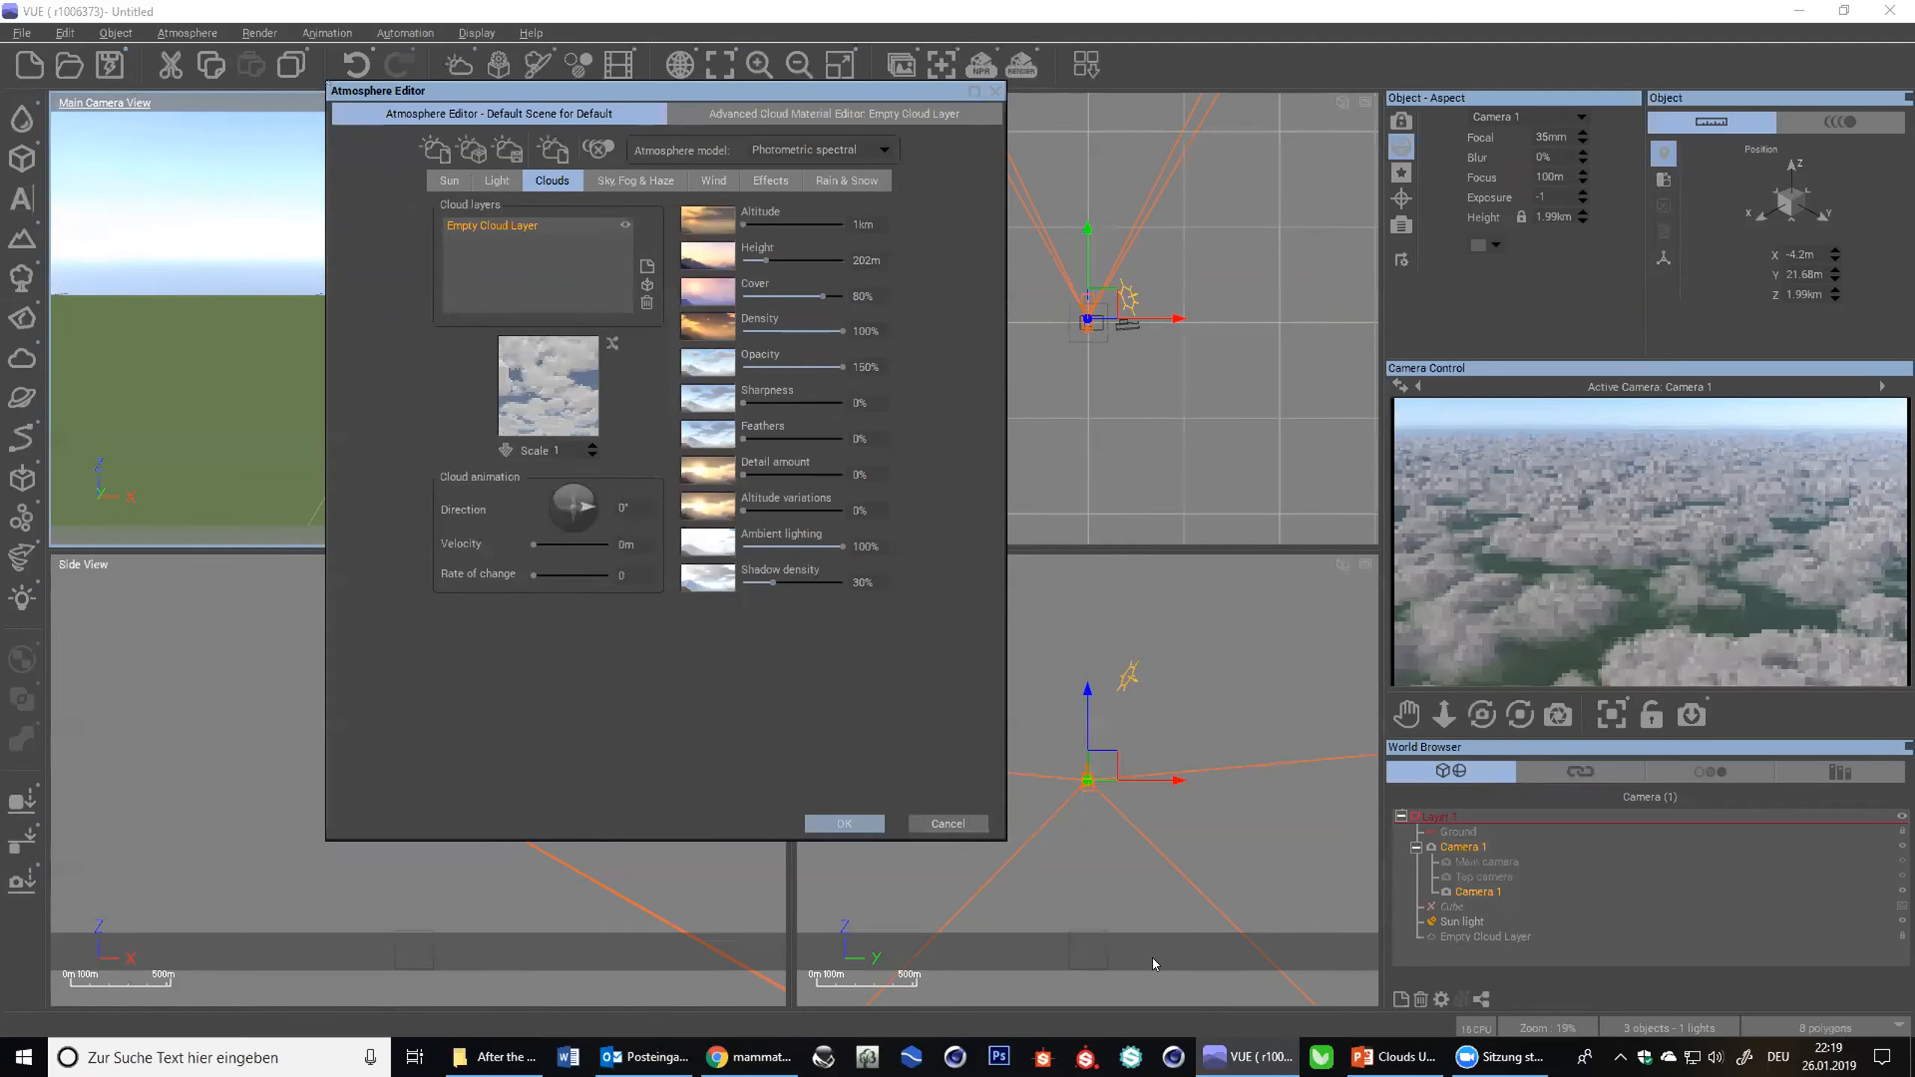
- Set the Empty Cloud Layer's cover to 68% and go to its material's density modulation function
click(811, 294)
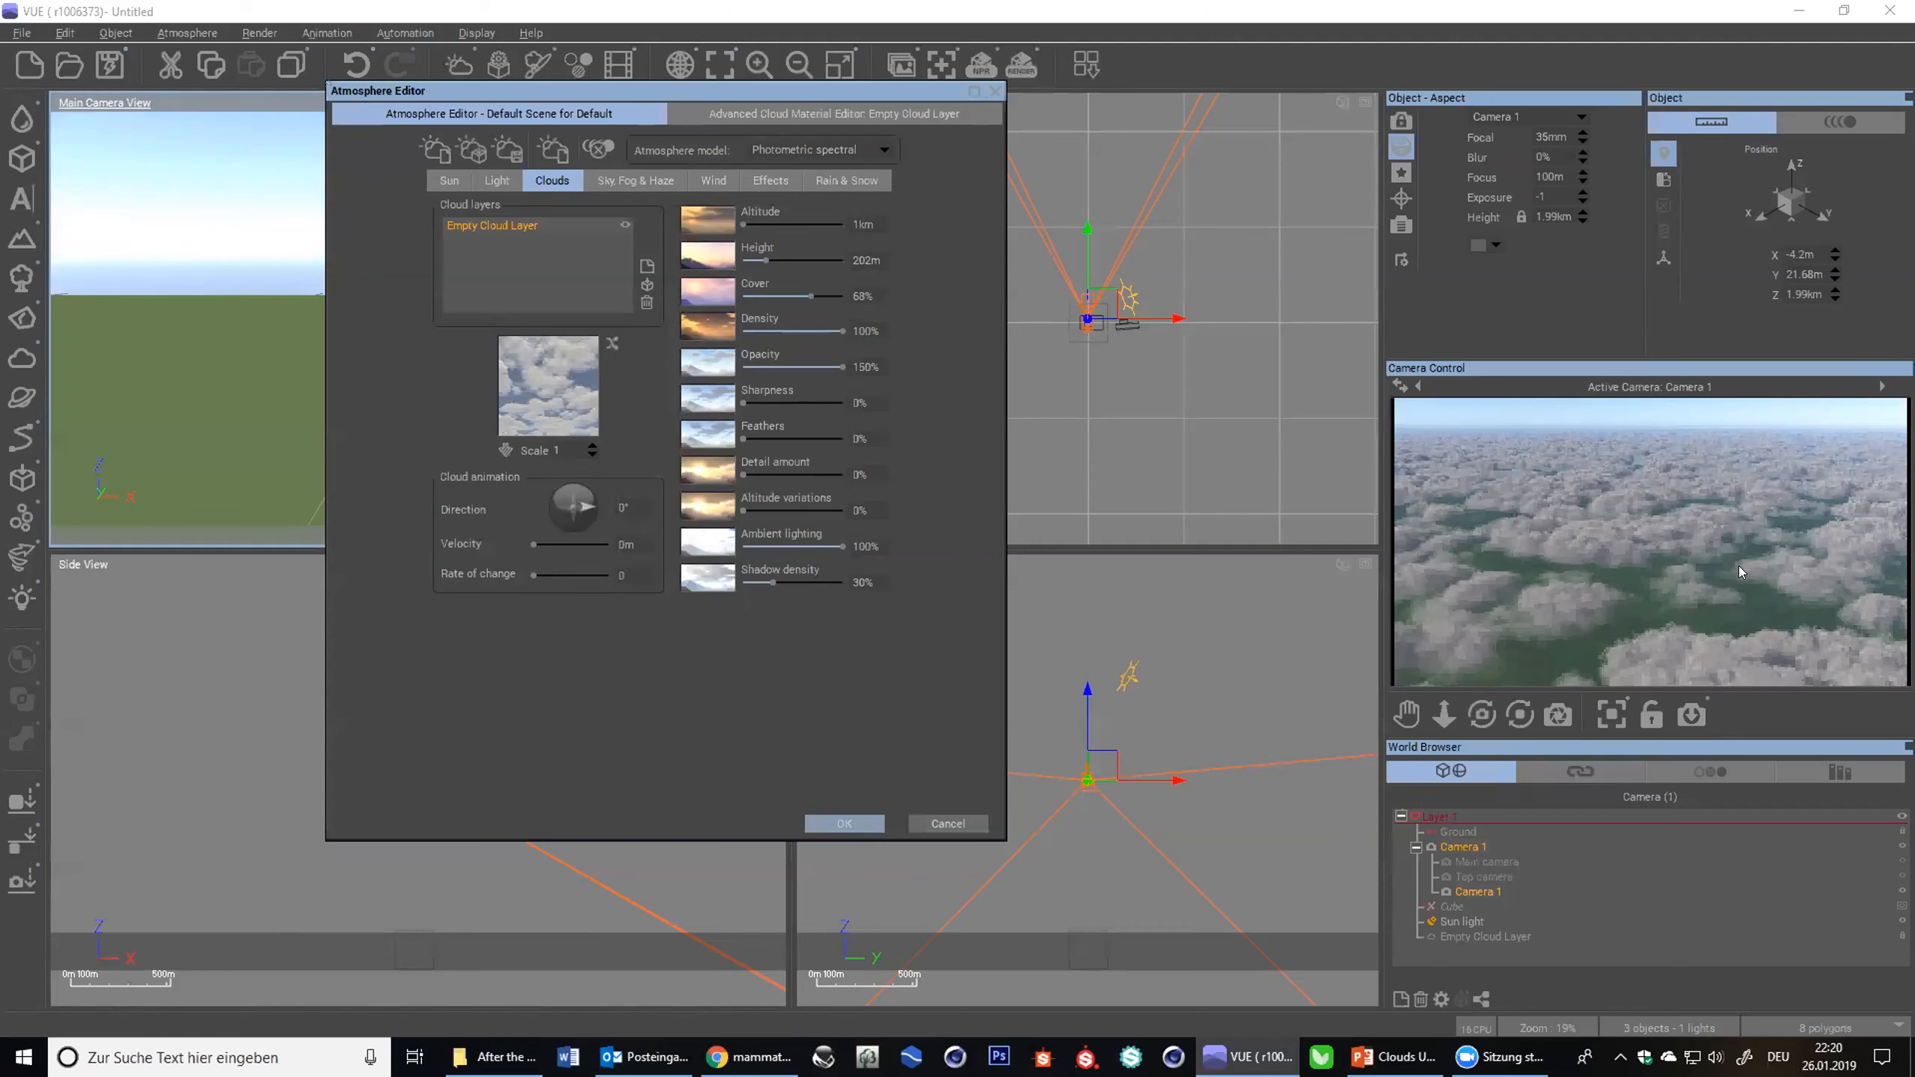
click(903, 113)
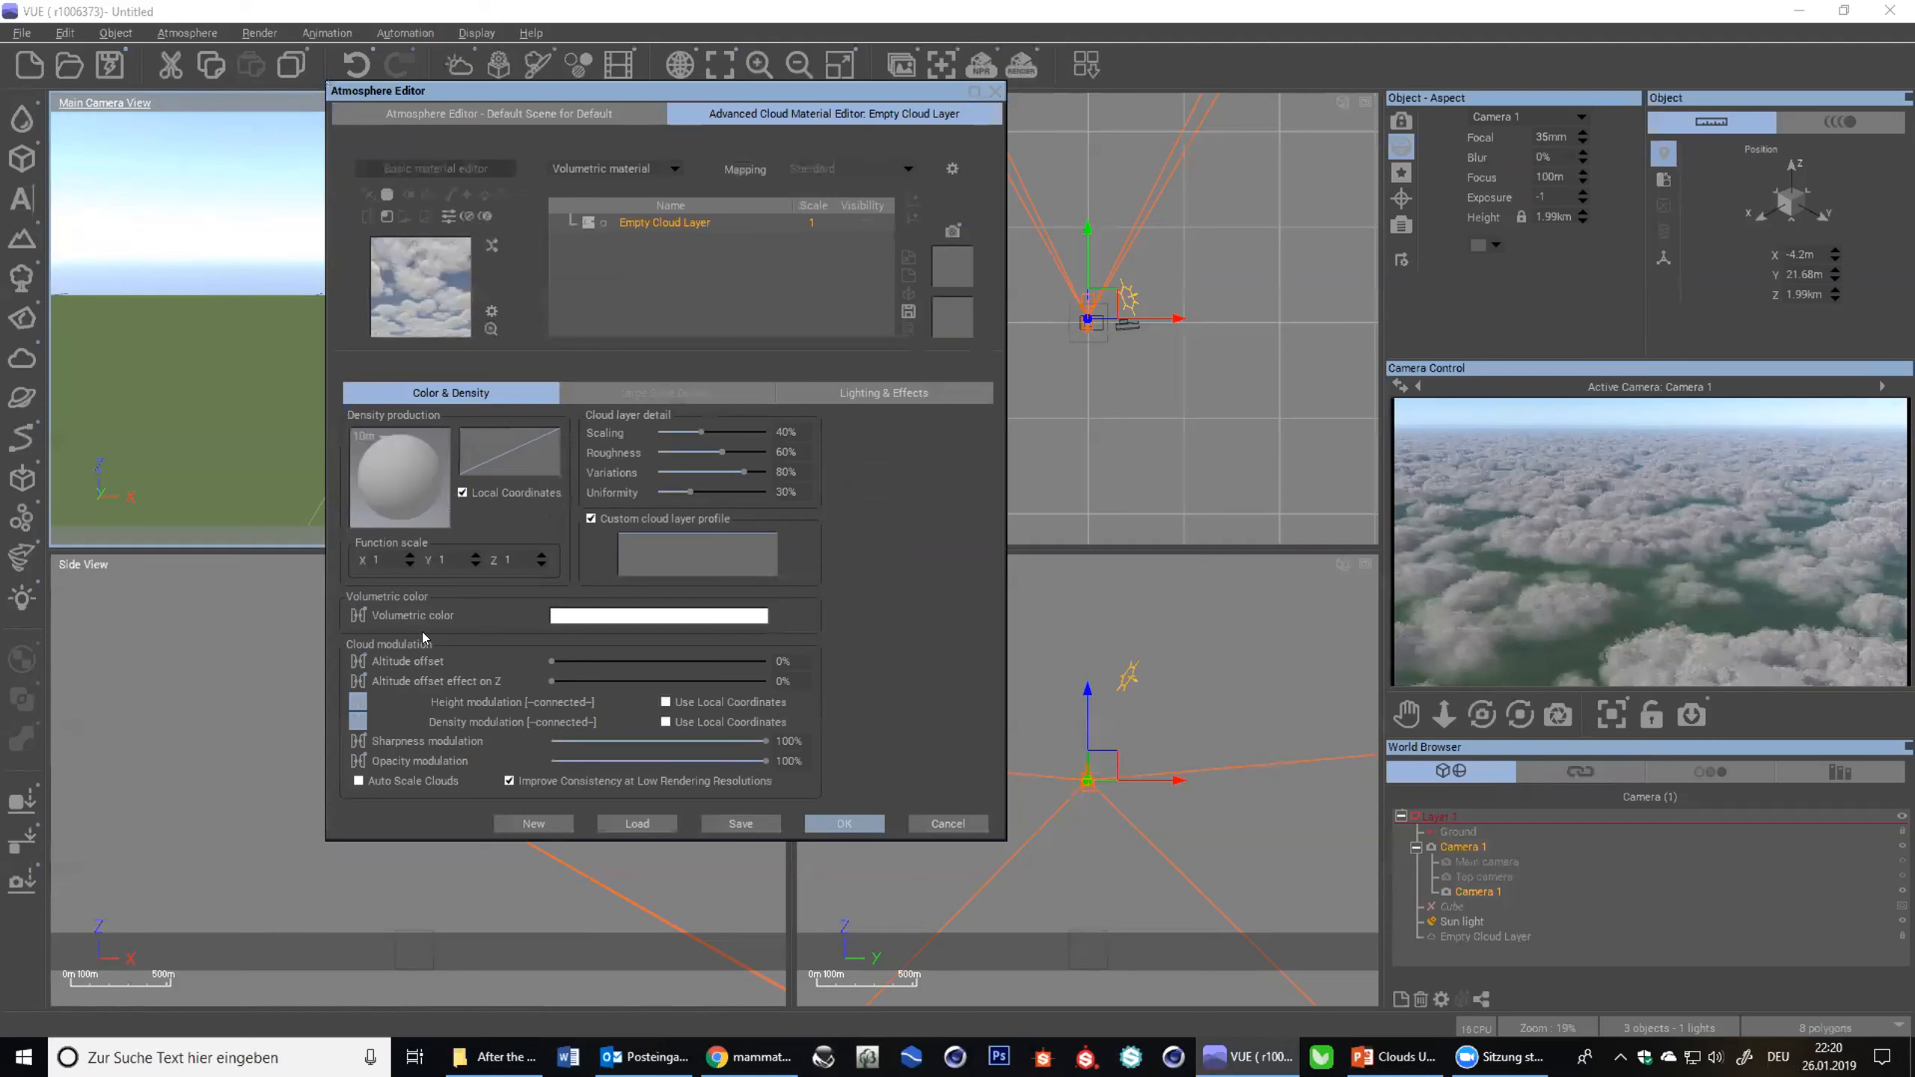
click(356, 724)
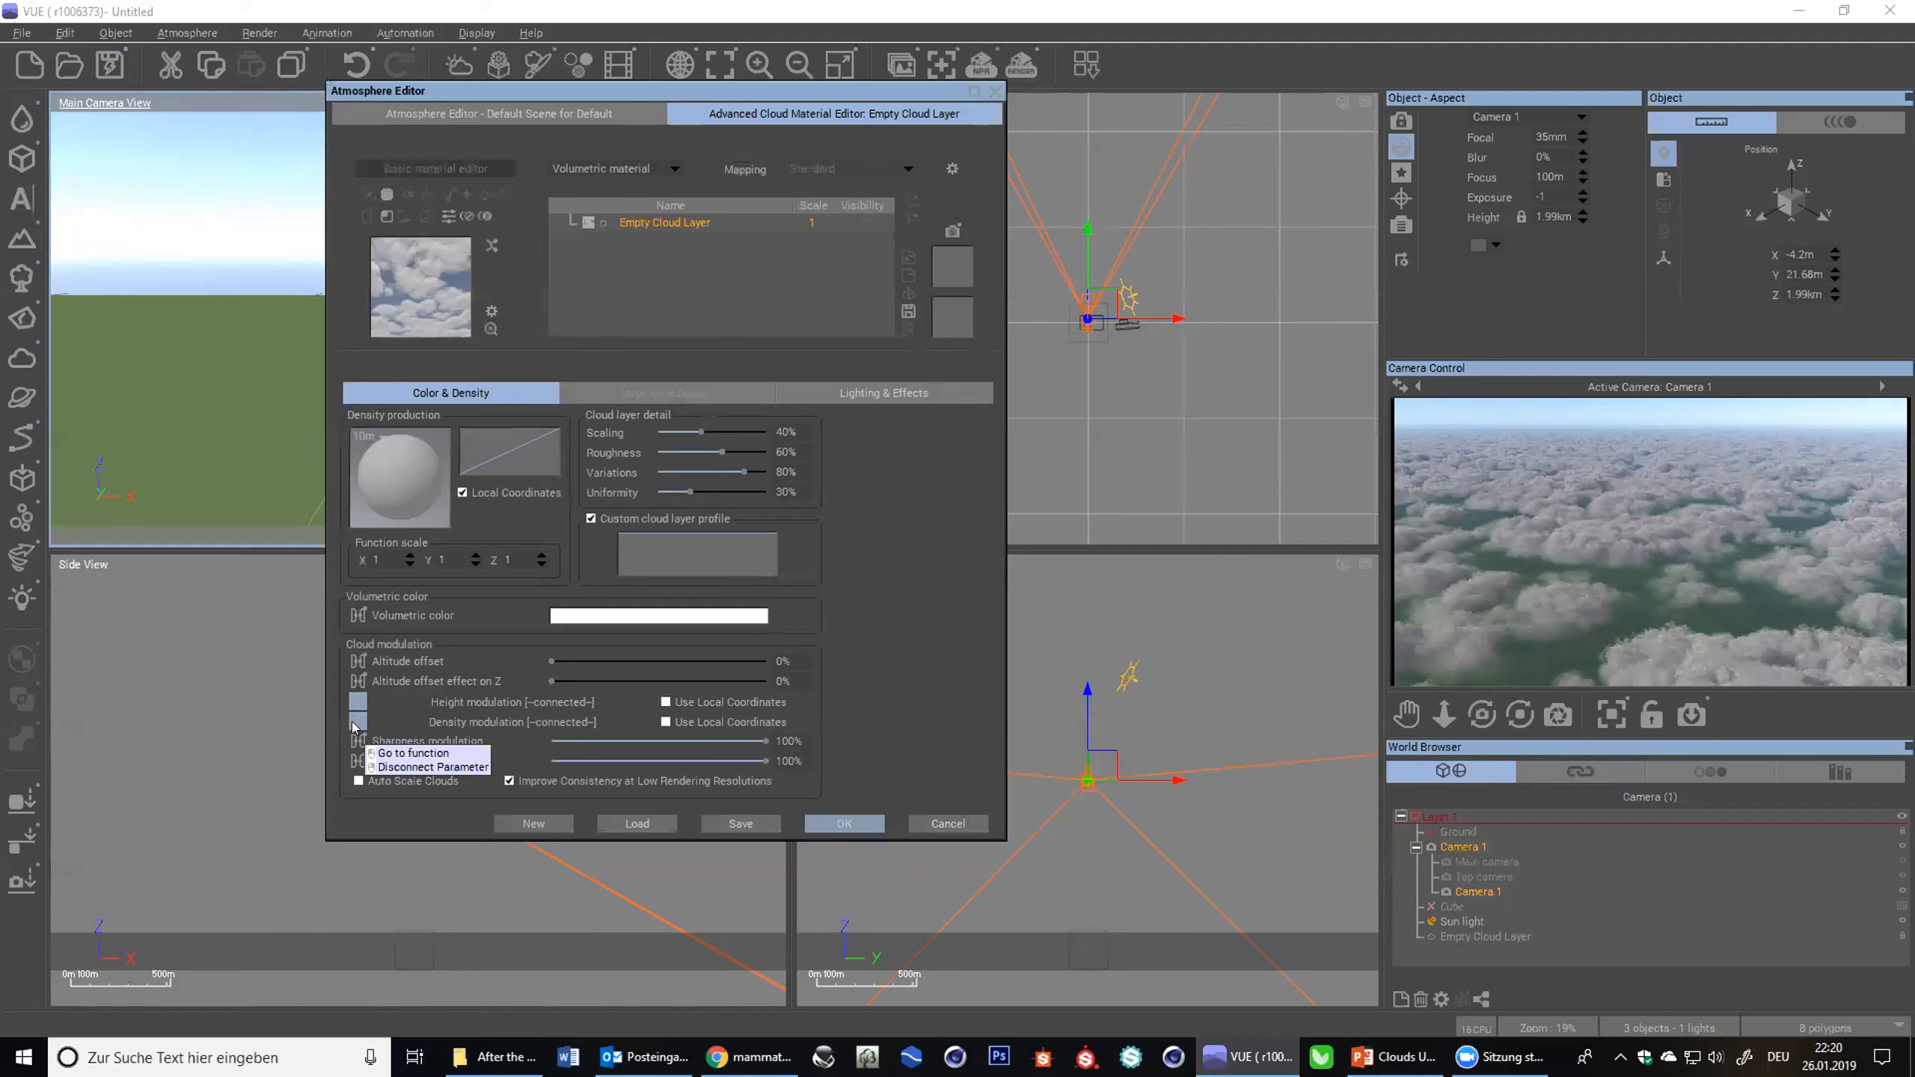
click(353, 727)
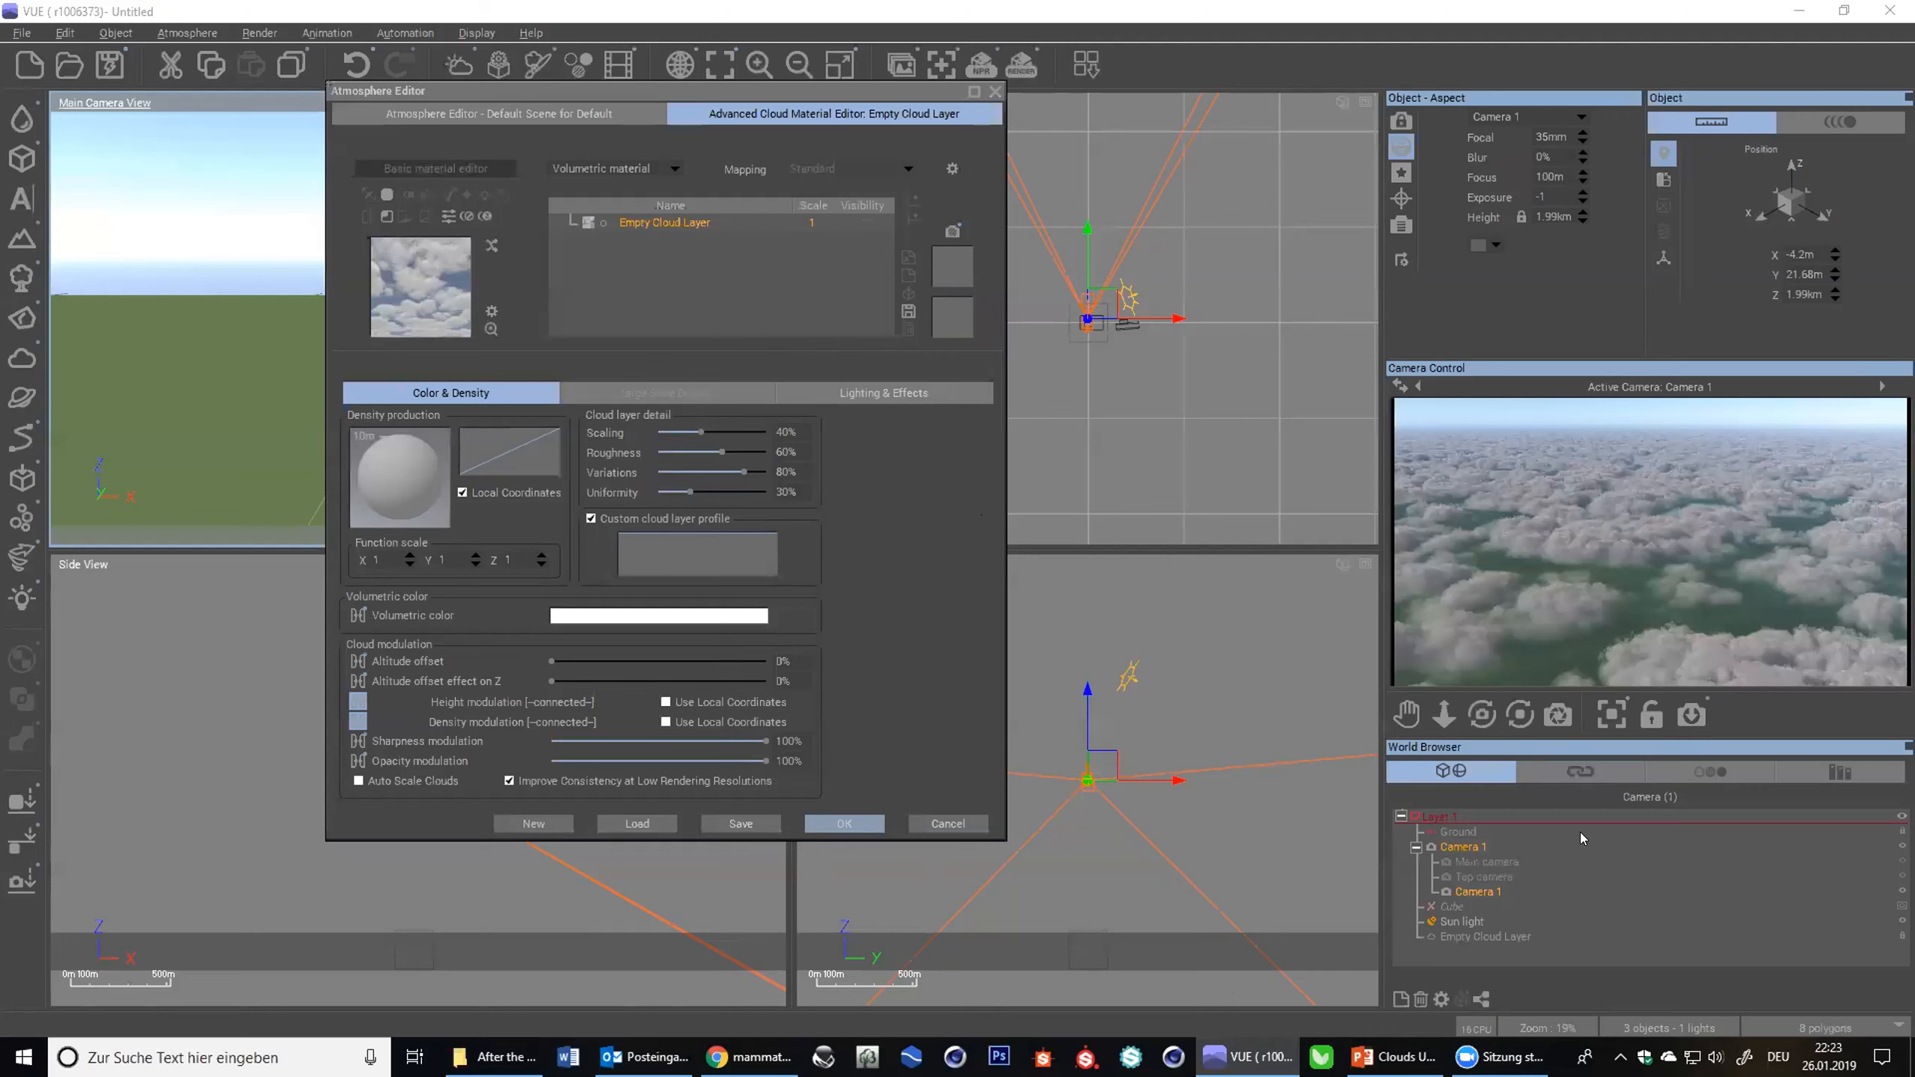
- Open Camera 1's advanced options, set the exposure to 0, and refresh the camera preview
double_click(1474, 892)
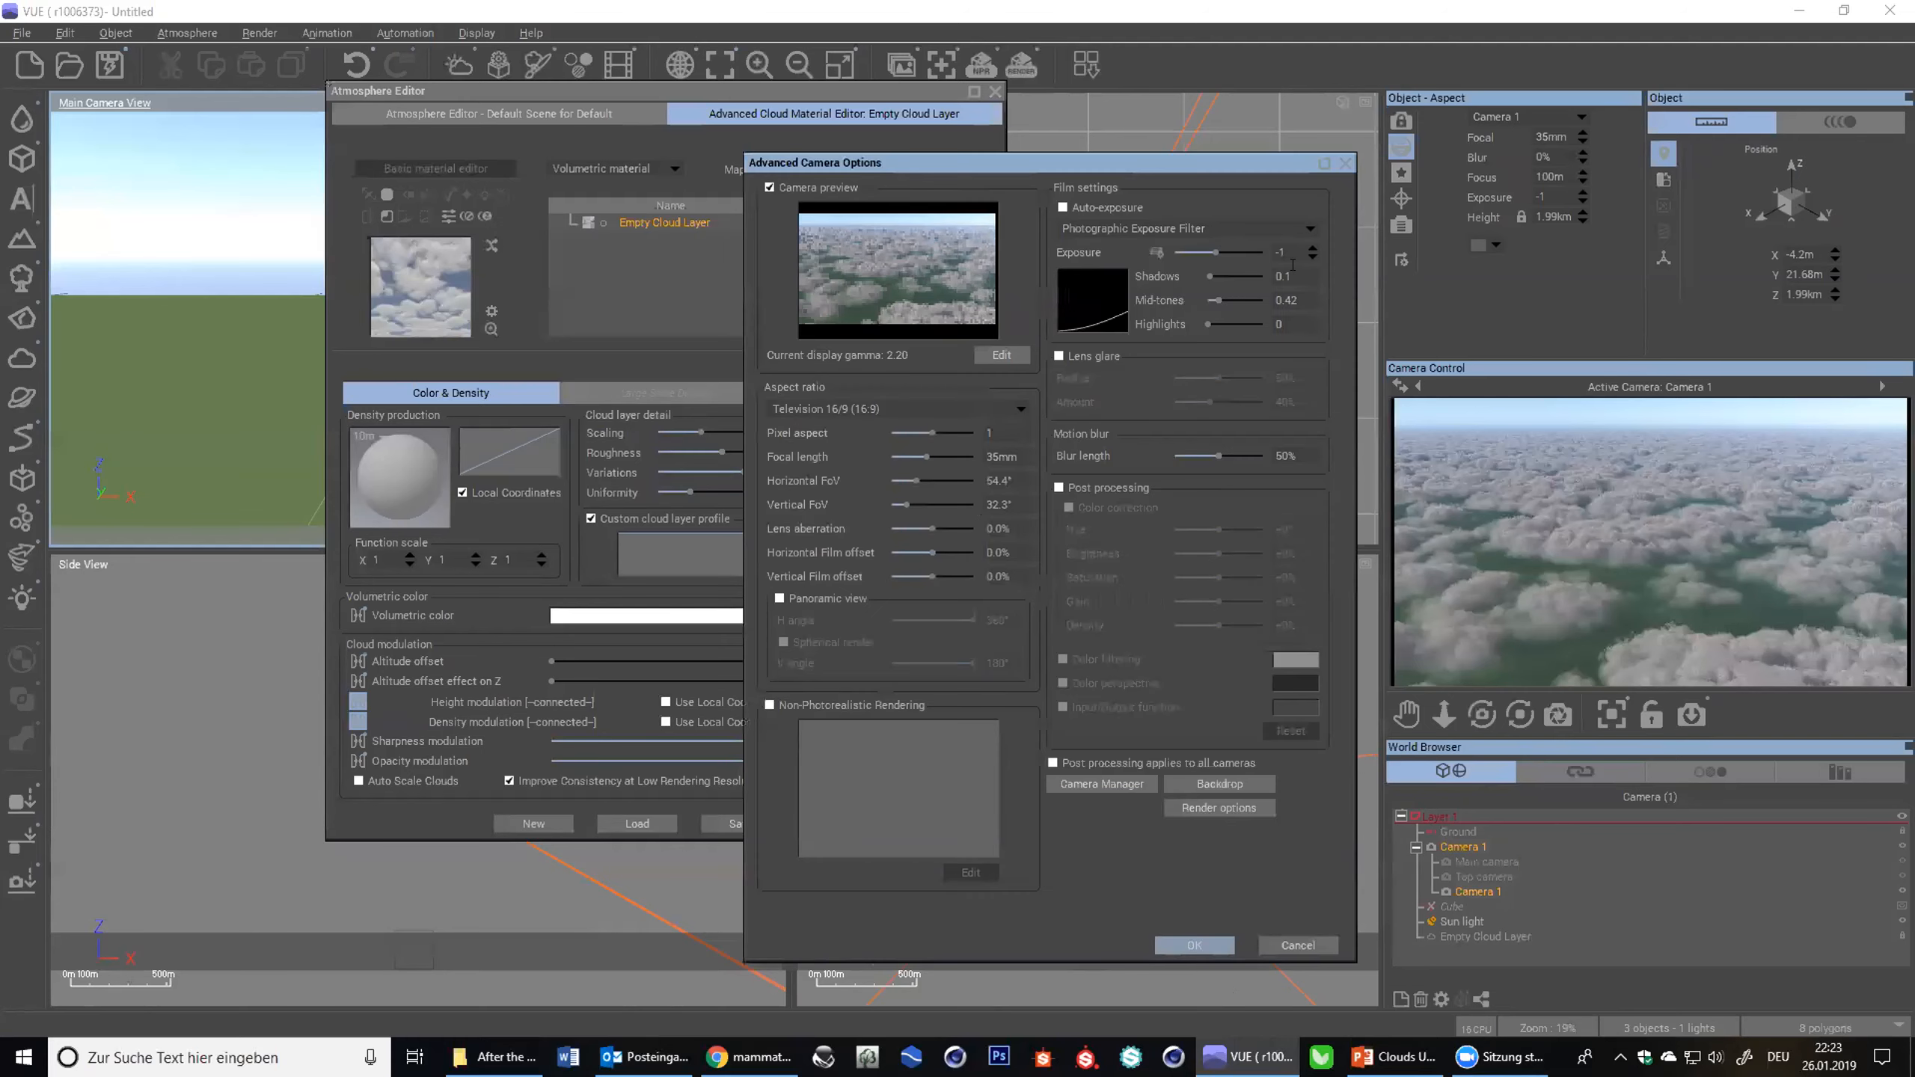
click(1286, 252)
text(0)
key(Return)
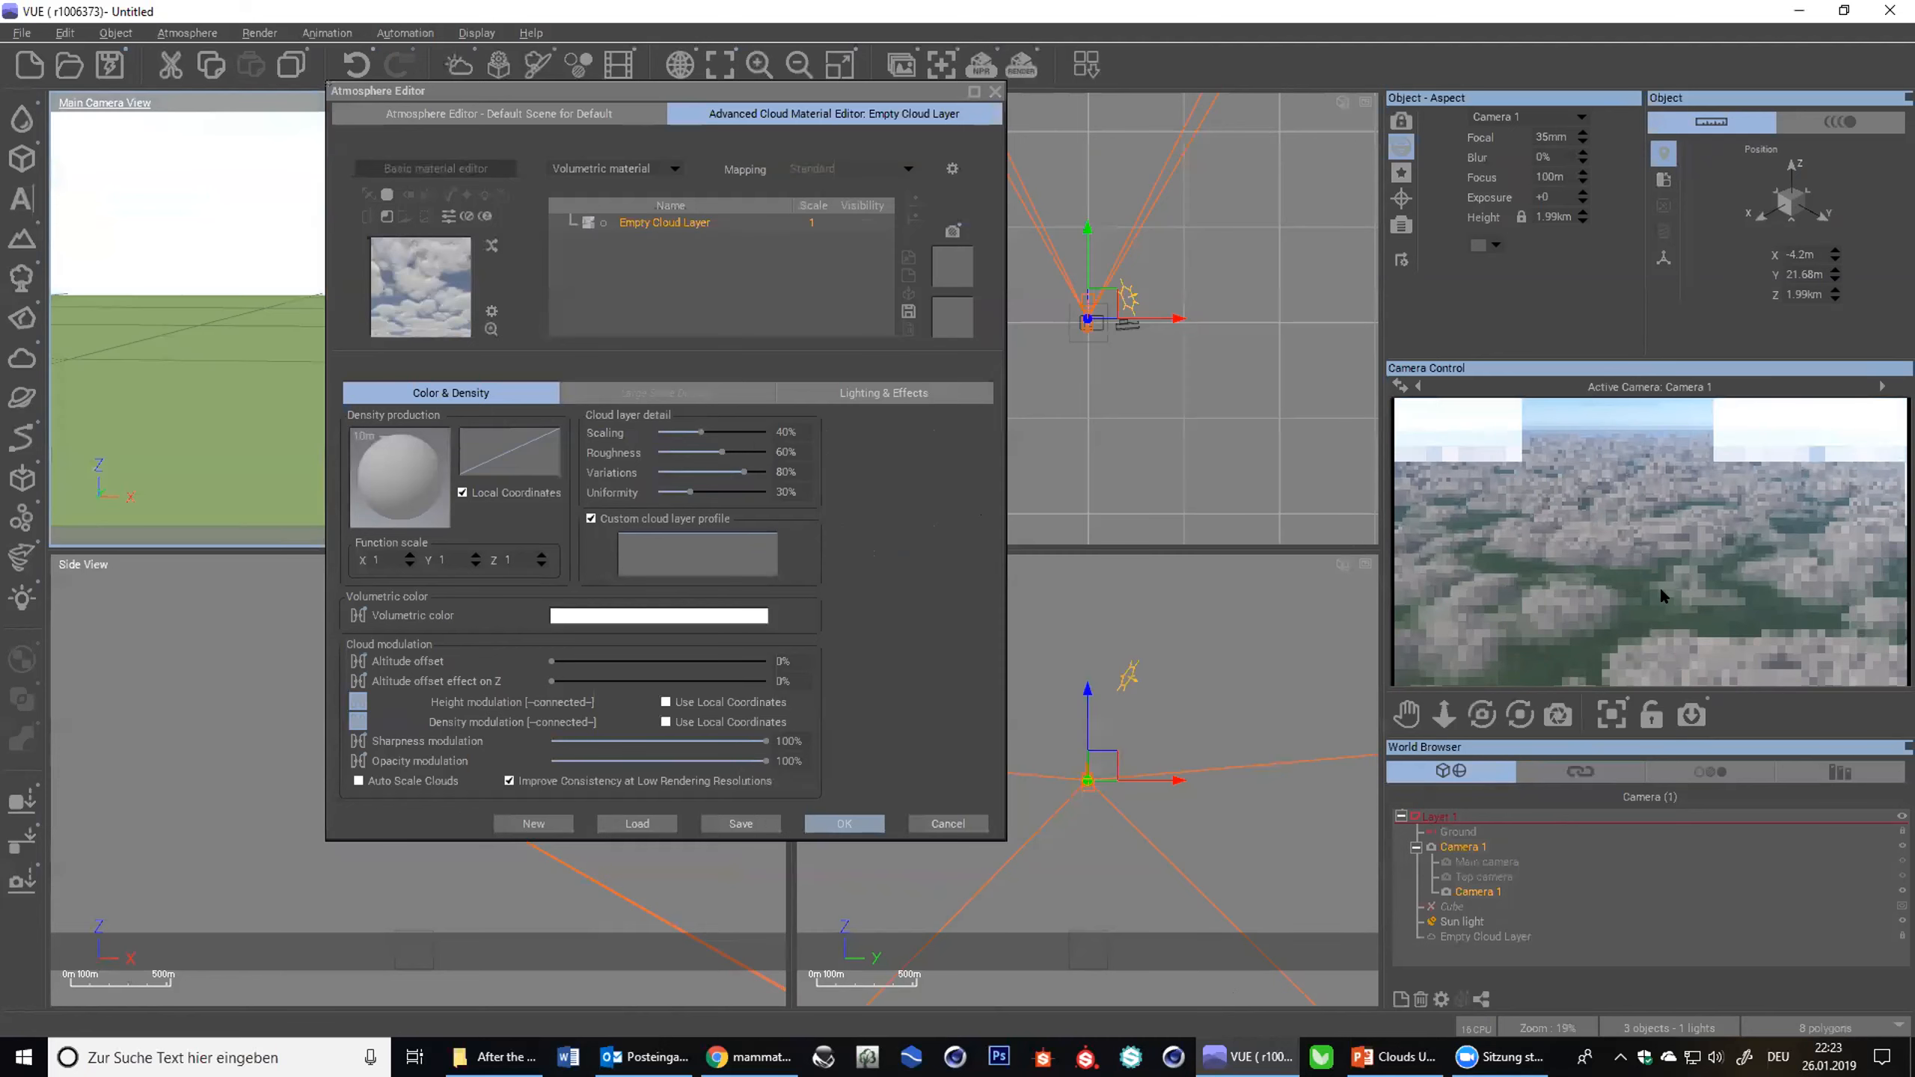
right_click(1772, 595)
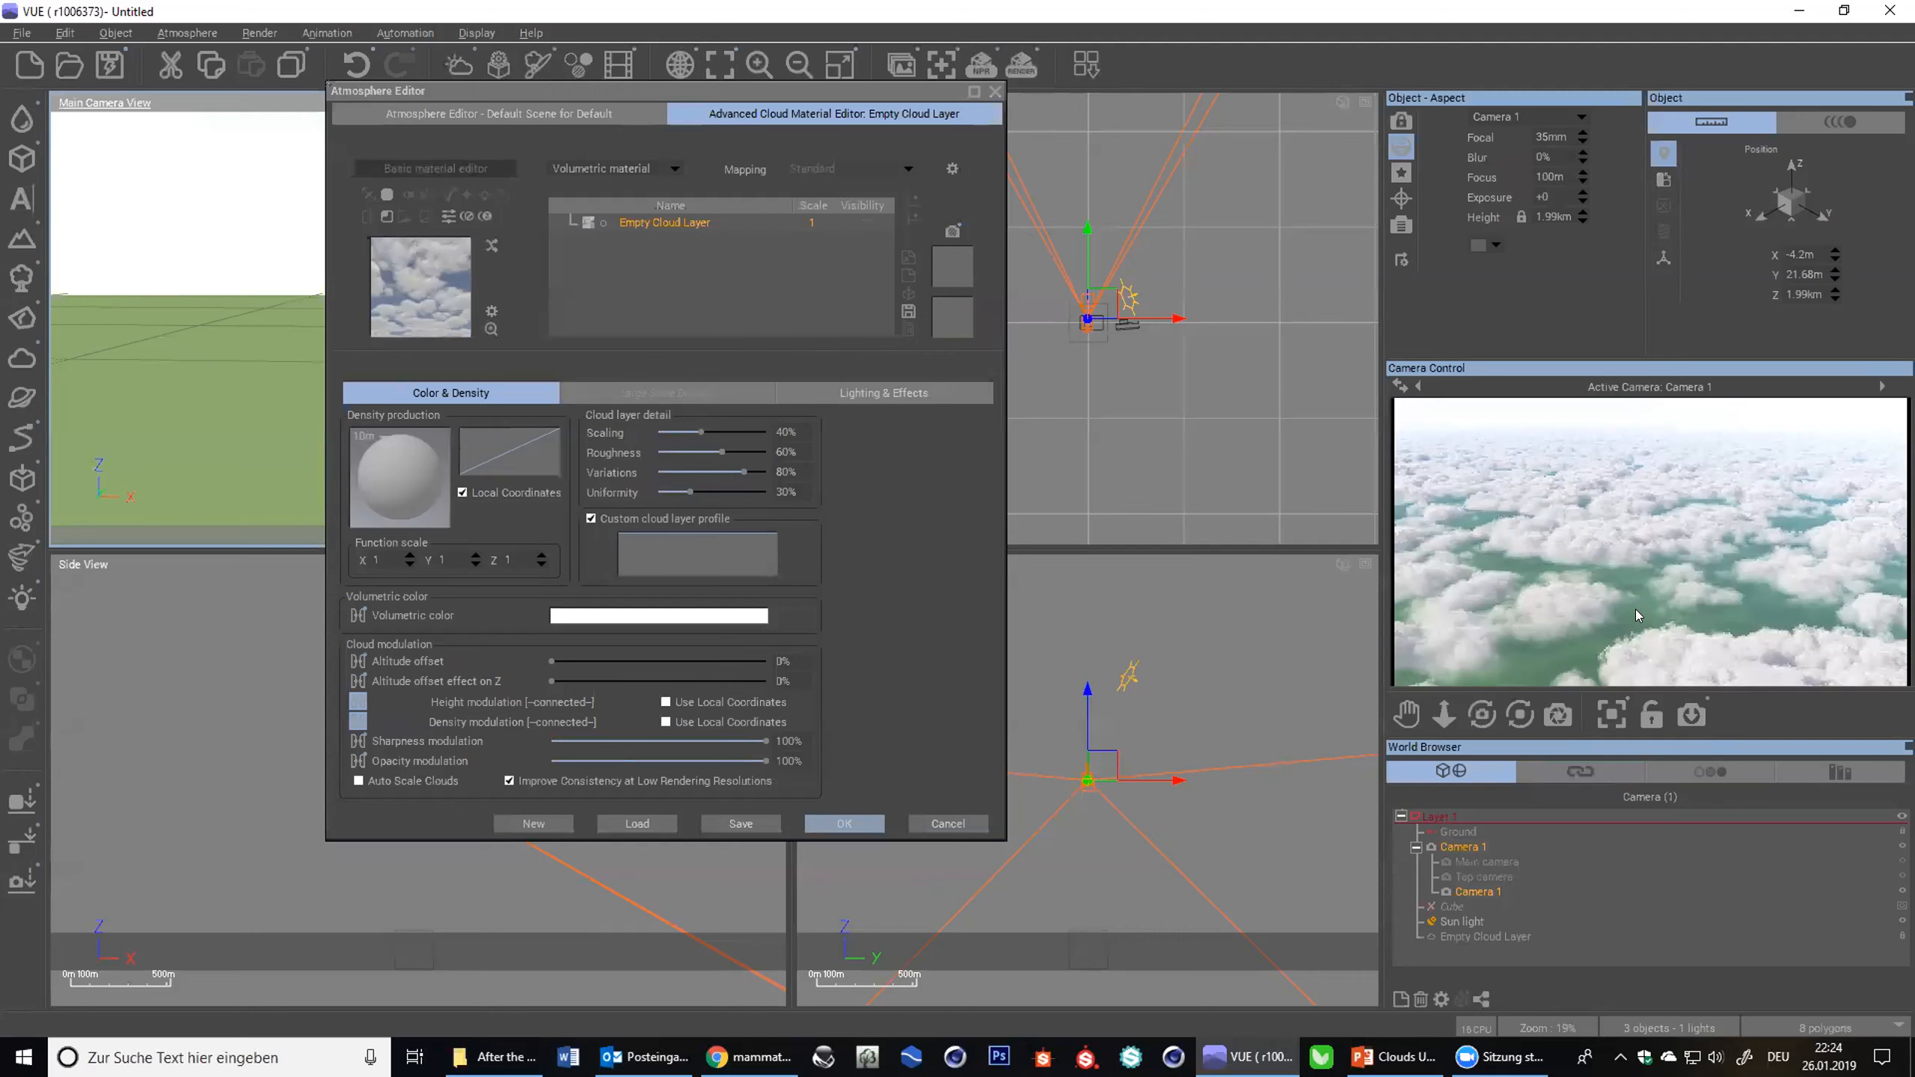
- Switch to the Main camera, lower it to about 55.5 m, tilt it up toward the clouds, and refresh its preview
click(1482, 860)
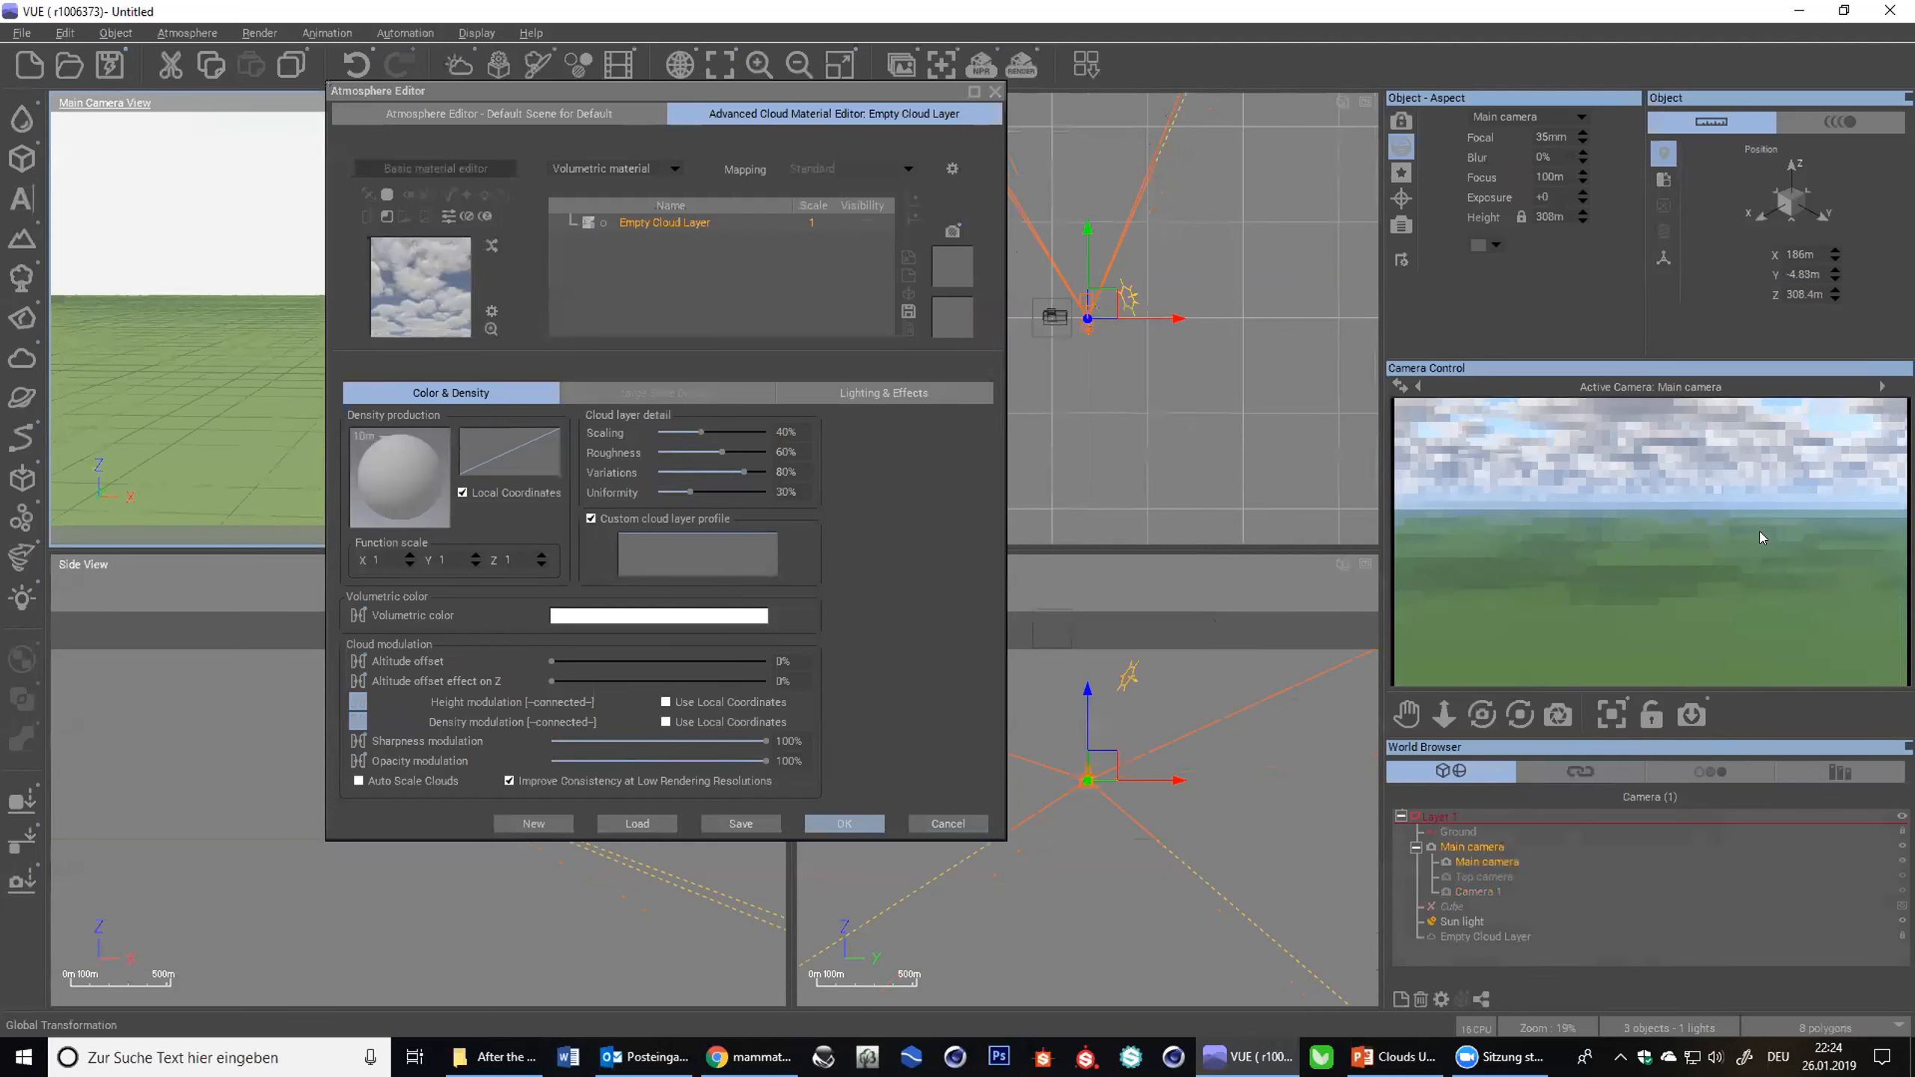
drag(679, 90, 1041, 117)
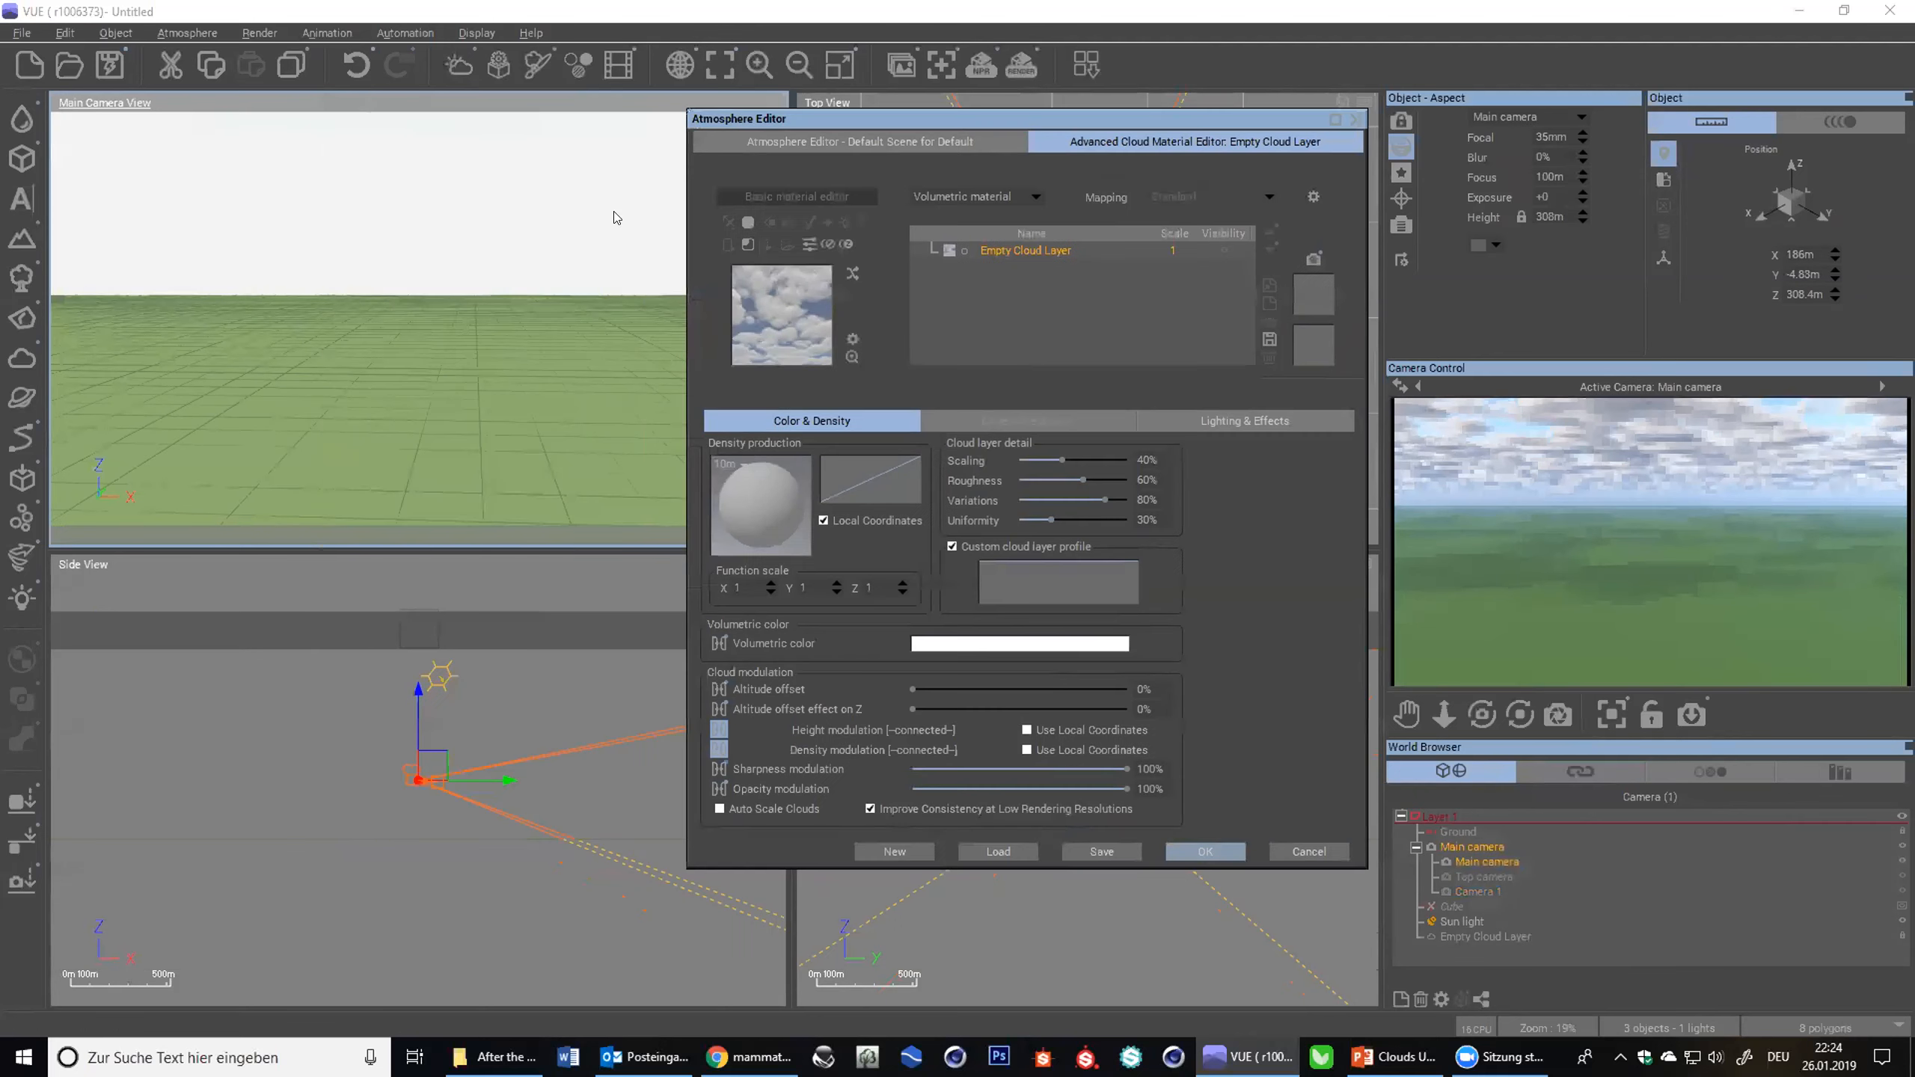
right_drag(436, 220, 449, 172)
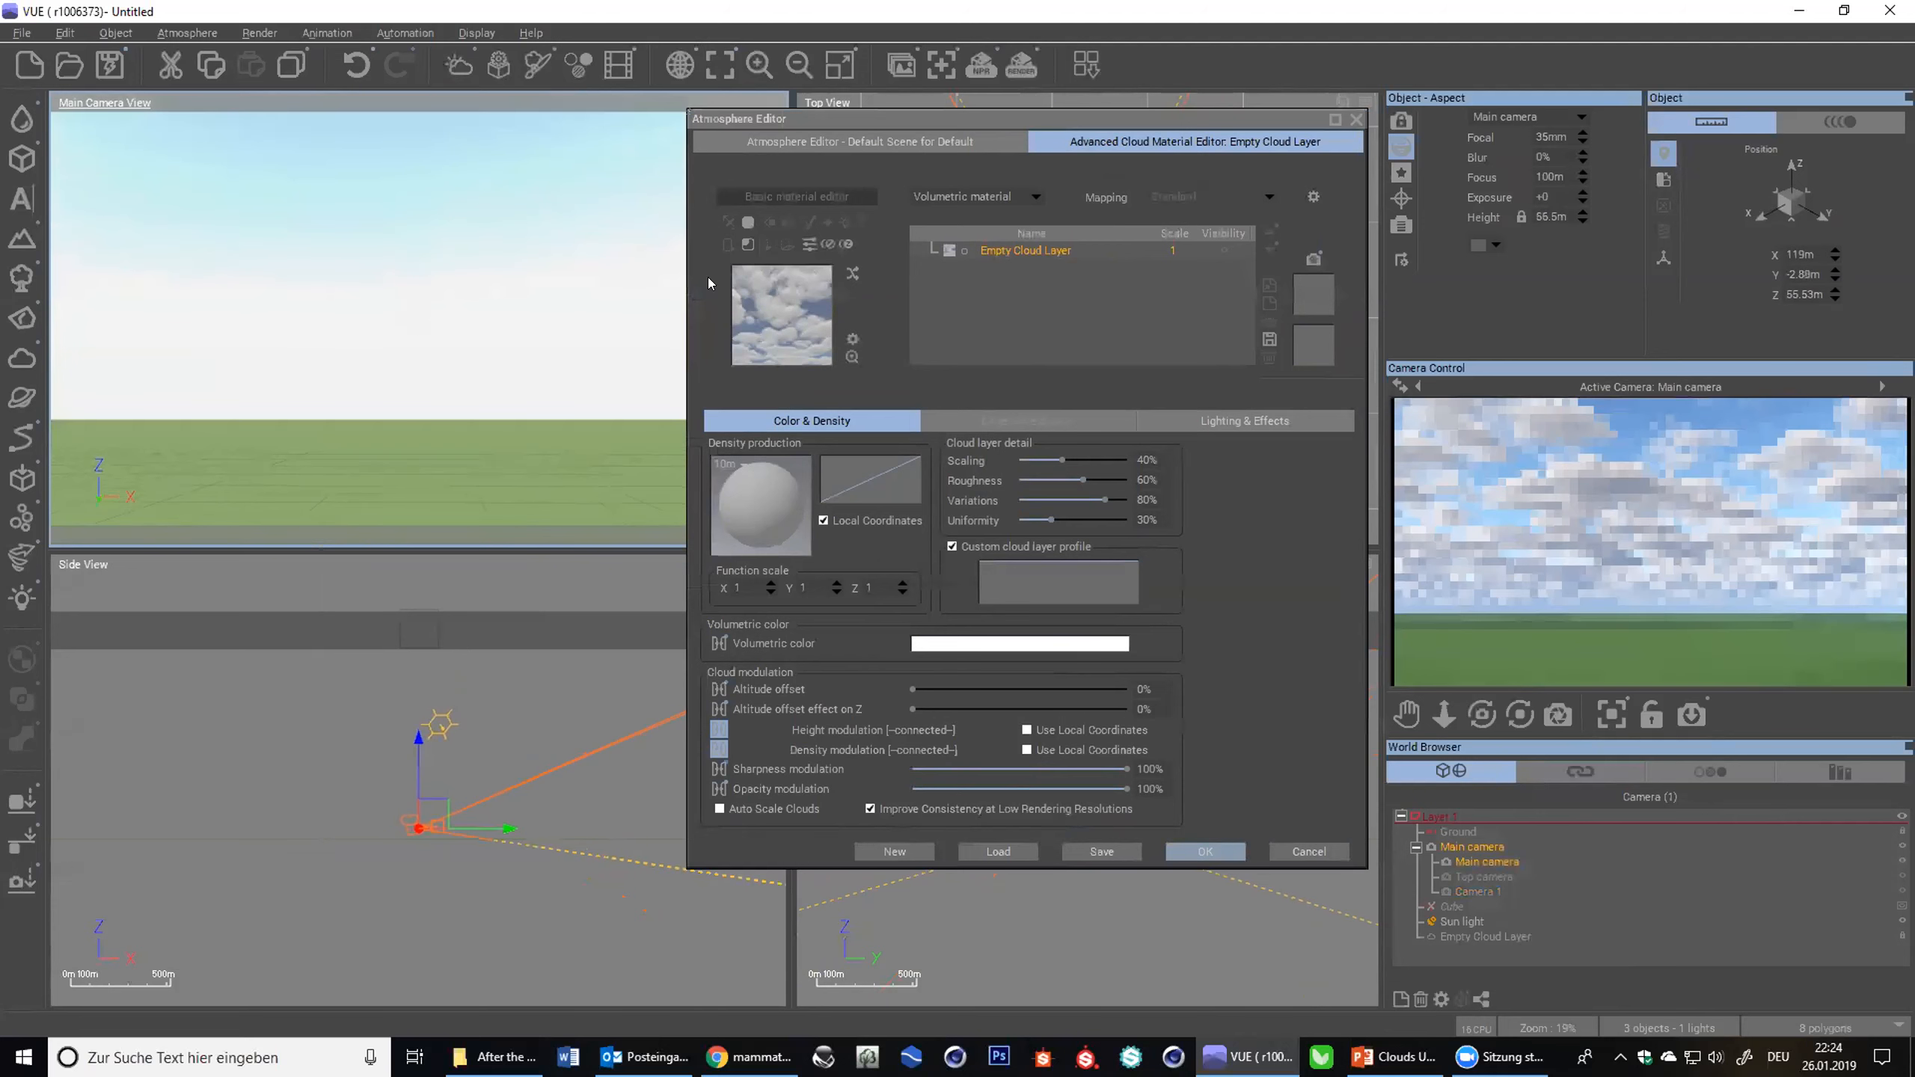
right_click(1686, 554)
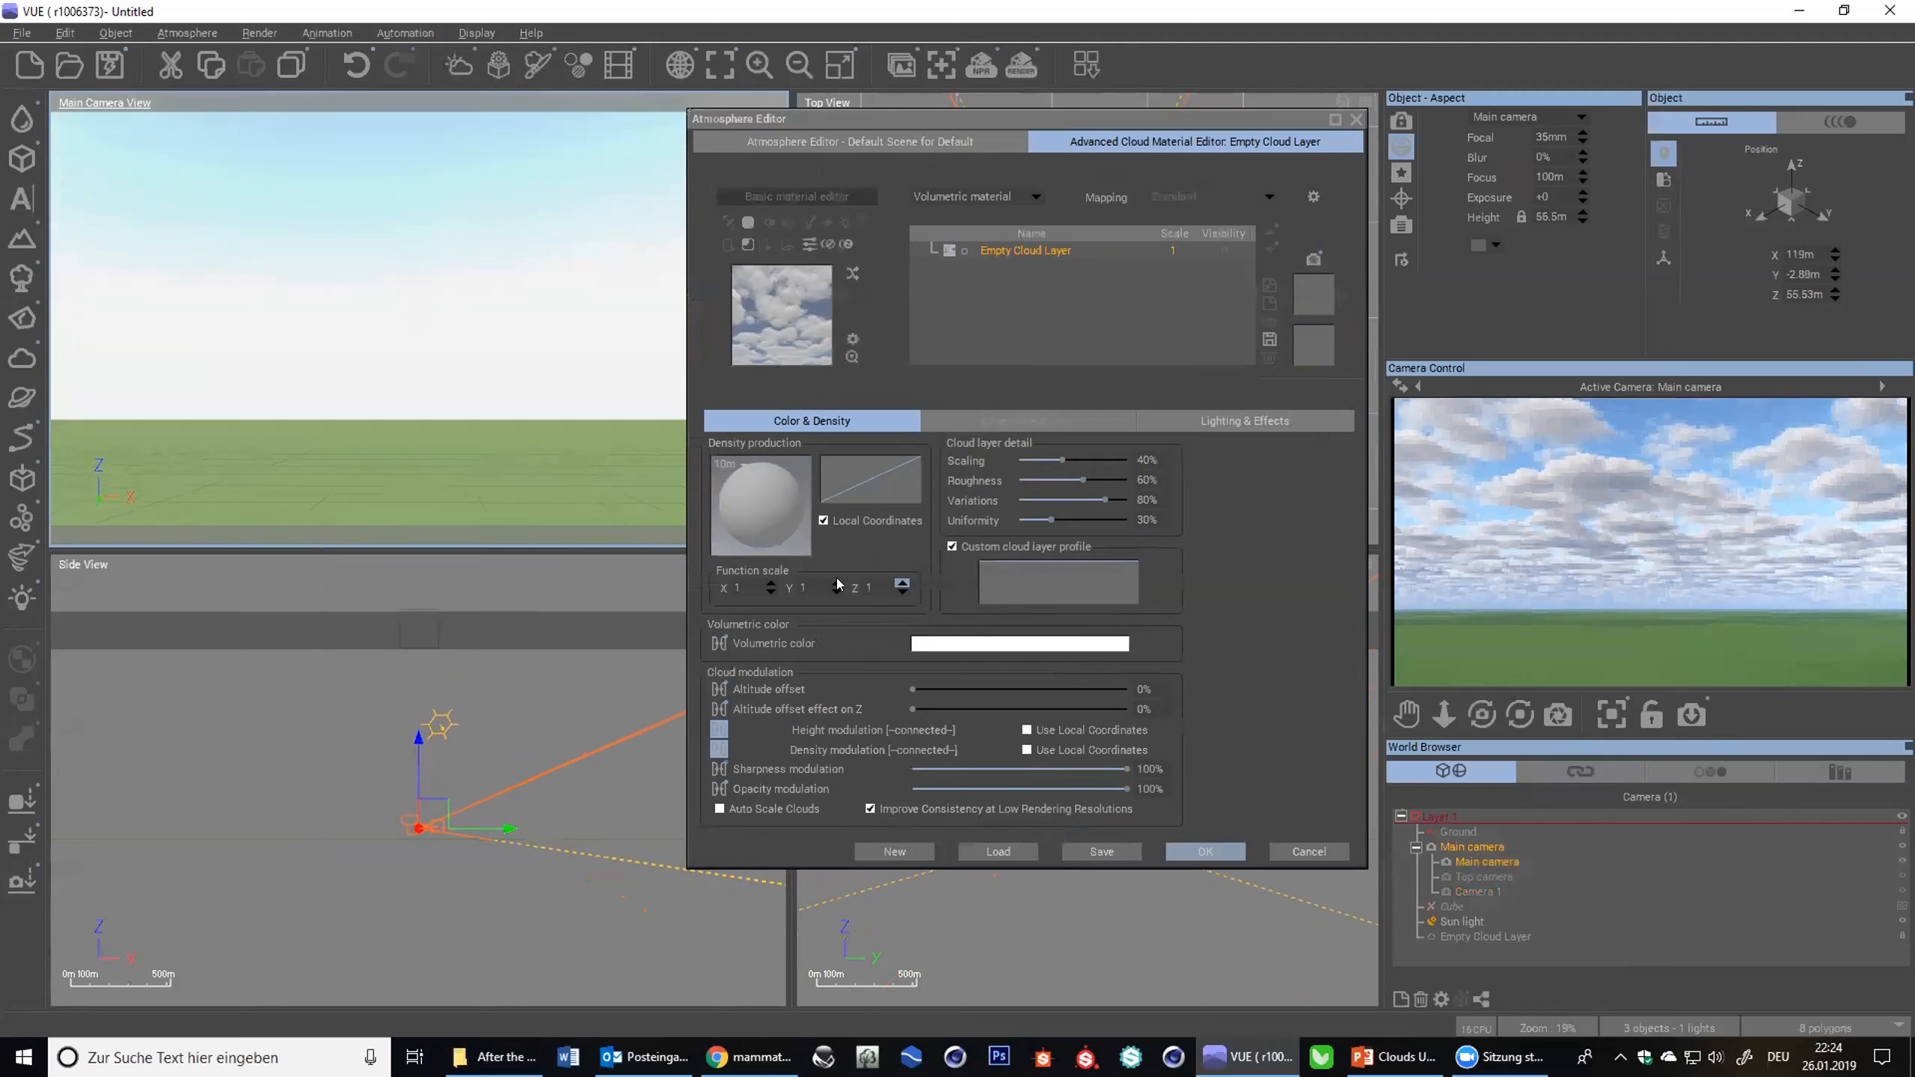
- Open the Empty Cloud Layer's density modulation function graph to review its node connections
right_click(722, 756)
click(722, 756)
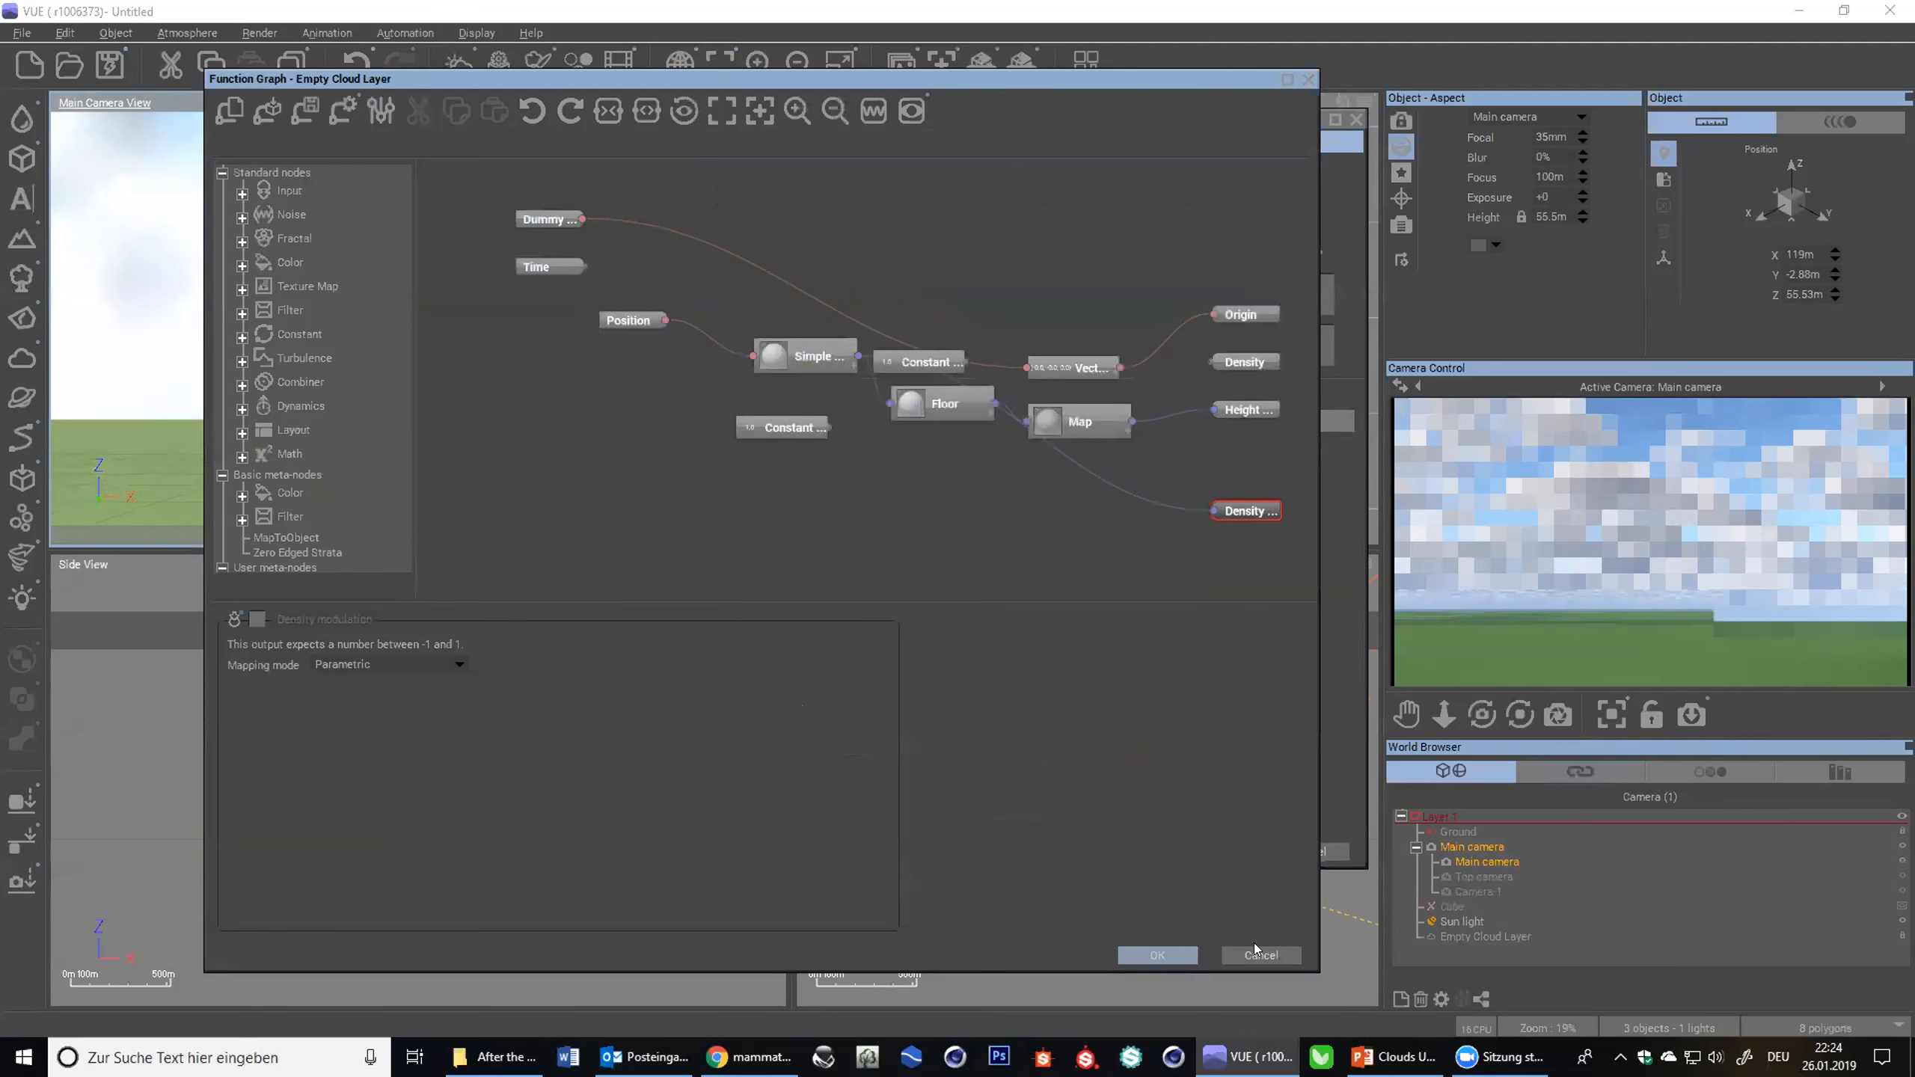
- Discard the function graph edits and disconnect the function from the cloud layer's density modulation
click(1253, 947)
ctrl+click(716, 751)
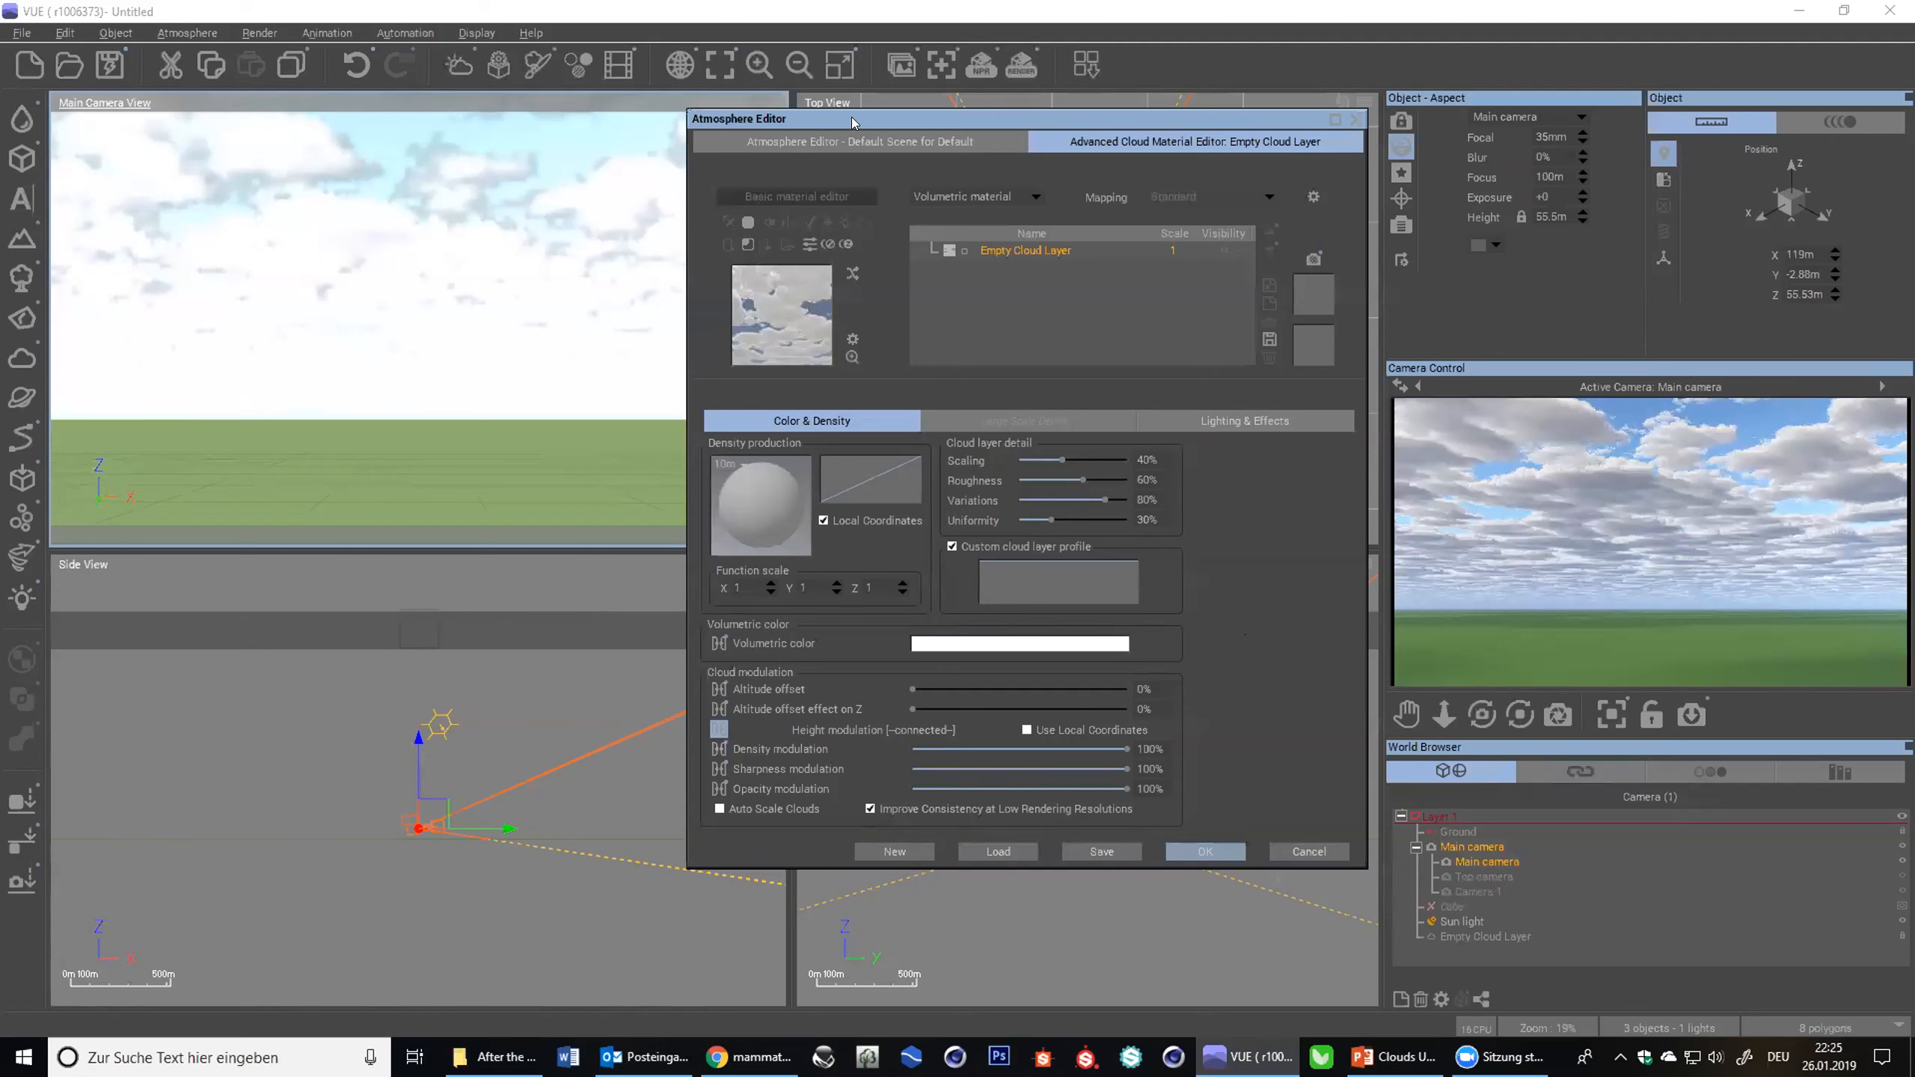
drag(831, 120, 793, 126)
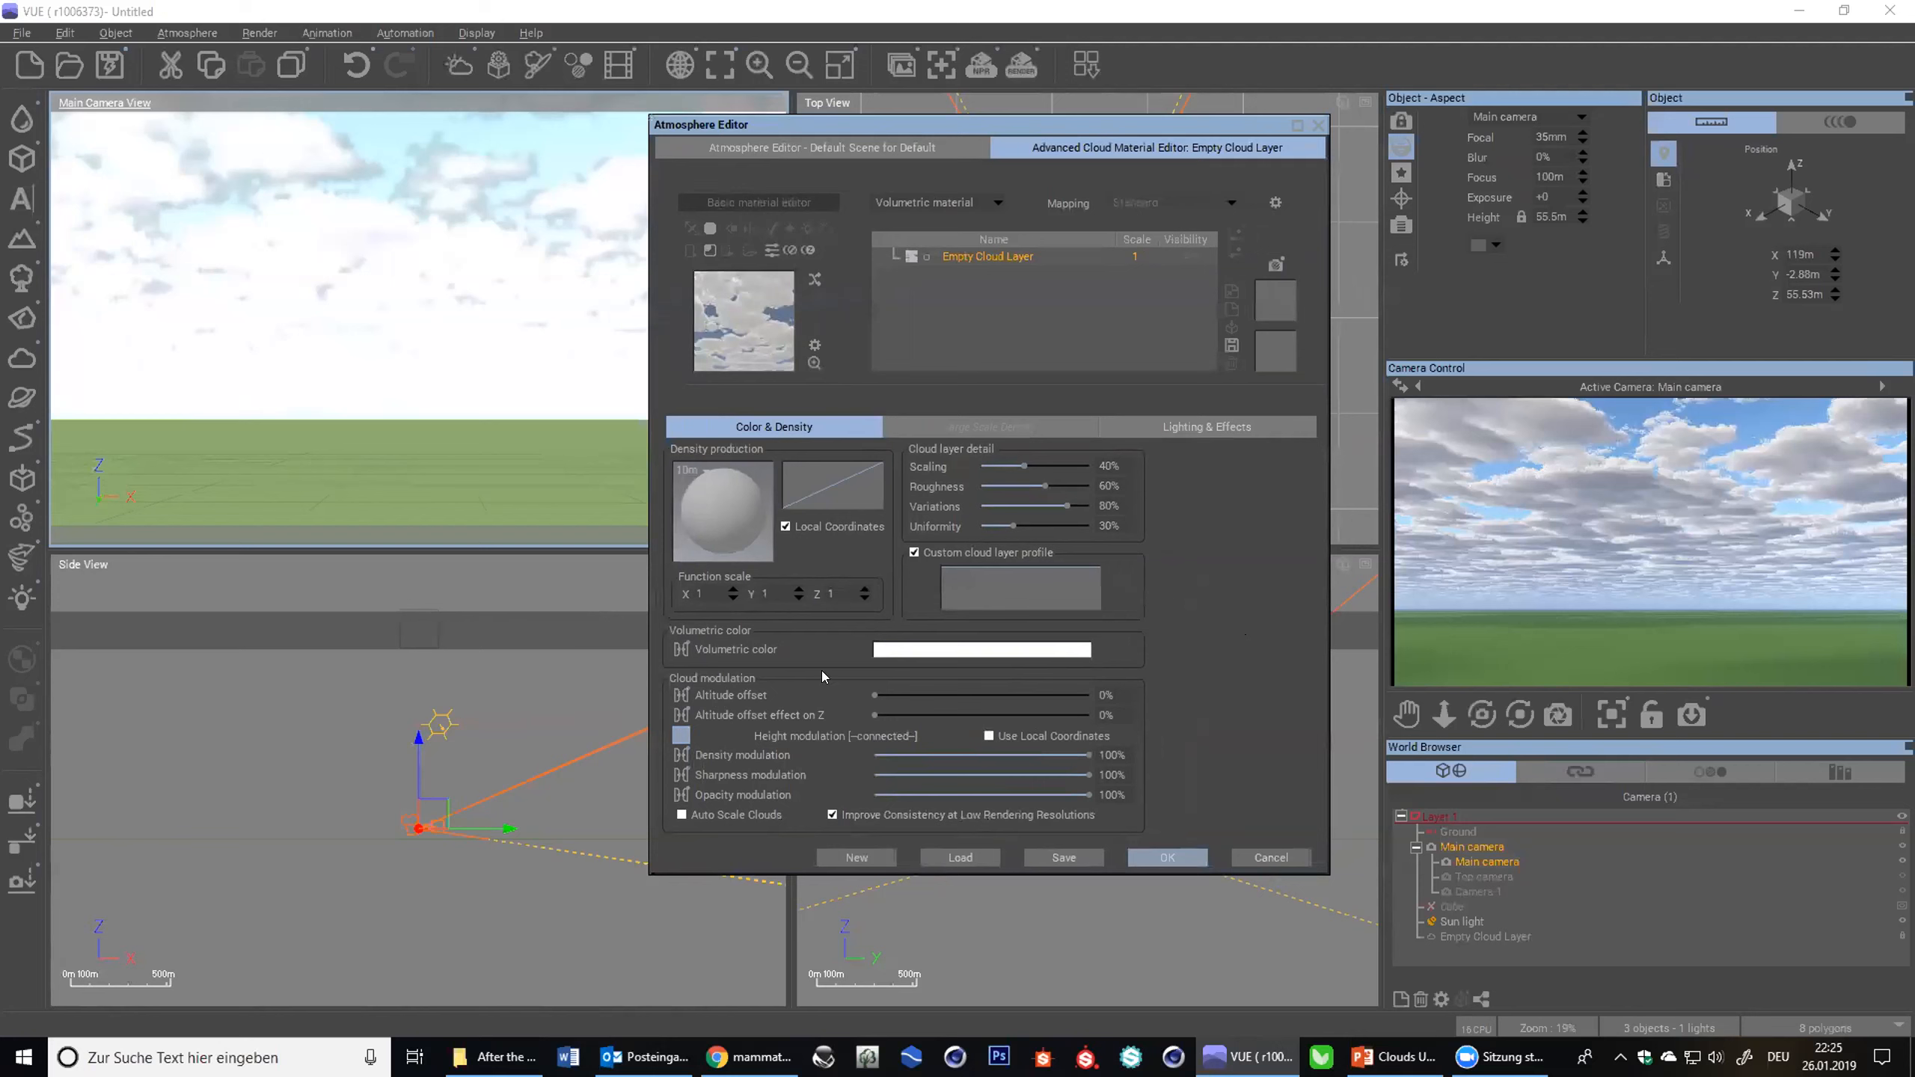
- Open a function graph for the density modulation and link its output to the existing Simple Fractal node
click(681, 755)
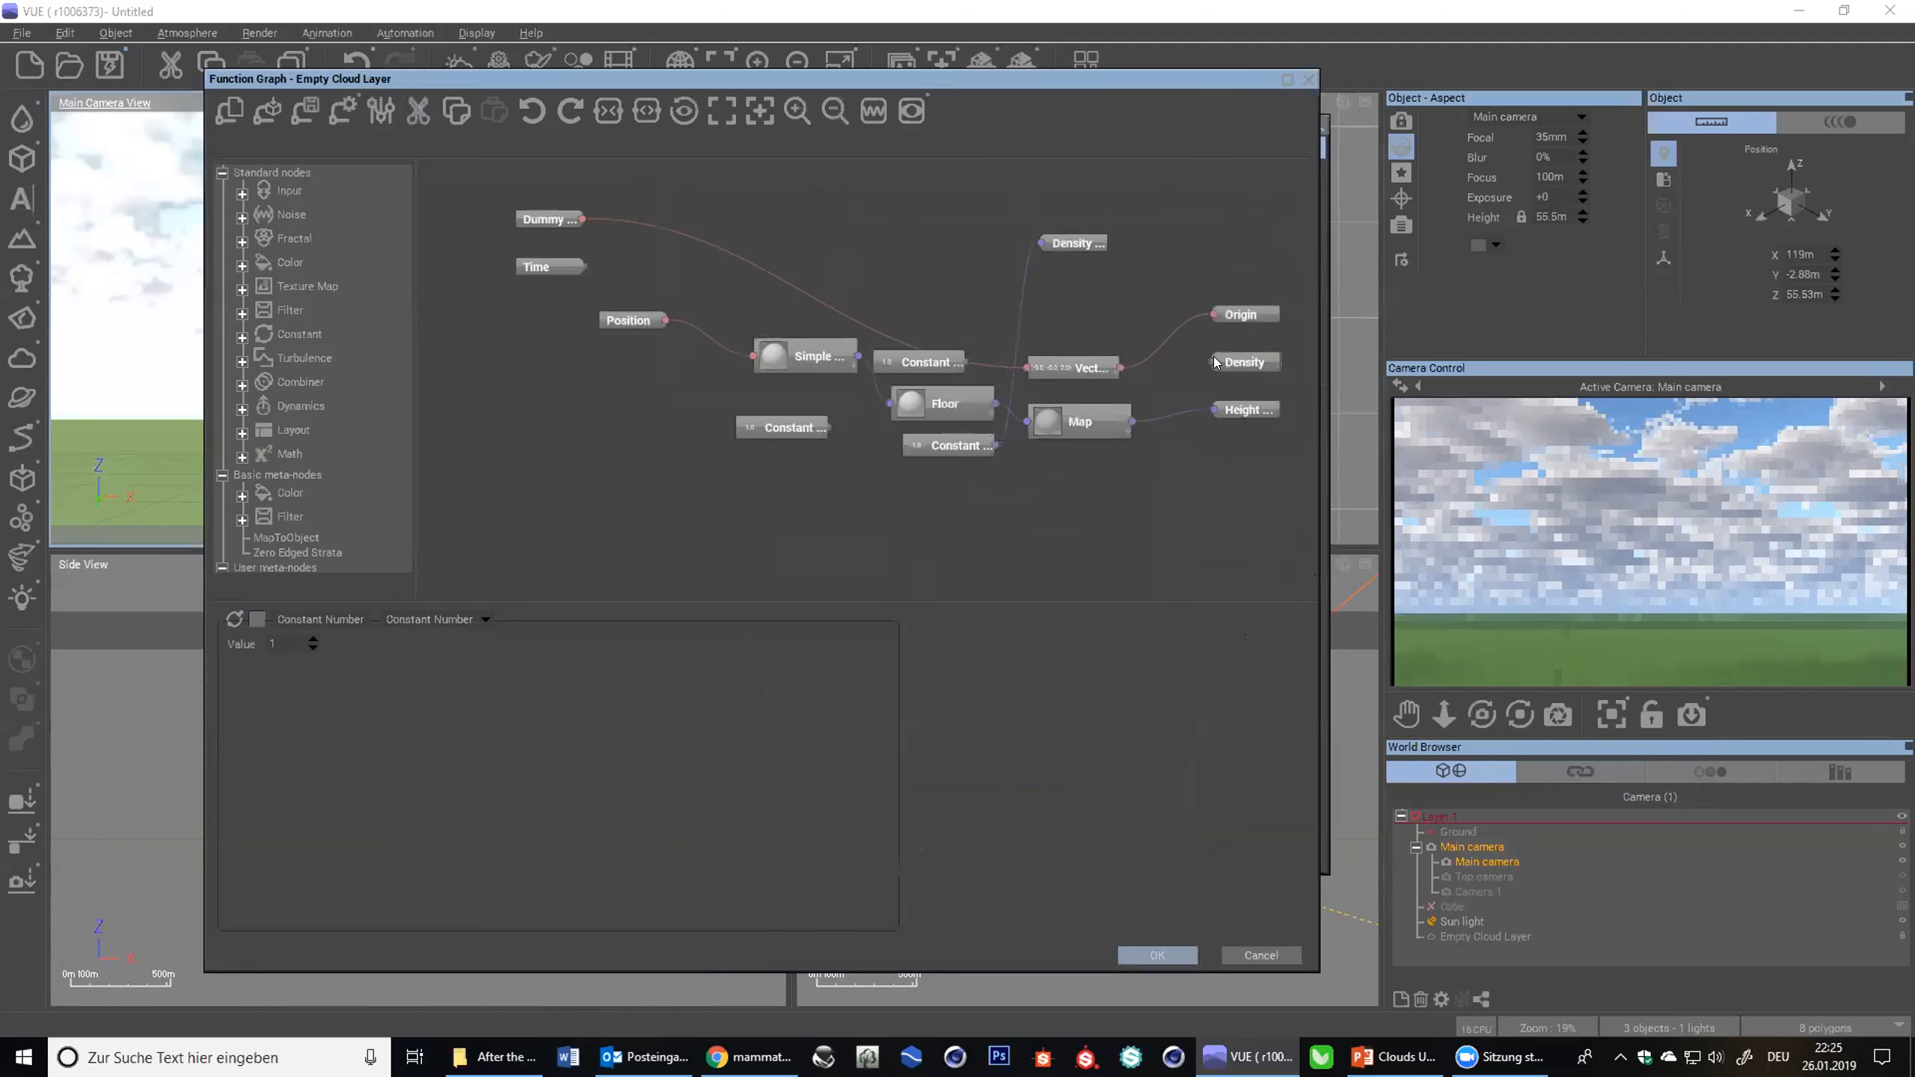
click(1039, 242)
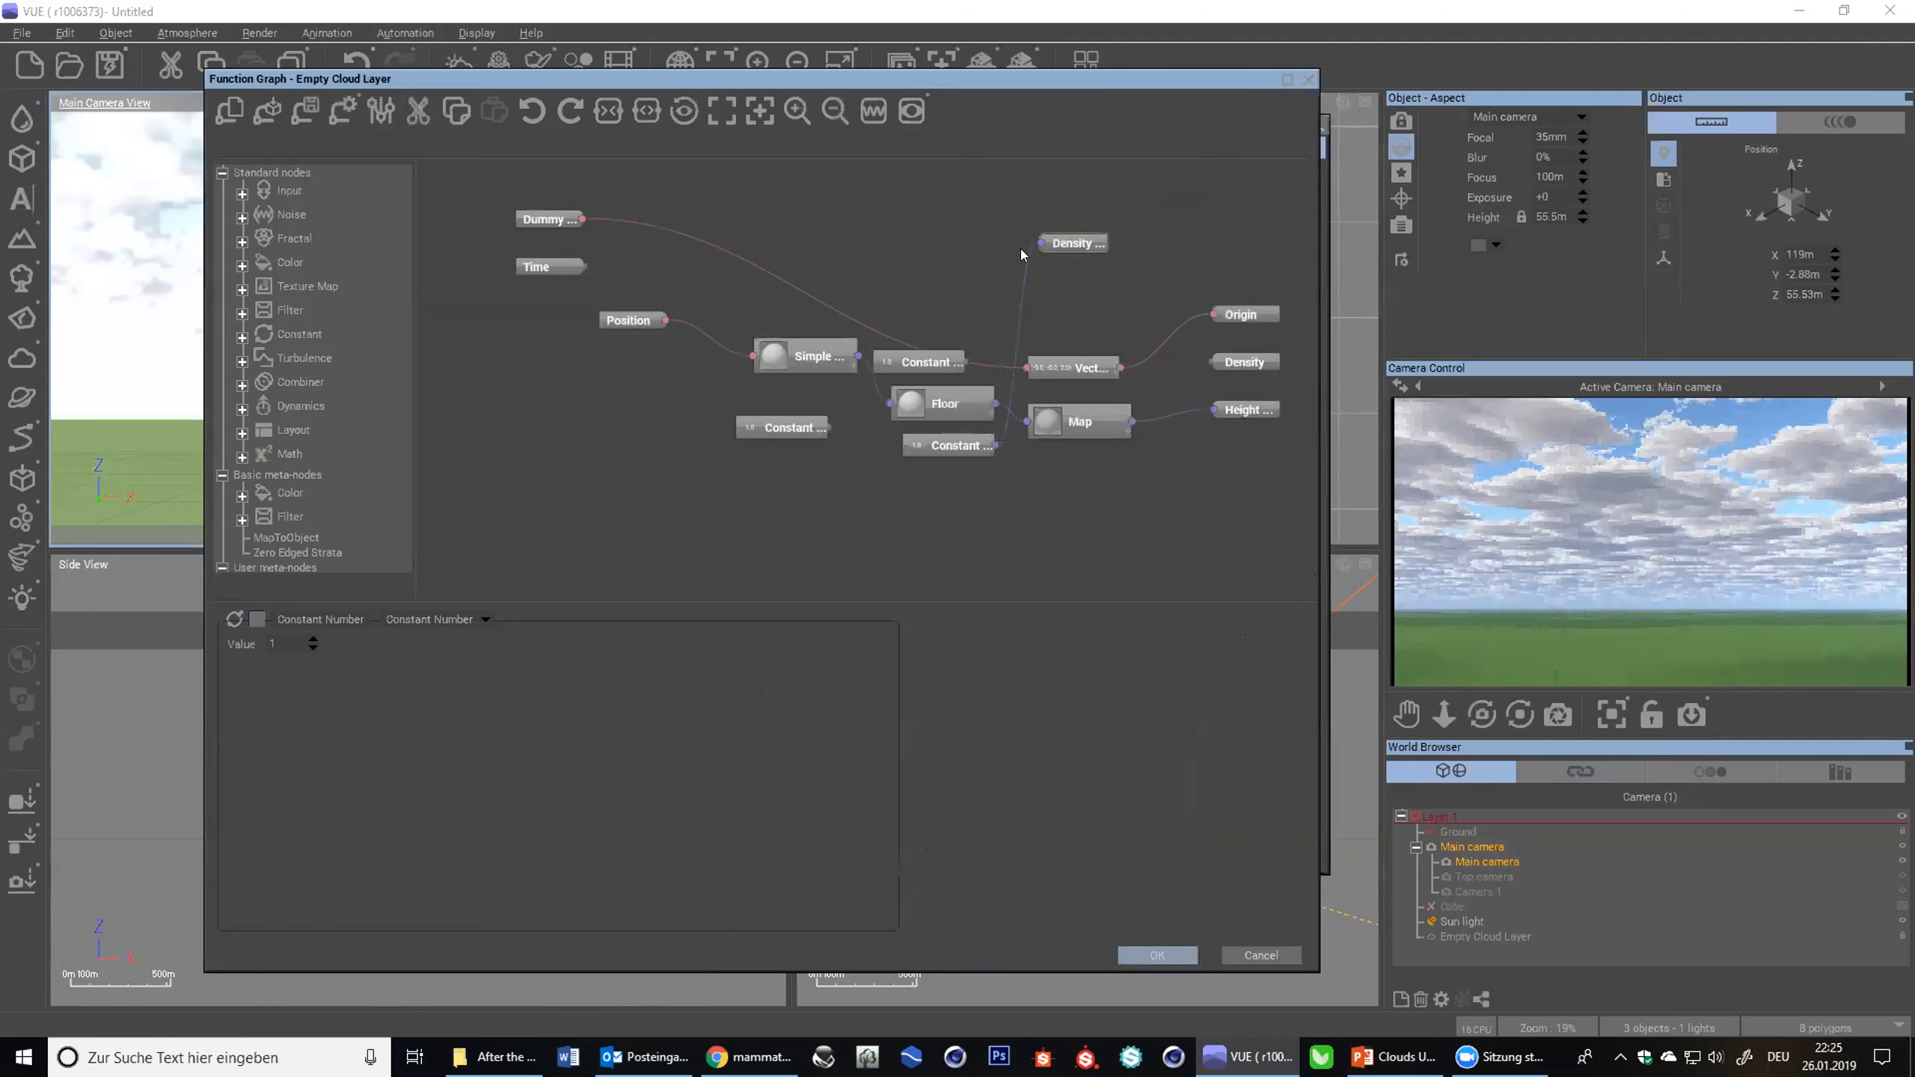
right_click(943, 202)
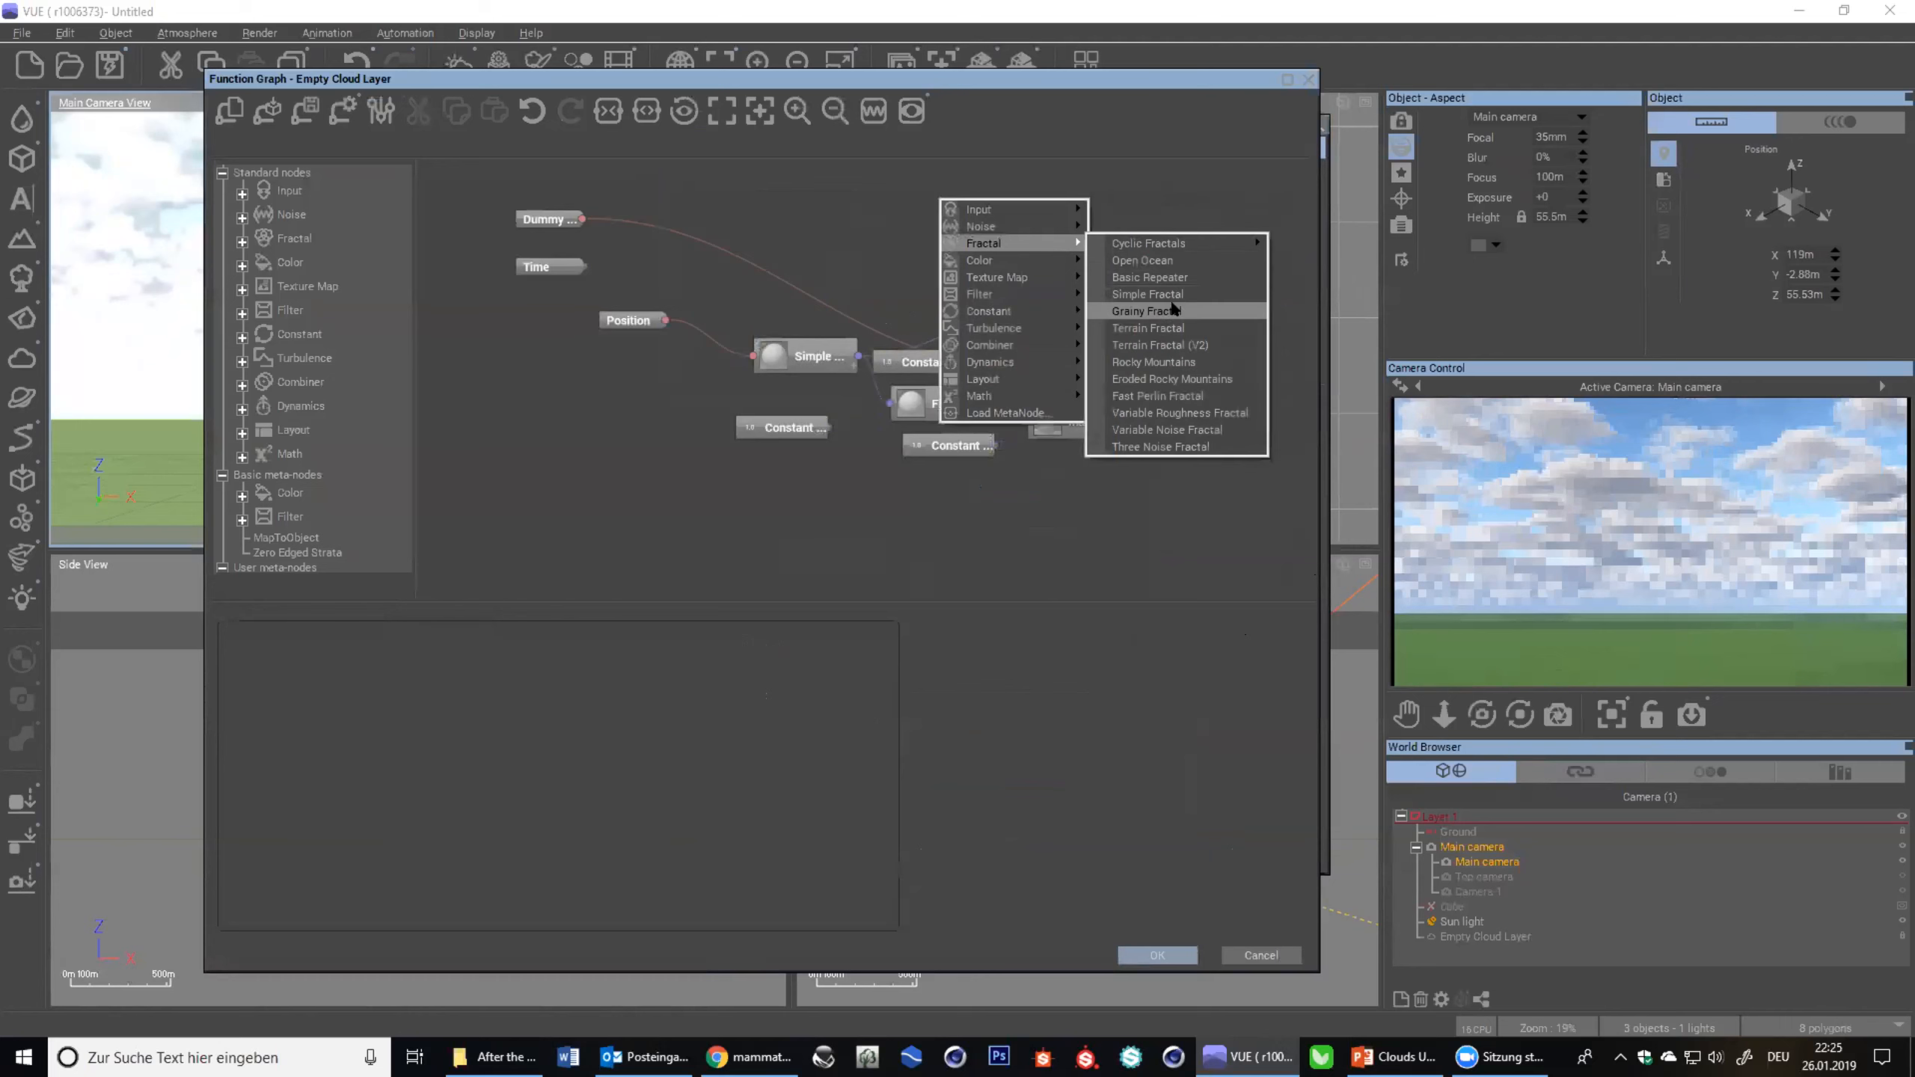
click(782, 367)
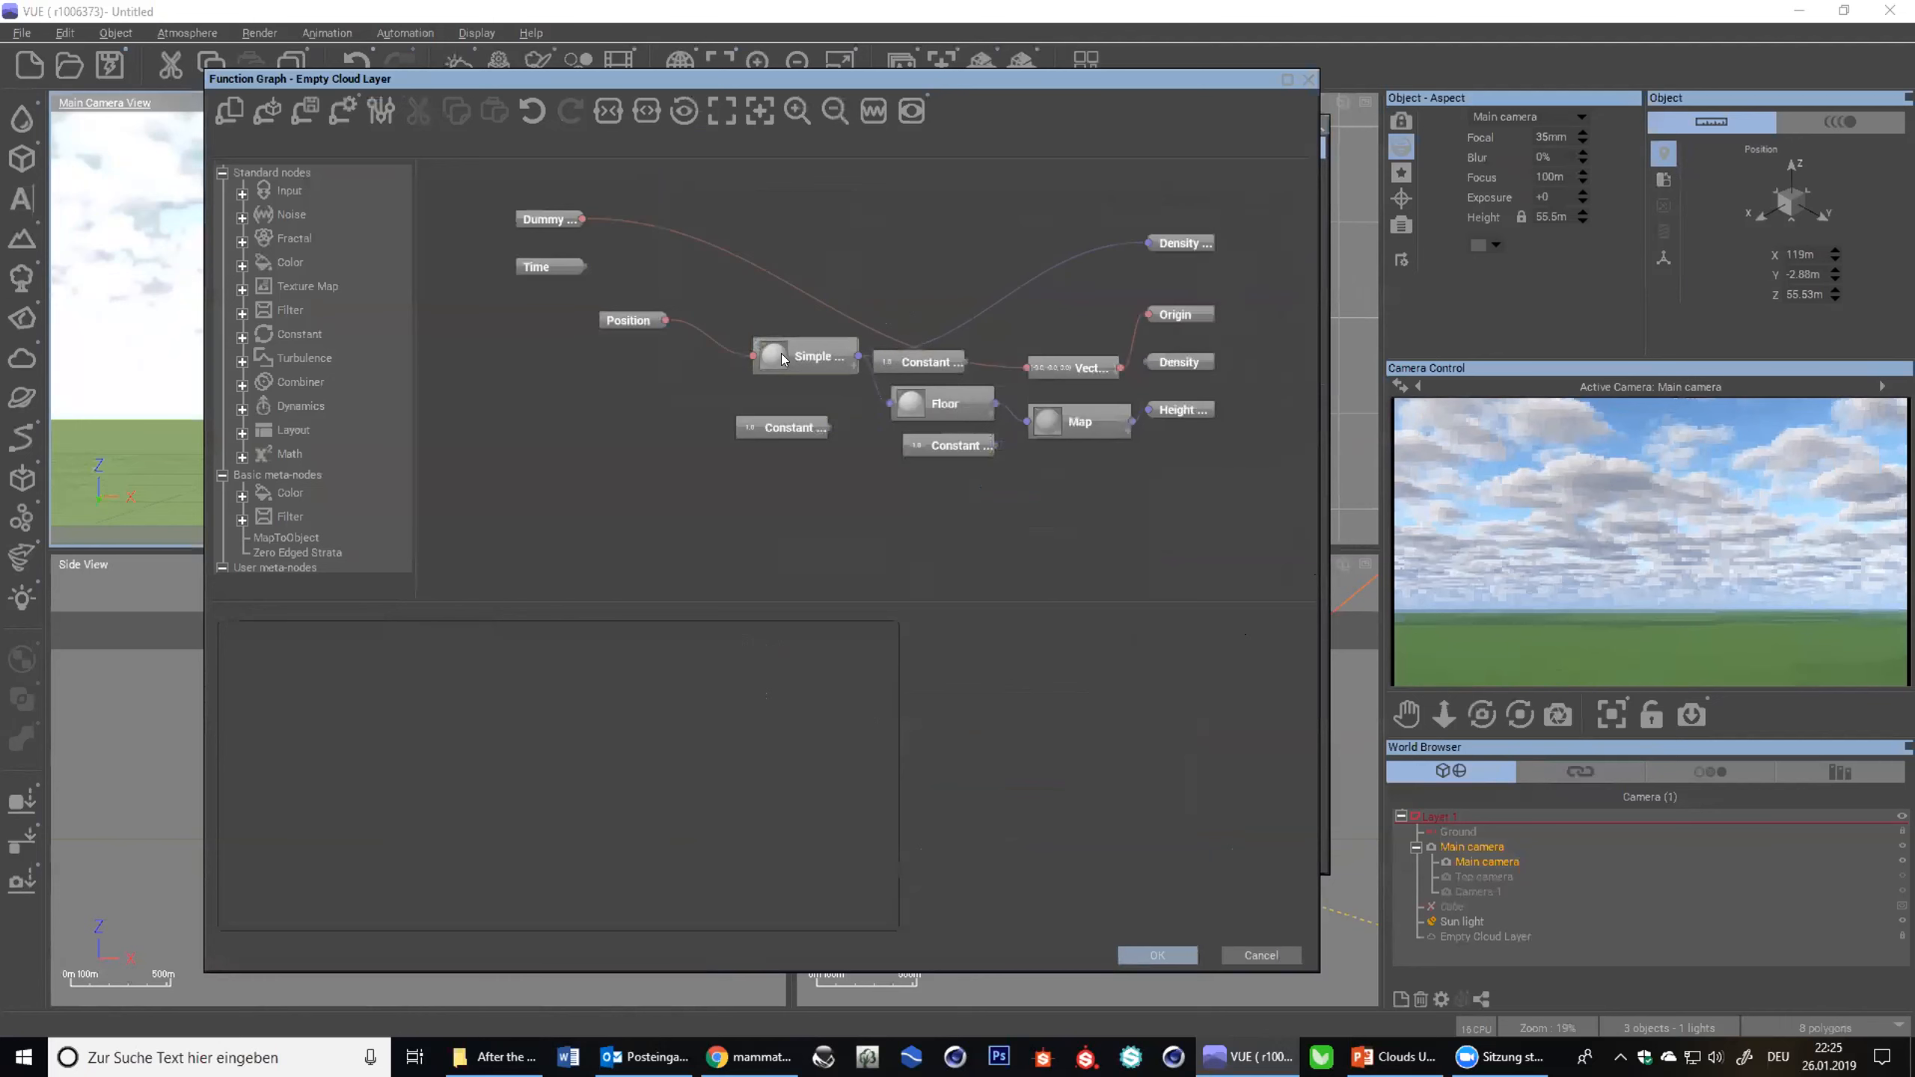
- Duplicate the Simple Fractal node above the original and set the copy's noise to Perlin Noises / Gradient
click(789, 368)
key(ctrl+c)
key(ctrl+v)
drag(788, 366, 776, 248)
click(453, 661)
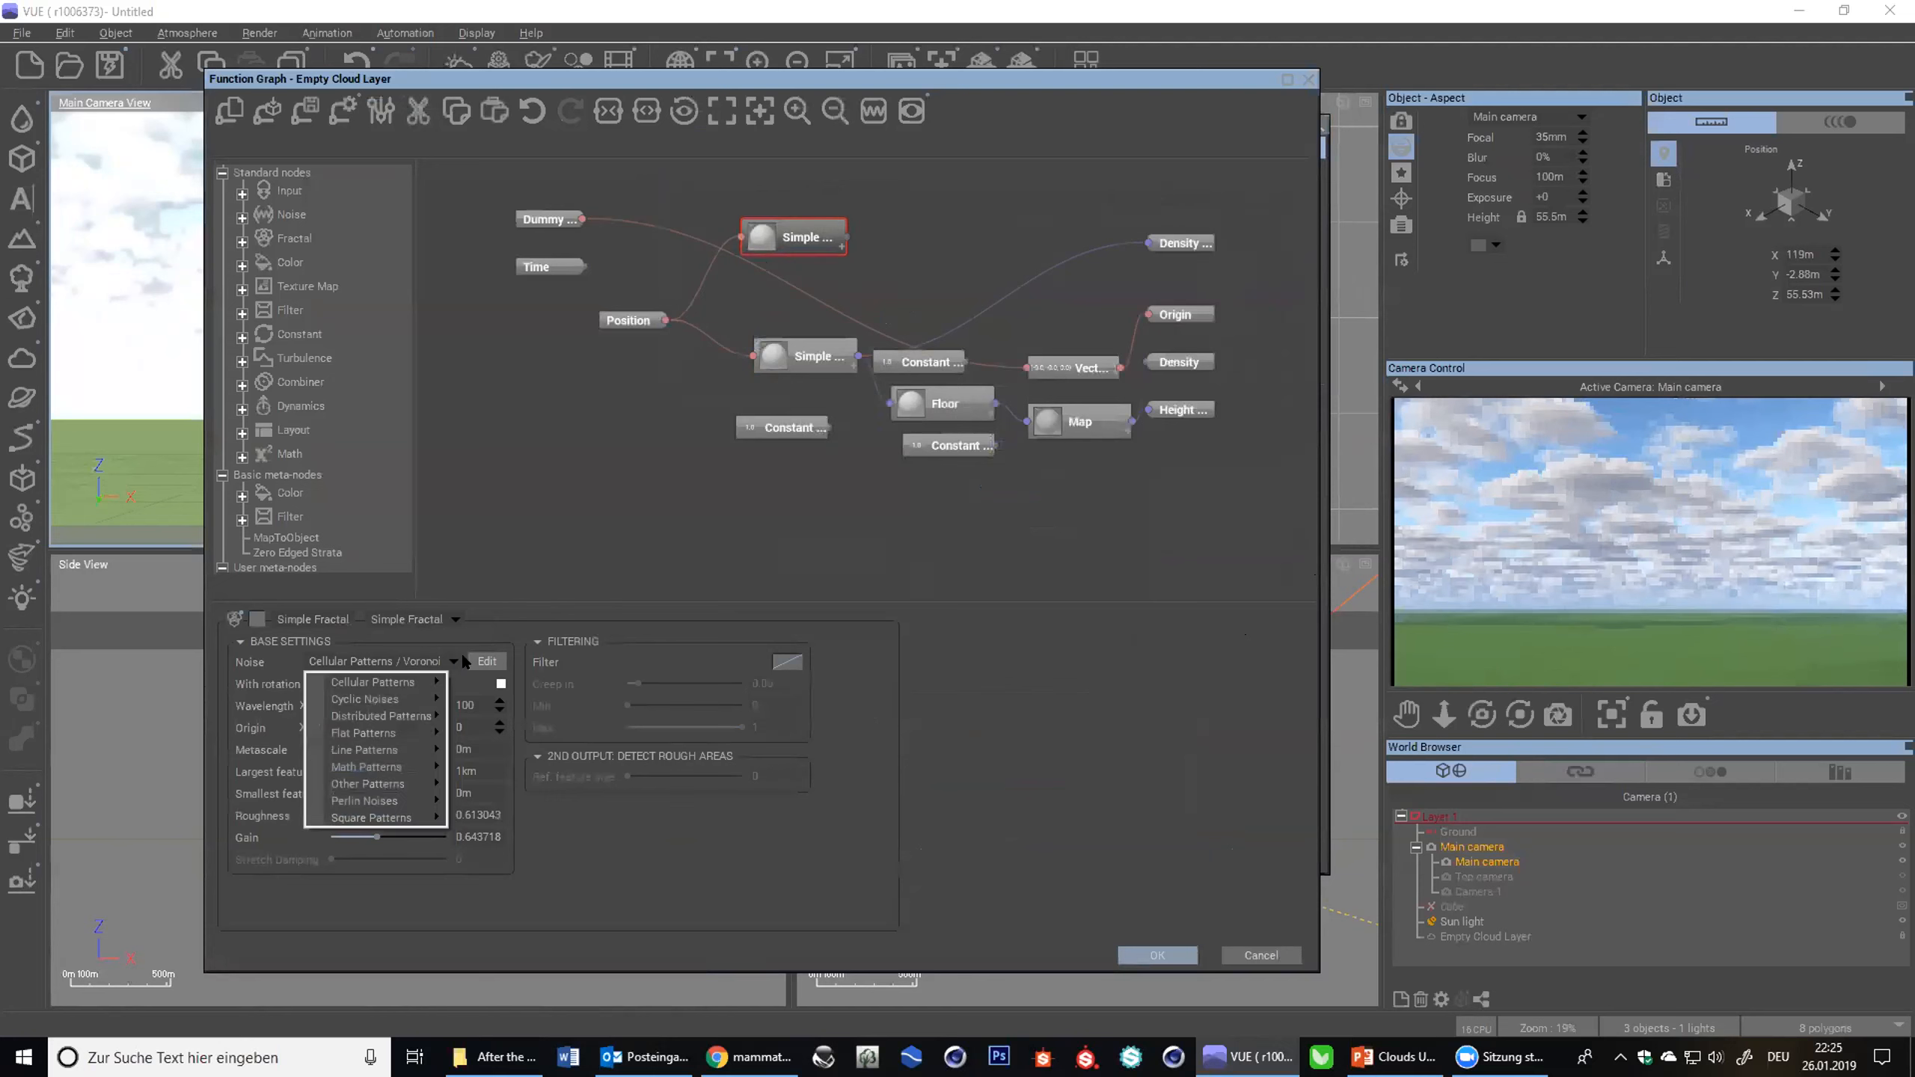
mouse_move(401, 804)
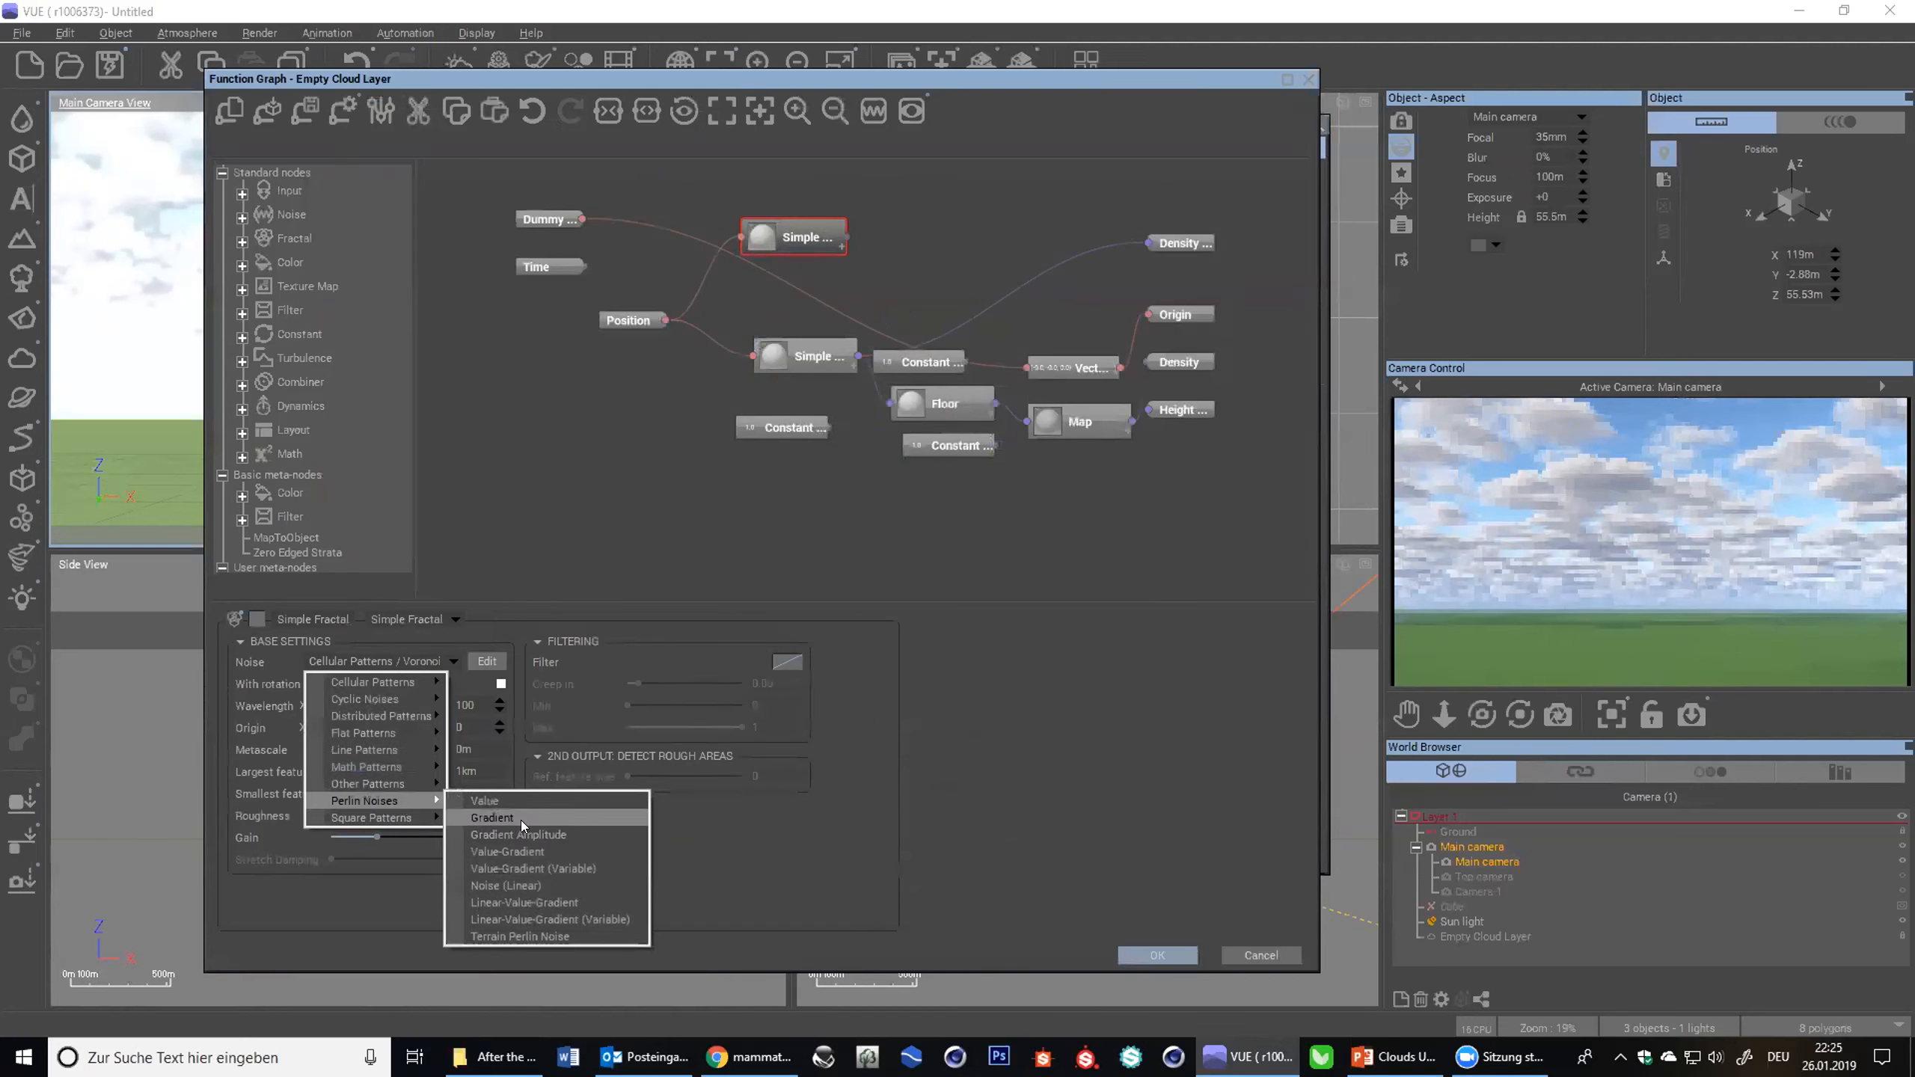
click(521, 820)
- Connect the density modulation output to the duplicated Simple Fractal and compare the settings of both fractals
drag(1147, 242, 822, 261)
click(823, 261)
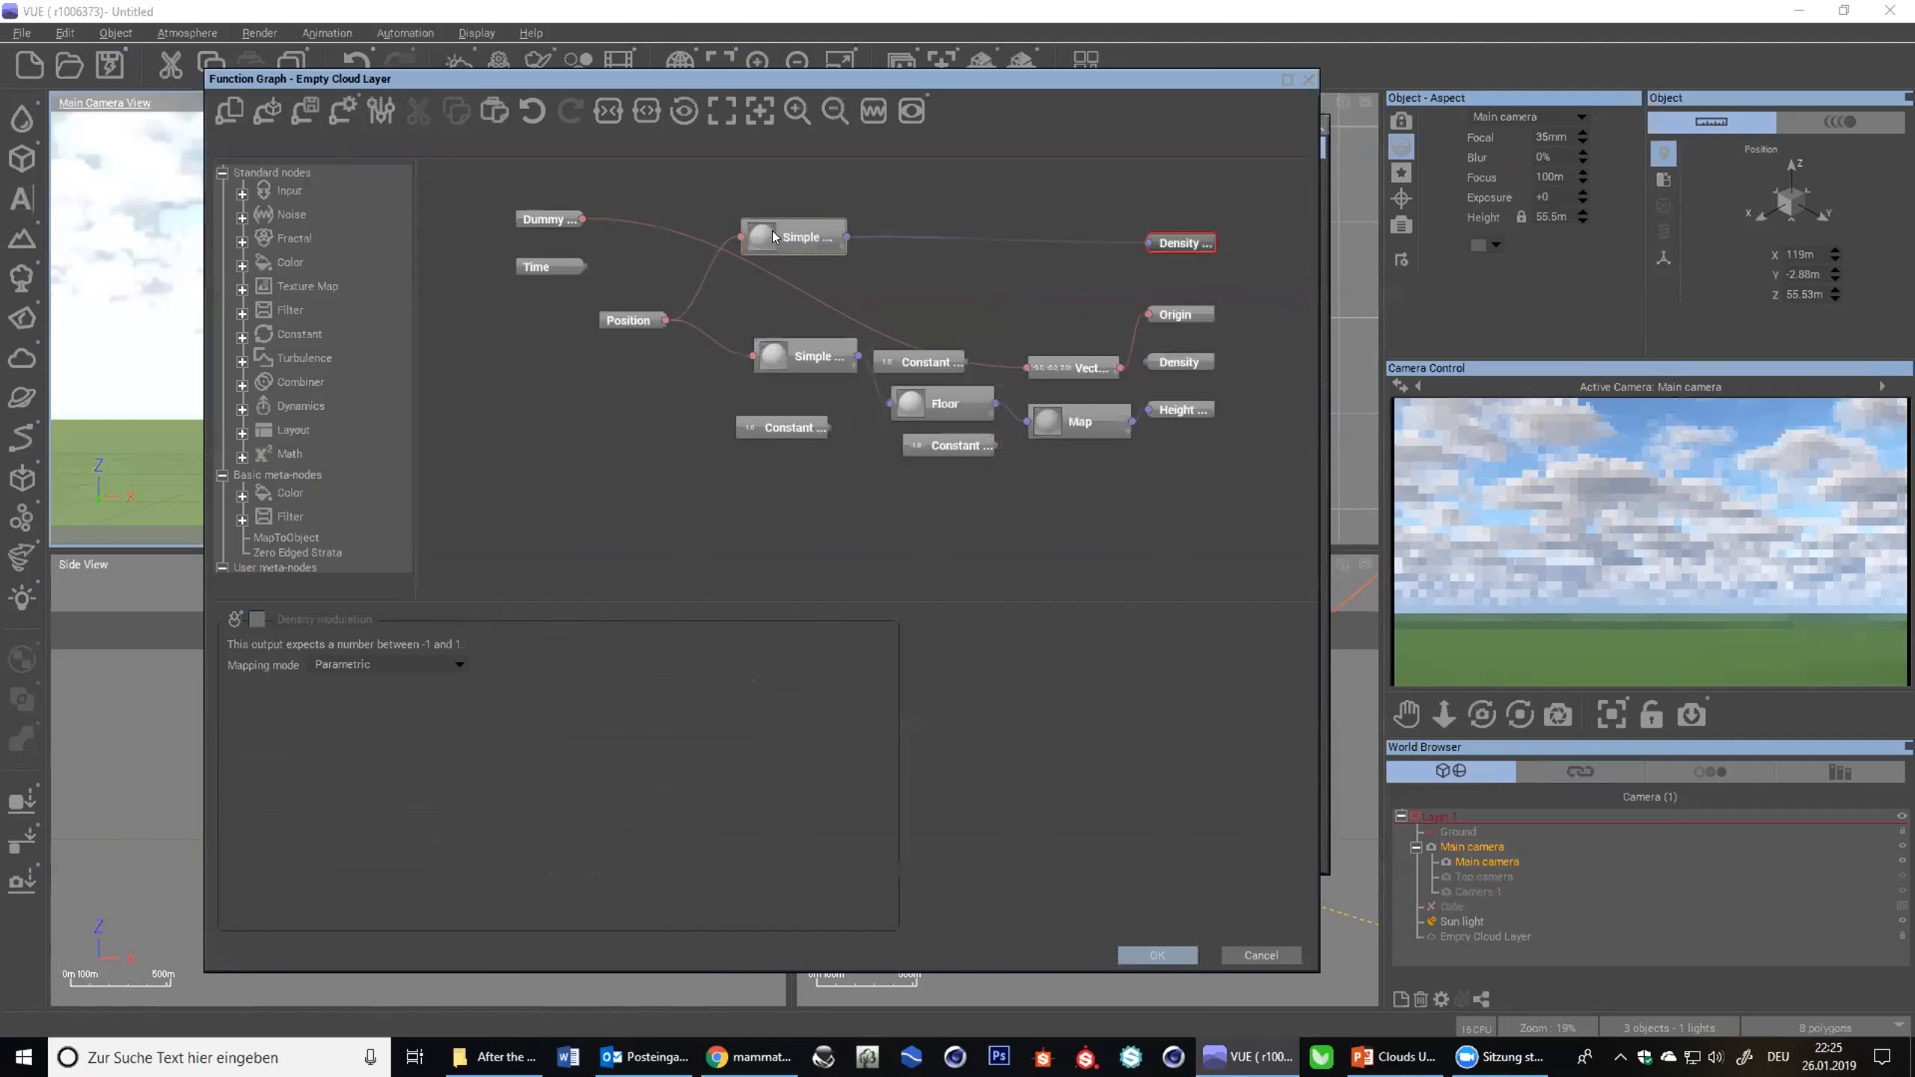
click(774, 237)
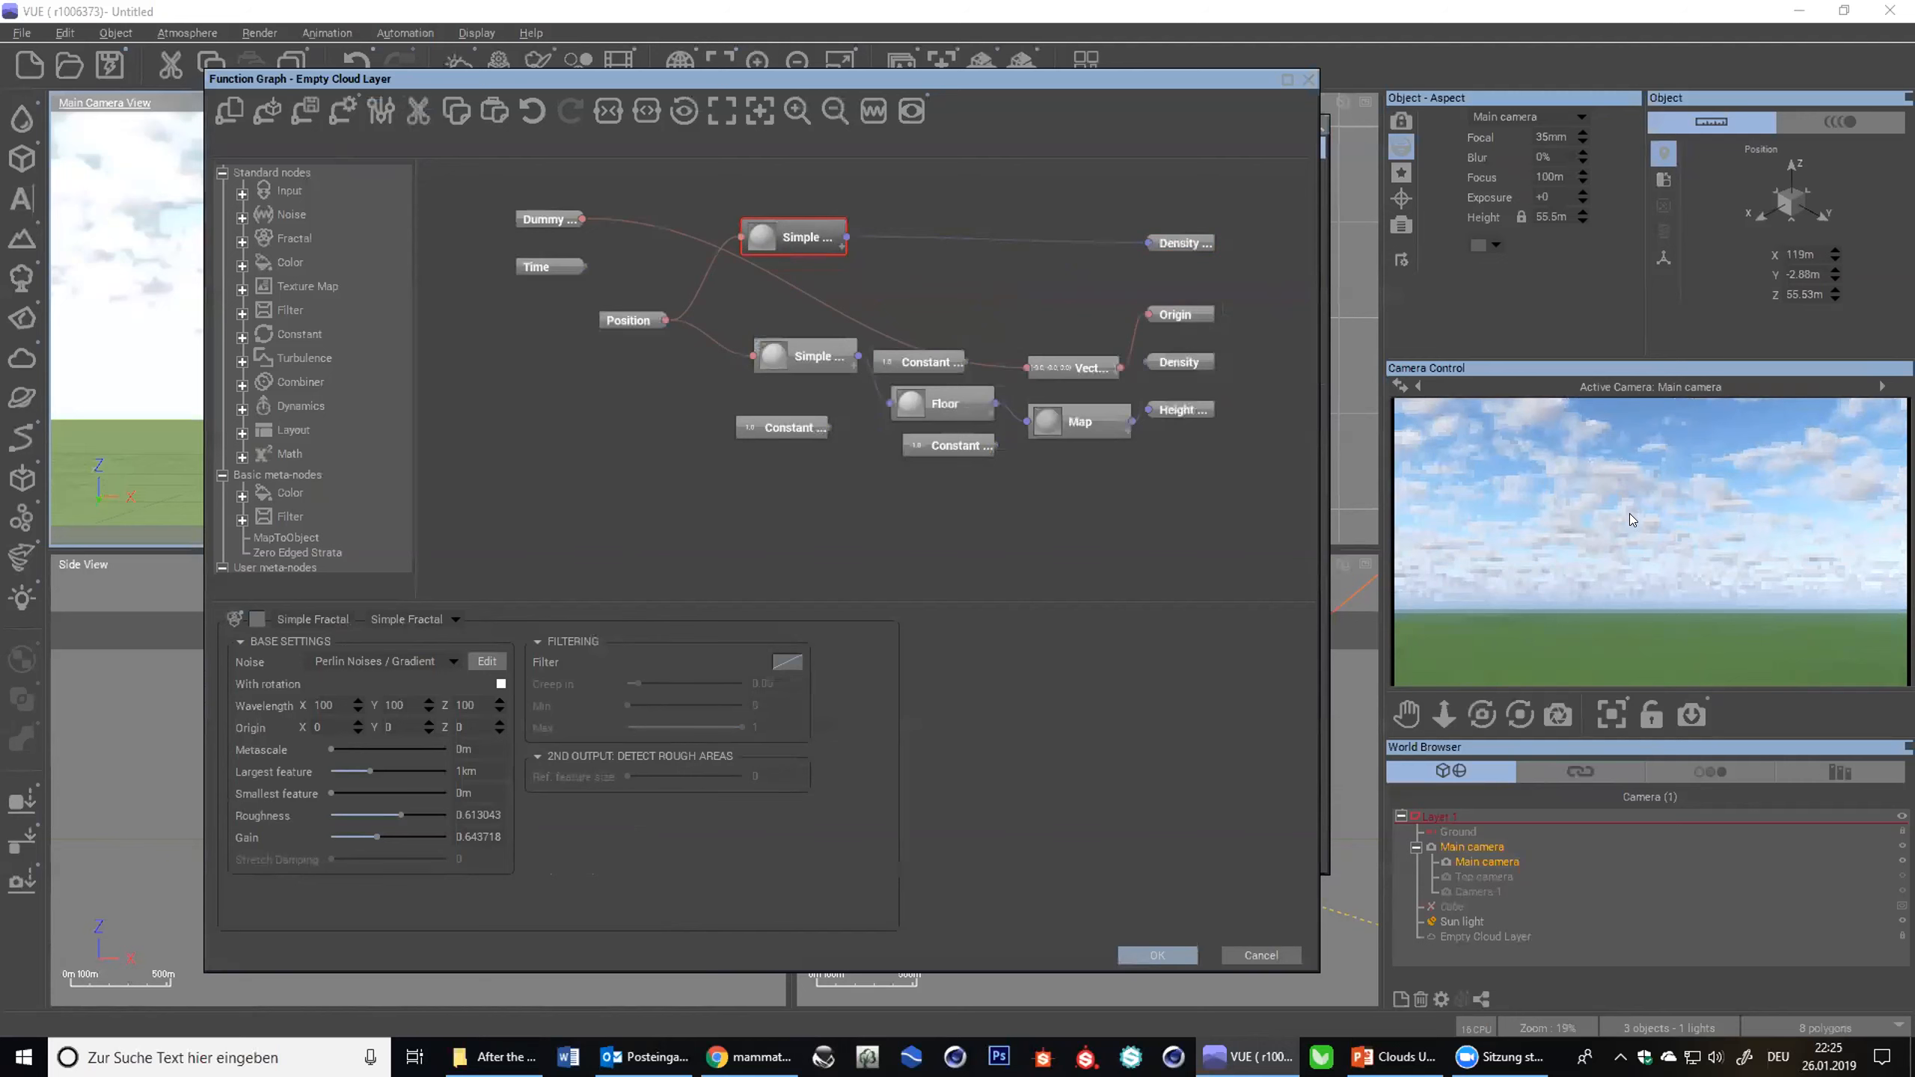
click(781, 353)
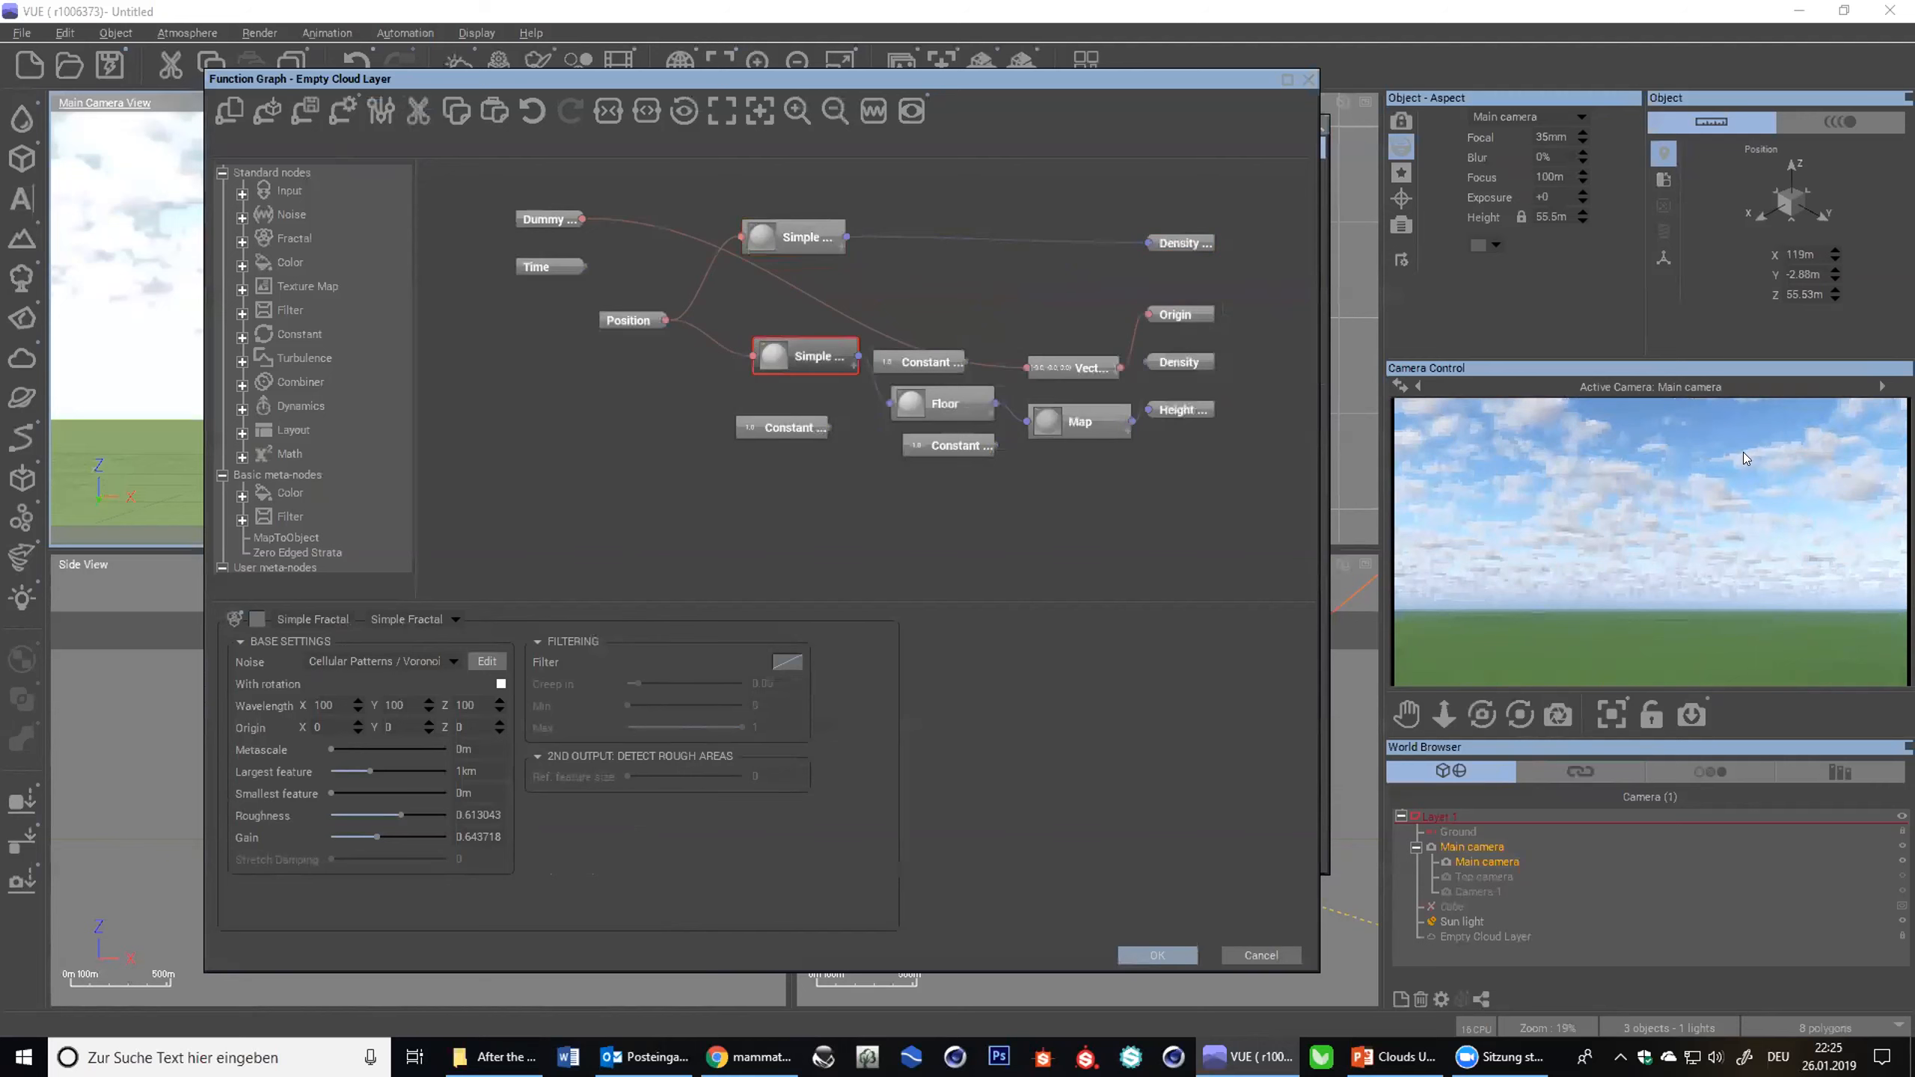
click(760, 248)
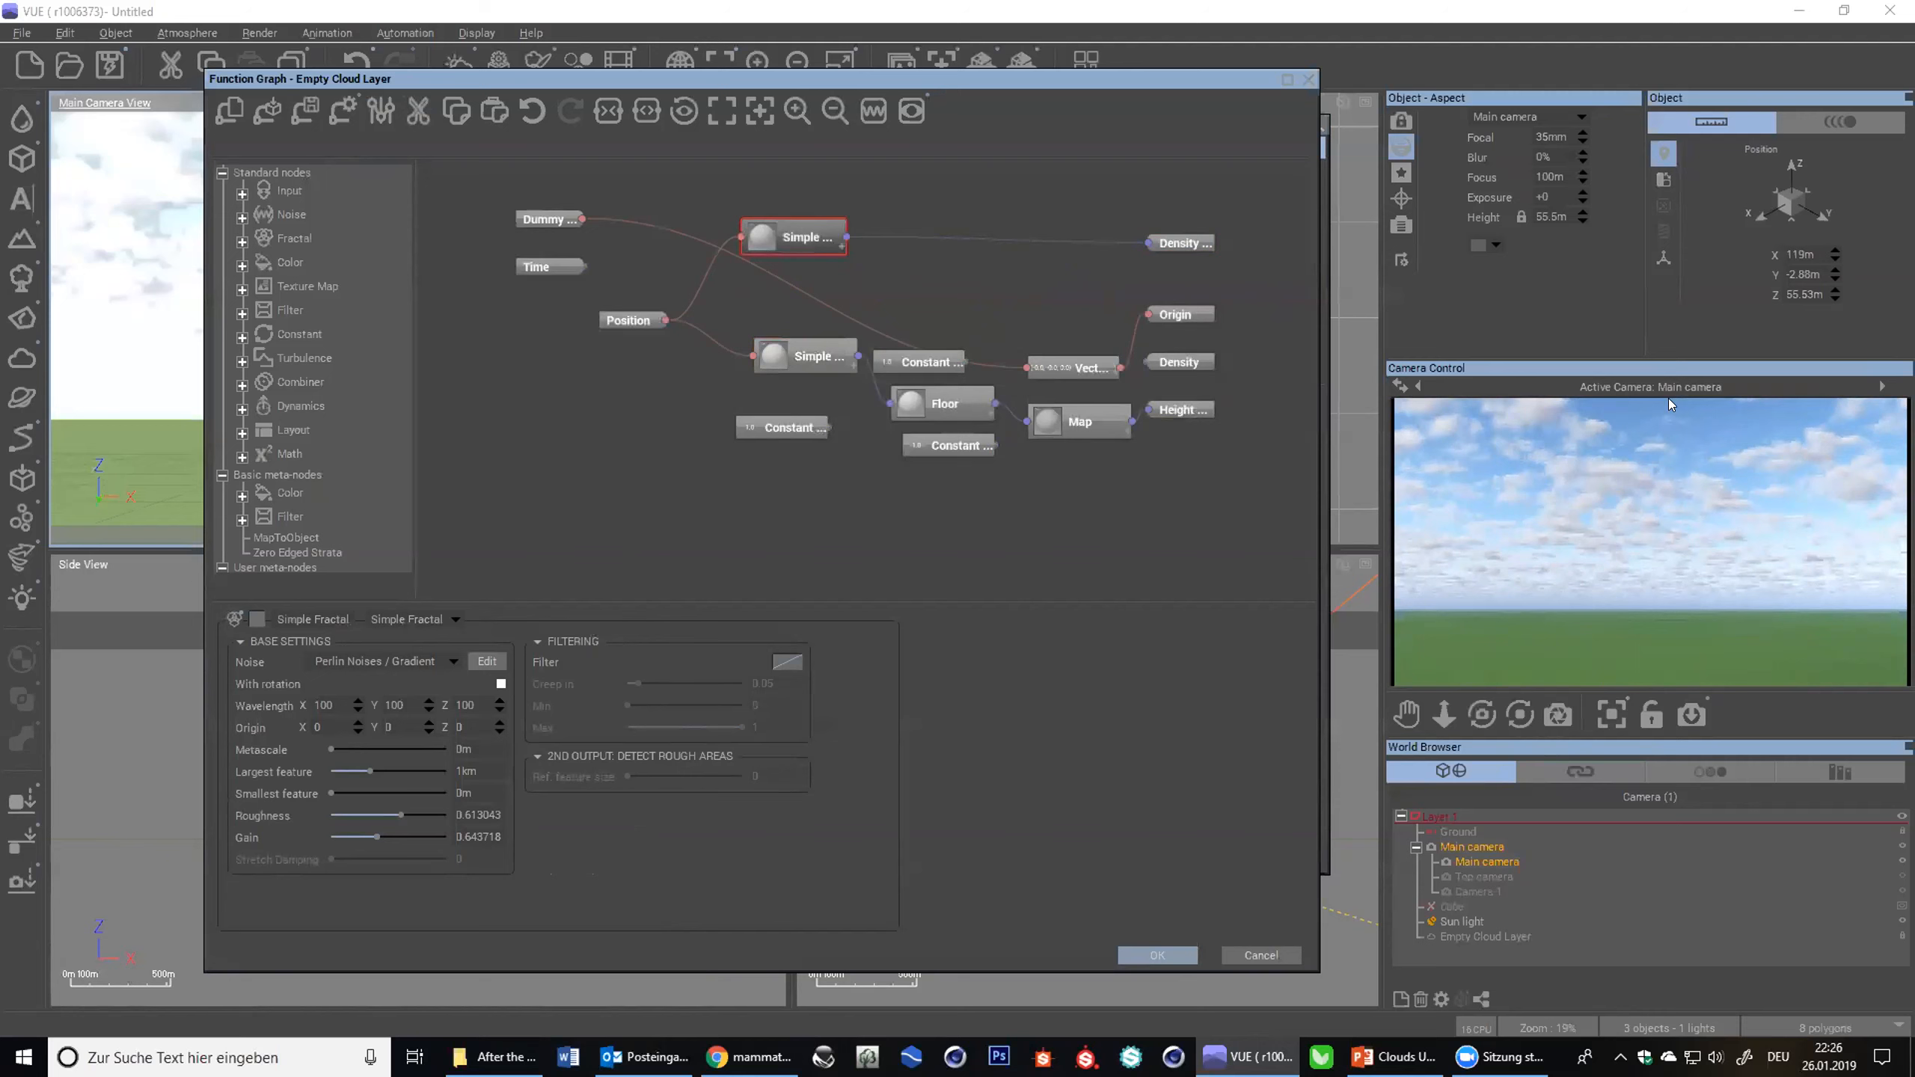
- Add a Blender node combining both Simple Fractals and connect it to the density modulation output
right_click(1011, 277)
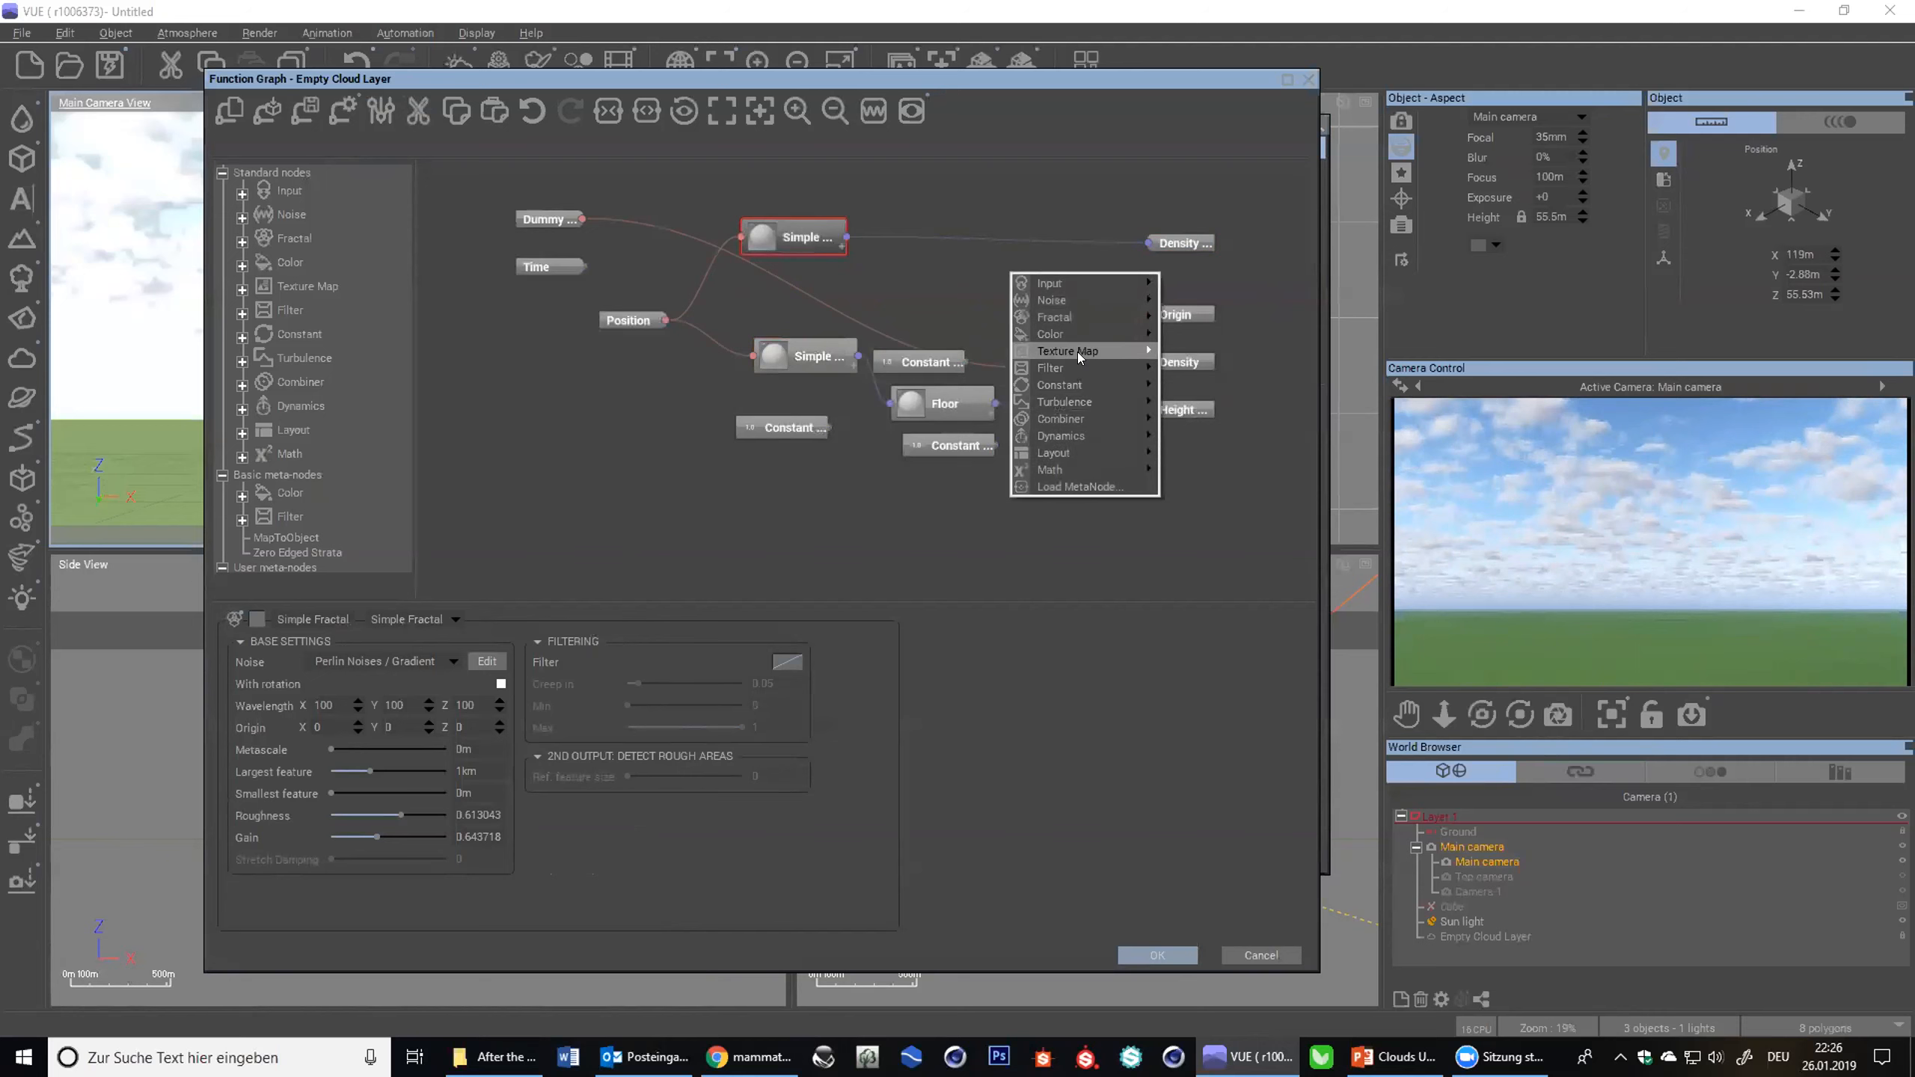
mouse_move(1095, 416)
click(1199, 422)
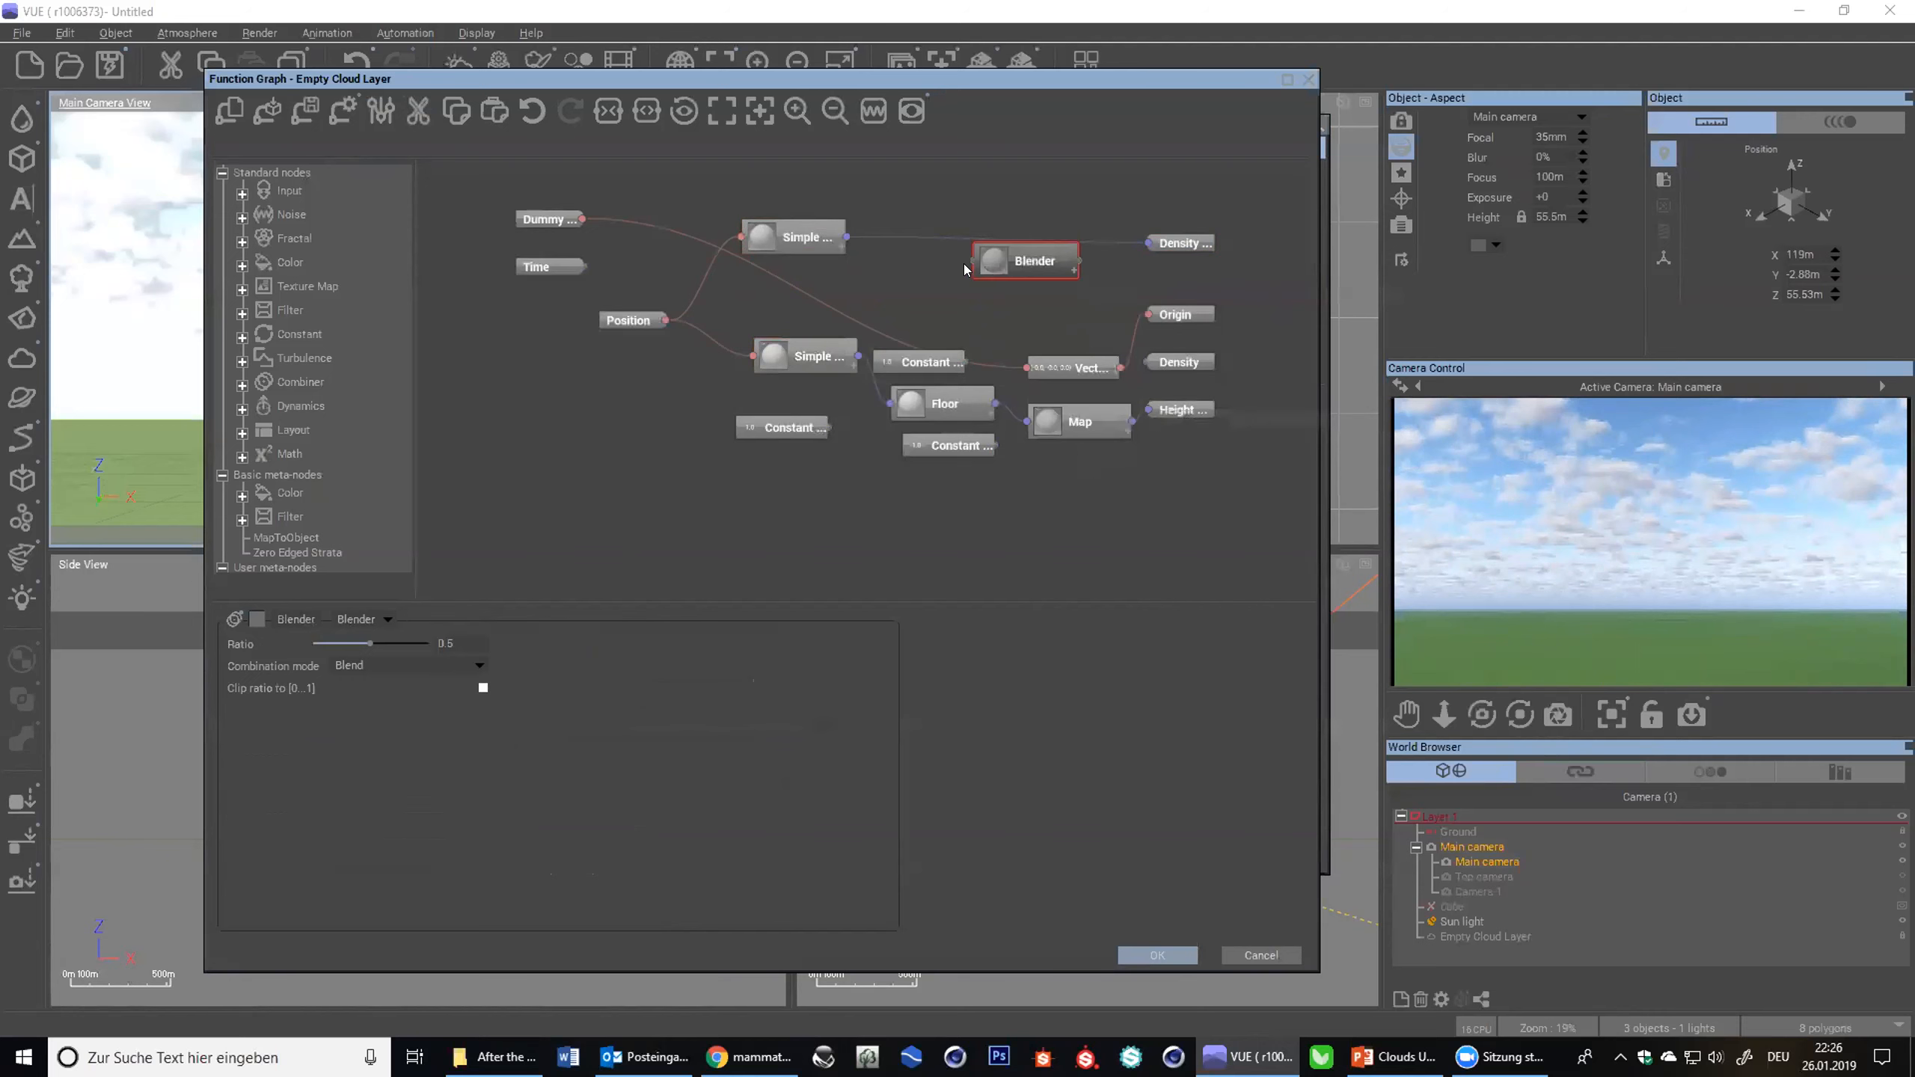
drag(977, 264, 846, 237)
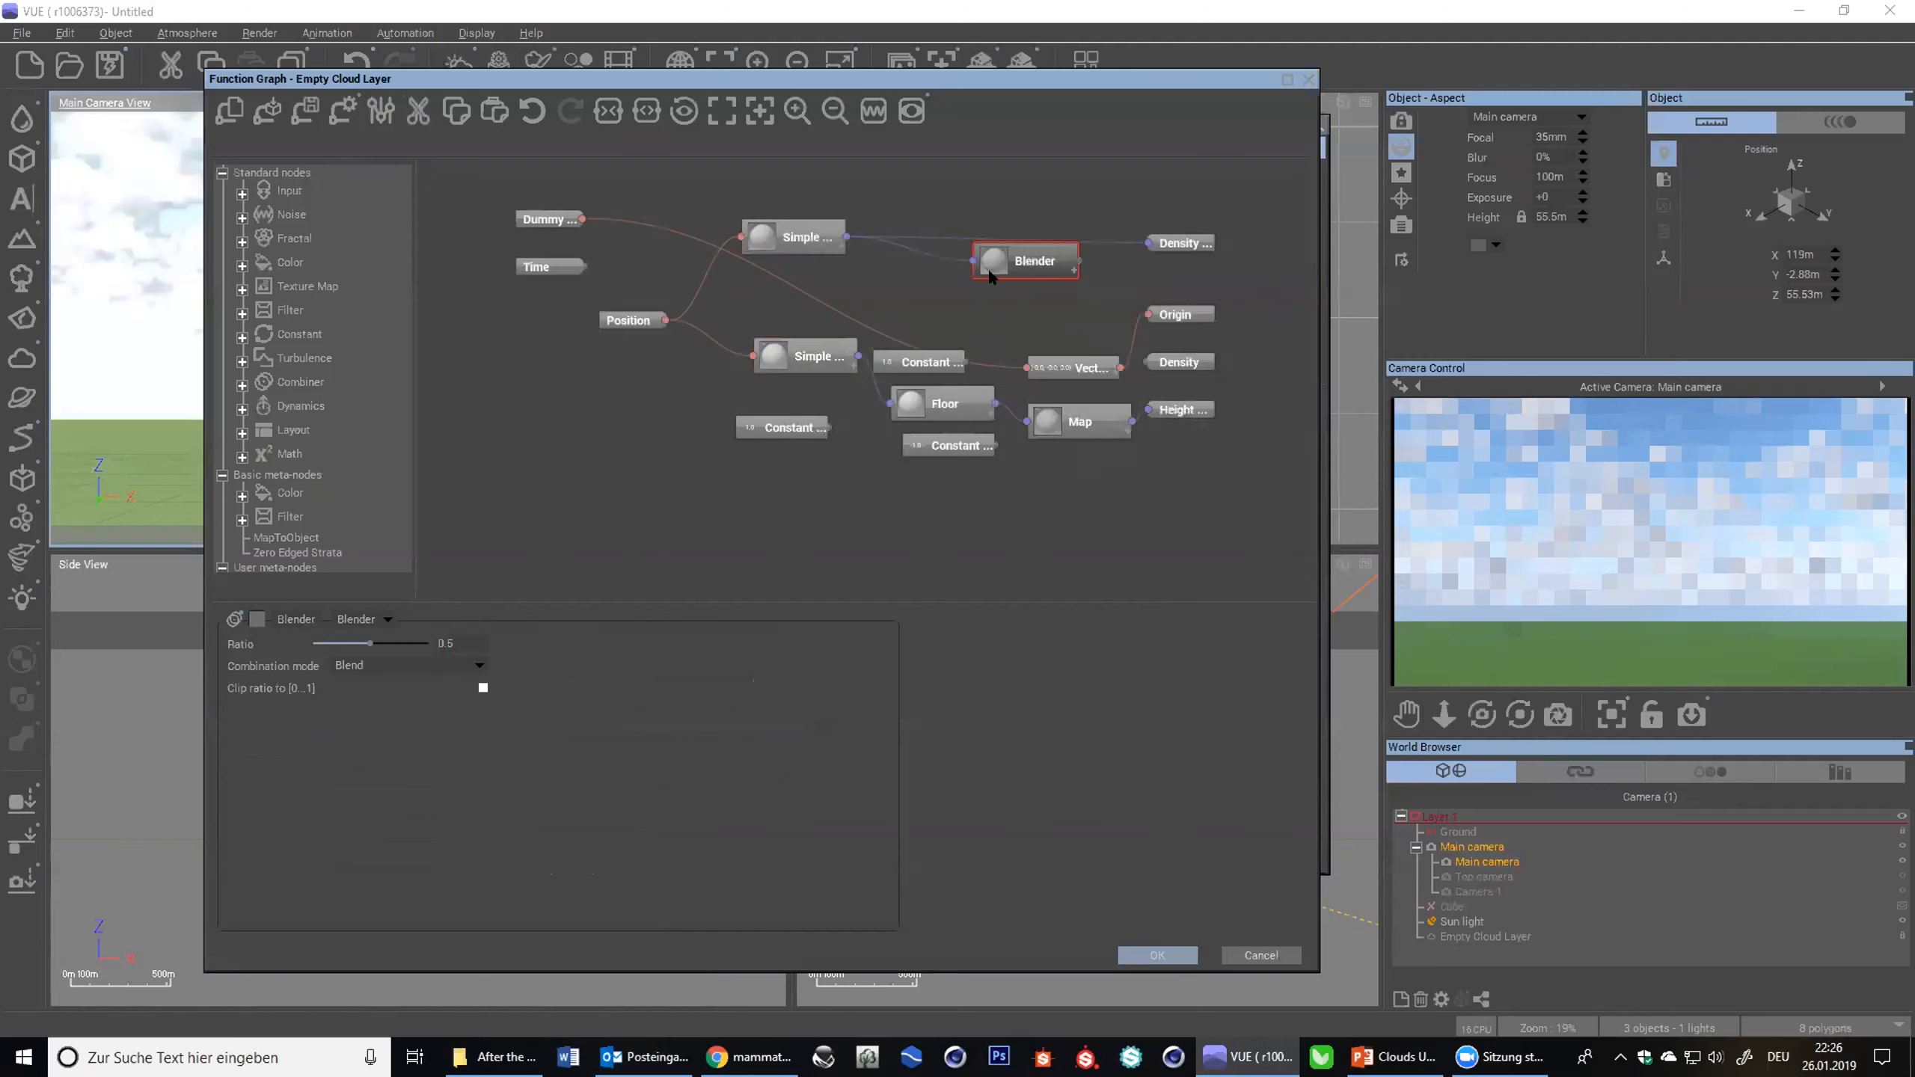
drag(976, 264, 830, 356)
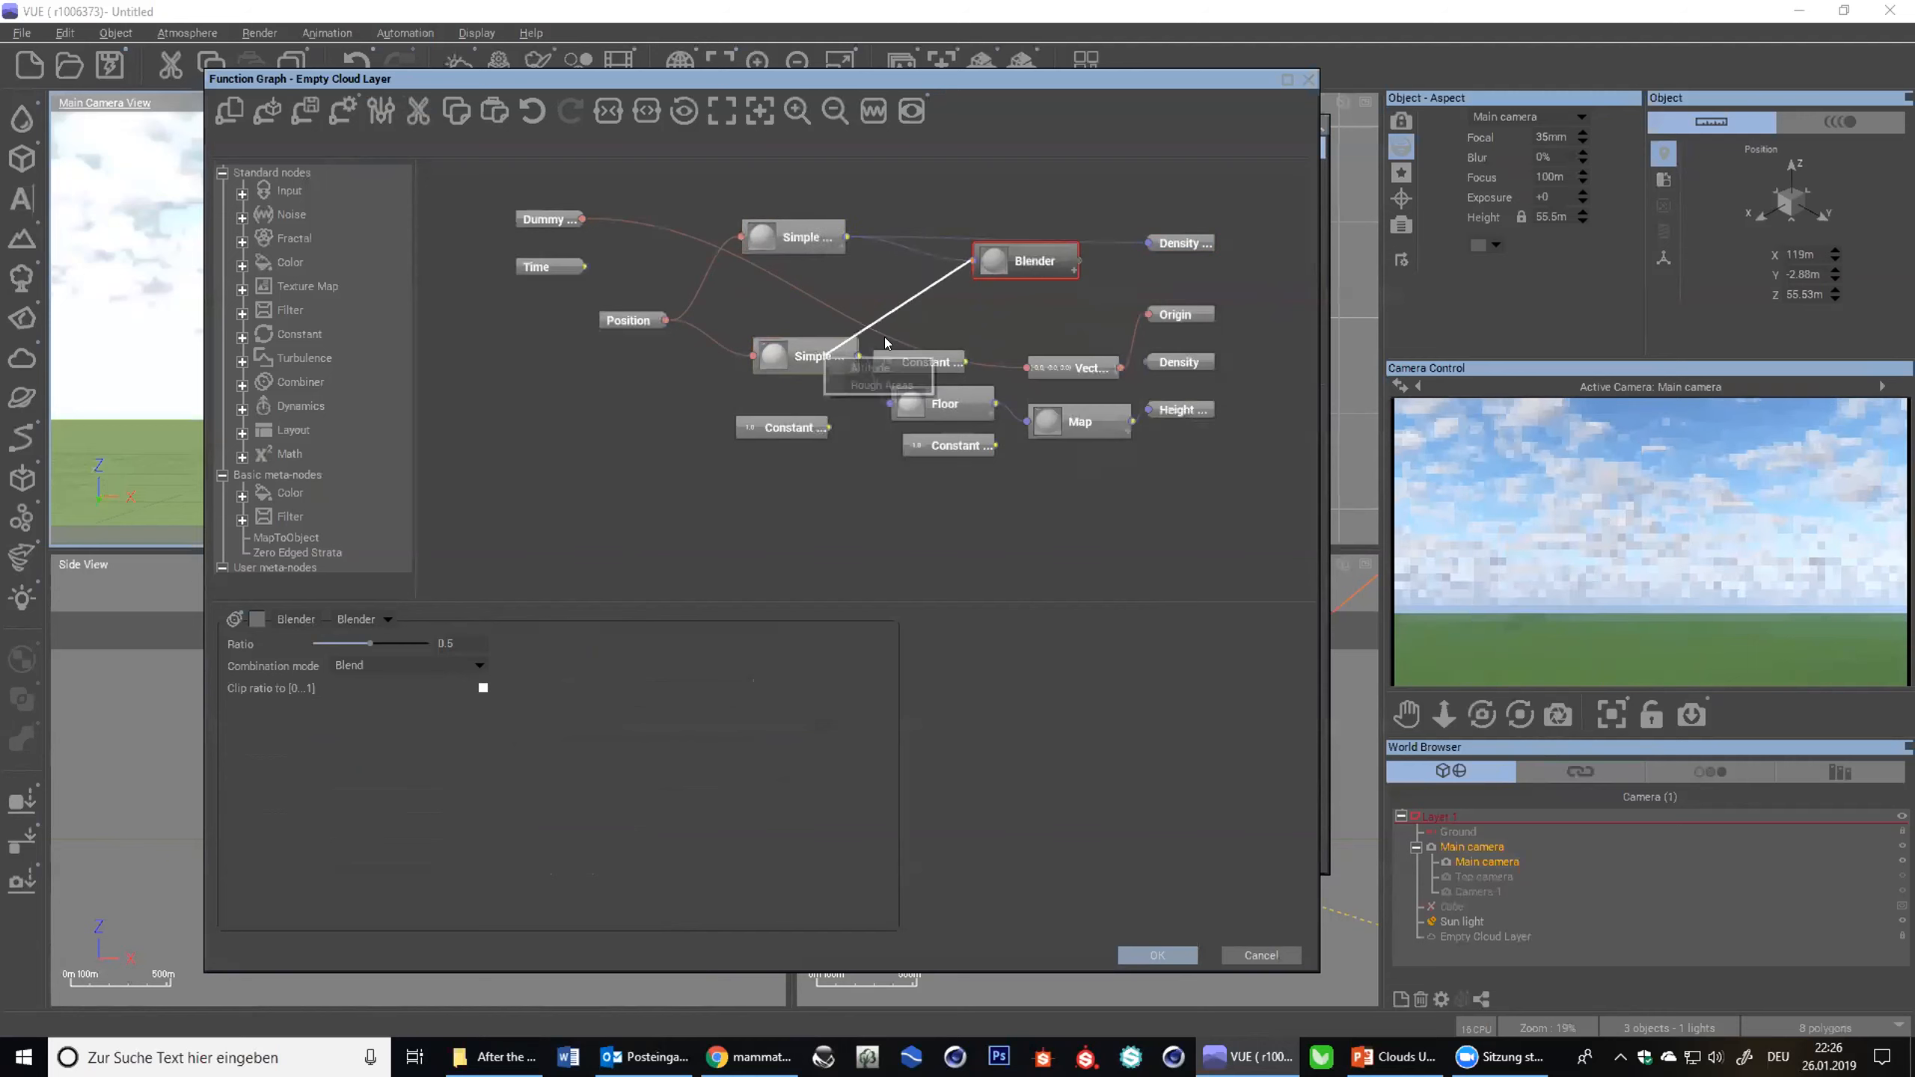
click(868, 368)
drag(1144, 243, 1079, 261)
right_click(1792, 543)
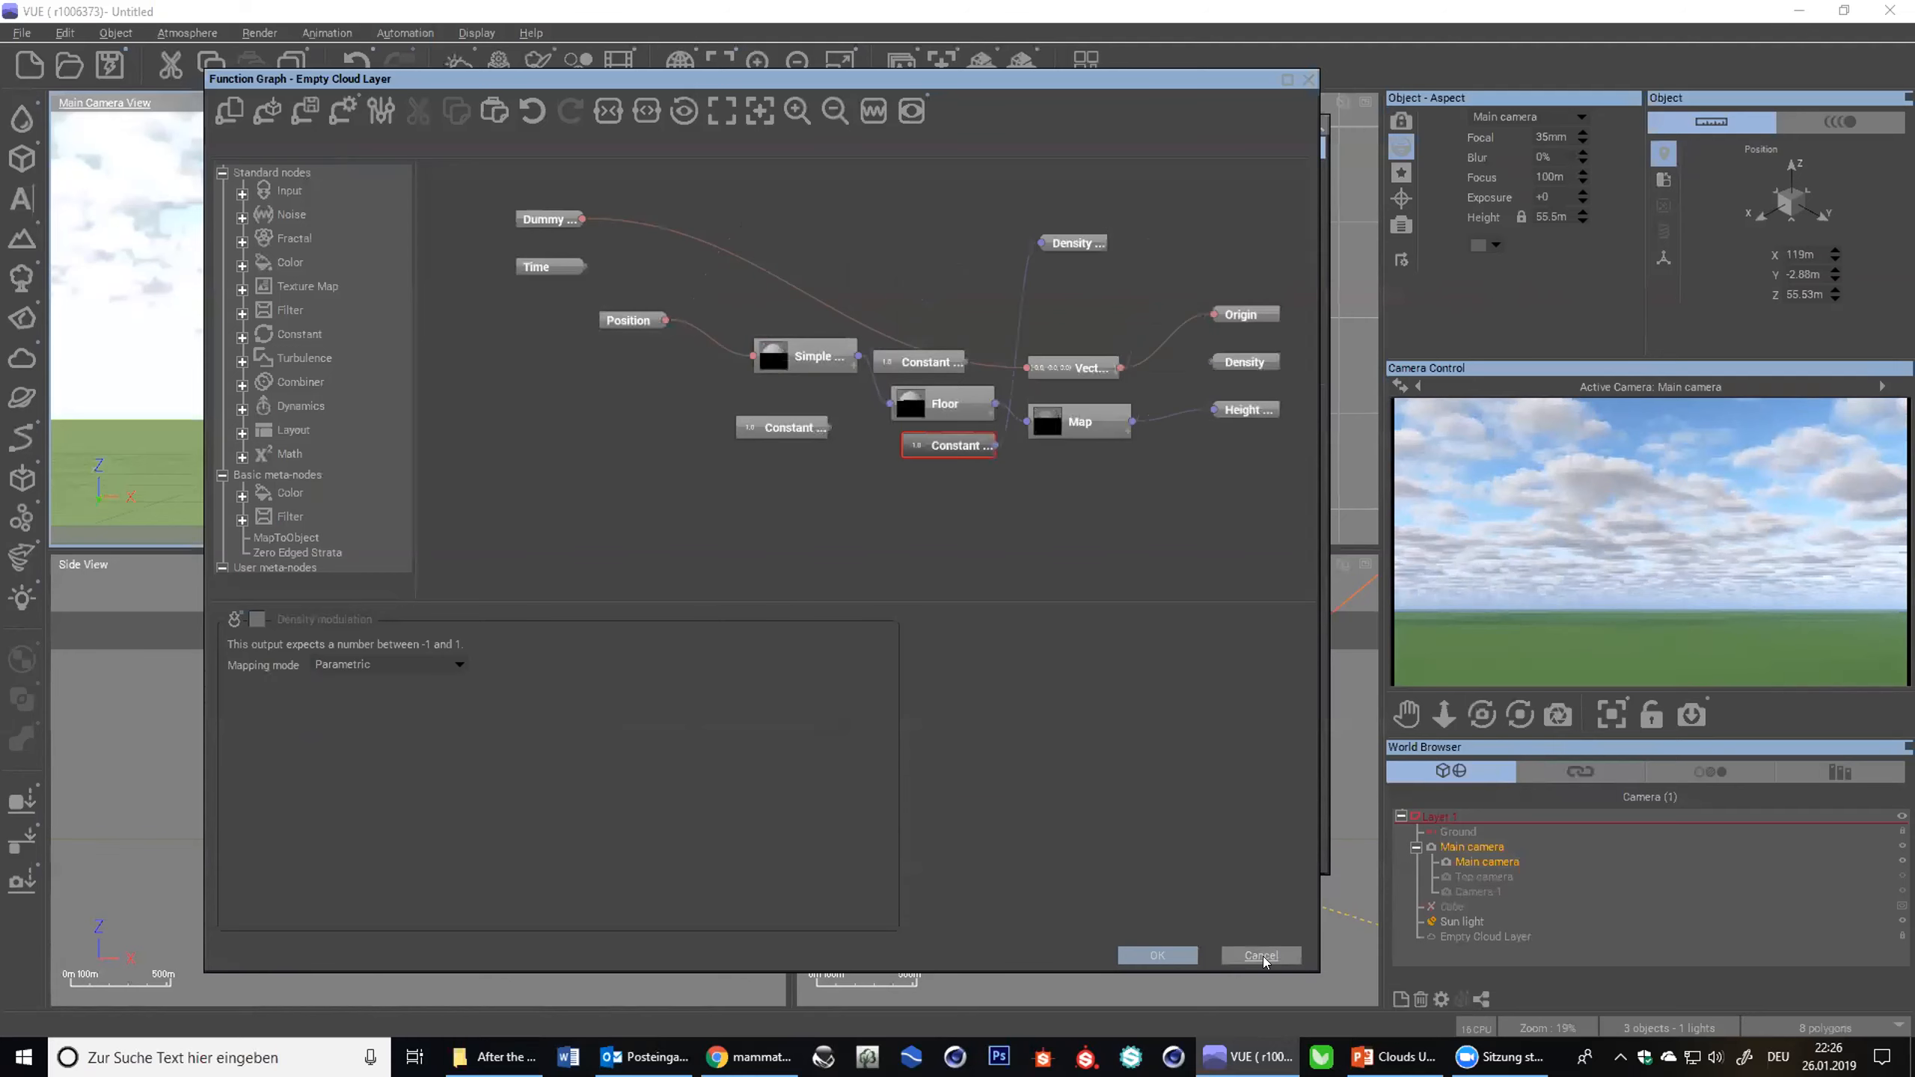
- Cancel the density graph edits and remove the function connected to the density modulation
click(1261, 956)
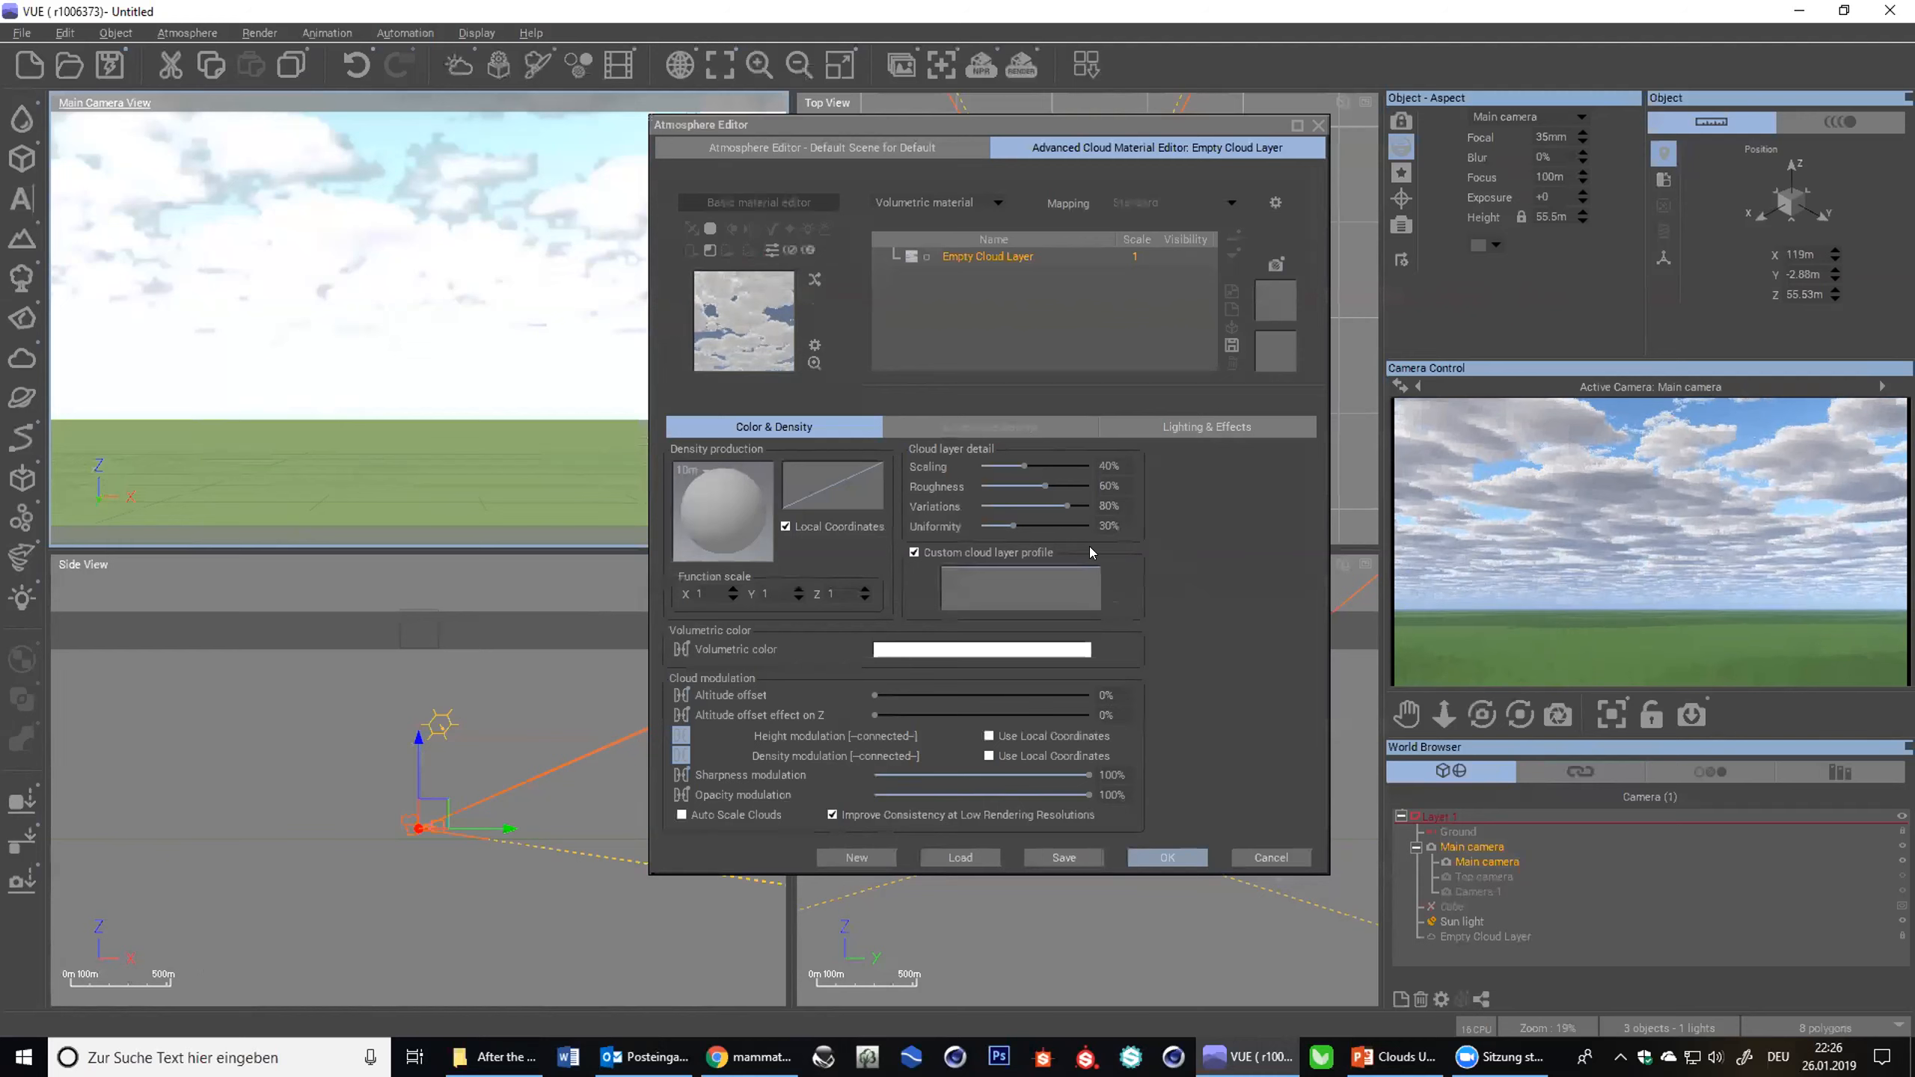
click(670, 754)
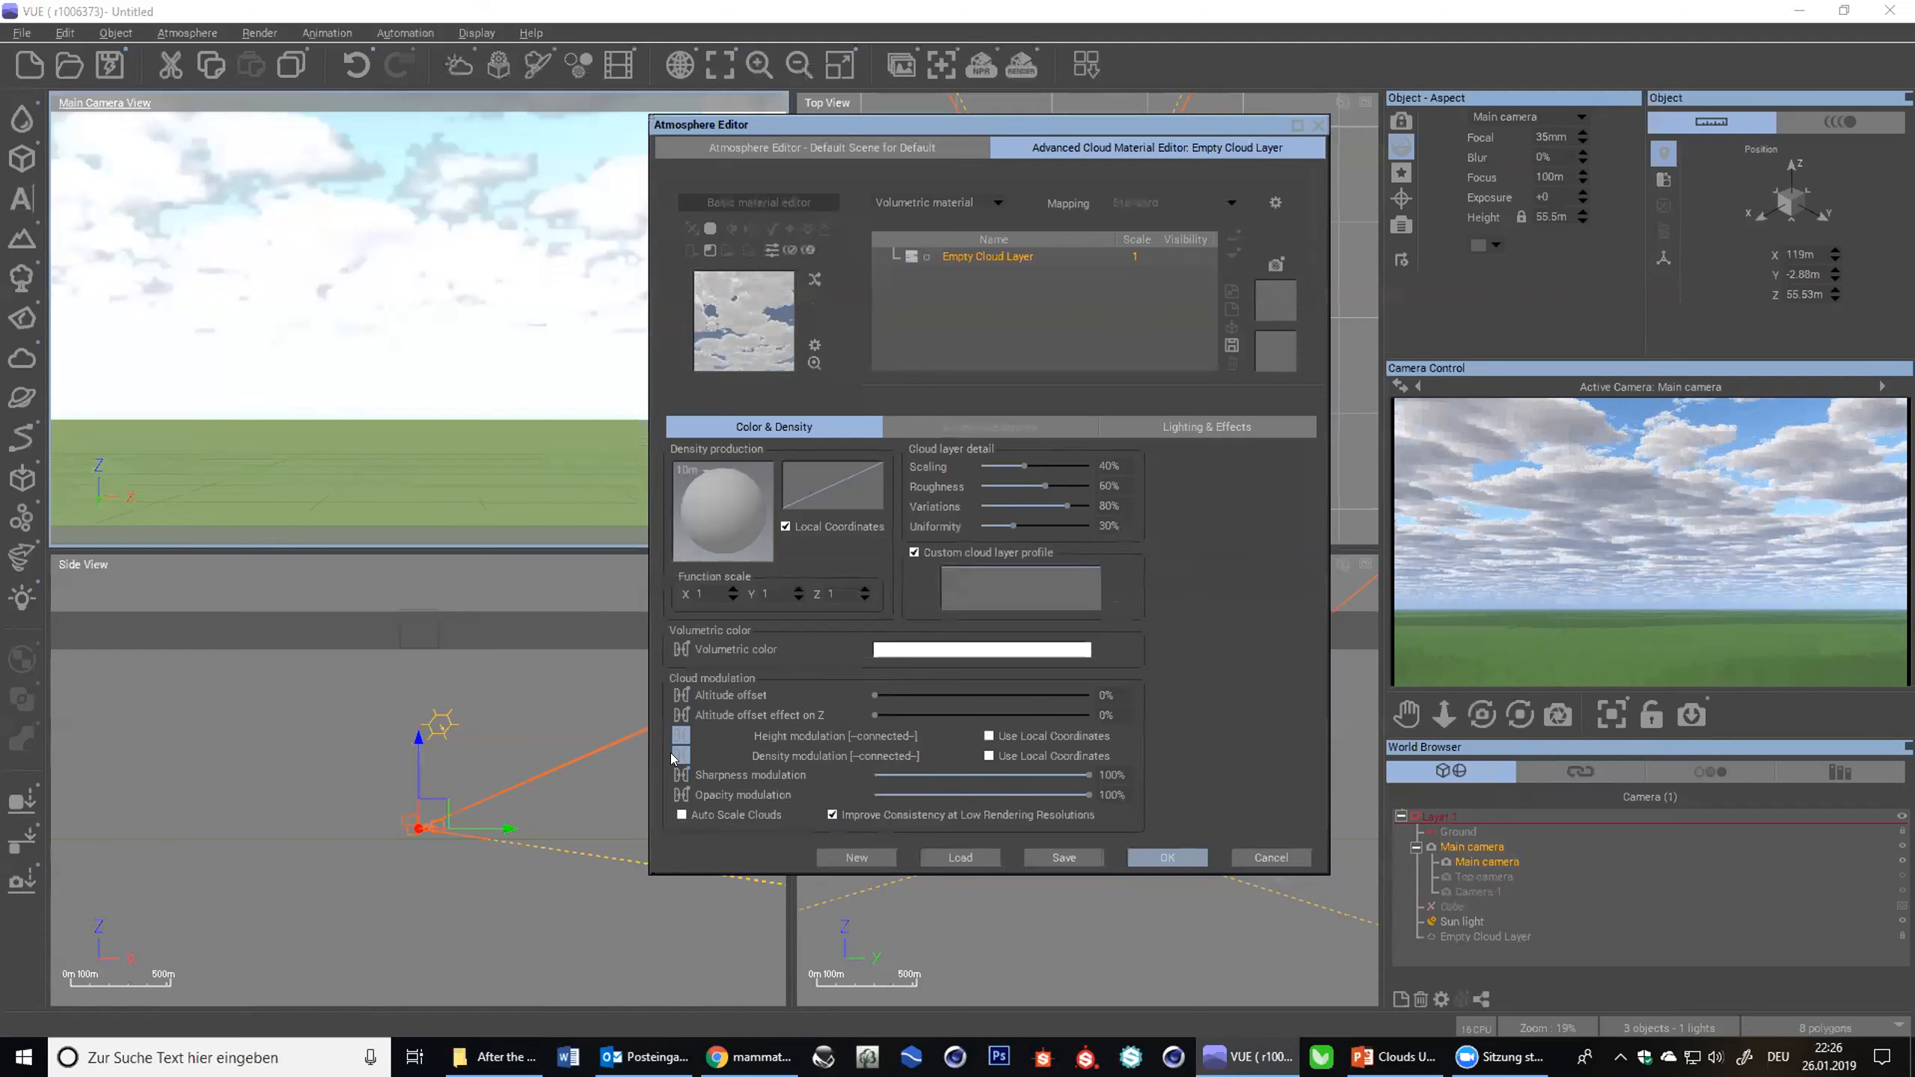
click(679, 755)
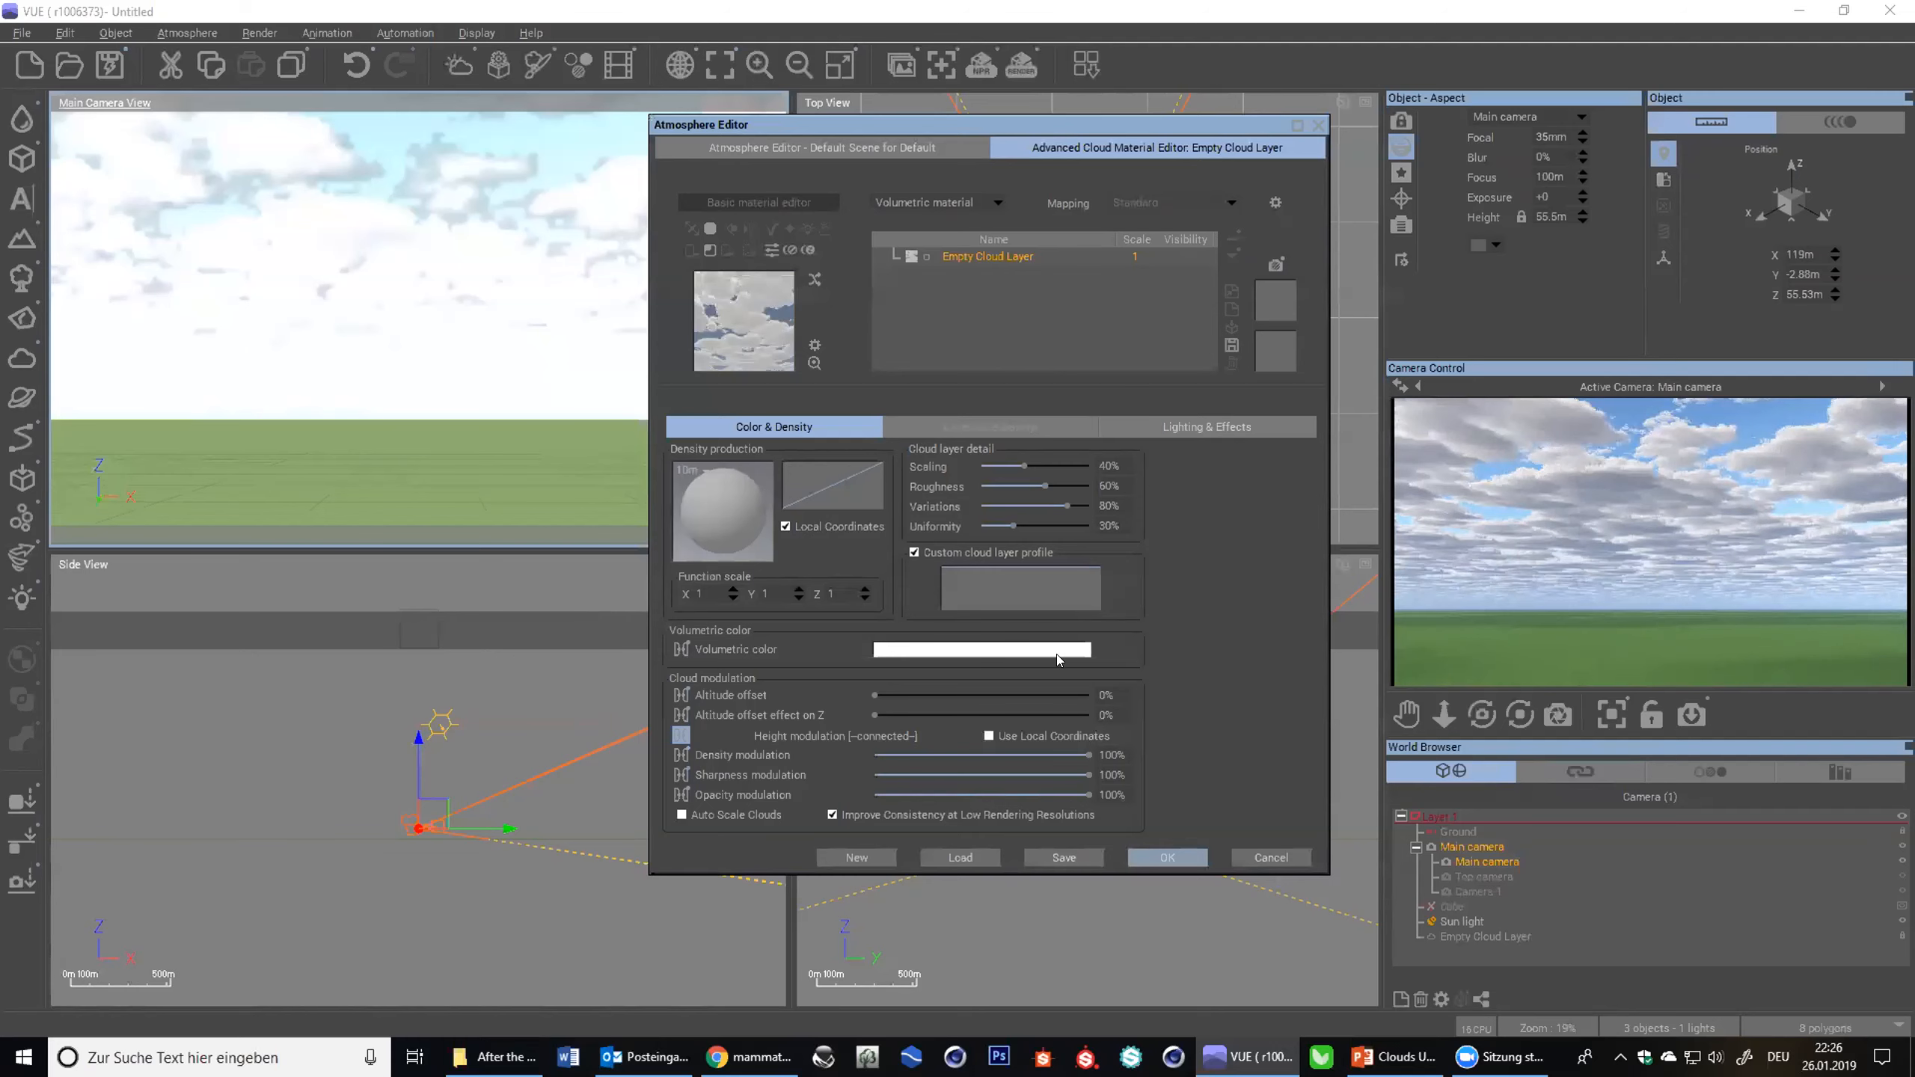
- Select the Empty Cloud Layer and move its dummy in the Top View to about X 104 m, Y 240 m
drag(969, 123, 458, 183)
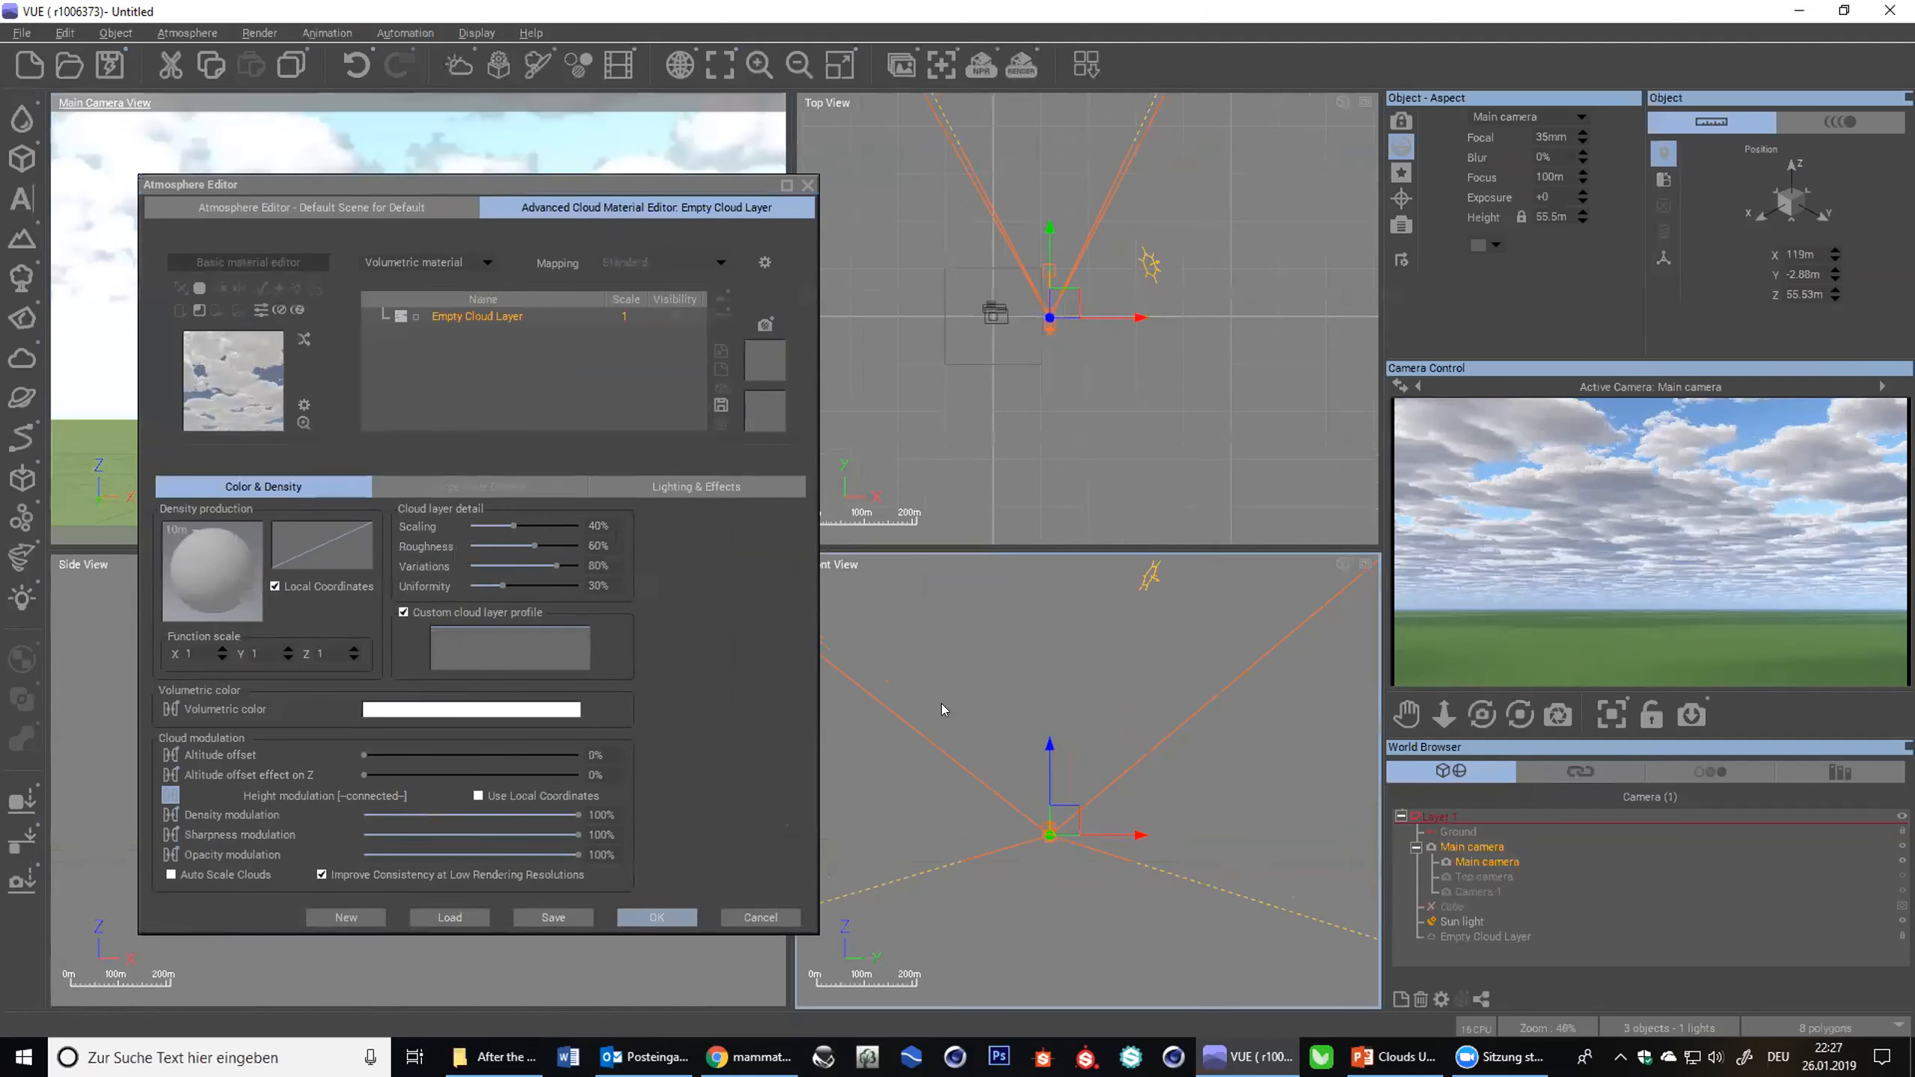
scroll(942, 704, up, 2)
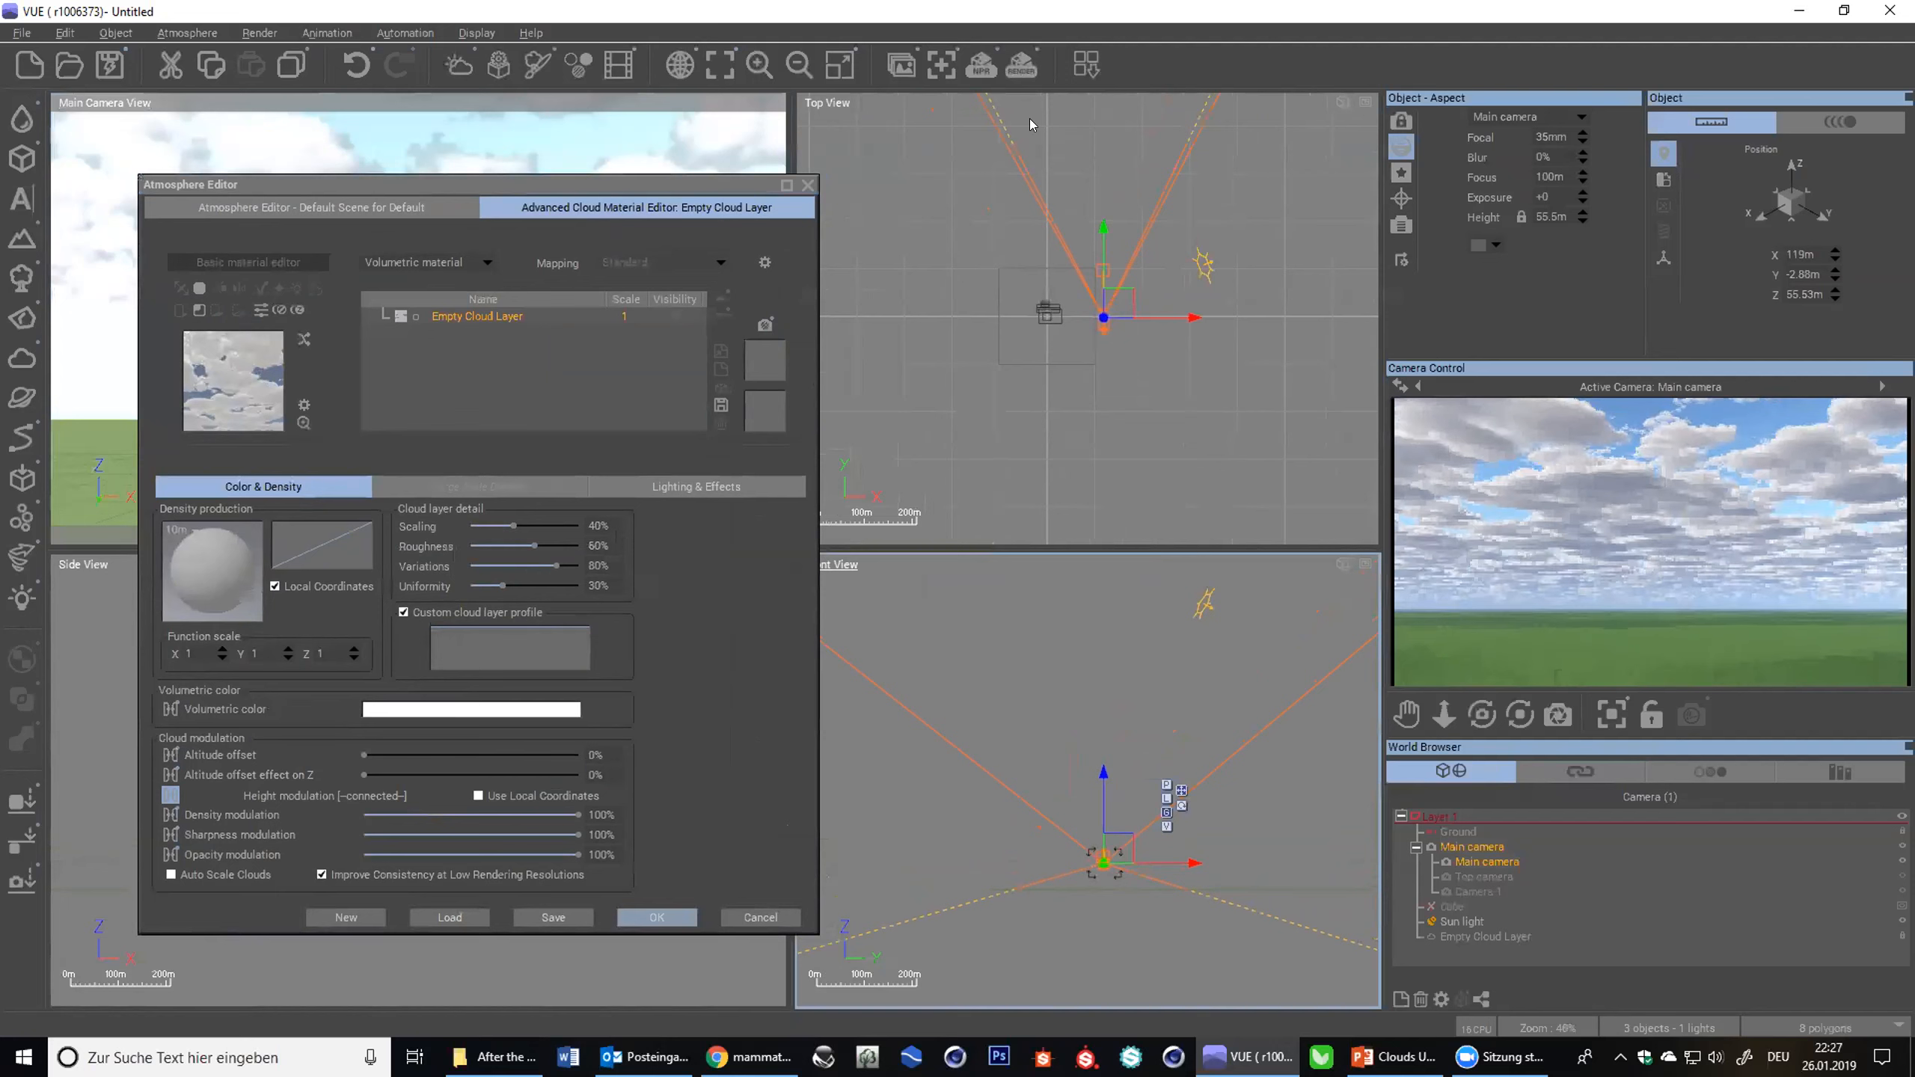
scroll(1131, 698, down, 3)
right_drag(1111, 618, 1119, 691)
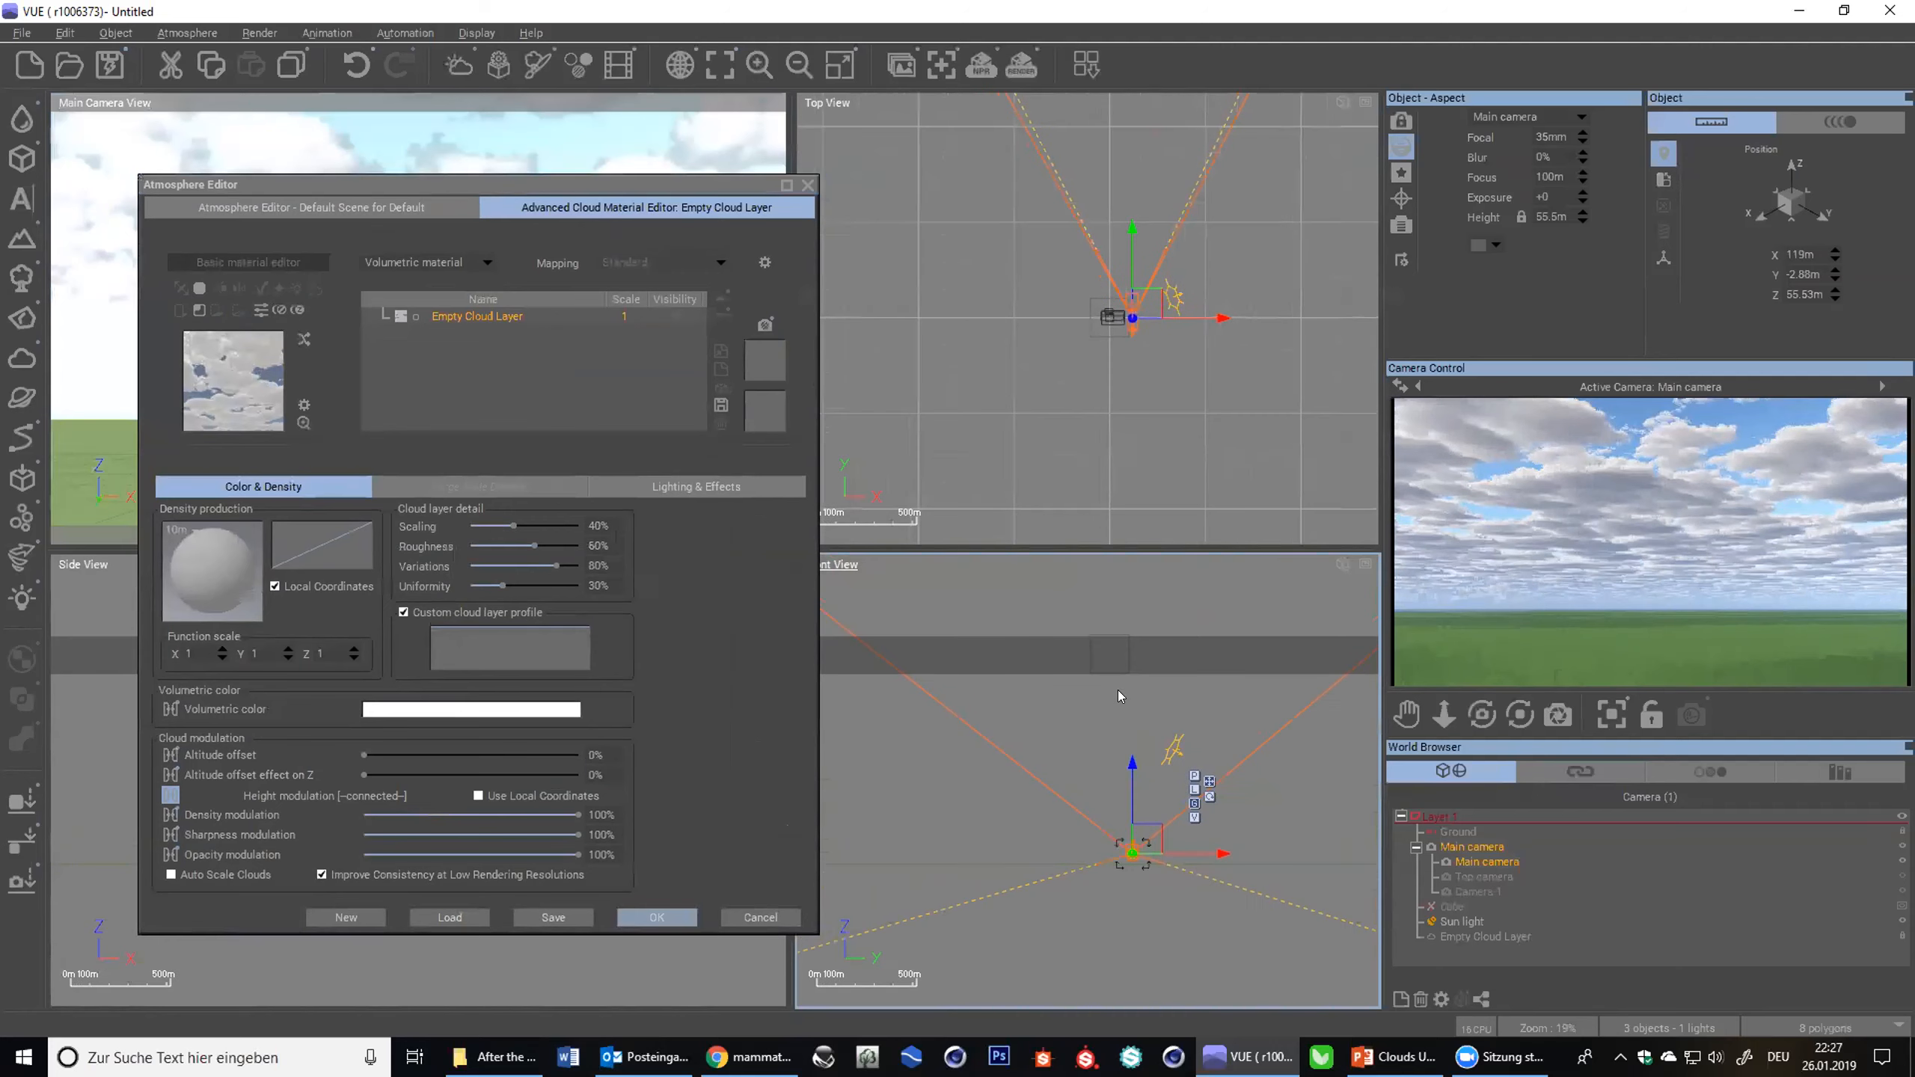
click(1135, 649)
click(1531, 939)
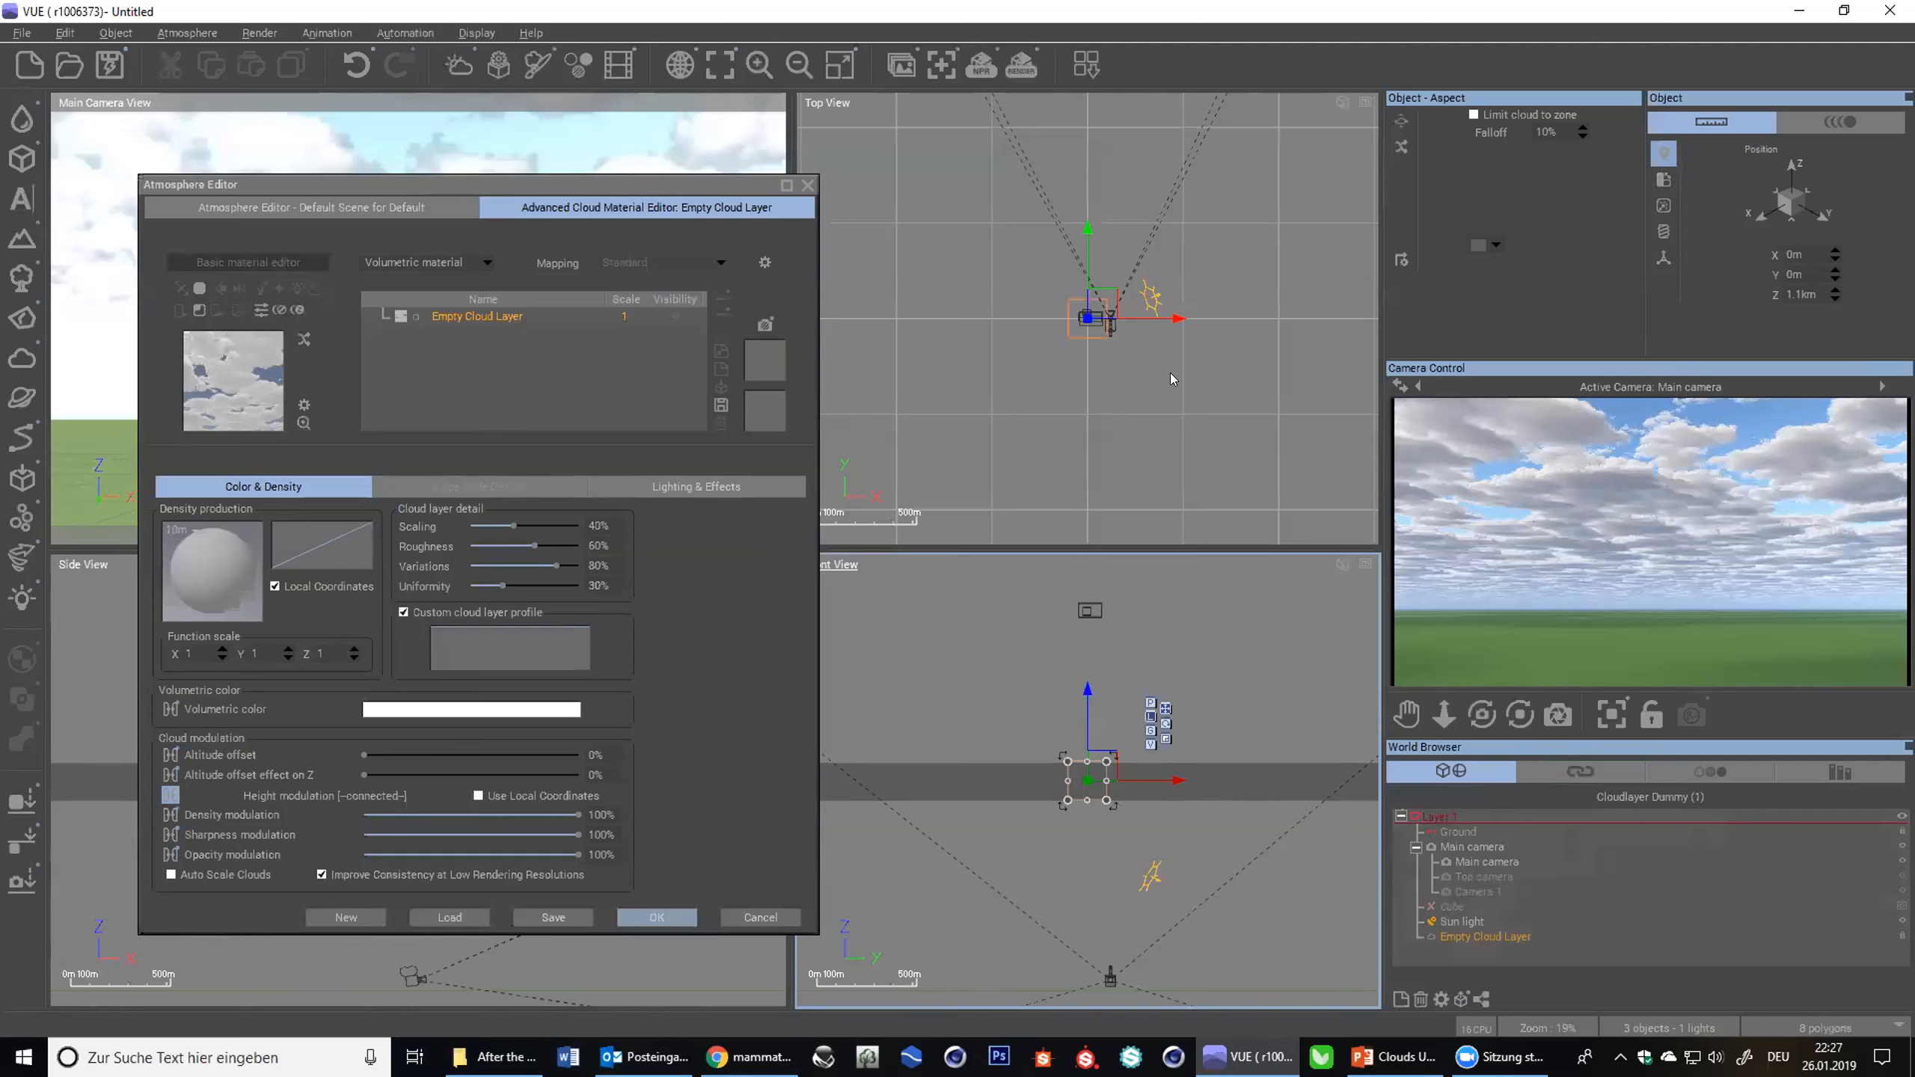
mouse_move(1086, 300)
mouse_down()
mouse_move(1357, 144)
mouse_move(1060, 215)
mouse_move(1122, 277)
mouse_move(1136, 220)
mouse_move(1115, 279)
mouse_up()
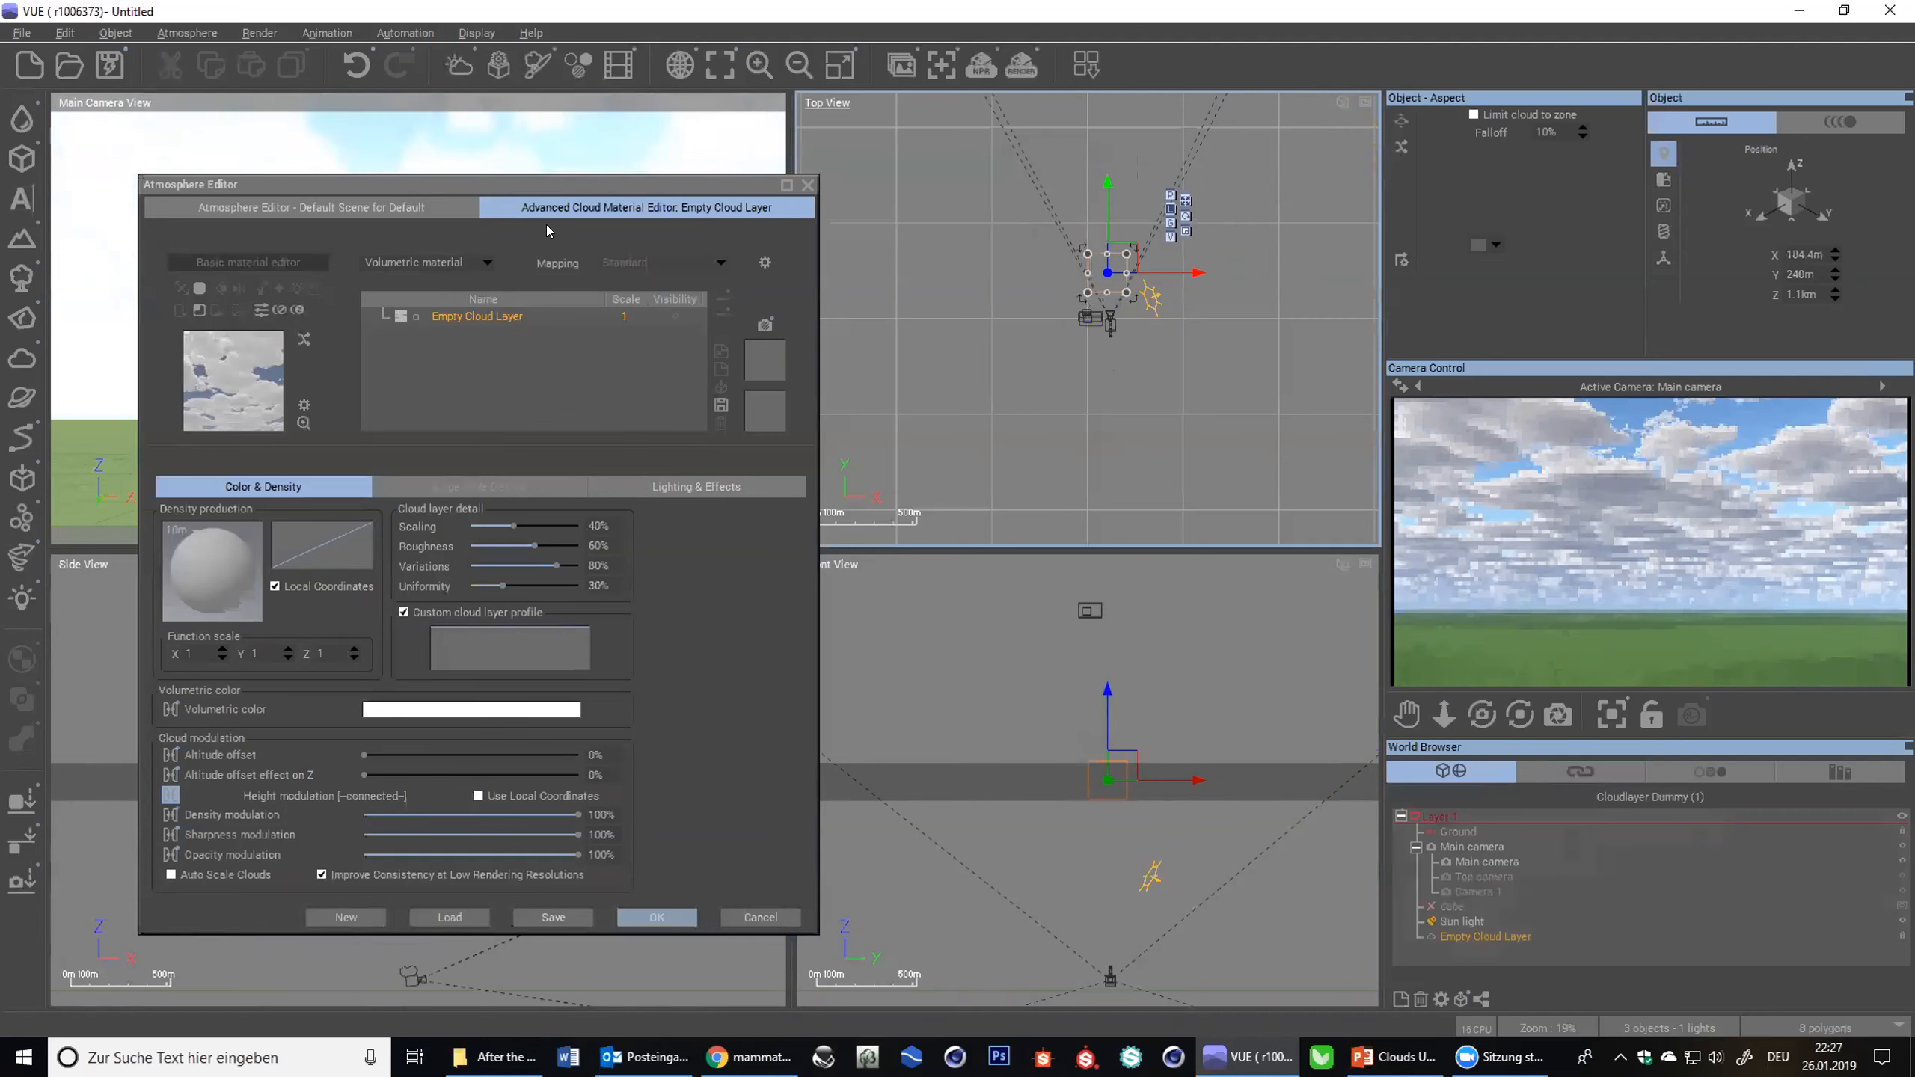
- Reposition the Atmosphere Editor and enable Use Local Coordinates for the height modulation
drag(543, 184, 682, 128)
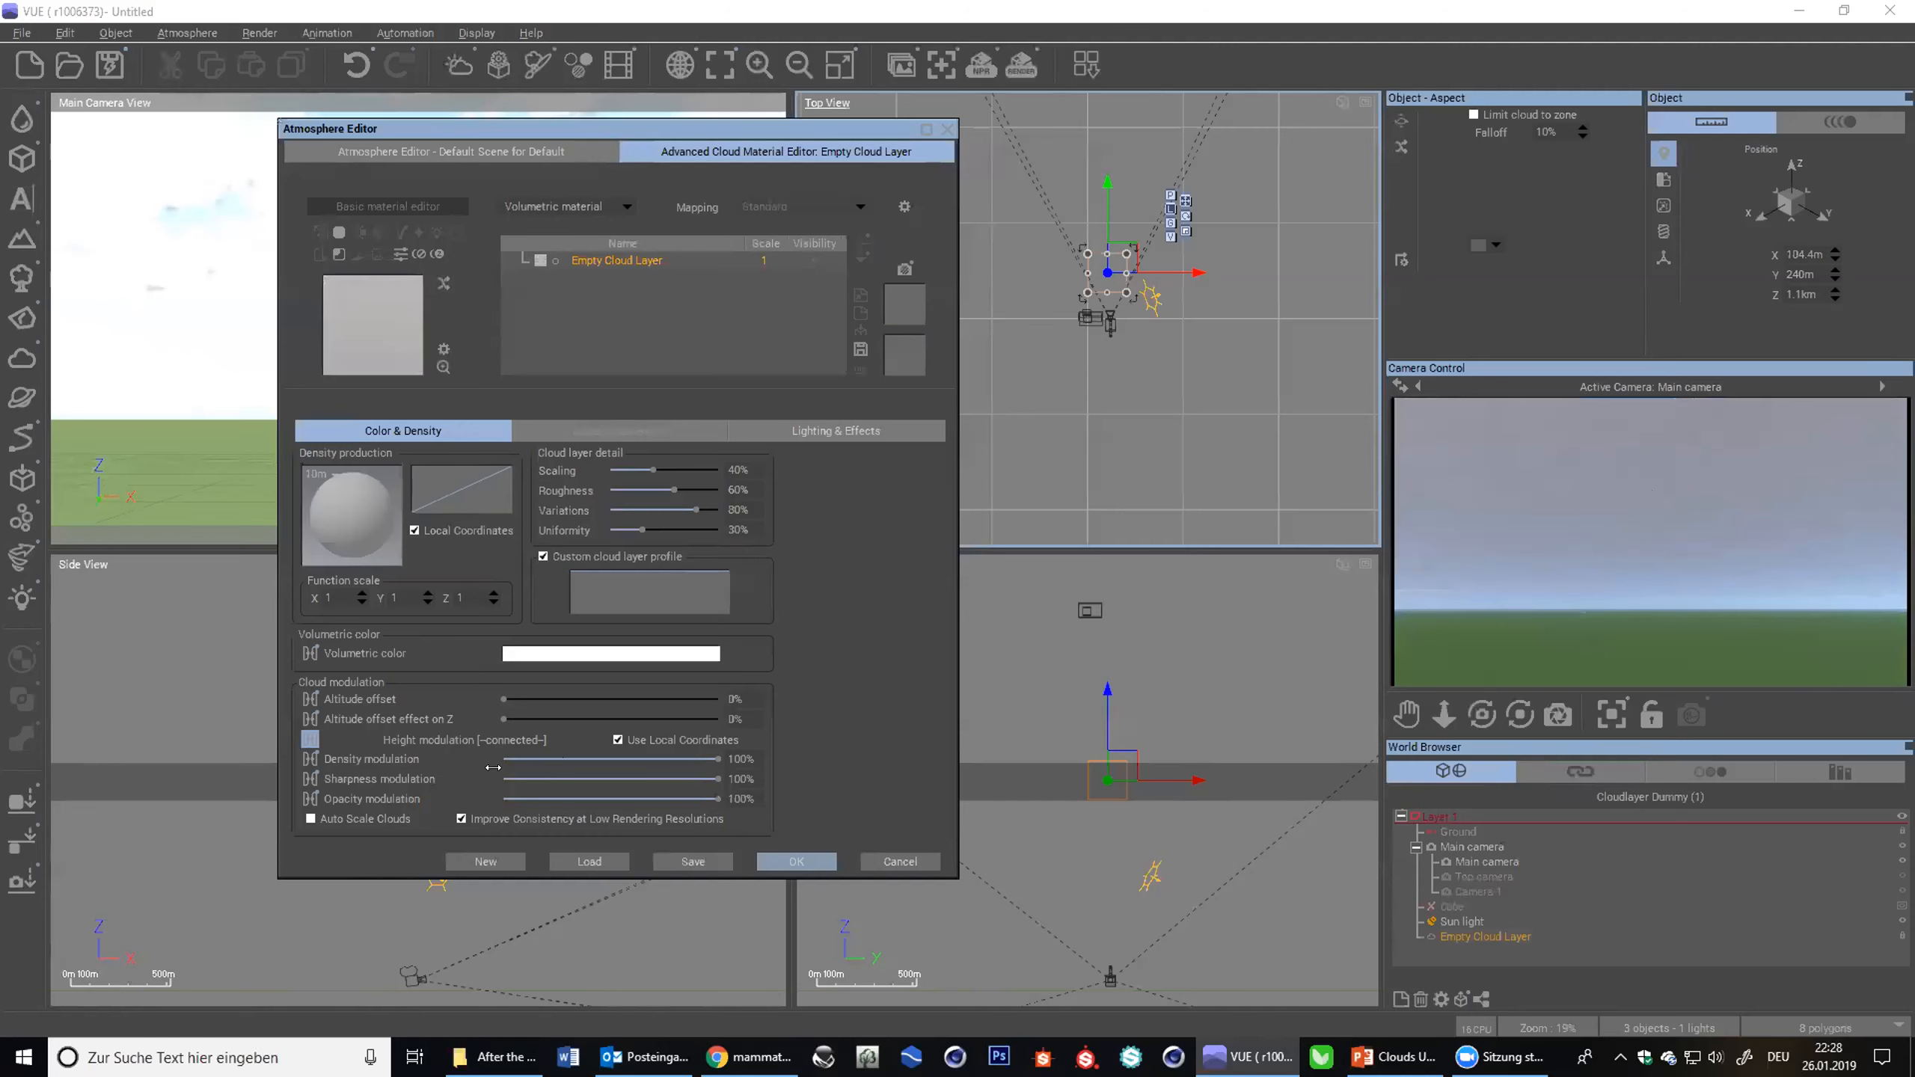
drag(788, 131, 791, 172)
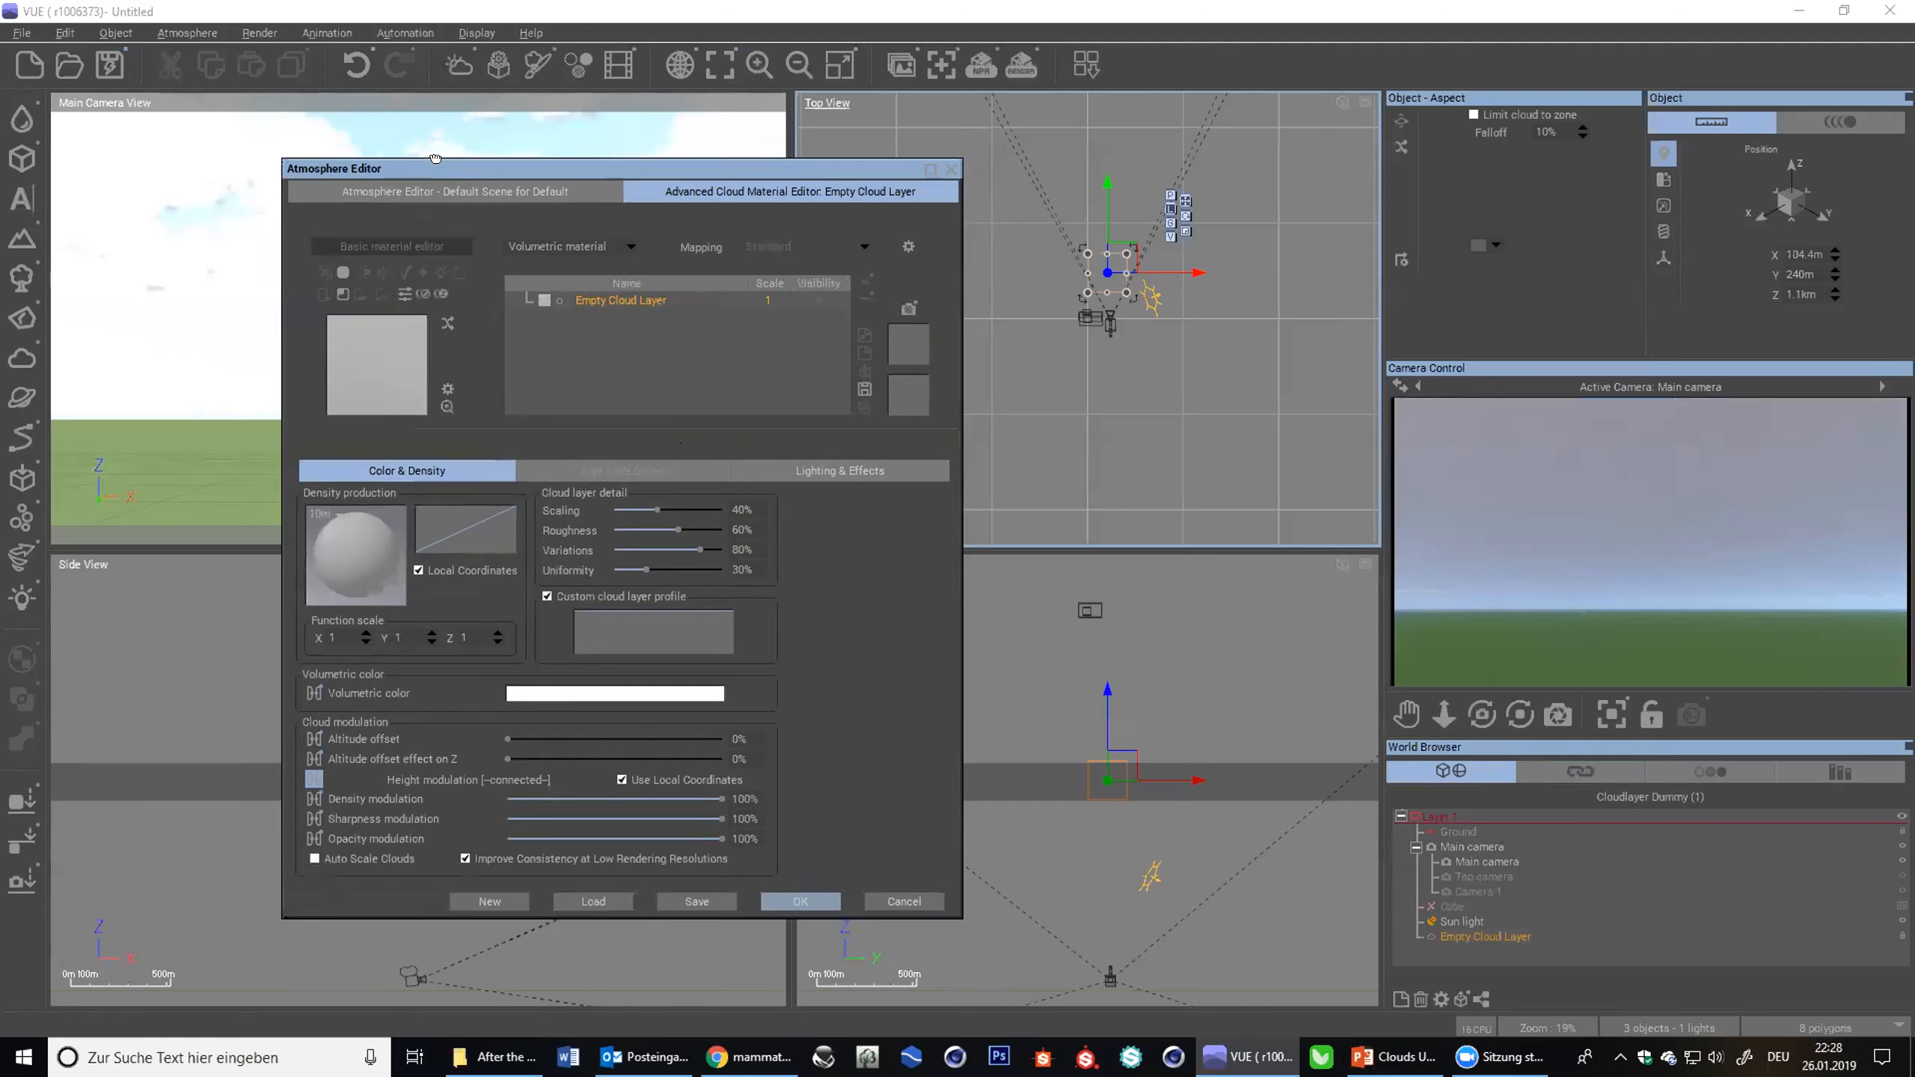
drag(438, 163, 430, 164)
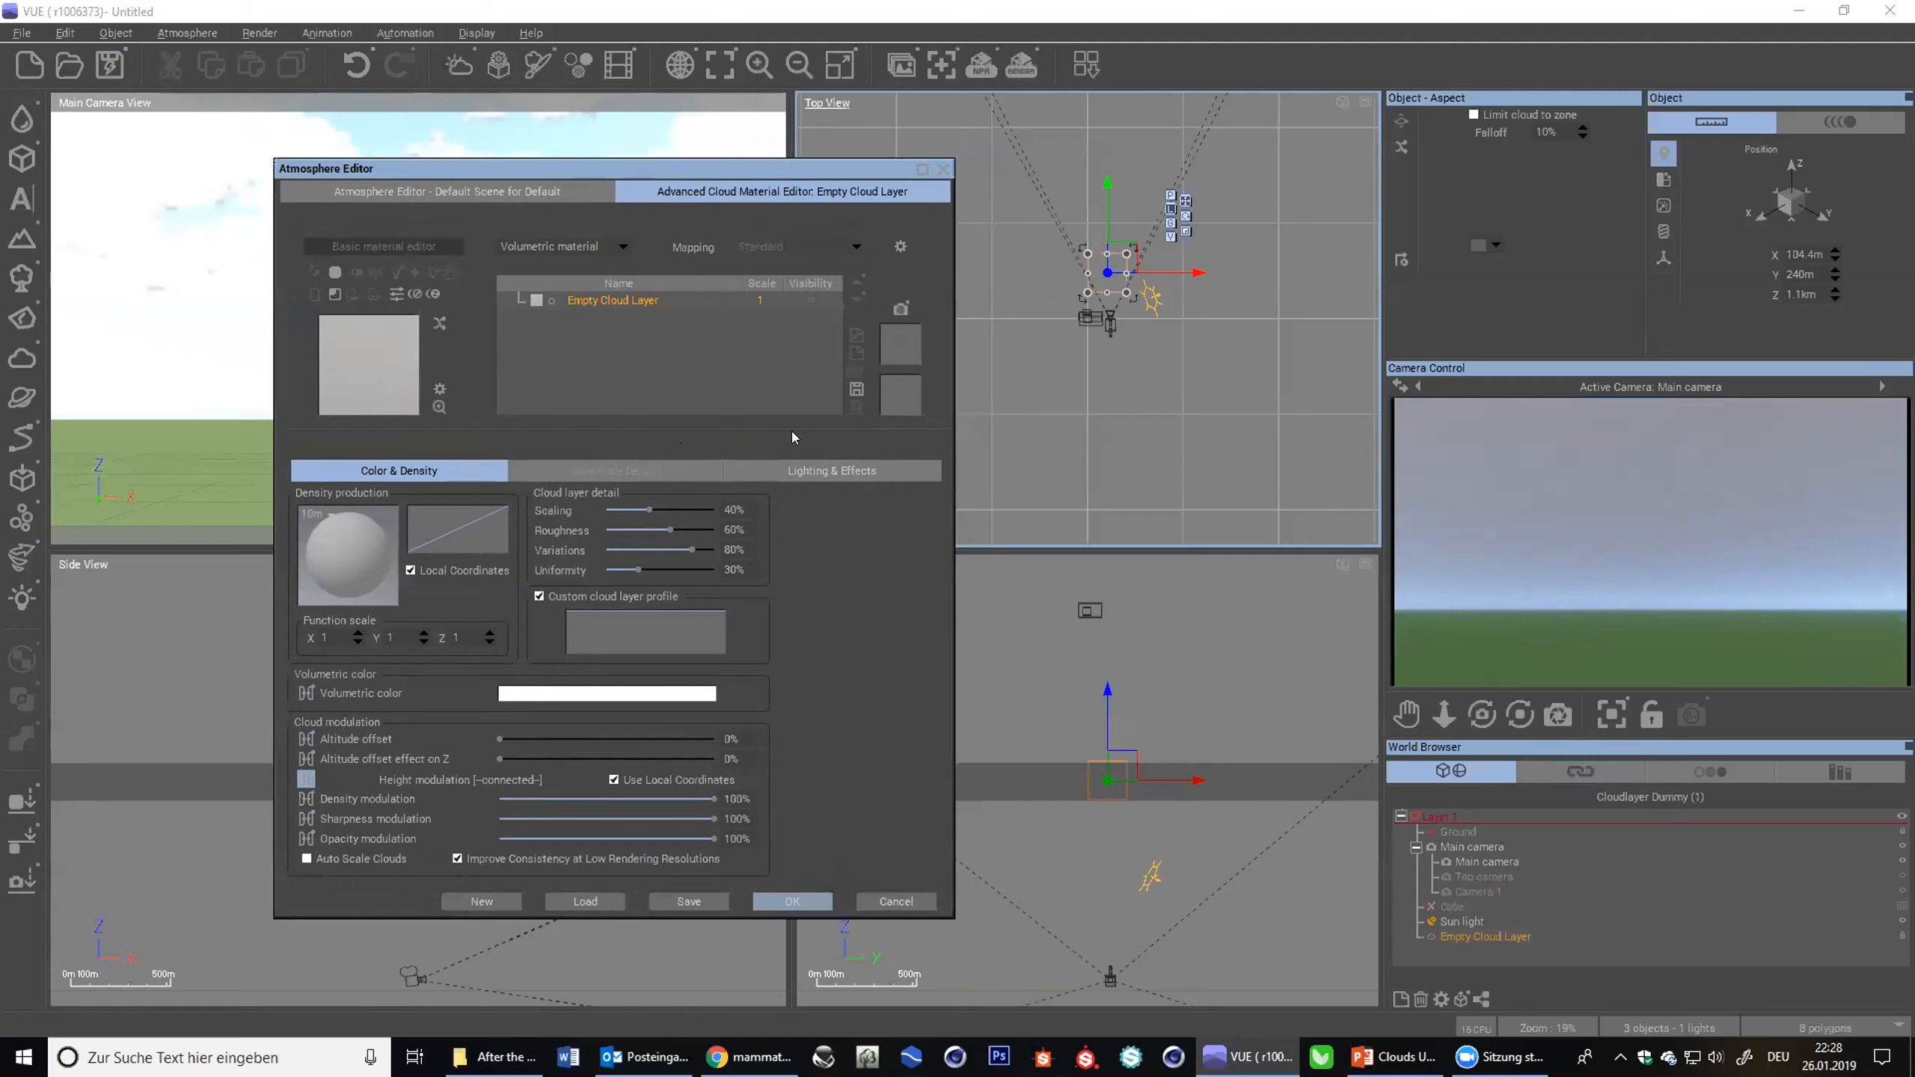
- Inspect the Origin of material connection in the Lighting & Effects settings and return to Color & Density
click(815, 471)
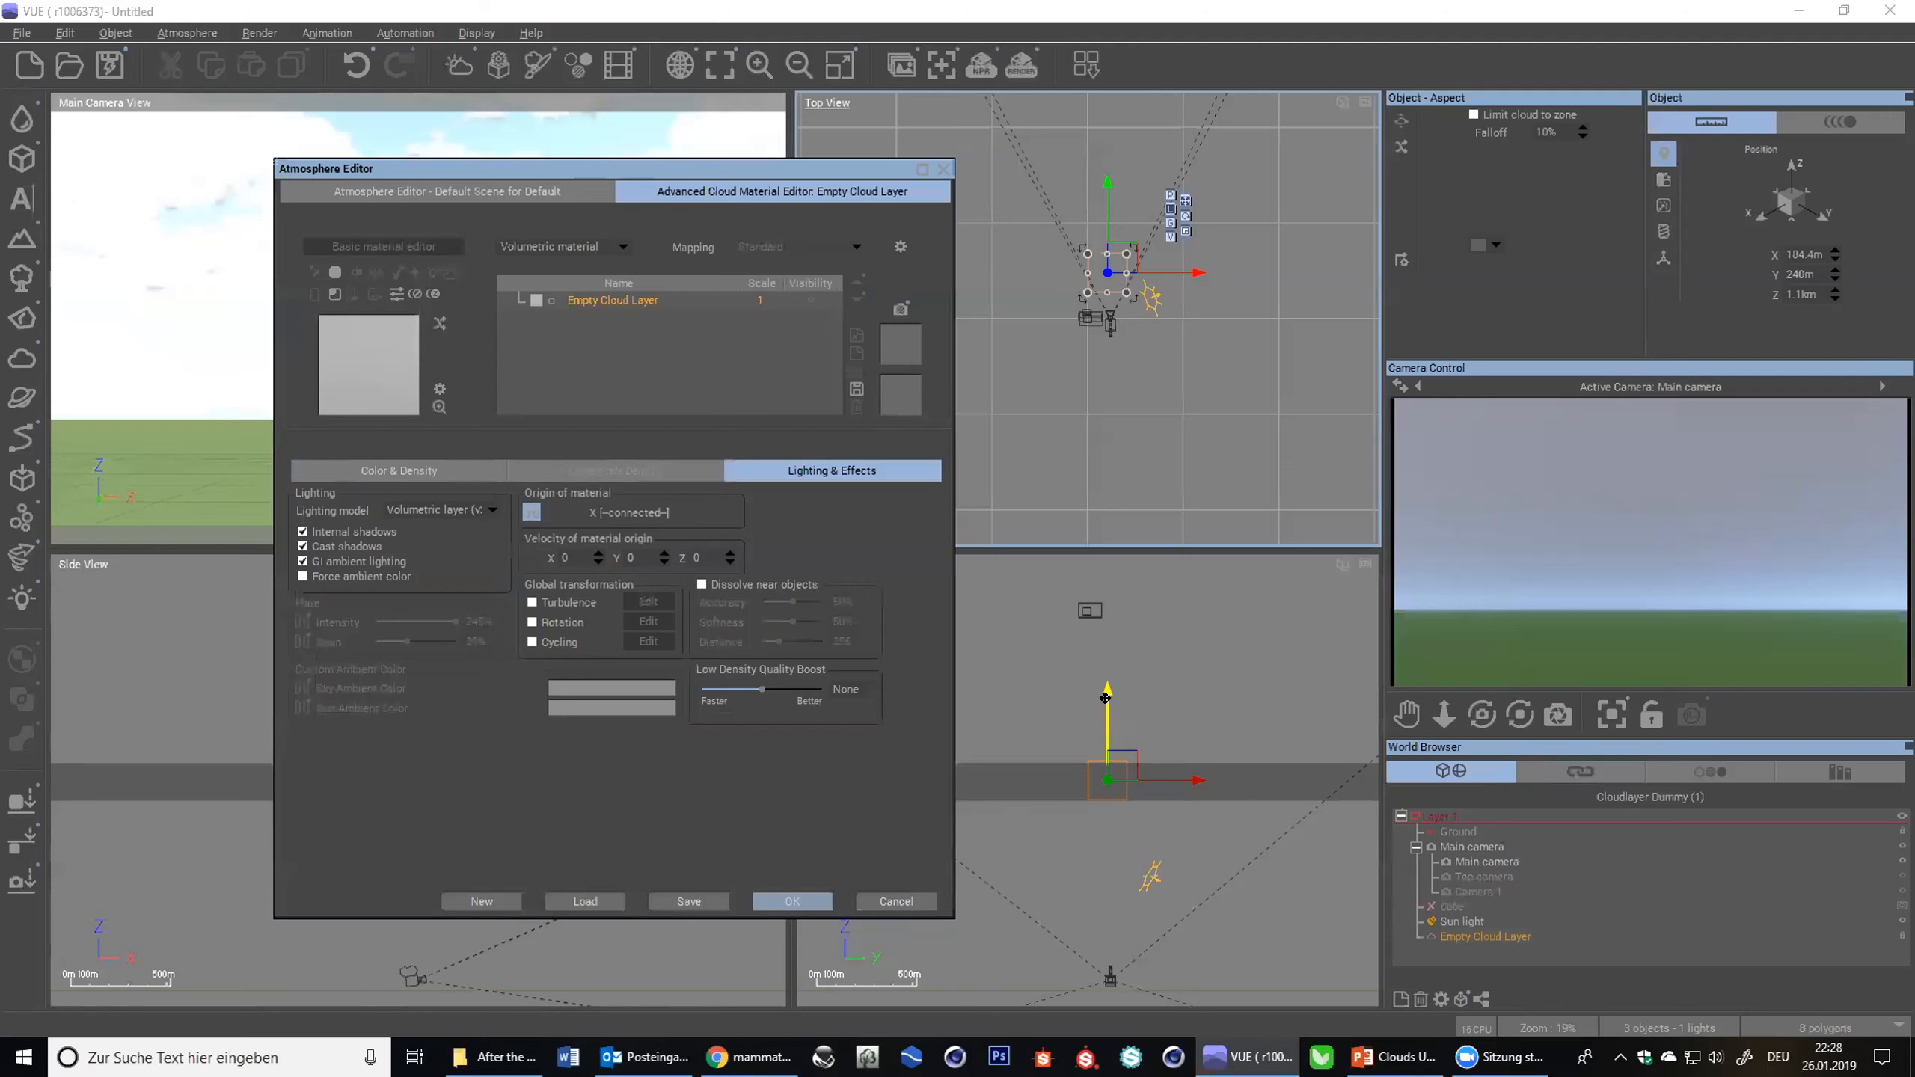
right_click(528, 516)
click(437, 469)
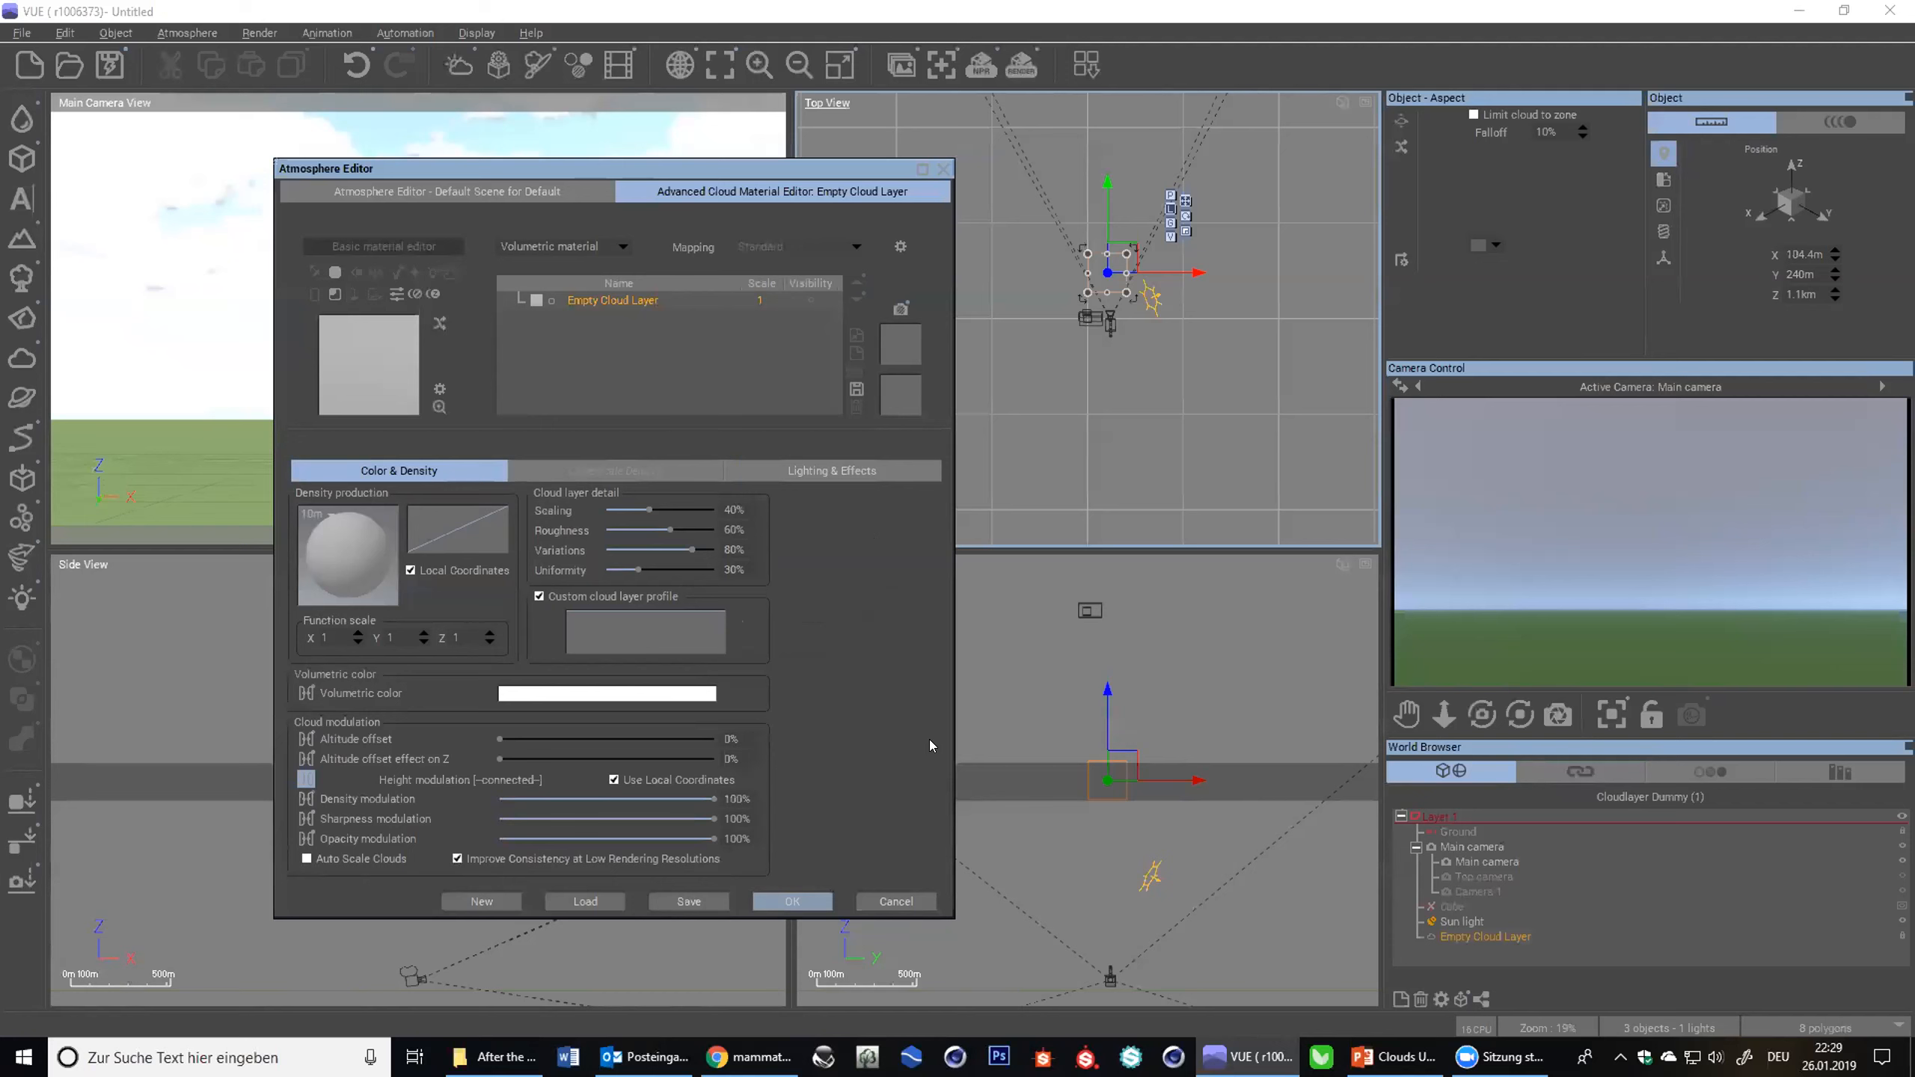
- Open the height modulation function graph and add a Multiply By a Constant node fed by the Position node
click(306, 783)
click(307, 779)
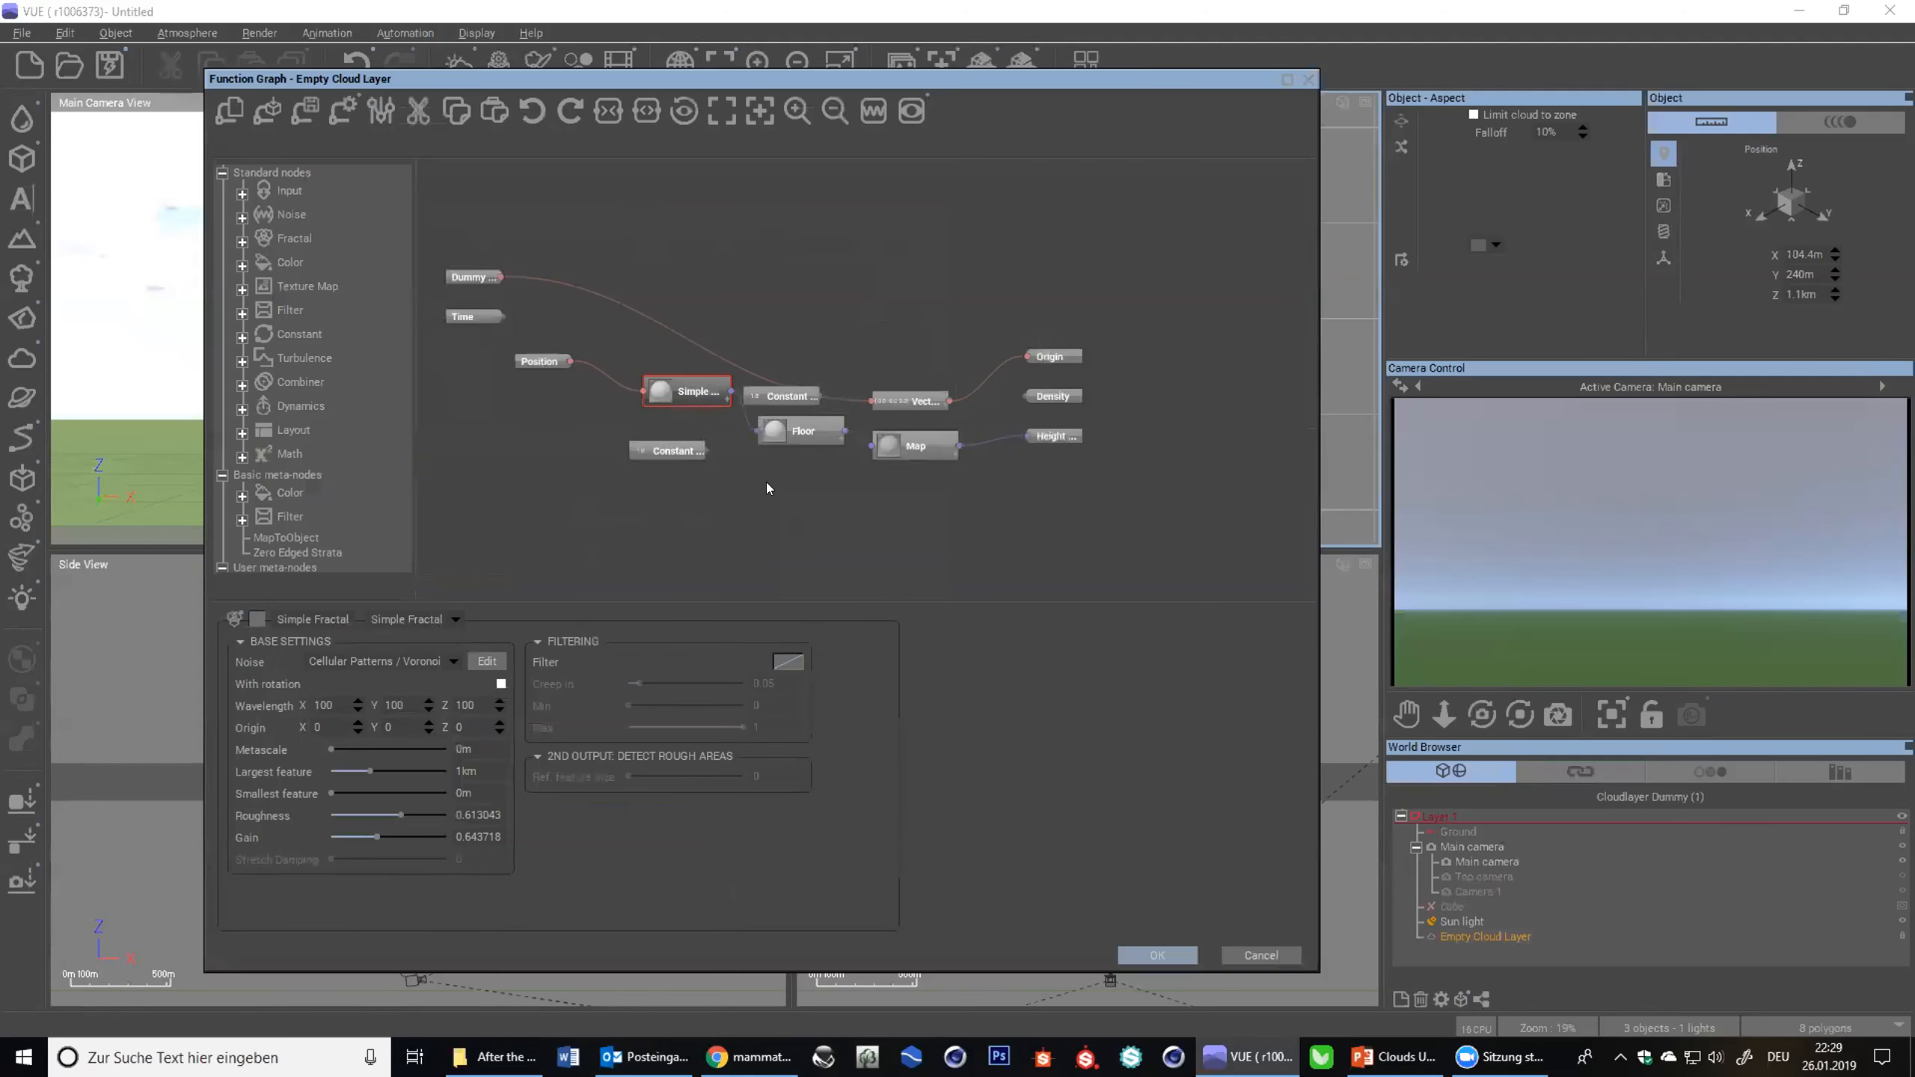
drag(537, 363, 450, 376)
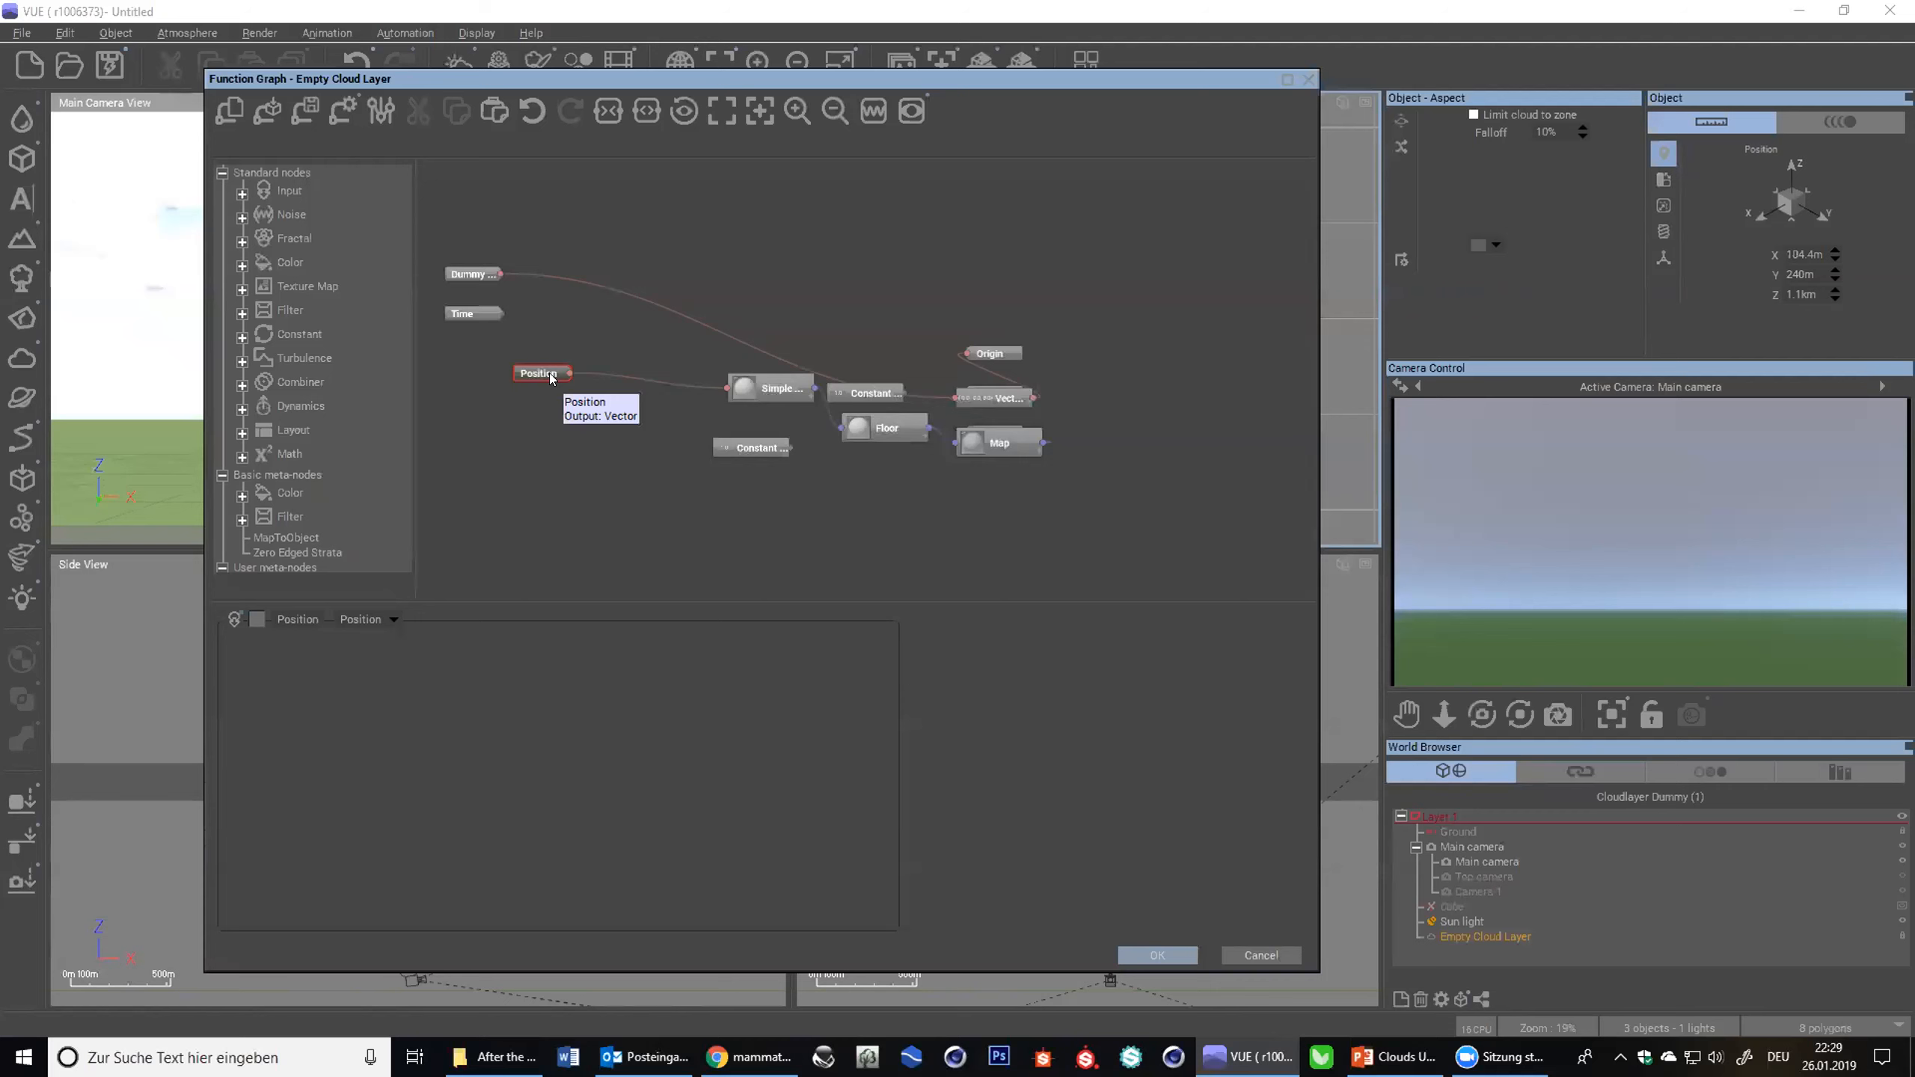
right_click(642, 341)
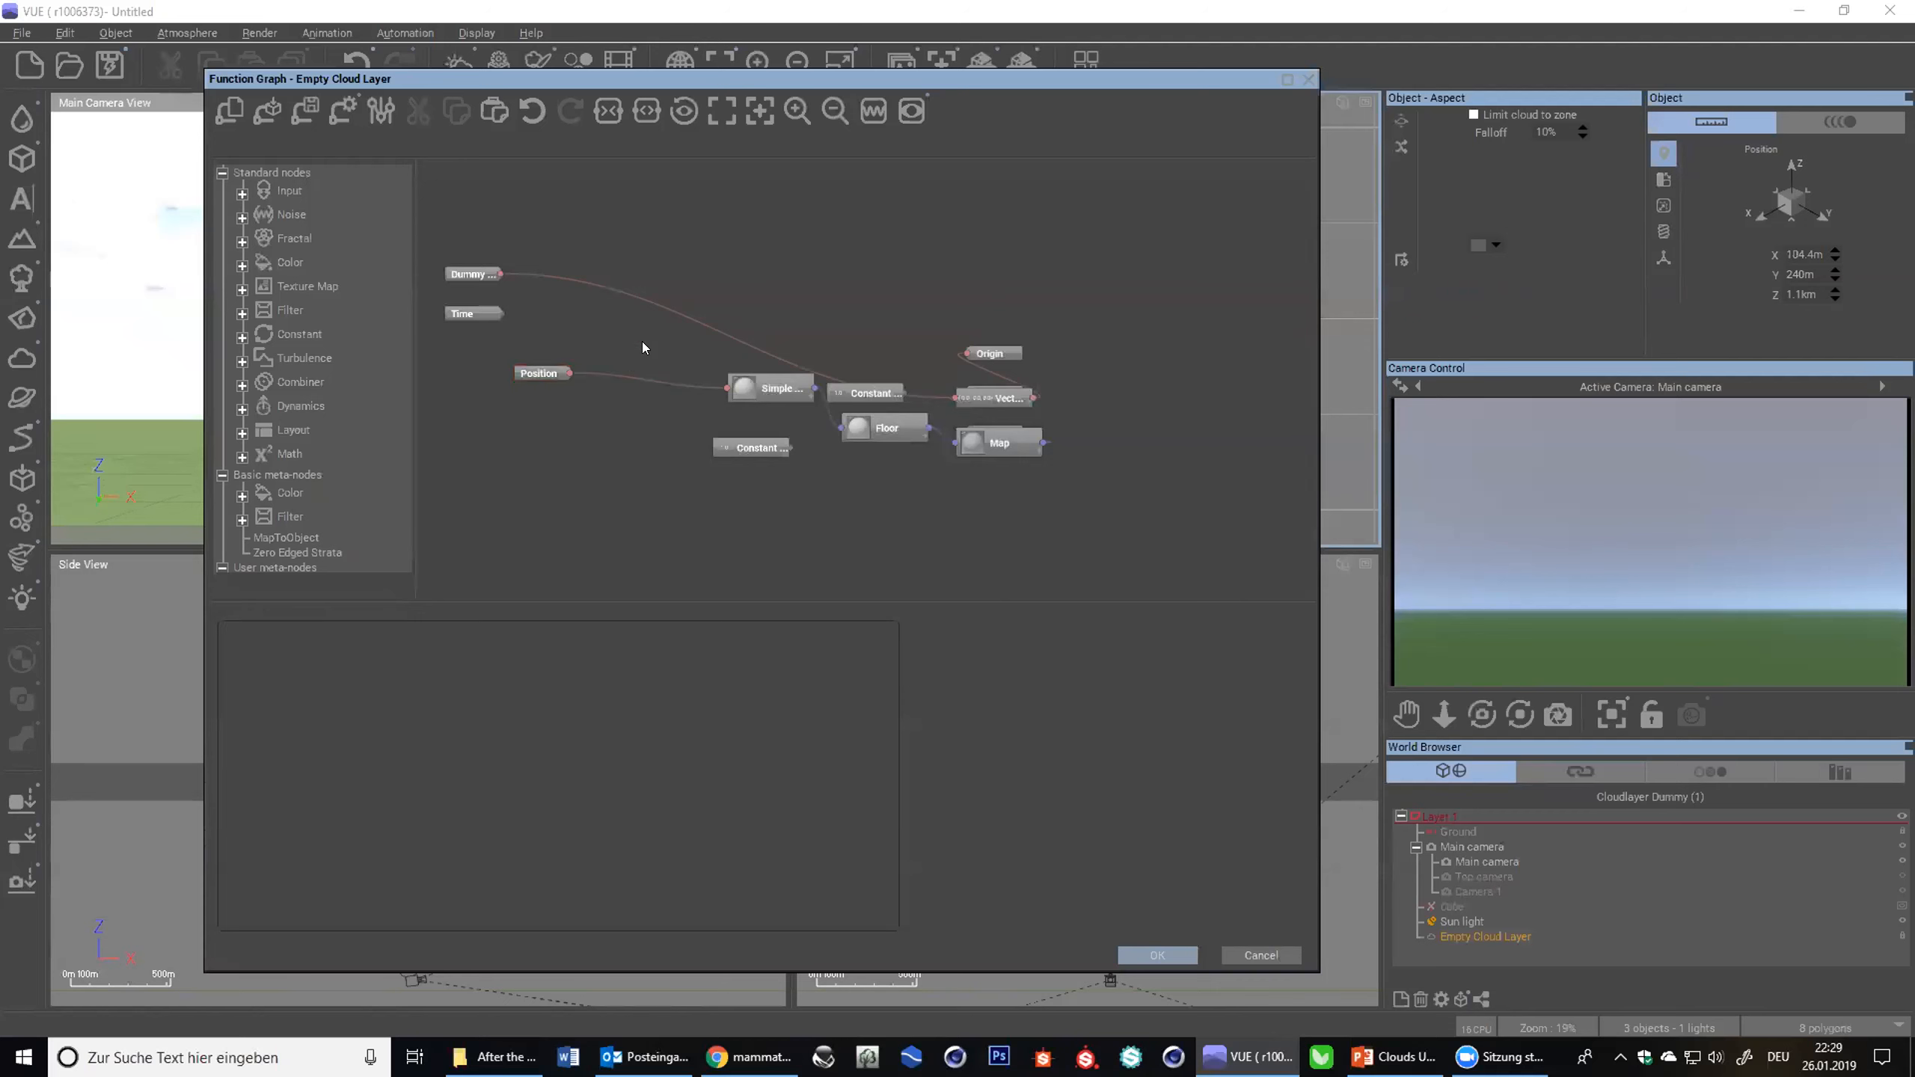
mouse_move(722, 536)
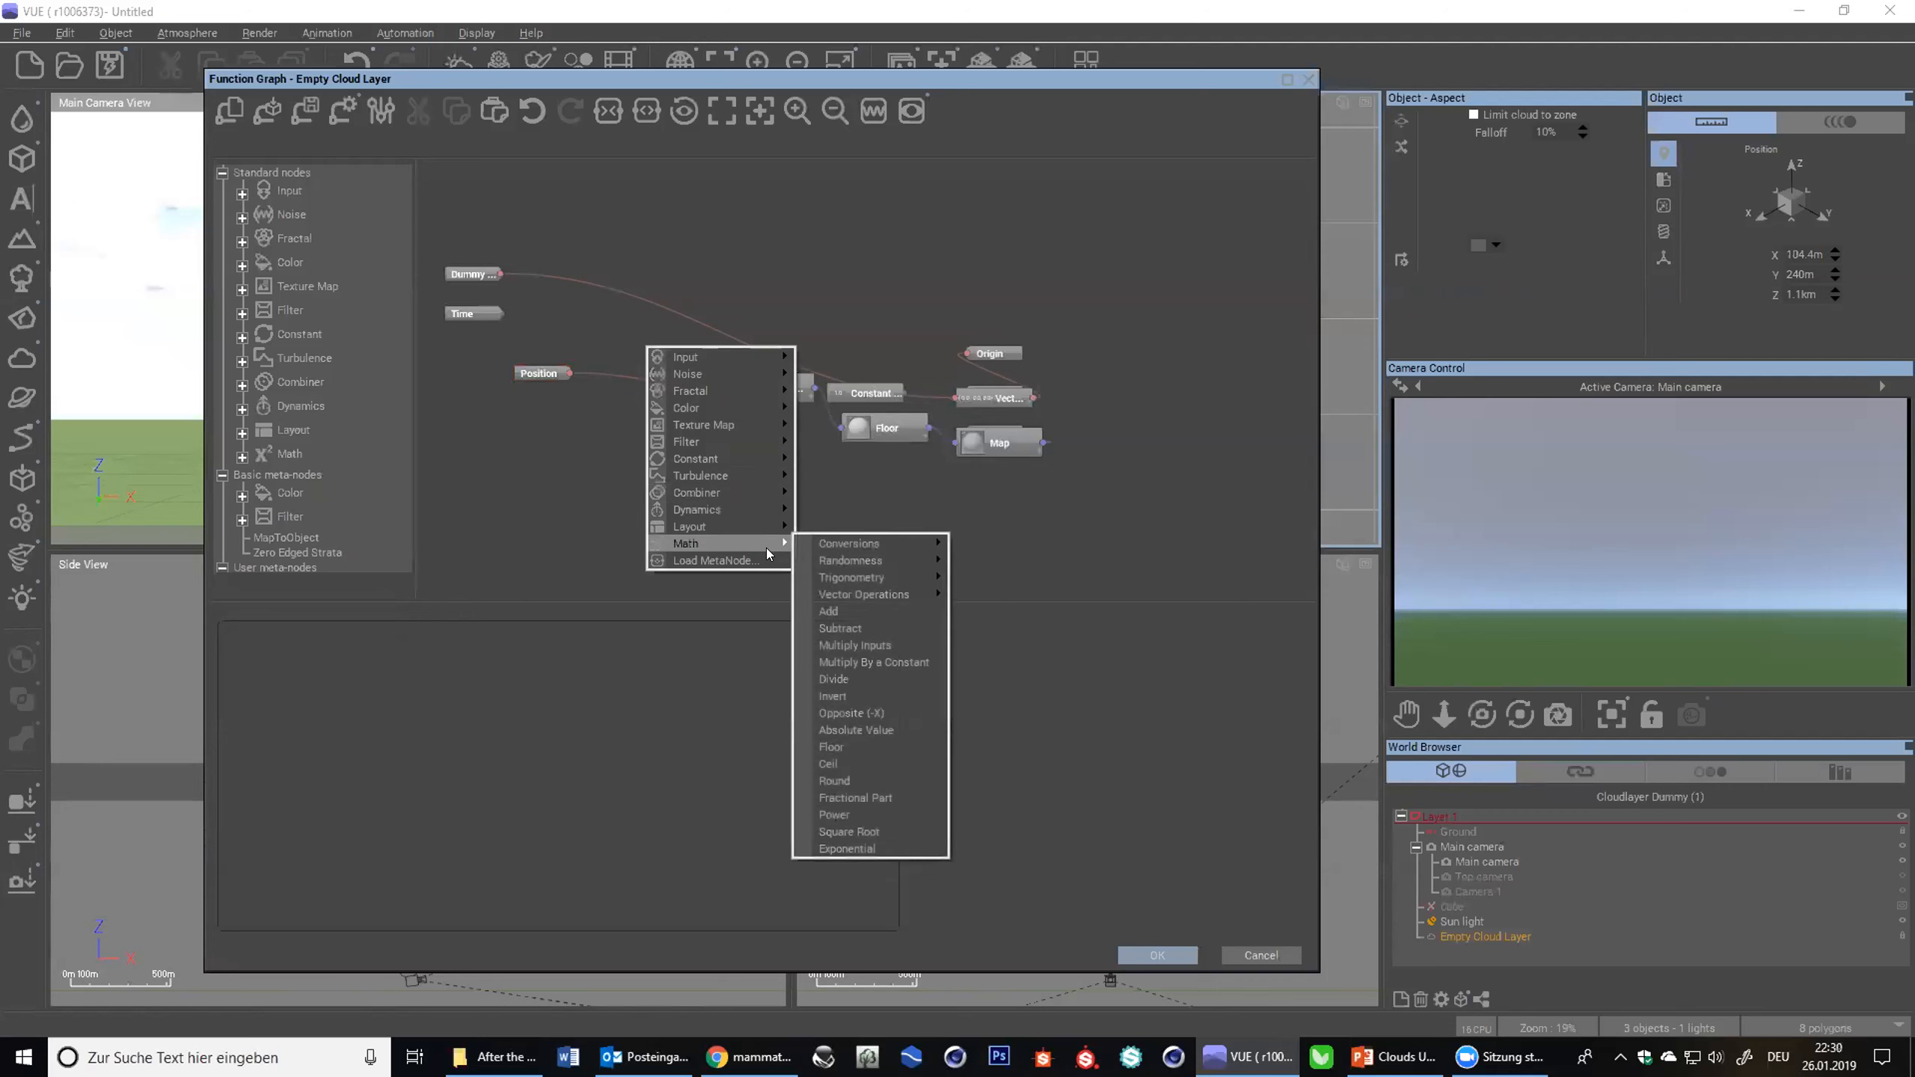
mouse_move(849, 588)
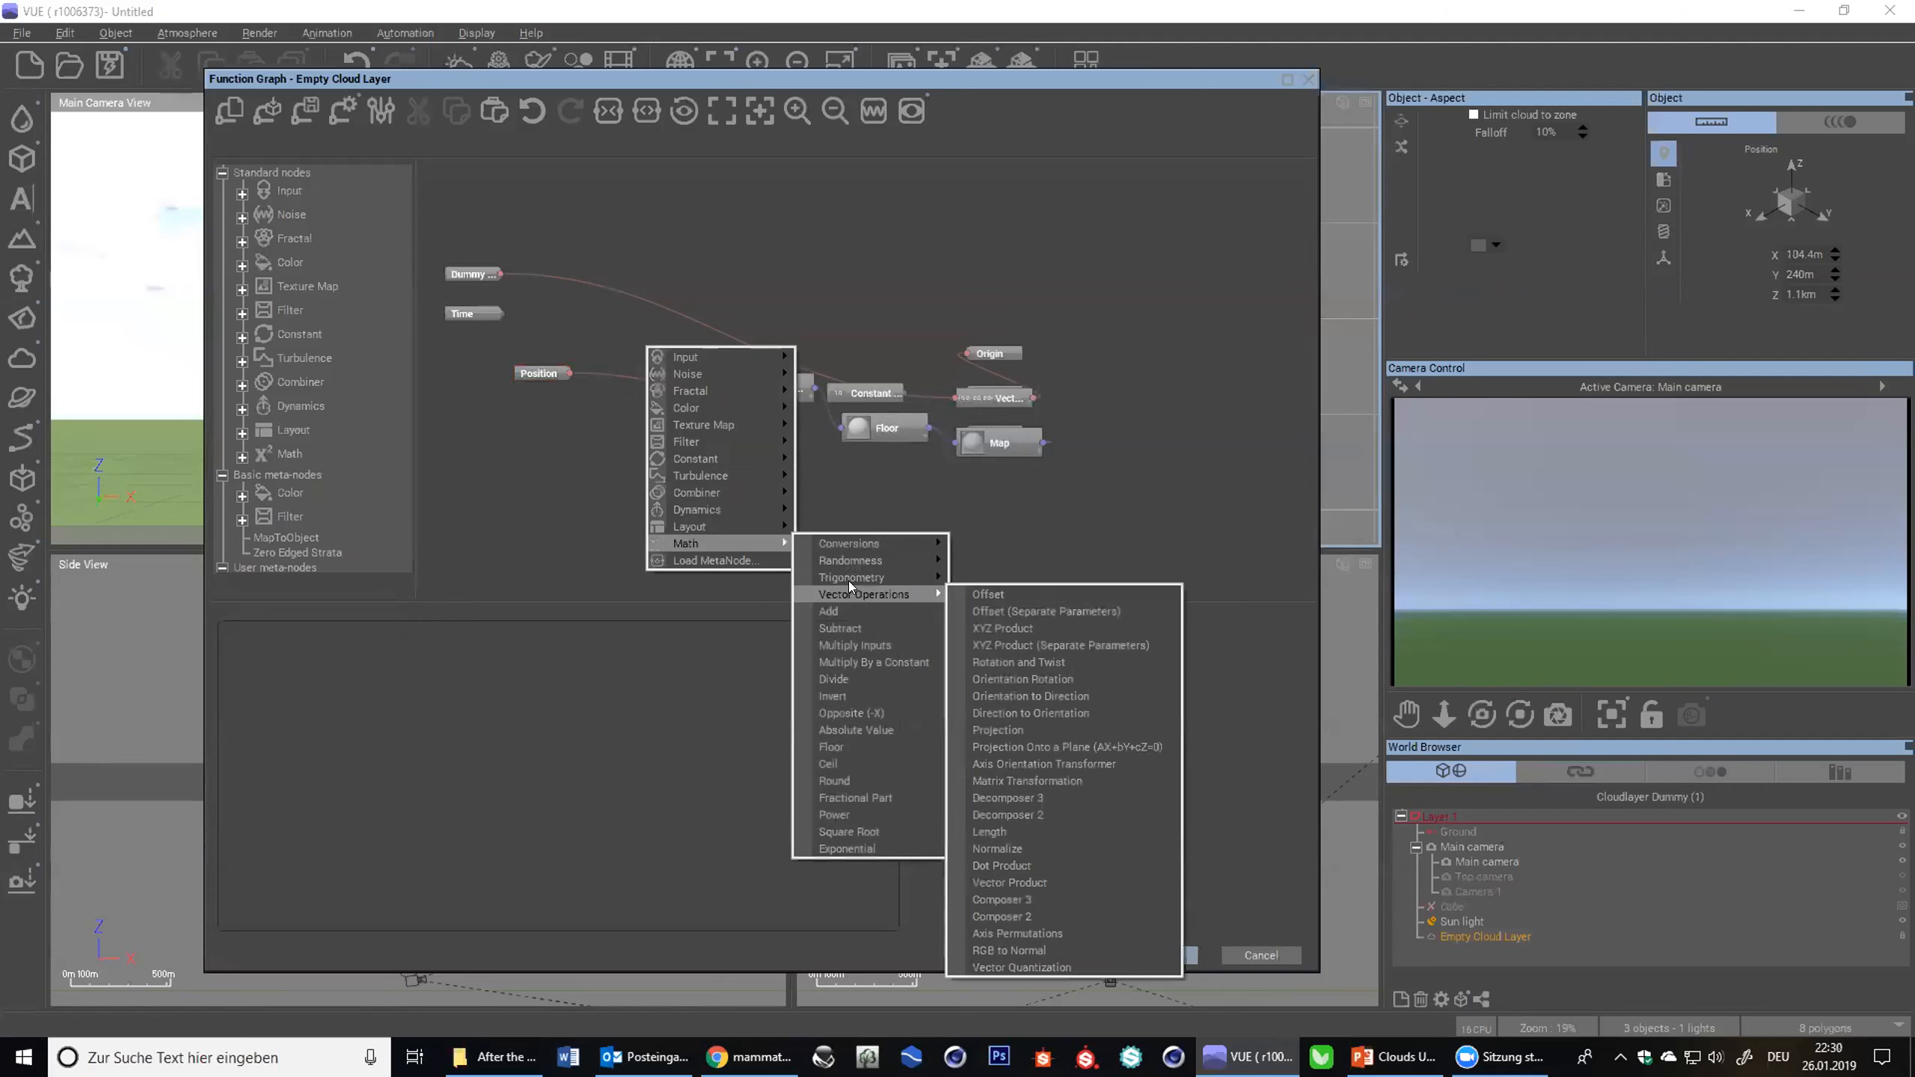
click(866, 662)
drag(617, 344, 569, 373)
- Set the Multiply By a Constant node to 2000 and connect its output to the Simple Fractal node
click(420, 645)
text(2000)
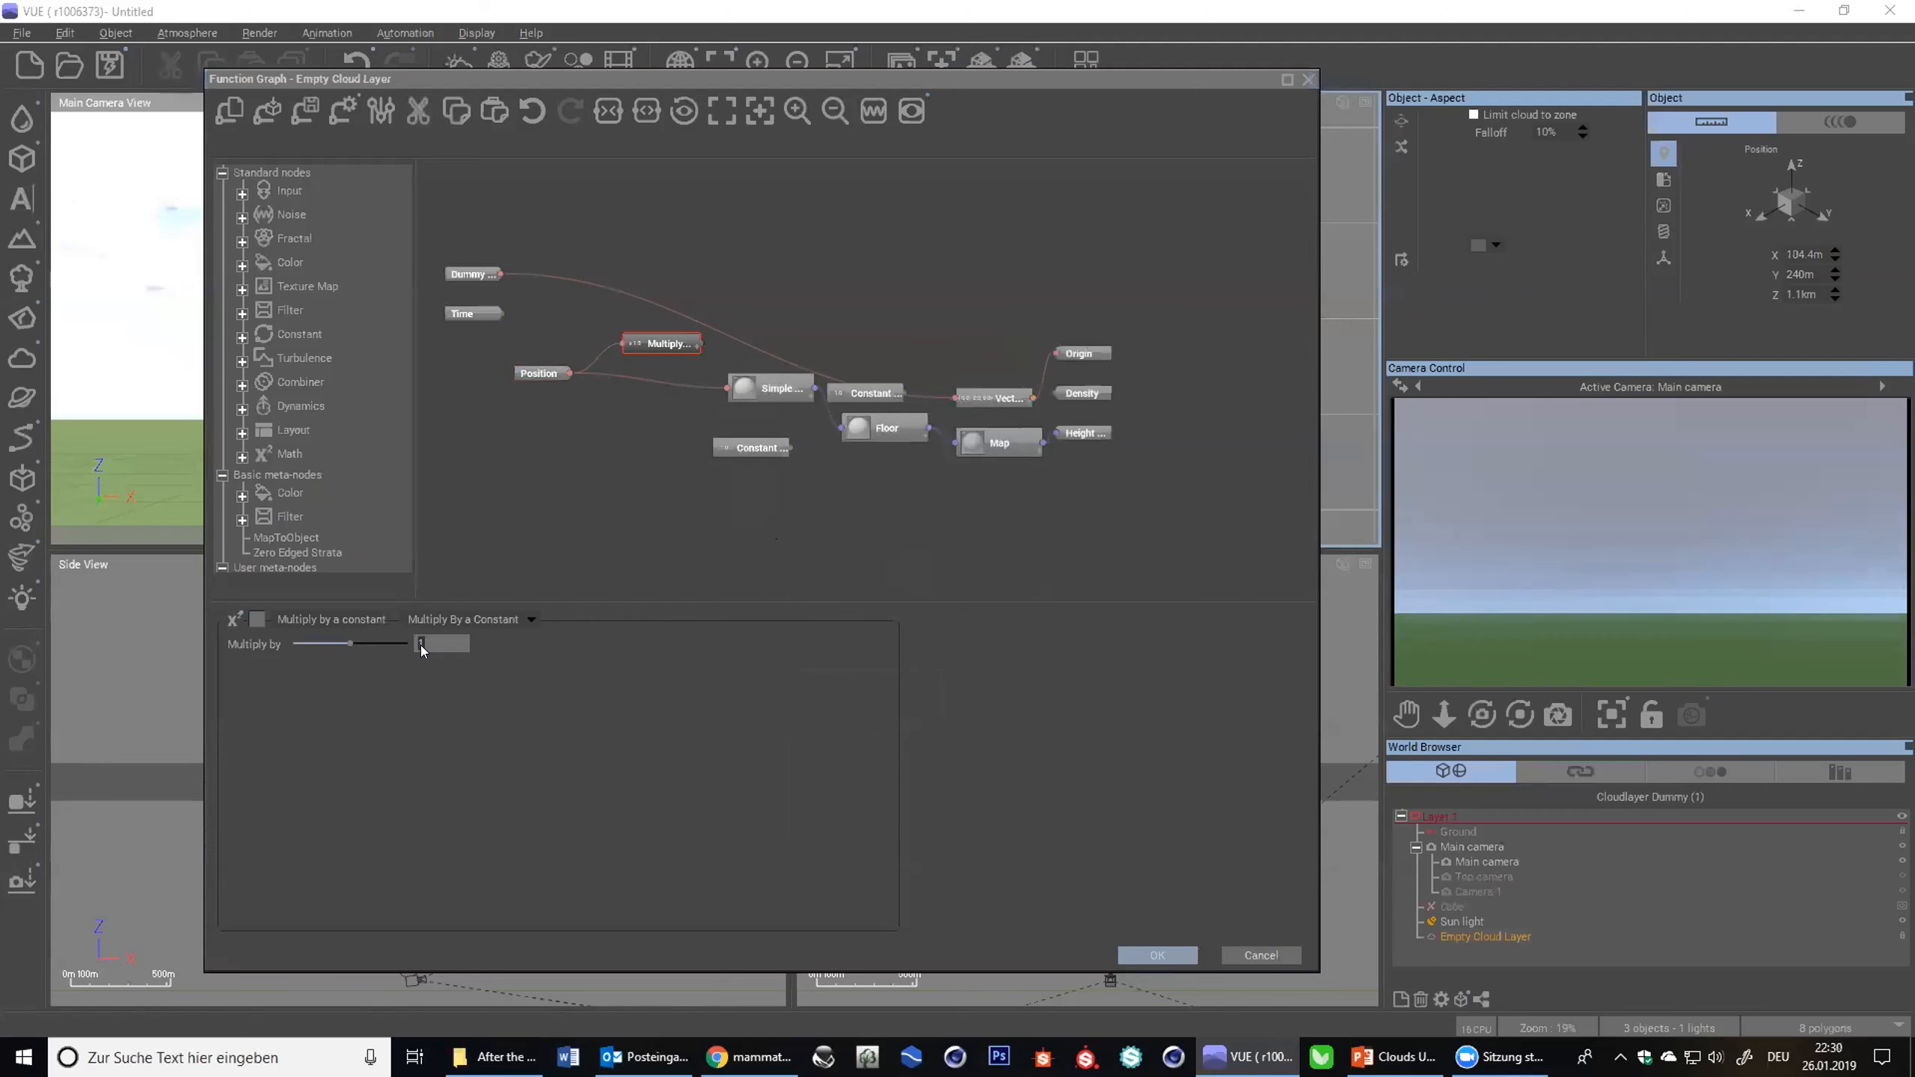
key(Return)
drag(724, 386, 699, 344)
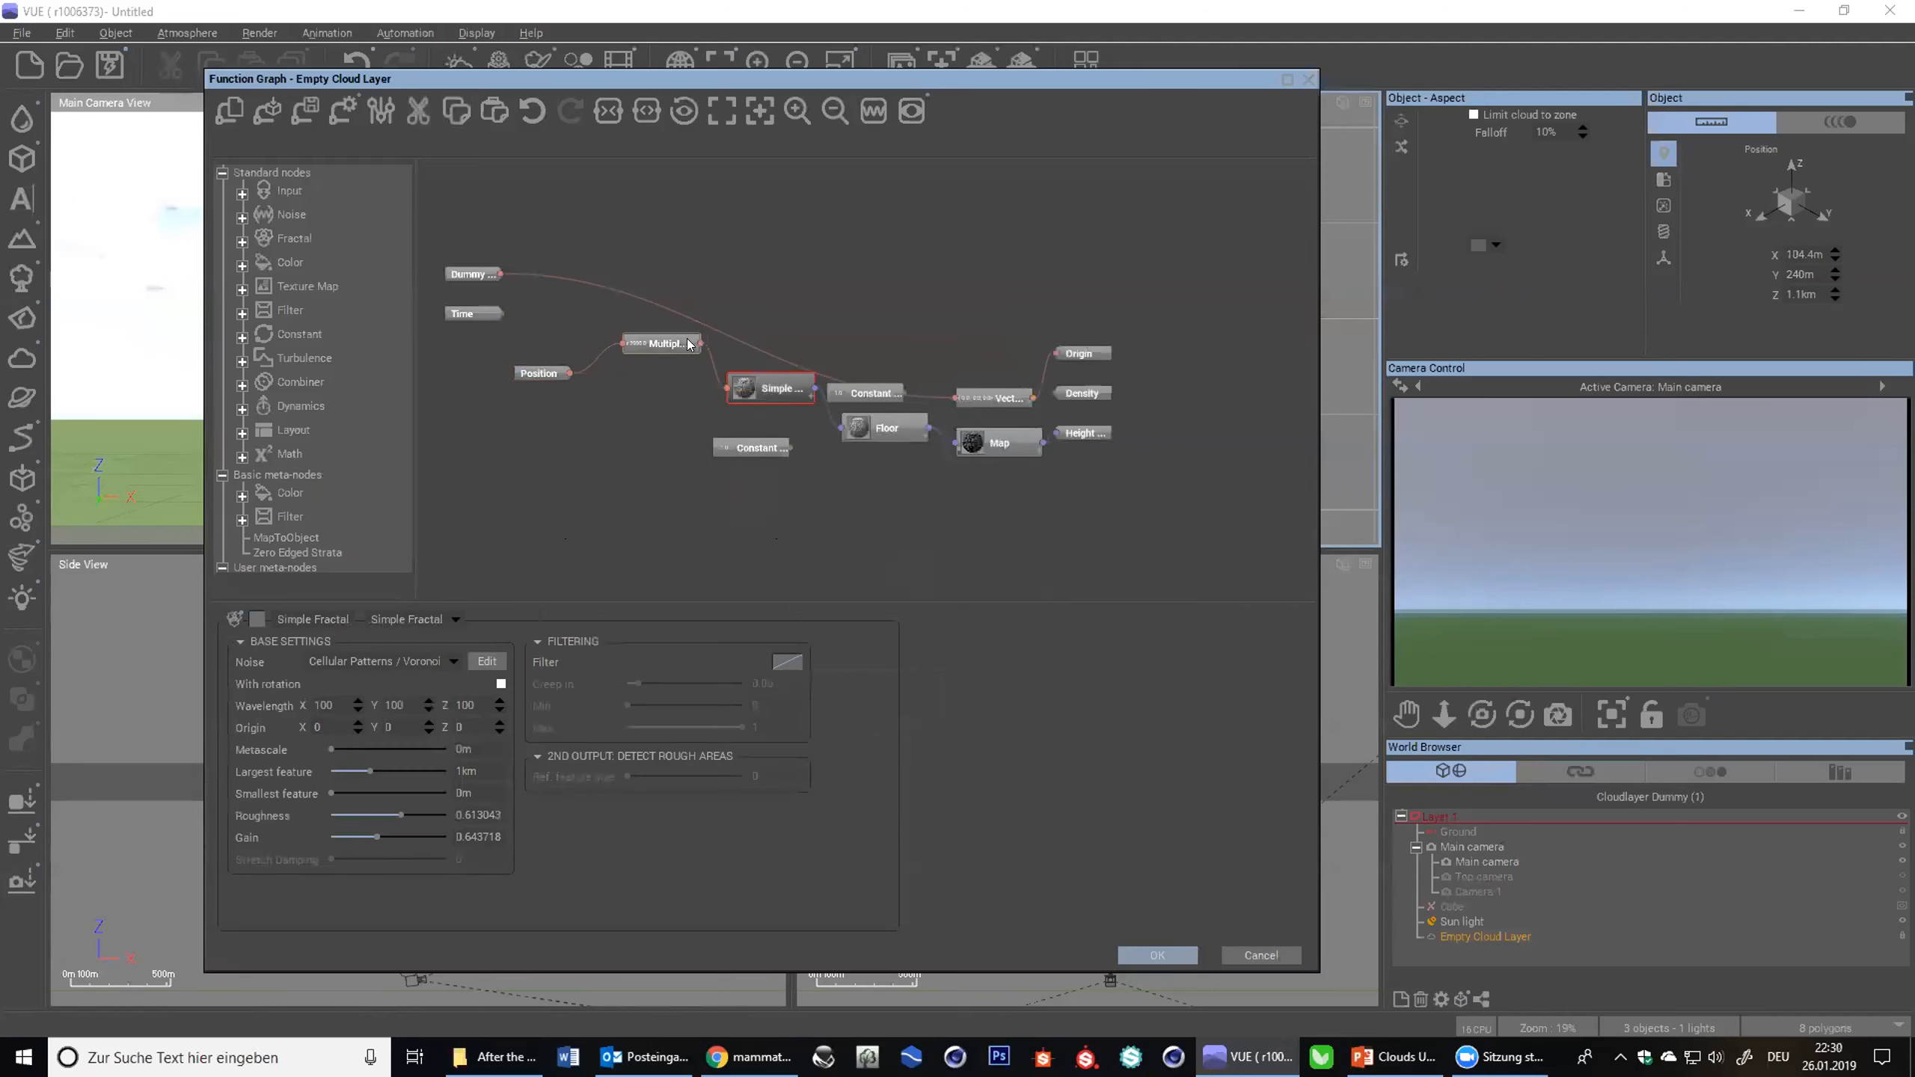
- Check the cloud preview and arrange the Function Graph and Atmosphere Editor windows to view the height modulation settings
mouse_move(1763, 488)
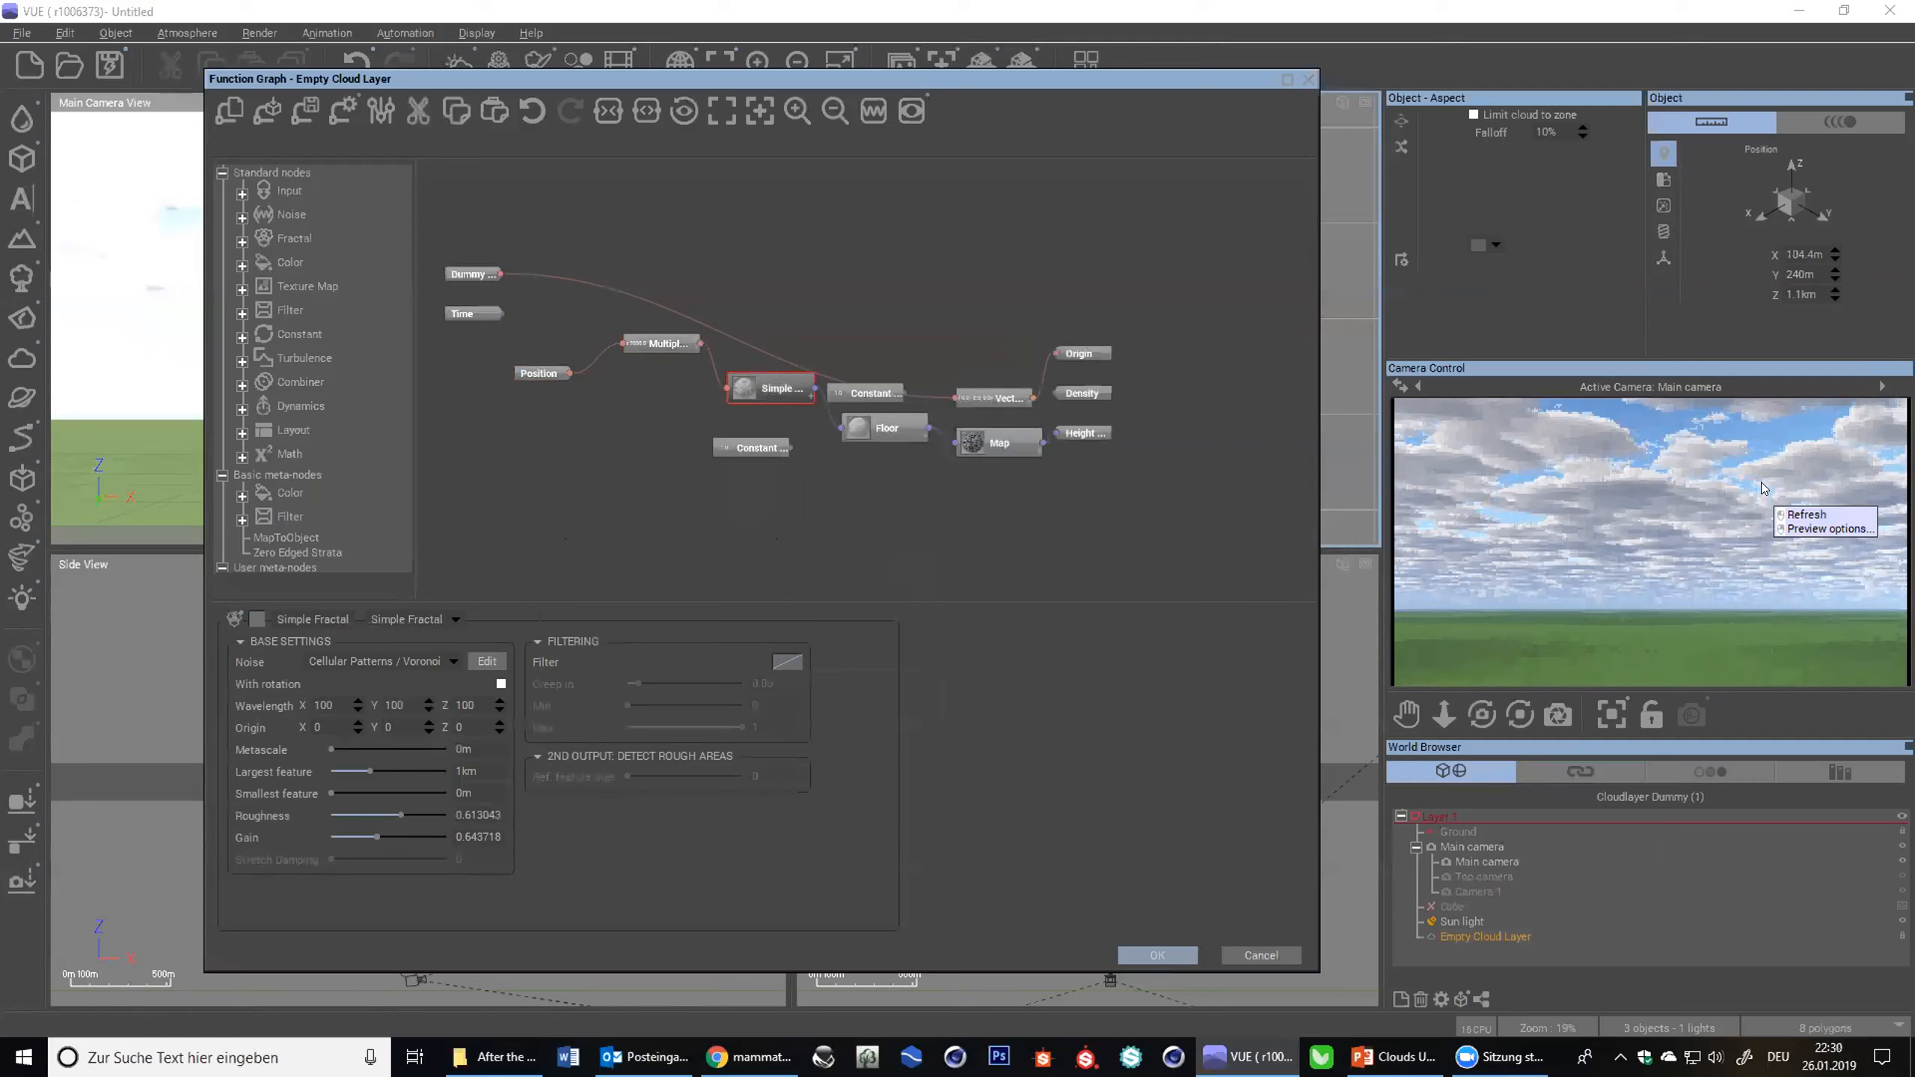
drag(591, 82, 807, 330)
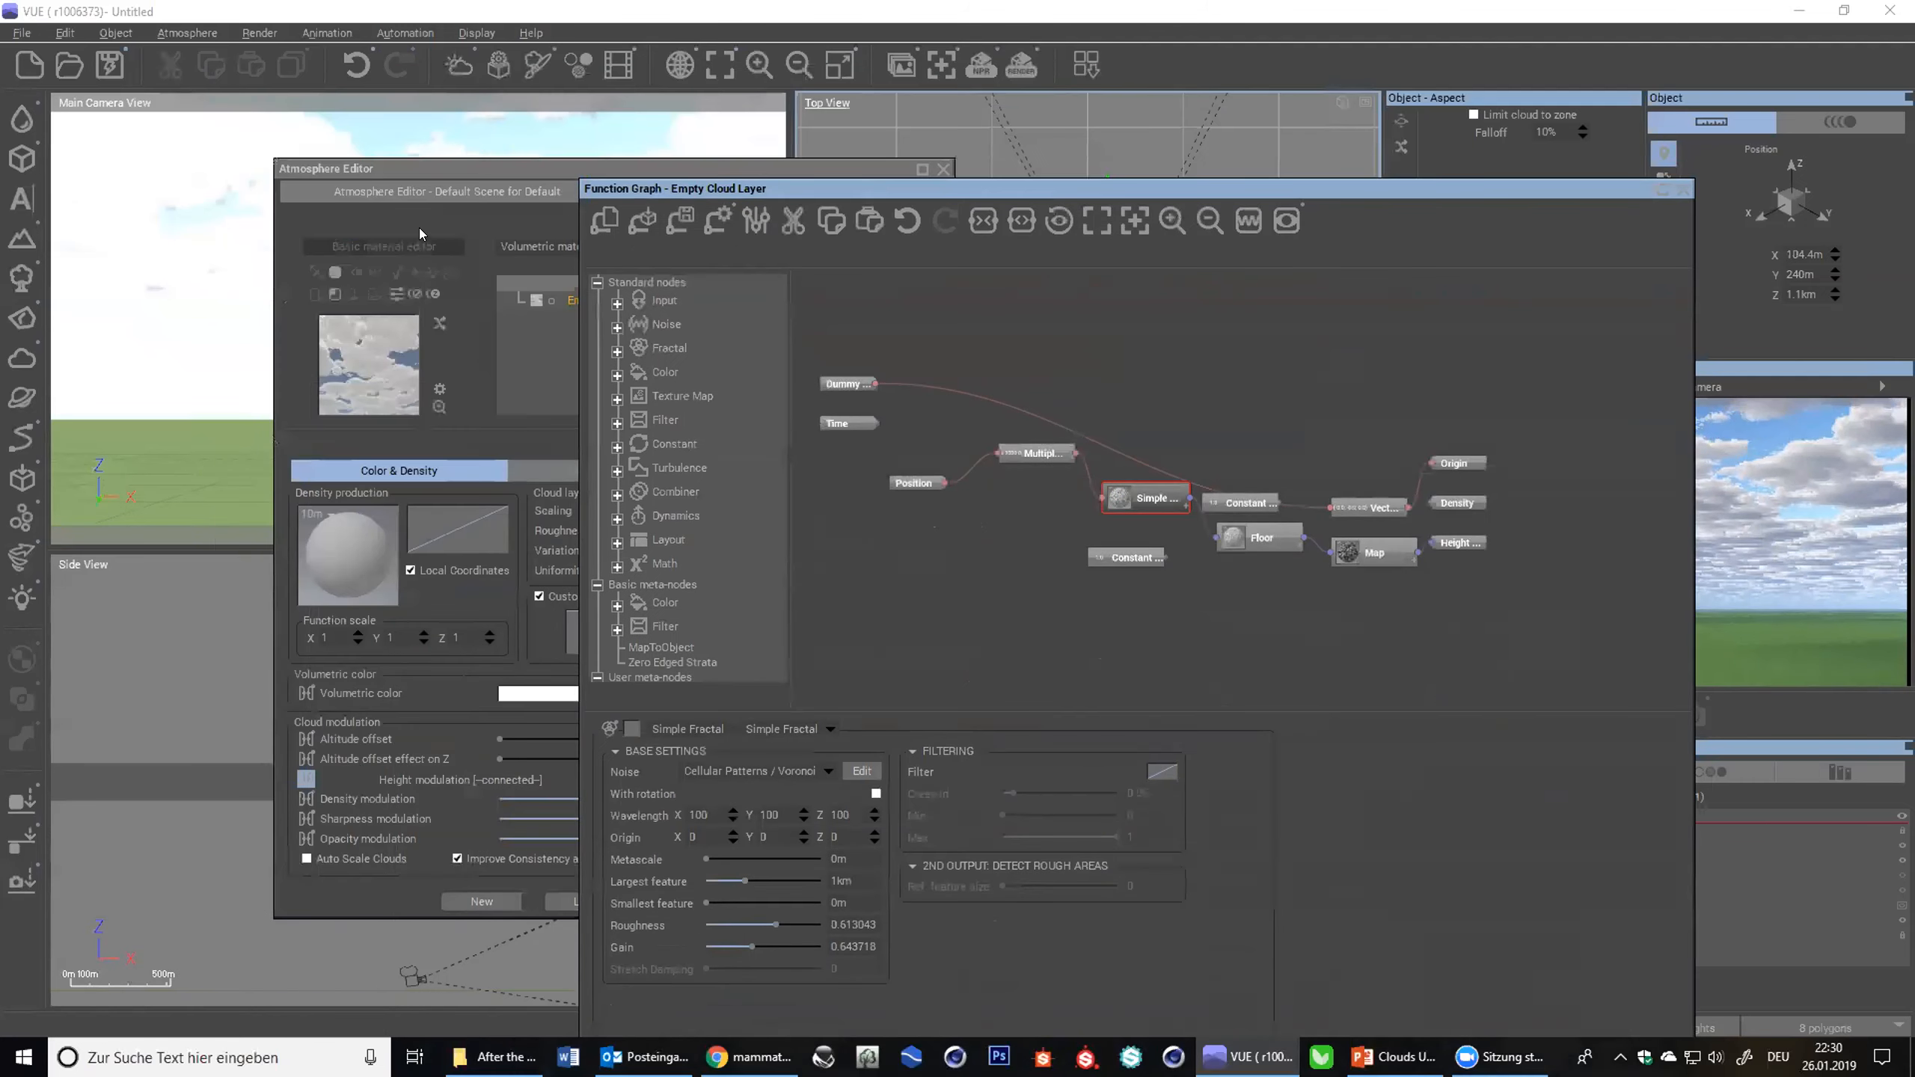
click(497, 677)
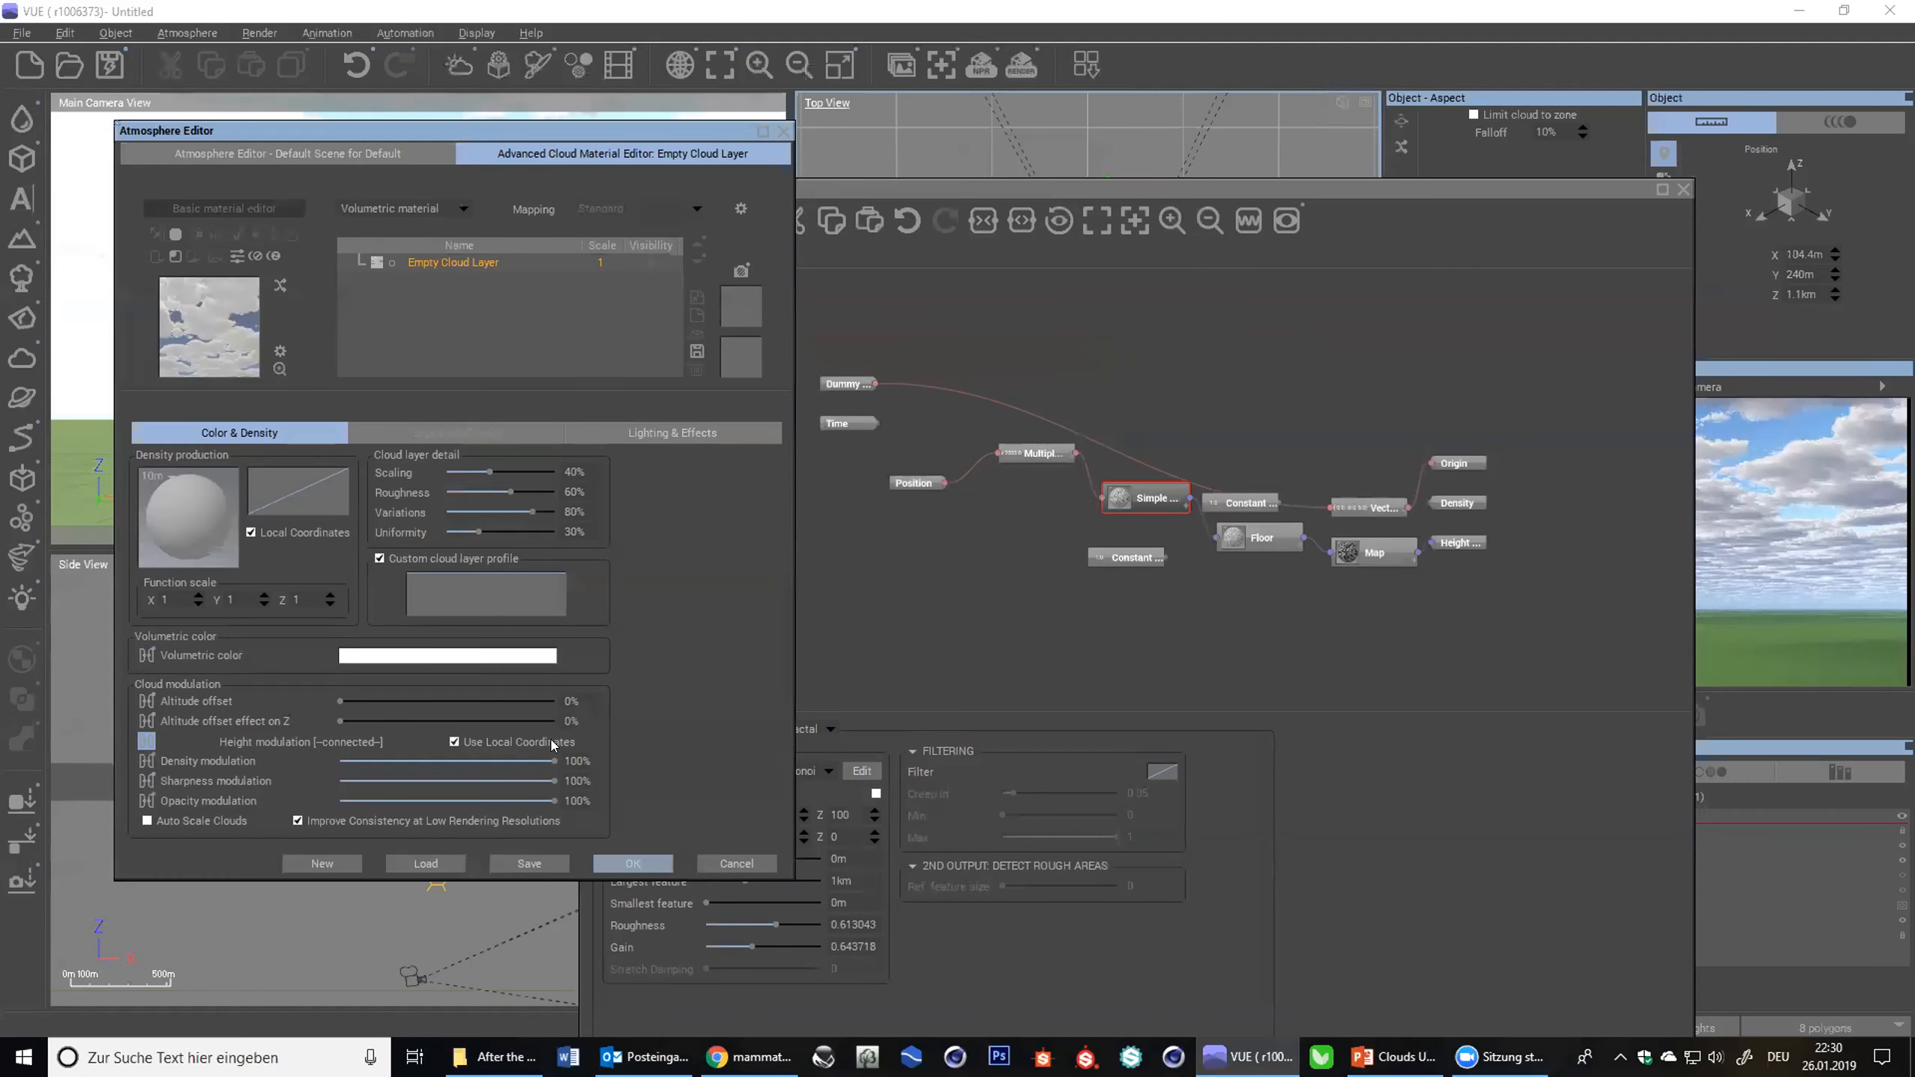
drag(908, 184, 784, 47)
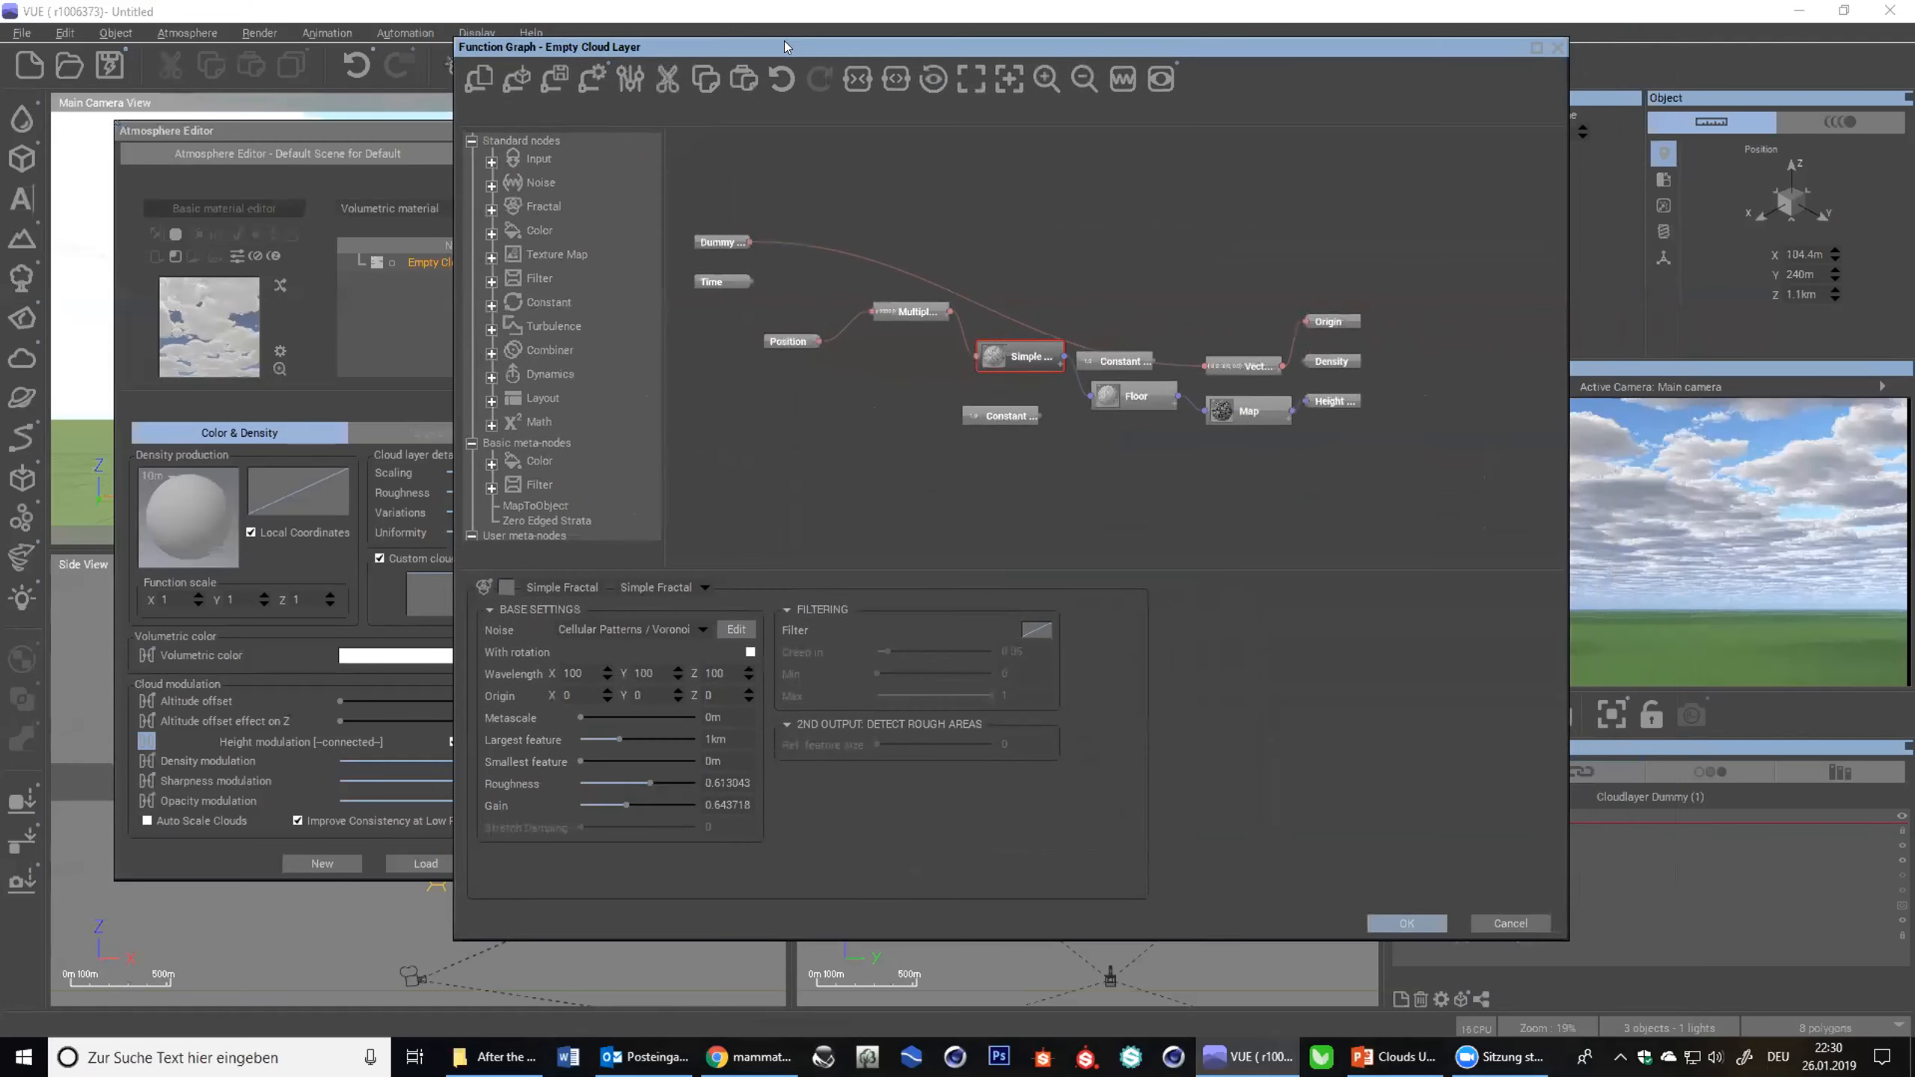
- Compare the settings of the Multiply By a Constant and Simple Fractal nodes in the height modulation graph
click(898, 316)
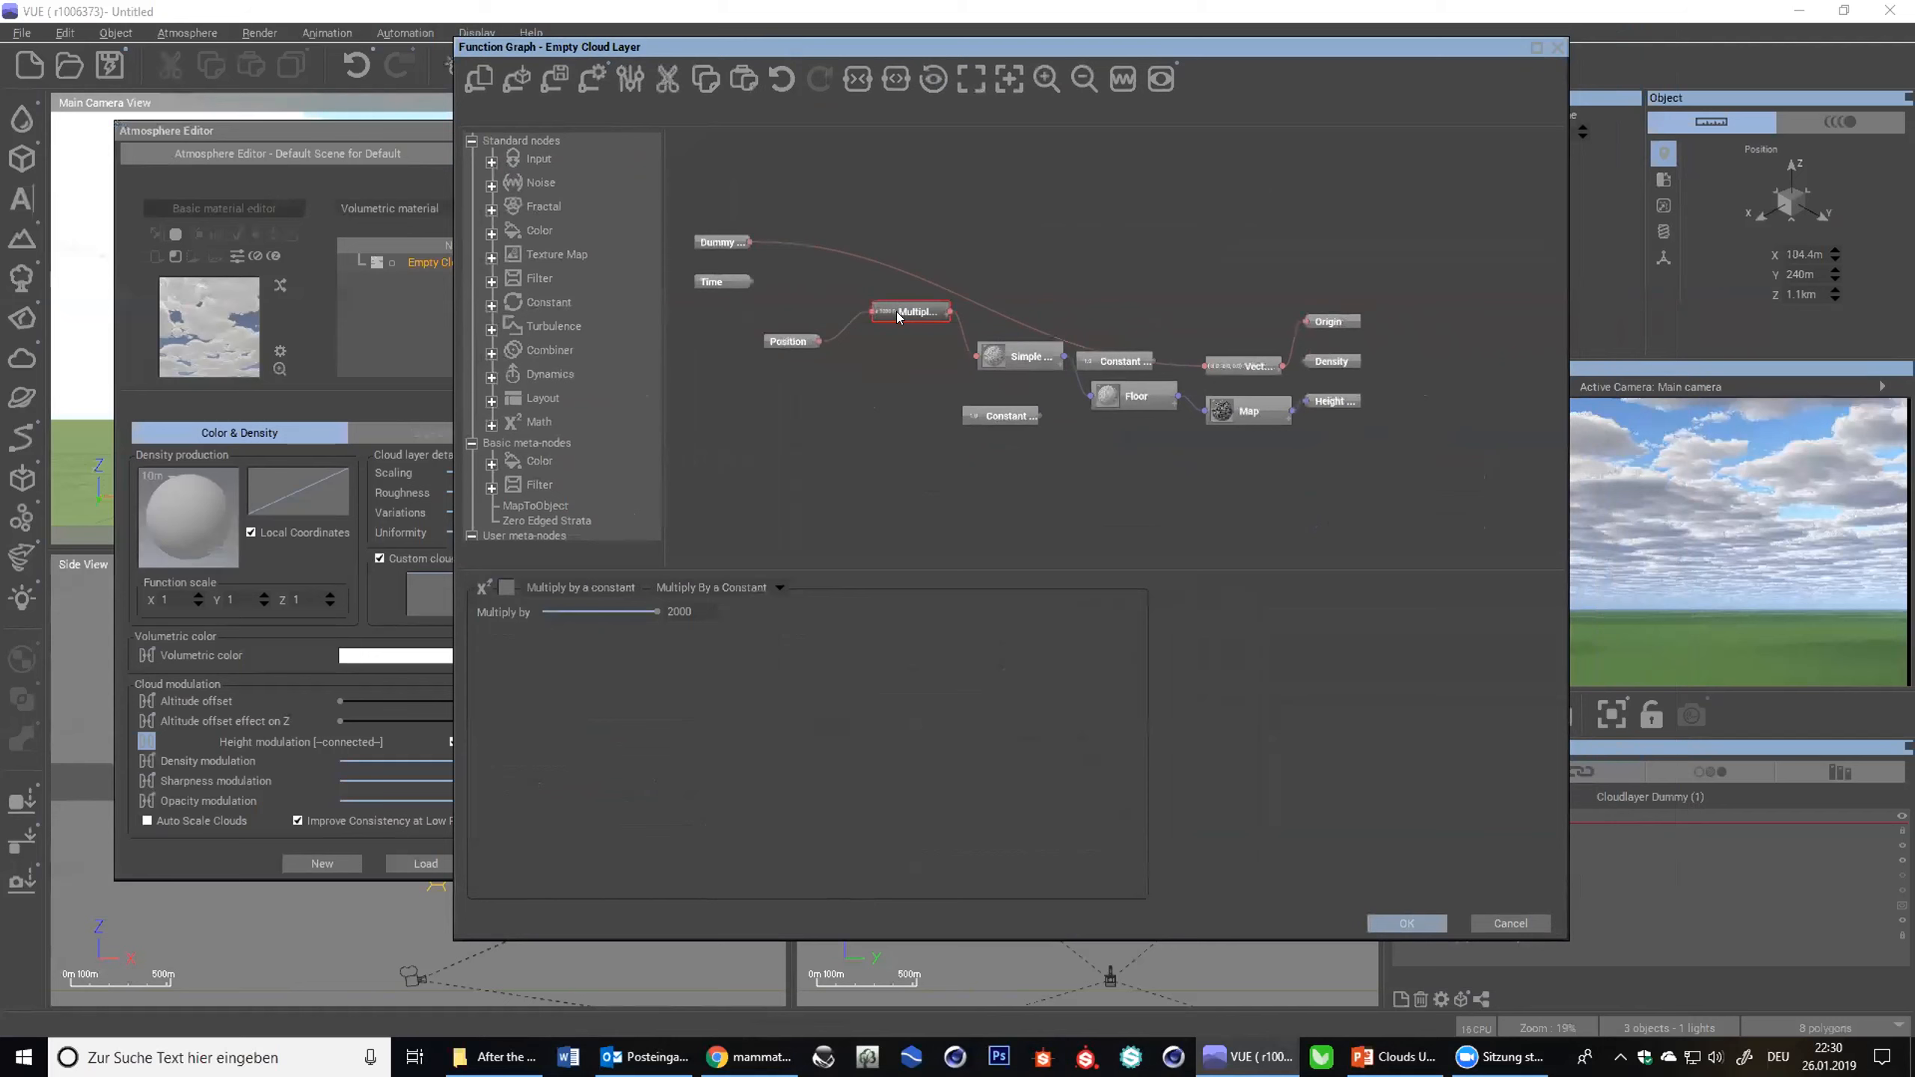
click(1022, 356)
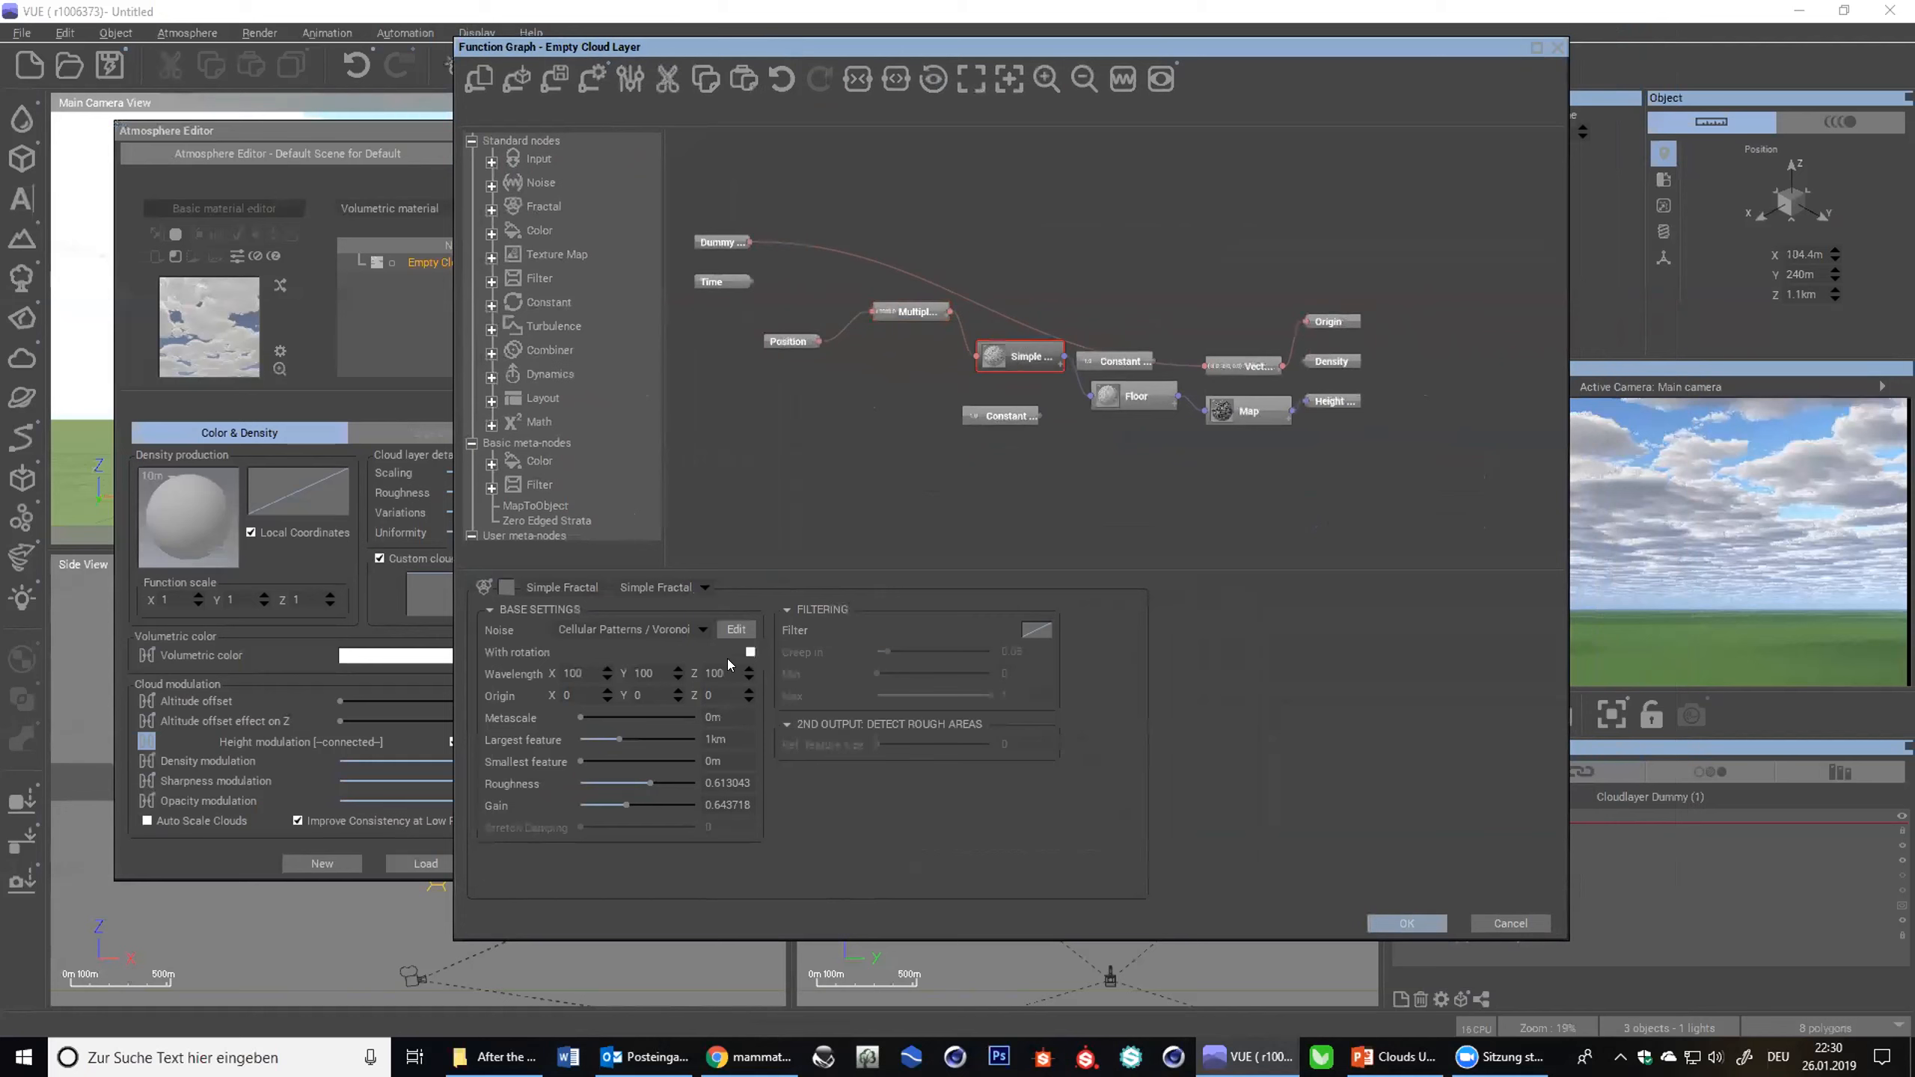
click(887, 311)
click(1008, 350)
click(904, 312)
drag(892, 317, 882, 331)
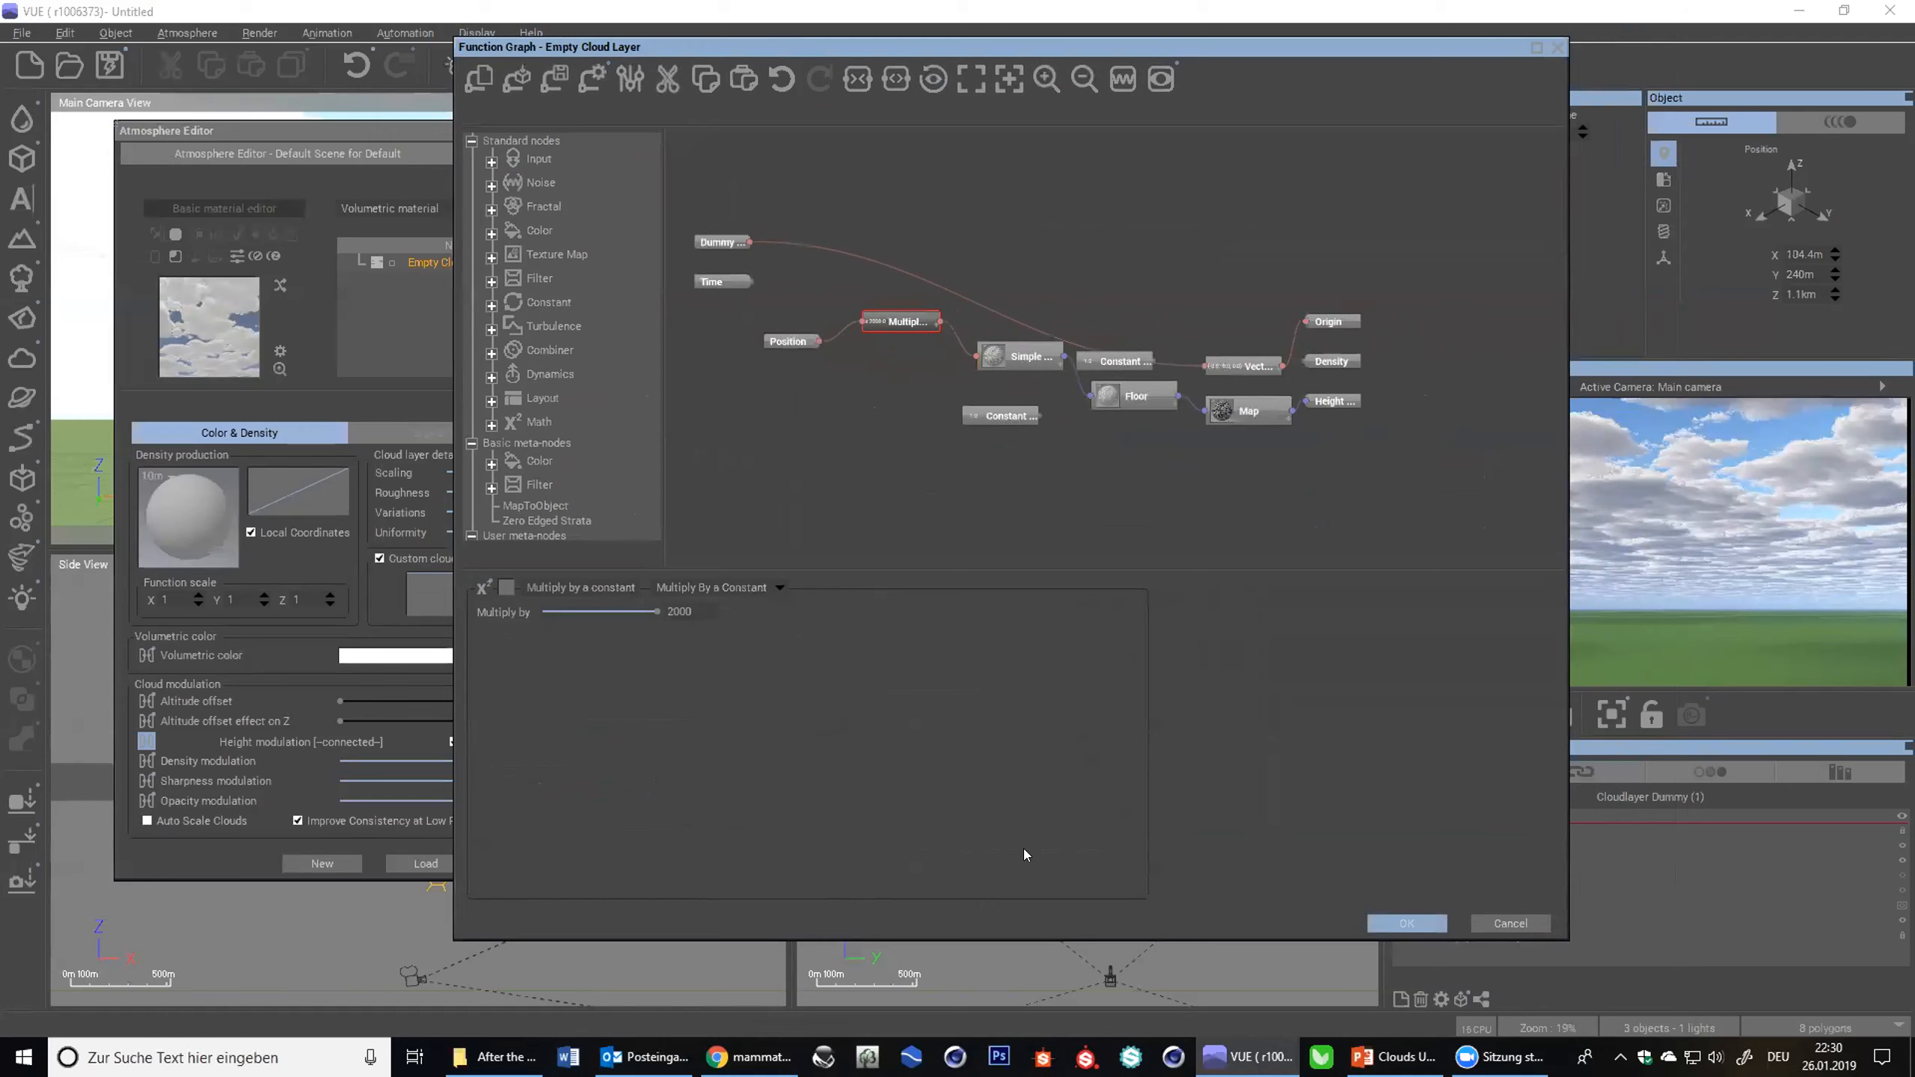
- Accept the function graph and disable Use Local Coordinates for the height modulation
drag(265, 142, 241, 133)
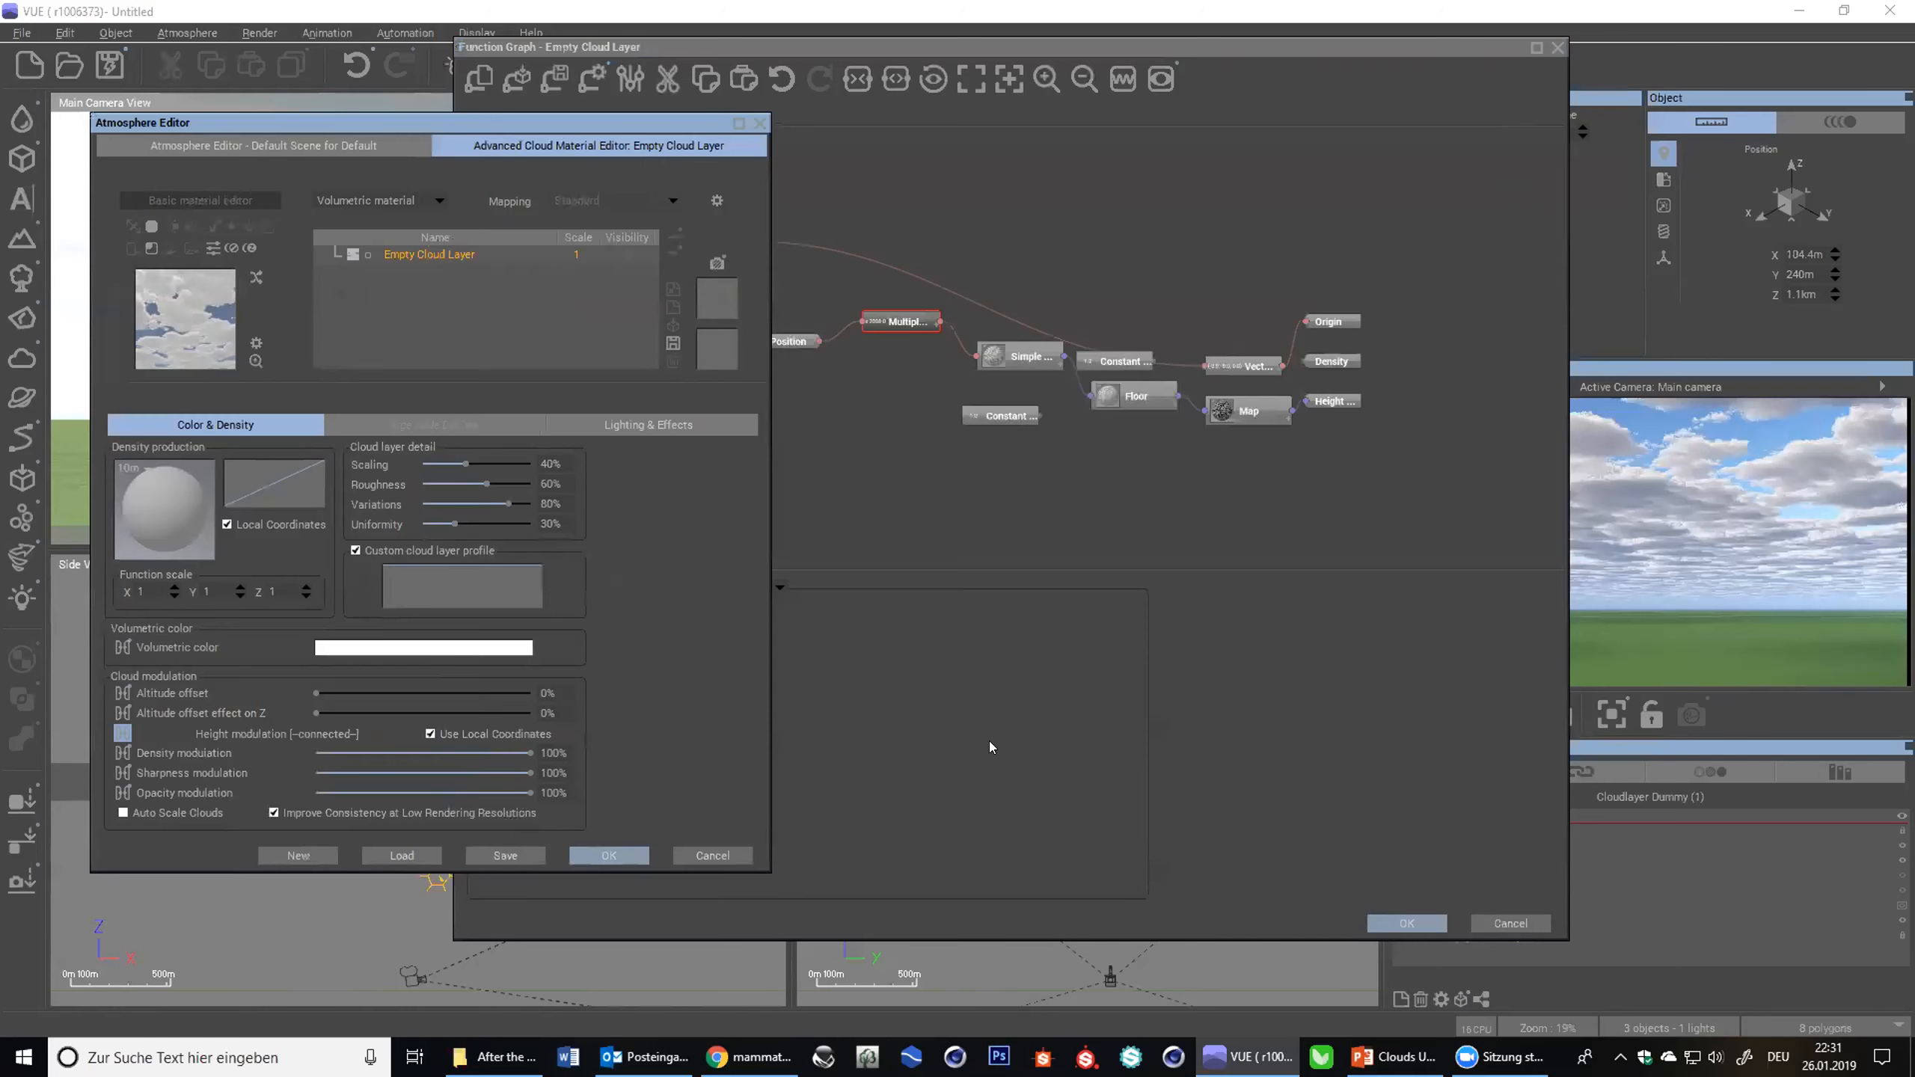
click(1407, 923)
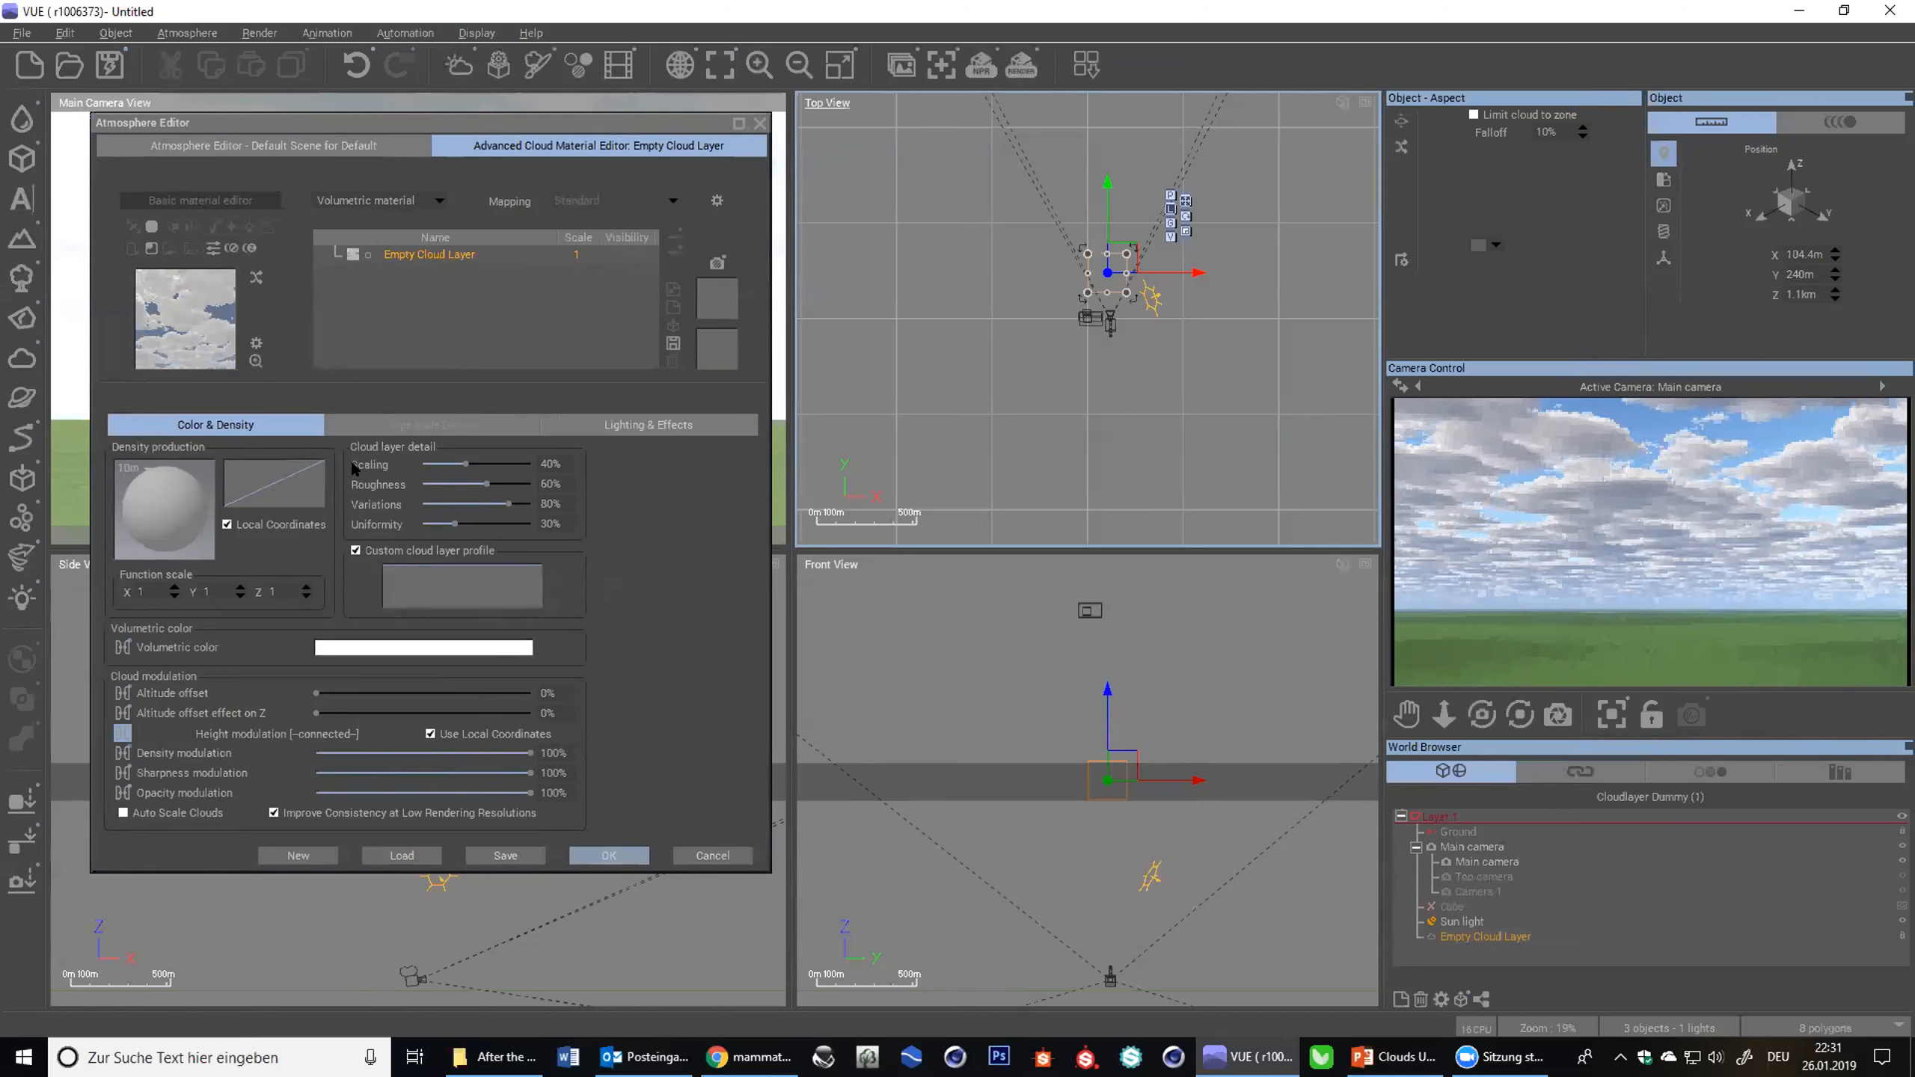
click(577, 254)
double_click(579, 254)
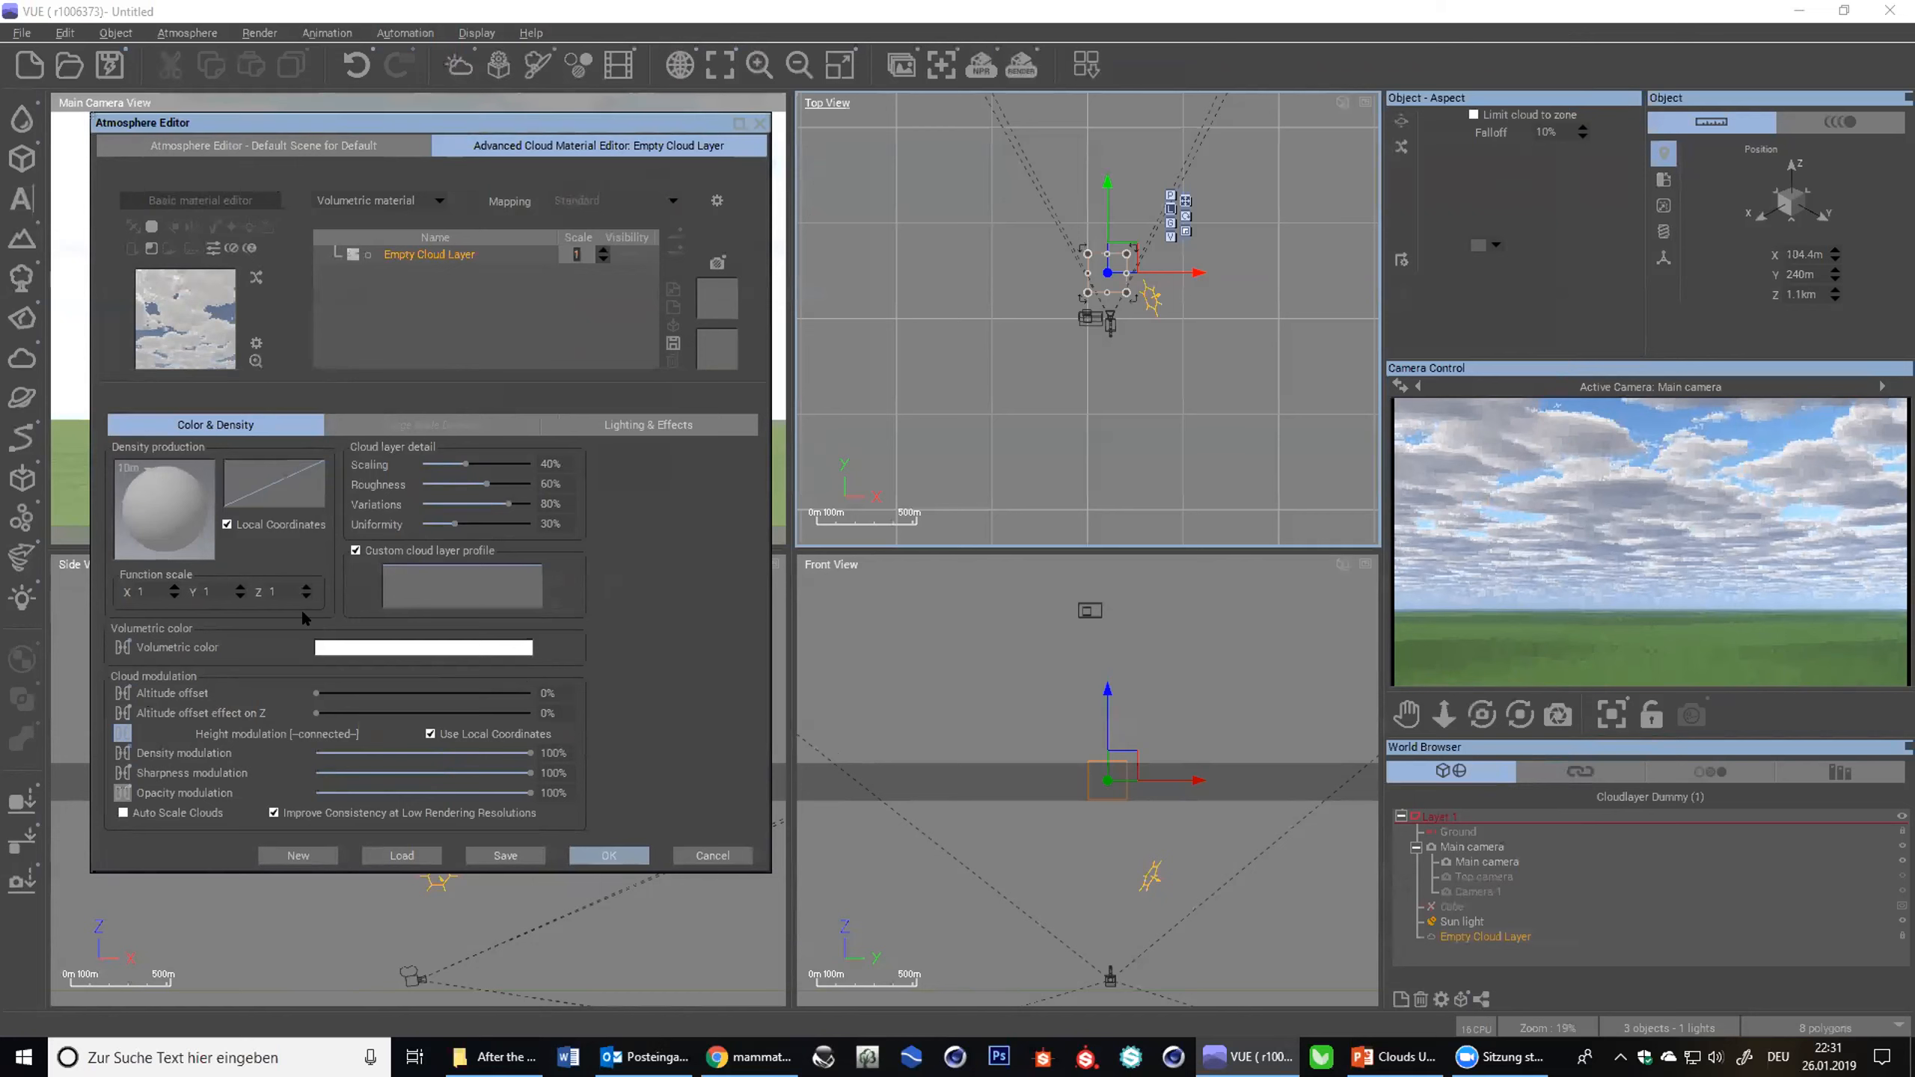
click(457, 737)
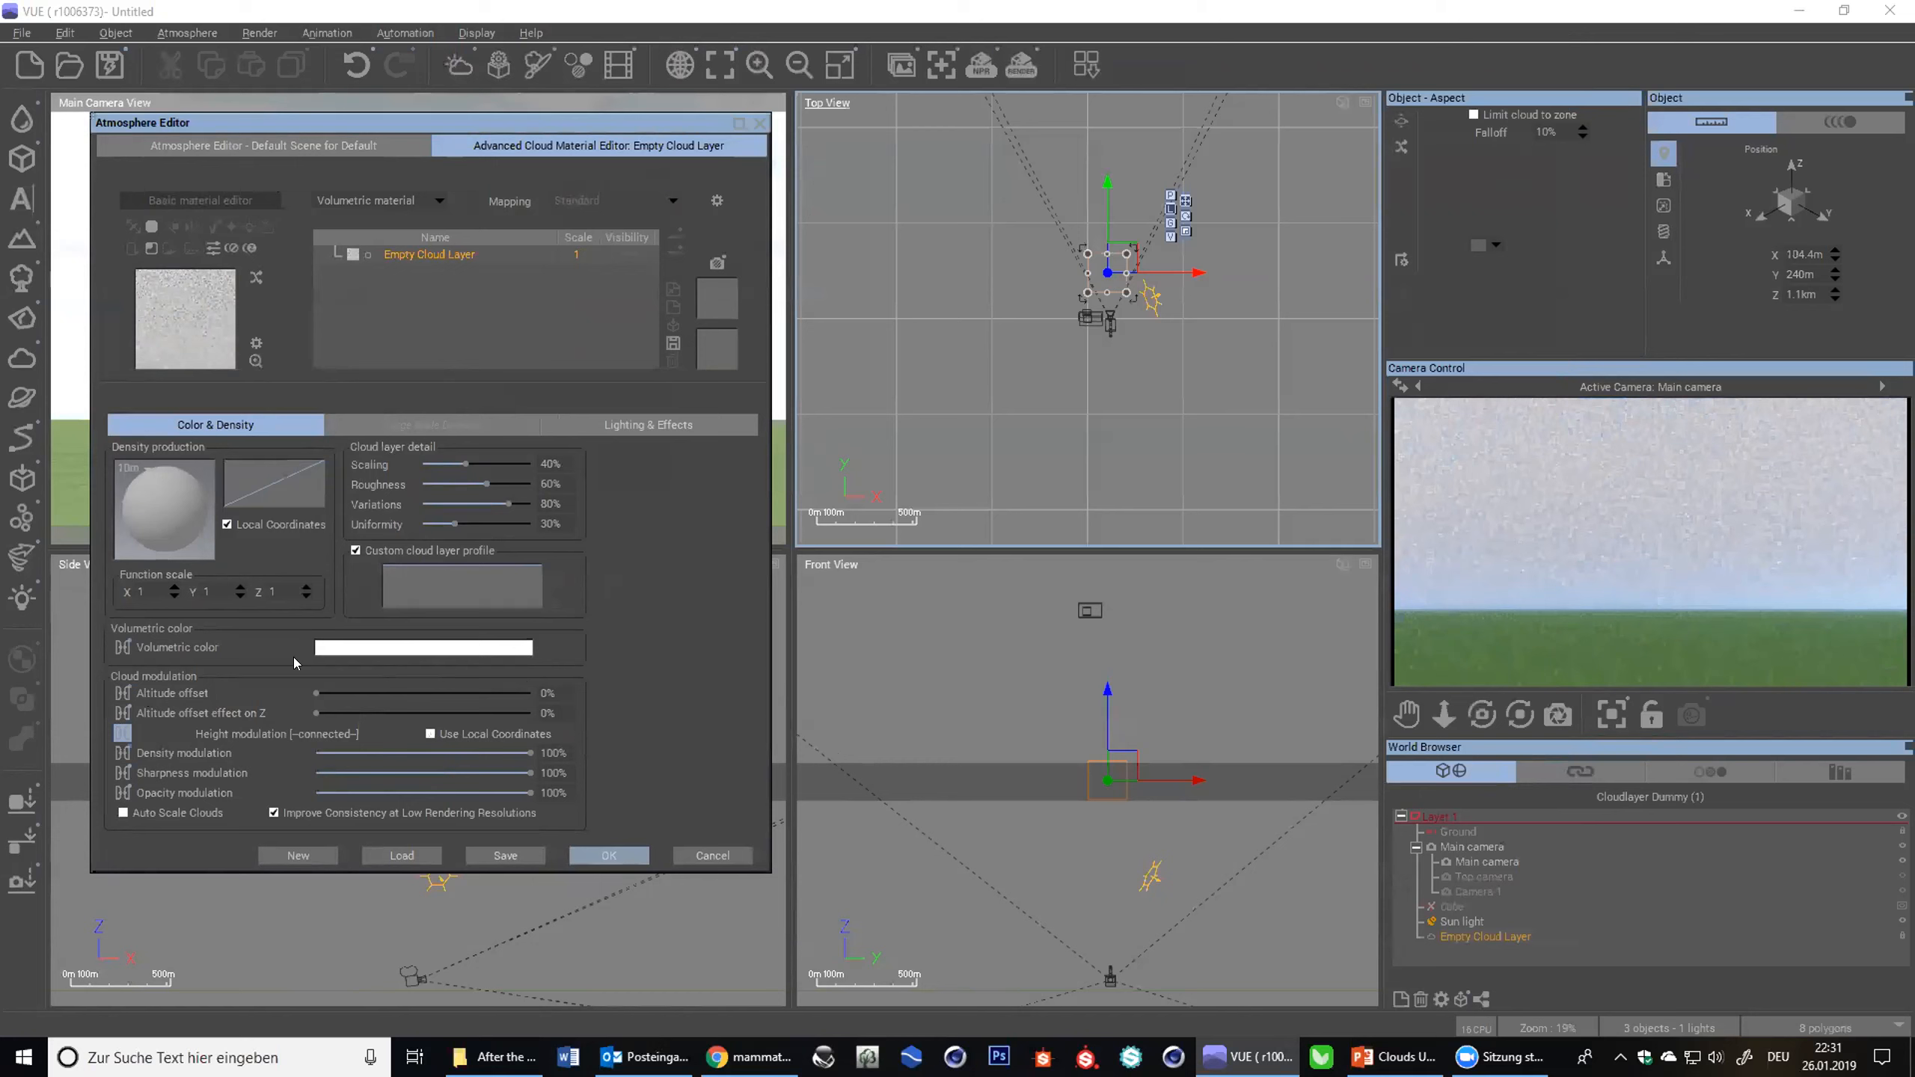
- Delete the Multiply By a Constant node from the height modulation graph, accept the graph and refresh the camera preview
click(123, 732)
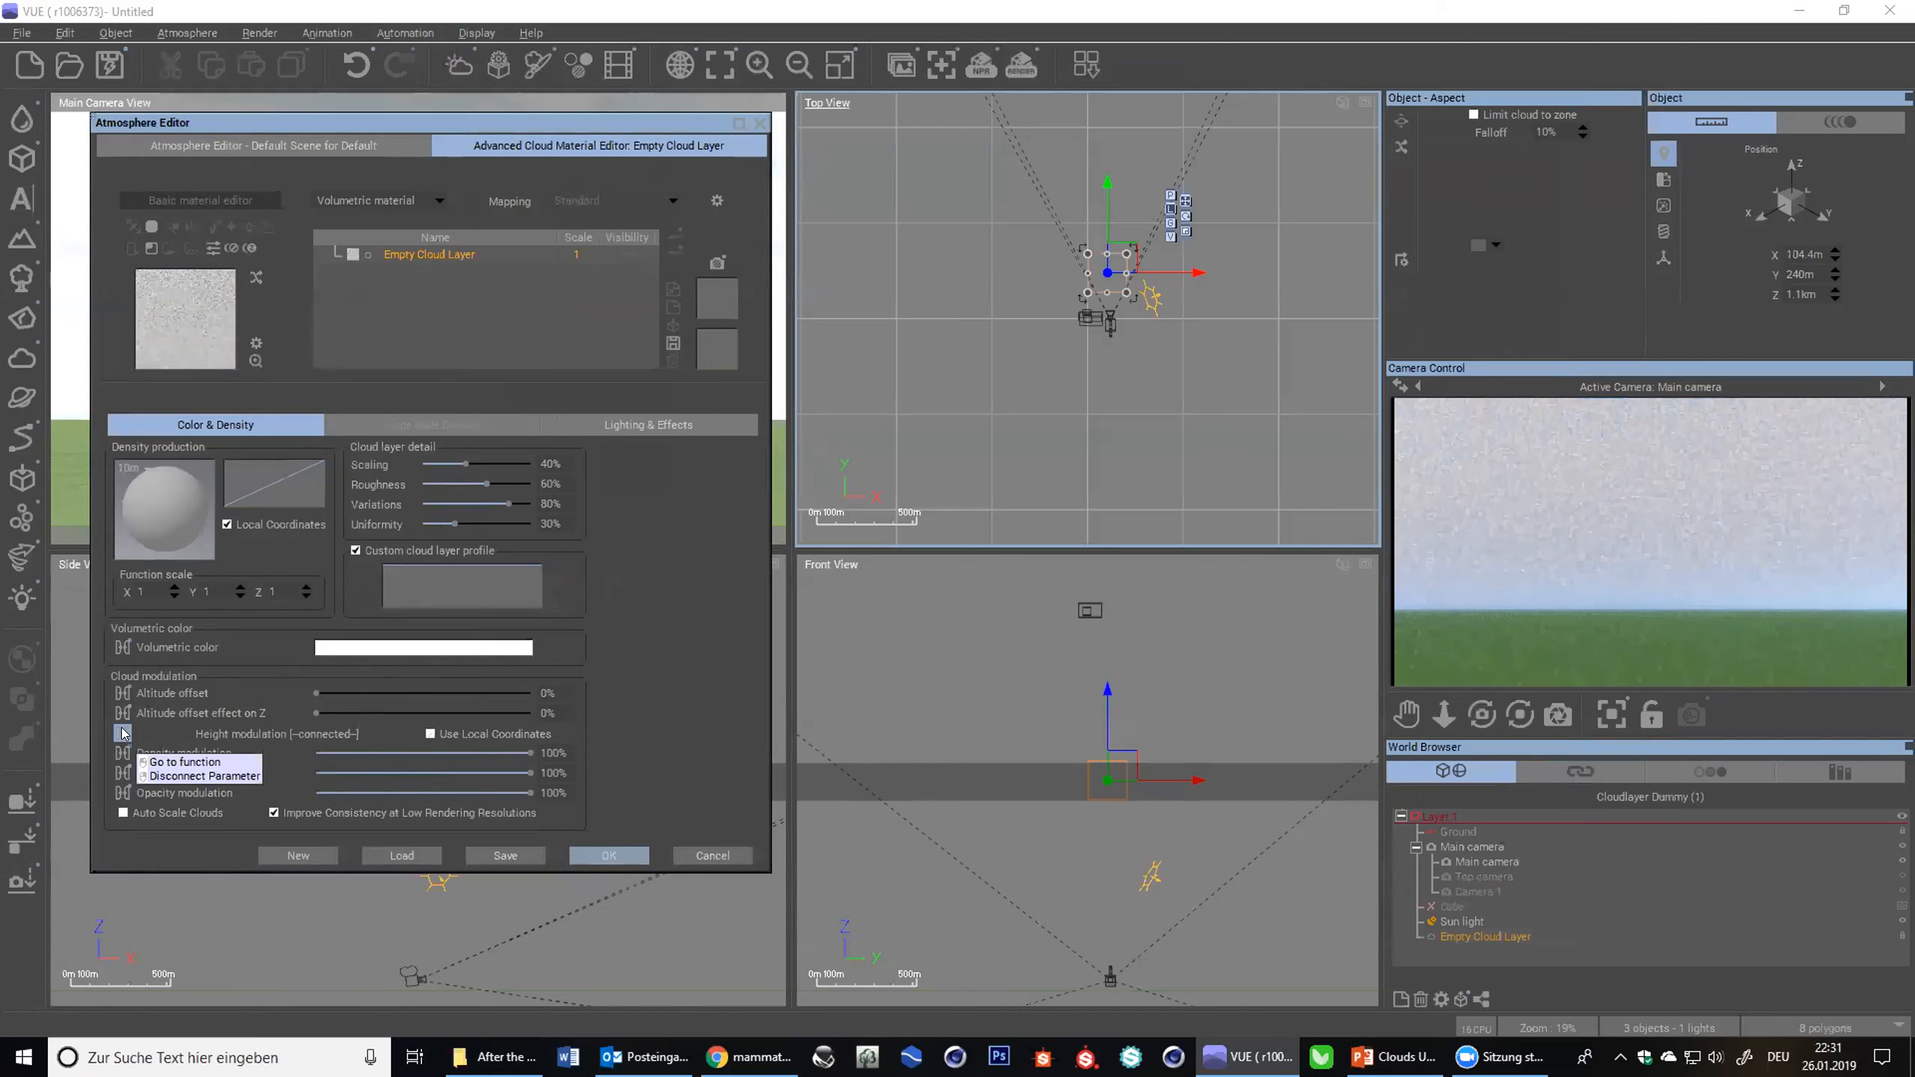
click(184, 762)
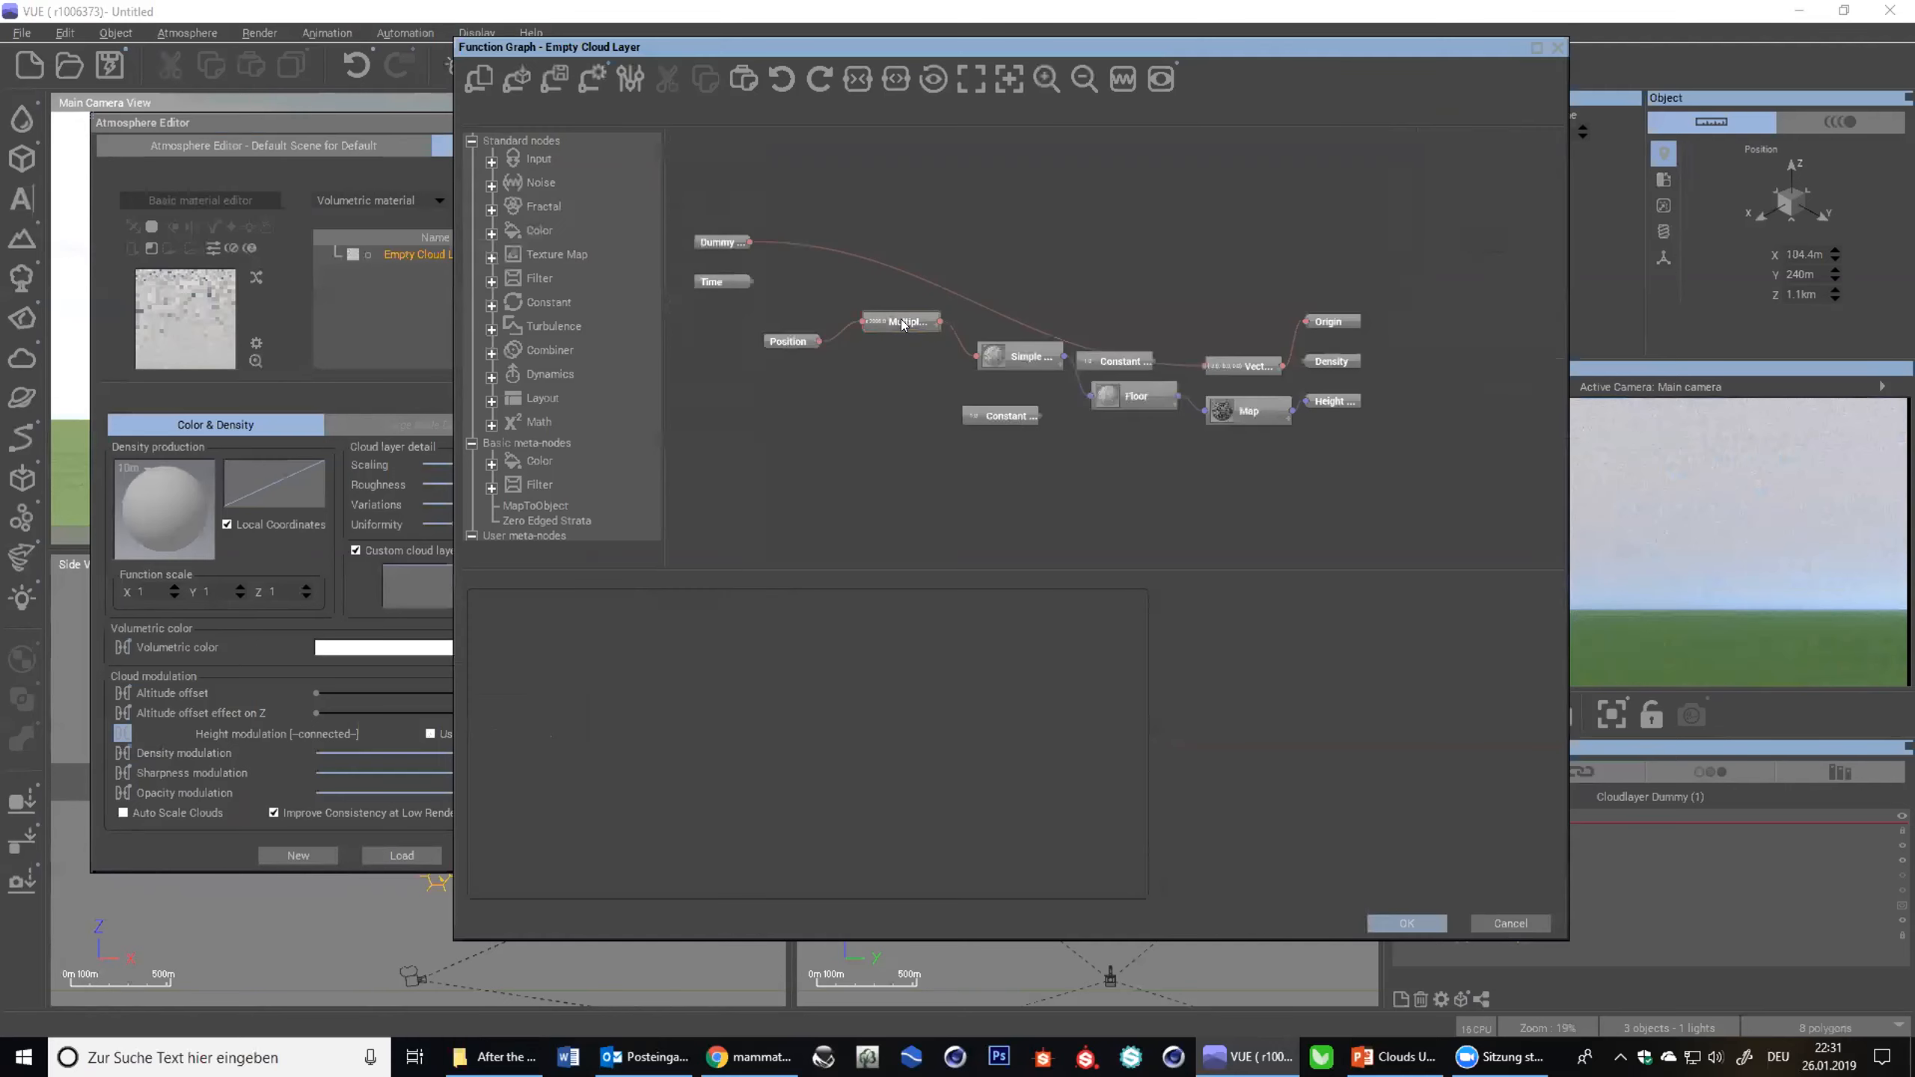
click(902, 325)
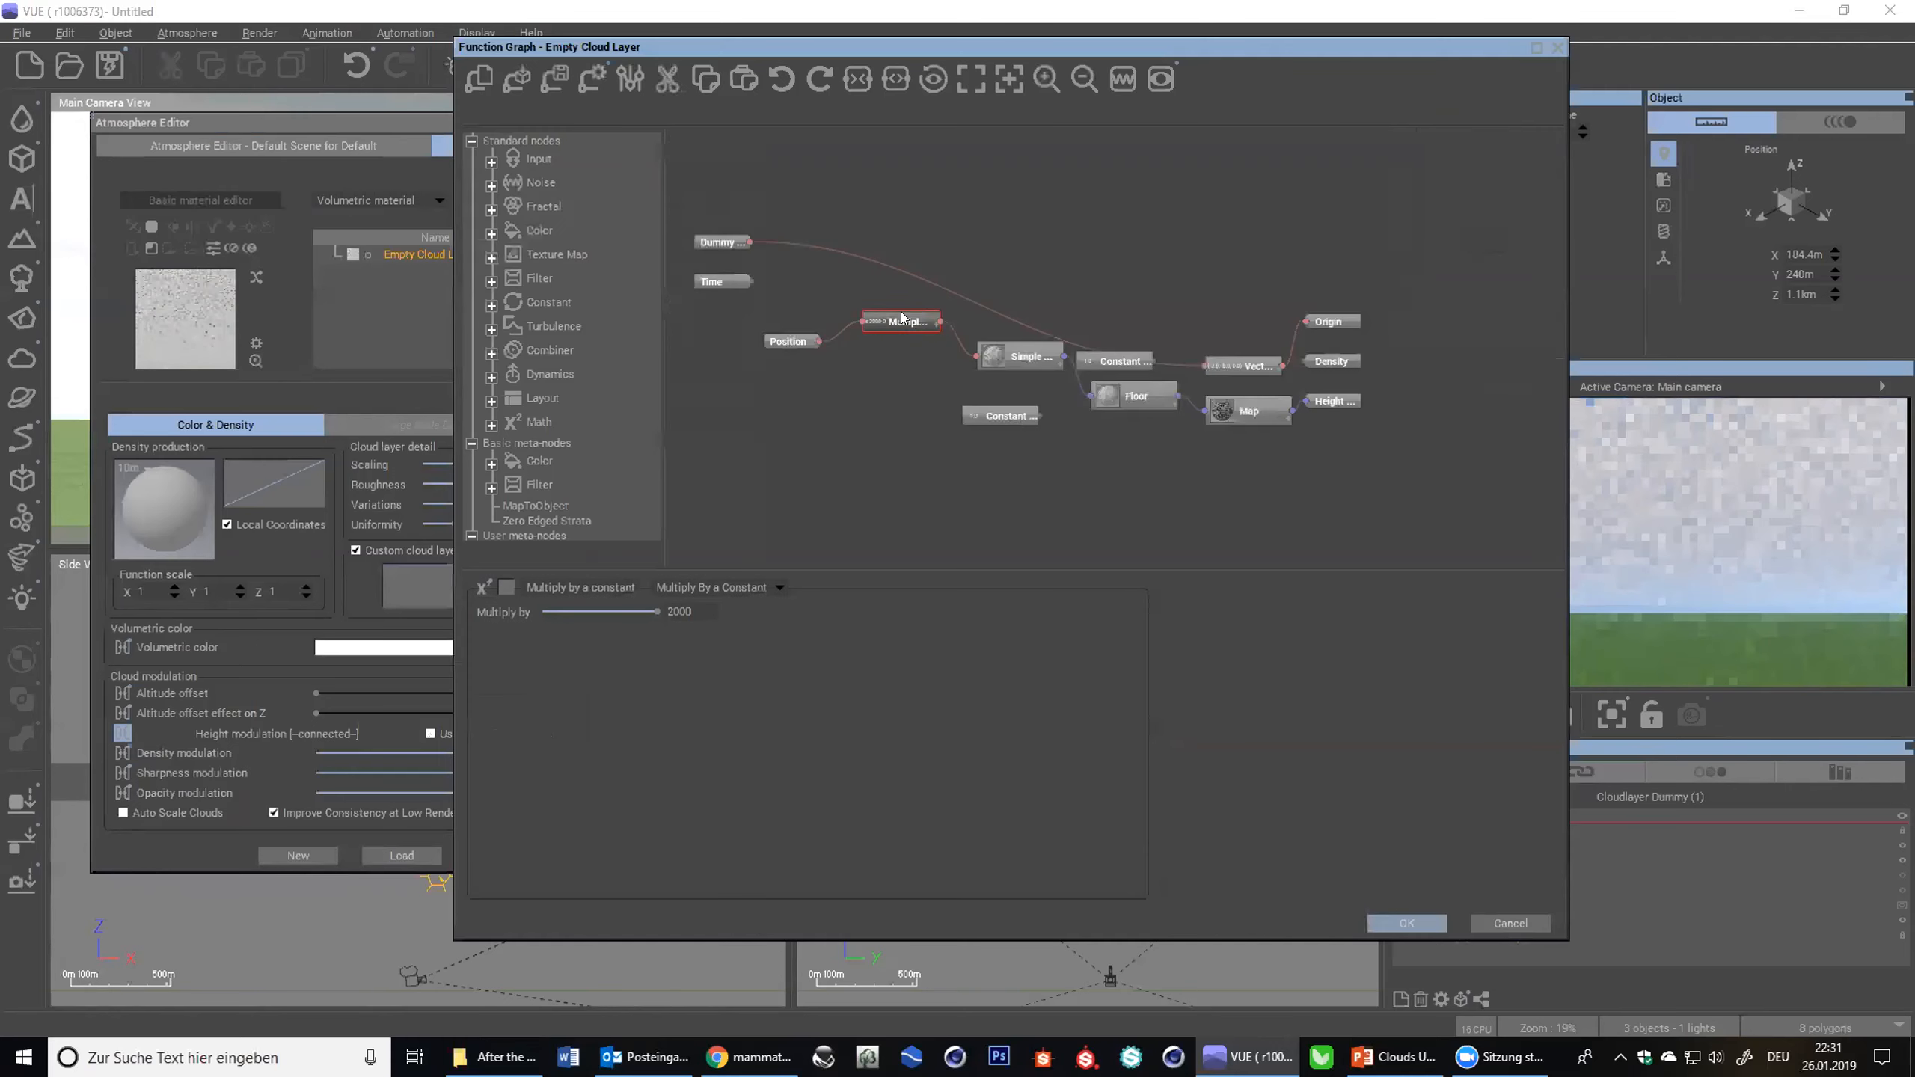
key(Delete)
click(1397, 923)
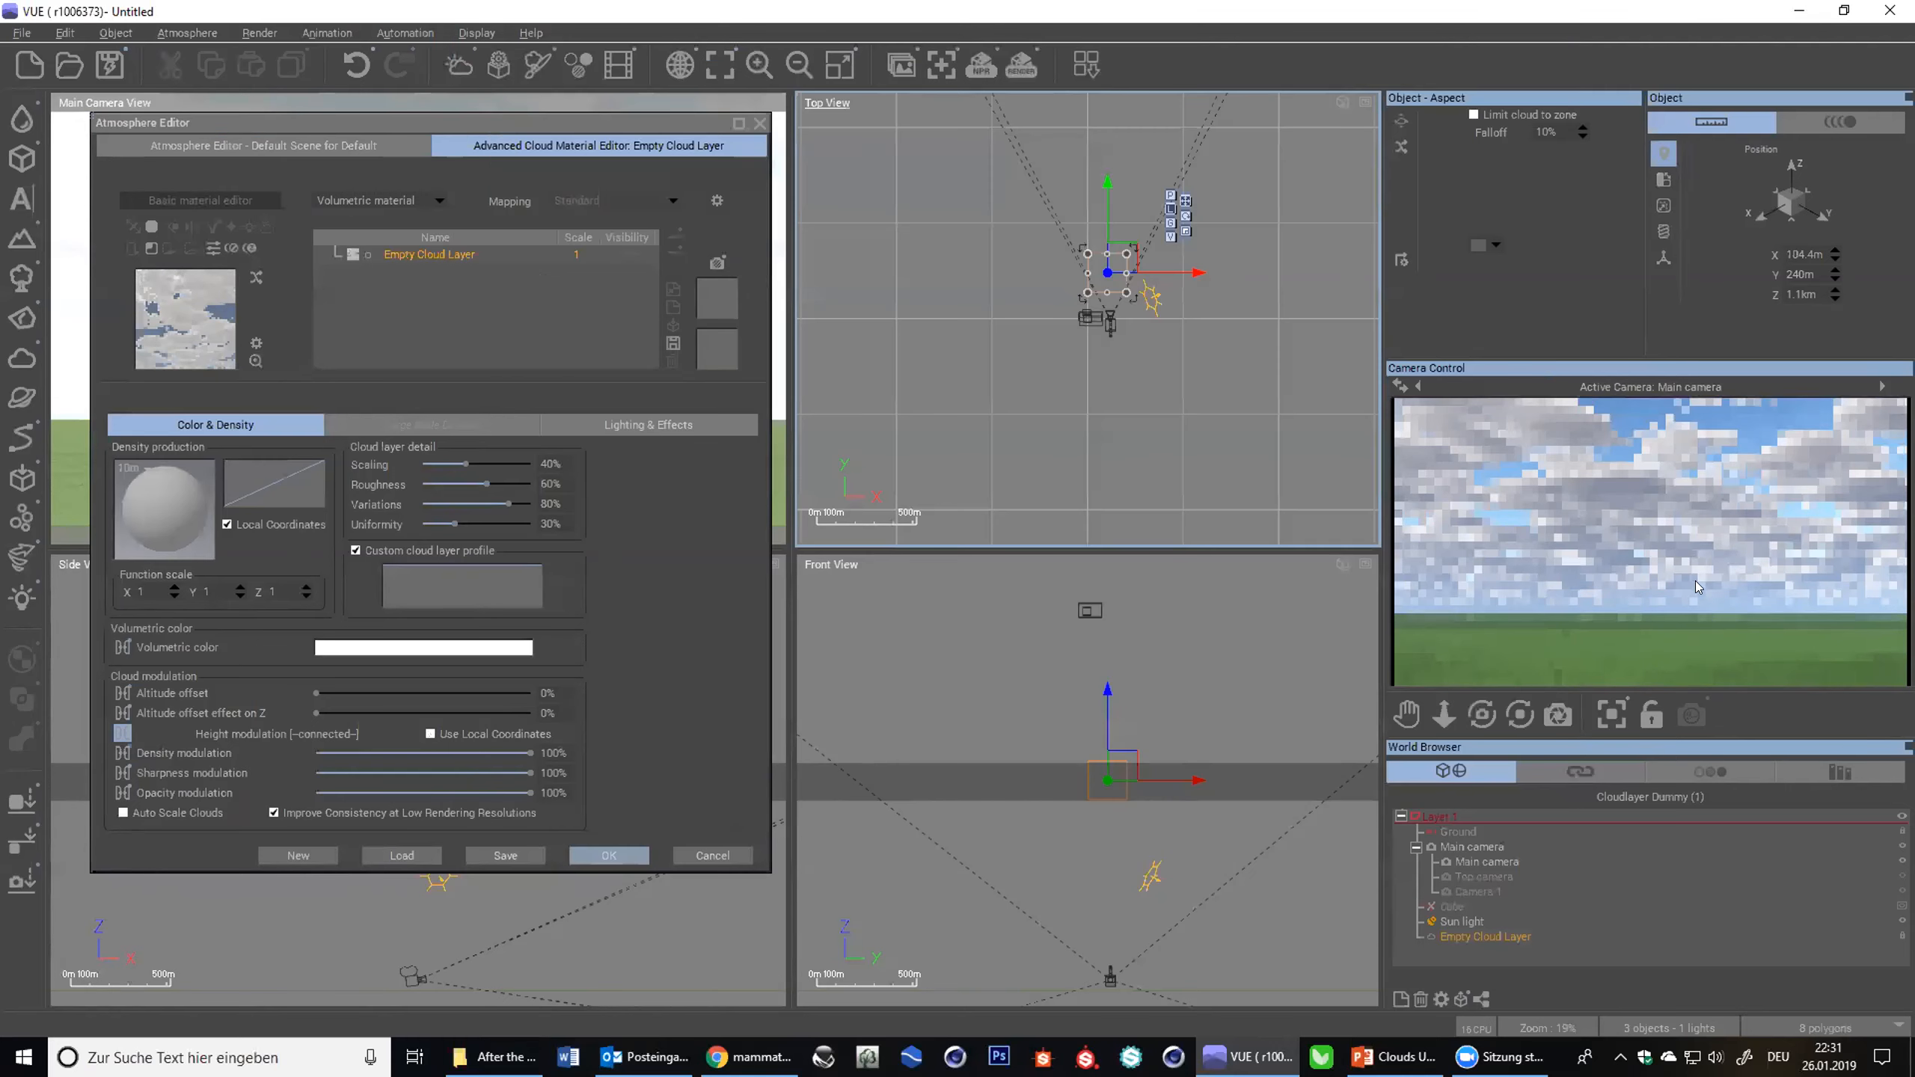
right_click(1712, 542)
click(1755, 572)
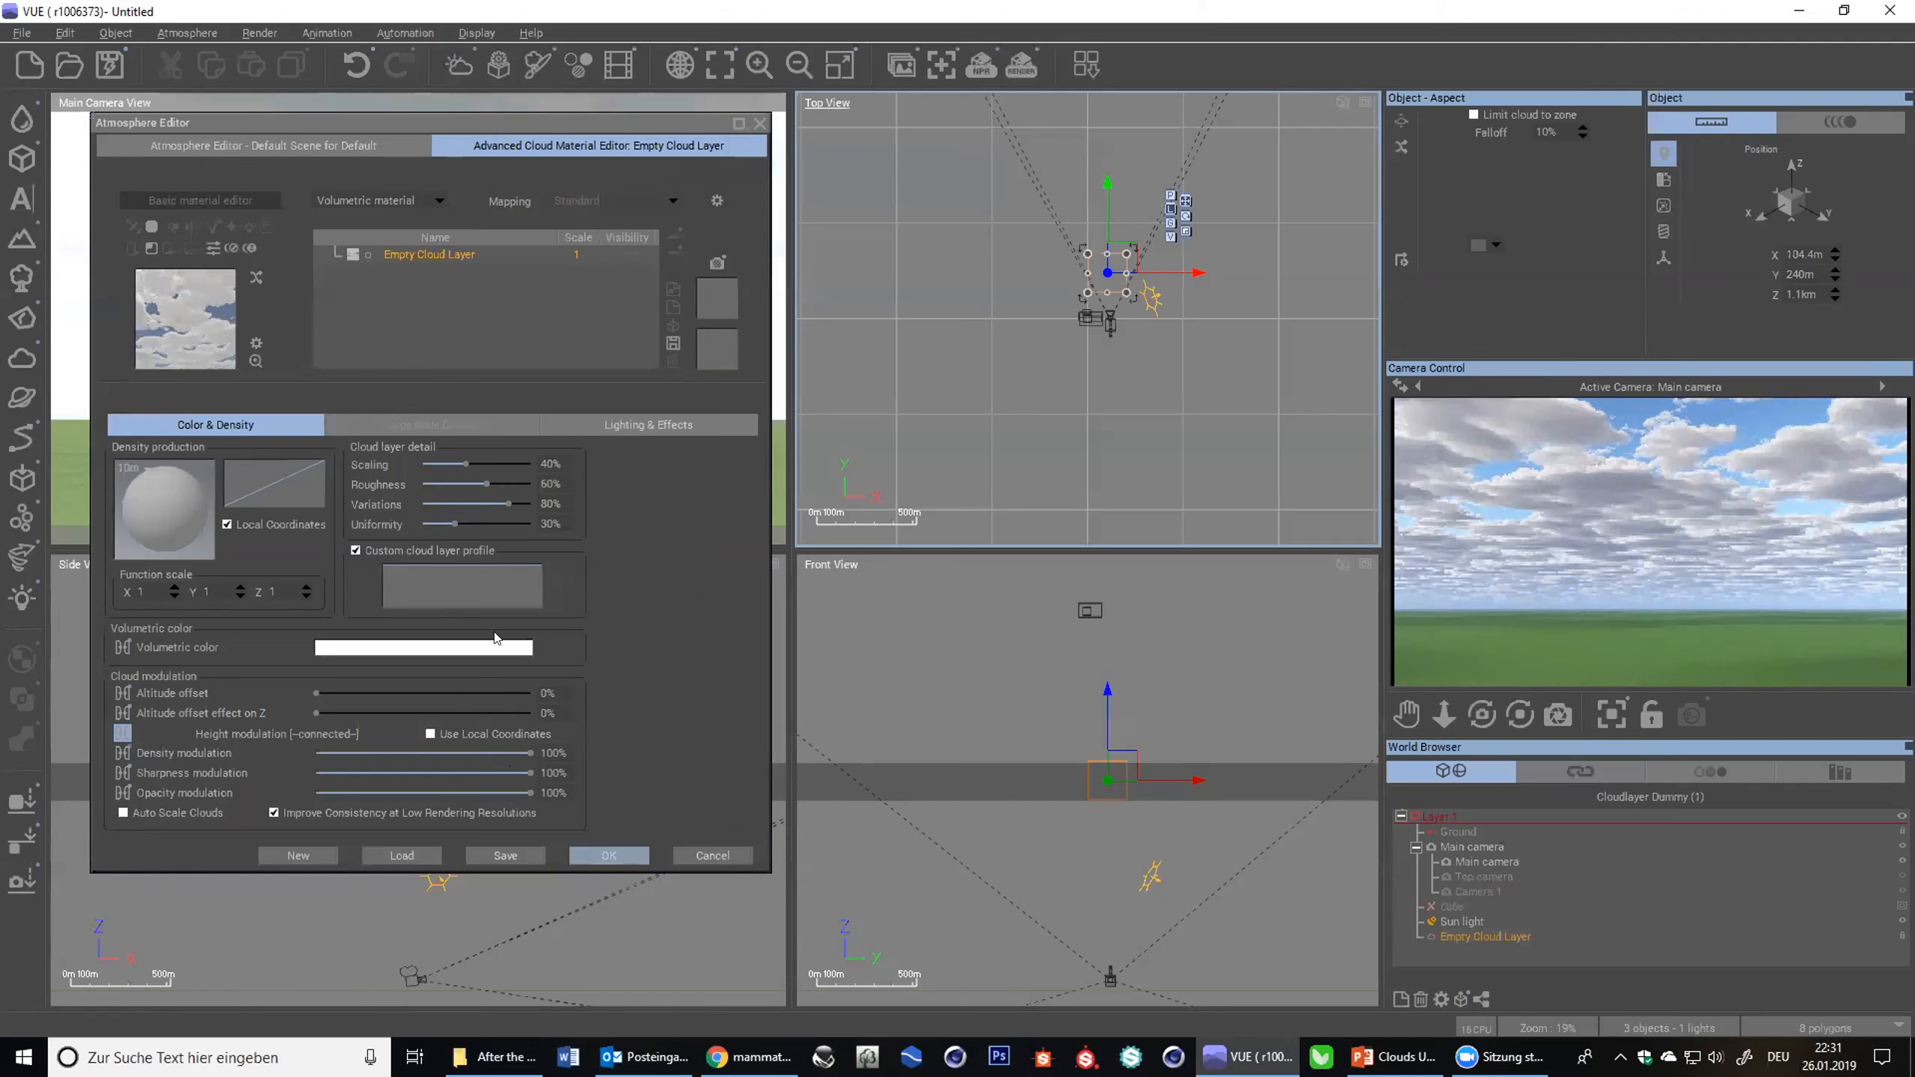
- Check the cloud layer's material scale and close the Atmosphere Editor without applying its changes
double_click(577, 254)
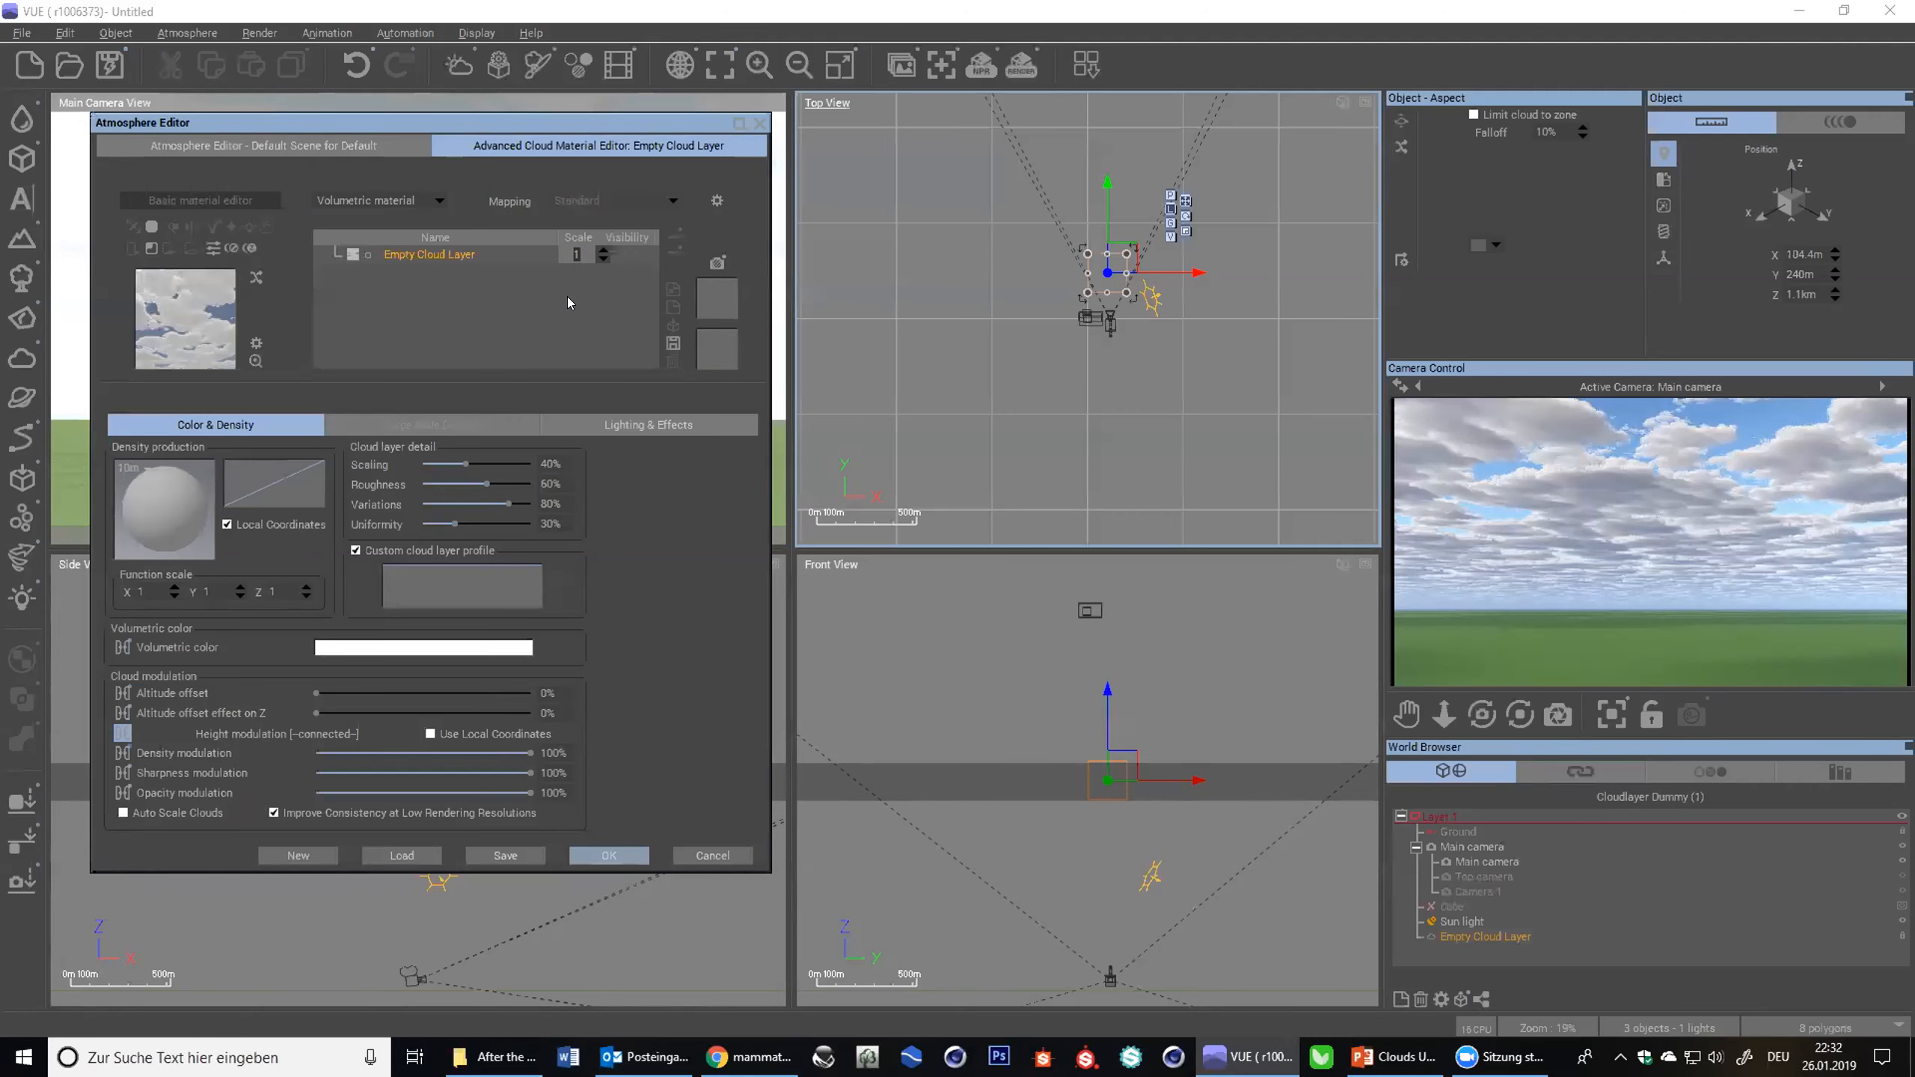
drag(543, 123, 756, 103)
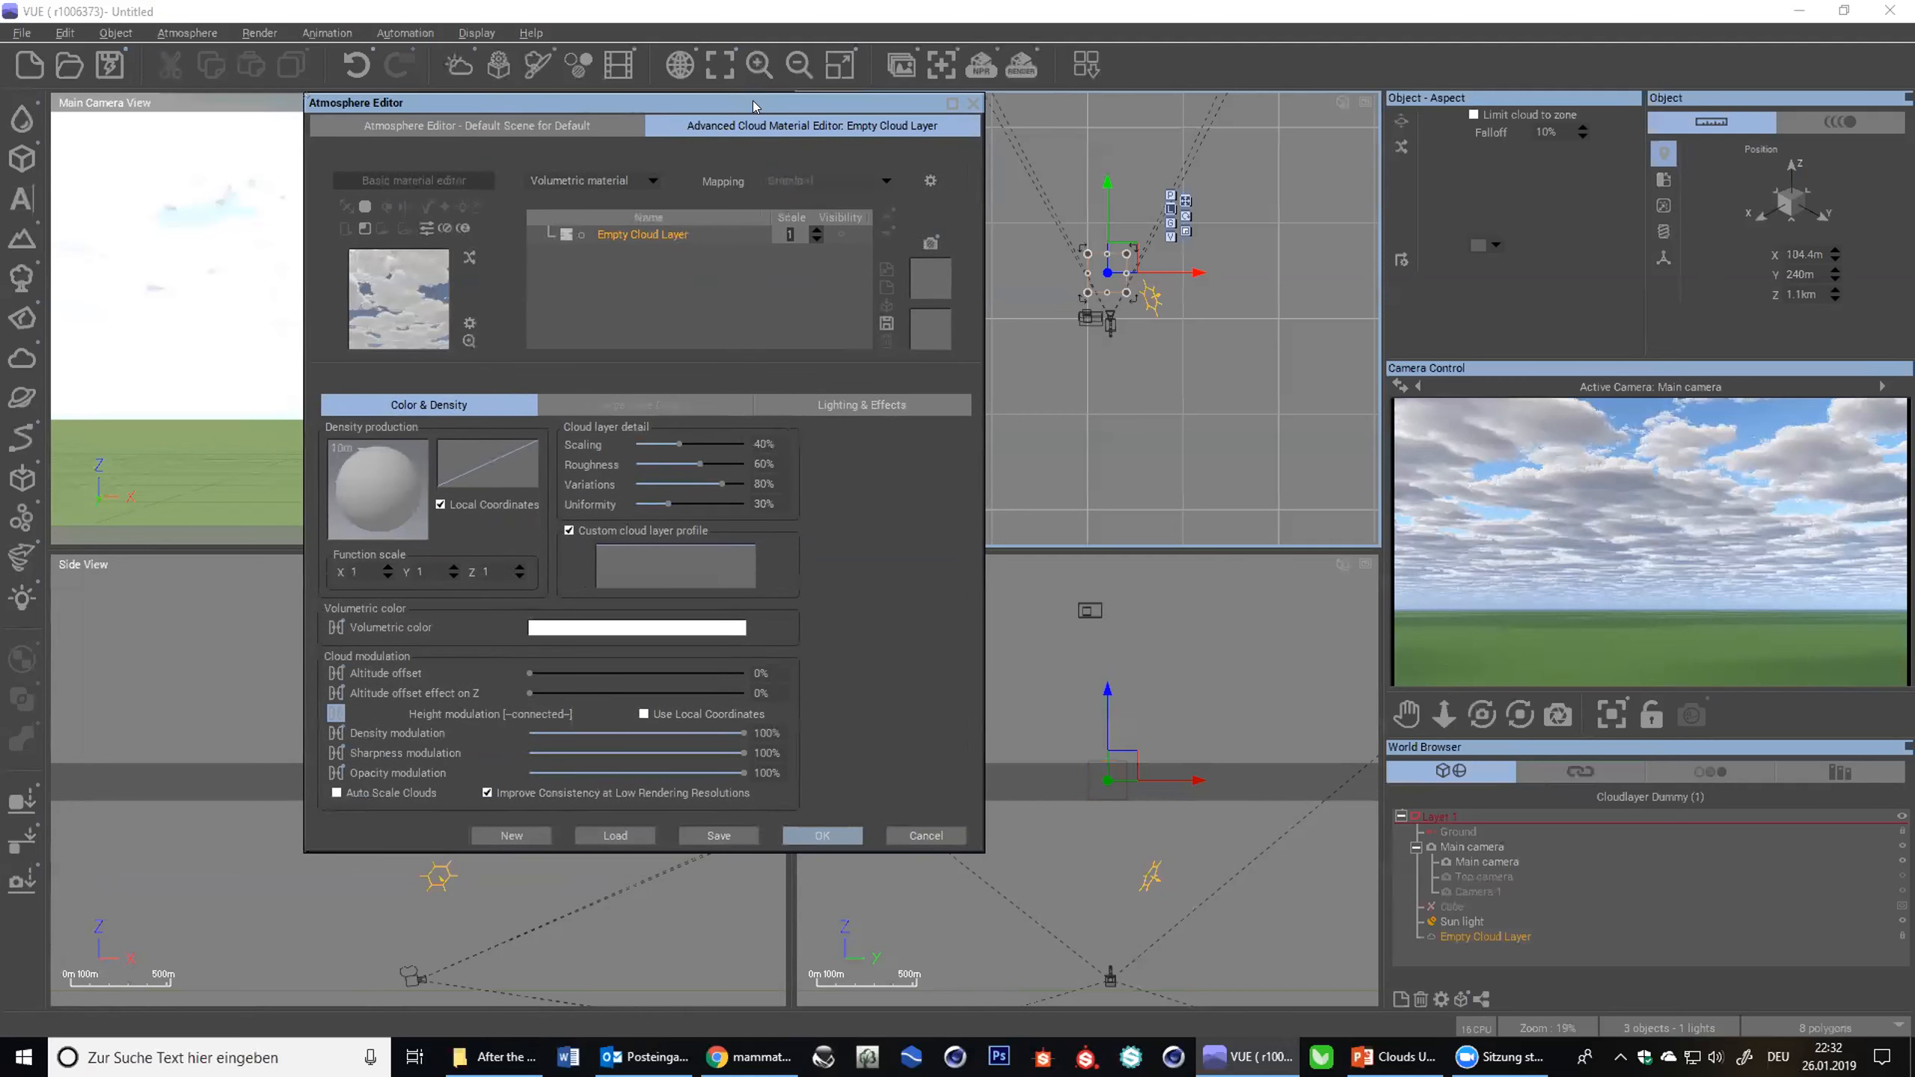
click(538, 124)
click(723, 122)
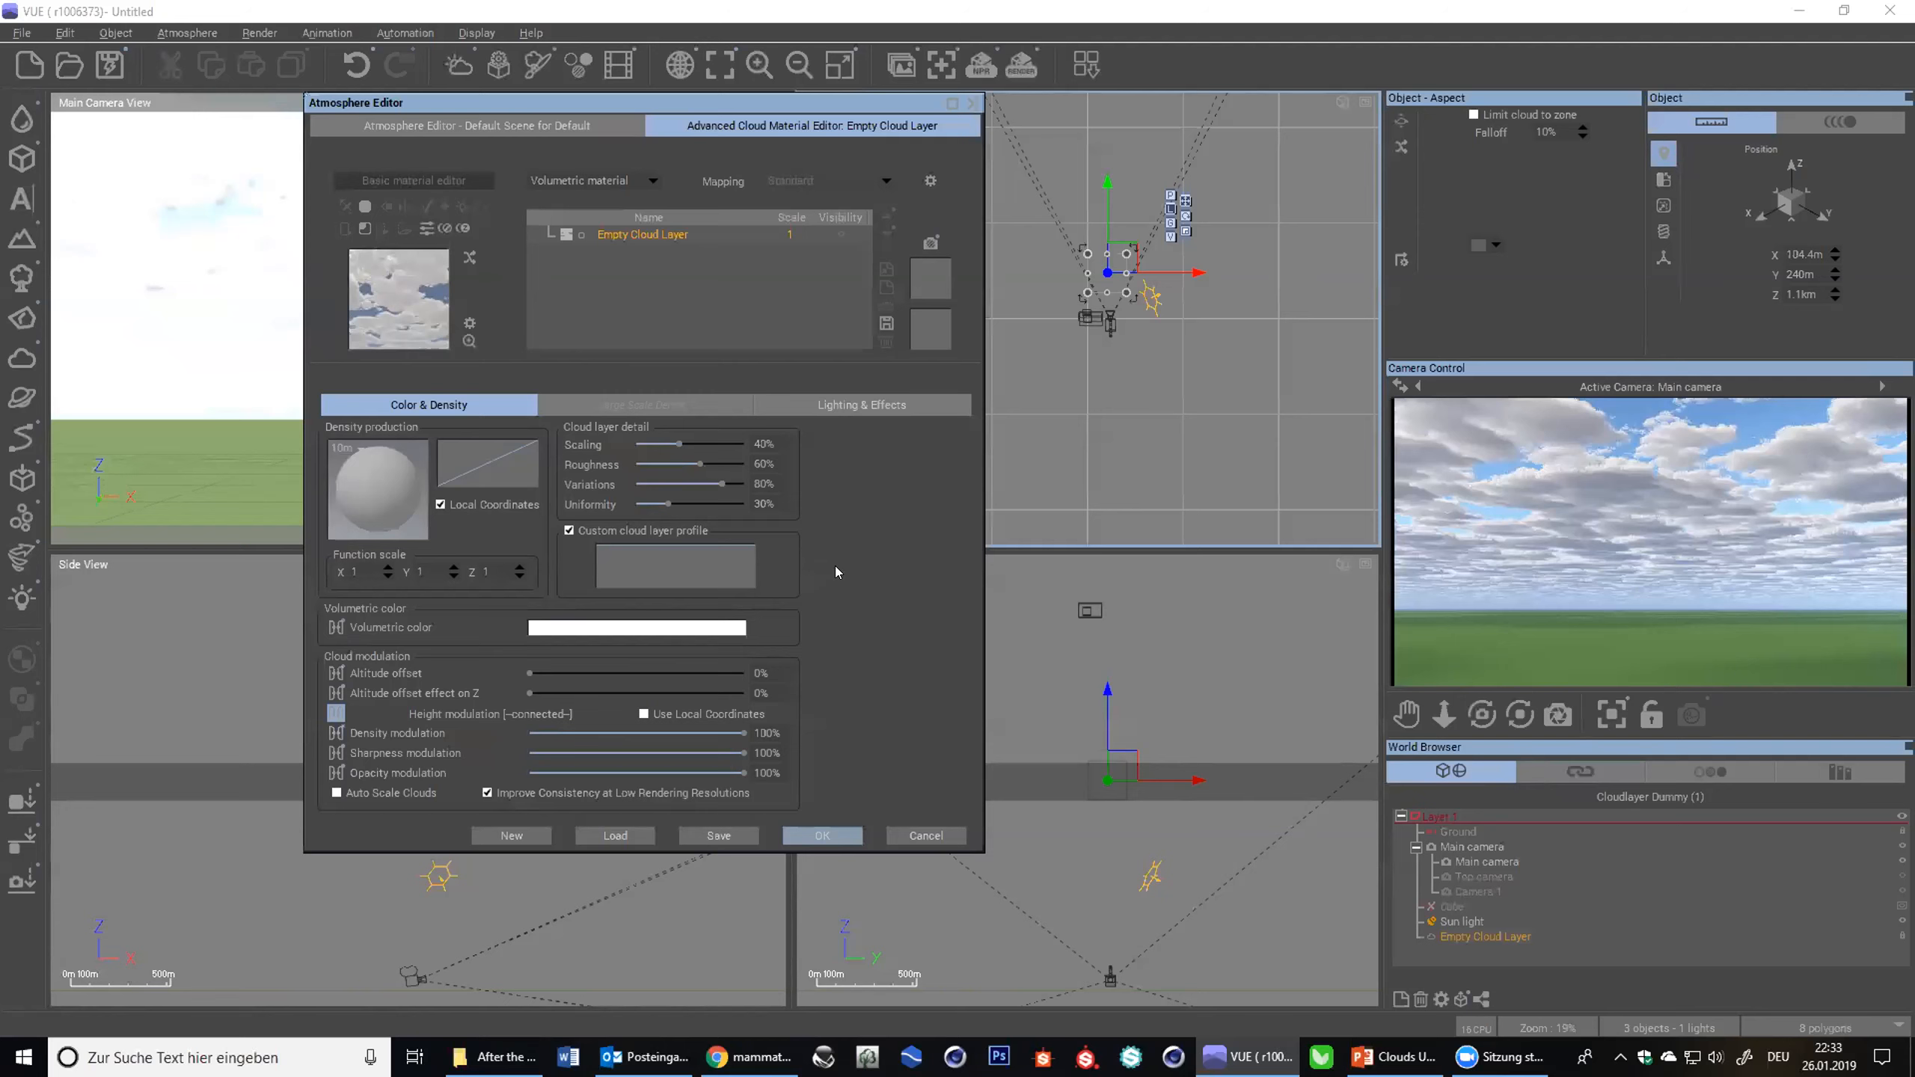
click(914, 828)
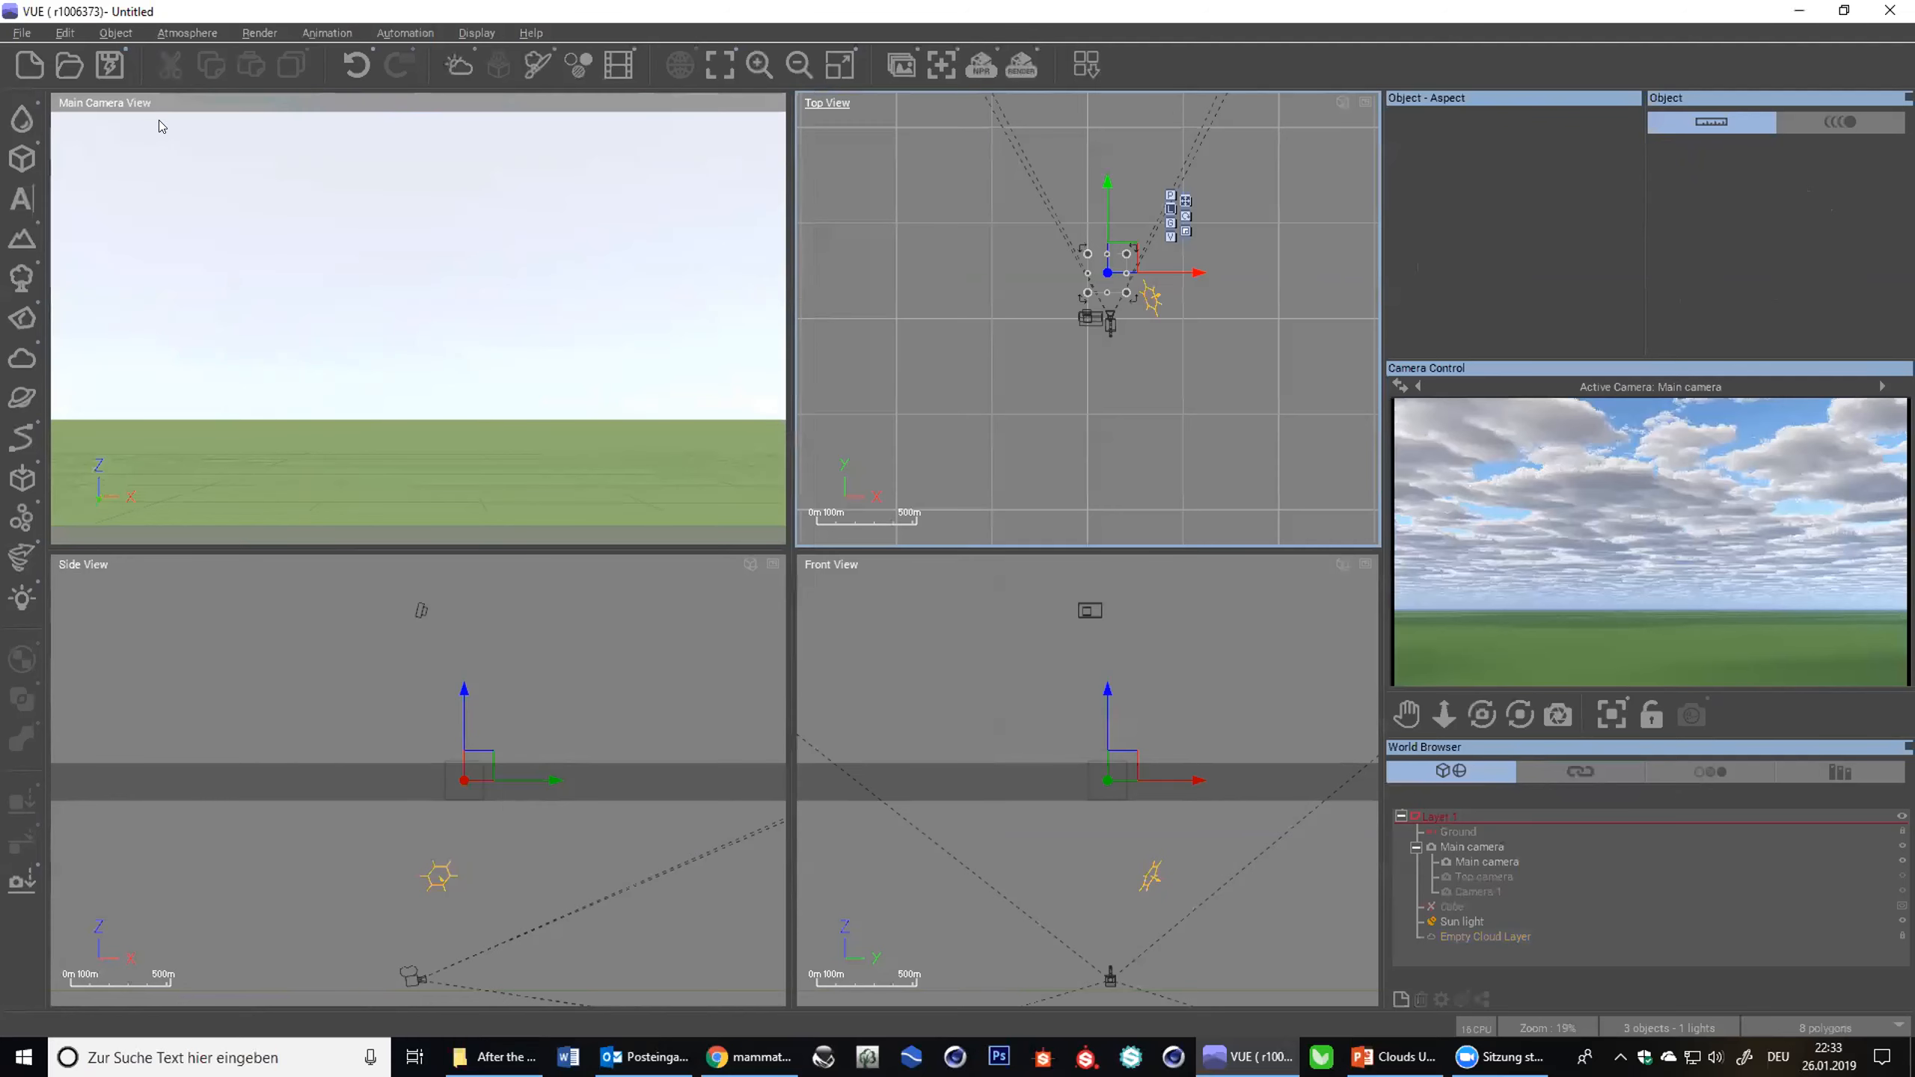
- Open the recent scene Altitude Offset over Terrain.fsvue
click(23, 35)
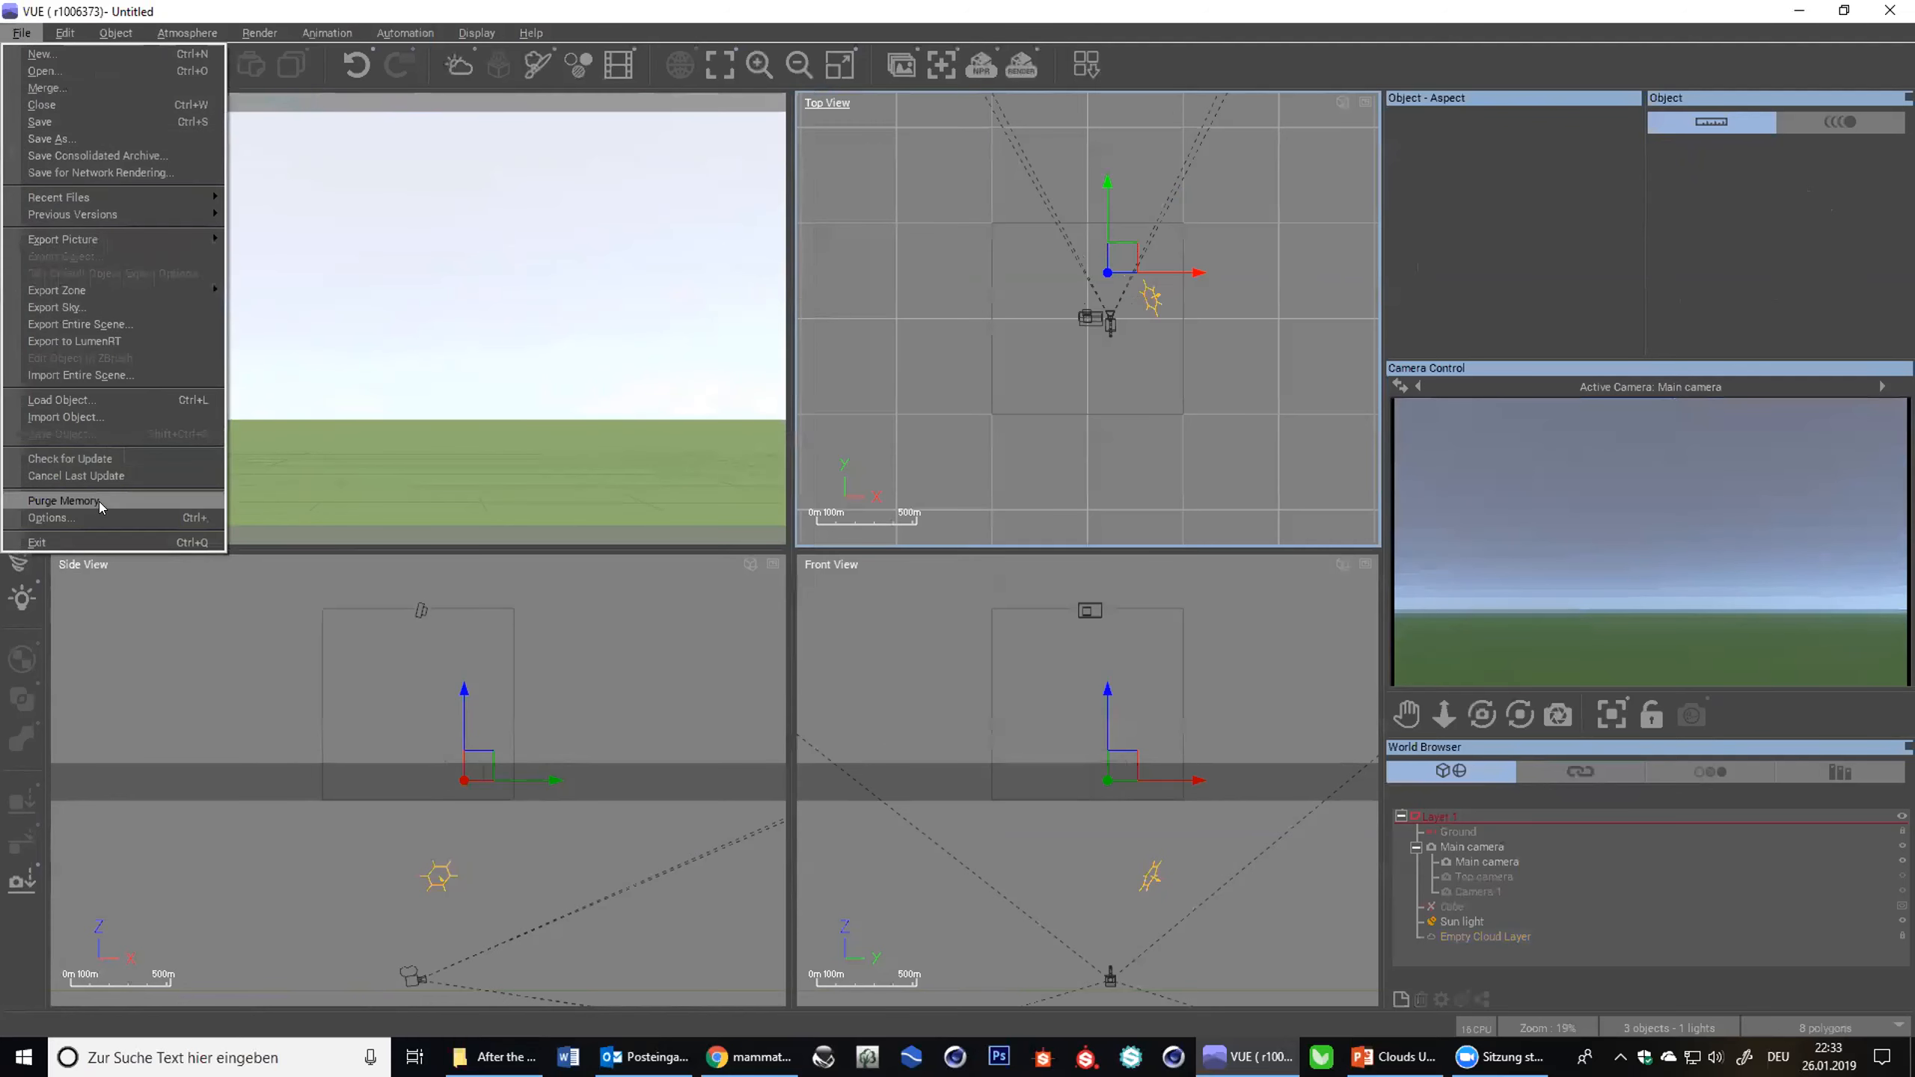
mouse_move(199, 199)
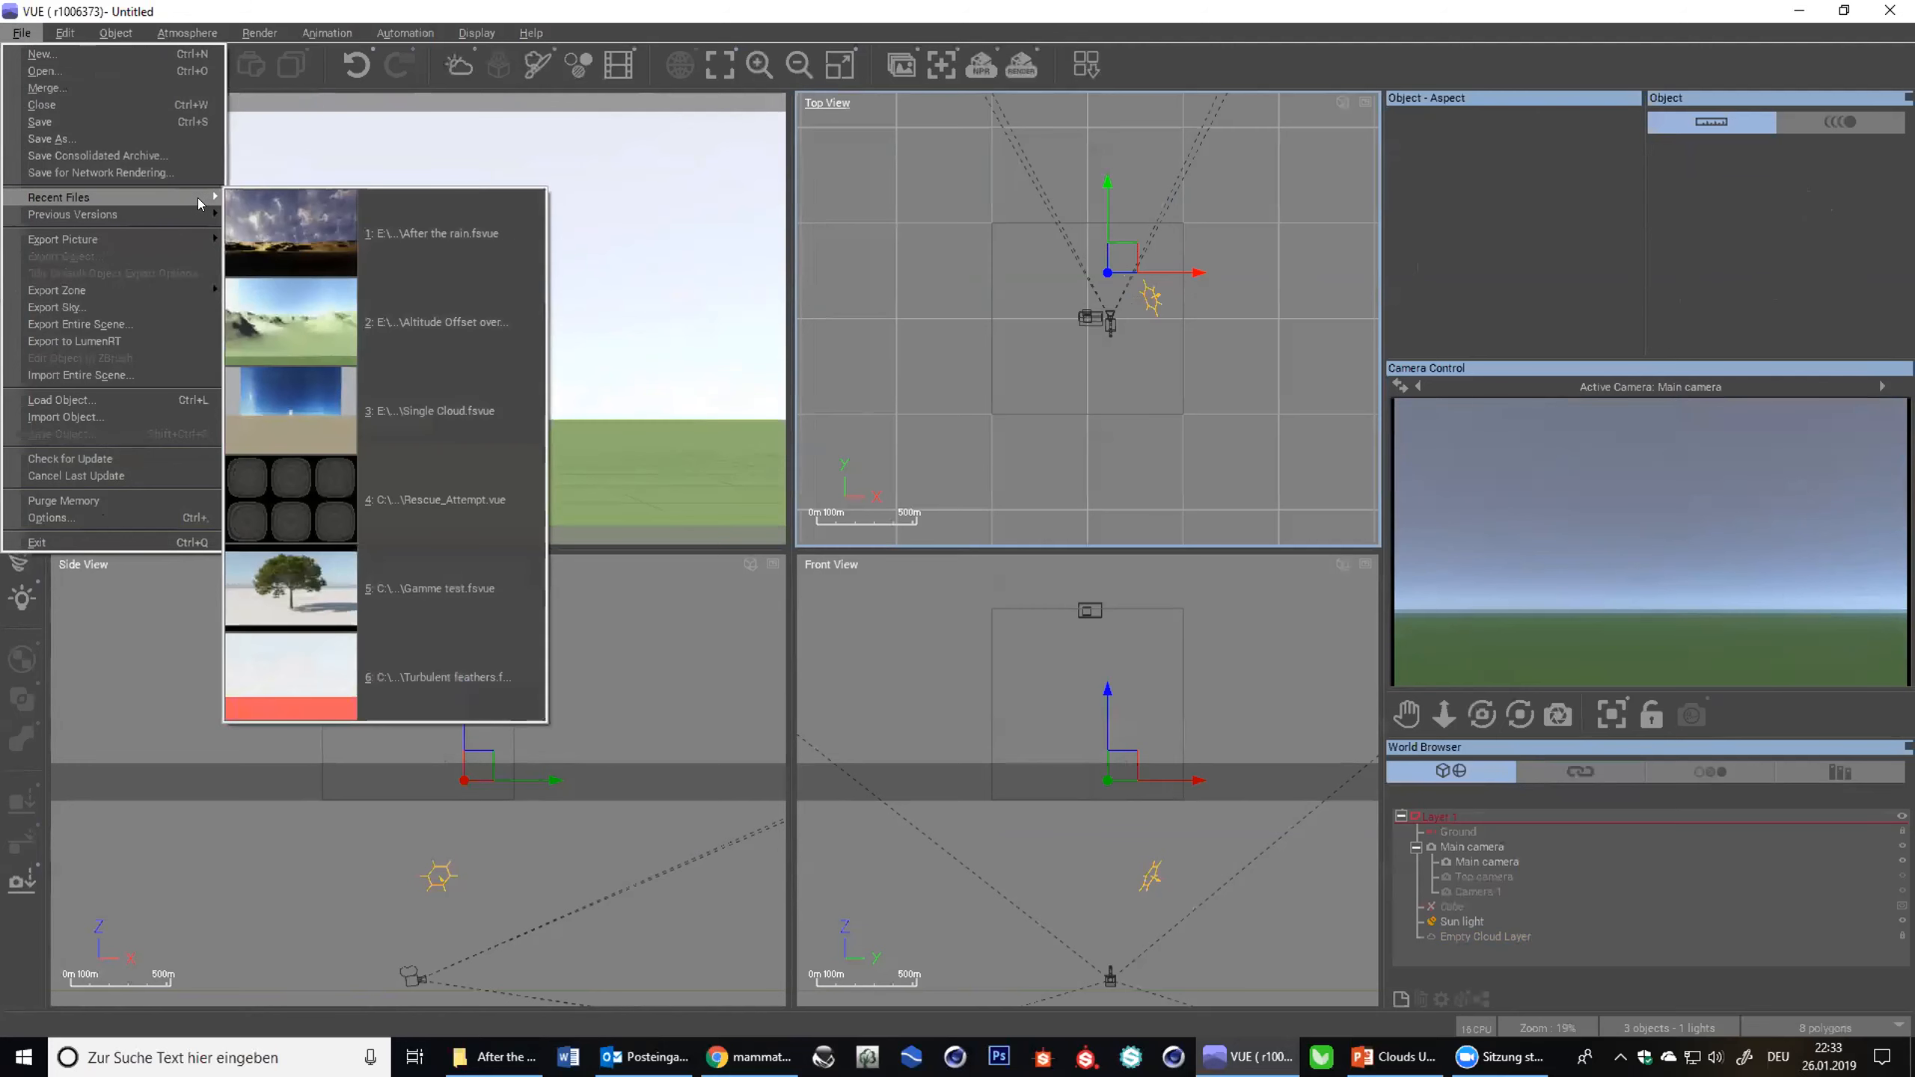
click(425, 330)
click(1013, 558)
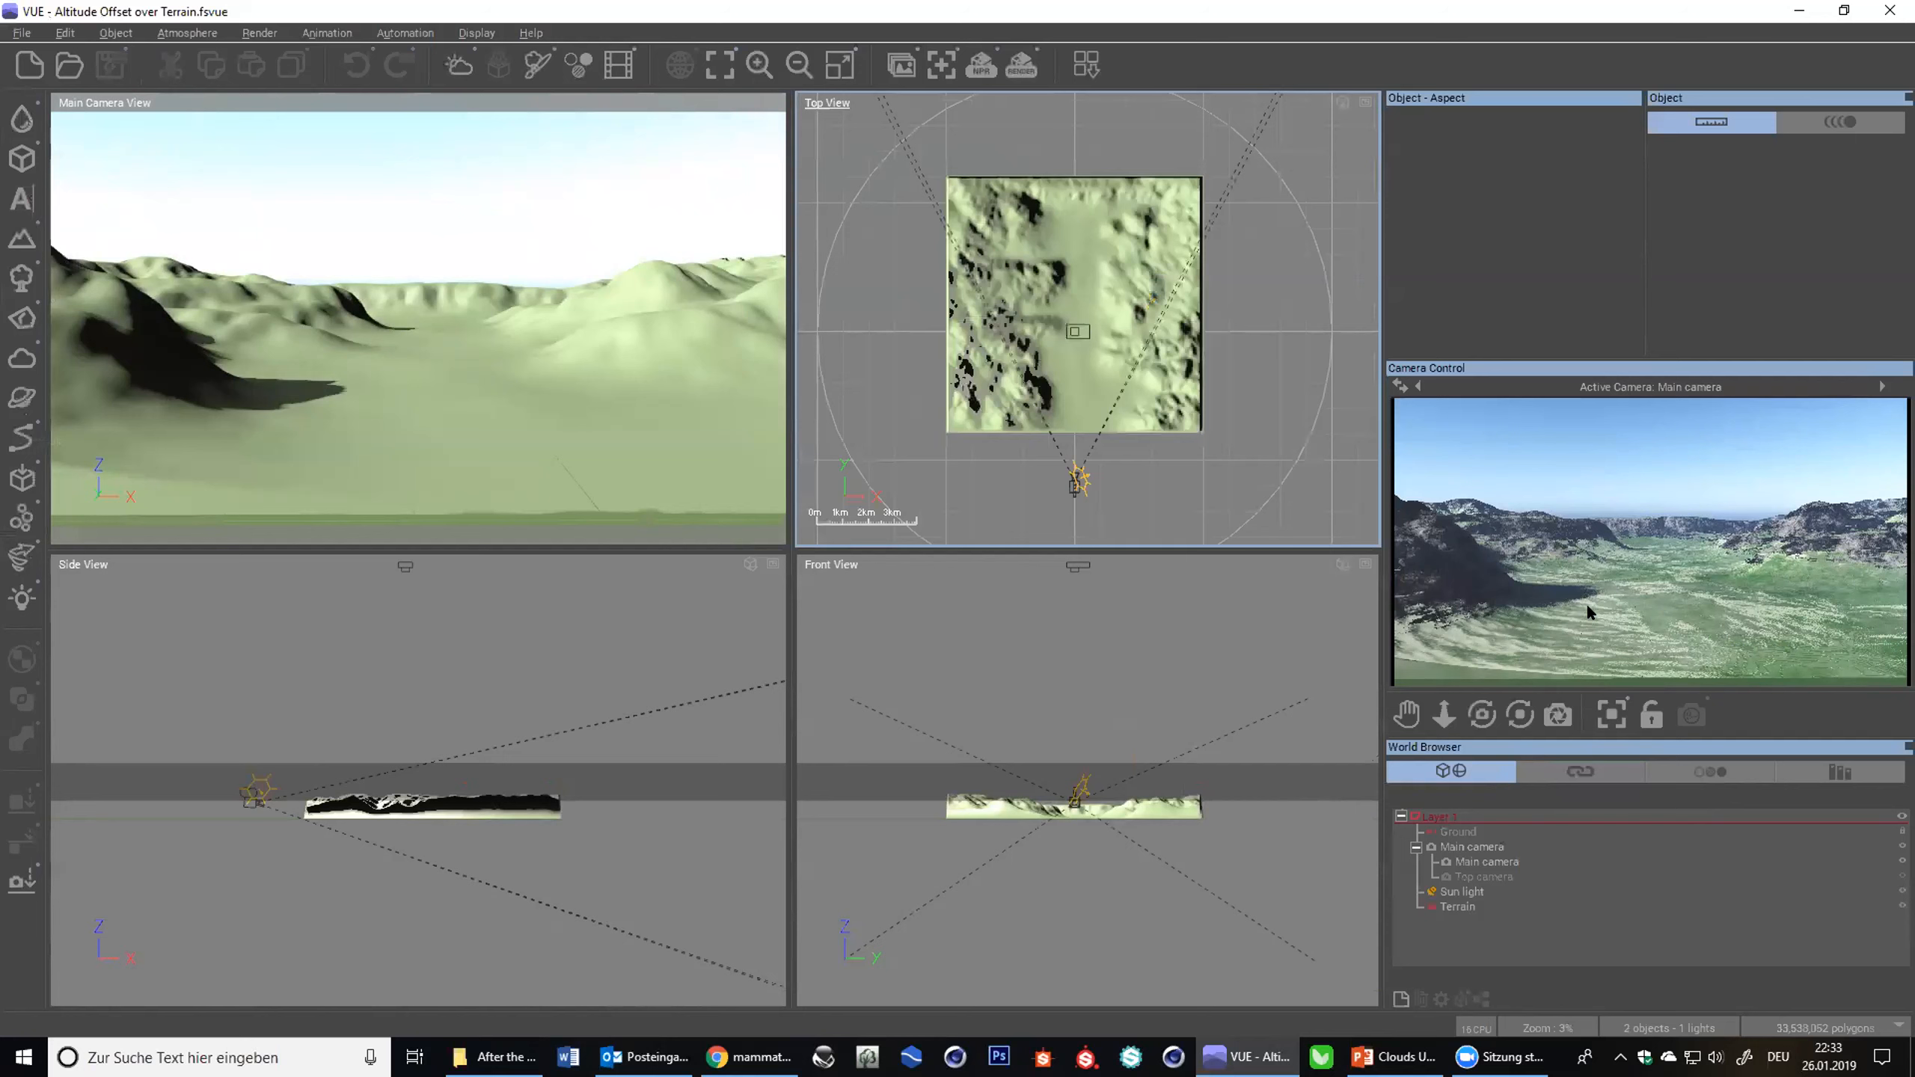
mouse_move(1121, 908)
right_down()
mouse_move(1107, 838)
mouse_move(1114, 871)
right_up()
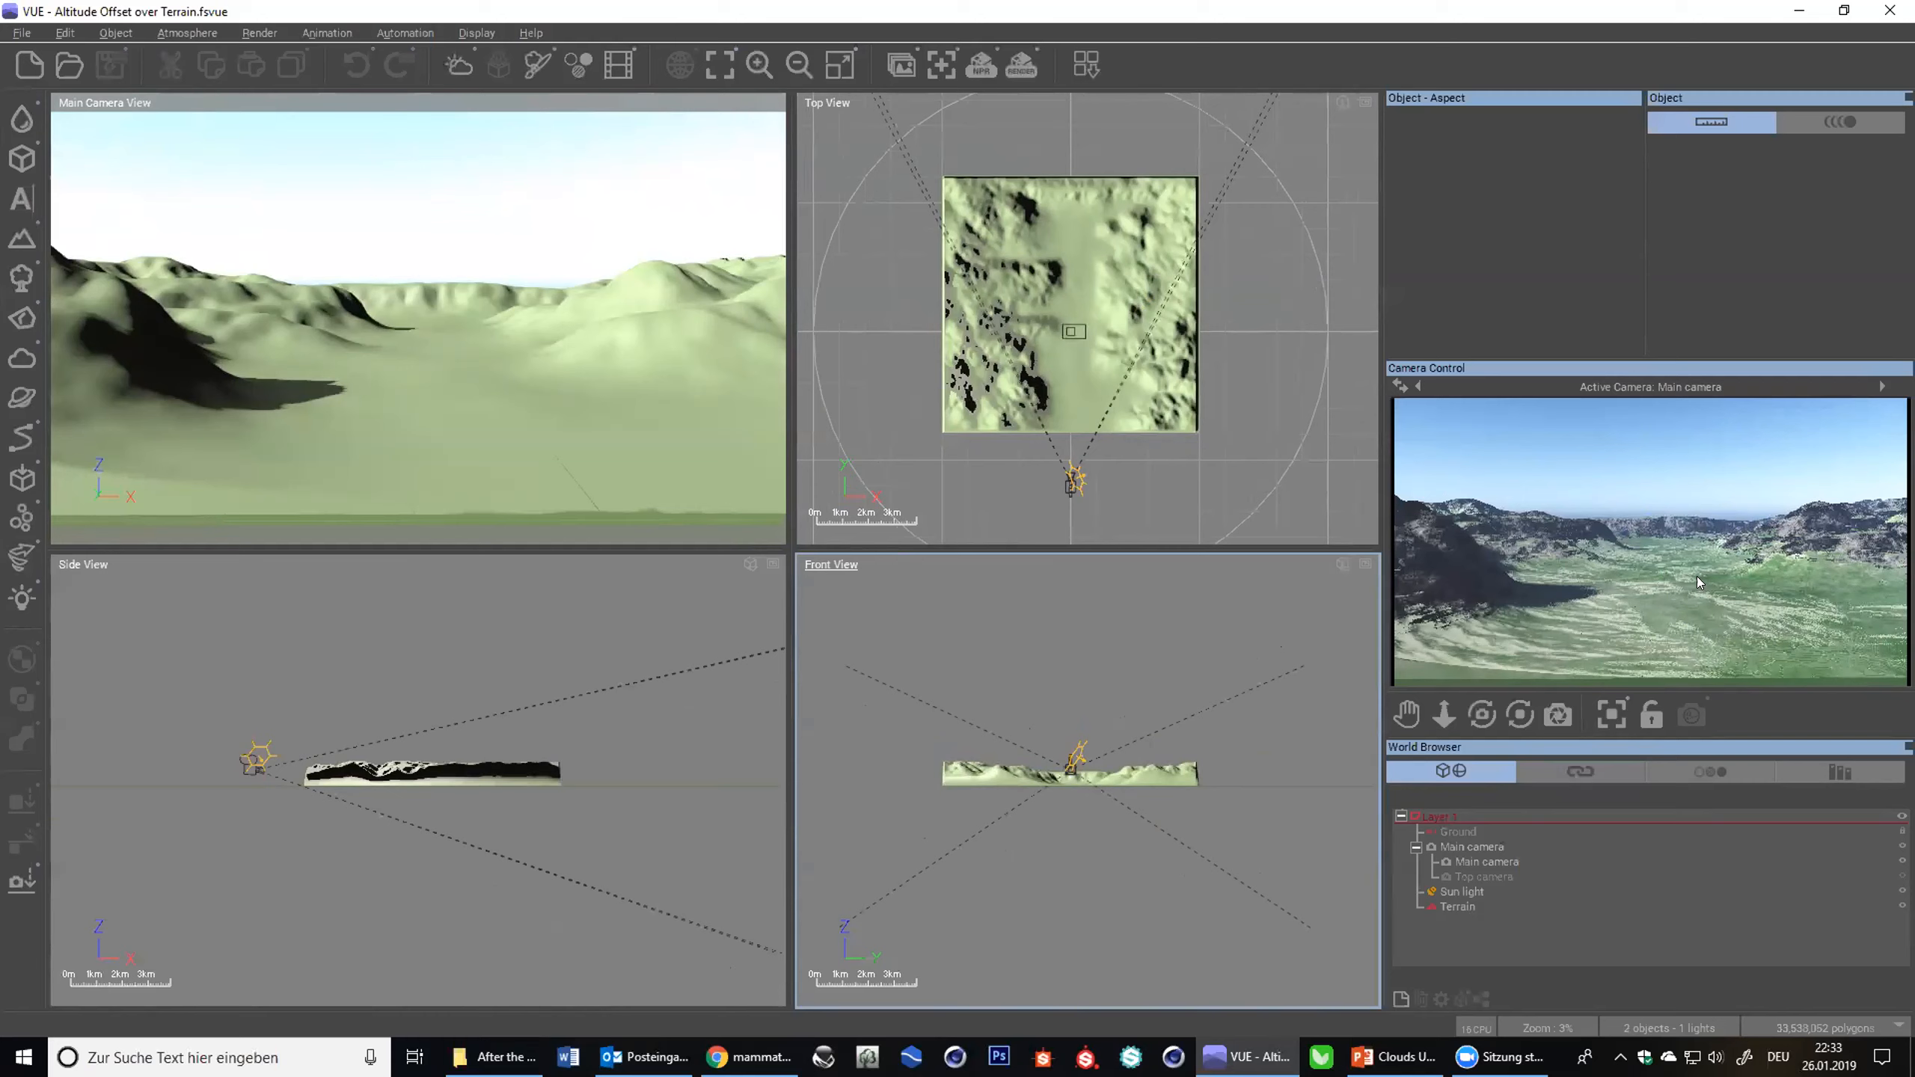
- Add an Empty Cloud Layer to the terrain scene's atmosphere
click(452, 67)
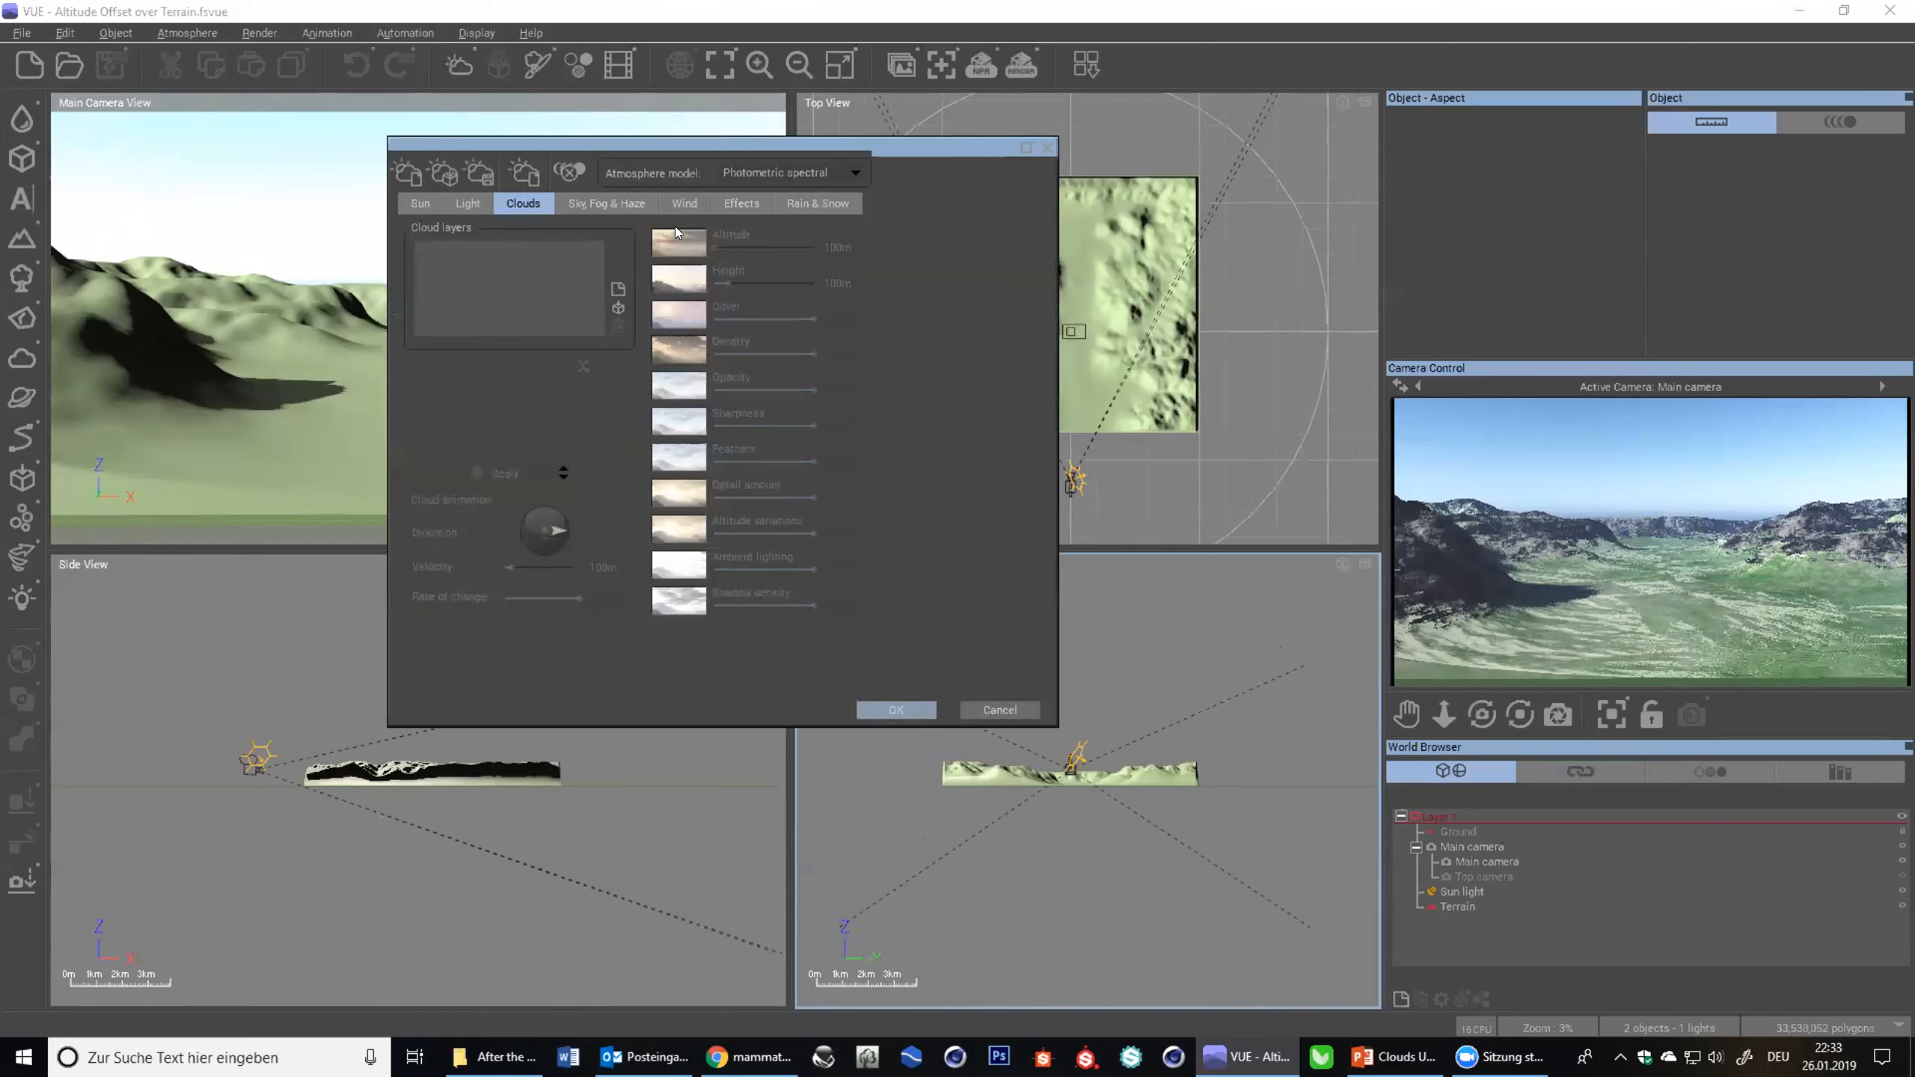
click(623, 297)
click(1509, 921)
- Check the terrain's Z size and set the Empty Cloud Layer's height to 962 m to match it
click(1463, 907)
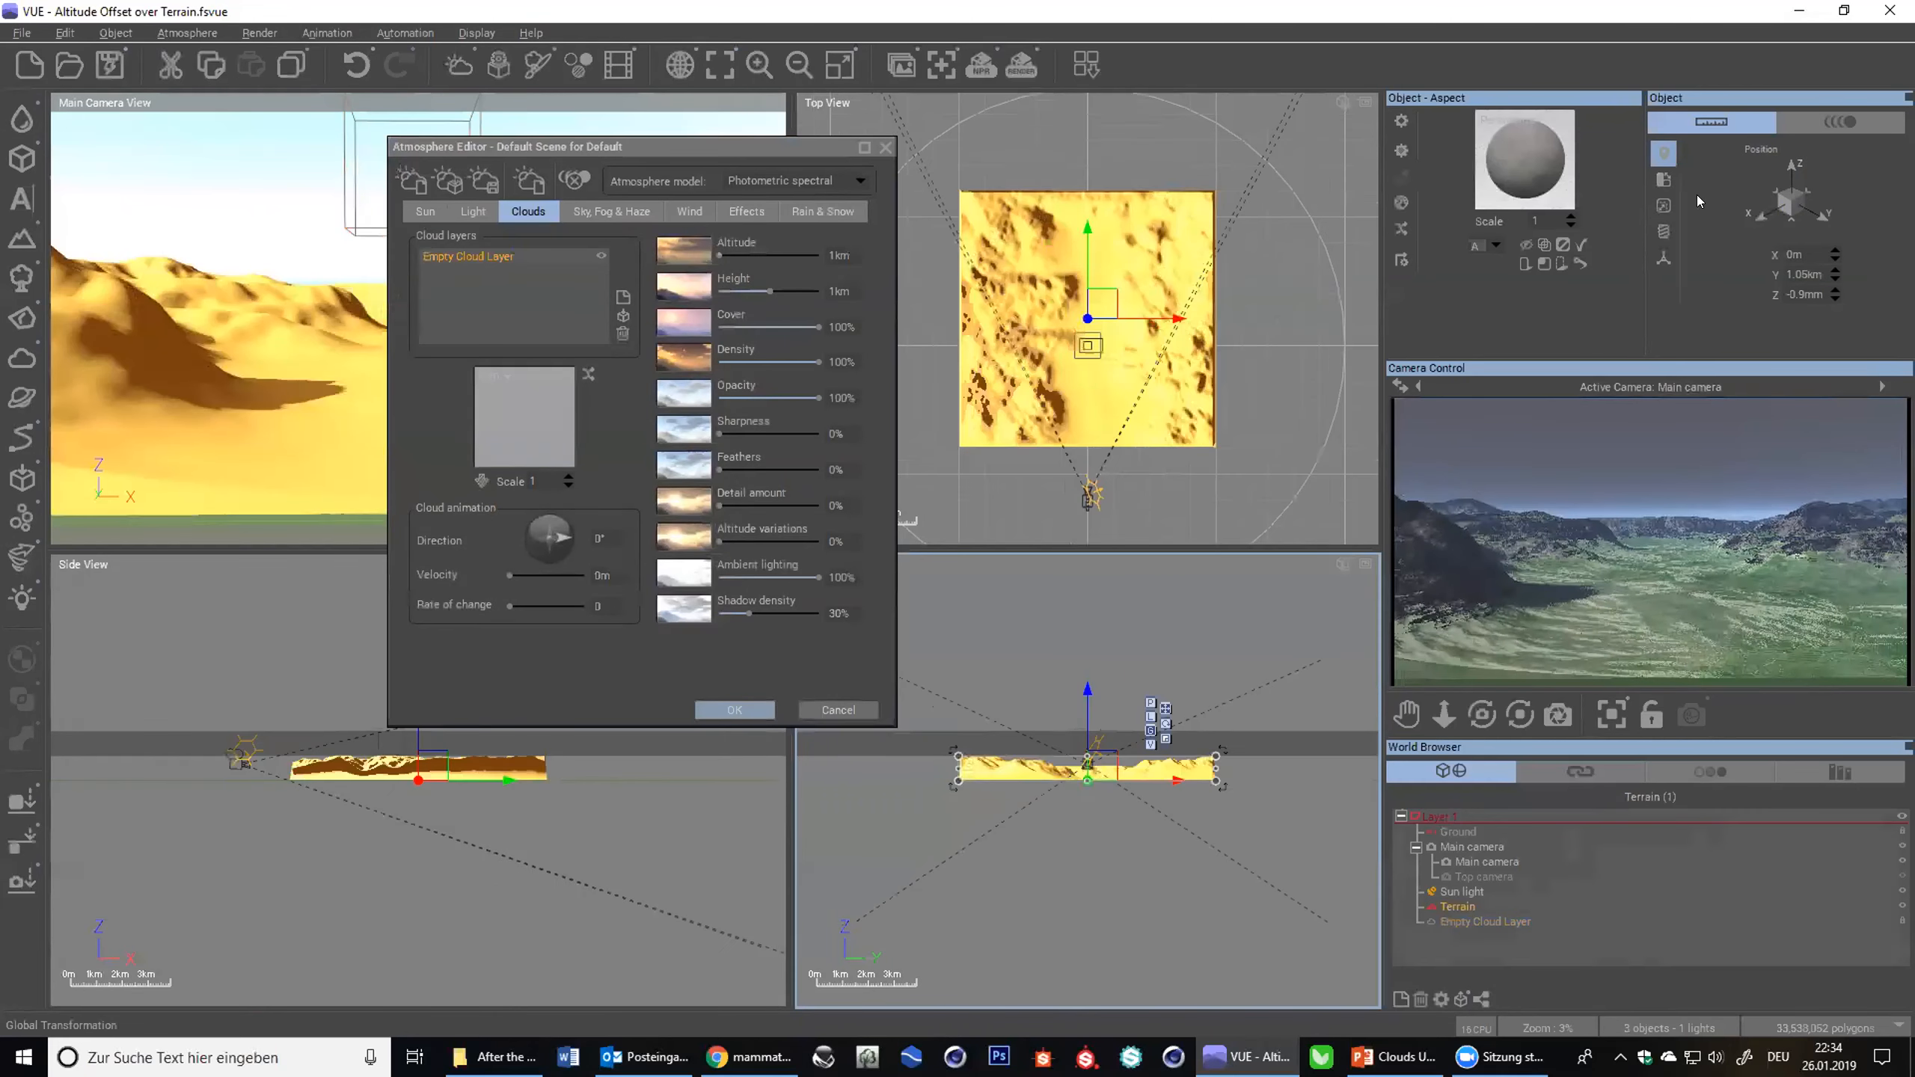
click(1663, 203)
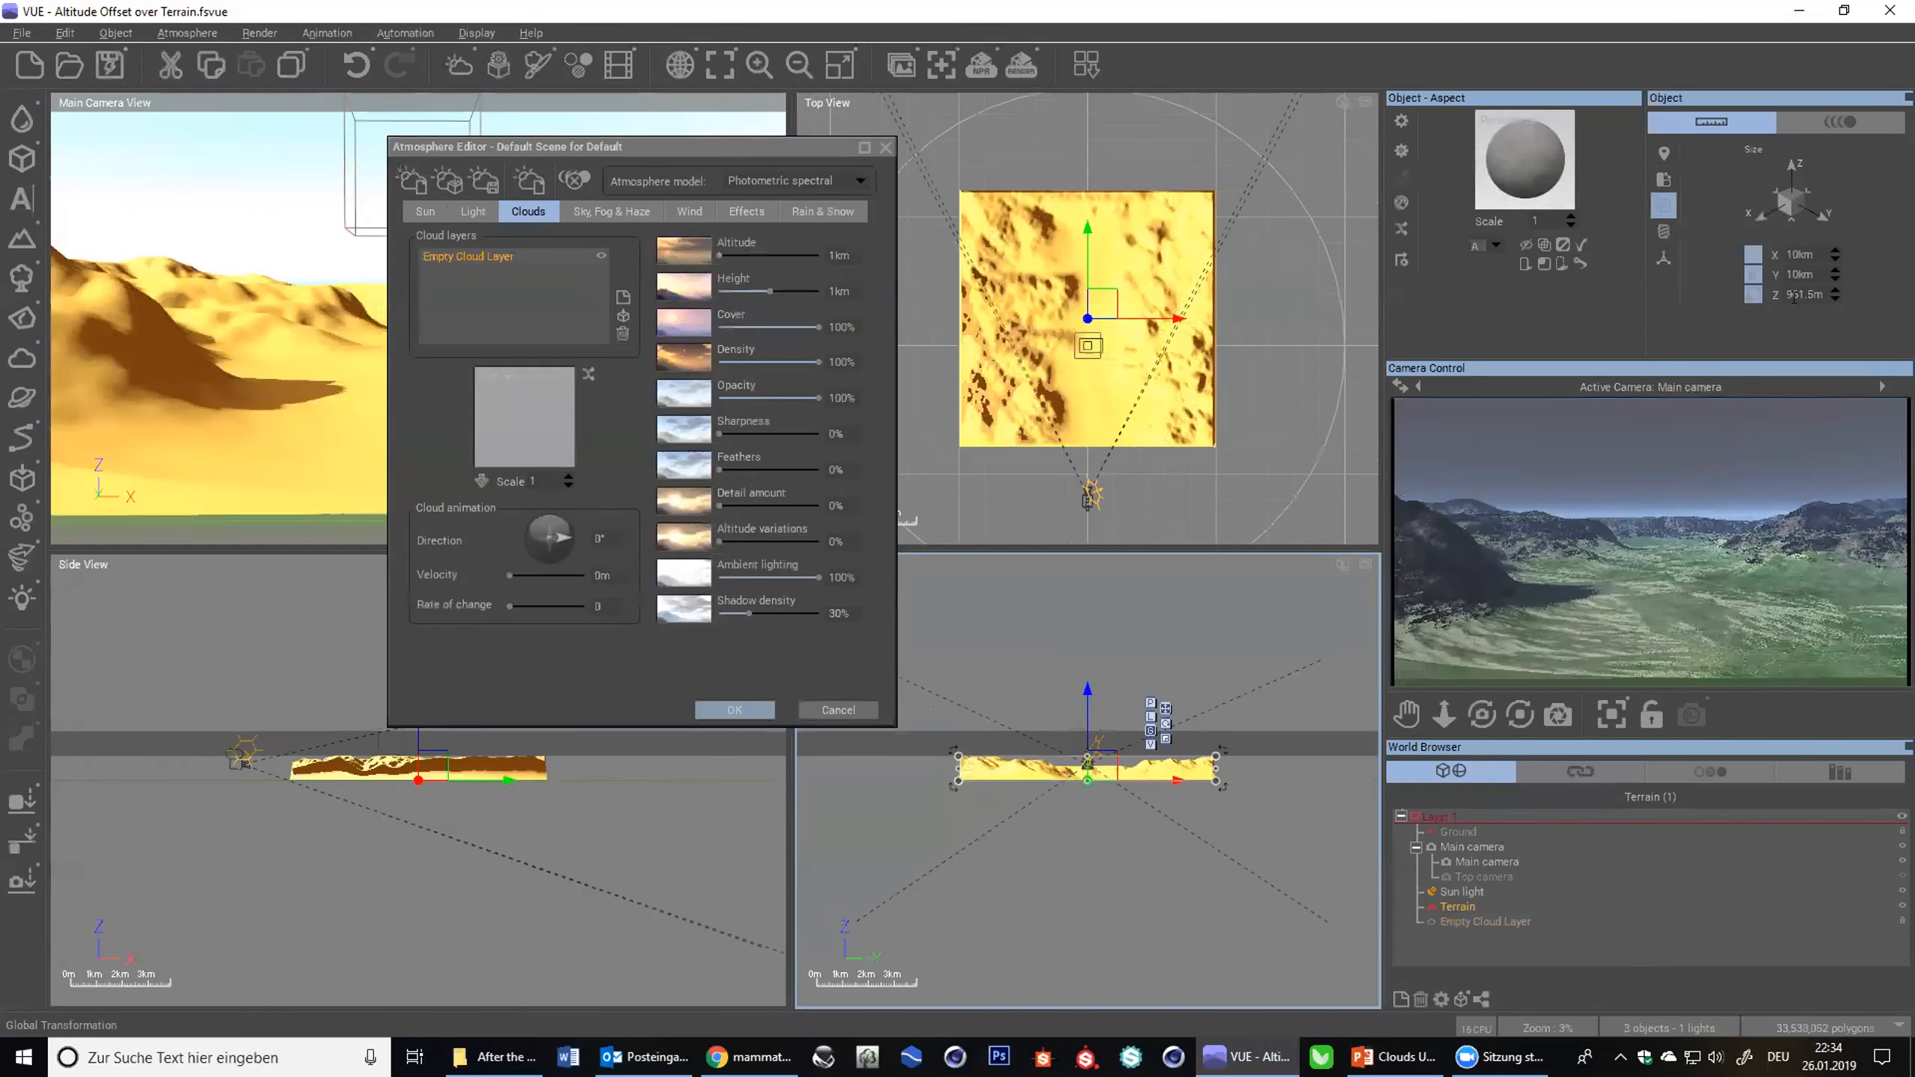
click(1799, 293)
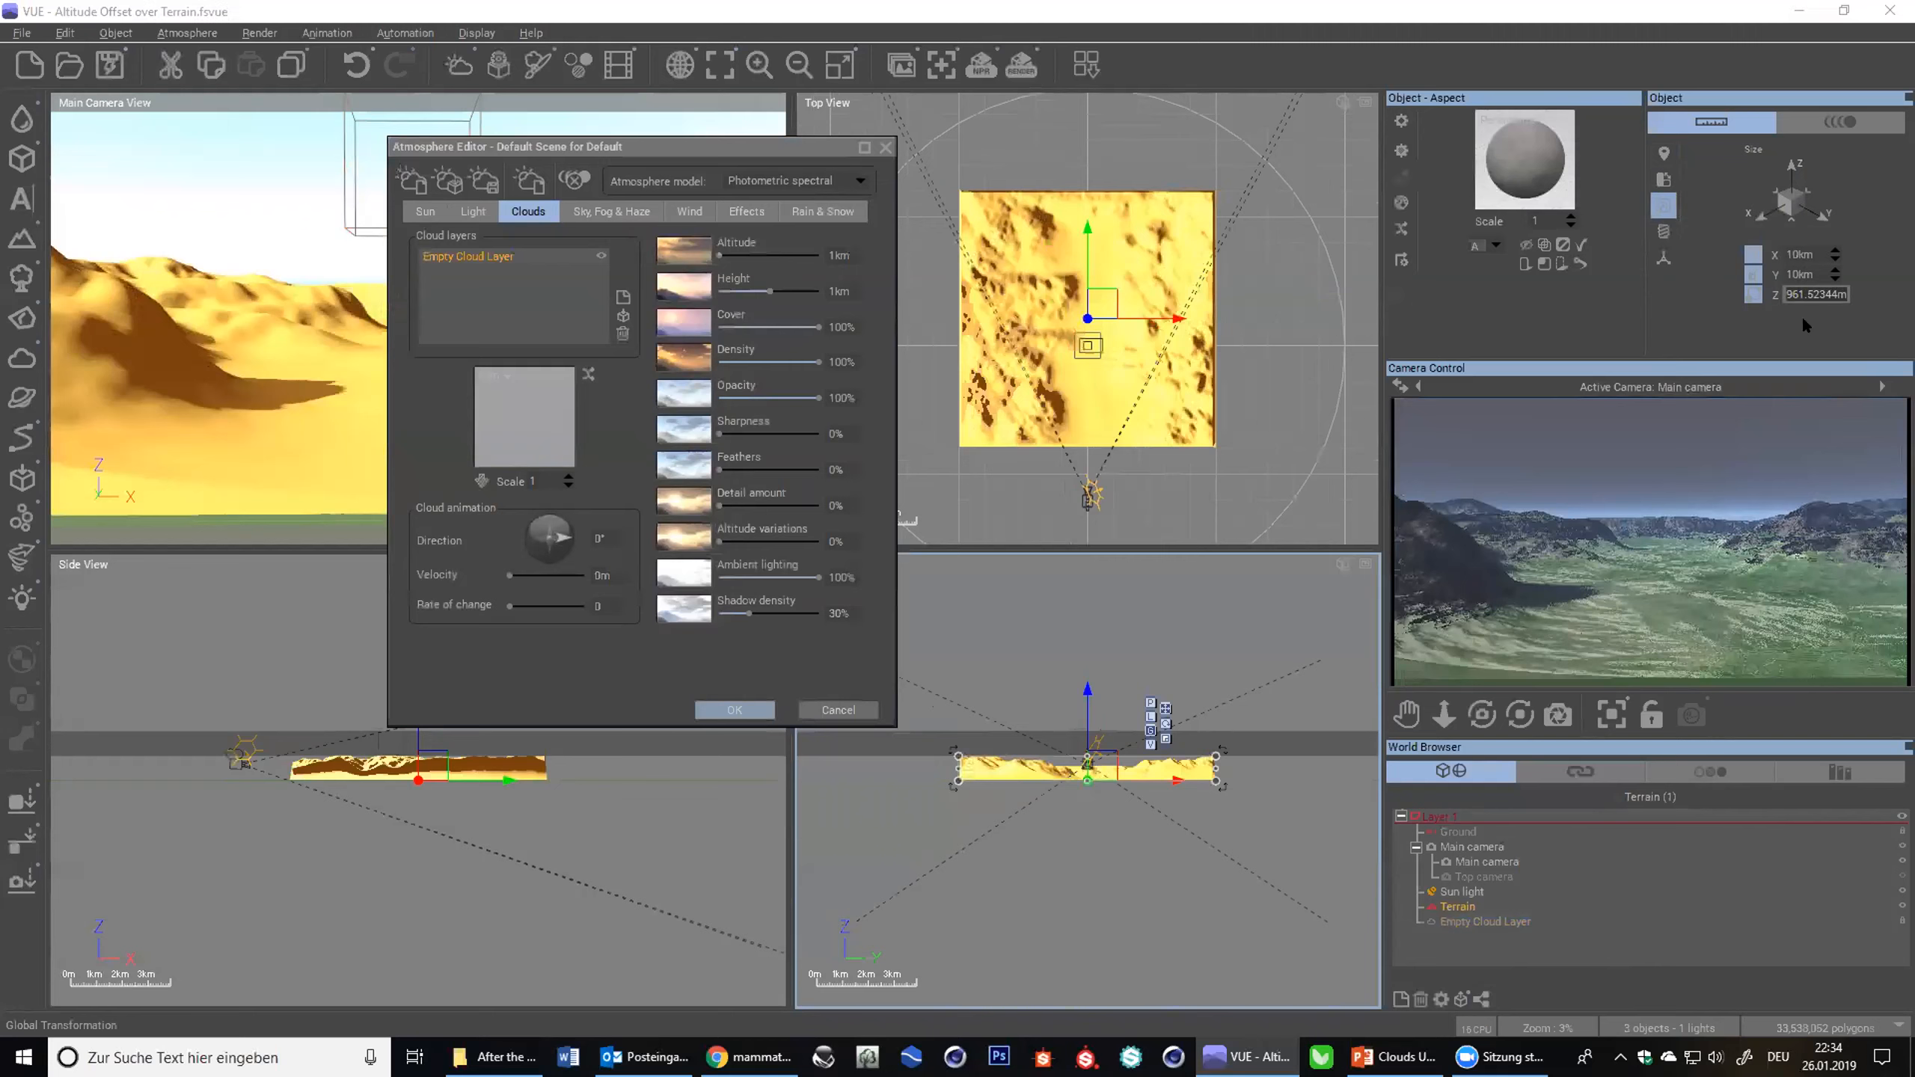
click(837, 290)
text(962)
key(Return)
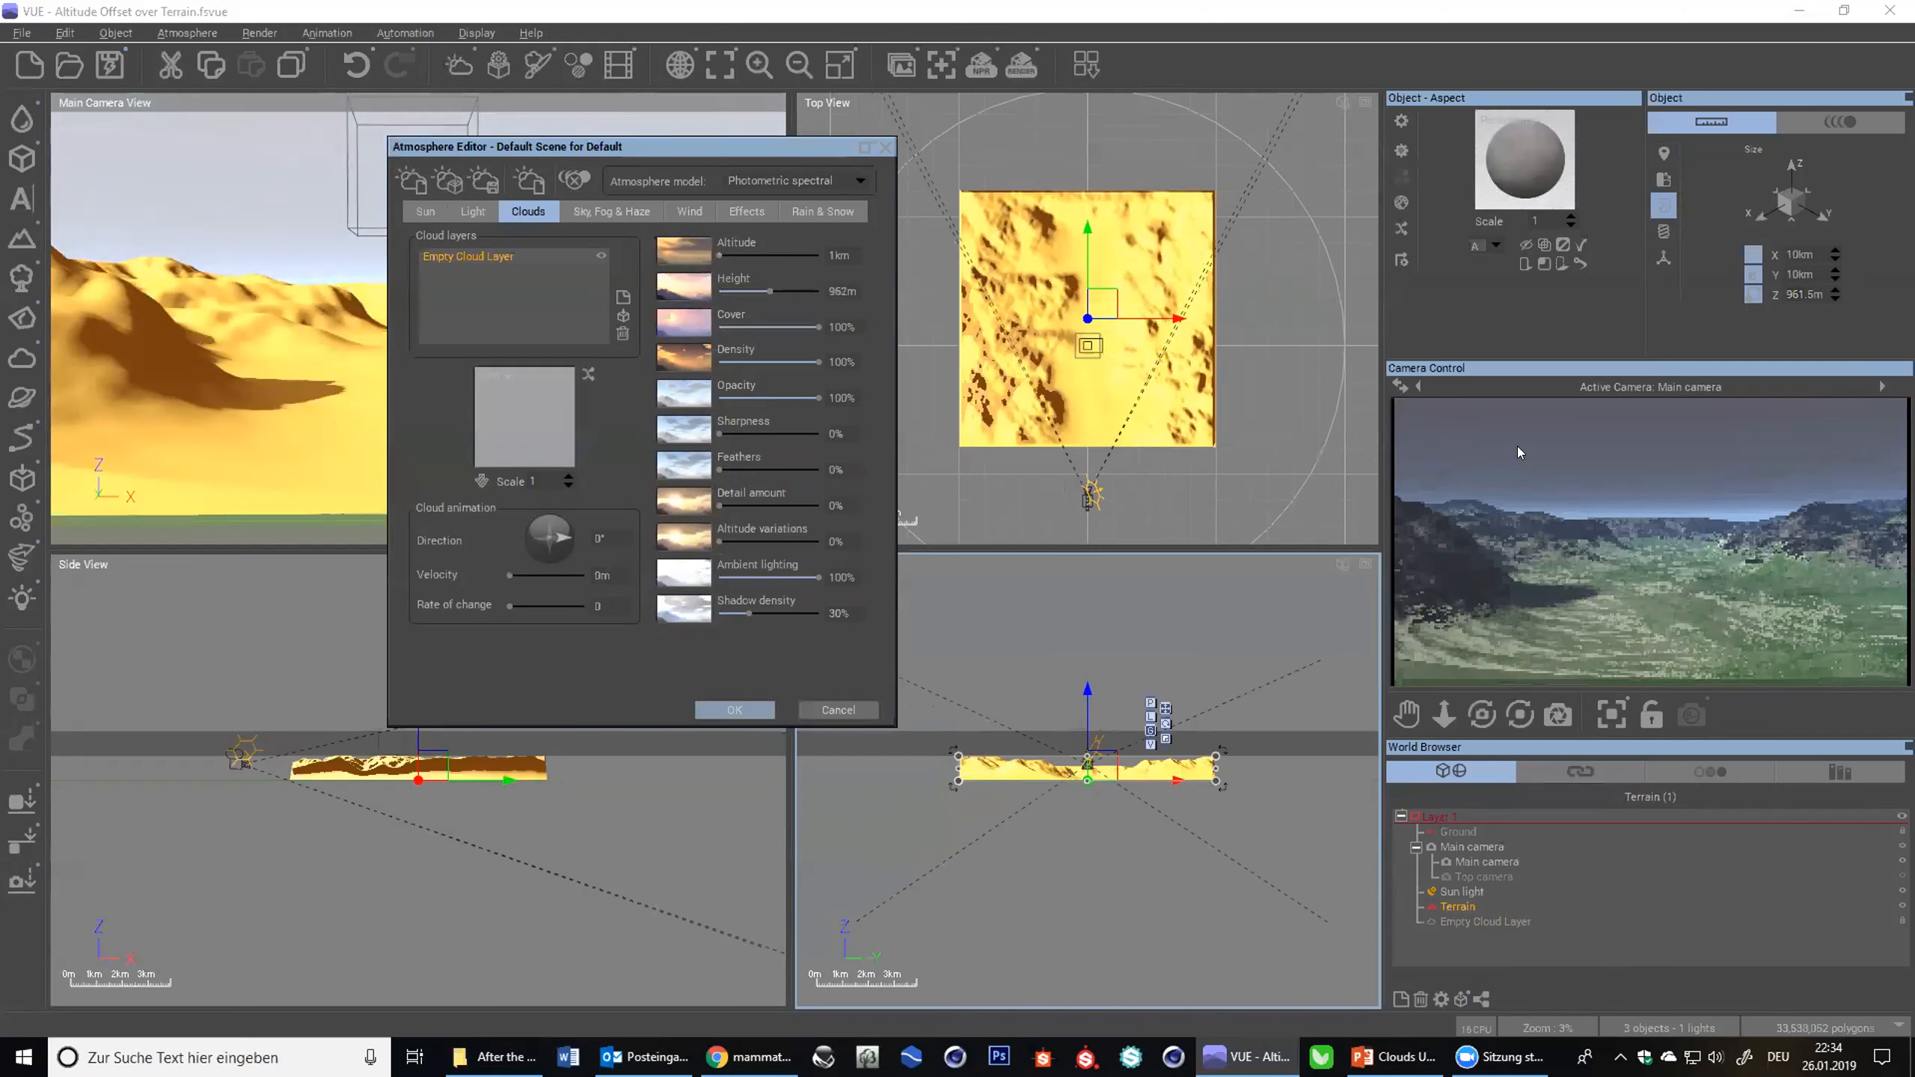
- Set the Empty Cloud Layer's altitude to 0 m and accept the atmosphere settings
click(855, 255)
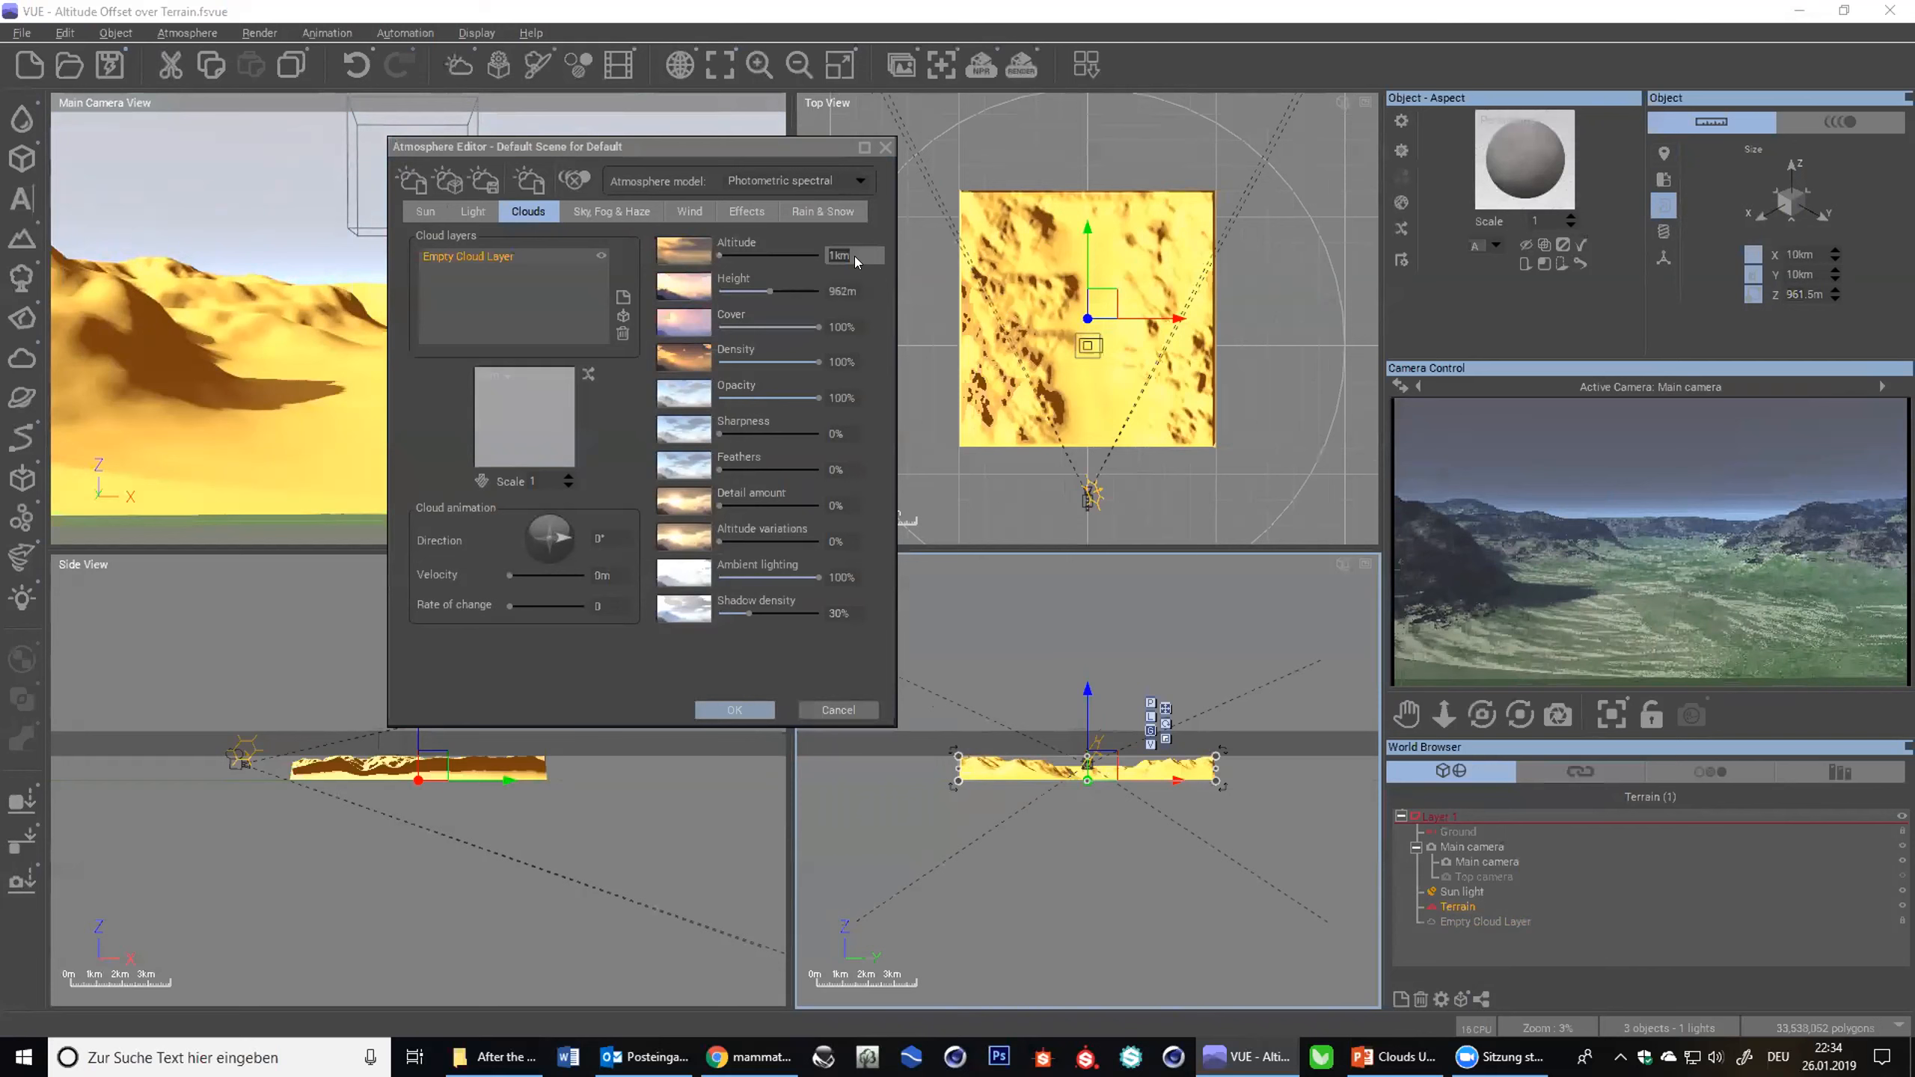
text(0m)
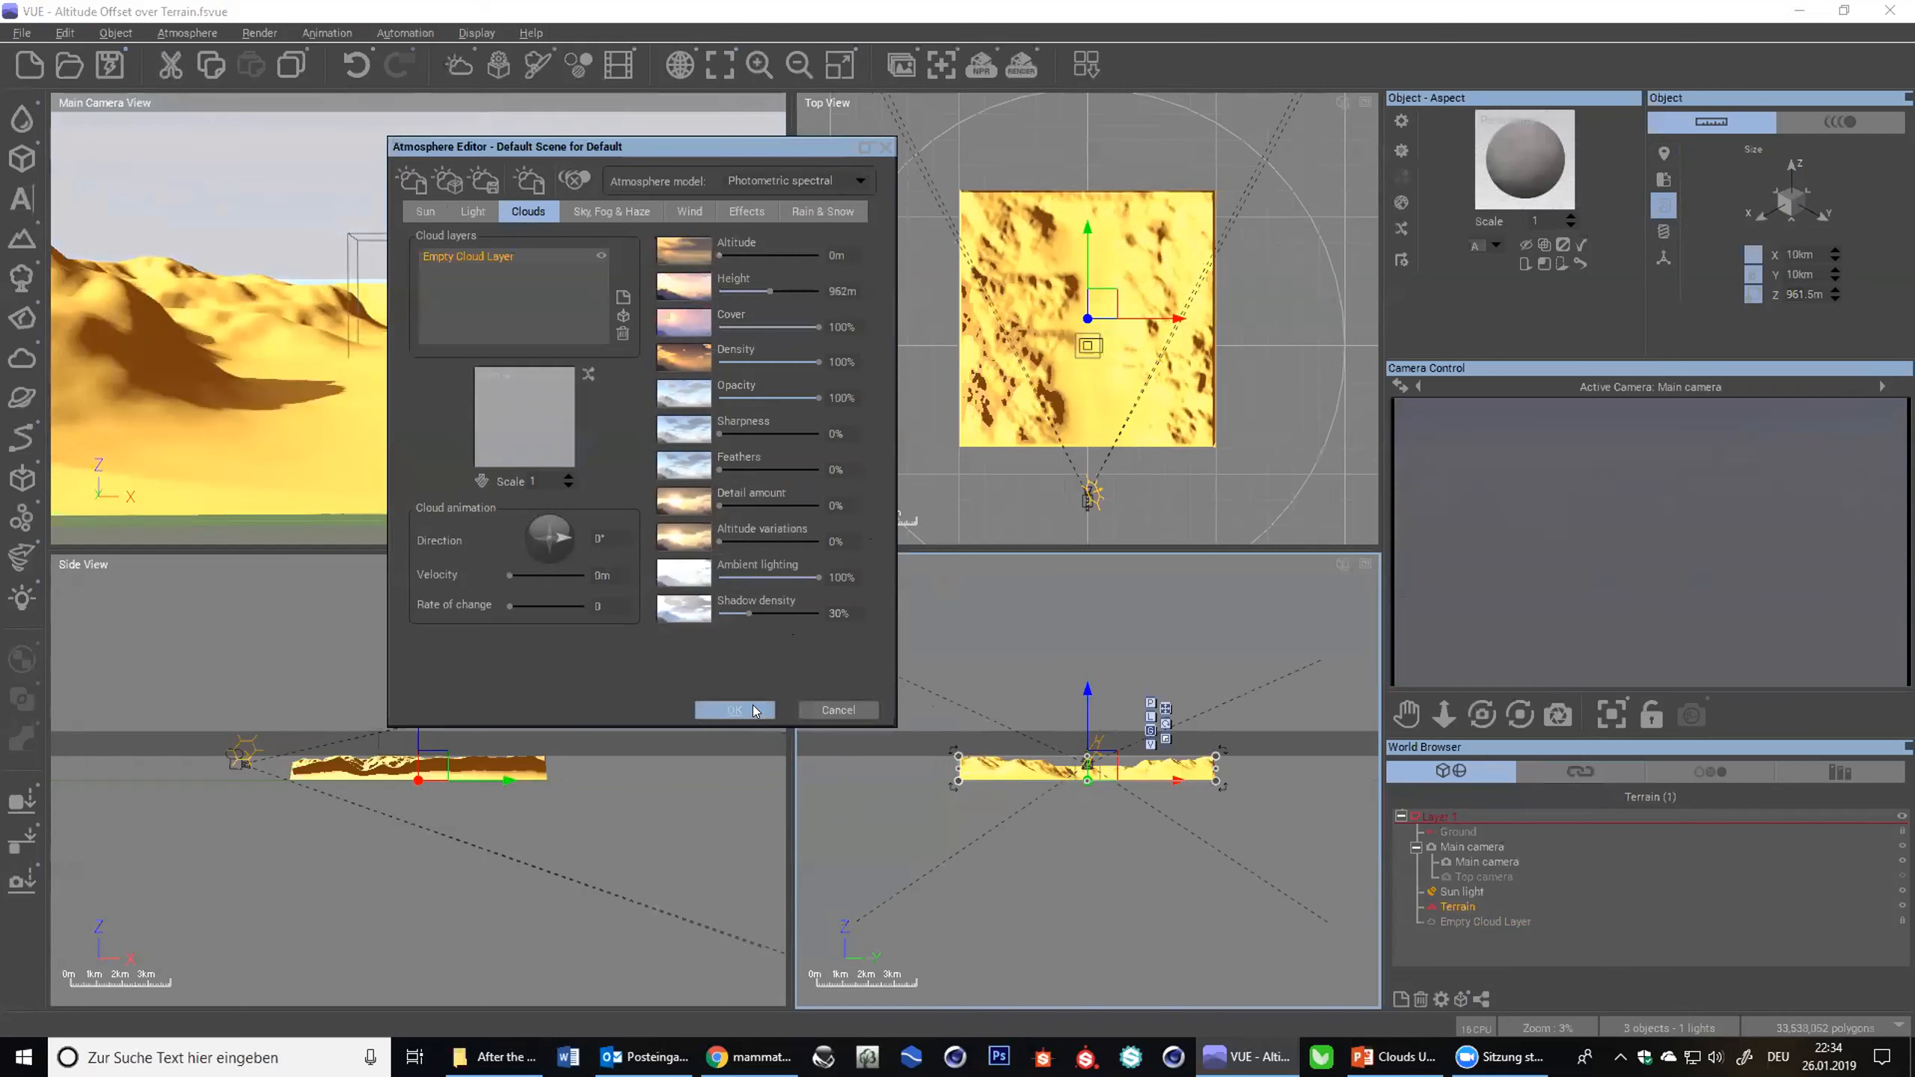
click(756, 711)
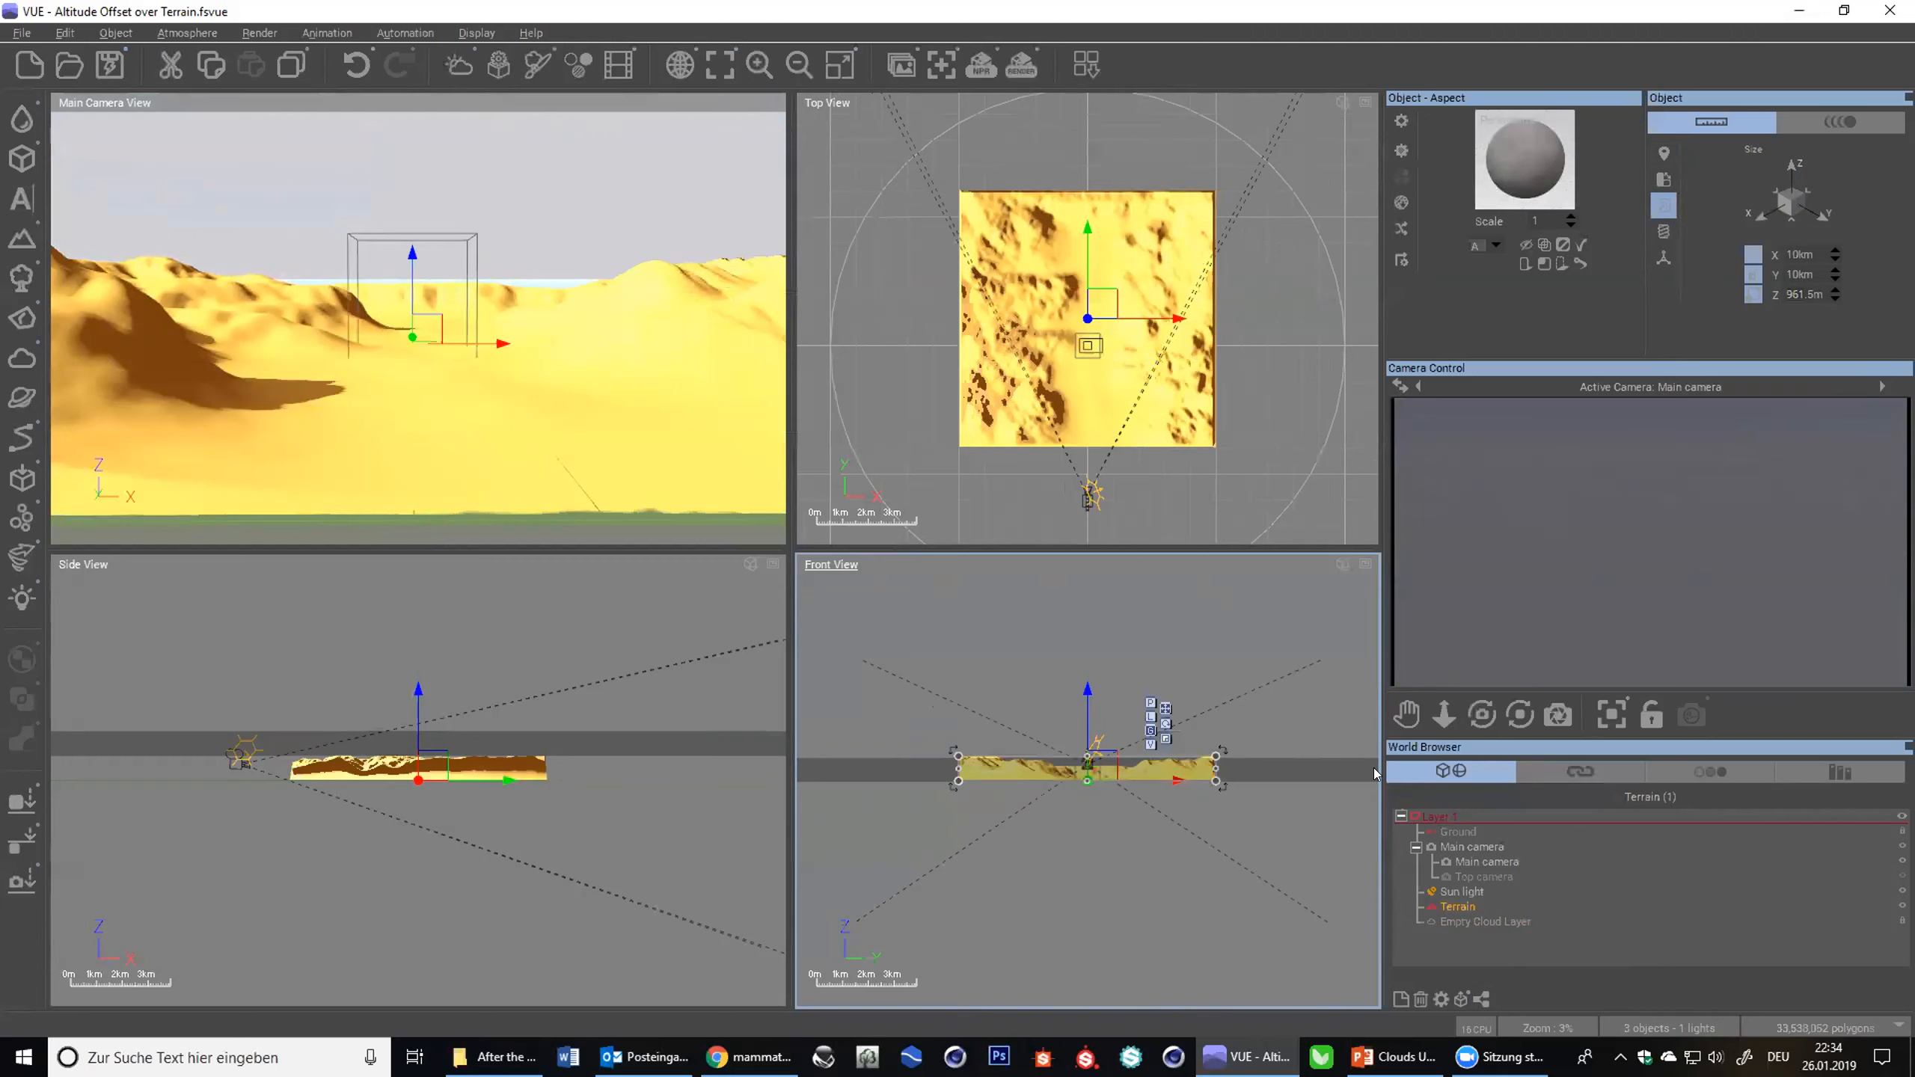
- Limit the Empty Cloud Layer to a zone
click(1484, 845)
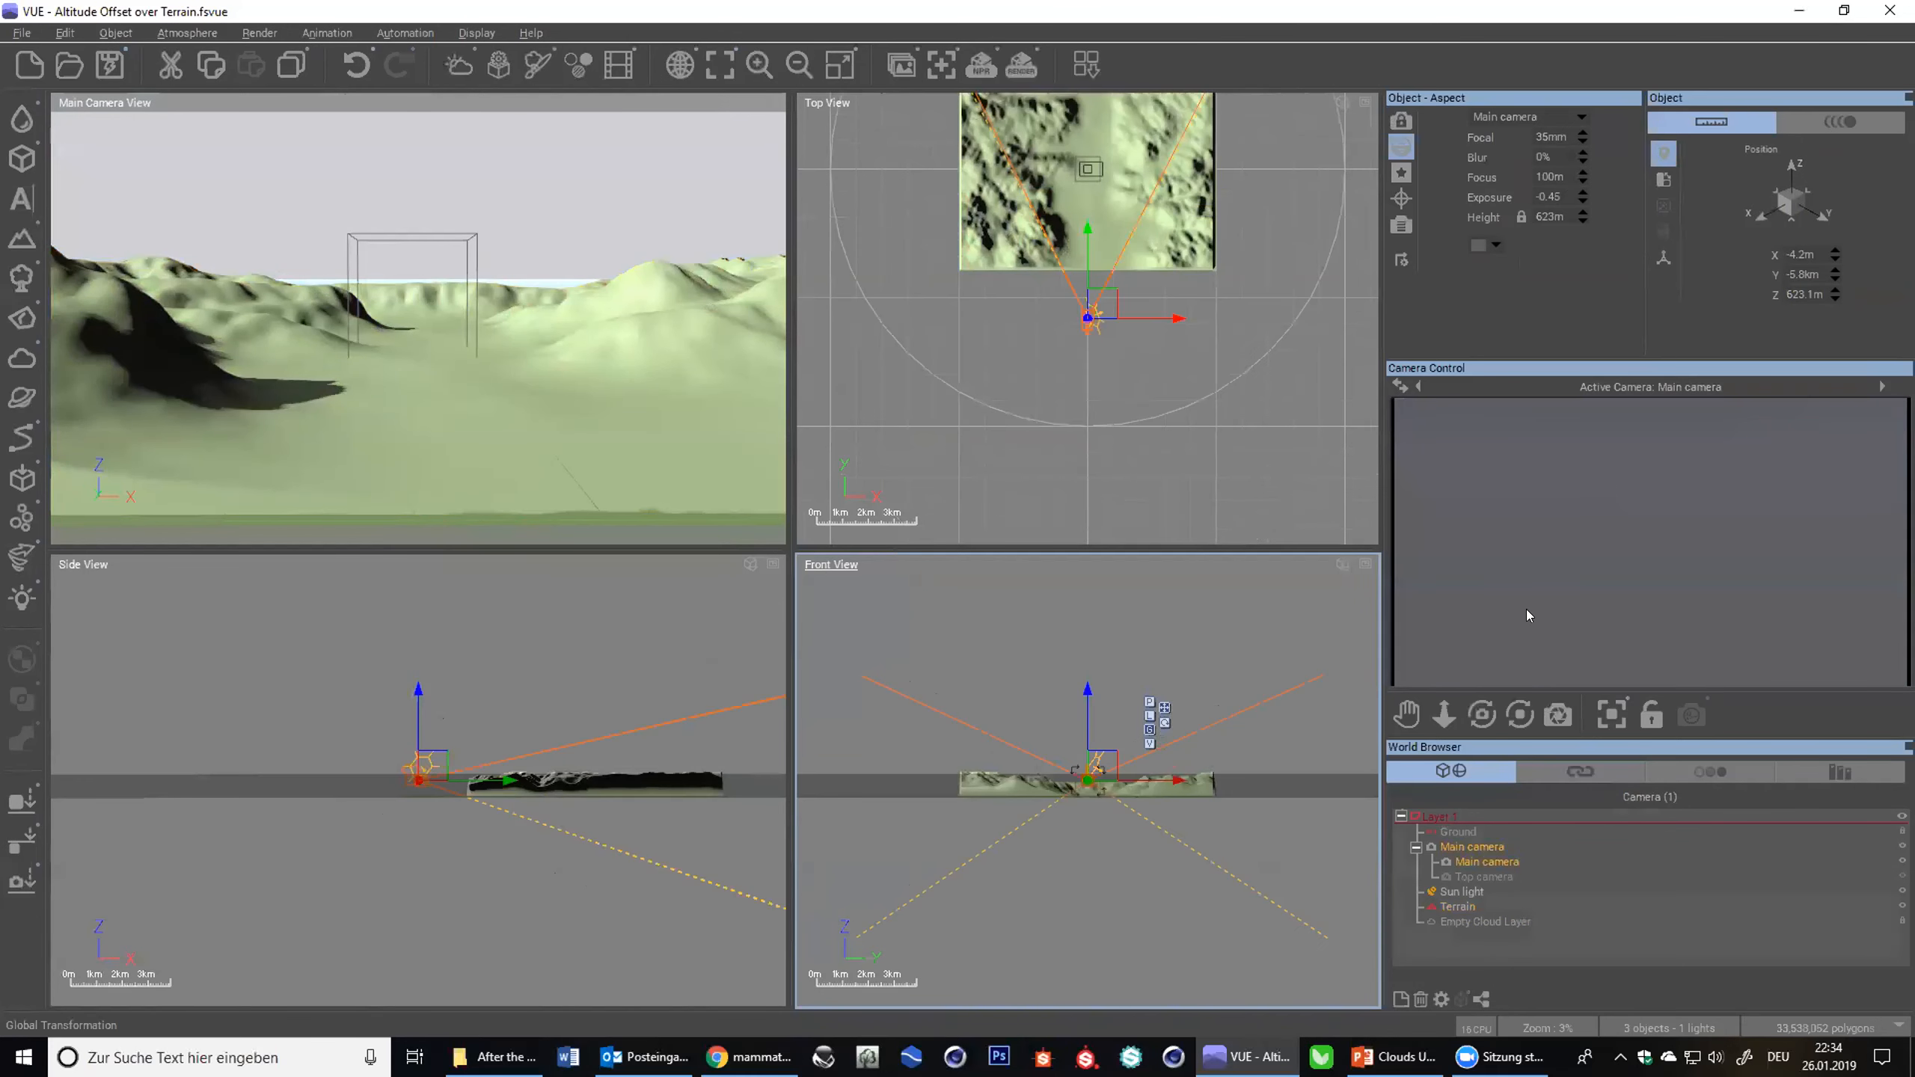
right_drag(1203, 302, 1190, 403)
click(1484, 921)
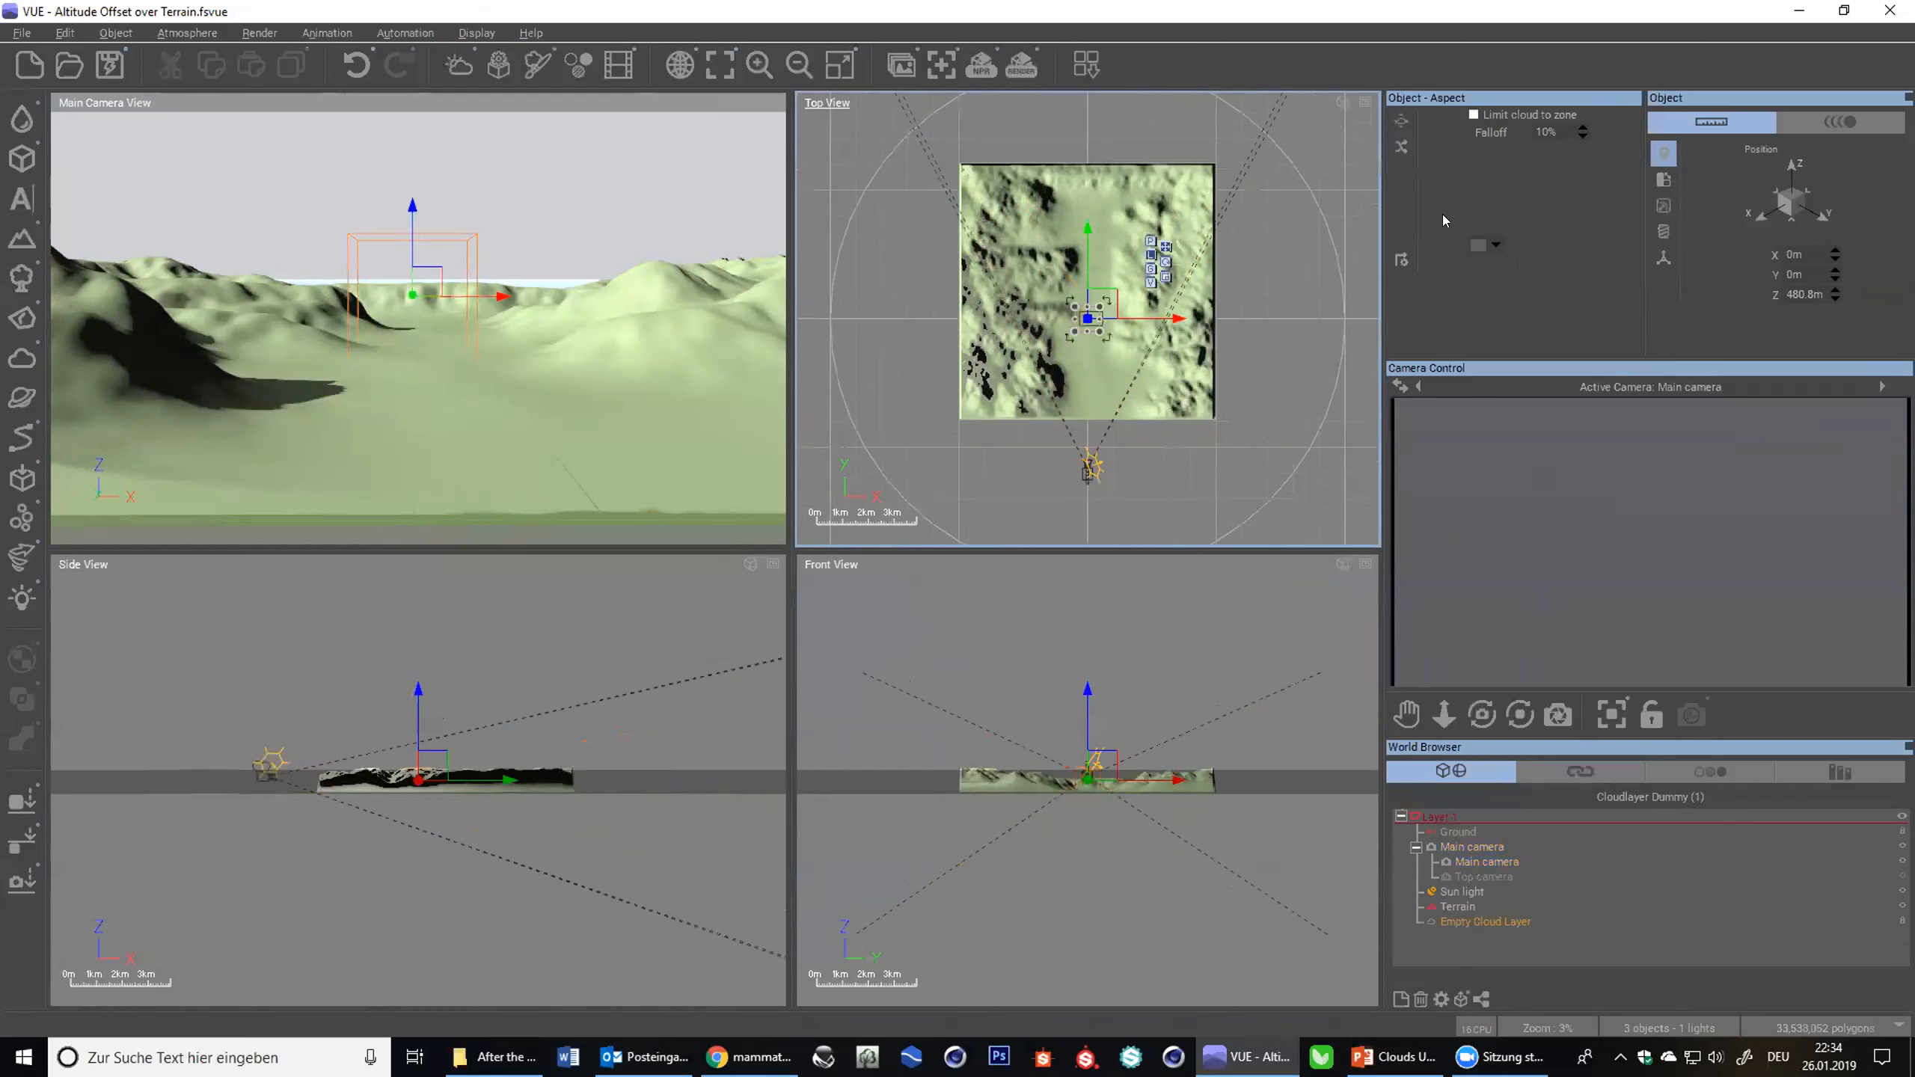
click(1484, 113)
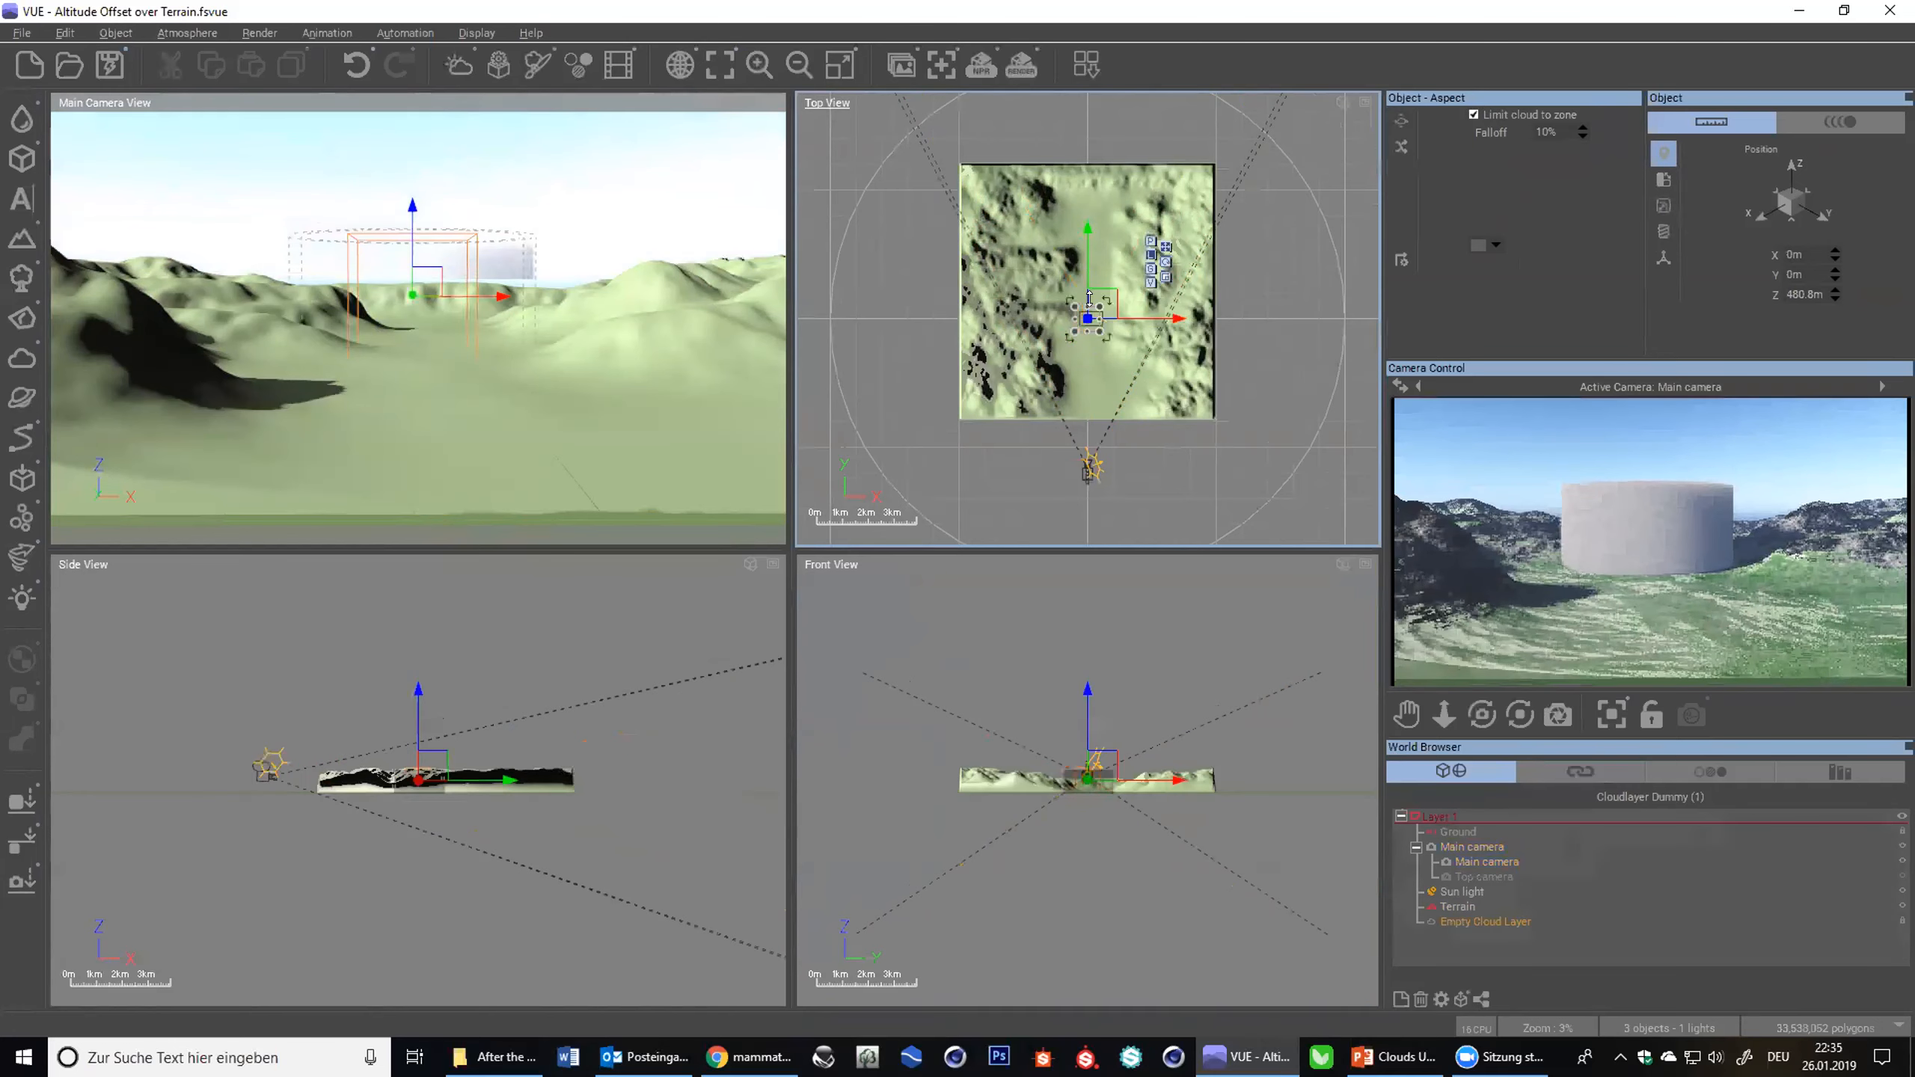
- Try a 100% falloff on the cloud zone, and set the falloff to 0%
scroll(1089, 298, up, 2)
scroll(1089, 298, up, 4)
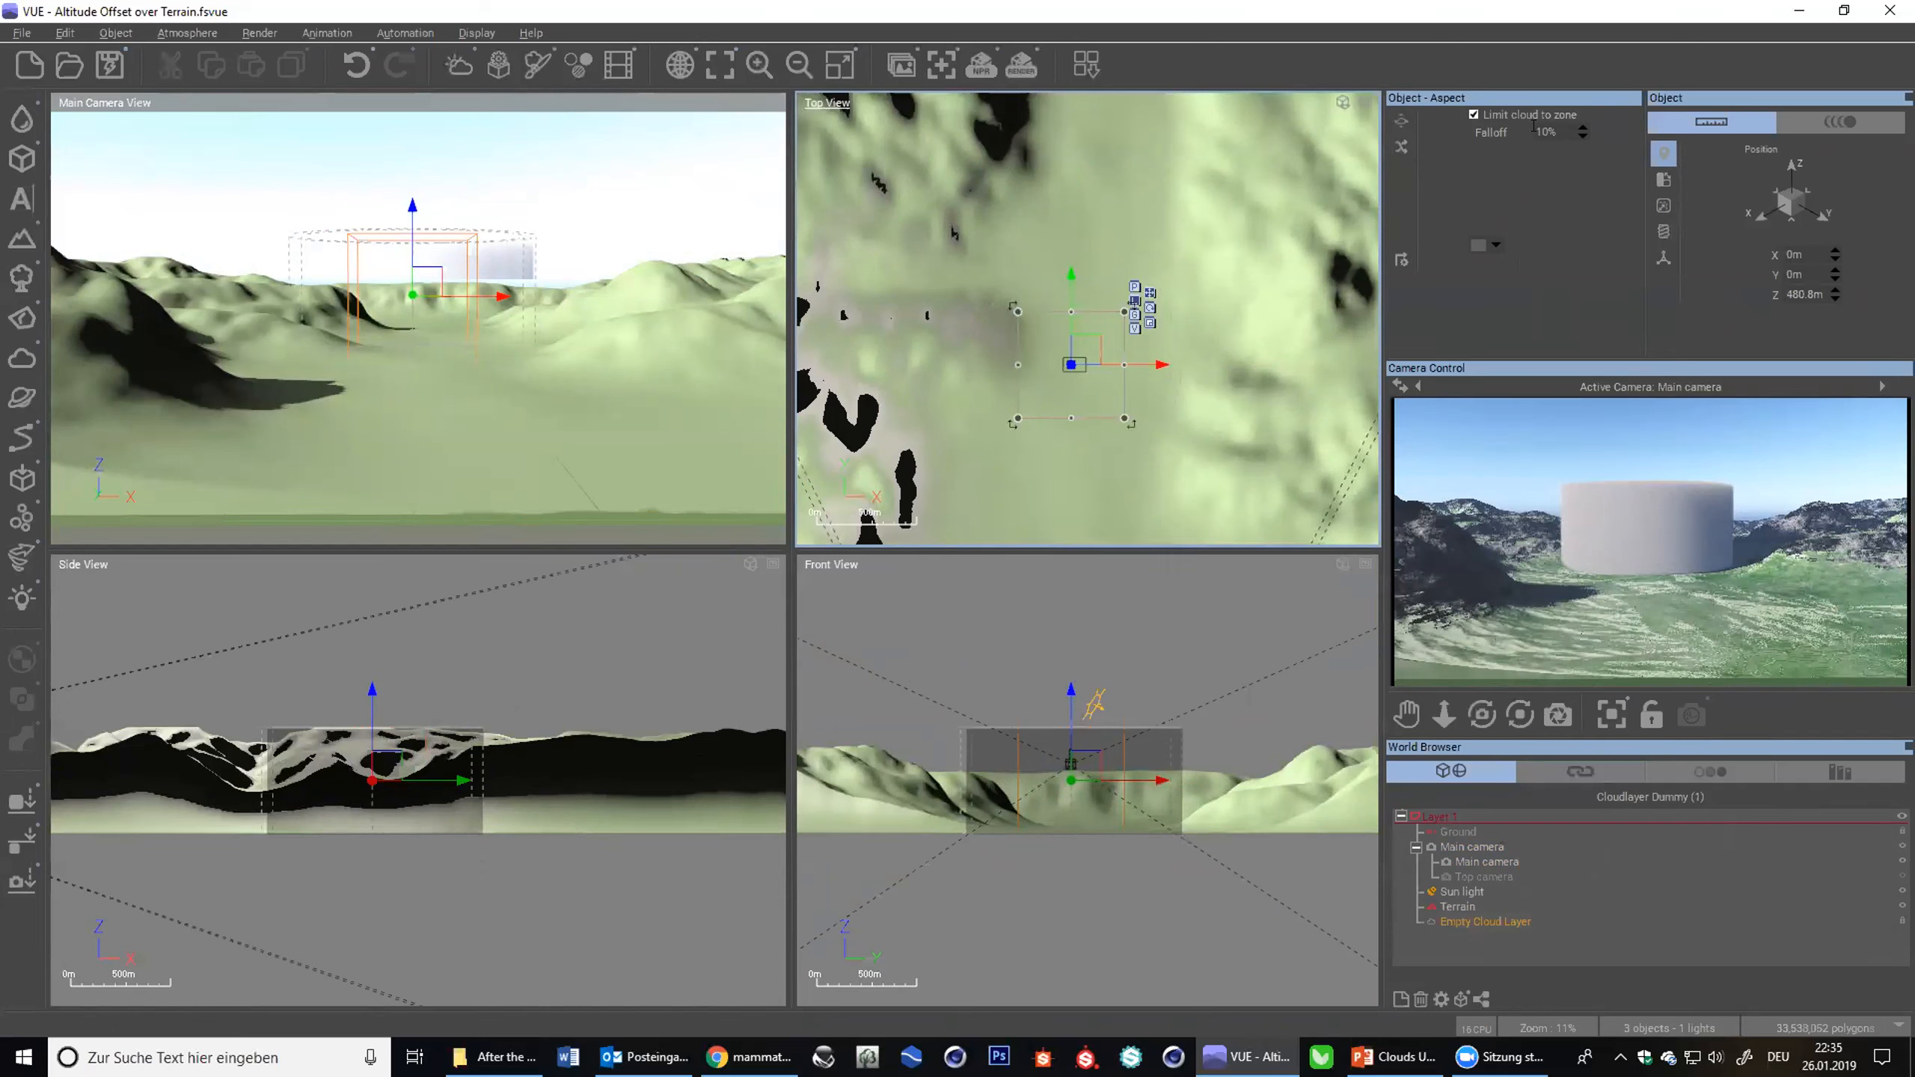
drag(1583, 127, 1583, 91)
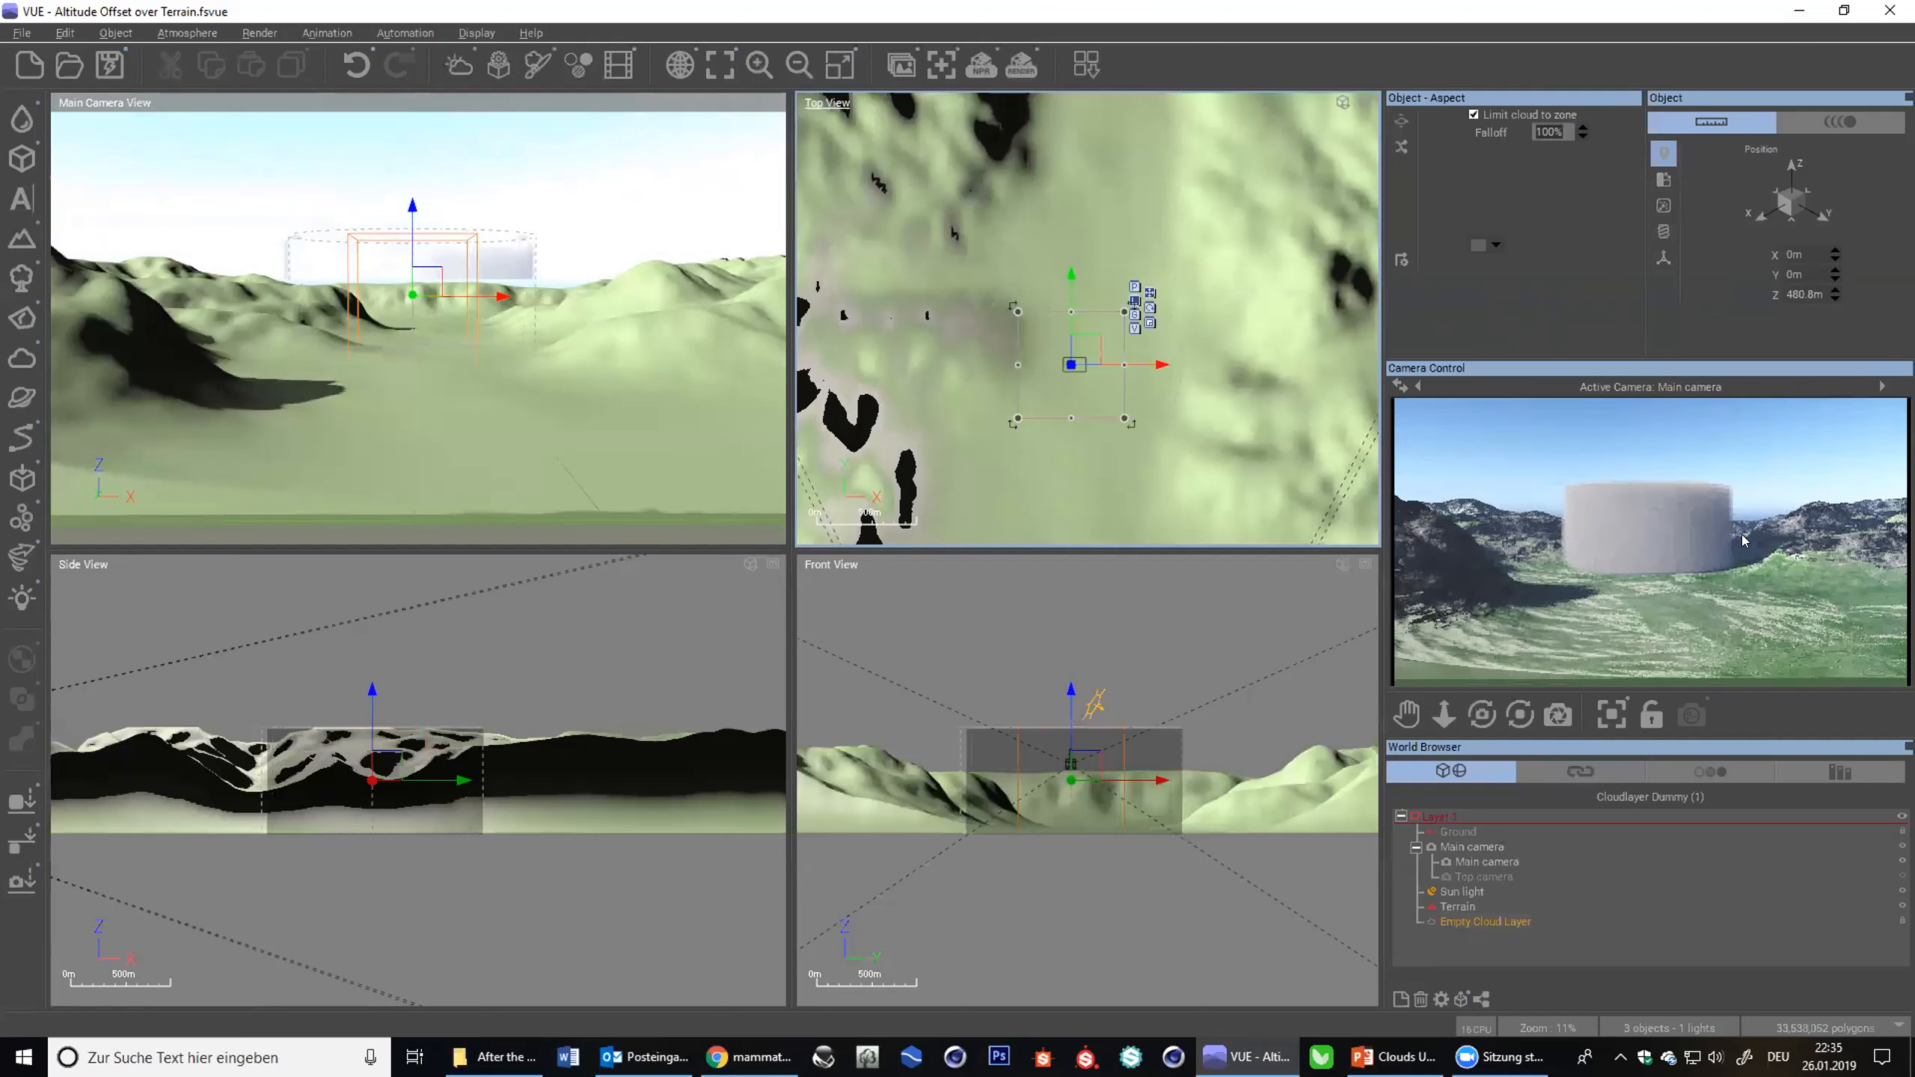
text(0)
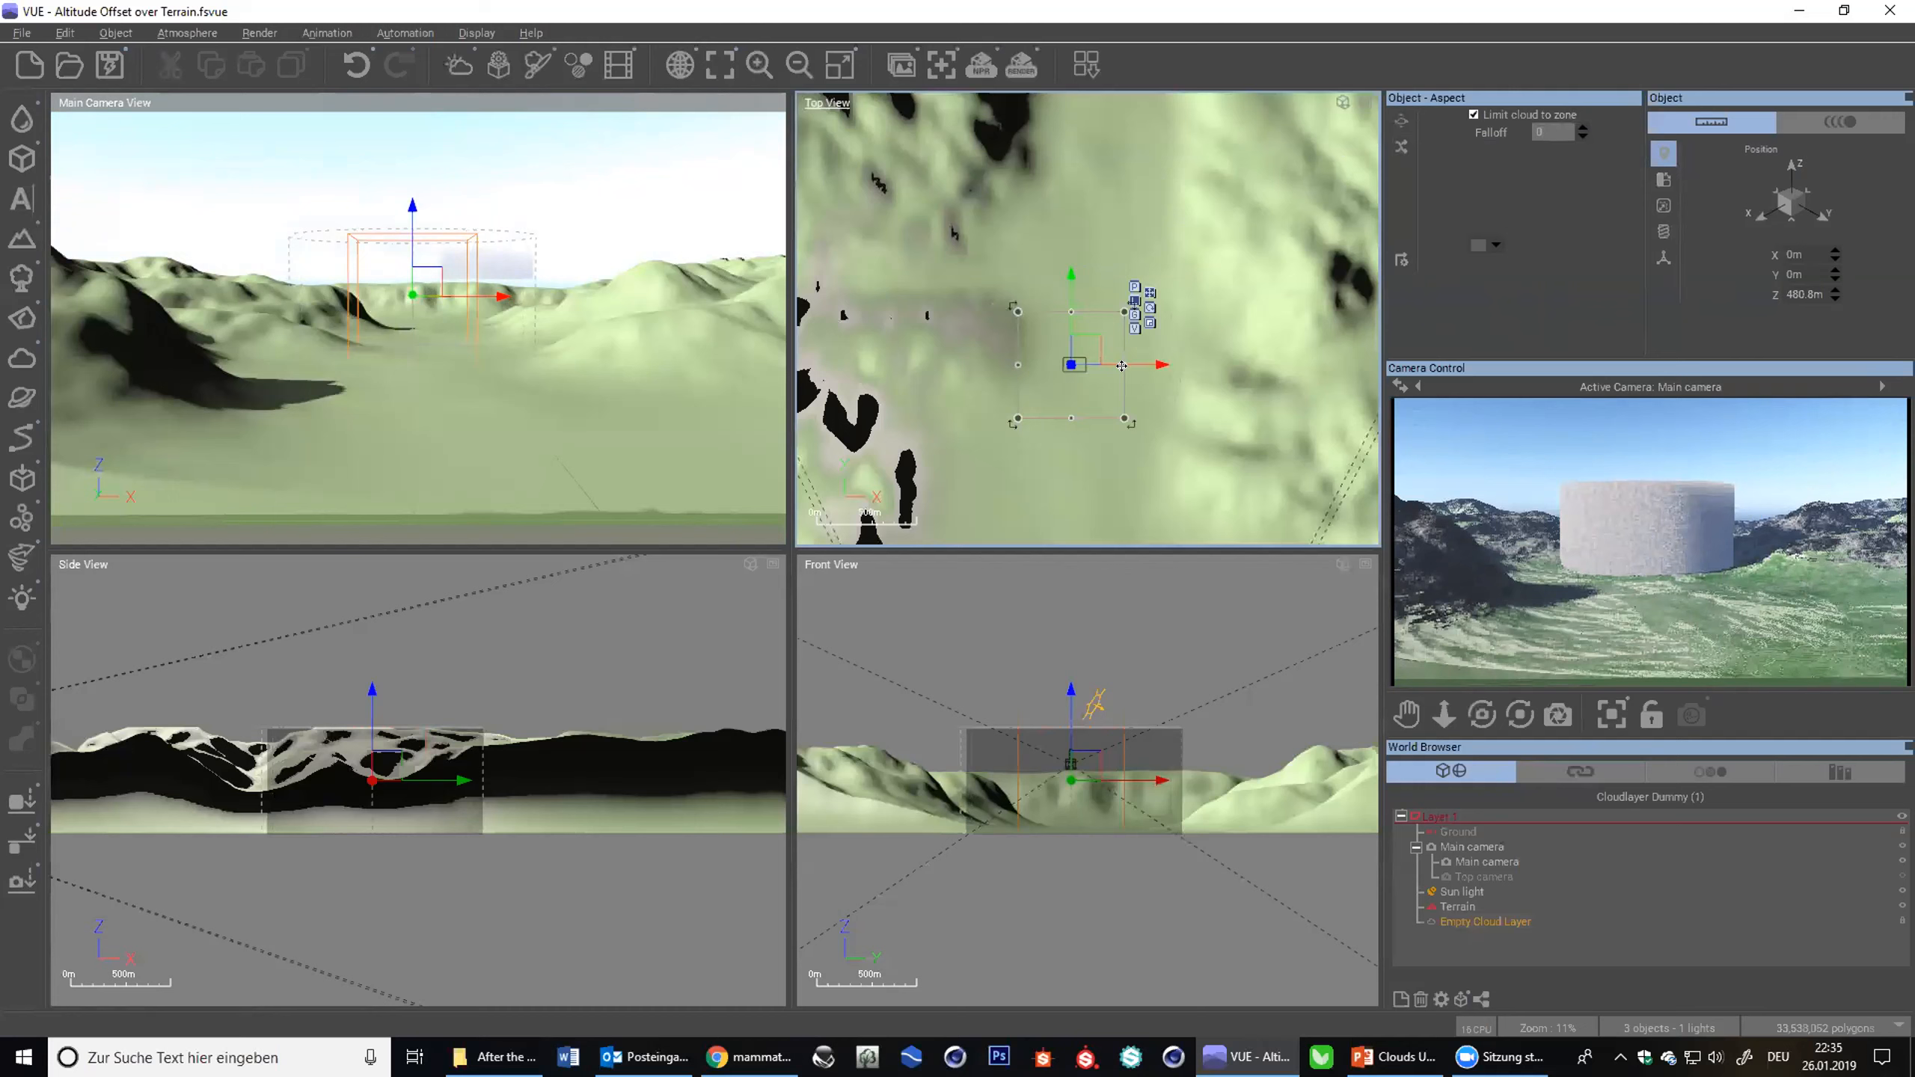
- Enlarge the cylindrical cloud zone to about the terrain's extent and shift it to about 973.8 m in Y so it covers the terrain
click(1404, 118)
scroll(1093, 300, down, 5)
drag(1119, 287, 1244, 163)
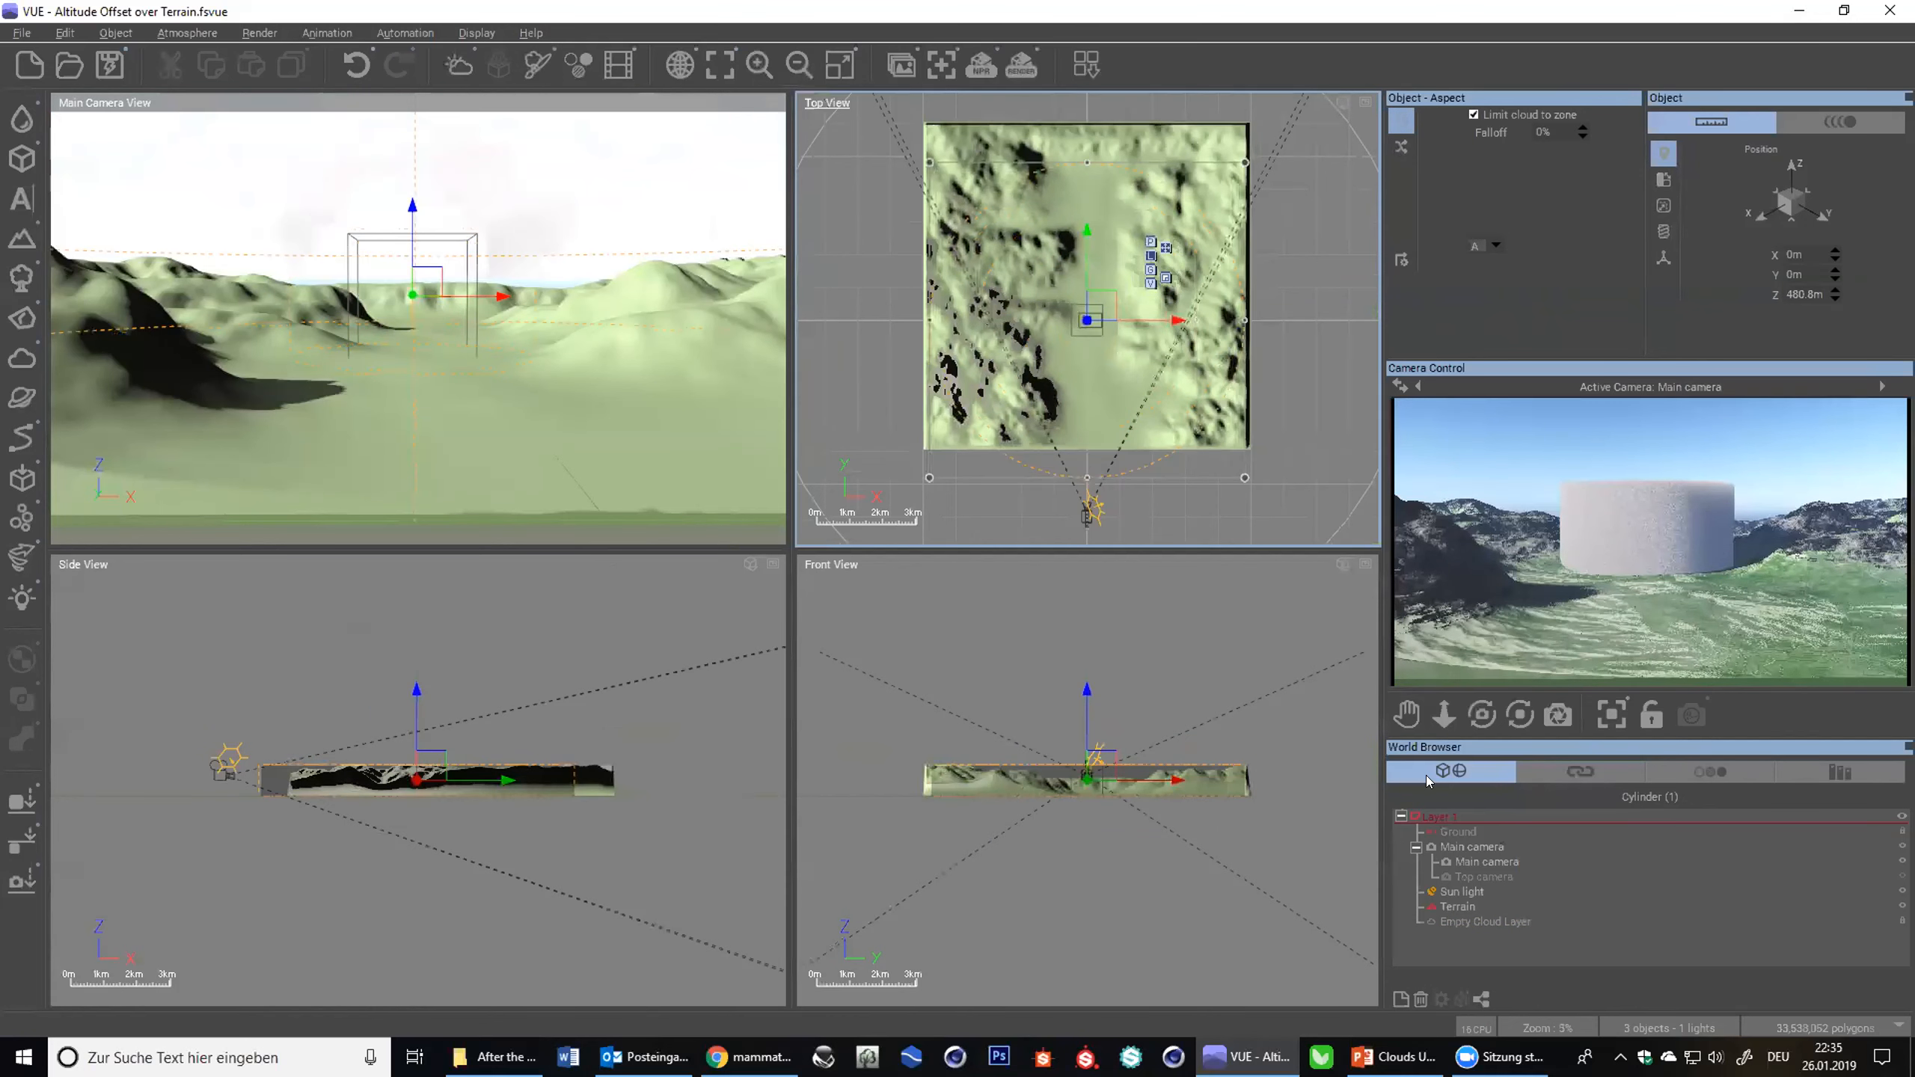
drag(1081, 251, 1081, 218)
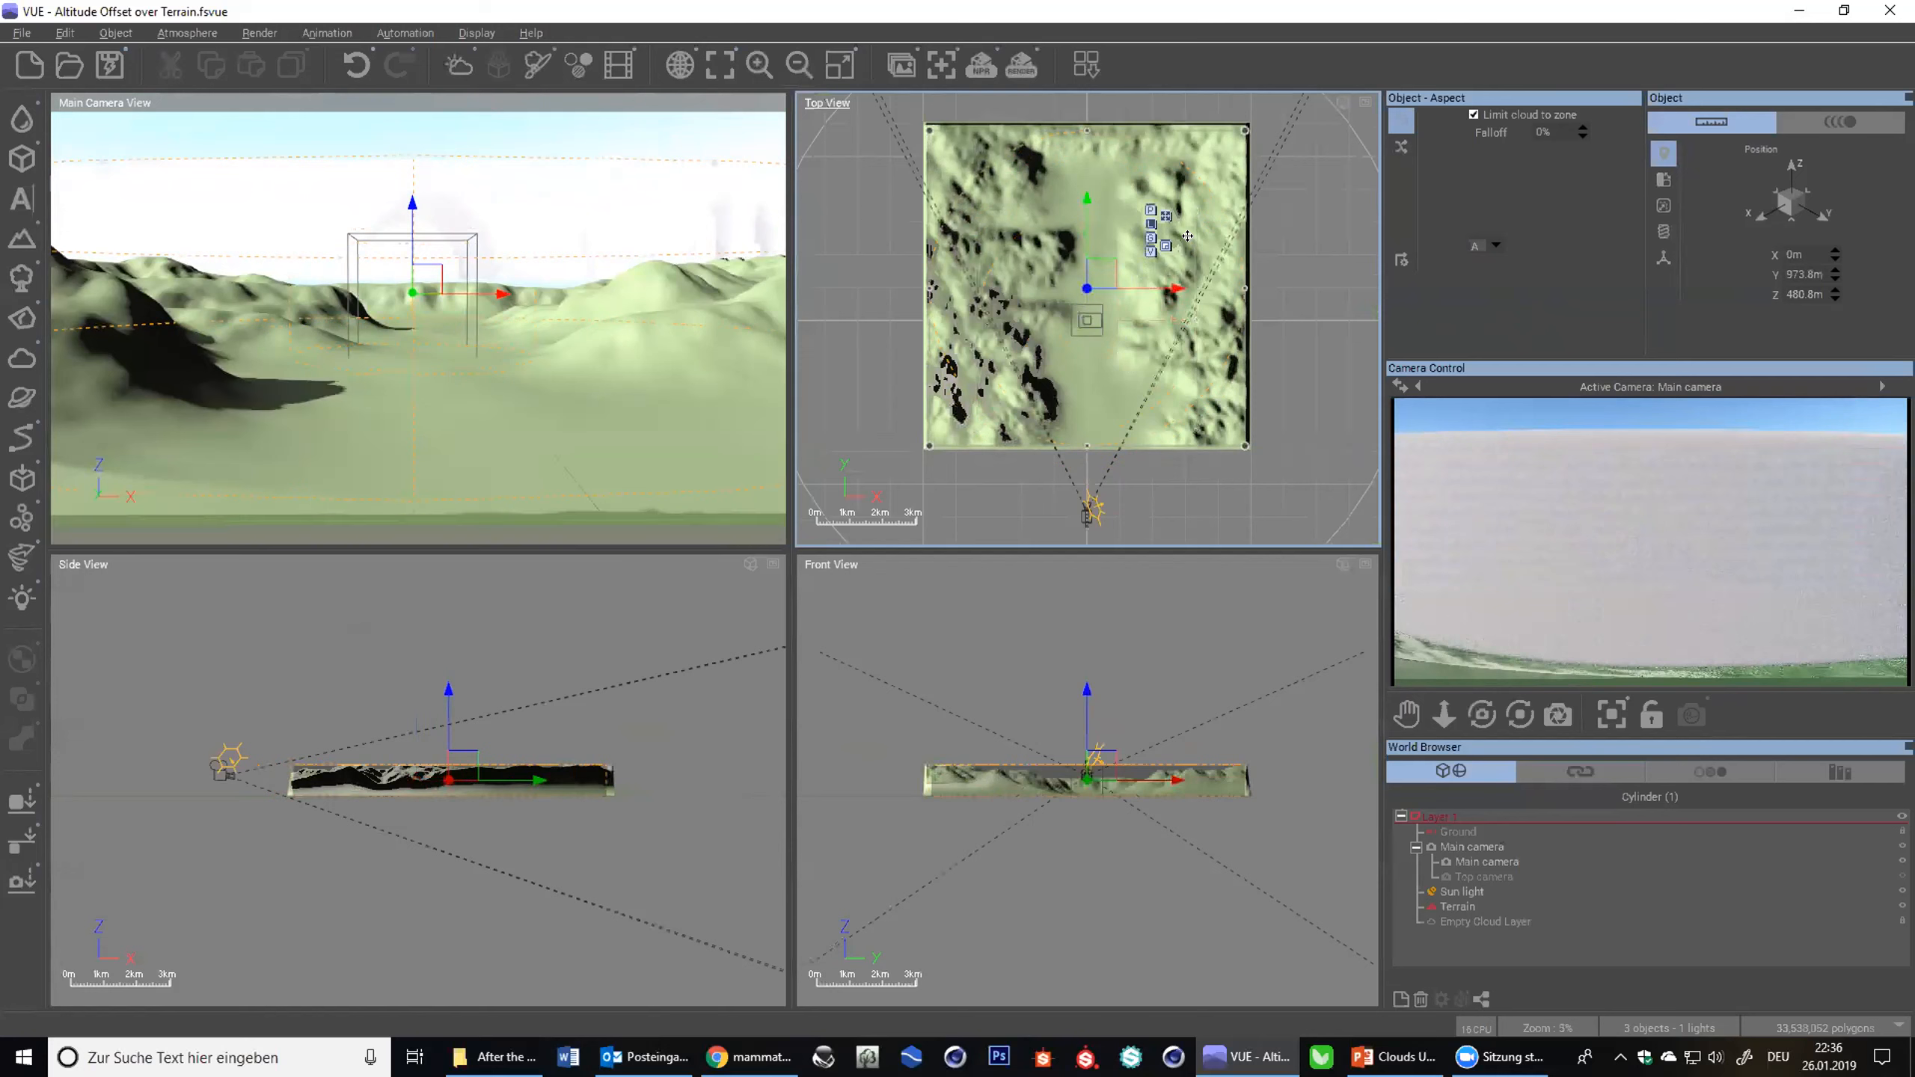
- Open the Empty Cloud Layer's advanced cloud material and return to its layer settings, with the editor moved clear of the front view
click(452, 70)
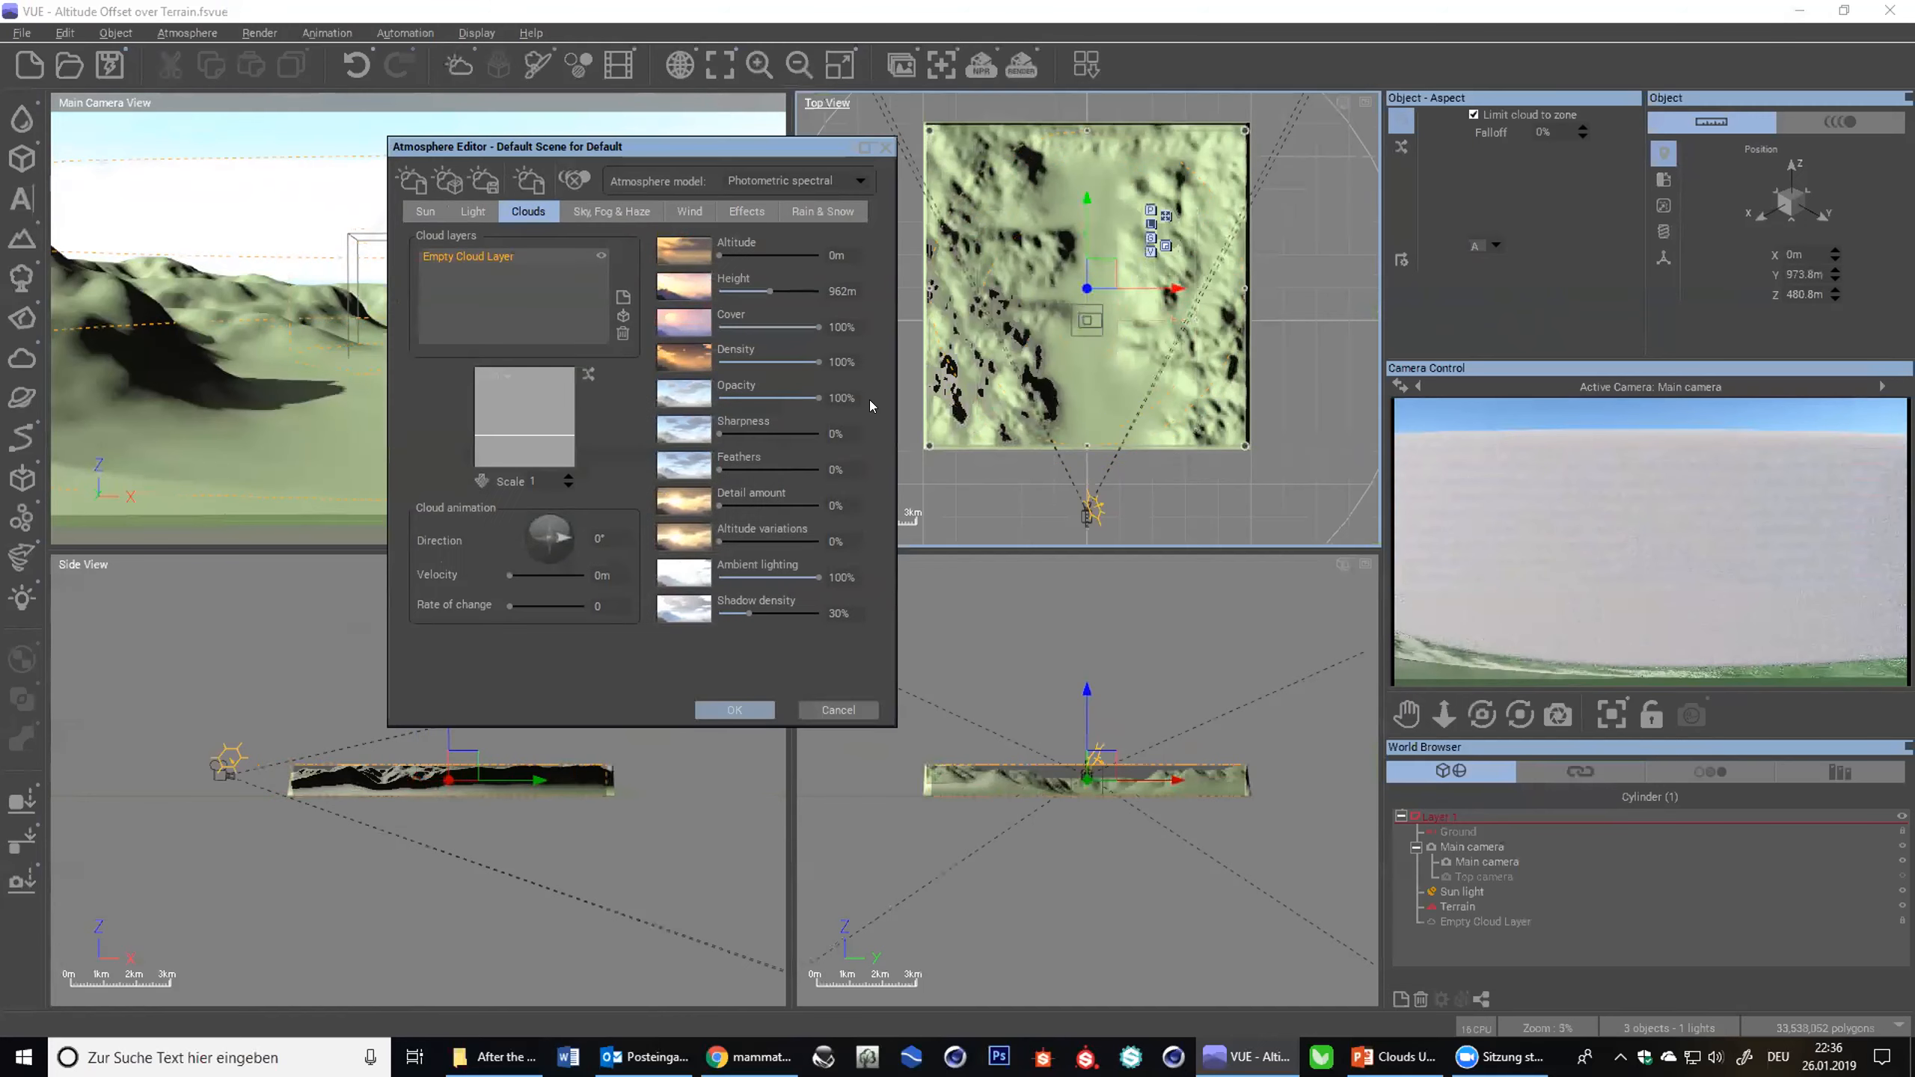
right_click(481, 405)
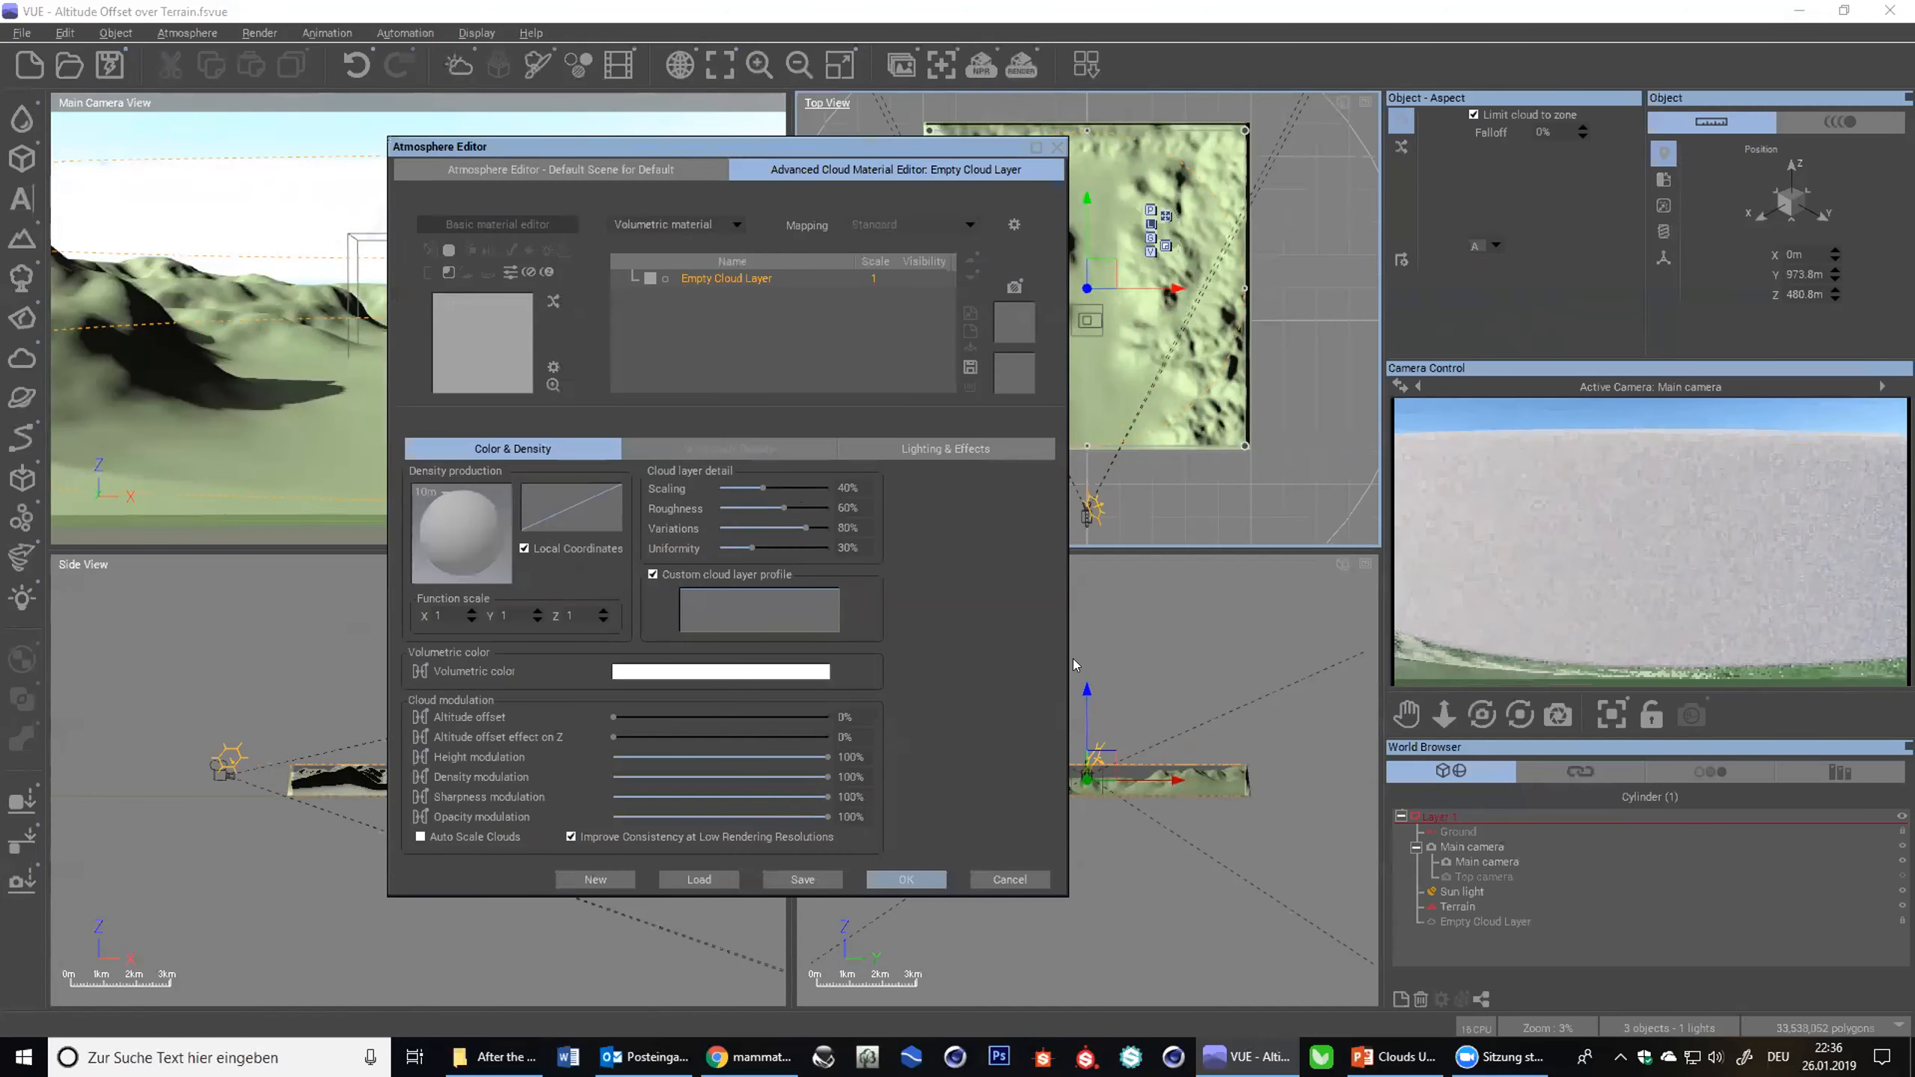
click(614, 169)
drag(623, 140, 420, 147)
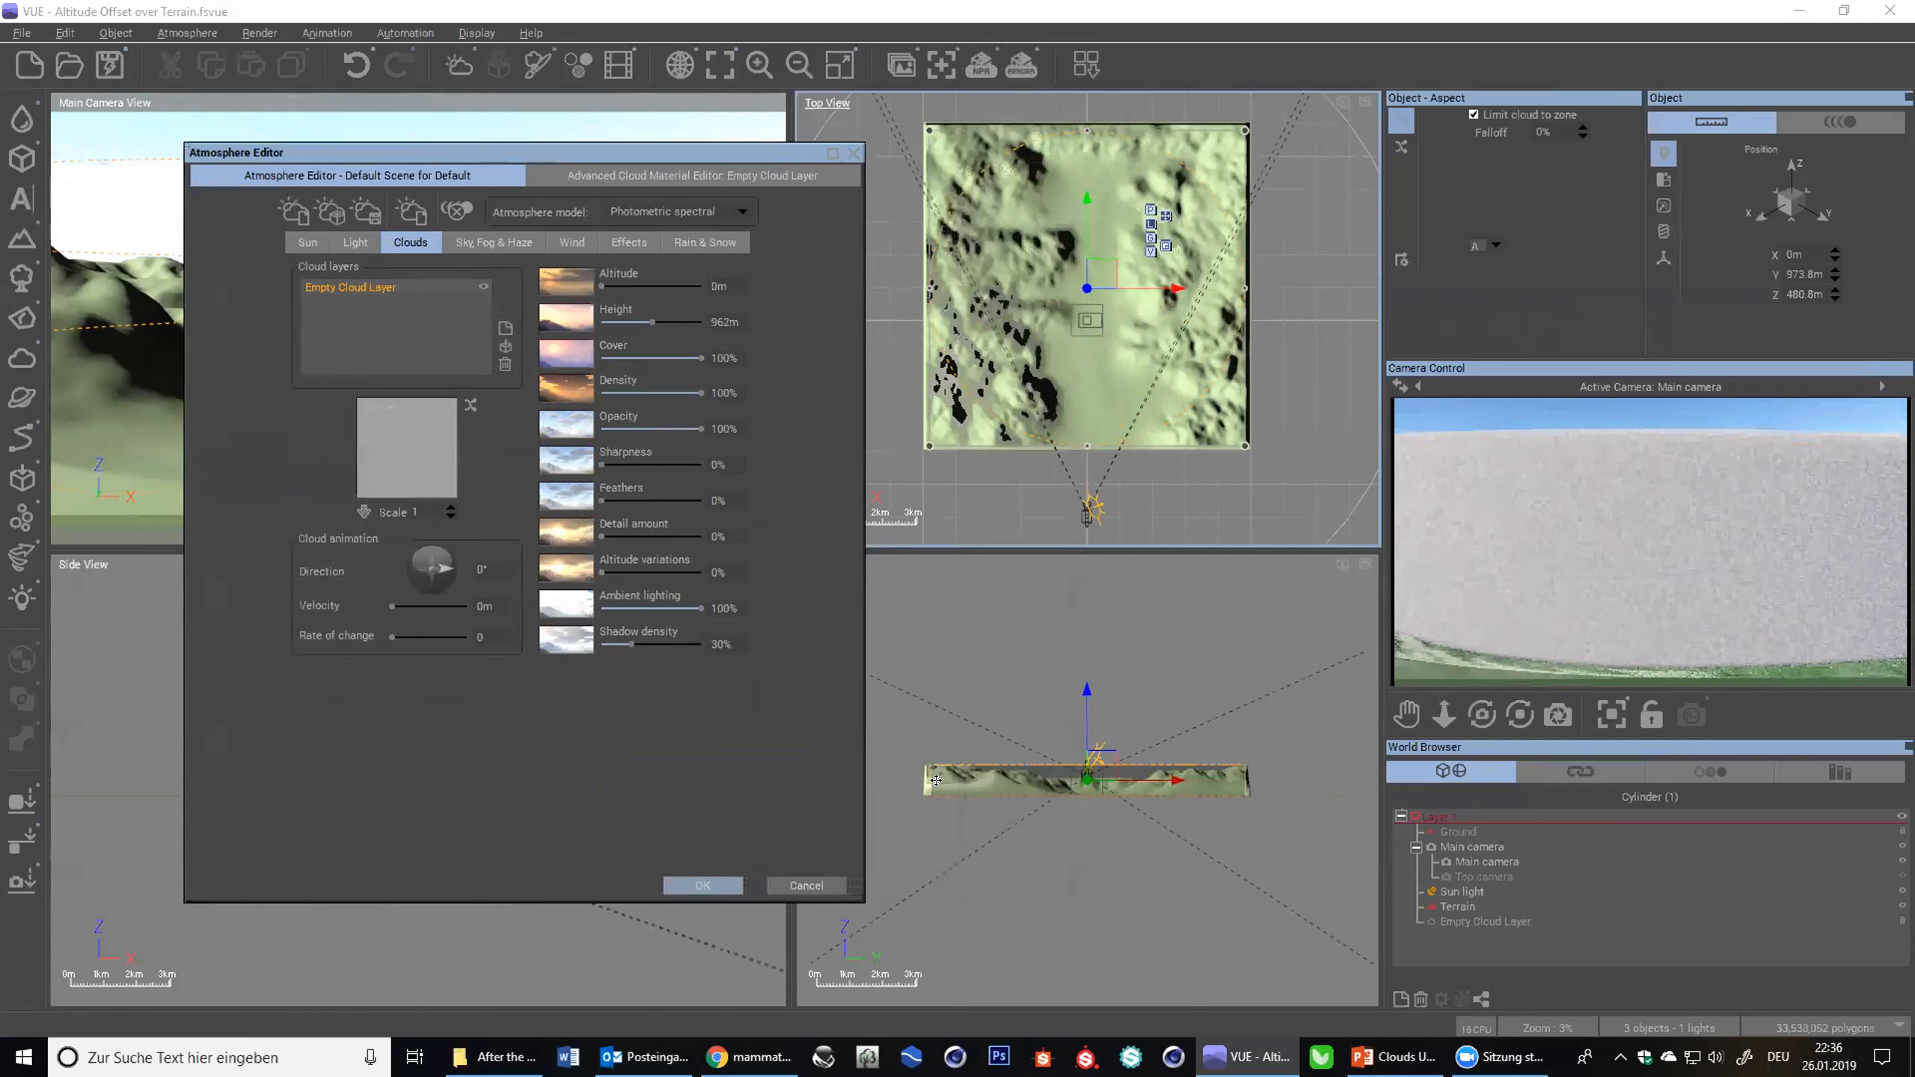
- Examine the layer's altitude and height against the terrain in the front view, along with the material's cloud modulation settings
scroll(1081, 778, up, 4)
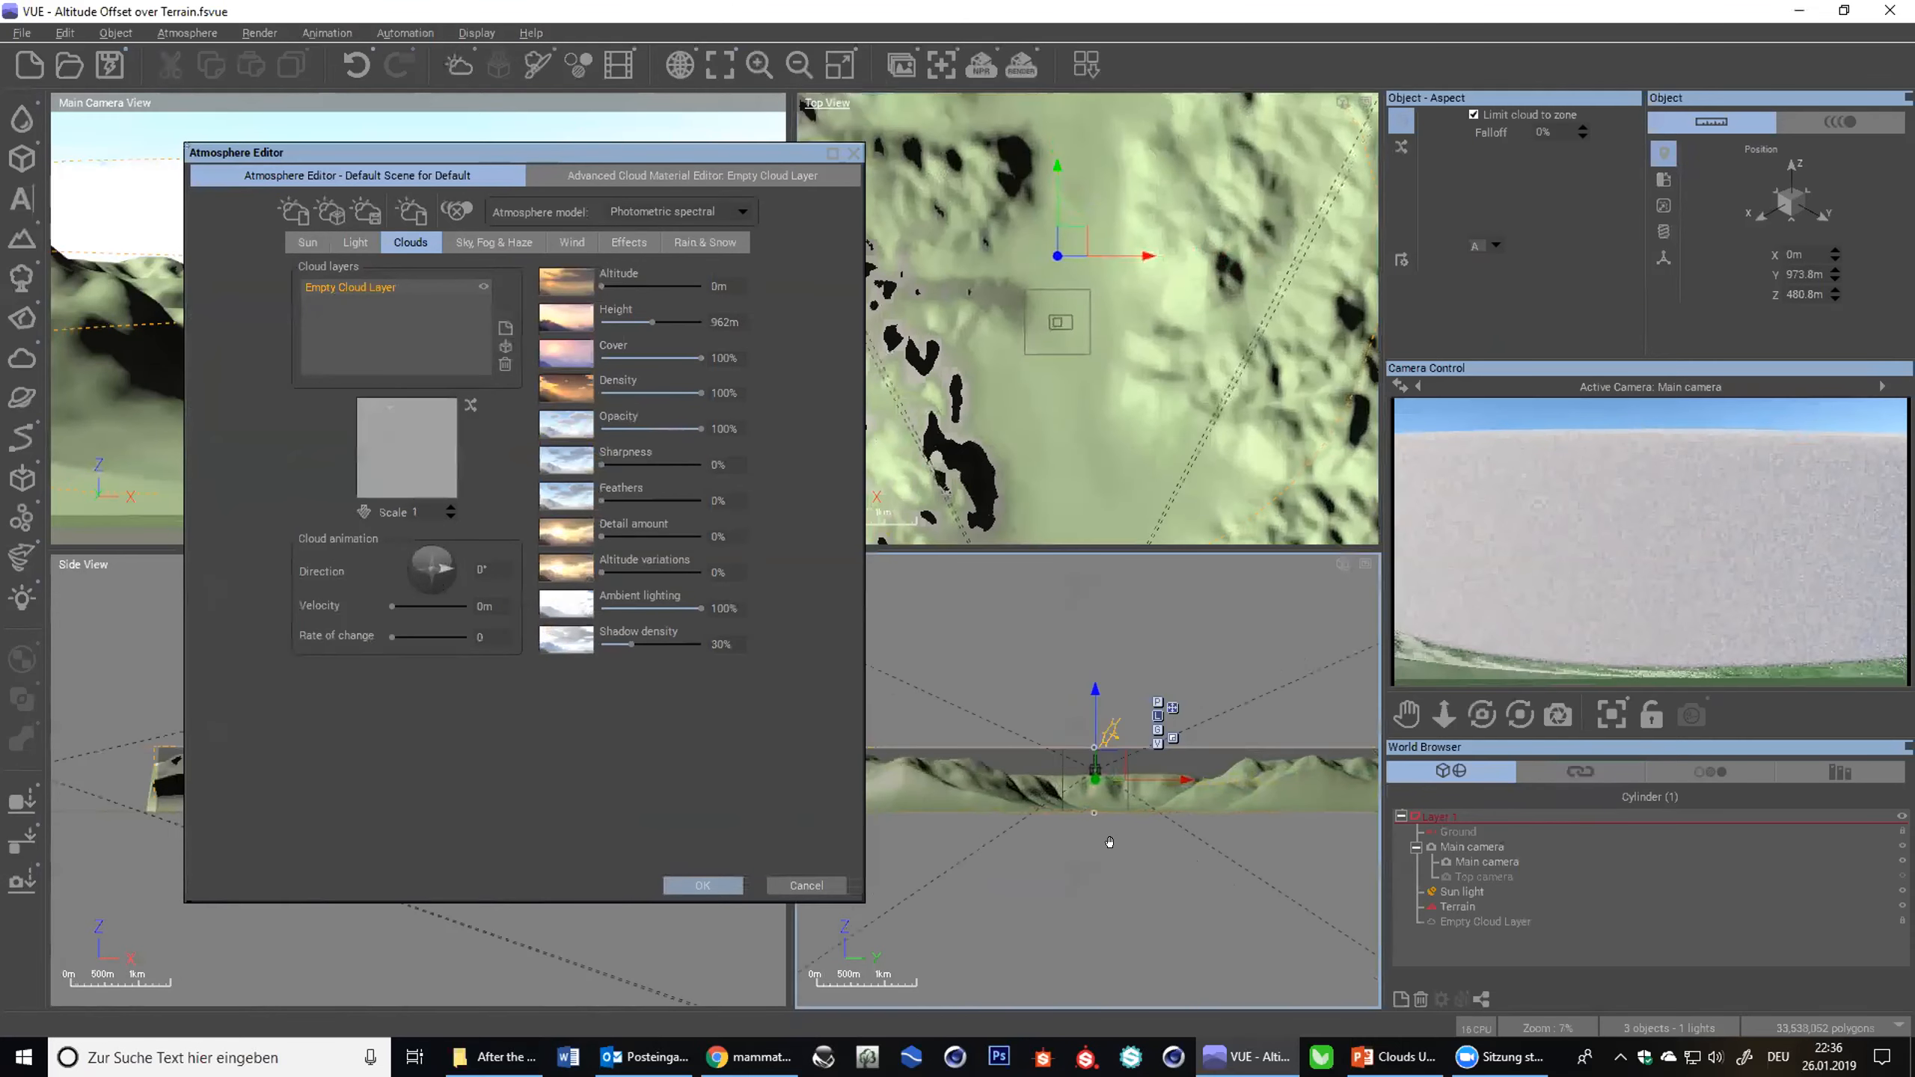
scroll(1103, 839, down, 2)
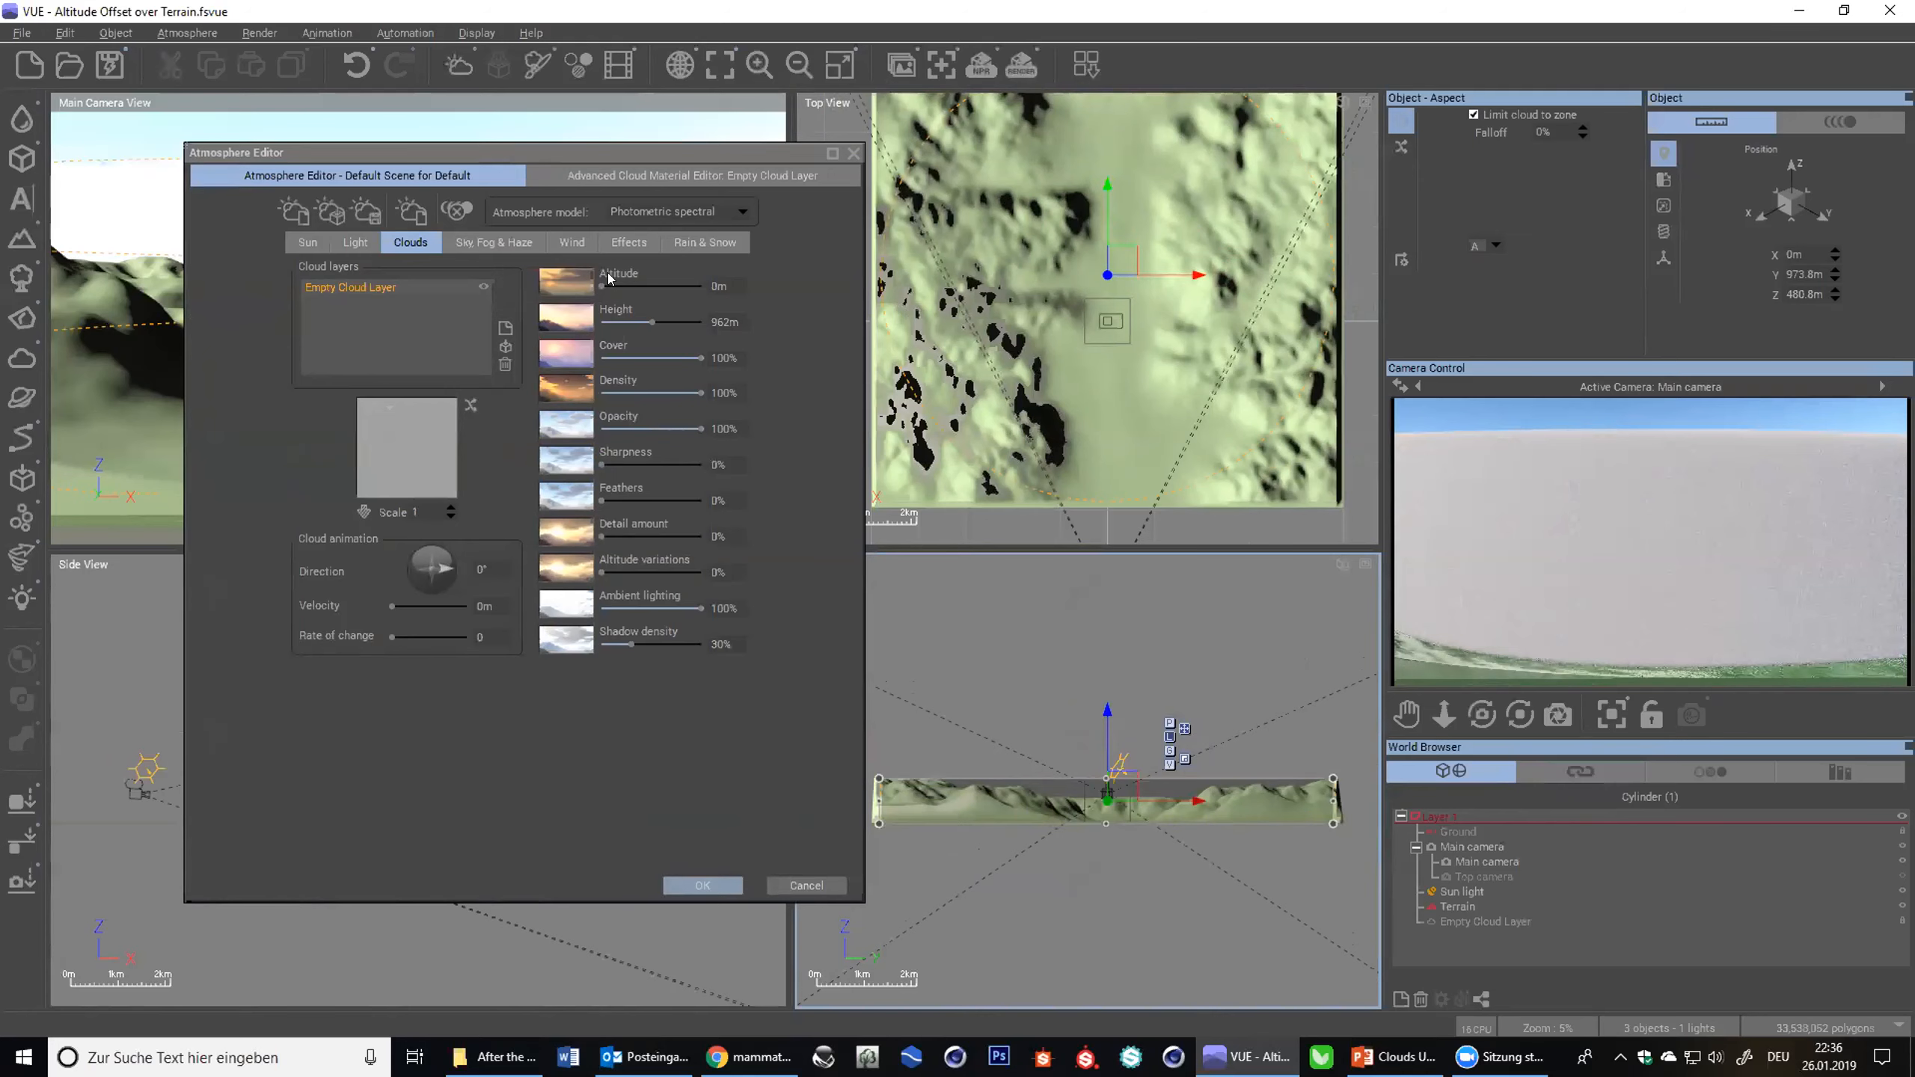
click(566, 176)
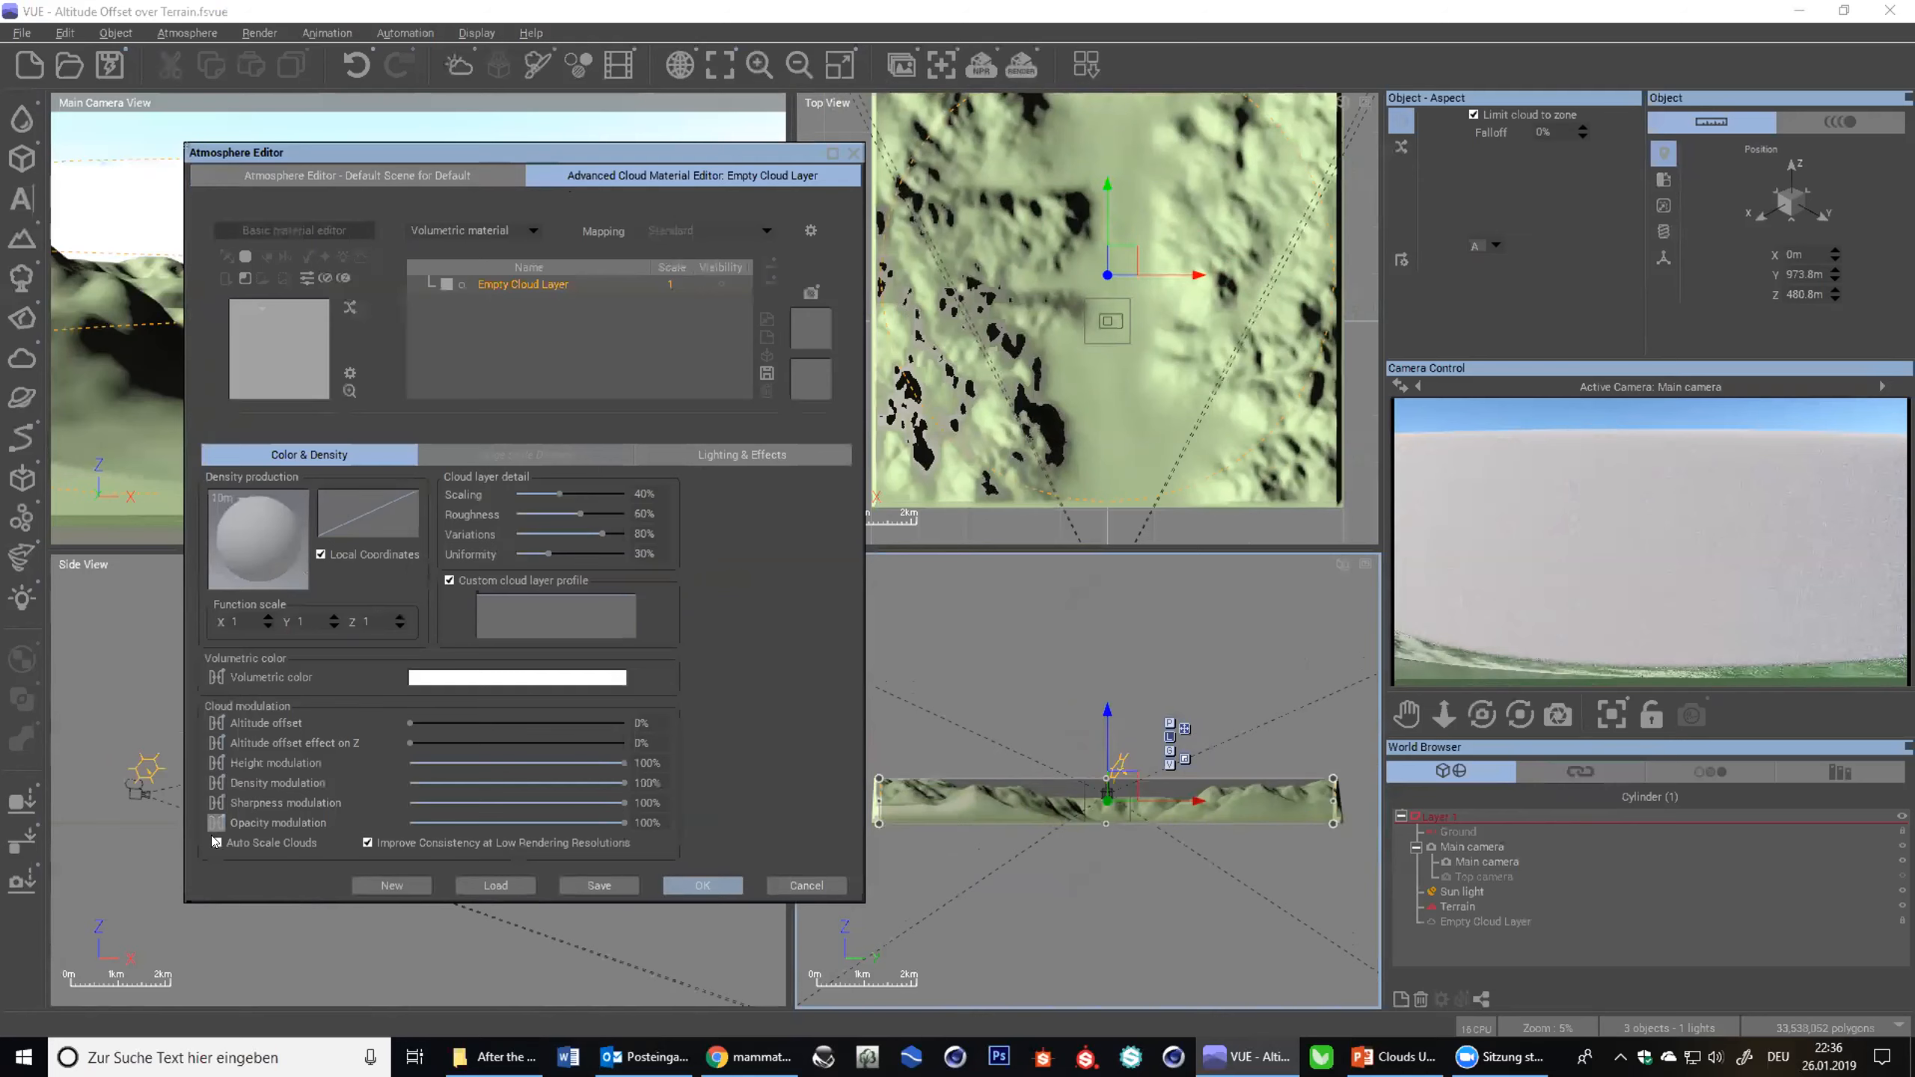
click(357, 177)
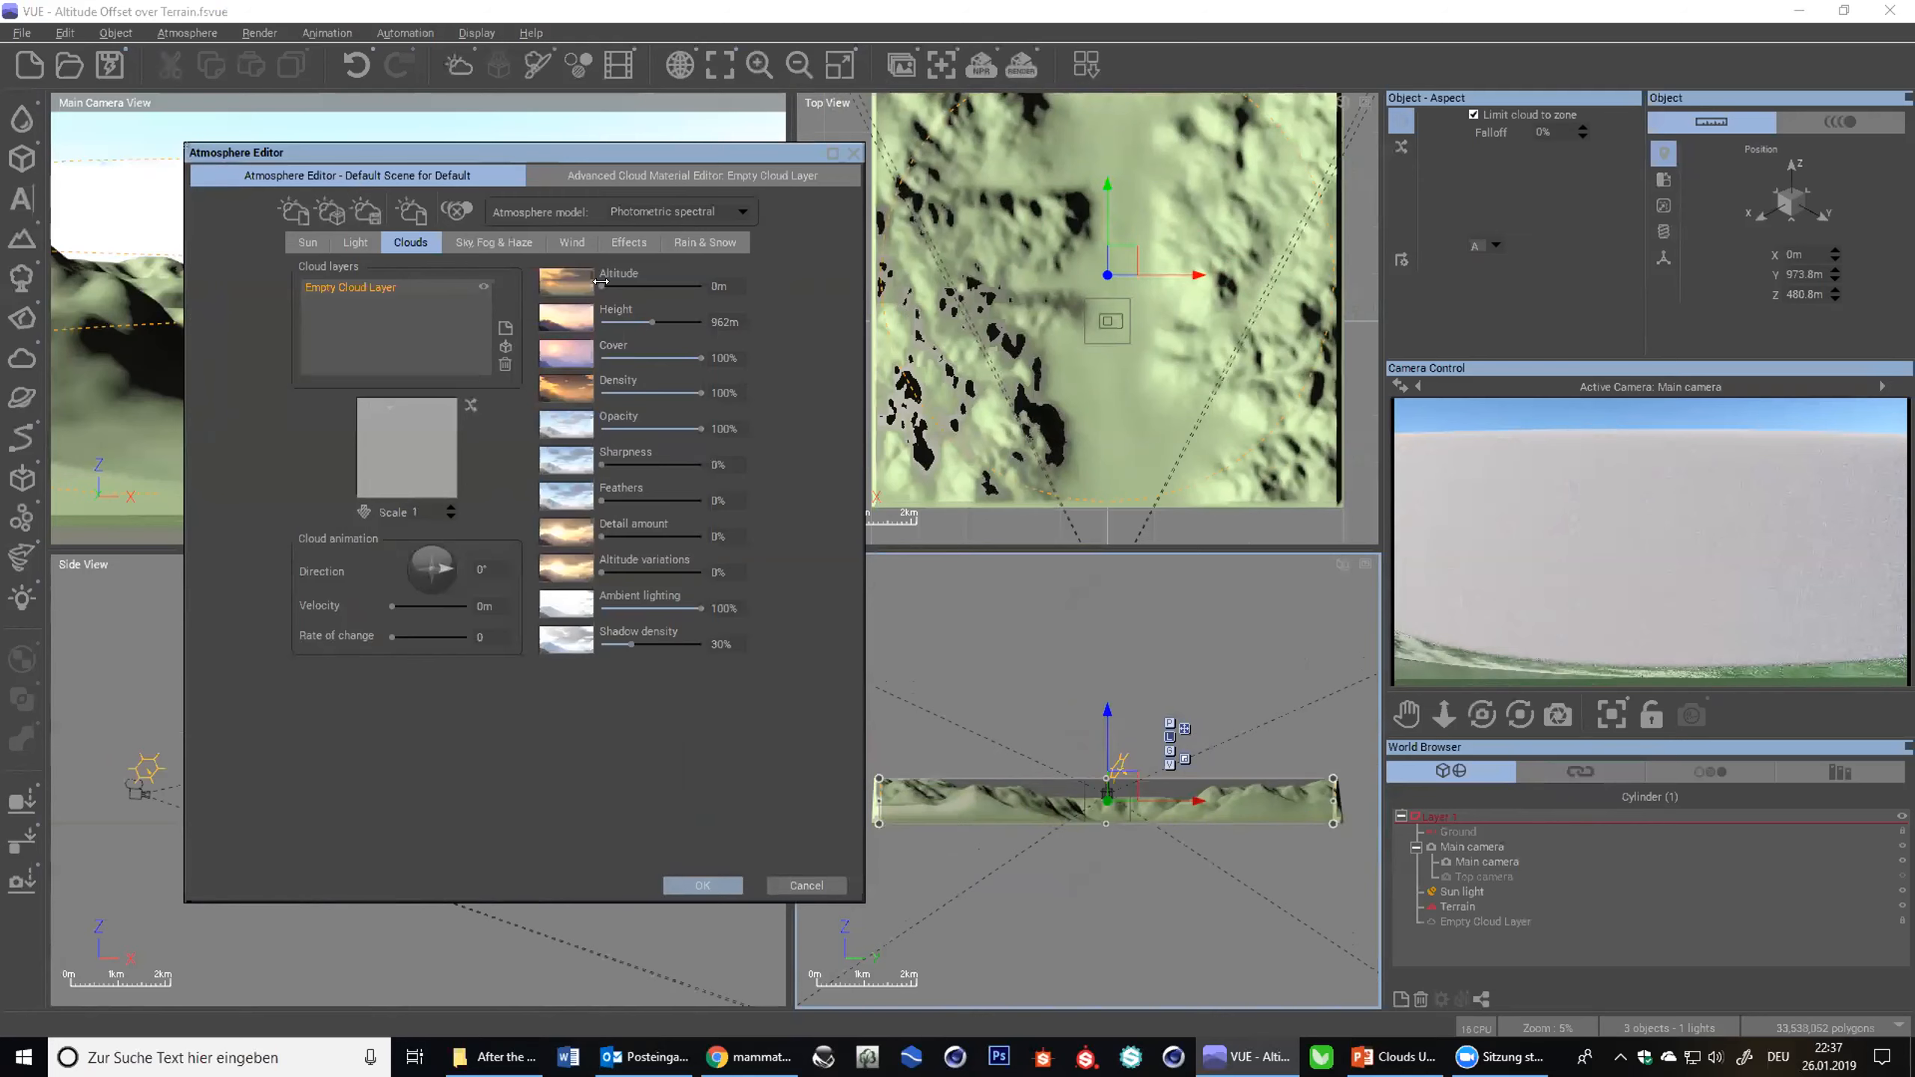
click(581, 178)
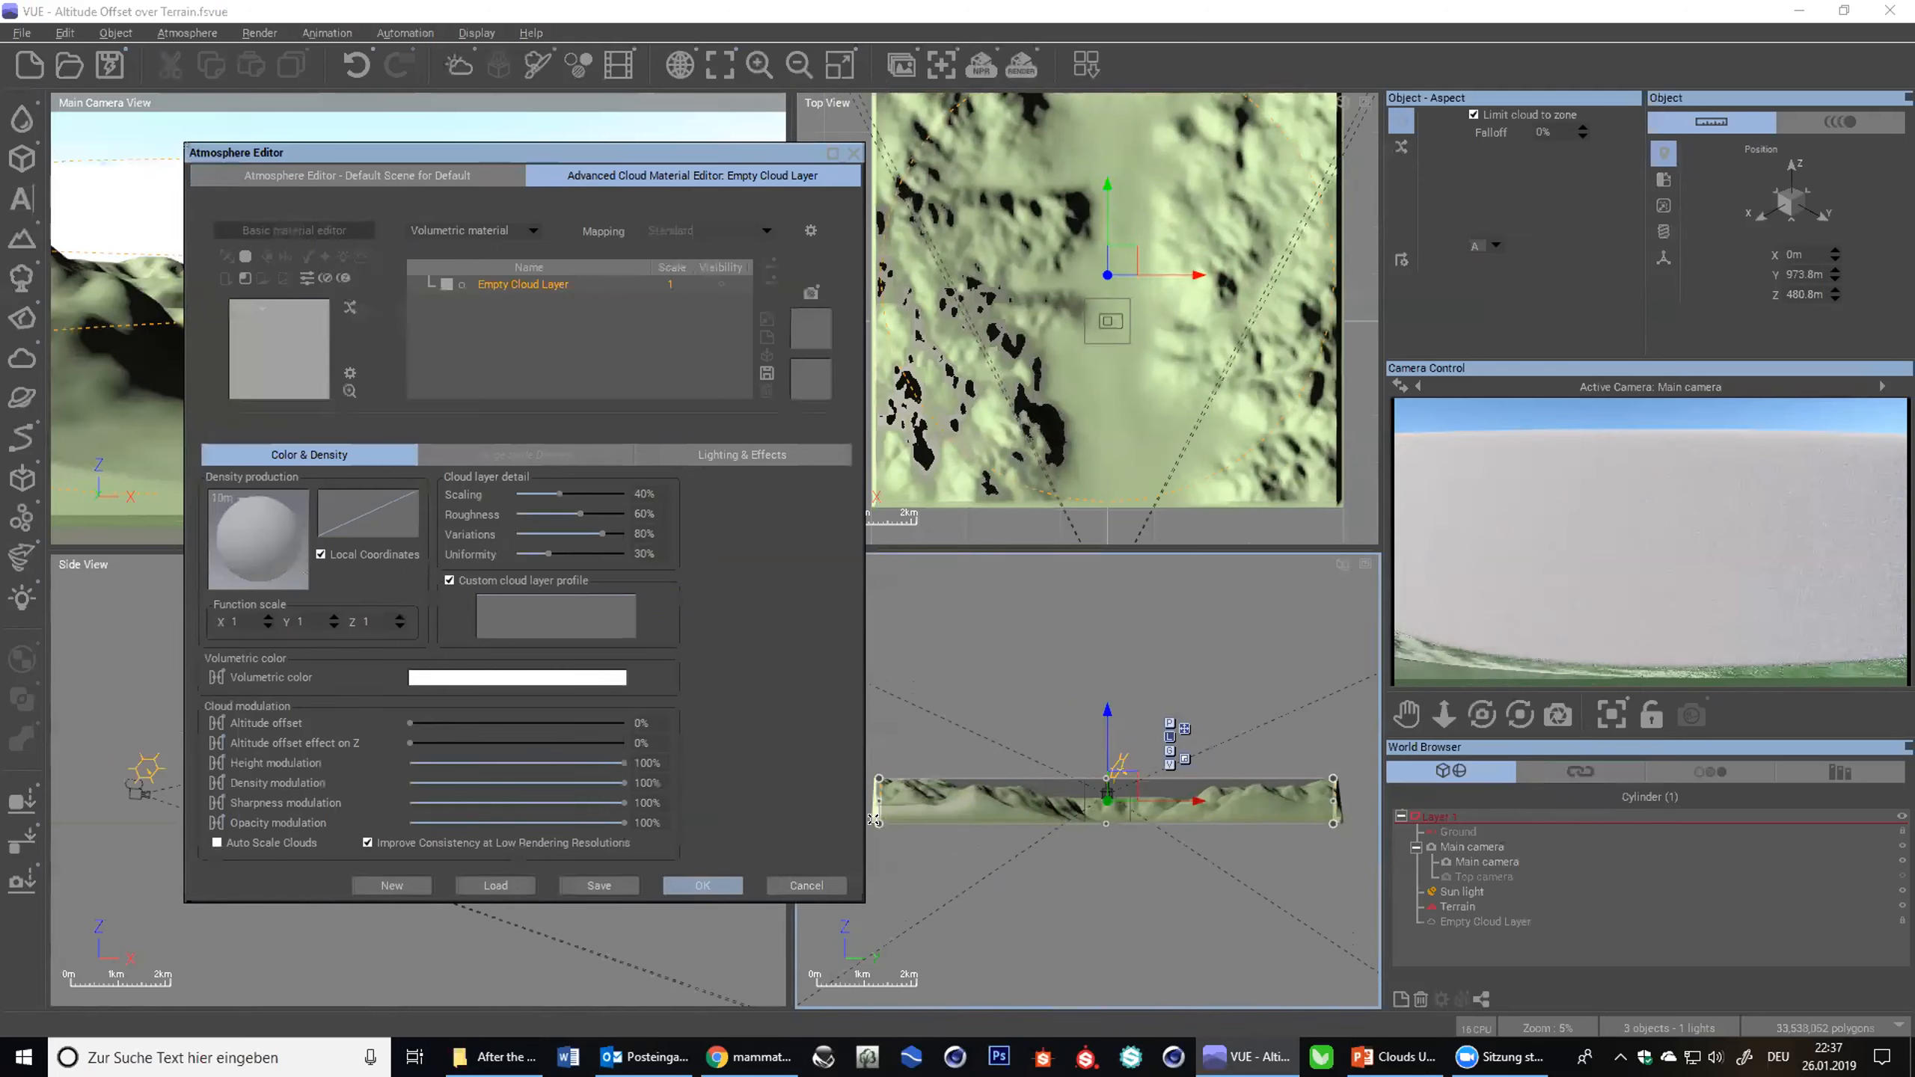
click(334, 175)
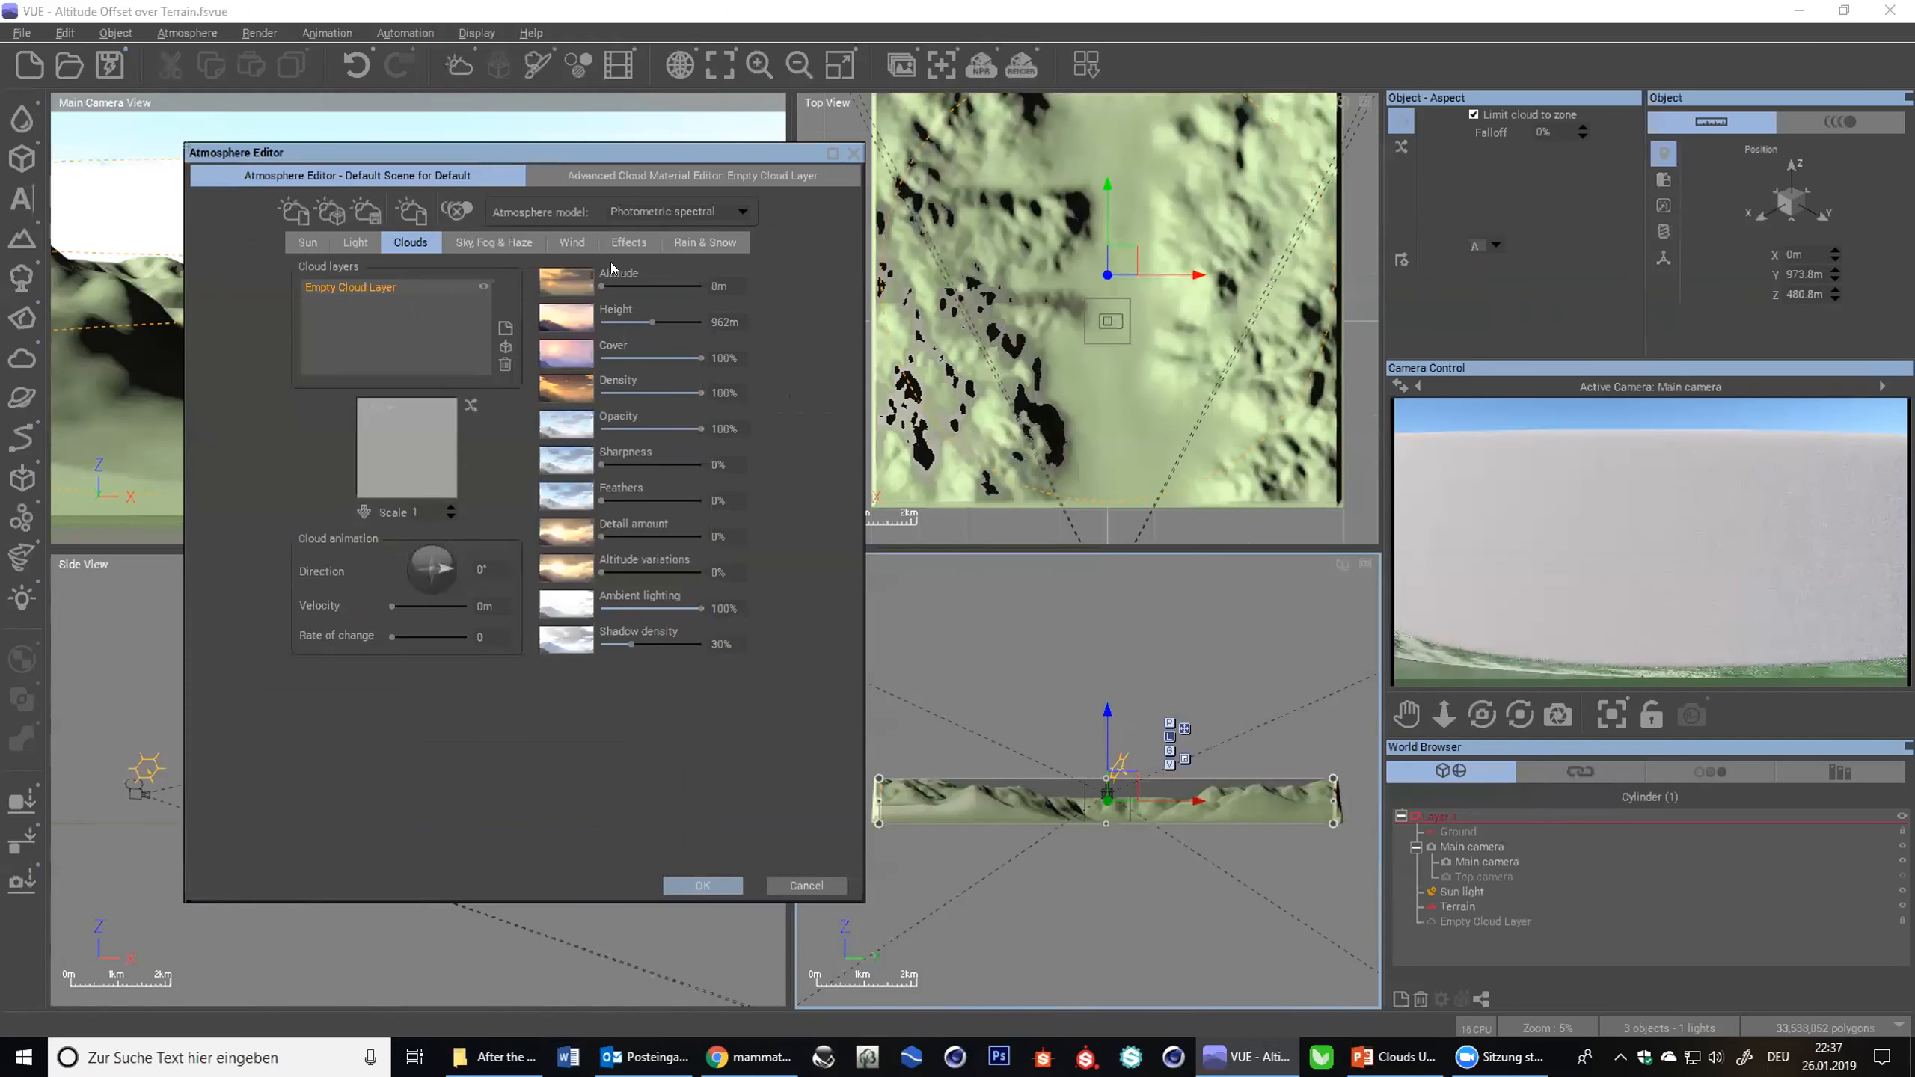
click(603, 174)
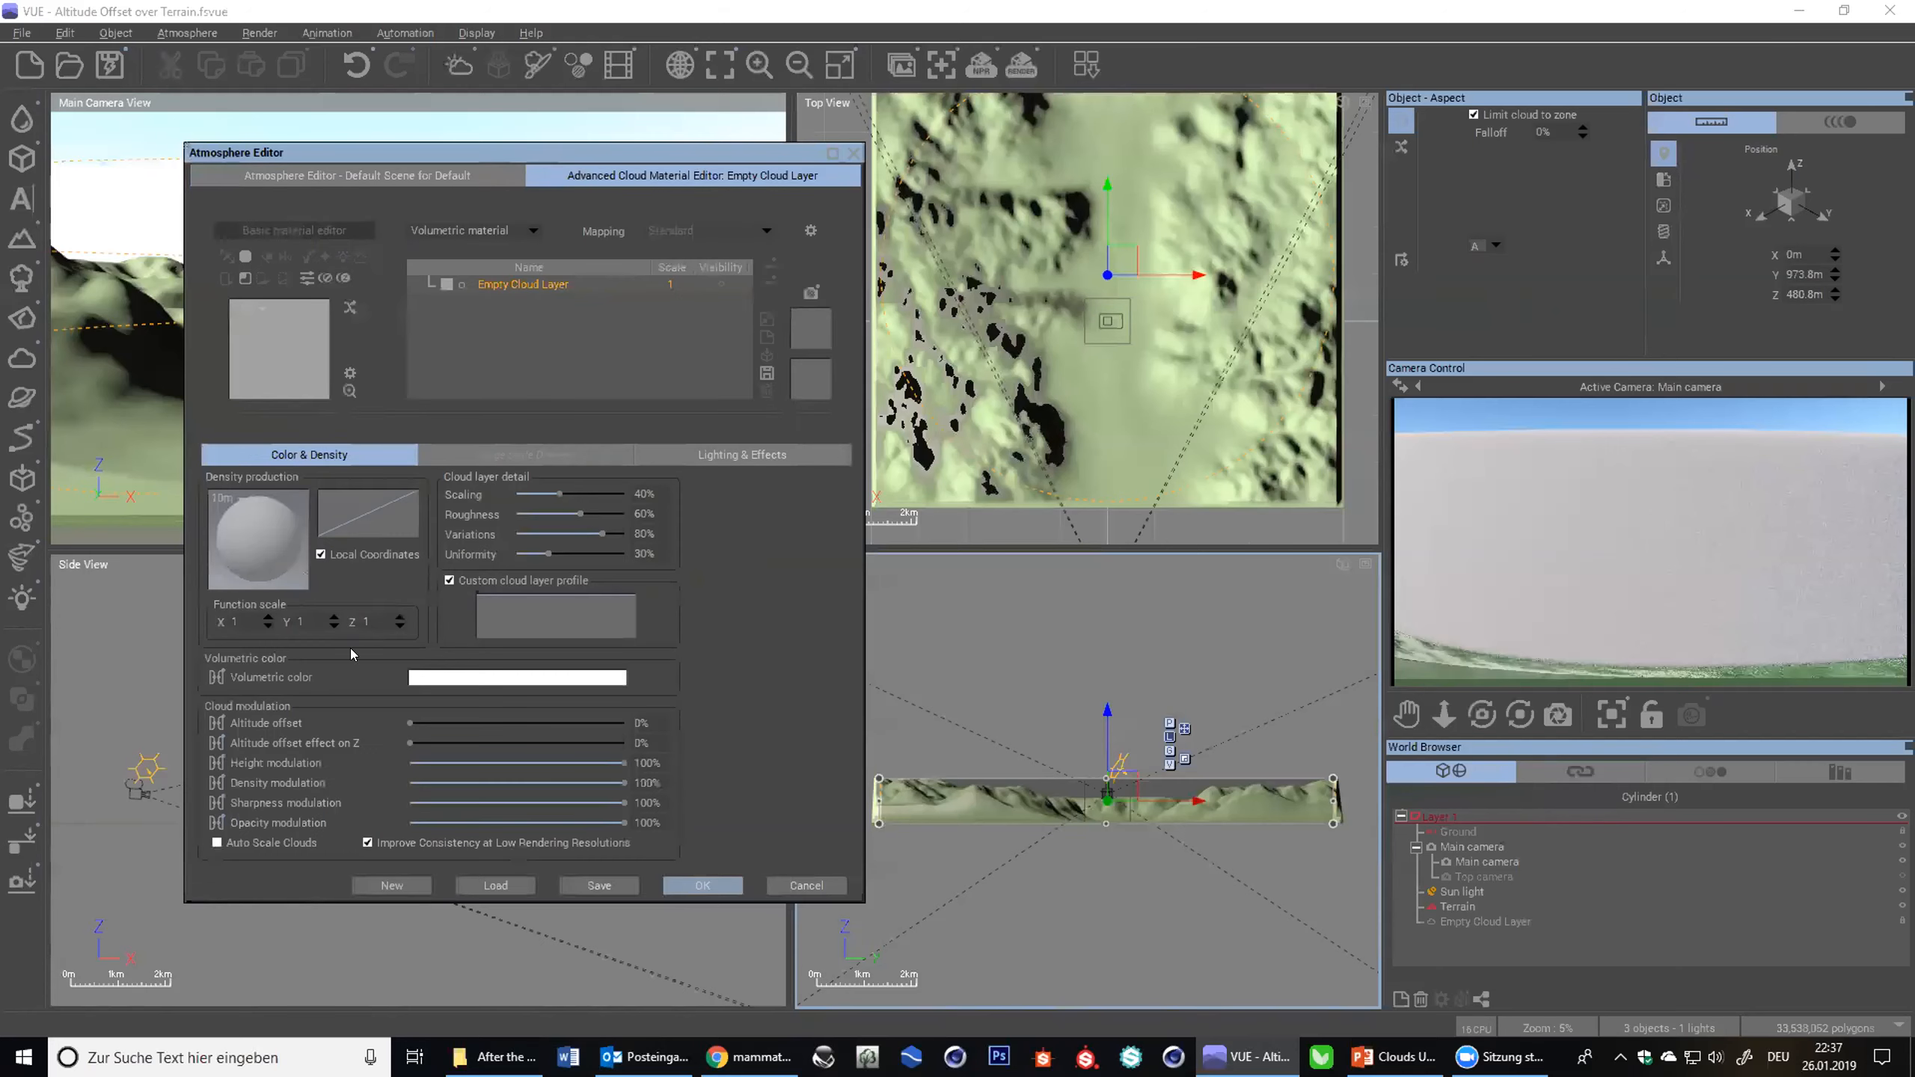
- Connect the altitude offset to a function graph and place its Altitude output node below the Density output
click(216, 724)
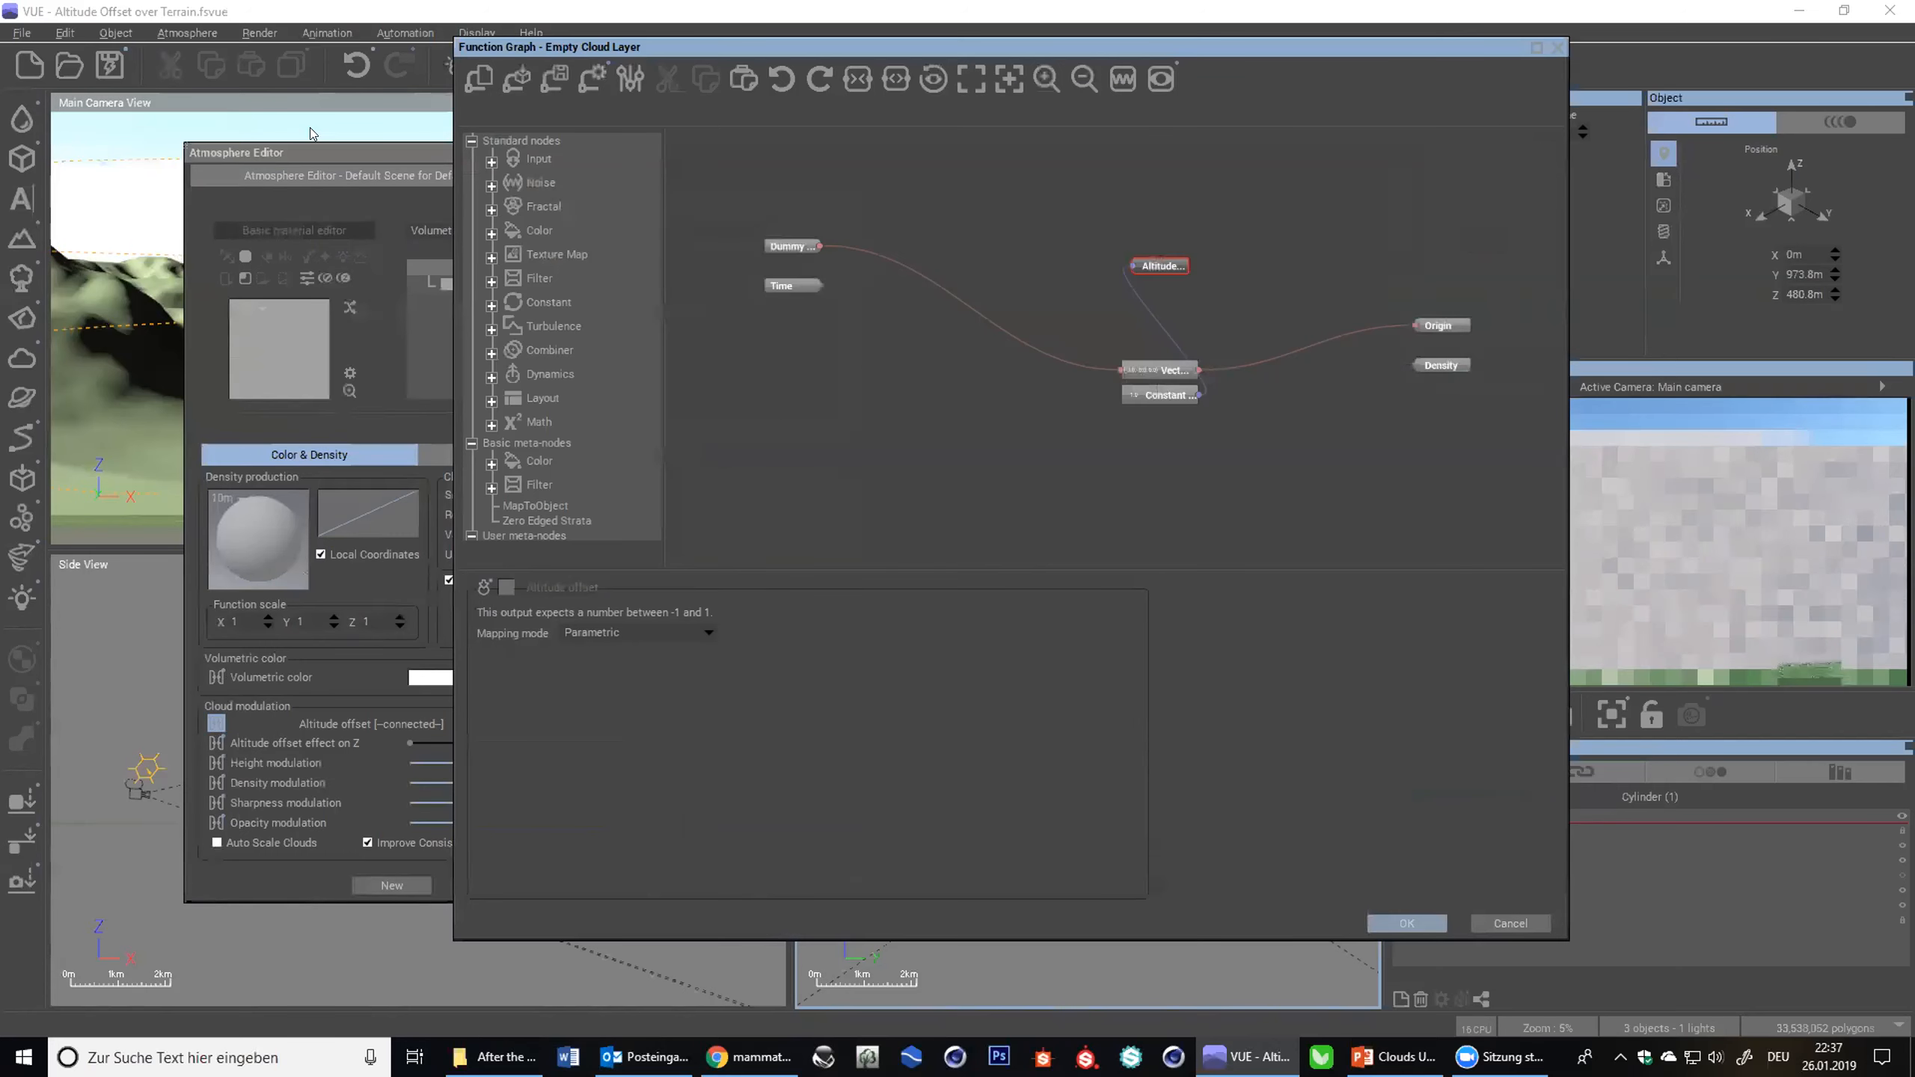
drag(294, 158, 213, 129)
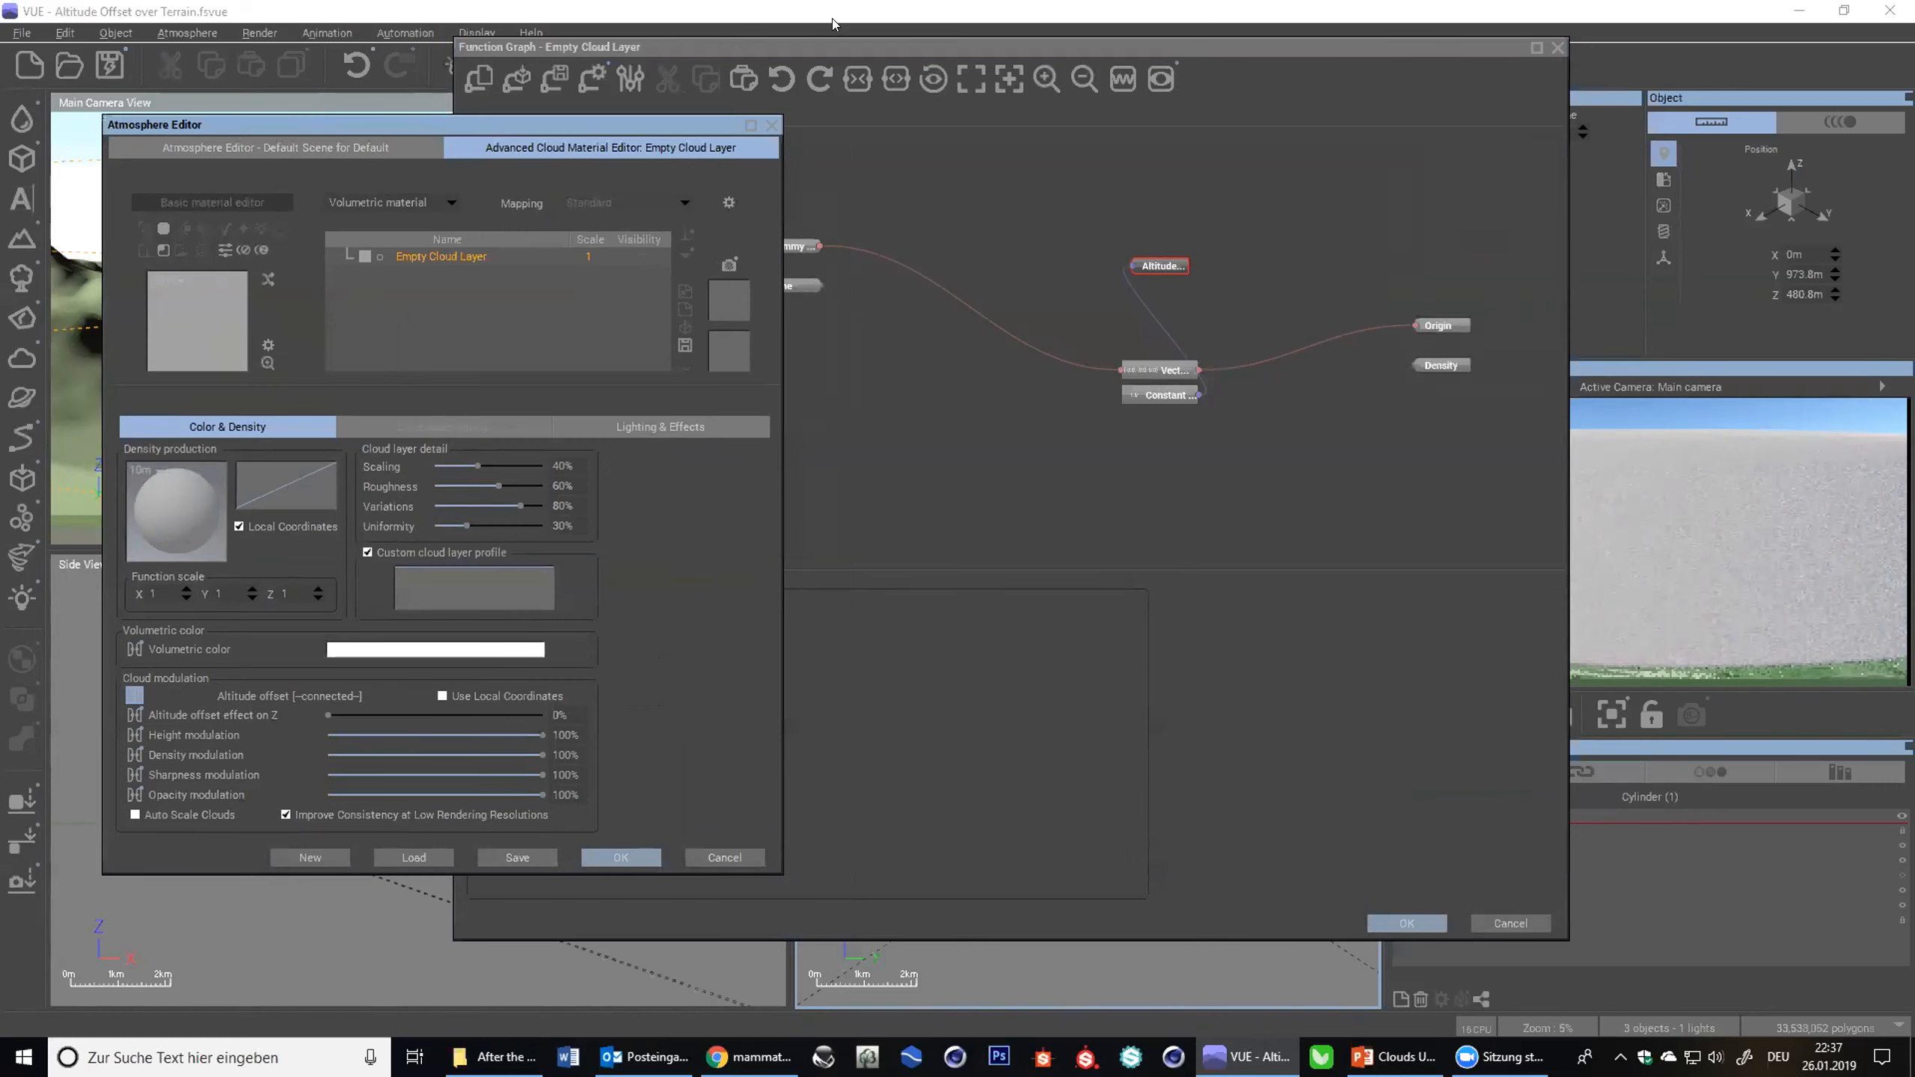
drag(819, 54, 919, 44)
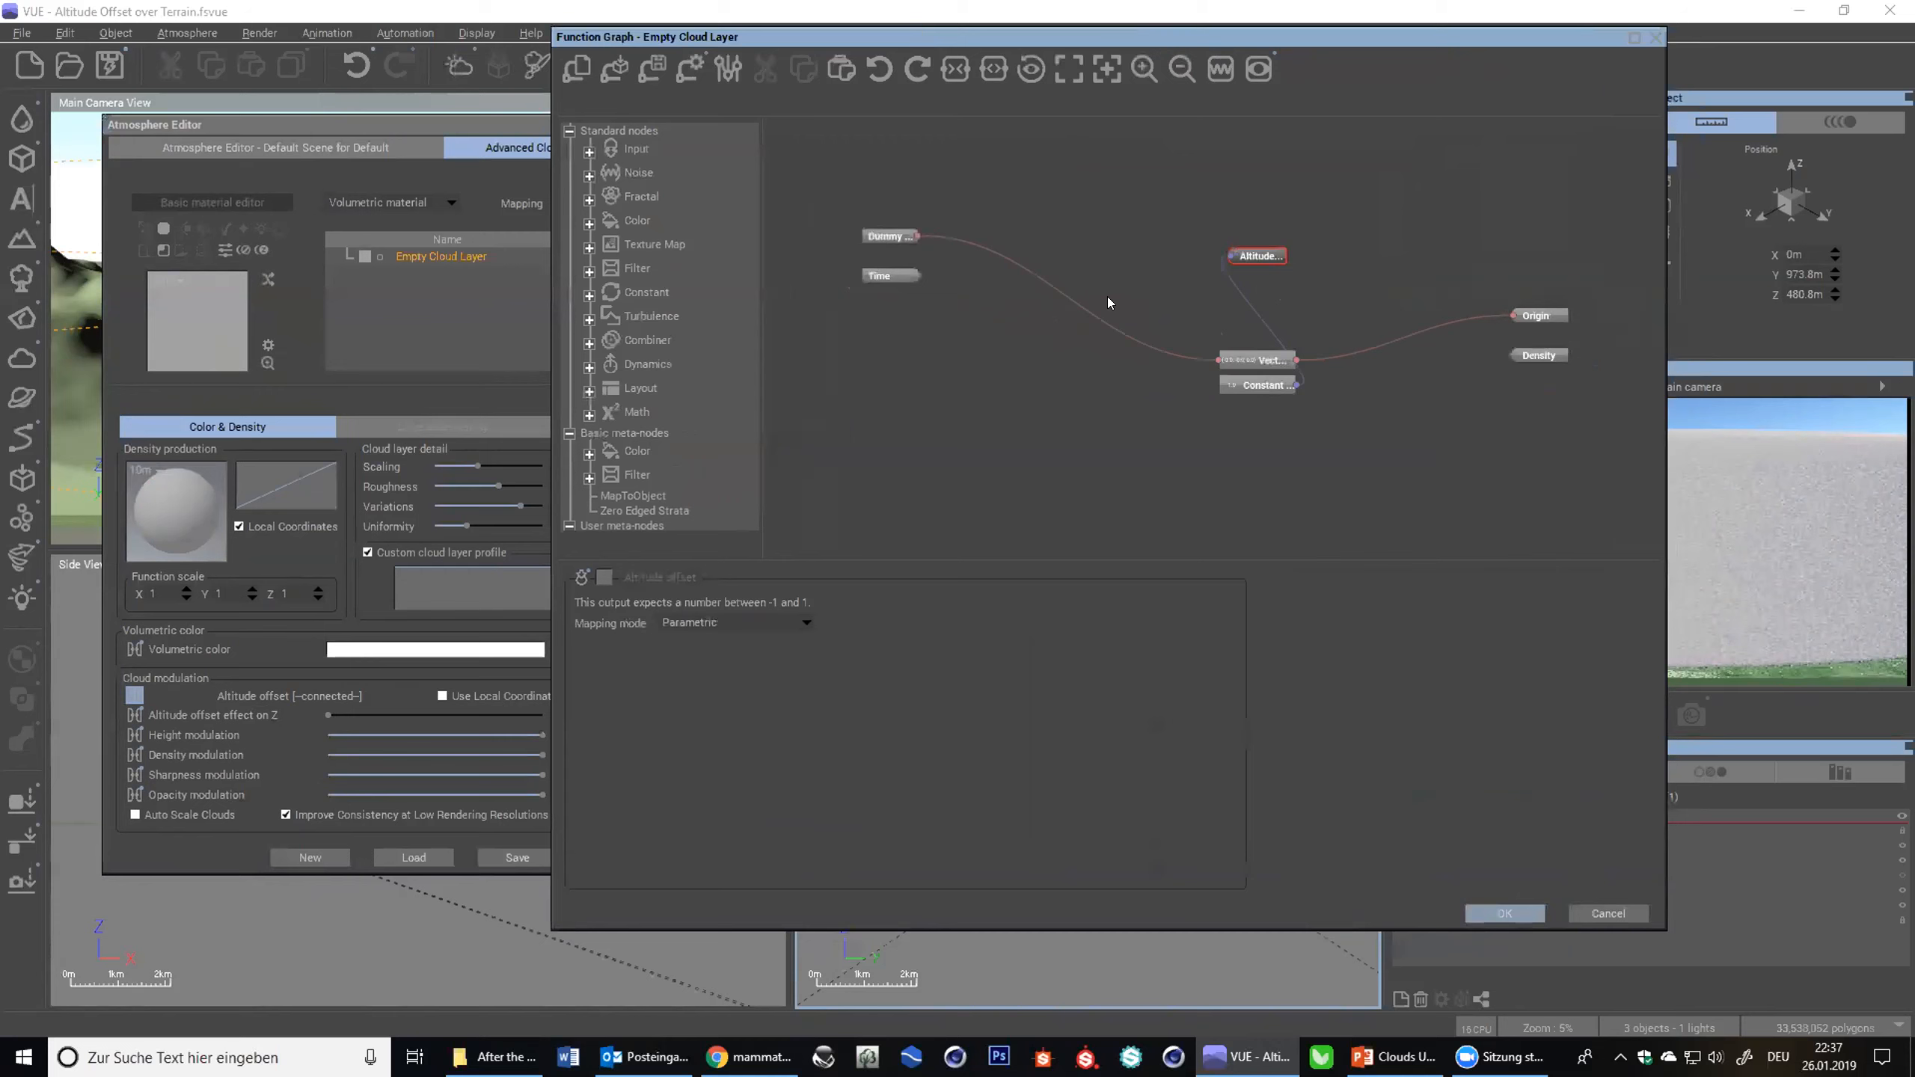
drag(1271, 254, 1523, 384)
drag(1236, 36, 908, 73)
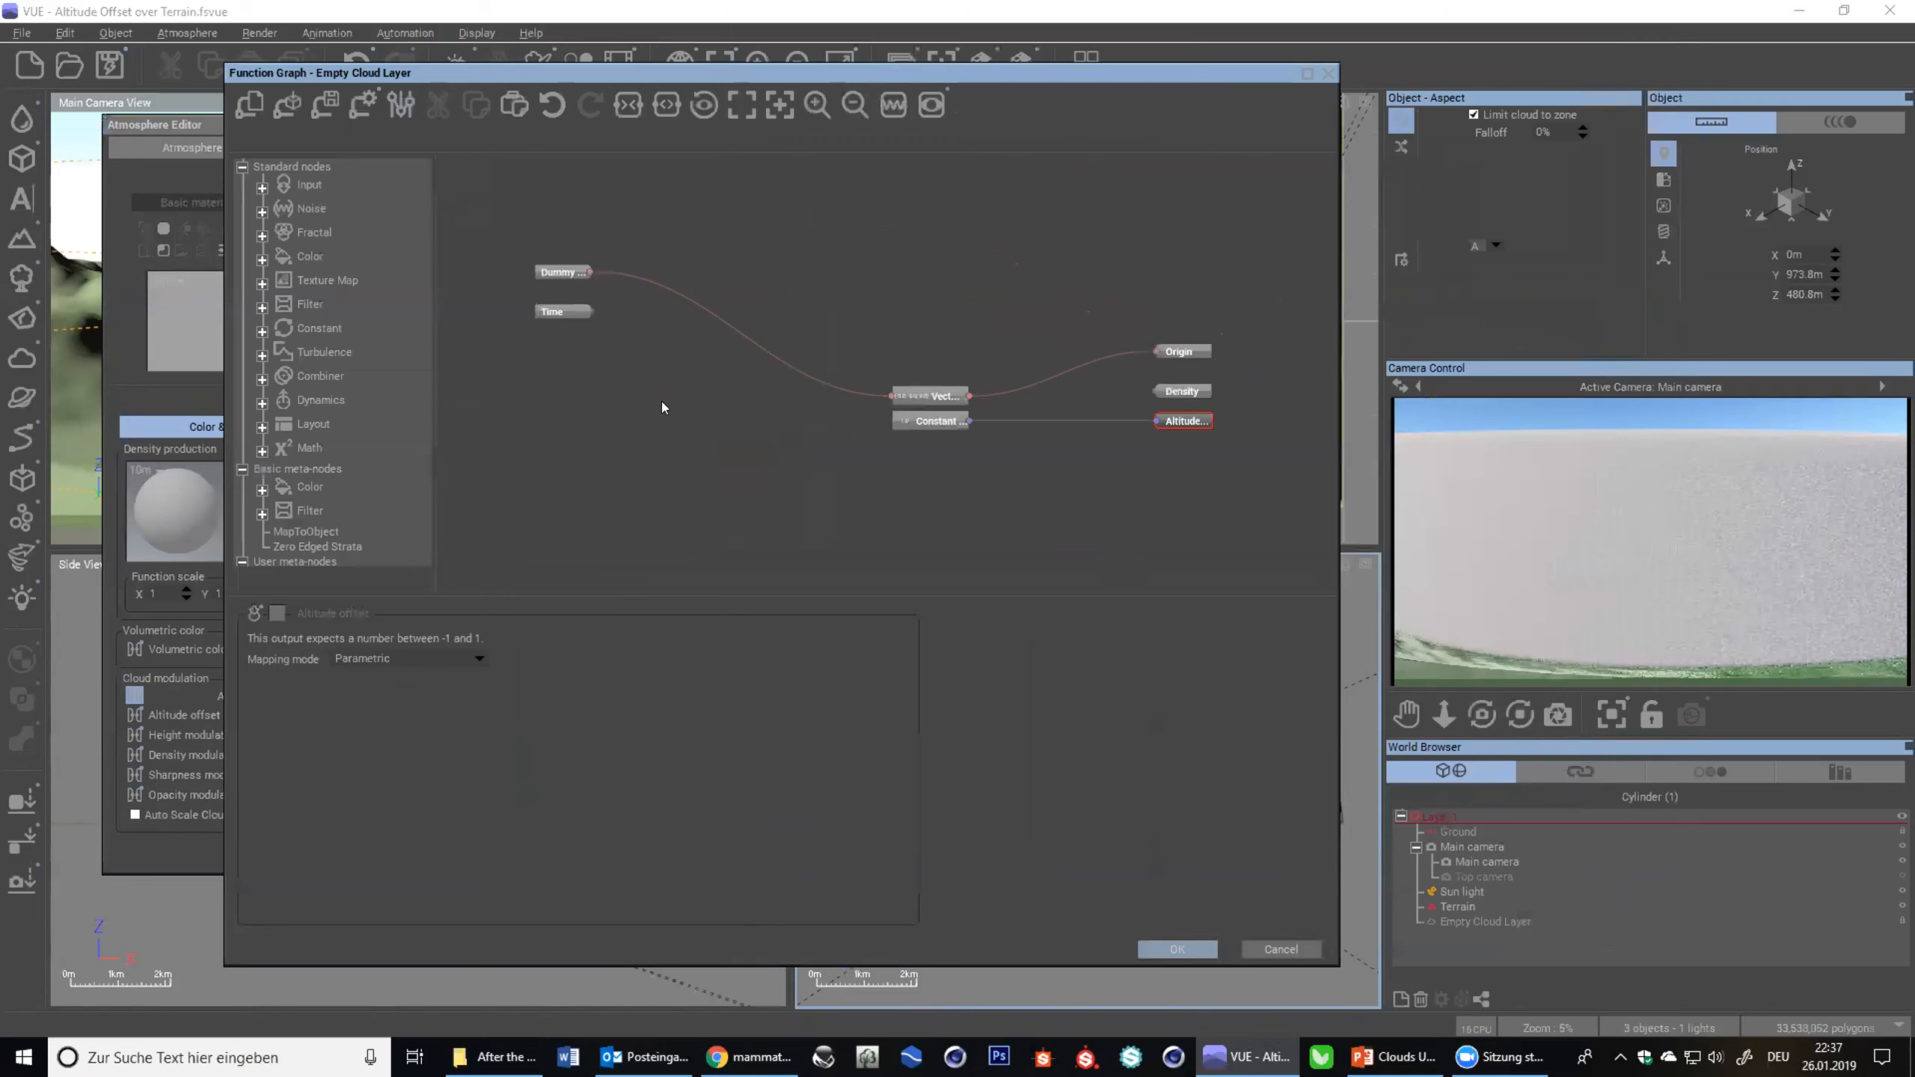
- Load the MapToObject.mnd metanode from the MetaNodes folder into the cloud layer's function graph
right_click(723, 380)
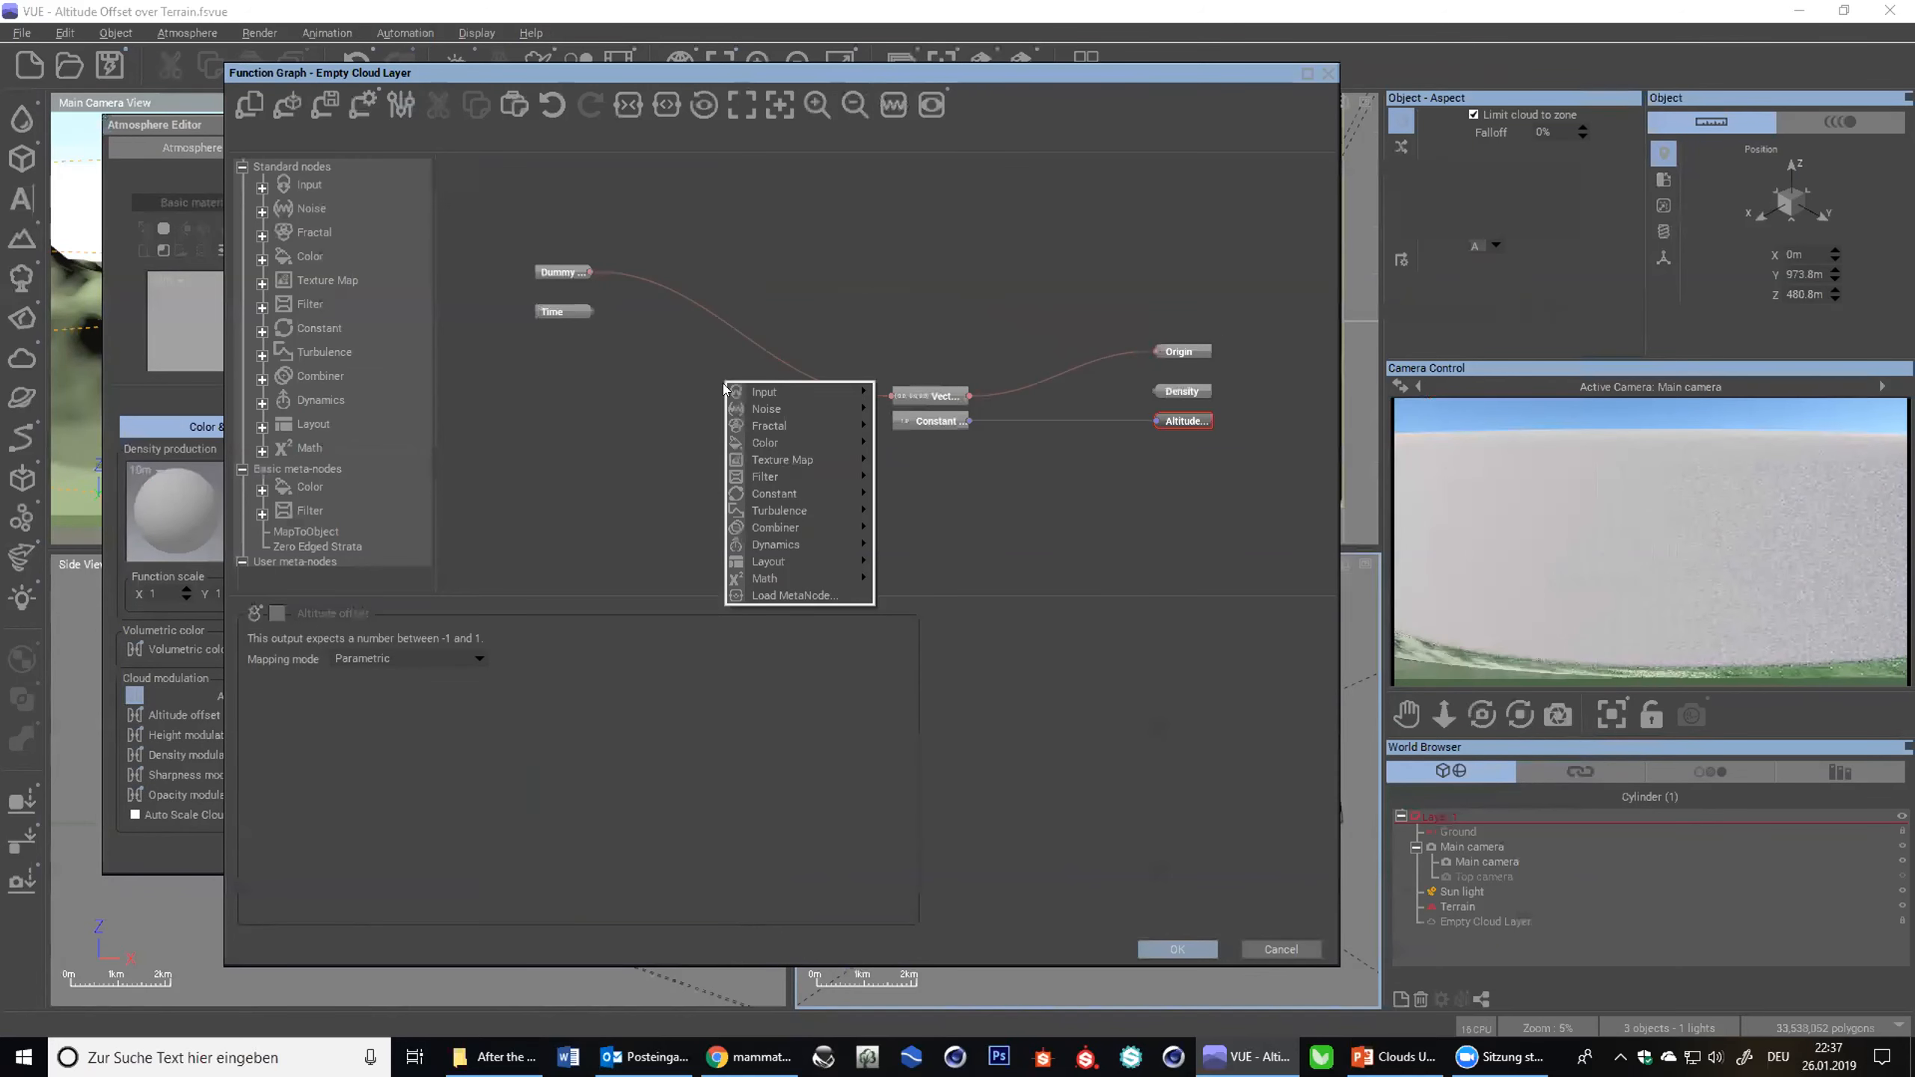
click(767, 596)
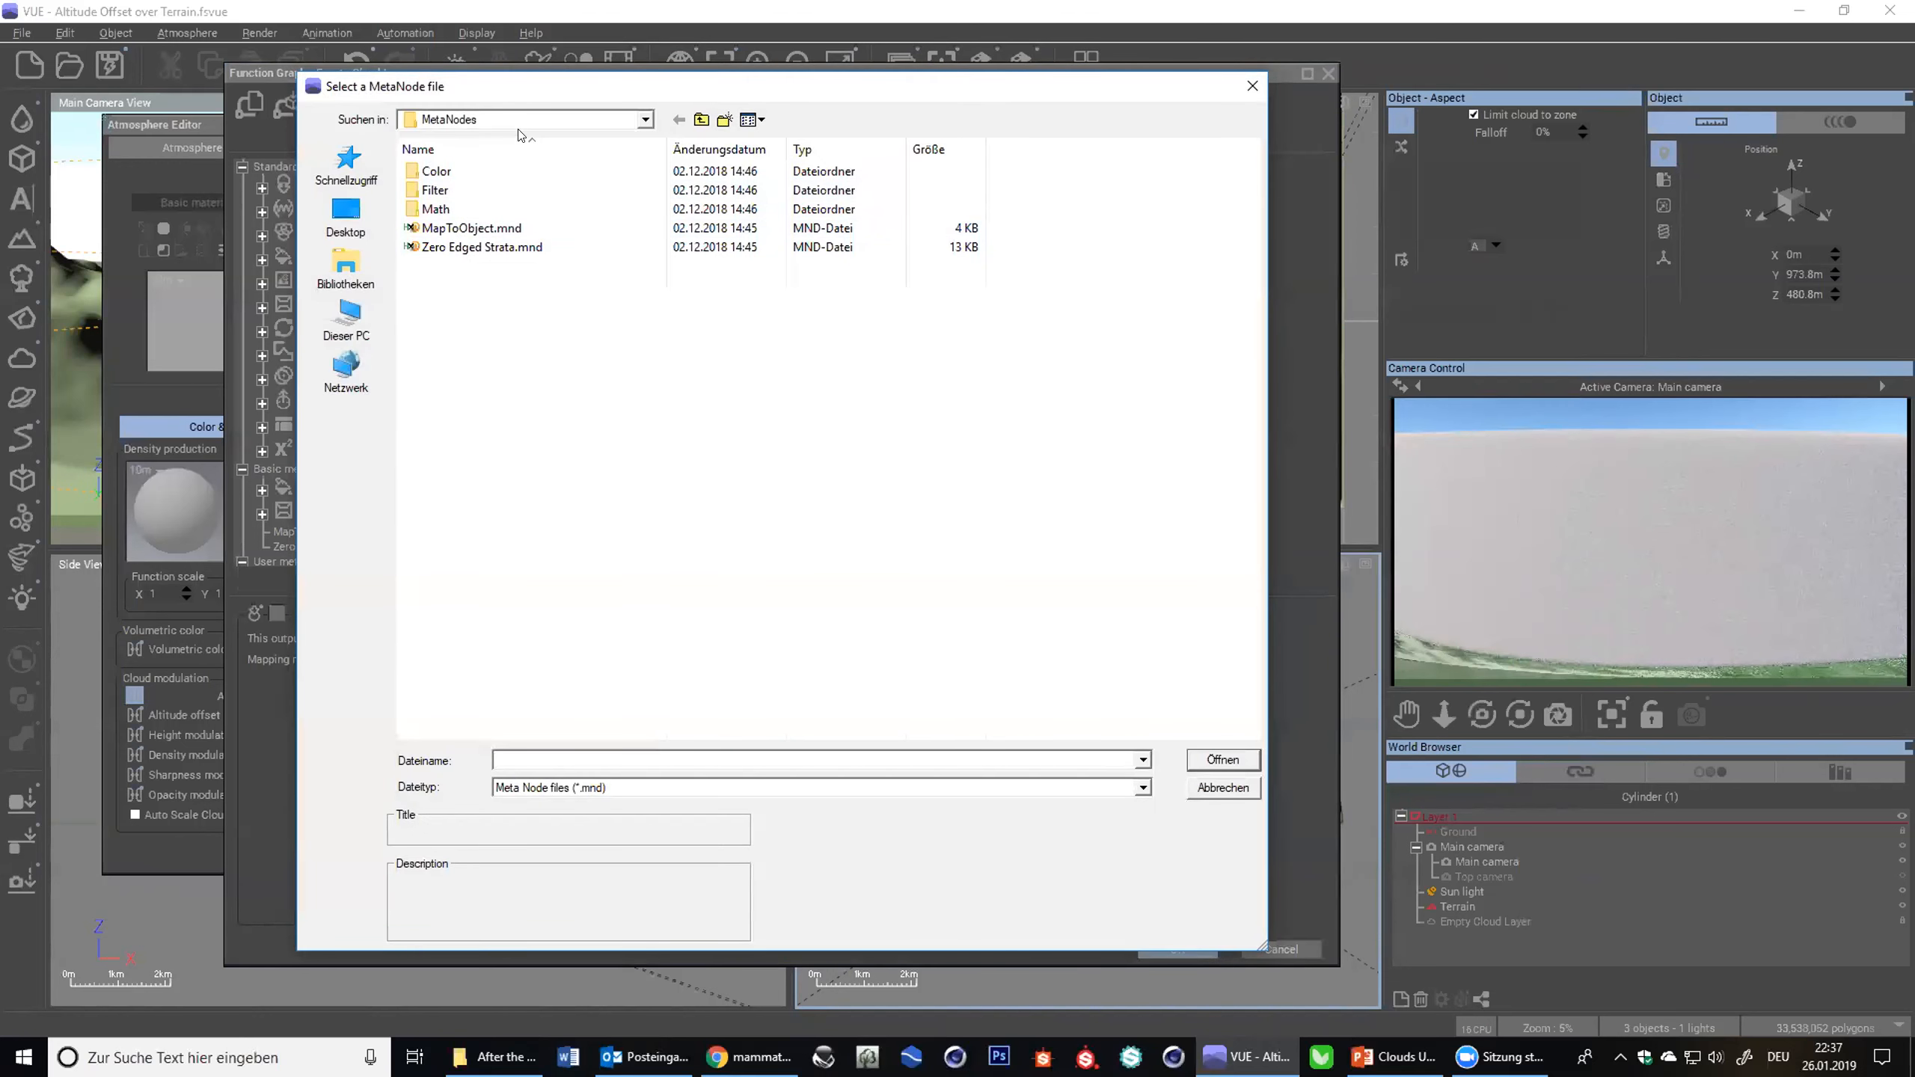
click(634, 122)
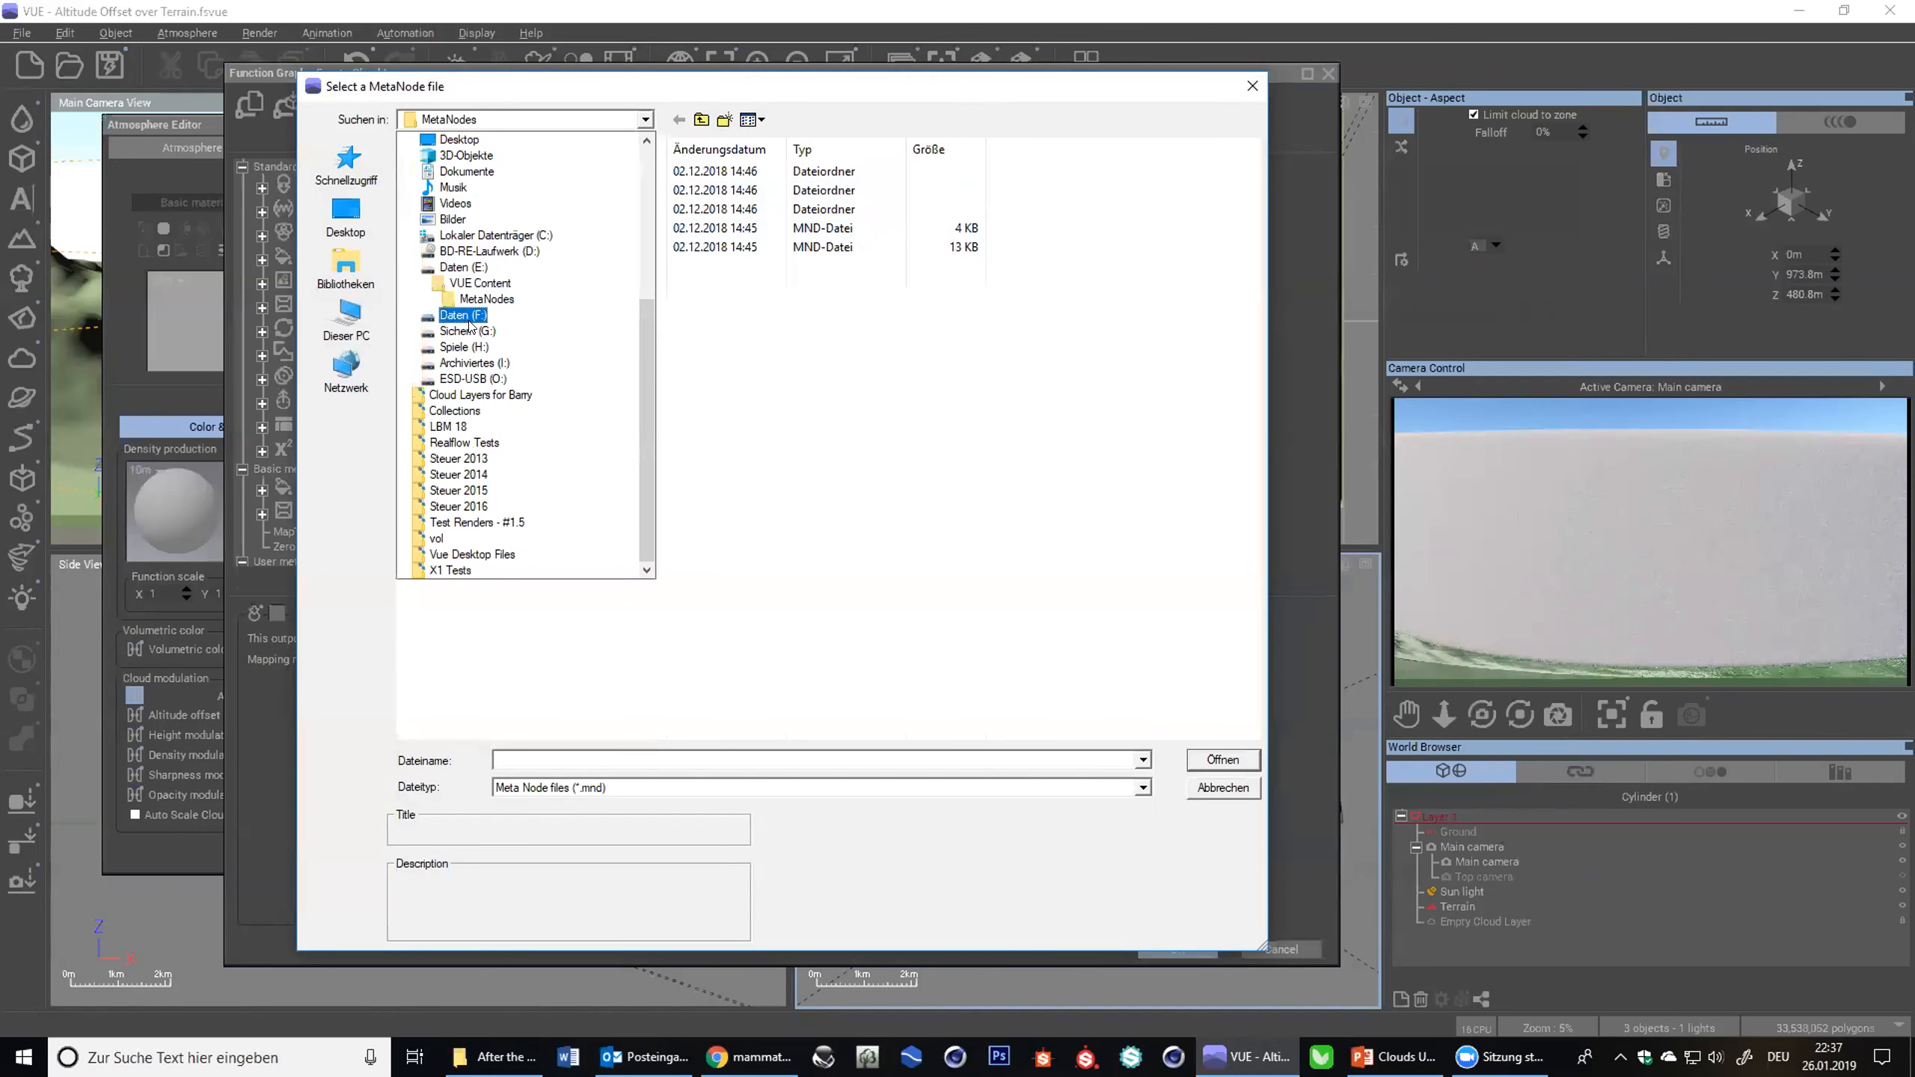
click(809, 388)
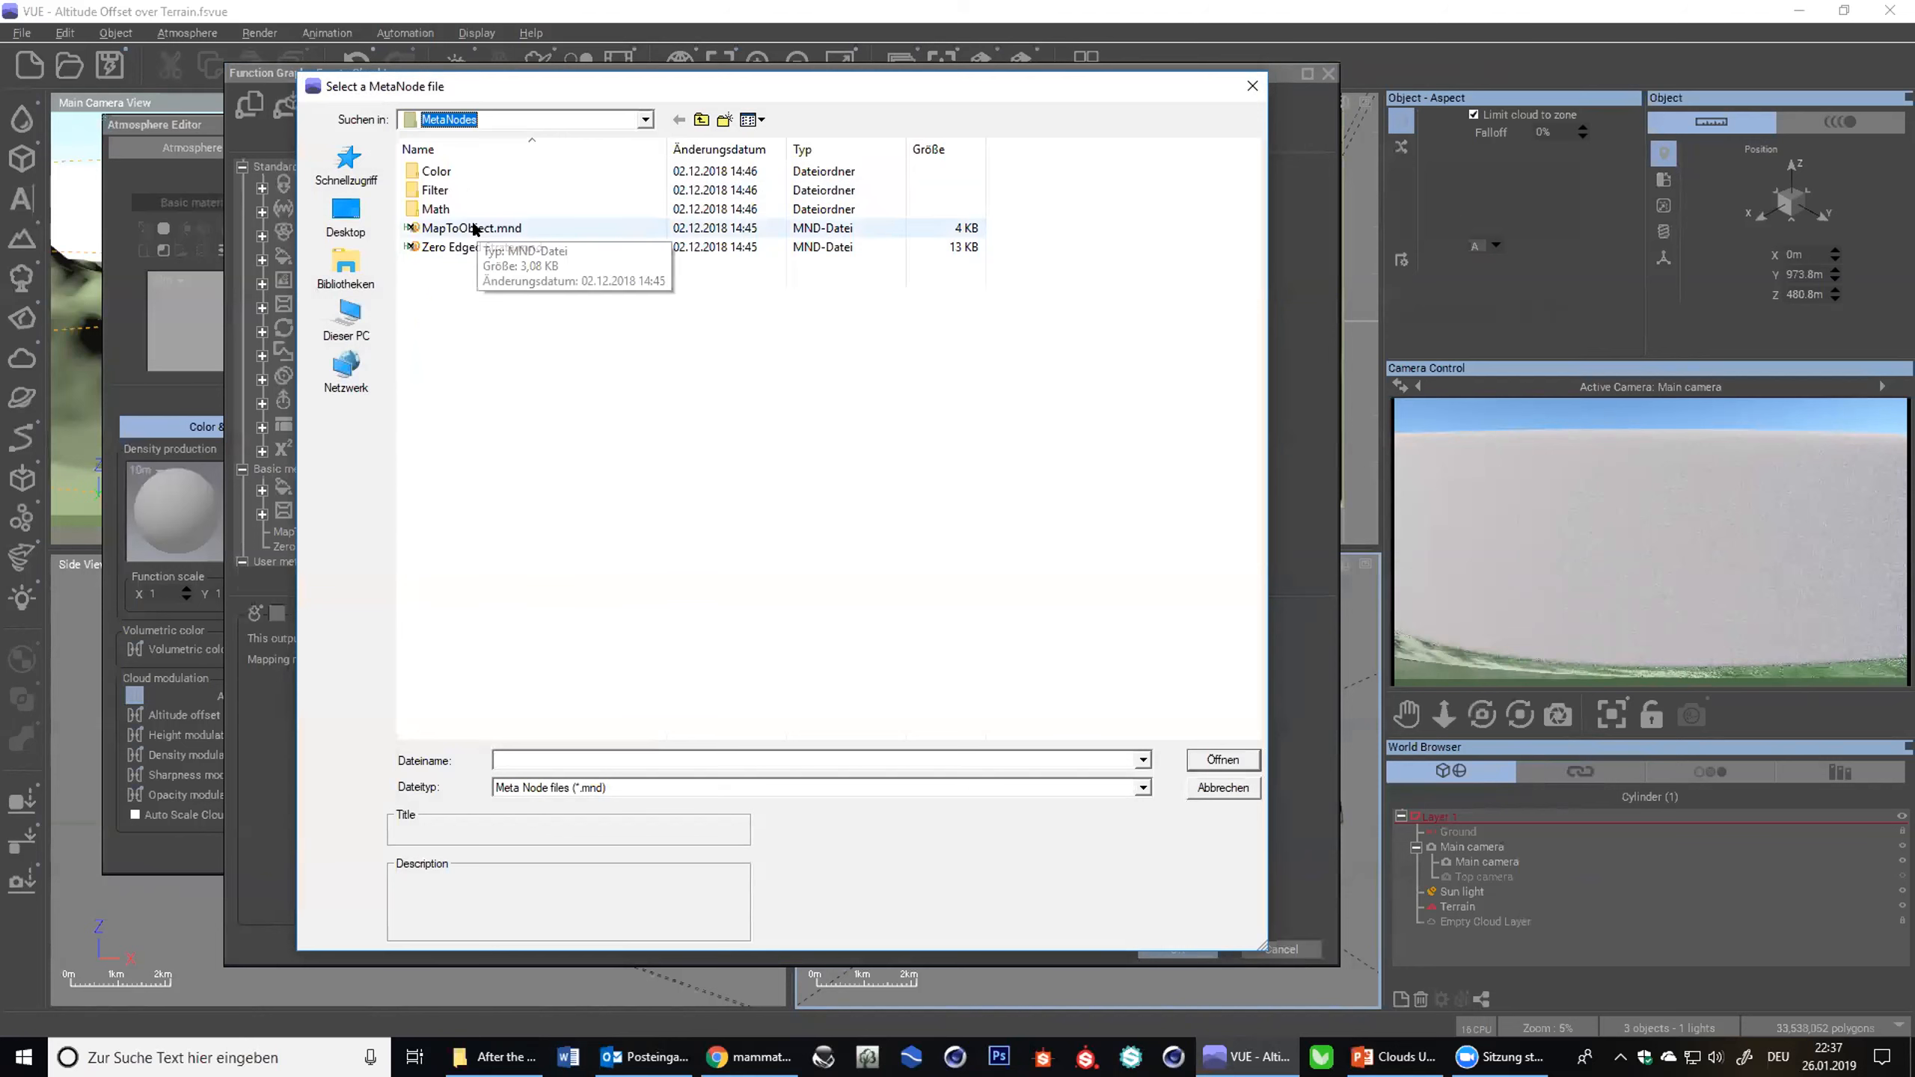
click(565, 229)
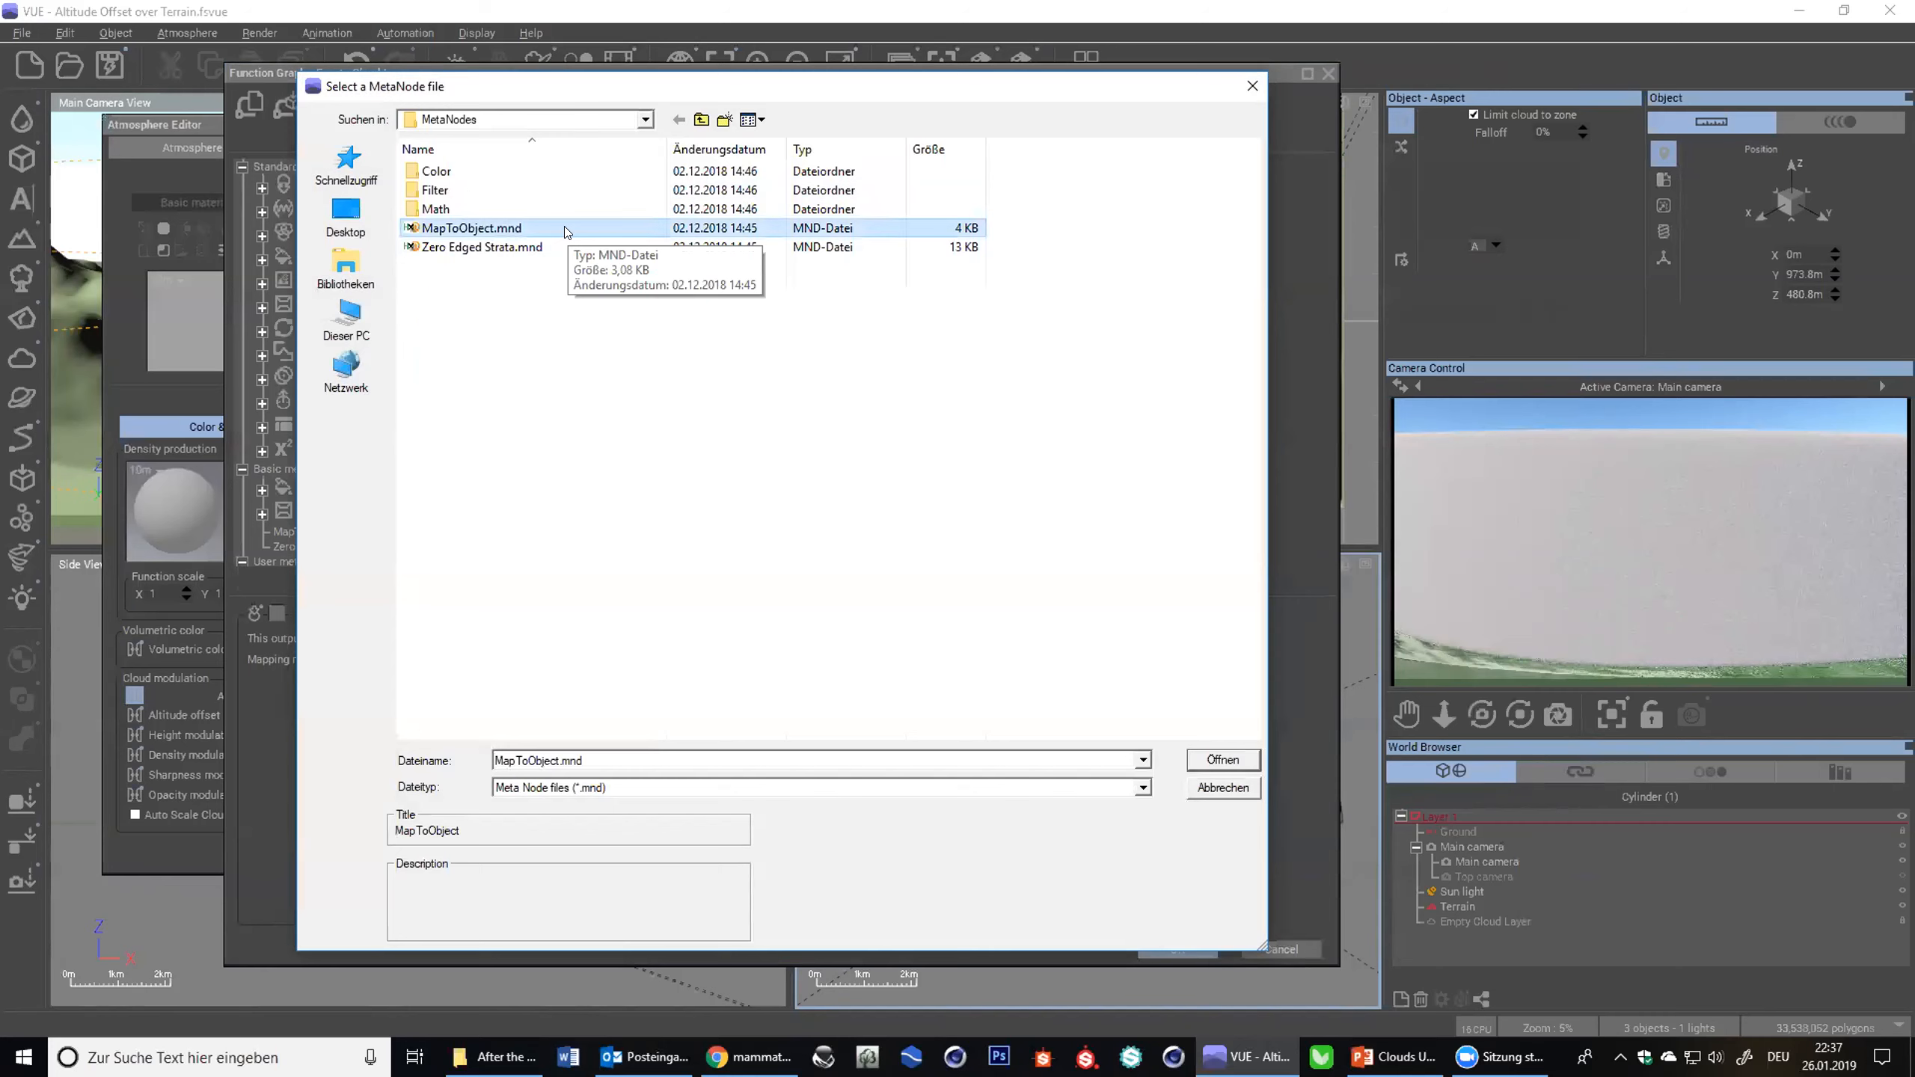
click(565, 228)
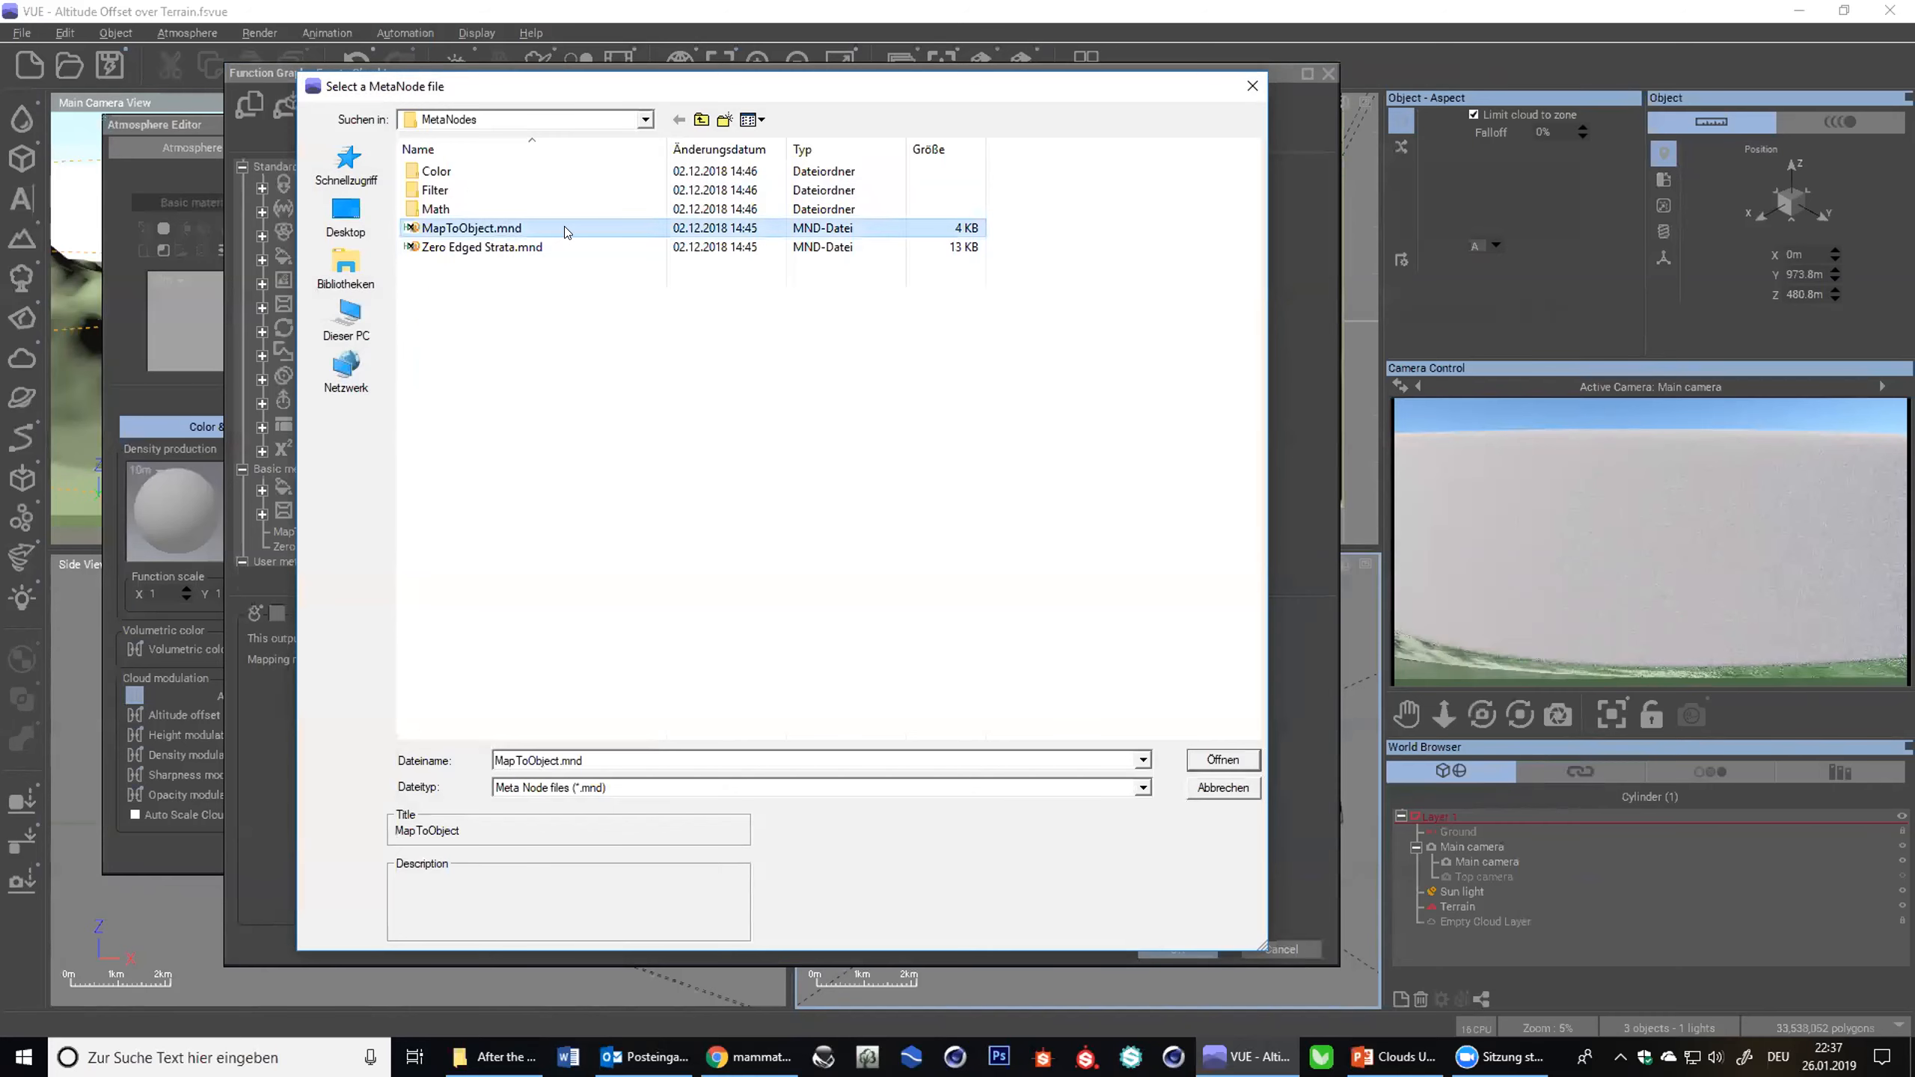
click(565, 228)
double_click(564, 226)
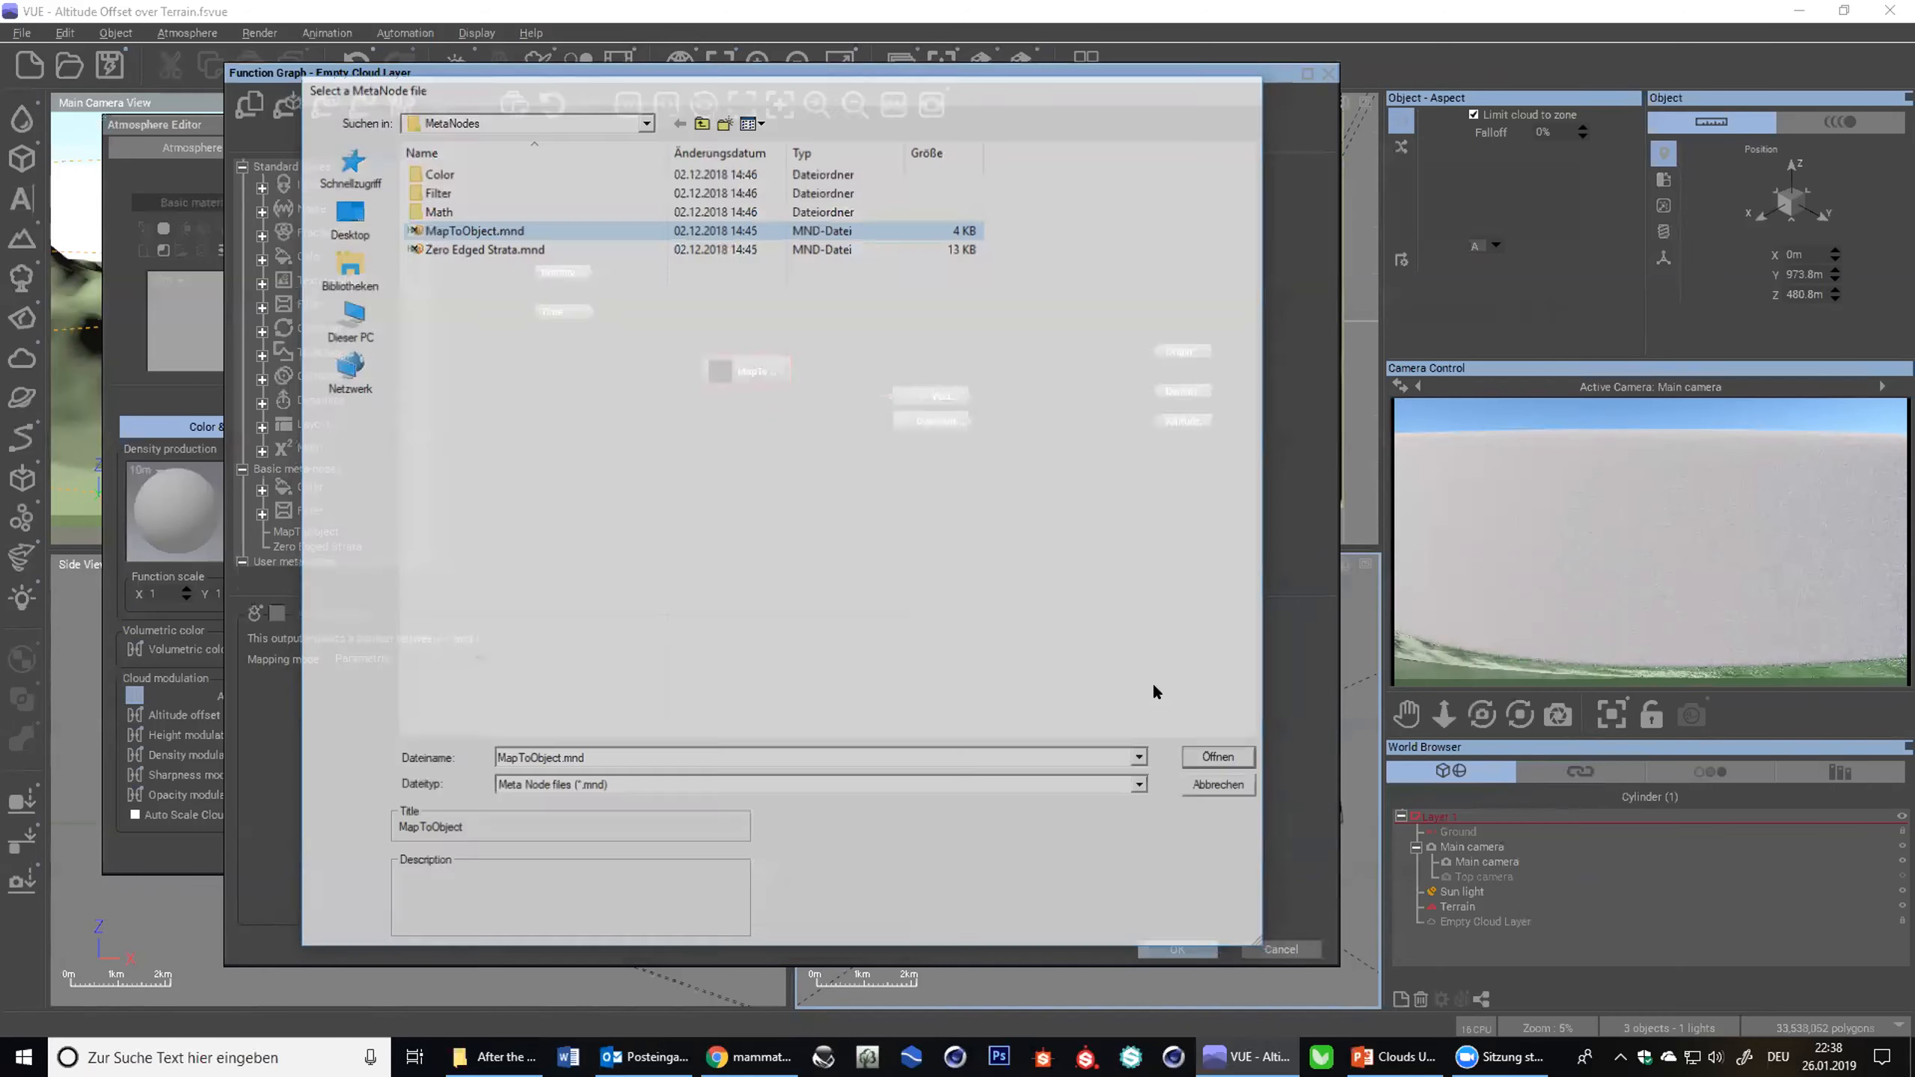
- Move the MapToObject node above the Dummy-to-Vector connection and check its input and output ports
scroll(739, 405, up, 4)
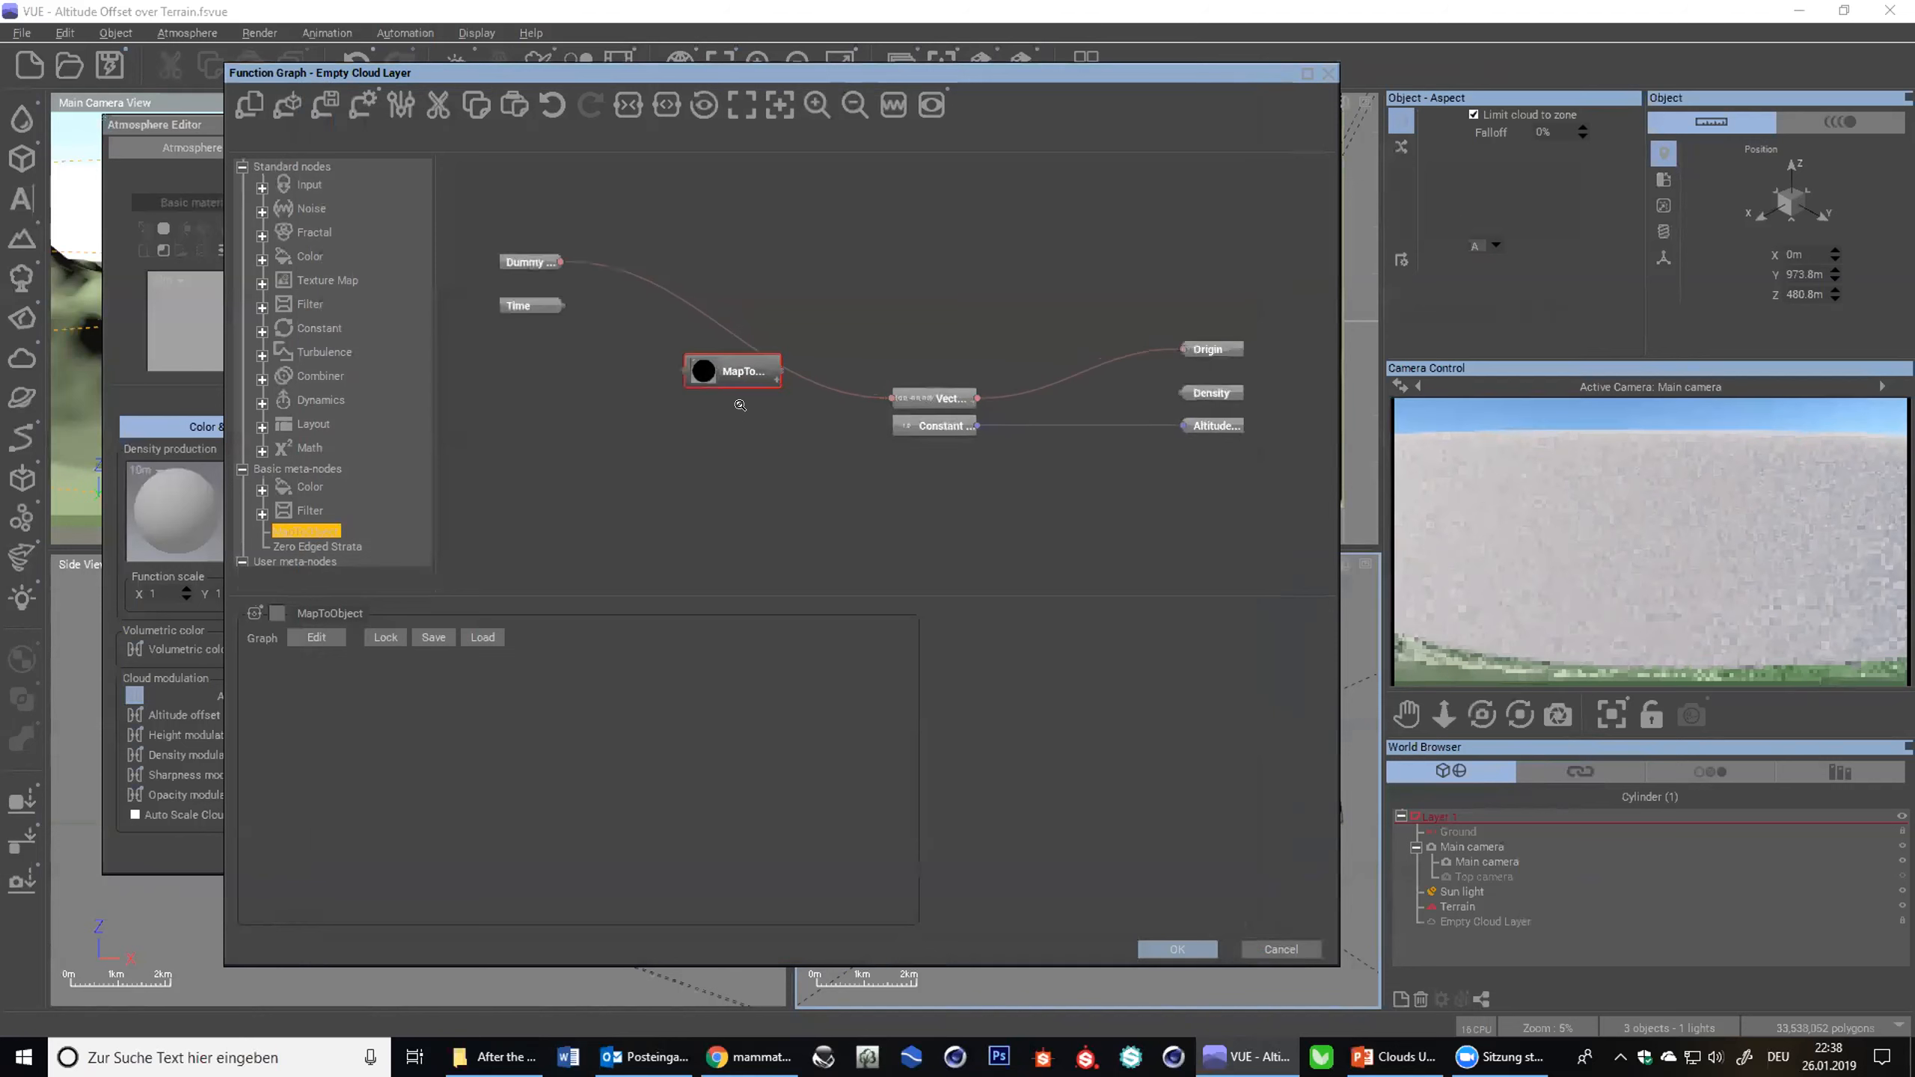
middle_drag(632, 342, 739, 335)
drag(757, 362, 792, 287)
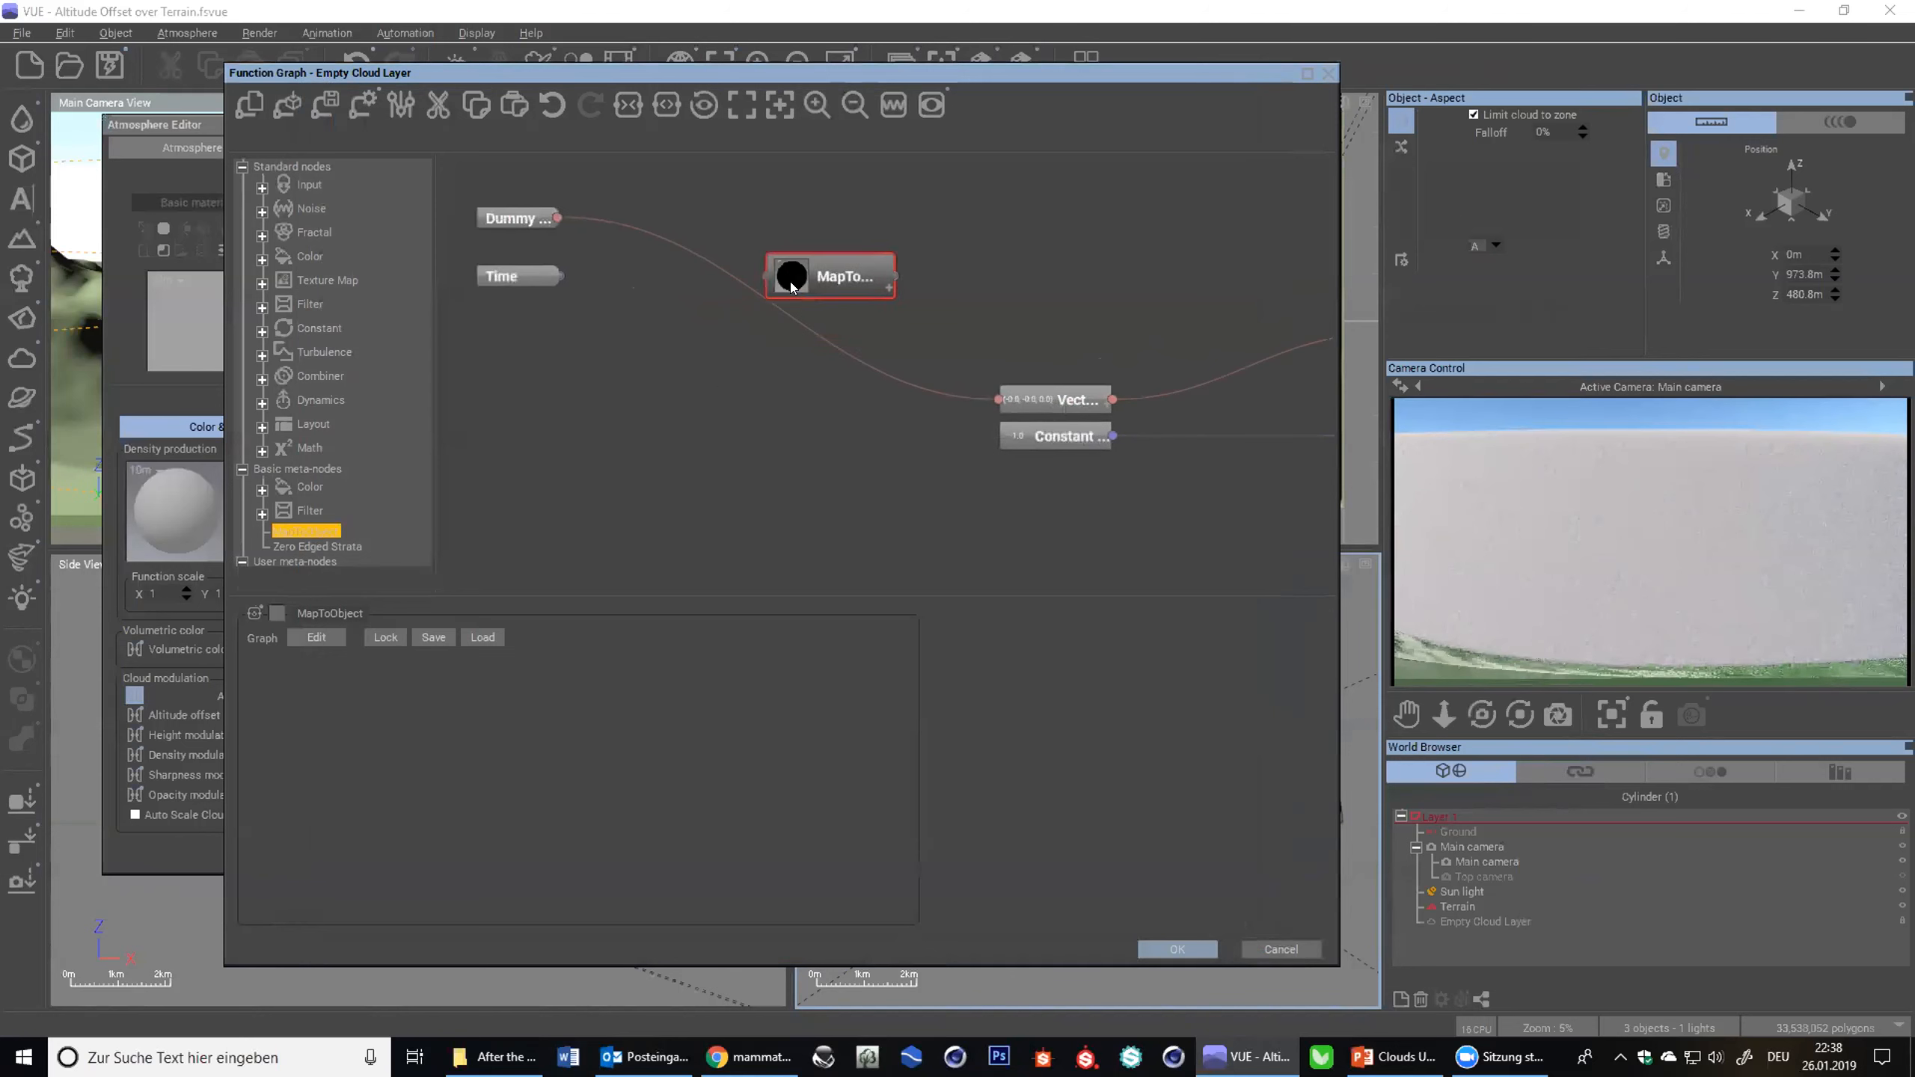
click(885, 286)
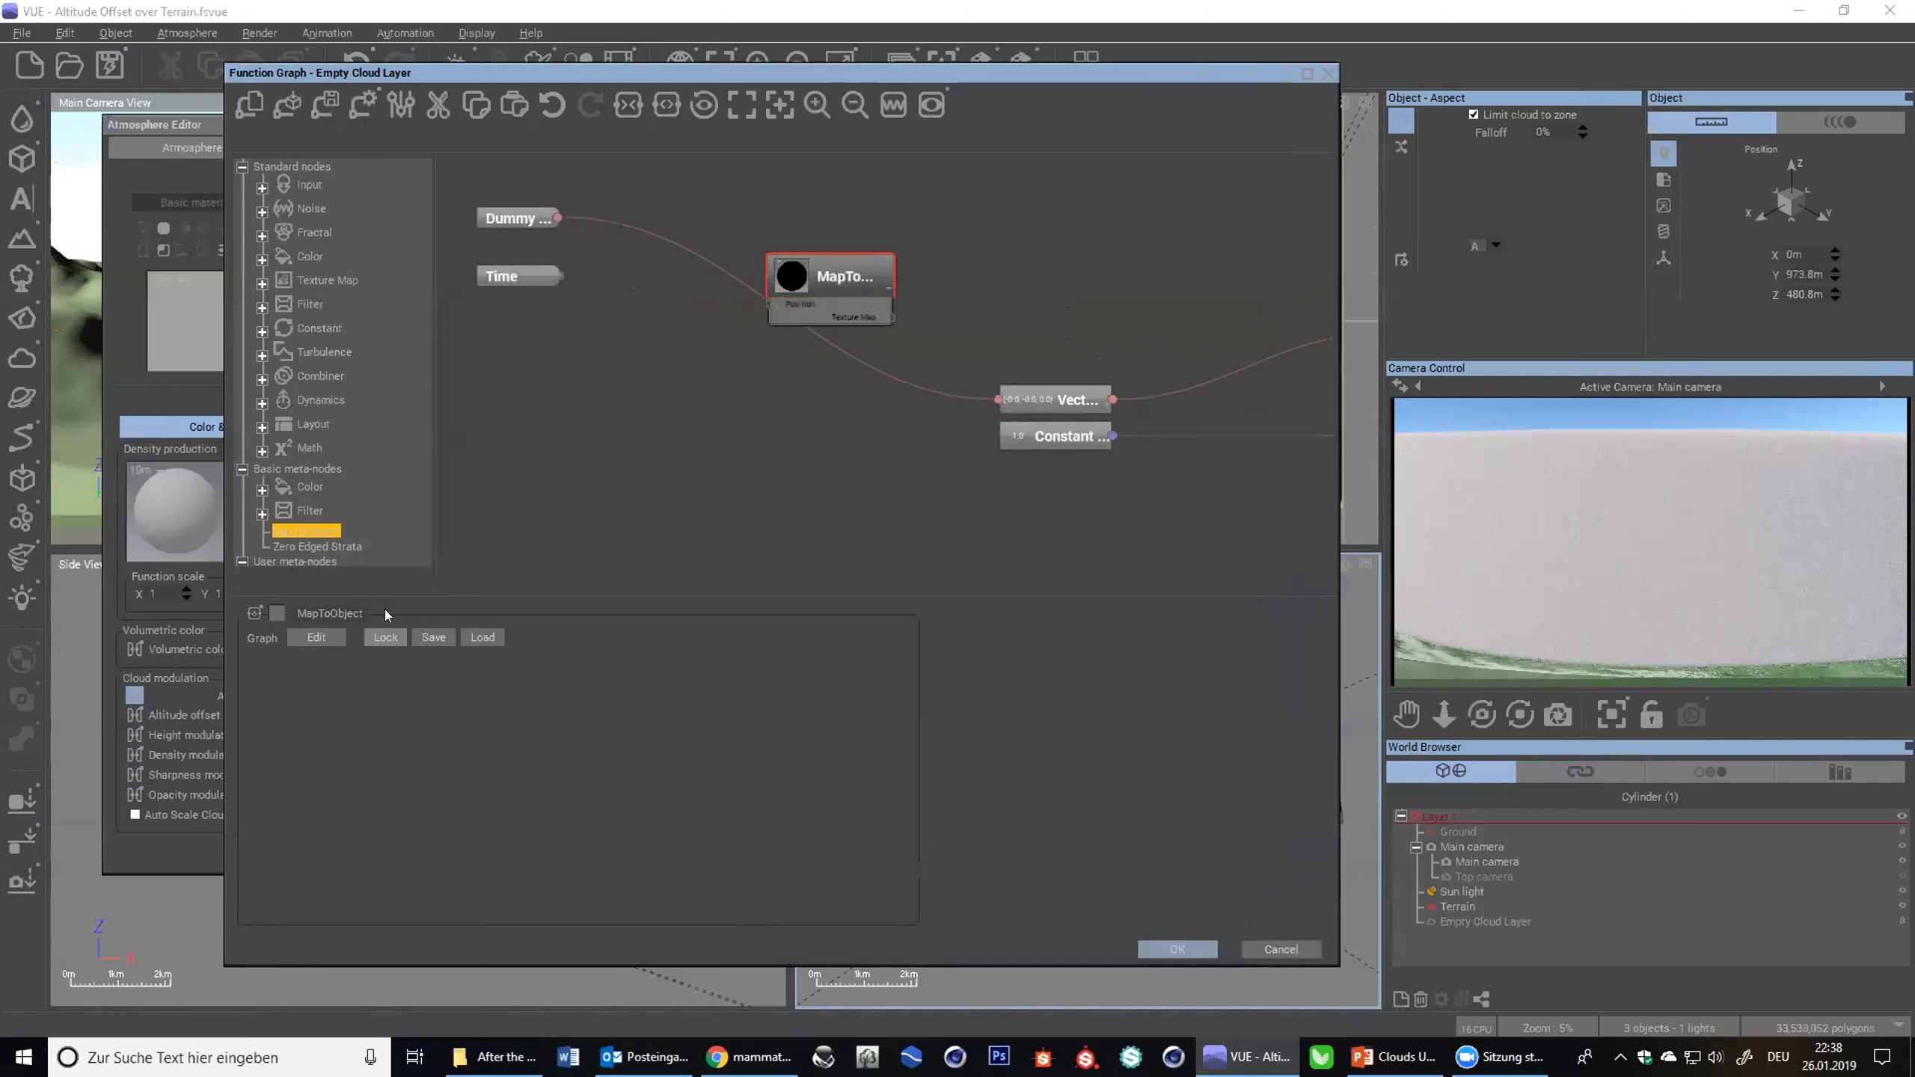
click(889, 287)
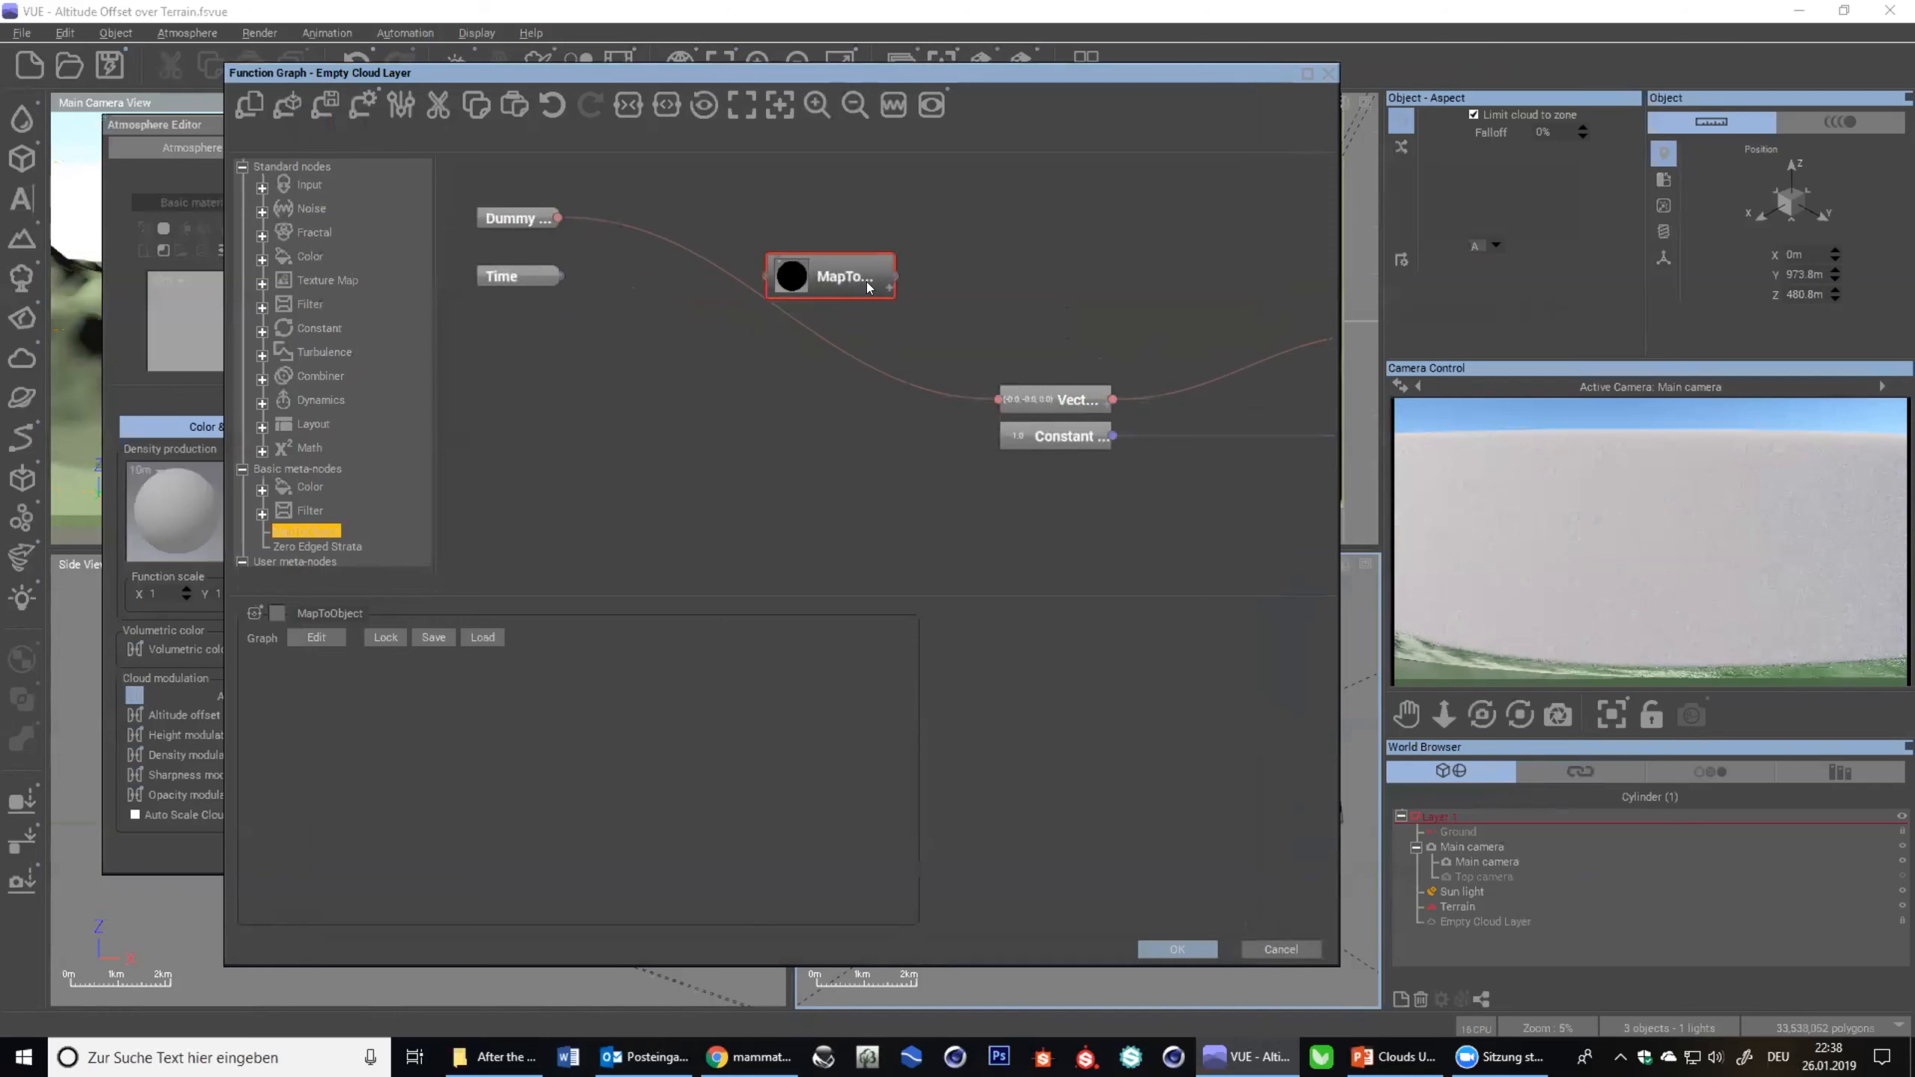
drag(800, 262, 859, 261)
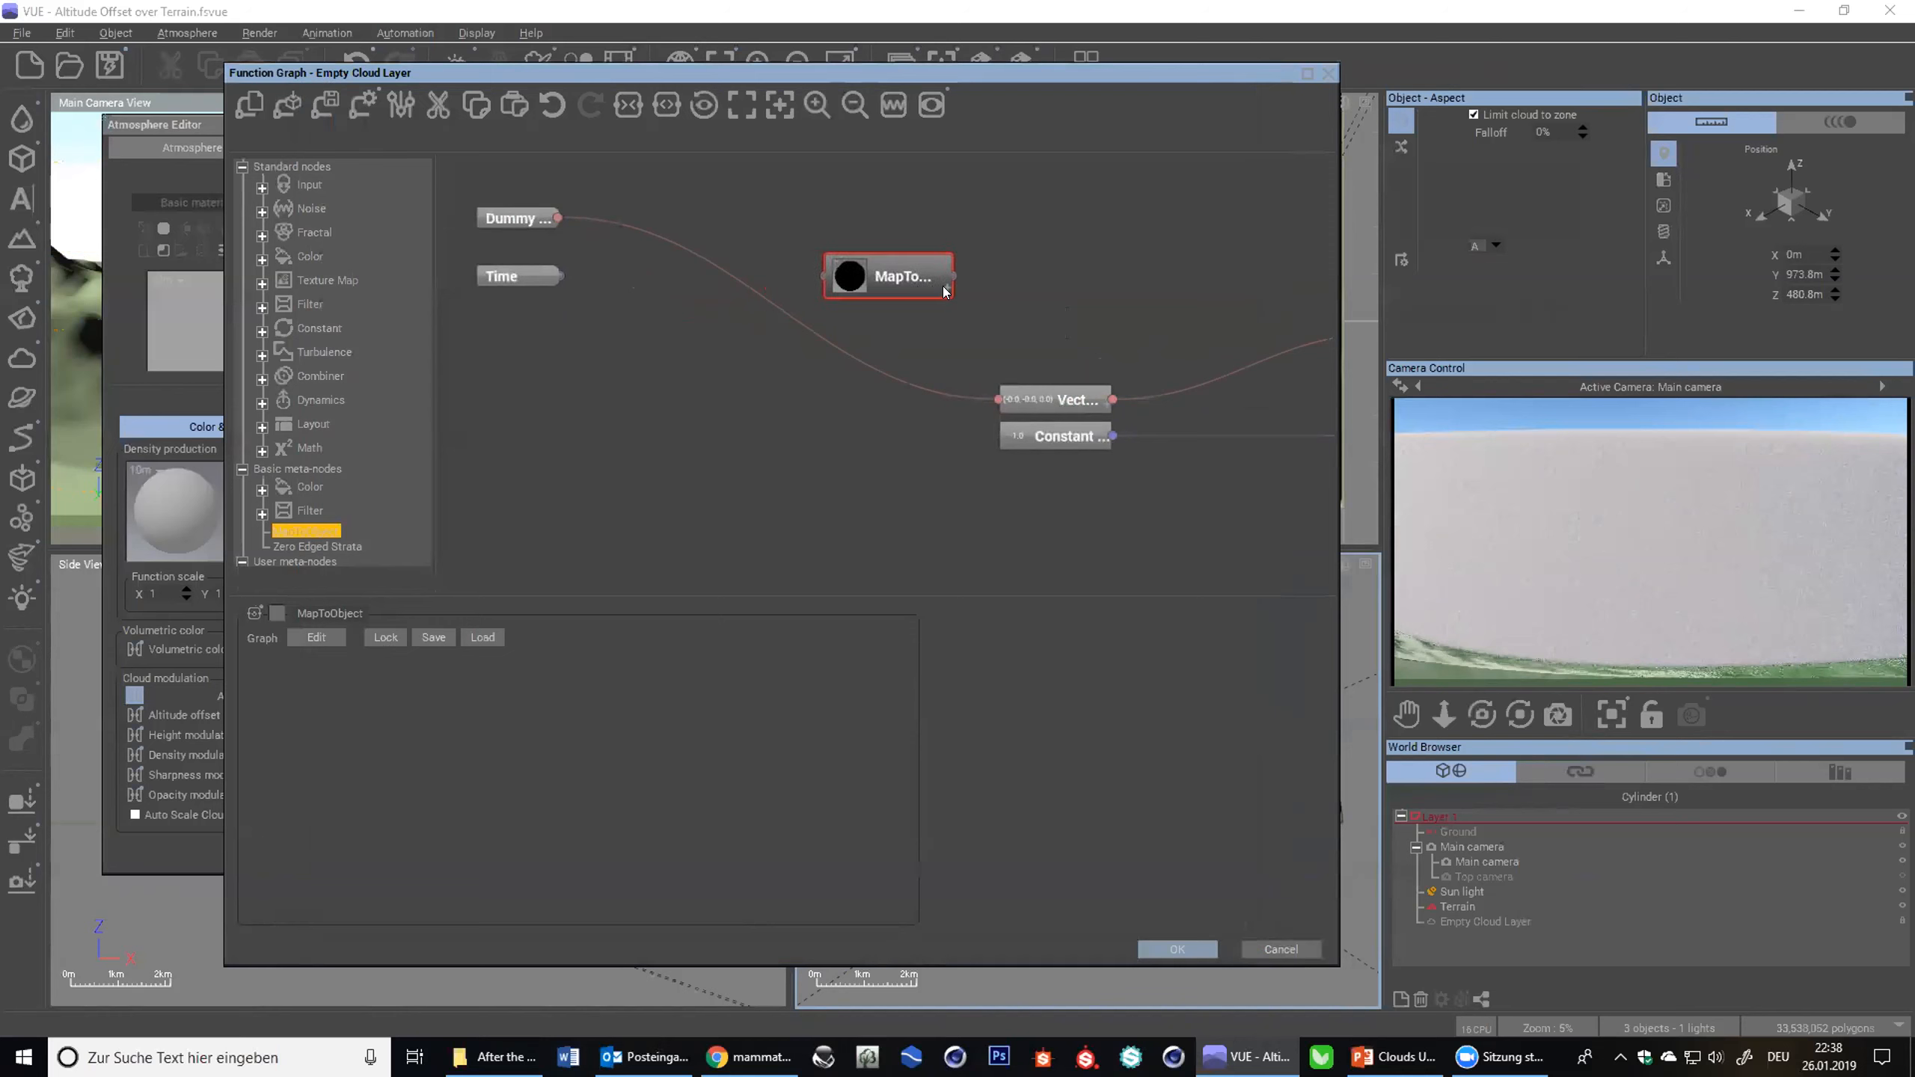
click(946, 288)
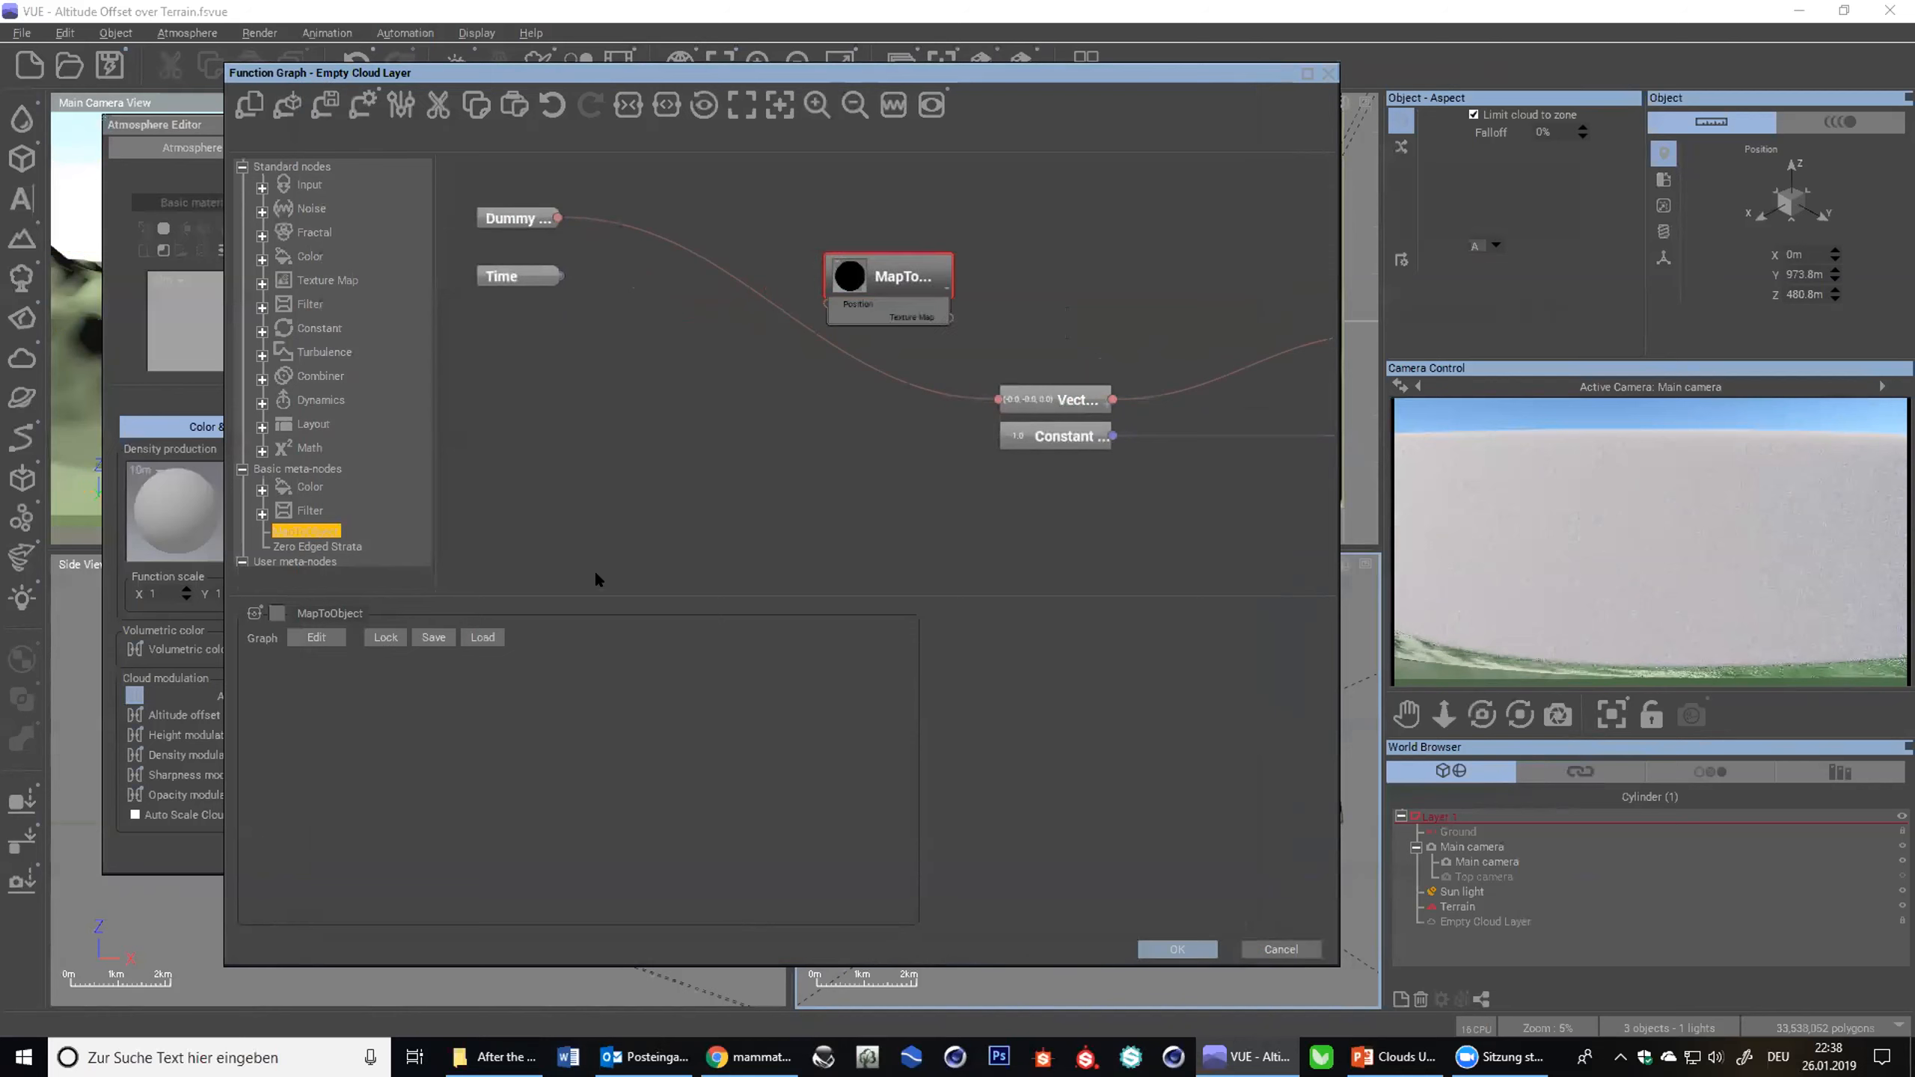
click(947, 287)
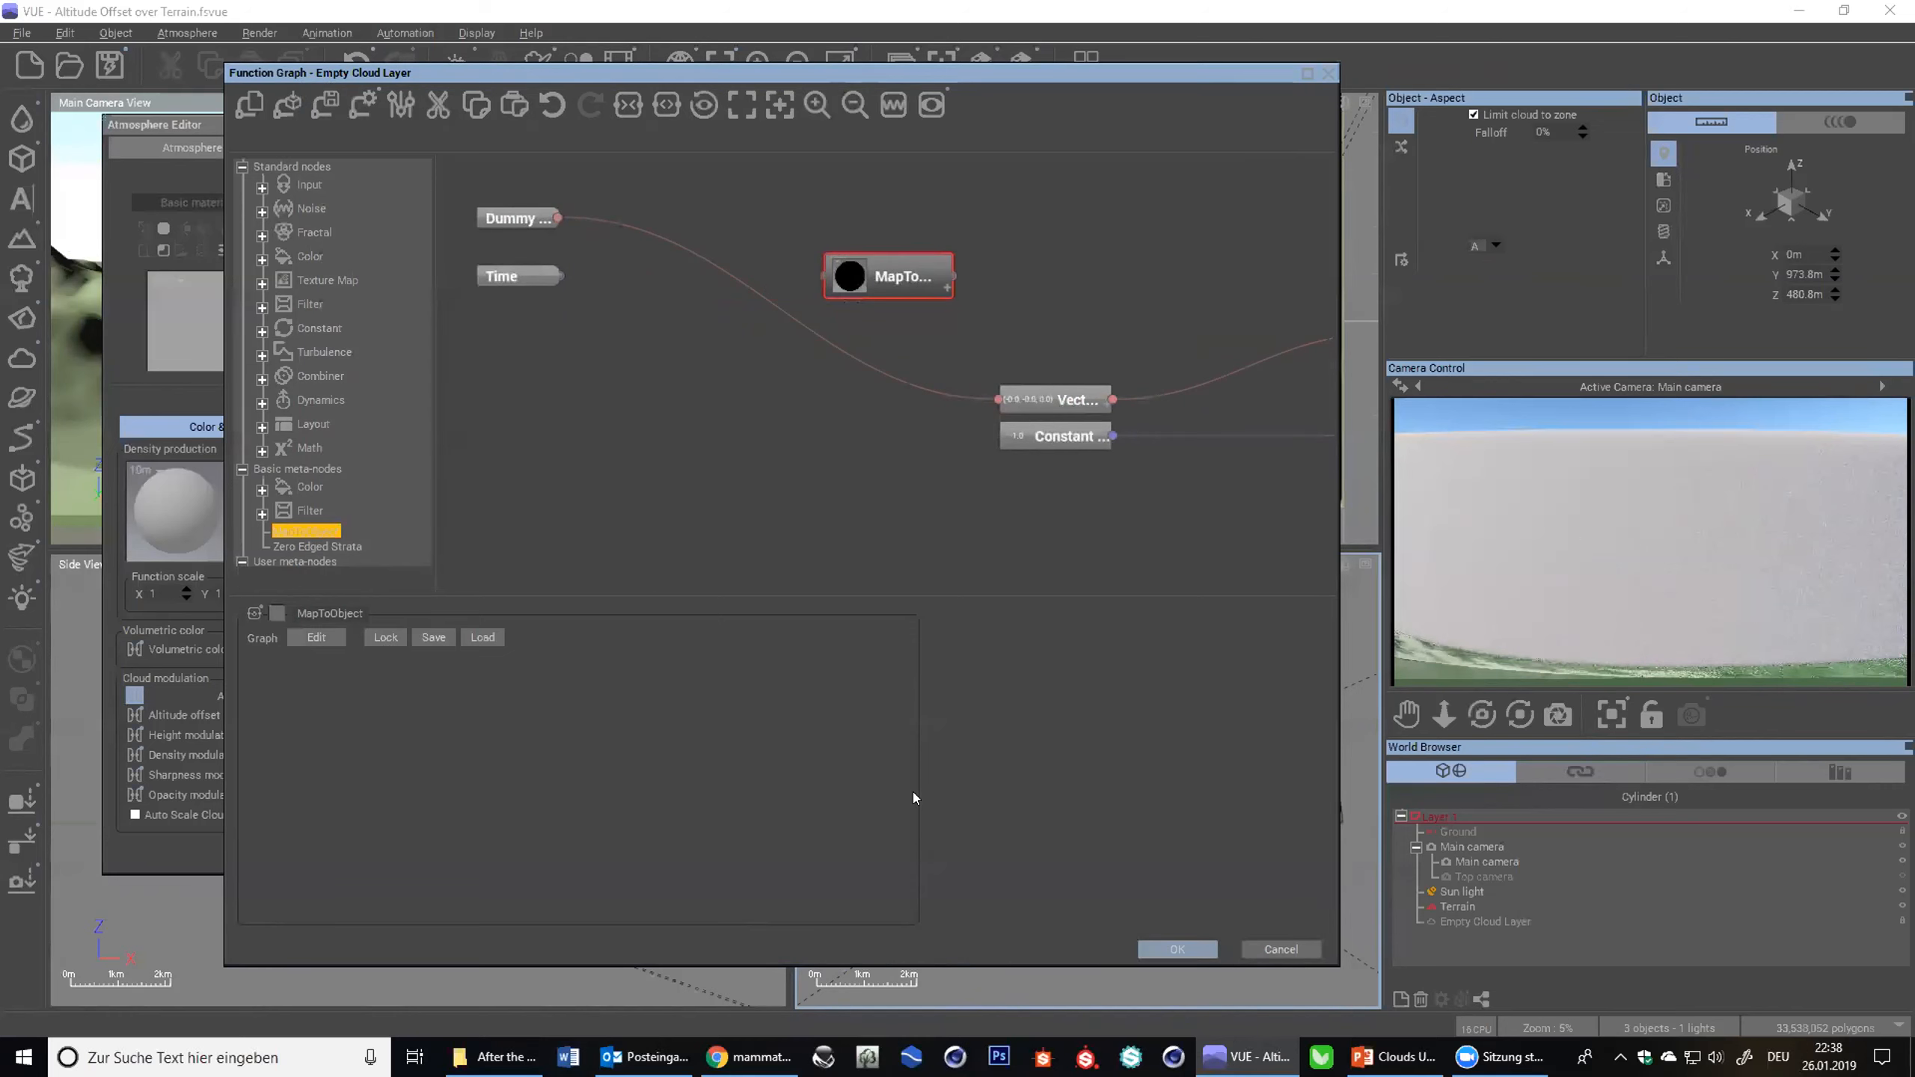
click(784, 377)
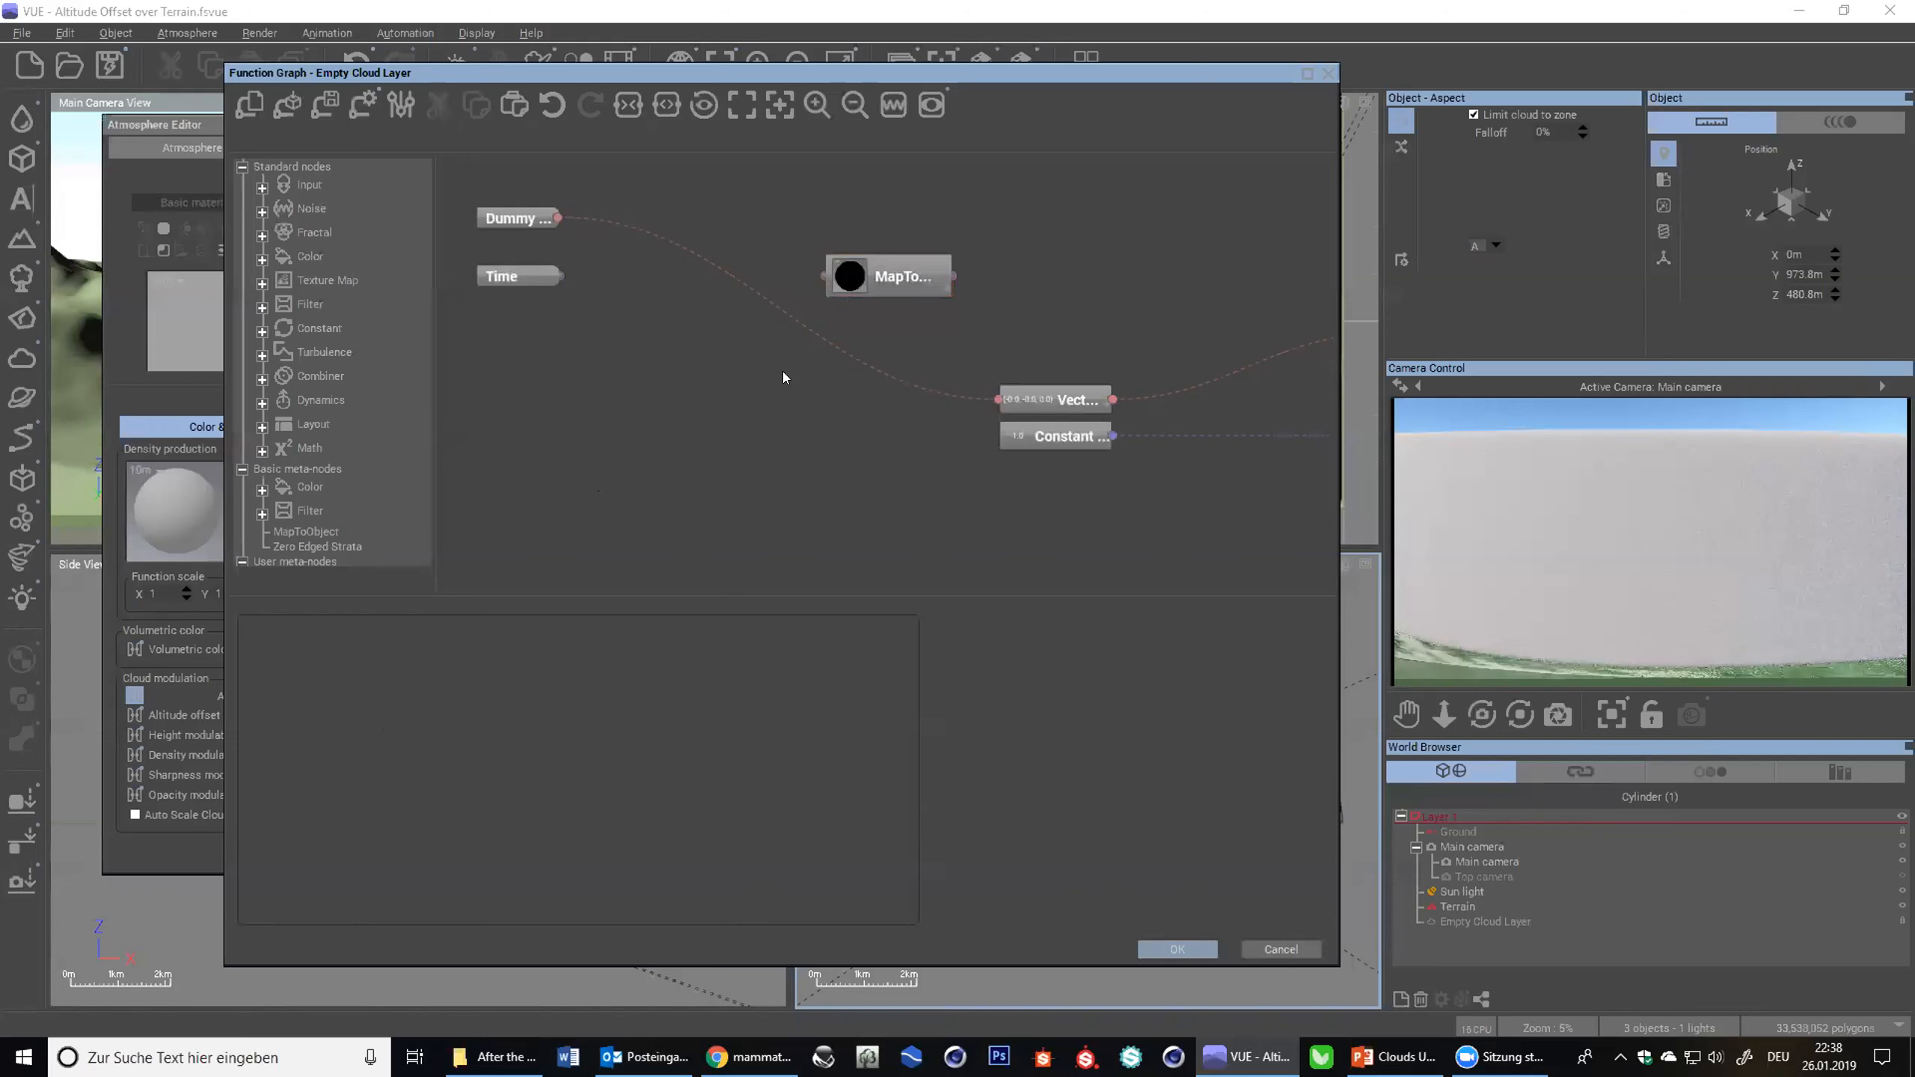
- Add a Partial Filter node feeding a Parabolic filter node in the free area below MapToObject
right_click(692, 371)
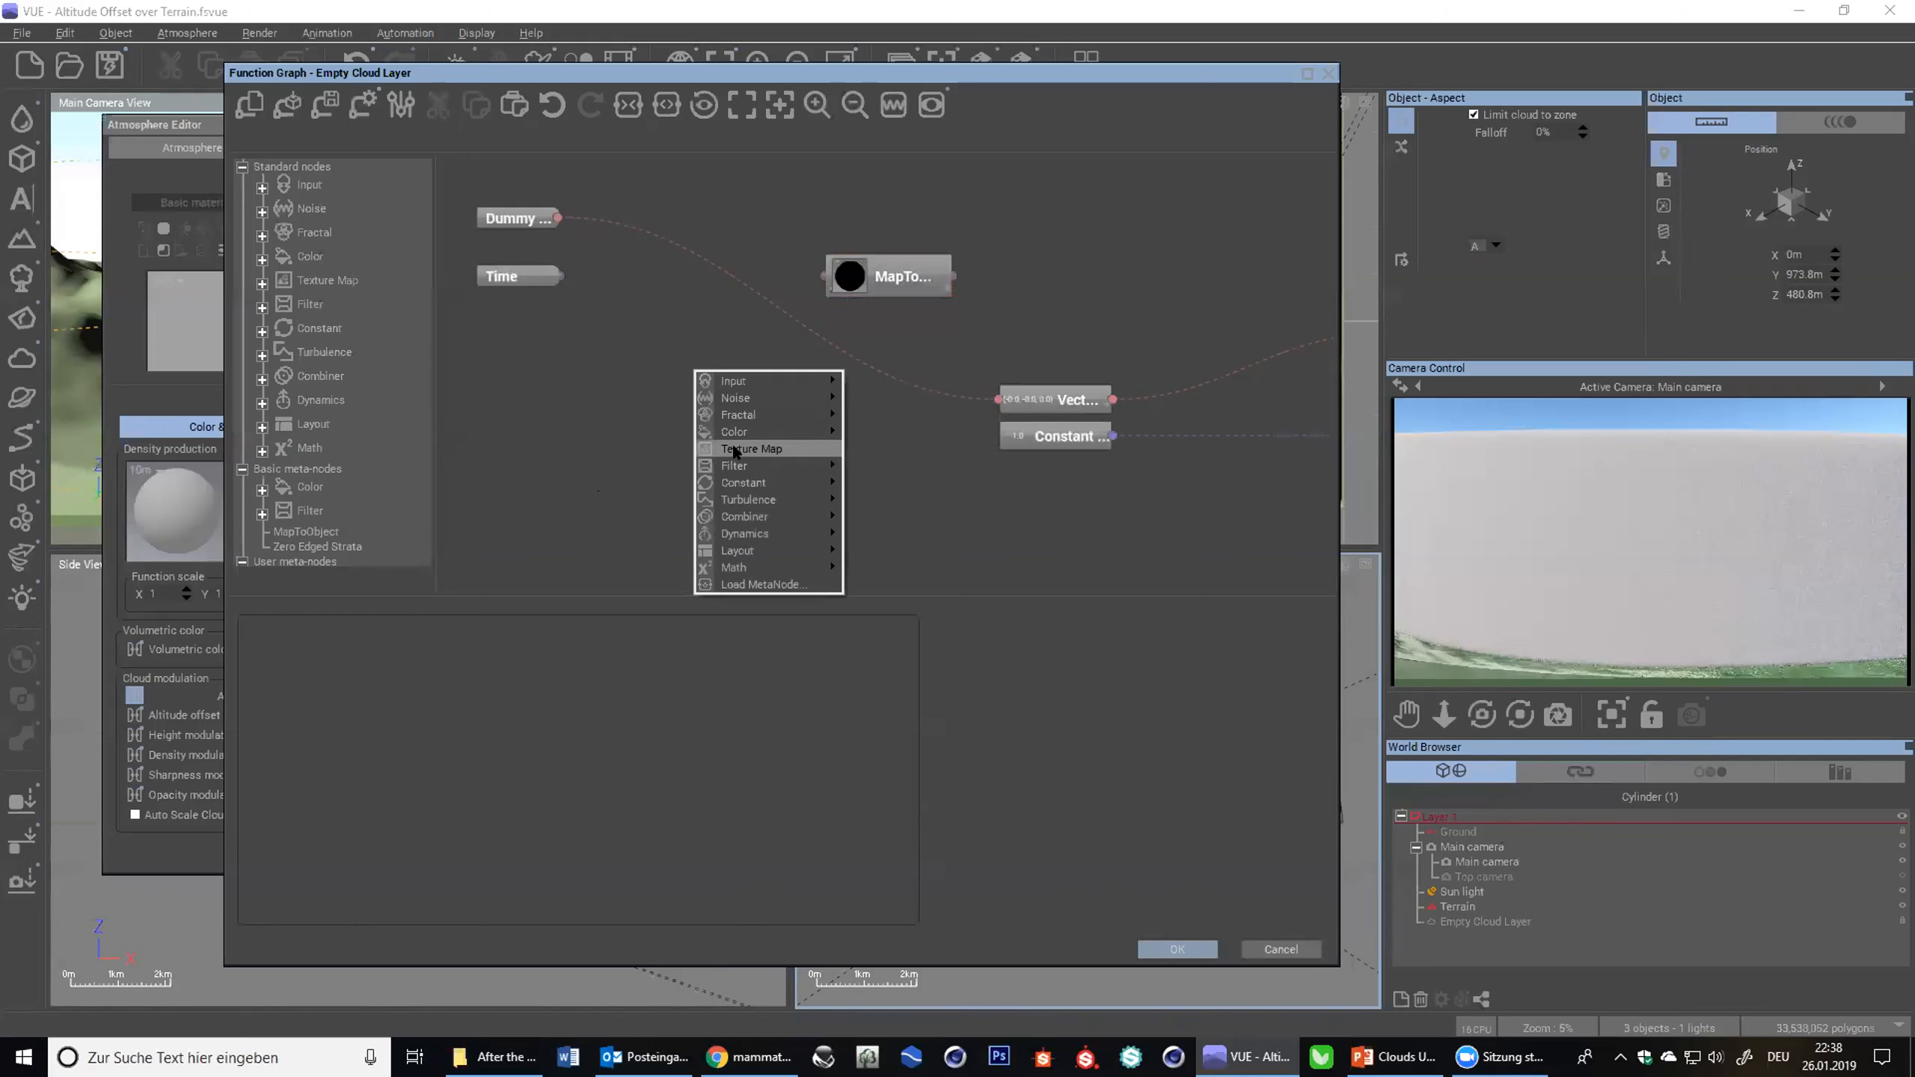
mouse_move(754, 464)
click(897, 618)
right_click(853, 403)
mouse_move(961, 501)
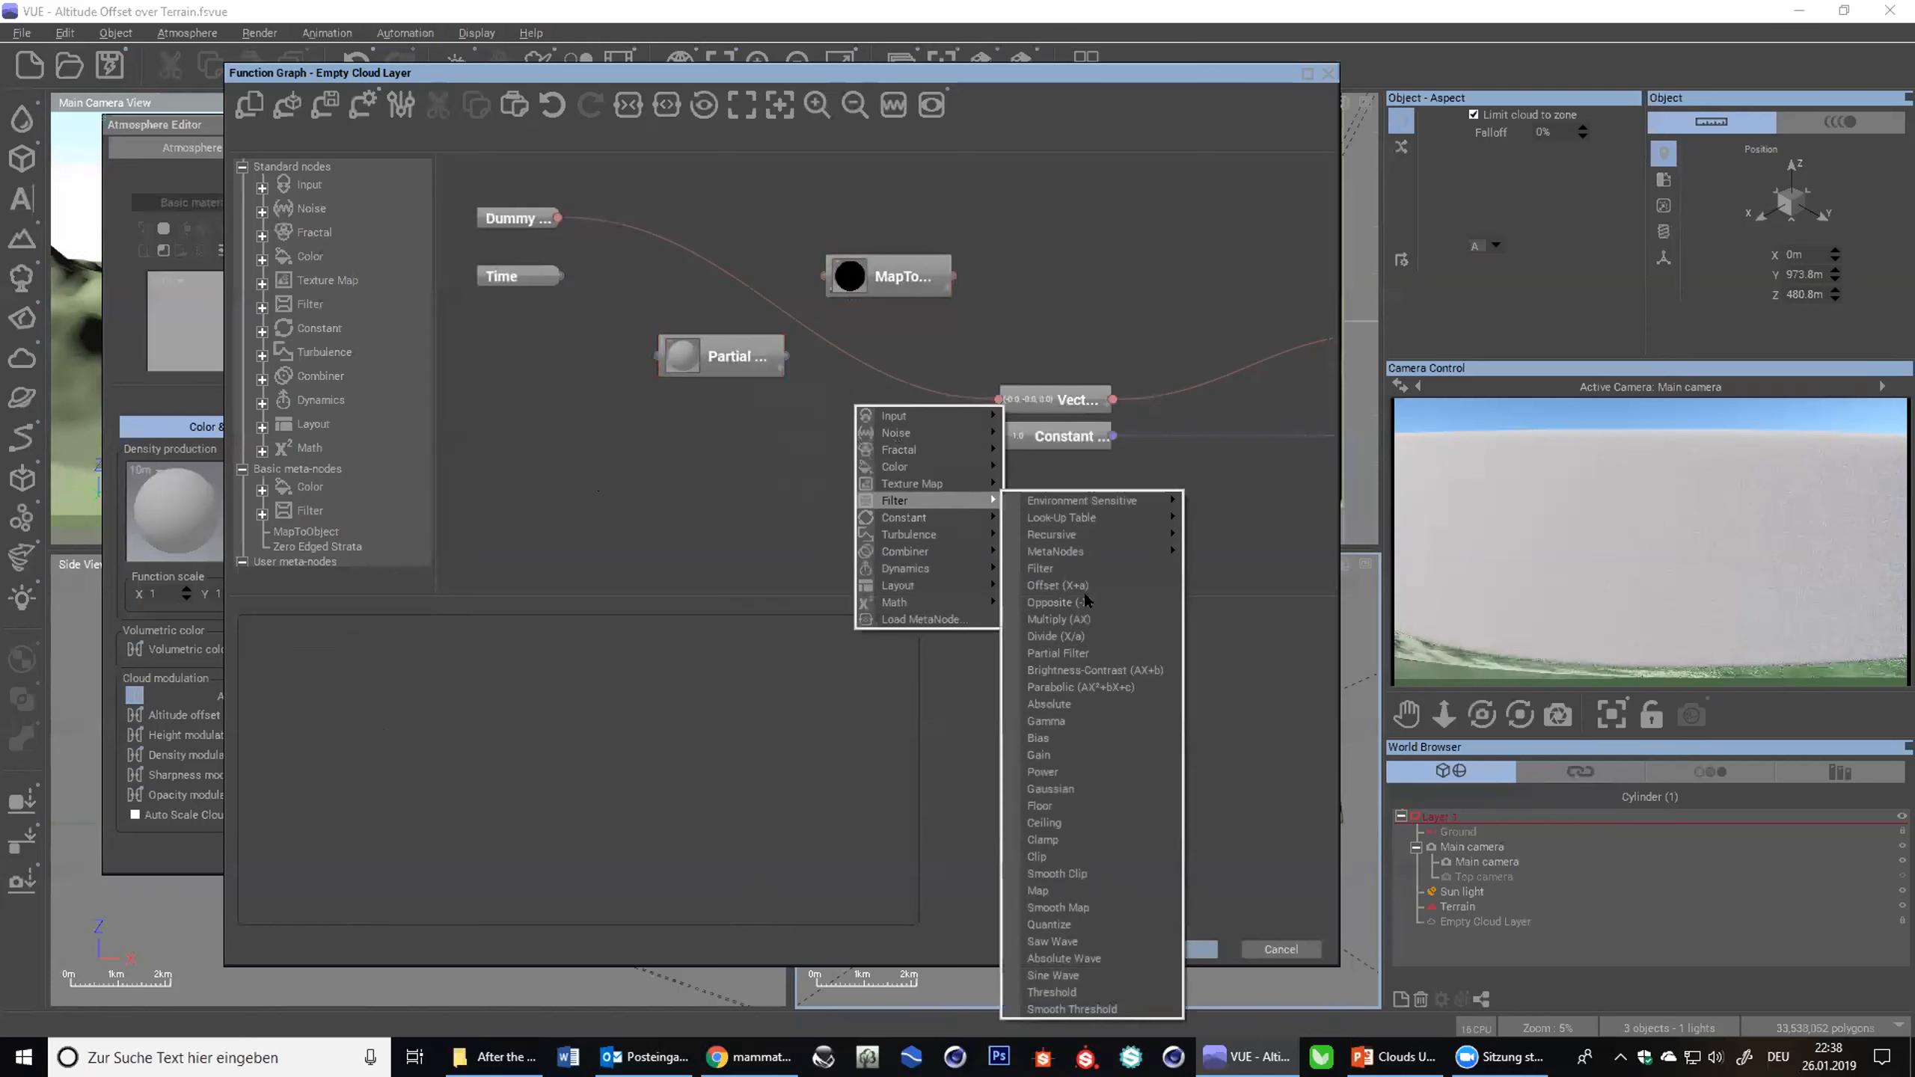
click(1089, 687)
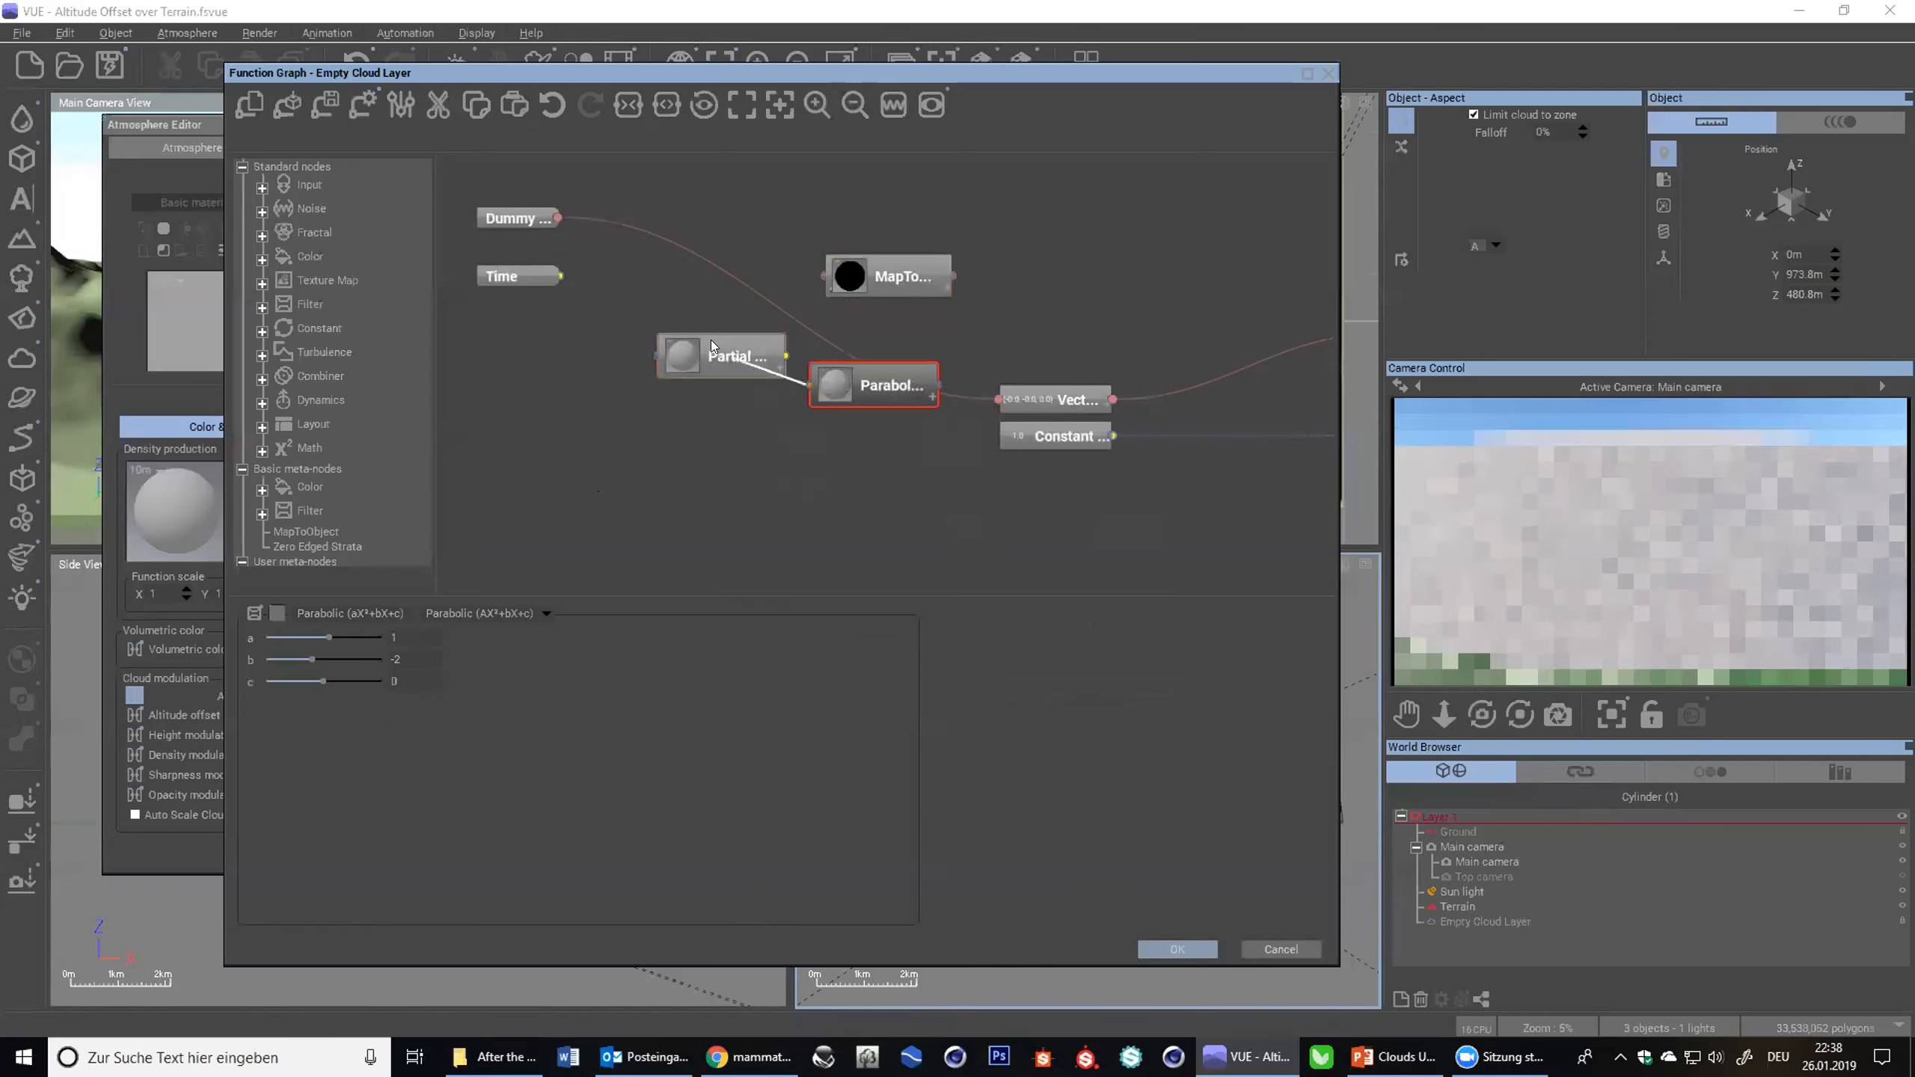
drag(855, 410, 864, 387)
- Group the Partial Filter and Parabolic nodes into a single metanode
drag(919, 464, 694, 324)
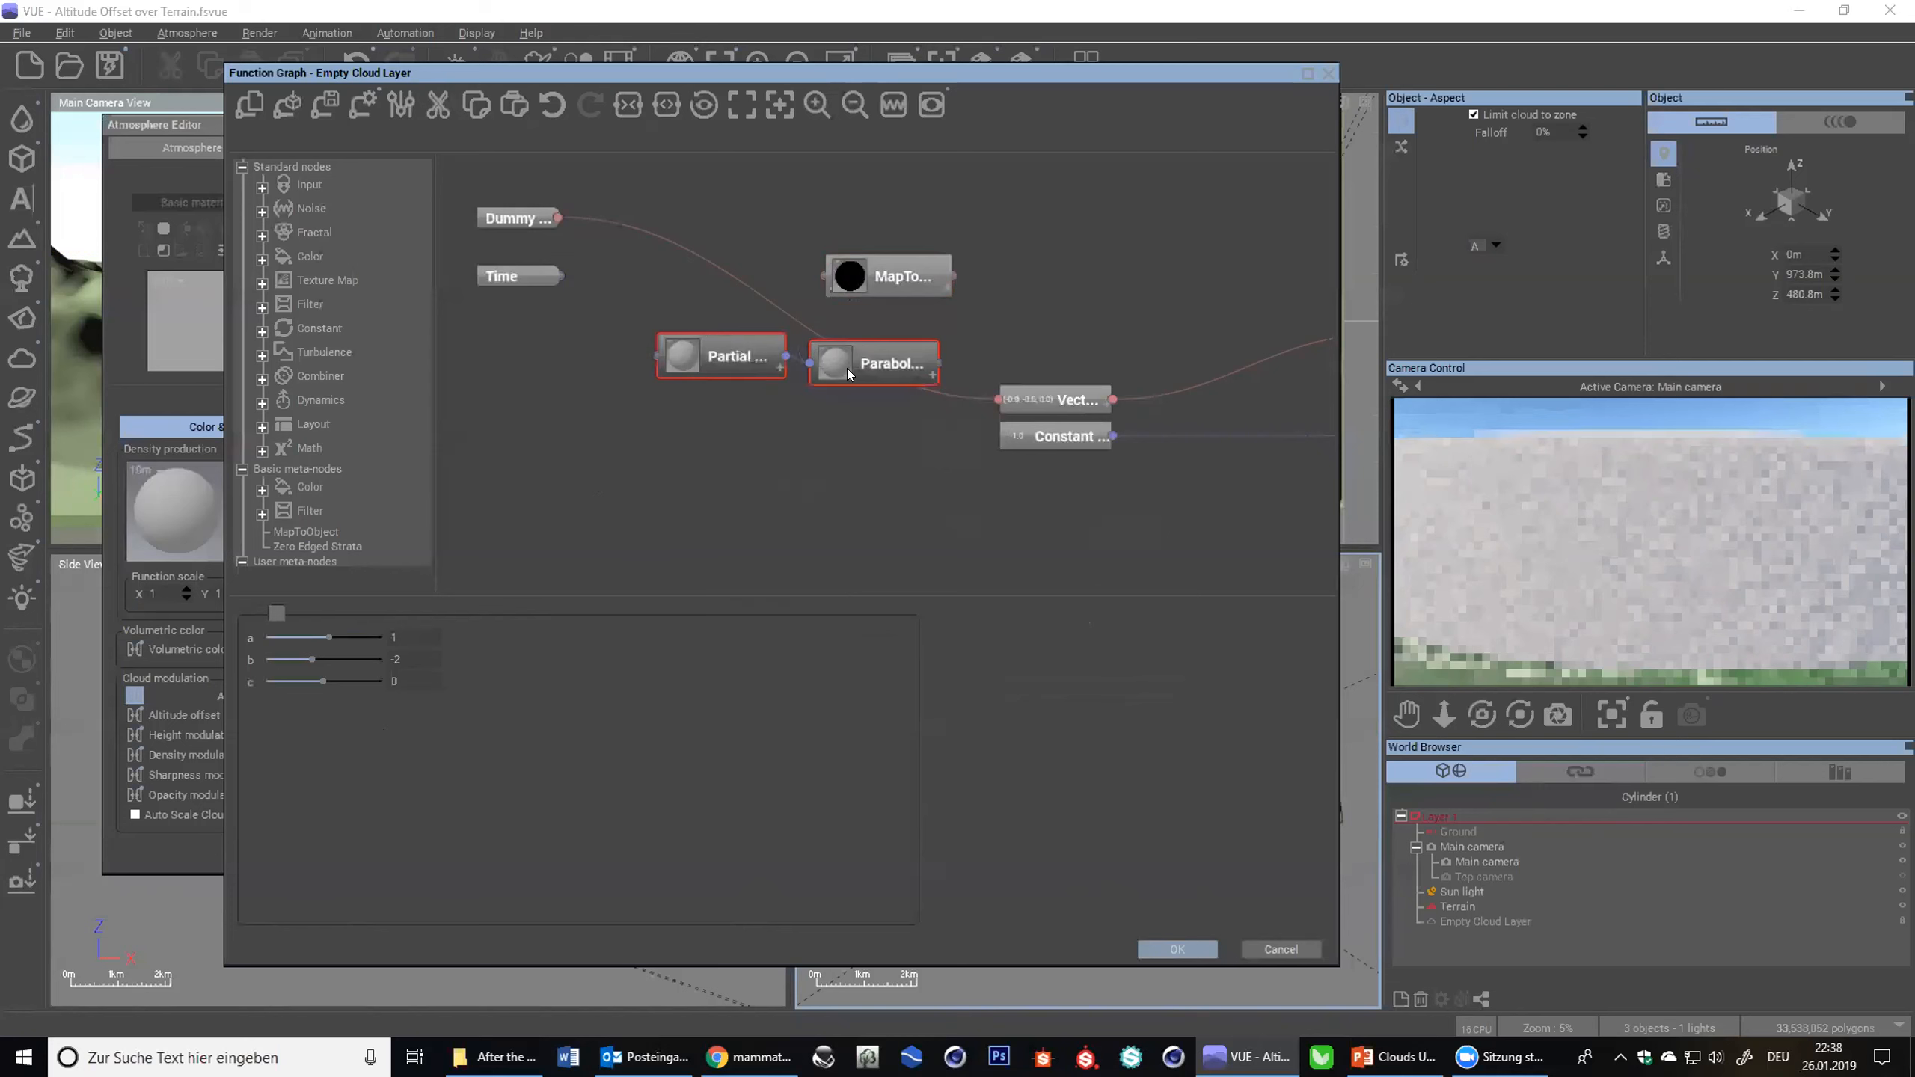
drag(847, 368, 802, 417)
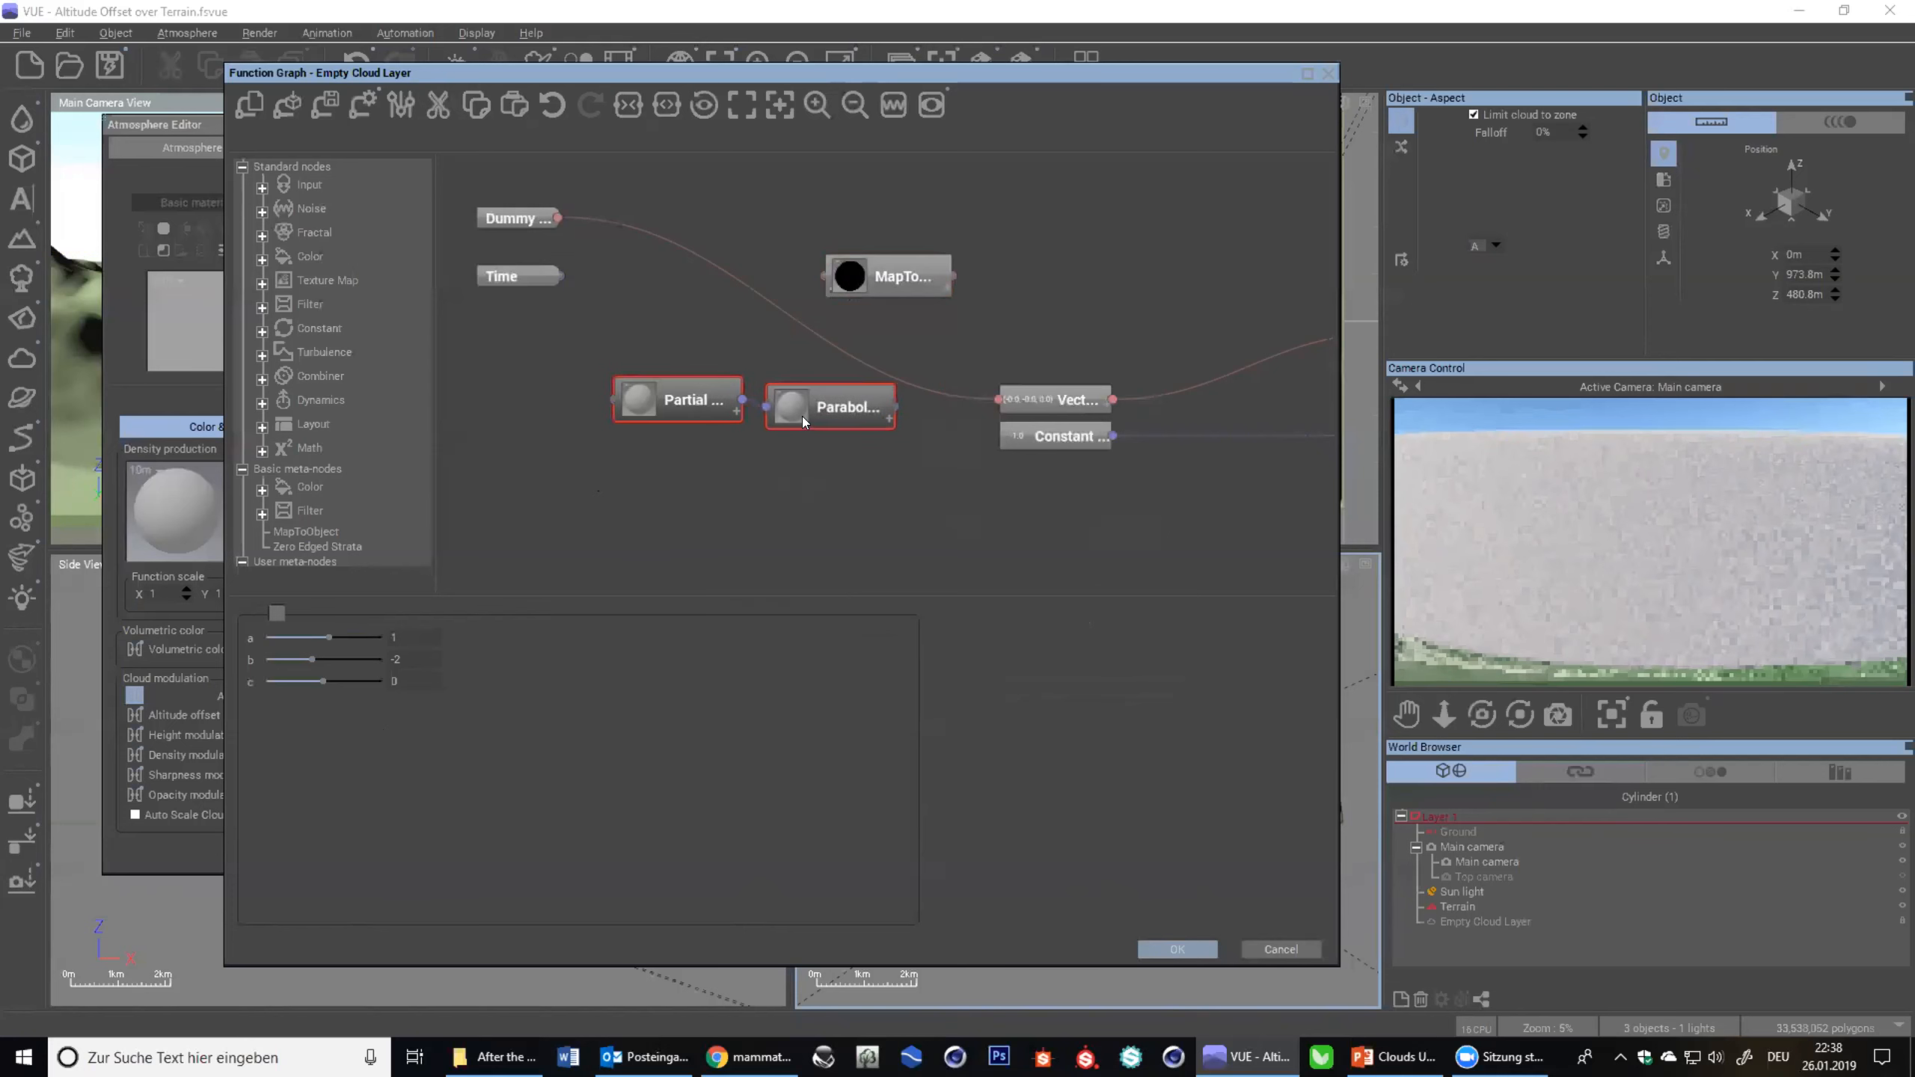
click(630, 106)
click(767, 381)
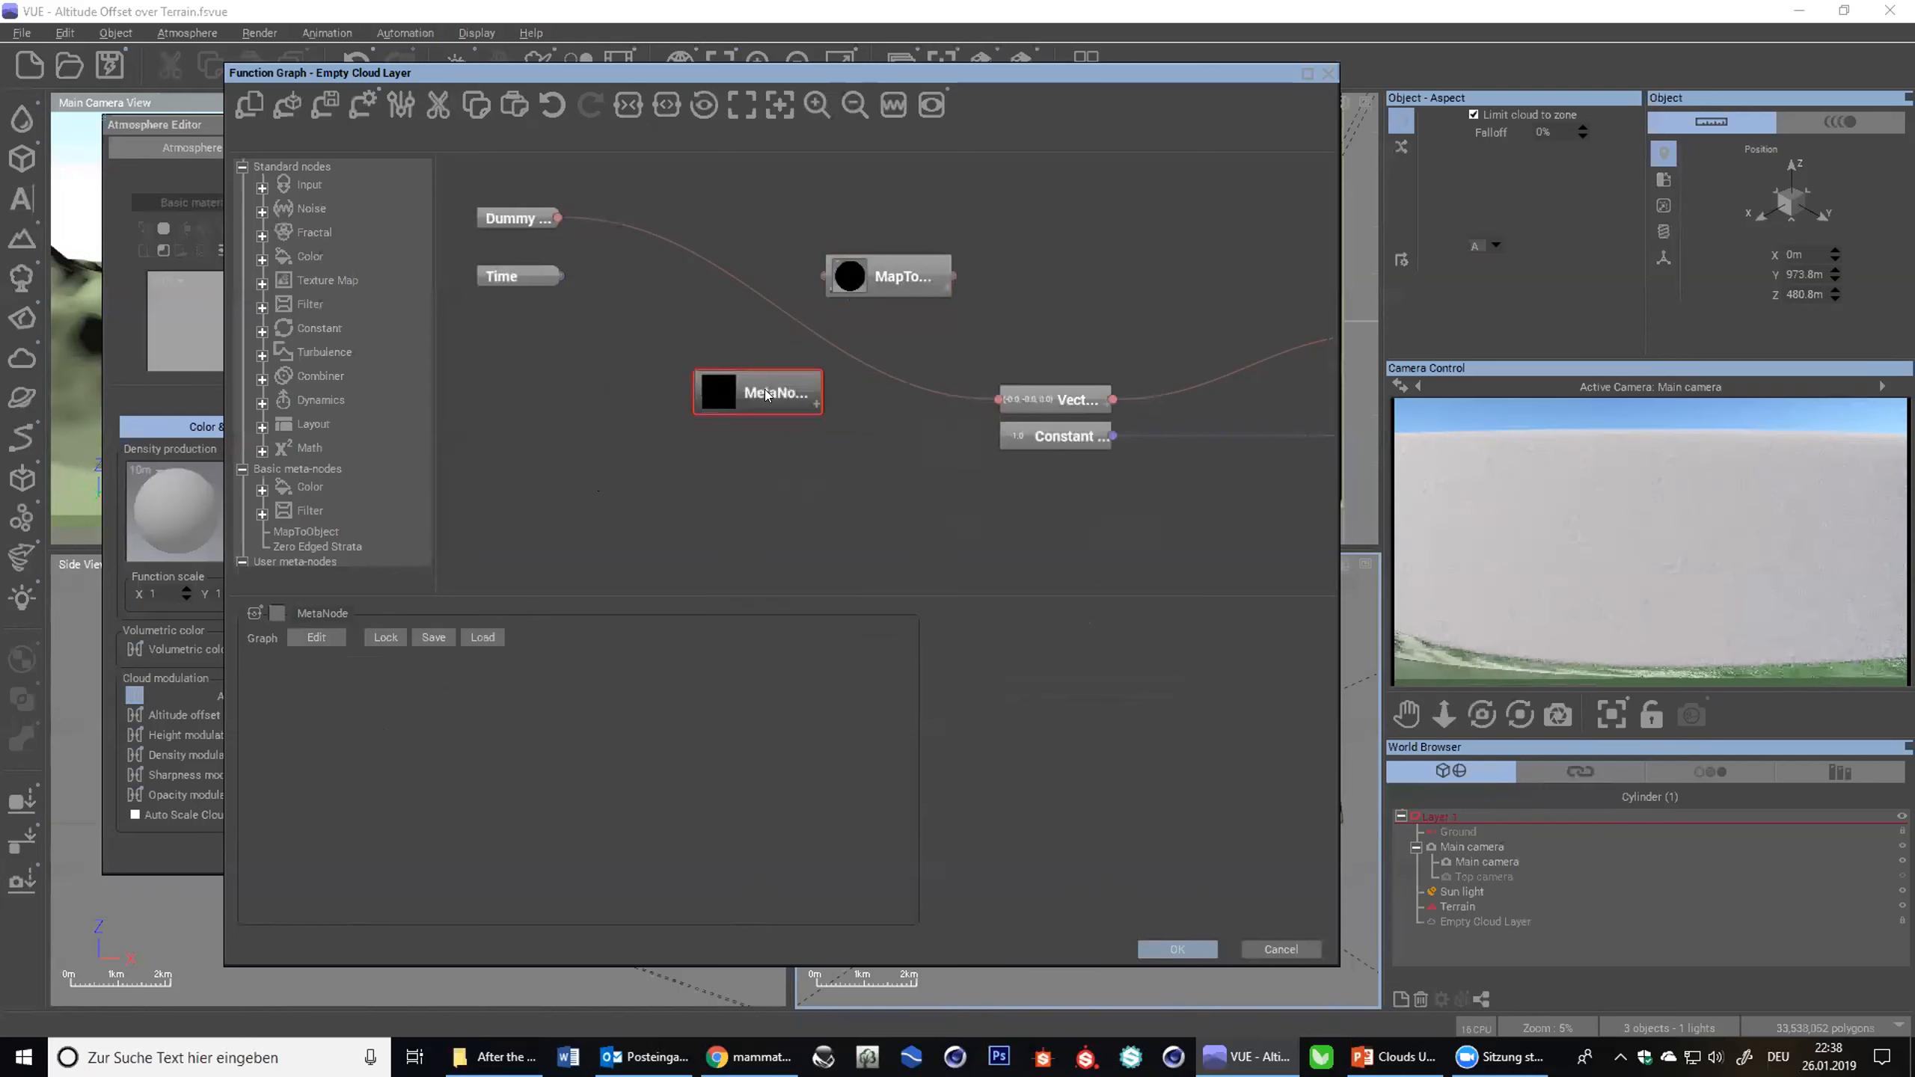
- Edit the new metanode's graph to move its Output node clear of the Parabolic filter, and delete the metanode from the main graph
click(329, 638)
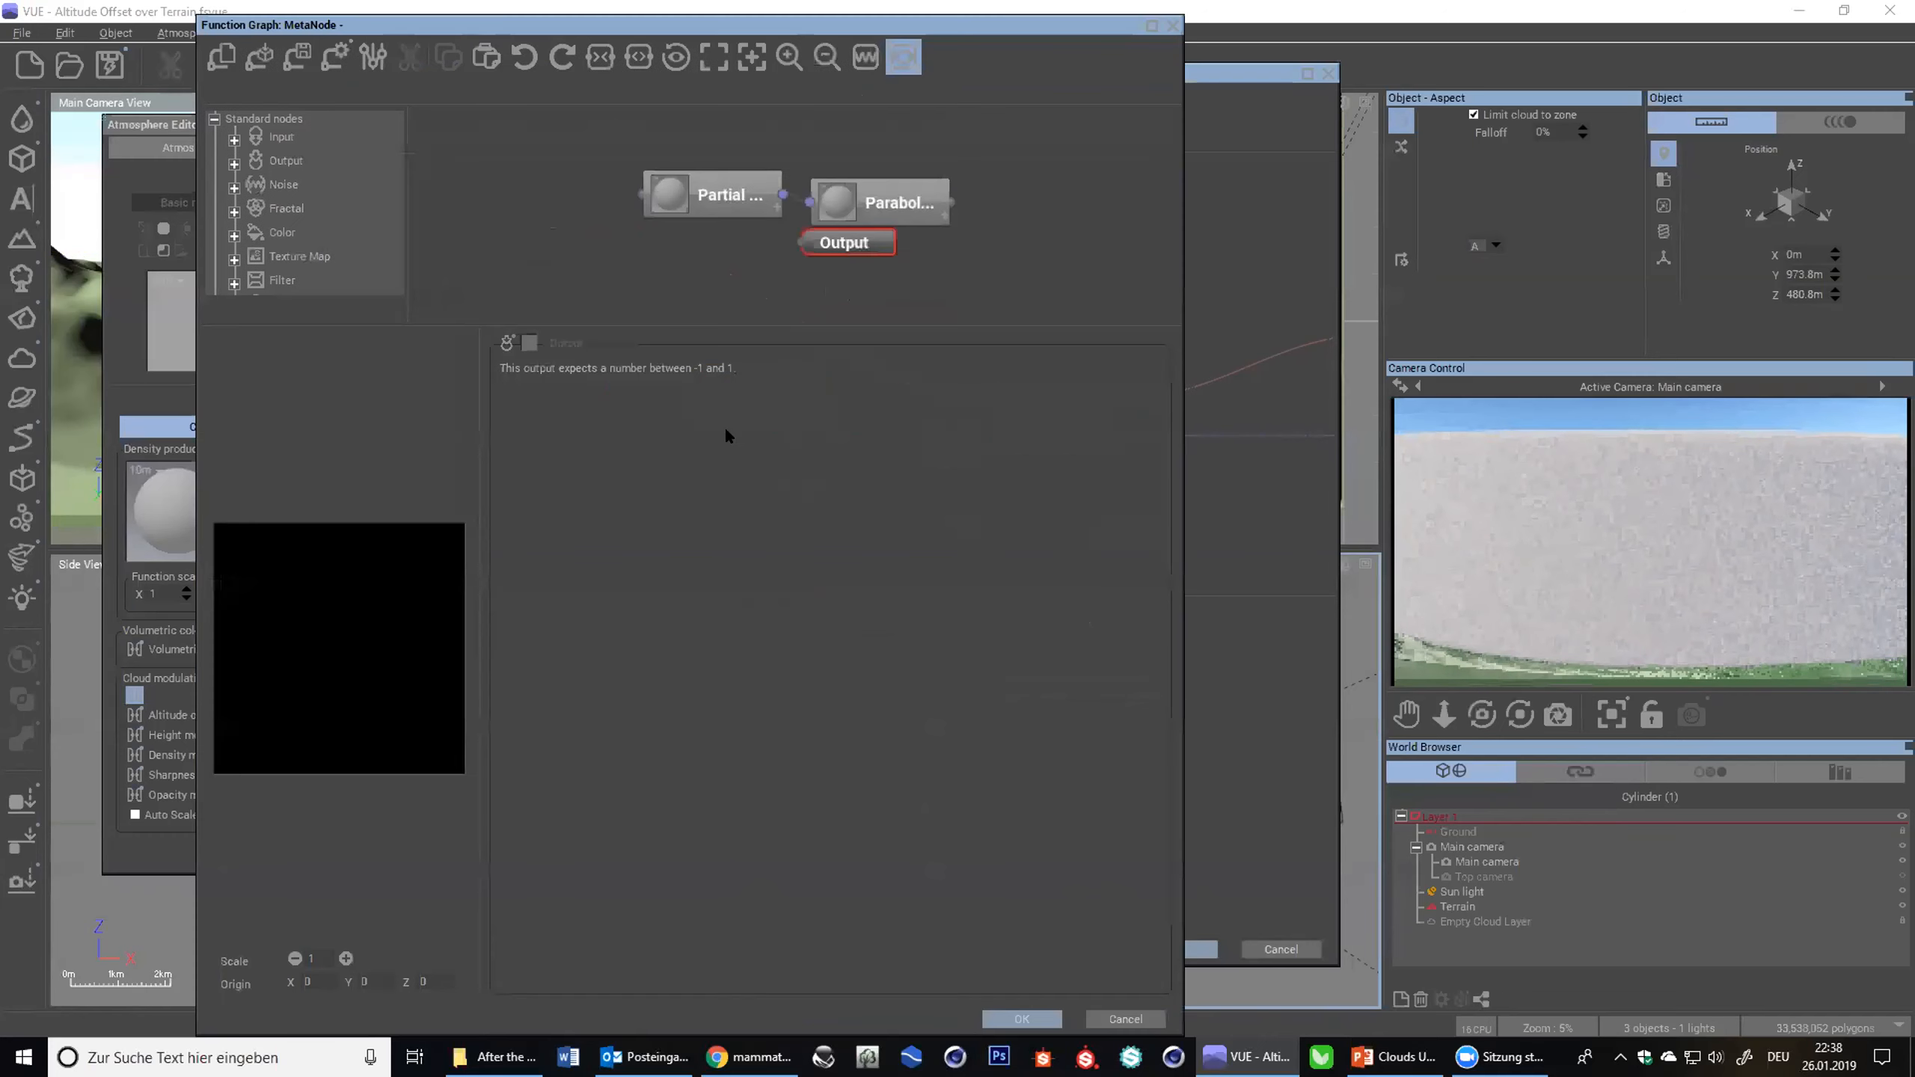
drag(832, 243, 1080, 248)
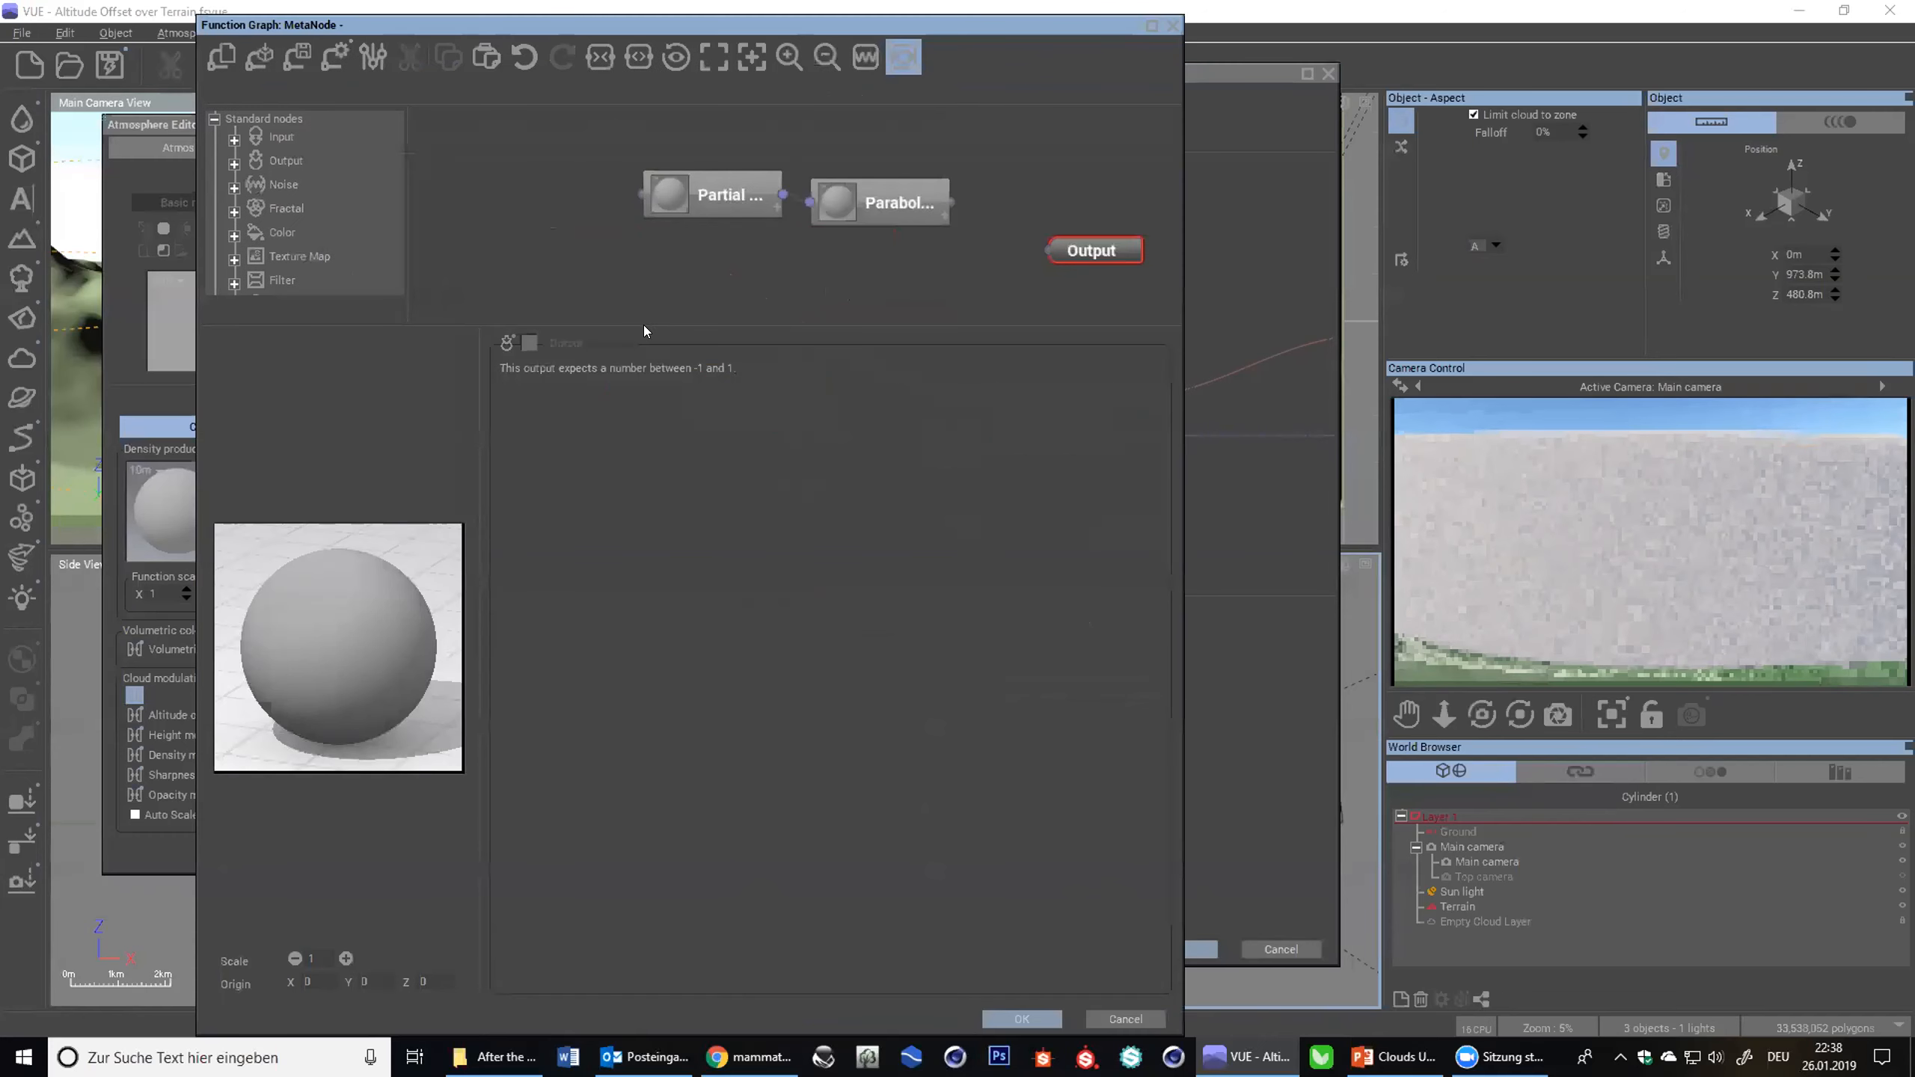
middle_drag(601, 495, 632, 436)
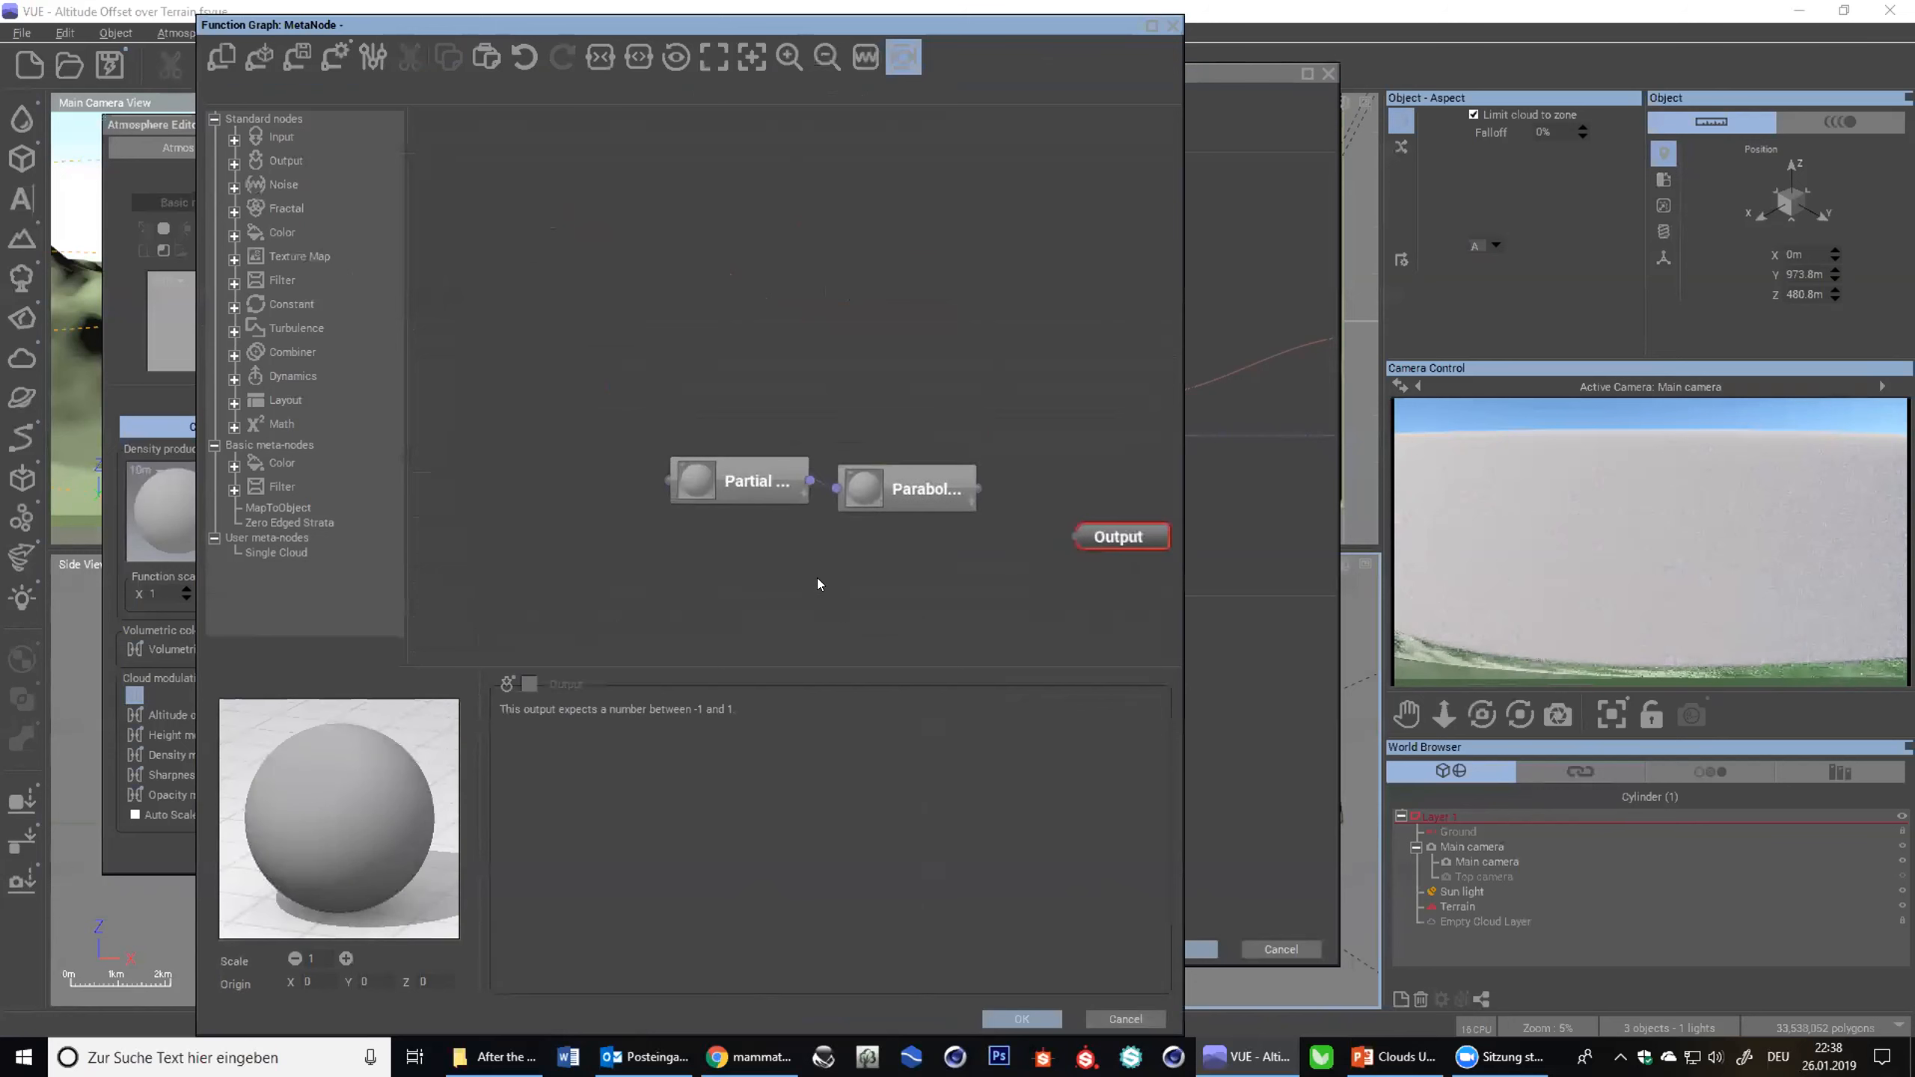
click(1054, 1017)
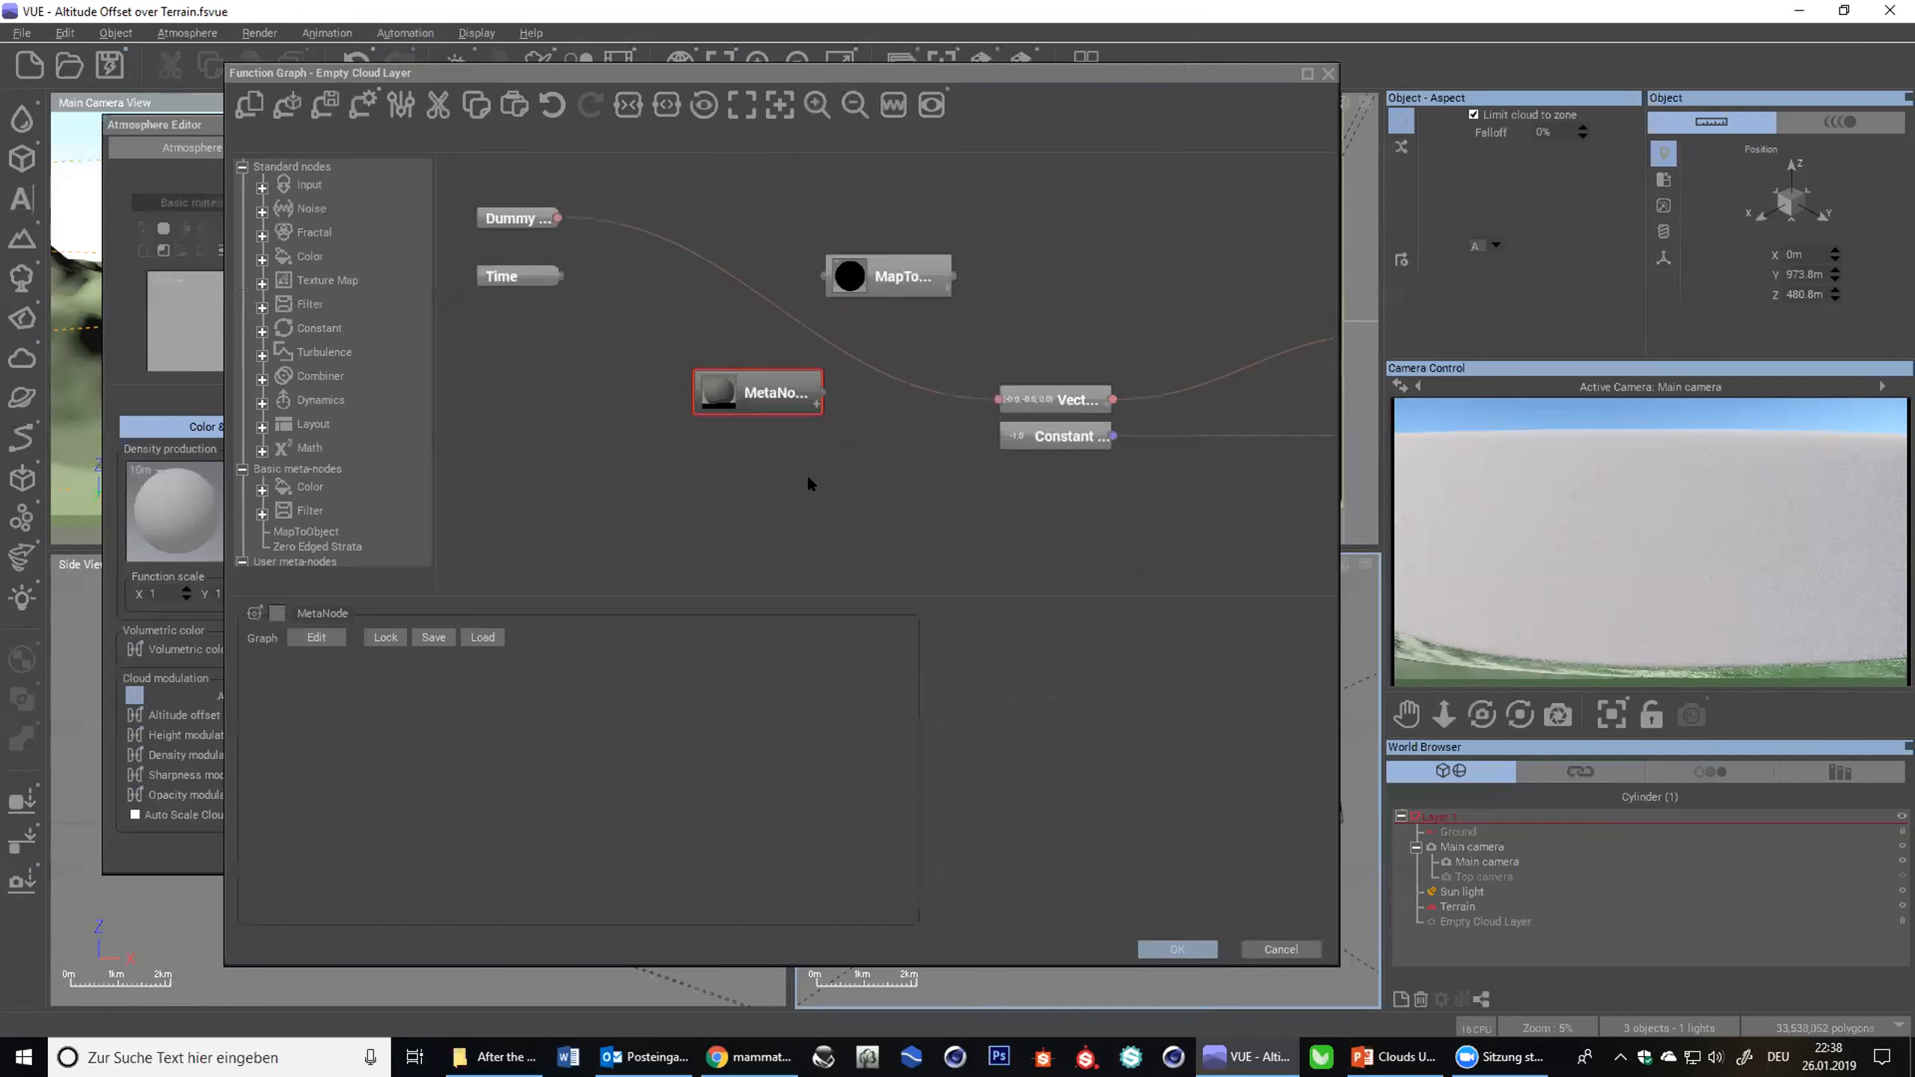
key(Delete)
- Open the MapToObject metanode for editing and review its node chain from the texture map output back to the inputs
click(856, 260)
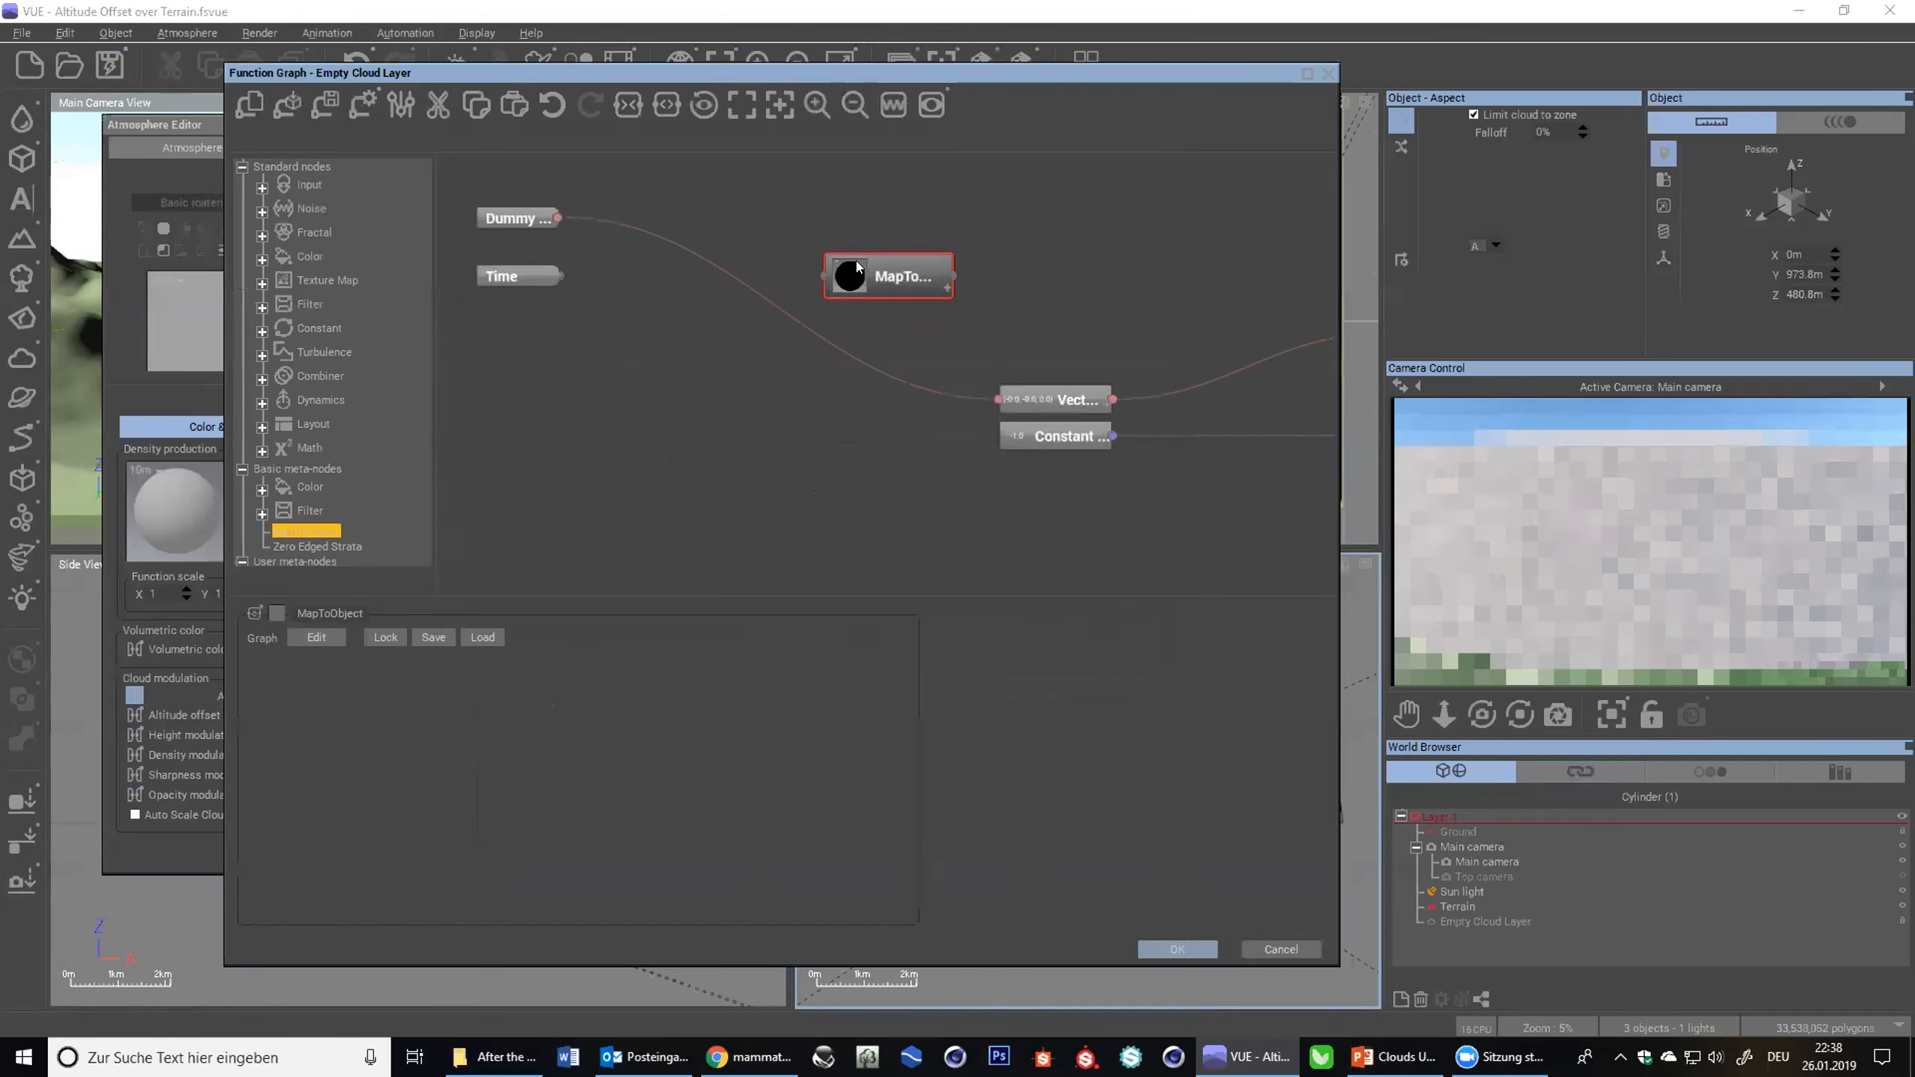
click(316, 638)
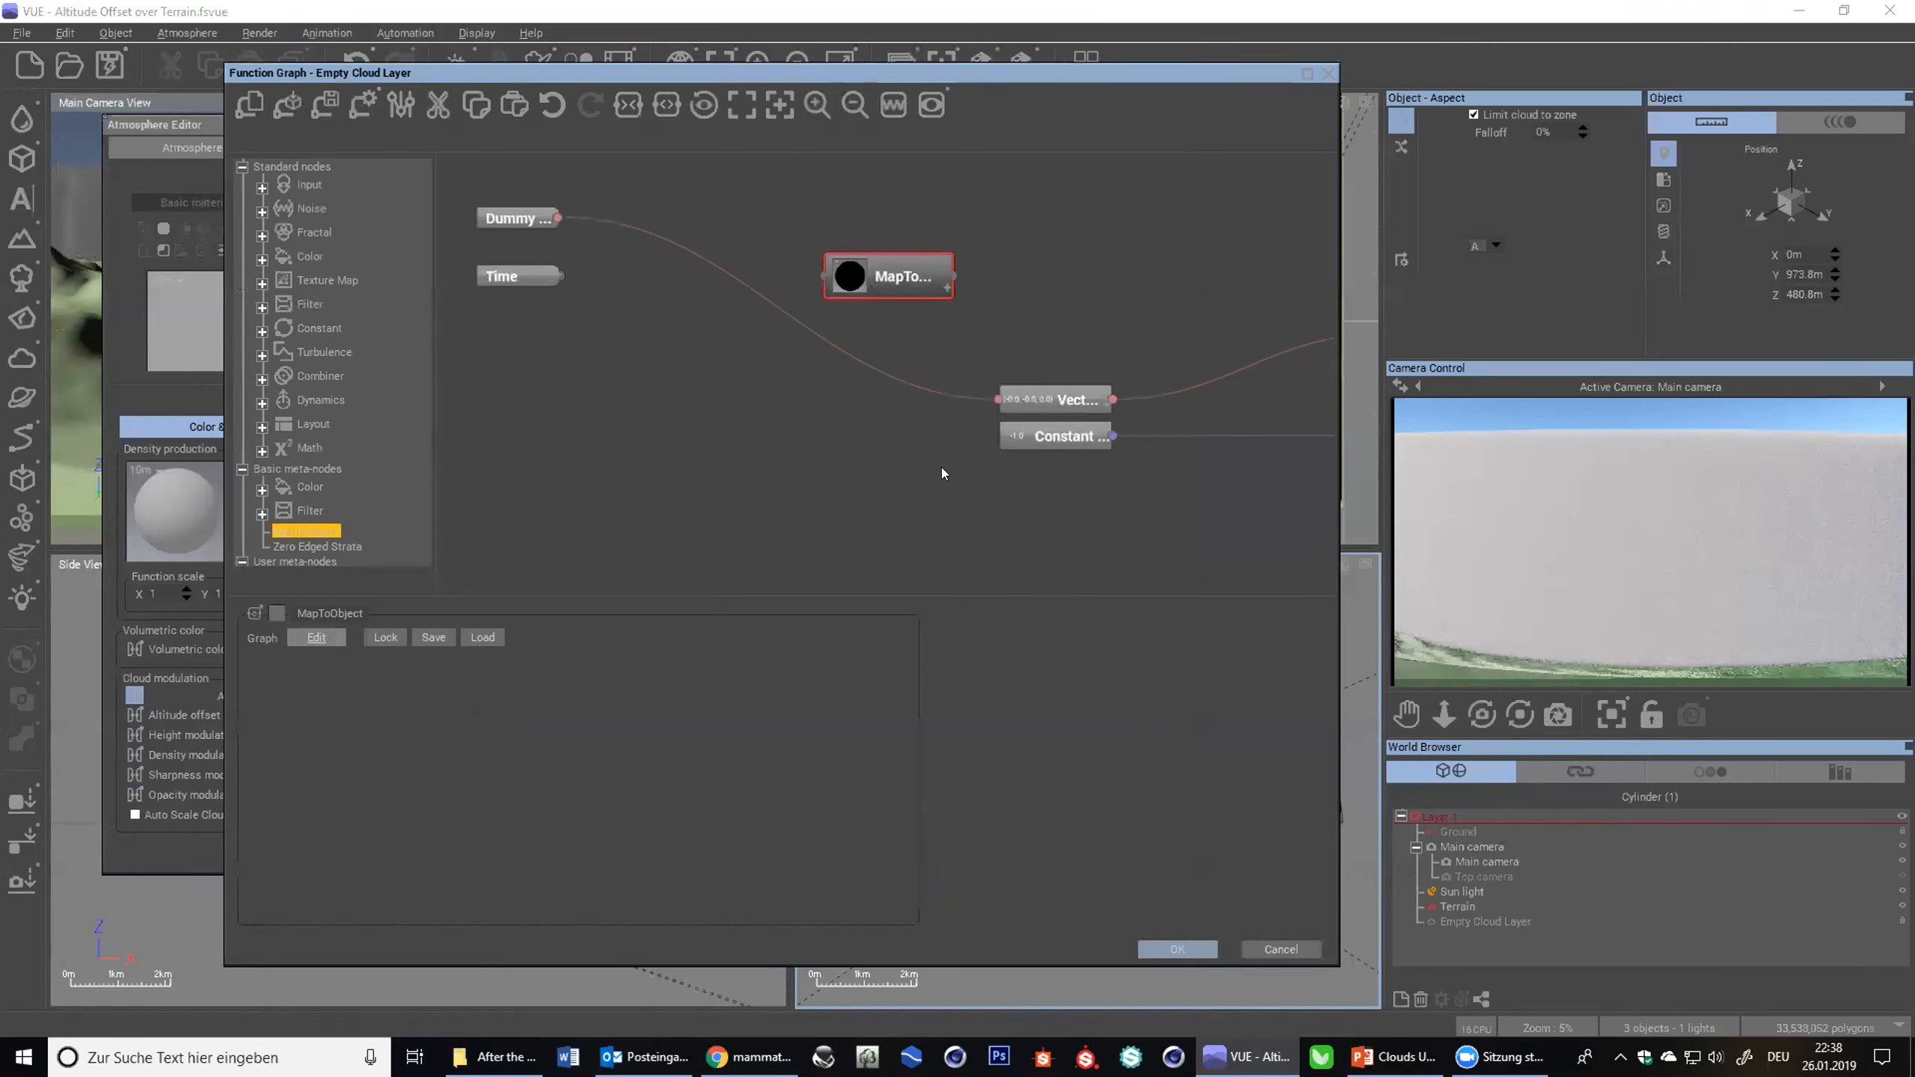
ctrl+right_drag(731, 395, 621, 348)
scroll(921, 312, down, 2)
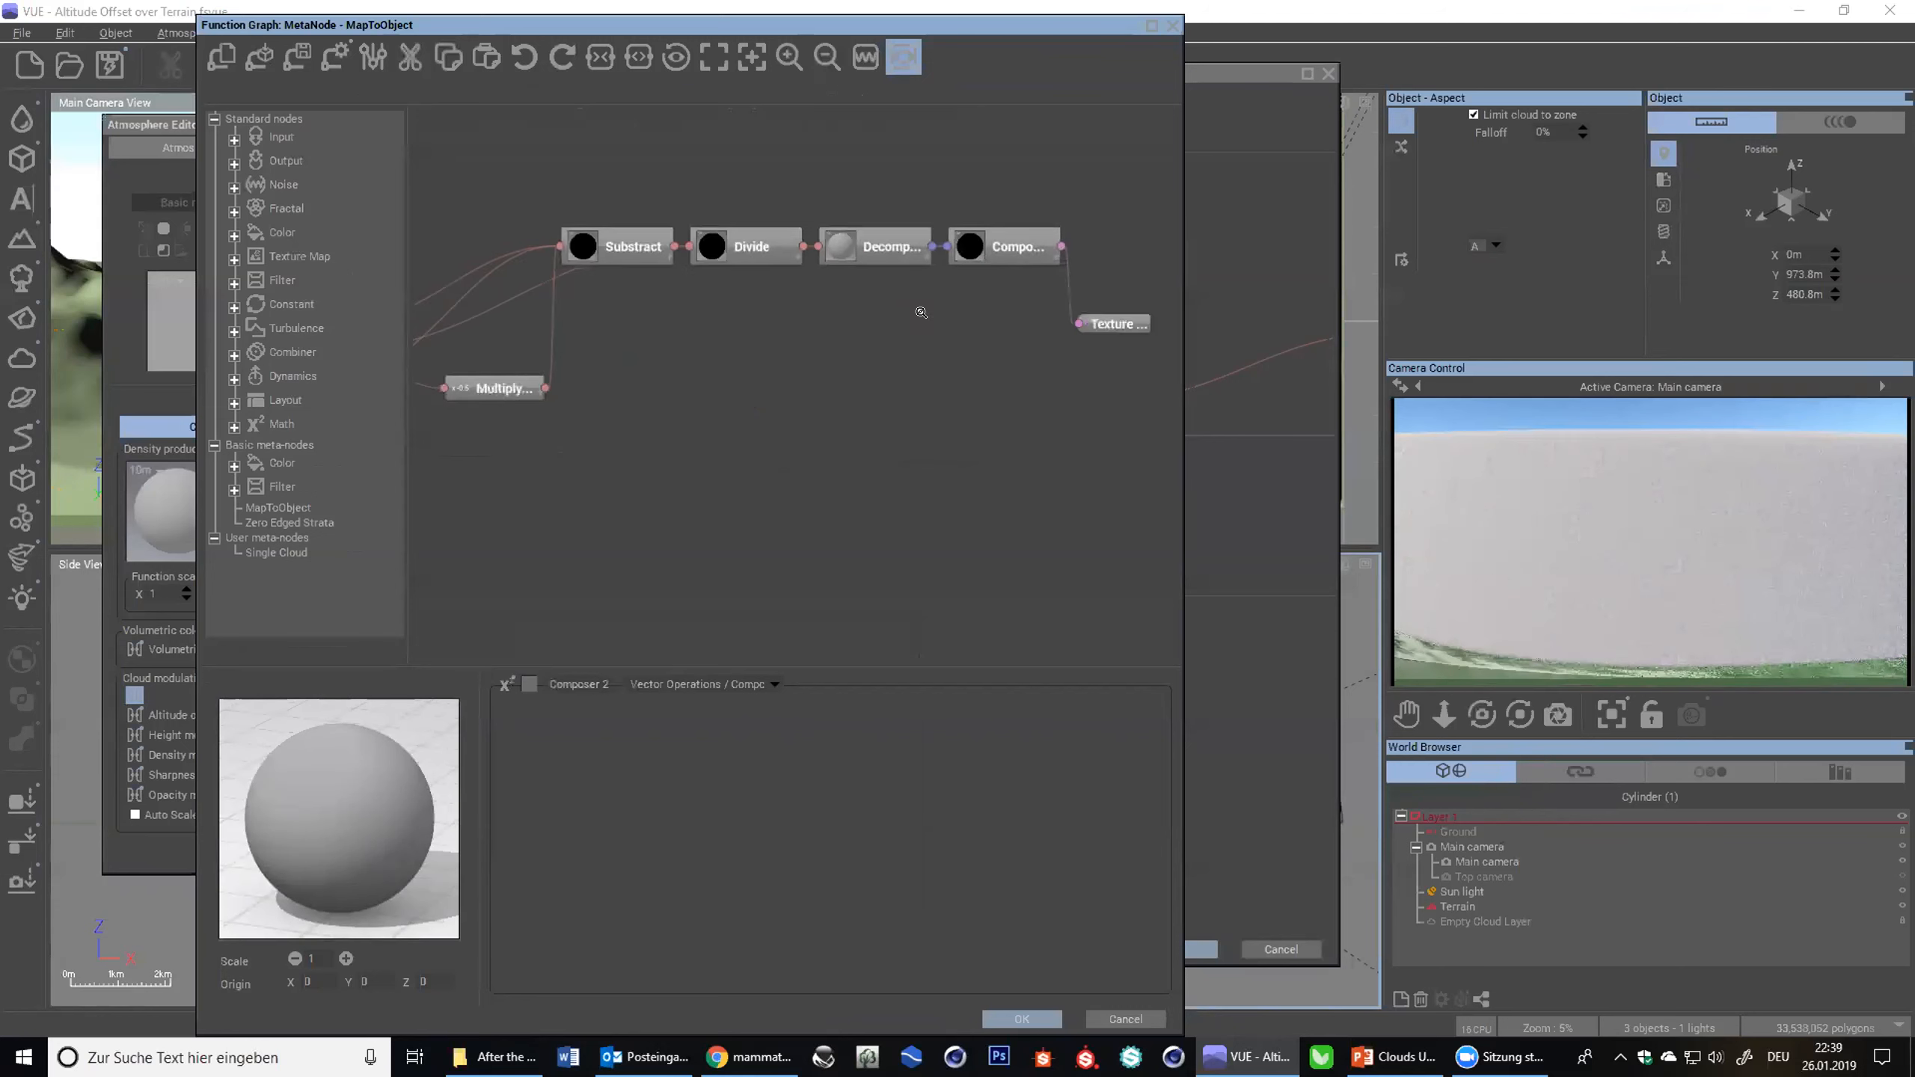
right_drag(956, 367, 992, 364)
right_drag(691, 312, 995, 431)
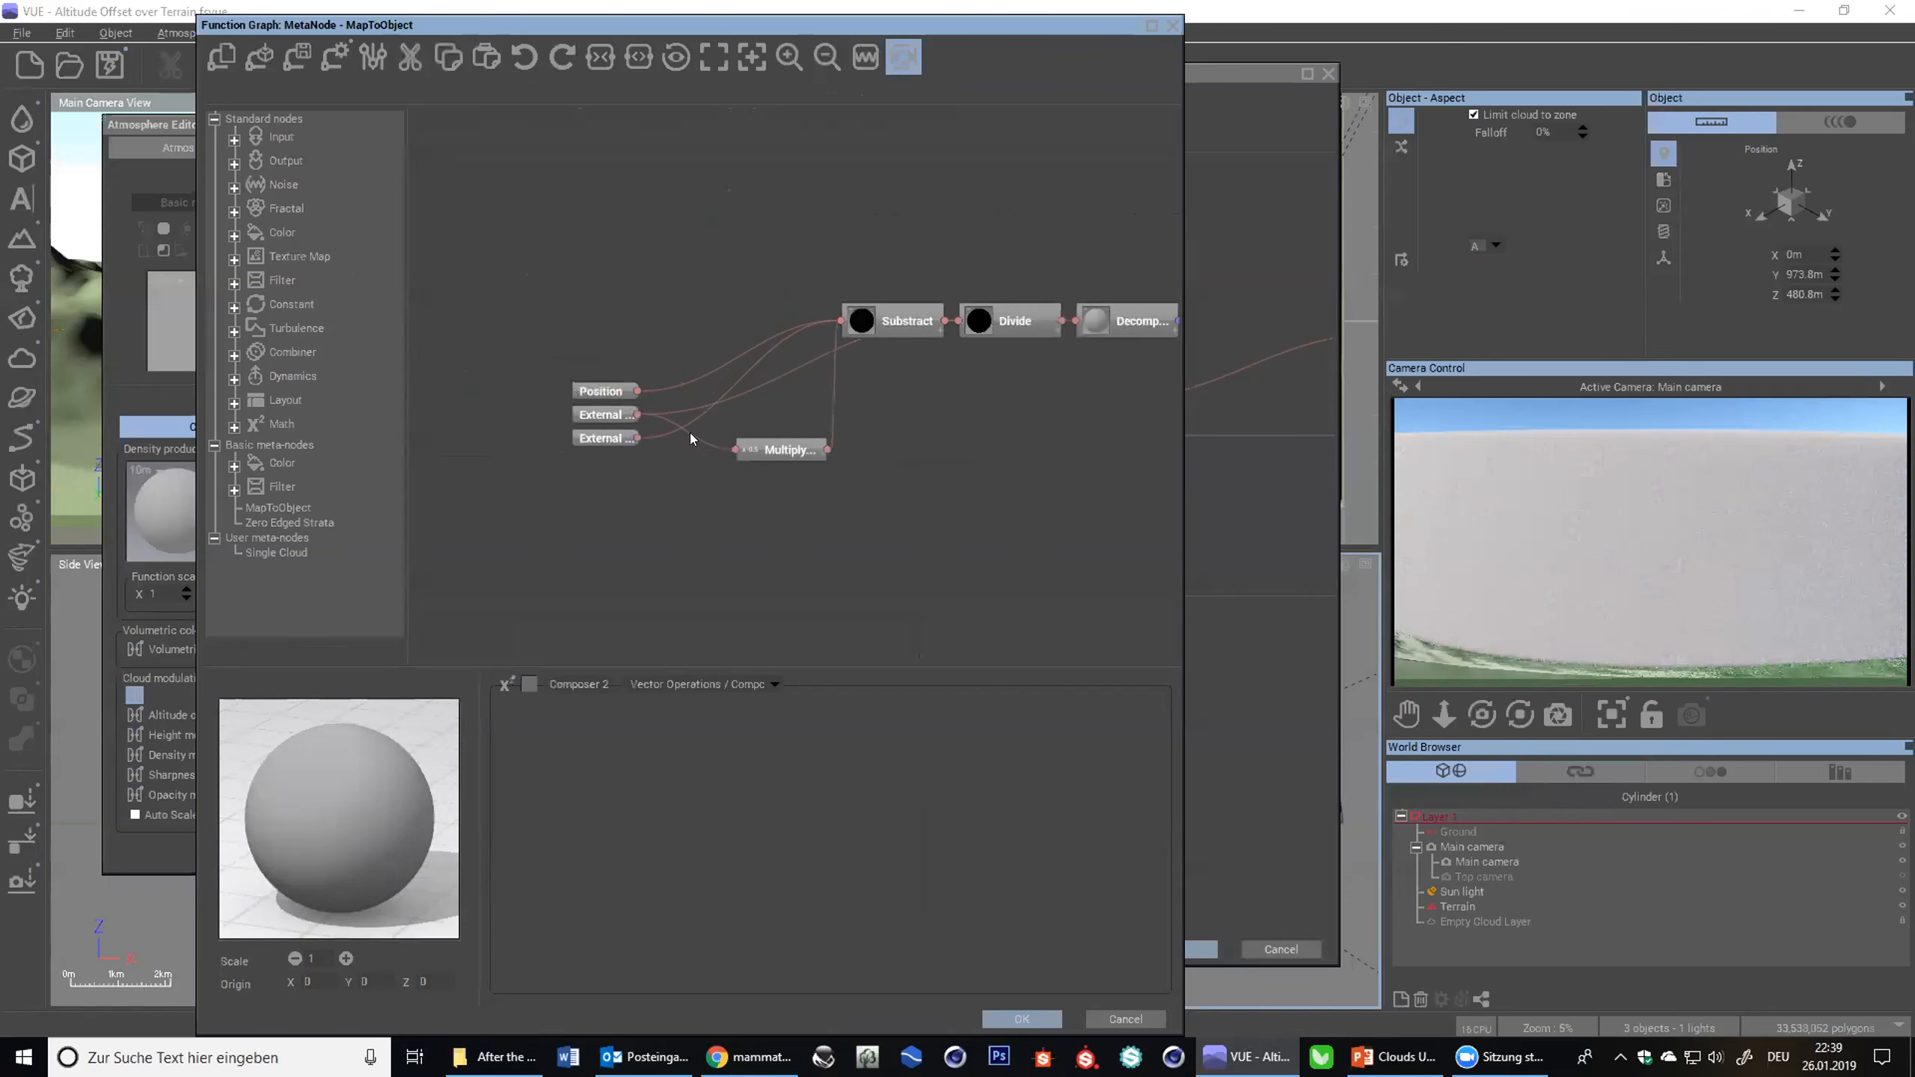
- Publish the Dependency parameter of the first External Dependency node, below the Position input, under the name Position
click(612, 420)
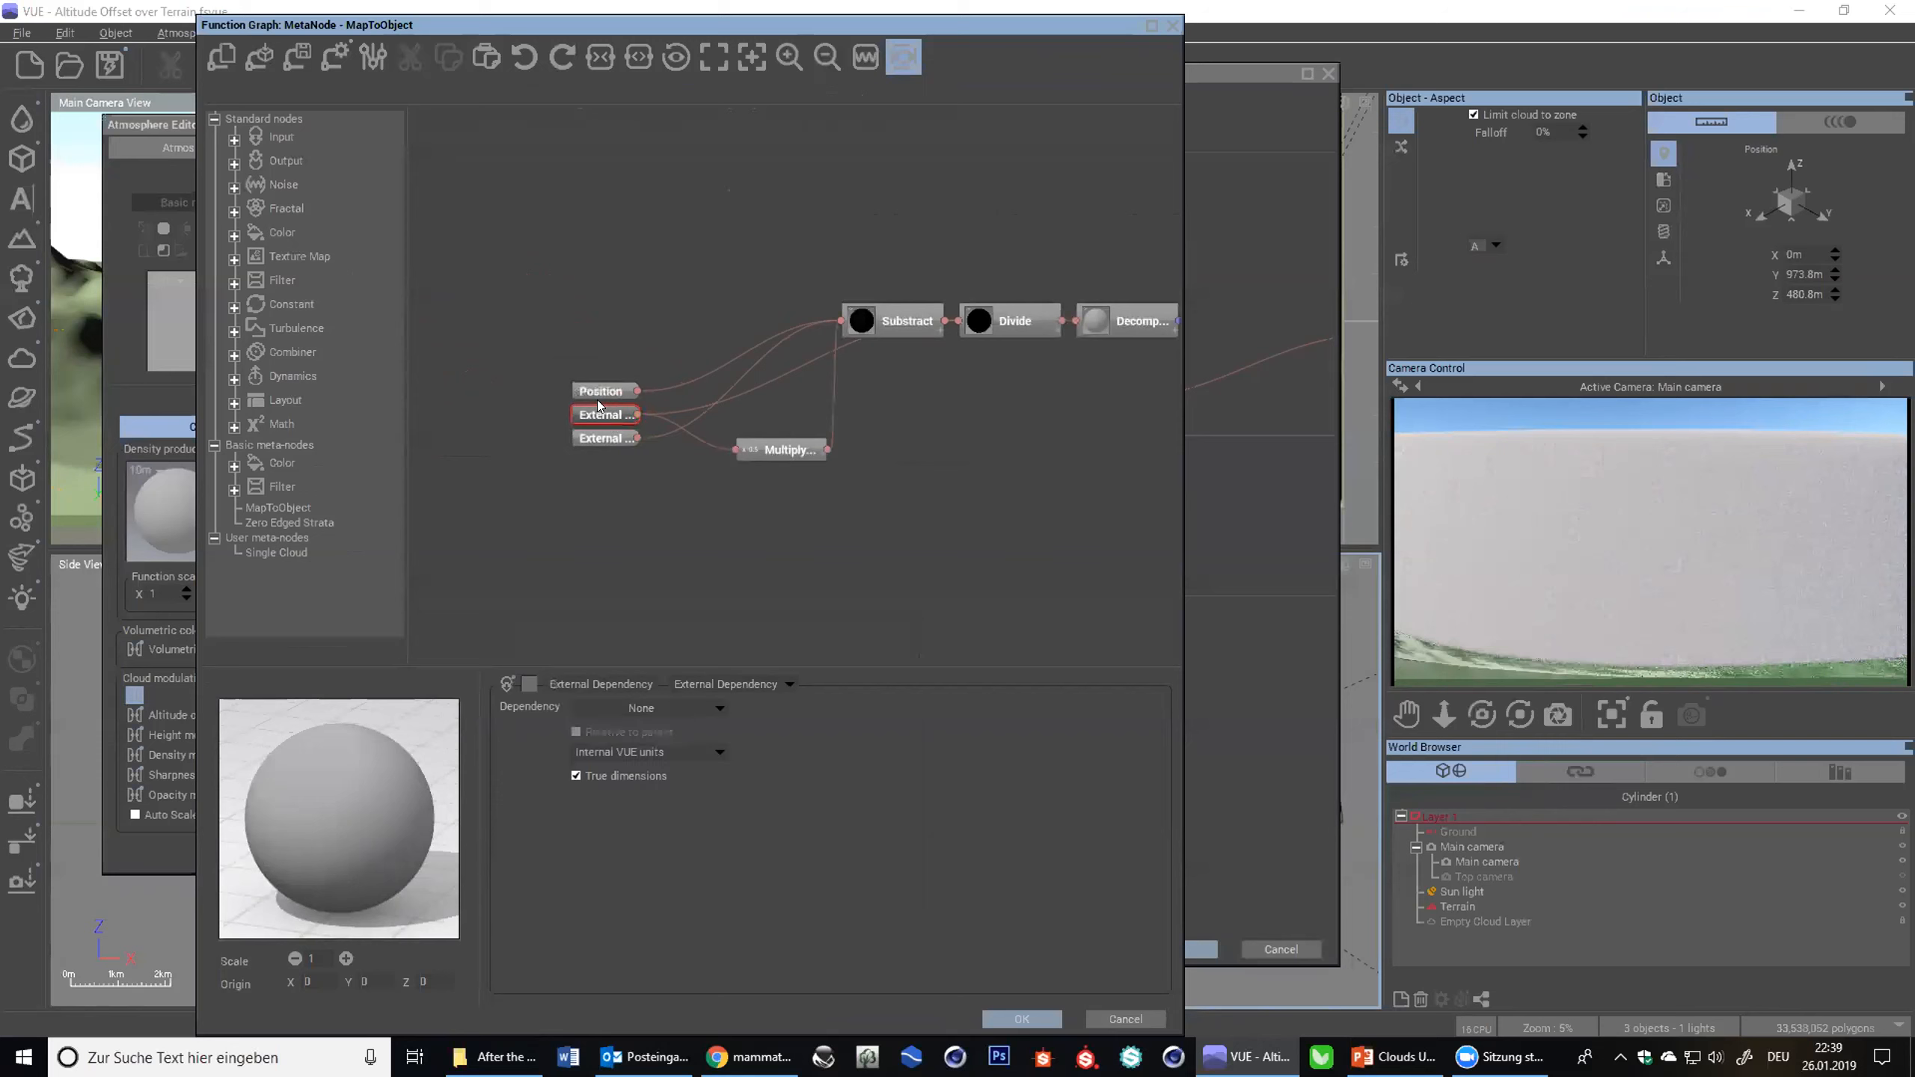
scroll(520, 431, up, 2)
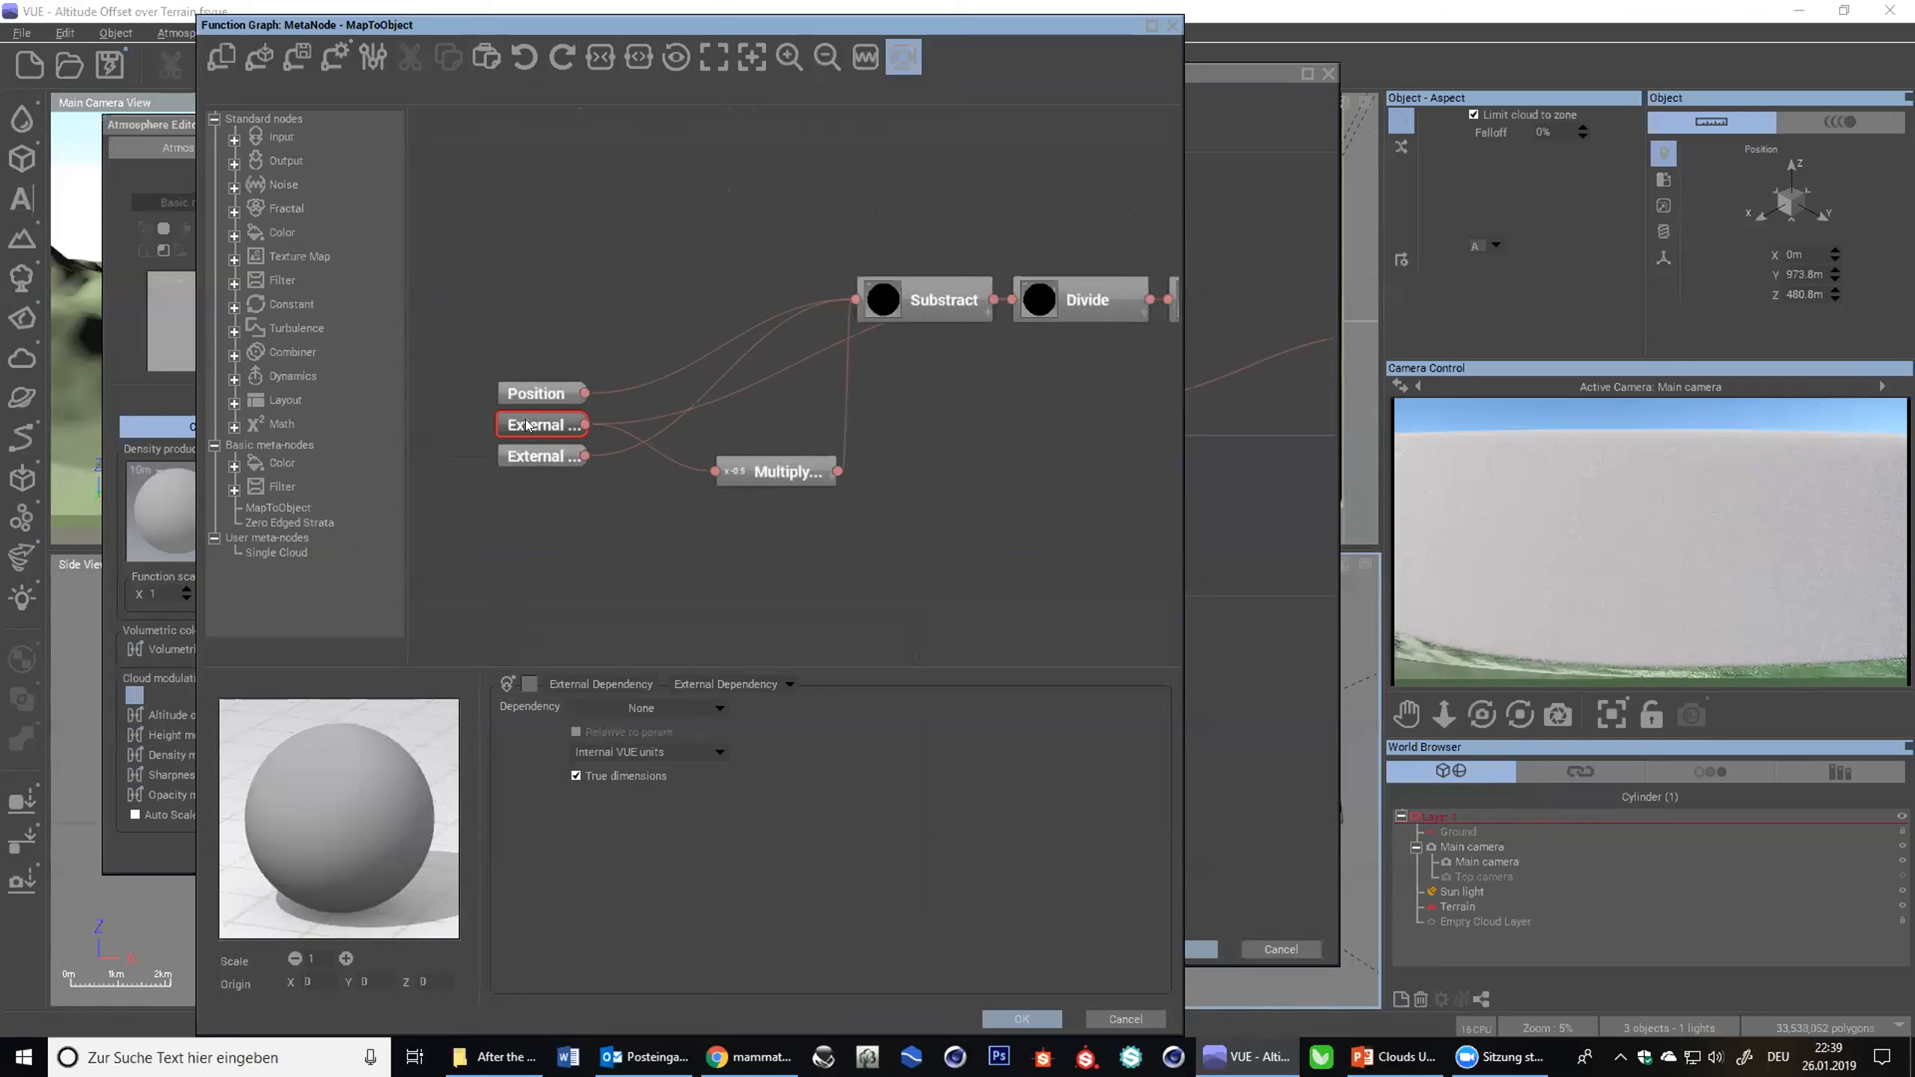
right_click(518, 707)
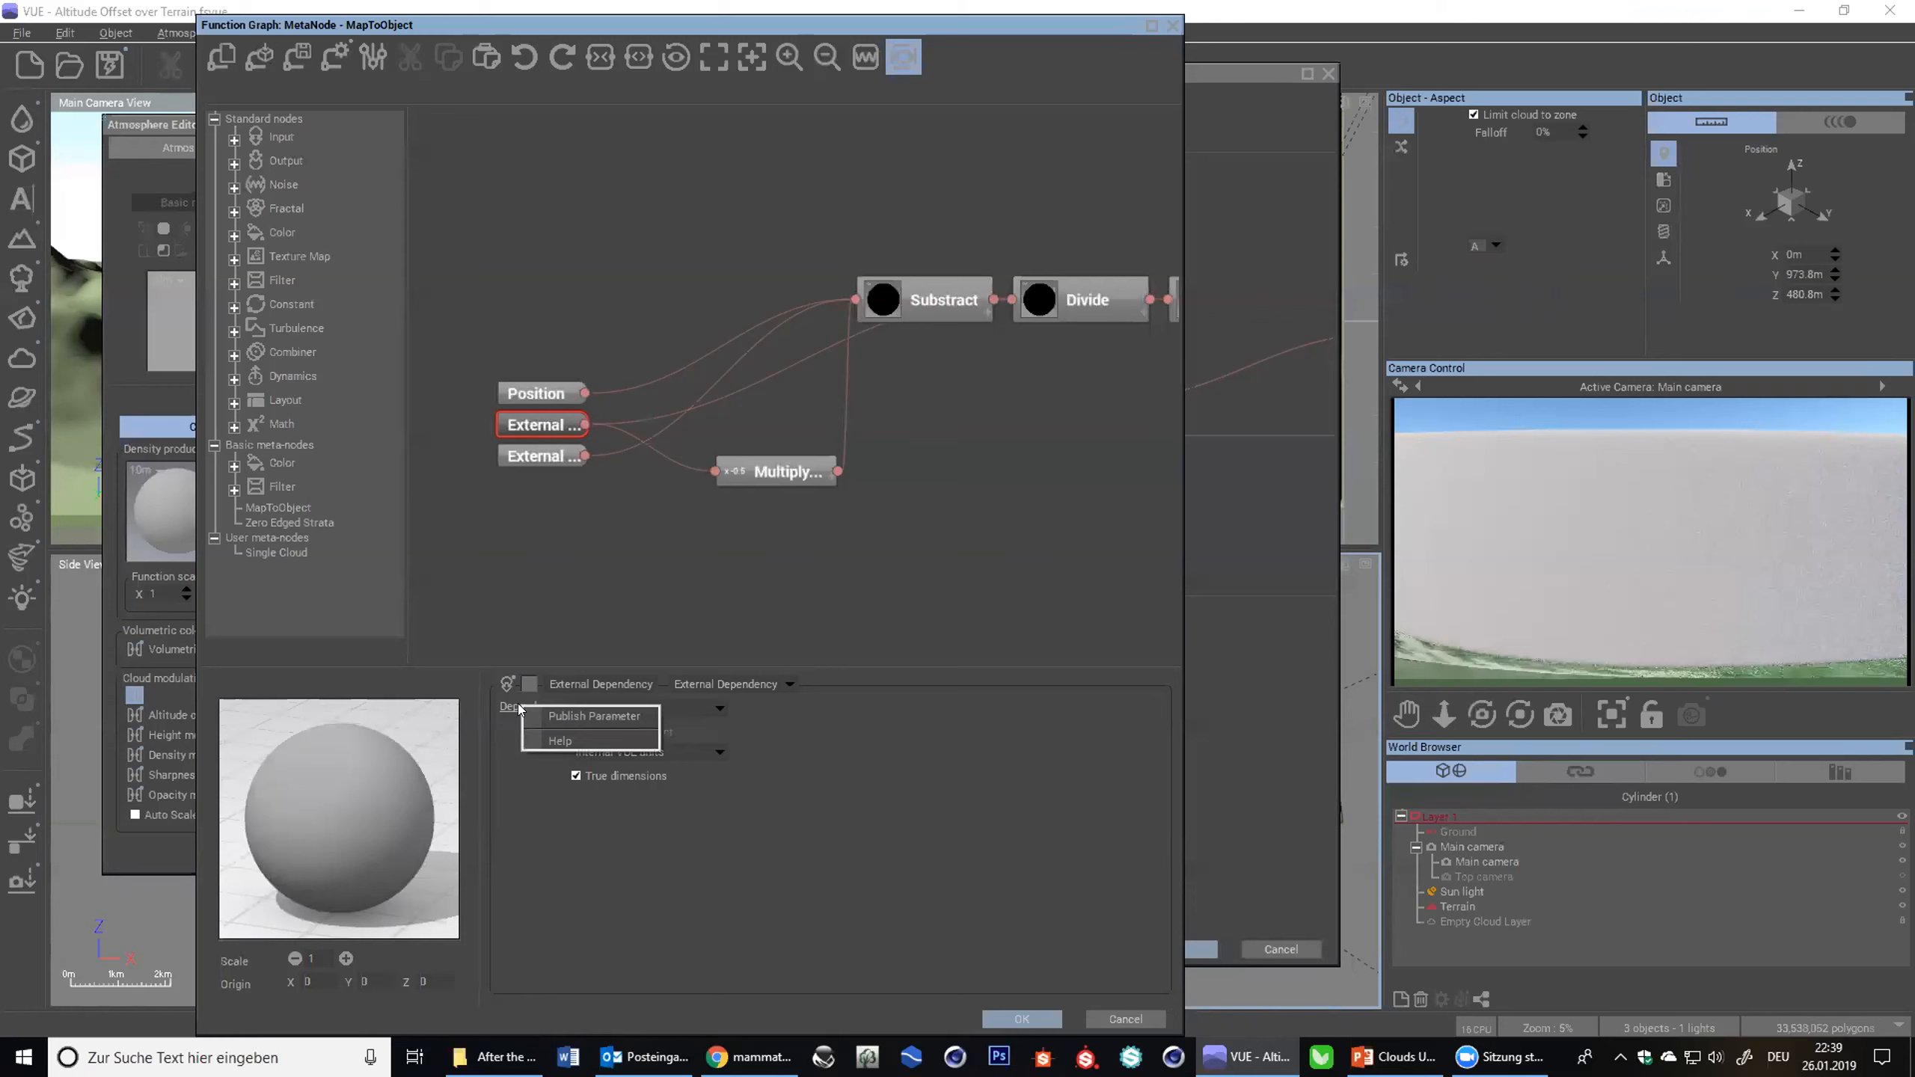
click(581, 716)
click(1160, 820)
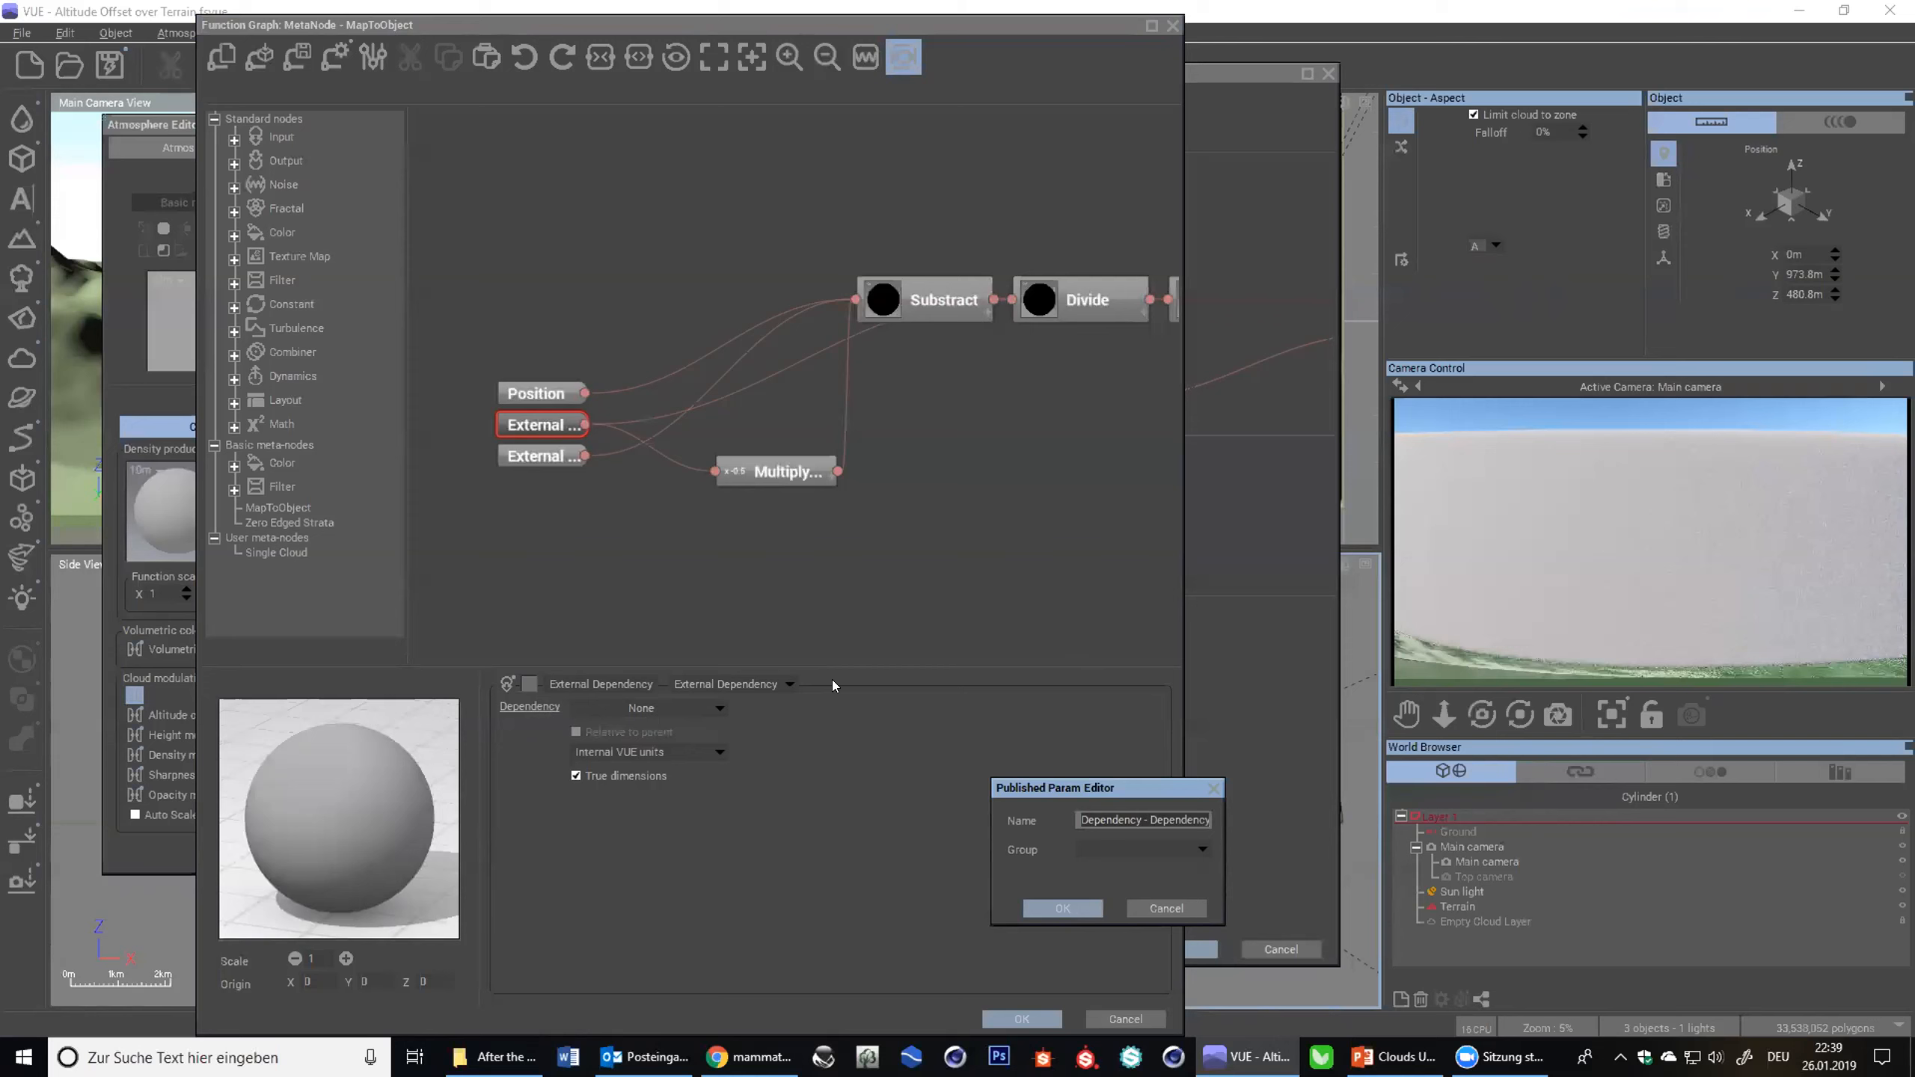
text(Position)
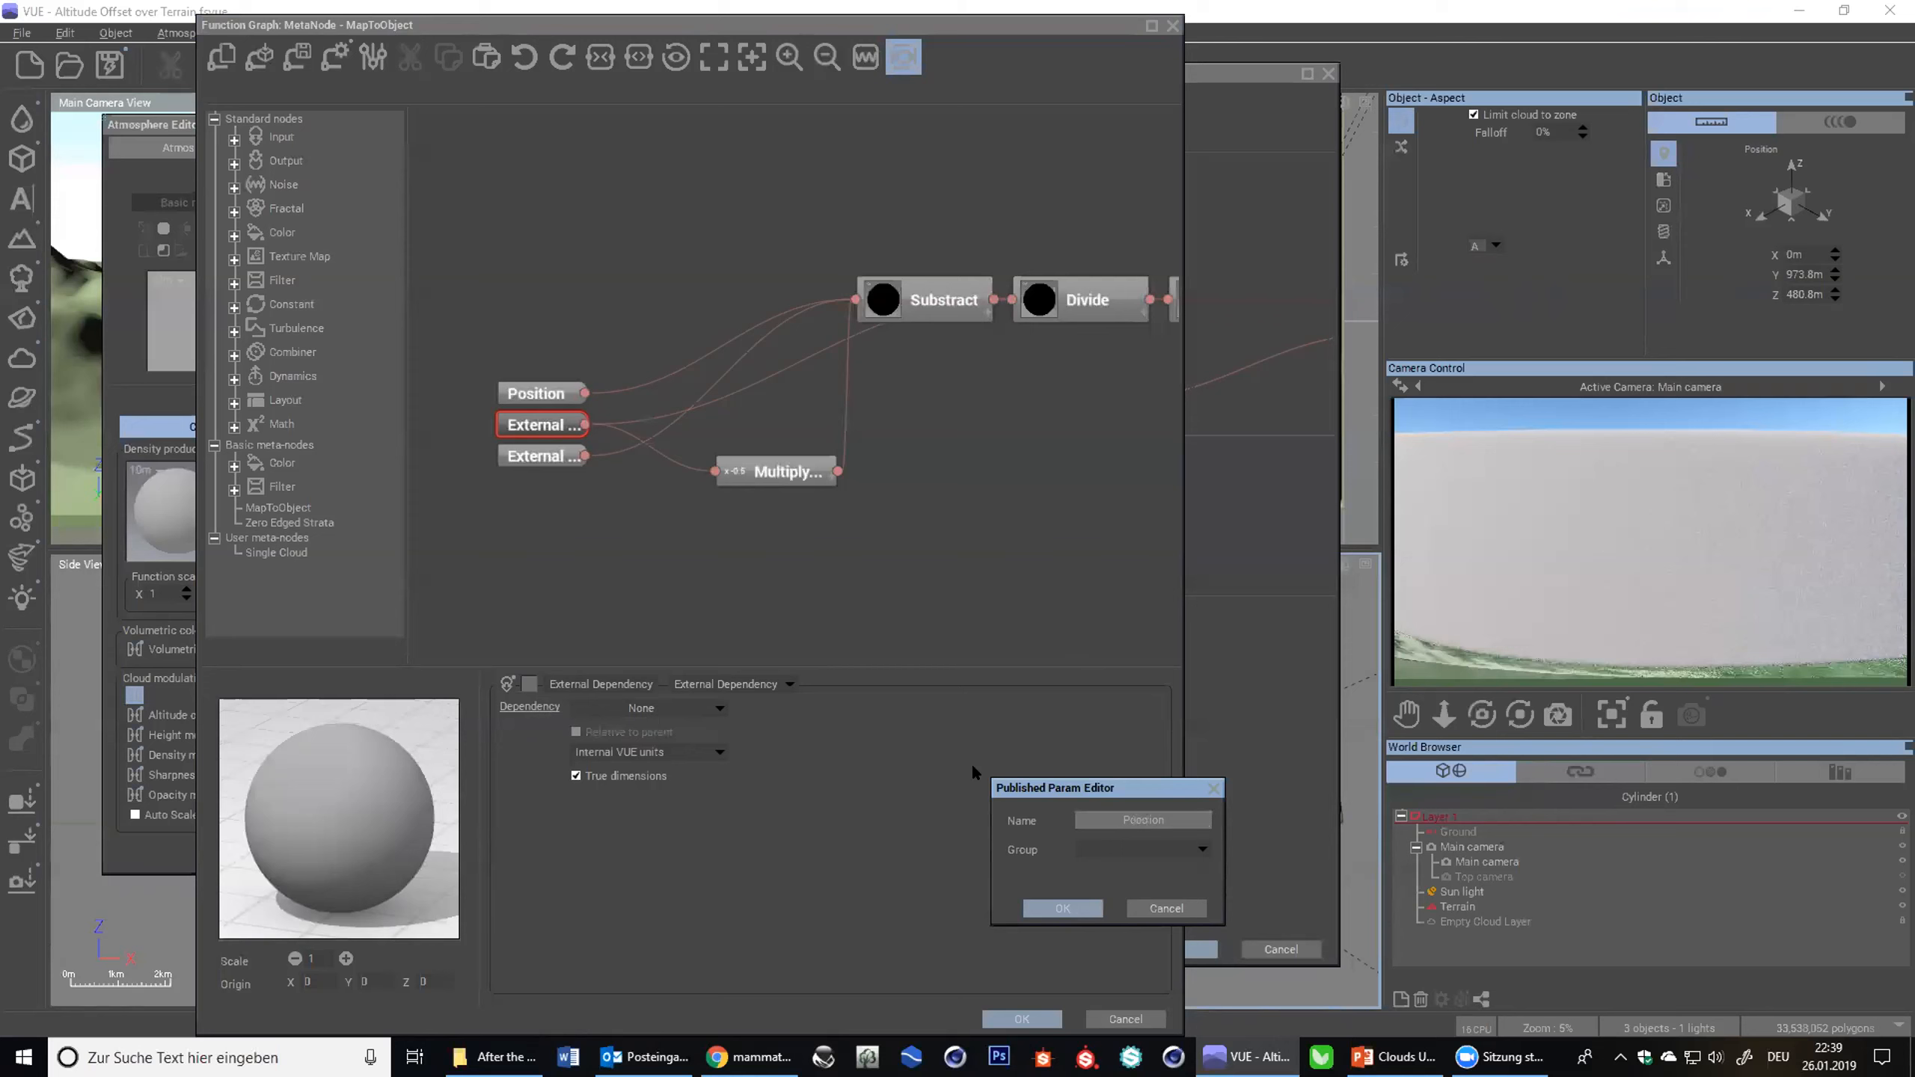
click(1055, 908)
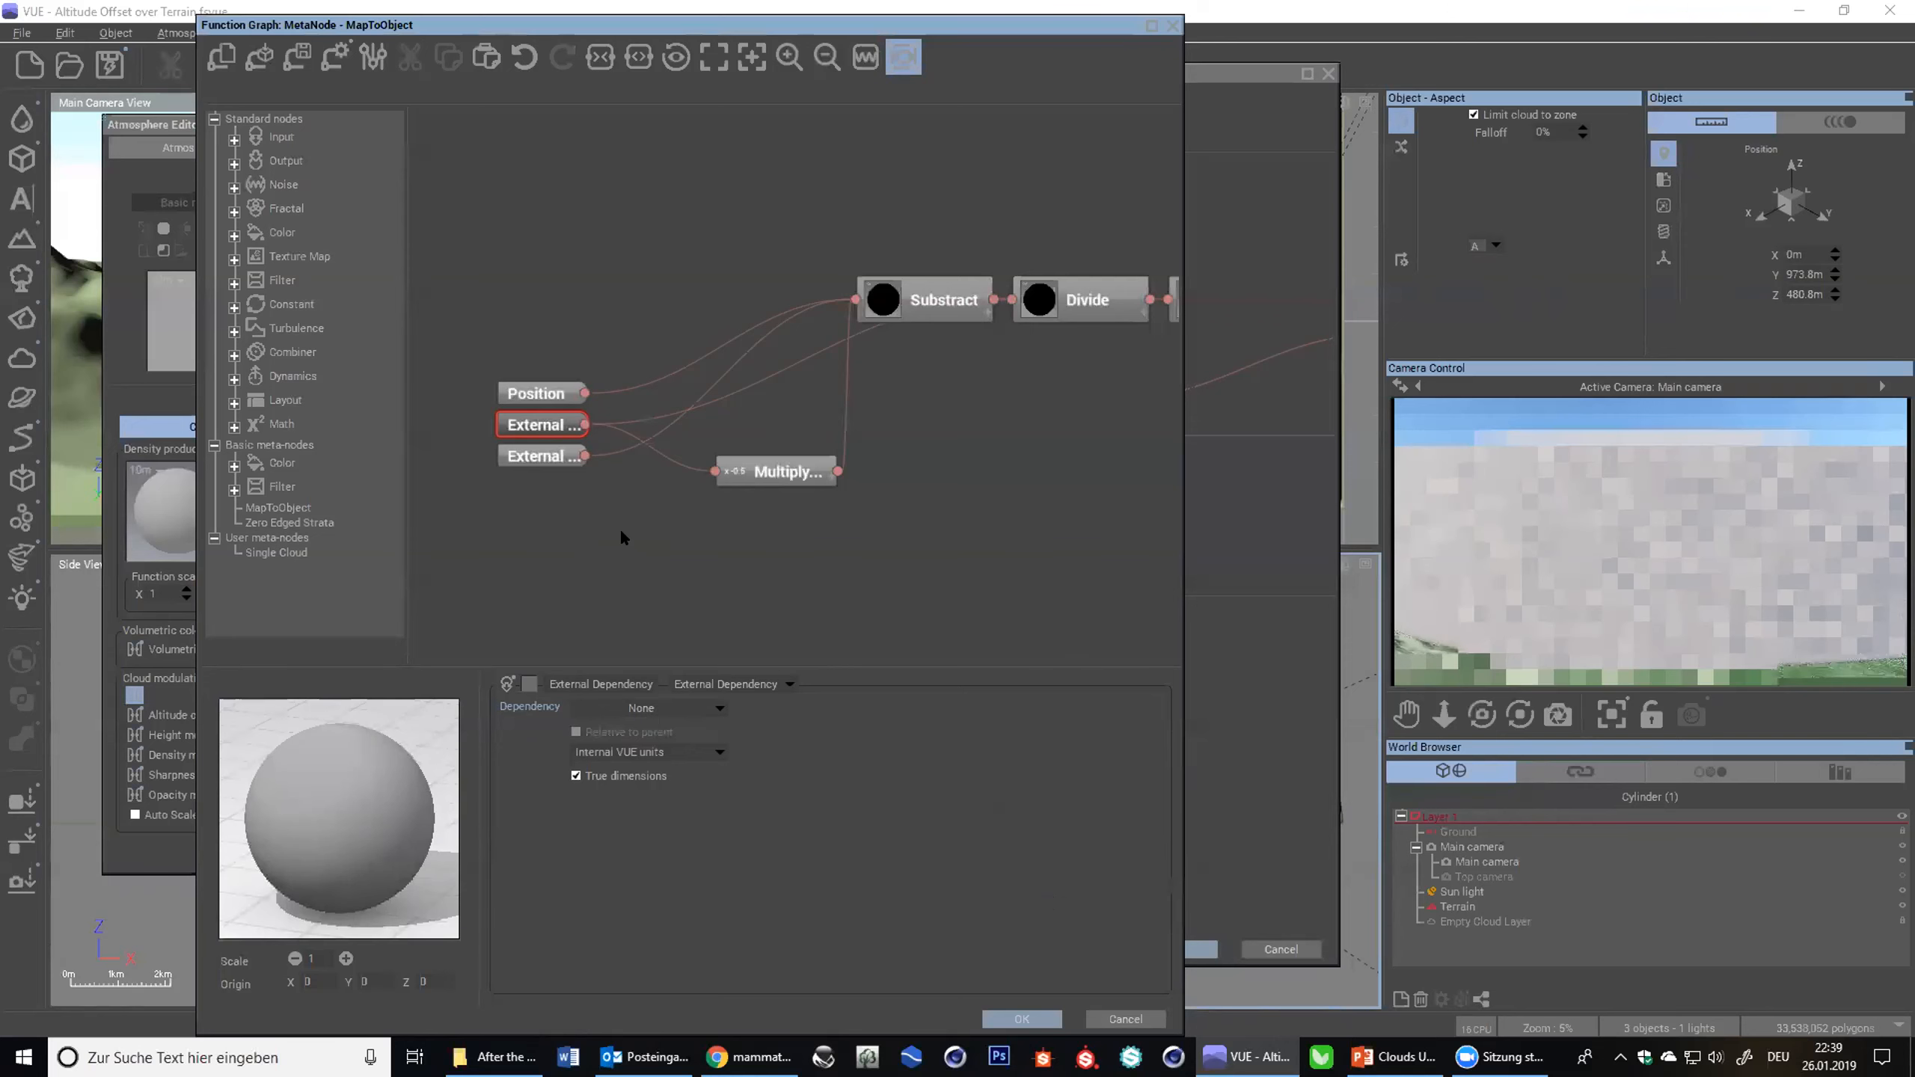
- Publish the Dependency parameter of the second External Dependency node under the name Scale, and accept the metanode's graph
click(531, 462)
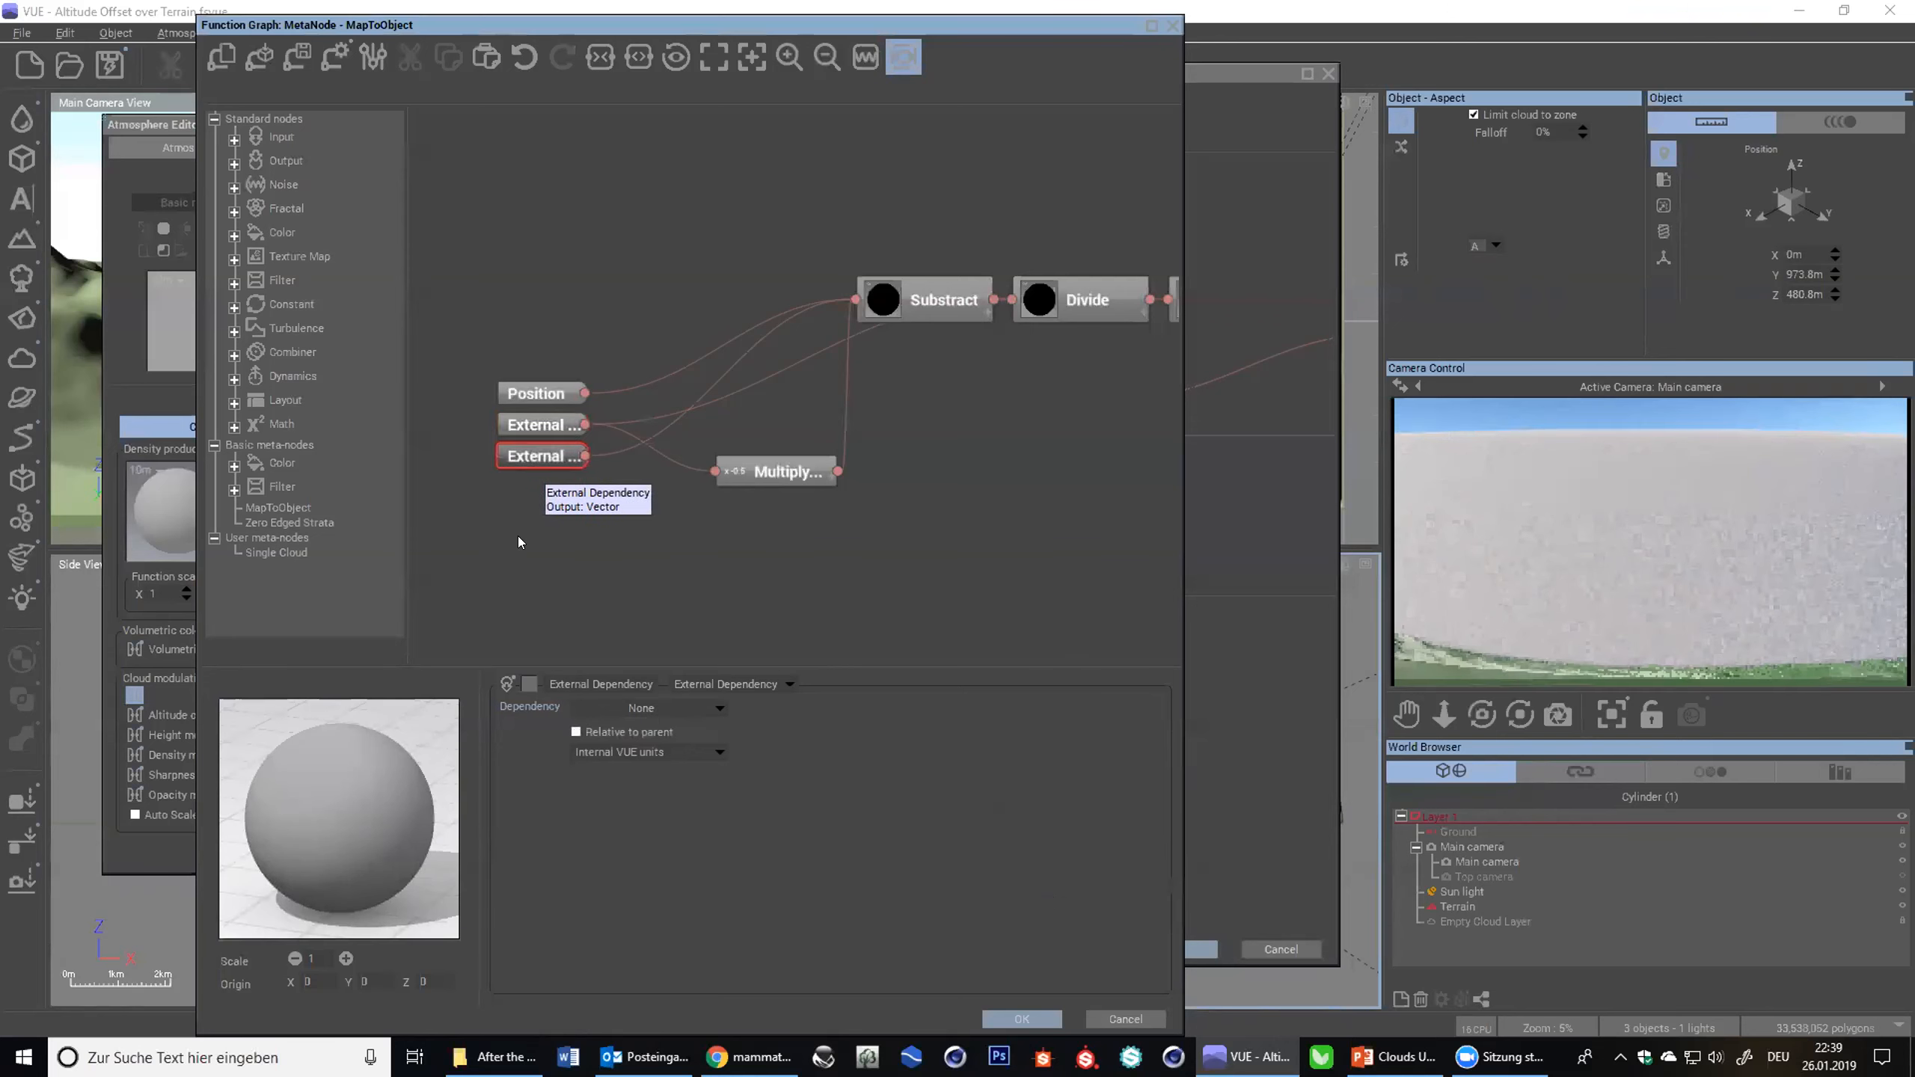
right_click(540, 702)
click(580, 713)
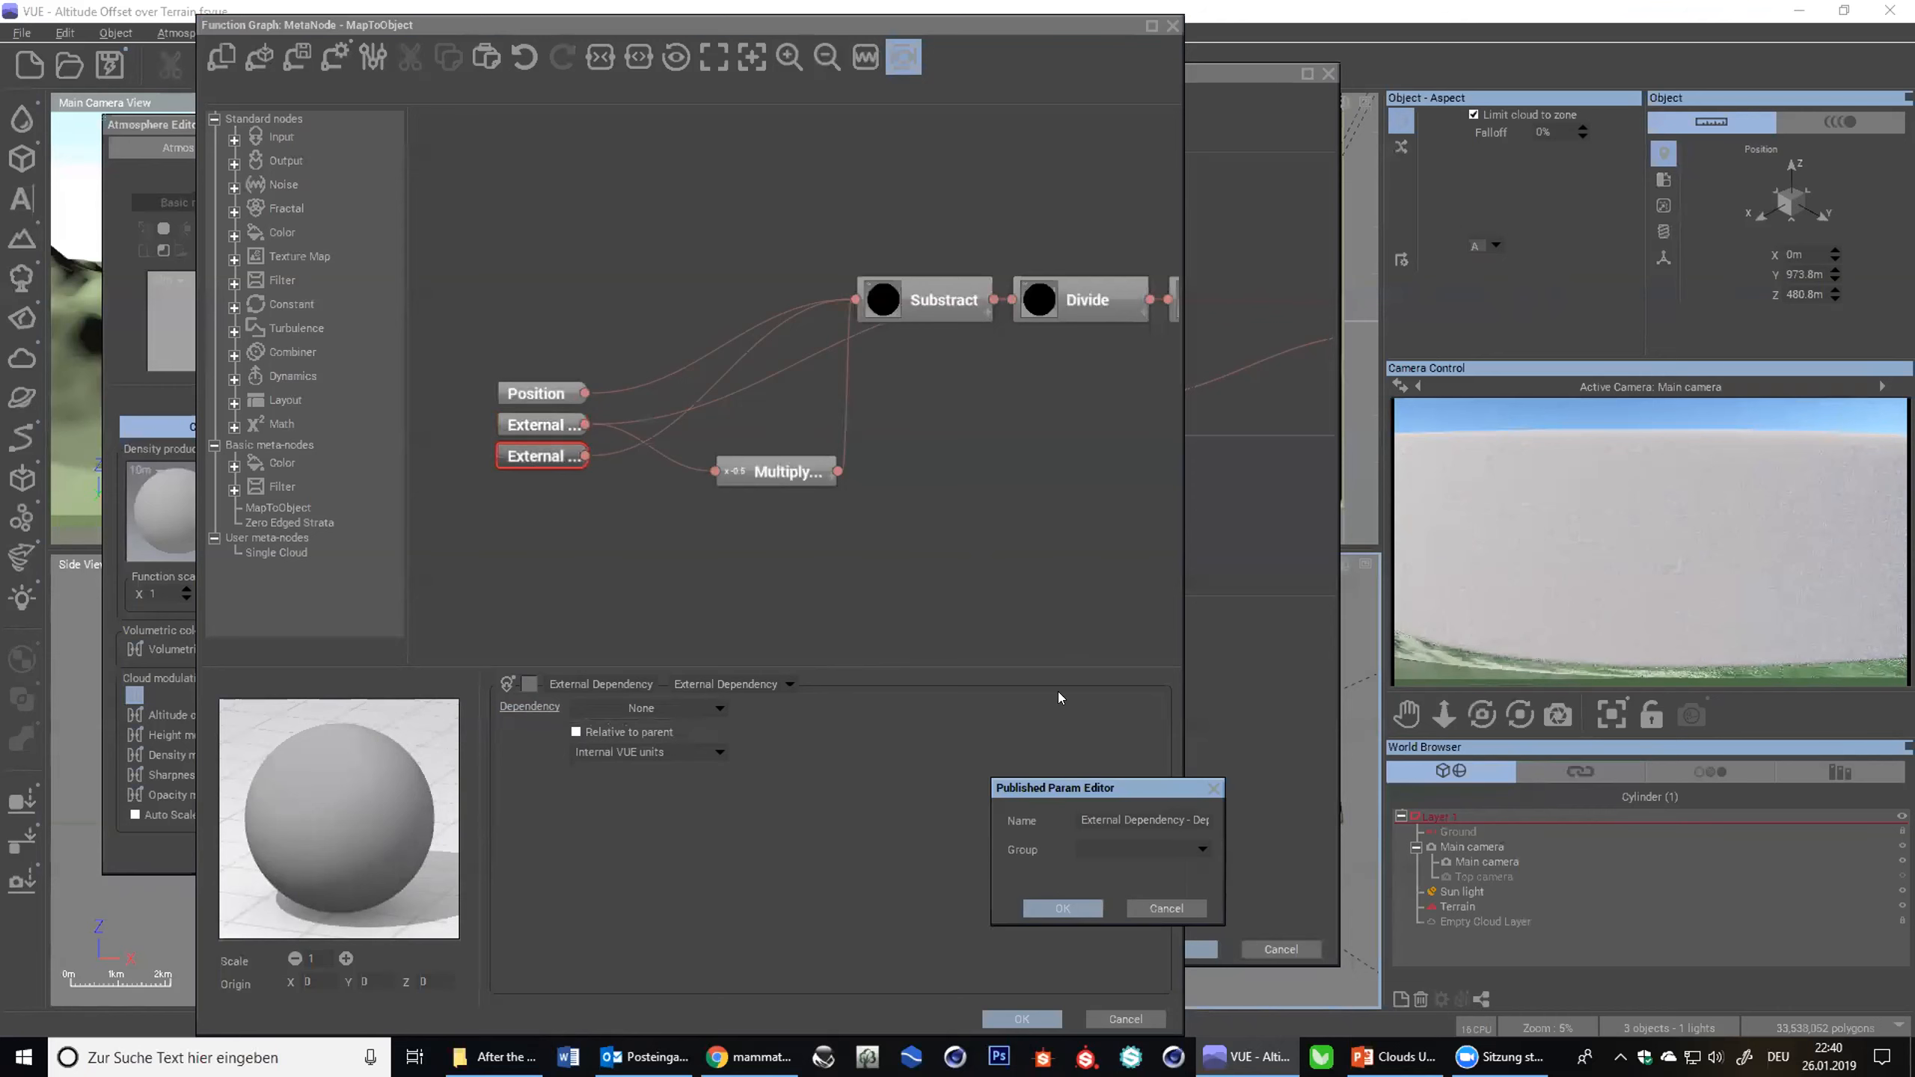
click(1148, 814)
key(ctrl+a)
text(Sc)
click(1063, 910)
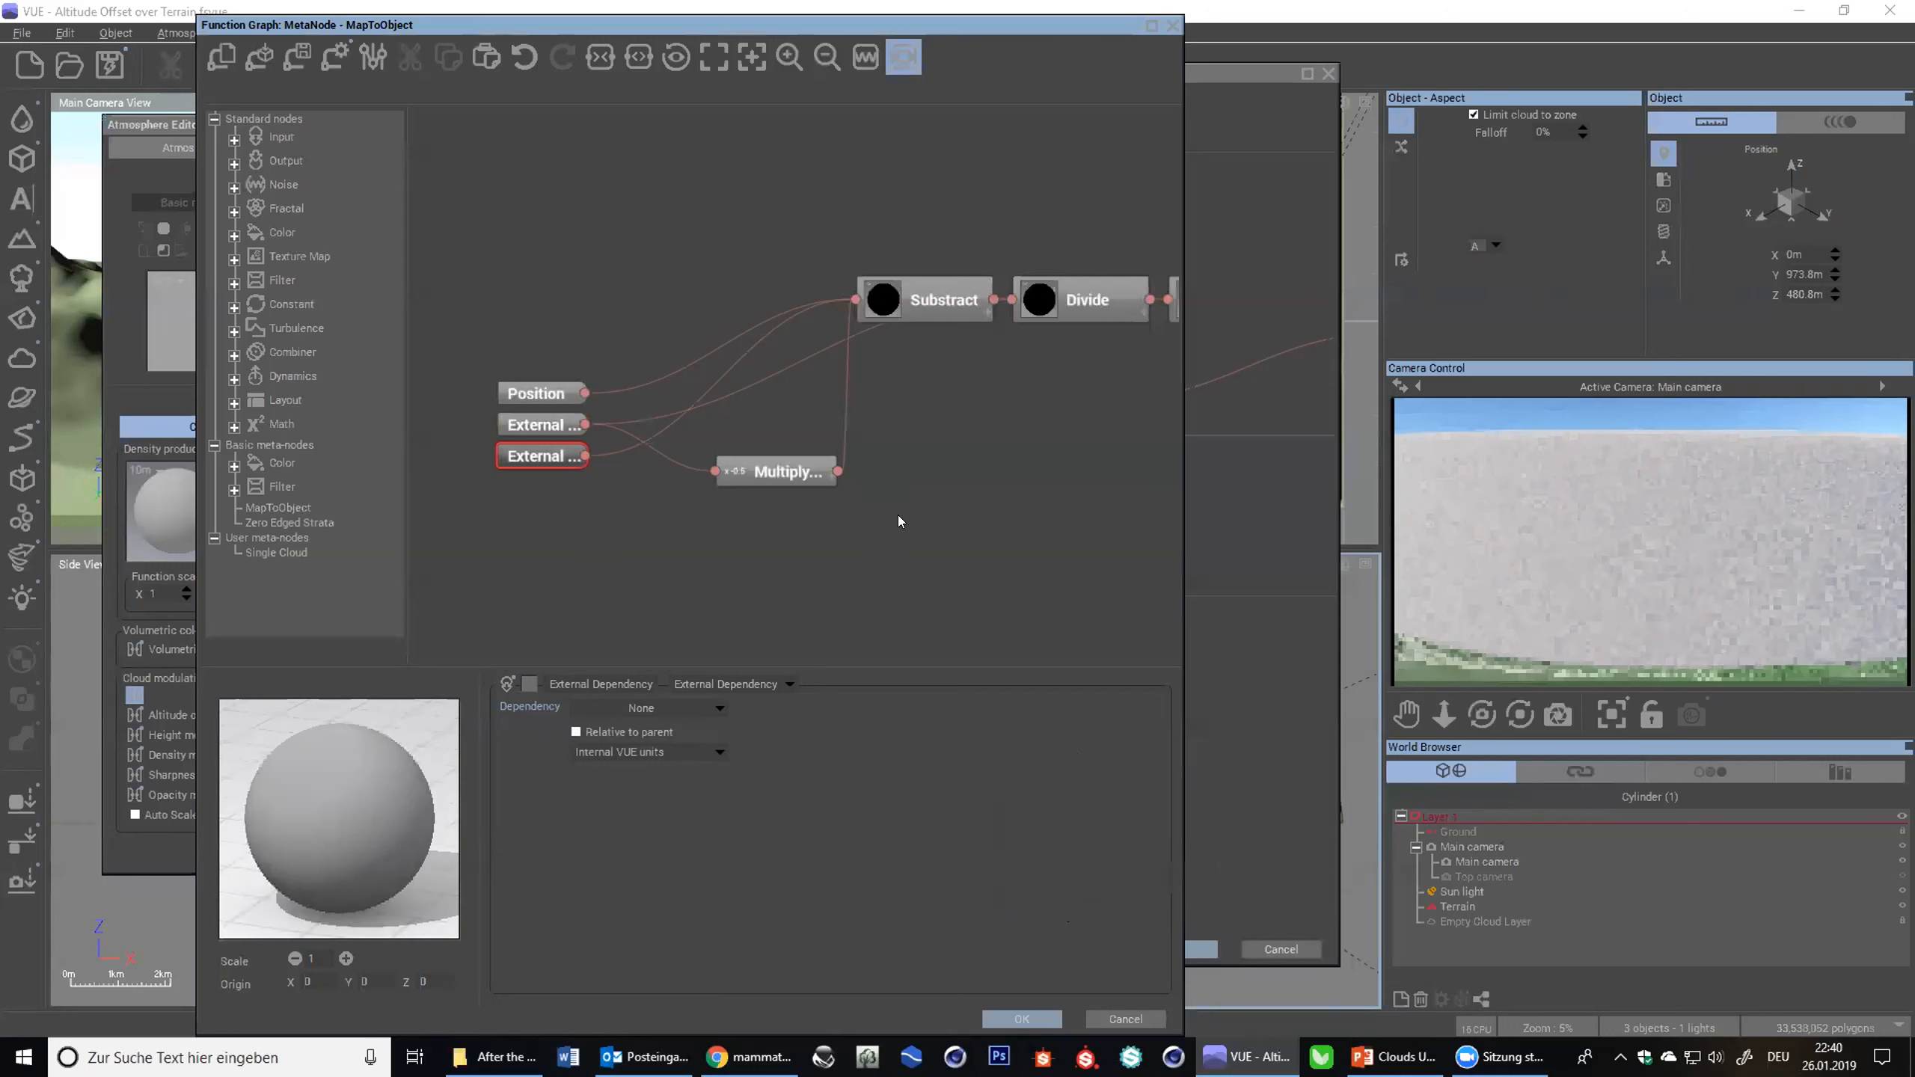
click(537, 432)
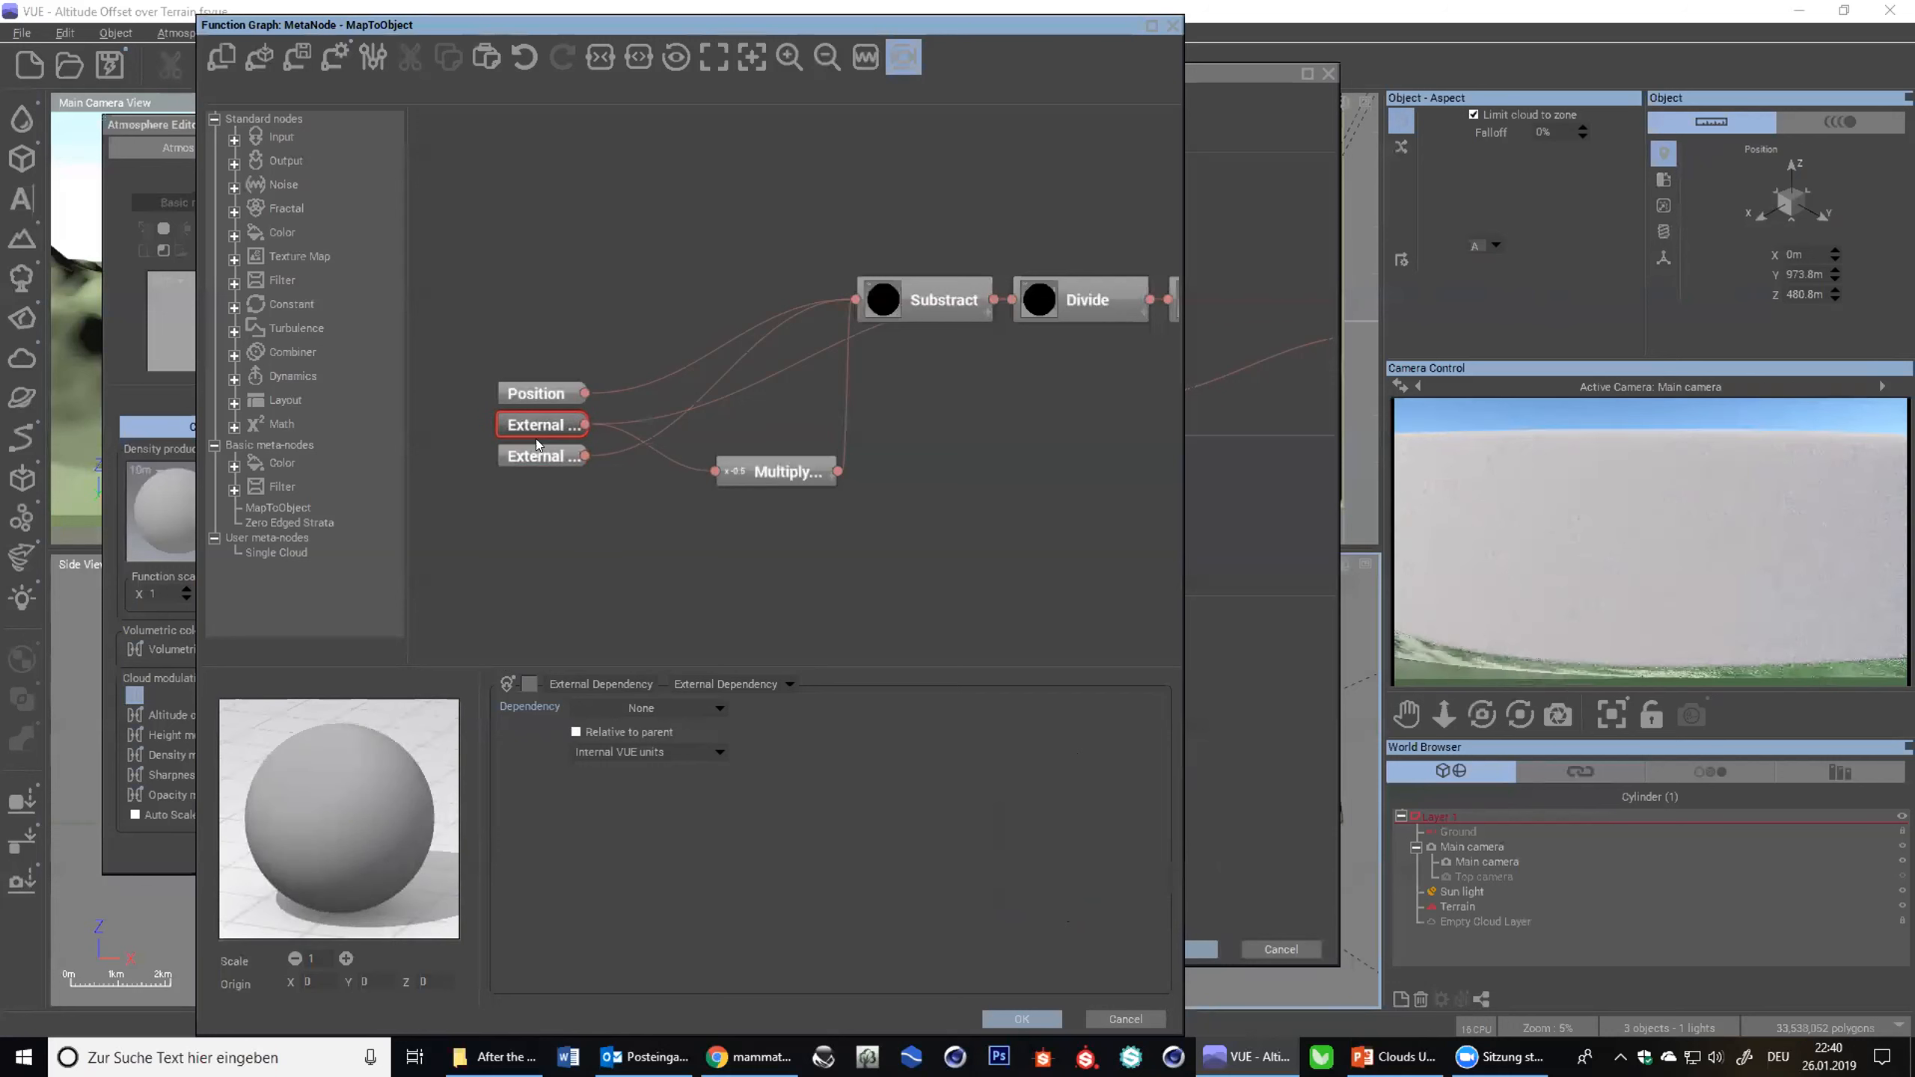
click(563, 456)
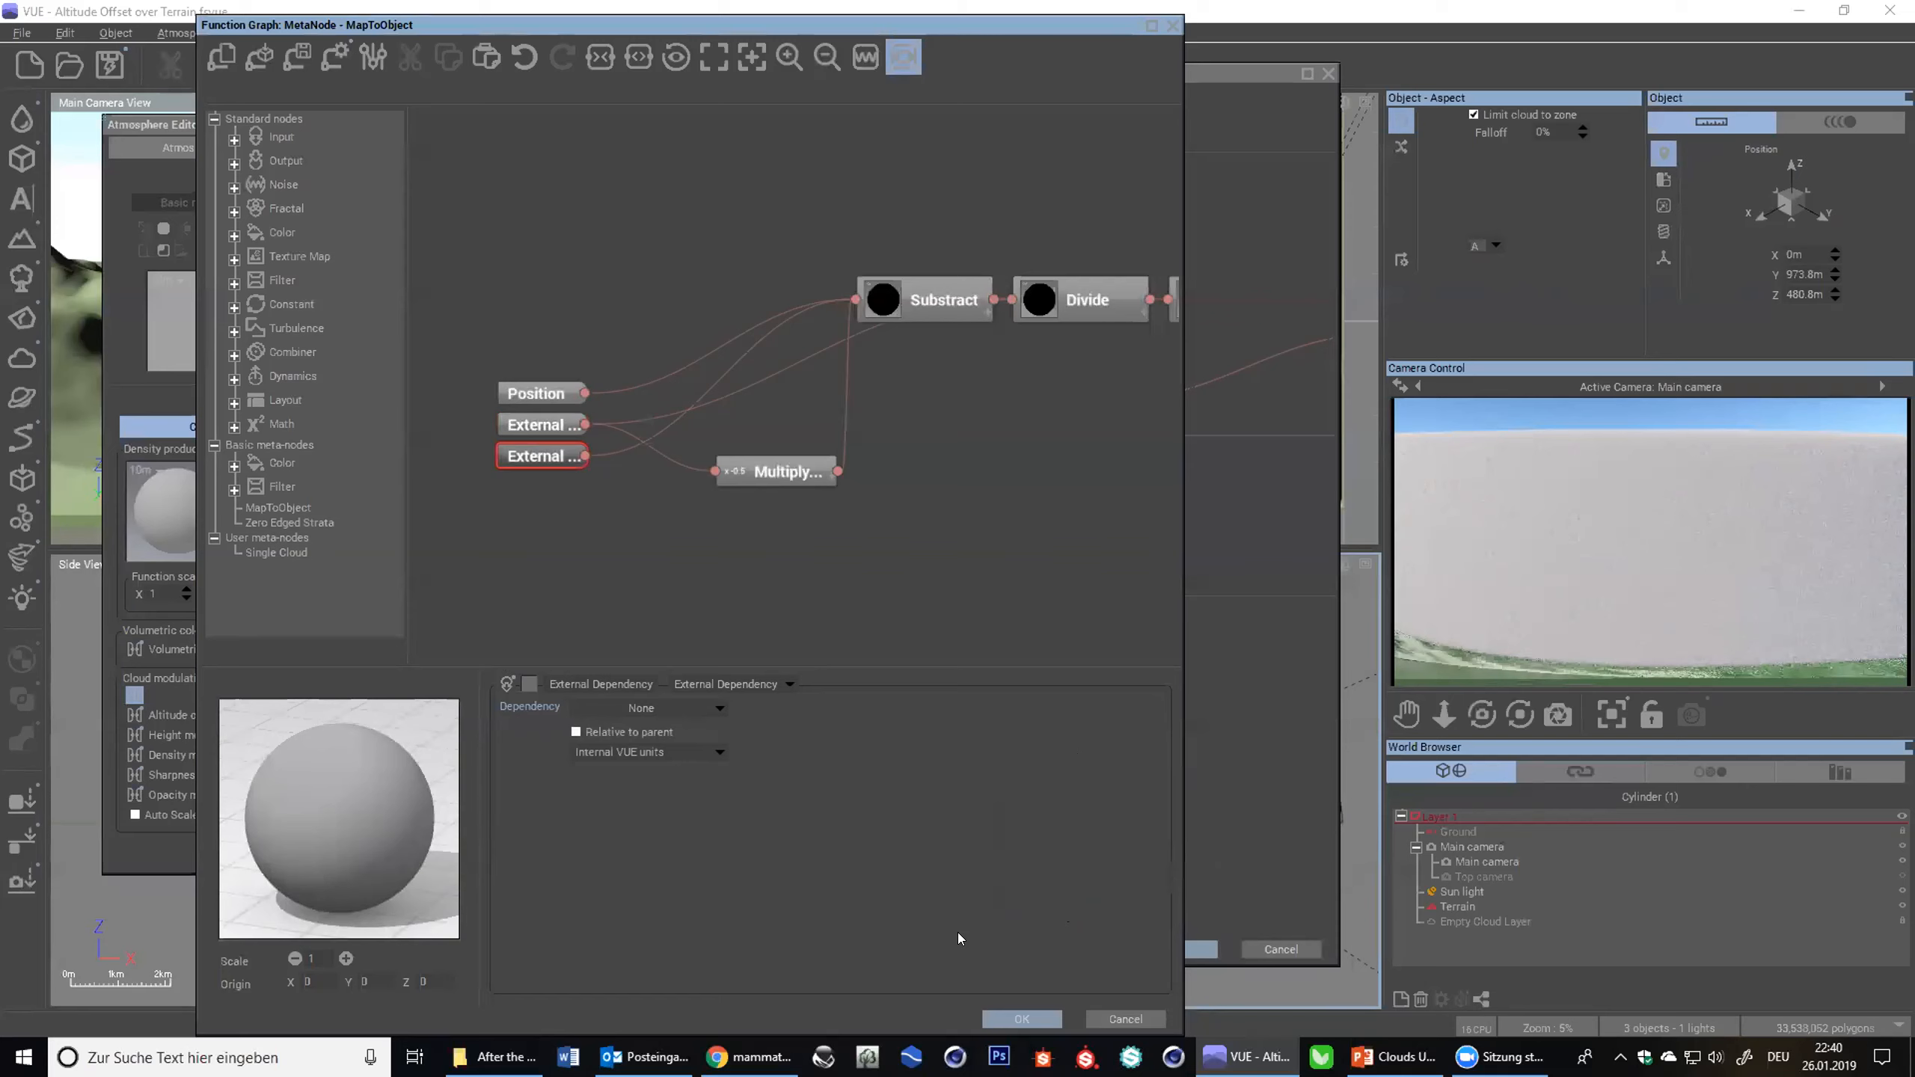
click(1023, 1020)
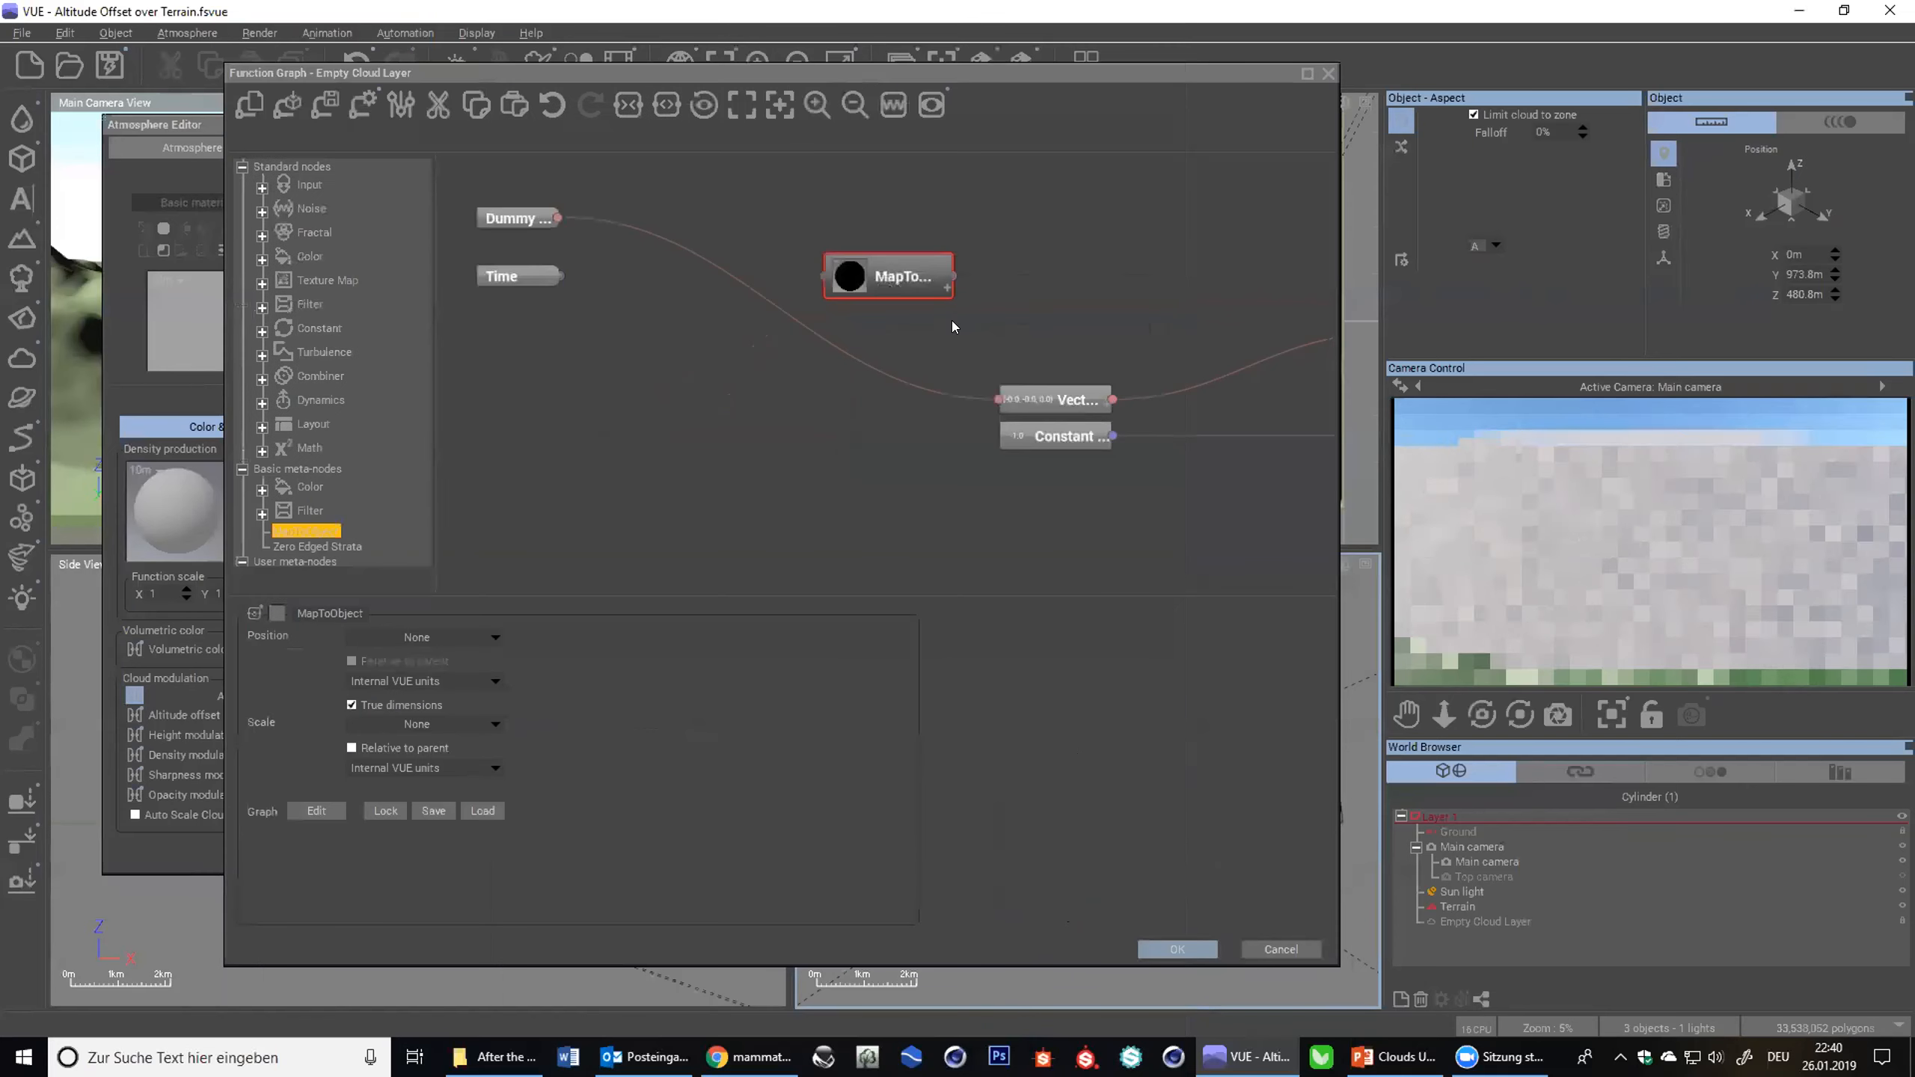
- Check the MapToObject metanode's published Position and Scale parameters, its ports and its internal node chain
click(901, 277)
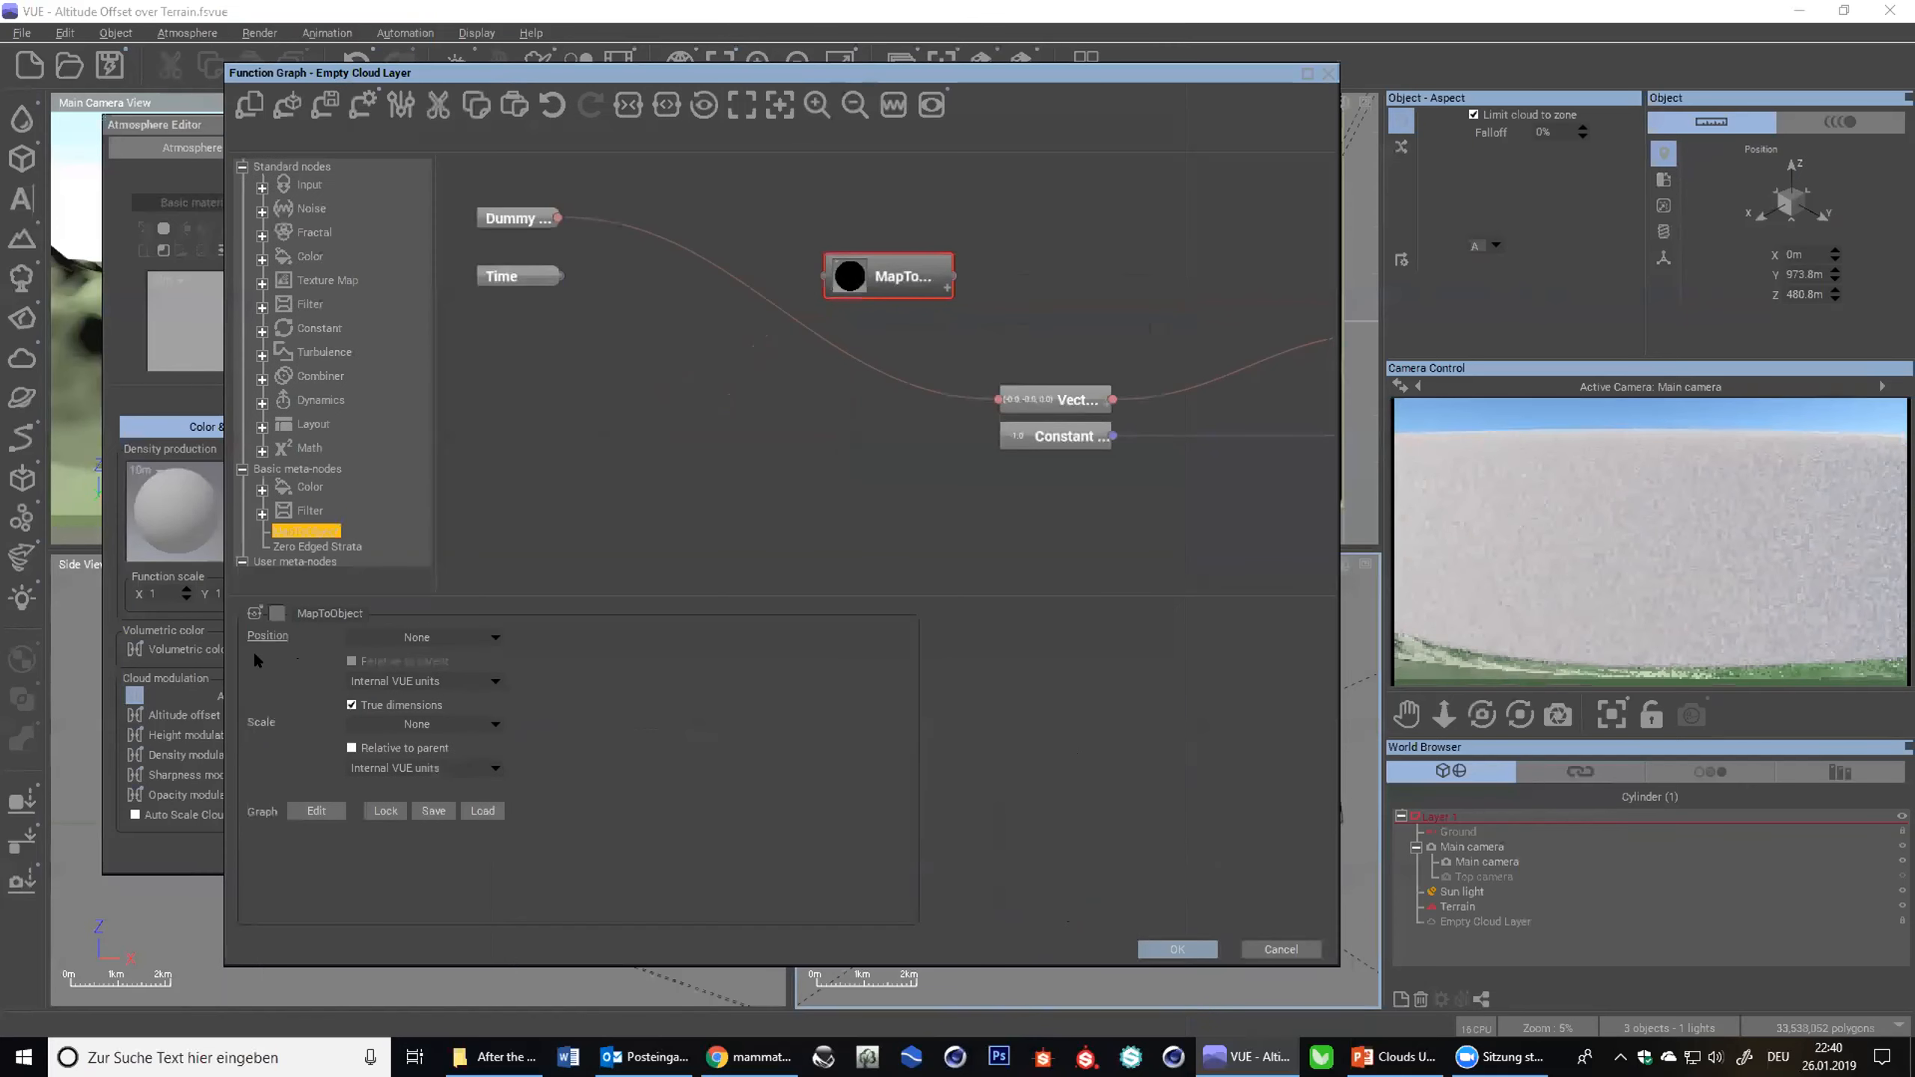
click(944, 294)
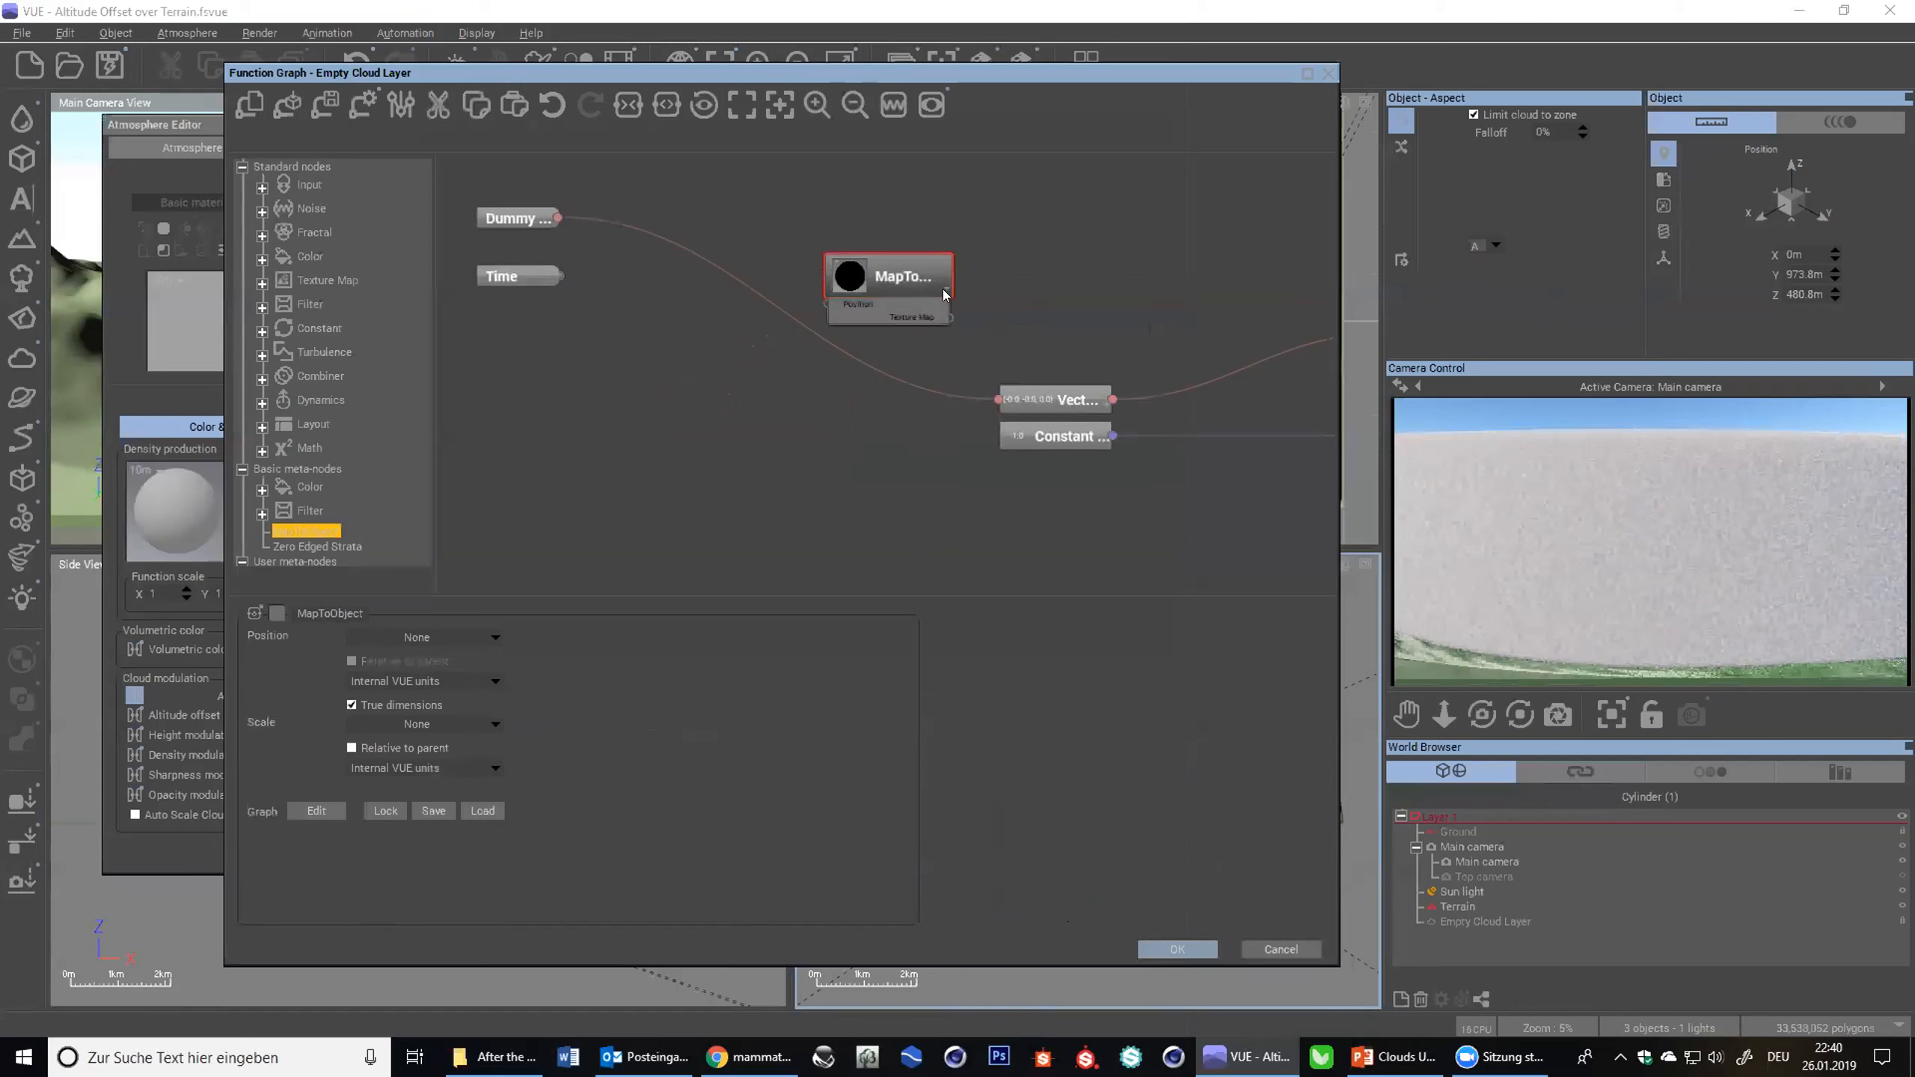
click(944, 294)
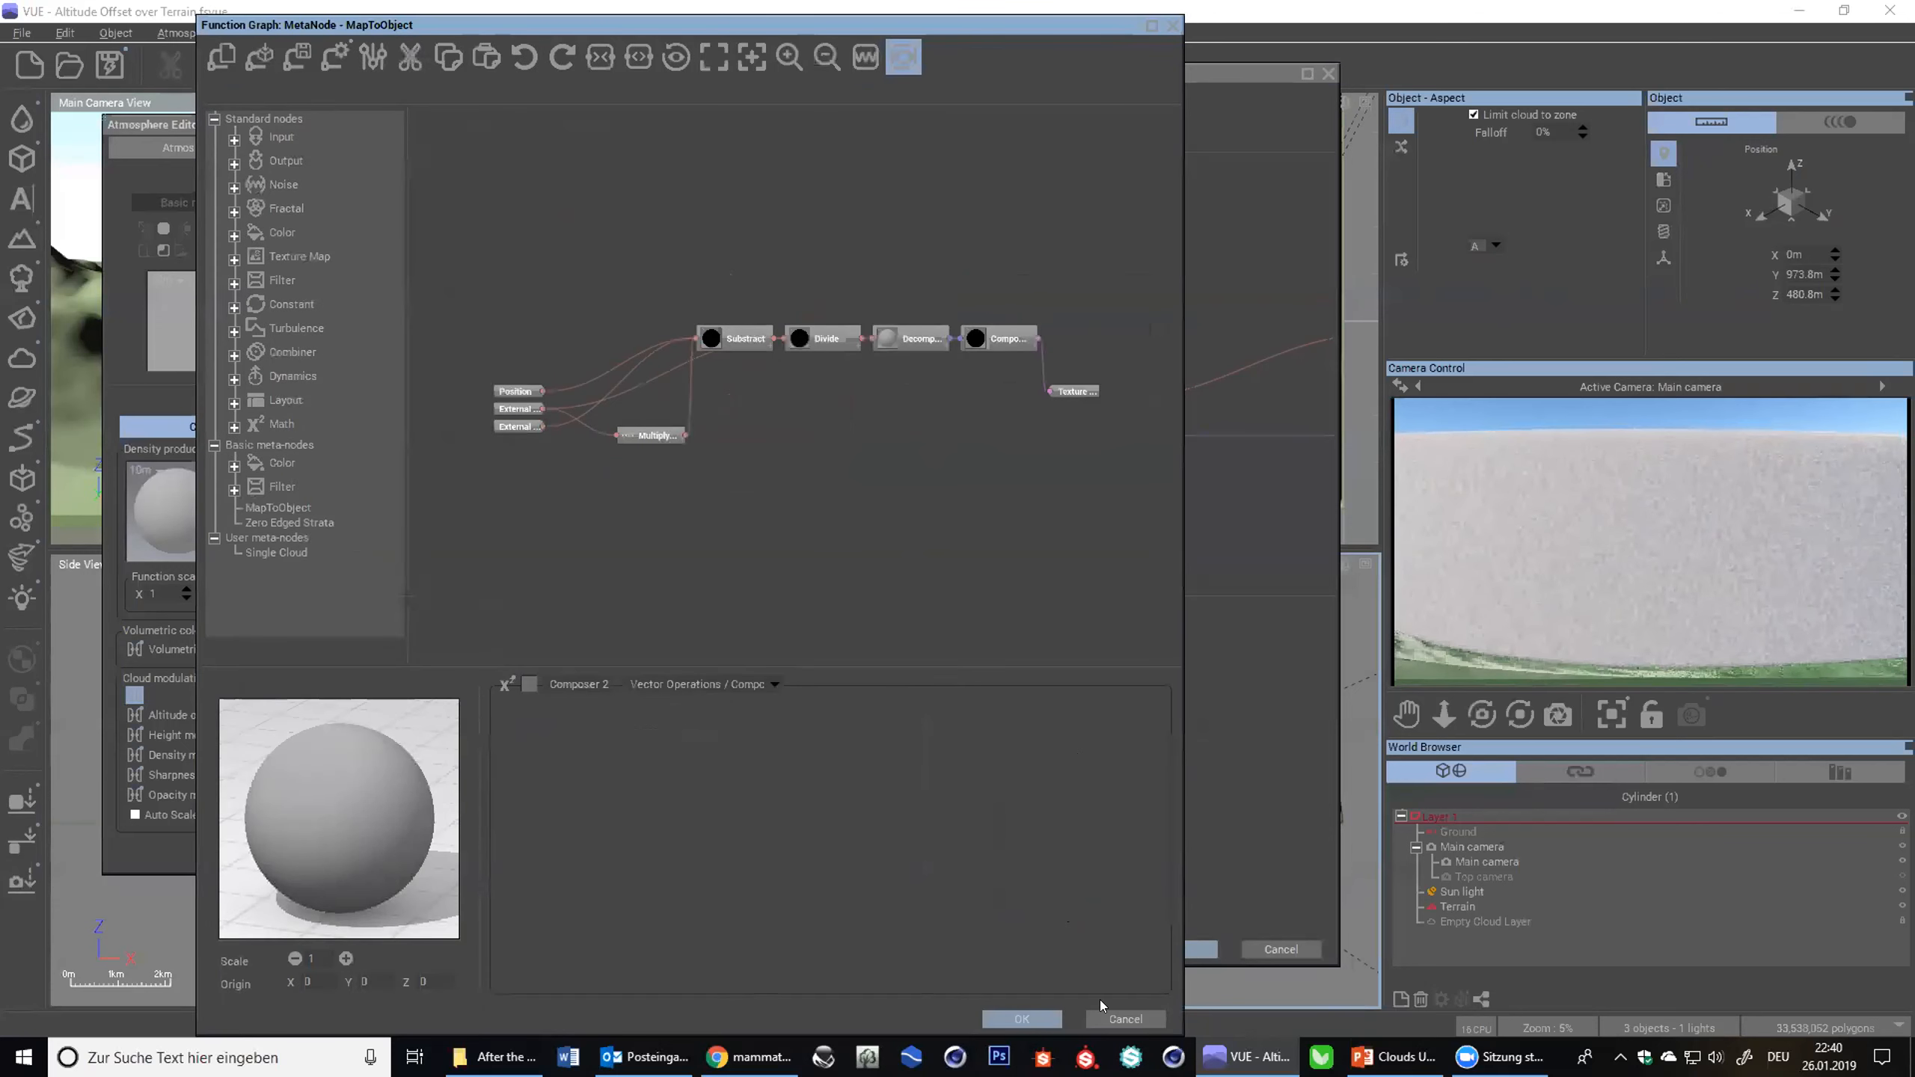
click(1031, 1019)
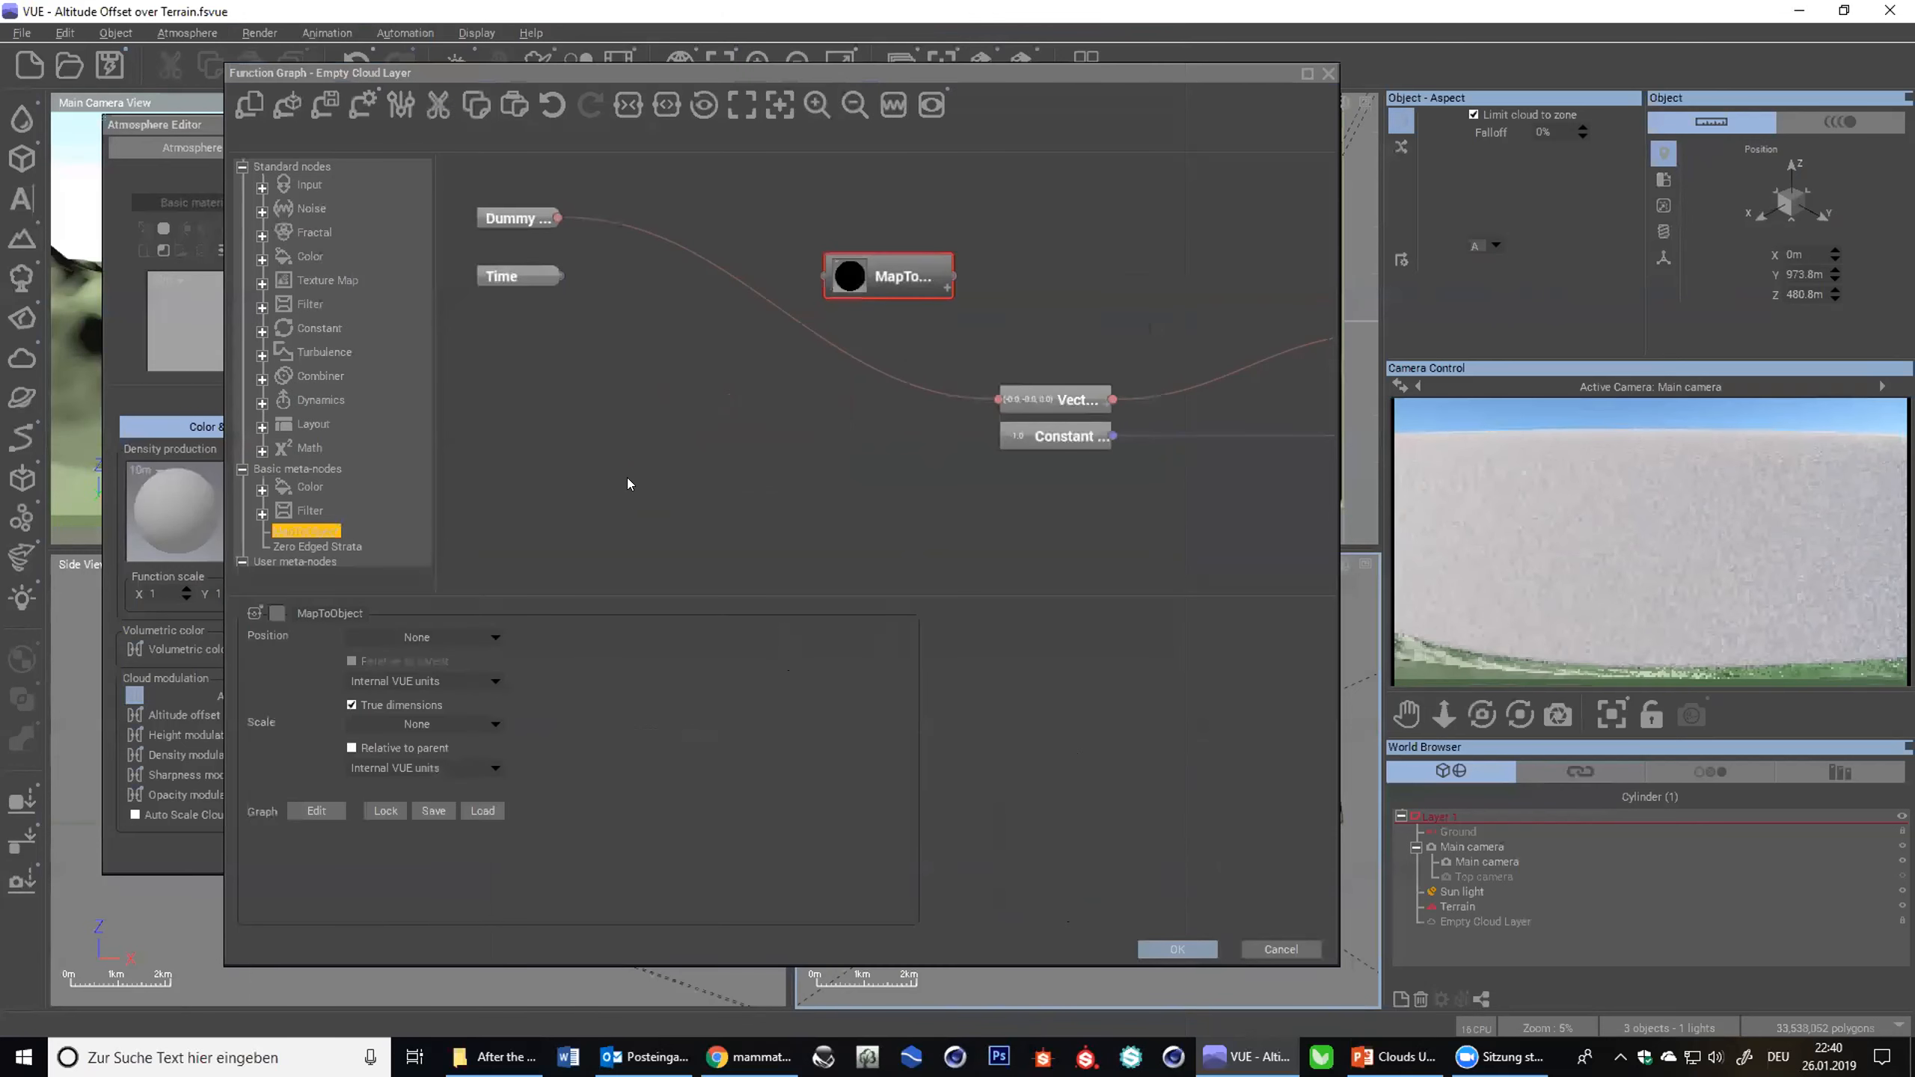
- Add a Position input node, connect it to the MapToObject metanode's Position port, and move the metanode close to the inputs
click(865, 310)
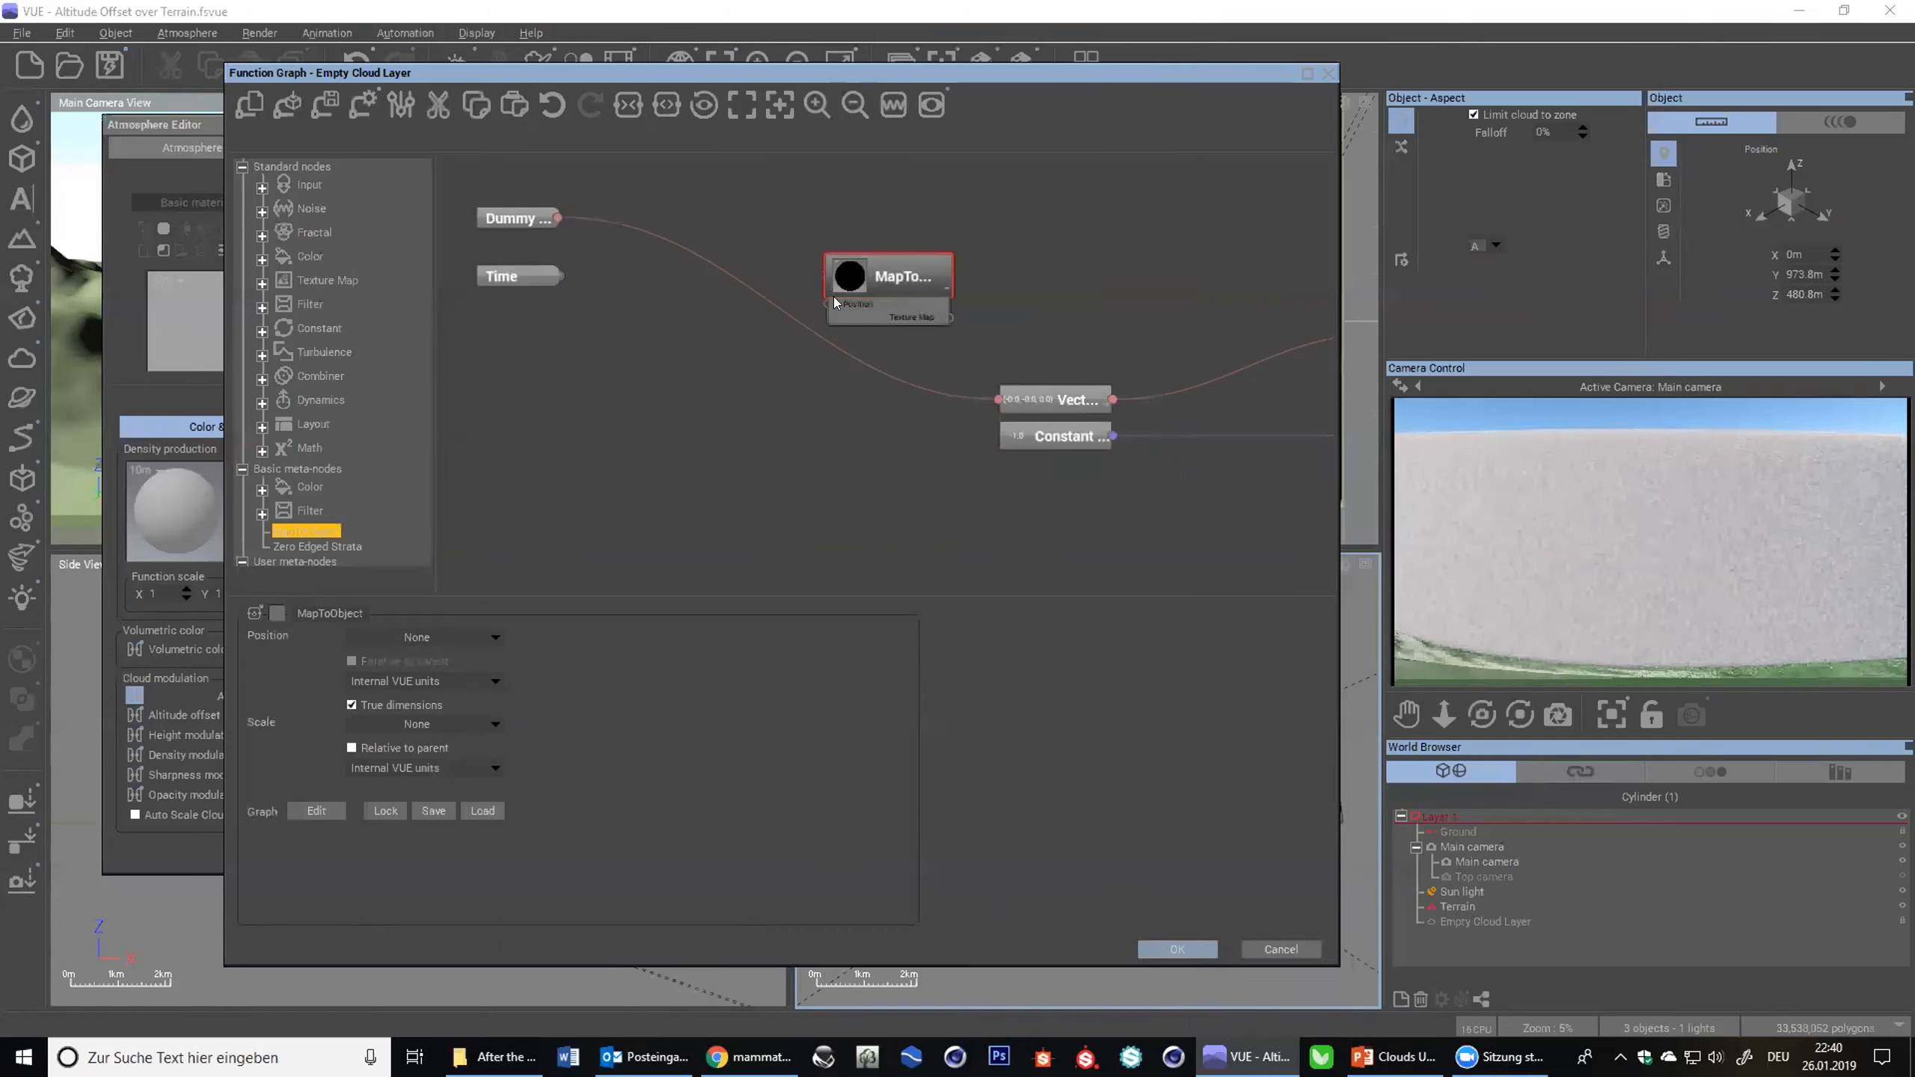
right_click(593, 329)
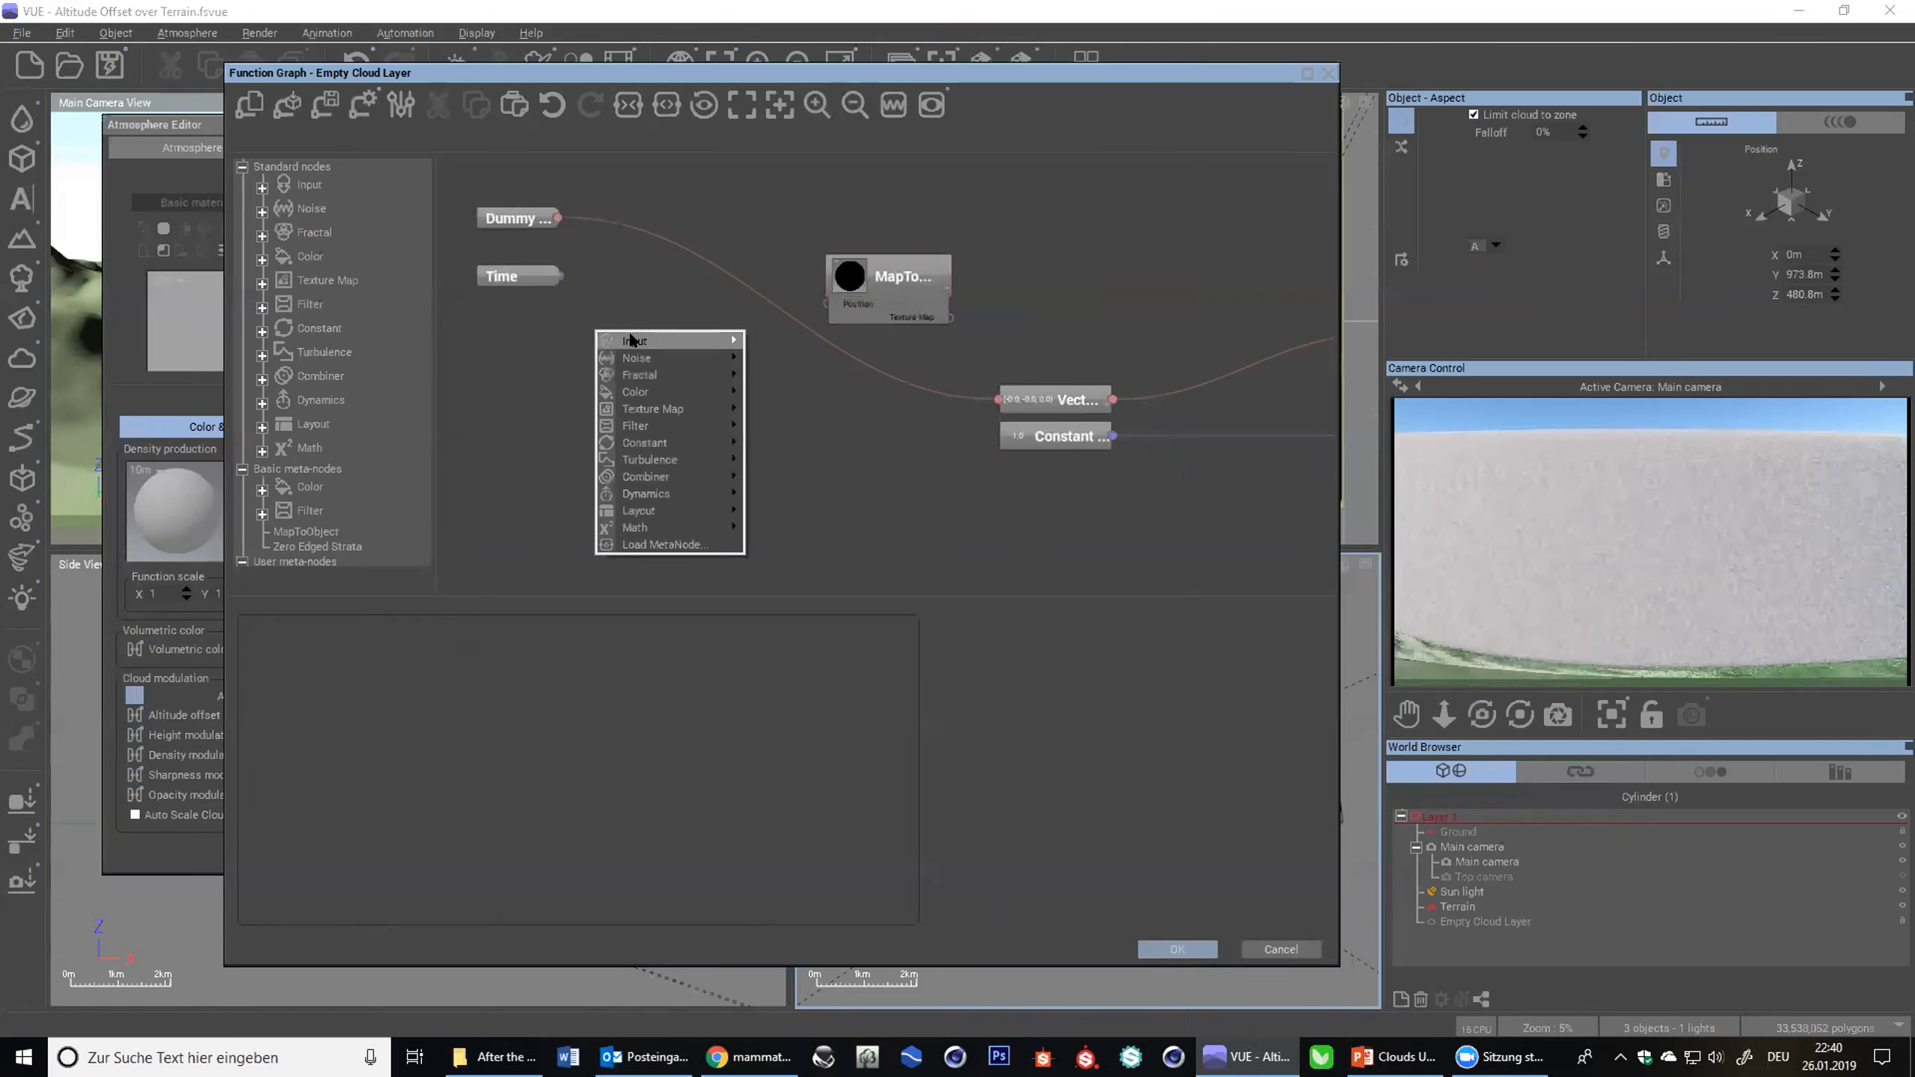
mouse_move(631, 339)
click(799, 382)
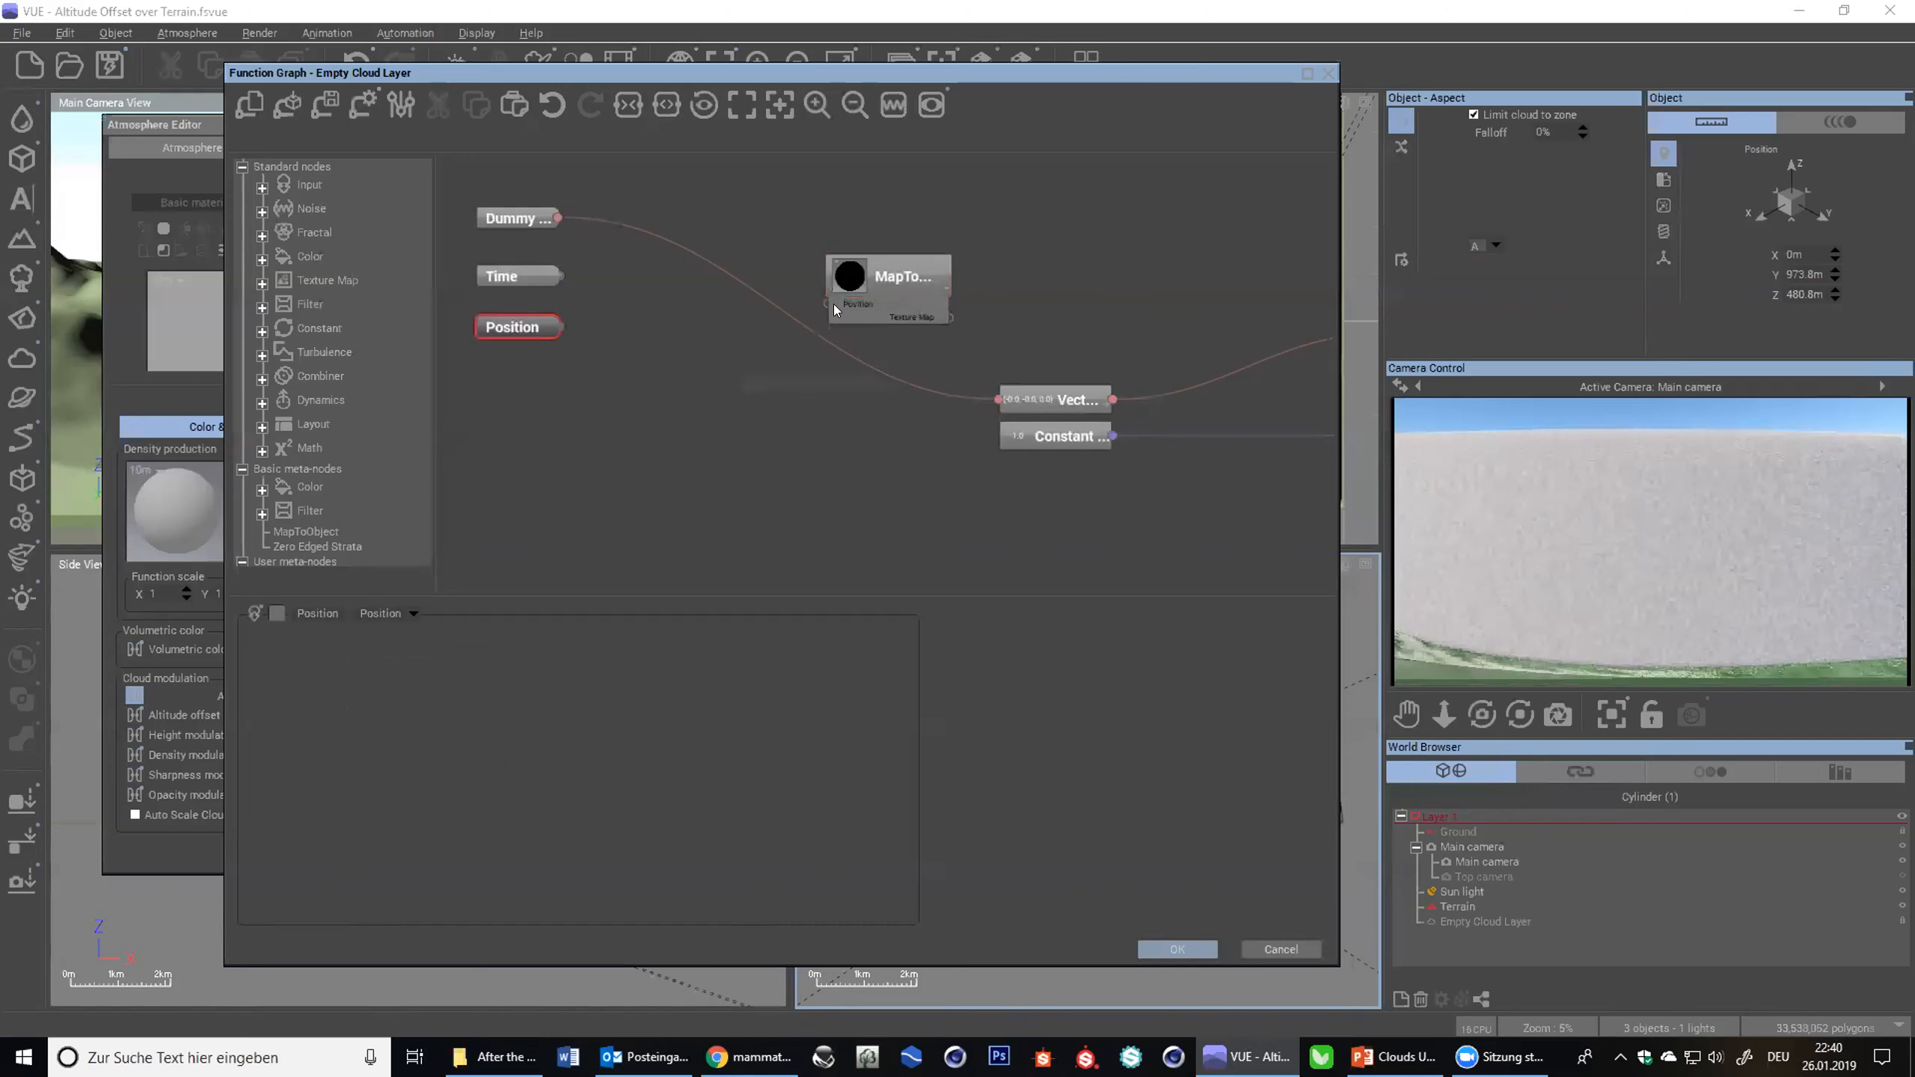
drag(827, 302, 557, 327)
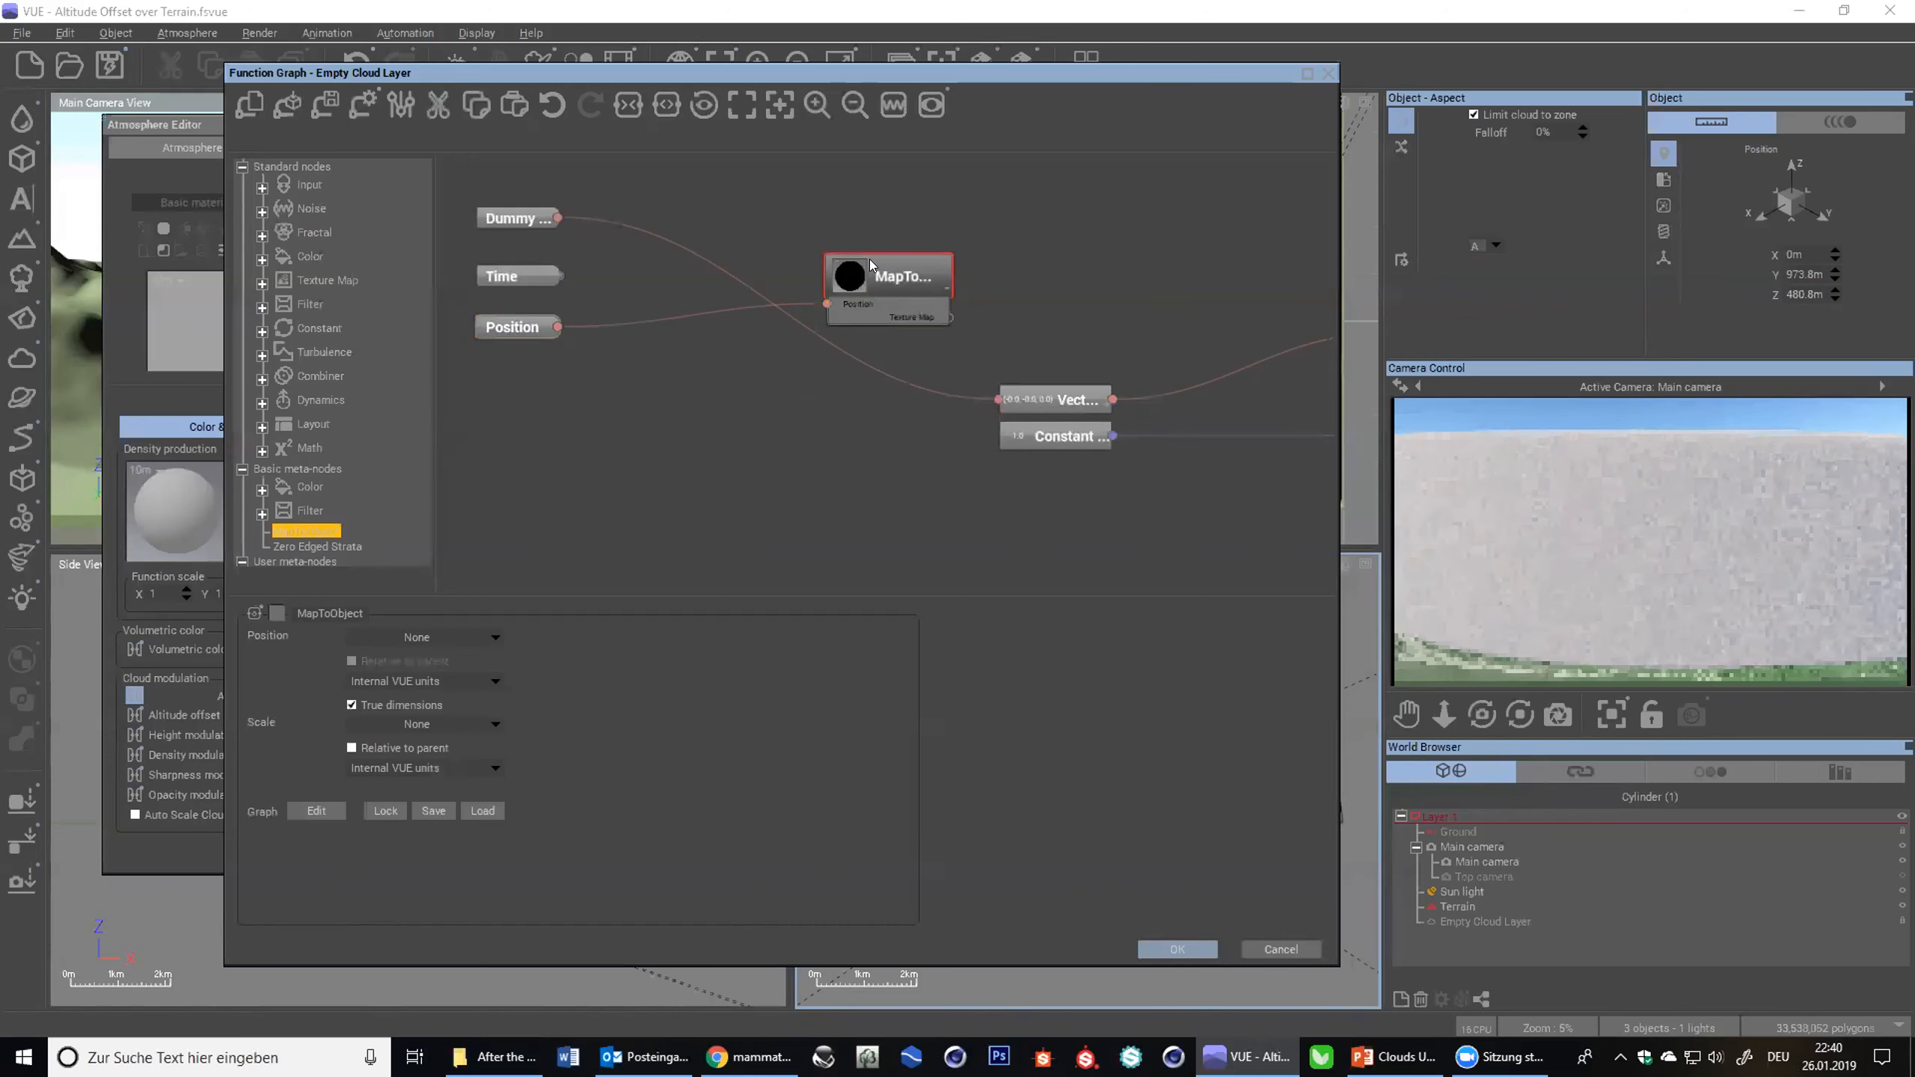
drag(871, 265, 660, 287)
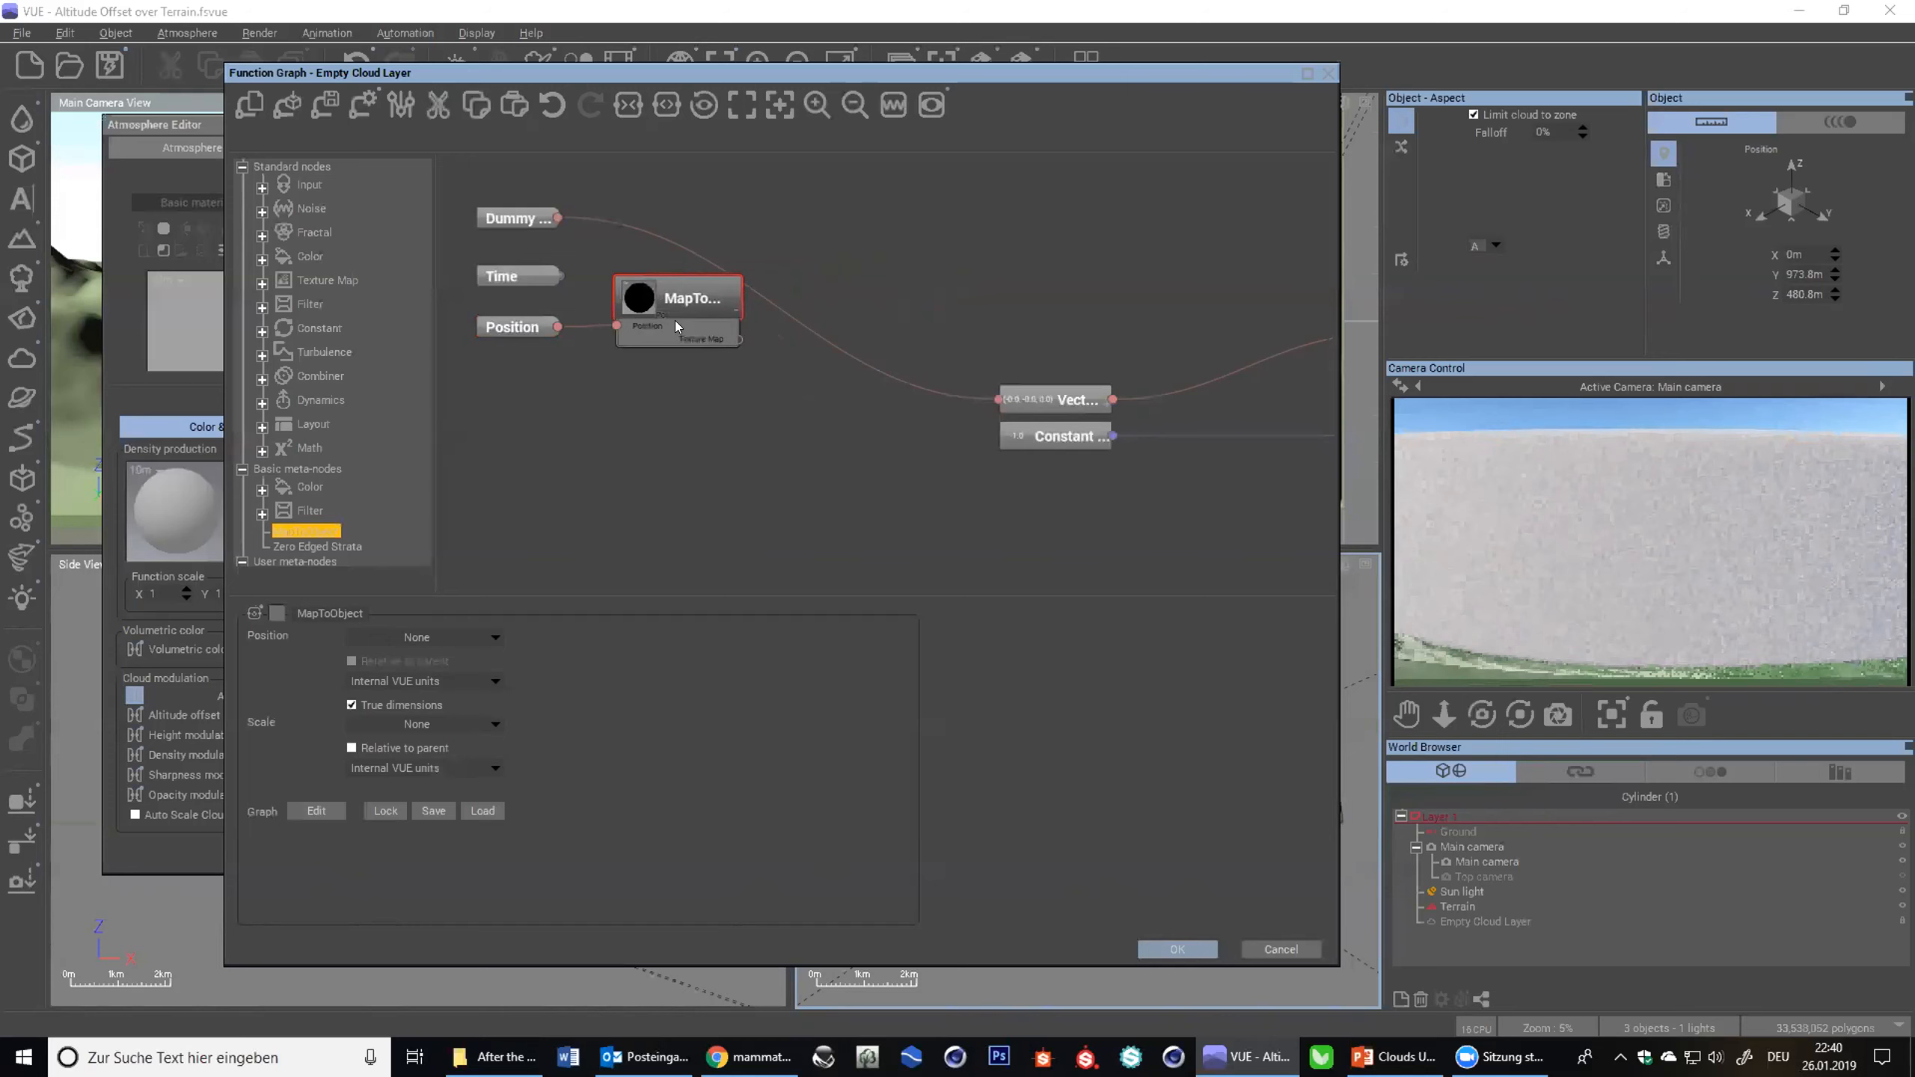
- Add a Texture Map node in the free space between the MapToObject metanode and the Vector constant node
scroll(735, 341, up, 3)
click(702, 388)
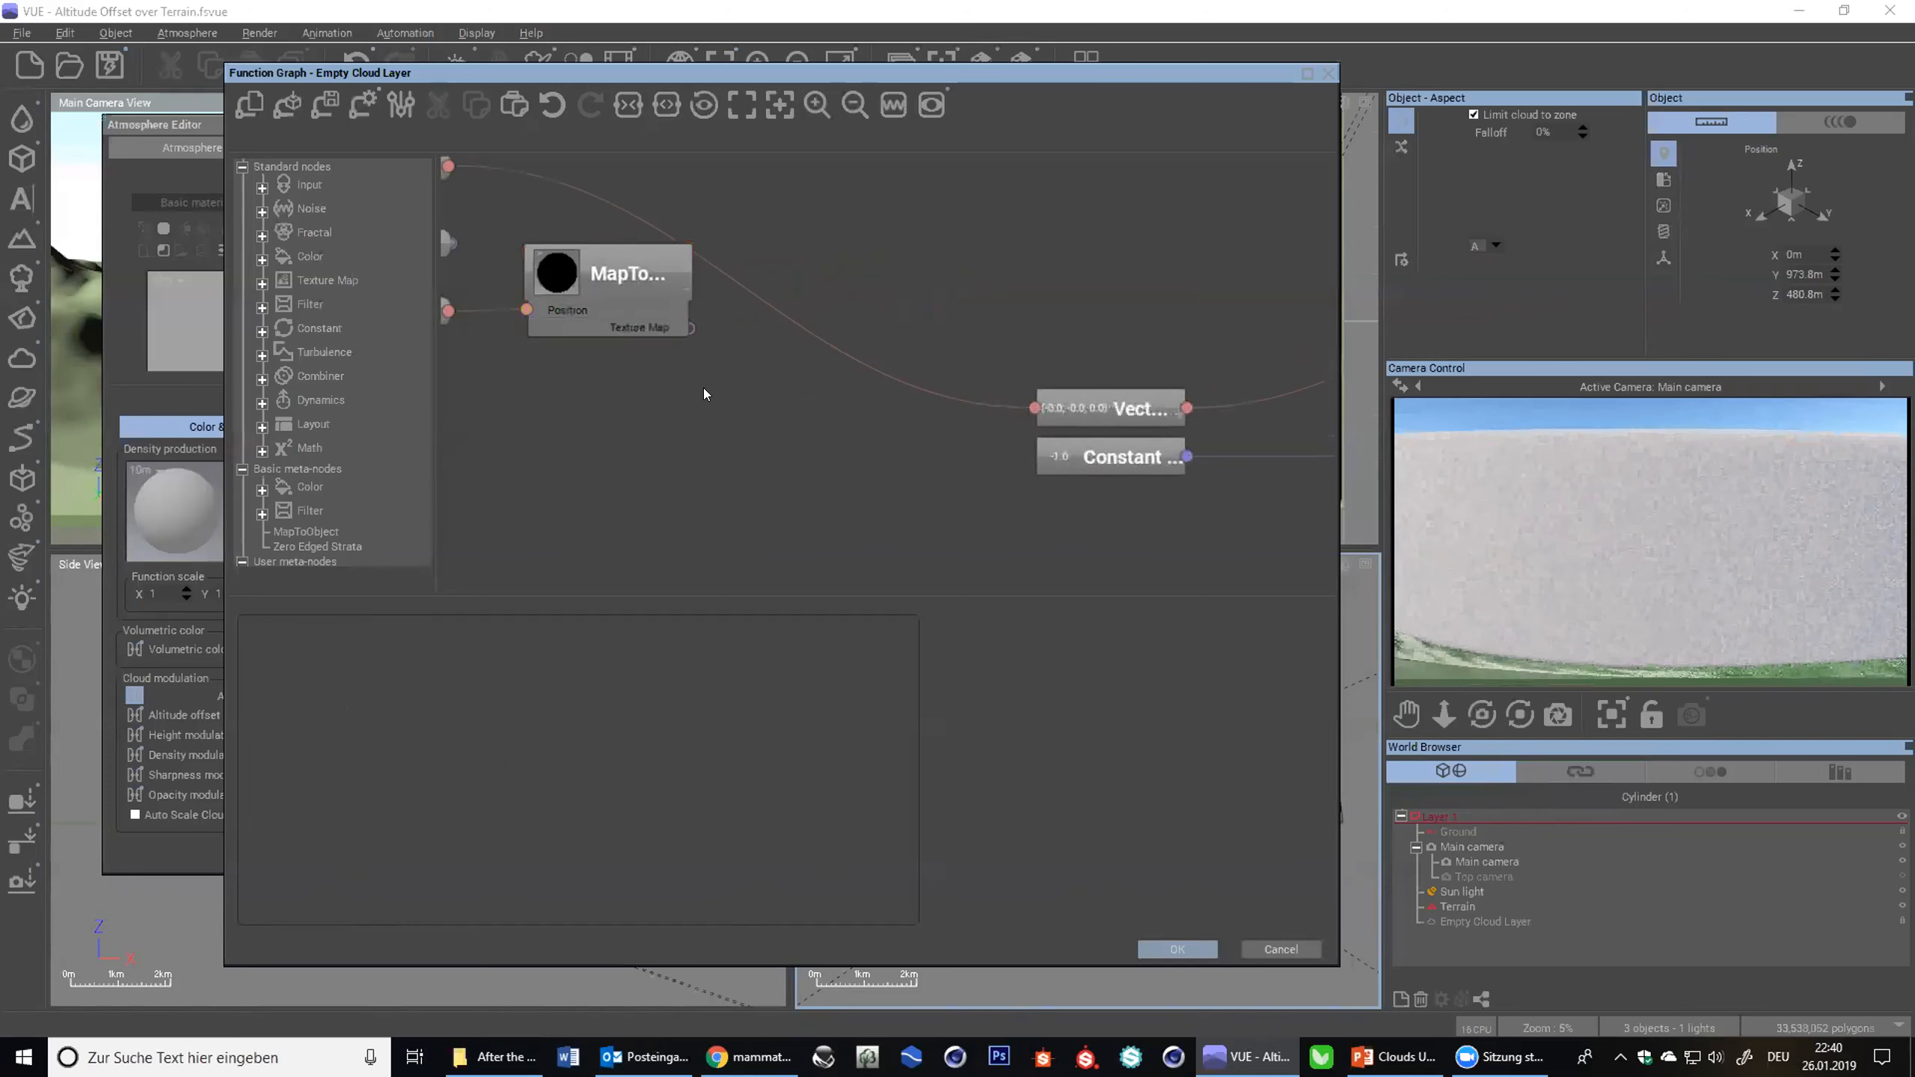
click(596, 276)
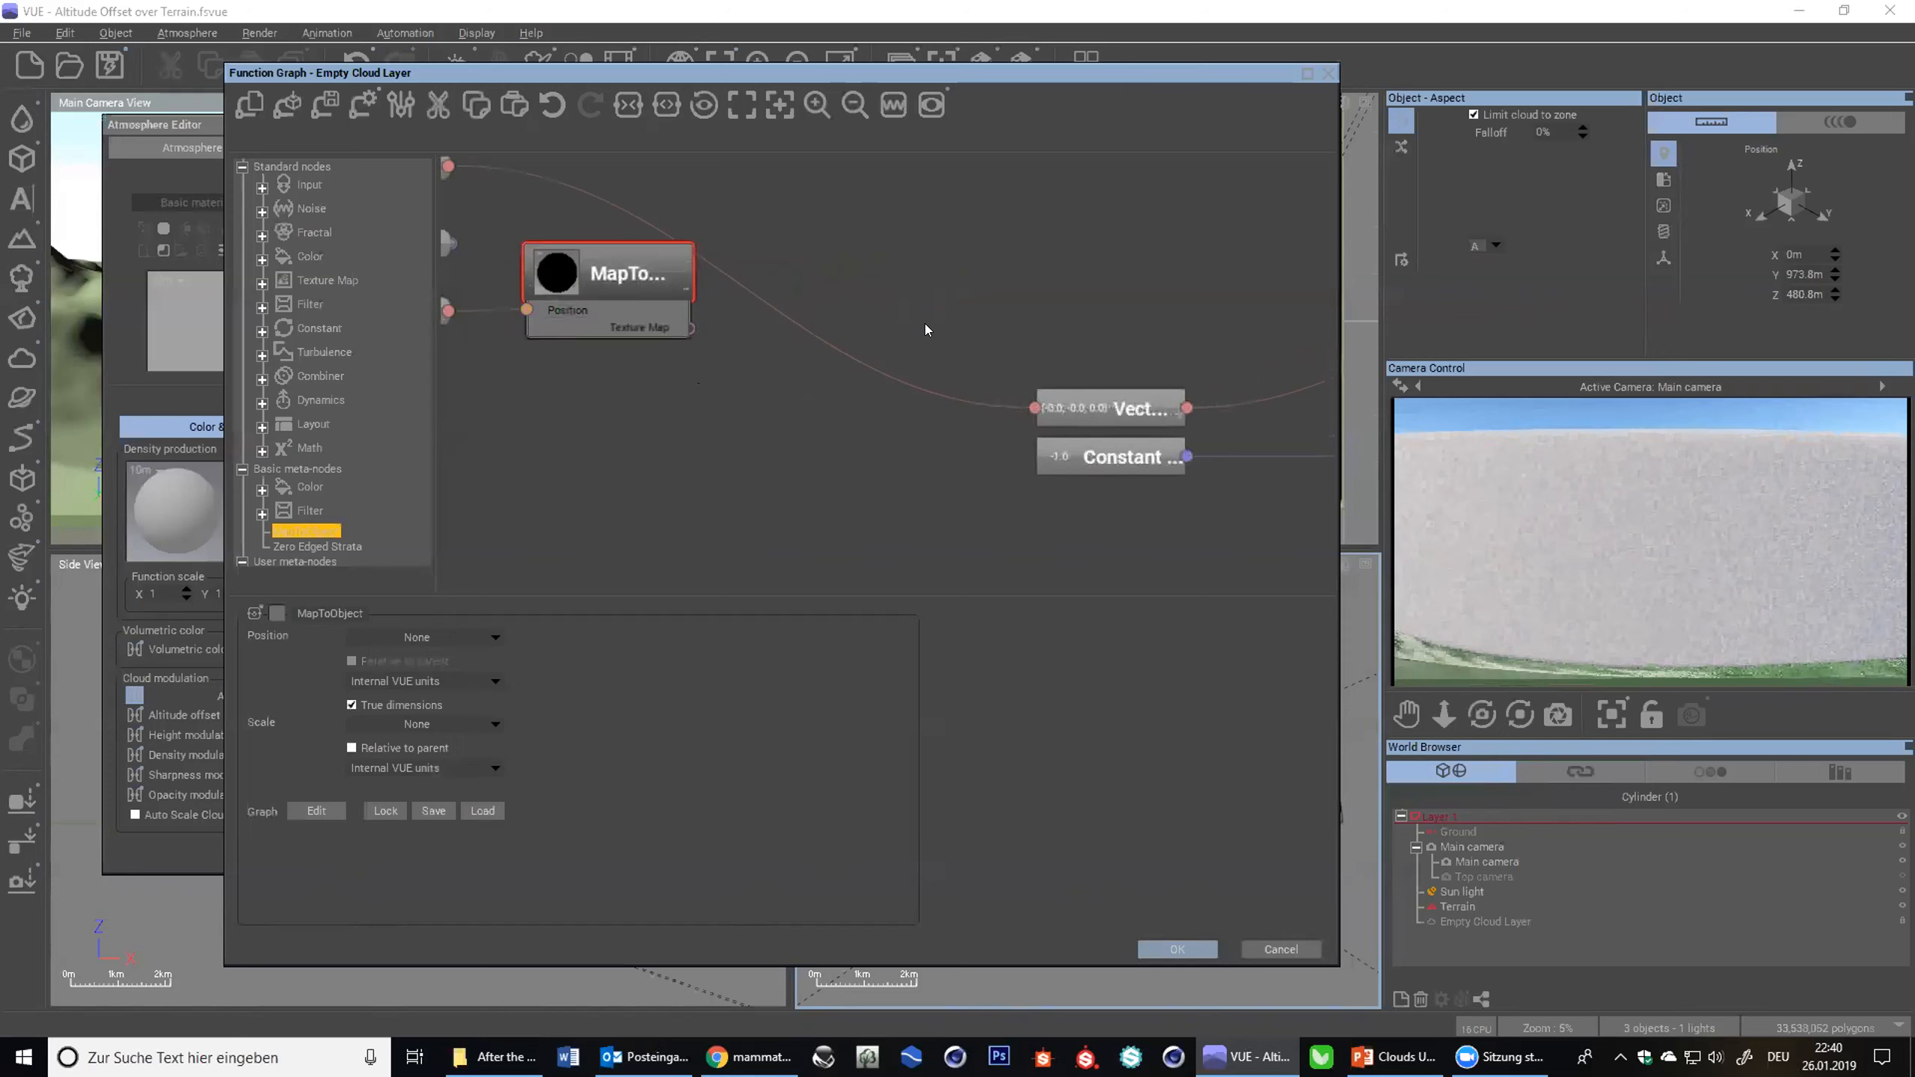
click(877, 312)
right_click(879, 330)
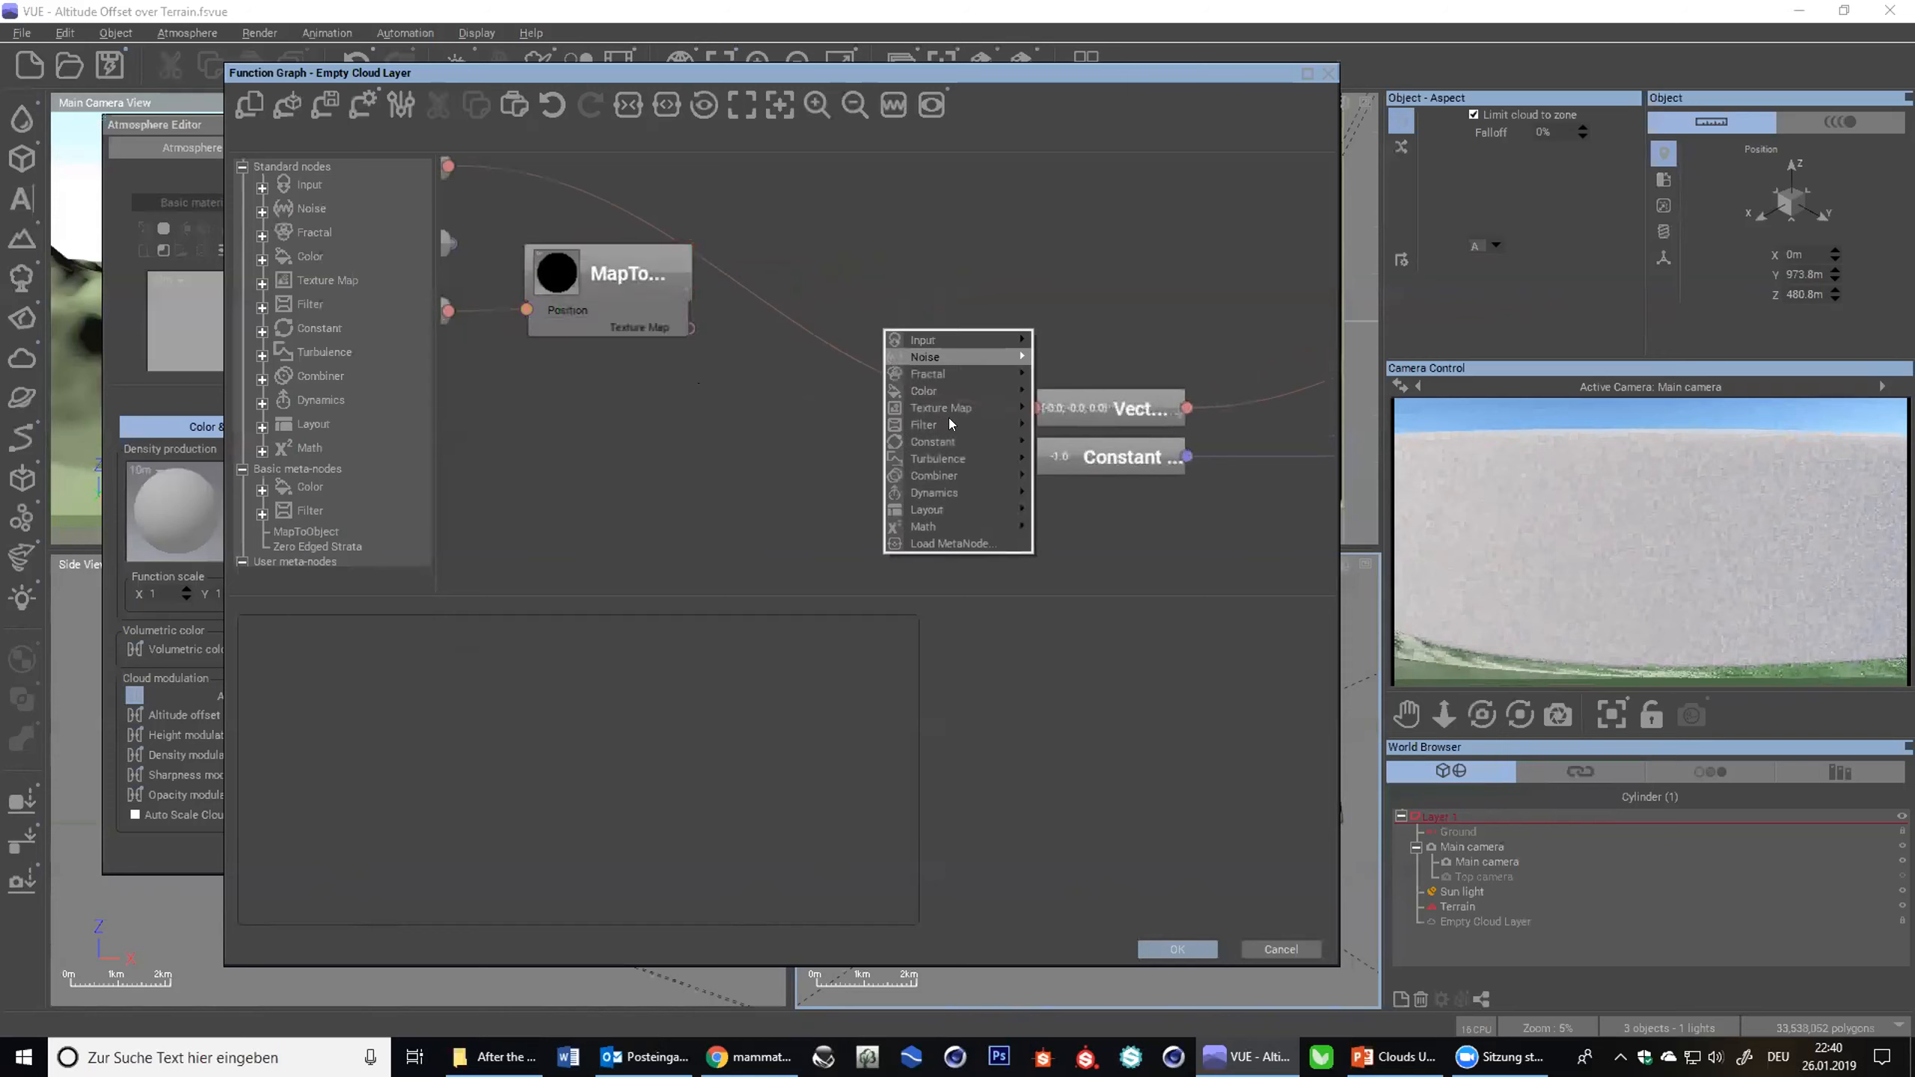
mouse_move(949, 406)
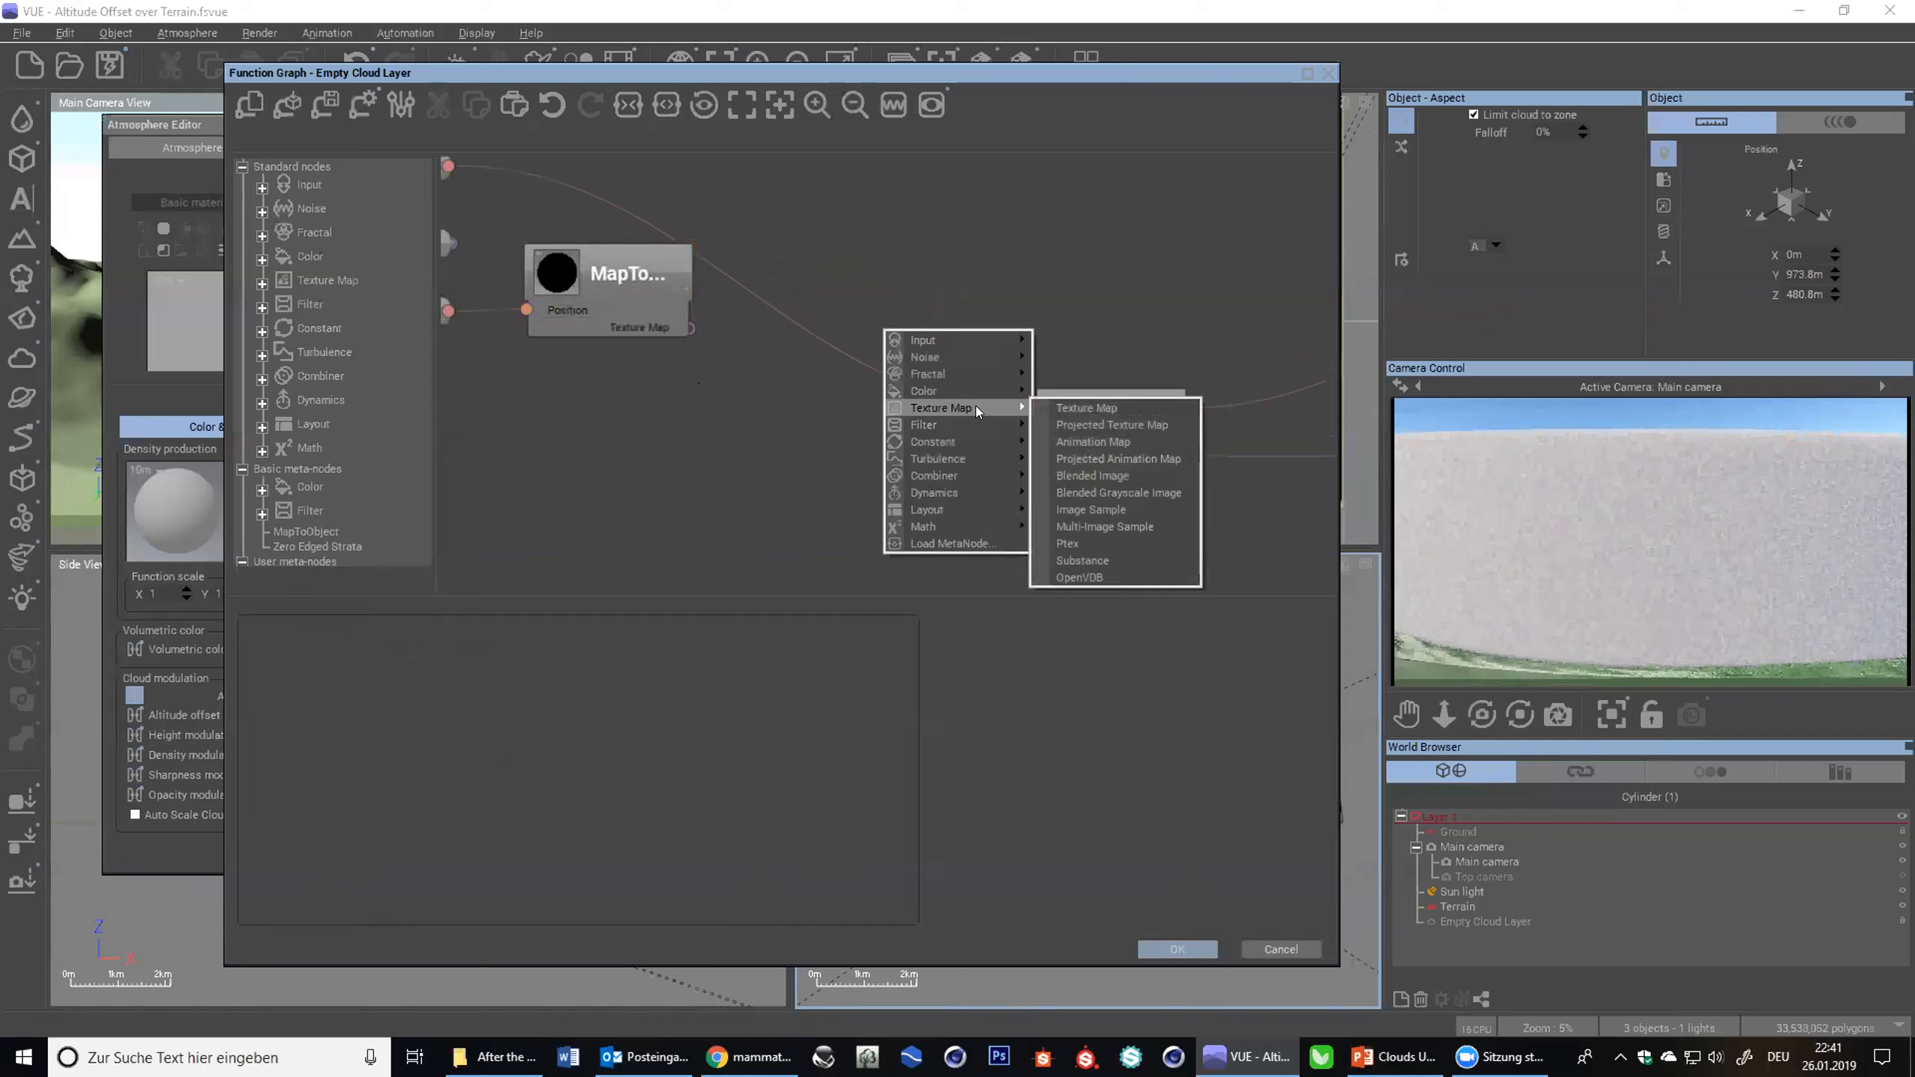
click(1056, 409)
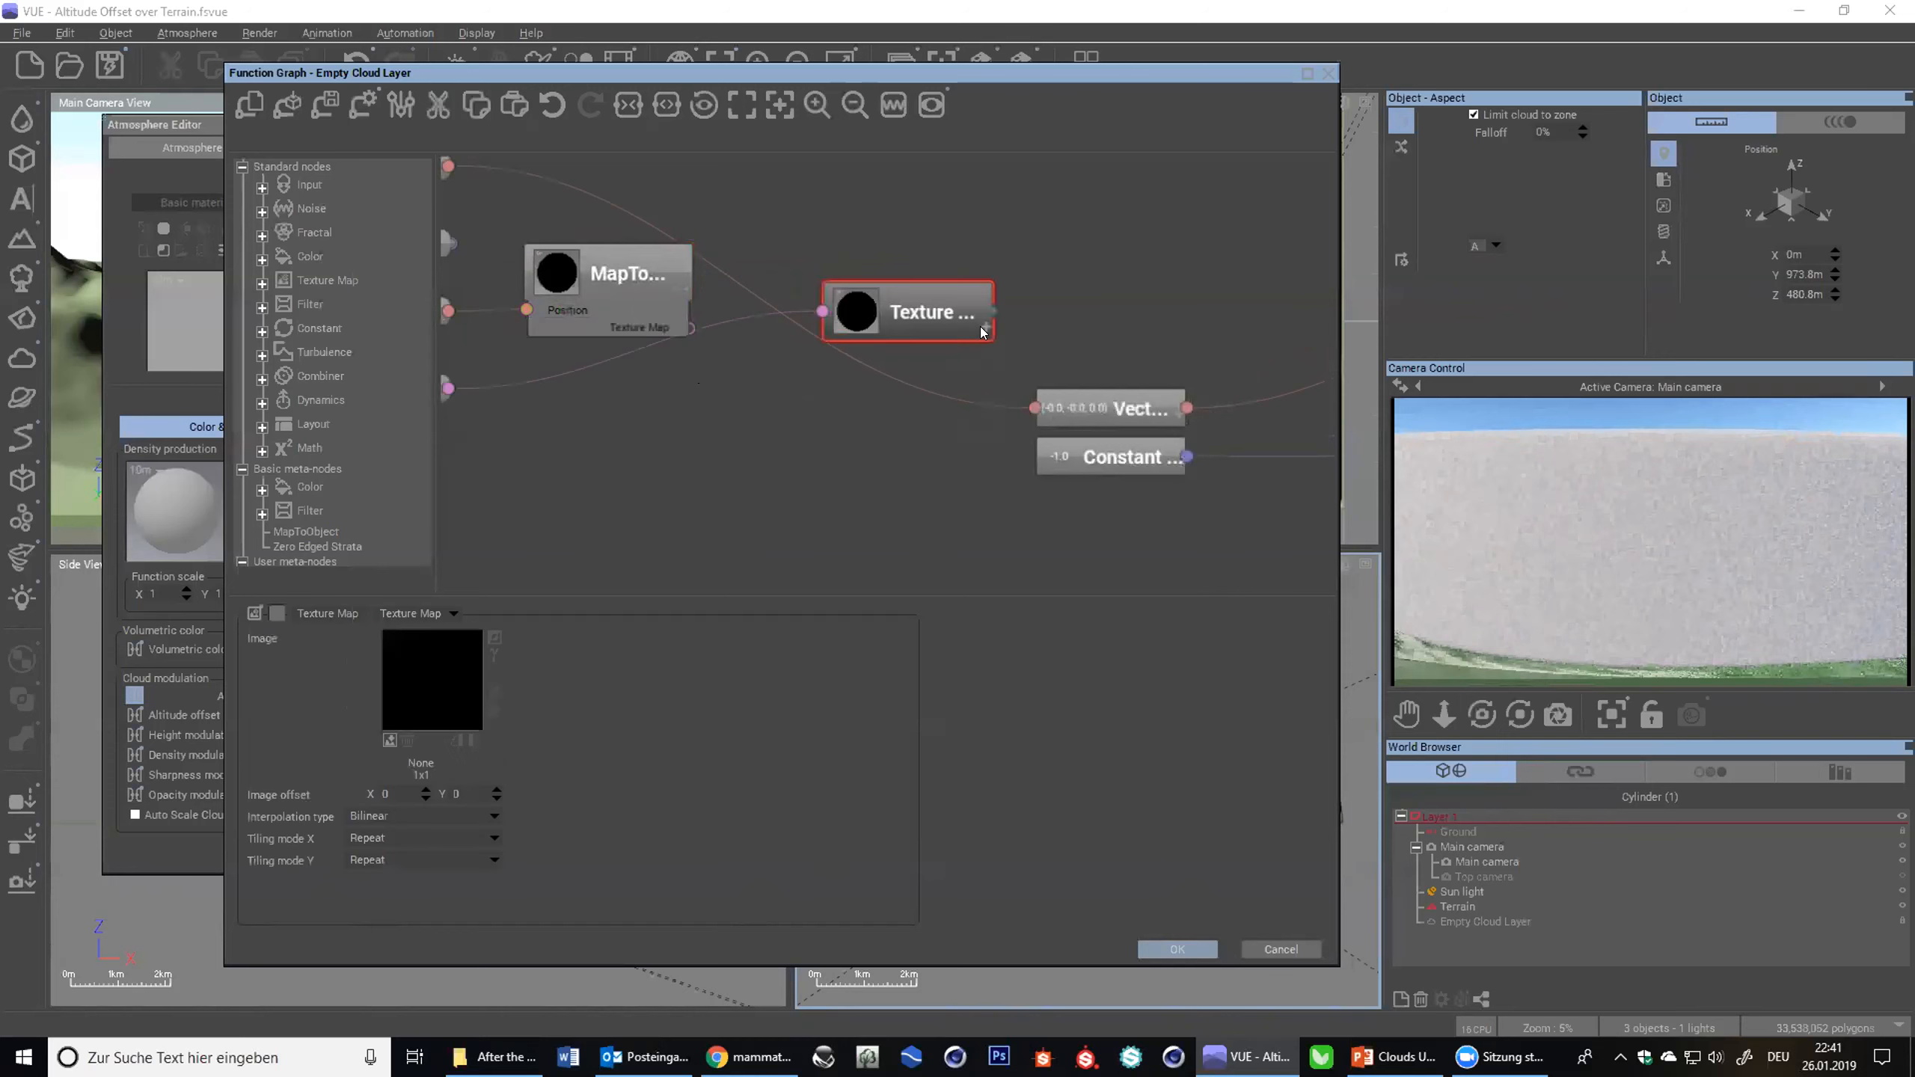
- Remove the UV Coordinates node's link to the Texture Map node and feed its UV Coordinates port from MapToObject's Texture Map output instead
drag(809, 357, 973, 360)
click(569, 392)
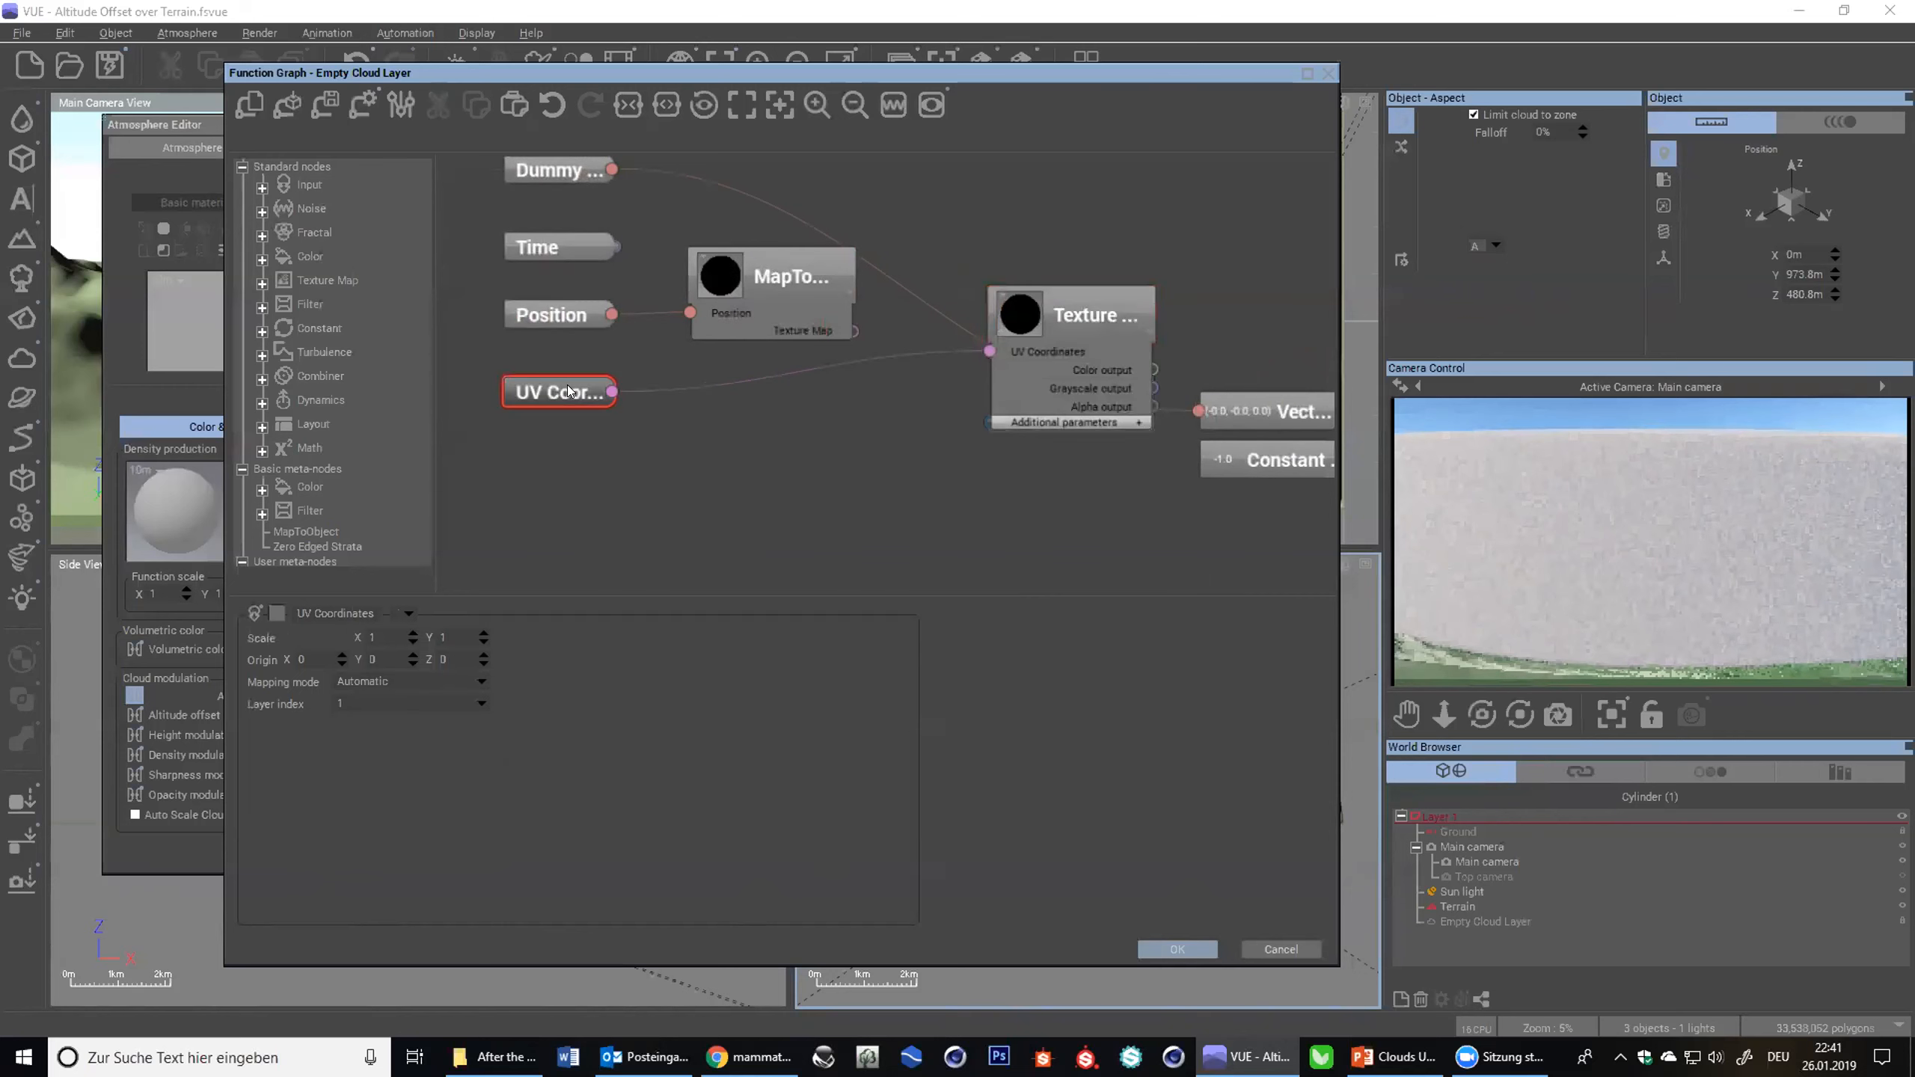
click(830, 366)
key(Delete)
click(558, 397)
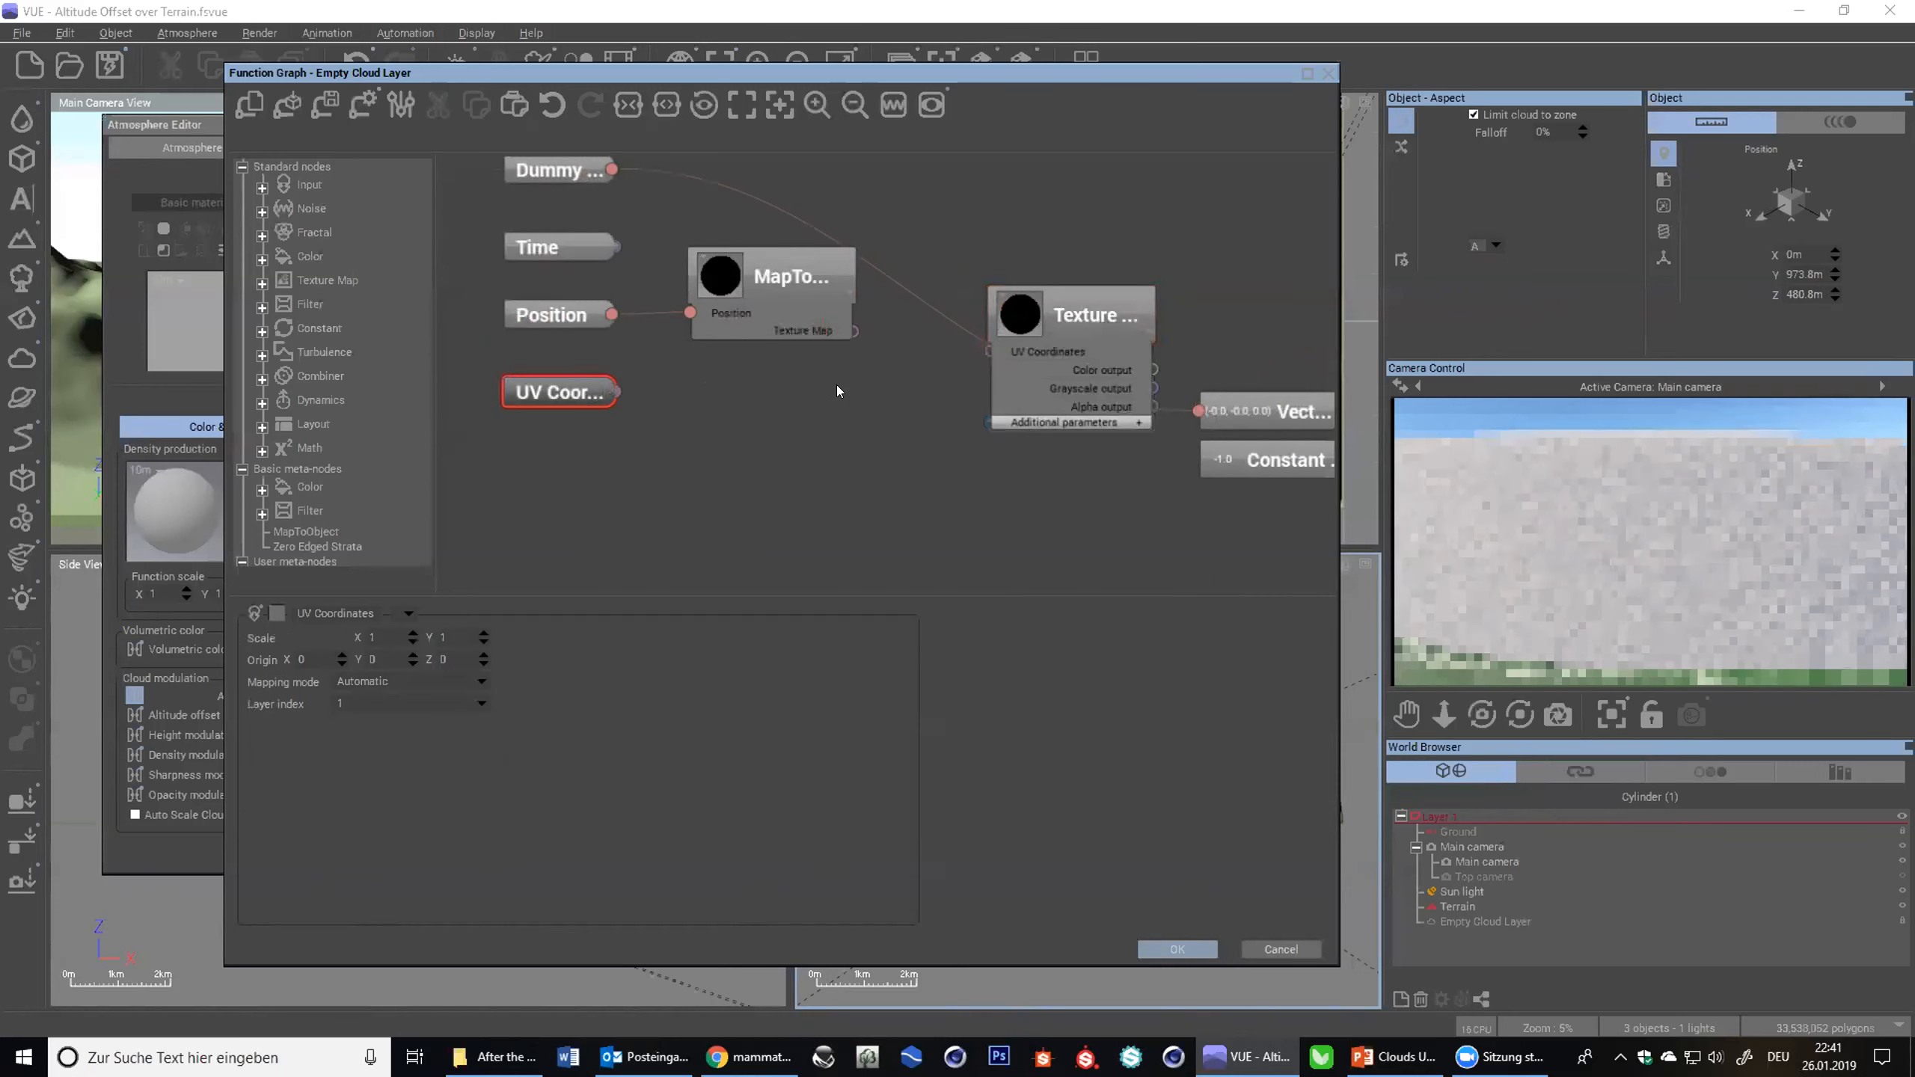
click(942, 350)
scroll(943, 350, down, 2)
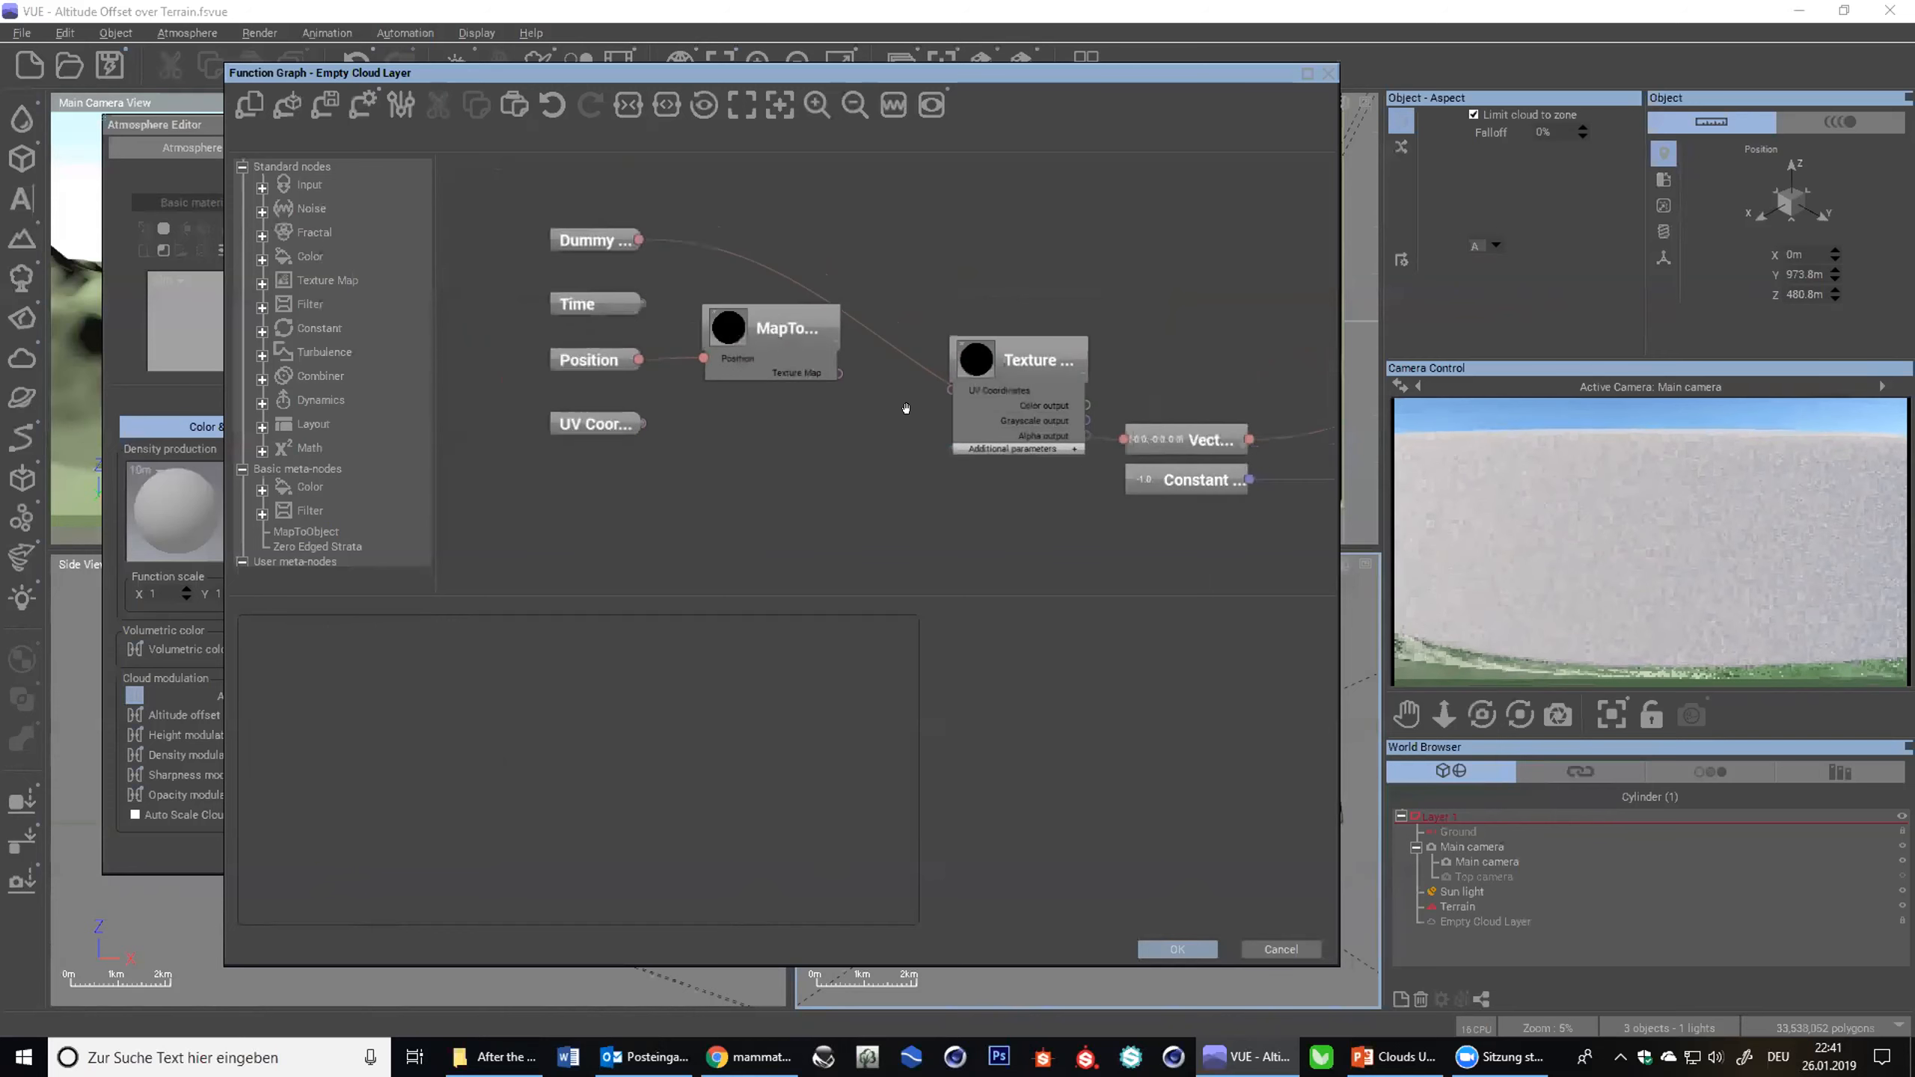
drag(944, 403, 801, 377)
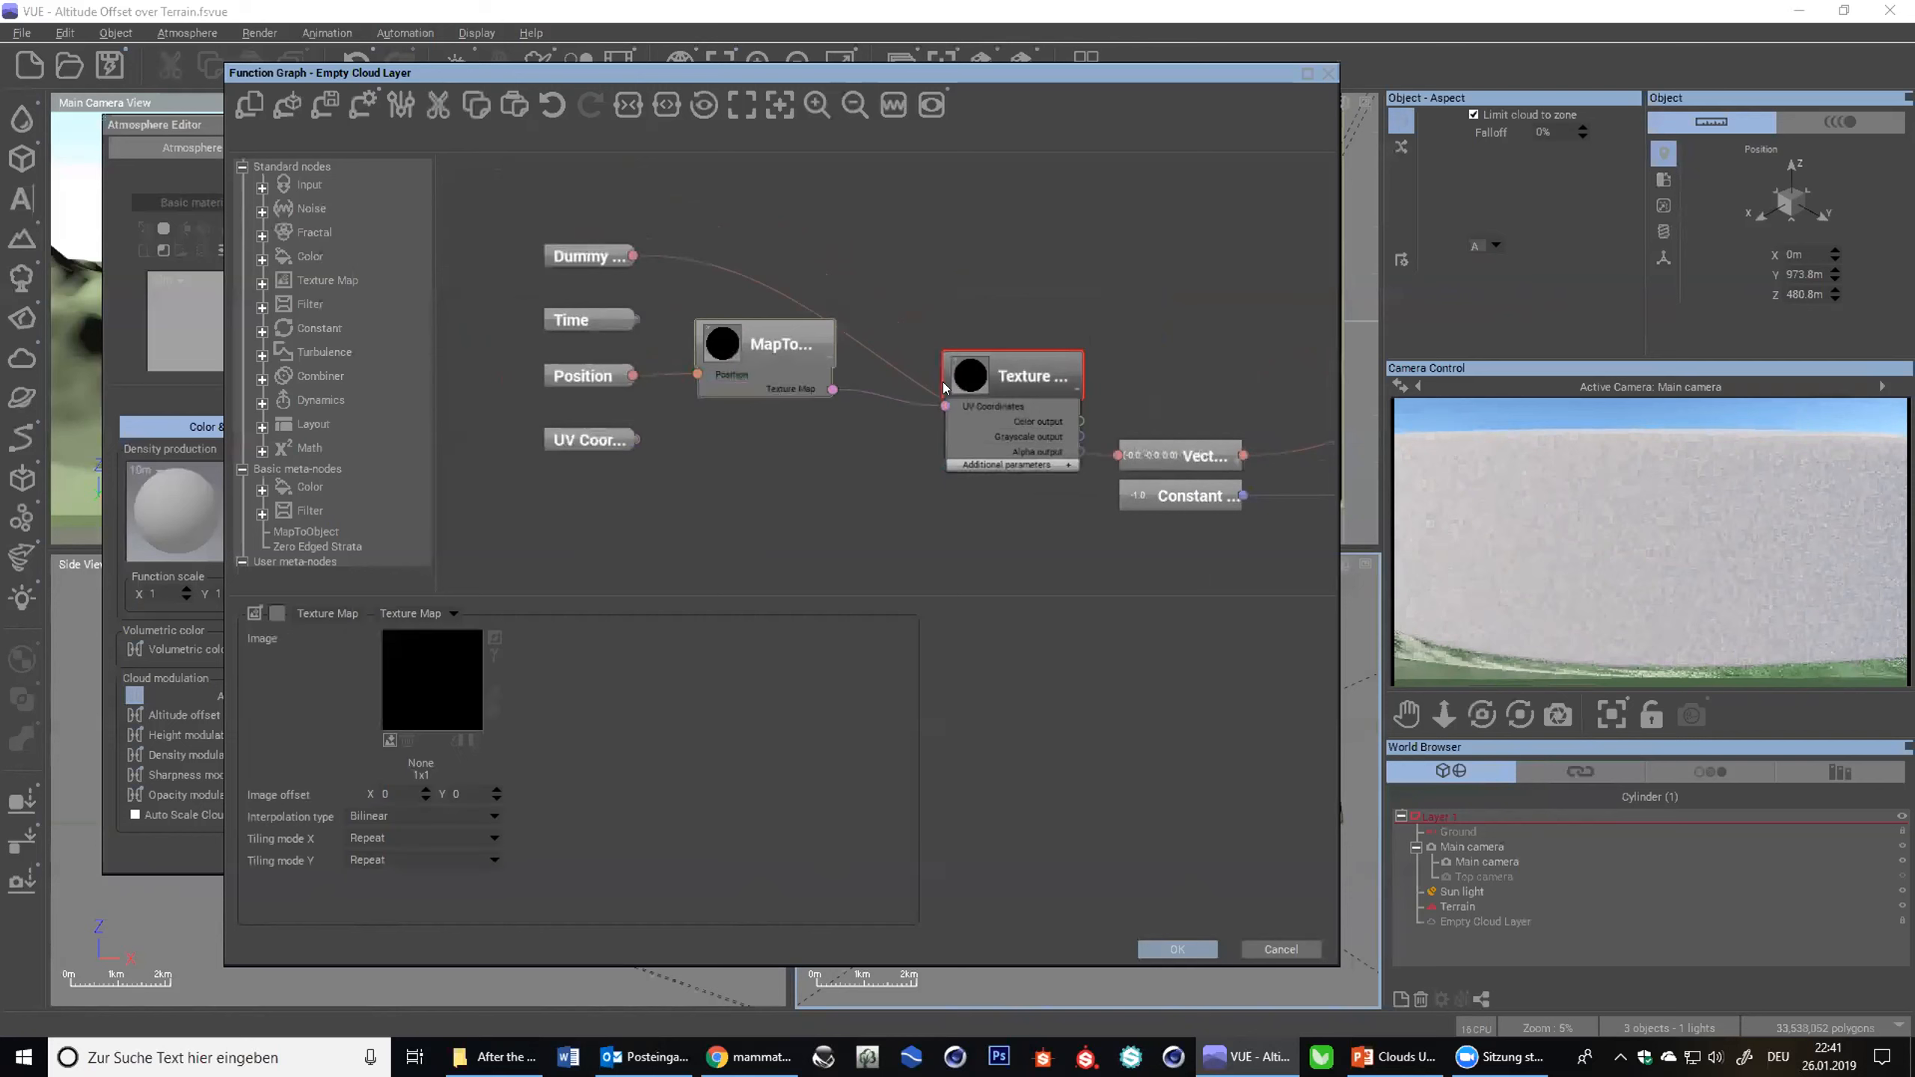
click(1071, 390)
- Set the MapToObject metanode's Position dependency to Terrain / Position and its Scale dependency to Terrain / Size
click(724, 337)
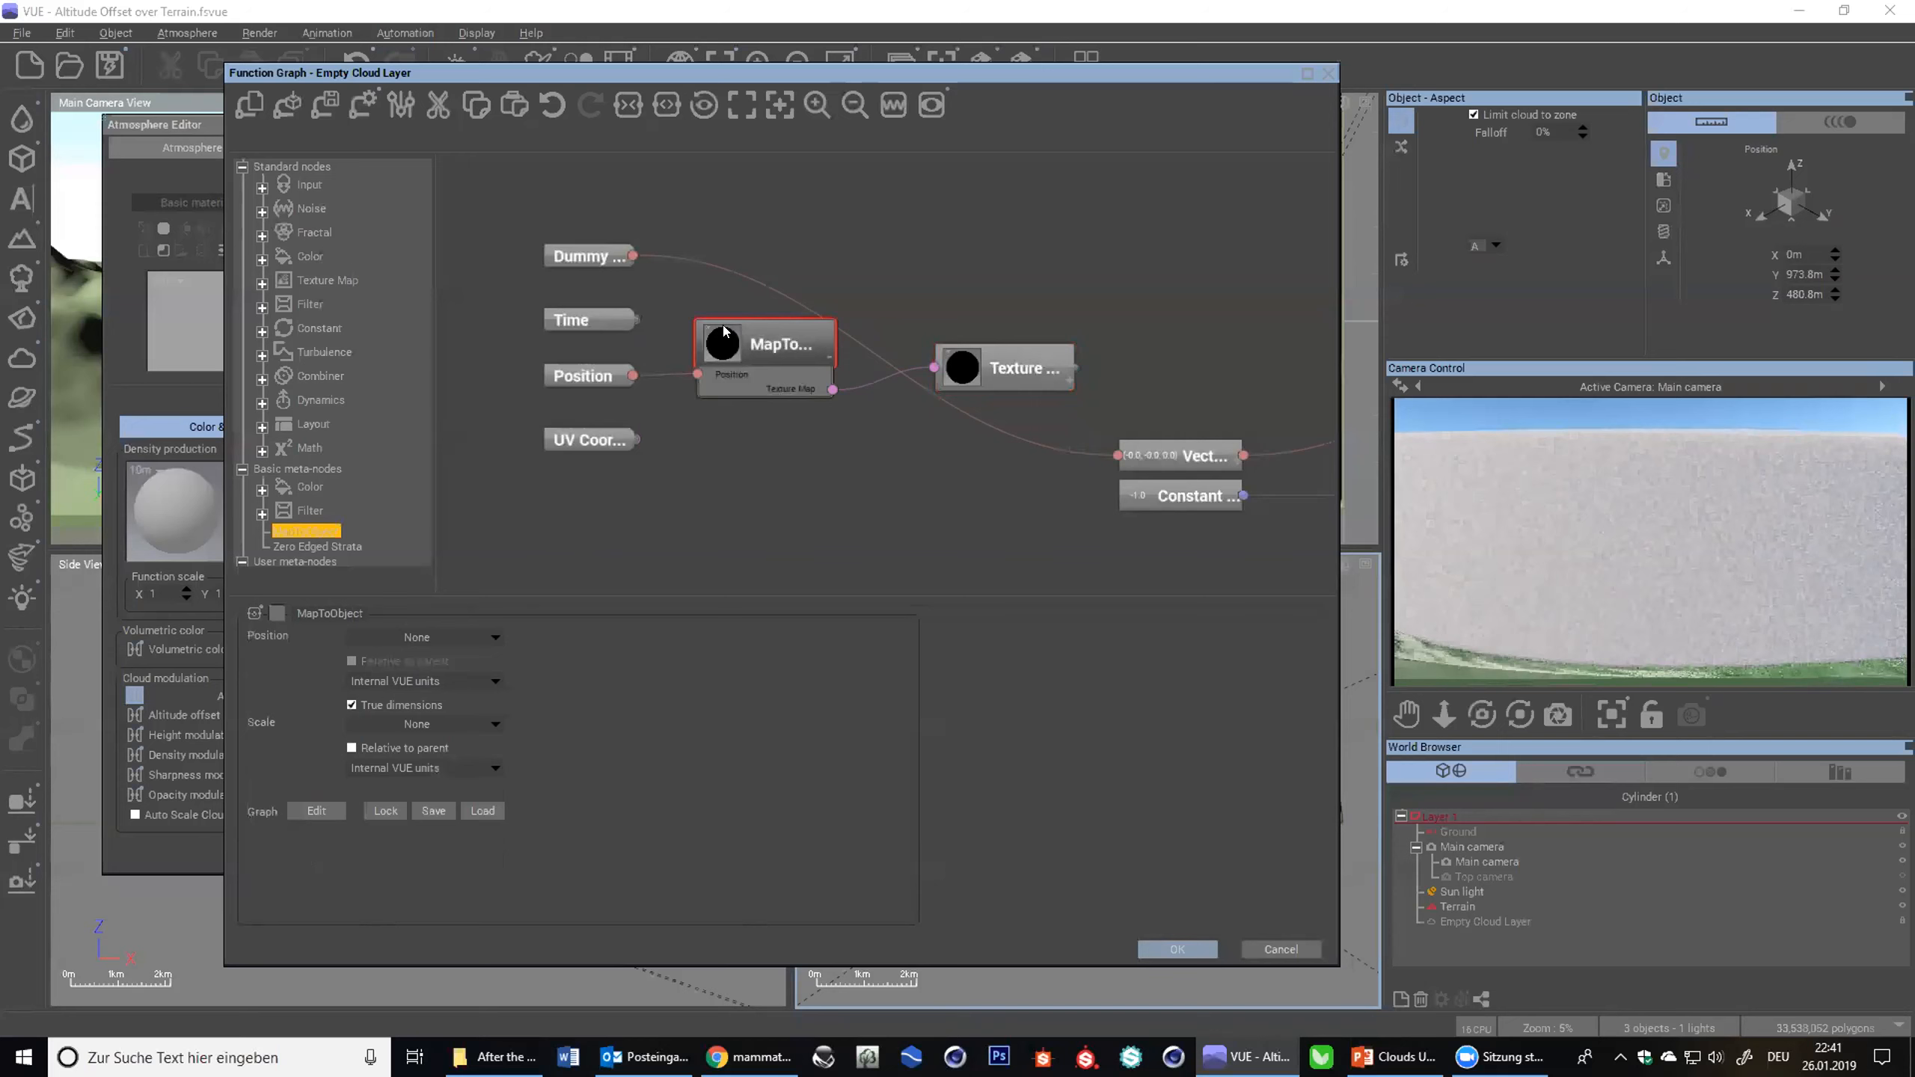
scroll(786, 389, down, 3)
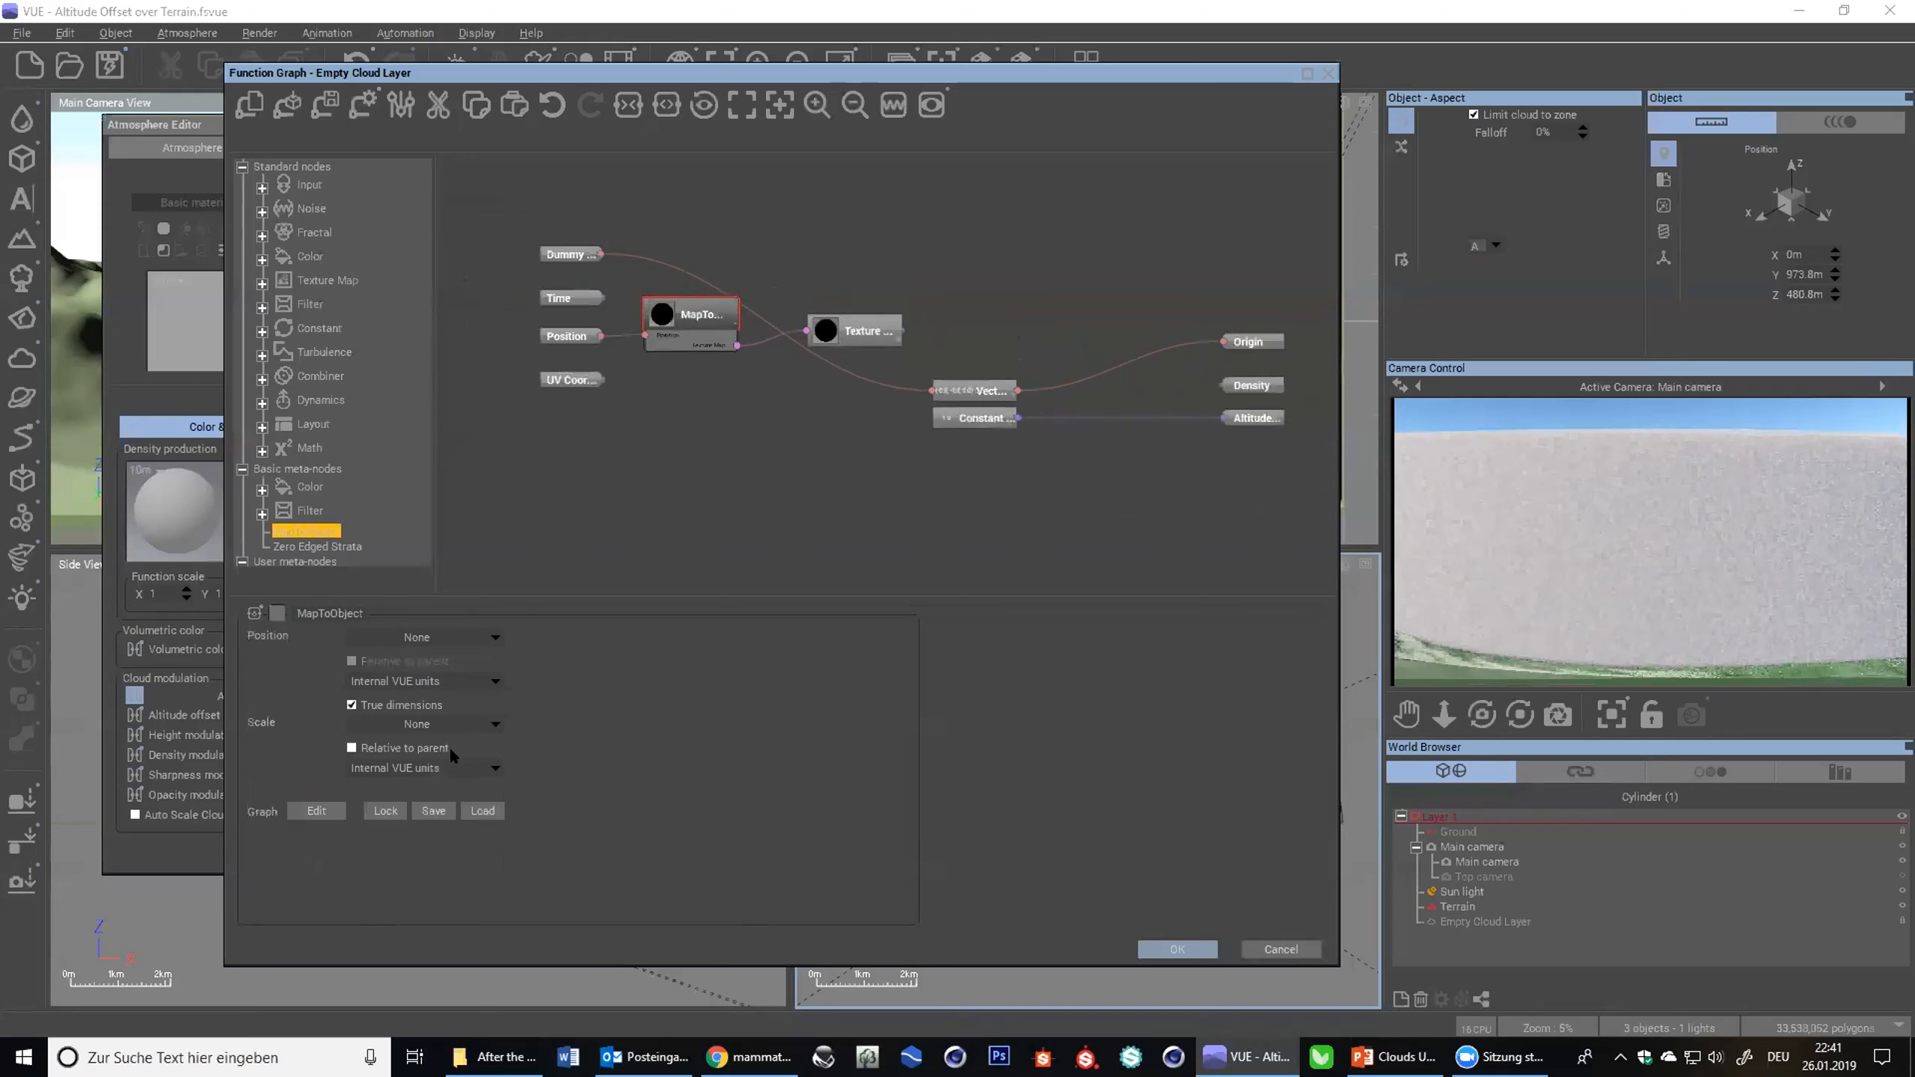
click(488, 634)
mouse_move(416, 747)
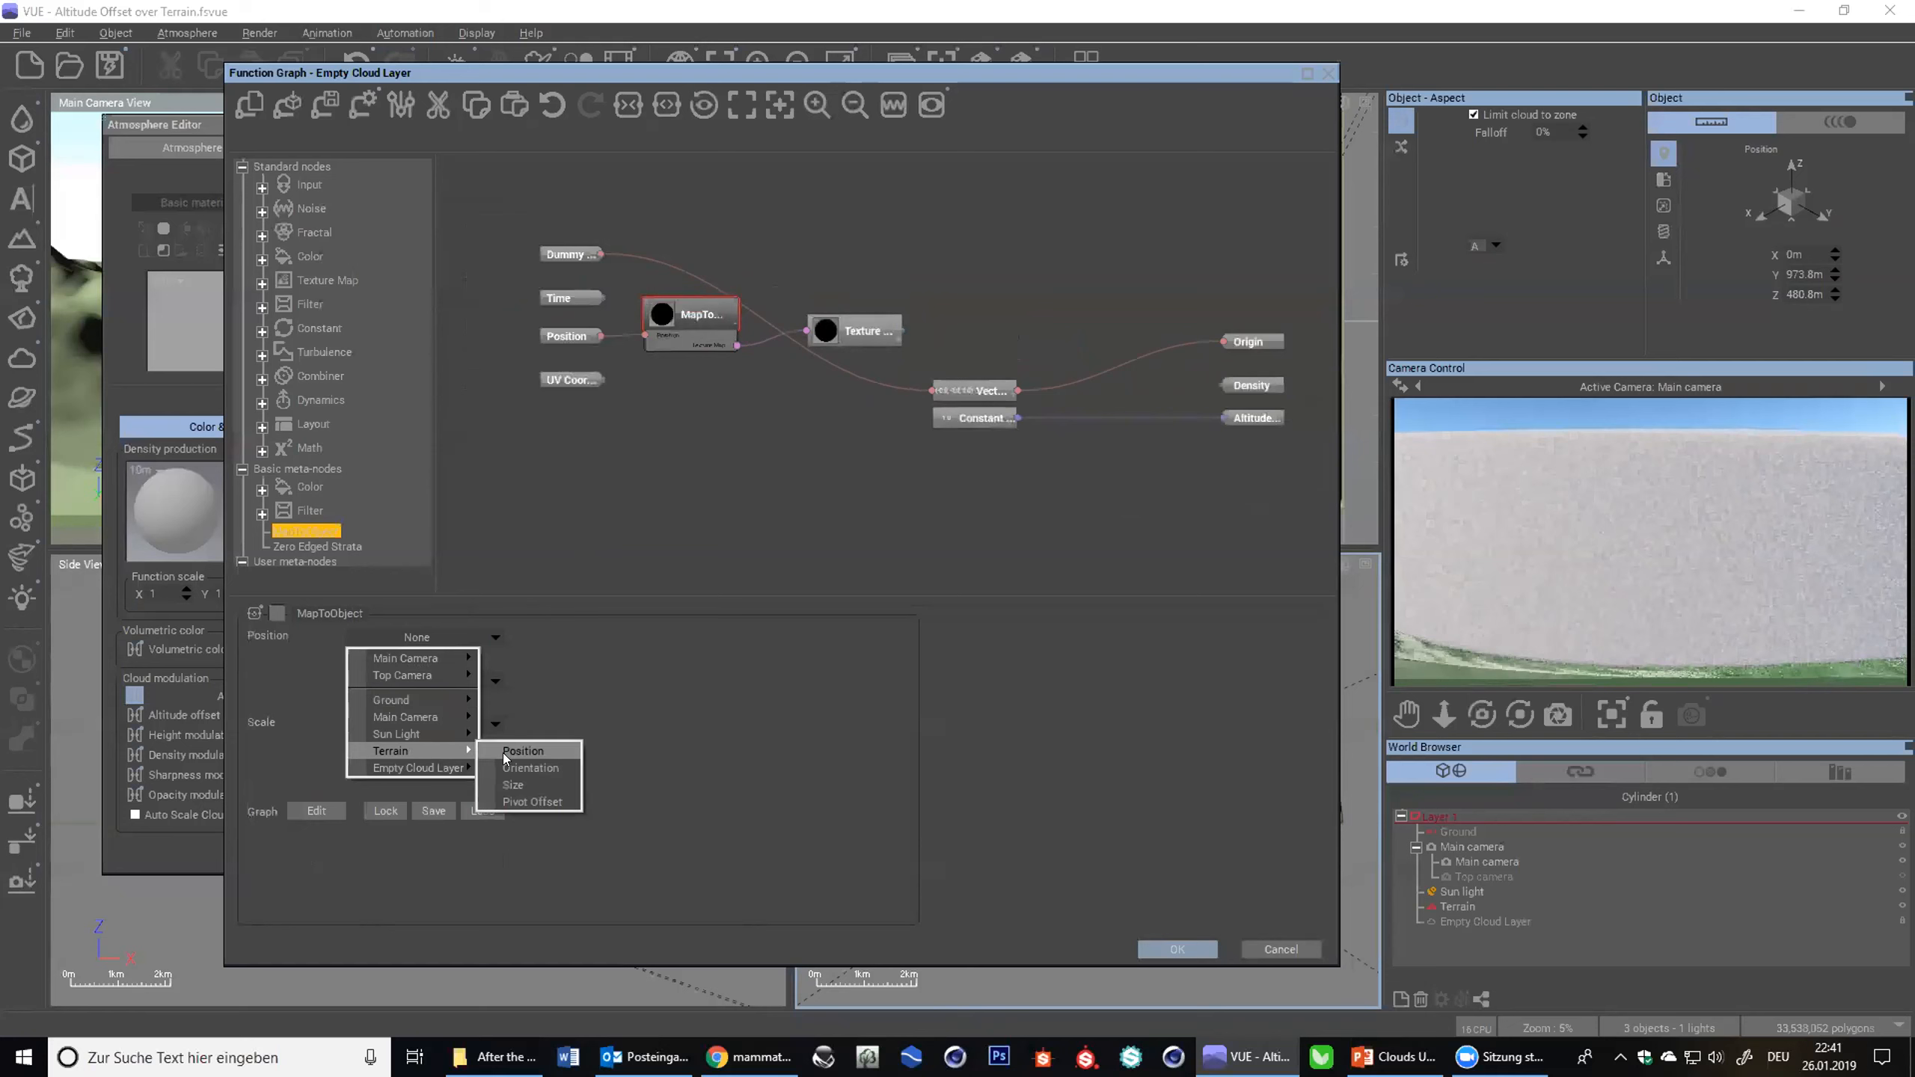
click(507, 752)
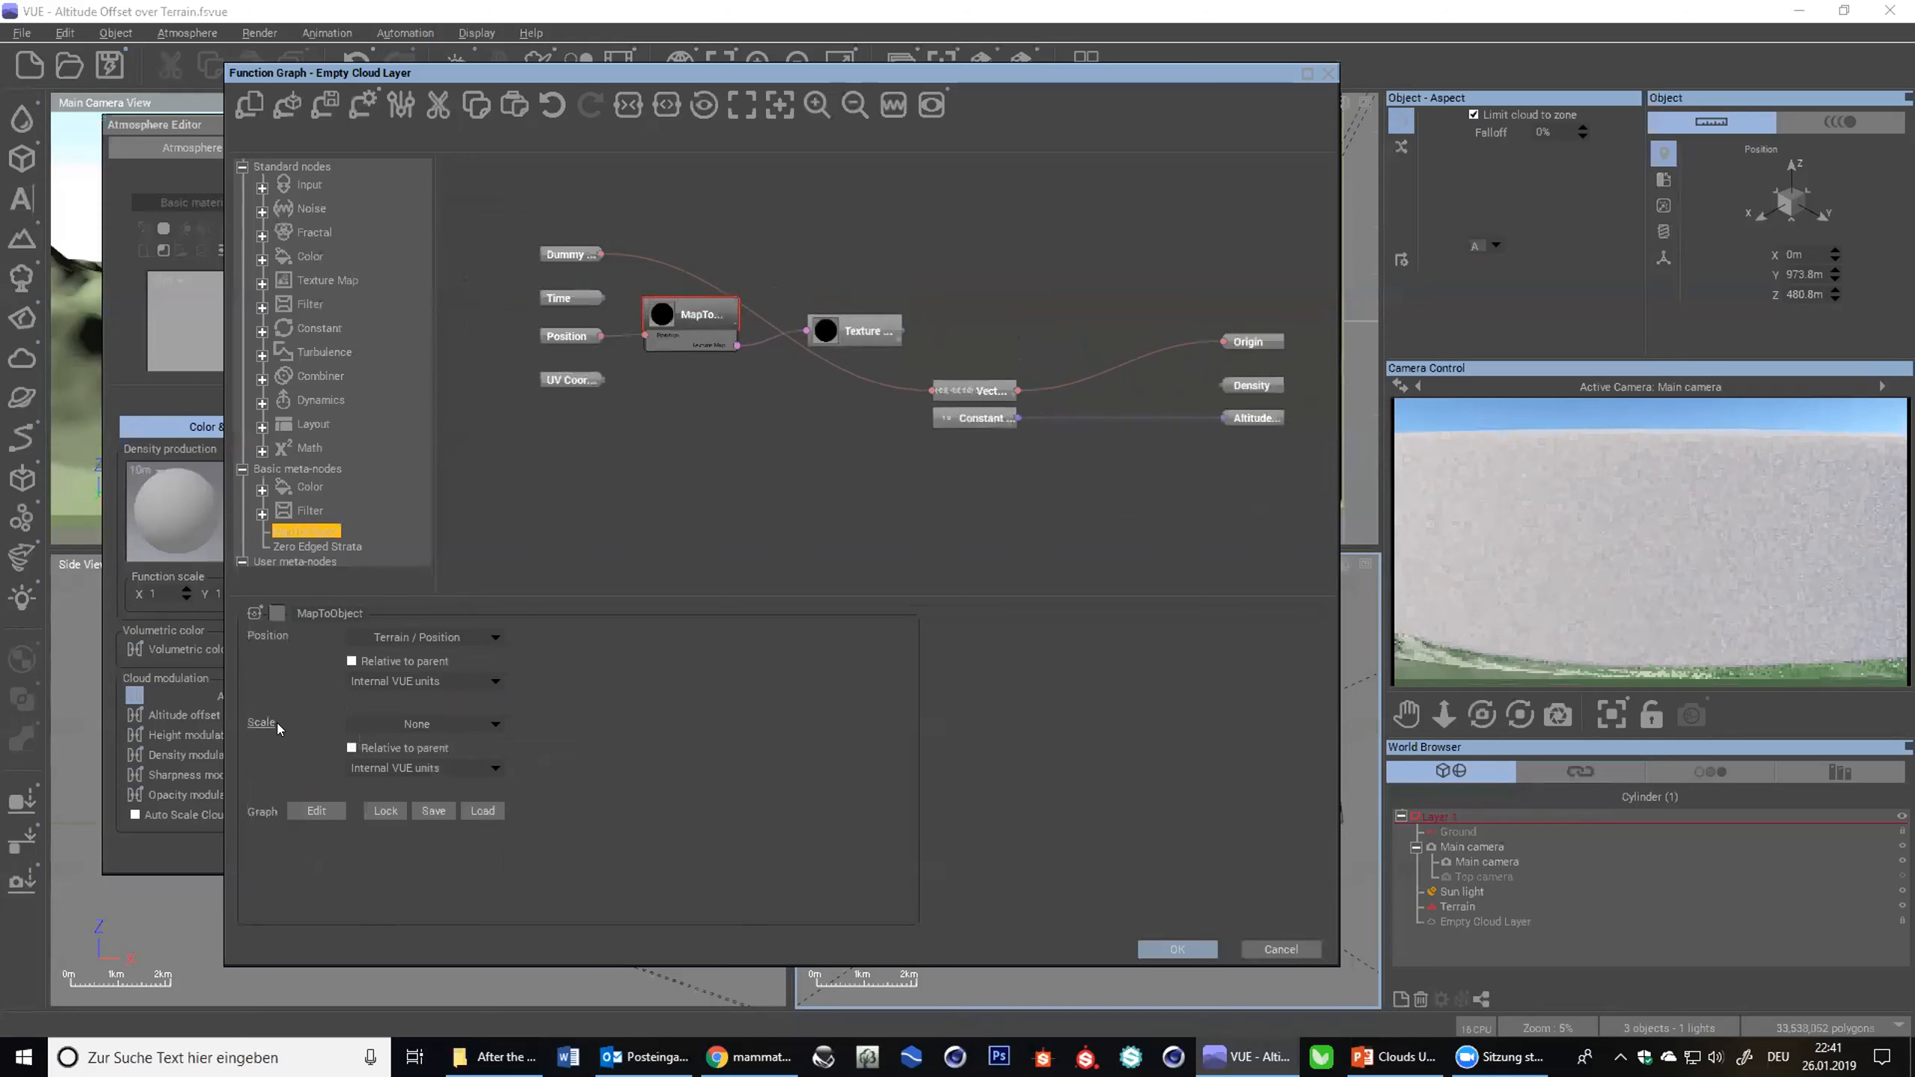
click(494, 724)
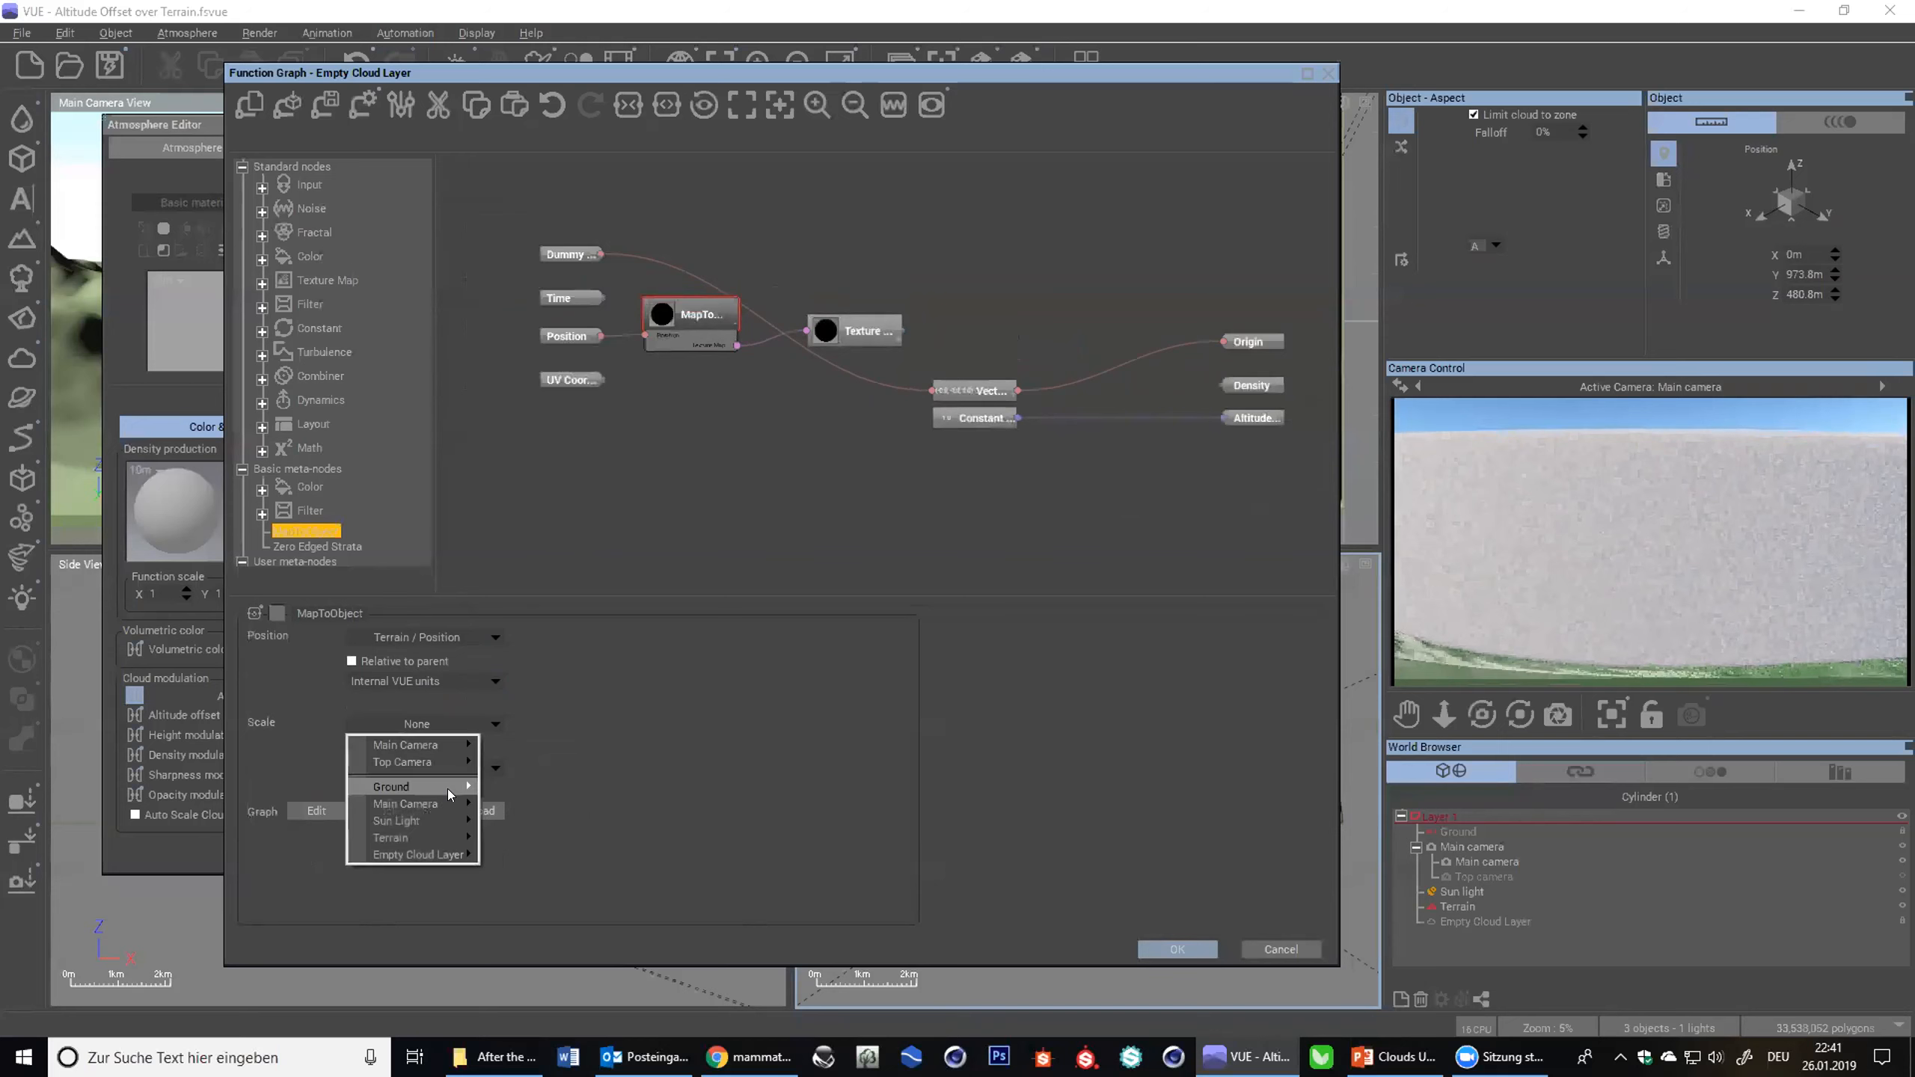
mouse_move(419, 830)
click(516, 872)
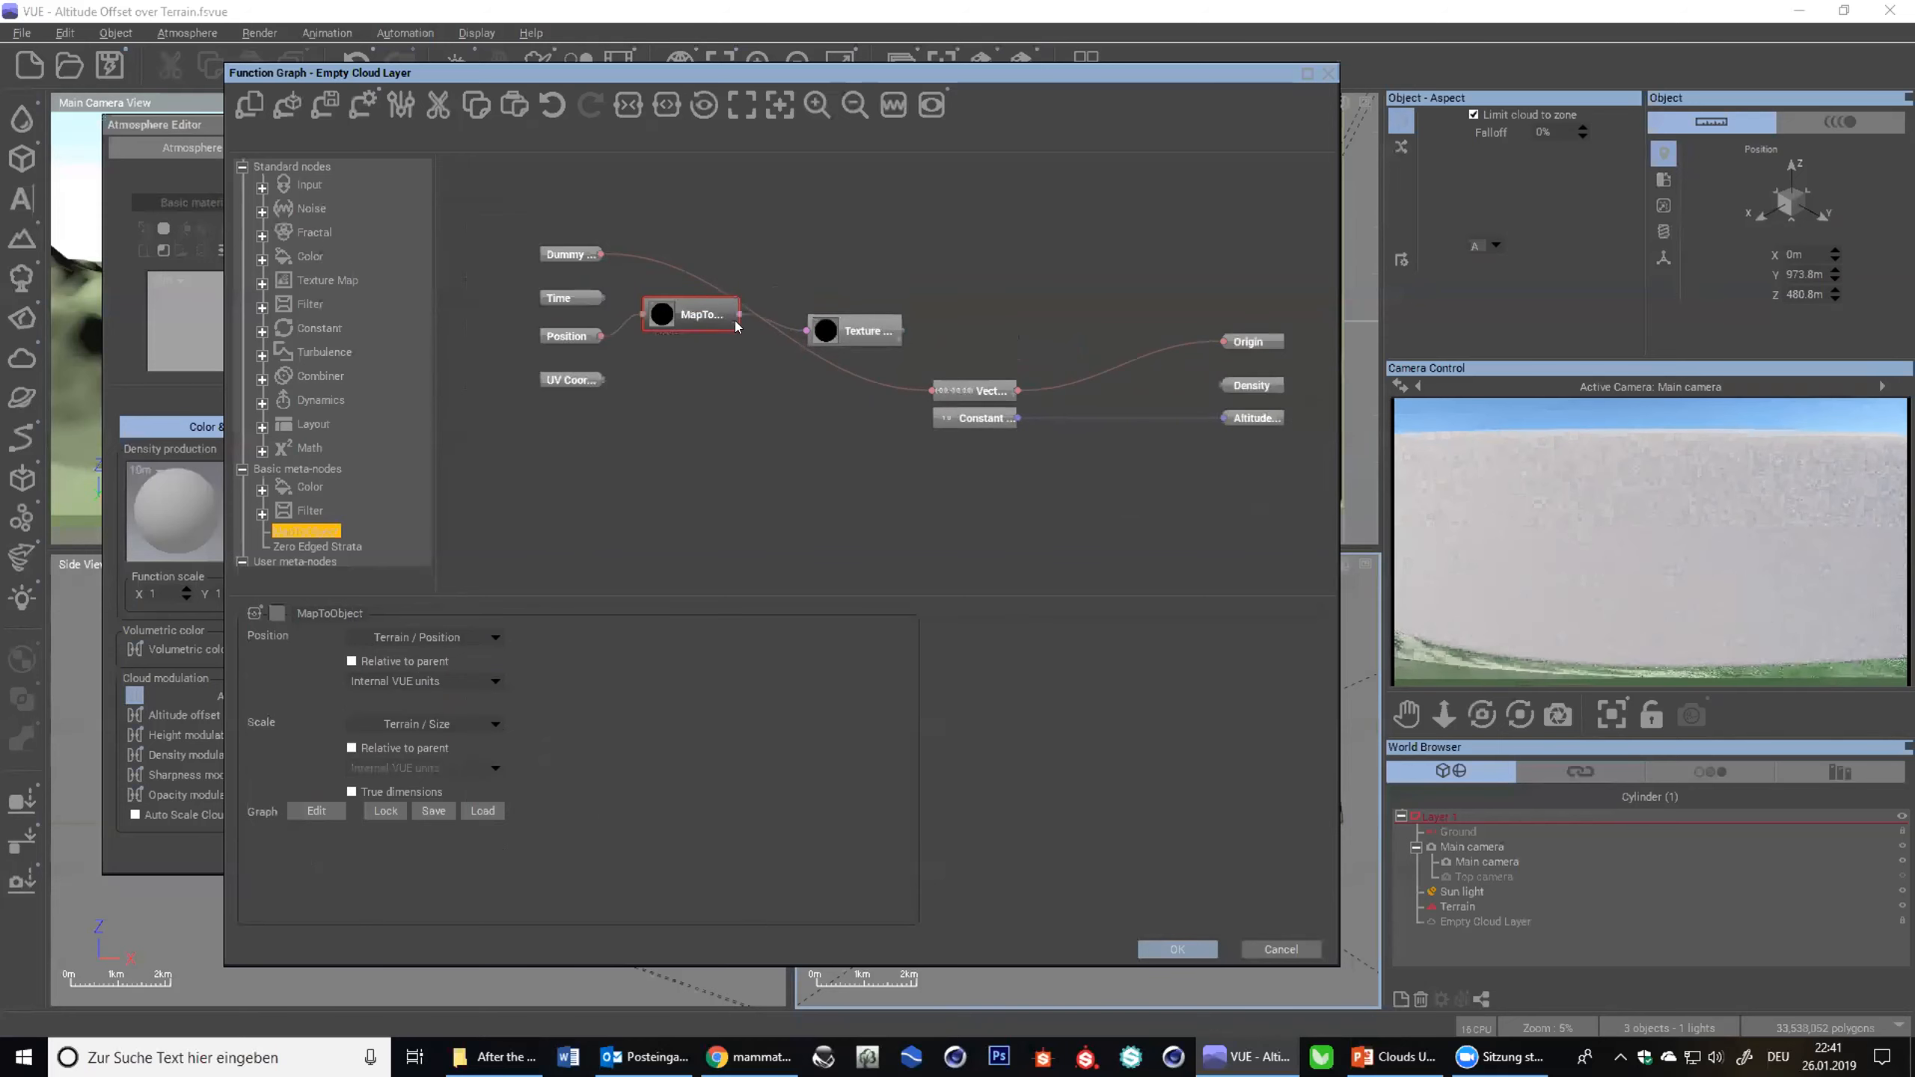
- Load the recent terrain height image terrain4096.tif into the Texture Map node
click(850, 316)
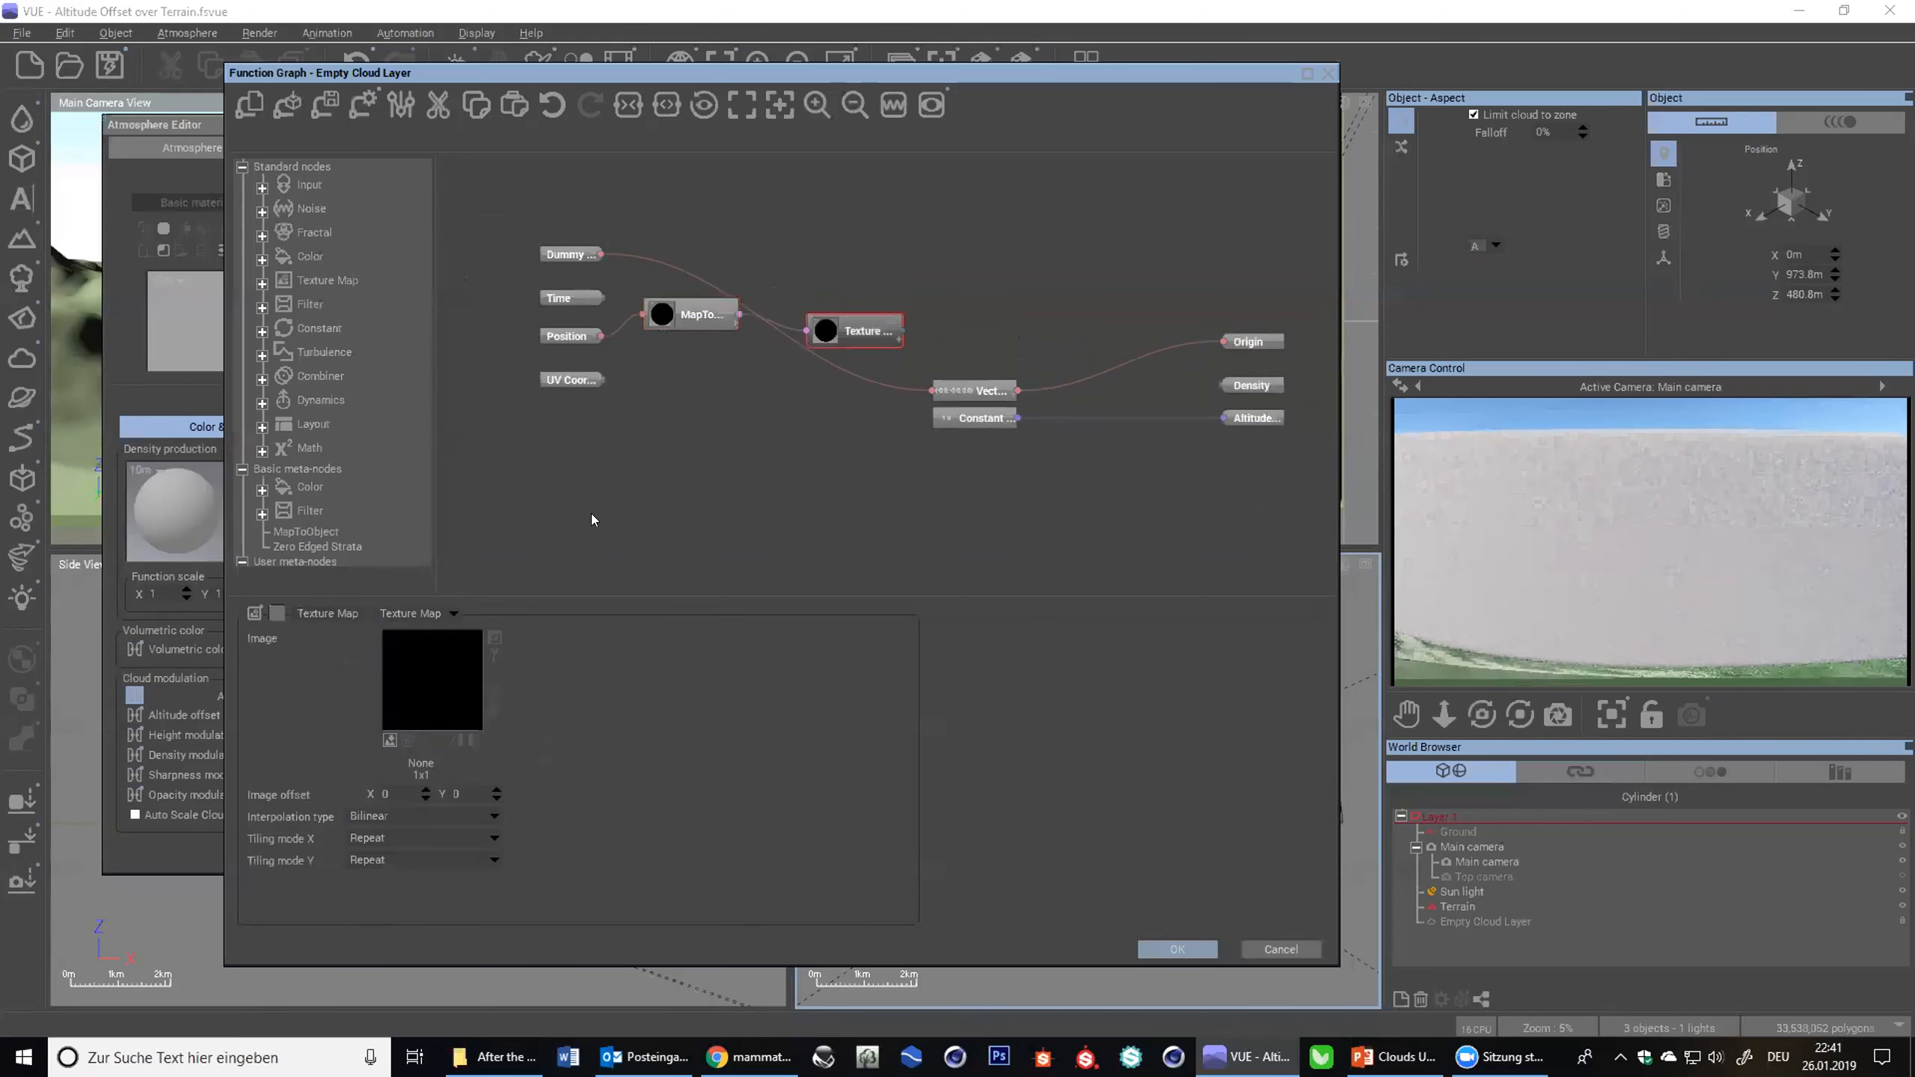
click(387, 739)
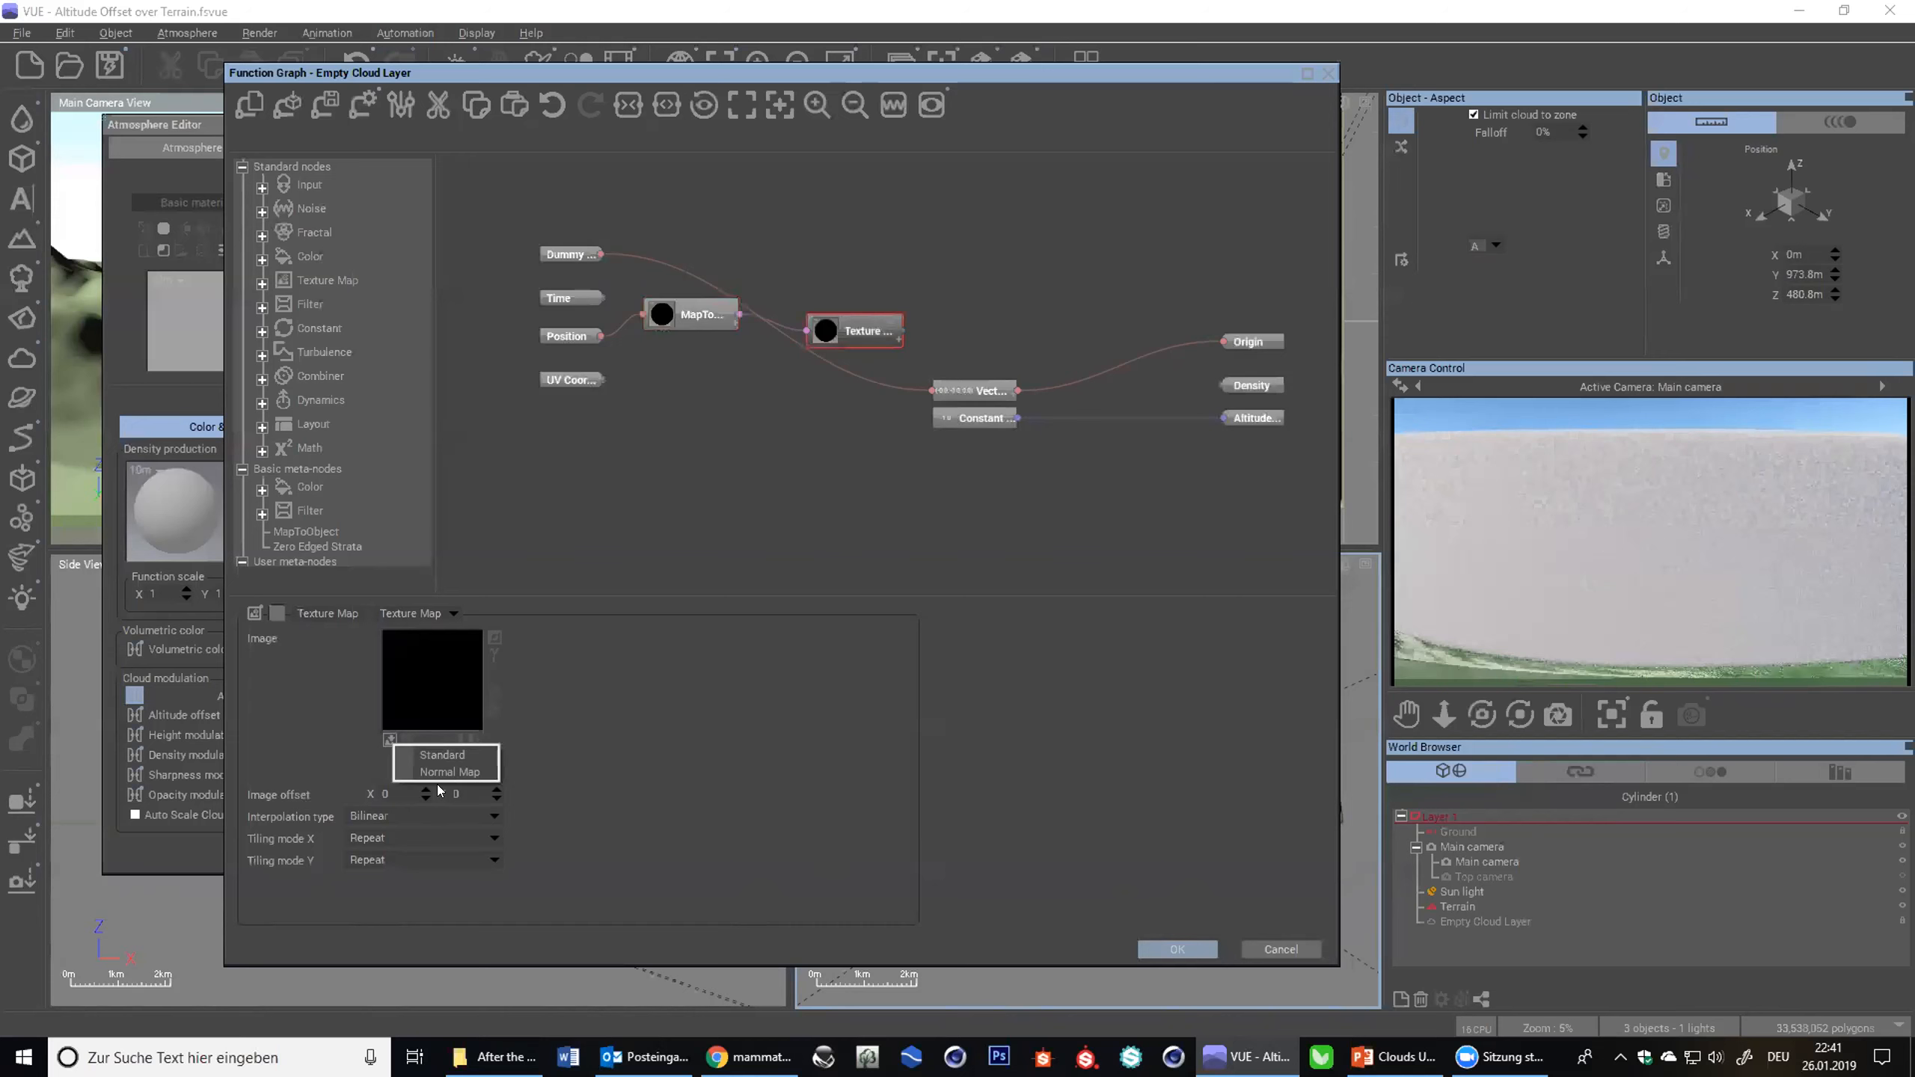
click(411, 682)
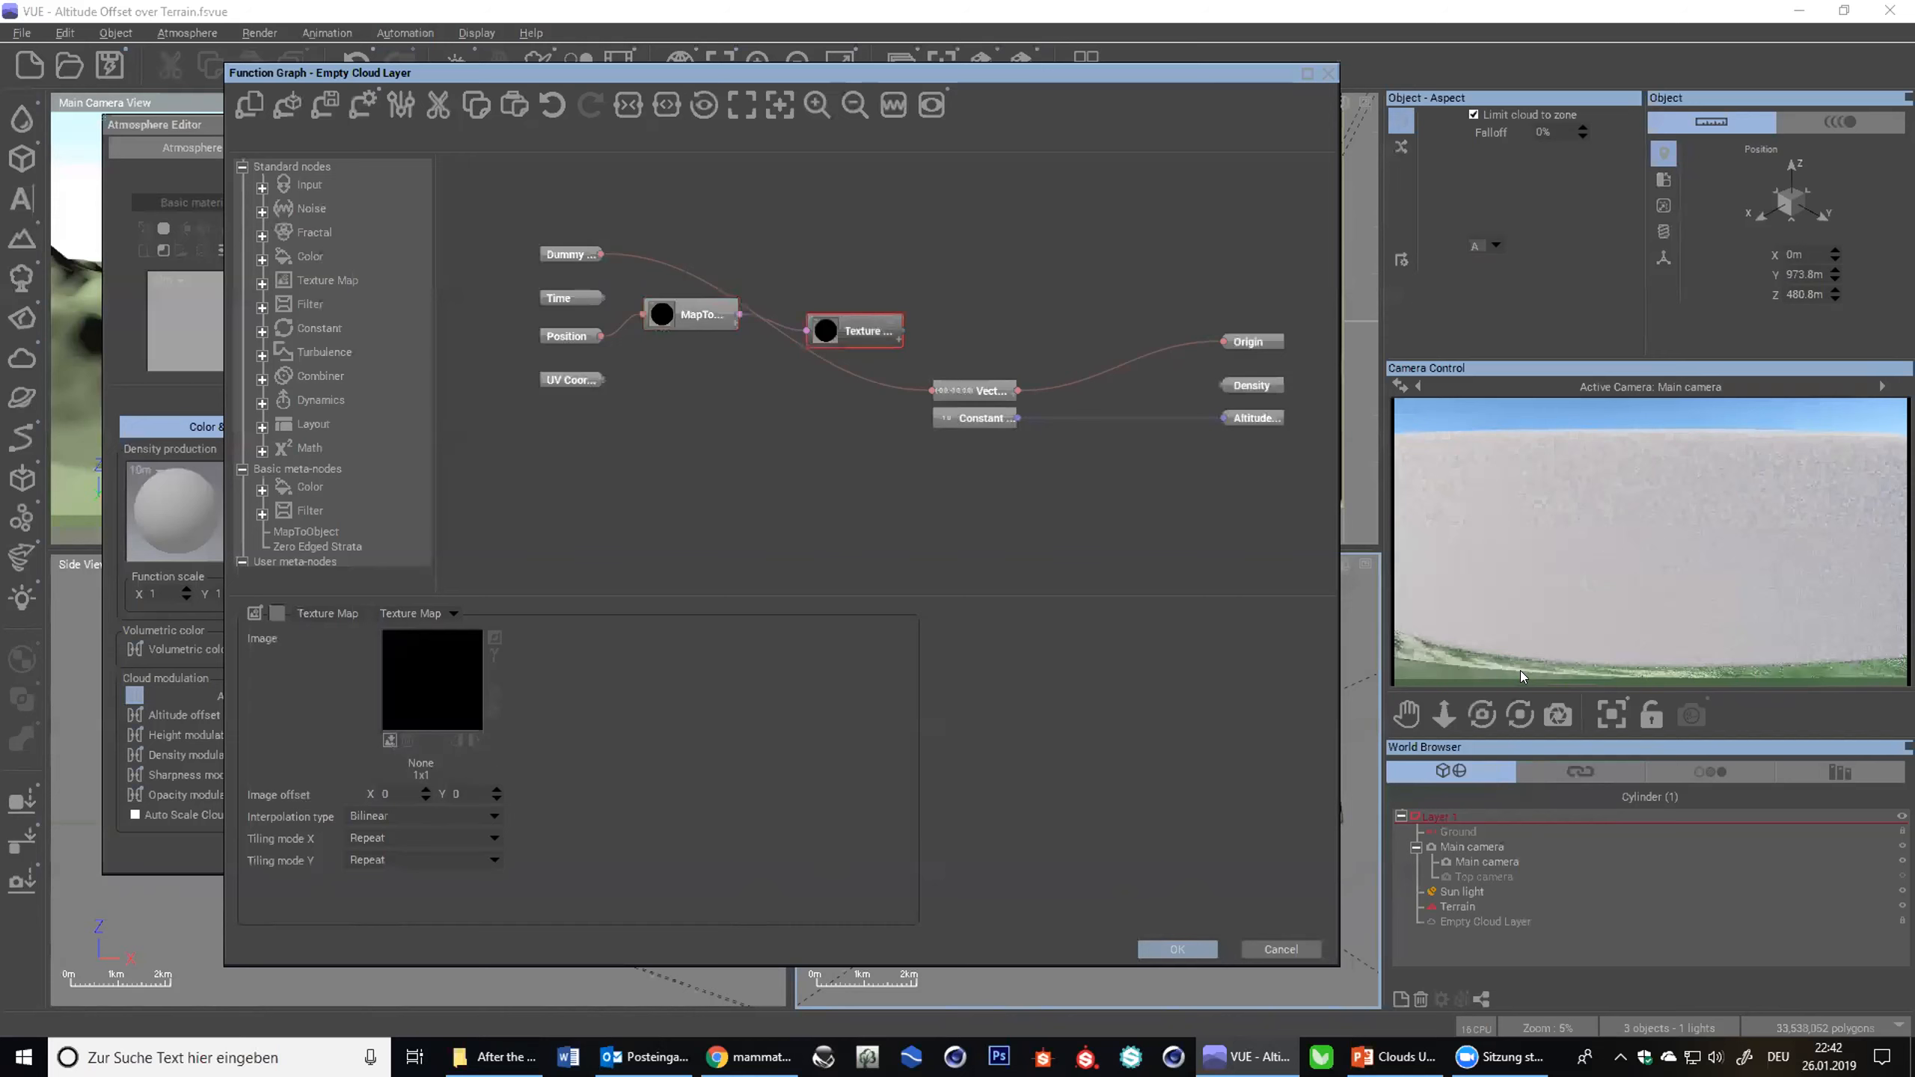
click(419, 654)
click(190, 221)
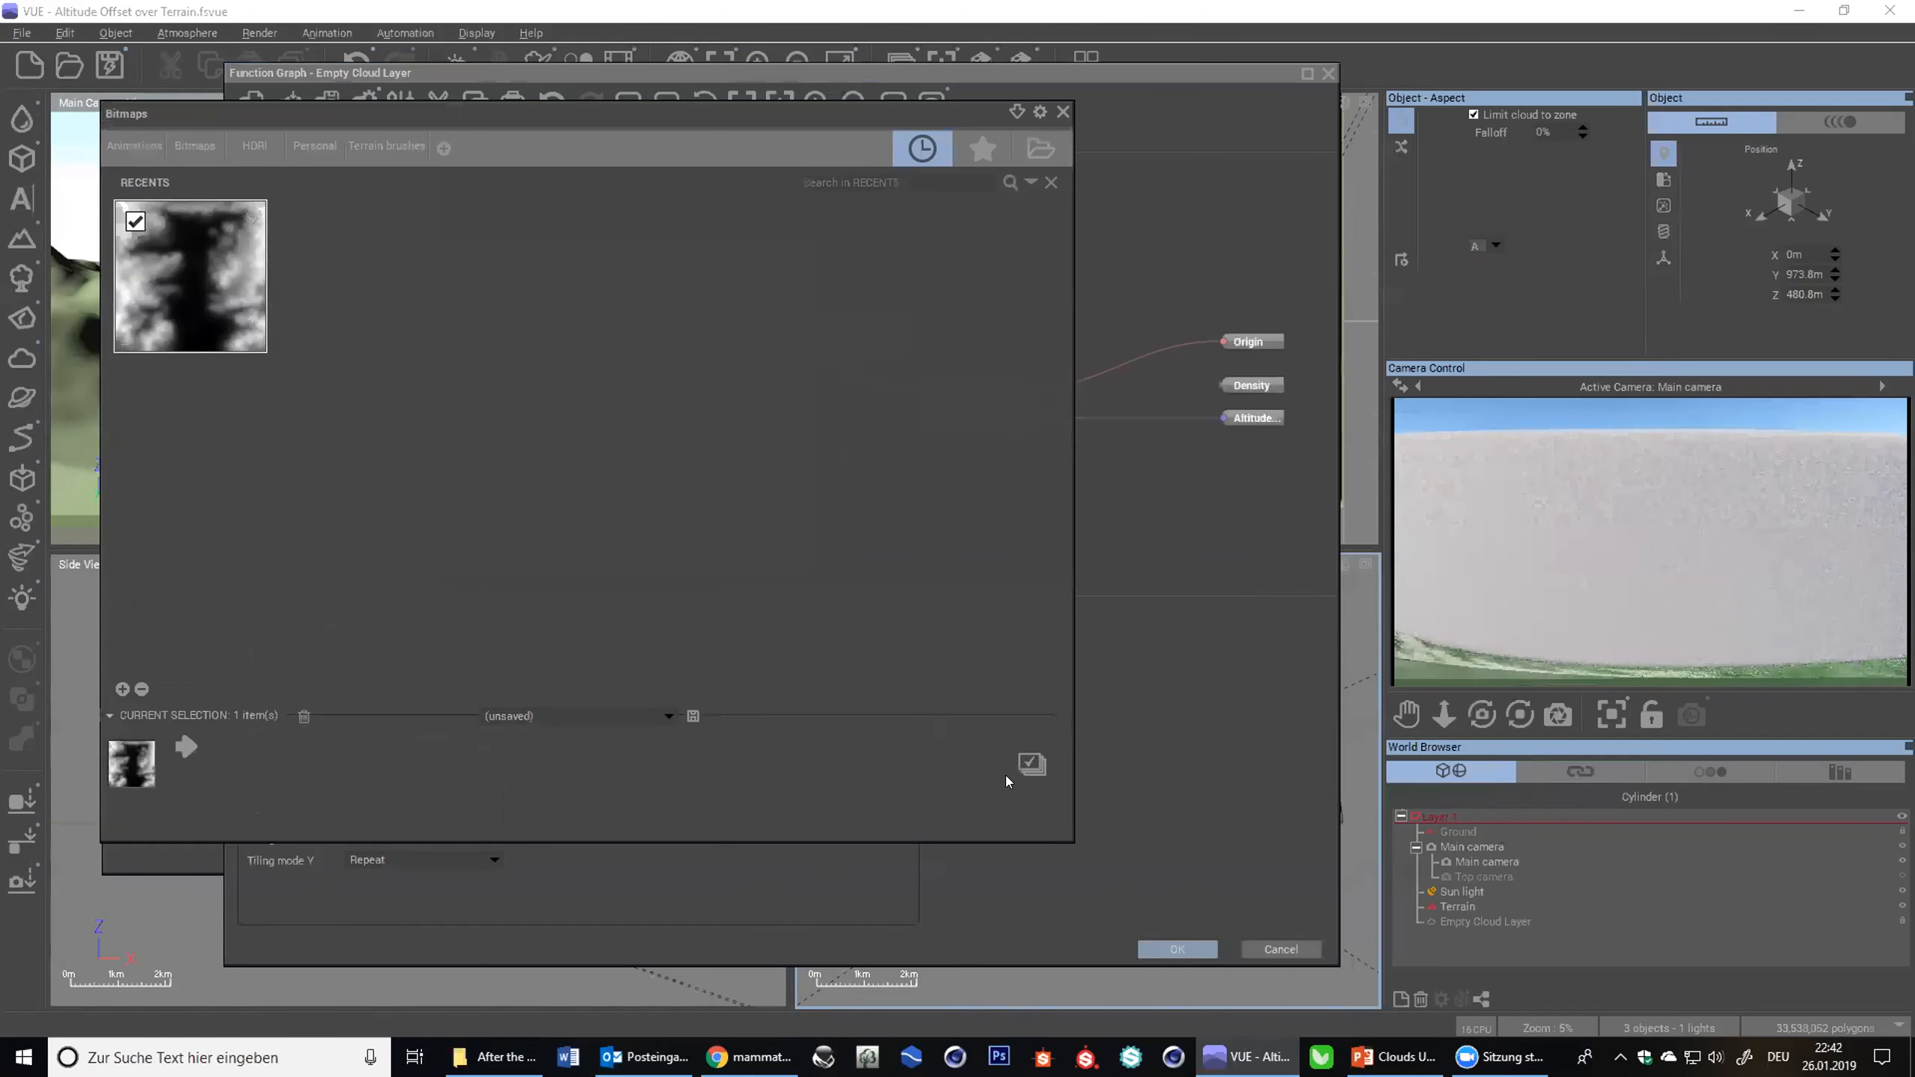
click(1032, 764)
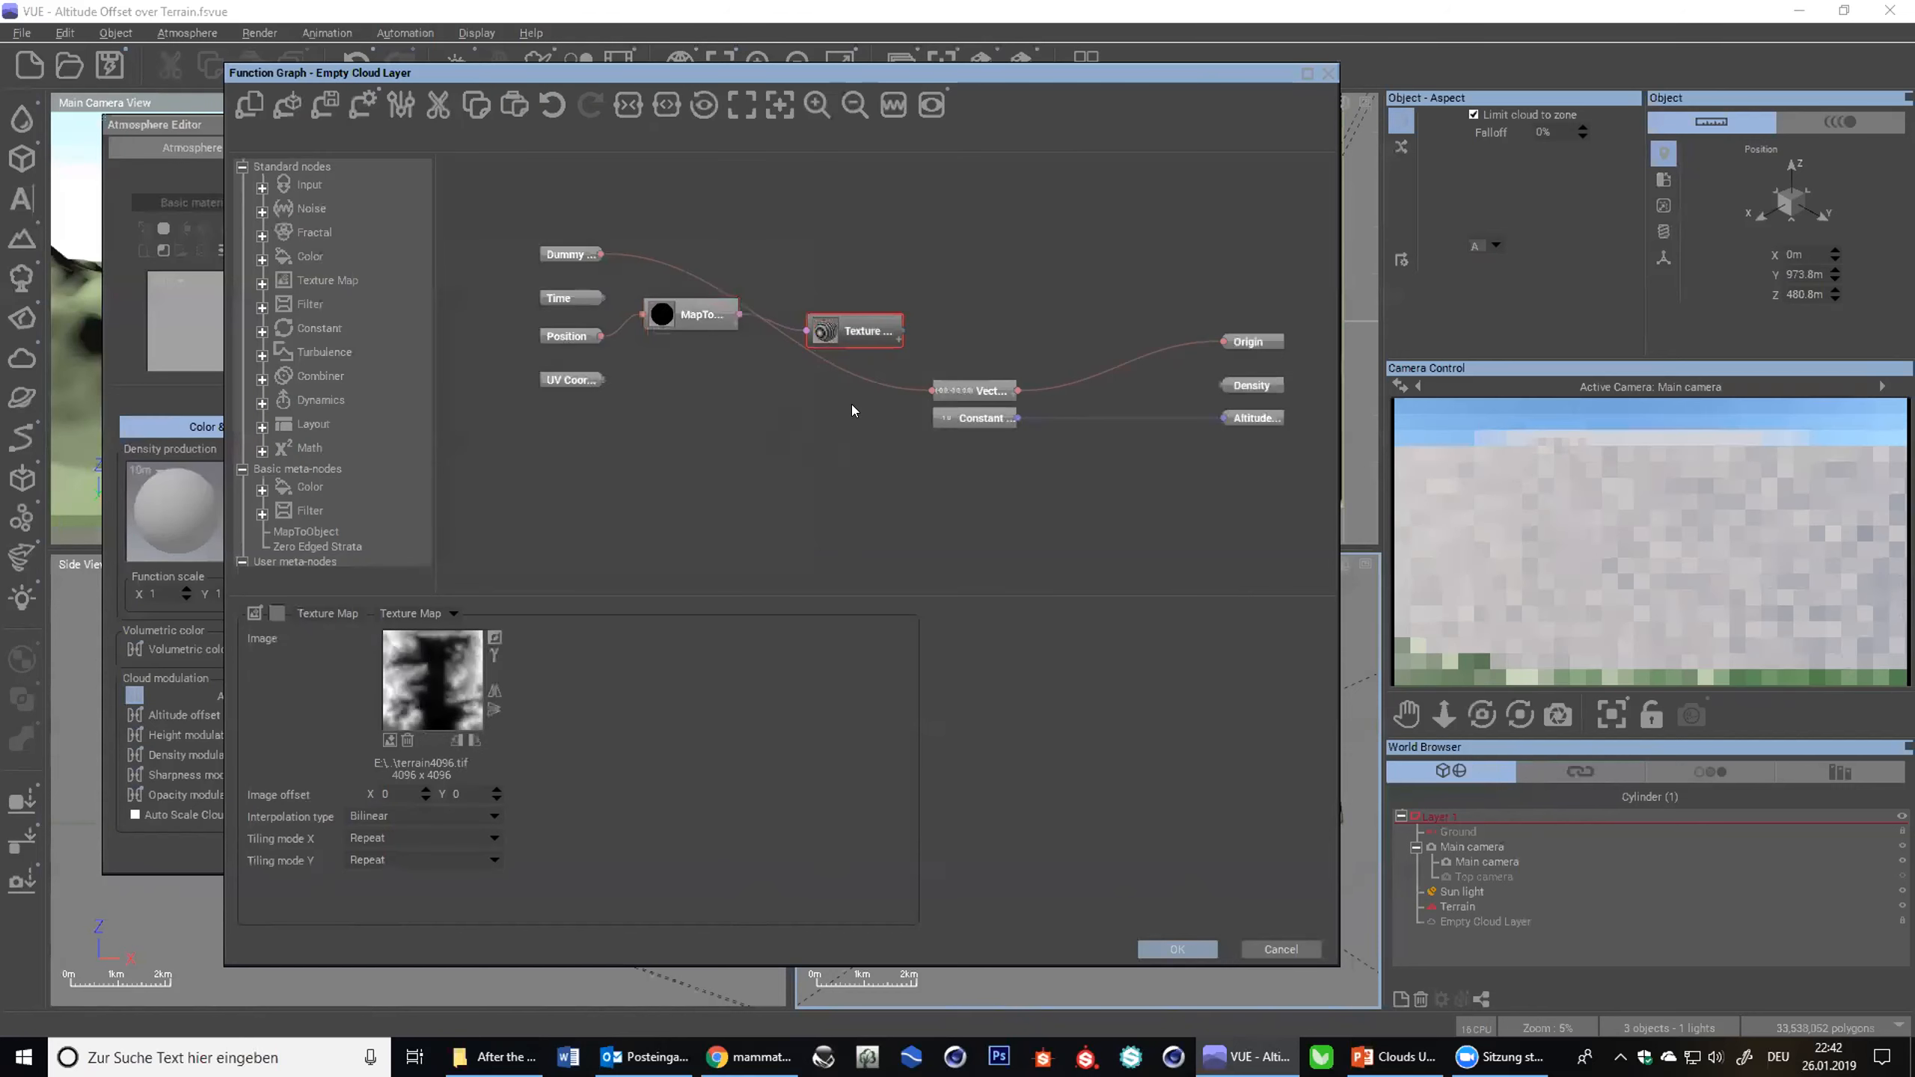
- Feed the Altitude output from the Texture Map node instead of the Constant node
drag(1218, 417, 899, 338)
click(860, 319)
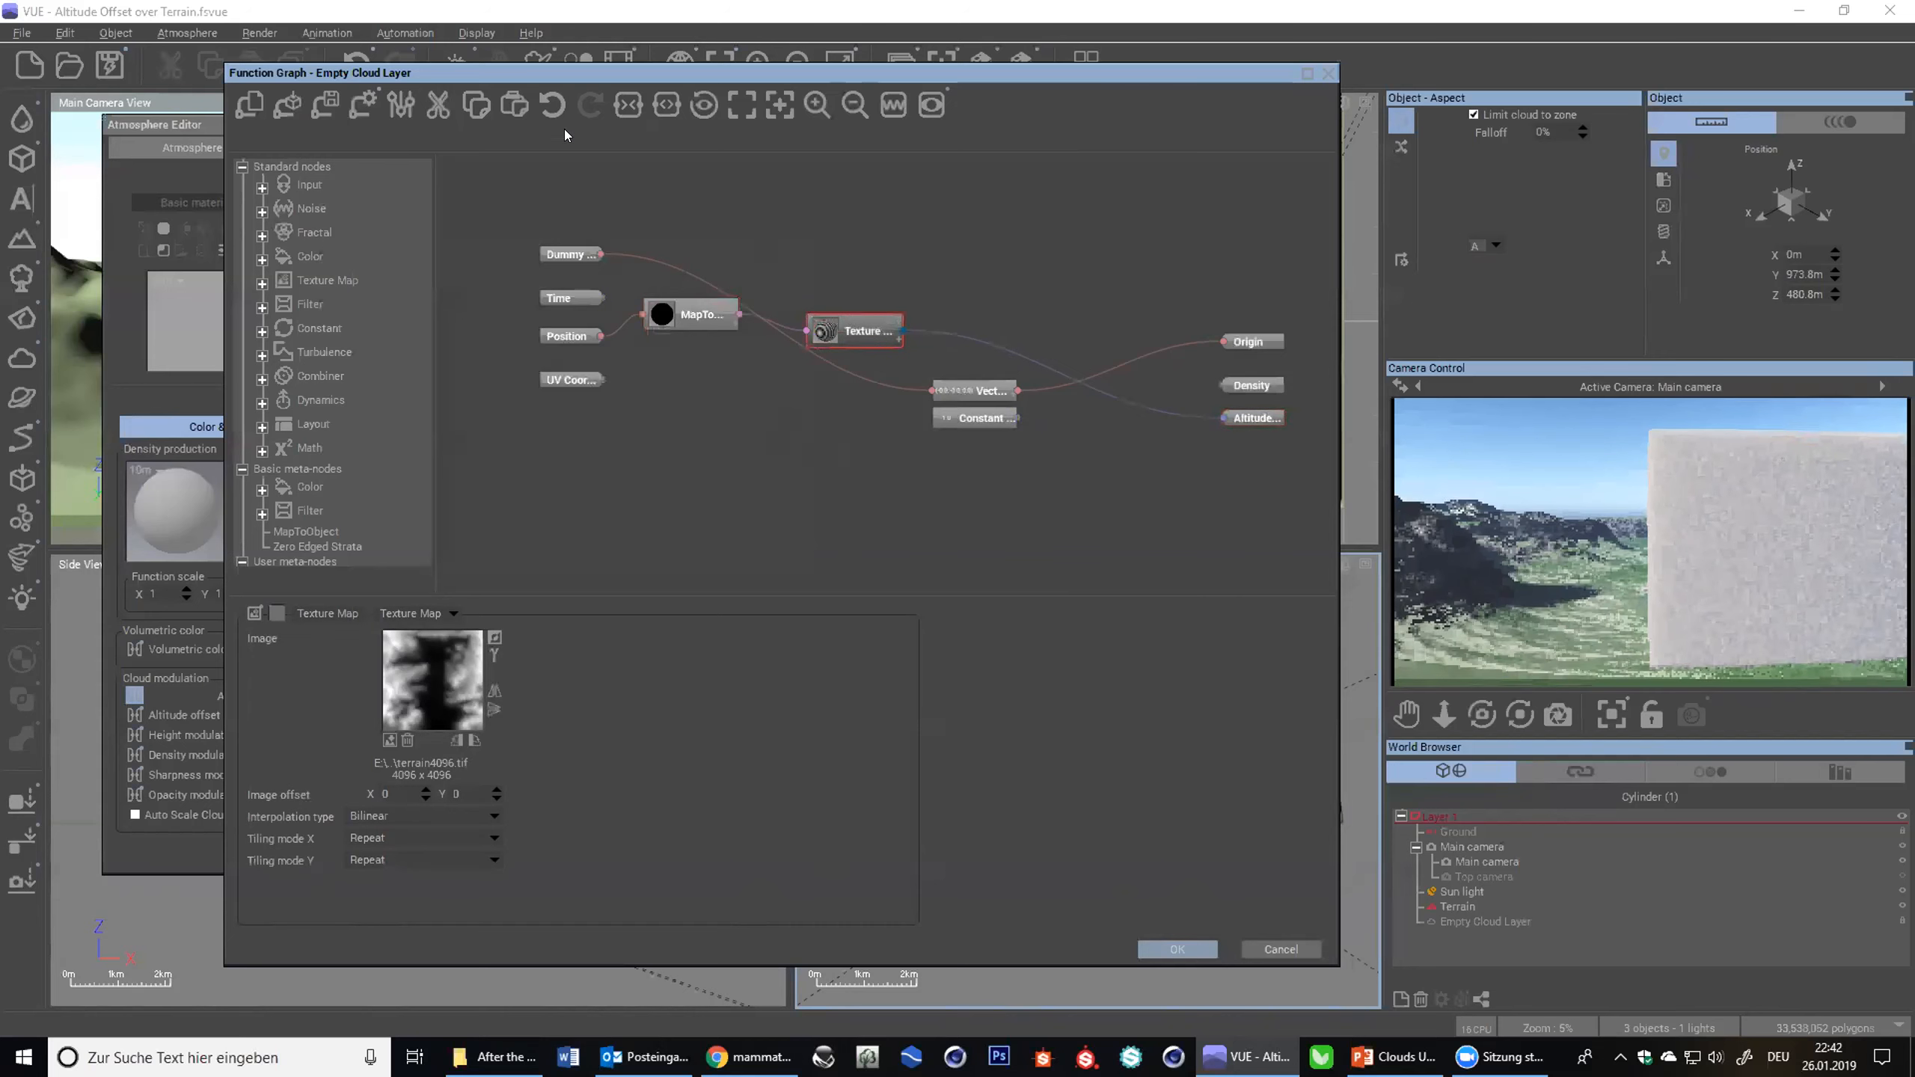
- Move the MapToObject metanode level with the Position input and enable True dimensions for its Scale dependency
drag(645, 70, 873, 57)
click(882, 294)
drag(1082, 326, 1126, 324)
scroll(900, 346, up, 1)
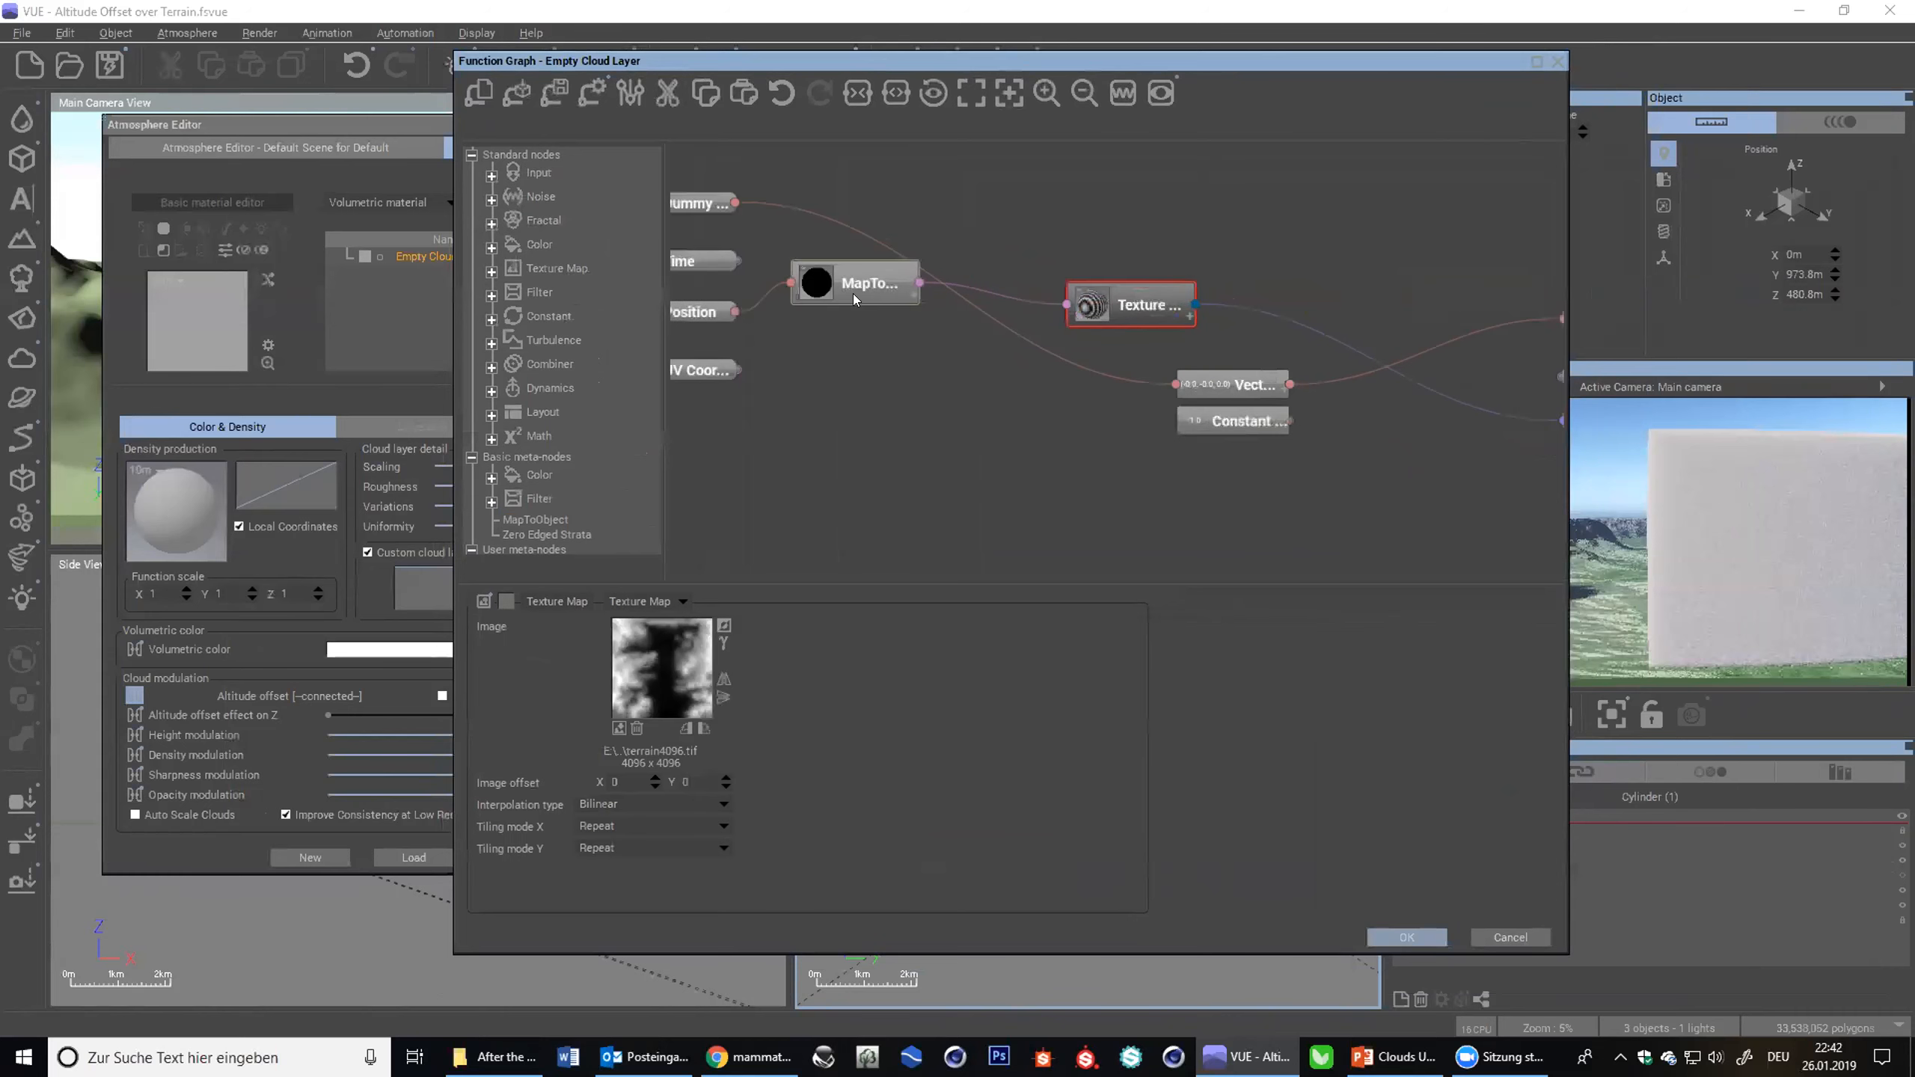
drag(906, 287, 949, 317)
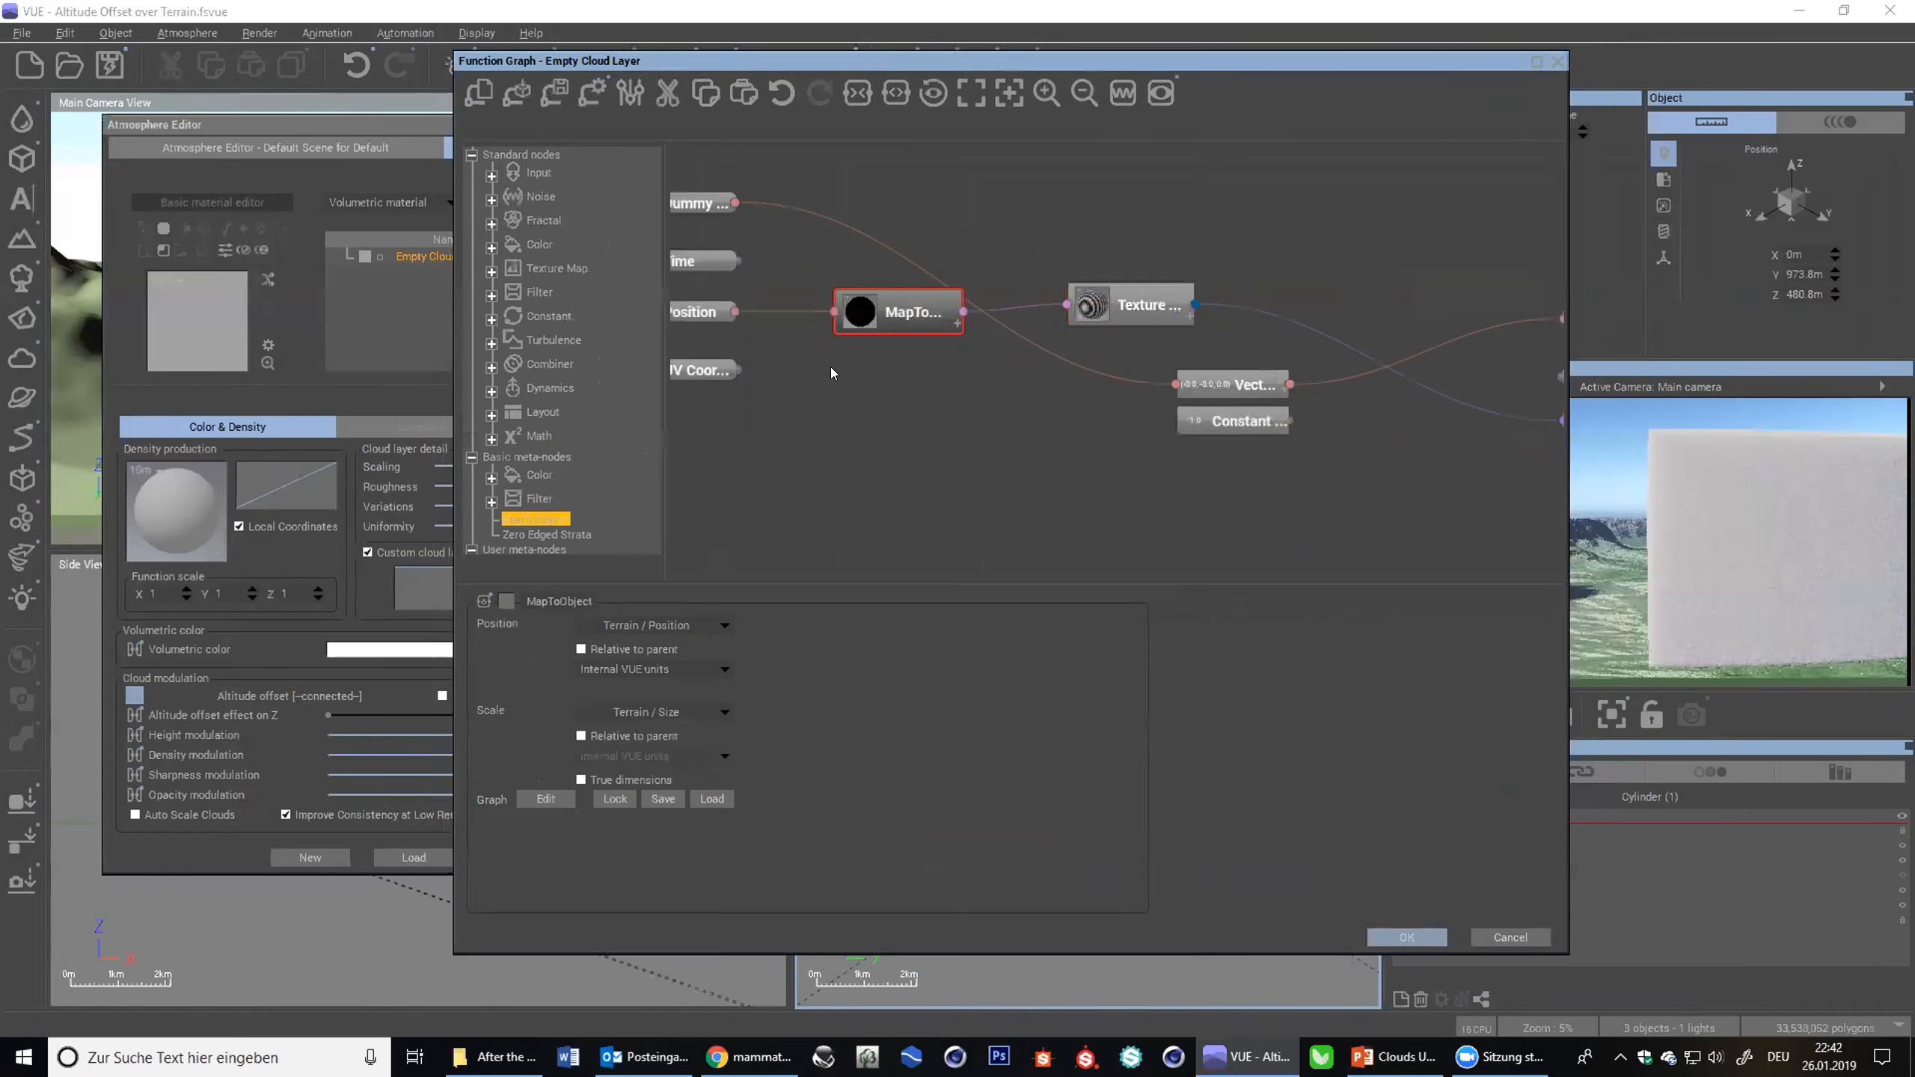
click(591, 781)
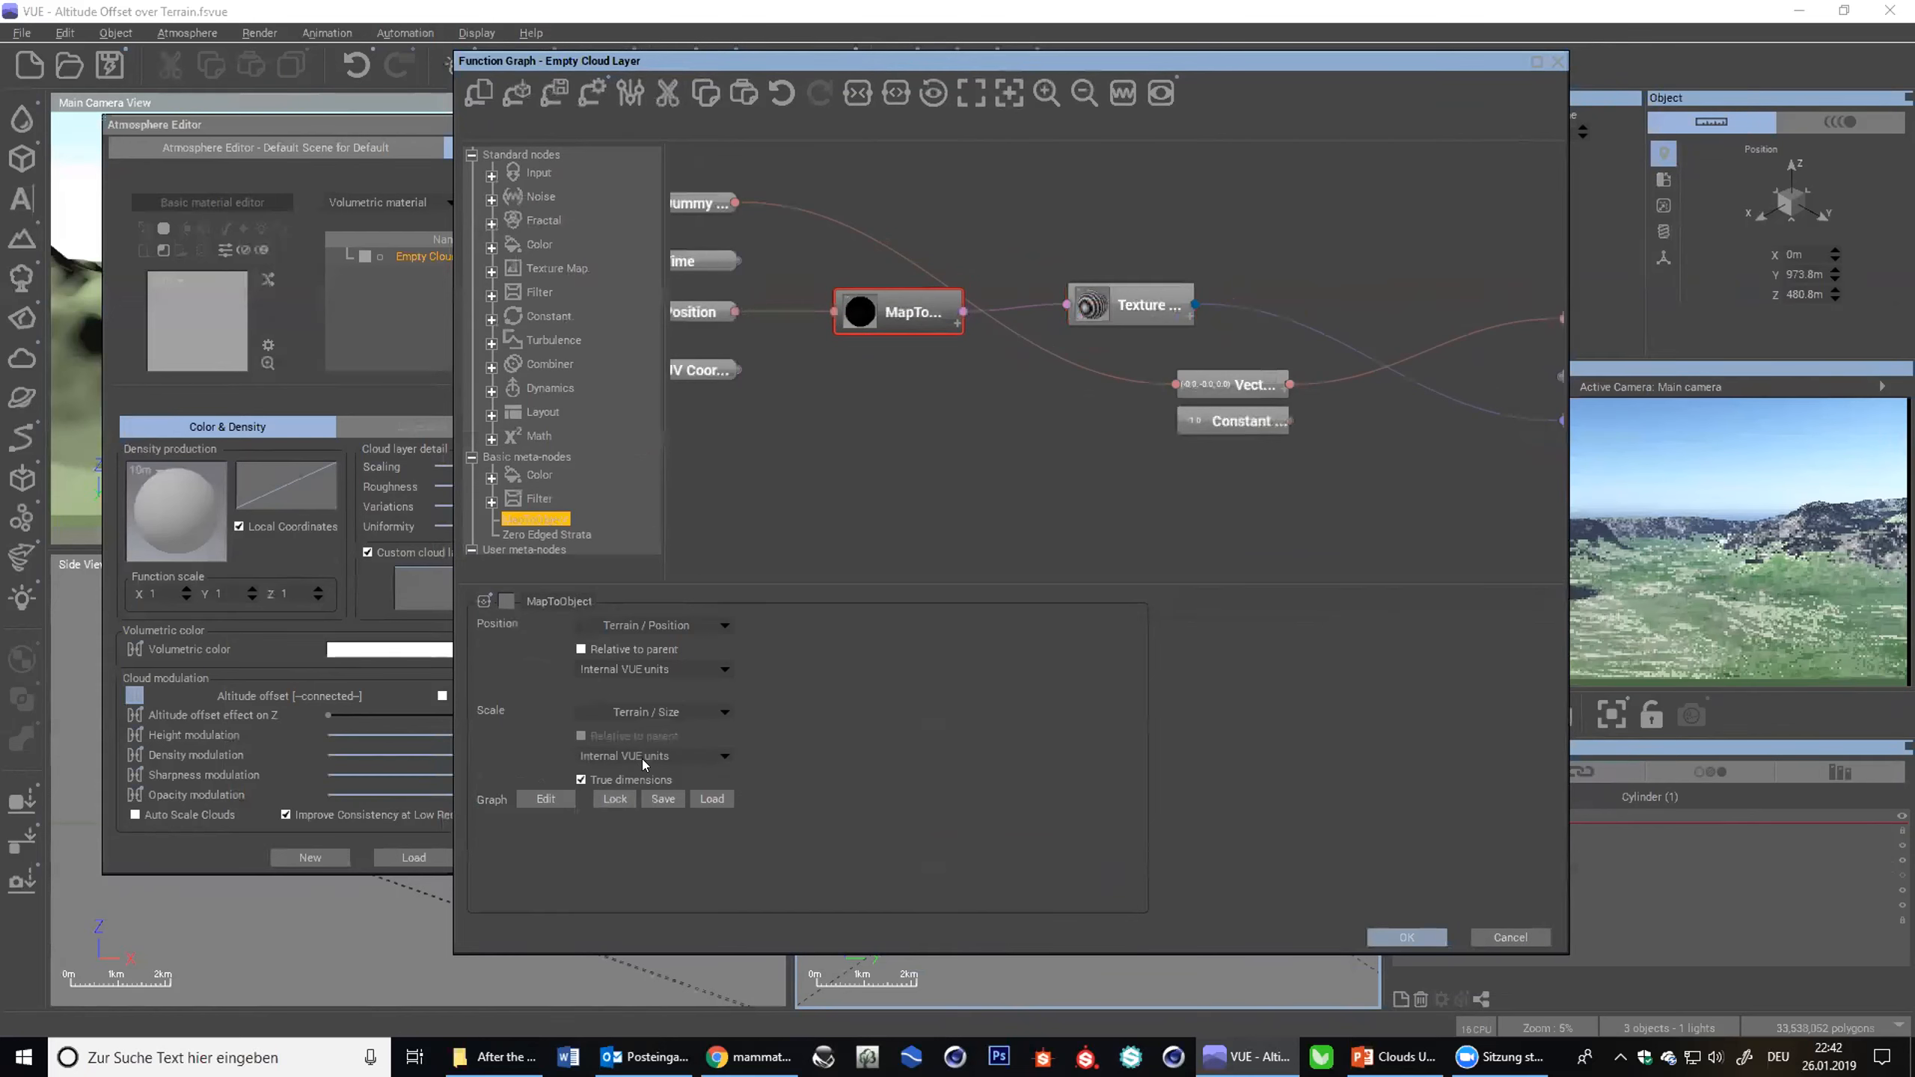
- Look over the Empty Cloud Layer's cloud settings in the Atmosphere Editor and return to the function graph
drag(287, 118, 280, 110)
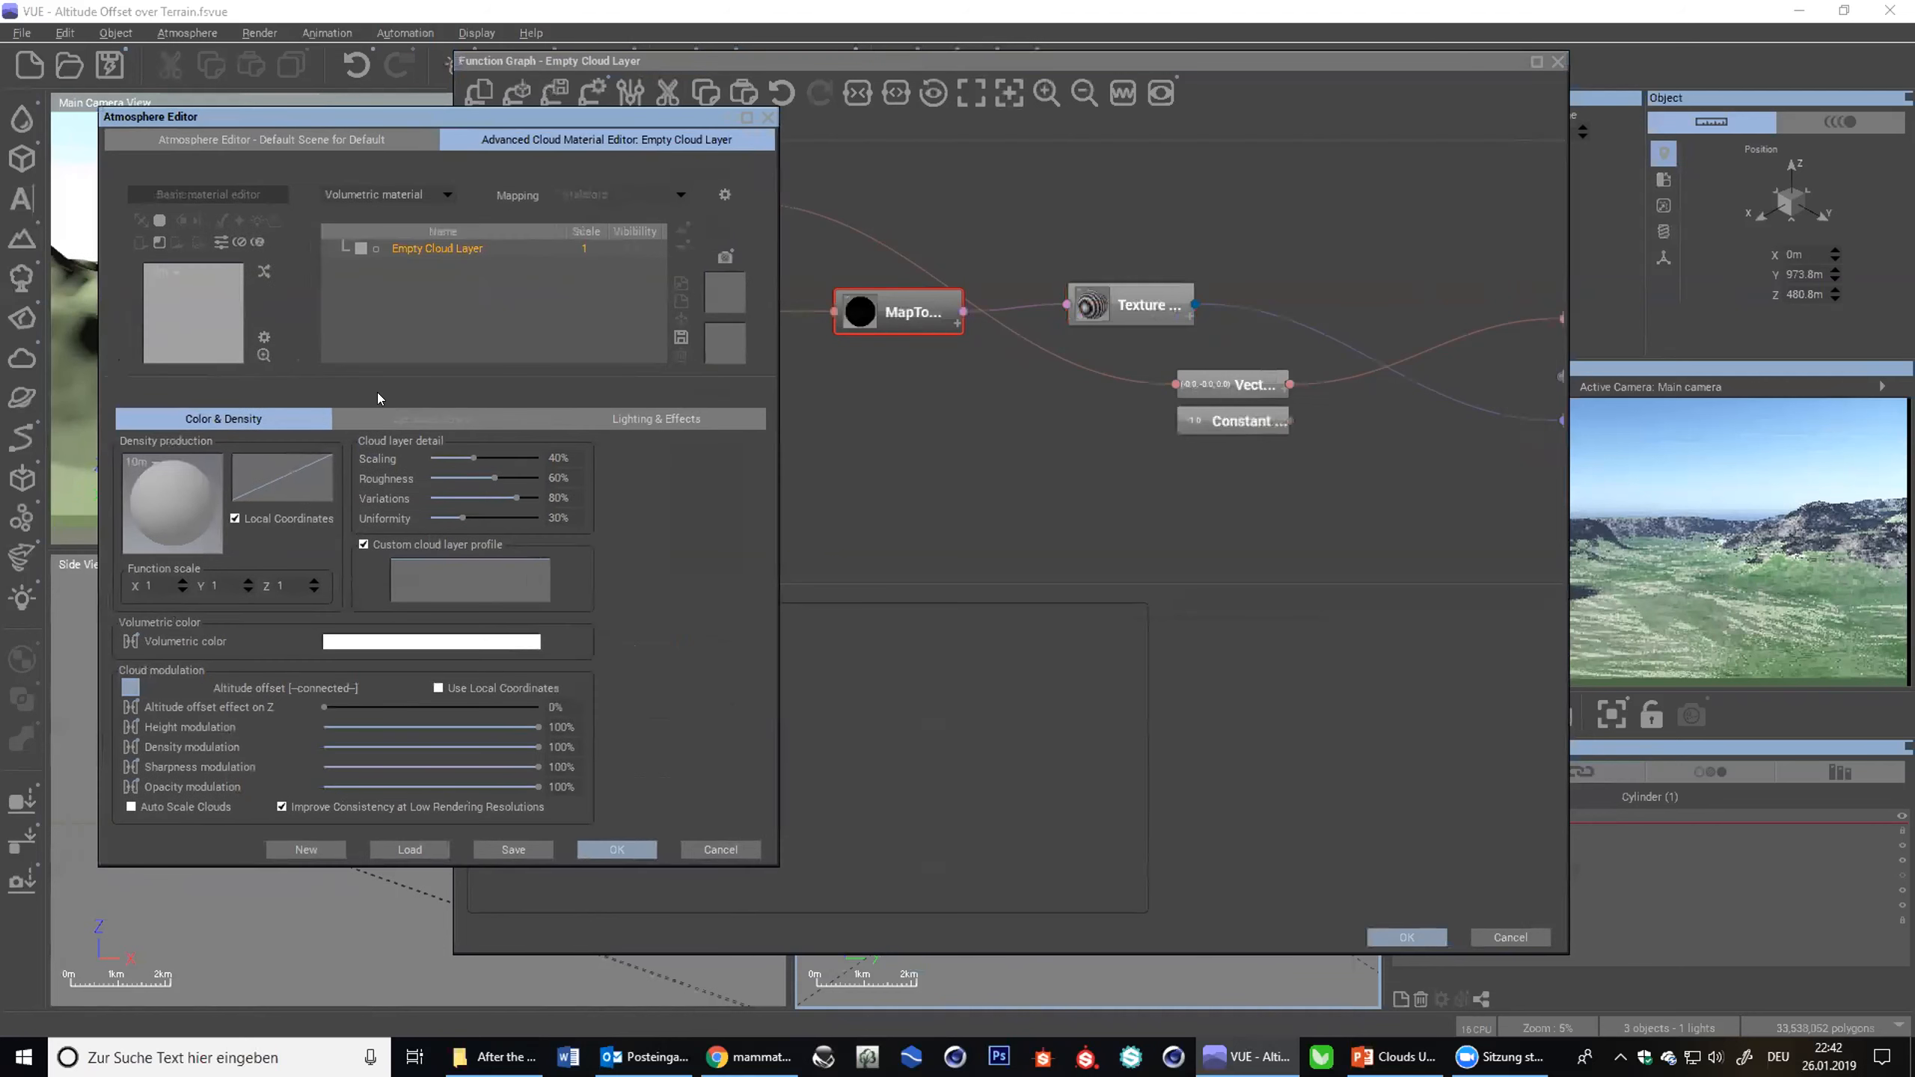
click(274, 143)
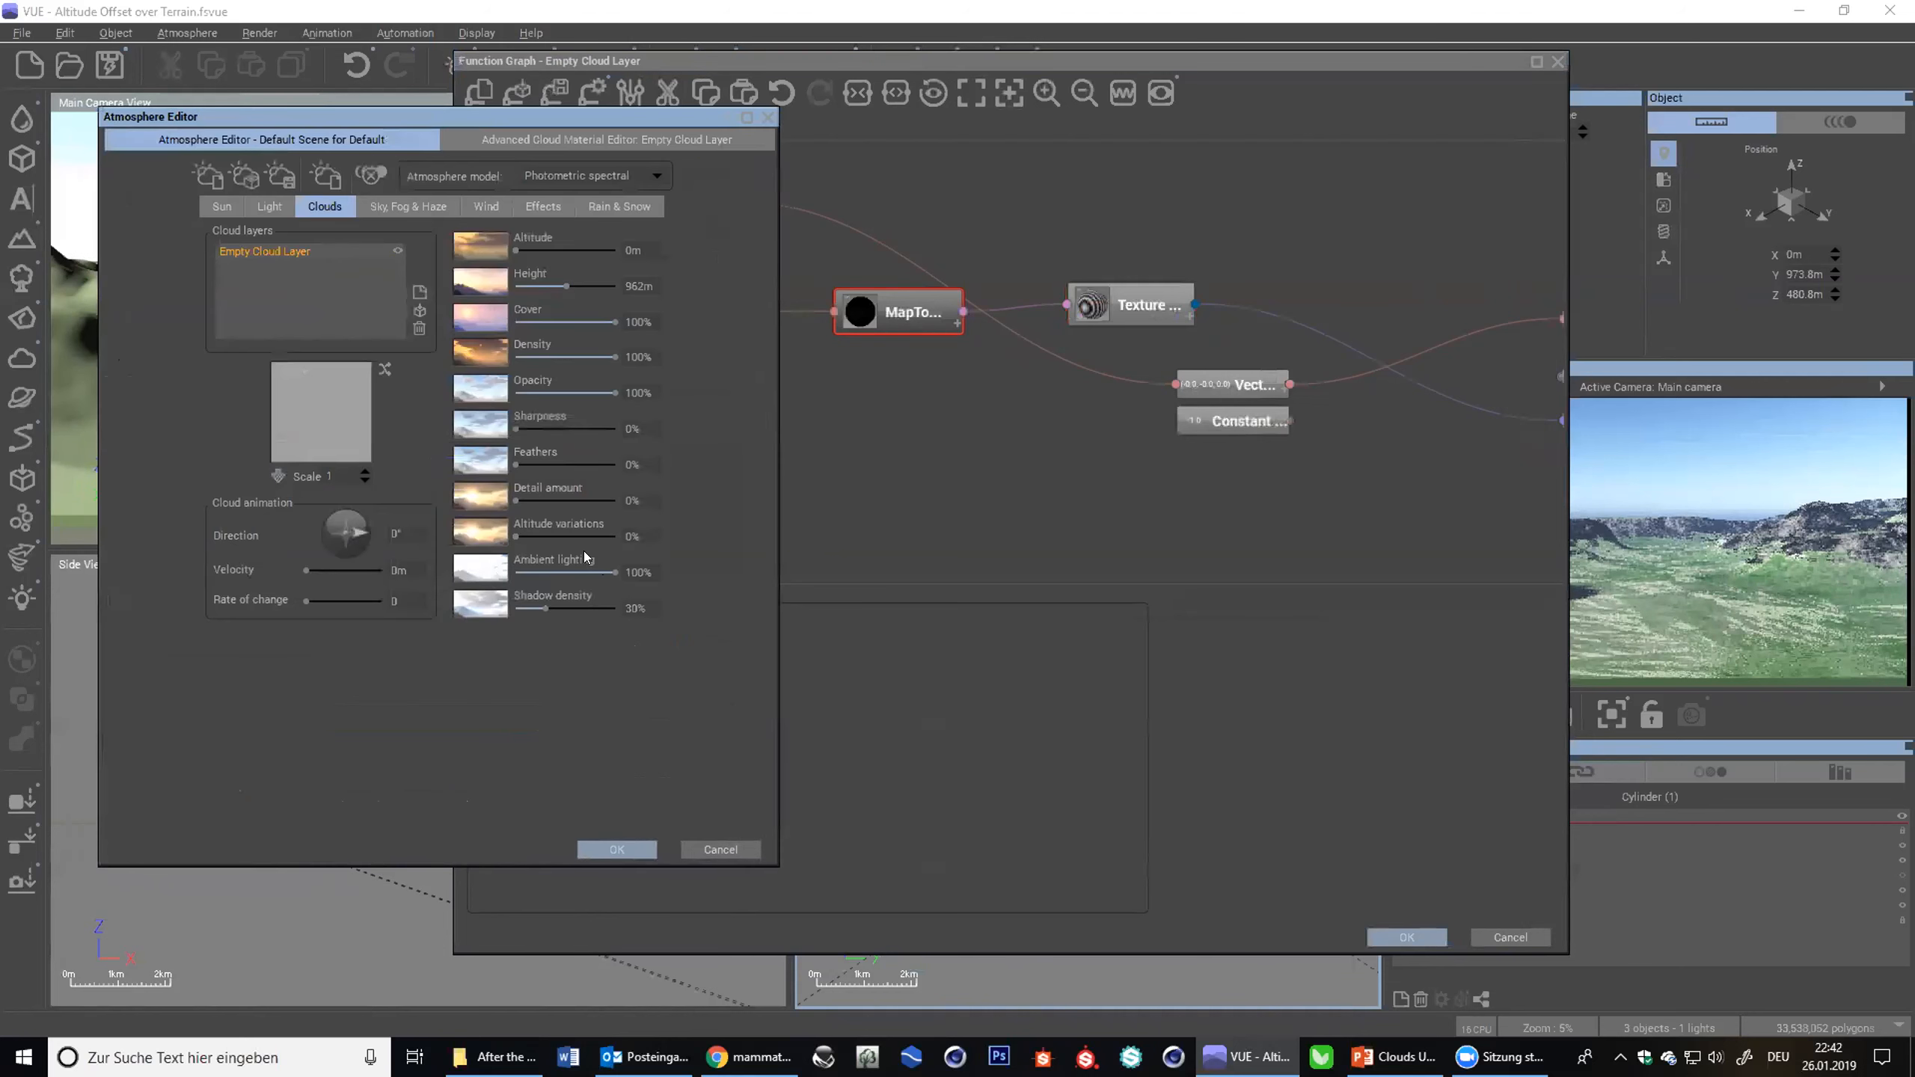
drag(853, 67, 790, 76)
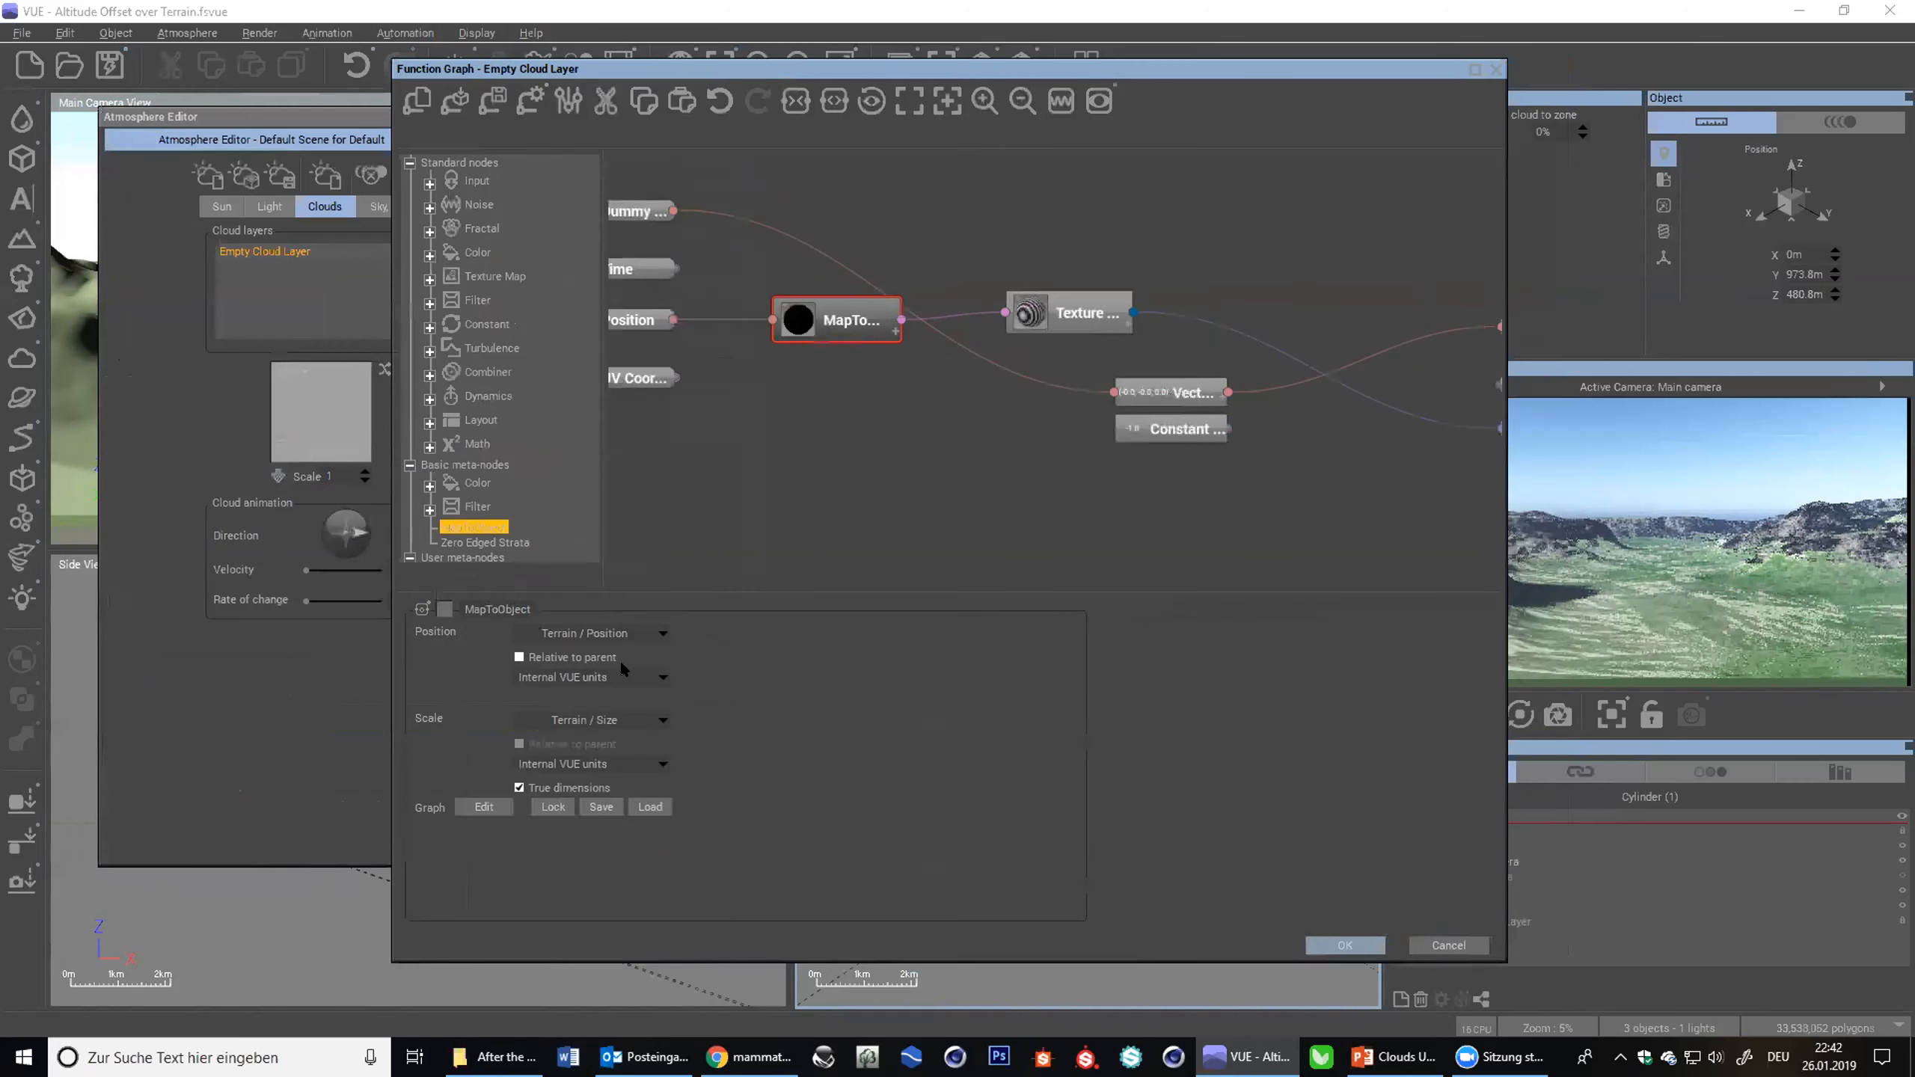
- Swap the MapToObject dependencies, setting Scale to Terrain / Position and Position to Terrain / Size
click(634, 719)
mouse_move(610, 832)
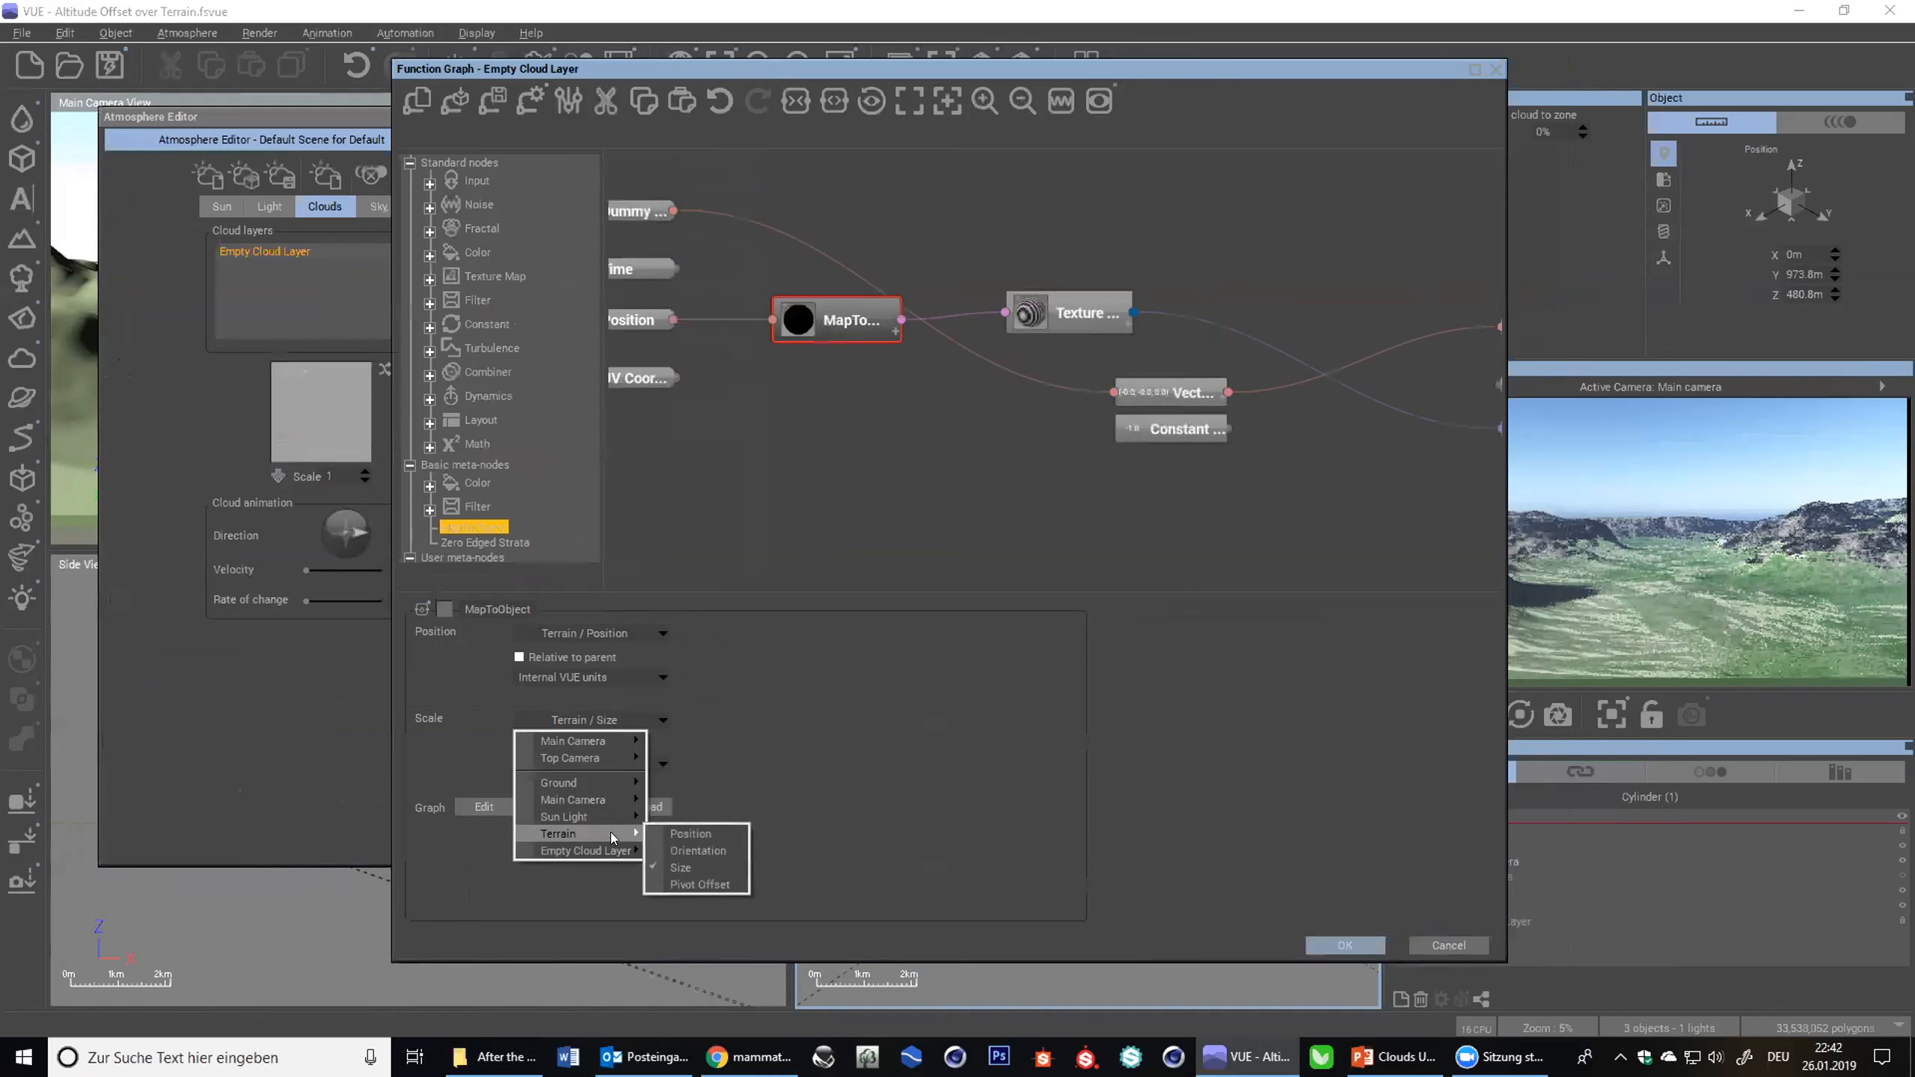
click(678, 833)
click(656, 627)
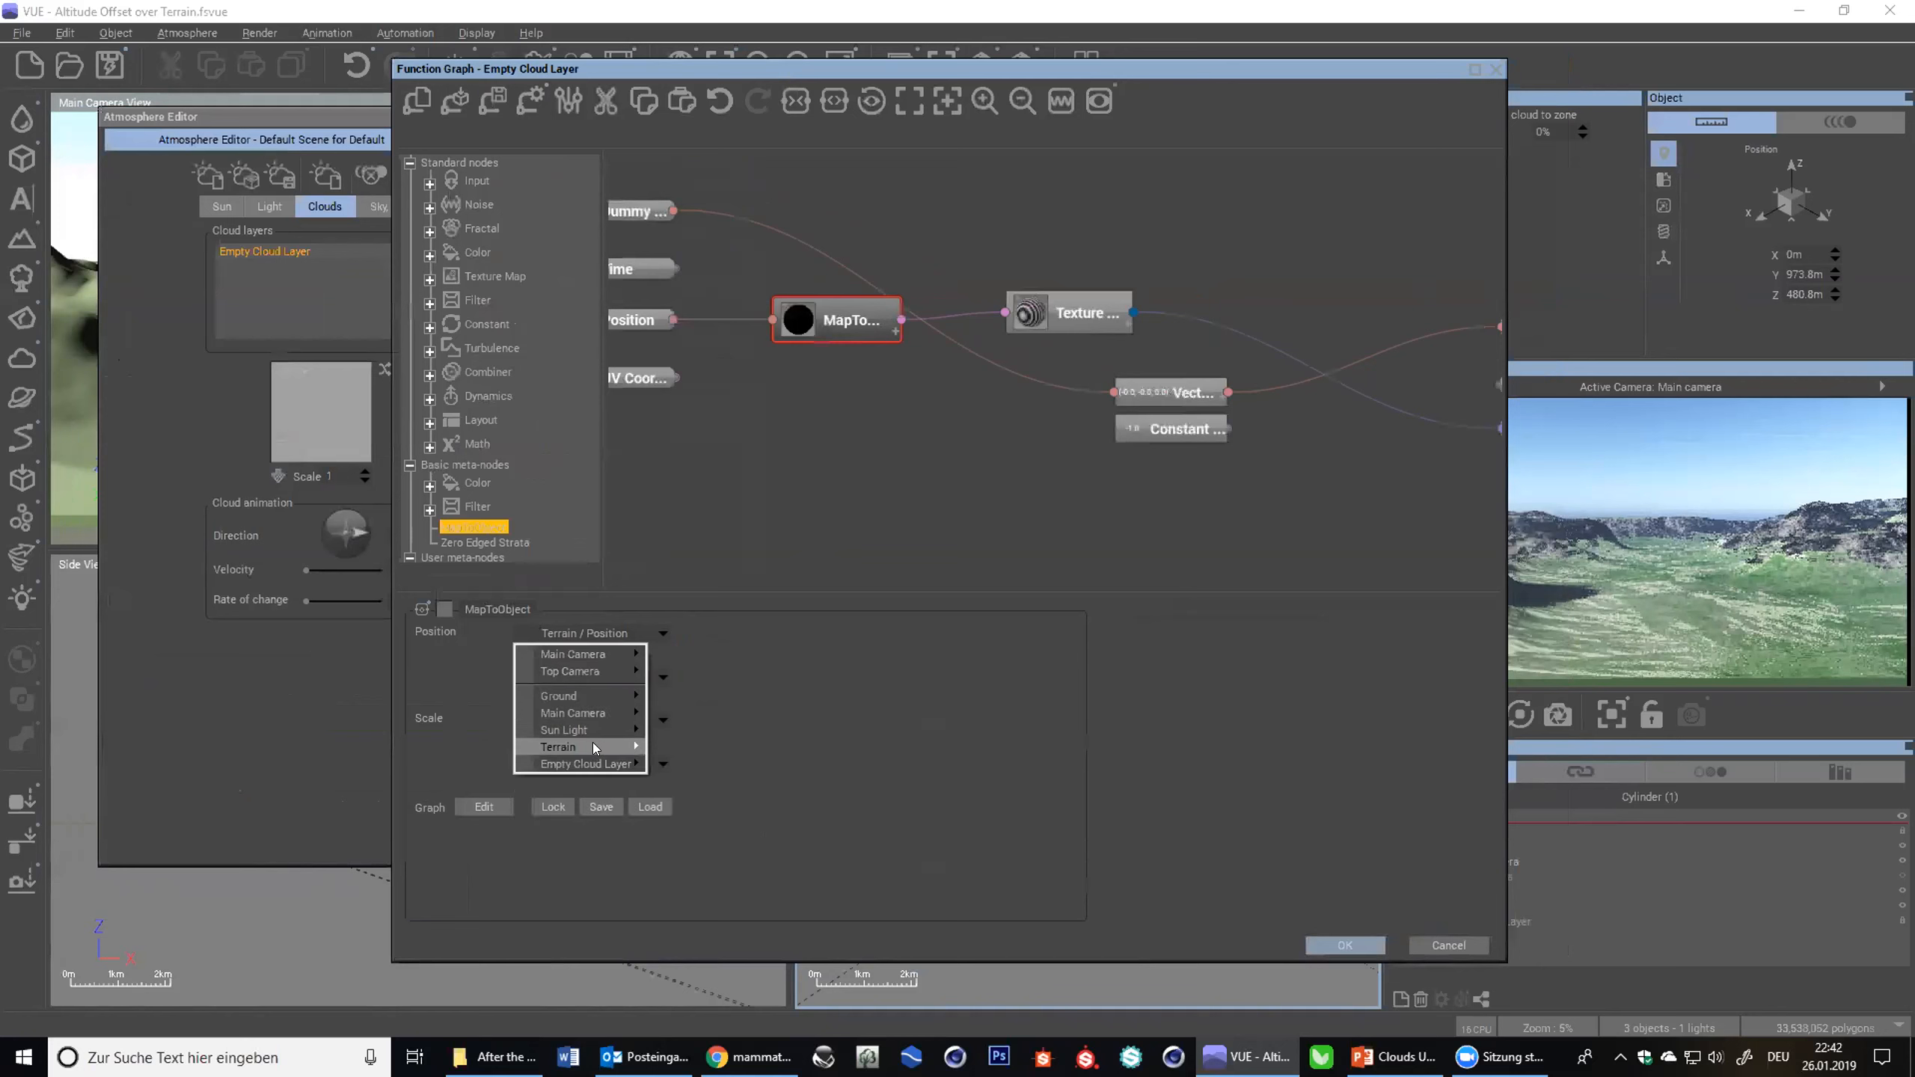
mouse_move(592, 747)
click(683, 777)
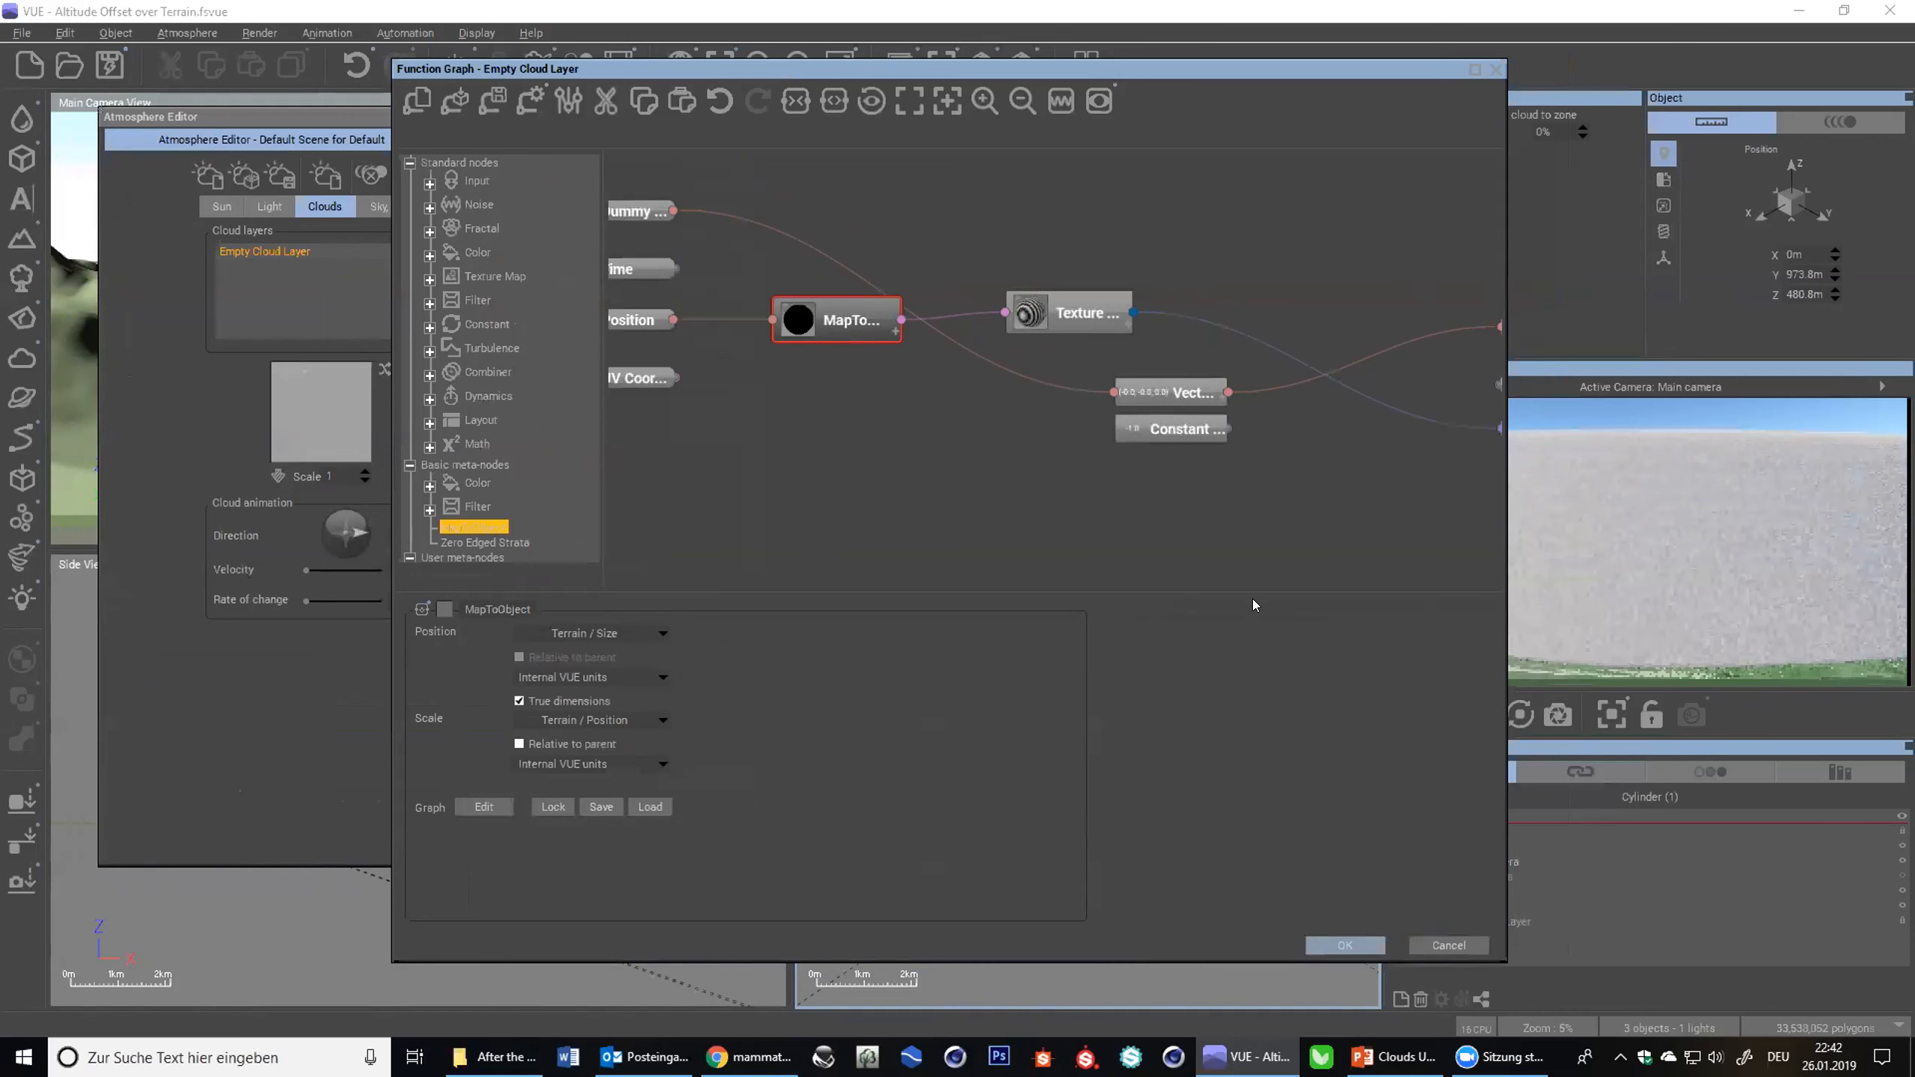
- Try Altitude variations of 51% on the Empty Cloud Layer and return it to 0%
click(662, 633)
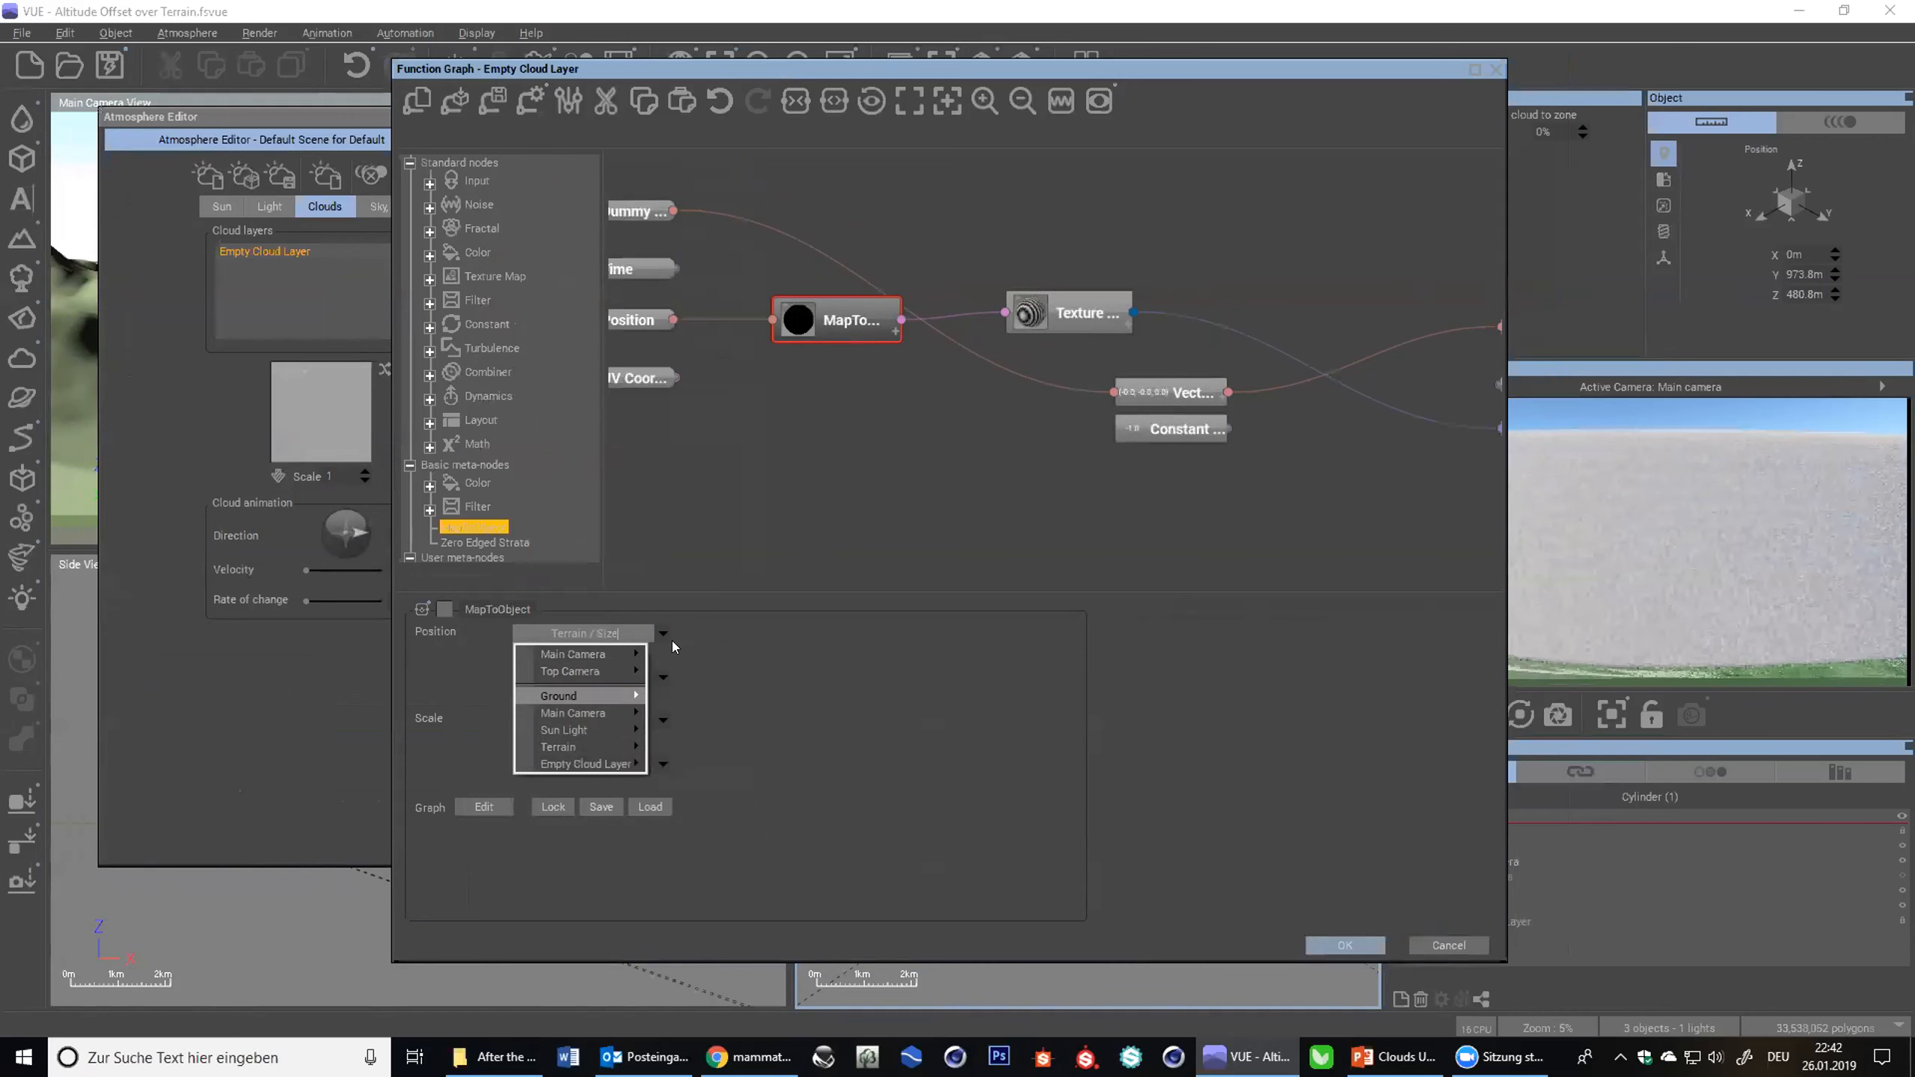
click(243, 124)
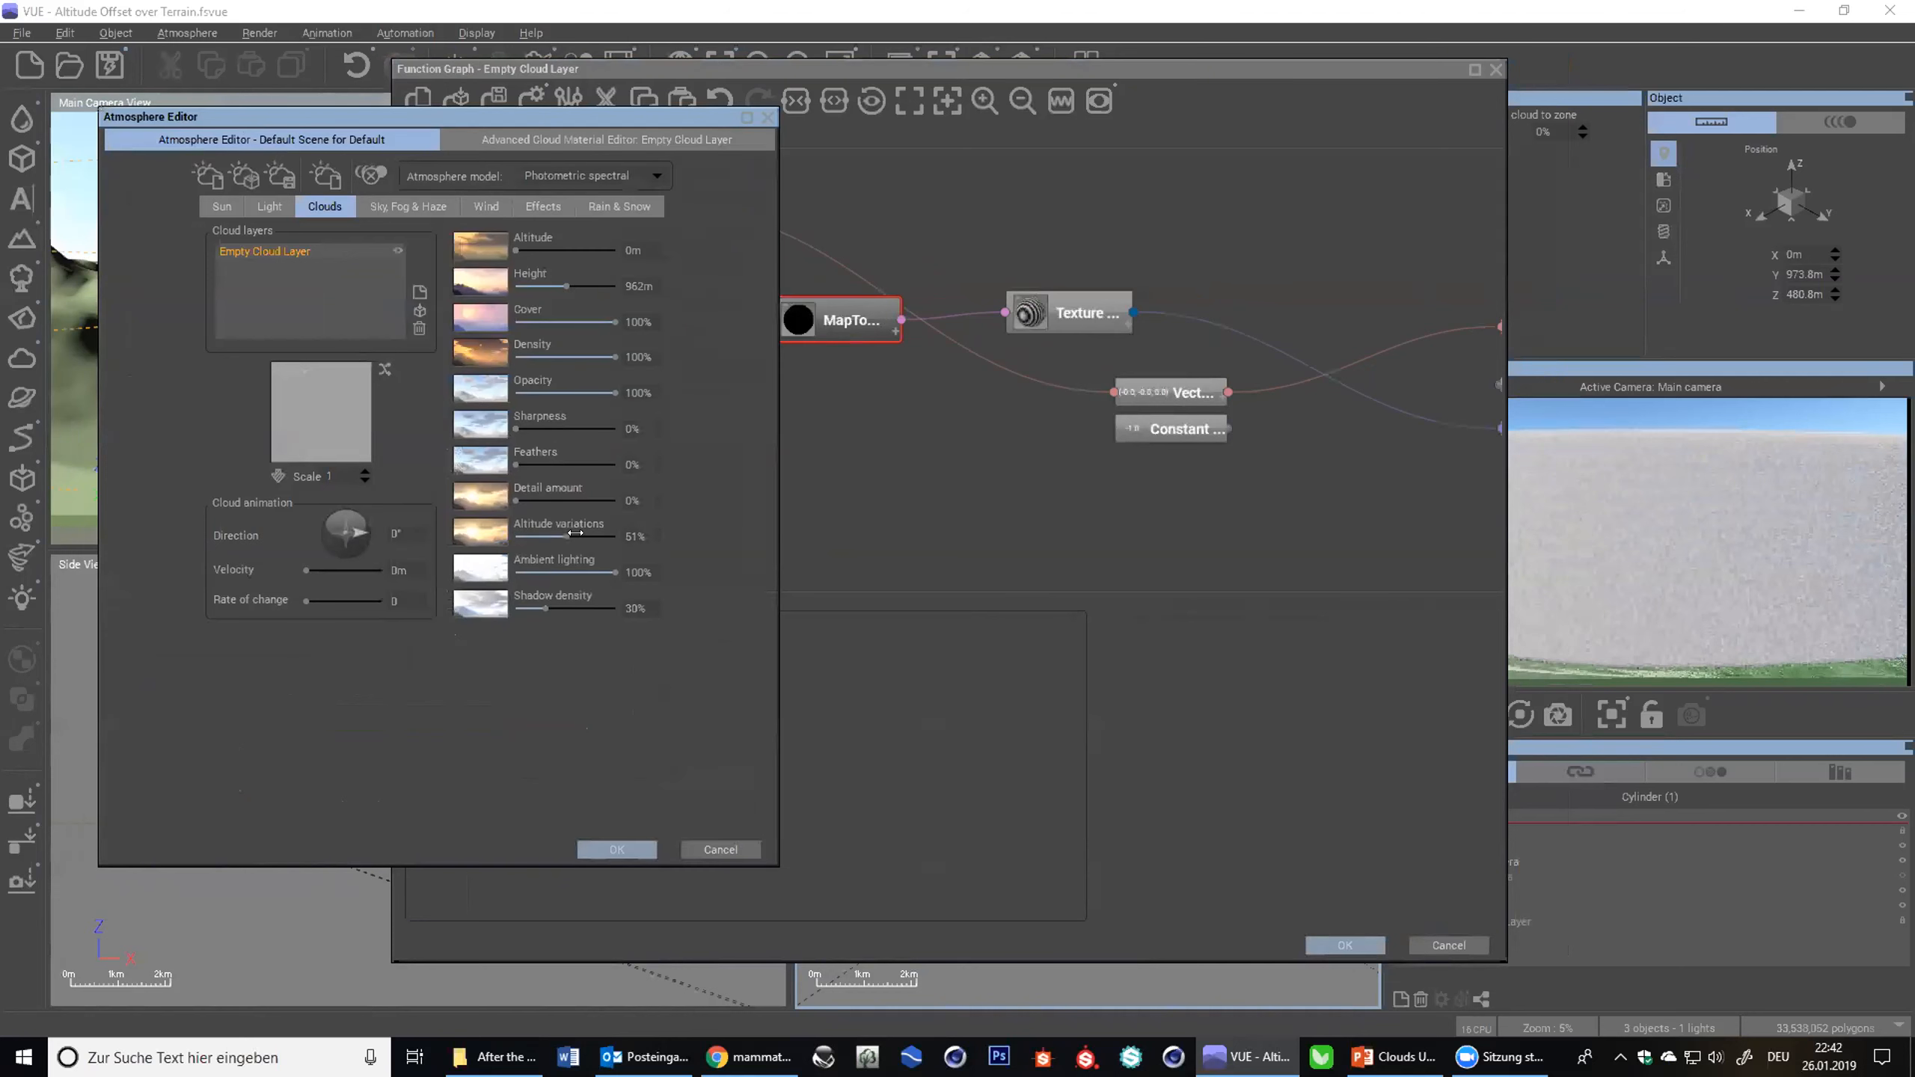
drag(575, 534, 497, 446)
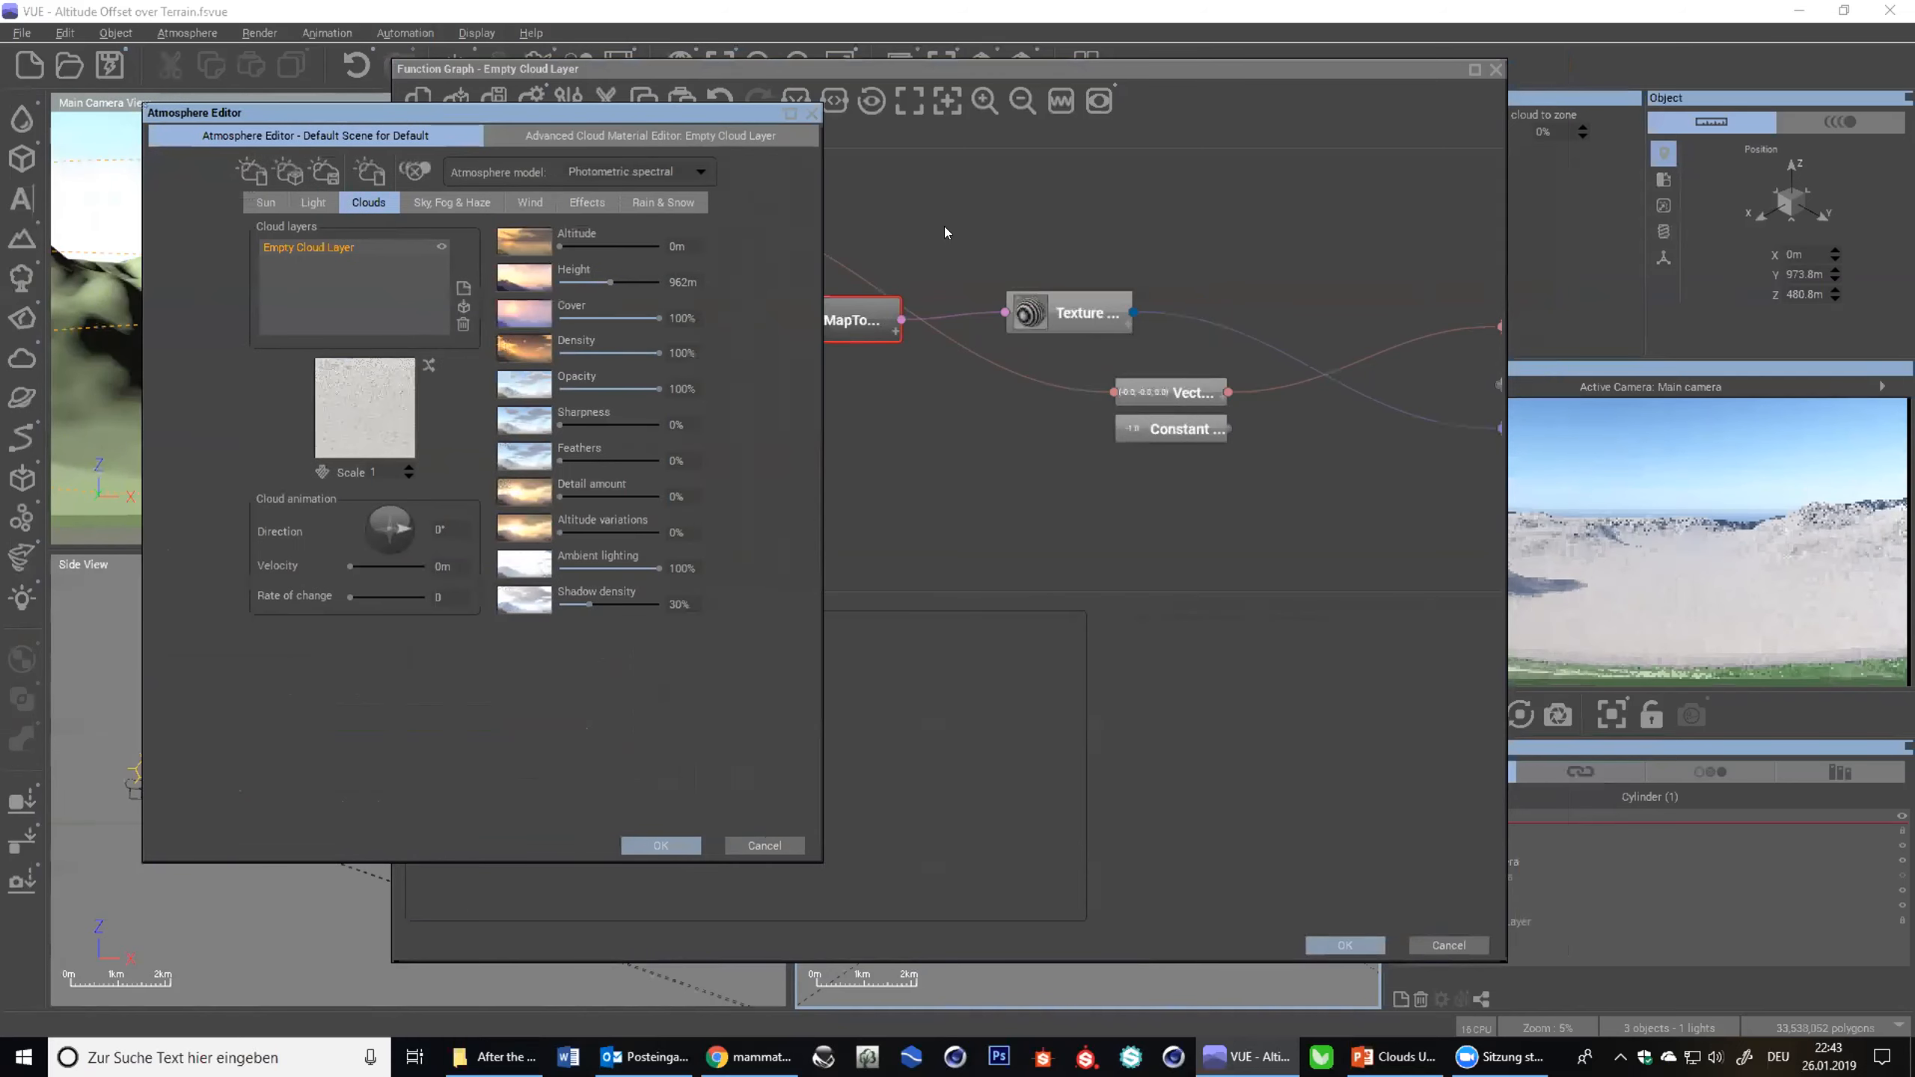
- In MapToObject's internal graph, rename the published parameter of the Terrain / Size external dependency to Size
click(935, 68)
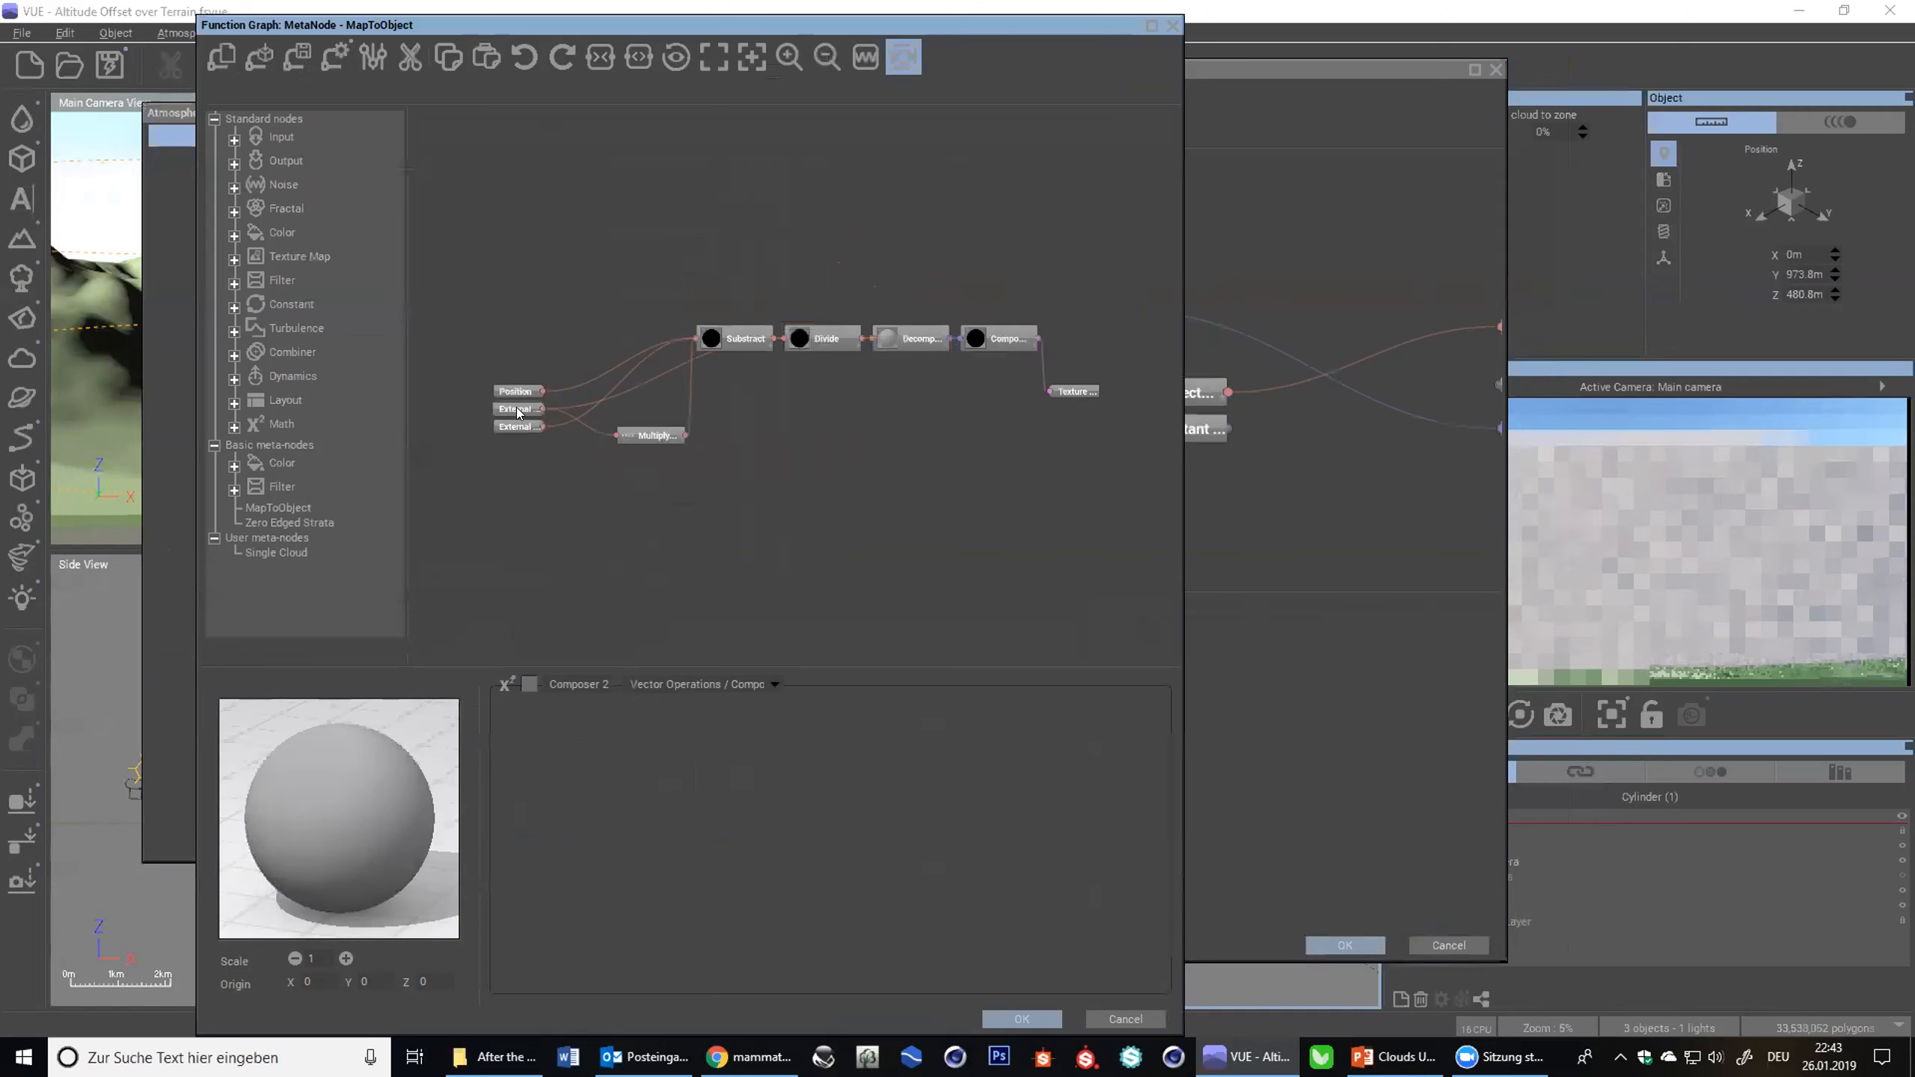
click(502, 411)
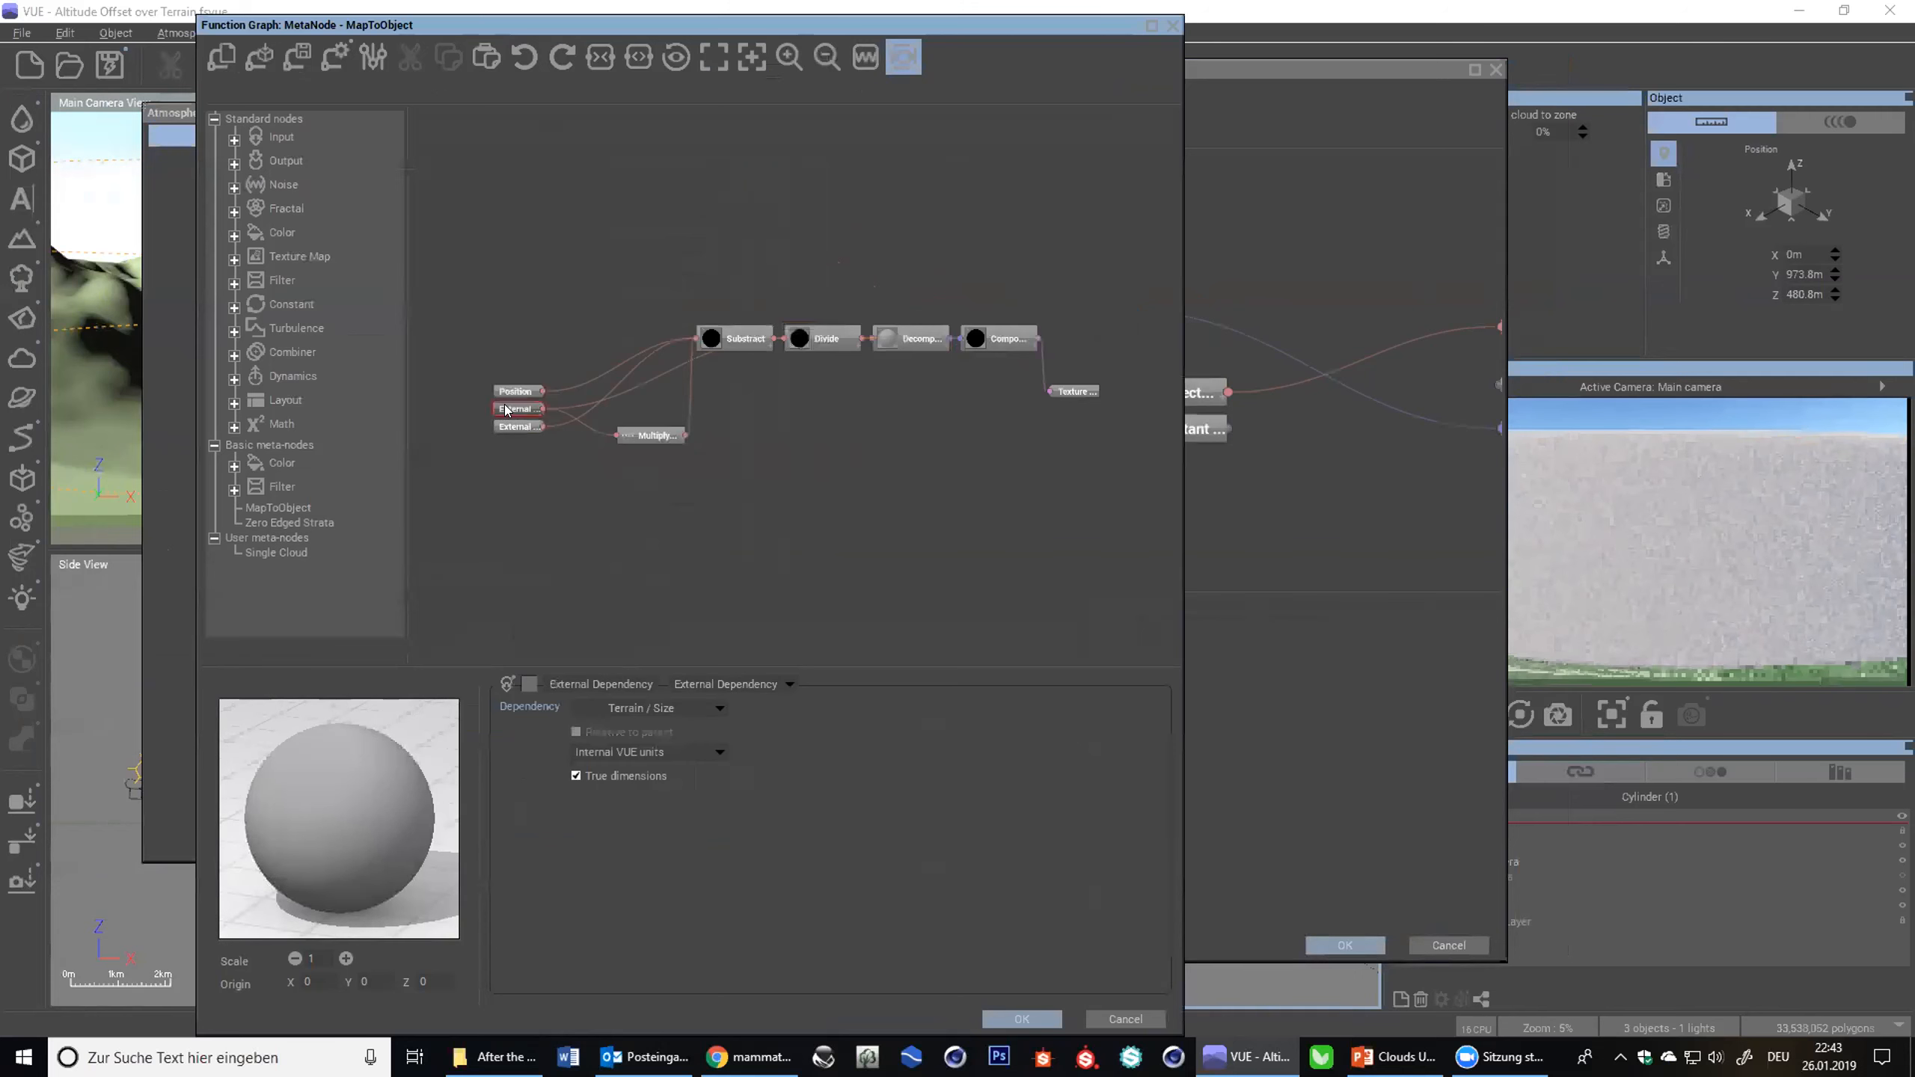
right_click(522, 711)
click(573, 735)
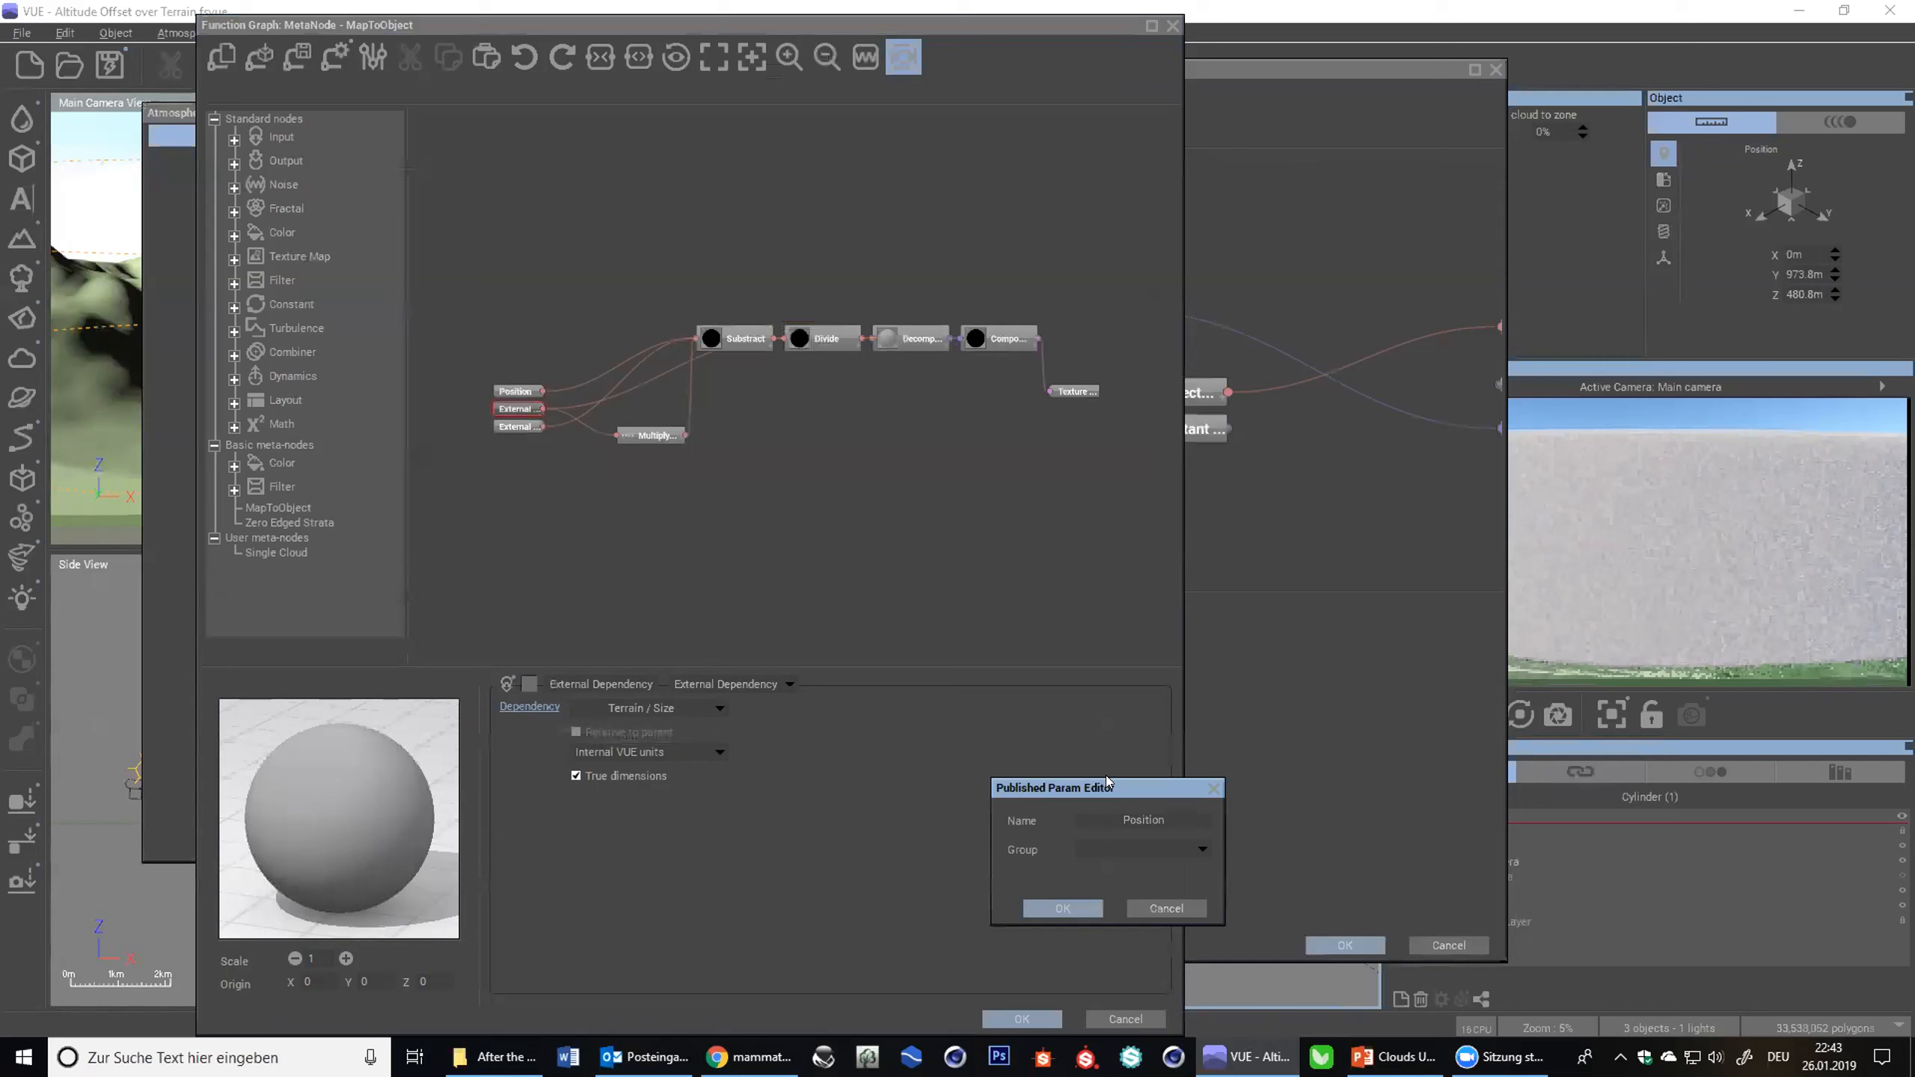
double_click(1159, 821)
text(Sc)
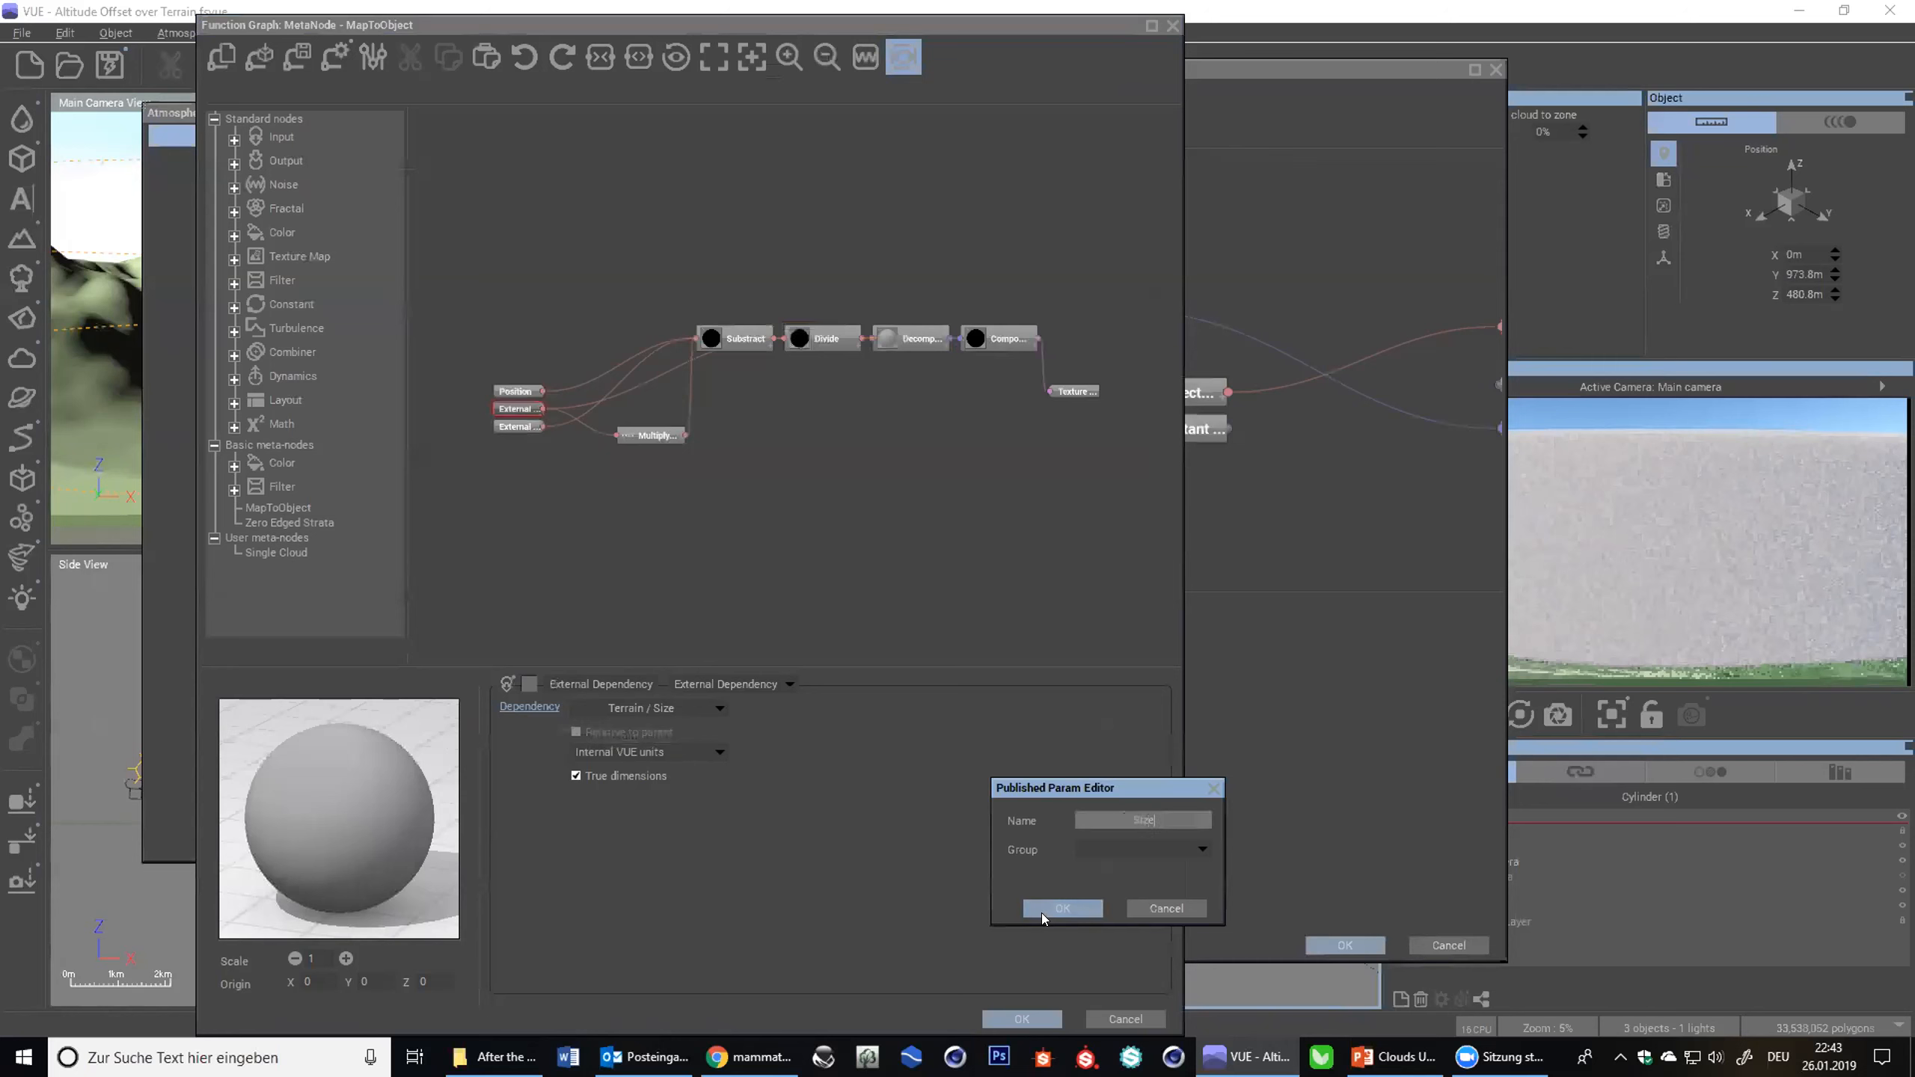
click(1044, 911)
- Rename the published parameter of the Terrain / Position external dependency to Position and accept the metanode's graph changes
click(517, 426)
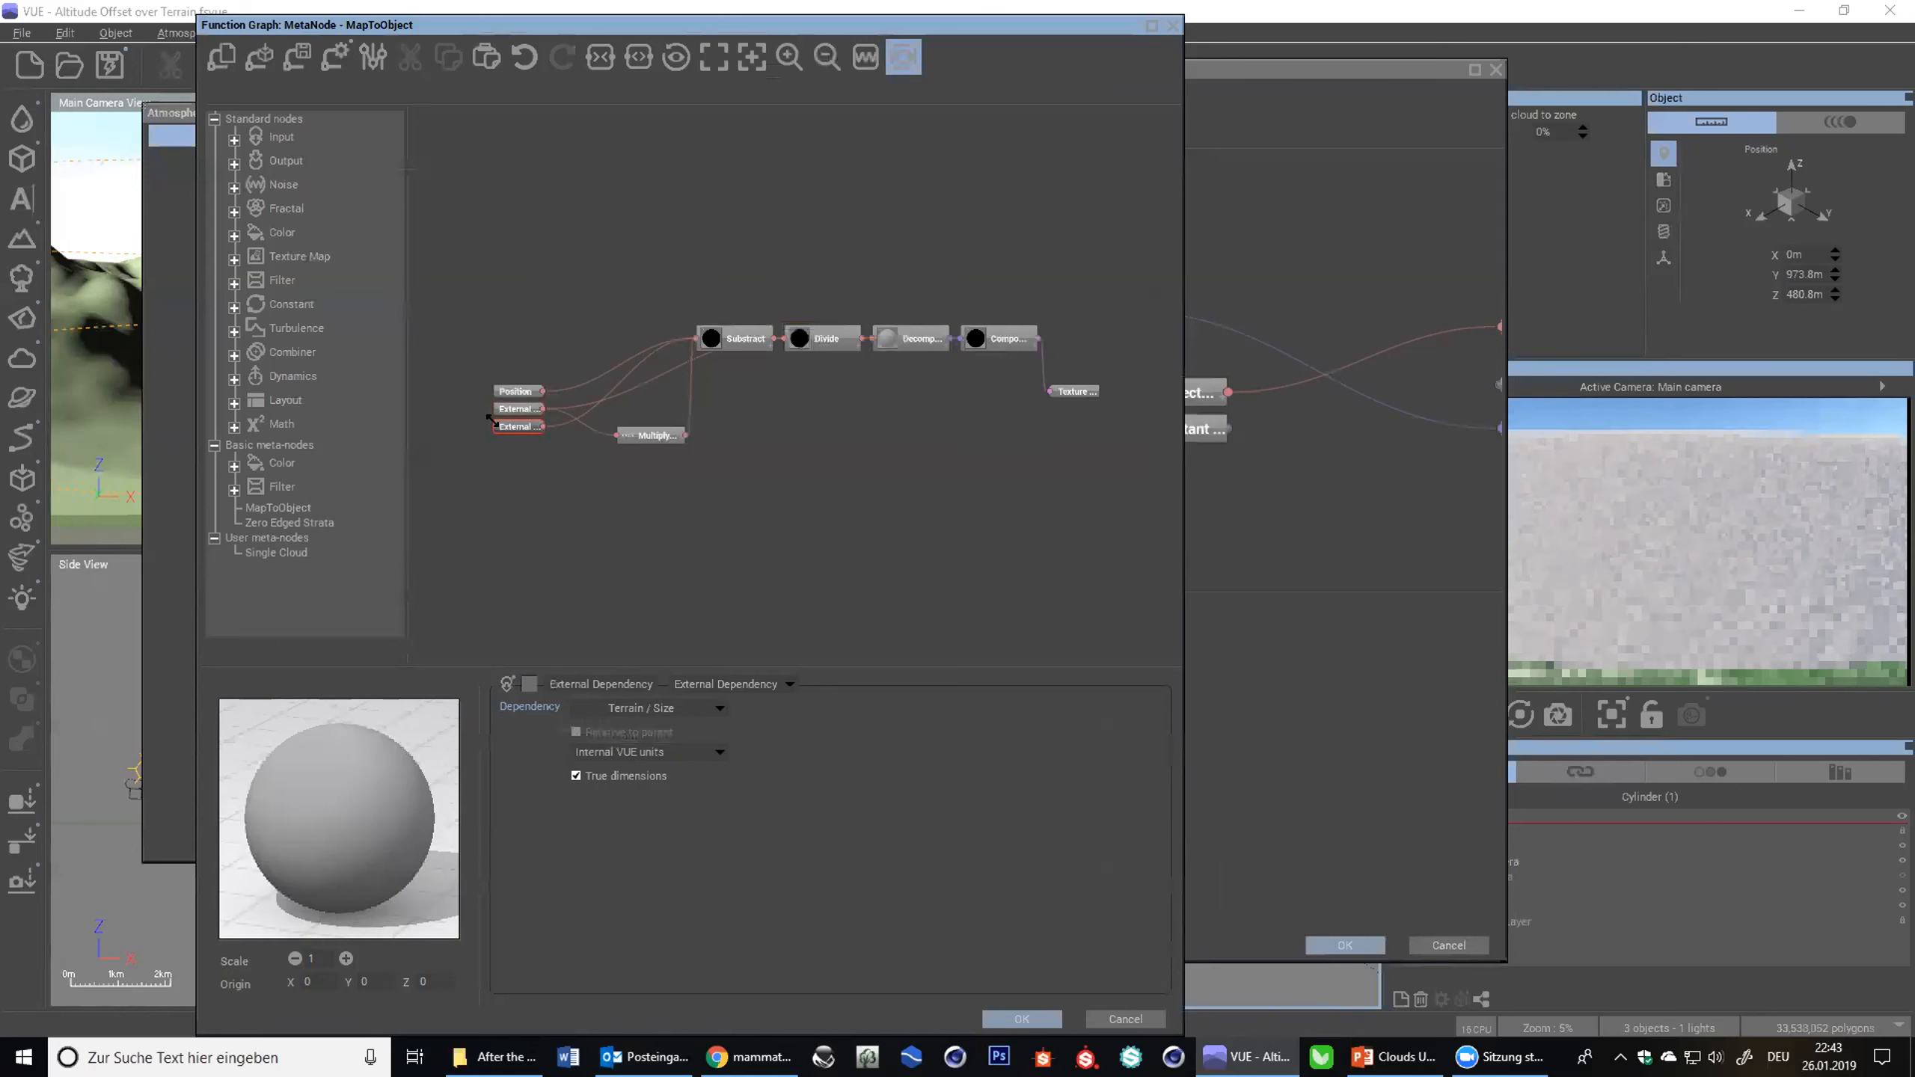
right_click(531, 711)
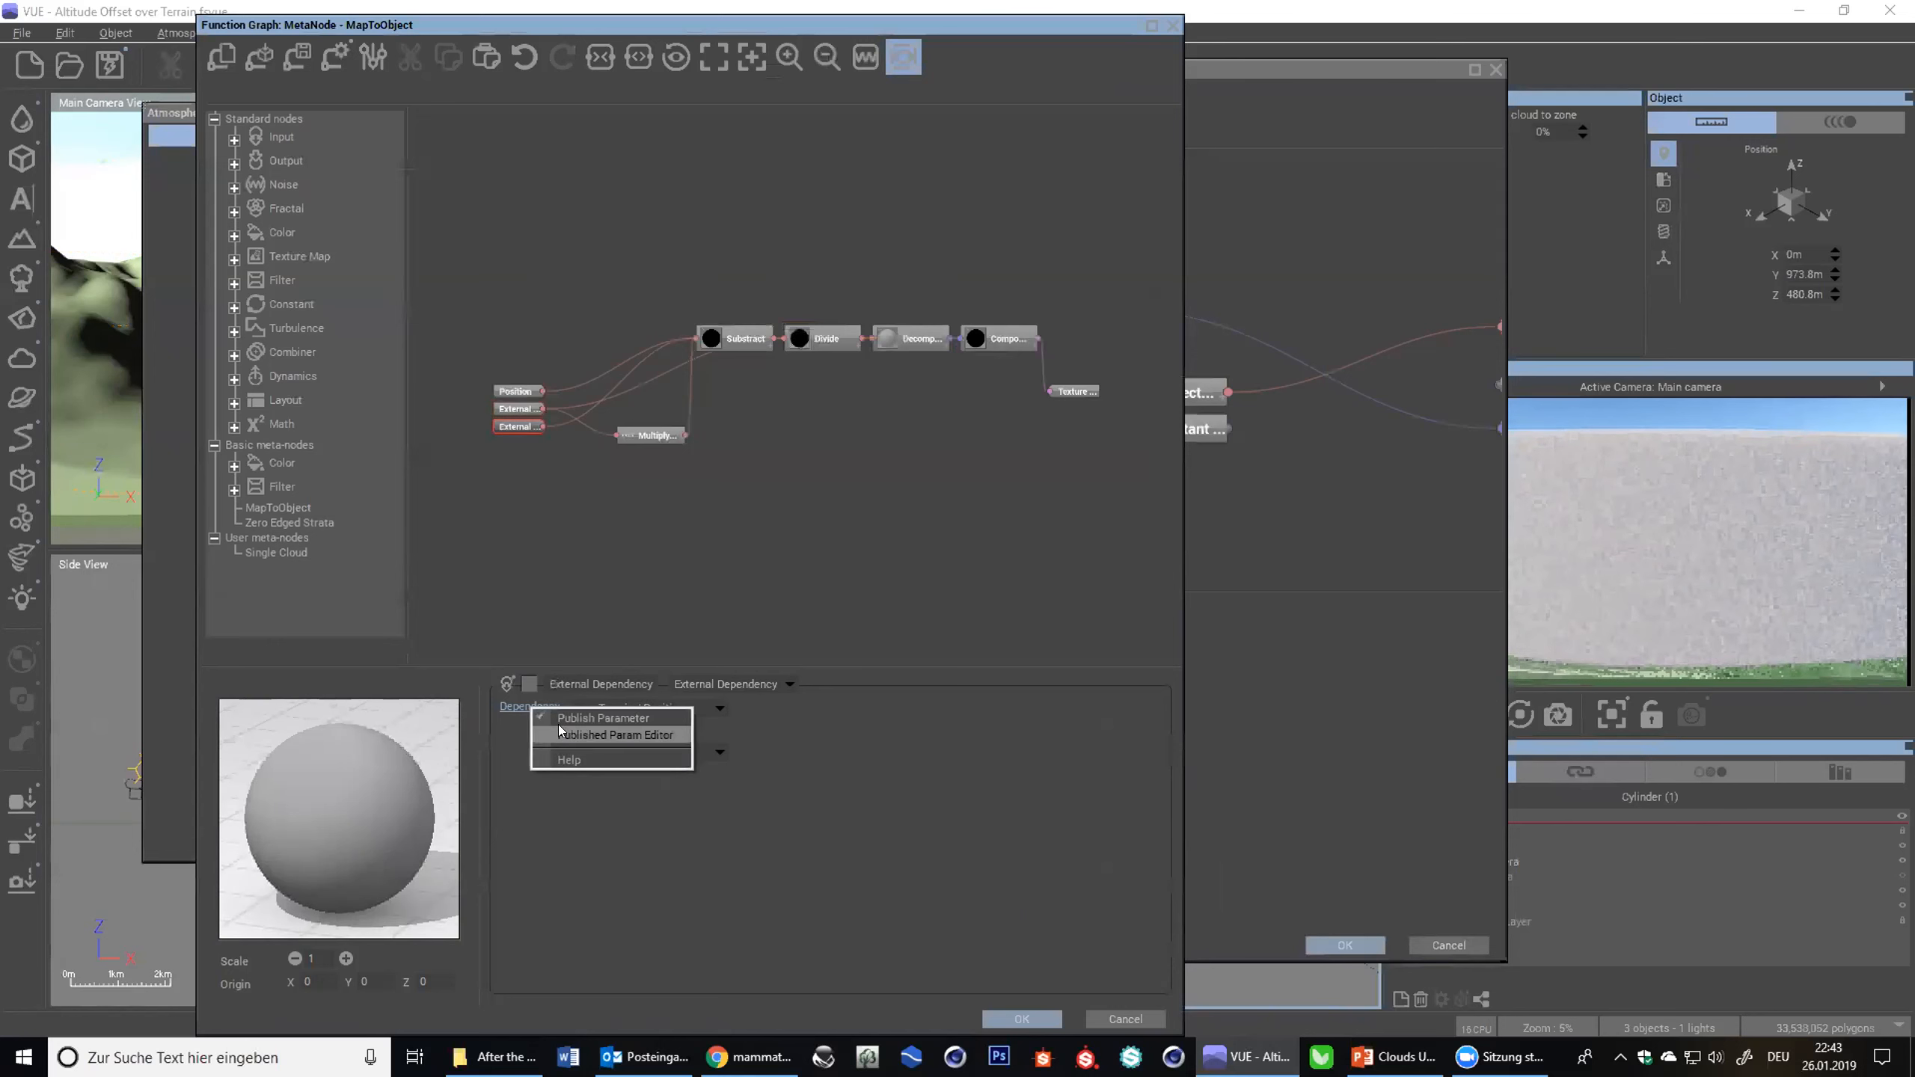
click(558, 730)
click(1140, 814)
text(Position)
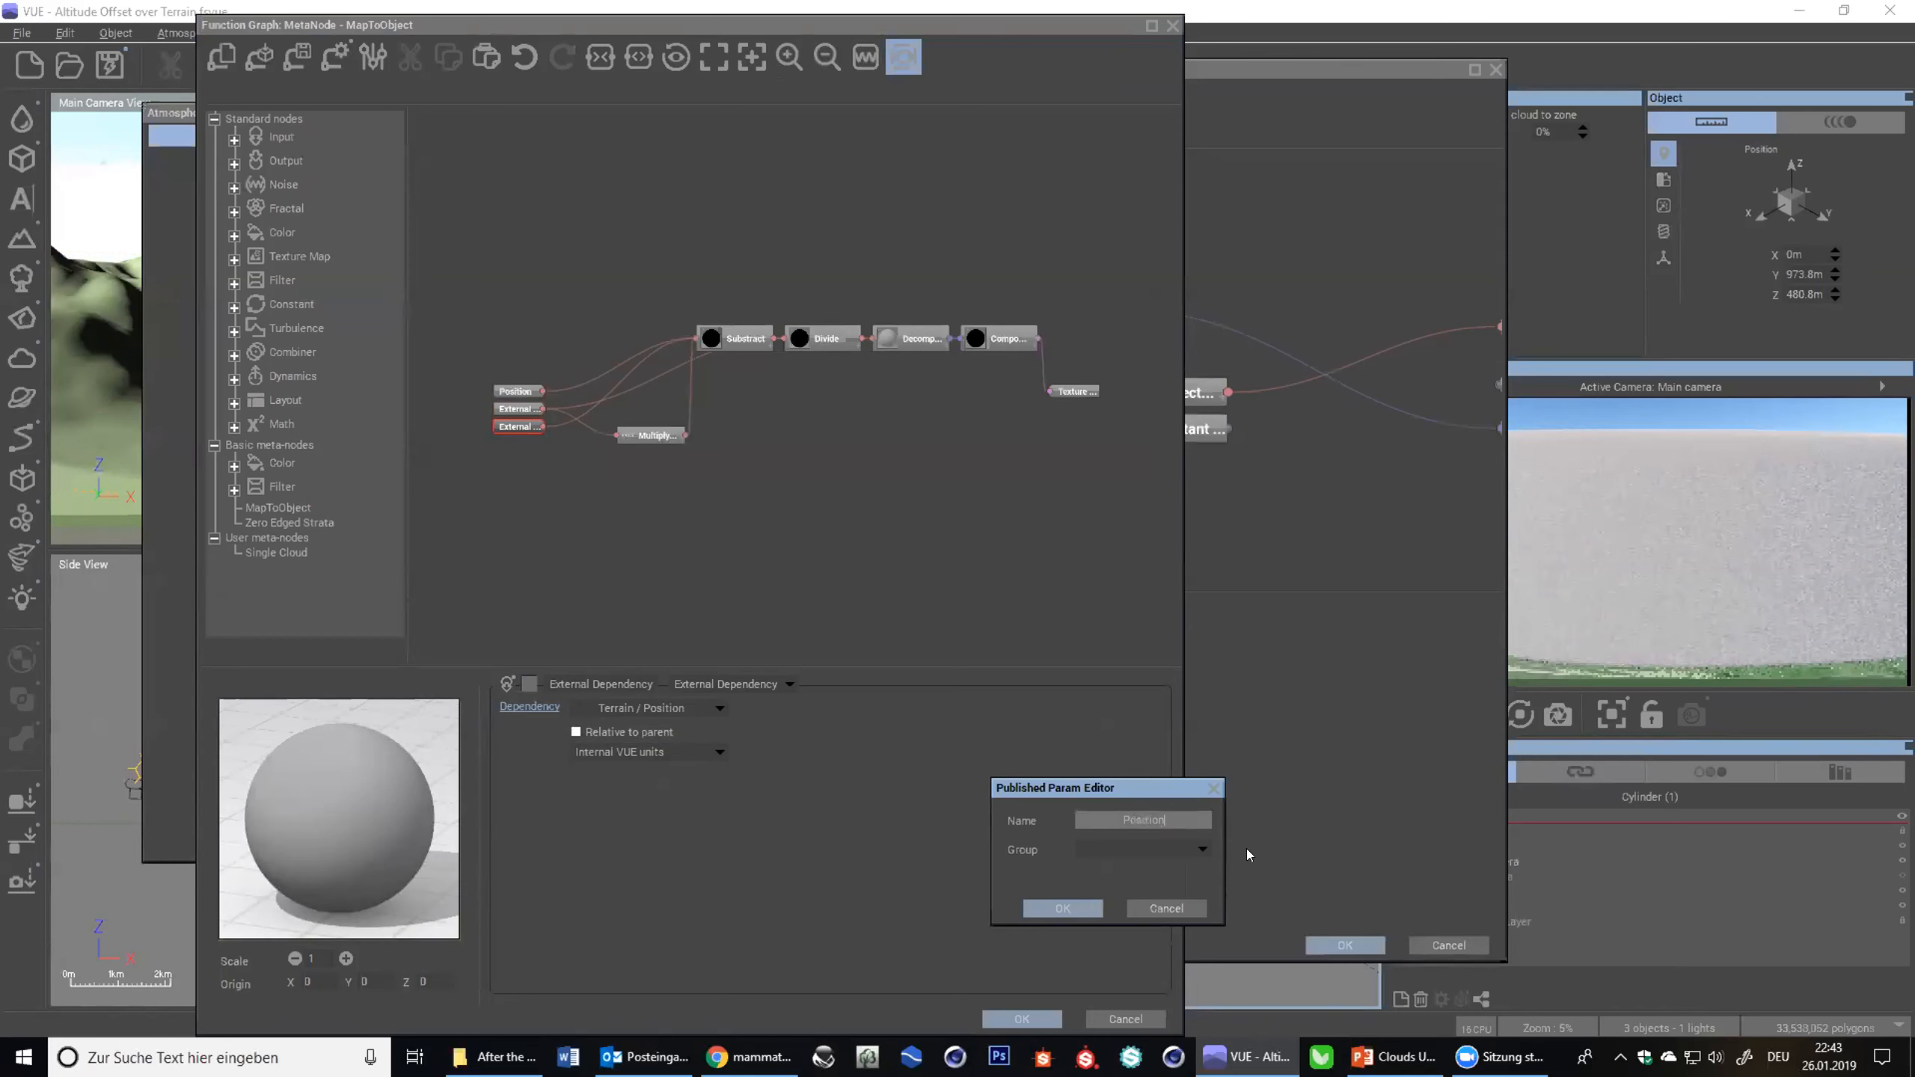
click(1044, 907)
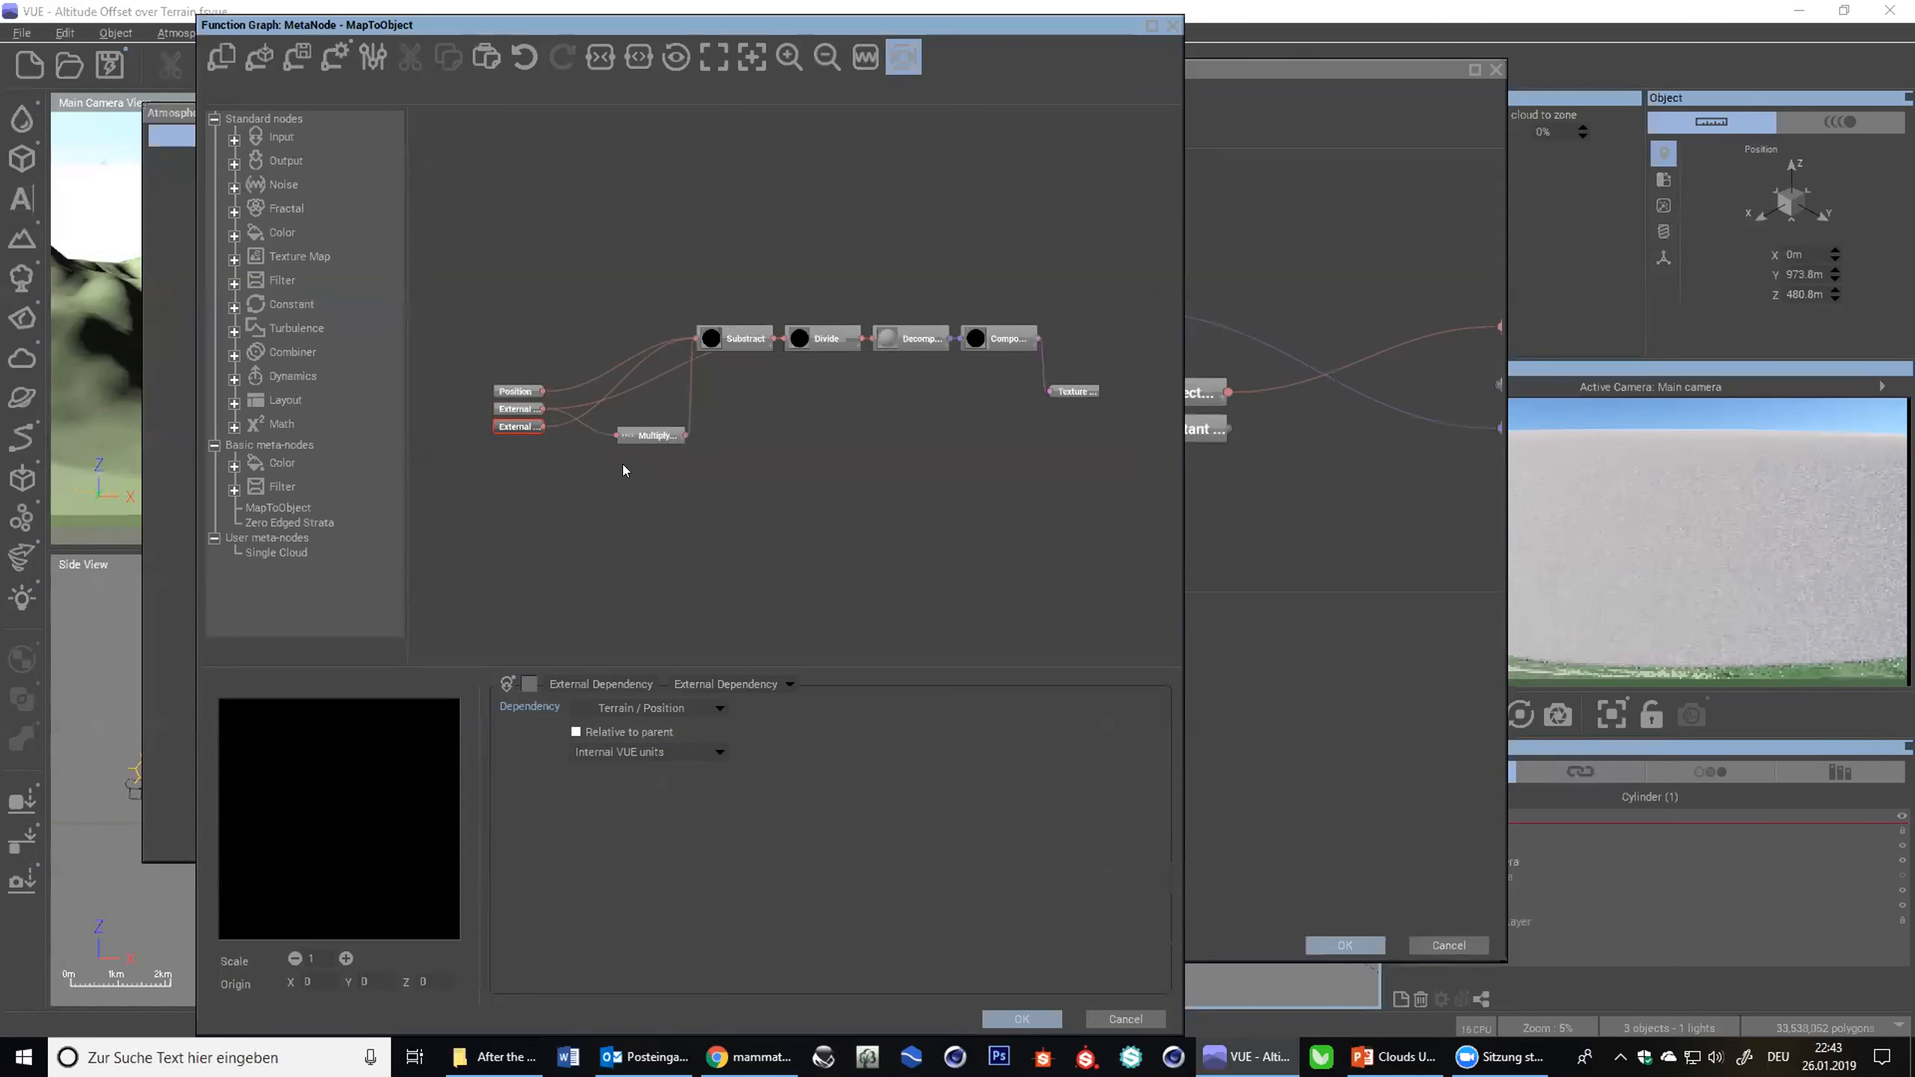
click(1014, 1017)
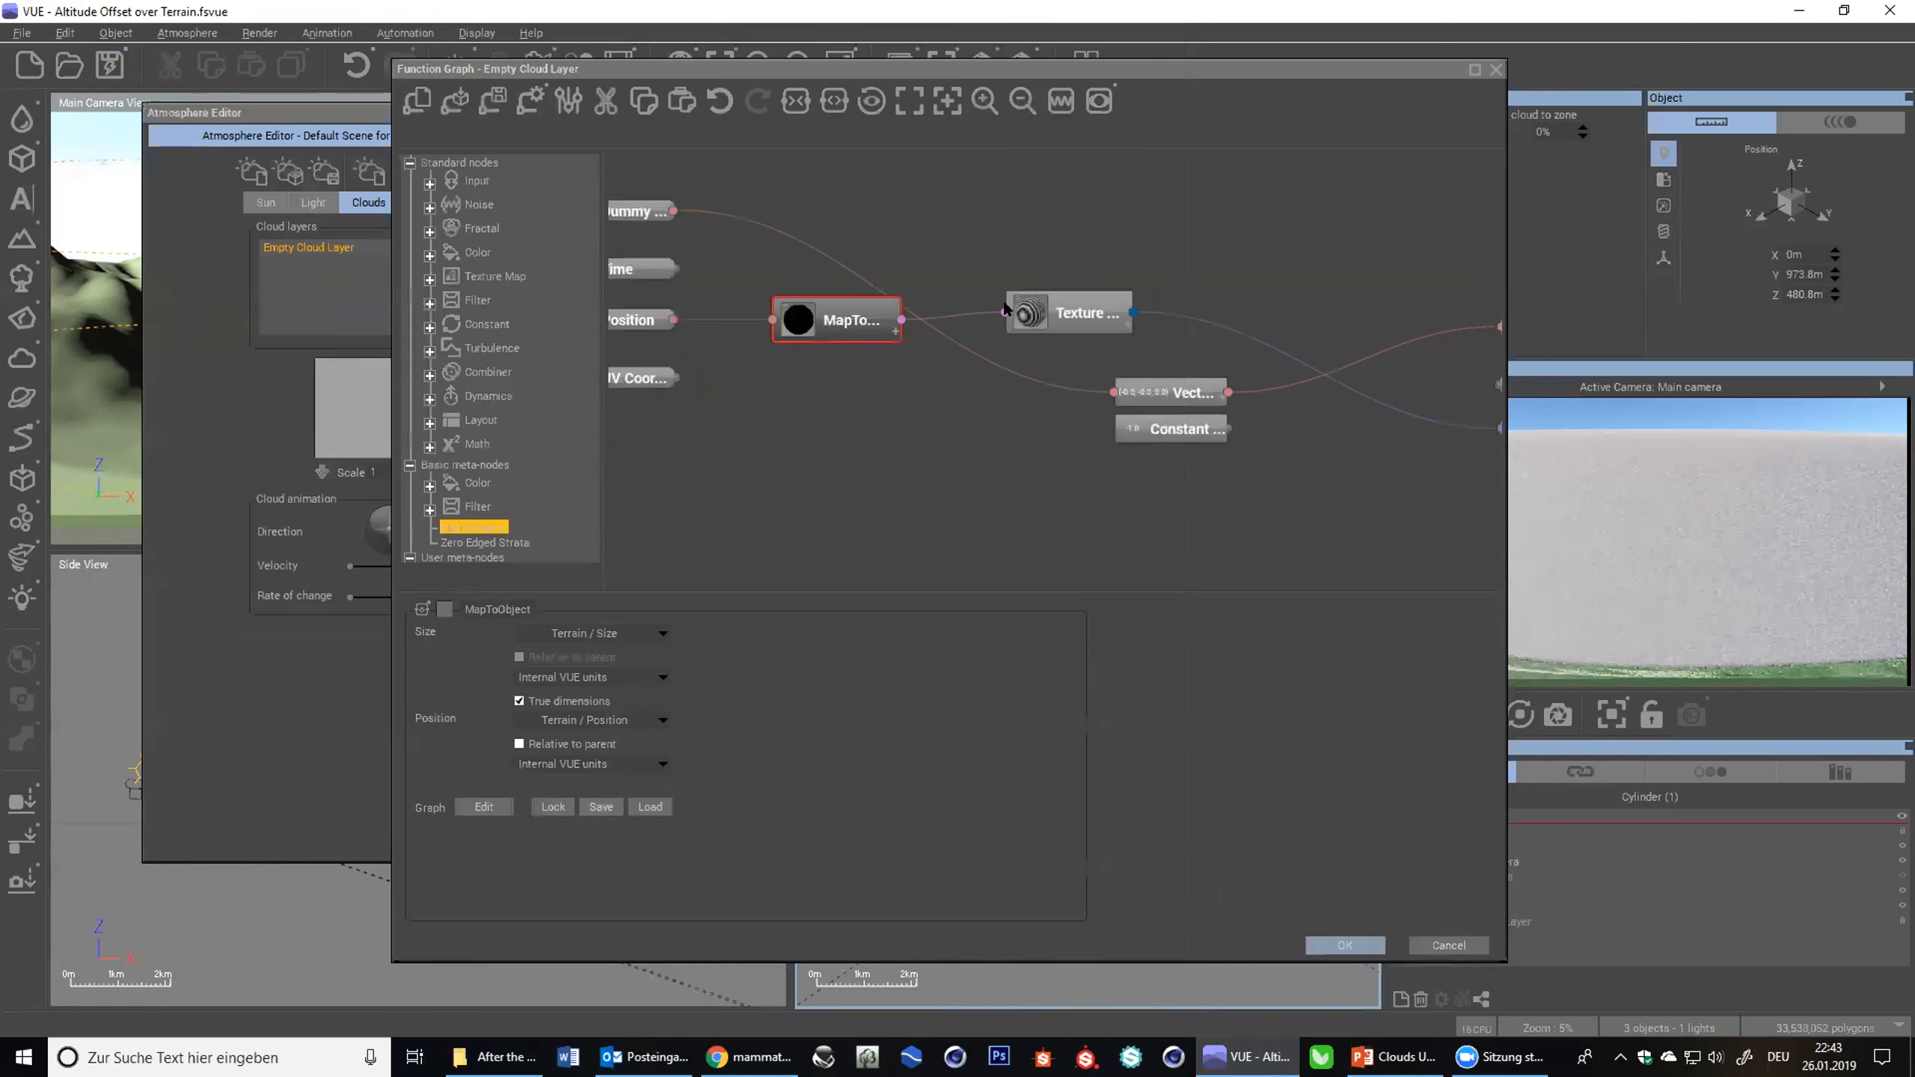
- Review the settings of the Texture Map node and the MapToObject metanode against the camera preview
drag(899, 70, 870, 76)
scroll(867, 369, down, 2)
middle_drag(887, 408, 884, 408)
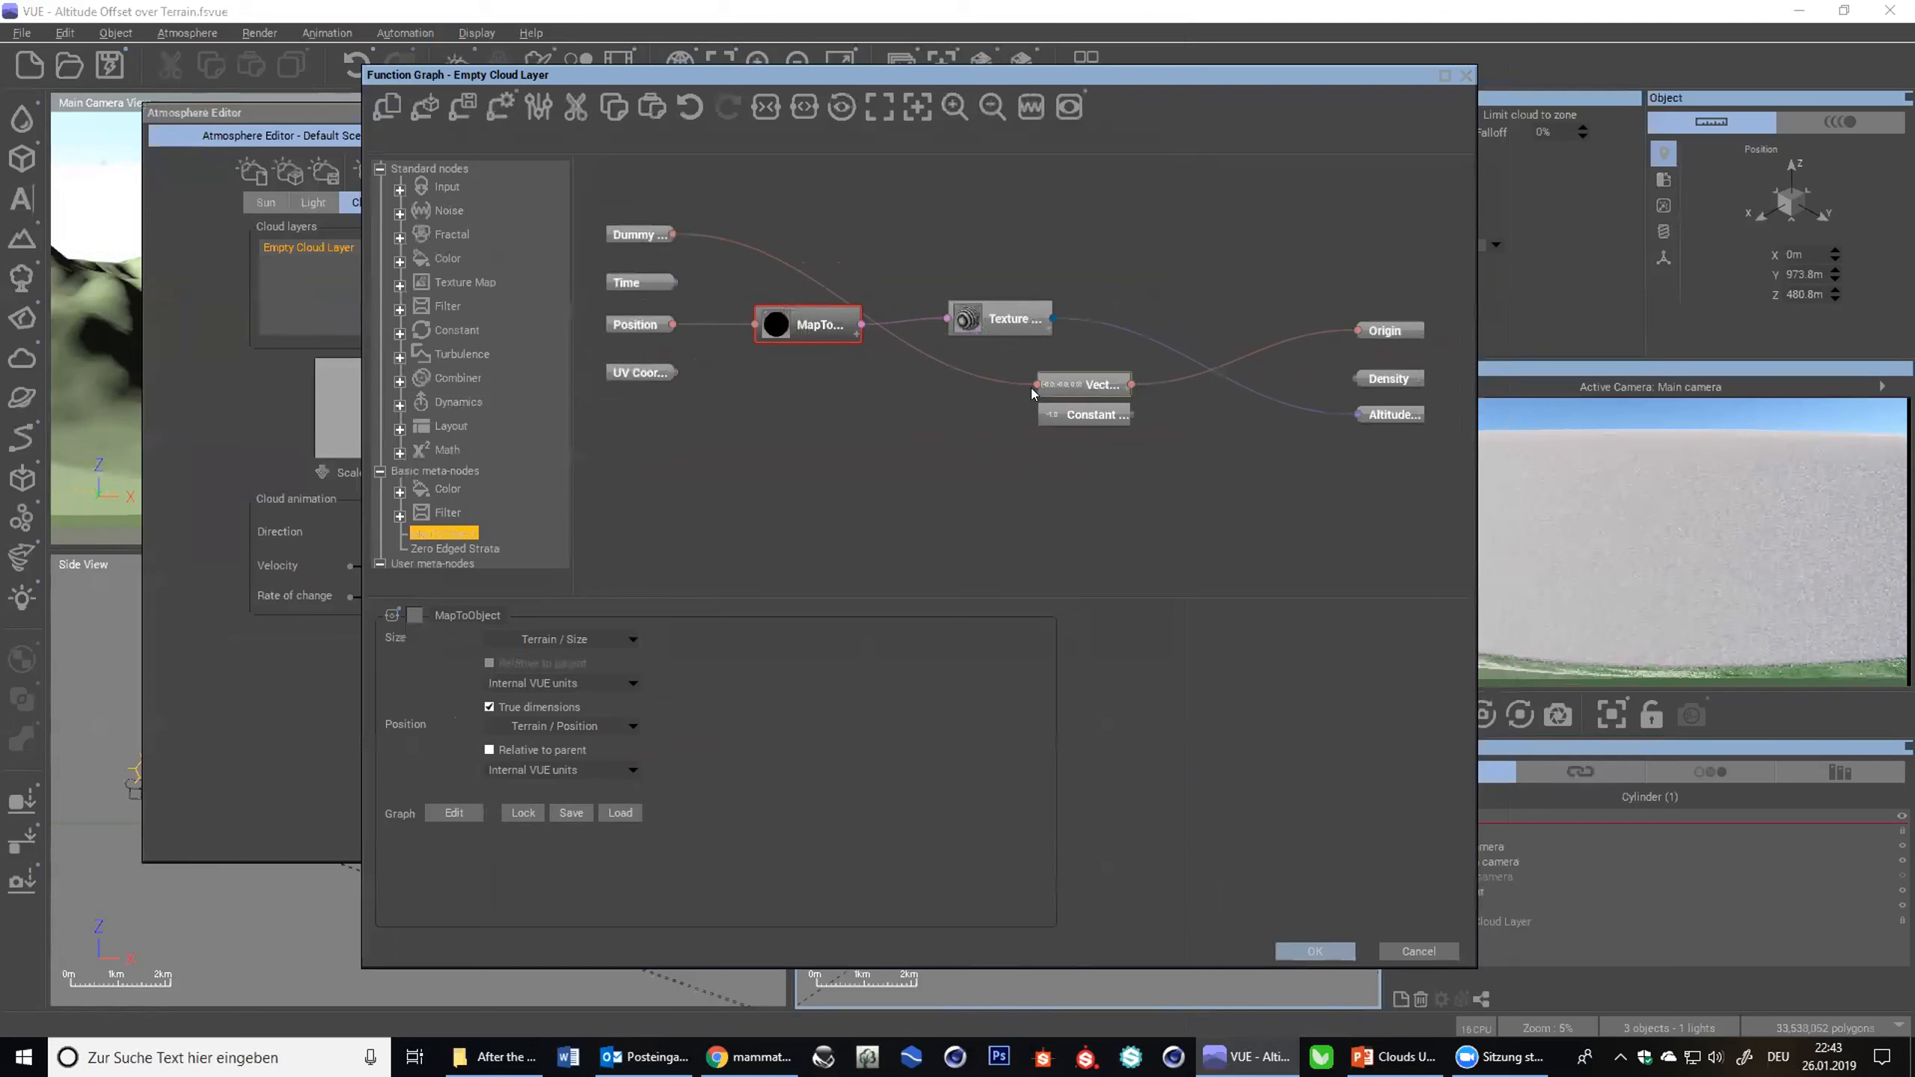
click(980, 338)
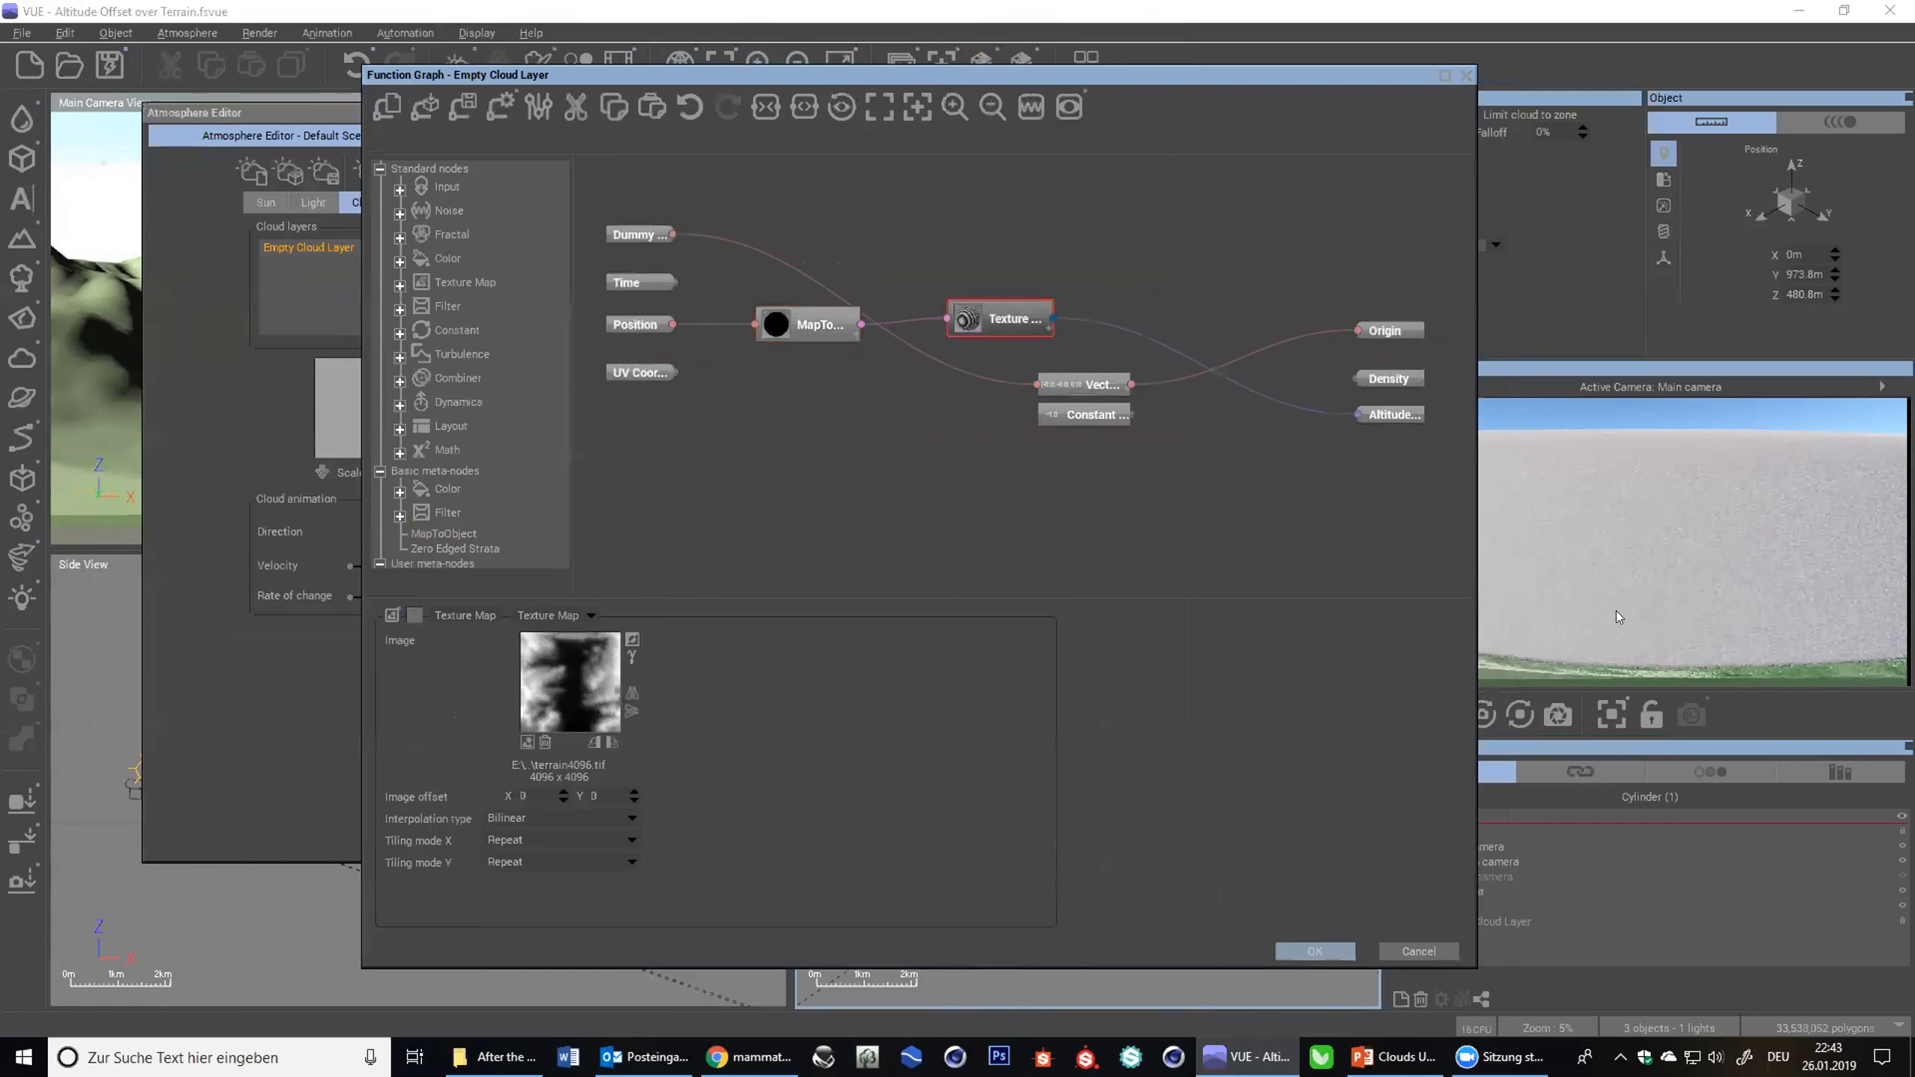
click(810, 336)
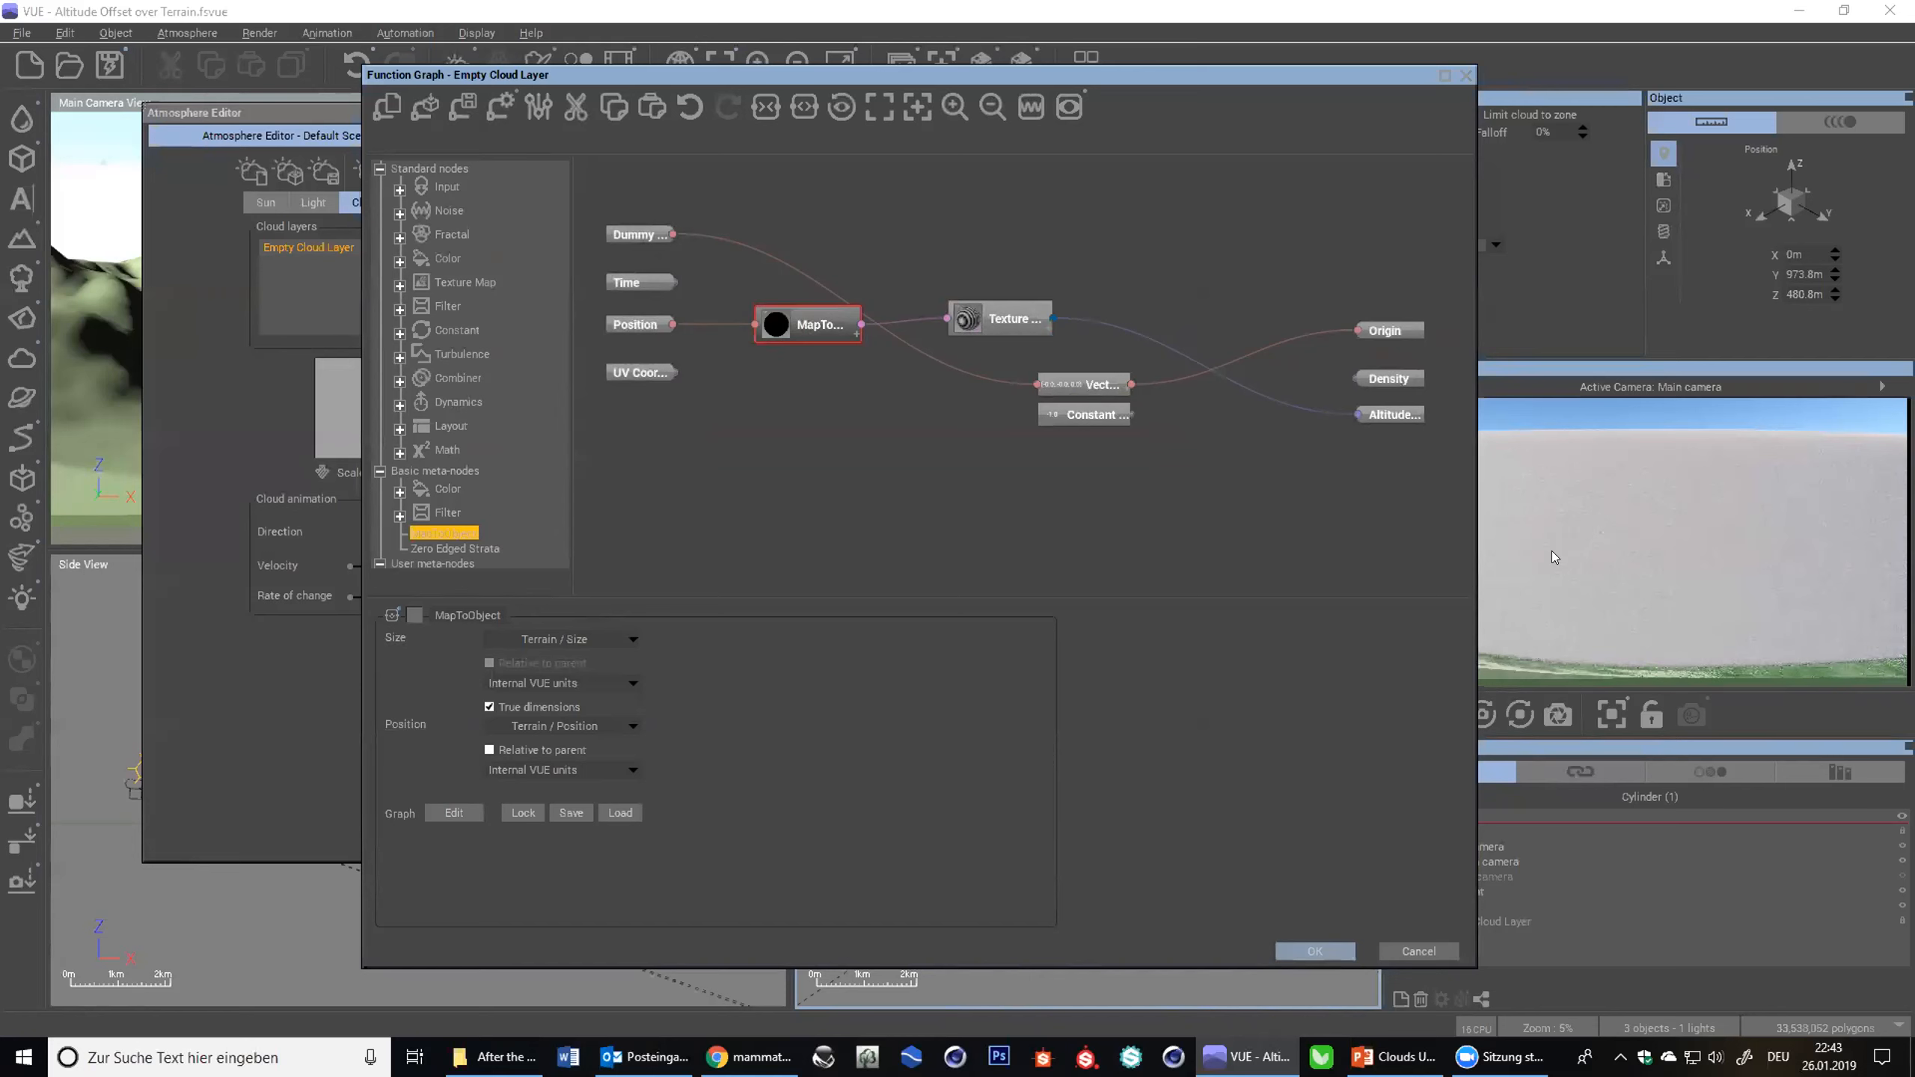
- Raise the Empty Cloud Layer's Altitude variations and fine-tune it to 93%
drag(323, 115, 281, 110)
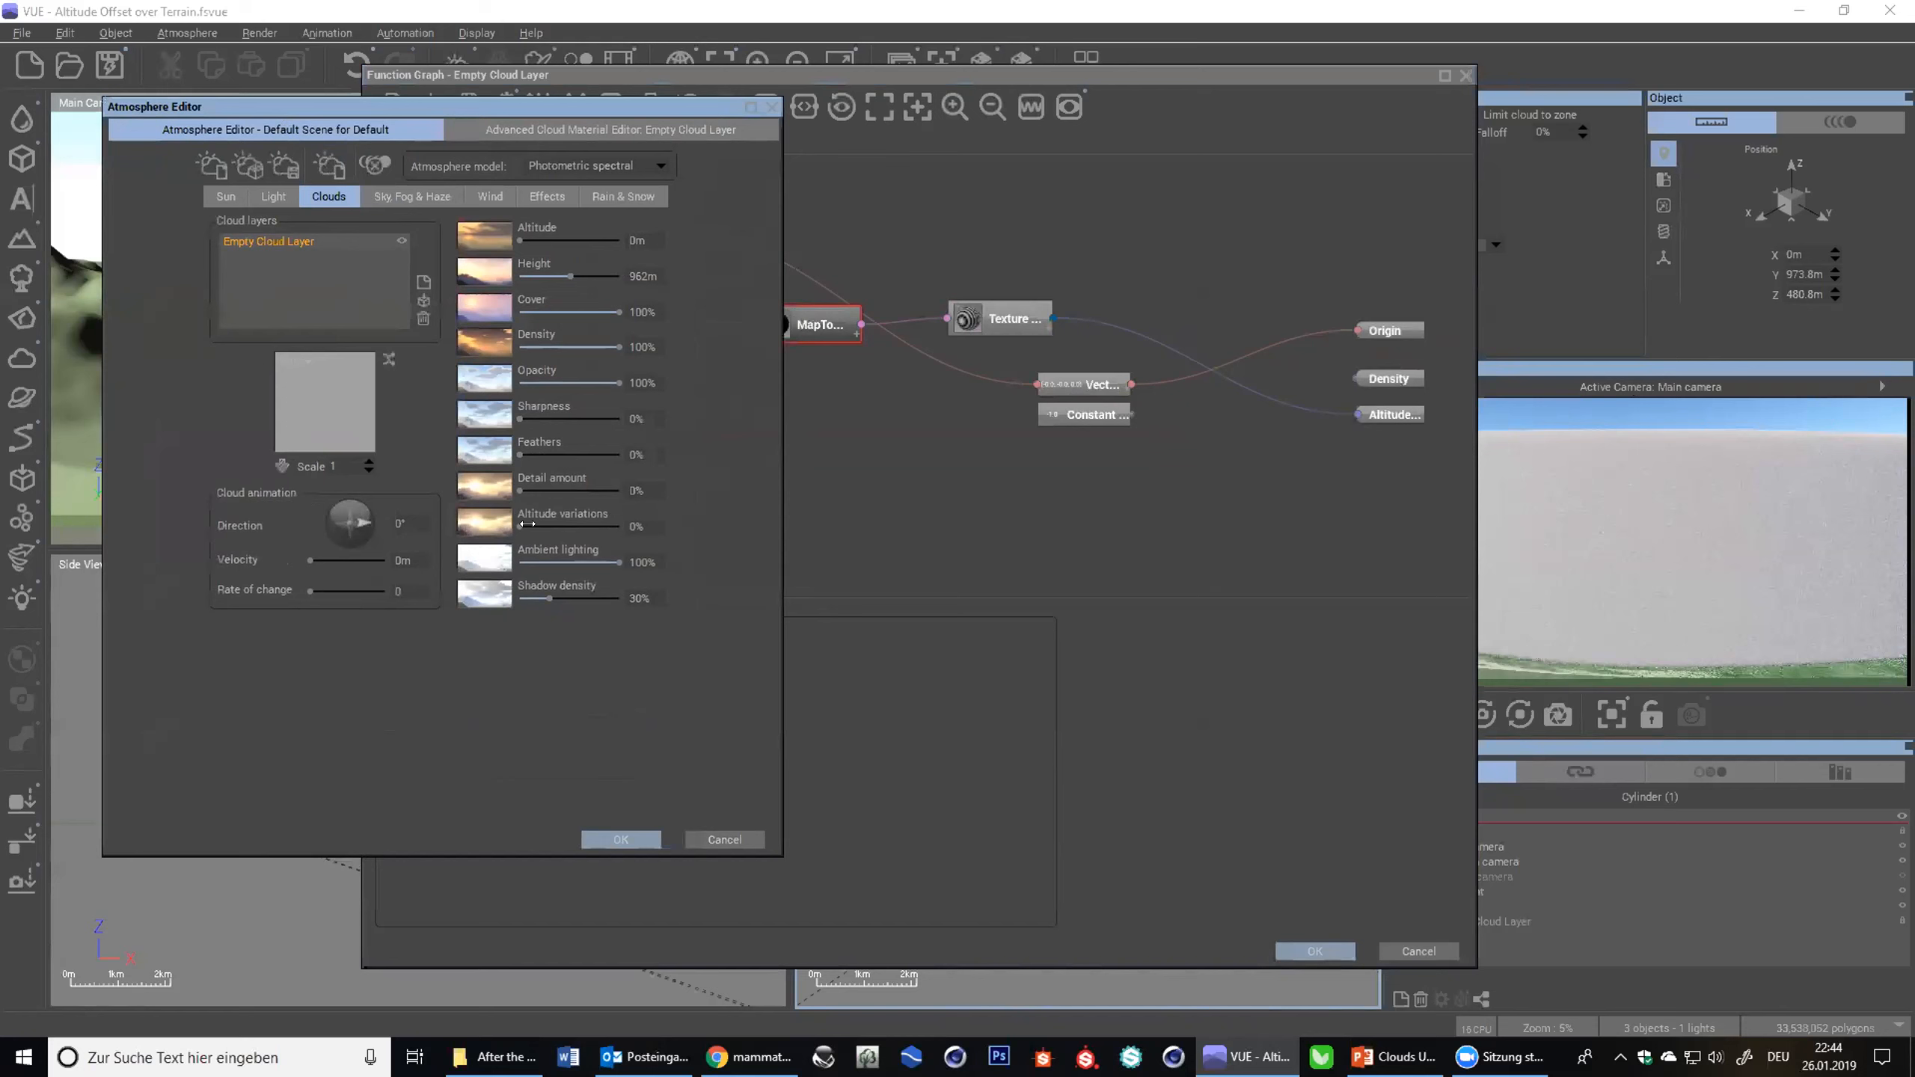
drag(527, 521, 587, 524)
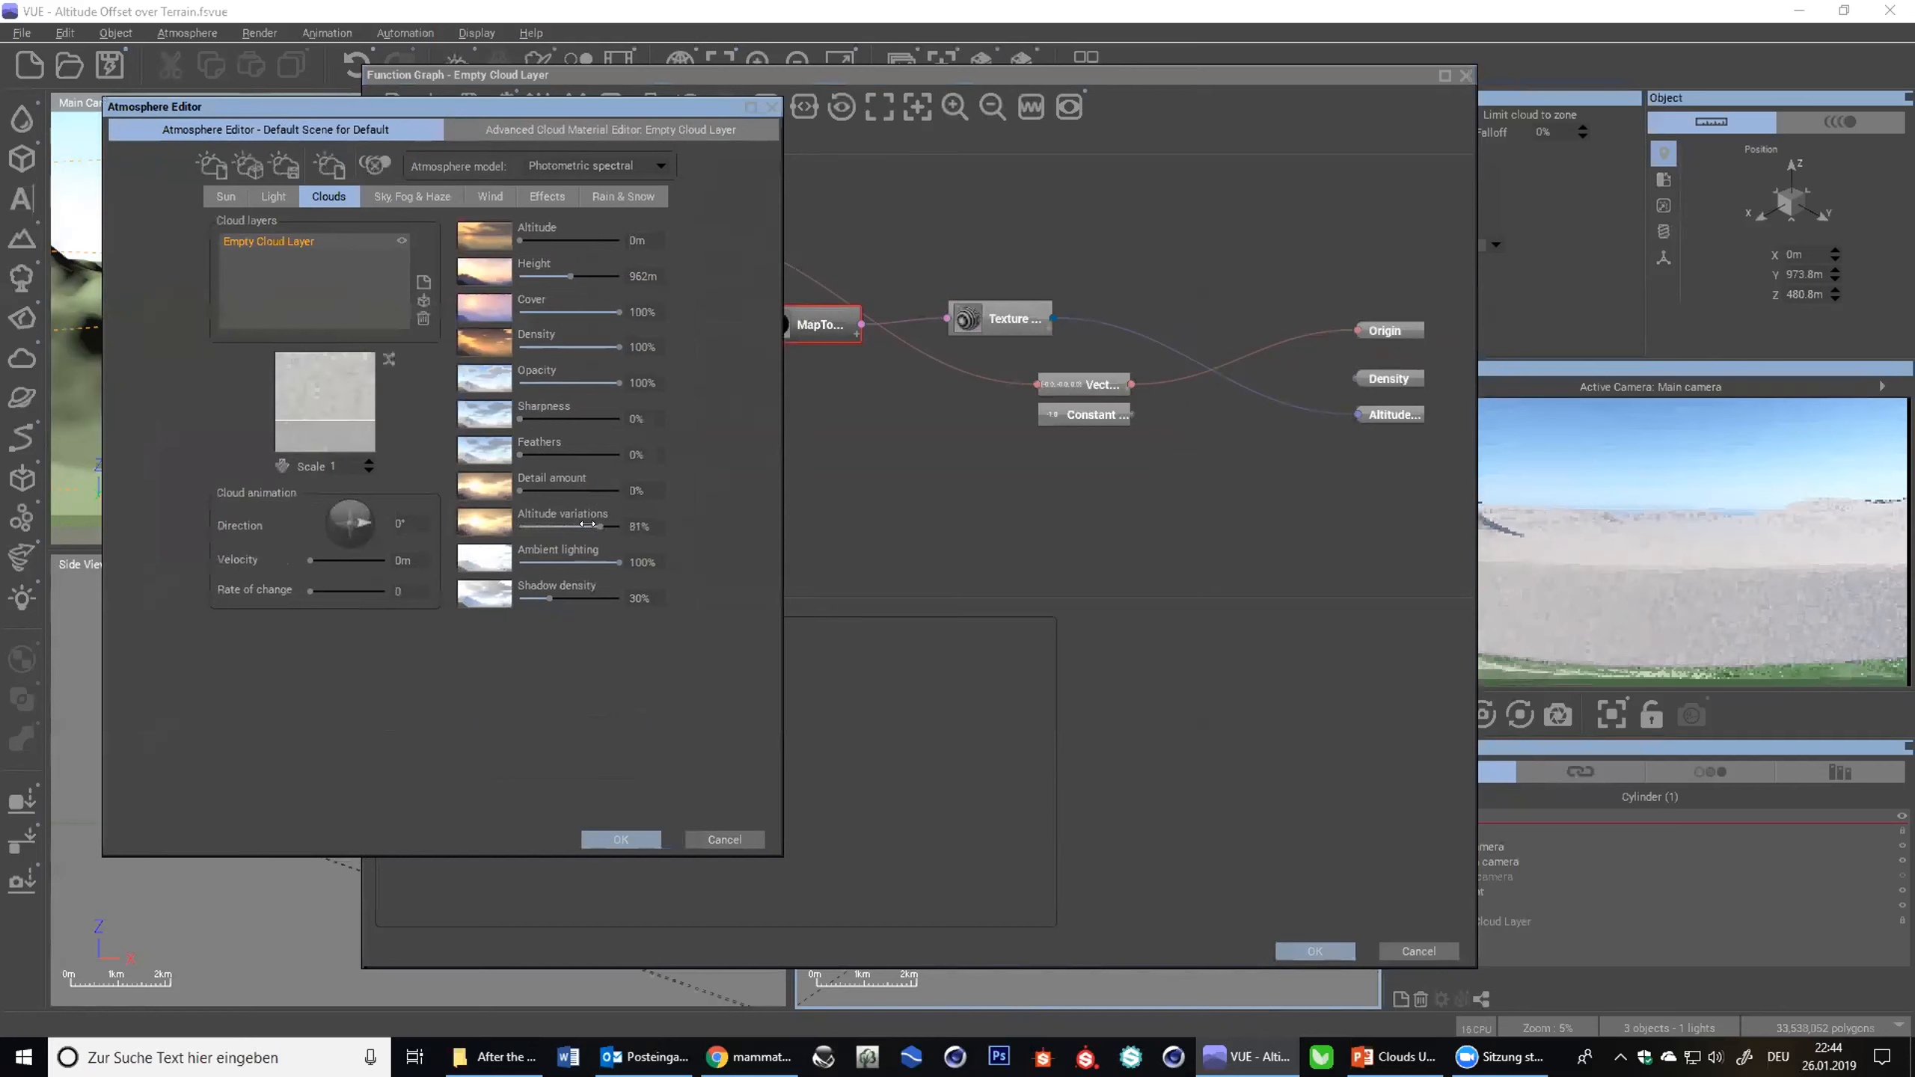
drag(587, 523, 604, 529)
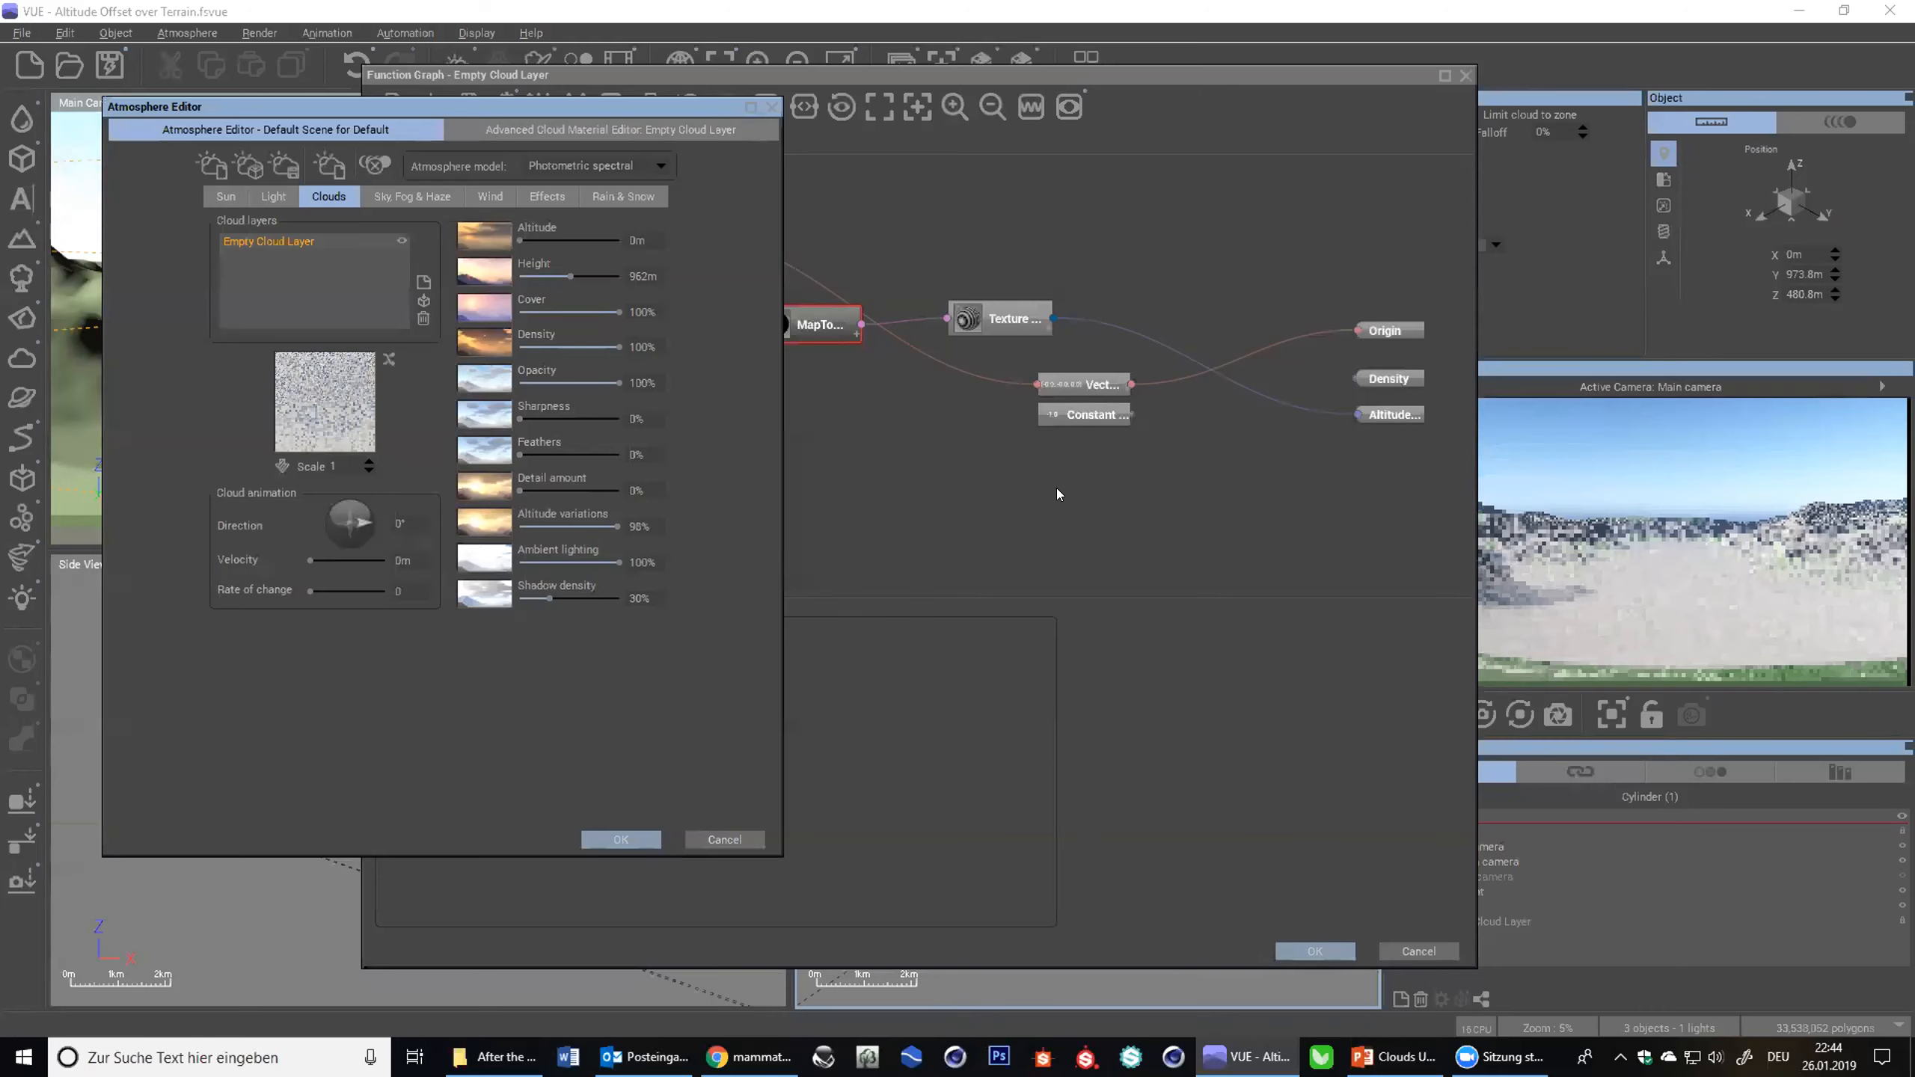
drag(617, 526, 602, 521)
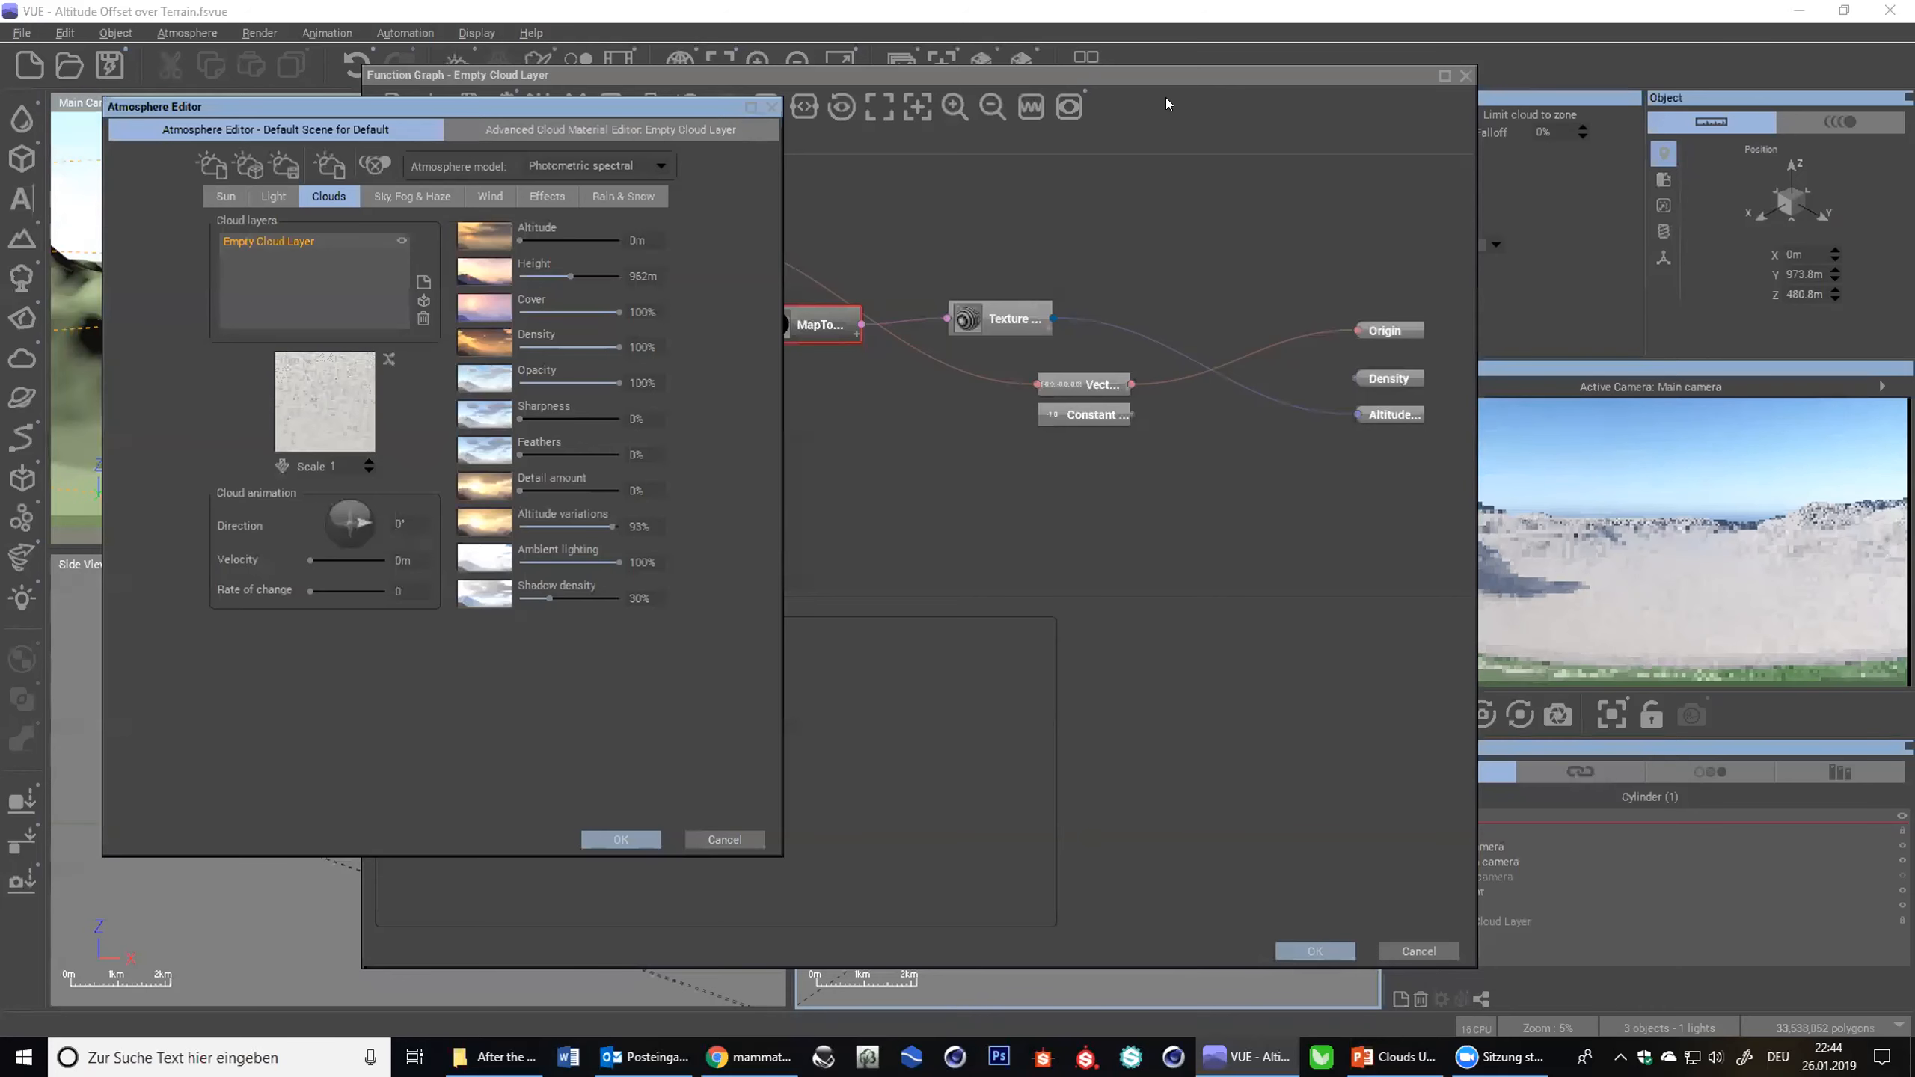
- Hide the Empty Cloud Layer and show it again to compare the clouds with the bare terrain
drag(965, 78, 803, 81)
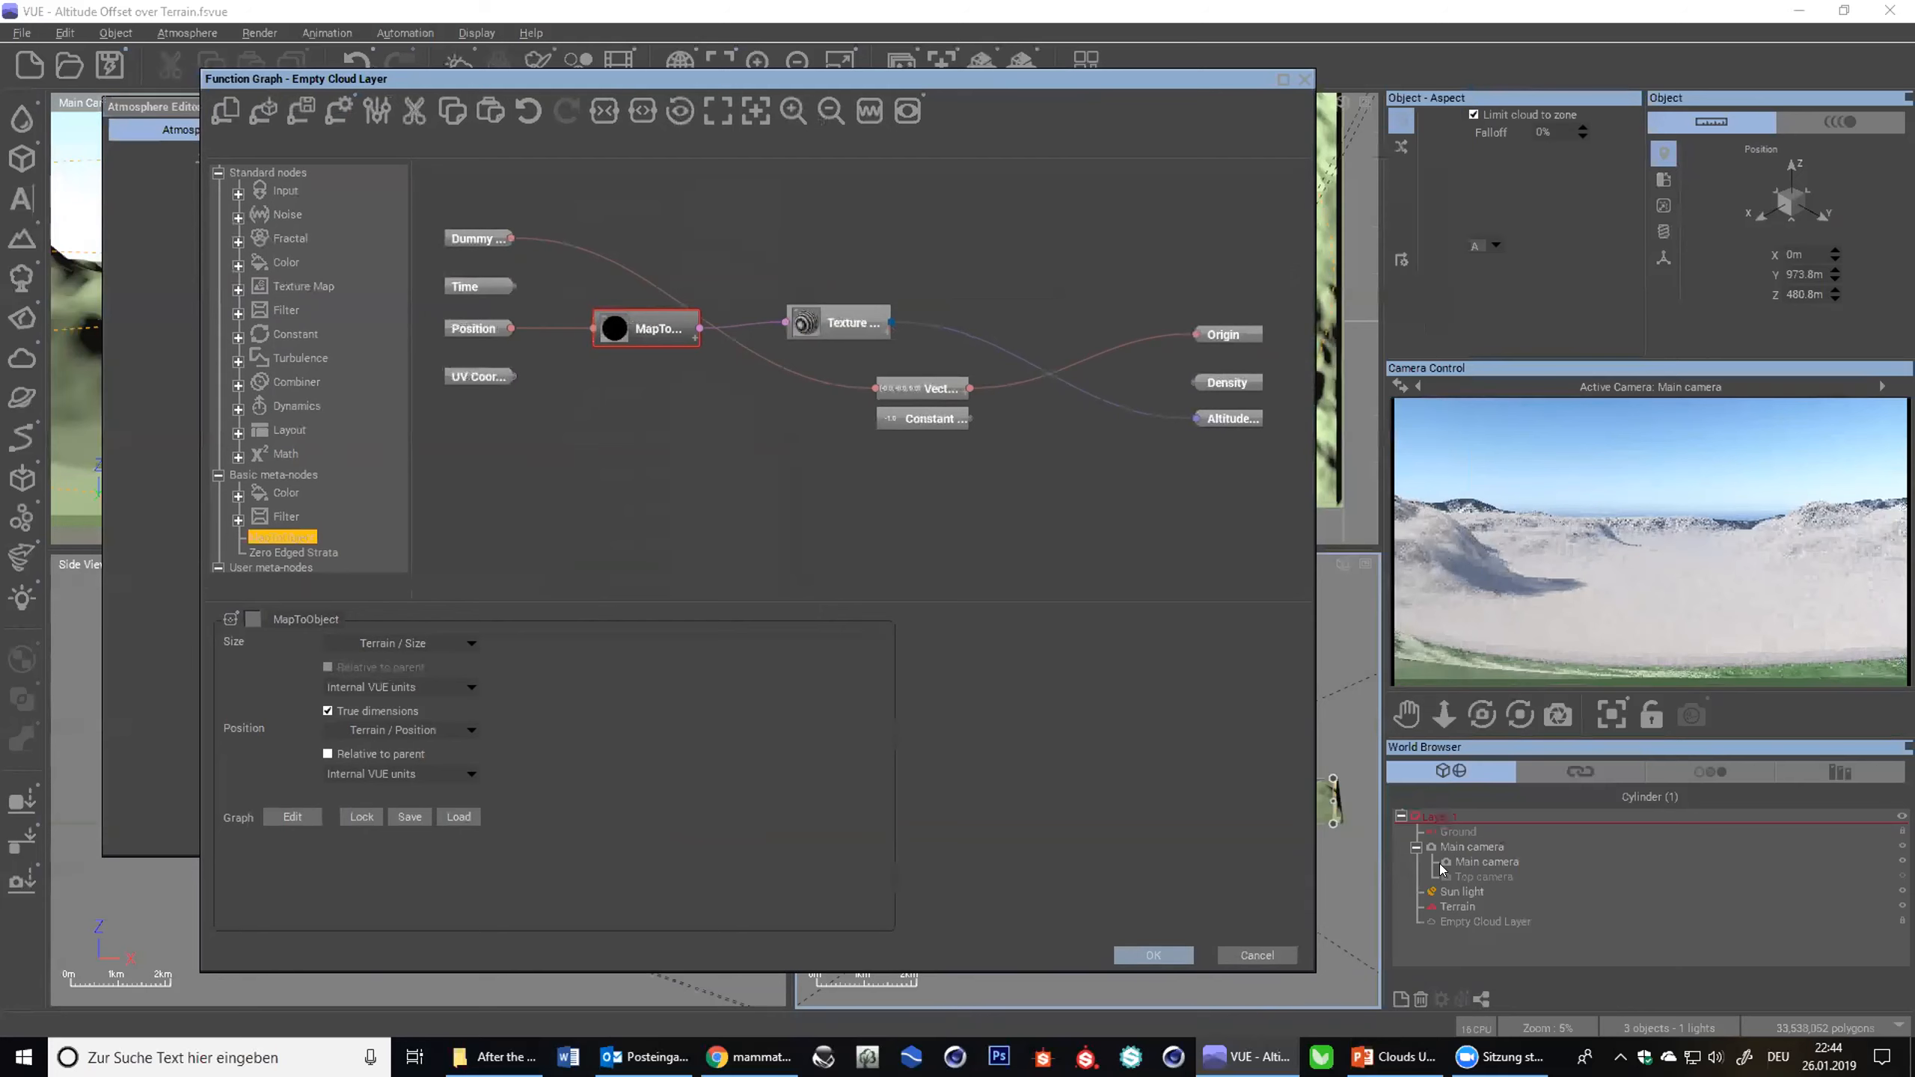
click(1430, 922)
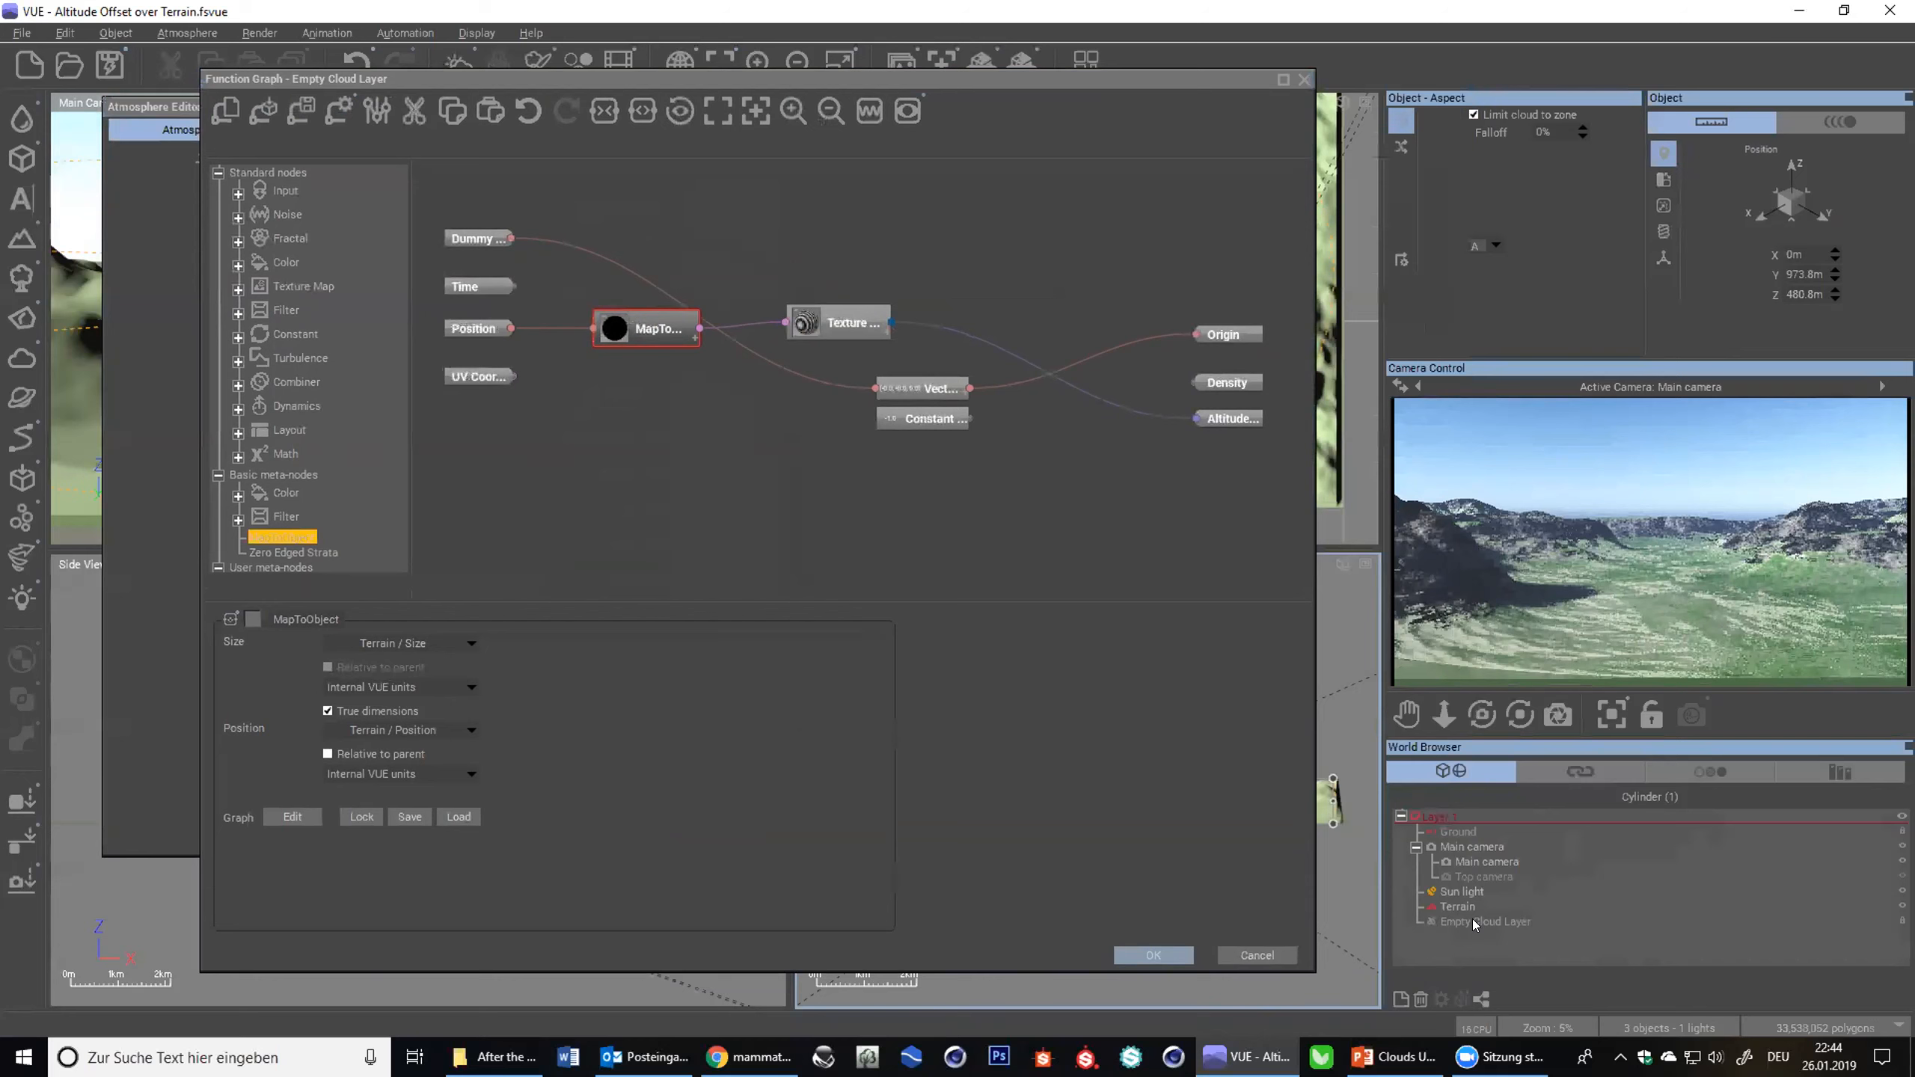
click(1426, 919)
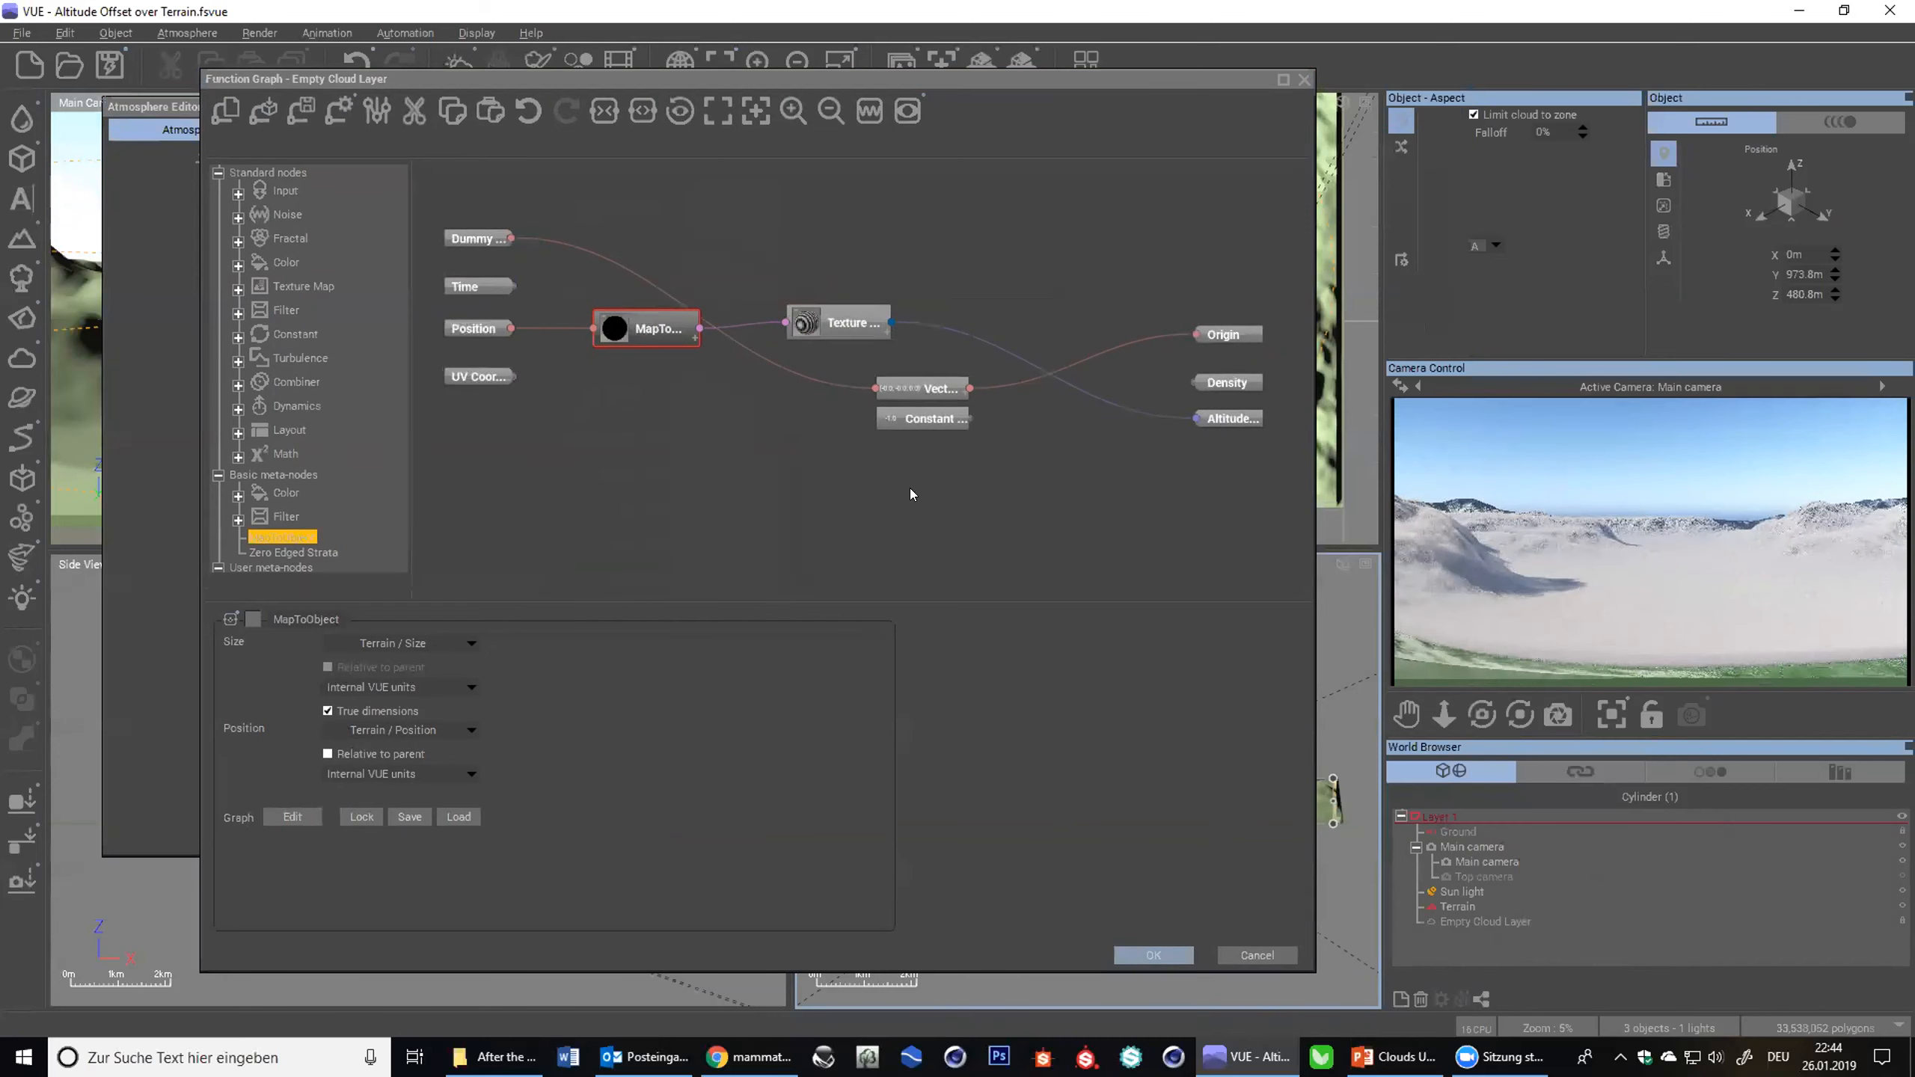
- Select the Texture Map node, accept the cloud layer's function graph, and set Altitude variations to 0%
click(837, 323)
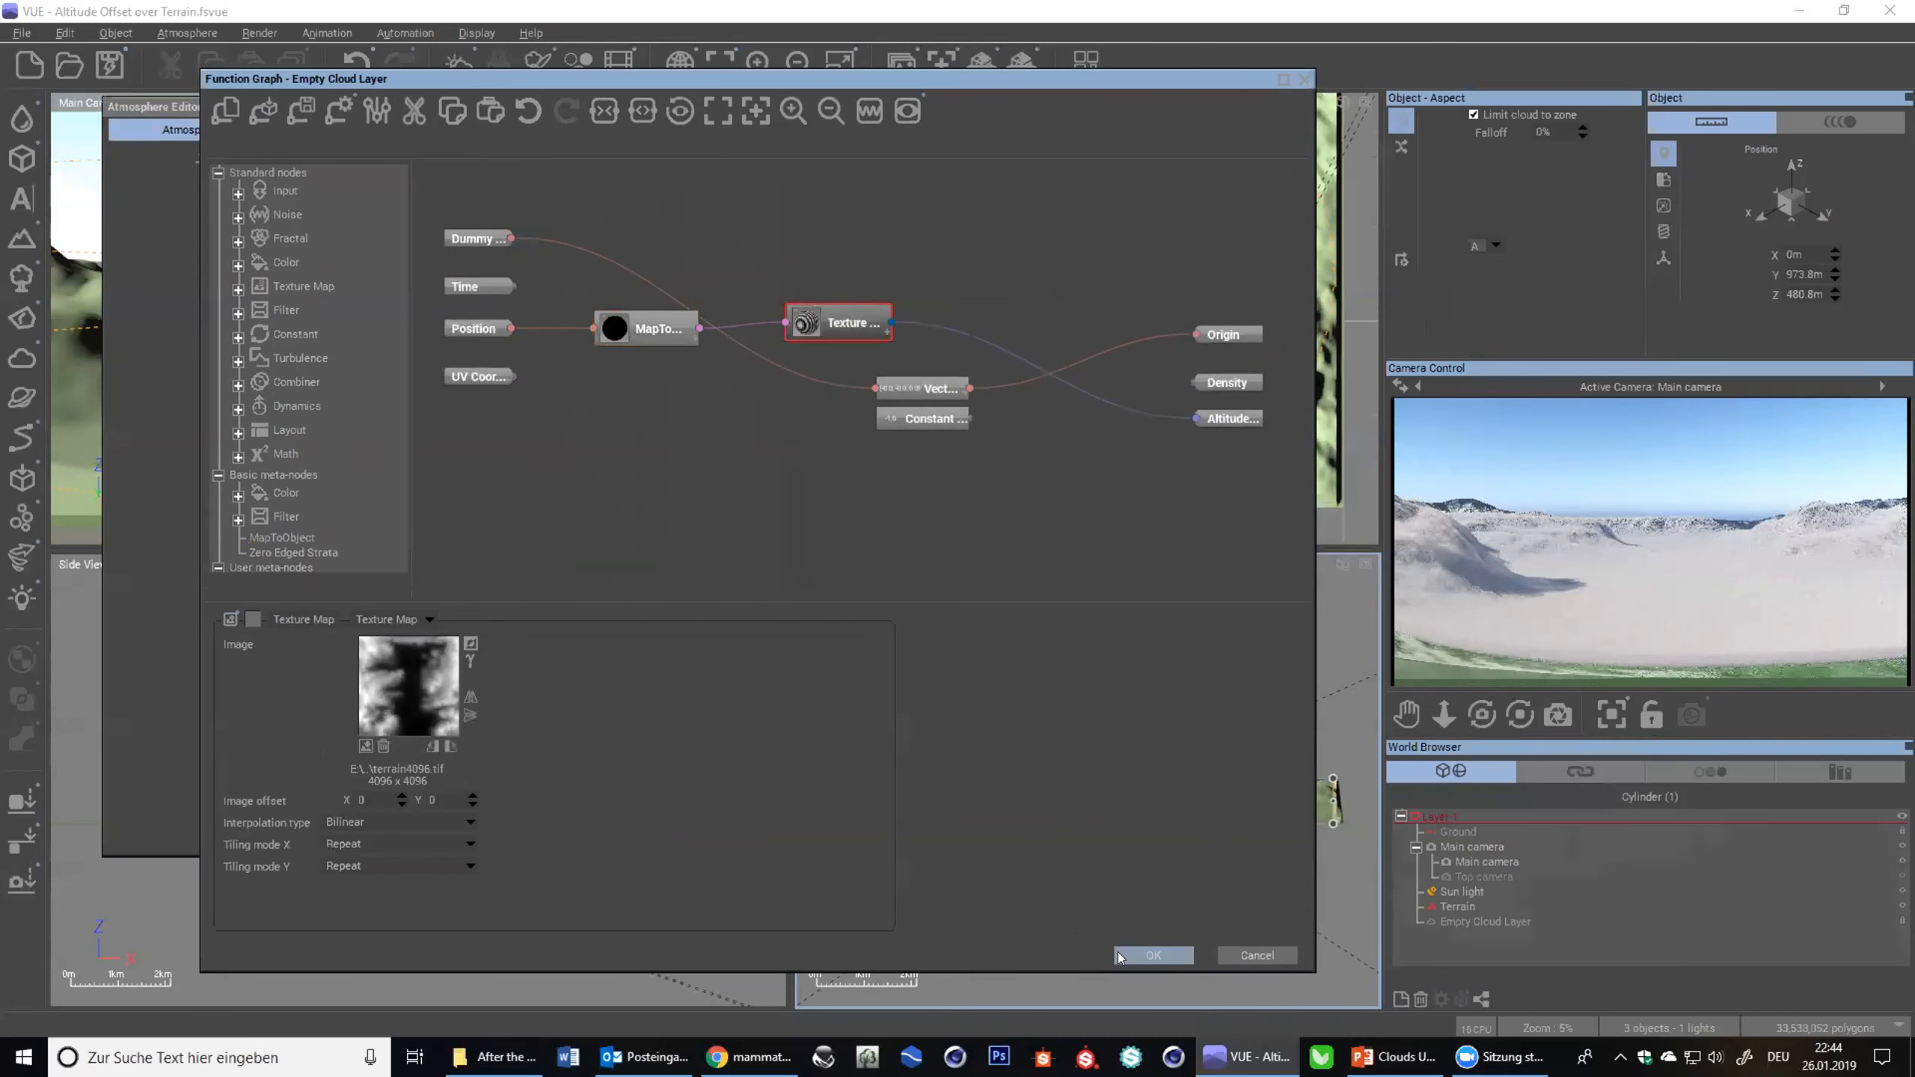
click(1150, 955)
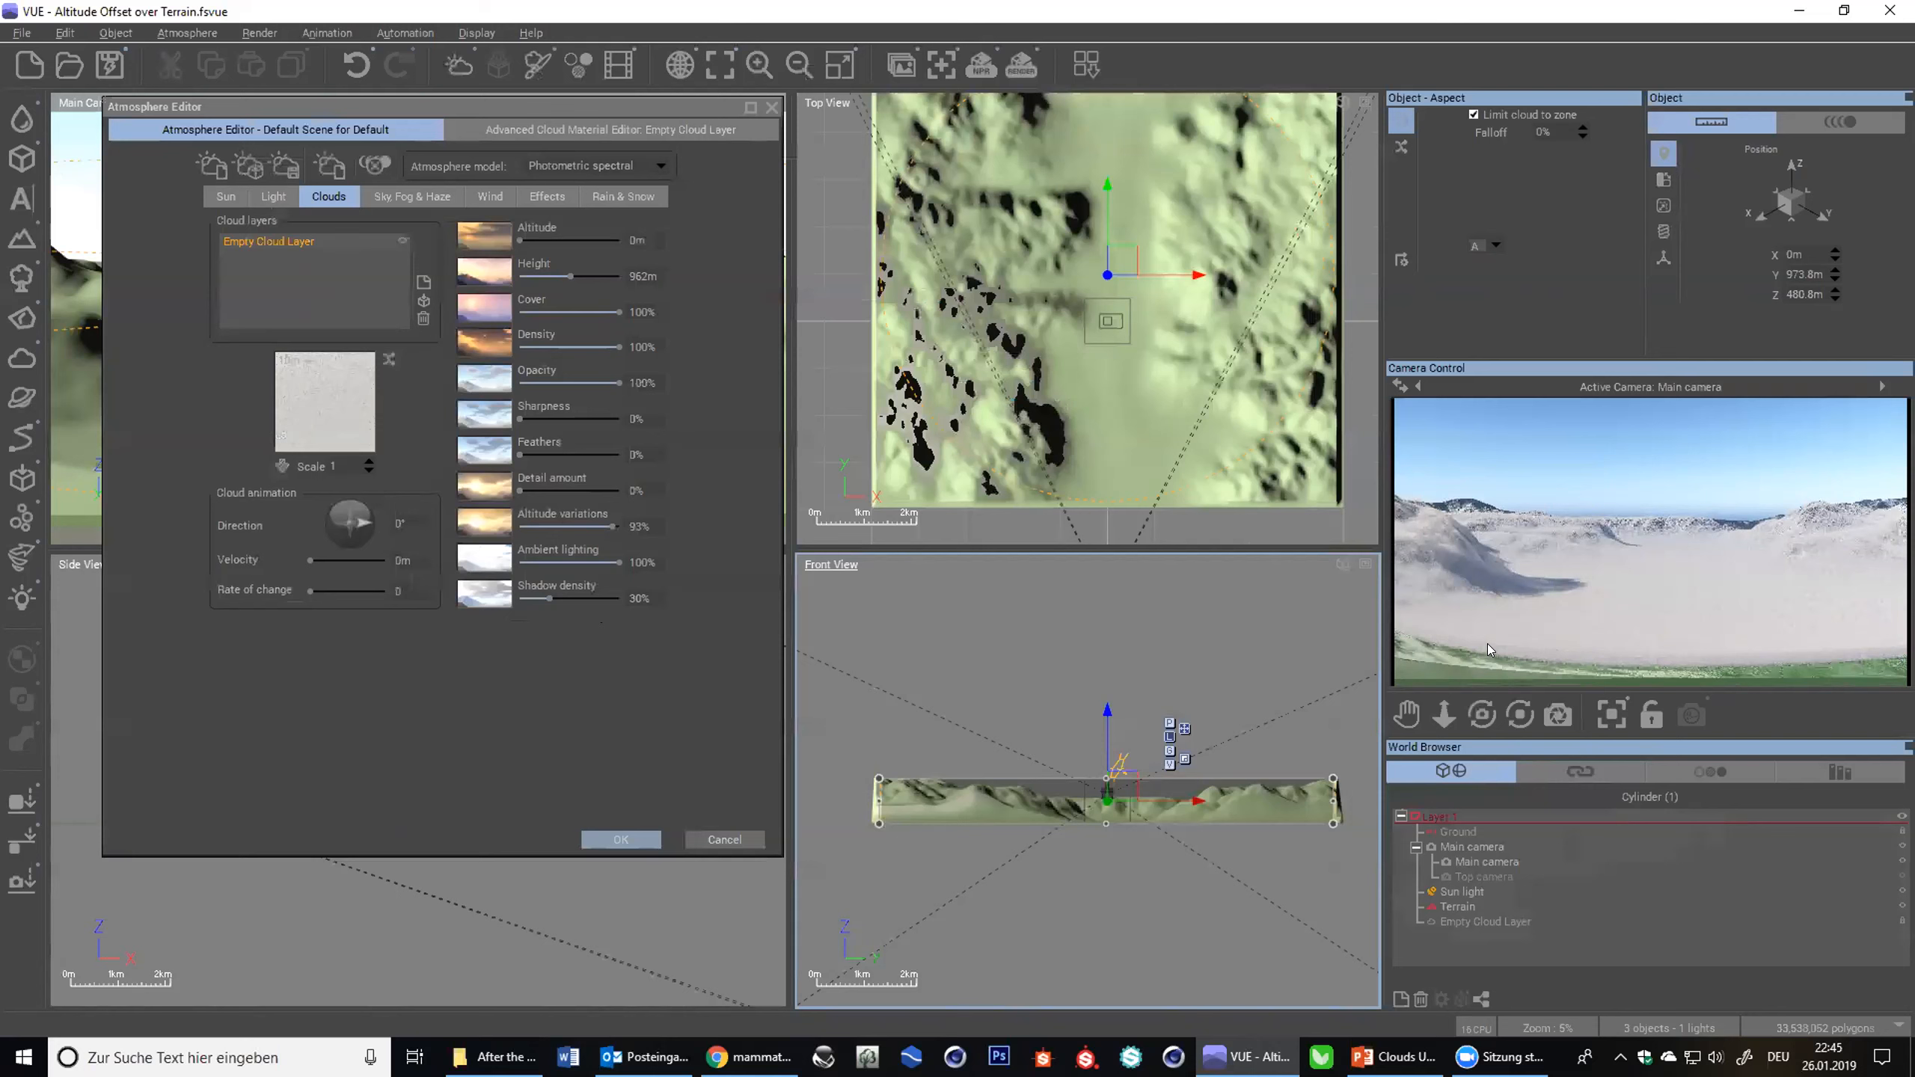
drag(612, 527, 453, 455)
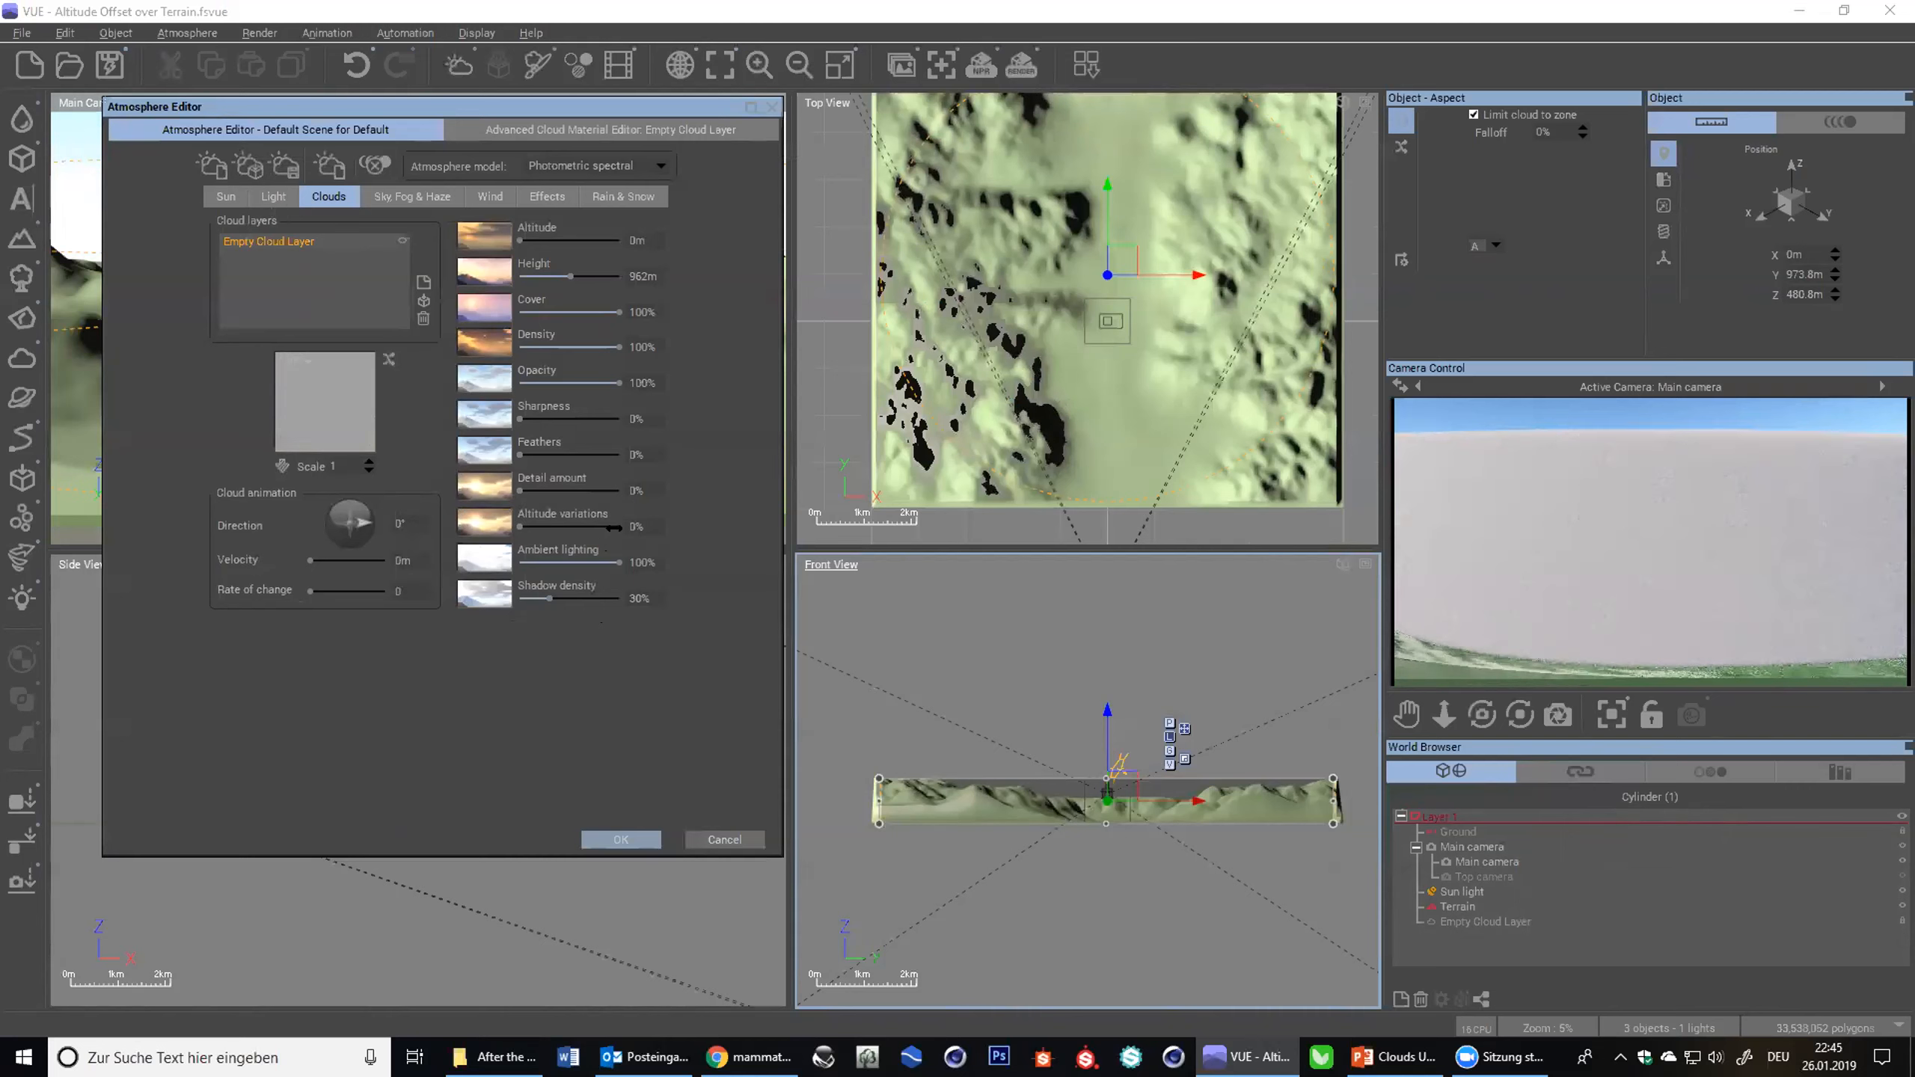
- Try the Empty Cloud Layer's Altitude variations at 50% and 100%, and settle it at 92%
click(639, 531)
text(50)
key(Return)
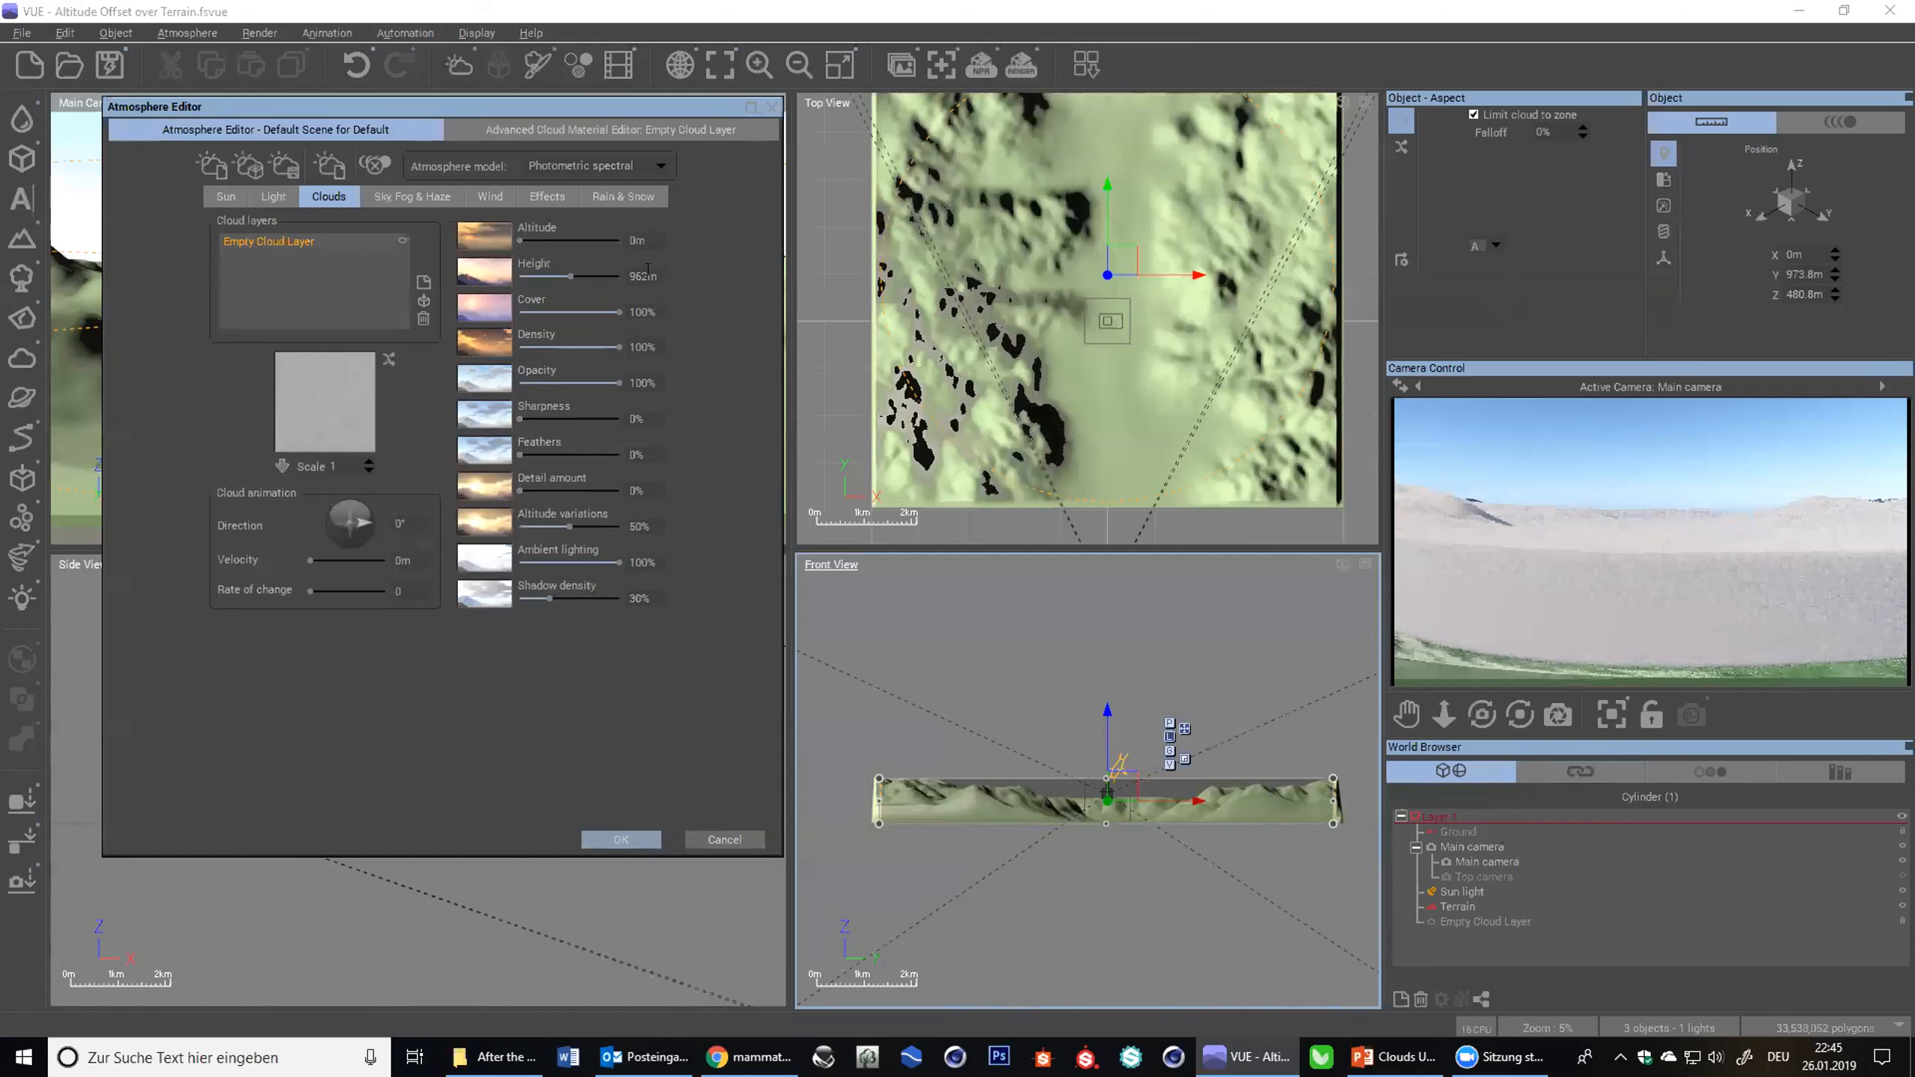
drag(572, 524, 626, 549)
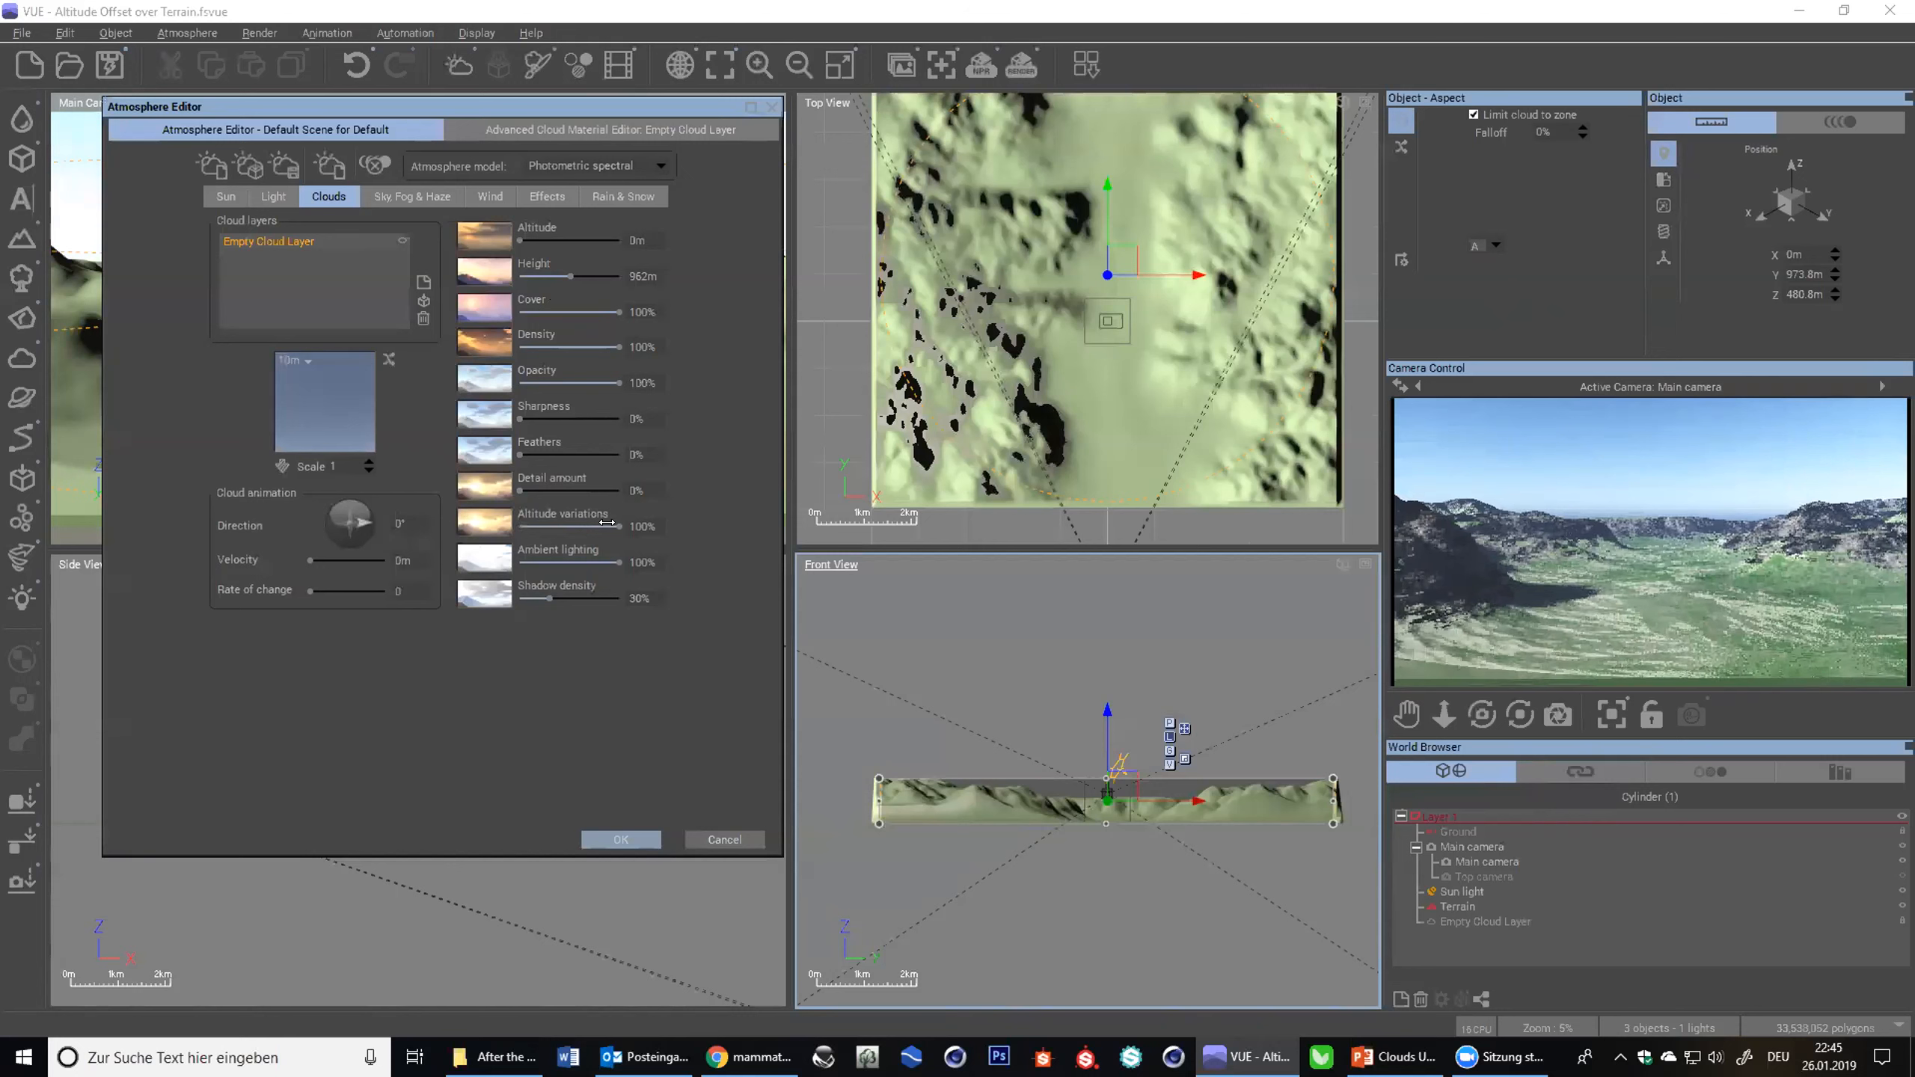
drag(605, 522, 605, 522)
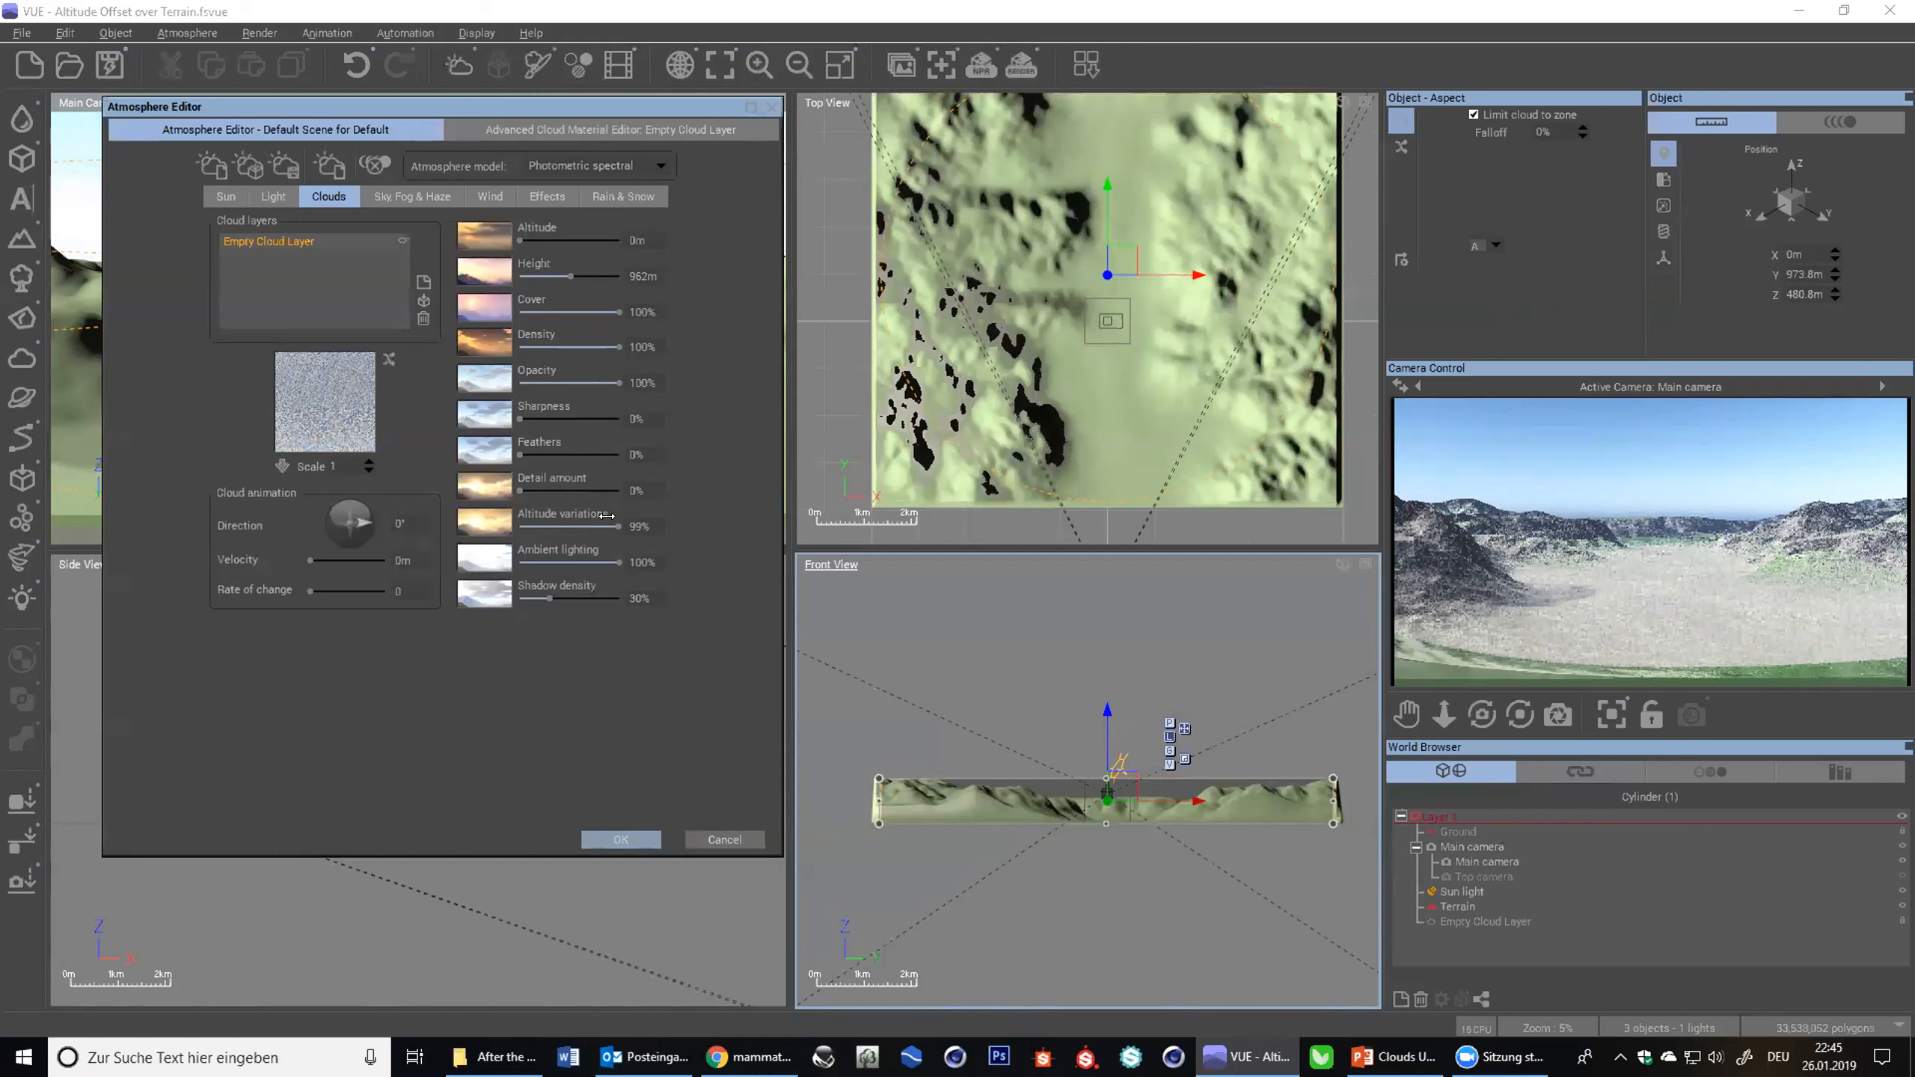
drag(607, 516, 602, 519)
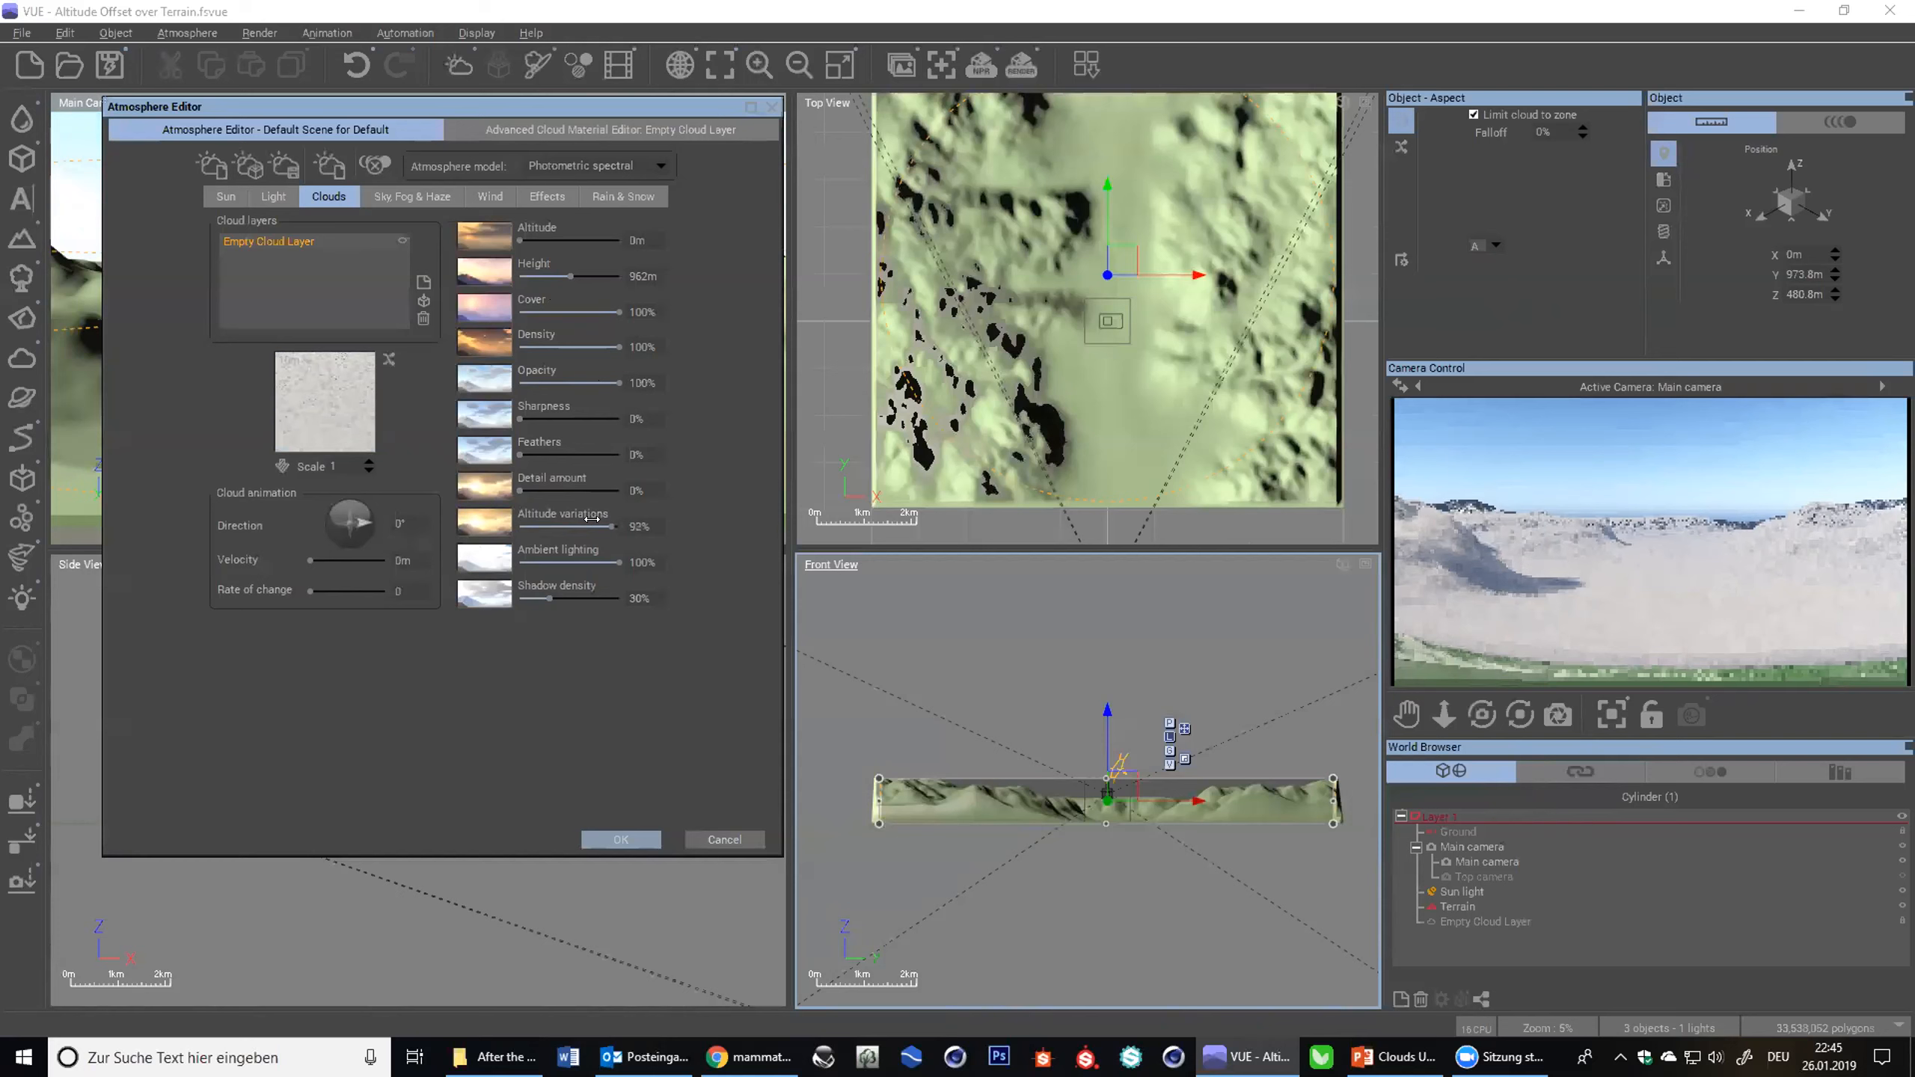
right_click(1604, 566)
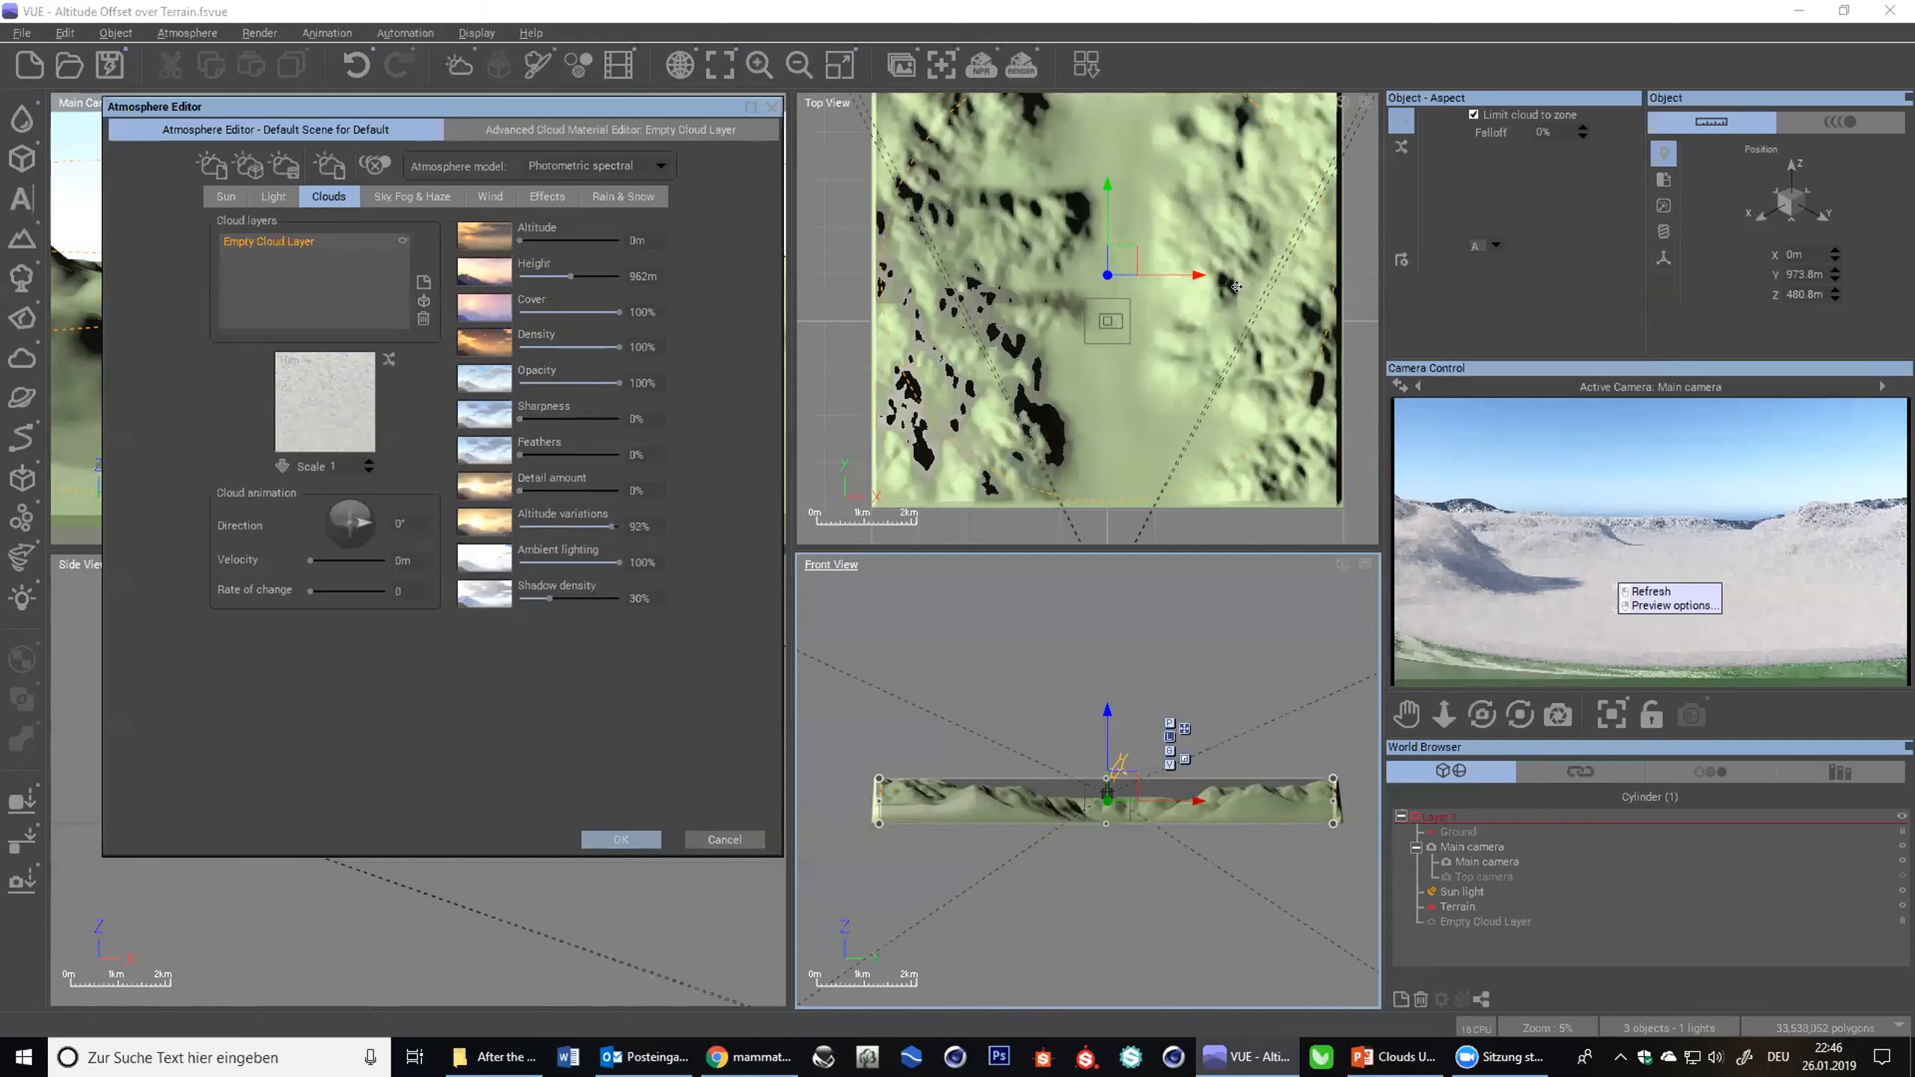
right_click(1589, 404)
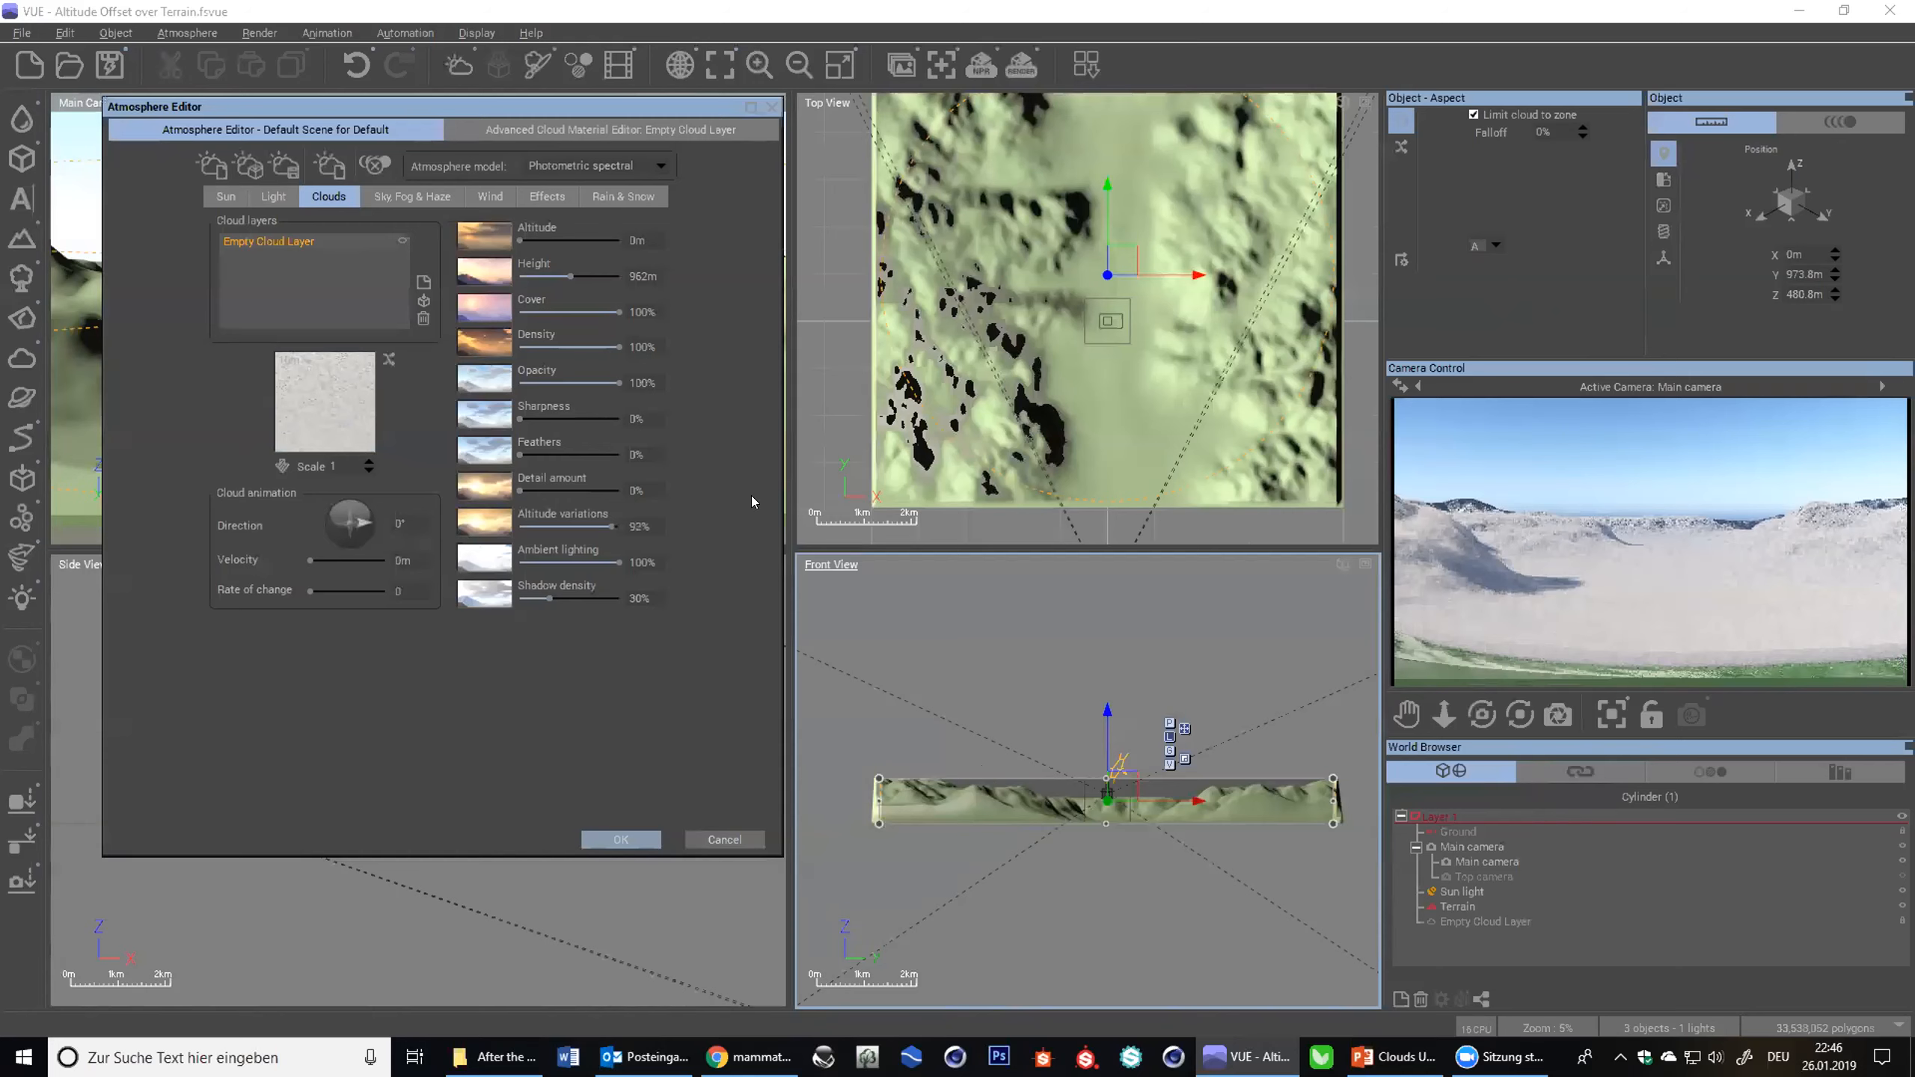
- Raise the cloud layer's Detail amount and reduce the cloud layer detail Scaling to 20%
drag(538, 487, 589, 490)
click(600, 131)
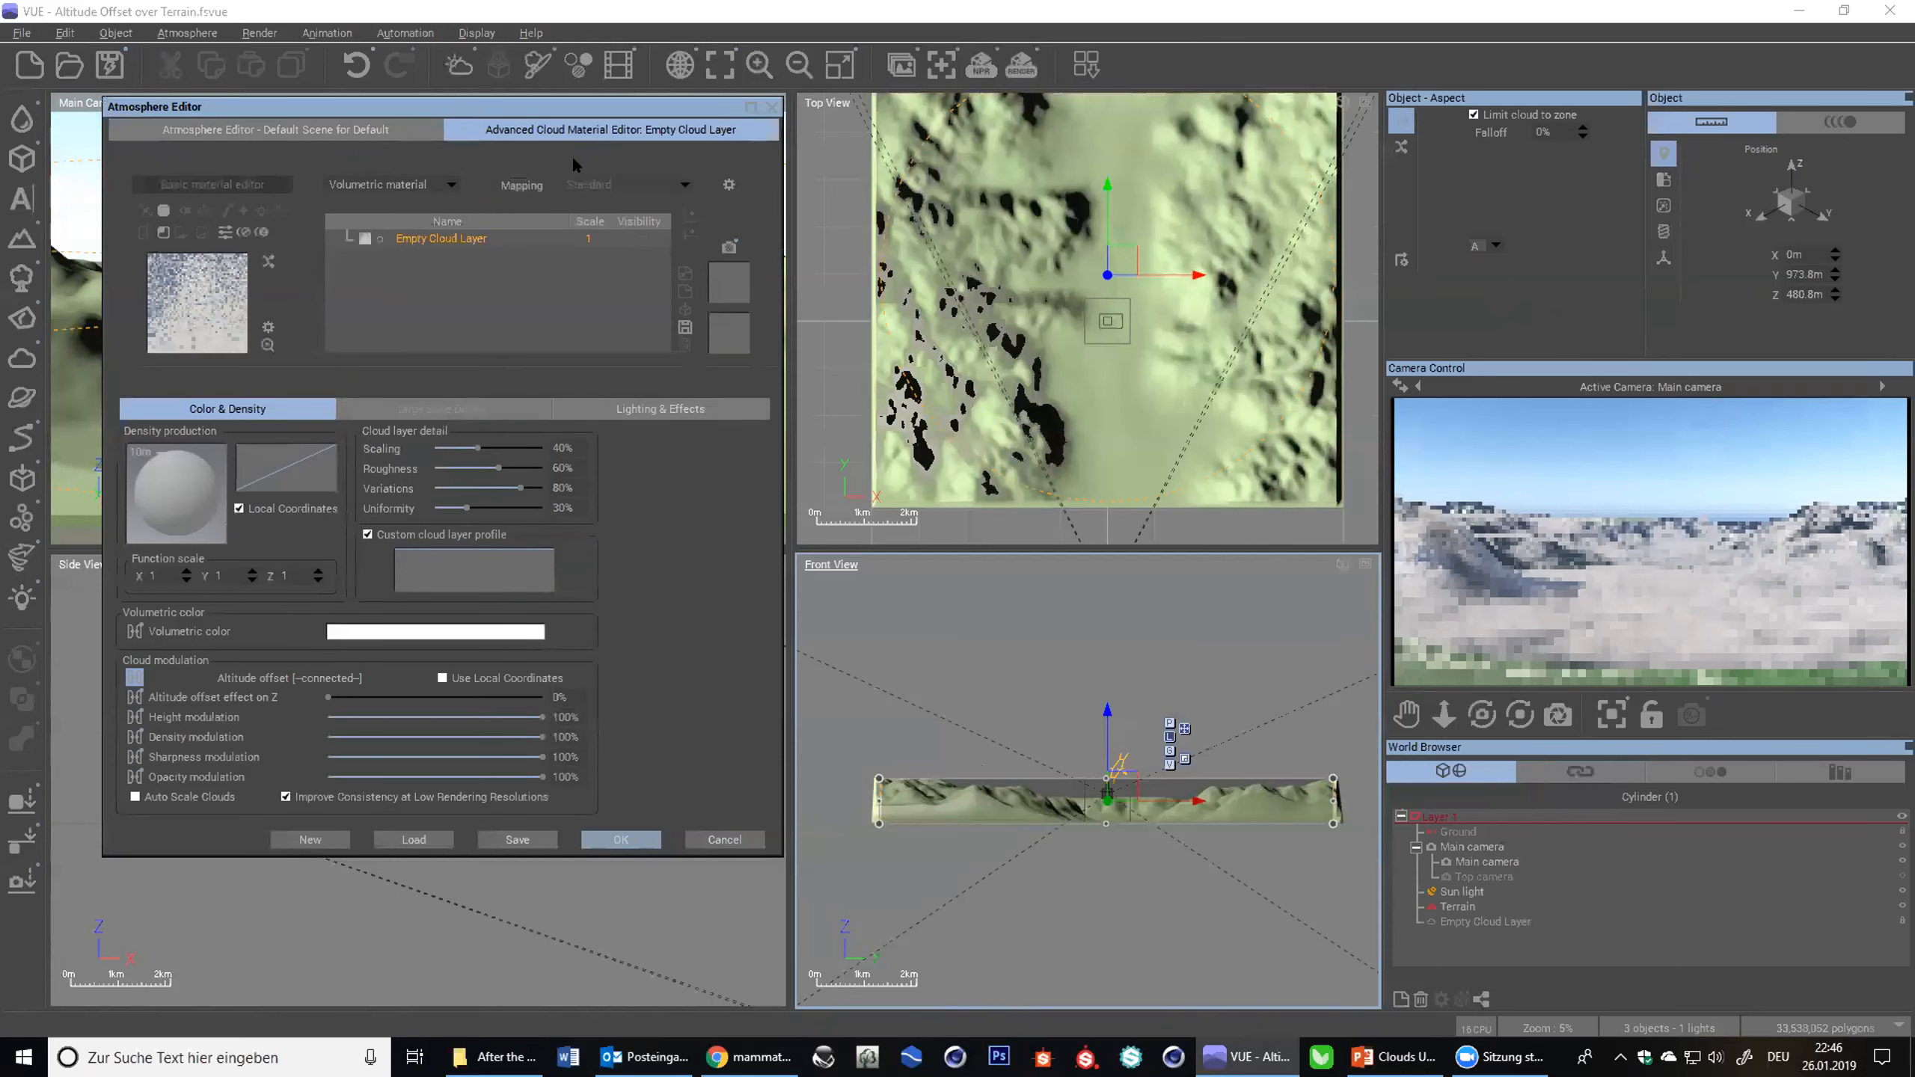
drag(477, 448, 468, 441)
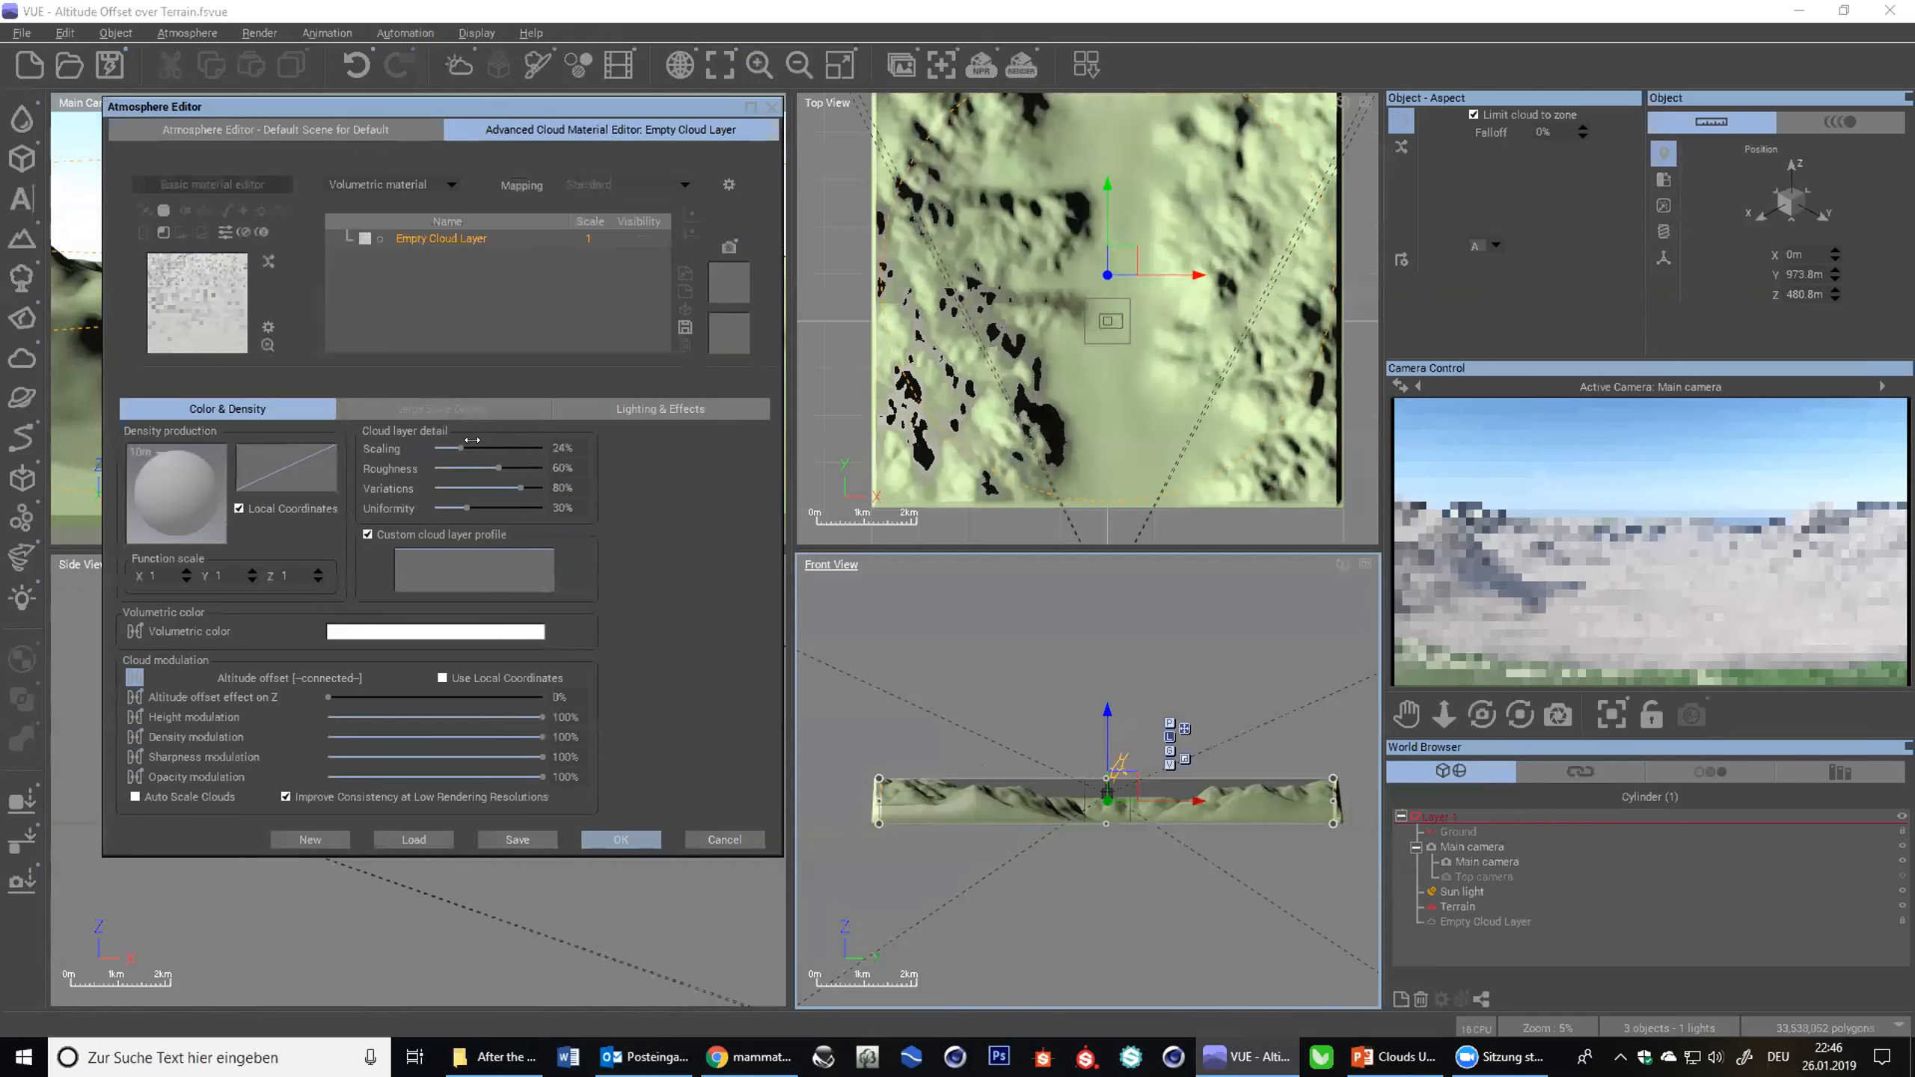
click(292, 125)
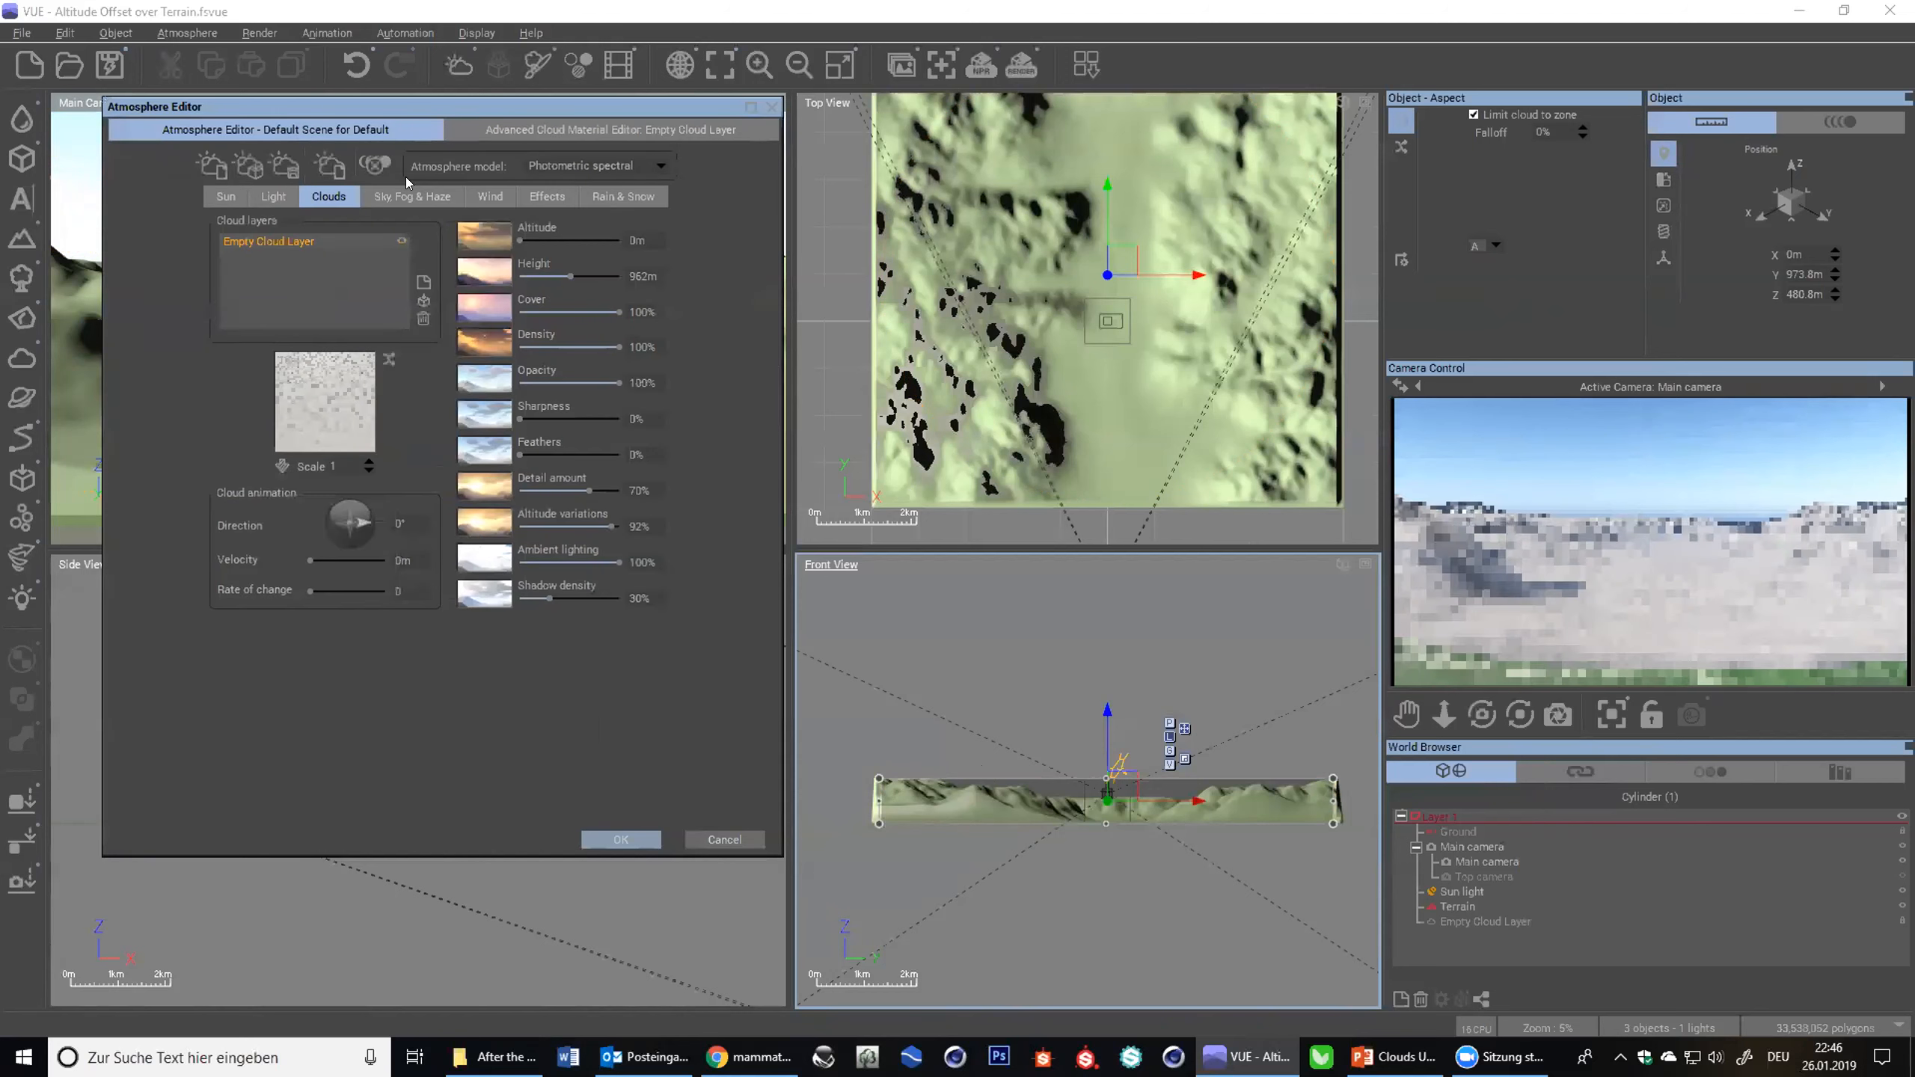
- Set the cloud layer's Detail amount to 200% and fine-tune Cover to 86%
drag(596, 309, 583, 310)
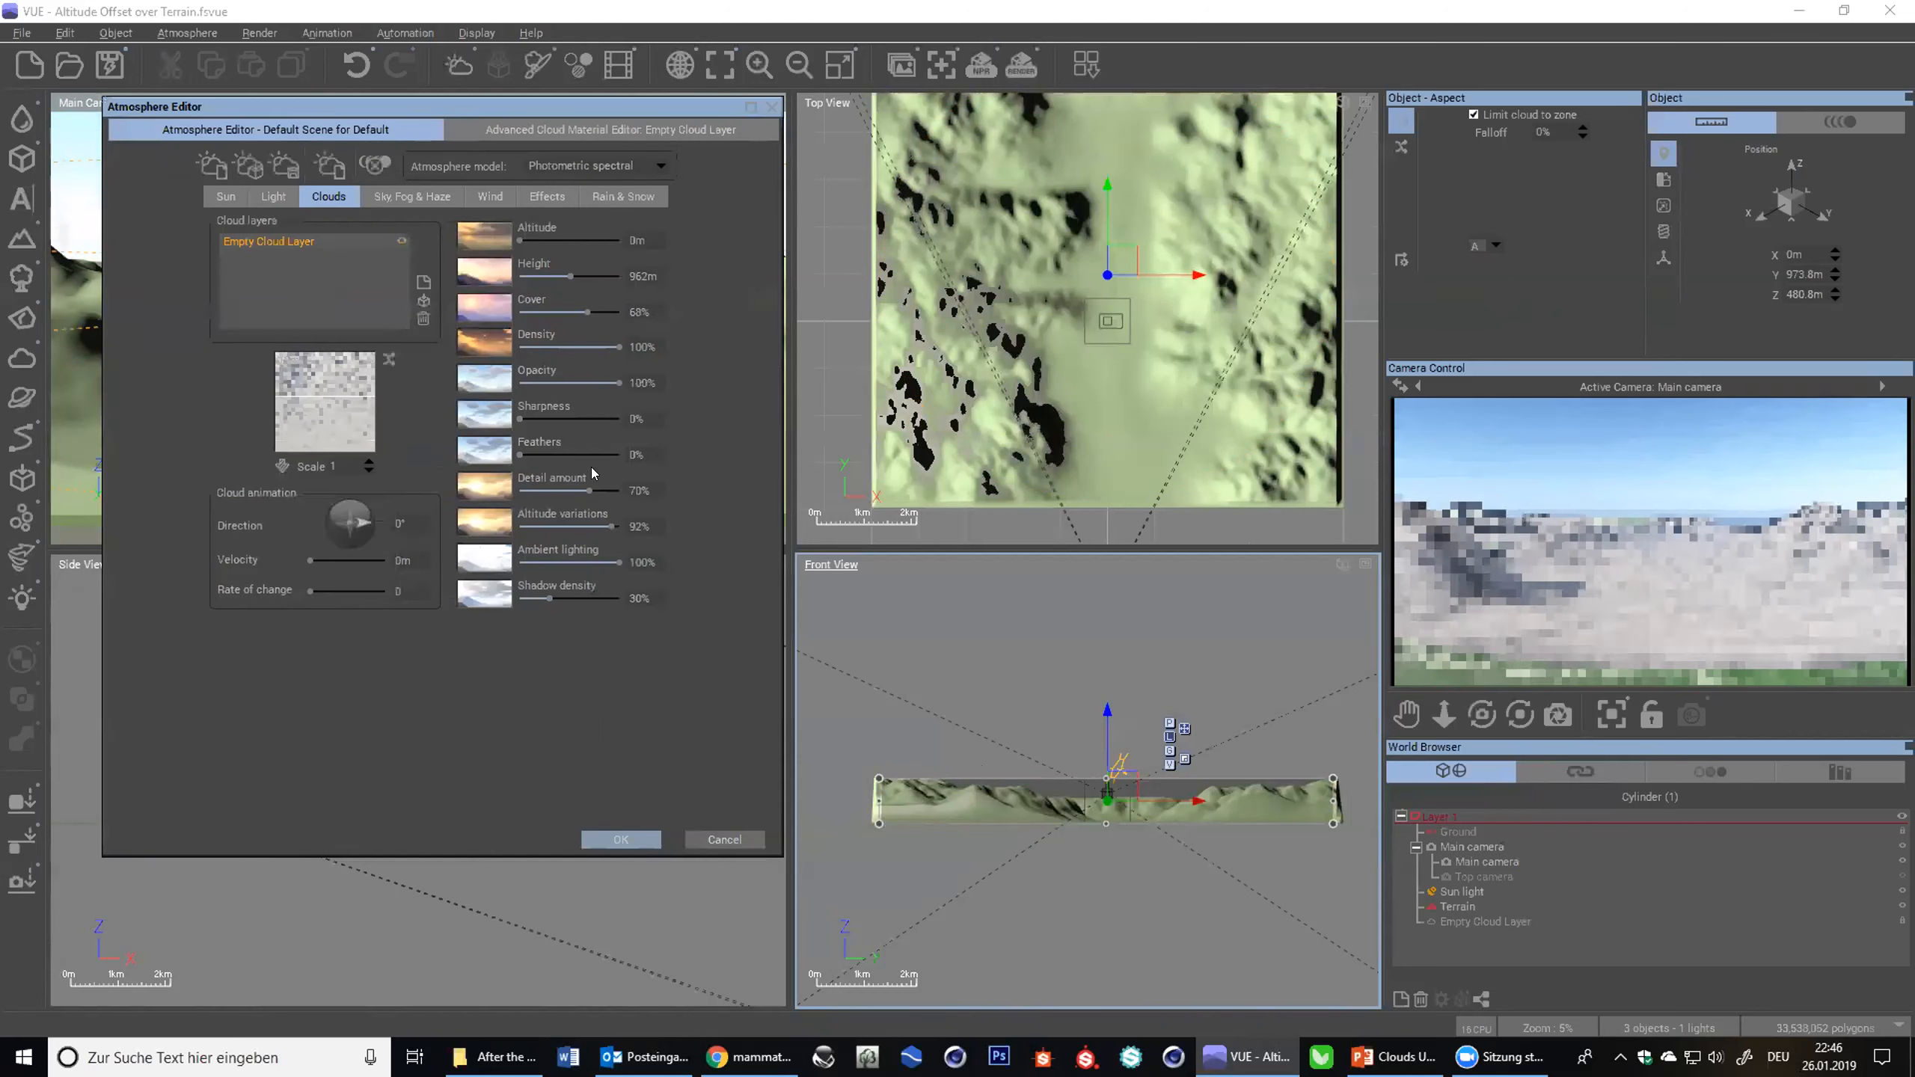
drag(589, 490, 663, 496)
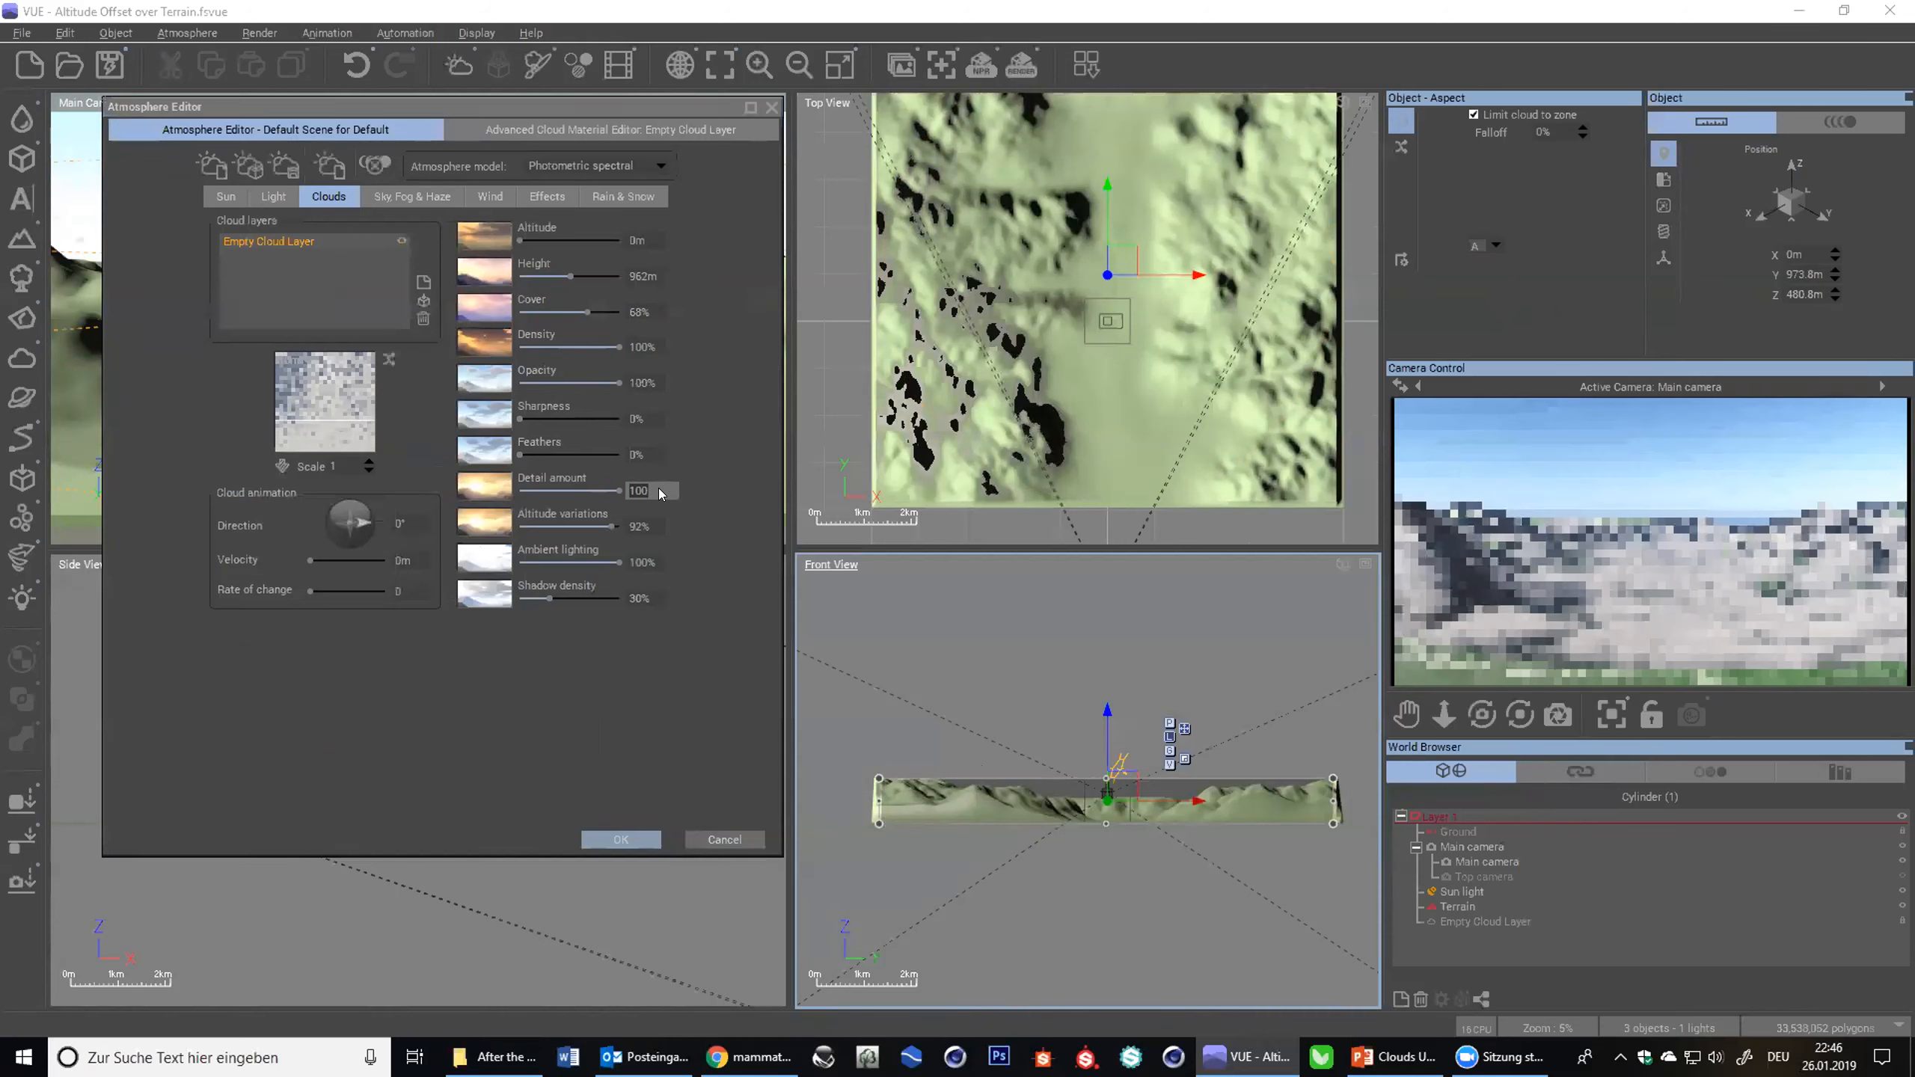
click(658, 488)
text(200)
key(Return)
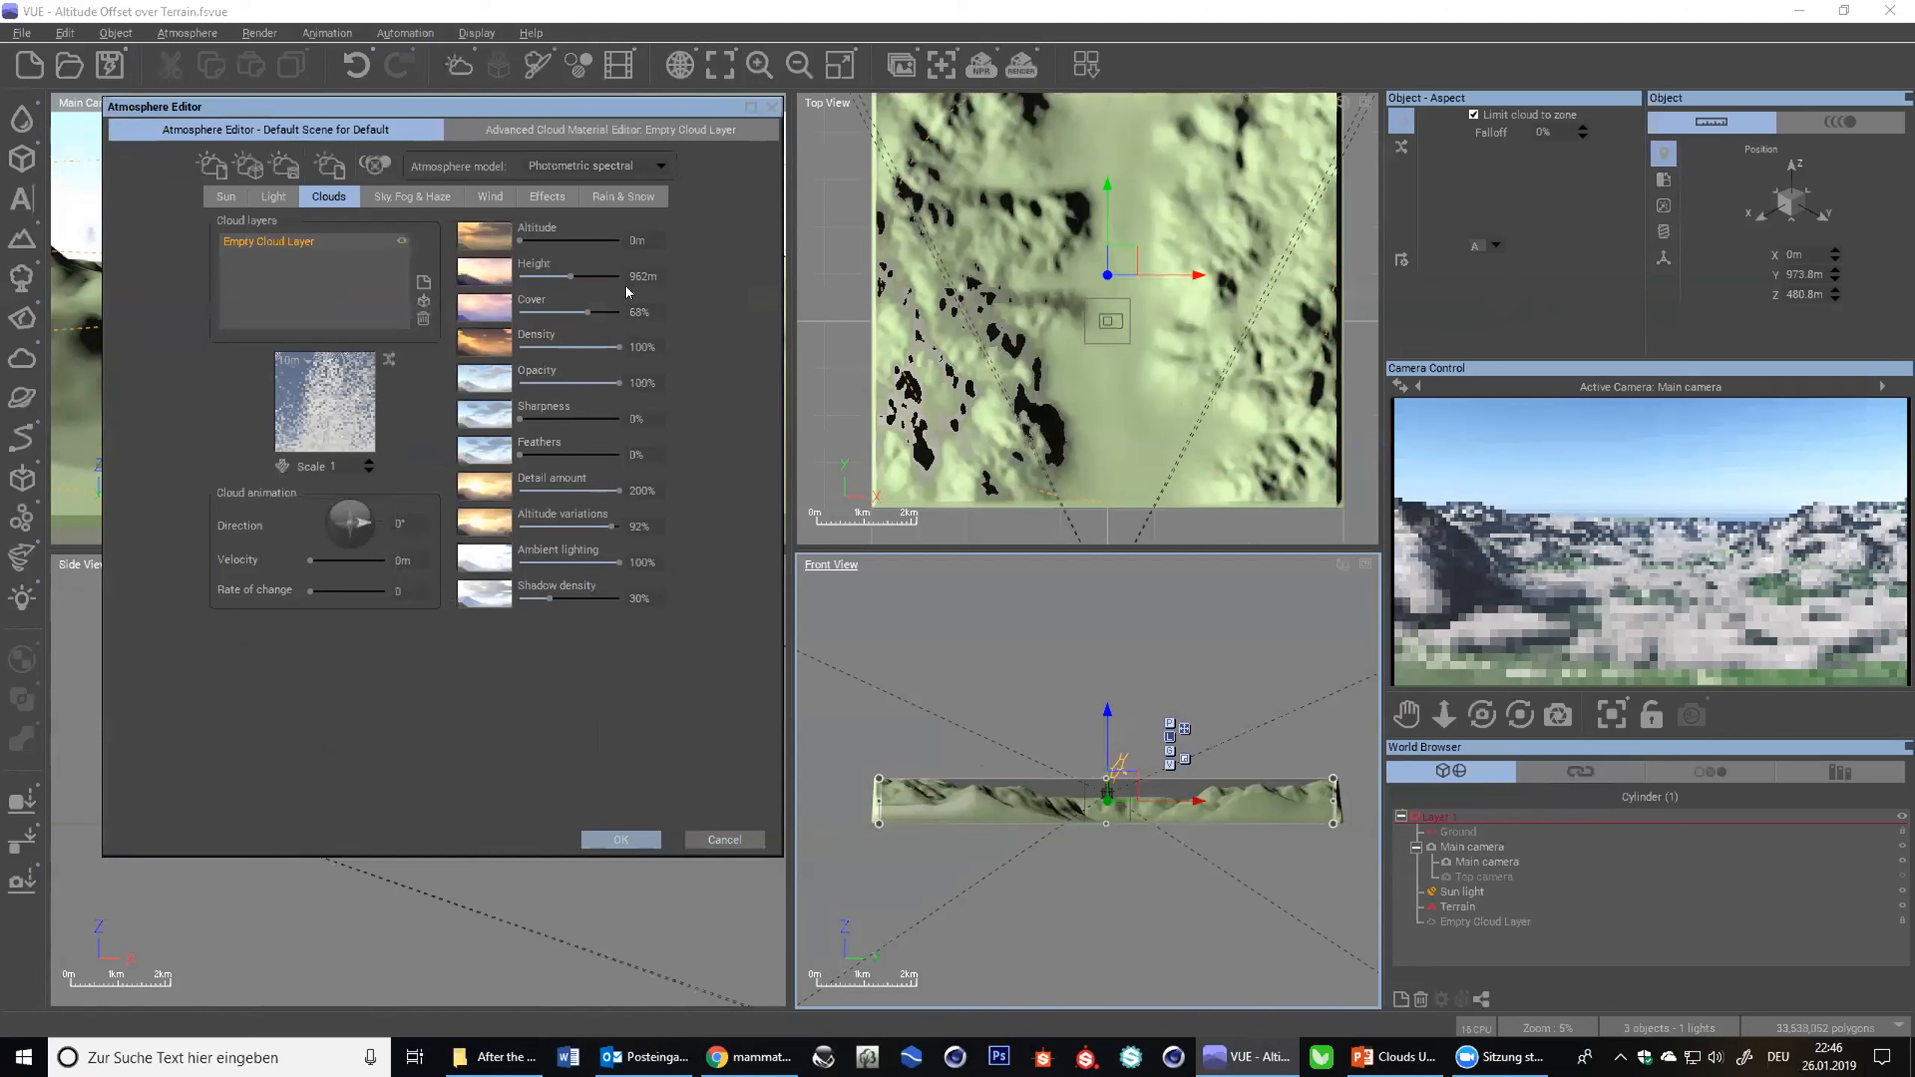
drag(588, 305, 606, 305)
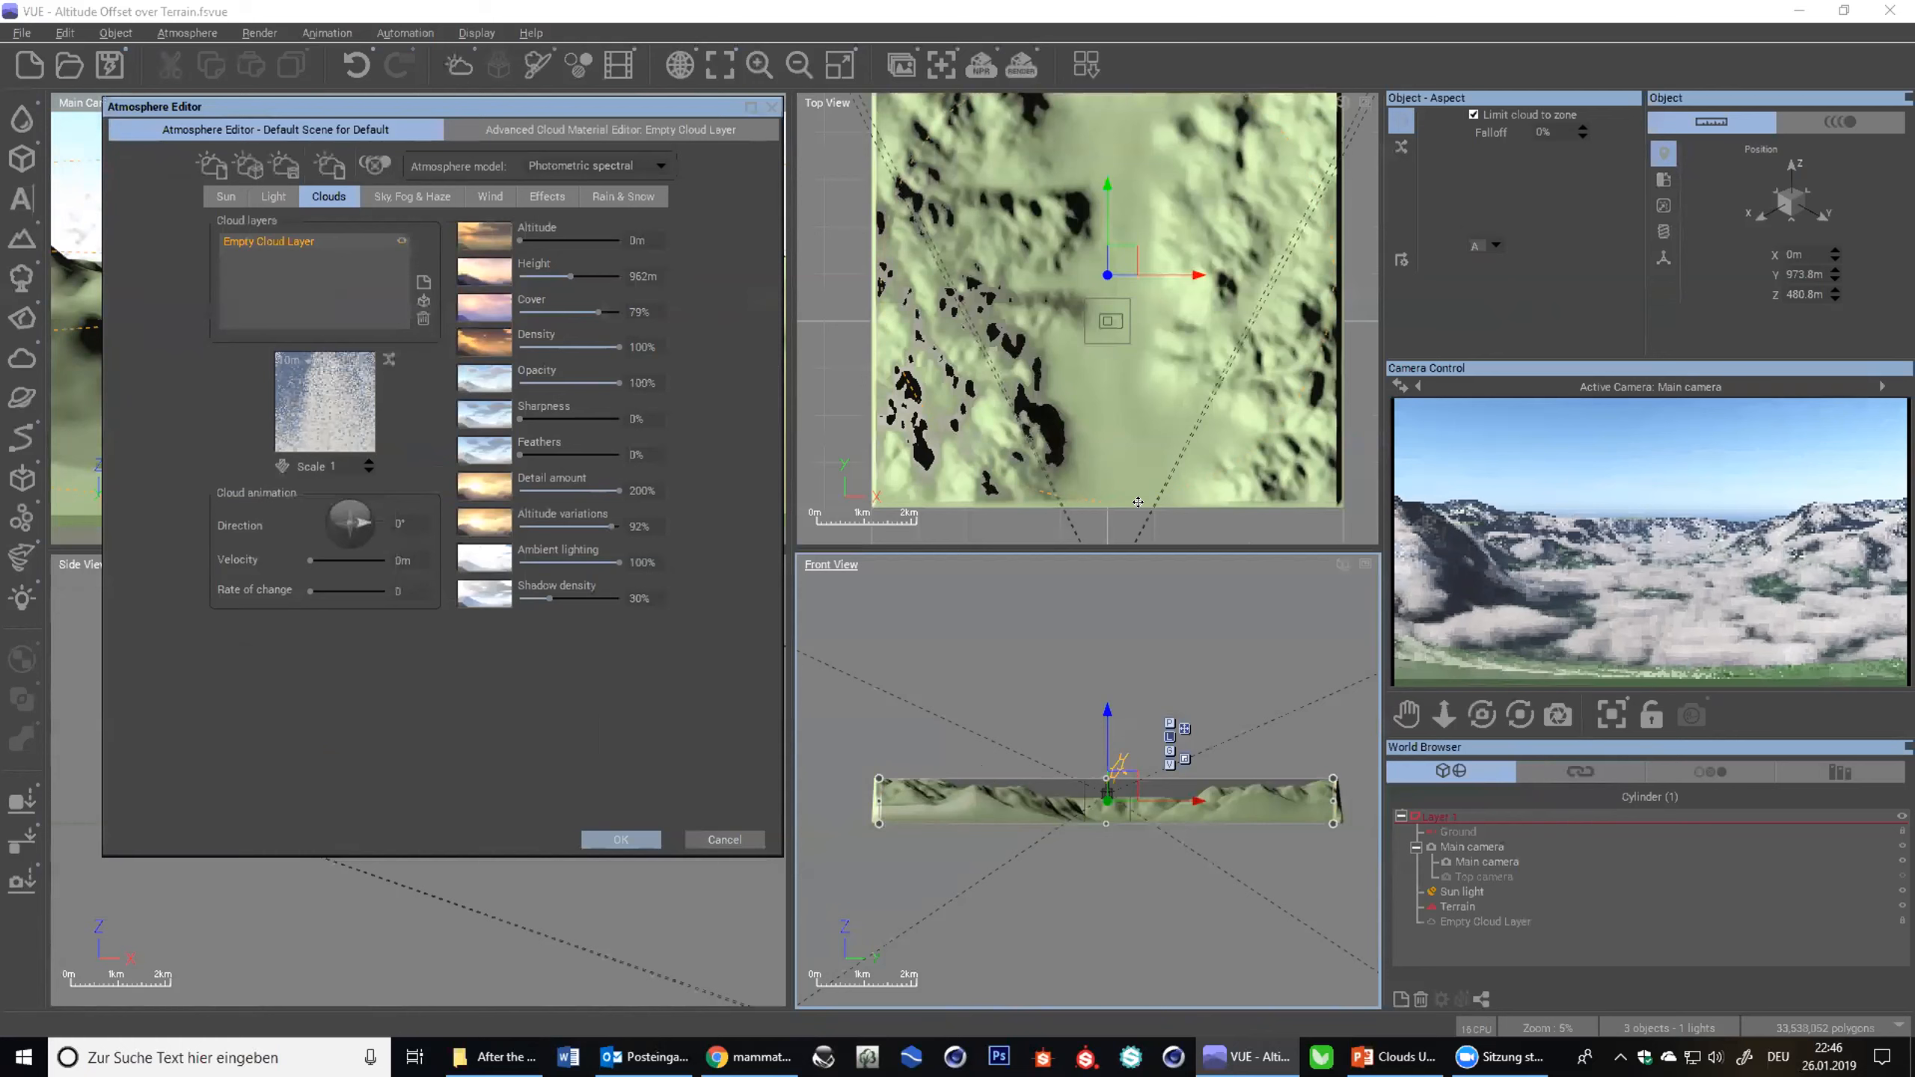
drag(597, 311, 605, 311)
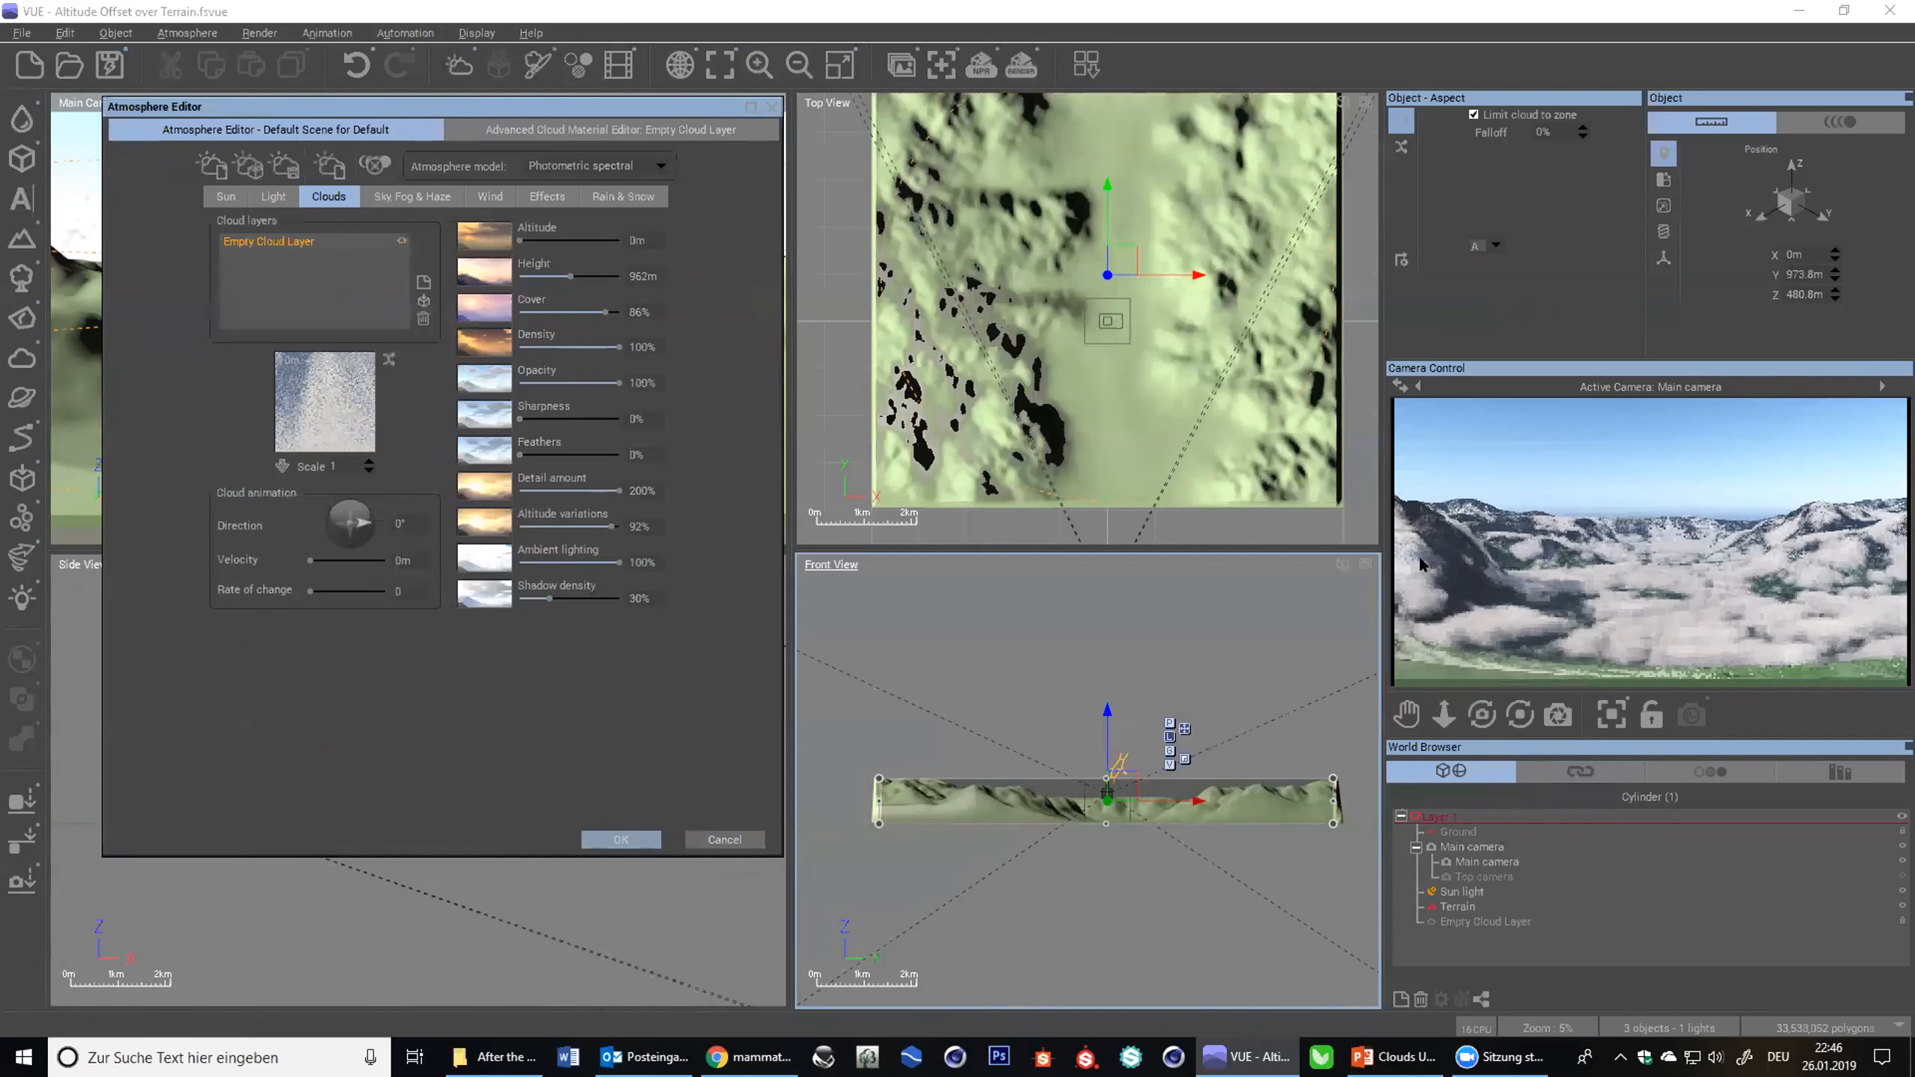
- Enlarge the cylinder cloud zone in the top view beyond the terrain until its edge lies just in front of the main camera
right_click(1598, 596)
right_drag(1128, 320, 1055, 155)
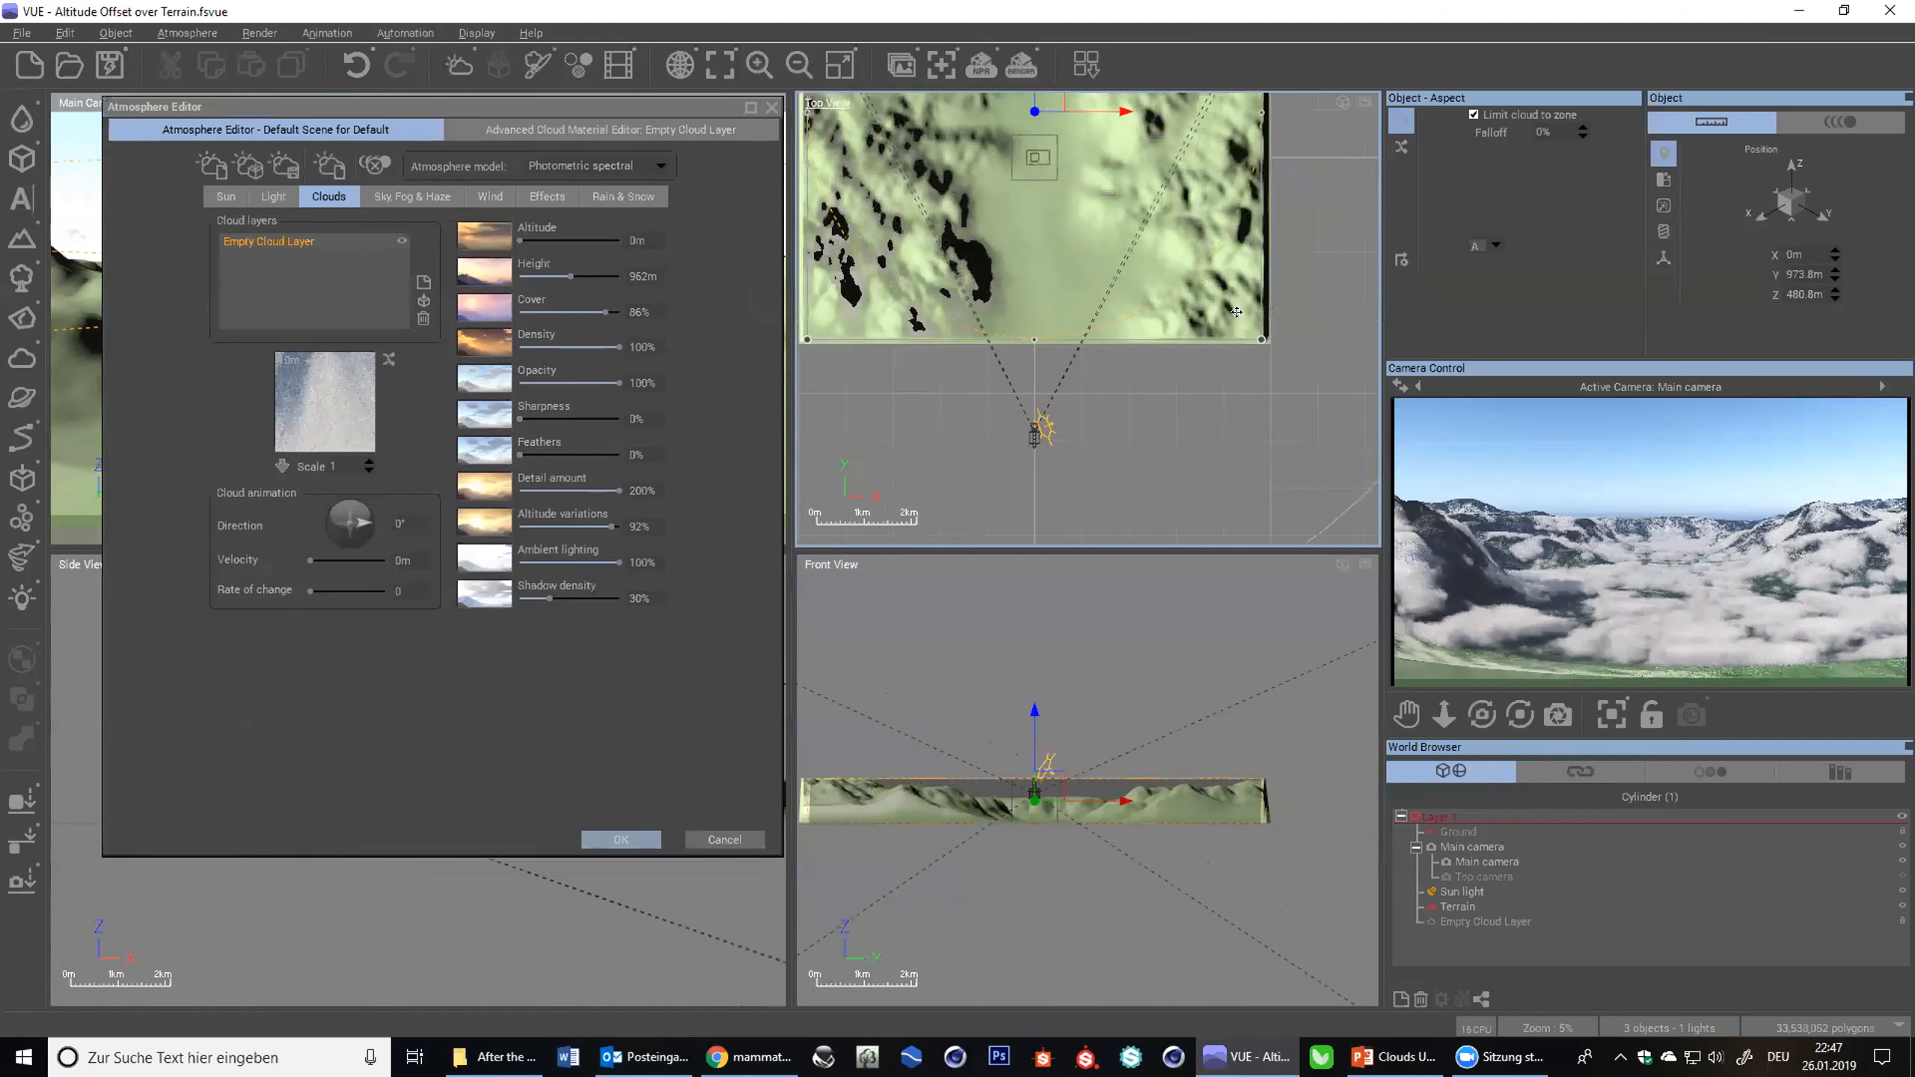
drag(1253, 341, 1339, 417)
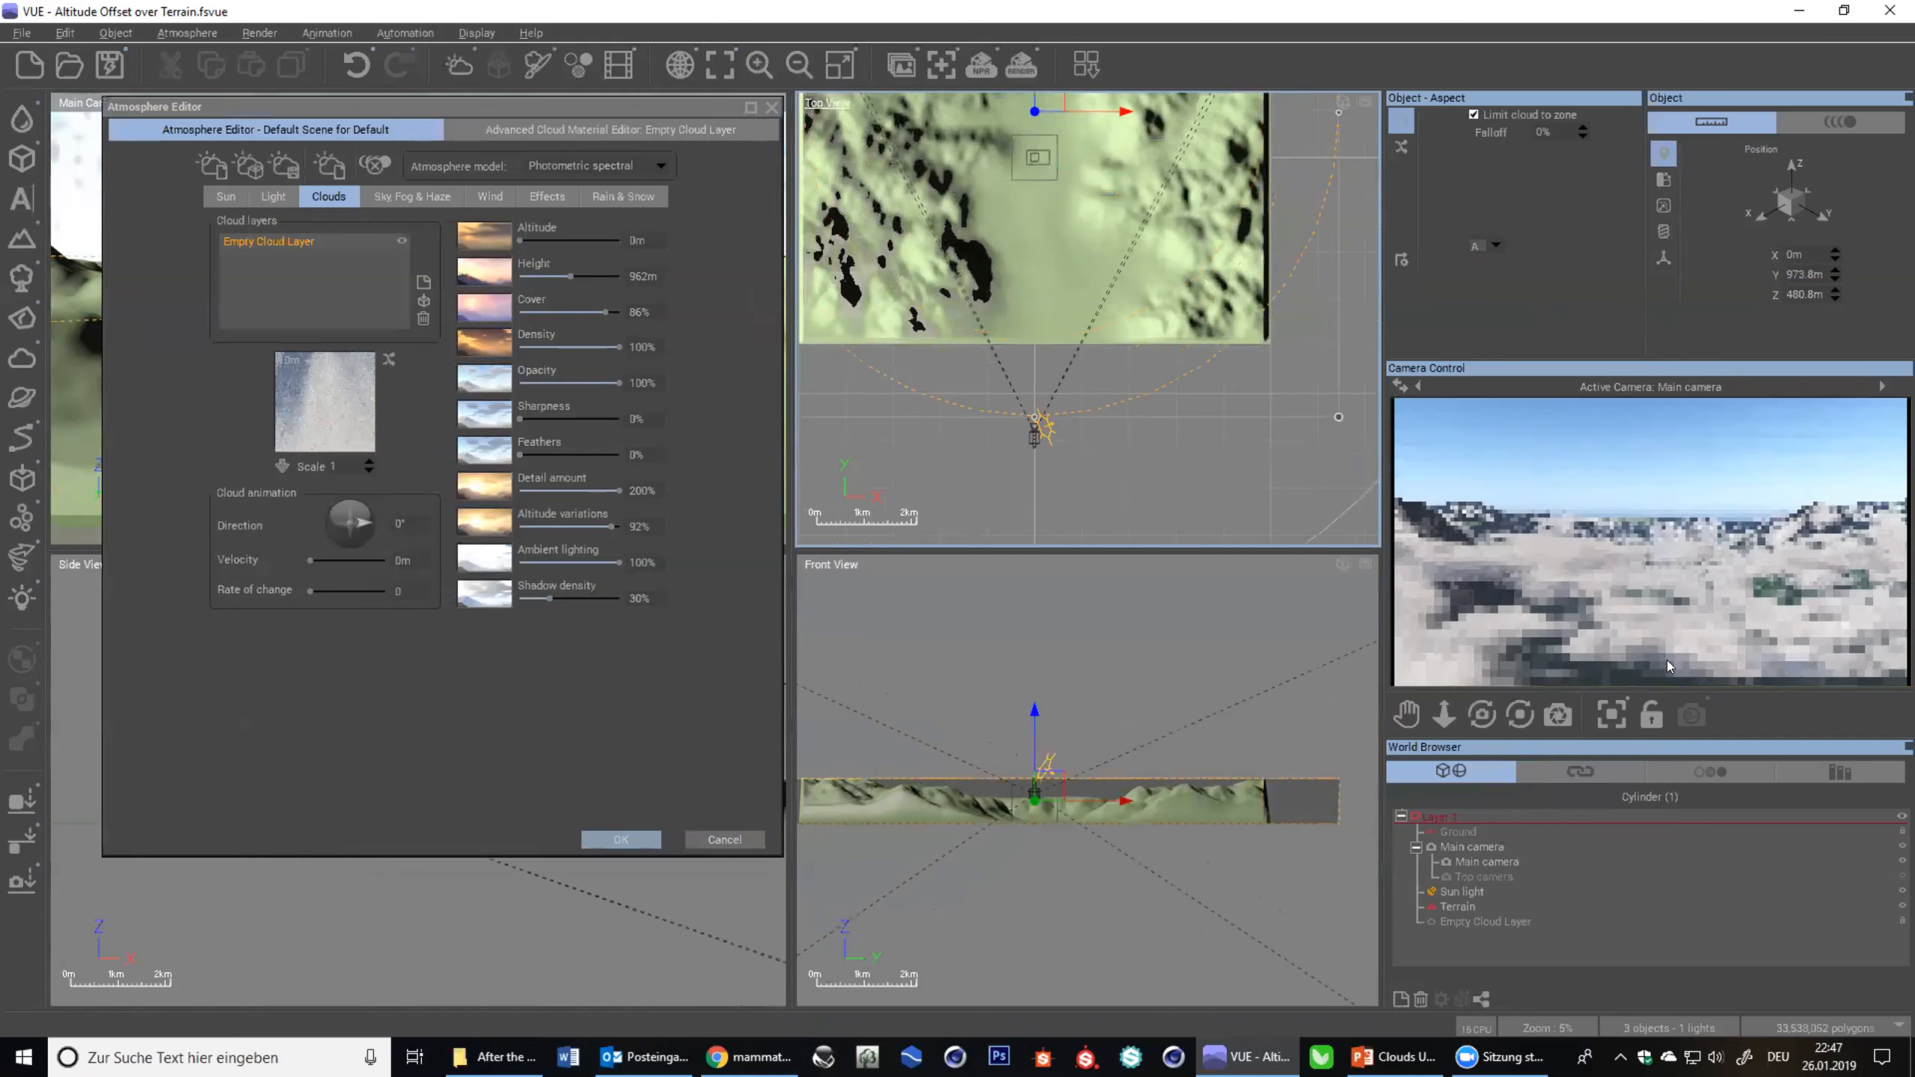
drag(1338, 417, 1377, 456)
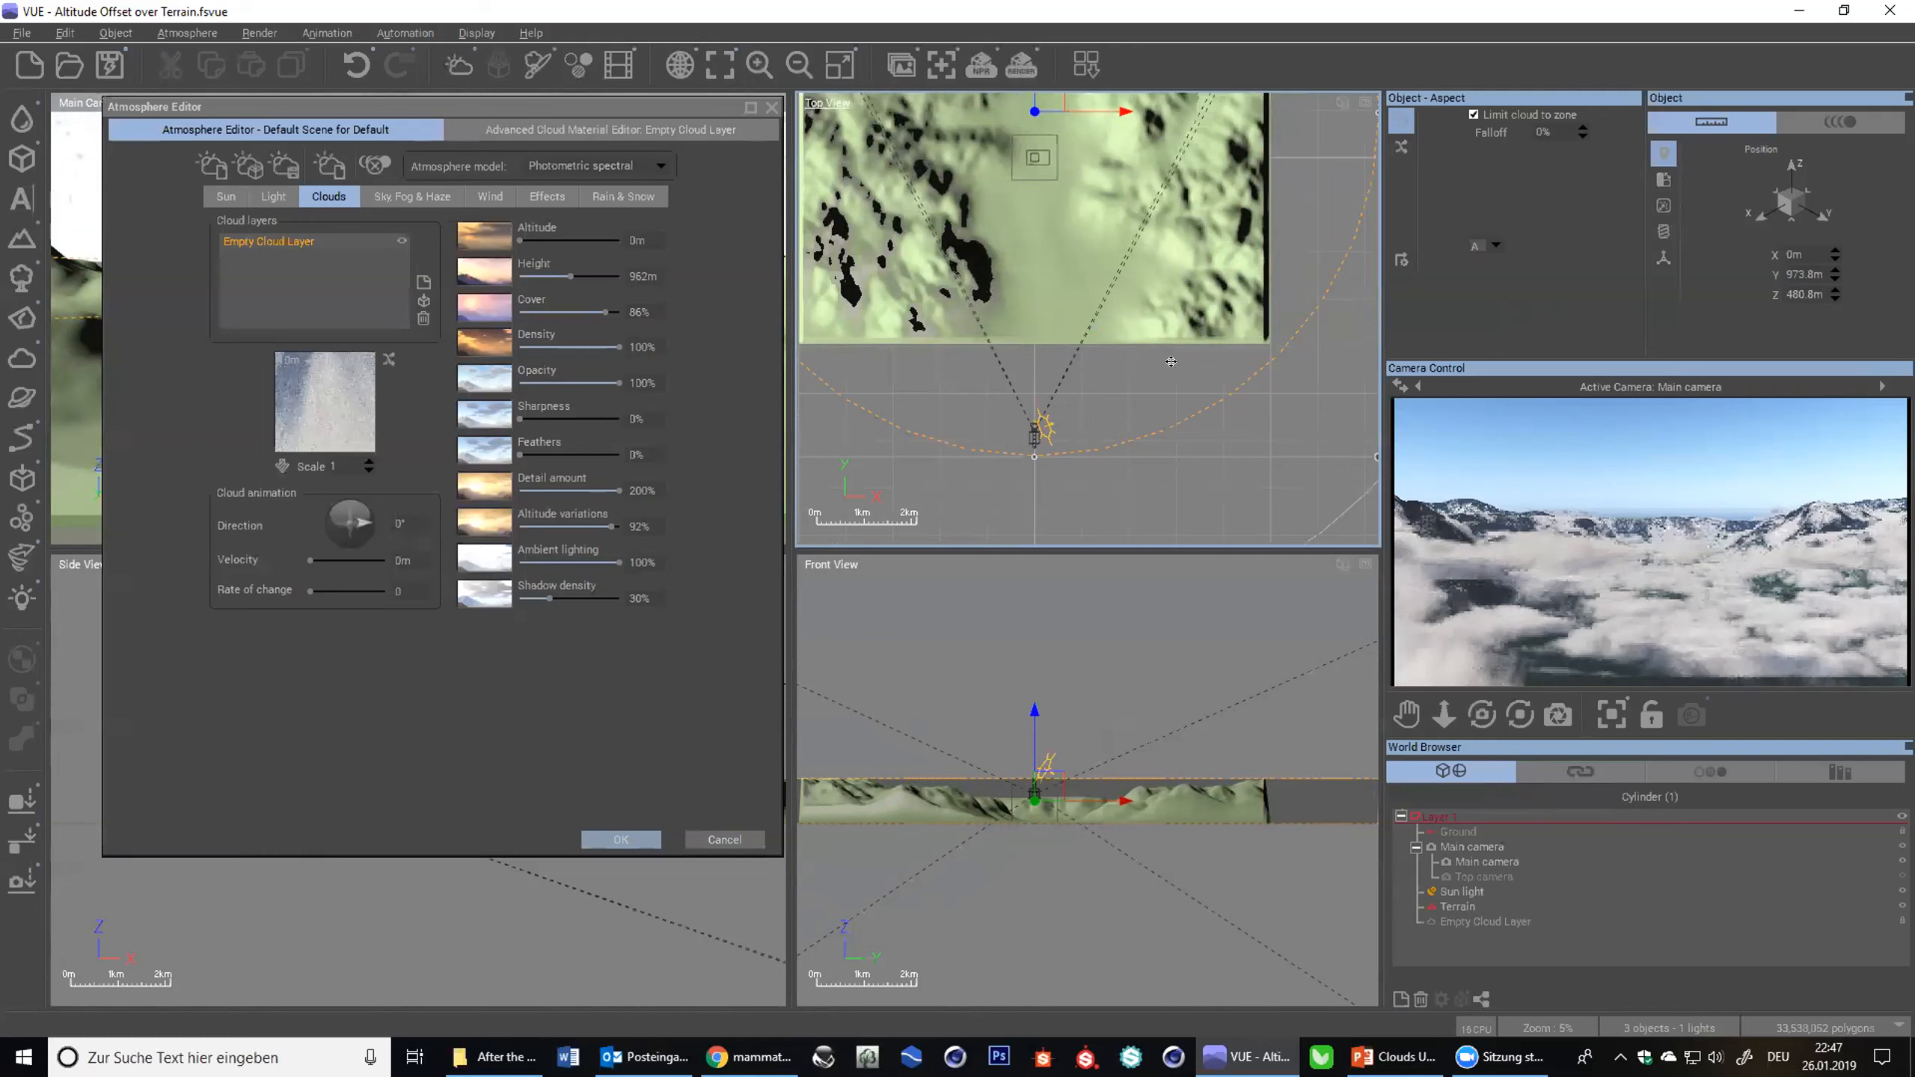
scroll(1156, 423, down, 2)
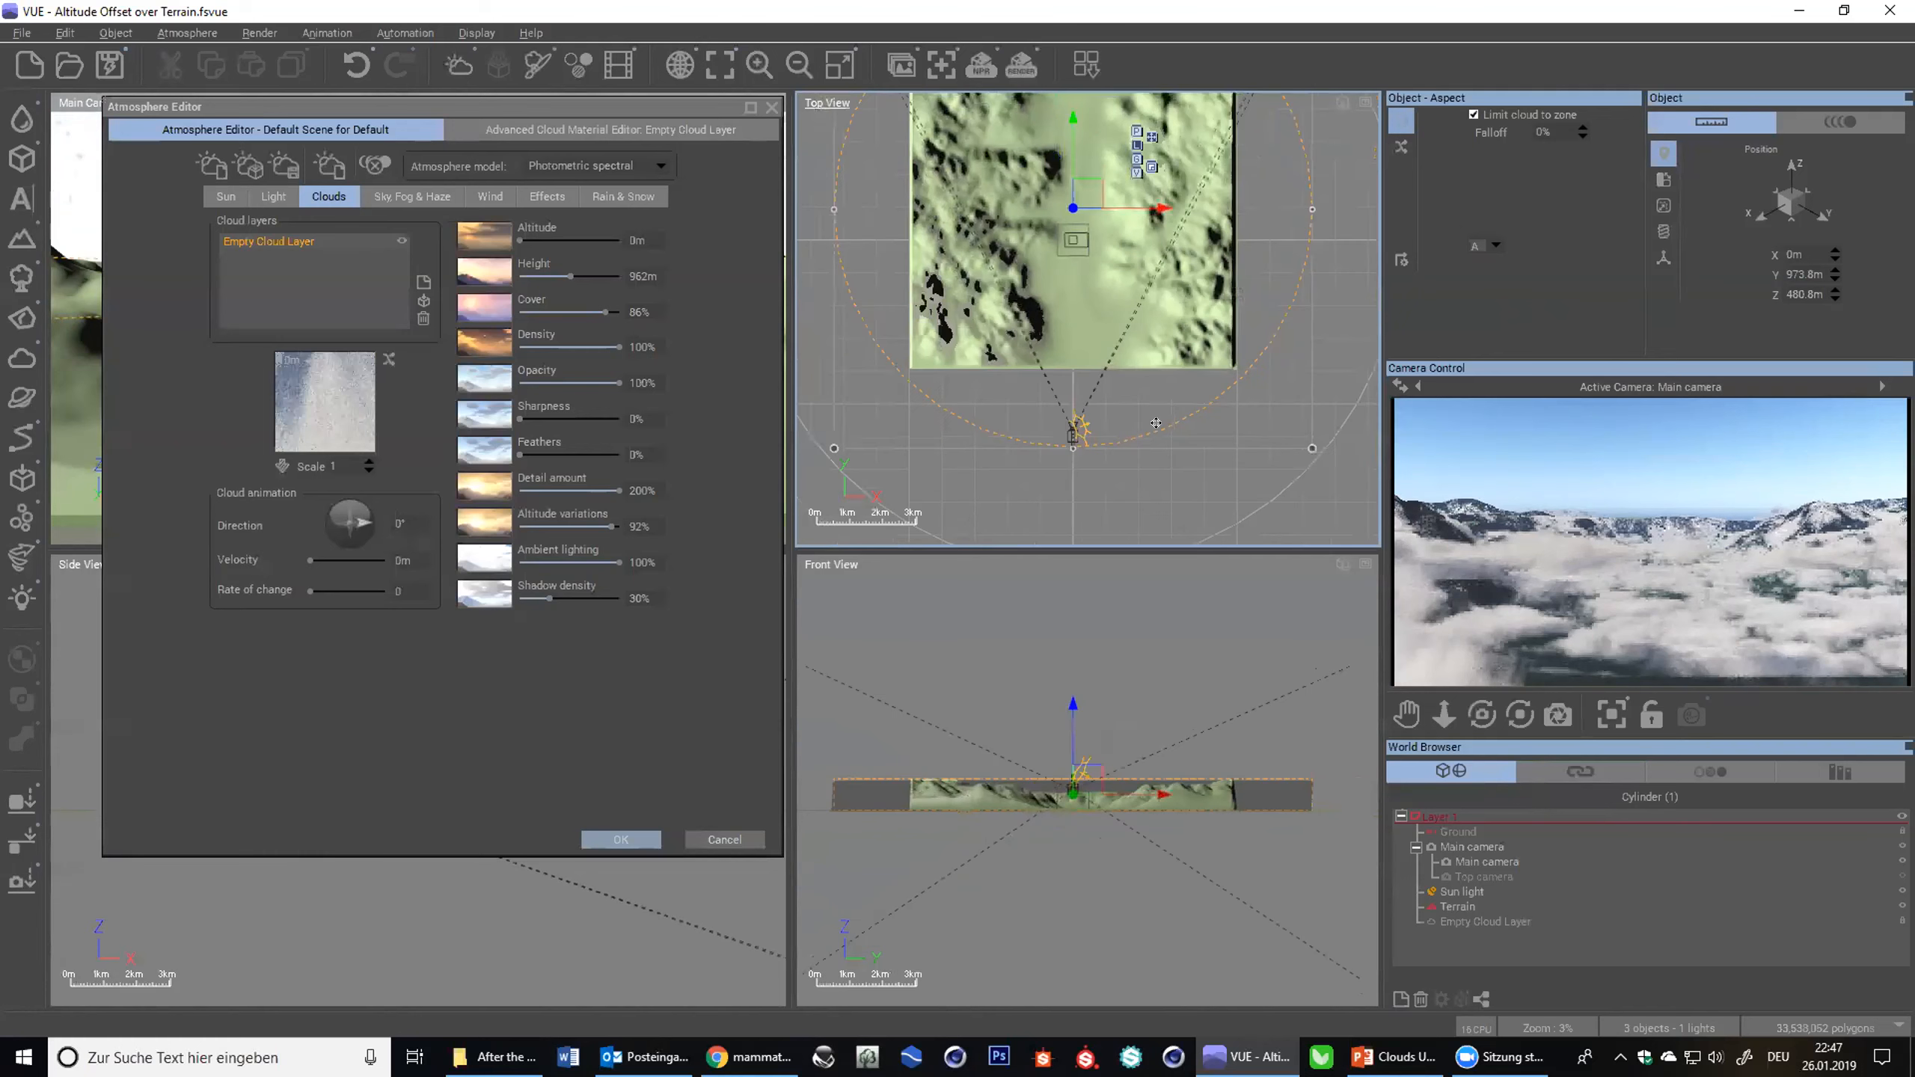
drag(1306, 444, 1213, 393)
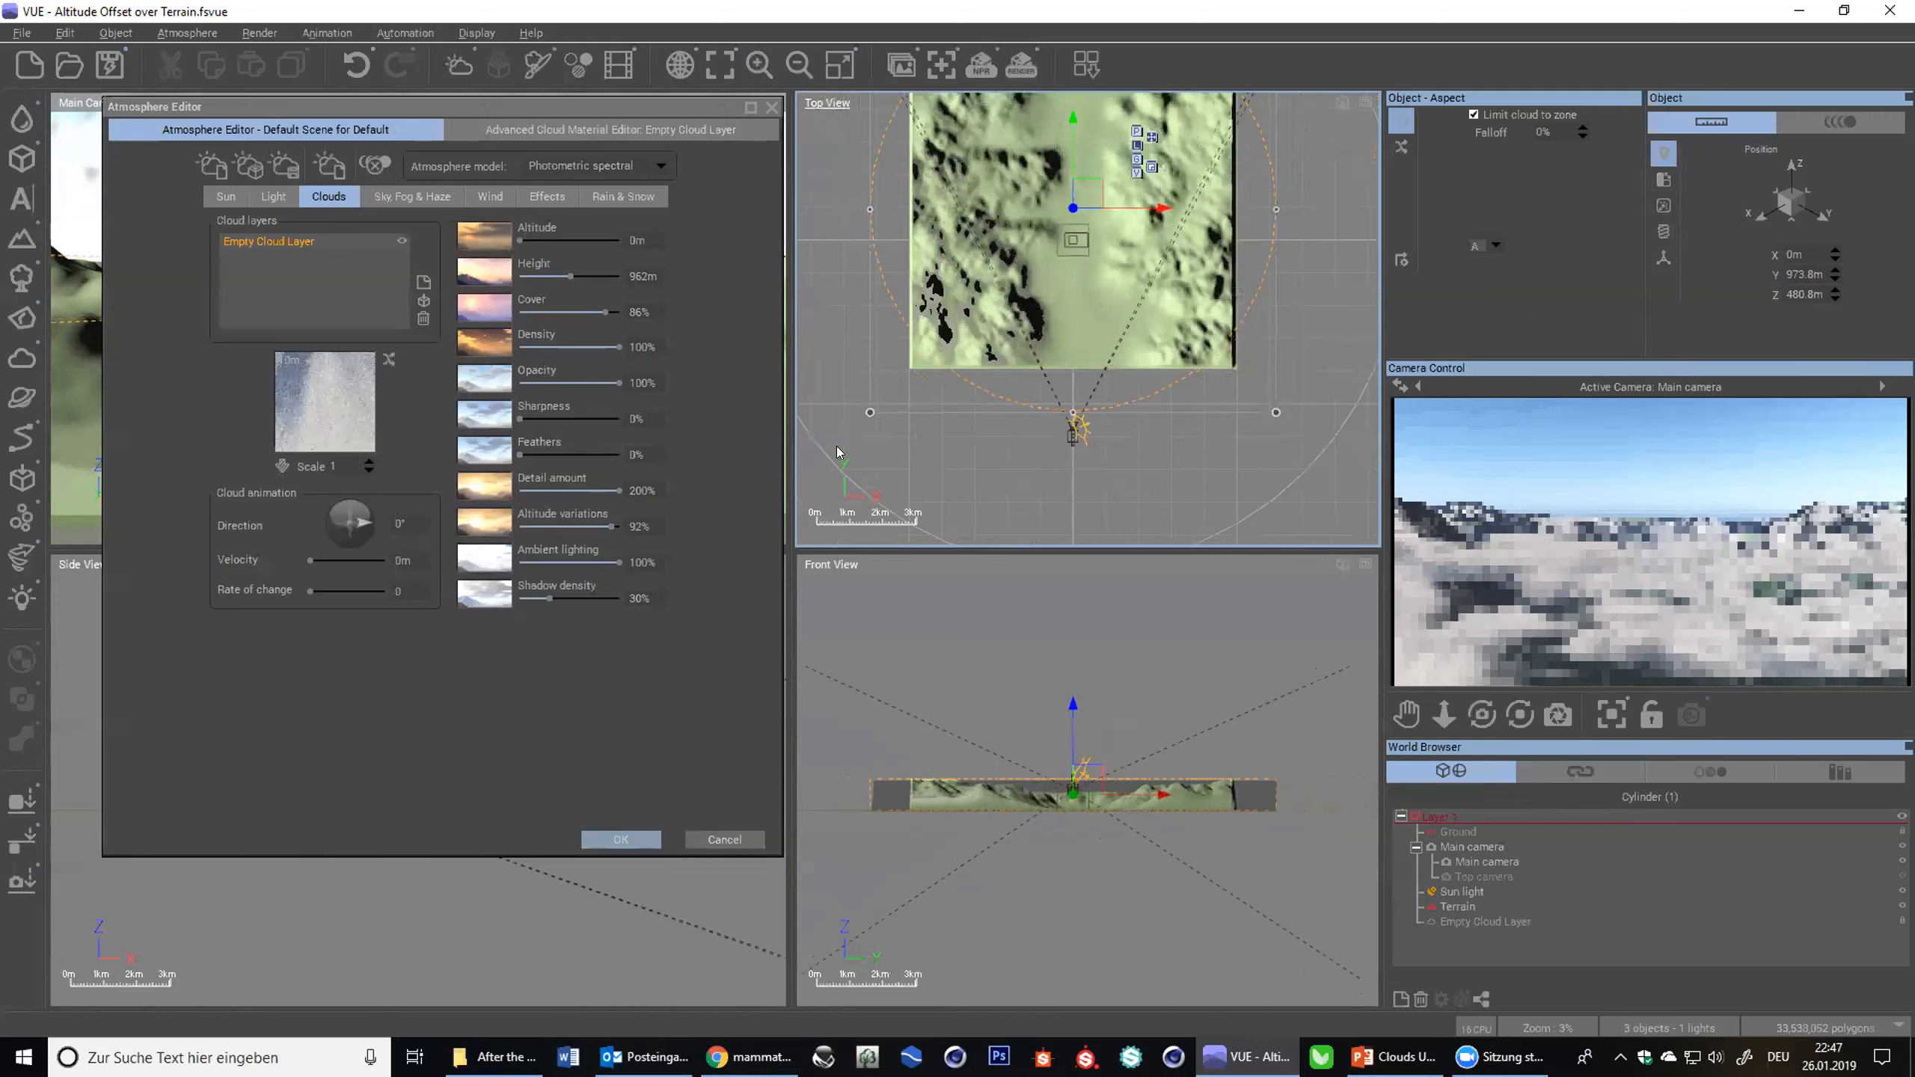
- Reduce the Empty Cloud Layer's Detail amount to smooth out the clouds
click(559, 134)
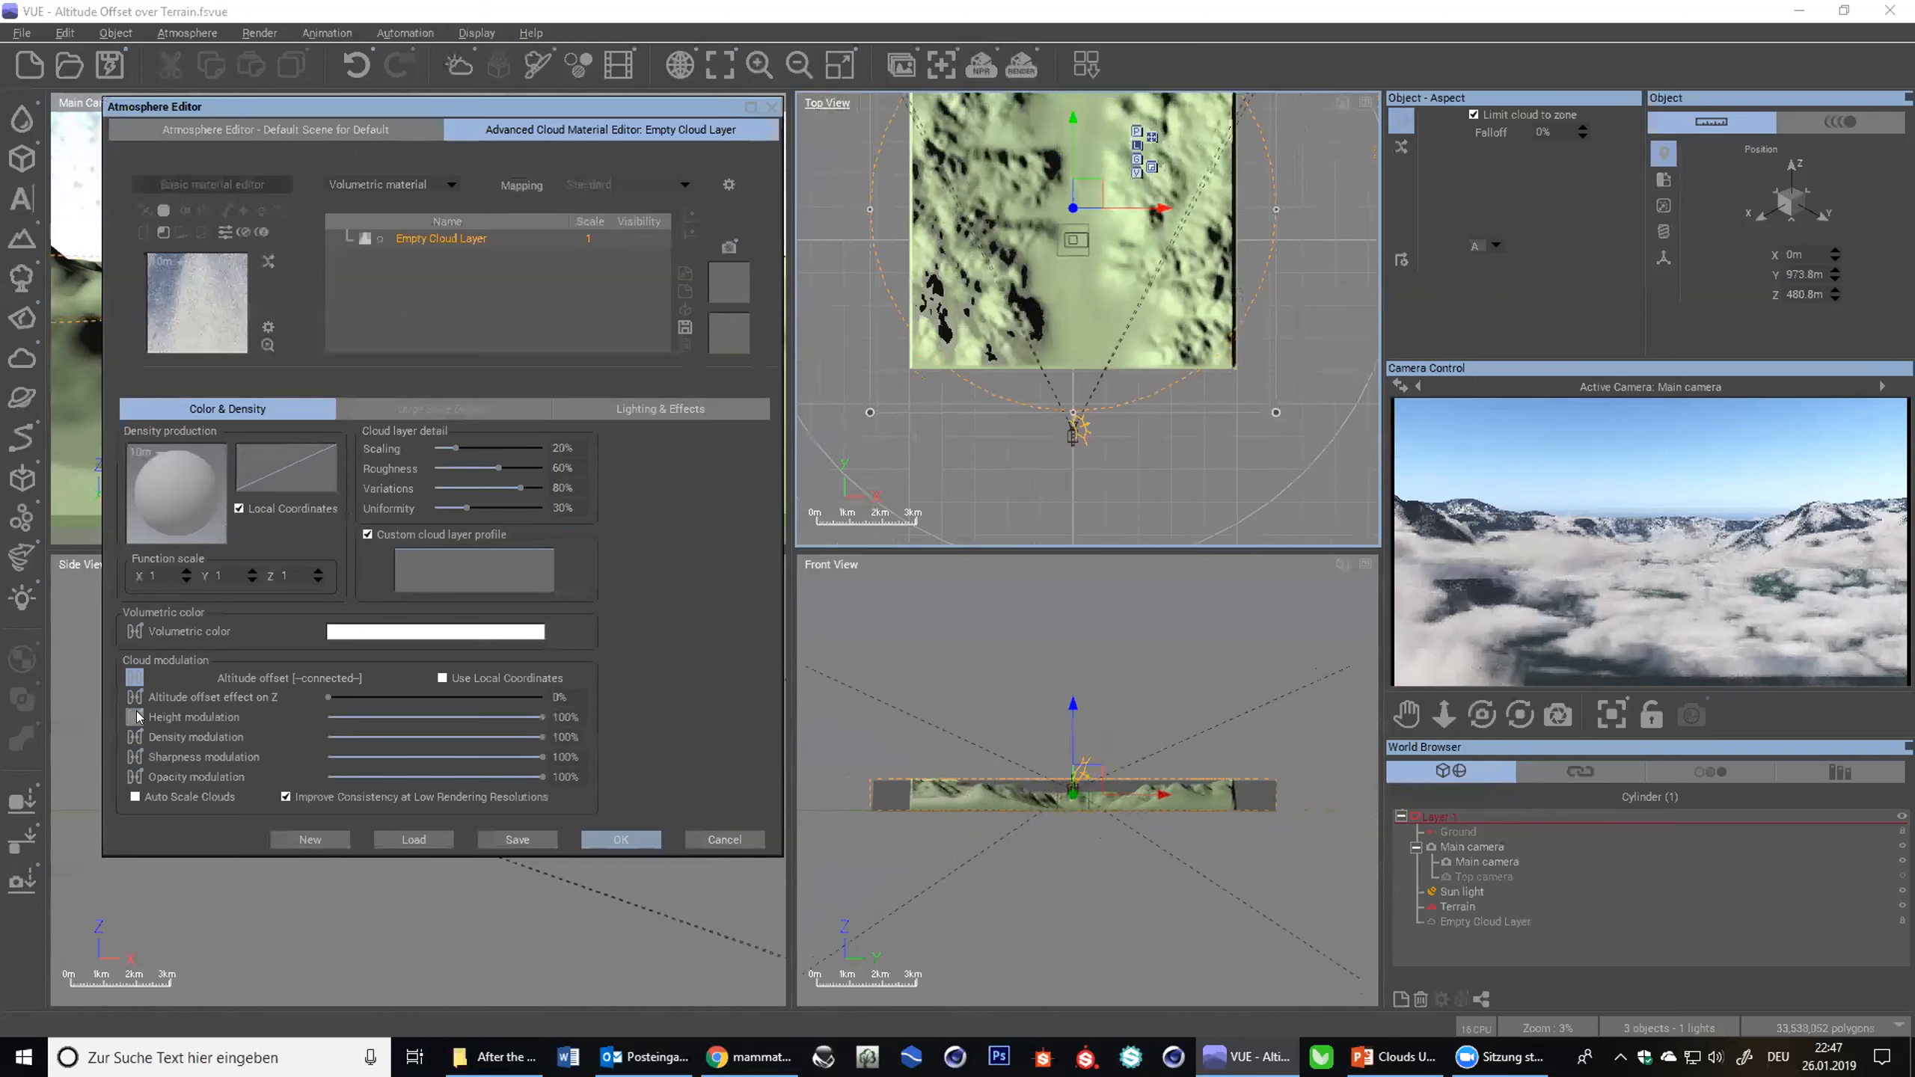
click(276, 131)
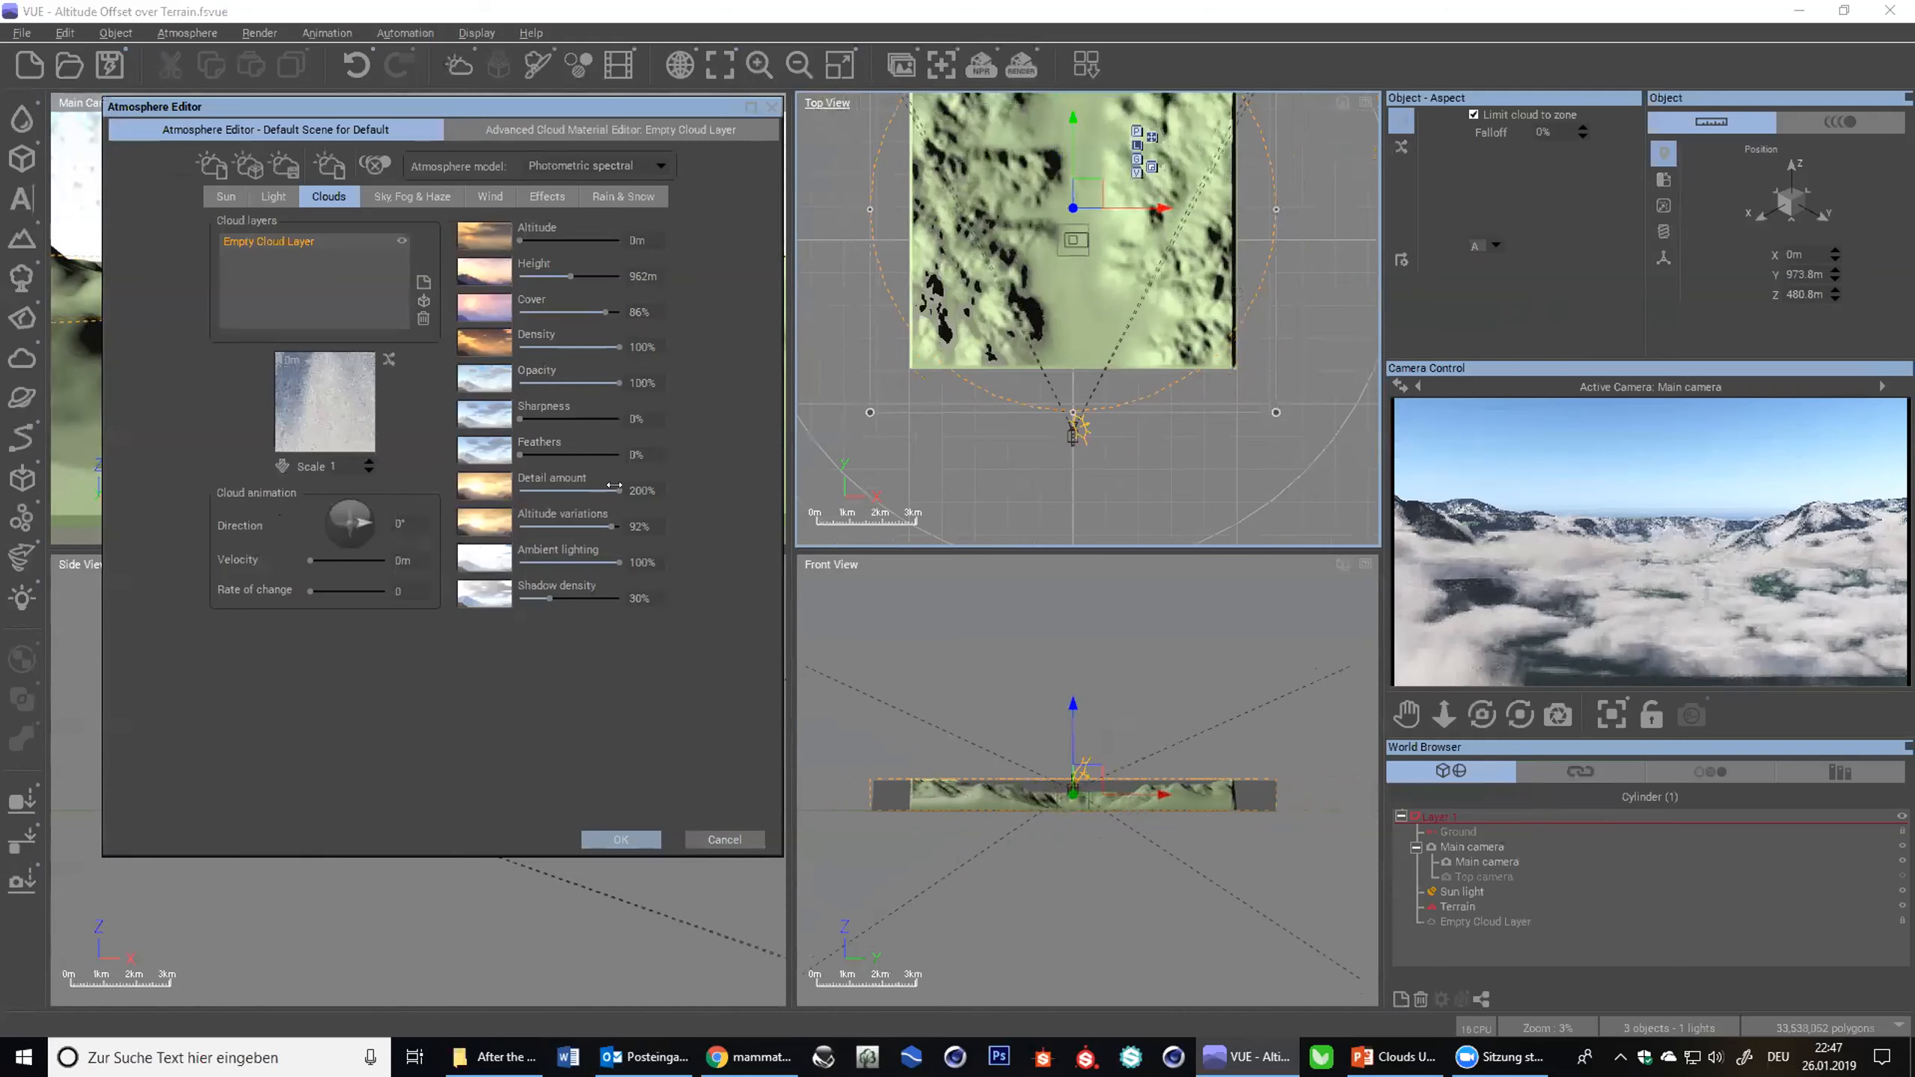
drag(616, 483, 520, 487)
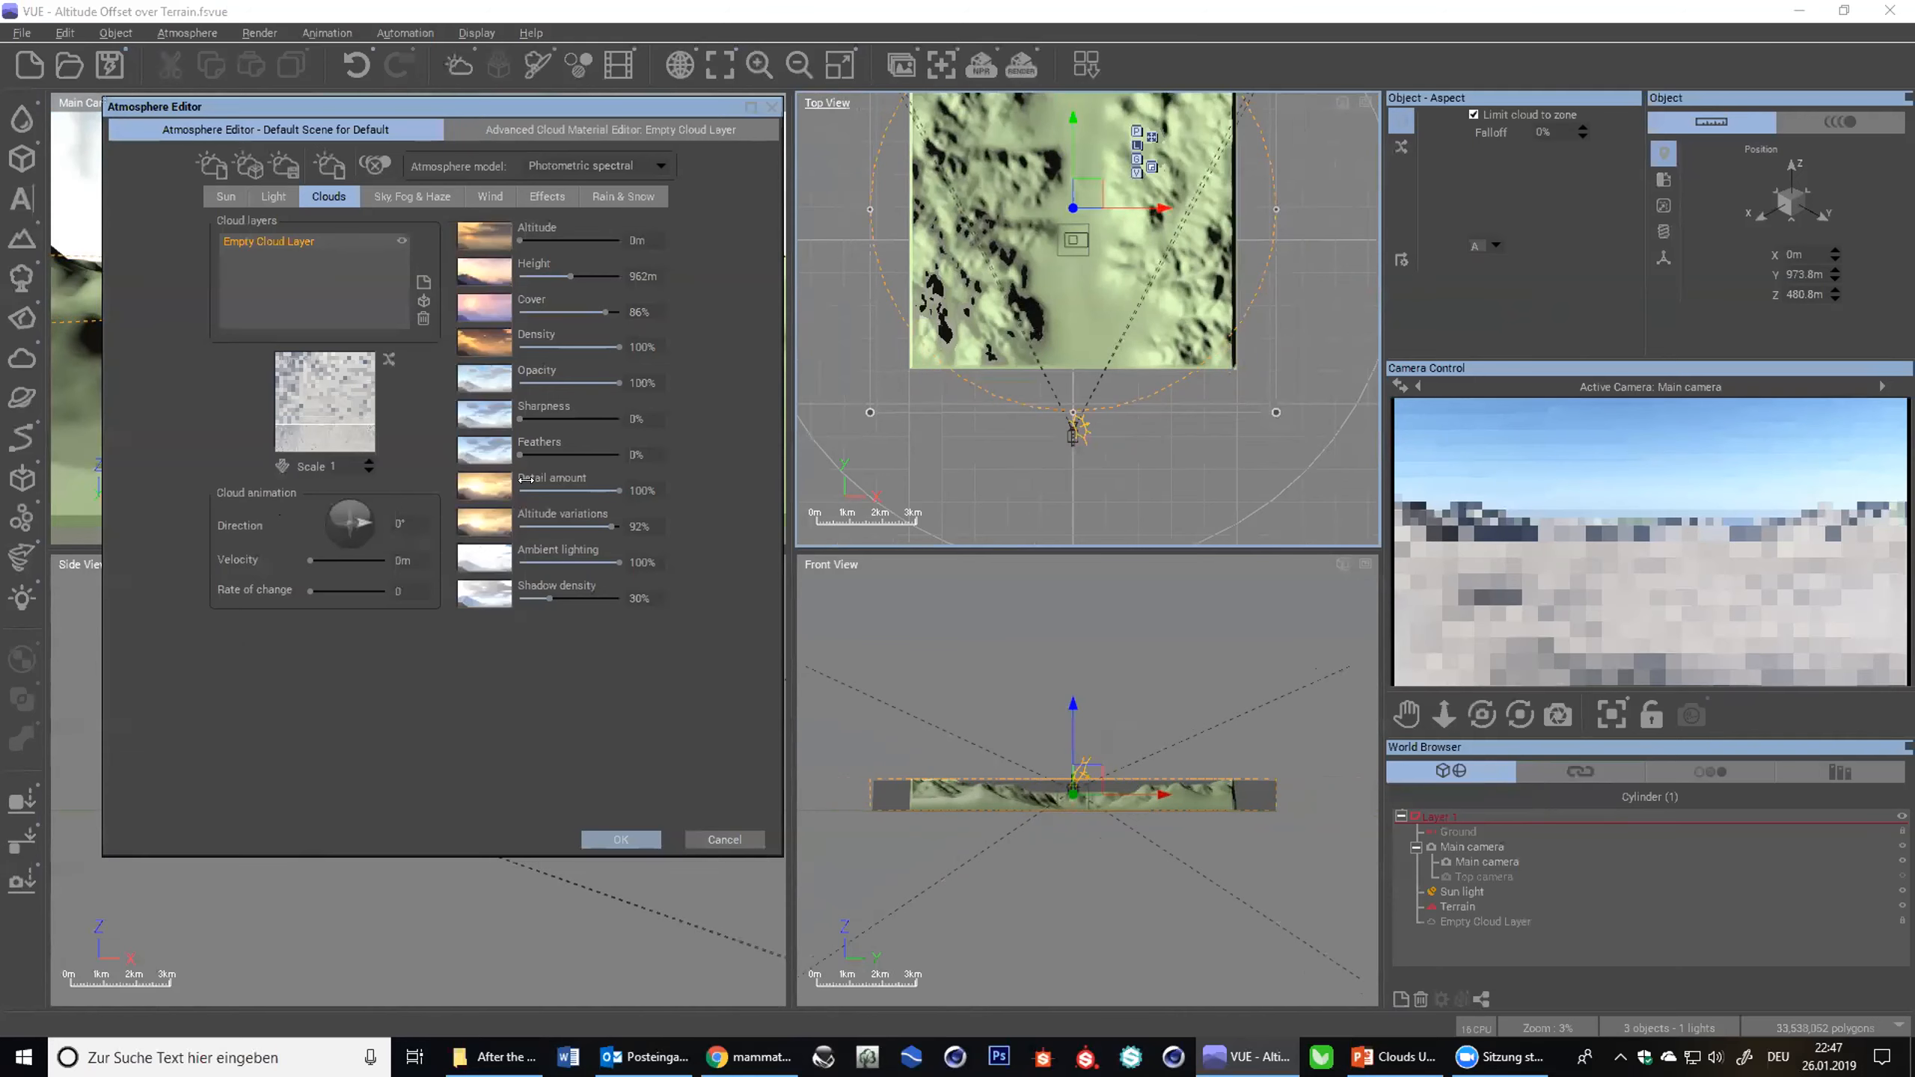
- Open the cloud material's density production function graph and add a Multiply By A Constant node
click(494, 130)
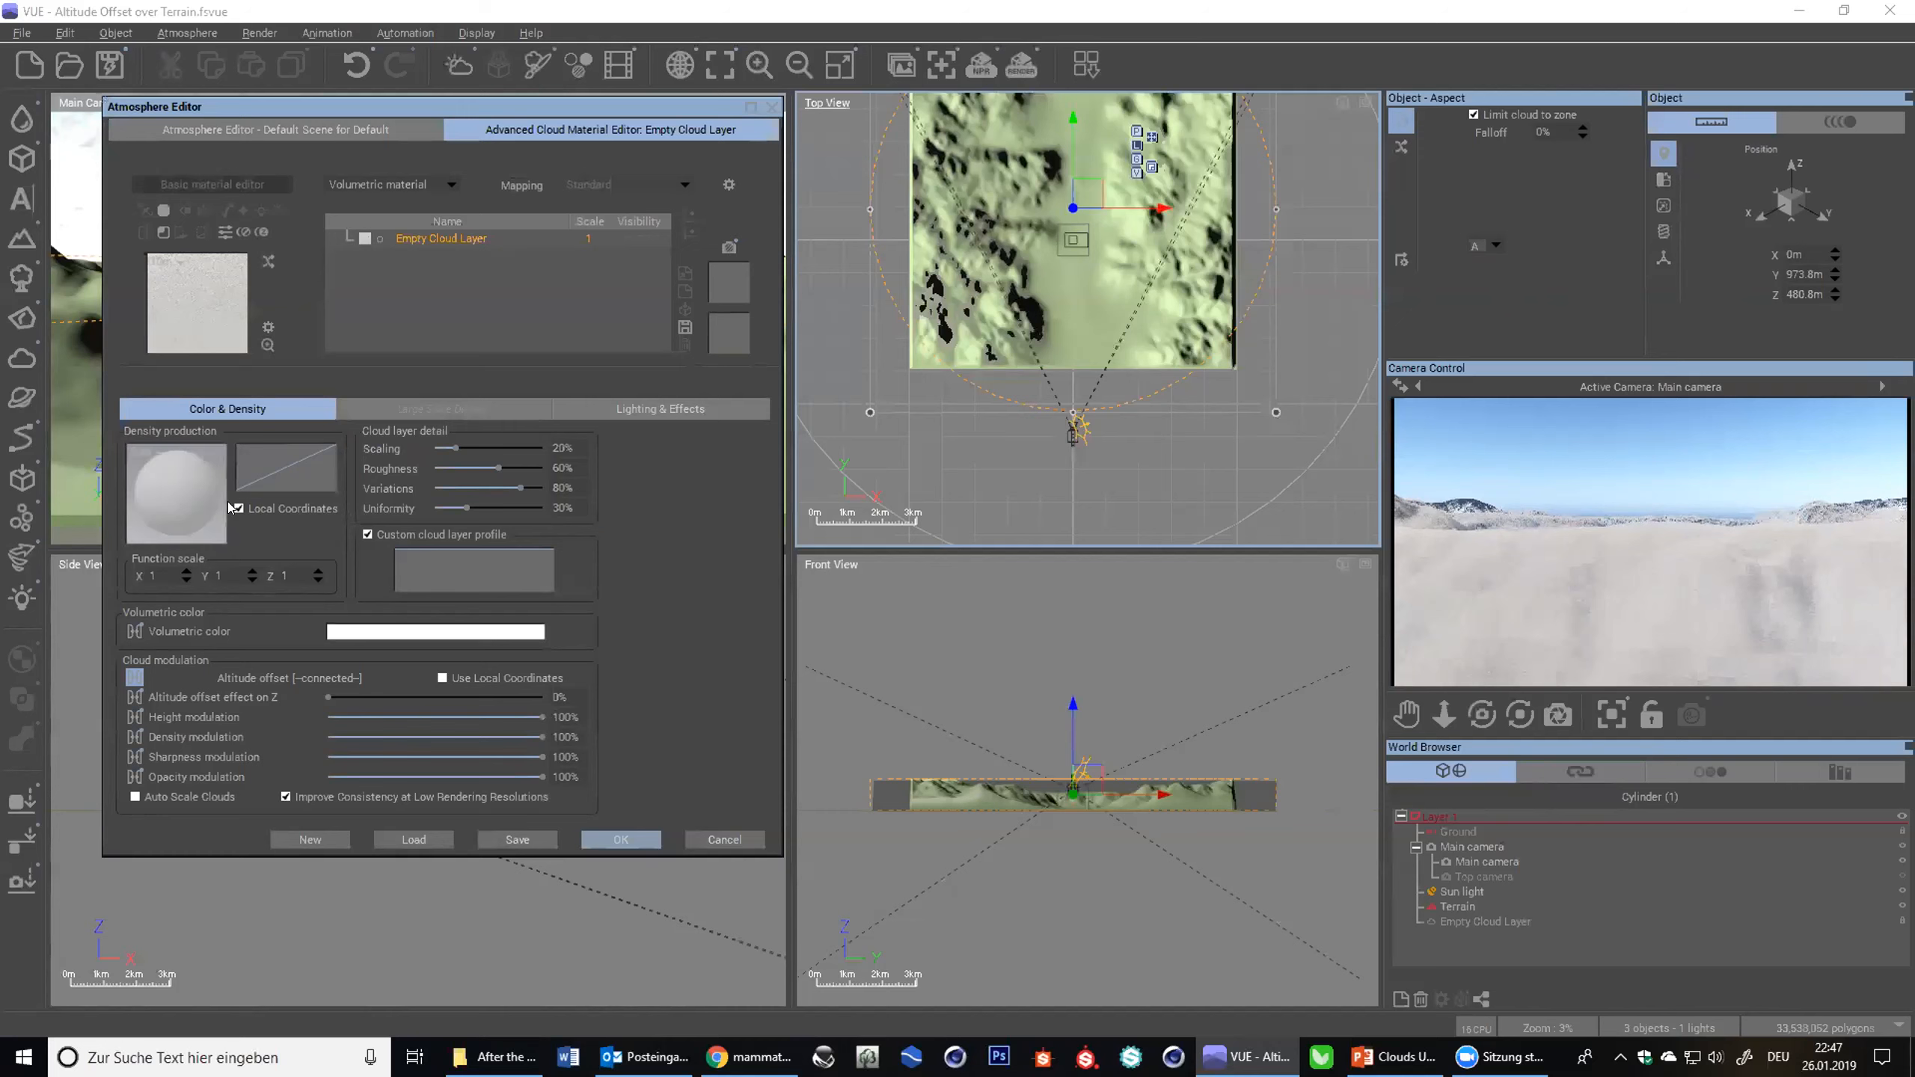
right_click(192, 484)
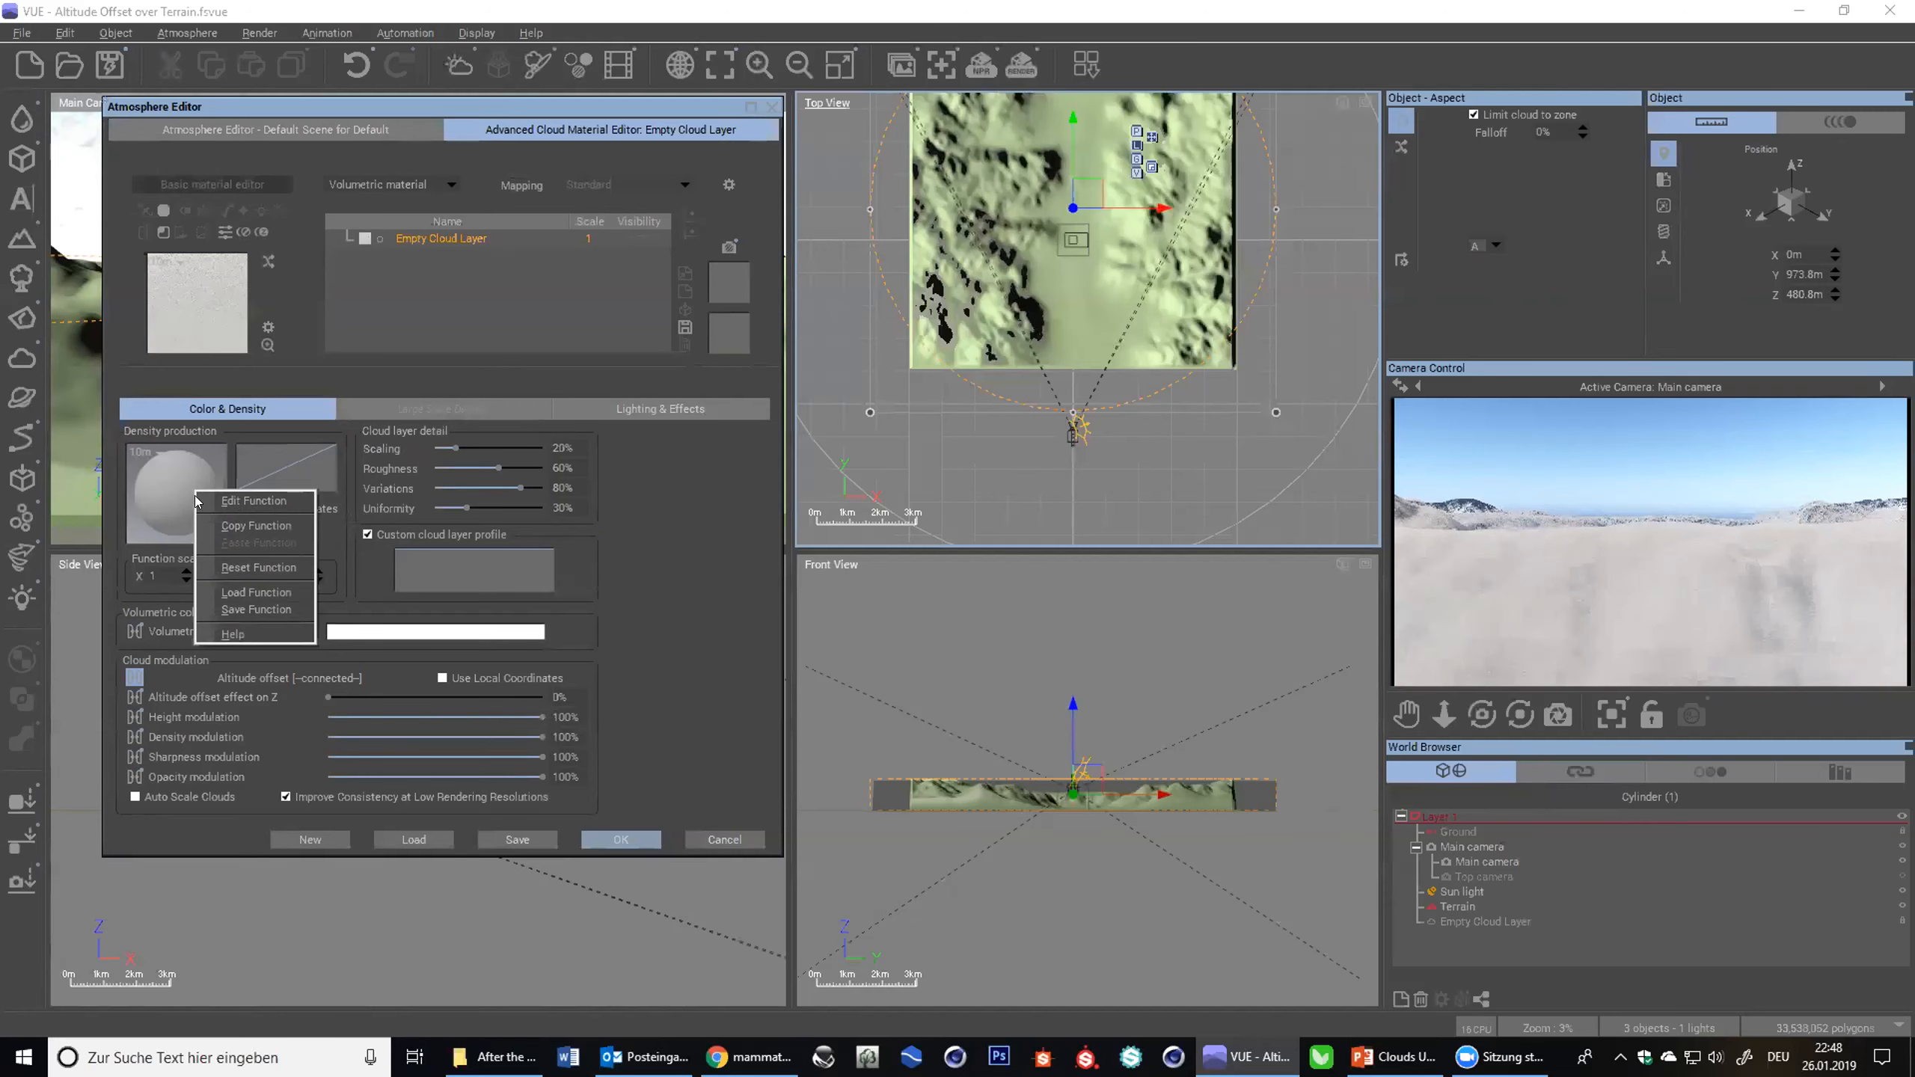
click(196, 497)
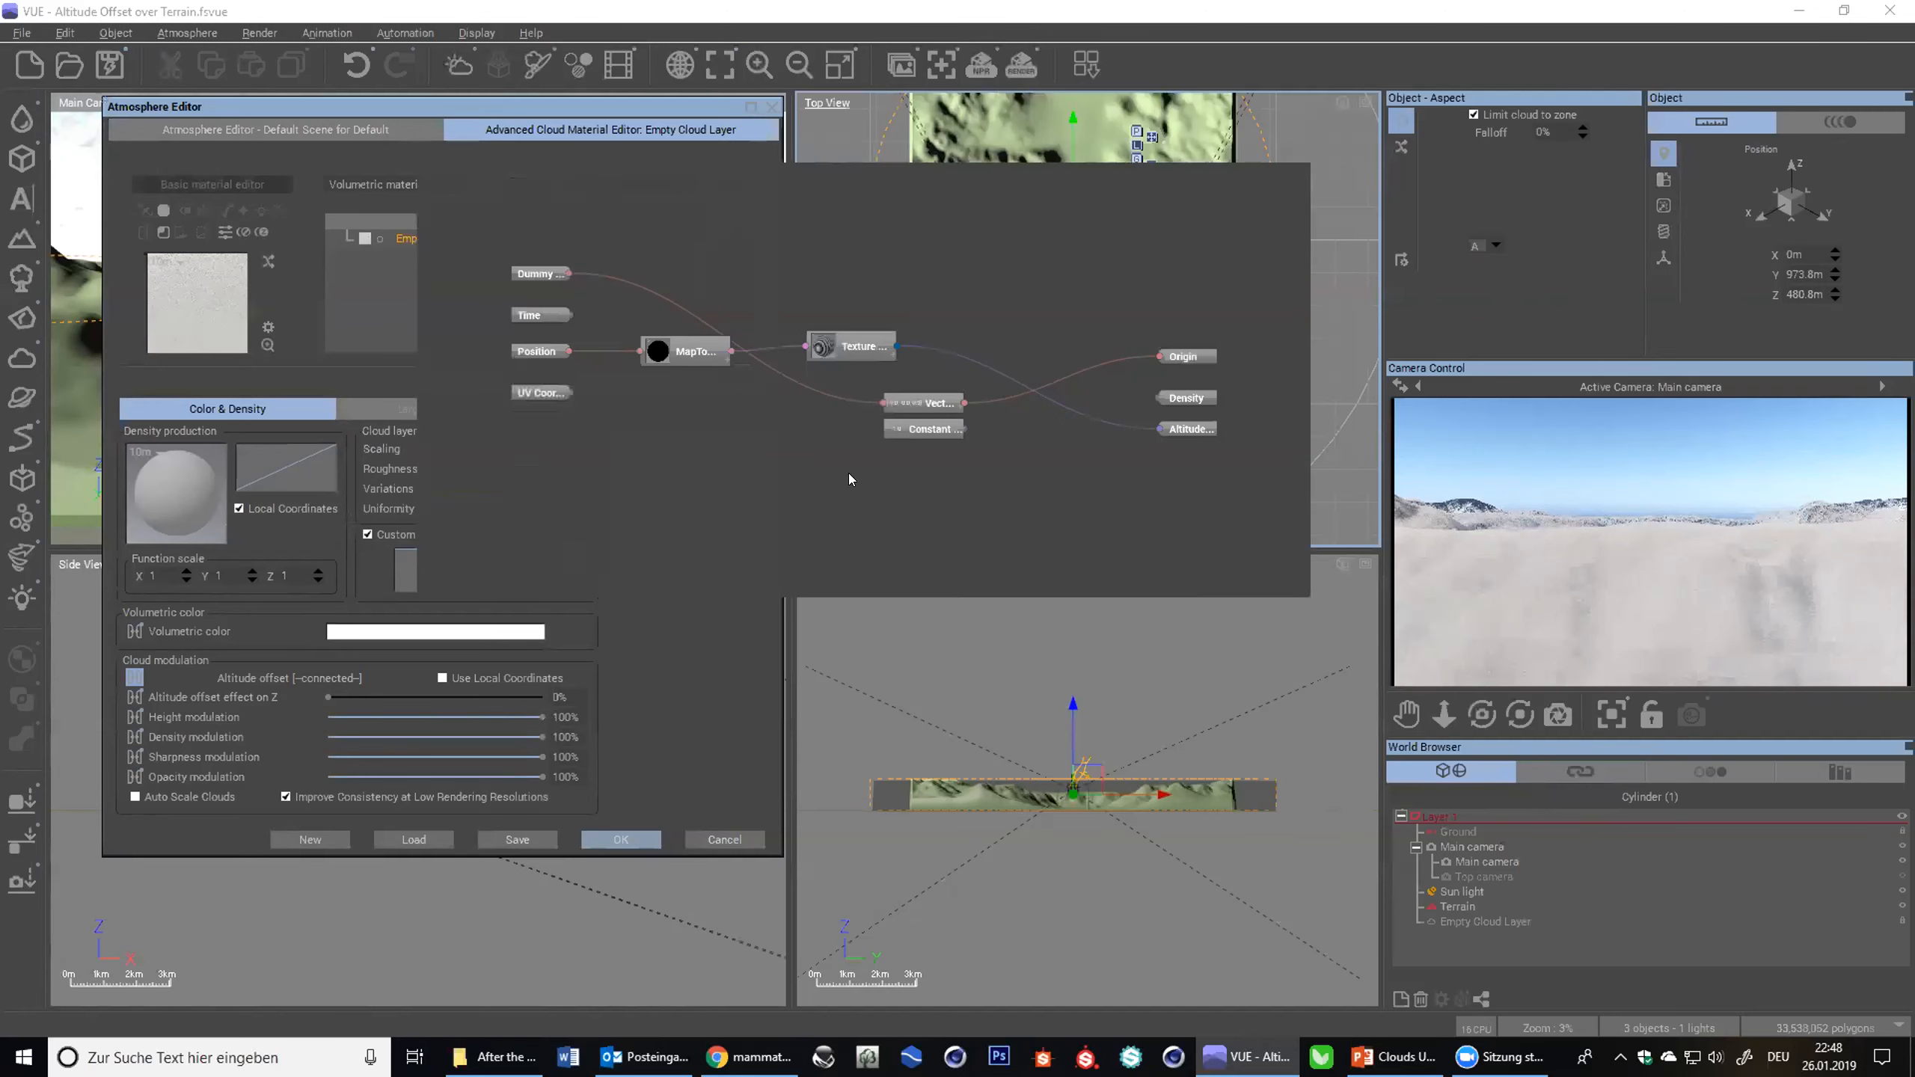
right_click(717, 405)
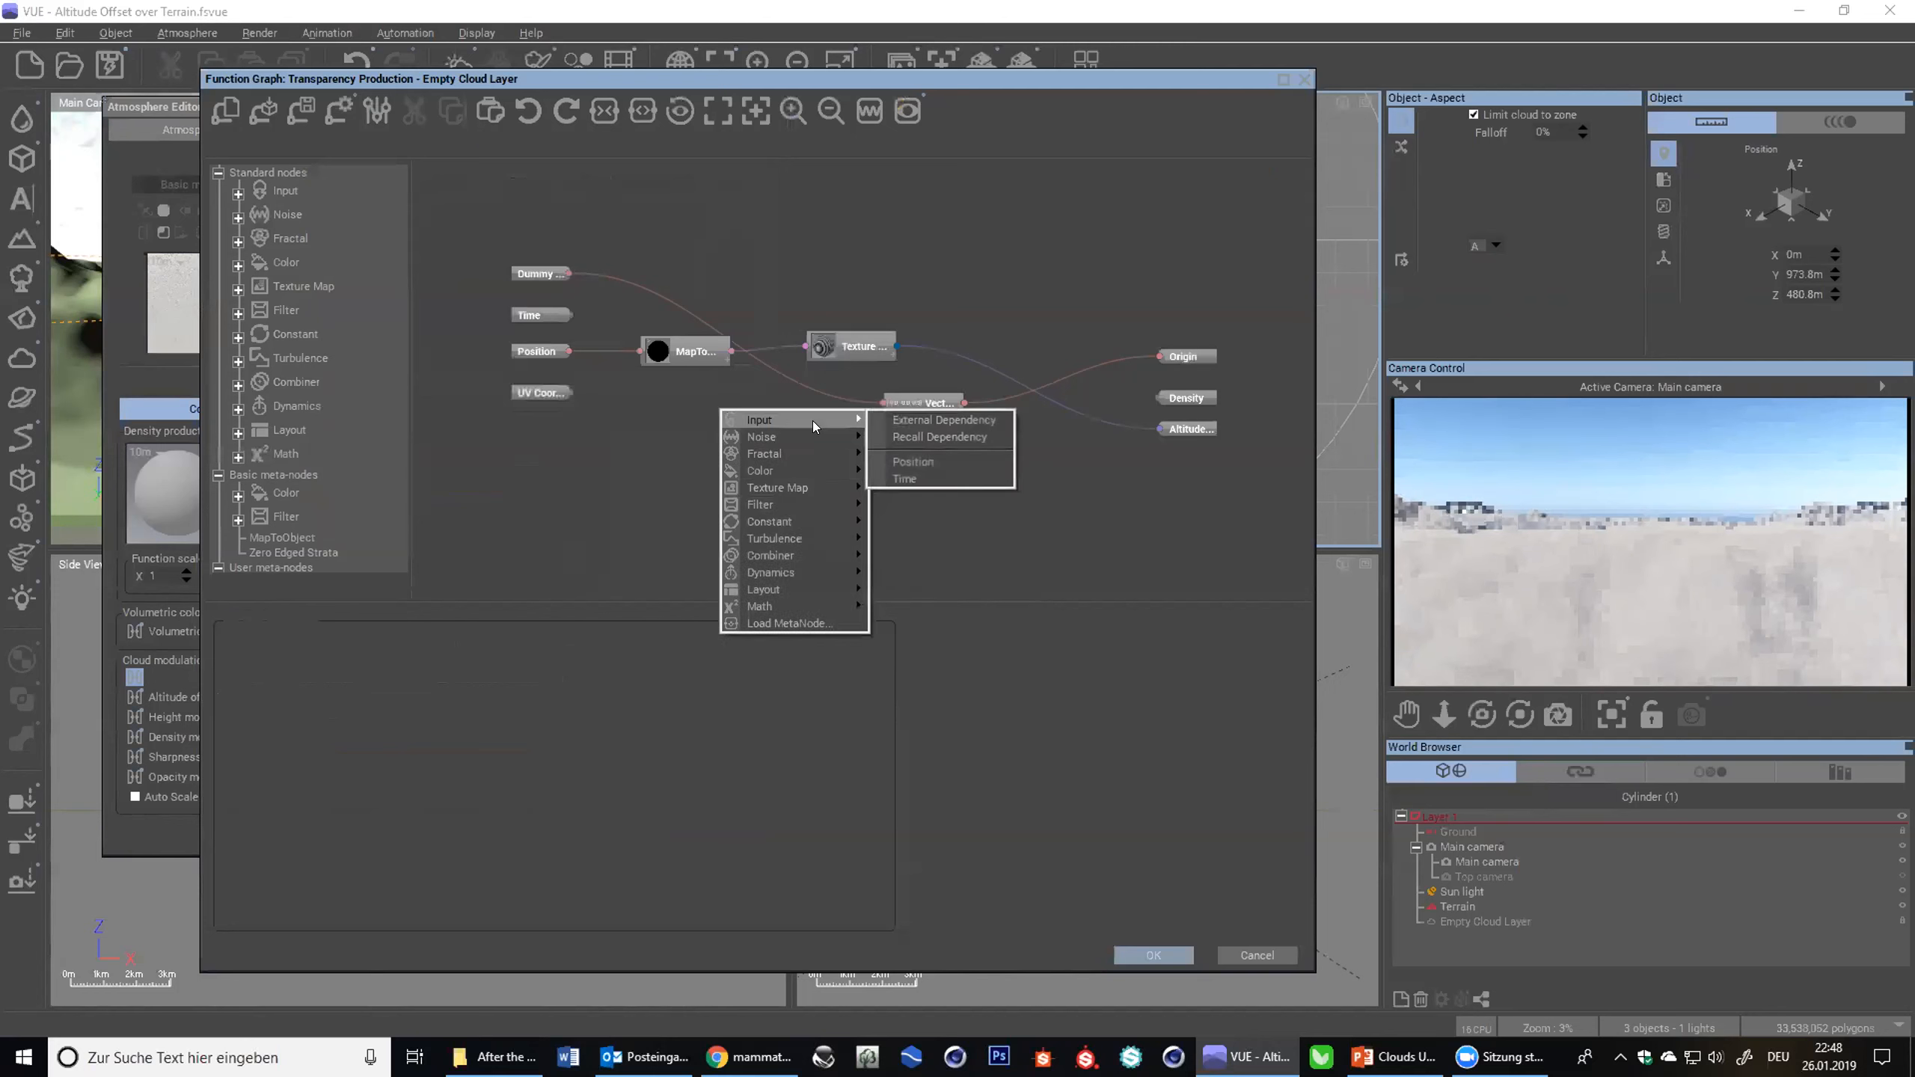
mouse_move(817, 421)
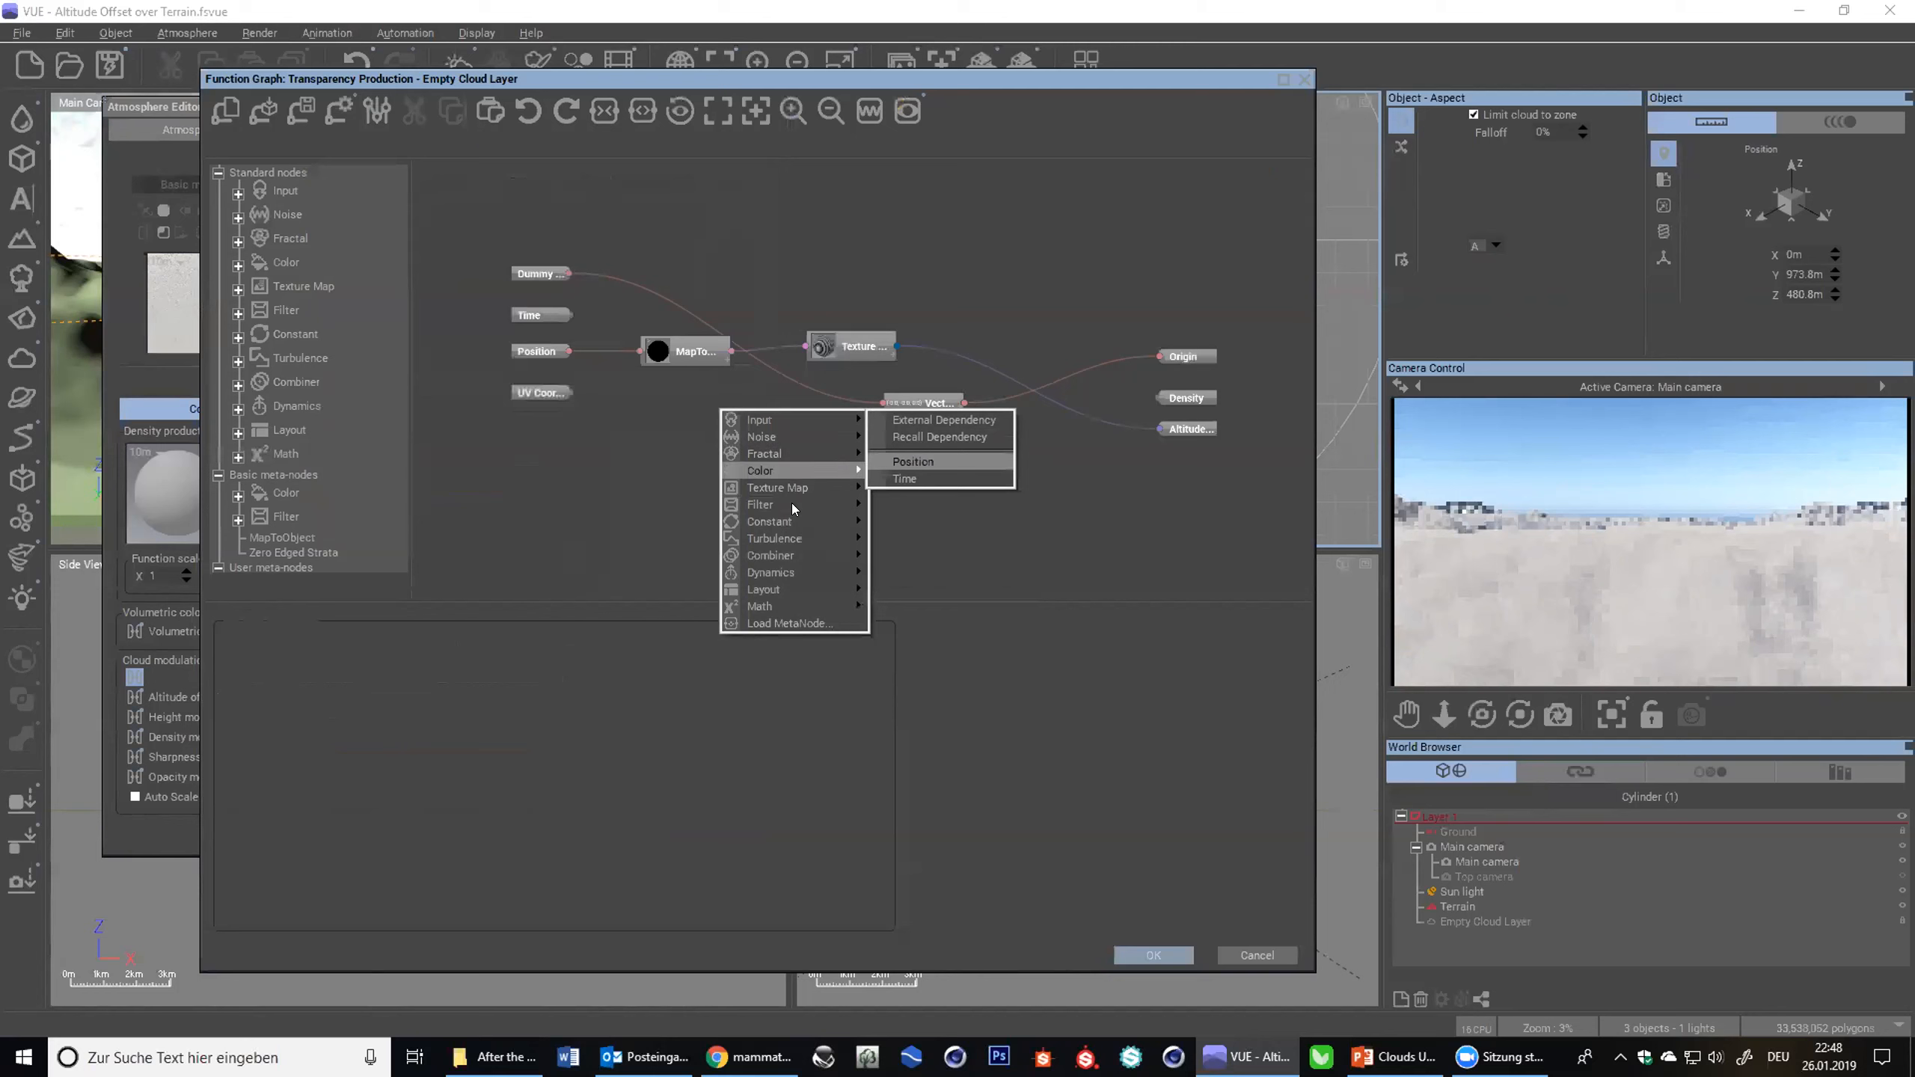
mouse_move(801, 520)
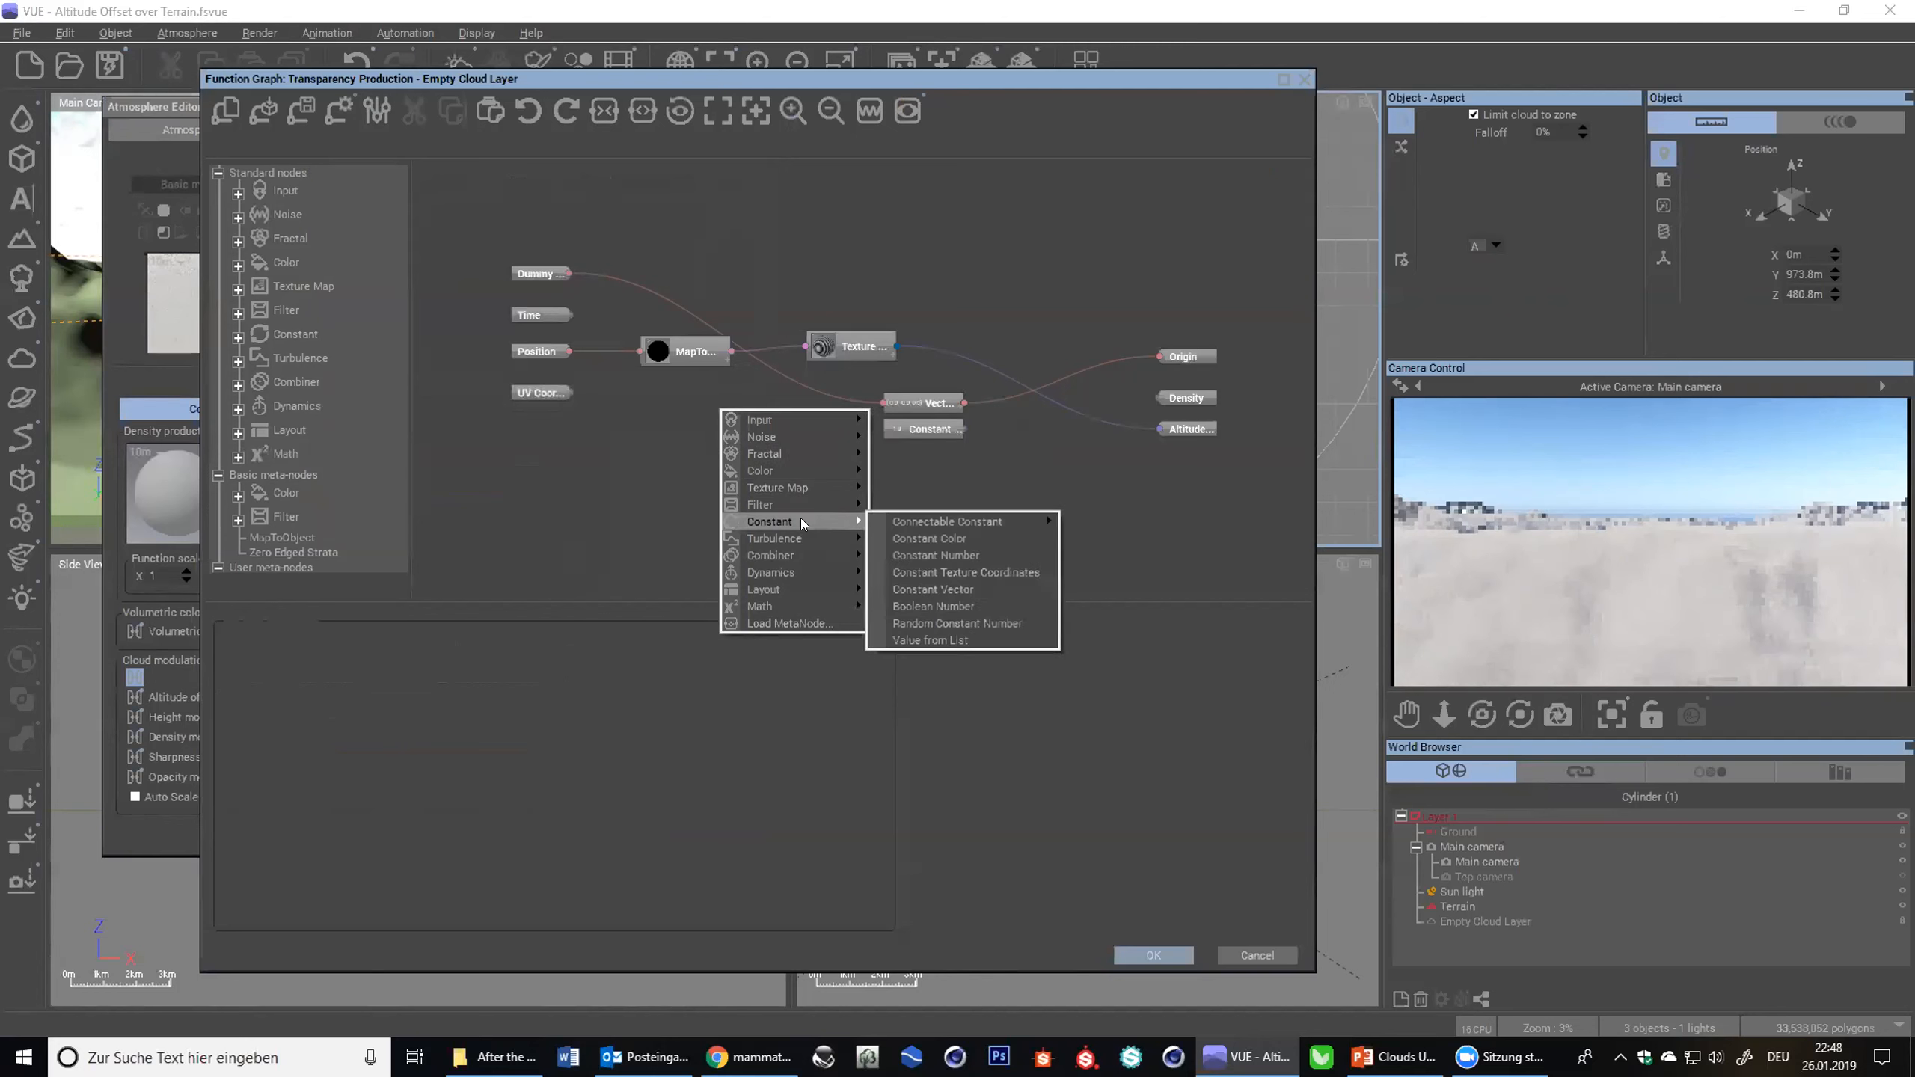
mouse_move(787, 604)
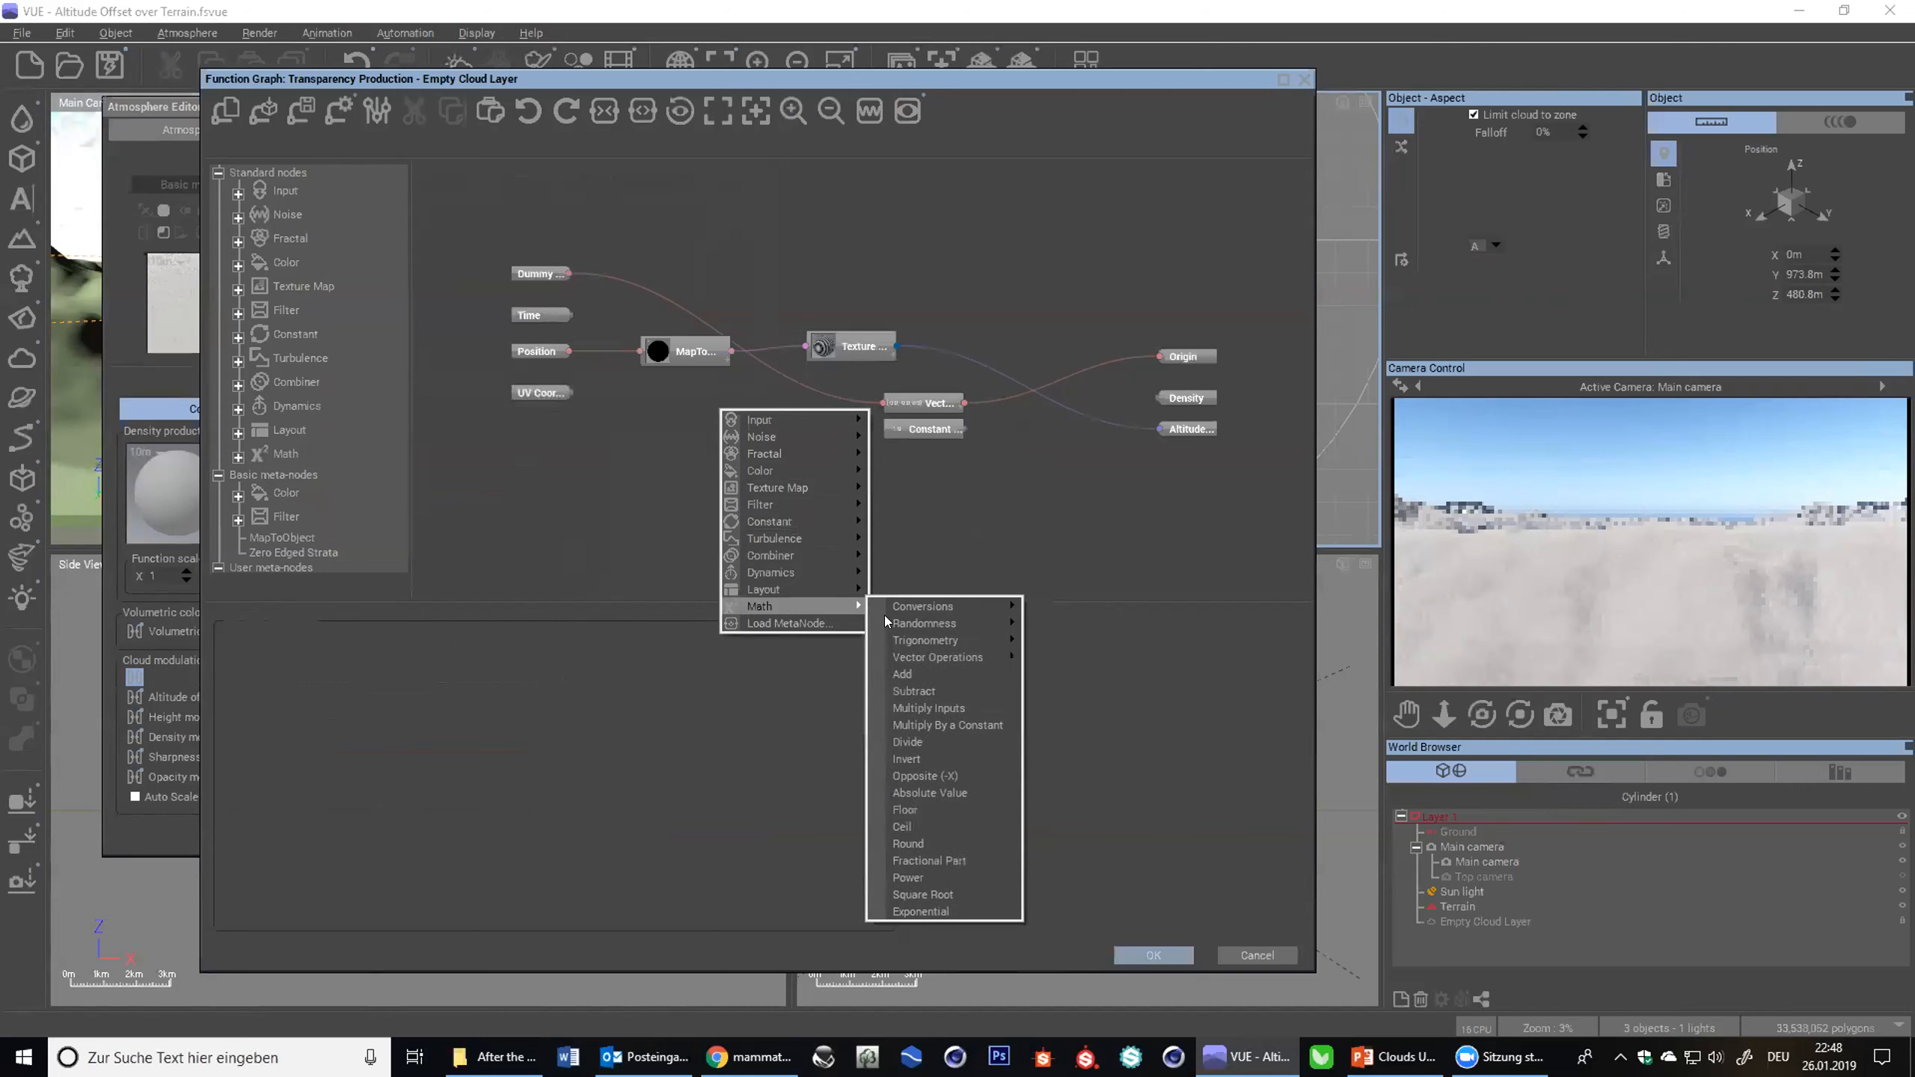
click(948, 725)
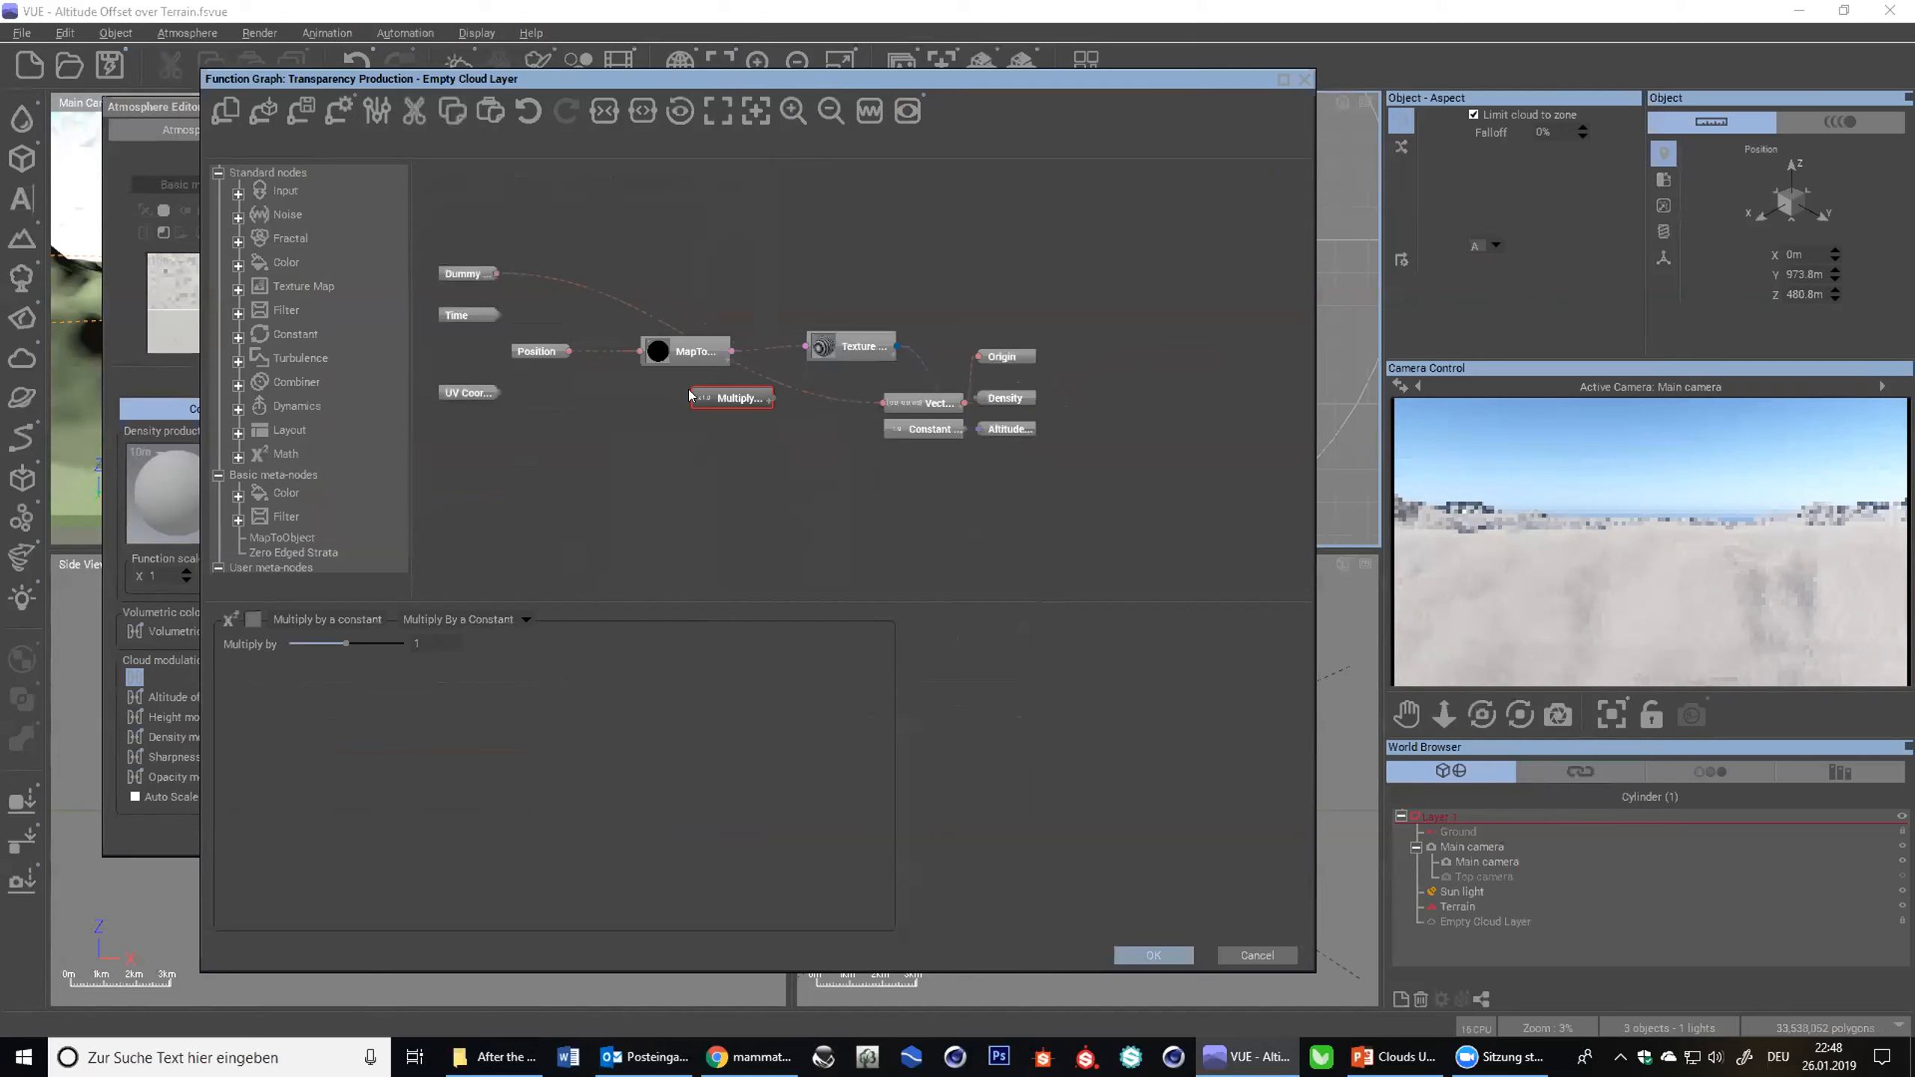
- Feed the Multiply node from Position, set its factor to 2000, and place it just below the Position input
drag(452, 279, 520, 354)
double_click(421, 642)
text(2000)
drag(724, 398, 594, 392)
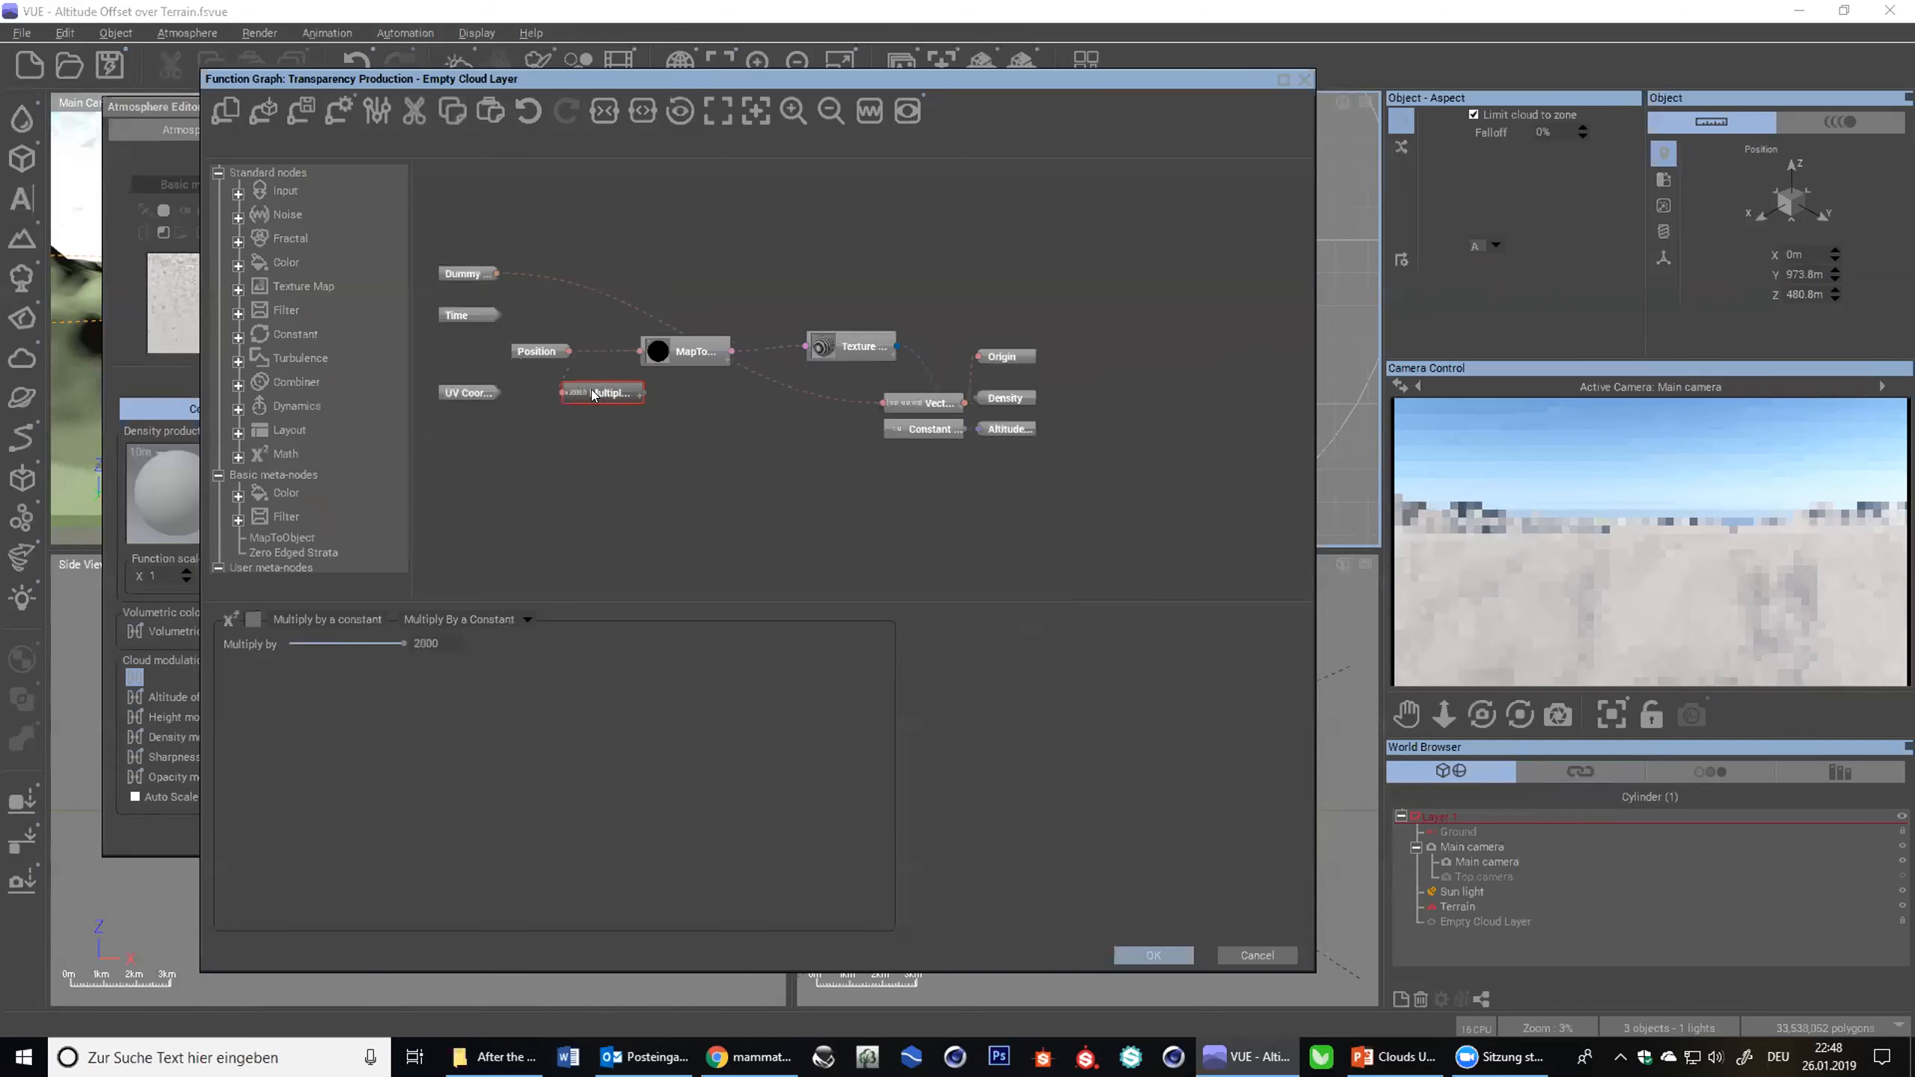
- Add a Rectangular math pattern after the Multiply node, set its Scale to 1 km, and connect it to the Density output
click(739, 418)
right_click(739, 417)
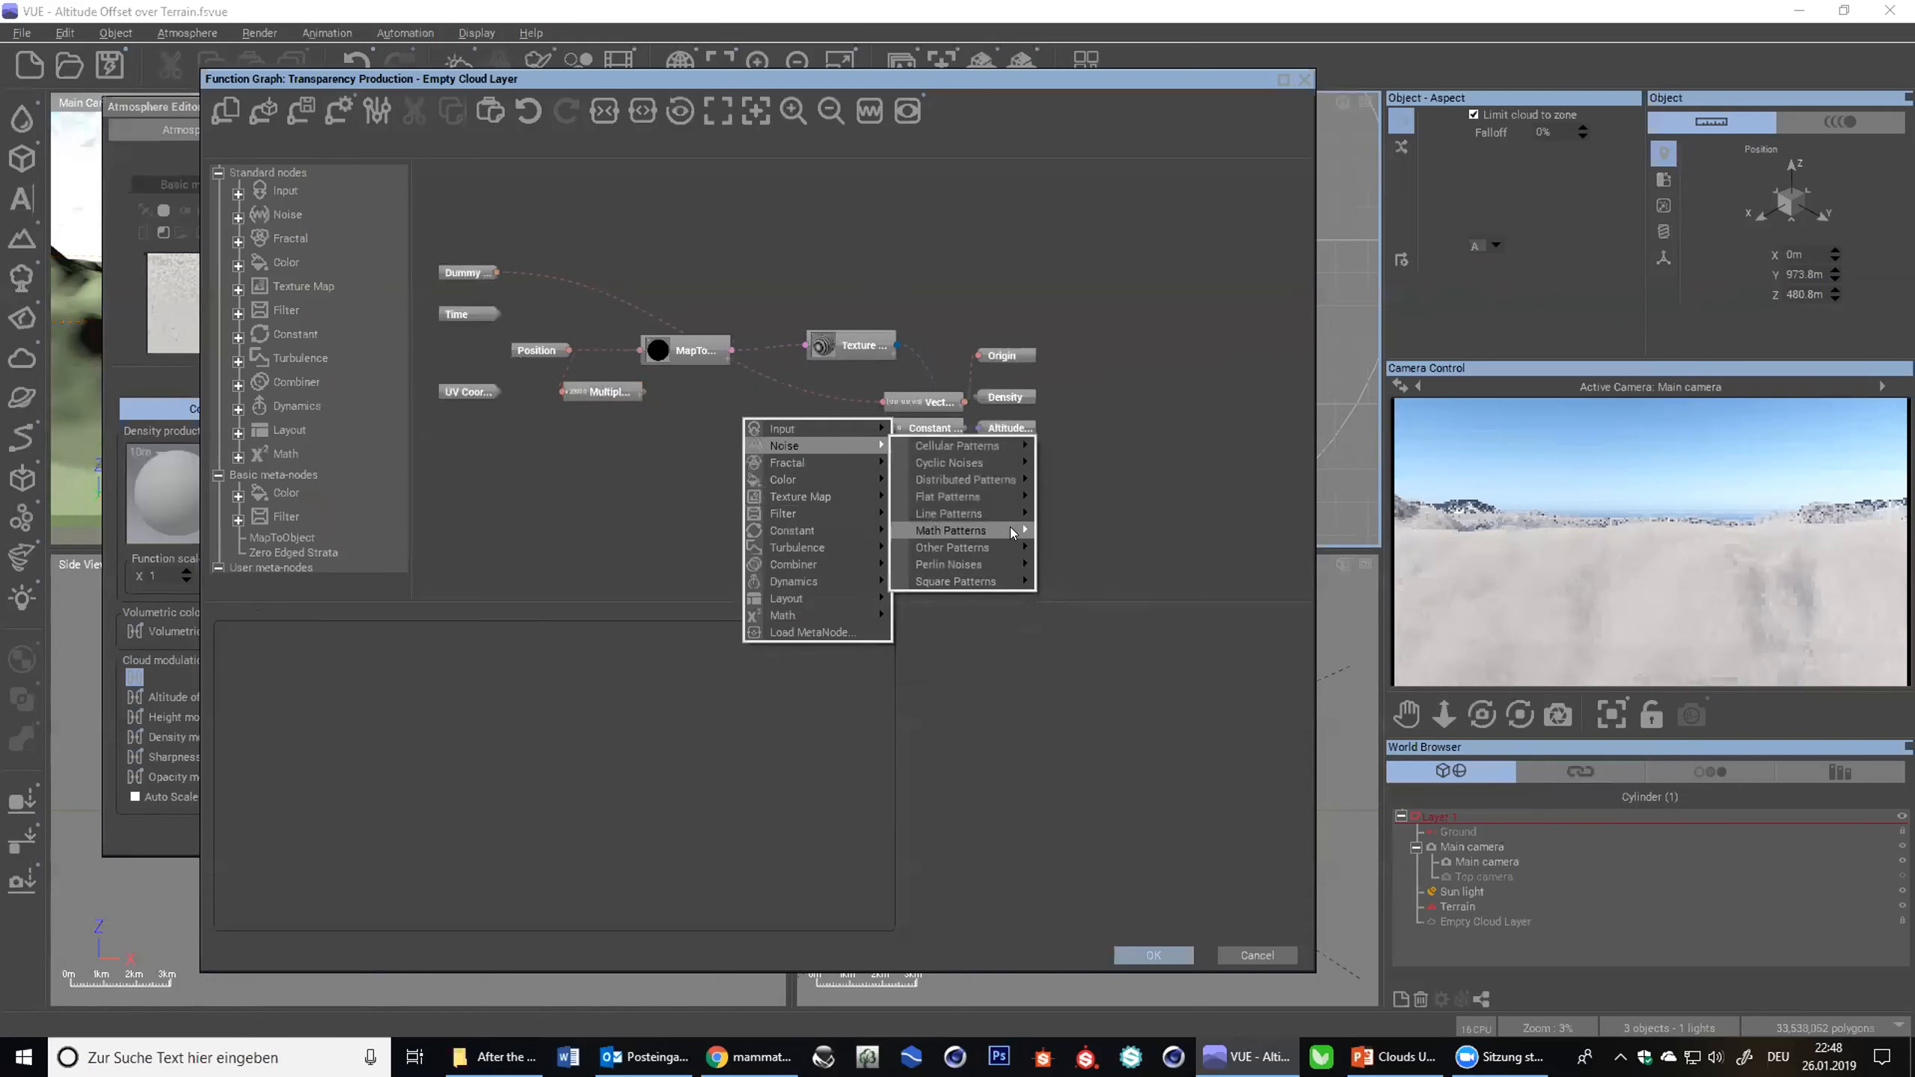
mouse_move(980, 530)
click(1105, 768)
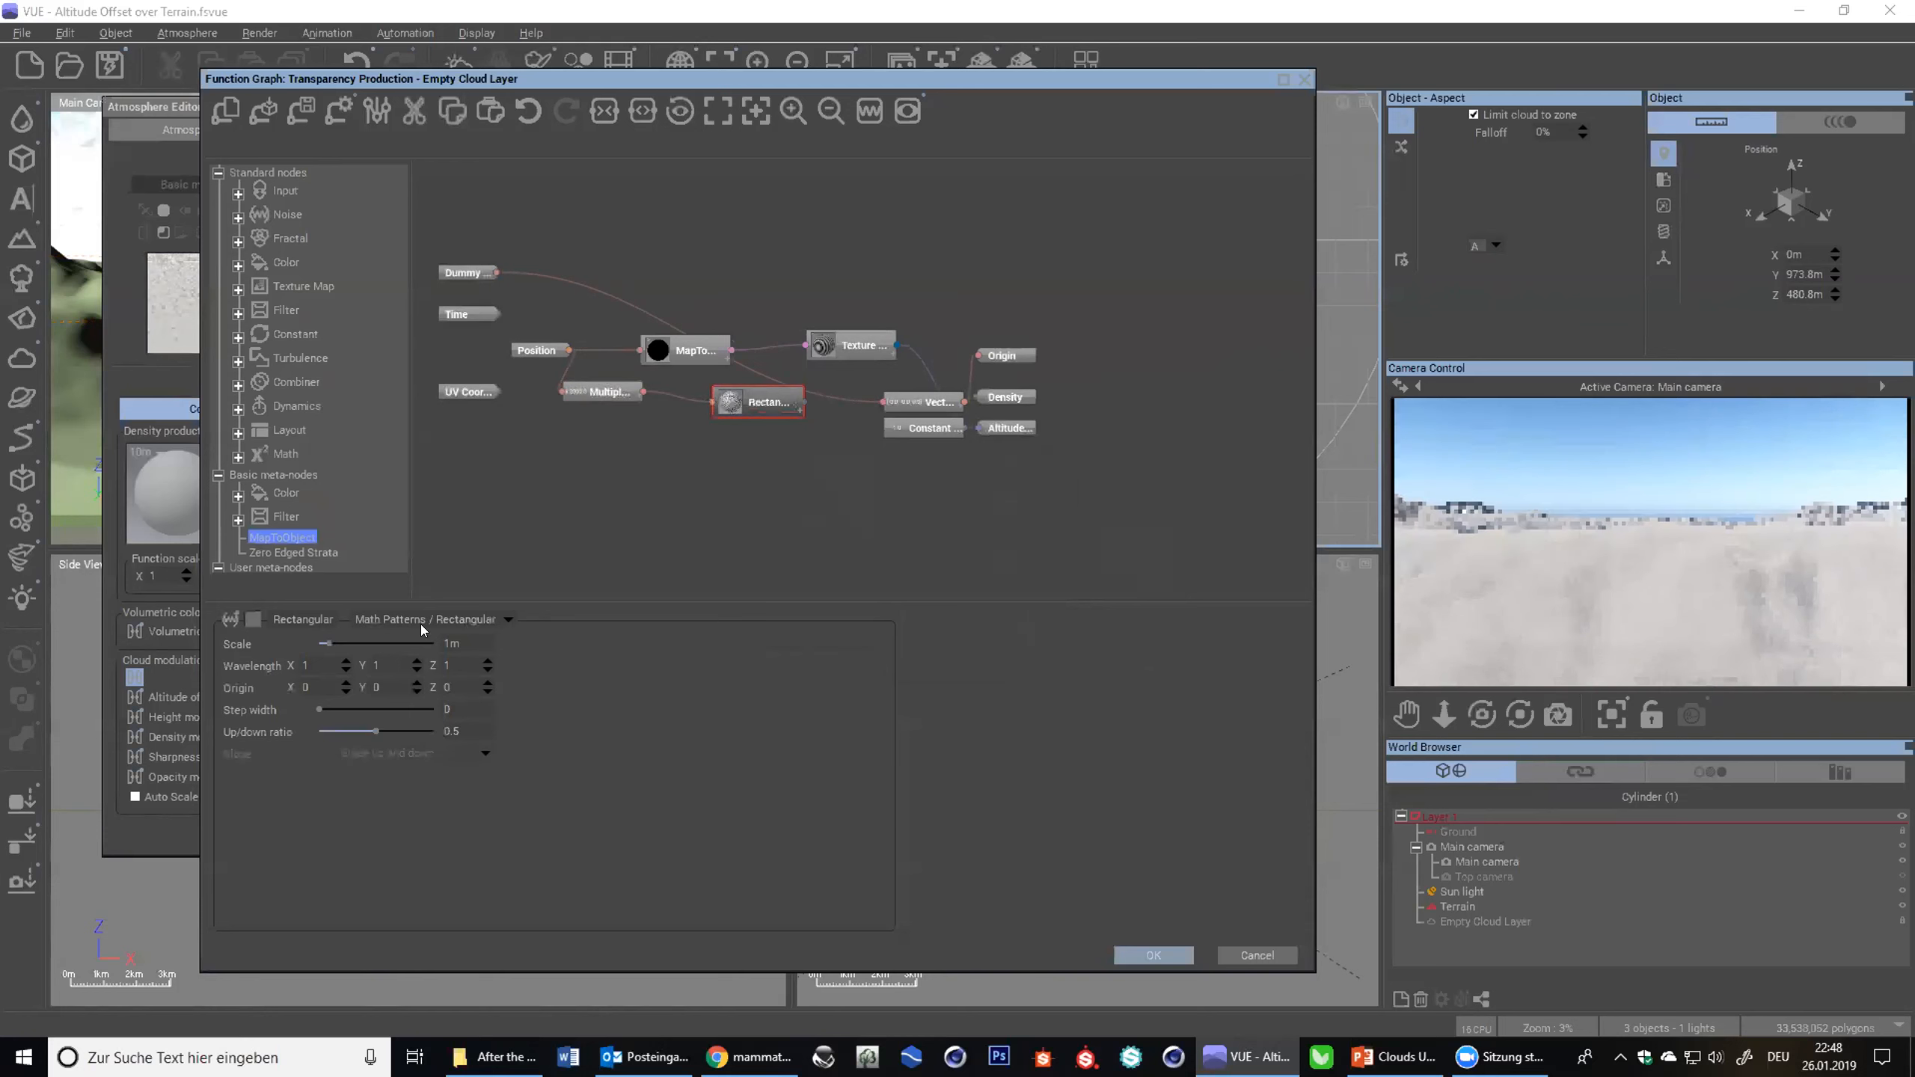
drag(364, 630, 633, 587)
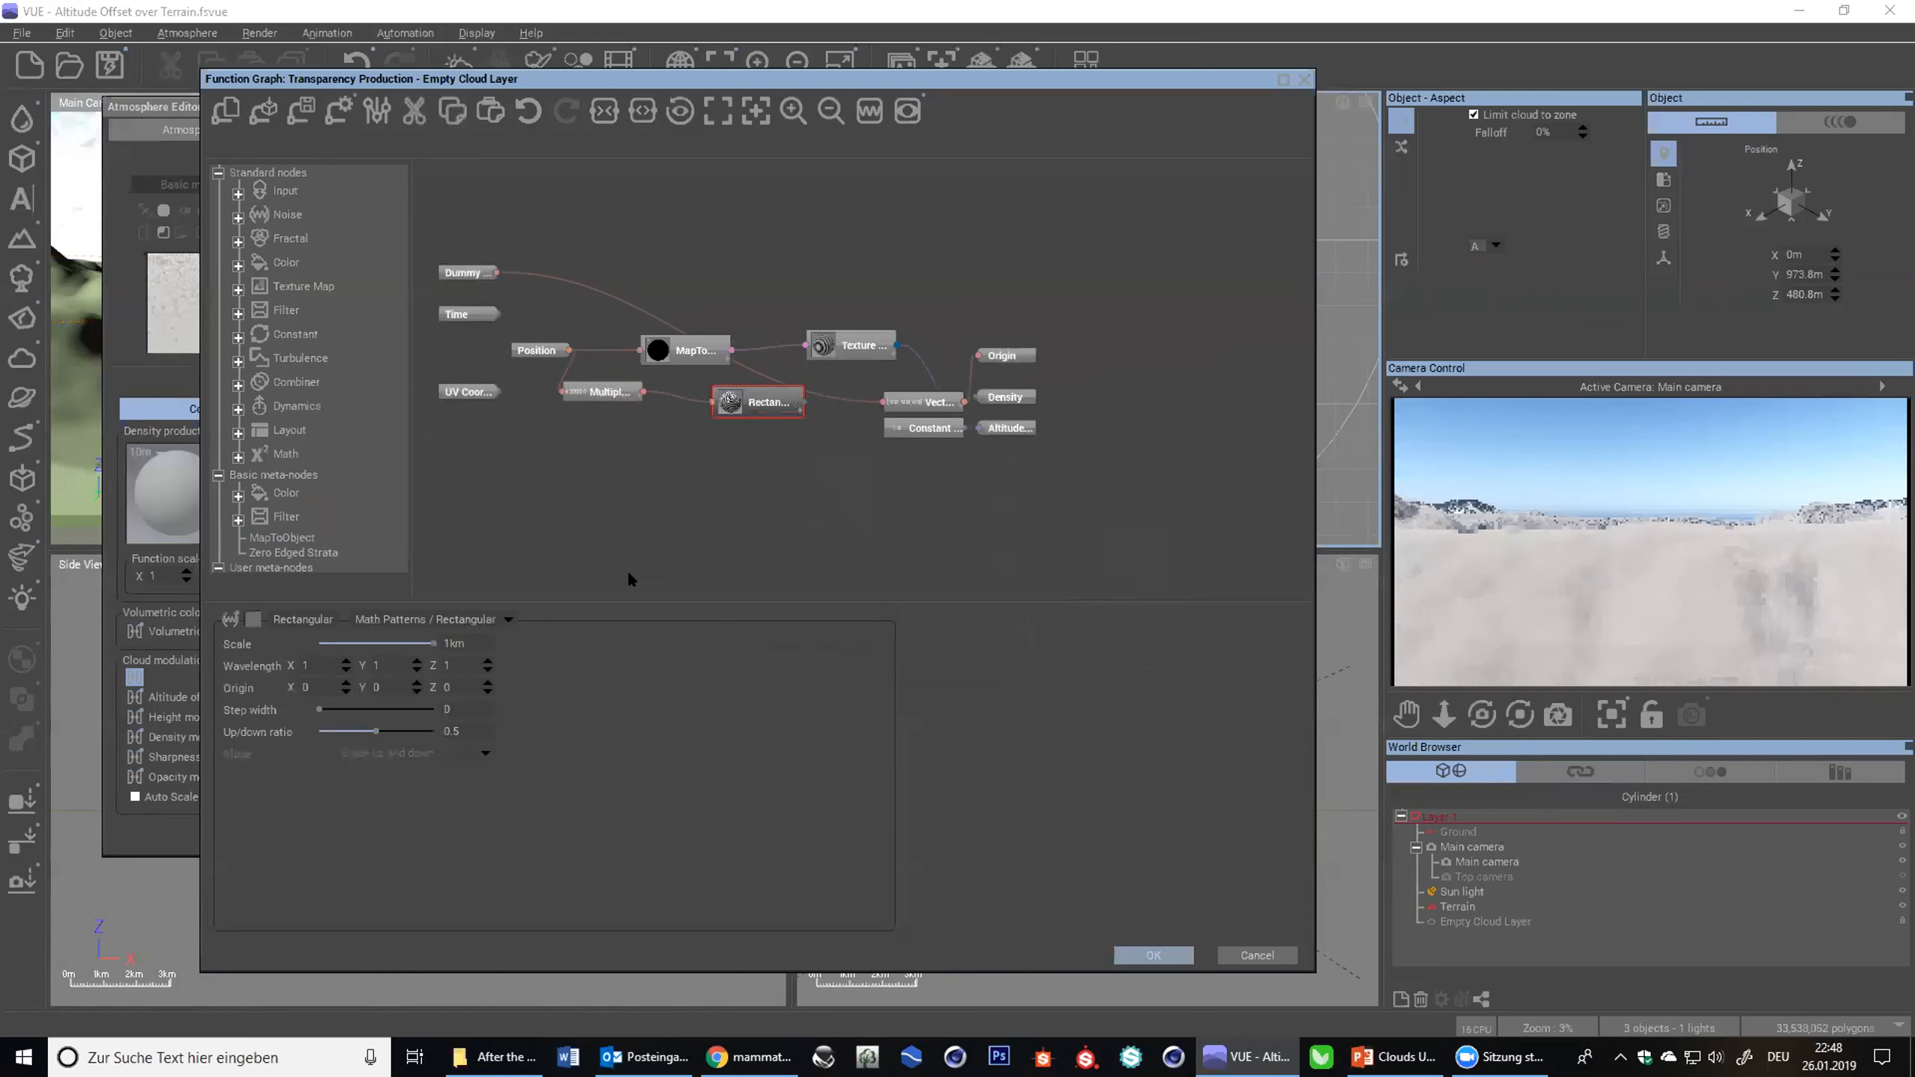
drag(980, 397, 787, 408)
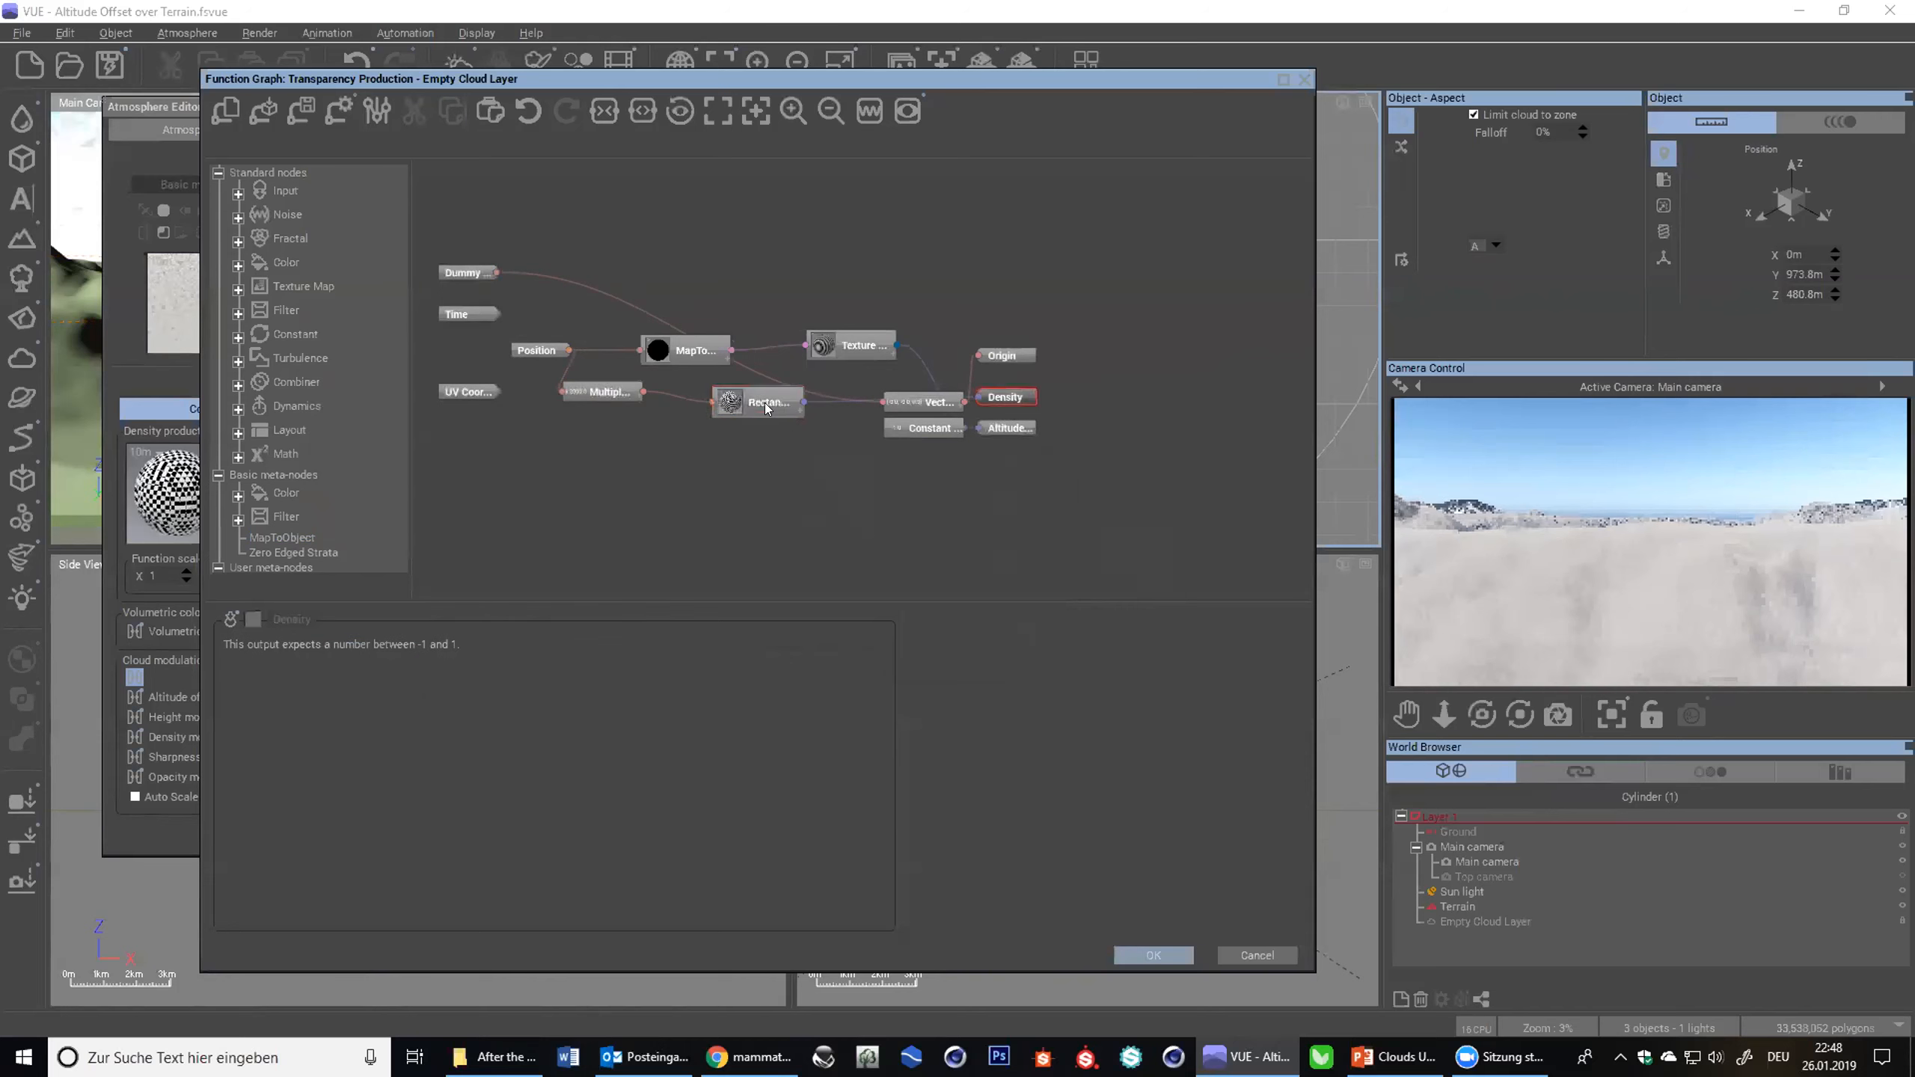
- Set the Rectangular pattern node's Scale to 100 and accept the density function graph
click(767, 406)
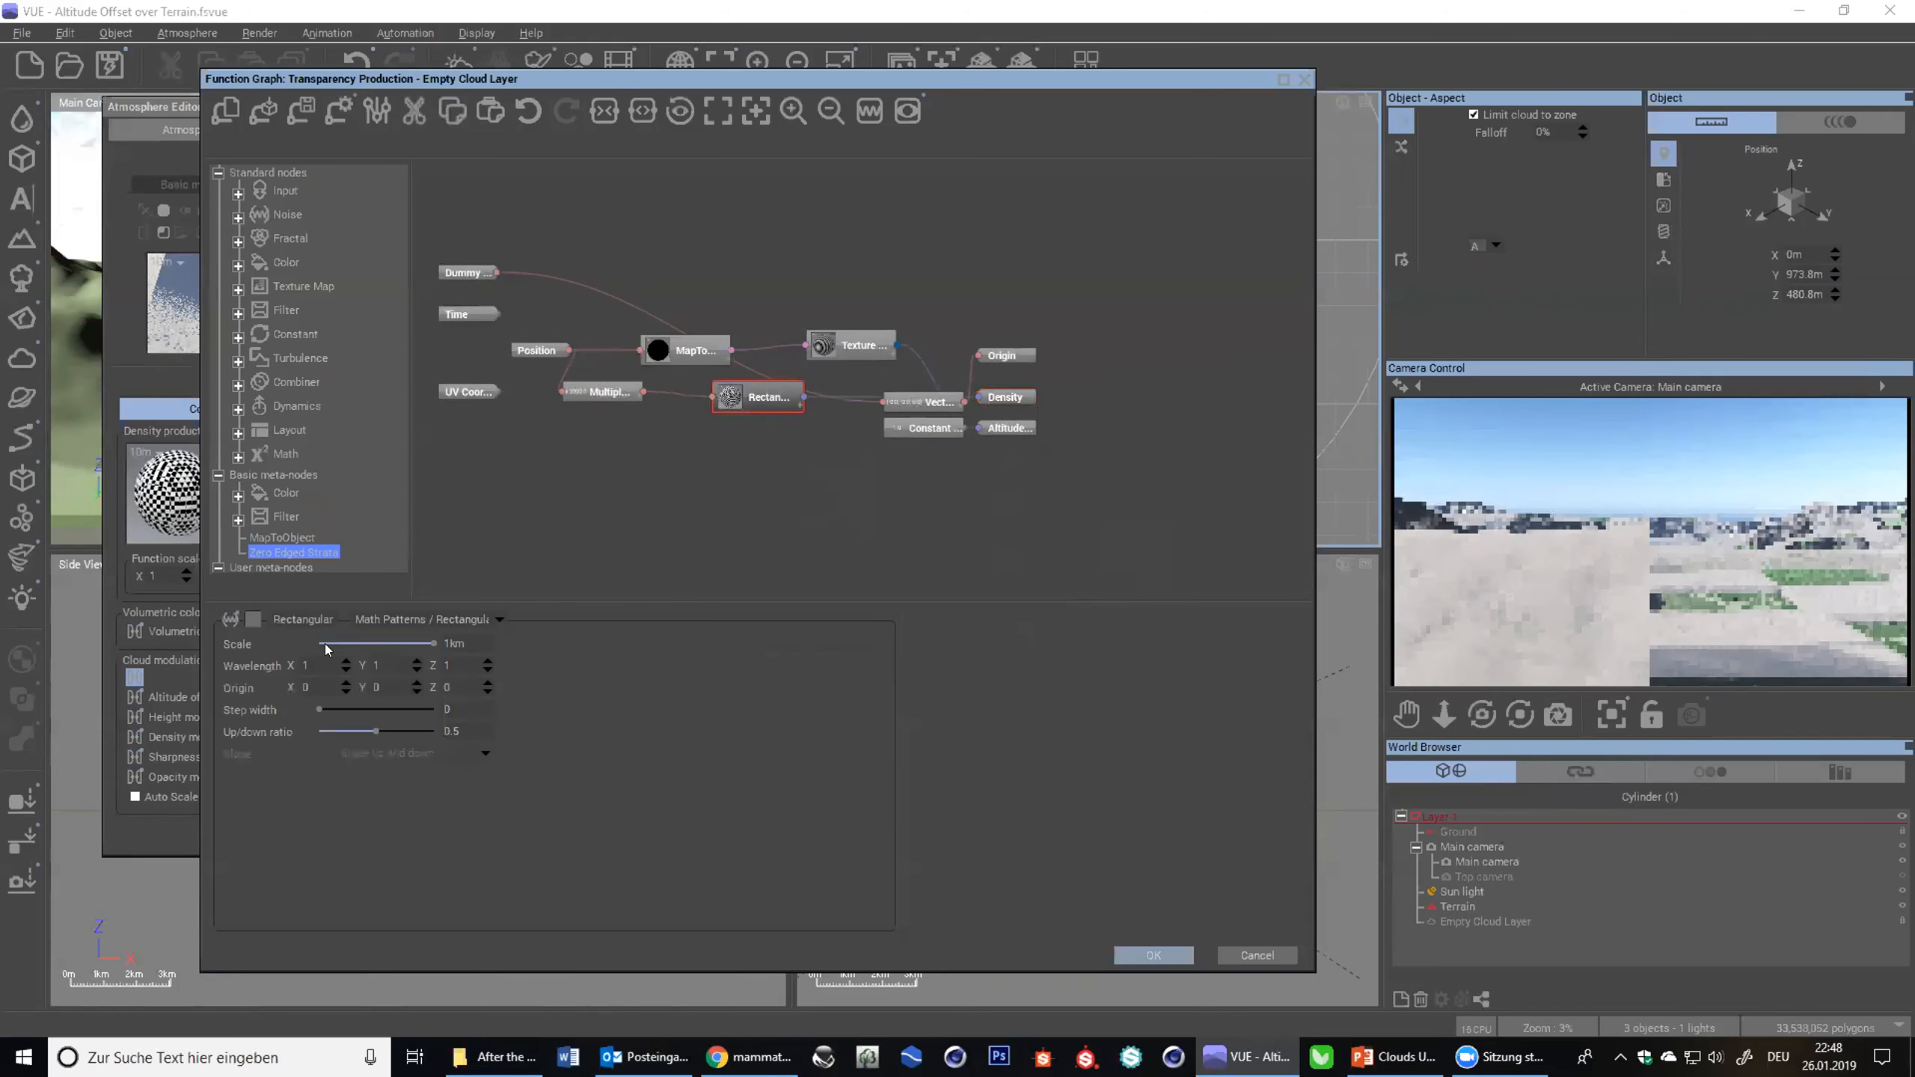
click(455, 643)
text(100)
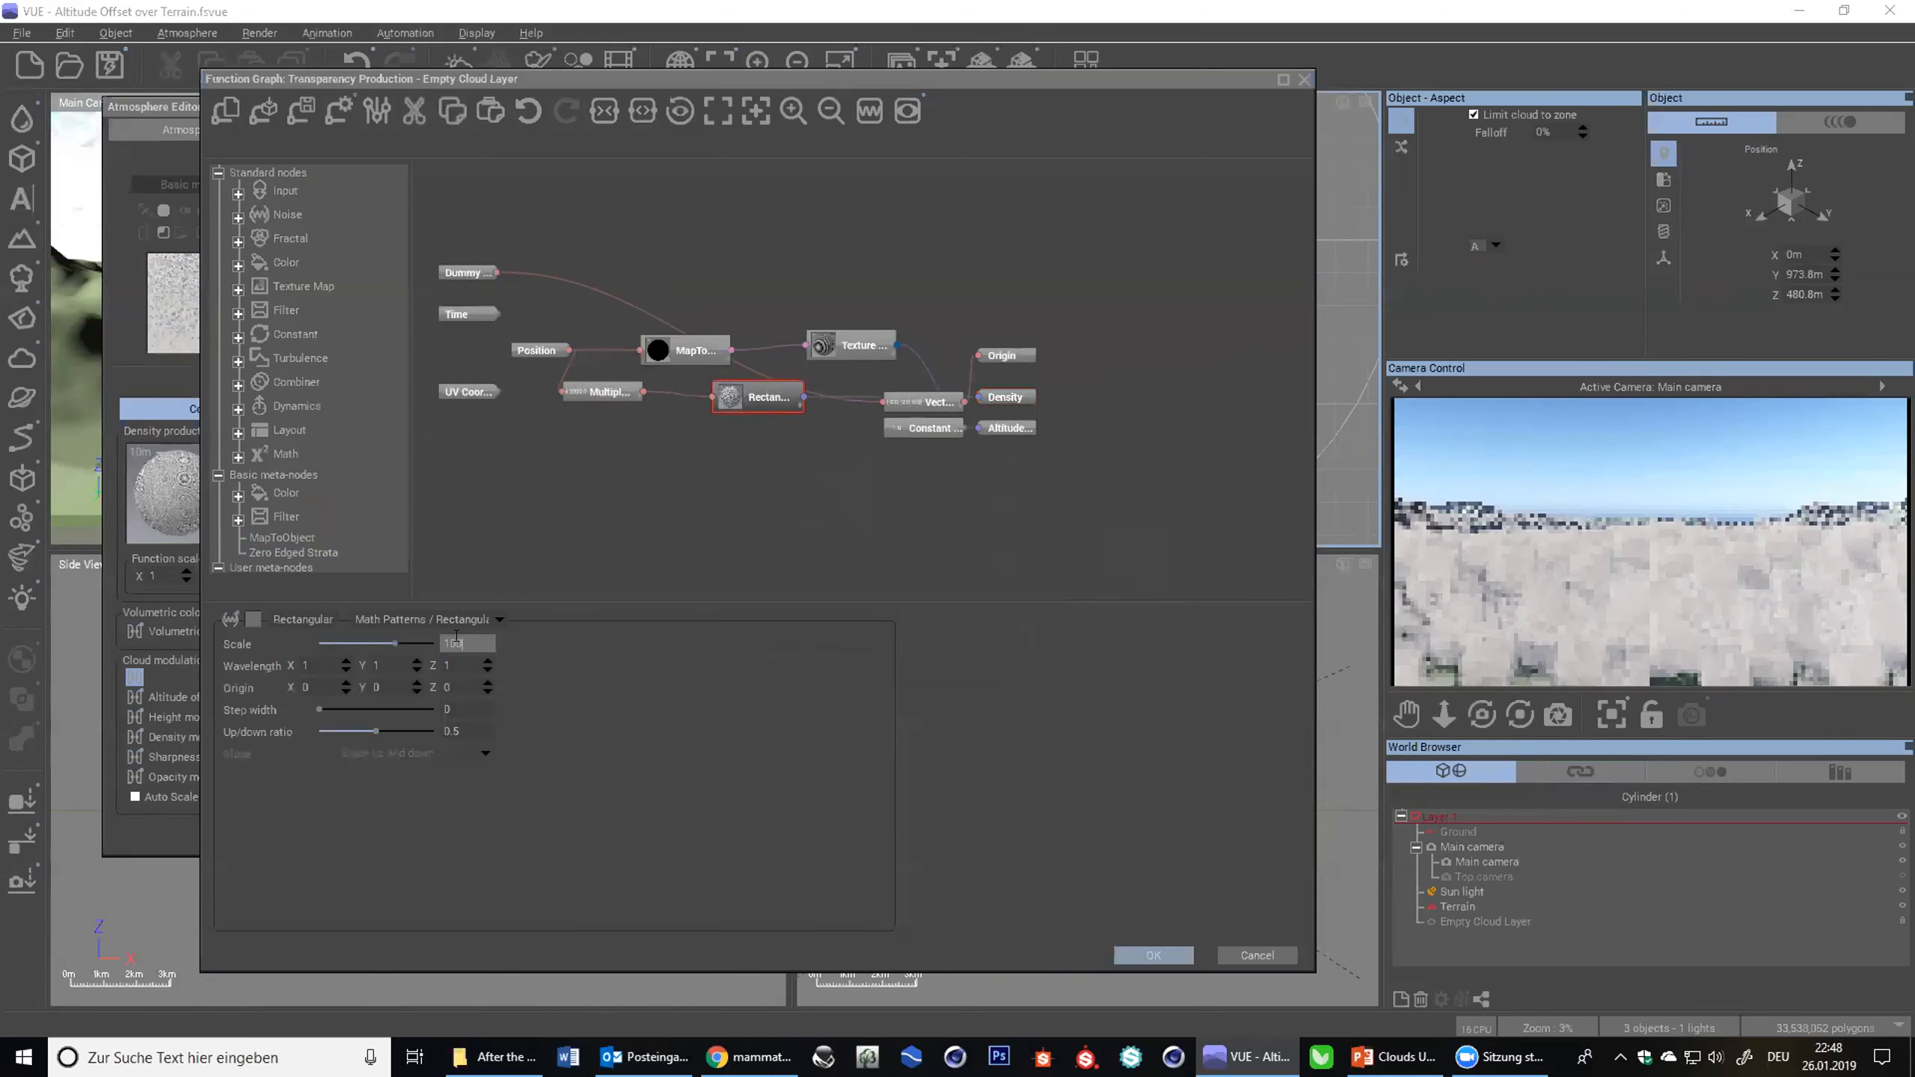
click(1126, 950)
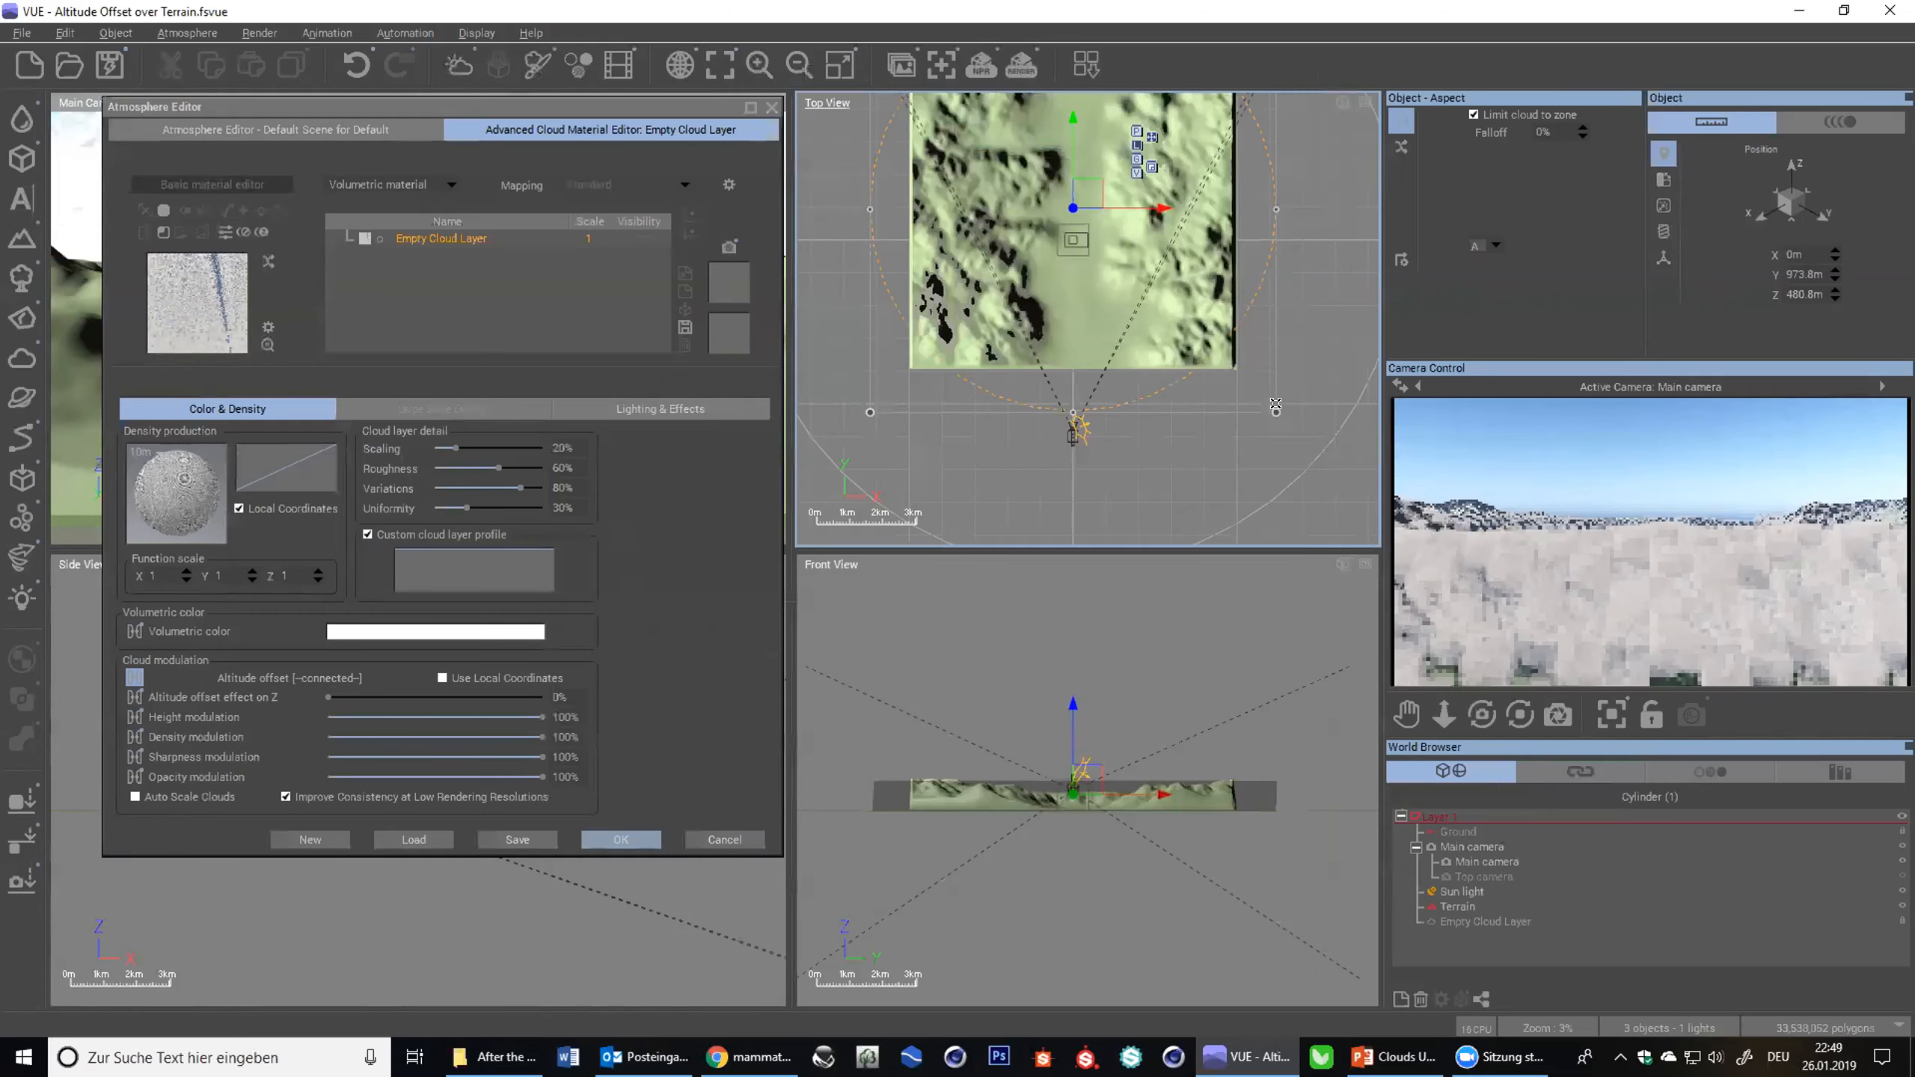
- Shrink the cloud layer's zone in the top view to match the terrain's footprint
drag(1275, 405, 1228, 364)
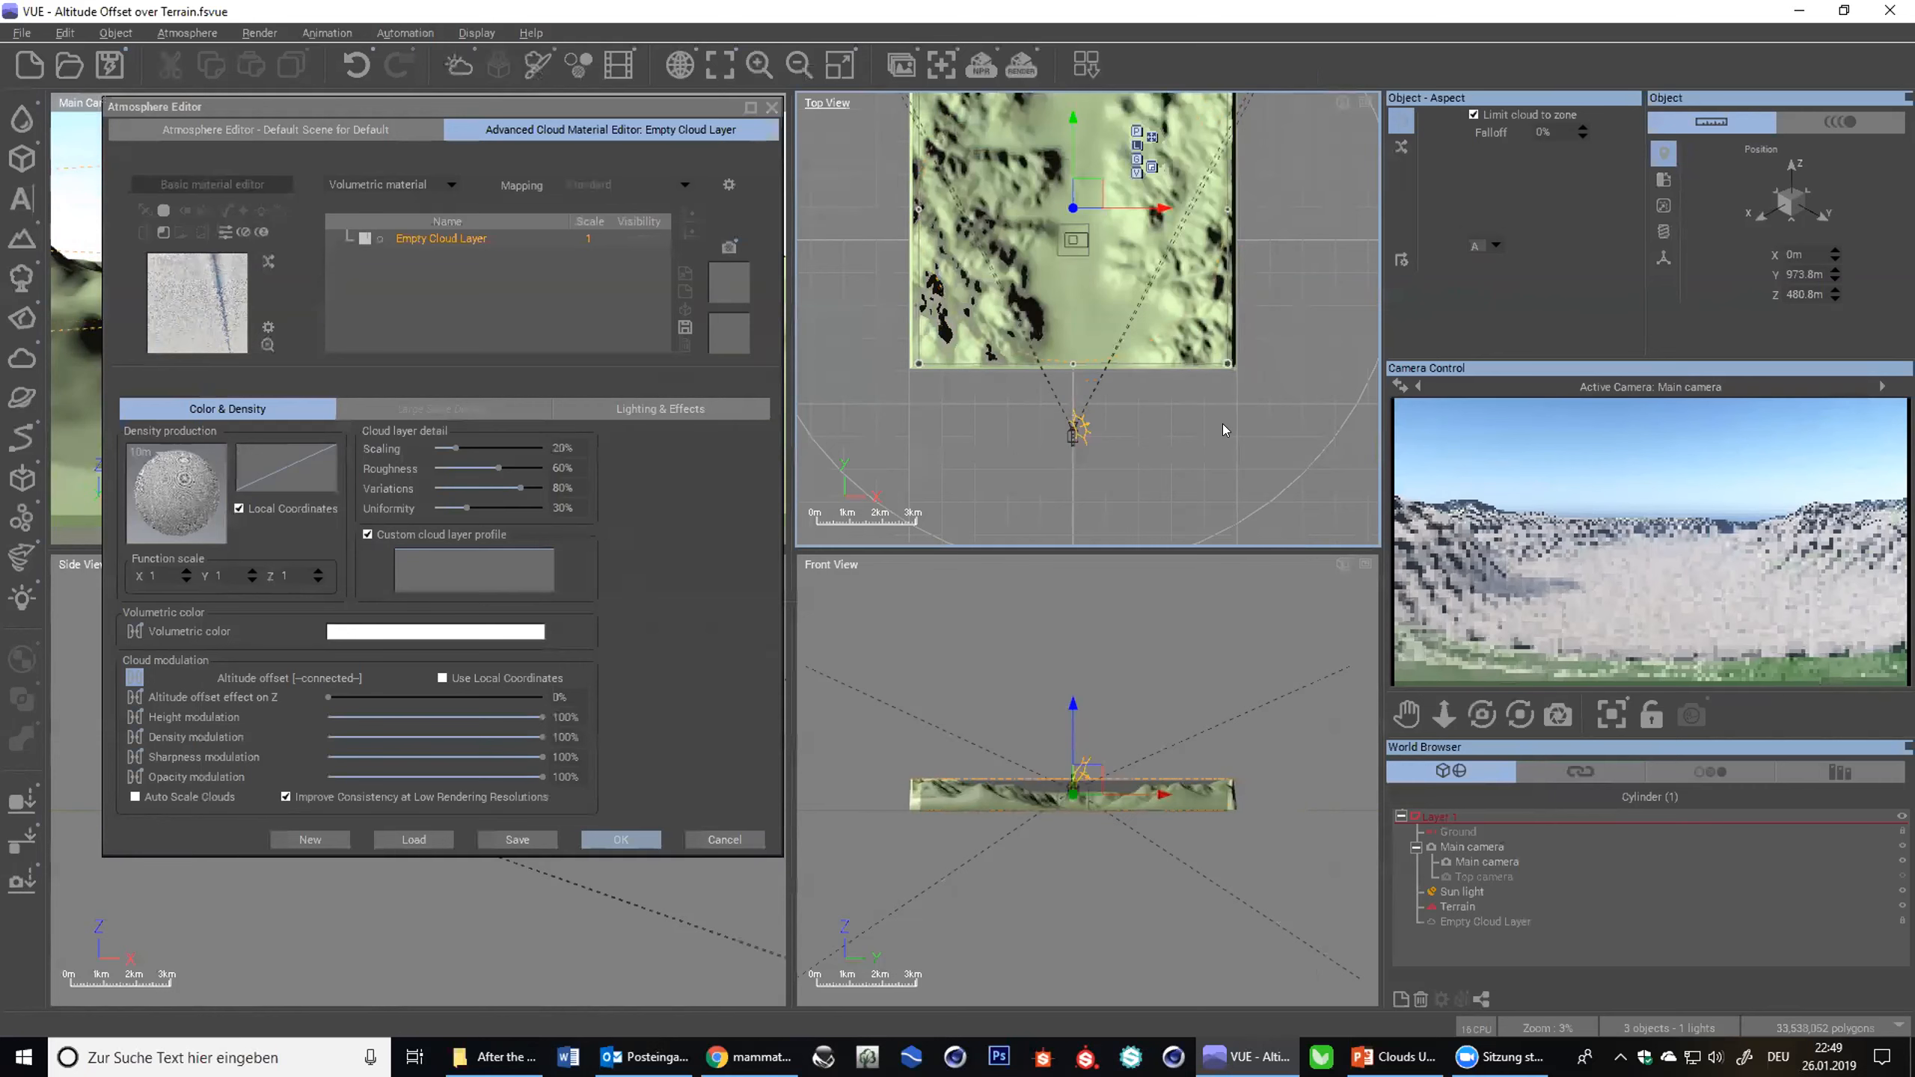
- Set the Empty Cloud Layer's Altitude variations to 76% and its Height to 2.5 km
click(333, 132)
drag(607, 525, 576, 525)
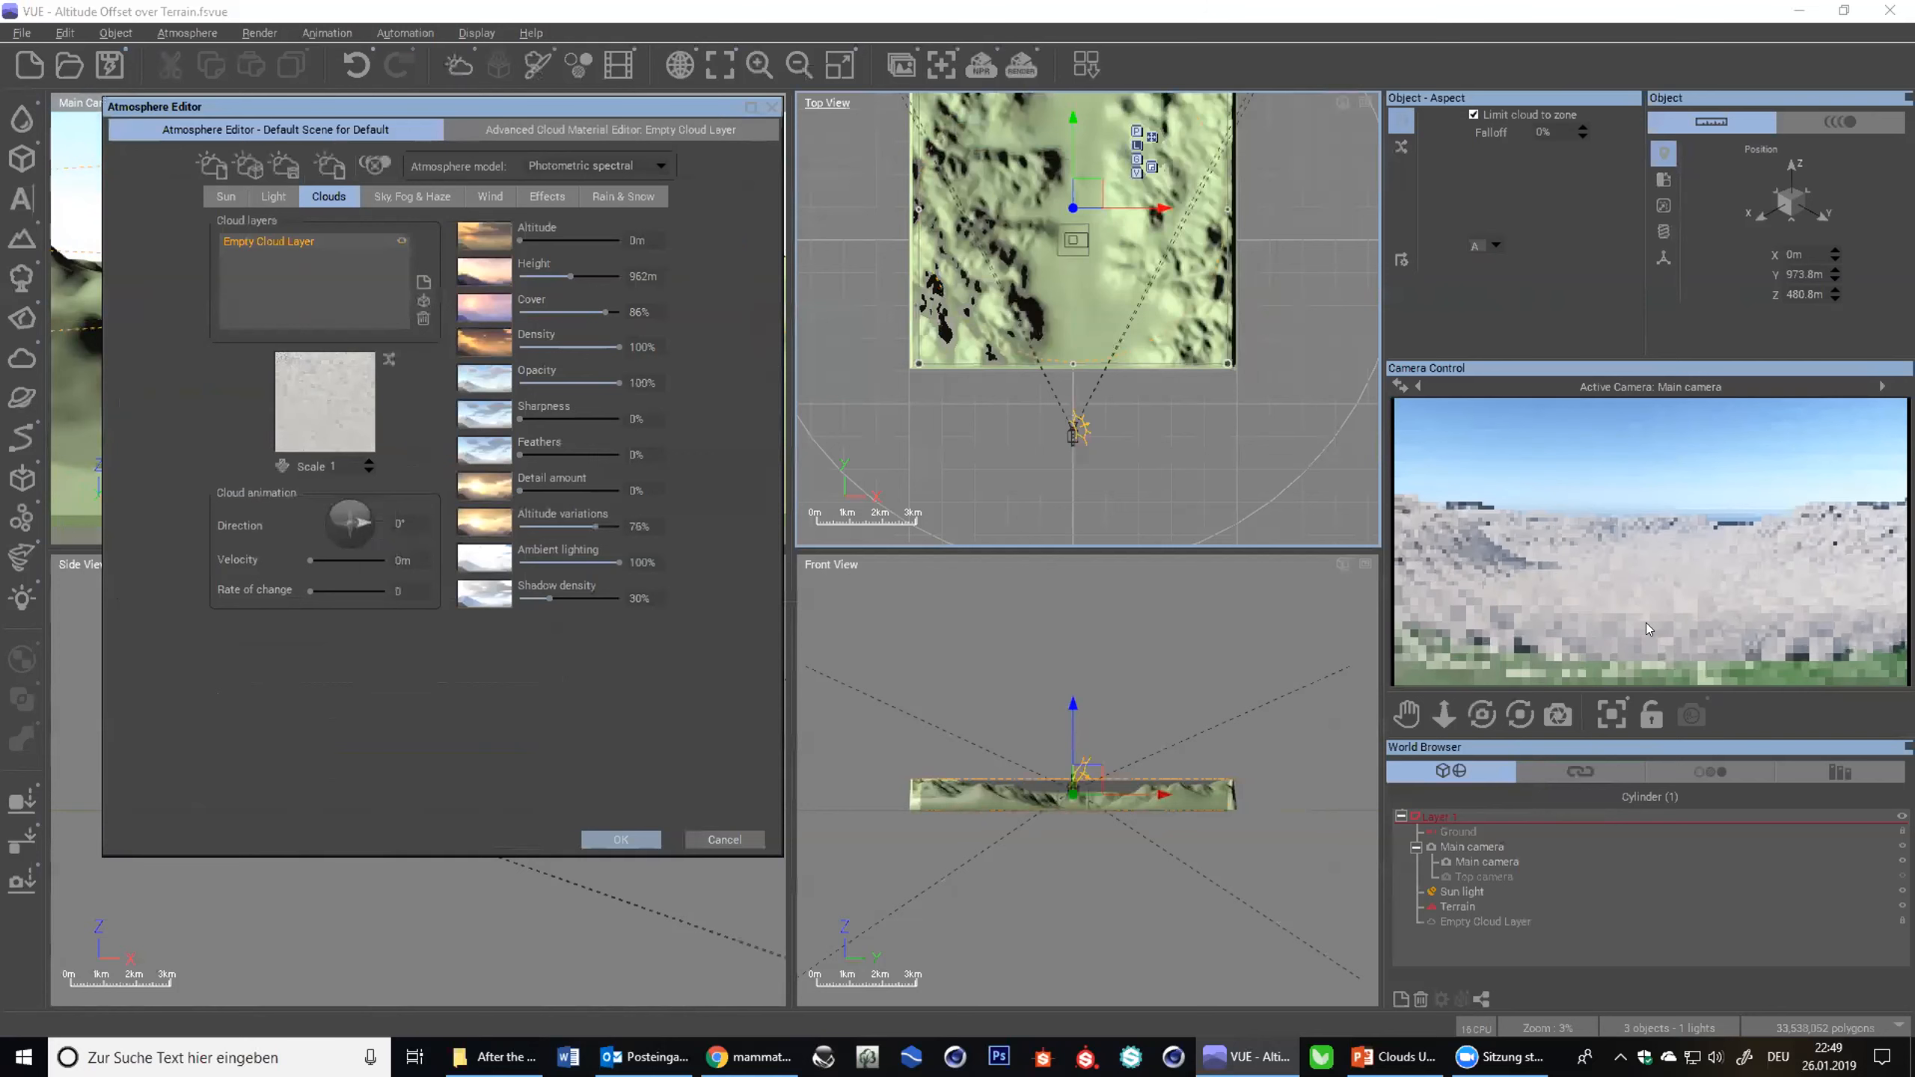
right_click(1662, 658)
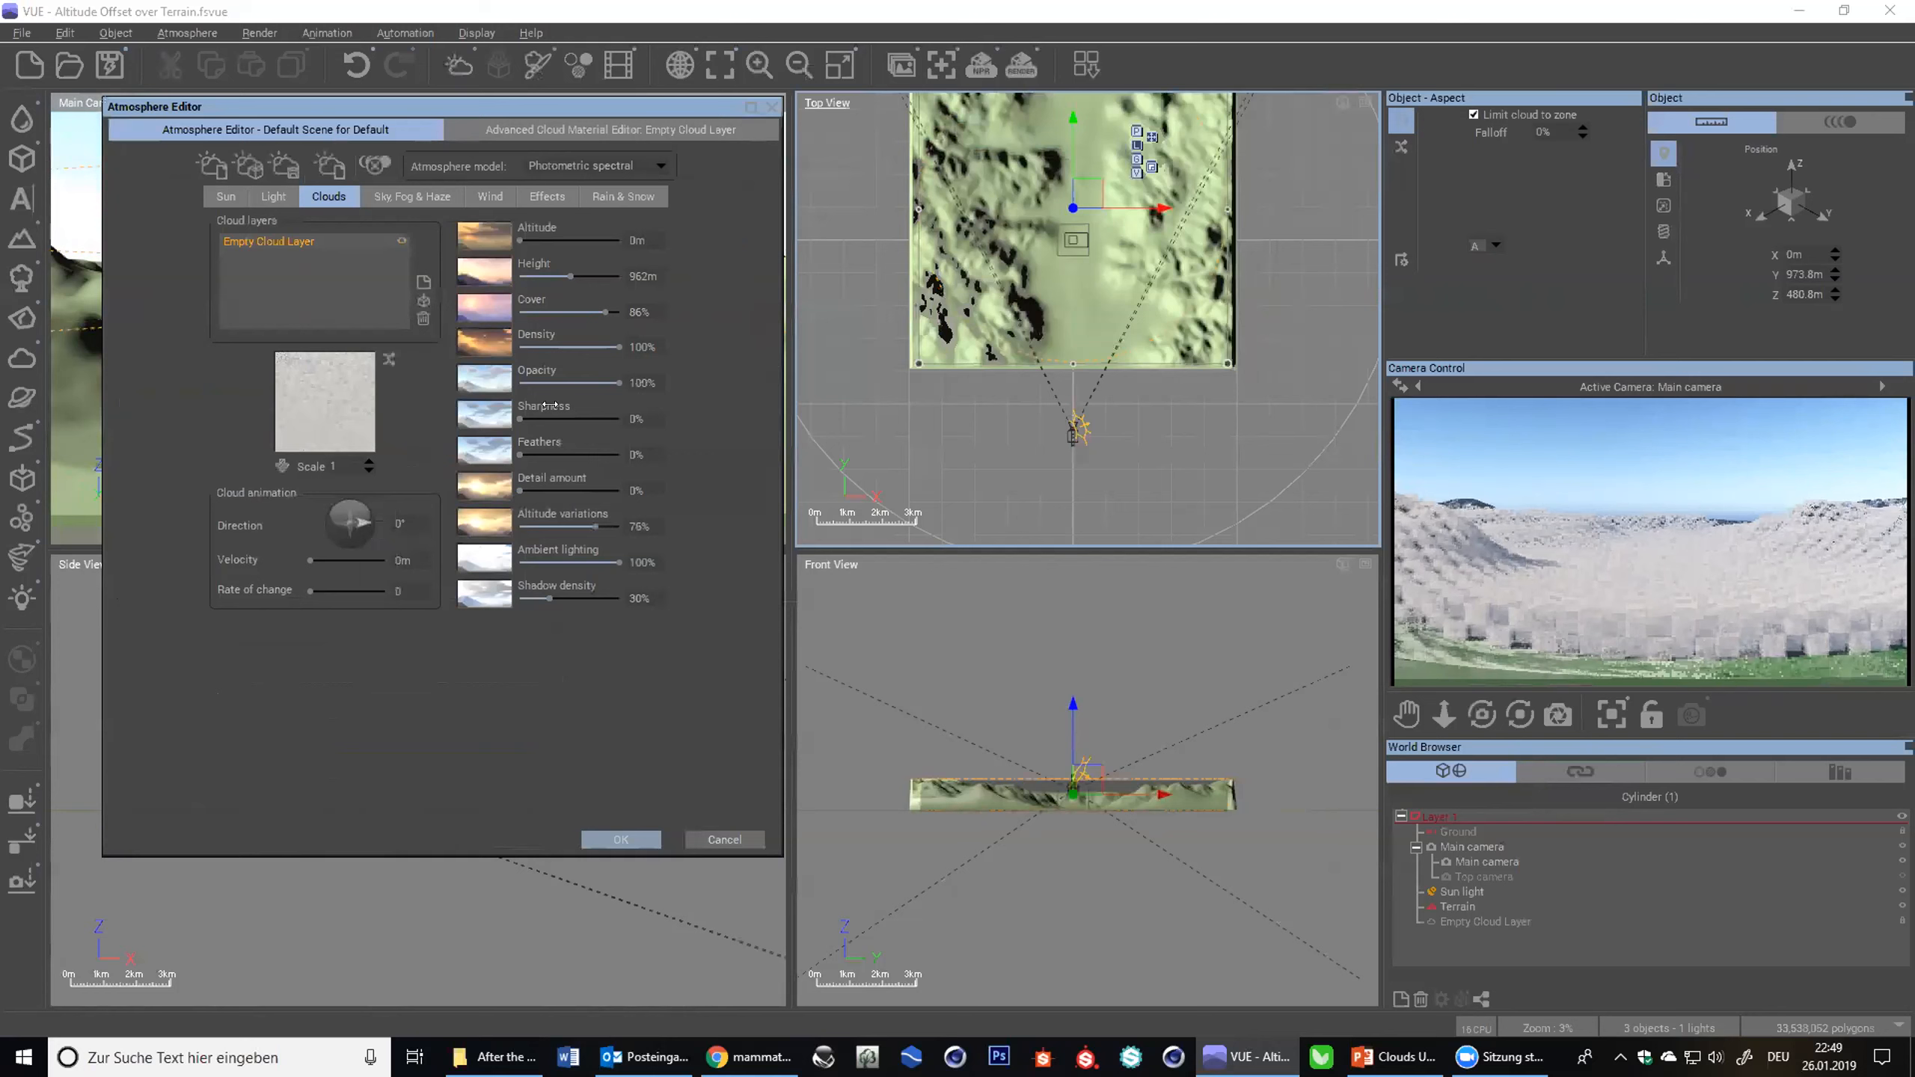
drag(550, 264, 585, 268)
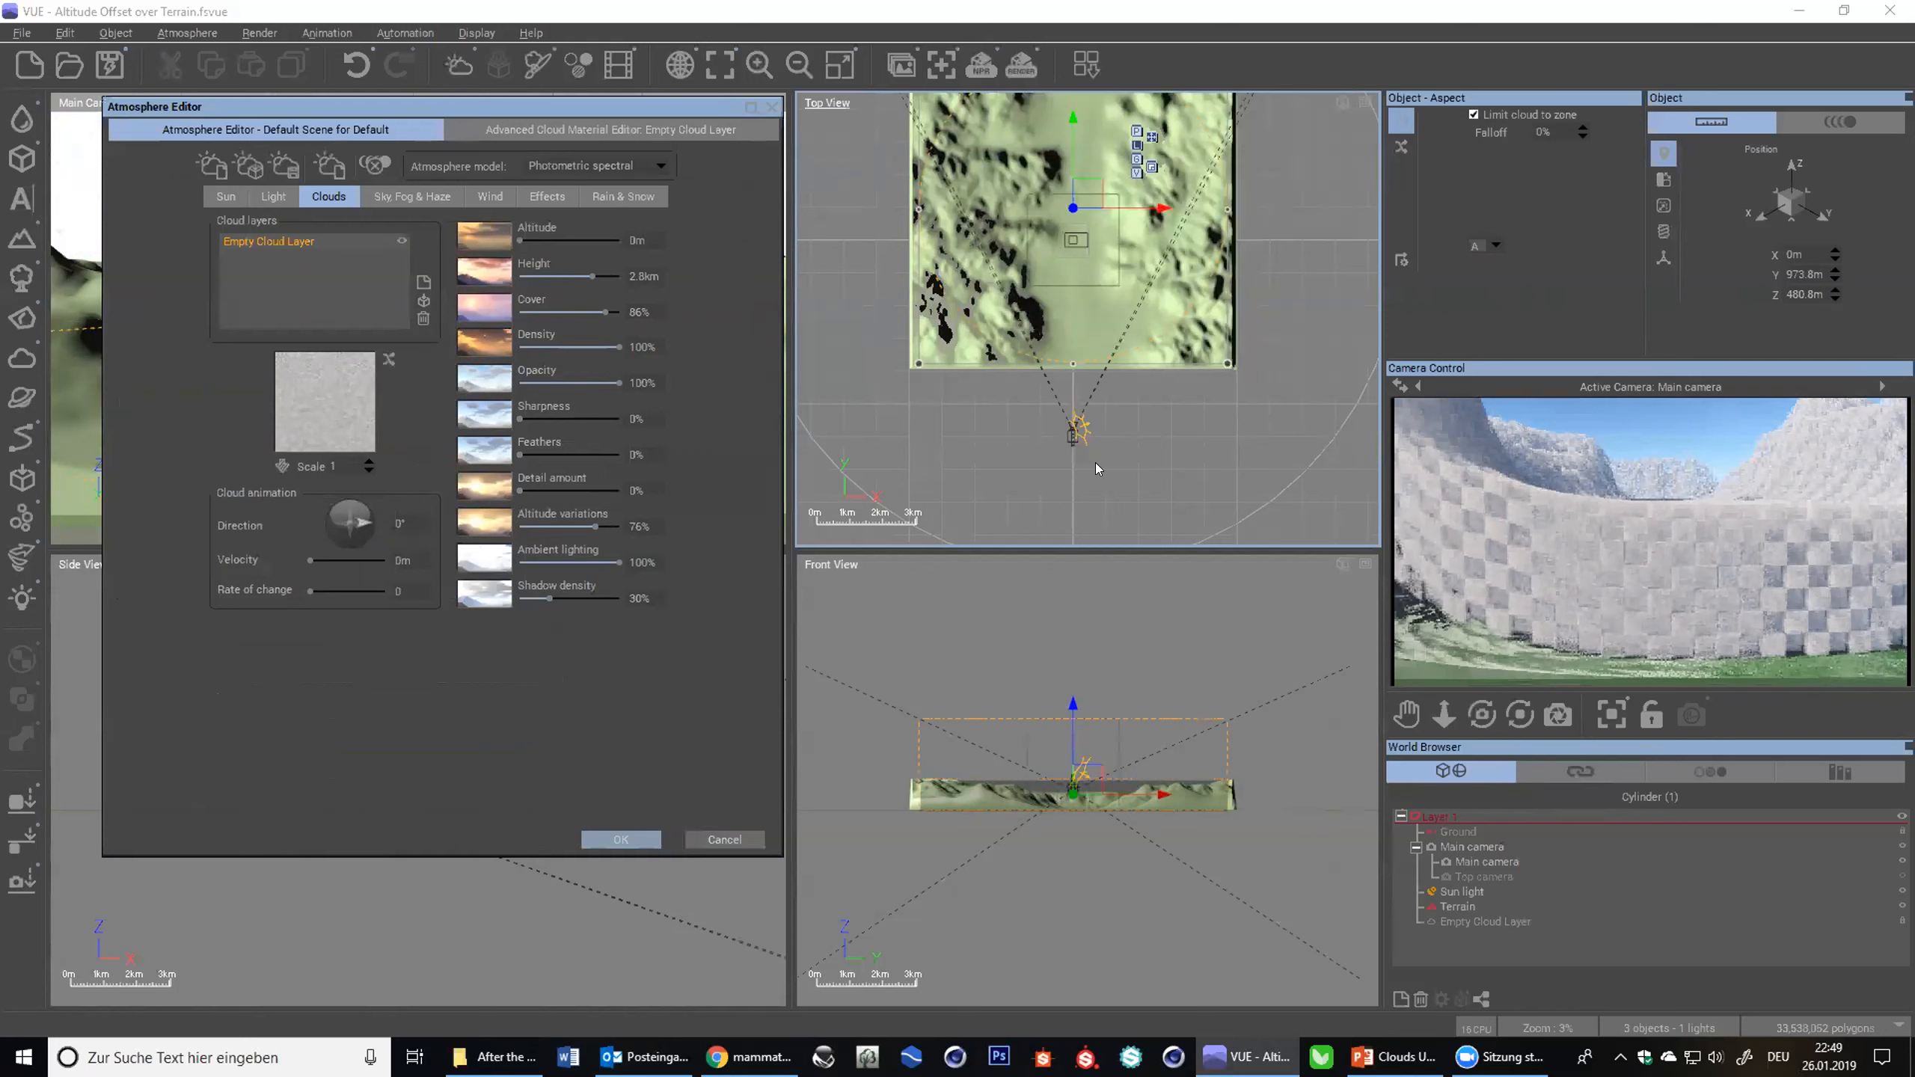
- Compare the cloud material's Altitude offset effect on Z at 100% and at 0% in the camera preview
click(555, 130)
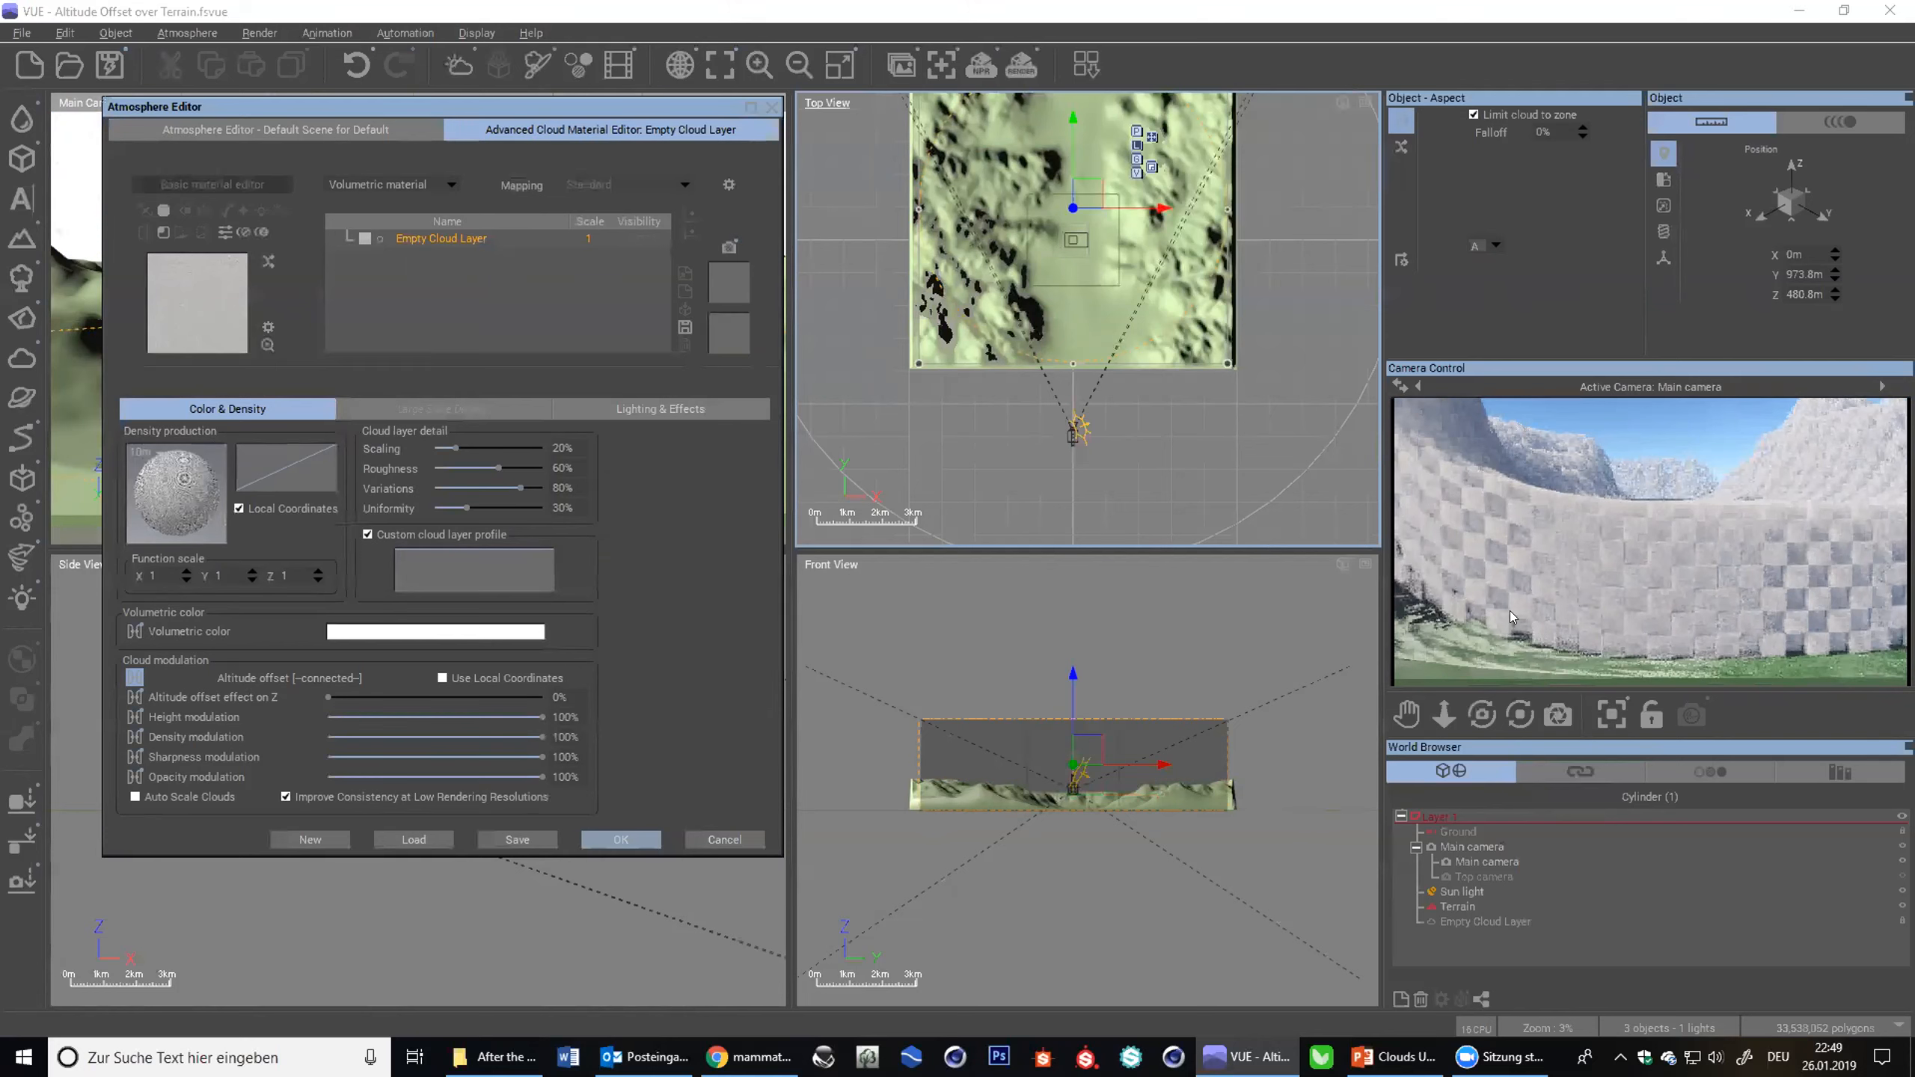
right_click(1509, 640)
drag(326, 680, 553, 689)
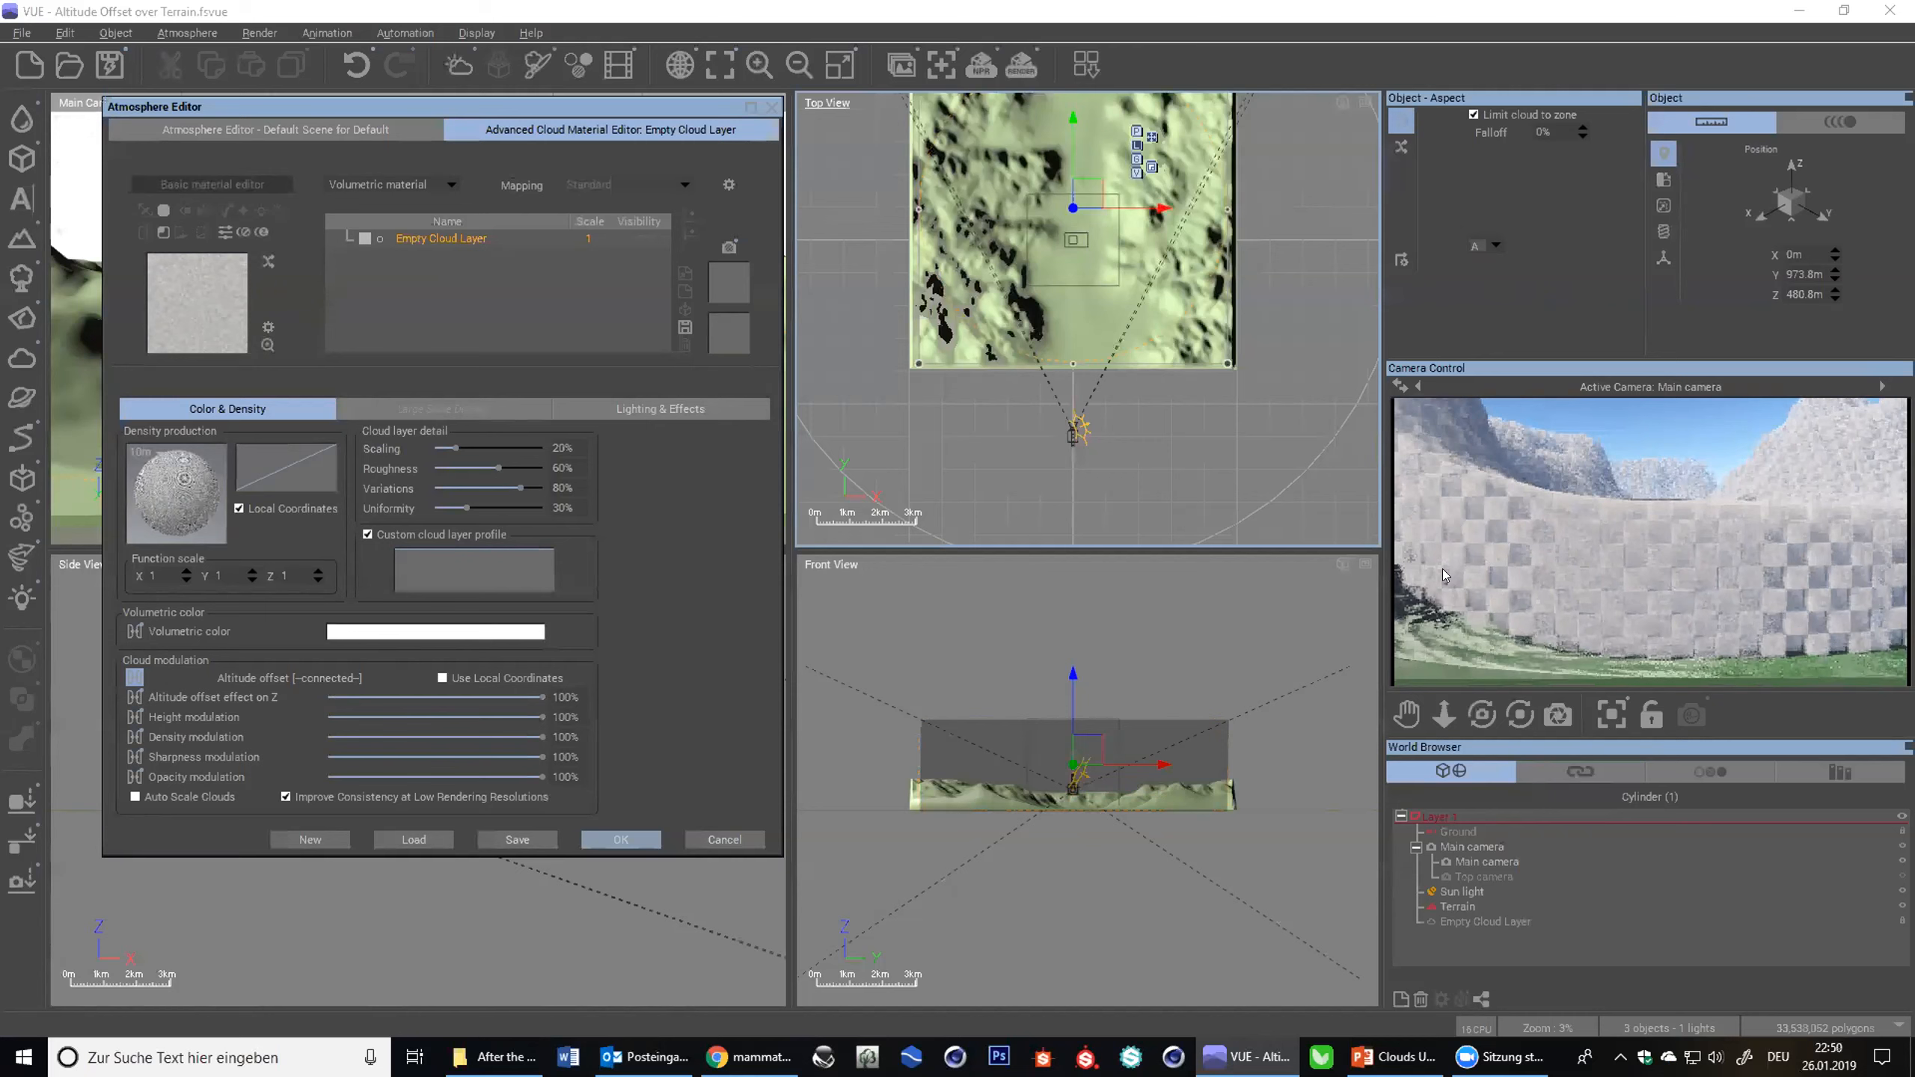
drag(530, 697, 328, 697)
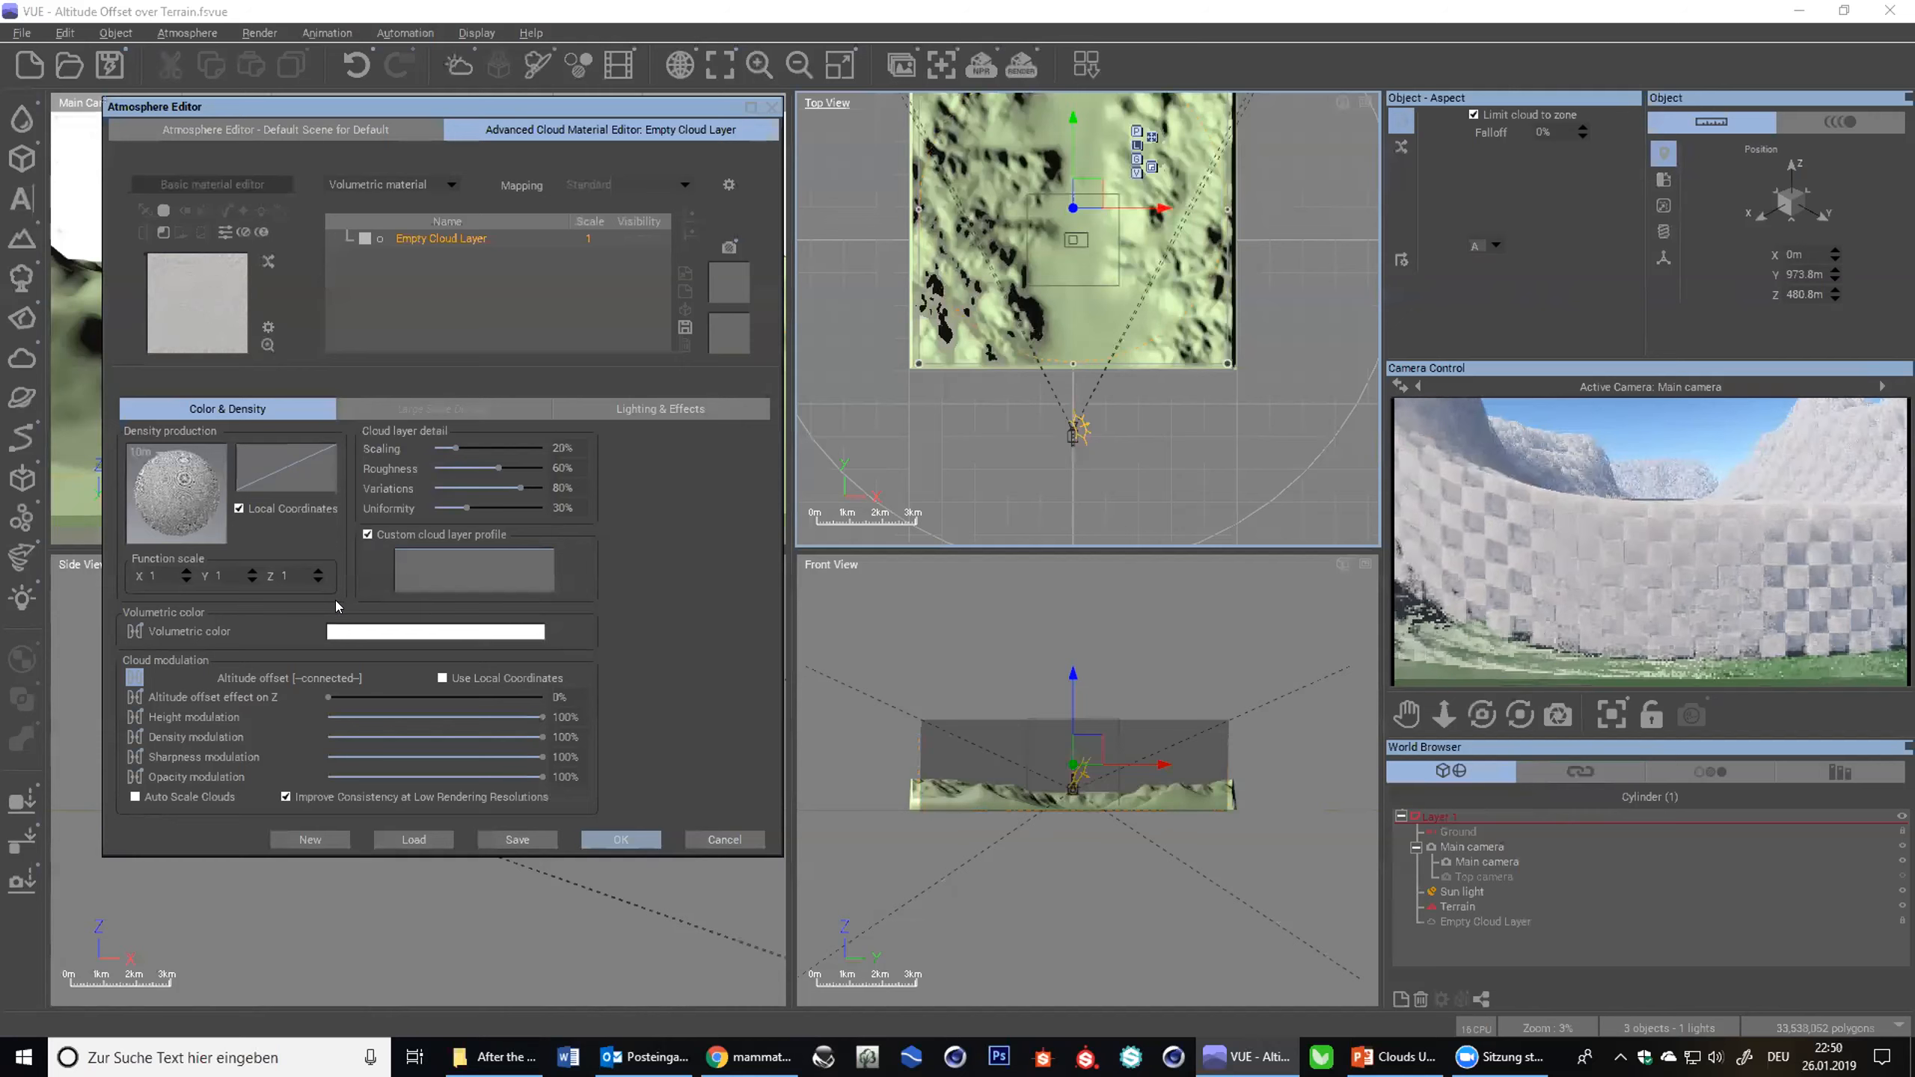
drag(345, 695, 545, 697)
right_click(1581, 581)
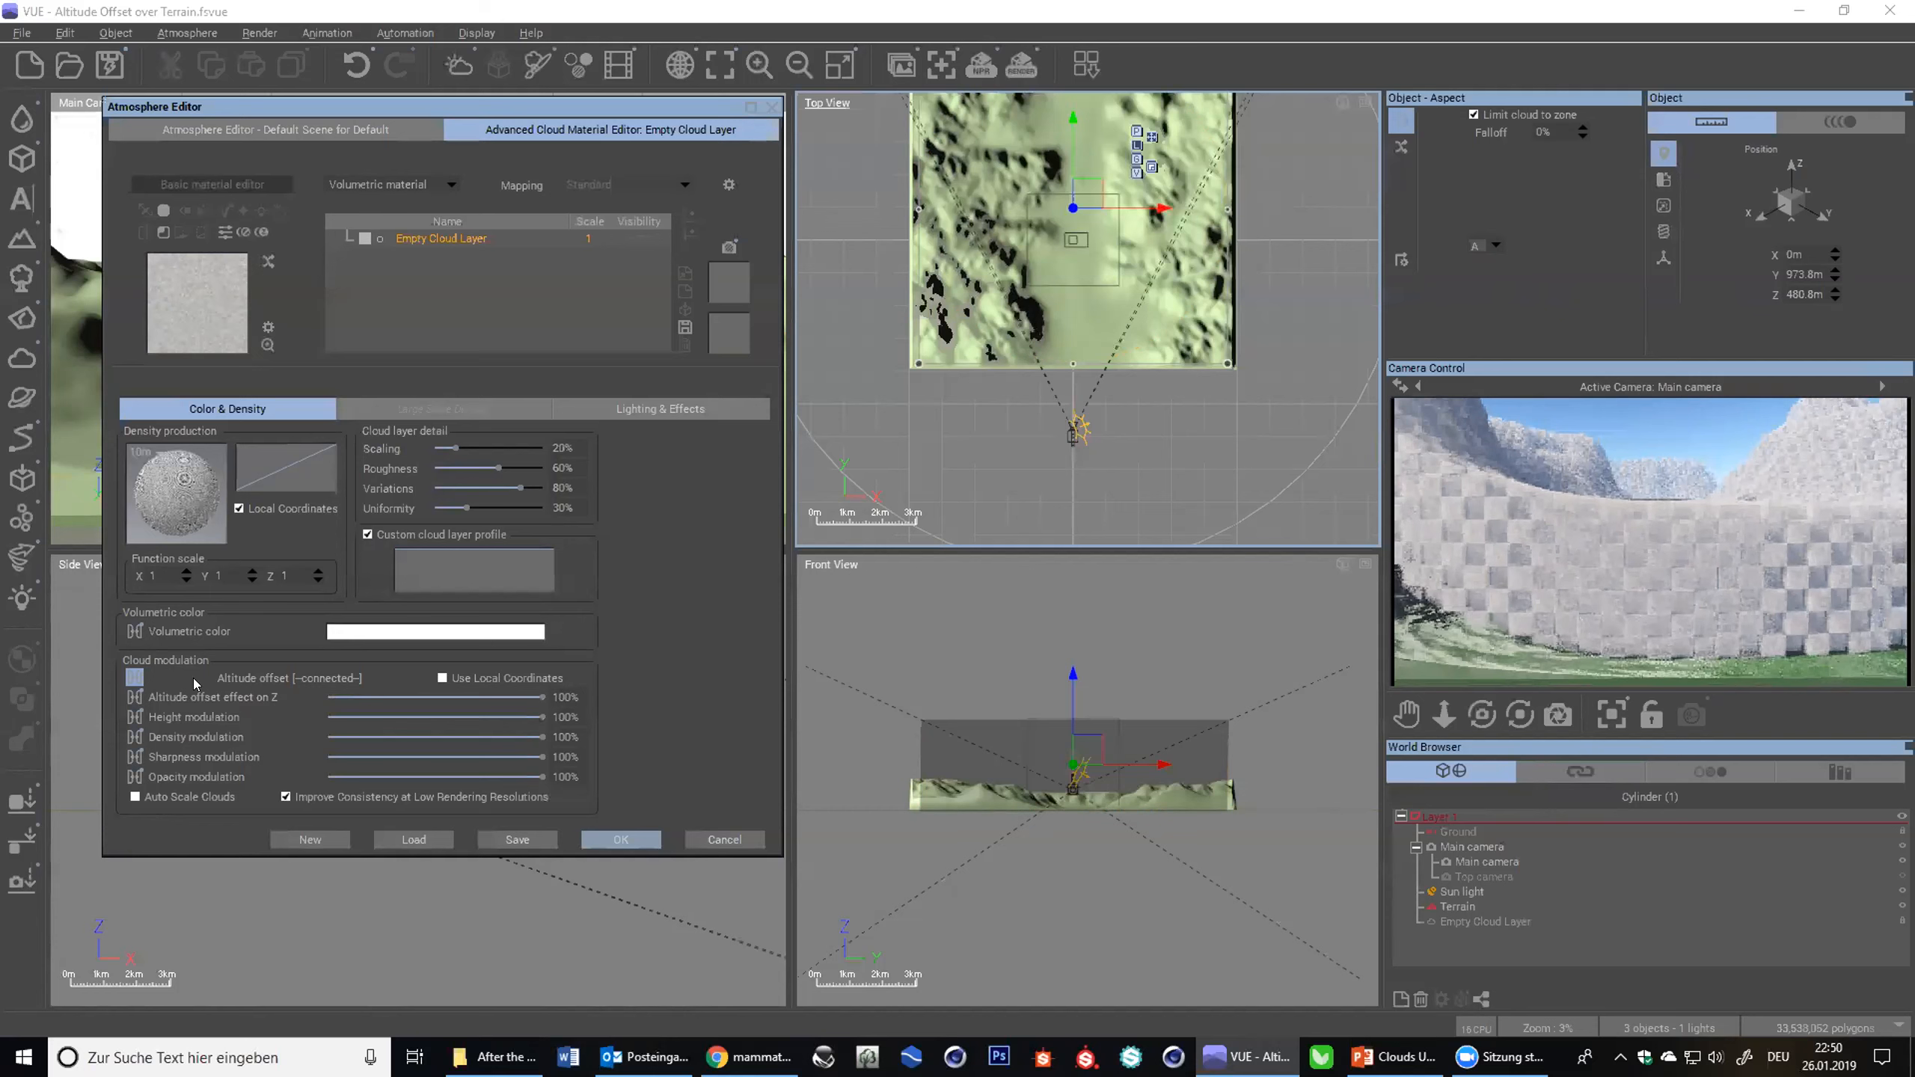
- Set the Altitude offset effect on Z back to 0% and refresh the camera preview
click(134, 679)
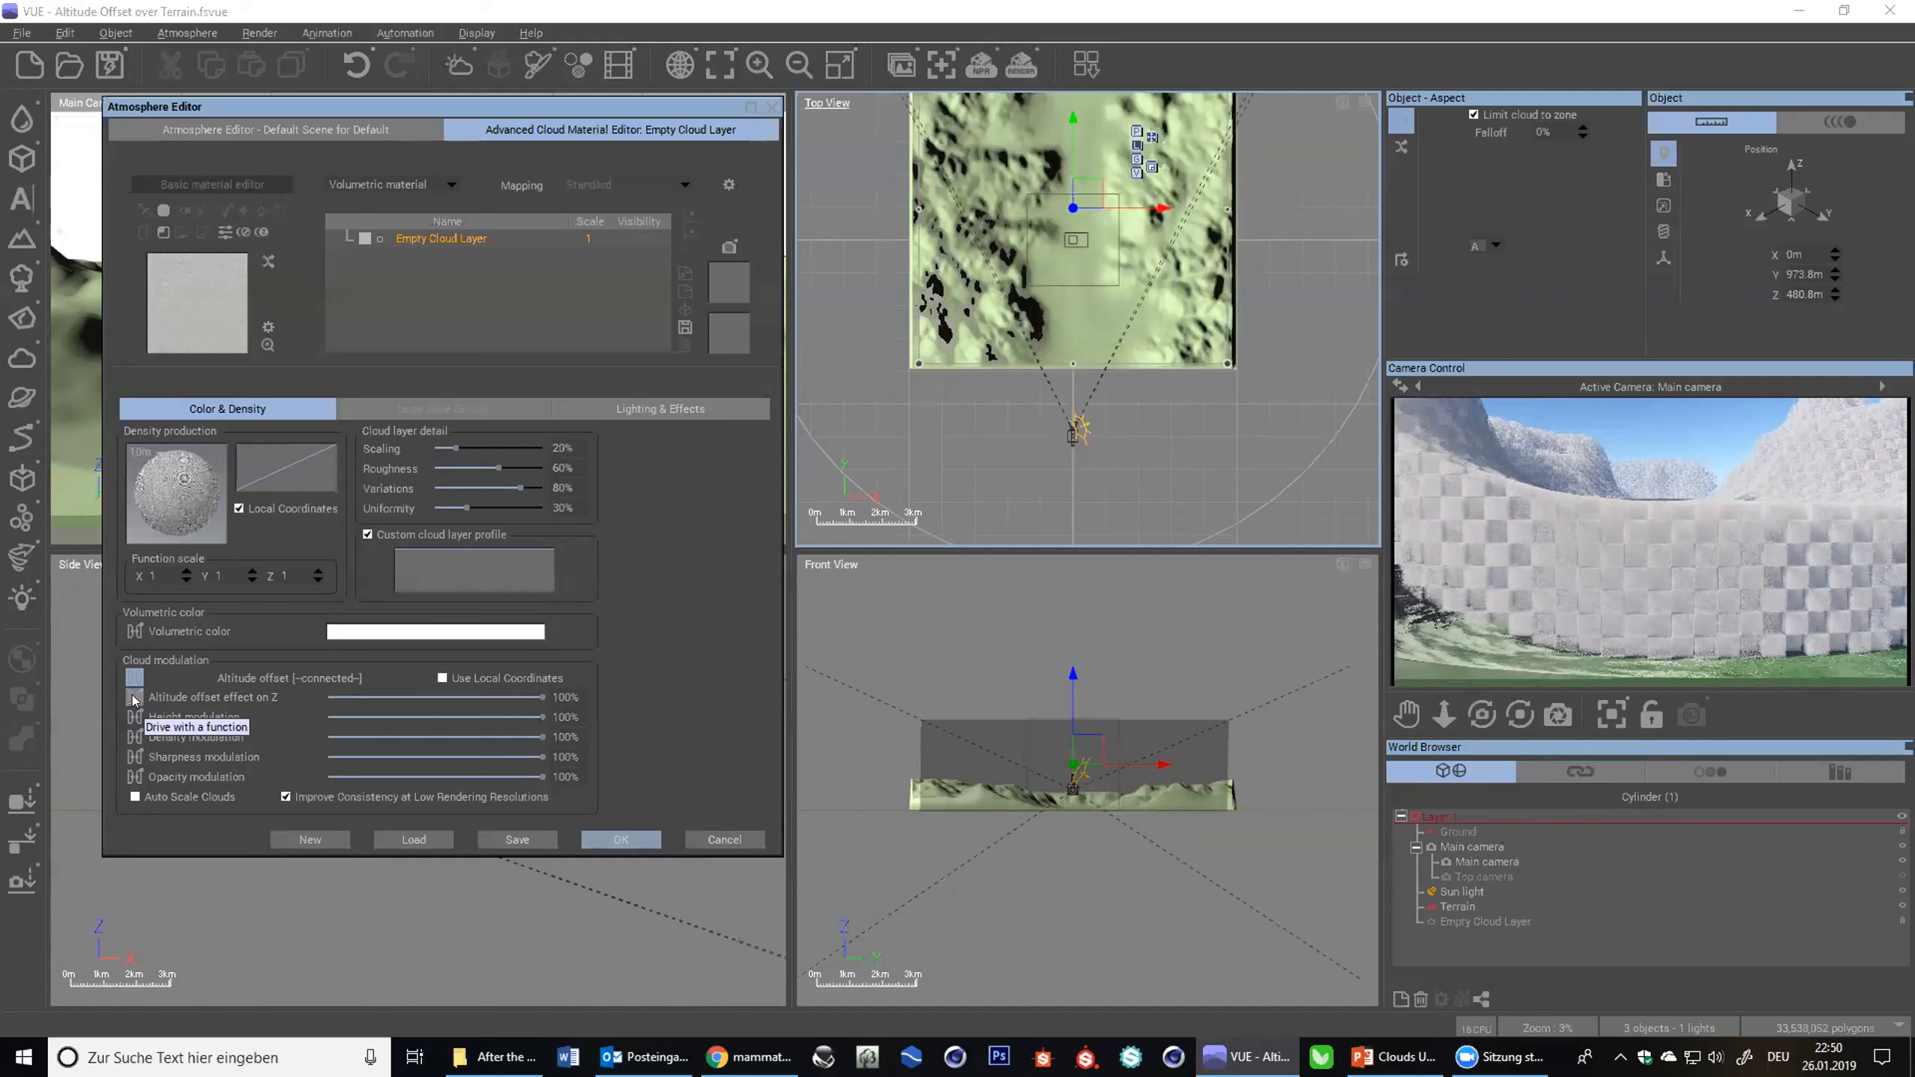
drag(483, 698, 560, 695)
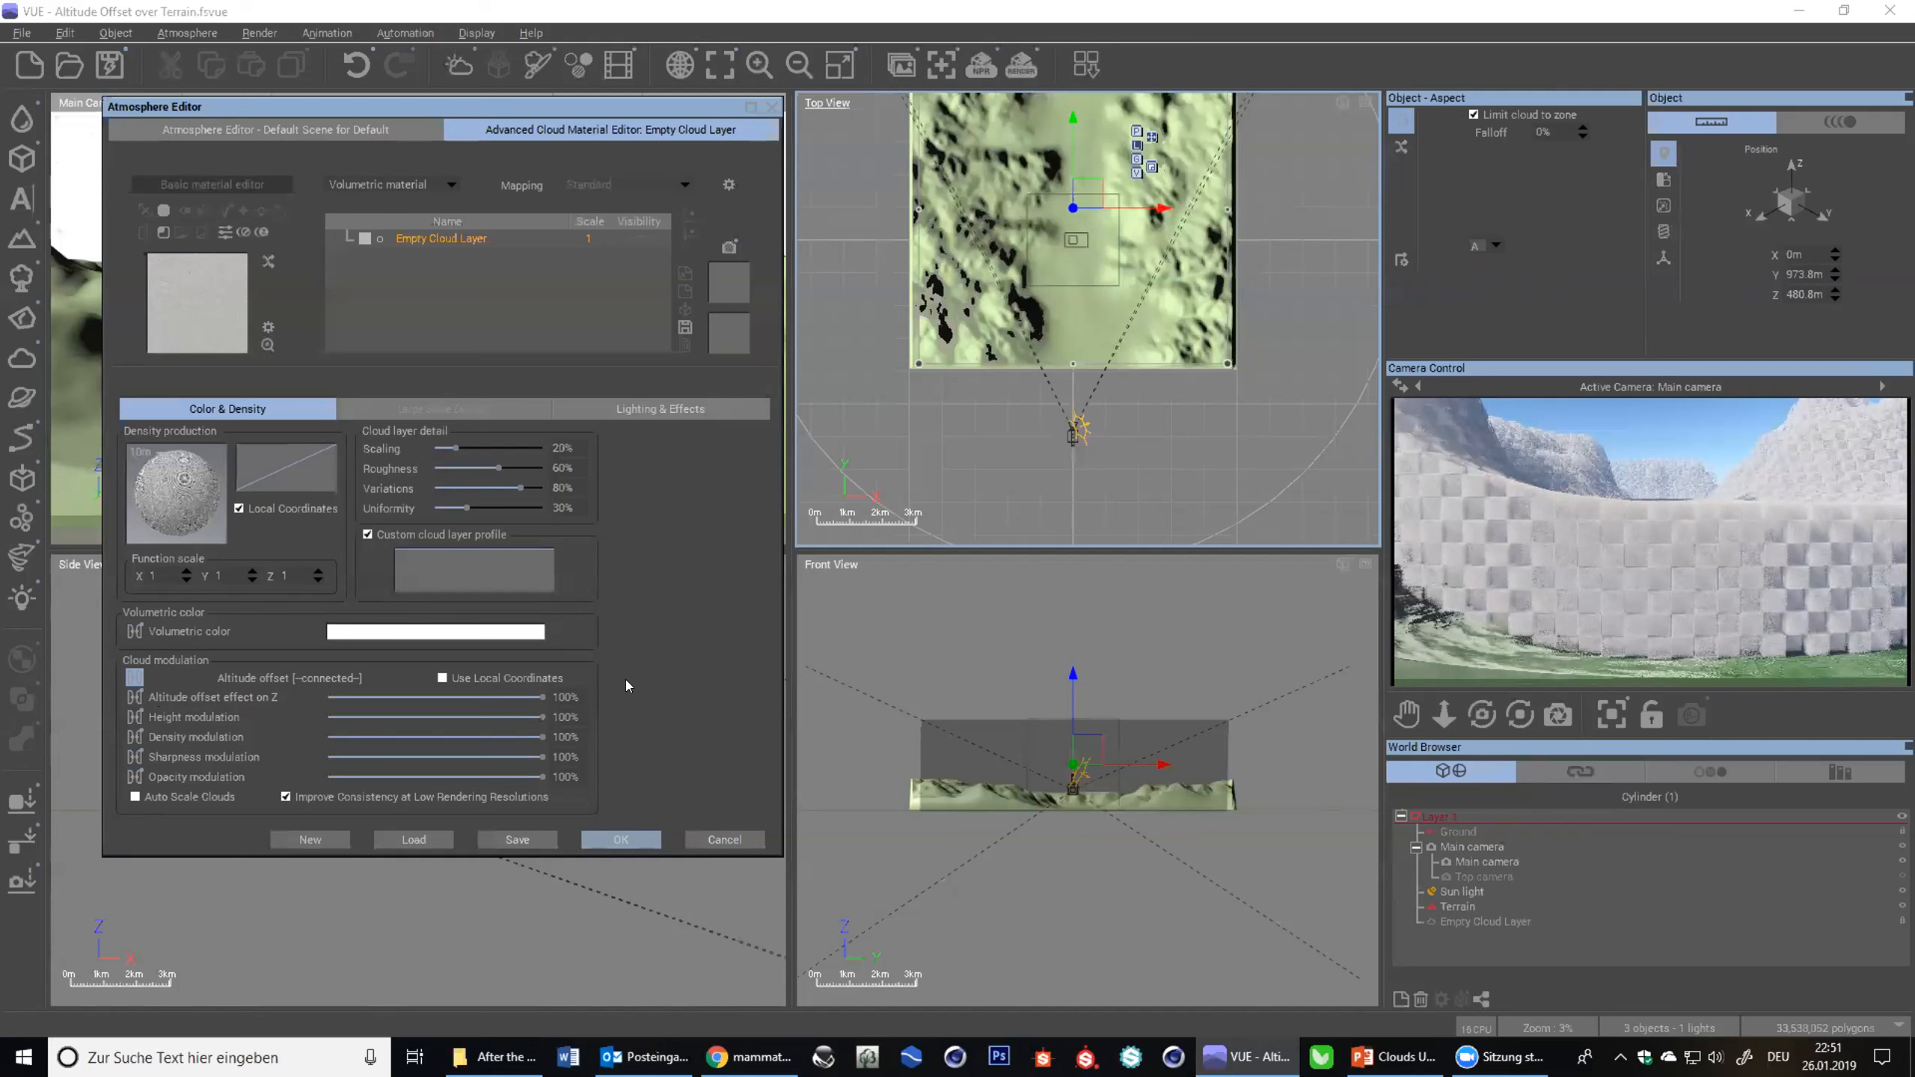
drag(542, 697, 217, 693)
right_click(1396, 615)
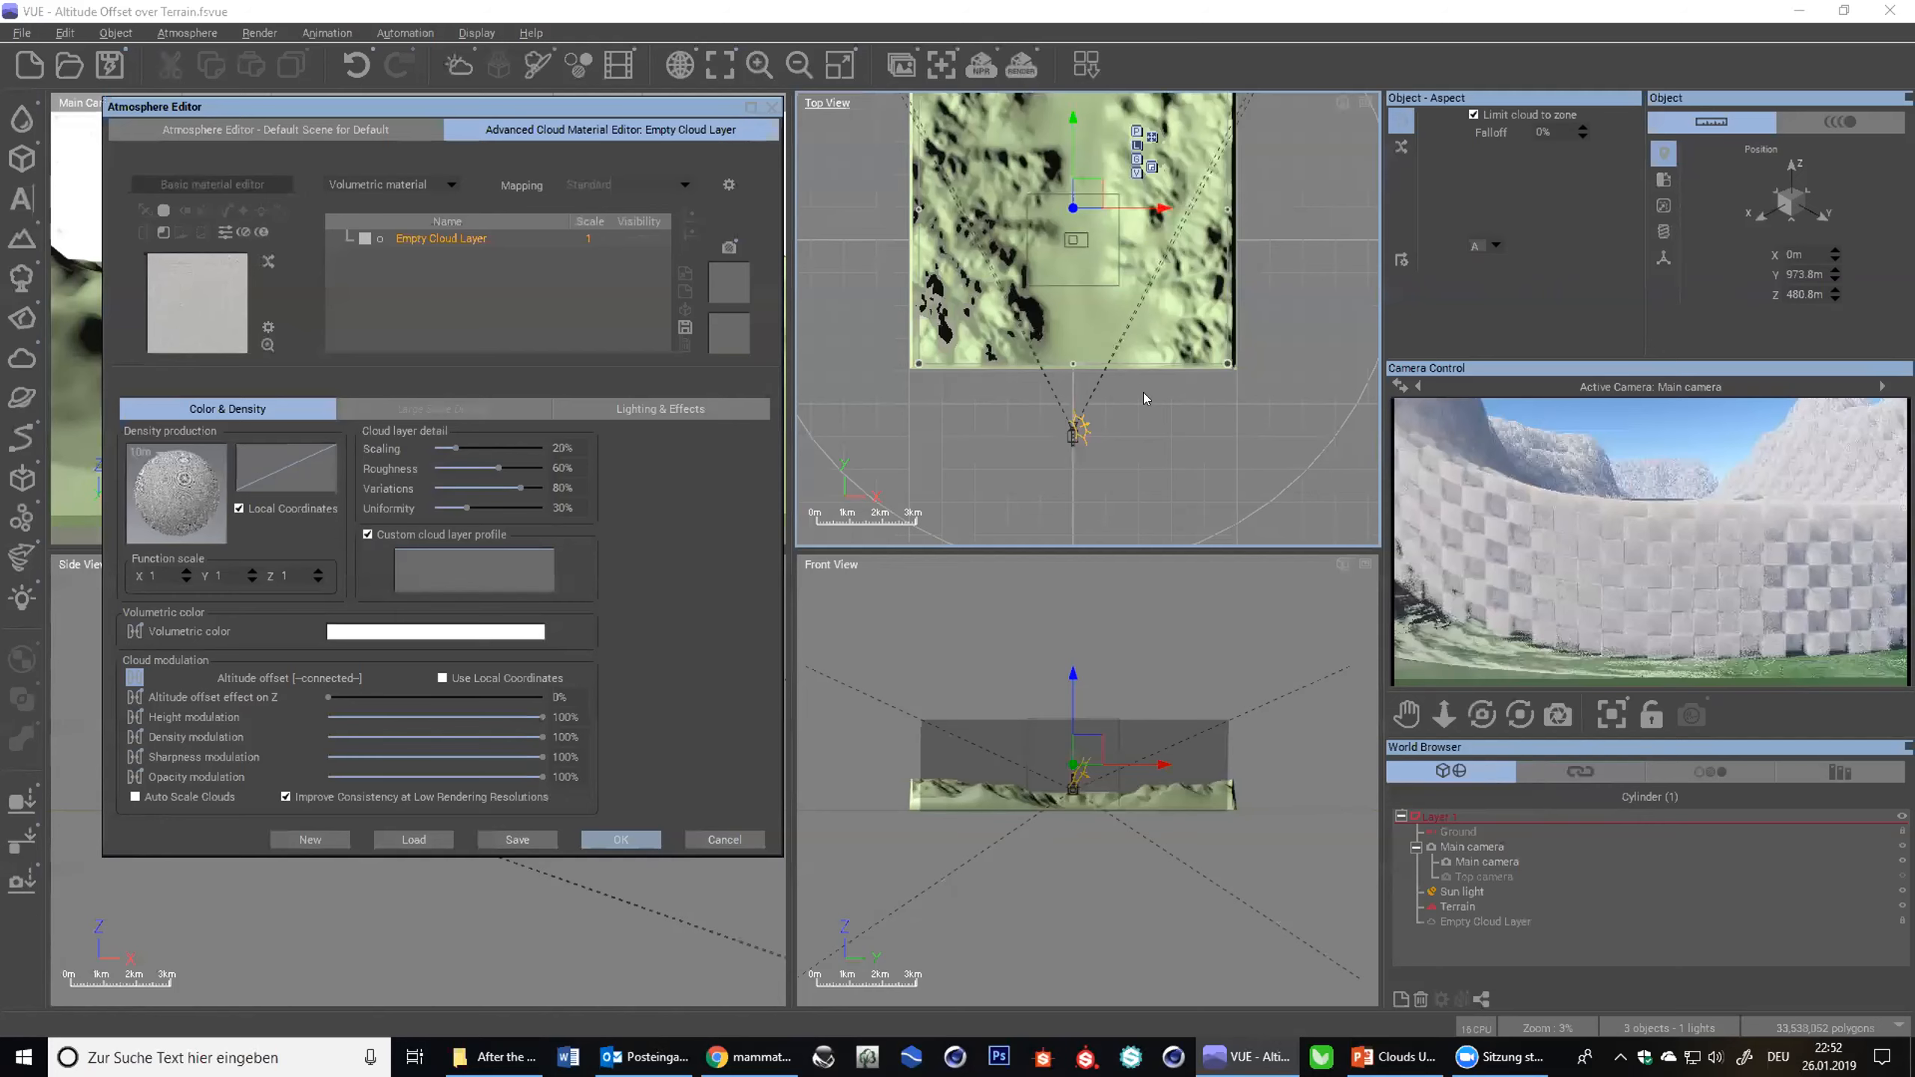
- Move the main camera back from the terrain in the top view to a Y position of about -9.6 km
click(1466, 846)
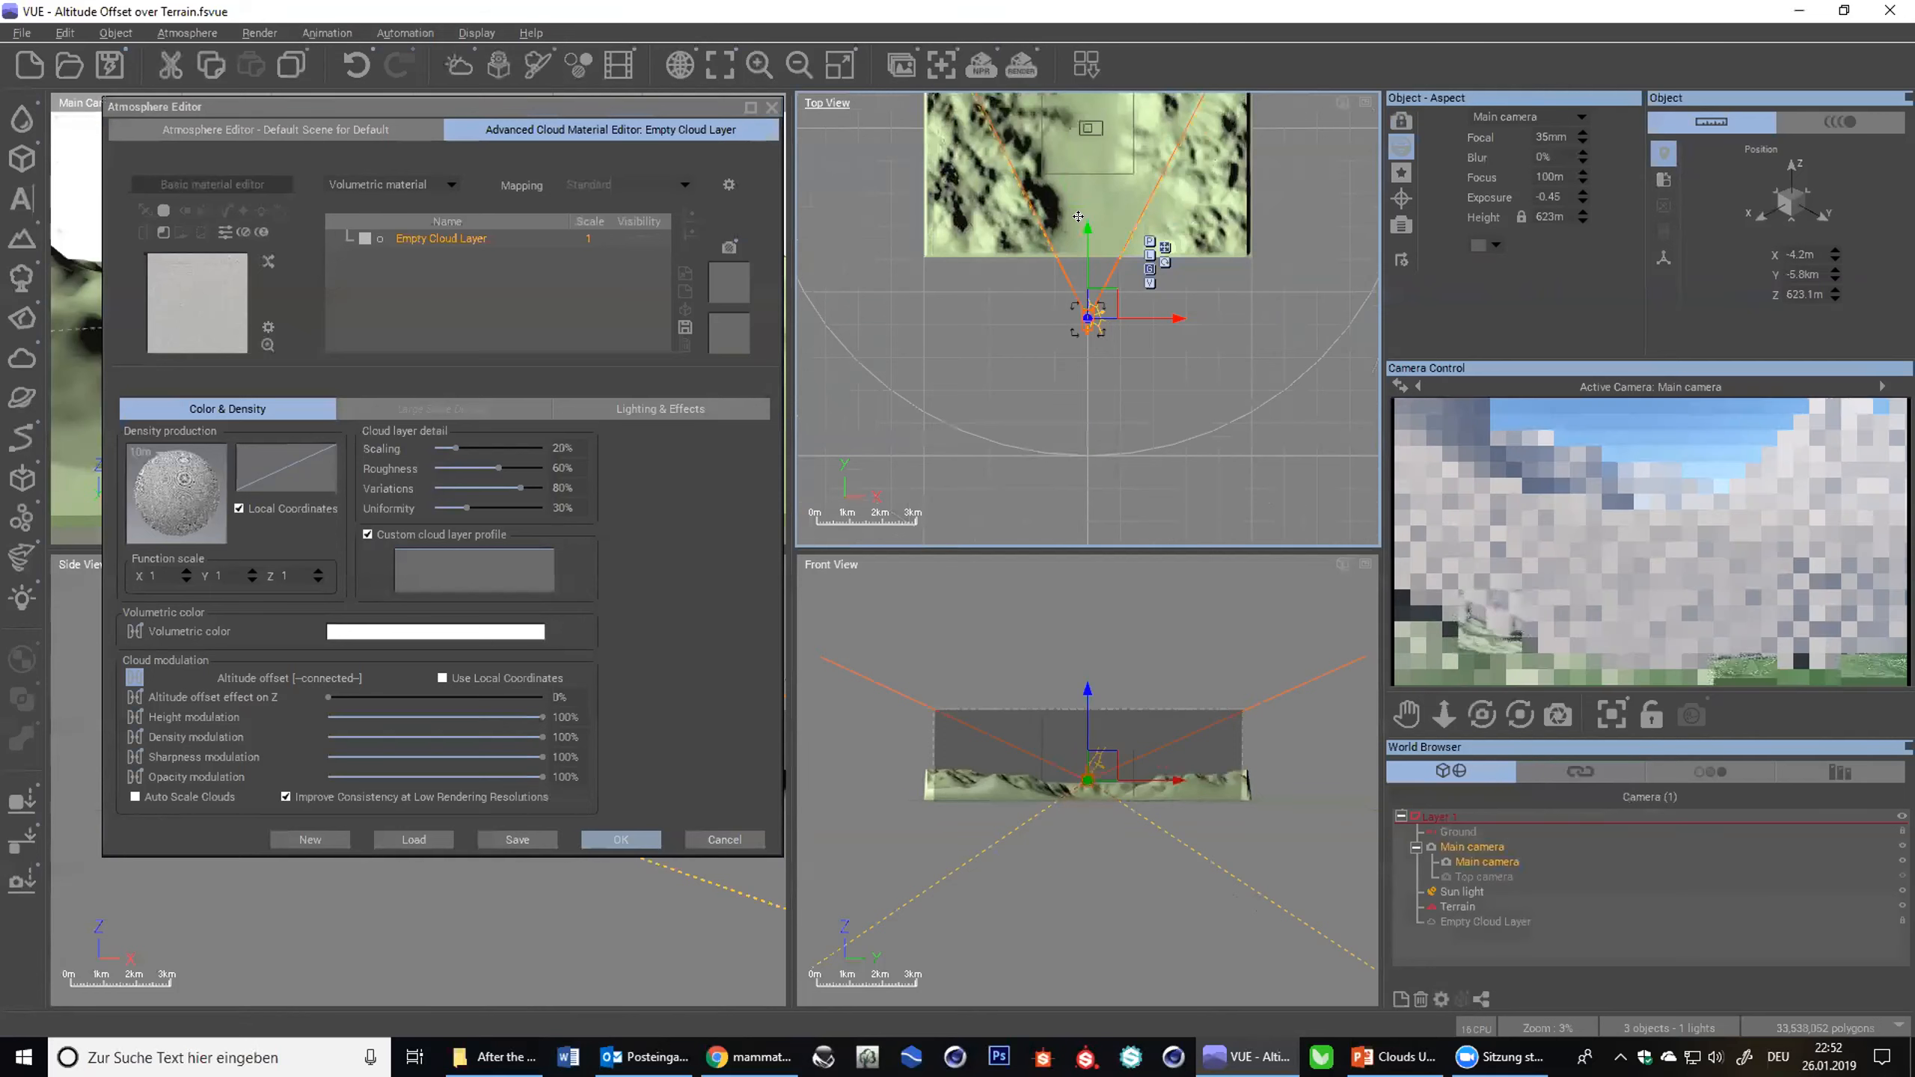
drag(1081, 261, 1081, 387)
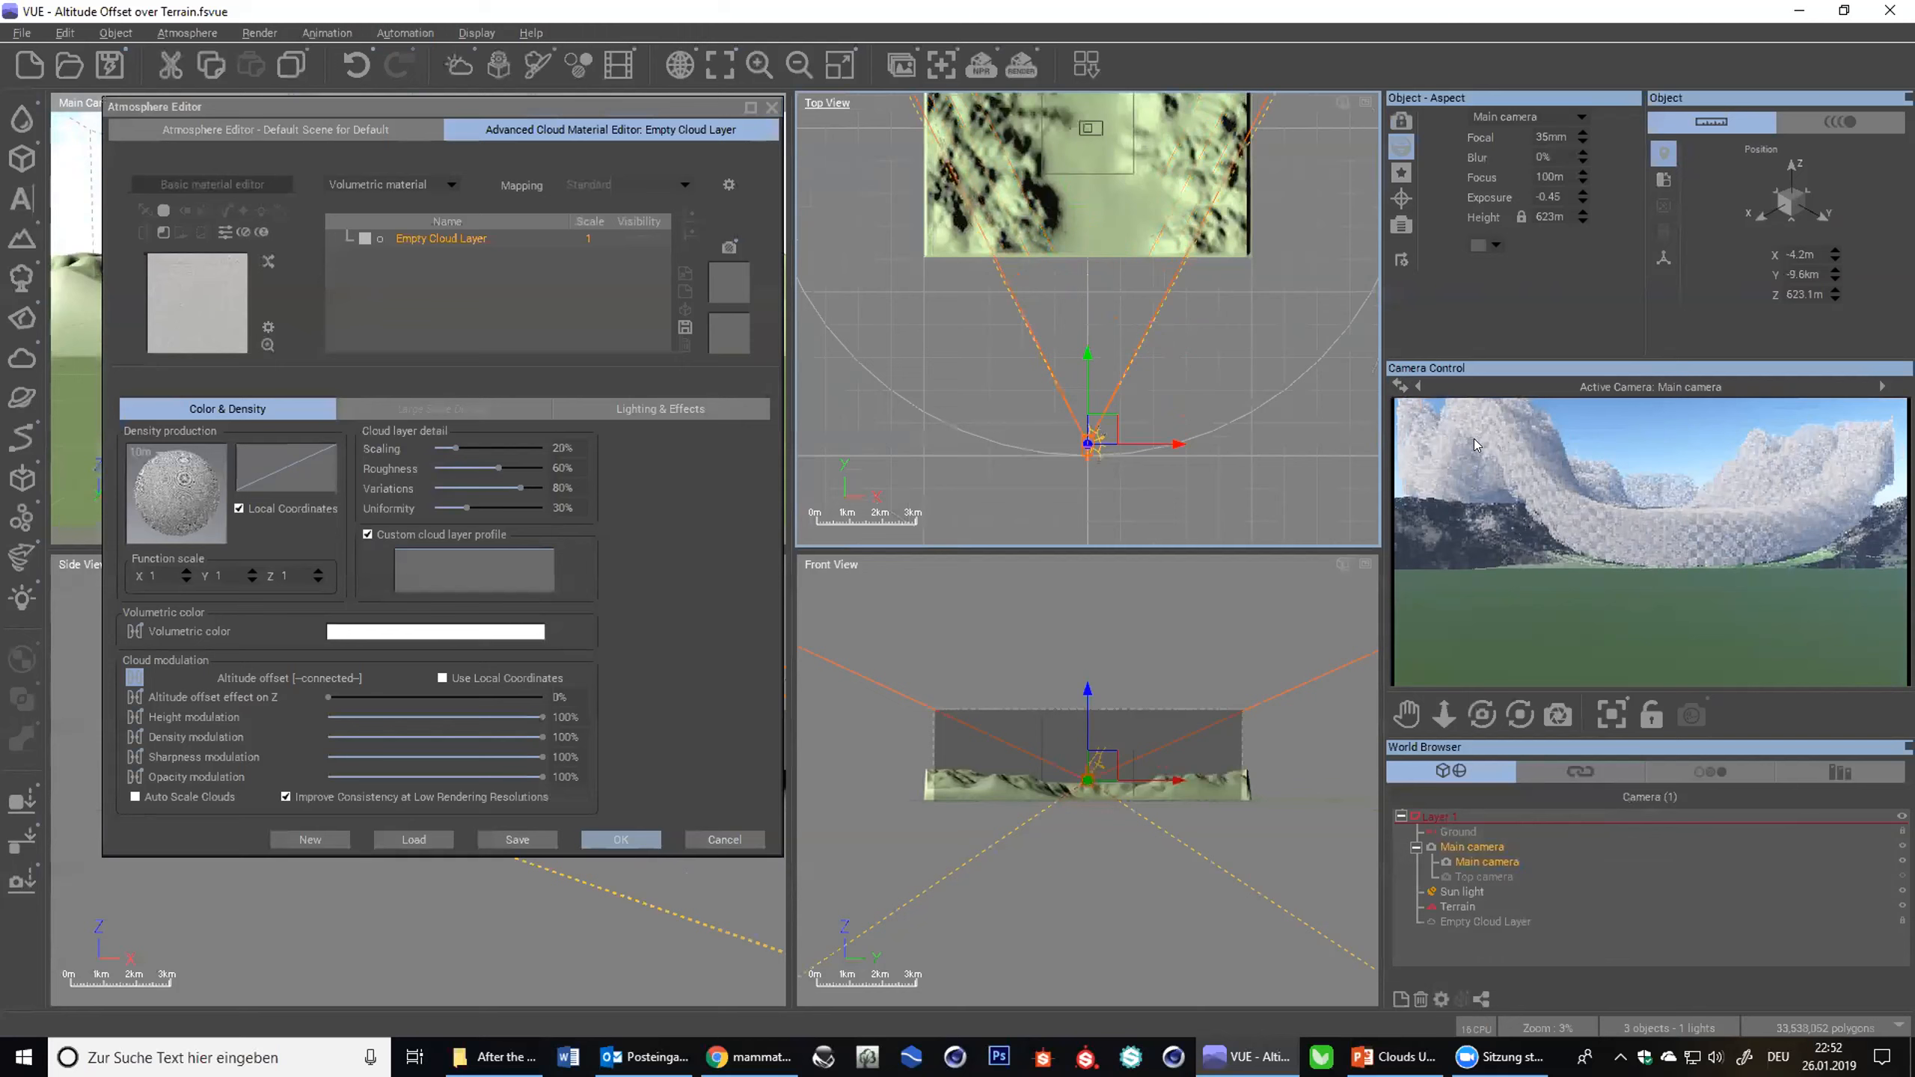
- Reset the cloud layer's density production function, refresh the camera preview, and accept the atmosphere changes
right_click(132, 468)
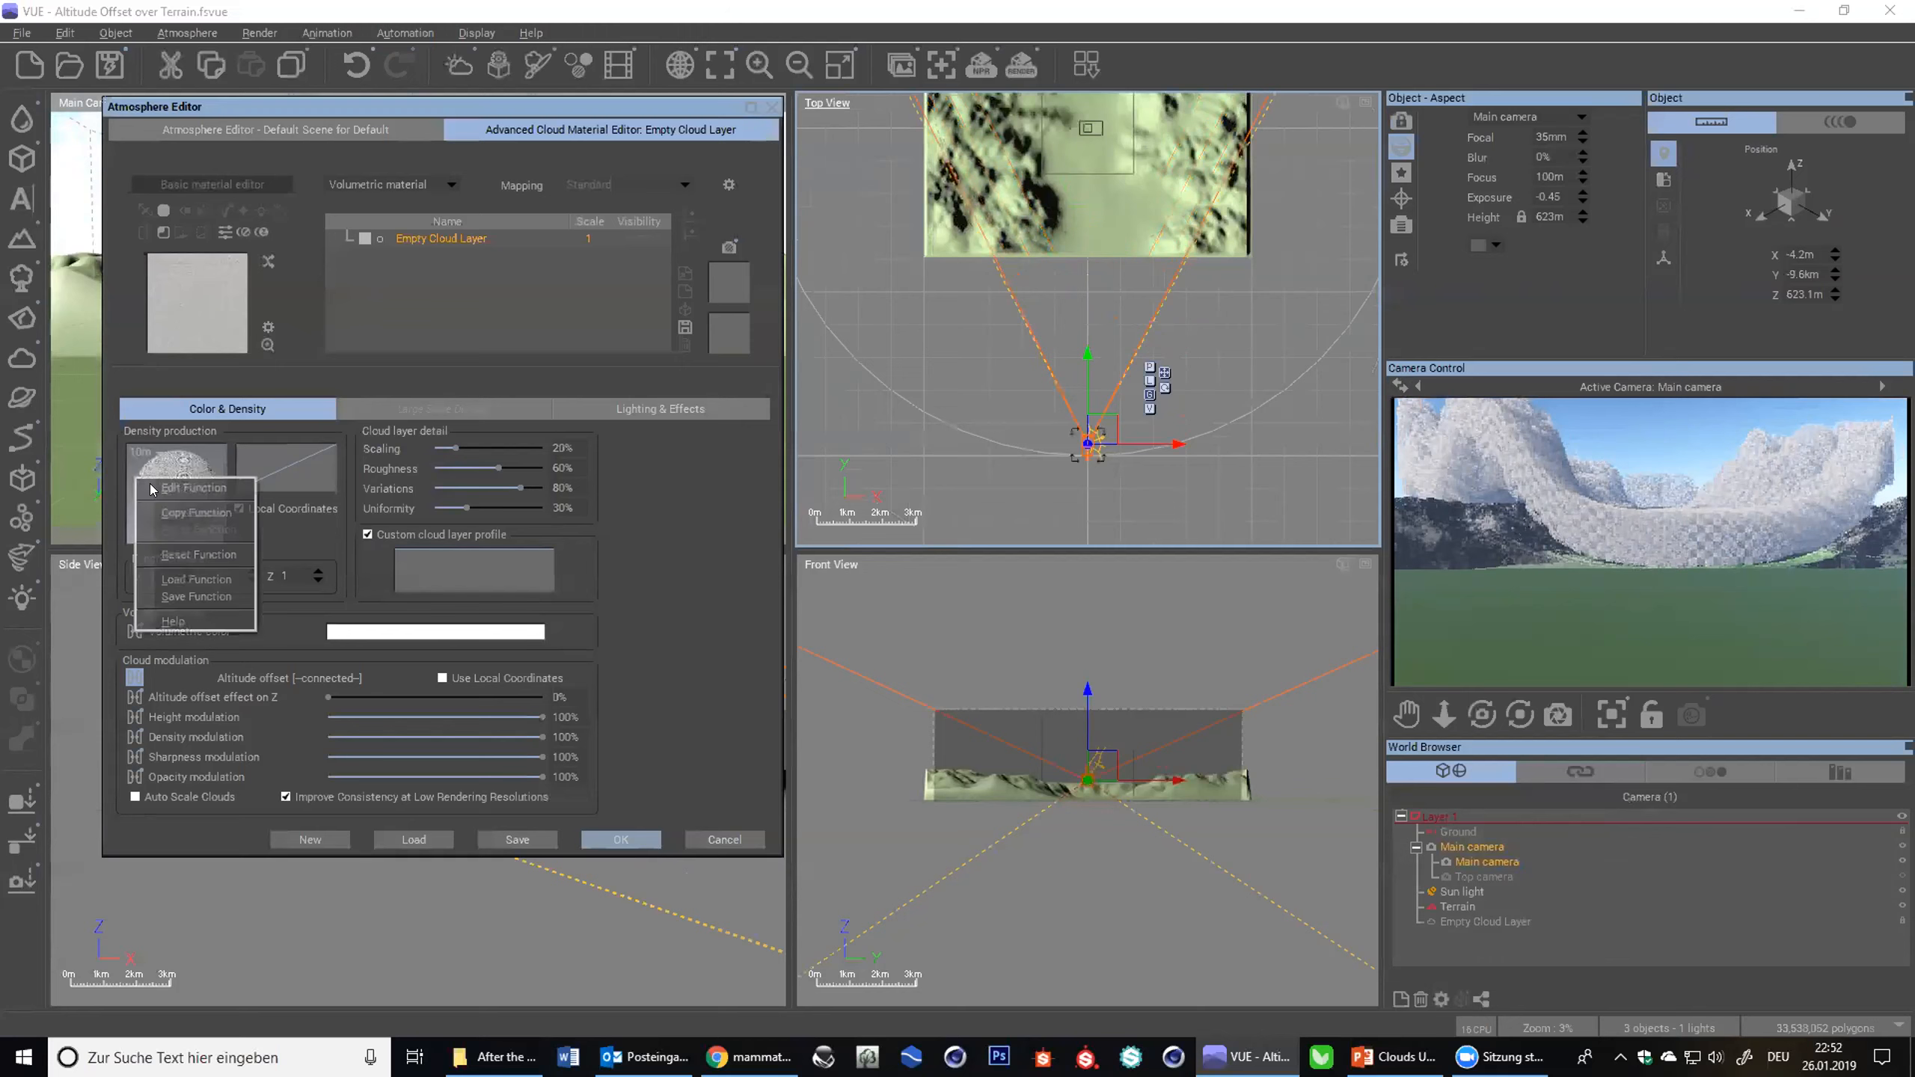
click(218, 553)
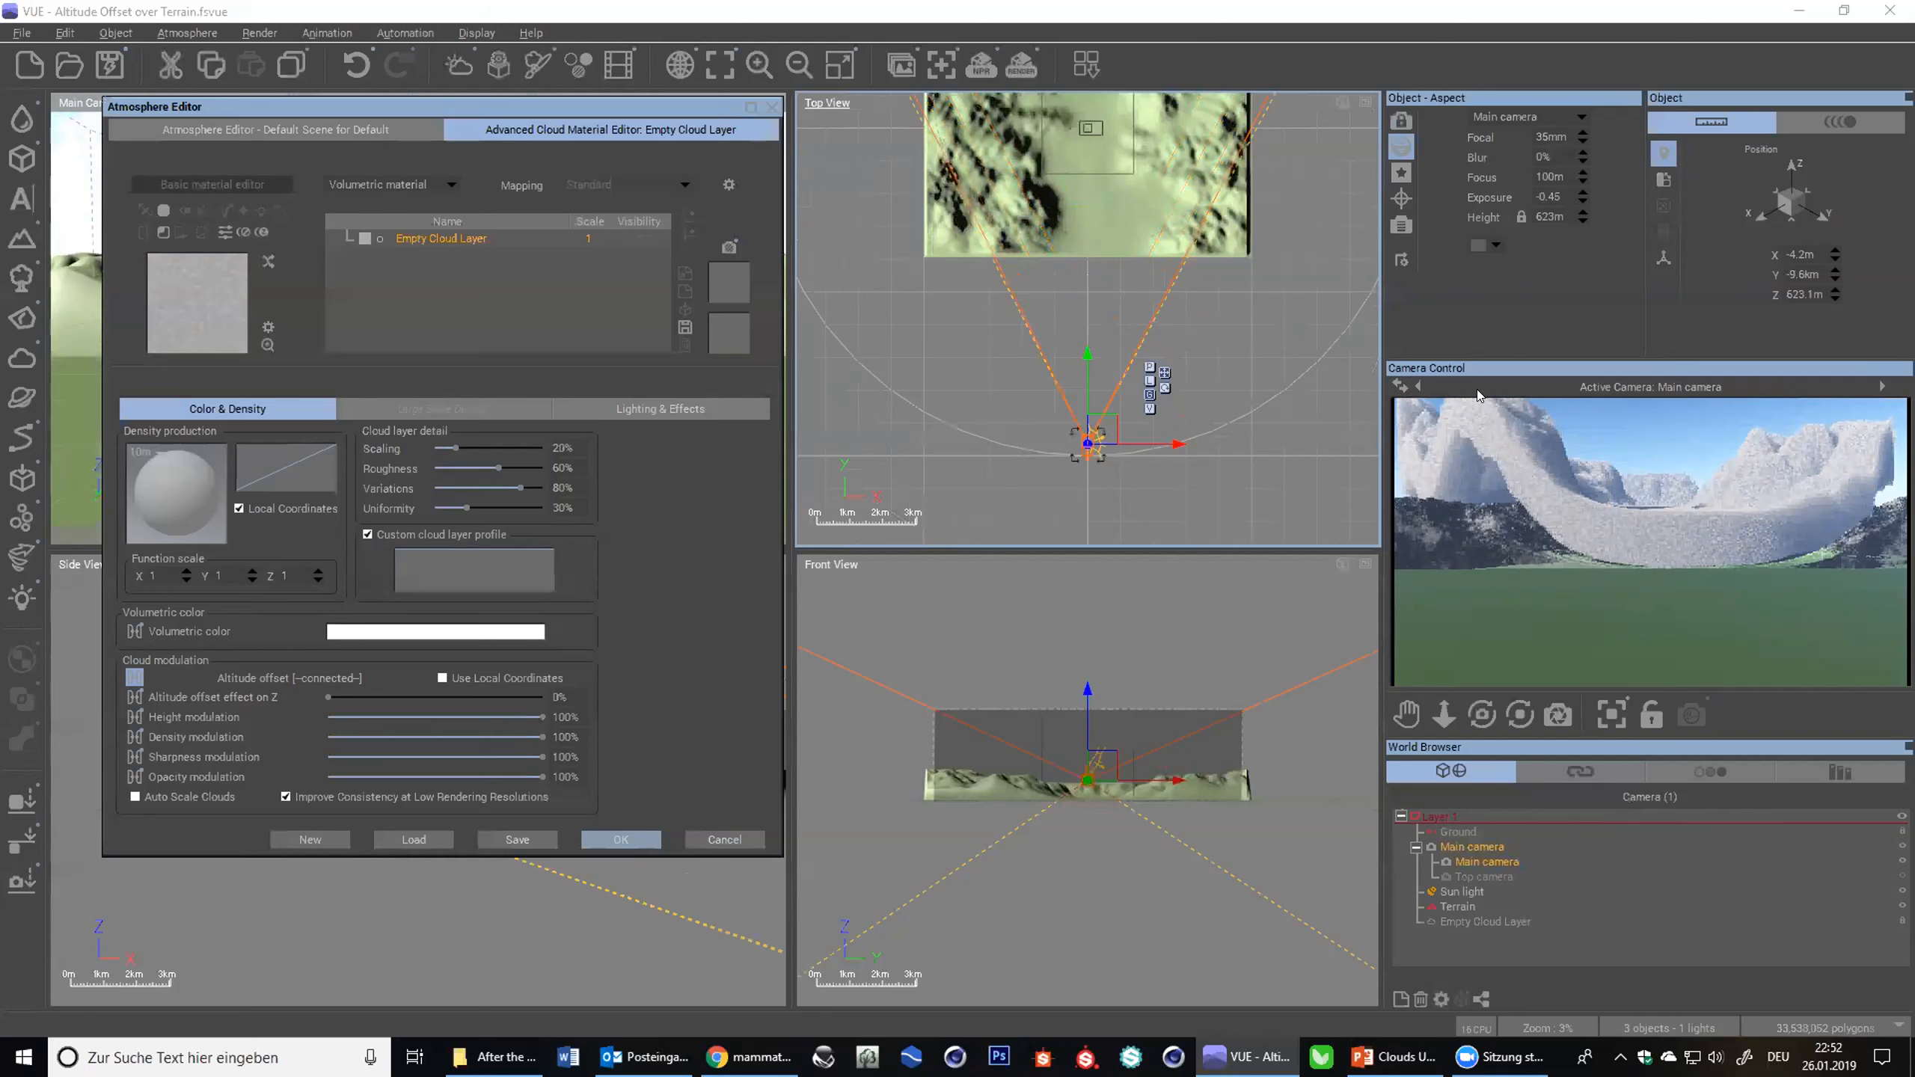
right_click(1571, 548)
right_click(1567, 500)
drag(405, 109, 649, 117)
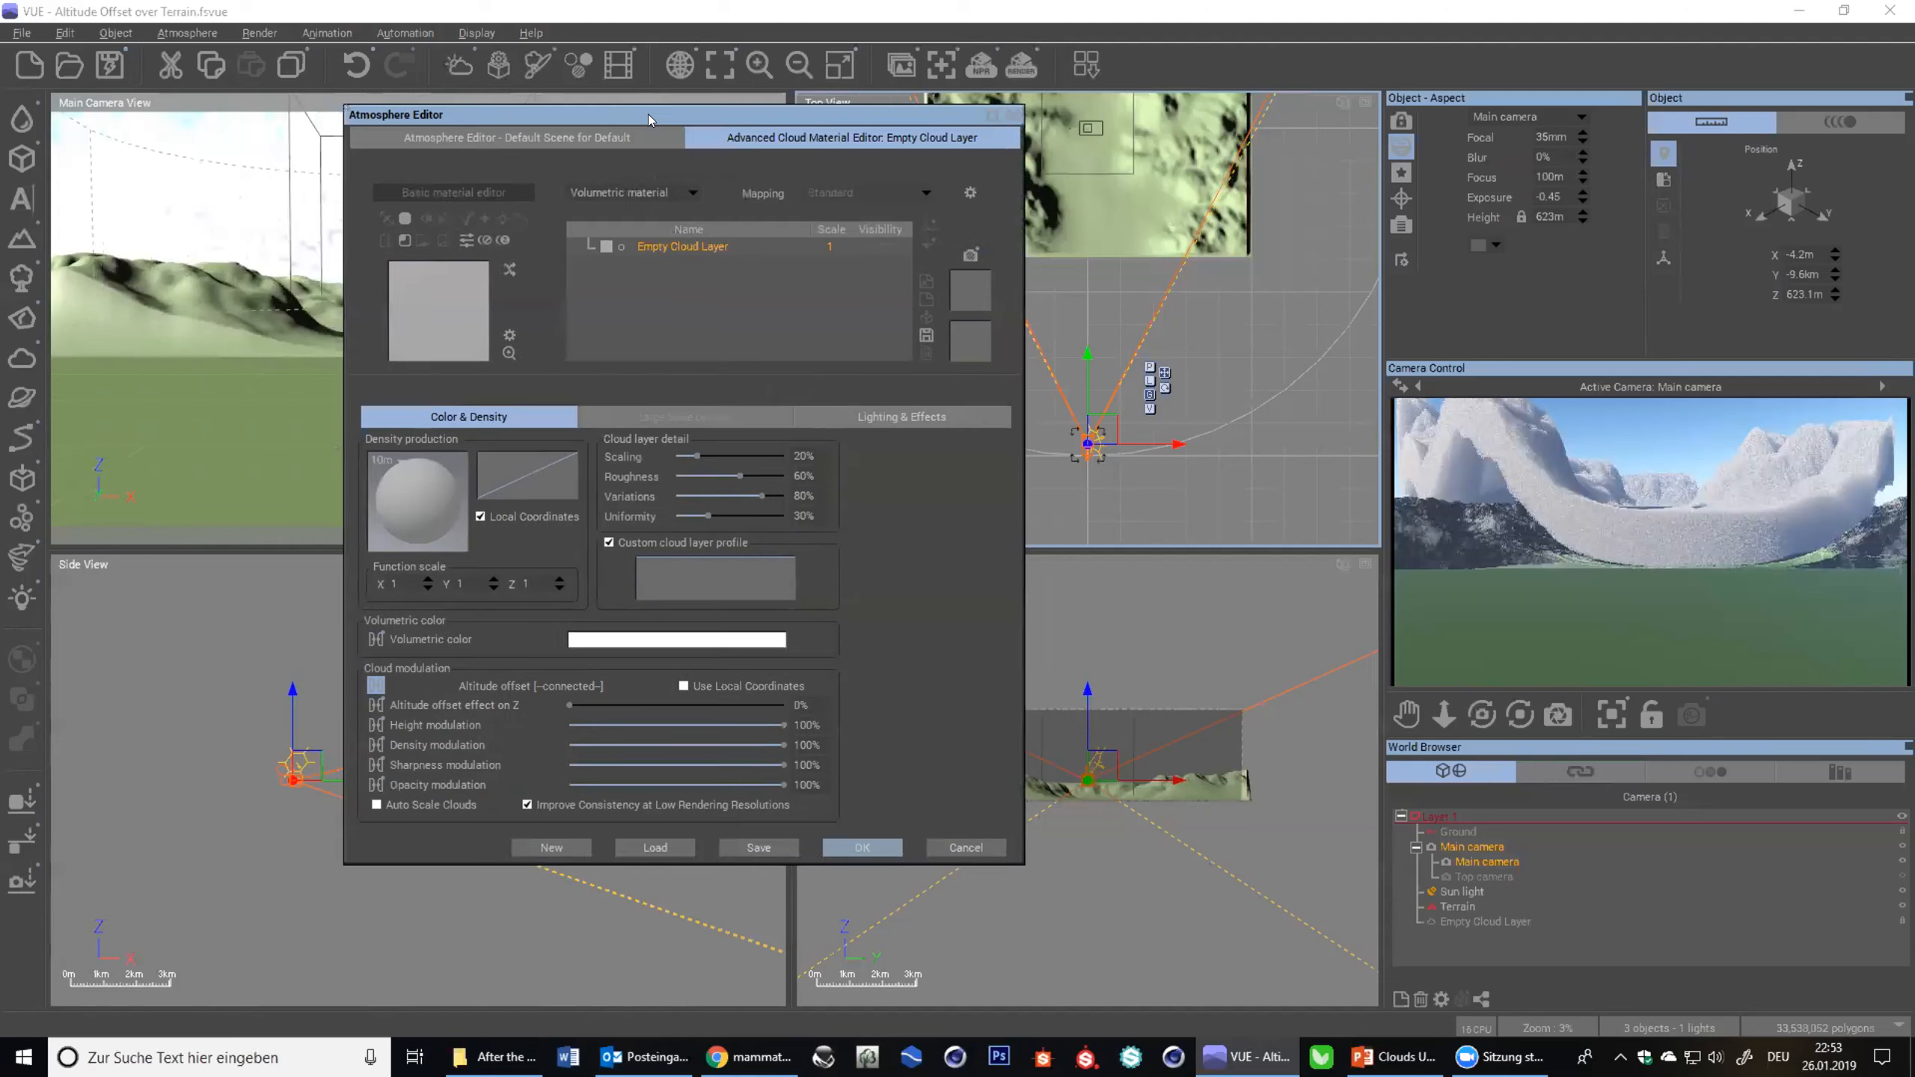
click(881, 847)
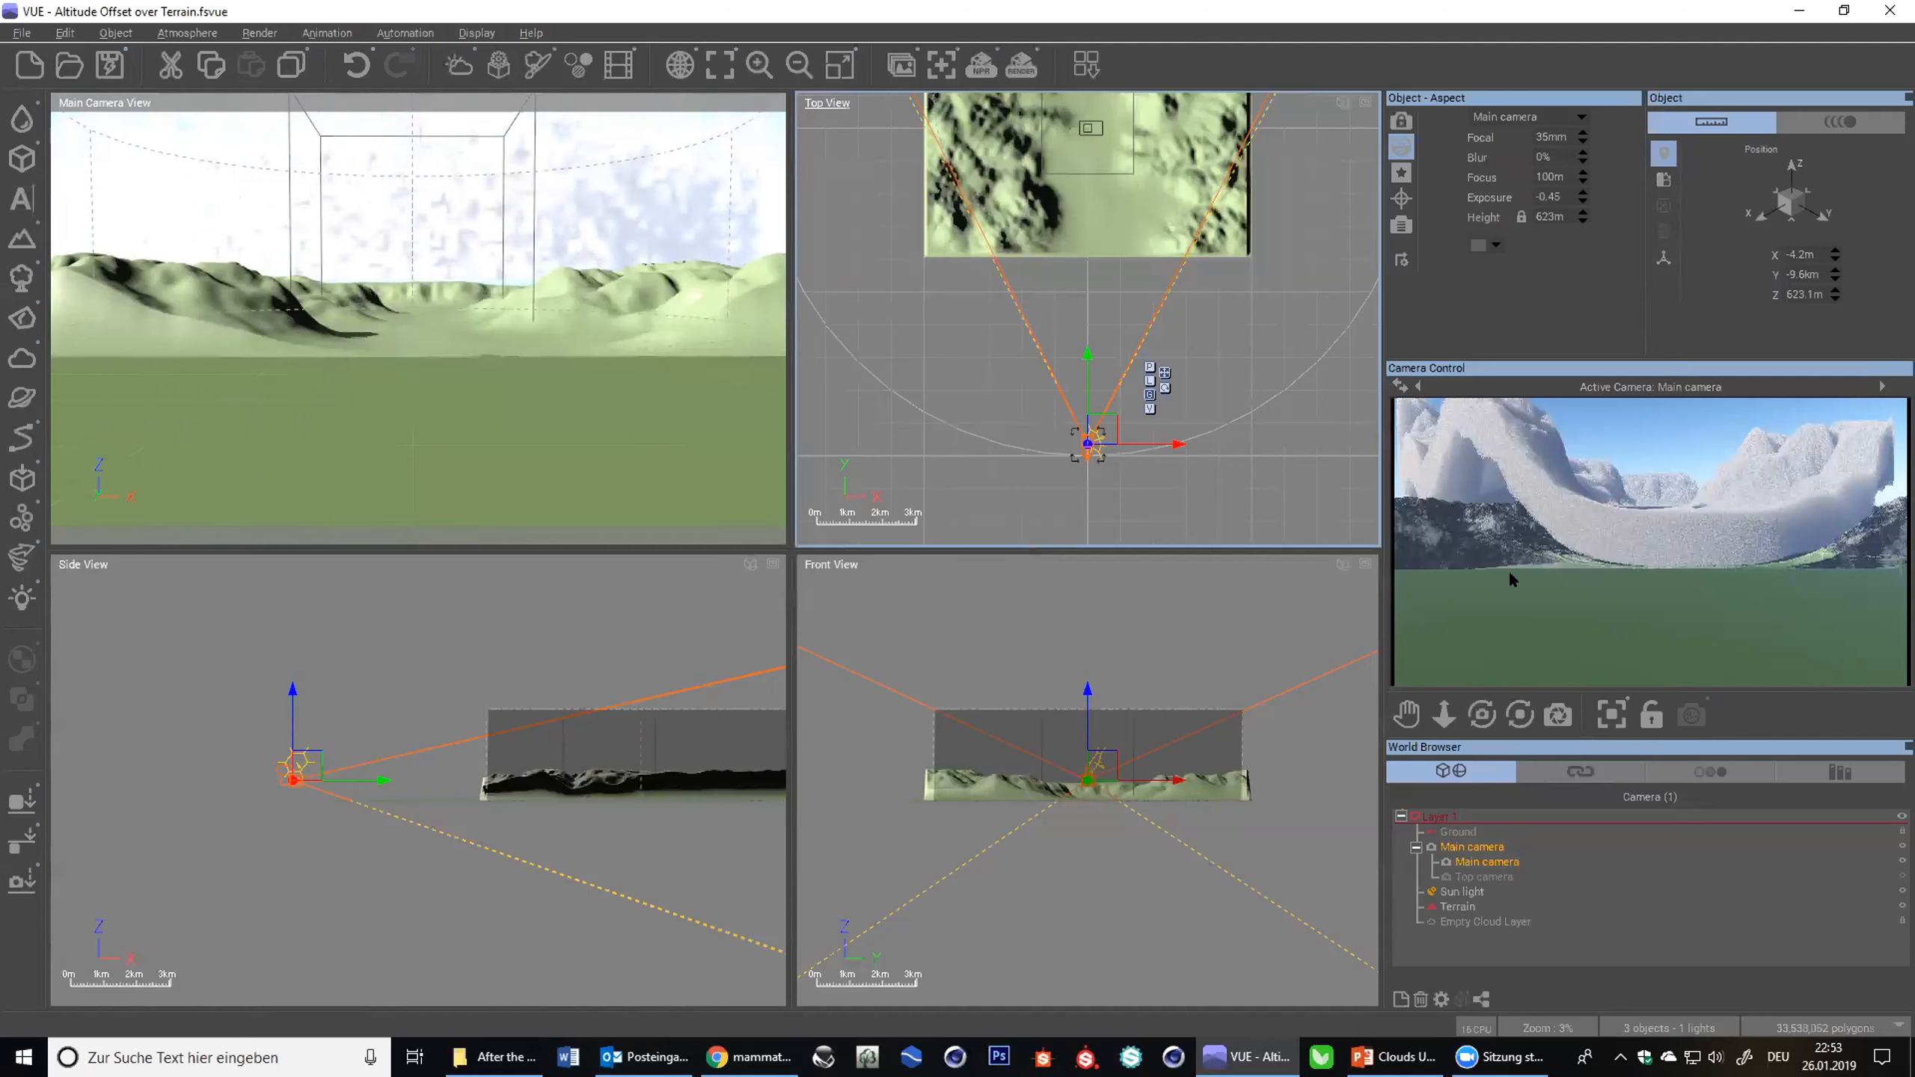
right_click(1588, 521)
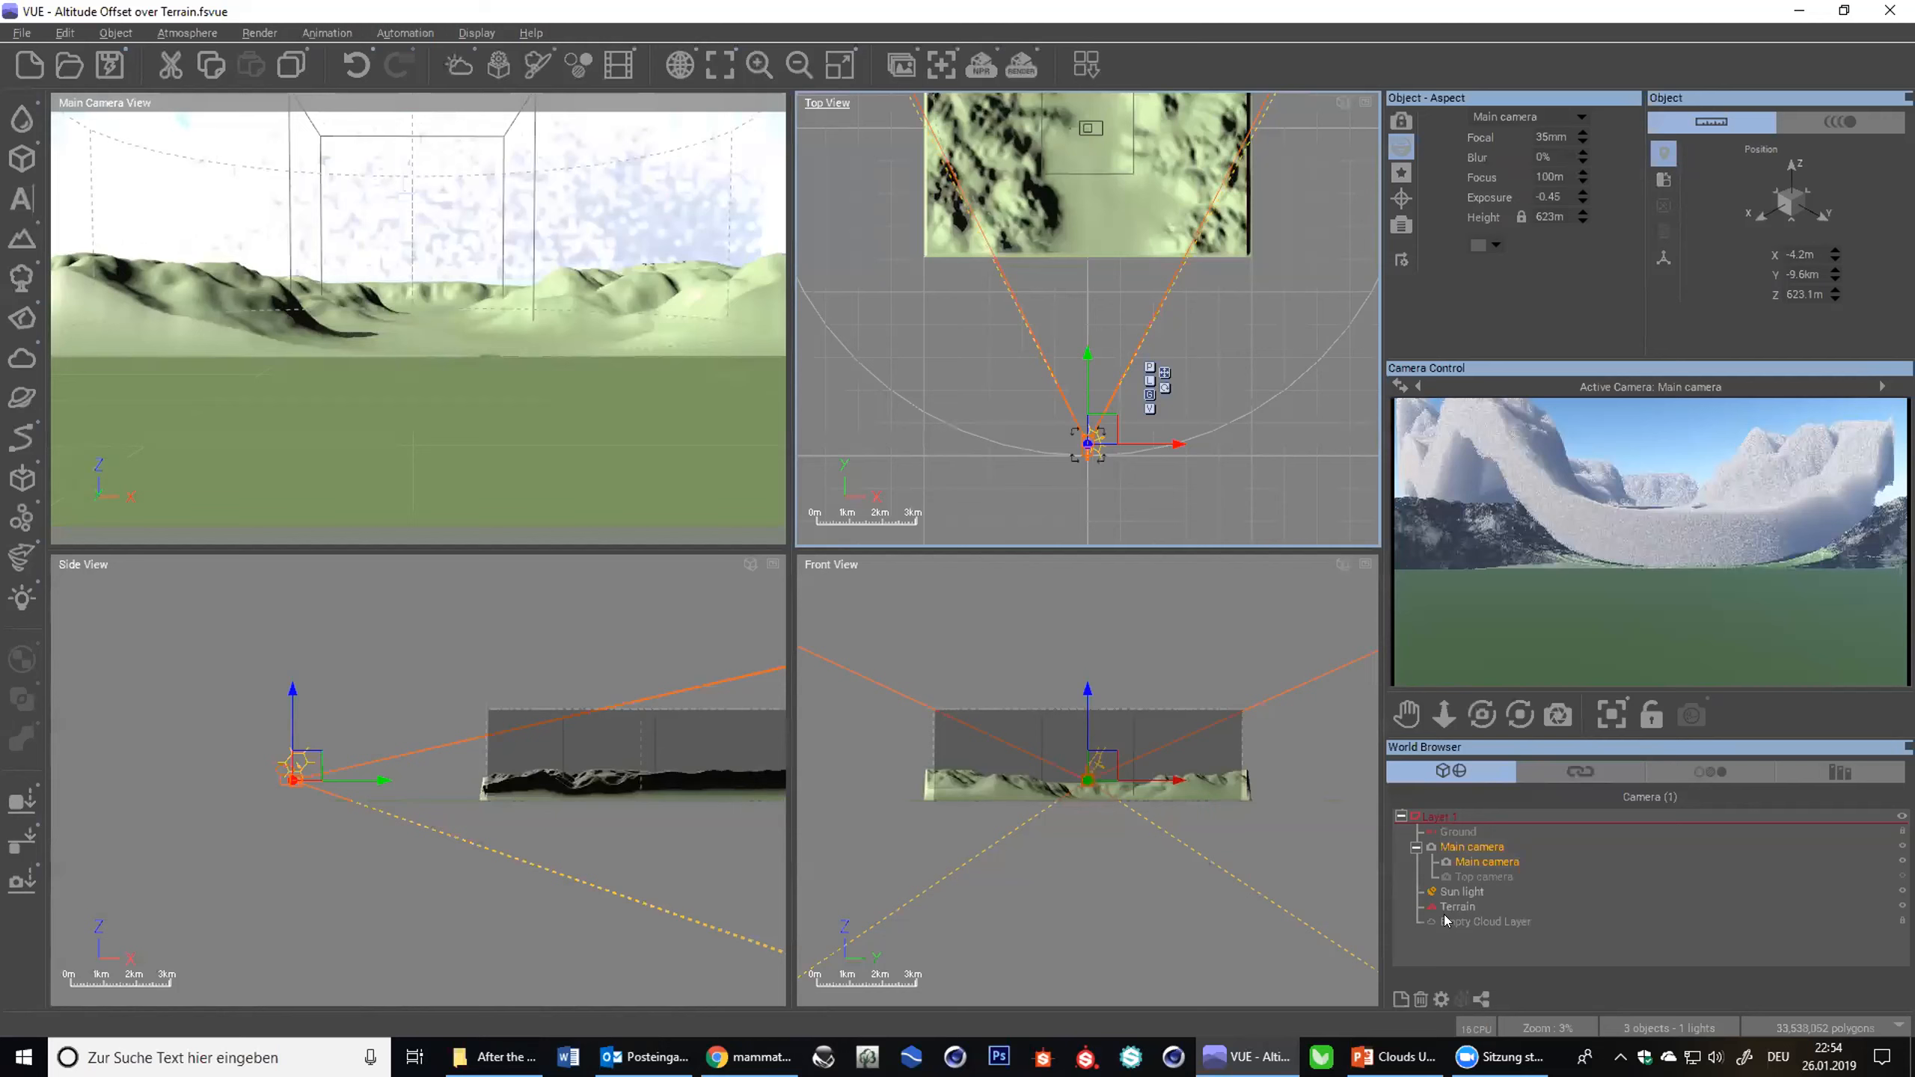
- Open the render options with the User settings preset and examine the anti-aliasing subrays per pixel and quality threshold settings
right_click(1015, 60)
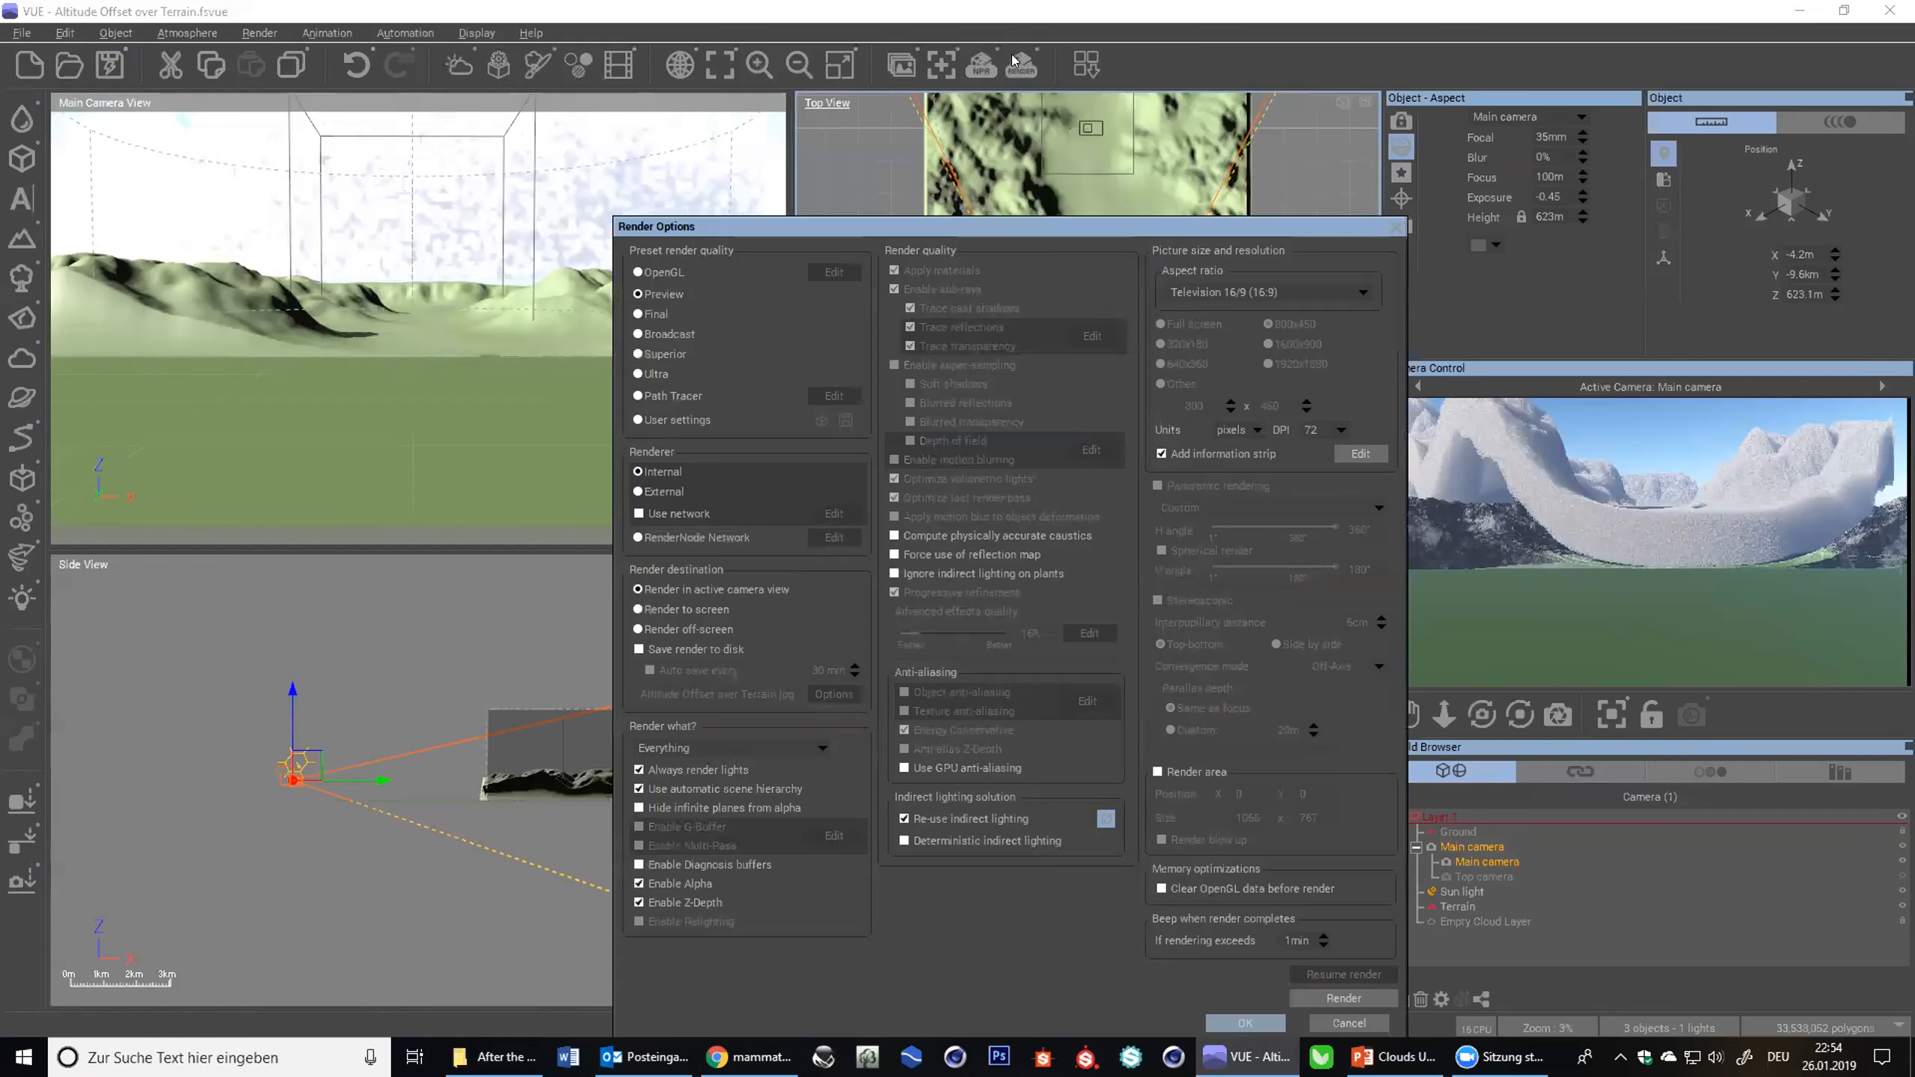
drag(967, 234, 924, 89)
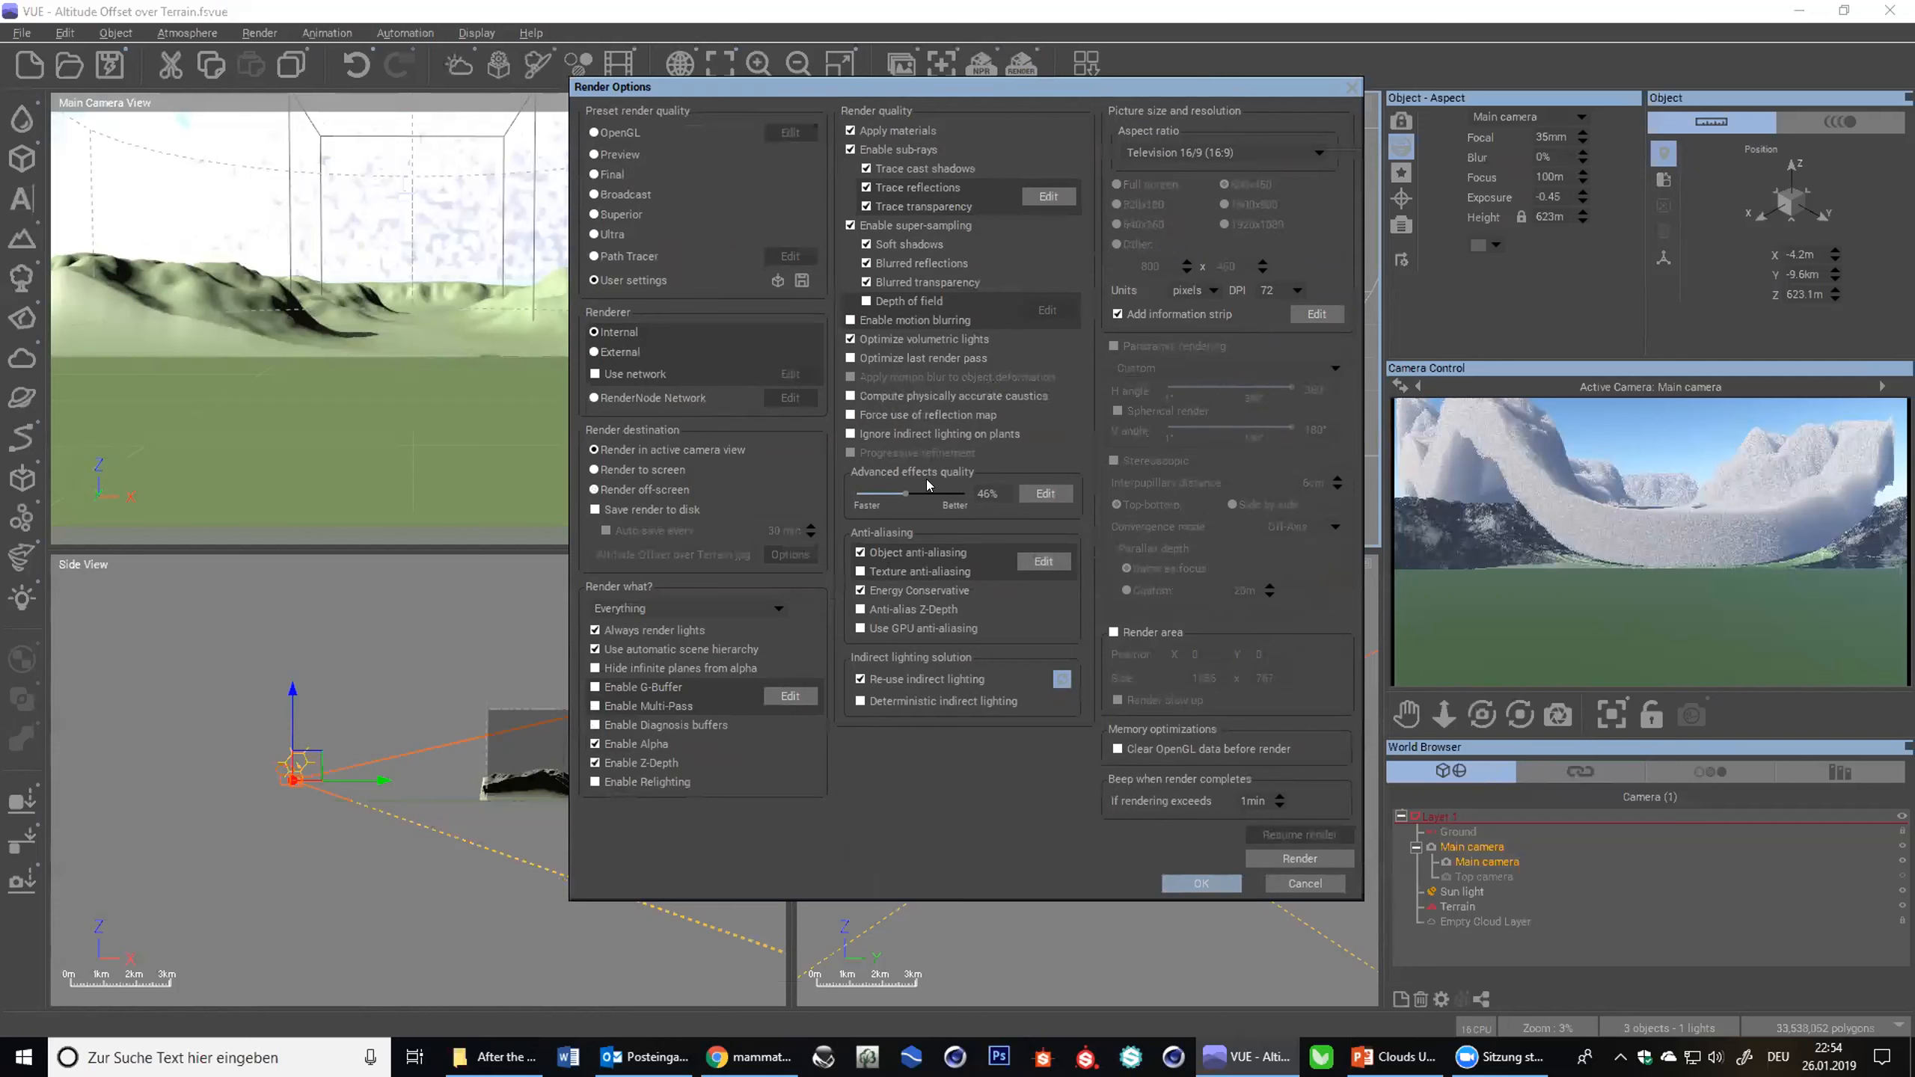
click(1041, 562)
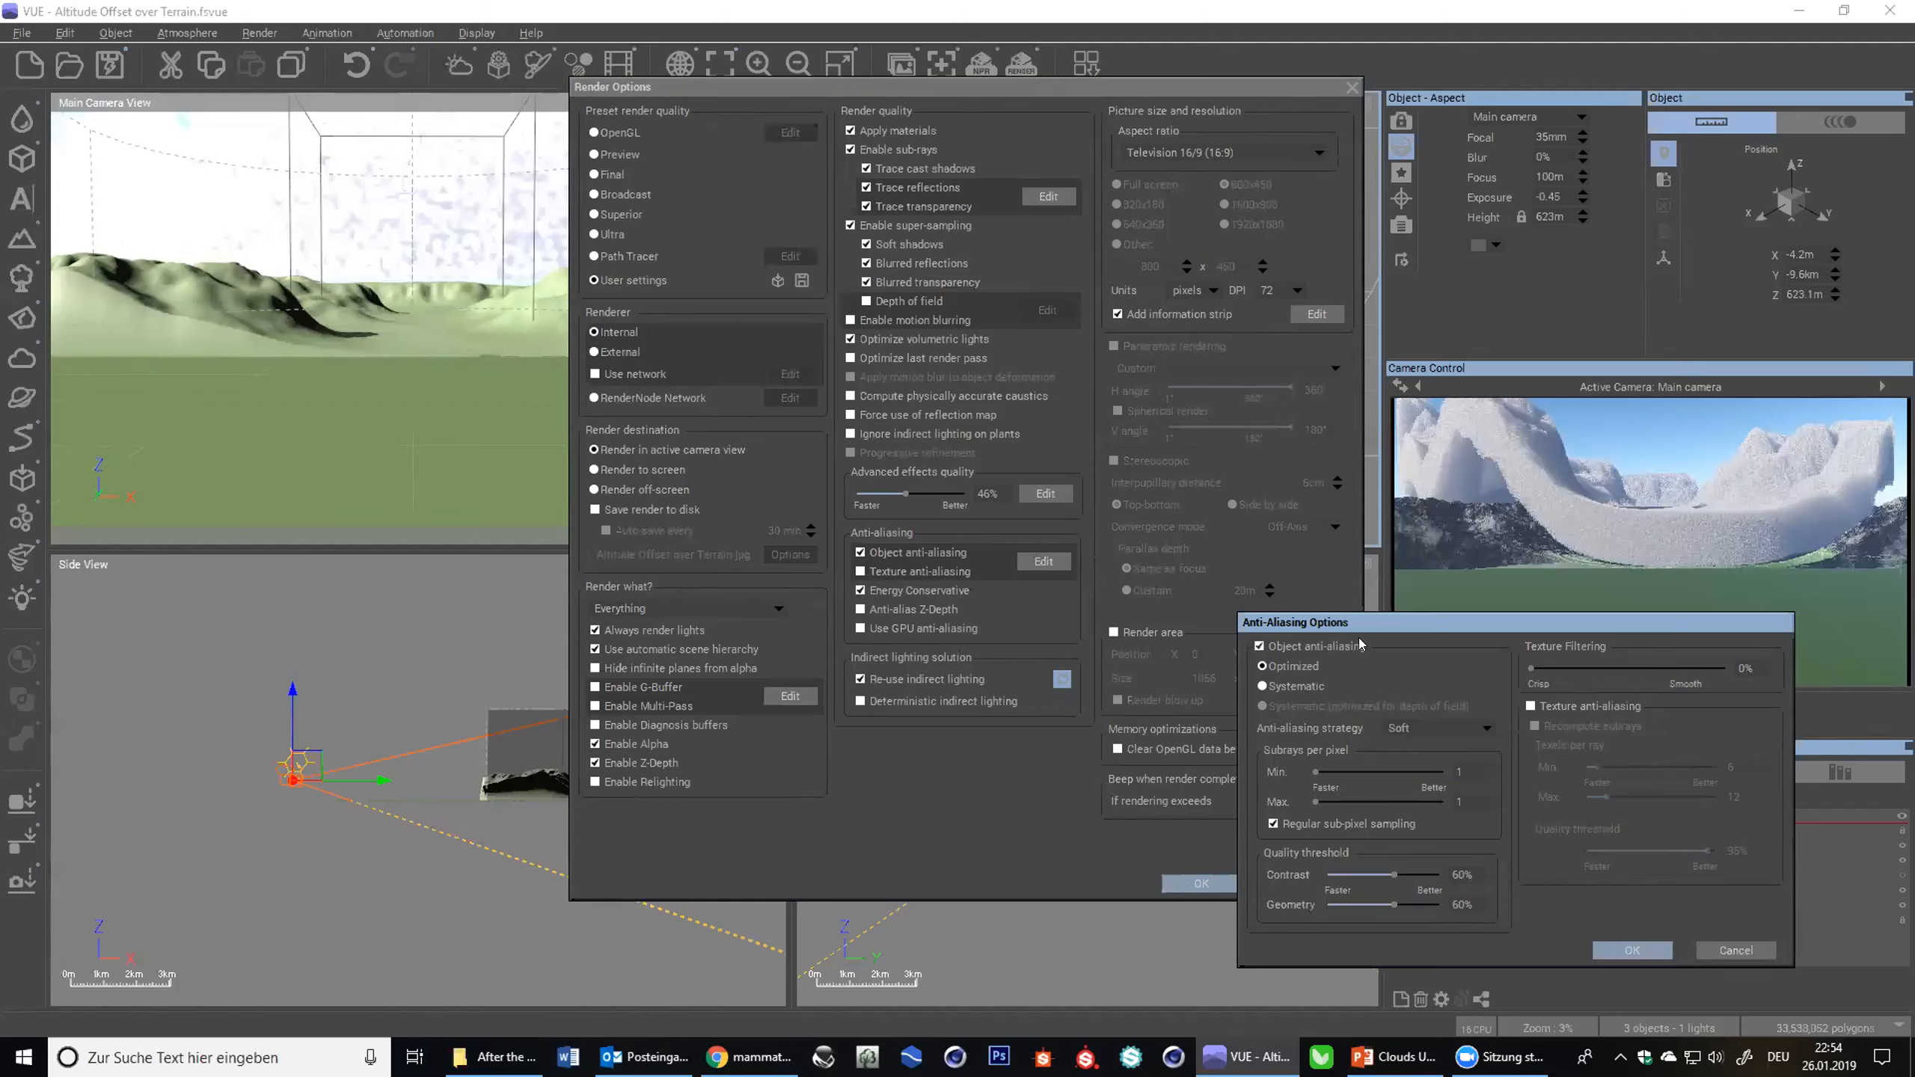
drag(1317, 627, 1190, 459)
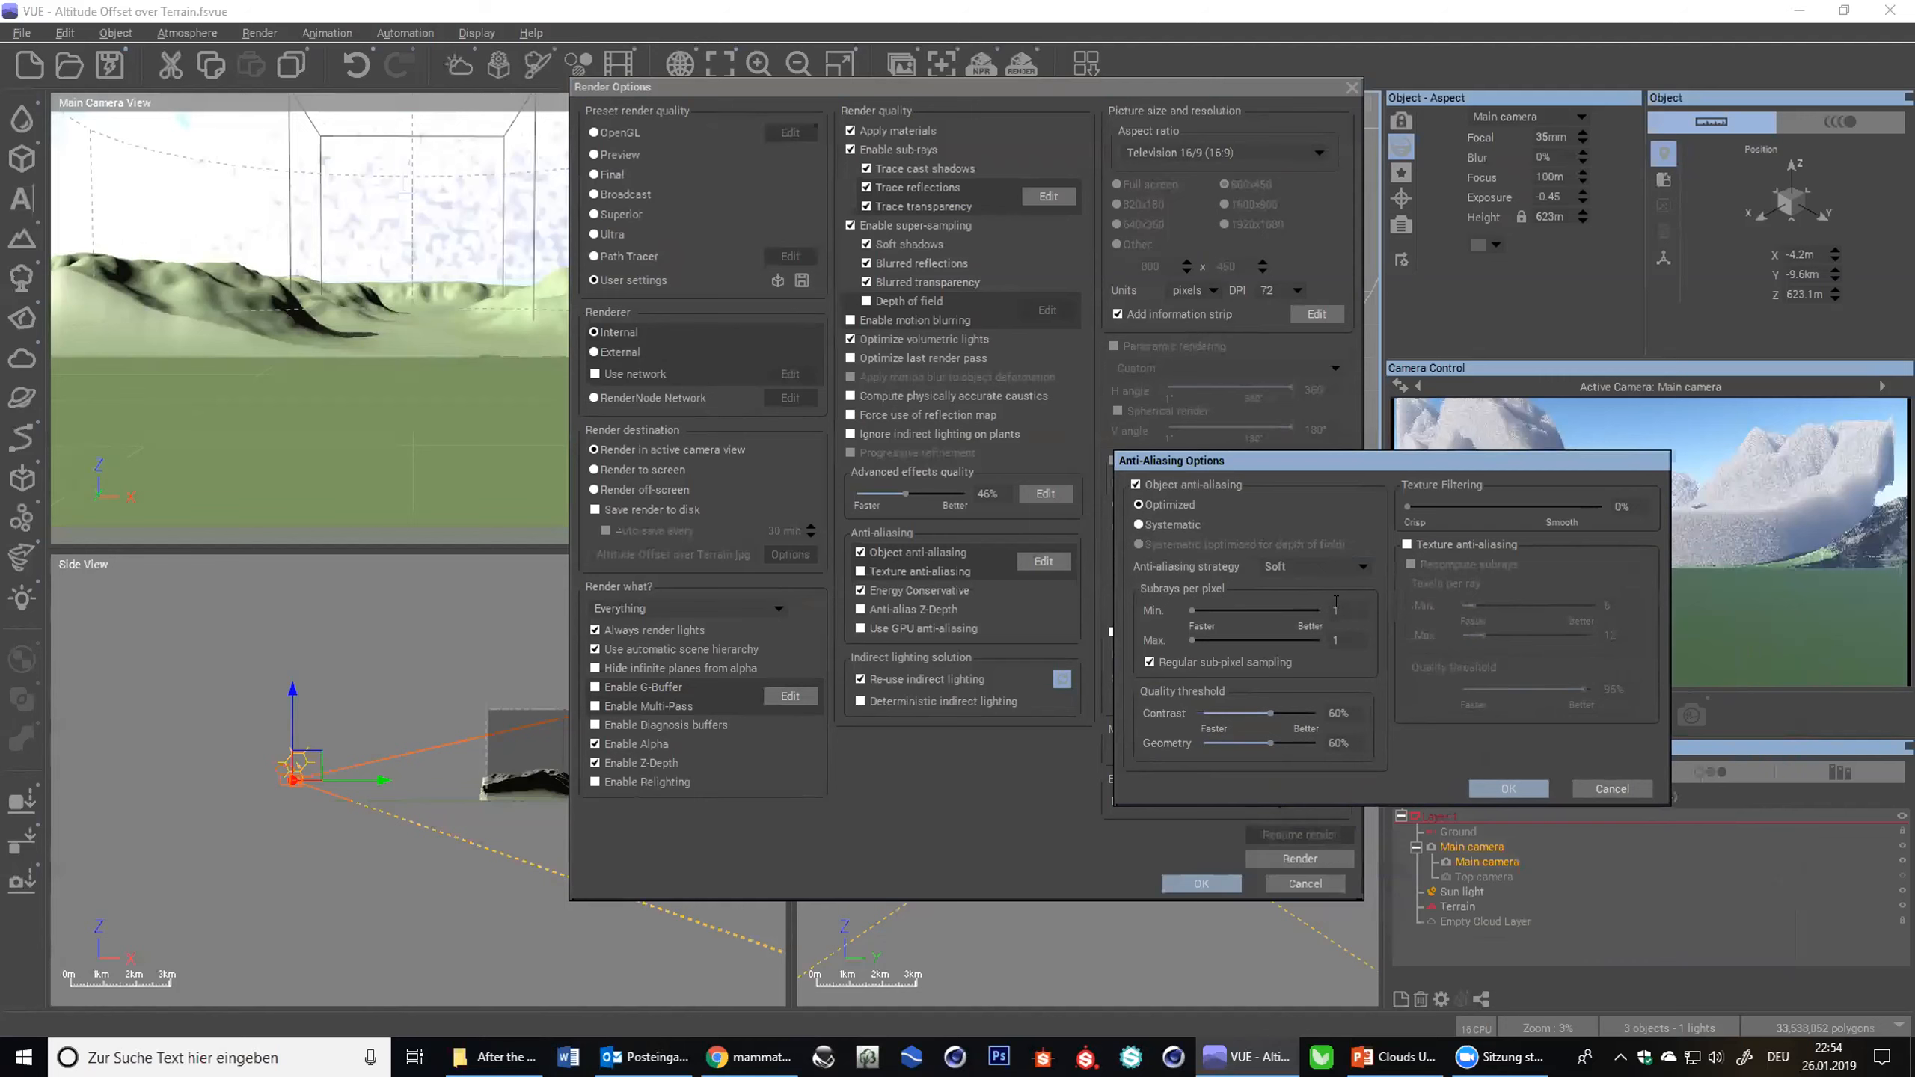
click(1349, 641)
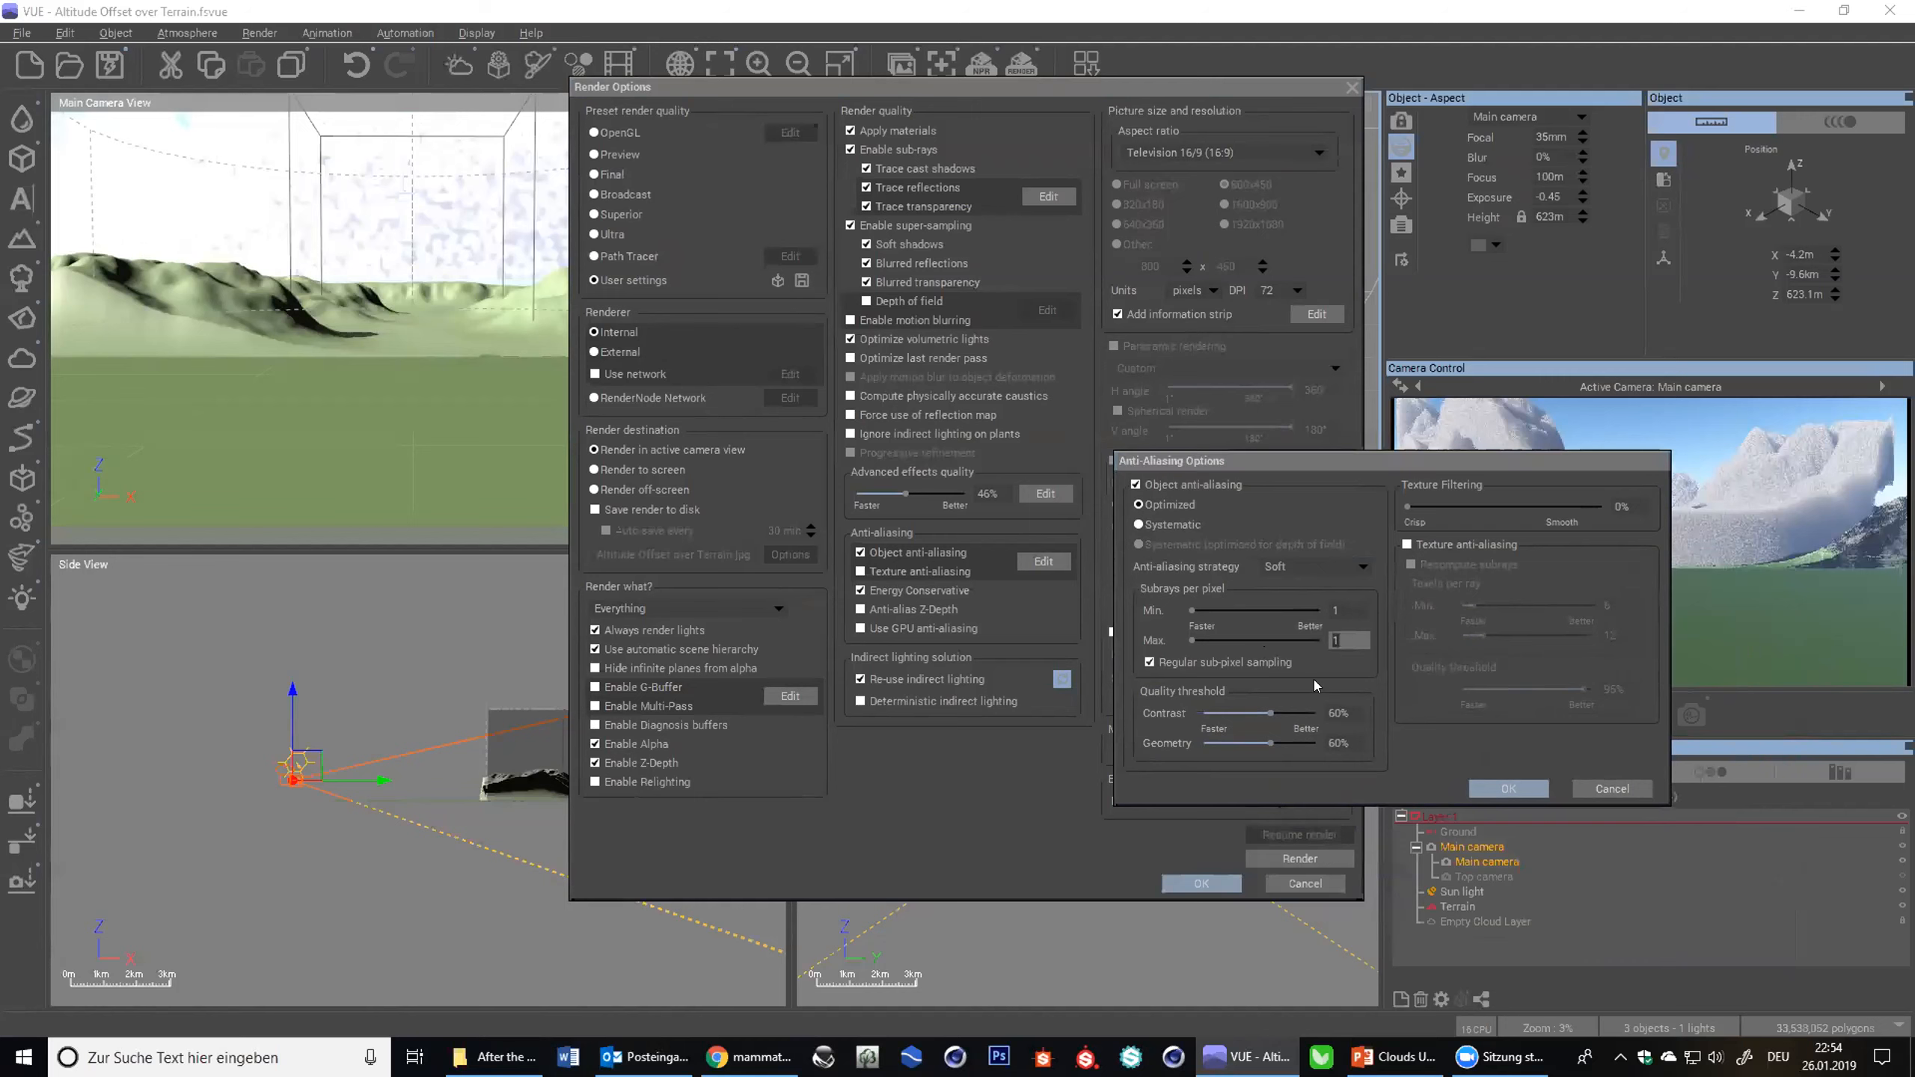
click(1335, 664)
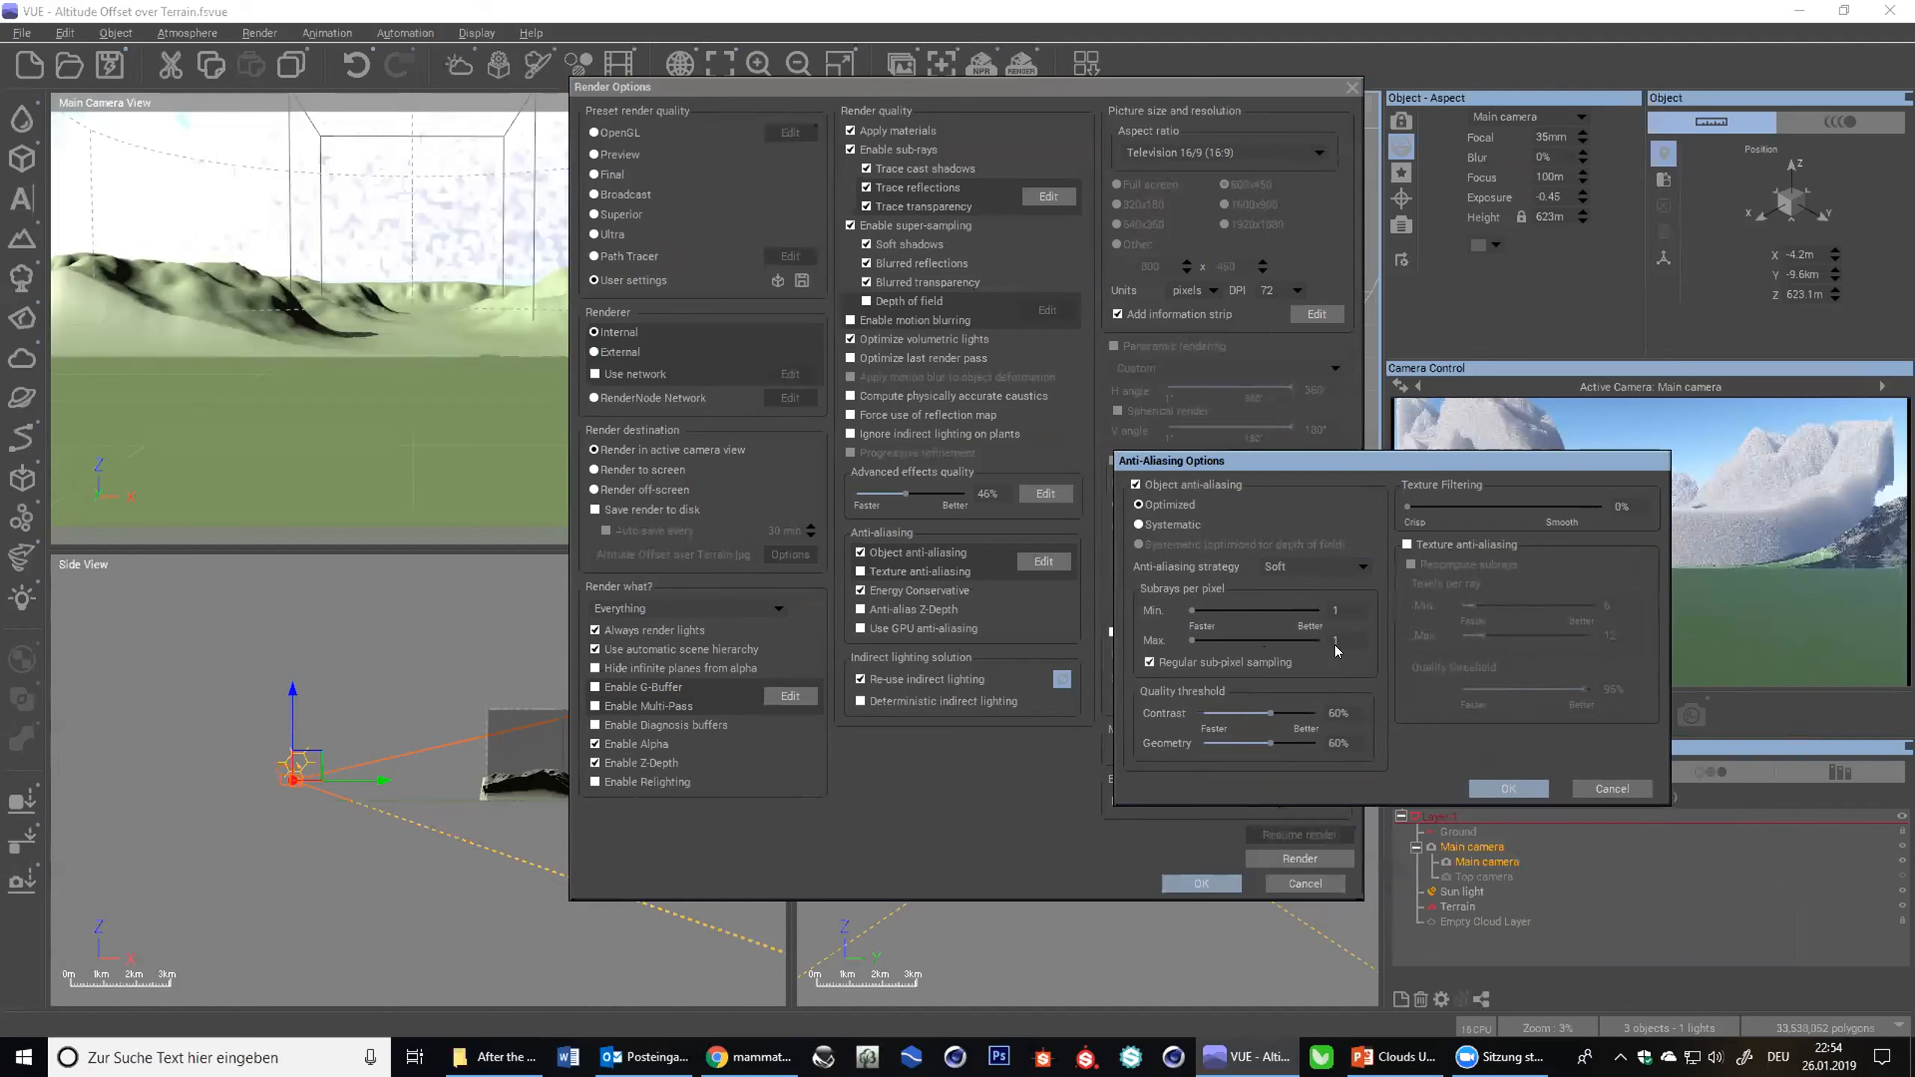
click(1347, 611)
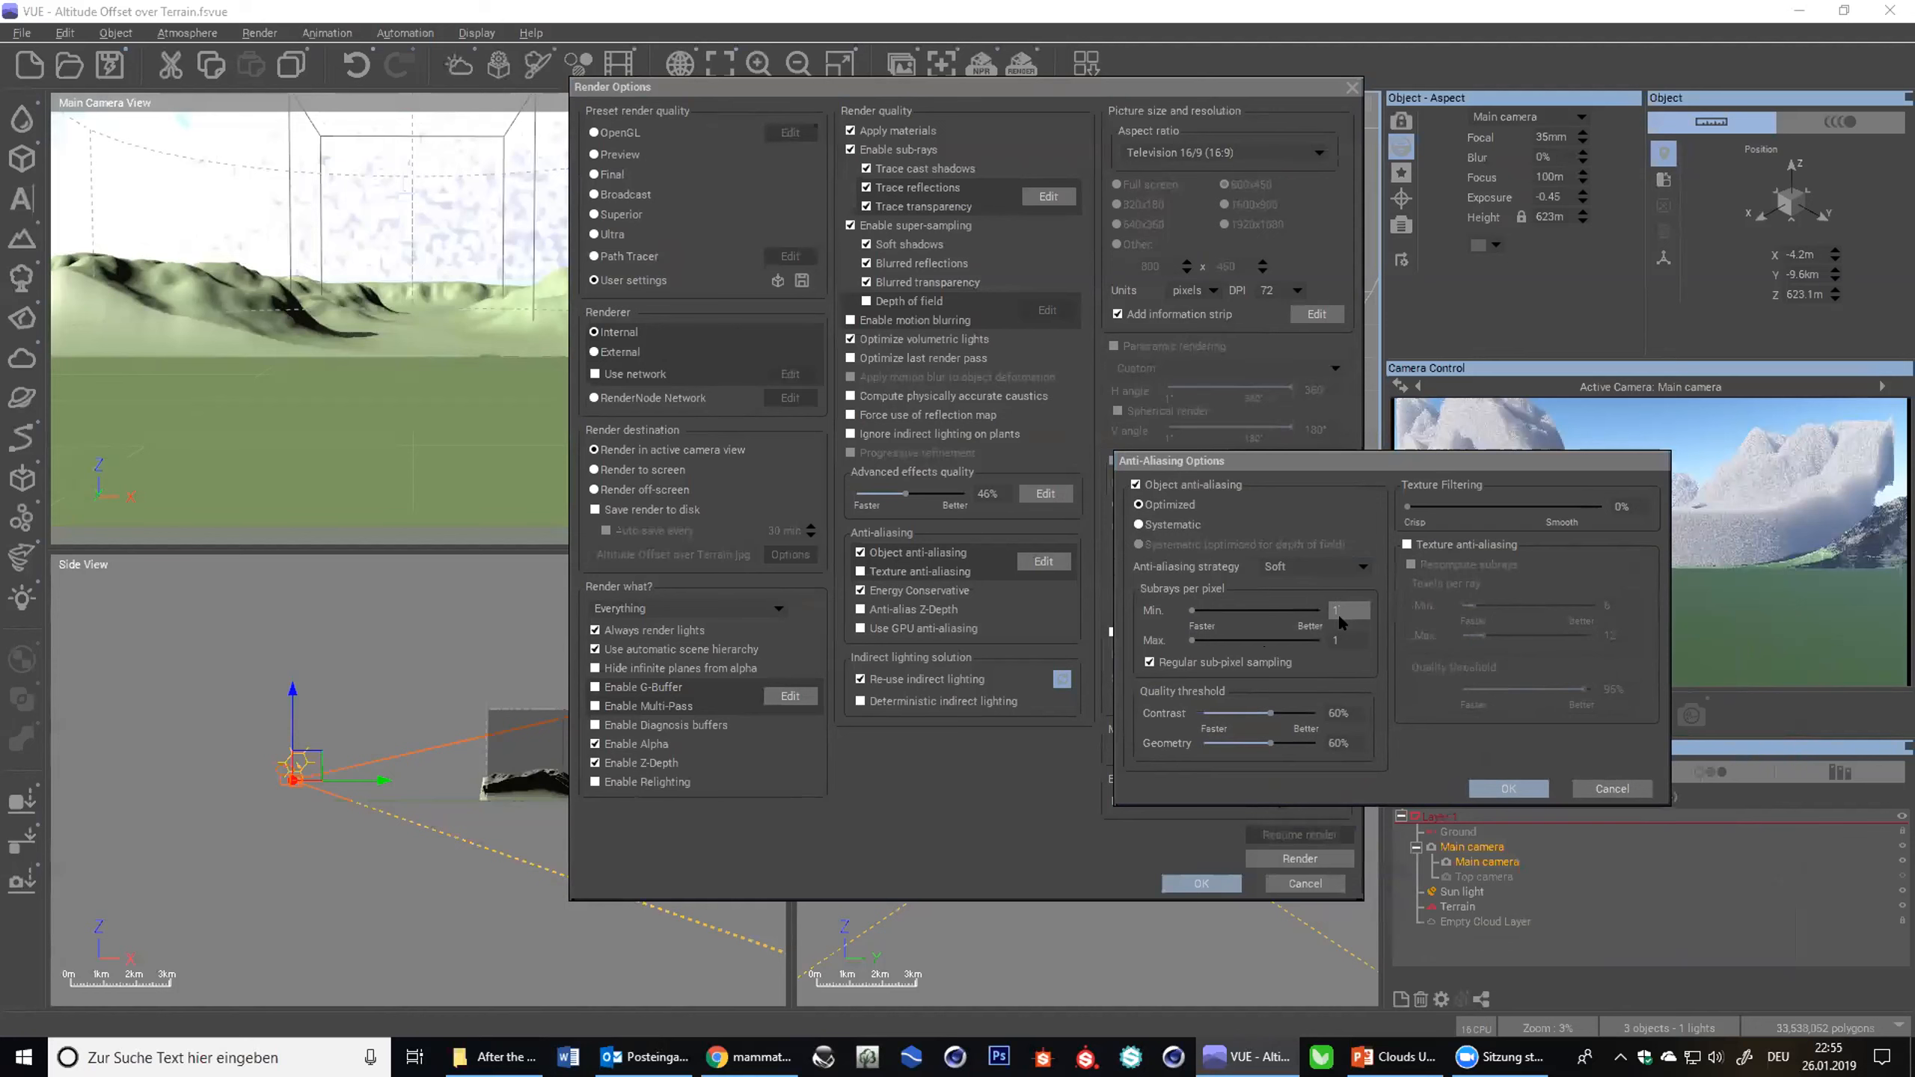
click(1389, 664)
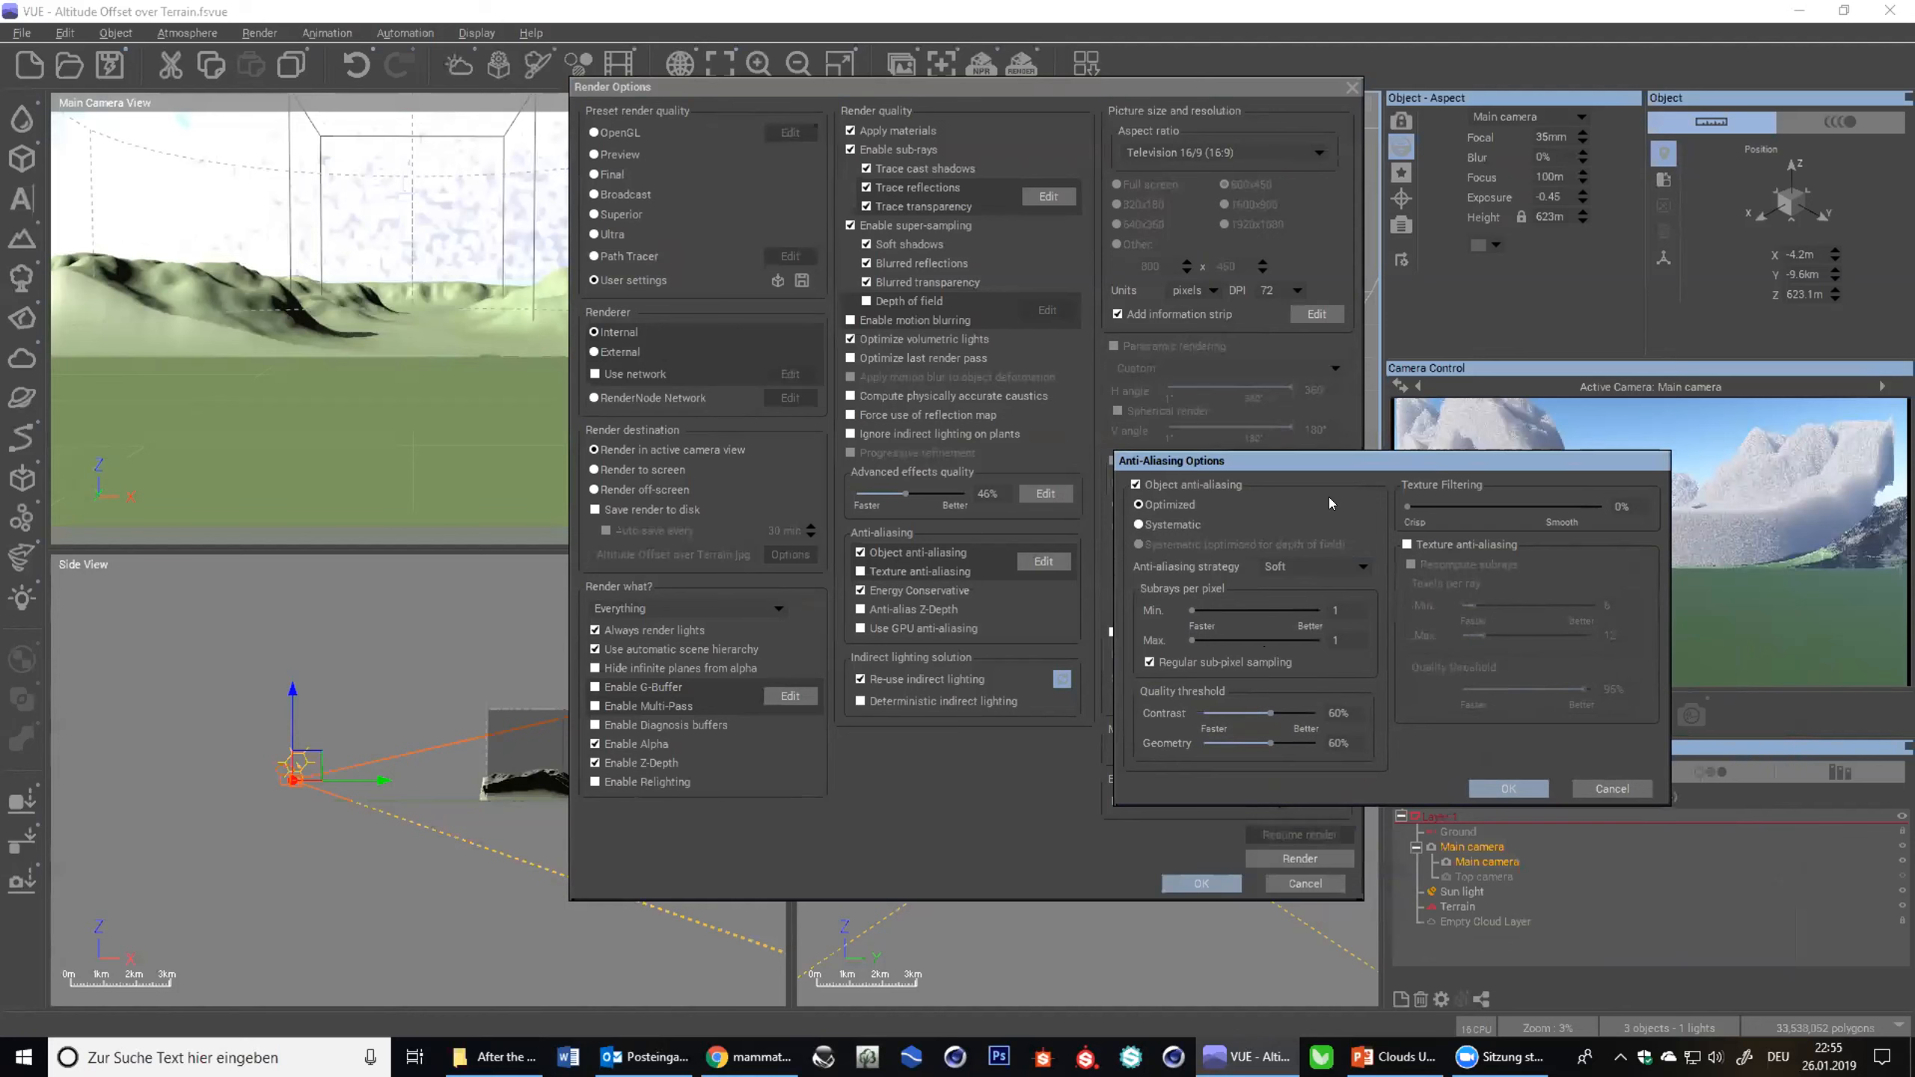
drag(1327, 466, 885, 295)
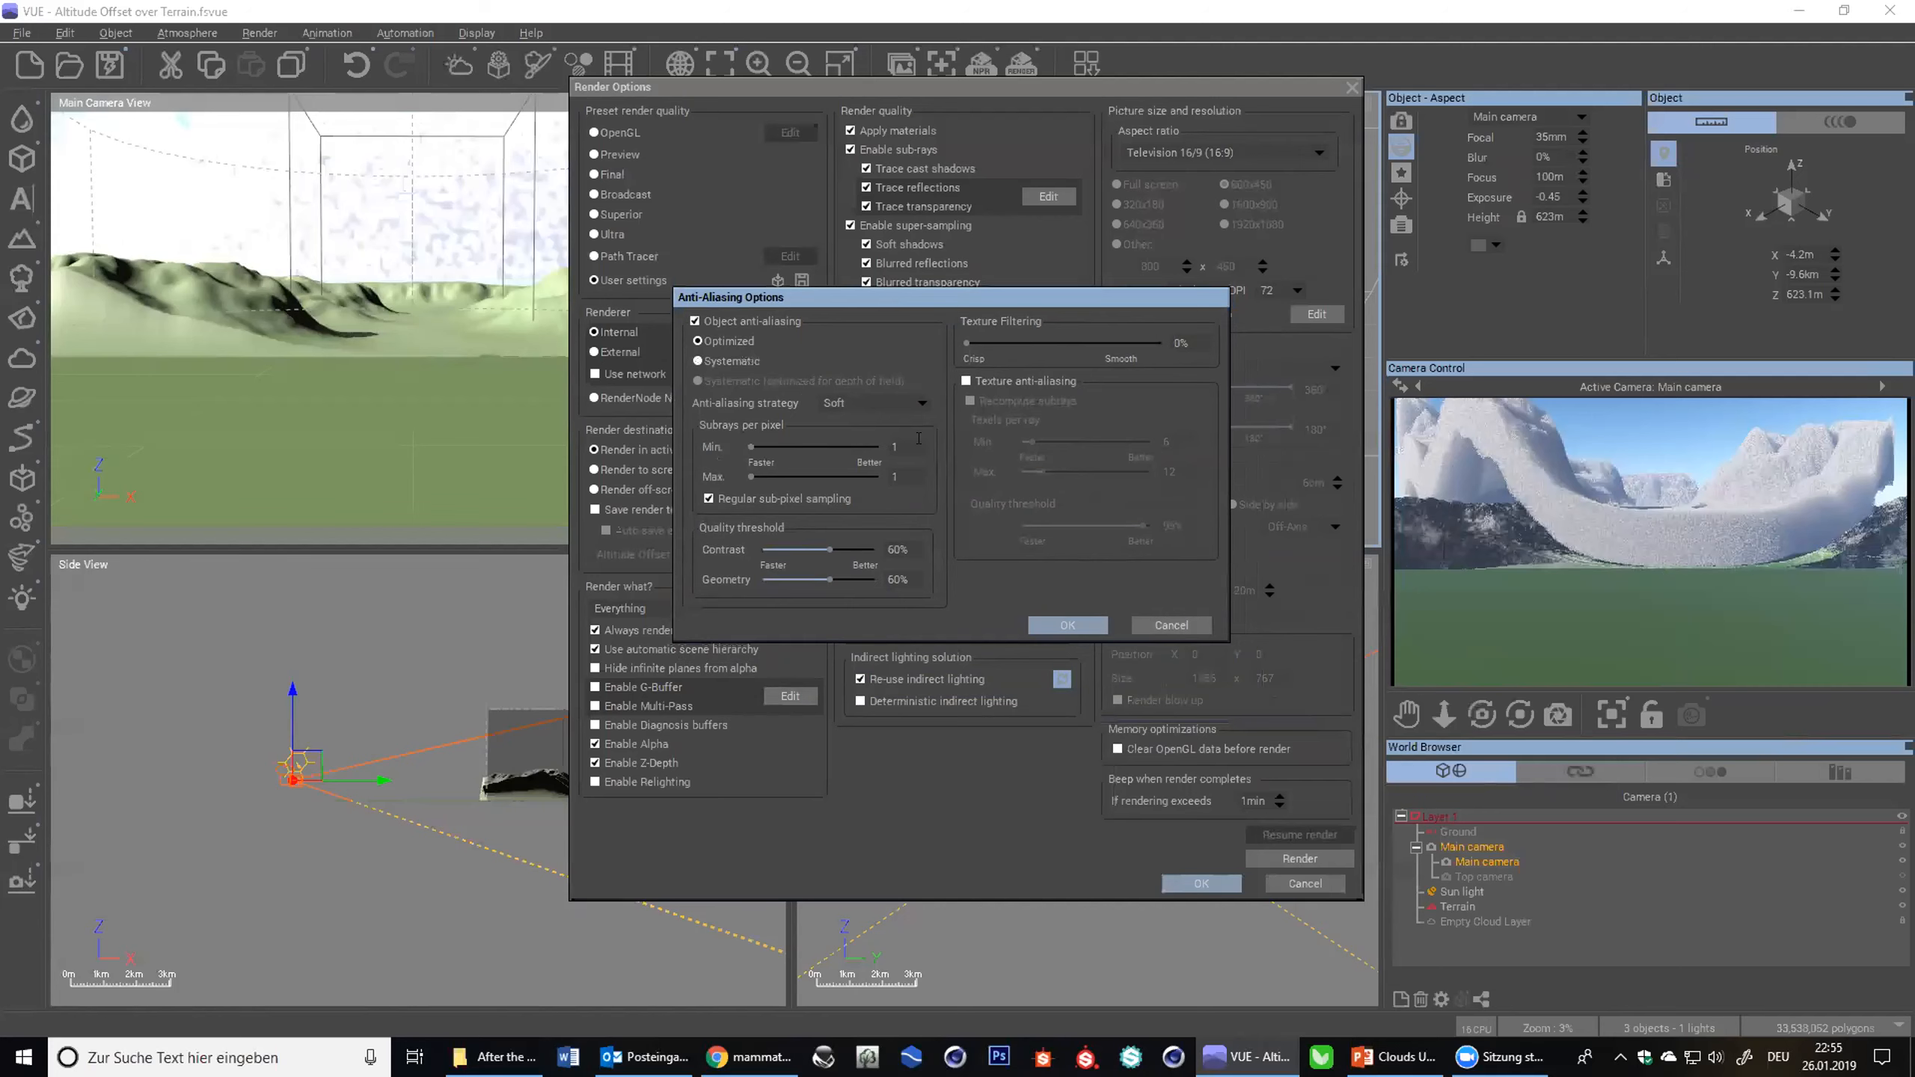
drag(886, 297, 778, 93)
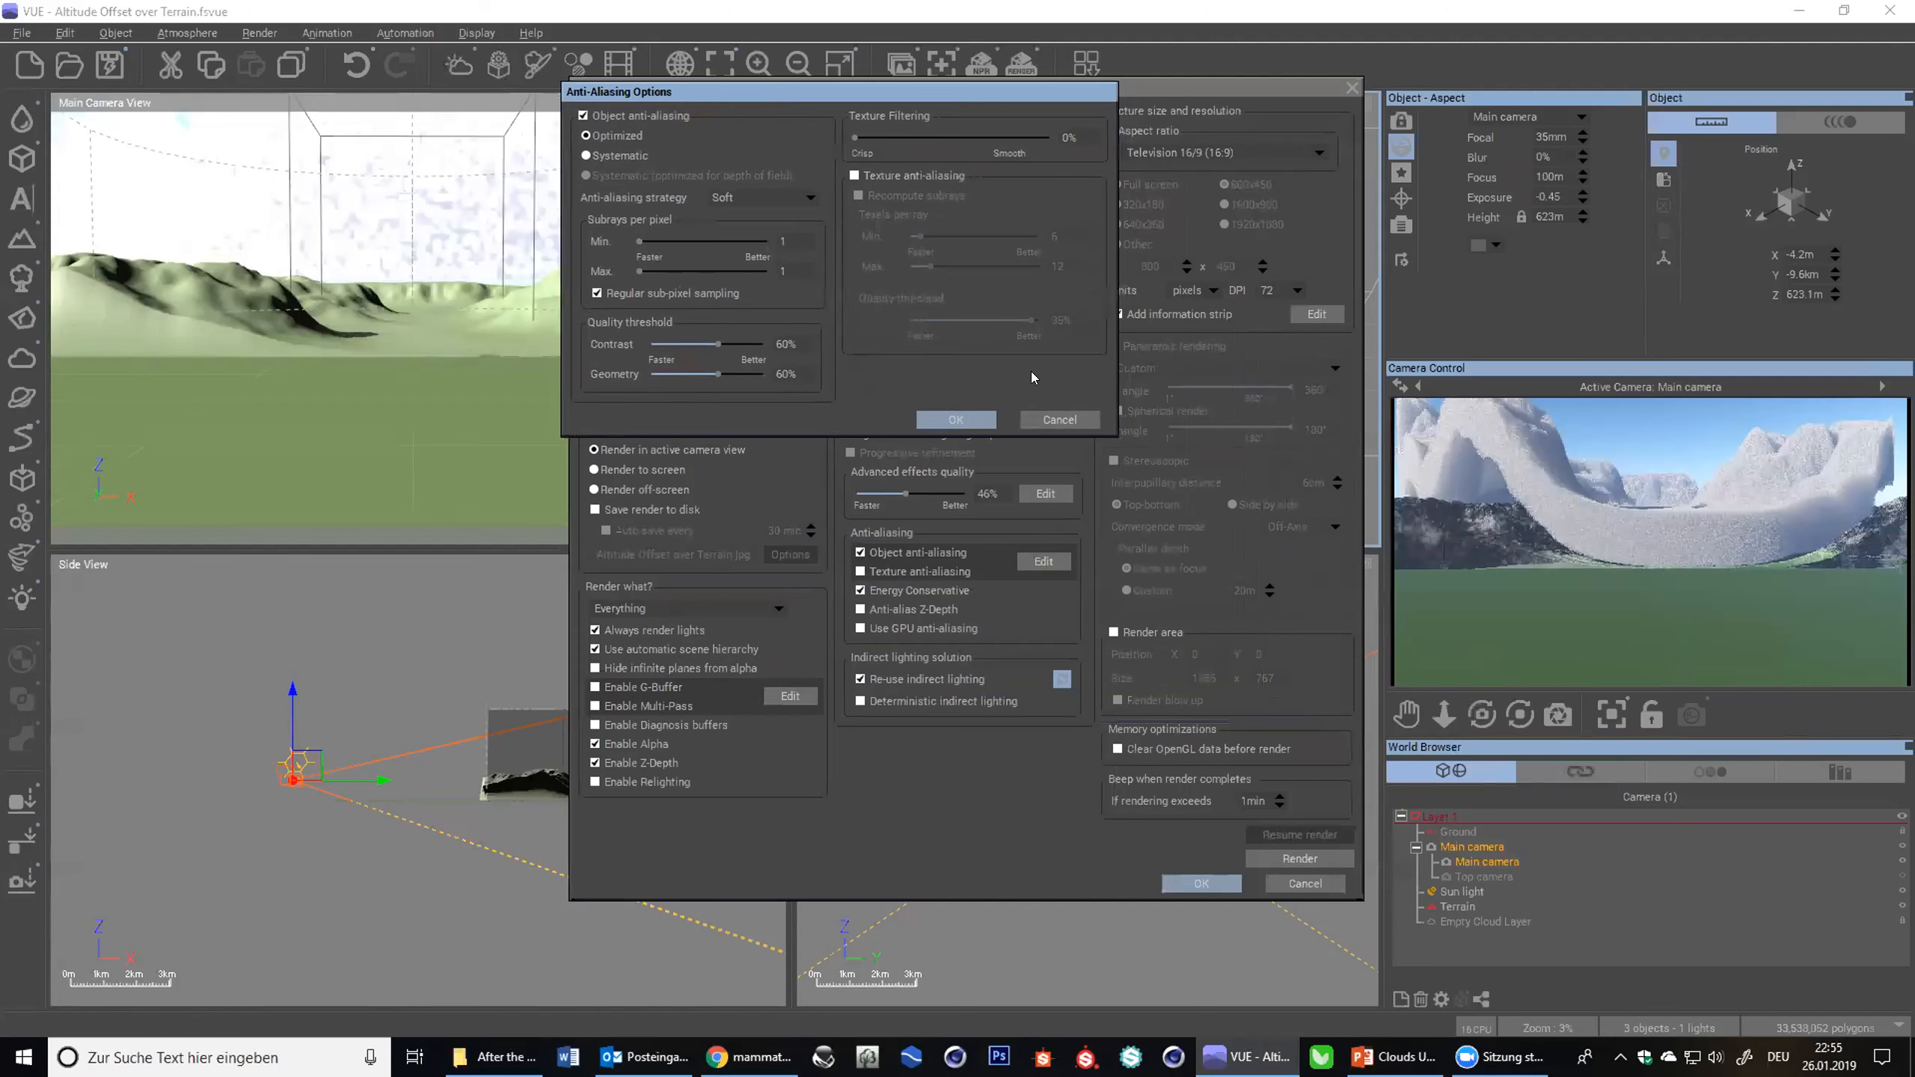
click(1059, 419)
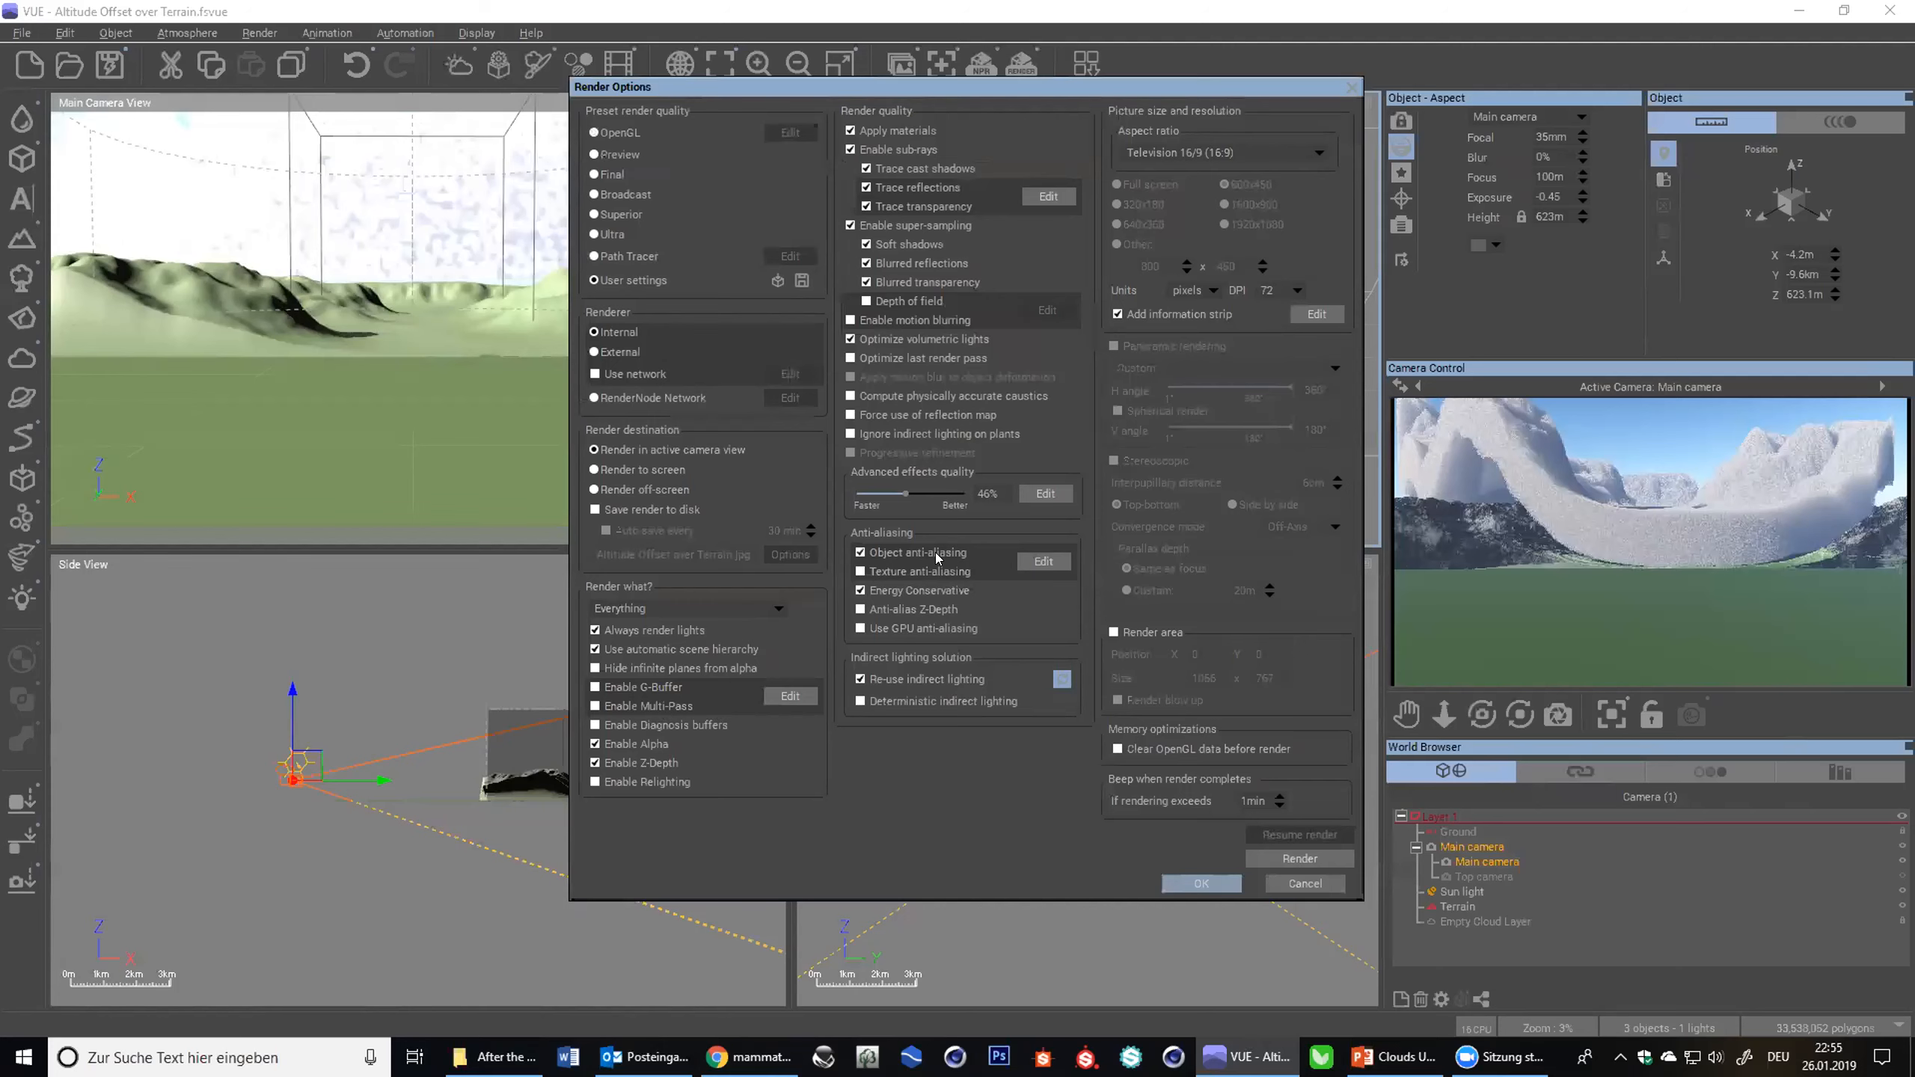
- Review the anti-aliasing options again, try a lower Advanced effects quality, and discard the render option changes
click(1033, 561)
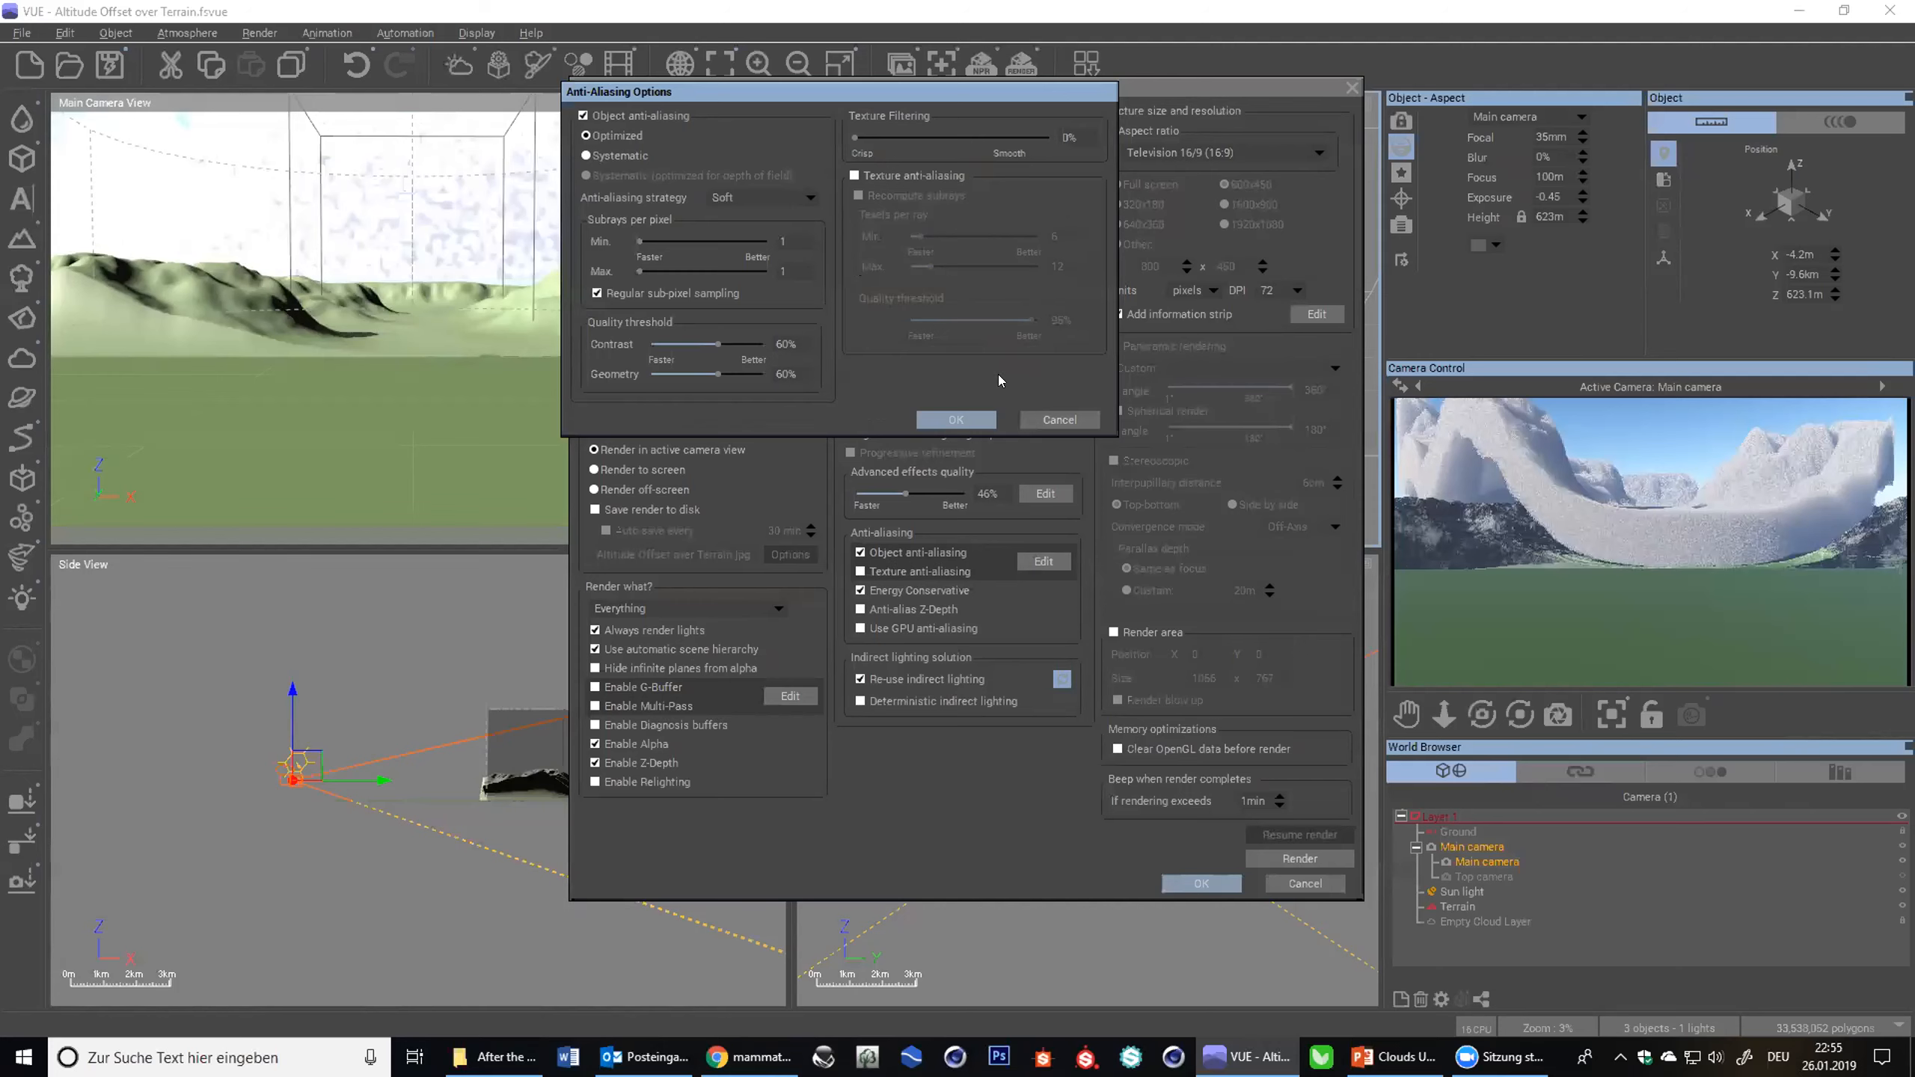
click(1043, 412)
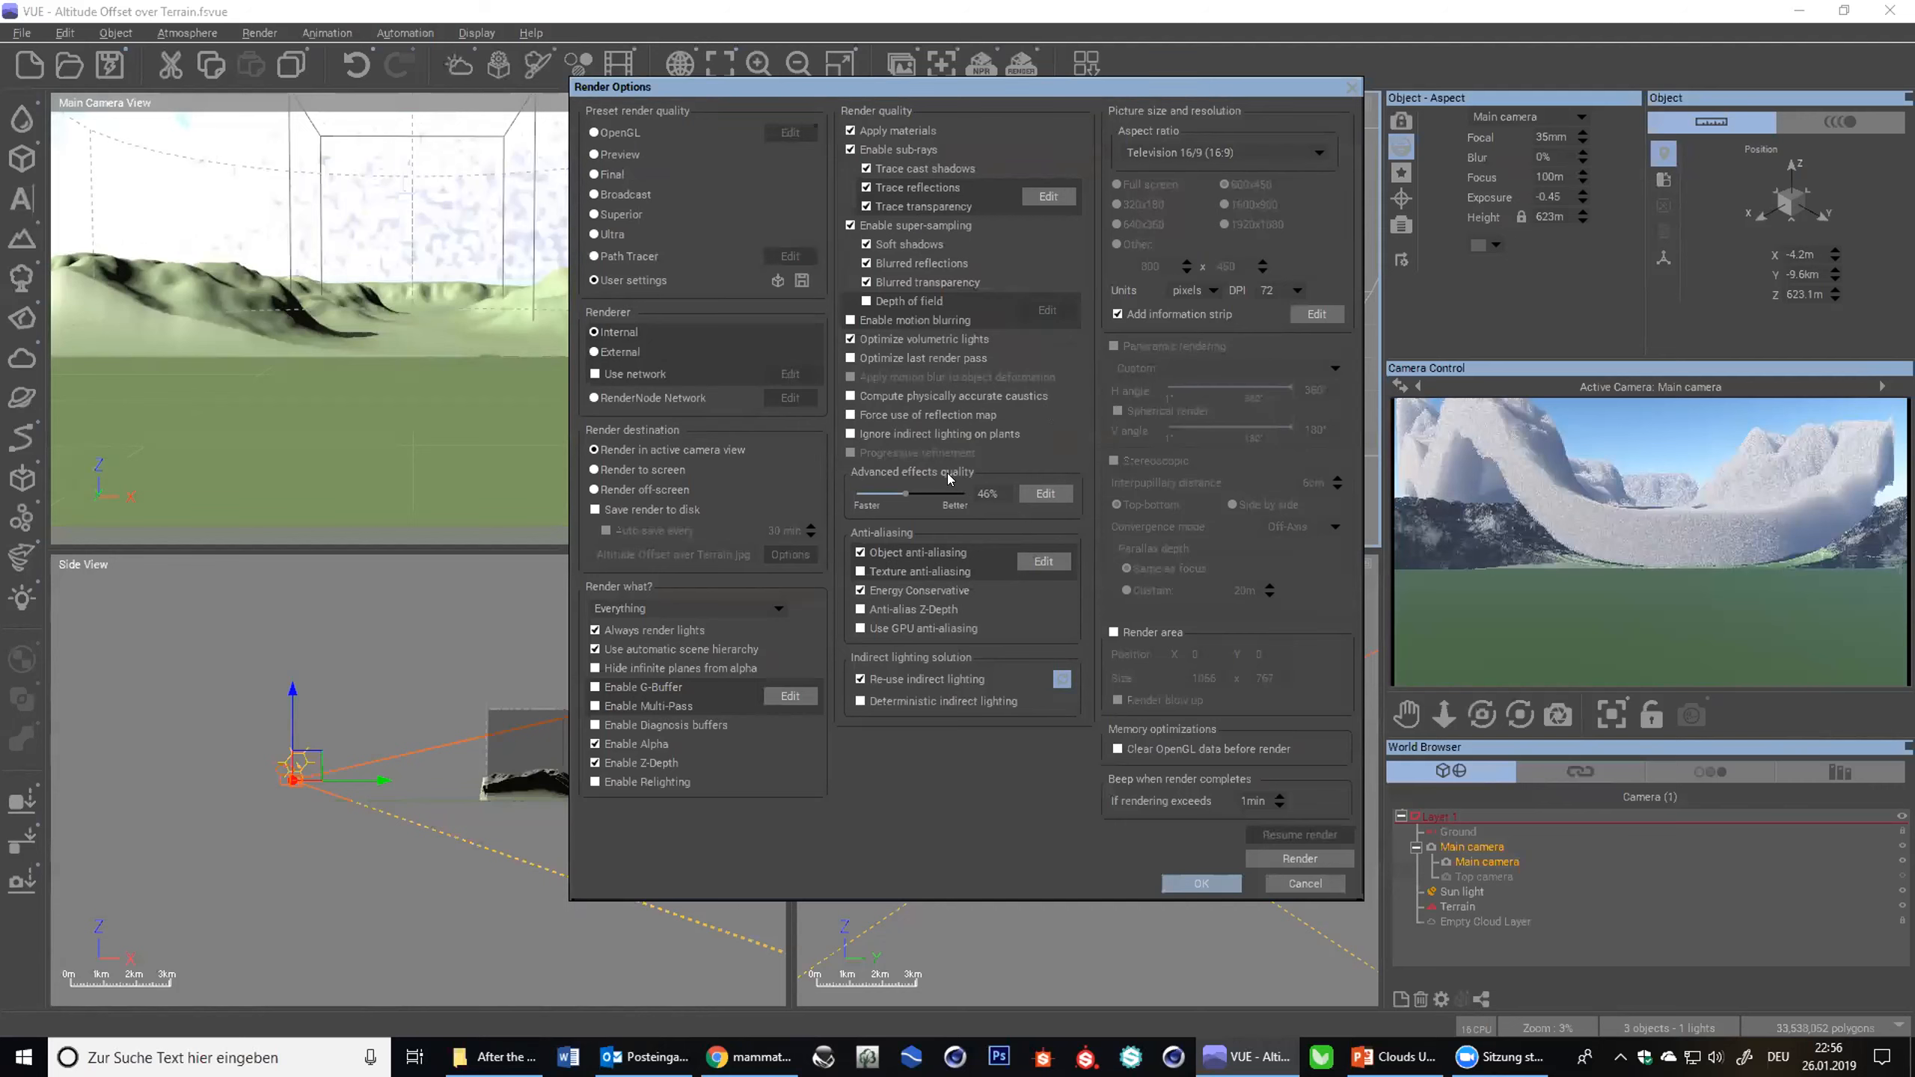
drag(906, 493, 805, 517)
click(1285, 887)
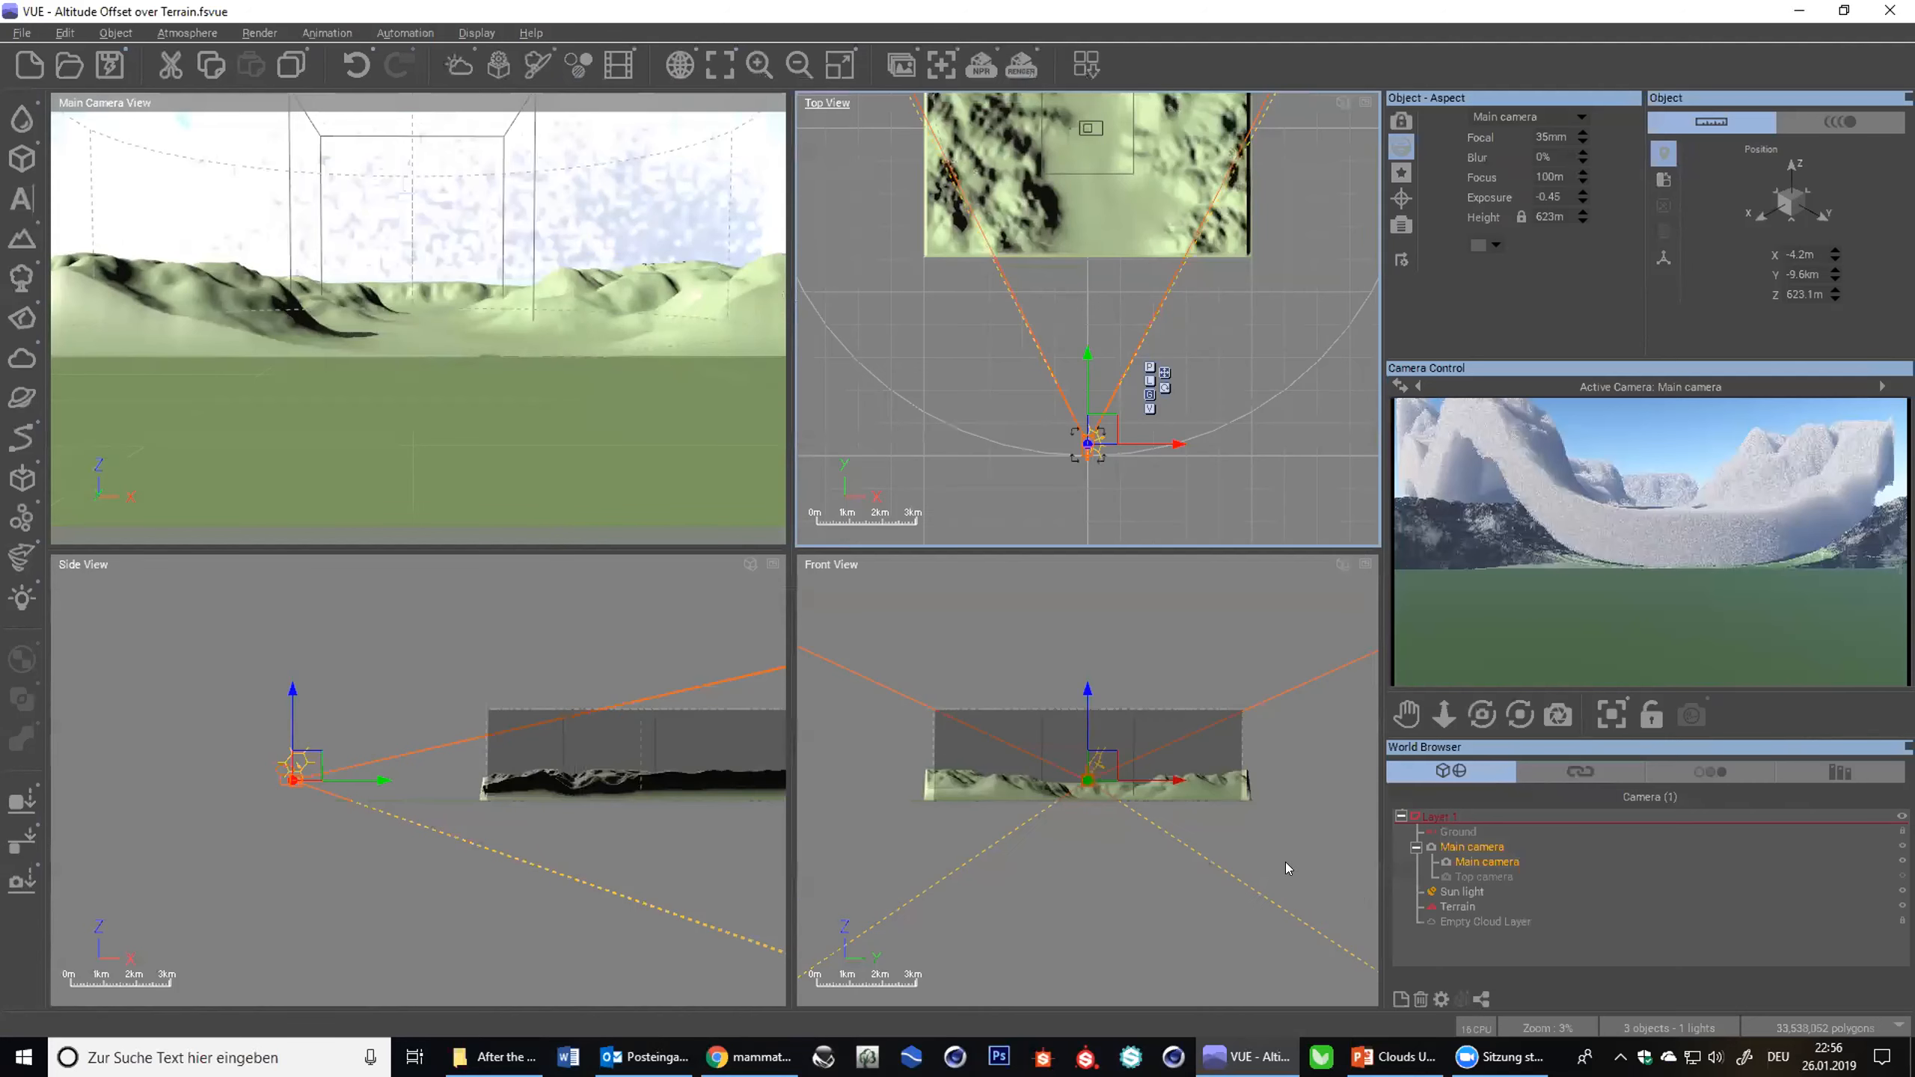
- Set the empty cloud layer's density to 10% in the atmosphere settings and refresh the camera preview
click(460, 66)
double_click(533, 220)
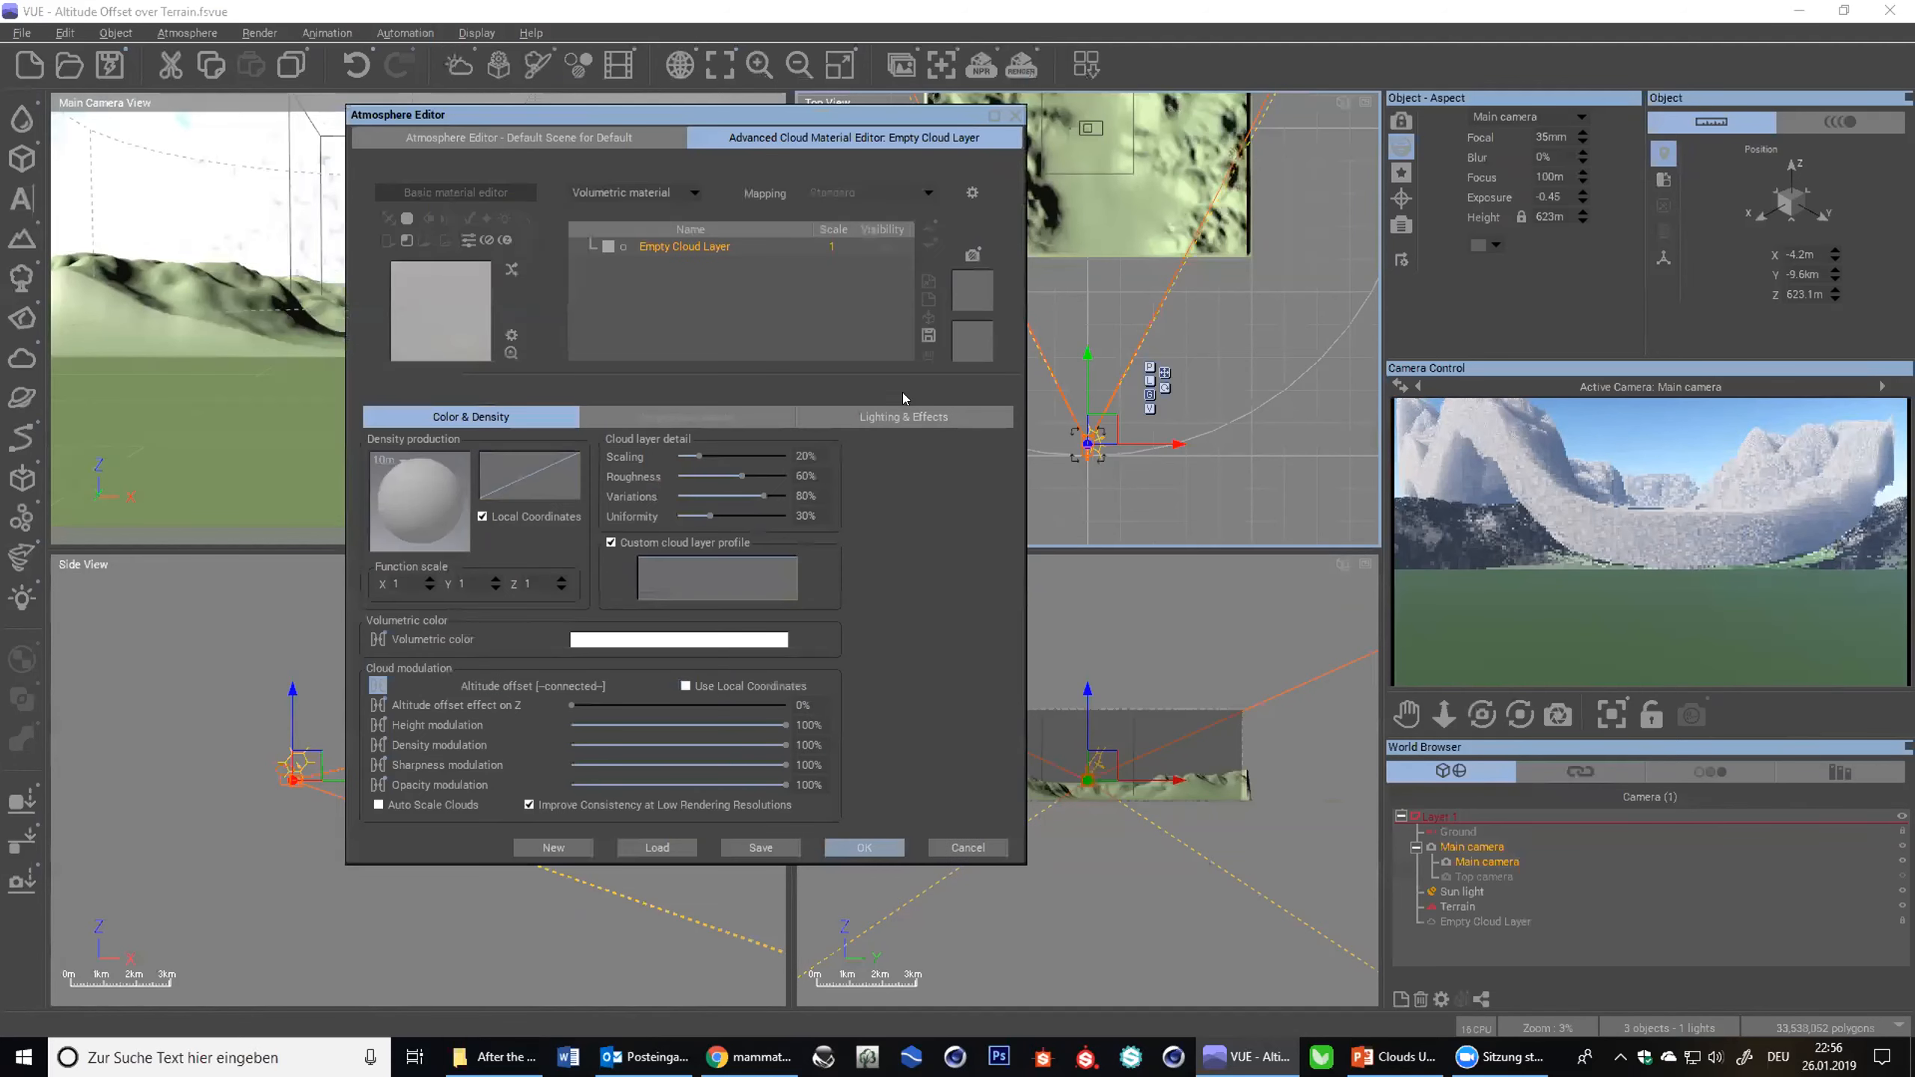
click(866, 419)
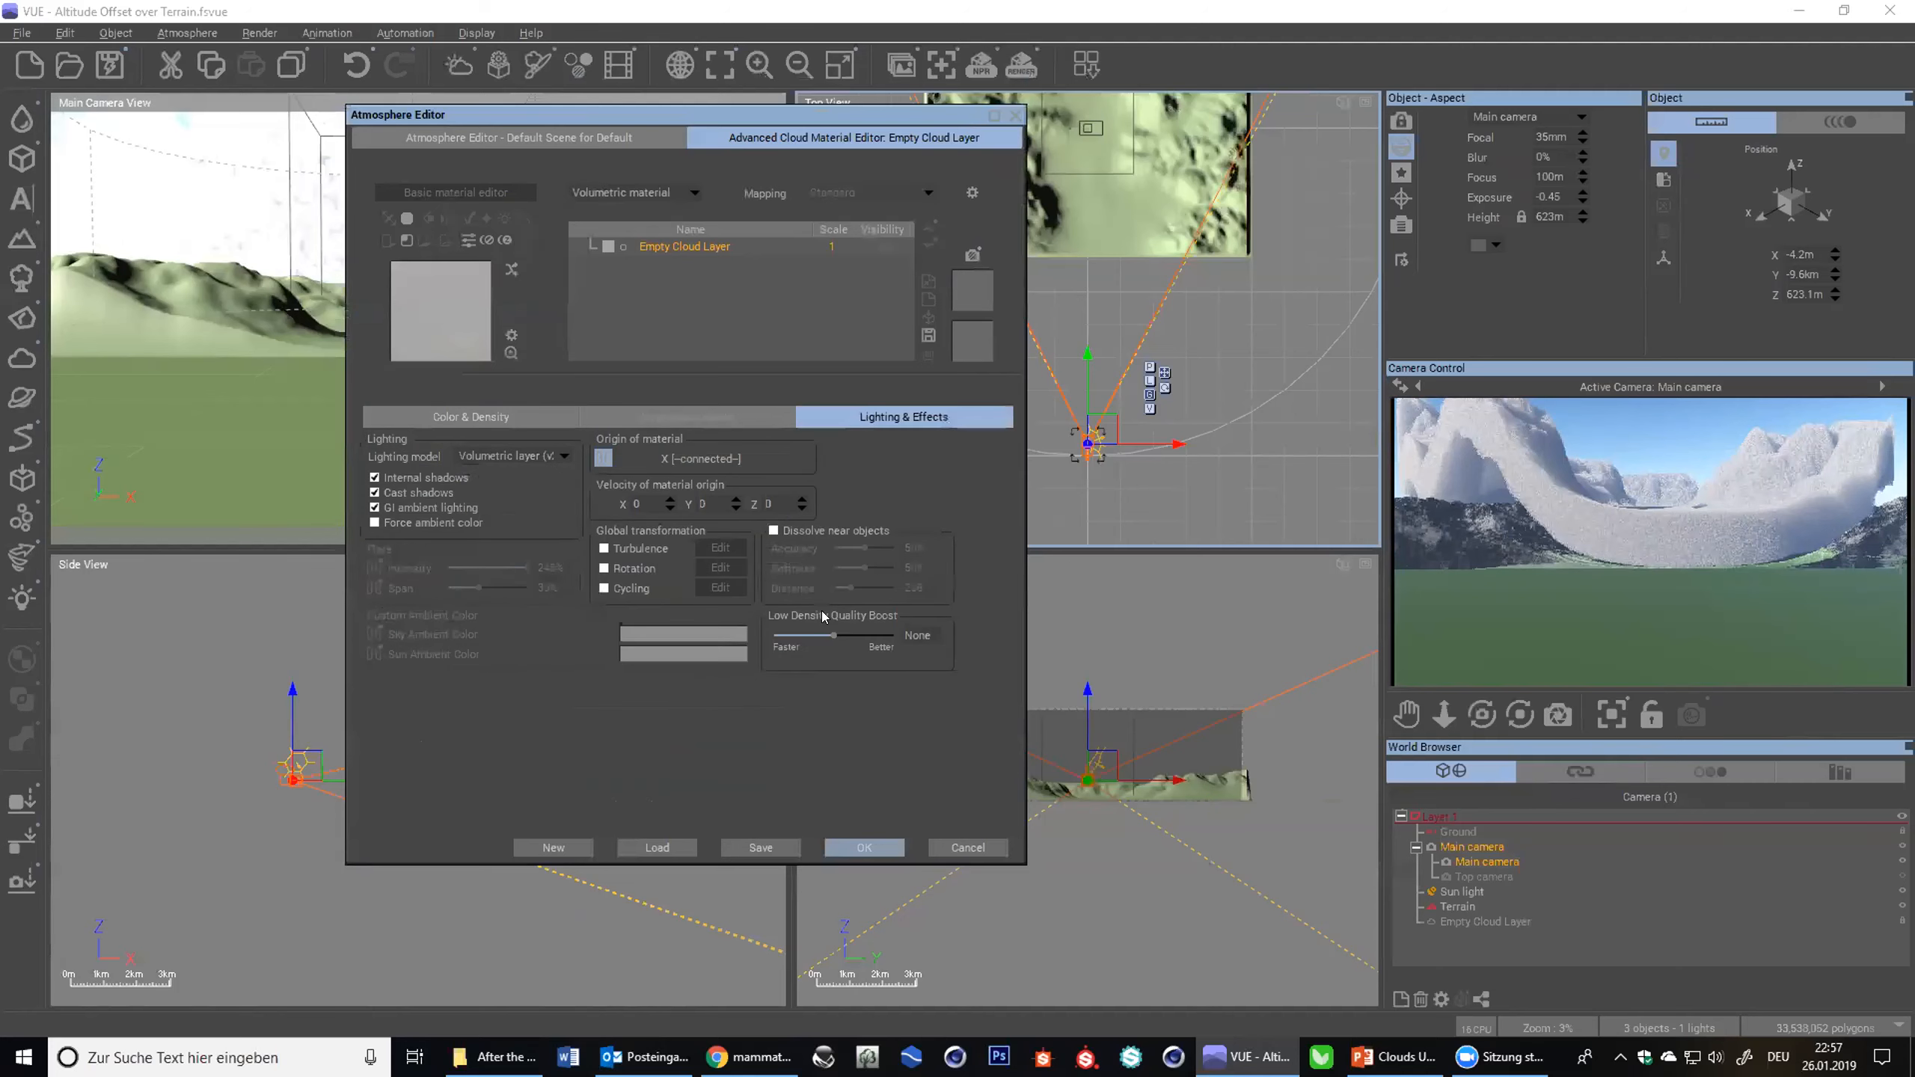
click(442, 143)
click(889, 355)
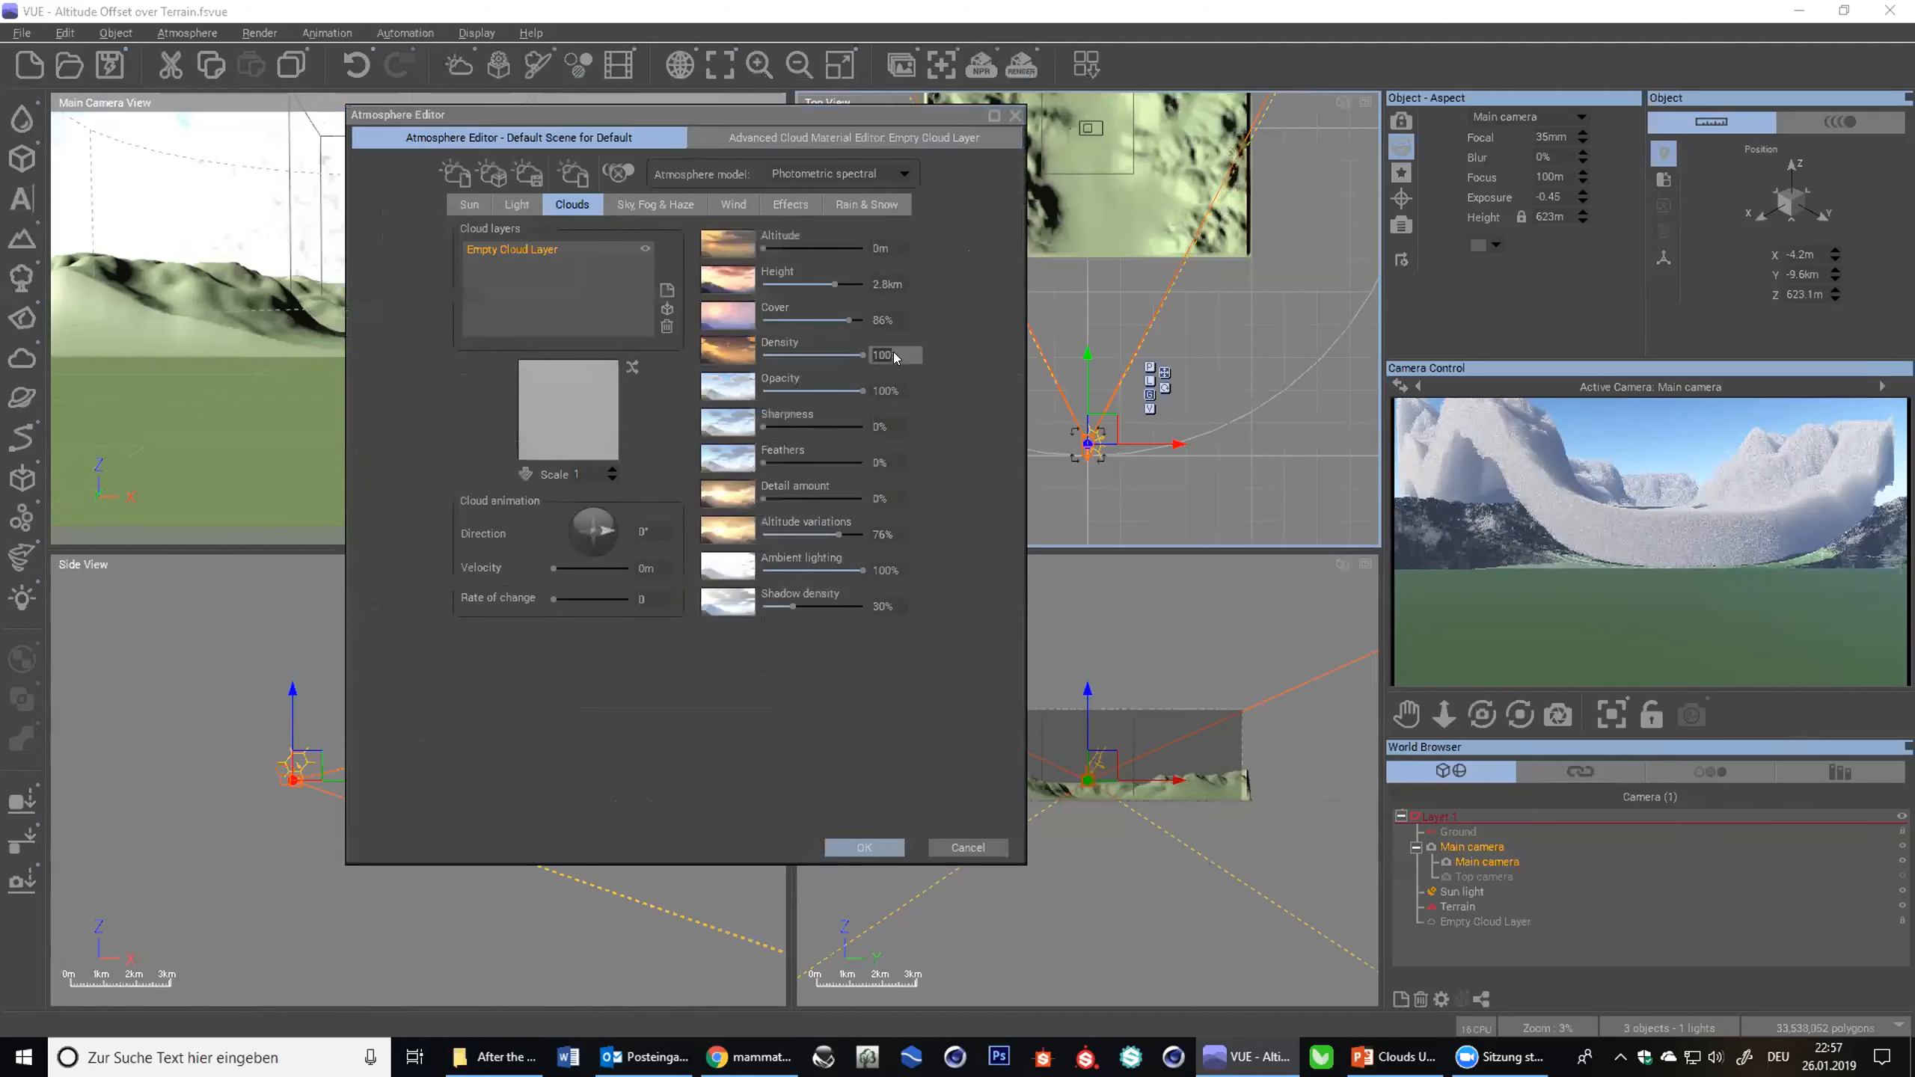
text(10)
key(Return)
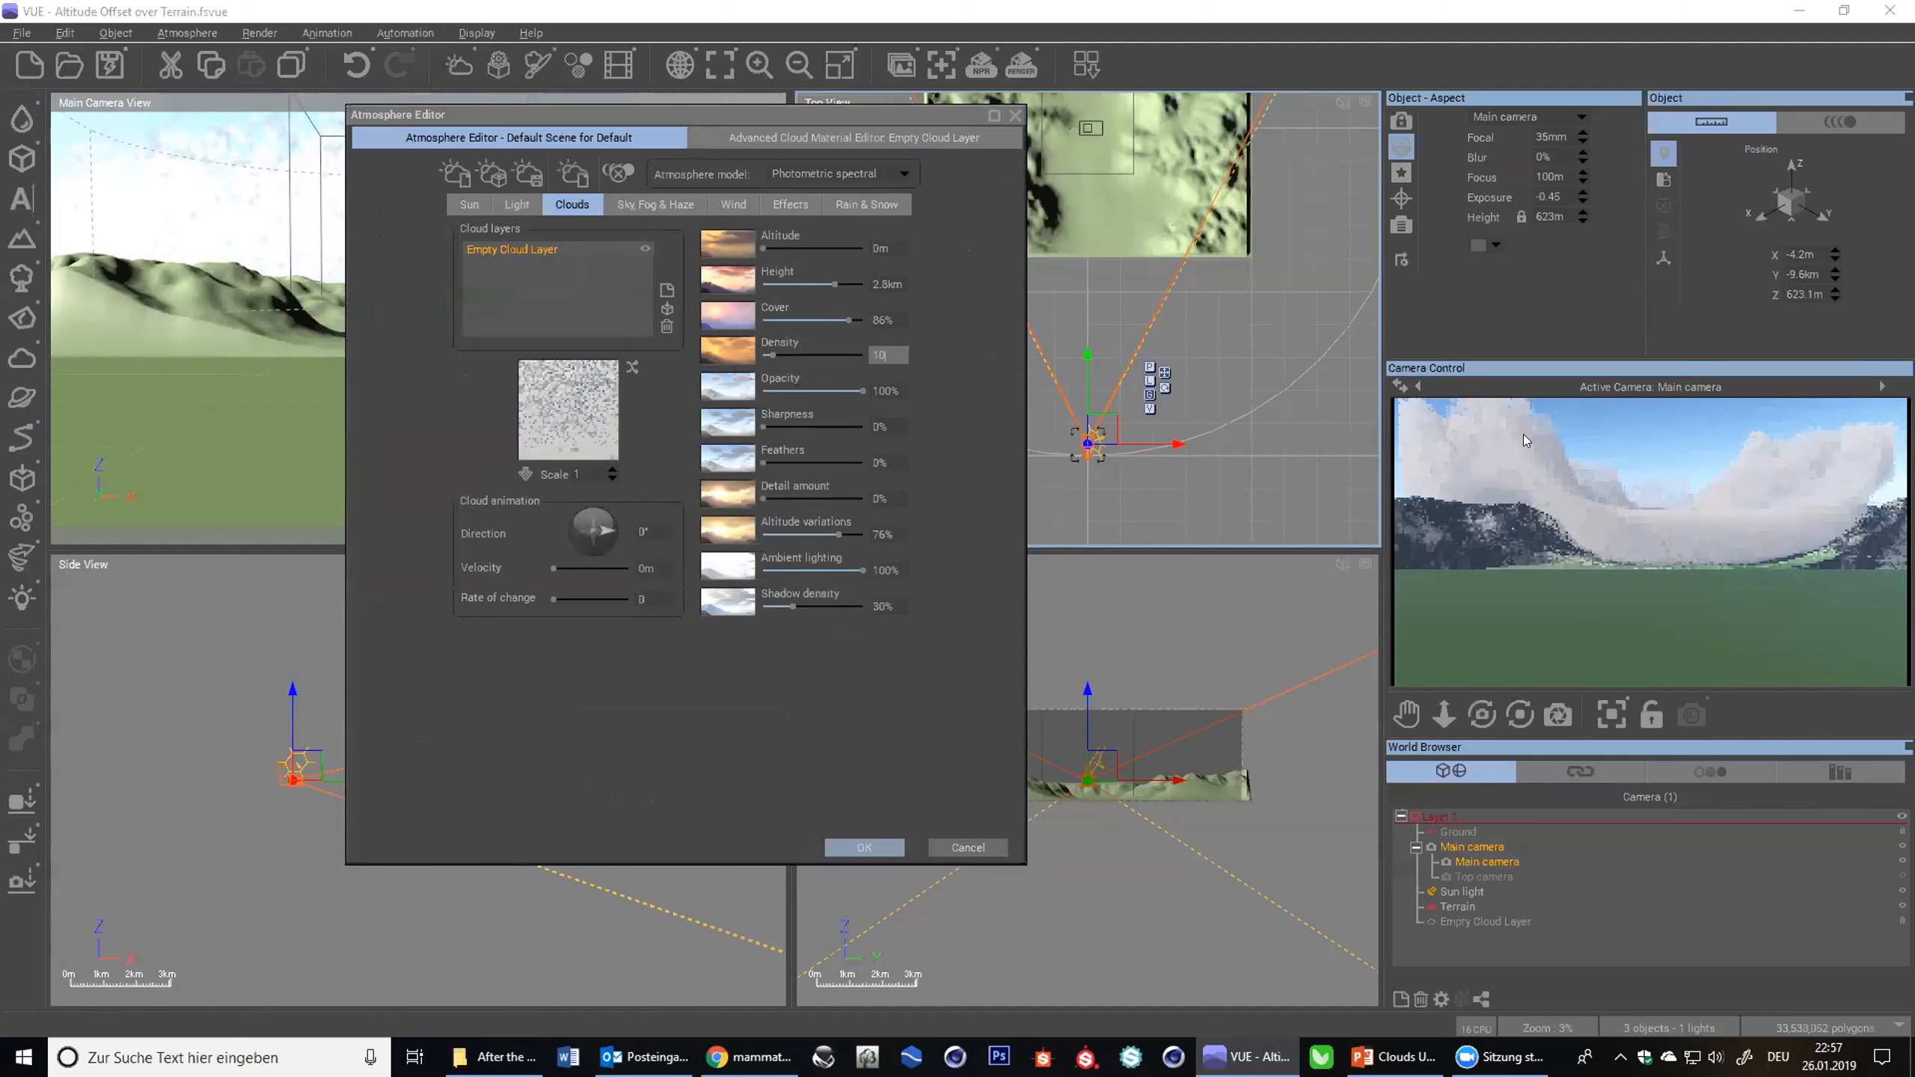
right_click(1448, 425)
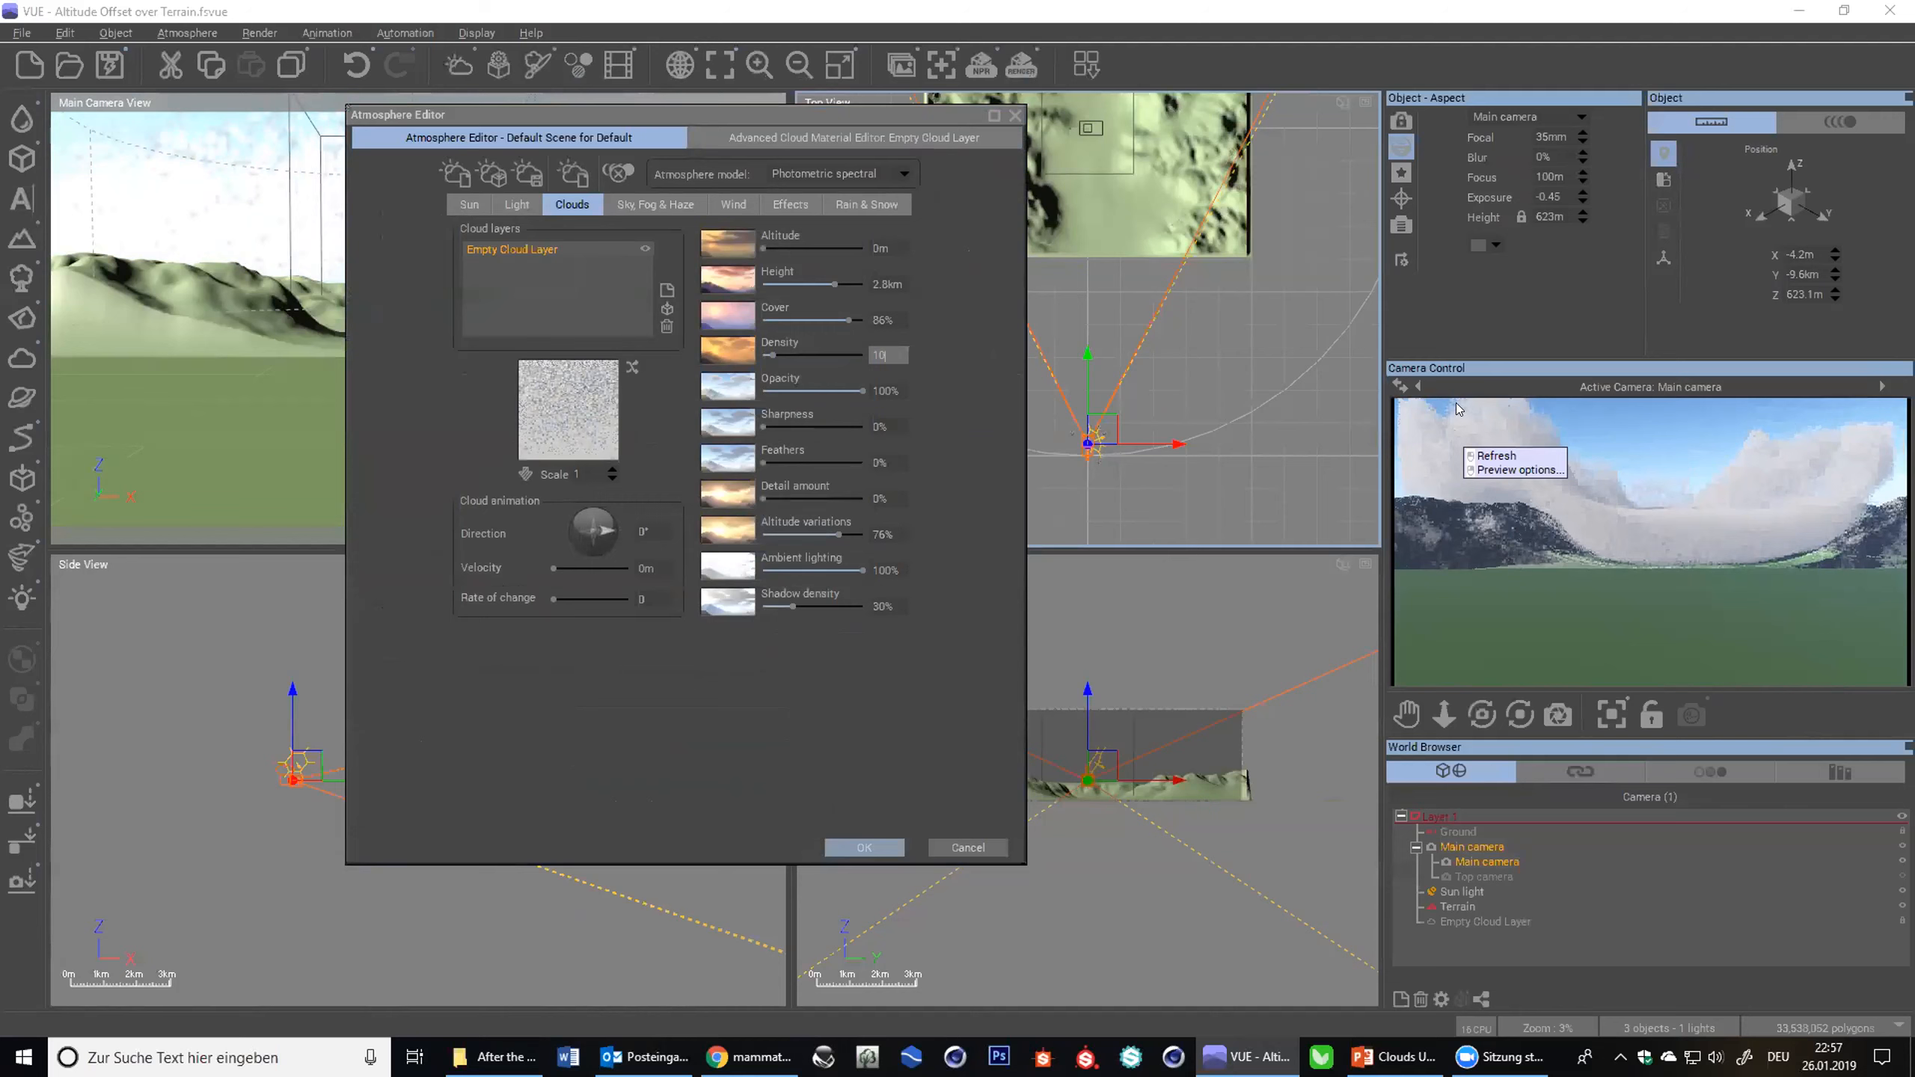
click(1497, 456)
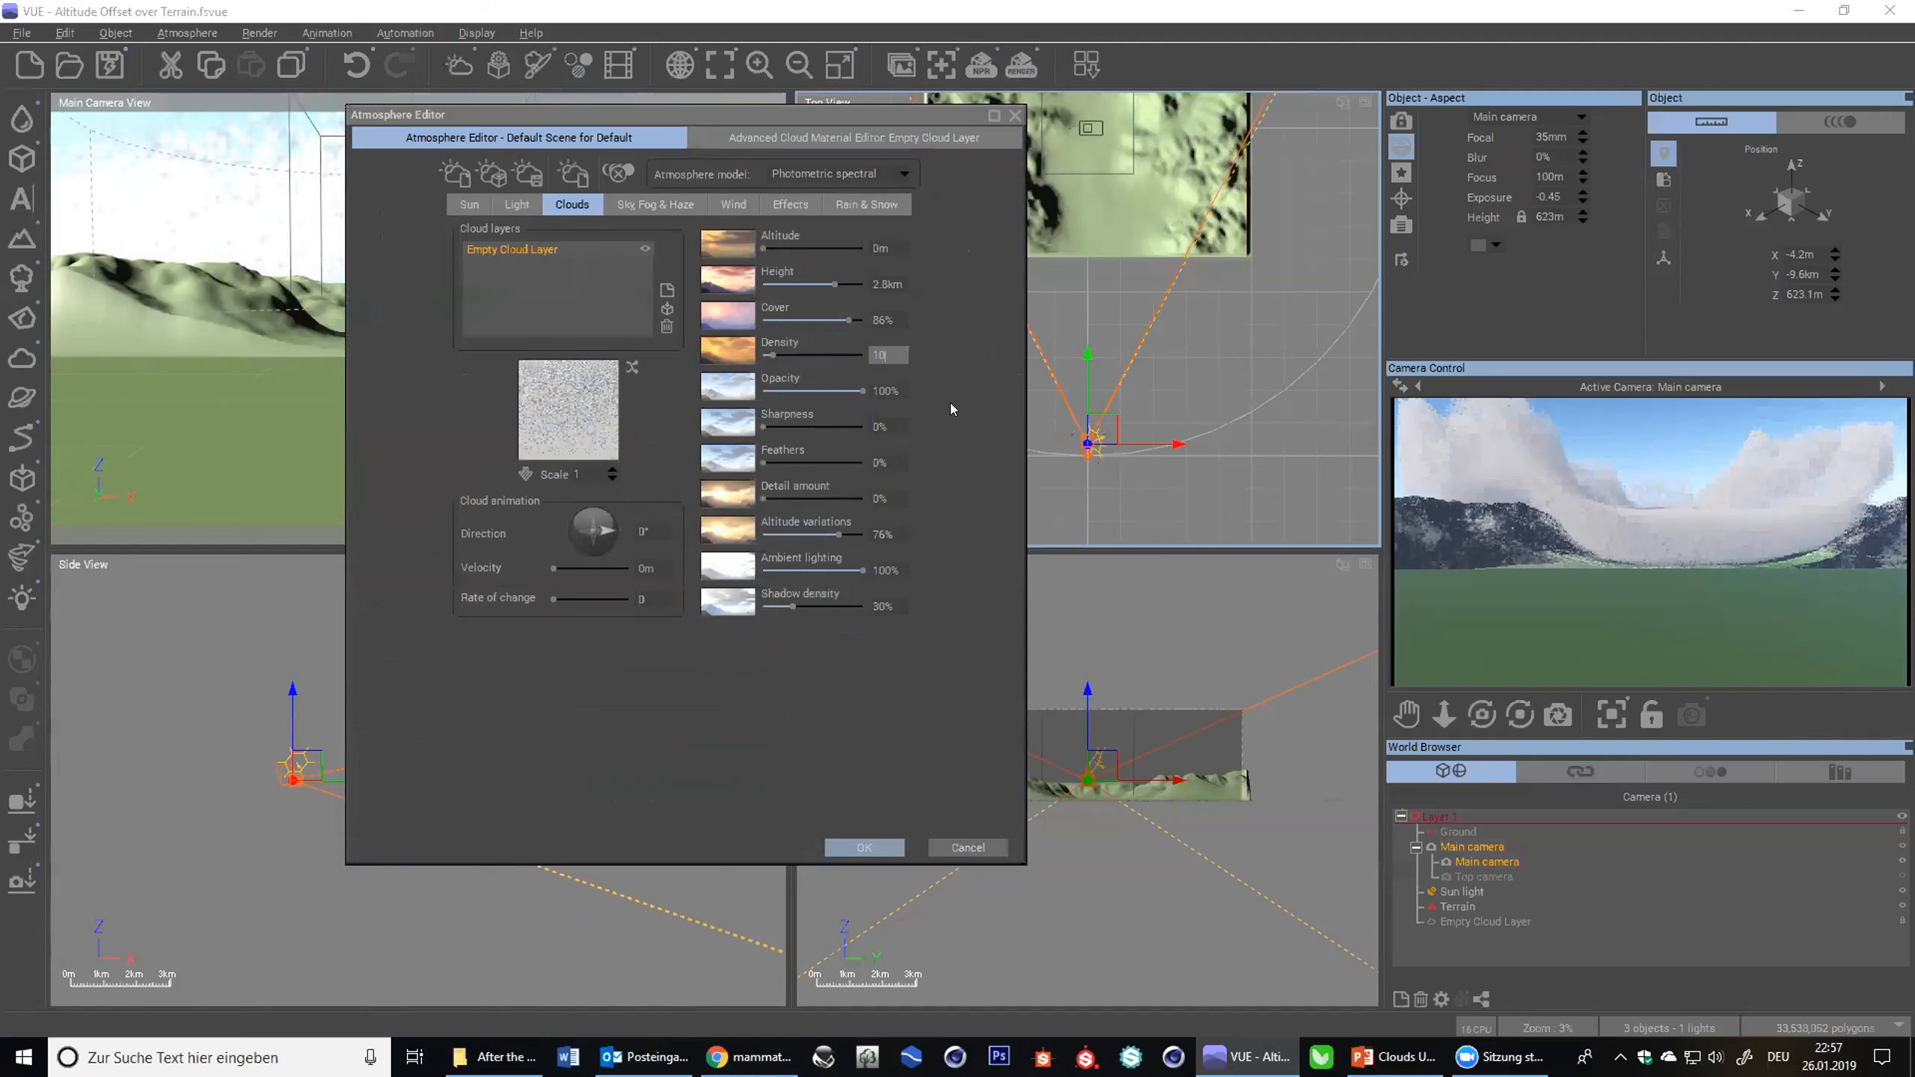
key(Return)
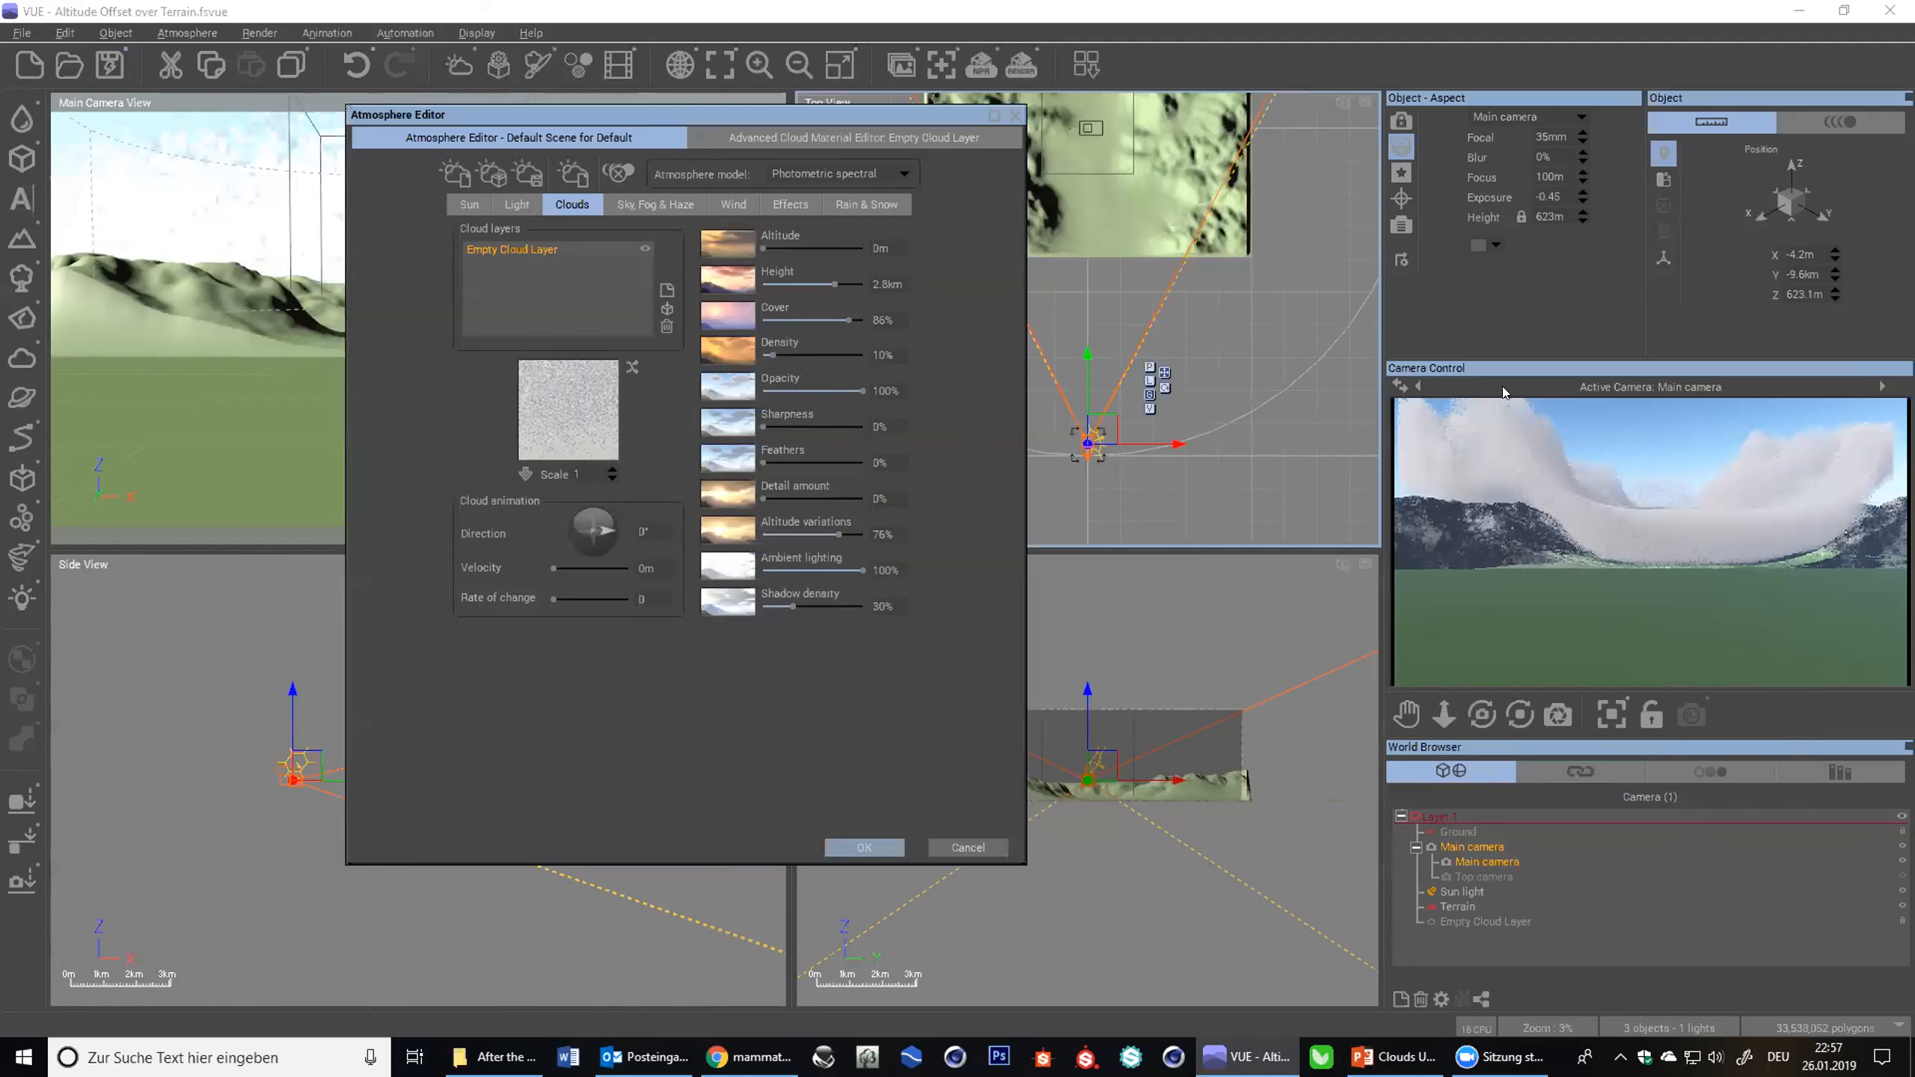
- Try a Low Density Quality Boost of +2.1 on the cloud material against the camera preview, and lower it to -1
click(843, 138)
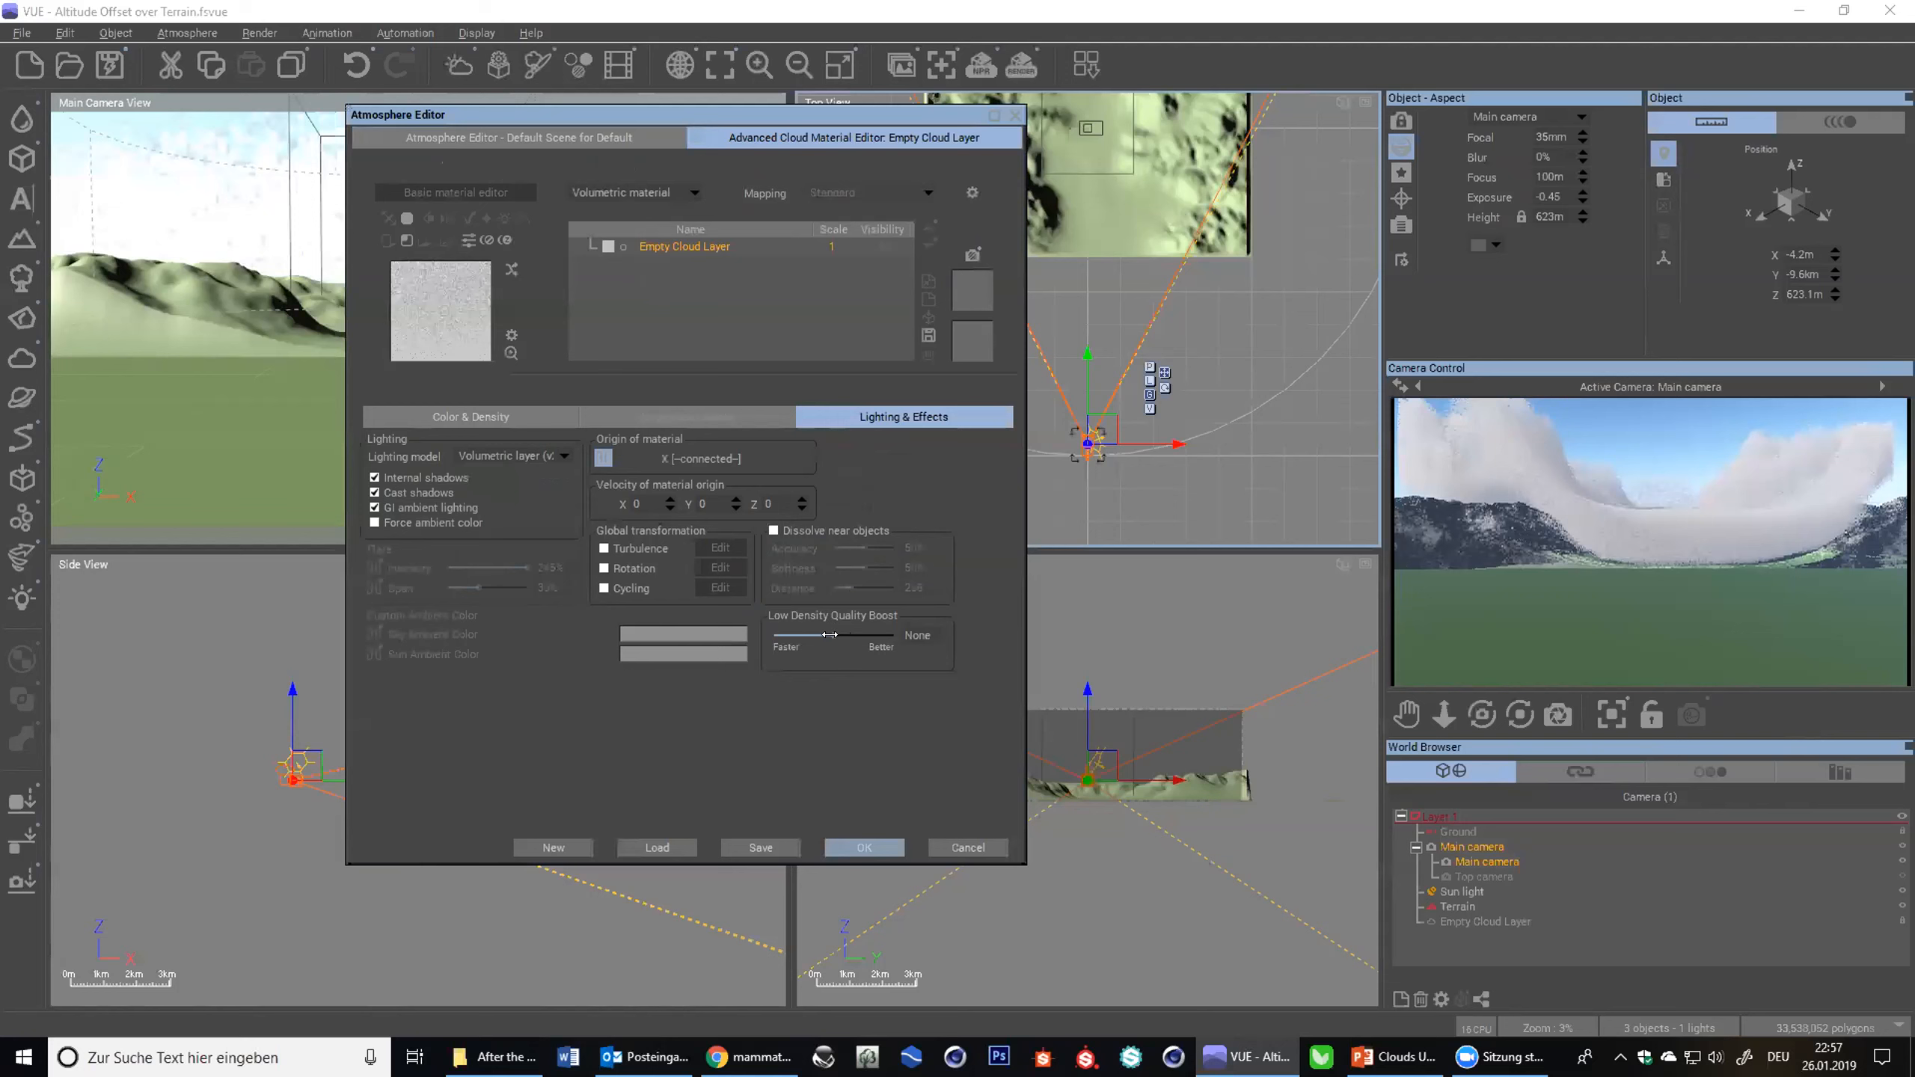
drag(827, 634, 856, 635)
right_click(1446, 444)
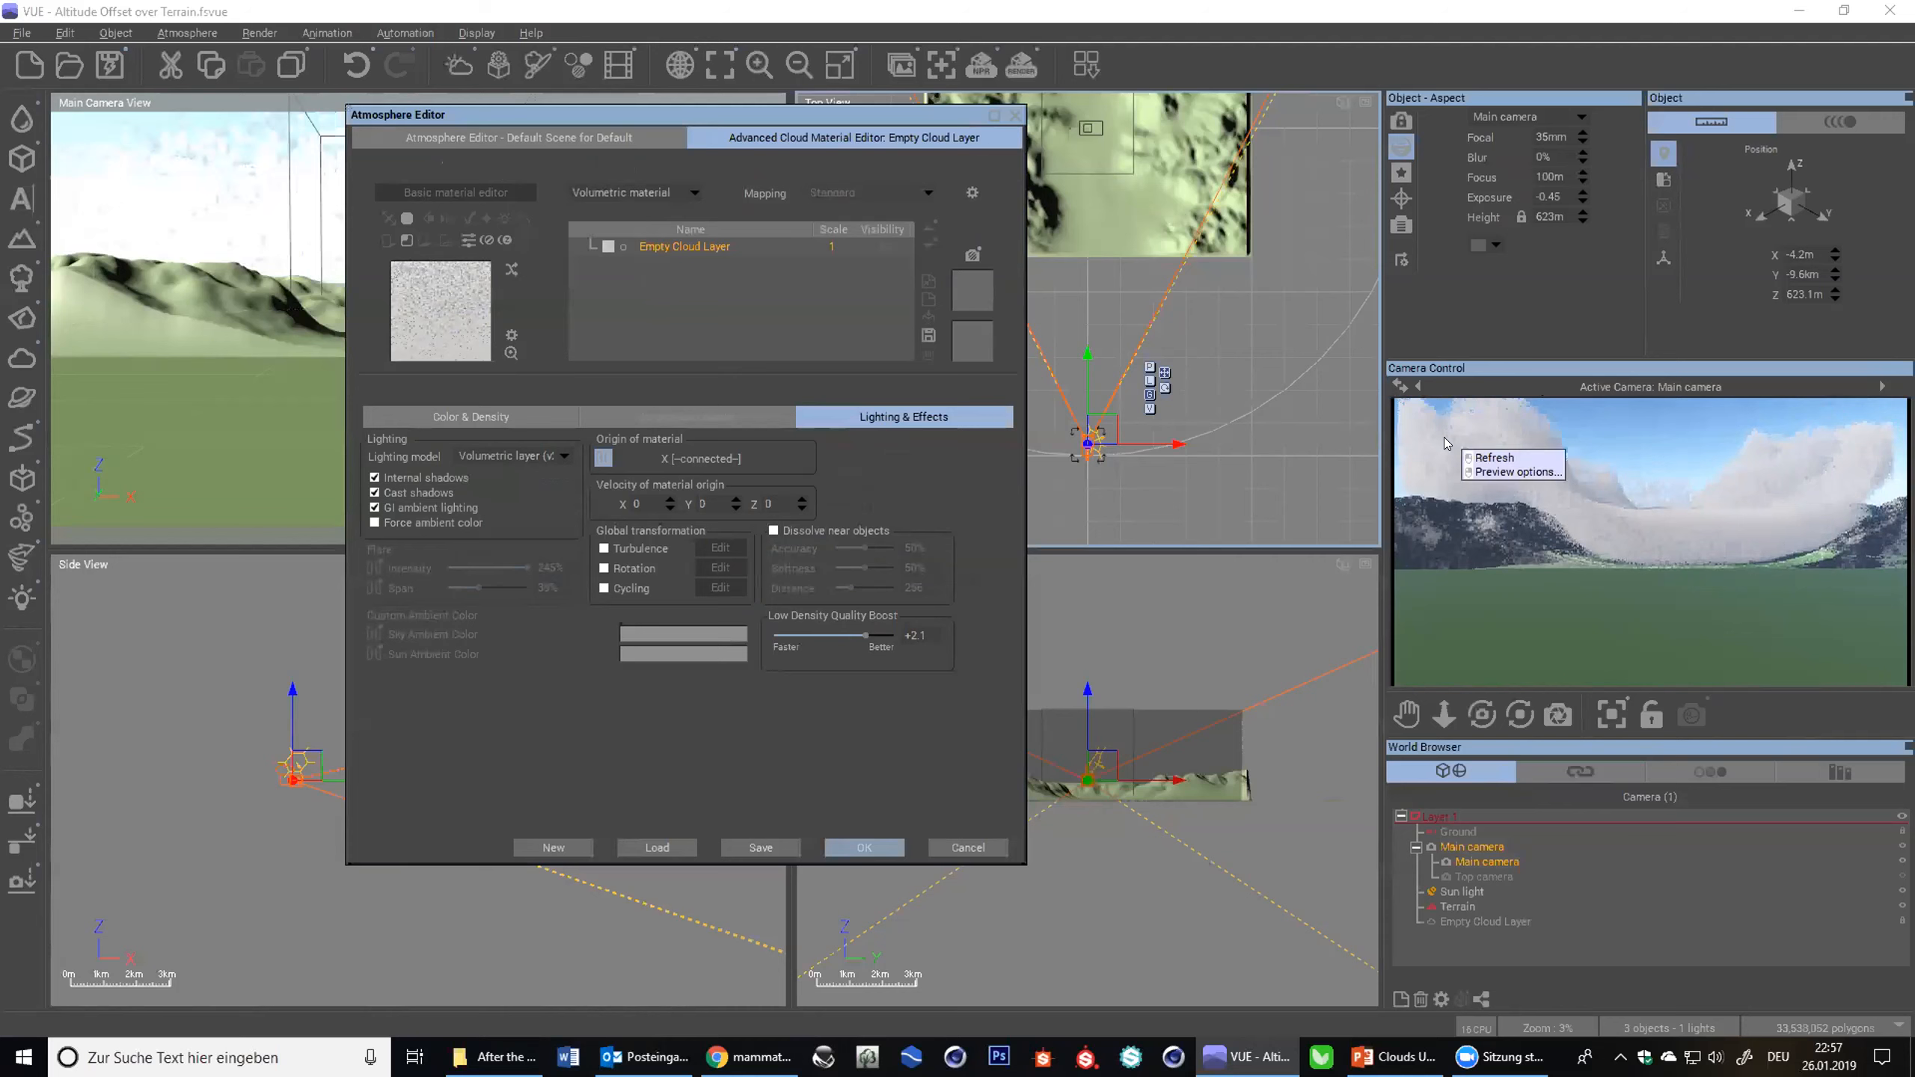
right_click(1812, 504)
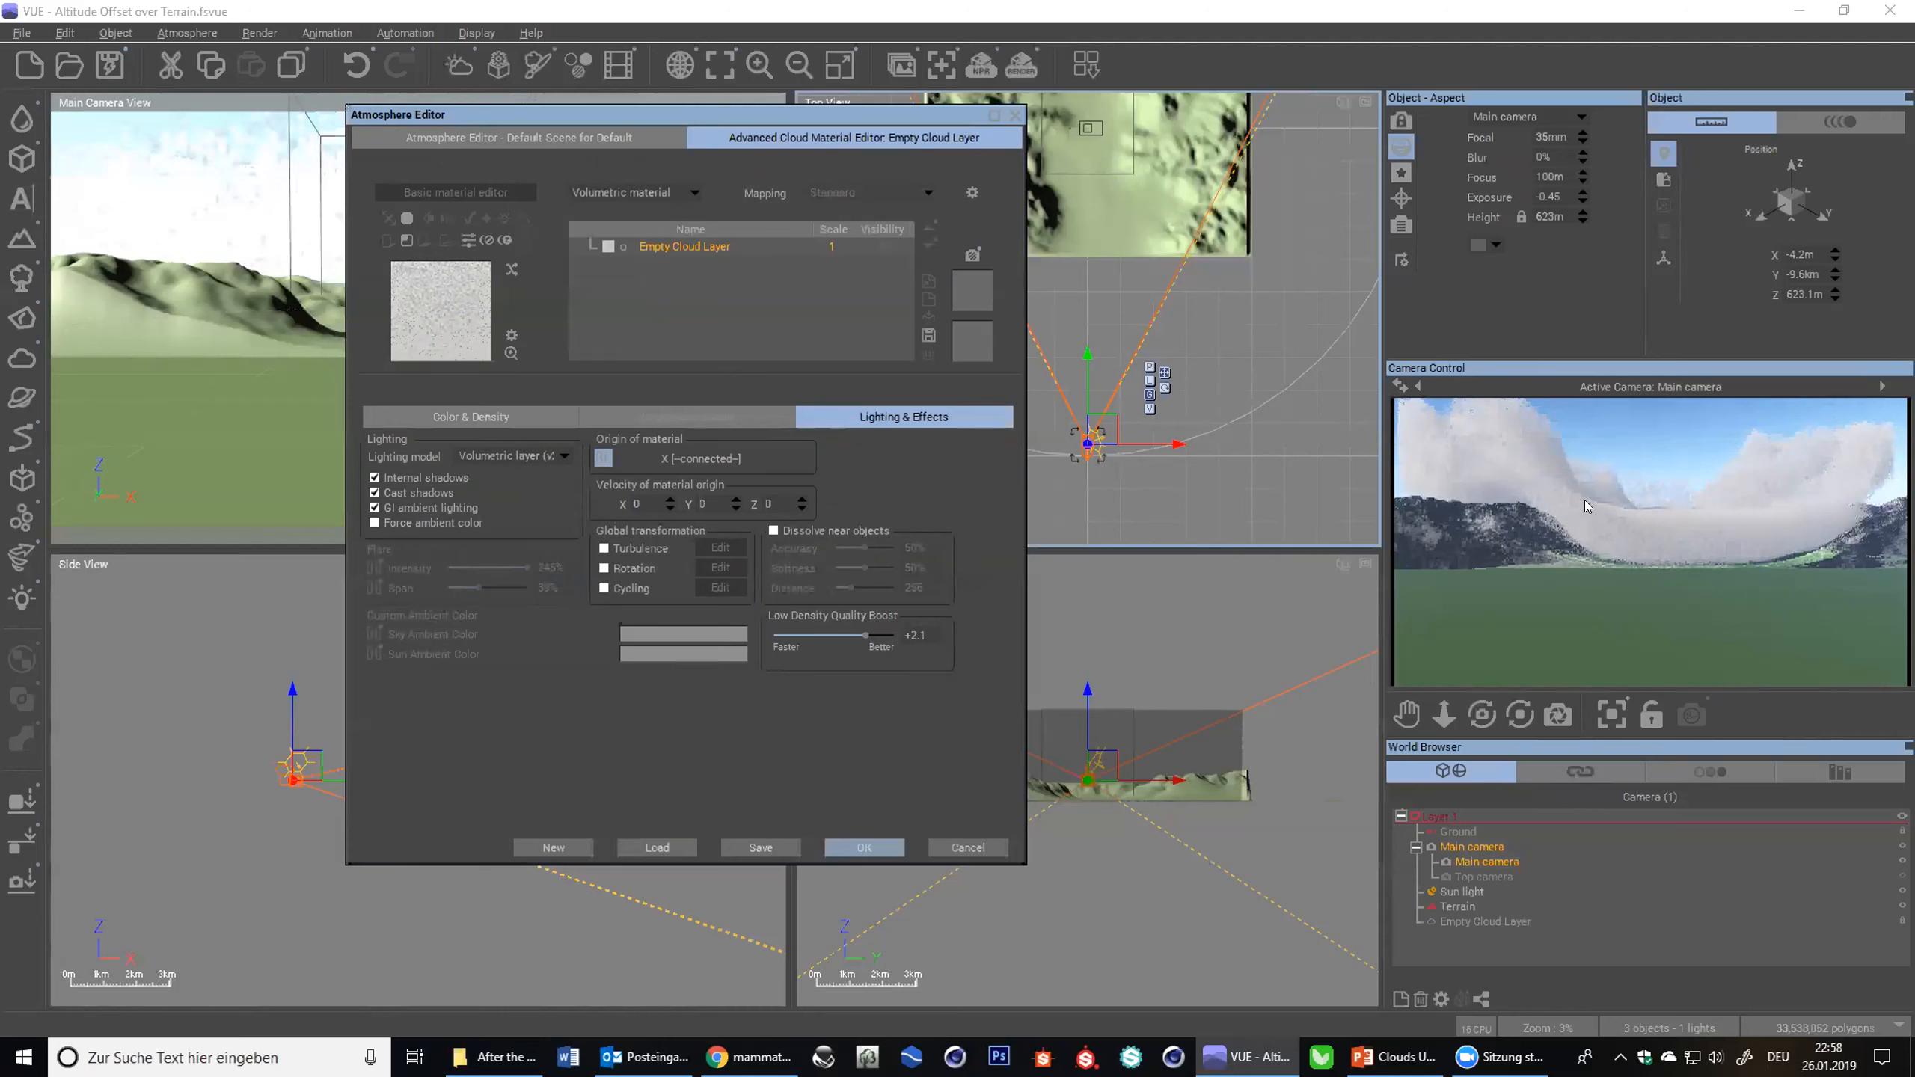
drag(843, 627, 802, 629)
drag(798, 629, 797, 629)
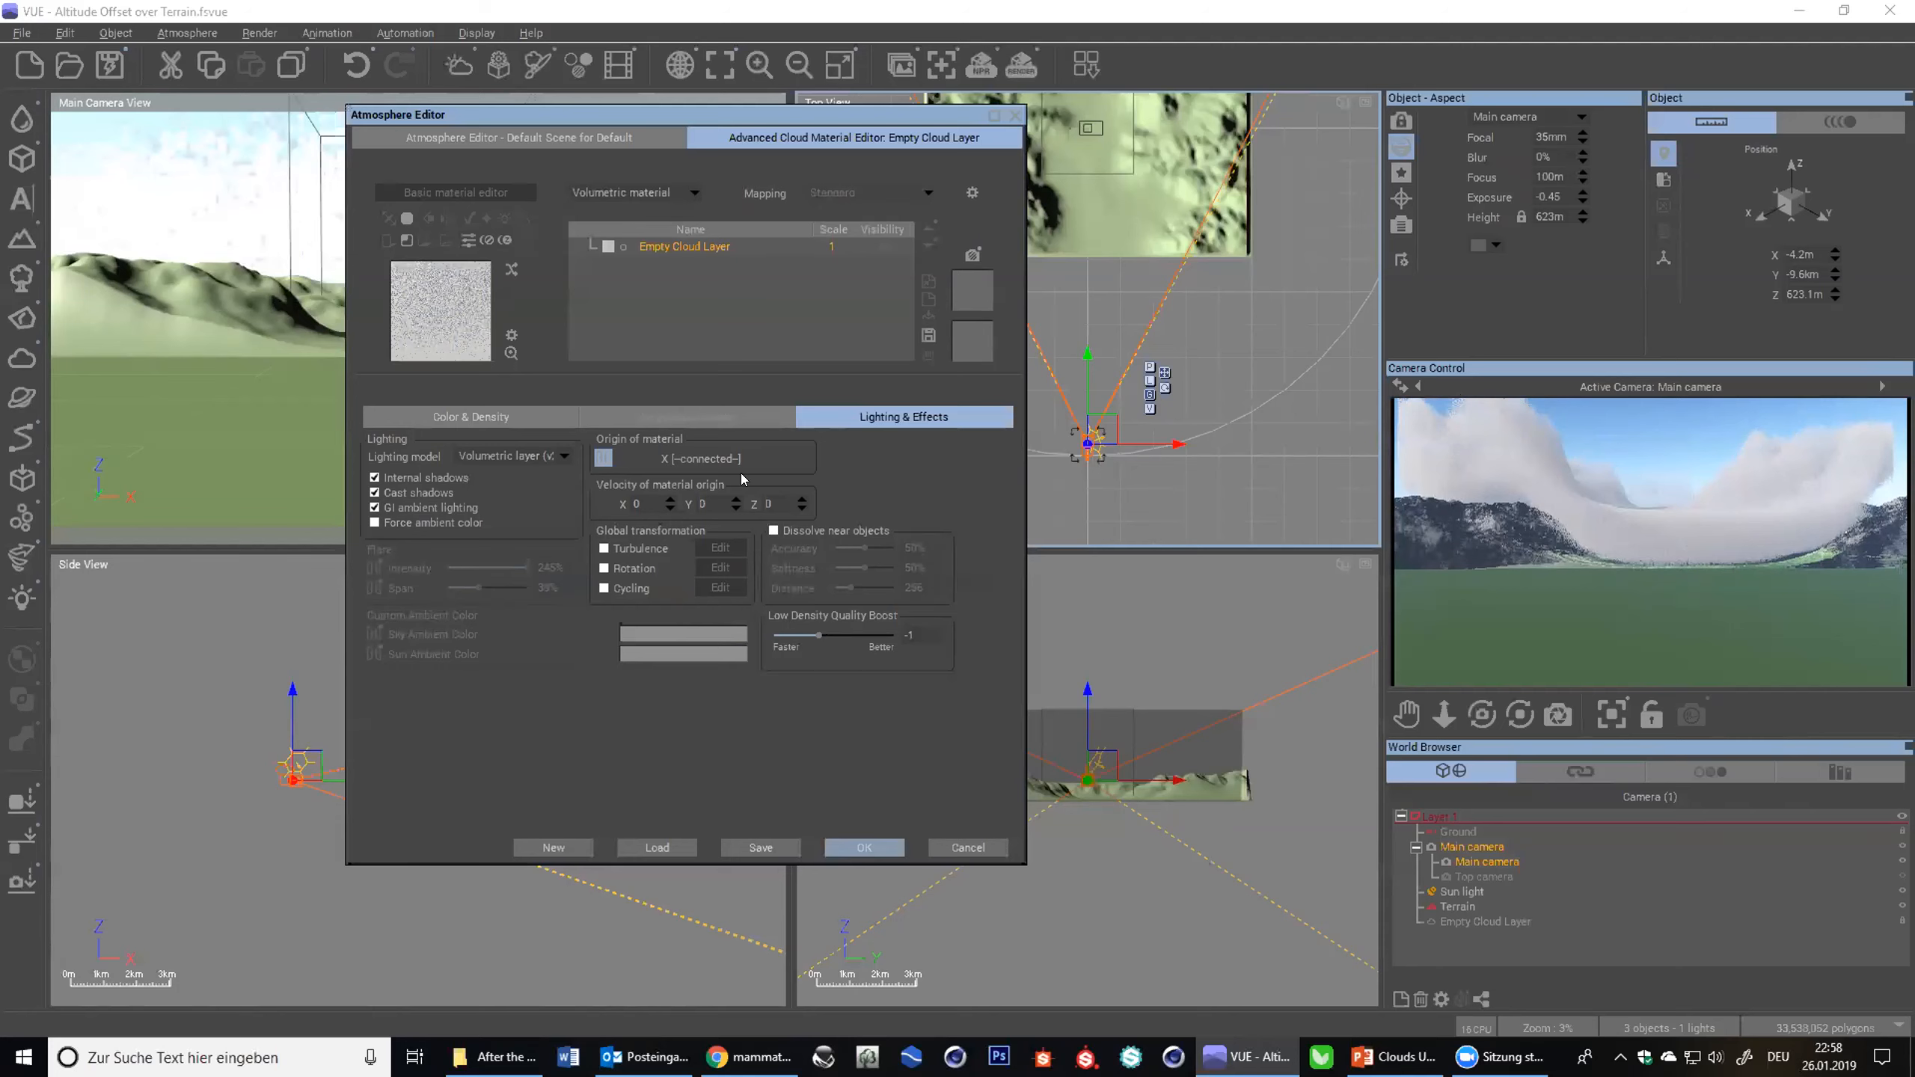
- Compare the atmosphere's global Quality boost in the sky, fog and haze settings with the cloud material's Low Density Quality Boost
click(562, 136)
click(647, 202)
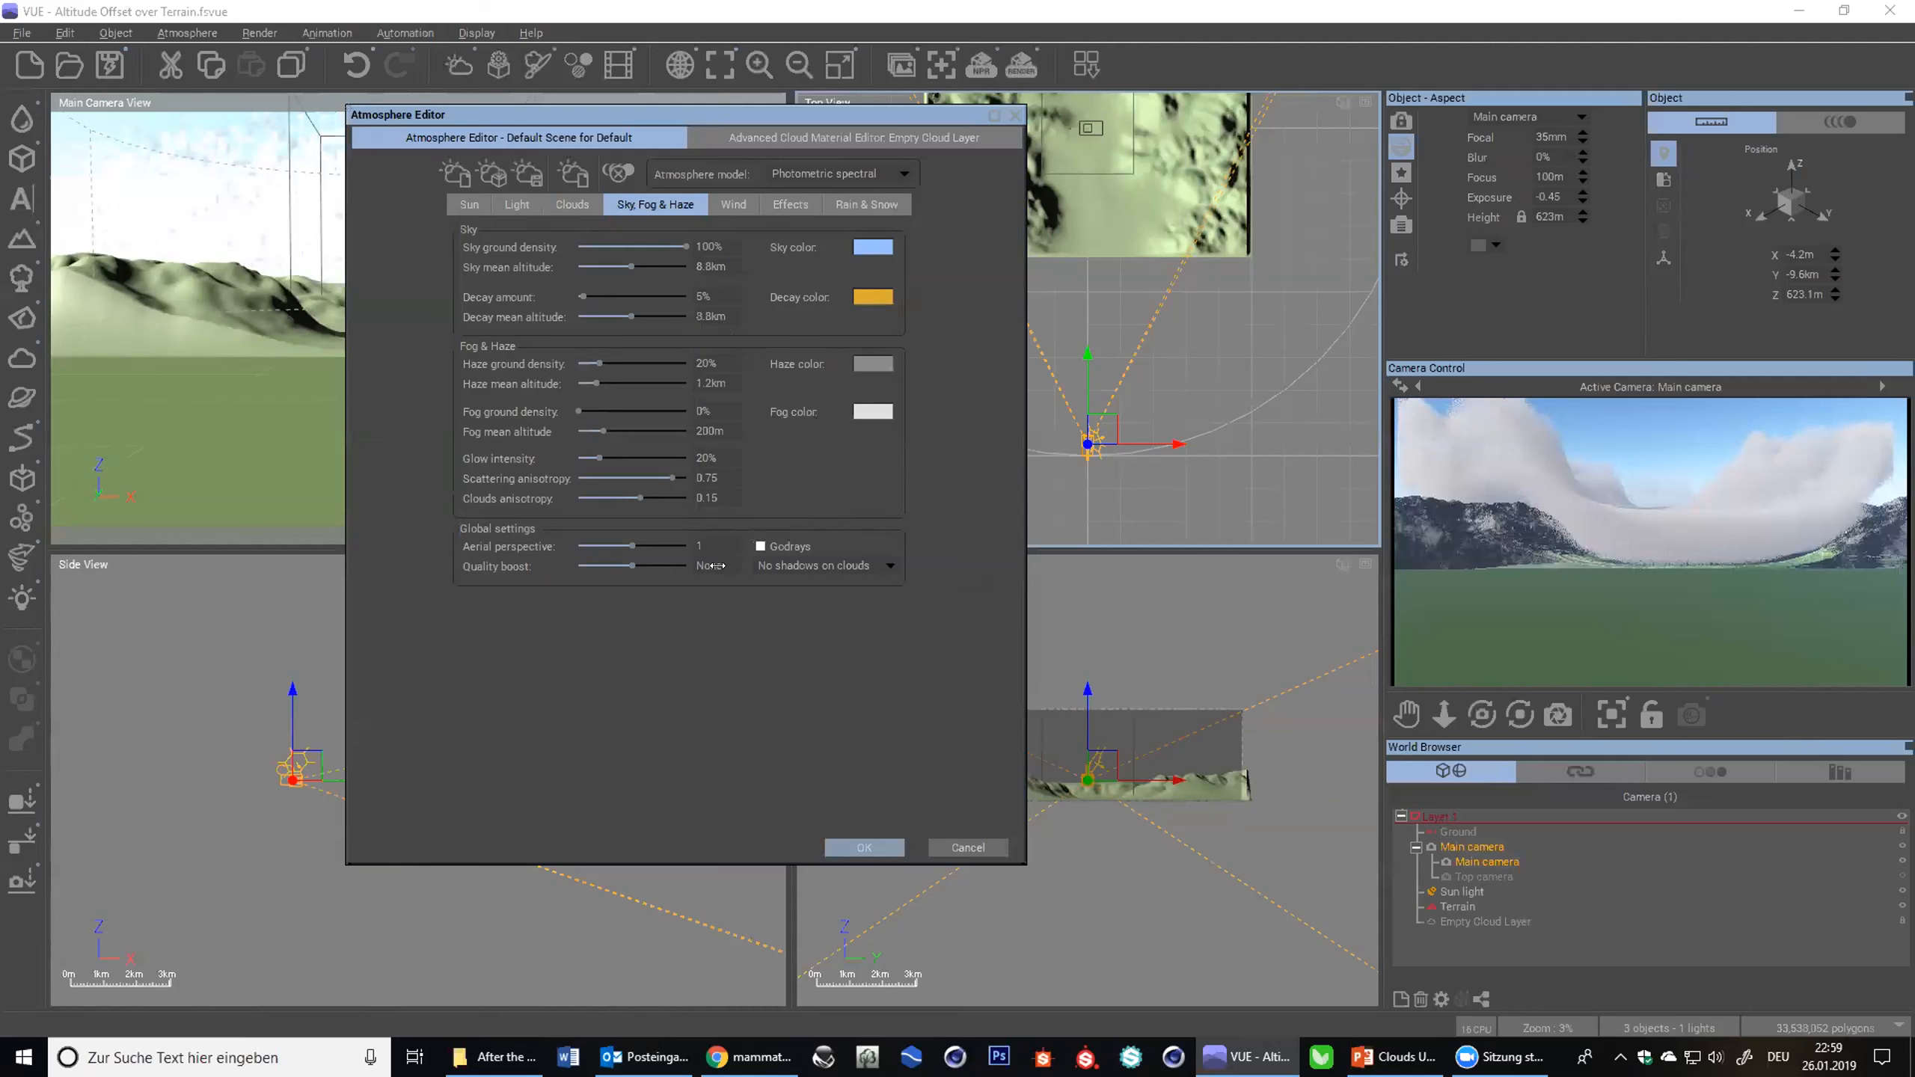
click(844, 134)
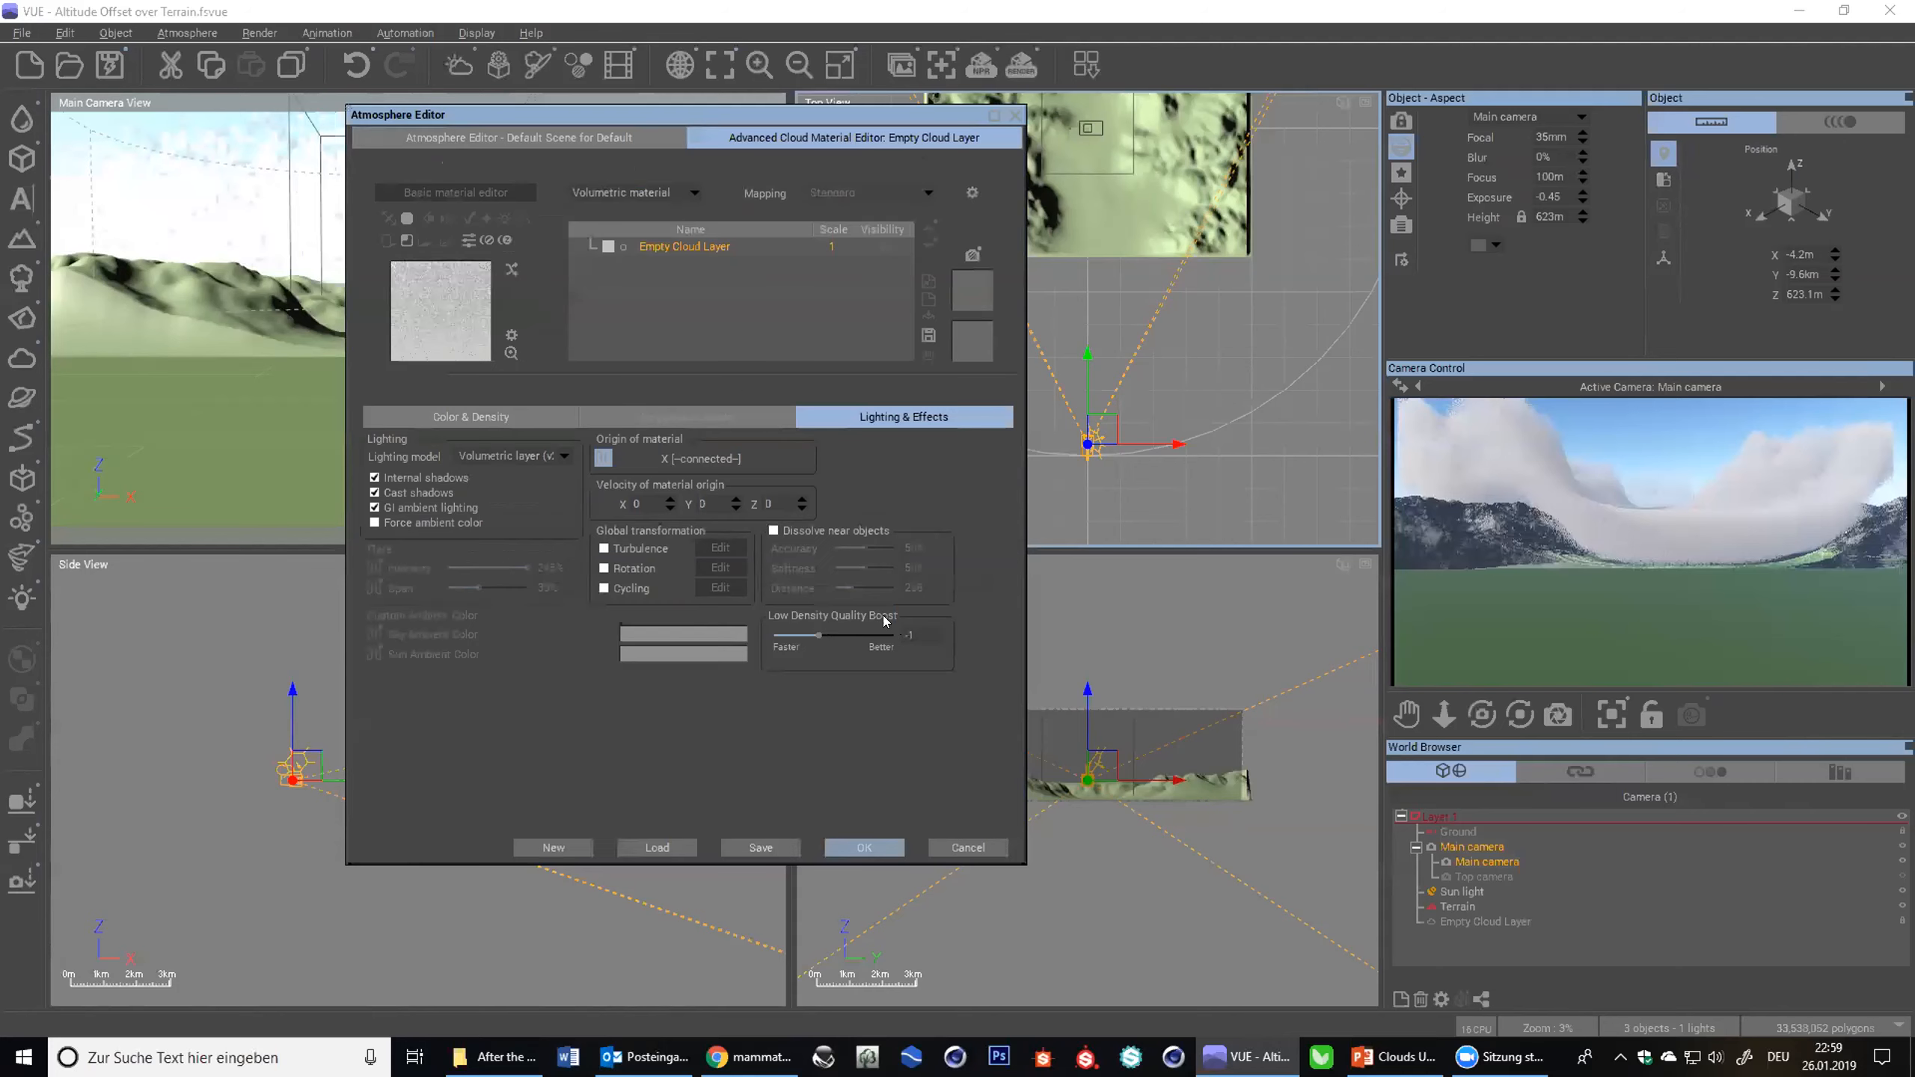
click(522, 138)
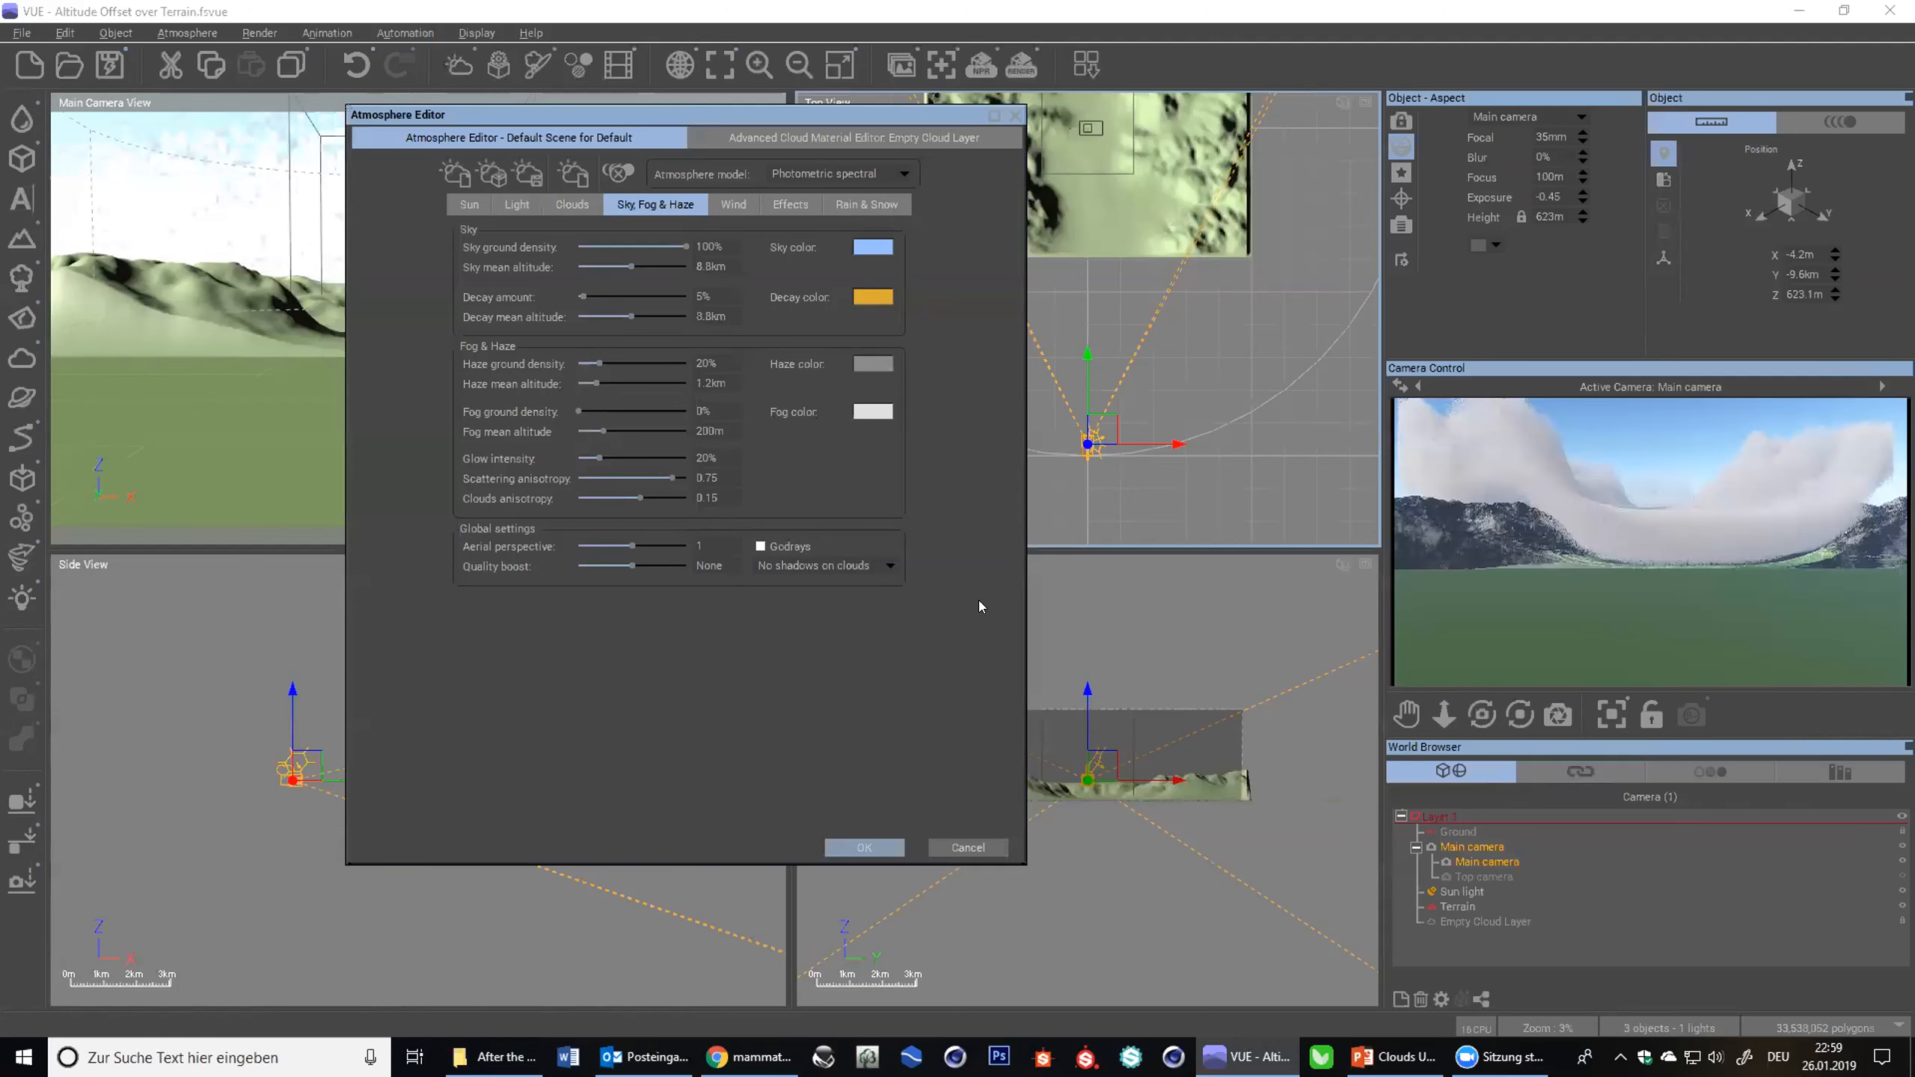
click(878, 144)
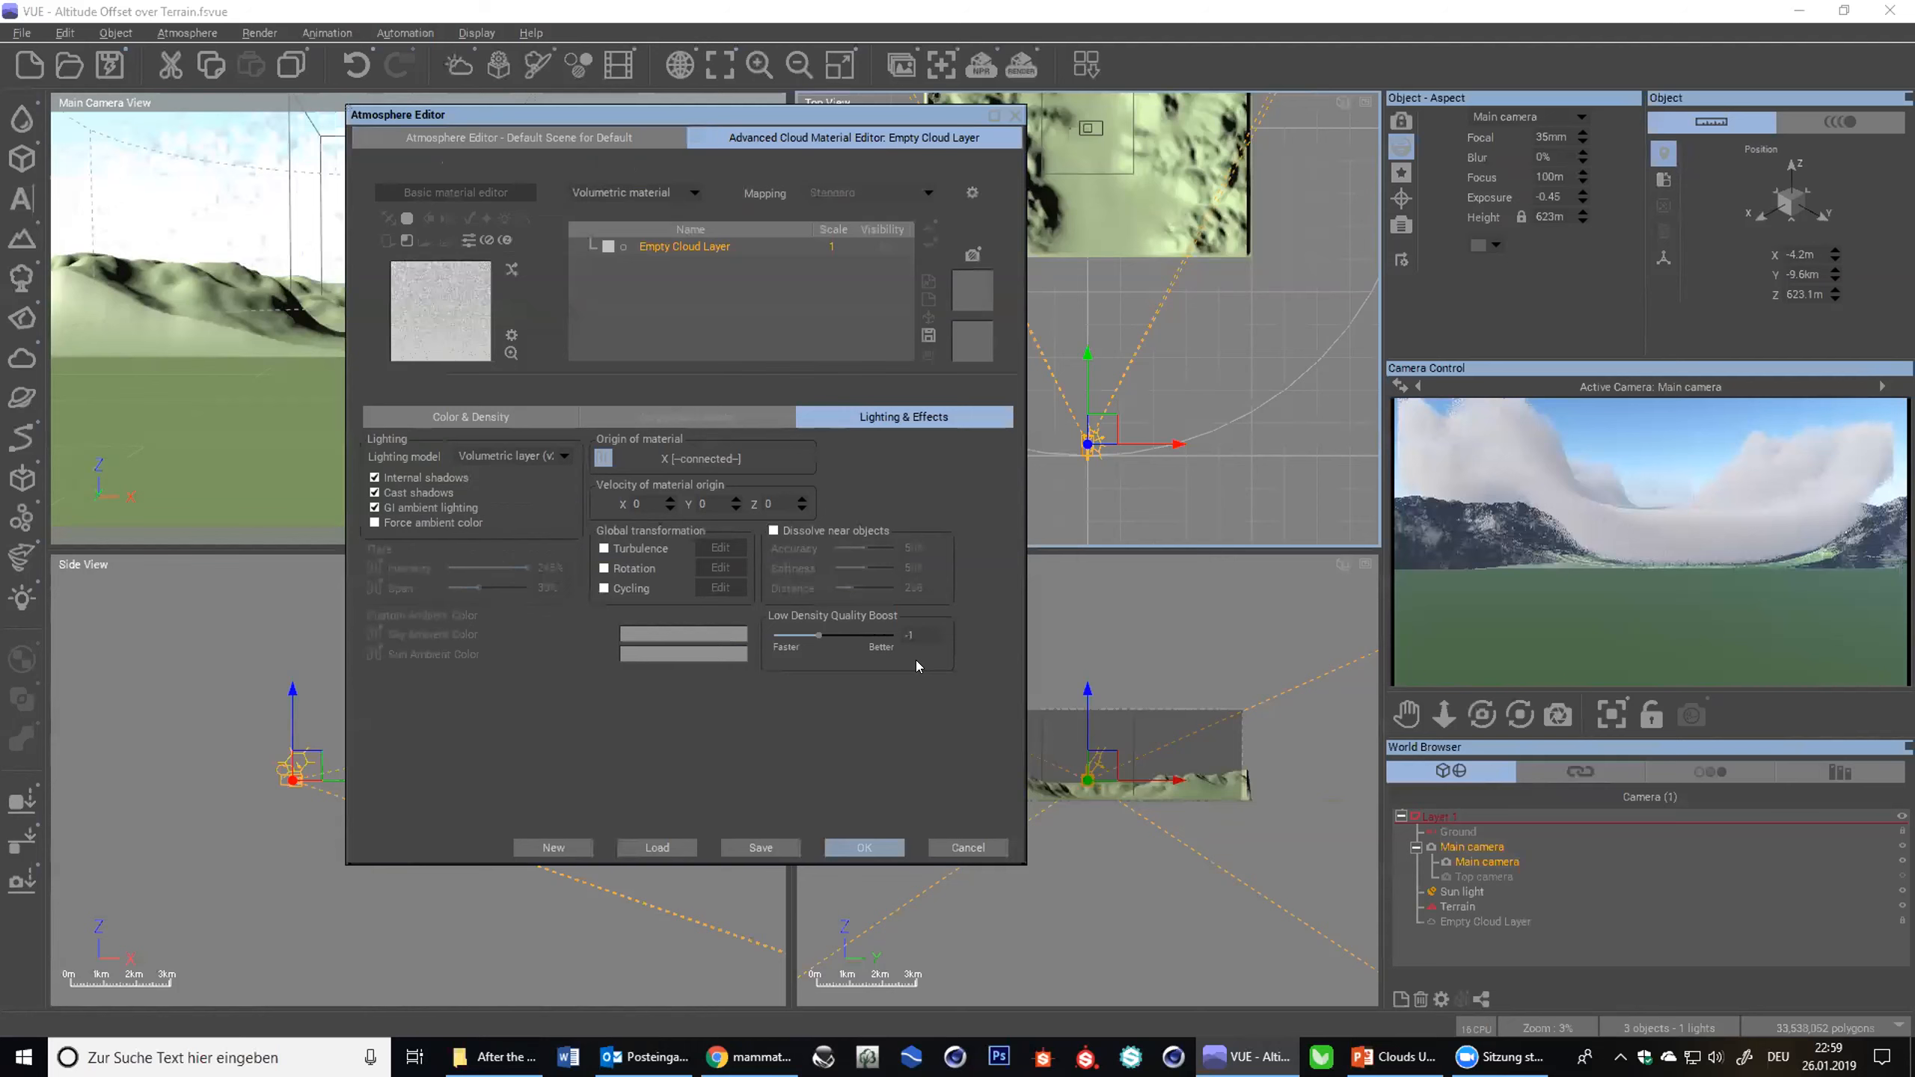
click(1088, 777)
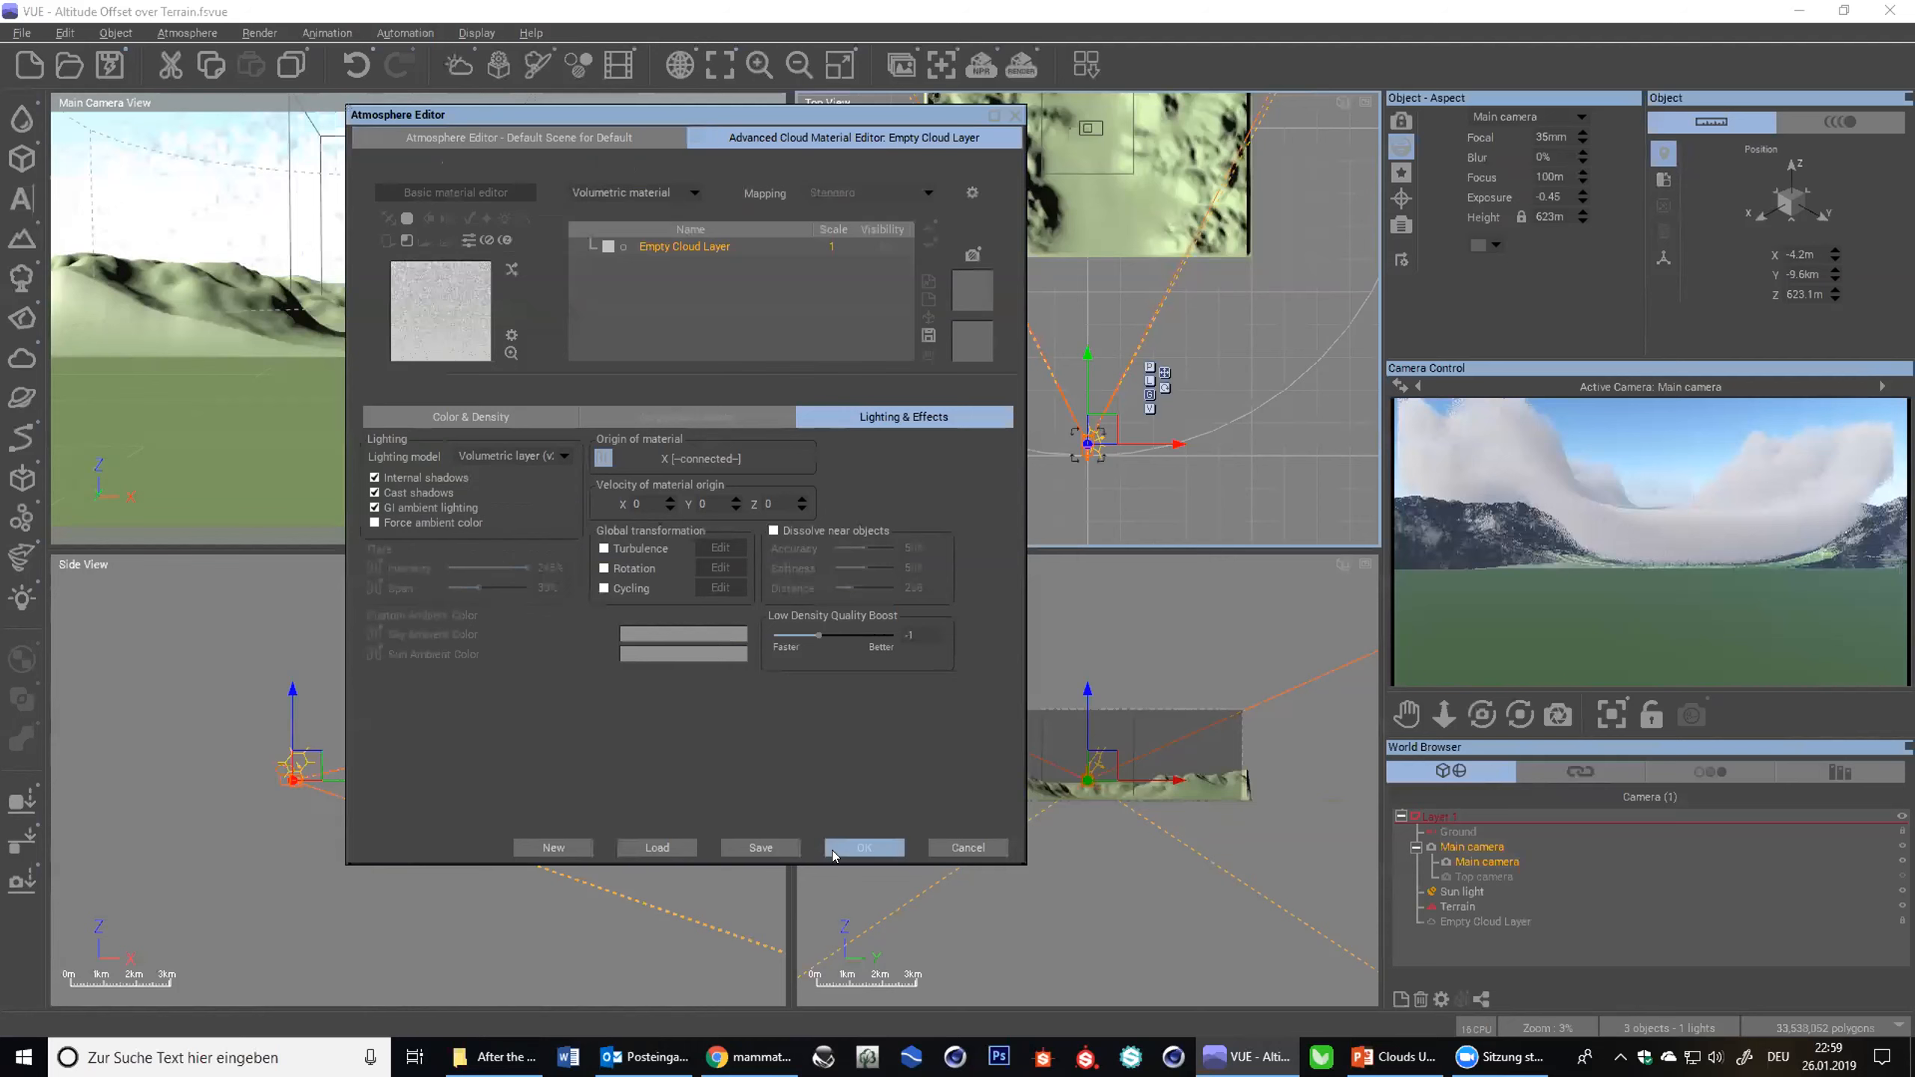
- Set the empty cloud layer's altitude to 50 m in the atmosphere's cloud settings
click(503, 140)
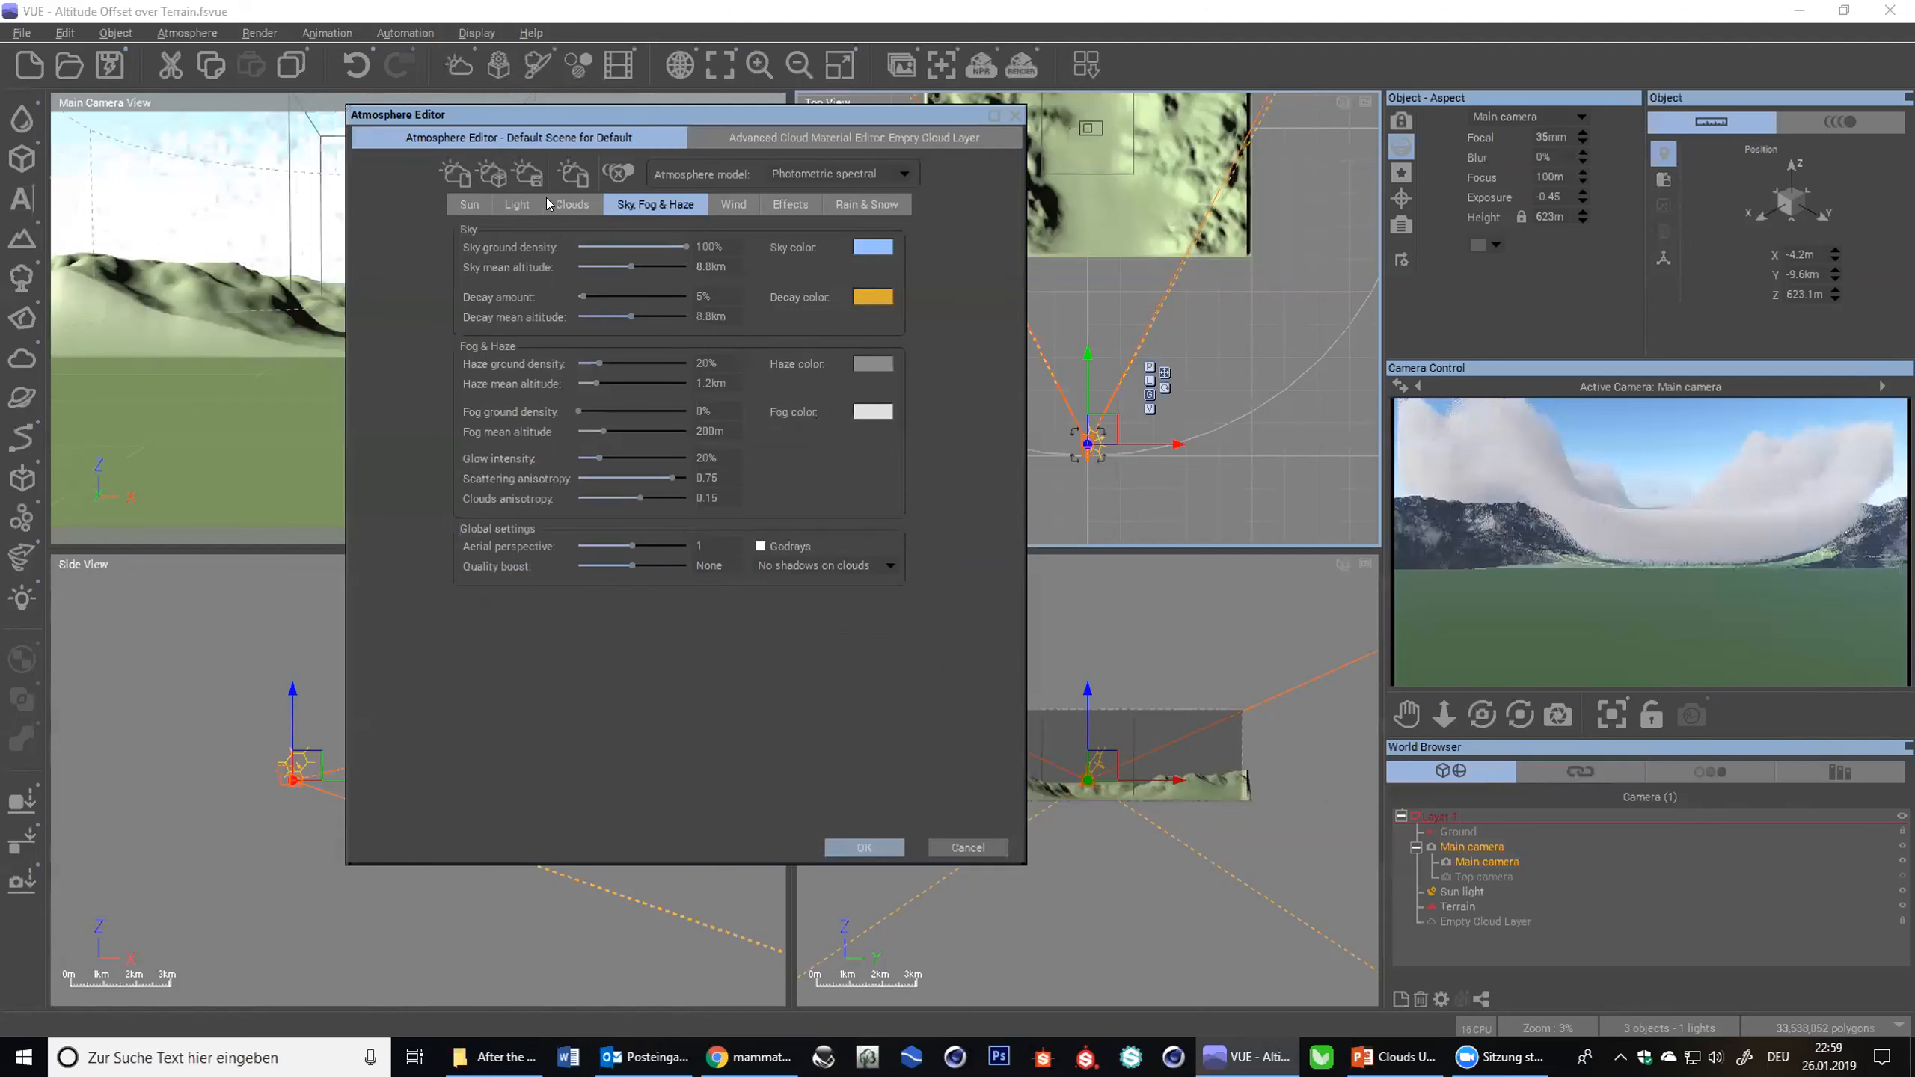
click(571, 205)
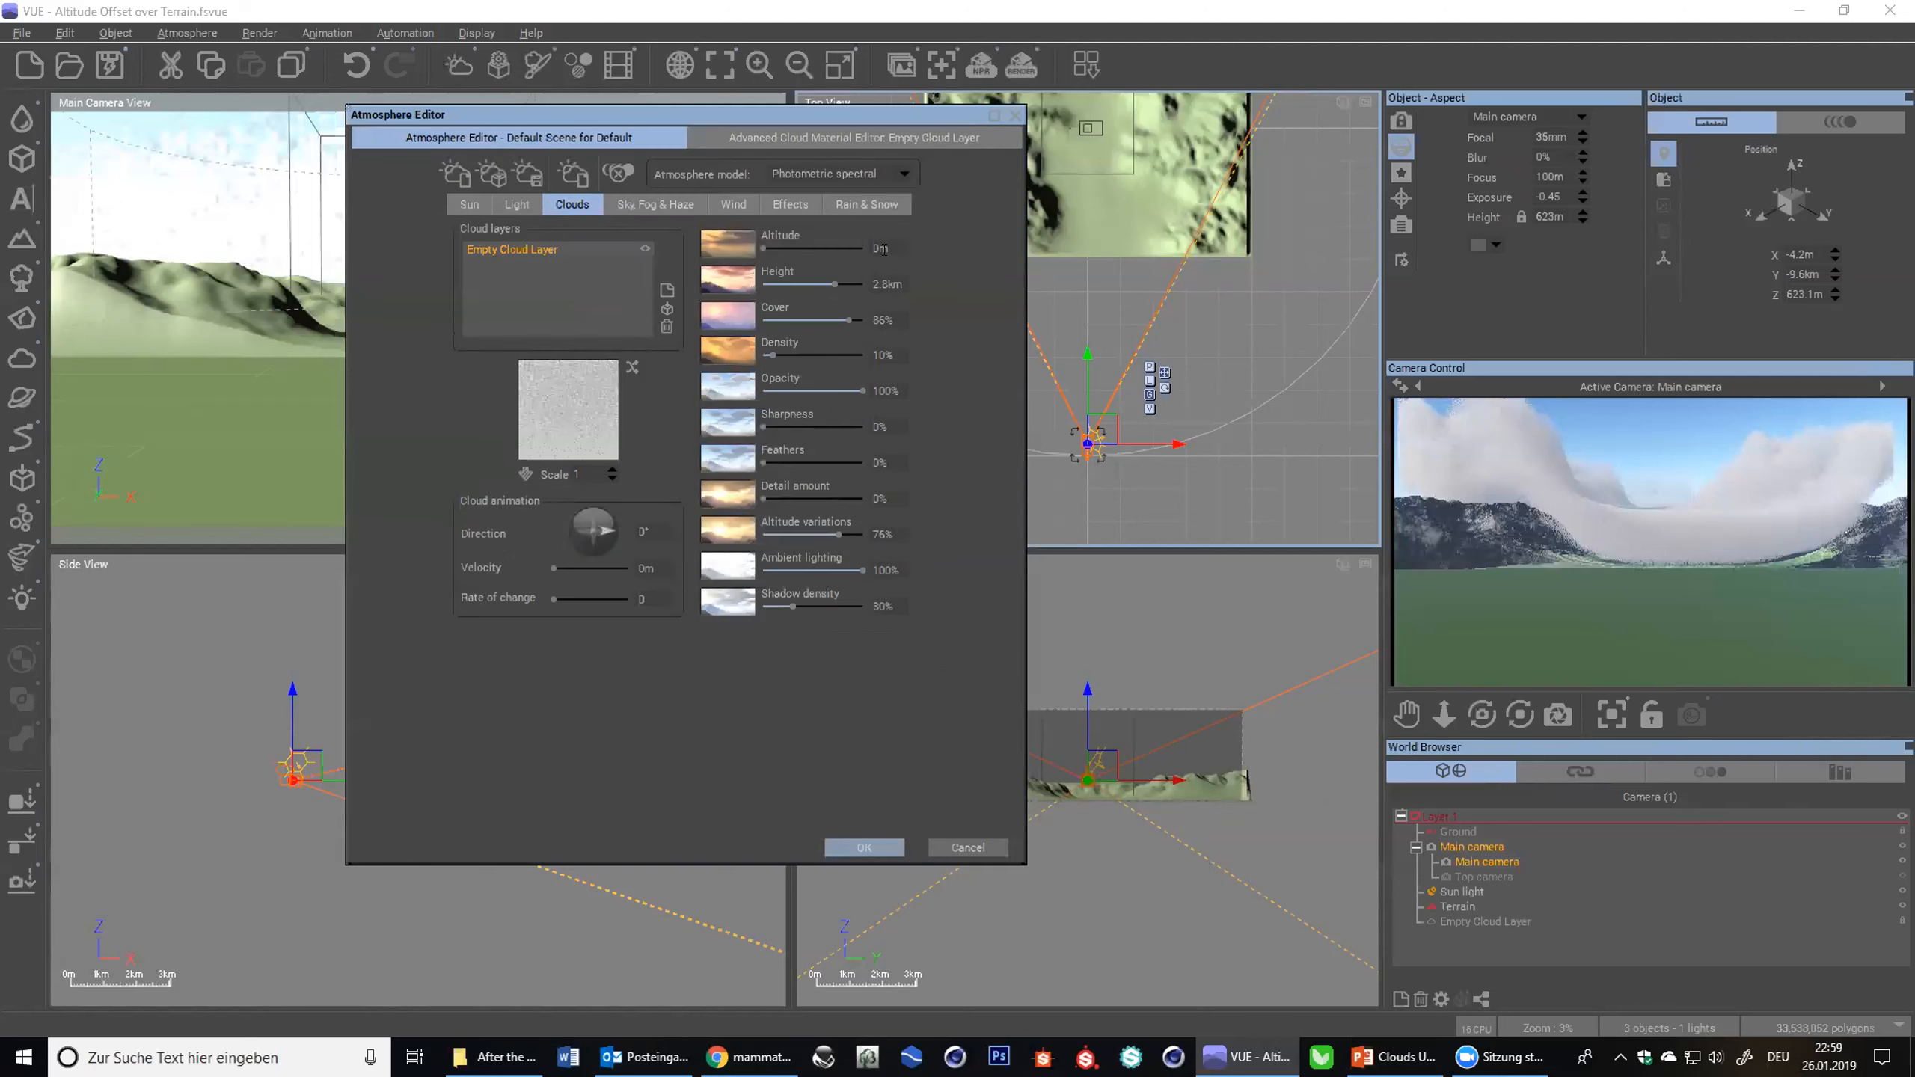
click(884, 250)
text(50)
key(Return)
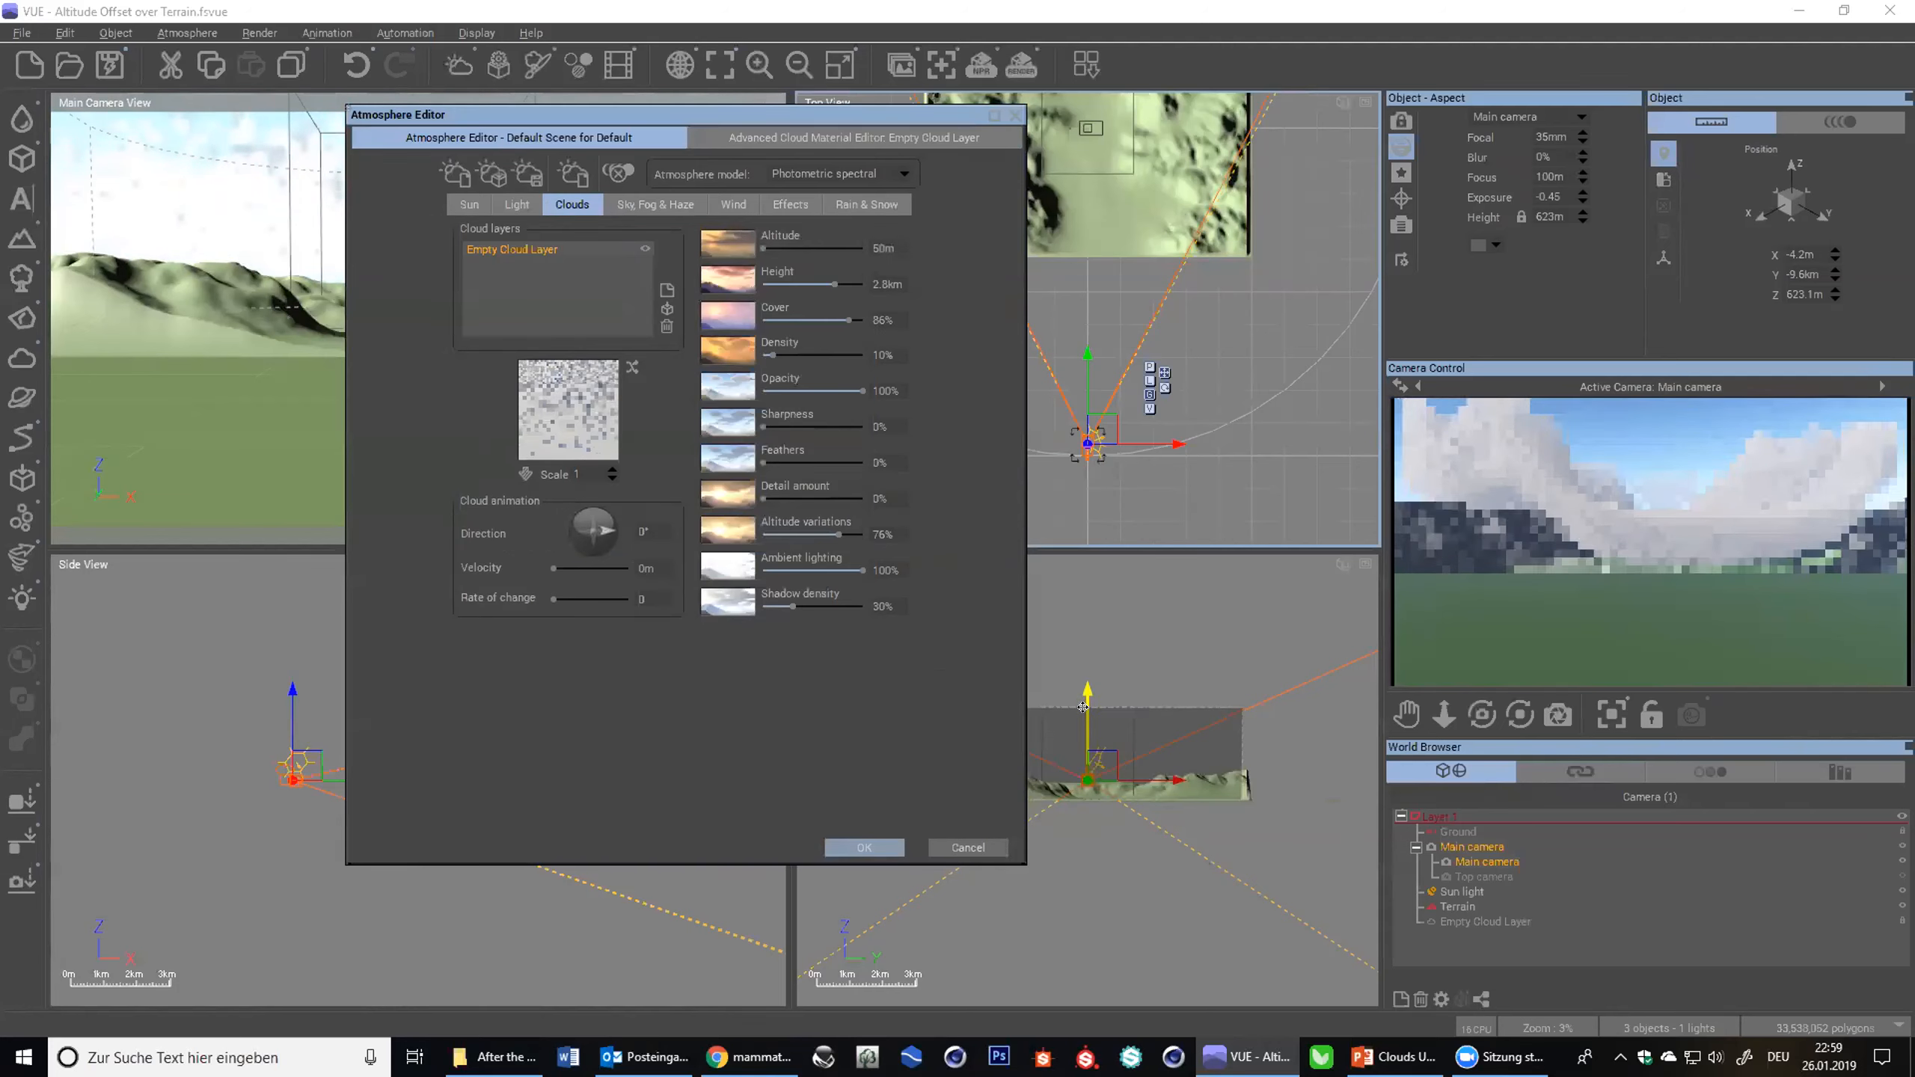
- Select the empty cloud layer's dummy object and raise it in the front view to a Z position of about 1.57 km
click(1149, 734)
click(1460, 920)
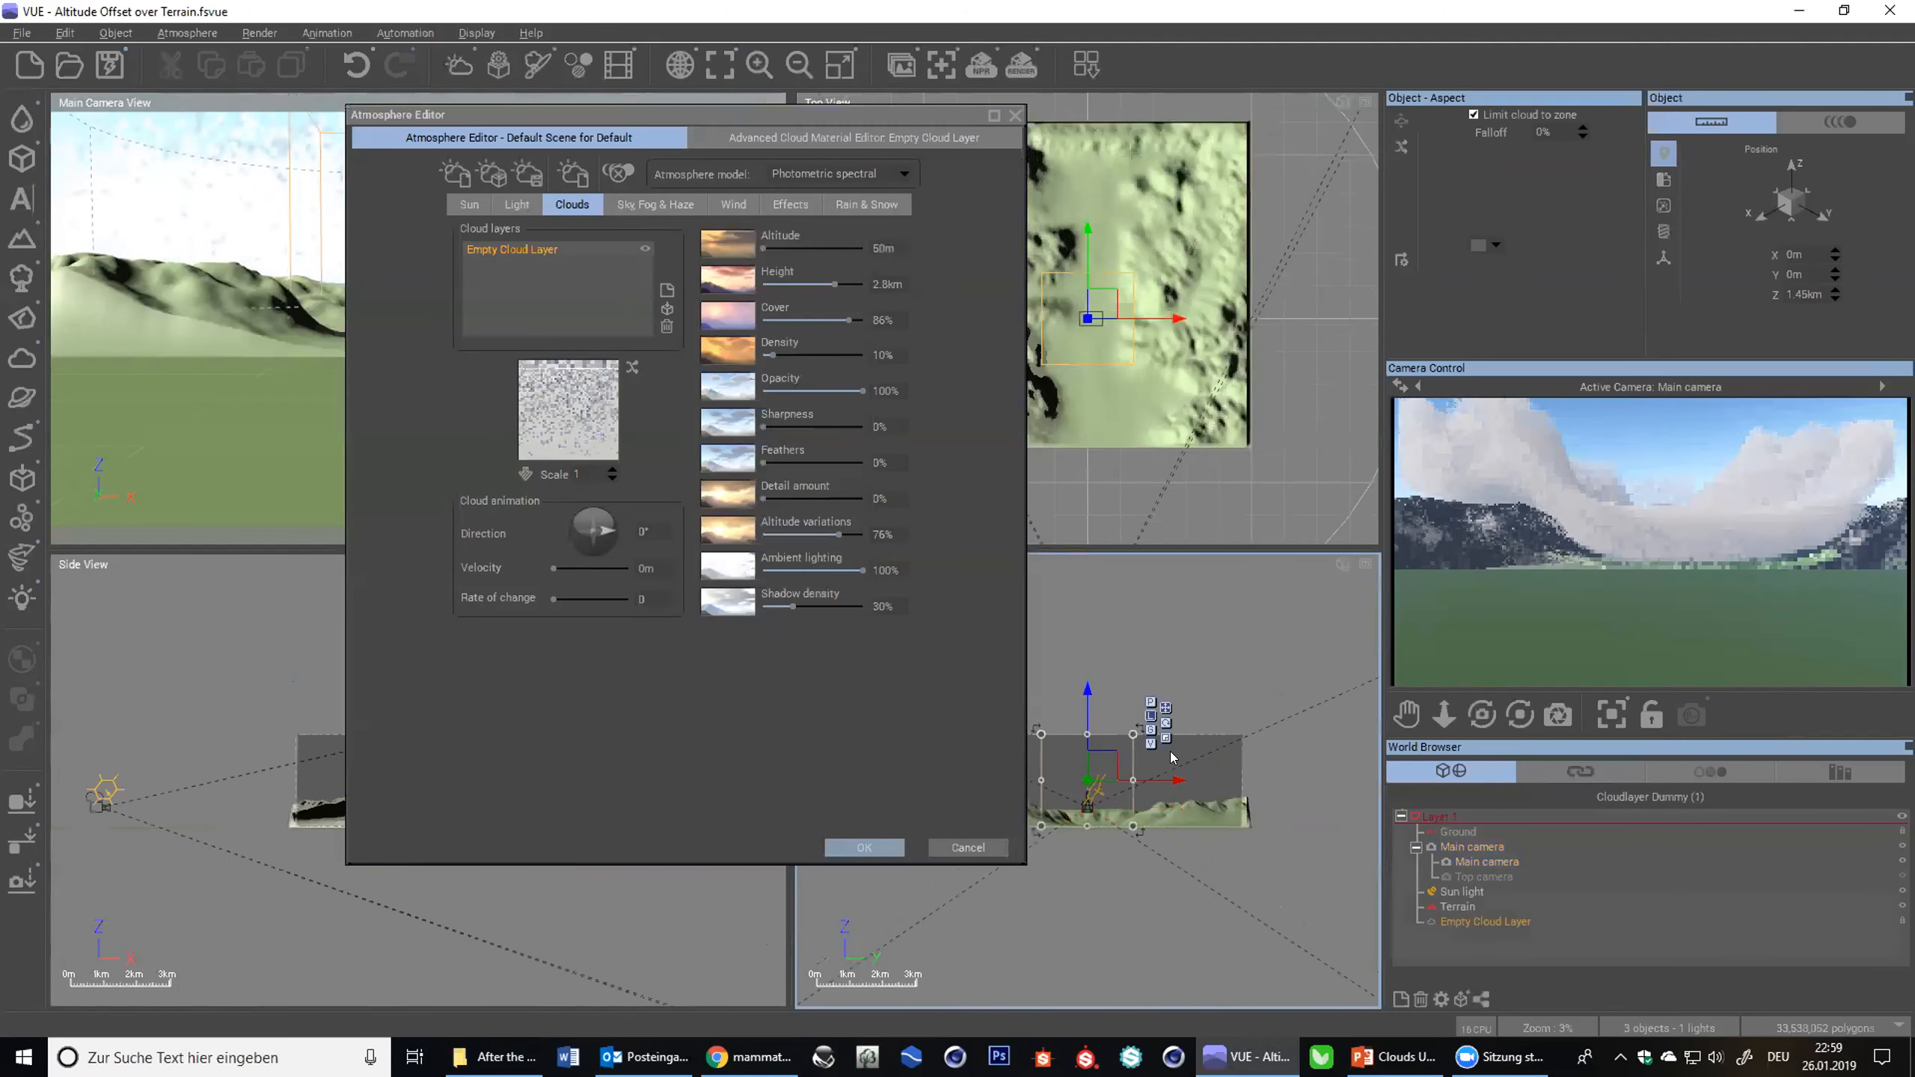
drag(1081, 698, 1081, 694)
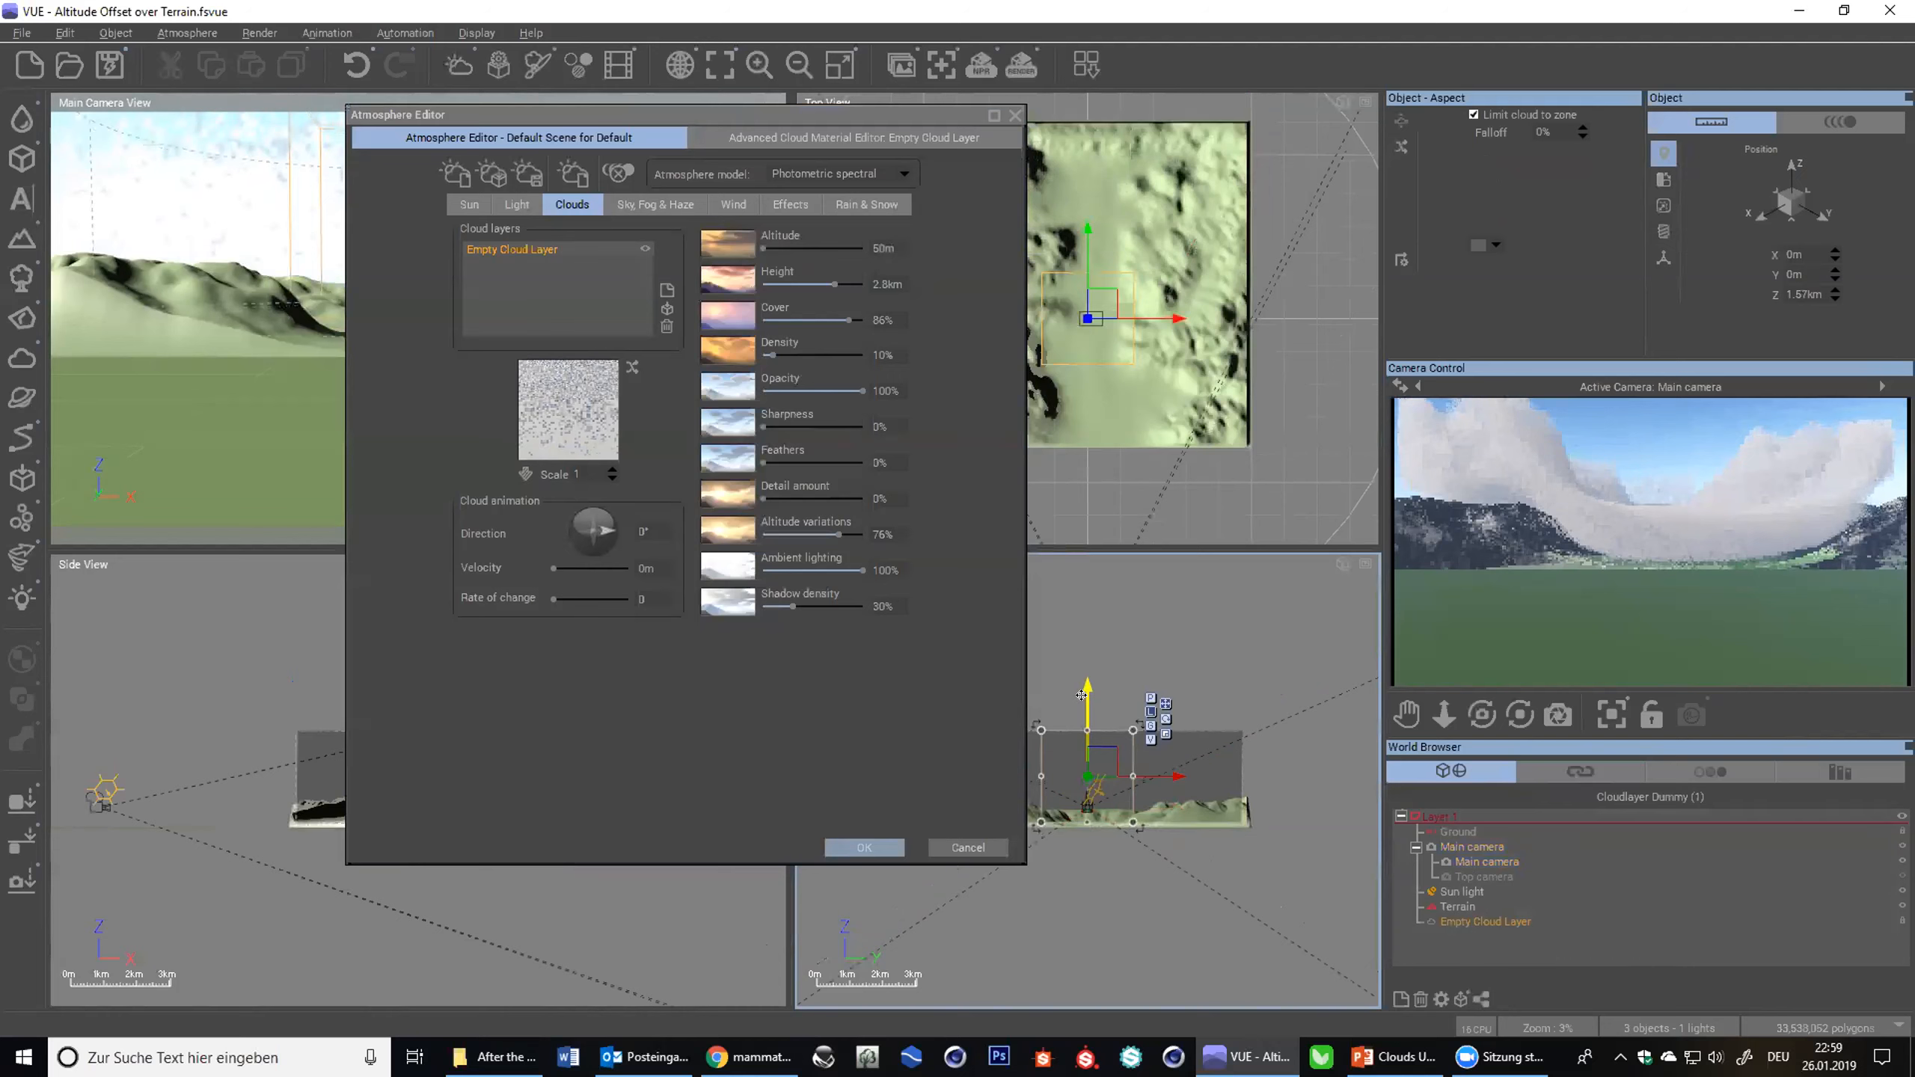